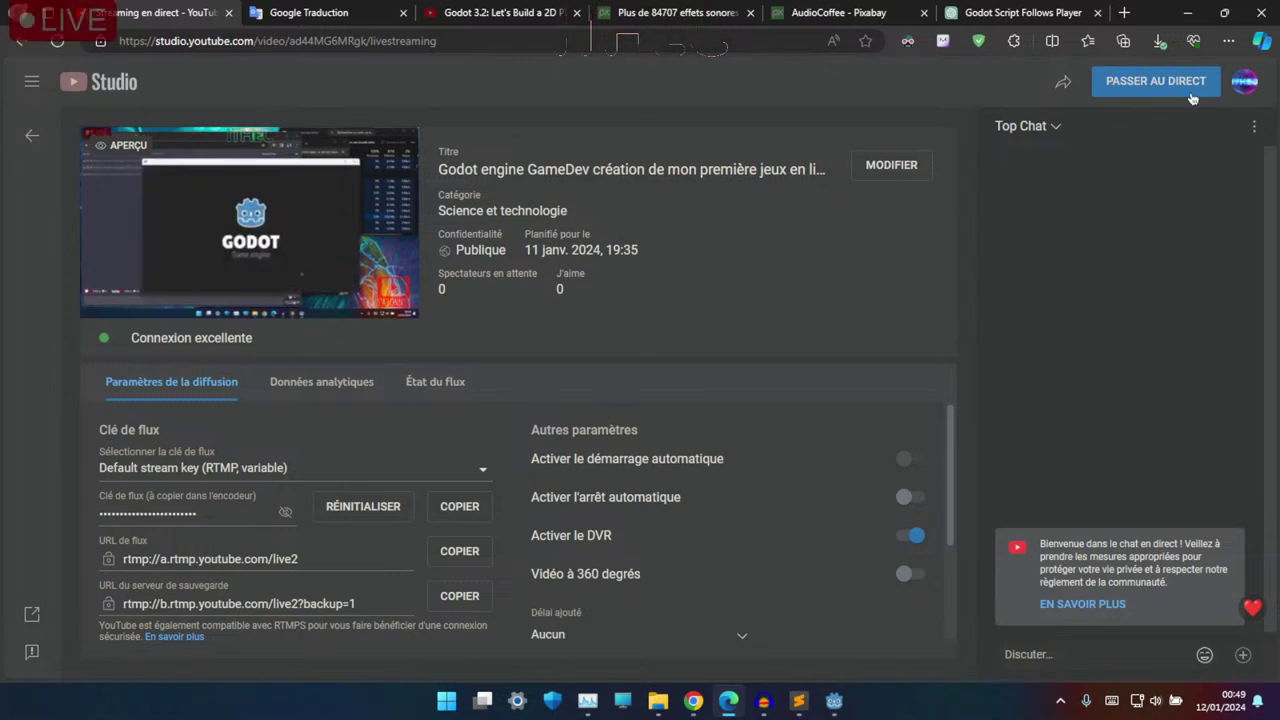
# - Go live in YouTube Studio, then minimize the browser to reveal the Godot editor
pyautogui.click(1173, 83)
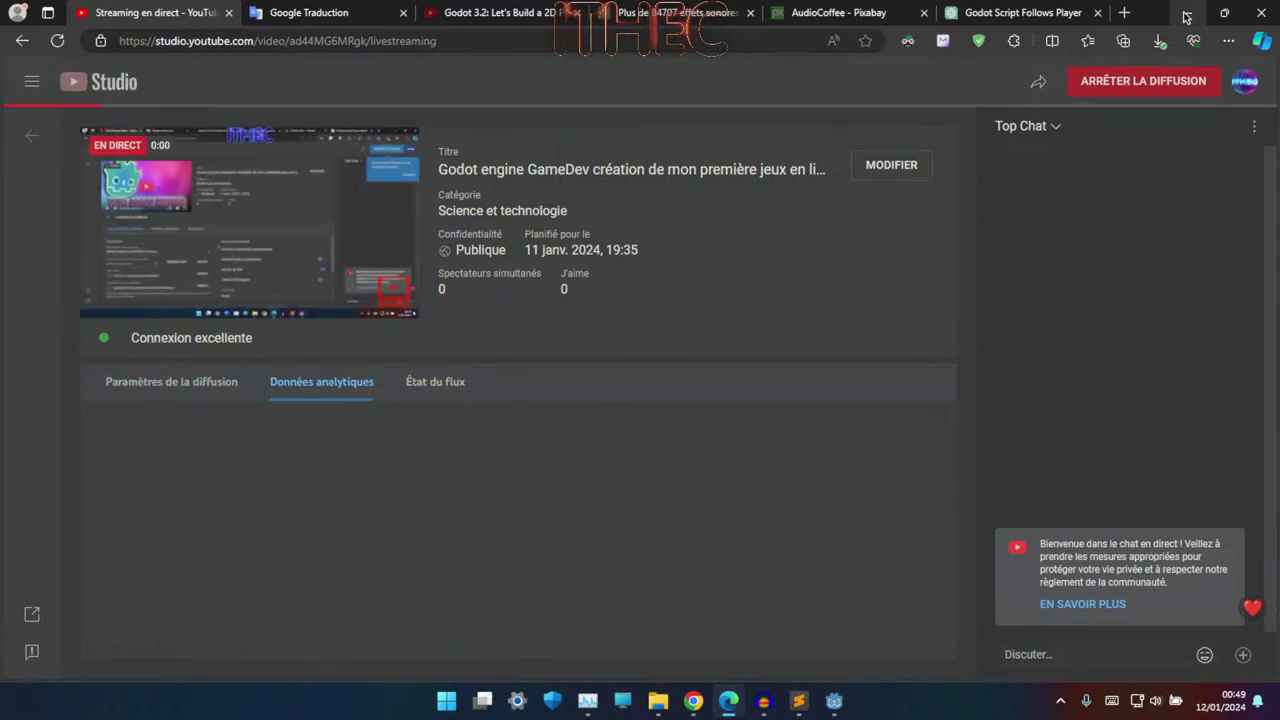
pyautogui.click(1184, 14)
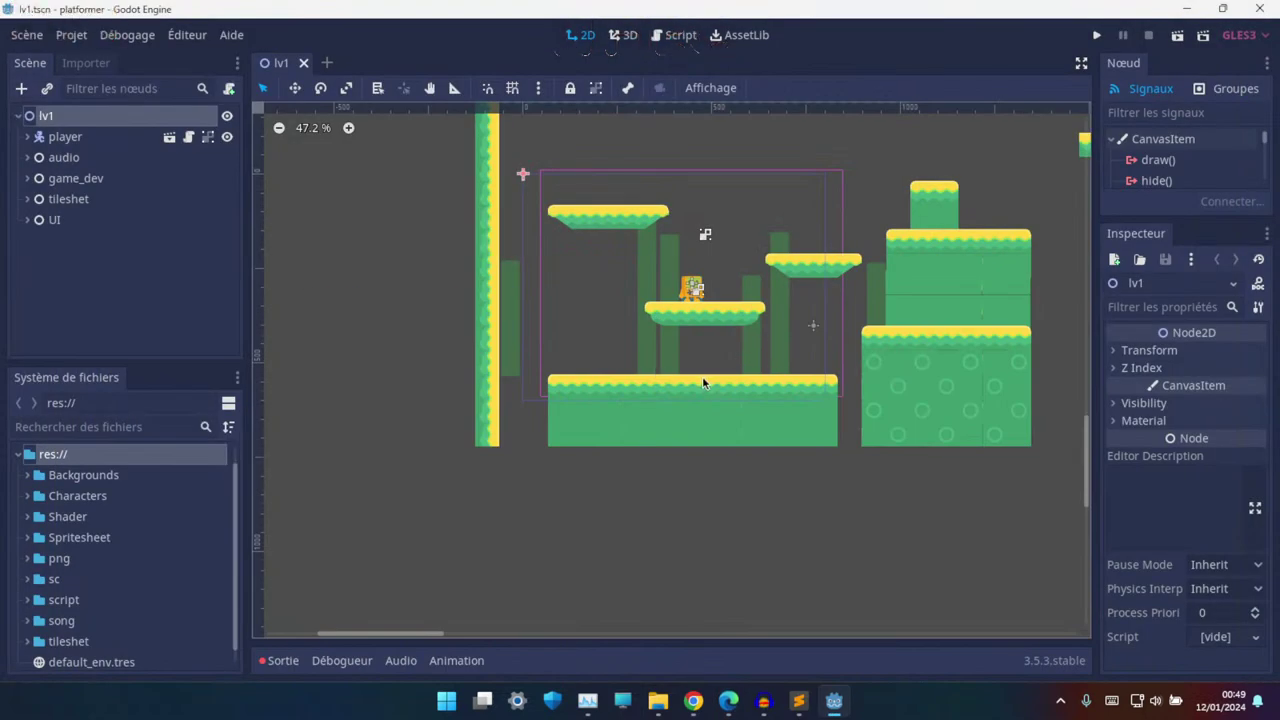
pyautogui.moveTo(703, 383); pyautogui.dragTo(656, 343, button='middle')
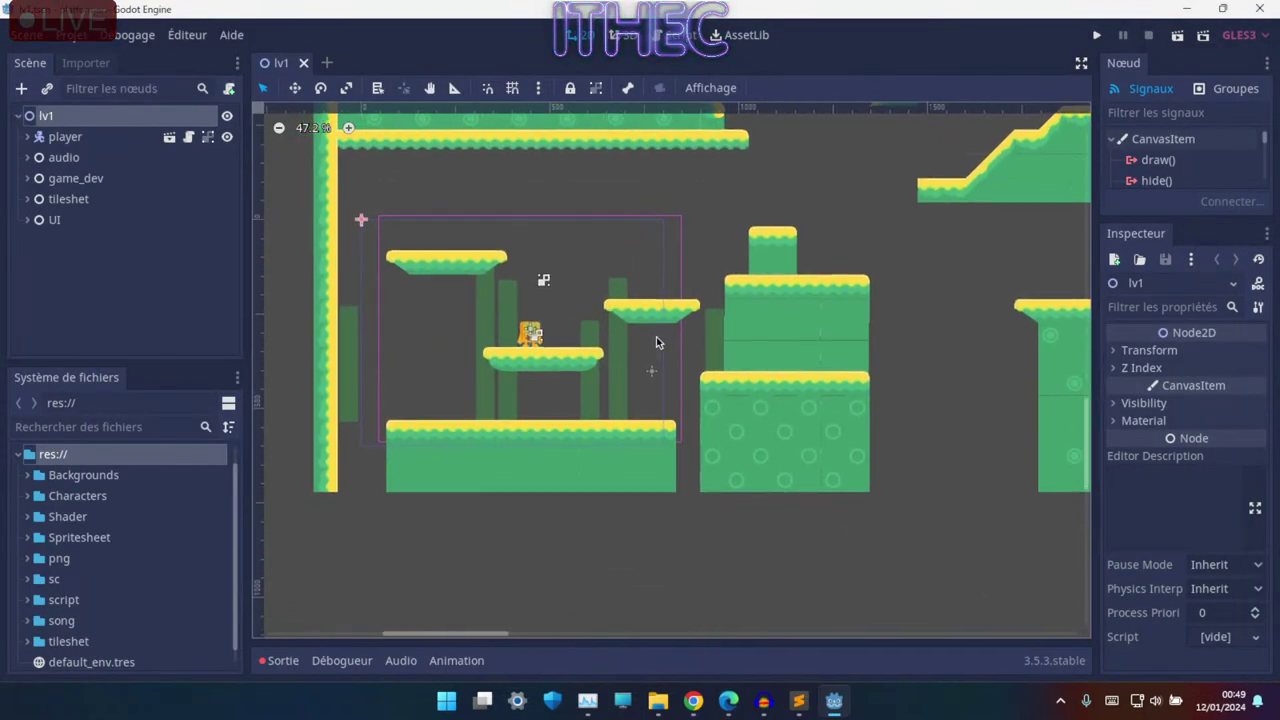
pyautogui.scroll(1, 618, 348)
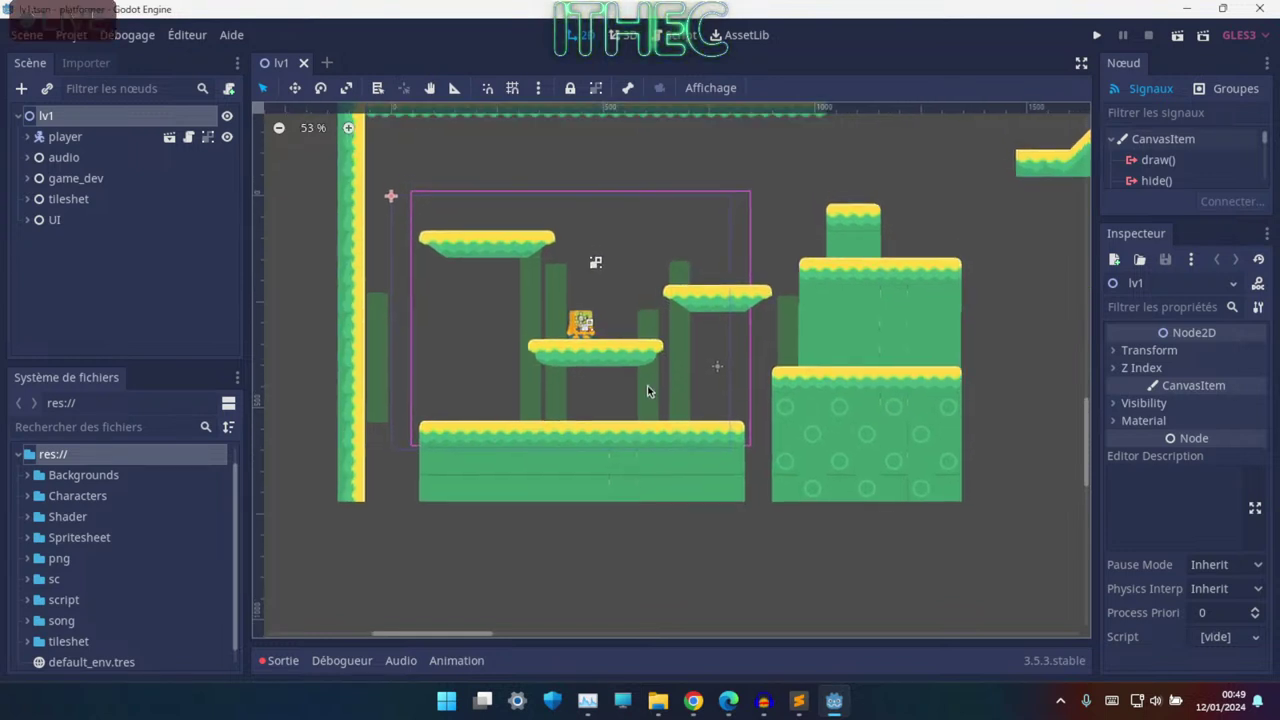
pyautogui.moveTo(647, 391); pyautogui.dragTo(634, 433, button='middle')
pyautogui.moveTo(832, 706)
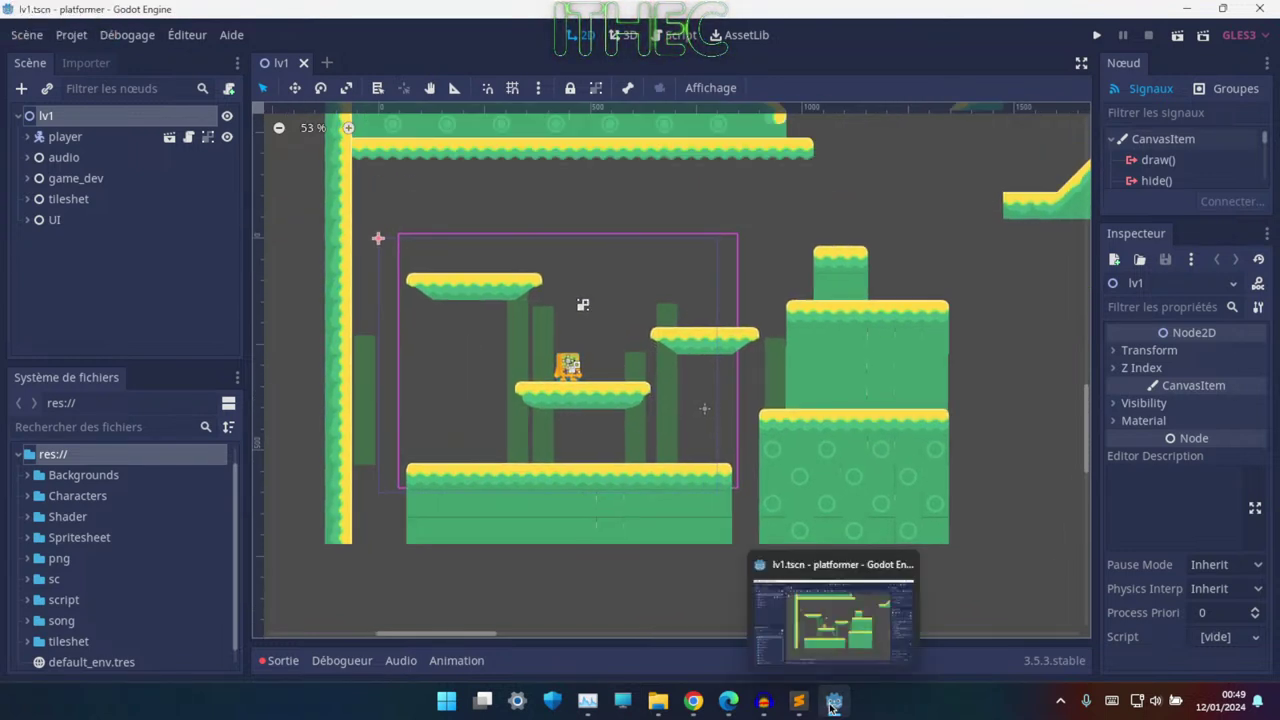
pyautogui.click(763, 701)
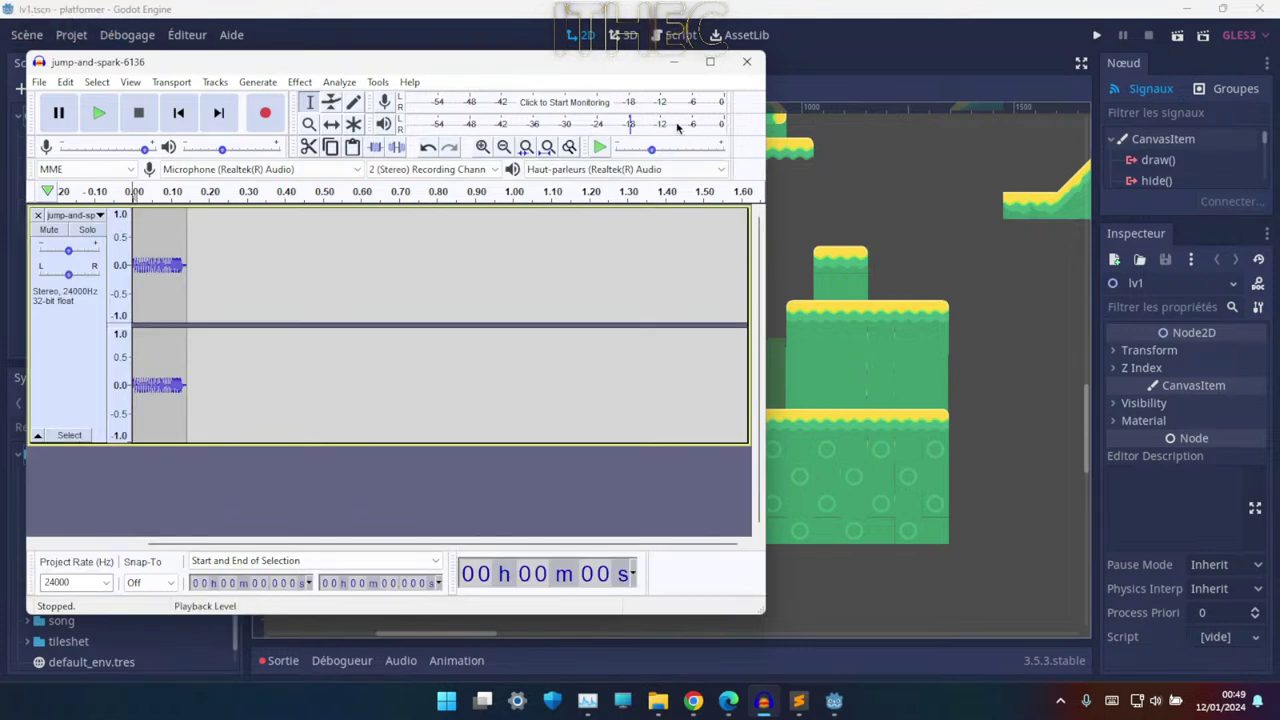
pyautogui.click(675, 64)
pyautogui.moveTo(258, 422); pyautogui.dragTo(388, 310, button='middle')
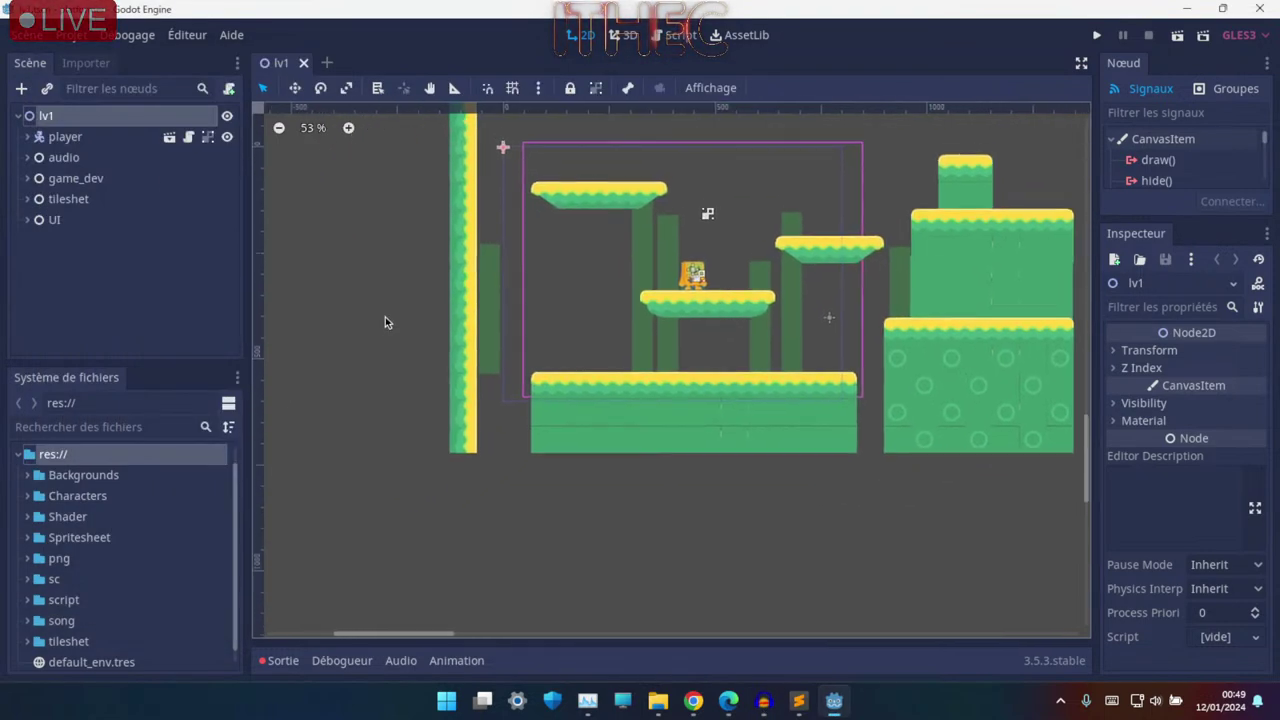
pyautogui.scroll(-1, 108, 560)
# - Open script/player.vs in the Script workspace, browse its graph, then run the game
pyautogui.click(670, 36)
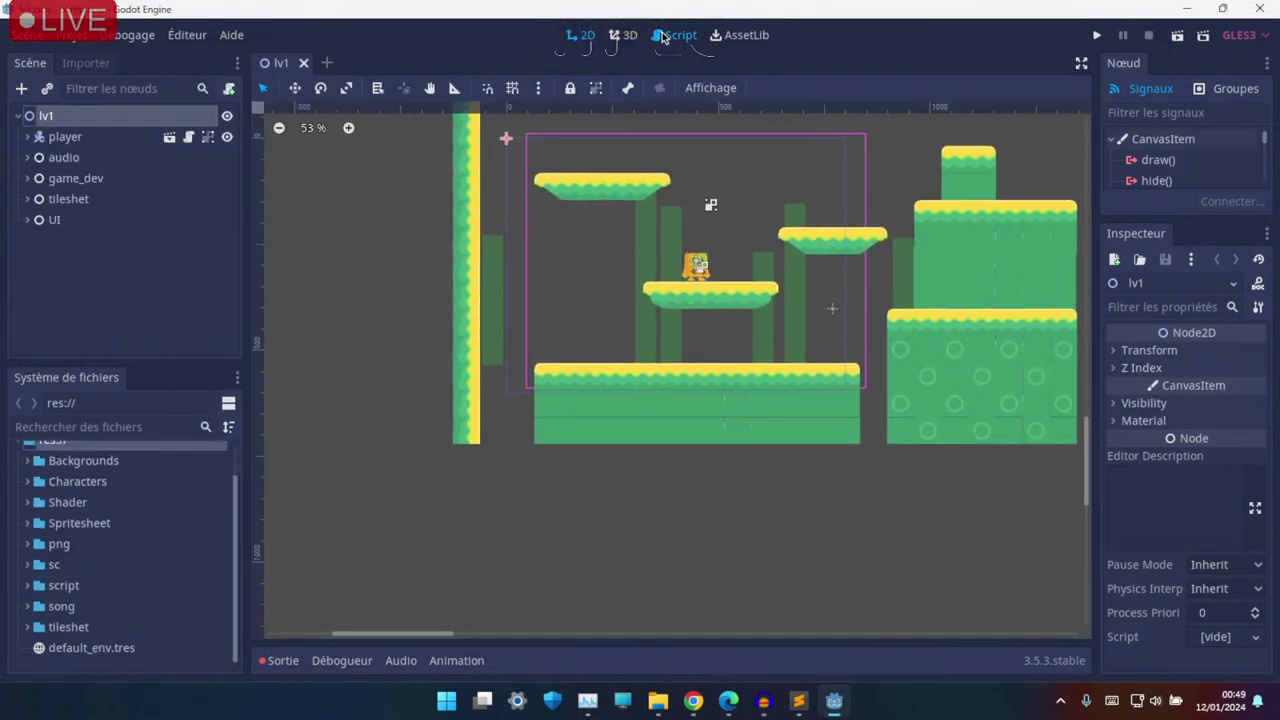
pyautogui.click(336, 155)
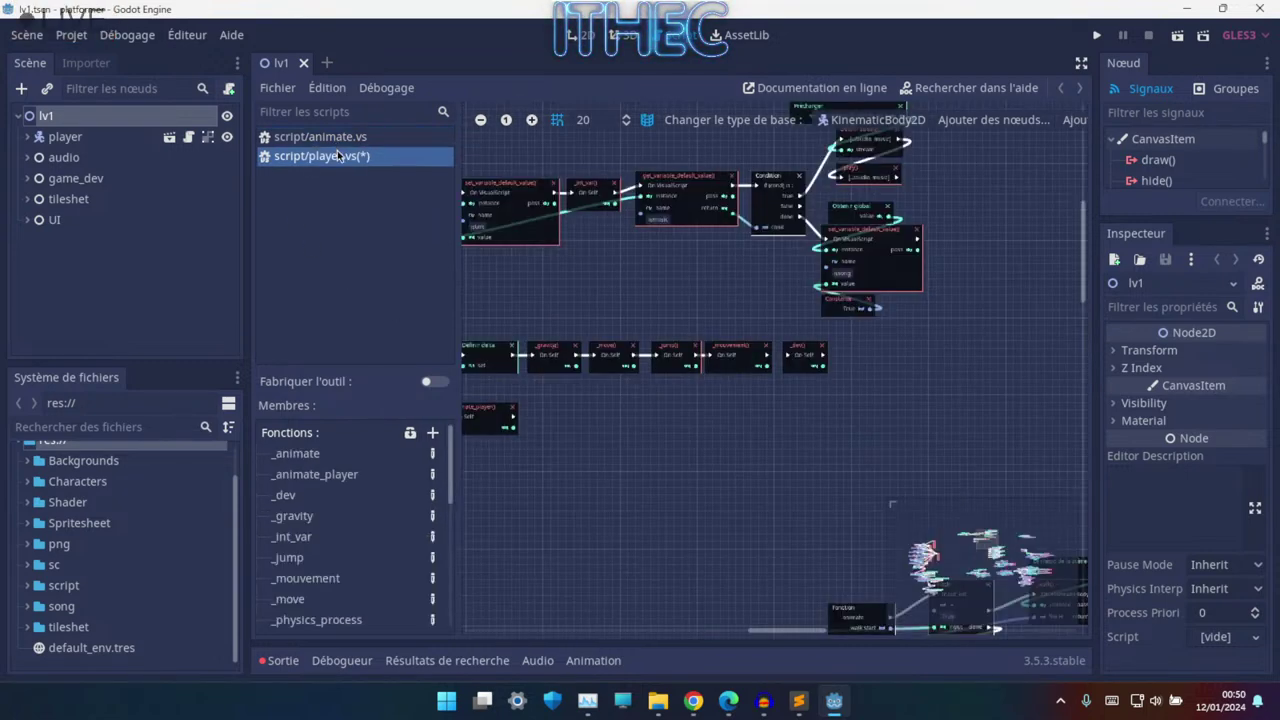
pyautogui.scroll(-1, 703, 348)
pyautogui.keyDown('ctrl'); pyautogui.scroll(3, 668, 325); pyautogui.keyUp('ctrl')
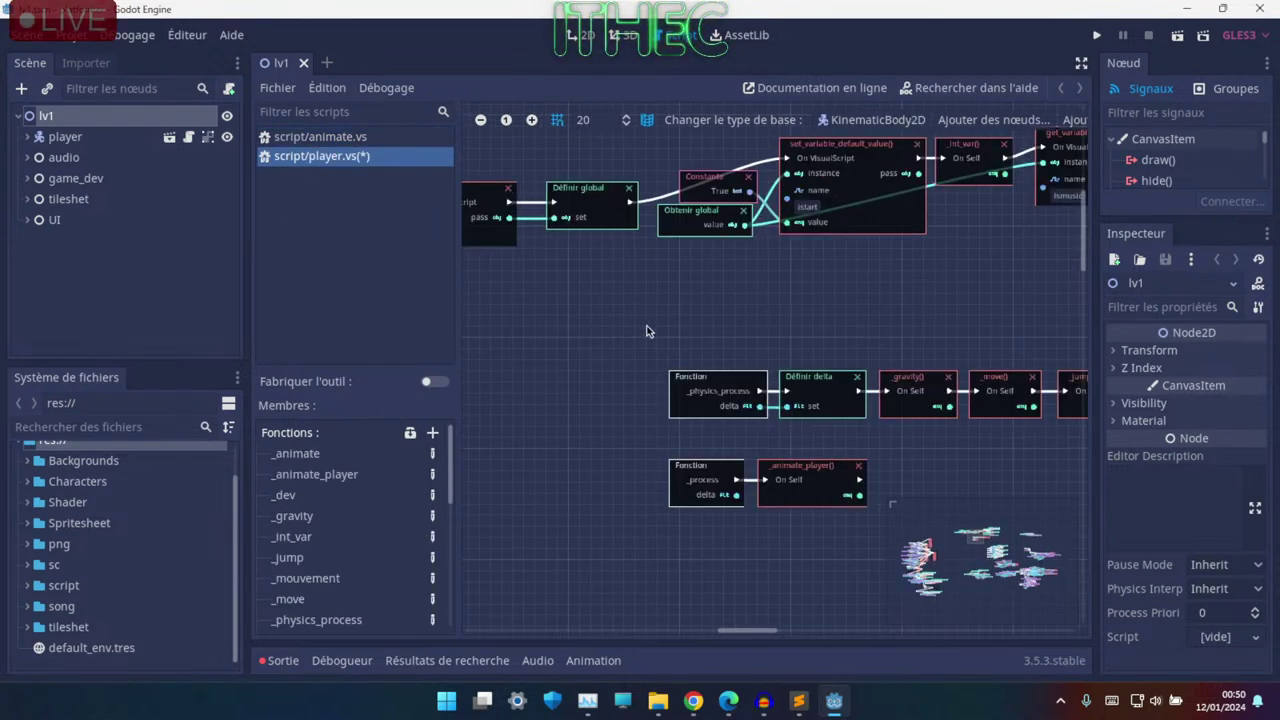
pyautogui.scroll(-5, 916, 538)
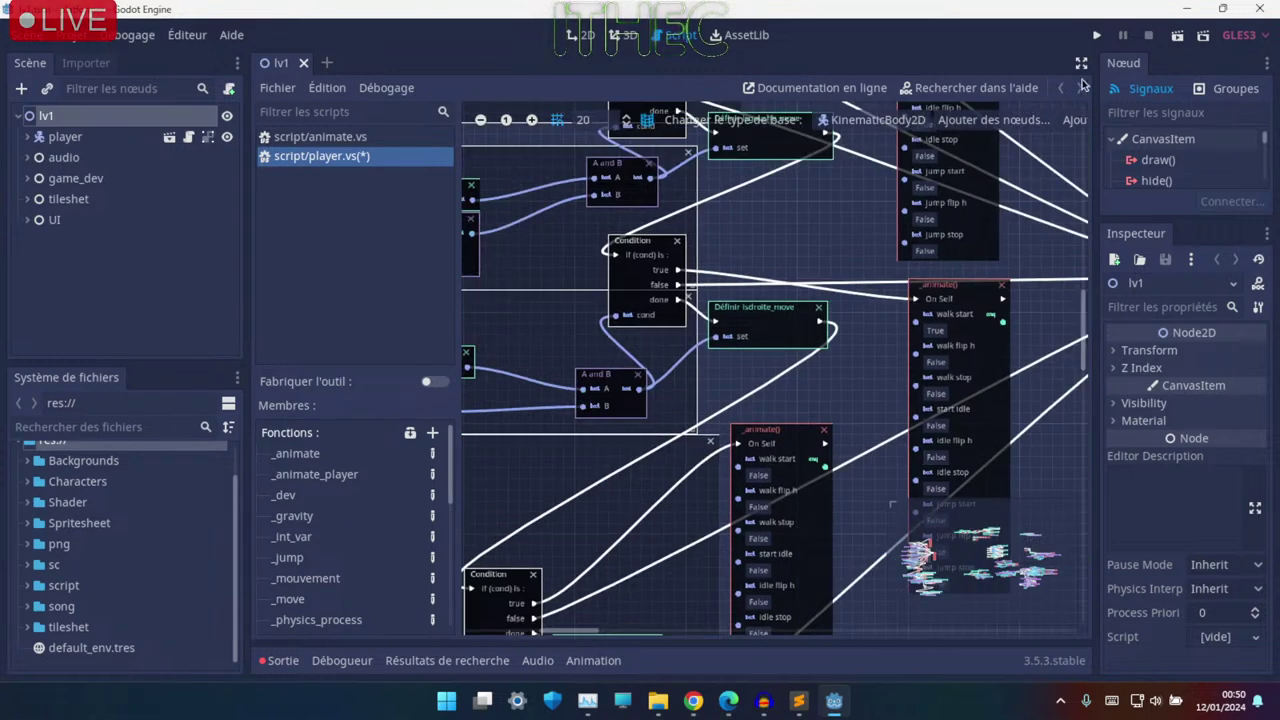
pyautogui.click(1097, 37)
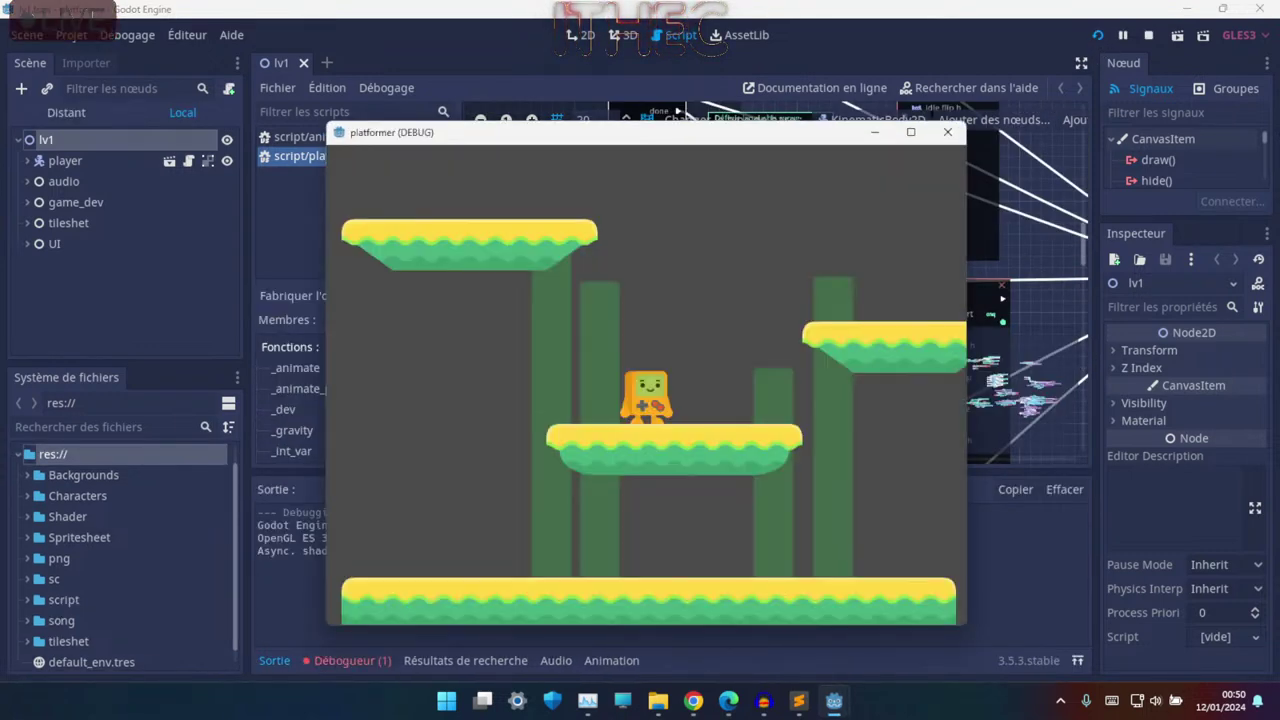
# - Run and jump the character over the first ledges, upper platforms, slope and hill
pyautogui.press('Left')
pyautogui.press('Up')
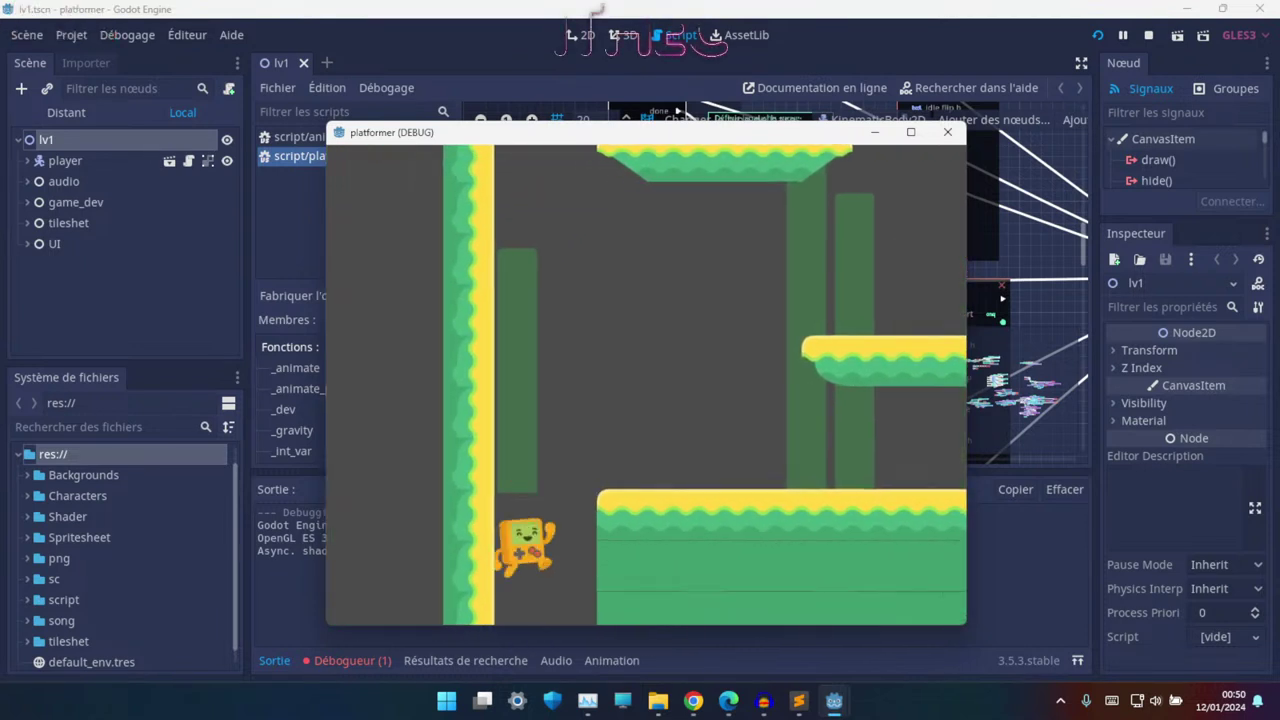
pyautogui.press('Right')
pyautogui.press('Left')
pyautogui.press('Right')
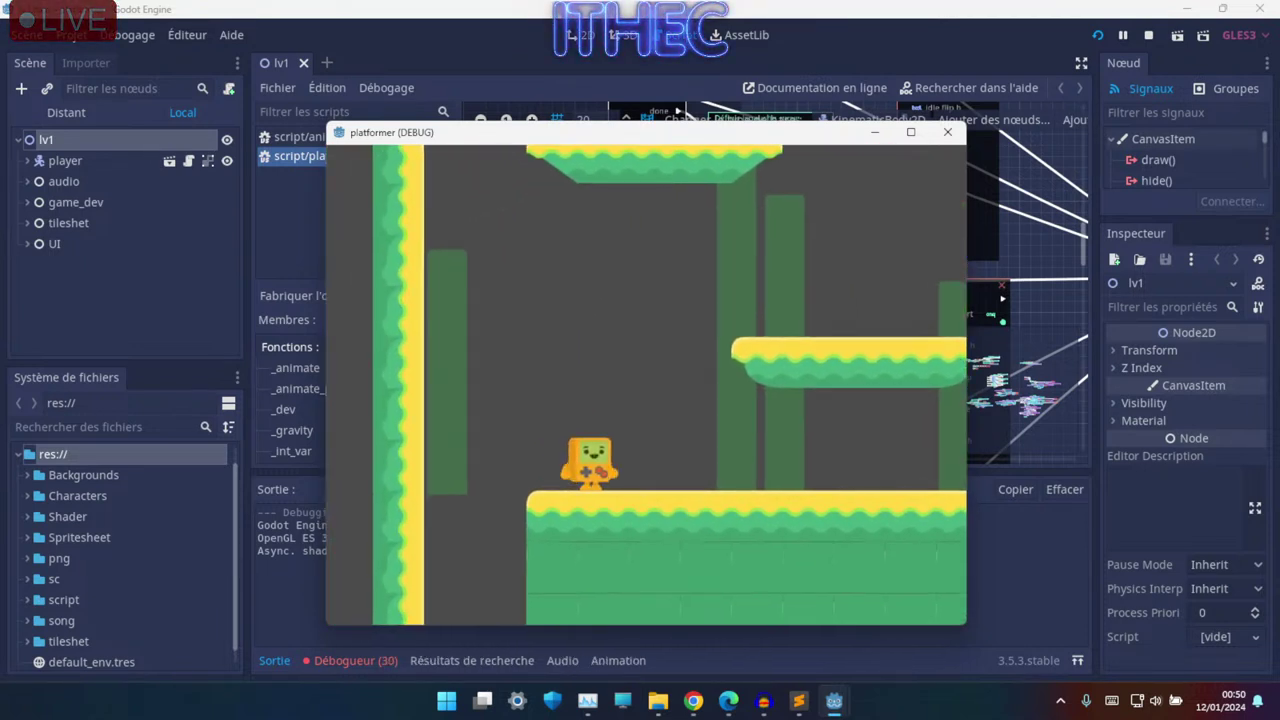
pyautogui.press('Left')
pyautogui.press('Up')
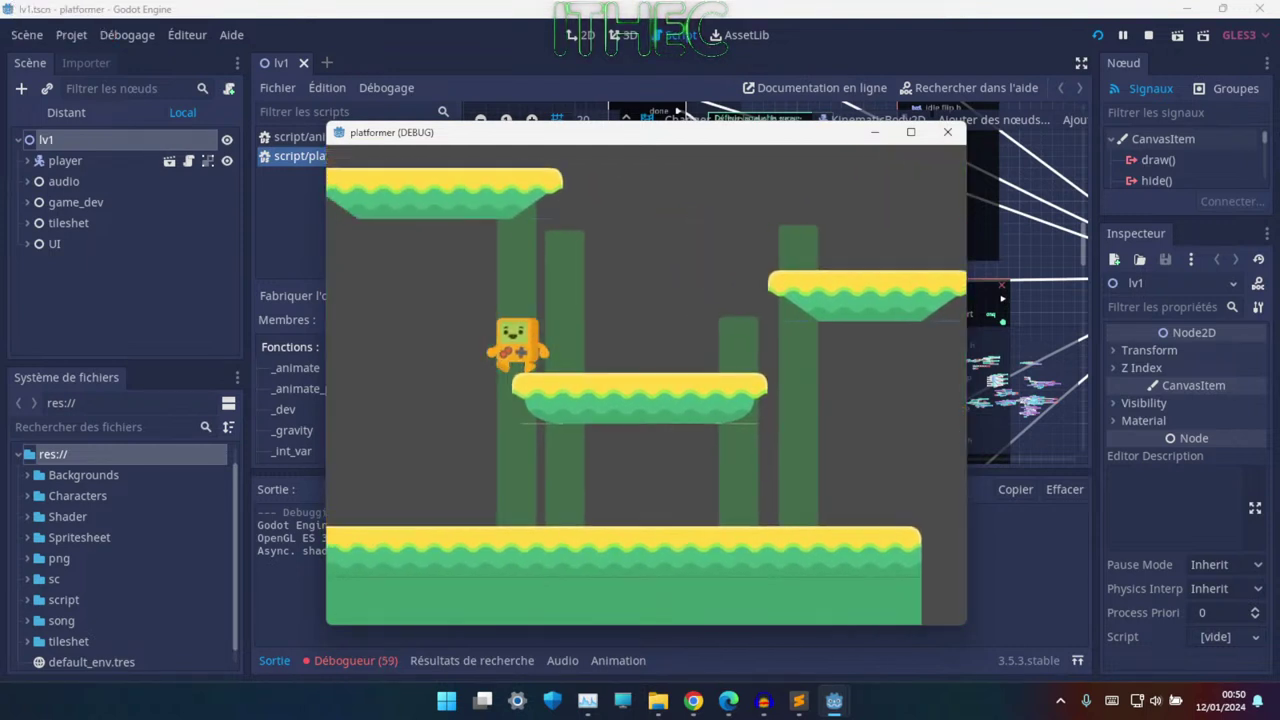
pyautogui.press('Right')
pyautogui.press('Up')
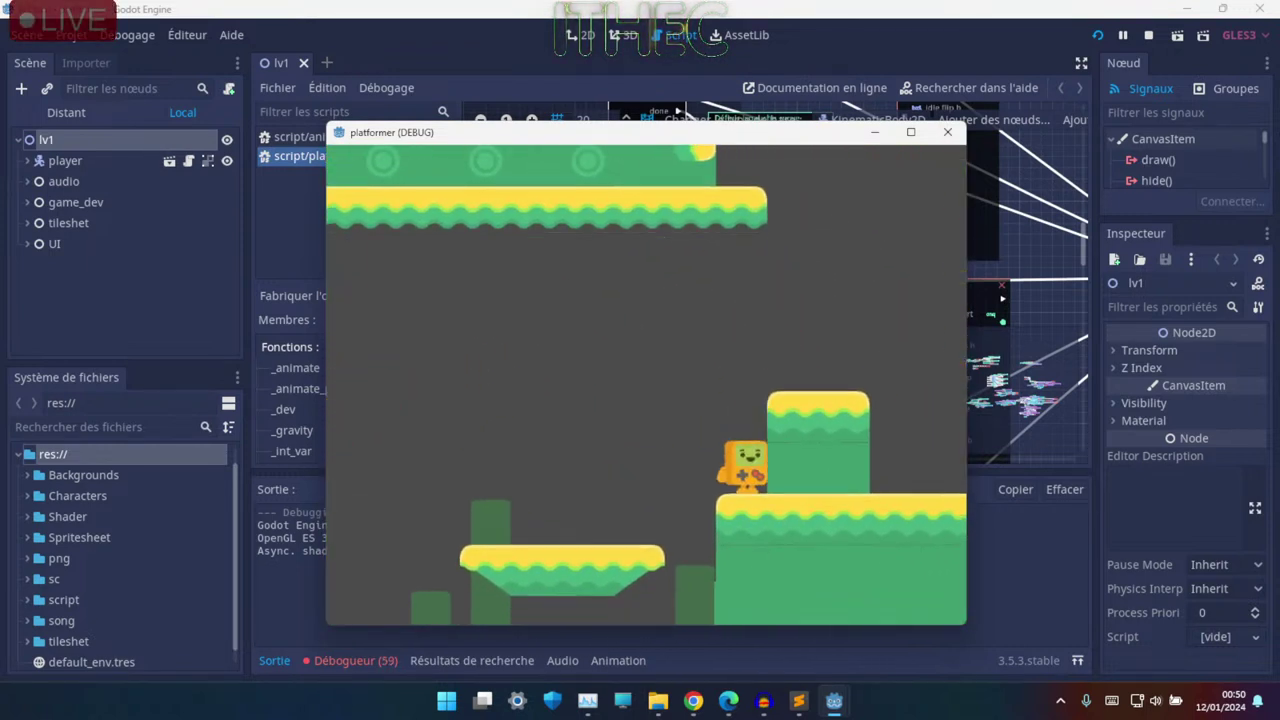
pyautogui.press('Up')
pyautogui.press('Left')
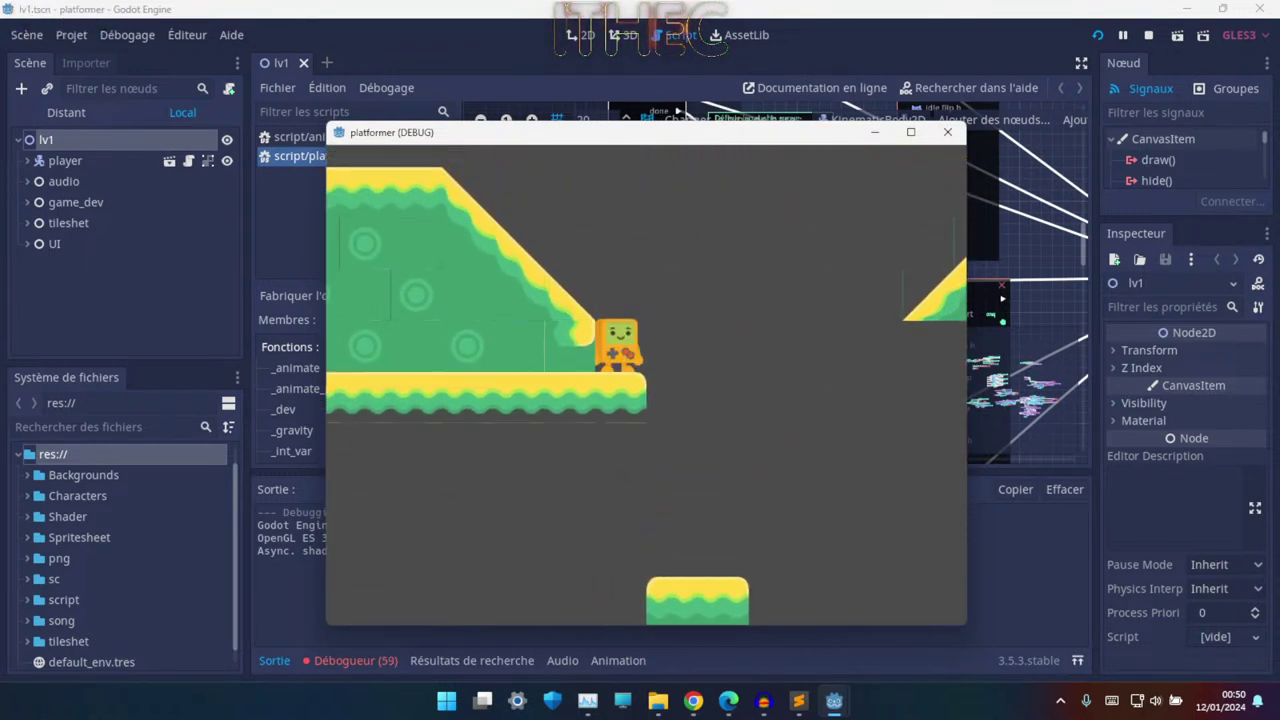
pyautogui.press('Up')
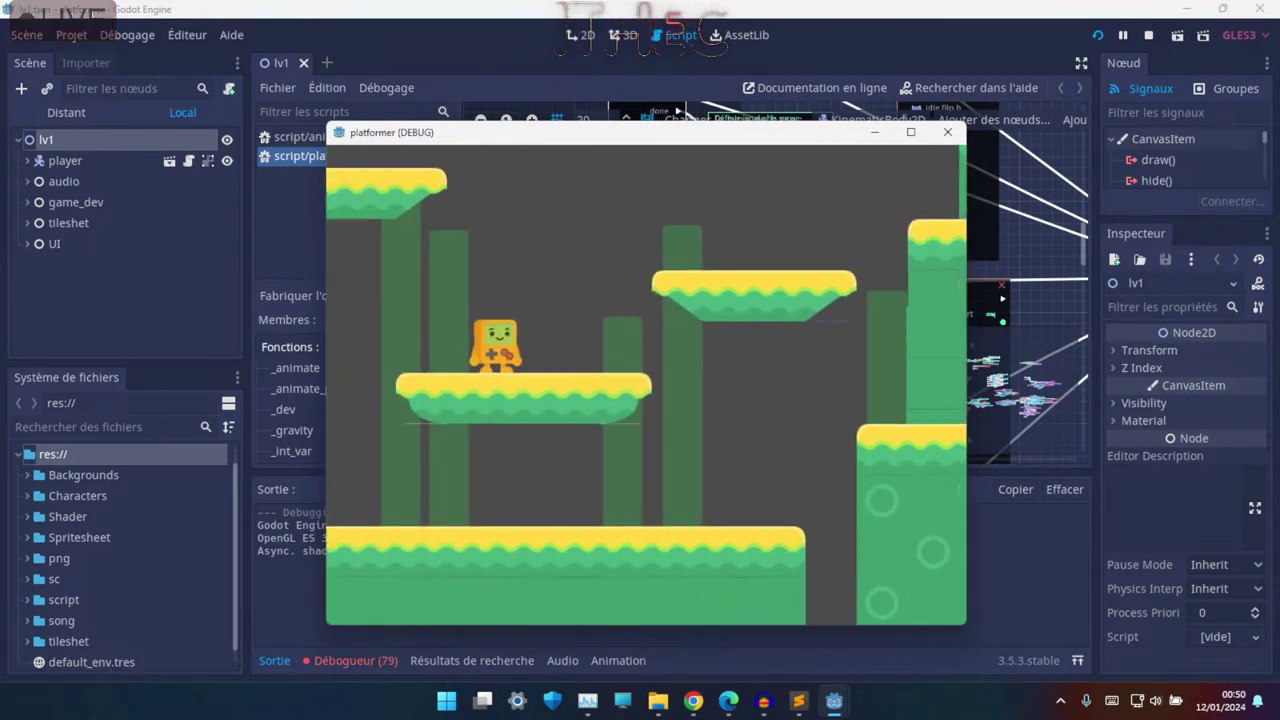
pyautogui.press('Right')
pyautogui.press('Up')
pyautogui.press('Right')
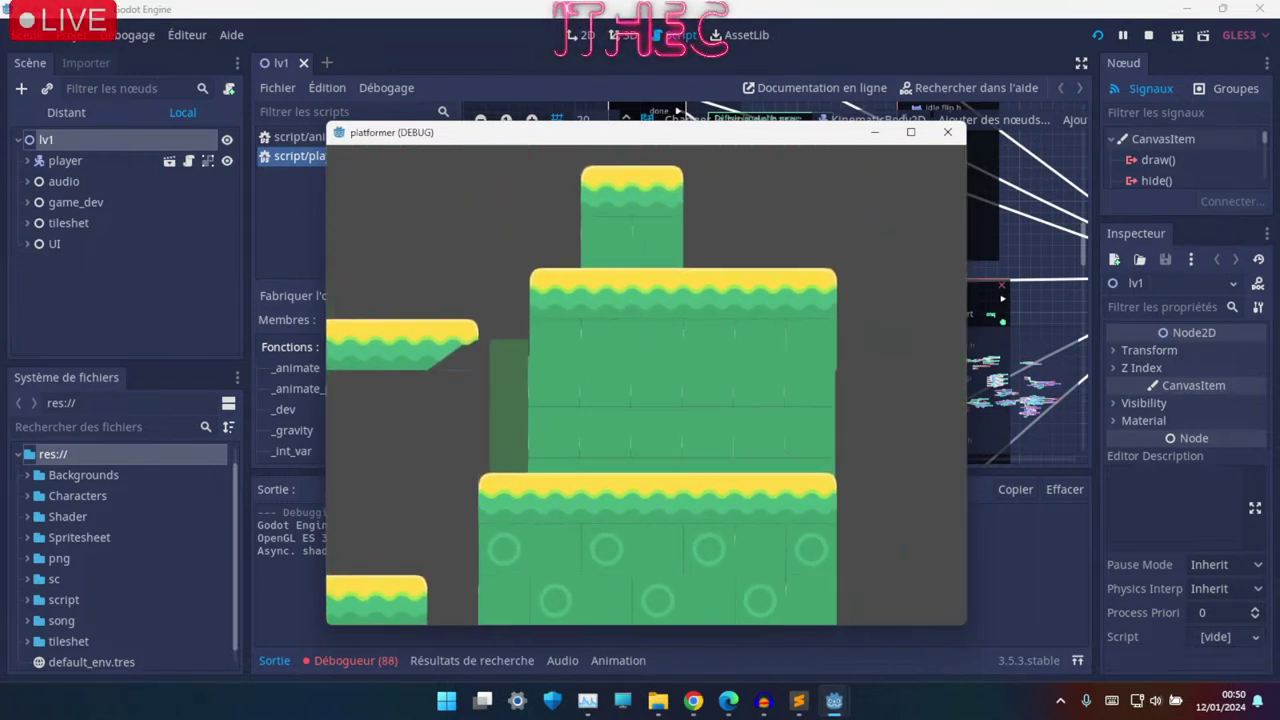
pyautogui.press('Left')
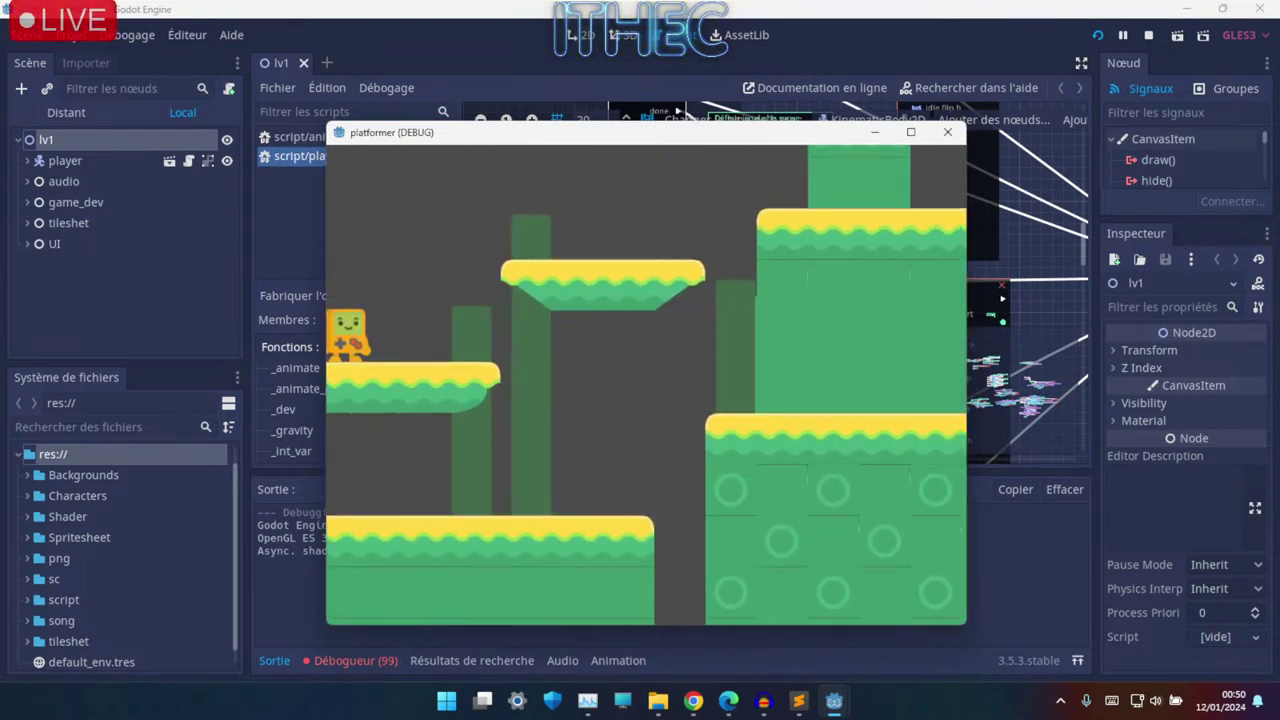
pyautogui.press('Right')
pyautogui.press('Up')
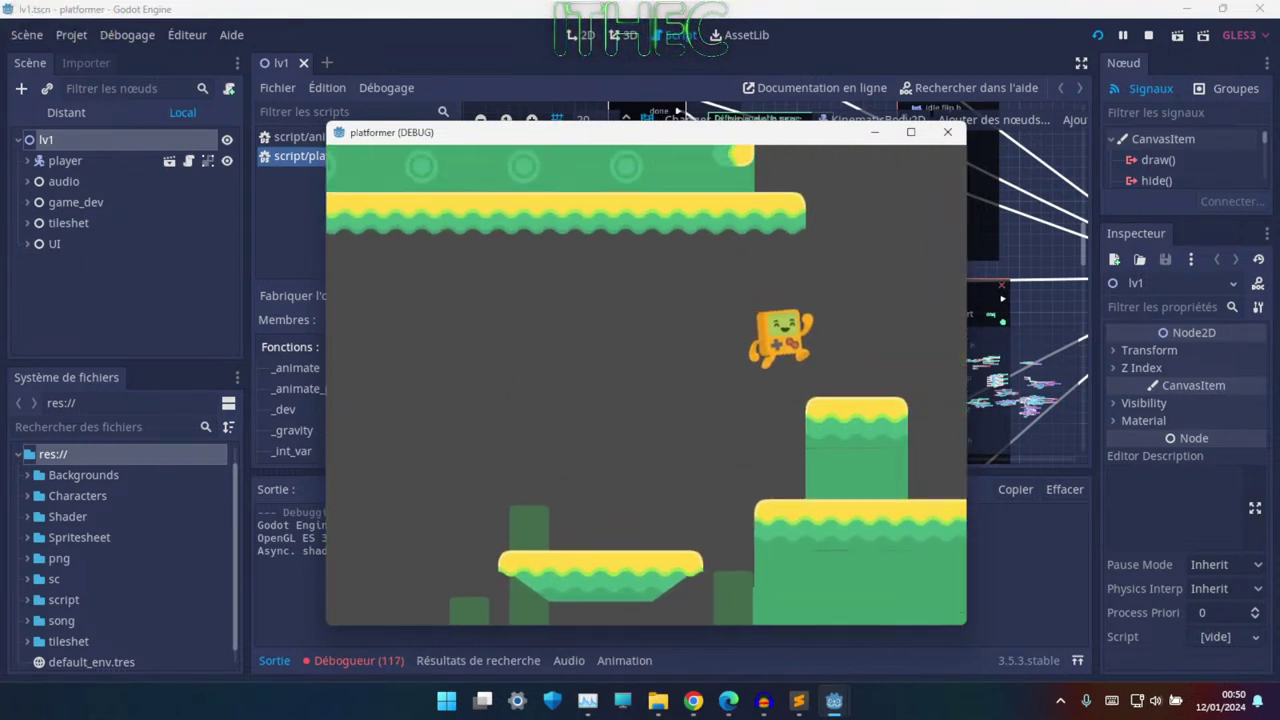
pyautogui.press('Right')
pyautogui.press('Up')
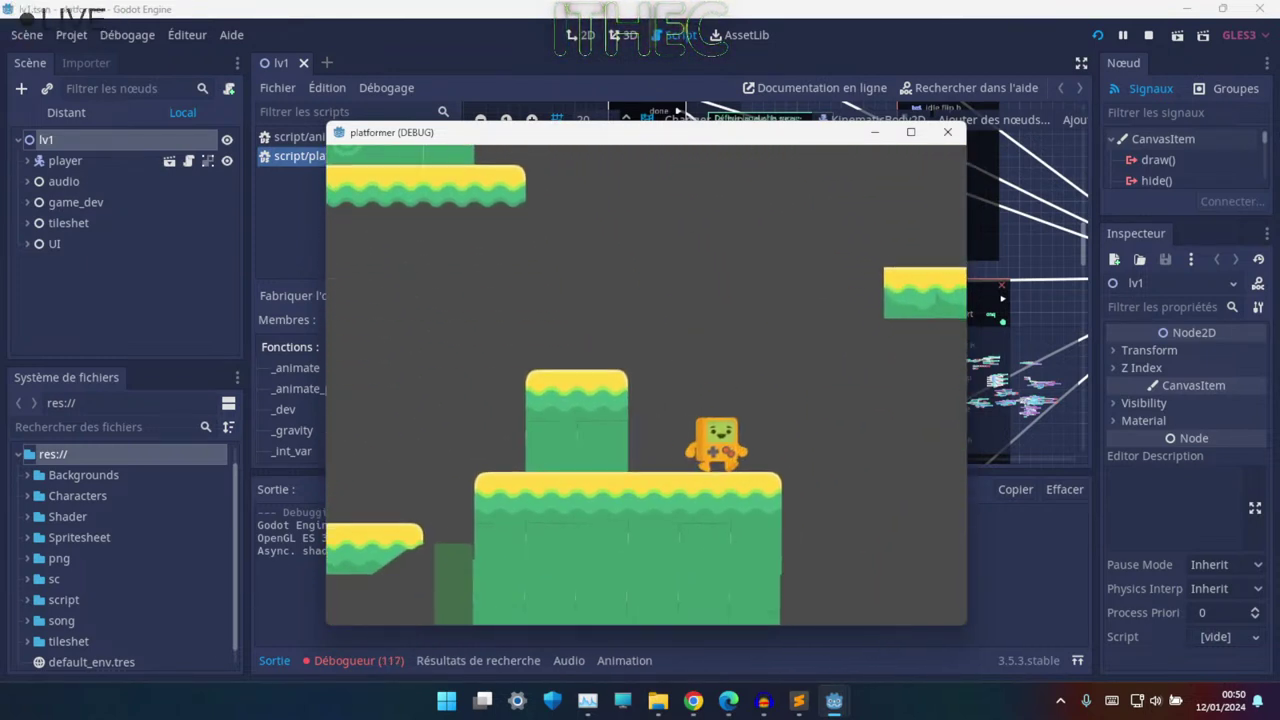
pyautogui.press('Up')
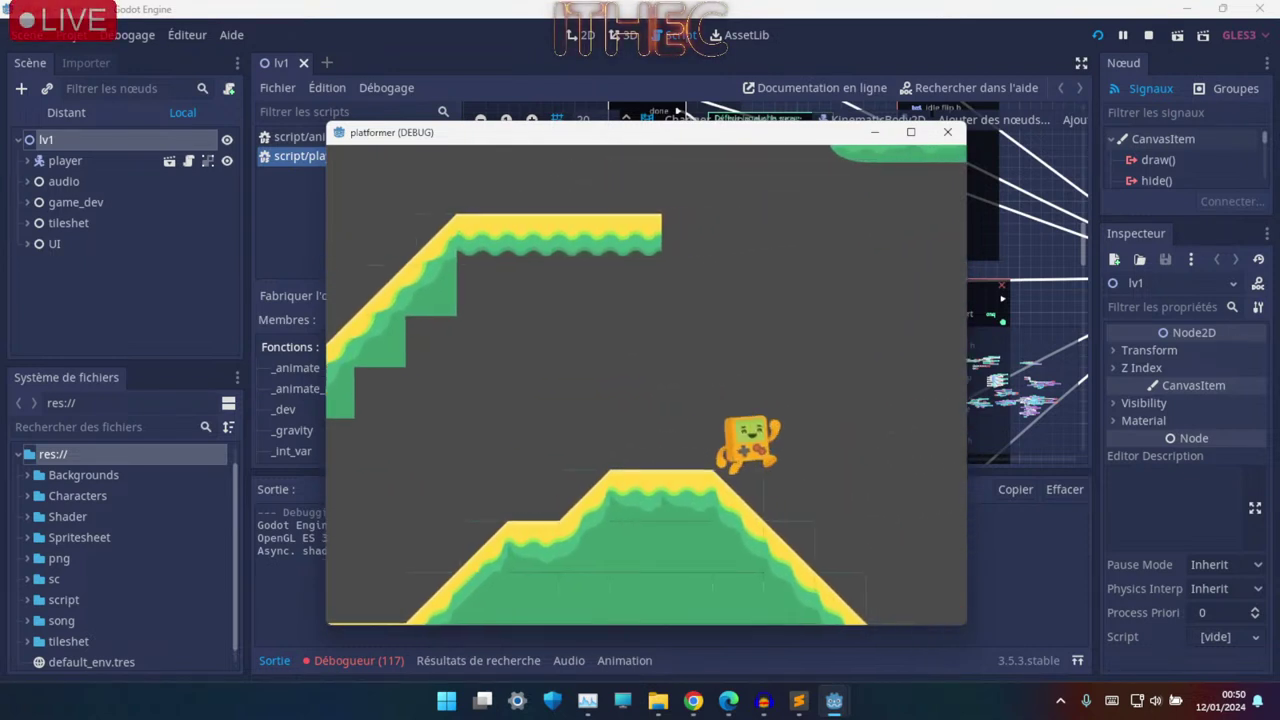
pyautogui.press('Up')
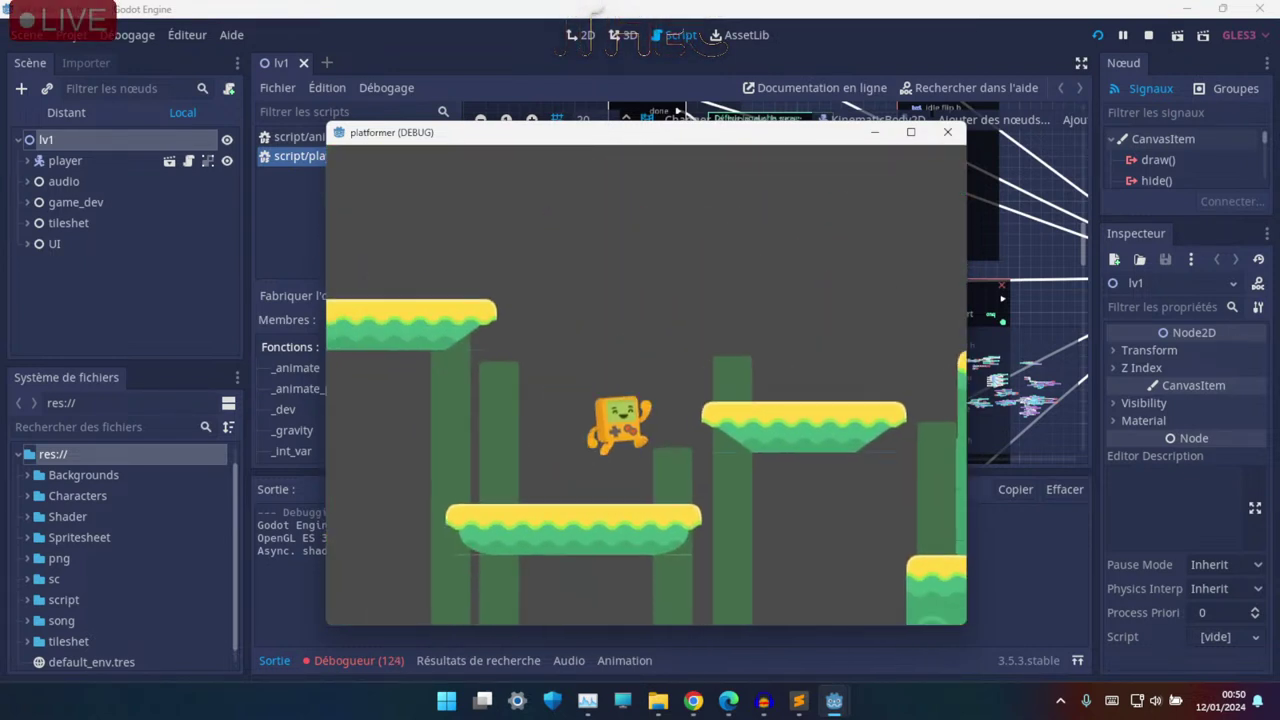
pyautogui.press('Up')
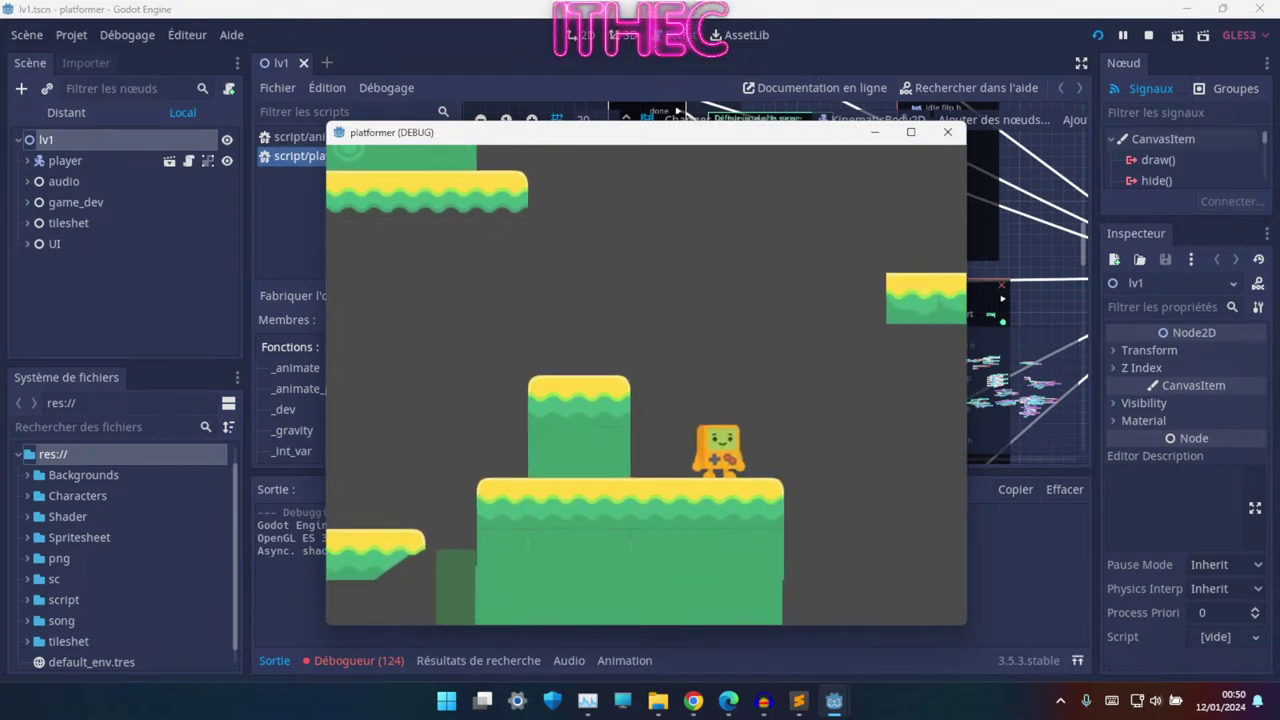
pyautogui.press('Up')
pyautogui.press('Right')
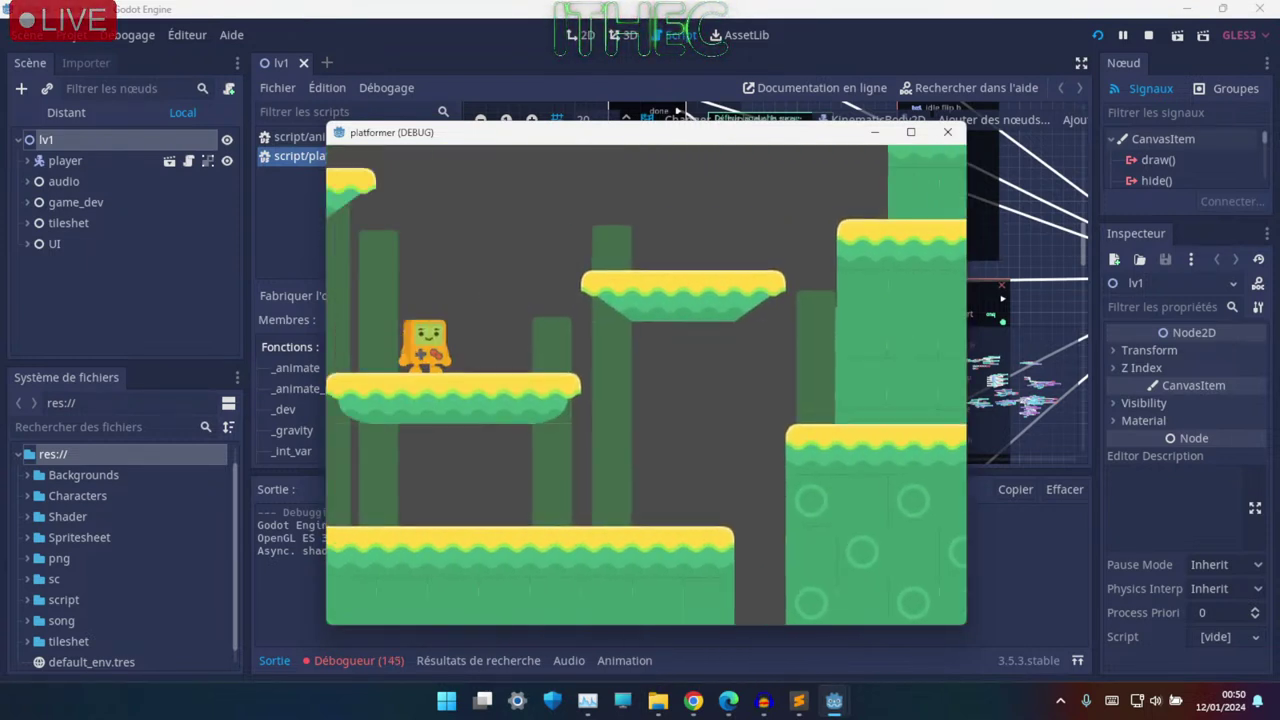
pyautogui.press('Up')
pyautogui.press('Right')
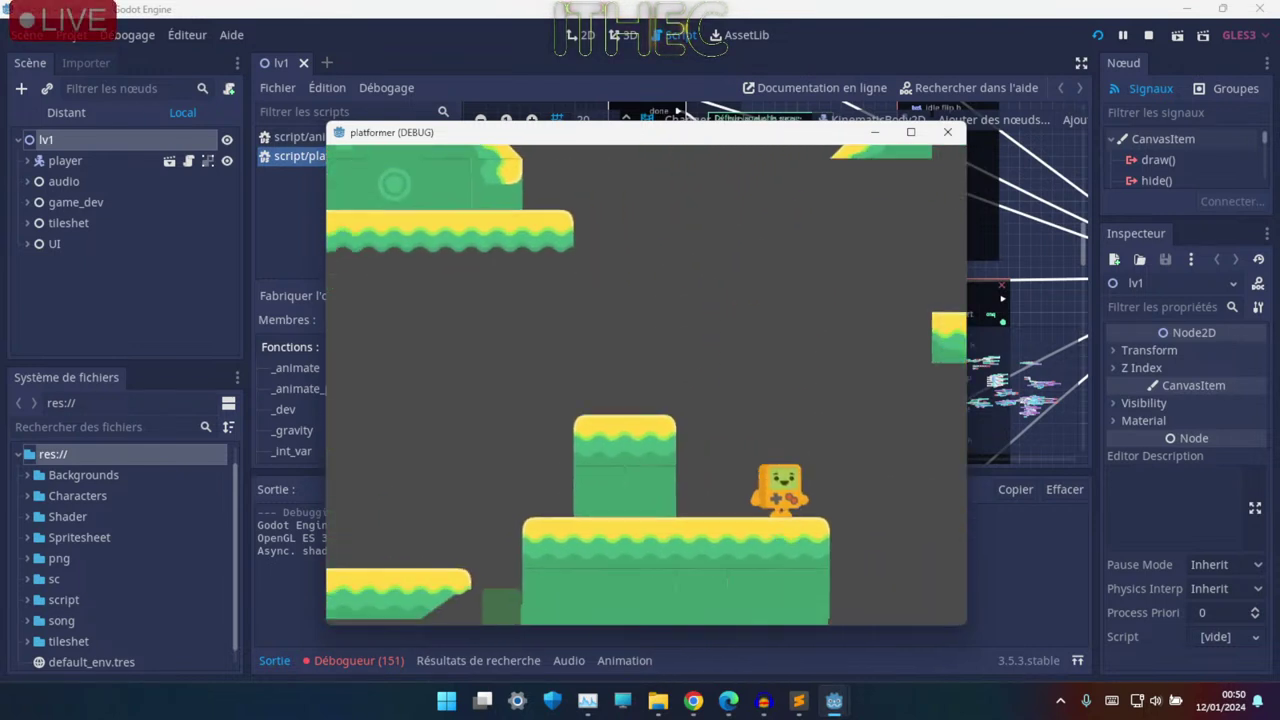
# - Continue right into new areas, jumping onto higher ground, green blocks and a floating platform
pyautogui.press('Right')
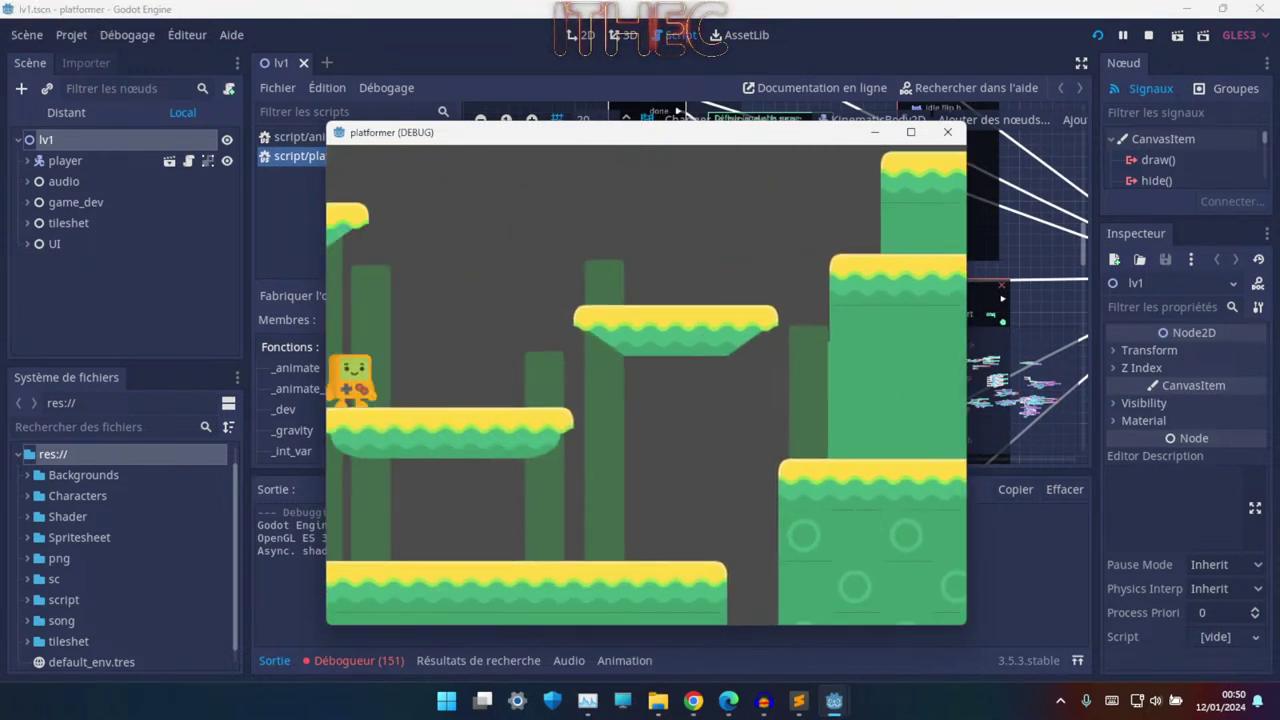
pyautogui.press('Right')
pyautogui.press('Up')
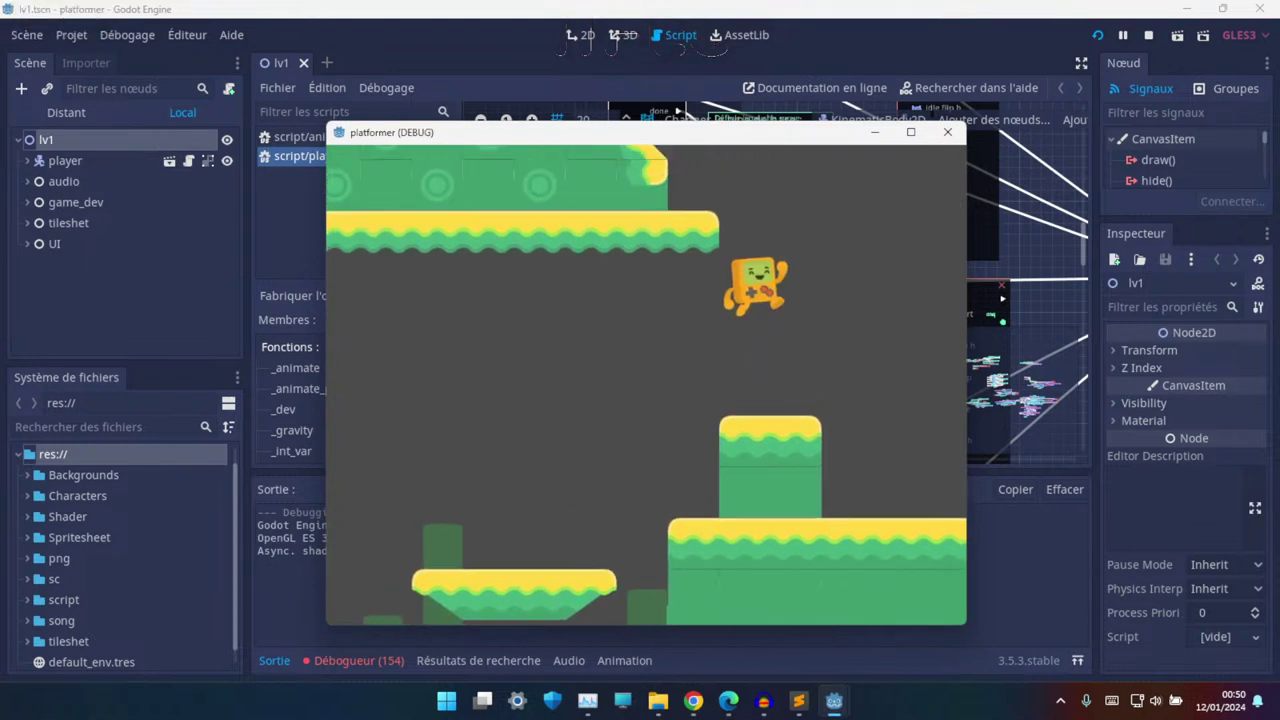
pyautogui.press('Left')
pyautogui.press('Right')
pyautogui.press('Up')
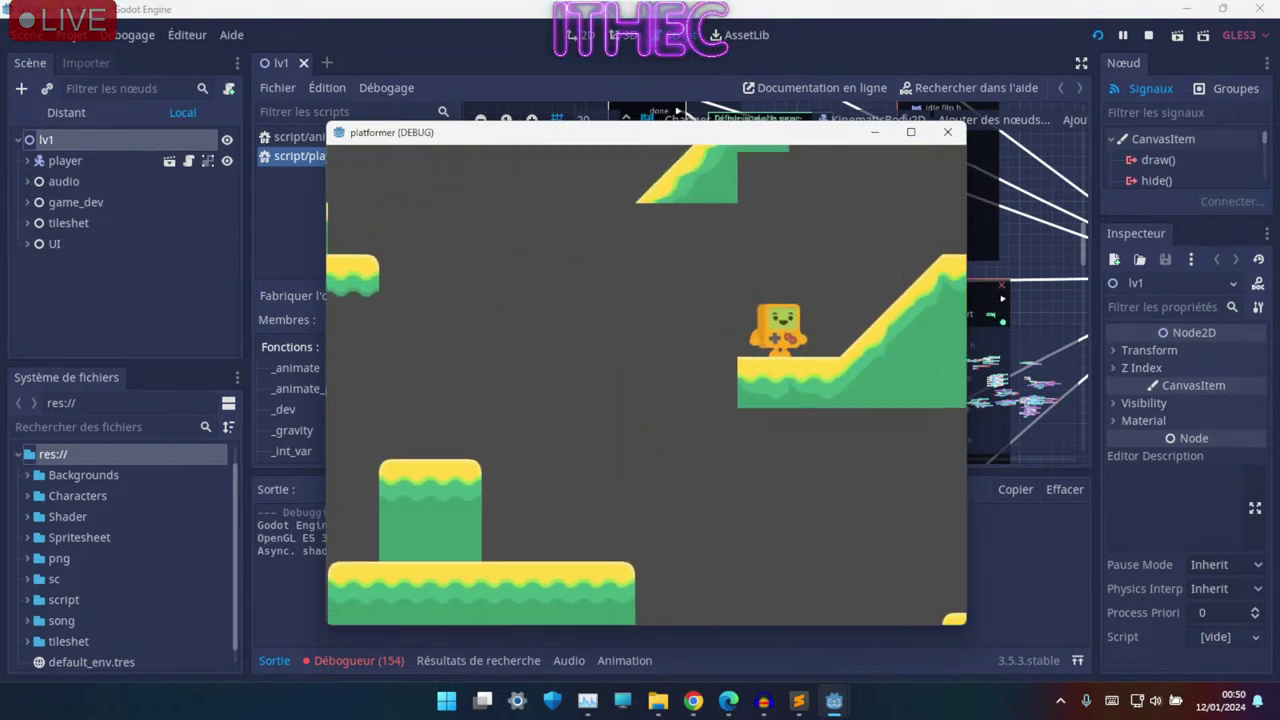
pyautogui.press('Right')
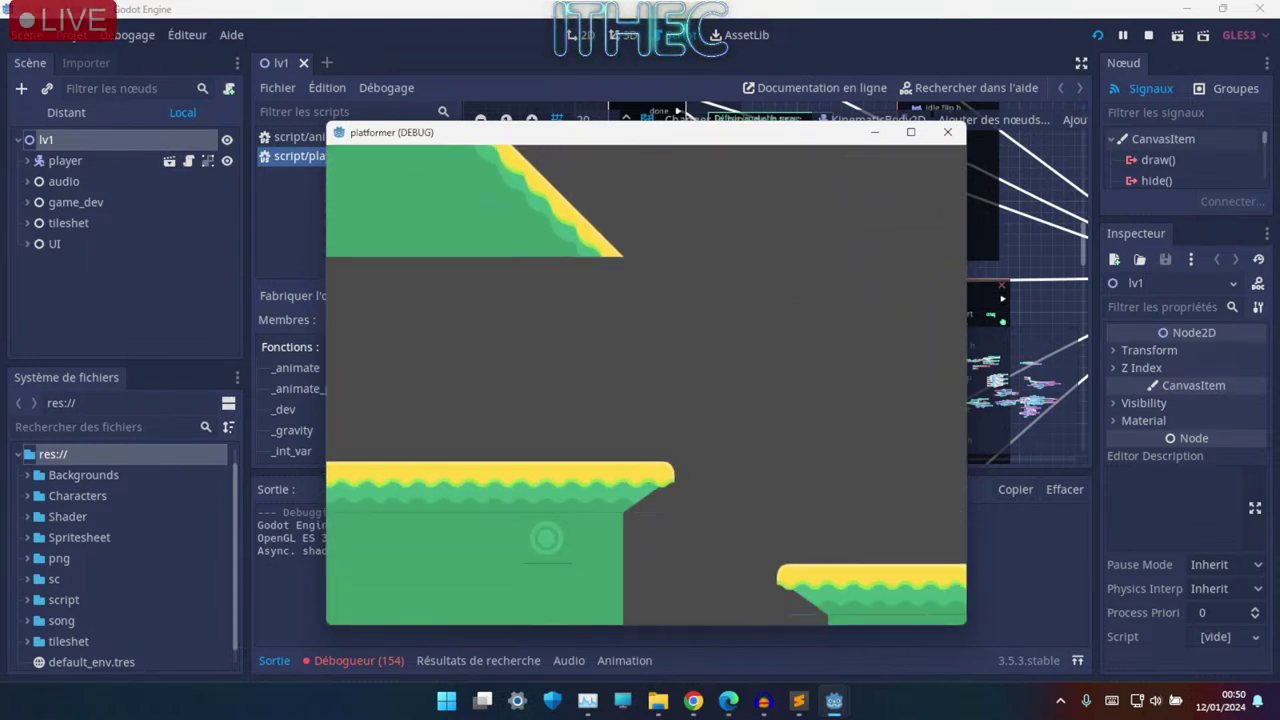
pyautogui.press('Up')
pyautogui.press('Right')
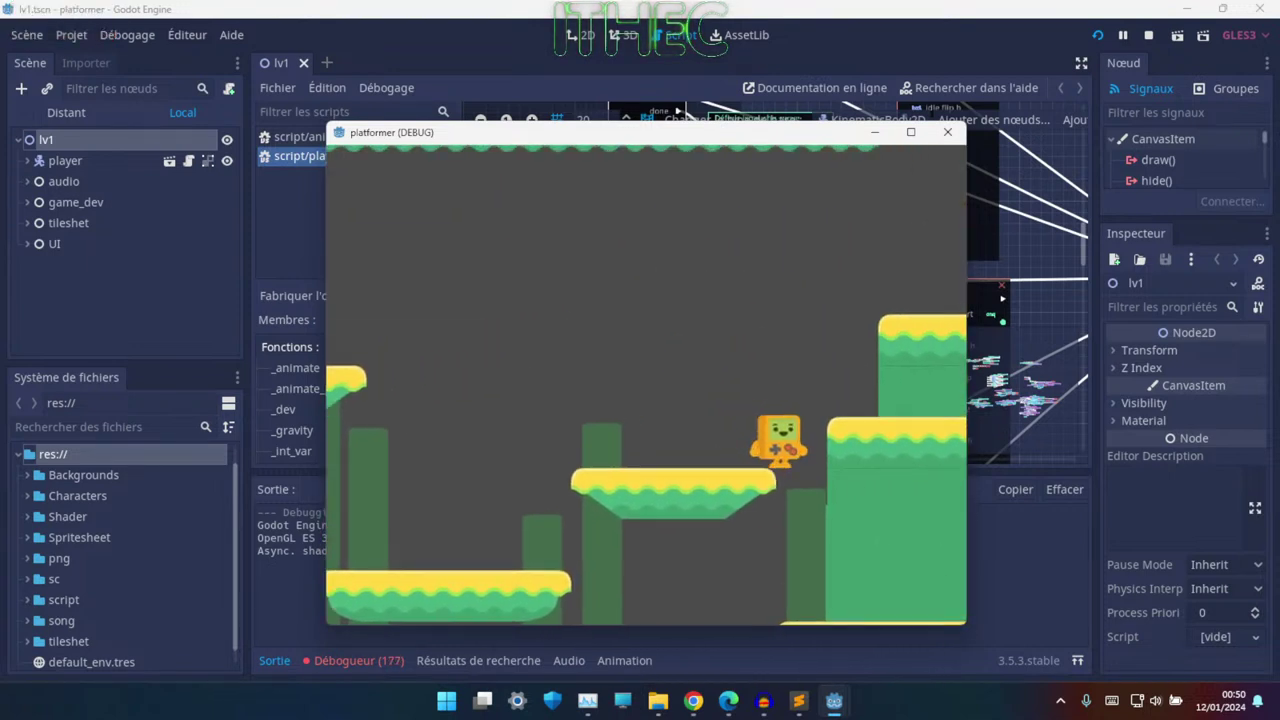
pyautogui.press('Up')
pyautogui.press('Left')
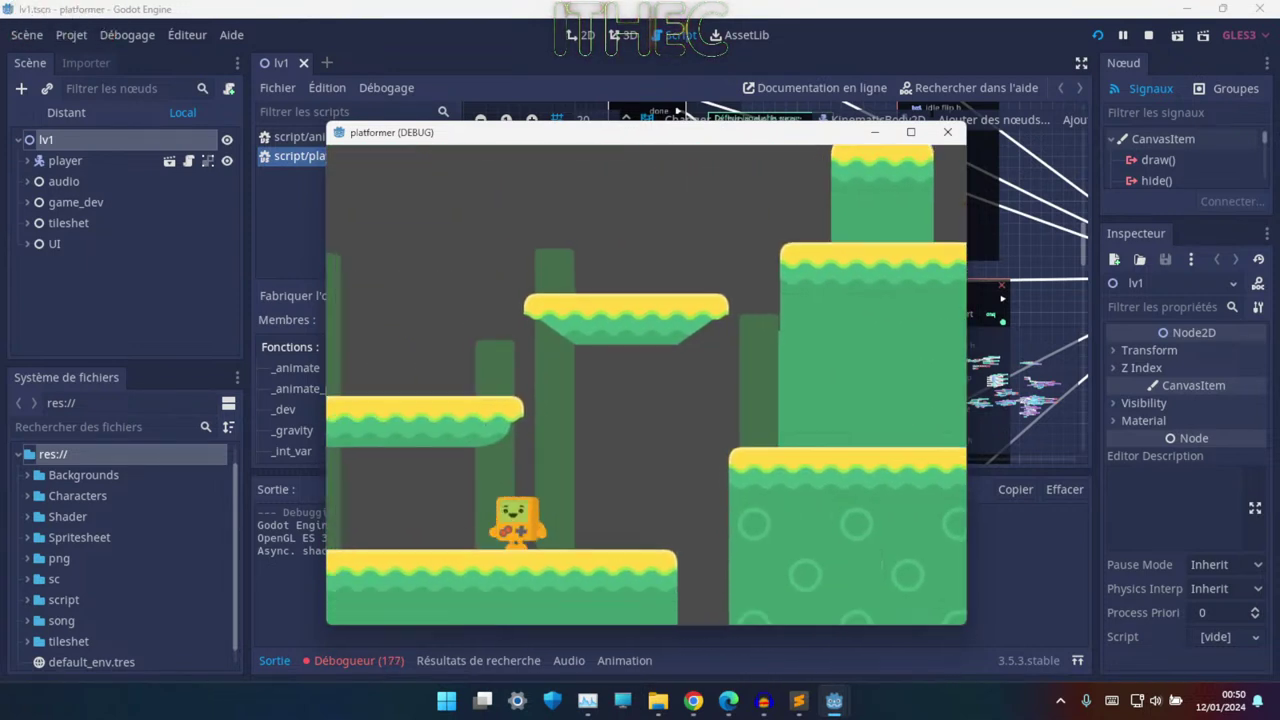
pyautogui.press('Up')
pyautogui.press('Right')
pyautogui.press('Up')
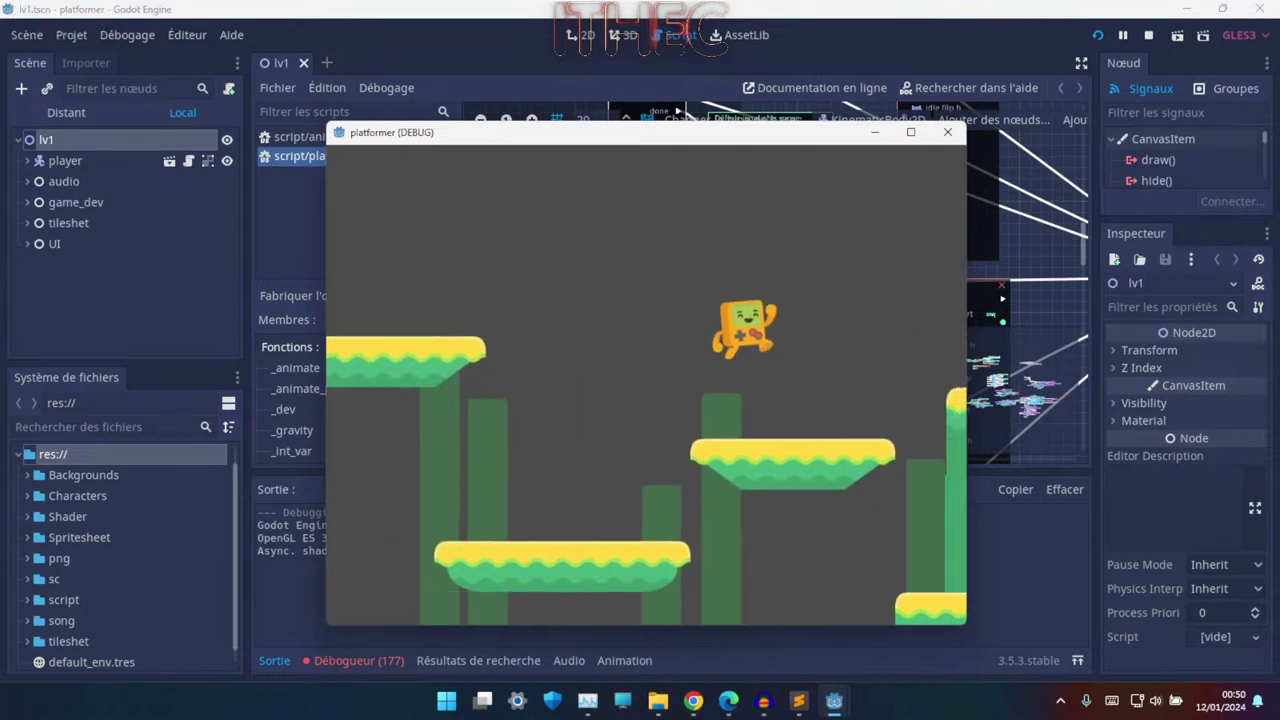
pyautogui.press('Up')
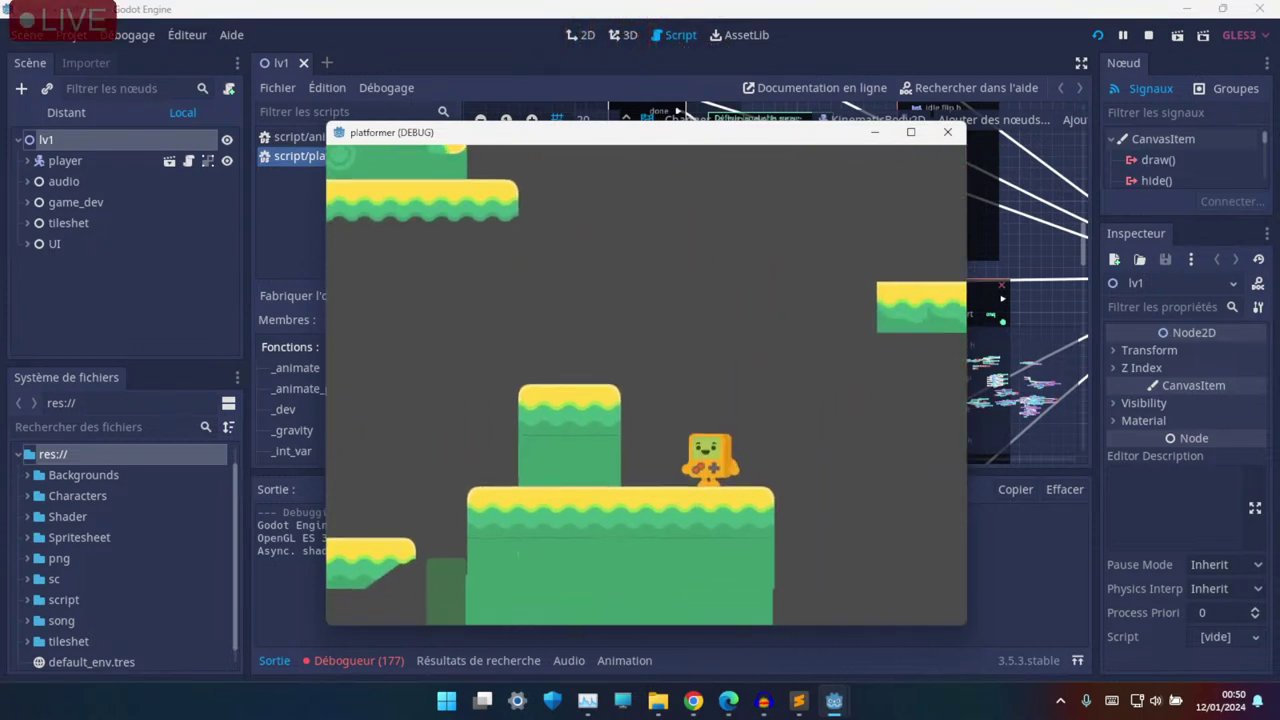
pyautogui.press('Left')
pyautogui.press('Up')
pyautogui.press('Right')
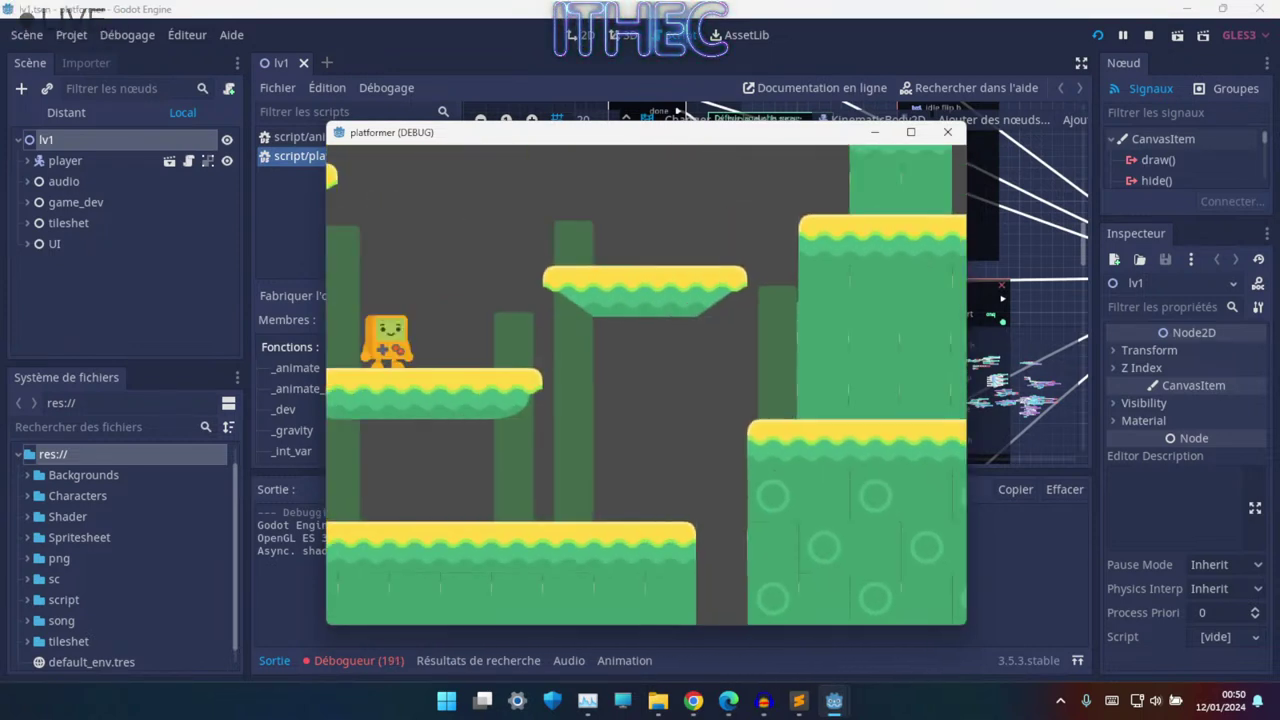
pyautogui.press('Up')
pyautogui.press('Up')
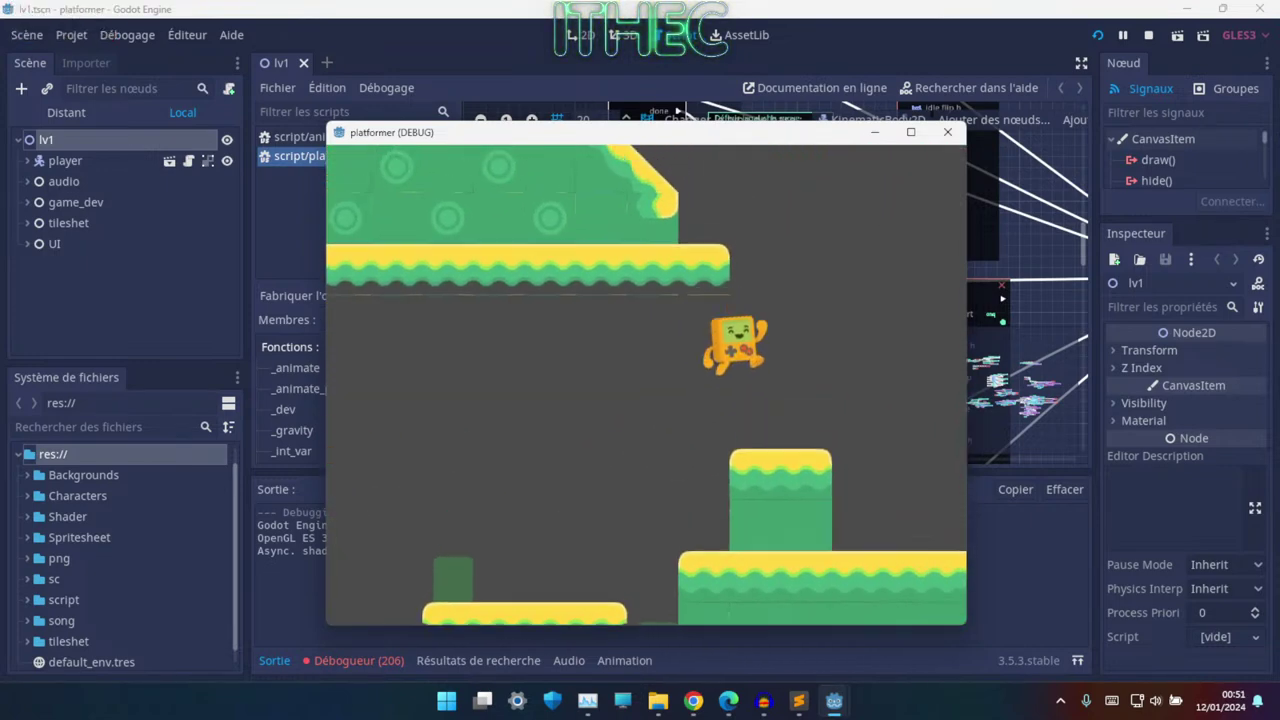
# - Close the game and open the debugger's Erreurs list, selecting the global.vs inheritance error
pyautogui.click(955, 140)
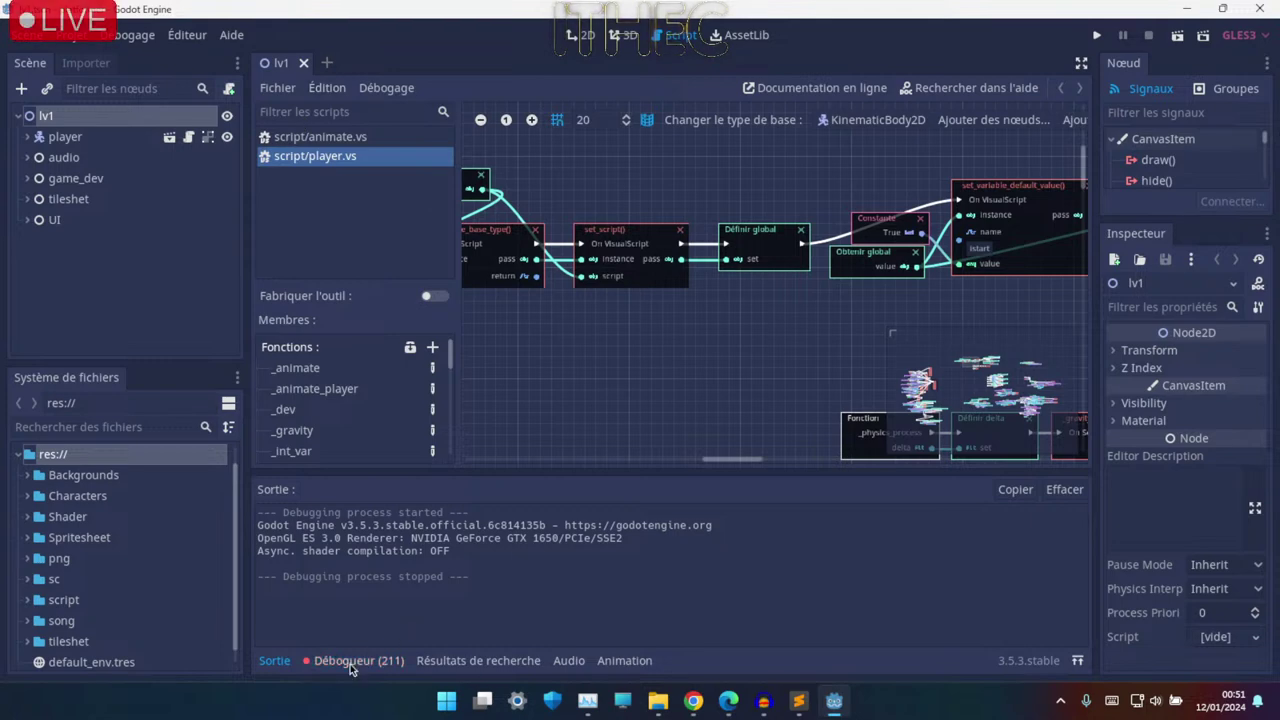
pyautogui.click(352, 664)
pyautogui.click(388, 459)
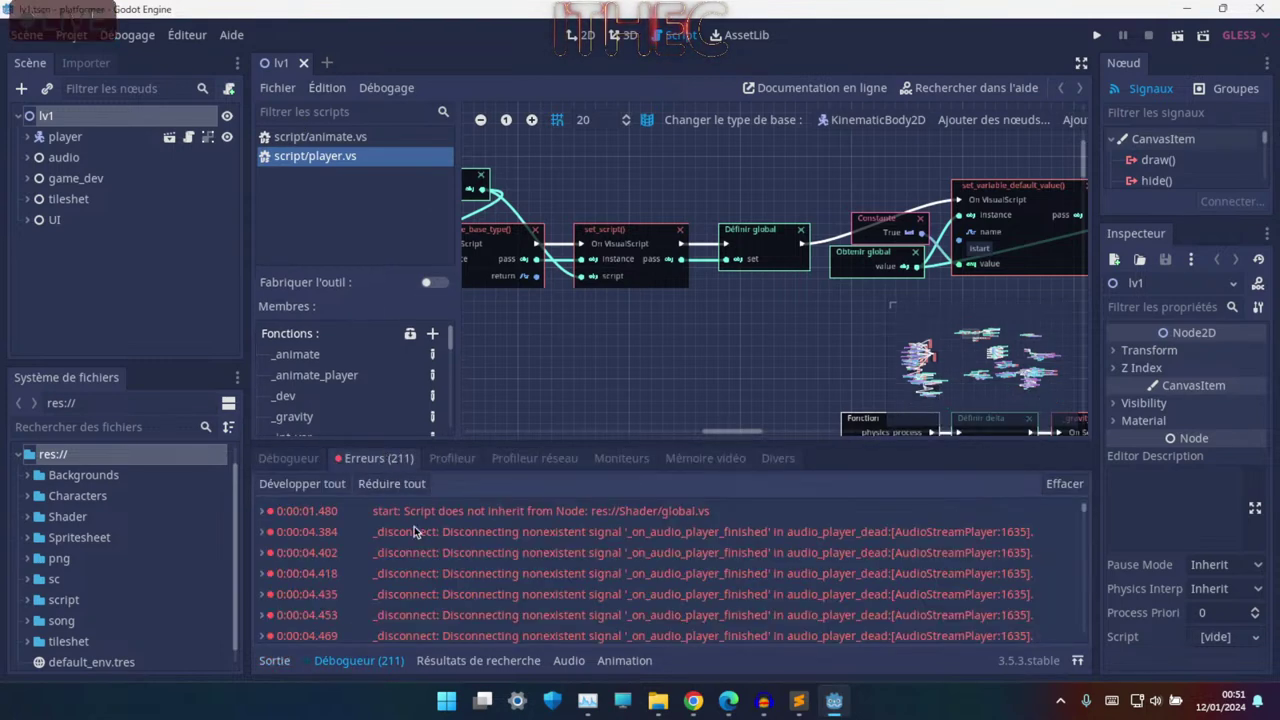
pyautogui.click(534, 515)
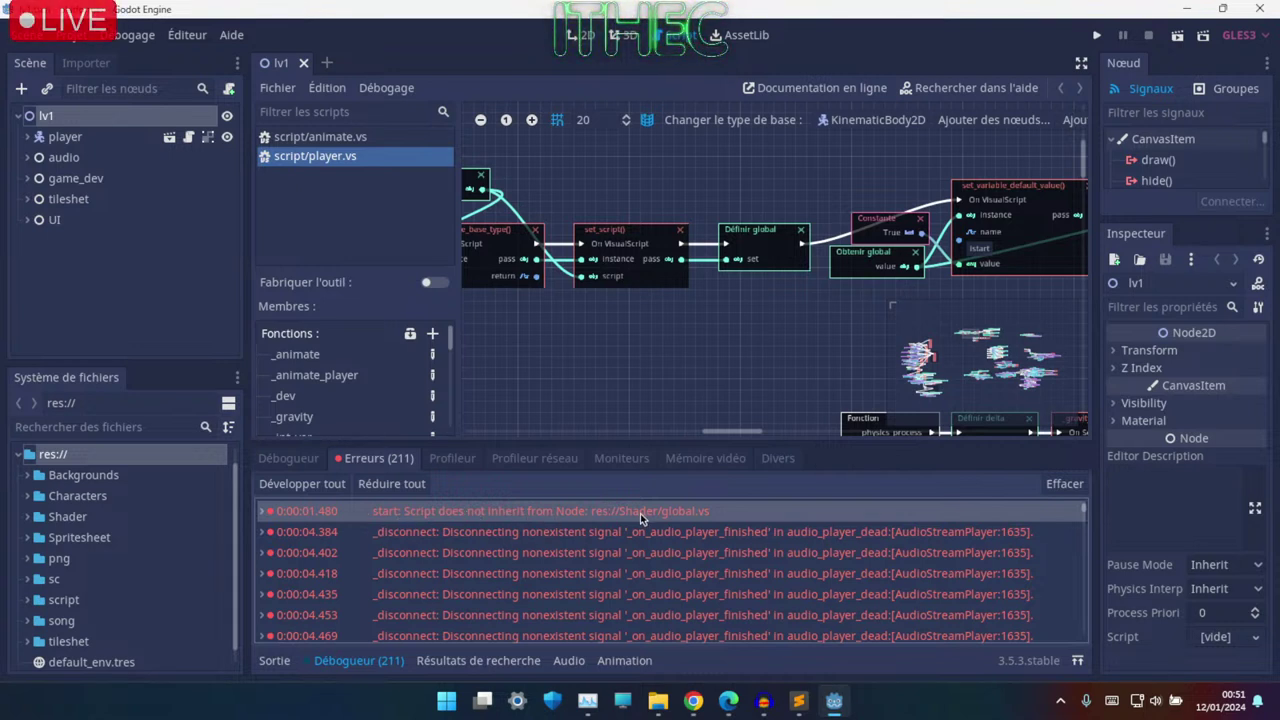
pyautogui.moveTo(640, 516)
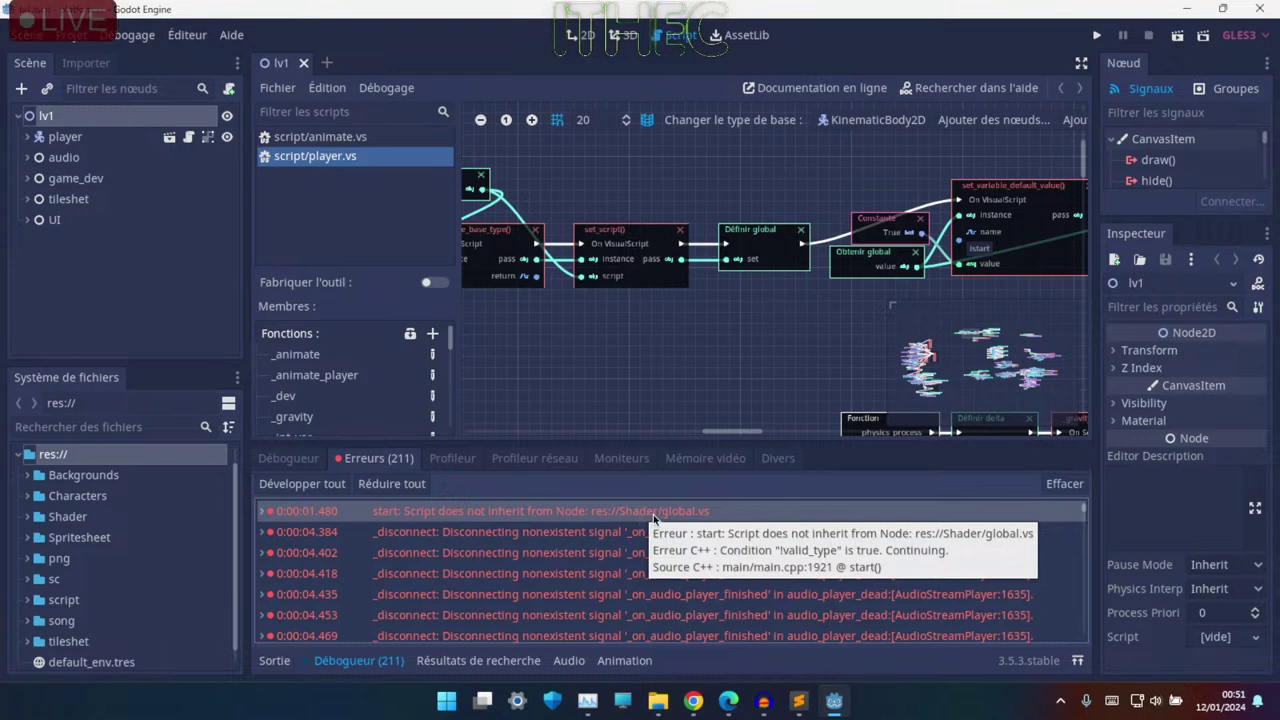
# - Select the first audio_player_dead disconnect error and scroll through the remaining errors
pyautogui.click(709, 531)
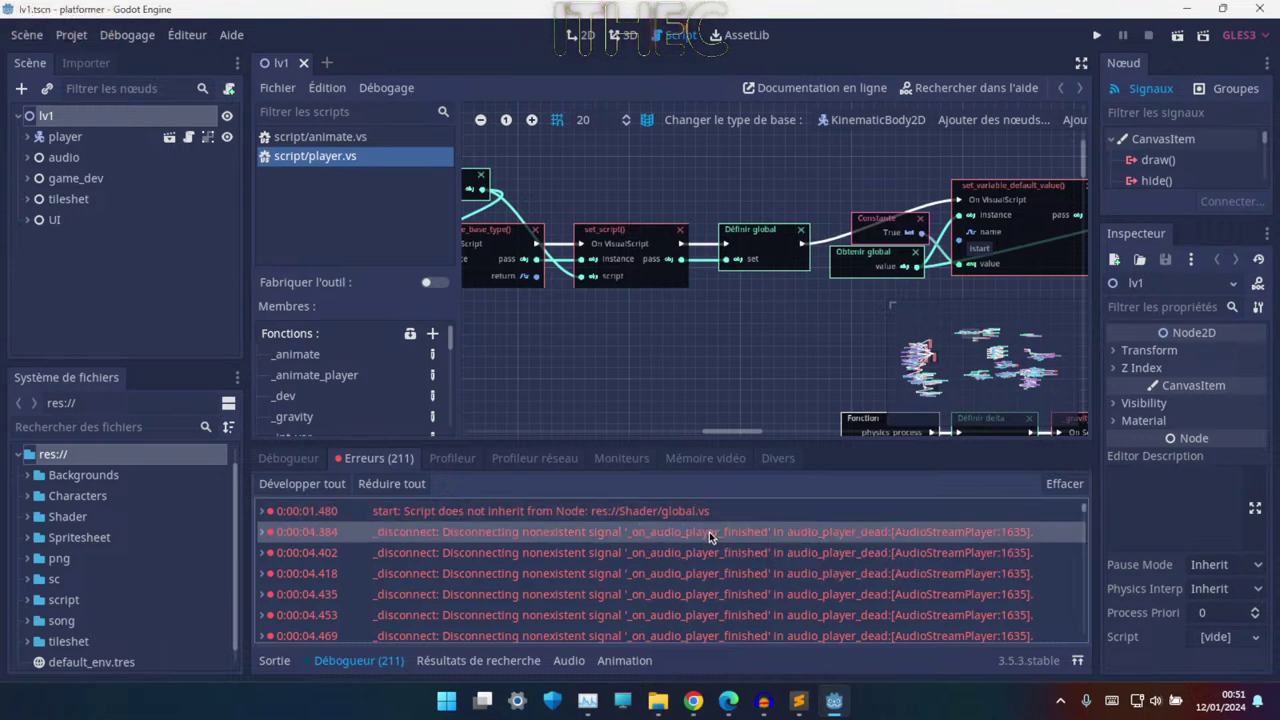
pyautogui.scroll(-5, 920, 544)
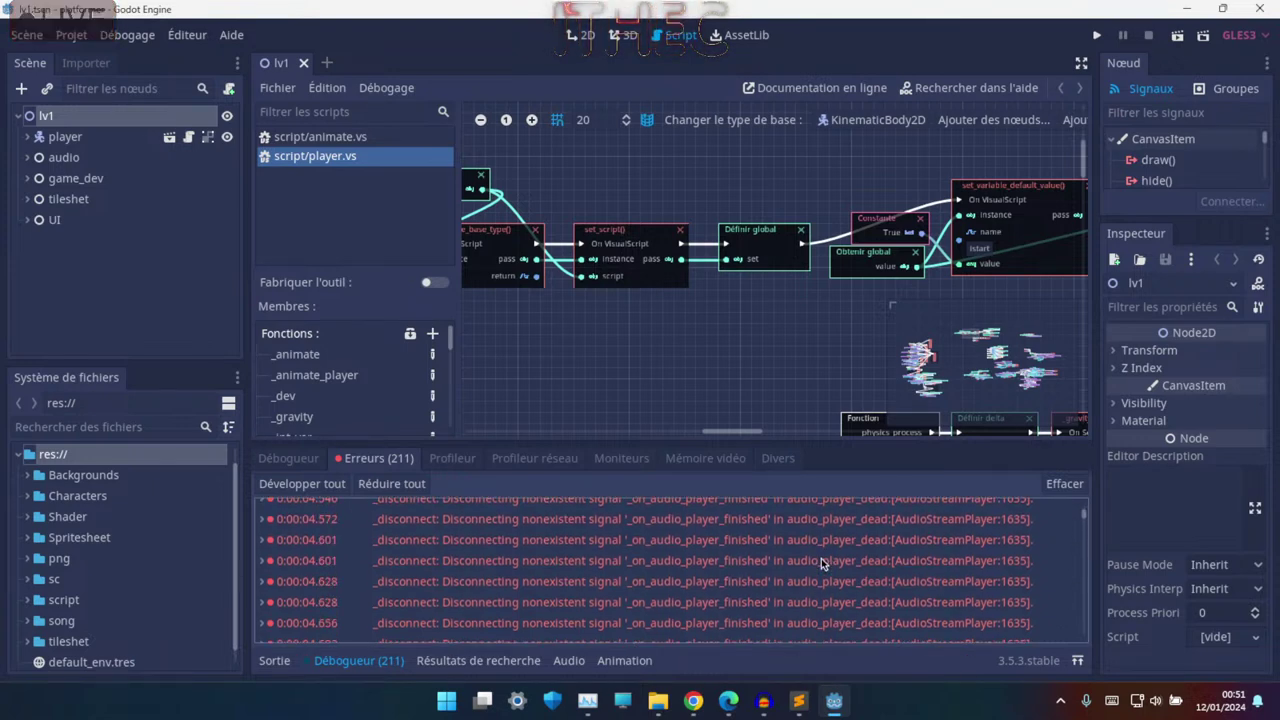
pyautogui.scroll(-1, 851, 556)
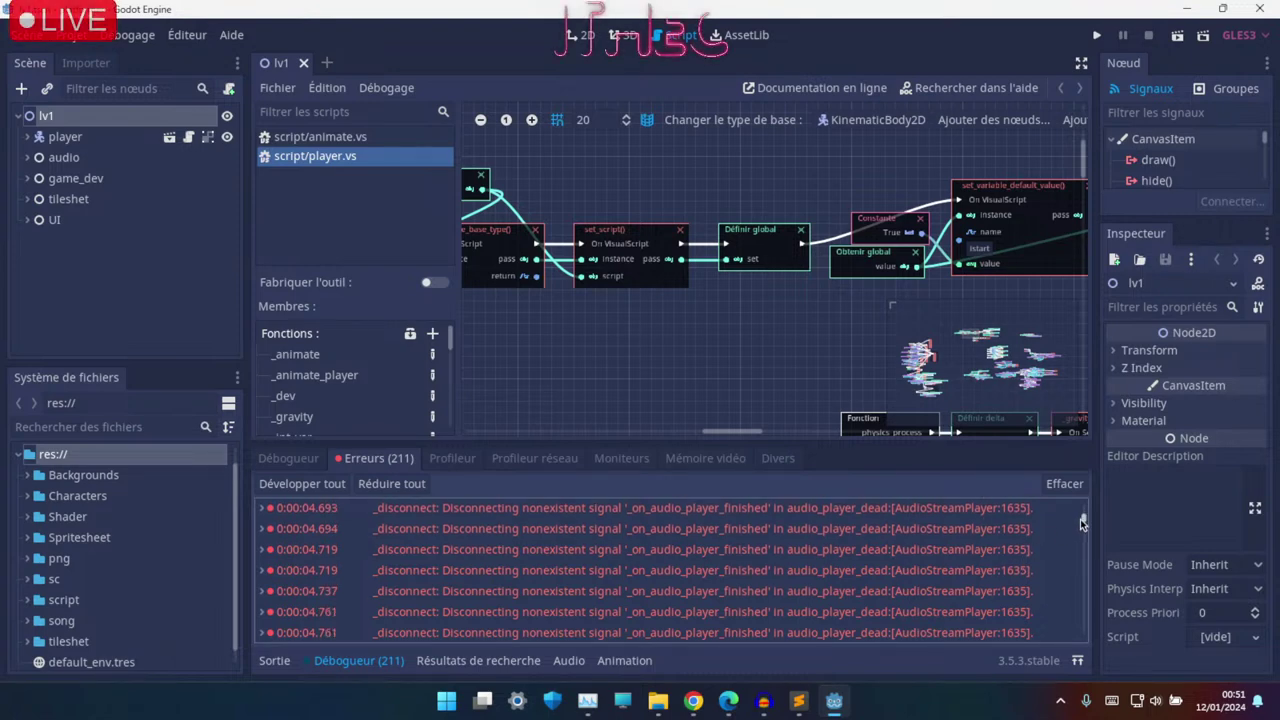
pyautogui.moveTo(1080, 519); pyautogui.dragTo(1080, 554)
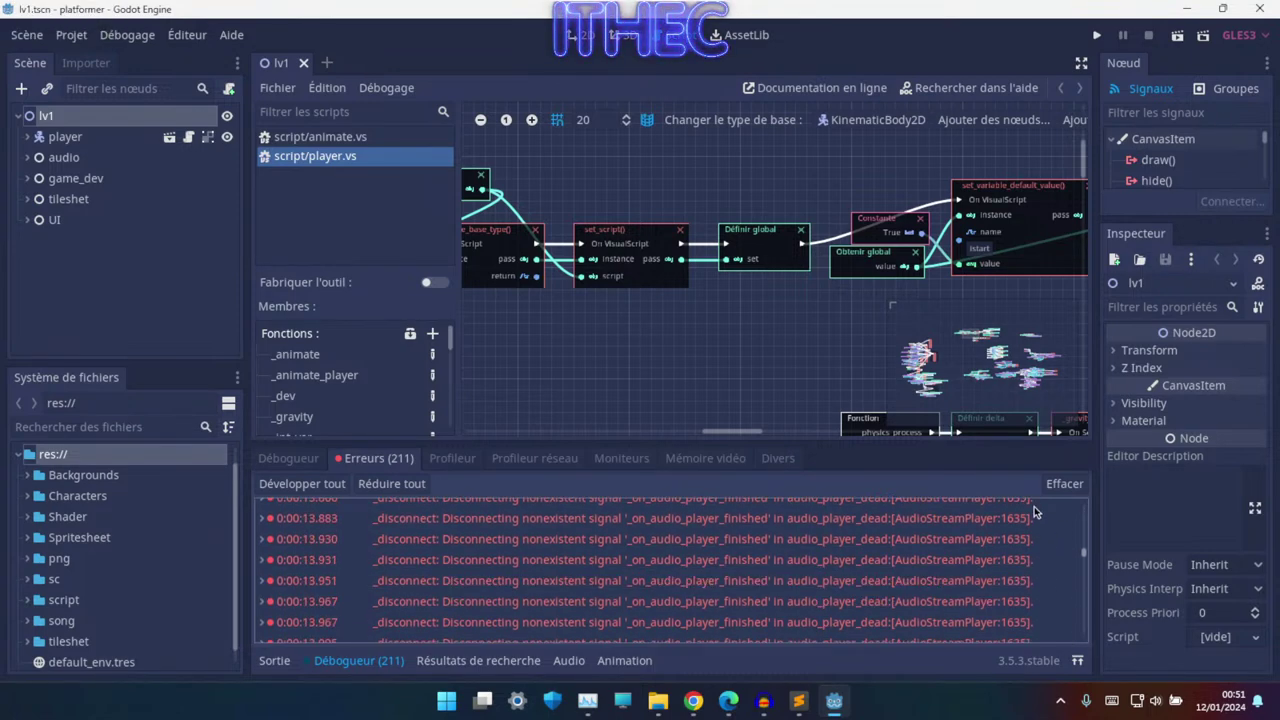
pyautogui.keyDown('ctrl'); pyautogui.scroll(-3, 729, 312); pyautogui.keyUp('ctrl')
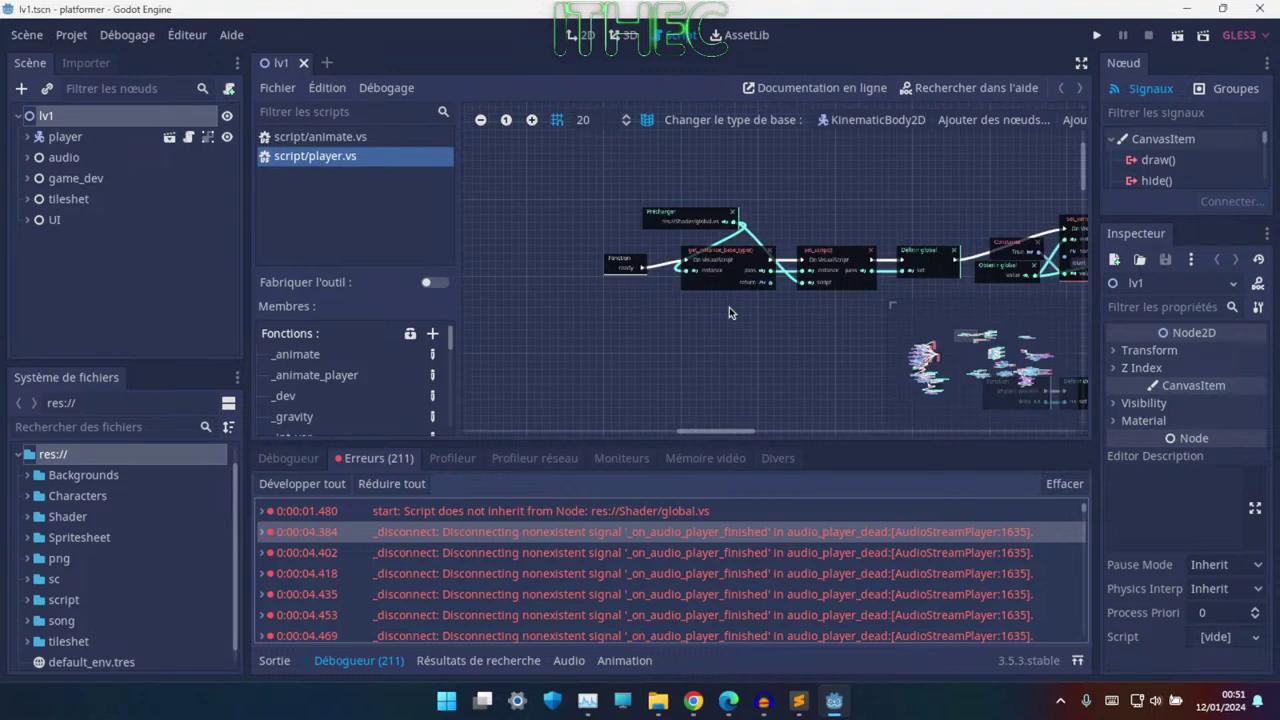
# - Switch the bottom panel to the Sortie output log and zoom the player.vs graph
pyautogui.scroll(-5, 950, 365)
pyautogui.keyDown('shift'); pyautogui.hscroll(-5, 940, 375); pyautogui.keyUp('shift')
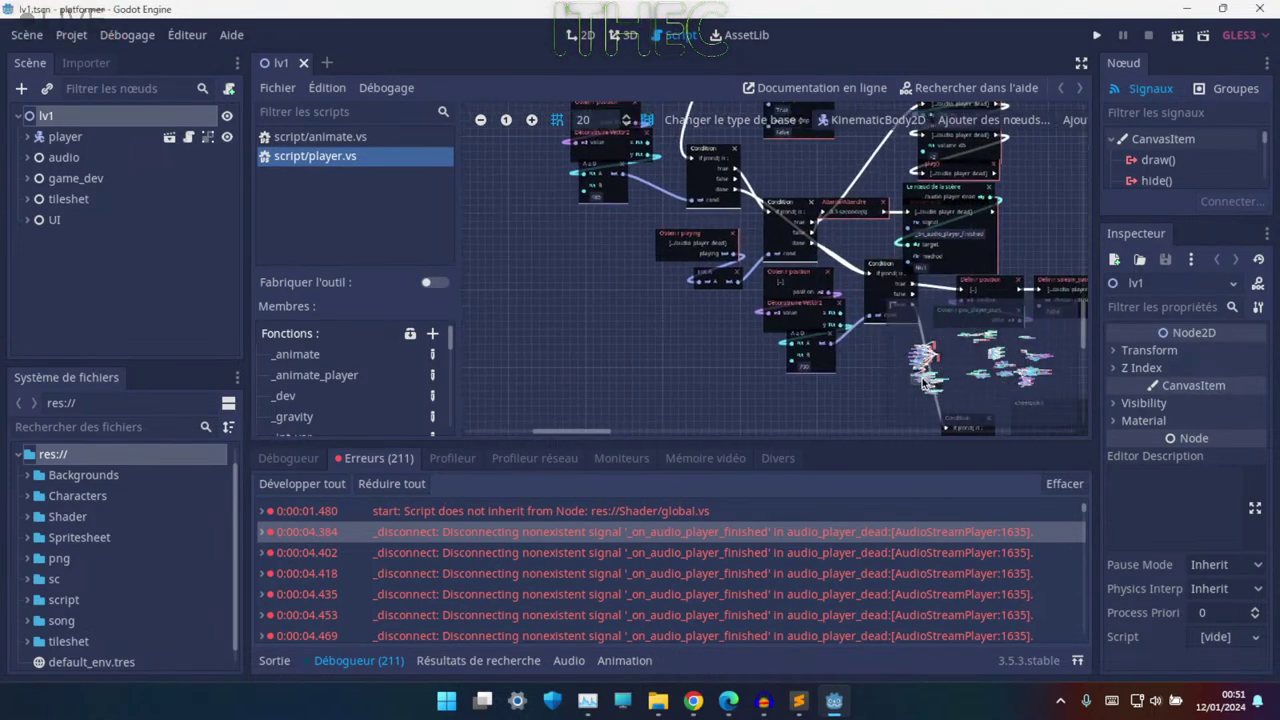
pyautogui.keyDown('shift'); pyautogui.hscroll(2, 930, 380); pyautogui.keyUp('shift')
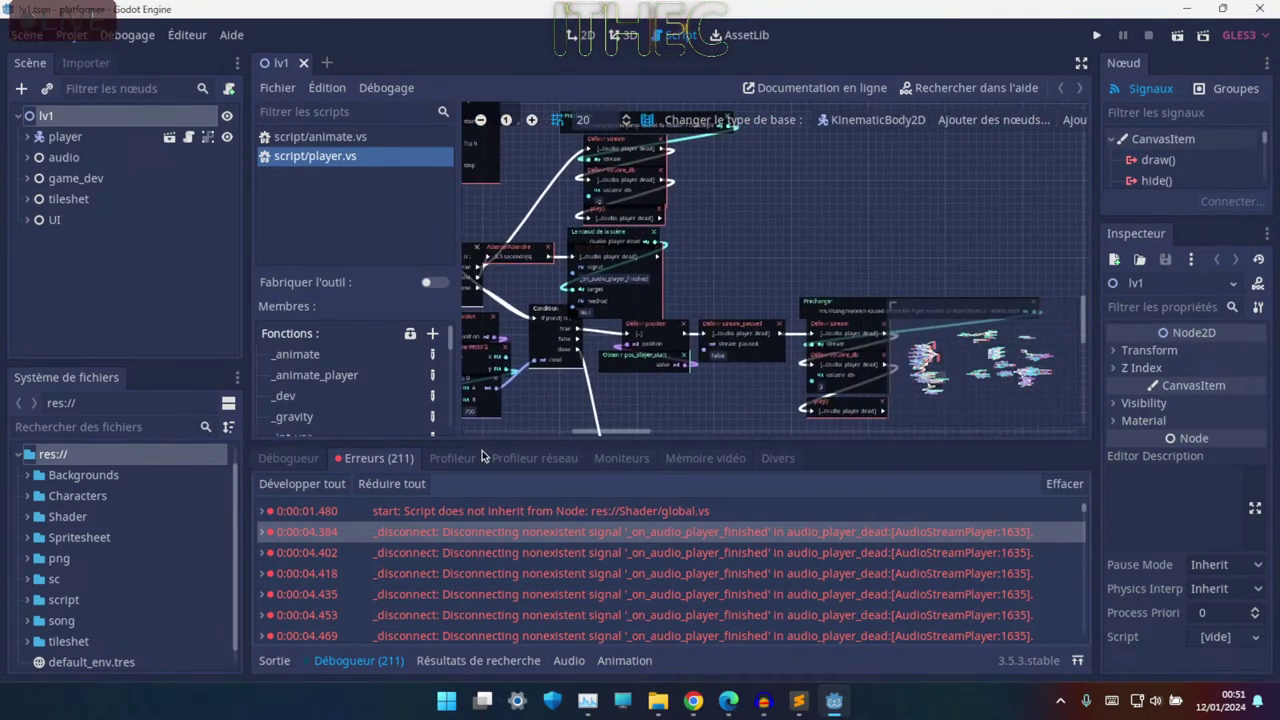
pyautogui.click(273, 660)
pyautogui.keyDown('ctrl'); pyautogui.scroll(2, 757, 278); pyautogui.keyUp('ctrl')
pyautogui.keyDown('ctrl'); pyautogui.scroll(2, 656, 246); pyautogui.keyUp('ctrl')
pyautogui.keyDown('ctrl'); pyautogui.scroll(2, 711, 389); pyautogui.keyUp('ctrl')
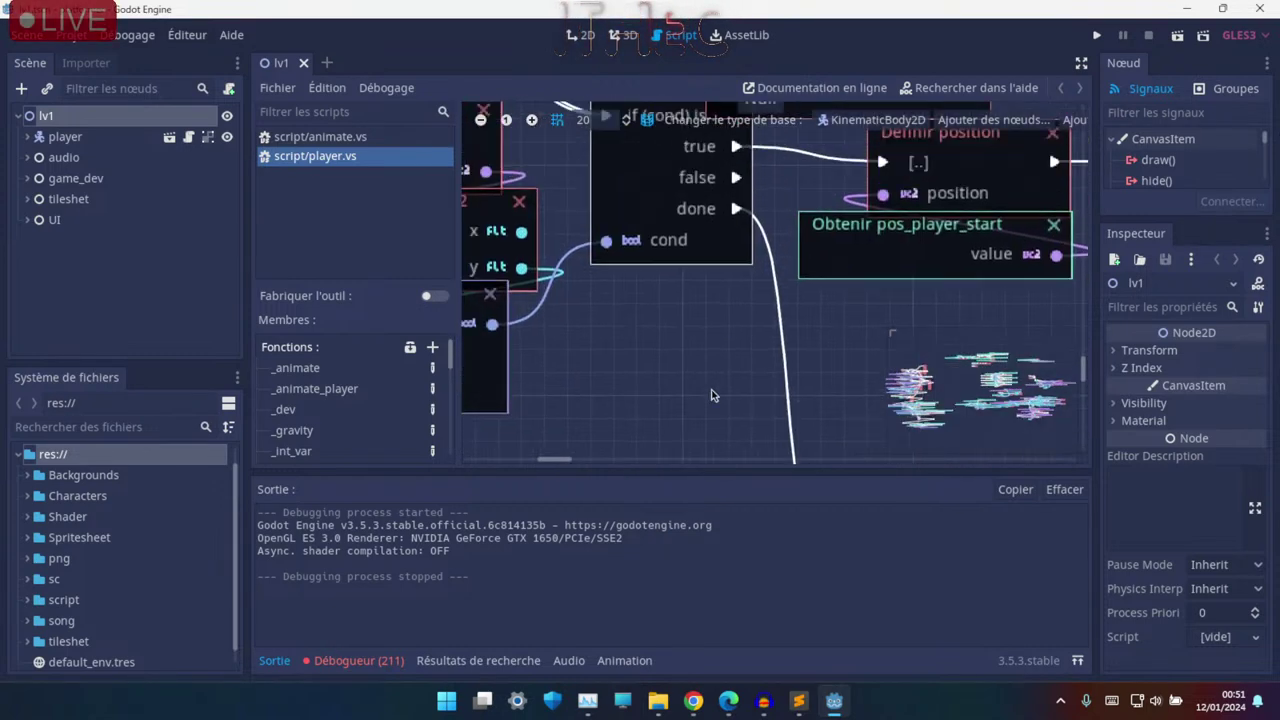
pyautogui.keyDown('ctrl'); pyautogui.scroll(-1, 711, 394); pyautogui.keyUp('ctrl')
pyautogui.keyDown('ctrl'); pyautogui.scroll(-1, 823, 246); pyautogui.keyUp('ctrl')
pyautogui.keyDown('ctrl'); pyautogui.scroll(-2, 650, 350); pyautogui.keyUp('ctrl')
pyautogui.keyDown('ctrl'); pyautogui.scroll(-1, 650, 350); pyautogui.keyUp('ctrl')
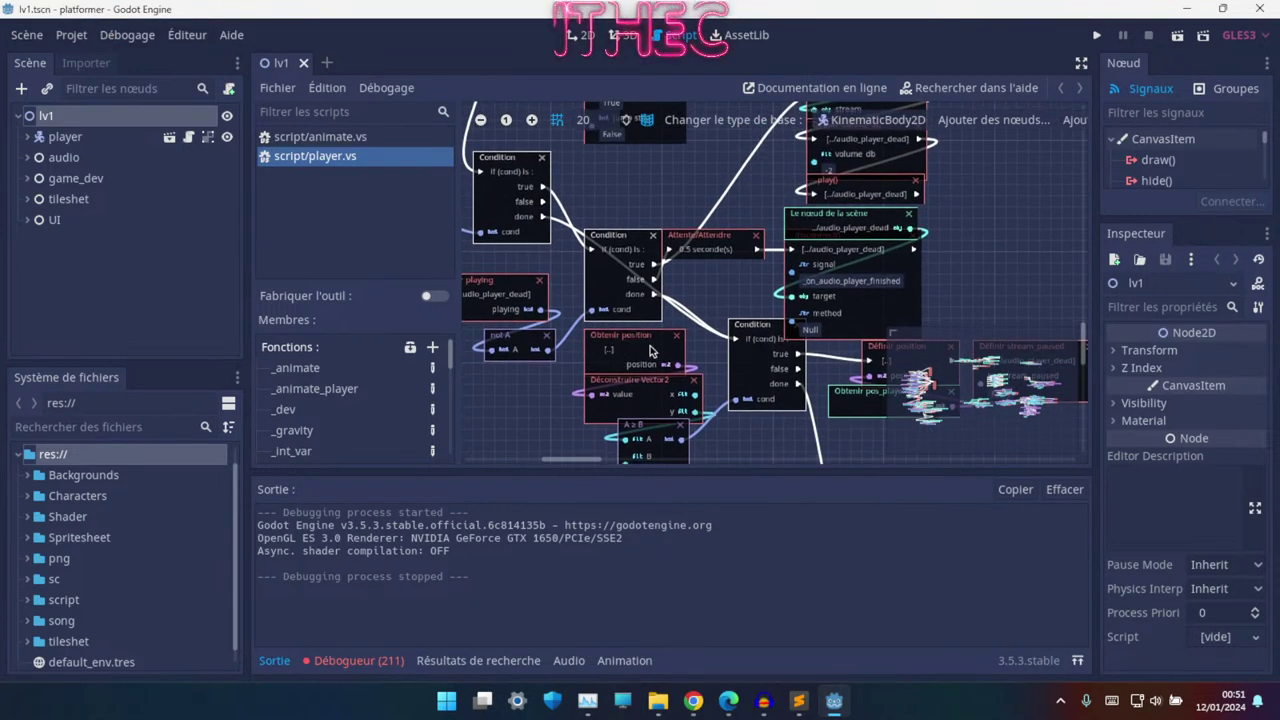
# - Pan and zoom the graph to inspect the scene node, disconnect and enter-state nodes
pyautogui.moveTo(650, 350); pyautogui.dragTo(670, 458, button='middle')
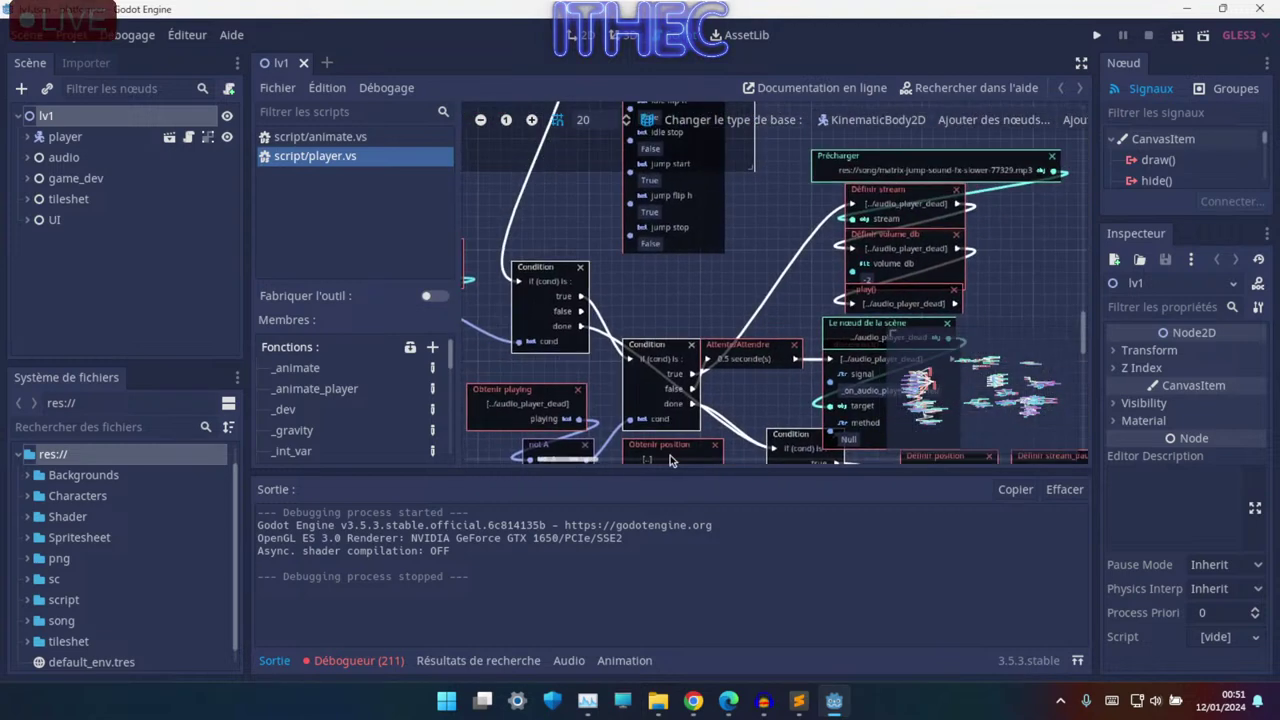
pyautogui.keyDown('ctrl'); pyautogui.scroll(1, 780, 307); pyautogui.keyUp('ctrl')
pyautogui.keyDown('ctrl'); pyautogui.scroll(2, 713, 245); pyautogui.keyUp('ctrl')
pyautogui.keyDown('ctrl'); pyautogui.scroll(1, 713, 245); pyautogui.keyUp('ctrl')
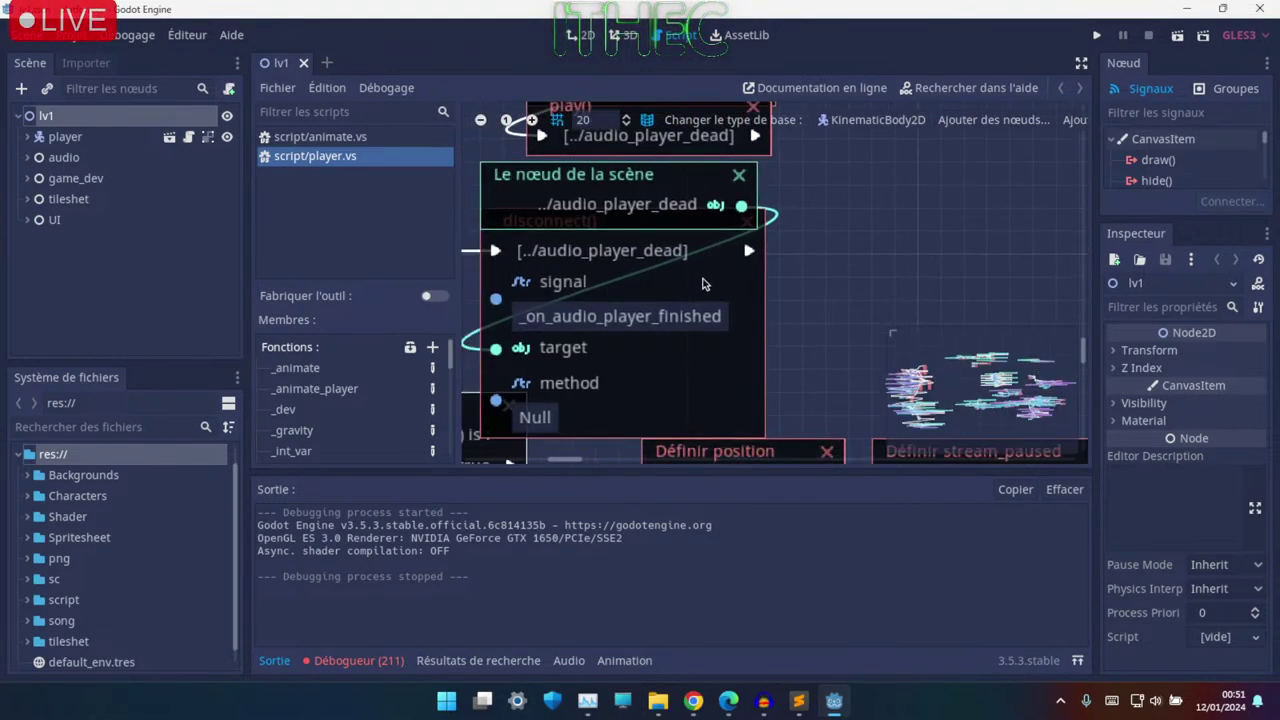
pyautogui.keyDown('ctrl'); pyautogui.scroll(1, 632, 337); pyautogui.keyUp('ctrl')
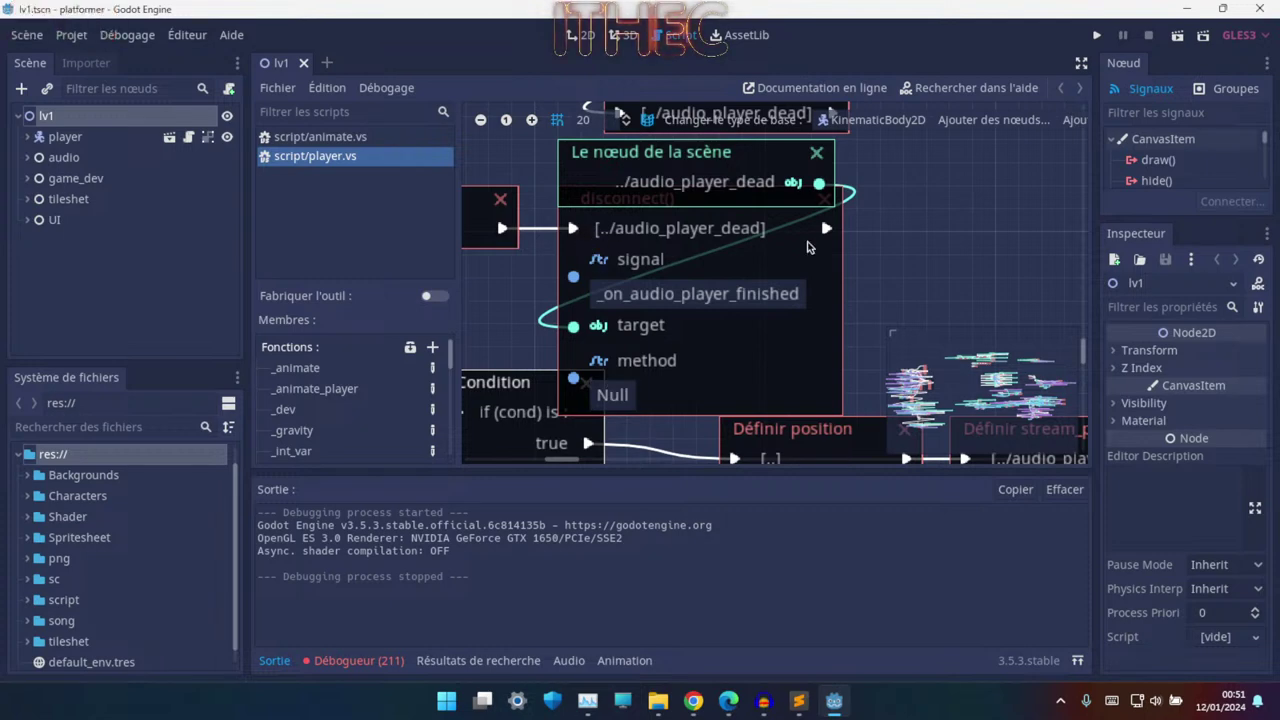
pyautogui.keyDown('ctrl'); pyautogui.scroll(-1, 820, 214); pyautogui.keyUp('ctrl')
pyautogui.keyDown('ctrl'); pyautogui.scroll(-2, 760, 270); pyautogui.keyUp('ctrl')
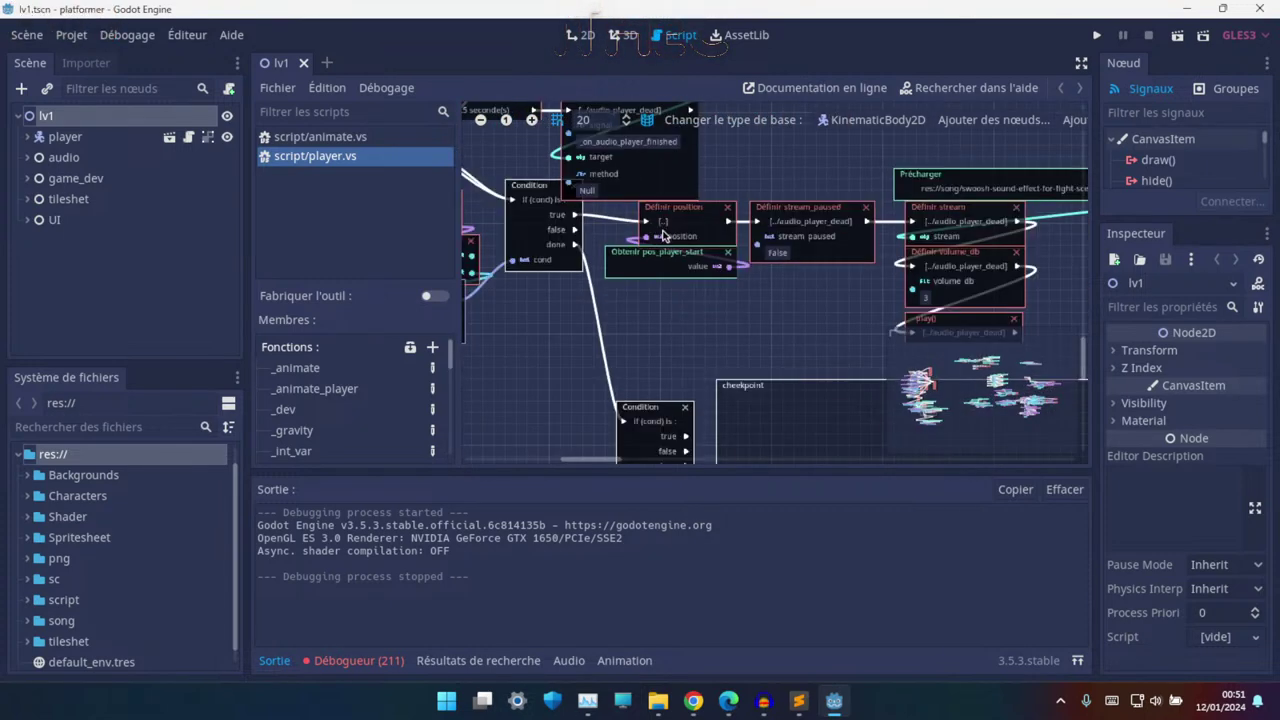
pyautogui.keyDown('ctrl'); pyautogui.scroll(-2, 679, 340); pyautogui.keyUp('ctrl')
pyautogui.keyDown('ctrl'); pyautogui.scroll(-2, 679, 340); pyautogui.keyUp('ctrl')
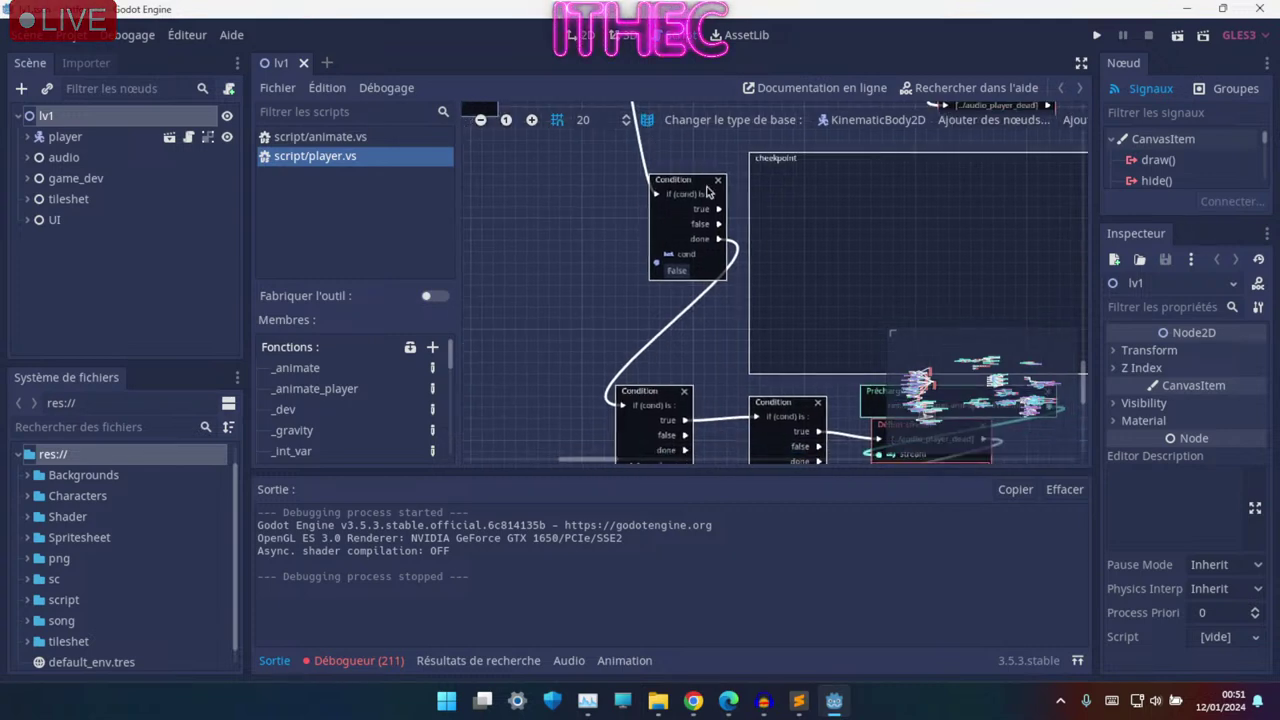
pyautogui.scroll(-3, 826, 300)
pyautogui.scroll(-3, 826, 298)
pyautogui.keyDown('ctrl'); pyautogui.scroll(1, 935, 381); pyautogui.keyUp('ctrl')
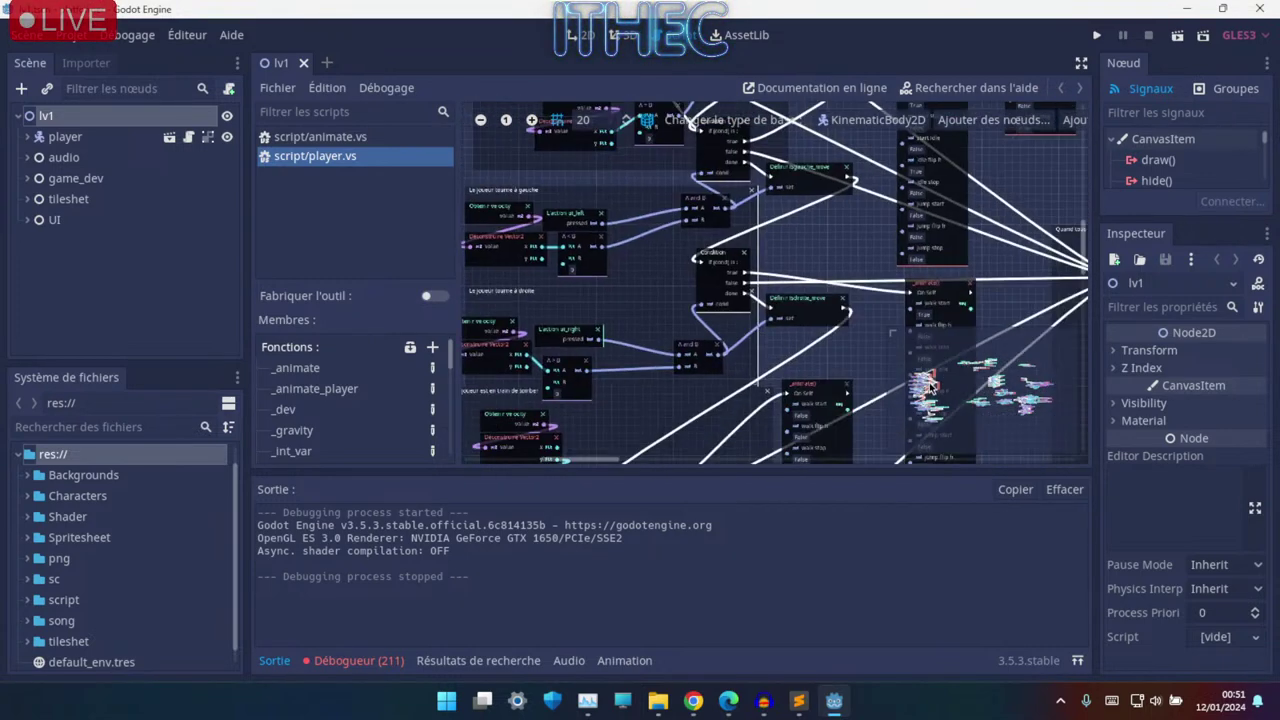
pyautogui.keyDown('ctrl'); pyautogui.scroll(1, 935, 381); pyautogui.keyUp('ctrl')
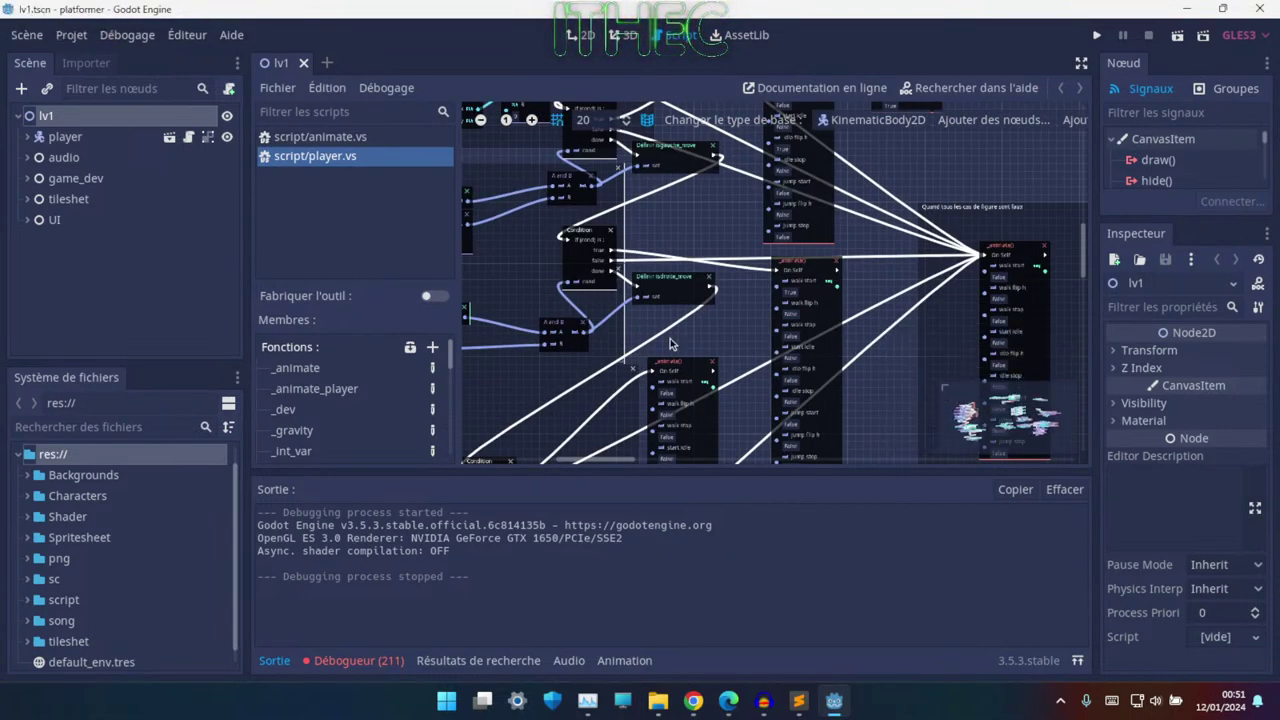
pyautogui.scroll(-2, 940, 111)
# - Widen the script editor, hide the output panel, and inspect the turn-left/right groups
pyautogui.click(1082, 66)
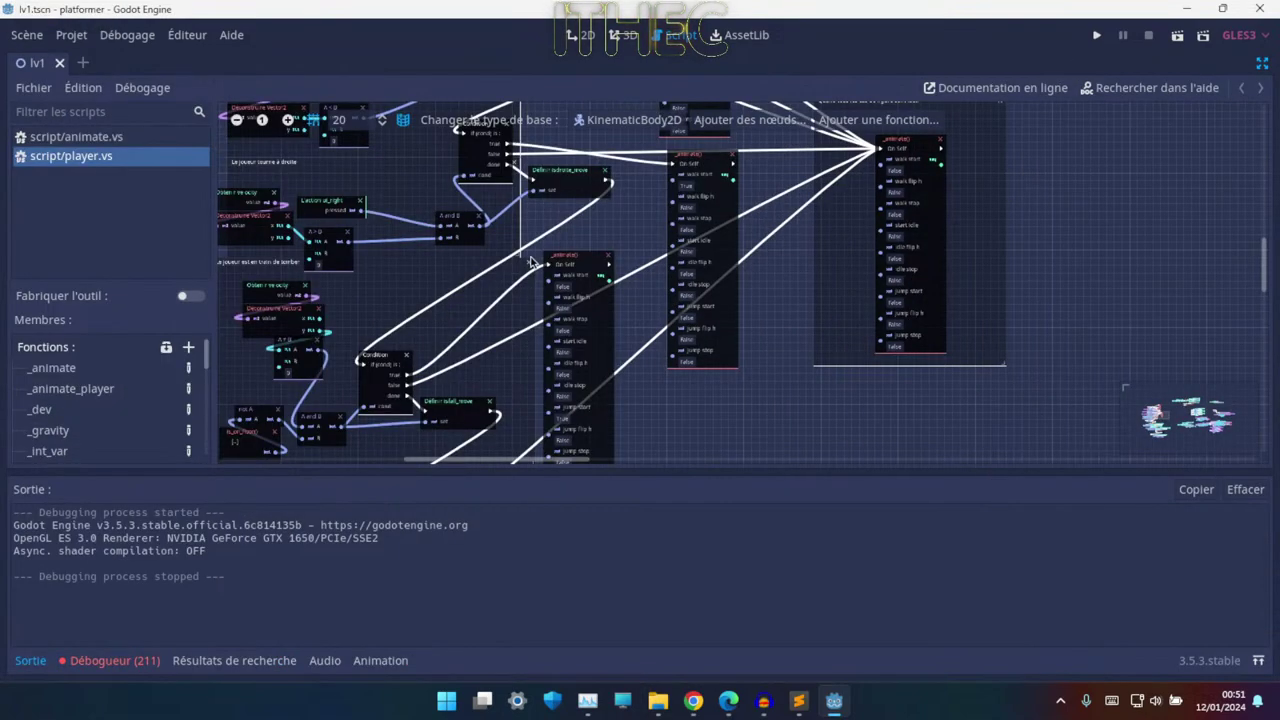
pyautogui.click(31, 662)
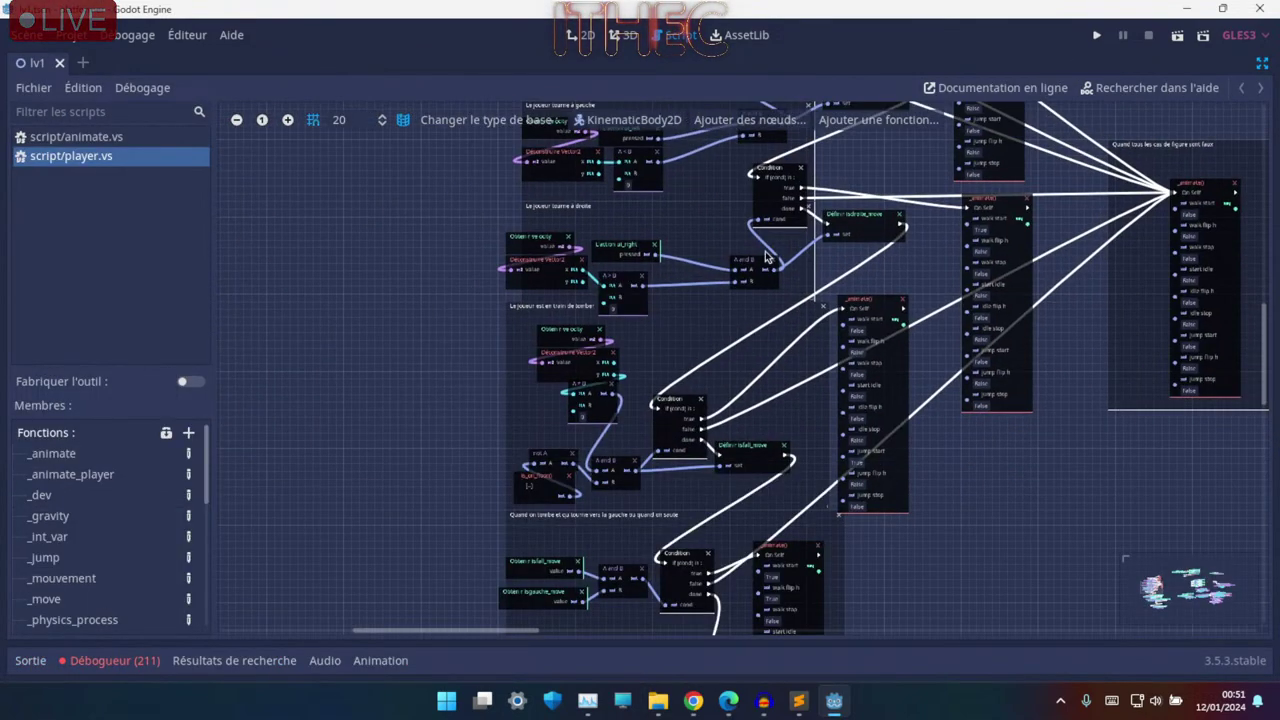
pyautogui.keyDown('ctrl'); pyautogui.scroll(1, 766, 258); pyautogui.keyUp('ctrl')
pyautogui.keyDown('ctrl'); pyautogui.scroll(5, 740, 344); pyautogui.keyUp('ctrl')
pyautogui.scroll(3, 669, 249)
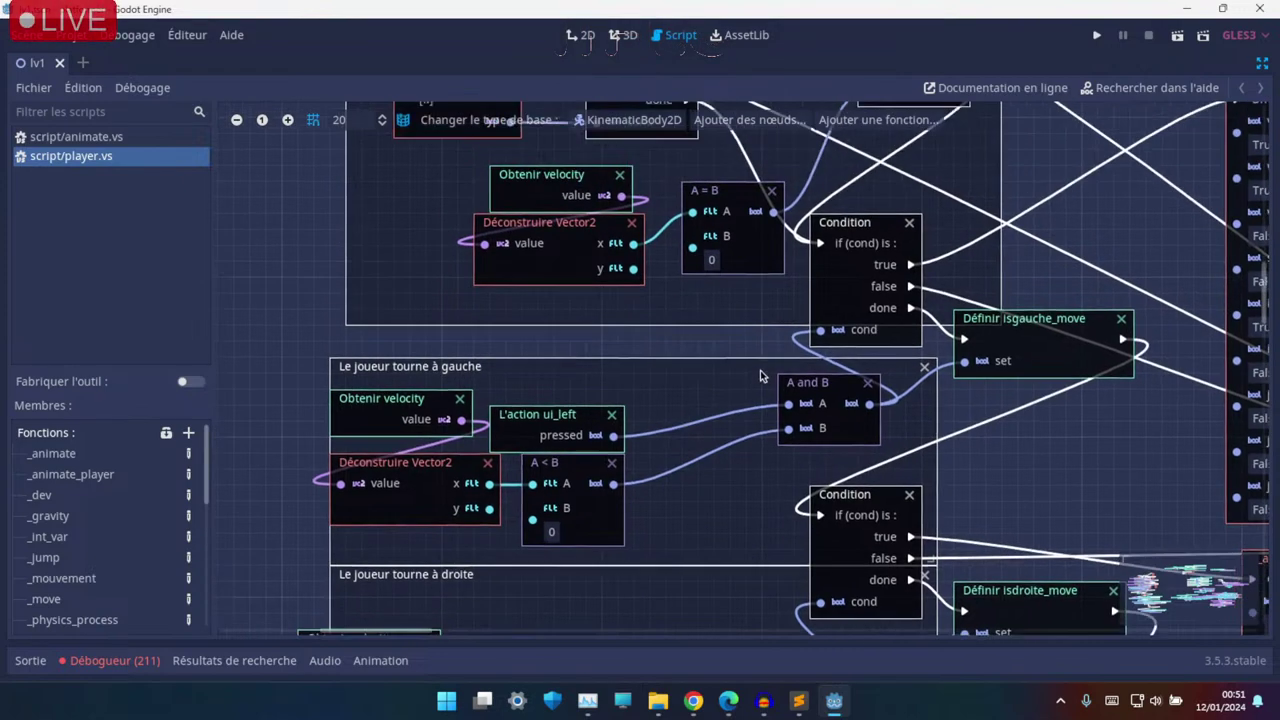
pyautogui.scroll(3, 609, 343)
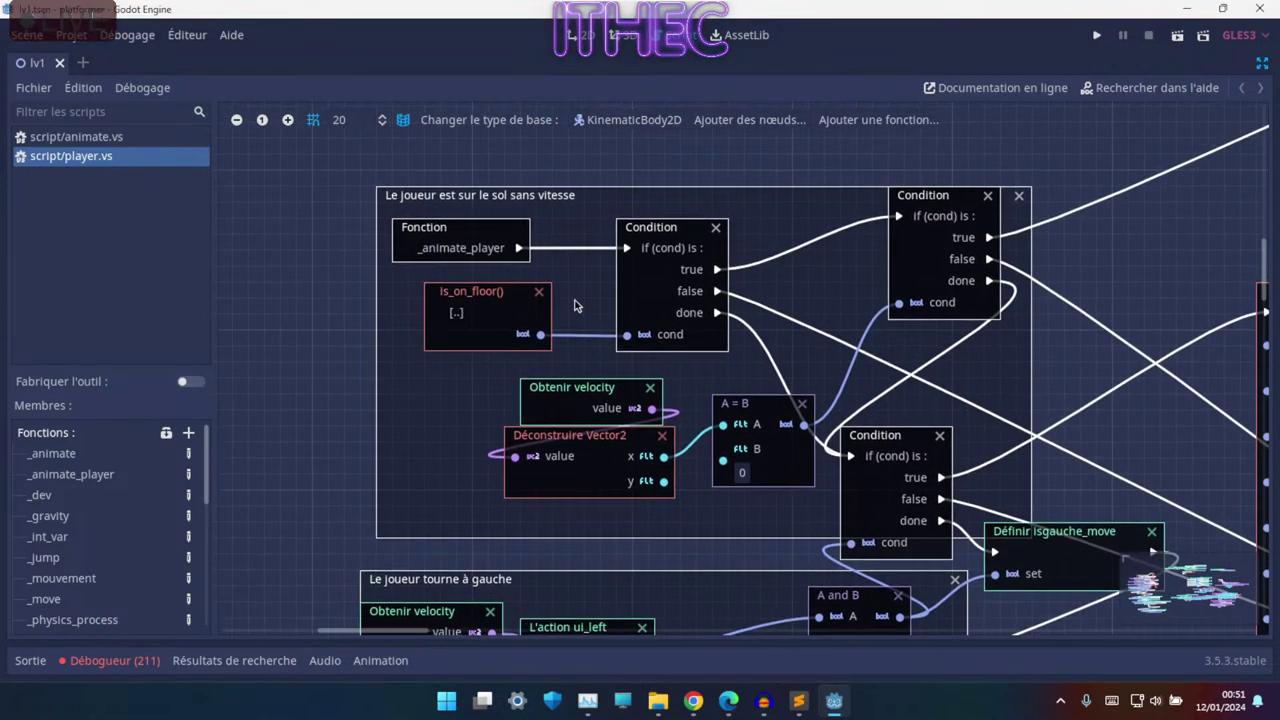
pyautogui.scroll(-6, 848, 450)
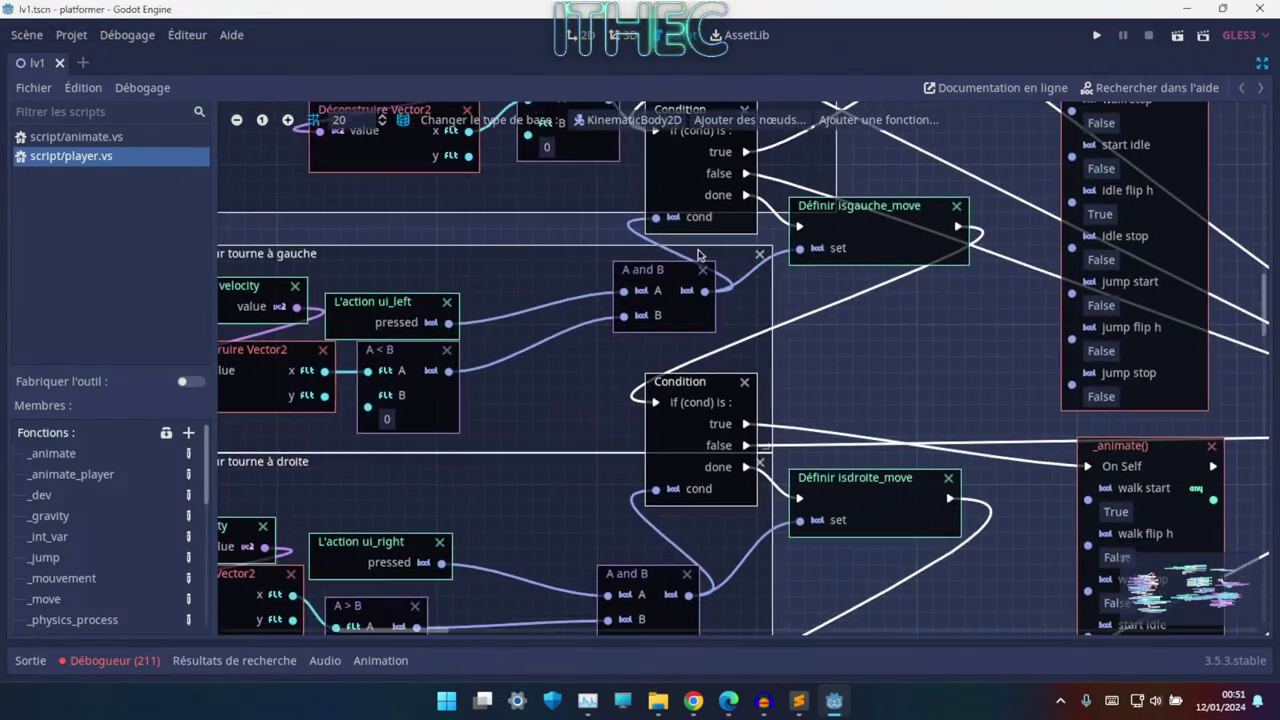
pyautogui.scroll(-5, 463, 267)
pyautogui.scroll(-3, 568, 368)
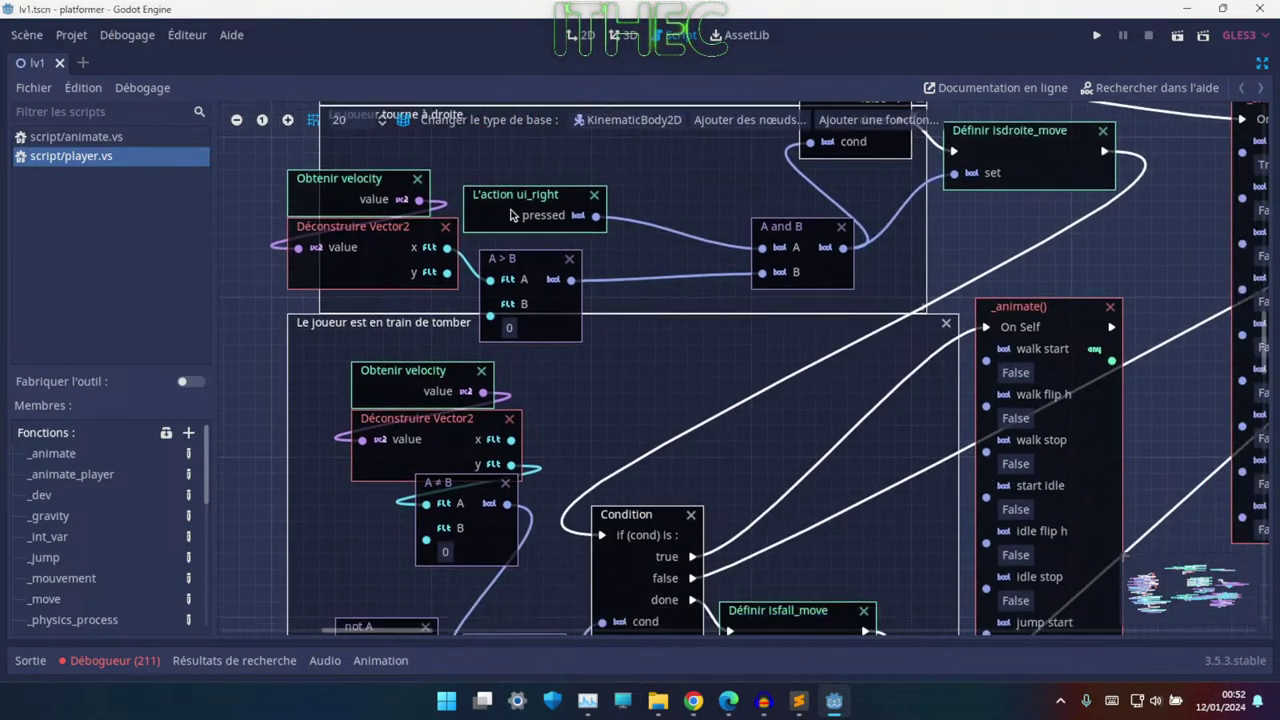
pyautogui.scroll(-5, 450, 318)
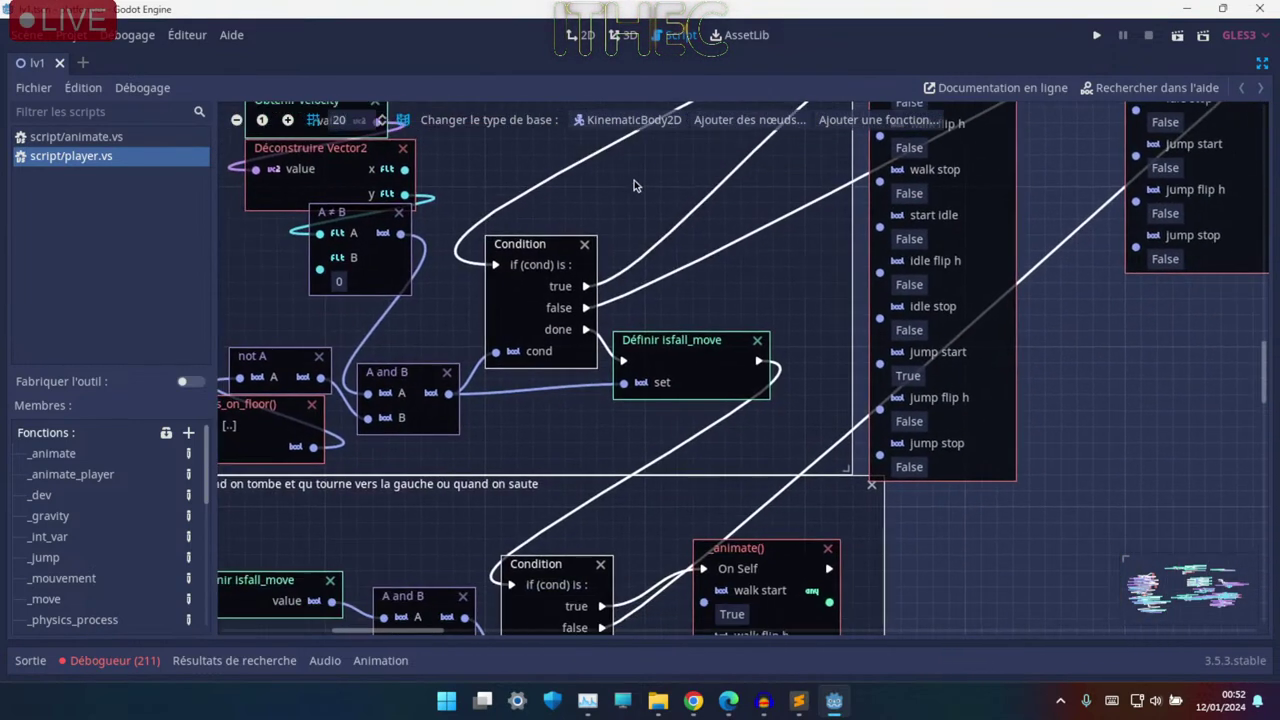
pyautogui.scroll(-2, 388, 394)
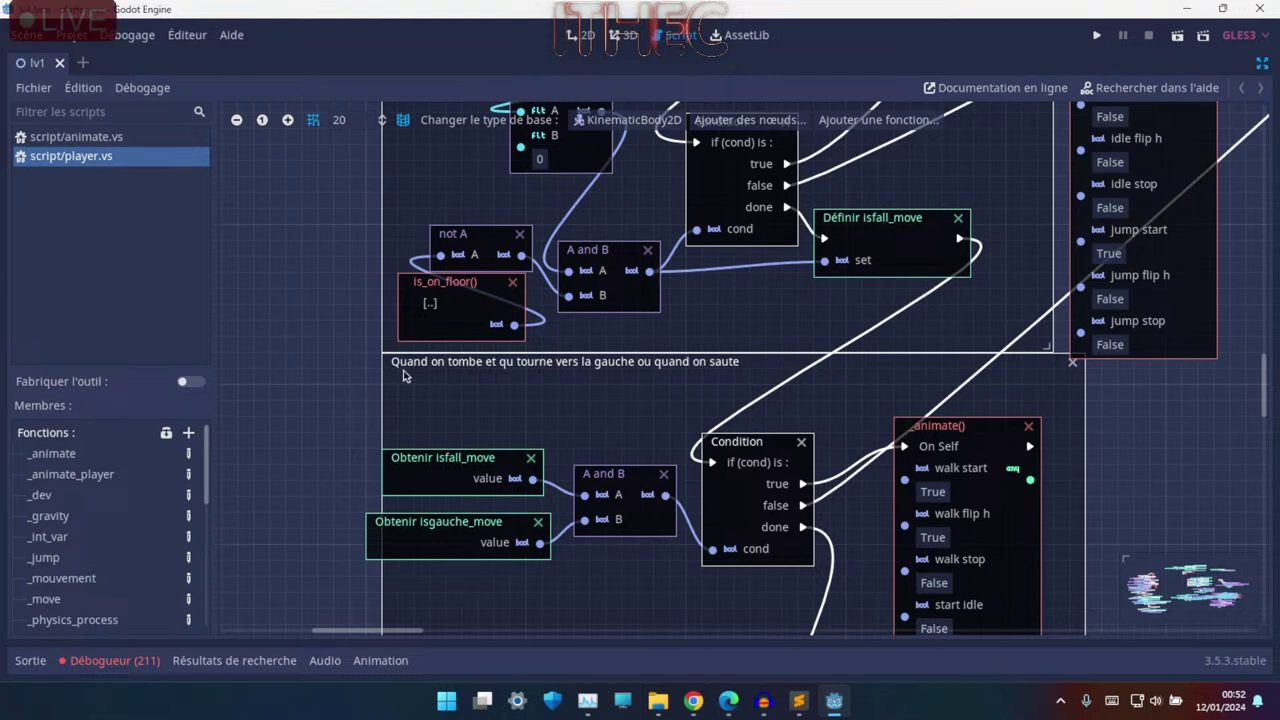
# - Scroll through the falling, animation, checkpoint and jump-sound node groups
pyautogui.hscroll(4, 600, 277)
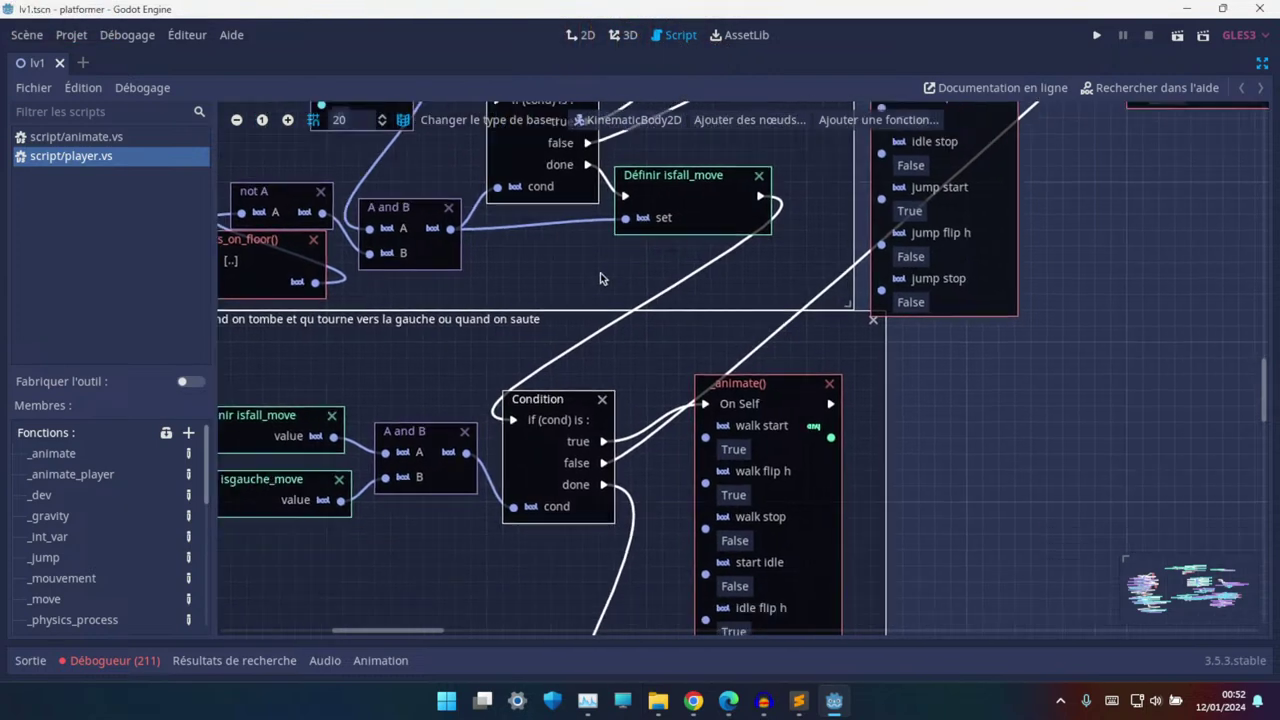
pyautogui.hscroll(4, 932, 170)
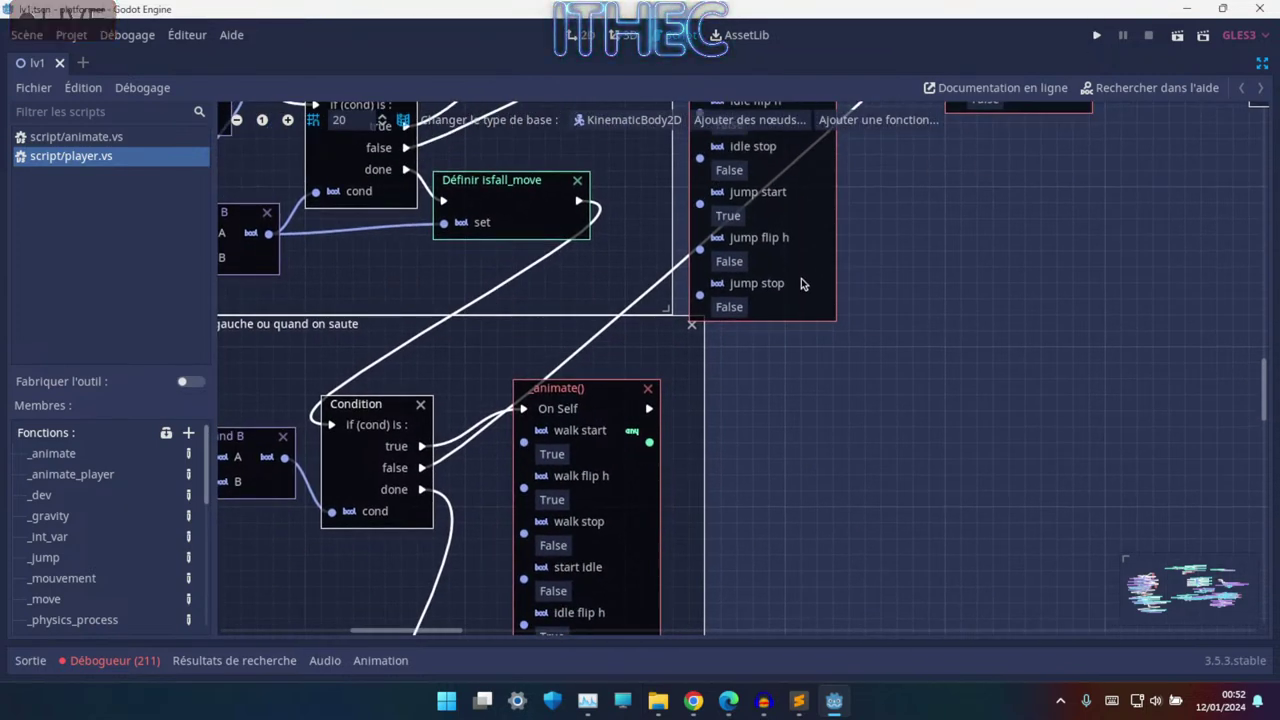
pyautogui.keyDown('ctrl'); pyautogui.scroll(-4, 801, 285); pyautogui.keyUp('ctrl')
pyautogui.keyDown('ctrl'); pyautogui.scroll(-2, 801, 285); pyautogui.keyUp('ctrl')
pyautogui.keyDown('ctrl'); pyautogui.scroll(4, 704, 395); pyautogui.keyUp('ctrl')
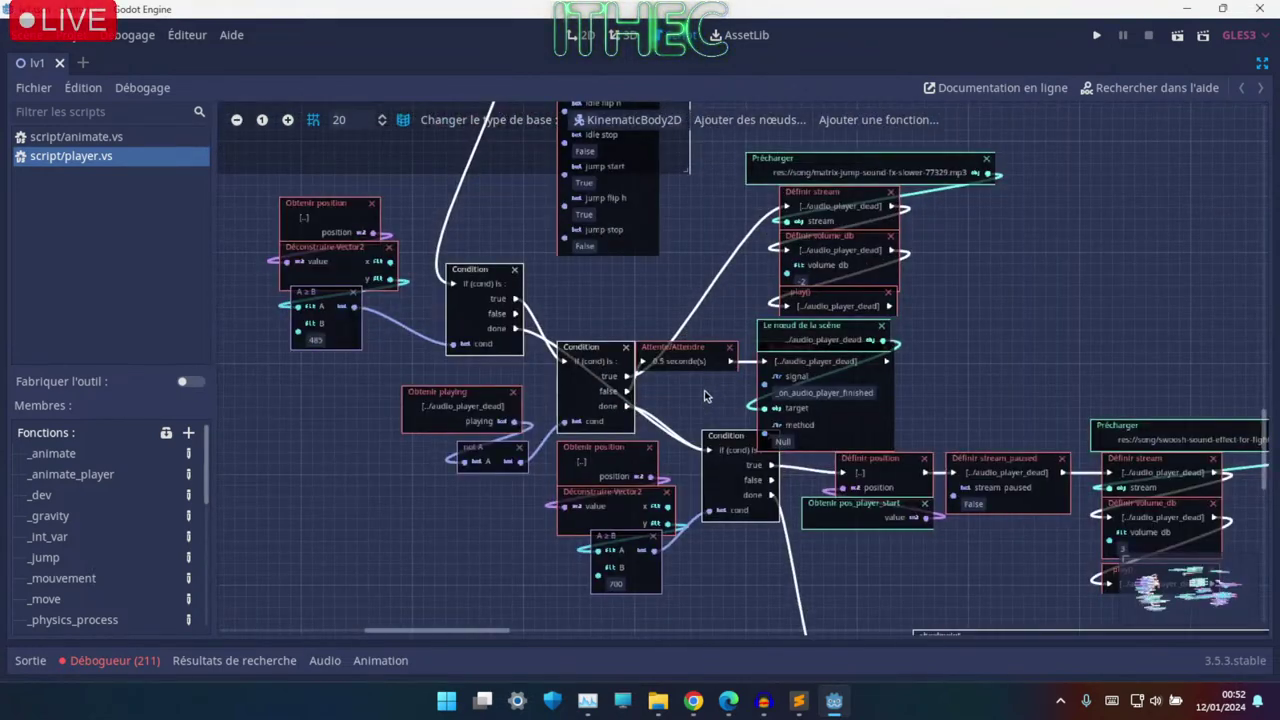
pyautogui.scroll(-1, 704, 395)
pyautogui.scroll(-3, 800, 312)
pyautogui.keyDown('shift'); pyautogui.hscroll(5, 800, 312); pyautogui.keyUp('shift')
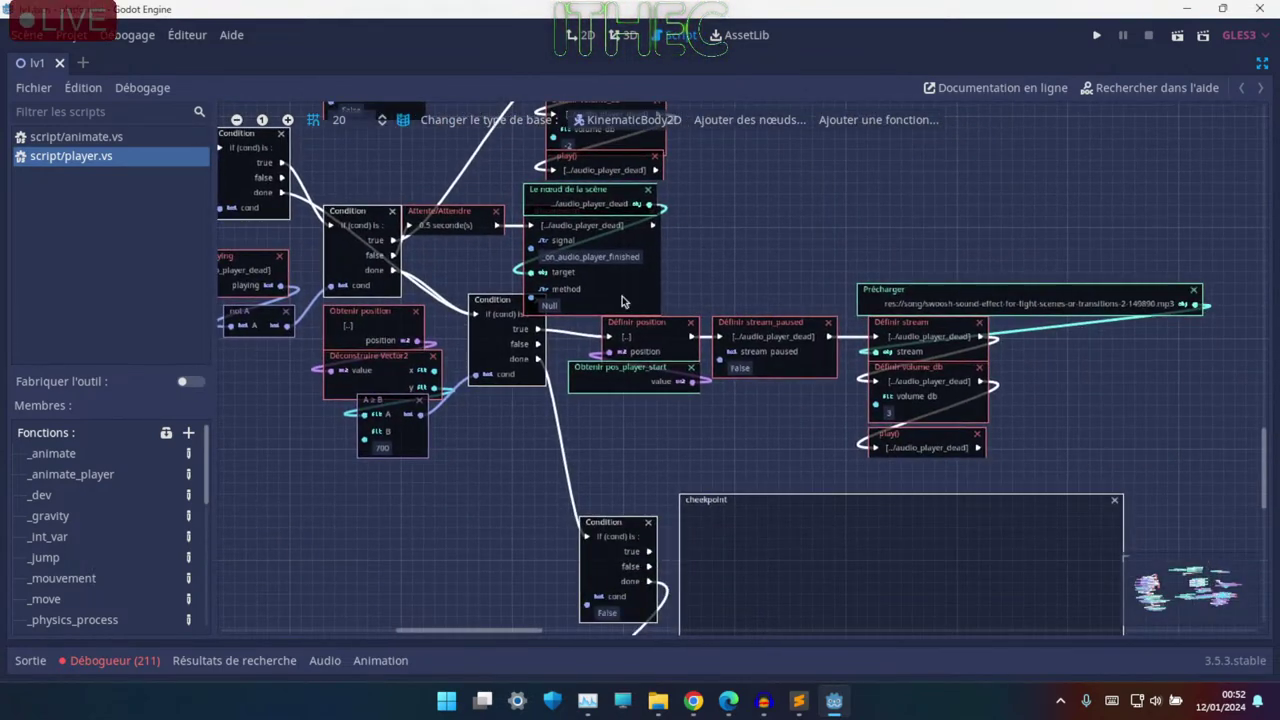
pyautogui.keyDown('ctrl'); pyautogui.scroll(5, 643, 416); pyautogui.keyUp('ctrl')
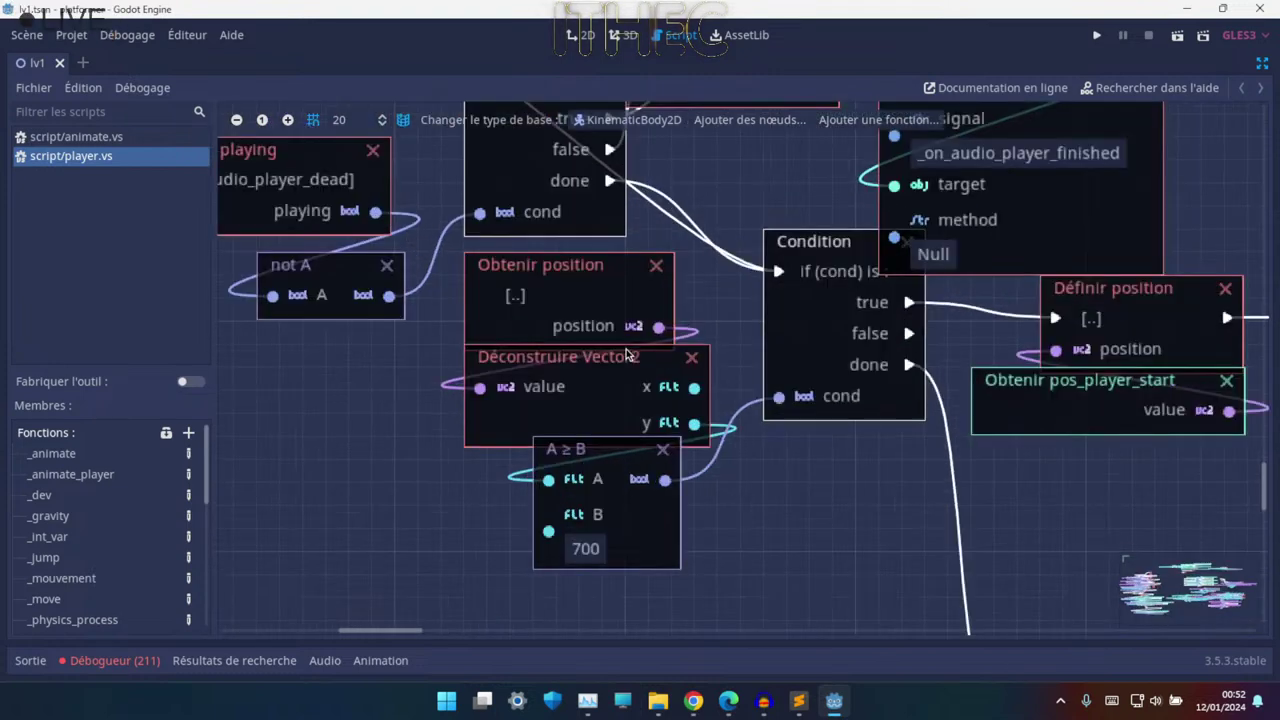
pyautogui.keyDown('ctrl'); pyautogui.scroll(-2, 842, 412); pyautogui.keyUp('ctrl')
pyautogui.scroll(-3, 780, 415)
pyautogui.keyDown('shift'); pyautogui.hscroll(4, 780, 415); pyautogui.keyUp('shift')
pyautogui.scroll(-1, 722, 418)
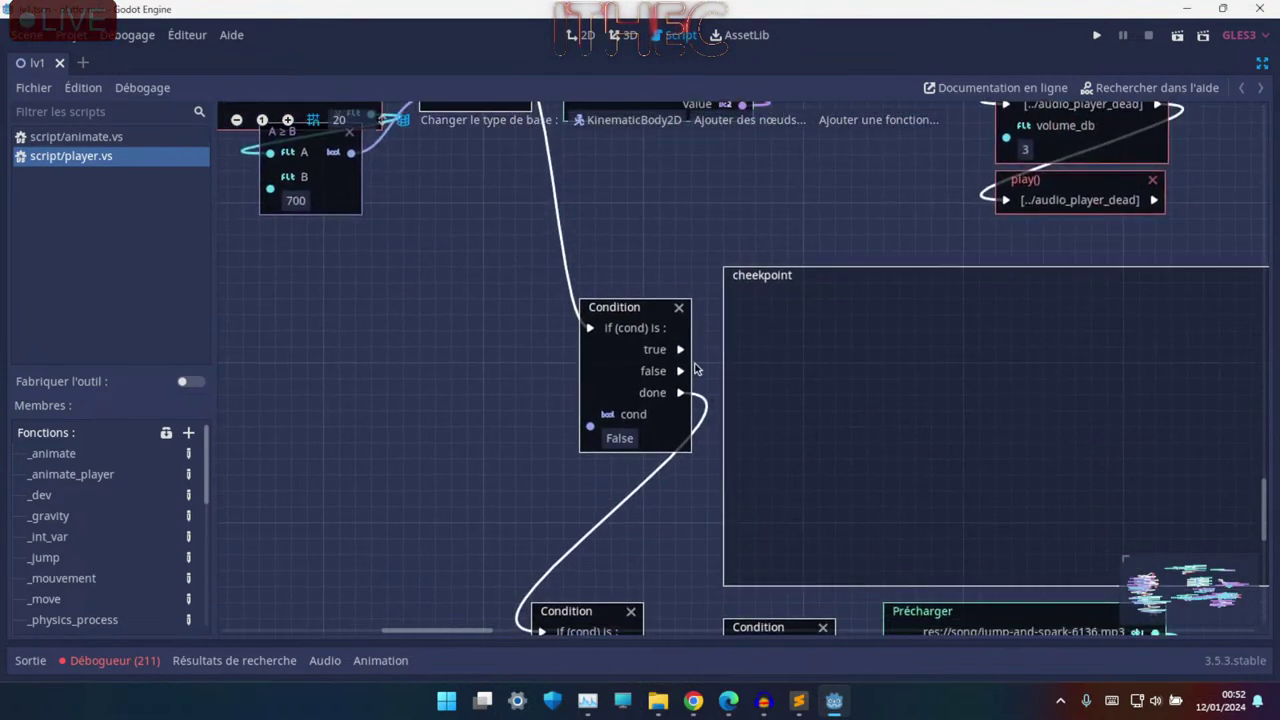
pyautogui.keyDown('ctrl'); pyautogui.scroll(-2, 722, 418); pyautogui.keyUp('ctrl')
pyautogui.keyDown('ctrl'); pyautogui.scroll(2, 608, 277); pyautogui.keyUp('ctrl')
pyautogui.keyDown('ctrl'); pyautogui.scroll(2, 562, 420); pyautogui.keyUp('ctrl')
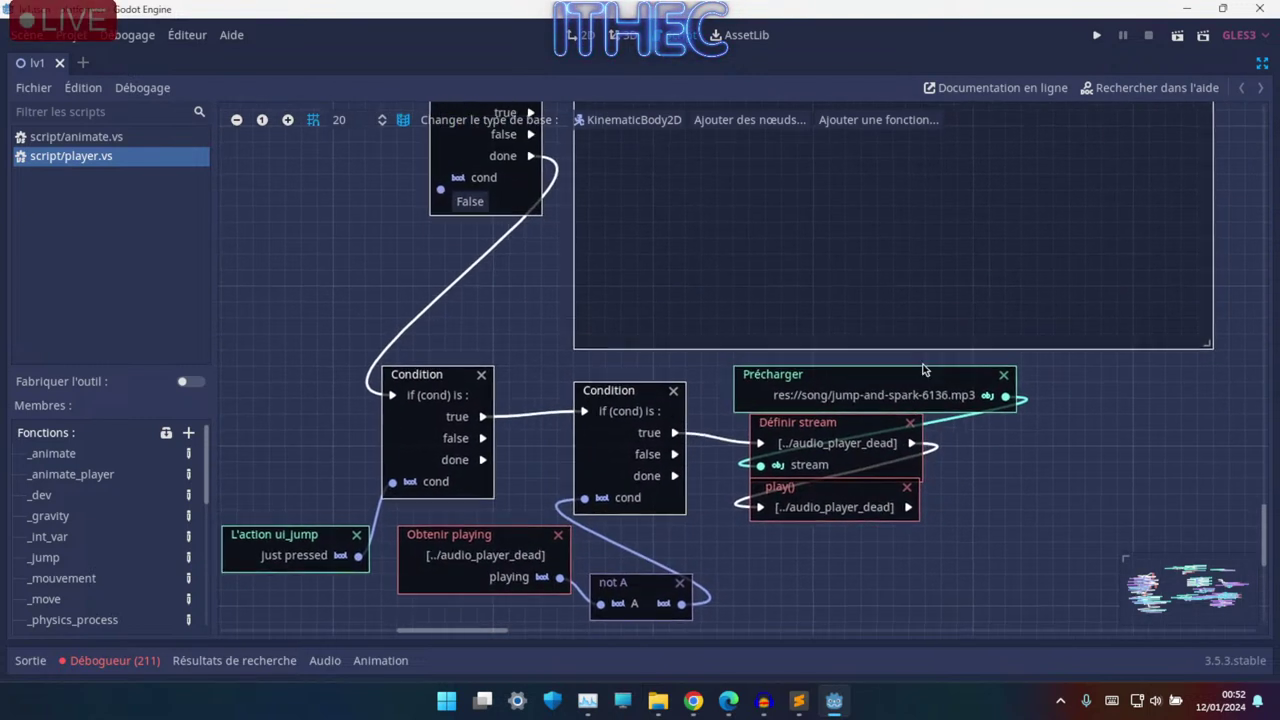
# - Briefly test-run the level, return to the player script, and restore the side docks with Ctrl+Shift+F11
pyautogui.click(1097, 35)
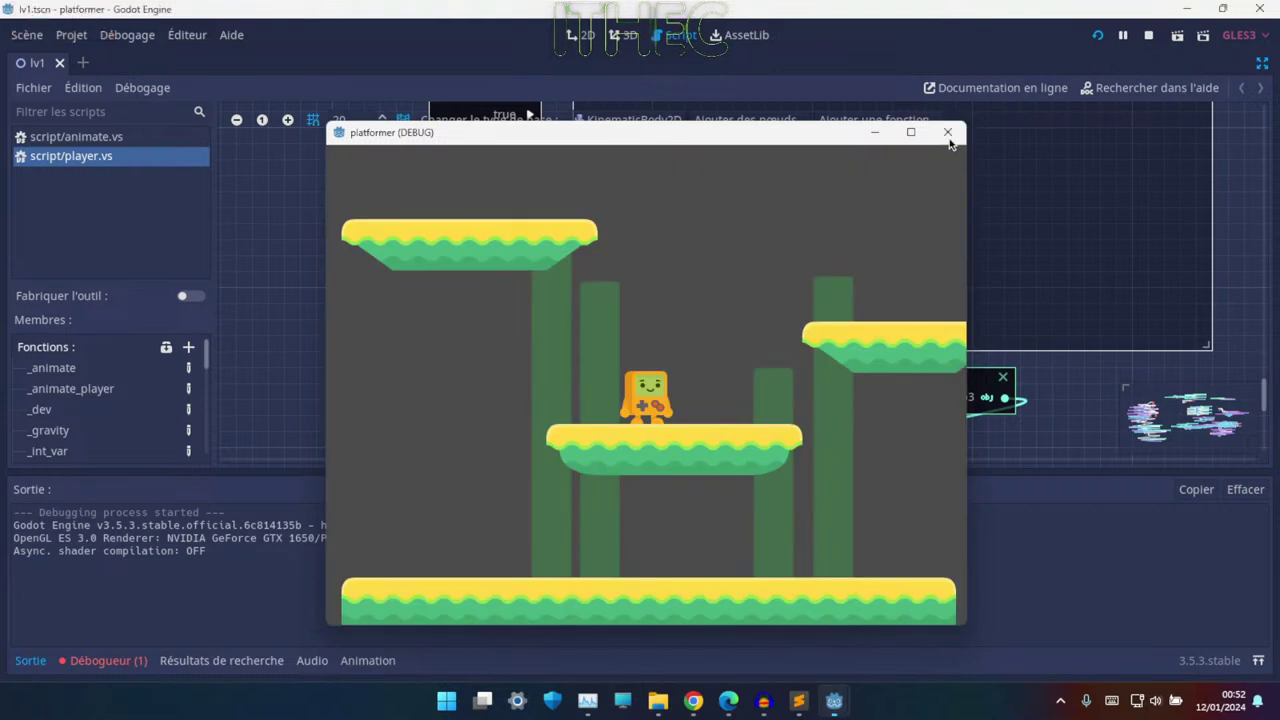
pyautogui.click(948, 133)
pyautogui.click(584, 33)
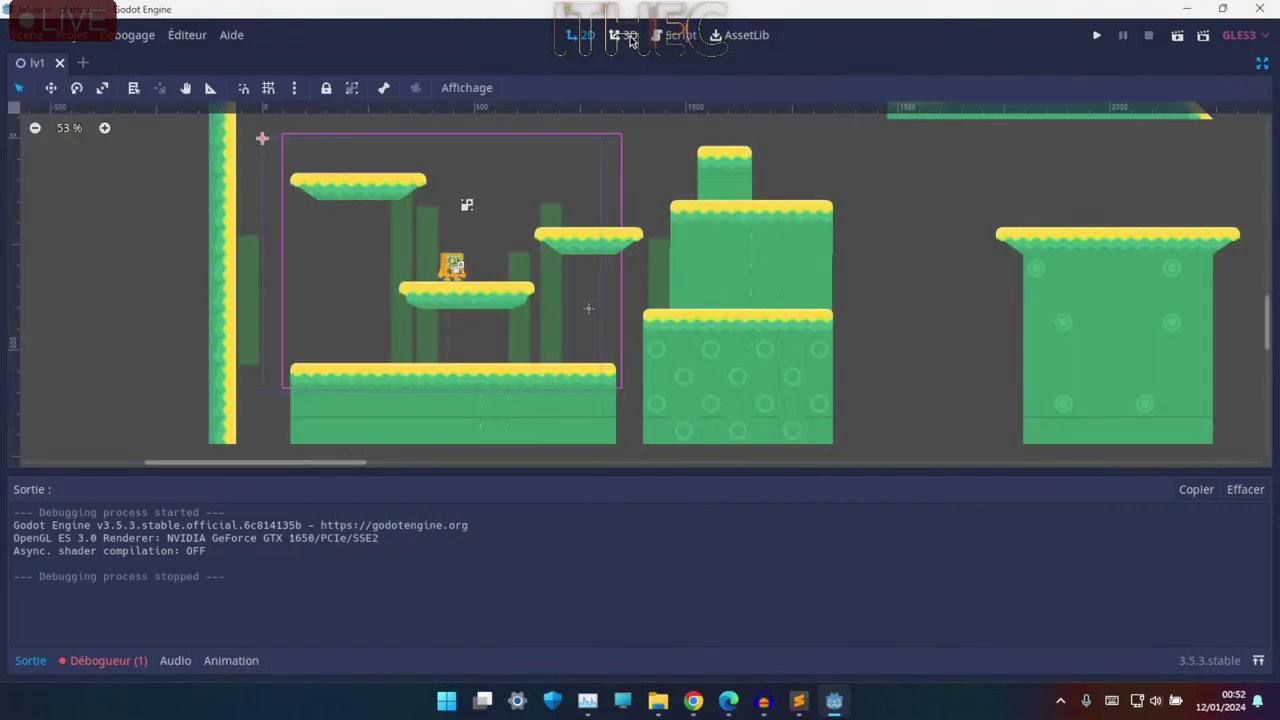
pyautogui.click(676, 35)
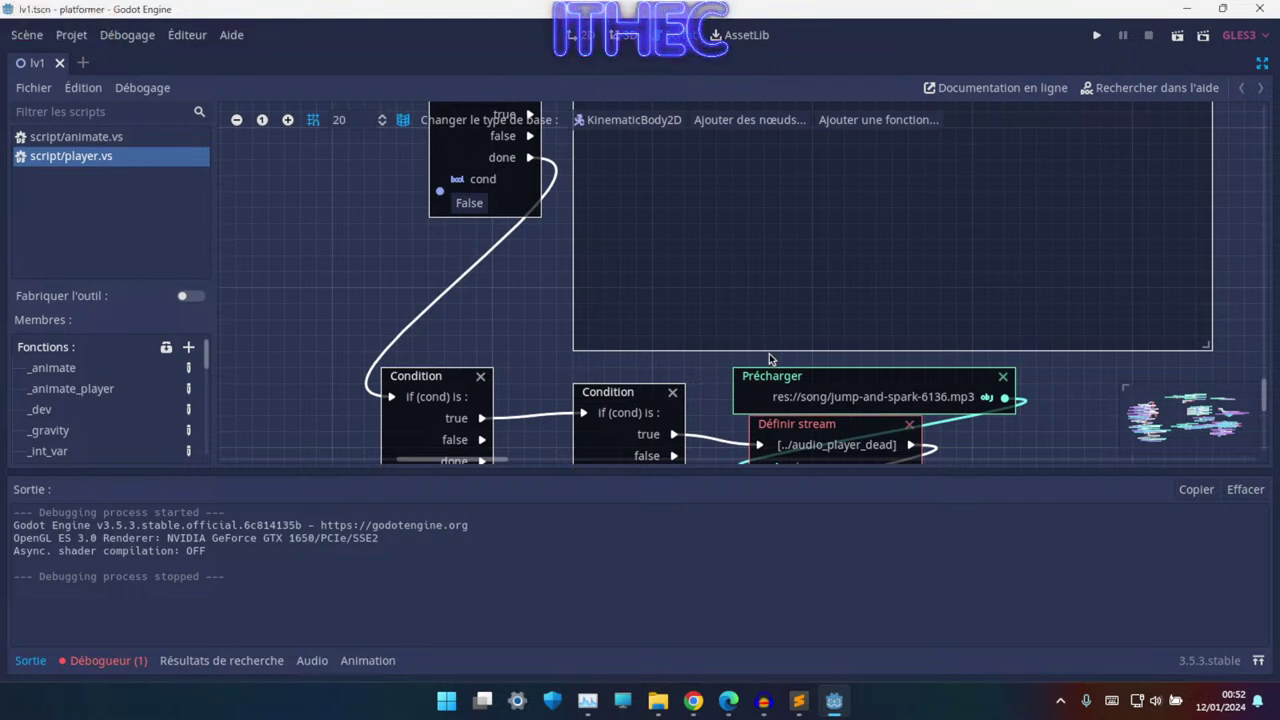
pyautogui.hotkey('ctrl', 'shift', 'F11')
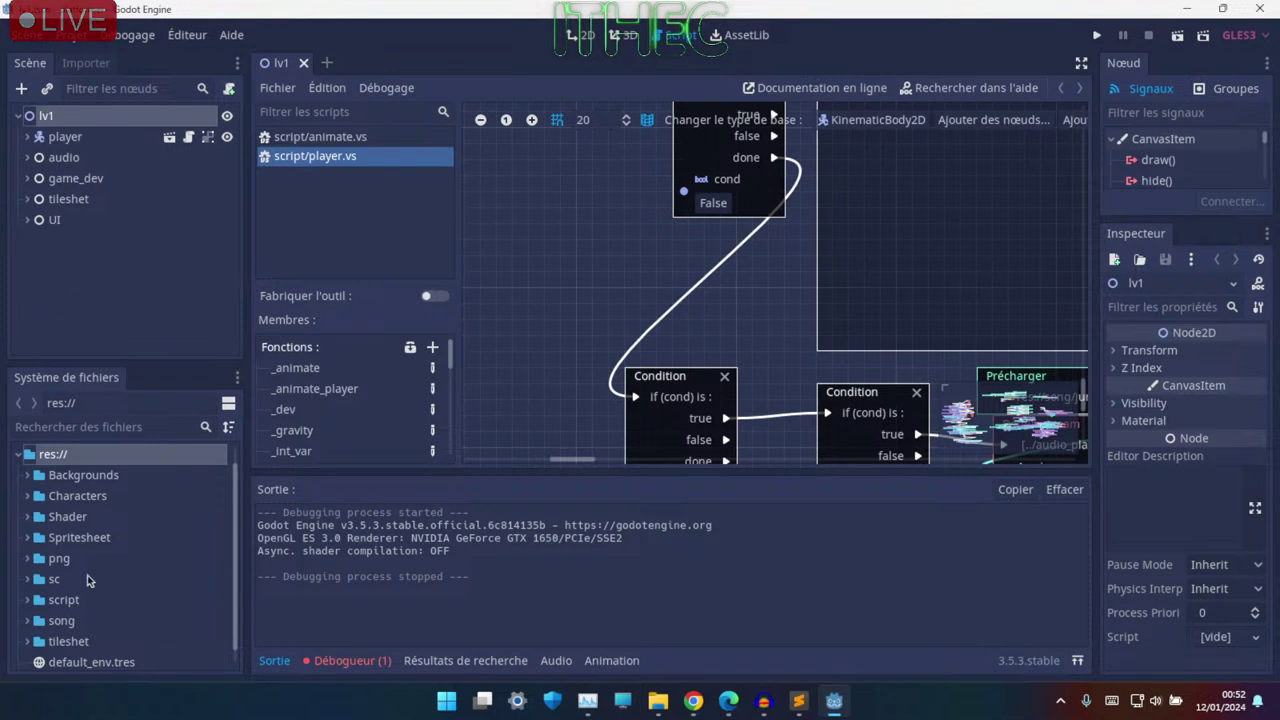
# - Select the tileshet folder and expand the Shader folder in FileSystem to check global.vs
pyautogui.scroll(-1, 88, 580)
pyautogui.click(76, 623)
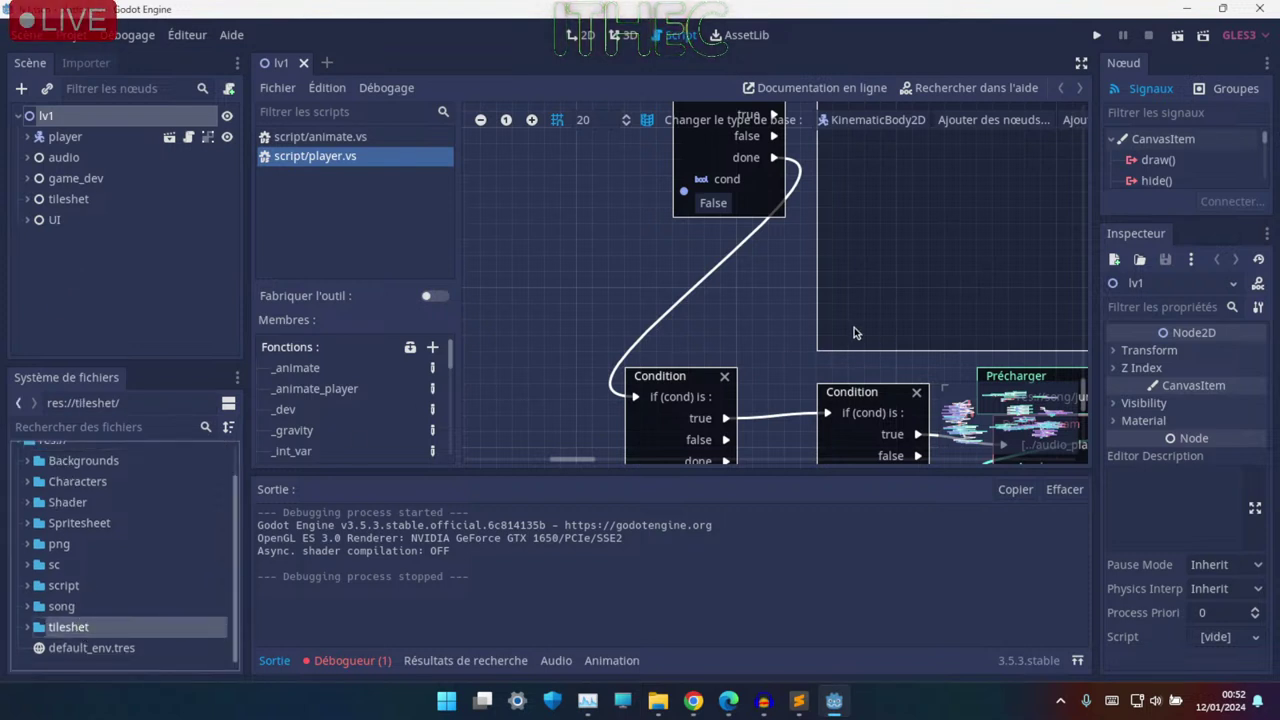
pyautogui.click(28, 502)
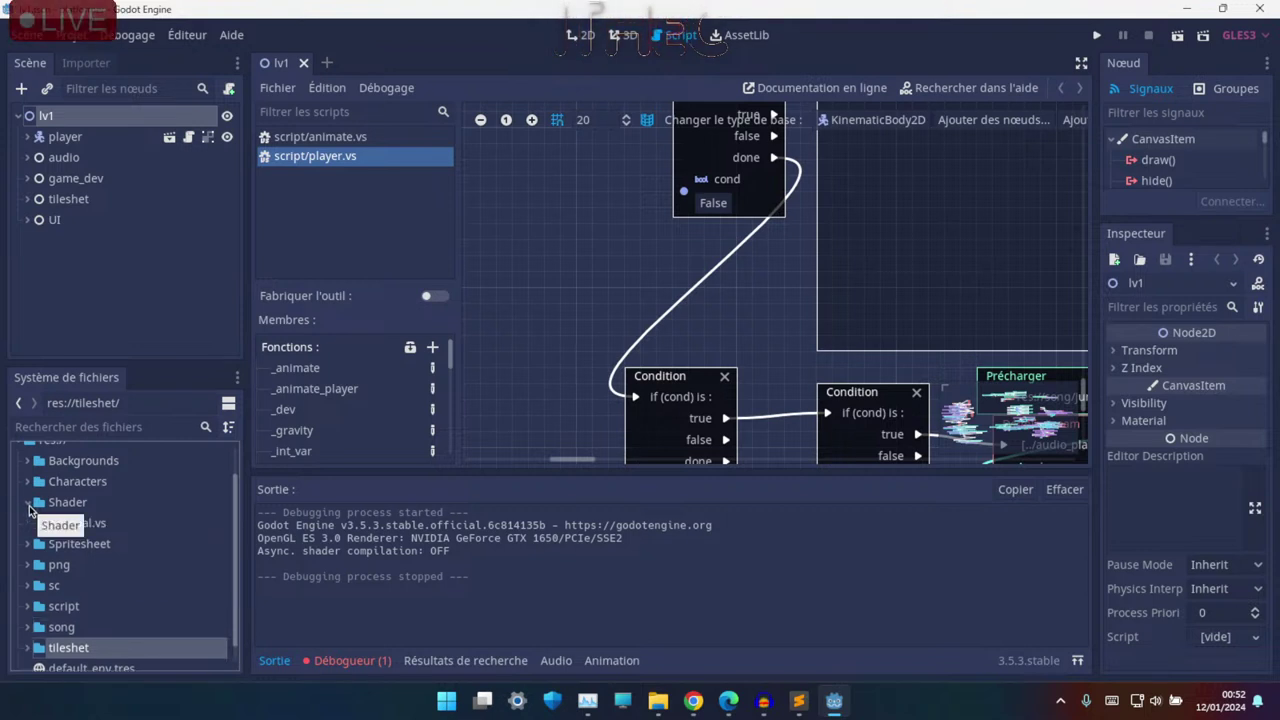
pyautogui.click(30, 508)
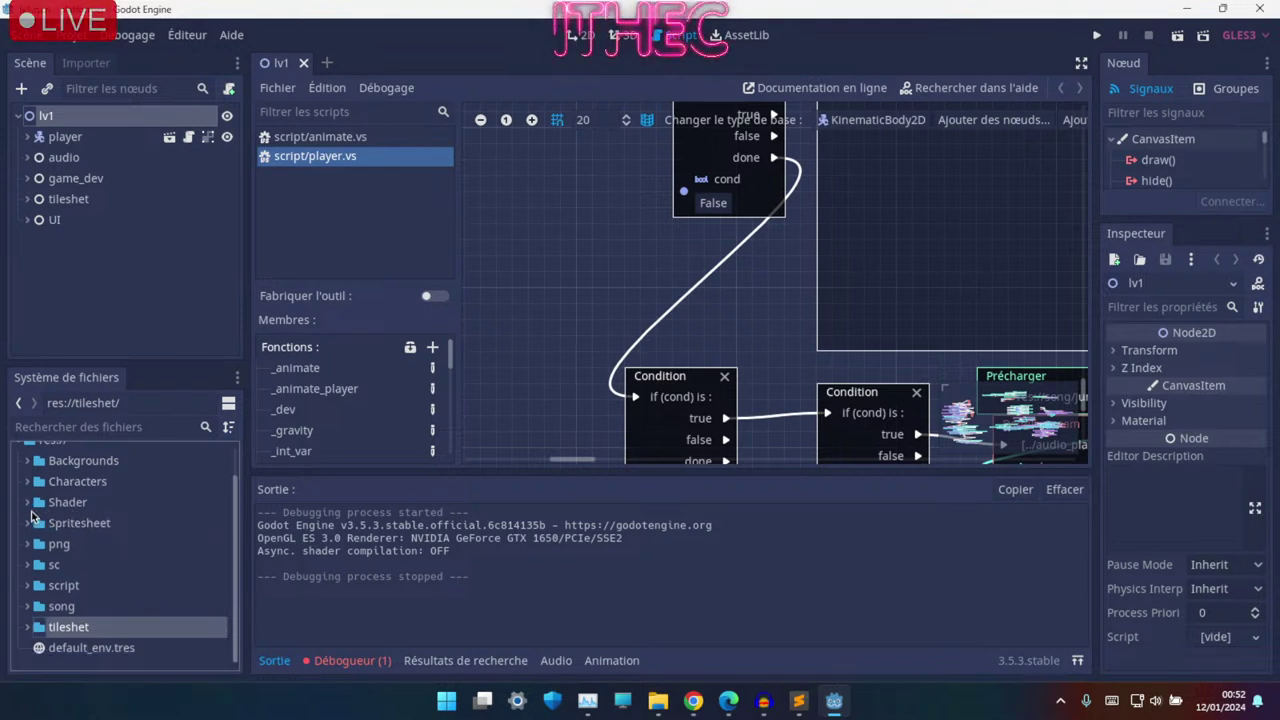
pyautogui.click(28, 503)
pyautogui.click(29, 507)
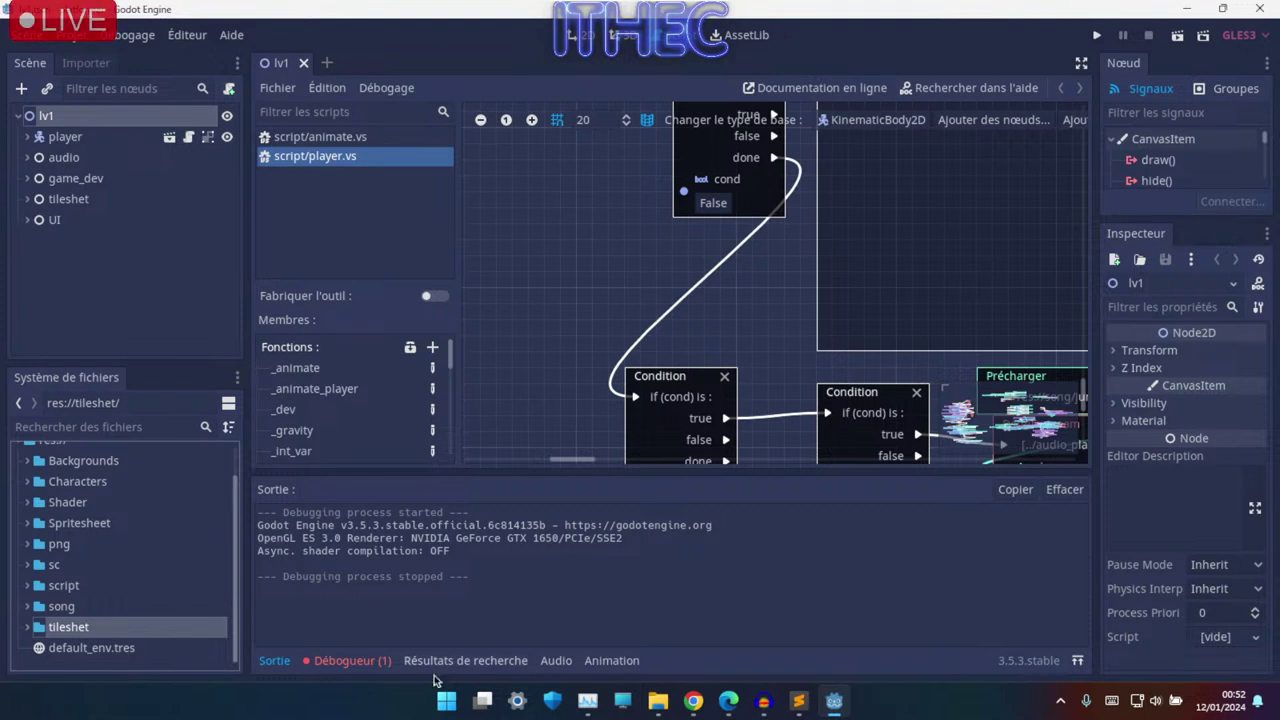
# - Open the debugger's Erreurs tab and select the global.vs inheritance error
pyautogui.click(351, 662)
pyautogui.click(389, 459)
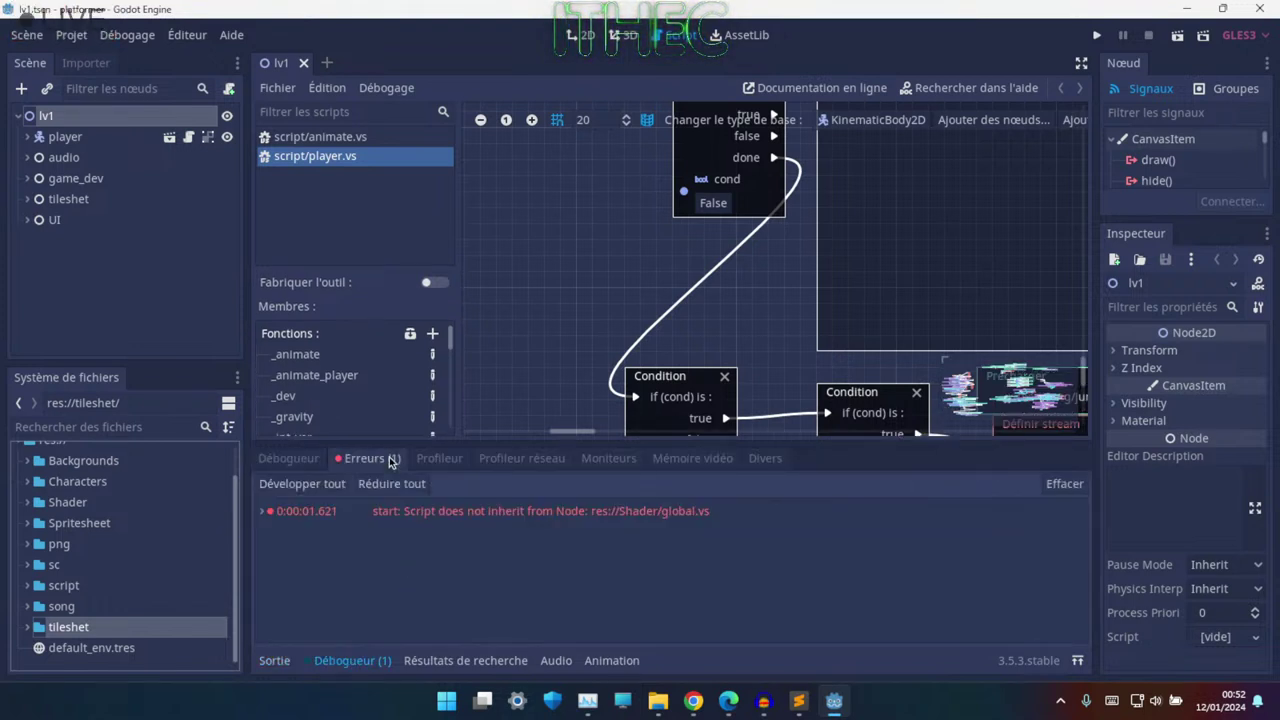
pyautogui.click(454, 514)
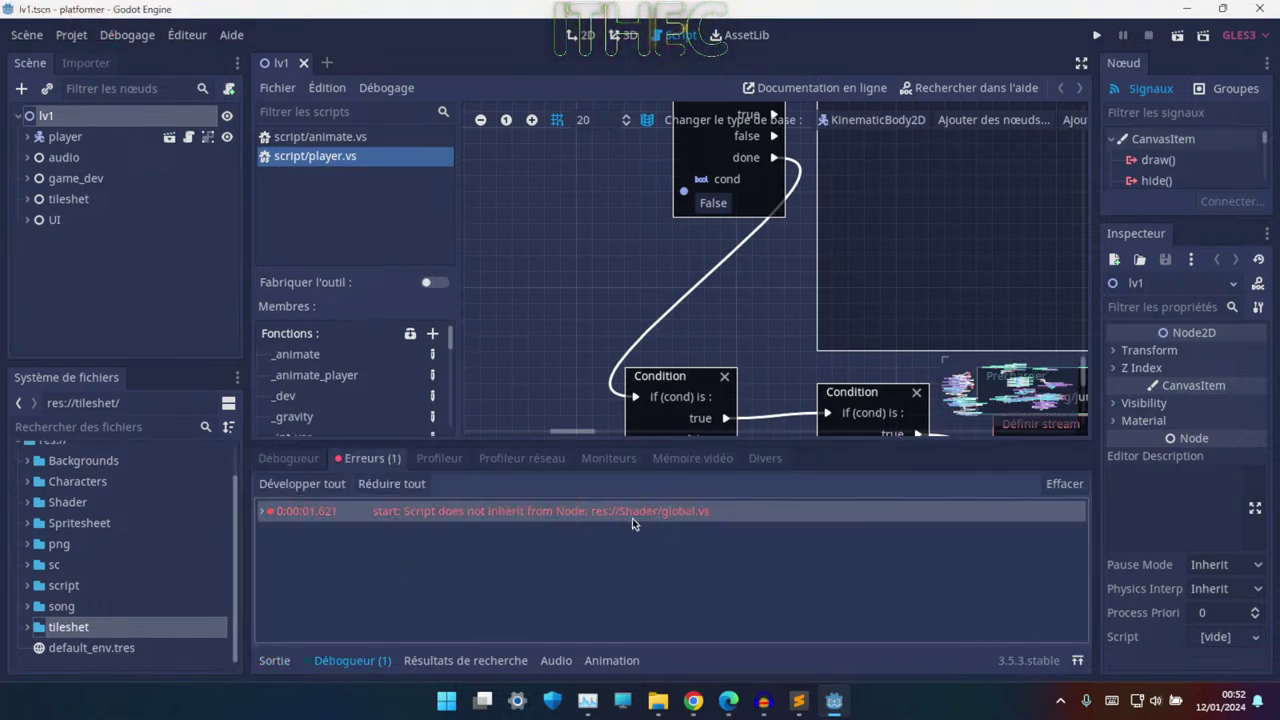
pyautogui.moveTo(387, 519)
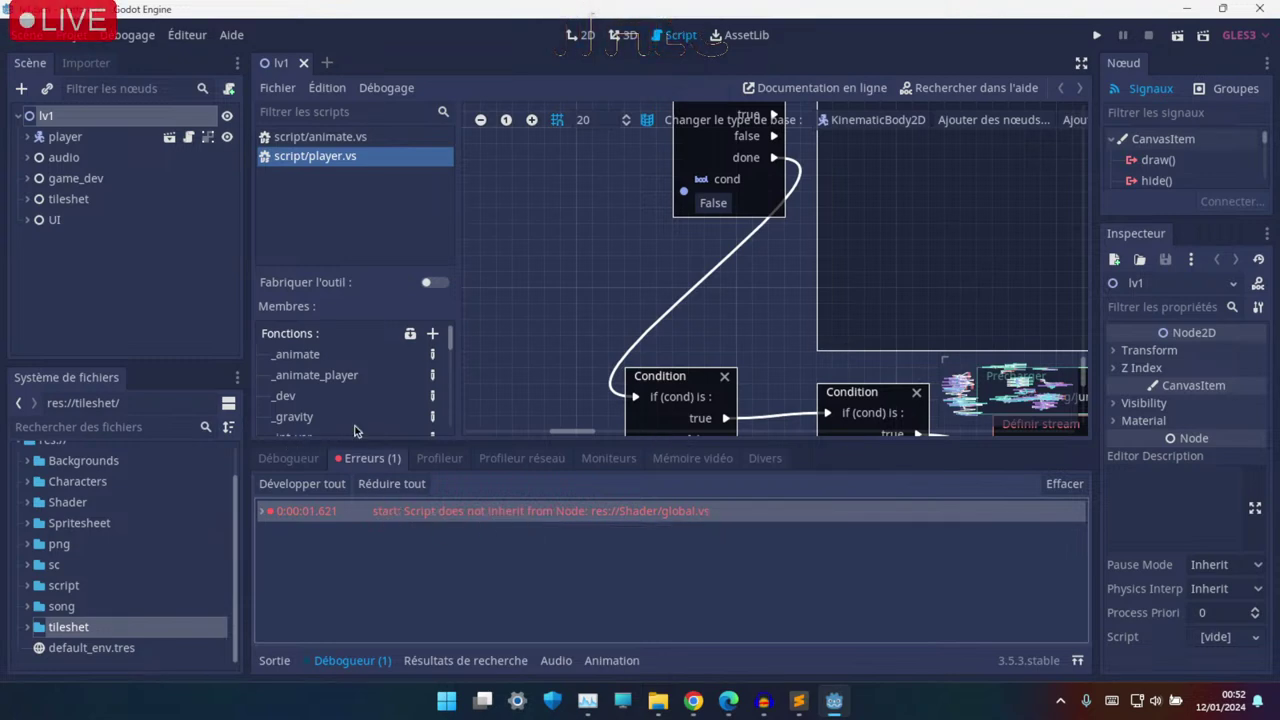
pyautogui.moveTo(528, 163); pyautogui.dragTo(604, 181, button='middle')
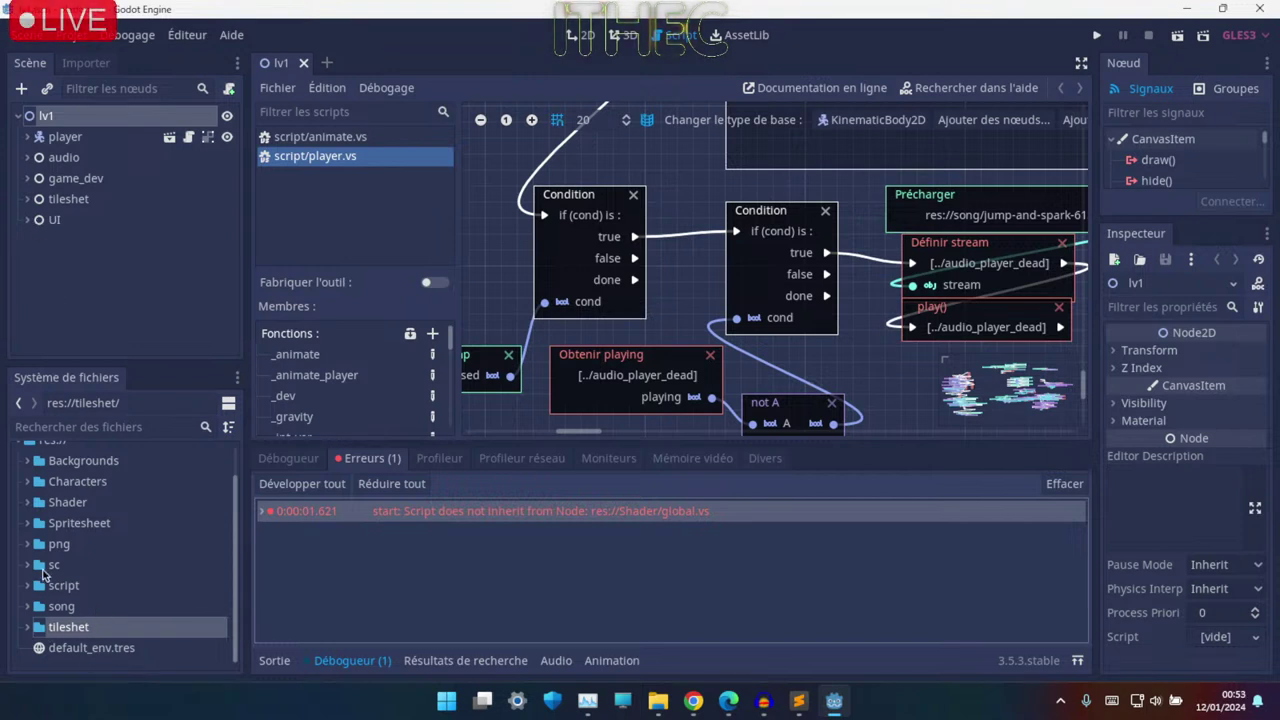
# - Try moving global.vs from the Shader folder into script, cancelling the overwrite
pyautogui.click(28, 503)
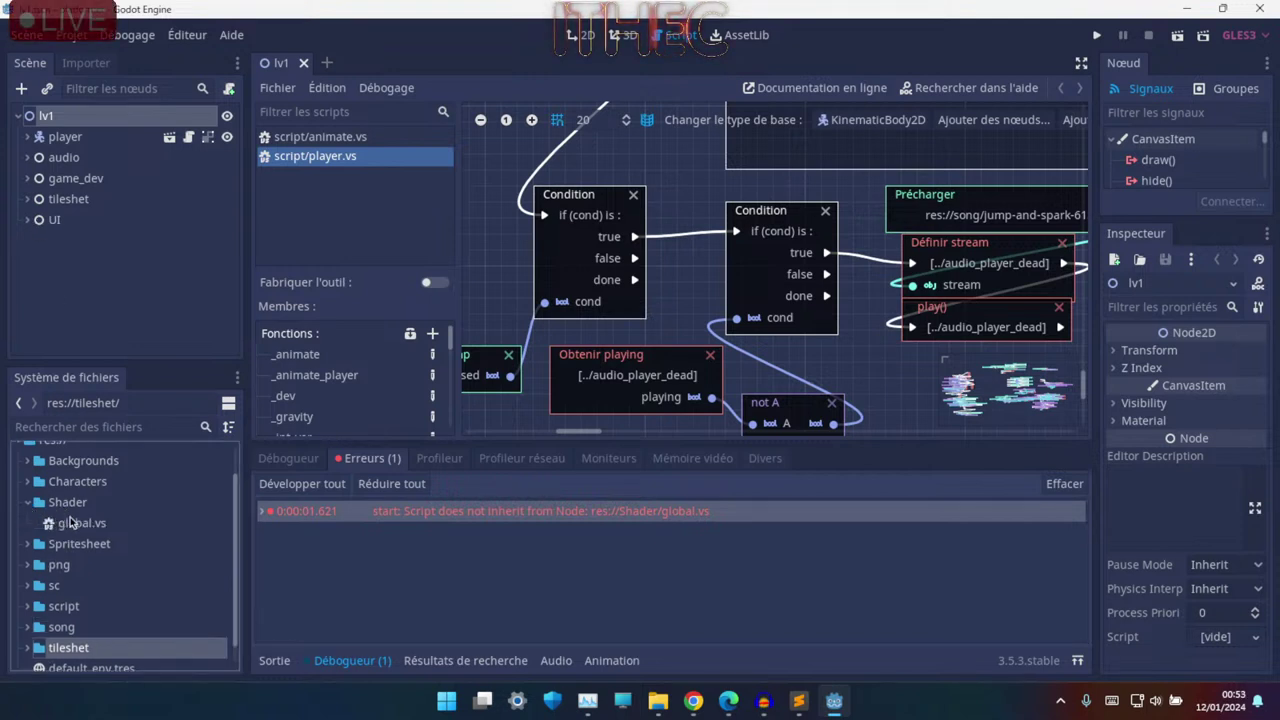
pyautogui.moveTo(80, 528); pyautogui.dragTo(62, 609)
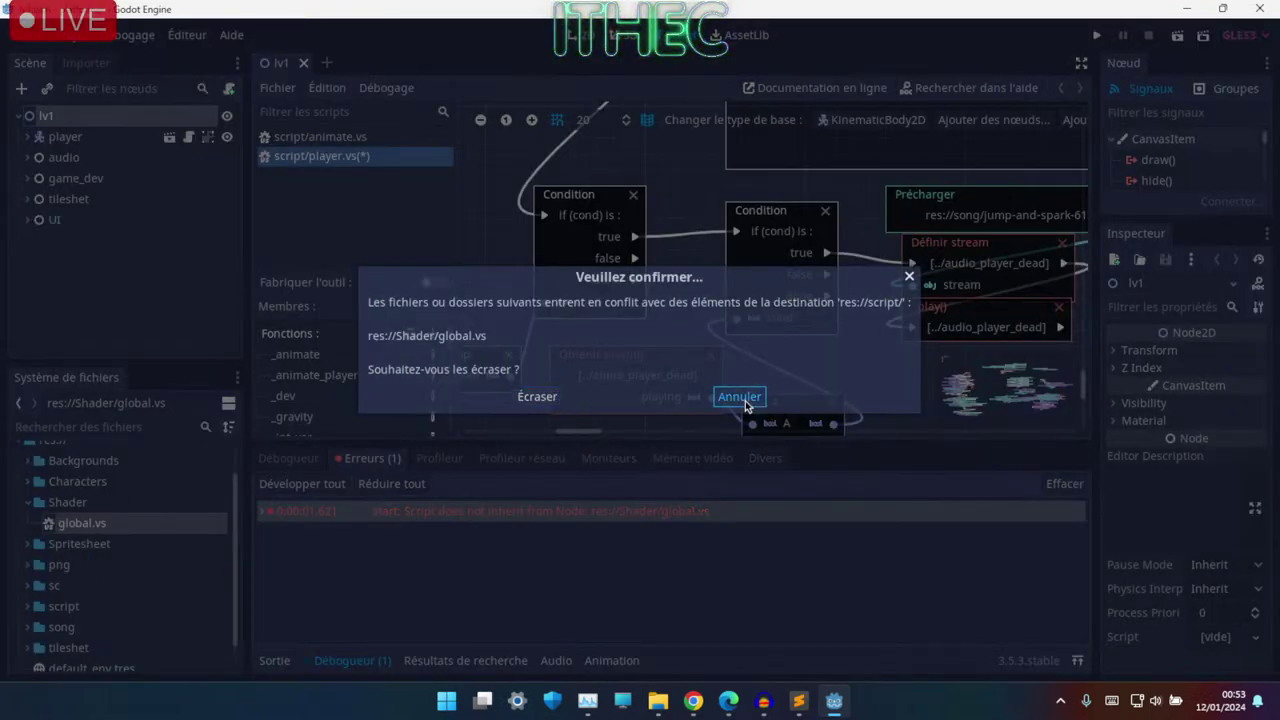
pyautogui.click(746, 397)
# - Open script/global.vs to show its ismusic, issong and isstart variables
pyautogui.click(34, 611)
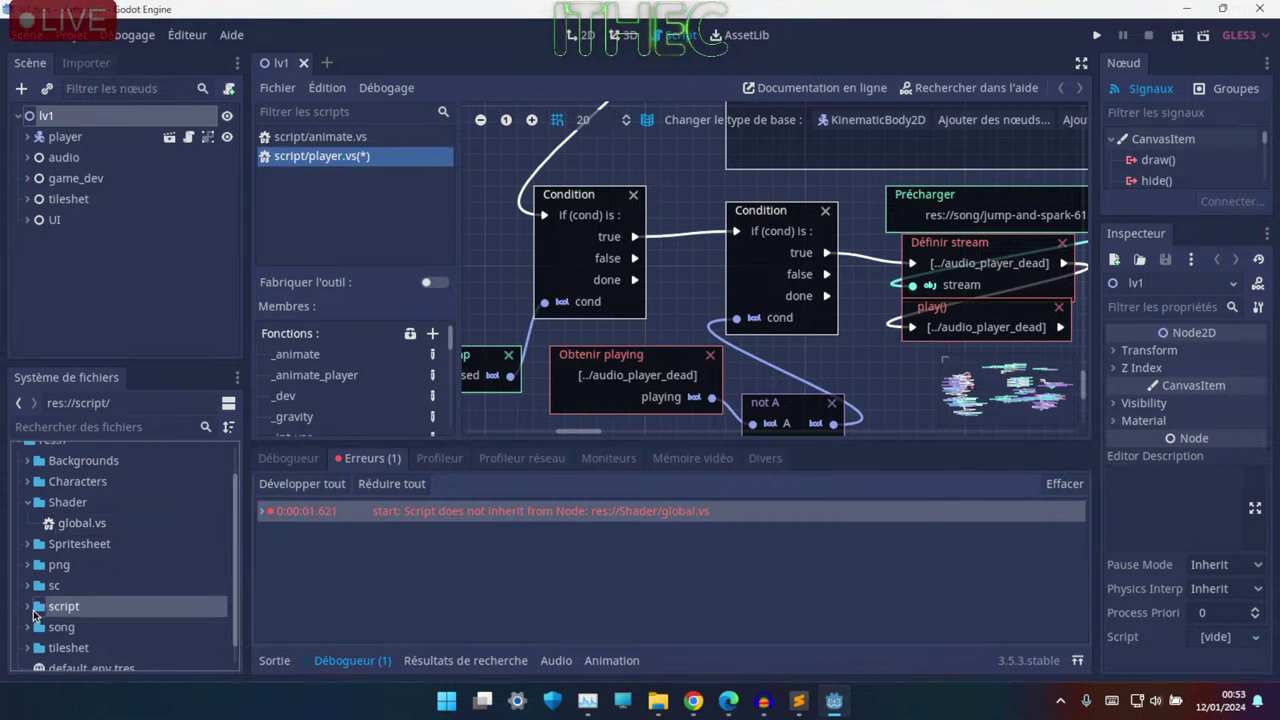
pyautogui.click(29, 610)
pyautogui.scroll(-2, 116, 608)
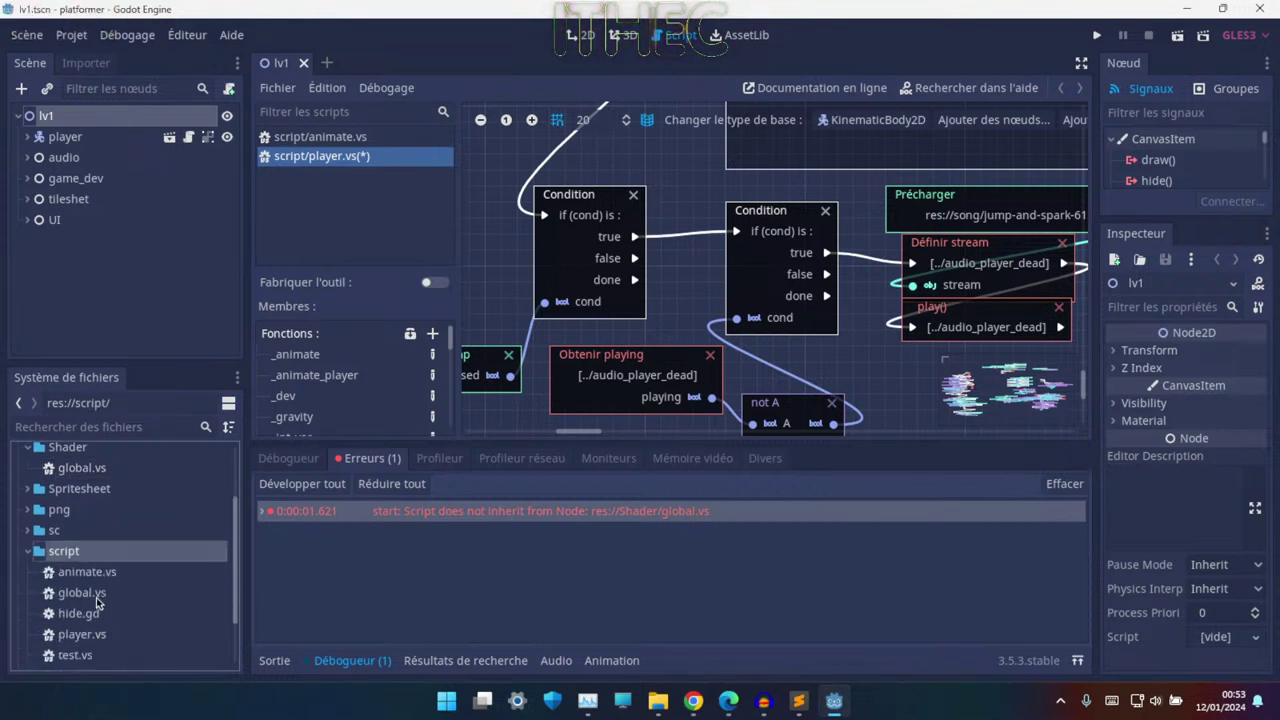
pyautogui.click(97, 601)
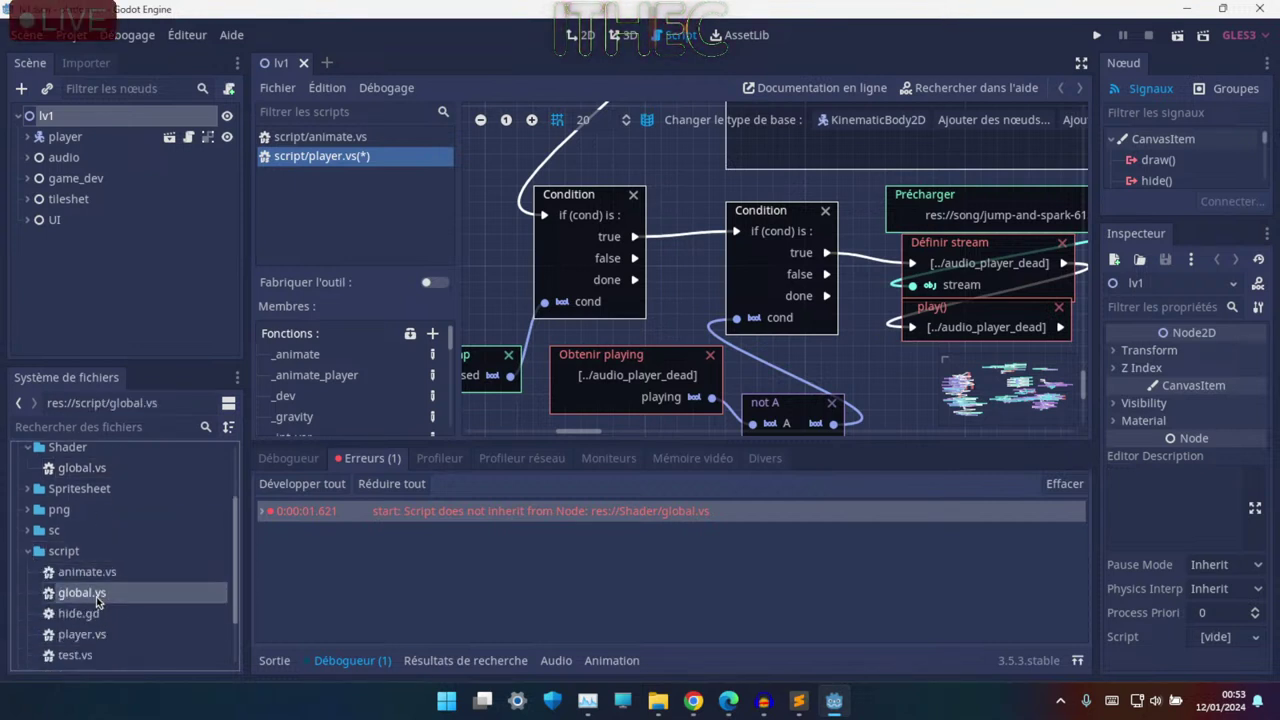
pyautogui.rightClick(99, 468)
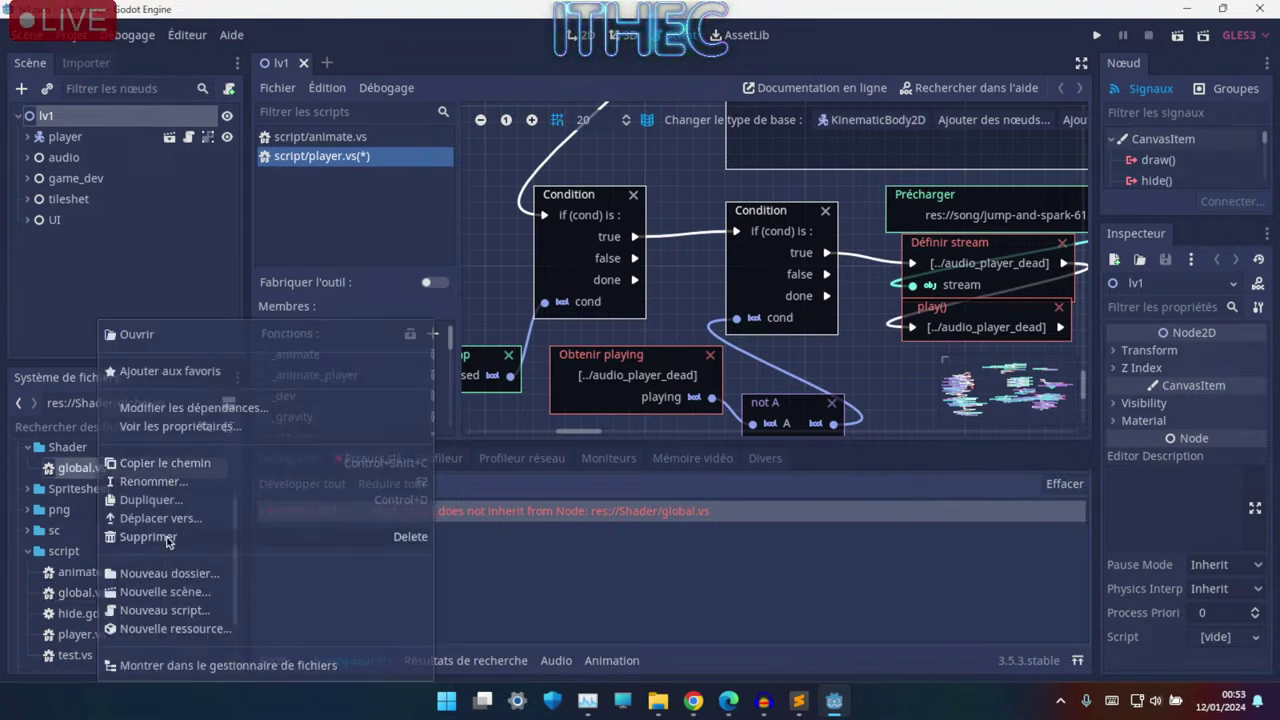
pyautogui.click(82, 598)
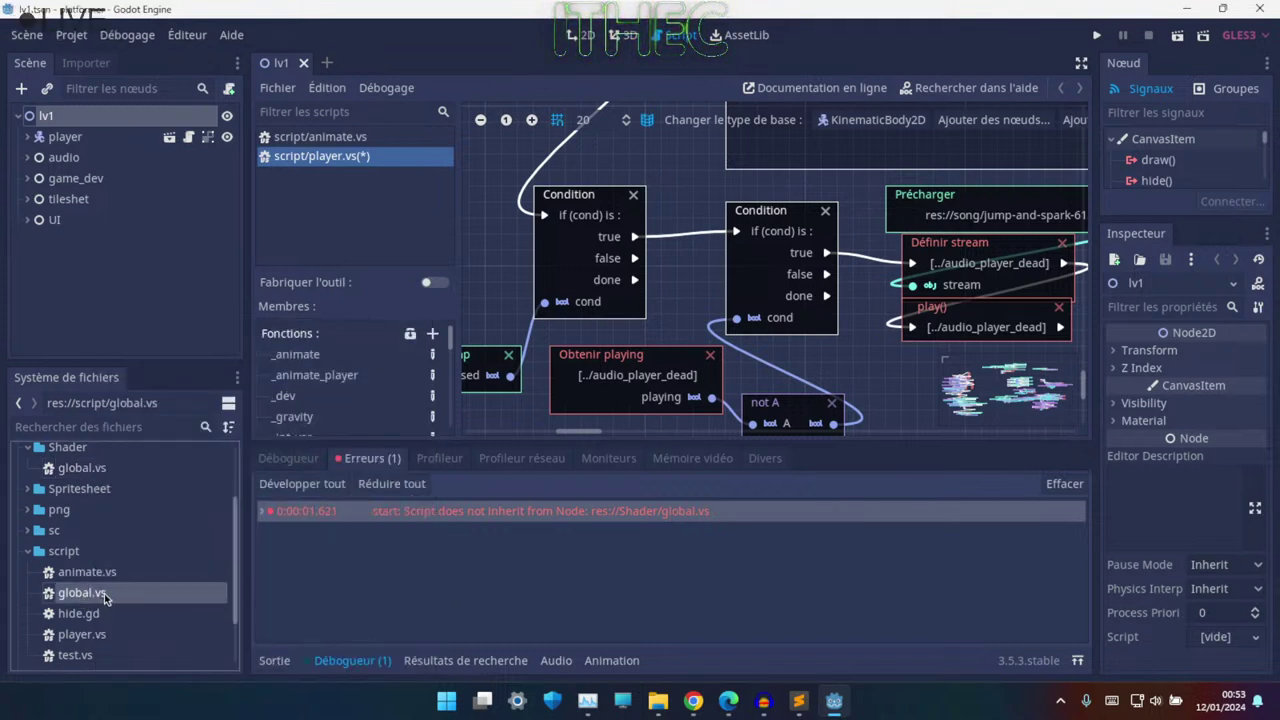
pyautogui.doubleClick(104, 593)
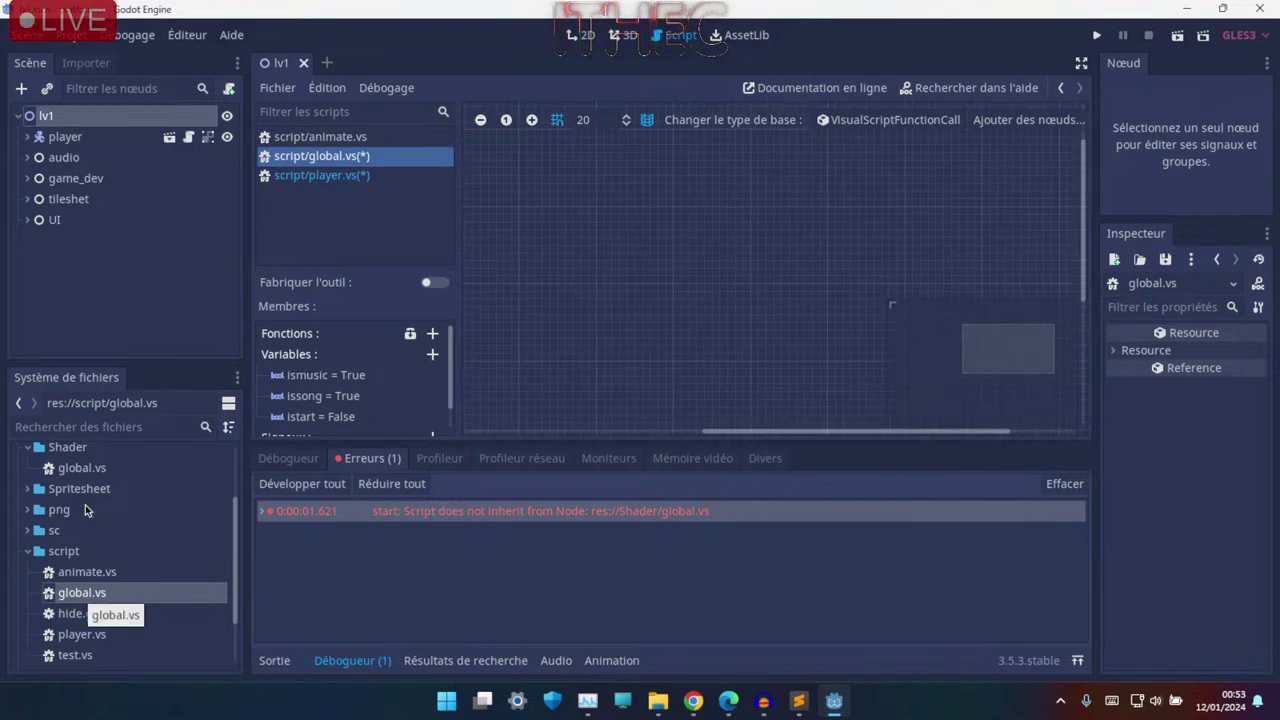
# - Attempt deleting the Shader folder and moving global.vs into script, cancelling both
pyautogui.rightClick(72, 468)
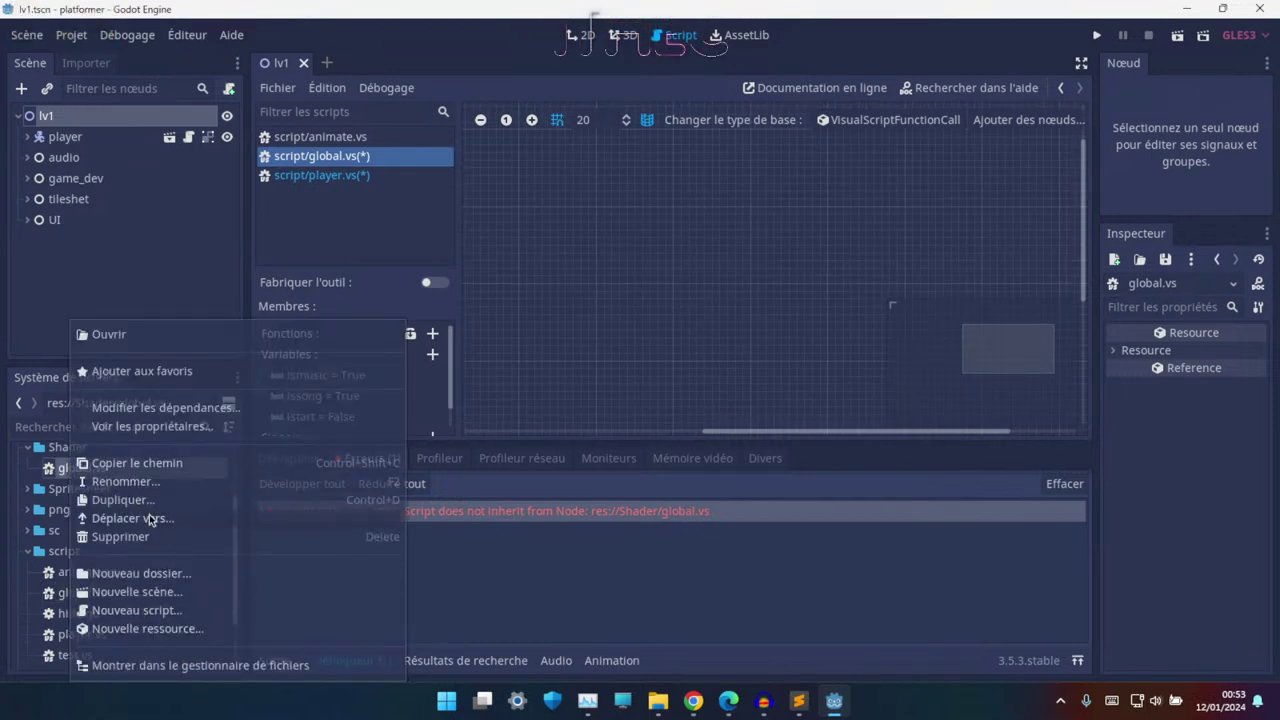
pyautogui.rightClick(55, 445)
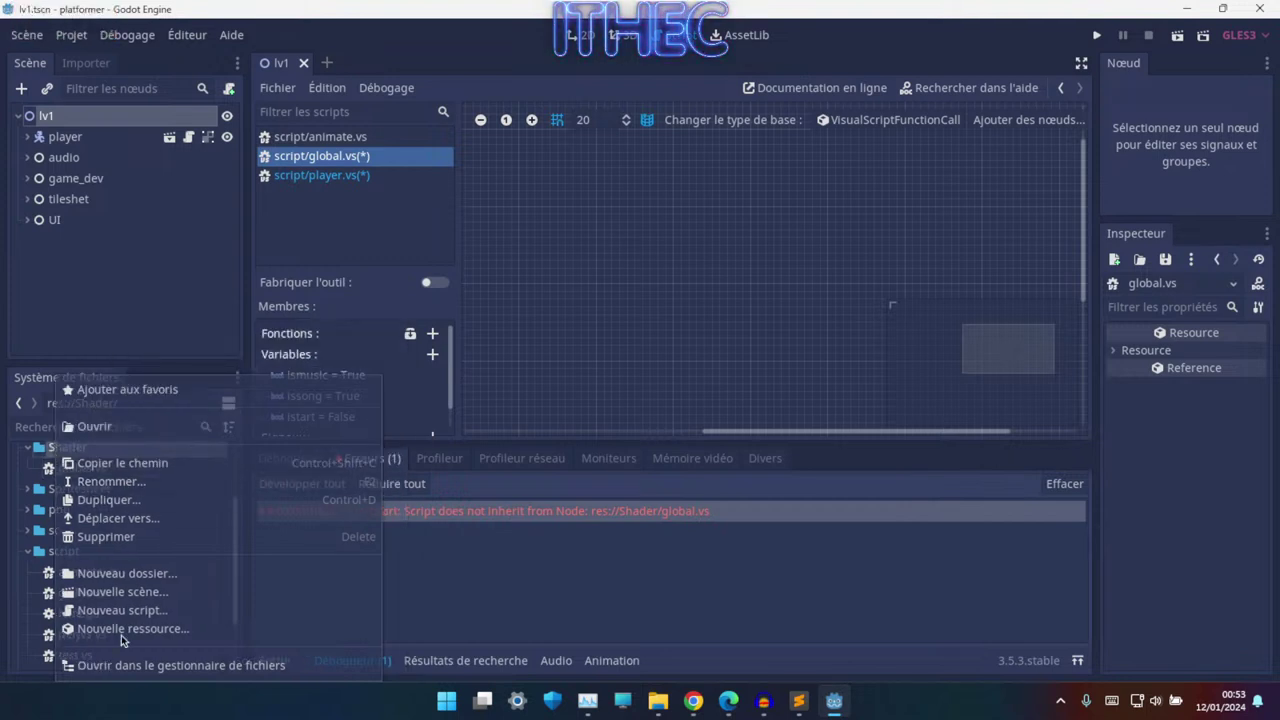
pyautogui.click(106, 537)
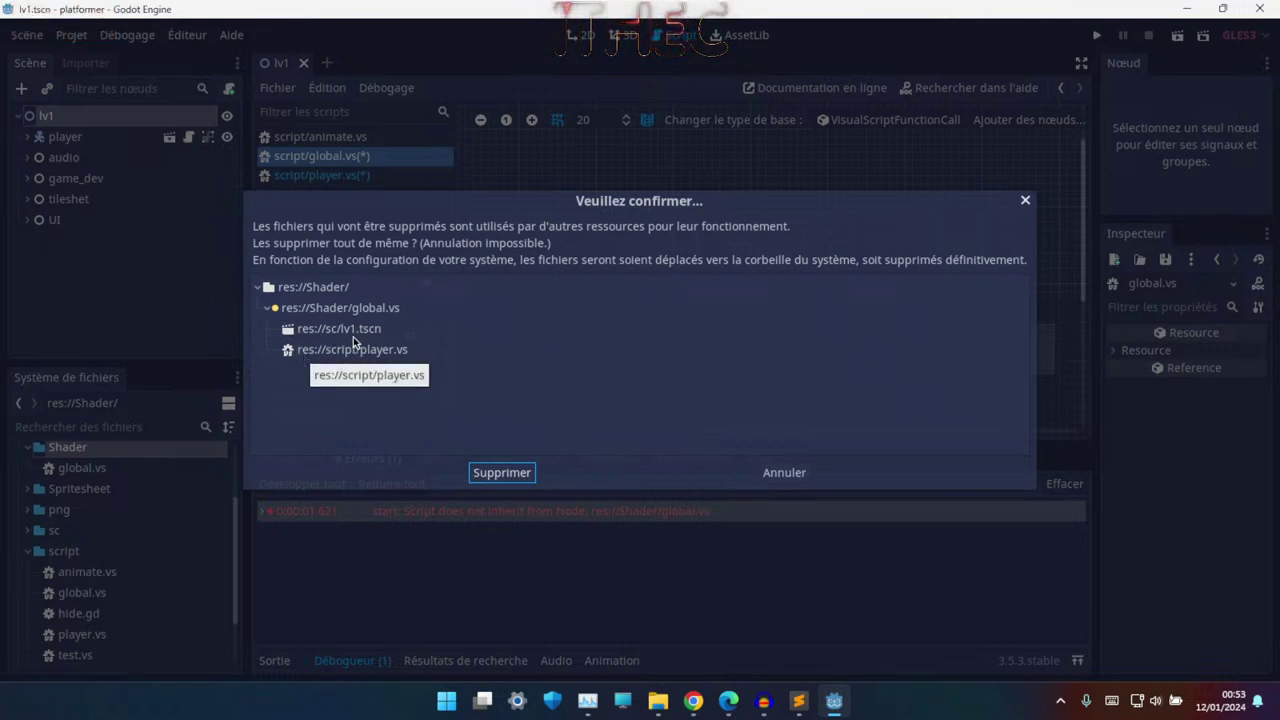
pyautogui.click(786, 472)
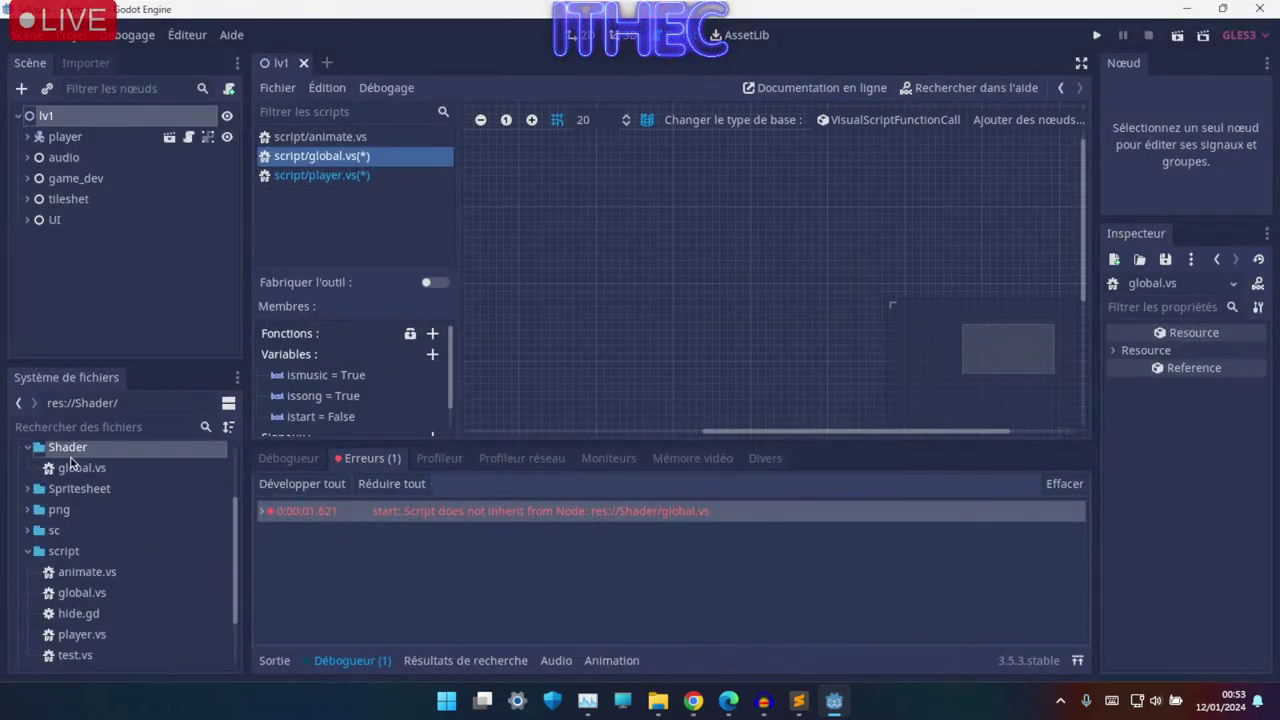
pyautogui.moveTo(75, 472); pyautogui.dragTo(80, 553)
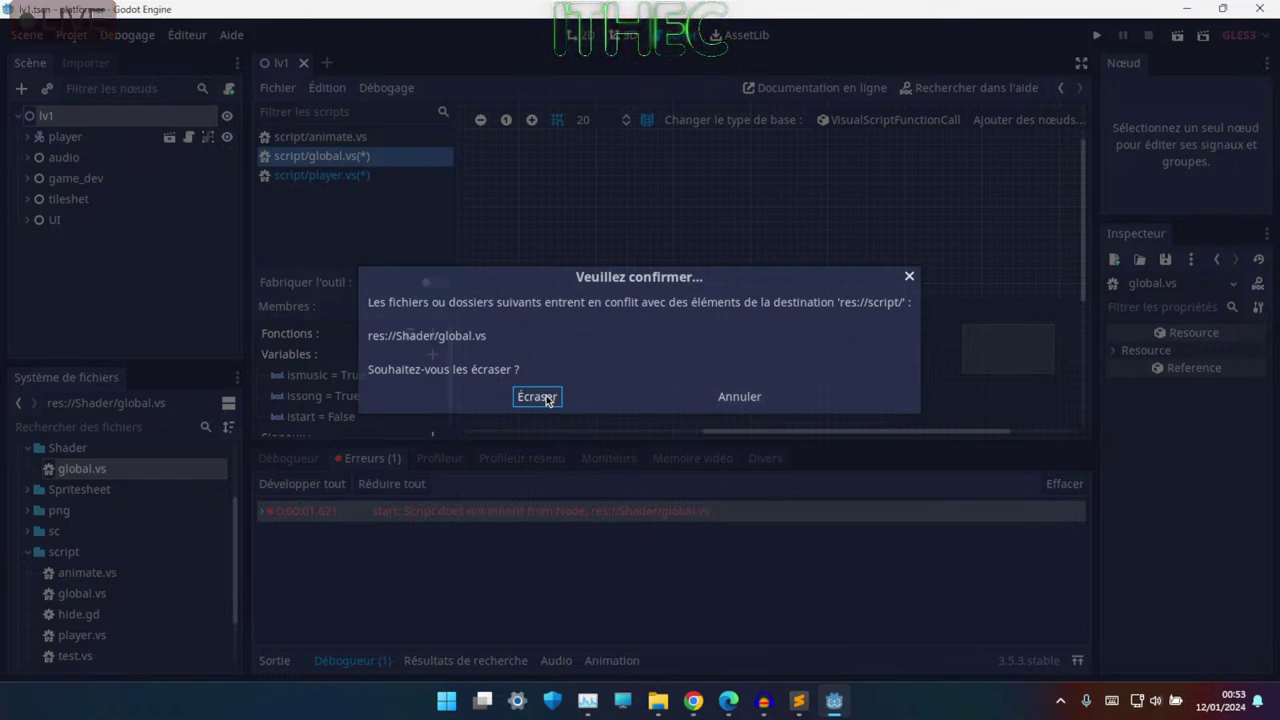
pyautogui.click(743, 397)
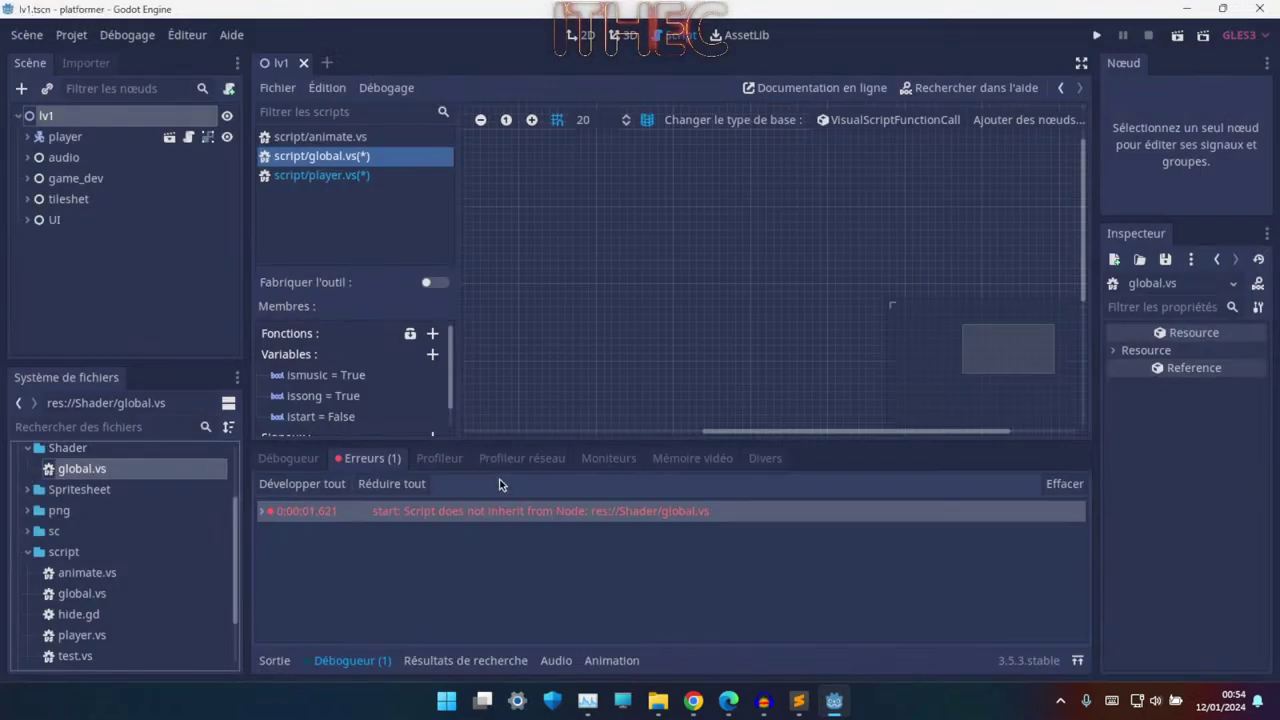
# - Save with Ctrl+S and close the Godot editor, confirming Fermer
pyautogui.hotkey('ctrl', 's')
pyautogui.click(1260, 8)
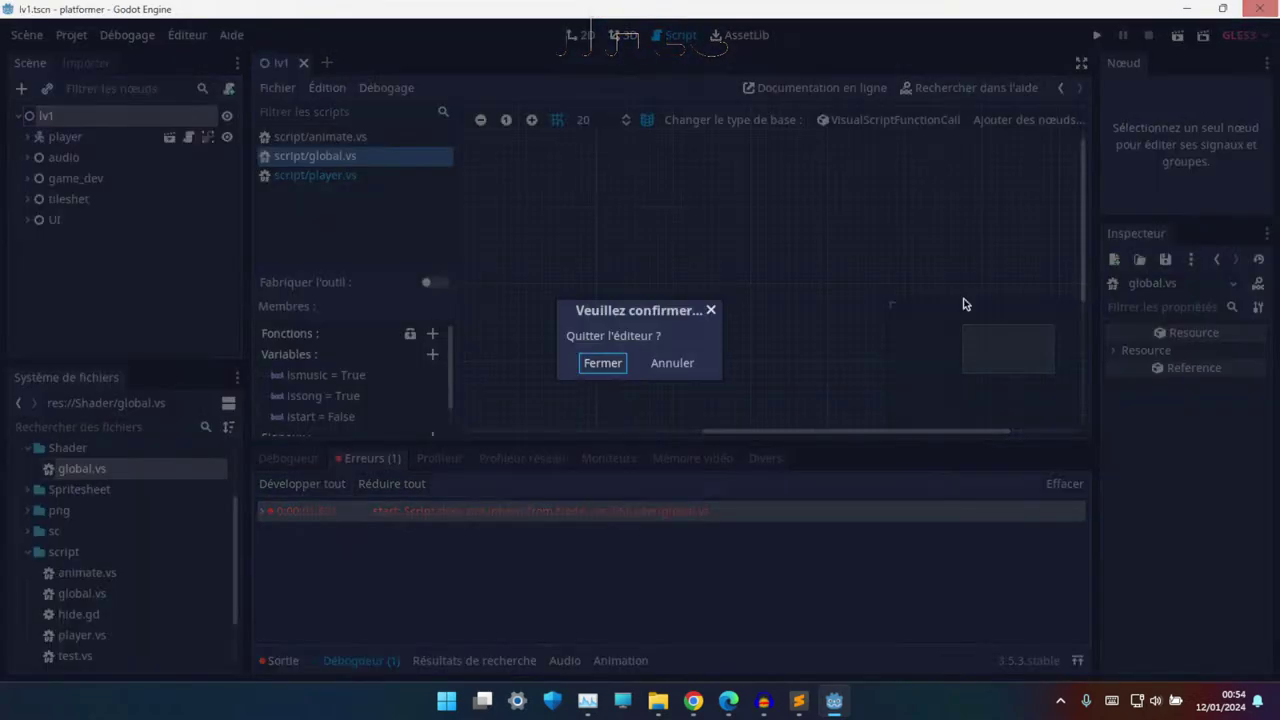
pyautogui.click(614, 364)
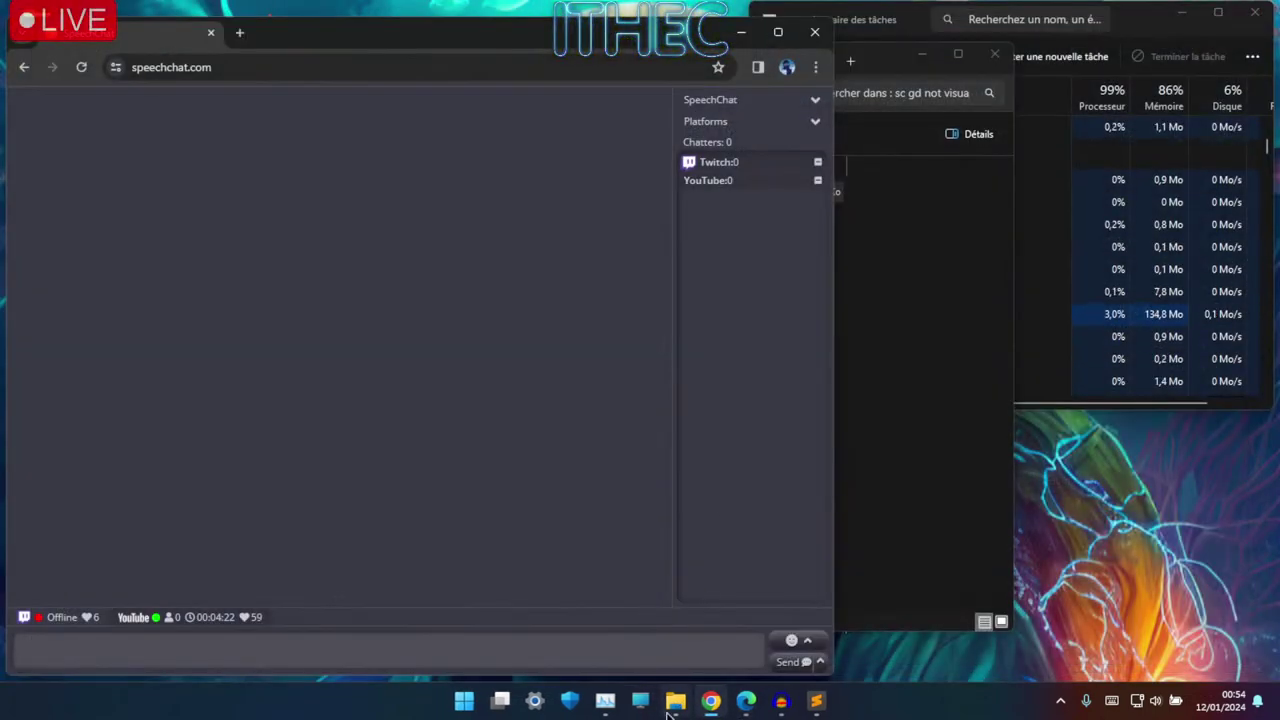
# - In File Explorer, go up to Documents\godot and delete the old platformer.rar
pyautogui.click(877, 471)
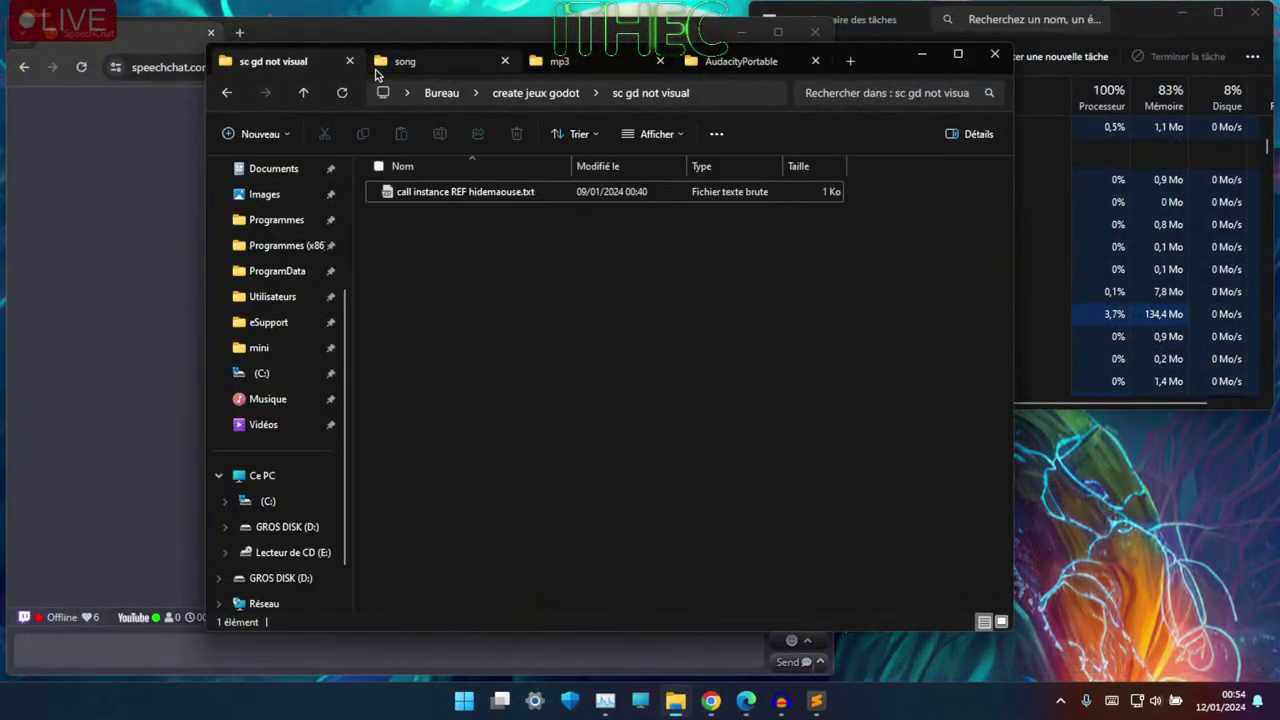
pyautogui.click(529, 92)
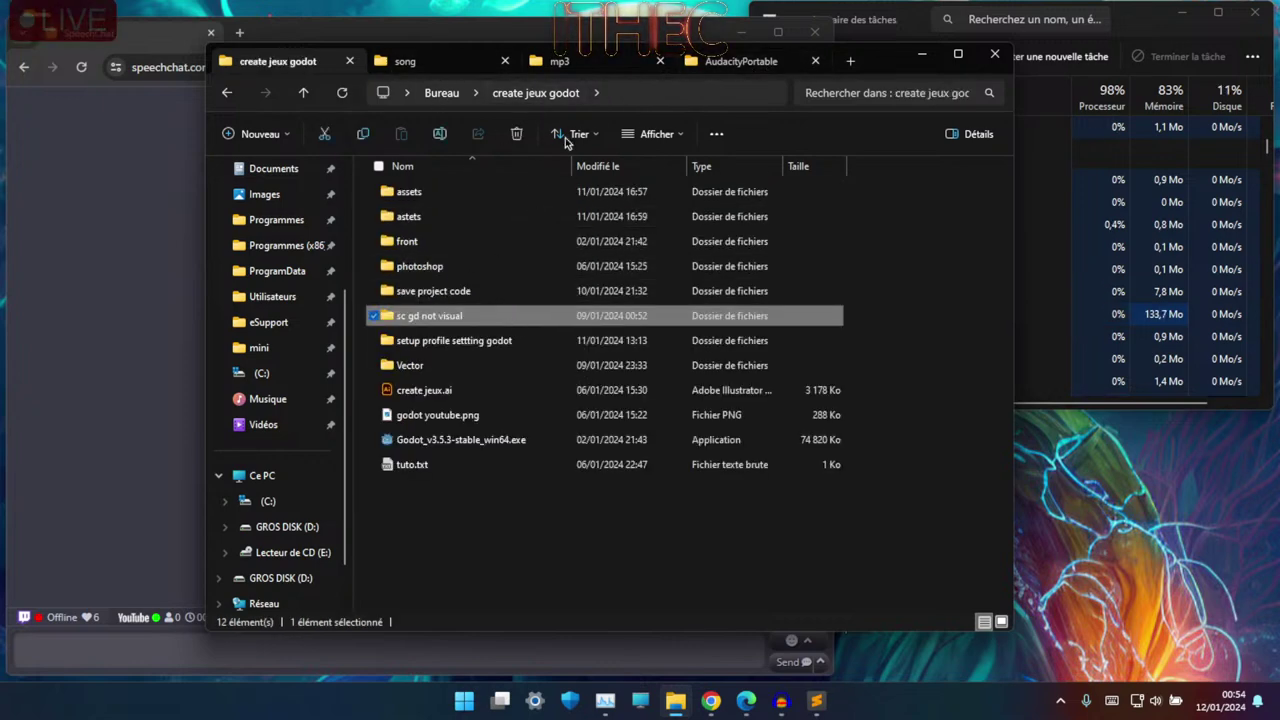
pyautogui.click(460, 66)
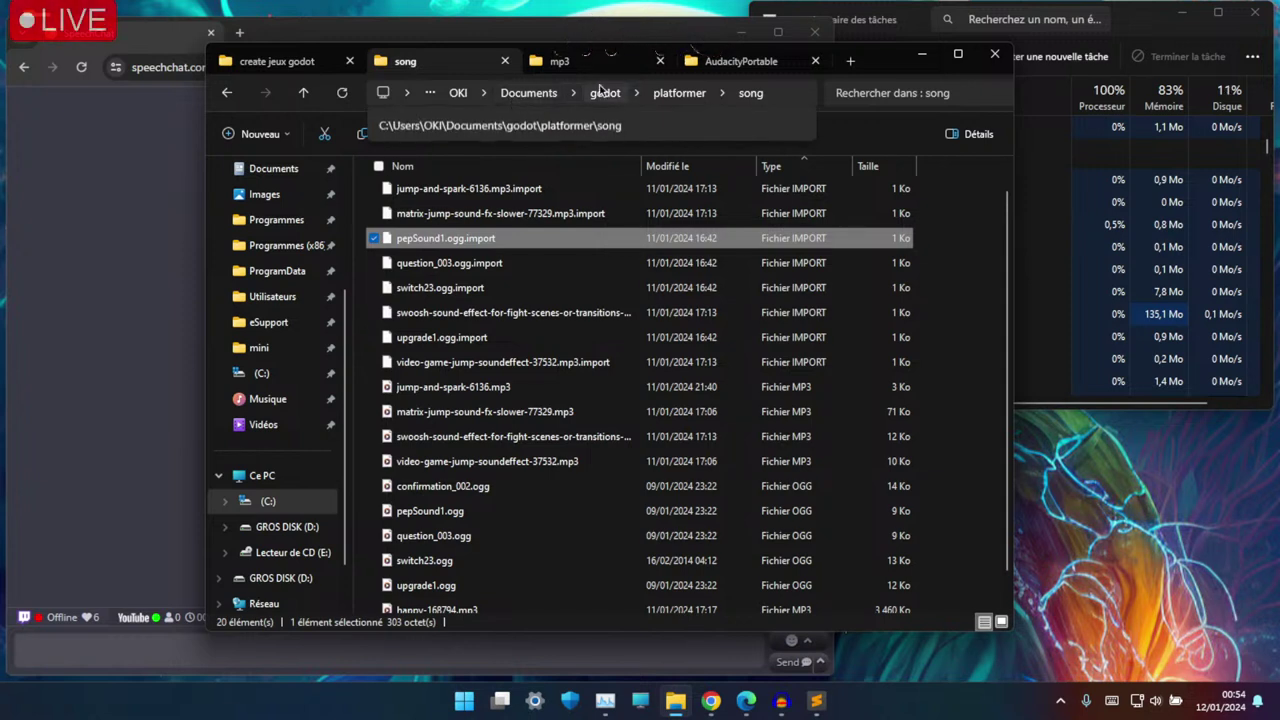
pyautogui.click(679, 94)
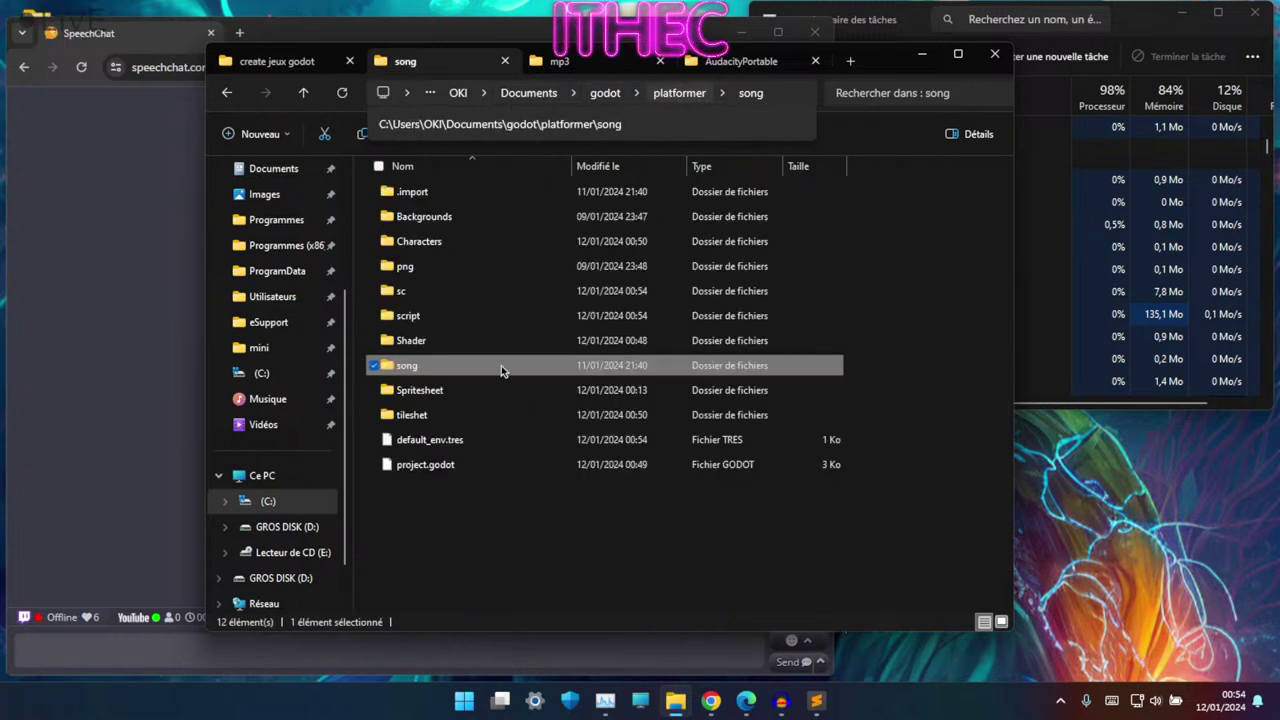
pyautogui.click(465, 530)
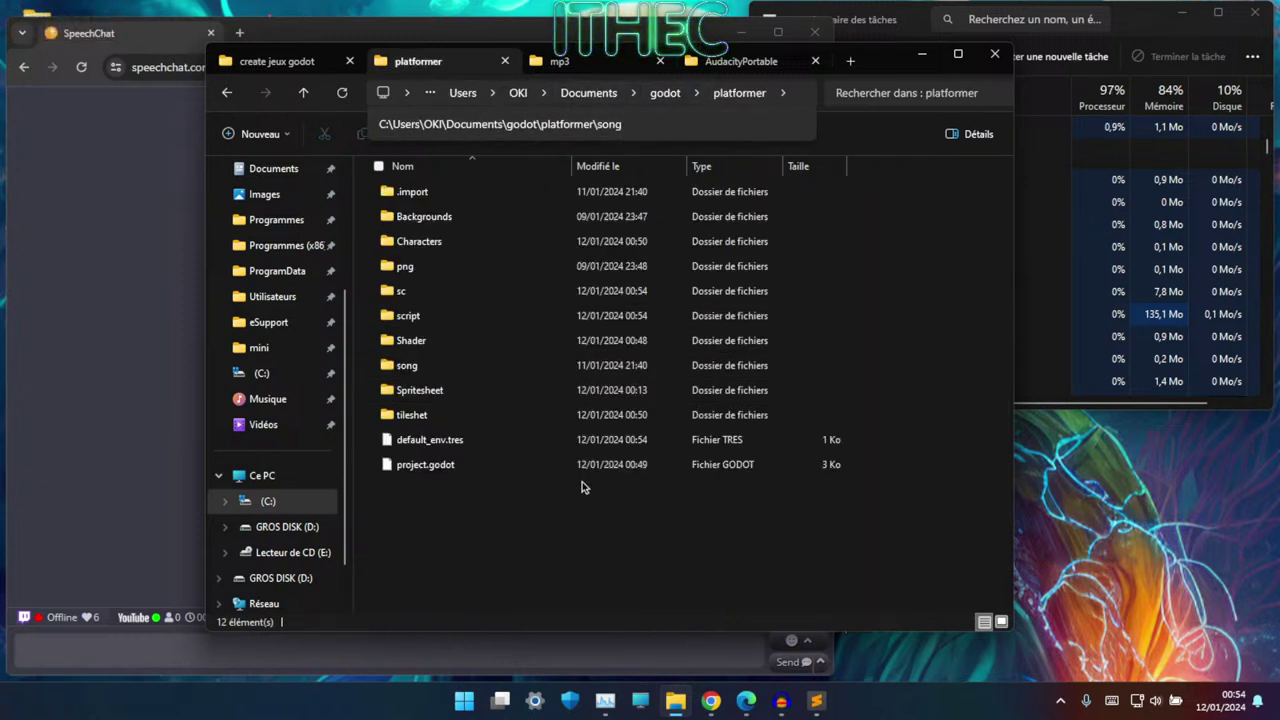
pyautogui.click(484, 220)
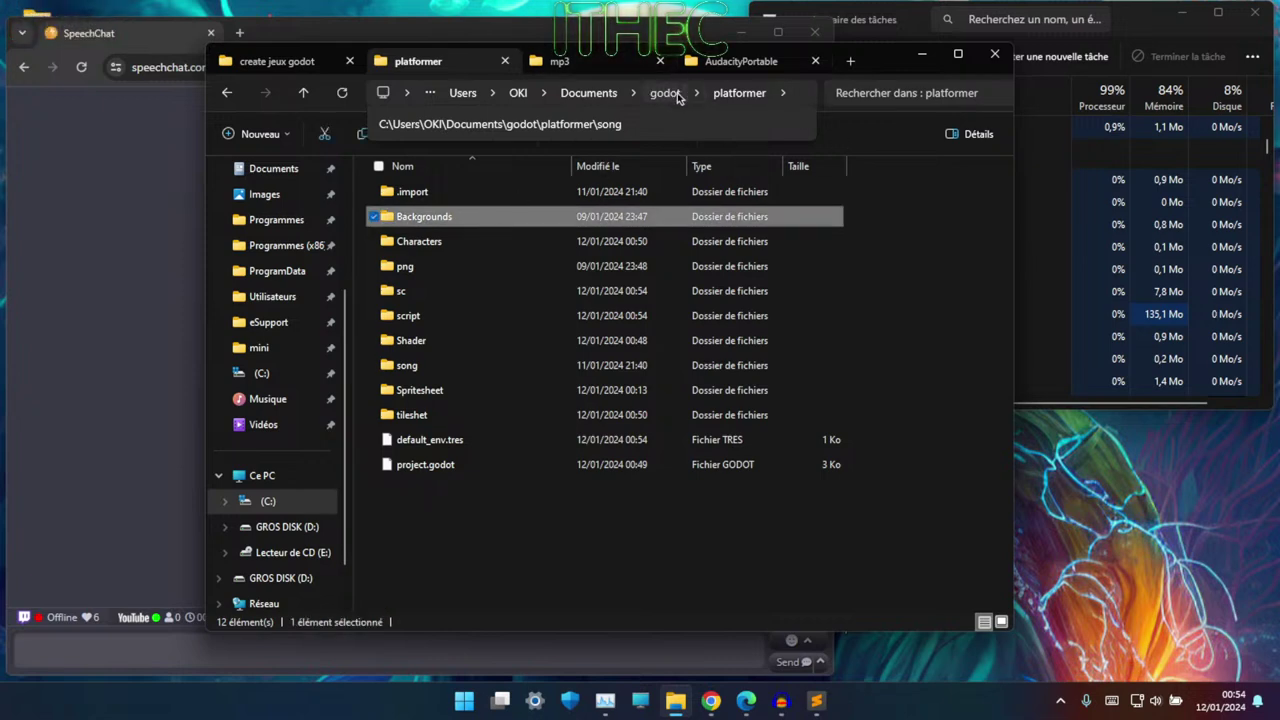
pyautogui.click(679, 94)
pyautogui.scroll(-1, 460, 565)
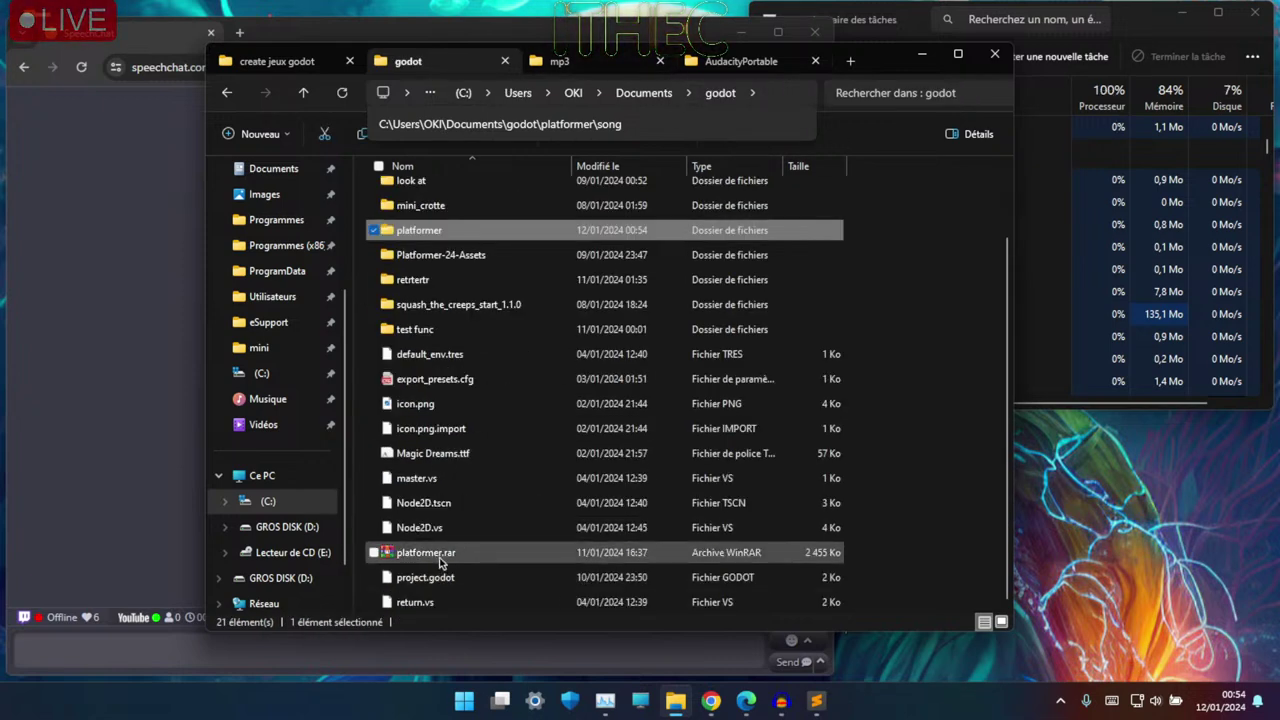
pyautogui.click(440, 561)
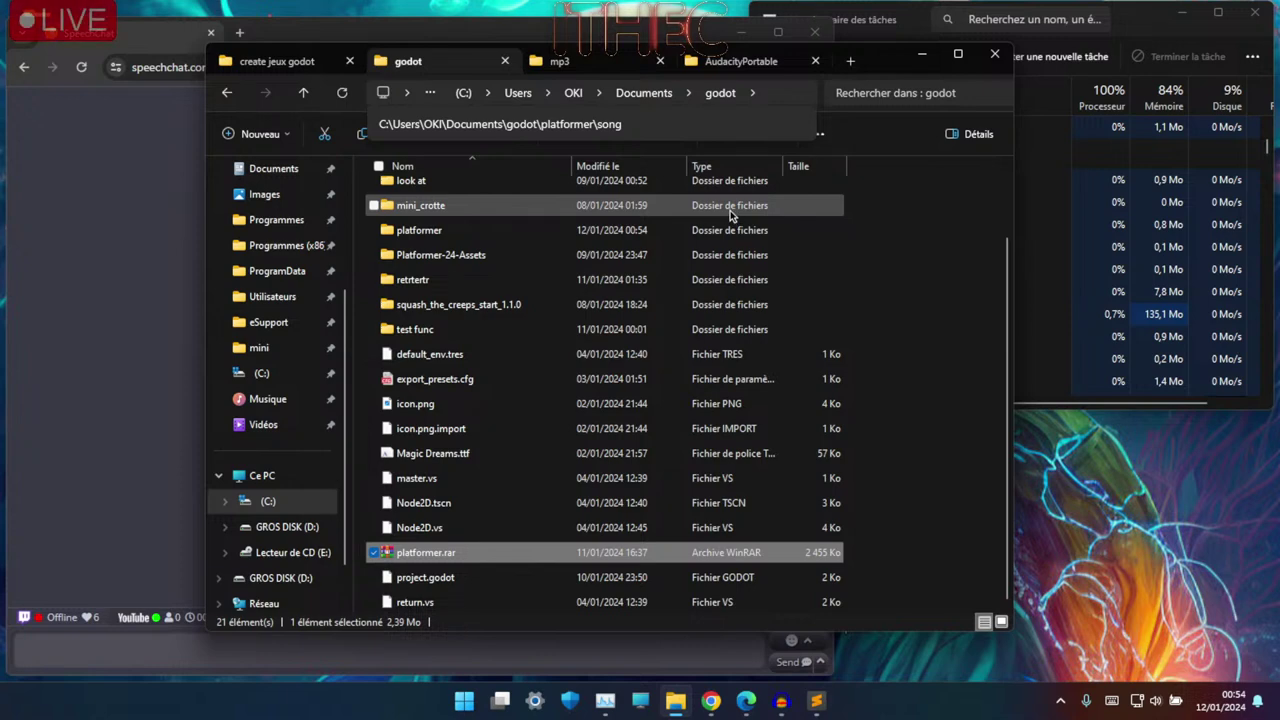
pyautogui.press('Delete')
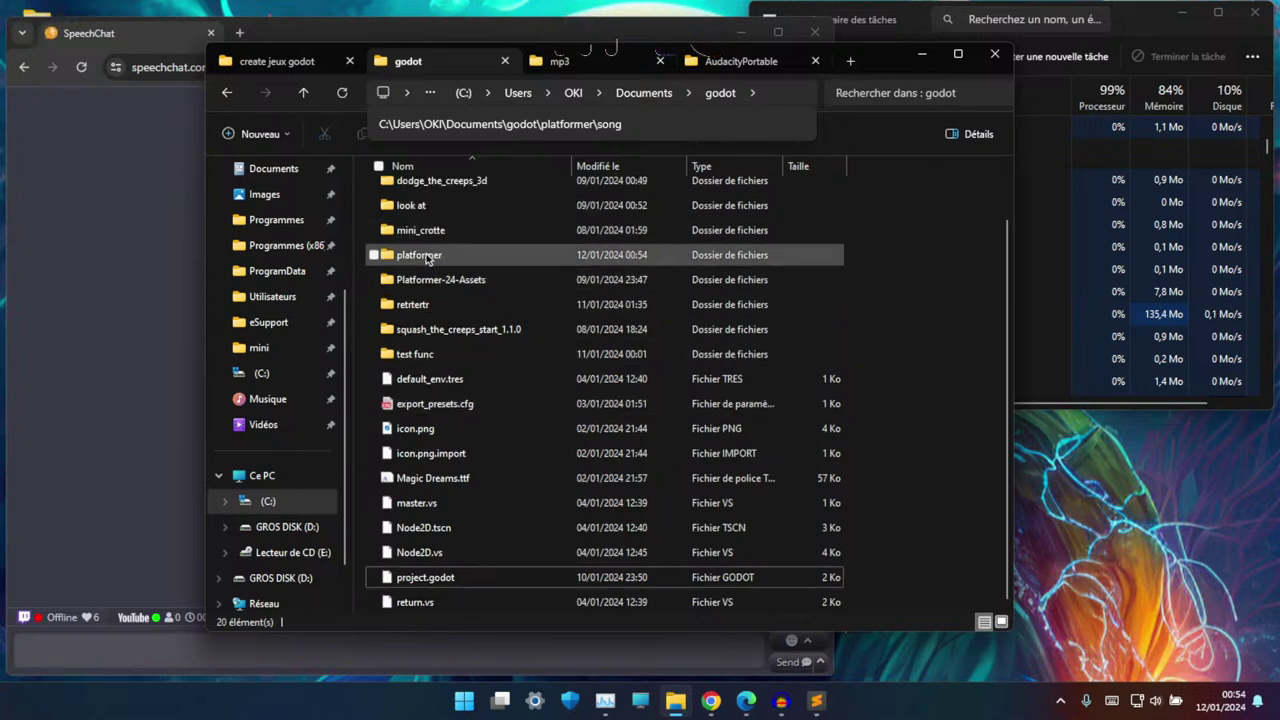
# - Archive the platformer folder with WinRAR's Ajouter à l'archive... into a new platformer.rar
pyautogui.click(427, 257)
pyautogui.rightClick(427, 257)
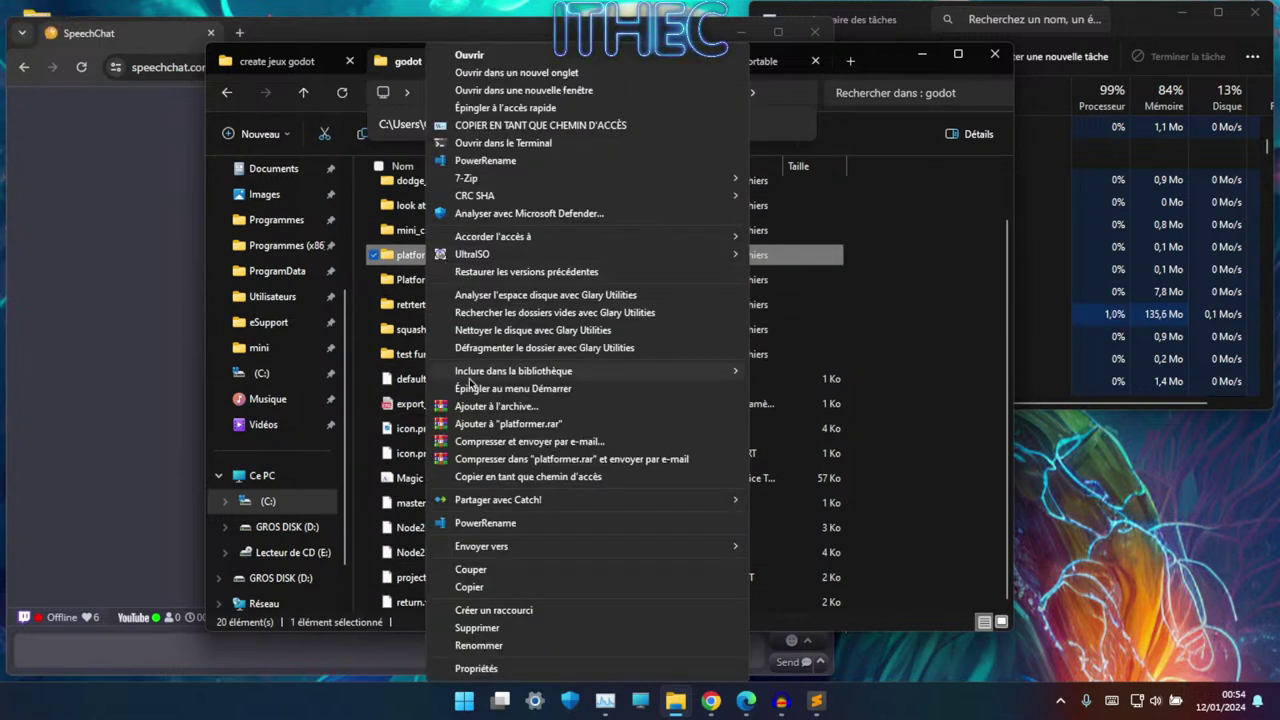
pyautogui.click(470, 406)
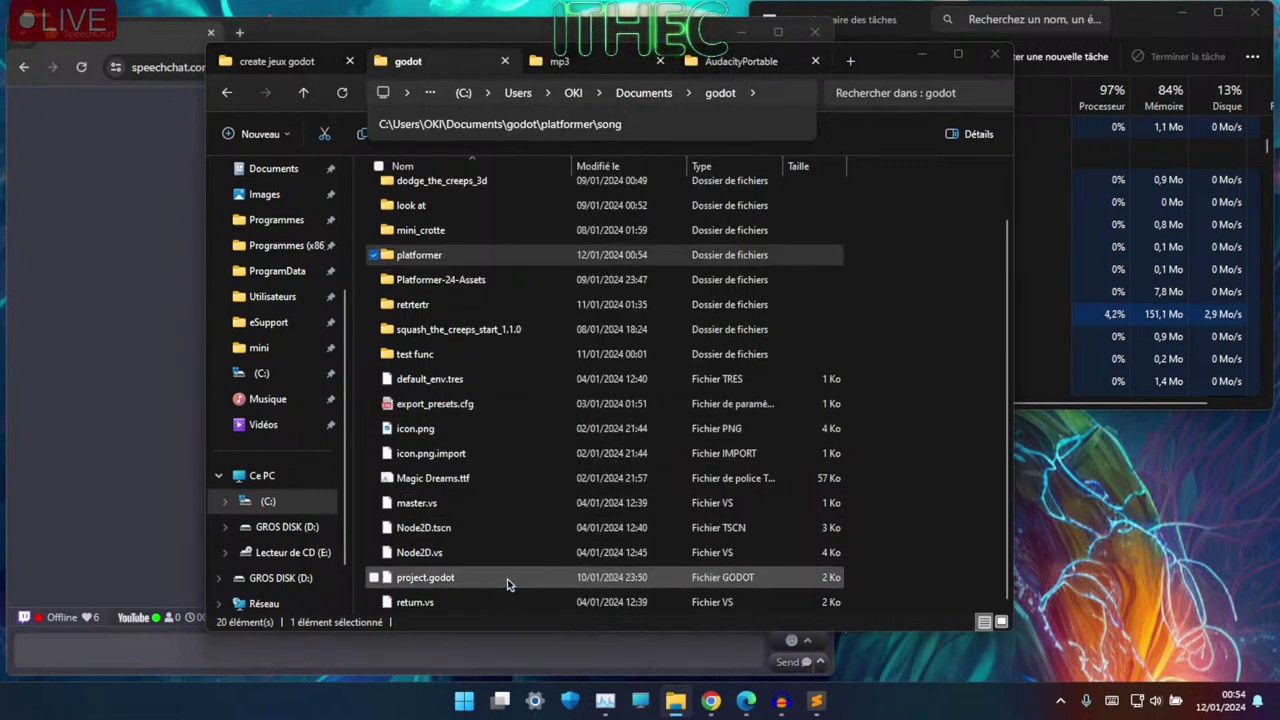
pyautogui.click(654, 517)
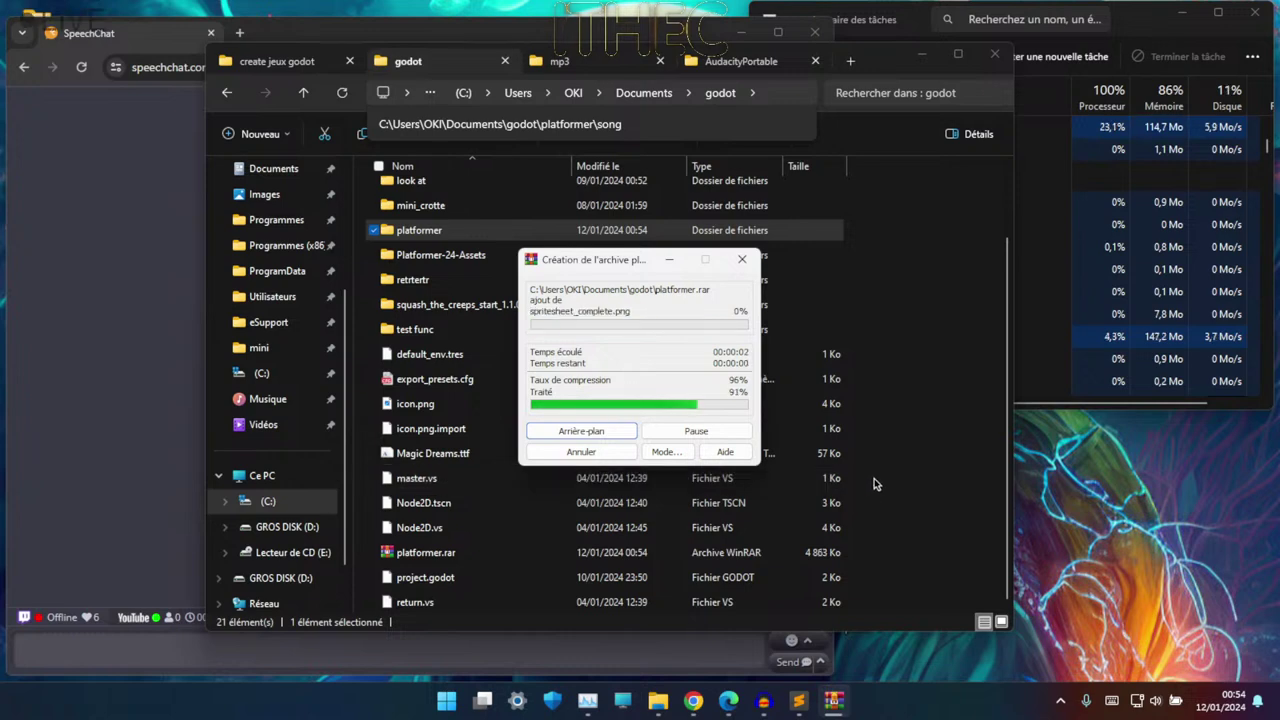
pyautogui.press('super')
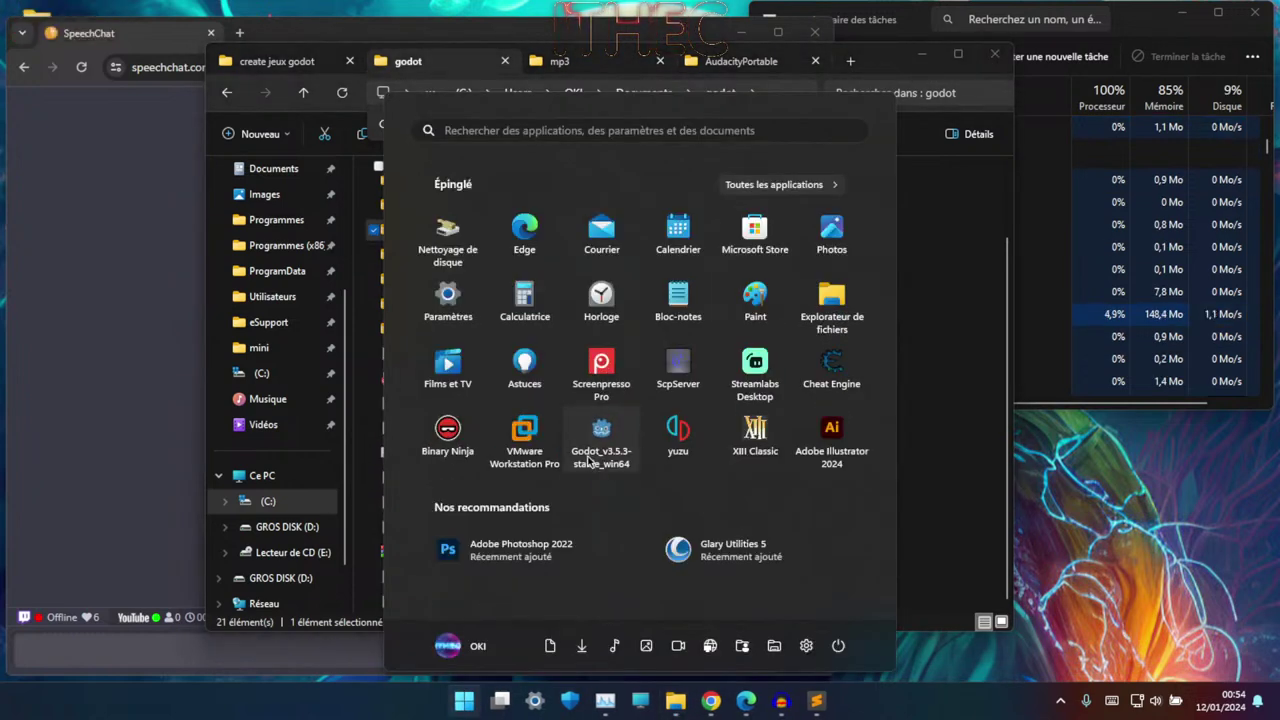
# - Launch Godot v3.5.3 and open the platformer project from the Project Manager
pyautogui.click(588, 459)
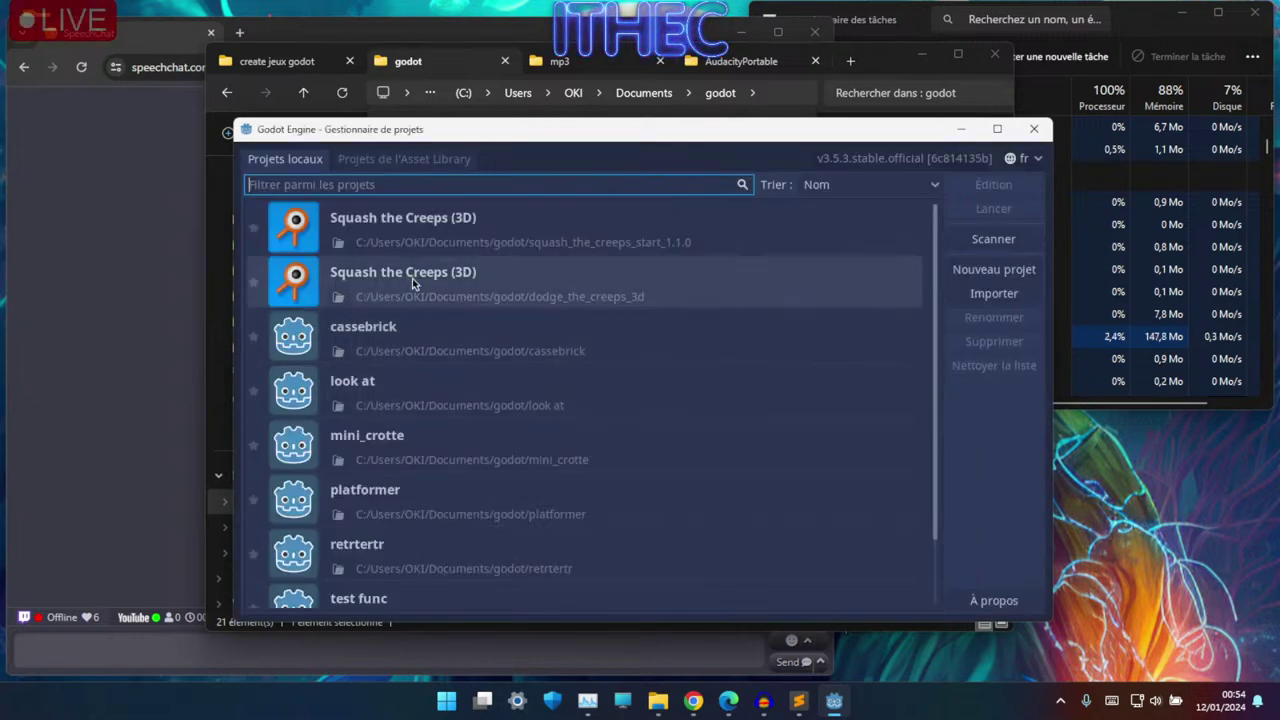
pyautogui.scroll(-2, 413, 284)
pyautogui.doubleClick(414, 420)
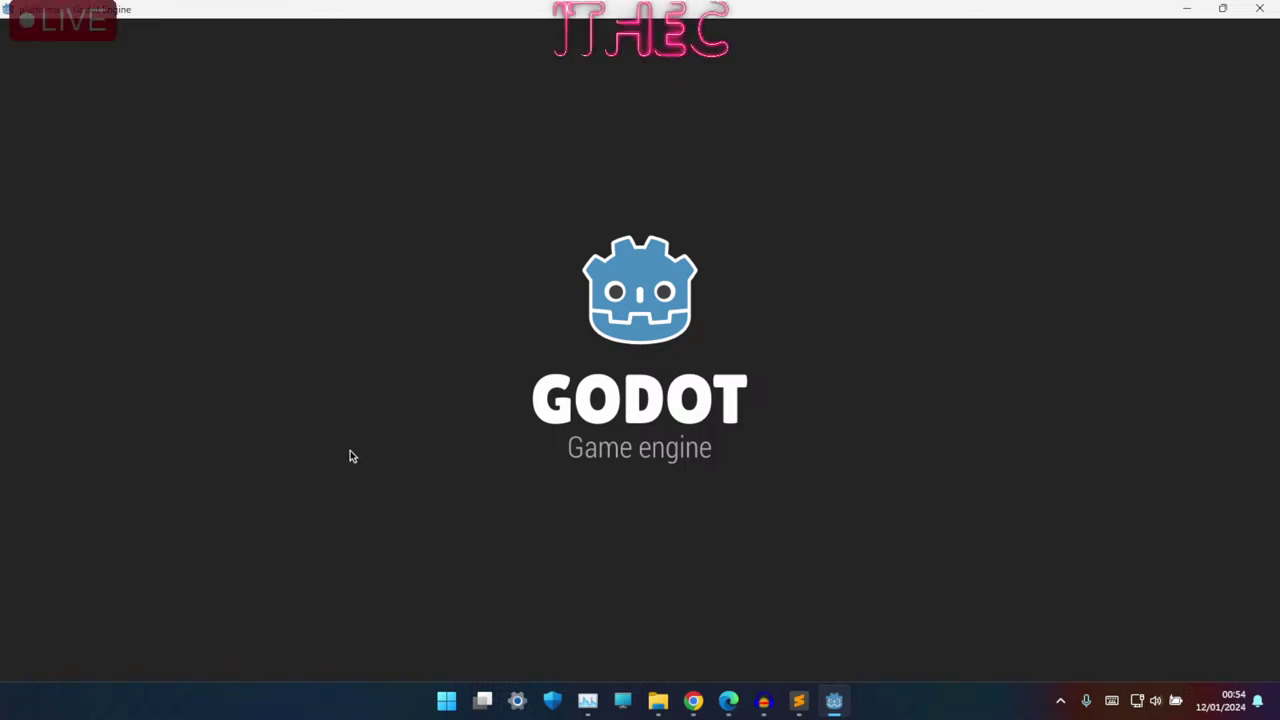
# - Move global.vs from Shader into the script folder, overwriting the existing copy
pyautogui.scroll(-1, 124, 561)
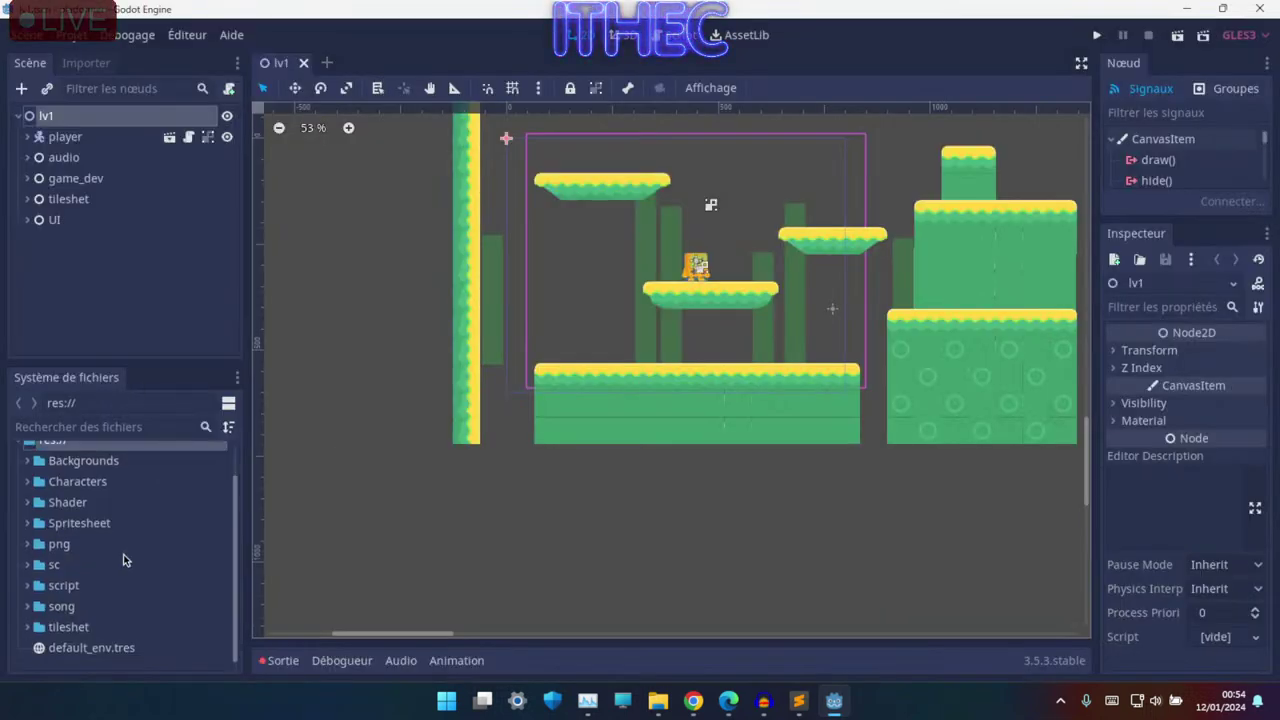
pyautogui.click(27, 502)
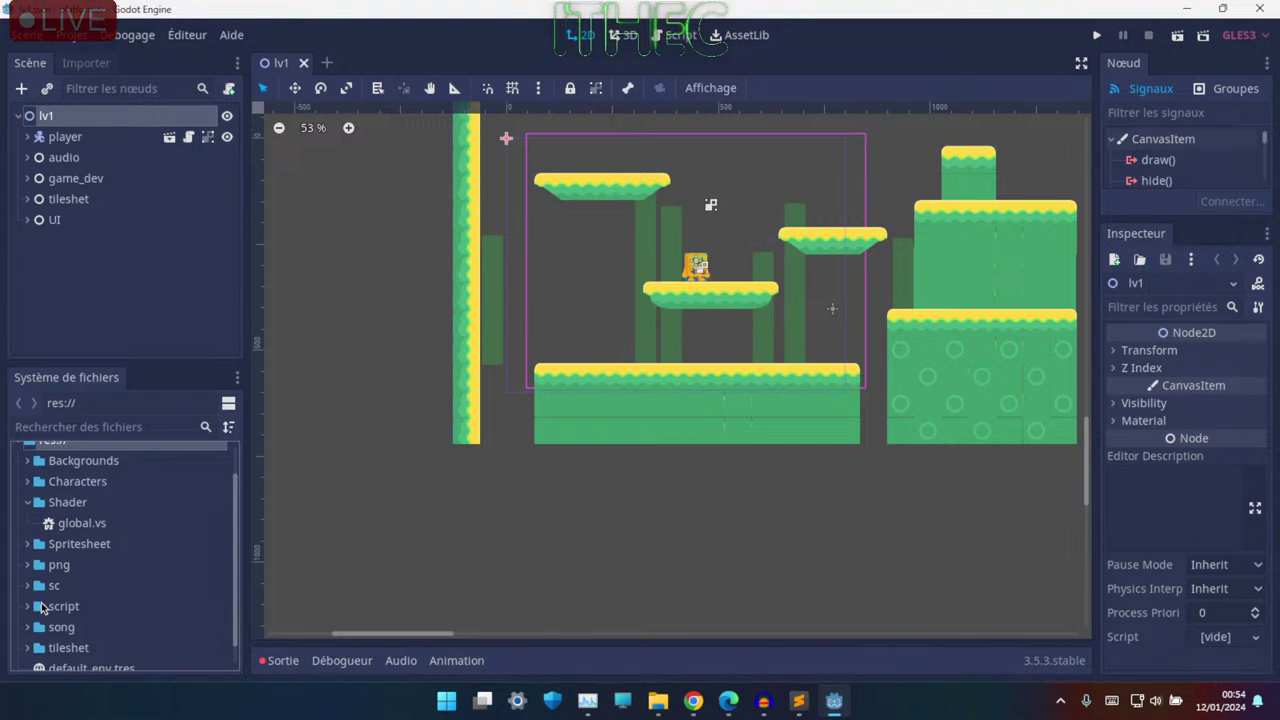
pyautogui.click(29, 606)
pyautogui.scroll(-2, 105, 567)
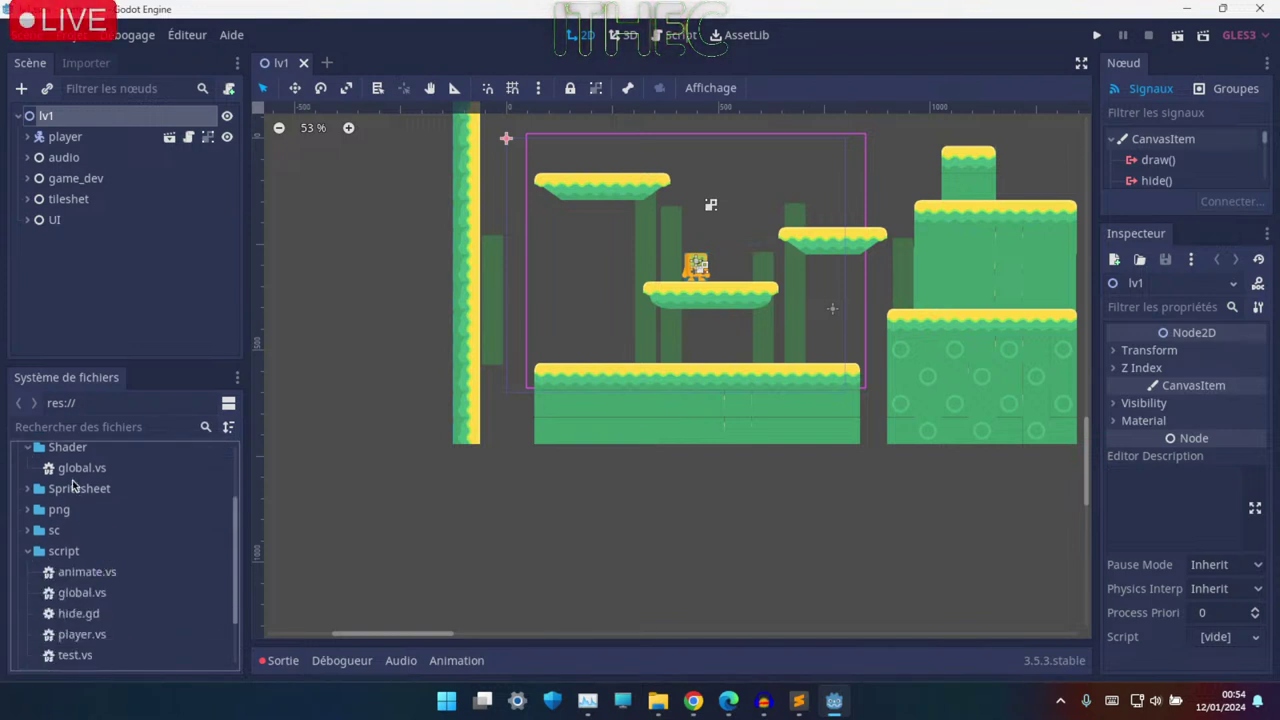
pyautogui.moveTo(80, 468); pyautogui.dragTo(63, 551)
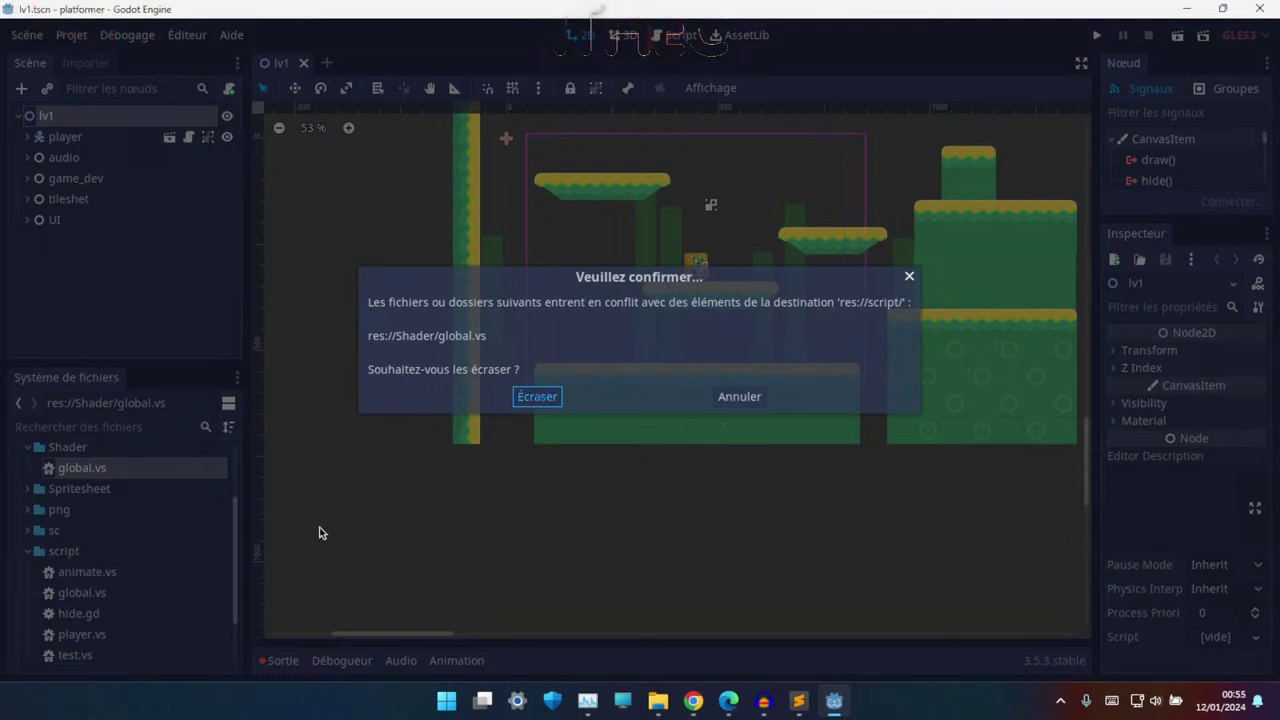
pyautogui.press('Return')
# - Review global.vs dependencies, dismiss the in-use warning, and run the game
pyautogui.click(98, 572)
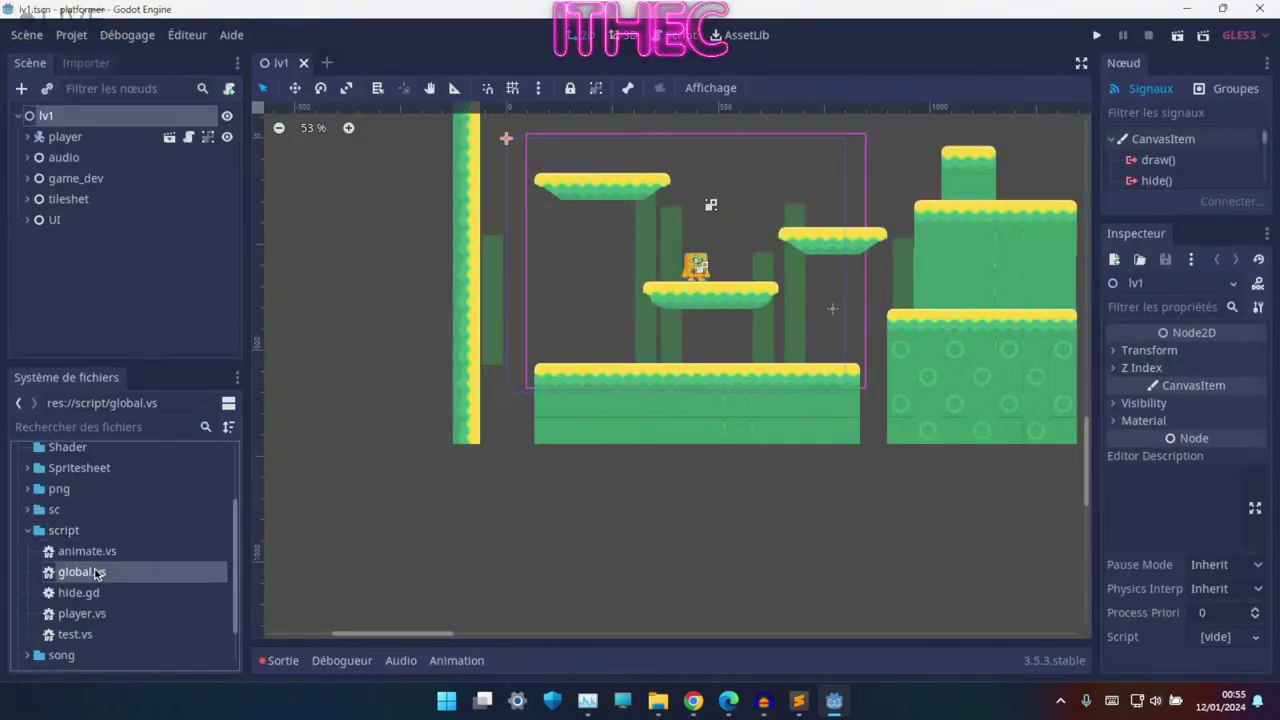
pyautogui.rightClick(96, 573)
pyautogui.click(227, 418)
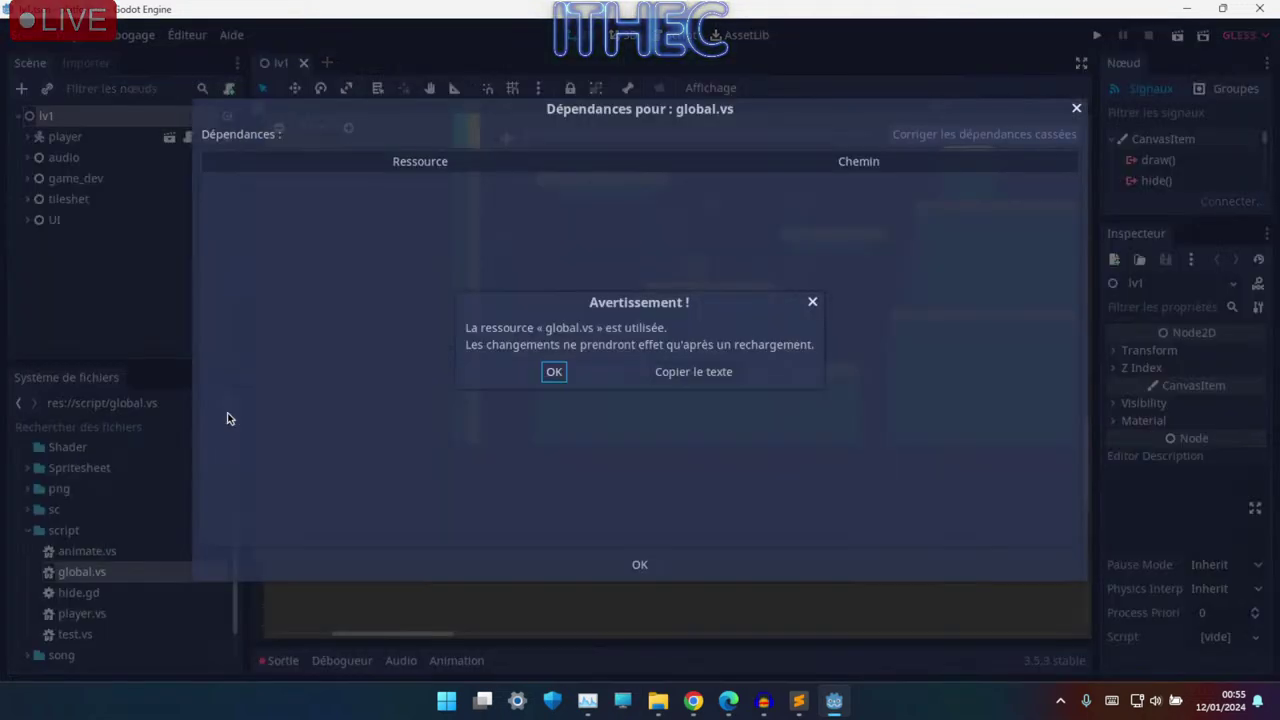
pyautogui.click(551, 376)
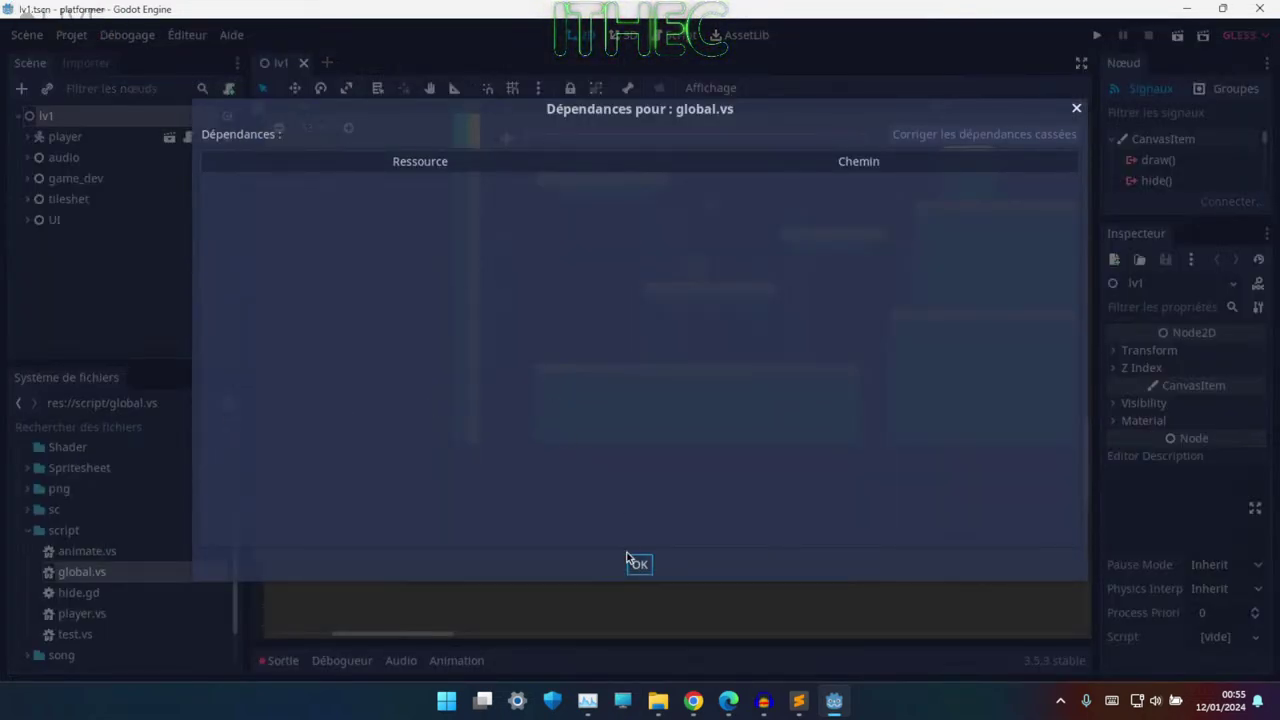
pyautogui.click(636, 563)
pyautogui.click(1095, 36)
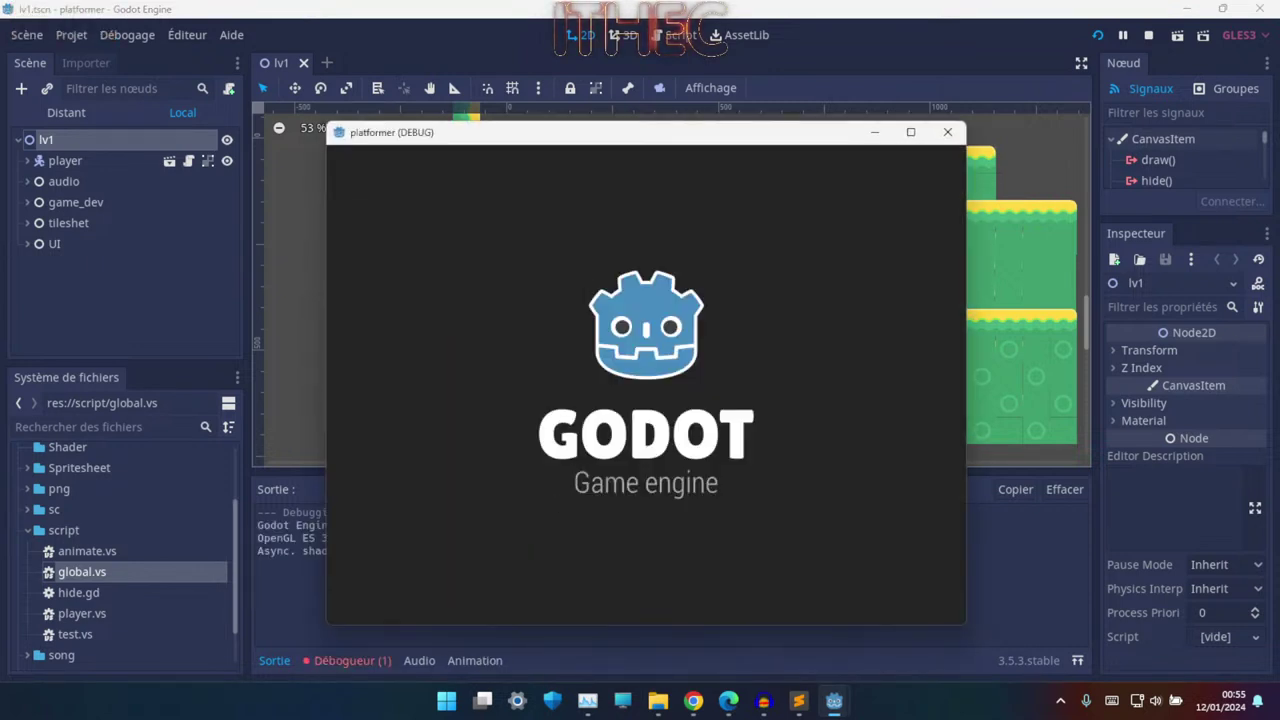
# - Walk the player left and right, jump twice, then close the game window
pyautogui.press('Left')
pyautogui.press('Right')
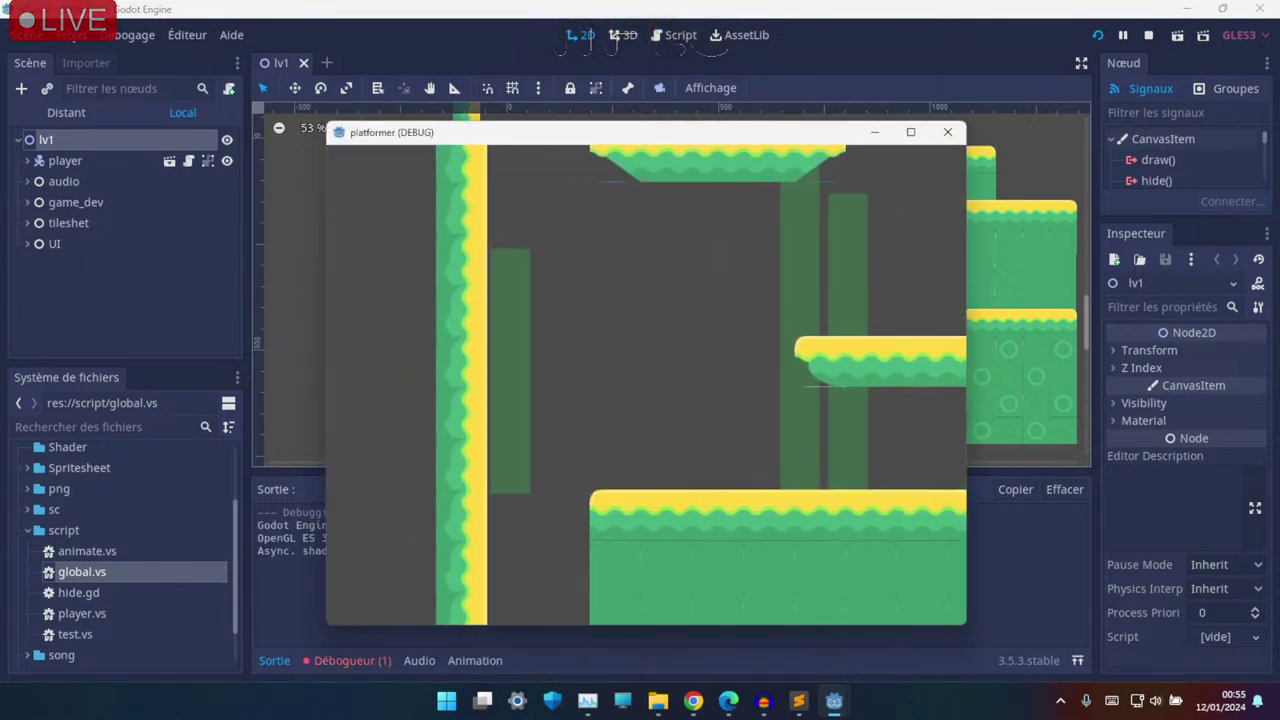
pyautogui.press('space')
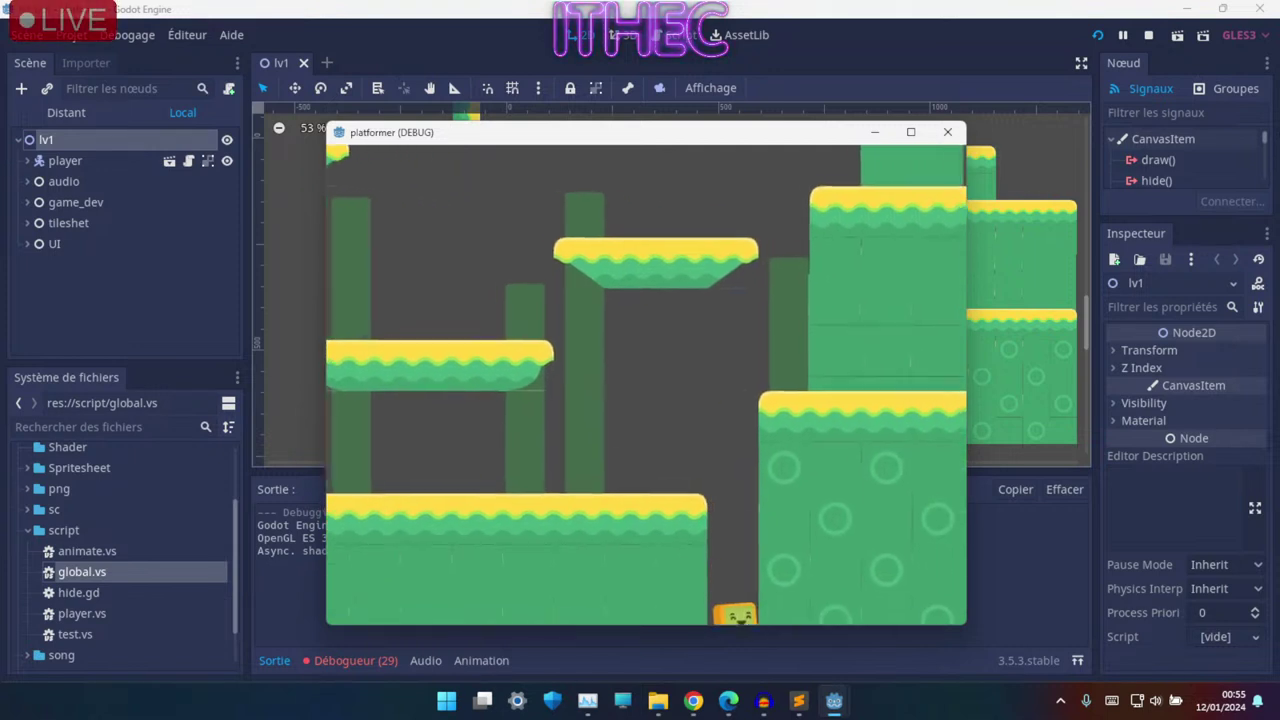
pyautogui.press('space')
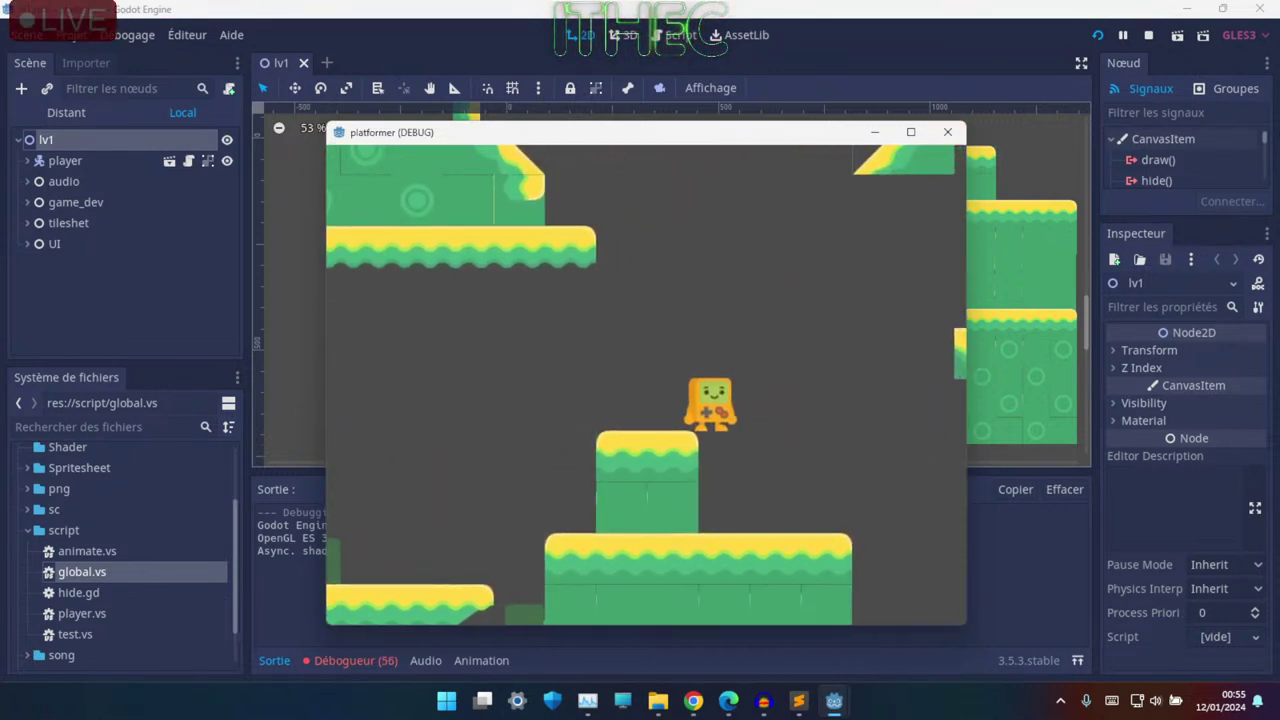
pyautogui.click(950, 131)
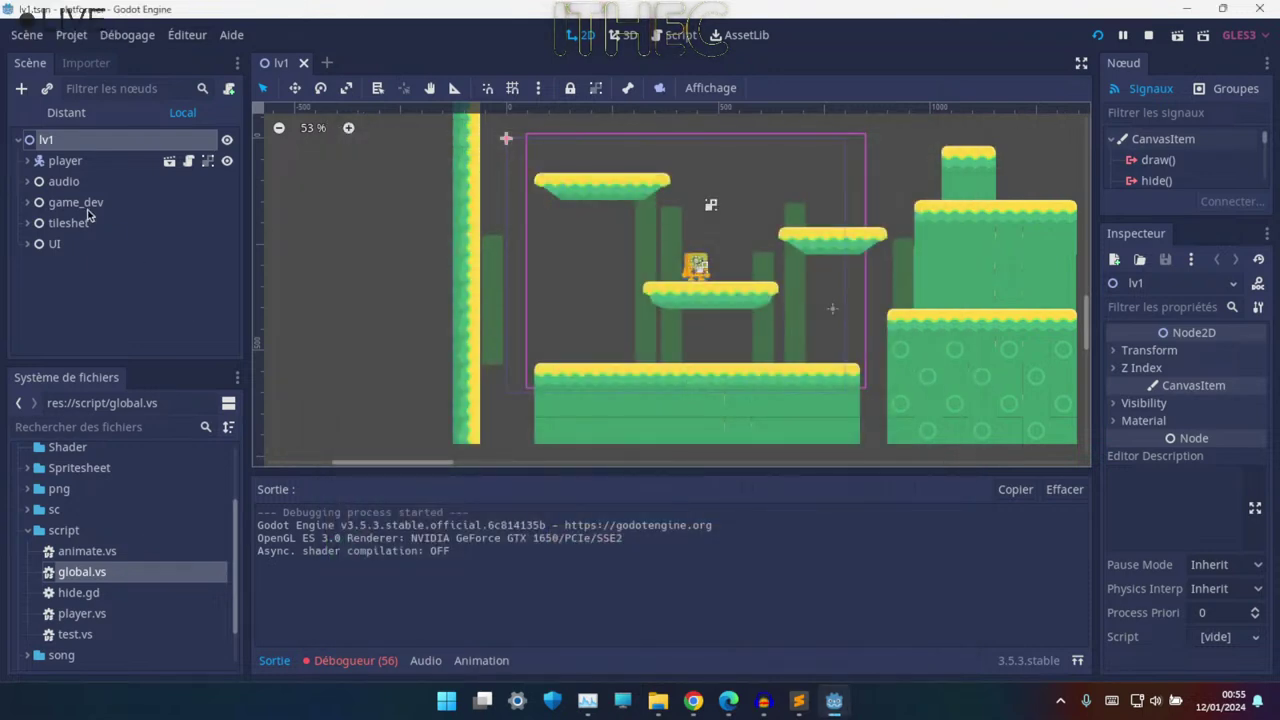
# - Uncheck the ismusic variable's default value in global.vs, then run the game again
pyautogui.doubleClick(90, 577)
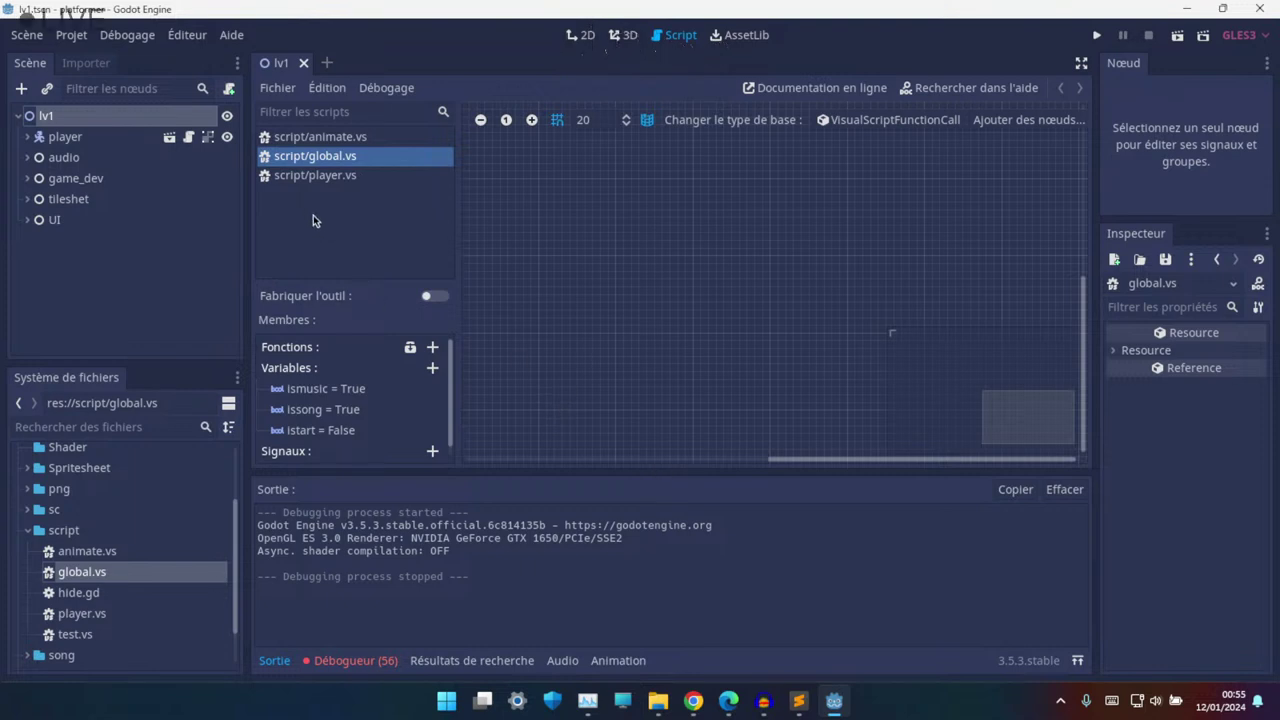
pyautogui.click(330, 391)
pyautogui.doubleClick(420, 389)
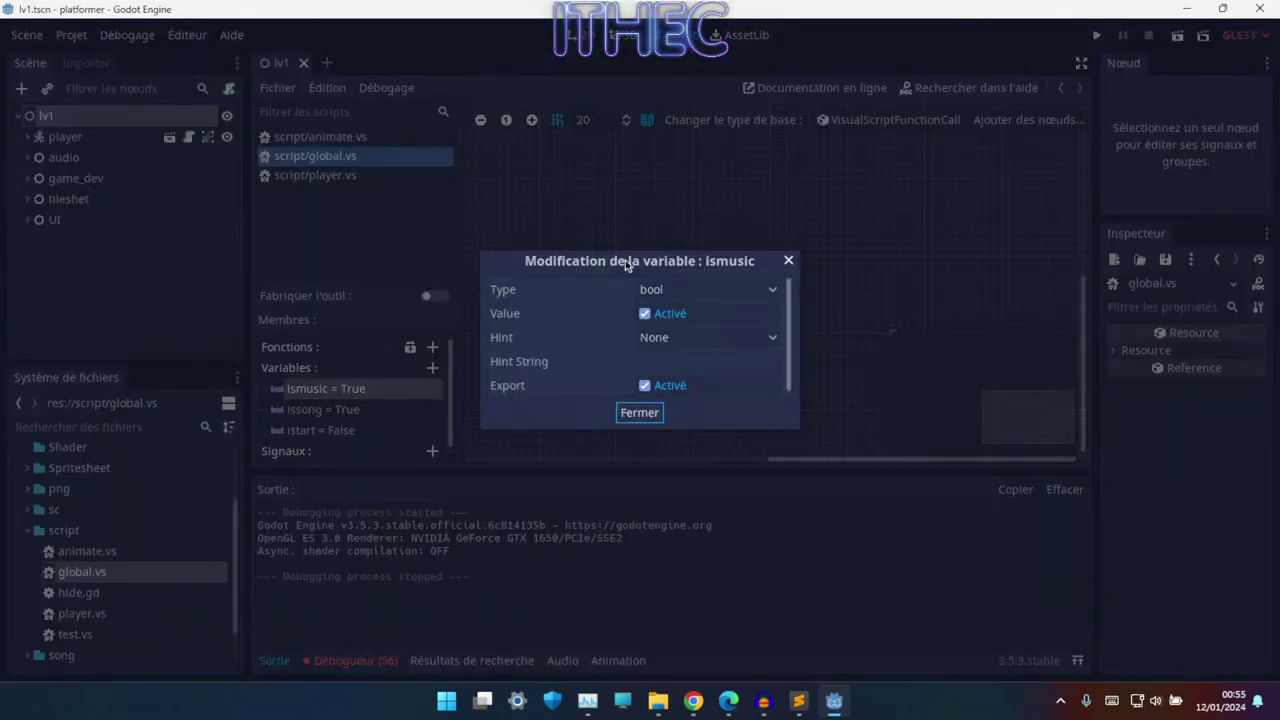
pyautogui.click(652, 314)
pyautogui.click(630, 418)
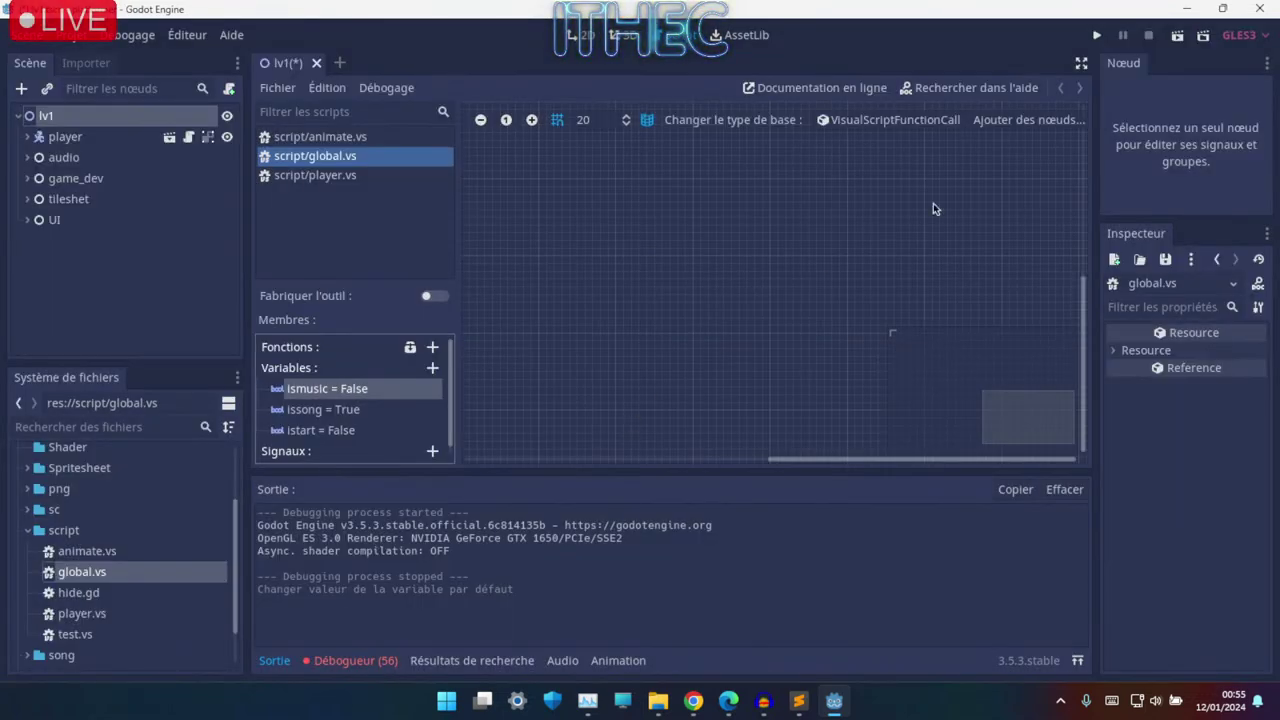
pyautogui.click(1098, 36)
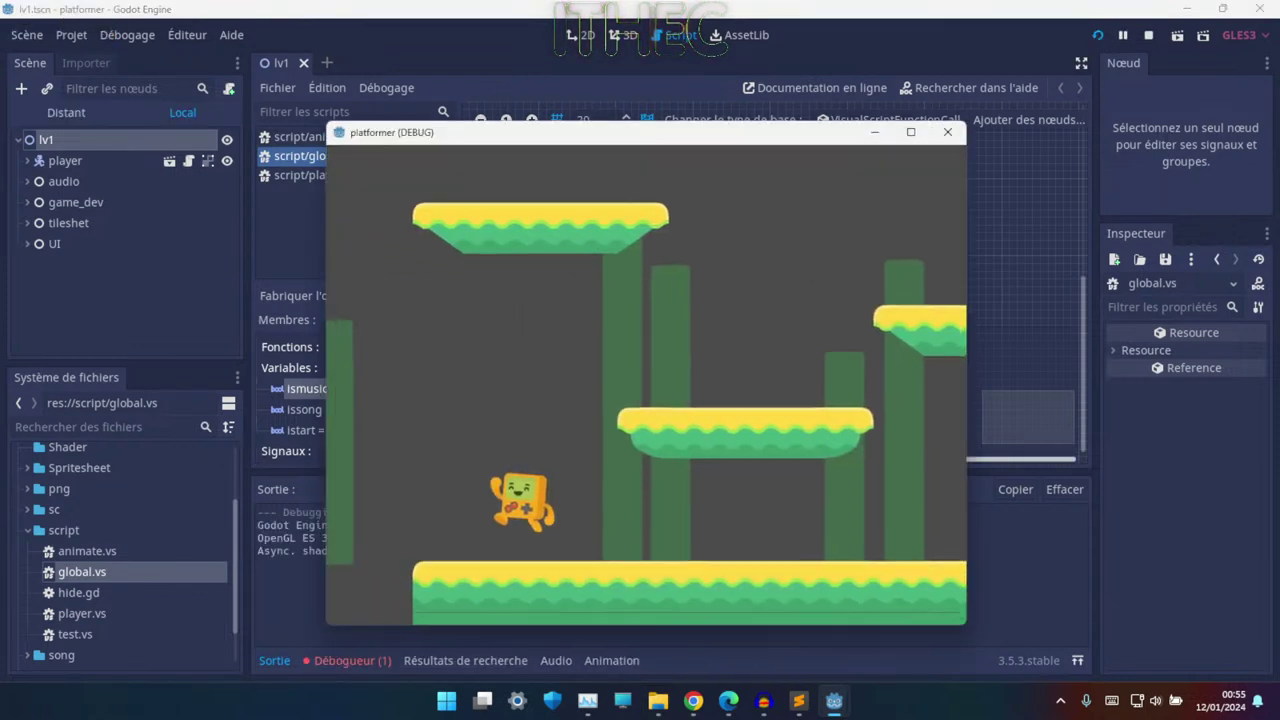
# - Run and jump the character across the opening platforms and up the right-hand slope
pyautogui.press('Left')
pyautogui.press('Up')
pyautogui.press('Right')
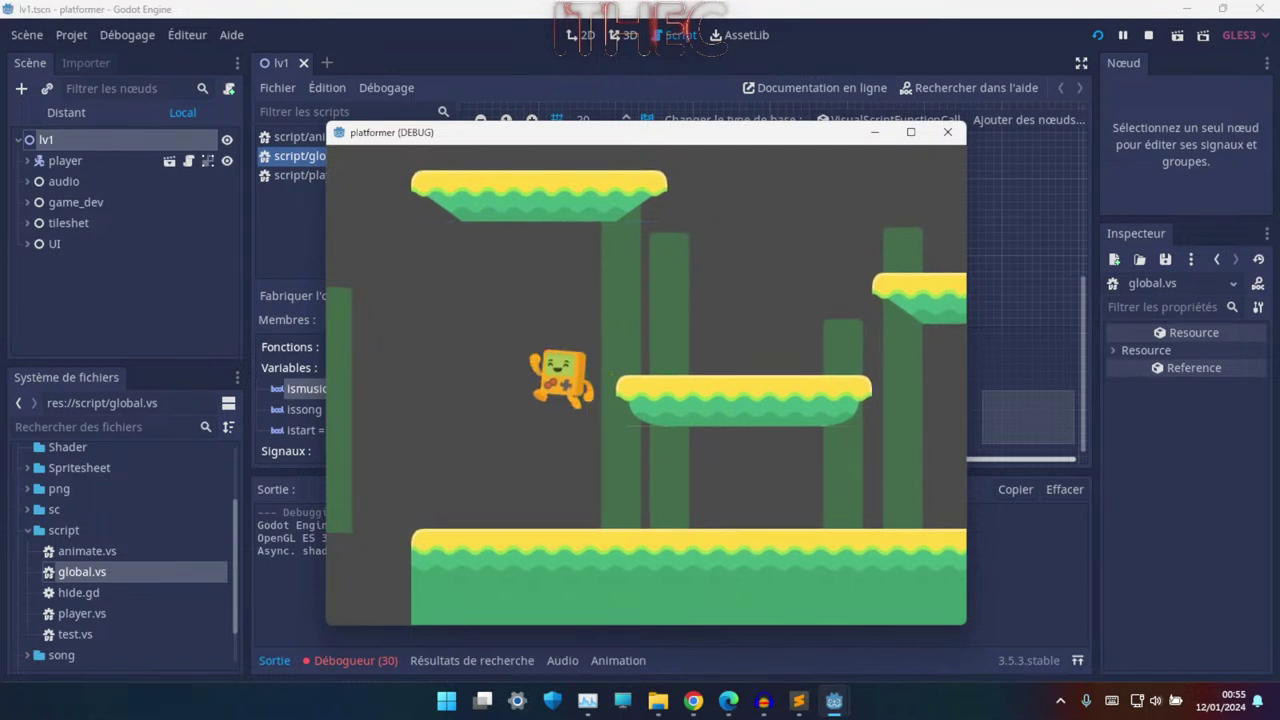
pyautogui.press('Up')
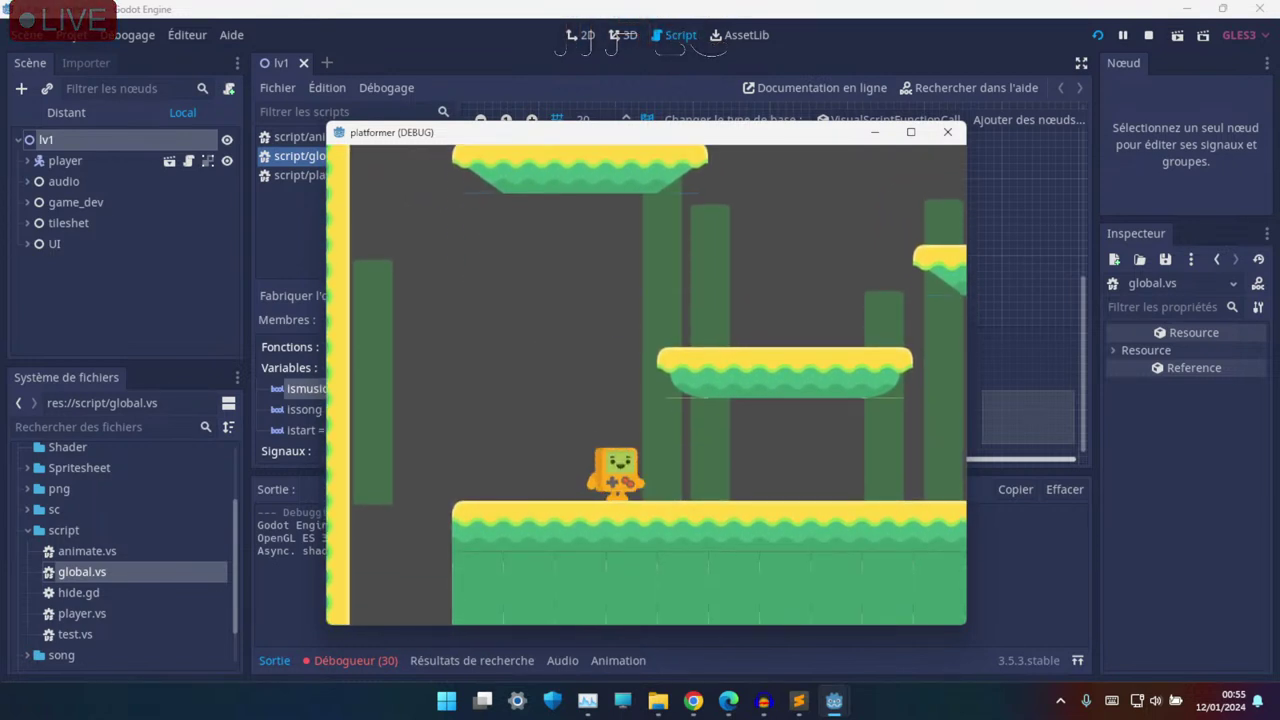
pyautogui.press('Right')
pyautogui.press('Up')
pyautogui.press('Left')
pyautogui.press('Right')
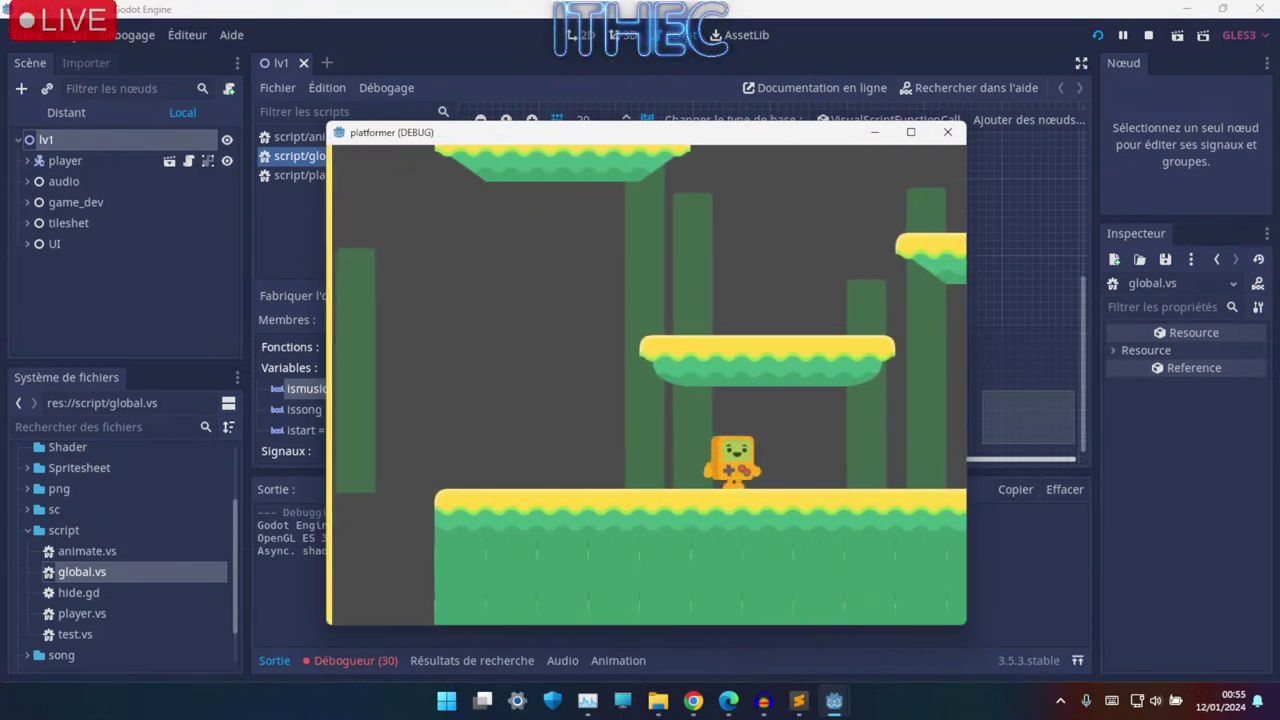
pyautogui.press('Left')
pyautogui.press('Up')
pyautogui.press('Right')
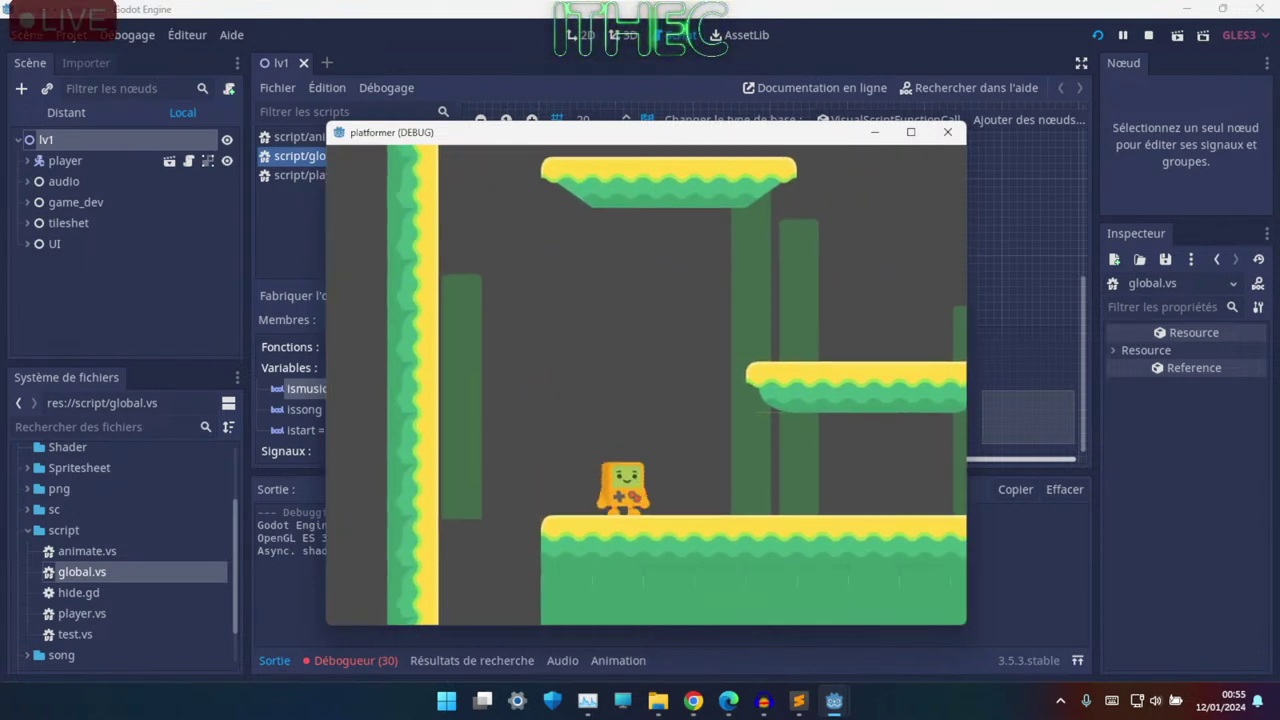
pyautogui.press('Up')
pyautogui.press('Right')
pyautogui.press('Left')
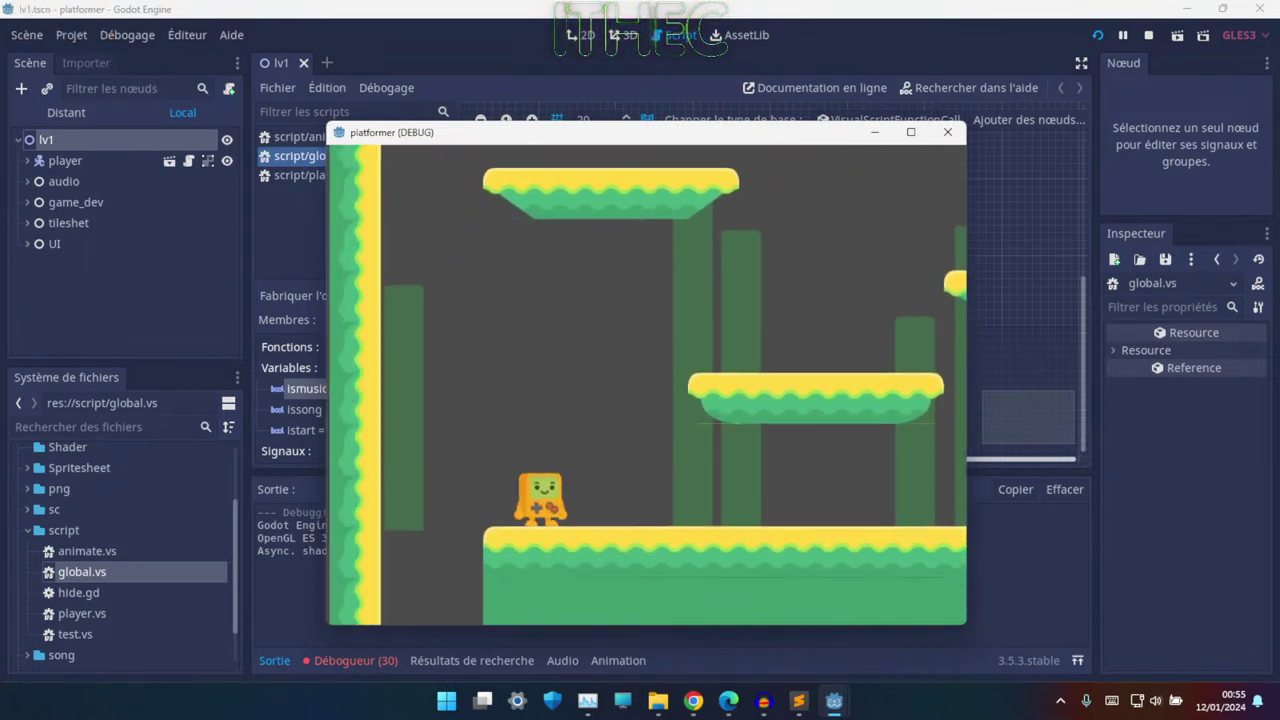
pyautogui.press('Up')
pyautogui.press('Right')
pyautogui.press('Up')
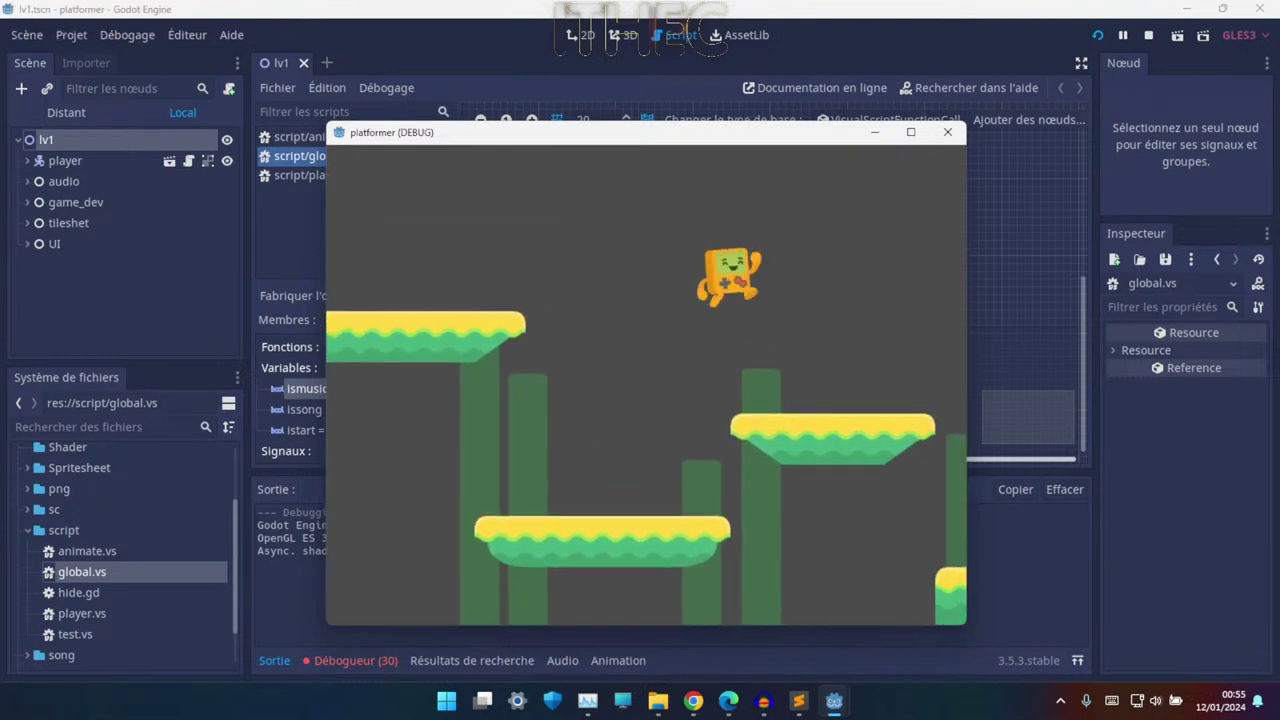
pyautogui.press('Right')
pyautogui.press('Up')
pyautogui.press('Up')
pyautogui.press('Left')
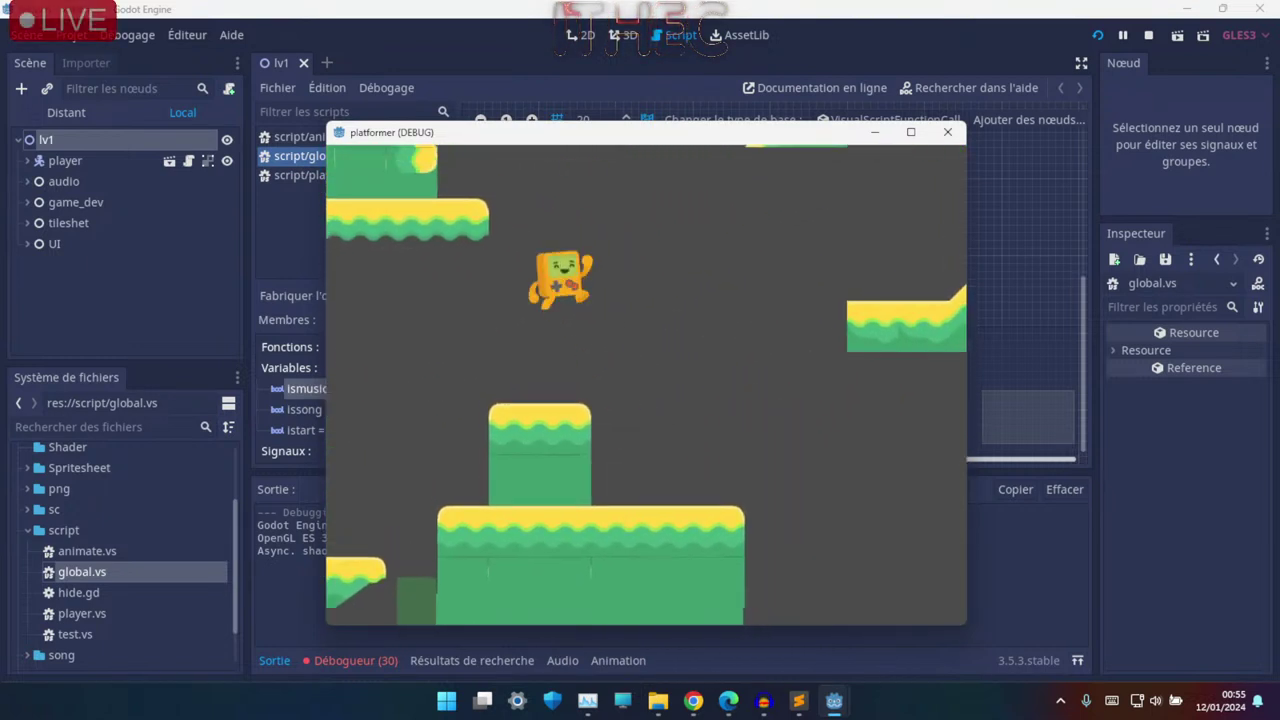
pyautogui.press('Right')
pyautogui.press('Up')
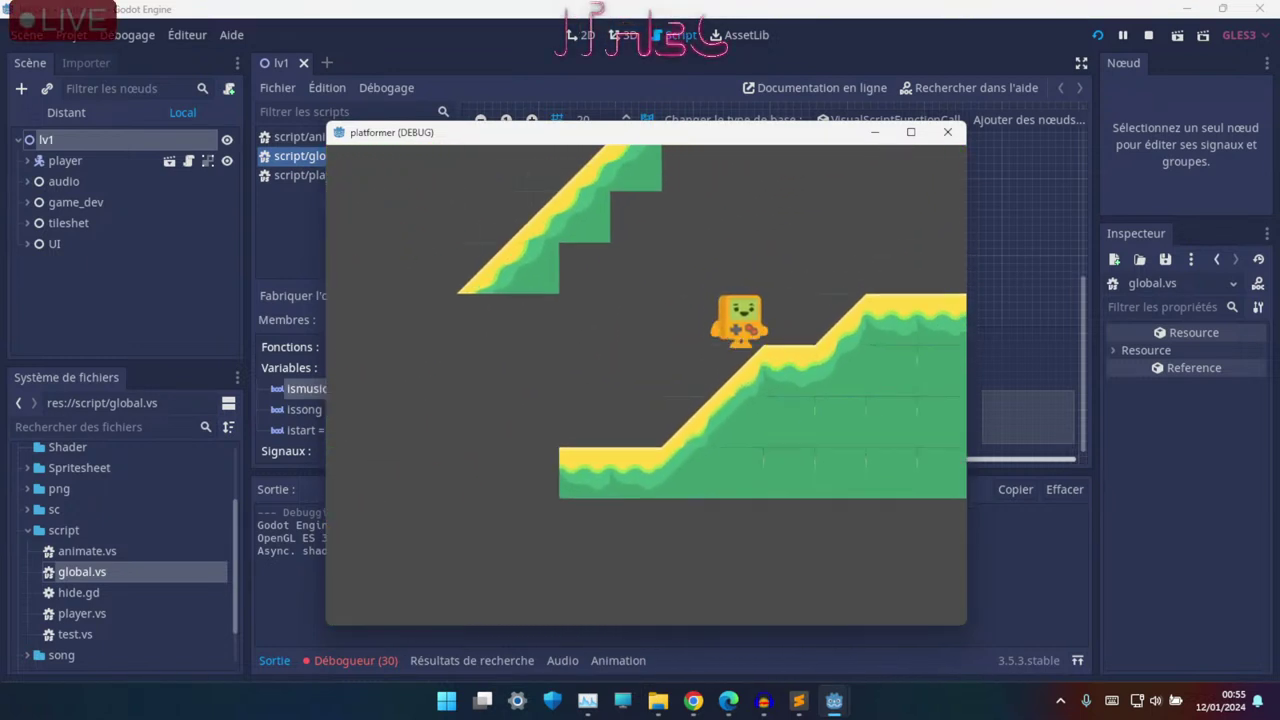
# - Carry the character over the hill, along the wall, and up into the pillar area
pyautogui.press('Right')
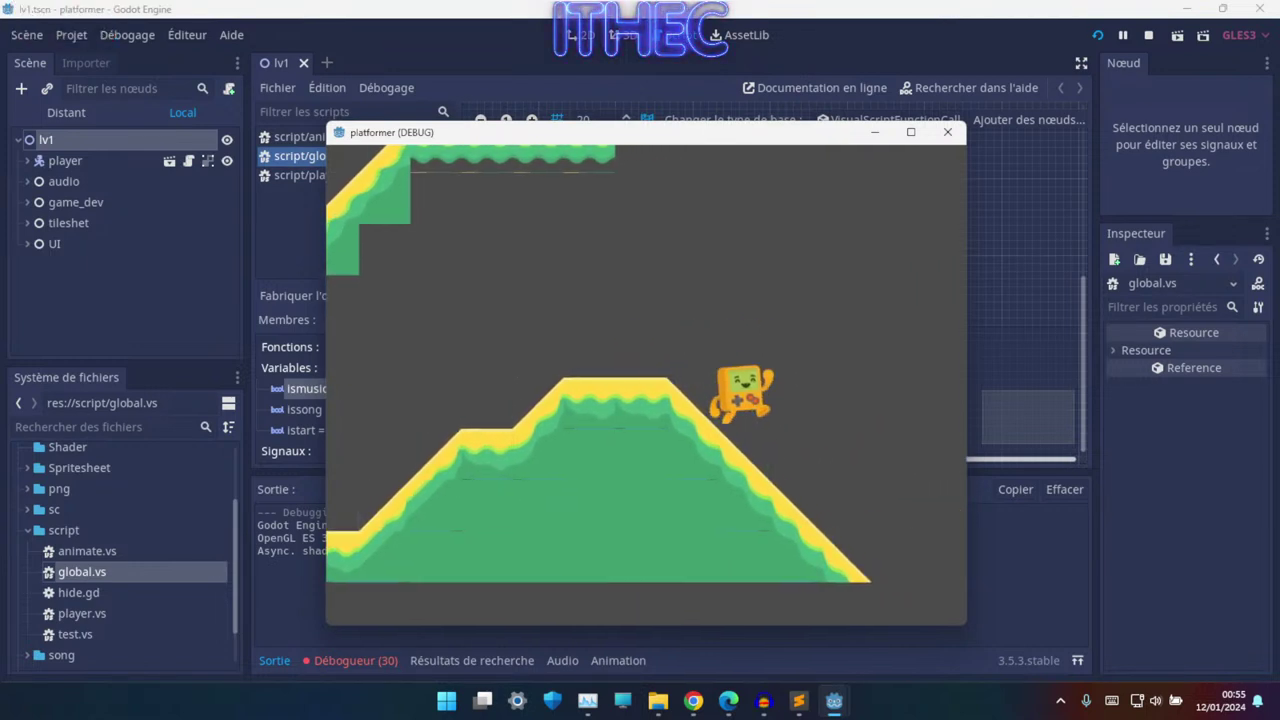
pyautogui.press('Right')
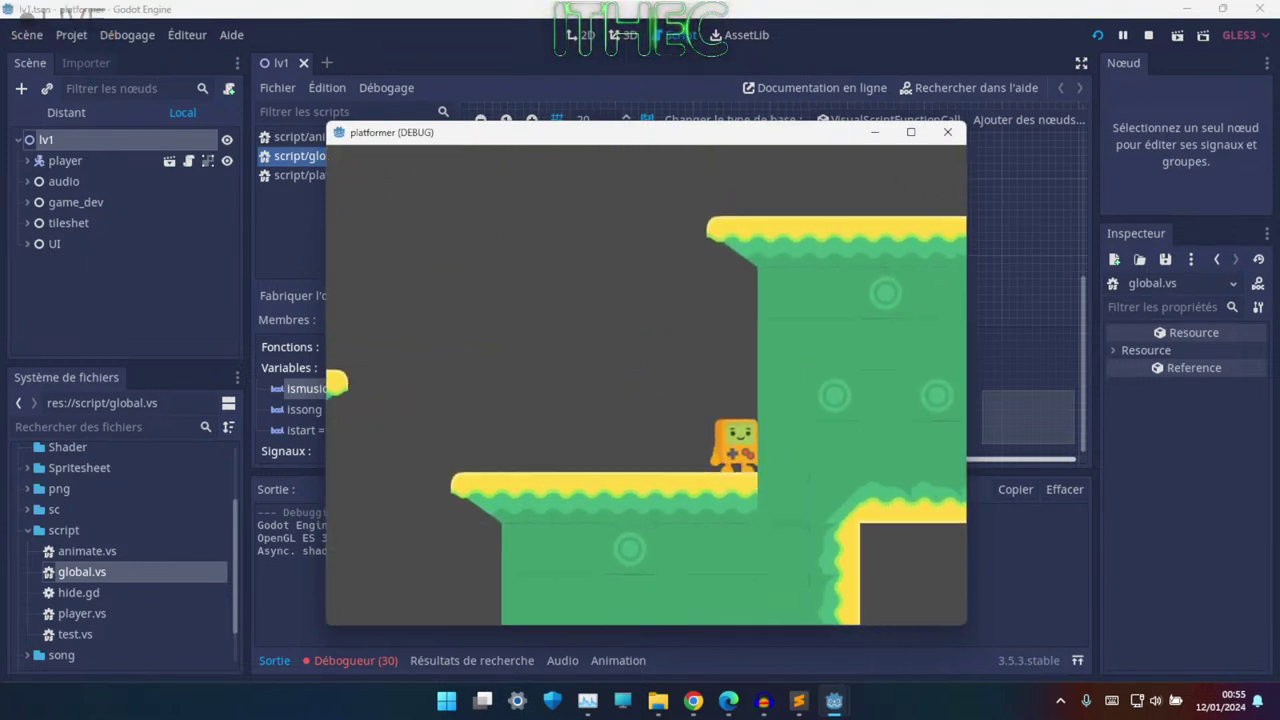
pyautogui.press('Left')
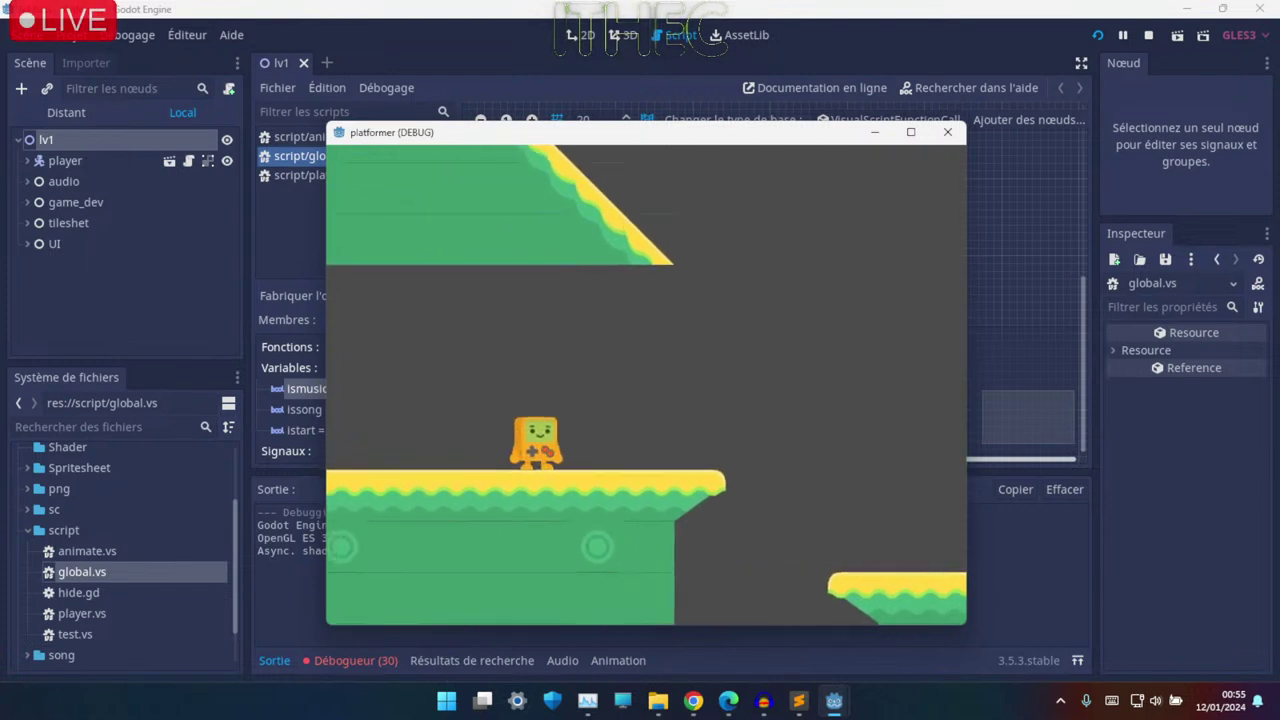
pyautogui.press('Right')
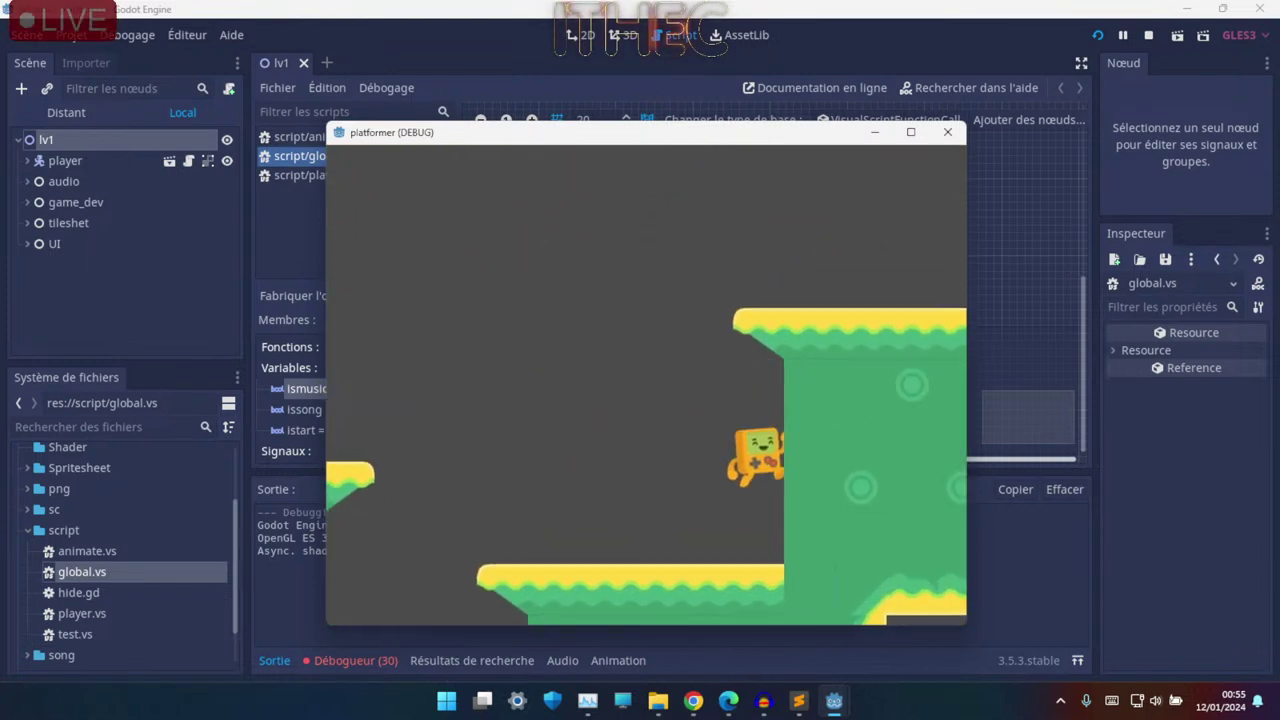
pyautogui.press('Left')
pyautogui.press('Up')
pyautogui.press('Right')
pyautogui.press('Up')
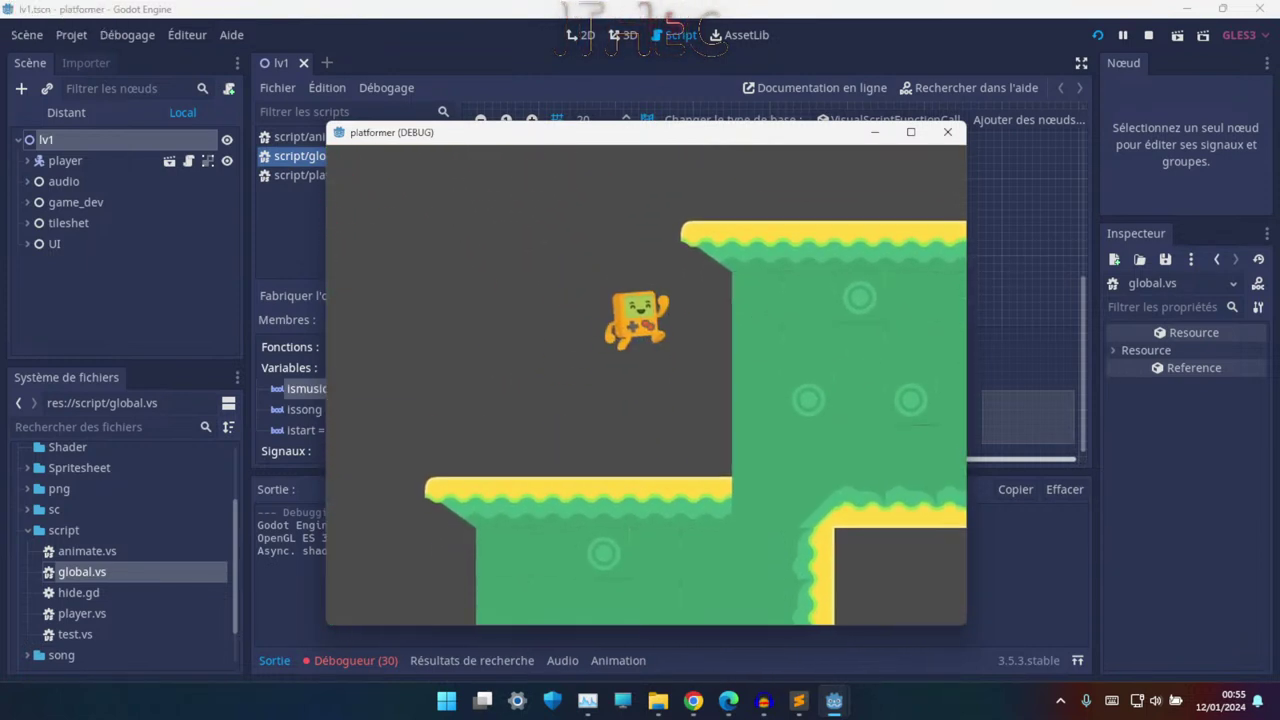
pyautogui.press('Left')
pyautogui.press('Right')
pyautogui.press('Up')
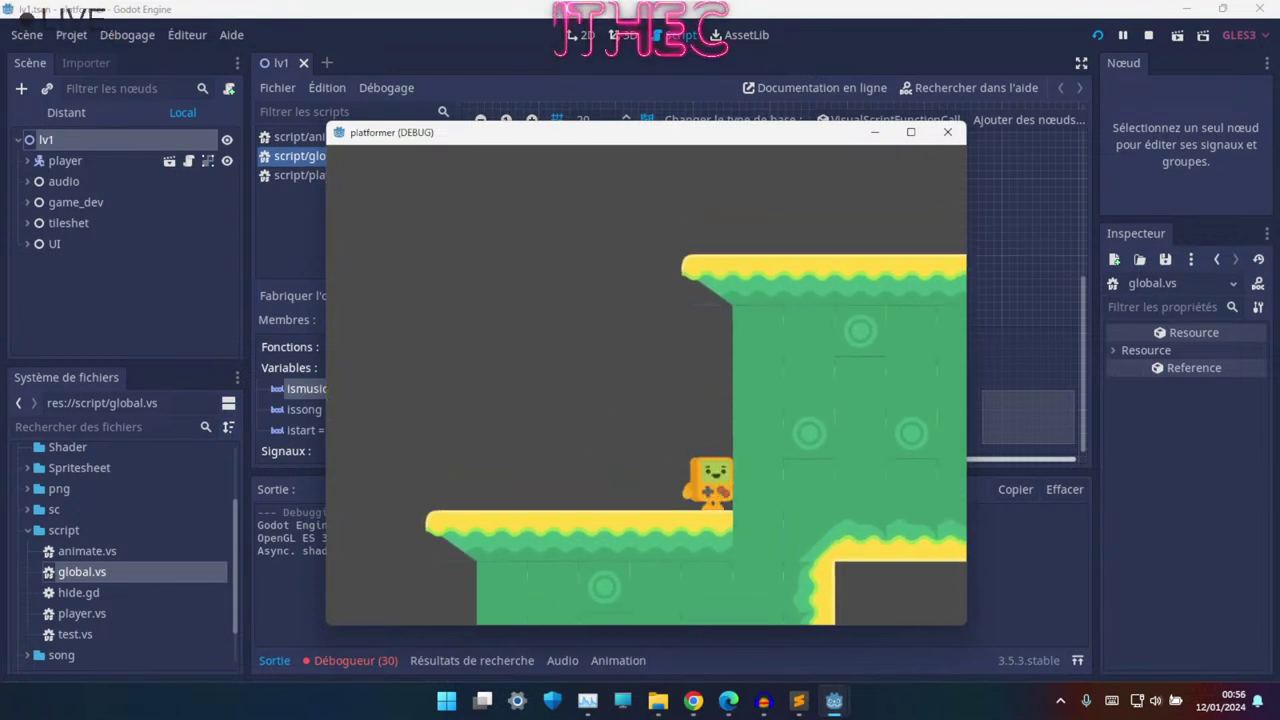
pyautogui.press('Left')
pyautogui.press('Right')
pyautogui.press('Up')
pyautogui.press('Left')
pyautogui.press('Up')
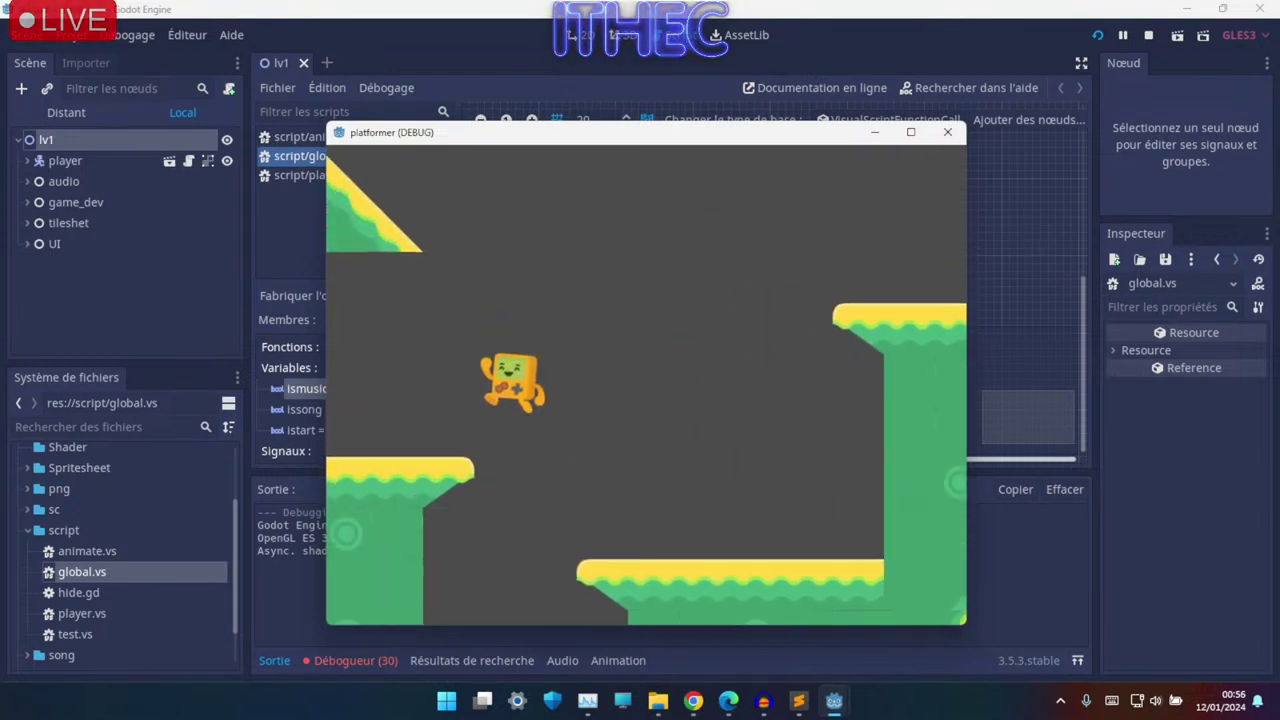
pyautogui.press('Right')
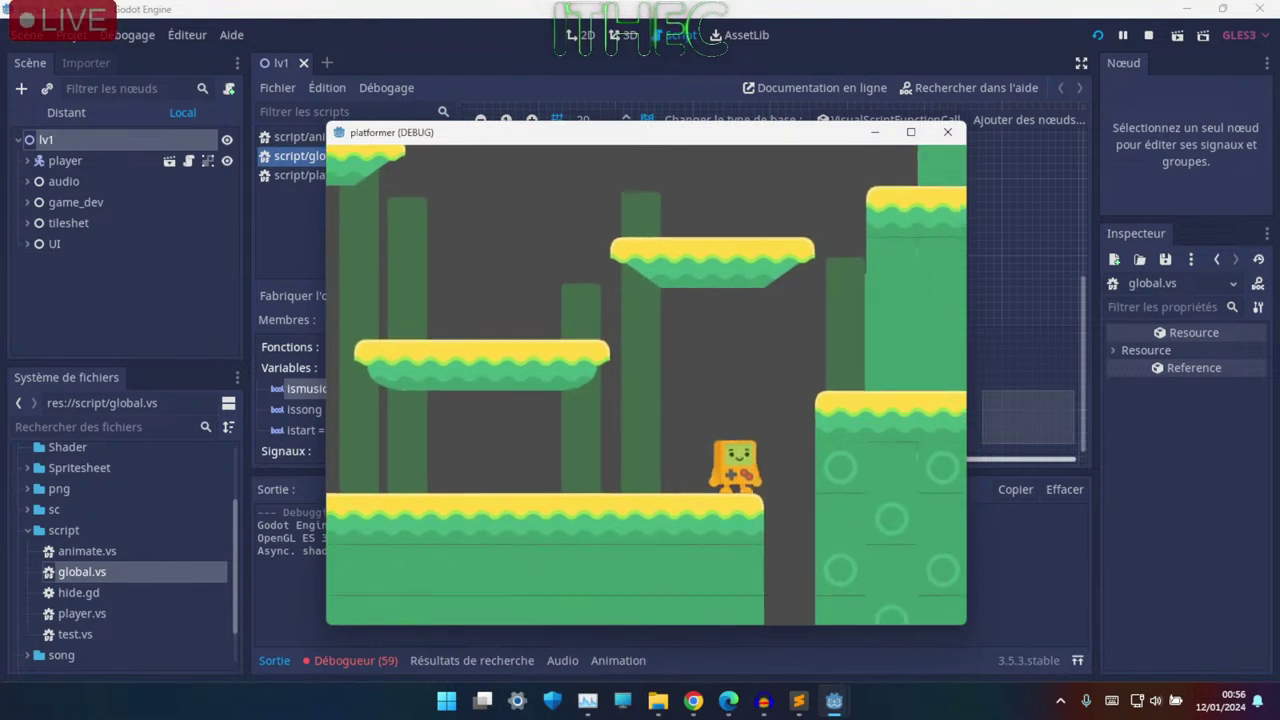
pyautogui.press('Up')
pyautogui.press('Left')
pyautogui.press('Up')
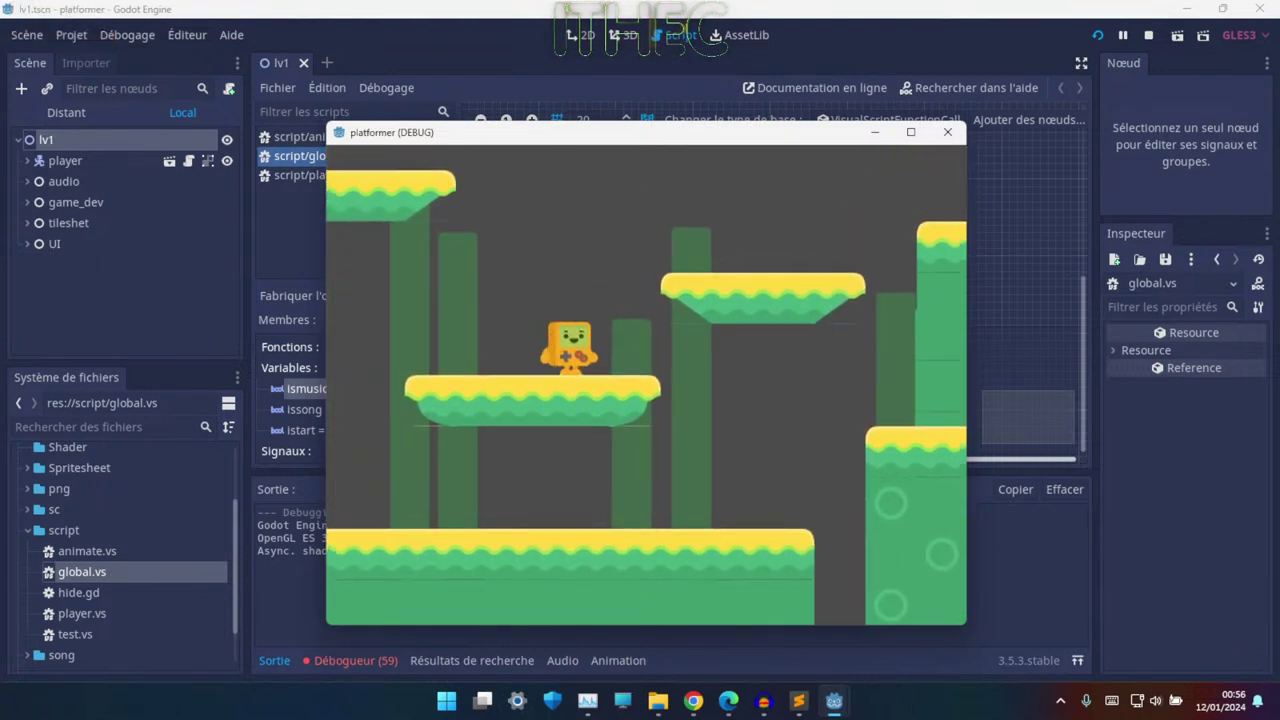
pyautogui.press('Right')
pyautogui.press('Up')
pyautogui.press('Up')
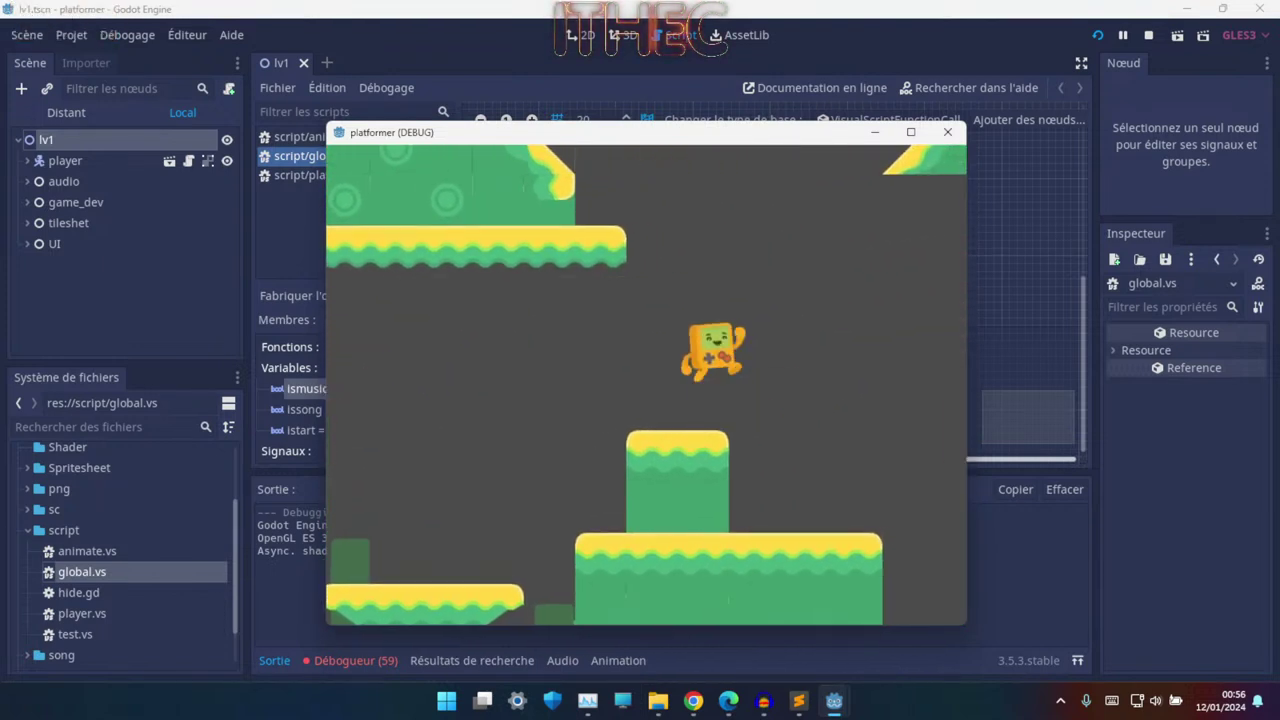
# - Jump the character across the flat platforms, up the slope and onto the pillar and ledge
pyautogui.press('Left')
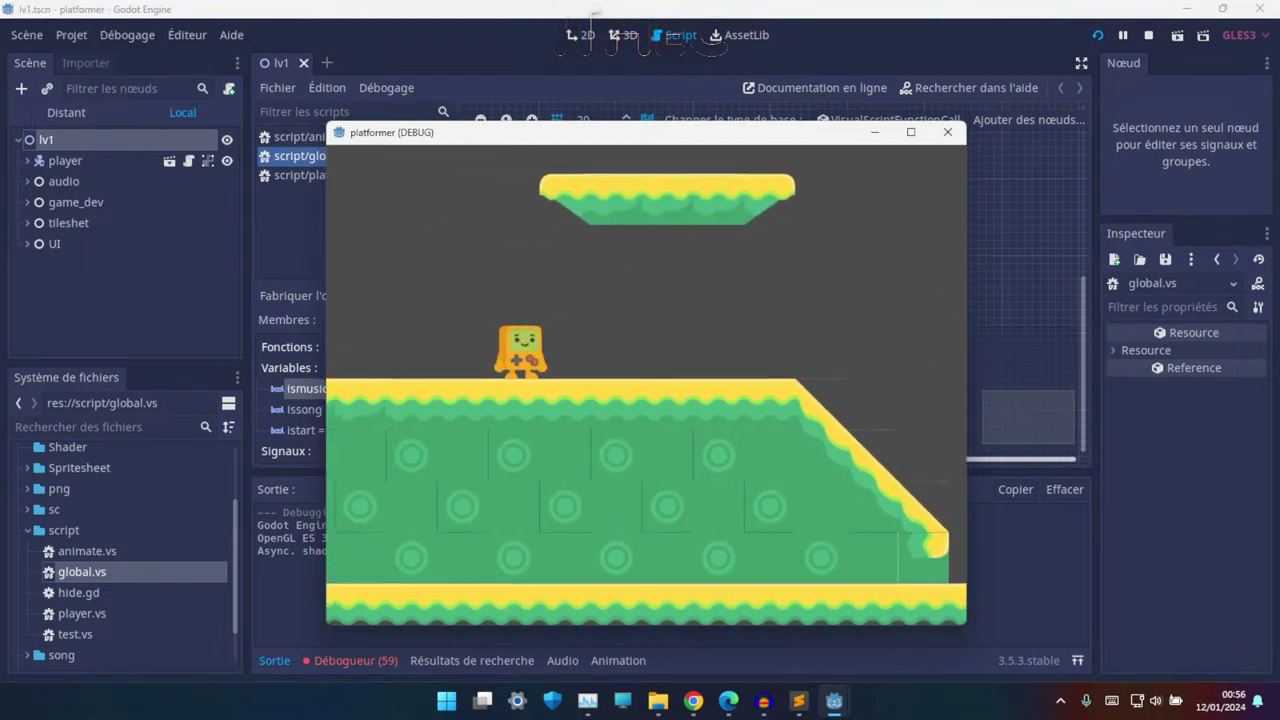
pyautogui.press('Up')
pyautogui.press('Right')
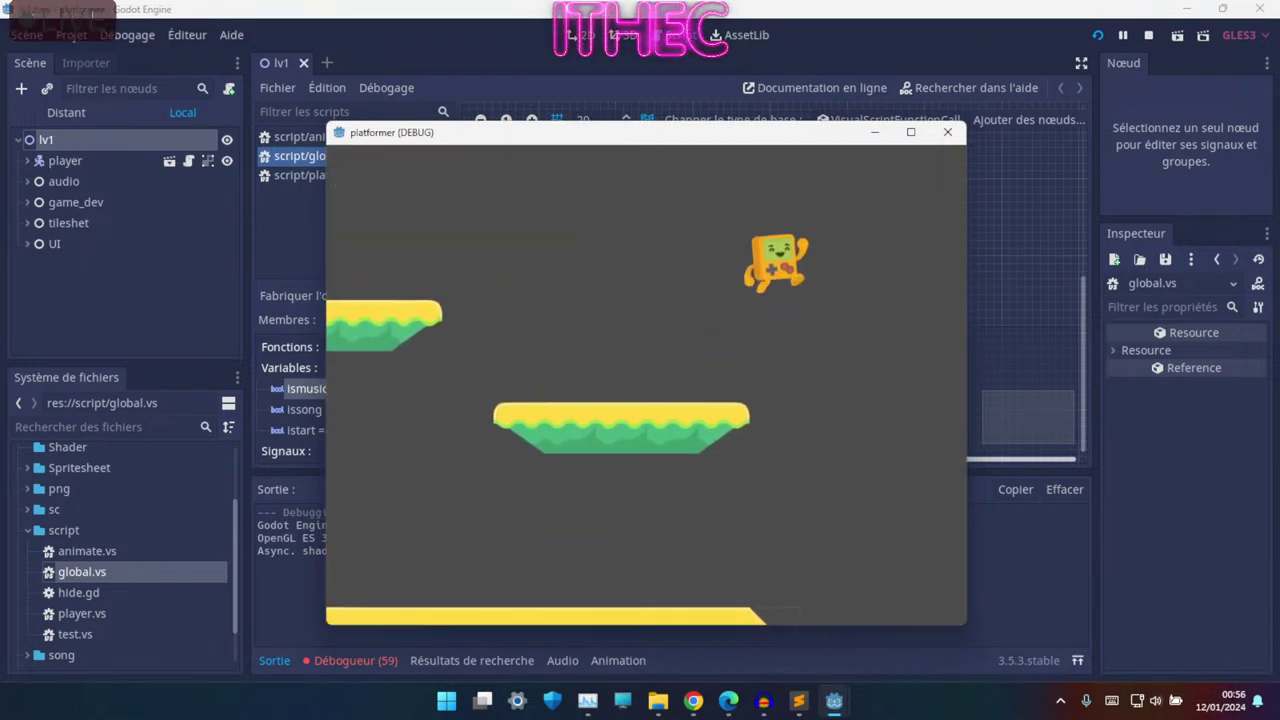
pyautogui.press('Left')
pyautogui.press('space')
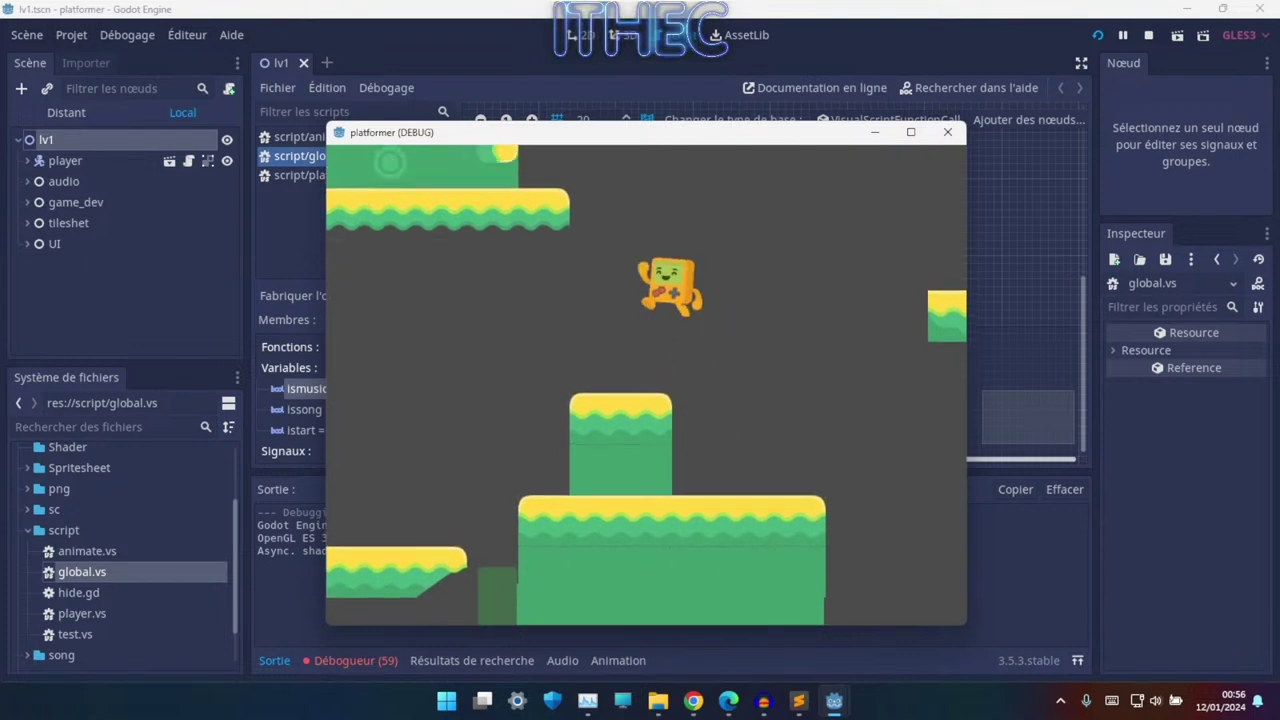
pyautogui.press('space')
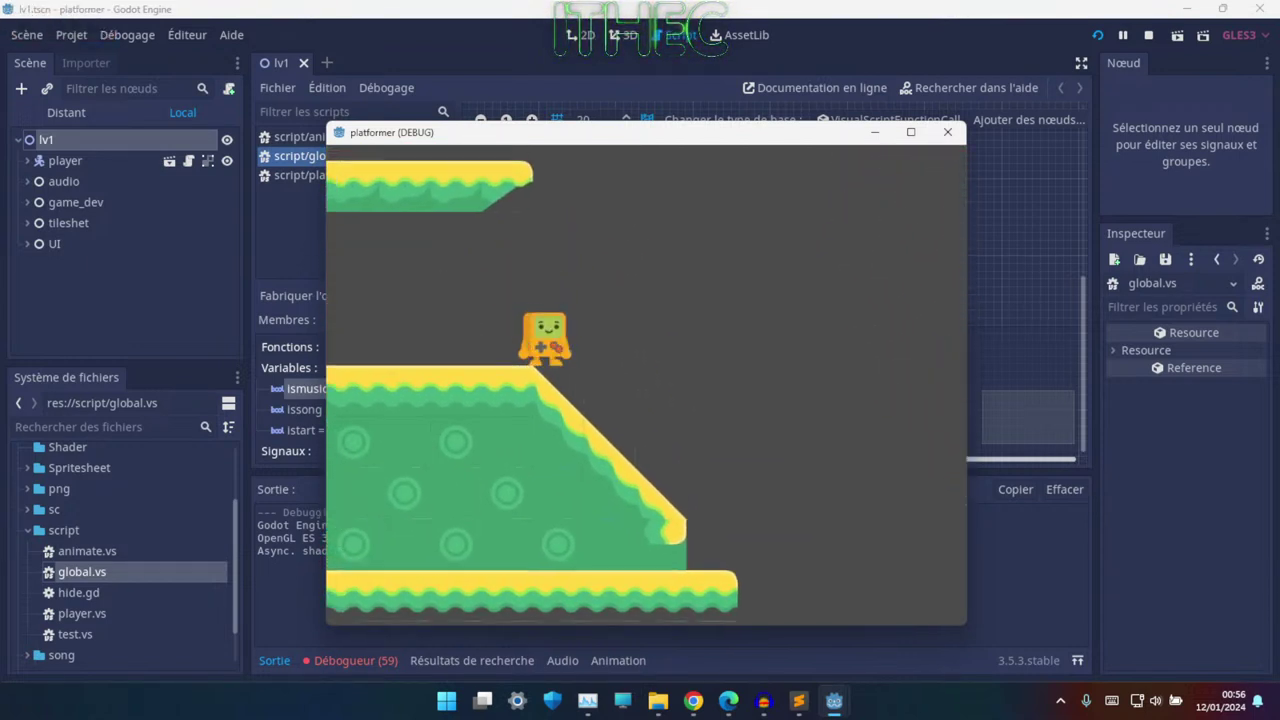
pyautogui.press('Right')
pyautogui.press('space')
pyautogui.press('Right')
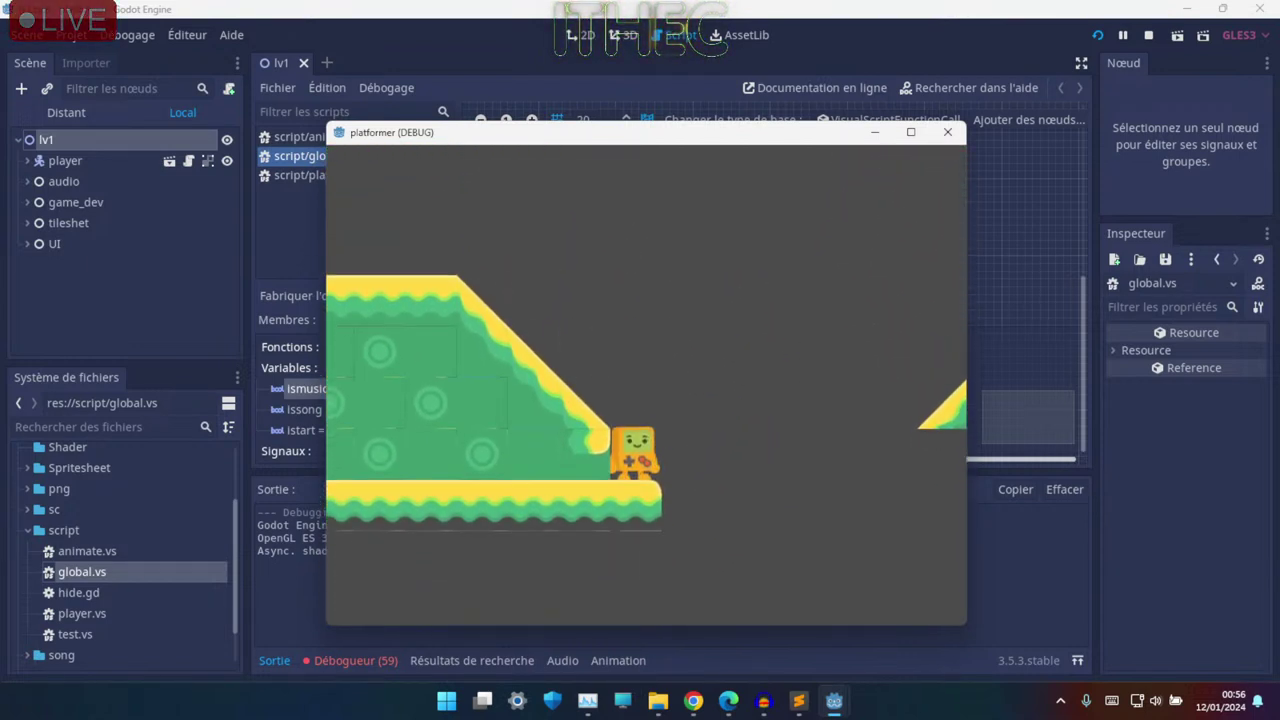
pyautogui.press('space')
pyautogui.press('Left')
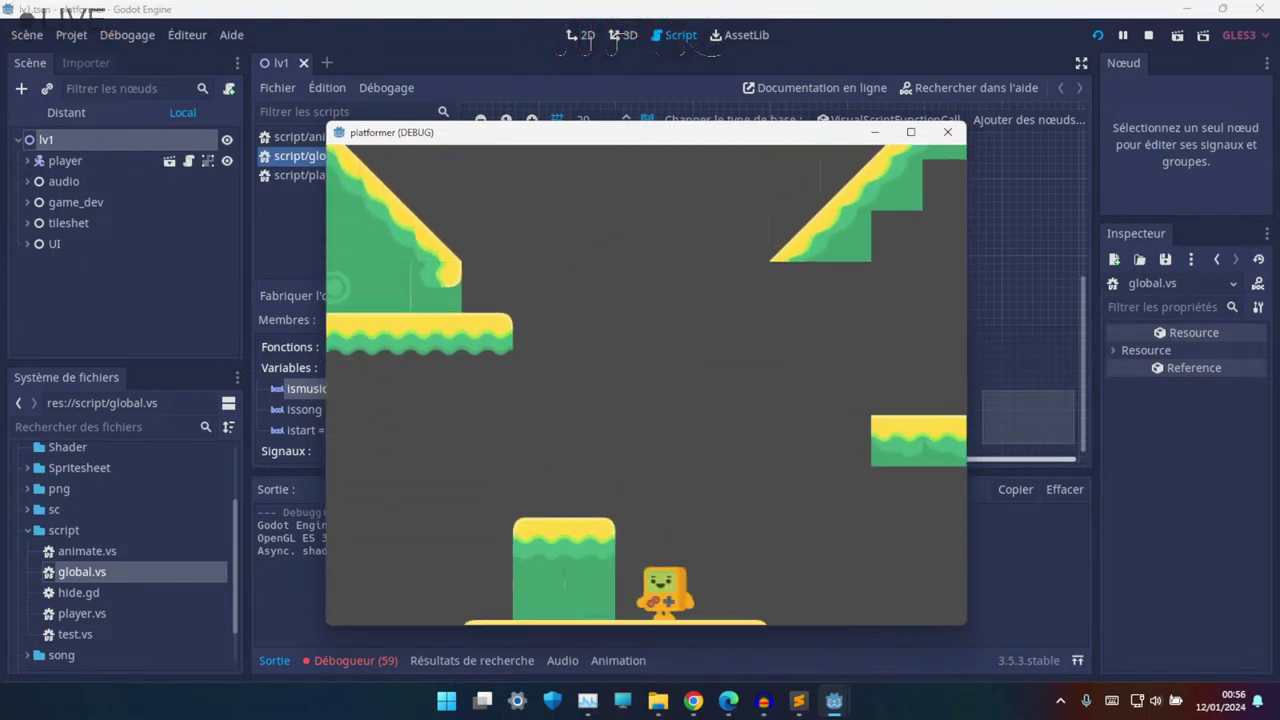
pyautogui.press('space')
pyautogui.press('Left')
pyautogui.press('space')
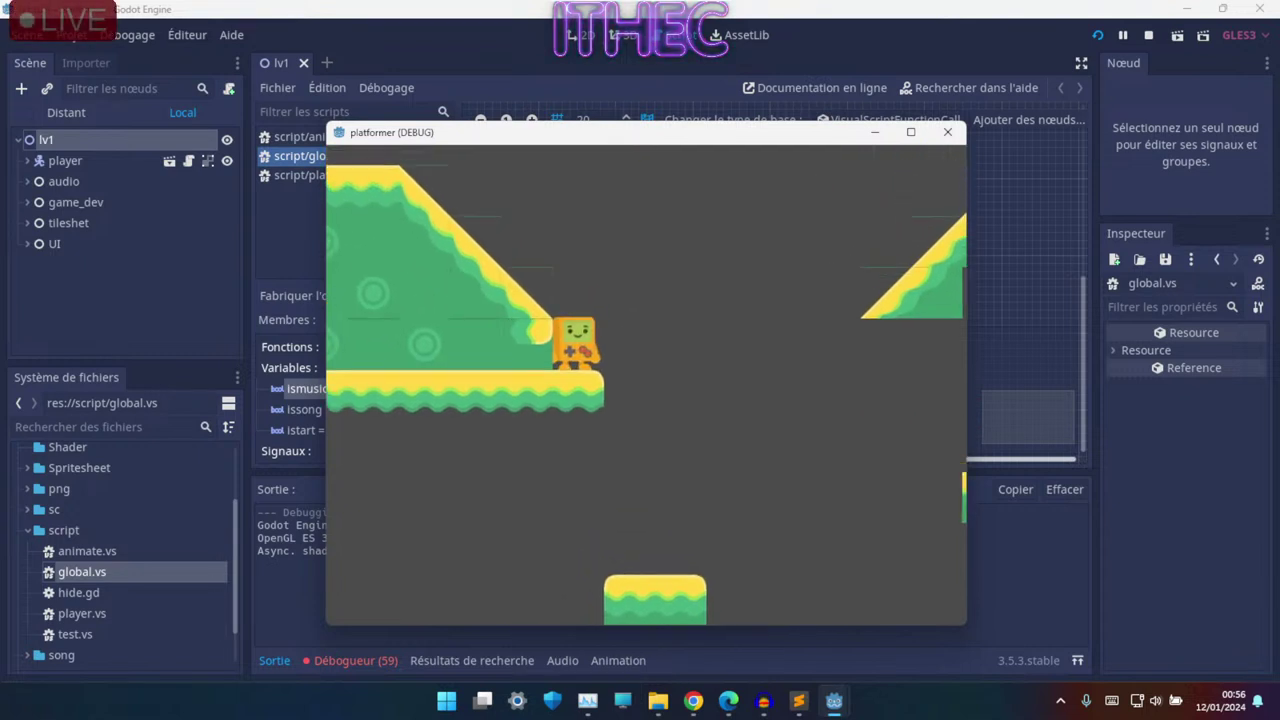
pyautogui.press('Right')
pyautogui.press('space')
pyautogui.press('space')
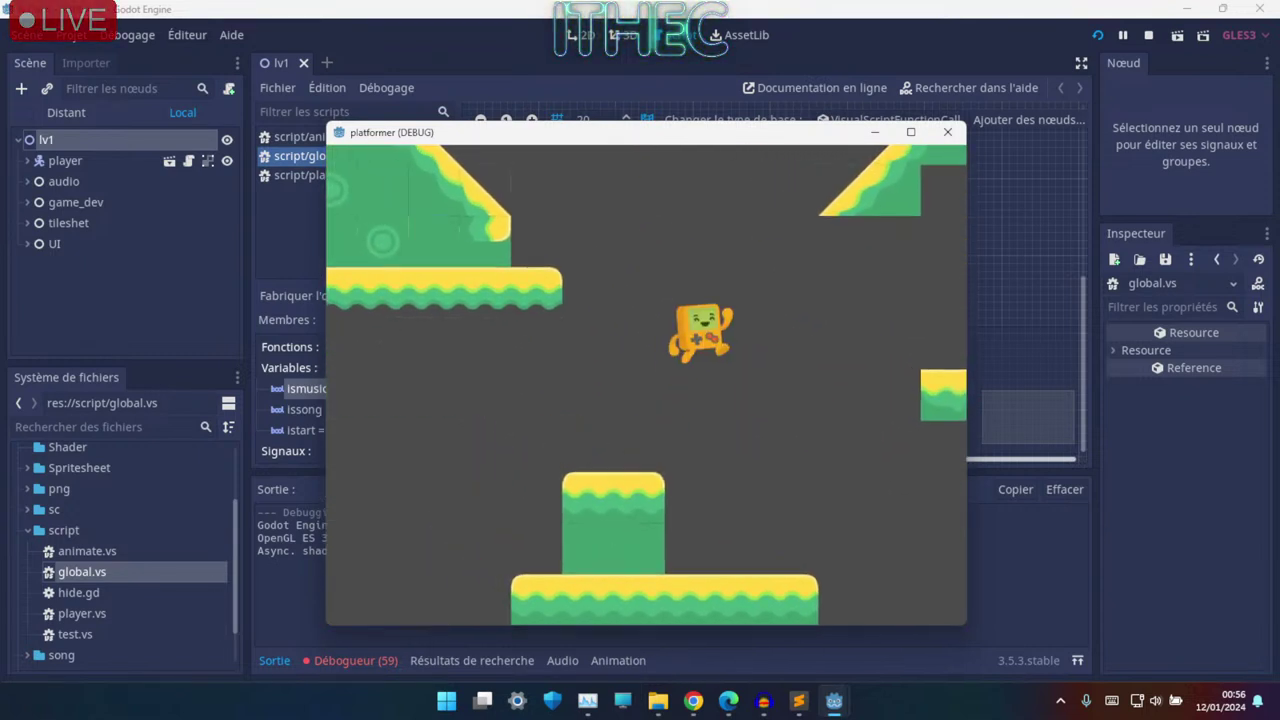
pyautogui.press('Right')
pyautogui.press('space')
pyautogui.press('Right')
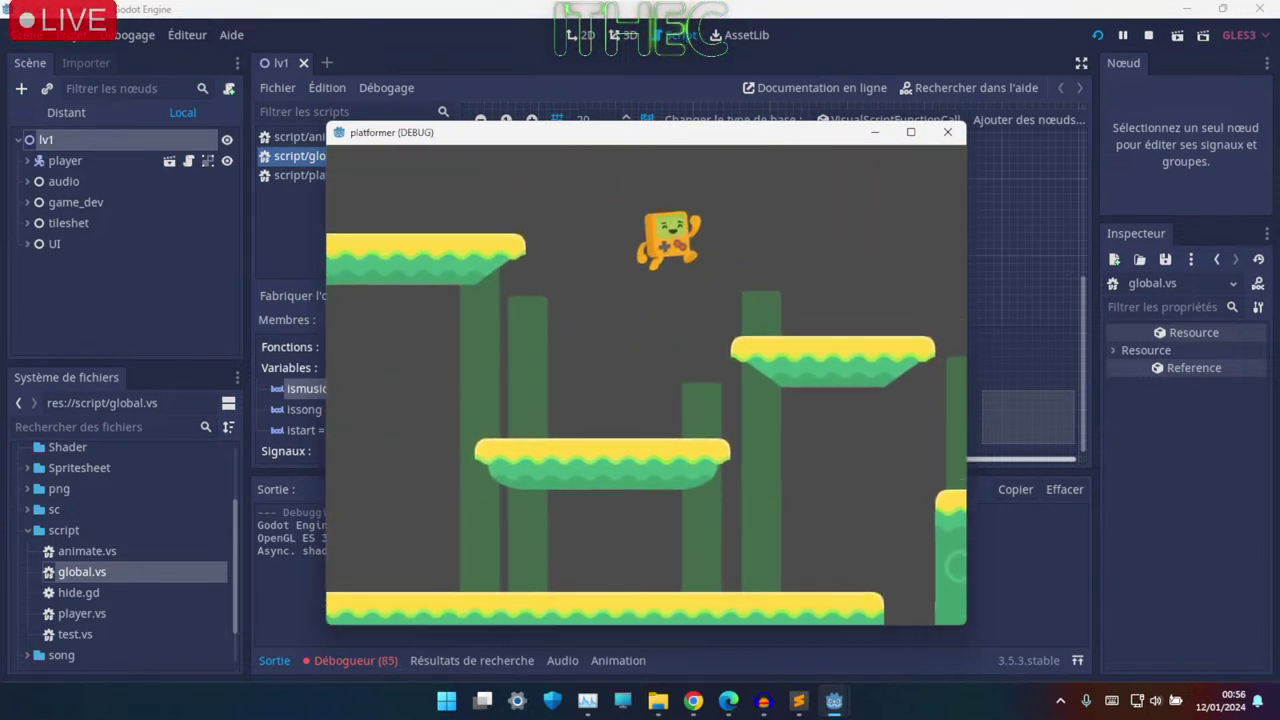
pyautogui.press('space')
# - Run the character right across the large platform and slopes, then stop the game with F8
pyautogui.press('Right')
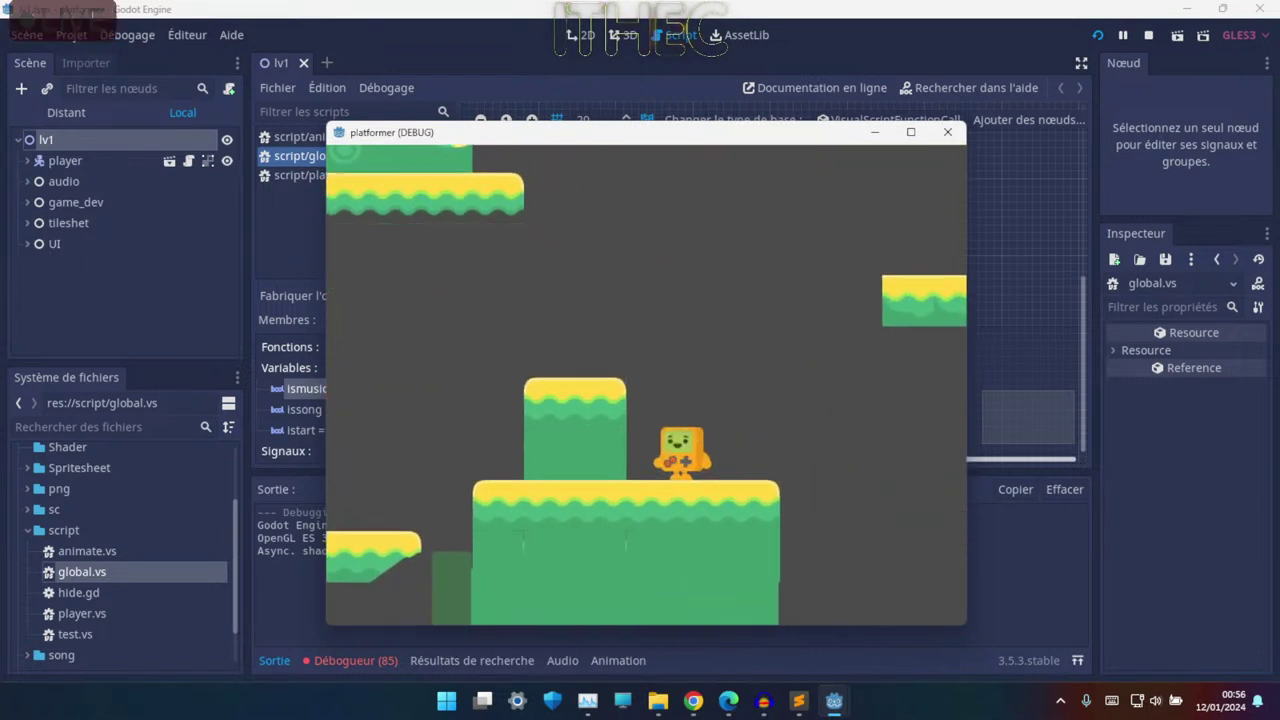
pyautogui.press('Right')
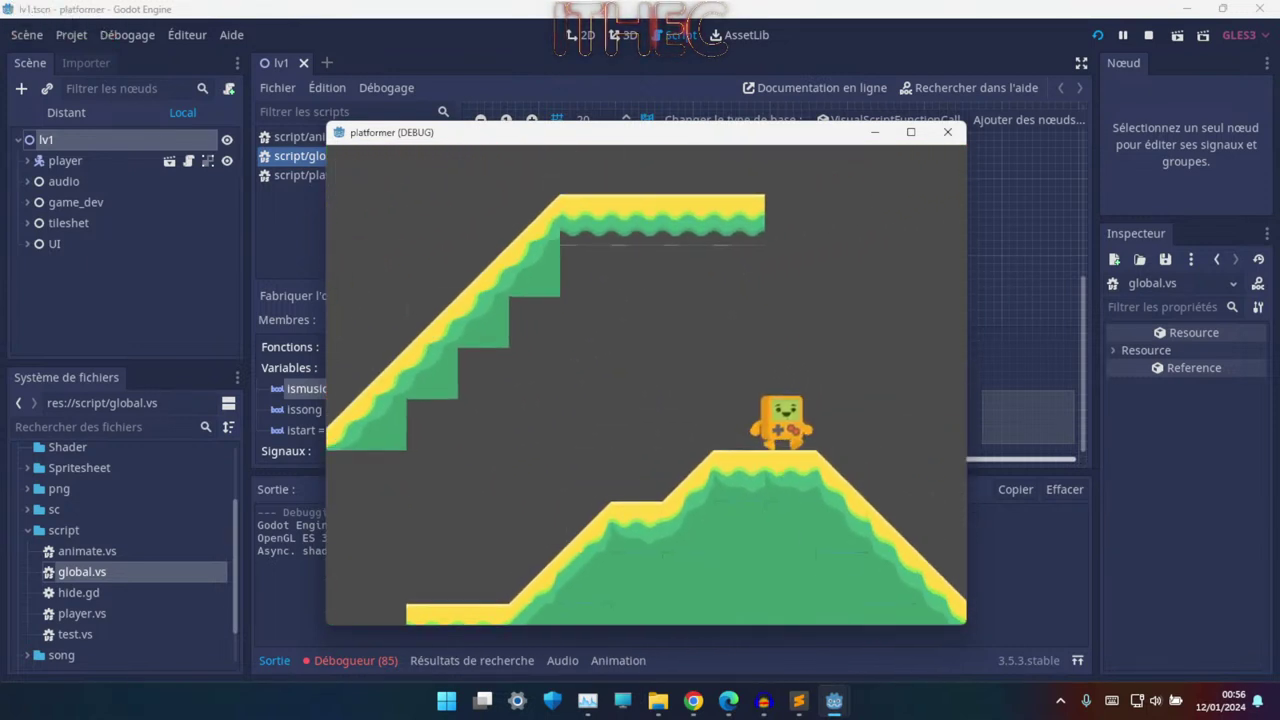
pyautogui.press('Right')
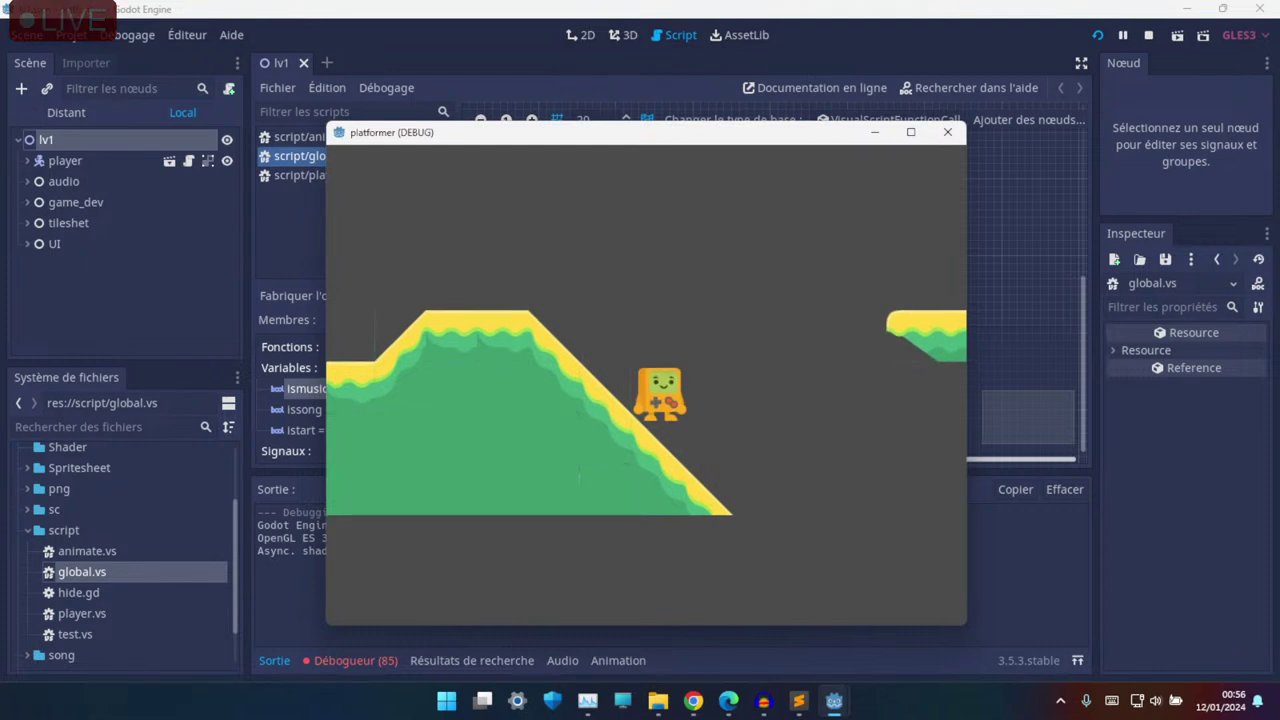
pyautogui.press('Right')
pyautogui.press('space')
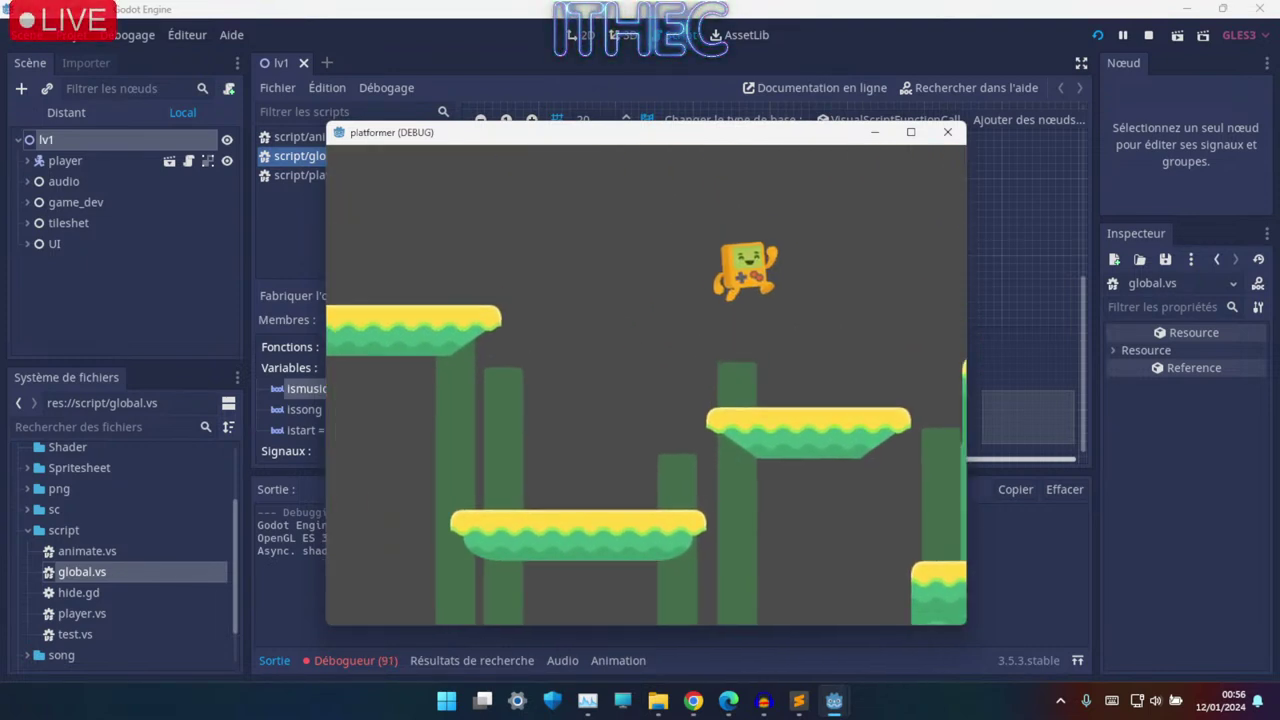
pyautogui.press('Right')
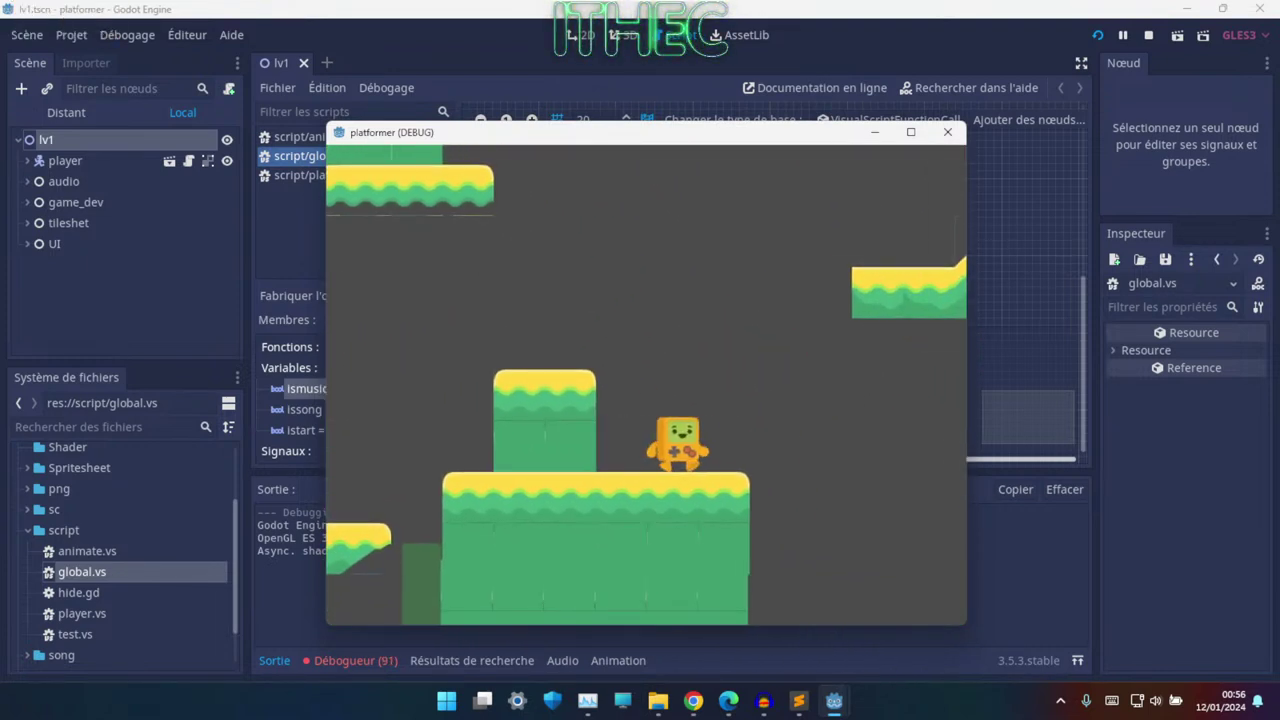
pyautogui.press('Right')
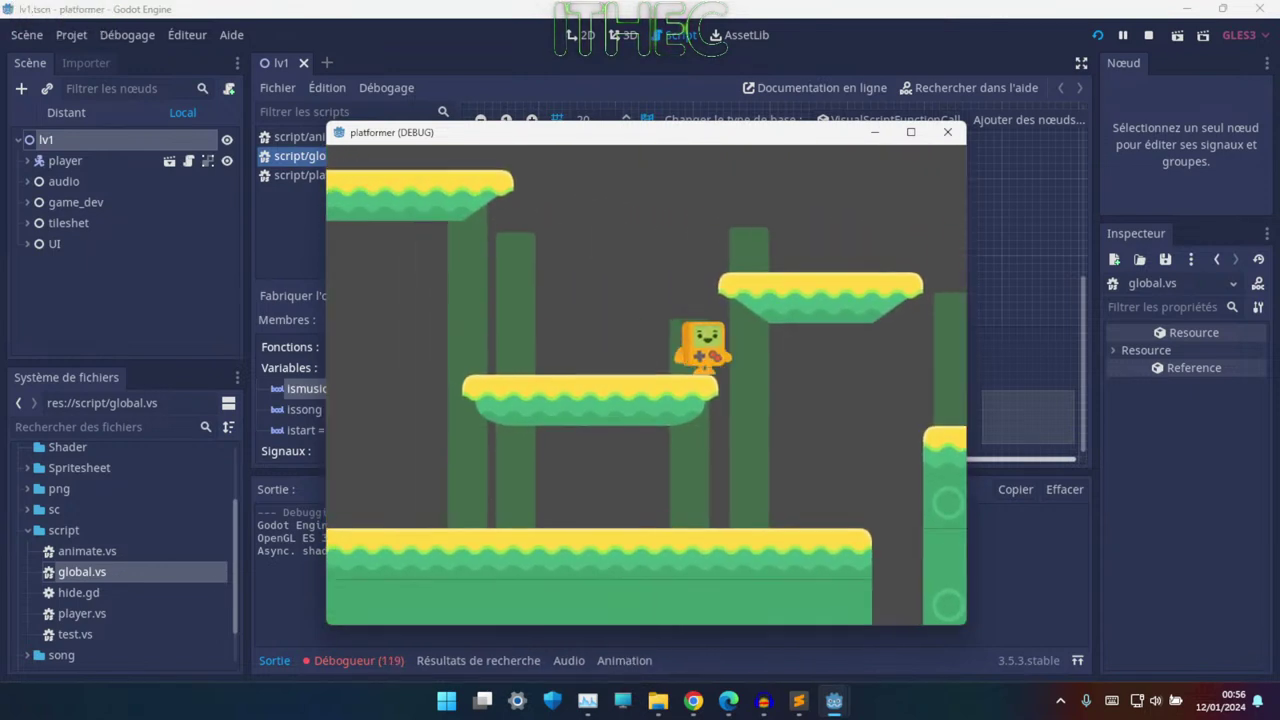
pyautogui.press('Right')
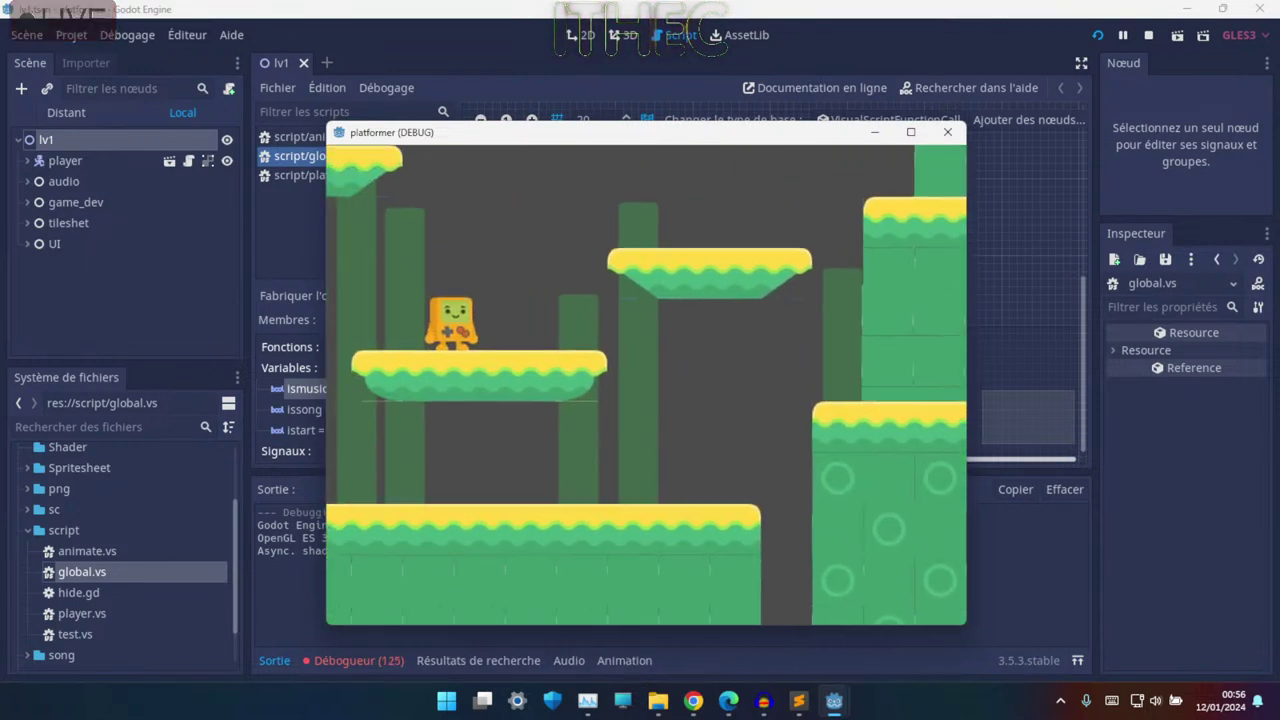
pyautogui.press('Right')
pyautogui.press('Up')
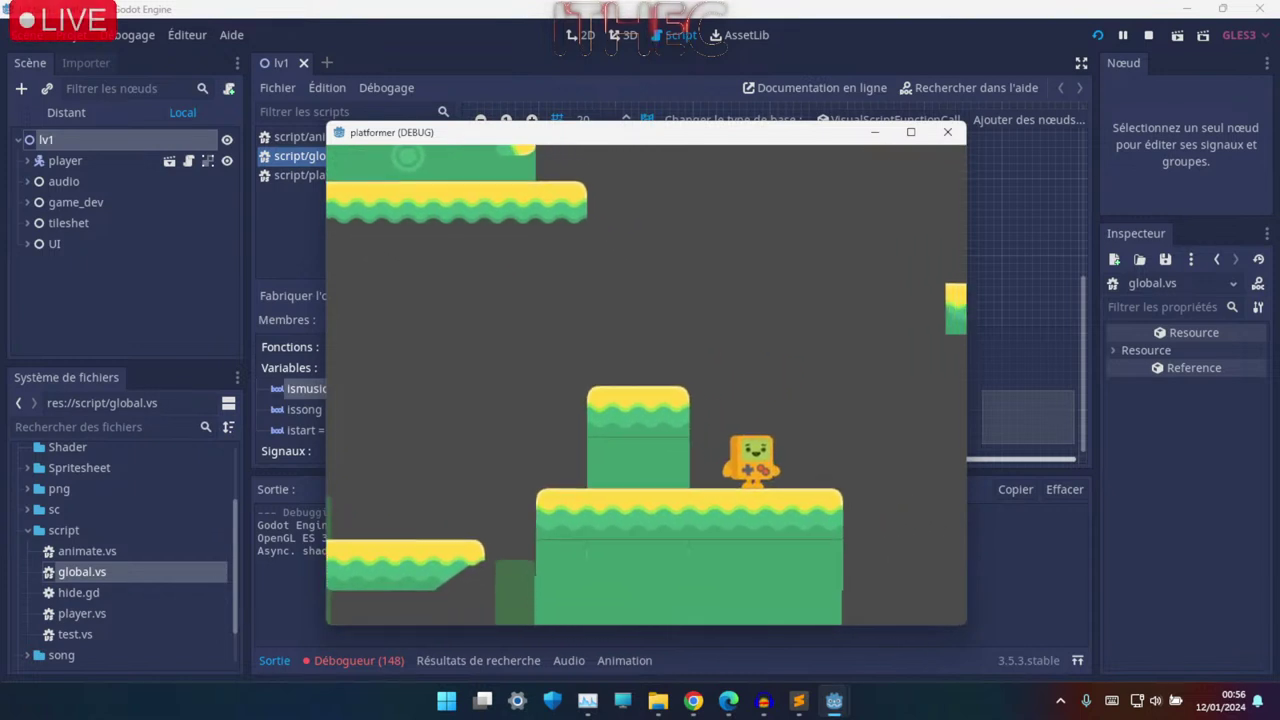
pyautogui.press('Right')
pyautogui.press('Up')
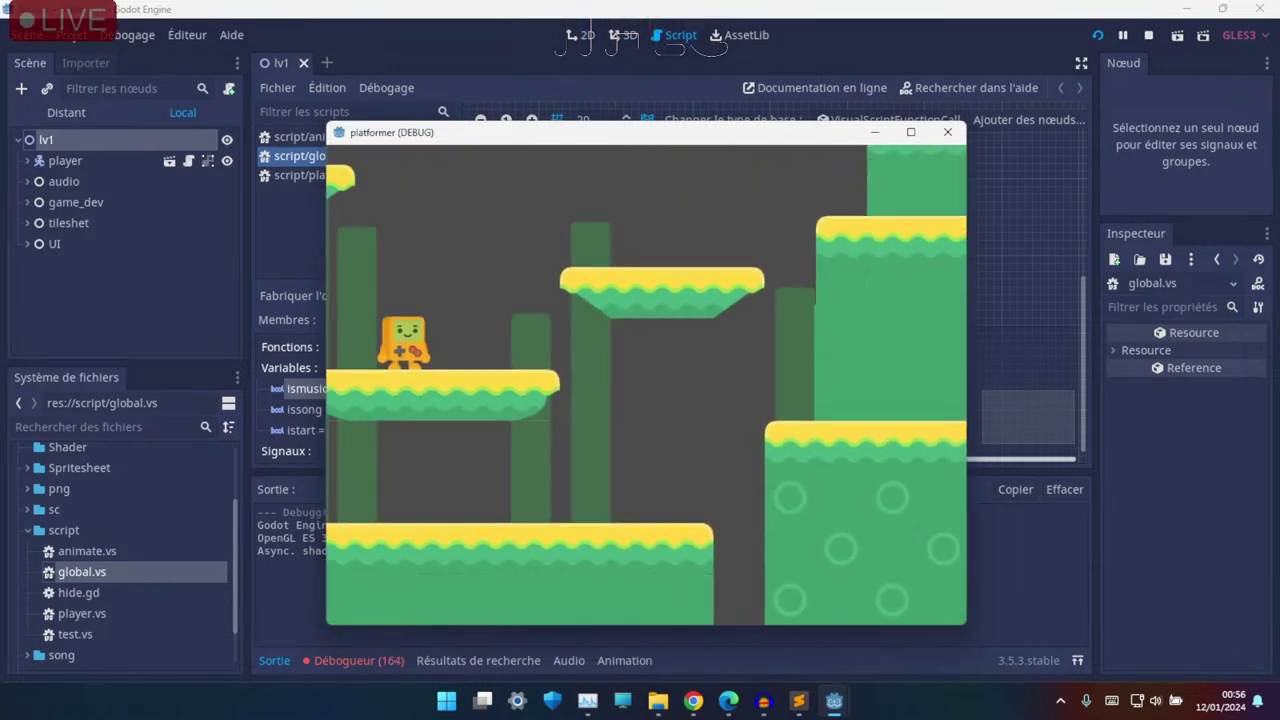
pyautogui.press('Right')
pyautogui.press('Up')
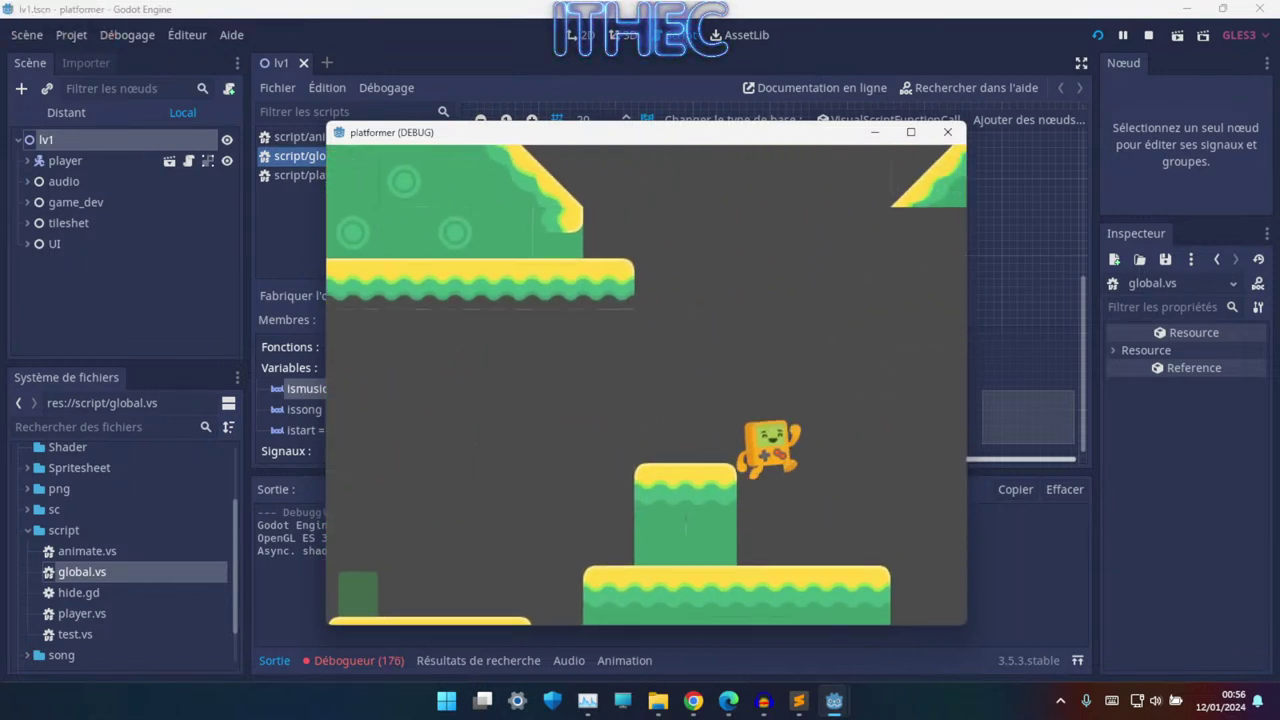
pyautogui.press('Right')
pyautogui.press('Up')
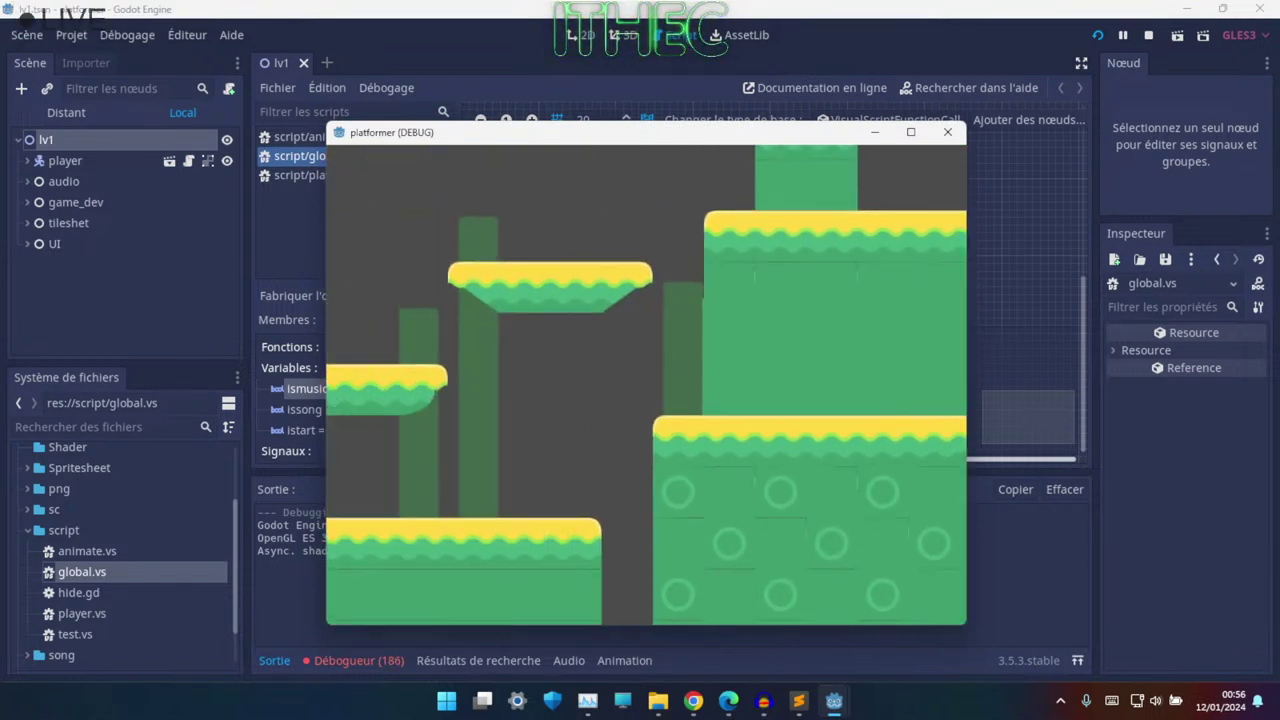
pyautogui.press('Up')
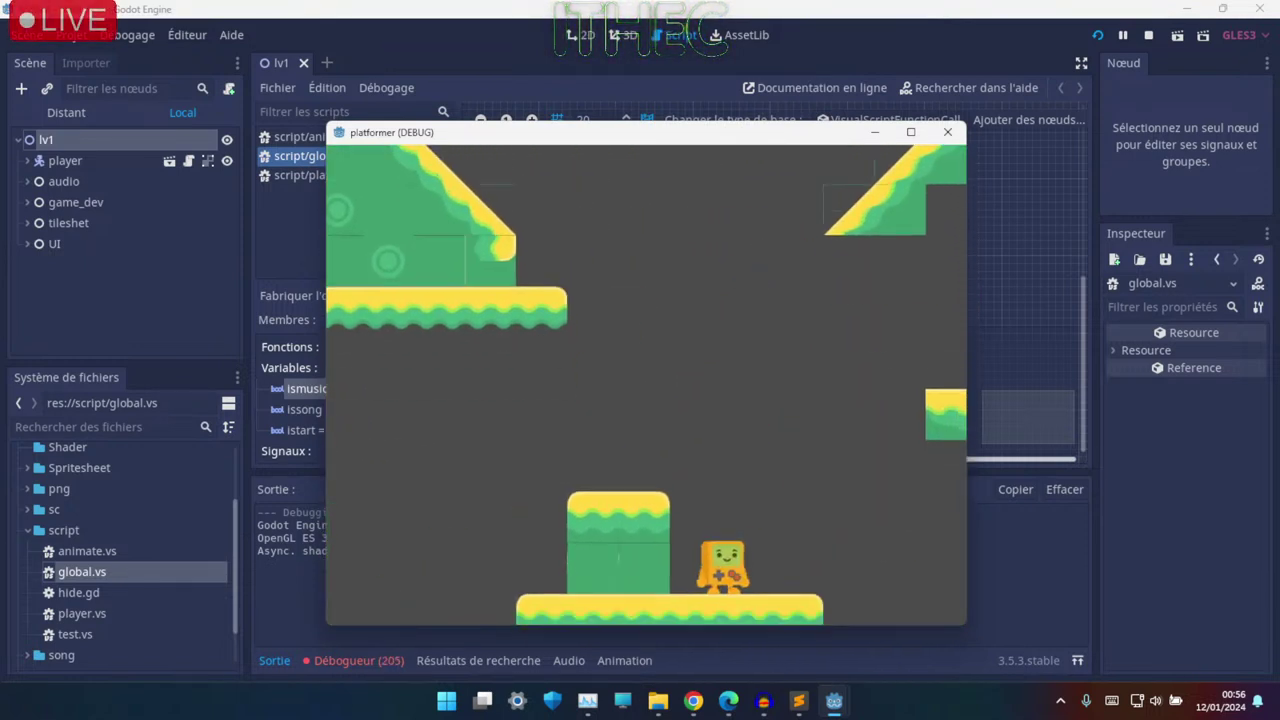
pyautogui.press('Right')
pyautogui.press('Up')
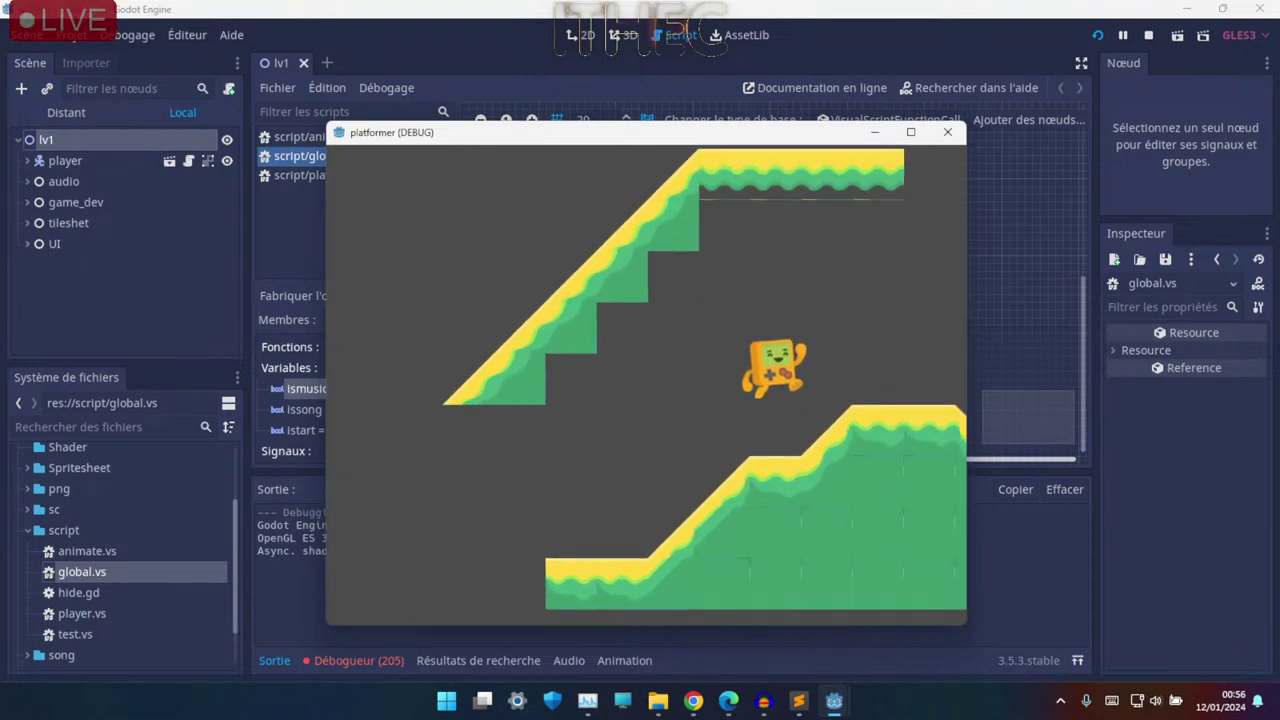
pyautogui.press('Right')
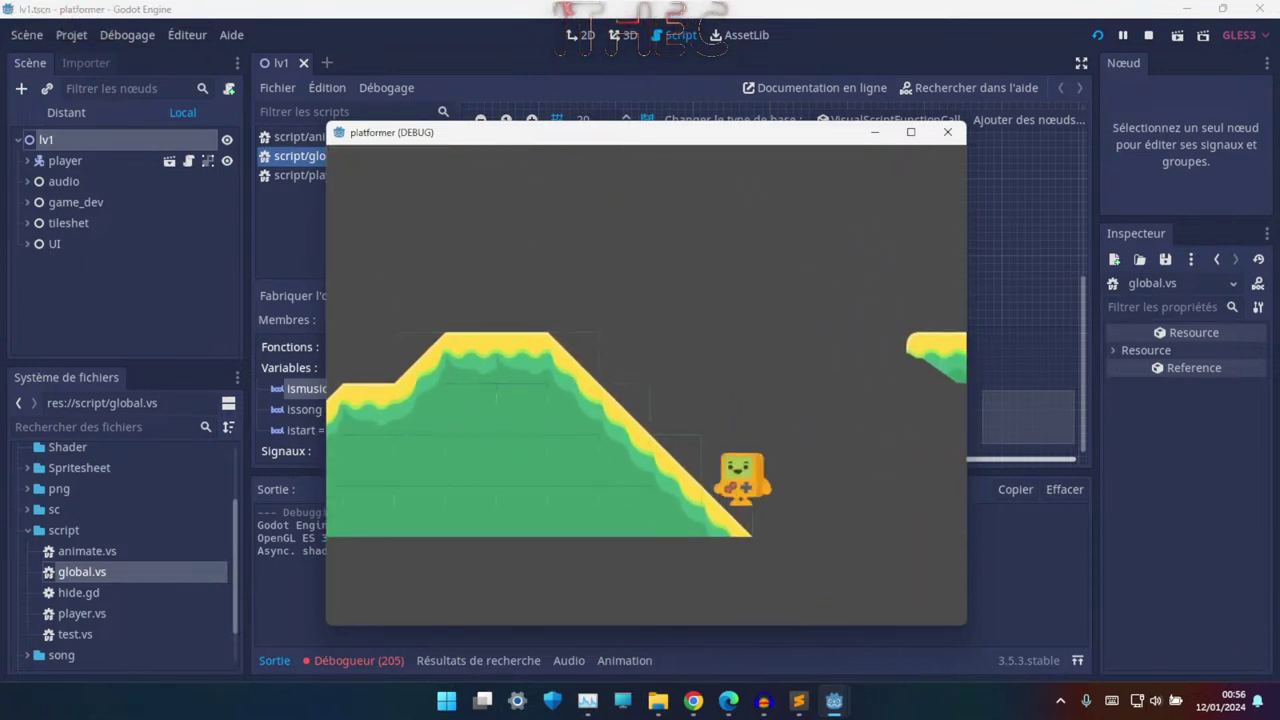
pyautogui.press('Up')
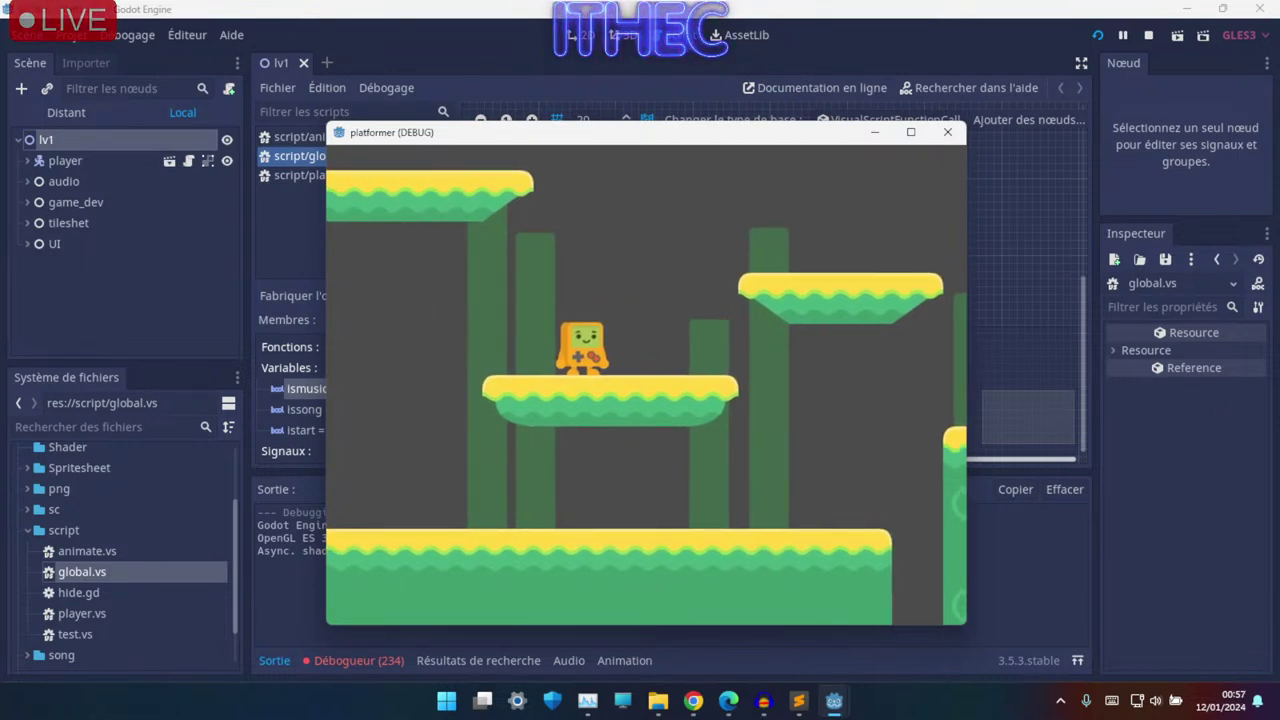
pyautogui.press('F8')
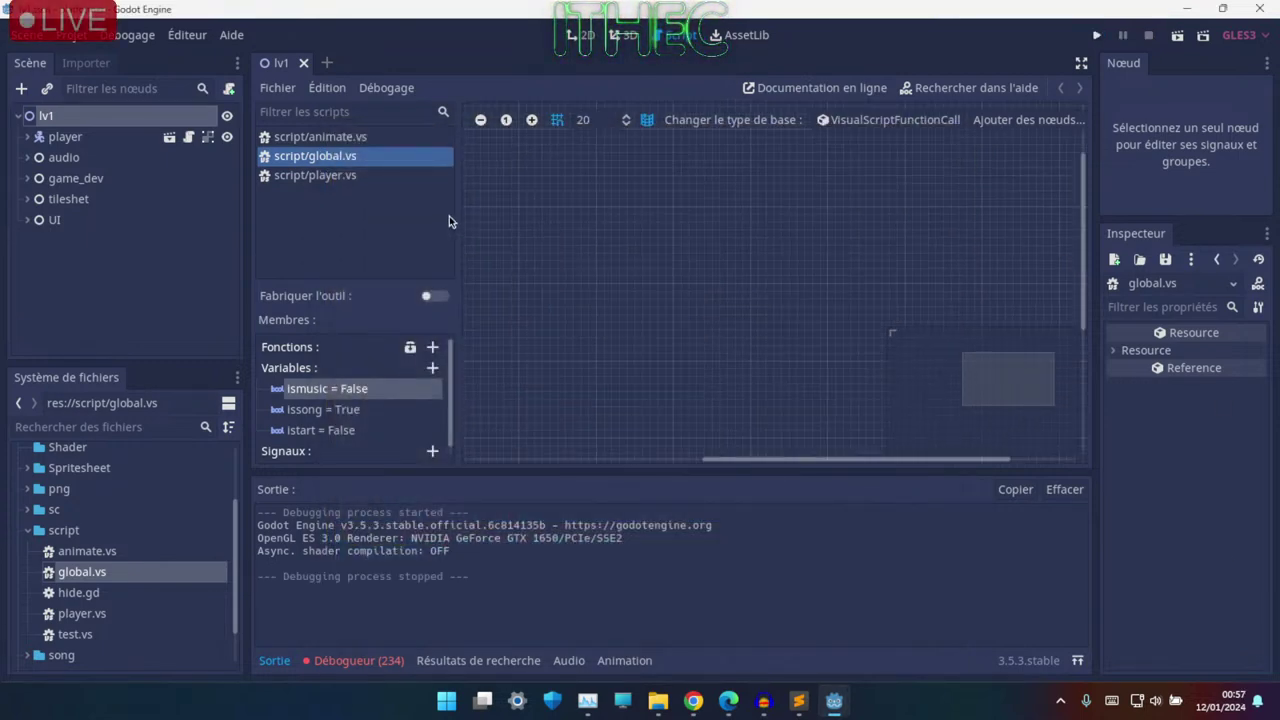
# - Open player.tscn from the sc folder in FileSystem
pyautogui.click(53, 511)
pyautogui.click(29, 510)
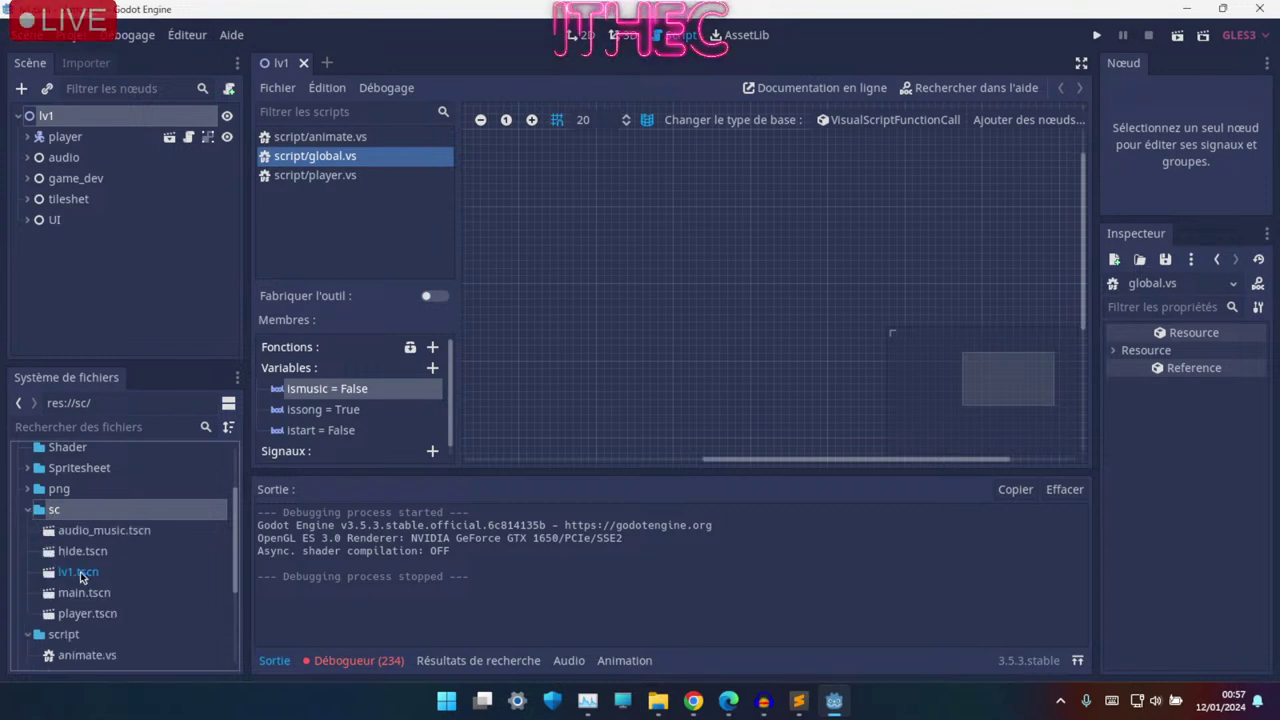
pyautogui.click(96, 613)
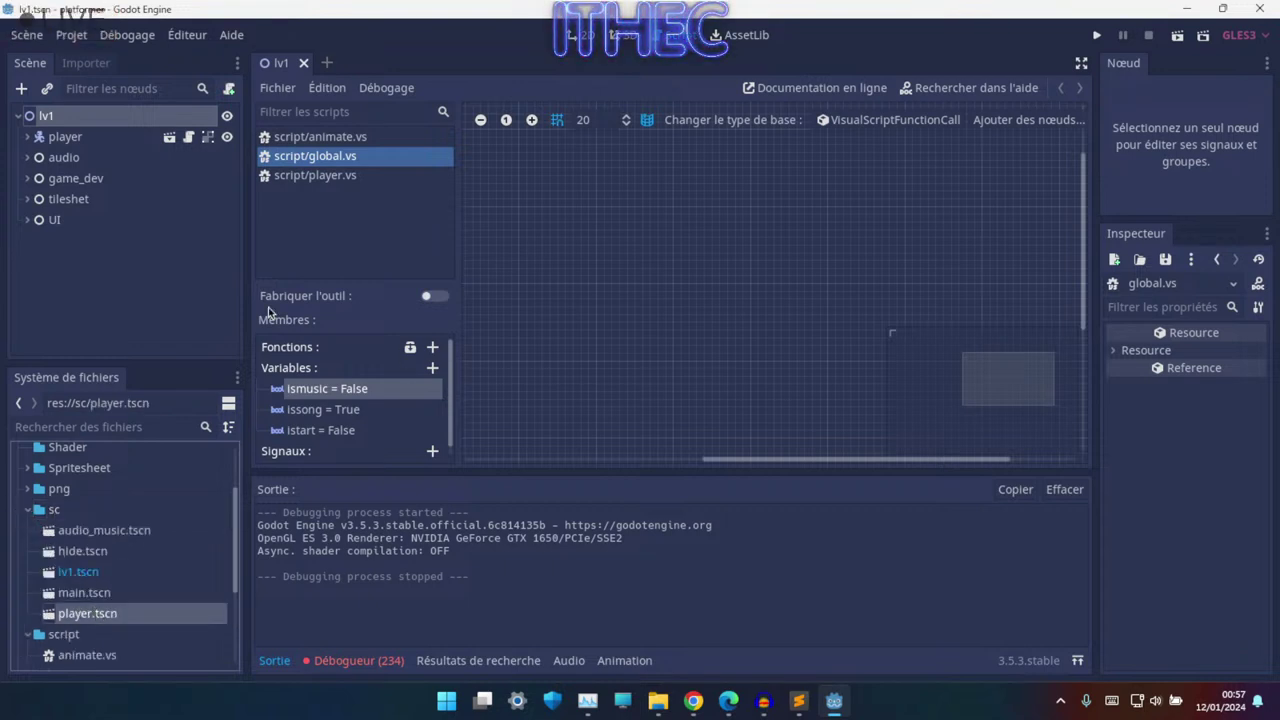
pyautogui.doubleClick(103, 615)
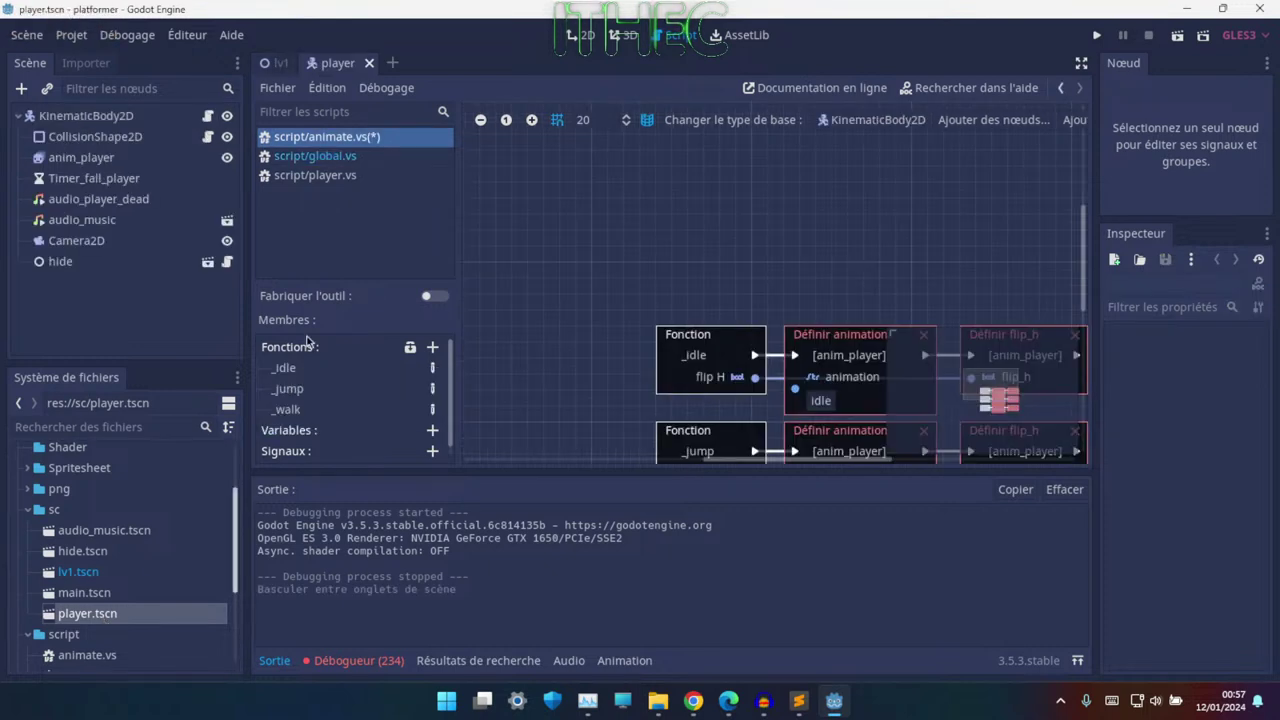
# - Set the player's Speed to 100 and Gravity to 50, then save and relaunch the game
pyautogui.click(95, 157)
pyautogui.click(100, 136)
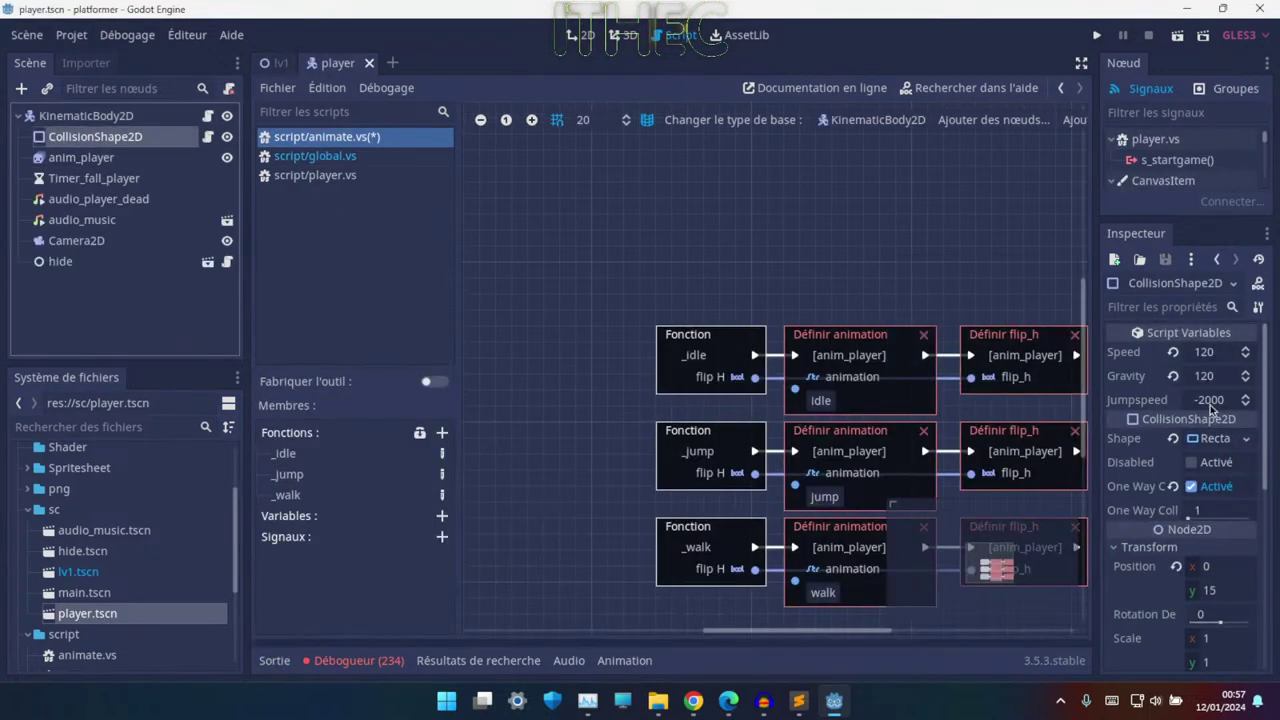
pyautogui.click(1220, 353)
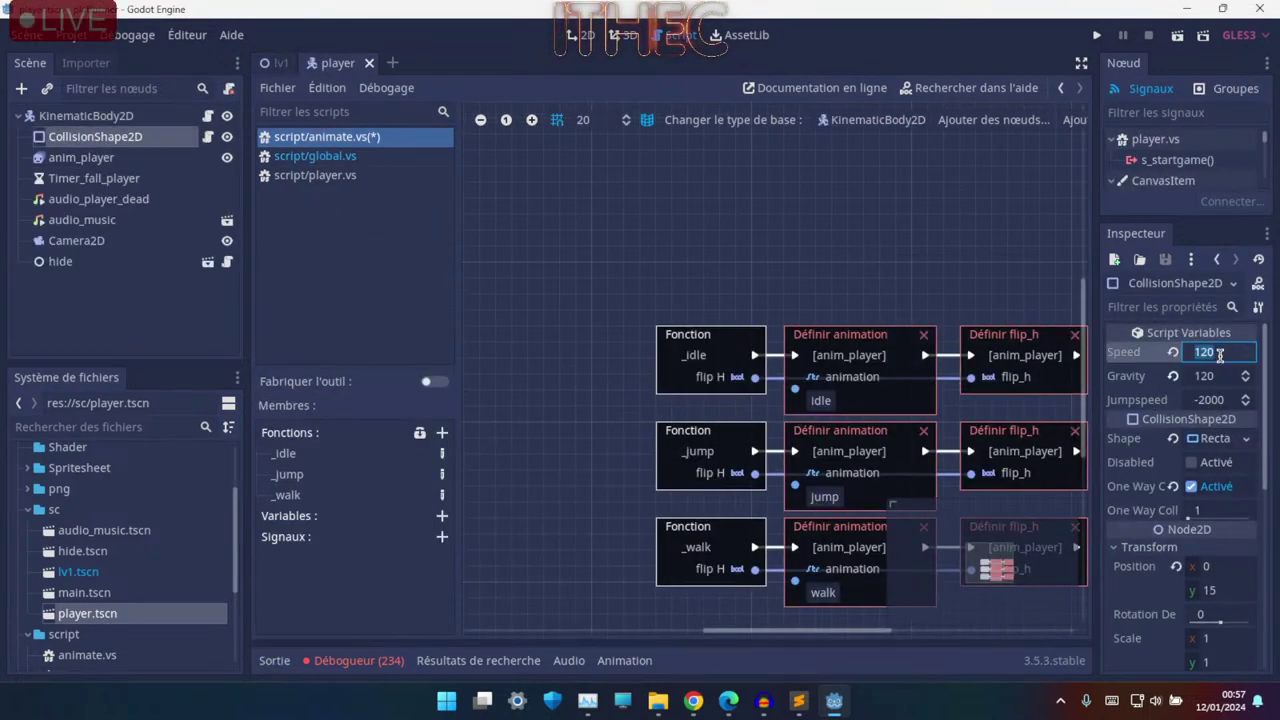
pyautogui.click(1204, 377)
pyautogui.write('50')
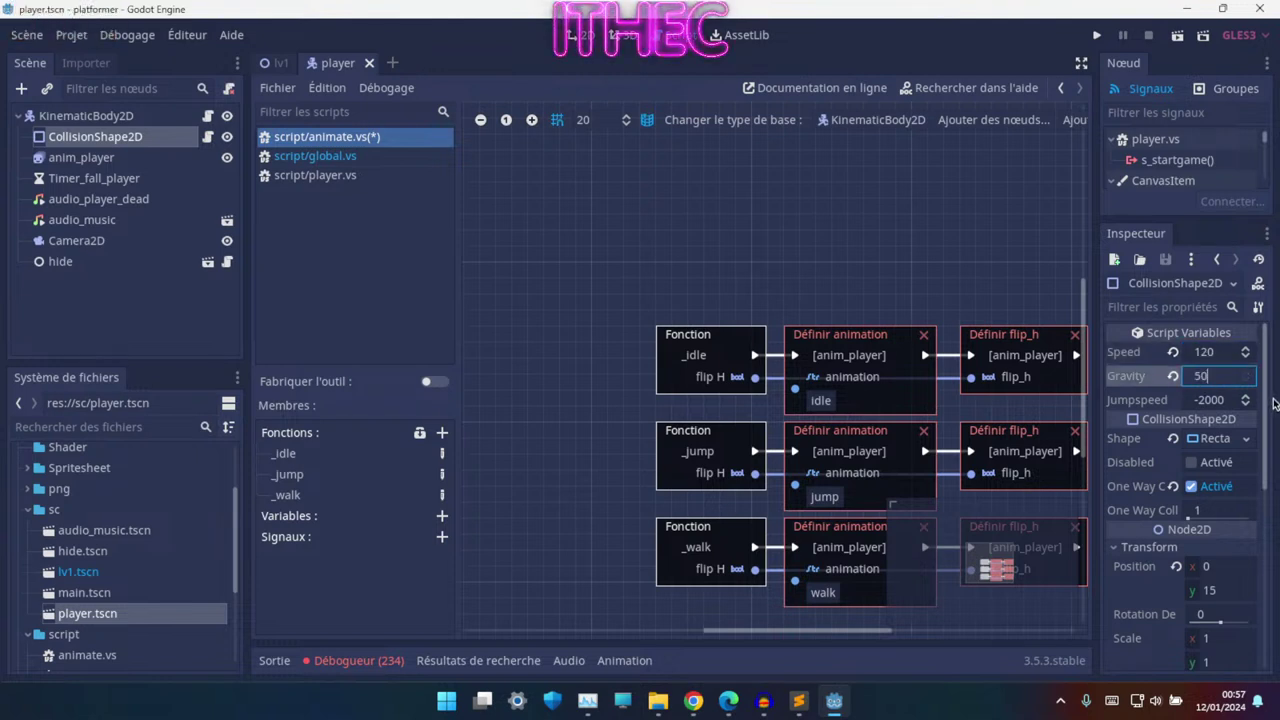
pyautogui.click(1229, 361)
pyautogui.write('100')
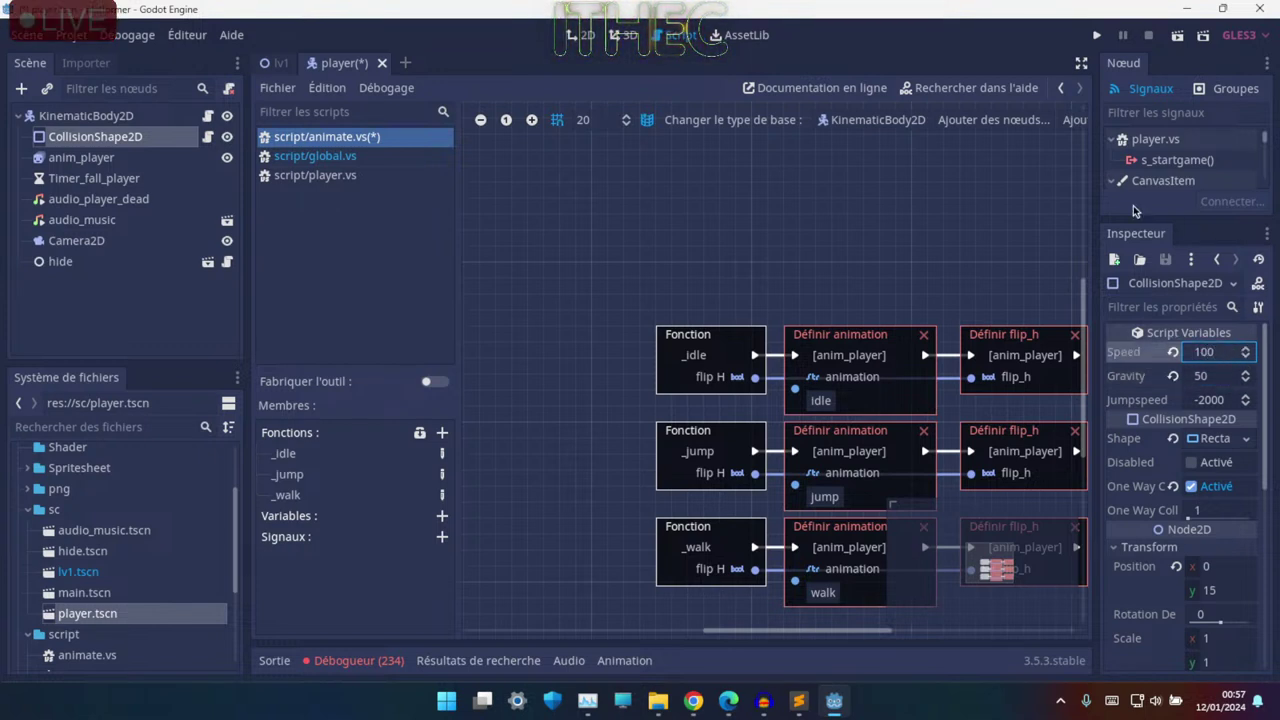
pyautogui.click(1095, 37)
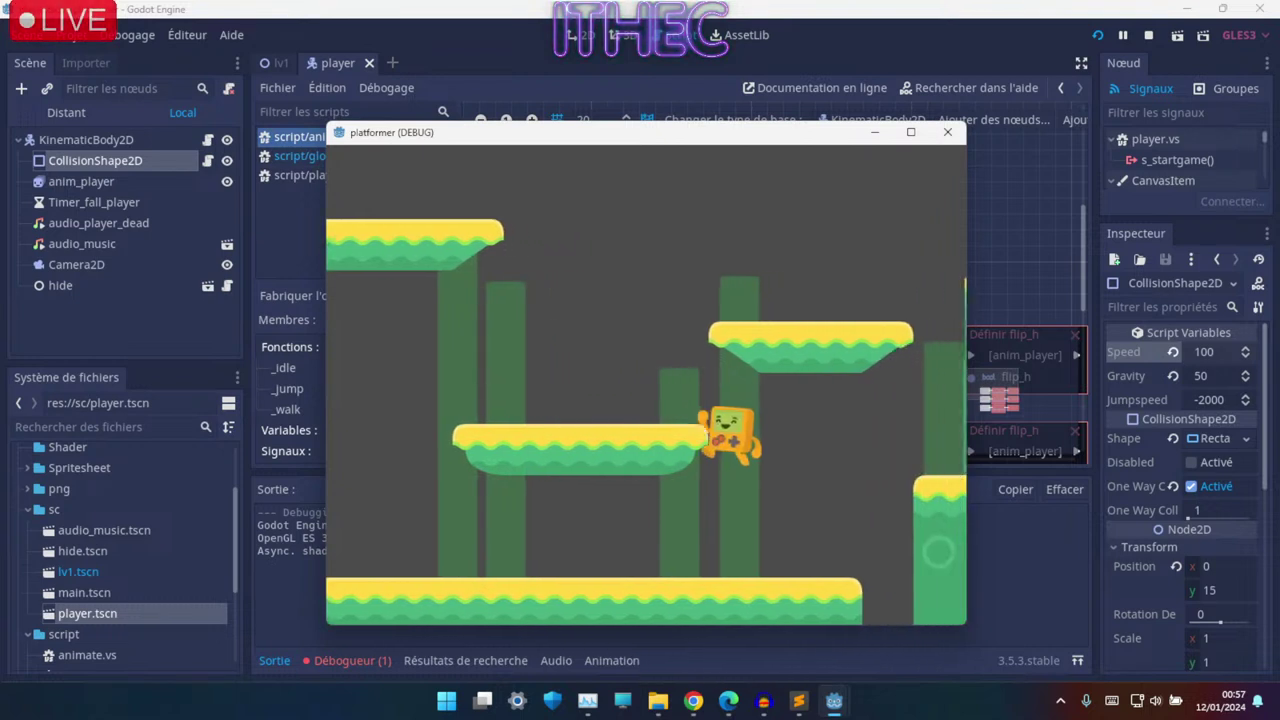
# - Jump the character repeatedly up the level onto the higher platforms
pyautogui.press('Left')
pyautogui.press('Up')
pyautogui.press('Right')
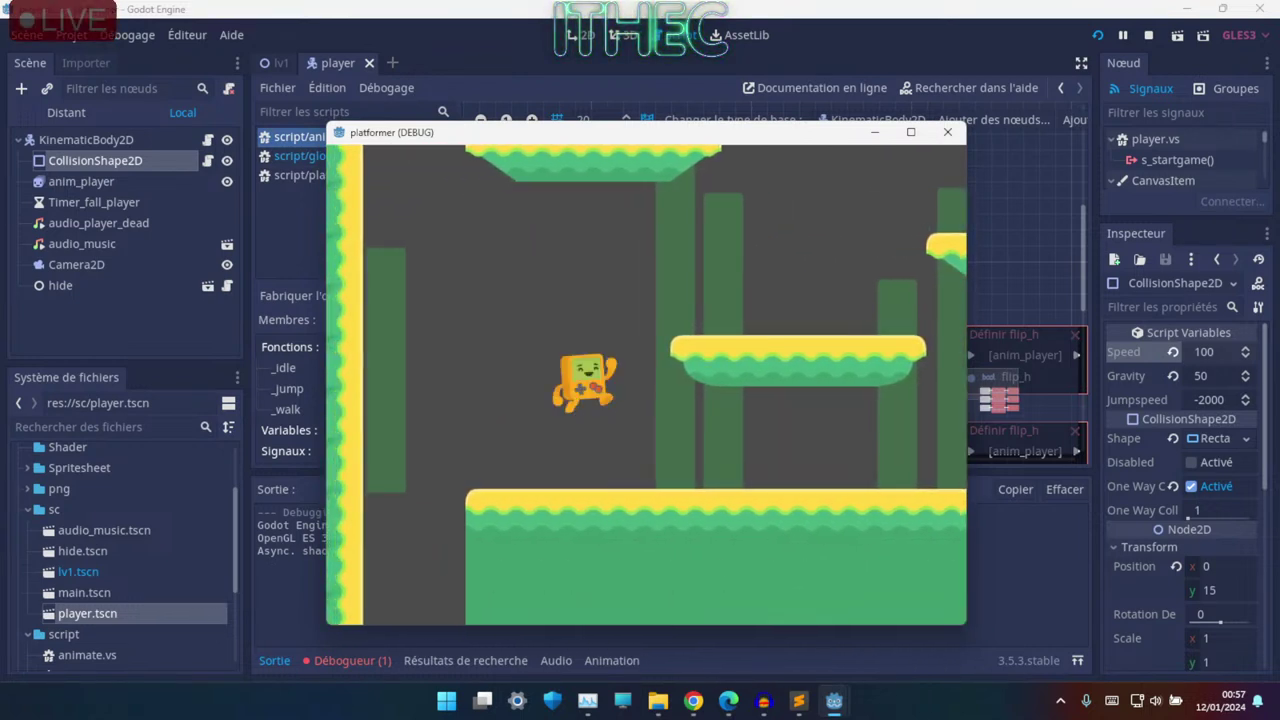
pyautogui.press('Up')
pyautogui.press('Up')
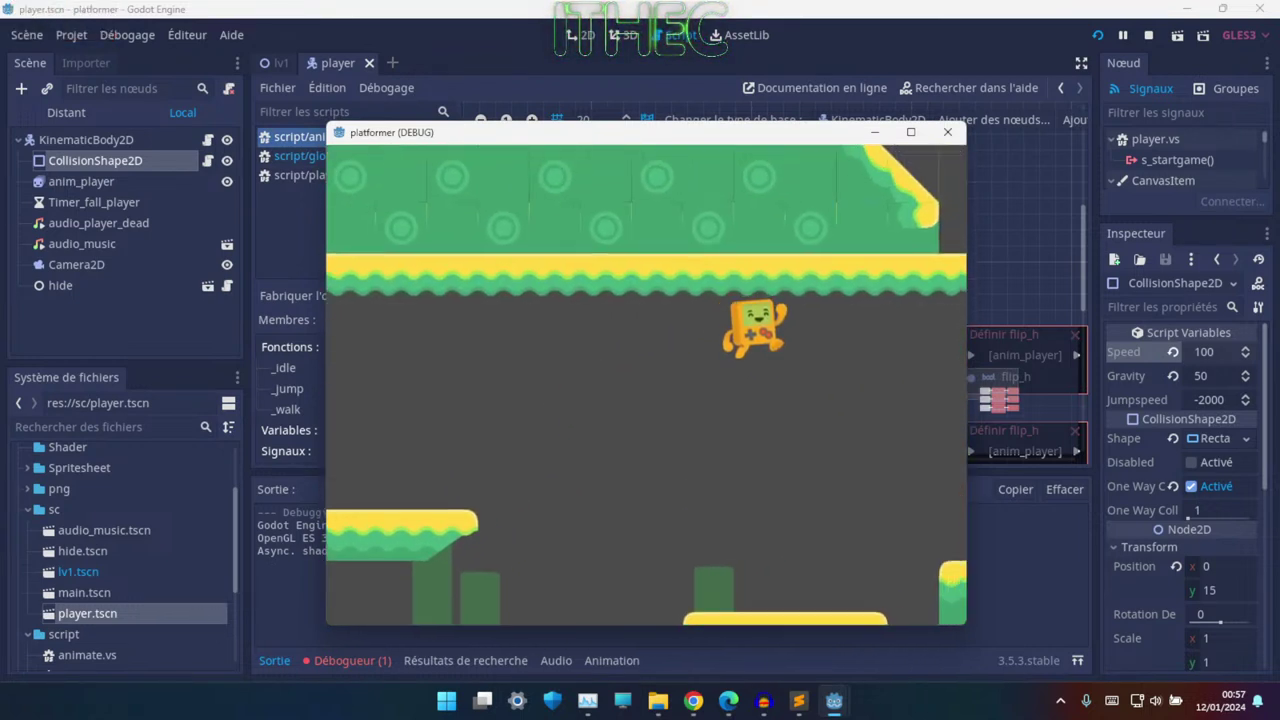
pyautogui.press('Up')
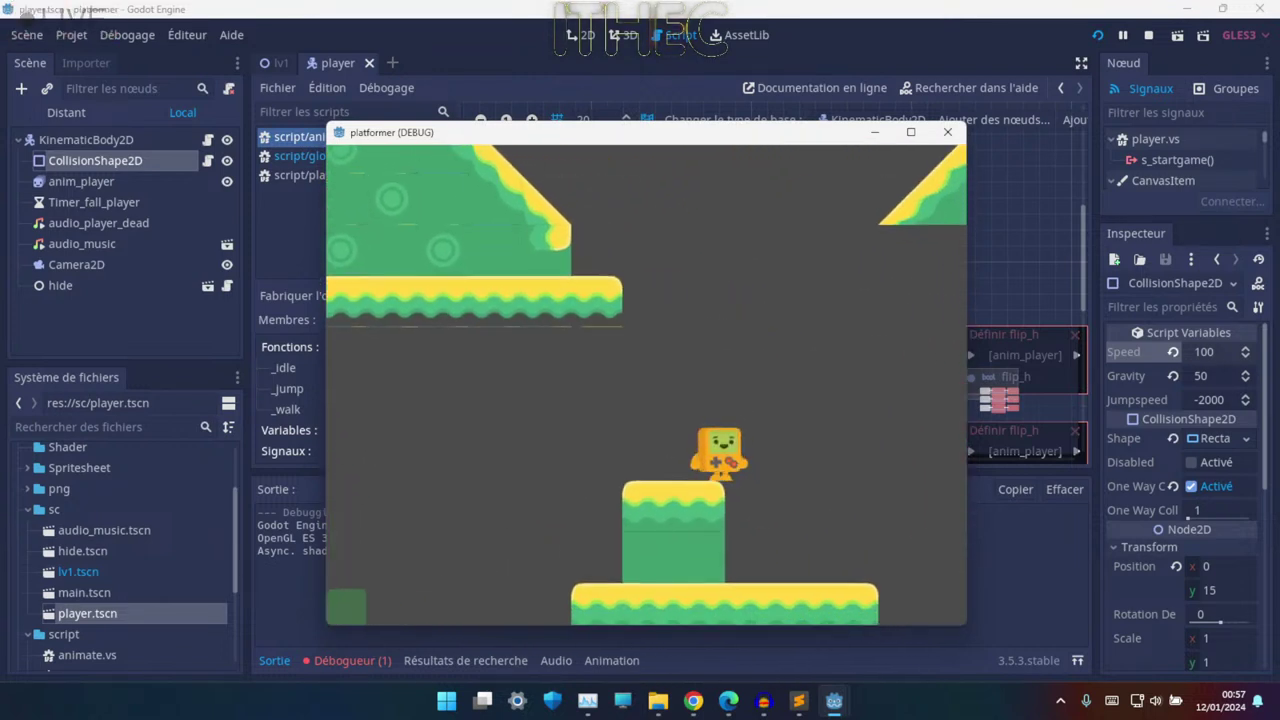
pyautogui.press('Up')
pyautogui.press('Right')
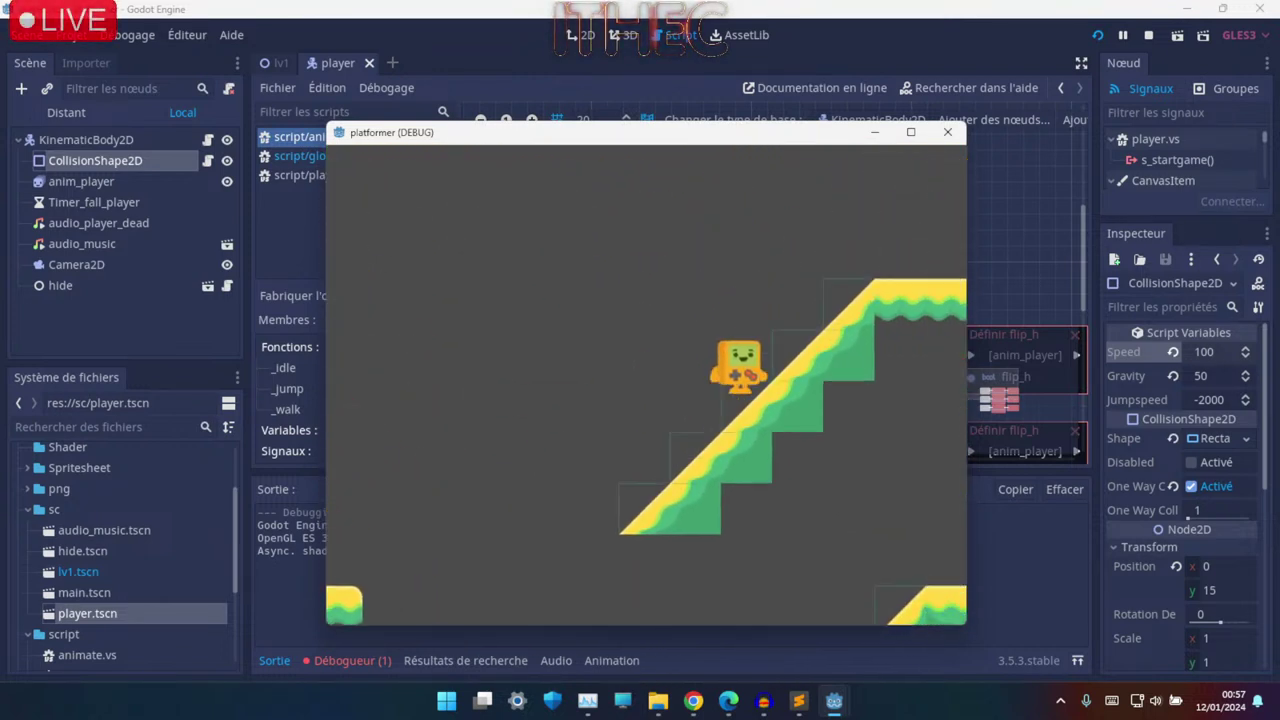
# - Walk right off the platform, jump over the green wall, then close the game with Alt+F4
pyautogui.press('Up')
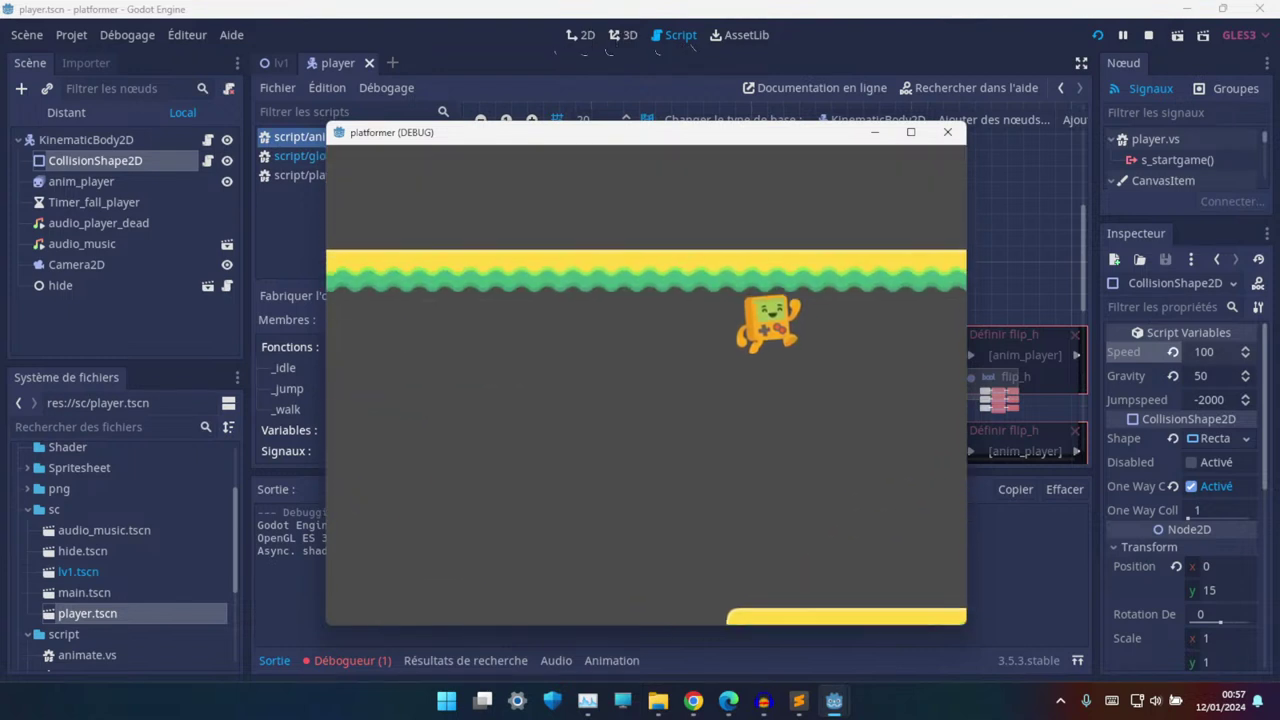
pyautogui.press('Left')
pyautogui.press('Up')
pyautogui.press('Right')
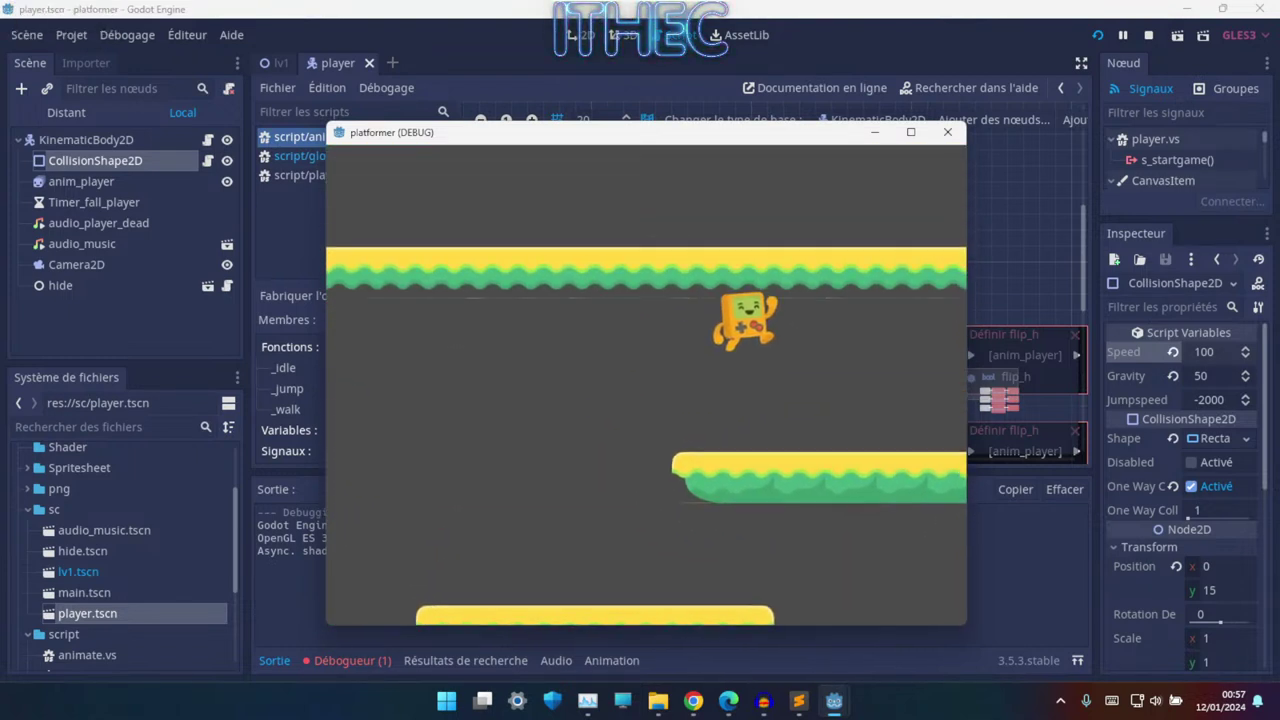
pyautogui.press('Right')
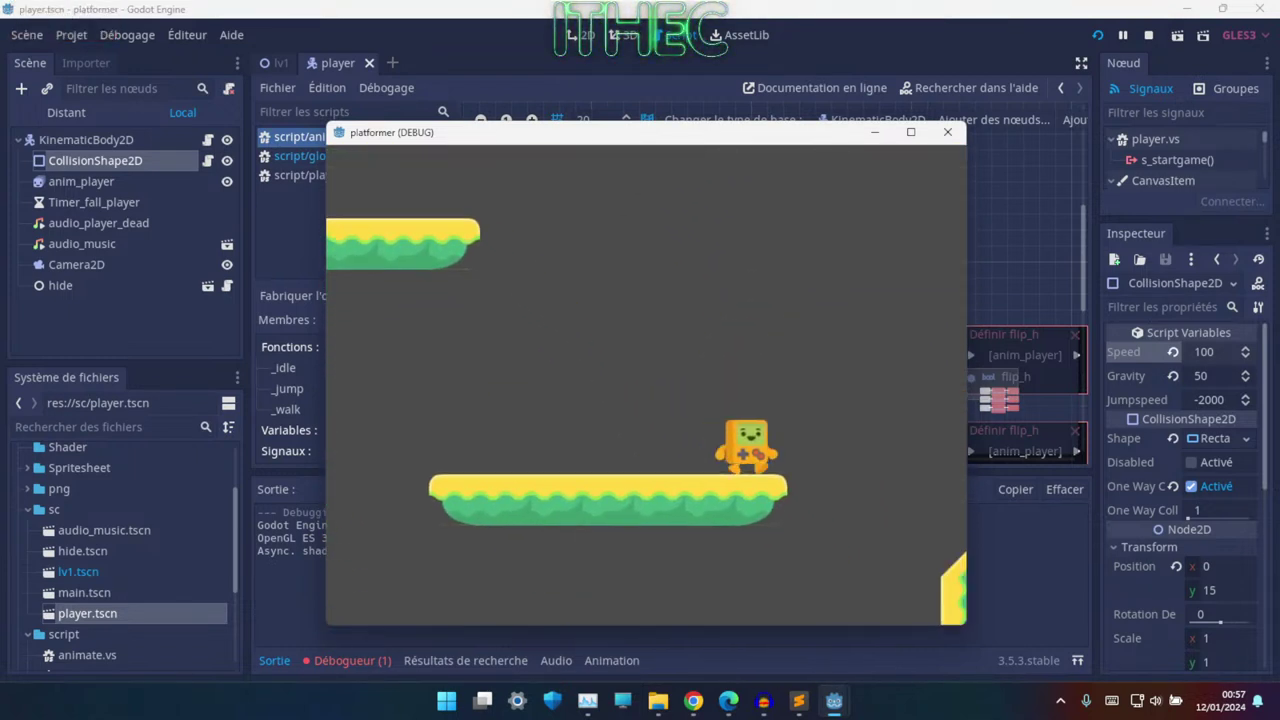
pyautogui.press('Up')
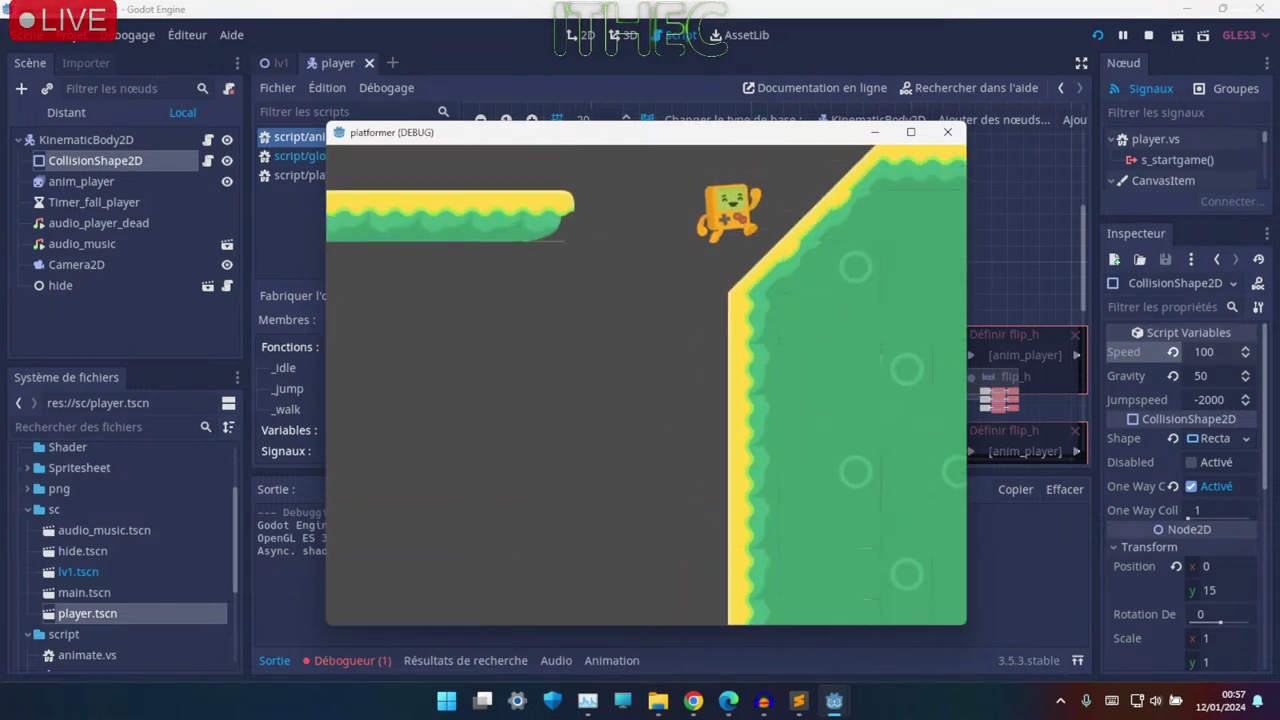
pyautogui.press('Left')
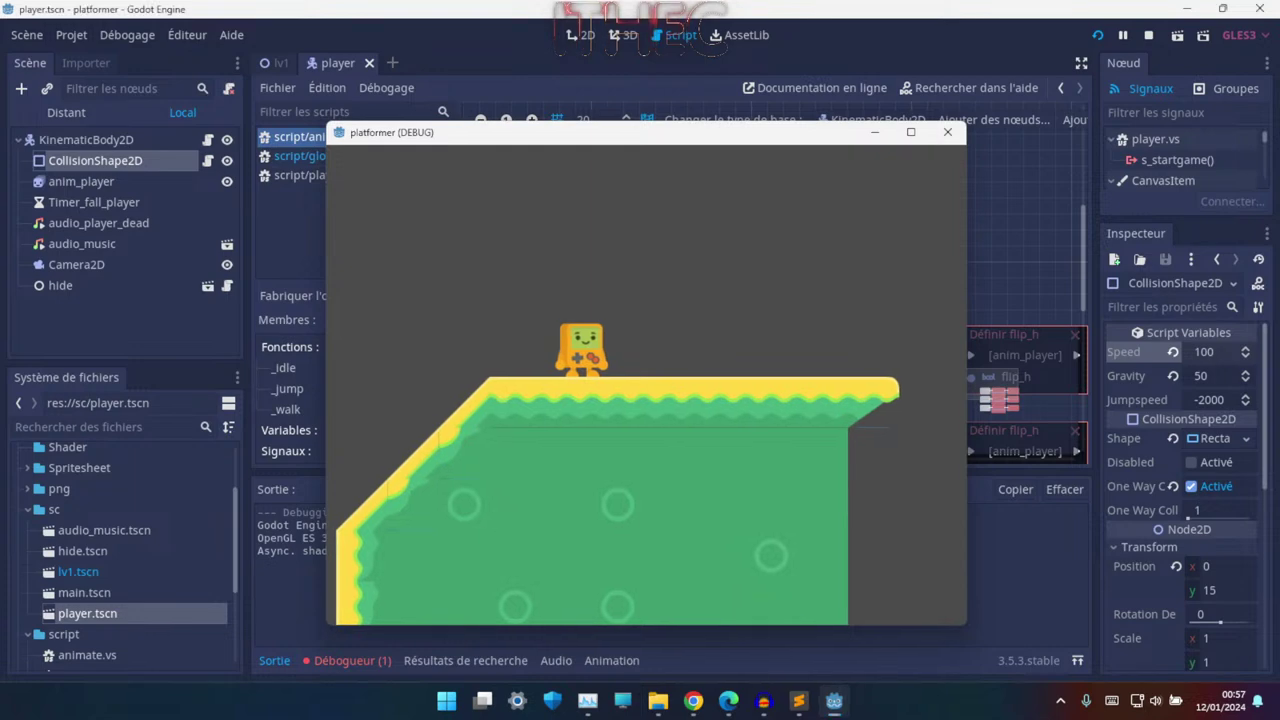
pyautogui.hotkey('alt', 'F4')
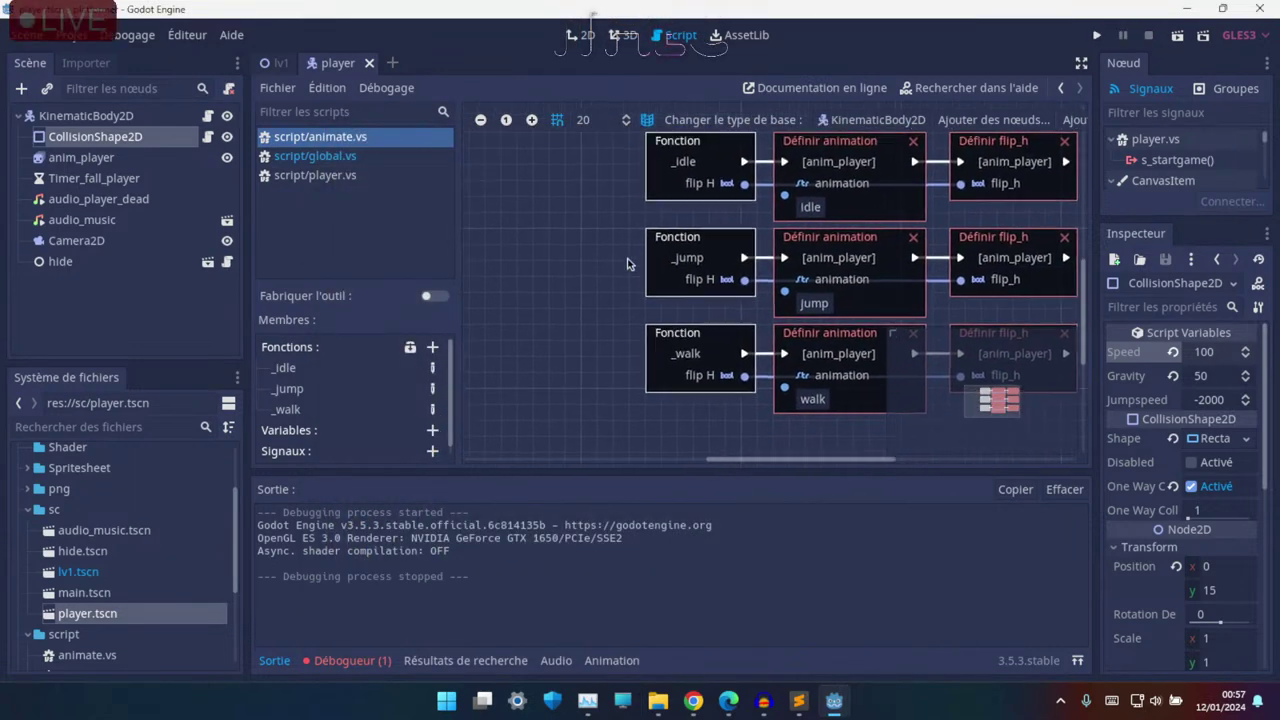
# - Open the player.vs visual script and zoom around its node graph
pyautogui.click(325, 157)
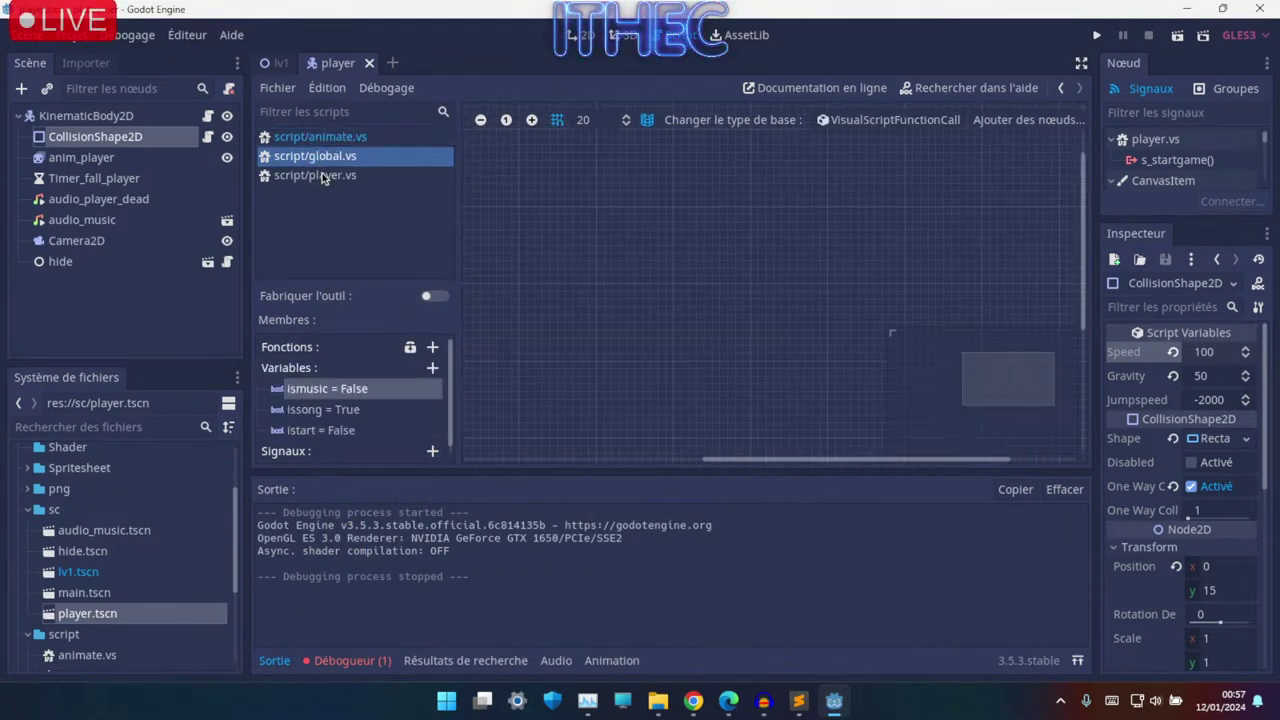
pyautogui.click(315, 175)
pyautogui.keyDown('ctrl'); pyautogui.scroll(-5, 708, 357); pyautogui.keyUp('ctrl')
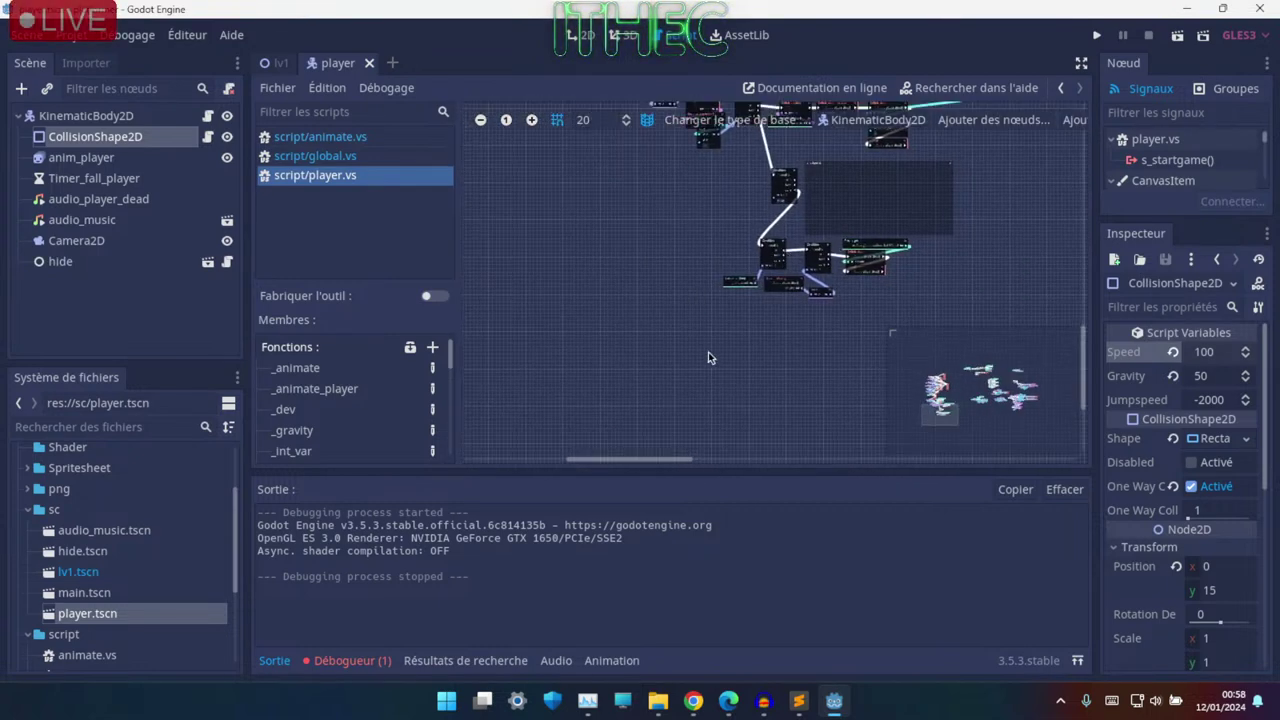
pyautogui.keyDown('ctrl'); pyautogui.scroll(3, 770, 260); pyautogui.keyUp('ctrl')
pyautogui.keyDown('ctrl'); pyautogui.scroll(-3, 752, 268); pyautogui.keyUp('ctrl')
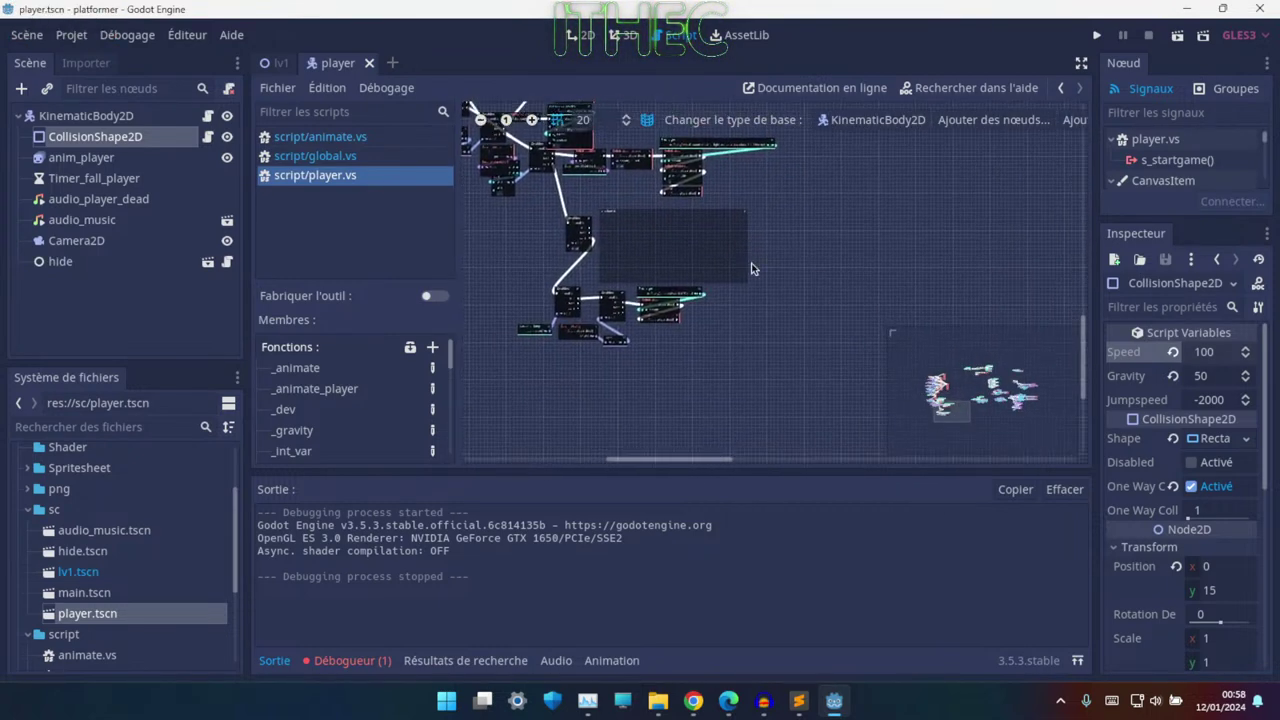
pyautogui.moveTo(950, 390)
pyautogui.mouseDown()
pyautogui.moveTo(995, 393)
pyautogui.moveTo(870, 343)
pyautogui.mouseUp()
pyautogui.keyDown('ctrl'); pyautogui.scroll(3, 870, 343); pyautogui.keyUp('ctrl')
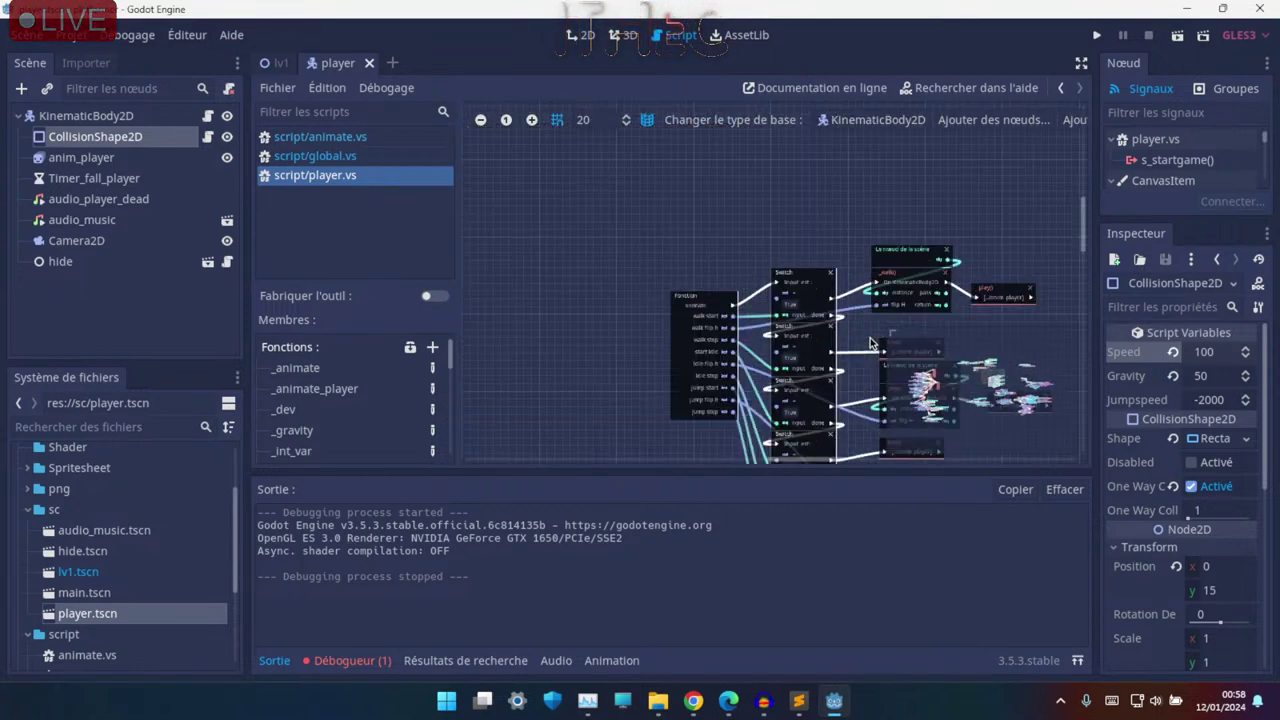
pyautogui.keyDown('ctrl'); pyautogui.scroll(2, 870, 343); pyautogui.keyUp('ctrl')
pyautogui.scroll(-2, 738, 268)
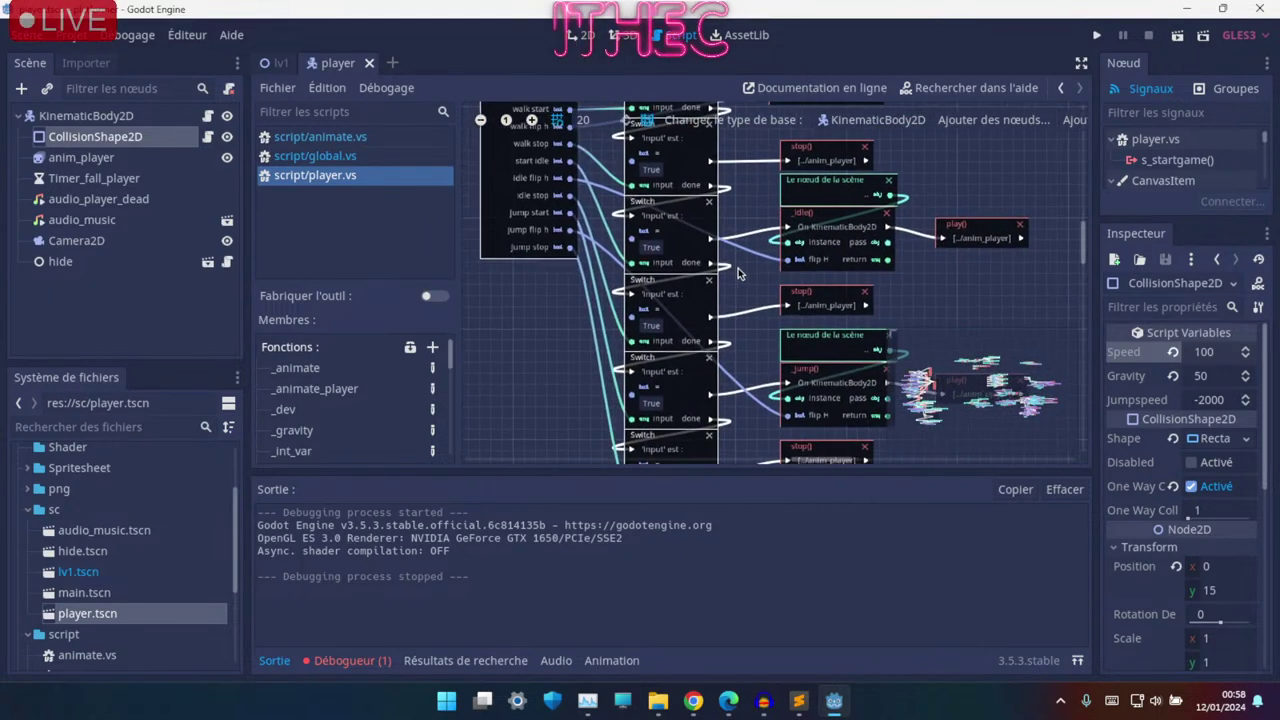
pyautogui.keyDown('ctrl'); pyautogui.scroll(2, 745, 299); pyautogui.keyUp('ctrl')
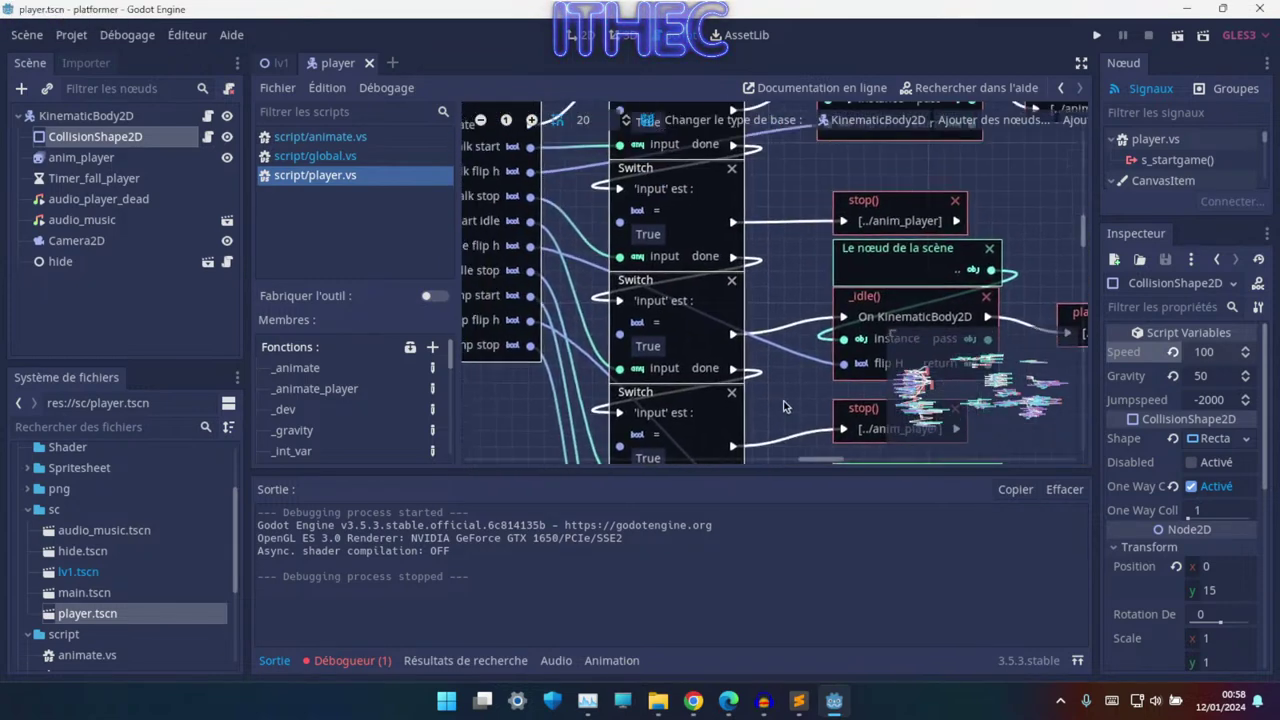
pyautogui.keyDown('ctrl'); pyautogui.scroll(-2, 784, 406); pyautogui.keyUp('ctrl')
pyautogui.keyDown('ctrl'); pyautogui.scroll(-1, 790, 330); pyautogui.keyUp('ctrl')
pyautogui.keyDown('ctrl'); pyautogui.scroll(1, 790, 330); pyautogui.keyUp('ctrl')
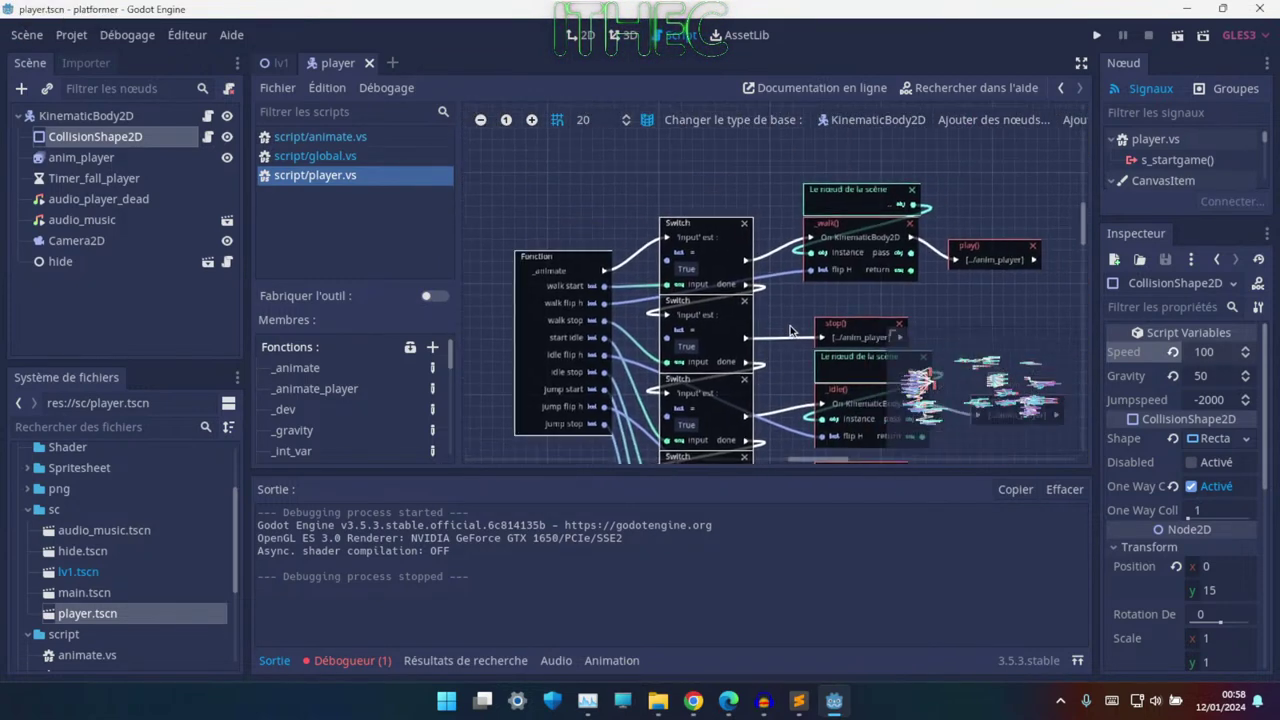
pyautogui.keyDown('ctrl'); pyautogui.scroll(4, 790, 330); pyautogui.keyUp('ctrl')
pyautogui.scroll(2, 785, 303)
pyautogui.scroll(2, 669, 258)
# - Center the _animate Switch and _walk() nodes and switch to distraction-free mode
pyautogui.moveTo(719, 320); pyautogui.dragTo(895, 220, button='middle')
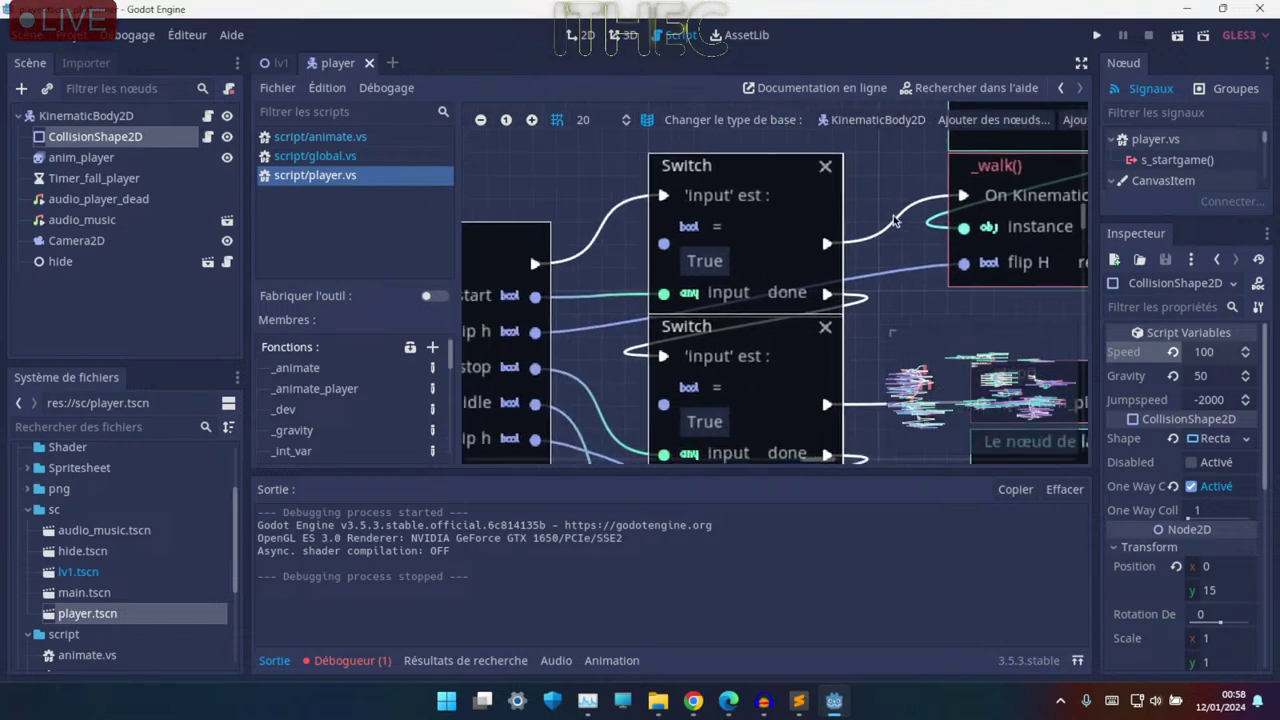
pyautogui.keyDown('shift'); pyautogui.hscroll(-1, 895, 220); pyautogui.keyUp('shift')
pyautogui.keyDown('shift'); pyautogui.hscroll(-3, 690, 263); pyautogui.keyUp('shift')
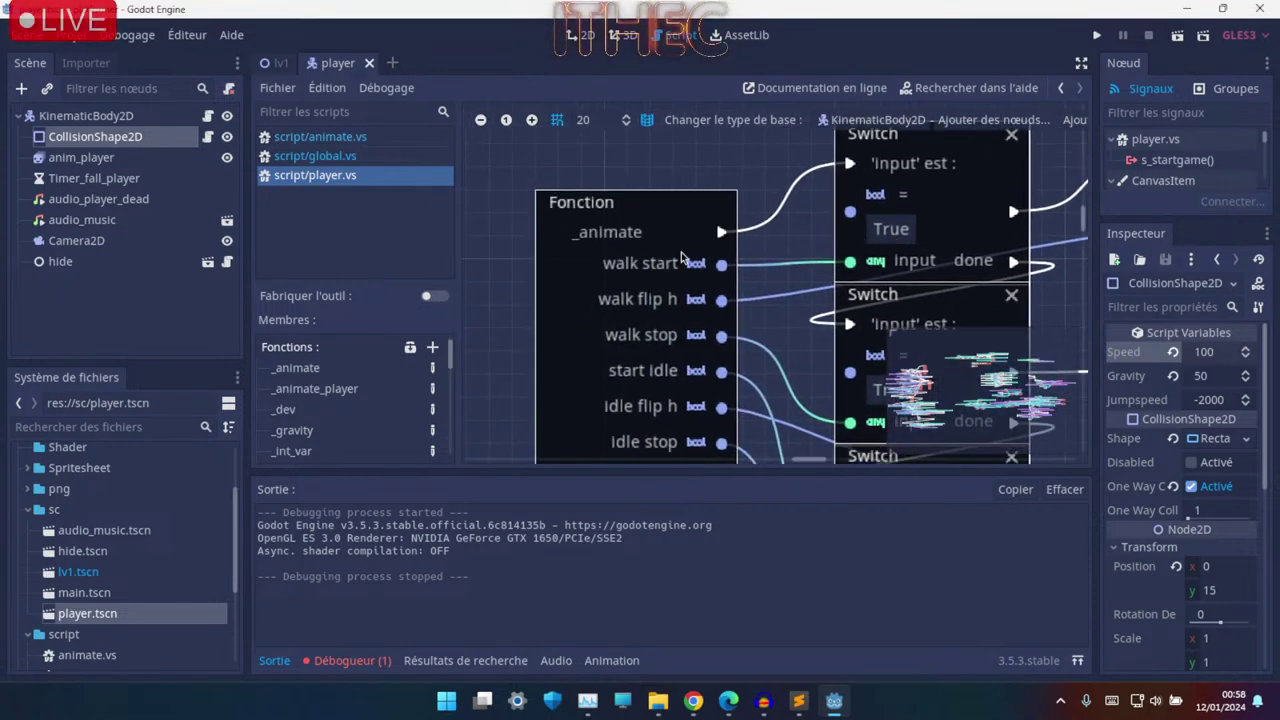
pyautogui.keyDown('shift'); pyautogui.hscroll(3, 680, 240); pyautogui.keyUp('shift')
pyautogui.keyDown('shift'); pyautogui.hscroll(3, 780, 220); pyautogui.keyUp('shift')
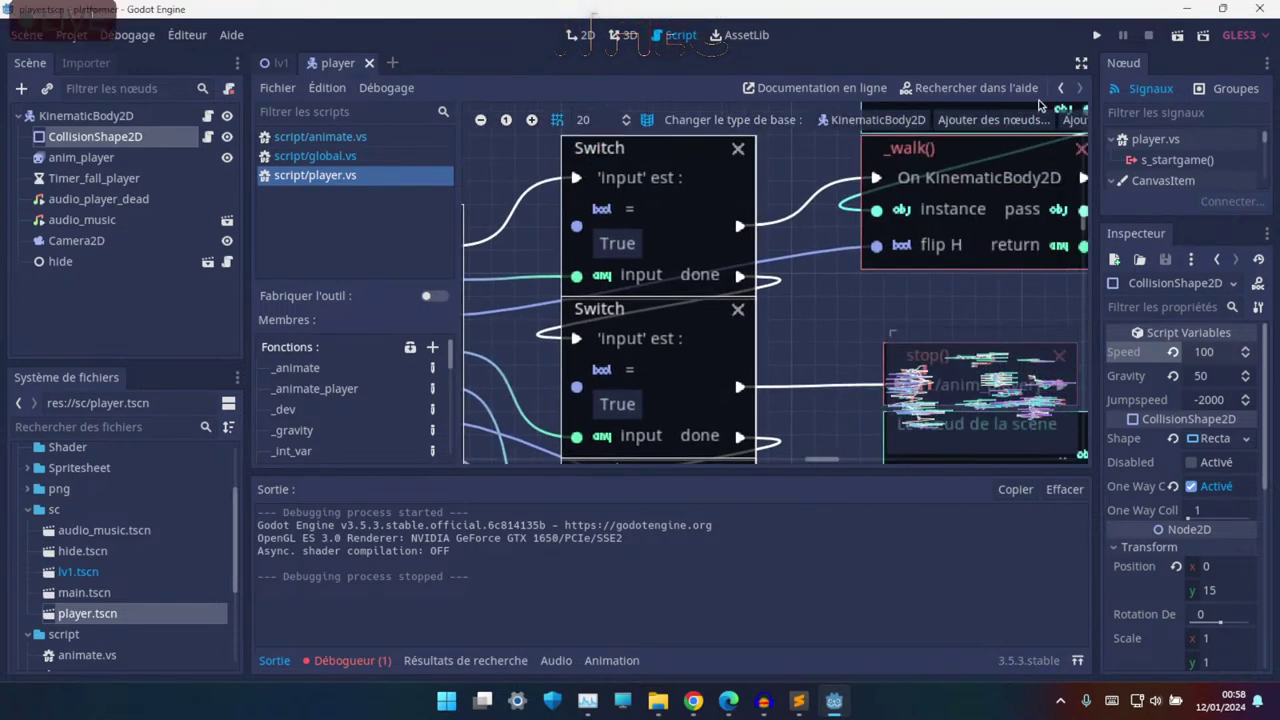
pyautogui.click(1081, 66)
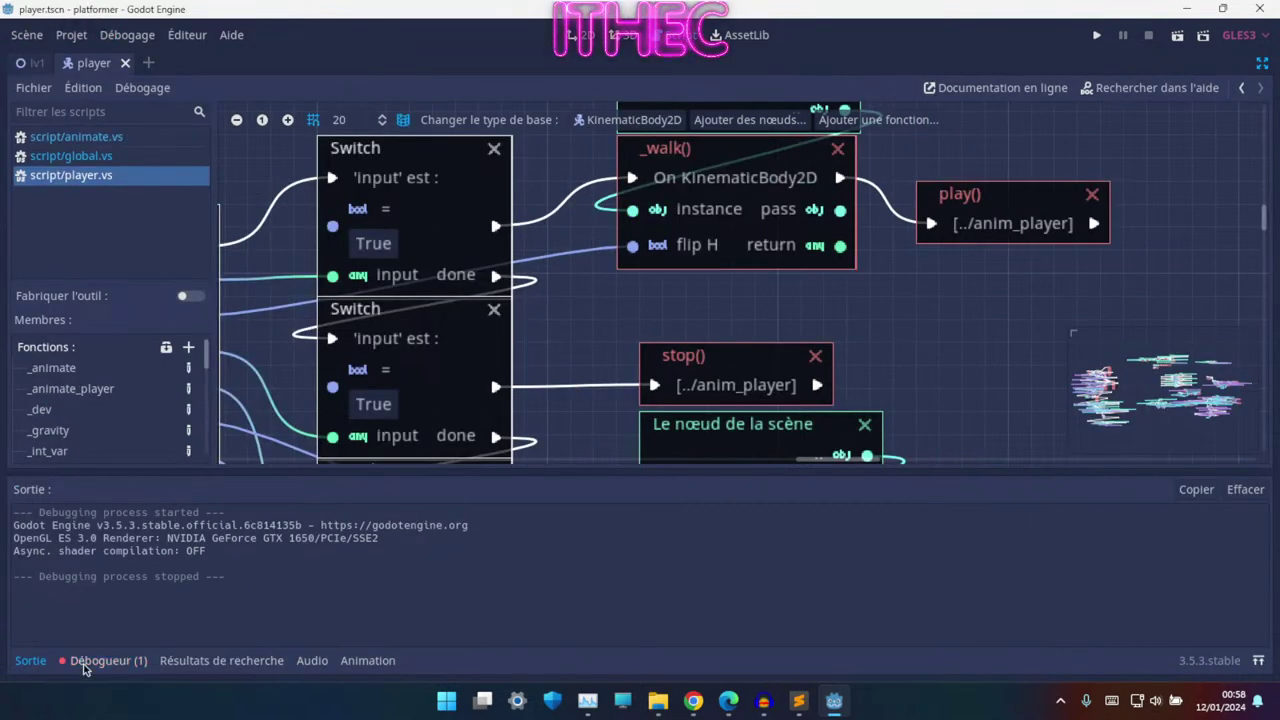
pyautogui.click(43, 668)
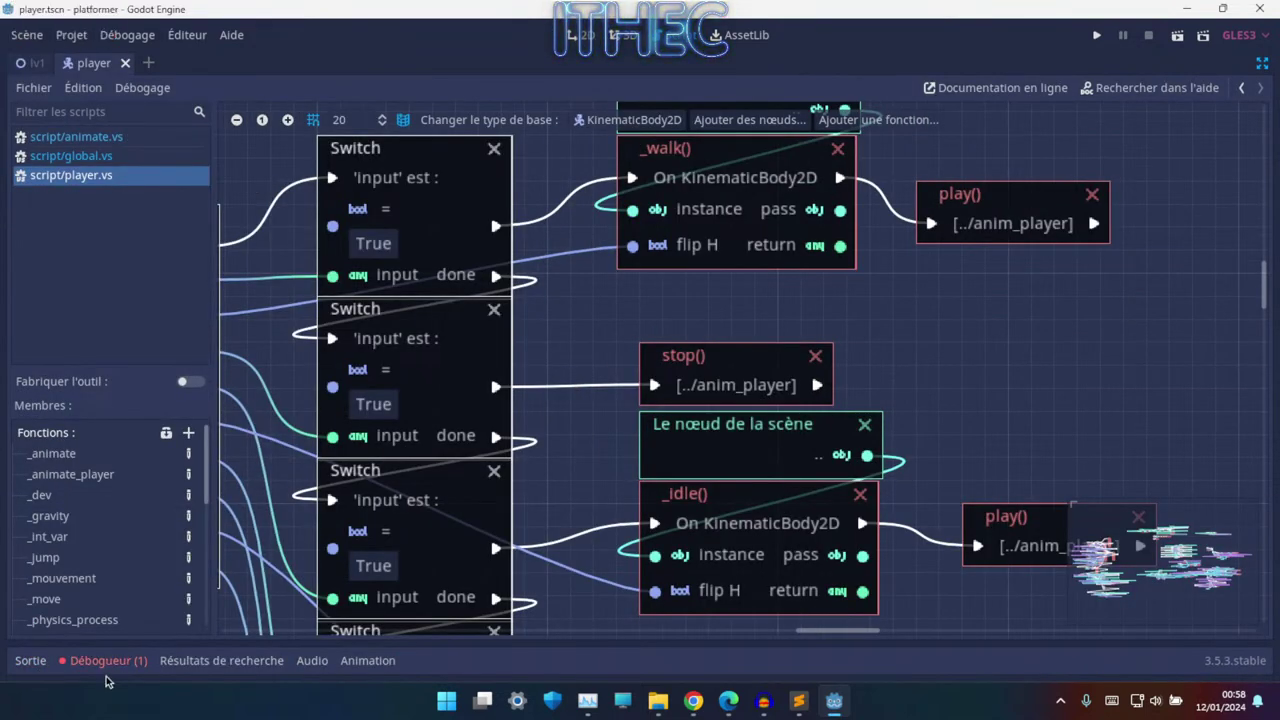
pyautogui.click(105, 661)
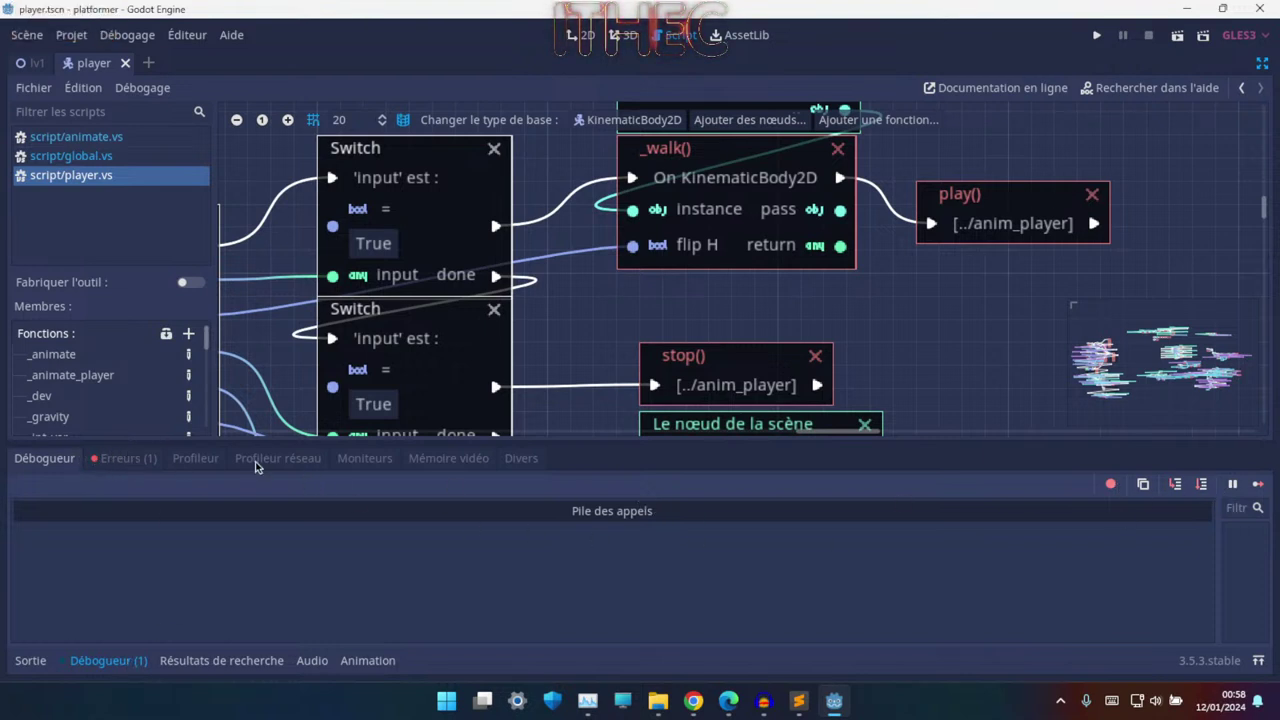
pyautogui.click(139, 462)
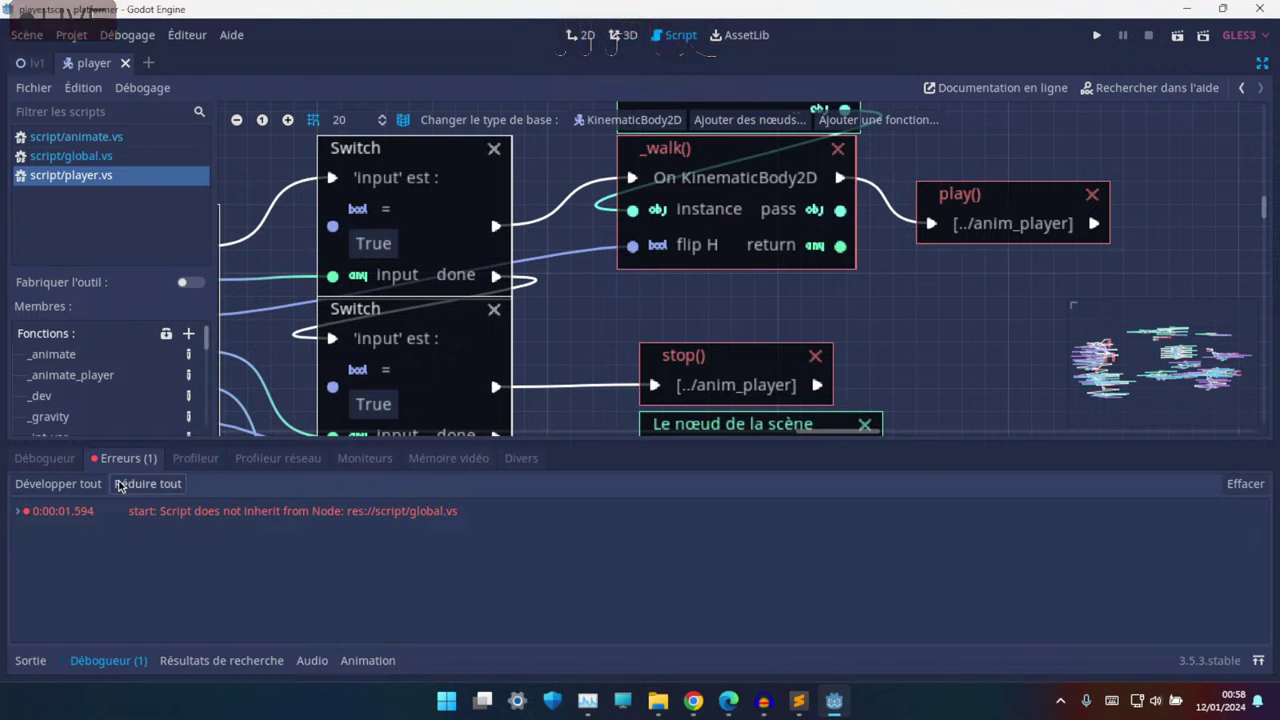
pyautogui.click(100, 486)
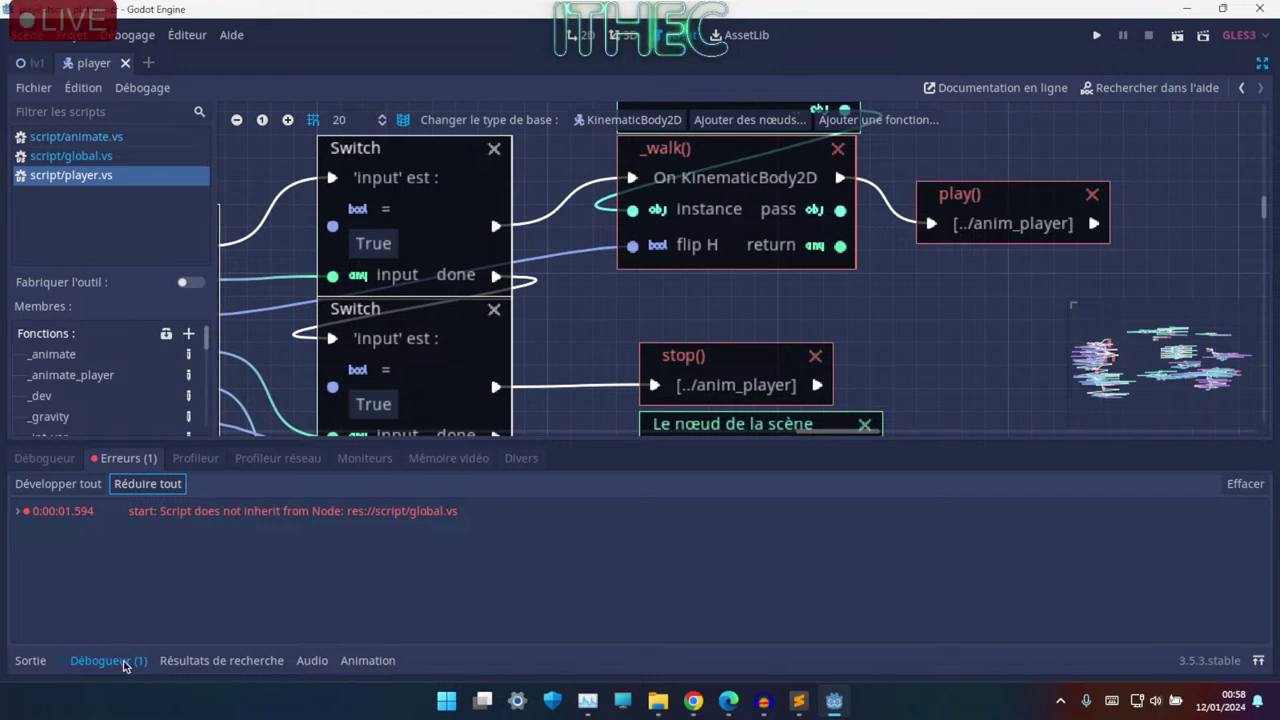
pyautogui.rightClick(170, 513)
pyautogui.click(141, 529)
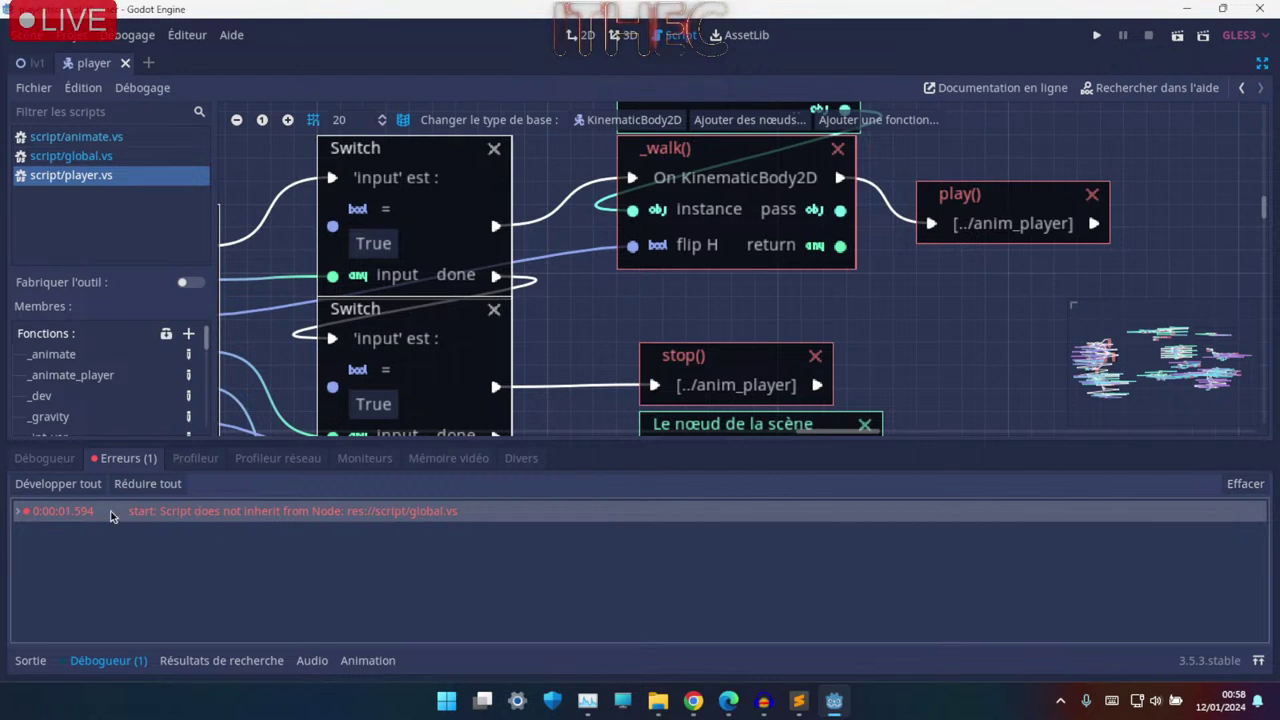
pyautogui.moveTo(151, 516)
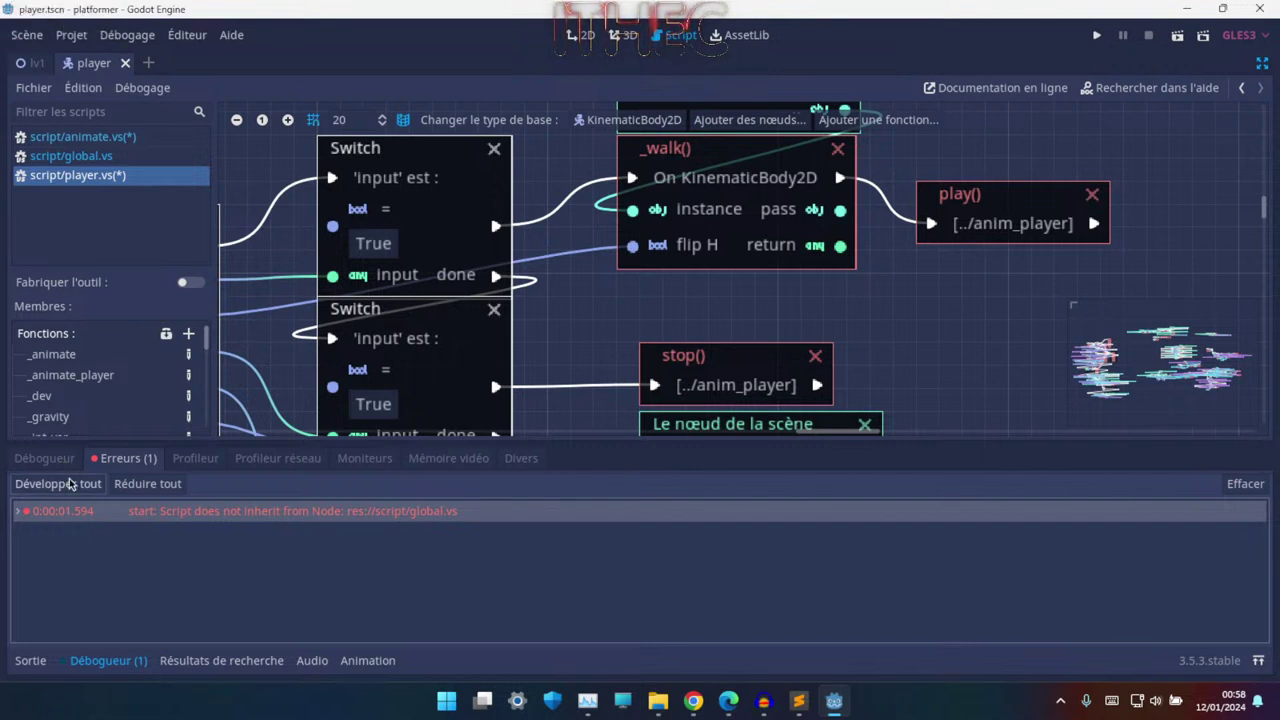
pyautogui.click(70, 485)
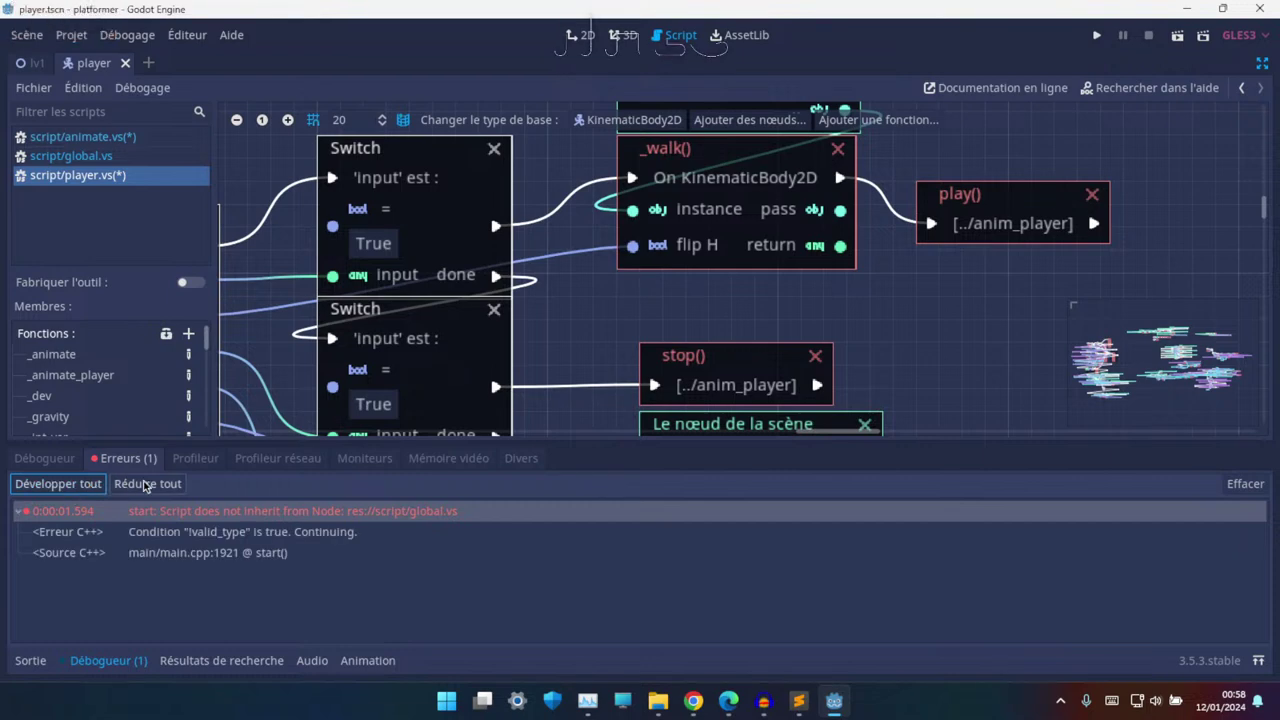
pyautogui.click(45, 459)
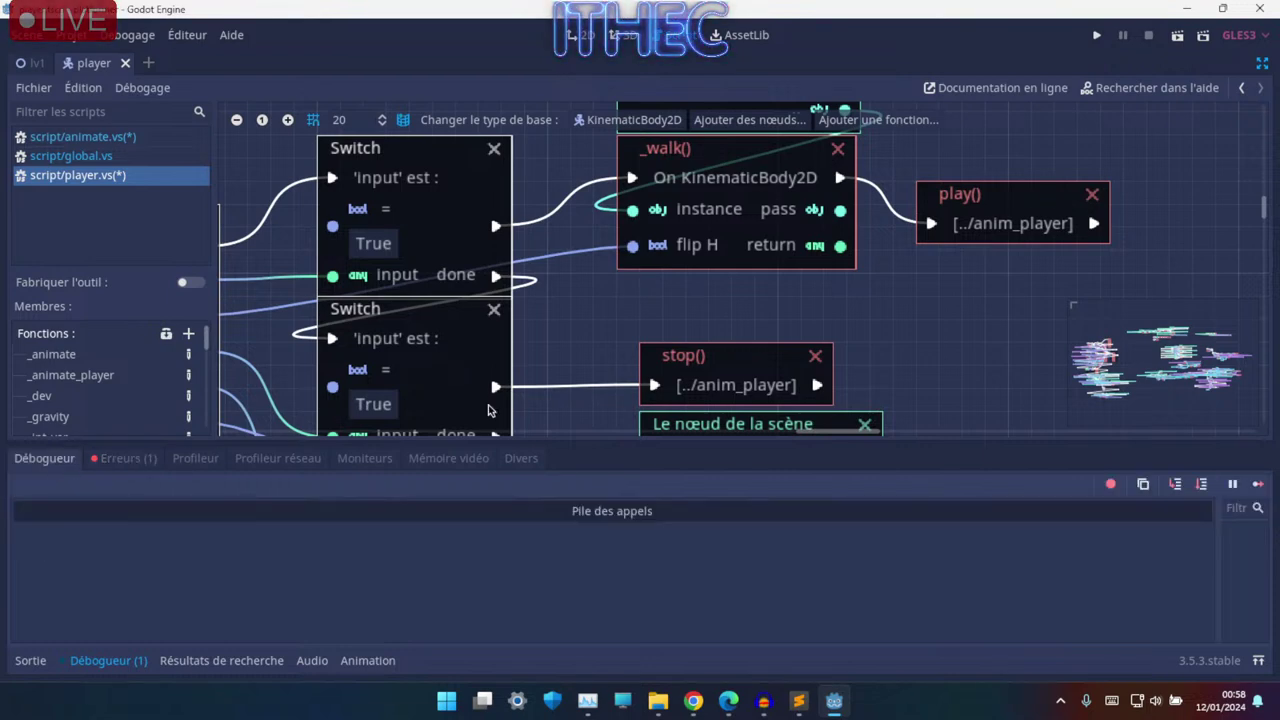
pyautogui.scroll(-3, 488, 404)
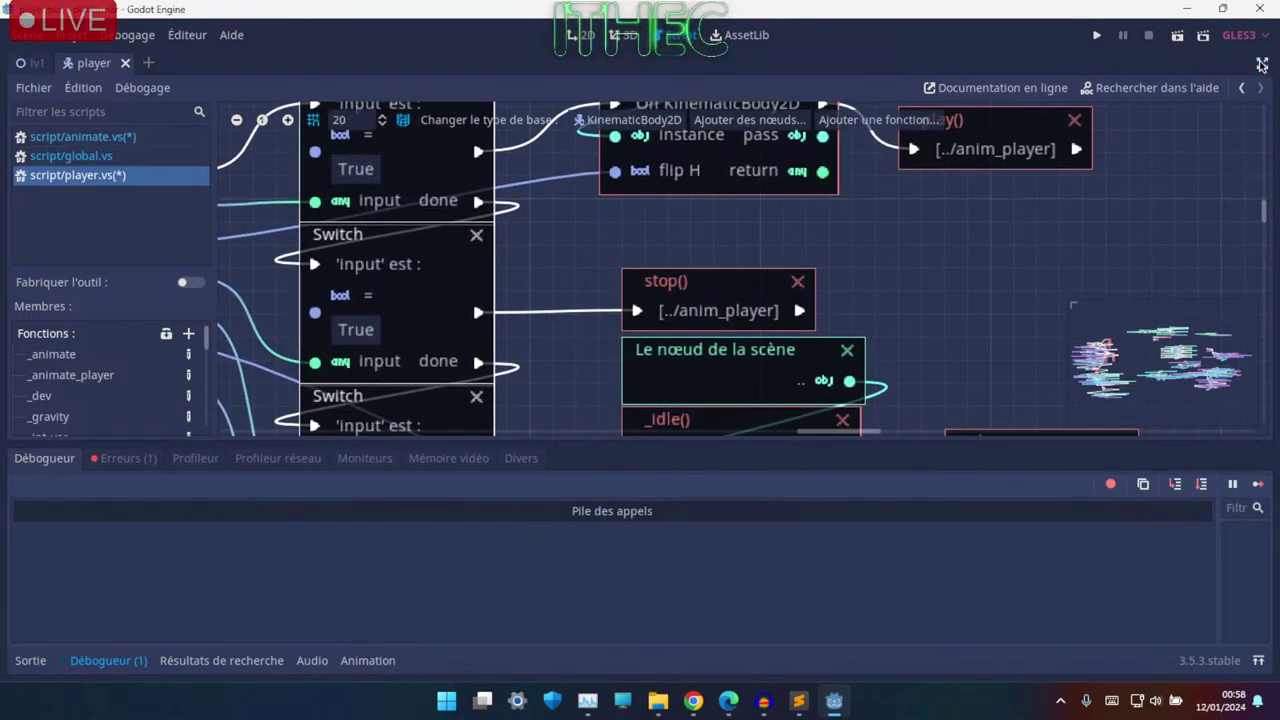
pyautogui.click(1262, 64)
pyautogui.click(1081, 64)
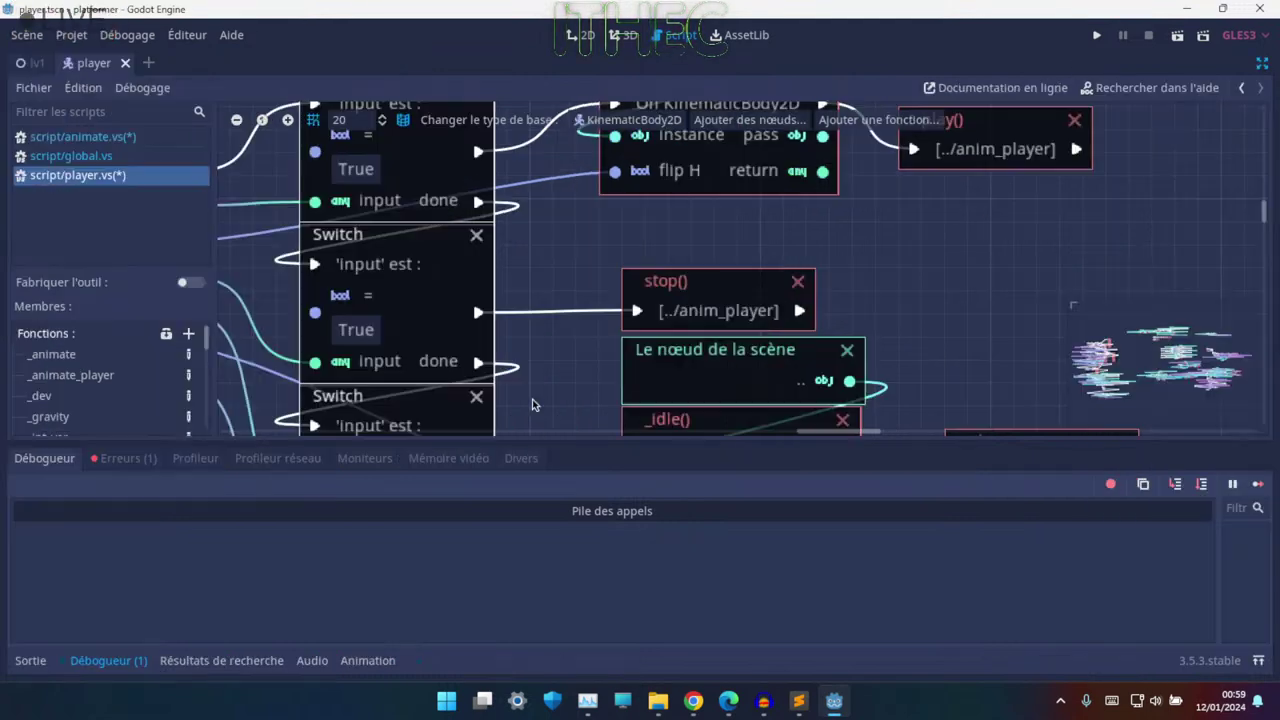
pyautogui.click(30, 660)
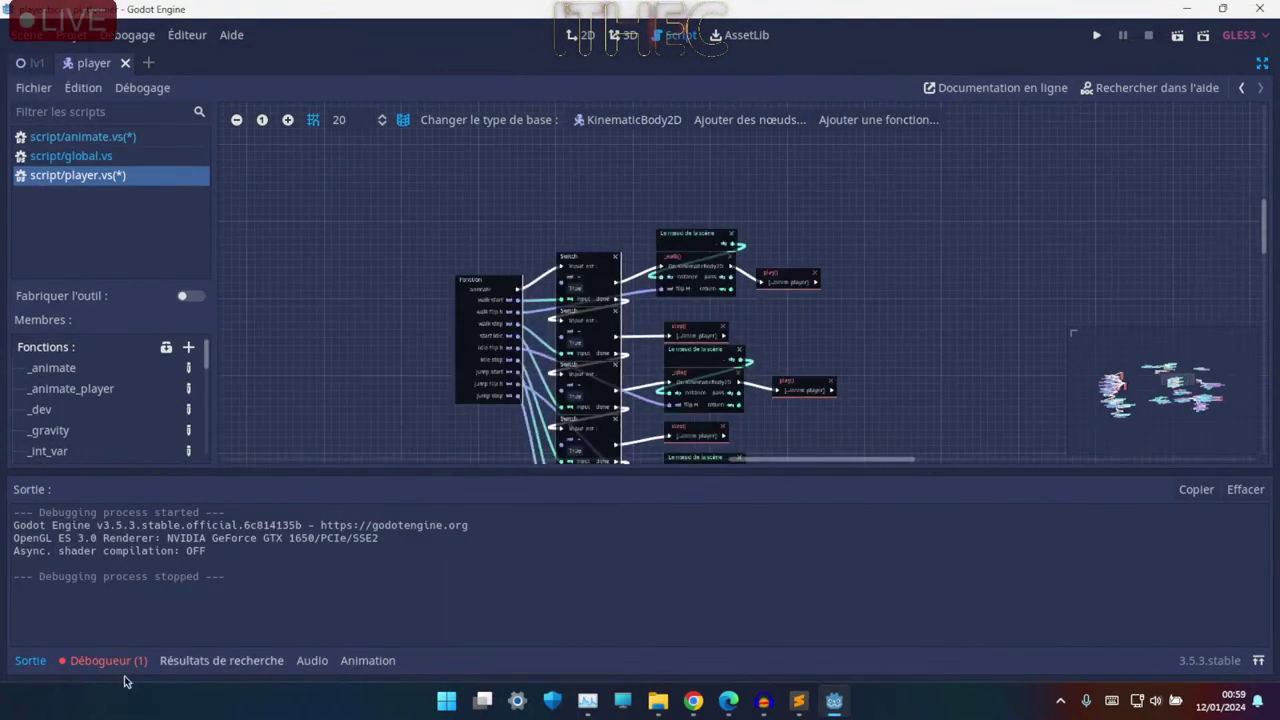
# - Collapse the output panel and pan the graph across its node groups
pyautogui.click(42, 665)
pyautogui.keyDown('ctrl'); pyautogui.scroll(-4, 763, 370); pyautogui.keyUp('ctrl')
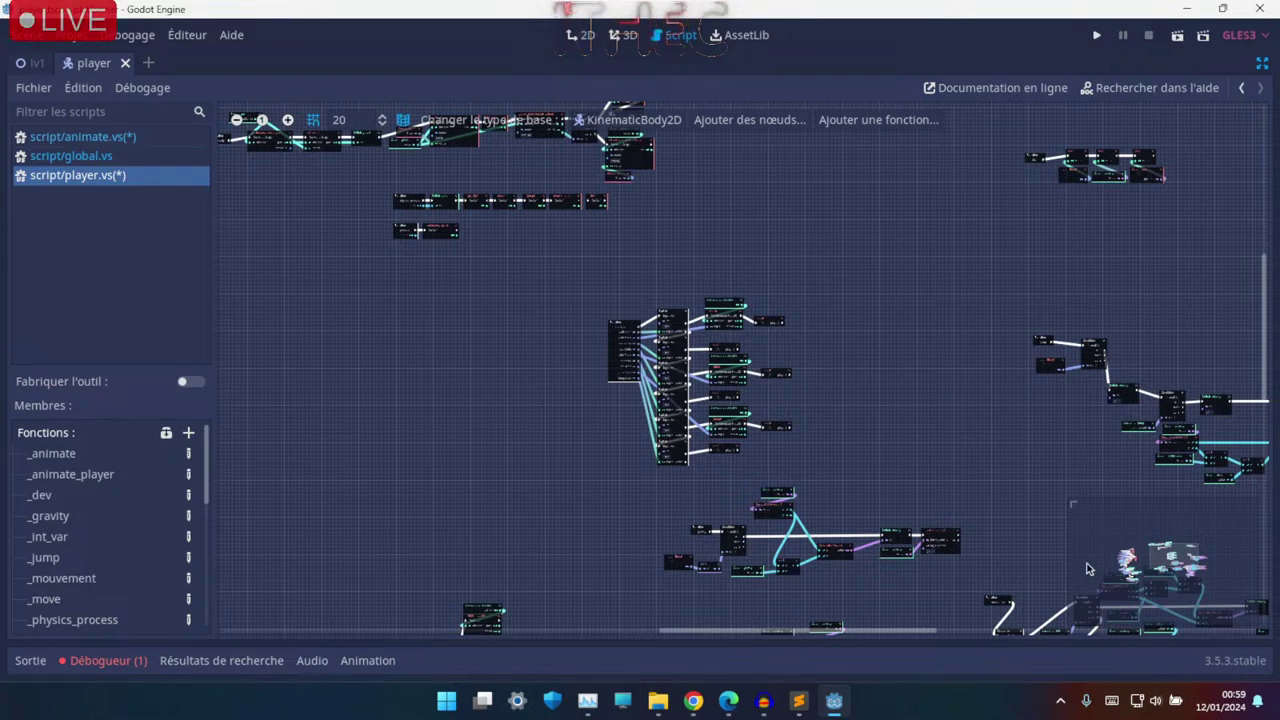
pyautogui.moveTo(1089, 568); pyautogui.dragTo(1157, 544)
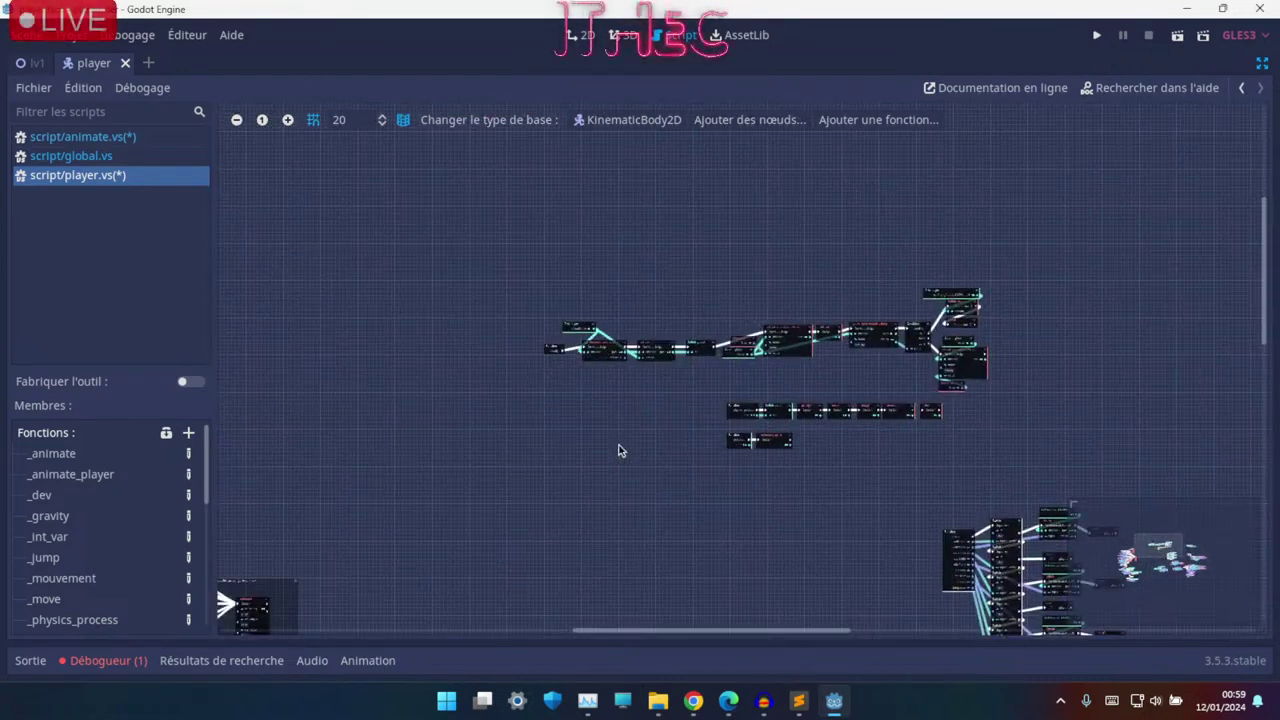
pyautogui.moveTo(652, 389); pyautogui.dragTo(792, 289, button='middle')
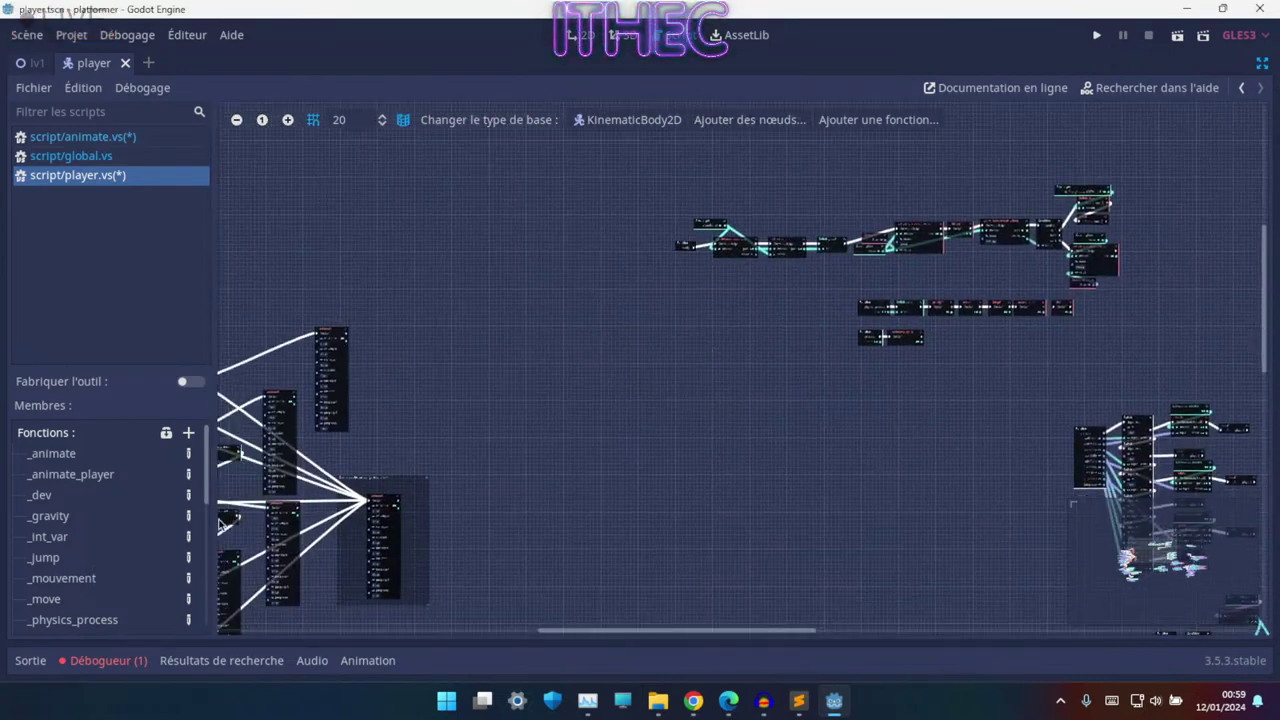
# - Show the _animate function and read its Switch, _walk/_idle/_jump, play() and stop() nodes
pyautogui.click(52, 455)
pyautogui.keyDown('ctrl'); pyautogui.scroll(2, 700, 260); pyautogui.keyUp('ctrl')
pyautogui.keyDown('ctrl'); pyautogui.scroll(2, 687, 243); pyautogui.keyUp('ctrl')
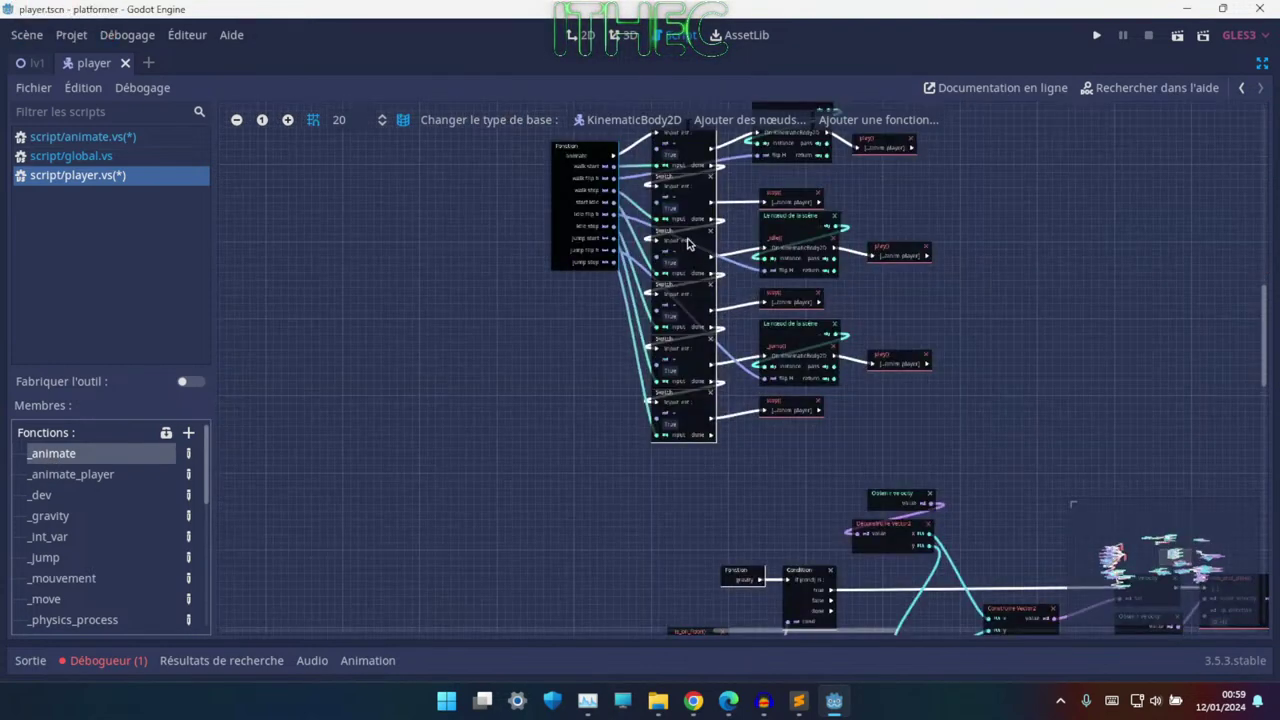
pyautogui.keyDown('ctrl'); pyautogui.scroll(2, 728, 330); pyautogui.keyUp('ctrl')
pyautogui.keyDown('ctrl'); pyautogui.scroll(1, 732, 345); pyautogui.keyUp('ctrl')
pyautogui.keyDown('ctrl'); pyautogui.scroll(2, 736, 357); pyautogui.keyUp('ctrl')
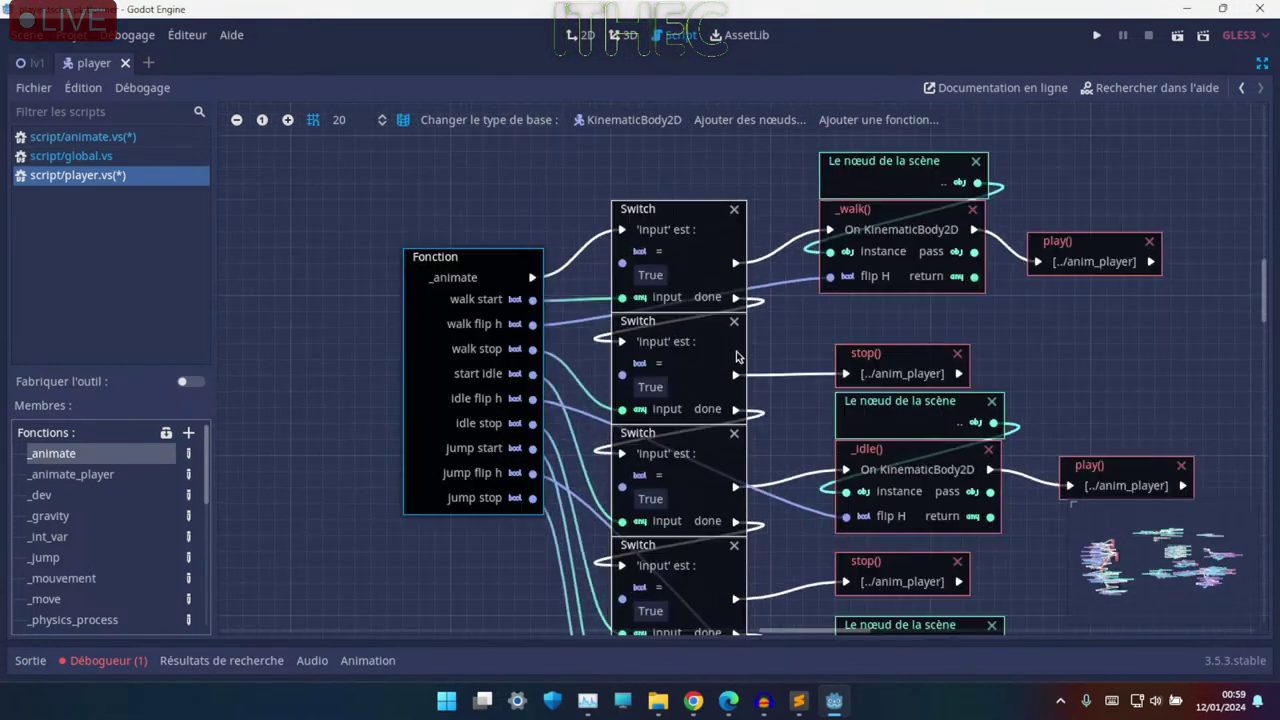
pyautogui.hscroll(3, 495, 210)
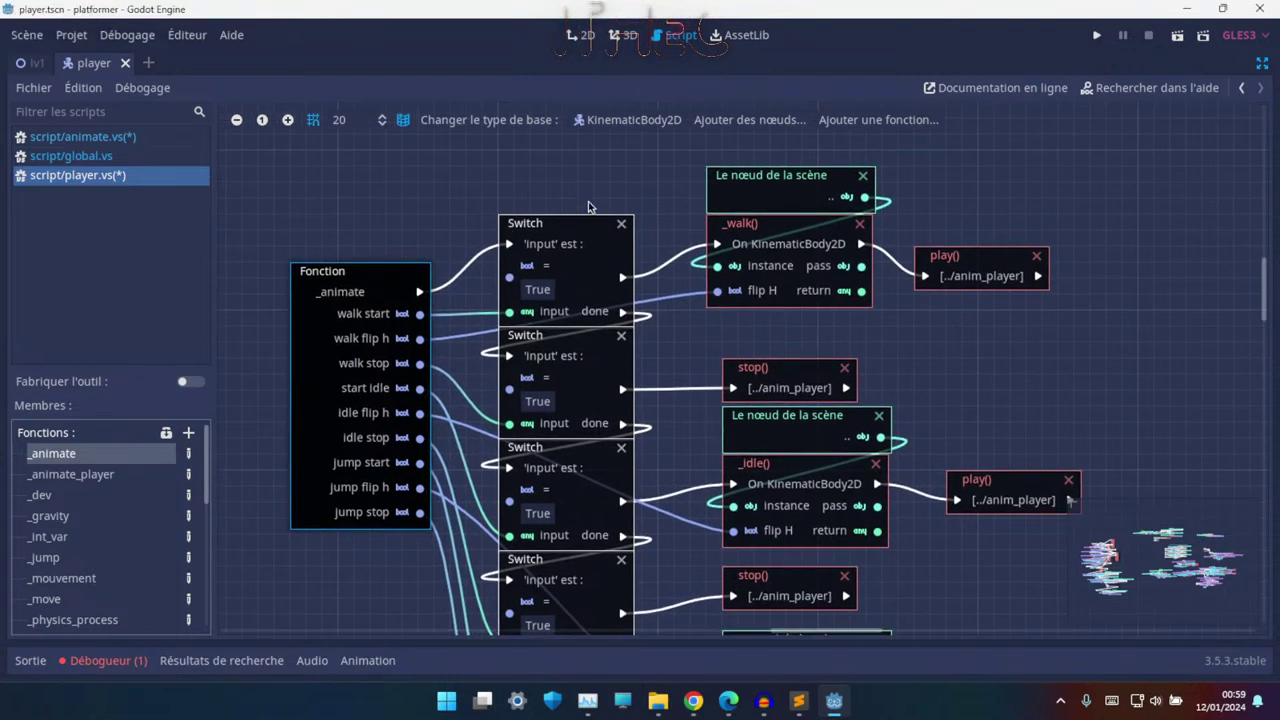
pyautogui.hscroll(4, 588, 207)
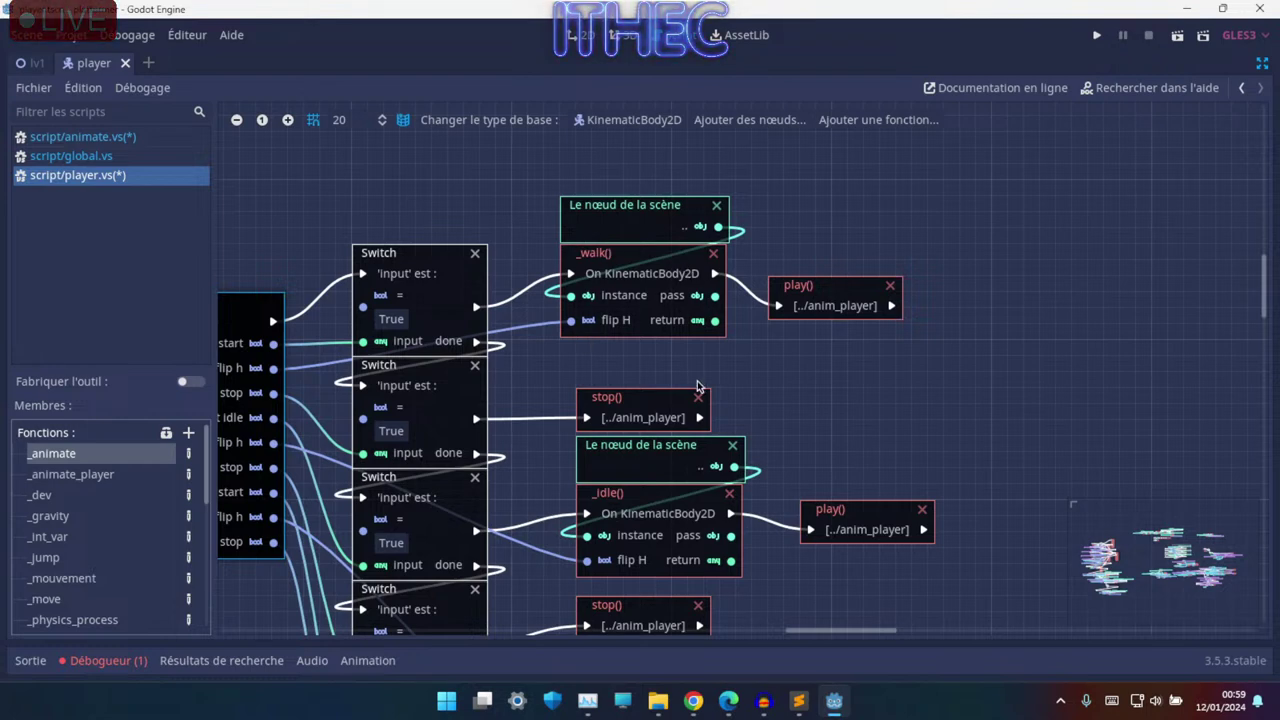
pyautogui.scroll(-3, 698, 386)
pyautogui.scroll(-1, 590, 255)
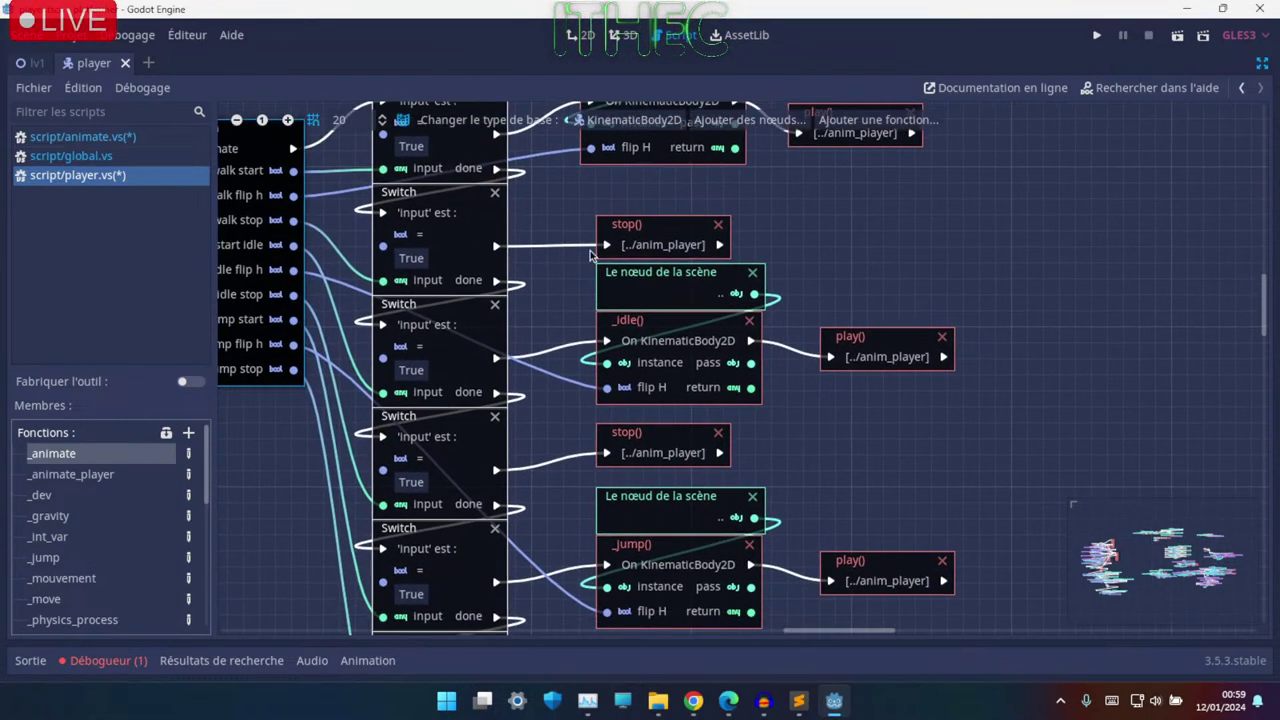
pyautogui.scroll(-2, 590, 255)
pyautogui.scroll(-2, 592, 330)
pyautogui.hscroll(-2, 593, 393)
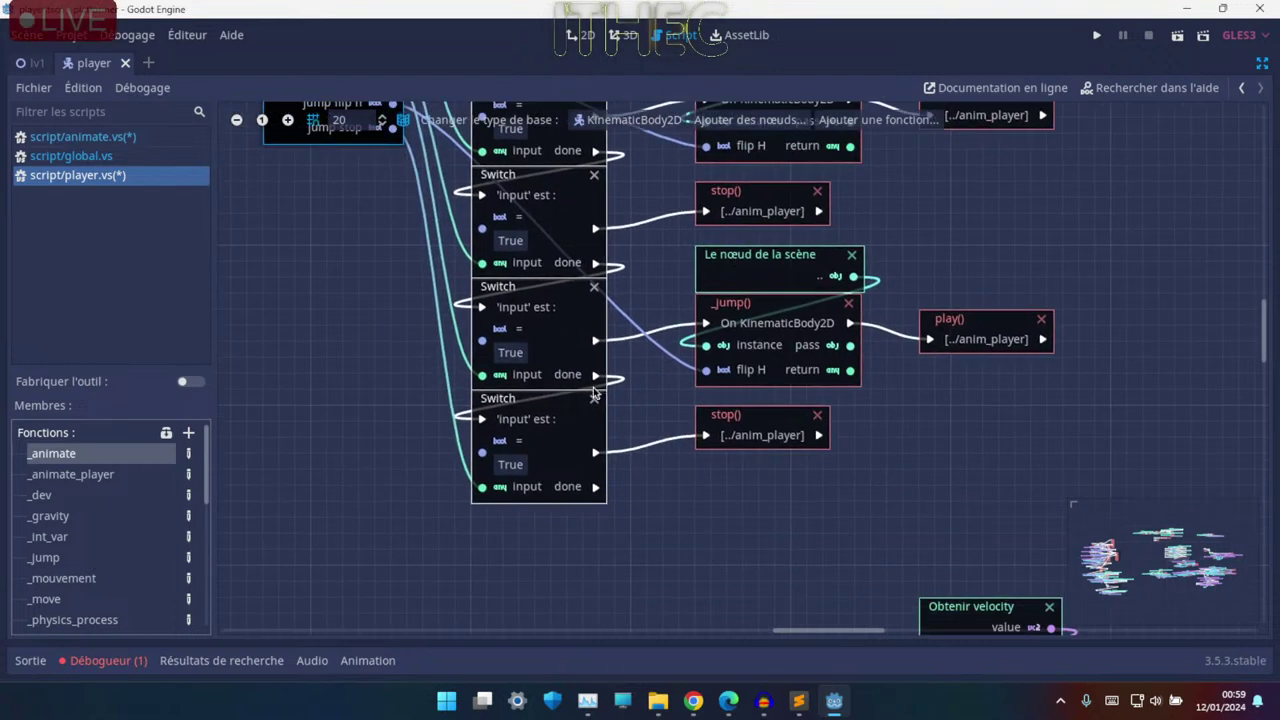
pyautogui.hscroll(-2, 674, 355)
pyautogui.keyDown('ctrl'); pyautogui.scroll(2, 563, 319); pyautogui.keyUp('ctrl')
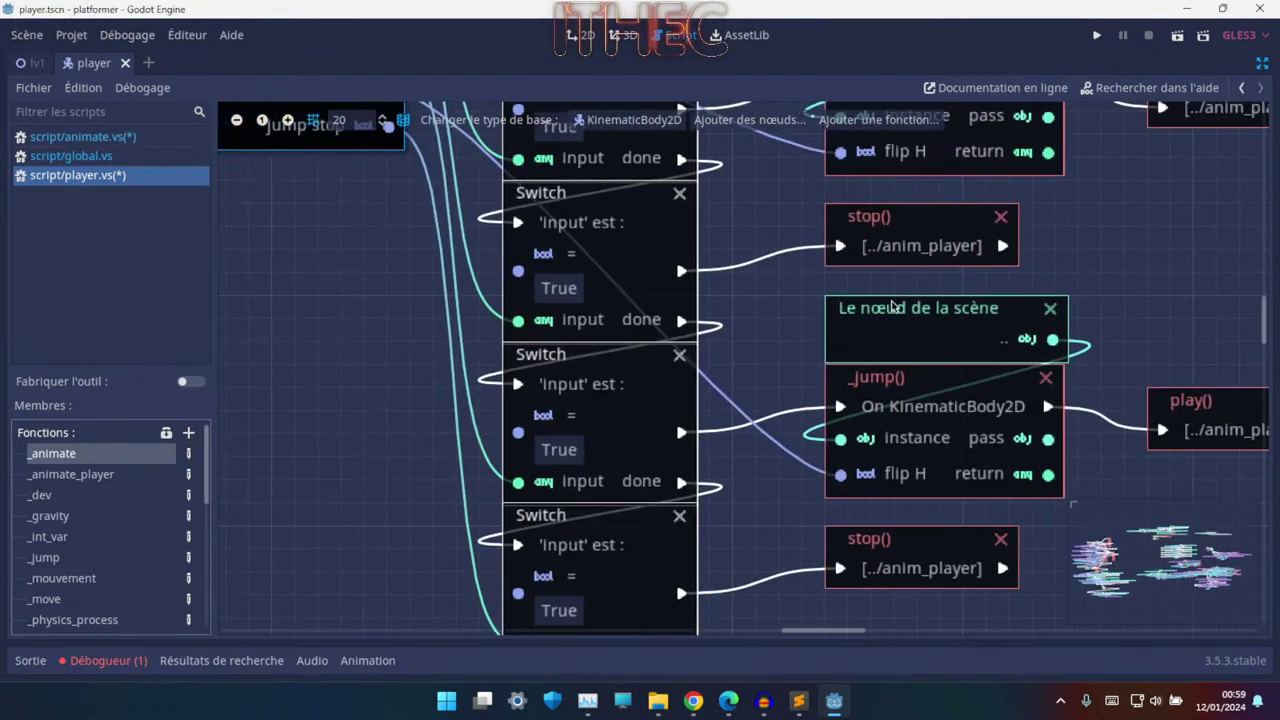
pyautogui.keyDown('ctrl'); pyautogui.scroll(-2, 893, 306); pyautogui.keyUp('ctrl')
pyautogui.keyDown('ctrl'); pyautogui.scroll(-2, 600, 370); pyautogui.keyUp('ctrl')
pyautogui.keyDown('ctrl'); pyautogui.scroll(2, 306, 435); pyautogui.keyUp('ctrl')
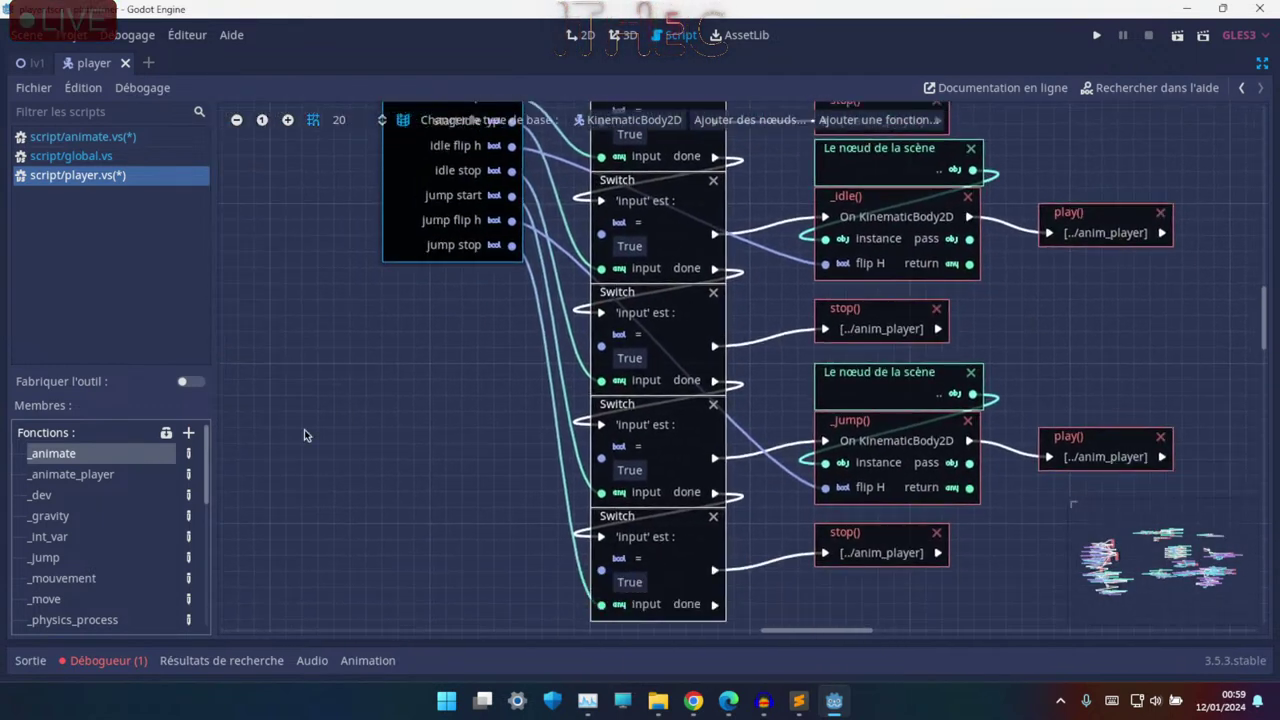
# - Open _animate_player and inspect the player-on-ground condition group and Définir isgauche_move node
pyautogui.click(120, 473)
pyautogui.moveTo(871, 437); pyautogui.dragTo(679, 285, button='middle')
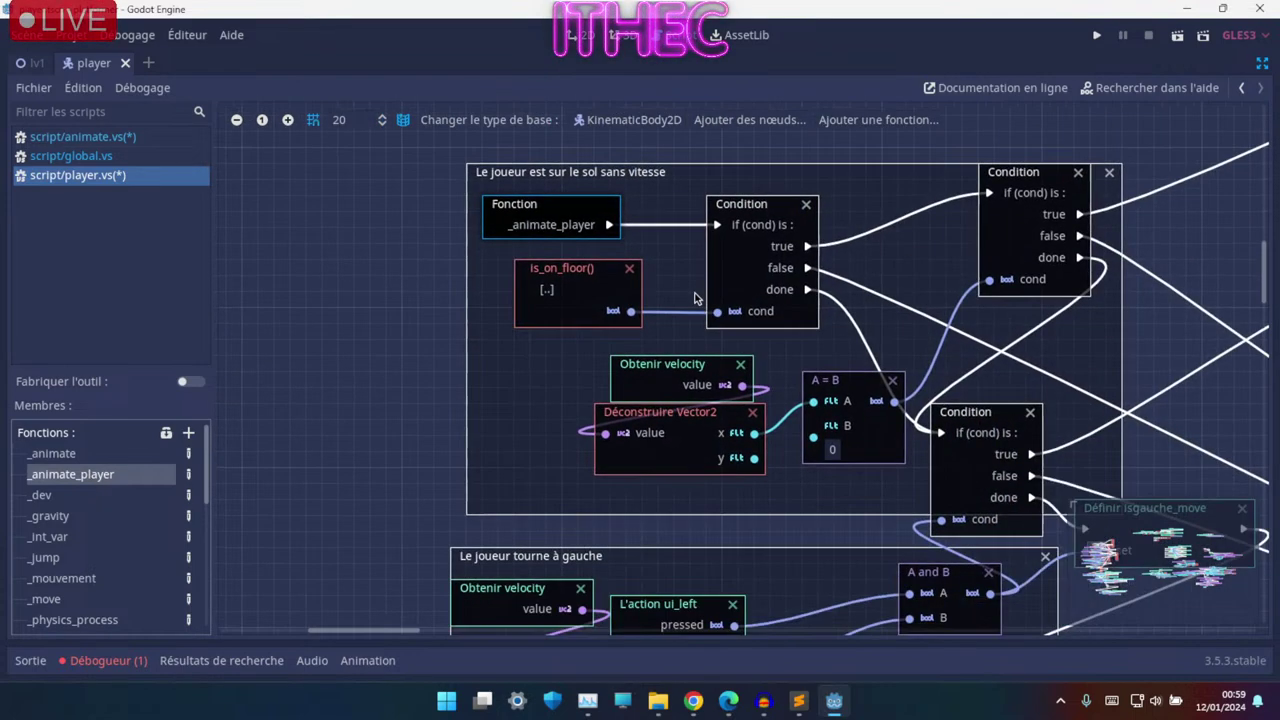
pyautogui.keyDown('ctrl'); pyautogui.scroll(2, 728, 287); pyautogui.keyUp('ctrl')
pyautogui.keyDown('ctrl'); pyautogui.scroll(-2, 728, 287); pyautogui.keyUp('ctrl')
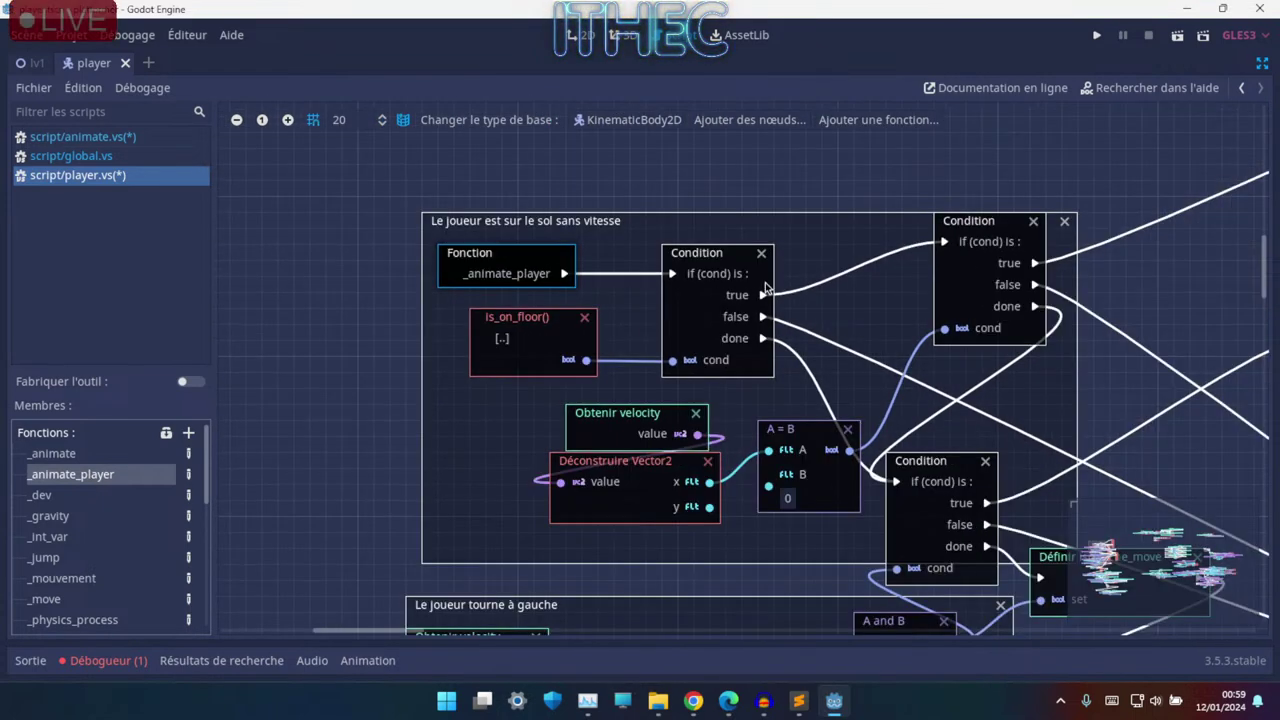
pyautogui.moveTo(765, 288); pyautogui.dragTo(708, 295, button='middle')
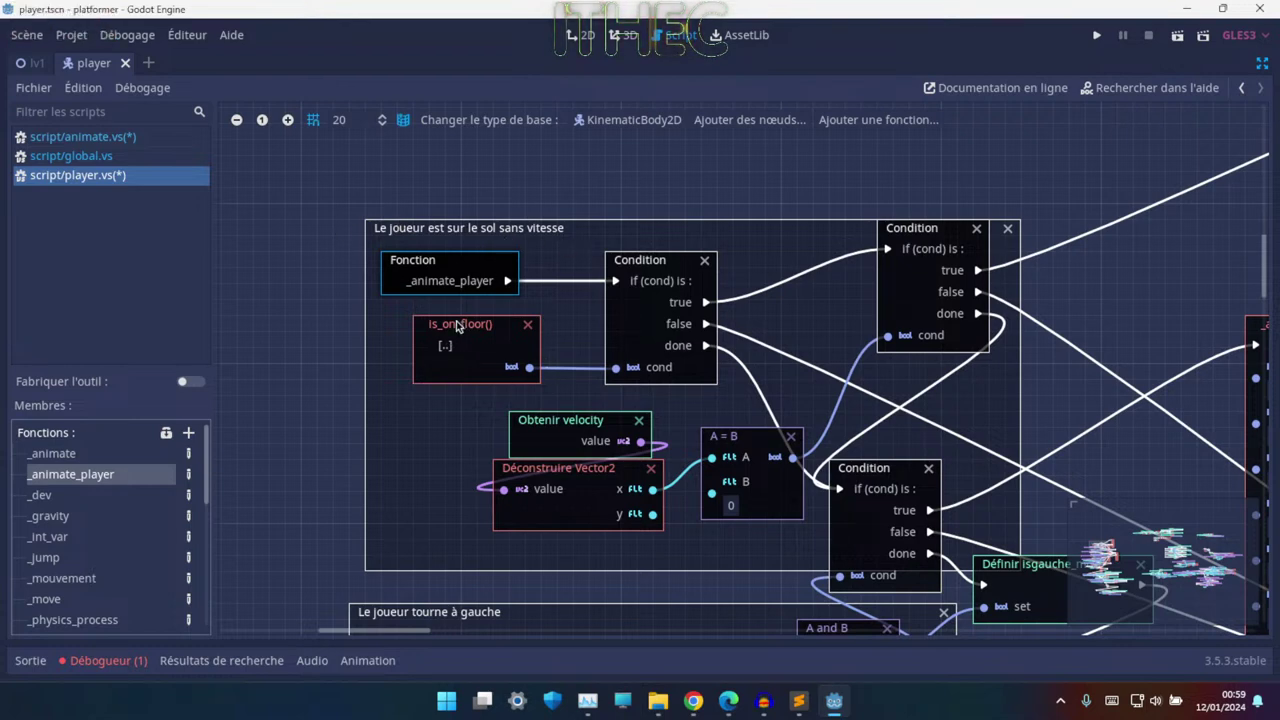
pyautogui.scroll(-3, 549, 270)
pyautogui.hscroll(3, 538, 272)
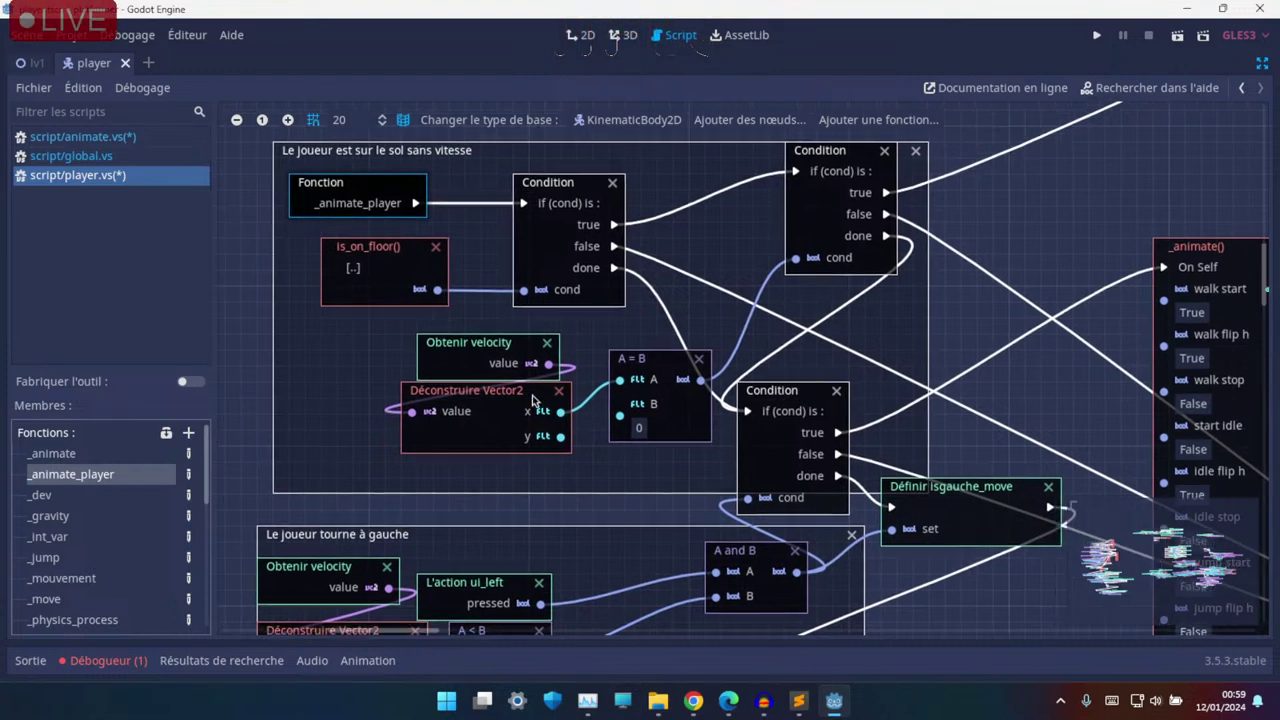
pyautogui.hscroll(3, 535, 375)
pyautogui.scroll(-1, 535, 375)
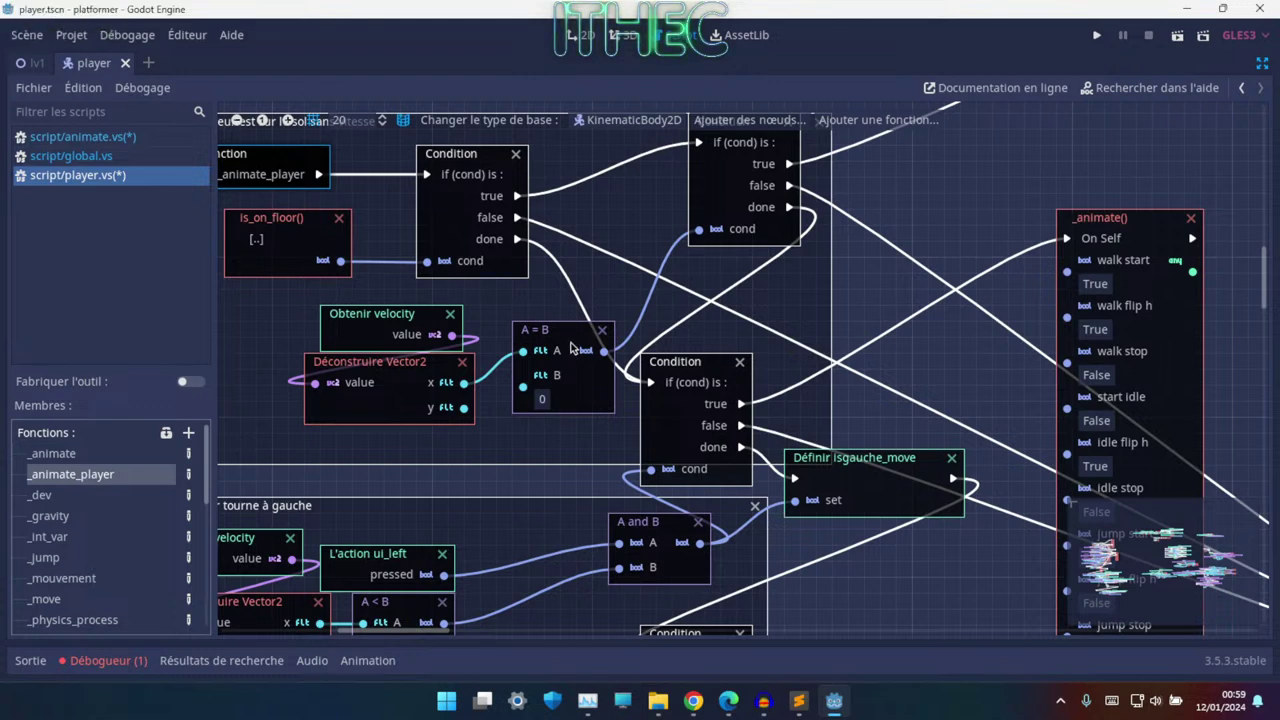
pyautogui.scroll(3, 490, 300)
pyautogui.hscroll(-3, 732, 374)
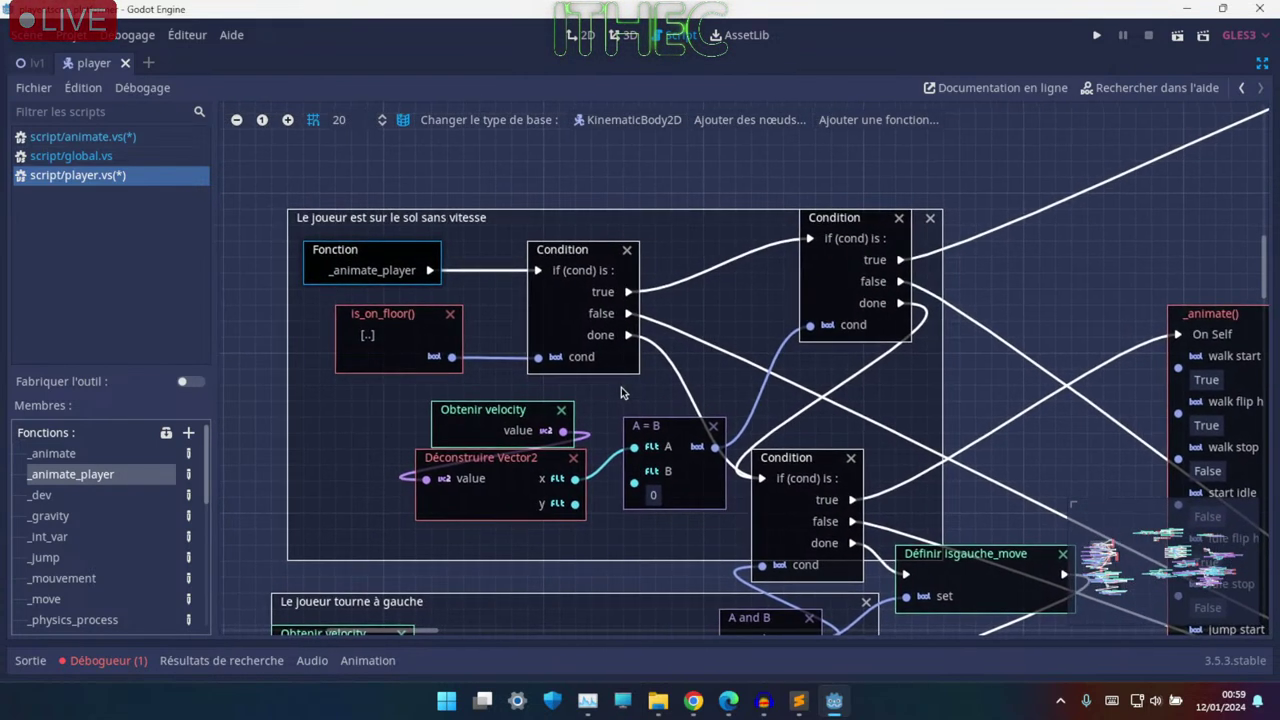
# - Pan and zoom around the graph to examine the _animate() call node
pyautogui.moveTo(785, 340); pyautogui.dragTo(362, 392, button='middle')
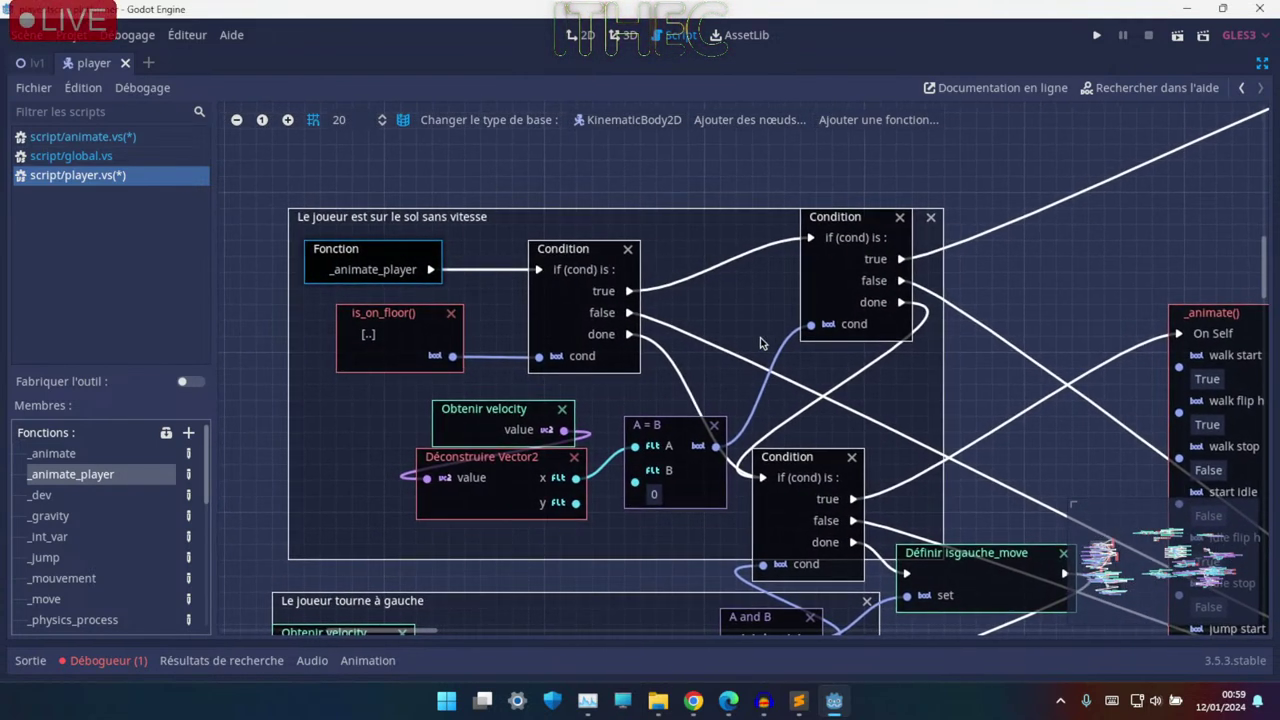
pyautogui.hscroll(1, 724, 305)
pyautogui.scroll(2, 724, 305)
pyautogui.hscroll(4, 724, 305)
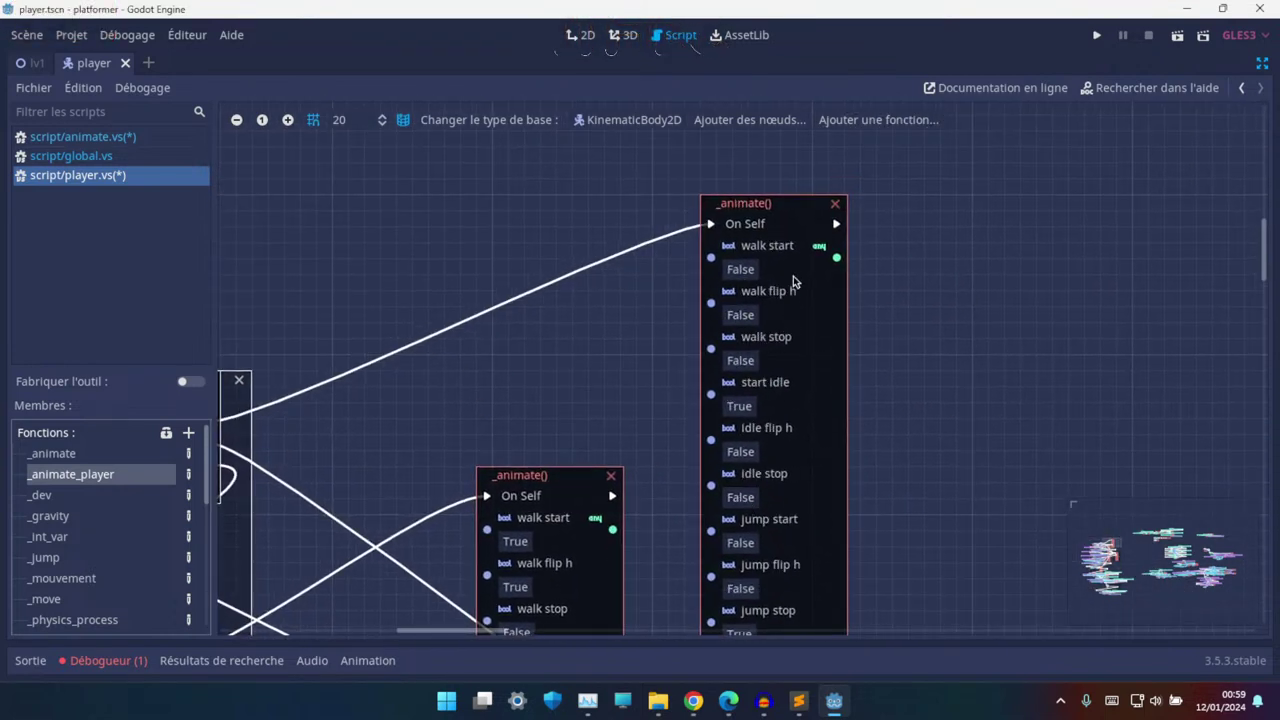
pyautogui.scroll(-5, 657, 333)
pyautogui.hscroll(-2, 657, 333)
pyautogui.scroll(4, 690, 315)
pyautogui.hscroll(1, 690, 315)
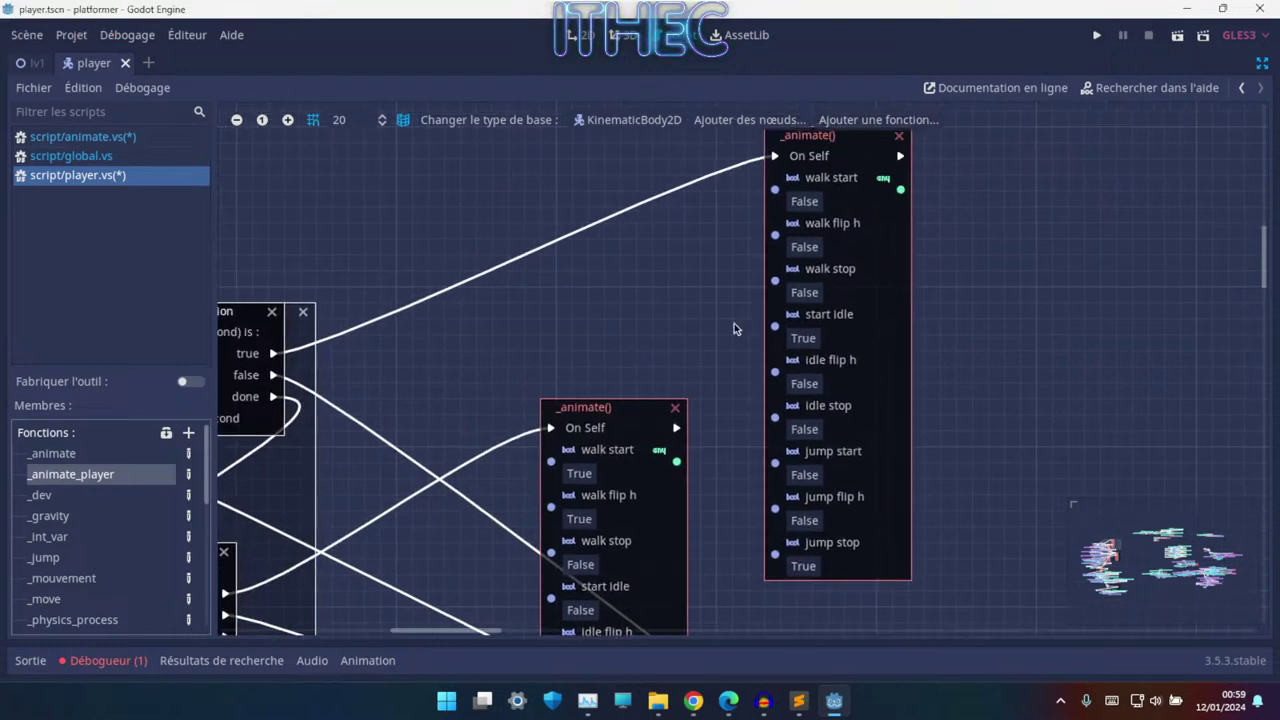
pyautogui.scroll(-5, 709, 436)
pyautogui.hscroll(-2, 709, 436)
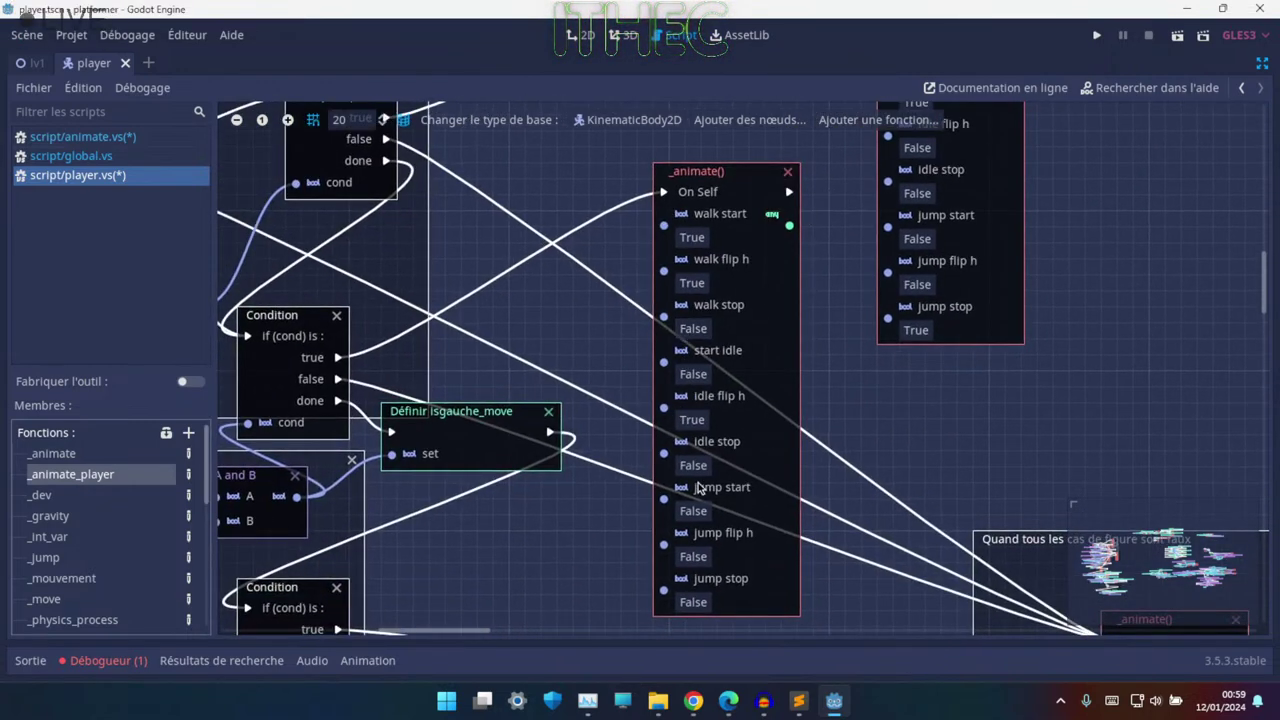
pyautogui.keyDown('ctrl'); pyautogui.scroll(2, 641, 420); pyautogui.keyUp('ctrl')
pyautogui.keyDown('ctrl'); pyautogui.scroll(-2, 629, 509); pyautogui.keyUp('ctrl')
pyautogui.keyDown('ctrl'); pyautogui.scroll(-2, 580, 423); pyautogui.keyUp('ctrl')
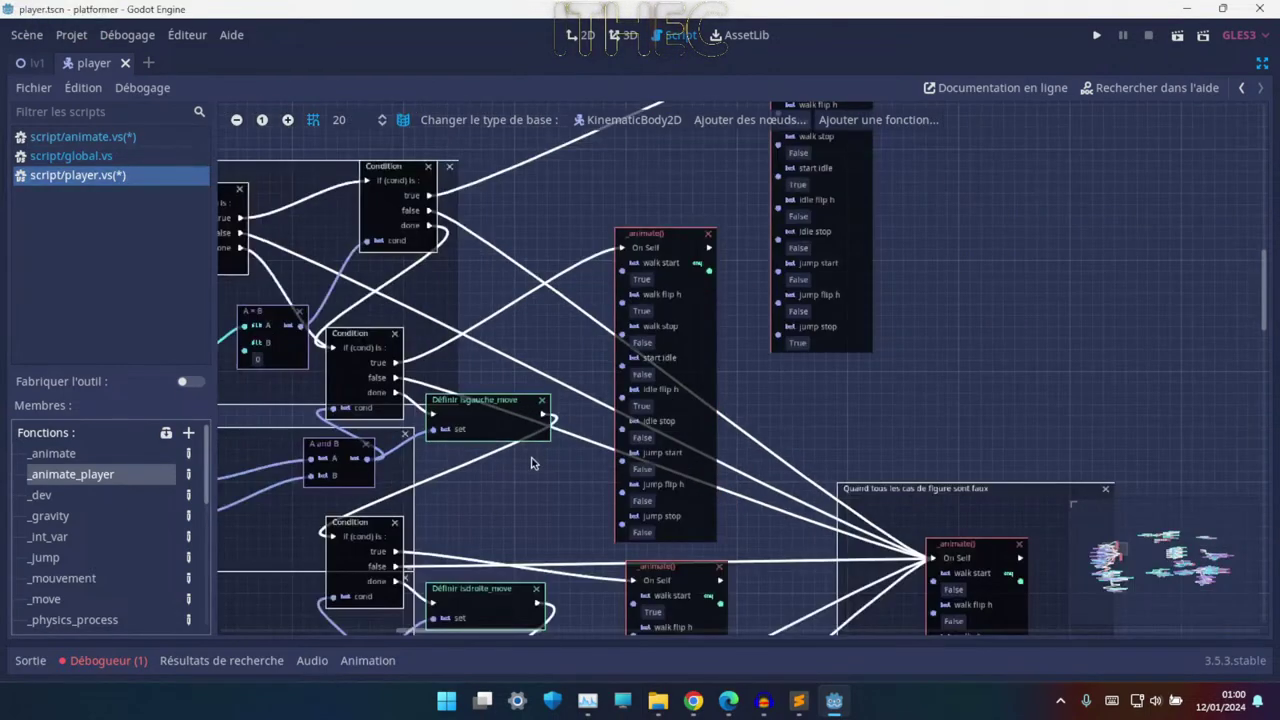
pyautogui.hscroll(-3, 678, 304)
pyautogui.keyDown('ctrl'); pyautogui.scroll(-1, 680, 304); pyautogui.keyUp('ctrl')
pyautogui.keyDown('ctrl'); pyautogui.scroll(2, 748, 336); pyautogui.keyUp('ctrl')
pyautogui.keyDown('ctrl'); pyautogui.scroll(1, 853, 368); pyautogui.keyUp('ctrl')
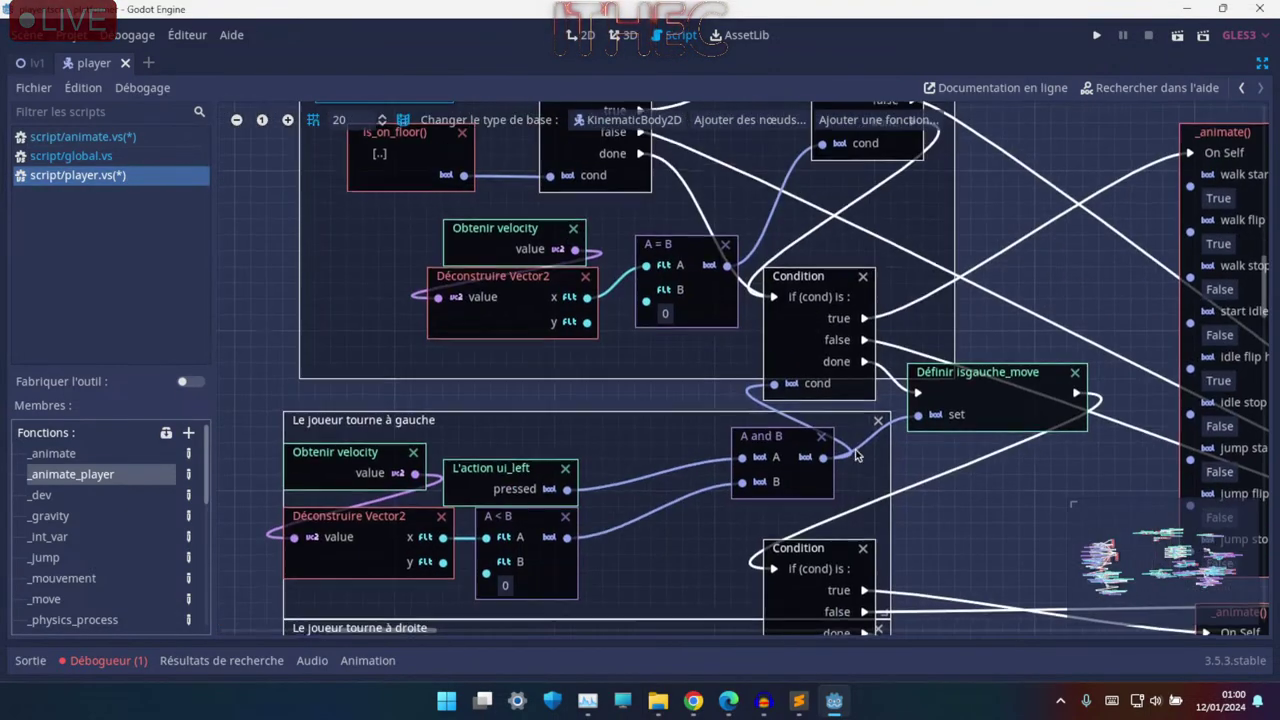
pyautogui.keyDown('ctrl'); pyautogui.scroll(-4, 853, 368); pyautogui.keyUp('ctrl')
pyautogui.keyDown('ctrl'); pyautogui.scroll(1, 700, 350); pyautogui.keyUp('ctrl')
pyautogui.keyDown('ctrl'); pyautogui.scroll(2, 680, 345); pyautogui.keyUp('ctrl')
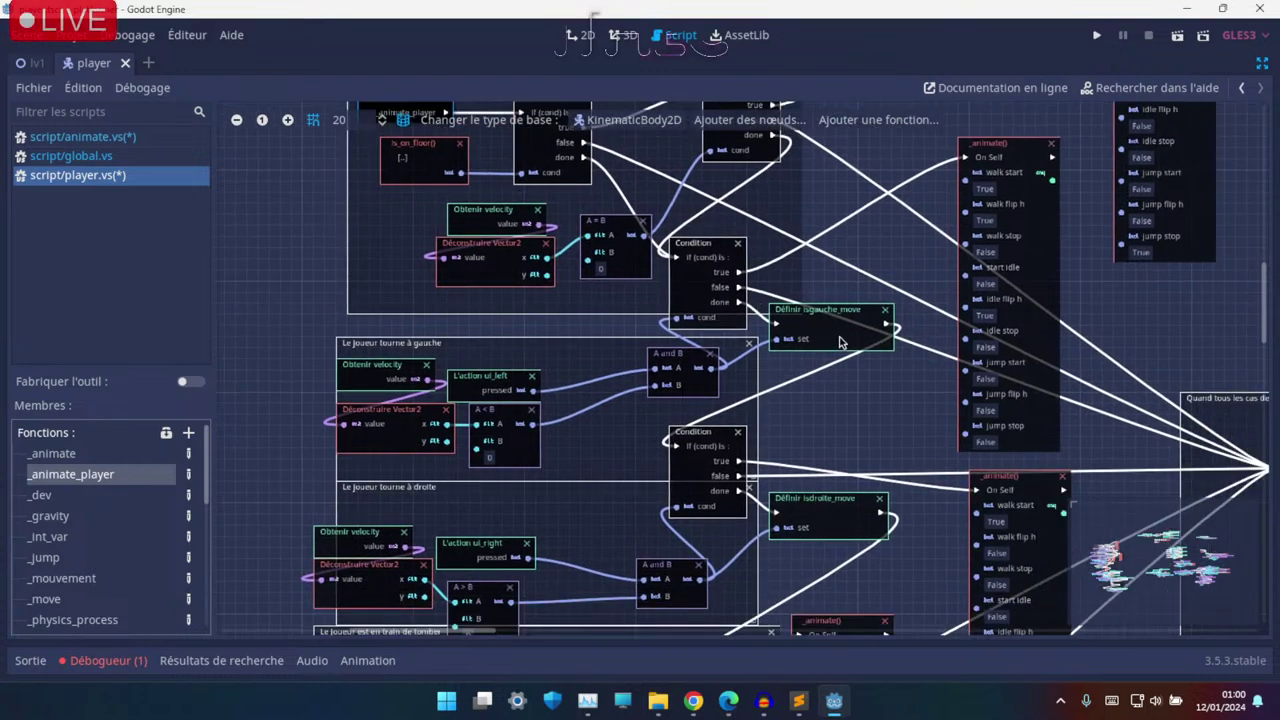
pyautogui.keyDown('ctrl'); pyautogui.scroll(1, 675, 344); pyautogui.keyUp('ctrl')
pyautogui.hscroll(-2, 648, 352)
pyautogui.hscroll(-1, 648, 352)
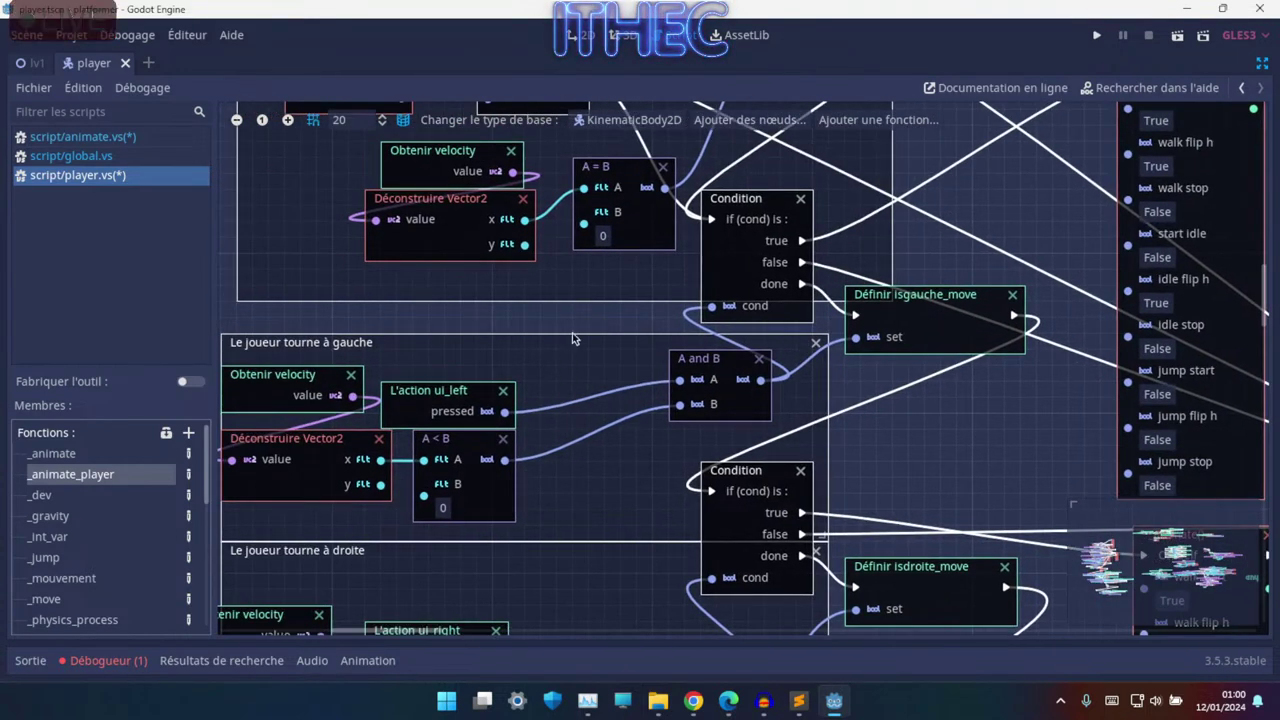
# - Bring the turning-left (ui_left, velocity x < 0) and turning-right condition groups into view
pyautogui.moveTo(603, 397); pyautogui.dragTo(801, 323, button='middle')
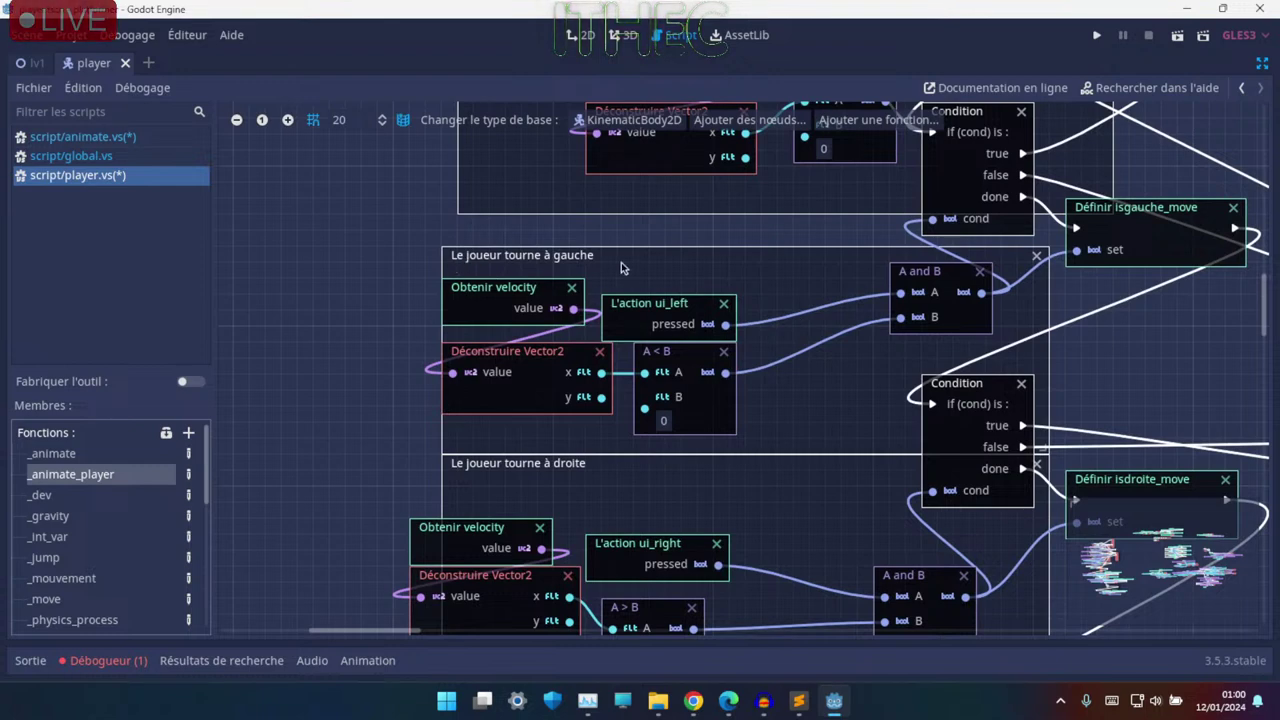
pyautogui.keyDown('ctrl'); pyautogui.scroll(2, 620, 267); pyautogui.keyUp('ctrl')
pyautogui.keyDown('shift'); pyautogui.hscroll(3, 650, 300); pyautogui.keyUp('shift')
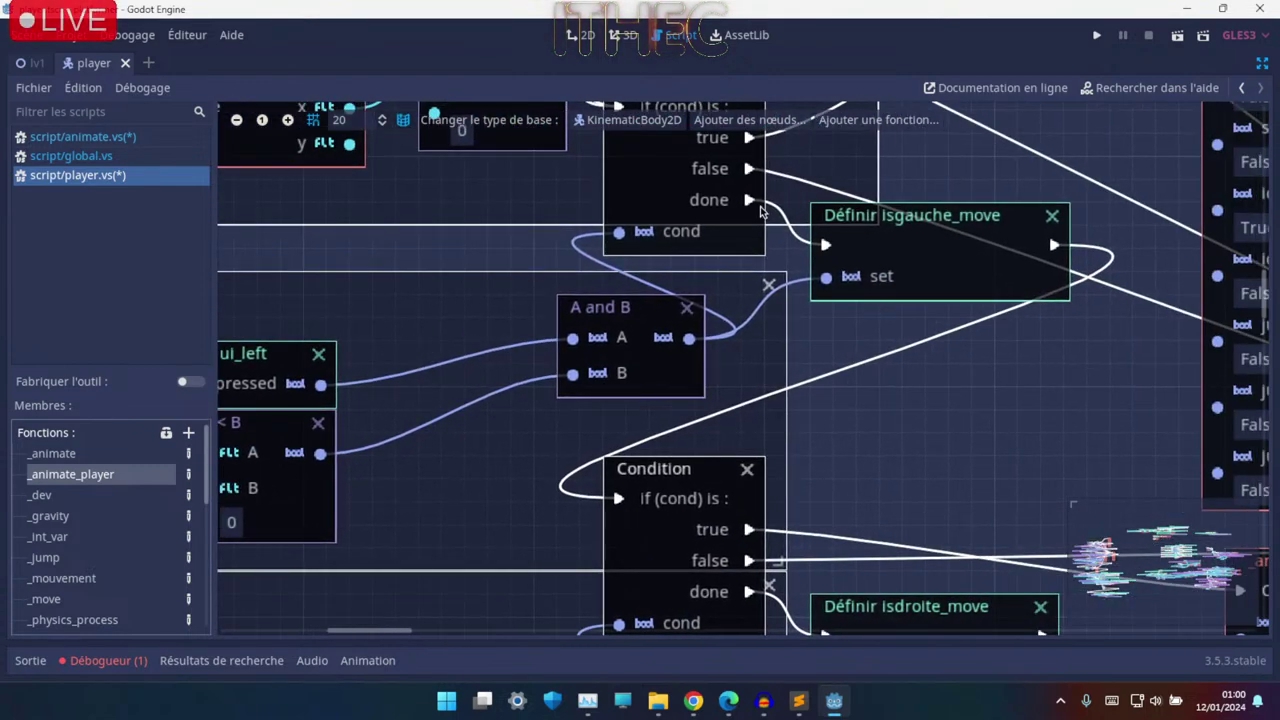
pyautogui.keyDown('ctrl'); pyautogui.scroll(-3, 837, 323); pyautogui.keyUp('ctrl')
pyautogui.keyDown('ctrl'); pyautogui.scroll(2, 775, 305); pyautogui.keyUp('ctrl')
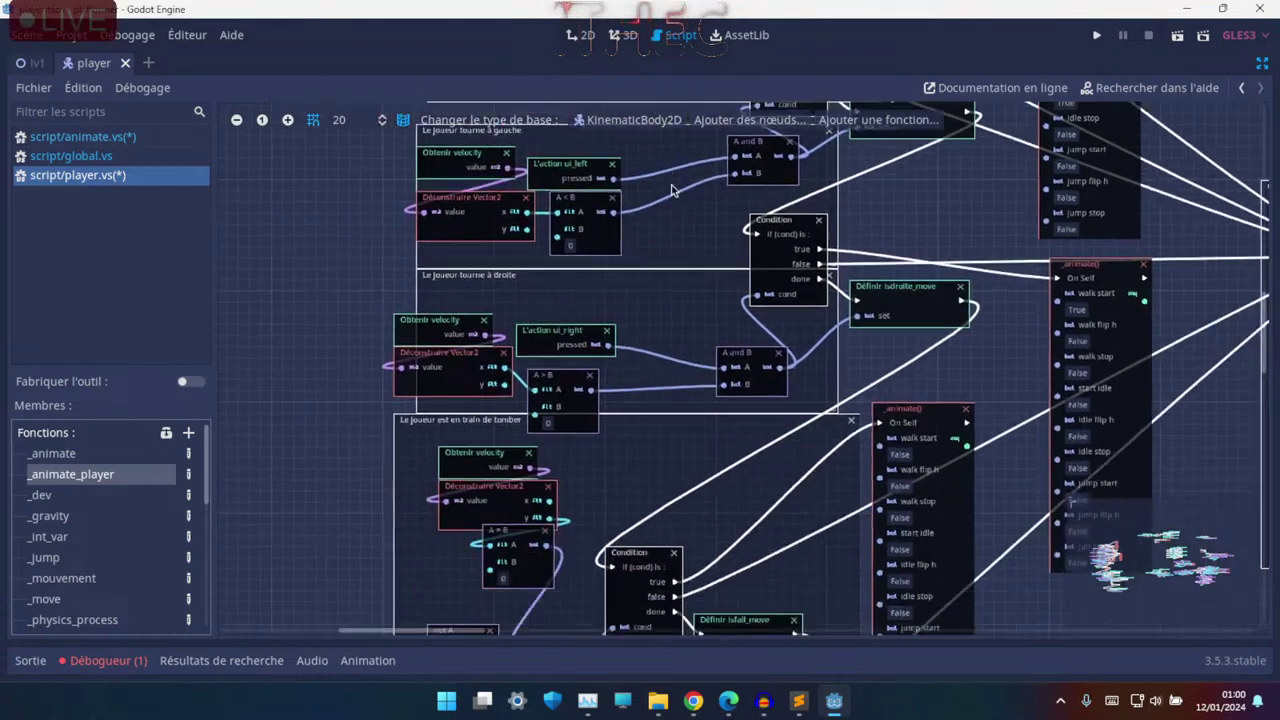
pyautogui.keyDown('ctrl'); pyautogui.scroll(1, 775, 305); pyautogui.keyUp('ctrl')
pyautogui.keyDown('ctrl'); pyautogui.scroll(2, 775, 305); pyautogui.keyUp('ctrl')
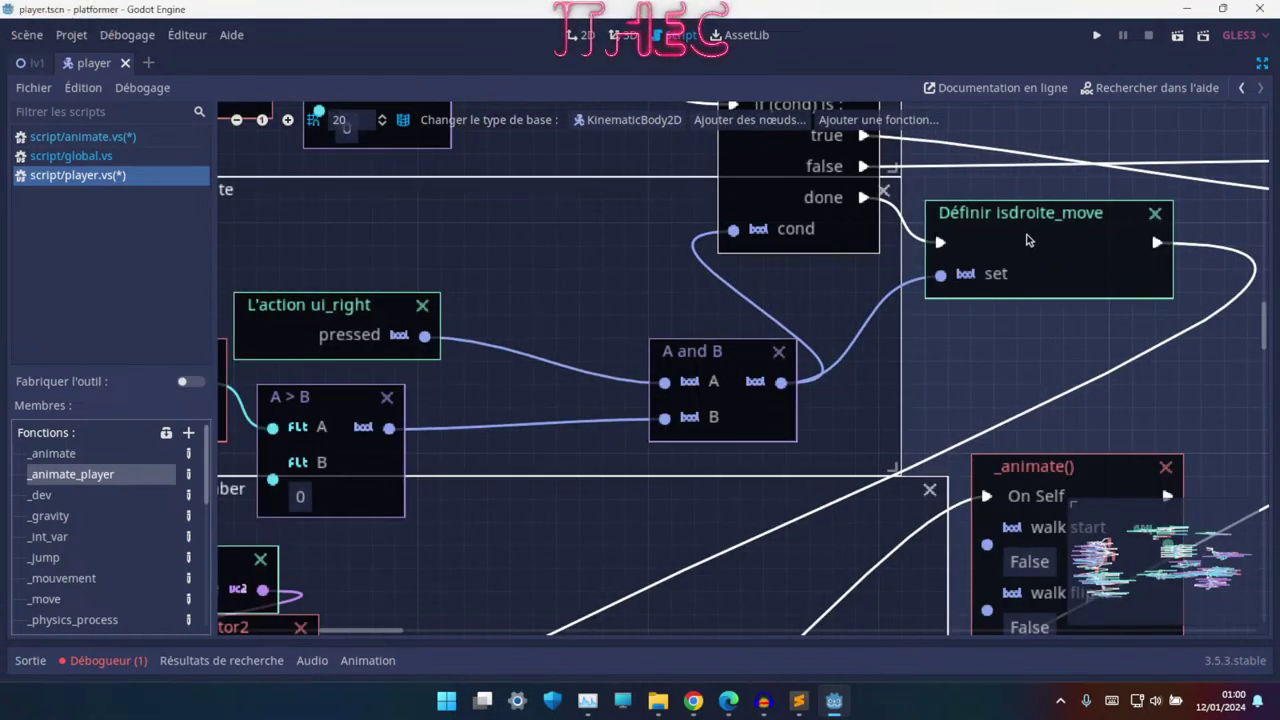
pyautogui.keyDown('ctrl'); pyautogui.scroll(-2, 431, 320); pyautogui.keyUp('ctrl')
pyautogui.keyDown('ctrl'); pyautogui.scroll(2, 620, 210); pyautogui.keyUp('ctrl')
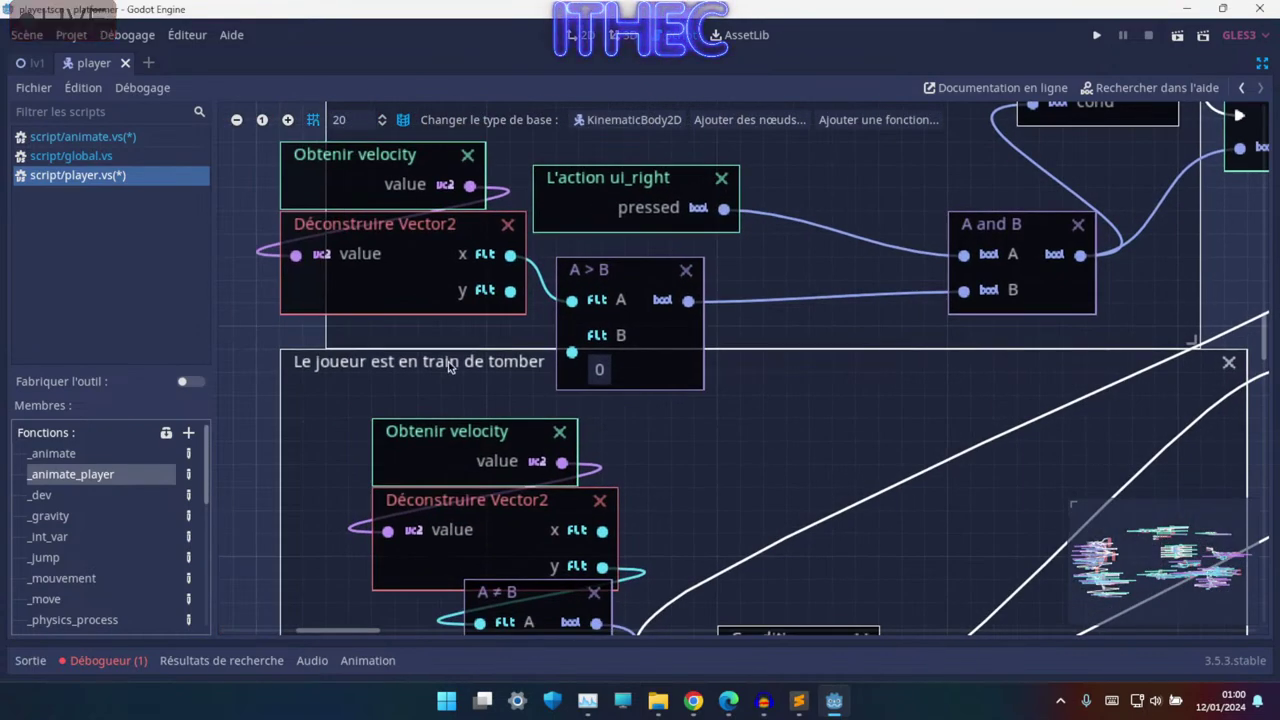
pyautogui.keyDown('ctrl'); pyautogui.scroll(-5, 735, 300); pyautogui.keyUp('ctrl')
pyautogui.keyDown('ctrl'); pyautogui.scroll(3, 705, 394); pyautogui.keyUp('ctrl')
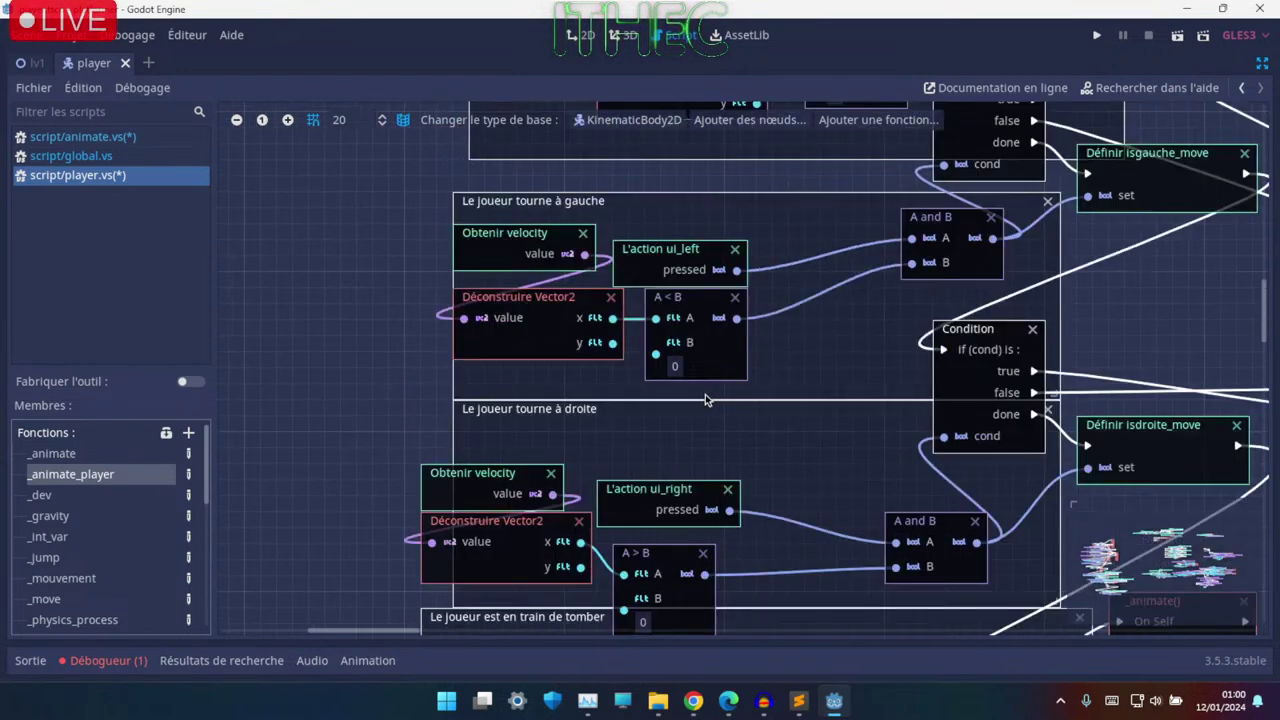
pyautogui.scroll(1, 745, 365)
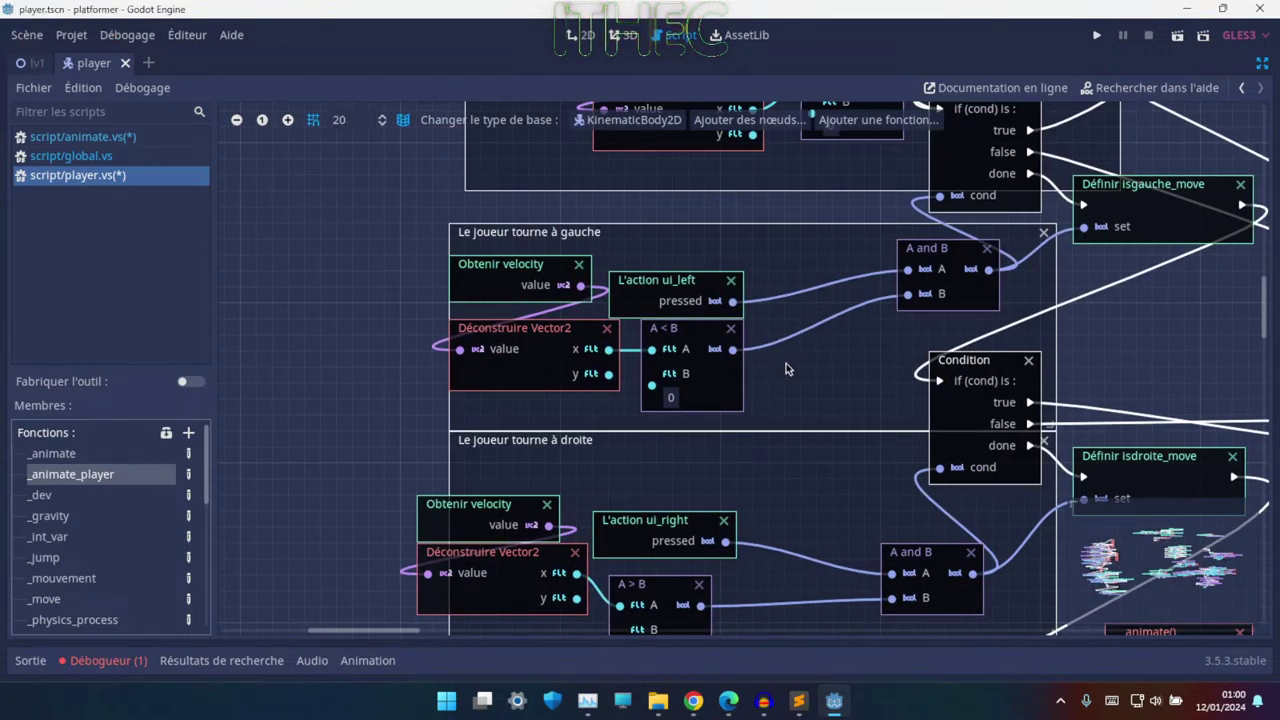
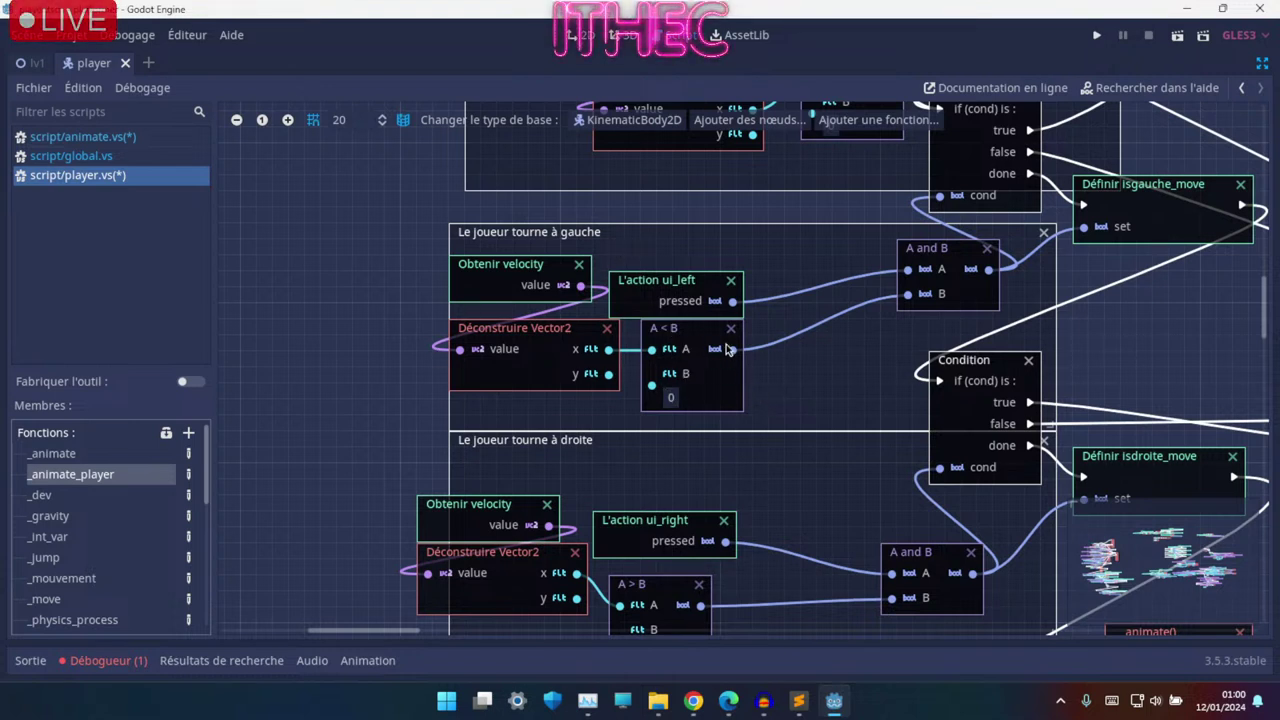
# - Review the left-turn, right-turn and falling blocks' Condition, move and _animate() nodes
pyautogui.keyDown('shift'); pyautogui.hscroll(4, 603, 354); pyautogui.keyUp('shift')
pyautogui.moveTo(603, 354); pyautogui.dragTo(568, 316, button='middle')
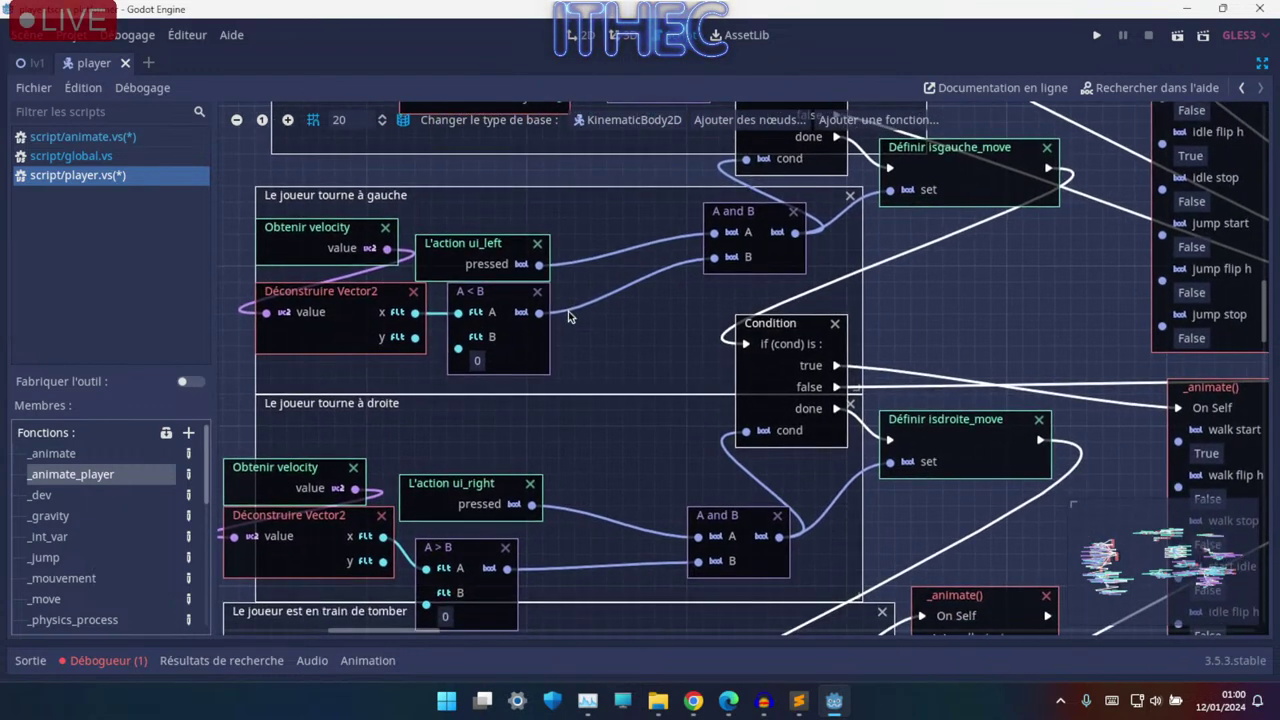
pyautogui.keyDown('ctrl'); pyautogui.scroll(1, 590, 306); pyautogui.keyUp('ctrl')
pyautogui.keyDown('ctrl'); pyautogui.scroll(1, 502, 314); pyautogui.keyUp('ctrl')
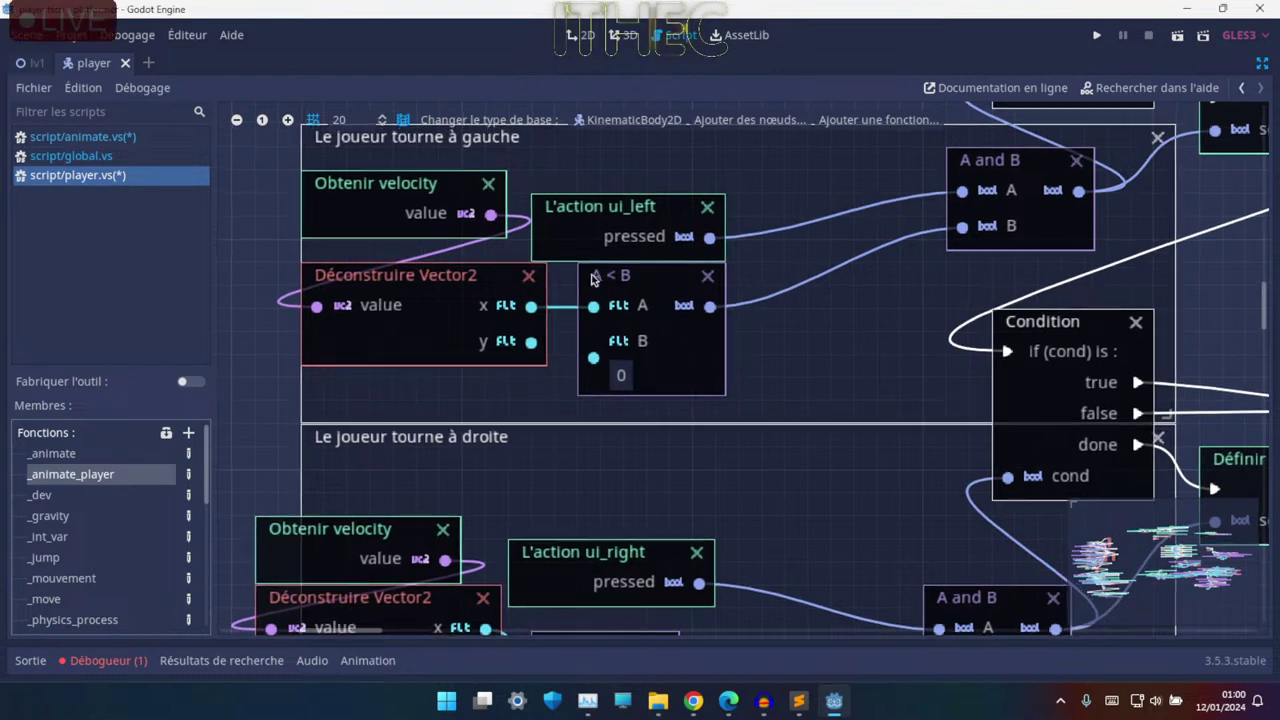
pyautogui.scroll(3, 586, 320)
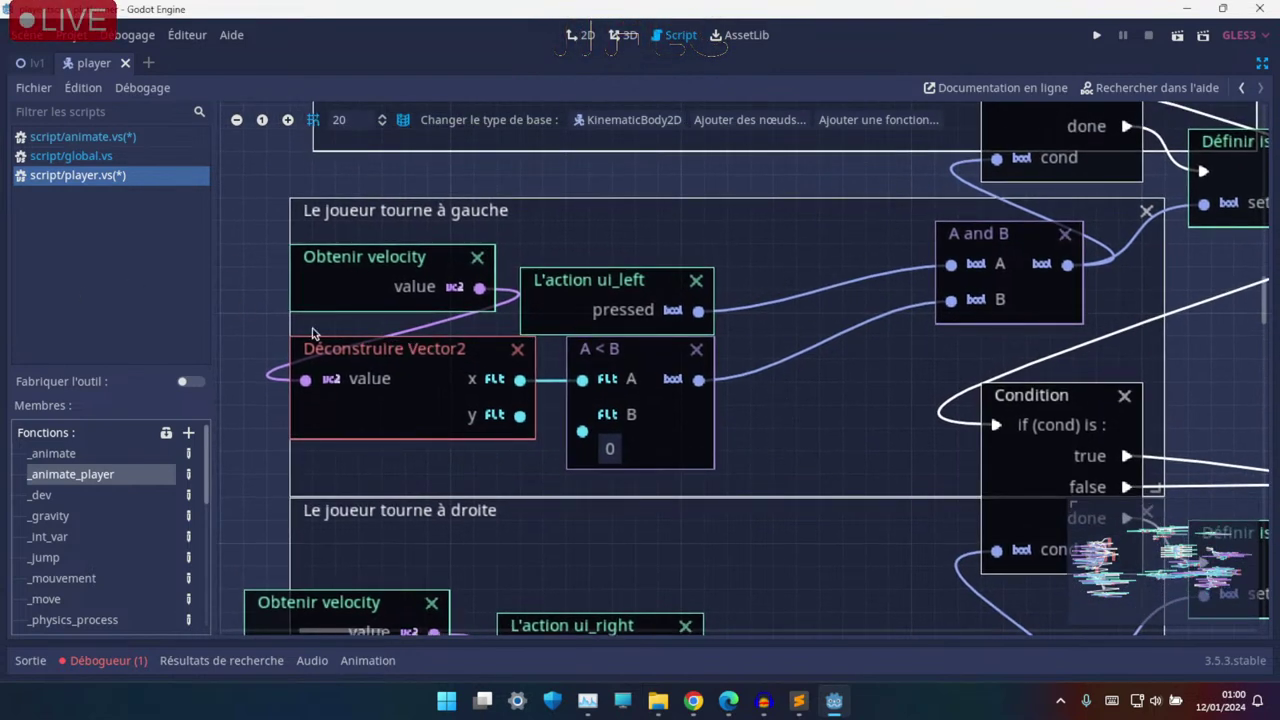
pyautogui.moveTo(1032, 356)
pyautogui.mouseDown(button='middle')
pyautogui.moveTo(700, 378)
pyautogui.moveTo(829, 190)
pyautogui.mouseUp(button='middle')
pyautogui.keyDown('ctrl'); pyautogui.scroll(-2, 698, 378); pyautogui.keyUp('ctrl')
pyautogui.keyDown('ctrl'); pyautogui.scroll(-2, 648, 300); pyautogui.keyUp('ctrl')
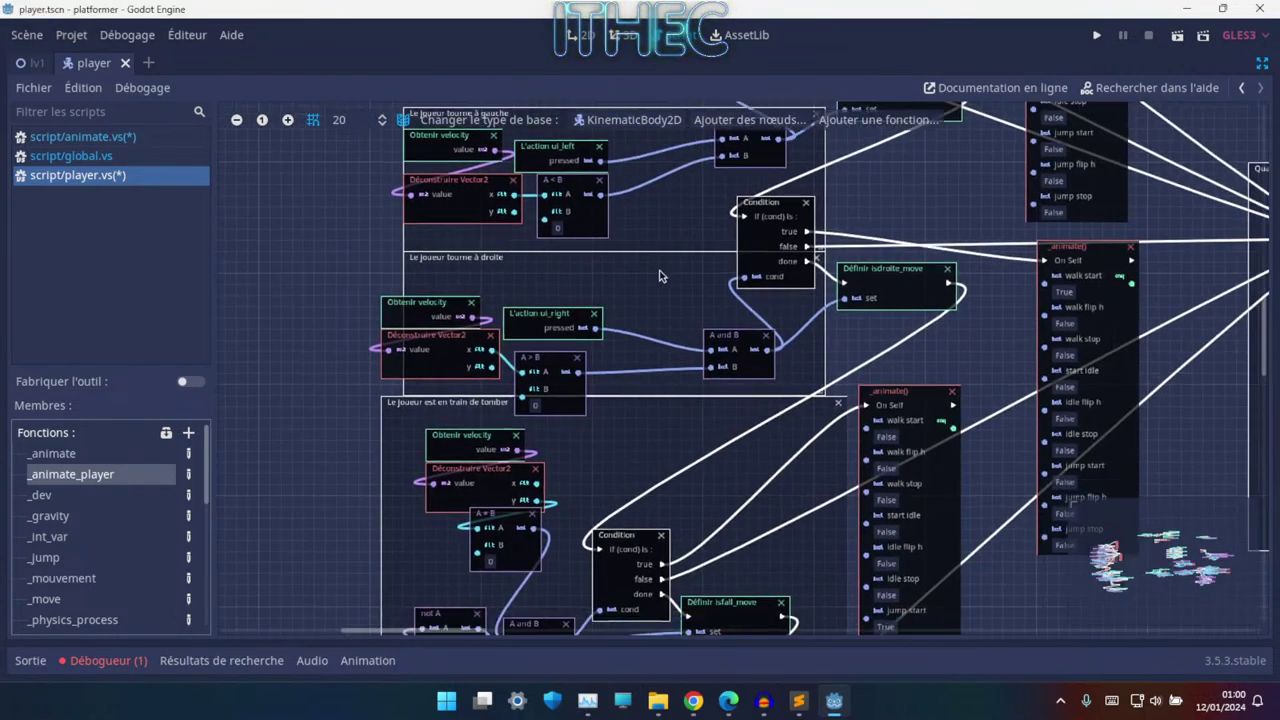
pyautogui.keyDown('ctrl'); pyautogui.scroll(2, 655, 272); pyautogui.keyUp('ctrl')
pyautogui.moveTo(867, 249); pyautogui.dragTo(567, 321, button='middle')
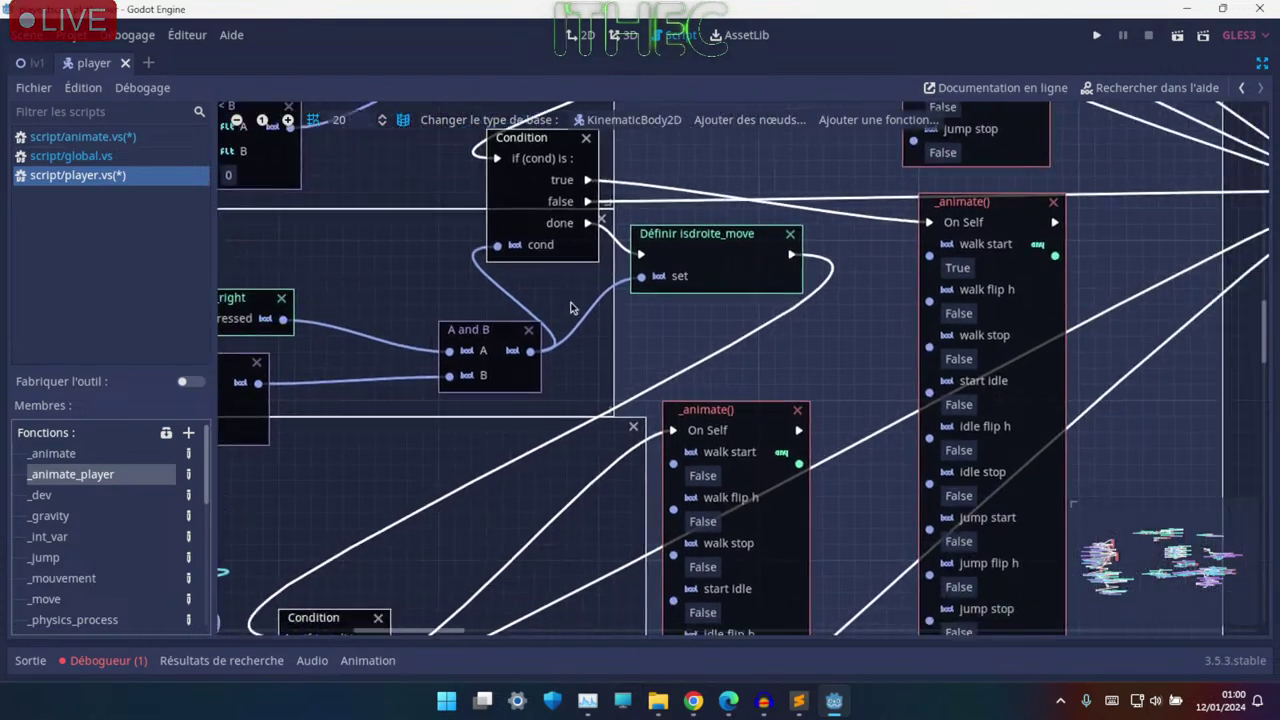
pyautogui.keyDown('ctrl'); pyautogui.scroll(-2, 567, 321); pyautogui.keyUp('ctrl')
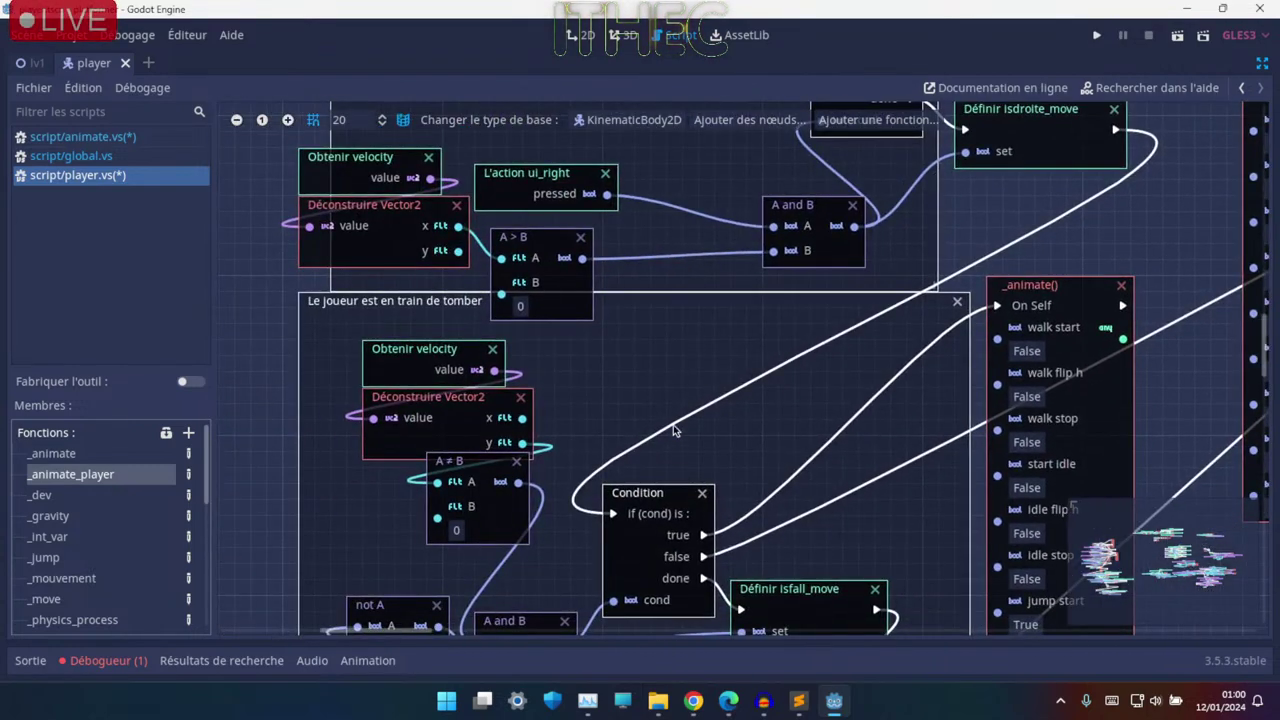
pyautogui.keyDown('ctrl'); pyautogui.scroll(2, 650, 400); pyautogui.keyUp('ctrl')
pyautogui.moveTo(693, 294); pyautogui.dragTo(697, 280, button='middle')
pyautogui.keyDown('ctrl'); pyautogui.scroll(-2, 697, 280); pyautogui.keyUp('ctrl')
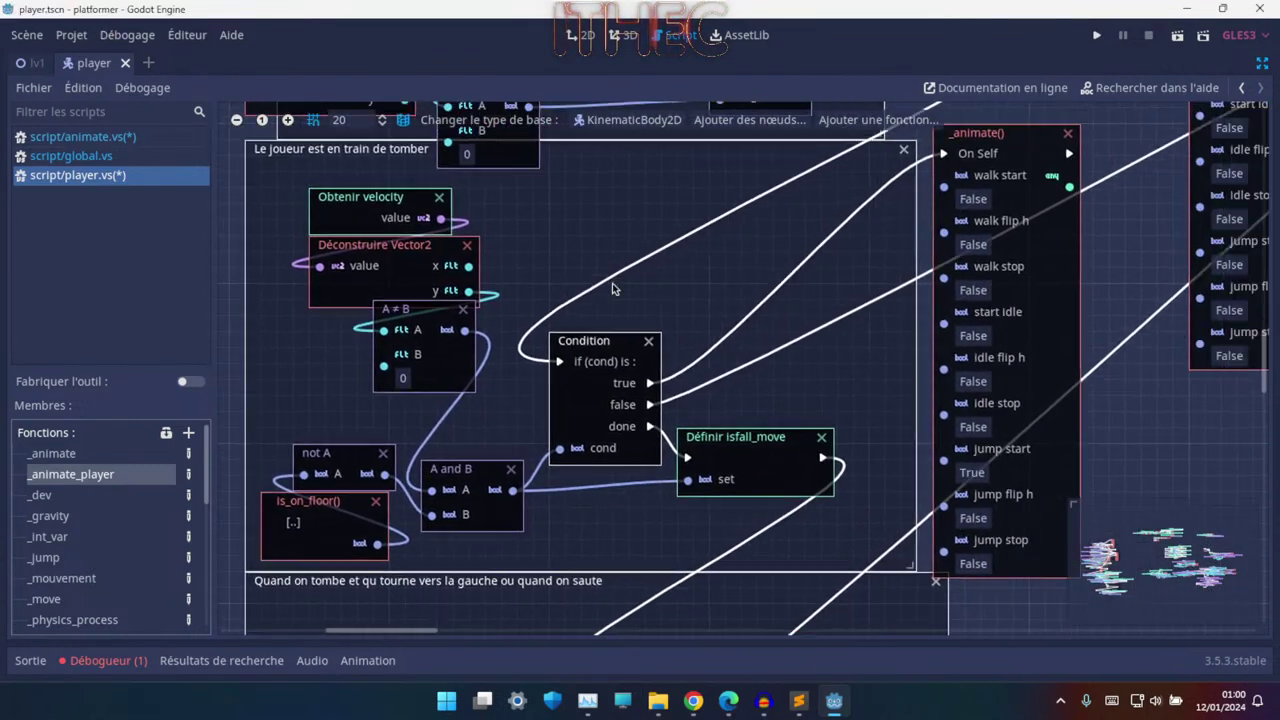
pyautogui.keyDown('ctrl'); pyautogui.scroll(2, 613, 288); pyautogui.keyUp('ctrl')
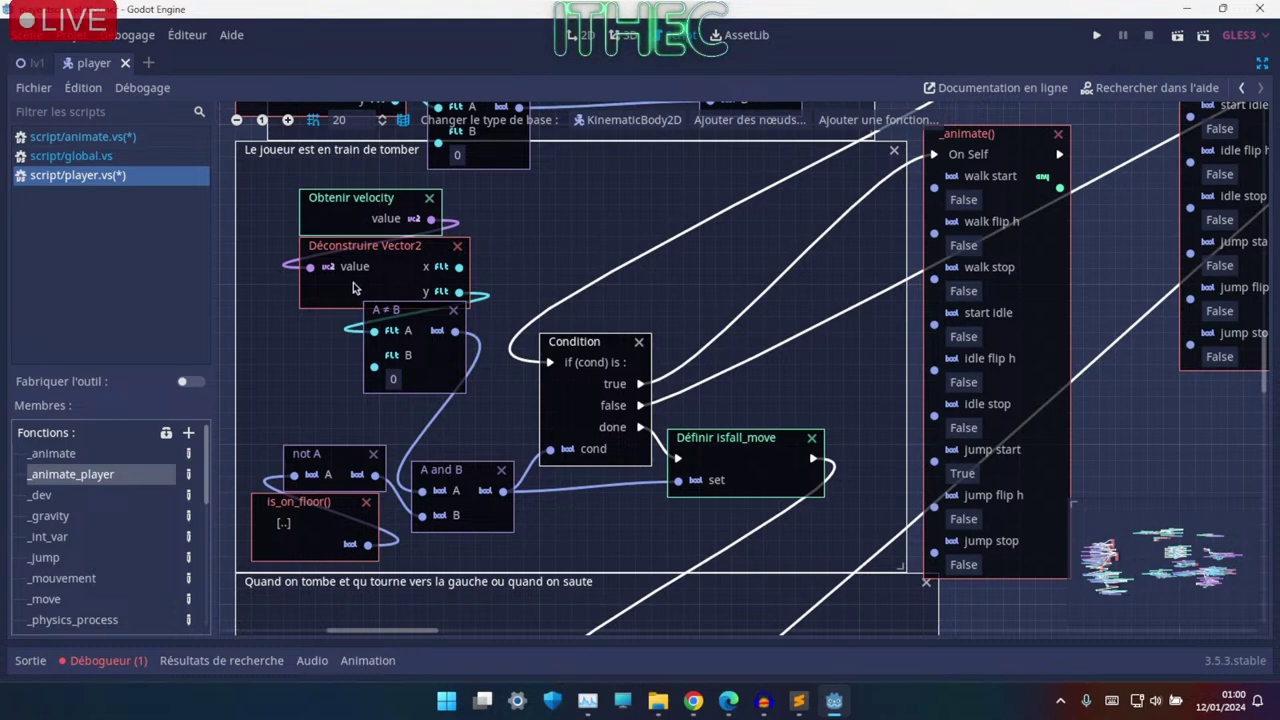
pyautogui.keyDown('ctrl'); pyautogui.scroll(2, 404, 400); pyautogui.keyUp('ctrl')
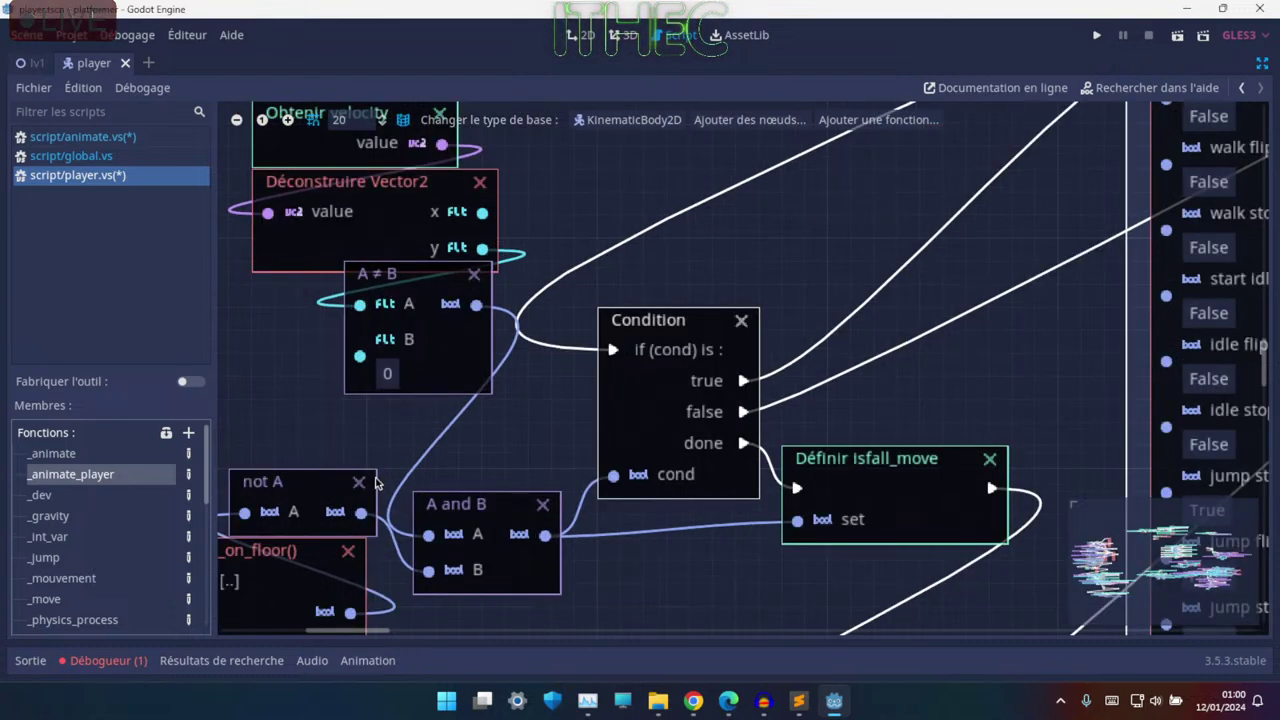
pyautogui.keyDown('ctrl'); pyautogui.scroll(-4, 542, 441); pyautogui.keyUp('ctrl')
pyautogui.keyDown('ctrl'); pyautogui.scroll(2, 548, 441); pyautogui.keyUp('ctrl')
pyautogui.scroll(-1, 378, 380)
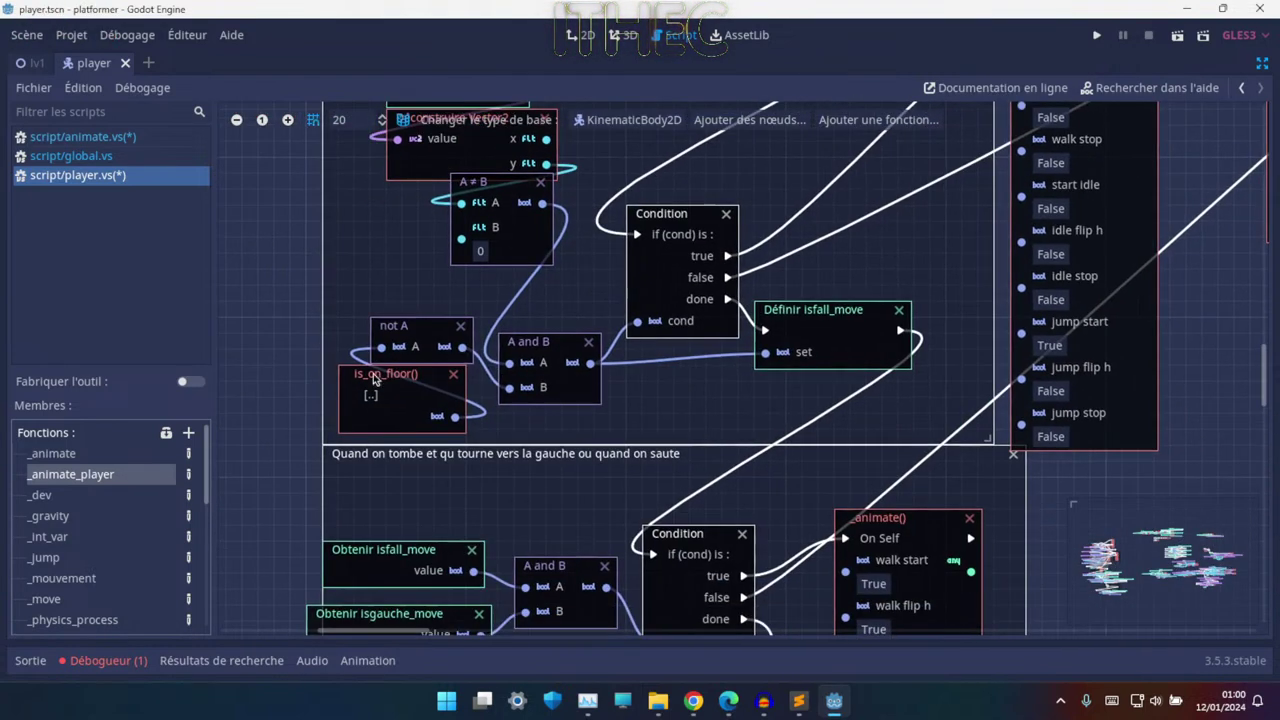
pyautogui.scroll(2, 378, 355)
pyautogui.scroll(2, 366, 240)
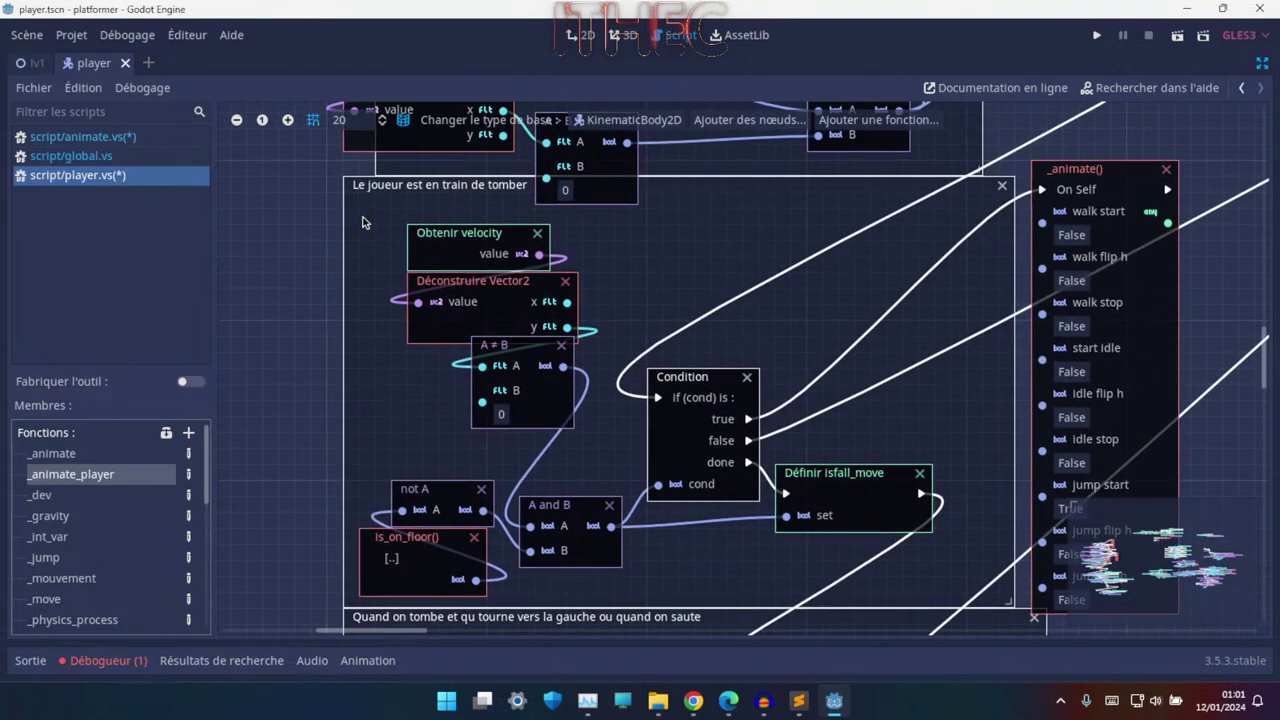
pyautogui.scroll(-1, 450, 300)
pyautogui.scroll(-2, 372, 421)
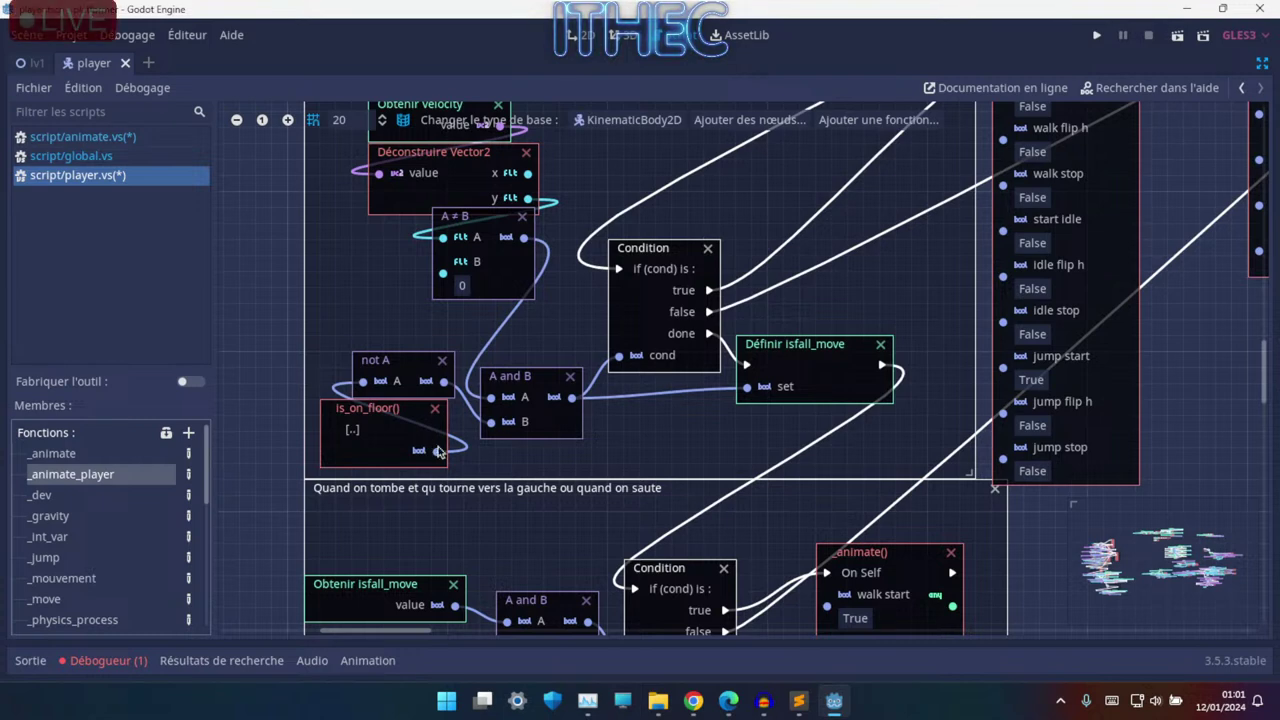
pyautogui.moveTo(881, 235); pyautogui.dragTo(590, 300, button='middle')
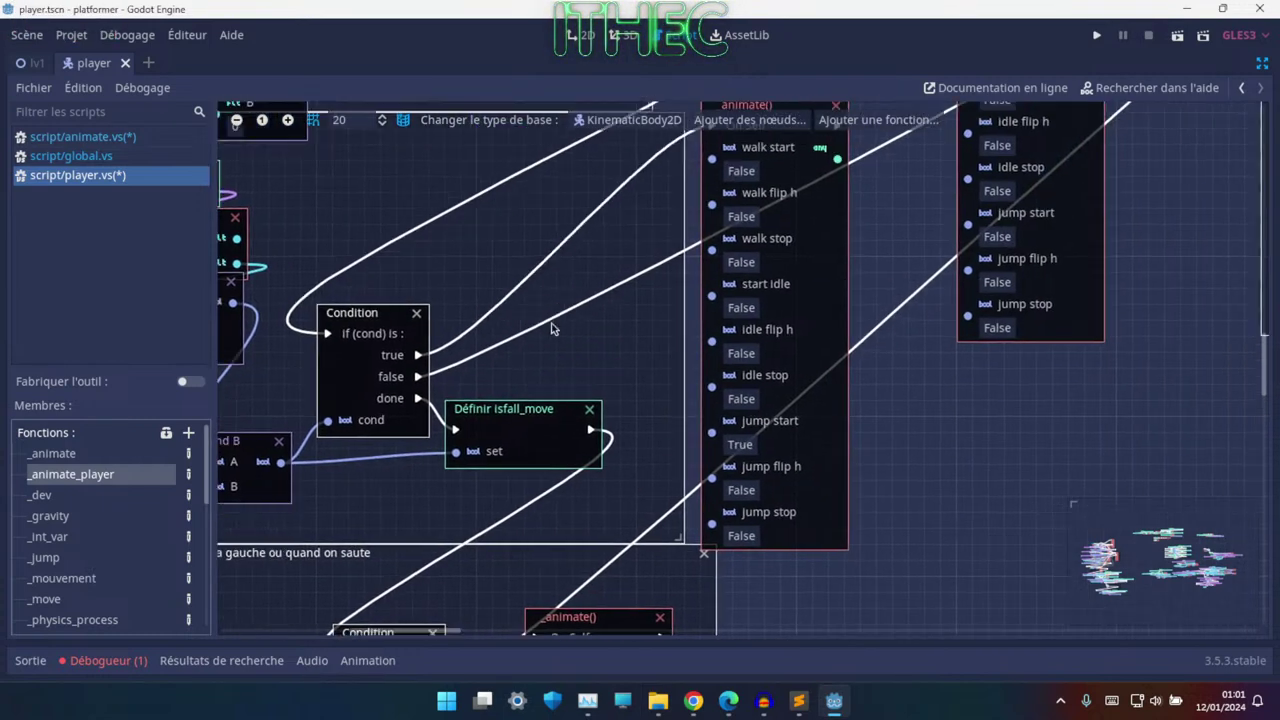
pyautogui.moveTo(741, 232); pyautogui.dragTo(690, 316, button='middle')
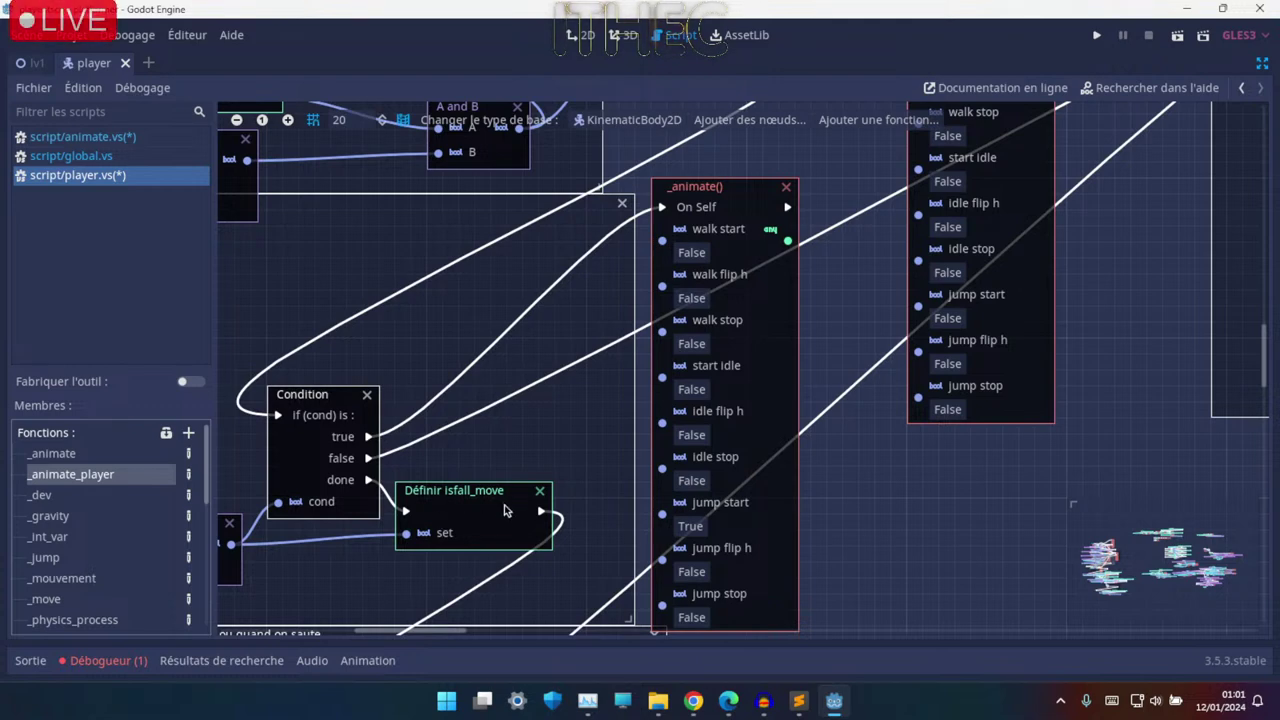
pyautogui.keyDown('ctrl'); pyautogui.scroll(-4, 636, 427); pyautogui.keyUp('ctrl')
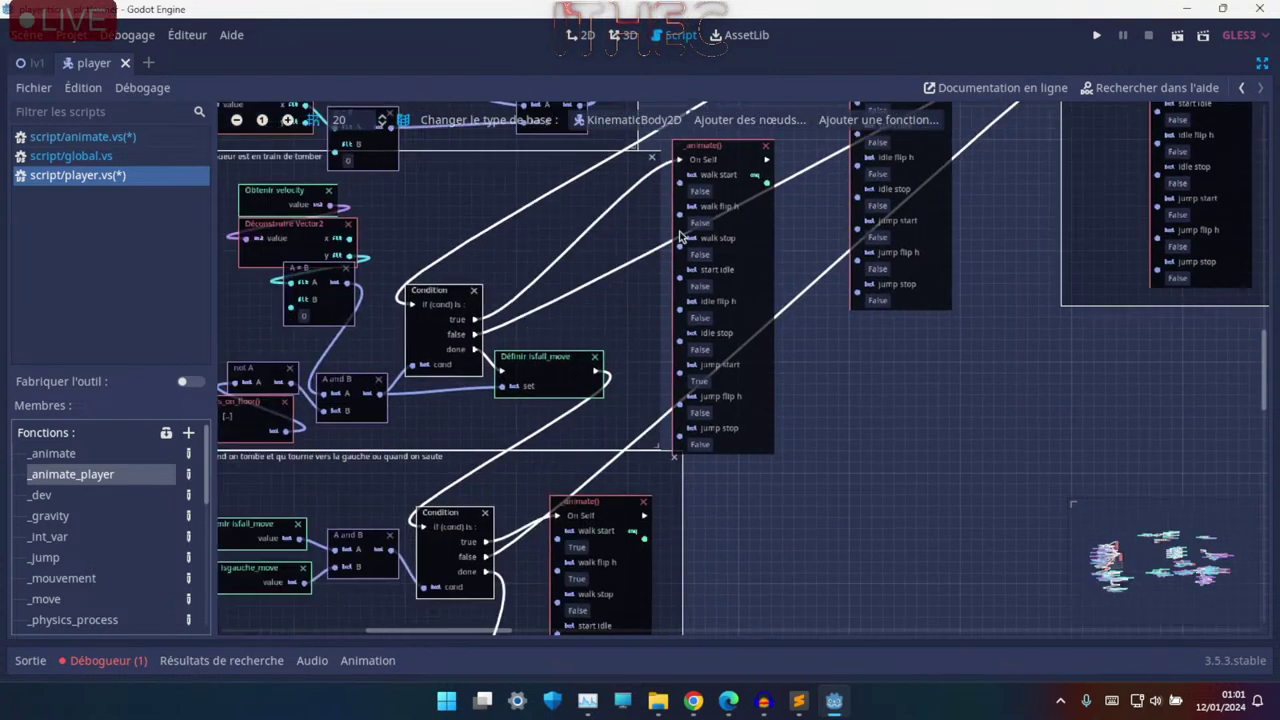
pyautogui.keyDown('ctrl'); pyautogui.scroll(2, 583, 381); pyautogui.keyUp('ctrl')
pyautogui.keyDown('ctrl'); pyautogui.scroll(2, 583, 381); pyautogui.keyUp('ctrl')
pyautogui.scroll(-1, 302, 244)
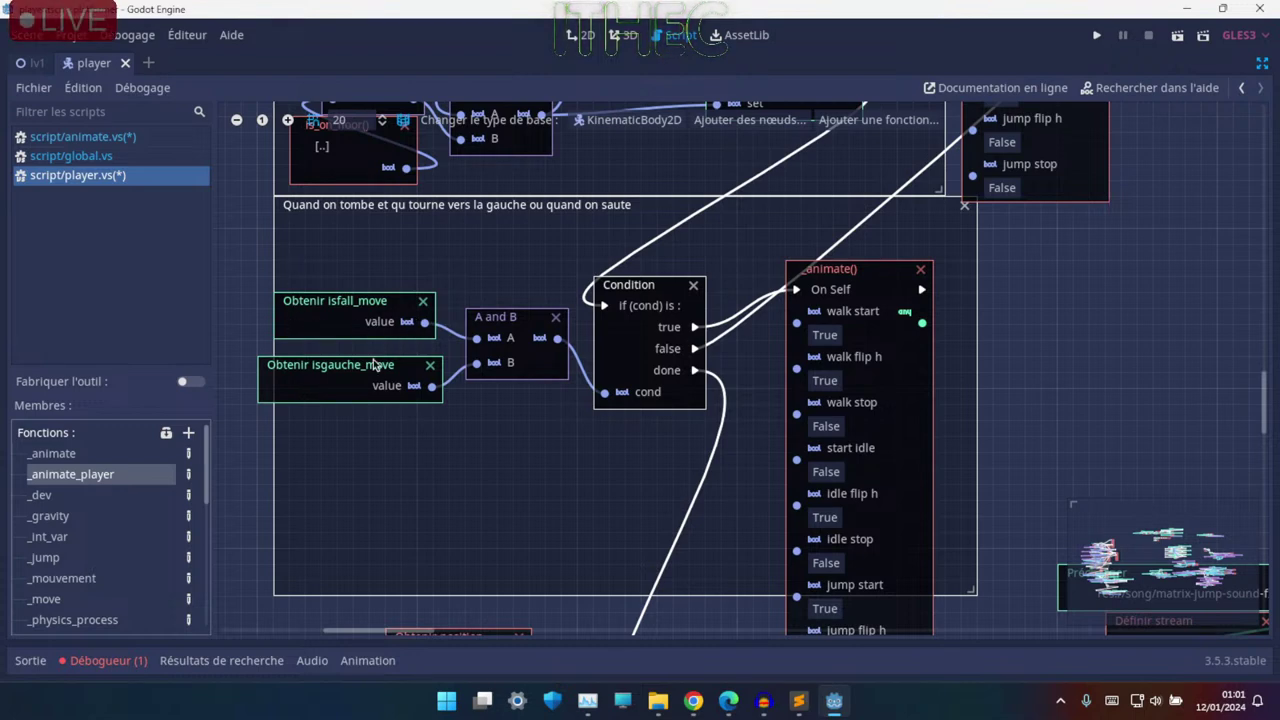
# - Reposition the upper Condition node and the 0.5 second wait node along the sound chain
pyautogui.moveTo(591, 316); pyautogui.dragTo(376, 310, button='middle')
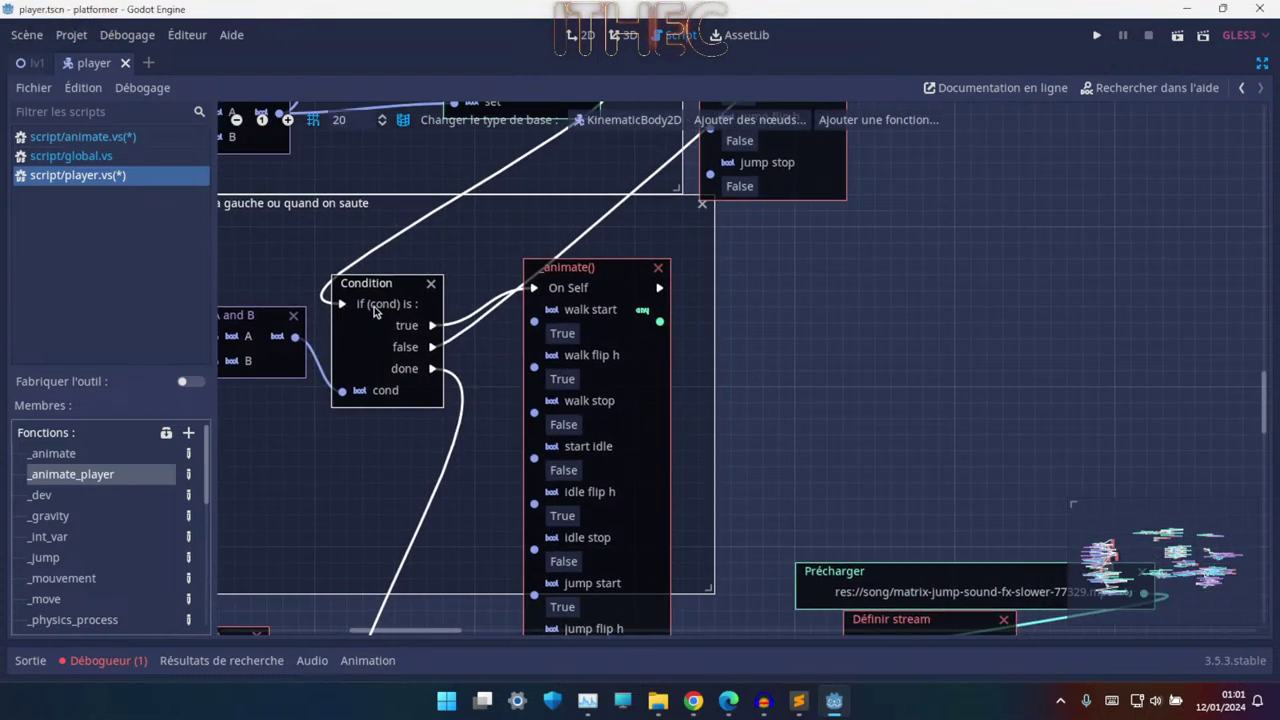
pyautogui.scroll(-5, 604, 494)
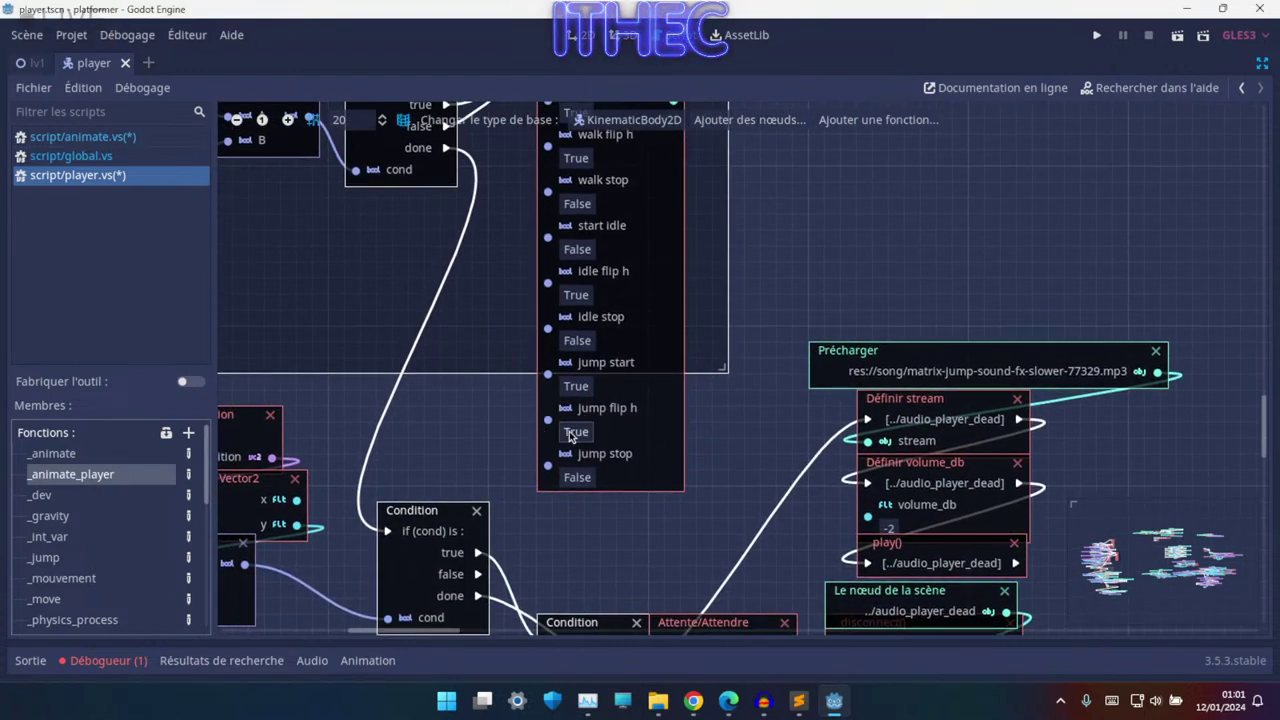
pyautogui.keyDown('ctrl'); pyautogui.scroll(-2, 497, 324); pyautogui.keyUp('ctrl')
pyautogui.keyDown('ctrl'); pyautogui.scroll(1, 518, 266); pyautogui.keyUp('ctrl')
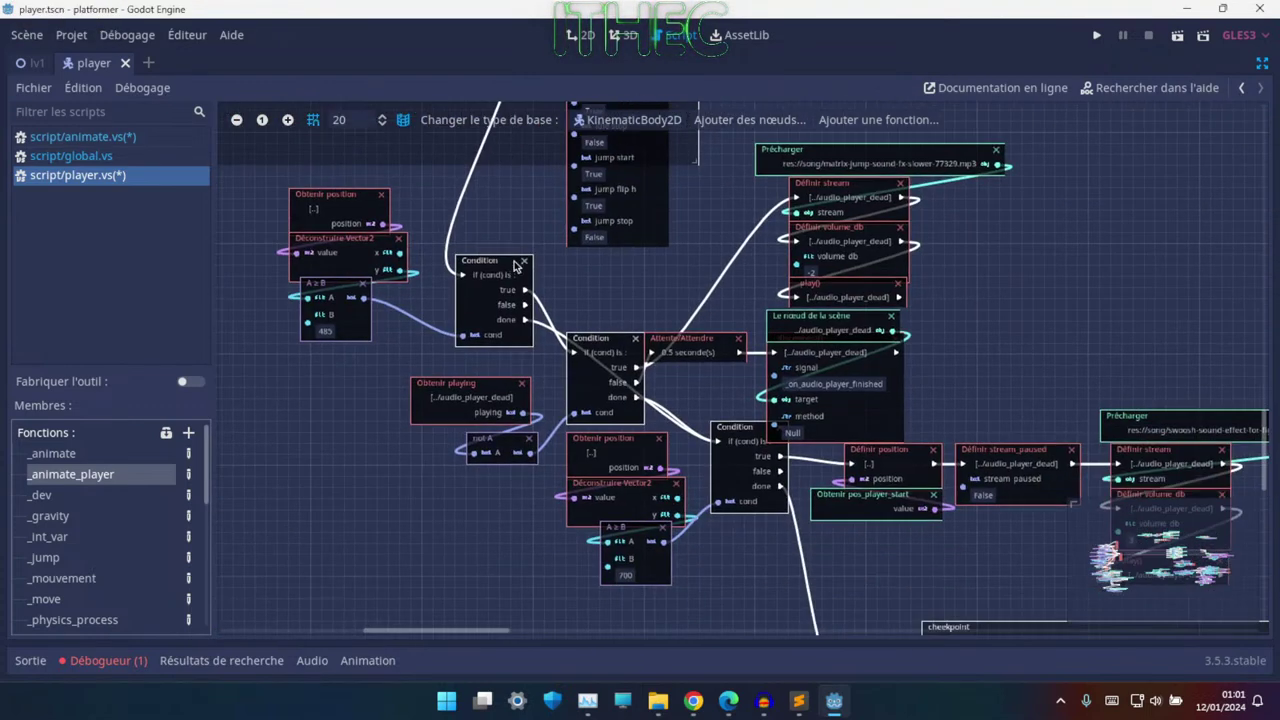
pyautogui.keyDown('ctrl'); pyautogui.scroll(1, 448, 262); pyautogui.keyUp('ctrl')
pyautogui.keyDown('ctrl'); pyautogui.scroll(1, 448, 262); pyautogui.keyUp('ctrl')
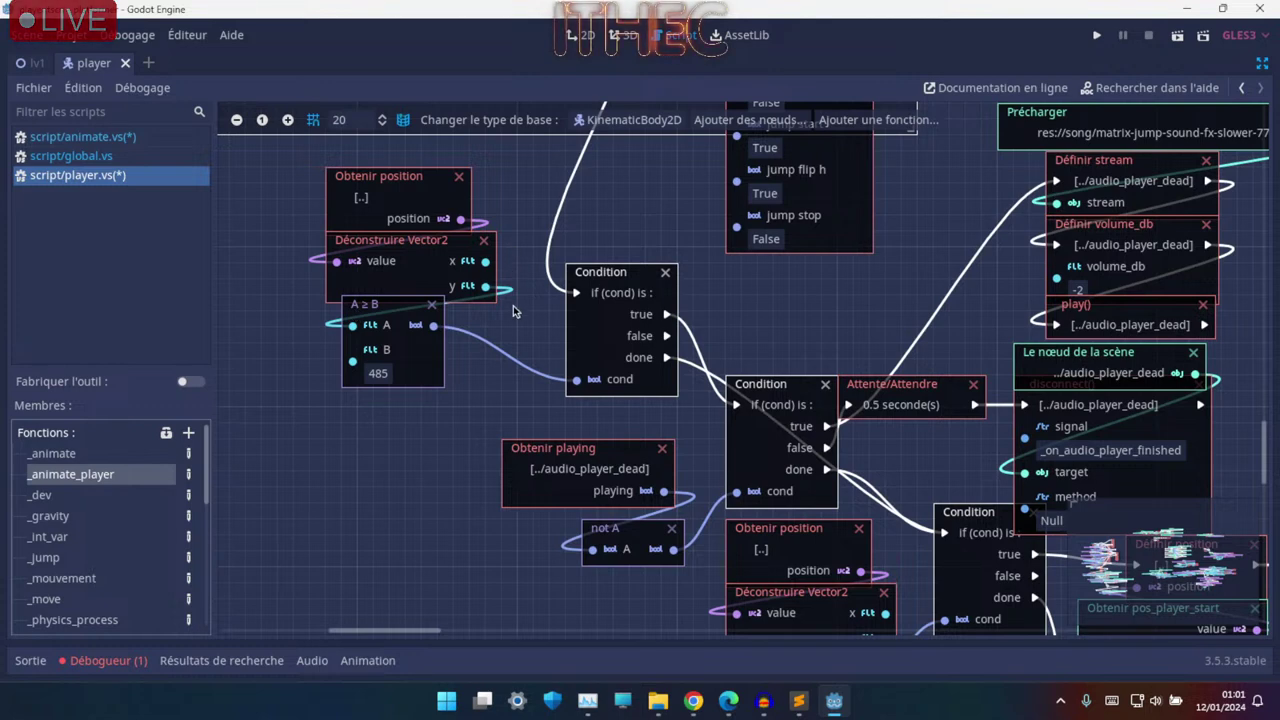
pyautogui.moveTo(513, 311); pyautogui.dragTo(527, 338, button='middle')
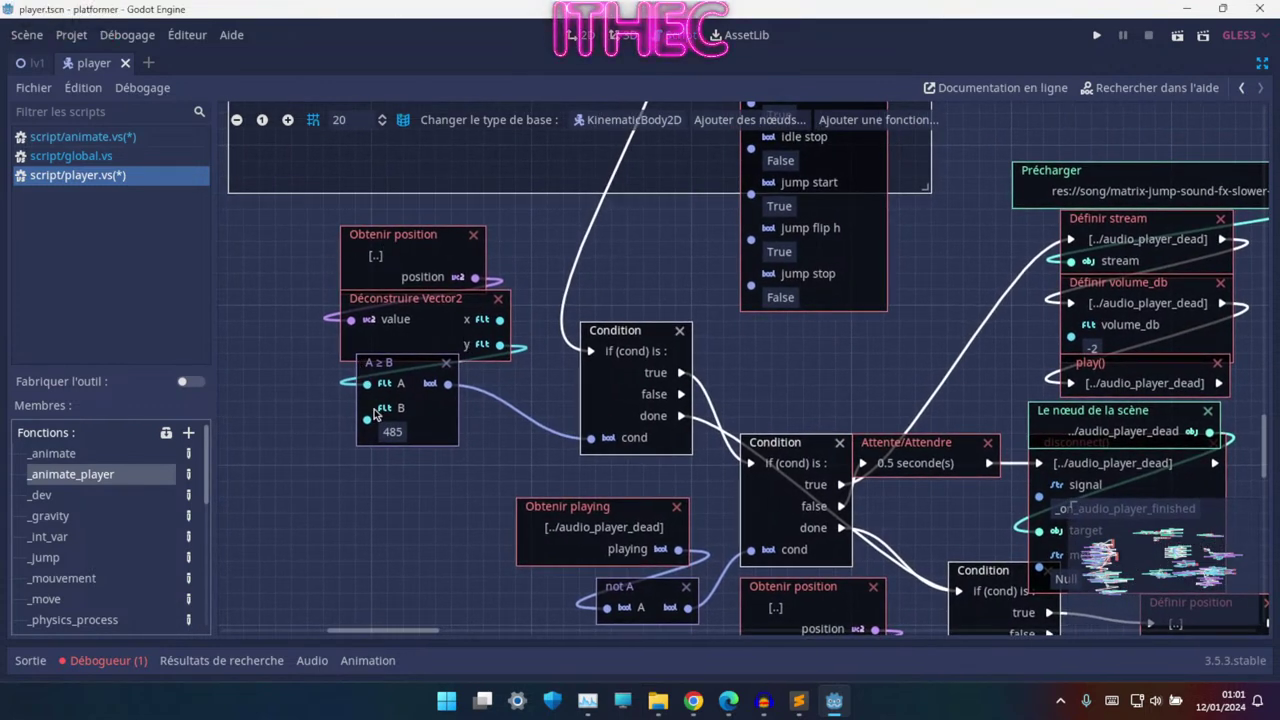
pyautogui.scroll(-3, 513, 372)
pyautogui.hscroll(3, 513, 372)
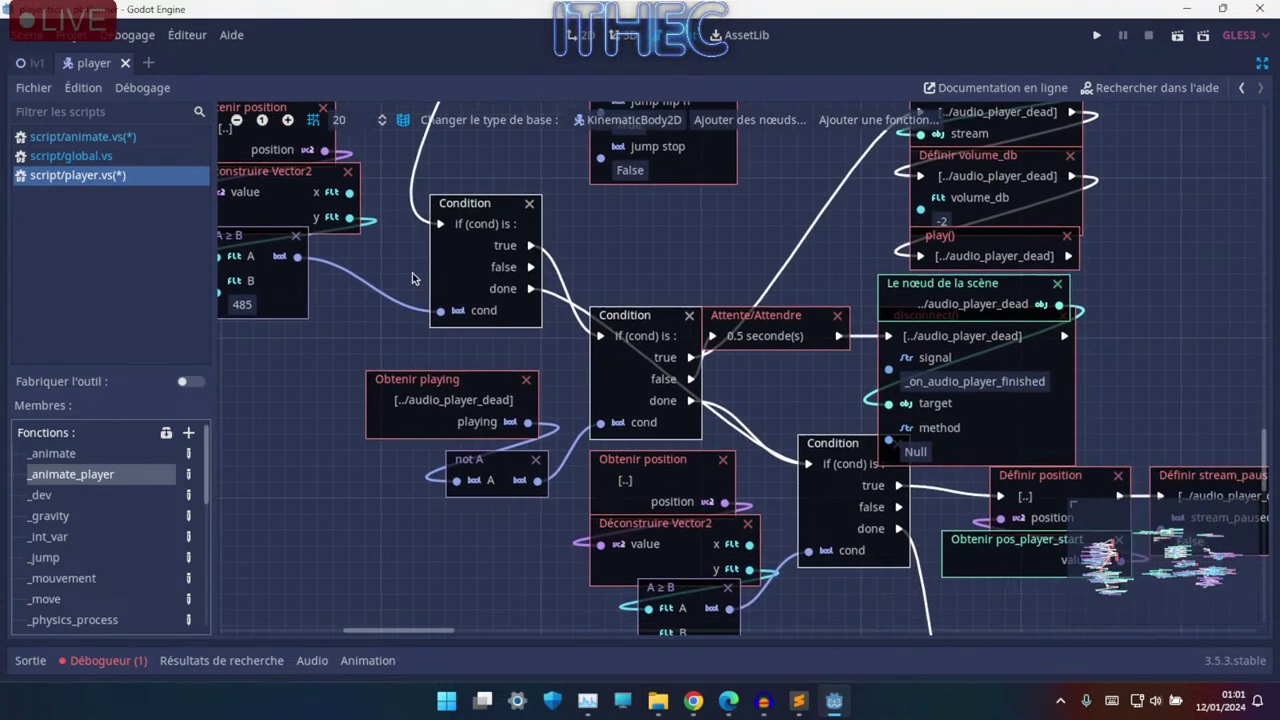
pyautogui.moveTo(539, 354); pyautogui.dragTo(429, 352, button='middle')
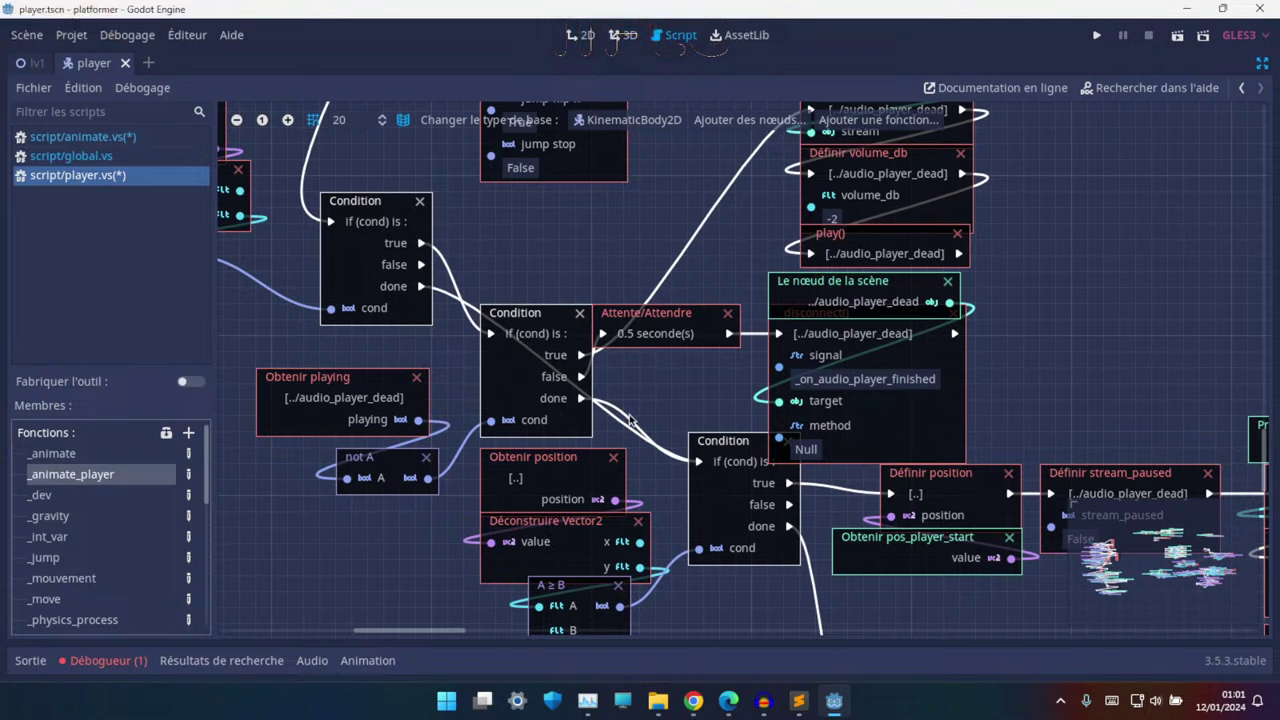
pyautogui.moveTo(398, 320)
pyautogui.mouseDown()
pyautogui.moveTo(703, 353)
pyautogui.moveTo(388, 290)
pyautogui.mouseUp()
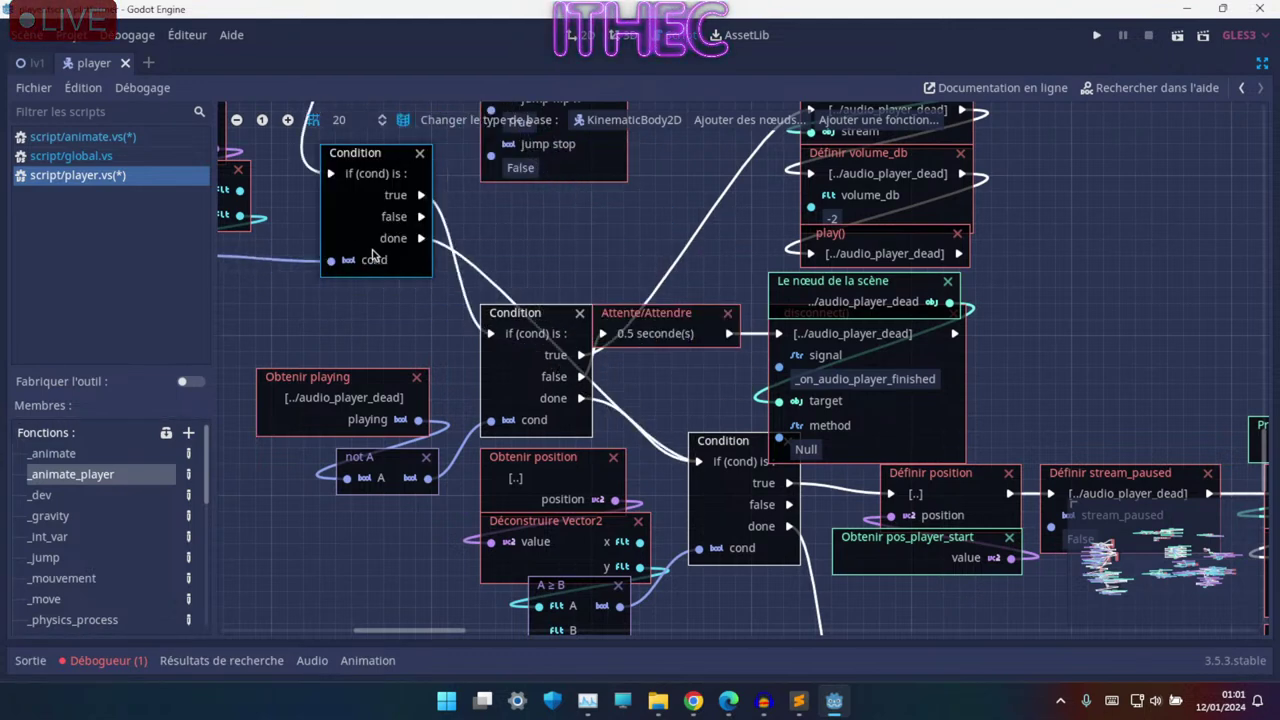
pyautogui.moveTo(443, 333); pyautogui.dragTo(481, 237, button='middle')
pyautogui.keyDown('ctrl'); pyautogui.scroll(2, 481, 237); pyautogui.keyUp('ctrl')
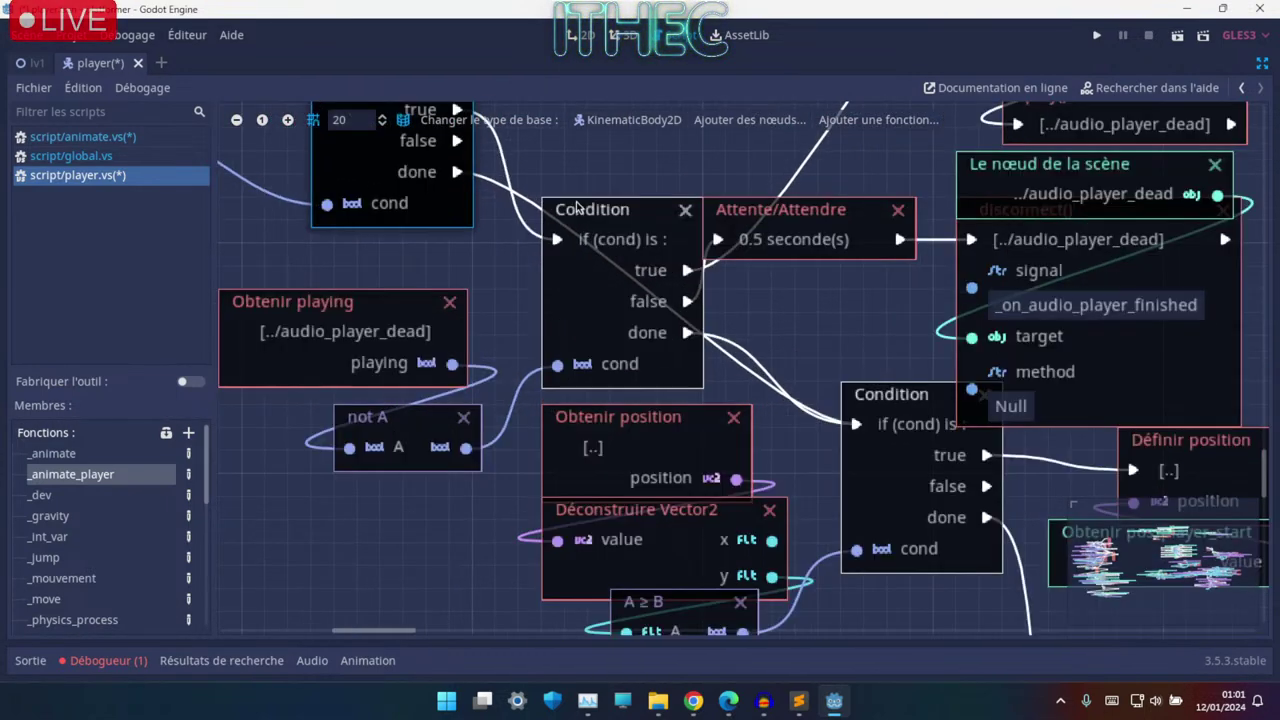
pyautogui.keyDown('ctrl'); pyautogui.scroll(-2, 570, 218); pyautogui.keyUp('ctrl')
pyautogui.keyDown('ctrl'); pyautogui.scroll(1, 428, 313); pyautogui.keyUp('ctrl')
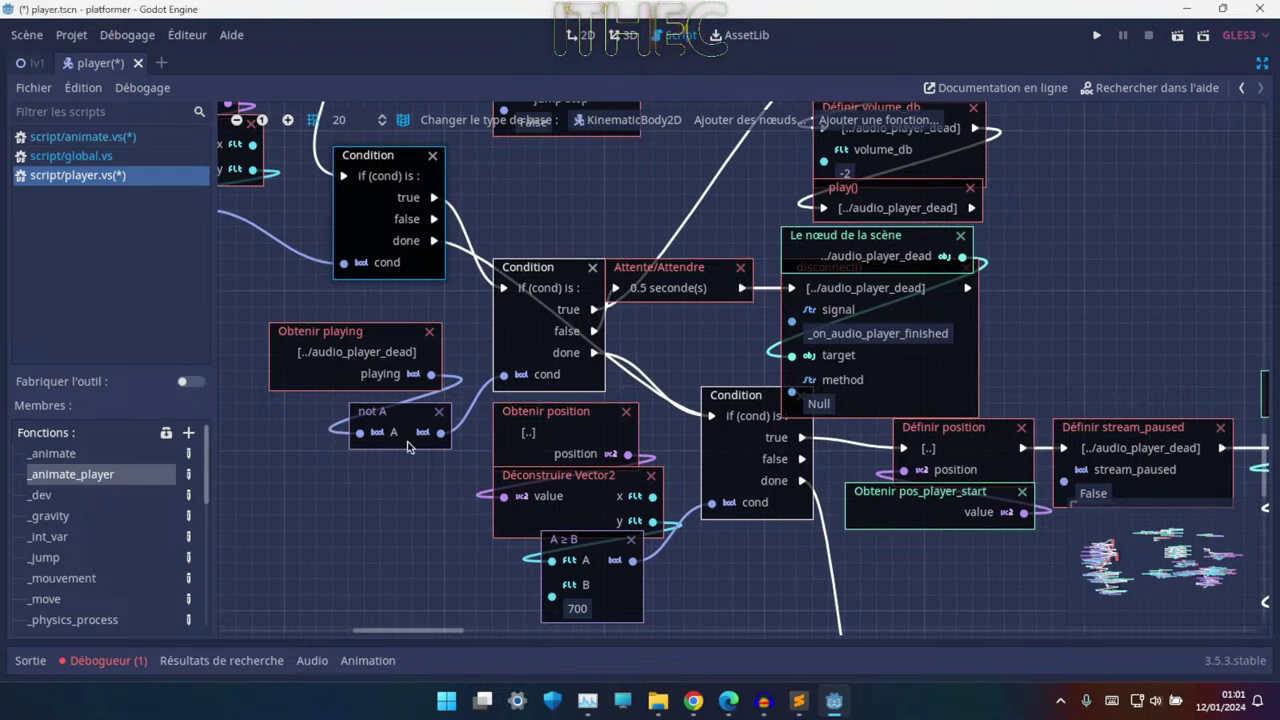
pyautogui.moveTo(524, 437)
pyautogui.mouseDown(button='middle')
pyautogui.moveTo(463, 404)
pyautogui.moveTo(461, 426)
pyautogui.mouseUp(button='middle')
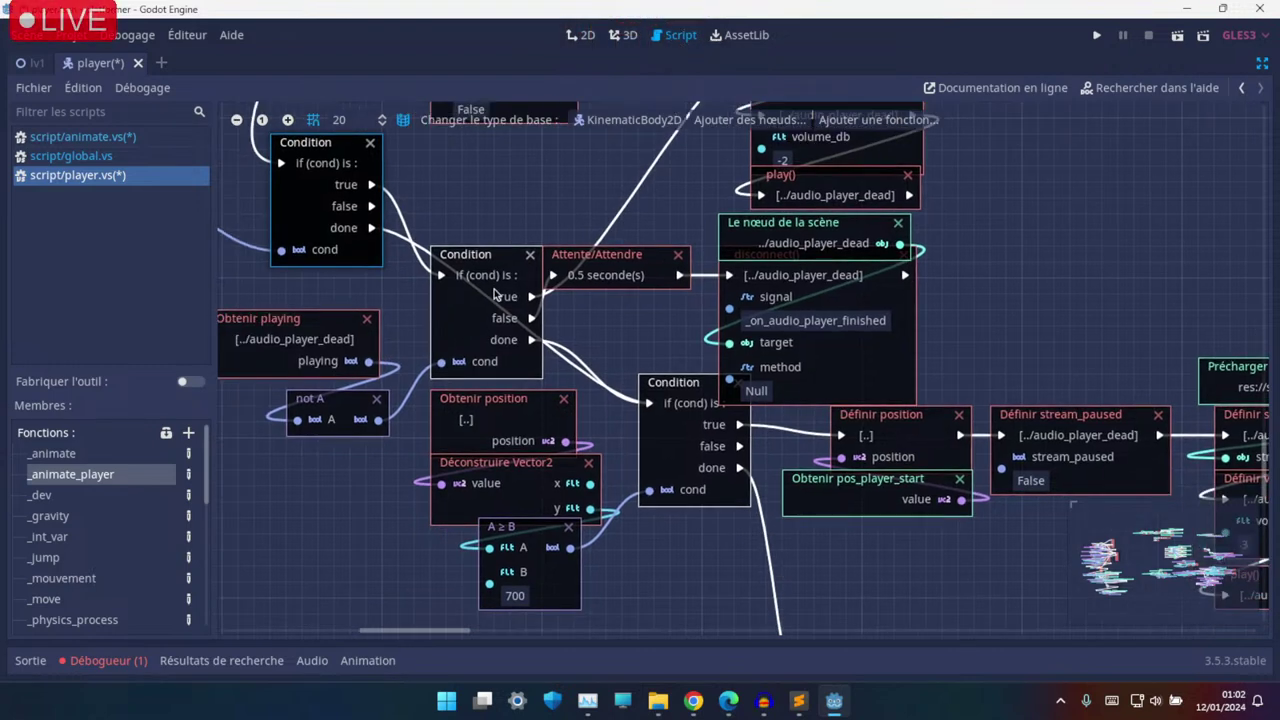
pyautogui.scroll(-3, 493, 293)
pyautogui.hscroll(-3, 493, 293)
pyautogui.moveTo(658, 193); pyautogui.dragTo(674, 210)
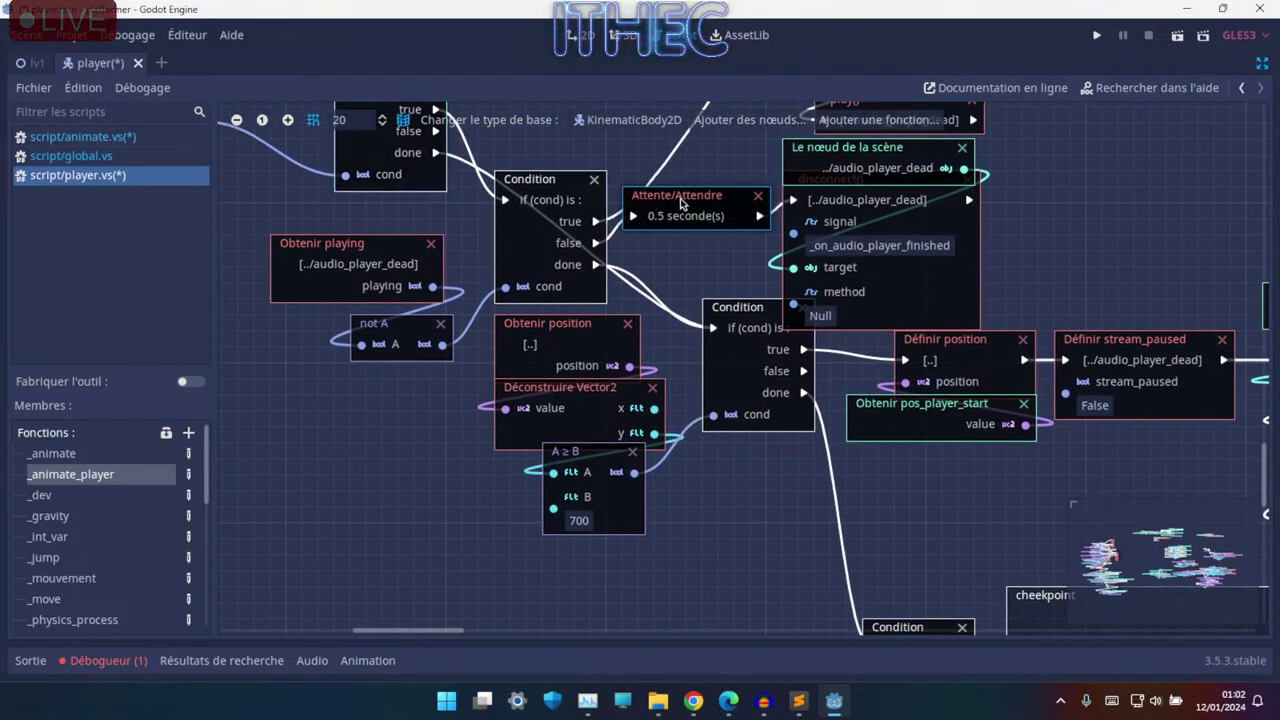
pyautogui.moveTo(648, 300); pyautogui.dragTo(562, 333, button='middle')
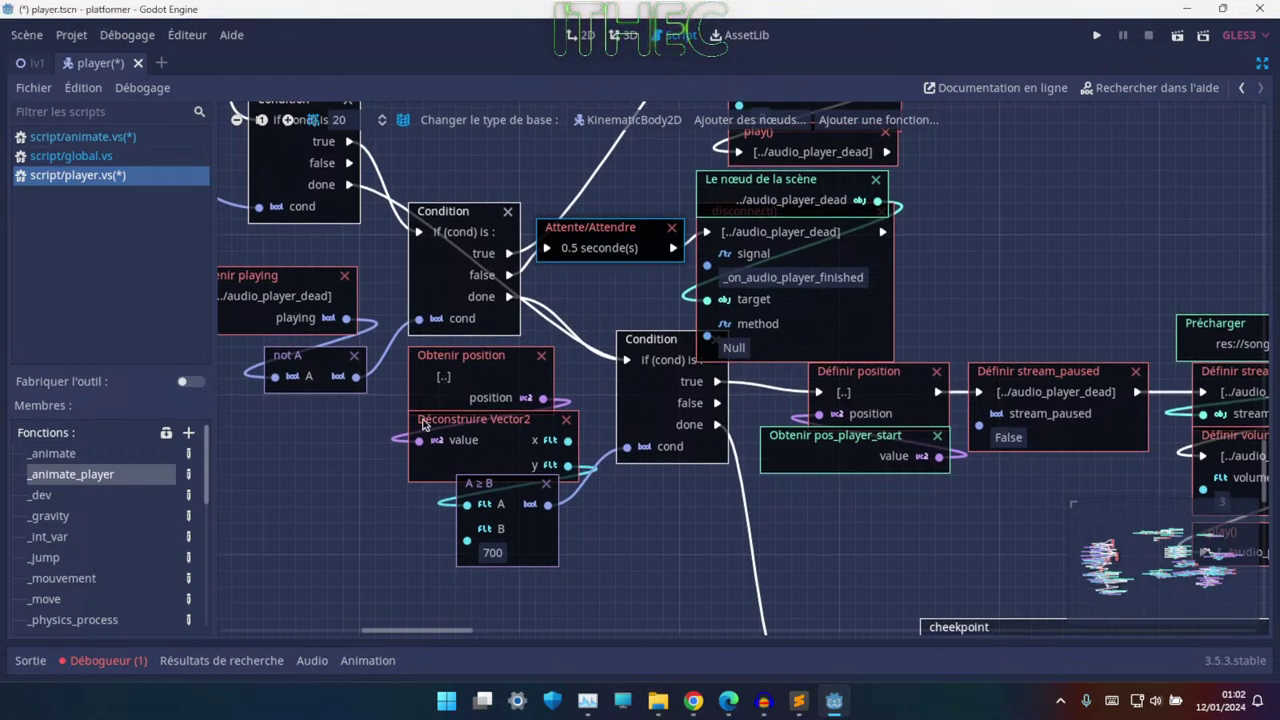
# - Locate the swoosh sound nodes and the Définir stream_paused node in the fall-reset block
pyautogui.scroll(-3, 483, 470)
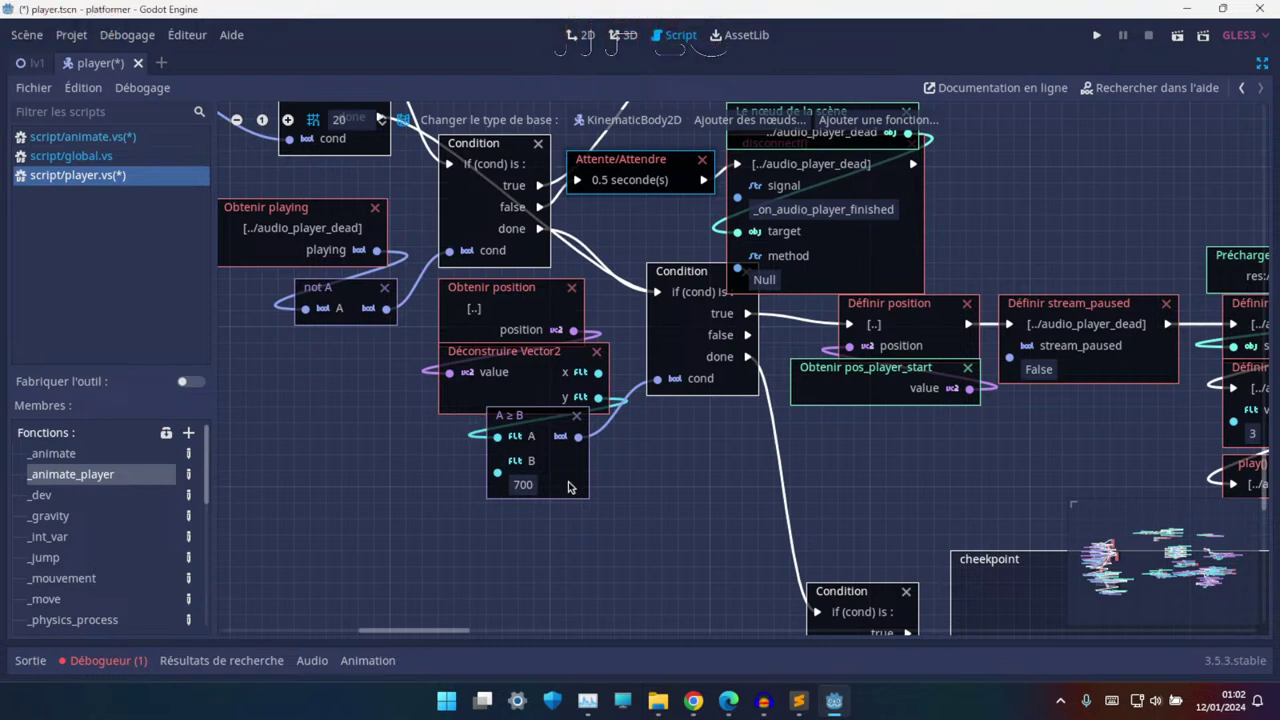
pyautogui.scroll(2, 614, 416)
pyautogui.hscroll(2, 560, 430)
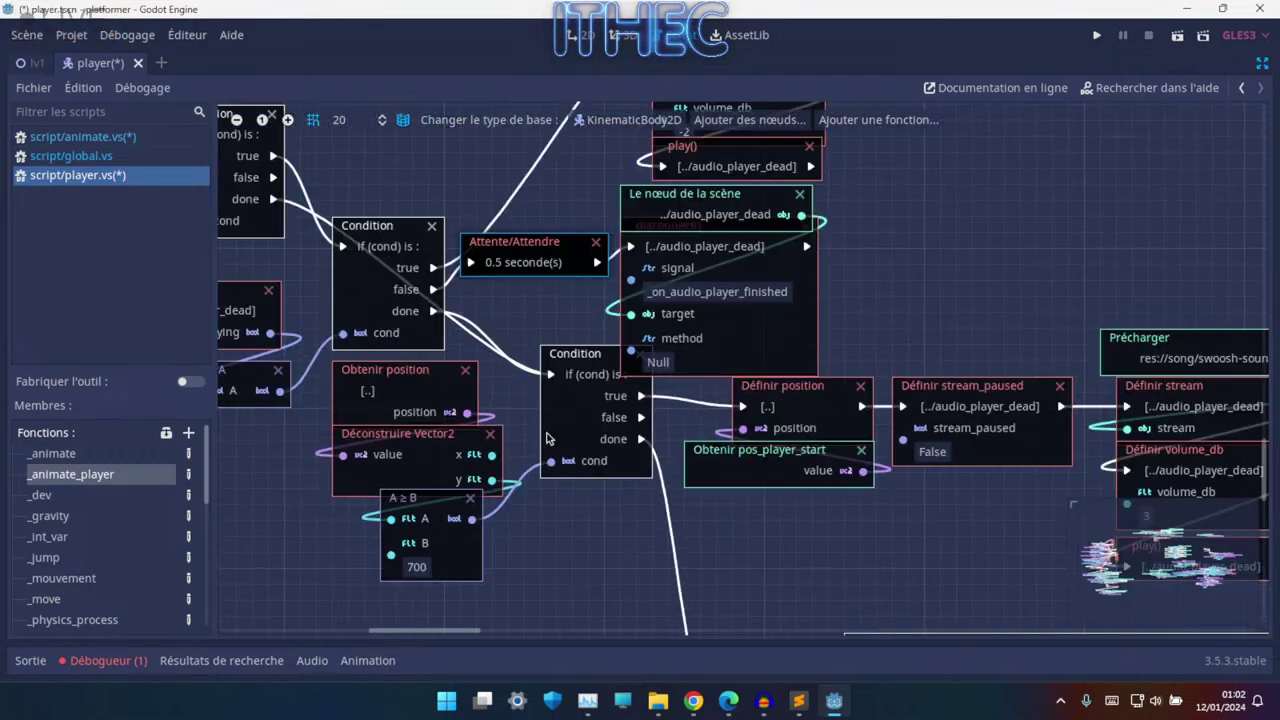
pyautogui.scroll(3, 566, 428)
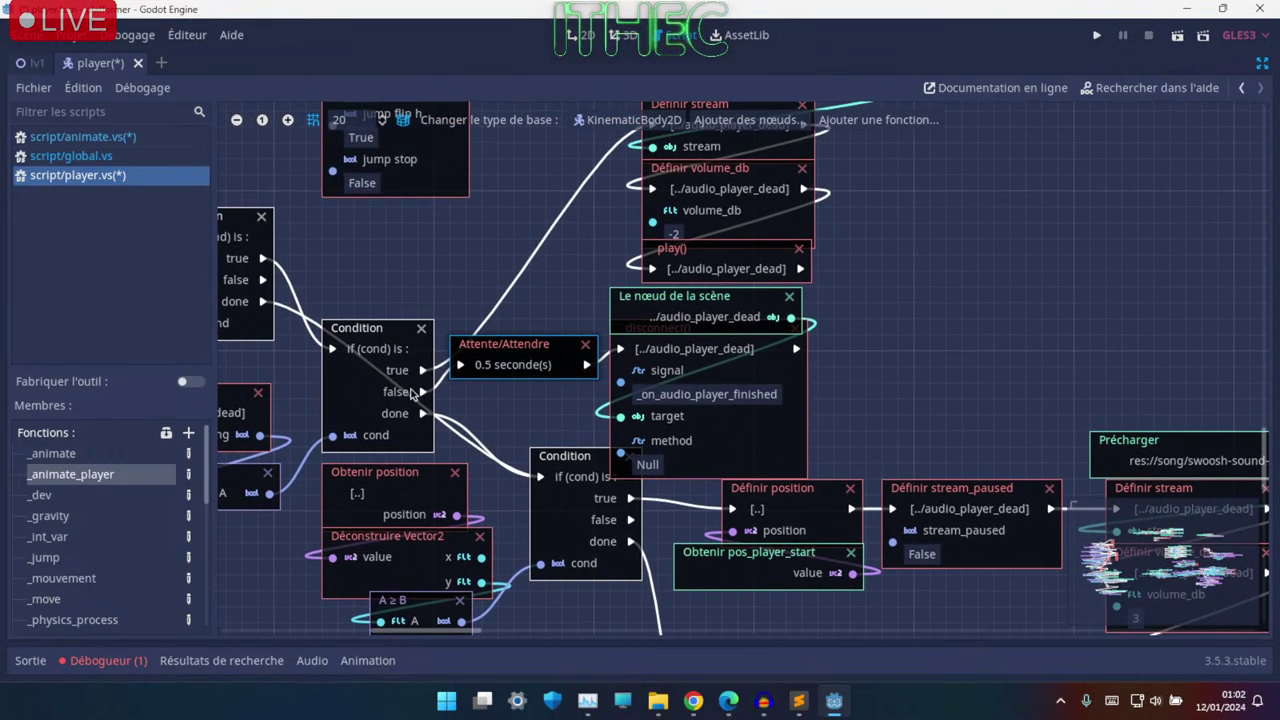
pyautogui.scroll(2, 395, 420)
pyautogui.scroll(2, 607, 226)
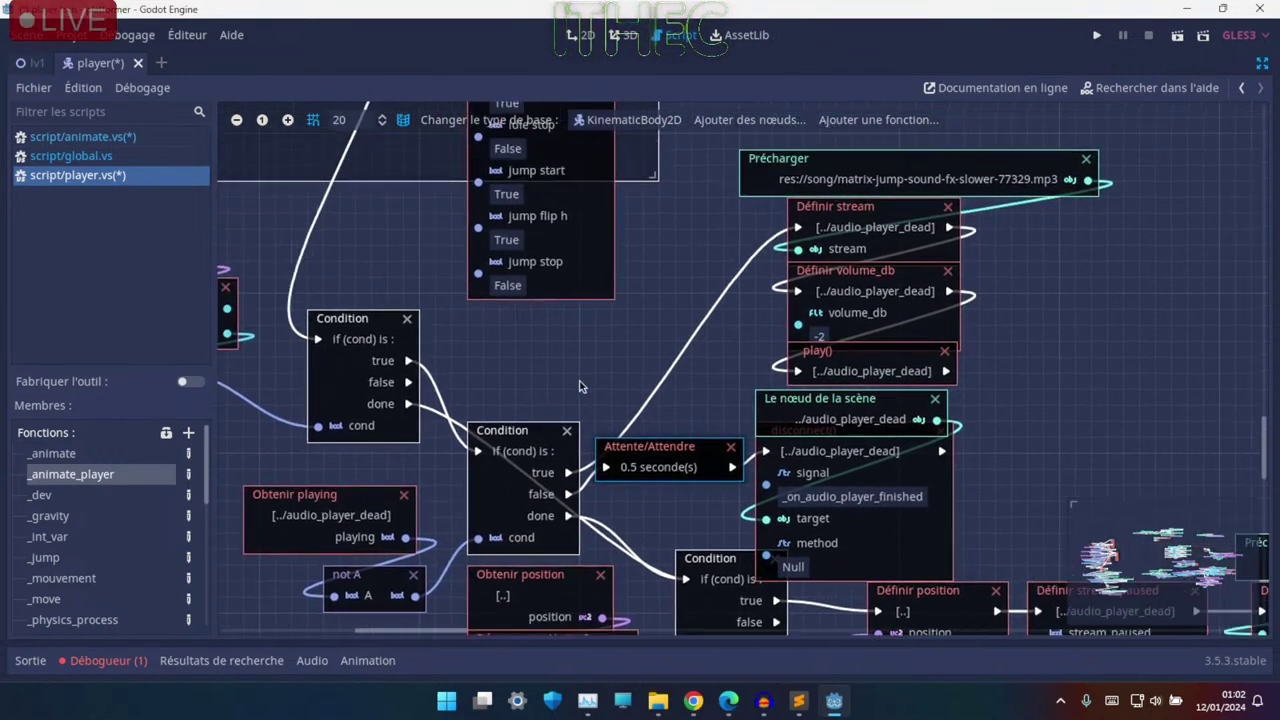
pyautogui.hscroll(1, 607, 226)
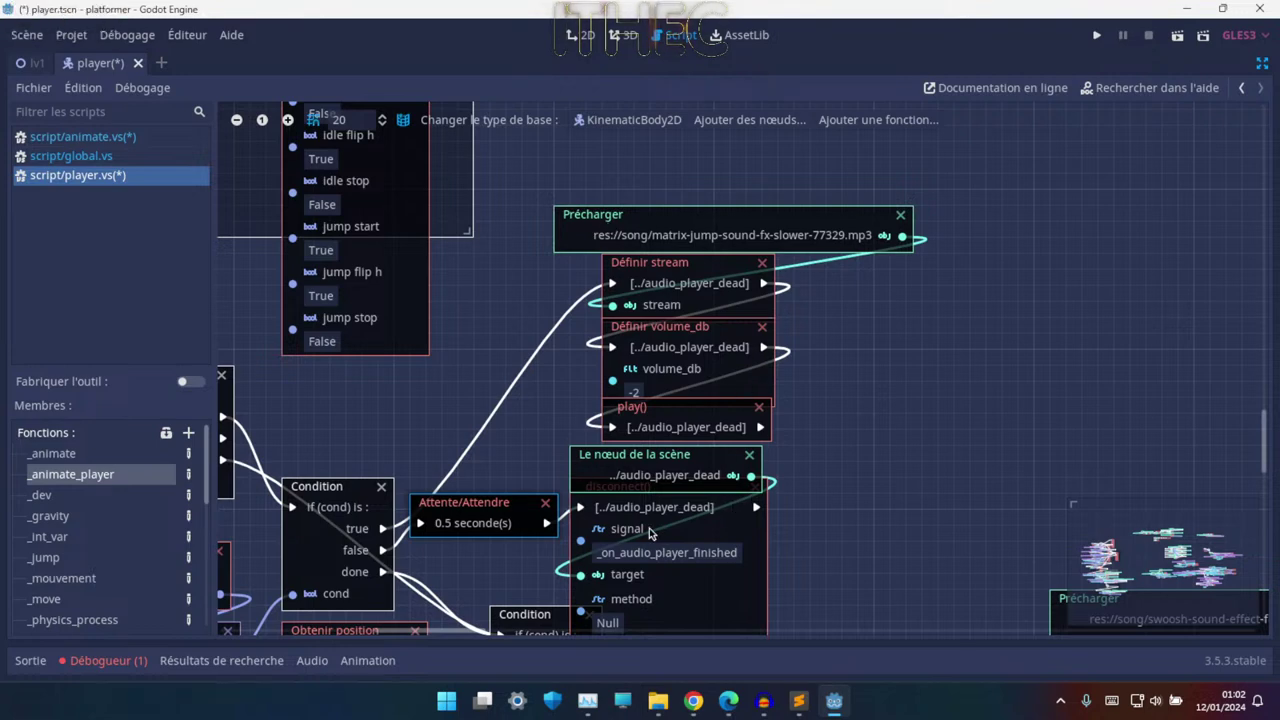
pyautogui.scroll(-5, 650, 533)
pyautogui.hscroll(-2, 650, 533)
pyautogui.scroll(-1, 395, 330)
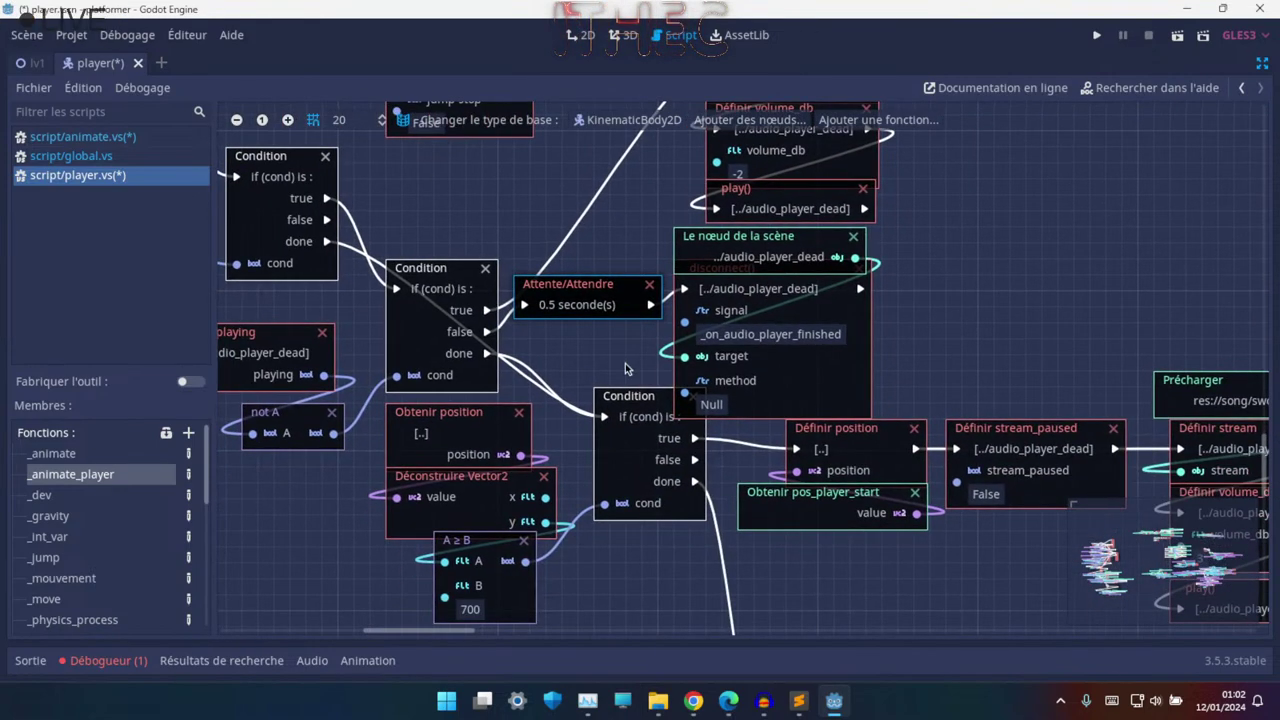
pyautogui.moveTo(740, 402); pyautogui.dragTo(465, 278, button='middle')
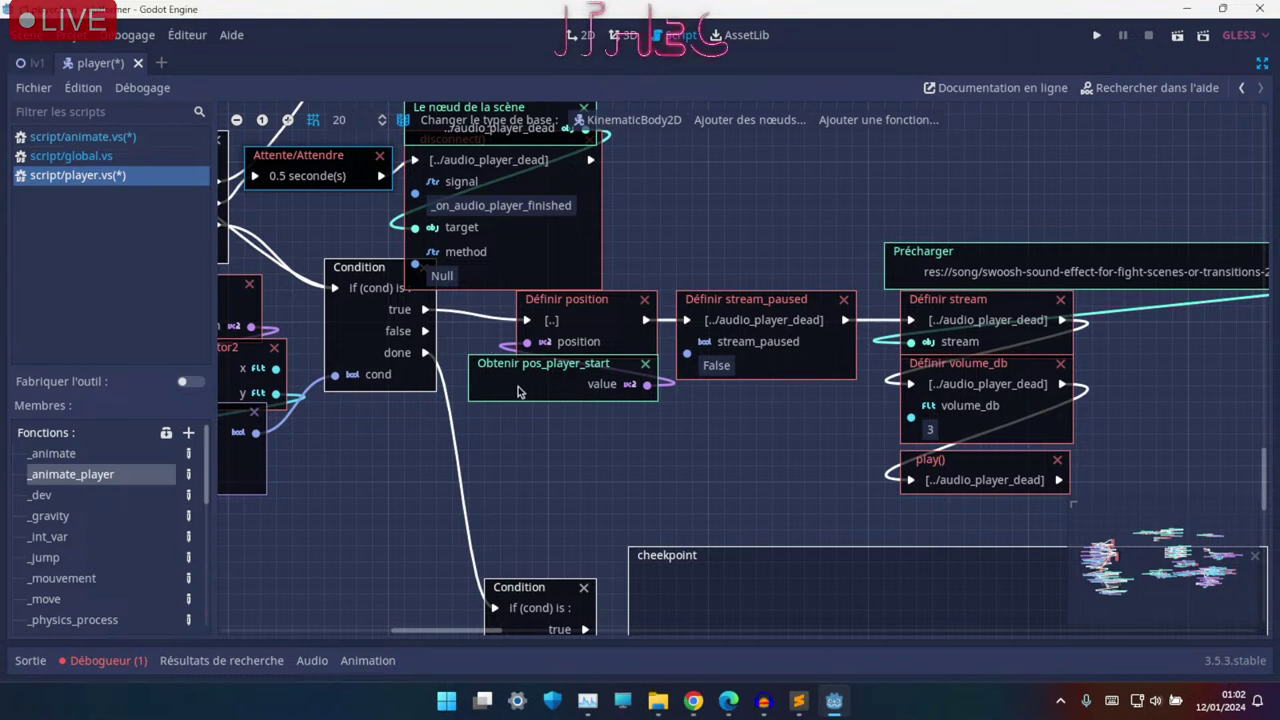
pyautogui.moveTo(482, 316); pyautogui.dragTo(590, 421)
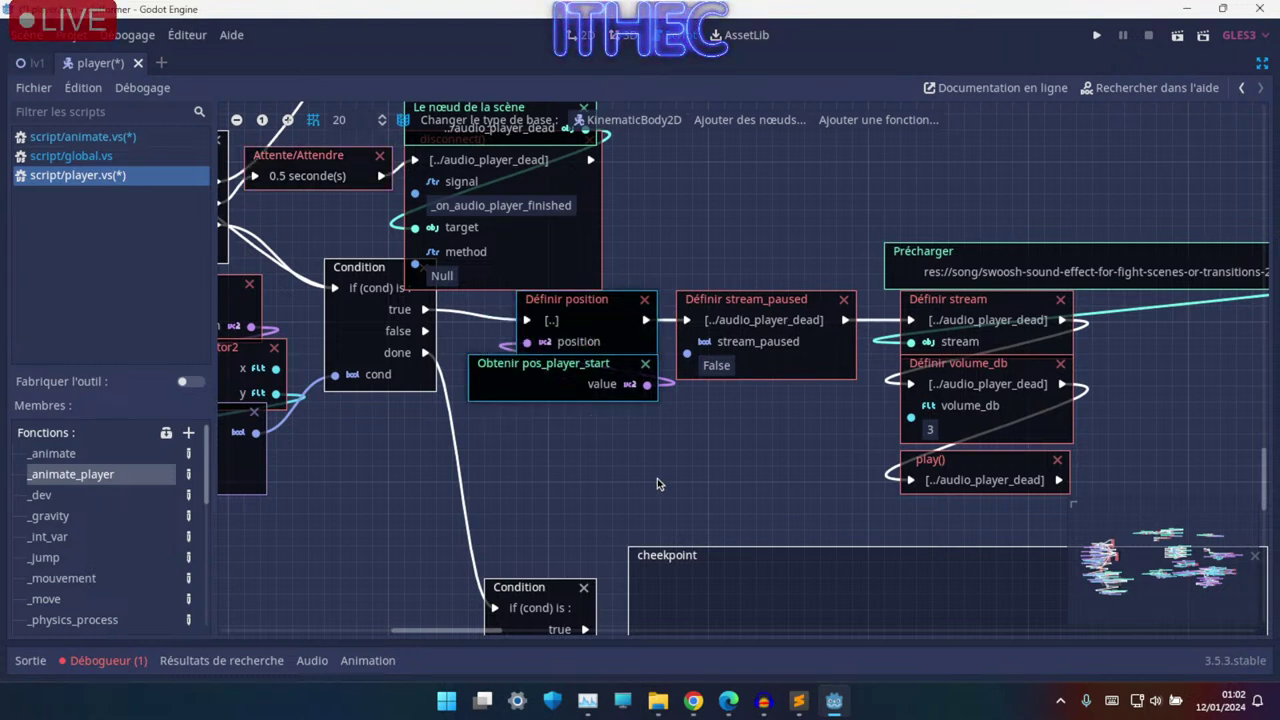
pyautogui.moveTo(692, 436)
pyautogui.mouseDown()
pyautogui.moveTo(548, 320)
pyautogui.moveTo(621, 371)
pyautogui.mouseUp()
pyautogui.moveTo(818, 426)
pyautogui.mouseDown(button='middle')
pyautogui.moveTo(583, 455)
pyautogui.moveTo(564, 445)
pyautogui.mouseUp(button='middle')
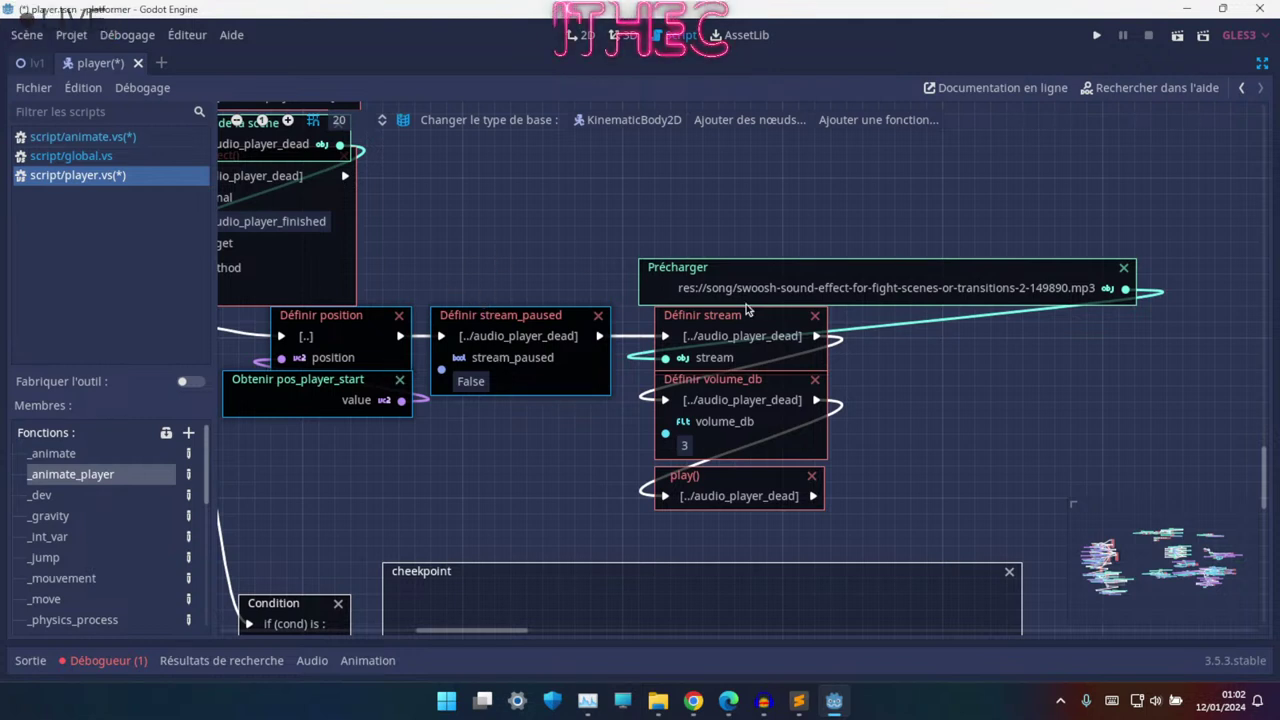
pyautogui.keyDown('ctrl'); pyautogui.scroll(2, 592, 422); pyautogui.keyUp('ctrl')
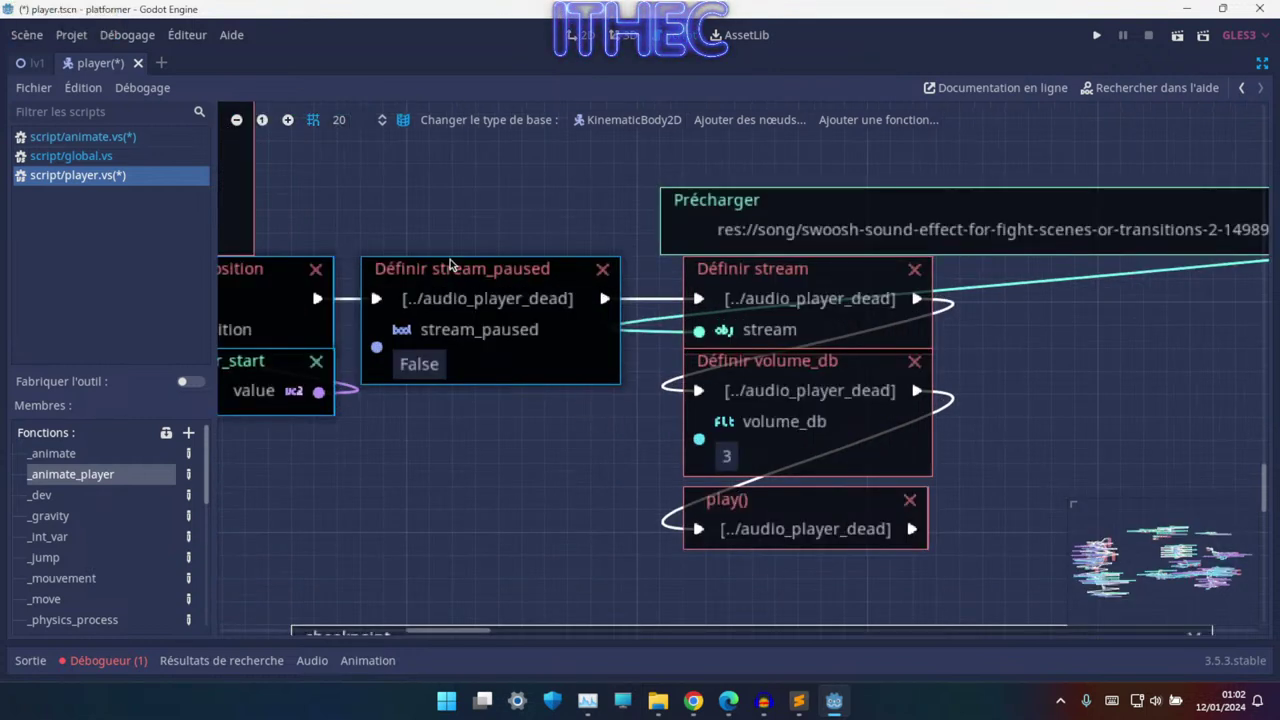
pyautogui.keyDown('ctrl'); pyautogui.scroll(-2, 516, 286); pyautogui.keyUp('ctrl')
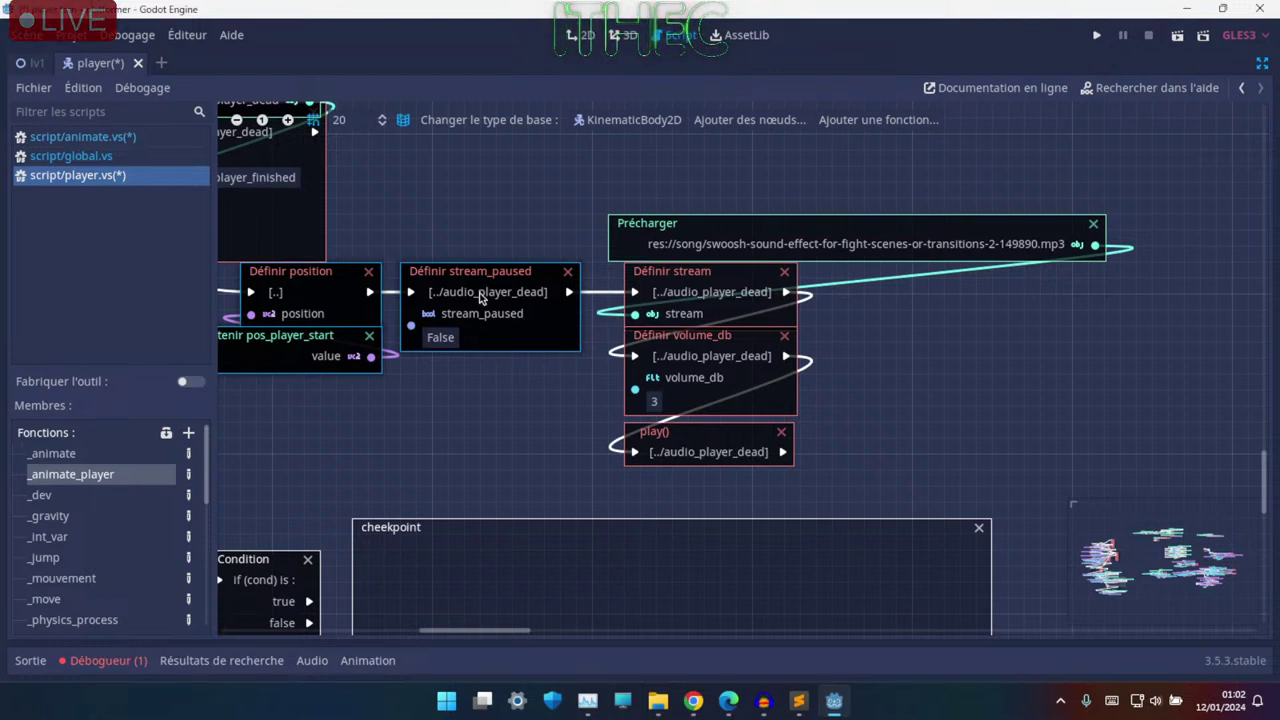
pyautogui.hscroll(-3, 552, 290)
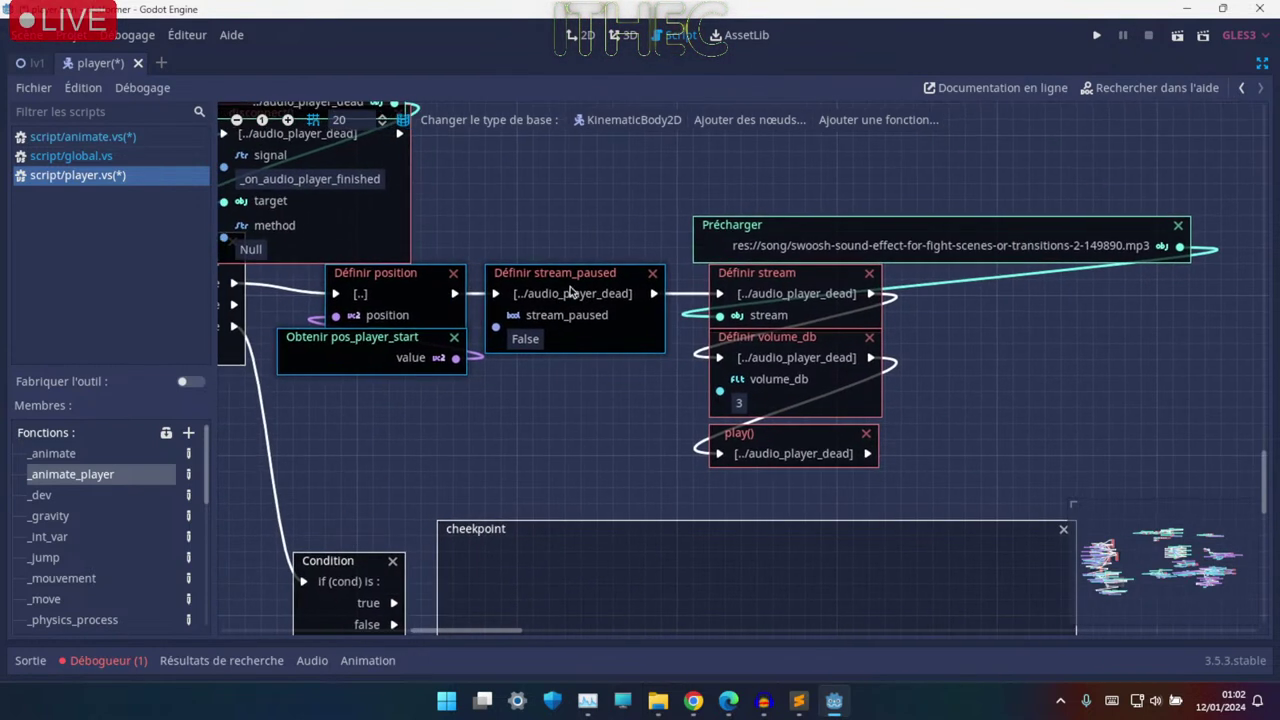
pyautogui.moveTo(550, 284); pyautogui.dragTo(628, 307, button='middle')
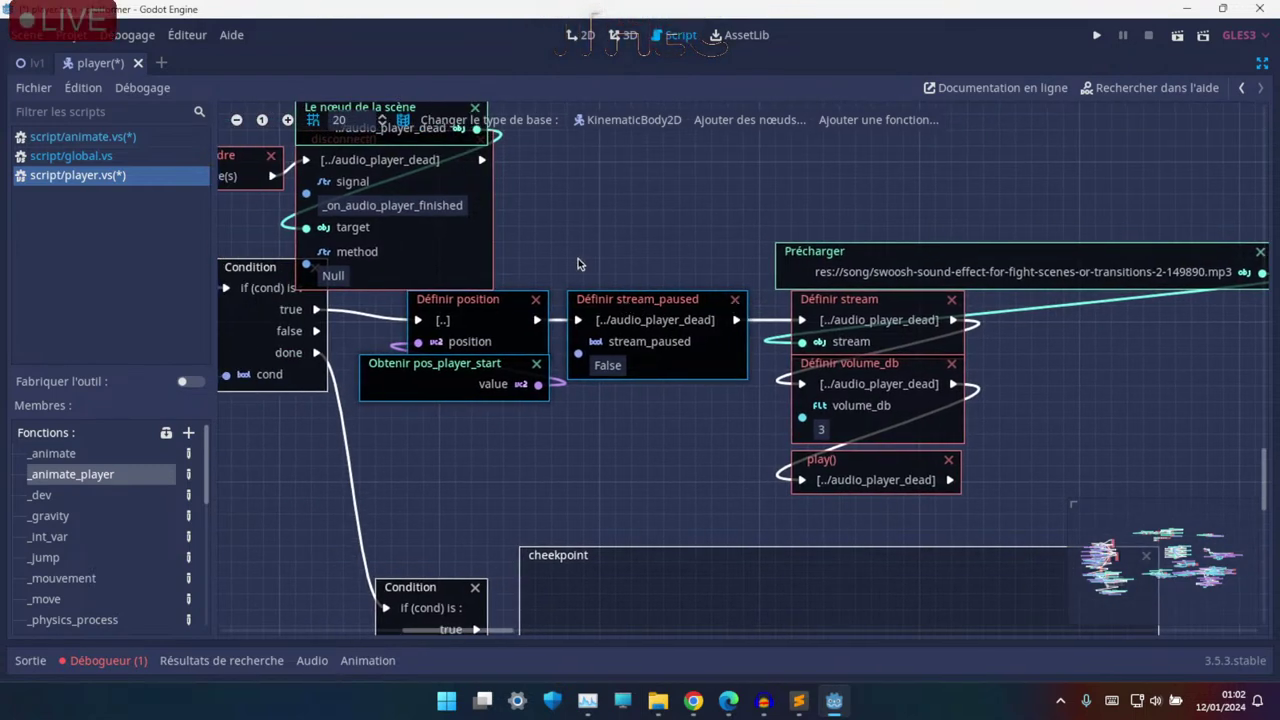
pyautogui.moveTo(577, 264); pyautogui.dragTo(735, 322, button='middle')
pyautogui.keyDown('ctrl'); pyautogui.scroll(-2, 735, 322); pyautogui.keyUp('ctrl')
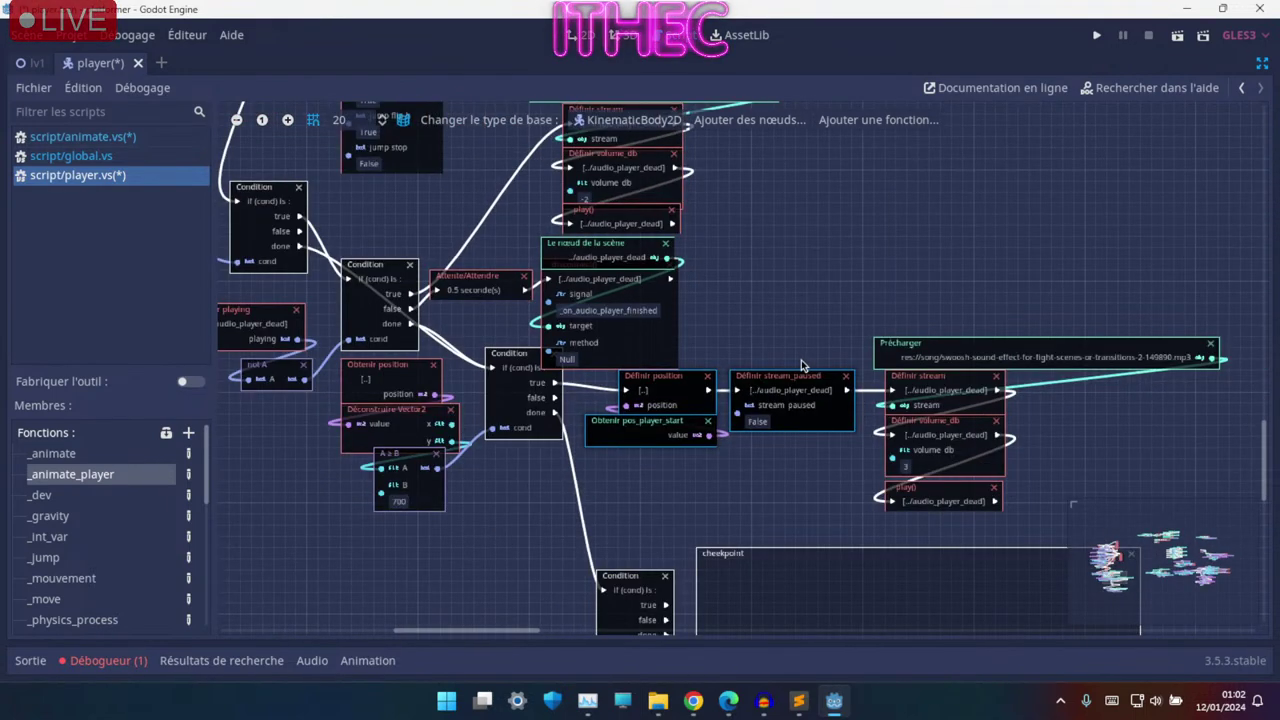
pyautogui.moveTo(755, 343); pyautogui.dragTo(514, 297, button='middle')
pyautogui.keyDown('ctrl'); pyautogui.scroll(2, 612, 327); pyautogui.keyUp('ctrl')
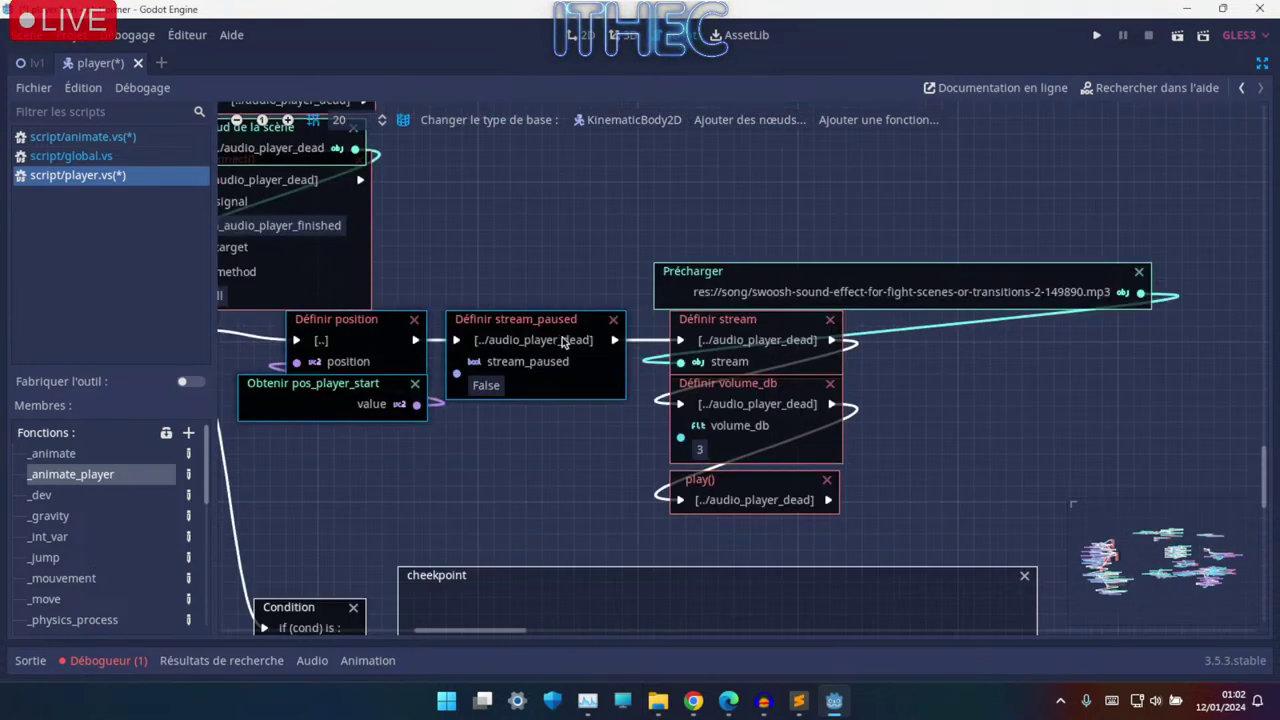
# - Delete Définir stream_paused, wire Définir position to Définir stream, and move the swoosh nodes left
pyautogui.press('Delete')
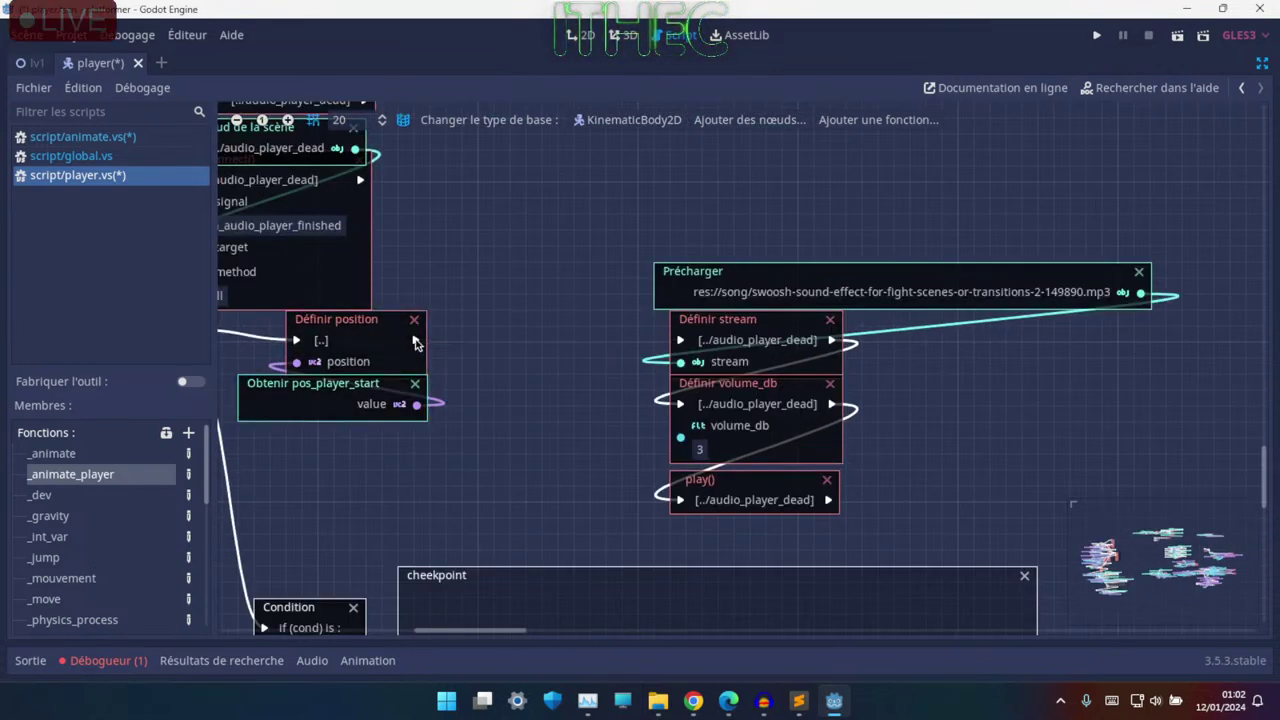
pyautogui.moveTo(416, 340); pyautogui.dragTo(682, 345)
pyautogui.moveTo(636, 263); pyautogui.dragTo(852, 520)
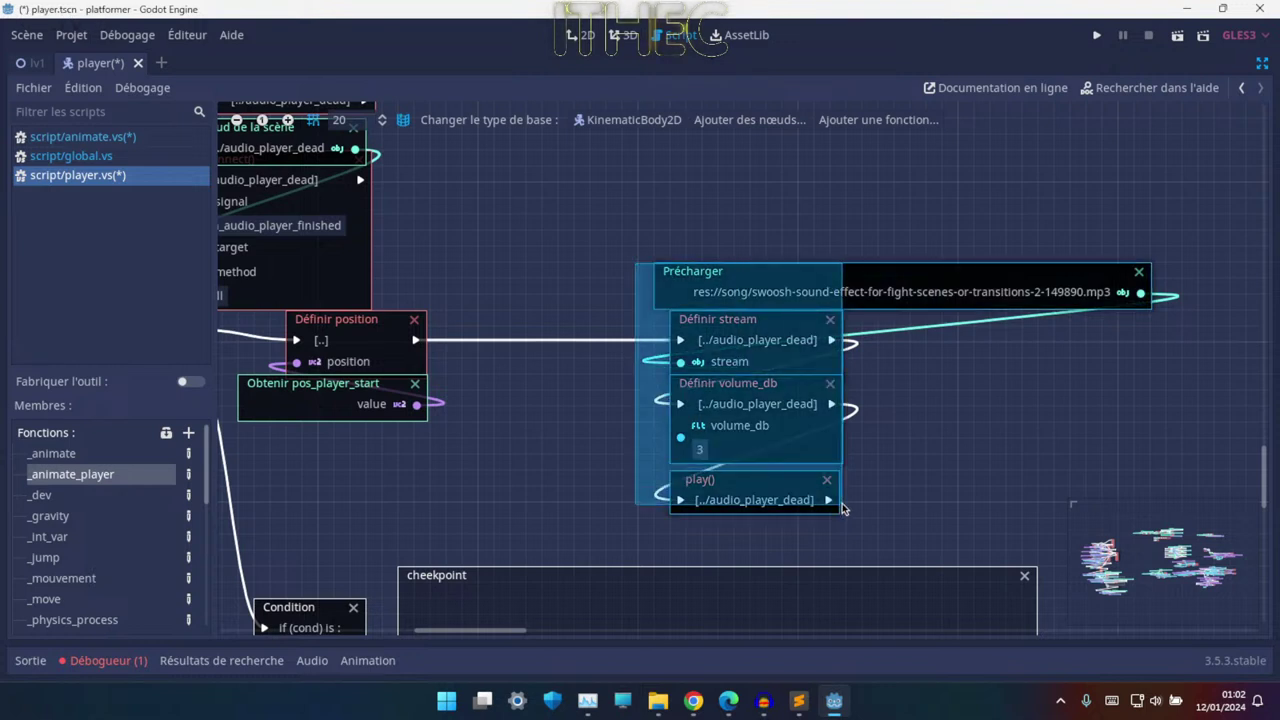
pyautogui.moveTo(711, 411)
pyautogui.mouseDown()
pyautogui.moveTo(535, 427)
pyautogui.moveTo(570, 414)
pyautogui.mouseUp()
# - Save the player scene, run the game, and test walking, jumping, falling and respawning
pyautogui.hotkey('ctrl', 's')
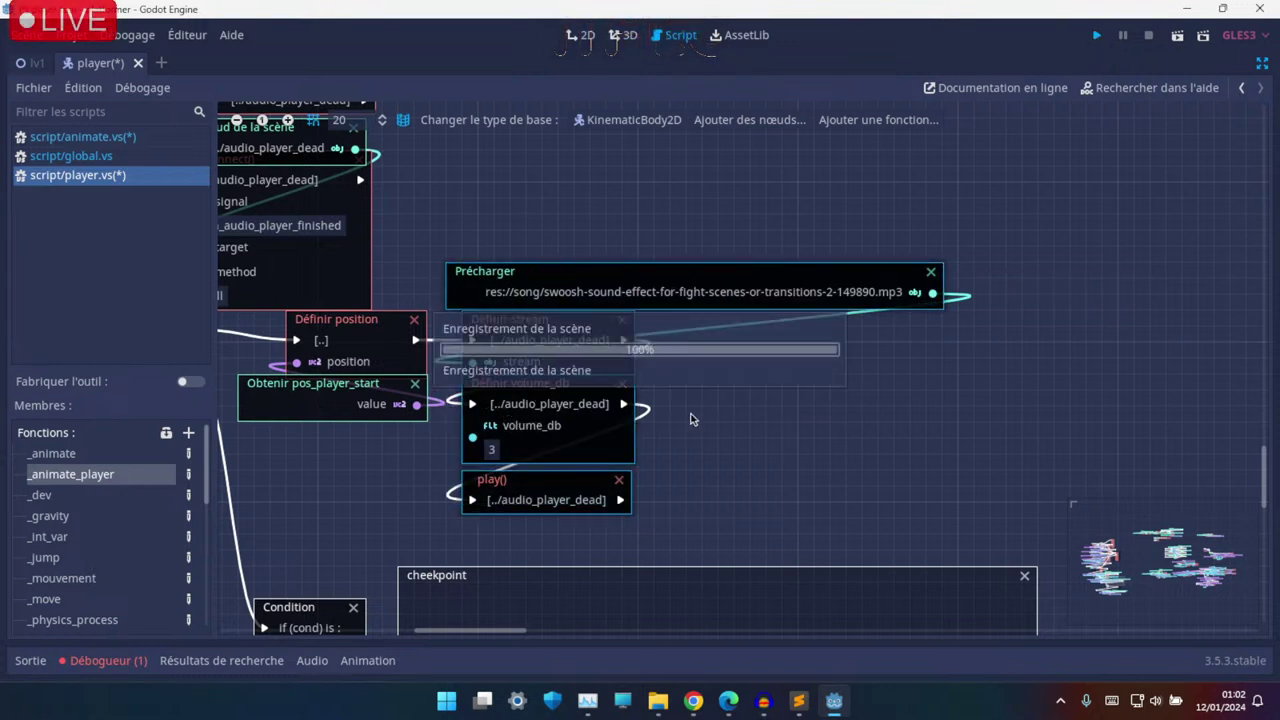
pyautogui.press('F5')
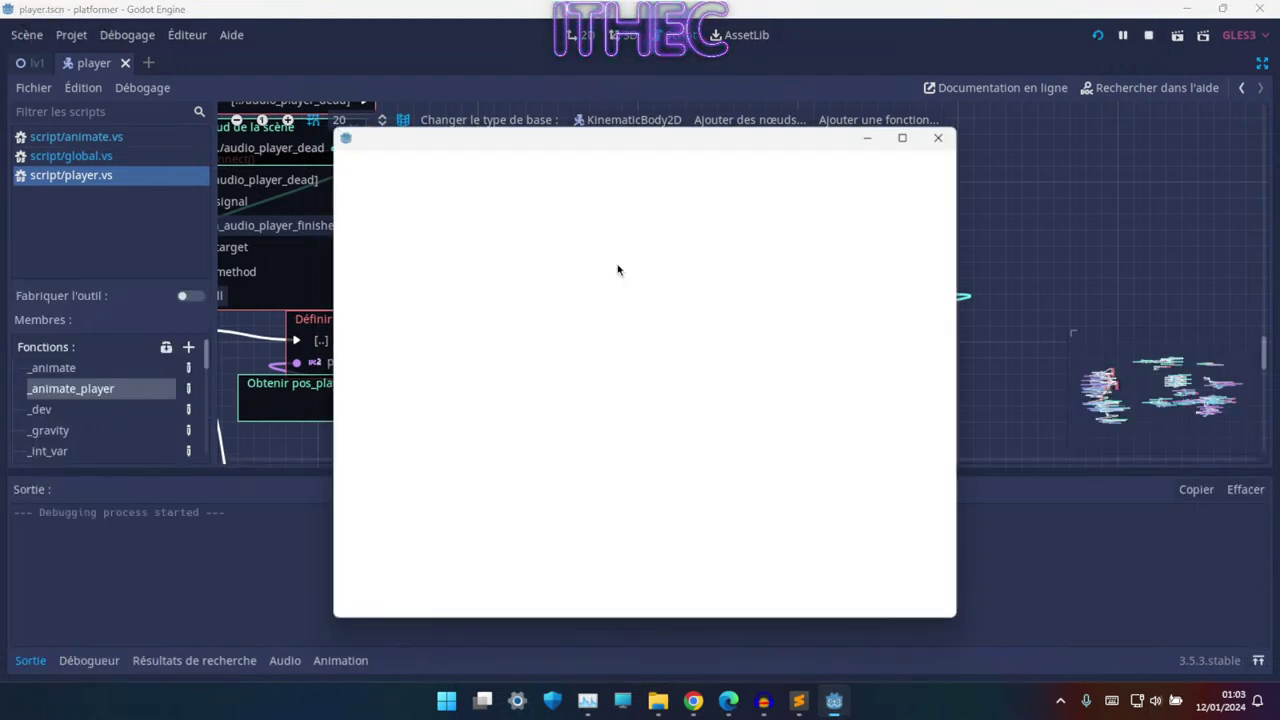
pyautogui.press('Left')
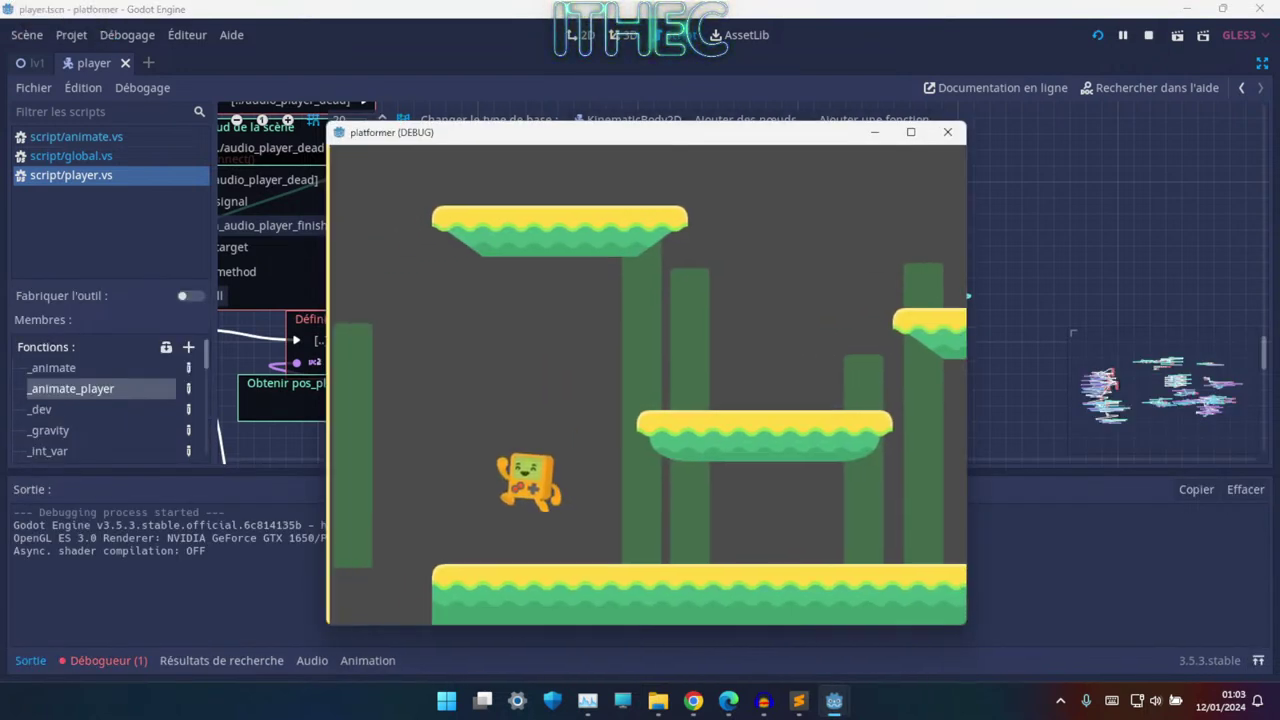
pyautogui.press('Right')
pyautogui.press('space')
pyautogui.press('Left')
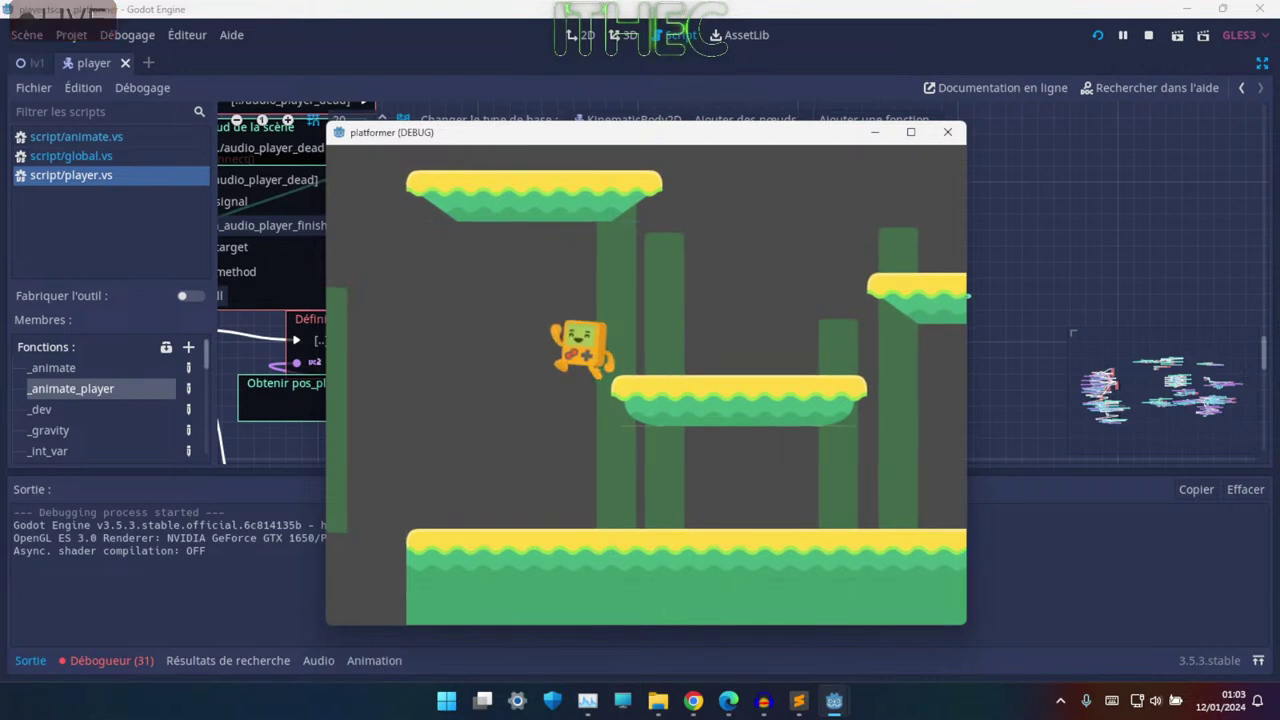
pyautogui.press('Right')
pyautogui.press('space')
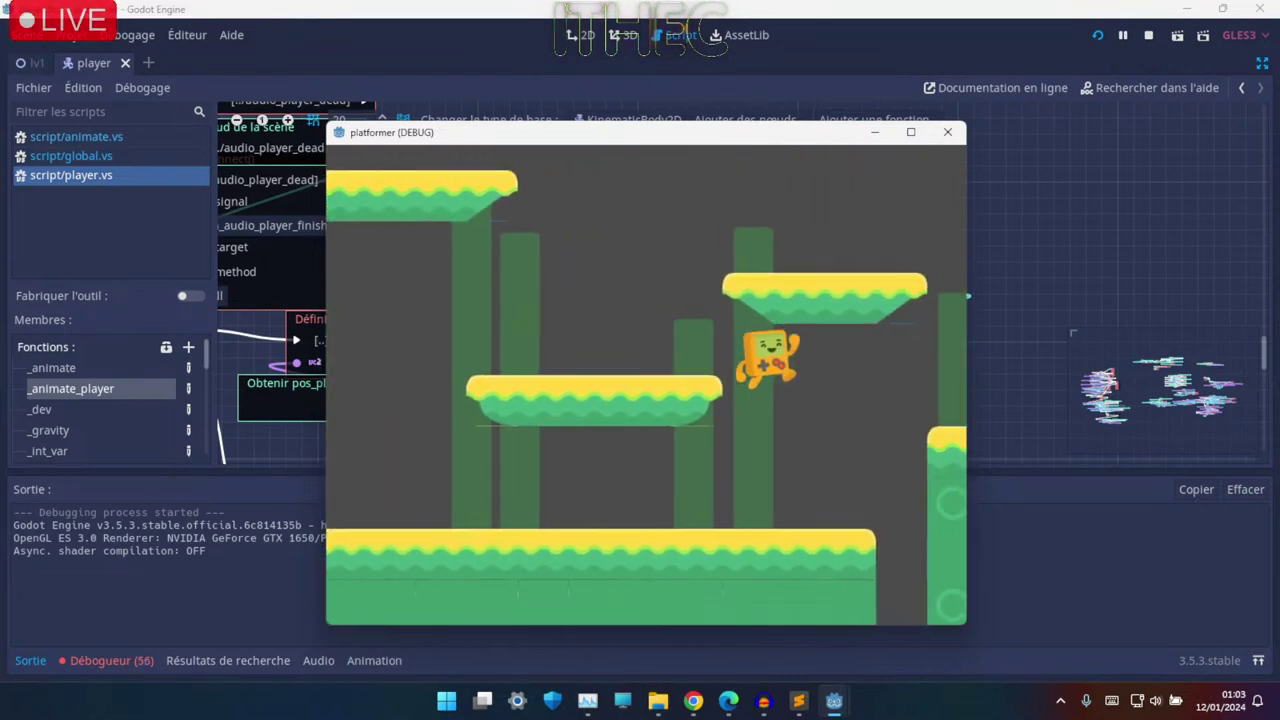
pyautogui.press('Right')
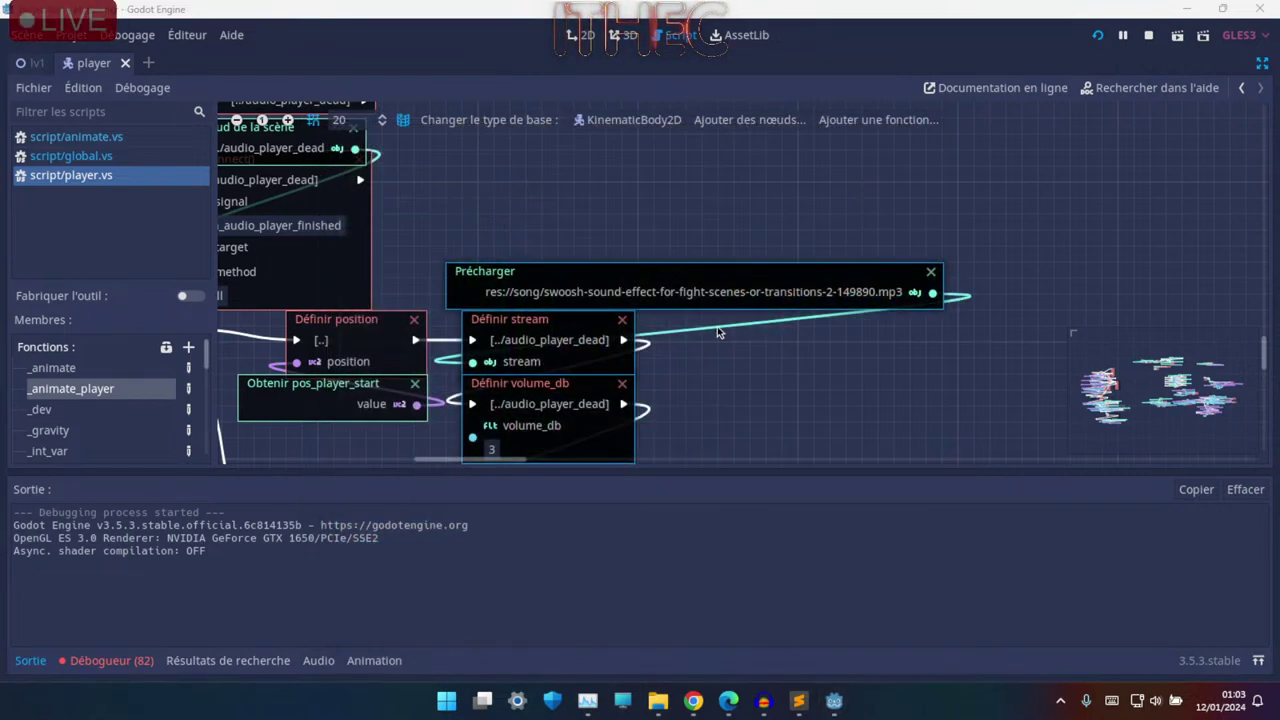
# - Zoom the player.vs graph onto the jump sound Condition and Précharger nodes
pyautogui.keyDown('ctrl'); pyautogui.scroll(-1, 464, 354); pyautogui.keyUp('ctrl')
pyautogui.keyDown('ctrl'); pyautogui.scroll(-1, 548, 332); pyautogui.keyUp('ctrl')
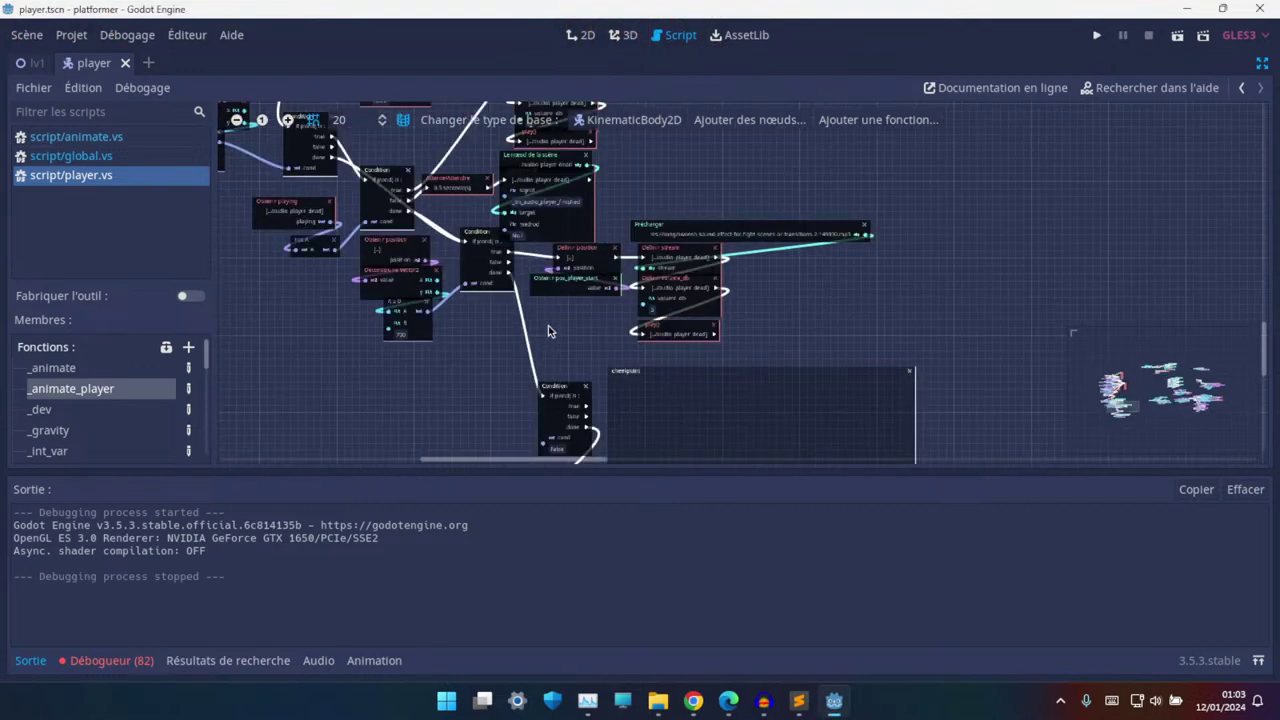
pyautogui.keyDown('ctrl'); pyautogui.scroll(1, 548, 332); pyautogui.keyUp('ctrl')
pyautogui.keyDown('ctrl'); pyautogui.scroll(2, 548, 320); pyautogui.keyUp('ctrl')
pyautogui.keyDown('ctrl'); pyautogui.scroll(2, 545, 300); pyautogui.keyUp('ctrl')
pyautogui.moveTo(561, 249)
pyautogui.mouseDown(button='middle')
pyautogui.moveTo(717, 430)
pyautogui.moveTo(625, 205)
pyautogui.mouseUp(button='middle')
pyautogui.keyDown('ctrl'); pyautogui.scroll(-2, 608, 136); pyautogui.keyUp('ctrl')
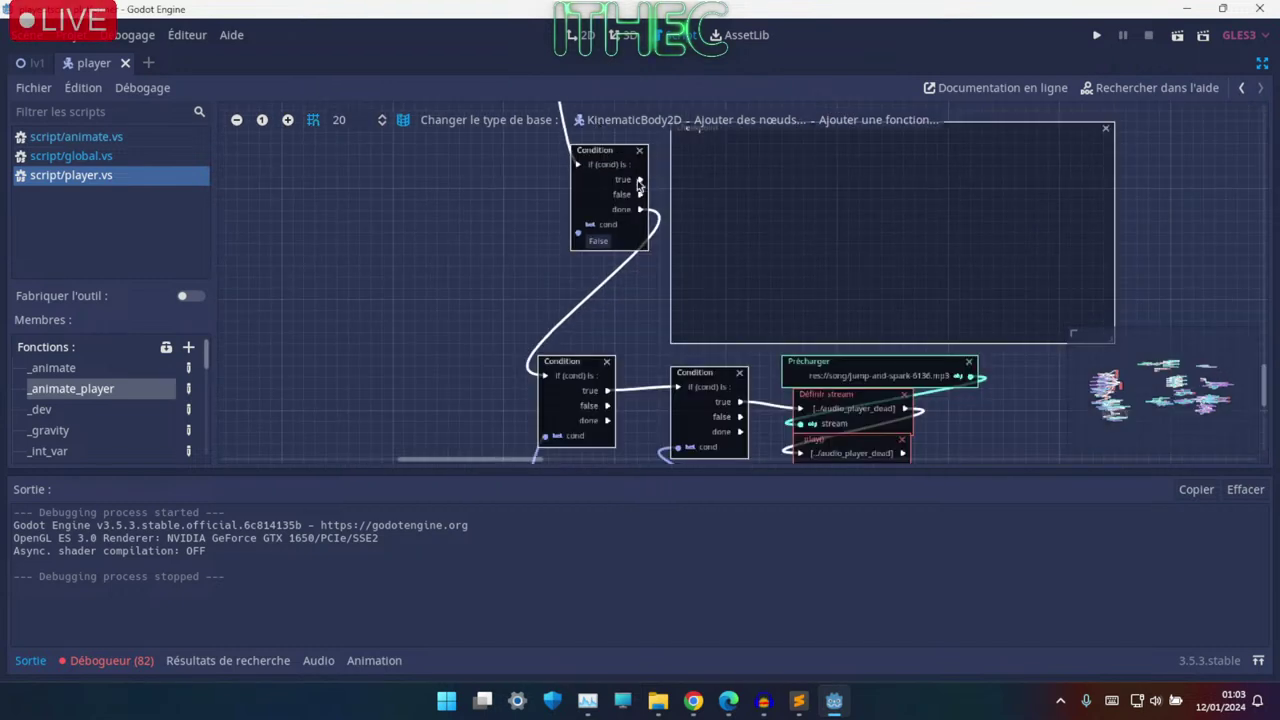
pyautogui.moveTo(596, 262); pyautogui.dragTo(563, 153, button='middle')
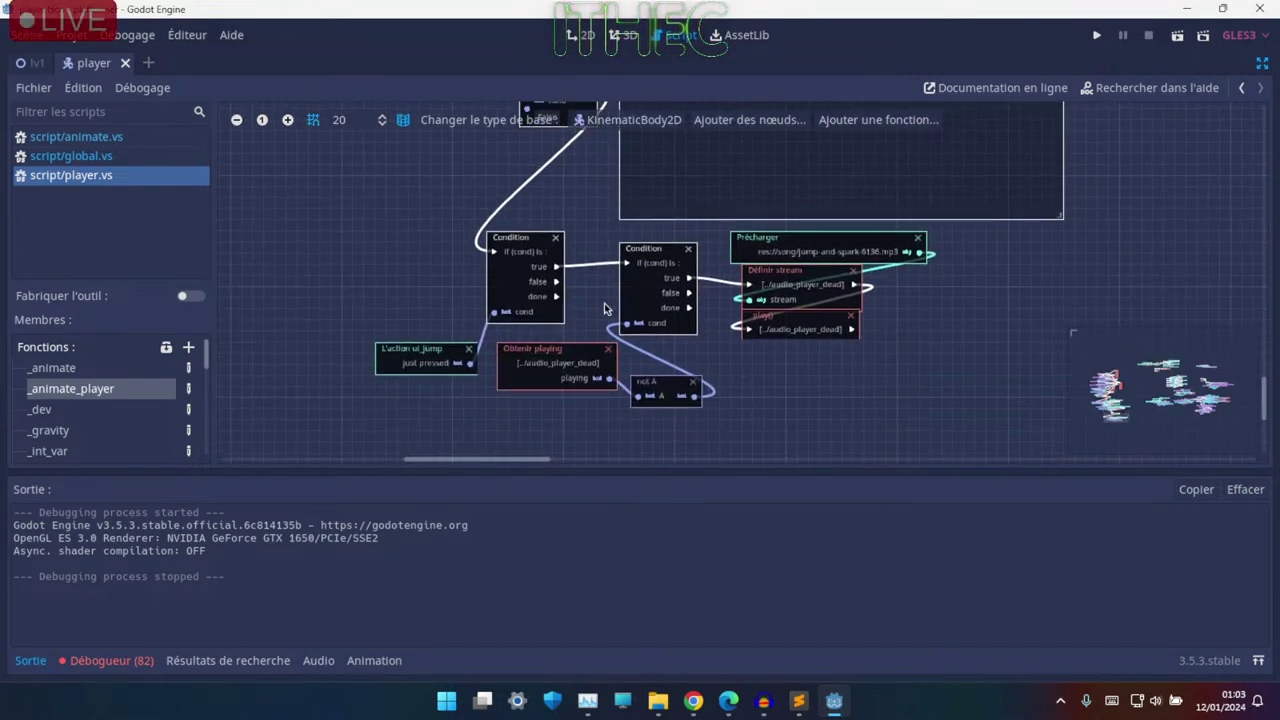
pyautogui.keyDown('ctrl'); pyautogui.scroll(2, 603, 308); pyautogui.keyUp('ctrl')
pyautogui.moveTo(594, 307); pyautogui.dragTo(561, 276, button='middle')
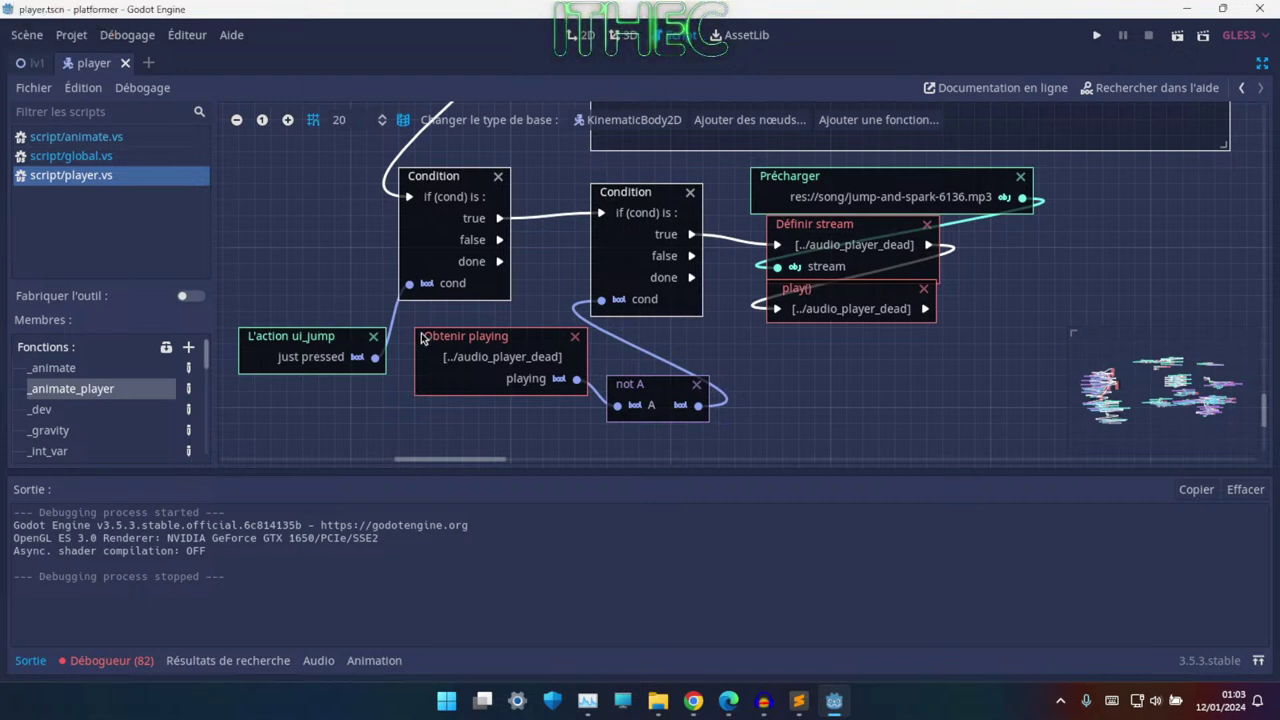
# - Inspect the L'action ui_jump node and the jump sound chain above it
pyautogui.moveTo(466, 343)
pyautogui.mouseDown(button='middle')
pyautogui.moveTo(531, 381)
pyautogui.moveTo(432, 361)
pyautogui.mouseUp(button='middle')
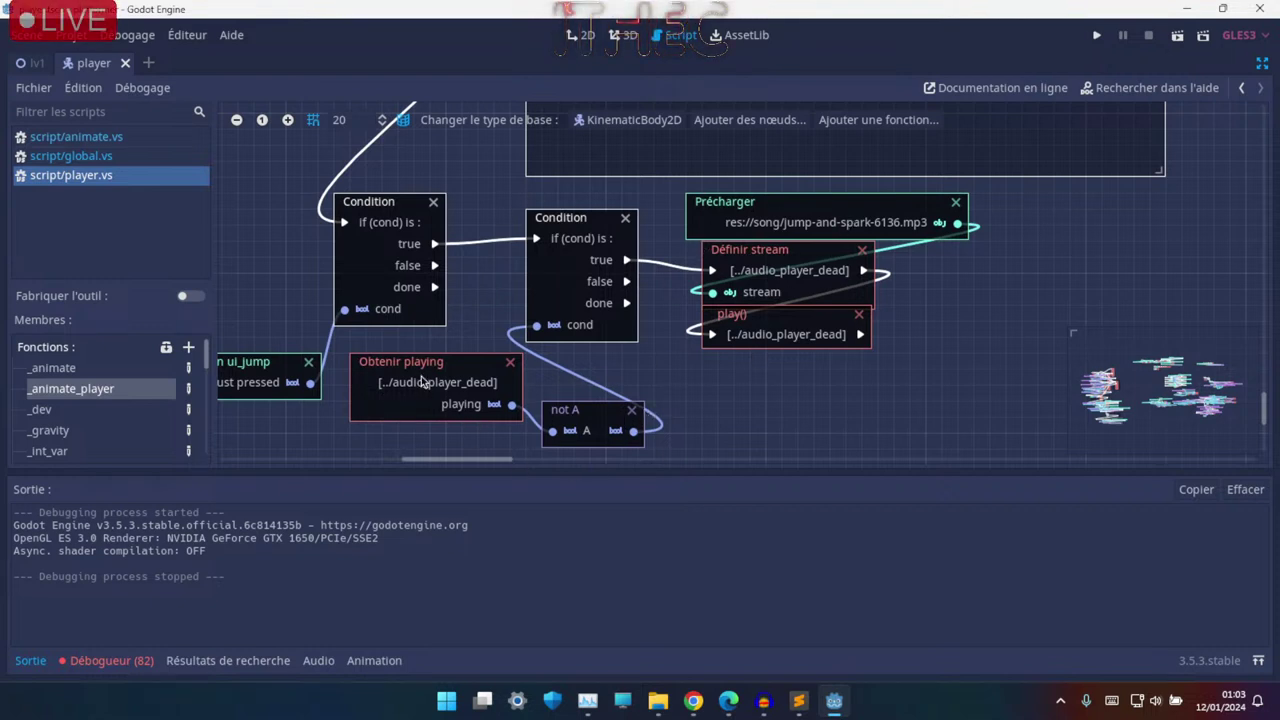
pyautogui.moveTo(494, 321); pyautogui.dragTo(526, 300, button='middle')
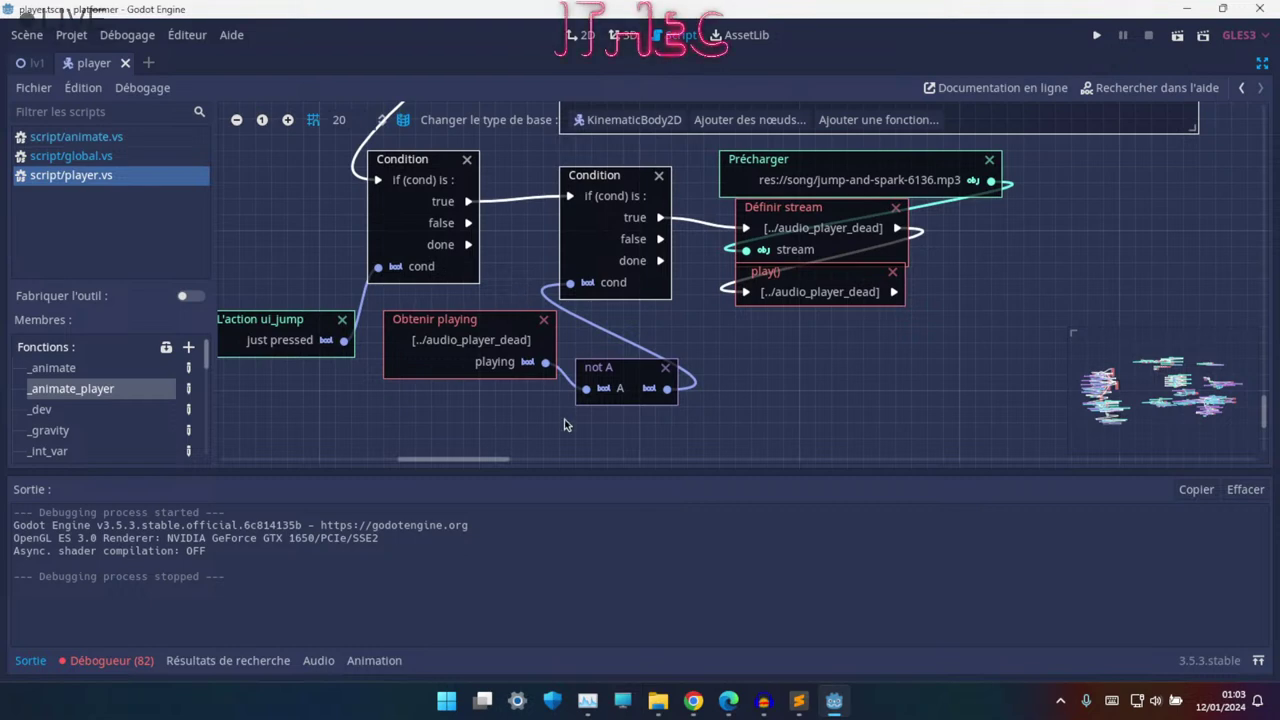
pyautogui.scroll(2, 594, 350)
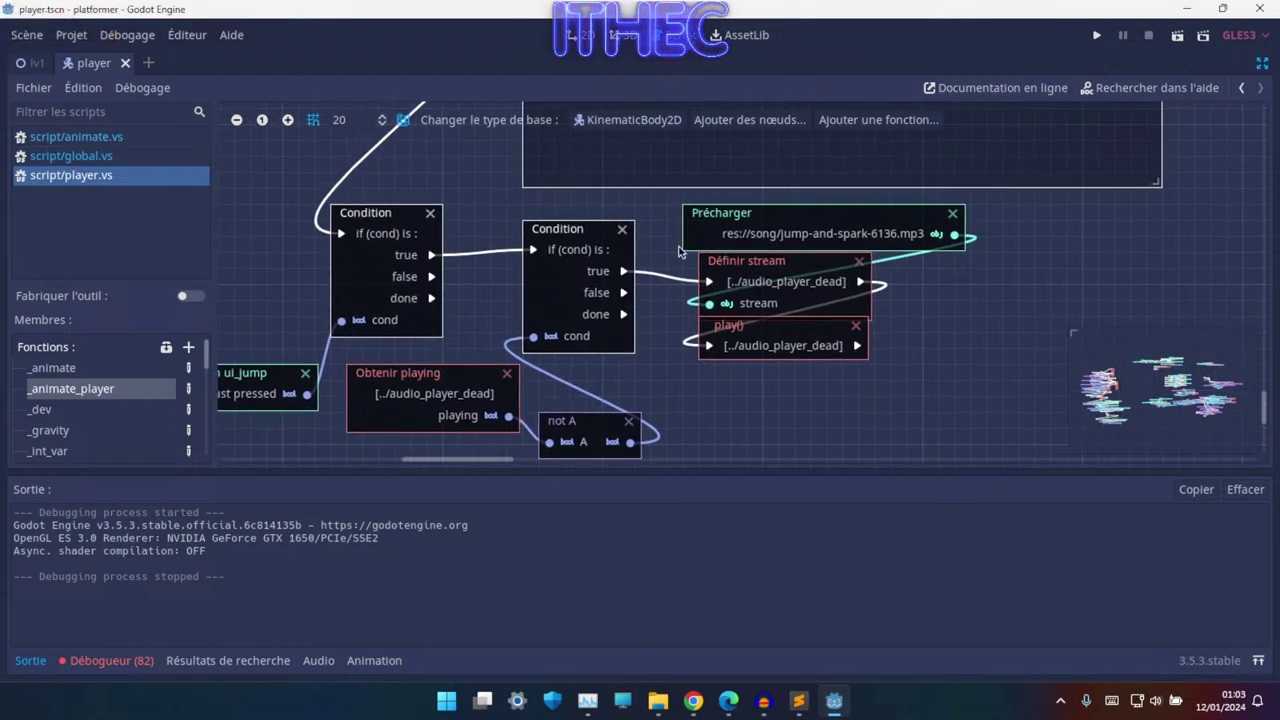
pyautogui.scroll(-2, 784, 240)
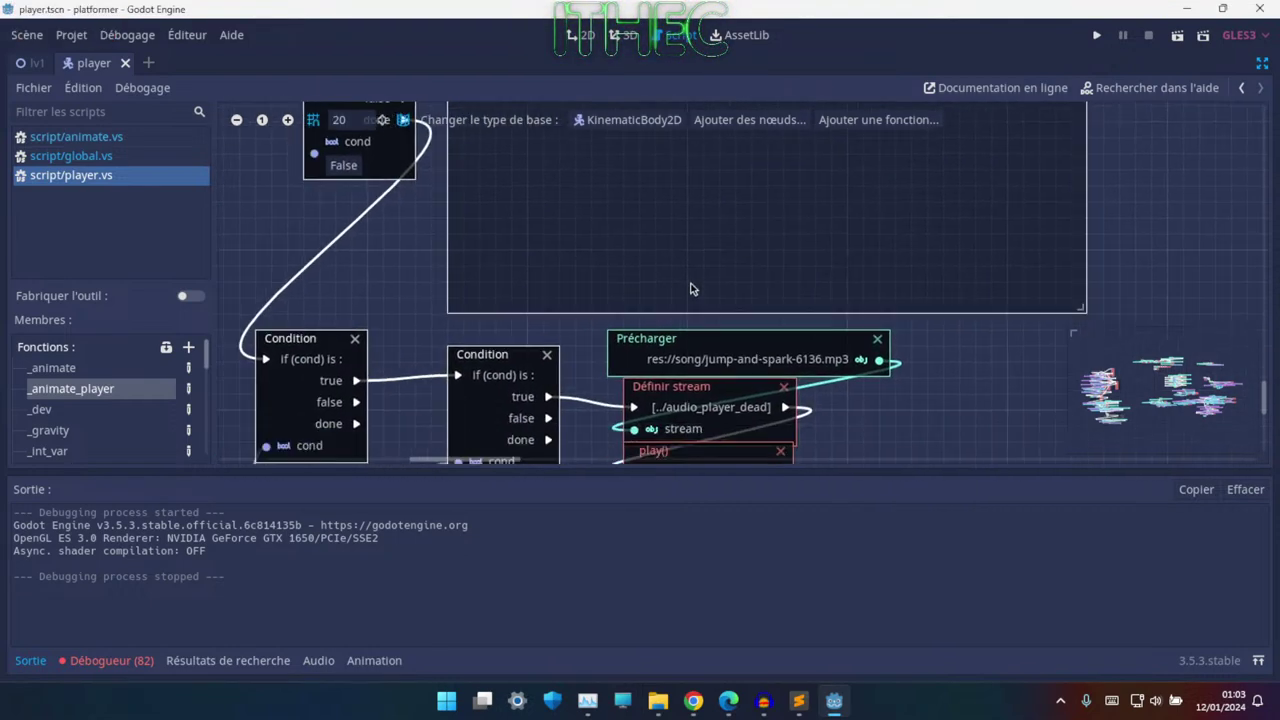
pyautogui.scroll(2, 784, 240)
pyautogui.keyDown('ctrl'); pyautogui.scroll(-2, 784, 240); pyautogui.keyUp('ctrl')
pyautogui.keyDown('ctrl'); pyautogui.scroll(2, 734, 204); pyautogui.keyUp('ctrl')
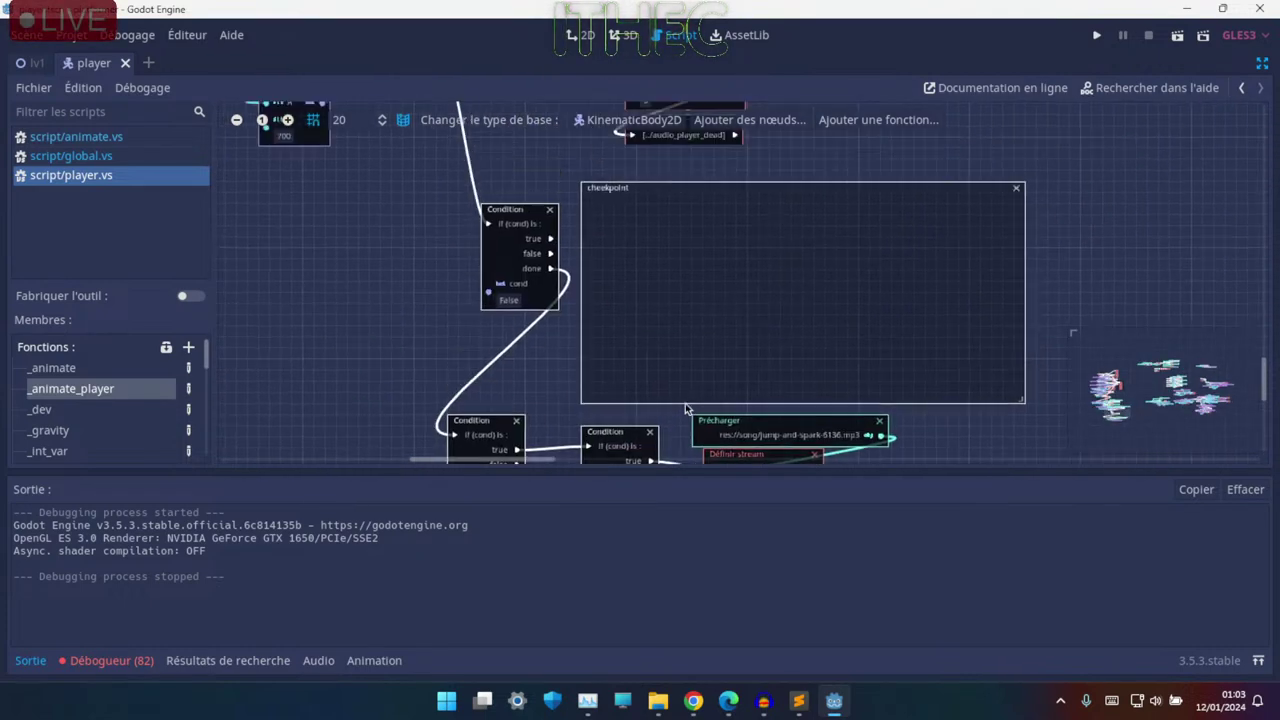
pyautogui.keyDown('ctrl'); pyautogui.scroll(-2, 966, 320); pyautogui.keyUp('ctrl')
pyautogui.scroll(3, 966, 320)
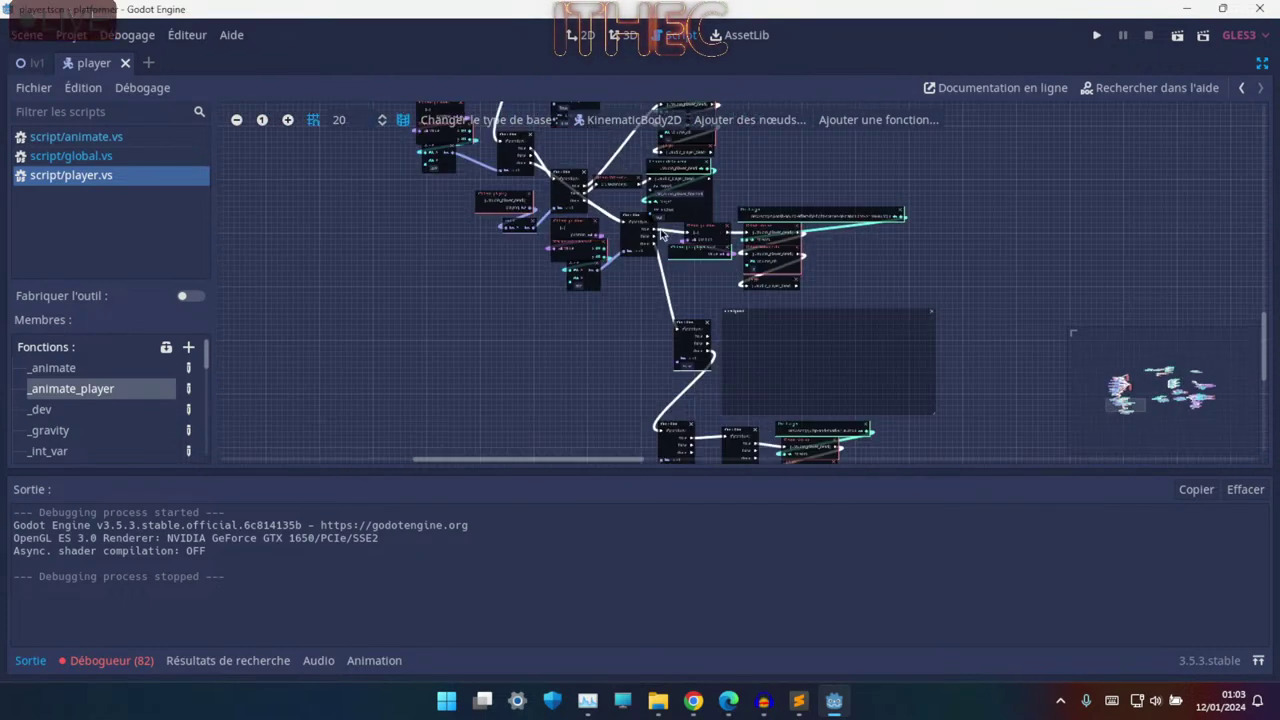
pyautogui.keyDown('ctrl'); pyautogui.scroll(-2, 684, 250); pyautogui.keyUp('ctrl')
pyautogui.keyDown('ctrl'); pyautogui.scroll(1, 684, 250); pyautogui.keyUp('ctrl')
pyautogui.keyDown('ctrl'); pyautogui.scroll(1, 684, 250); pyautogui.keyUp('ctrl')
pyautogui.keyDown('ctrl'); pyautogui.scroll(-2, 684, 250); pyautogui.keyUp('ctrl')
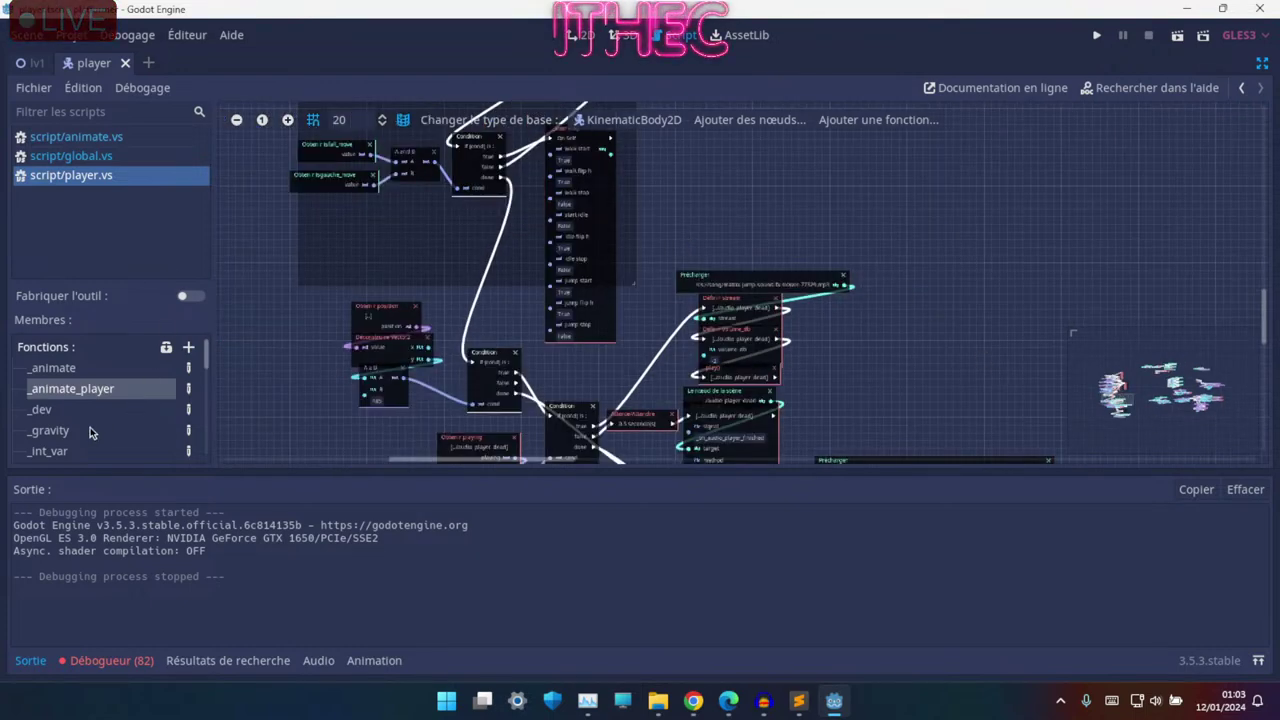
# - Show the _dev graph and zoom in on its is_on_floor(), velocity and position print nodes
pyautogui.click(38, 410)
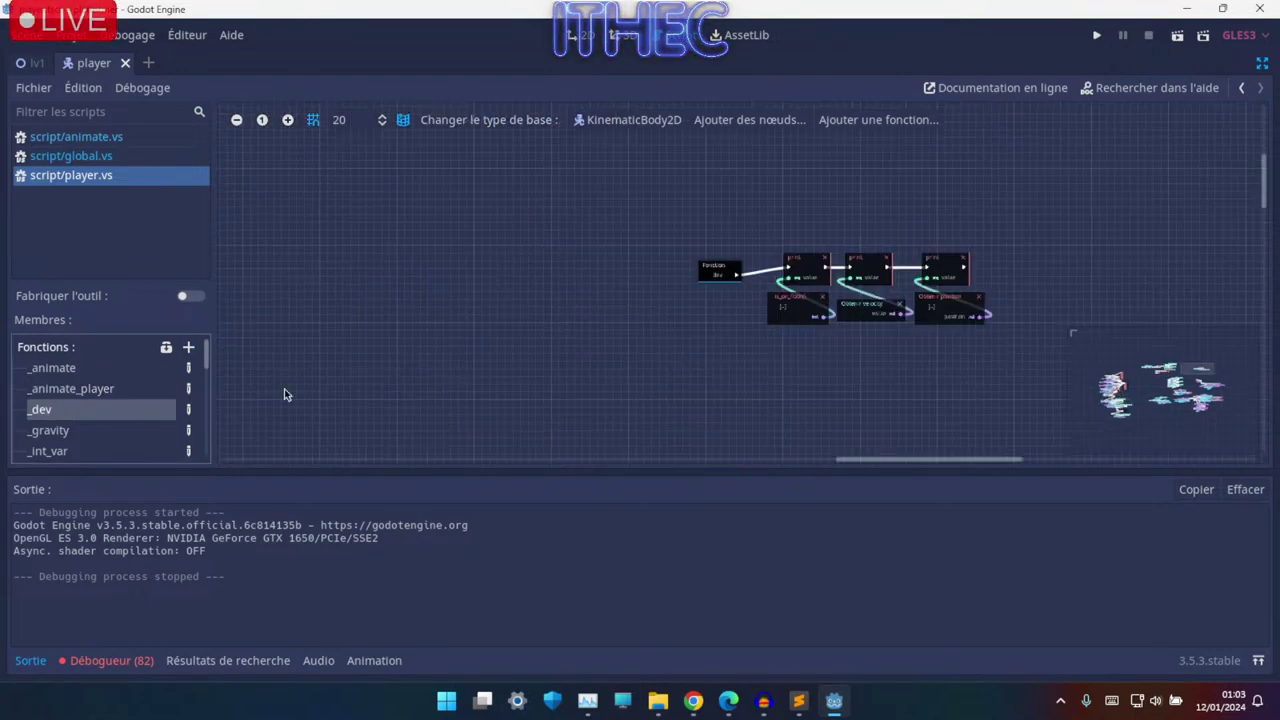
pyautogui.keyDown('ctrl'); pyautogui.scroll(2, 650, 323); pyautogui.keyUp('ctrl')
pyautogui.keyDown('ctrl'); pyautogui.scroll(4, 650, 323); pyautogui.keyUp('ctrl')
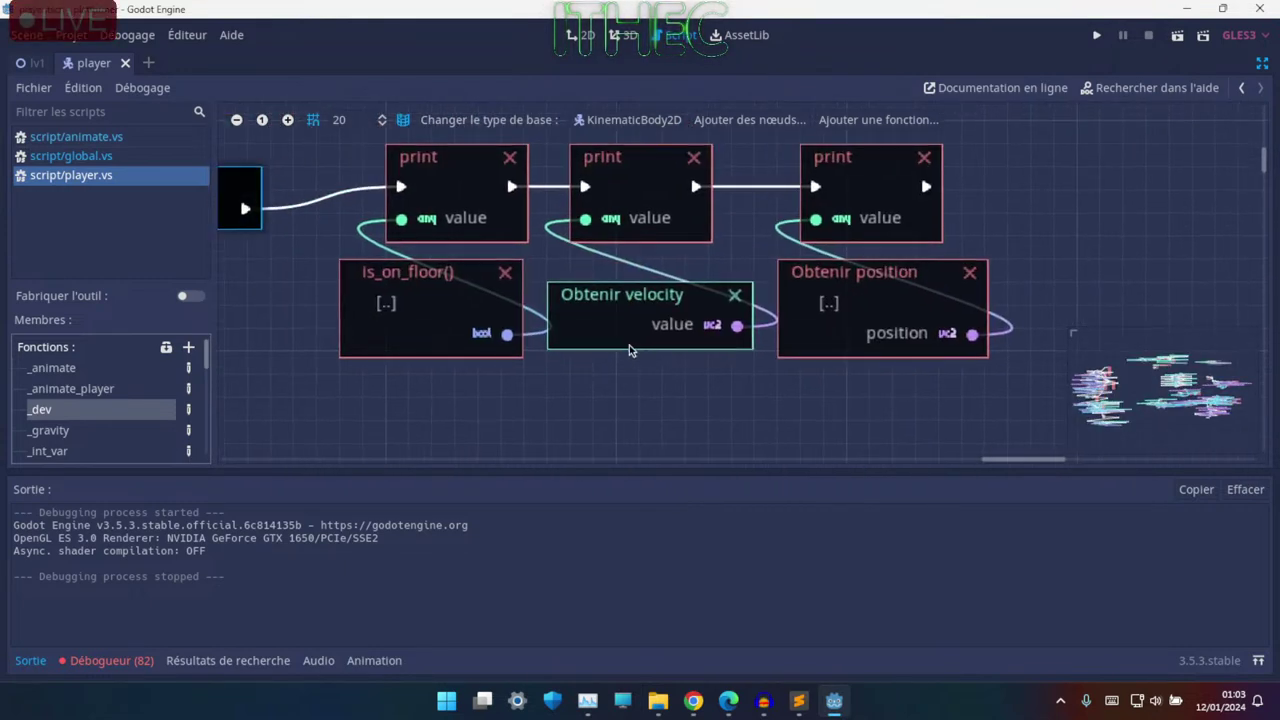
pyautogui.scroll(1, 380, 352)
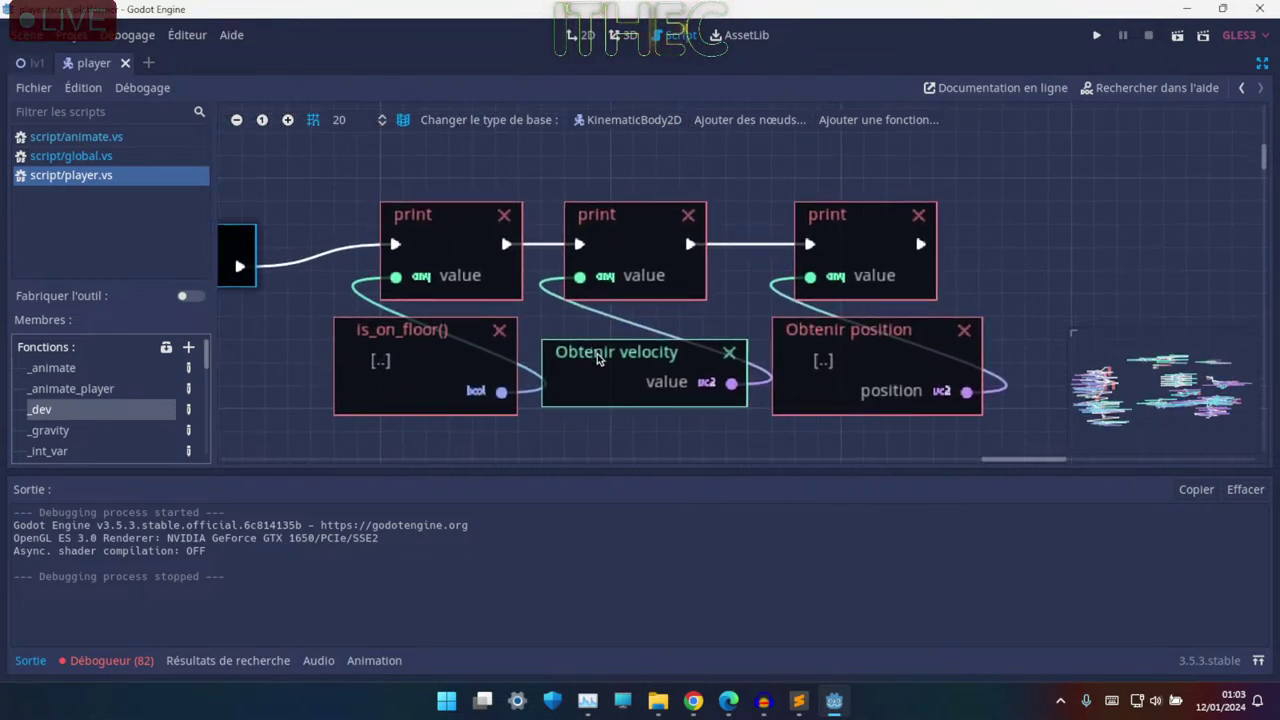
pyautogui.hscroll(3, 680, 372)
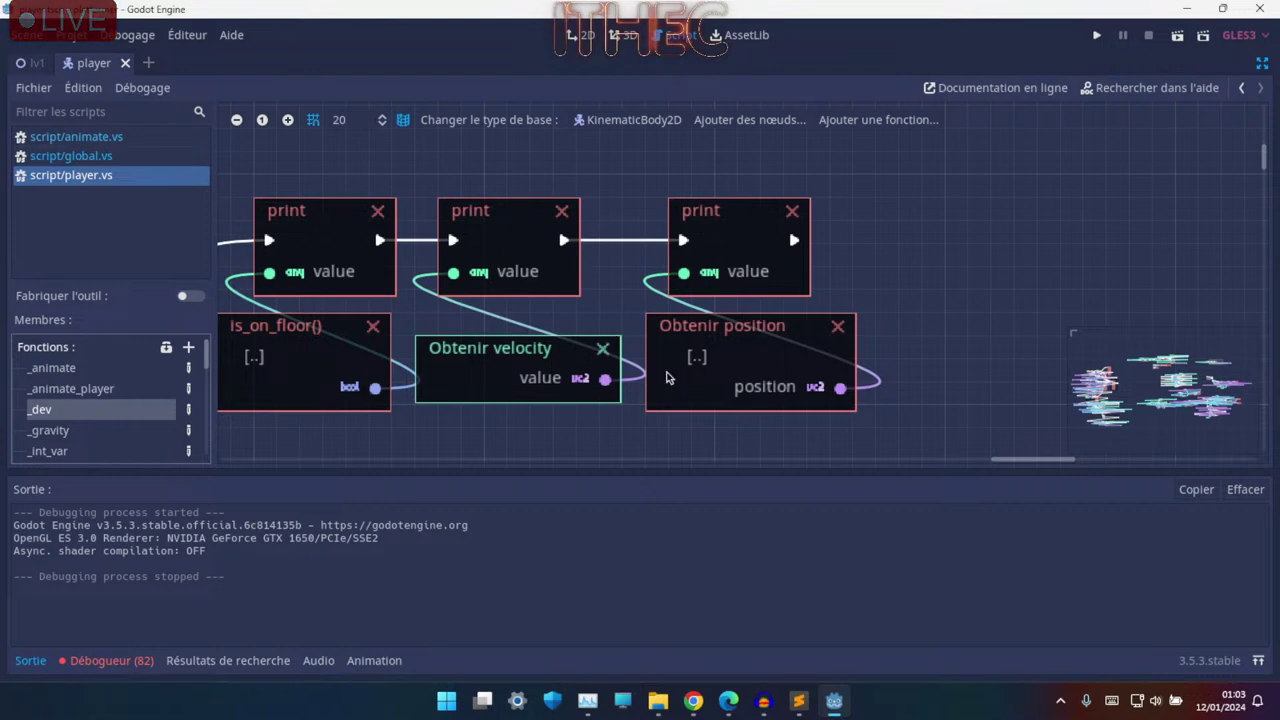
pyautogui.hscroll(-4, 508, 375)
# - Display the _gravity graph and pan from the not is_on_floor() Condition to move_and_slide
pyautogui.click(86, 432)
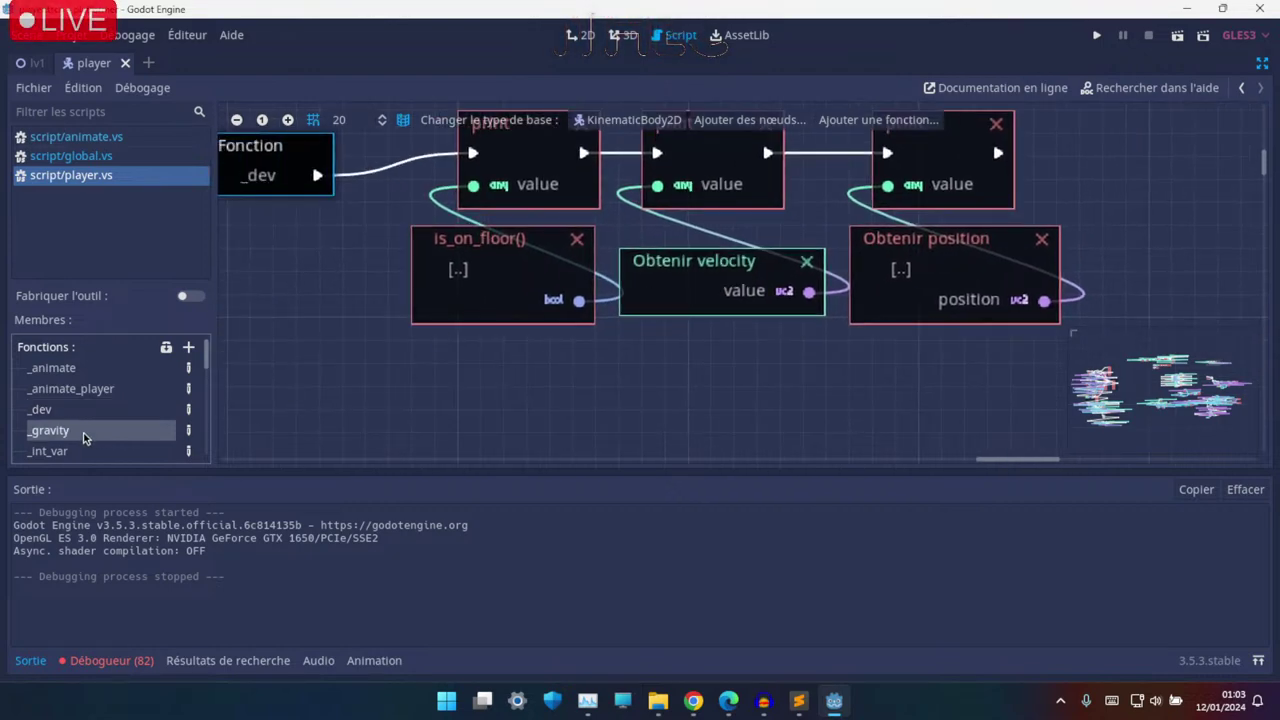
pyautogui.keyDown('ctrl'); pyautogui.scroll(-2, 493, 271); pyautogui.keyUp('ctrl')
pyautogui.keyDown('ctrl'); pyautogui.scroll(-1, 493, 271); pyautogui.keyUp('ctrl')
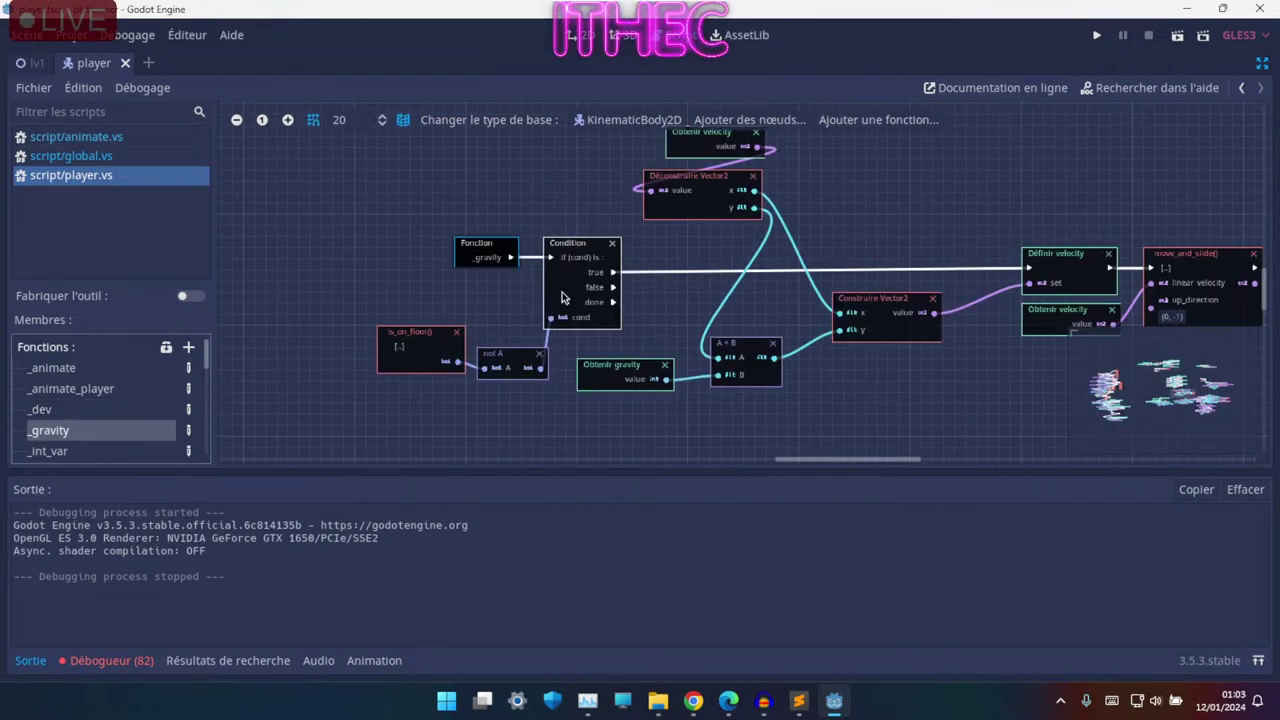
pyautogui.keyDown('ctrl'); pyautogui.scroll(1, 578, 300); pyautogui.keyUp('ctrl')
pyautogui.moveTo(712, 262); pyautogui.dragTo(265, 250, button='middle')
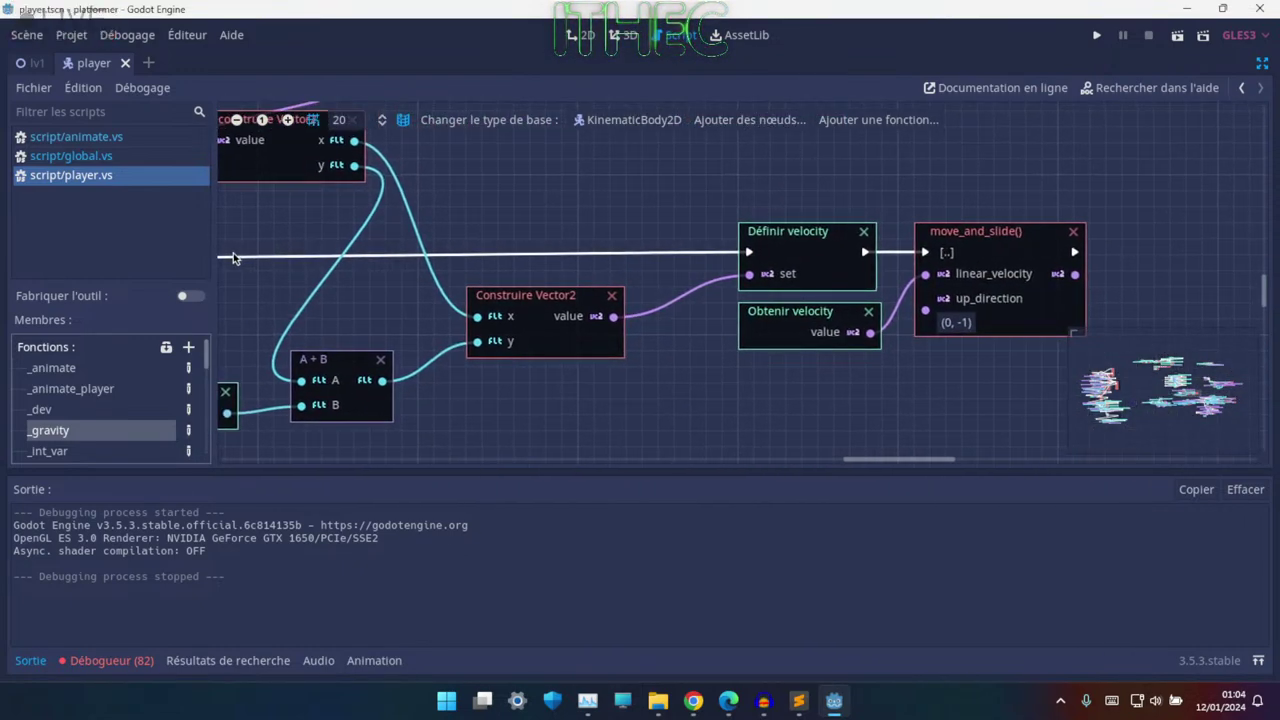
pyautogui.moveTo(265, 250); pyautogui.dragTo(690, 244, button='middle')
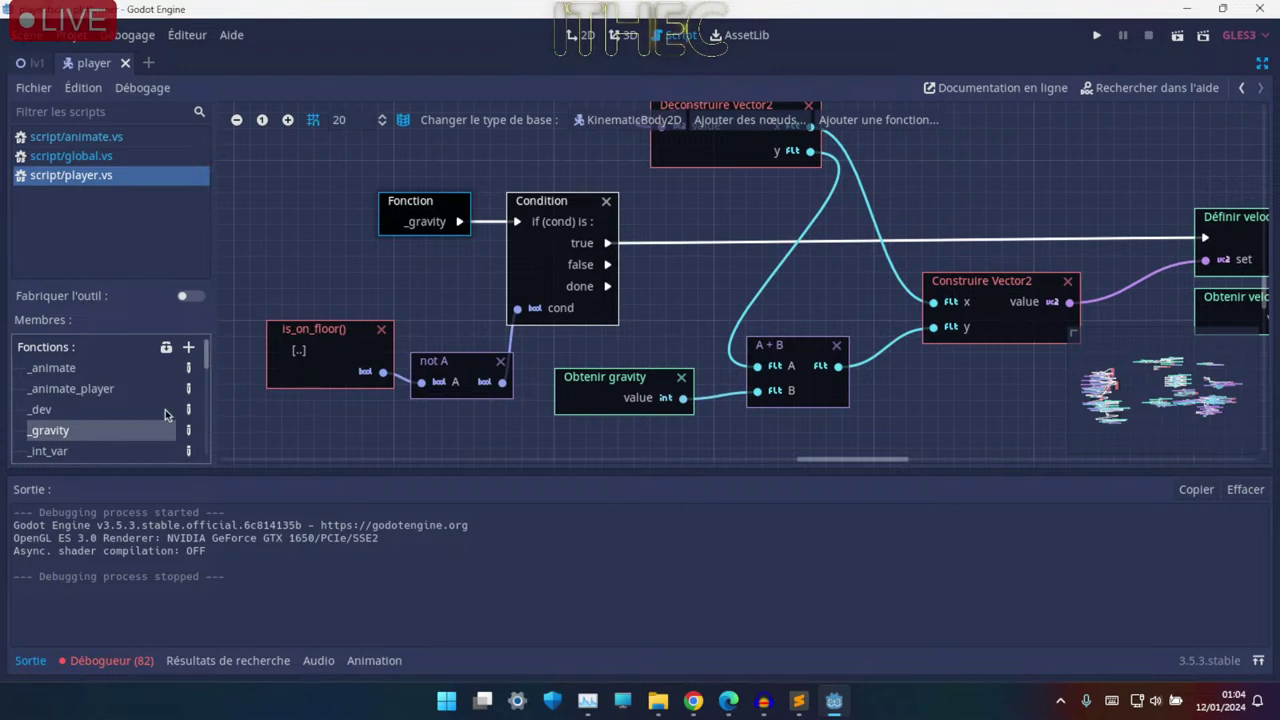
pyautogui.scroll(-1, 70, 395)
# - Show _int_var, nudge Obtenir global up-left, review its setters, and restore the side panels
pyautogui.click(50, 436)
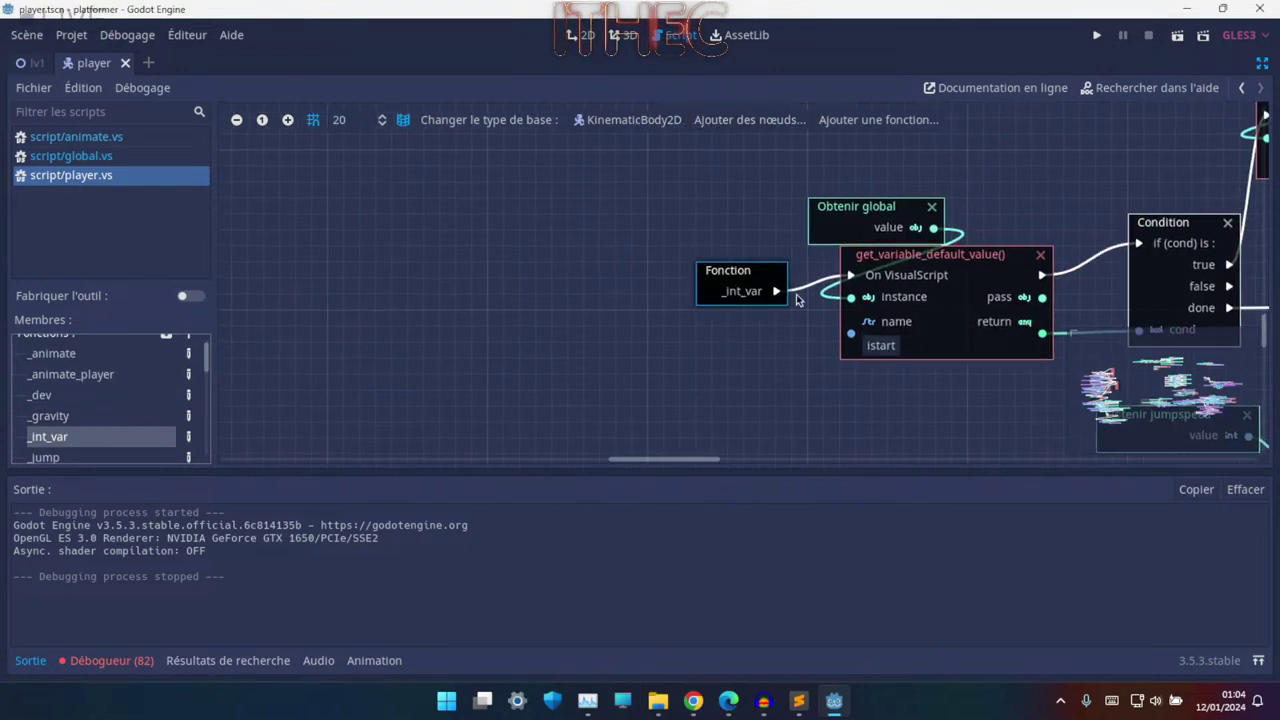
pyautogui.moveTo(858, 274); pyautogui.dragTo(551, 291, button='middle')
pyautogui.moveTo(667, 311)
pyautogui.mouseDown(button='middle')
pyautogui.moveTo(621, 286)
pyautogui.moveTo(572, 320)
pyautogui.mouseUp(button='middle')
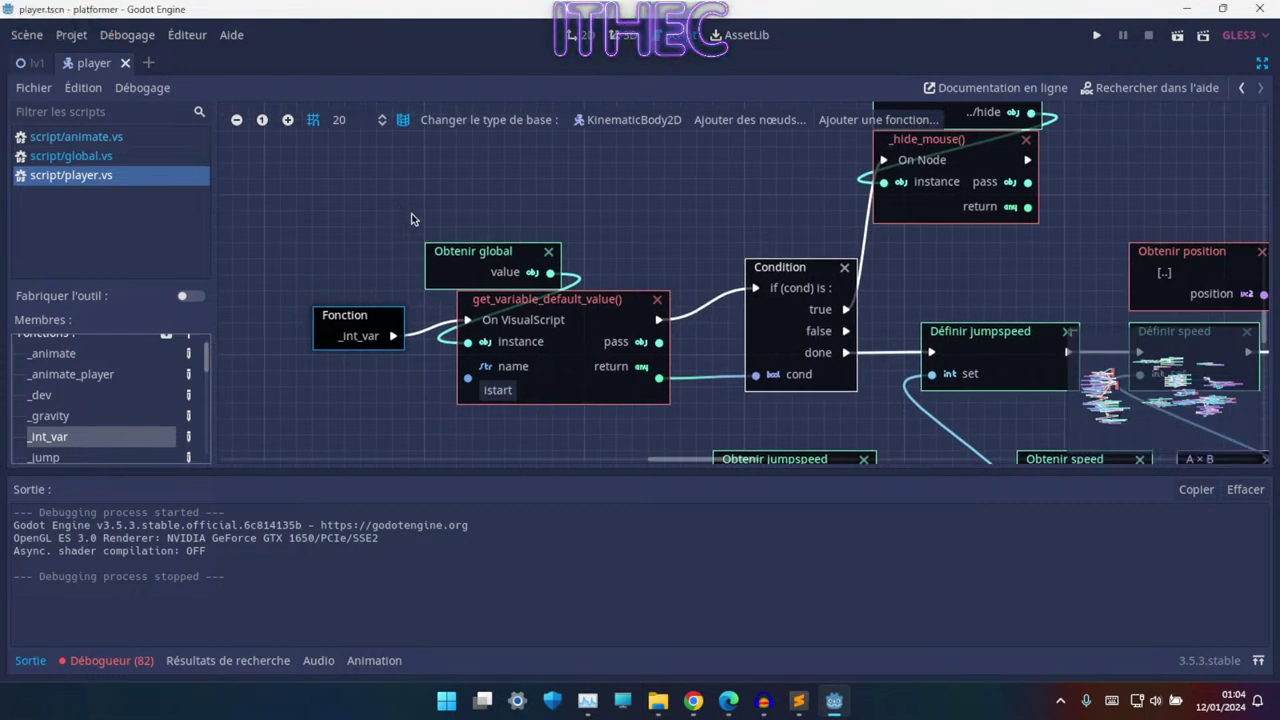
pyautogui.moveTo(454, 265); pyautogui.dragTo(397, 258)
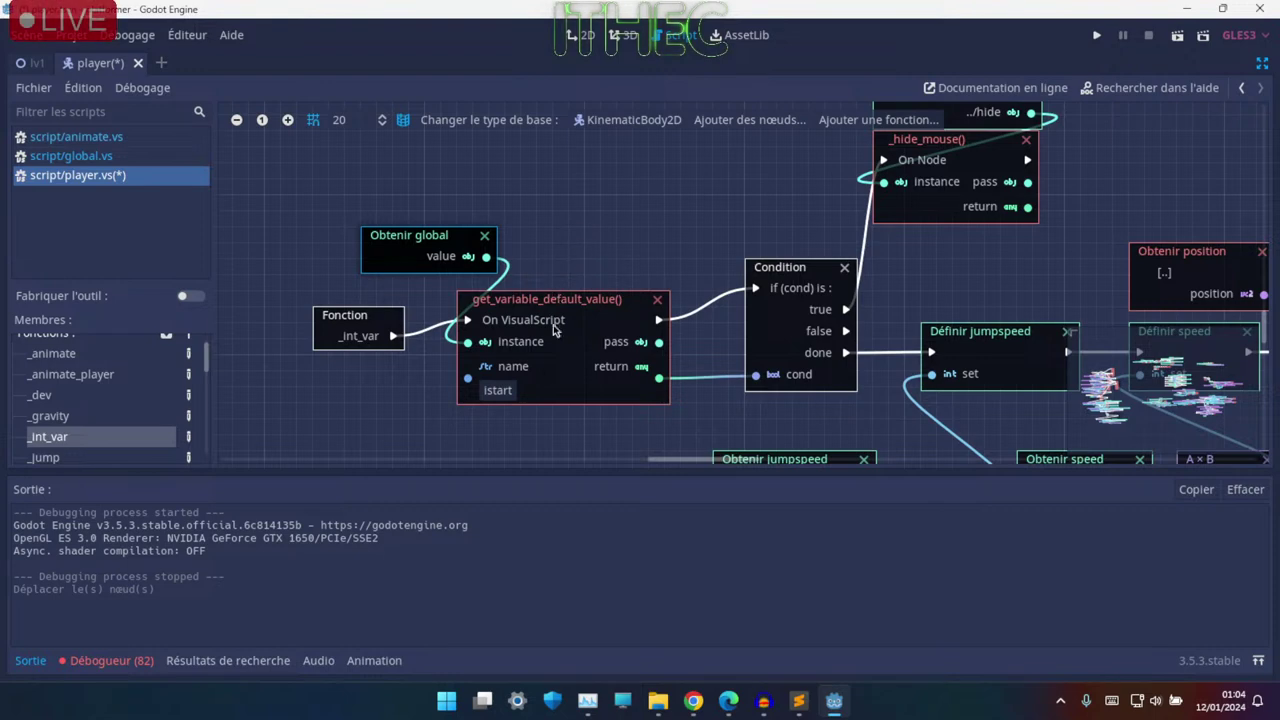
pyautogui.moveTo(555, 330); pyautogui.dragTo(588, 272, button='middle')
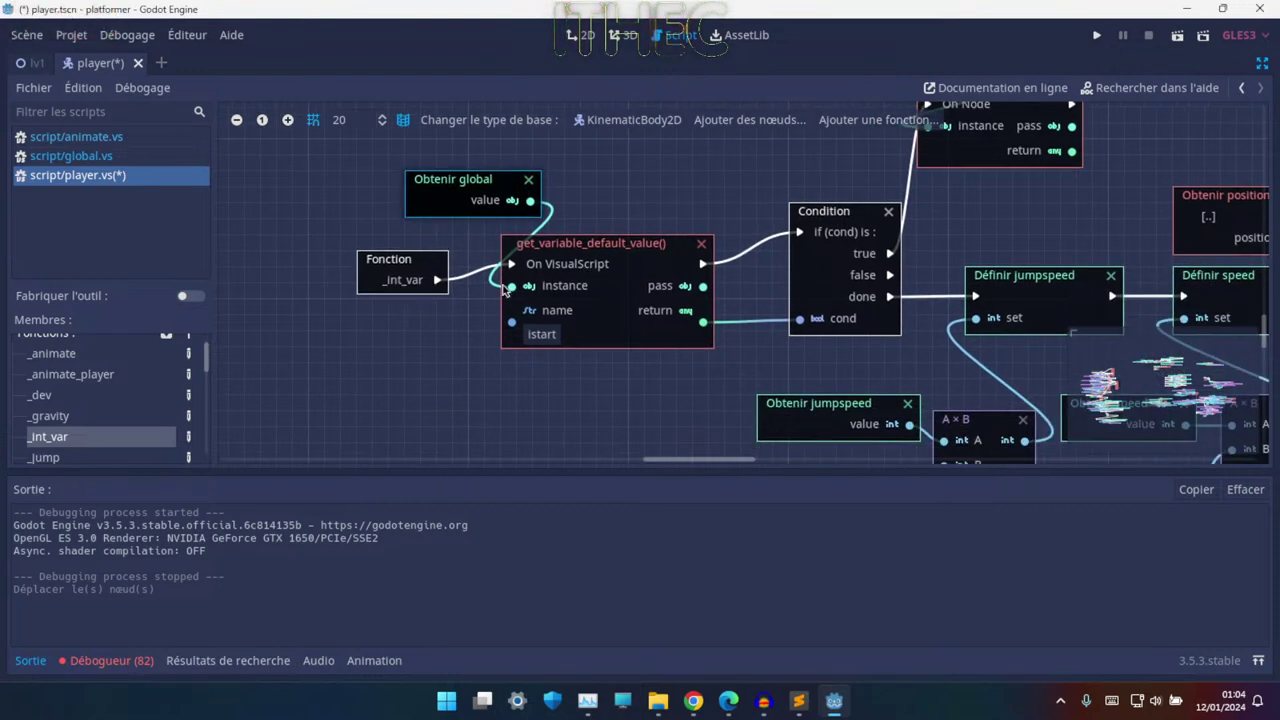
pyautogui.moveTo(505, 290); pyautogui.dragTo(223, 307, button='middle')
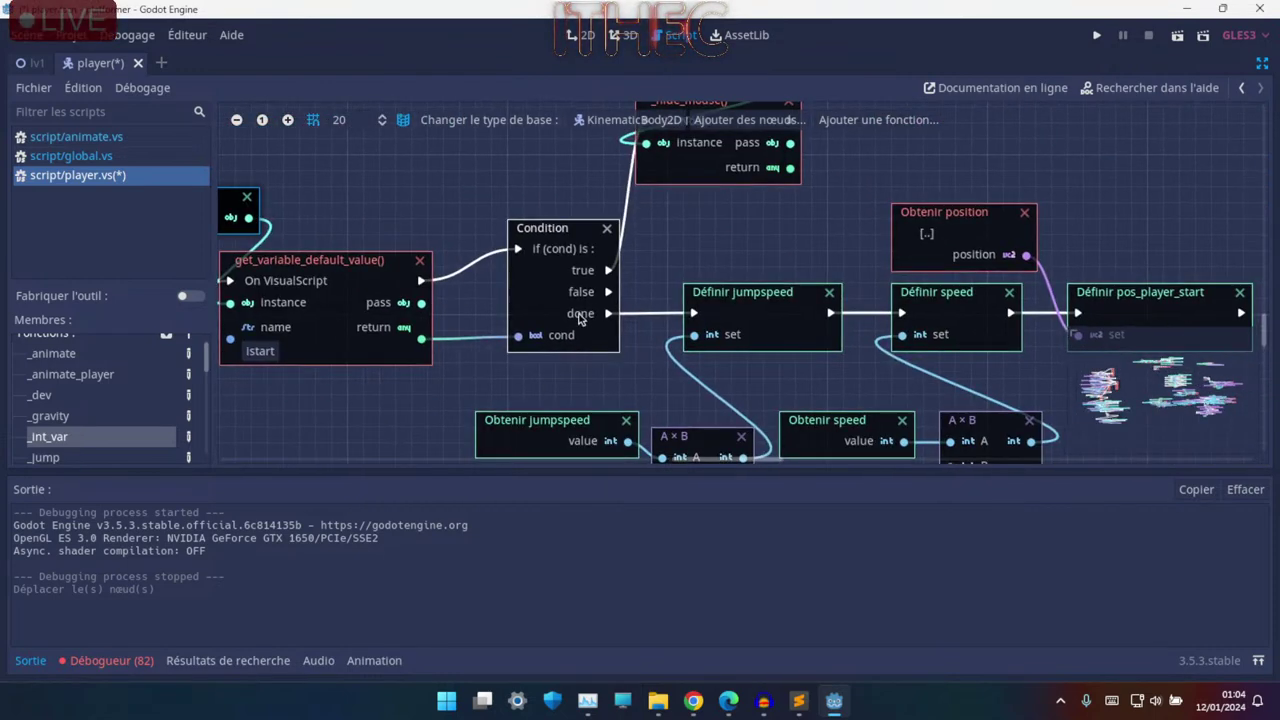
pyautogui.scroll(-2, 483, 298)
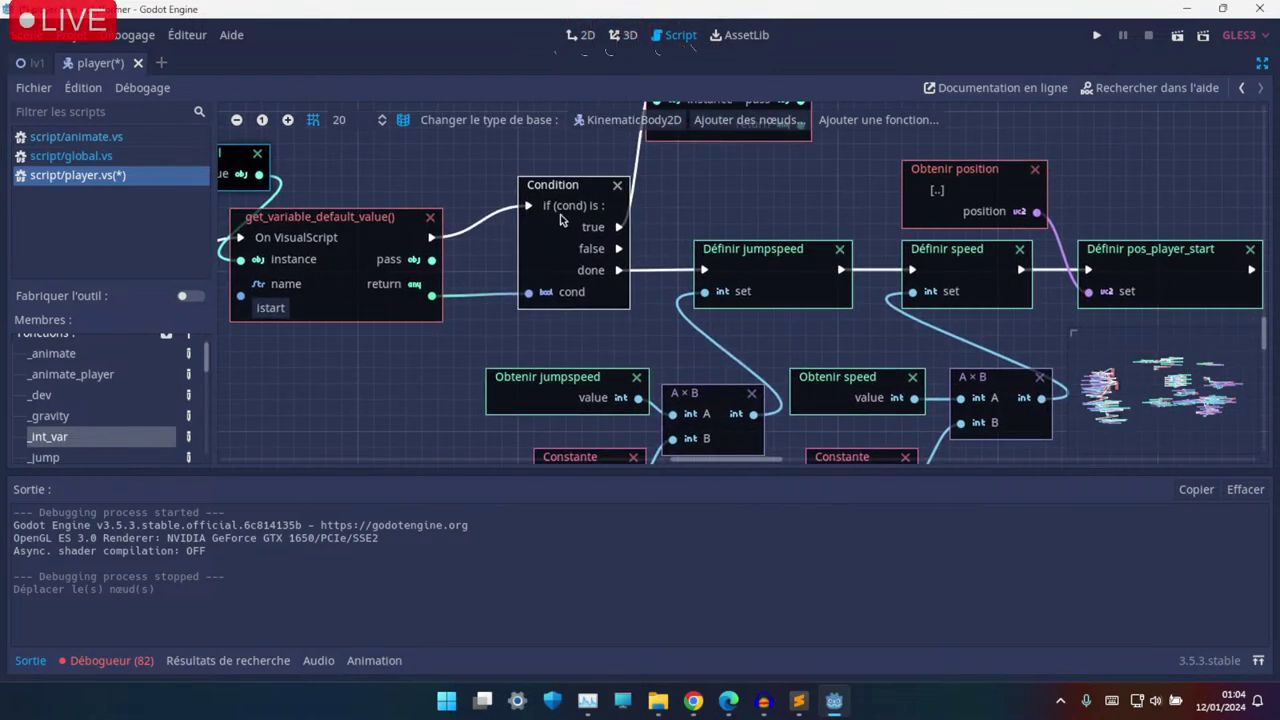
pyautogui.moveTo(561, 219); pyautogui.dragTo(556, 329, button='middle')
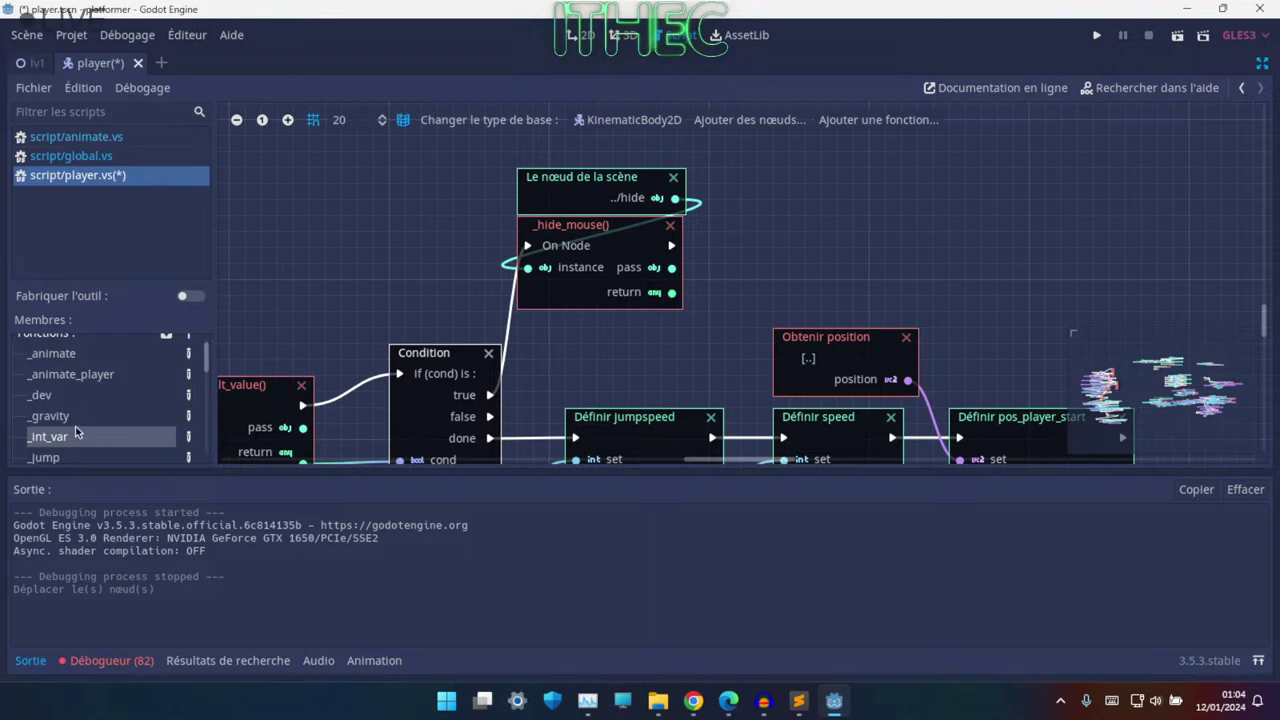
pyautogui.moveTo(436, 317); pyautogui.dragTo(542, 280, button='middle')
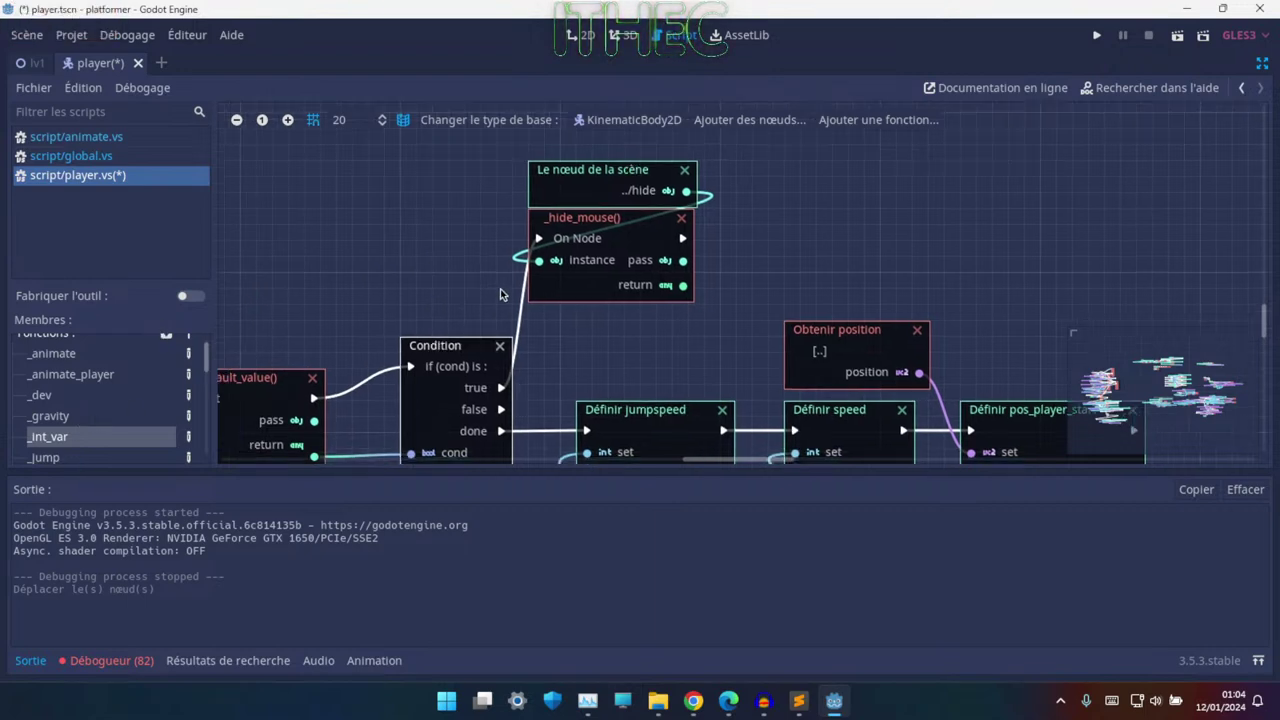
pyautogui.hotkey('ctrl', 'shift', 'F11')
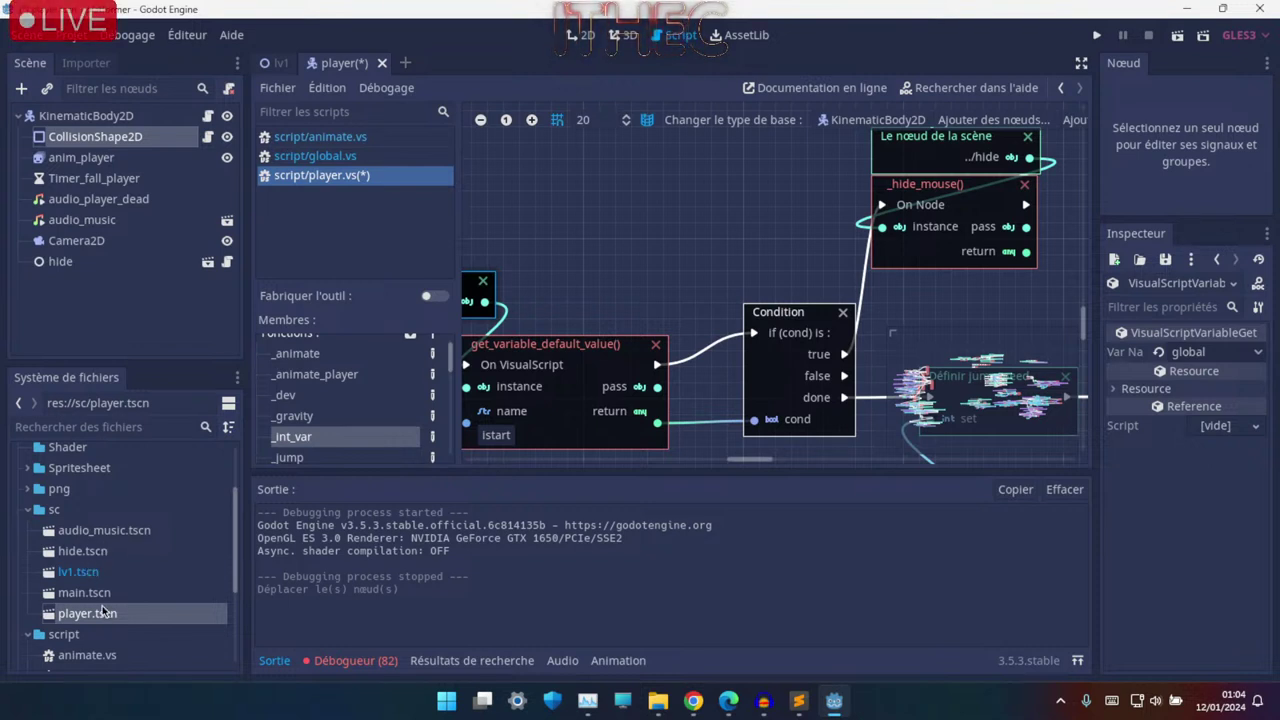
# - Open script/hide.gd from the FileSystem dock
pyautogui.scroll(-2, 98, 584)
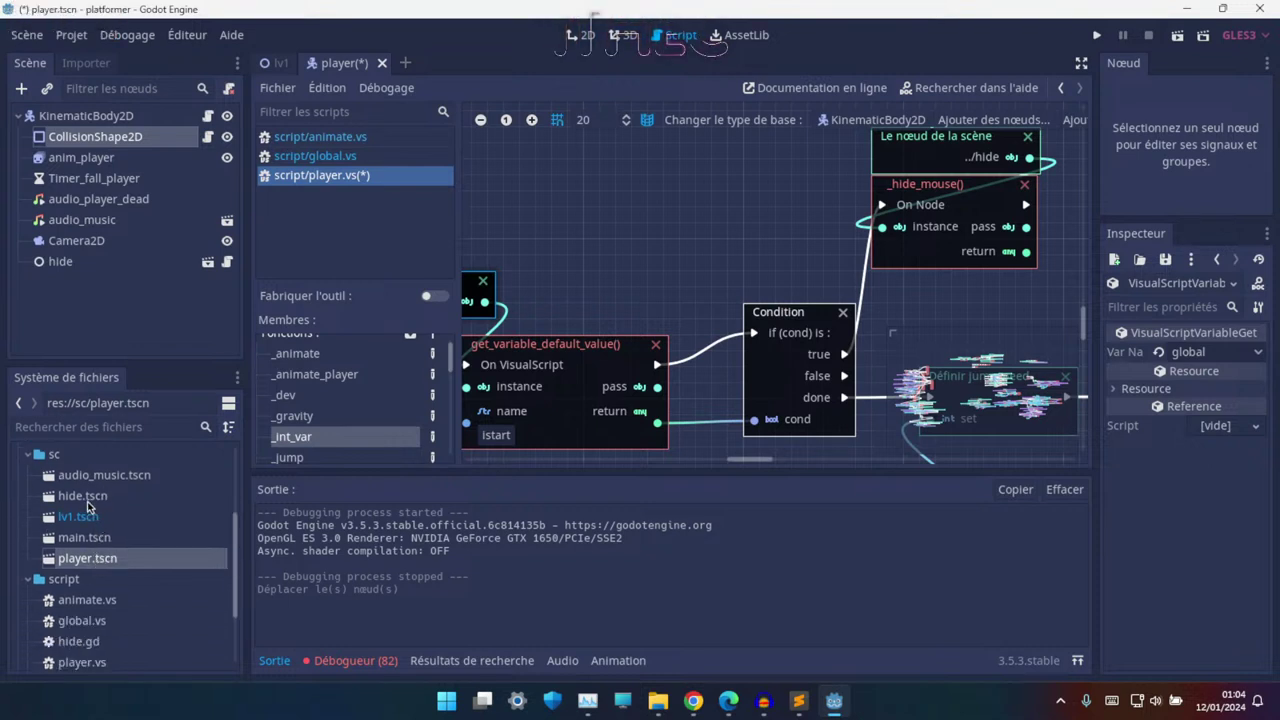
pyautogui.scroll(-3, 118, 578)
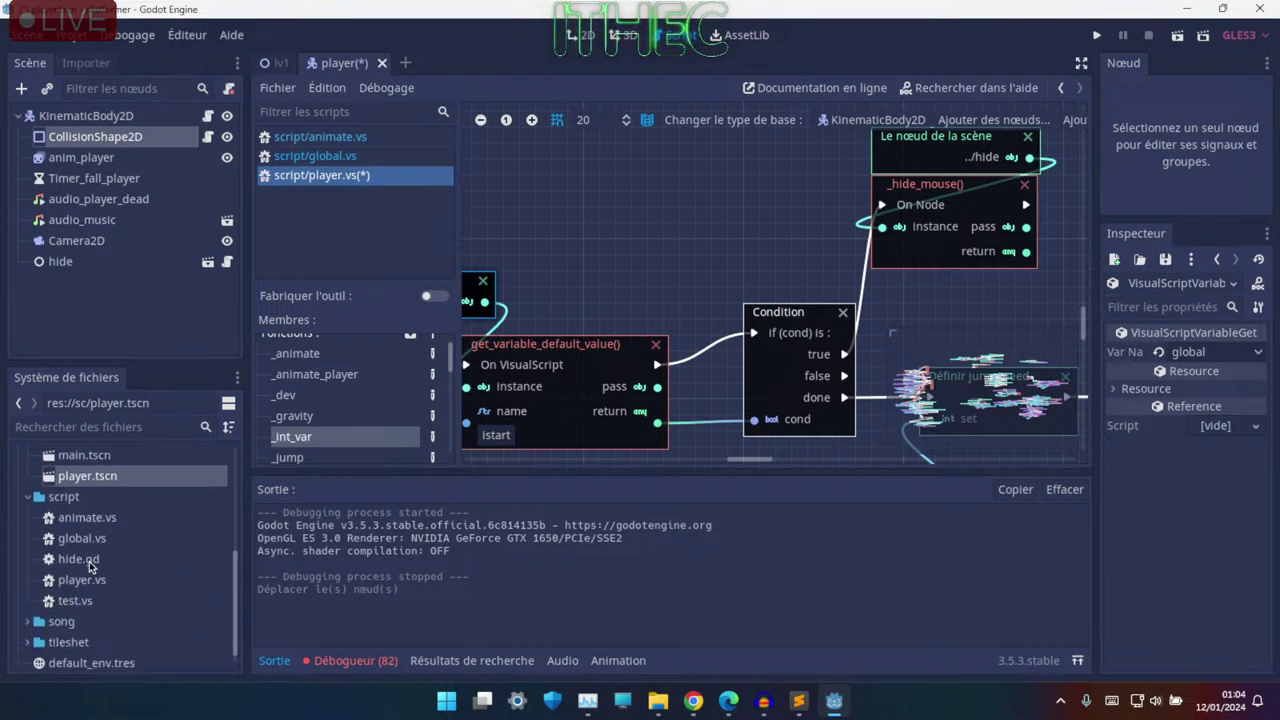
pyautogui.doubleClick(88, 562)
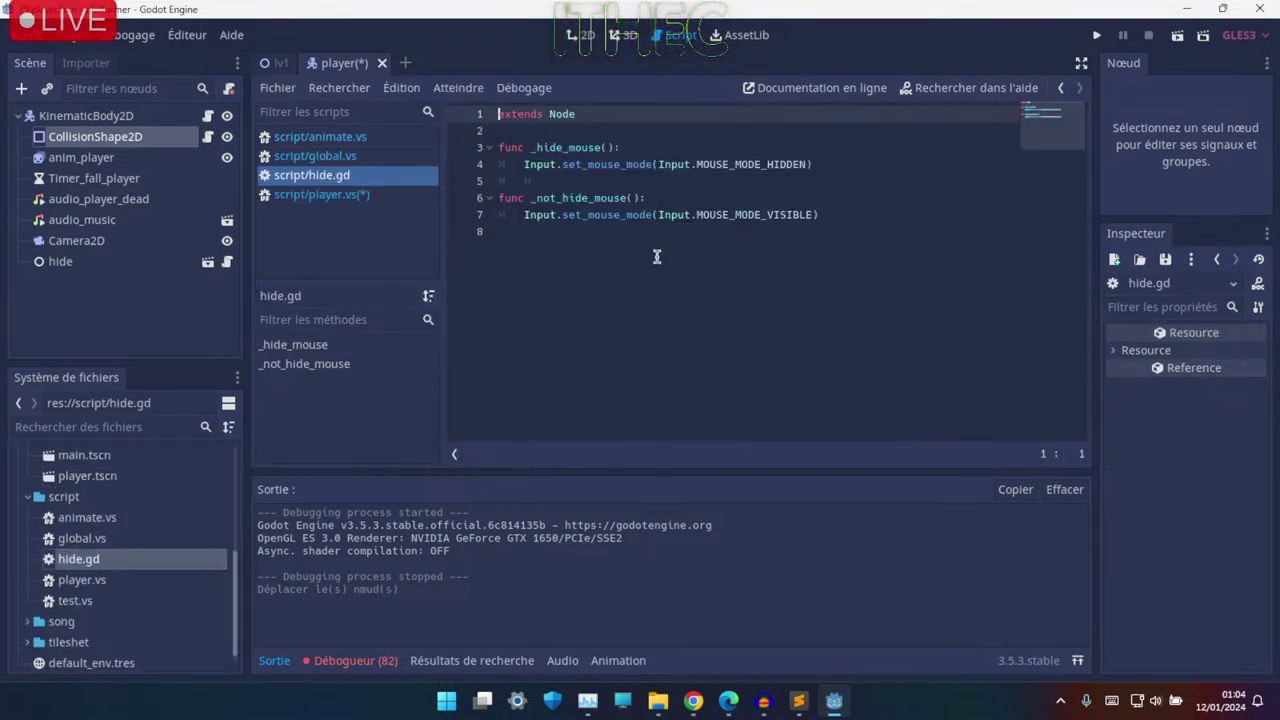
# - Review hide.gd's lines, folding and unfolding the _hide_mouse function body
pyautogui.keyDown('ctrl'); pyautogui.scroll(1, 671, 248); pyautogui.keyUp('ctrl')
pyautogui.click(683, 246)
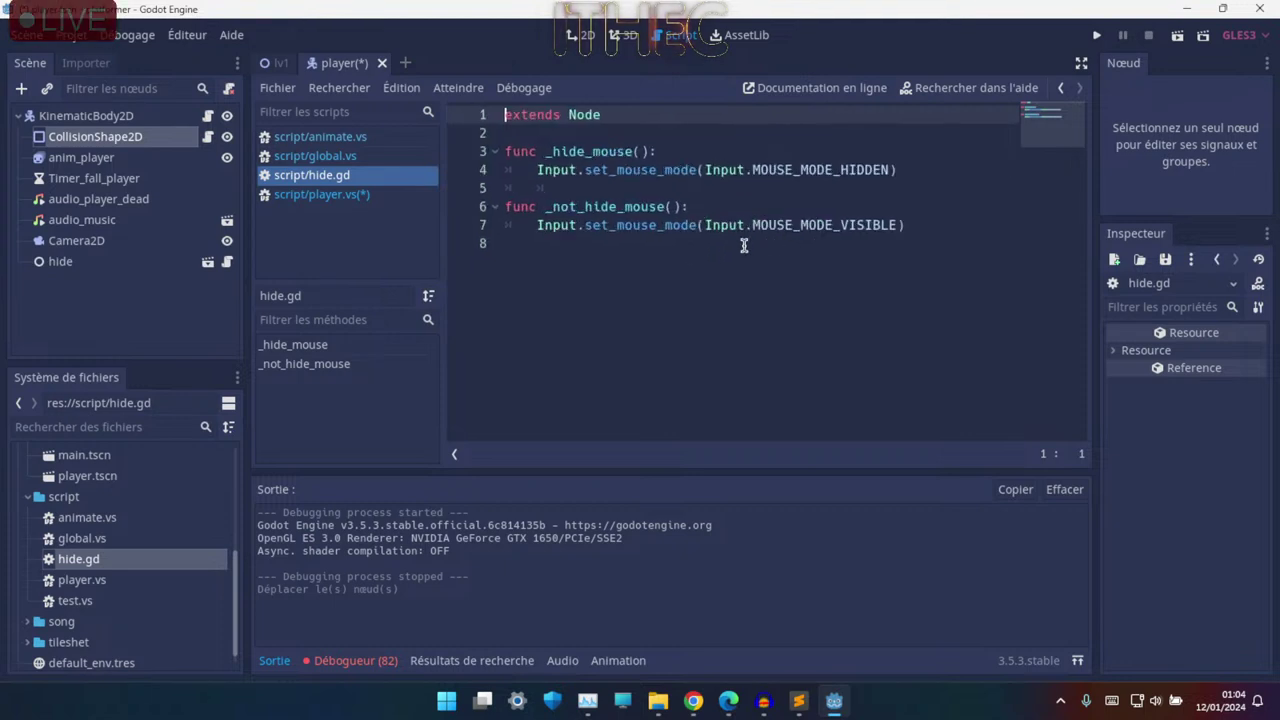
pyautogui.keyDown('ctrl'); pyautogui.scroll(1, 720, 274); pyautogui.keyUp('ctrl')
pyautogui.click(935, 228)
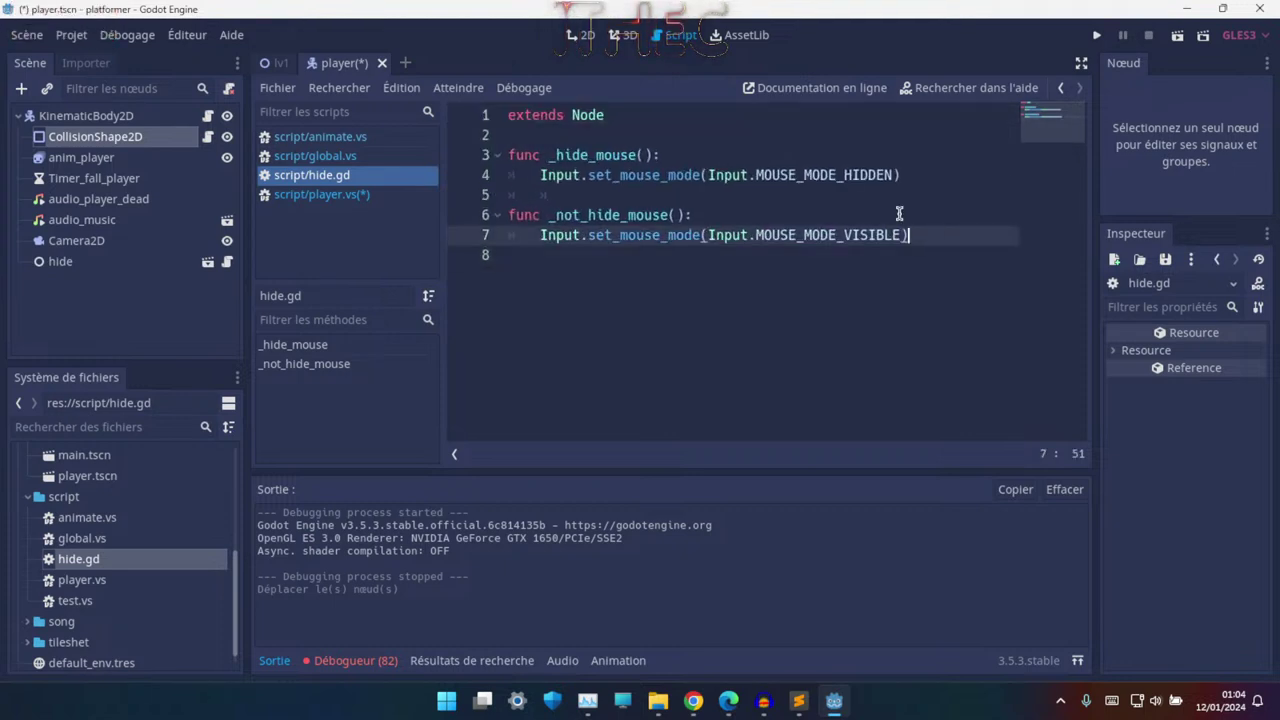
pyautogui.click(549, 152)
pyautogui.click(505, 155)
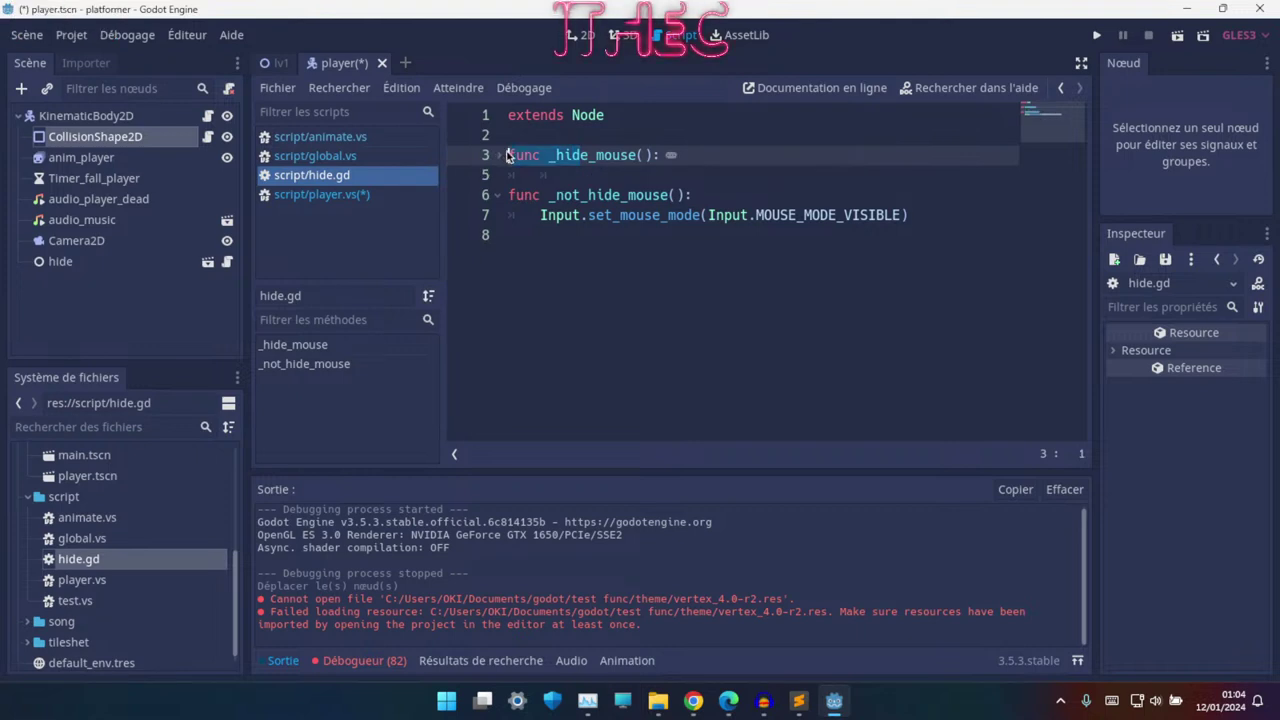
pyautogui.click(503, 157)
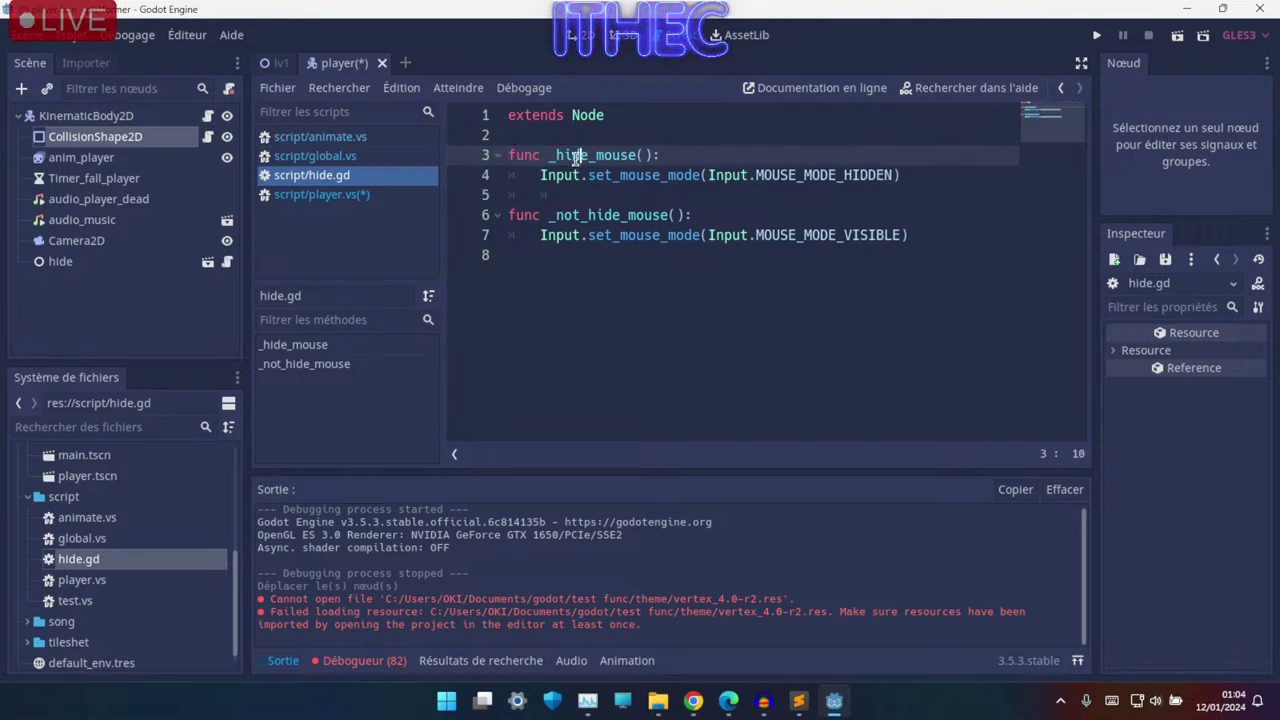
# - Select the MOUSE_MODE_HIDDEN call in _hide_mouse and the _not_hide_mouse function lines
pyautogui.moveTo(549, 155); pyautogui.dragTo(620, 172)
pyautogui.click(616, 196)
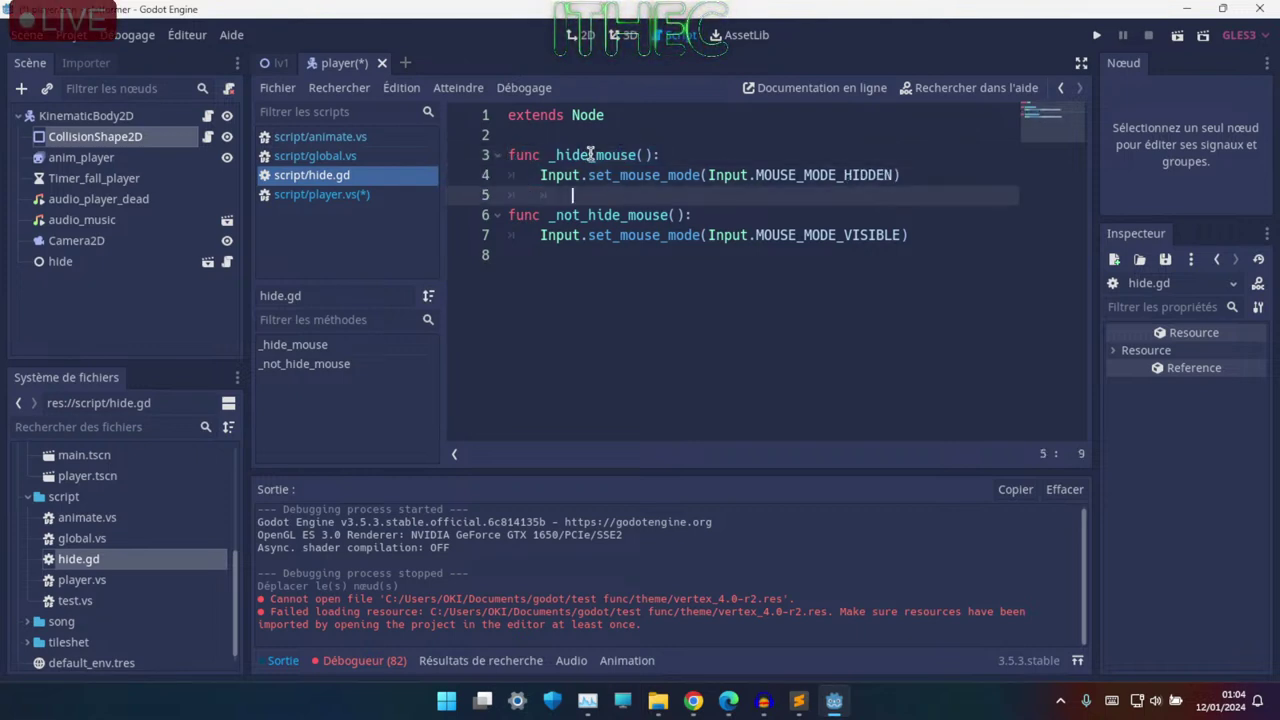
pyautogui.moveTo(541, 175); pyautogui.dragTo(957, 179)
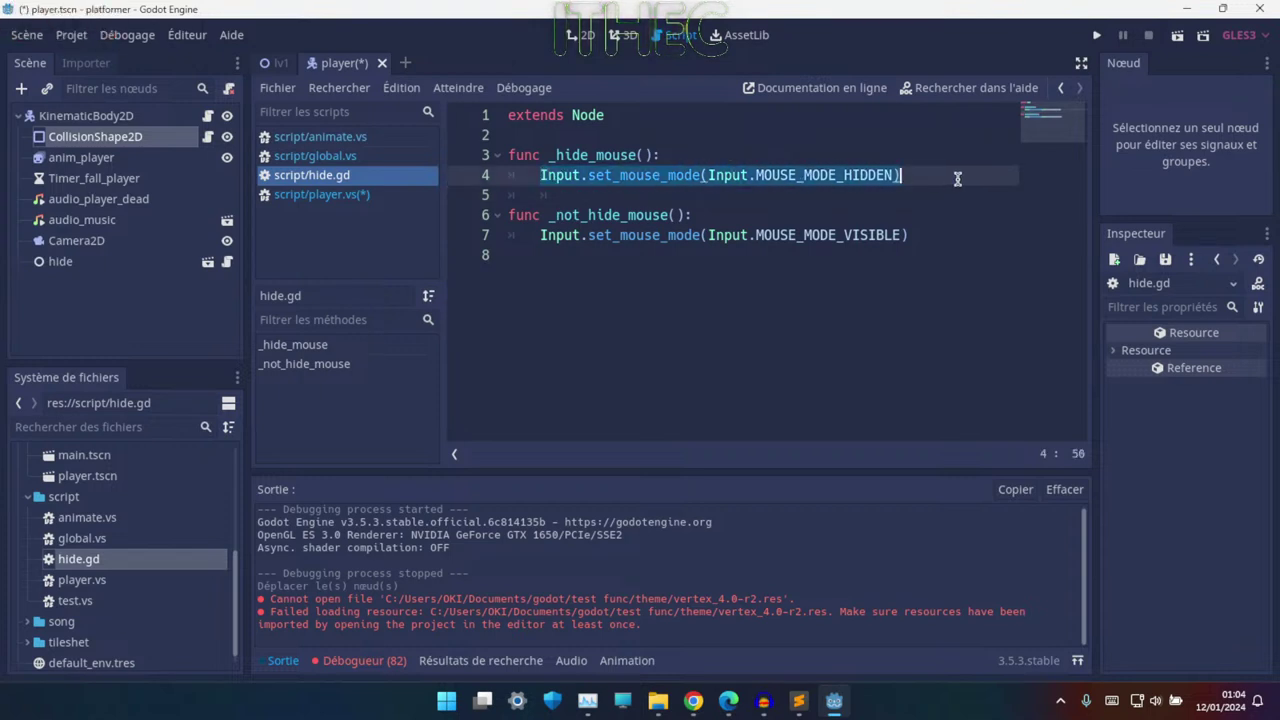
pyautogui.click(936, 250)
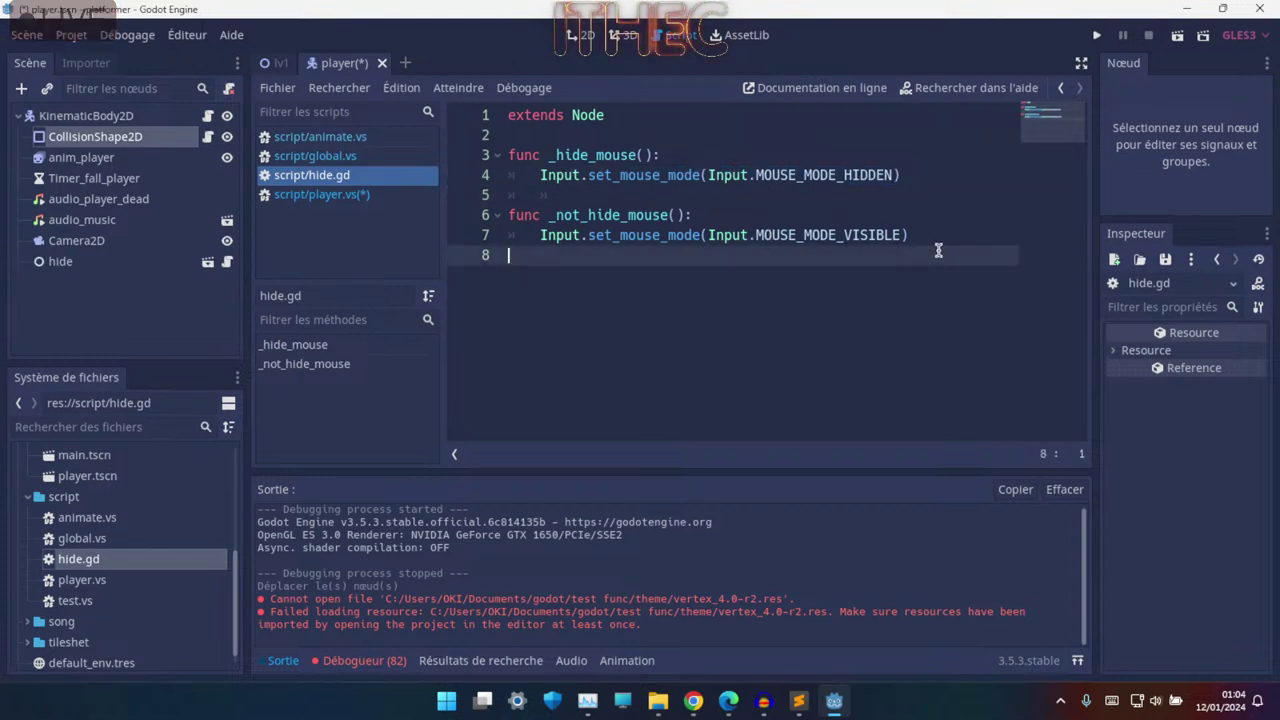
pyautogui.moveTo(937, 238); pyautogui.dragTo(538, 218)
pyautogui.click(627, 197)
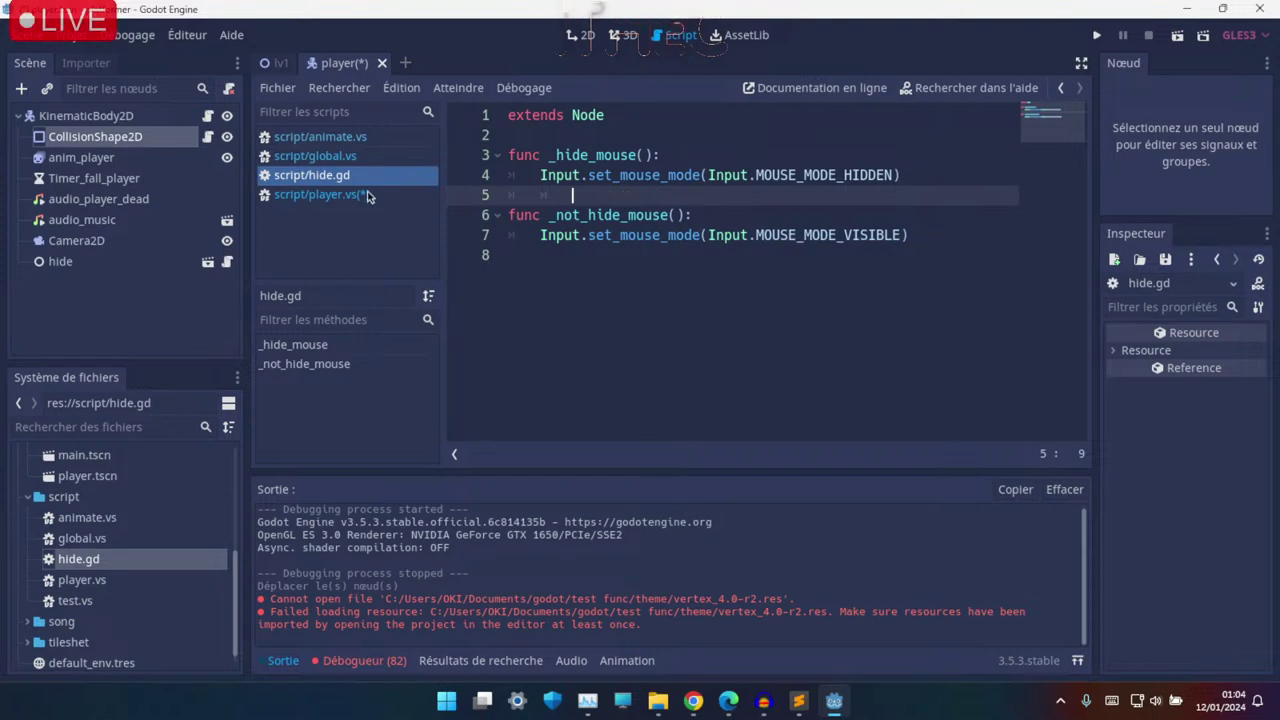
pyautogui.click(336, 195)
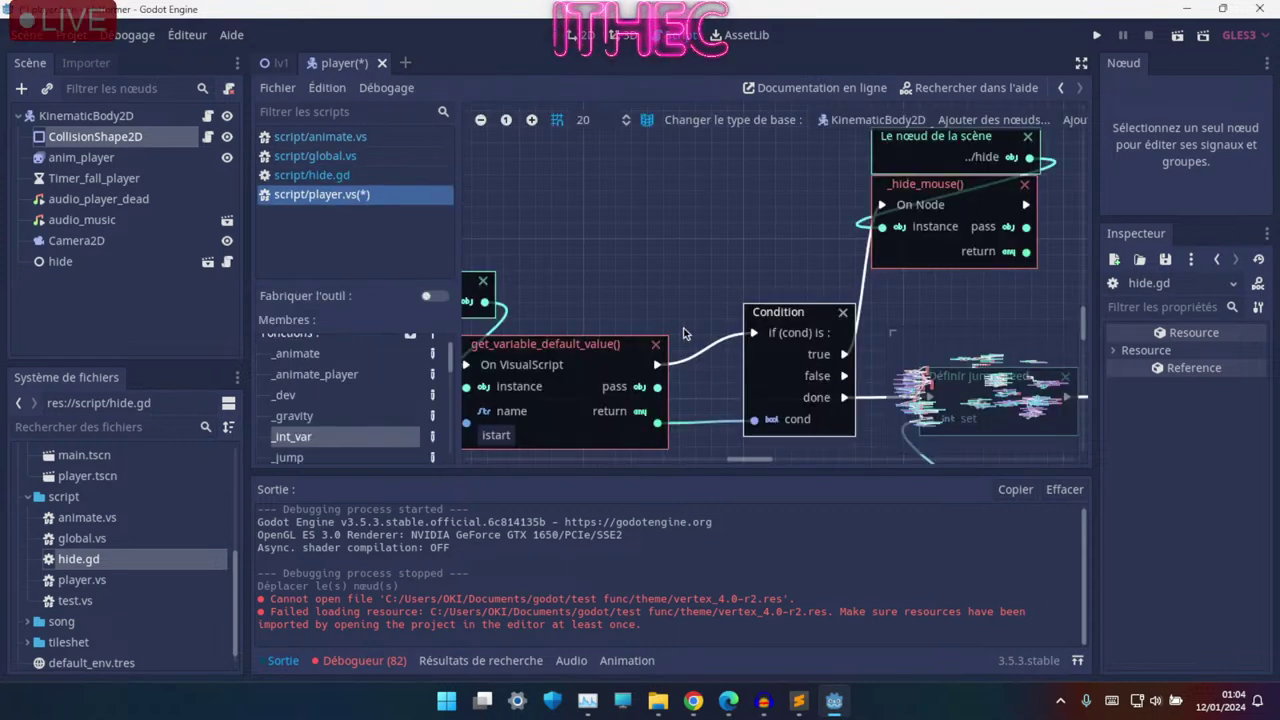
pyautogui.moveTo(683, 333); pyautogui.dragTo(462, 401, button='middle')
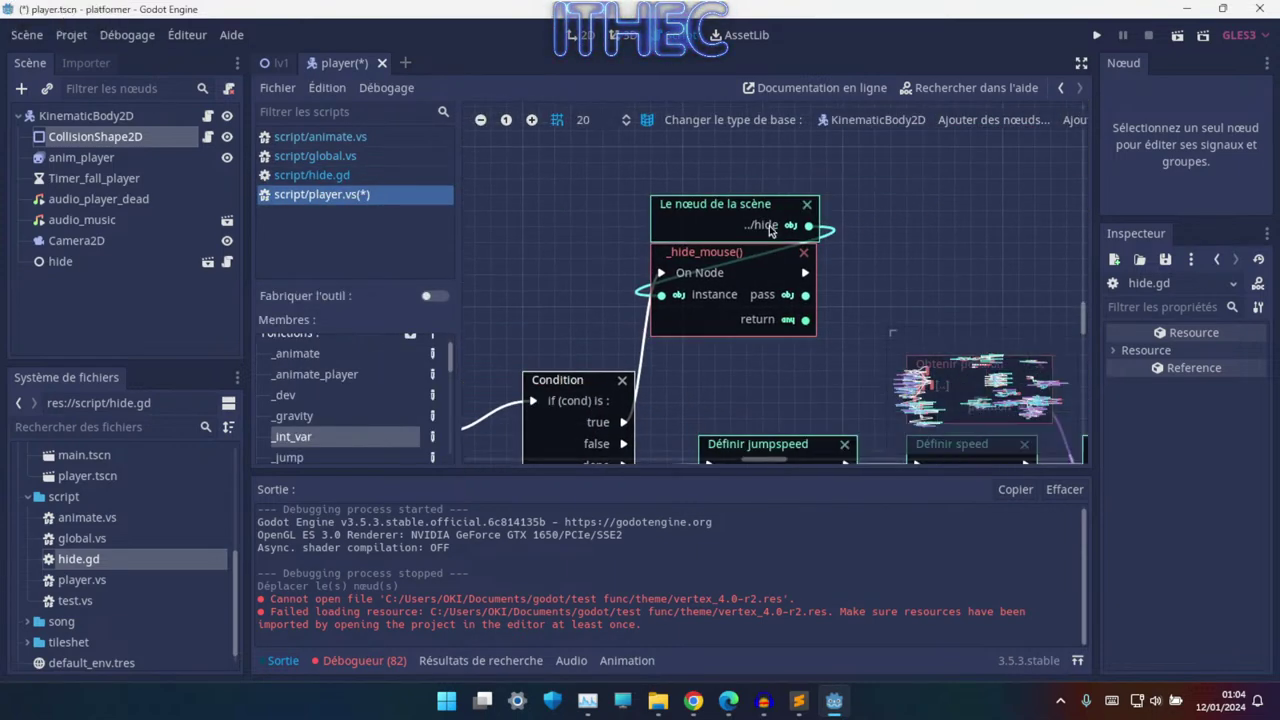
pyautogui.moveTo(602, 162); pyautogui.dragTo(850, 342)
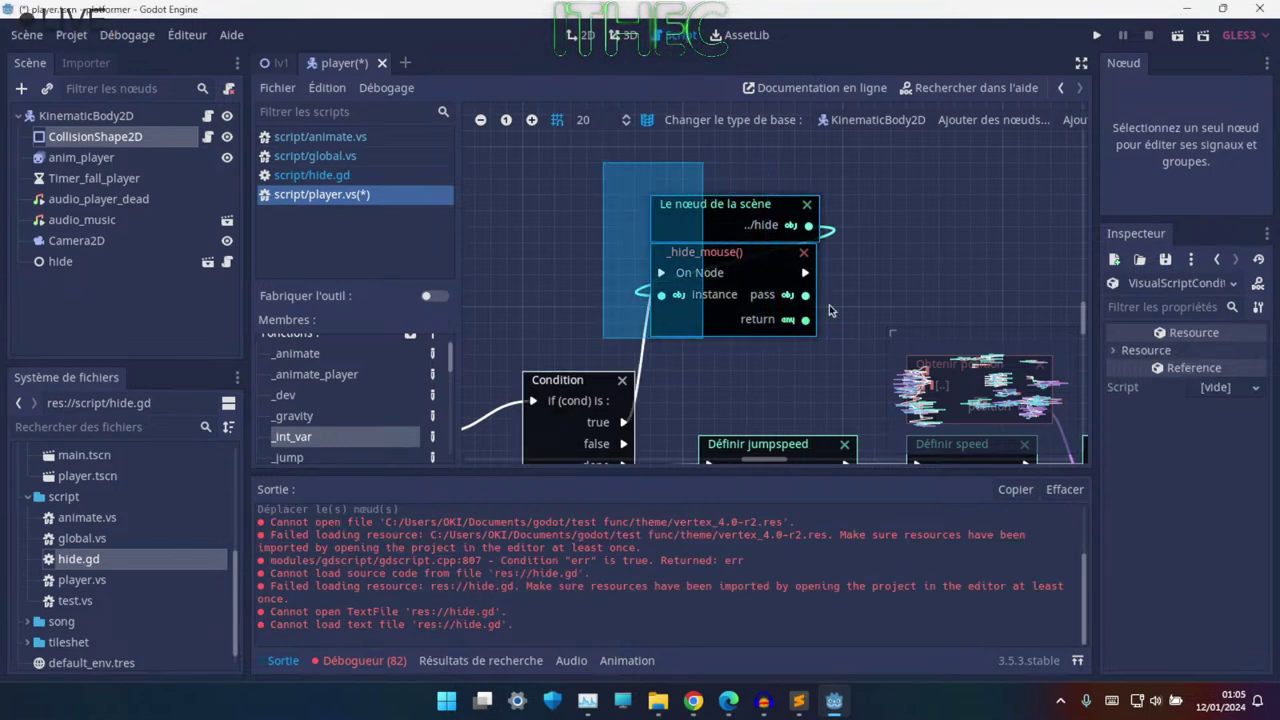
pyautogui.moveTo(719, 220); pyautogui.dragTo(690, 226)
pyautogui.scroll(-5, 731, 242)
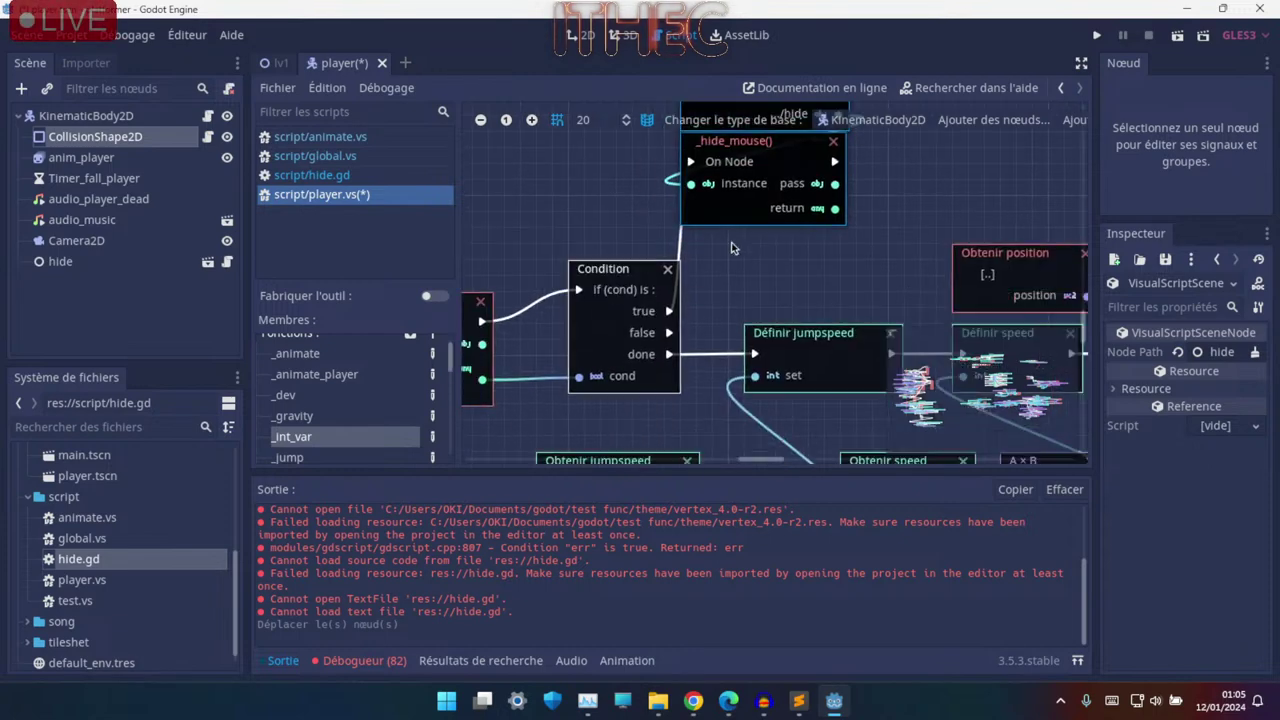
pyautogui.scroll(4, 700, 313)
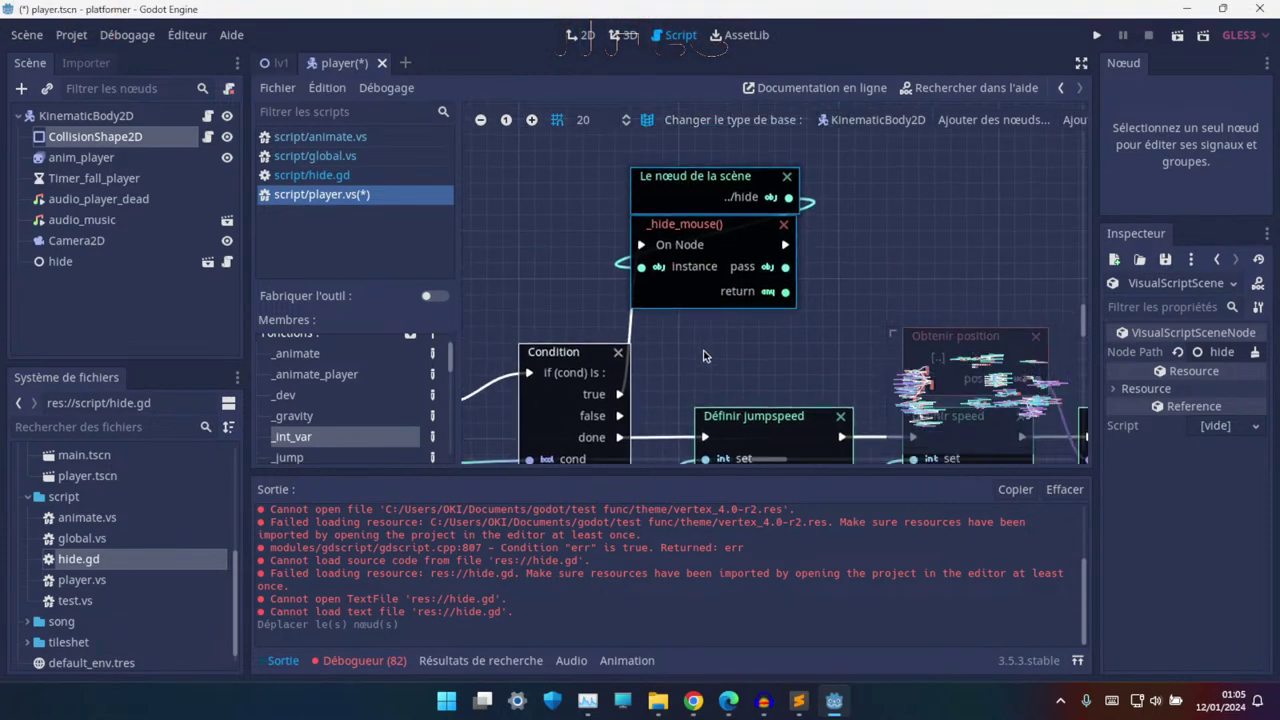
pyautogui.scroll(-1, 668, 352)
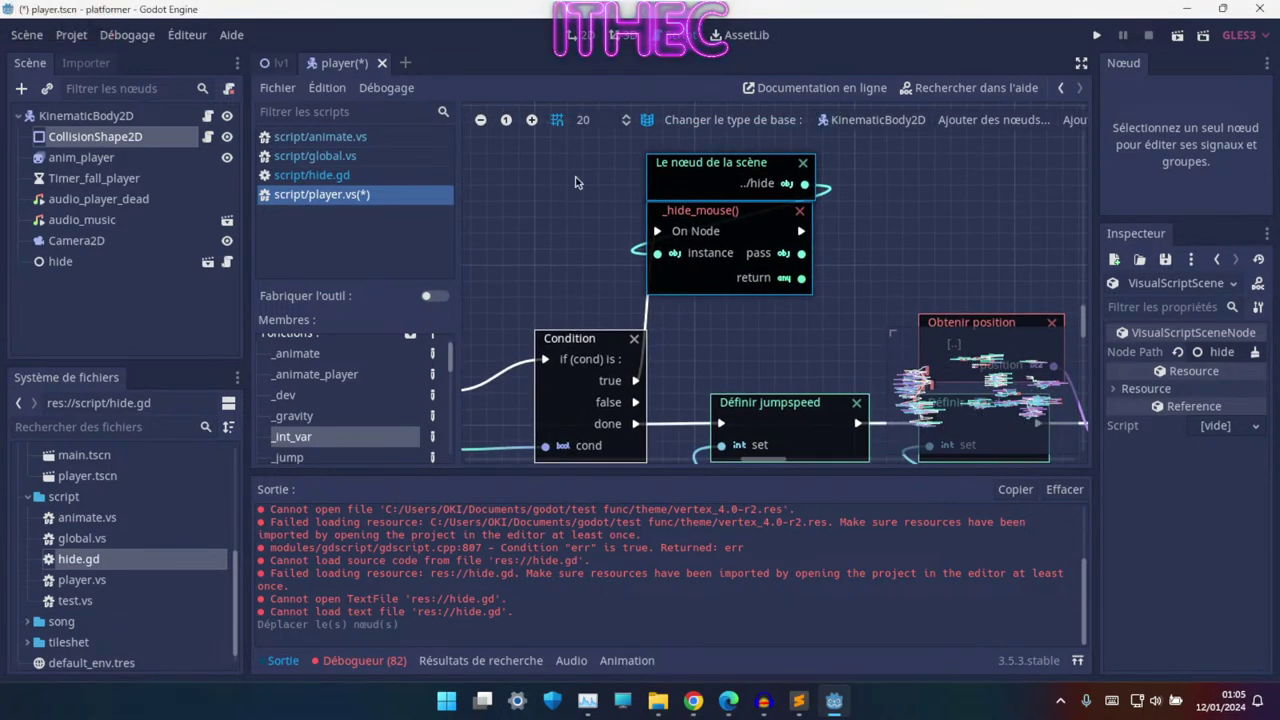
pyautogui.moveTo(580, 156); pyautogui.dragTo(876, 320)
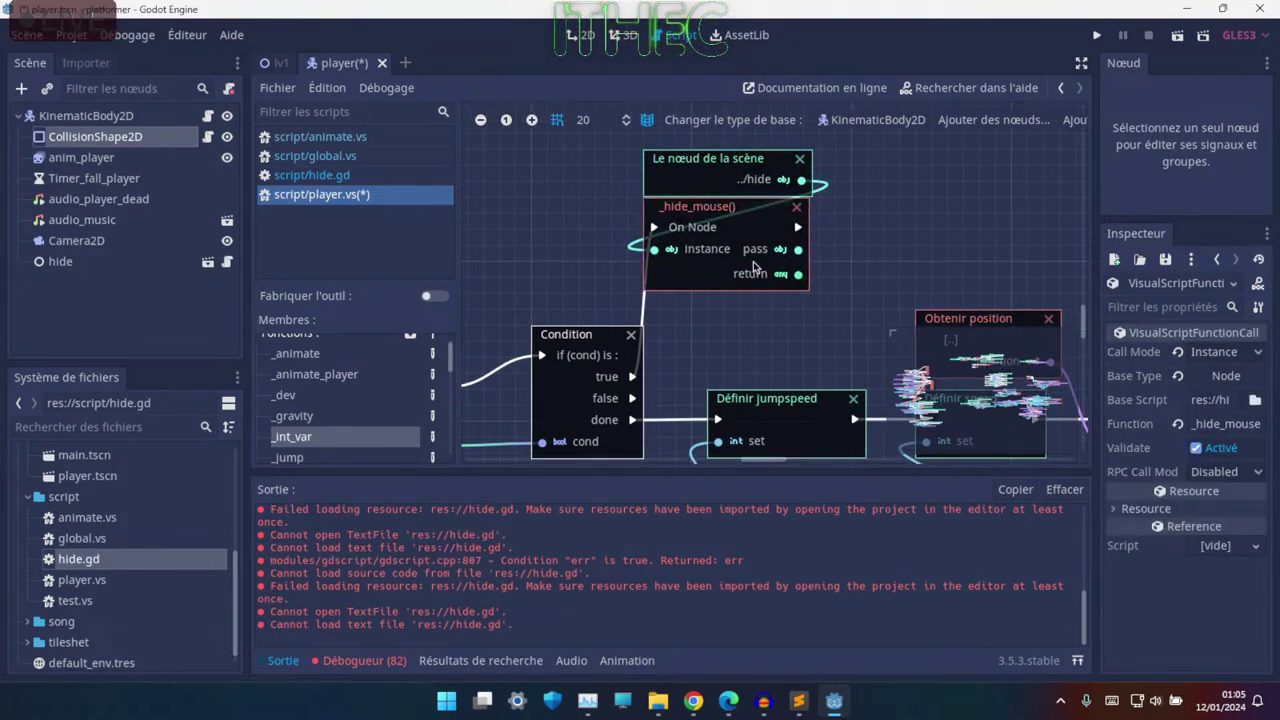
pyautogui.scroll(-5, 700, 290)
pyautogui.keyDown('ctrl'); pyautogui.scroll(-2, 710, 283); pyautogui.keyUp('ctrl')
pyautogui.keyDown('ctrl'); pyautogui.scroll(2, 715, 303); pyautogui.keyUp('ctrl')
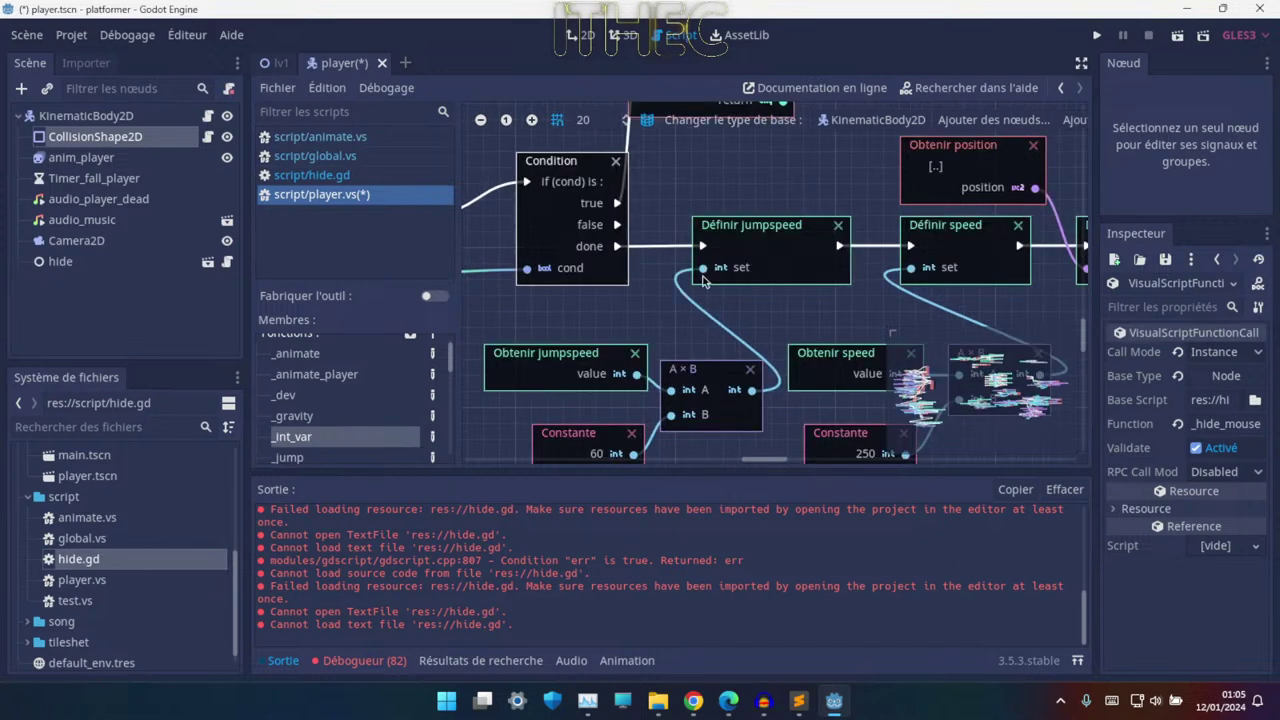
pyautogui.scroll(-1, 680, 290)
pyautogui.scroll(1, 607, 268)
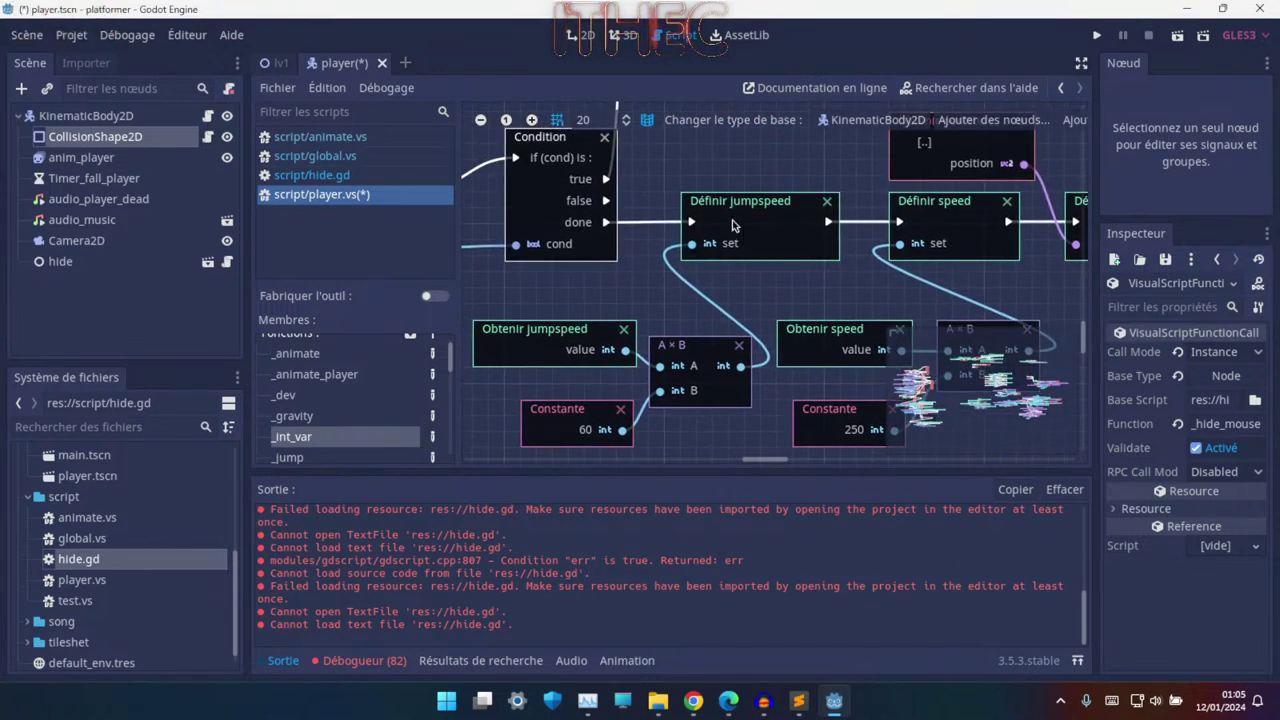
pyautogui.keyDown('shift'); pyautogui.hscroll(2, 720, 300); pyautogui.keyUp('shift')
pyautogui.keyDown('shift'); pyautogui.hscroll(2, 705, 320); pyautogui.keyUp('shift')
pyautogui.keyDown('shift'); pyautogui.hscroll(1, 690, 340); pyautogui.keyUp('shift')
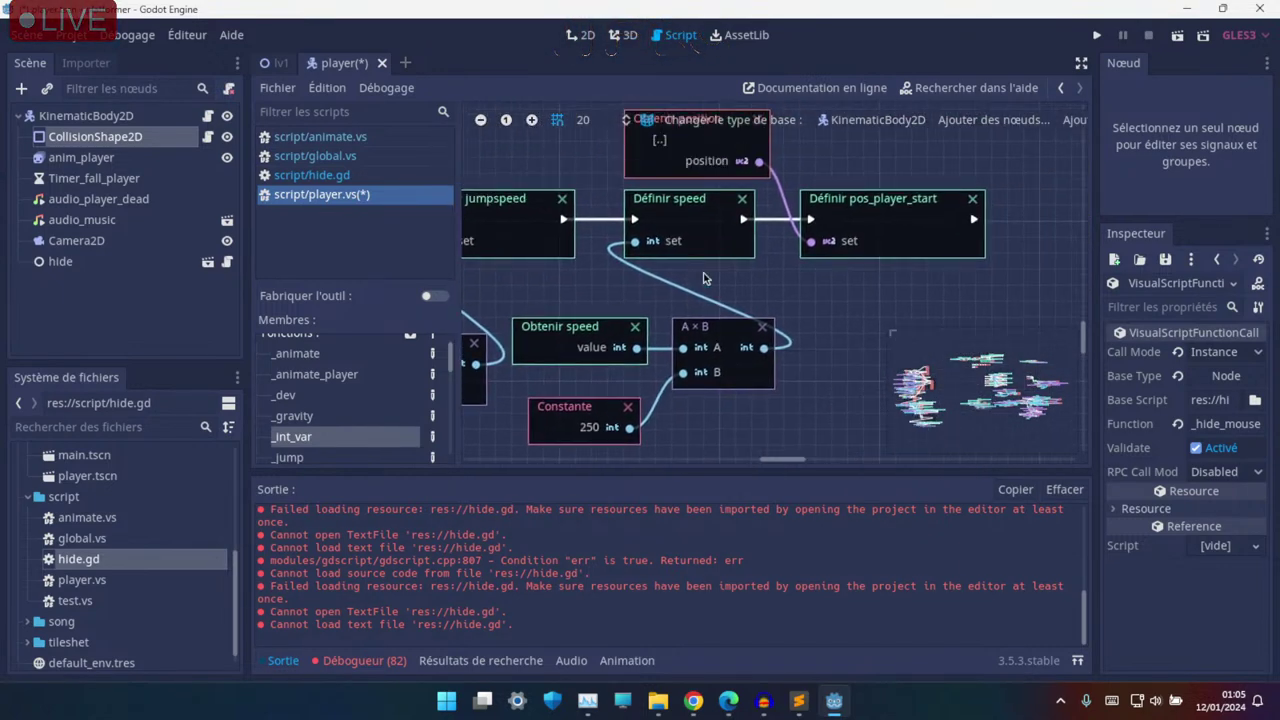
pyautogui.scroll(1, 672, 355)
pyautogui.keyDown('shift'); pyautogui.hscroll(1, 660, 327); pyautogui.keyUp('shift')
pyautogui.click(614, 211)
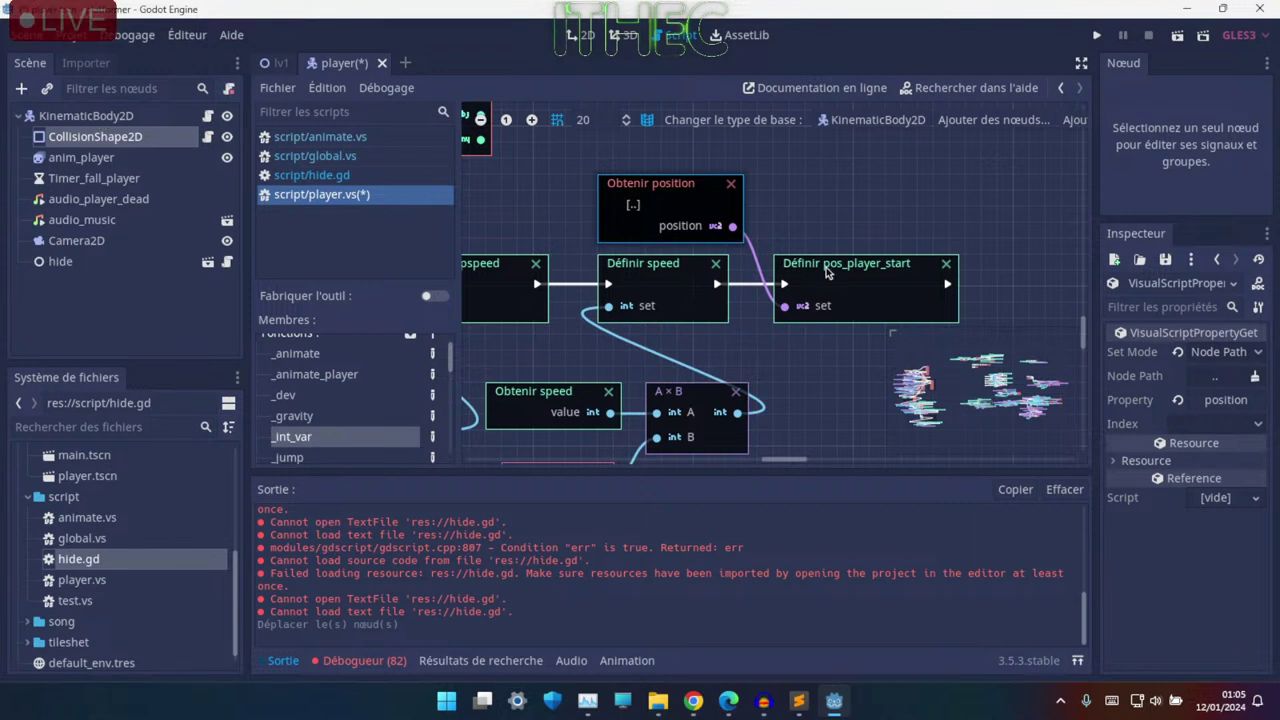
pyautogui.click(878, 280)
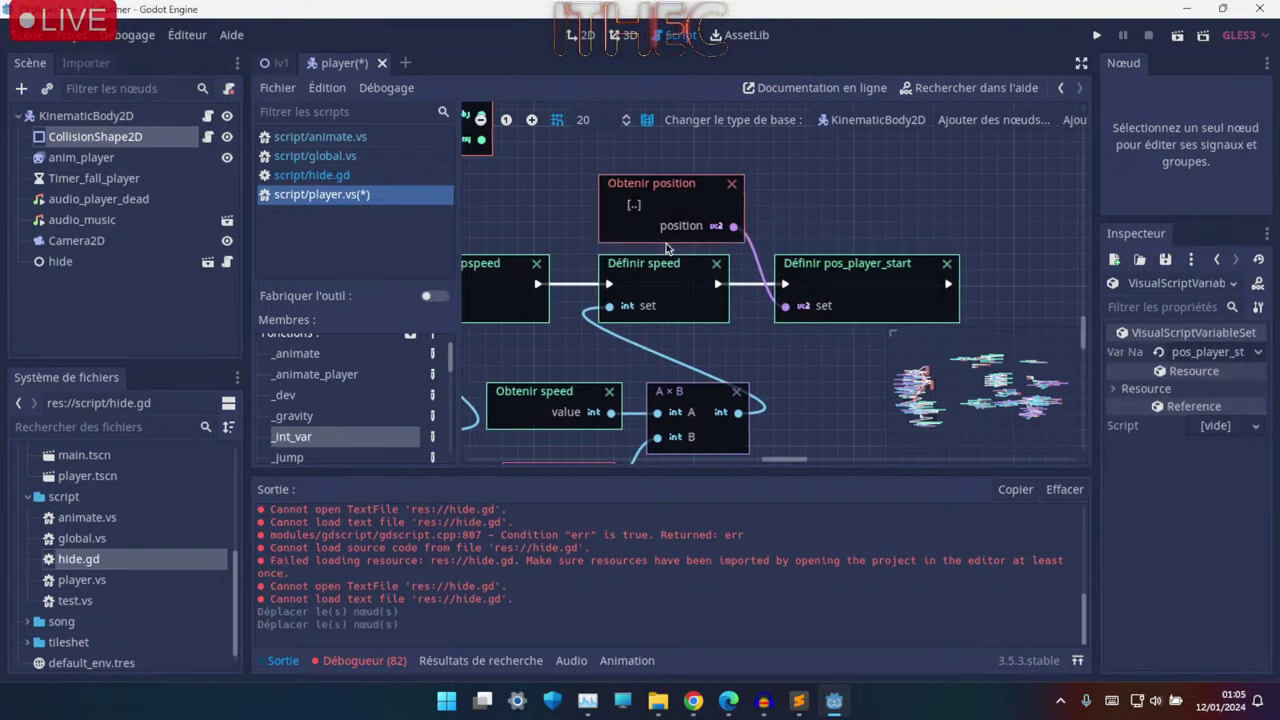
pyautogui.keyDown('ctrl'); pyautogui.scroll(-2, 865, 258); pyautogui.keyUp('ctrl')
pyautogui.keyDown('ctrl'); pyautogui.scroll(2, 700, 310); pyautogui.keyUp('ctrl')
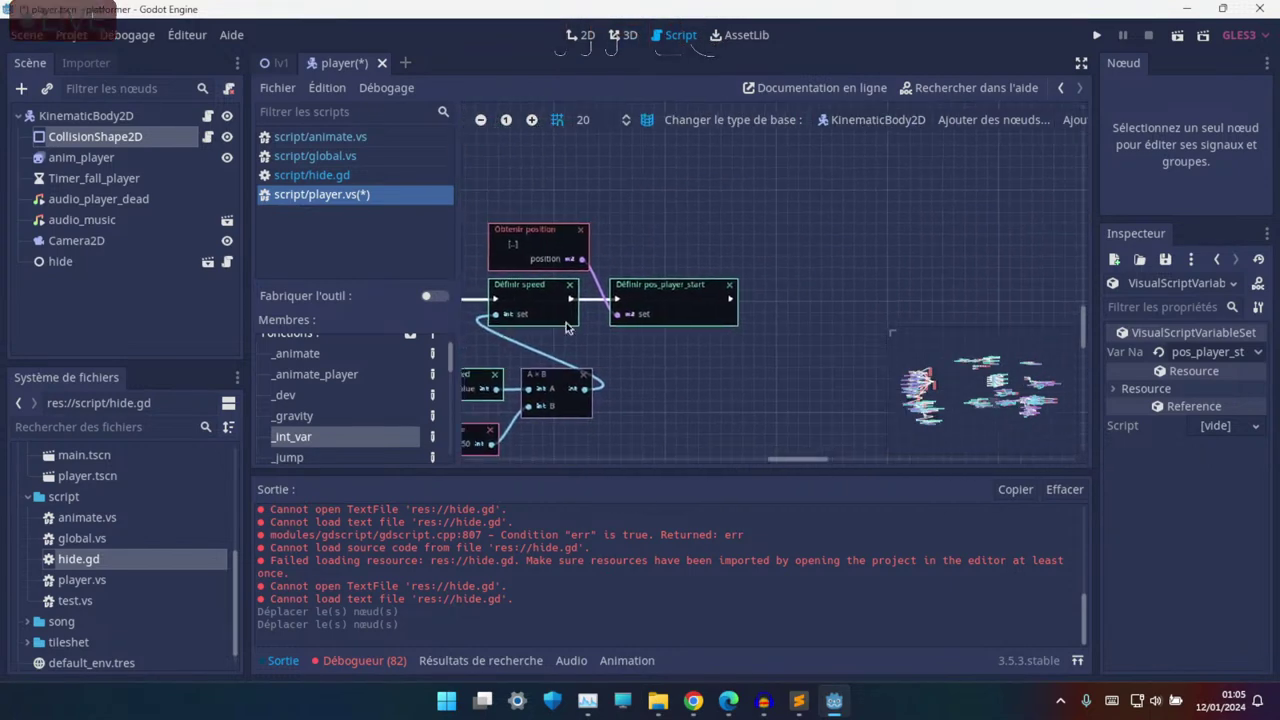
pyautogui.keyDown('ctrl'); pyautogui.scroll(-1, 560, 310); pyautogui.keyUp('ctrl')
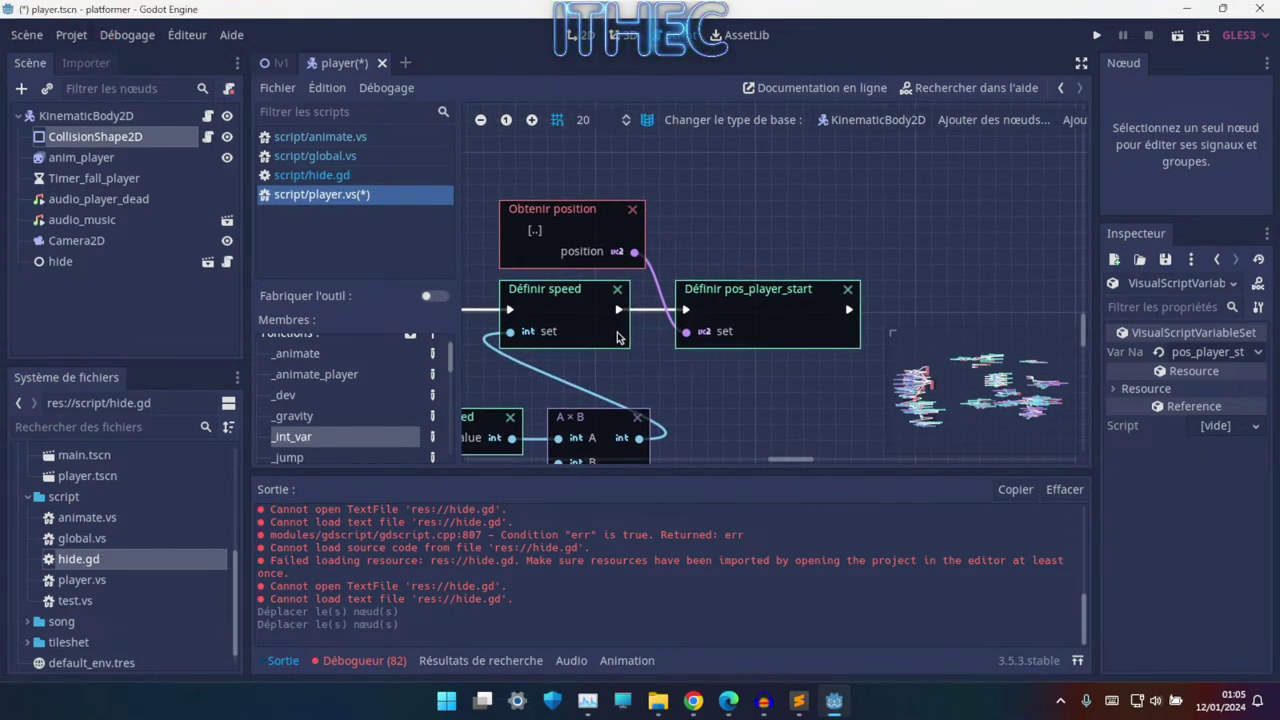
pyautogui.keyDown('ctrl'); pyautogui.scroll(-2, 600, 330); pyautogui.keyUp('ctrl')
pyautogui.keyDown('ctrl'); pyautogui.scroll(1, 617, 338); pyautogui.keyUp('ctrl')
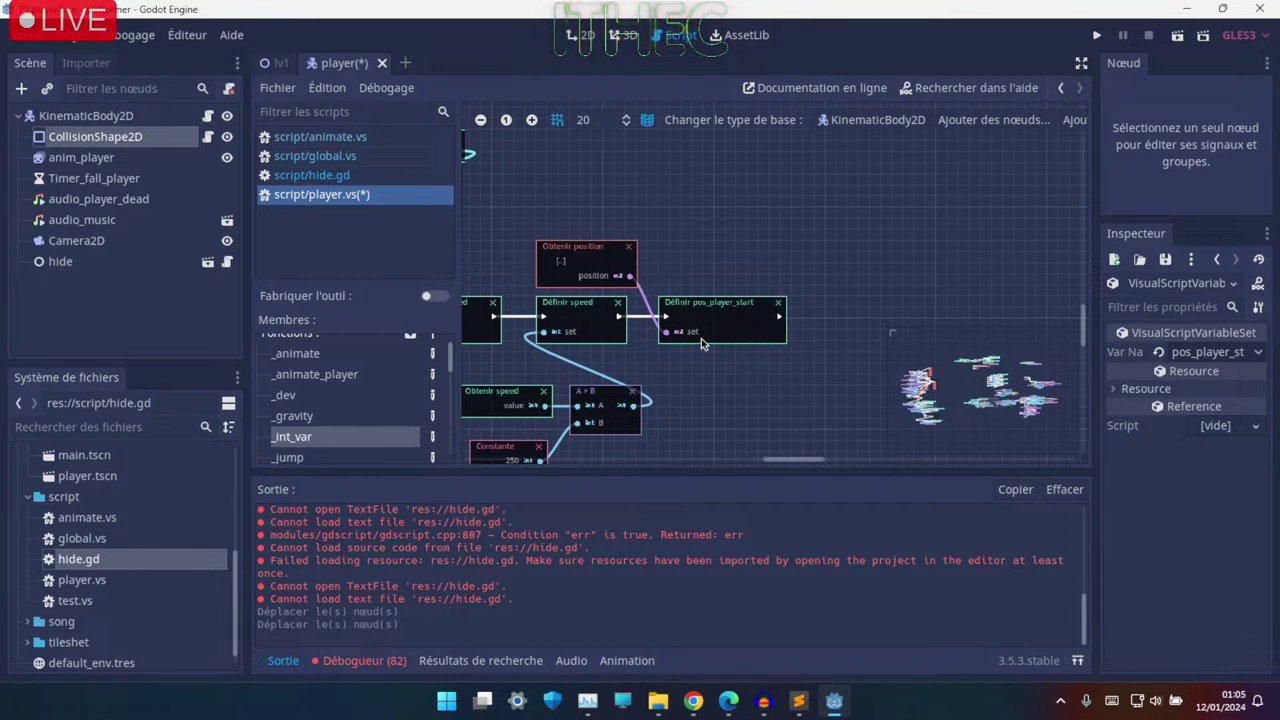
pyautogui.keyDown('ctrl'); pyautogui.scroll(1, 670, 349); pyautogui.keyUp('ctrl')
pyautogui.keyDown('ctrl'); pyautogui.scroll(1, 686, 347); pyautogui.keyUp('ctrl')
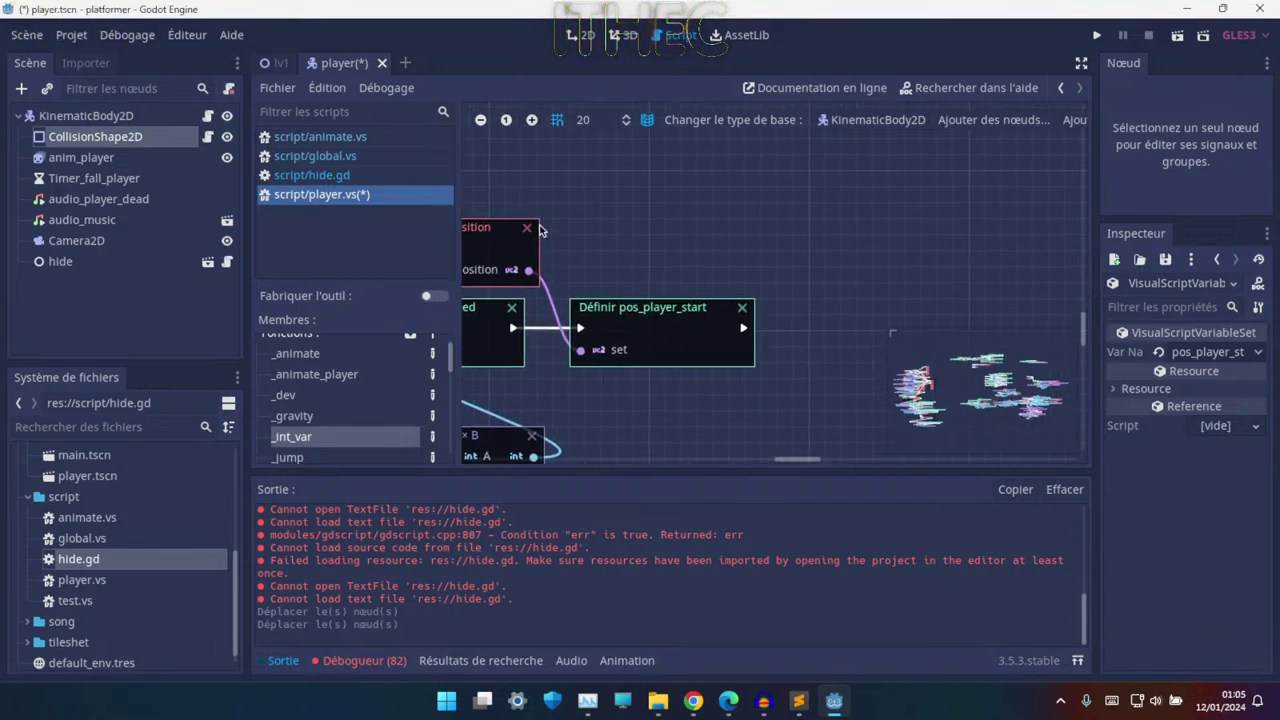
pyautogui.moveTo(539, 231); pyautogui.dragTo(745, 240, button='middle')
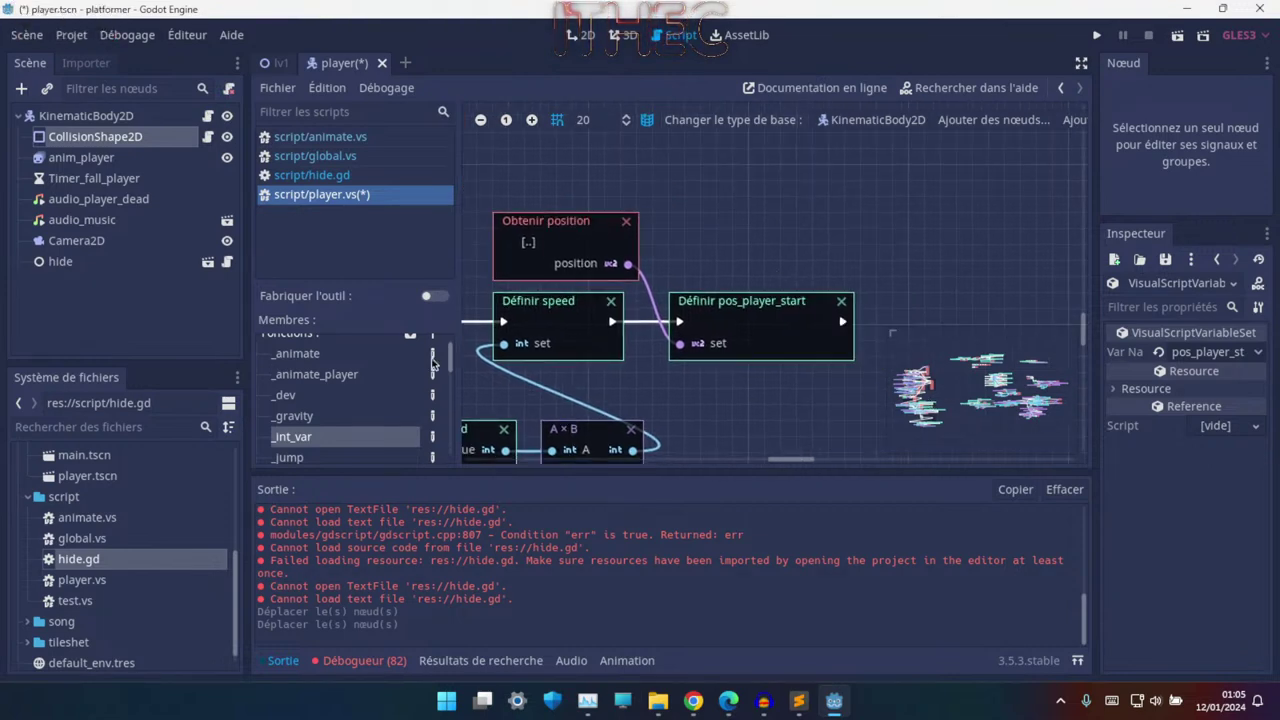
pyautogui.scroll(-1, 325, 438)
# - Show the _jump graph, where velocity y becomes (velocity y + jumpspeed) × delta
pyautogui.click(320, 438)
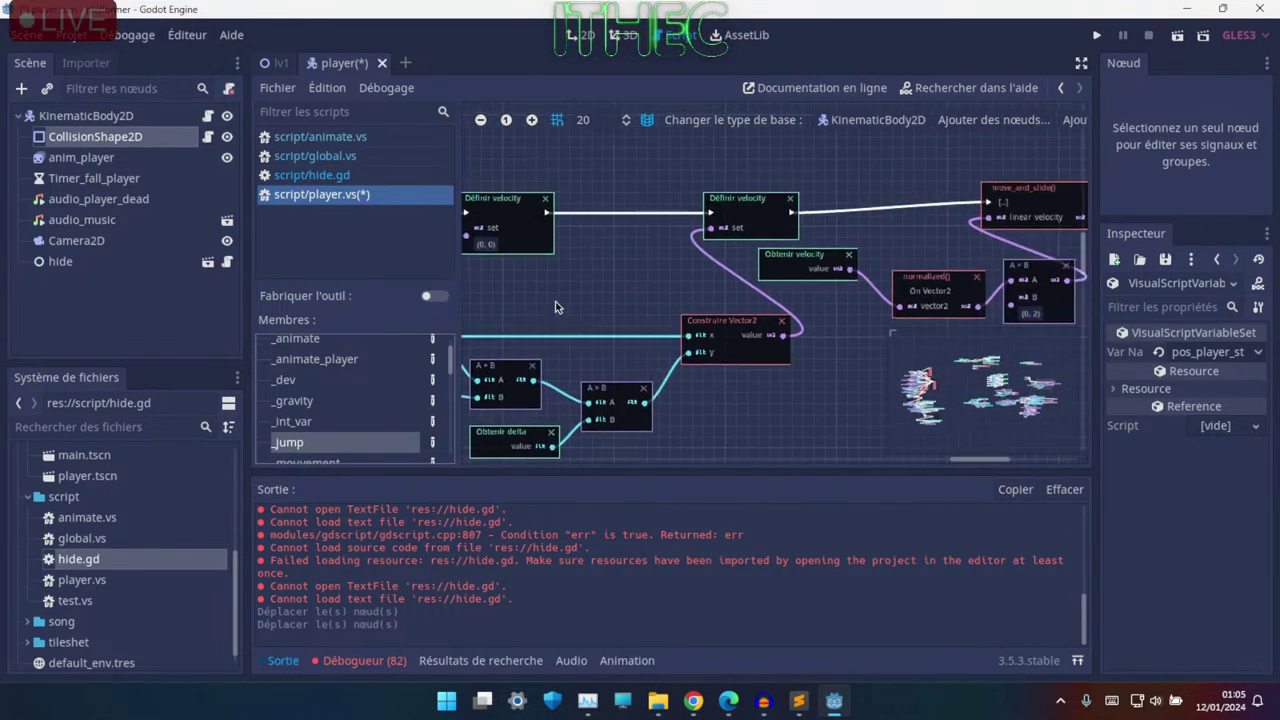
pyautogui.hscroll(-5, 720, 348)
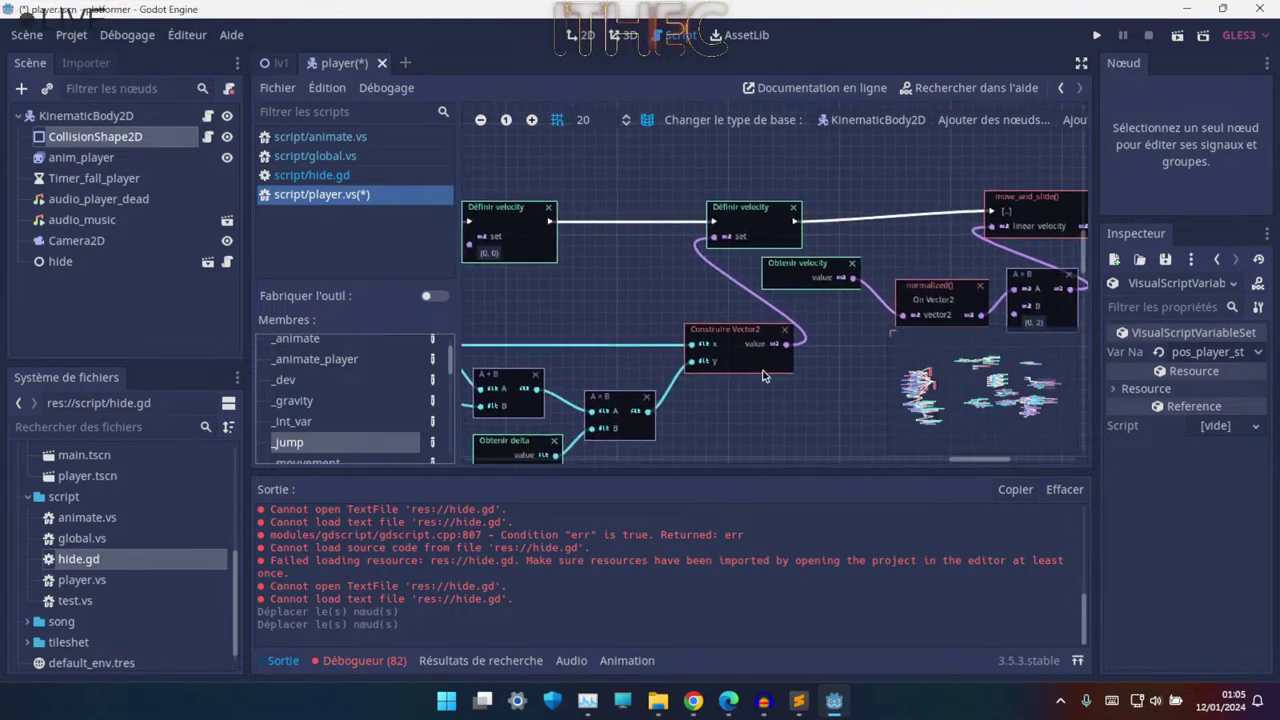
pyautogui.keyDown('ctrl'); pyautogui.scroll(2, 955, 332); pyautogui.keyUp('ctrl')
pyautogui.scroll(-1, 325, 398)
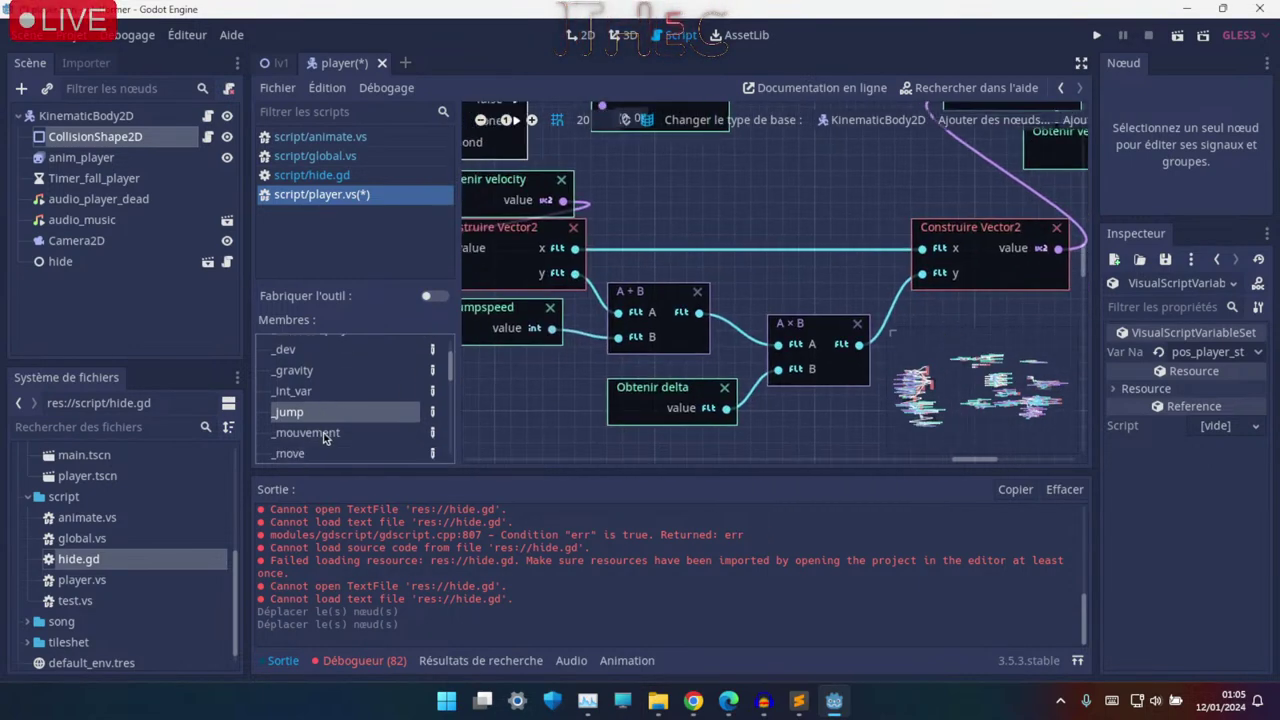
pyautogui.click(322, 433)
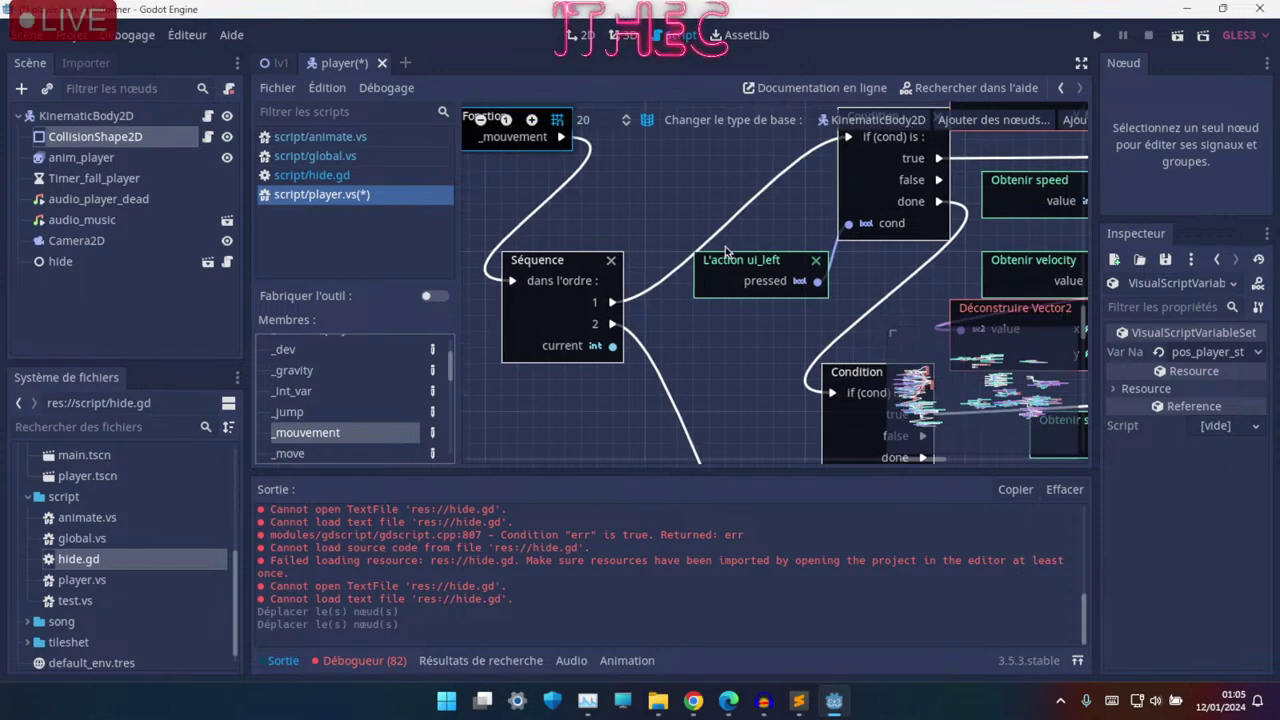
pyautogui.keyDown('ctrl'); pyautogui.scroll(-1, 726, 252); pyautogui.keyUp('ctrl')
pyautogui.keyDown('ctrl'); pyautogui.scroll(-1, 701, 316); pyautogui.keyUp('ctrl')
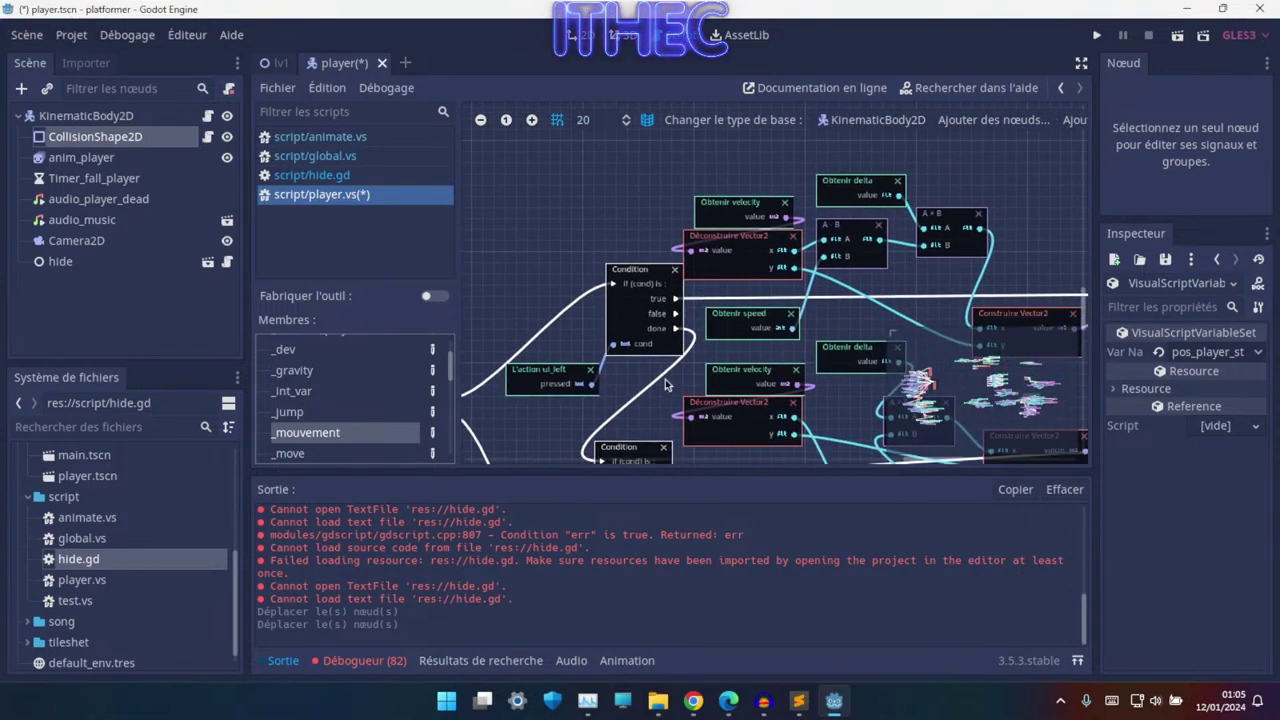
pyautogui.scroll(-5, 700, 300)
pyautogui.scroll(3, 760, 232)
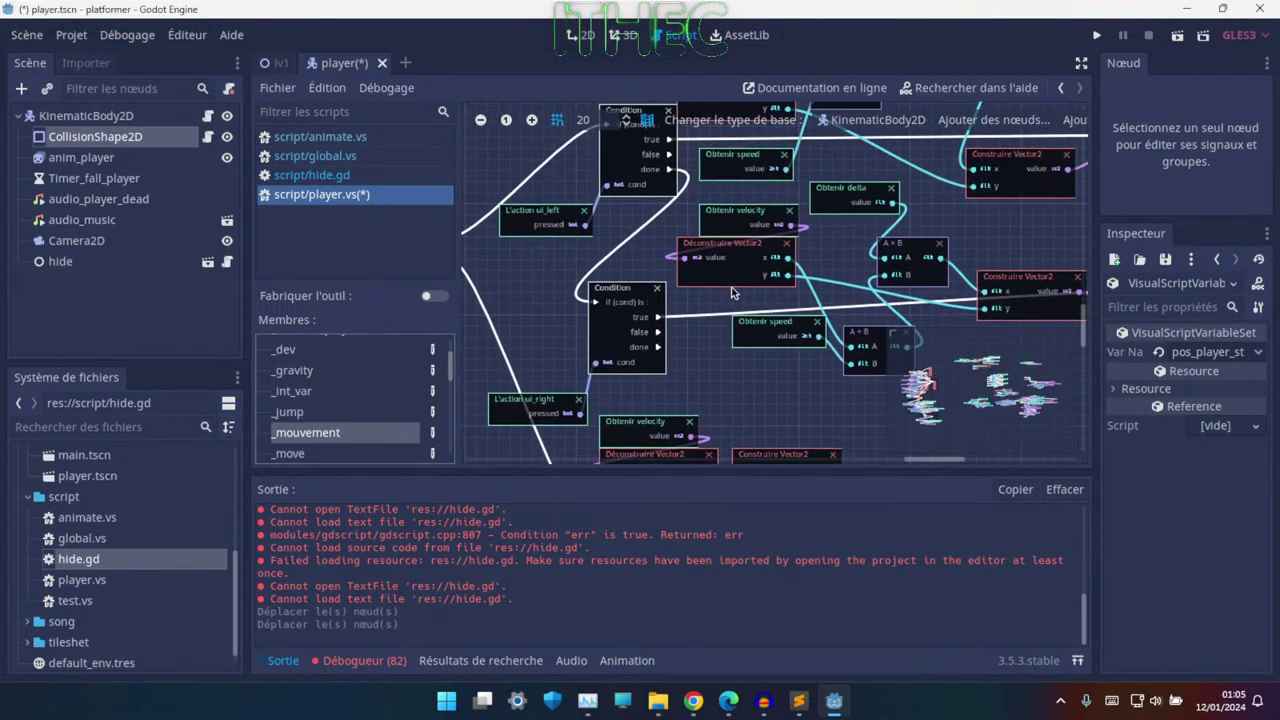
pyautogui.keyDown('shift'); pyautogui.hscroll(6, 768, 240); pyautogui.keyUp('shift')
pyautogui.keyDown('shift'); pyautogui.hscroll(4, 568, 304); pyautogui.keyUp('shift')
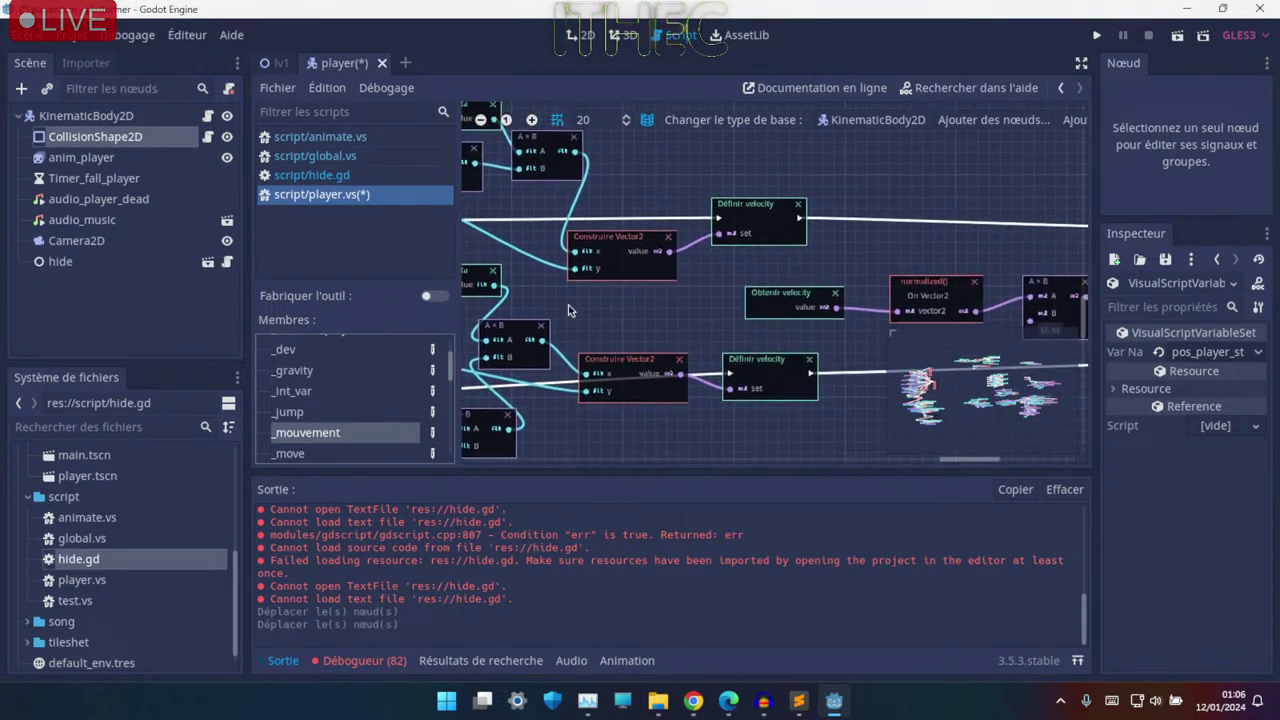
pyautogui.keyDown('shift'); pyautogui.hscroll(3, 783, 312); pyautogui.keyUp('shift')
pyautogui.keyDown('ctrl'); pyautogui.scroll(2, 783, 312); pyautogui.keyUp('ctrl')
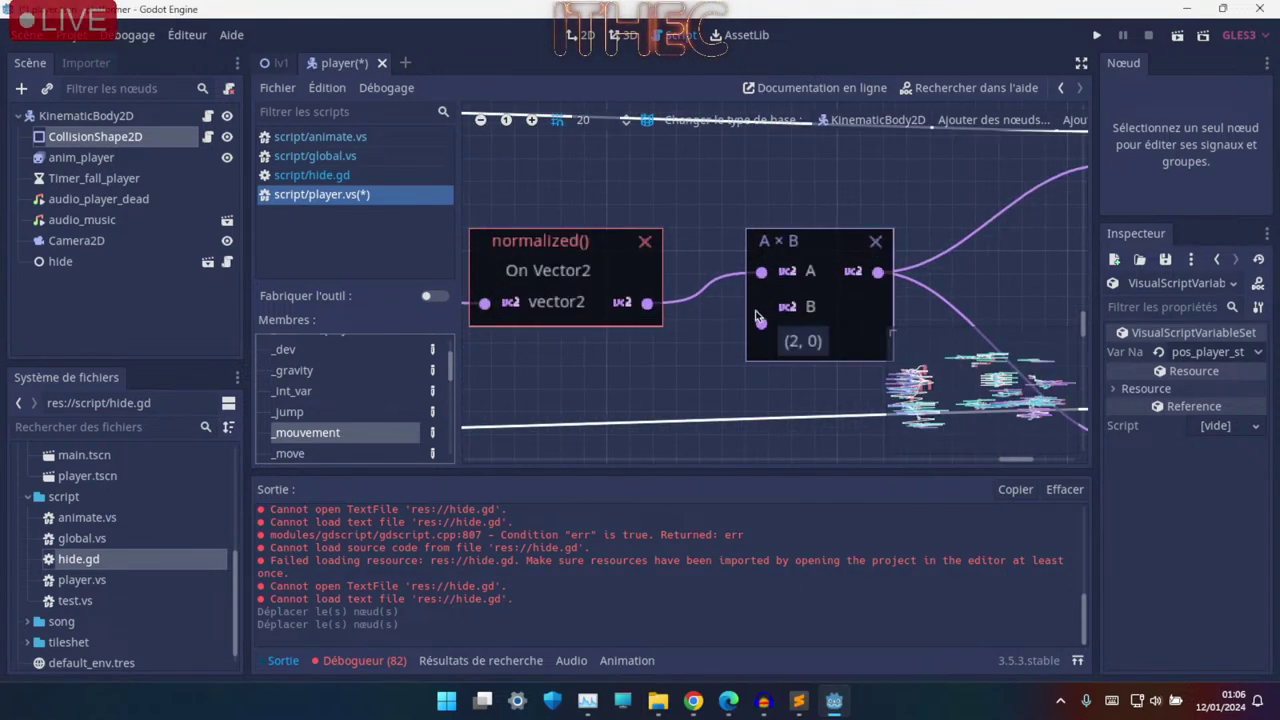
pyautogui.keyDown('ctrl'); pyautogui.scroll(-2, 735, 308); pyautogui.keyUp('ctrl')
pyautogui.keyDown('ctrl'); pyautogui.scroll(-2, 620, 330); pyautogui.keyUp('ctrl')
pyautogui.keyDown('ctrl'); pyautogui.scroll(-2, 522, 363); pyautogui.keyUp('ctrl')
pyautogui.keyDown('ctrl'); pyautogui.scroll(2, 522, 363); pyautogui.keyUp('ctrl')
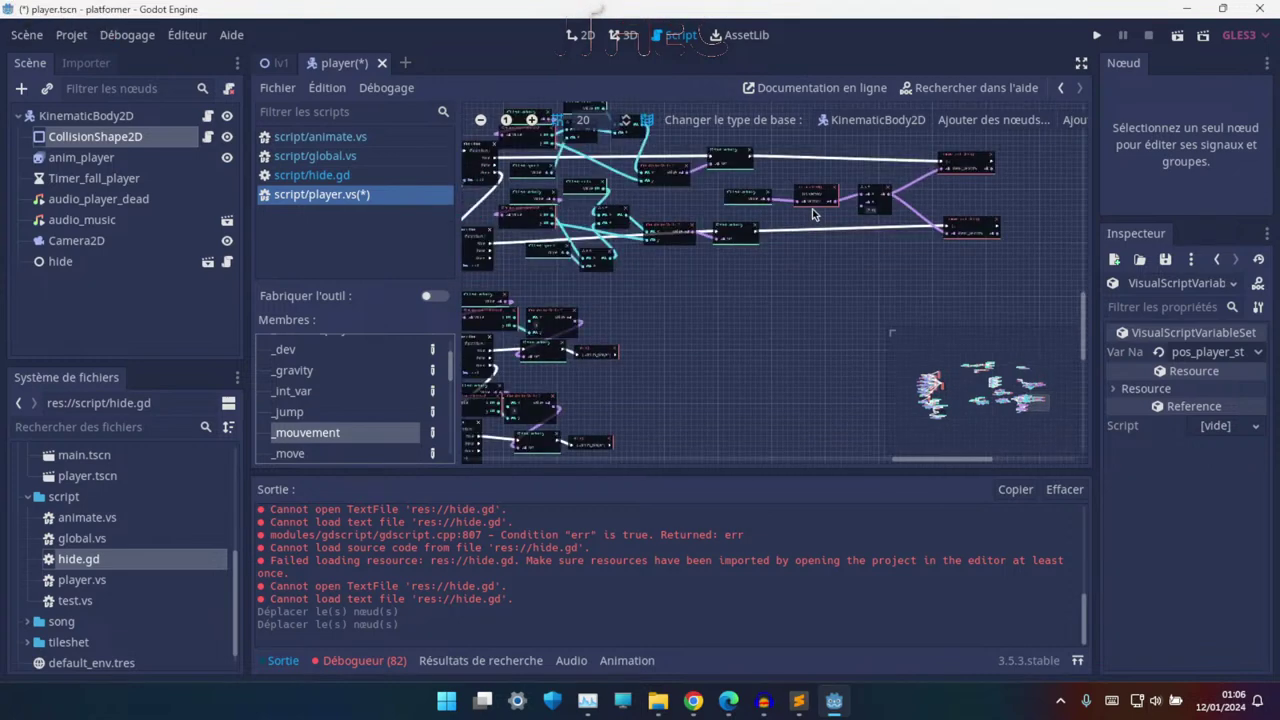
pyautogui.keyDown('ctrl'); pyautogui.scroll(2, 600, 320); pyautogui.keyUp('ctrl')
pyautogui.keyDown('ctrl'); pyautogui.scroll(2, 688, 268); pyautogui.keyUp('ctrl')
pyautogui.keyDown('ctrl'); pyautogui.scroll(2, 688, 268); pyautogui.keyUp('ctrl')
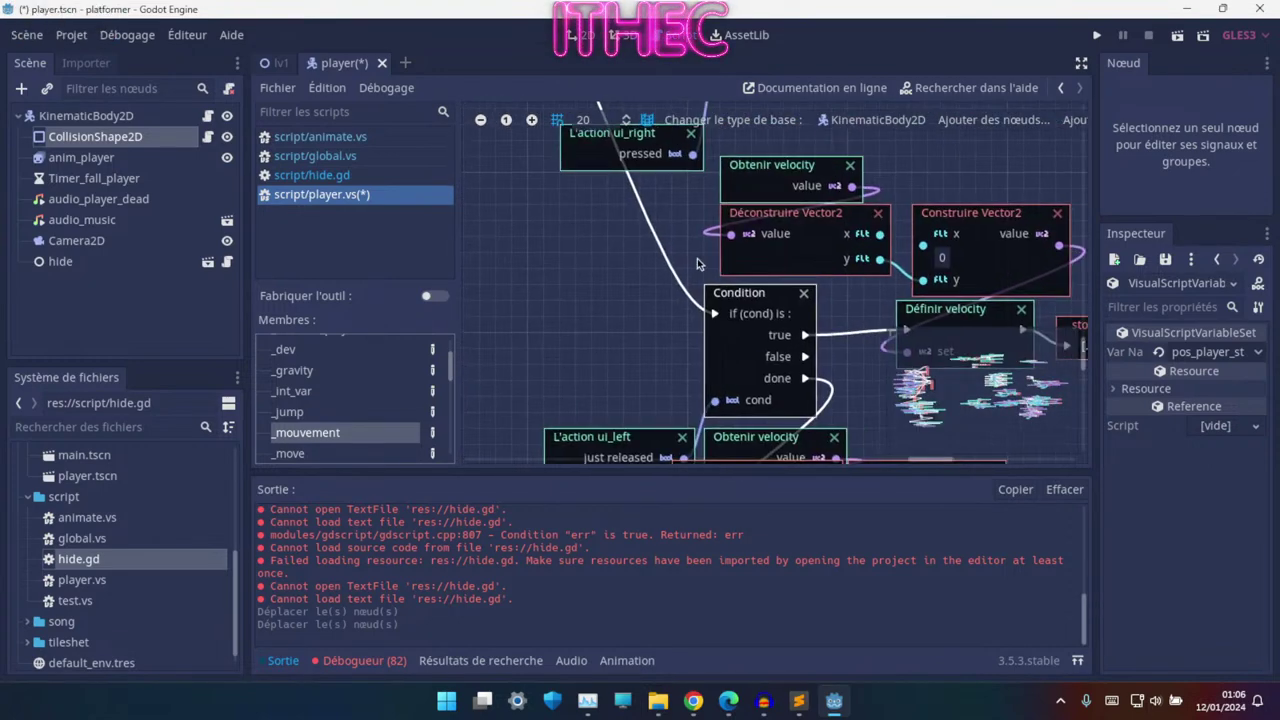
pyautogui.keyDown('ctrl'); pyautogui.scroll(2, 684, 243); pyautogui.keyUp('ctrl')
pyautogui.scroll(1, 687, 274)
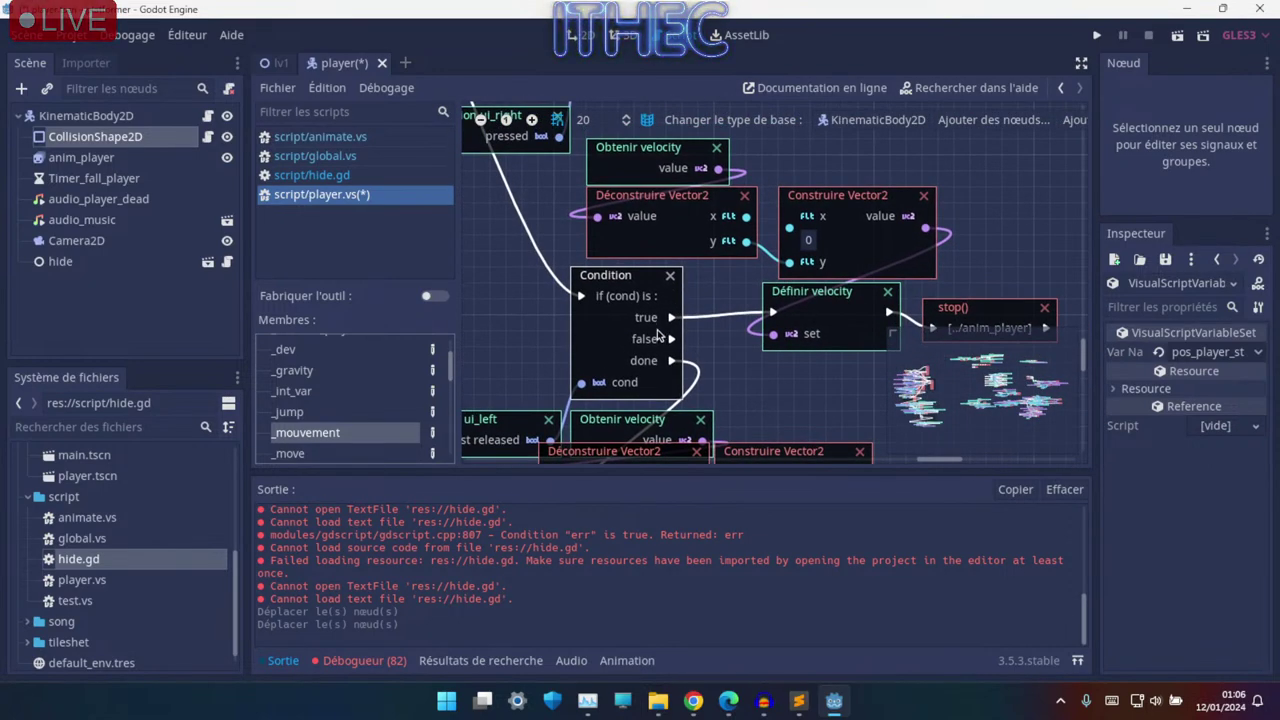
pyautogui.scroll(-2, 650, 326)
pyautogui.scroll(-2, 636, 313)
pyautogui.scroll(-2, 622, 300)
pyautogui.scroll(-3, 603, 281)
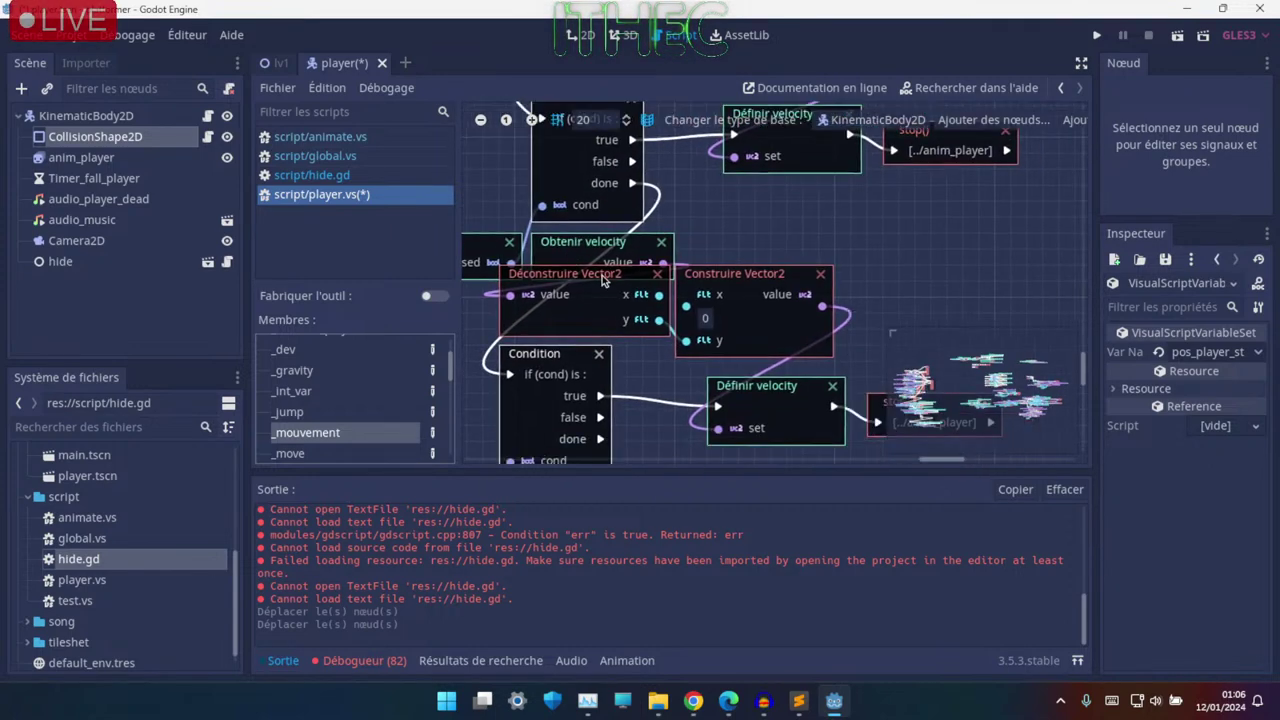
pyautogui.keyDown('ctrl'); pyautogui.scroll(-1, 610, 290); pyautogui.keyUp('ctrl')
pyautogui.keyDown('ctrl'); pyautogui.scroll(-1, 638, 303); pyautogui.keyUp('ctrl')
pyautogui.scroll(2, 545, 235)
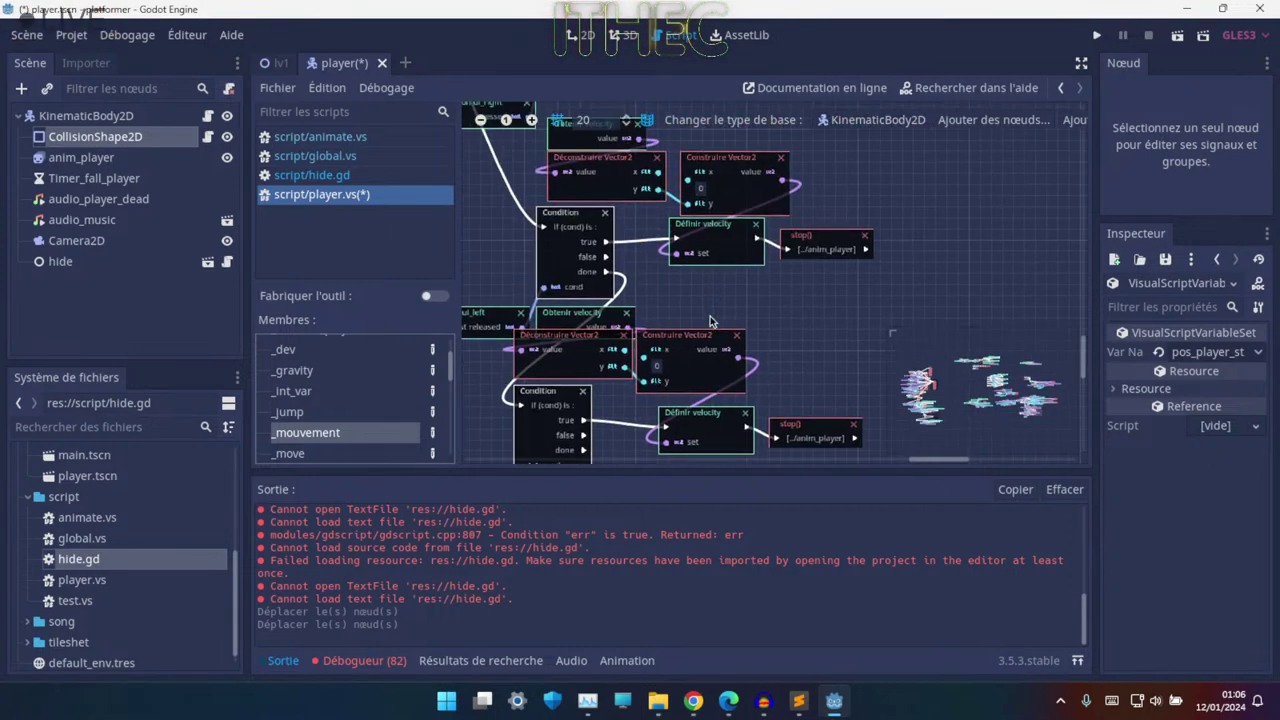
pyautogui.scroll(3, 532, 281)
pyautogui.keyDown('ctrl'); pyautogui.scroll(2, 712, 384); pyautogui.keyUp('ctrl')
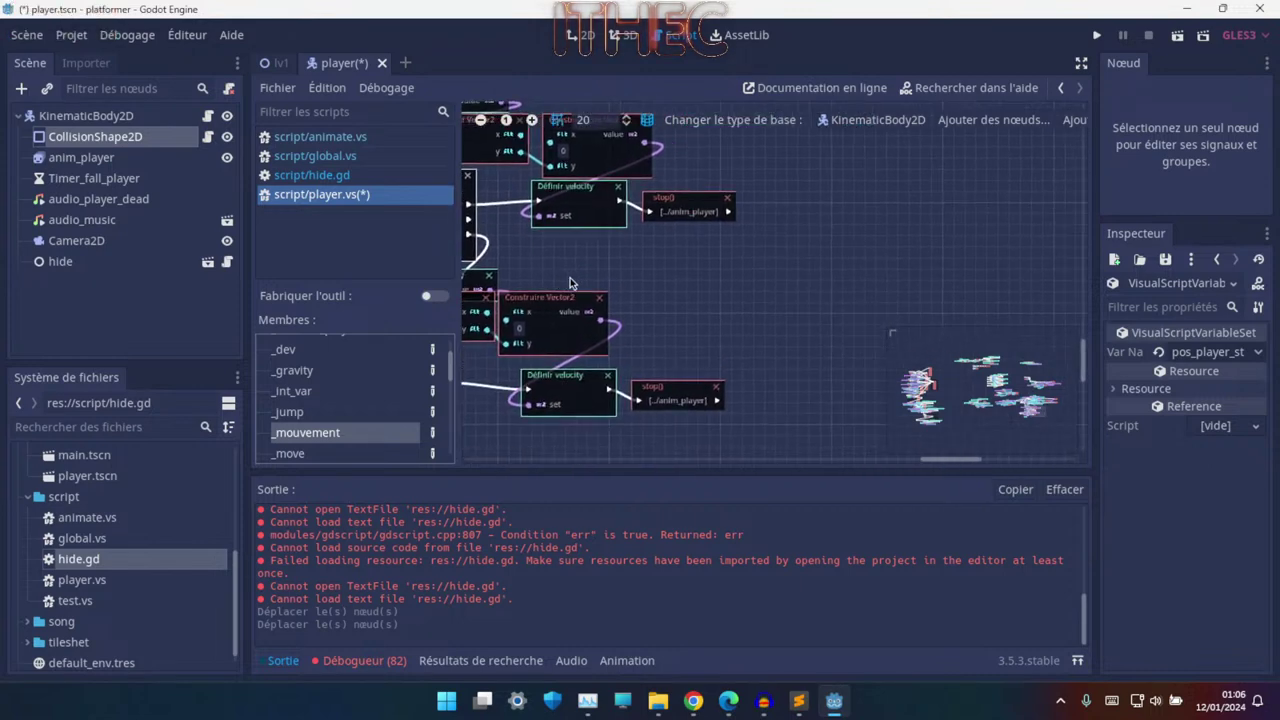
pyautogui.keyDown('ctrl'); pyautogui.scroll(1, 704, 378); pyautogui.keyUp('ctrl')
pyautogui.scroll(1, 704, 378)
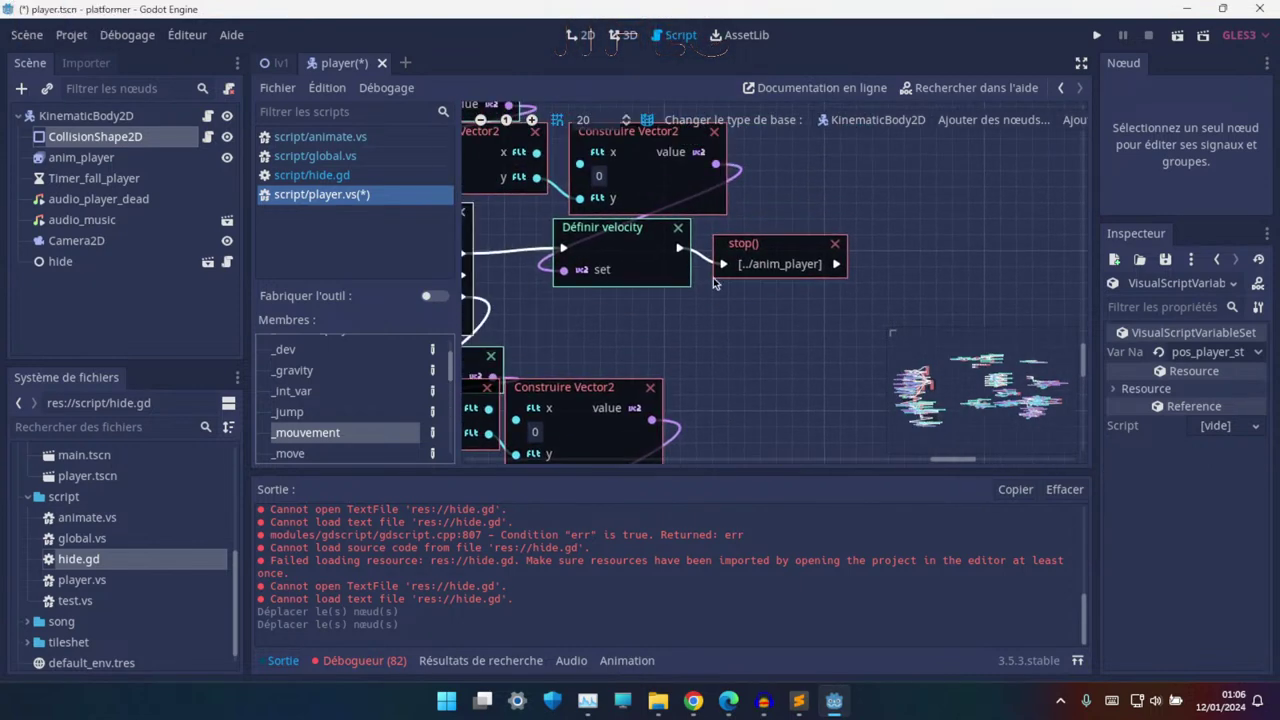
pyautogui.click(755, 248)
pyautogui.hscroll(-5, 845, 303)
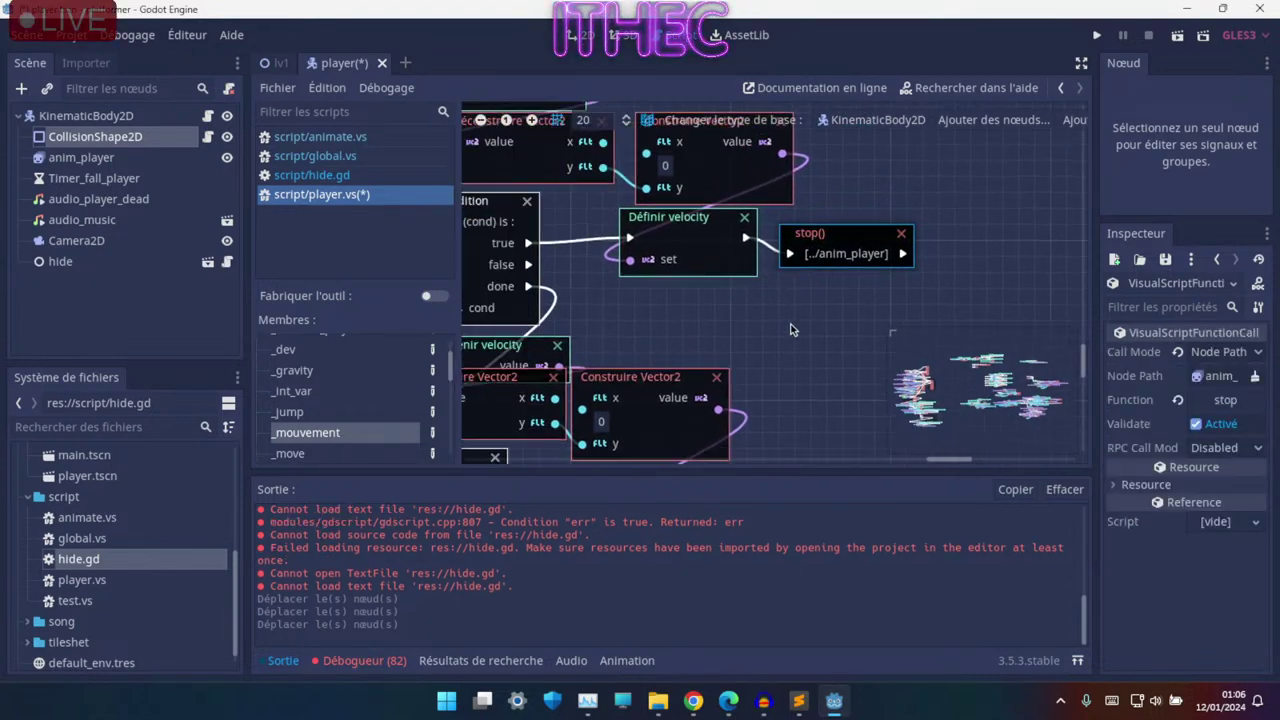
pyautogui.scroll(-3, 697, 214)
pyautogui.hscroll(2, 697, 214)
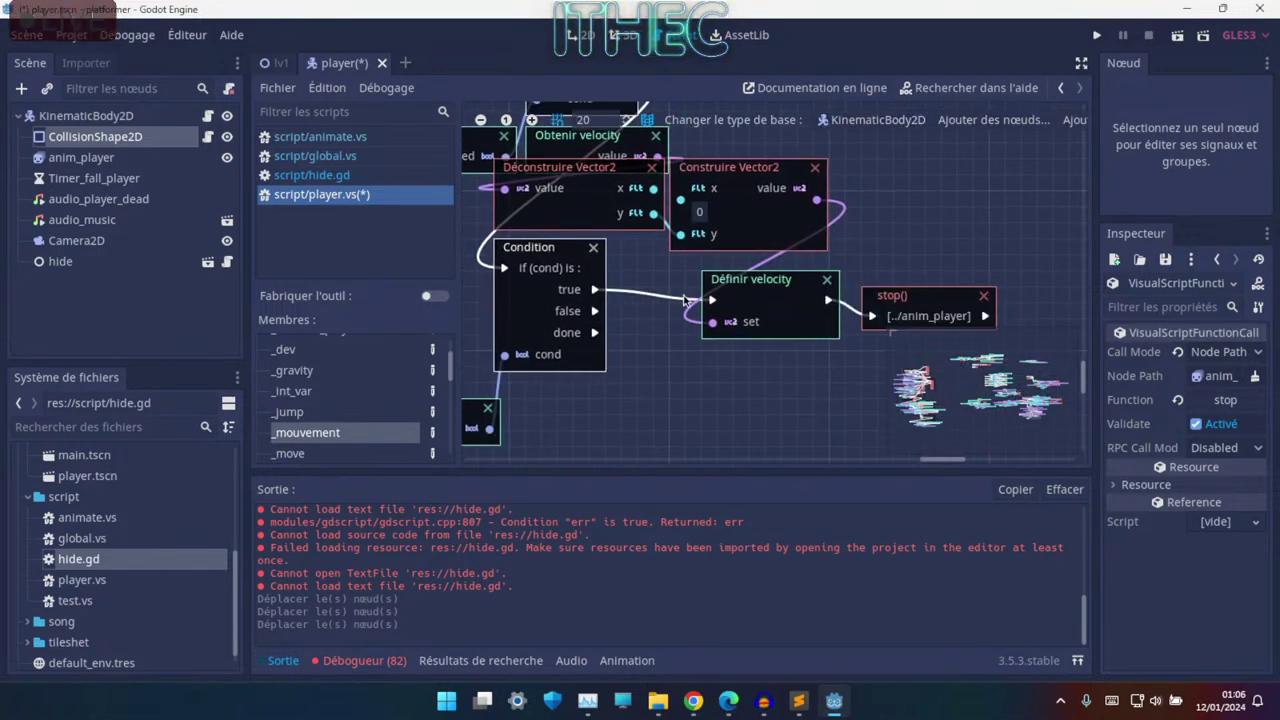
pyautogui.keyDown('ctrl'); pyautogui.scroll(-2, 685, 298); pyautogui.keyUp('ctrl')
pyautogui.keyDown('shift'); pyautogui.hscroll(3, 548, 365); pyautogui.keyUp('shift')
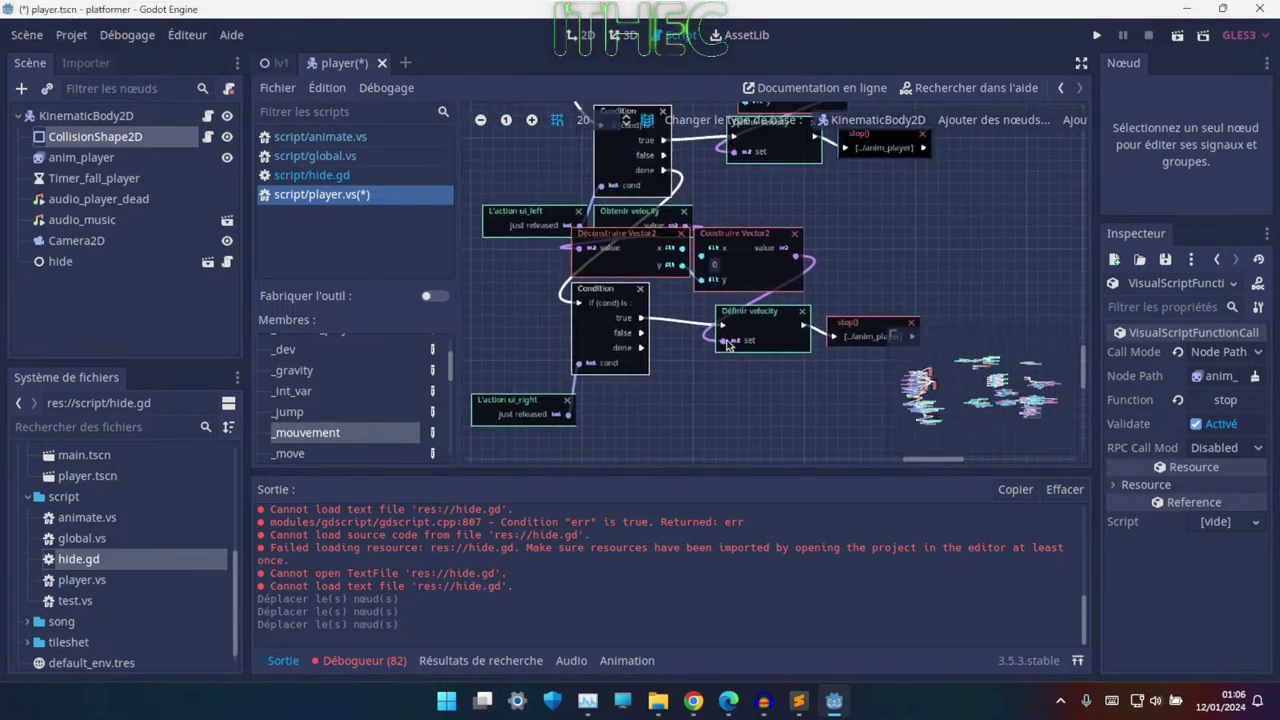
pyautogui.scroll(1, 600, 340)
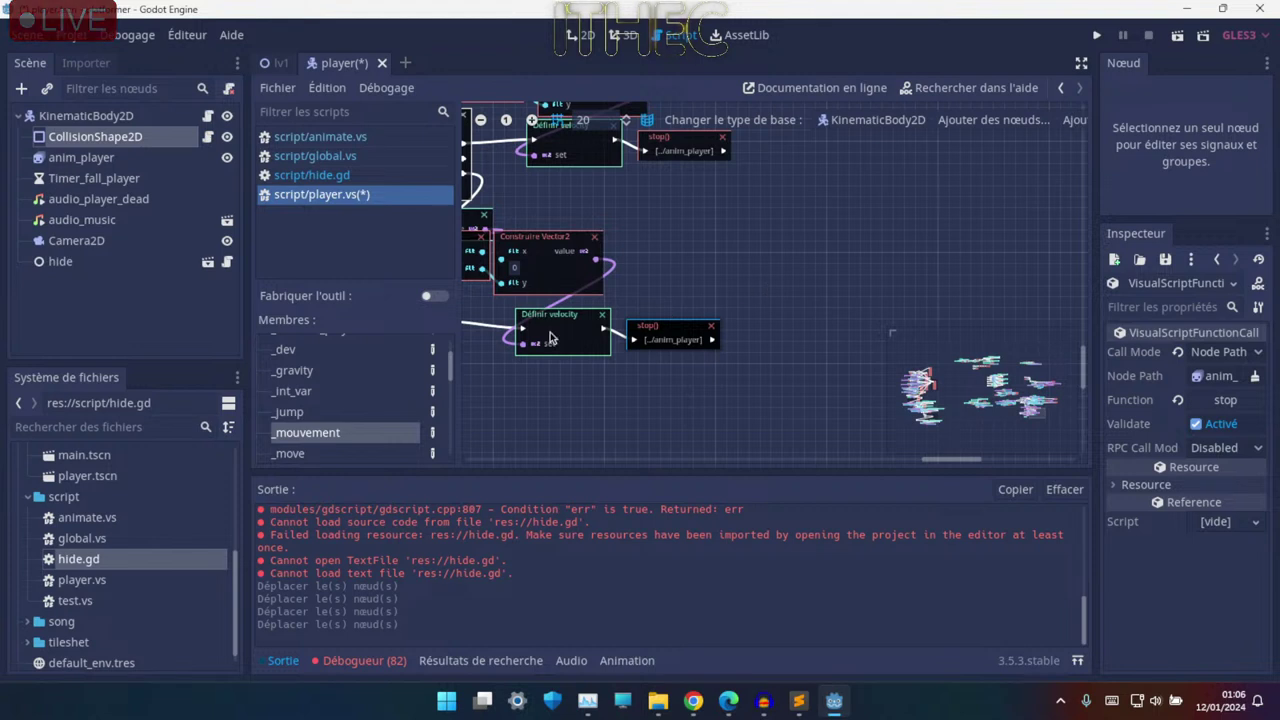
pyautogui.moveTo(549, 338); pyautogui.dragTo(772, 320, button='middle')
pyautogui.scroll(-2, 340, 443)
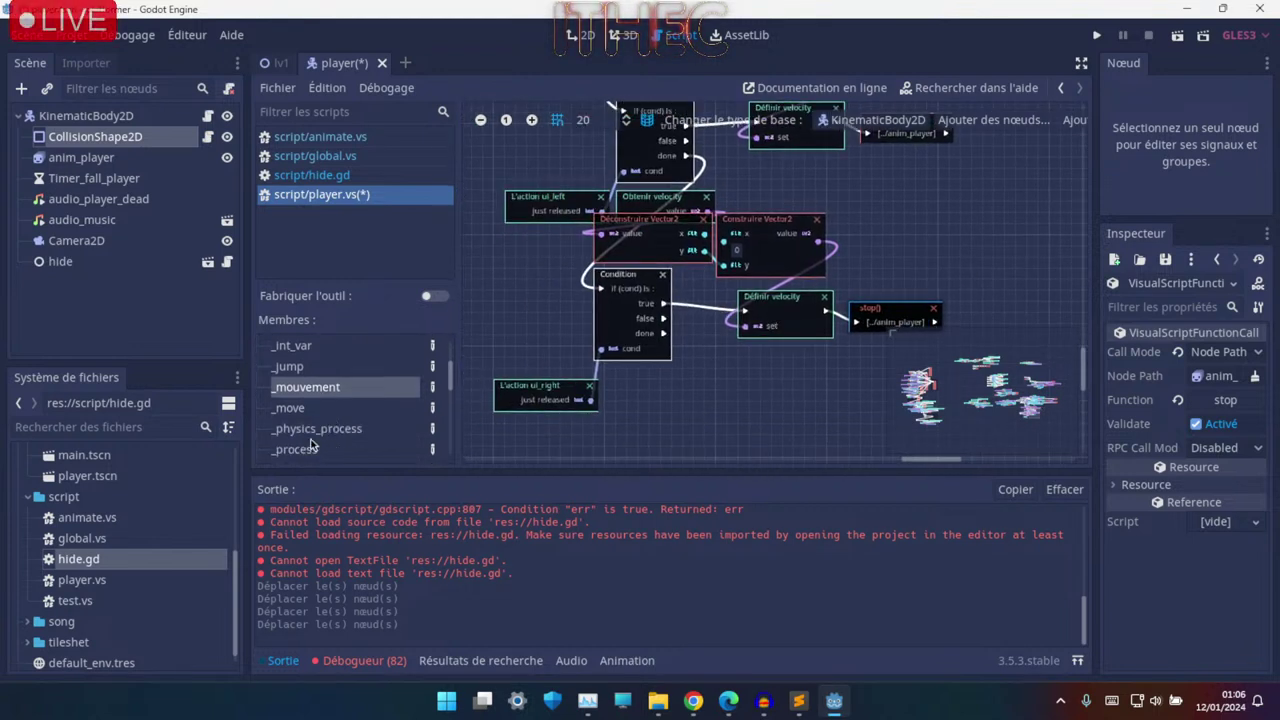
pyautogui.click(312, 408)
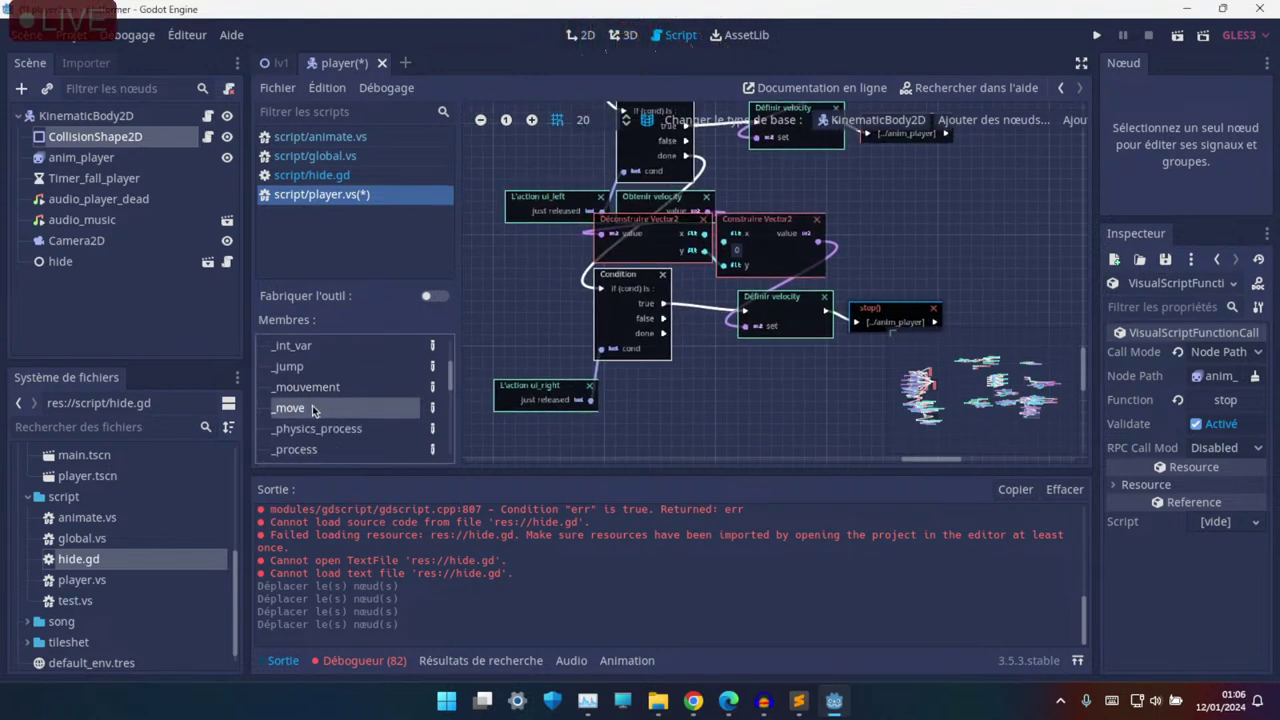
# - Display the _move graph and inspect its lerp (weight 0.2), Construire Vector2 and Définir velocity nodes
pyautogui.click(303, 410)
pyautogui.keyDown('ctrl'); pyautogui.scroll(2, 922, 241); pyautogui.keyUp('ctrl')
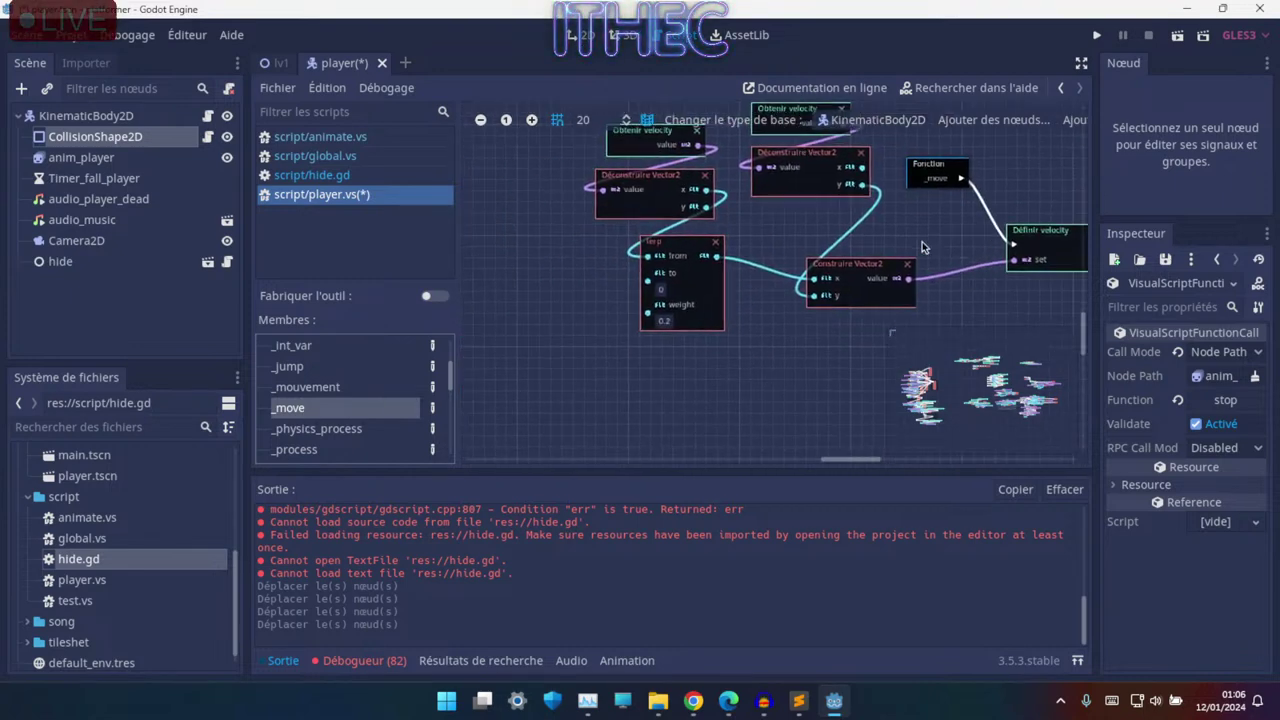
pyautogui.keyDown('ctrl'); pyautogui.scroll(2, 766, 245); pyautogui.keyUp('ctrl')
pyautogui.scroll(3, 766, 245)
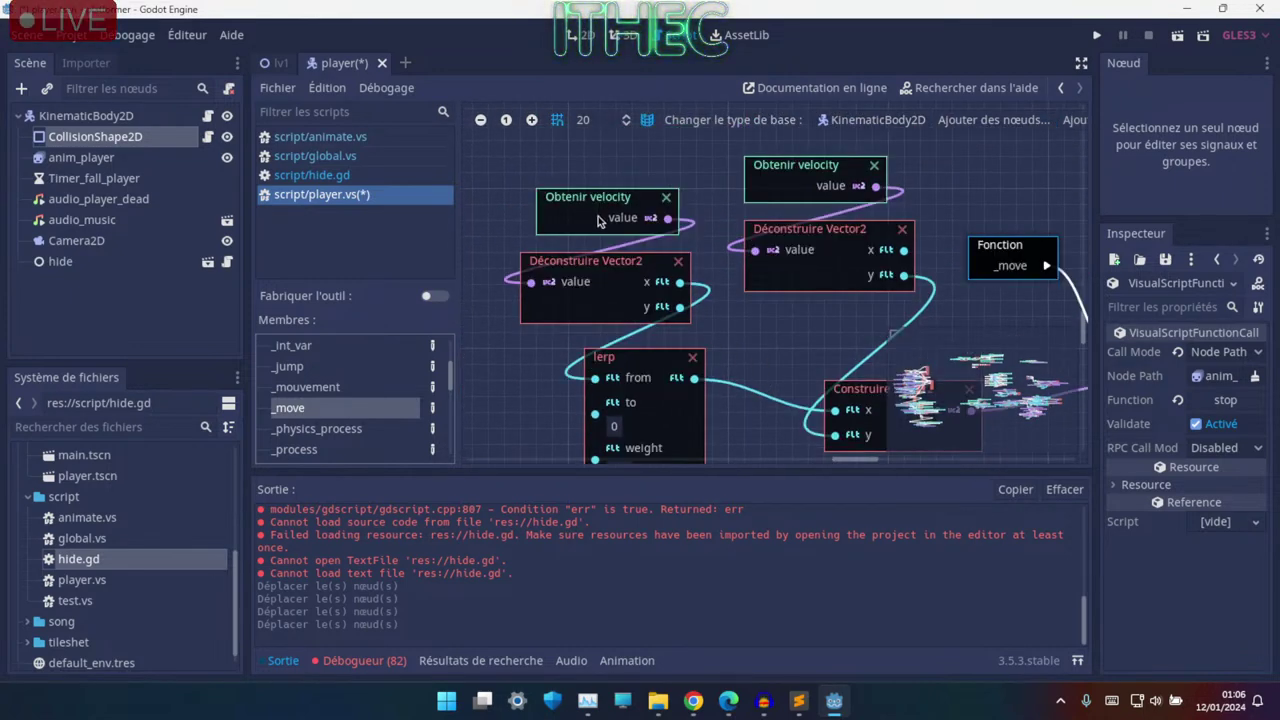
pyautogui.scroll(-1, 719, 286)
pyautogui.hscroll(2, 700, 290)
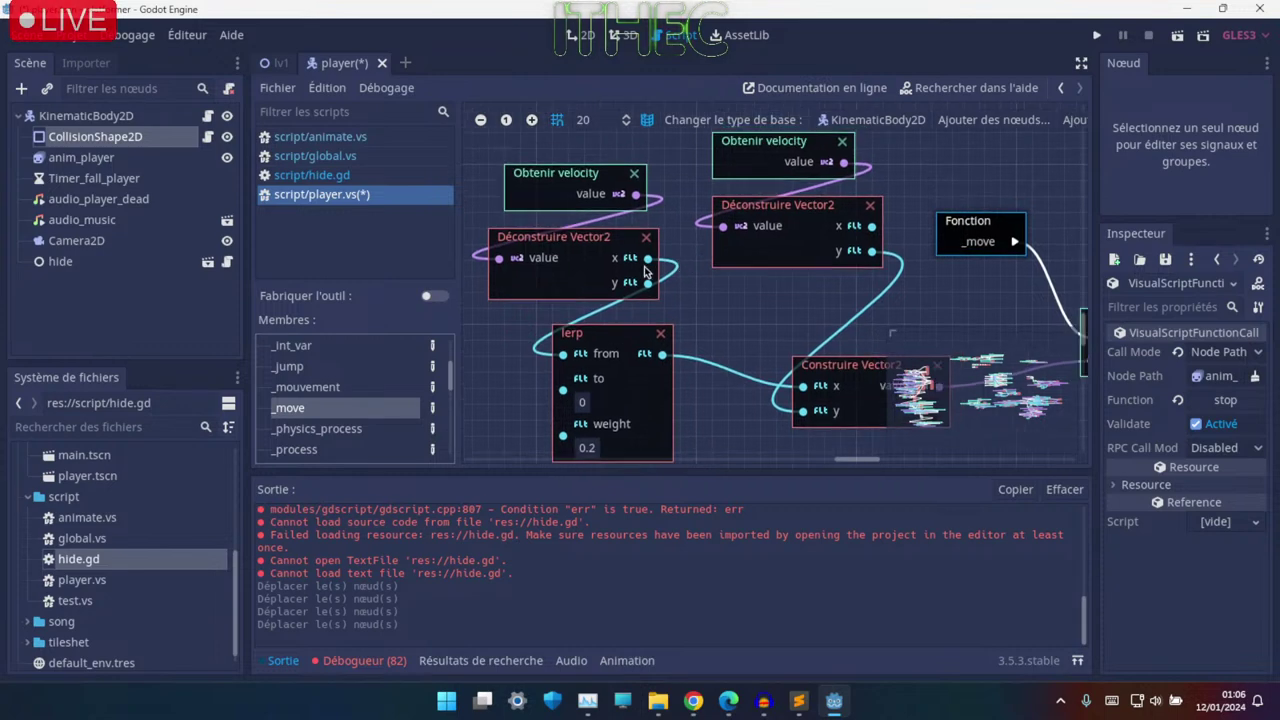
pyautogui.hscroll(2, 594, 346)
pyautogui.hscroll(1, 594, 346)
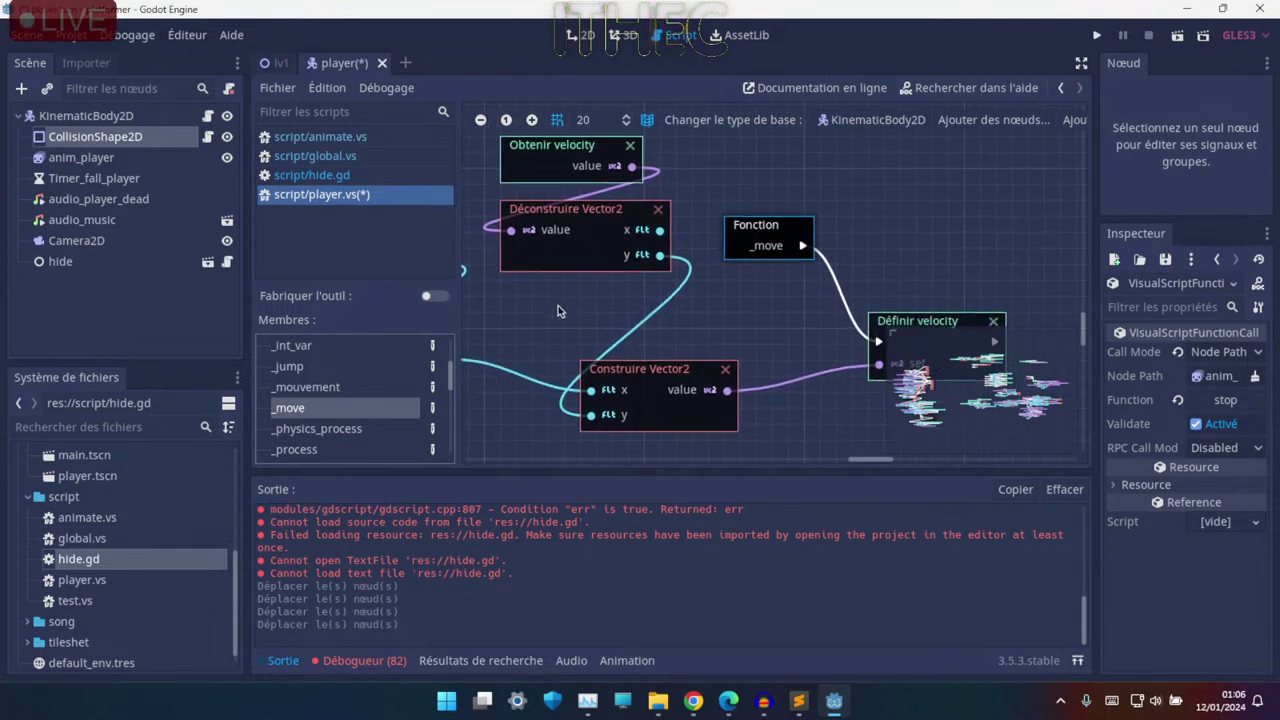
pyautogui.hscroll(-2, 535, 306)
pyautogui.hscroll(-2, 610, 308)
pyautogui.hscroll(3, 700, 305)
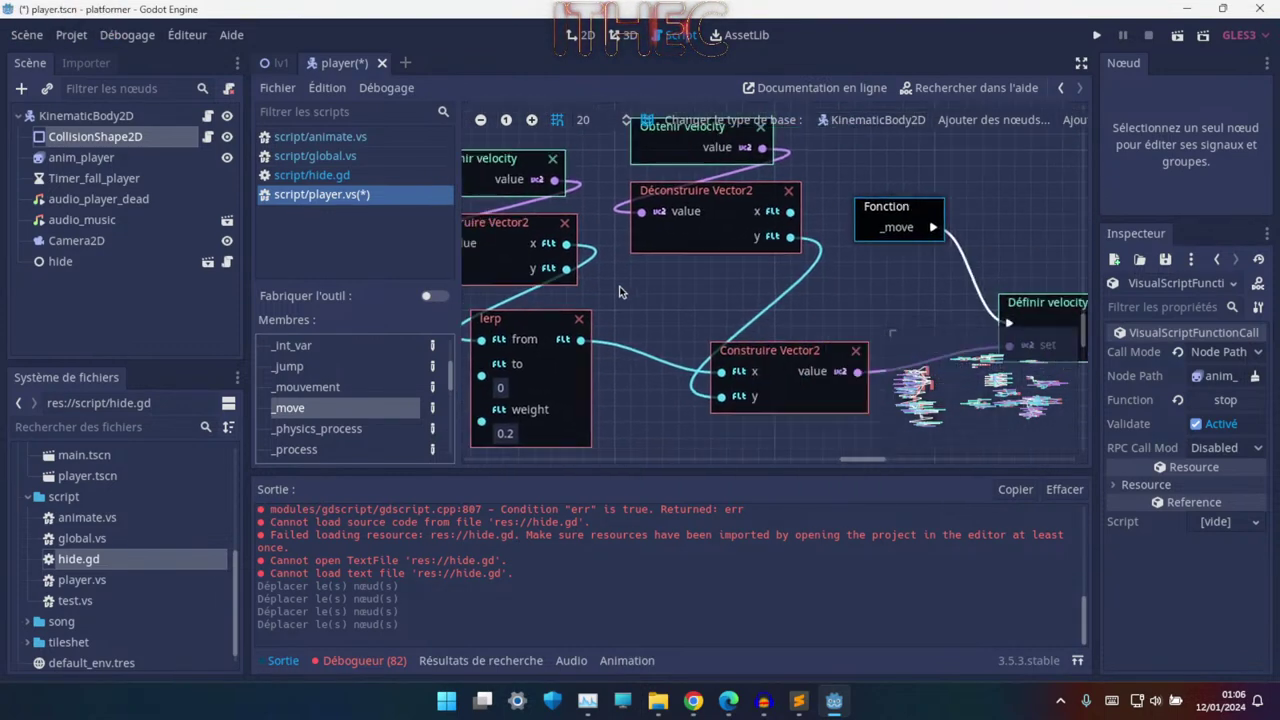
pyautogui.hscroll(3, 580, 285)
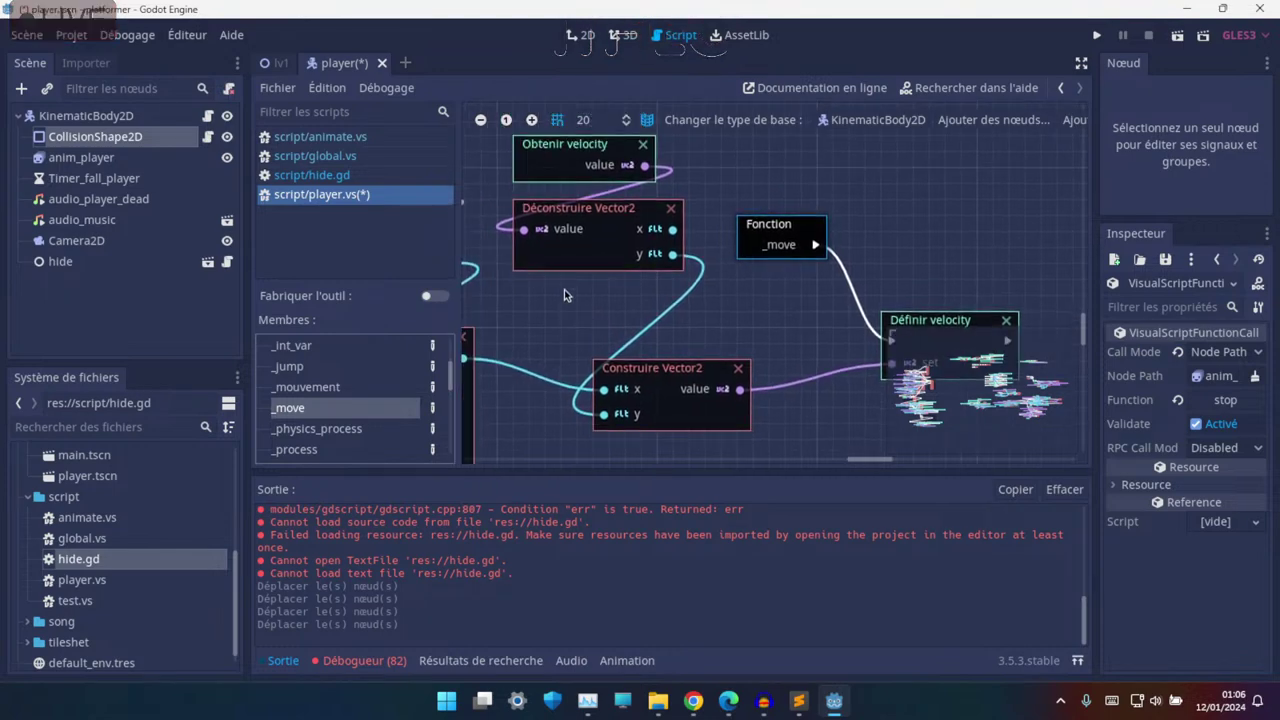
pyautogui.scroll(-1, 564, 289)
pyautogui.hscroll(1, 540, 270)
pyautogui.scroll(2, 701, 340)
pyautogui.hscroll(-1, 701, 340)
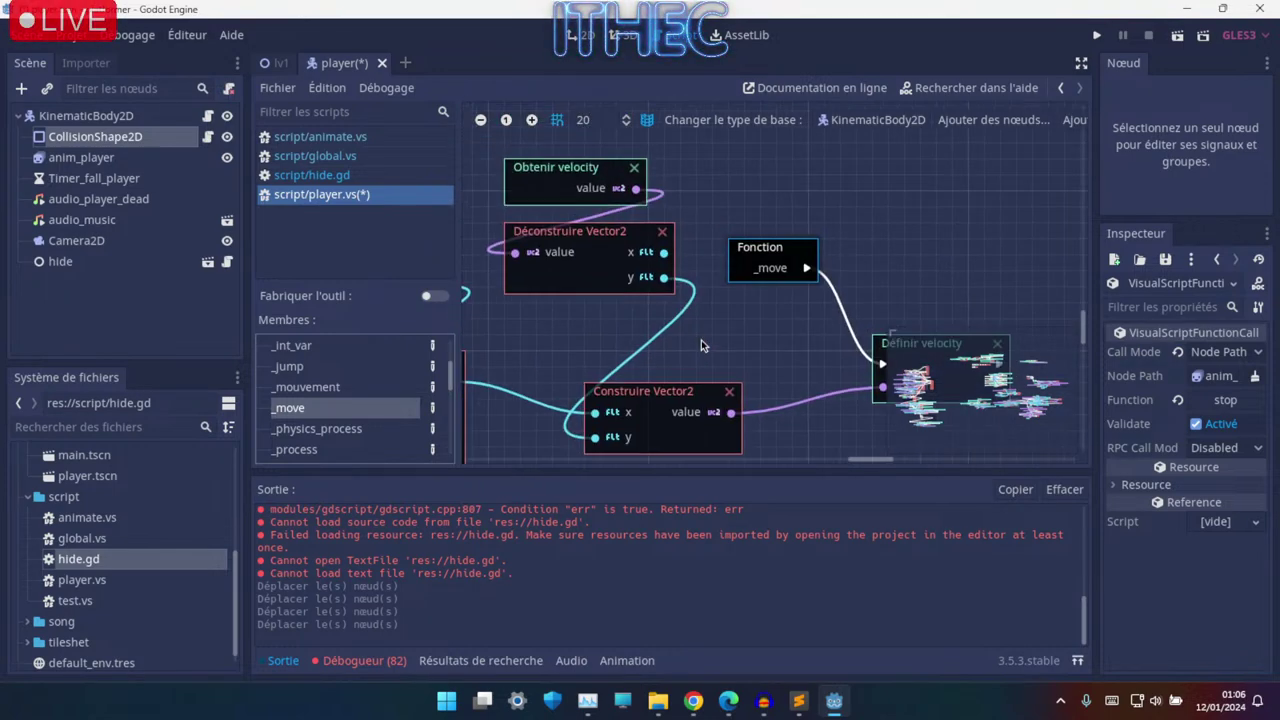
pyautogui.scroll(-2, 794, 260)
pyautogui.hscroll(-2, 794, 260)
pyautogui.scroll(-1, 800, 253)
pyautogui.hscroll(-1, 800, 253)
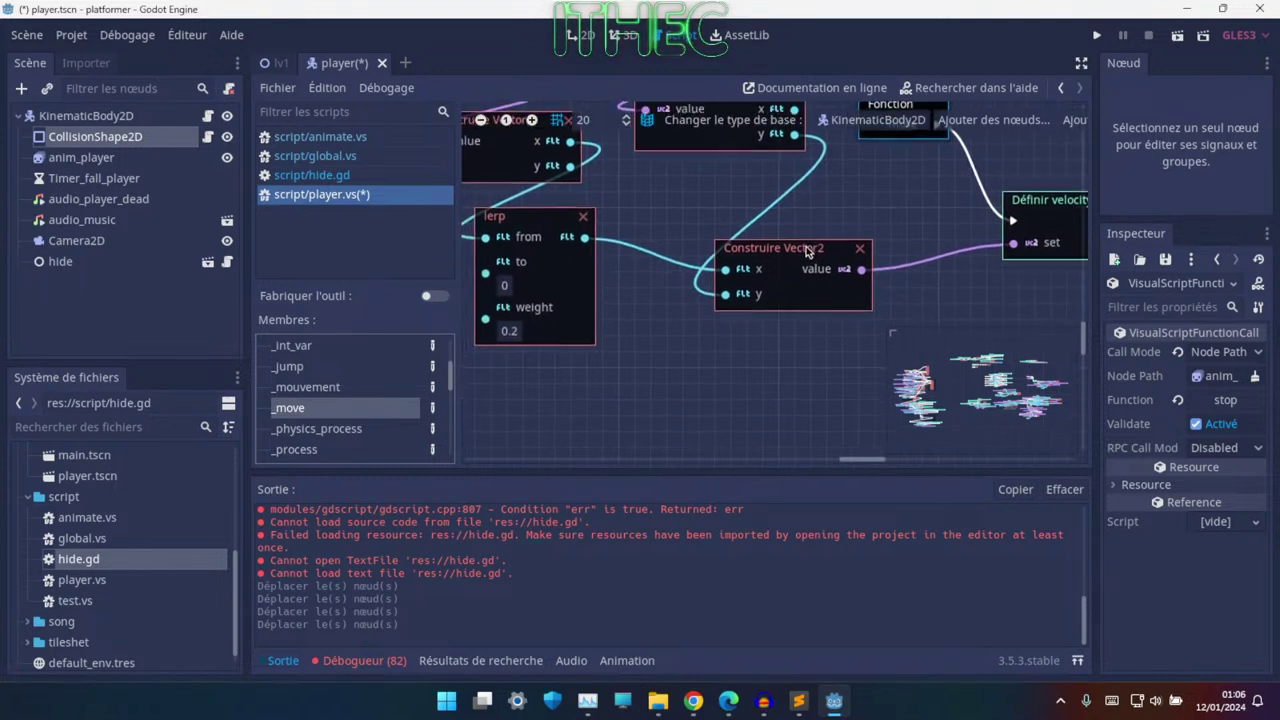
# - Show the _physics_process chain calling _gravity, _move, _jump and _mouvement
pyautogui.click(359, 428)
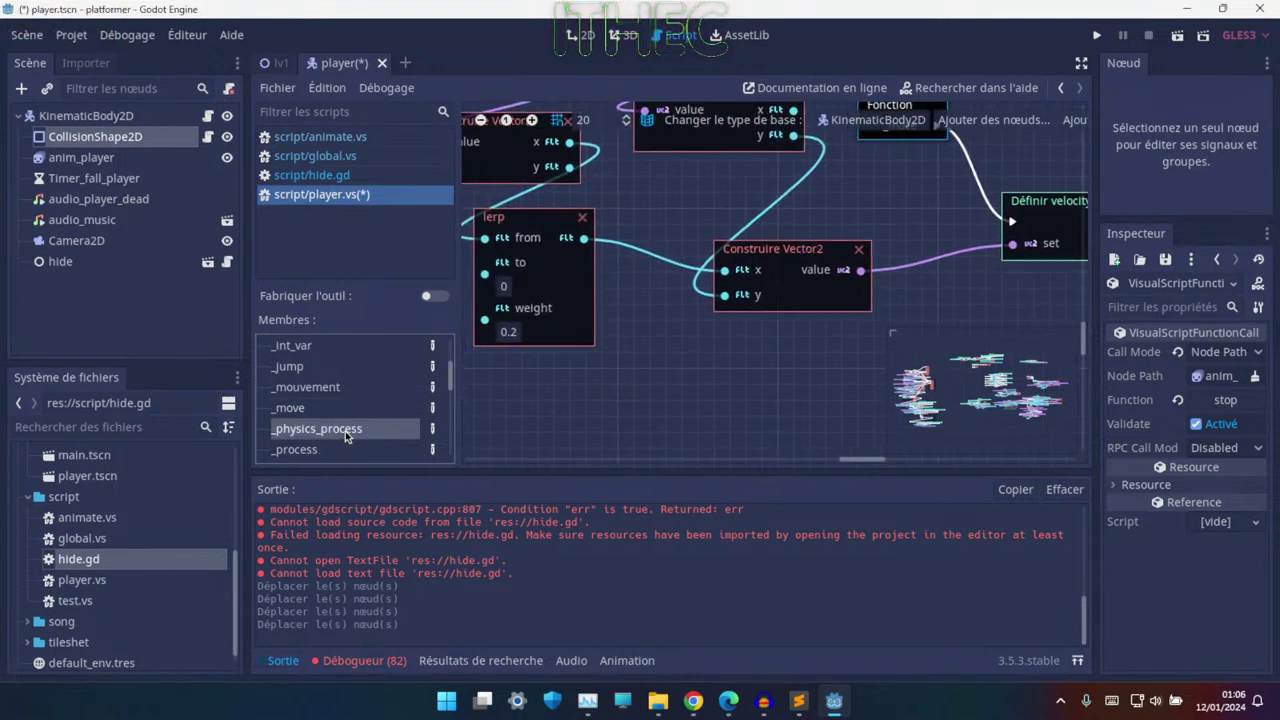
pyautogui.scroll(-1, 800, 310)
pyautogui.hscroll(5, 800, 310)
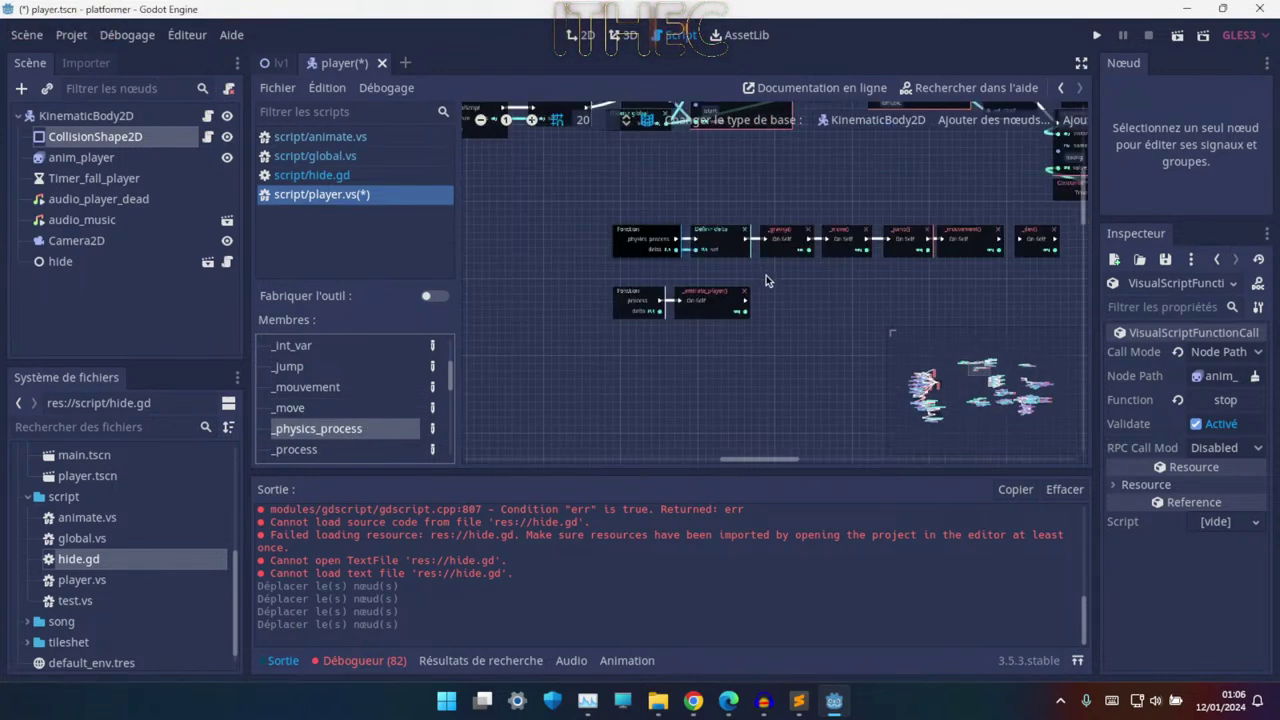
pyautogui.hscroll(2, 700, 310)
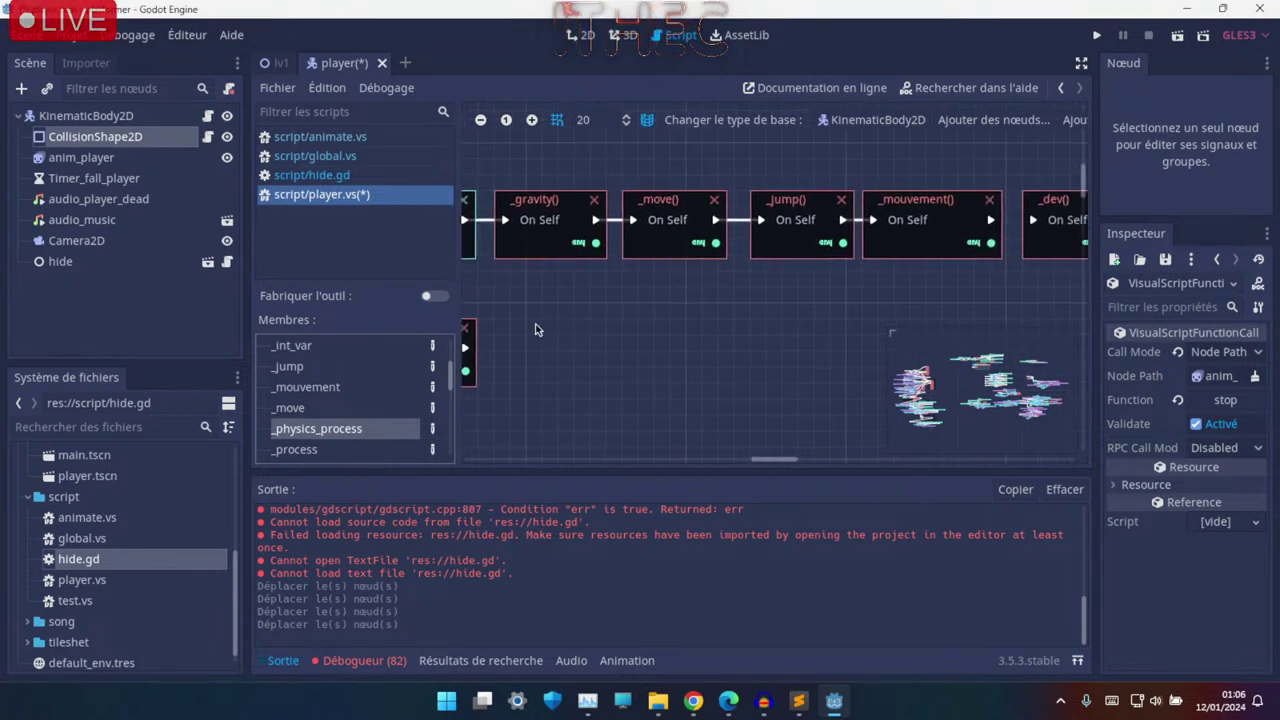
pyautogui.hscroll(1, 700, 310)
pyautogui.hscroll(-2, 765, 300)
pyautogui.hscroll(-1, 765, 306)
pyautogui.keyDown('ctrl'); pyautogui.scroll(-2, 846, 241); pyautogui.keyUp('ctrl')
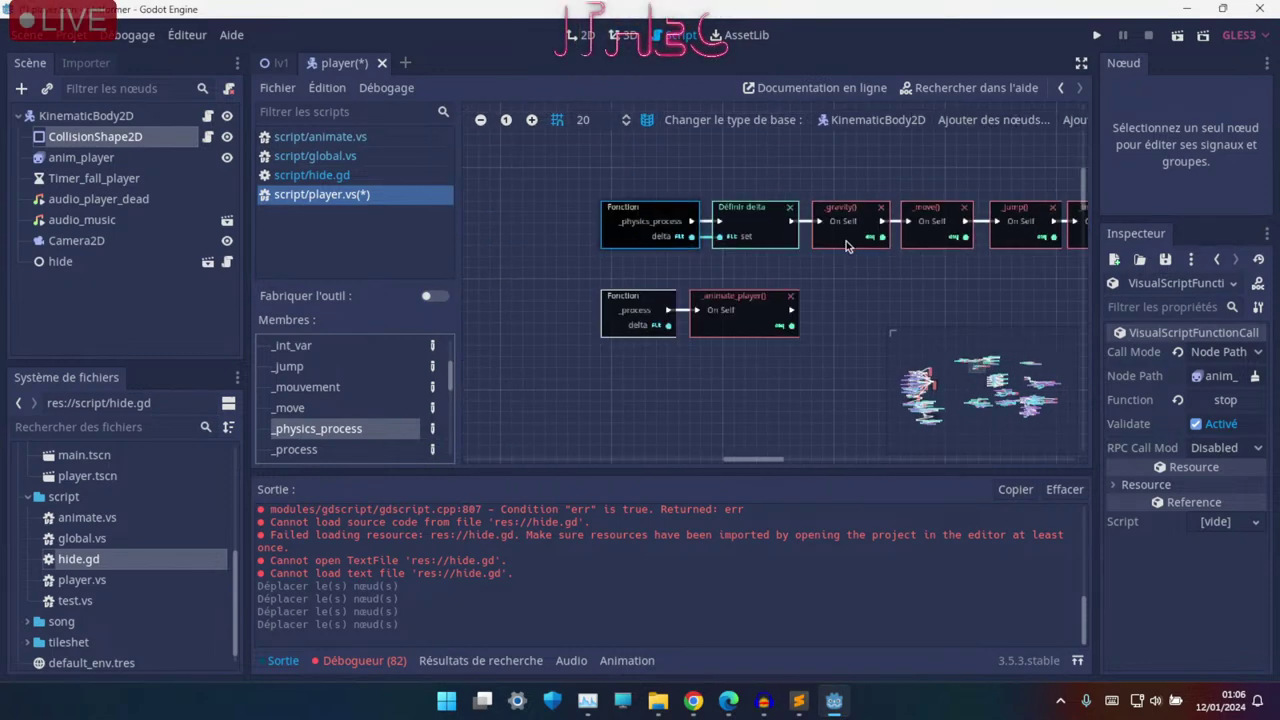
pyautogui.scroll(1, 846, 241)
pyautogui.scroll(1, 752, 264)
pyautogui.moveTo(752, 264); pyautogui.dragTo(796, 383, button='middle')
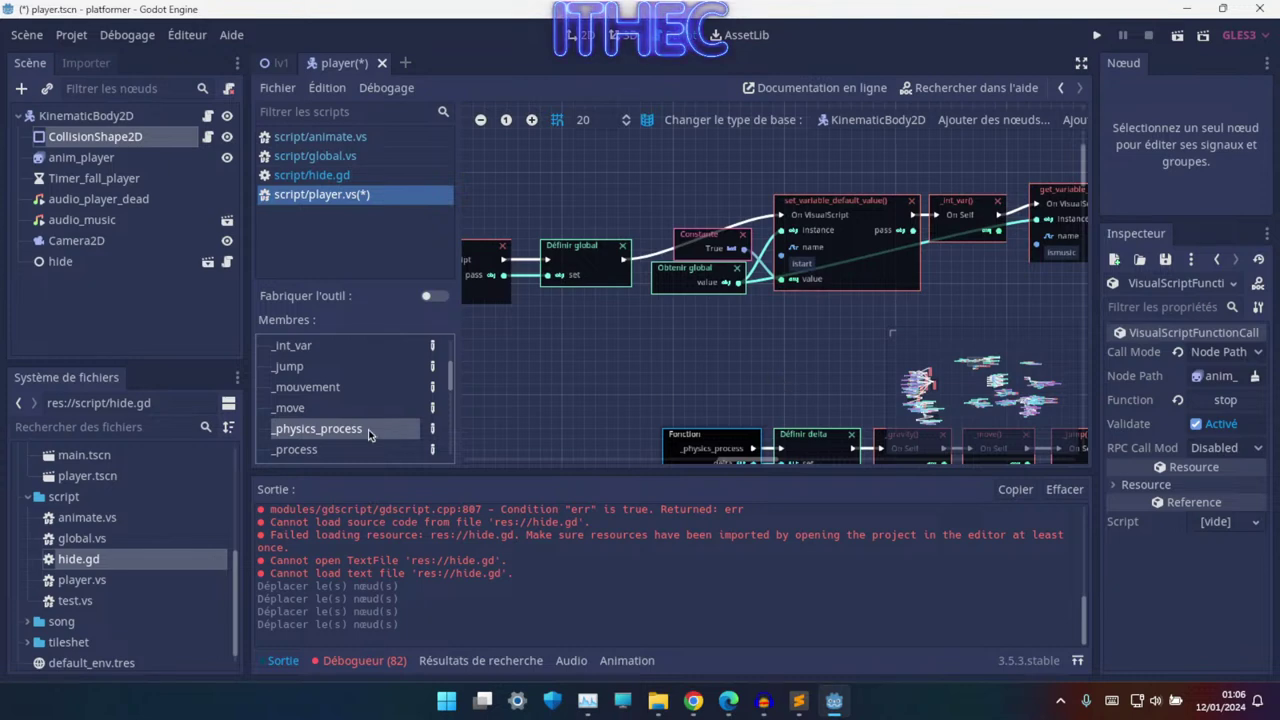
# - Show the _process graph and select its _animate_player call node
pyautogui.click(317, 447)
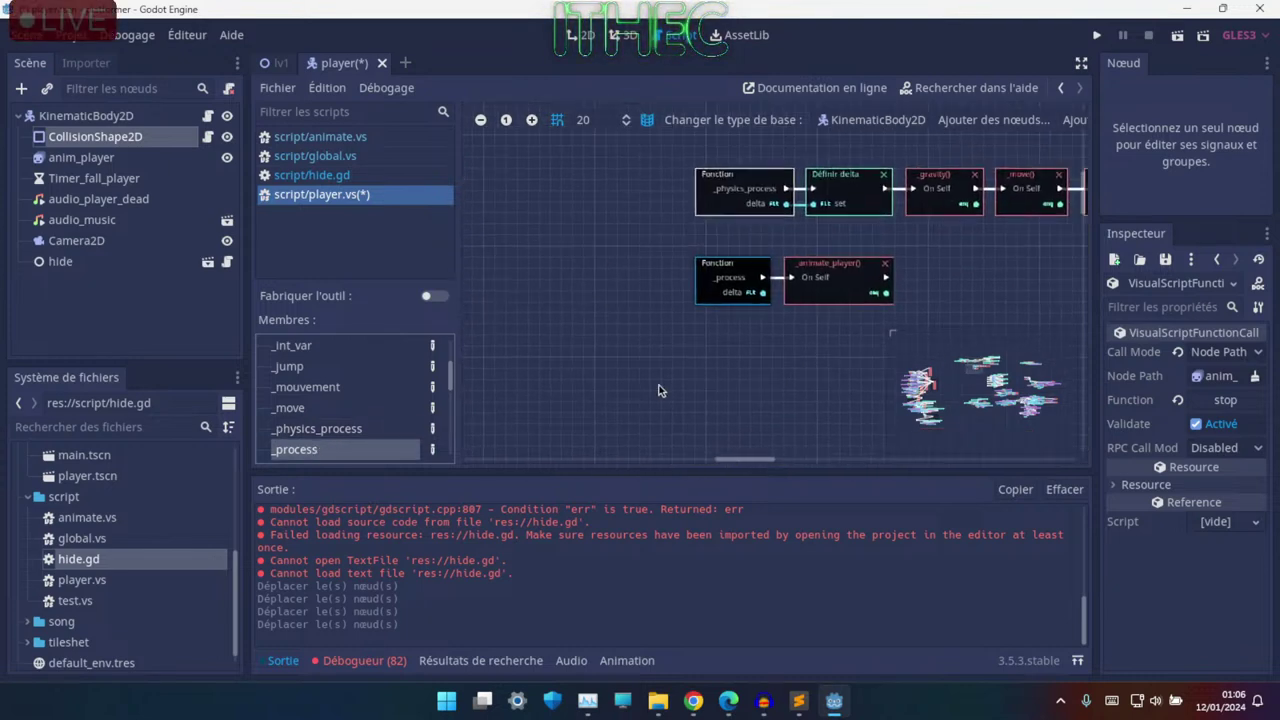
pyautogui.keyDown('ctrl'); pyautogui.scroll(2, 714, 309); pyautogui.keyUp('ctrl')
pyautogui.moveTo(643, 236)
pyautogui.mouseDown()
pyautogui.moveTo(731, 377)
pyautogui.moveTo(792, 332)
pyautogui.mouseUp()
pyautogui.moveTo(862, 318); pyautogui.dragTo(828, 416, button='middle')
pyautogui.keyDown('ctrl'); pyautogui.scroll(-1, 805, 361); pyautogui.keyUp('ctrl')
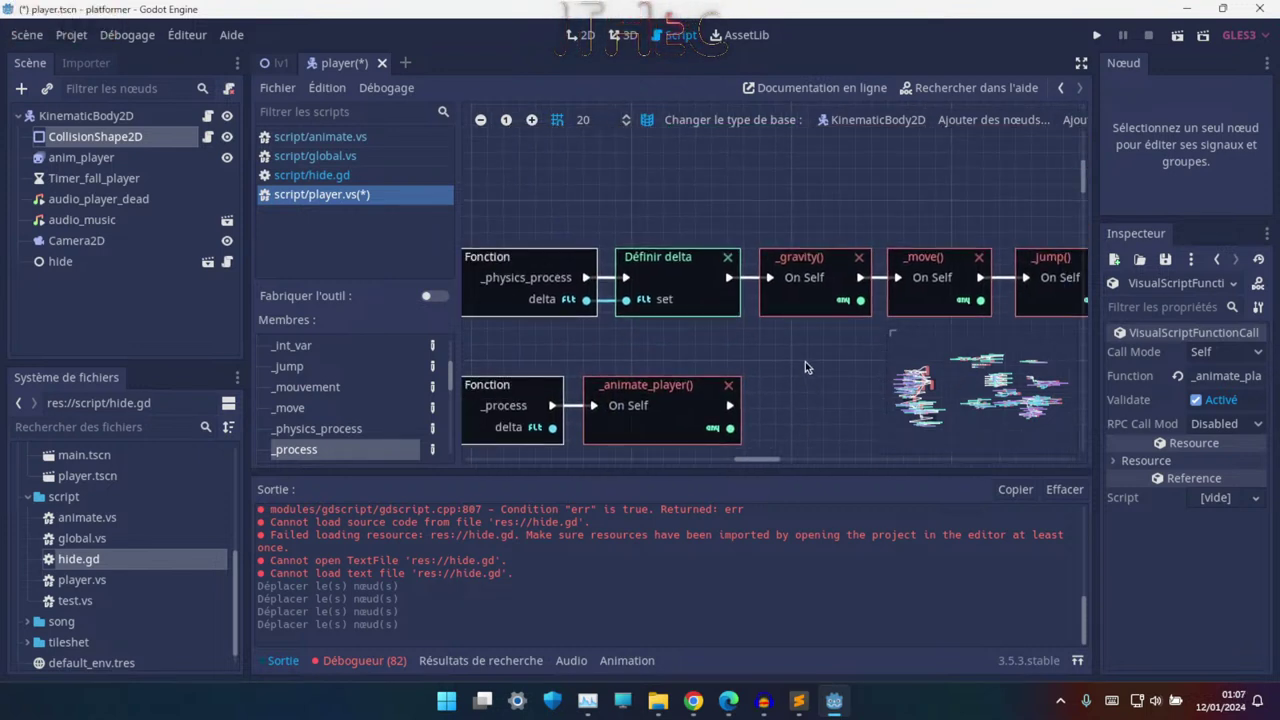
pyautogui.keyDown('ctrl'); pyautogui.scroll(-1, 832, 344); pyautogui.keyUp('ctrl')
pyautogui.scroll(-2, 322, 446)
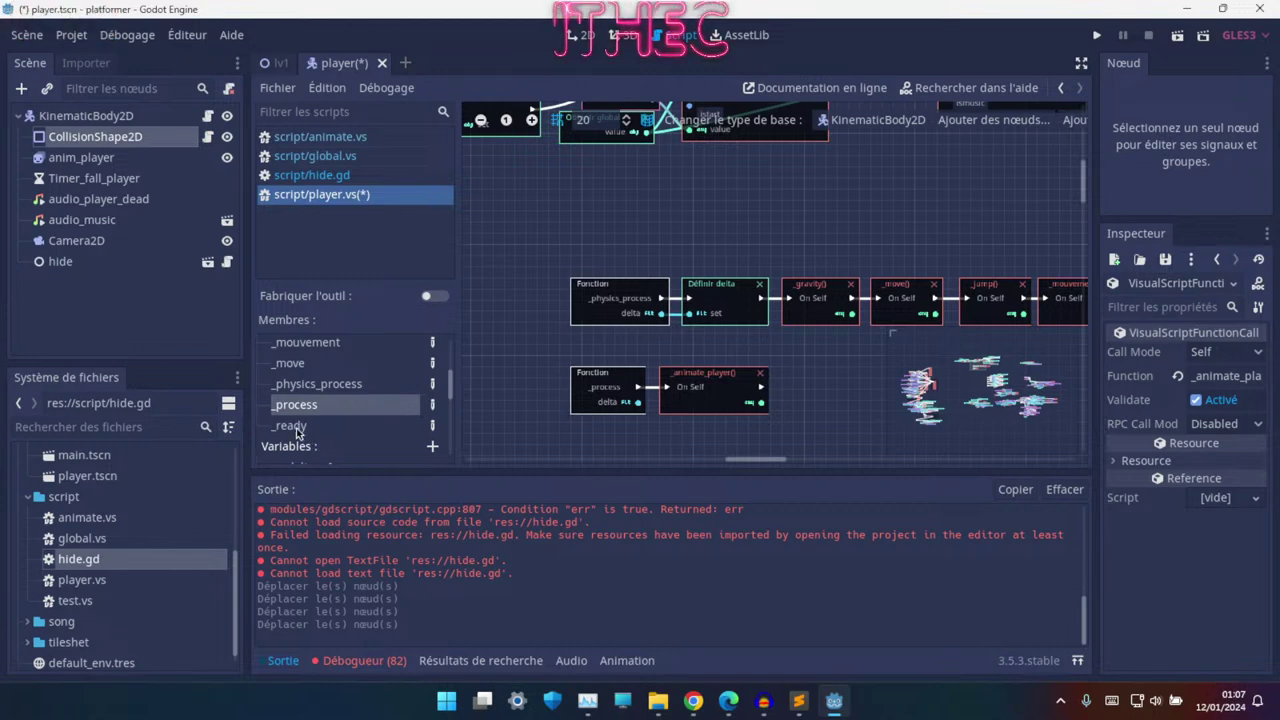
# - View the _ready graph in distraction-free mode with the output log collapsed, selecting Précharger
pyautogui.click(296, 429)
pyautogui.hscroll(2, 840, 318)
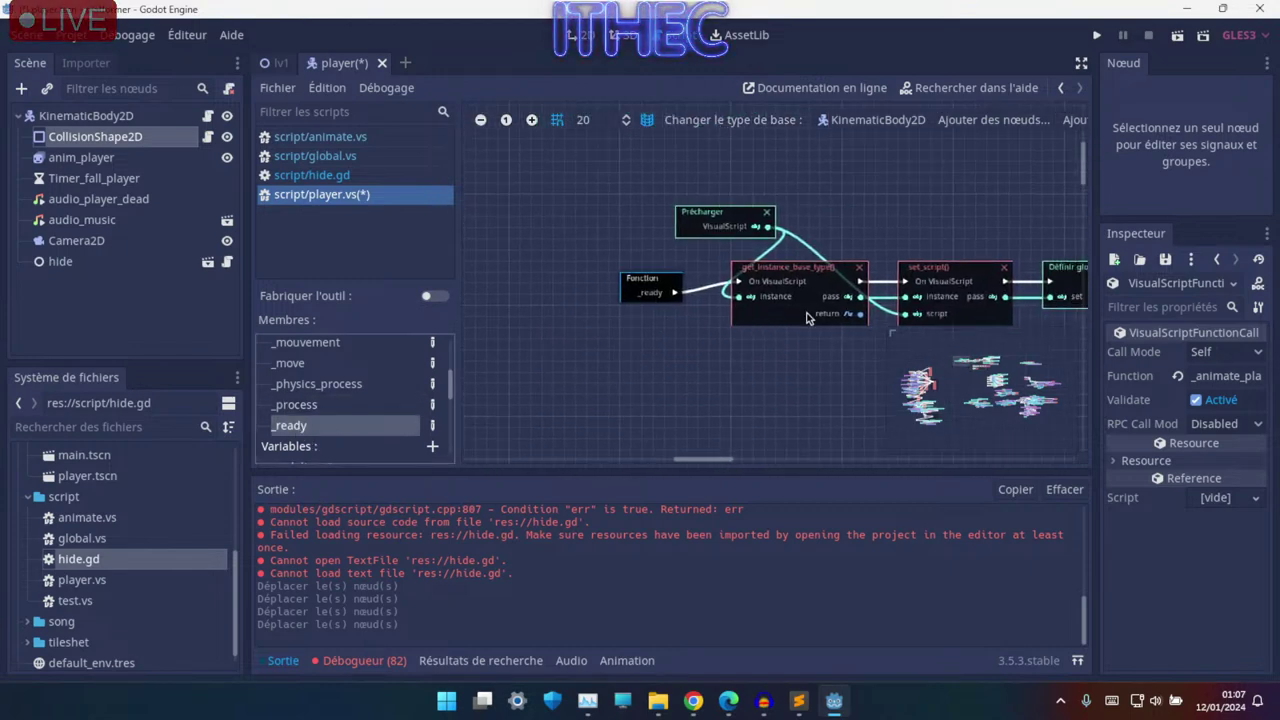
pyautogui.click(1081, 65)
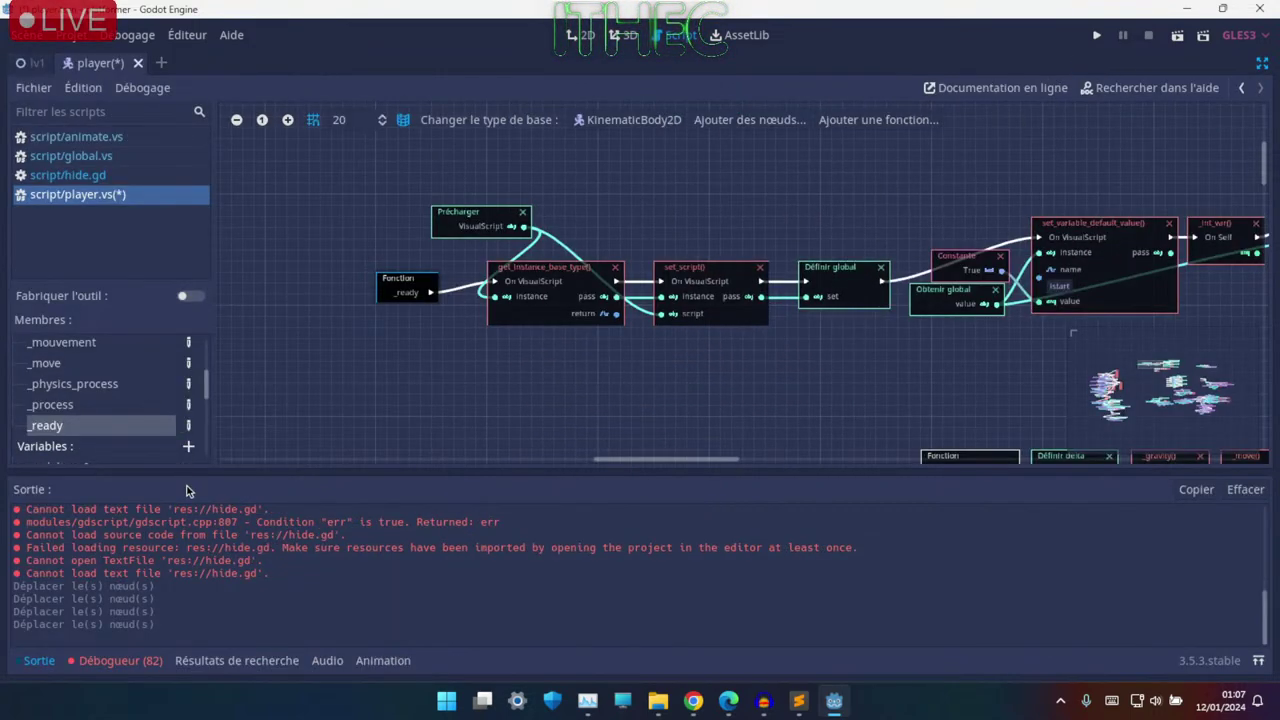
pyautogui.click(40, 660)
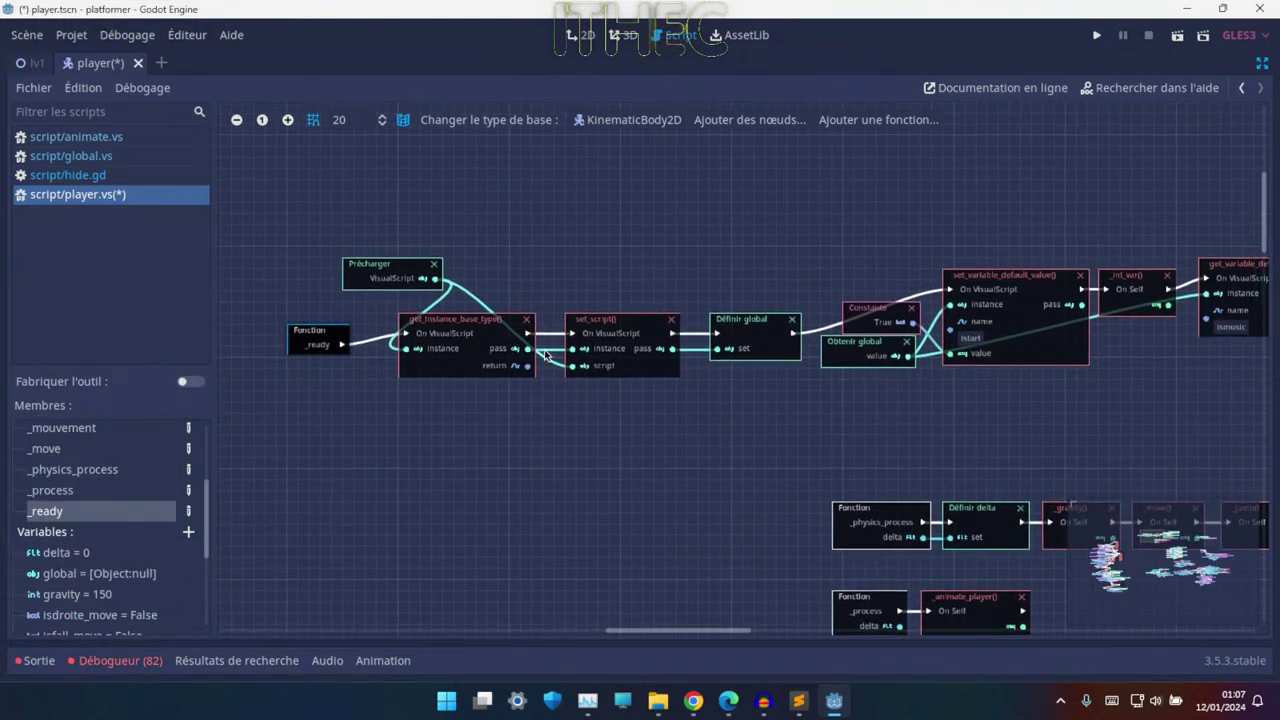
pyautogui.keyDown('ctrl'); pyautogui.scroll(2, 468, 351); pyautogui.keyUp('ctrl')
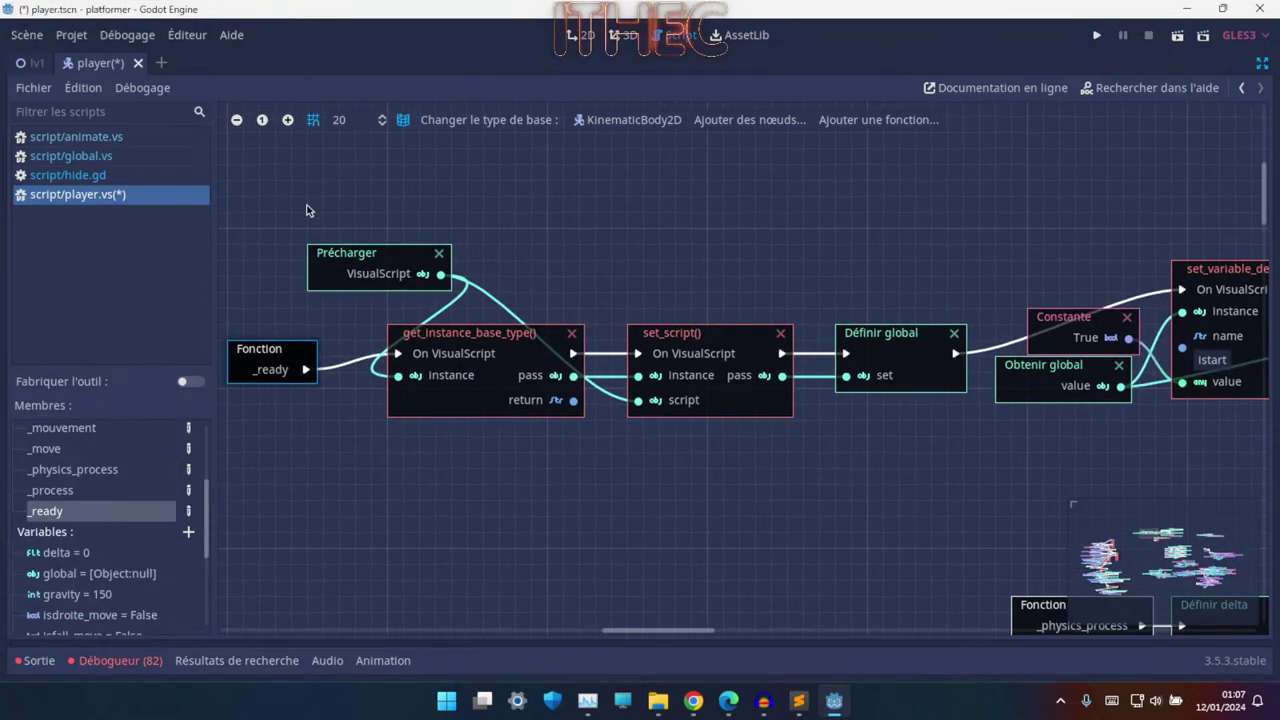
pyautogui.moveTo(307, 204); pyautogui.dragTo(481, 270)
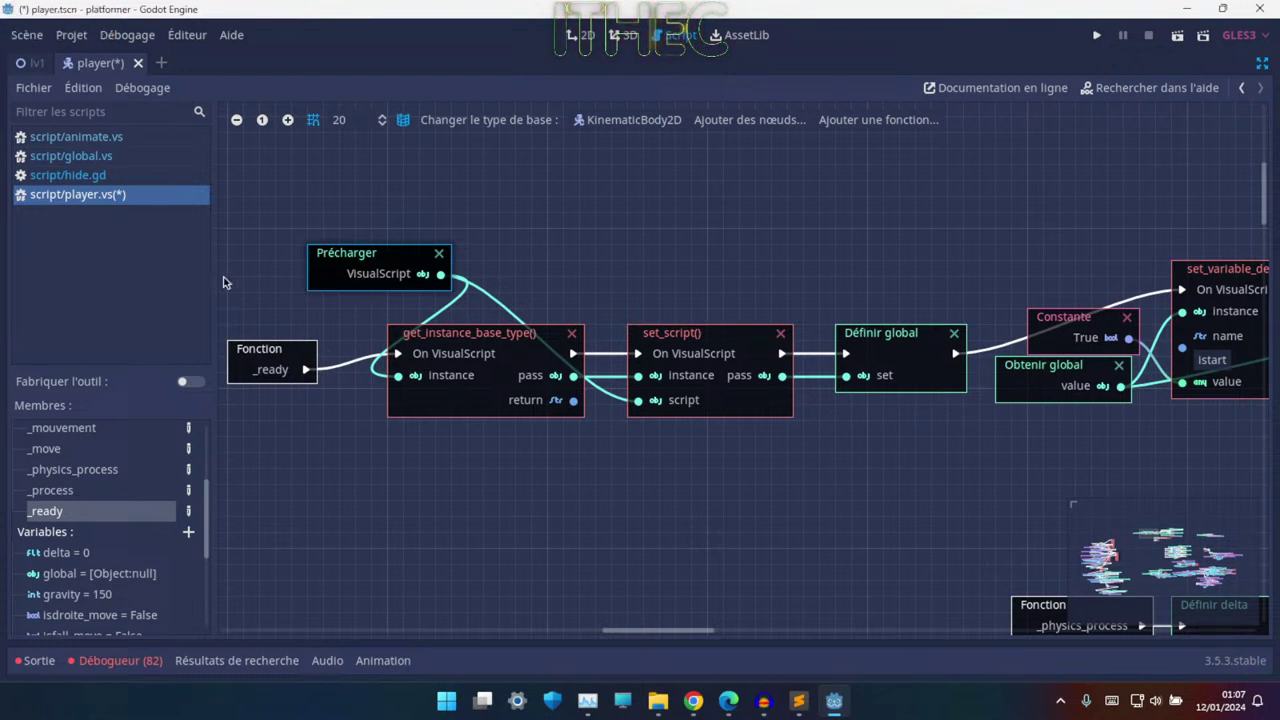
# - Check the issong and ismusic variables in global.vs, then return to player.vs
pyautogui.click(103, 158)
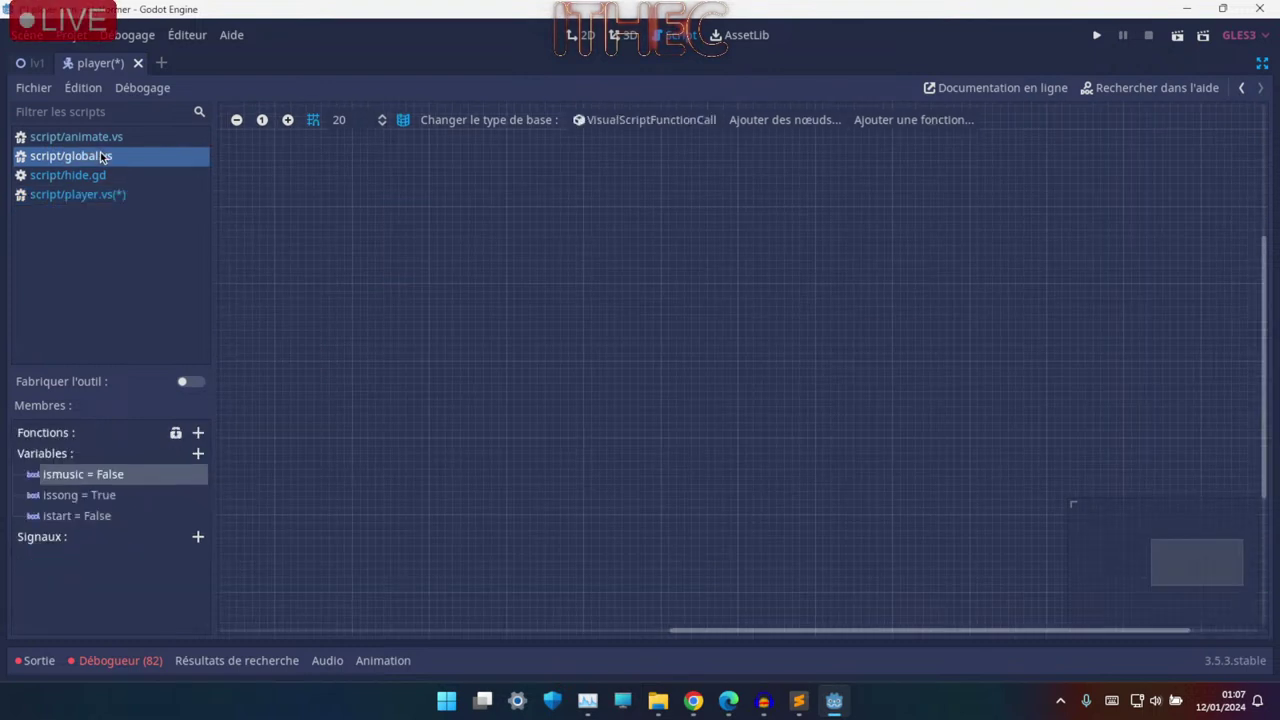
pyautogui.click(86, 491)
pyautogui.click(103, 475)
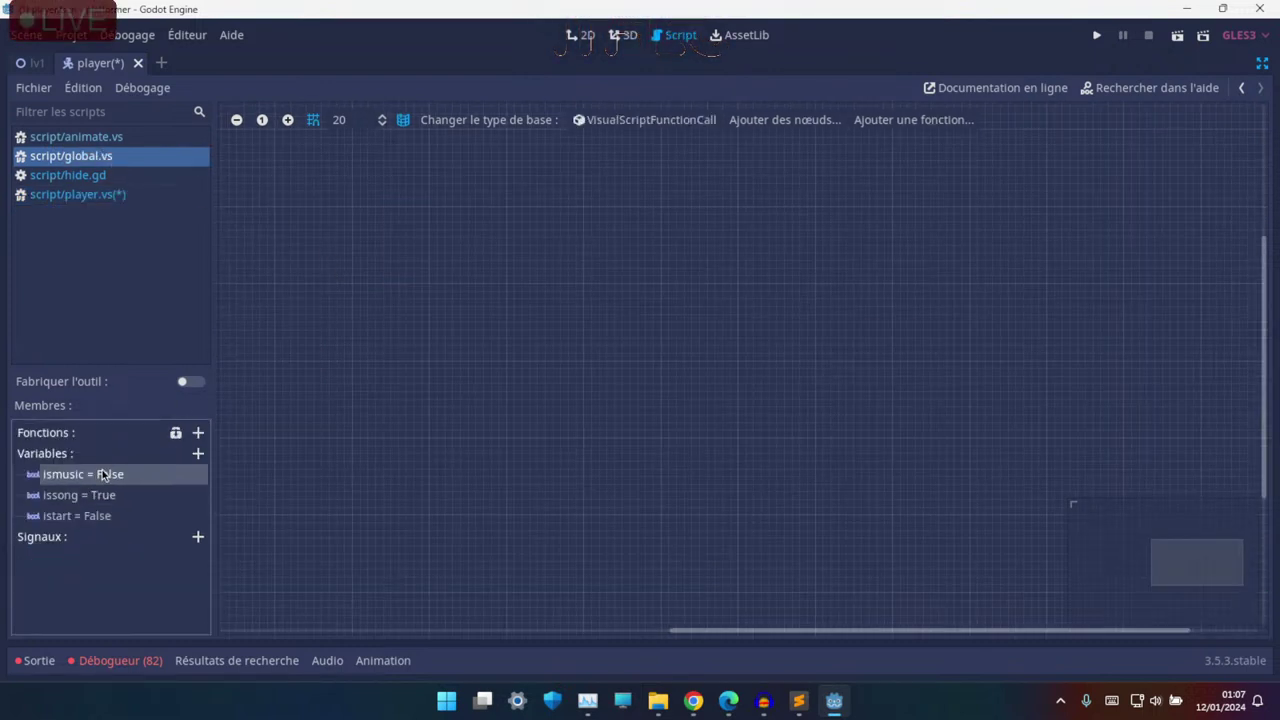
pyautogui.click(96, 196)
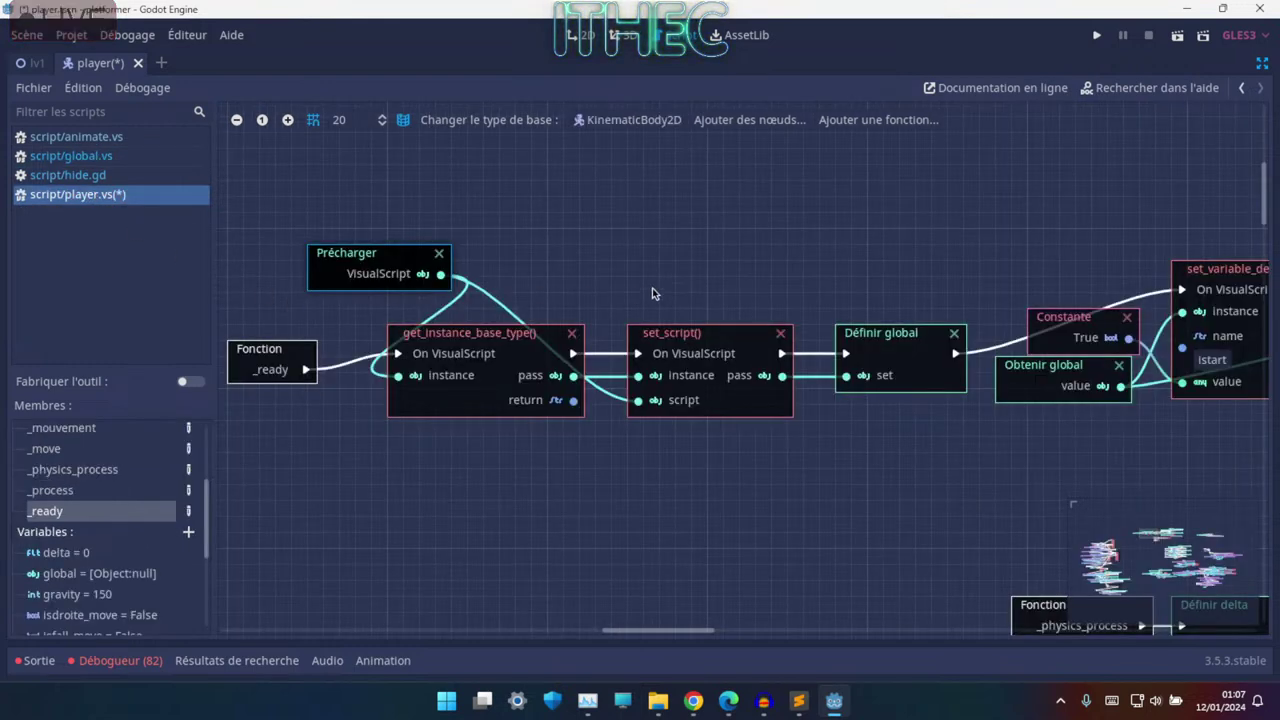
# - Follow the _ready chain through get_instance_base_type(), set_script() and Définir global to the ismusic Condition
pyautogui.moveTo(652, 293); pyautogui.dragTo(543, 250, button='middle')
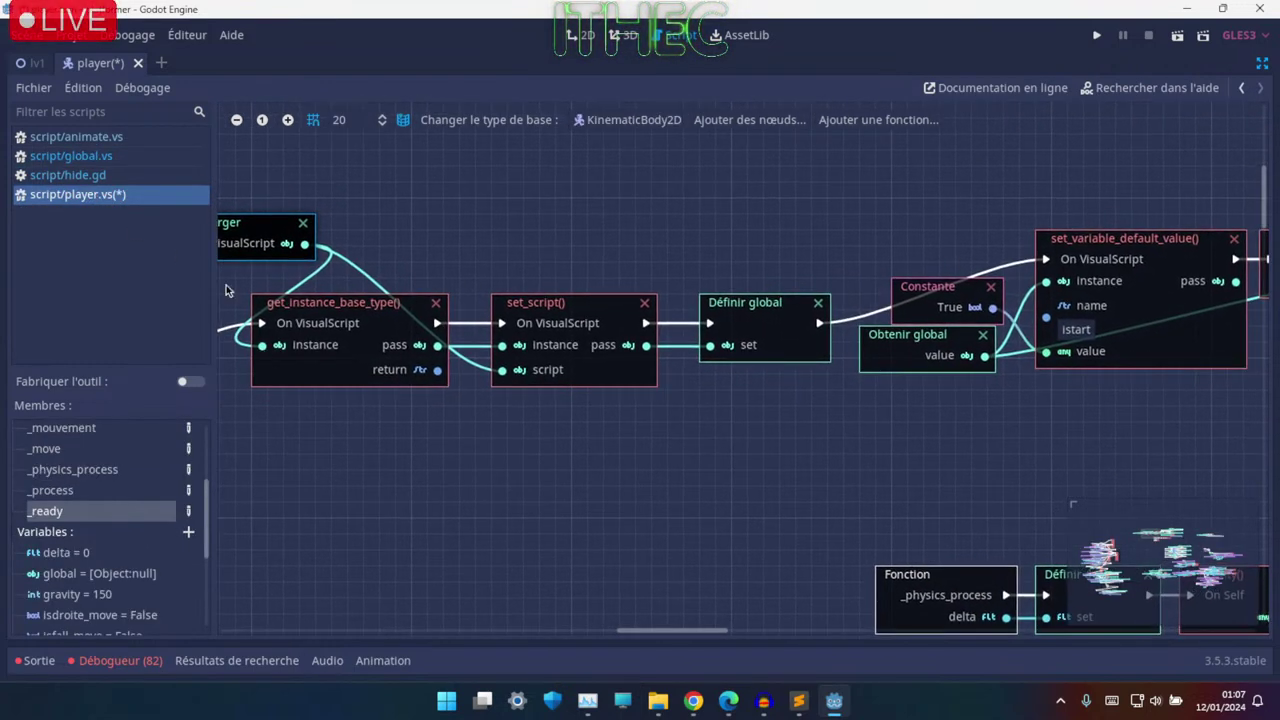
pyautogui.moveTo(263, 294); pyautogui.dragTo(400, 442)
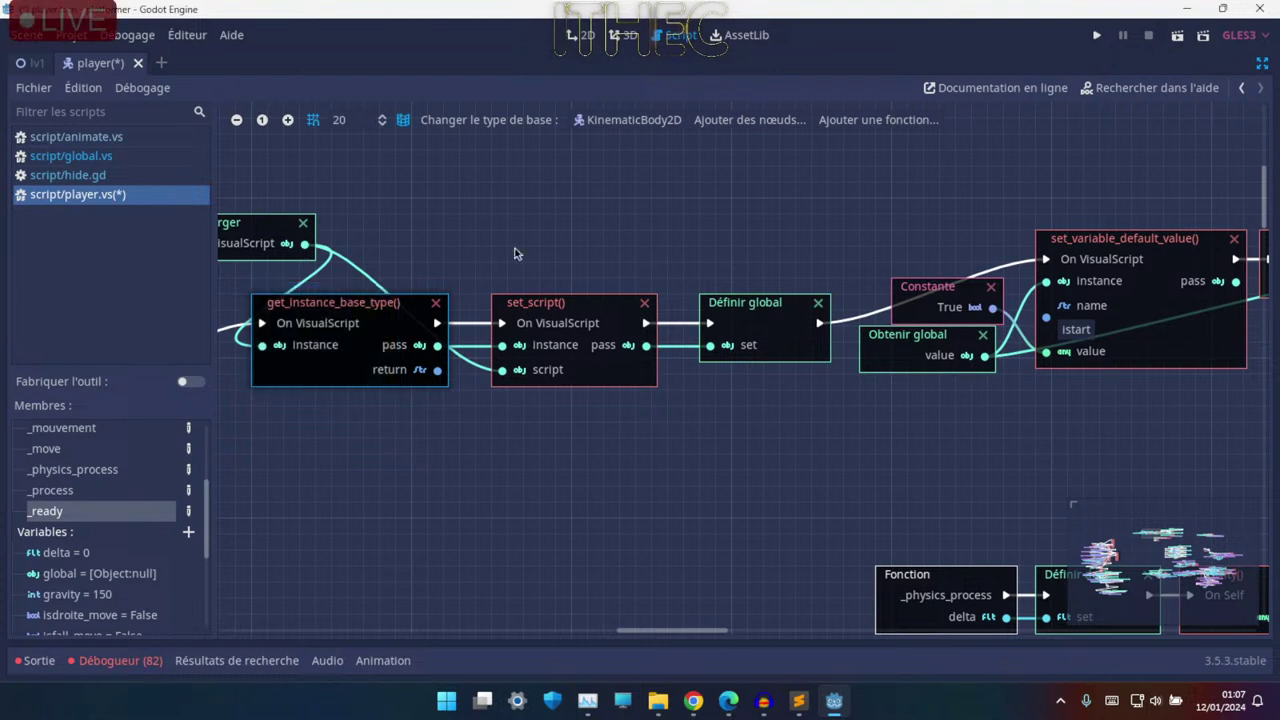
pyautogui.moveTo(516, 278); pyautogui.dragTo(625, 503)
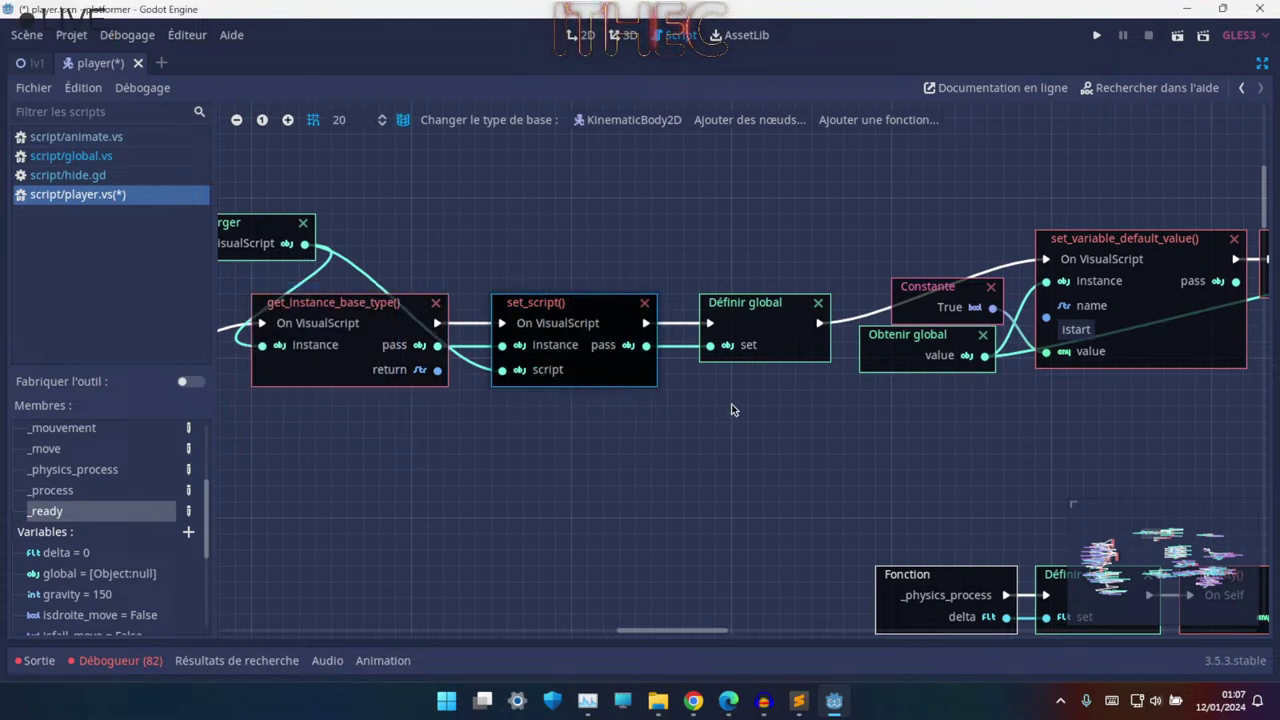
pyautogui.moveTo(767, 406); pyautogui.dragTo(457, 440, button='middle')
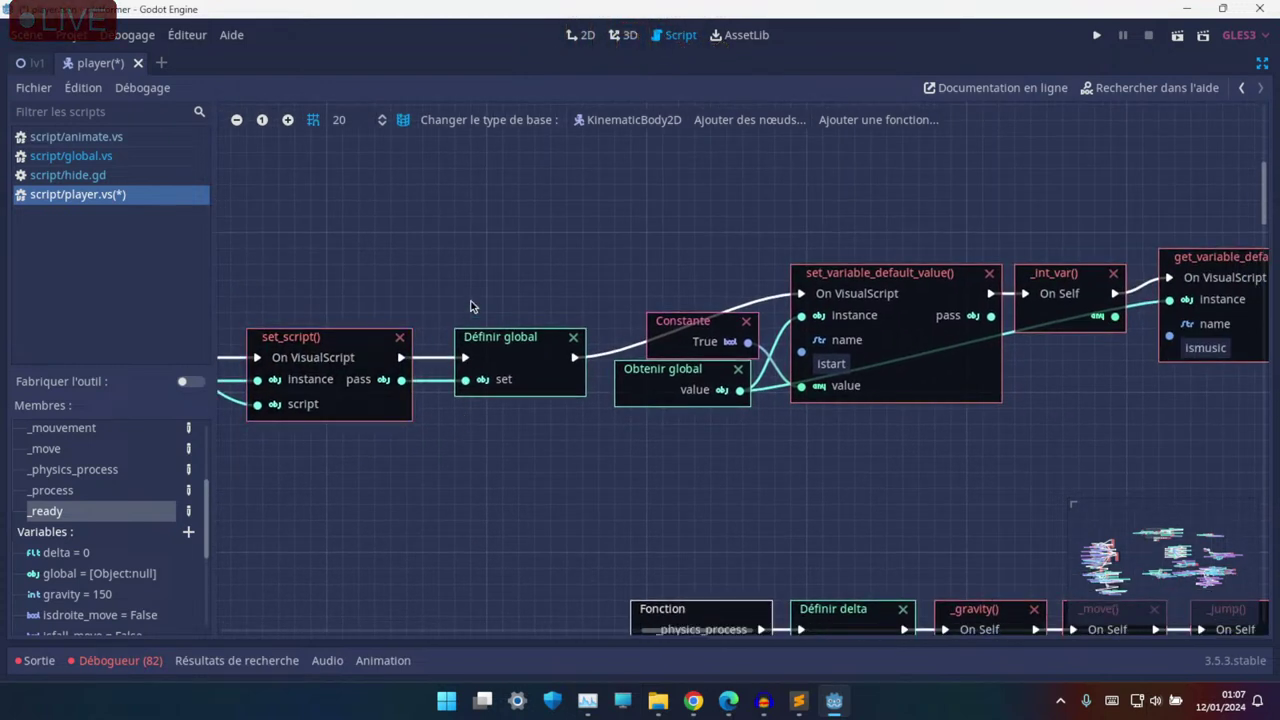
pyautogui.moveTo(474, 282); pyautogui.dragTo(534, 444)
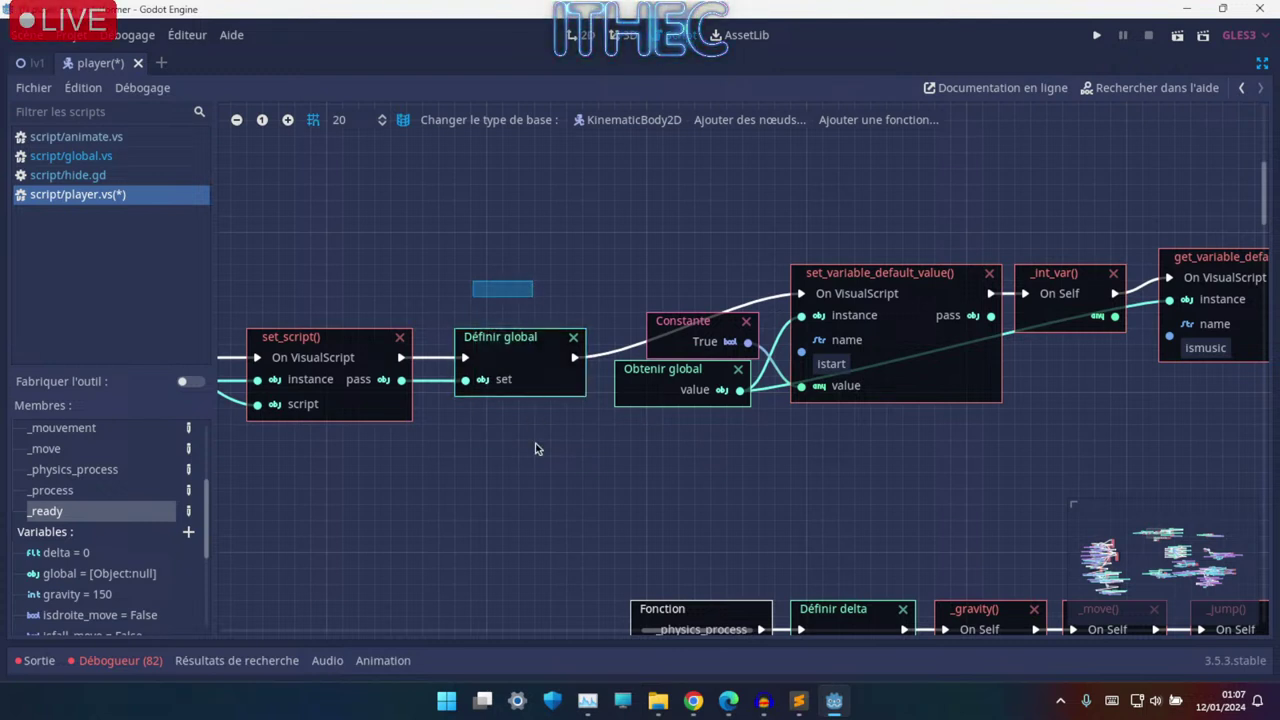
pyautogui.moveTo(474, 282); pyautogui.dragTo(541, 460)
pyautogui.moveTo(717, 456); pyautogui.dragTo(540, 410, button='middle')
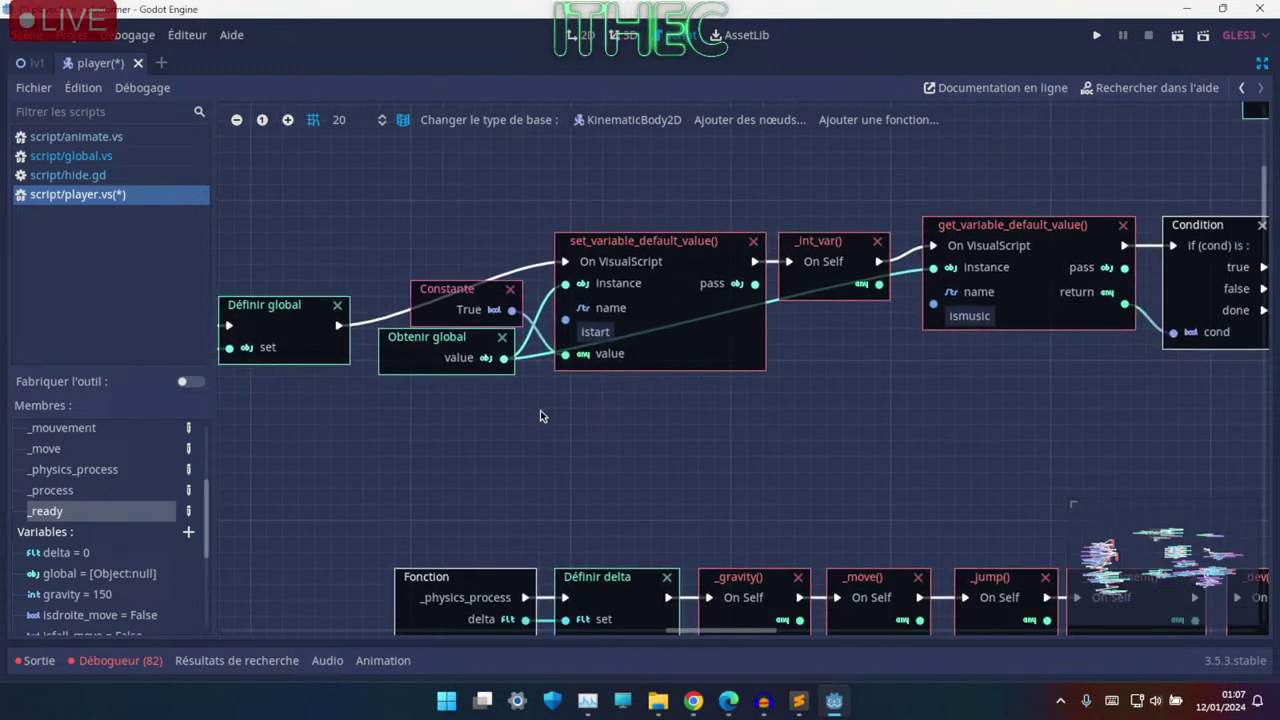
pyautogui.keyDown('ctrl'); pyautogui.scroll(1, 535, 409); pyautogui.keyUp('ctrl')
pyautogui.keyDown('ctrl'); pyautogui.scroll(1, 431, 420); pyautogui.keyUp('ctrl')
pyautogui.moveTo(431, 420); pyautogui.dragTo(590, 412, button='middle')
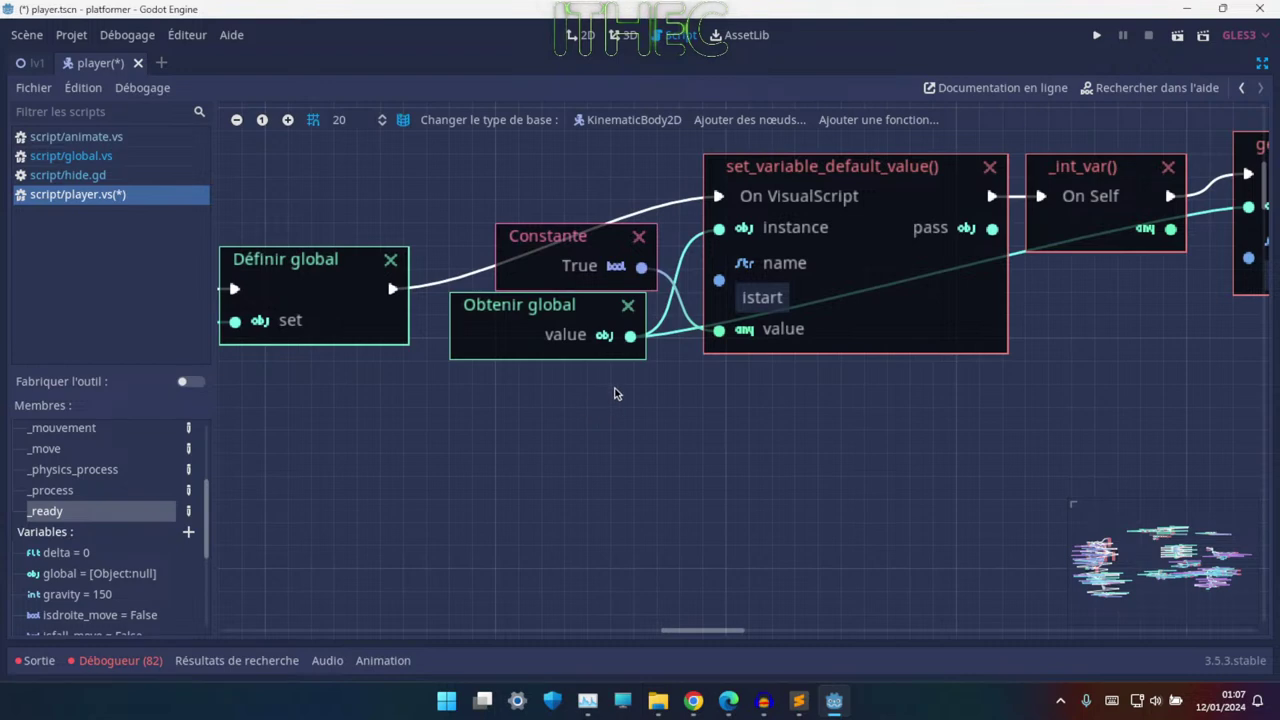
pyautogui.keyDown('ctrl'); pyautogui.scroll(-1, 619, 398); pyautogui.keyUp('ctrl')
pyautogui.moveTo(668, 418); pyautogui.dragTo(482, 418, button='middle')
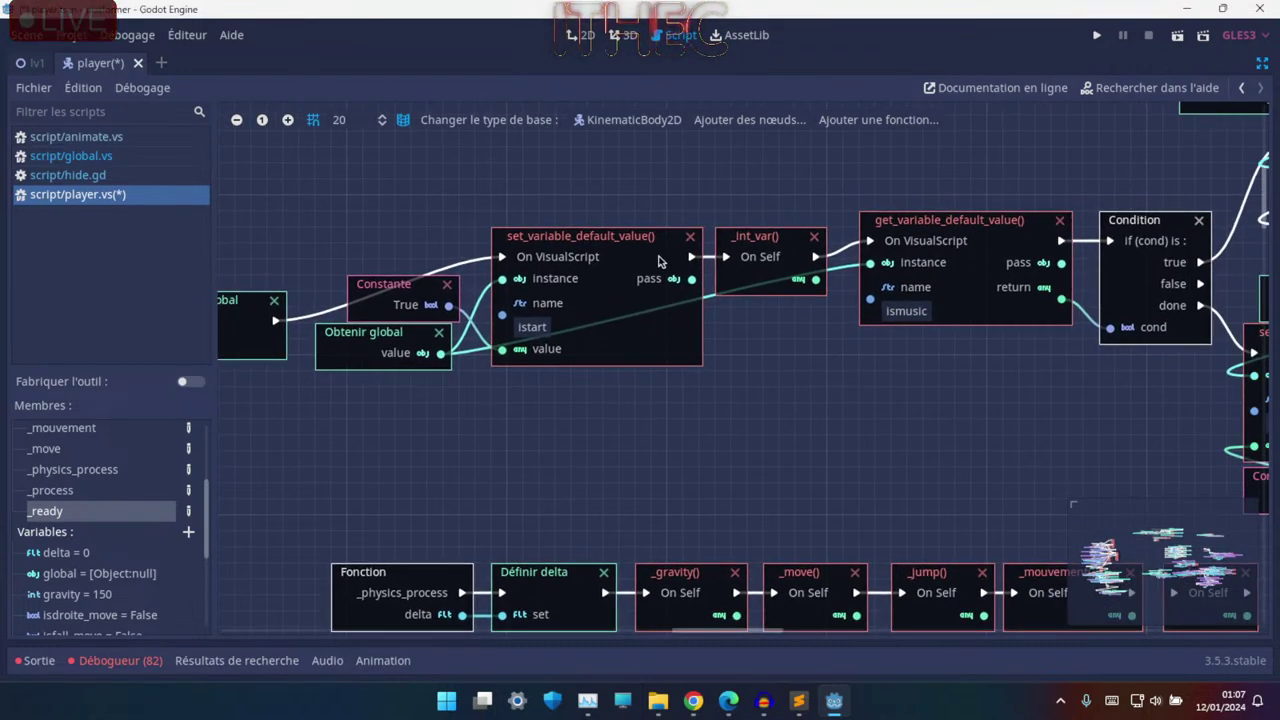
# - Move the Obtenir global node above the Constante node
pyautogui.moveTo(395, 348); pyautogui.dragTo(407, 204)
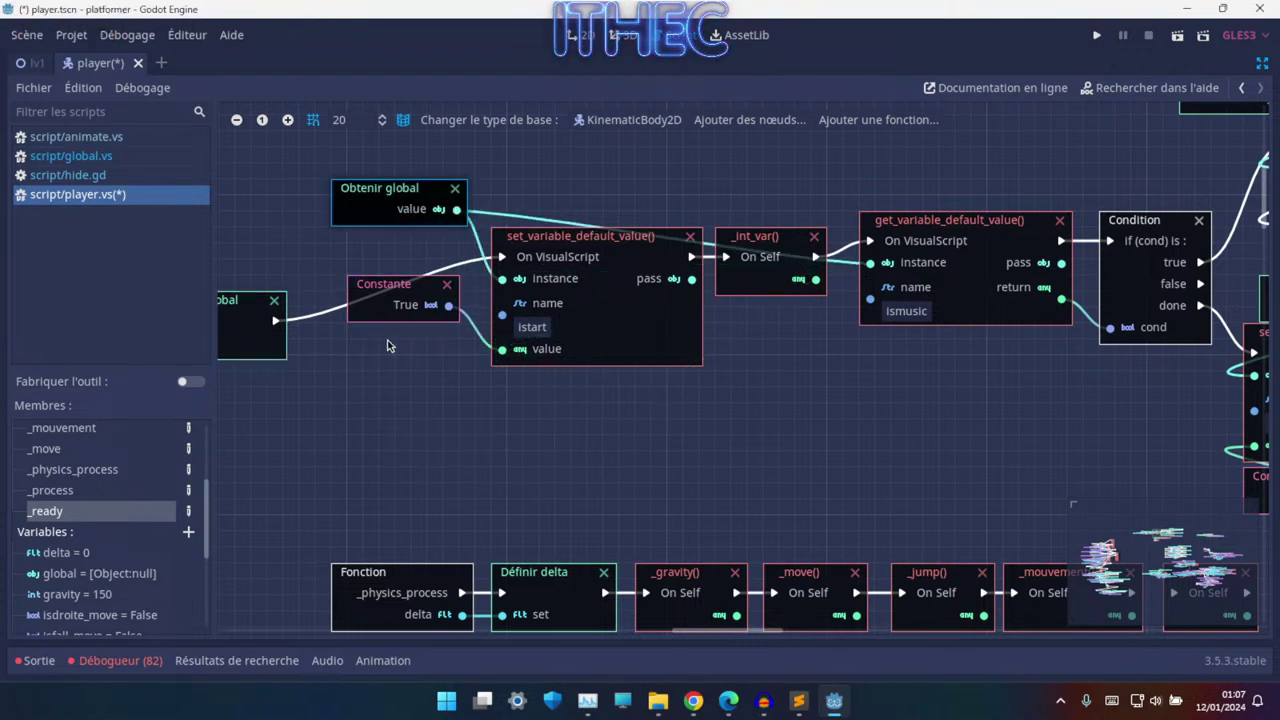
pyautogui.keyDown('ctrl'); pyautogui.scroll(2, 388, 345); pyautogui.keyUp('ctrl')
pyautogui.scroll(1, 429, 337)
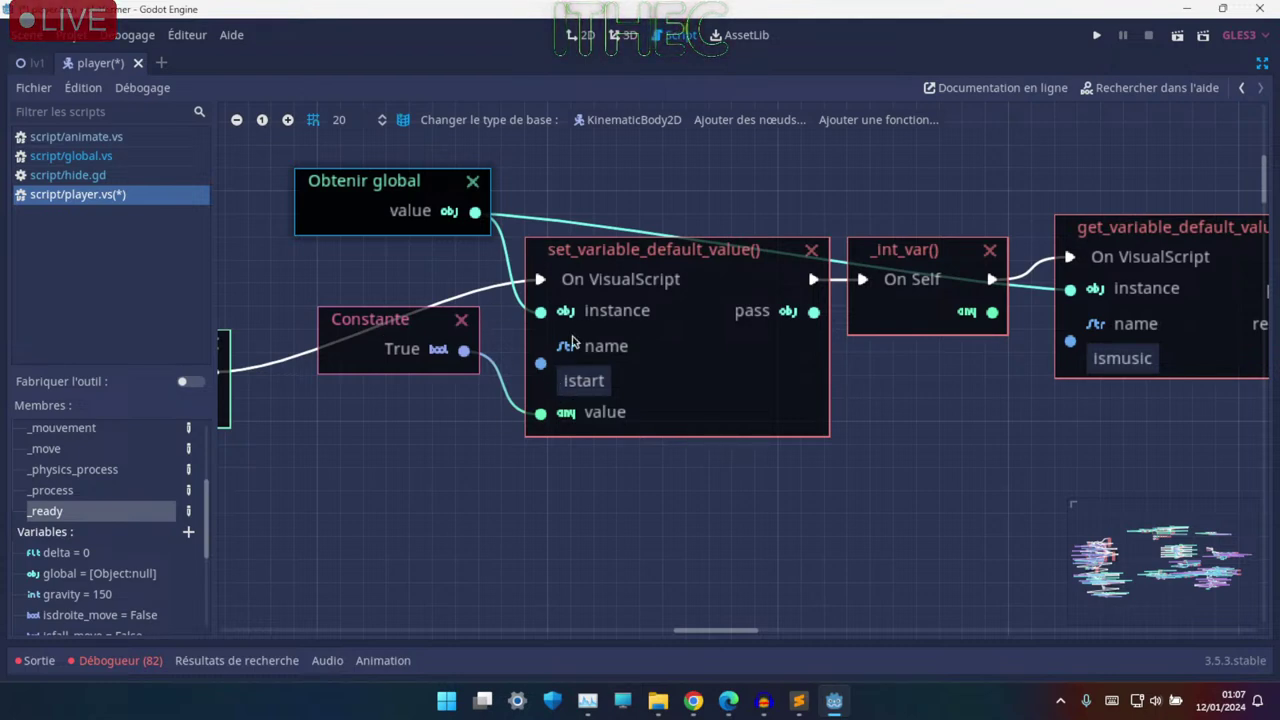
pyautogui.hscroll(5, 565, 360)
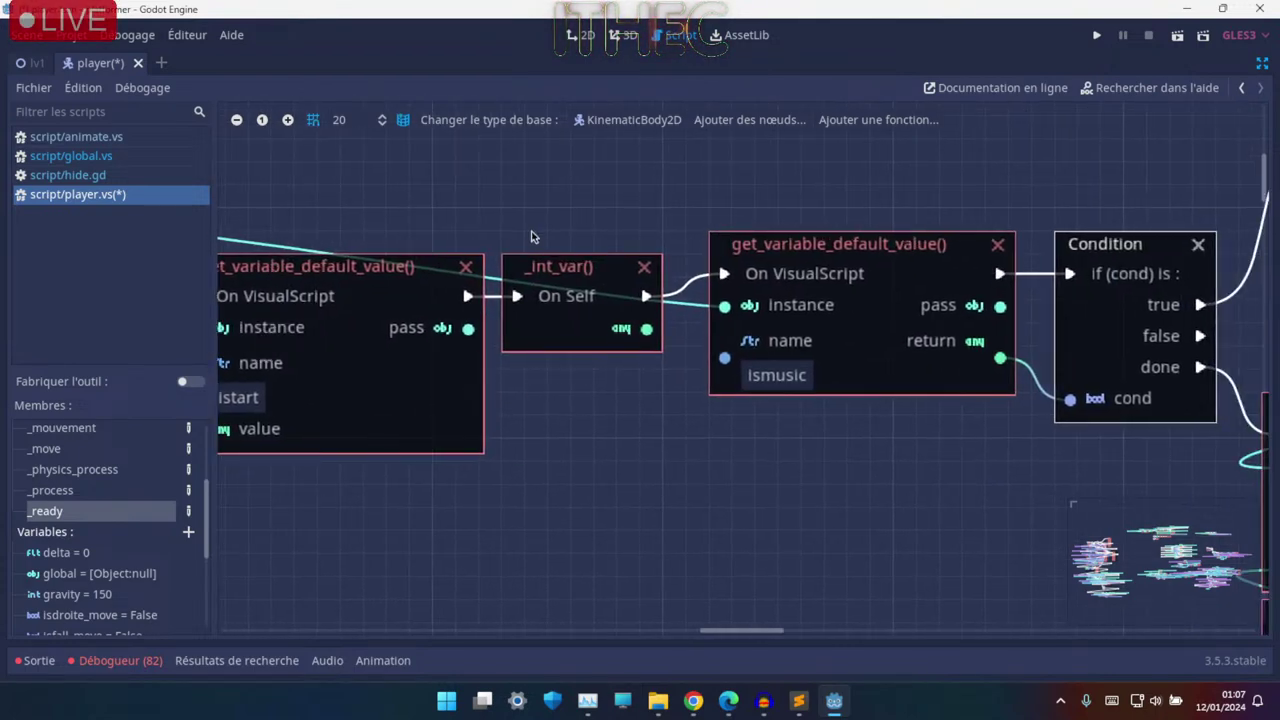
pyautogui.click(565, 292)
pyautogui.hscroll(2, 528, 442)
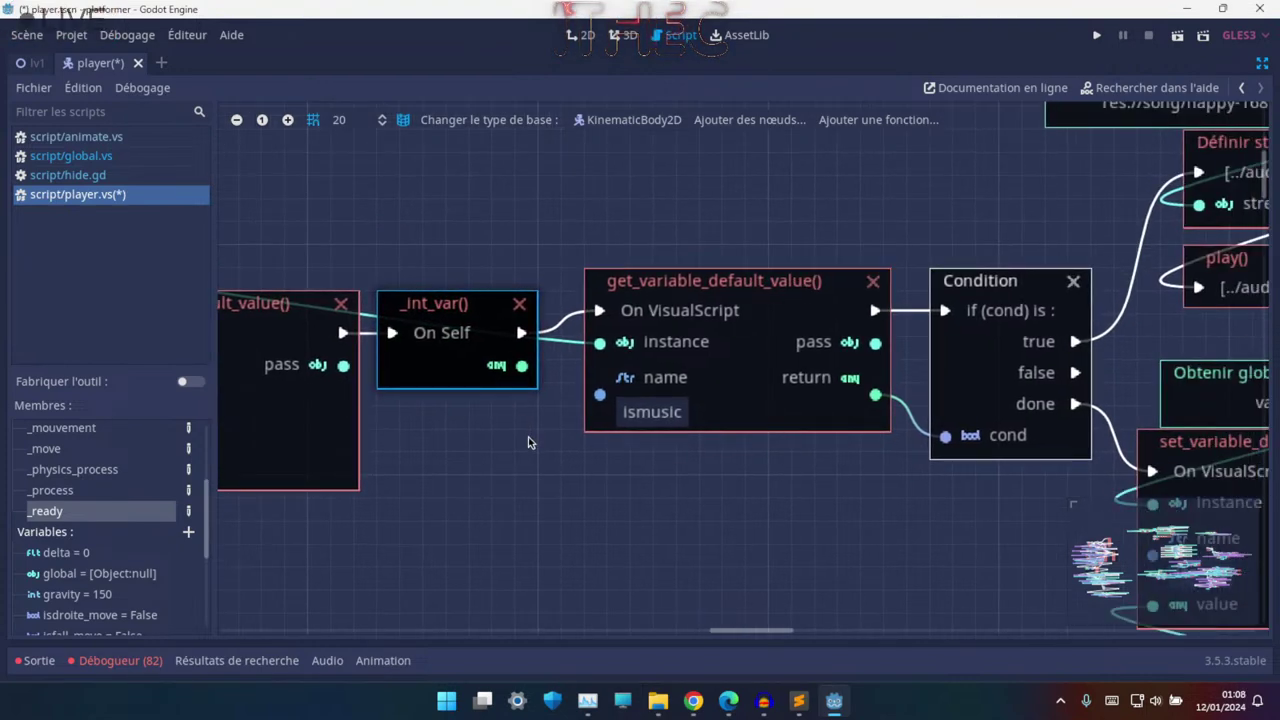
pyautogui.keyDown('ctrl'); pyautogui.scroll(-4, 528, 442); pyautogui.keyUp('ctrl')
pyautogui.keyDown('ctrl'); pyautogui.scroll(2, 588, 472); pyautogui.keyUp('ctrl')
pyautogui.moveTo(588, 472); pyautogui.dragTo(718, 276, button='middle')
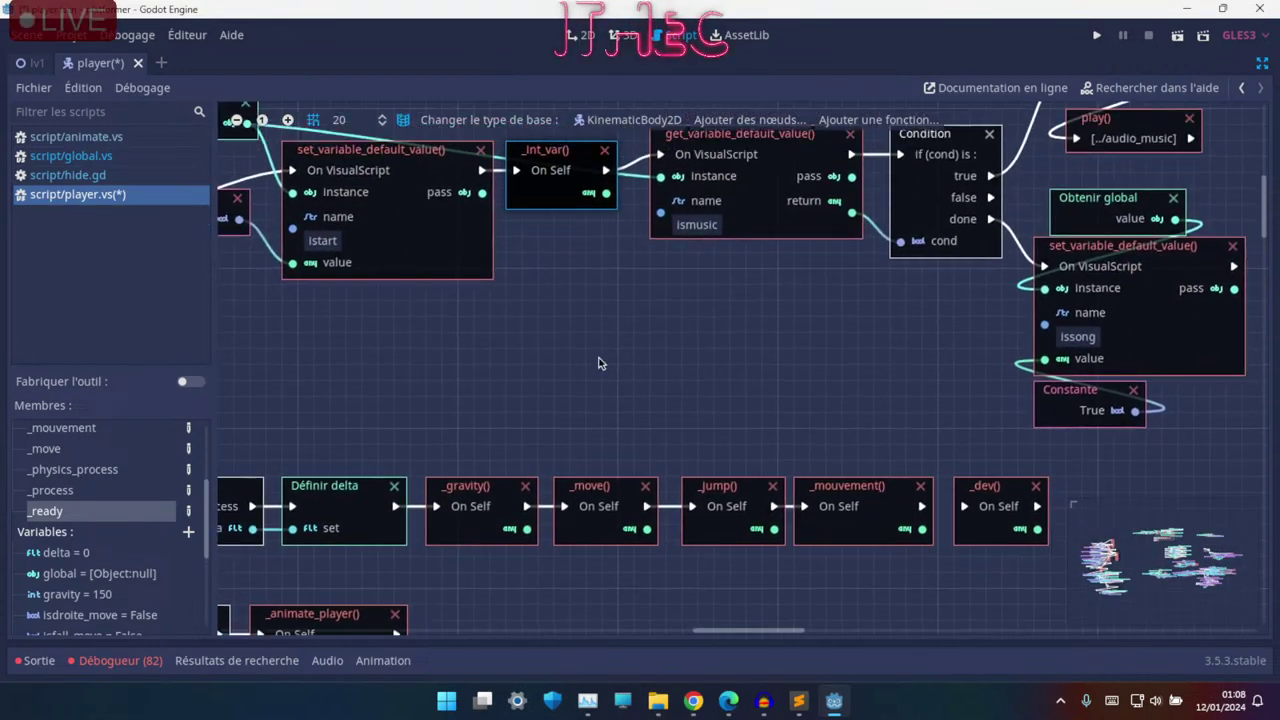
pyautogui.hscroll(4, 598, 363)
pyautogui.scroll(2, 550, 321)
pyautogui.scroll(2, 420, 297)
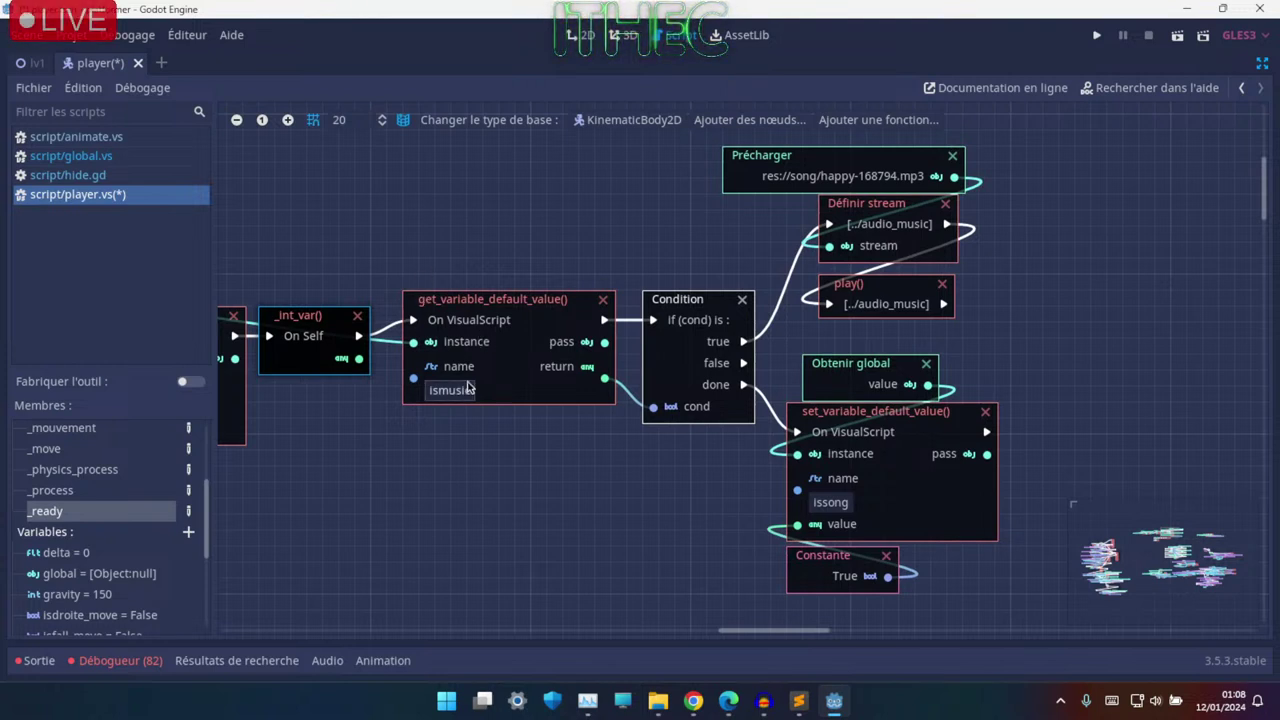
pyautogui.moveTo(720, 370); pyautogui.dragTo(564, 387, button='middle')
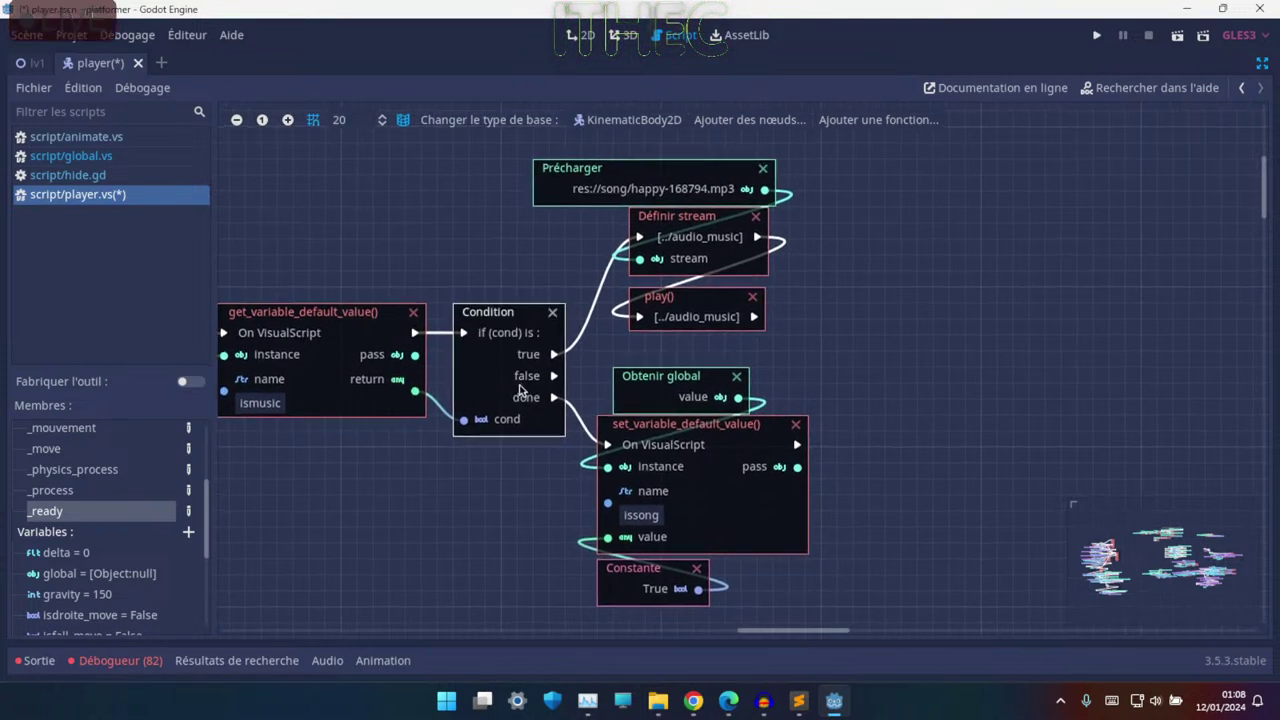
pyautogui.keyDown('ctrl'); pyautogui.scroll(2, 564, 387); pyautogui.keyUp('ctrl')
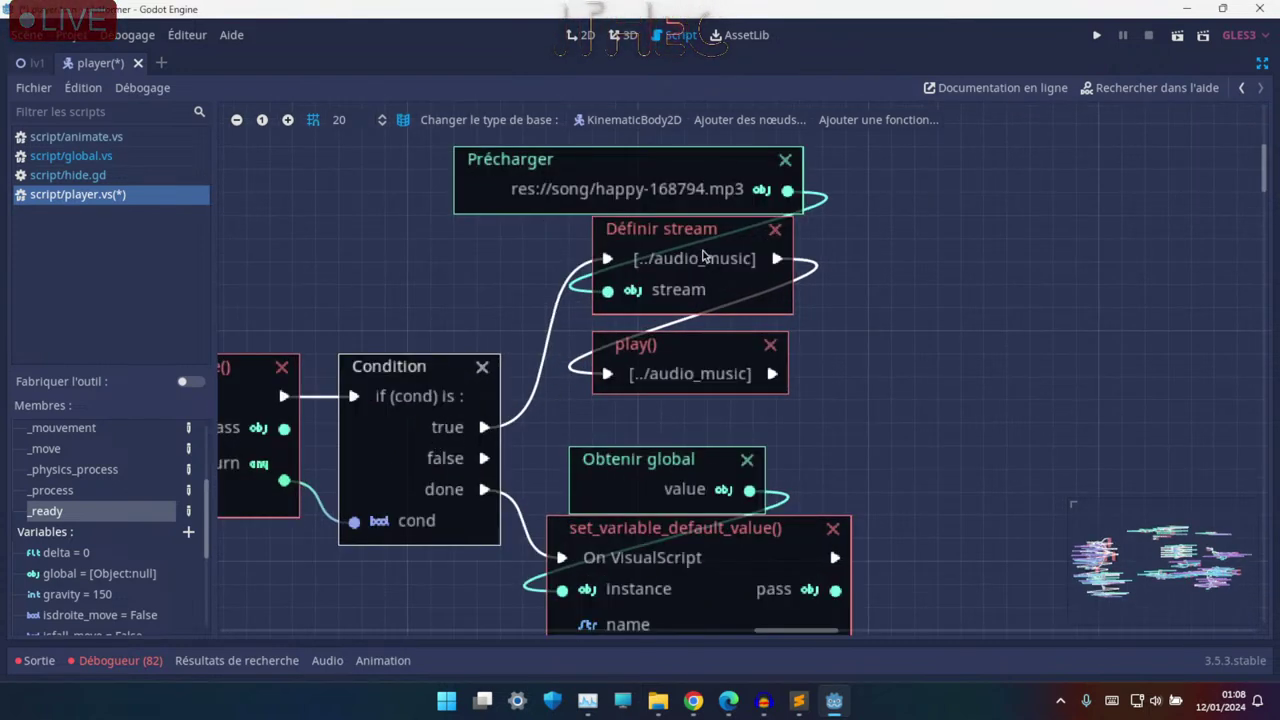
pyautogui.moveTo(581, 479); pyautogui.dragTo(618, 318, button='middle')
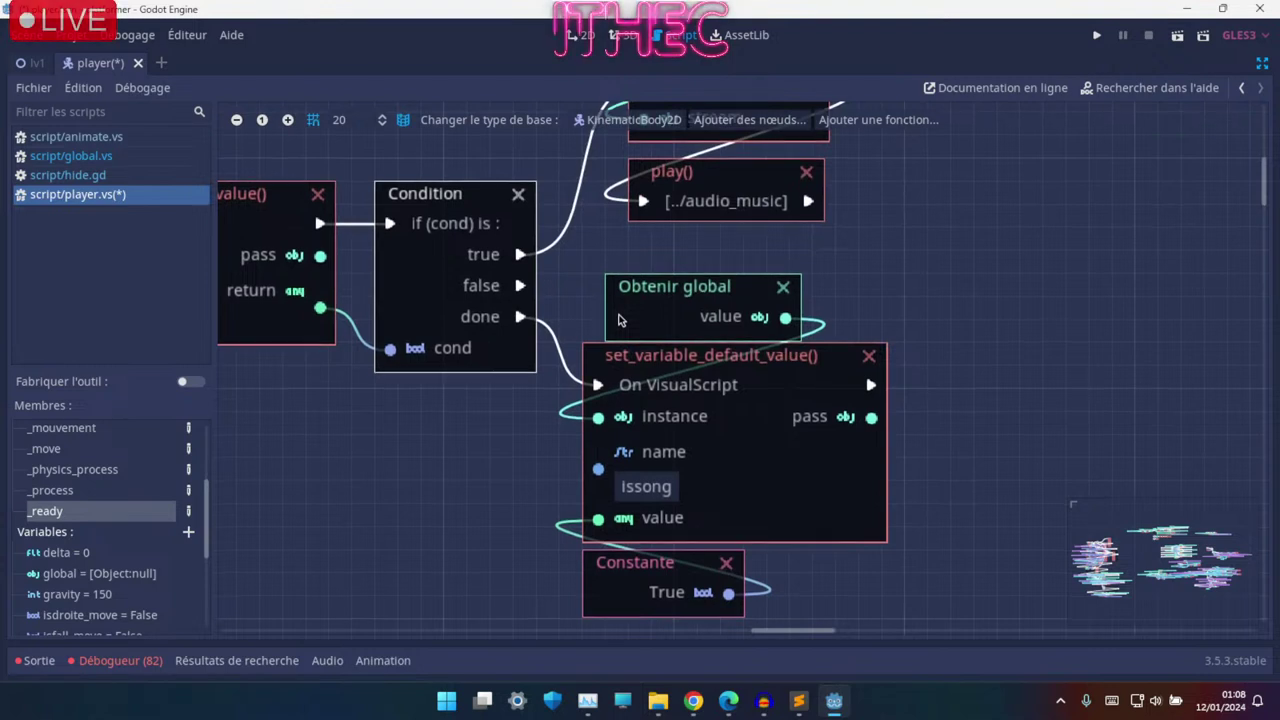
pyautogui.moveTo(645, 410); pyautogui.dragTo(641, 362, button='middle')
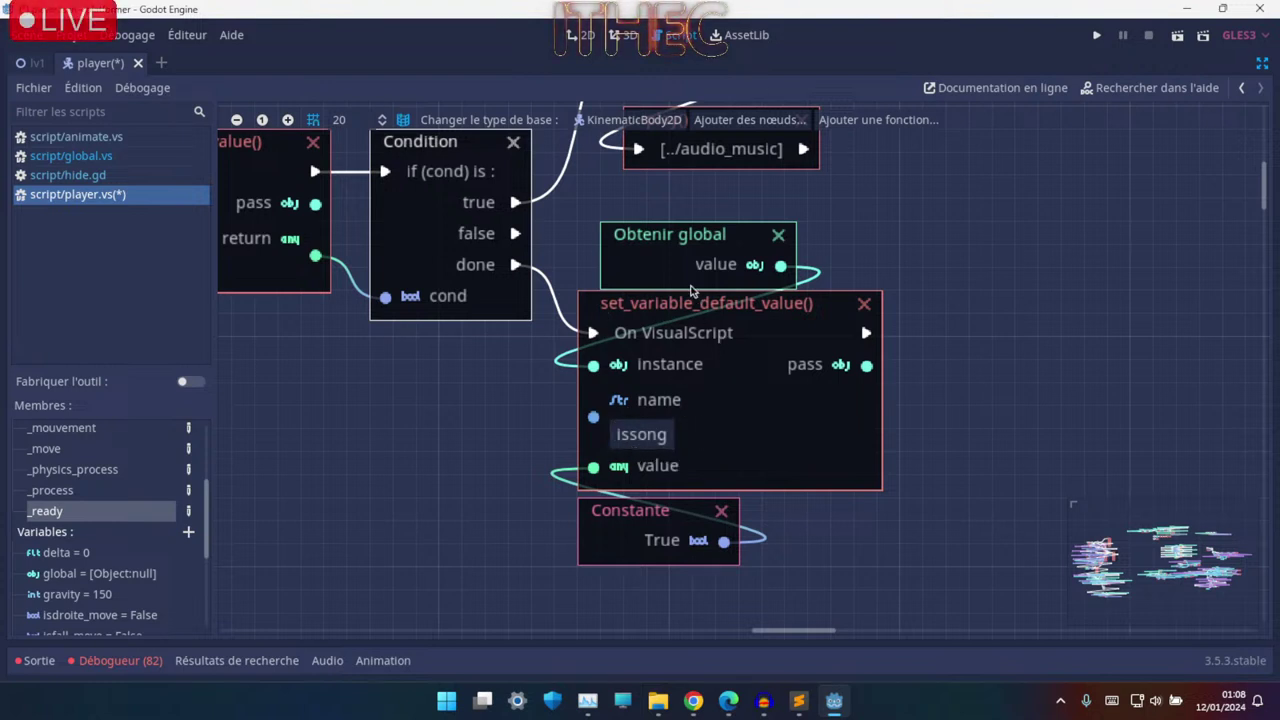
pyautogui.scroll(1, 686, 398)
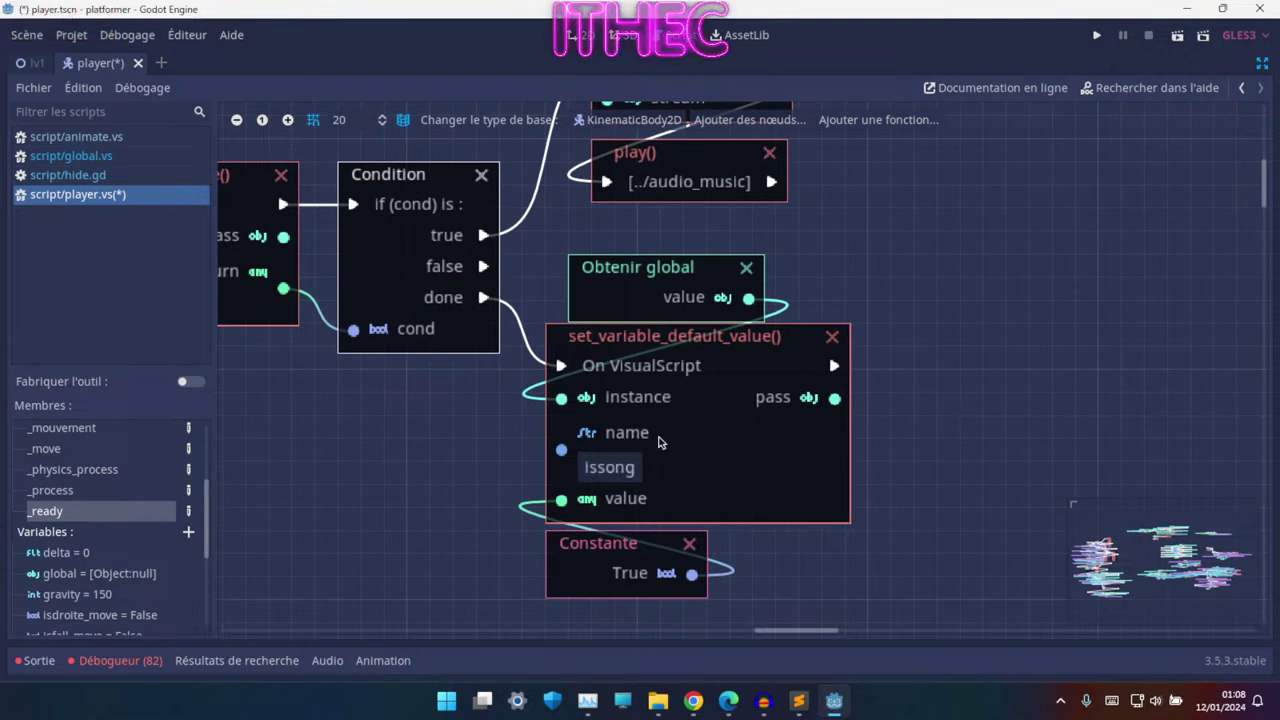
pyautogui.keyDown('ctrl'); pyautogui.scroll(2, 680, 430); pyautogui.keyUp('ctrl')
pyautogui.keyDown('ctrl'); pyautogui.scroll(-2, 689, 426); pyautogui.keyUp('ctrl')
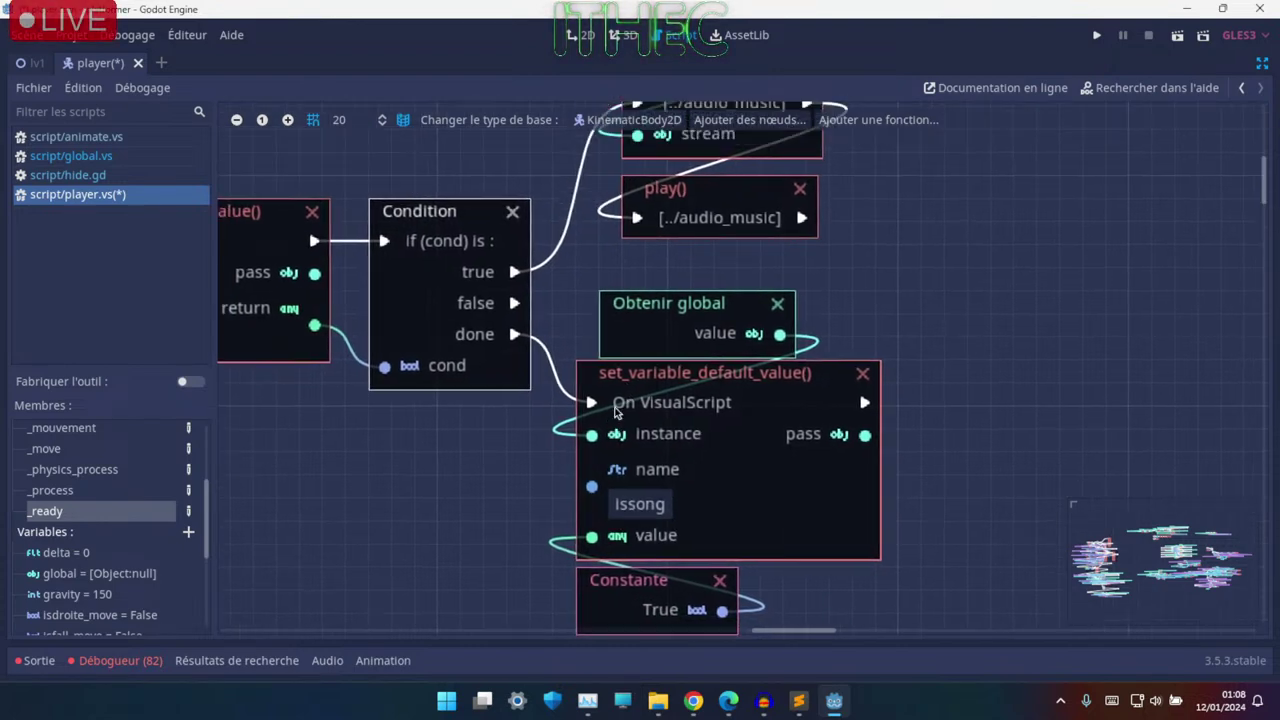
pyautogui.scroll(1, 645, 378)
pyautogui.scroll(-2, 686, 372)
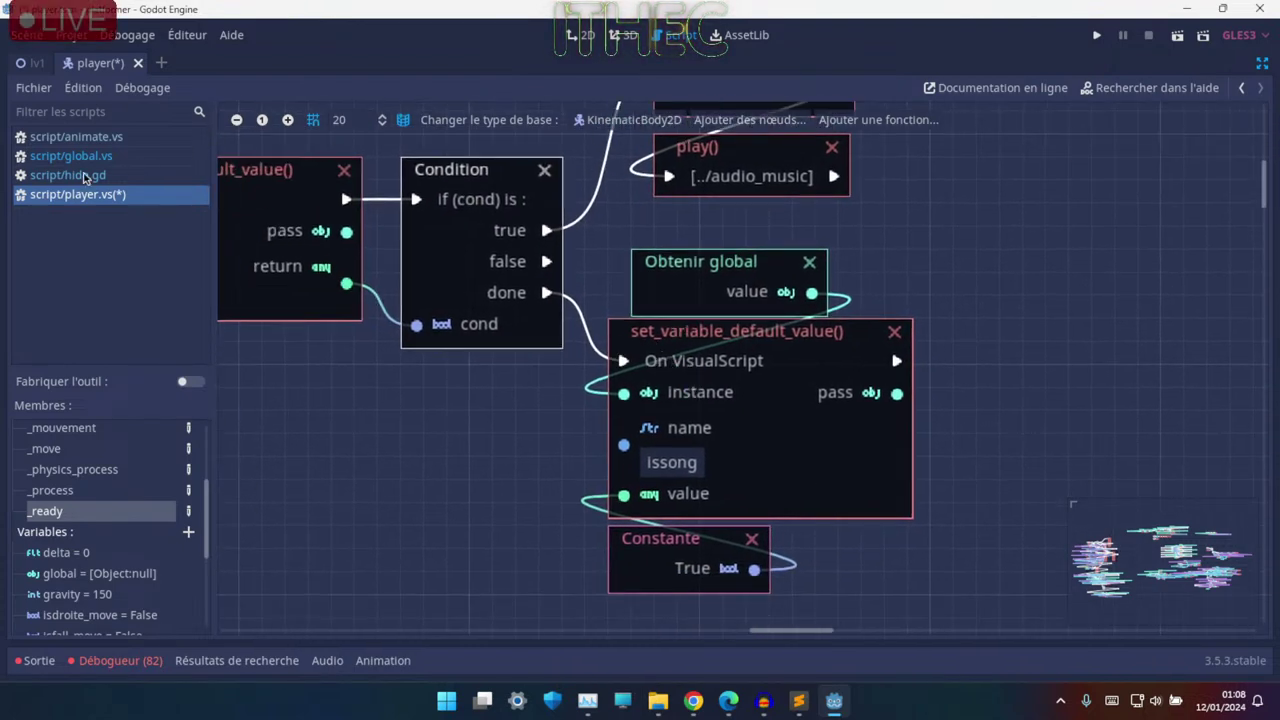
pyautogui.click(118, 199)
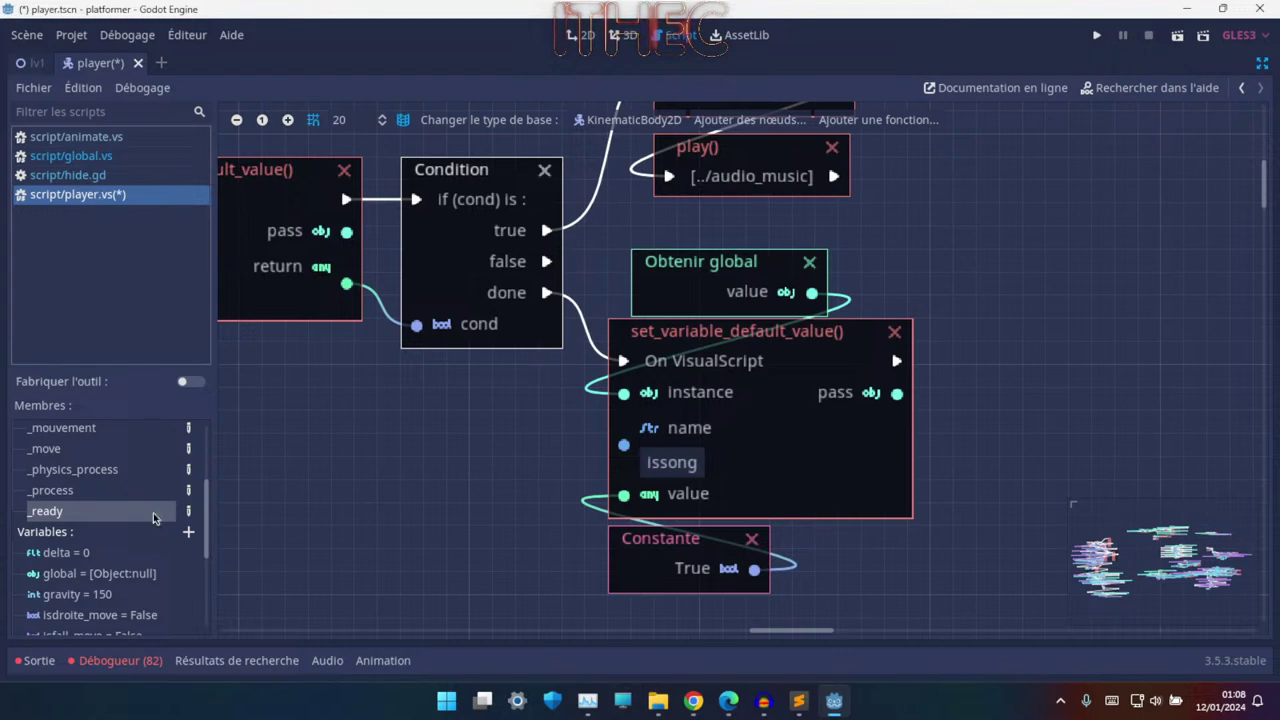
pyautogui.scroll(-1, 80, 500)
pyautogui.scroll(4, 75, 497)
pyautogui.scroll(3, 75, 497)
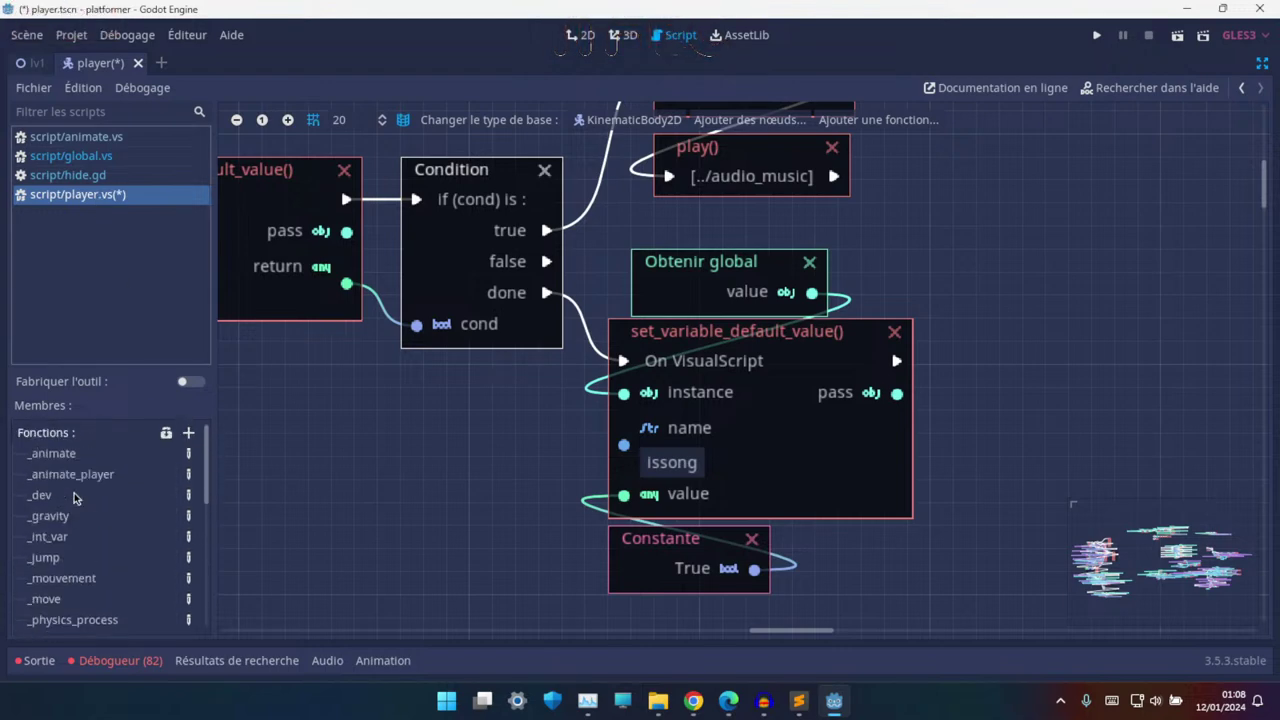
# - Show the _animate_player graph after briefly checking global.vs
pyautogui.click(70, 476)
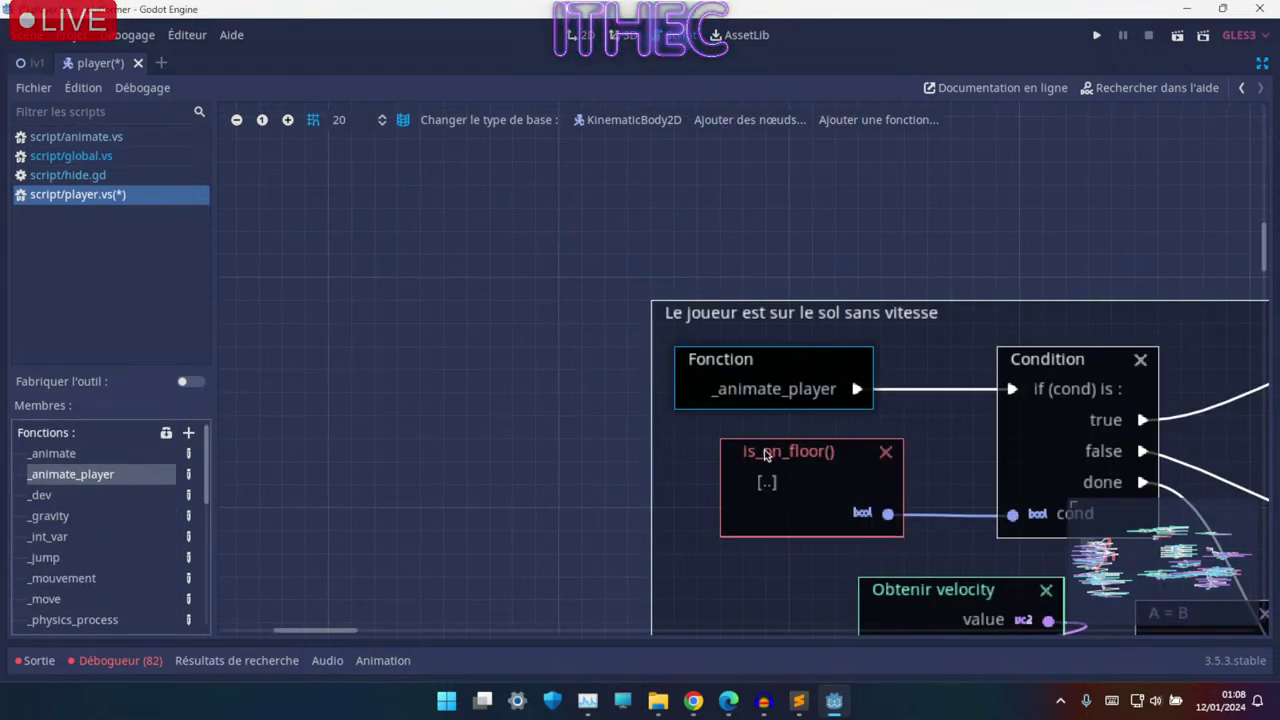
pyautogui.click(70, 156)
pyautogui.hotkey('alt', 'Left')
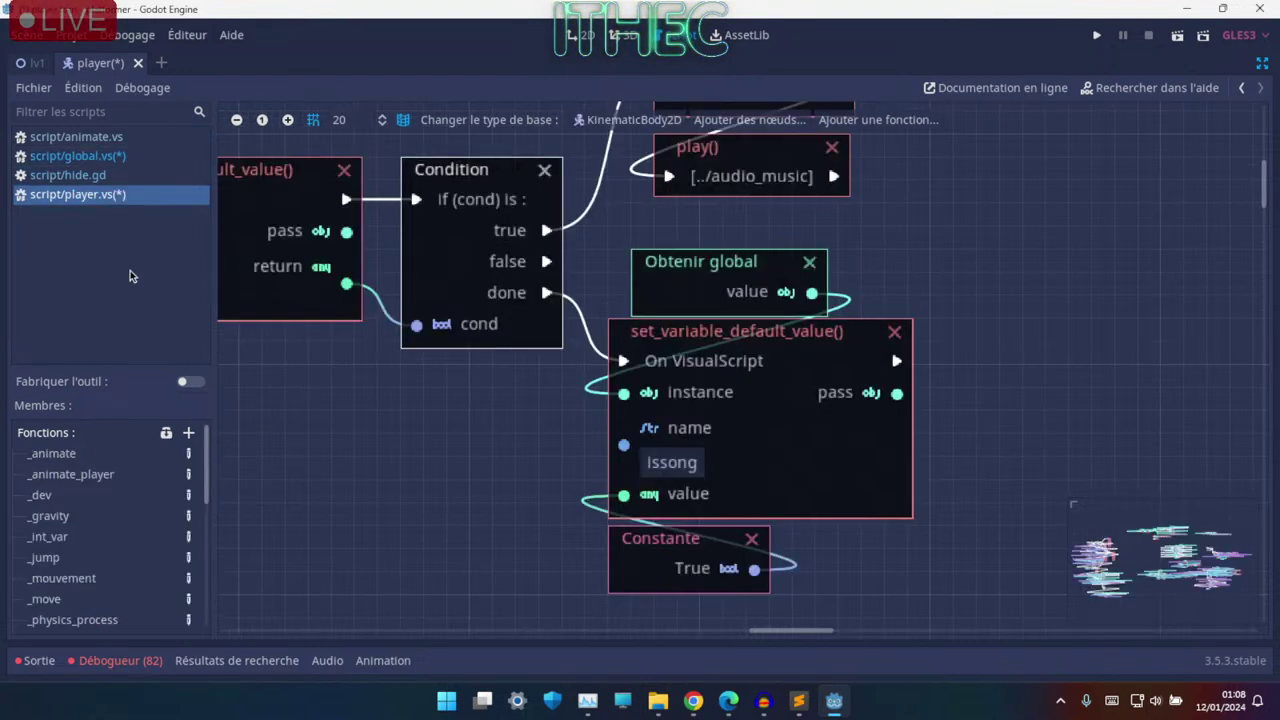
pyautogui.keyDown('ctrl'); pyautogui.scroll(-3, 306, 346); pyautogui.keyUp('ctrl')
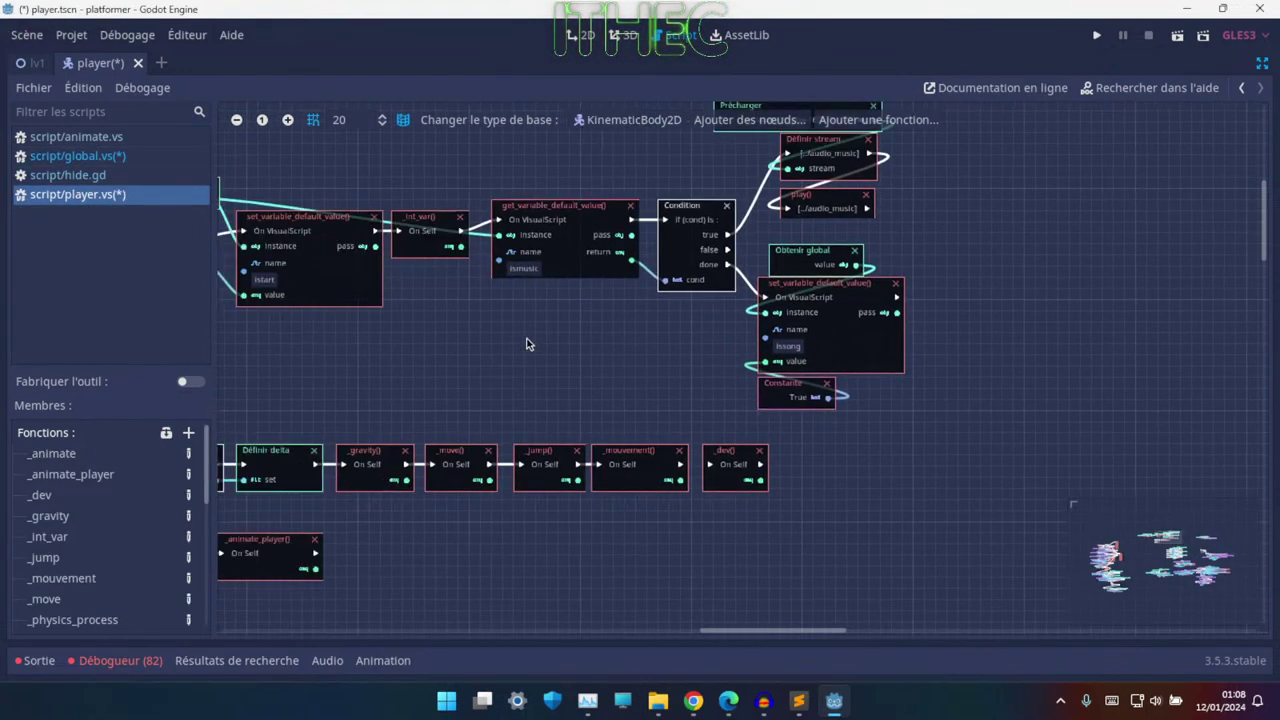
pyautogui.click(72, 477)
# - Select the death-sound nodes loading matrix-jump-sound-fx-slower-77329.mp3 into ../audio_player_dead
pyautogui.keyDown('ctrl'); pyautogui.scroll(-2, 840, 508); pyautogui.keyUp('ctrl')
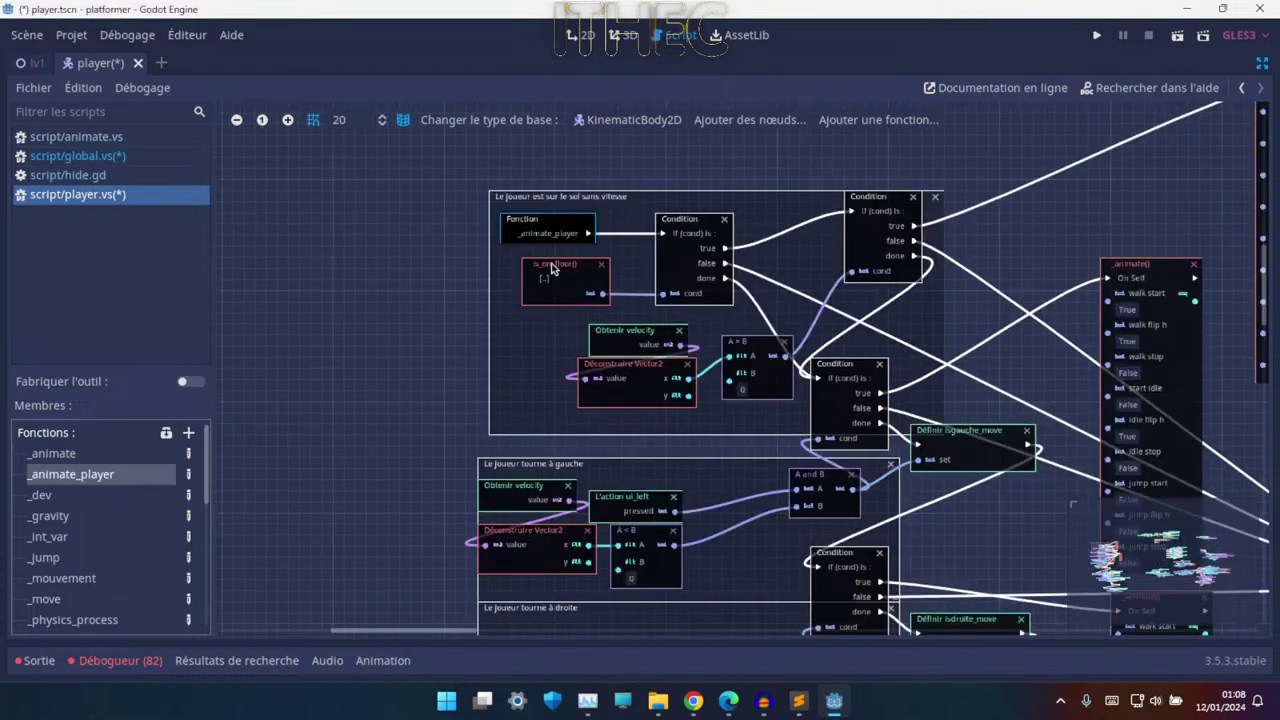
pyautogui.keyDown('ctrl'); pyautogui.scroll(-4, 840, 508); pyautogui.keyUp('ctrl')
pyautogui.keyDown('ctrl'); pyautogui.scroll(-3, 780, 500); pyautogui.keyUp('ctrl')
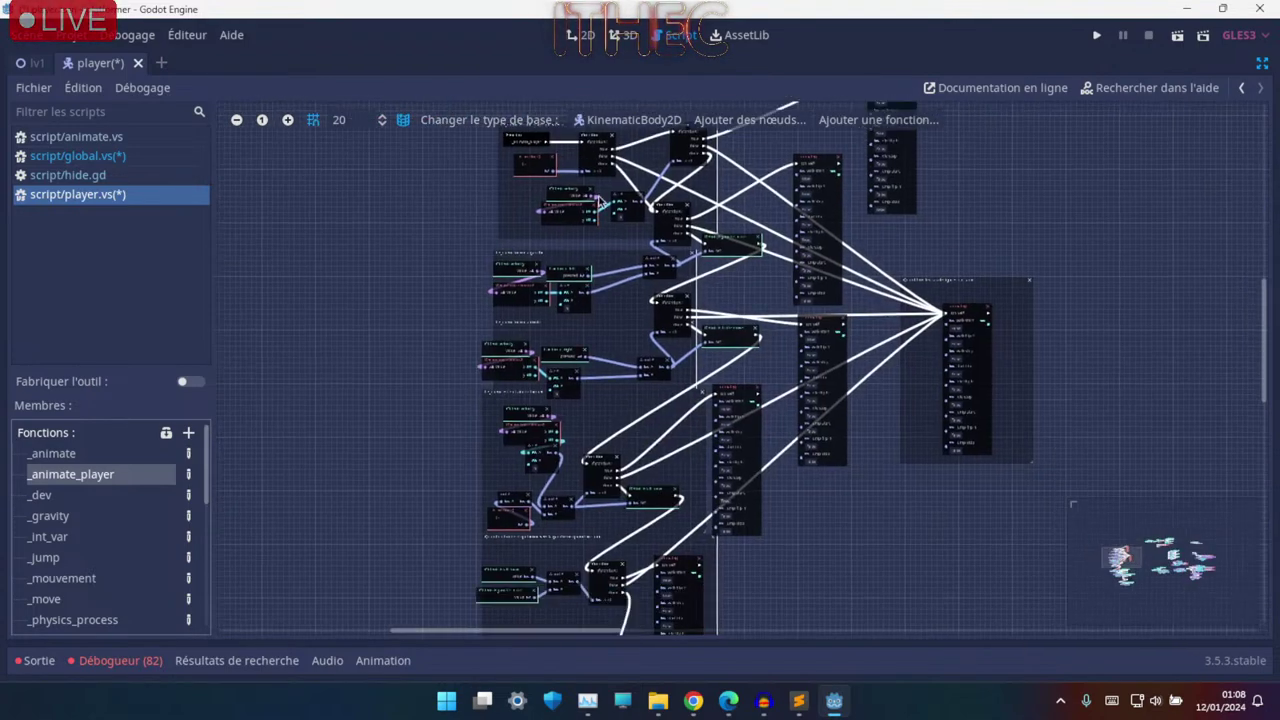
pyautogui.keyDown('ctrl'); pyautogui.scroll(3, 700, 446); pyautogui.keyUp('ctrl')
pyautogui.keyDown('ctrl'); pyautogui.scroll(3, 615, 337); pyautogui.keyUp('ctrl')
pyautogui.scroll(-3, 606, 315)
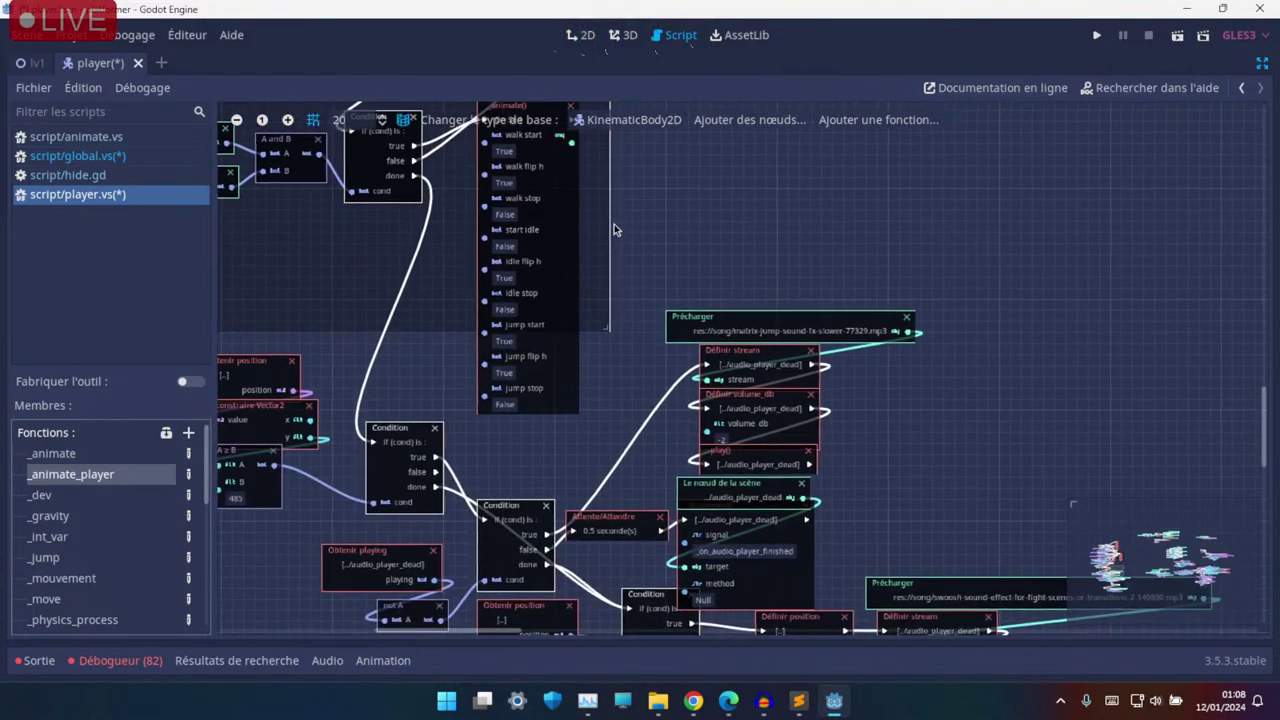
pyautogui.scroll(-3, 590, 330)
pyautogui.hscroll(2, 560, 308)
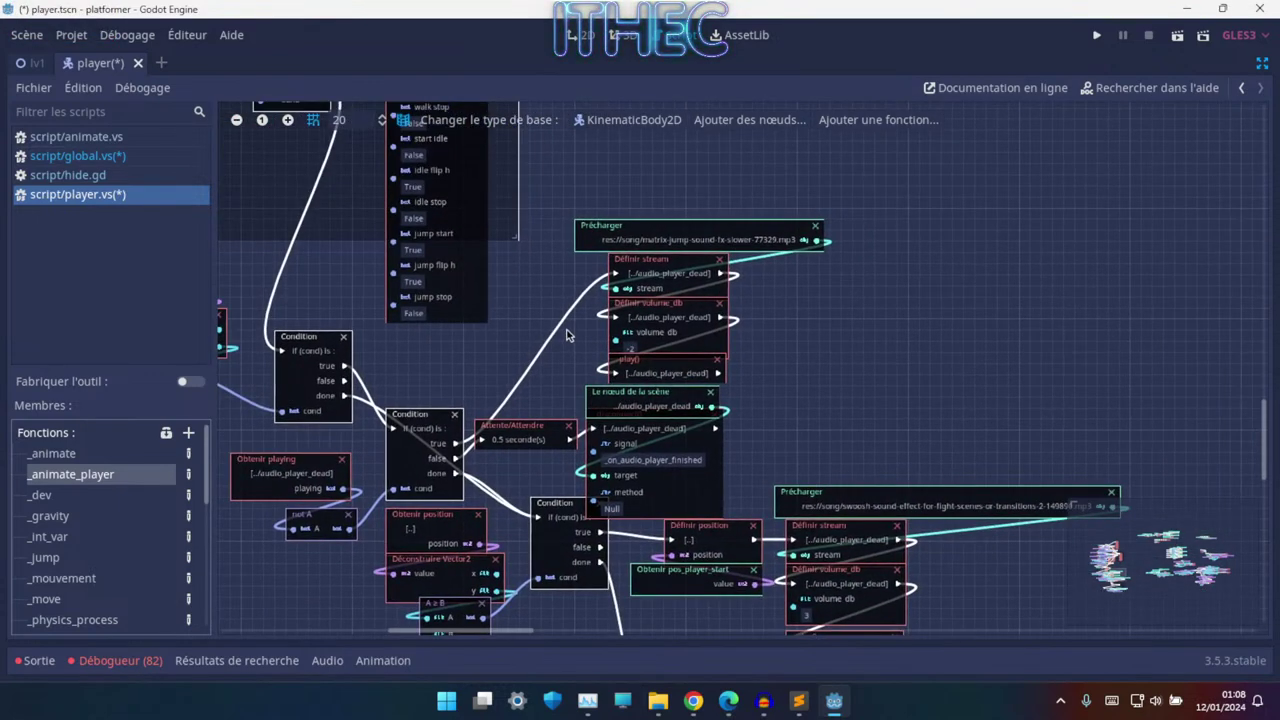
pyautogui.keyDown('ctrl'); pyautogui.scroll(2, 566, 335); pyautogui.keyUp('ctrl')
pyautogui.scroll(2, 560, 300)
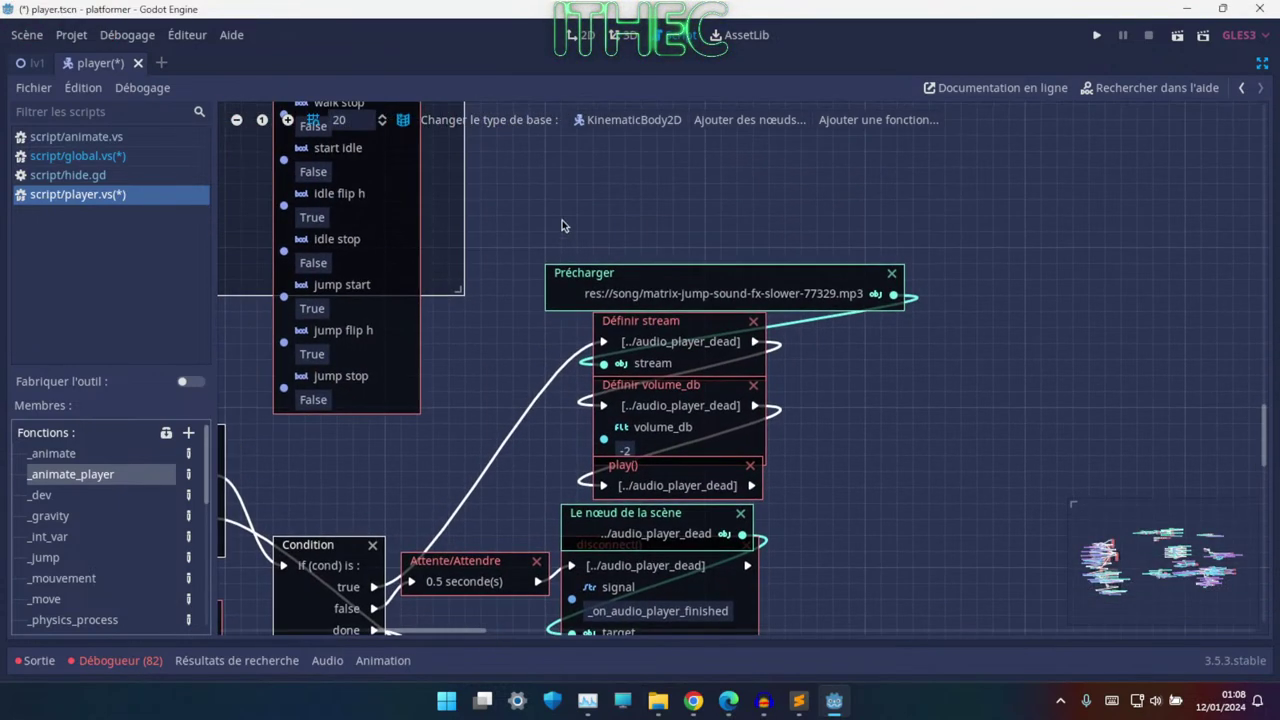
pyautogui.moveTo(562, 204)
pyautogui.mouseDown()
pyautogui.moveTo(722, 486)
pyautogui.moveTo(770, 374)
pyautogui.mouseUp()
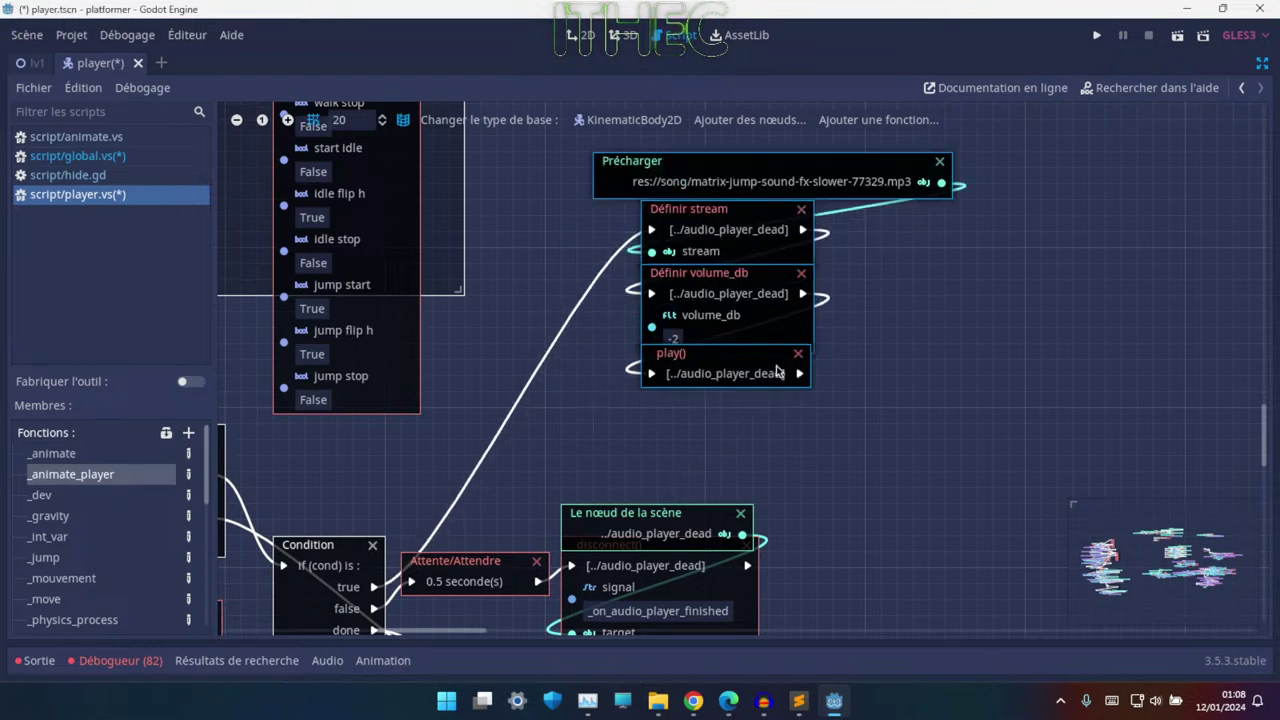
# - Leave distraction-free mode to restore the side docks beside the audio Condition nodes
pyautogui.hotkey('ctrl', 'shift', 'F11')
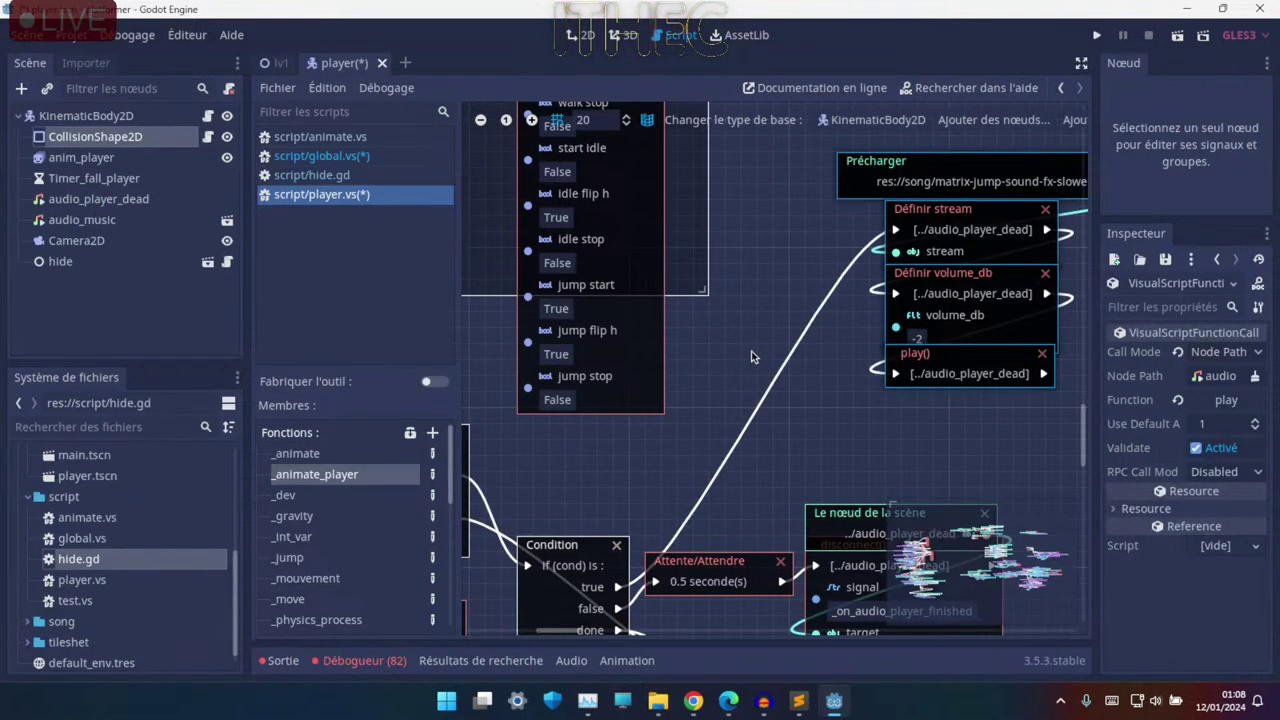
pyautogui.moveTo(713, 487)
pyautogui.mouseDown(button='middle')
pyautogui.moveTo(585, 375)
pyautogui.moveTo(745, 330)
pyautogui.mouseUp(button='middle')
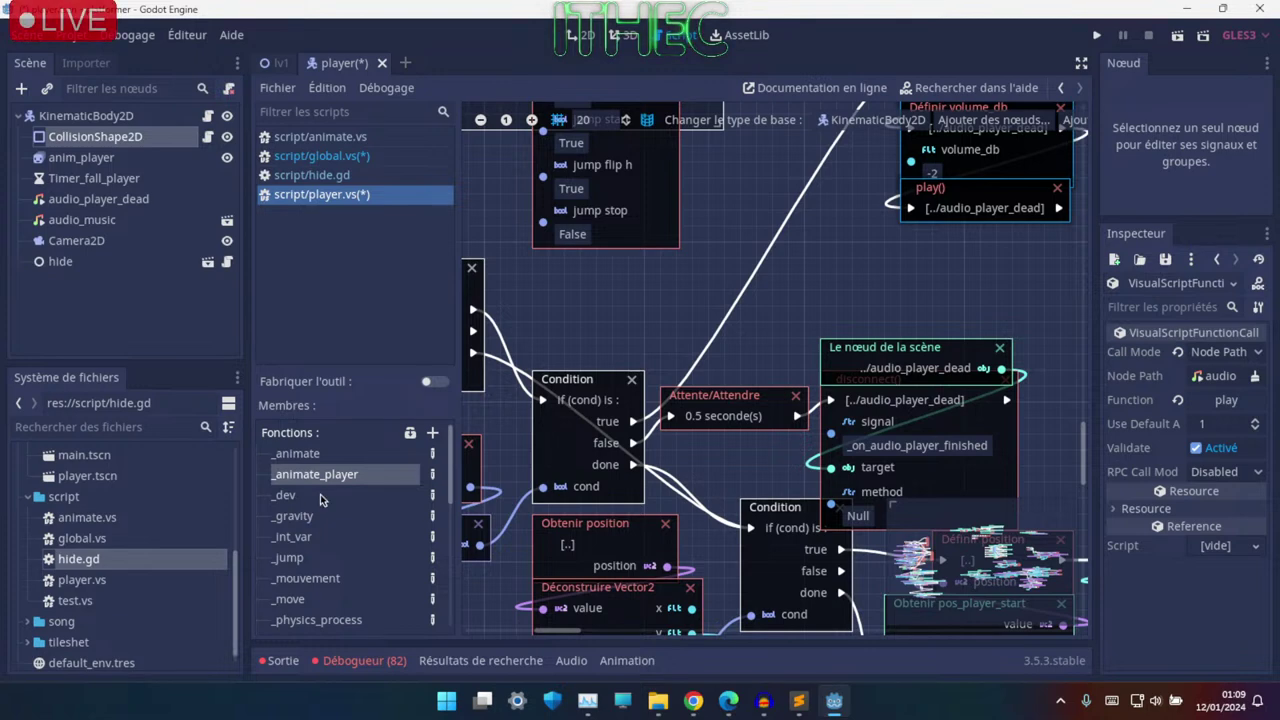
pyautogui.scroll(-1, 326, 605)
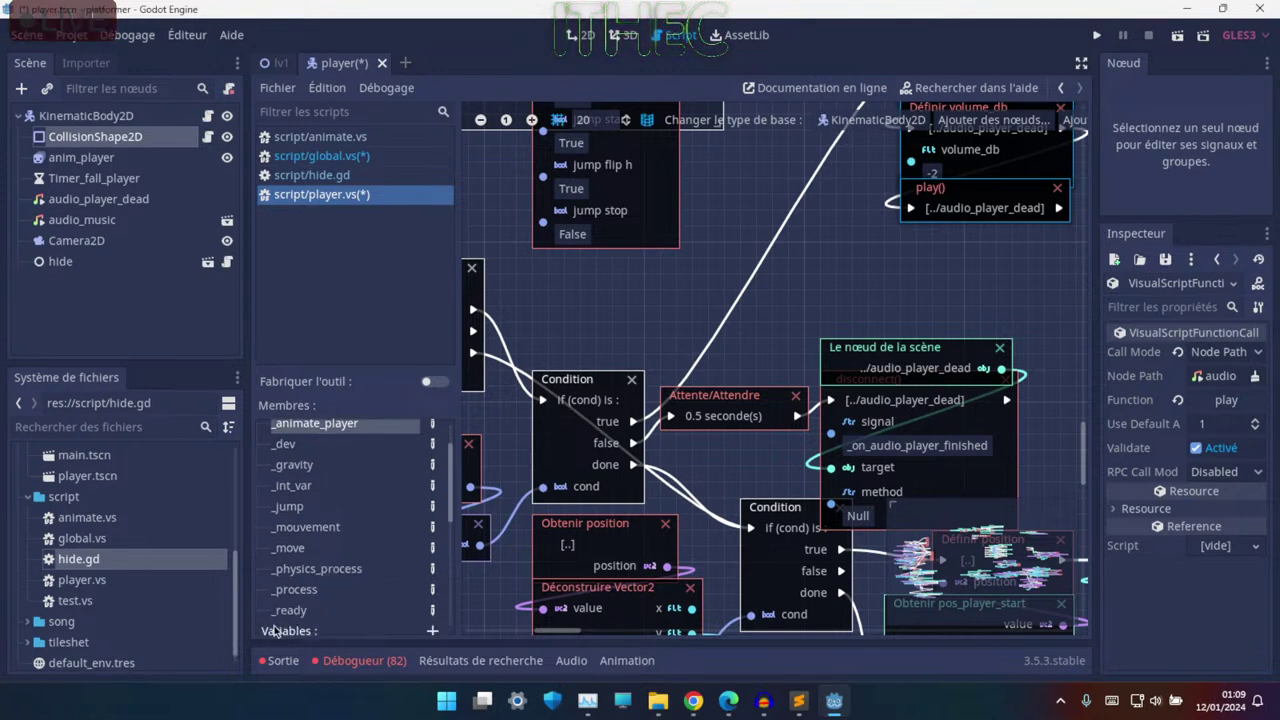
# - Show the _ready graph and select the ismusic get_variable_default_value node
pyautogui.click(290, 610)
pyautogui.moveTo(856, 428); pyautogui.dragTo(594, 364, button='middle')
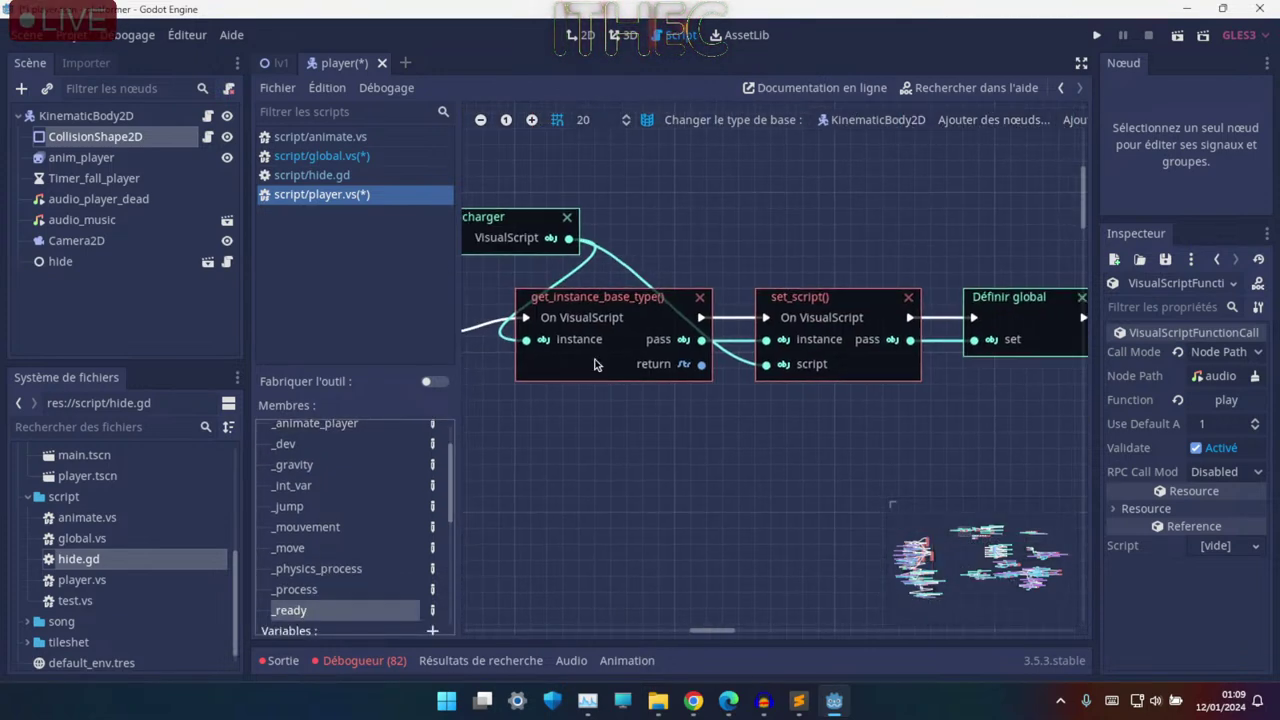
pyautogui.moveTo(814, 397)
pyautogui.mouseDown(button='middle')
pyautogui.moveTo(638, 433)
pyautogui.moveTo(513, 423)
pyautogui.moveTo(517, 394)
pyautogui.mouseUp(button='middle')
pyautogui.moveTo(815, 357); pyautogui.dragTo(763, 369, button='middle')
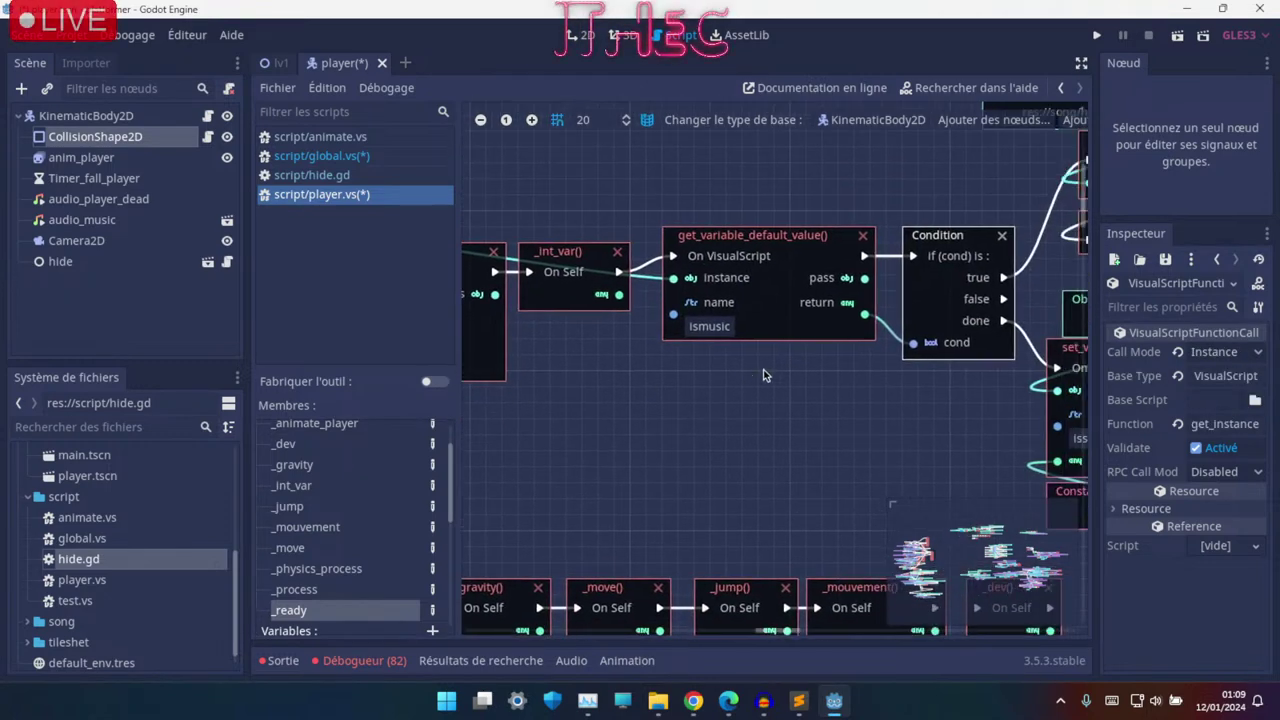
pyautogui.click(766, 292)
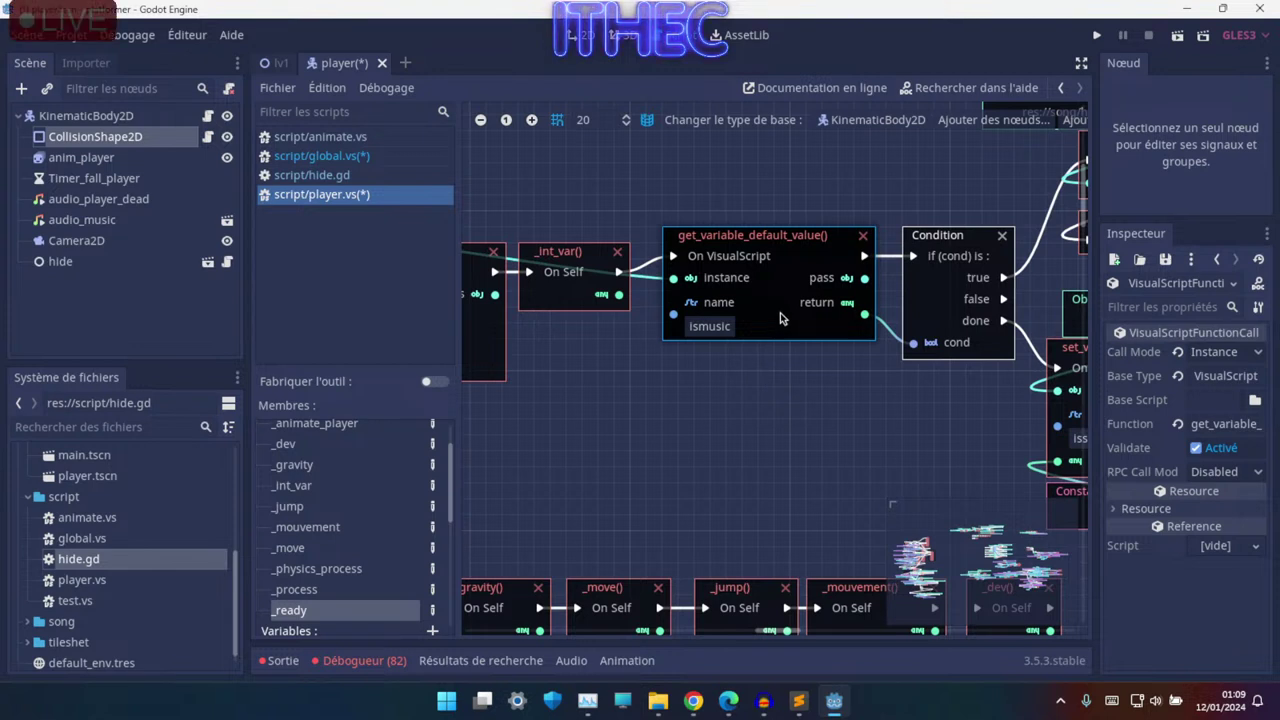
# - Duplicate that node, delete the copy, and return to the _animate_player graph
pyautogui.hotkey('ctrl', 'd')
pyautogui.moveTo(786, 318); pyautogui.dragTo(640, 443)
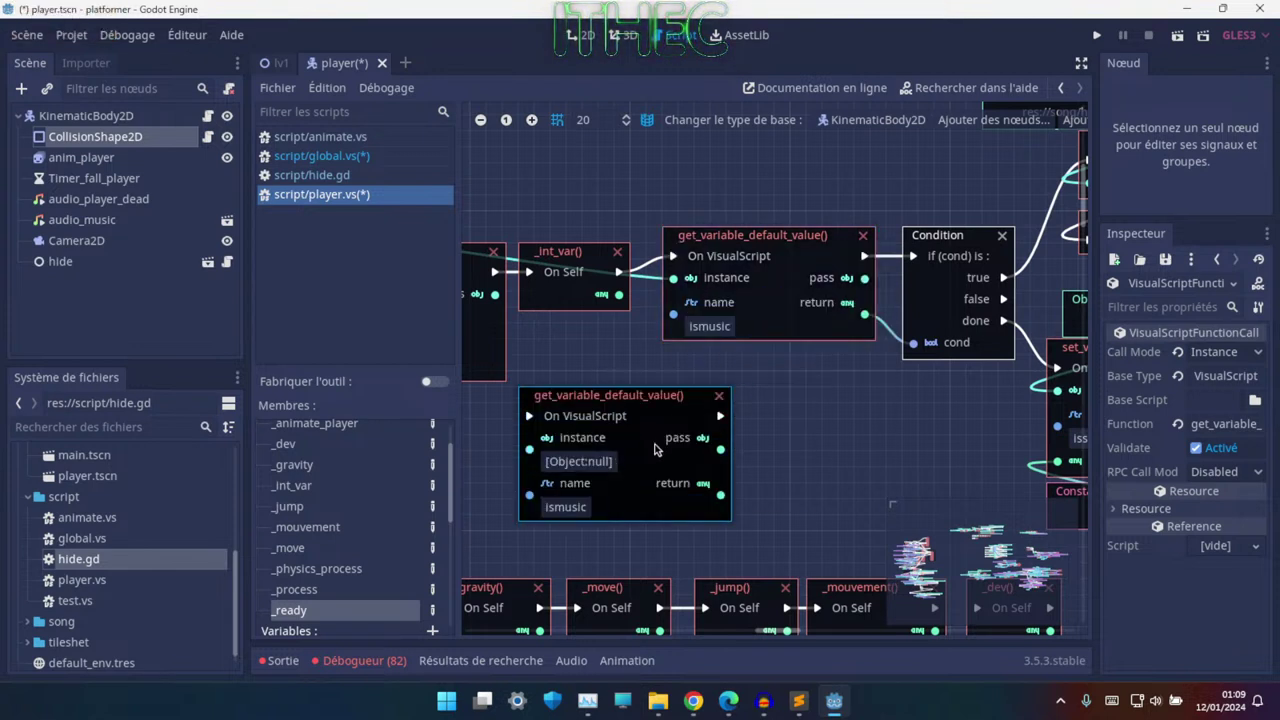
pyautogui.press('Delete')
pyautogui.scroll(2, 340, 540)
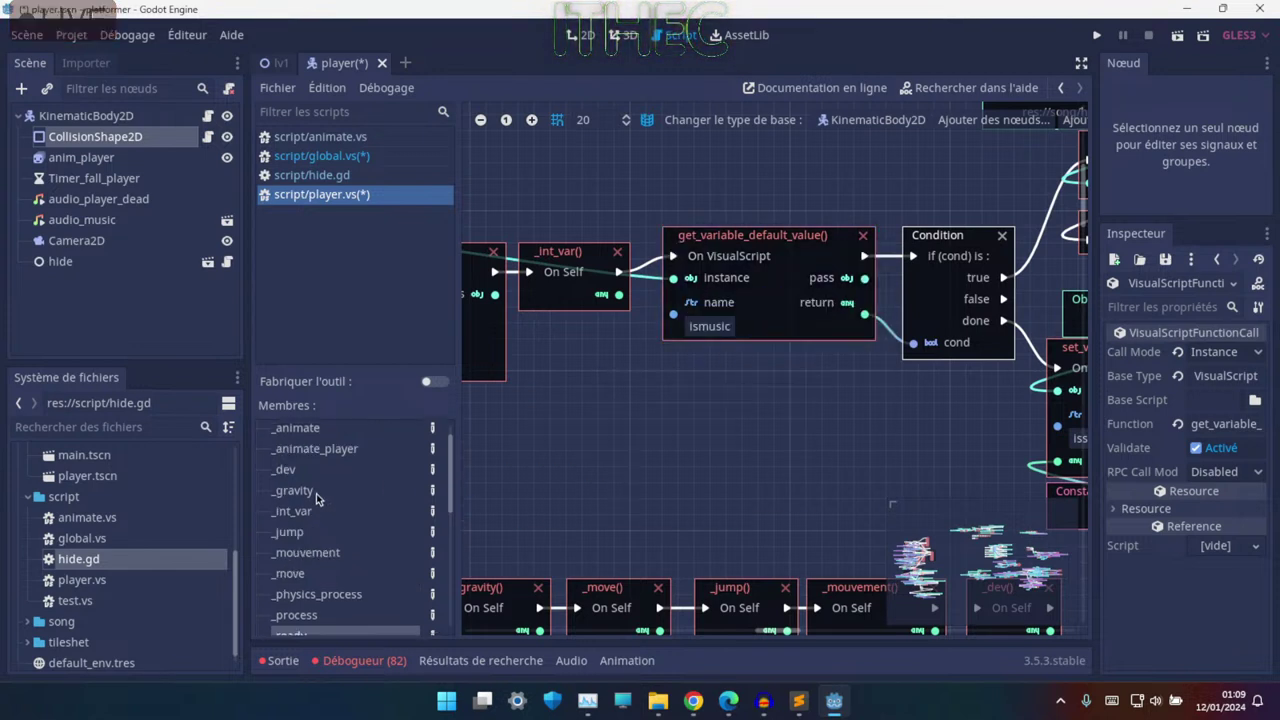
pyautogui.click(326, 476)
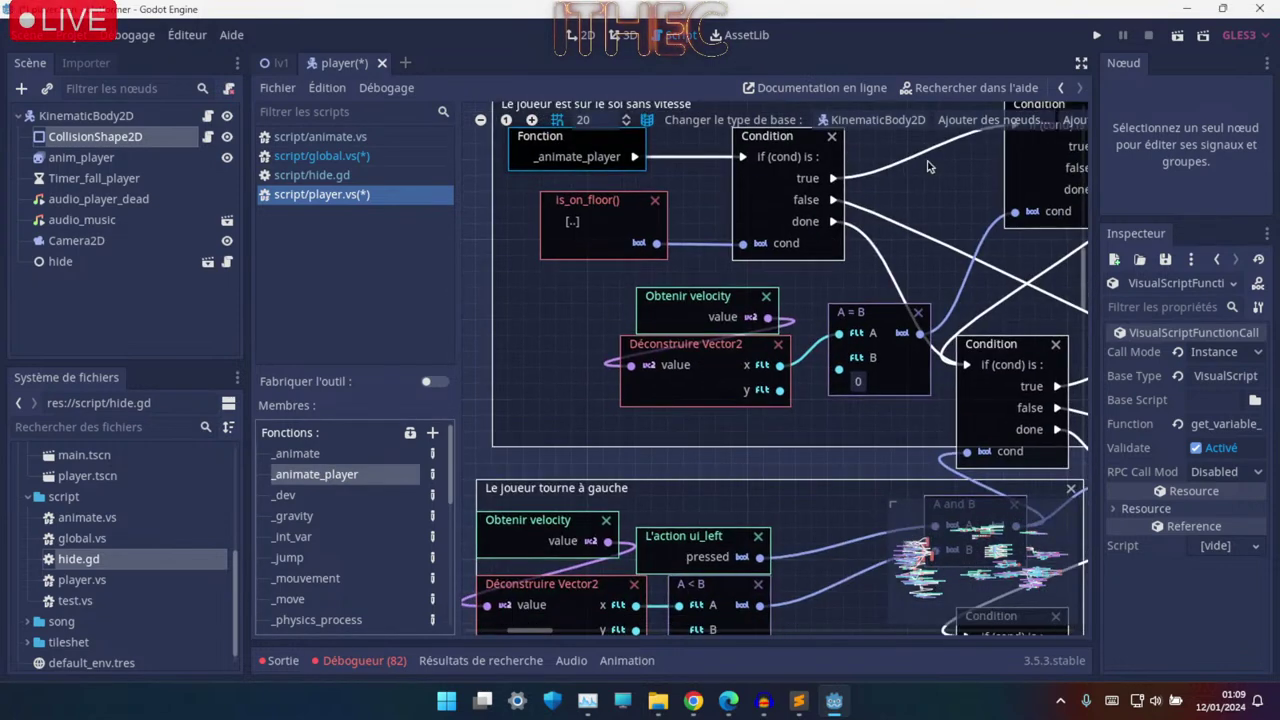
# - Zoom and pan the player.vs graph to the Précharger, Définir stream and play() jump-sound nodes
pyautogui.scroll(-2, 636, 456)
pyautogui.scroll(-2, 636, 456)
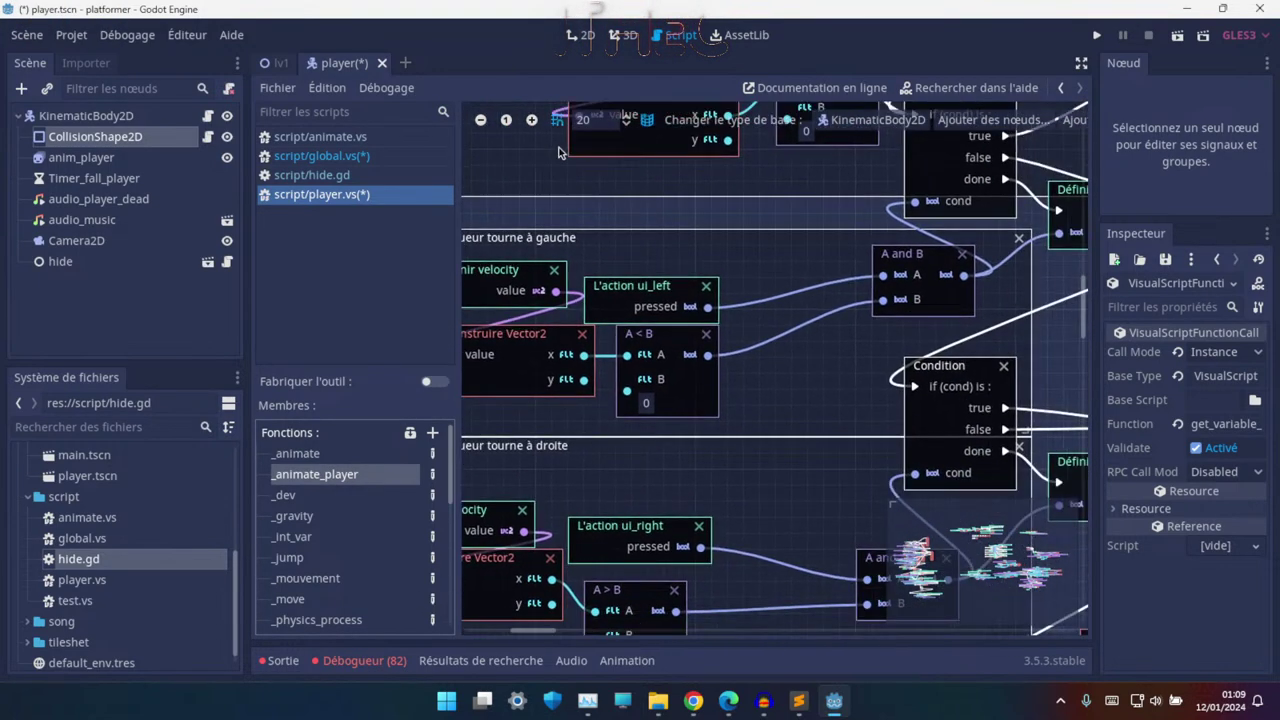
pyautogui.keyDown('ctrl'); pyautogui.scroll(1, 636, 456); pyautogui.keyUp('ctrl')
pyautogui.keyDown('ctrl'); pyautogui.scroll(1, 636, 456); pyautogui.keyUp('ctrl')
pyautogui.keyDown('ctrl'); pyautogui.scroll(-3, 820, 518); pyautogui.keyUp('ctrl')
pyautogui.keyDown('ctrl'); pyautogui.scroll(-2, 836, 462); pyautogui.keyUp('ctrl')
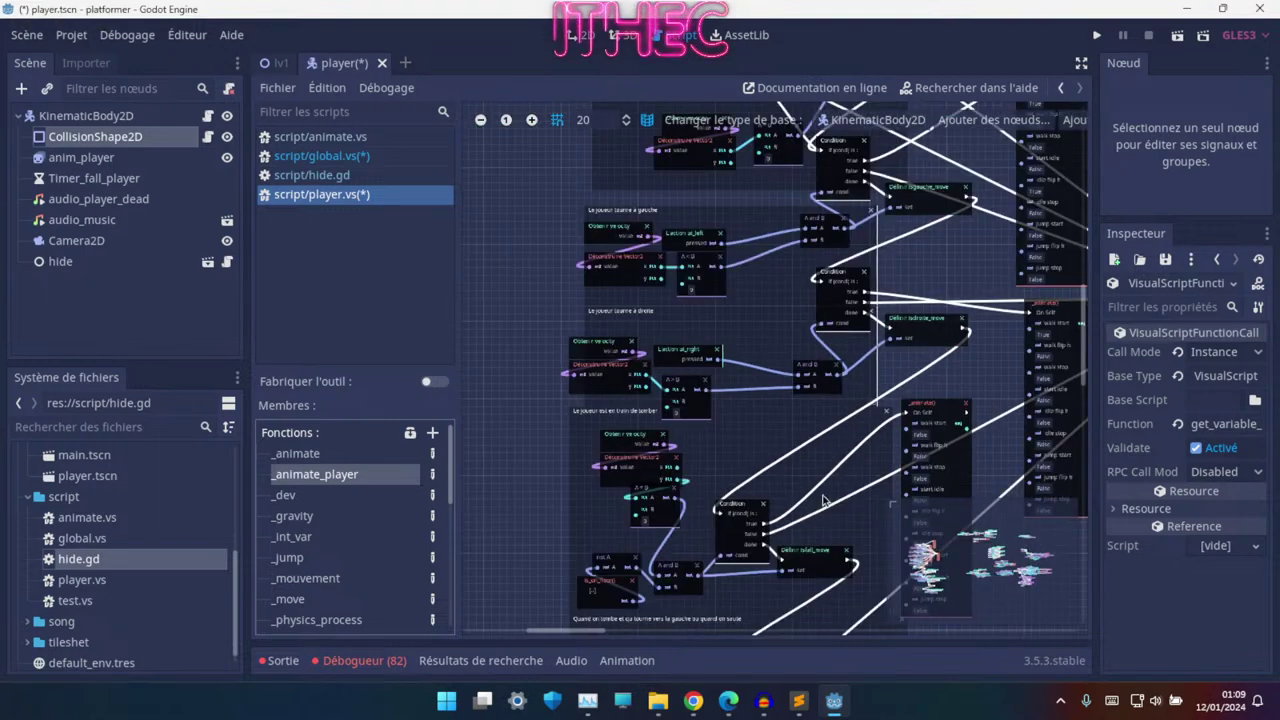
pyautogui.keyDown('ctrl'); pyautogui.scroll(1, 780, 500); pyautogui.keyUp('ctrl')
pyautogui.keyDown('ctrl'); pyautogui.scroll(1, 736, 524); pyautogui.keyUp('ctrl')
pyautogui.keyDown('ctrl'); pyautogui.scroll(1, 724, 477); pyautogui.keyUp('ctrl')
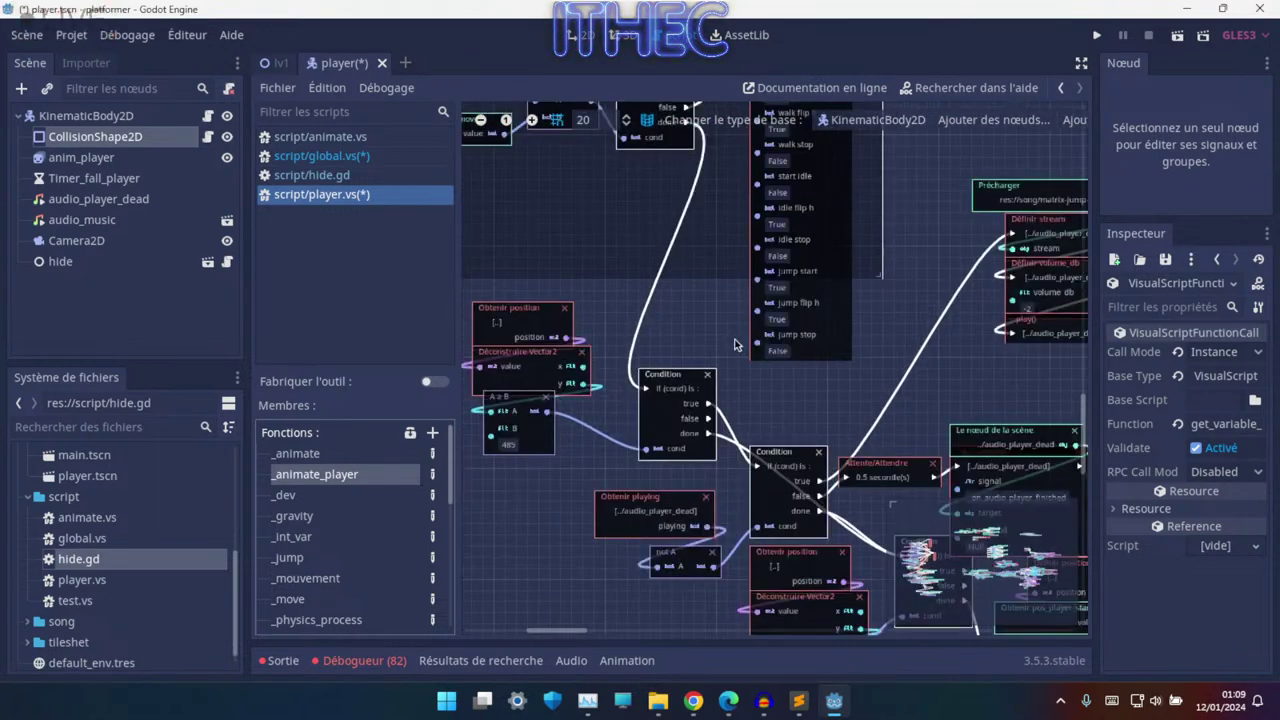
pyautogui.keyDown('ctrl'); pyautogui.scroll(1, 700, 490); pyautogui.keyUp('ctrl')
pyautogui.keyDown('ctrl'); pyautogui.scroll(1, 662, 505); pyautogui.keyUp('ctrl')
pyautogui.keyDown('ctrl'); pyautogui.scroll(-2, 662, 505); pyautogui.keyUp('ctrl')
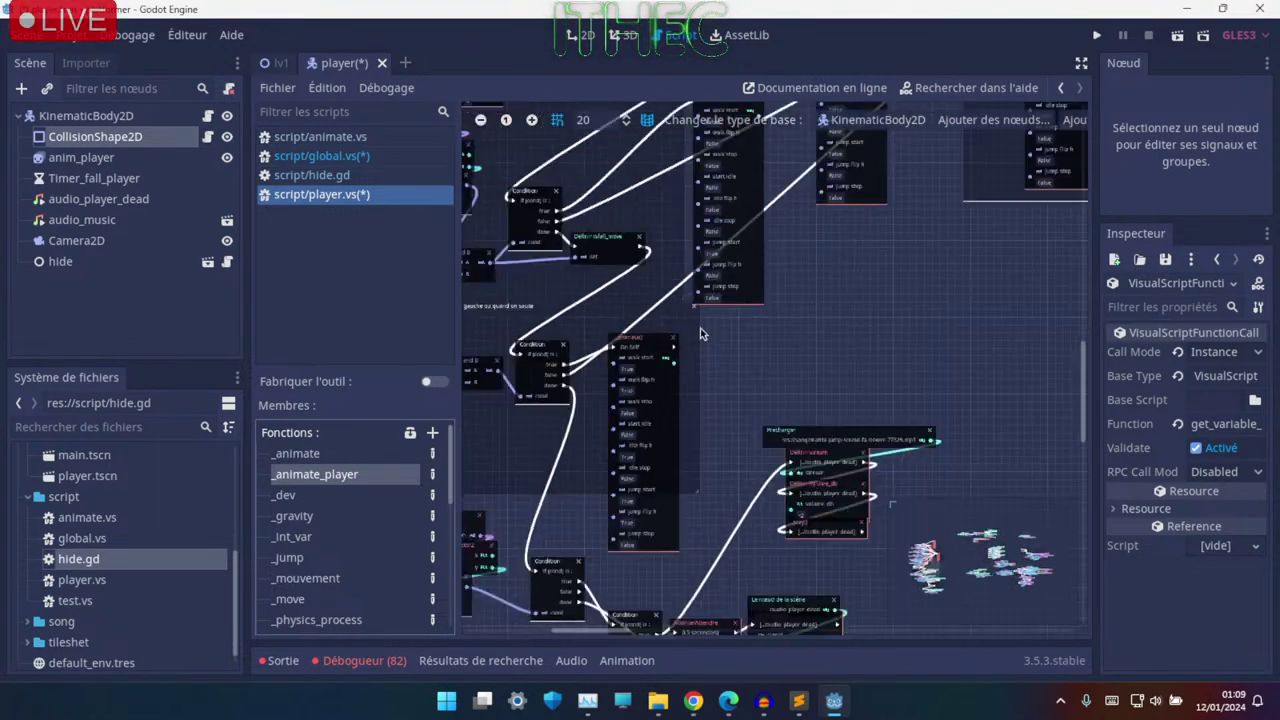
pyautogui.keyDown('ctrl'); pyautogui.scroll(-1, 700, 328); pyautogui.keyUp('ctrl')
pyautogui.keyDown('ctrl'); pyautogui.scroll(-1, 780, 420); pyautogui.keyUp('ctrl')
pyautogui.keyDown('ctrl'); pyautogui.scroll(-1, 816, 460); pyautogui.keyUp('ctrl')
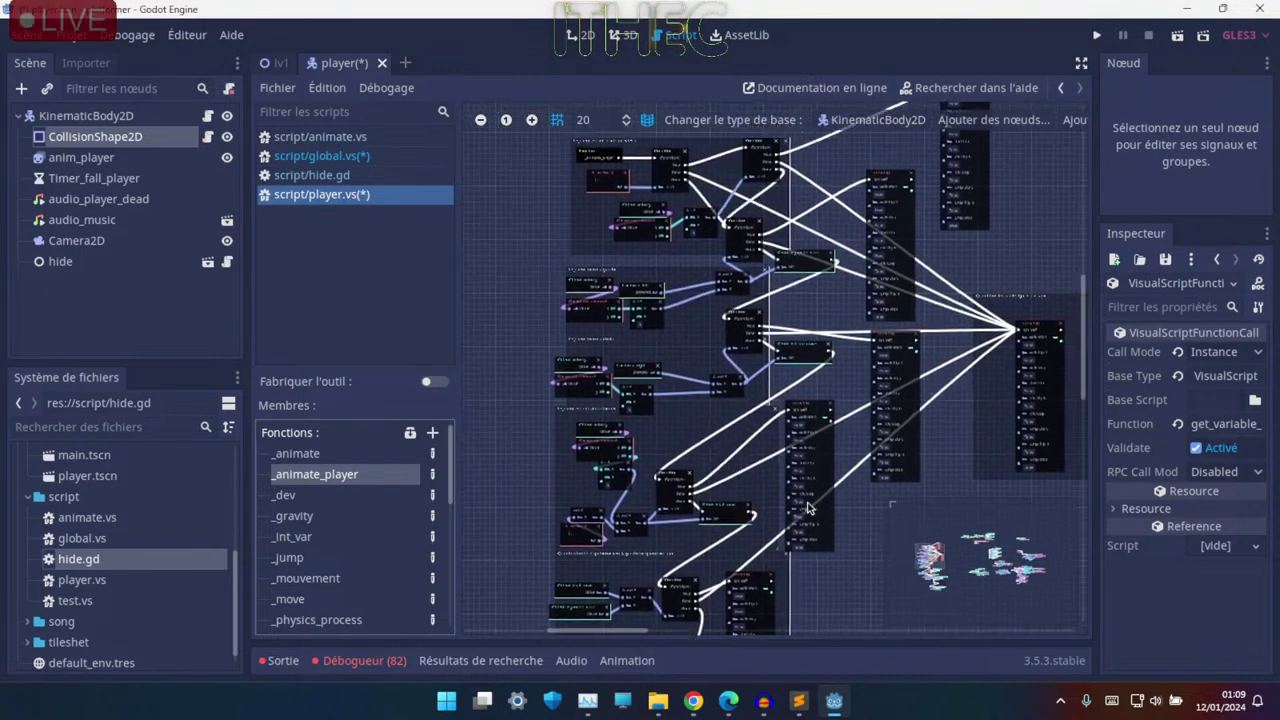
pyautogui.scroll(-5, 750, 400)
pyautogui.keyDown('ctrl'); pyautogui.scroll(2, 684, 337); pyautogui.keyUp('ctrl')
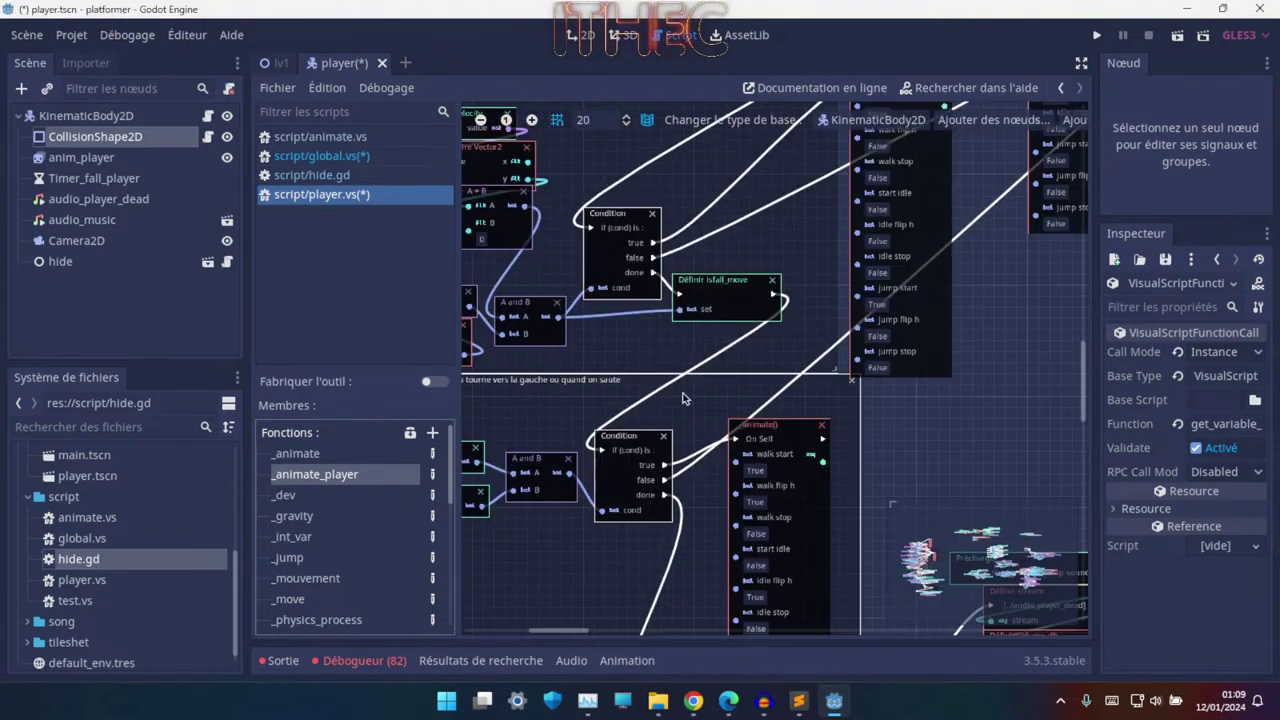
pyautogui.keyDown('ctrl'); pyautogui.scroll(1, 724, 457); pyautogui.keyUp('ctrl')
pyautogui.keyDown('ctrl'); pyautogui.scroll(2, 800, 445); pyautogui.keyUp('ctrl')
pyautogui.moveTo(794, 556); pyautogui.dragTo(746, 283, button='middle')
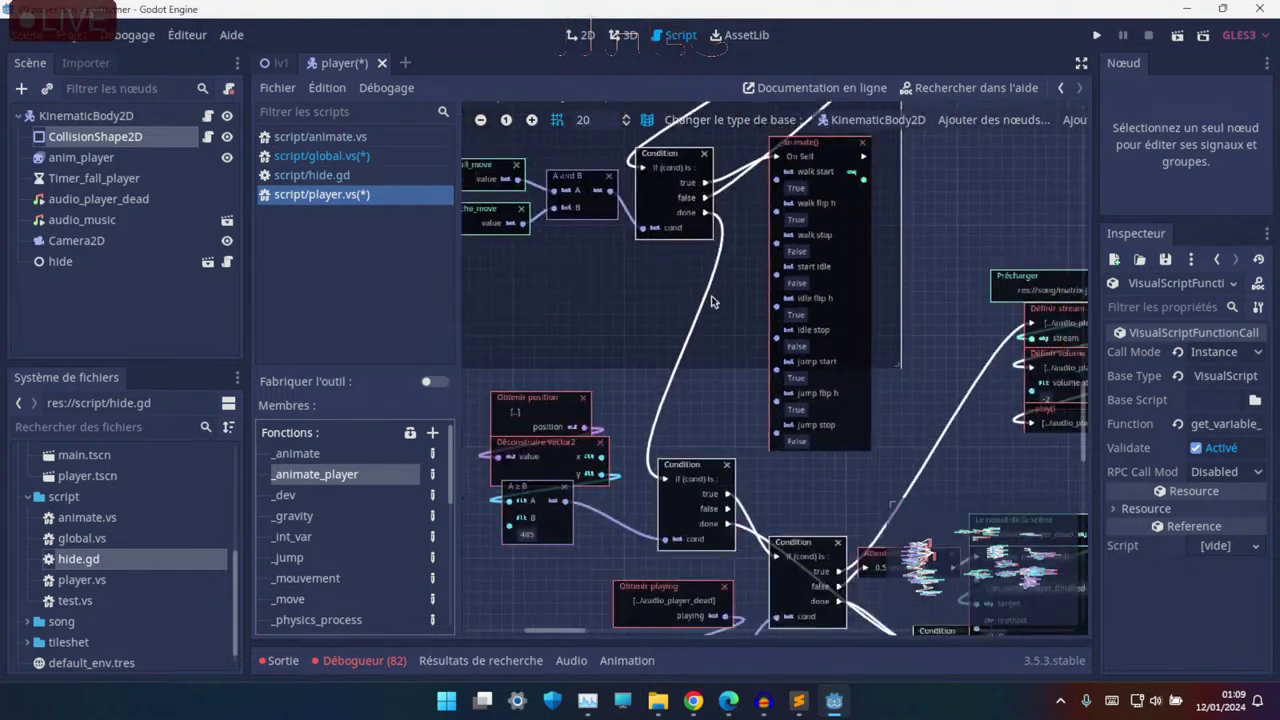
pyautogui.moveTo(856, 425); pyautogui.dragTo(640, 360, button='middle')
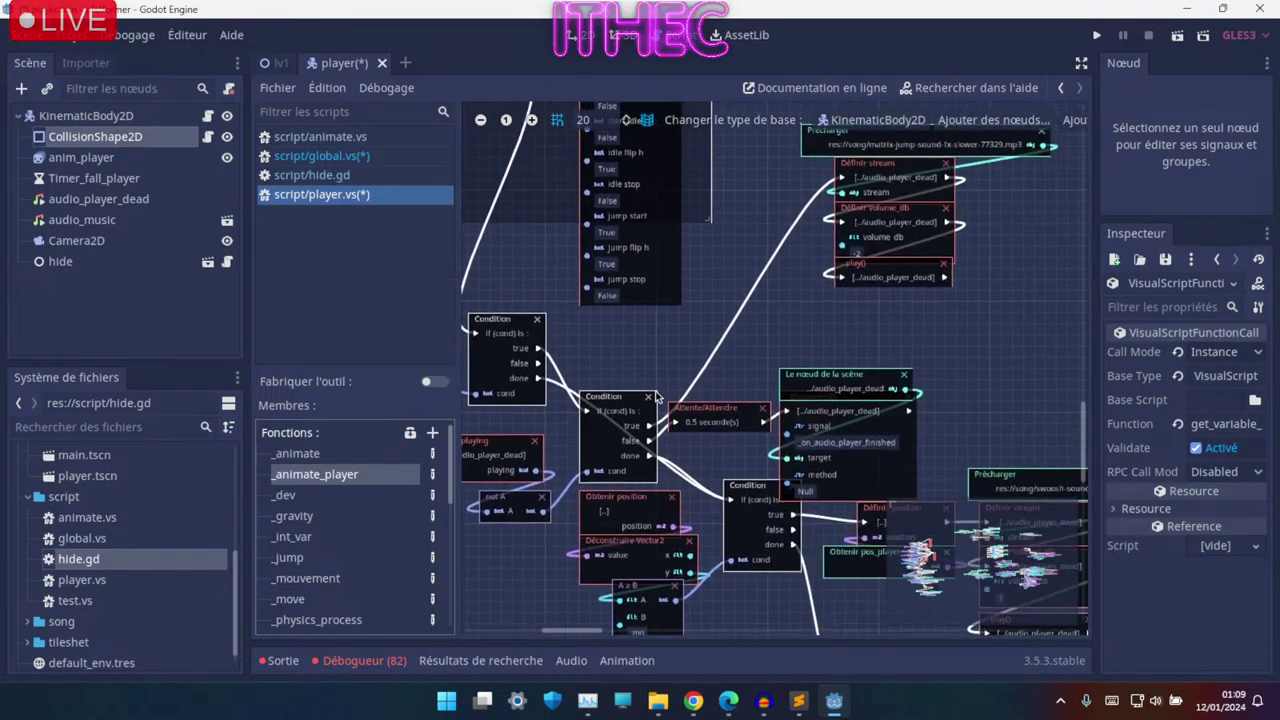
pyautogui.scroll(3, 787, 322)
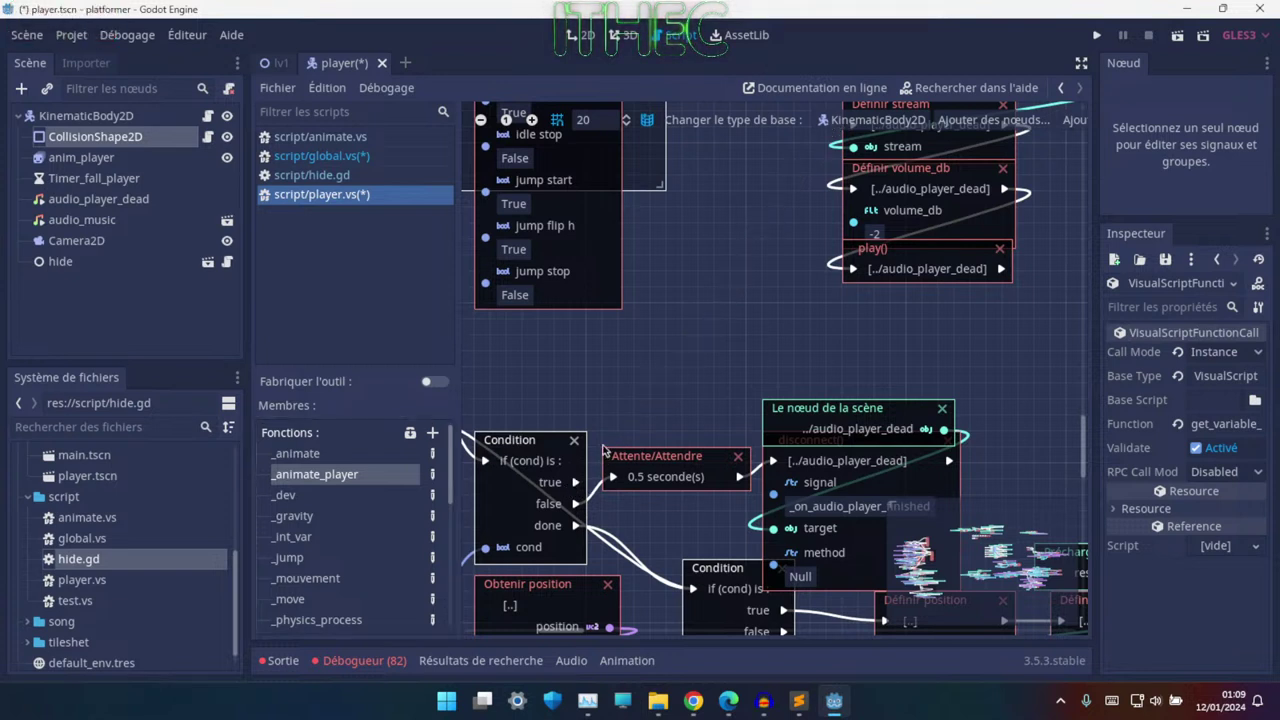
# - Duplicate the Condition node and paste an ismusic get_variable_default_value node beside the jump-sound nodes
pyautogui.click(531, 489)
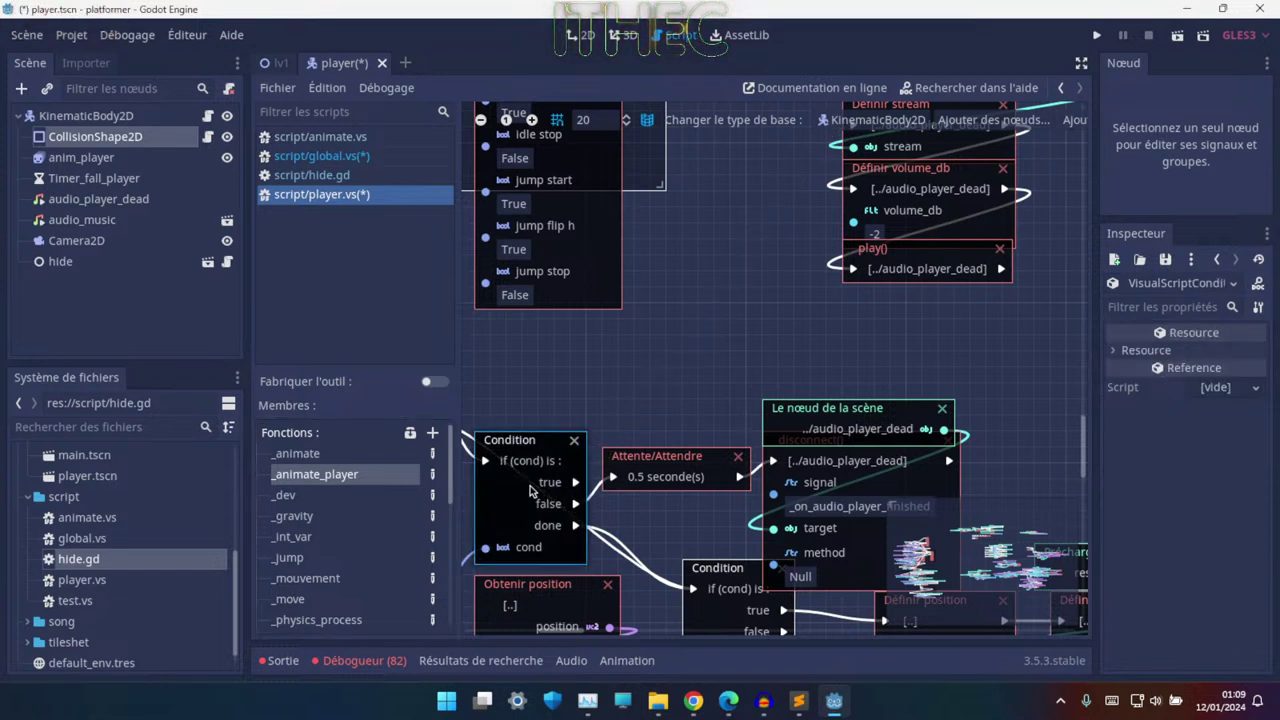
pyautogui.hotkey('ctrl', 'd')
pyautogui.moveTo(531, 525); pyautogui.dragTo(727, 305)
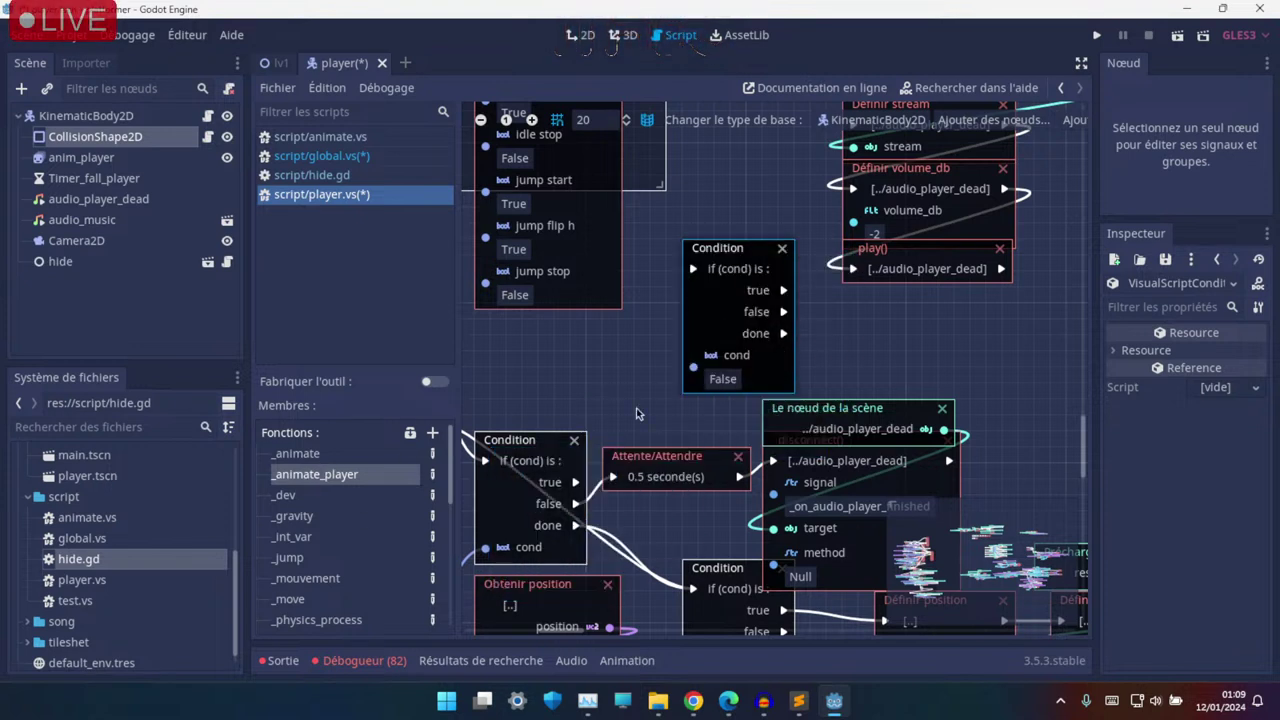
pyautogui.click(599, 372)
pyautogui.hotkey('ctrl', 'v')
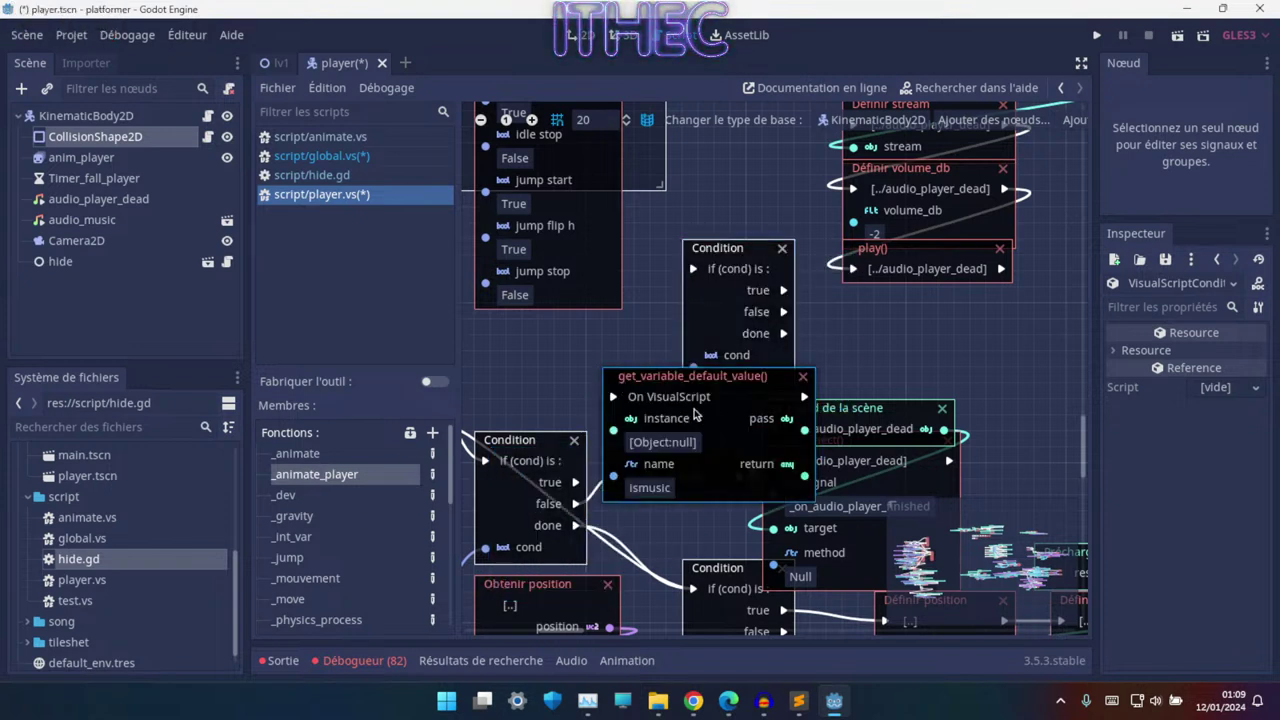
pyautogui.moveTo(640, 405)
pyautogui.mouseDown()
pyautogui.moveTo(617, 338)
pyautogui.moveTo(602, 338)
pyautogui.mouseUp()
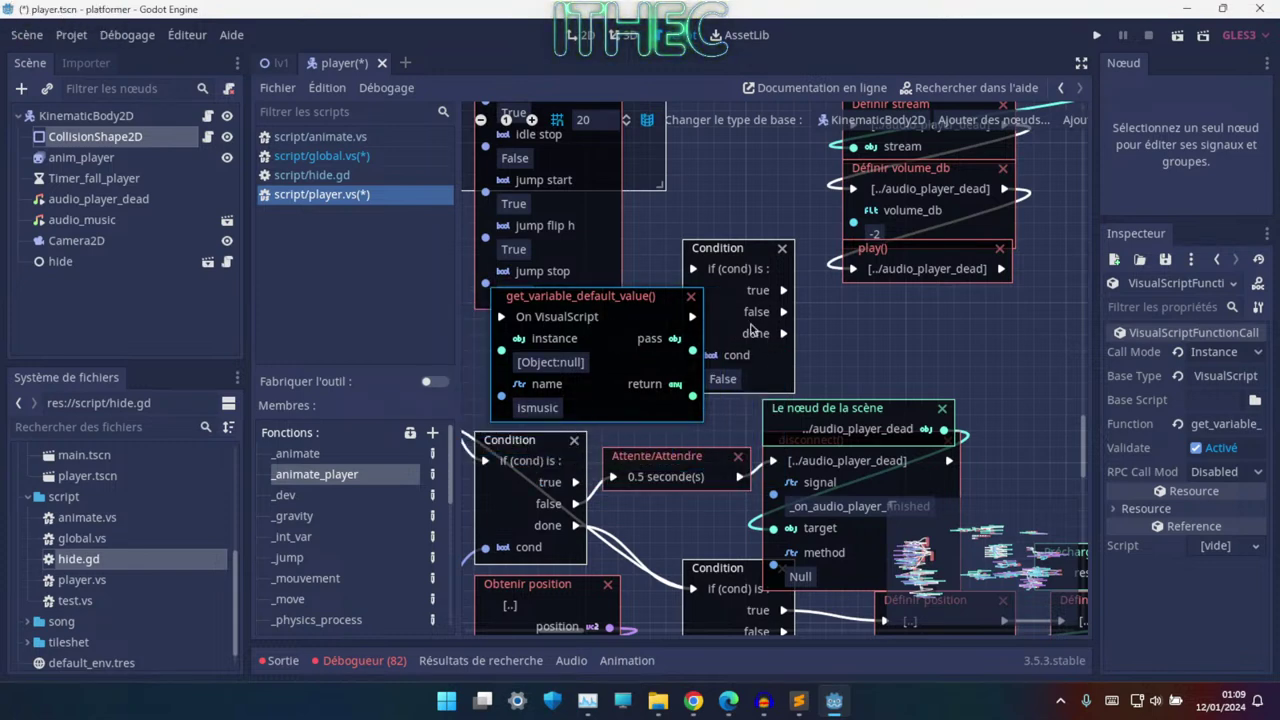
pyautogui.moveTo(758, 294); pyautogui.dragTo(806, 294)
pyautogui.moveTo(806, 294); pyautogui.dragTo(628, 313, button='middle')
# - Wire the existing Condition's true branch into get_variable_default_value and drag in the global variable
pyautogui.keyDown('ctrl'); pyautogui.scroll(-2, 628, 313); pyautogui.keyUp('ctrl')
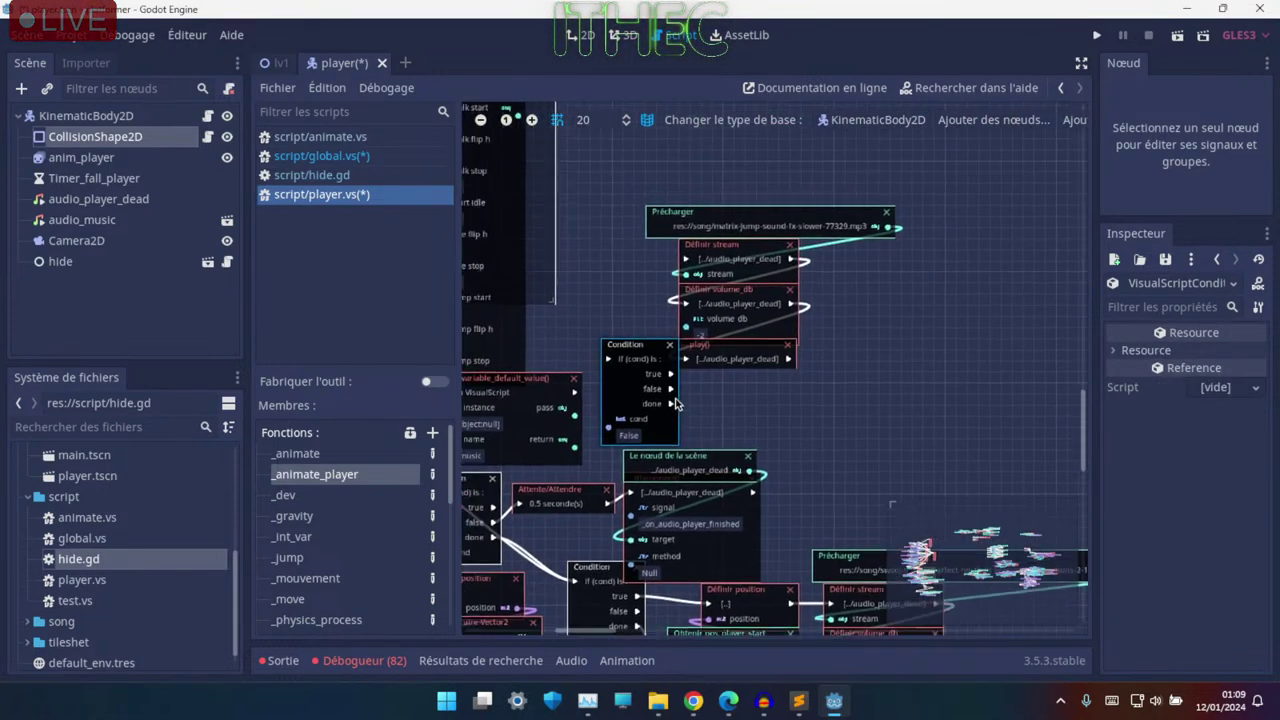
pyautogui.moveTo(670, 192)
pyautogui.mouseDown()
pyautogui.moveTo(800, 313)
pyautogui.moveTo(846, 302)
pyautogui.mouseUp()
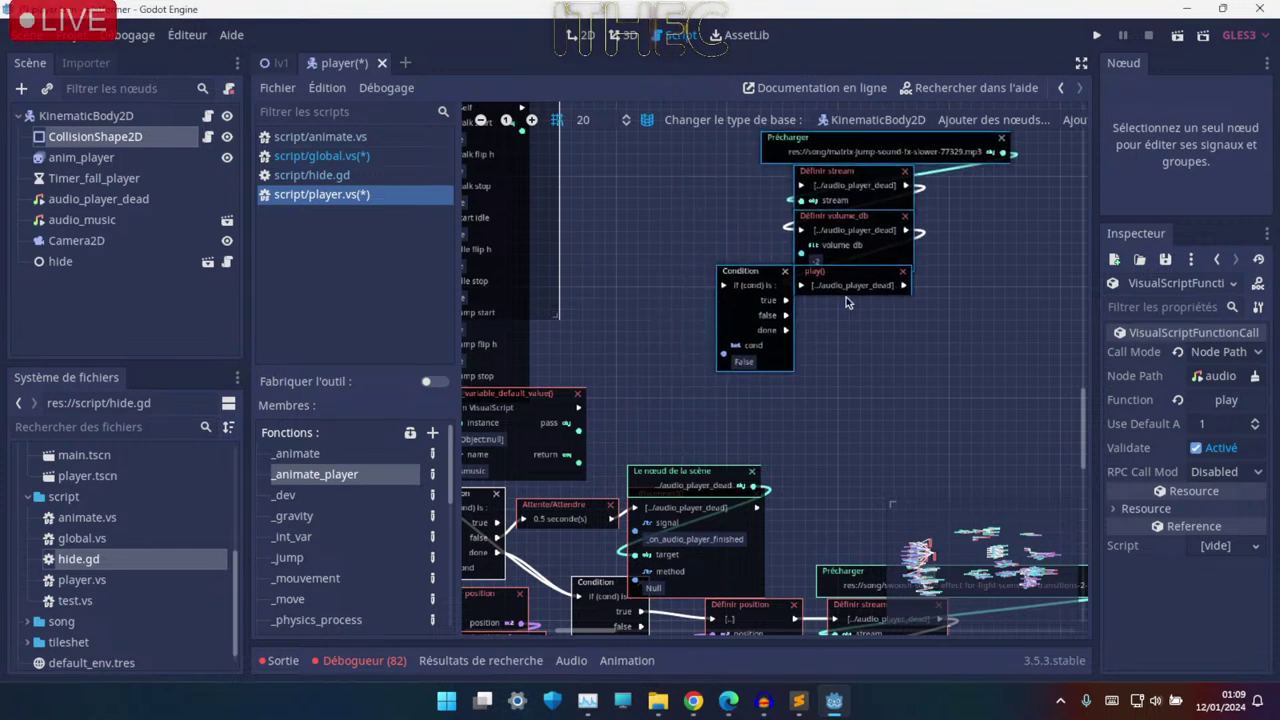
pyautogui.moveTo(548, 427); pyautogui.dragTo(657, 406)
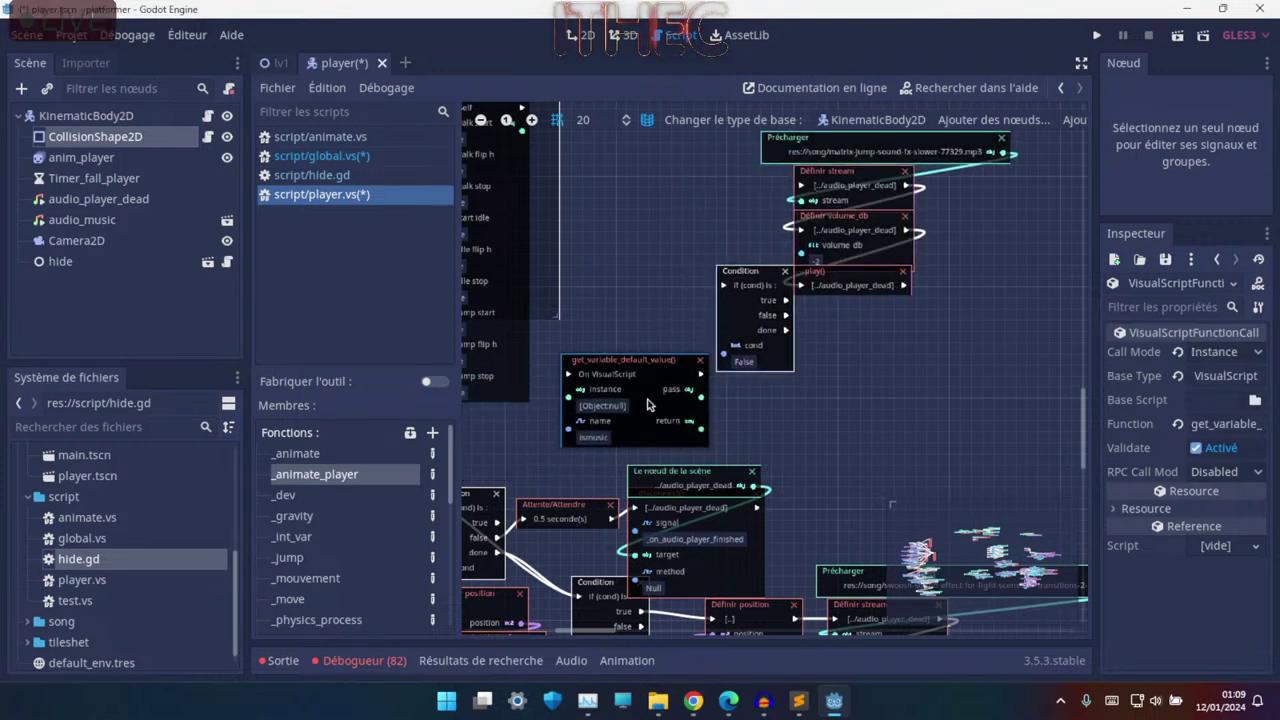
pyautogui.keyDown('ctrl'); pyautogui.scroll(1, 572, 487); pyautogui.keyUp('ctrl')
pyautogui.keyDown('ctrl'); pyautogui.scroll(1, 612, 462); pyautogui.keyUp('ctrl')
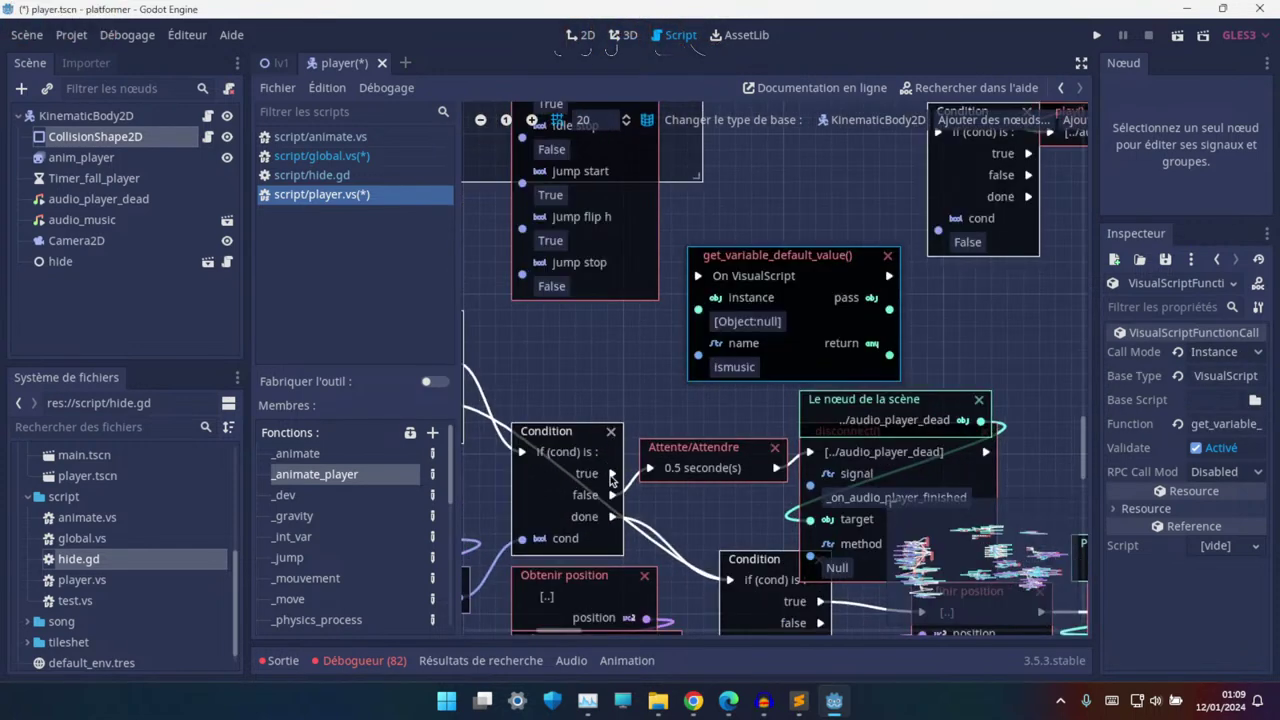
pyautogui.moveTo(612, 476); pyautogui.dragTo(702, 280)
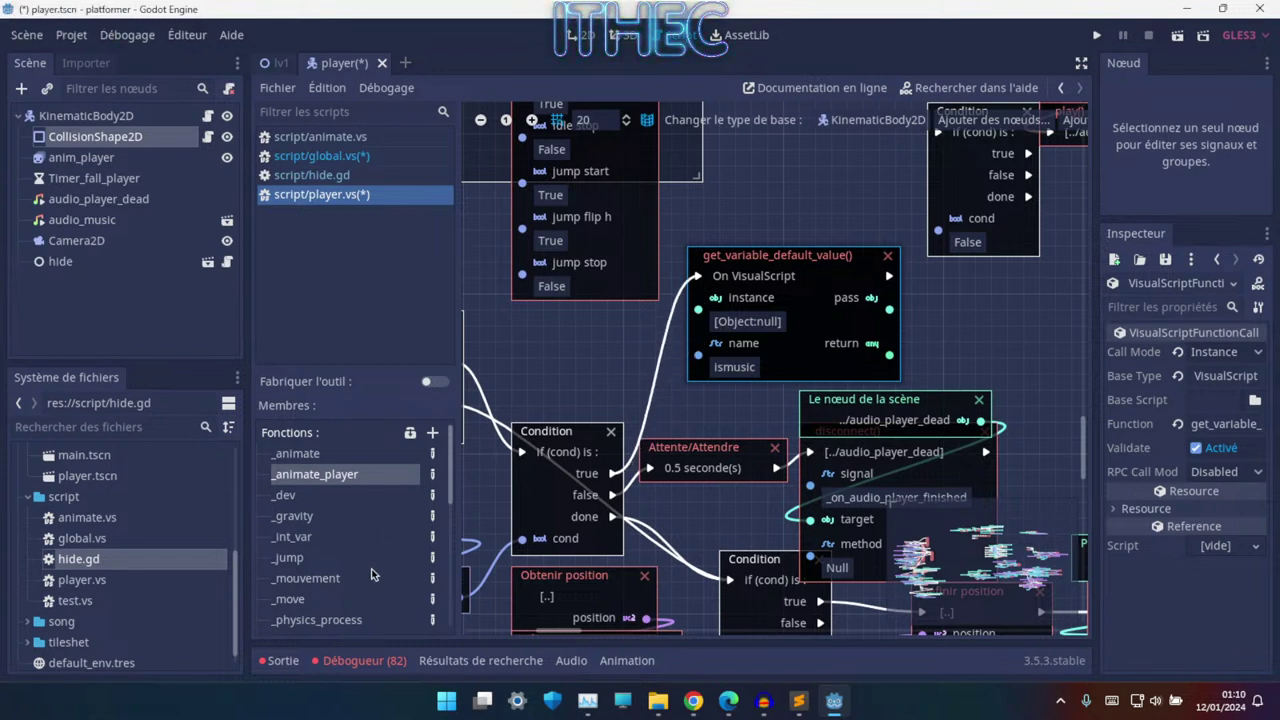
pyautogui.scroll(-5, 371, 574)
pyautogui.moveTo(323, 530); pyautogui.dragTo(588, 358)
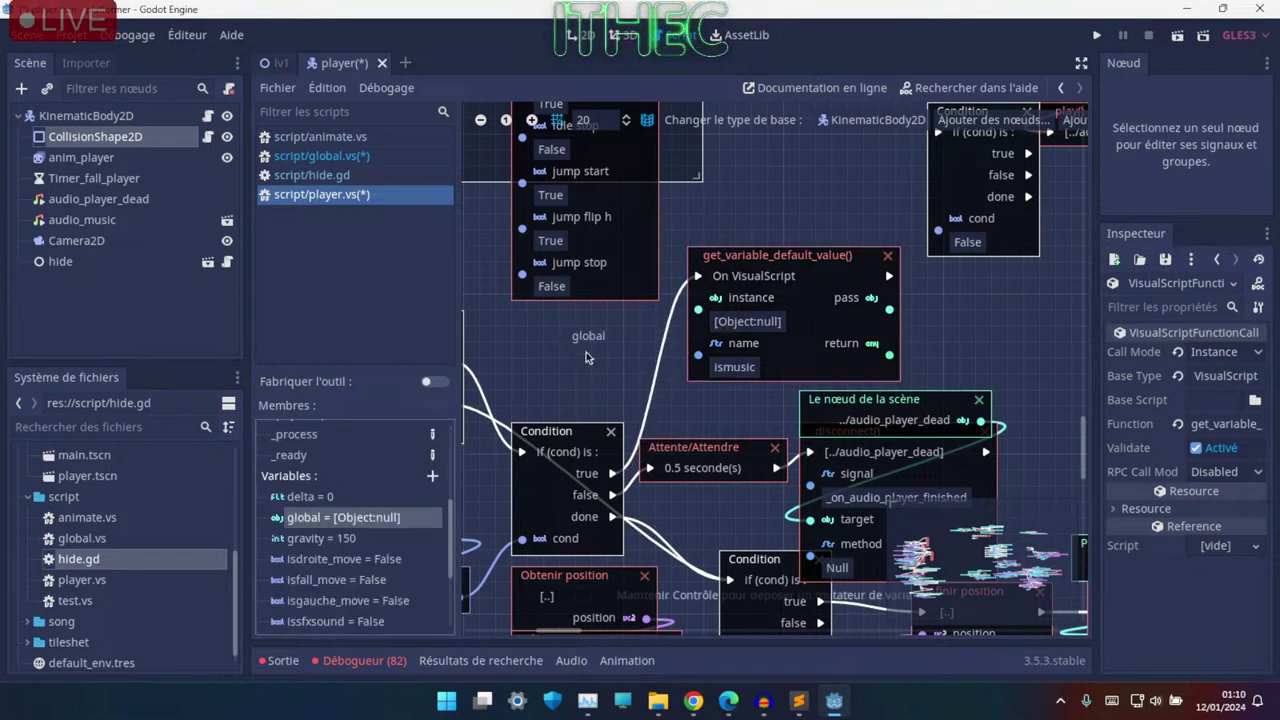
# - Add a global getter, feed the lookup's value into the new Condition, and gate the jump sound on true
pyautogui.moveTo(668, 371)
pyautogui.mouseDown()
pyautogui.moveTo(590, 355)
pyautogui.moveTo(686, 314)
pyautogui.mouseUp()
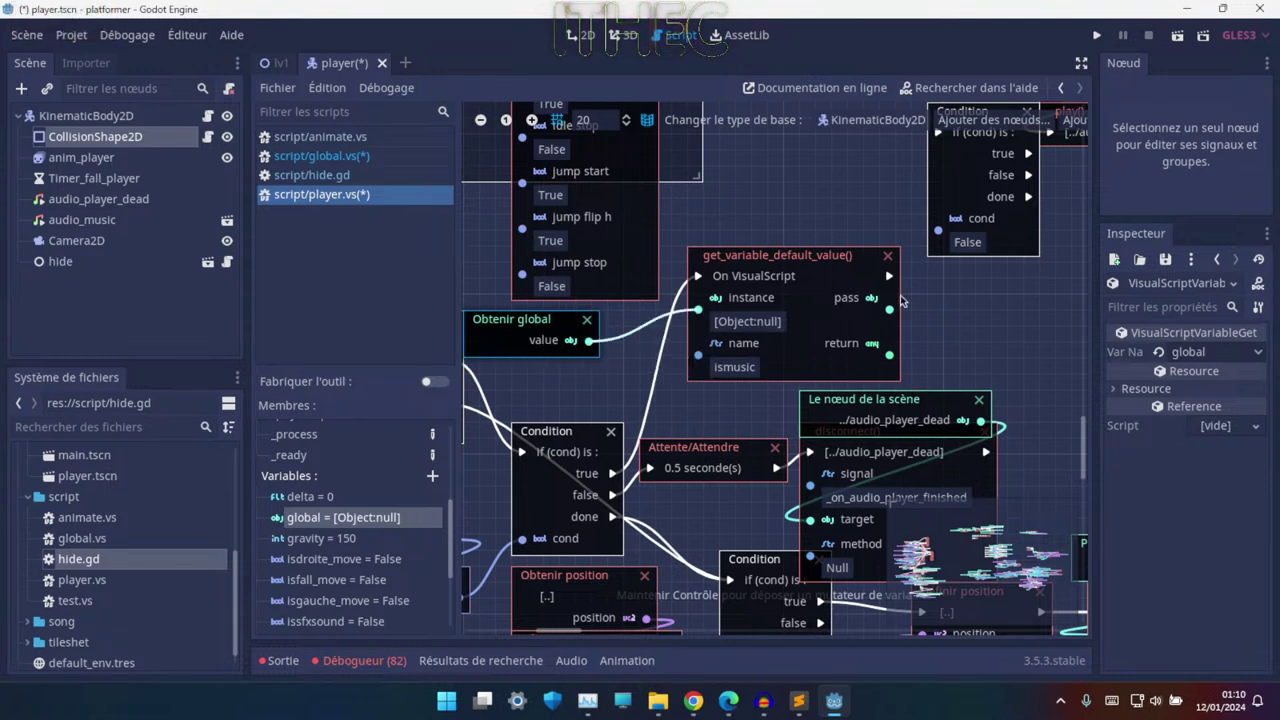
pyautogui.moveTo(901, 300); pyautogui.dragTo(683, 412, button='middle')
pyautogui.click(672, 396)
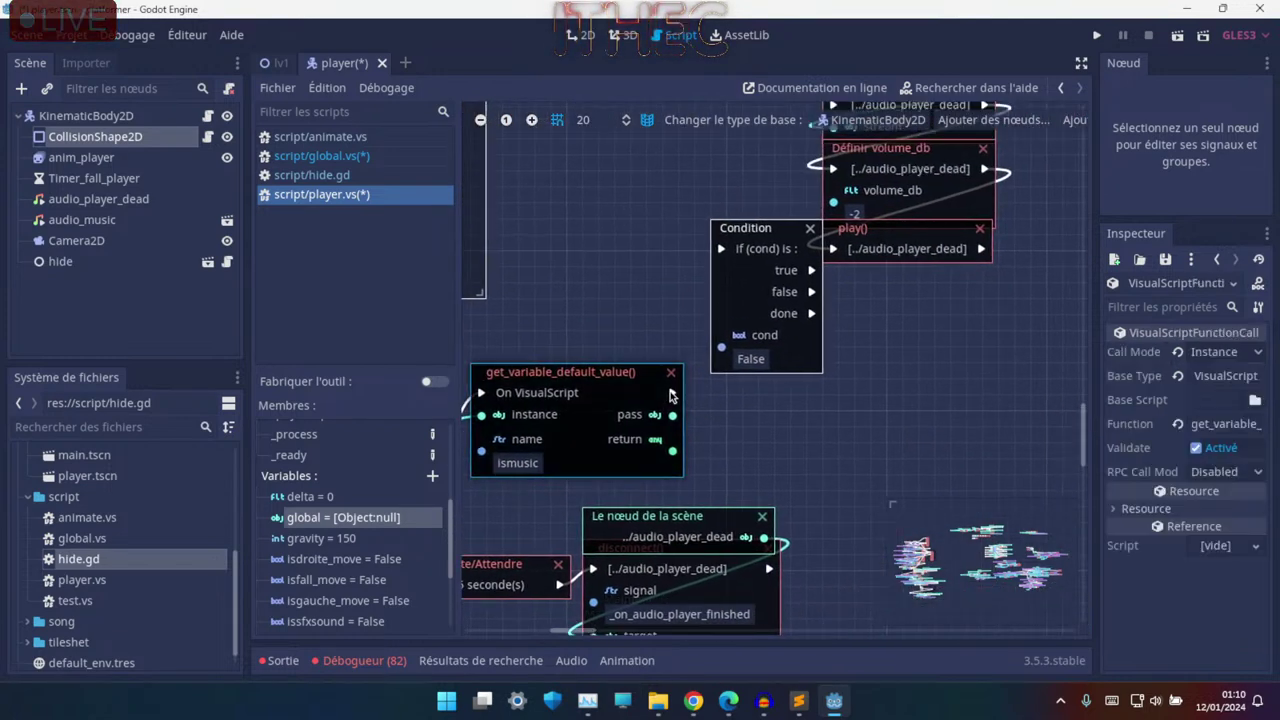
pyautogui.moveTo(670, 395)
pyautogui.mouseDown()
pyautogui.moveTo(686, 363)
pyautogui.moveTo(622, 390)
pyautogui.moveTo(720, 243)
pyautogui.mouseUp()
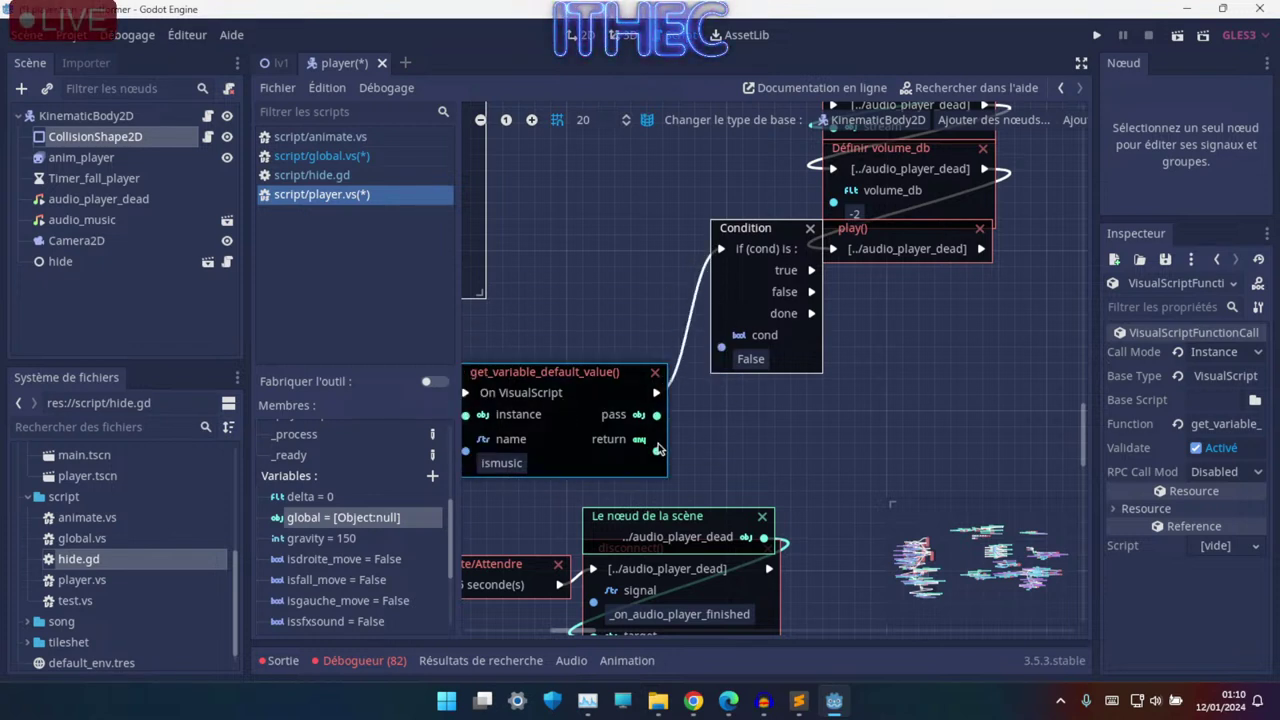
pyautogui.moveTo(658, 456); pyautogui.dragTo(721, 346)
pyautogui.moveTo(721, 346); pyautogui.dragTo(607, 450, button='middle')
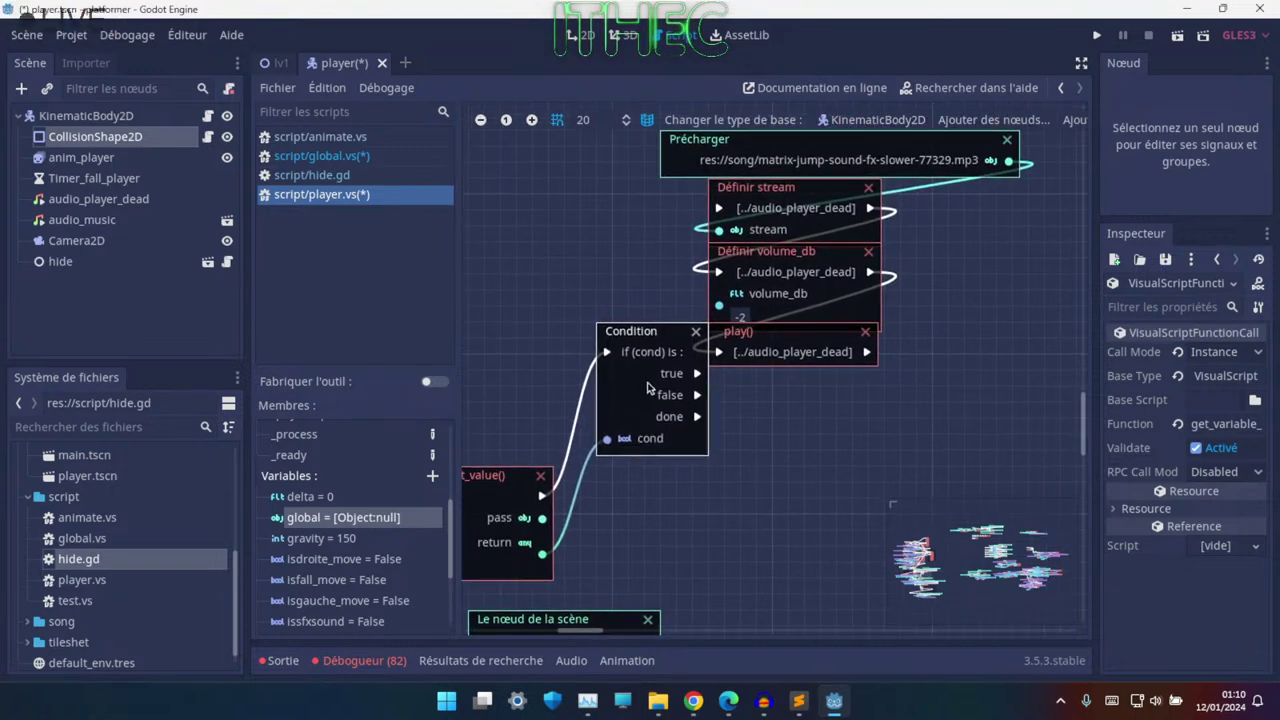
pyautogui.moveTo(652, 373); pyautogui.dragTo(718, 208)
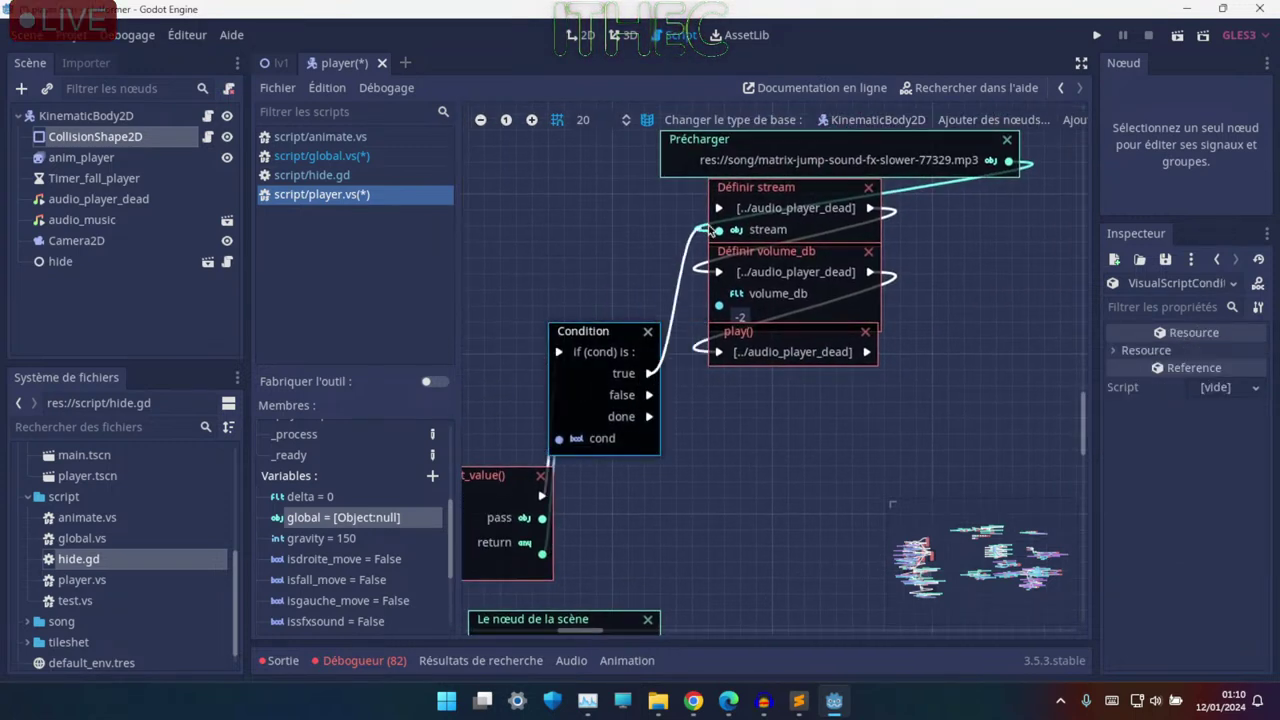
pyautogui.moveTo(646, 430); pyautogui.dragTo(893, 295, button='middle')
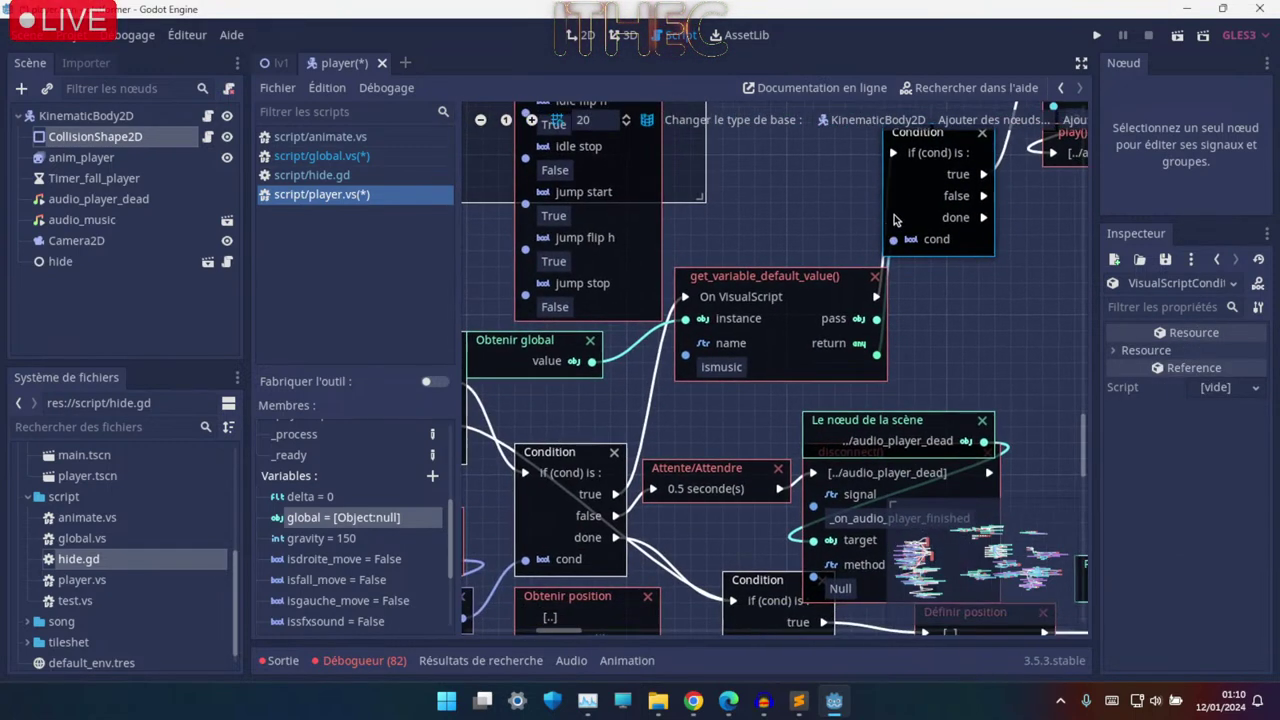
# - Change the get_variable_default_value node's variable name from ismusic to issong
pyautogui.moveTo(530, 440); pyautogui.dragTo(649, 319, button='middle')
pyautogui.click(602, 316)
pyautogui.moveTo(601, 317); pyautogui.dragTo(632, 323)
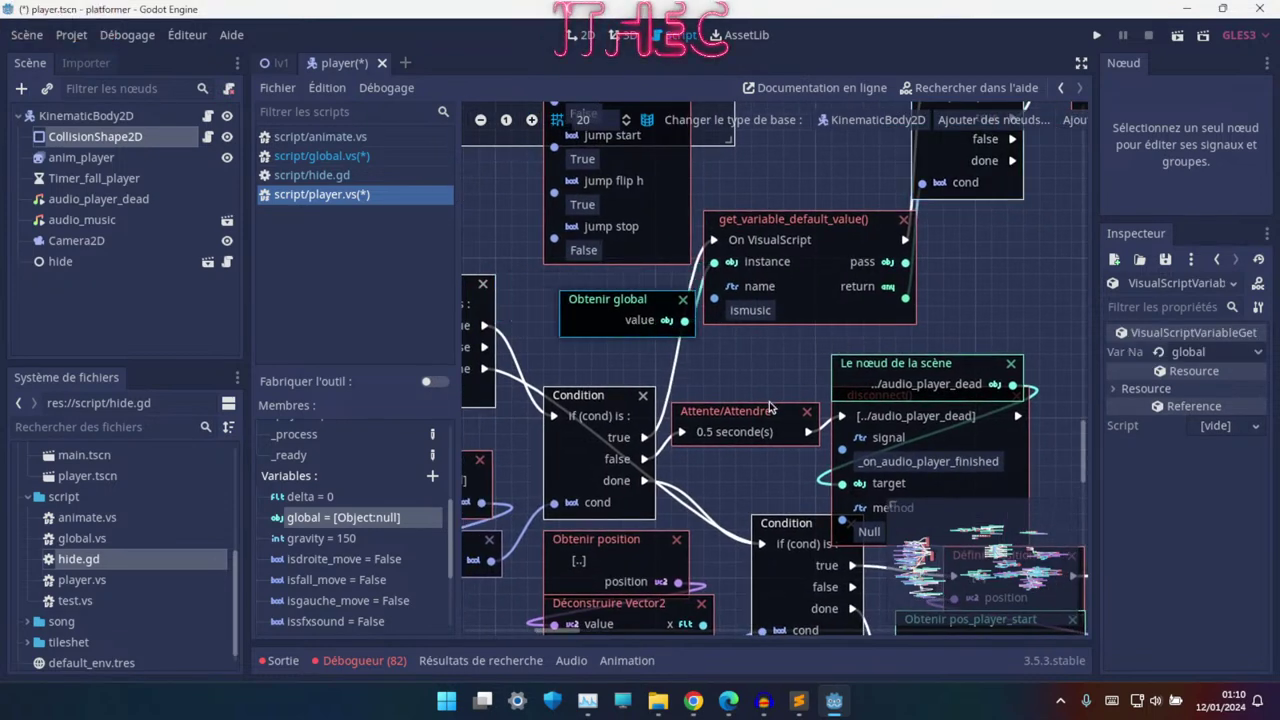
pyautogui.scroll(5, 785, 432)
pyautogui.hscroll(4, 785, 432)
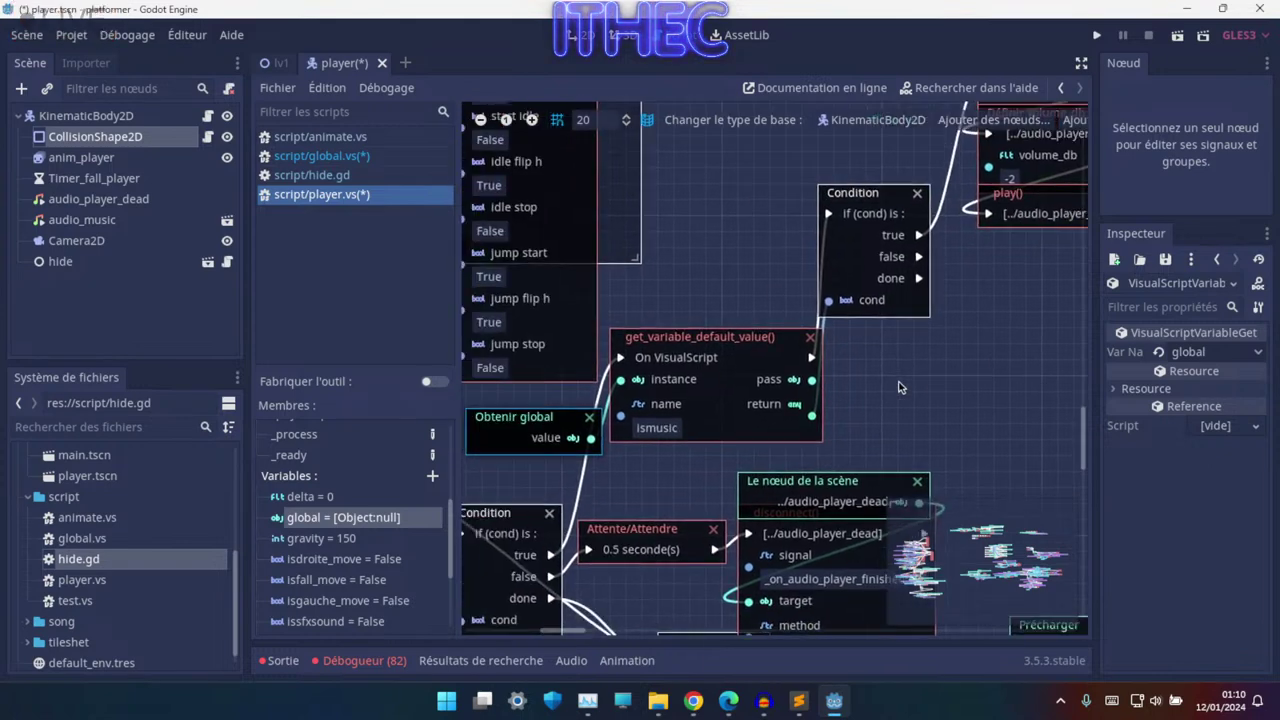
pyautogui.scroll(1, 877, 398)
pyautogui.hscroll(1, 877, 398)
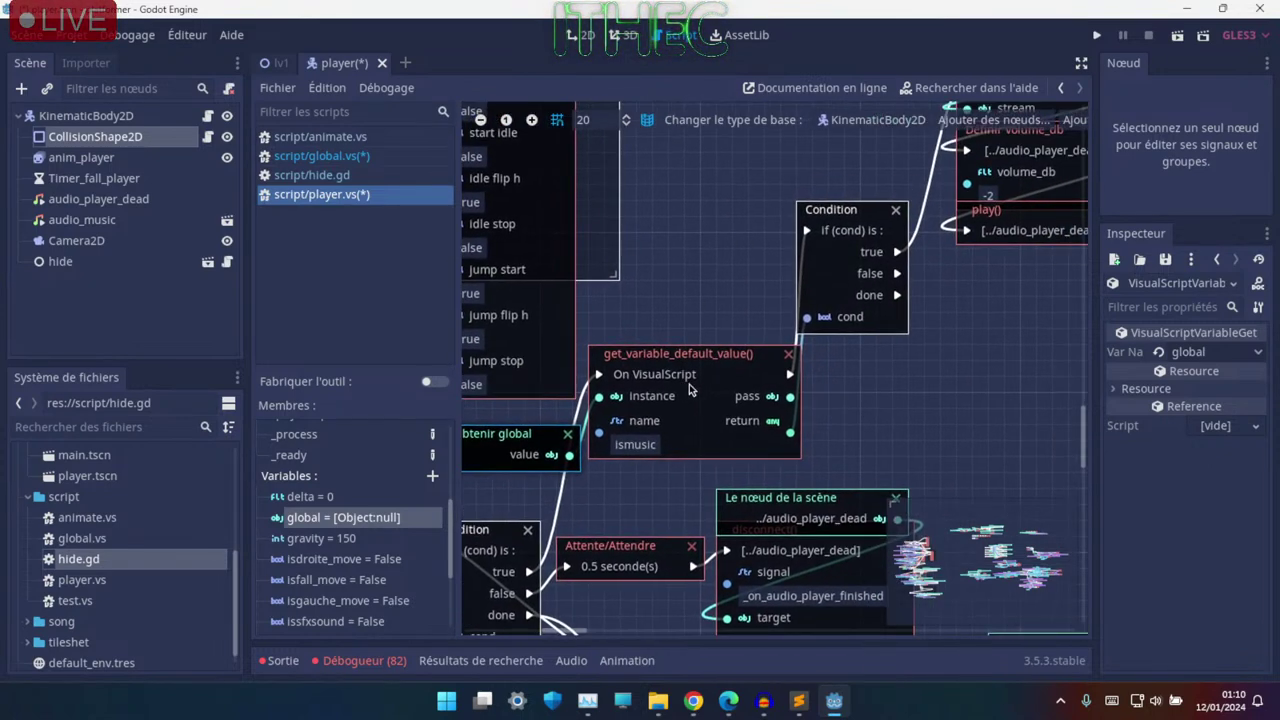
pyautogui.click(636, 444)
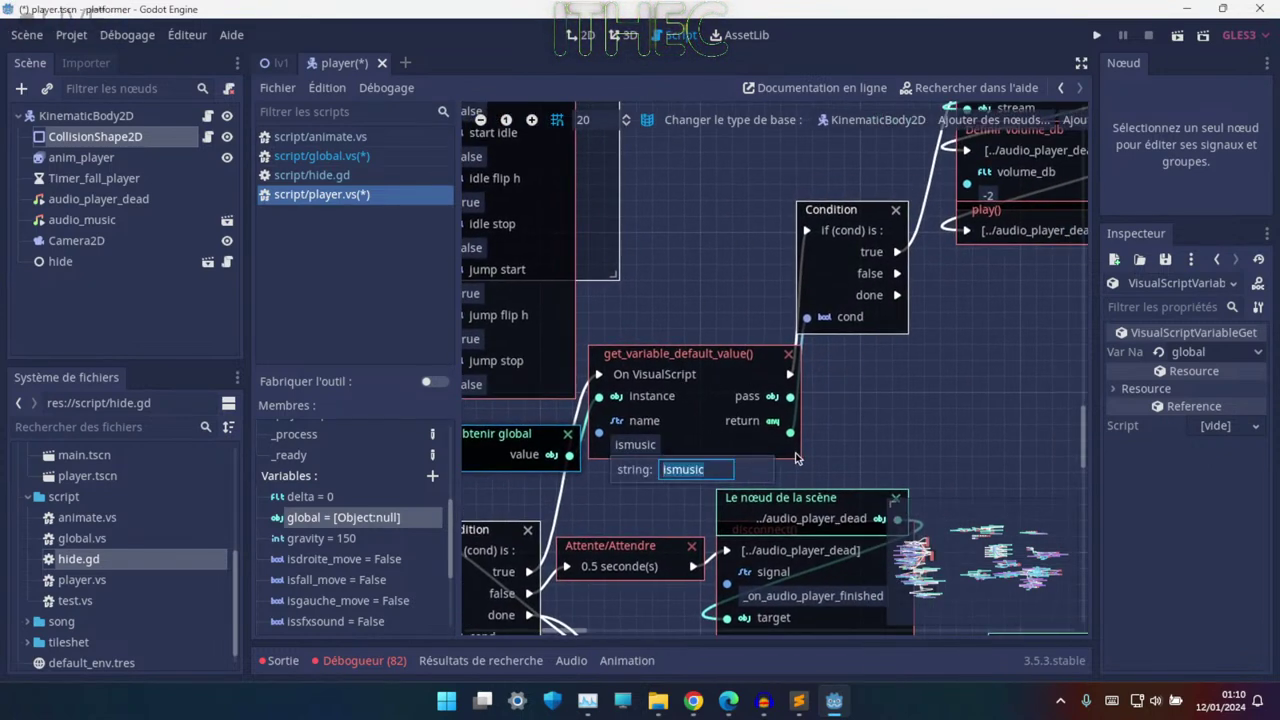
pyautogui.press('BackSpace')
pyautogui.write('issong')
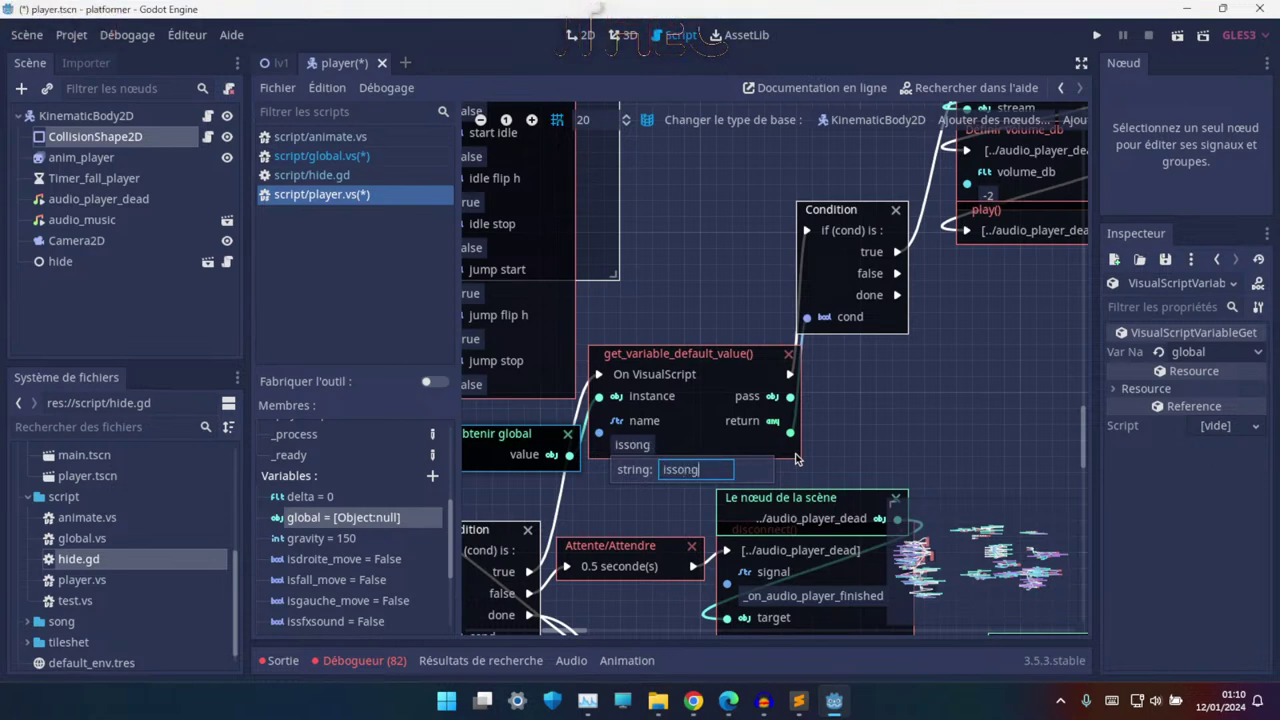
pyautogui.press('Return')
pyautogui.keyDown('ctrl'); pyautogui.scroll(-2, 910, 386); pyautogui.keyUp('ctrl')
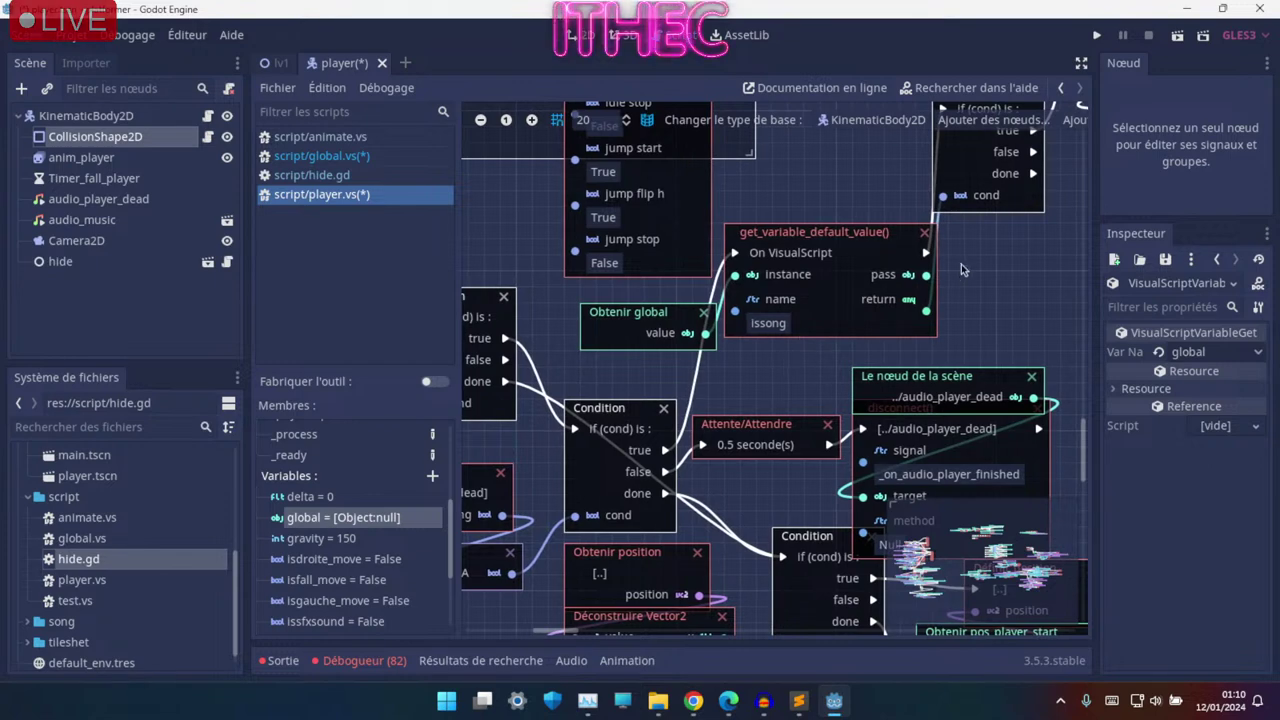
pyautogui.keyDown('ctrl'); pyautogui.scroll(2, 705, 453); pyautogui.keyUp('ctrl')
pyautogui.moveTo(705, 453); pyautogui.dragTo(603, 598, button='middle')
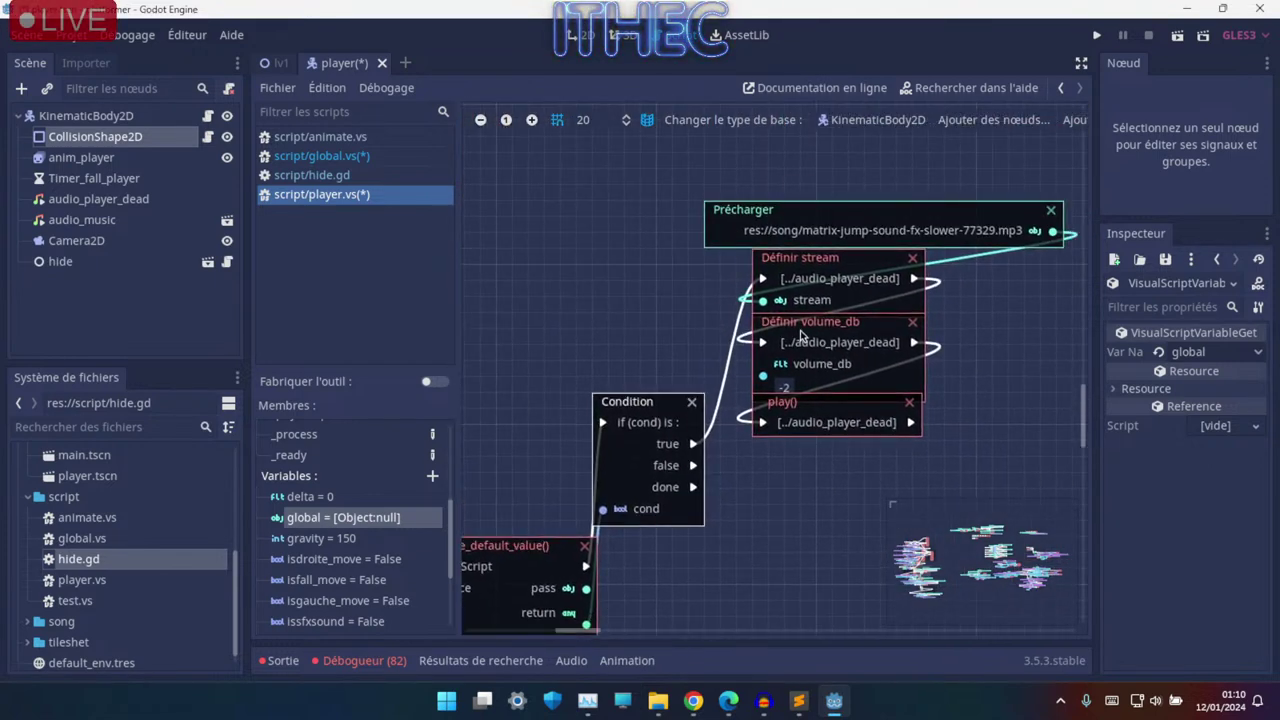
# - Select the Précharger, stream, volume and play() swoosh nodes and move them to the right
pyautogui.moveTo(756, 422); pyautogui.dragTo(951, 205, button='middle')
pyautogui.moveTo(752, 370)
pyautogui.mouseDown(button='middle')
pyautogui.moveTo(862, 296)
pyautogui.moveTo(766, 363)
pyautogui.mouseUp(button='middle')
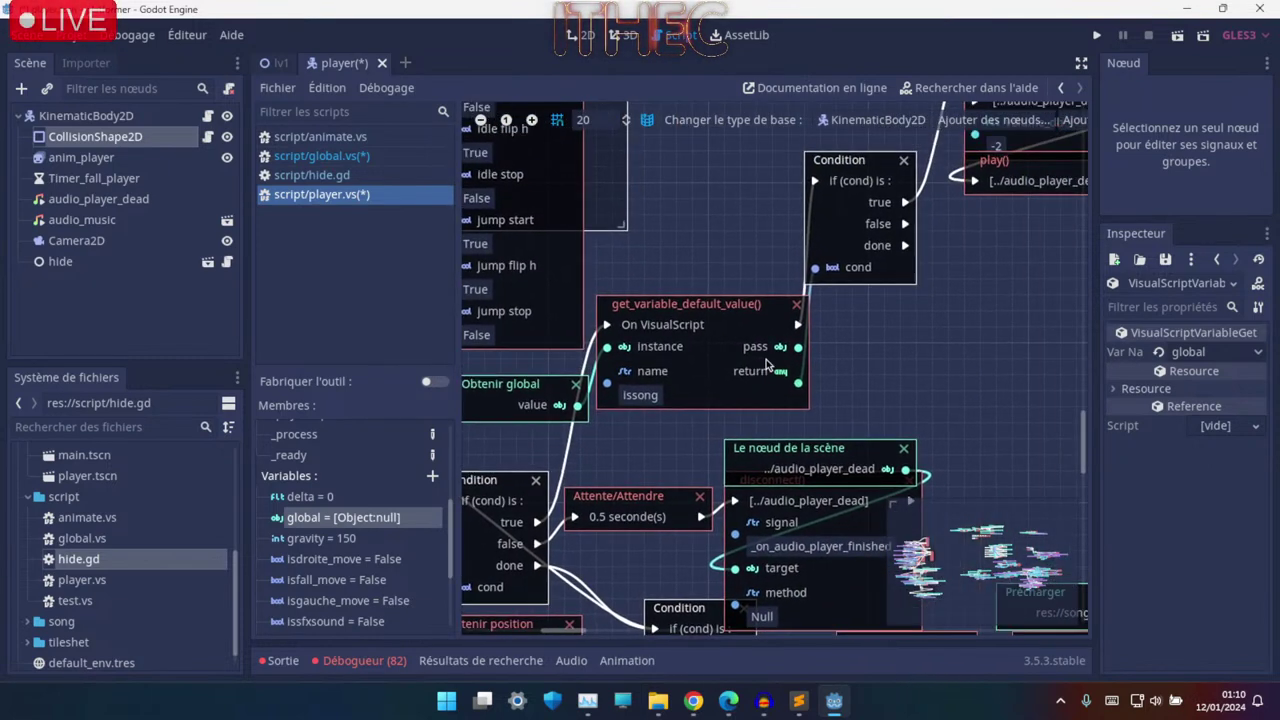
pyautogui.keyDown('ctrl'); pyautogui.scroll(-2, 790, 355); pyautogui.keyUp('ctrl')
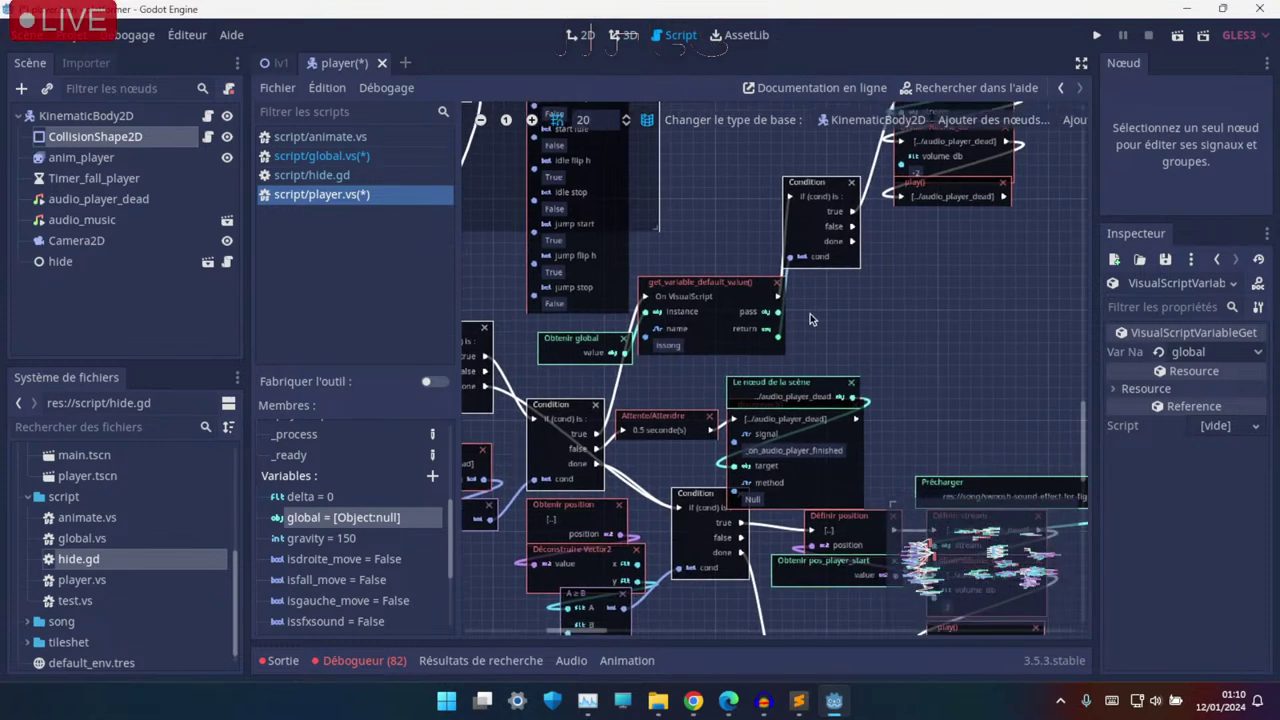
pyautogui.keyDown('ctrl'); pyautogui.scroll(3, 790, 345); pyautogui.keyUp('ctrl')
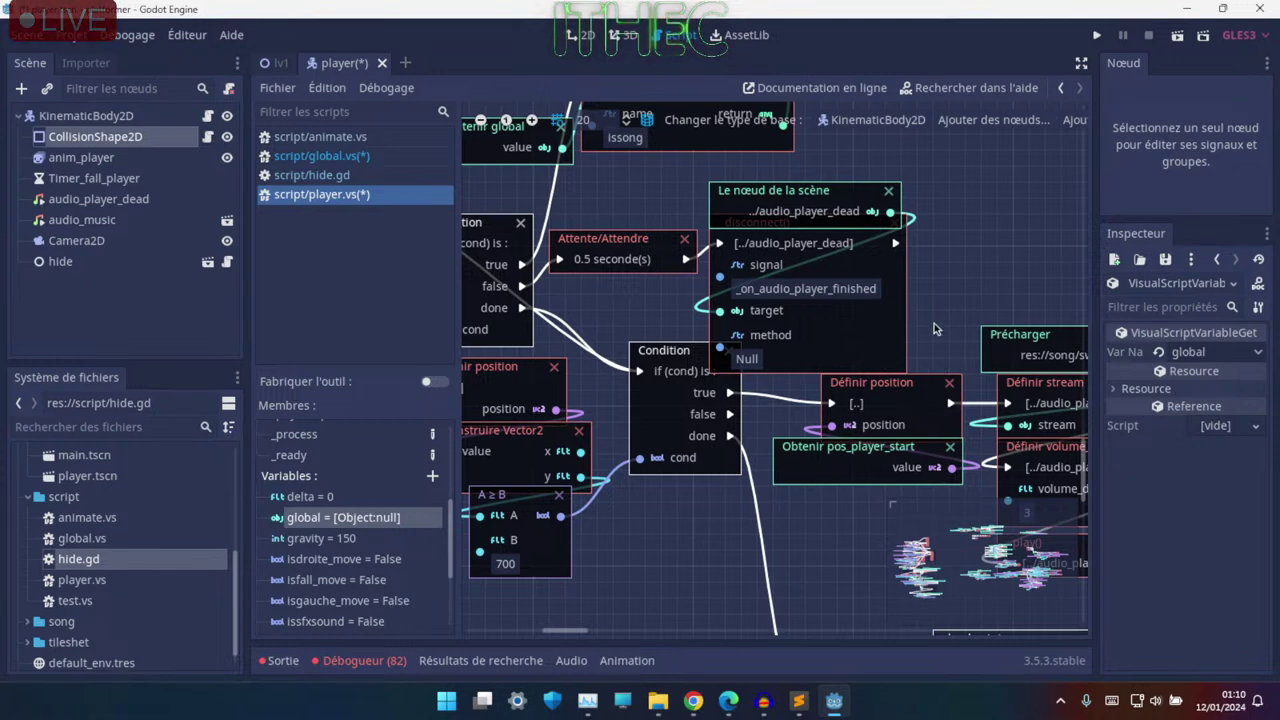
pyautogui.moveTo(935, 329); pyautogui.dragTo(578, 236, button='middle')
pyautogui.moveTo(645, 281); pyautogui.dragTo(673, 281, button='middle')
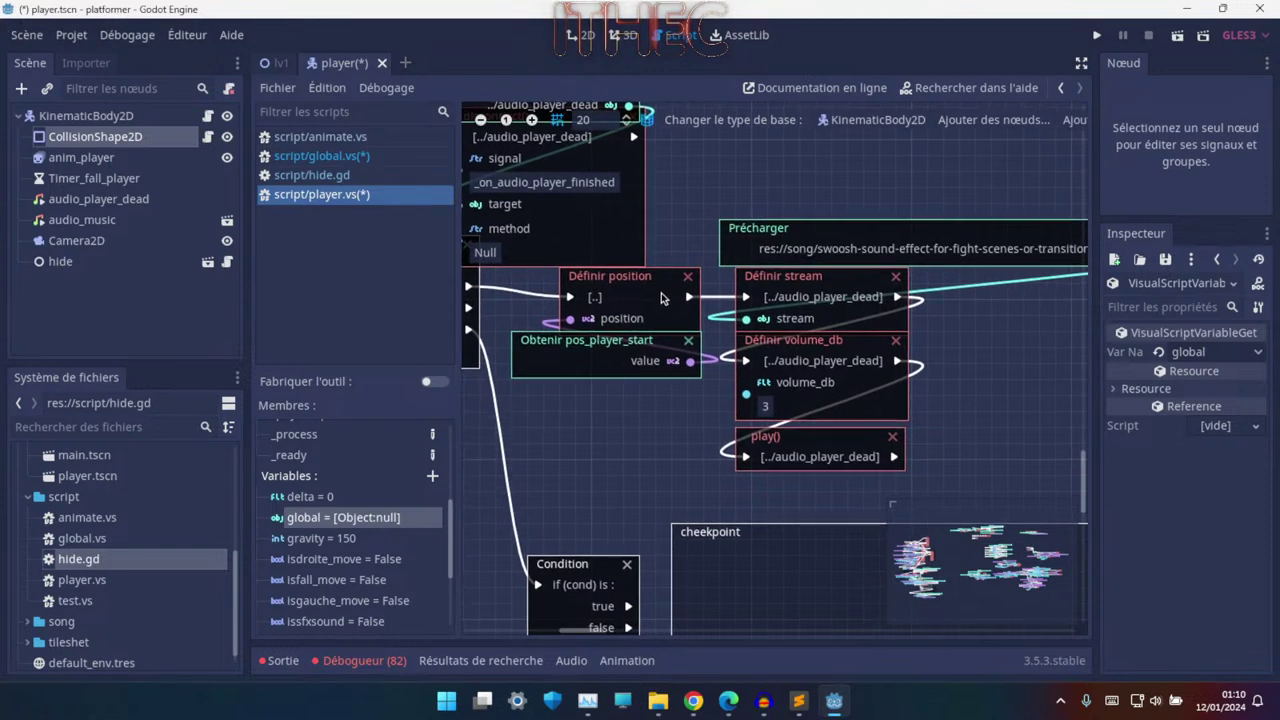
pyautogui.moveTo(697, 212); pyautogui.dragTo(766, 557)
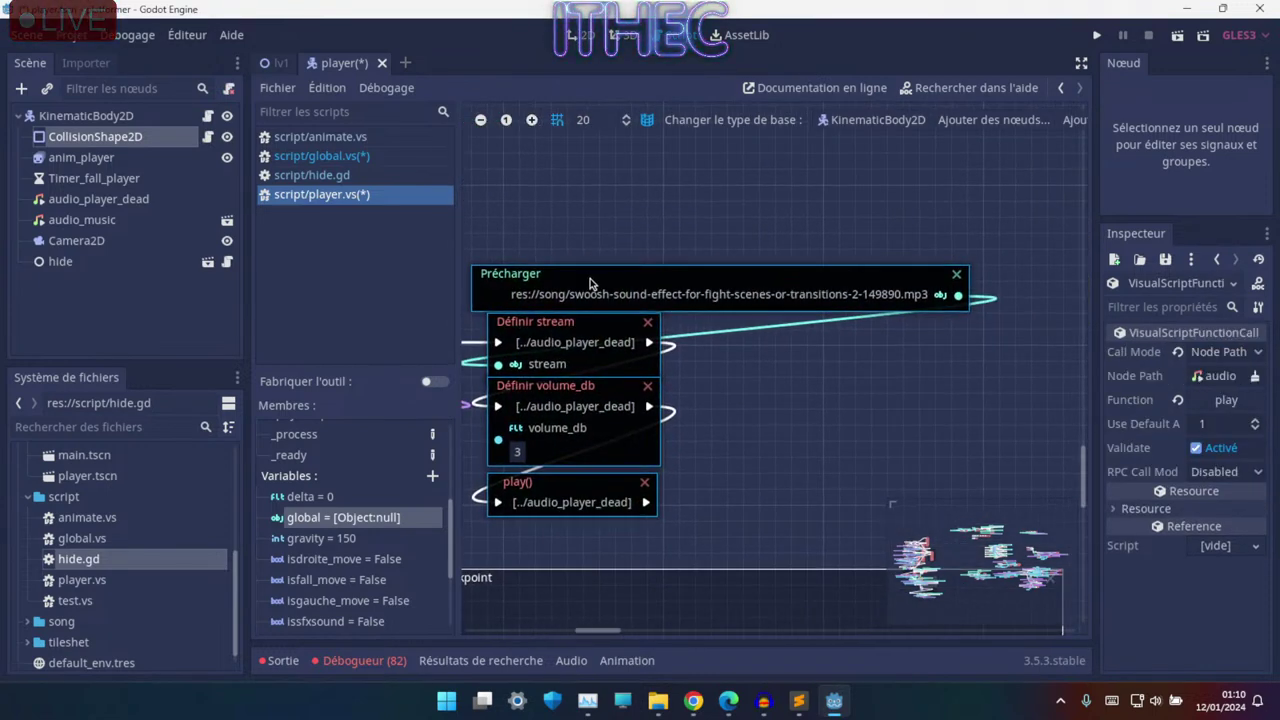
pyautogui.moveTo(590, 278); pyautogui.dragTo(884, 264)
# - Disconnect Définir position from the swoosh sound nodes
pyautogui.moveTo(475, 375); pyautogui.dragTo(687, 391, button='middle')
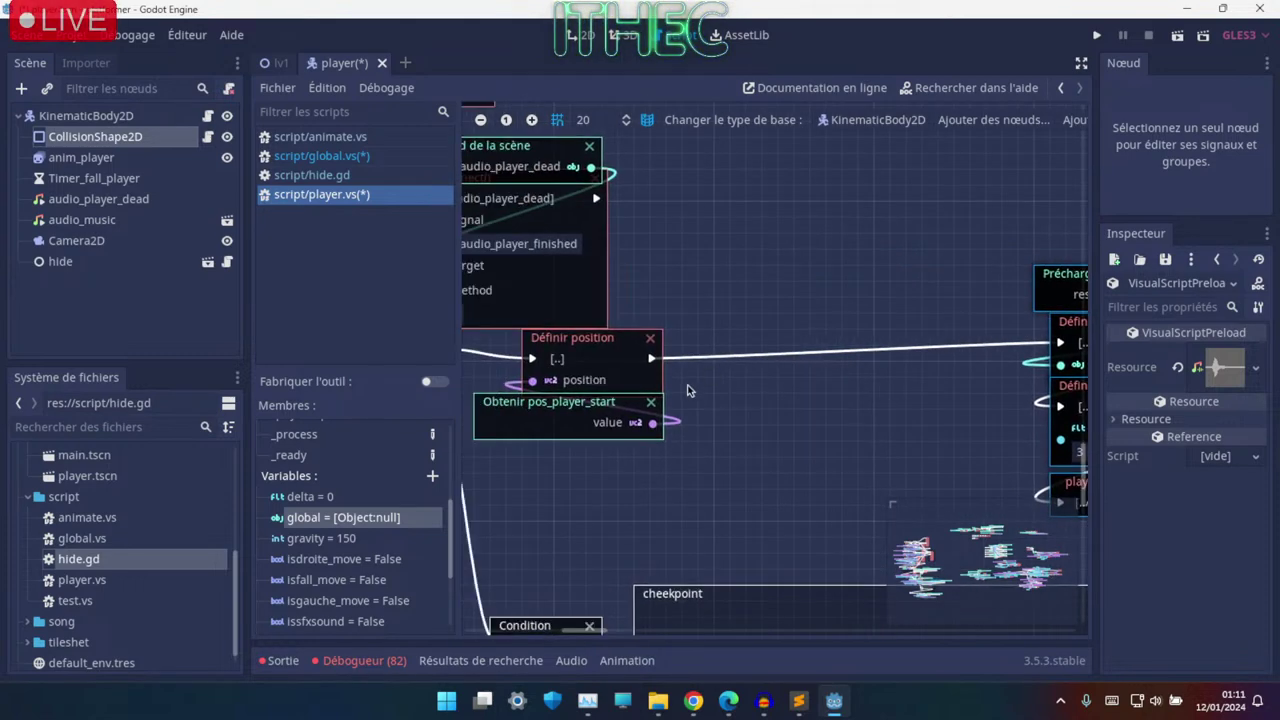
pyautogui.moveTo(655, 360); pyautogui.dragTo(696, 358)
pyautogui.keyDown('ctrl'); pyautogui.scroll(-2, 775, 400); pyautogui.keyUp('ctrl')
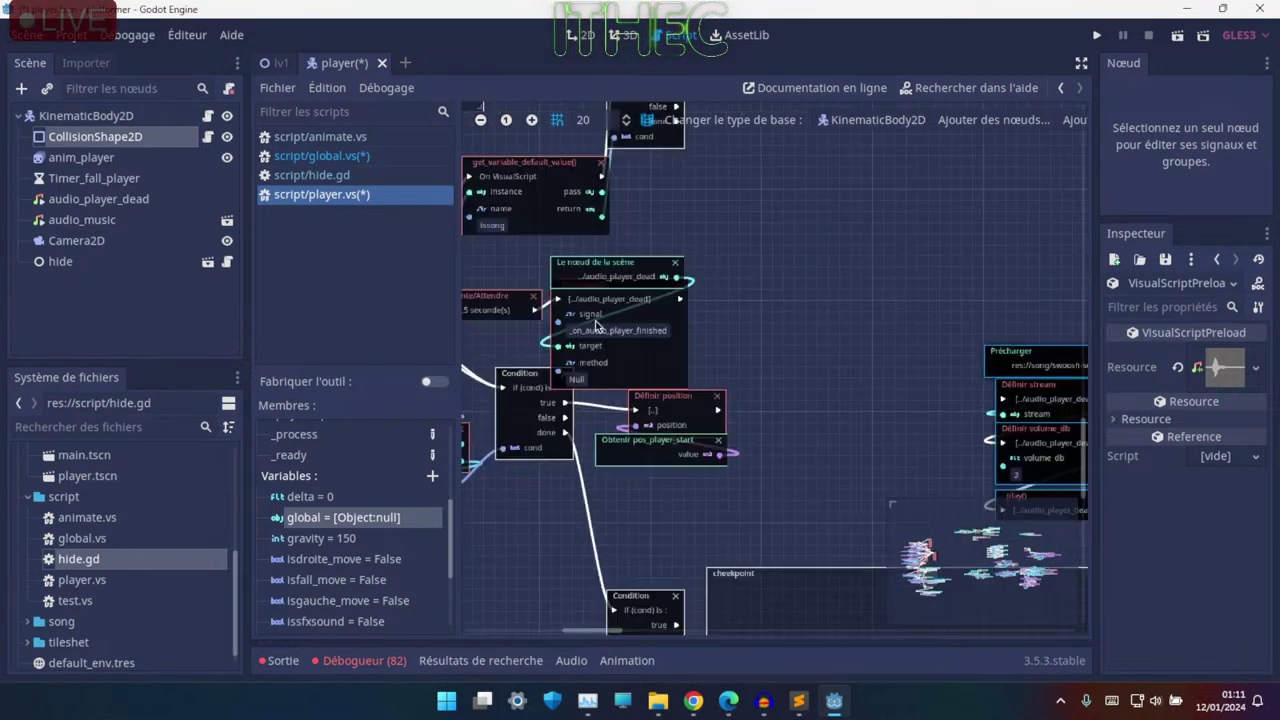
# - Duplicate the issong get_variable_default_value node and place the copy near the swoosh nodes
pyautogui.click(557, 199)
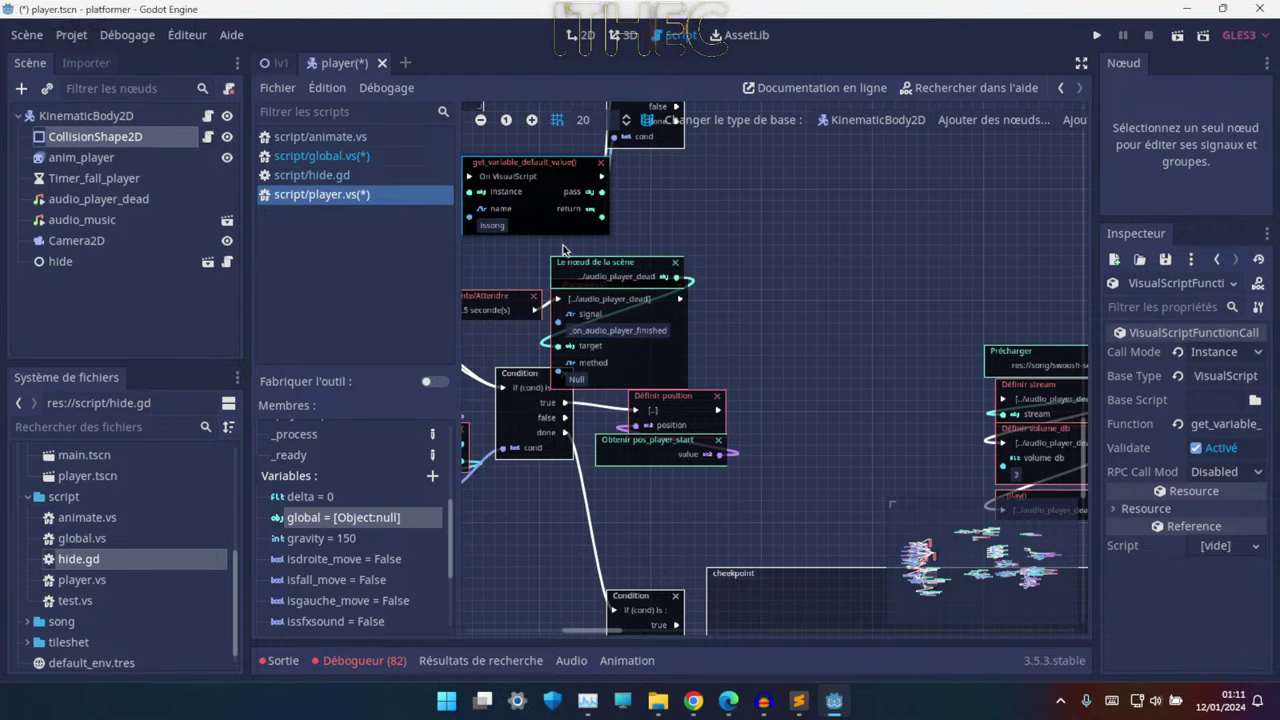
pyautogui.hotkey('ctrl', 'd')
pyautogui.moveTo(563, 229); pyautogui.dragTo(840, 263)
# - Move the Condition node and connect Définir position's sequence output to it
pyautogui.scroll(2, 669, 228)
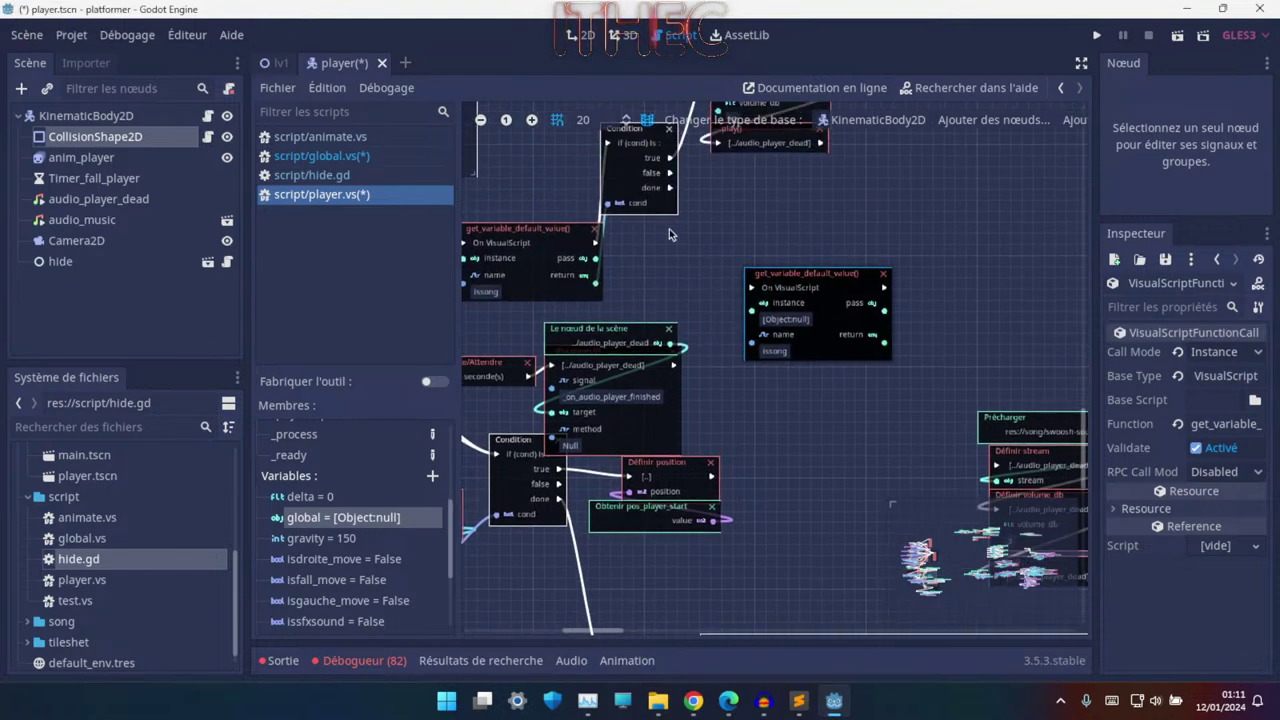
pyautogui.click(631, 187)
pyautogui.moveTo(648, 210); pyautogui.dragTo(785, 493)
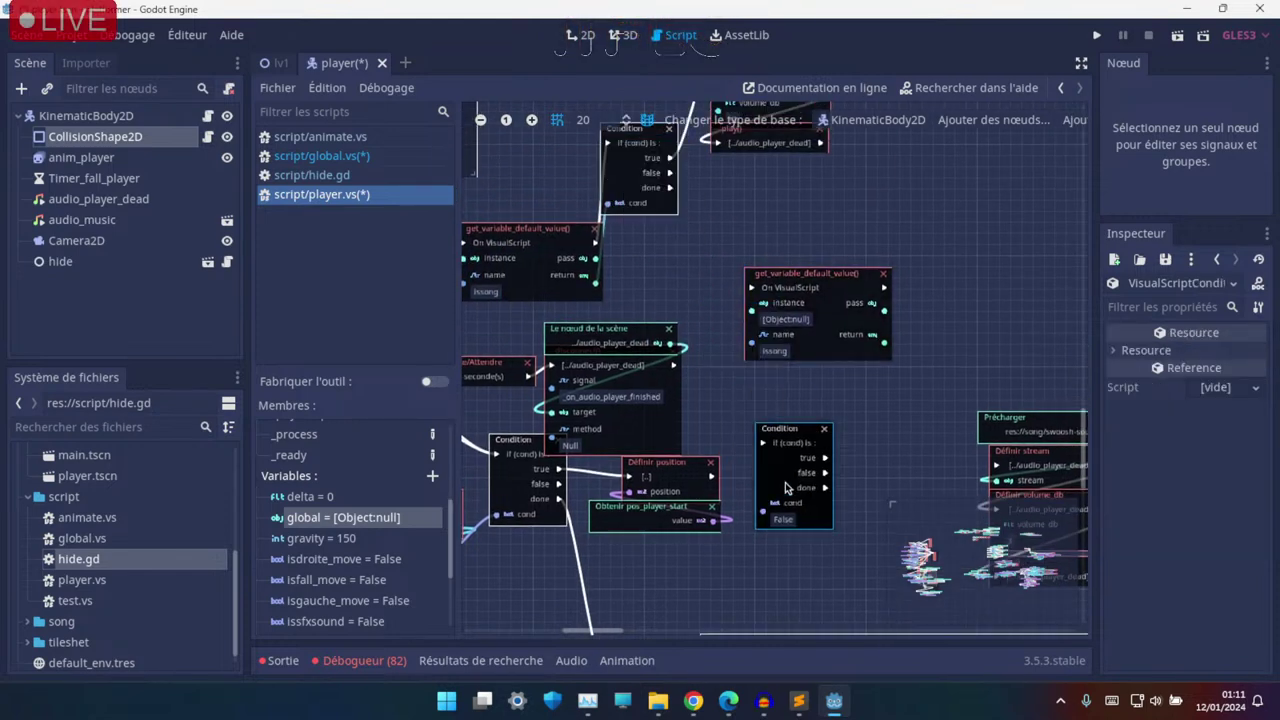
pyautogui.keyDown('ctrl'); pyautogui.scroll(3, 785, 493); pyautogui.keyUp('ctrl')
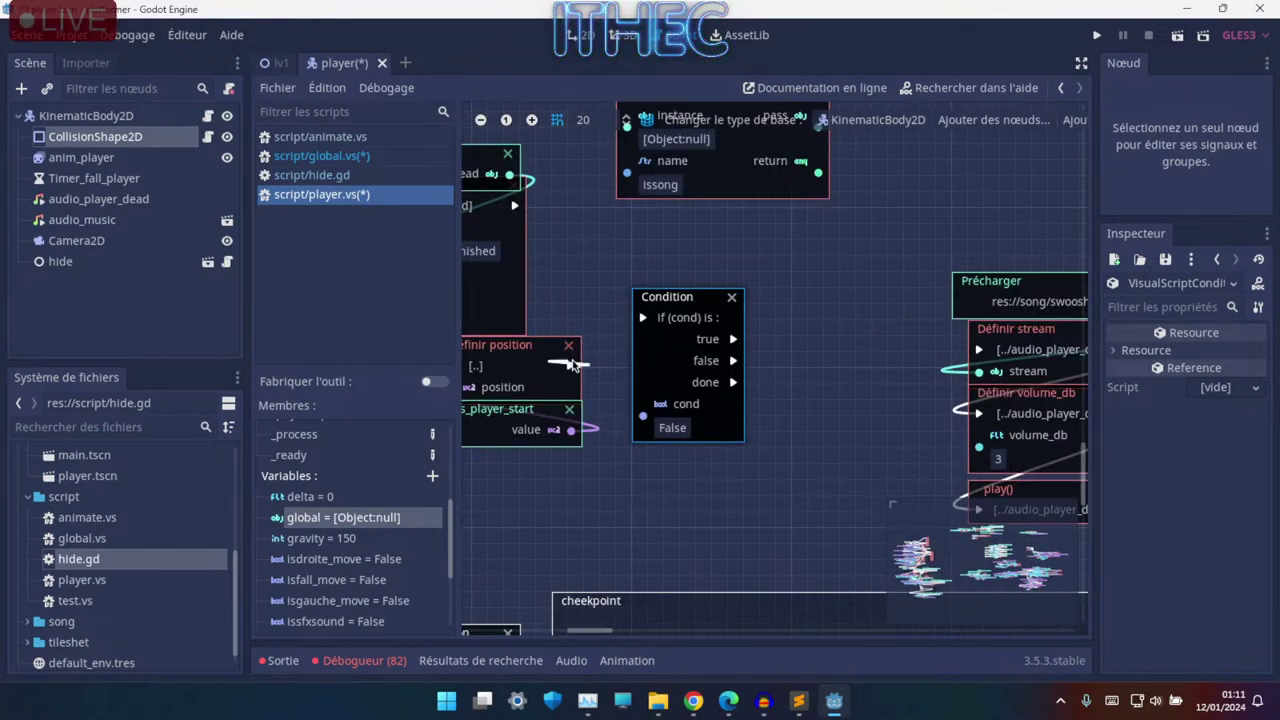
pyautogui.moveTo(572, 364)
pyautogui.mouseDown()
pyautogui.moveTo(627, 330)
pyautogui.moveTo(692, 385)
pyautogui.moveTo(860, 386)
pyautogui.mouseUp()
# - Arrange the Condition, swoosh and copied lookup nodes, and add a getter for the global variable
pyautogui.keyDown('ctrl'); pyautogui.scroll(-1, 662, 266); pyautogui.keyUp('ctrl')
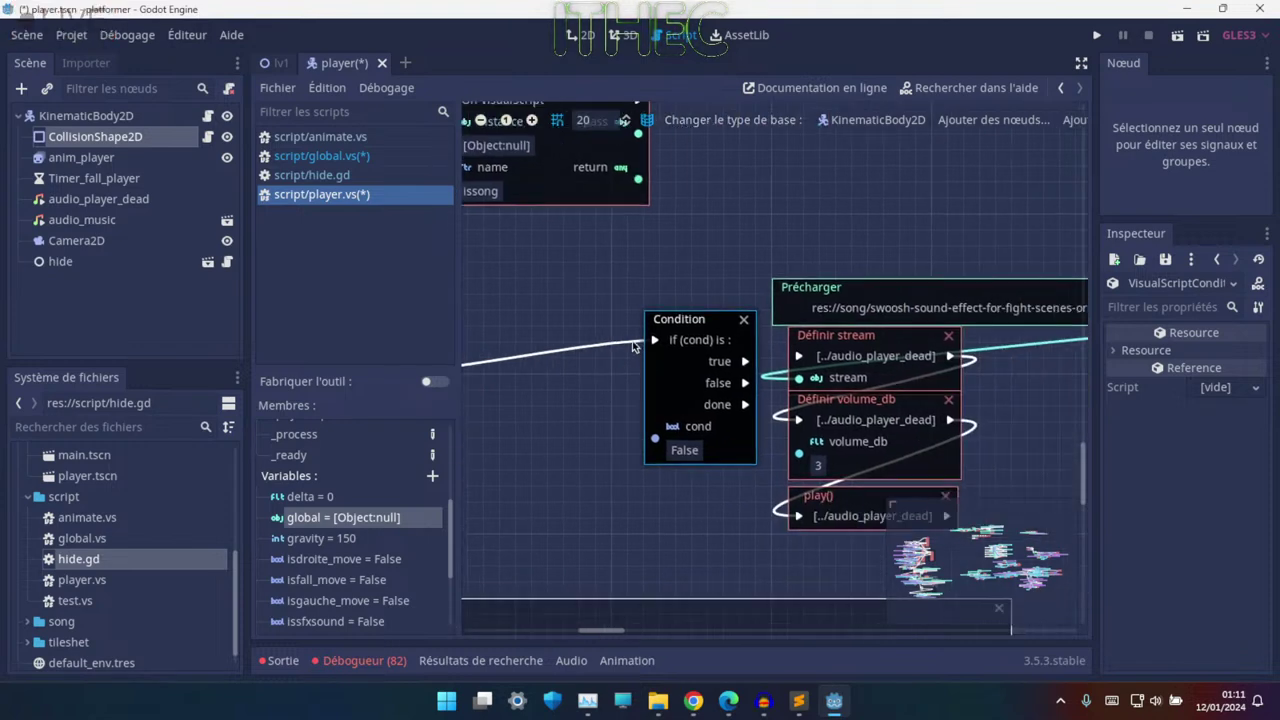
pyautogui.keyDown('ctrl'); pyautogui.scroll(-1, 662, 266); pyautogui.keyUp('ctrl')
pyautogui.moveTo(662, 242); pyautogui.dragTo(861, 445)
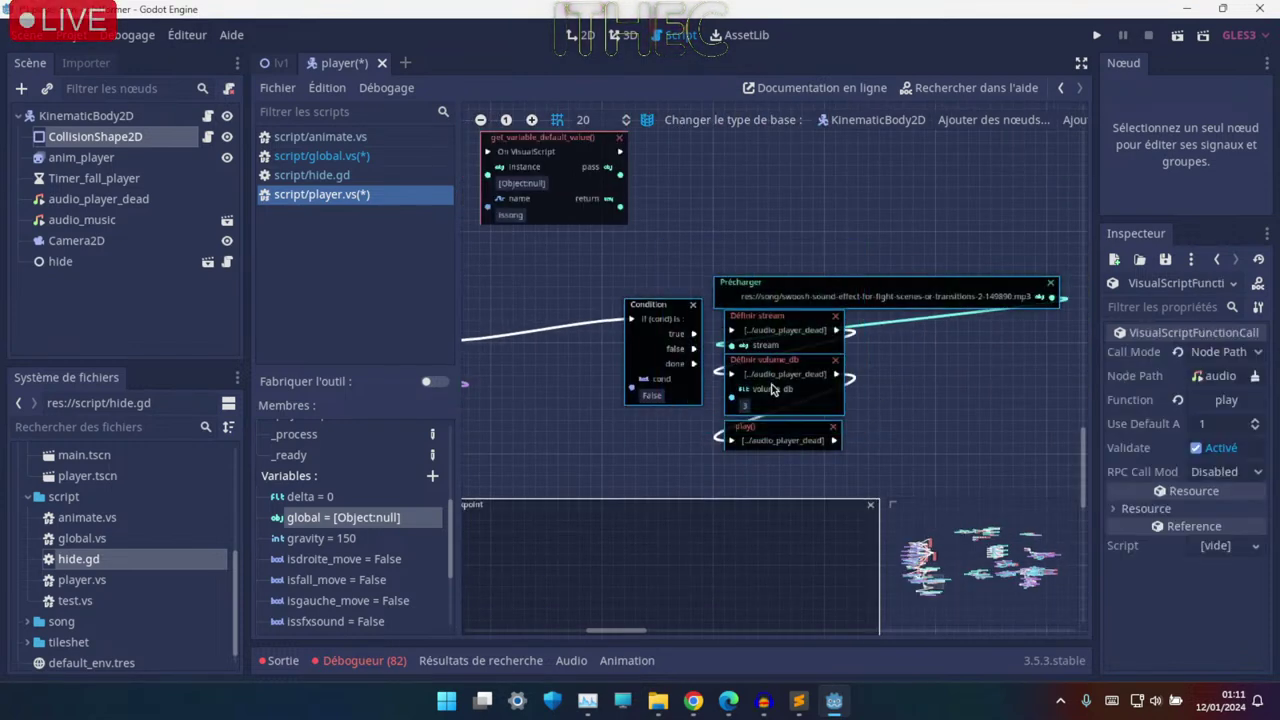
pyautogui.moveTo(844, 388); pyautogui.dragTo(978, 388)
pyautogui.moveTo(579, 217); pyautogui.dragTo(704, 256, button='middle')
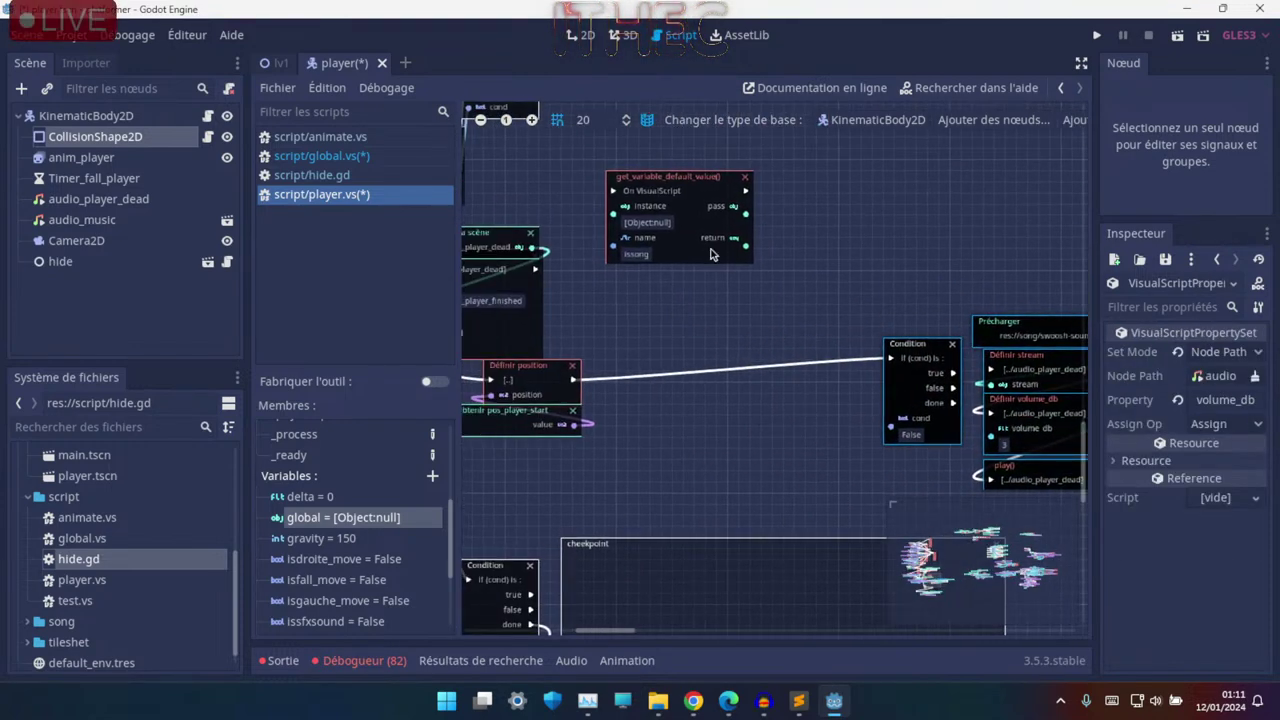
pyautogui.moveTo(704, 256); pyautogui.dragTo(717, 412)
pyautogui.keyDown('ctrl'); pyautogui.scroll(2, 672, 424); pyautogui.keyUp('ctrl')
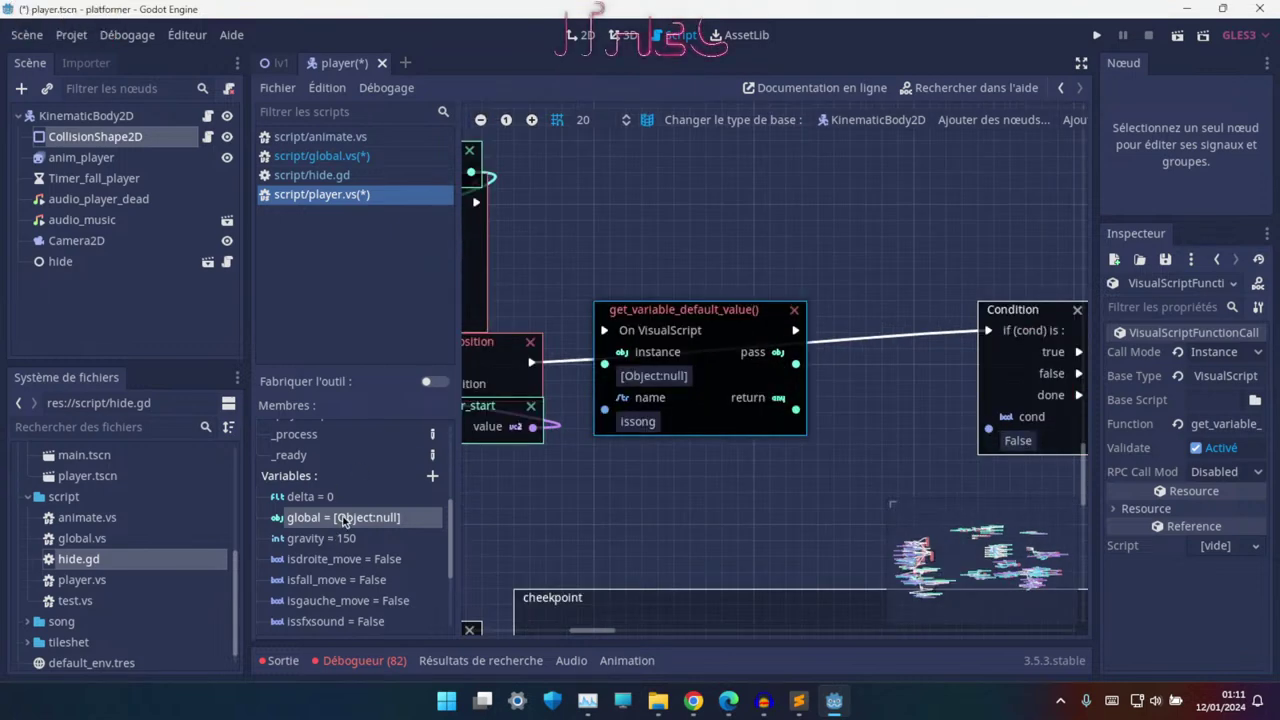
pyautogui.moveTo(343, 521)
pyautogui.mouseDown()
pyautogui.moveTo(659, 275)
pyautogui.moveTo(604, 352)
pyautogui.moveTo(604, 330)
pyautogui.mouseUp()
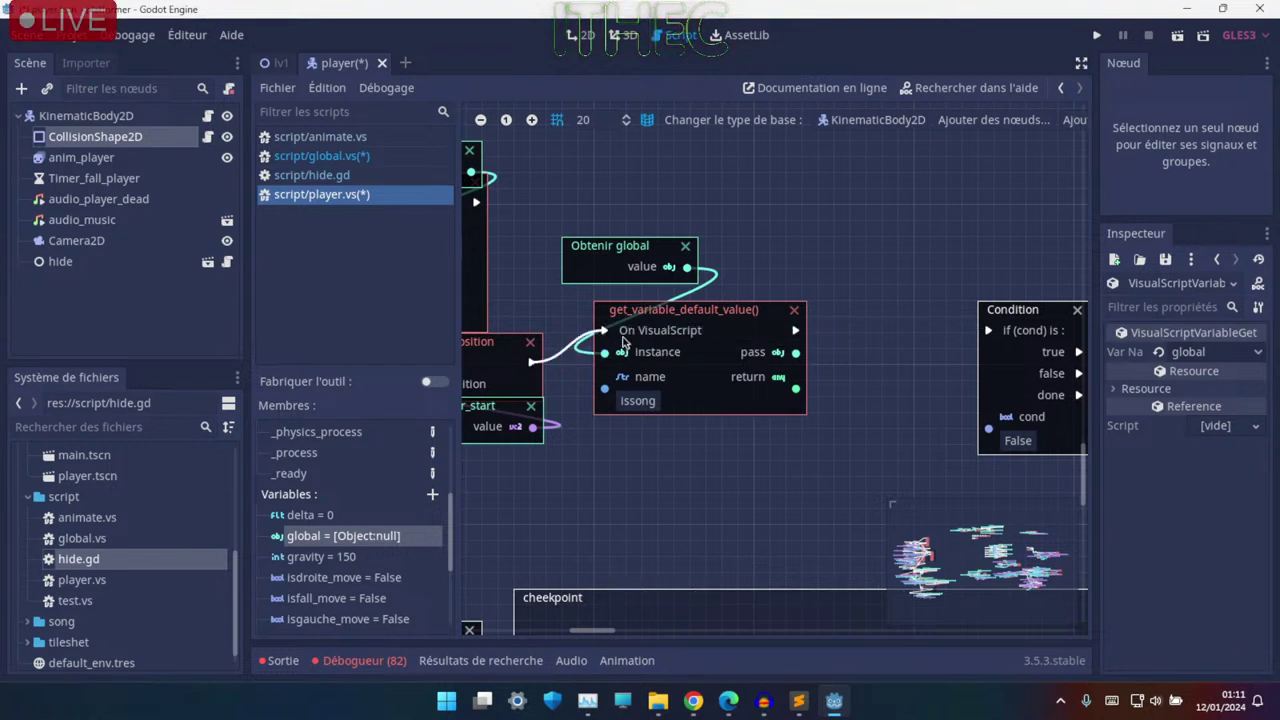
# - Chain get_variable_default_value's flow into the Condition and feed issong into its cond input
pyautogui.moveTo(799, 333); pyautogui.dragTo(988, 330)
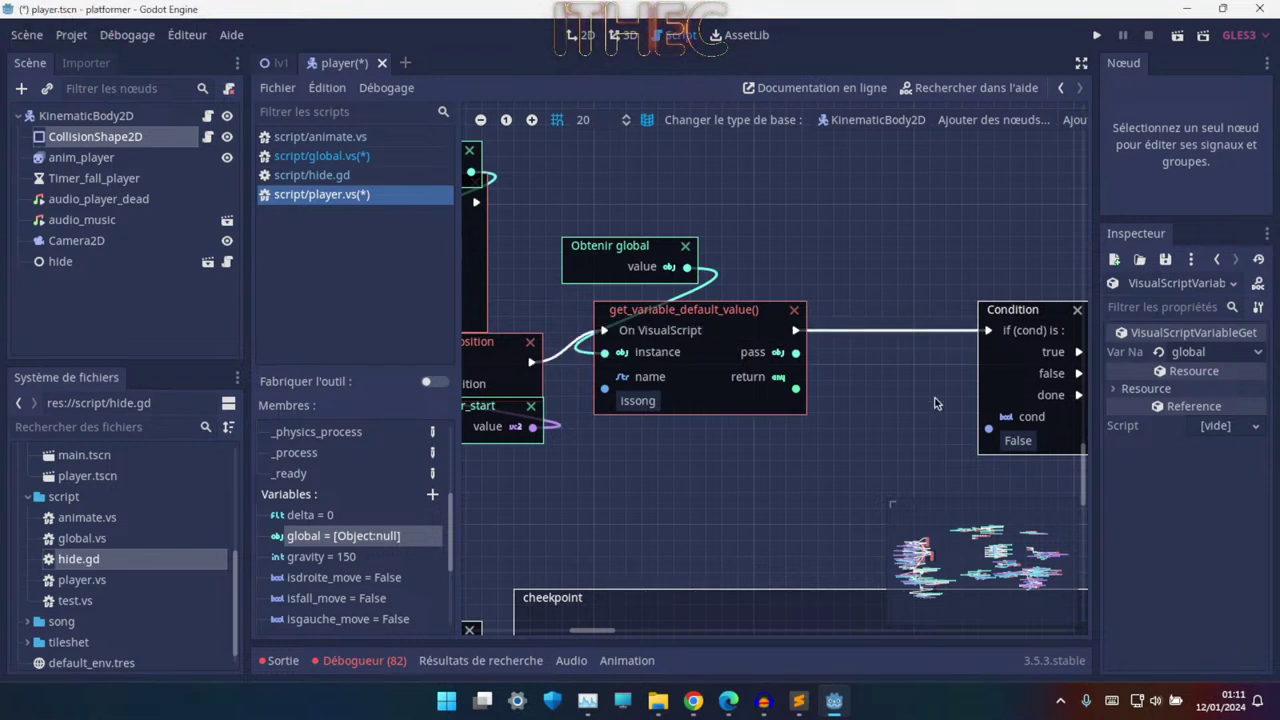
pyautogui.moveTo(918, 414); pyautogui.dragTo(673, 364, button='middle')
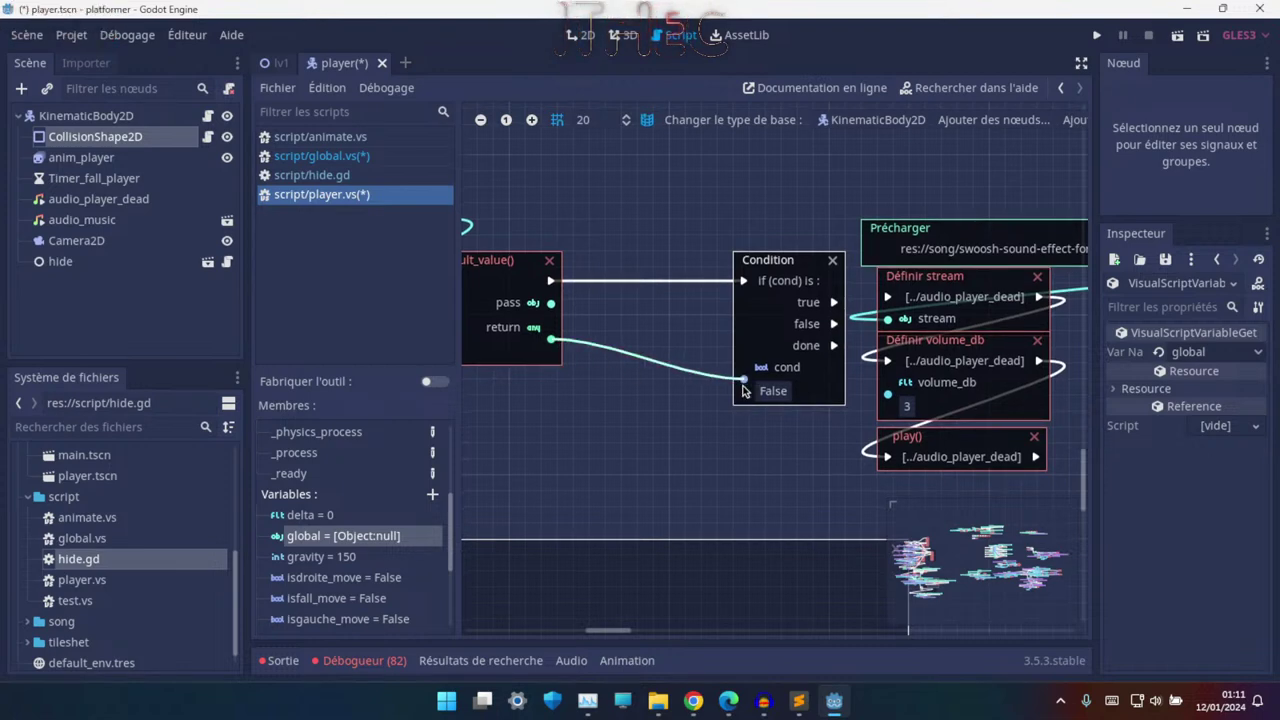
pyautogui.moveTo(551, 339); pyautogui.dragTo(744, 378)
pyautogui.keyDown('ctrl'); pyautogui.scroll(-3, 618, 401); pyautogui.keyUp('ctrl')
pyautogui.keyDown('ctrl'); pyautogui.scroll(1, 792, 254); pyautogui.keyUp('ctrl')
# - Connect the Condition's true output to run the swoosh sound chain
pyautogui.moveTo(792, 254); pyautogui.dragTo(1040, 470)
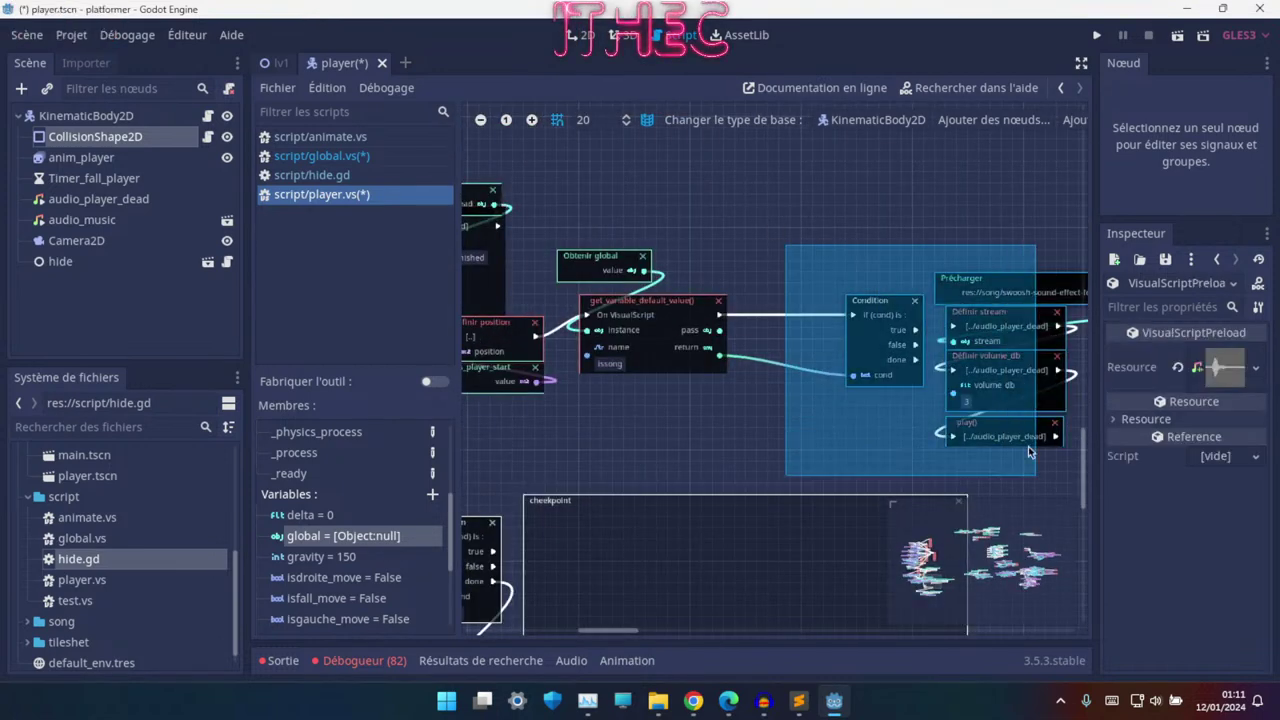
pyautogui.moveTo(1018, 425); pyautogui.dragTo(918, 414)
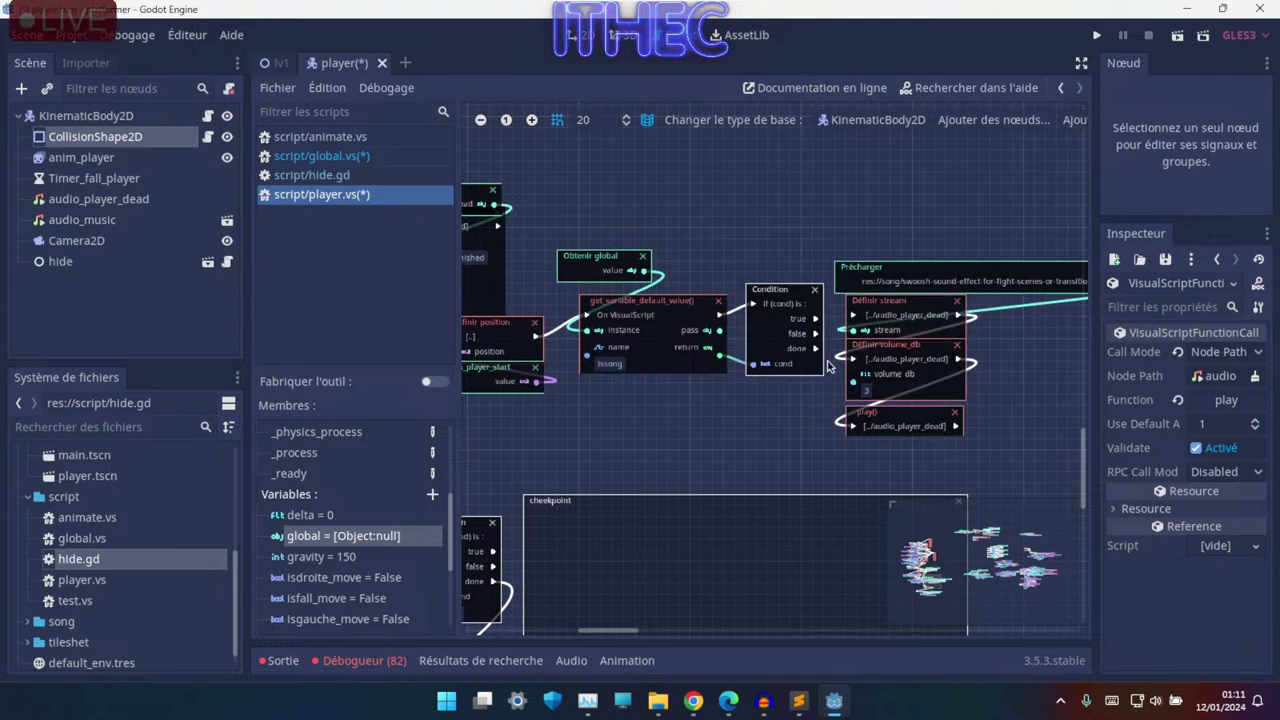
pyautogui.keyDown('ctrl'); pyautogui.scroll(2, 832, 351); pyautogui.keyUp('ctrl')
pyautogui.moveTo(855, 303); pyautogui.dragTo(860, 299)
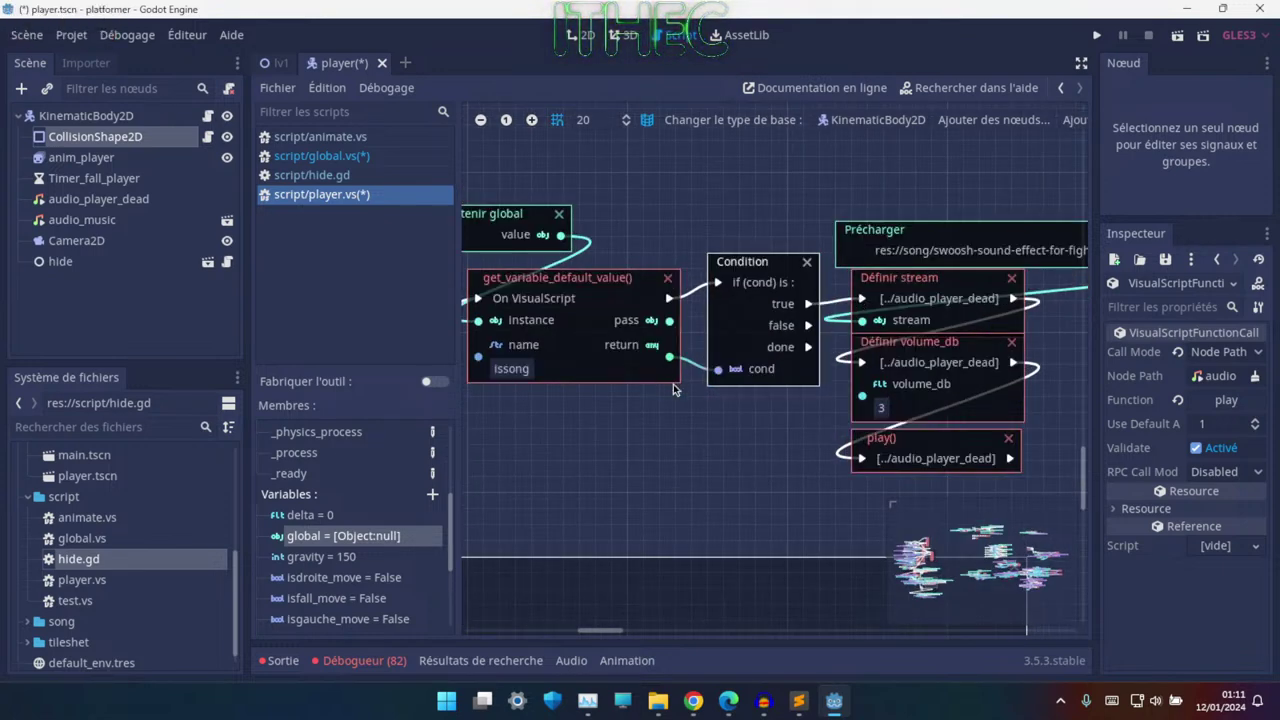
pyautogui.keyDown('ctrl'); pyautogui.scroll(-4, 673, 389); pyautogui.keyUp('ctrl')
pyautogui.keyDown('ctrl'); pyautogui.scroll(1, 915, 332); pyautogui.keyUp('ctrl')
pyautogui.keyDown('ctrl'); pyautogui.scroll(2, 850, 347); pyautogui.keyUp('ctrl')
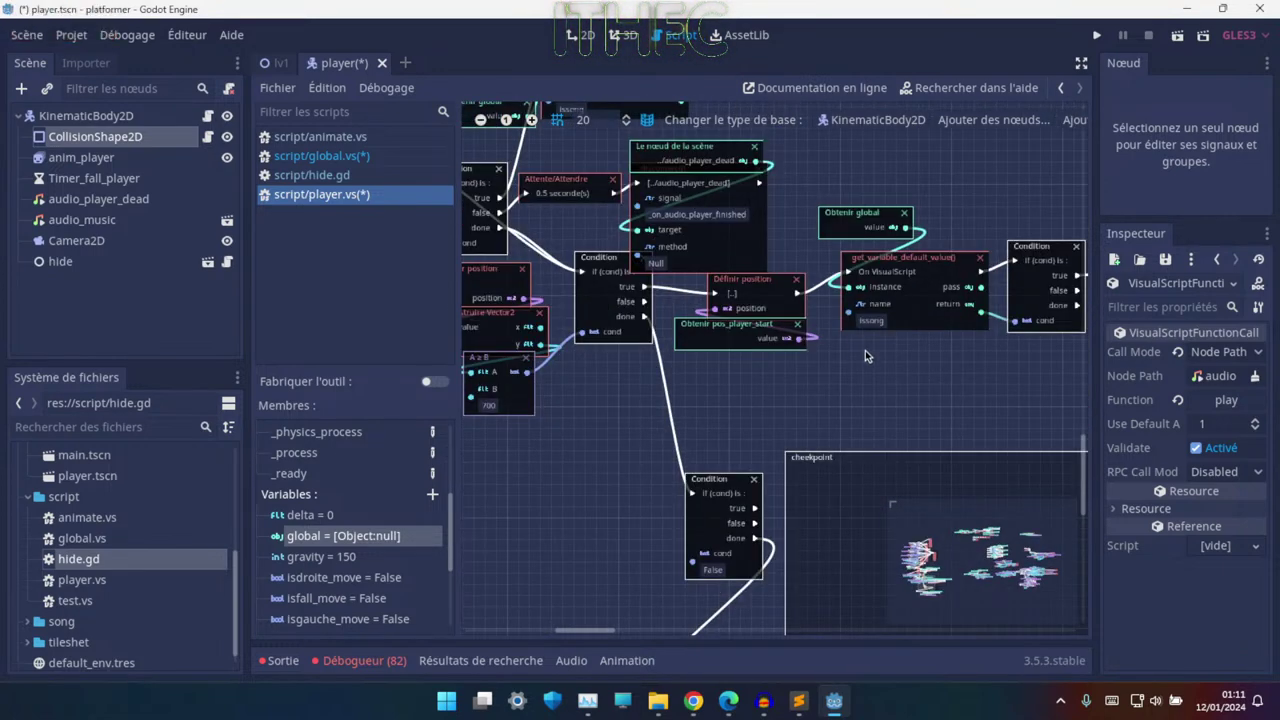
pyautogui.moveTo(866, 356); pyautogui.dragTo(763, 393, button='middle')
pyautogui.moveTo(686, 411); pyautogui.dragTo(813, 352, button='middle')
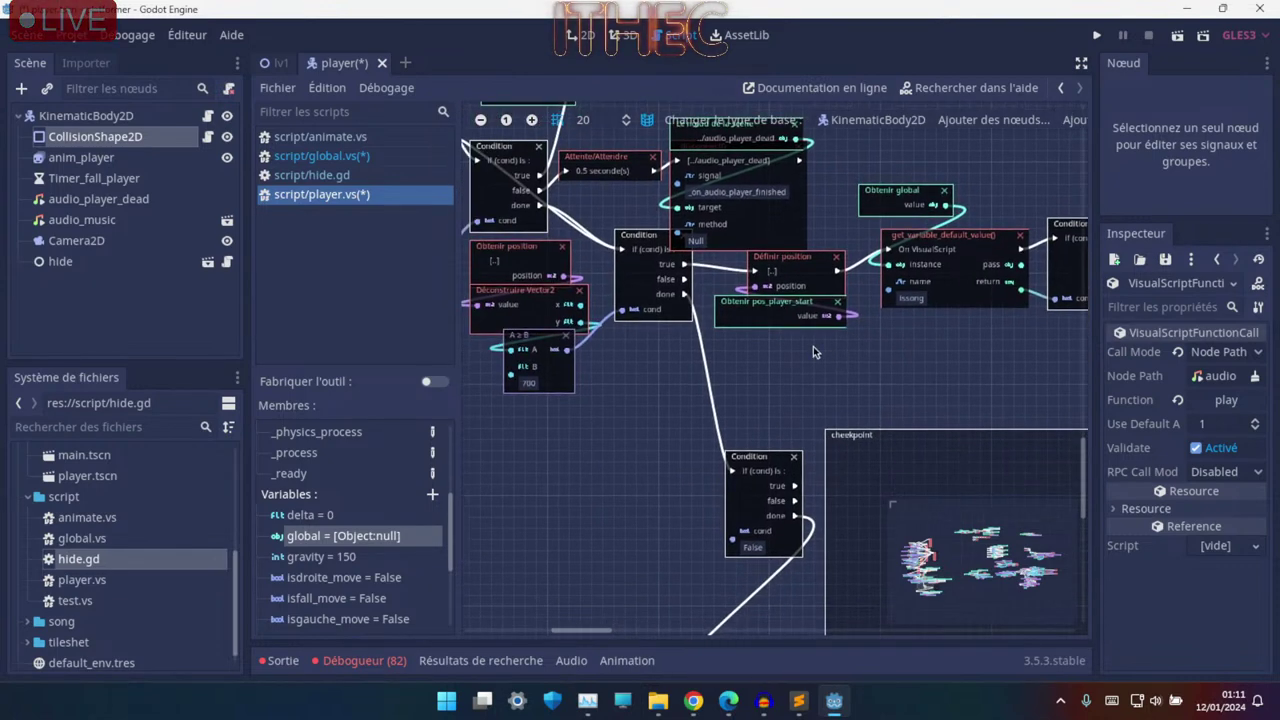
pyautogui.moveTo(738, 313); pyautogui.dragTo(568, 399, button='middle')
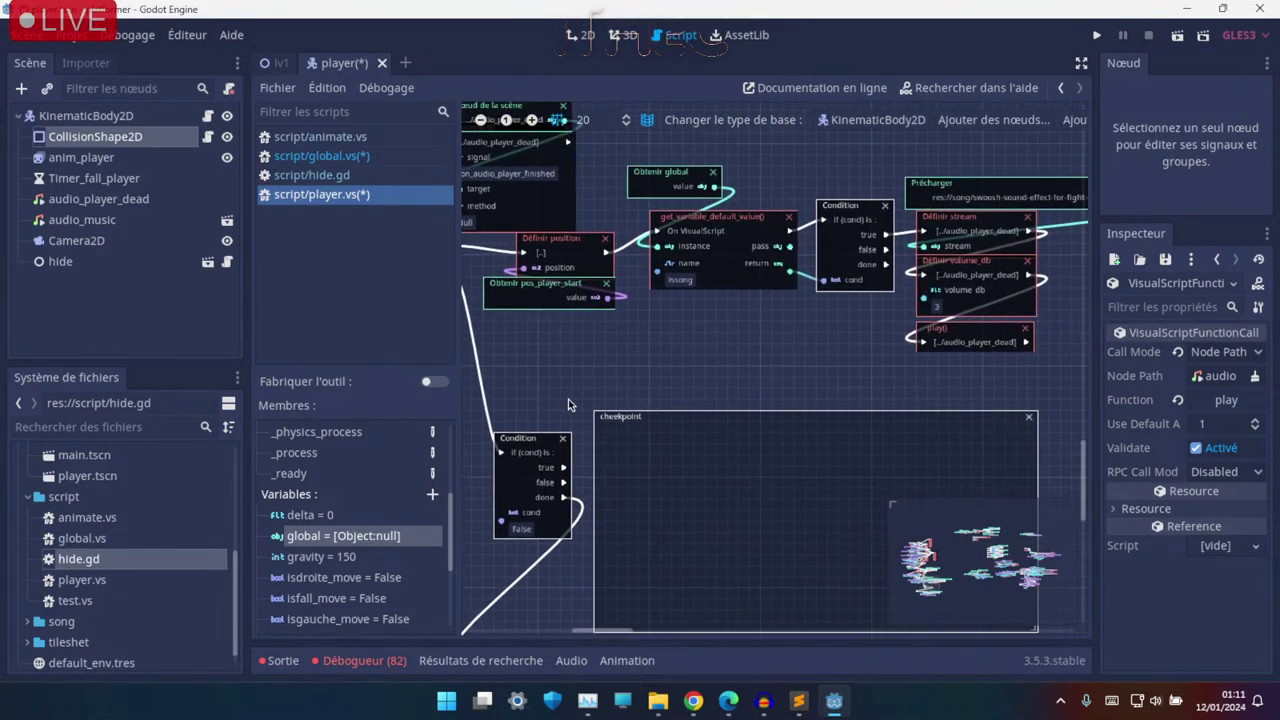
pyautogui.scroll(-5, 620, 370)
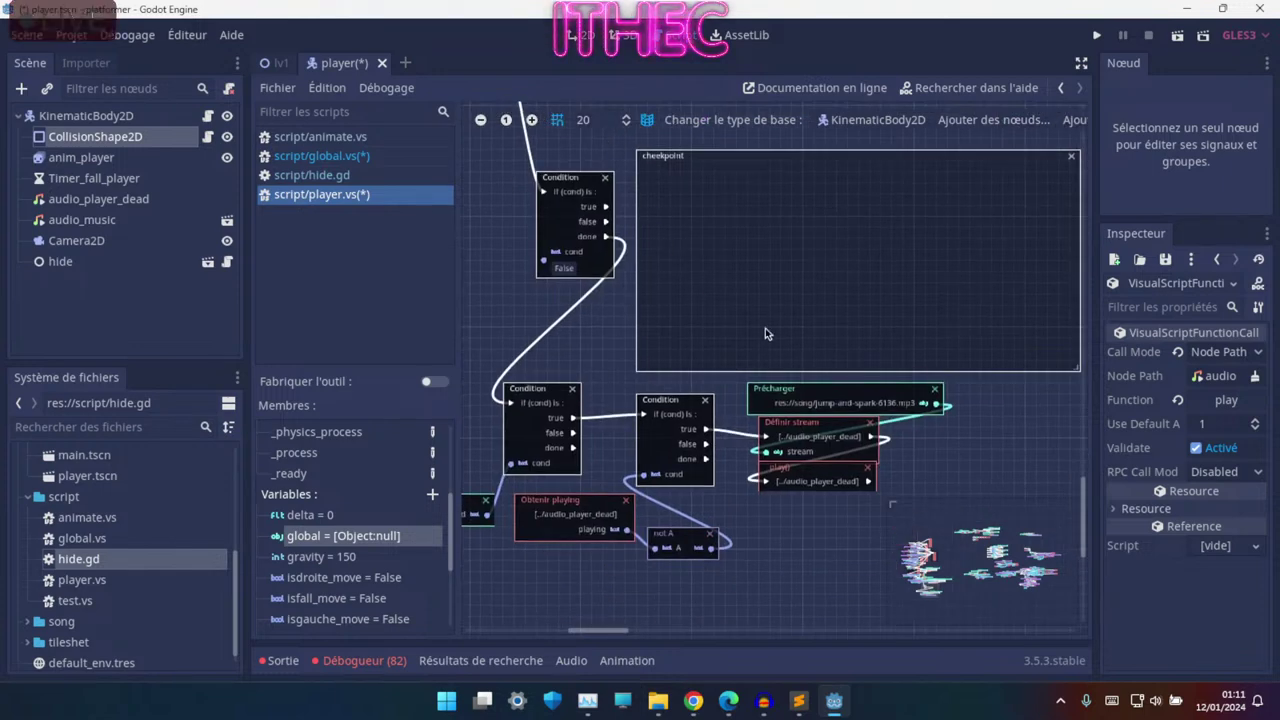
# - Move the jump sound nodes to the right to make room
pyautogui.moveTo(573, 372); pyautogui.dragTo(704, 345, button='middle')
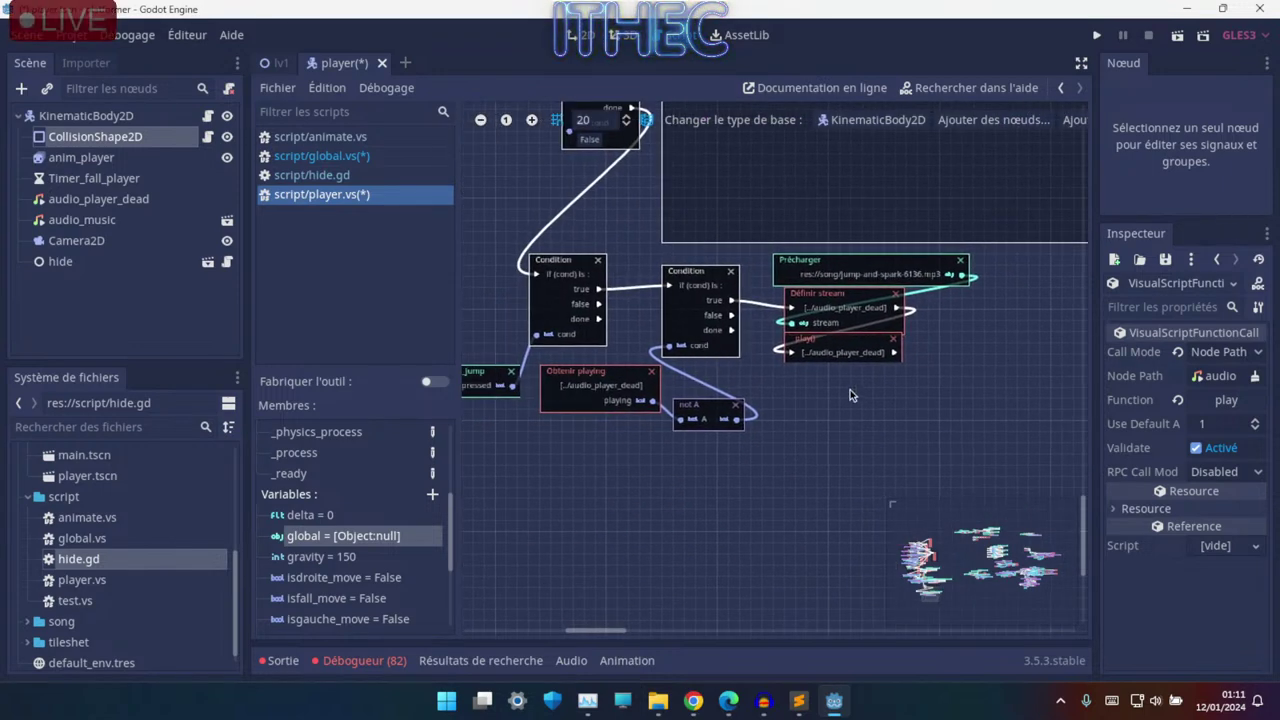
pyautogui.keyDown('ctrl'); pyautogui.scroll(1, 850, 394); pyautogui.keyUp('ctrl')
pyautogui.keyDown('ctrl'); pyautogui.scroll(1, 632, 300); pyautogui.keyUp('ctrl')
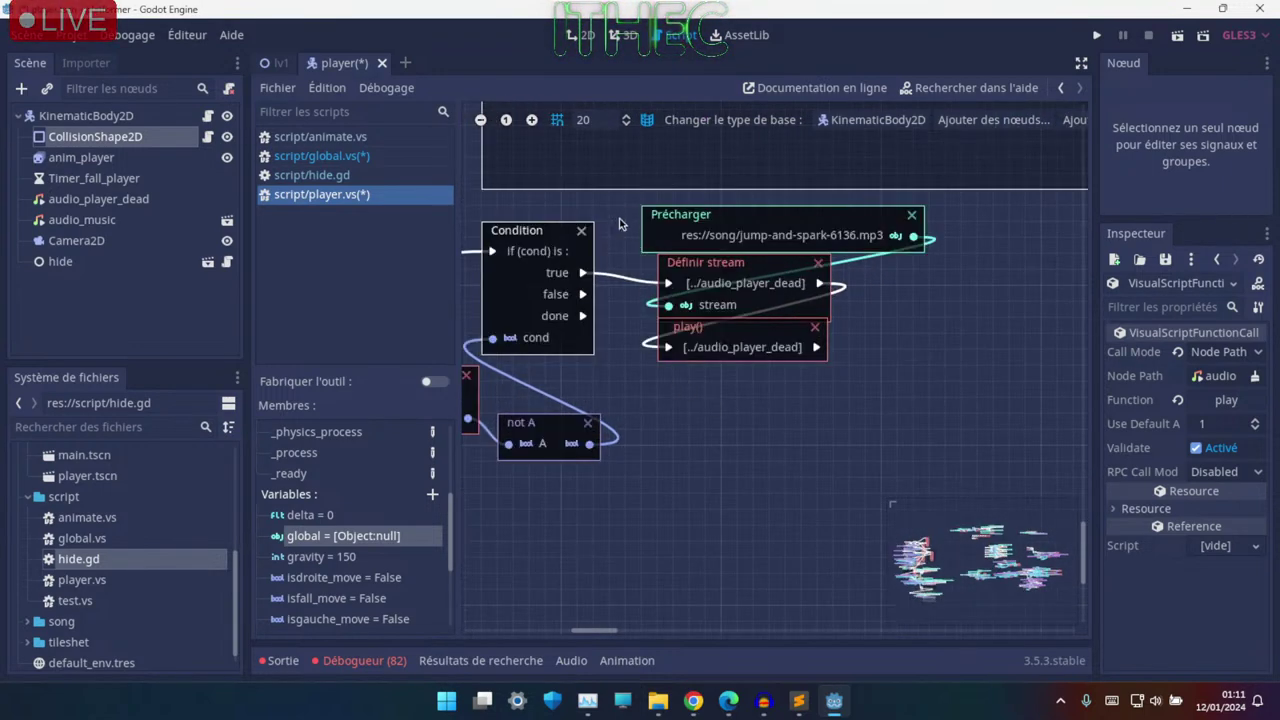
pyautogui.click(750, 348)
pyautogui.moveTo(743, 307); pyautogui.dragTo(1200, 290)
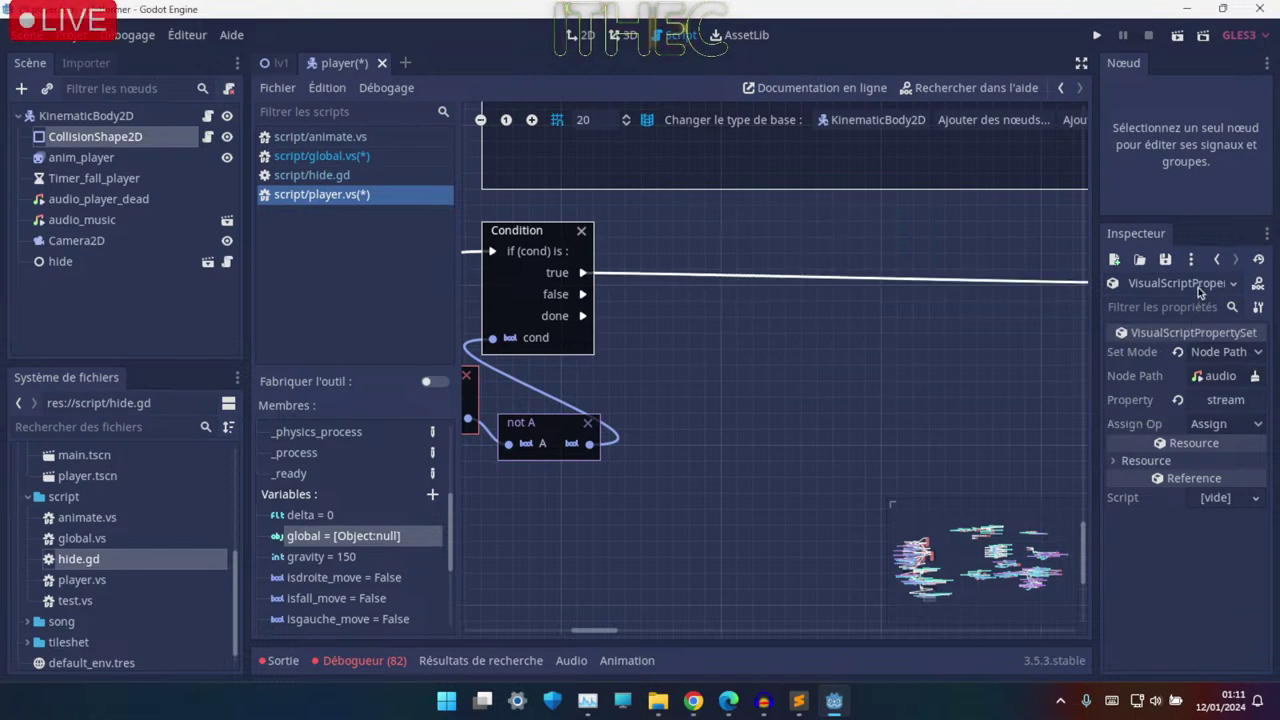
pyautogui.keyDown('ctrl'); pyautogui.scroll(-1, 800, 332); pyautogui.keyUp('ctrl')
pyautogui.keyDown('shift'); pyautogui.hscroll(3, 800, 332); pyautogui.keyUp('shift')
pyautogui.keyDown('shift'); pyautogui.hscroll(3, 820, 320); pyautogui.keyUp('shift')
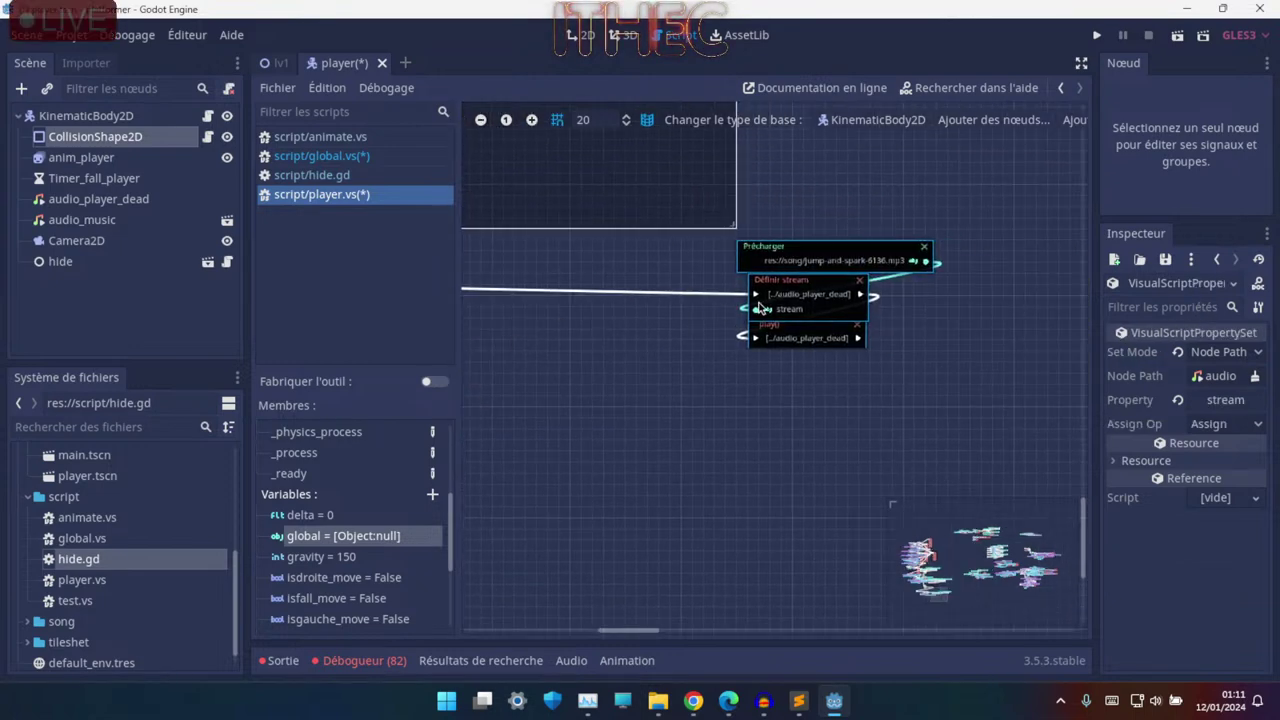
pyautogui.keyDown('ctrl'); pyautogui.scroll(1, 700, 350); pyautogui.keyUp('ctrl')
pyautogui.keyDown('shift'); pyautogui.hscroll(-3, 640, 358); pyautogui.keyUp('shift')
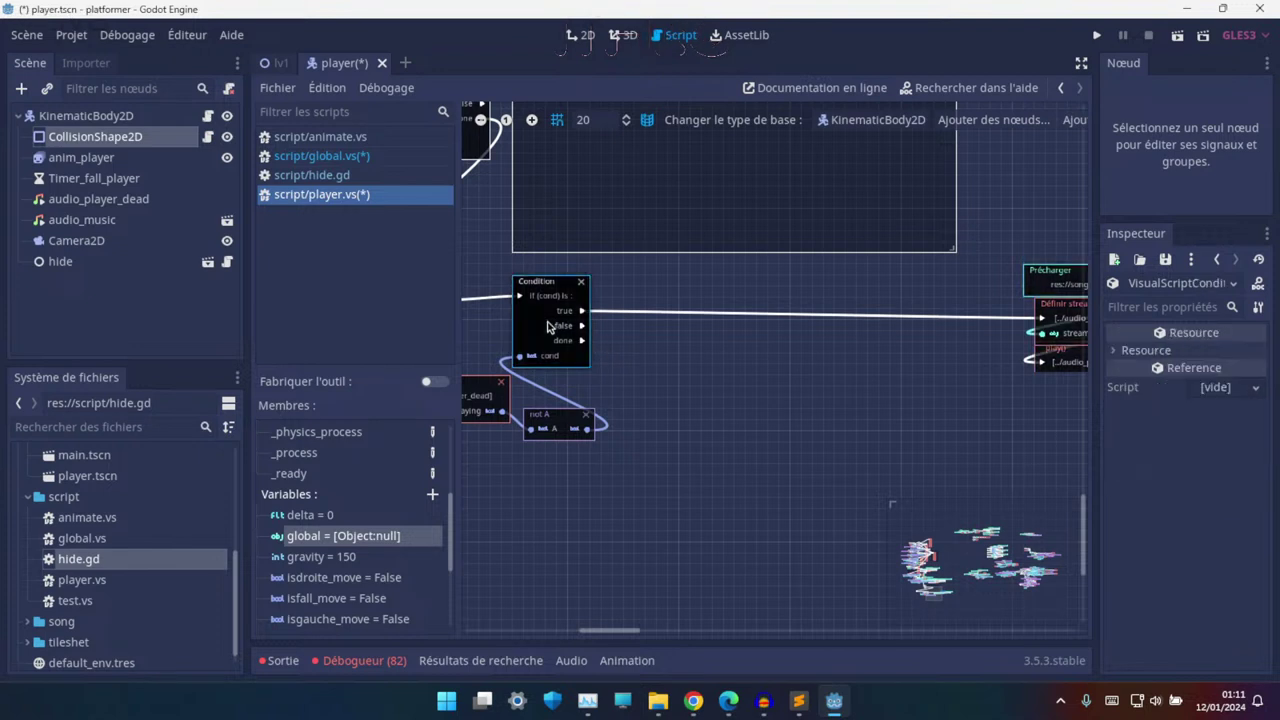
# - Duplicate the Condition, place the copy to the right, and disconnect the first Condition's true link
pyautogui.hotkey('ctrl', 'd')
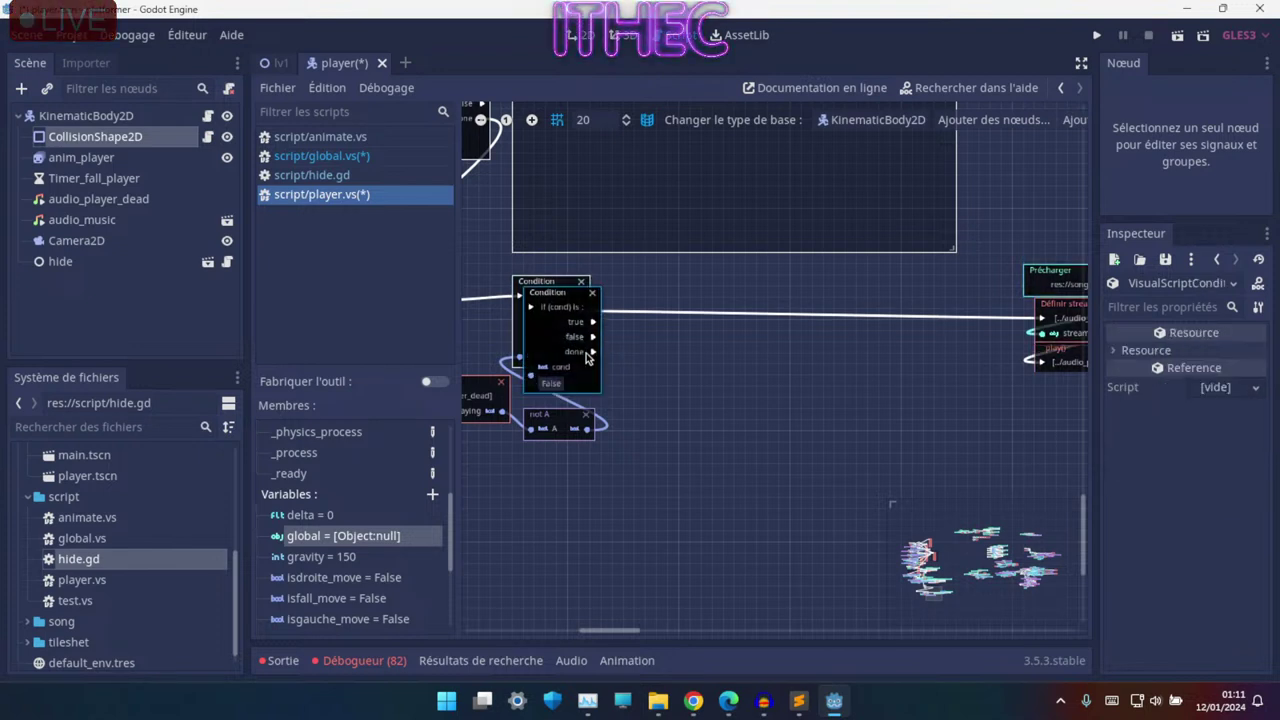
pyautogui.moveTo(572, 346); pyautogui.dragTo(680, 356)
pyautogui.keyDown('ctrl'); pyautogui.scroll(2, 640, 340); pyautogui.keyUp('ctrl')
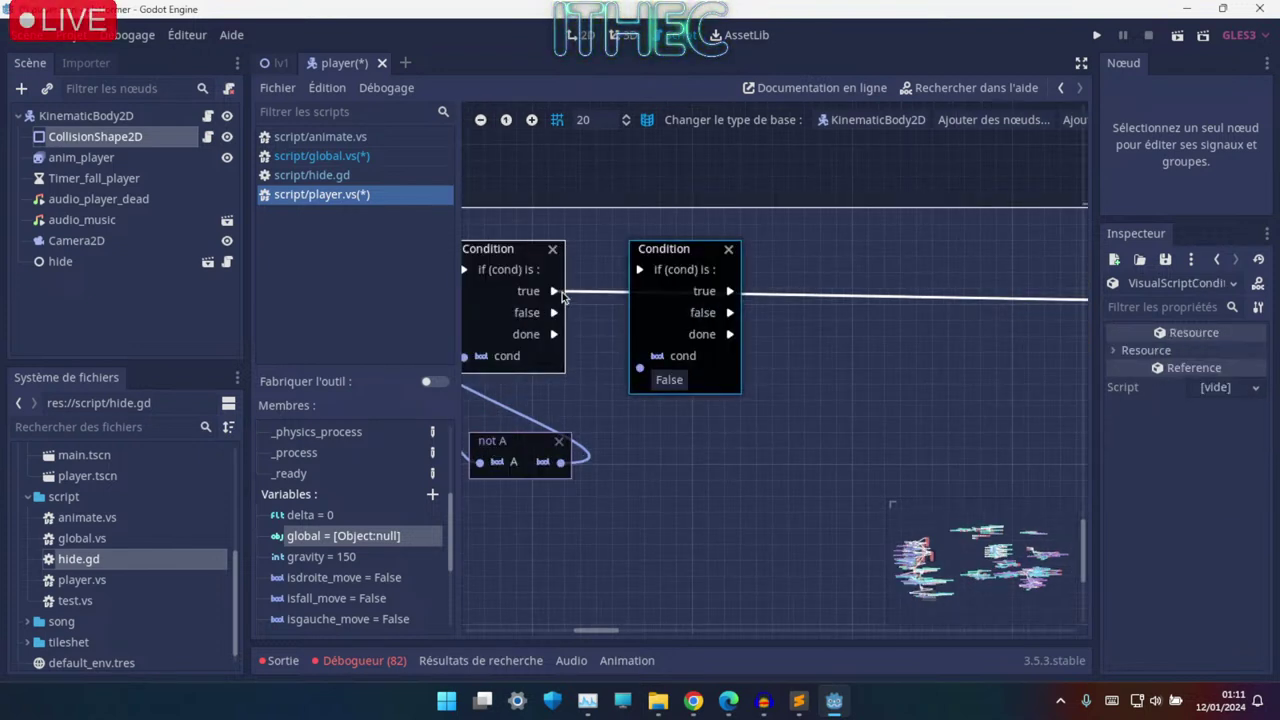
pyautogui.moveTo(556, 290); pyautogui.dragTo(637, 272)
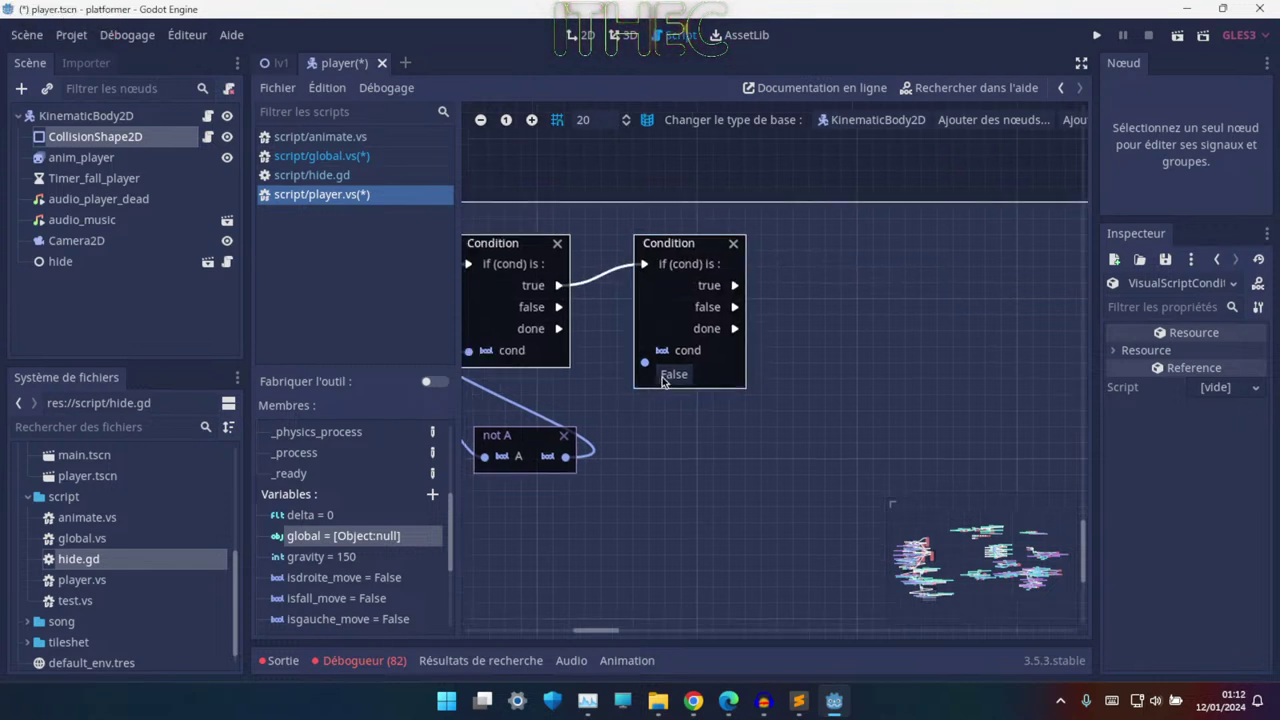
pyautogui.moveTo(644, 393); pyautogui.dragTo(693, 358, button='middle')
pyautogui.moveTo(697, 342); pyautogui.dragTo(841, 342)
pyautogui.click(698, 342)
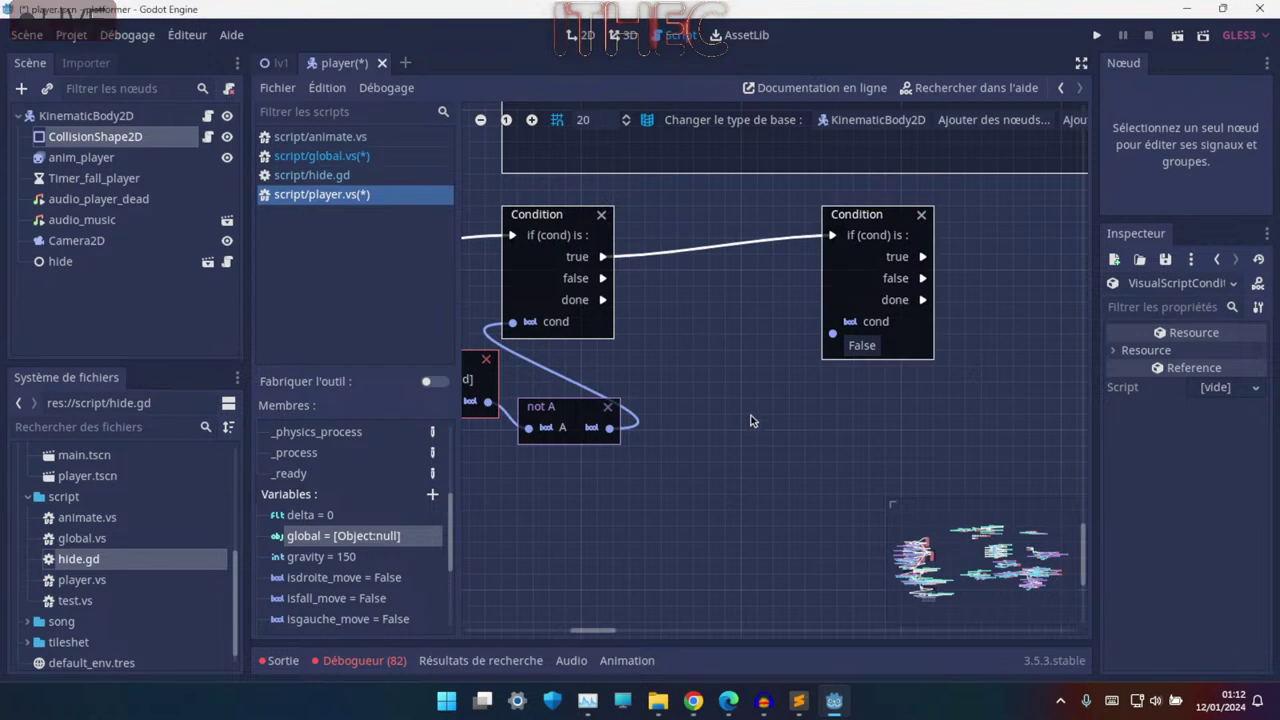
# - Paste a get_variable_default_value node between the Conditions and set its variable name to issong
pyautogui.hotkey('ctrl', 'v')
pyautogui.moveTo(774, 449); pyautogui.dragTo(664, 449, button='middle')
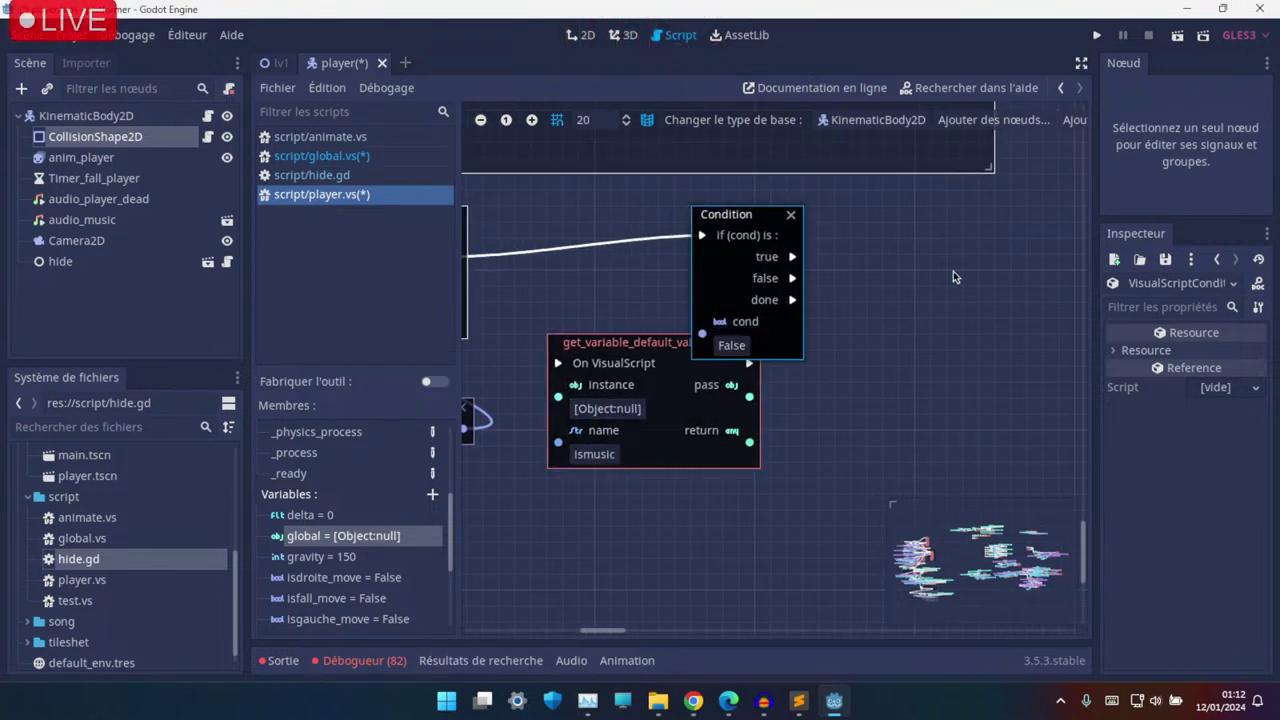
pyautogui.moveTo(740, 214); pyautogui.dragTo(956, 214)
pyautogui.moveTo(676, 388); pyautogui.dragTo(660, 292)
pyautogui.click(590, 358)
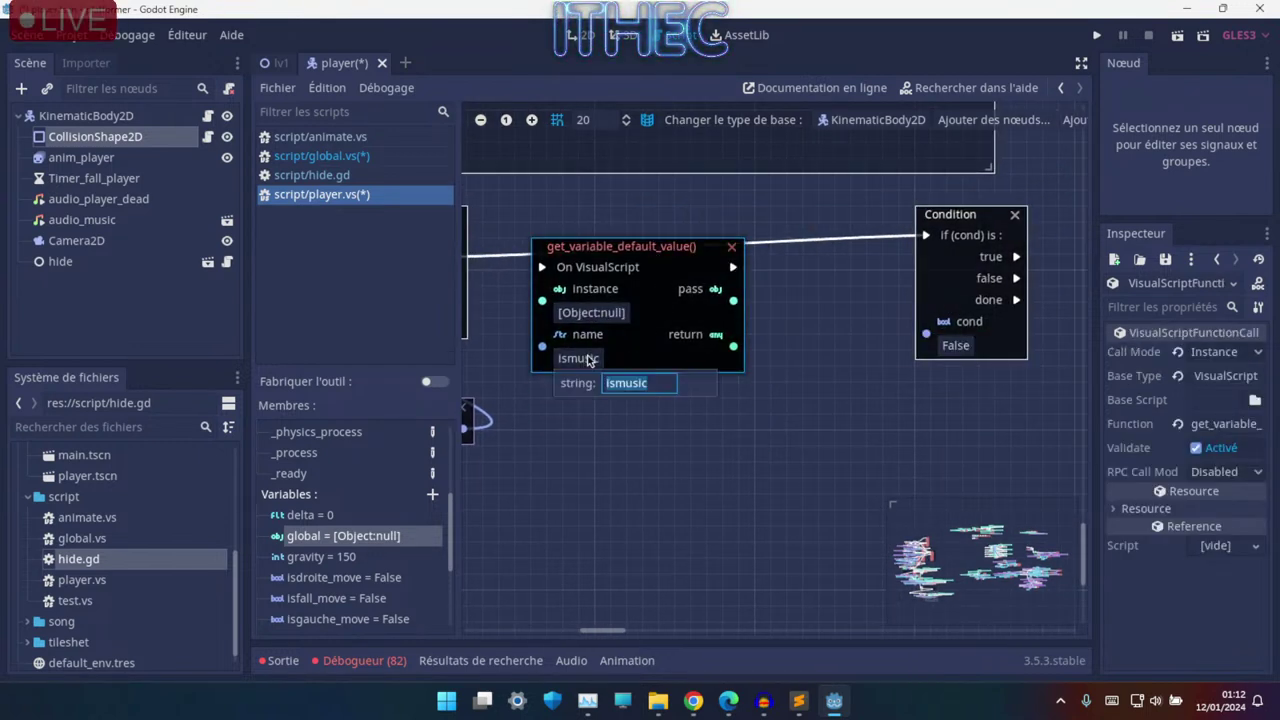
pyautogui.press('BackSpace')
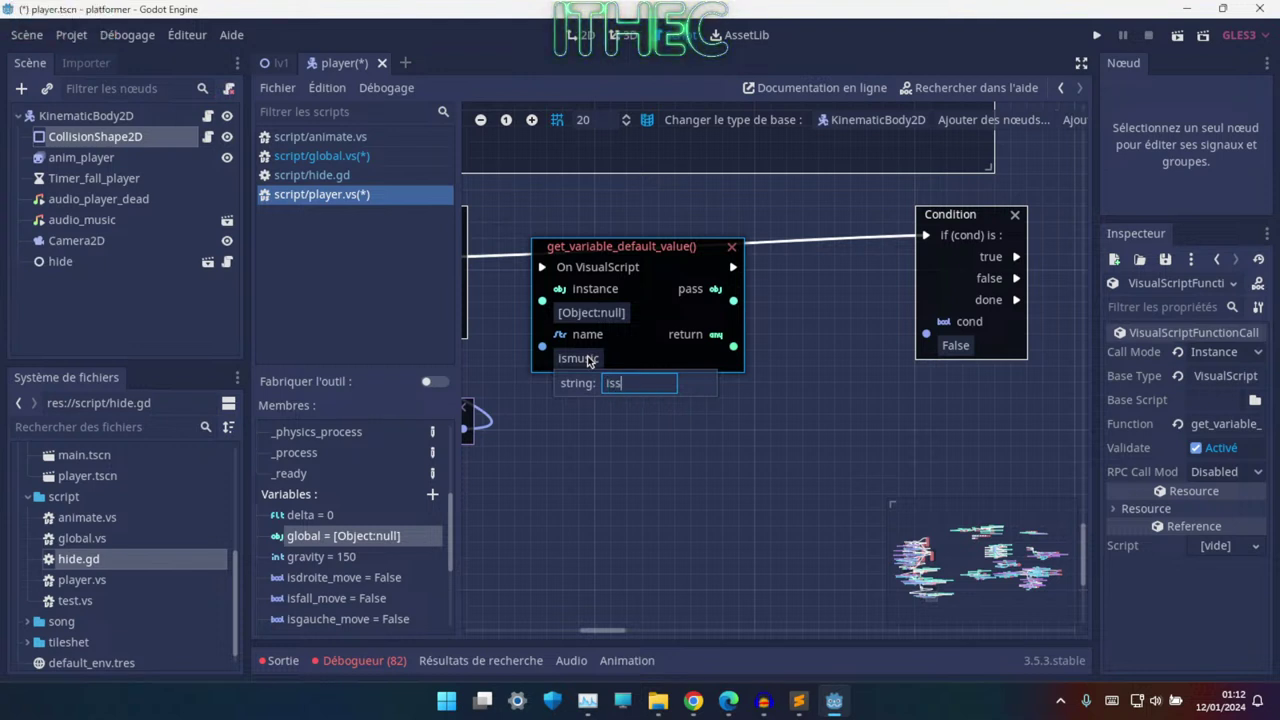
pyautogui.click(625, 417)
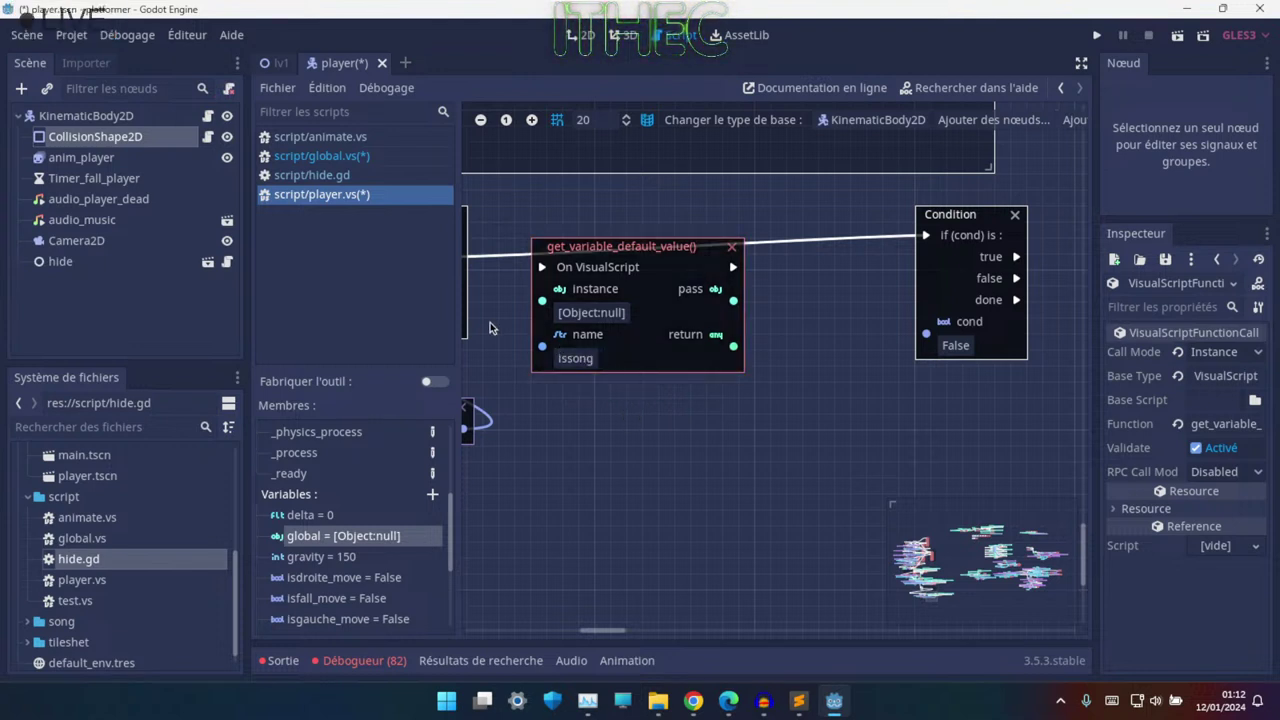
# - Connect global to the issong lookup and chain it between the first Condition and the new Condition
pyautogui.moveTo(343, 536)
pyautogui.mouseDown()
pyautogui.moveTo(635, 385)
pyautogui.moveTo(672, 408)
pyautogui.moveTo(627, 221)
pyautogui.mouseUp()
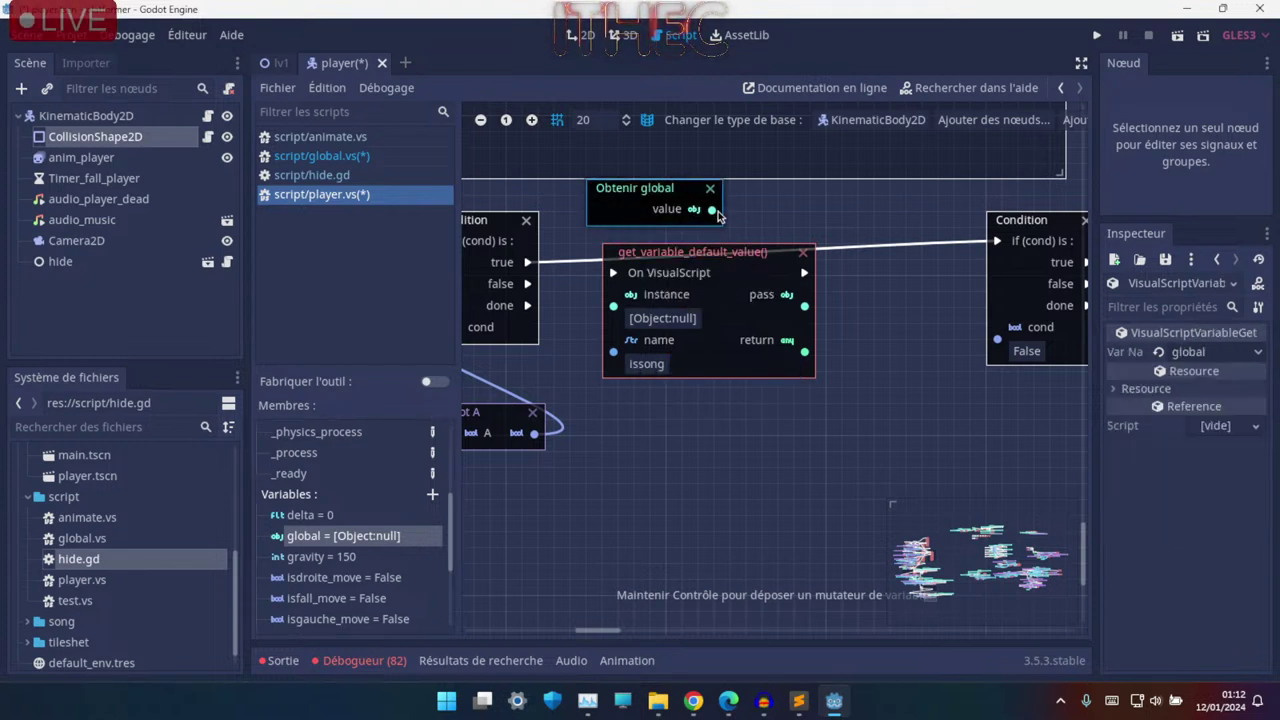
pyautogui.moveTo(716, 212); pyautogui.dragTo(613, 305)
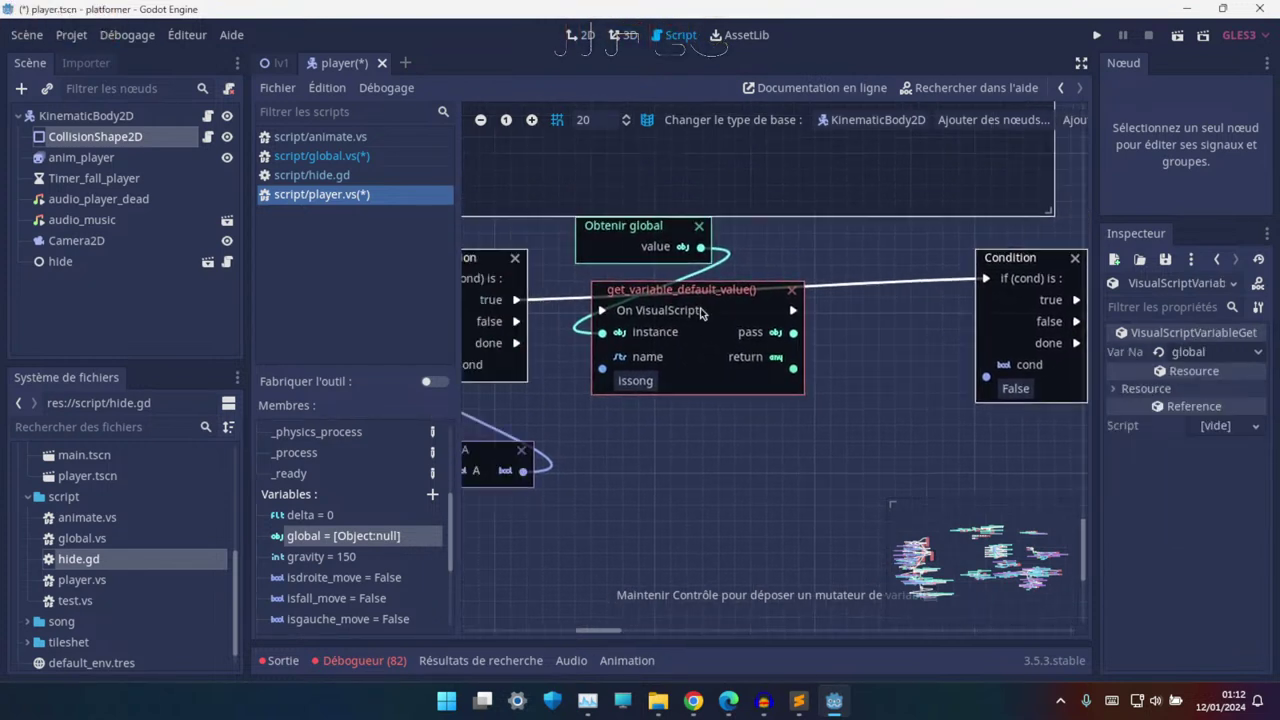
pyautogui.moveTo(701, 313); pyautogui.dragTo(763, 317, button='middle')
pyautogui.moveTo(579, 304); pyautogui.dragTo(567, 307)
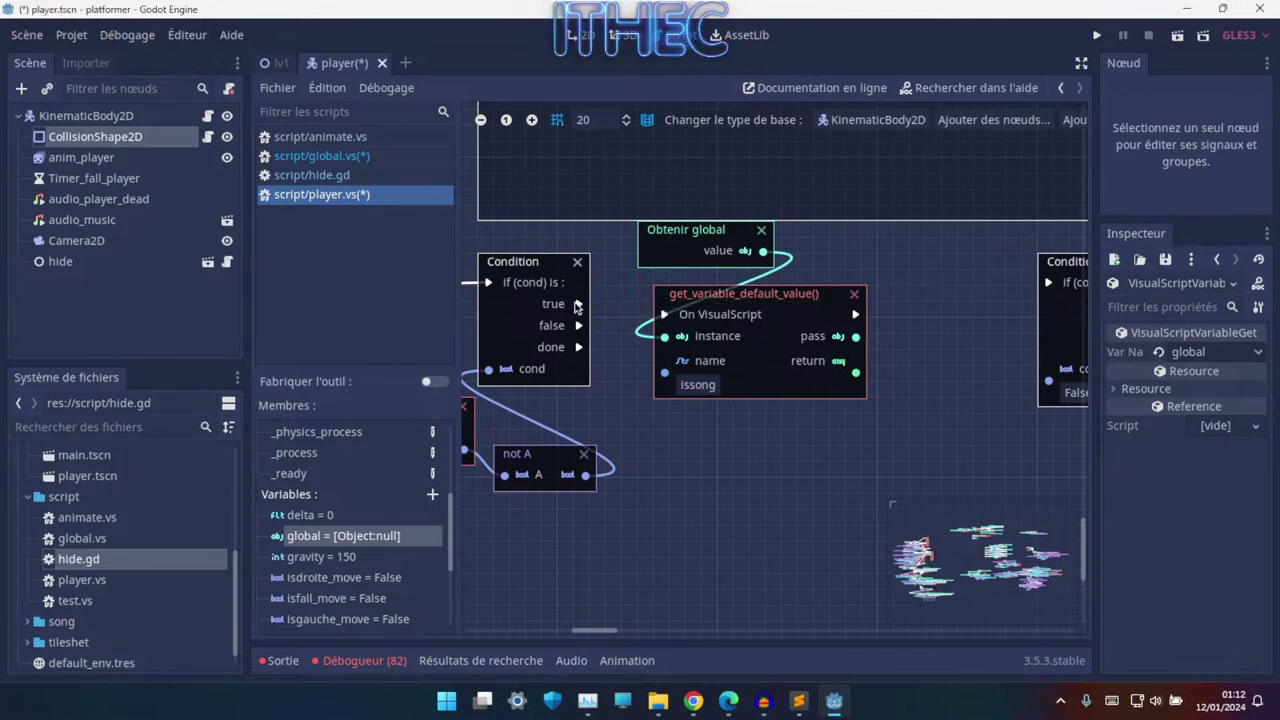
pyautogui.keyDown('shift'); pyautogui.hscroll(5, 669, 317); pyautogui.keyUp('shift')
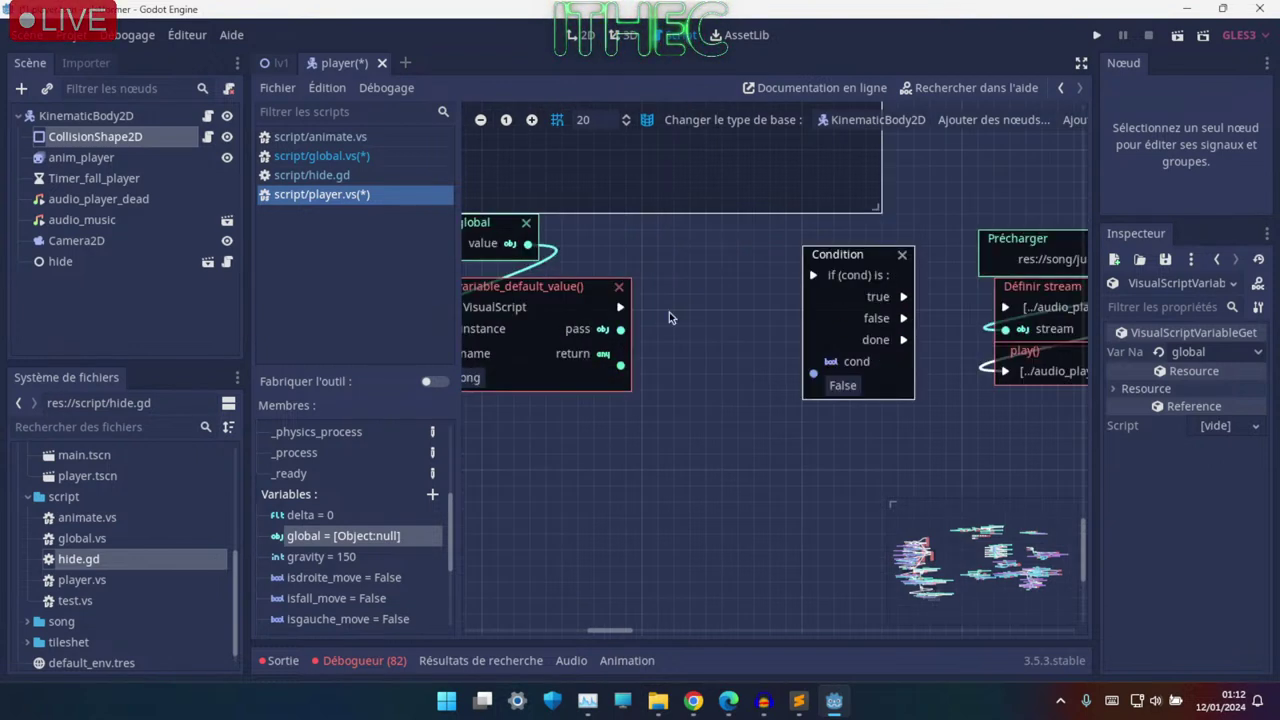
pyautogui.moveTo(621, 366); pyautogui.dragTo(814, 375)
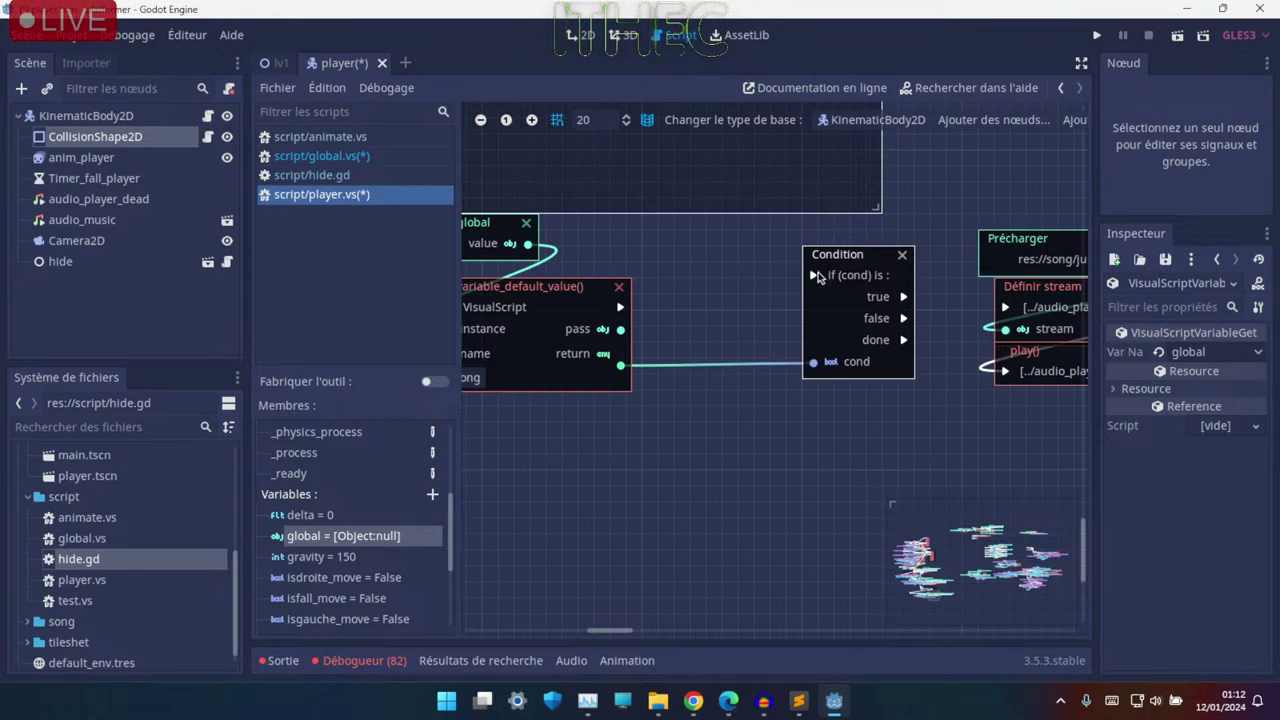
pyautogui.moveTo(620, 307); pyautogui.dragTo(813, 276)
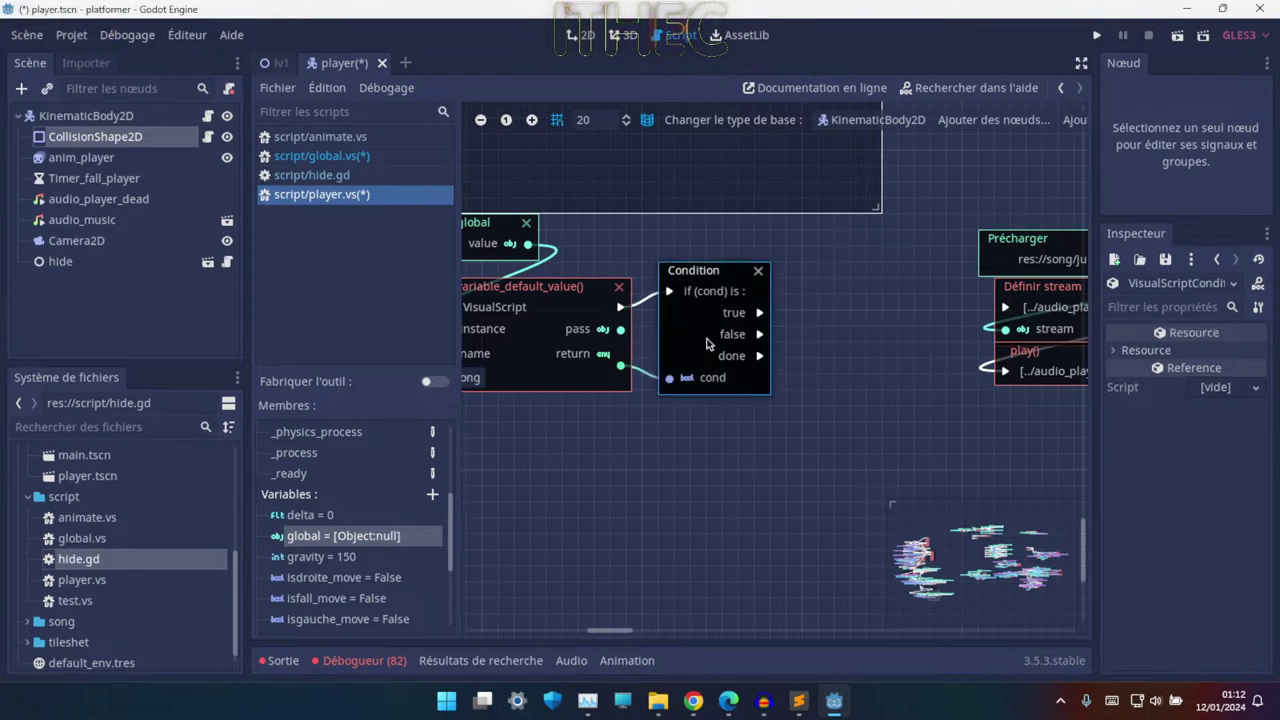
# - Connect the new Condition's true output to the jump sound's Définir stream node
pyautogui.keyDown('ctrl'); pyautogui.scroll(-1, 665, 360); pyautogui.keyUp('ctrl')
pyautogui.keyDown('ctrl'); pyautogui.scroll(-1, 720, 300); pyautogui.keyUp('ctrl')
pyautogui.moveTo(754, 237)
pyautogui.mouseDown()
pyautogui.moveTo(853, 378)
pyautogui.moveTo(716, 411)
pyautogui.mouseUp()
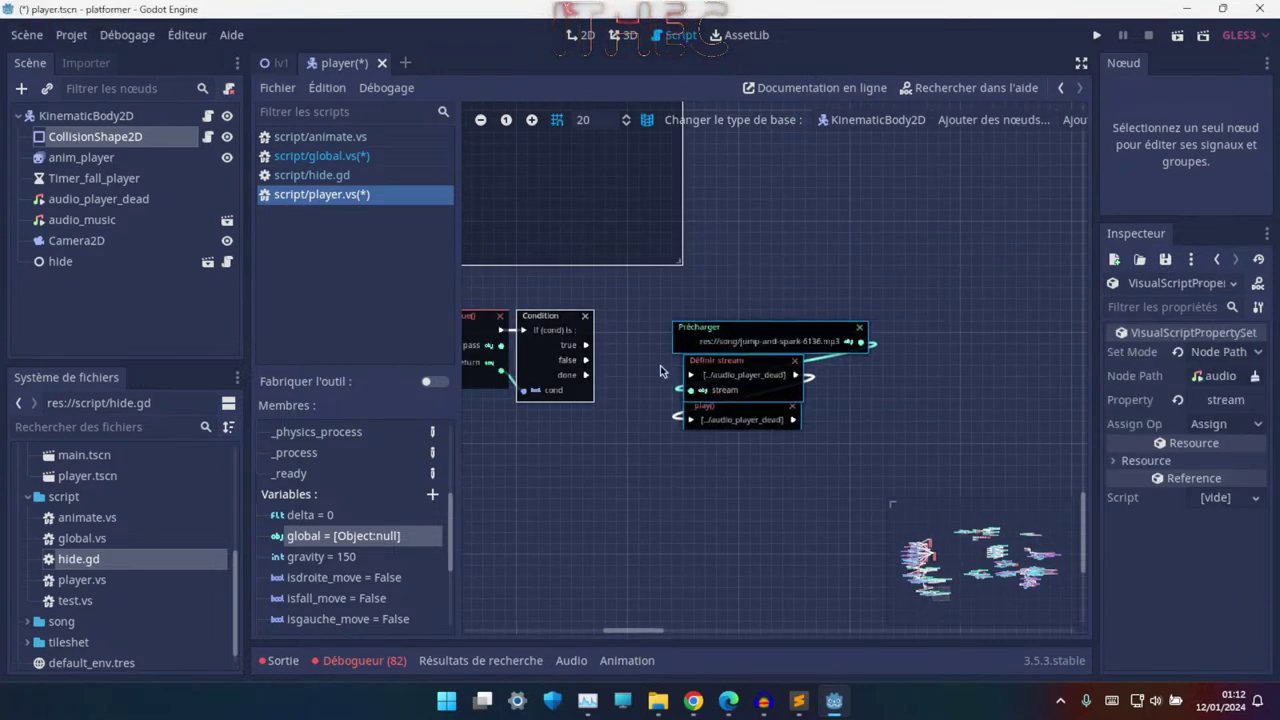
pyautogui.keyDown('ctrl'); pyautogui.scroll(4, 528, 374); pyautogui.keyUp('ctrl')
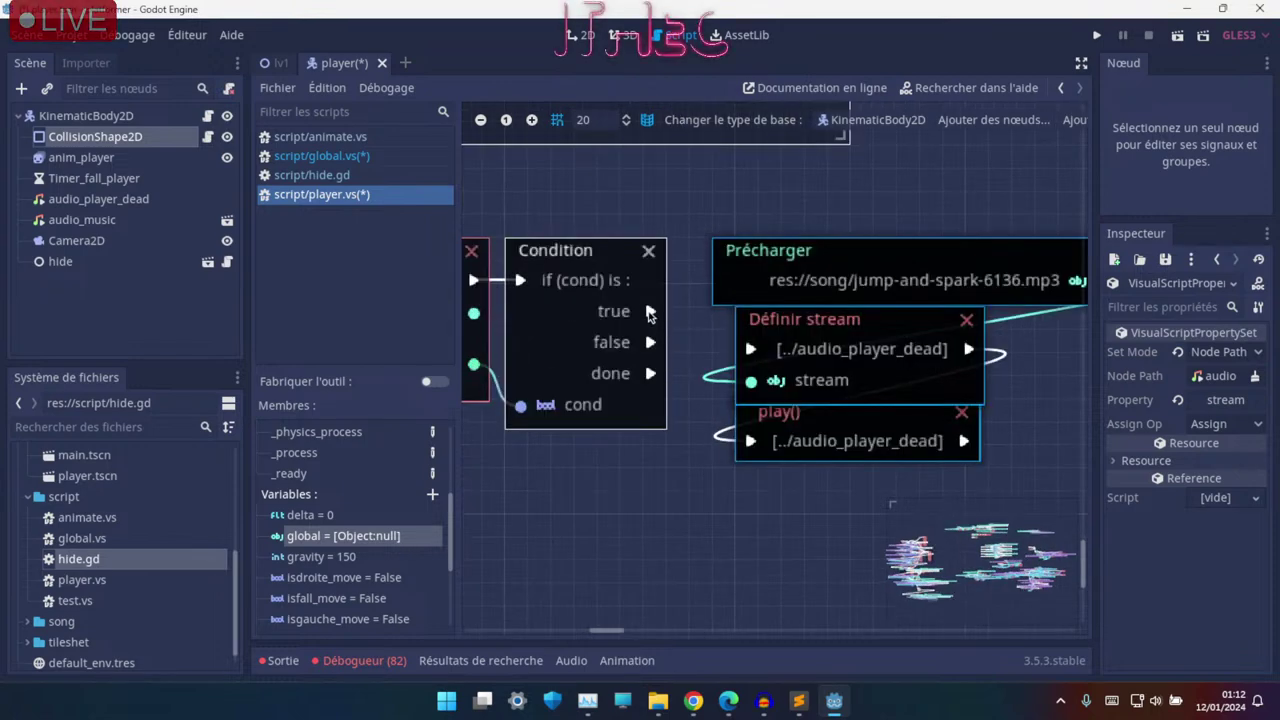
pyautogui.moveTo(648, 313); pyautogui.dragTo(721, 336)
pyautogui.keyDown('ctrl'); pyautogui.scroll(-2, 660, 380); pyautogui.keyUp('ctrl')
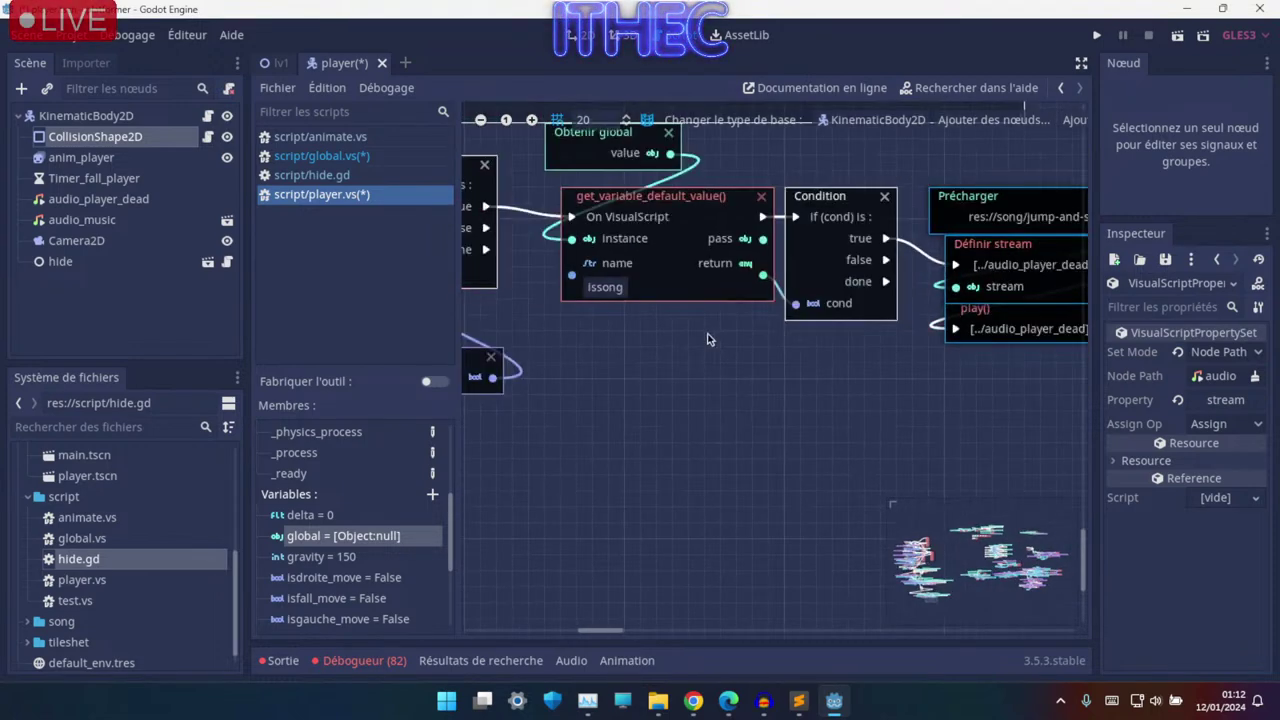
pyautogui.keyDown('ctrl'); pyautogui.scroll(-2, 737, 372); pyautogui.keyUp('ctrl')
pyautogui.scroll(3, 709, 340)
pyautogui.keyDown('shift'); pyautogui.hscroll(-3, 760, 310); pyautogui.keyUp('shift')
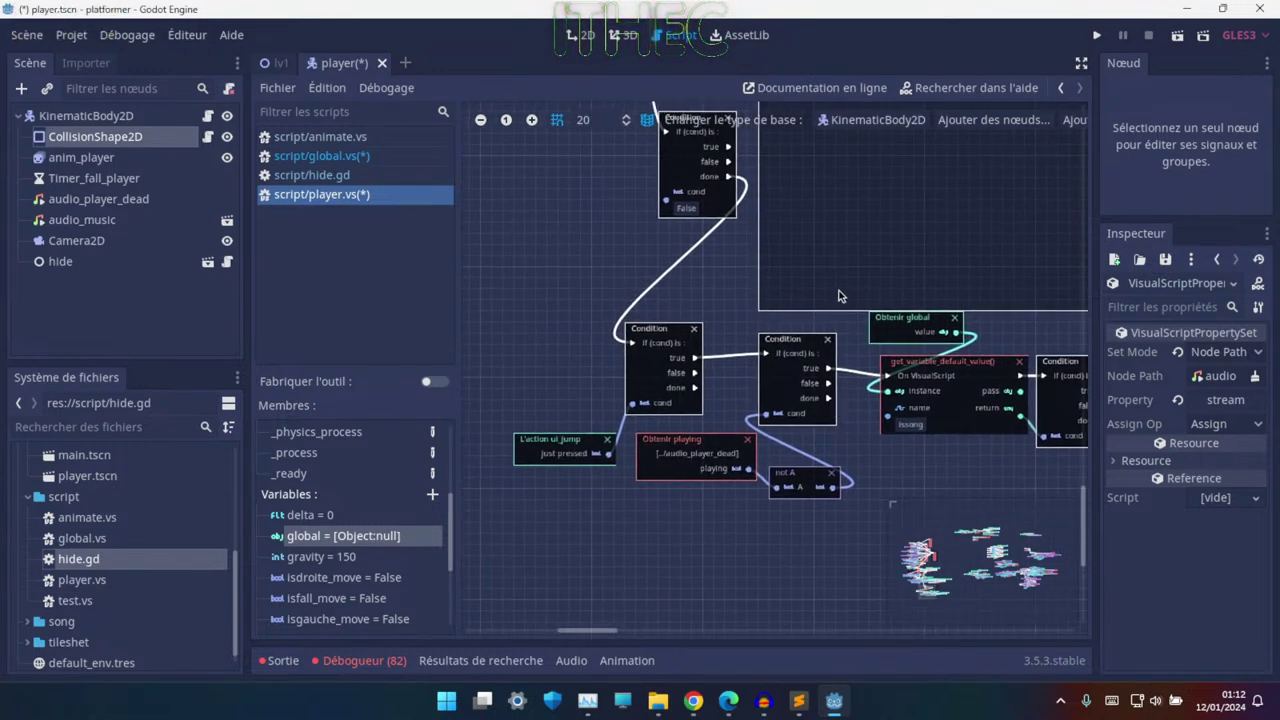
pyautogui.scroll(3, 744, 389)
pyautogui.keyDown('ctrl'); pyautogui.scroll(-2, 744, 389); pyautogui.keyUp('ctrl')
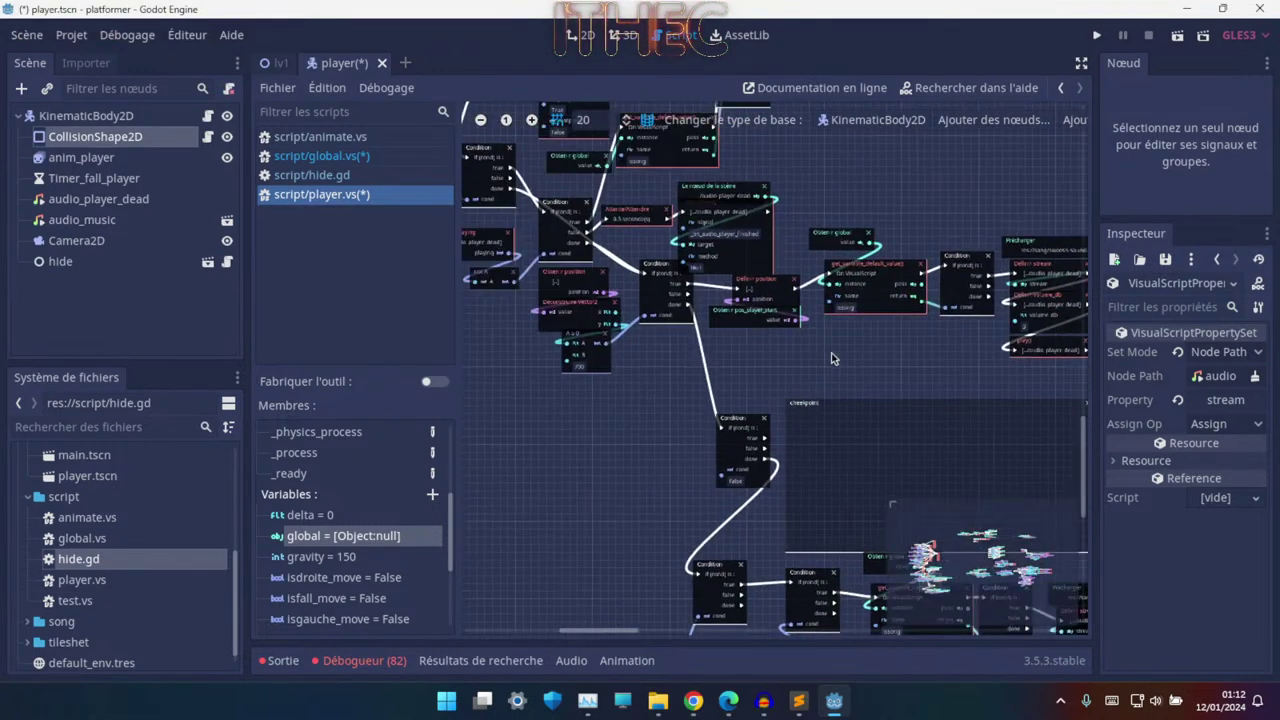
pyautogui.scroll(1, 800, 341)
pyautogui.scroll(1, 800, 341)
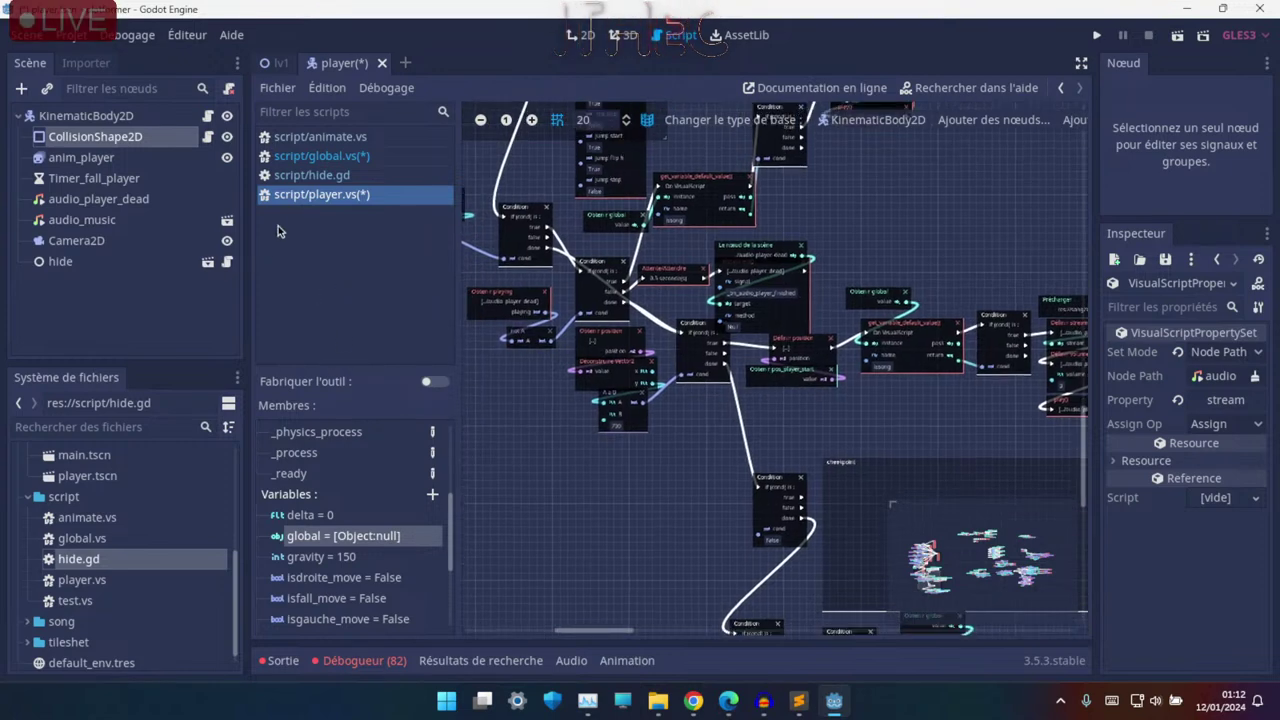
# - In global.vs, uncheck the issong variable's Value to make it False, then run the game
pyautogui.click(330, 157)
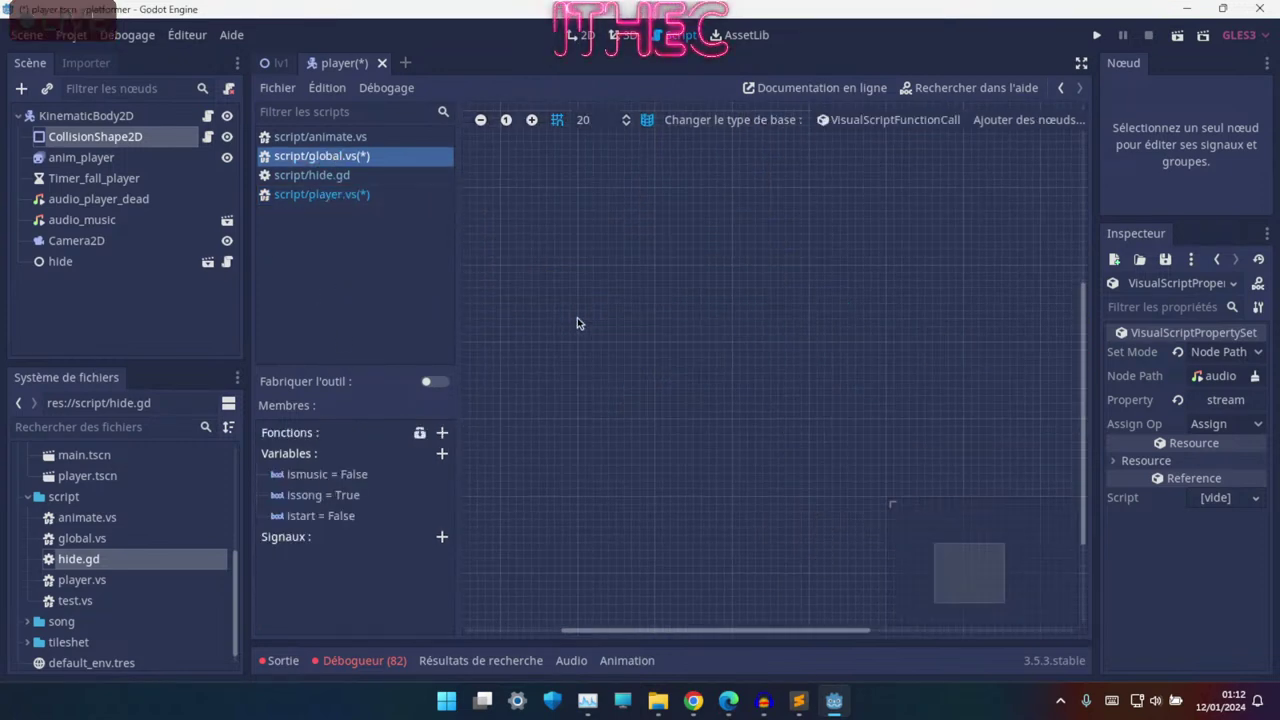
pyautogui.rightClick(323, 503)
pyautogui.click(377, 513)
pyautogui.click(660, 312)
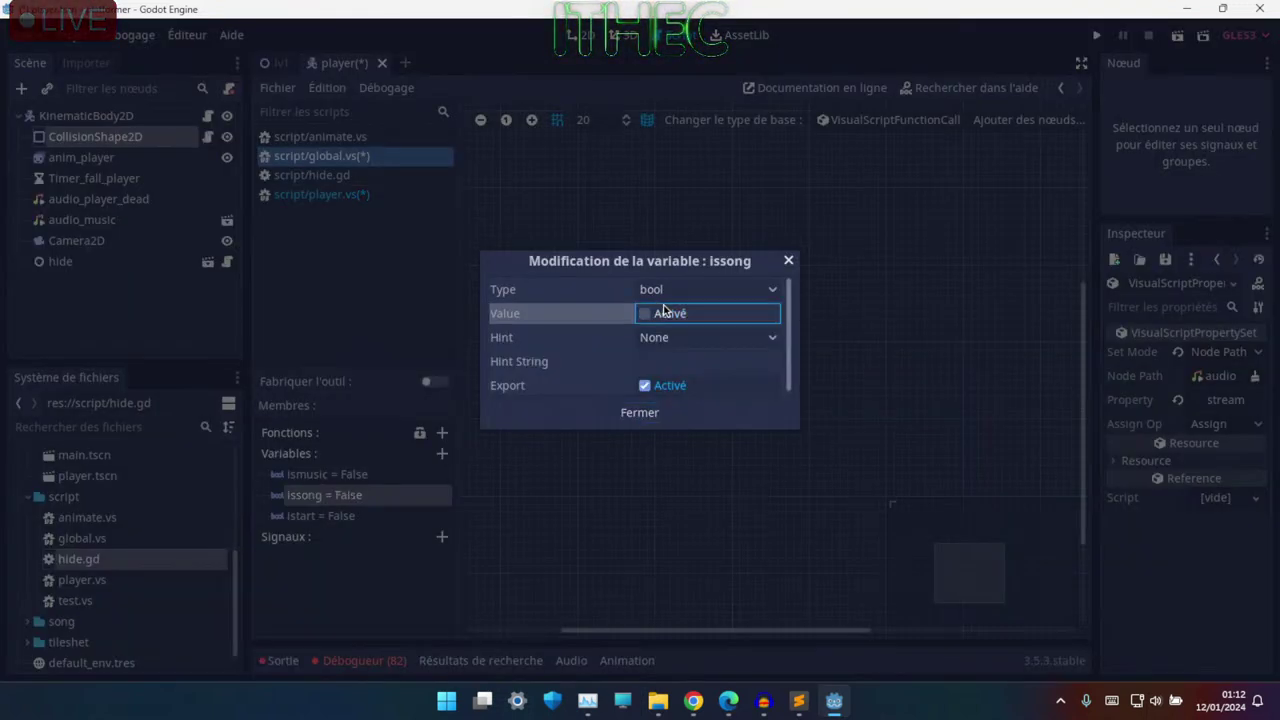
pyautogui.click(862, 292)
pyautogui.click(1100, 36)
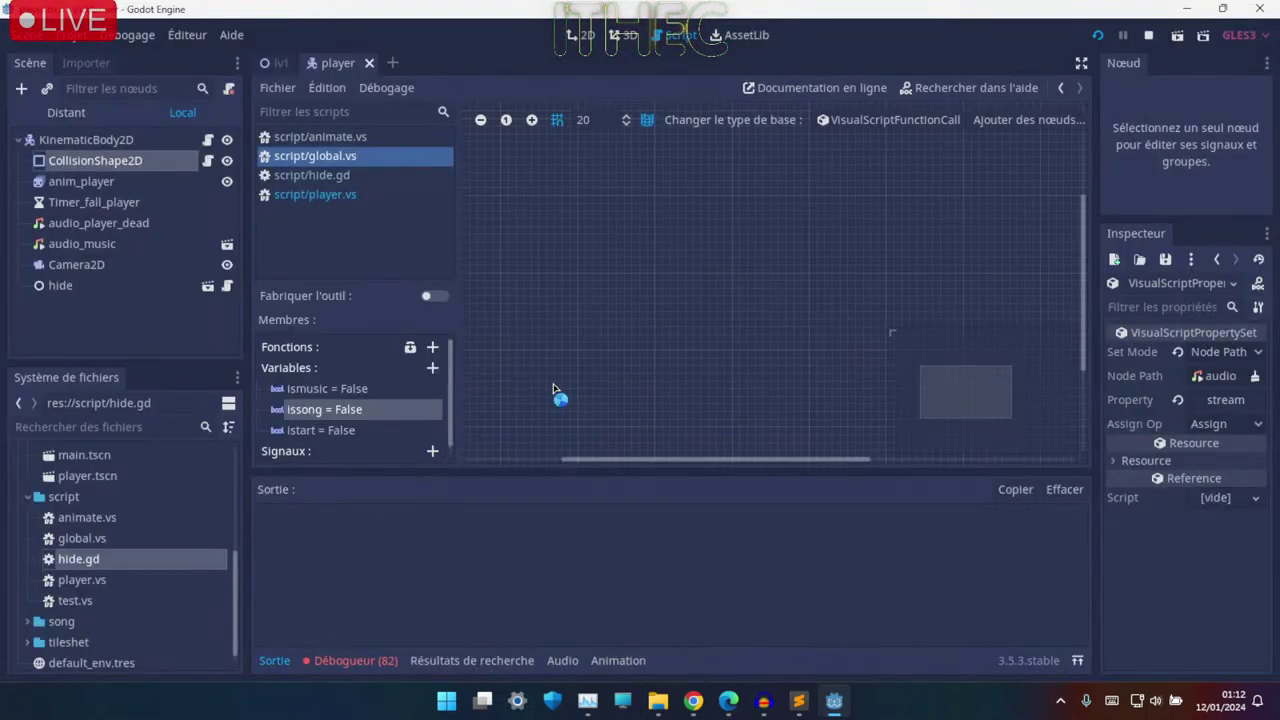
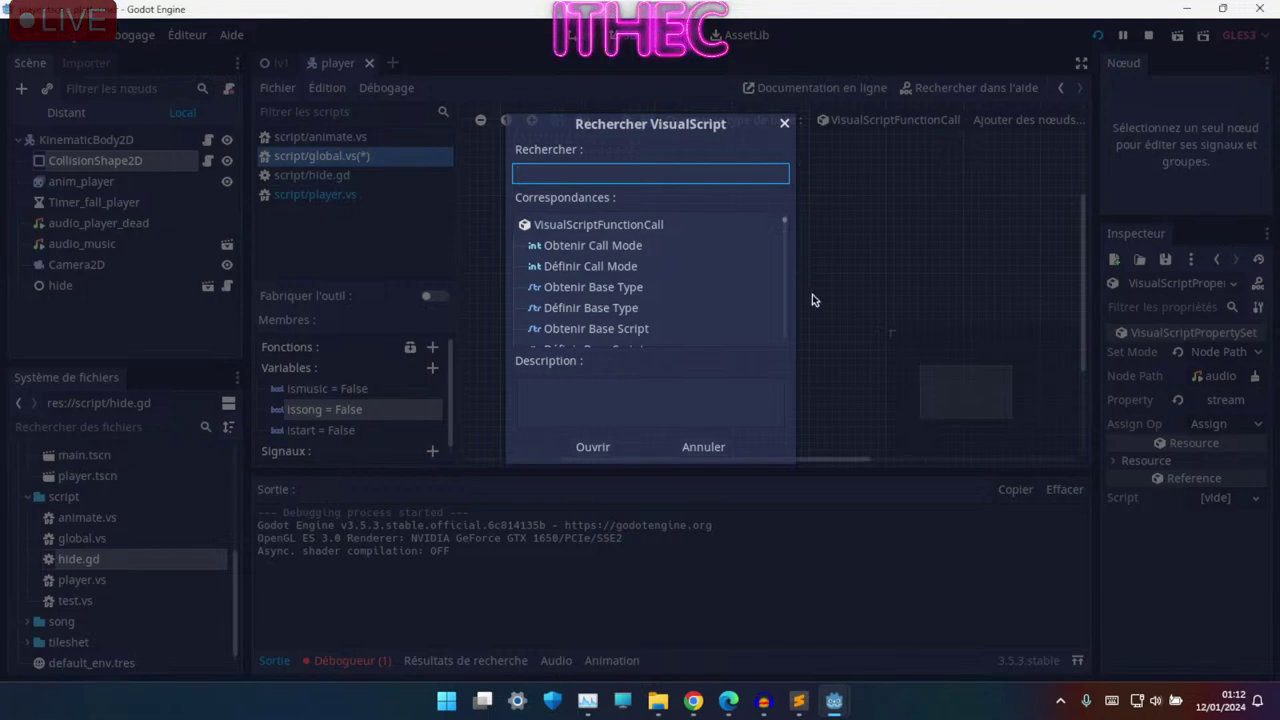
# - Close the node search, stop the debug game, and check the issong and ismusic variables
pyautogui.click(685, 437)
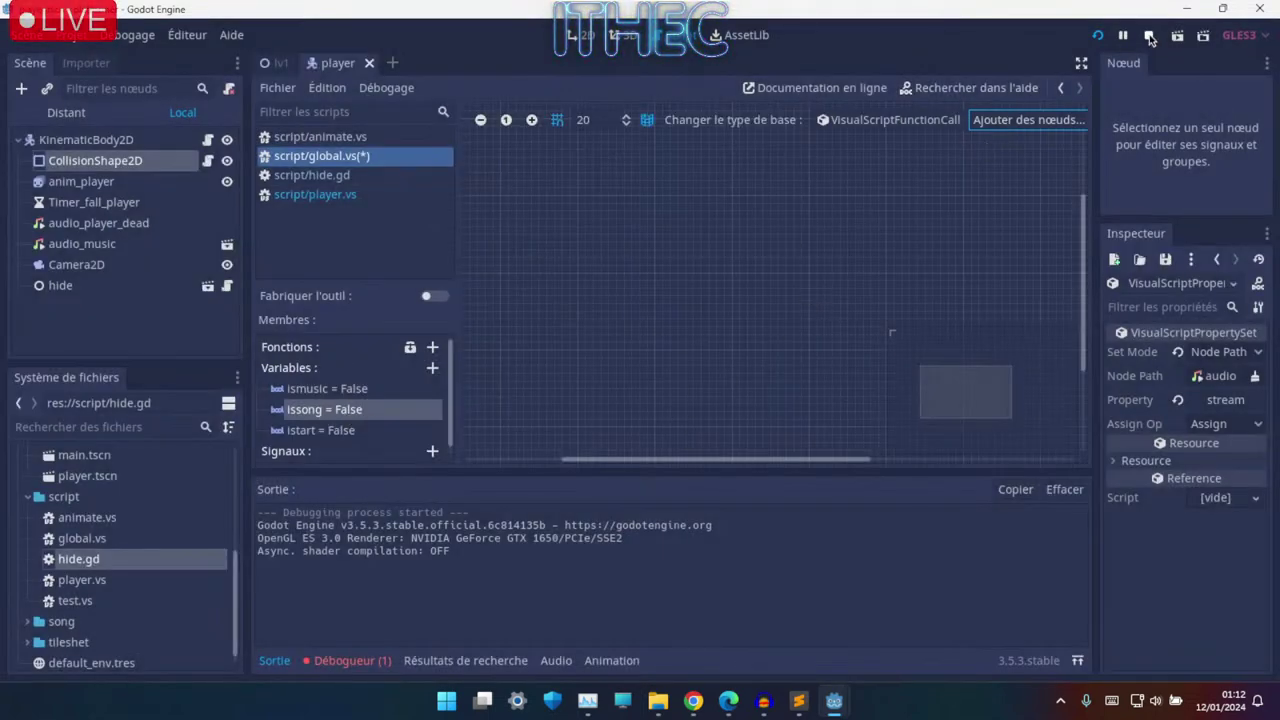
pyautogui.click(358, 390)
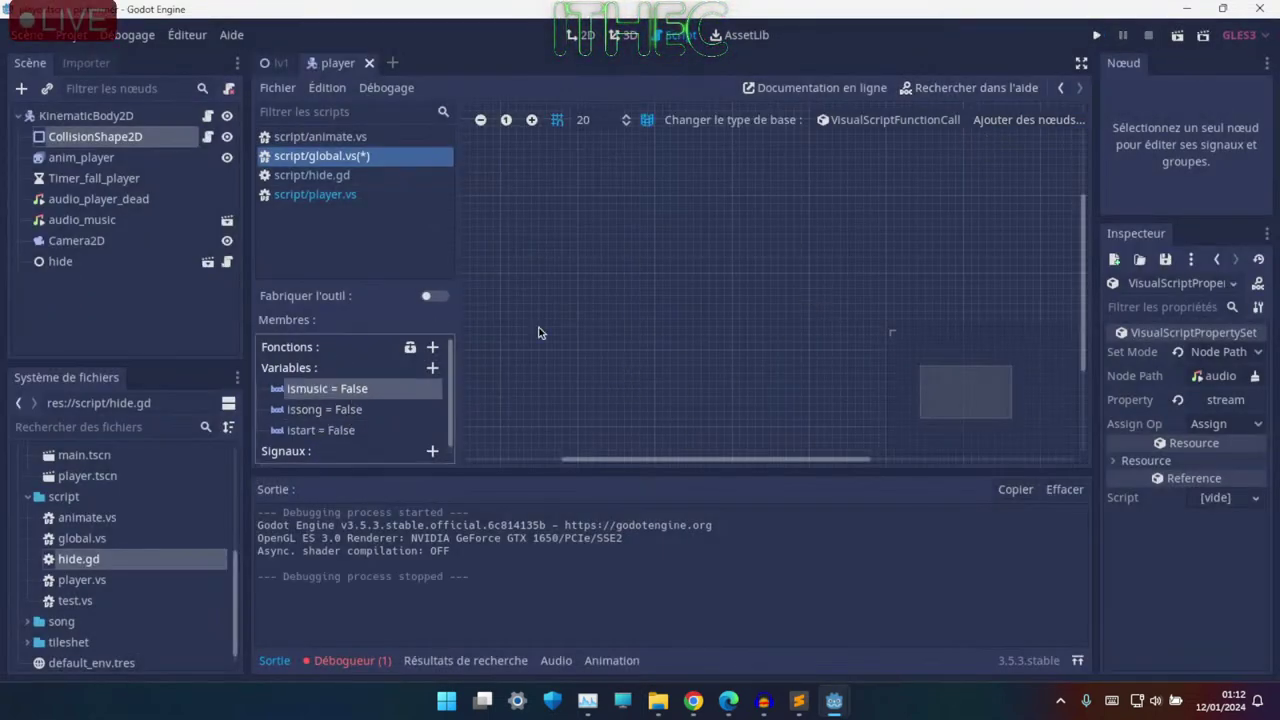
pyautogui.click(334, 411)
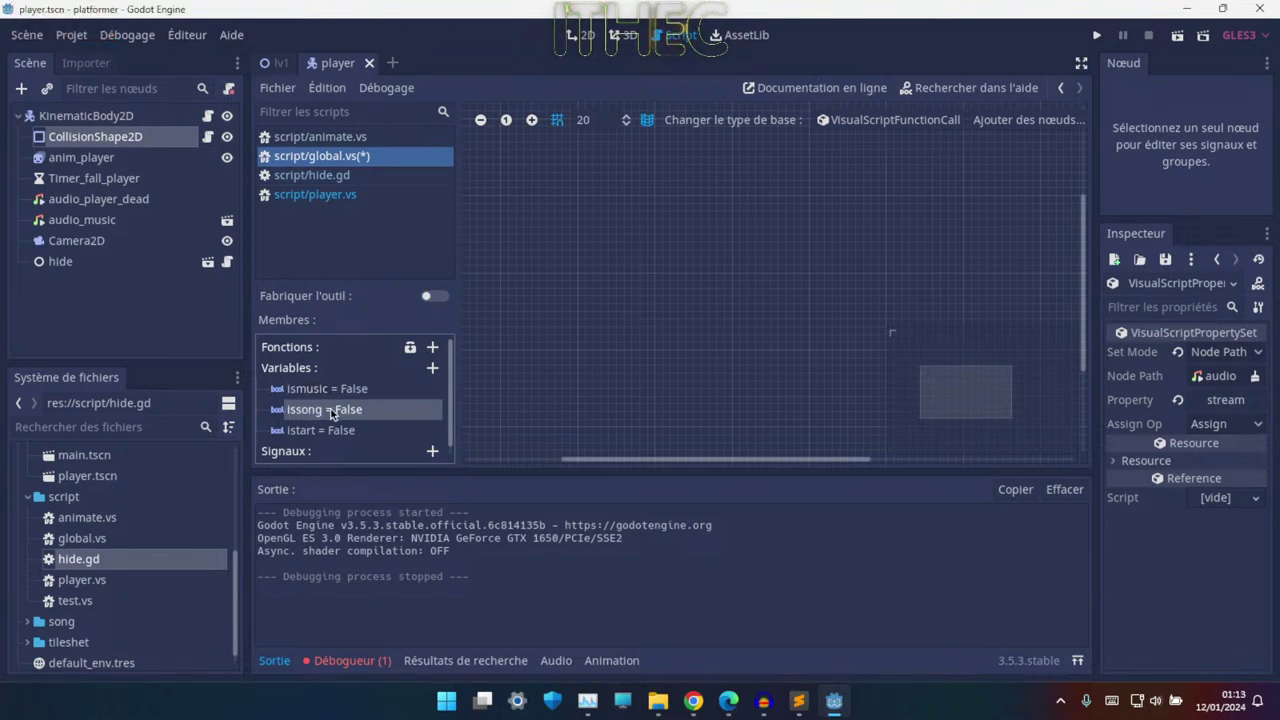
pyautogui.click(322, 389)
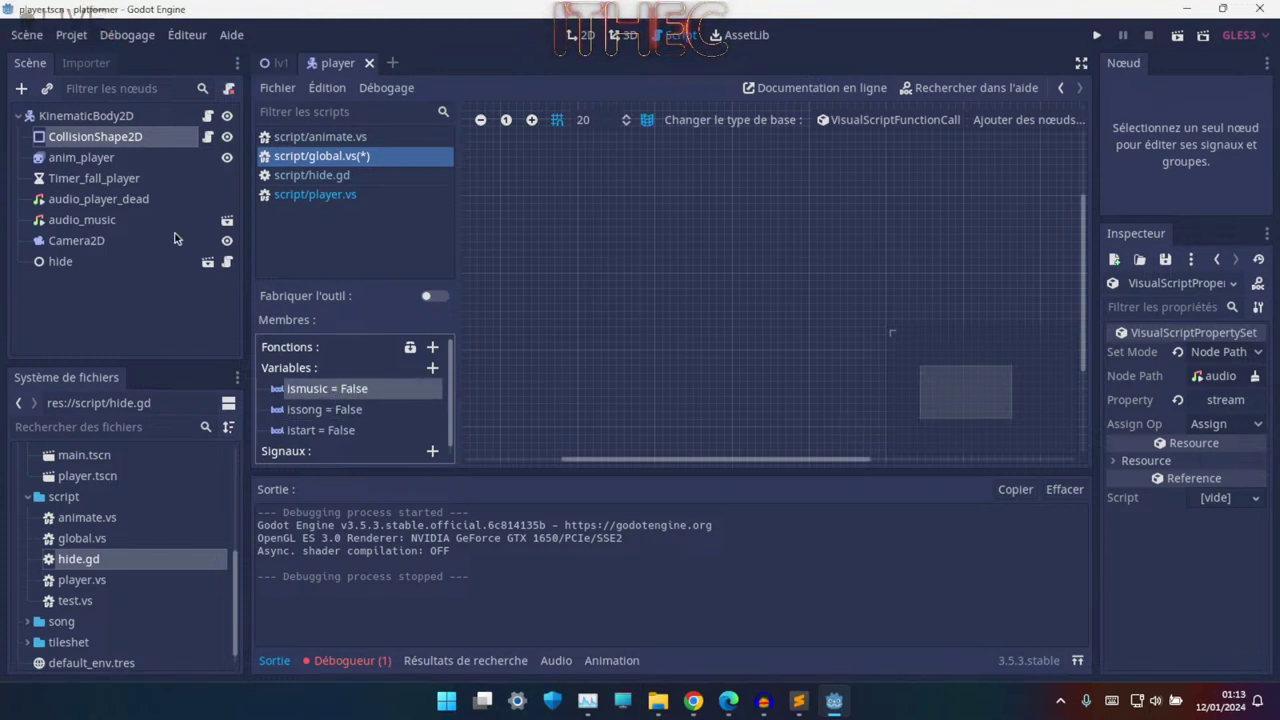
# - Switch to the lv1 scene and open global.vs in the visual script editor
pyautogui.click(274, 70)
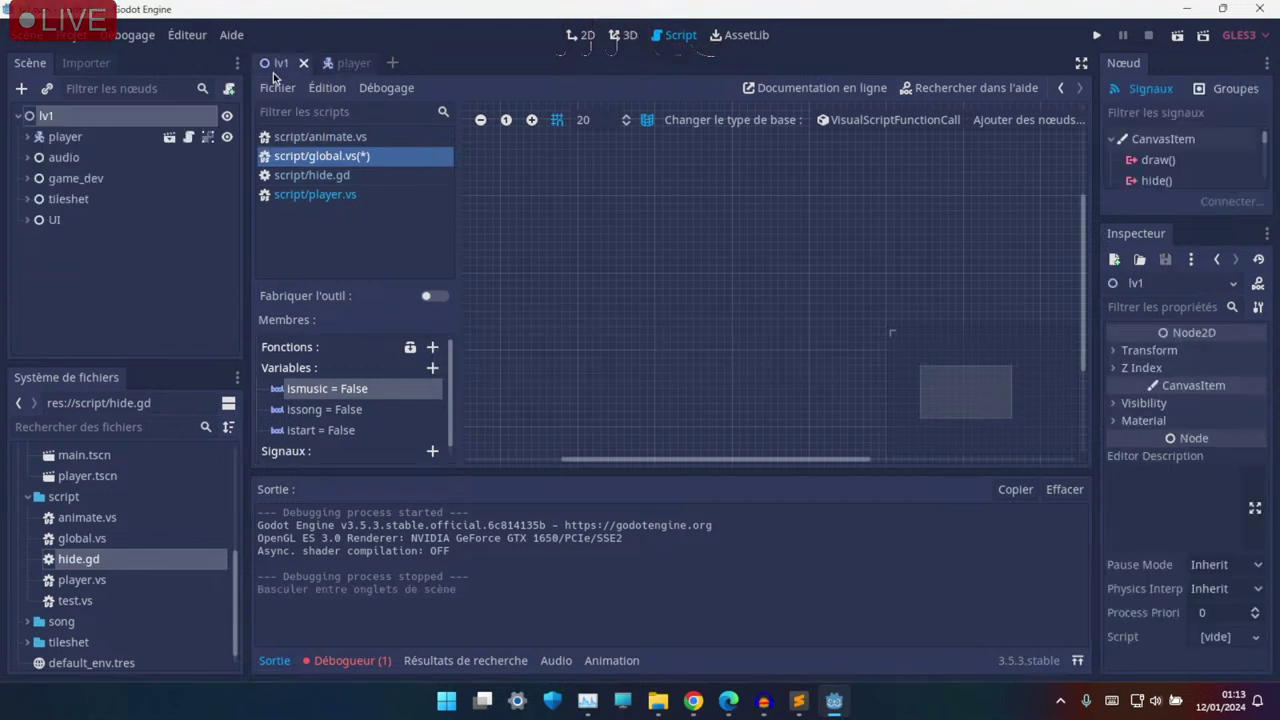
pyautogui.click(57, 312)
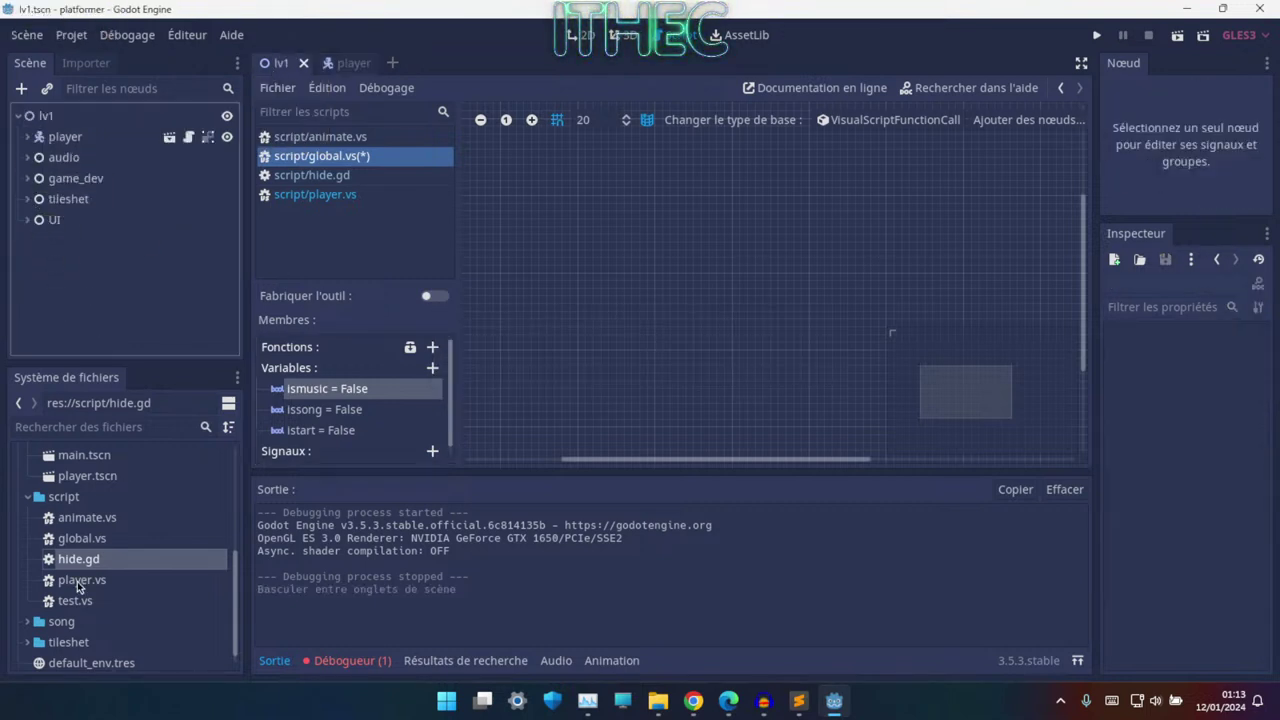
pyautogui.scroll(-1, 80, 575)
pyautogui.click(85, 533)
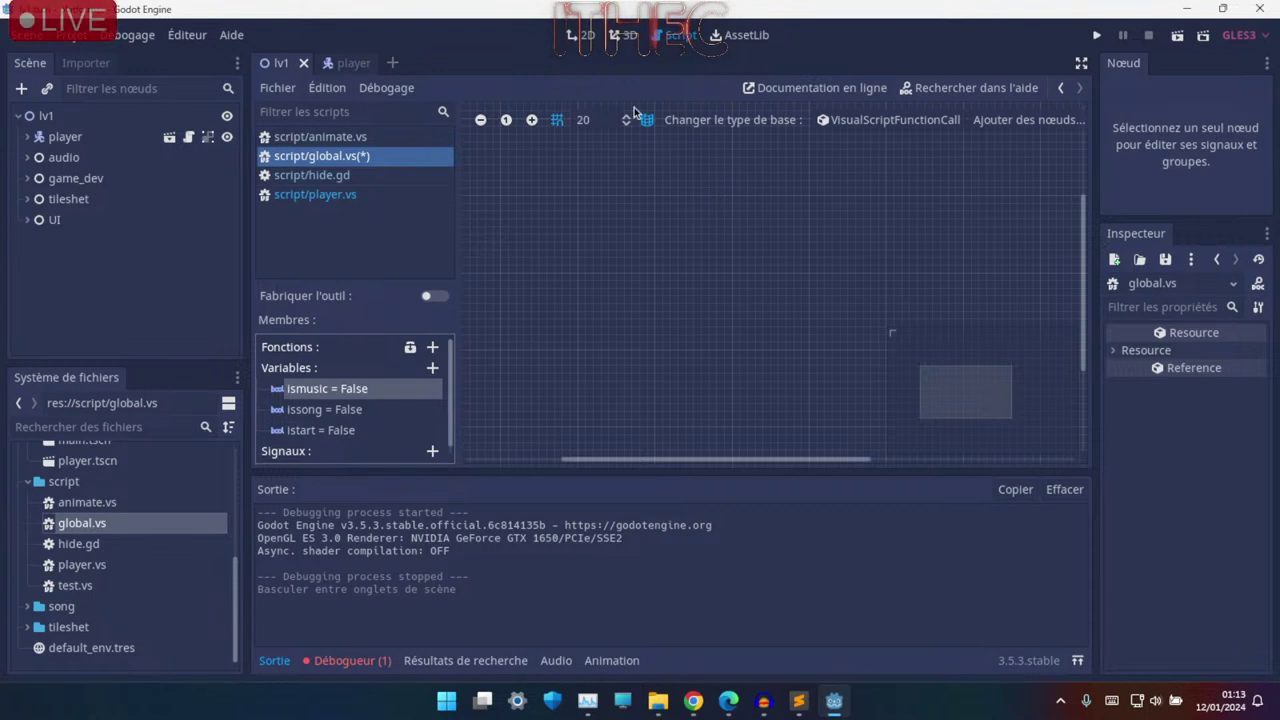
pyautogui.click(577, 40)
pyautogui.click(624, 35)
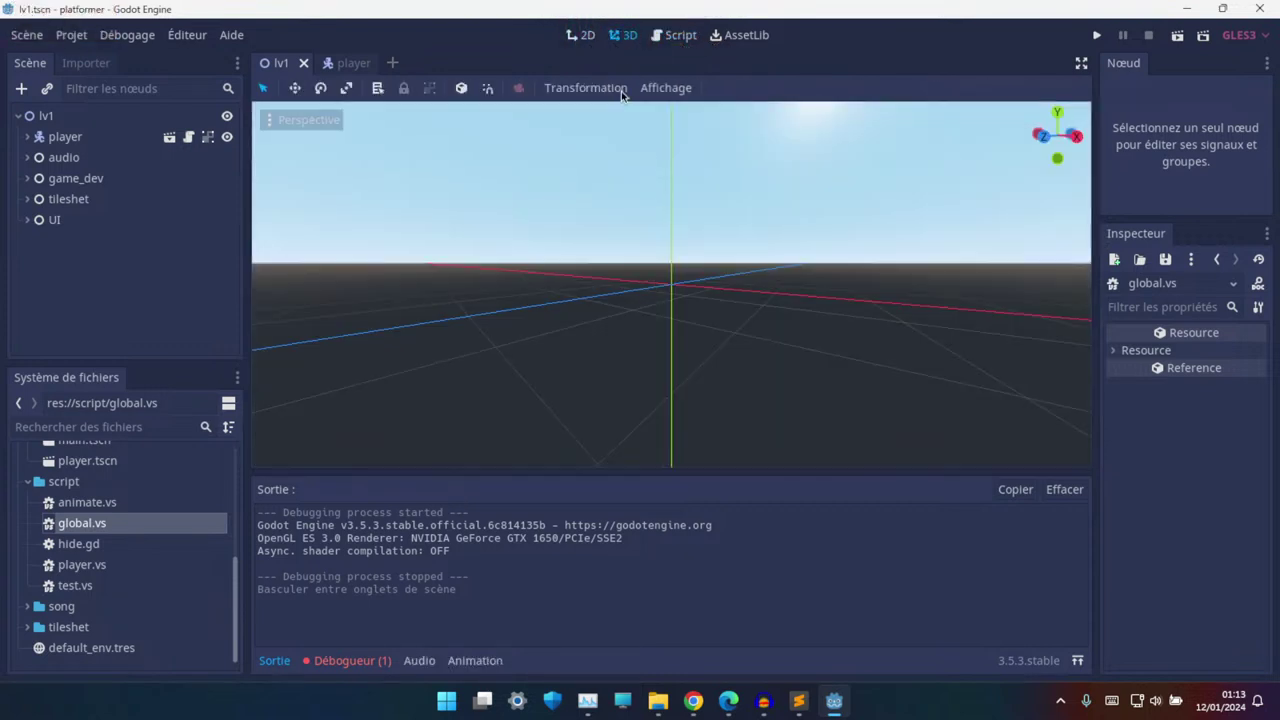
pyautogui.click(680, 35)
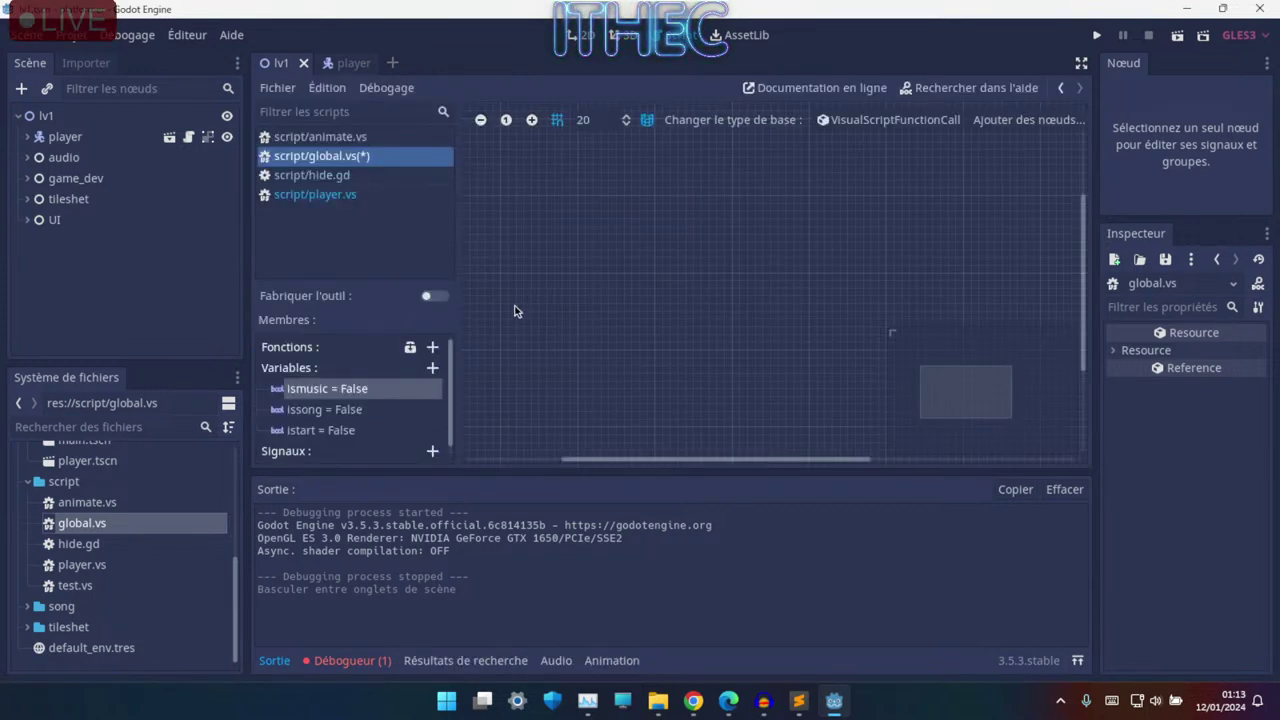
# - Open player.vs and show its _ready function graph
pyautogui.click(327, 196)
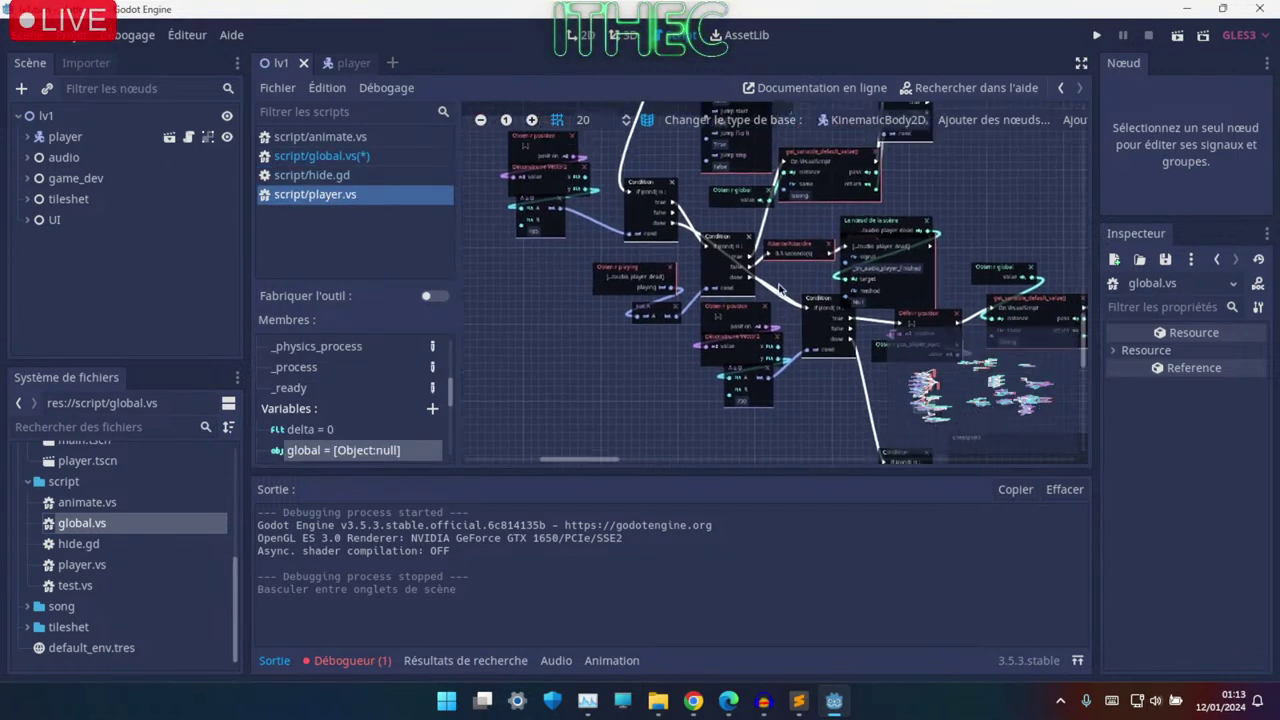
pyautogui.scroll(-2, 313, 399)
pyautogui.scroll(-3, 318, 410)
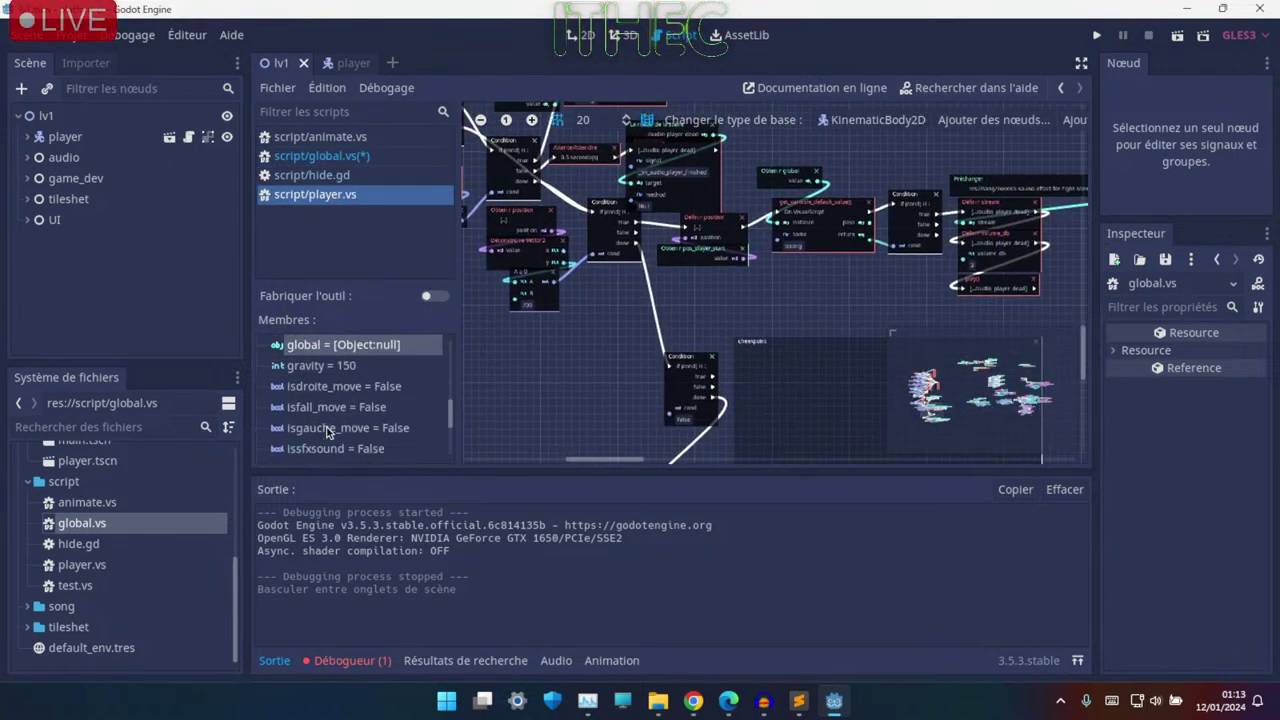
pyautogui.scroll(-3, 325, 425)
pyautogui.scroll(2, 325, 428)
pyautogui.scroll(3, 315, 408)
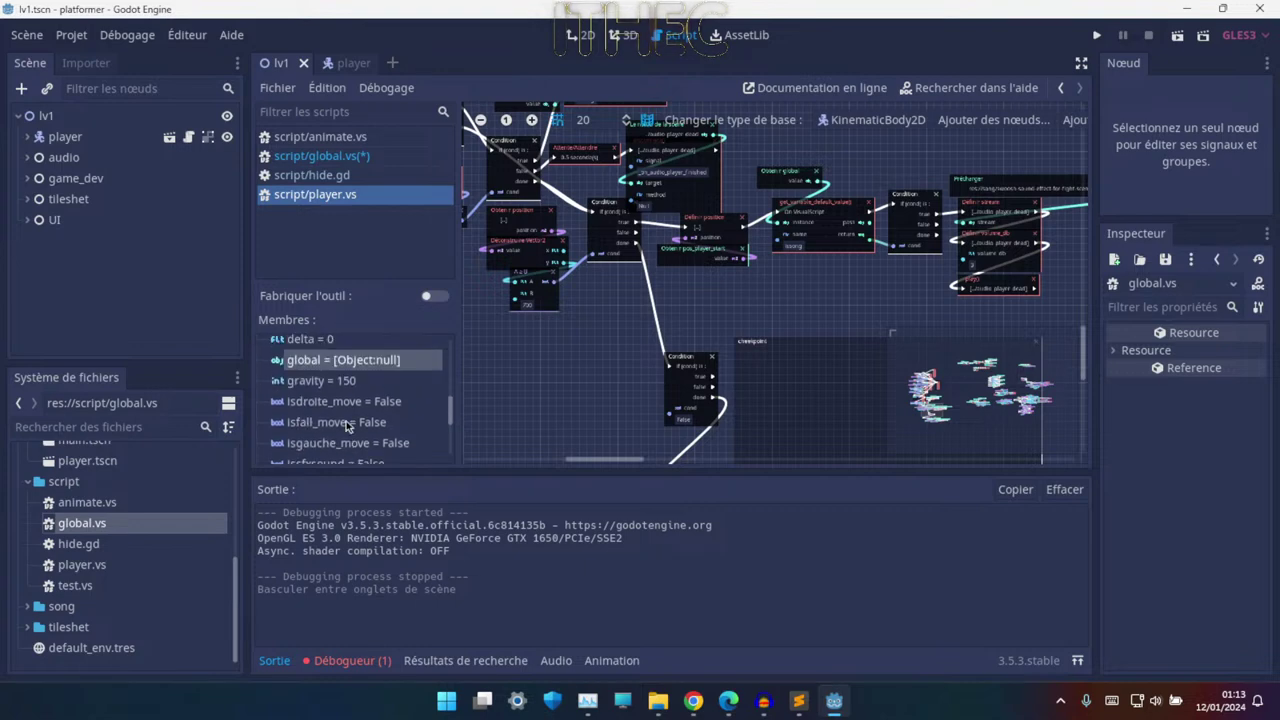
pyautogui.scroll(3, 305, 388)
pyautogui.click(297, 388)
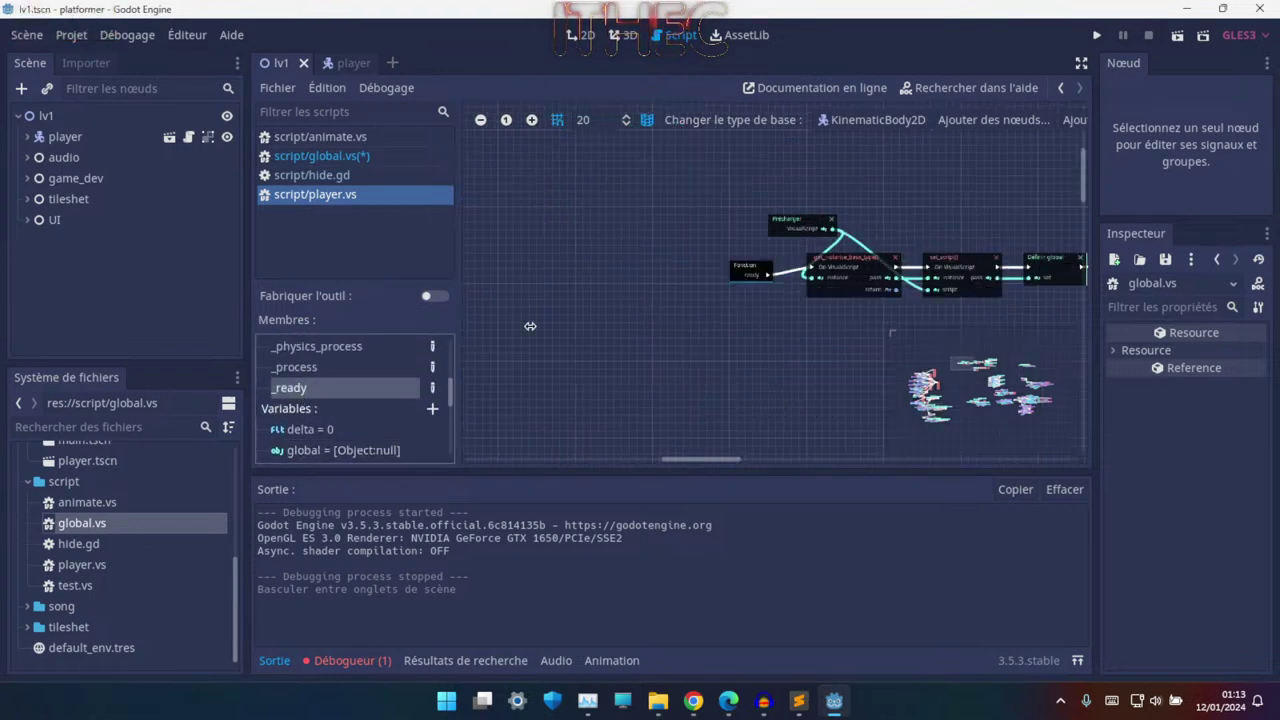
pyautogui.keyDown('ctrl'); pyautogui.scroll(5, 902, 162); pyautogui.keyUp('ctrl')
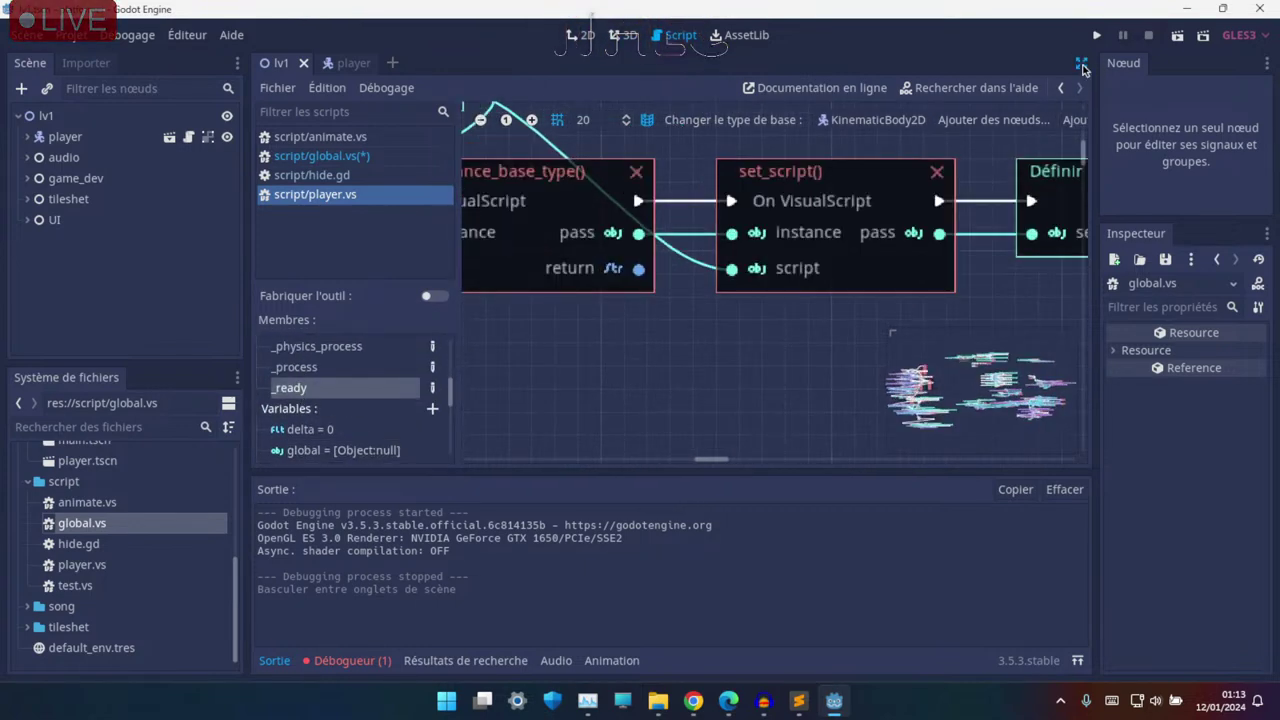
# - Enter distraction-free mode, collapse the output panel, and bring the ismusic condition nodes into view
pyautogui.click(1081, 63)
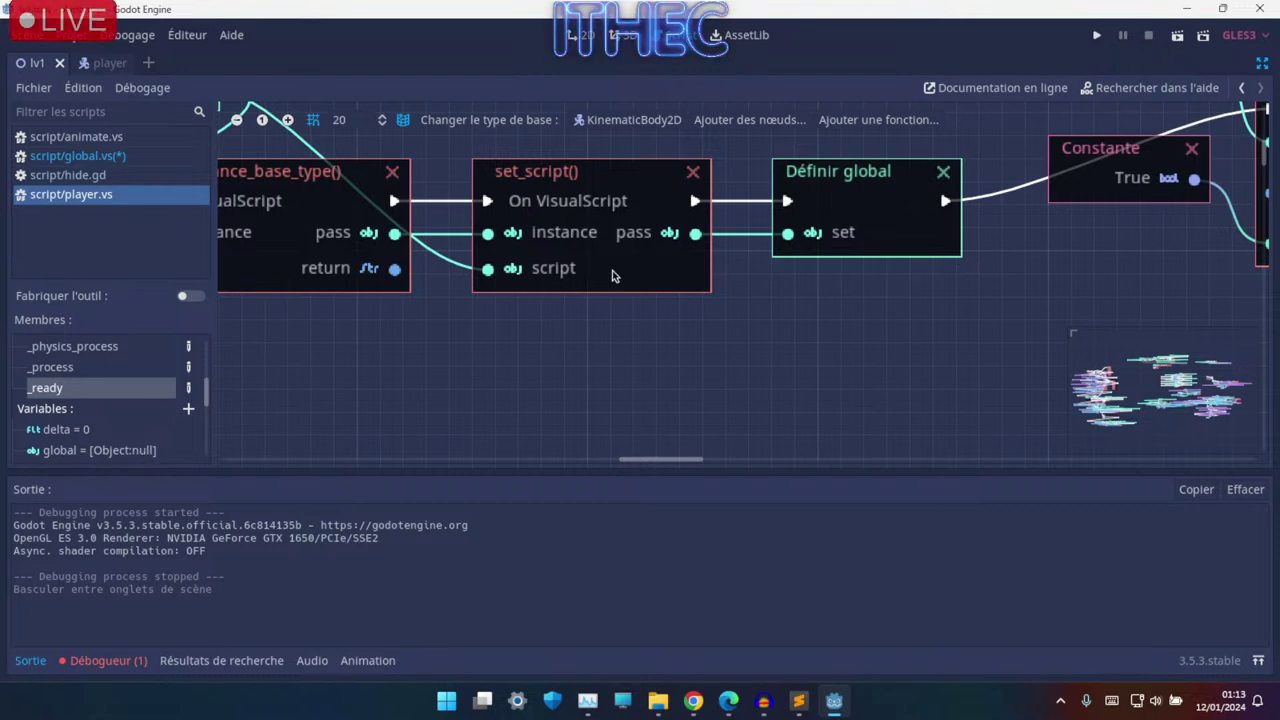
pyautogui.keyDown('ctrl'); pyautogui.scroll(-1, 649, 331); pyautogui.keyUp('ctrl')
pyautogui.keyDown('ctrl'); pyautogui.scroll(-3, 779, 276); pyautogui.keyUp('ctrl')
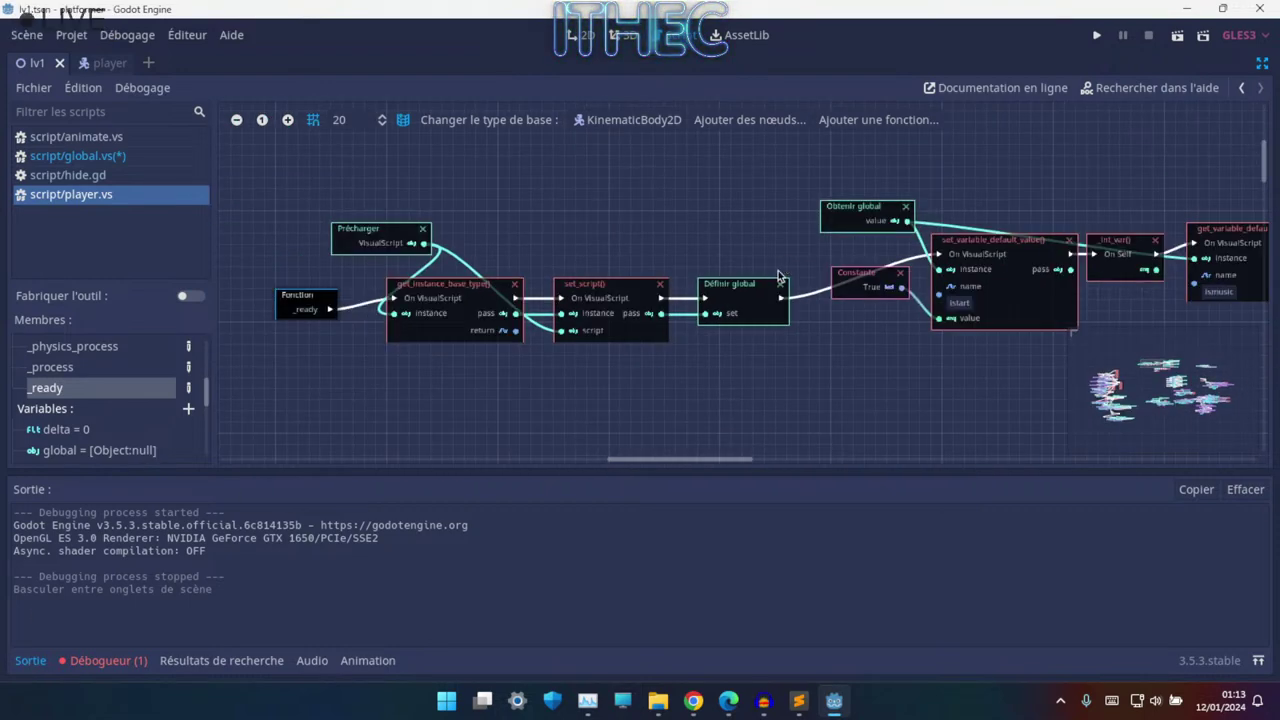
pyautogui.click(30, 660)
pyautogui.hscroll(3, 757, 314)
pyautogui.keyDown('ctrl'); pyautogui.scroll(4, 806, 320); pyautogui.keyUp('ctrl')
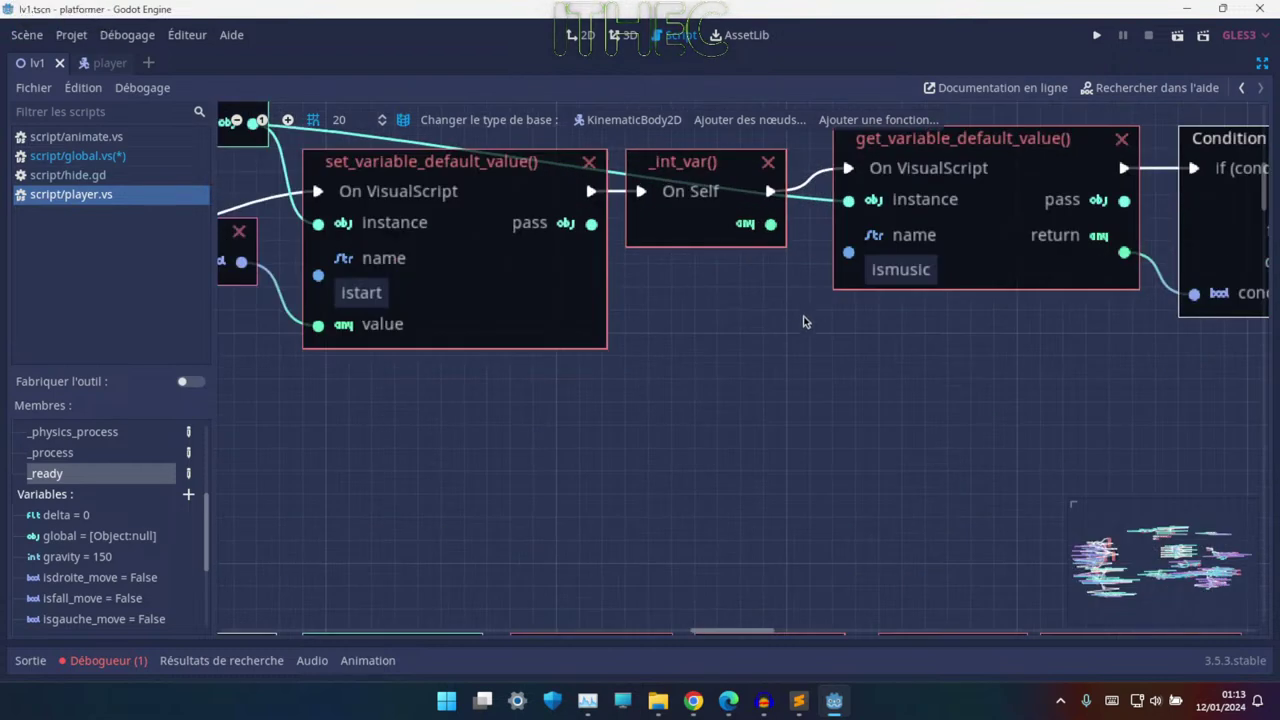
pyautogui.keyDown('ctrl'); pyautogui.scroll(-2, 814, 306); pyautogui.keyUp('ctrl')
pyautogui.hscroll(2, 826, 296)
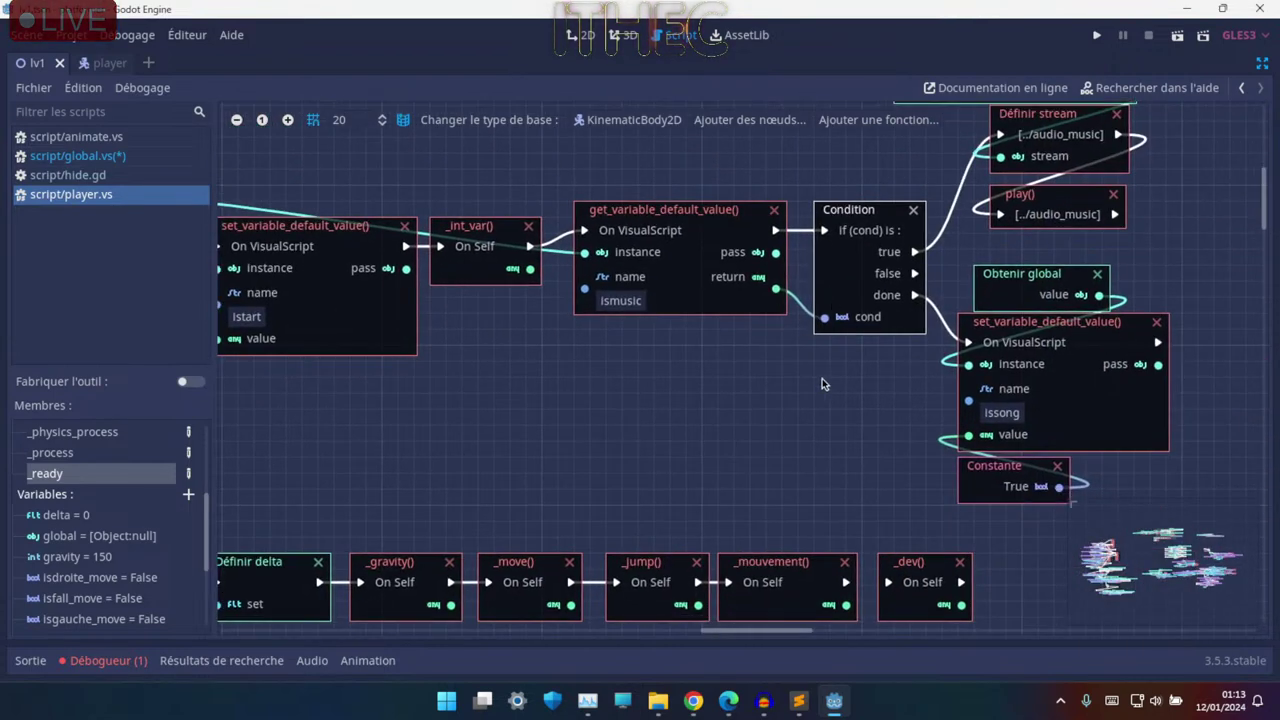
pyautogui.moveTo(822, 383)
pyautogui.mouseDown(button='middle')
pyautogui.moveTo(600, 363)
pyautogui.moveTo(686, 423)
pyautogui.moveTo(733, 435)
pyautogui.mouseUp(button='middle')
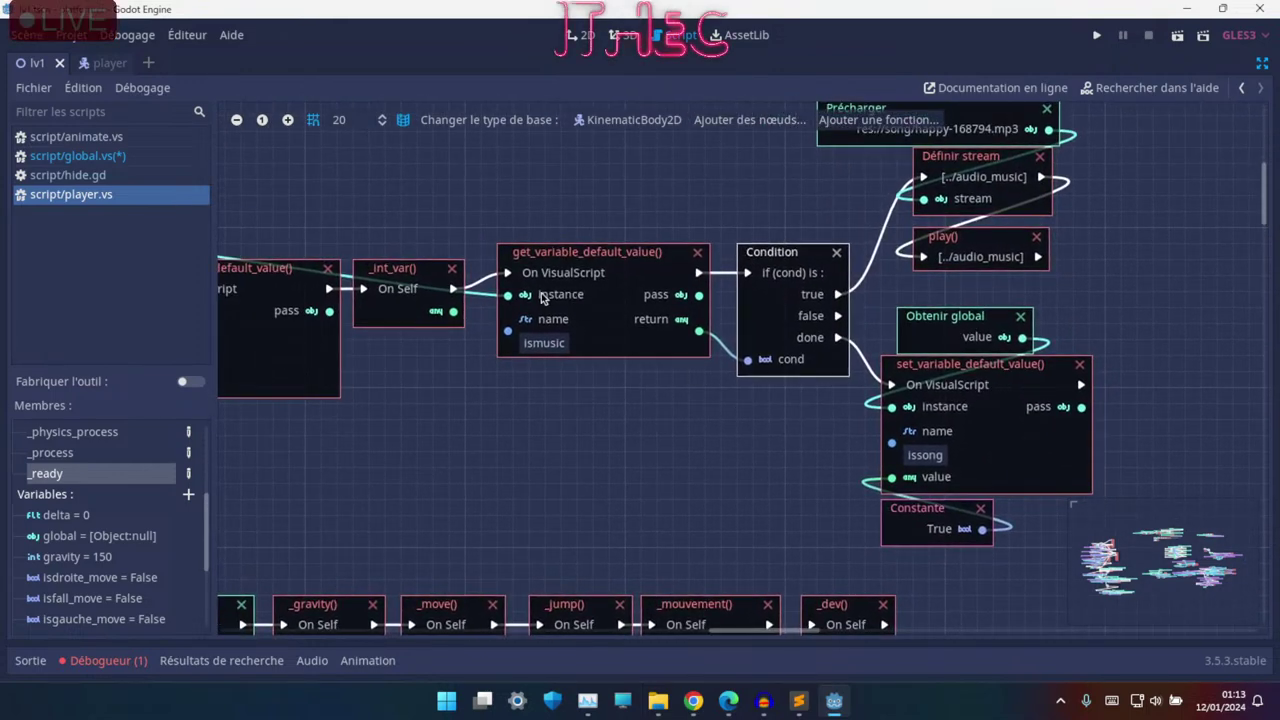
# - Center the graph on the node setting issong to True
pyautogui.hscroll(-4, 543, 299)
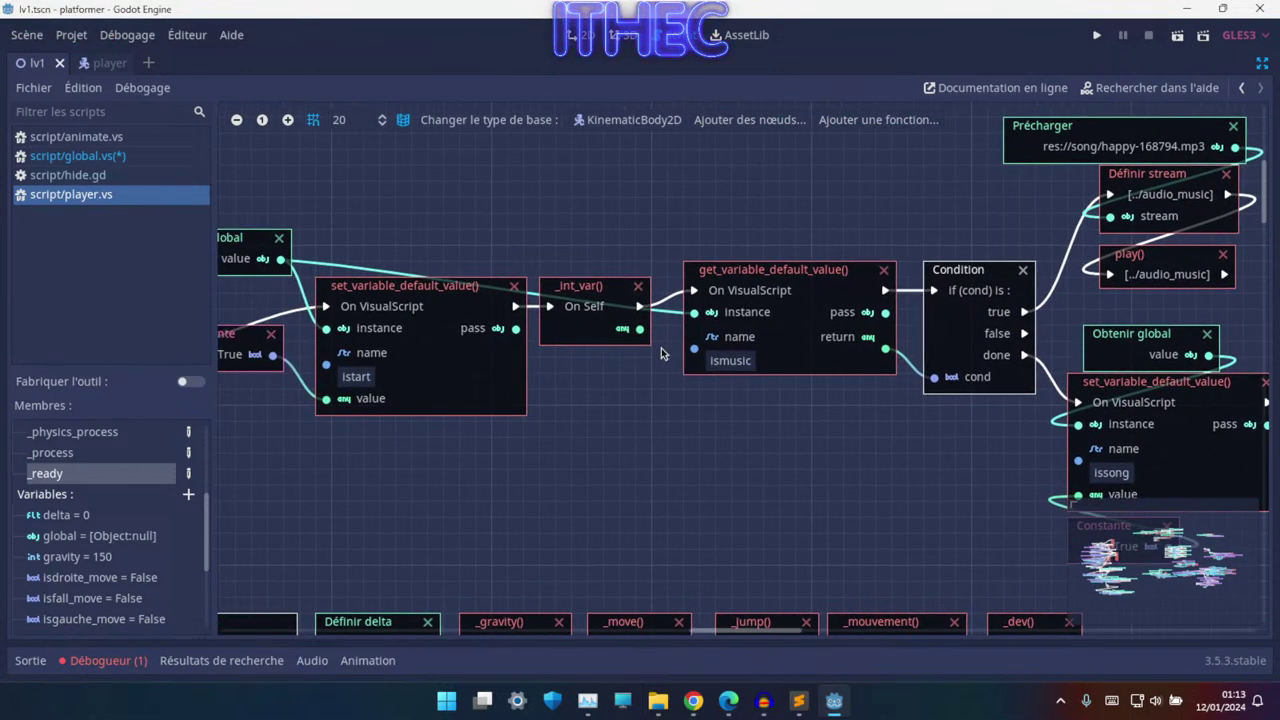
pyautogui.hscroll(6, 617, 314)
pyautogui.scroll(1, 617, 314)
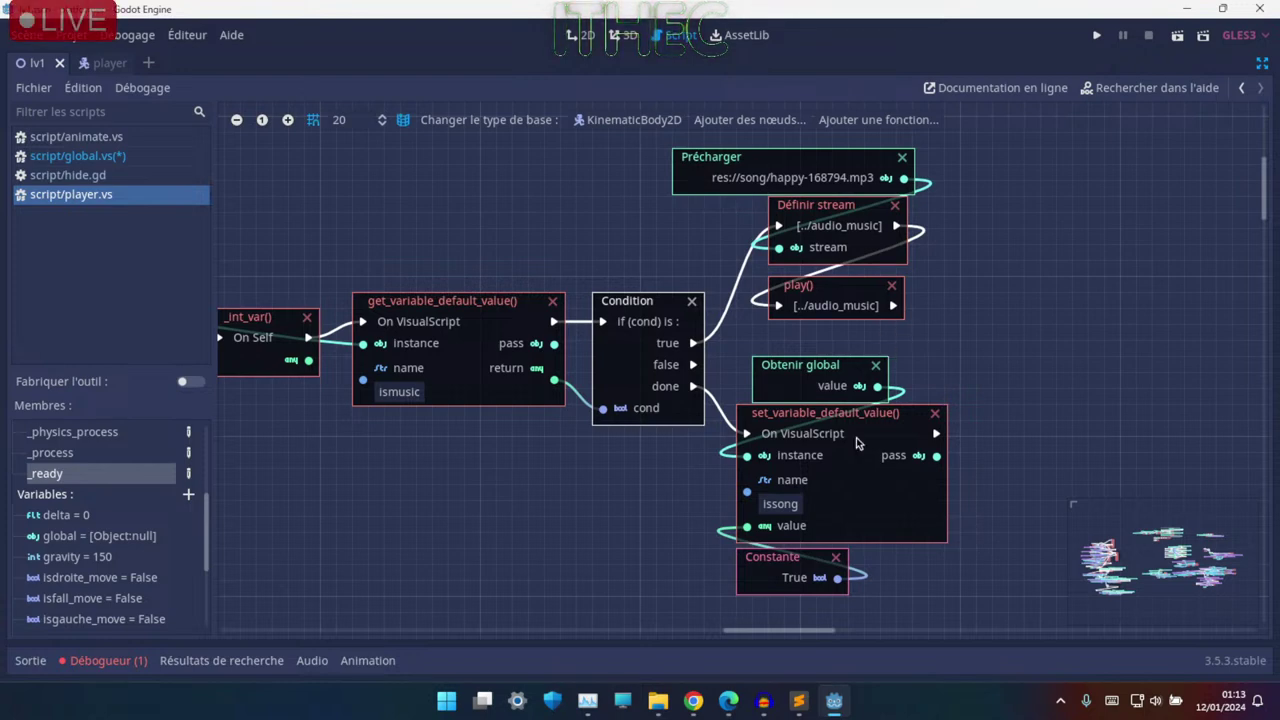
pyautogui.scroll(-5, 856, 443)
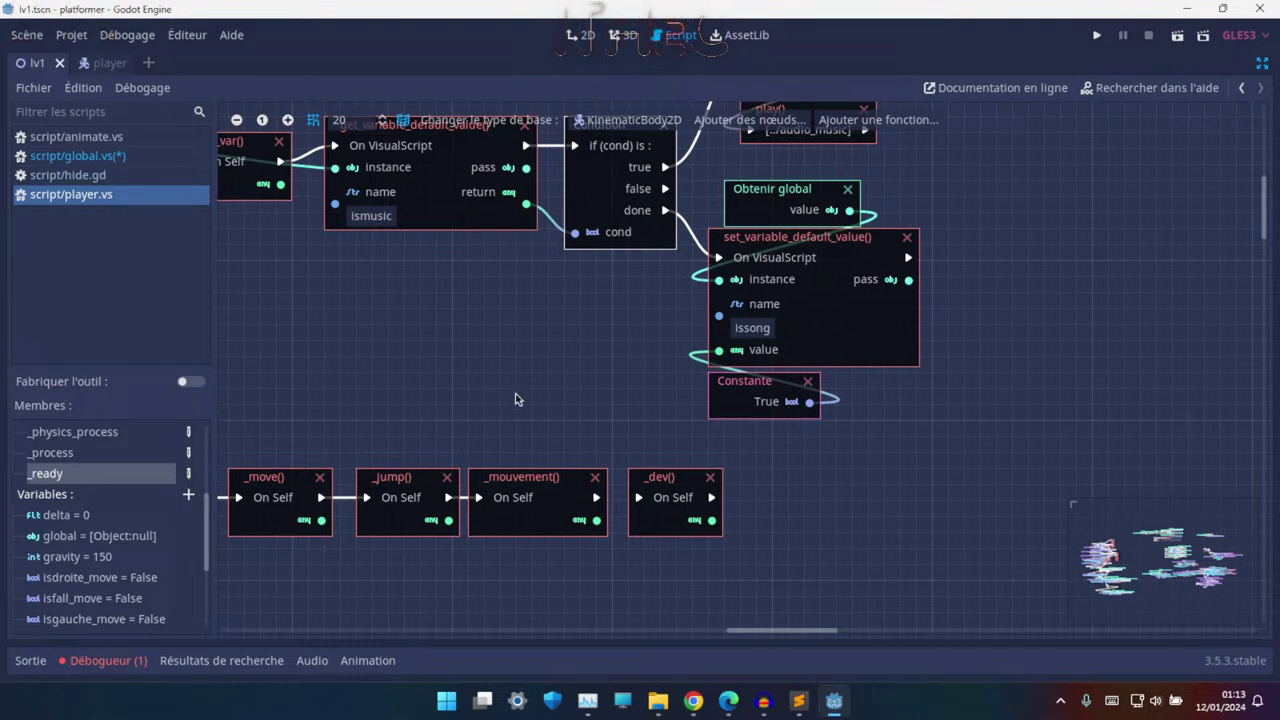
pyautogui.scroll(1, 515, 399)
pyautogui.scroll(1, 545, 404)
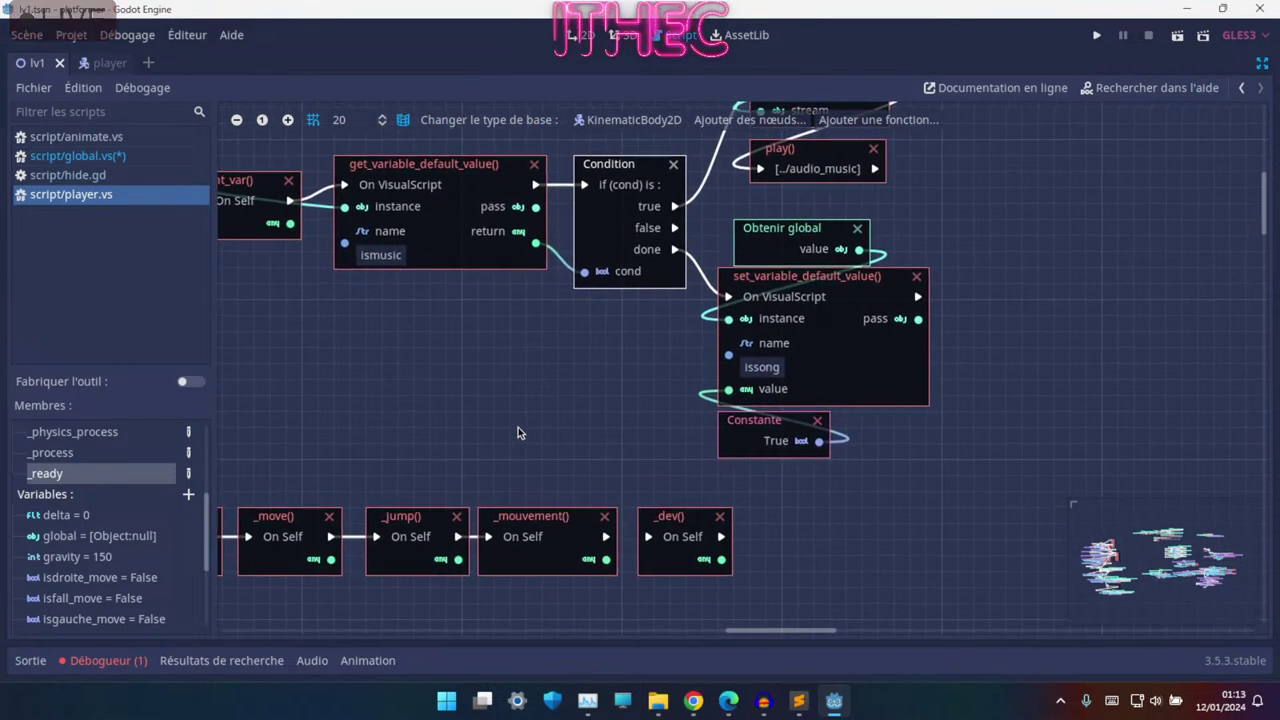
pyautogui.moveTo(882, 357); pyautogui.dragTo(711, 393, button='middle')
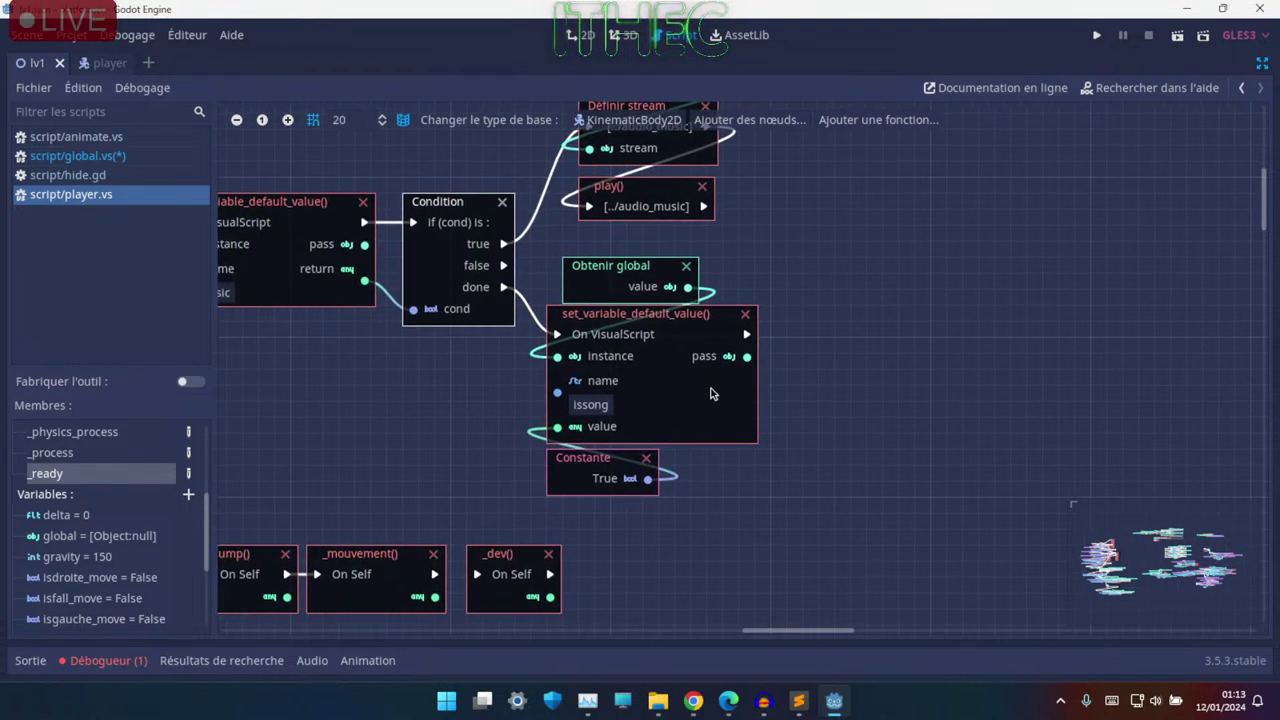
pyautogui.moveTo(445, 378)
pyautogui.mouseDown(button='middle')
pyautogui.moveTo(550, 390)
pyautogui.moveTo(490, 370)
pyautogui.mouseUp(button='middle')
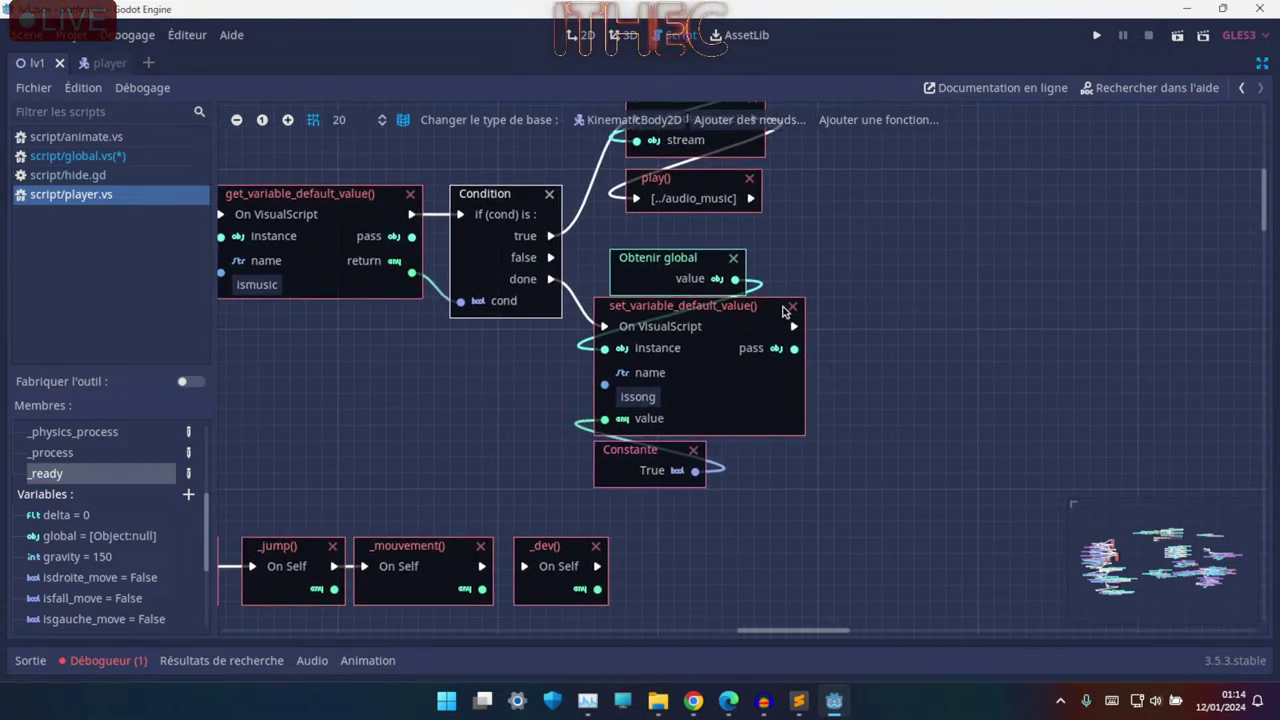
# - Delete the issong default-value setter, its True constant, and the global getter node
pyautogui.press('Delete')
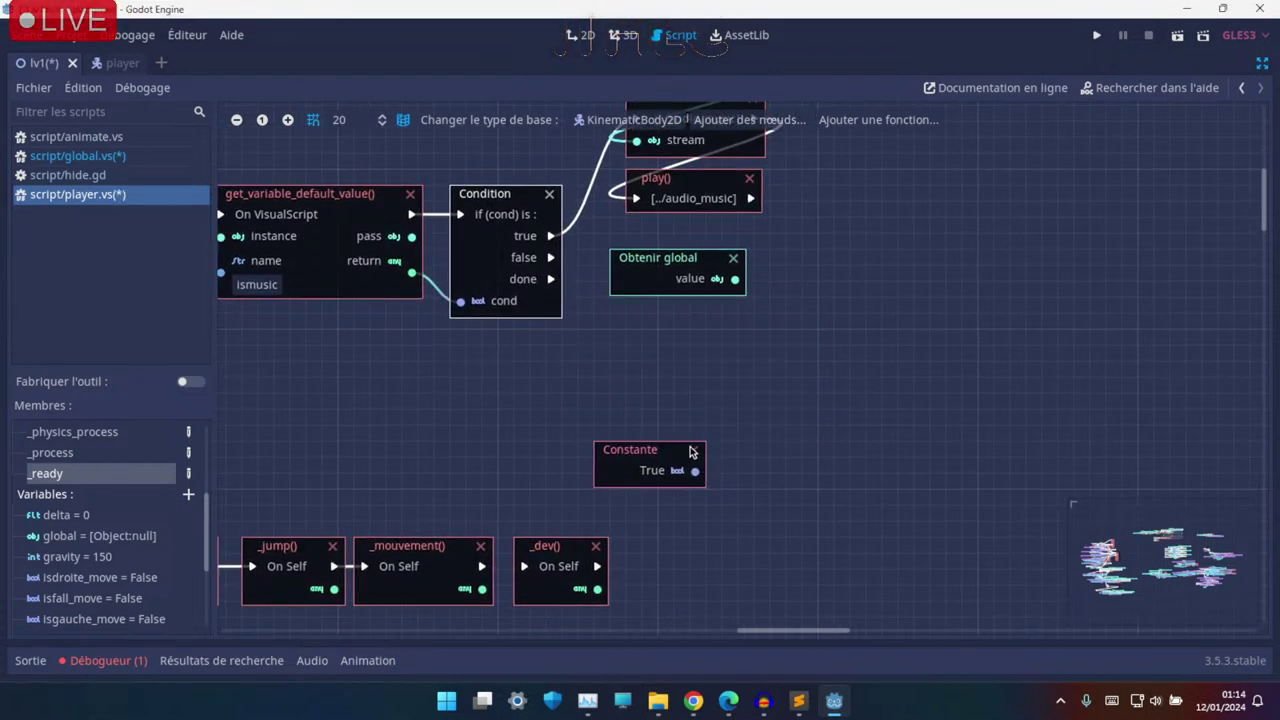
pyautogui.click(689, 449)
pyautogui.scroll(2, 650, 350)
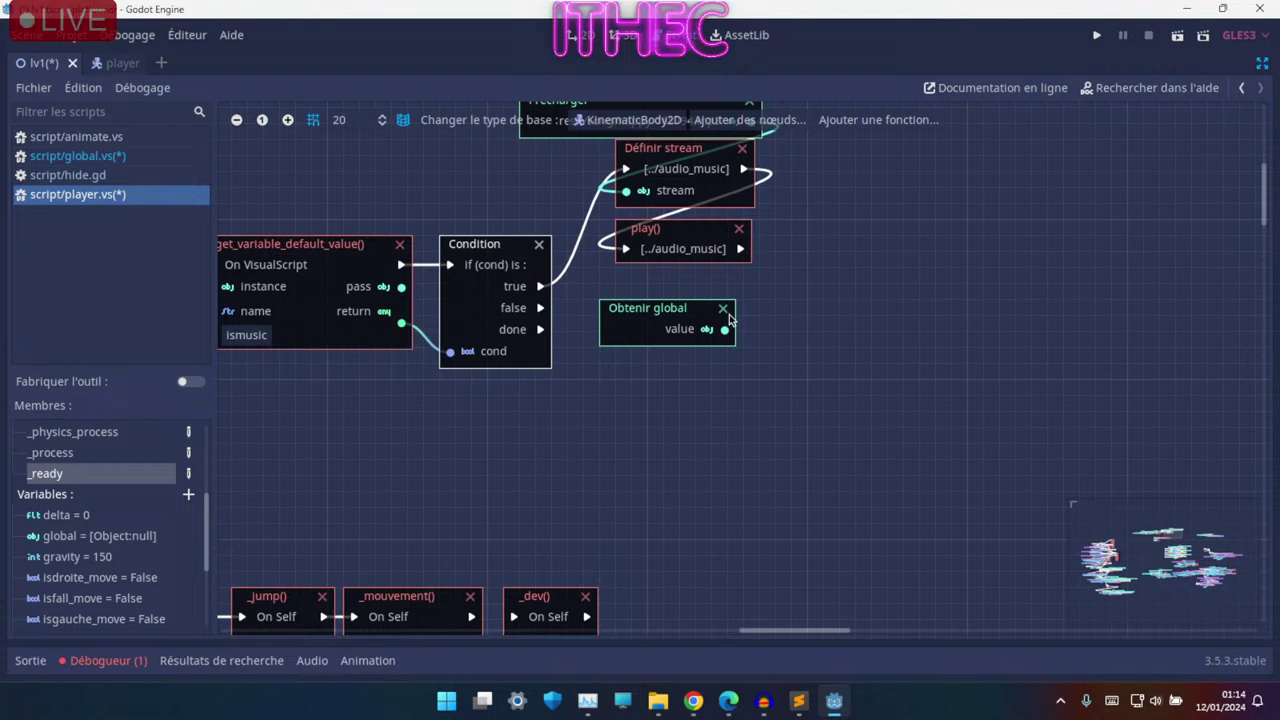
pyautogui.press('Delete')
pyautogui.moveTo(464, 462); pyautogui.dragTo(546, 411, button='middle')
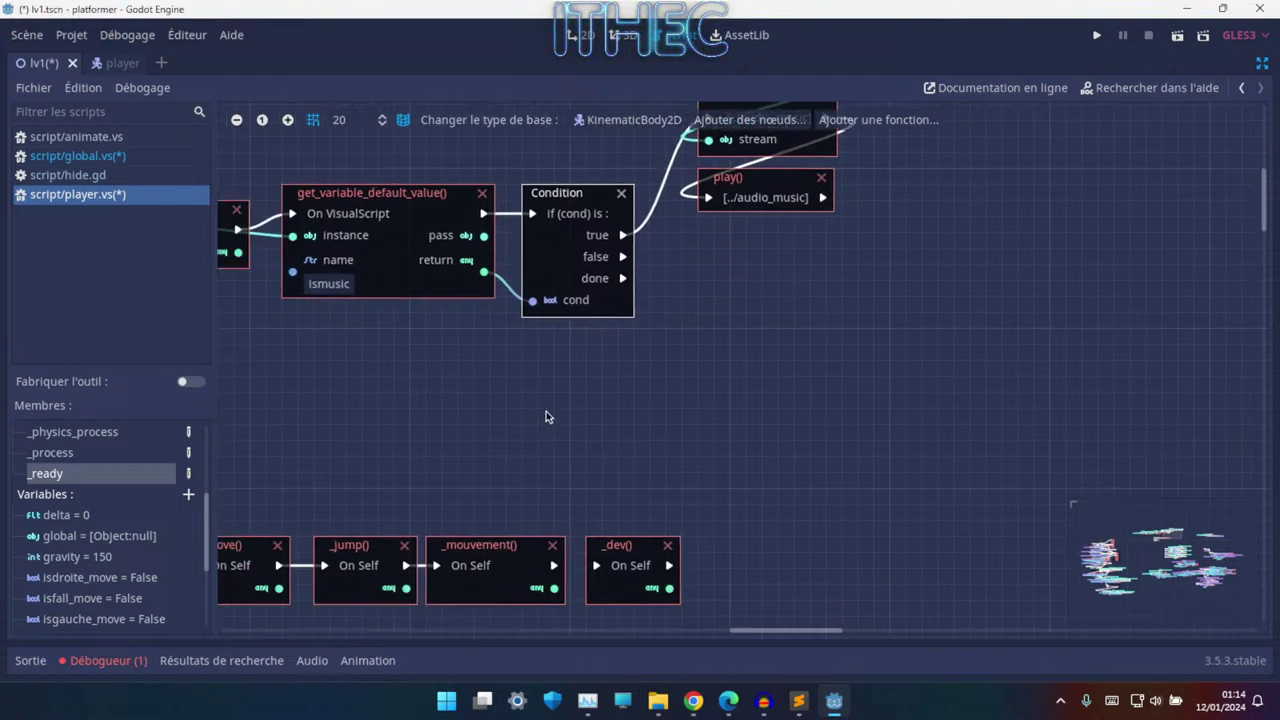
pyautogui.keyDown('ctrl'); pyautogui.scroll(-1, 546, 417); pyautogui.keyUp('ctrl')
pyautogui.keyDown('ctrl'); pyautogui.scroll(-2, 448, 382); pyautogui.keyUp('ctrl')
pyautogui.keyDown('ctrl'); pyautogui.scroll(-1, 288, 405); pyautogui.keyUp('ctrl')
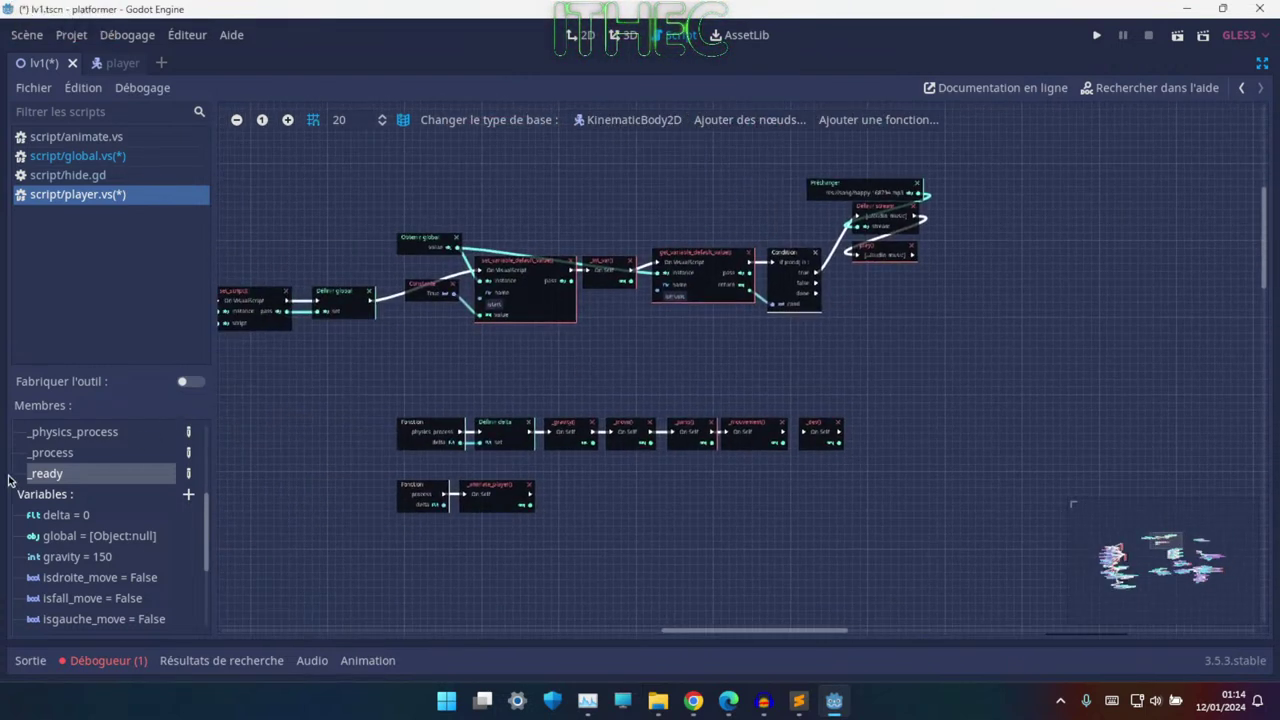
# - Show global.vs variables, then test-run the game and close the debug window
pyautogui.click(56, 155)
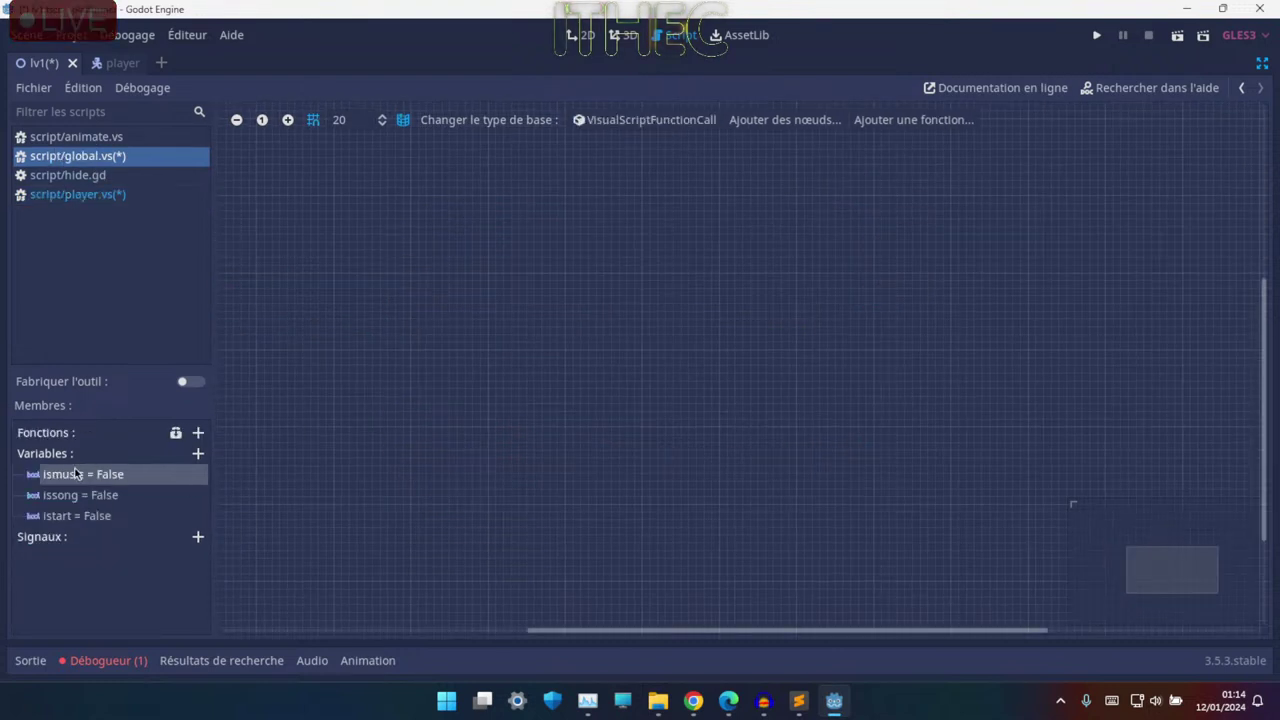
pyautogui.rightClick(87, 498)
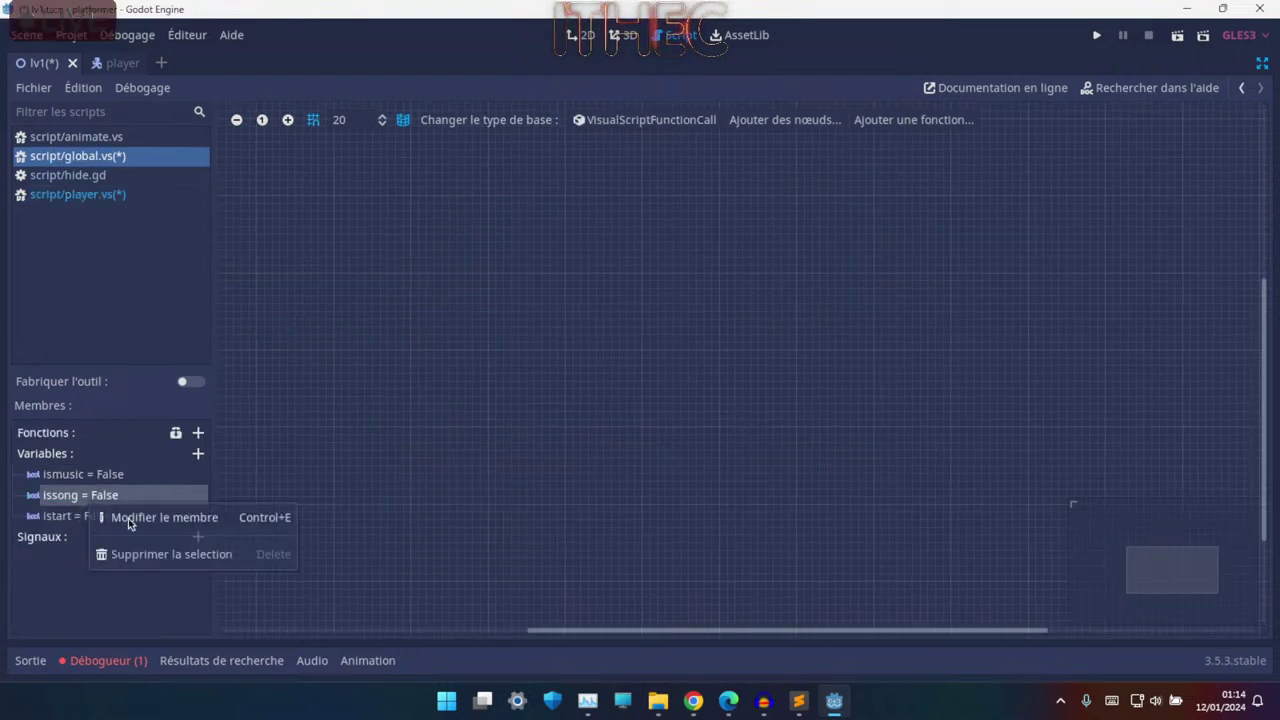
pyautogui.click(34, 499)
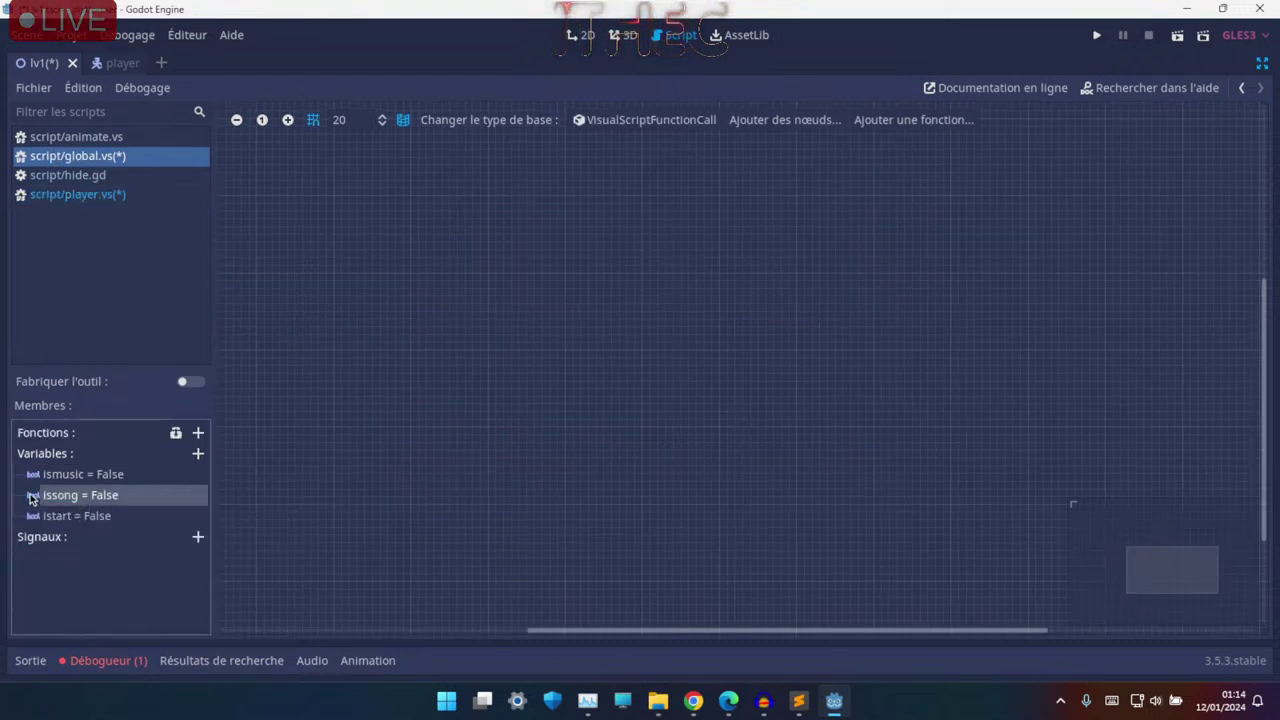
pyautogui.click(1098, 35)
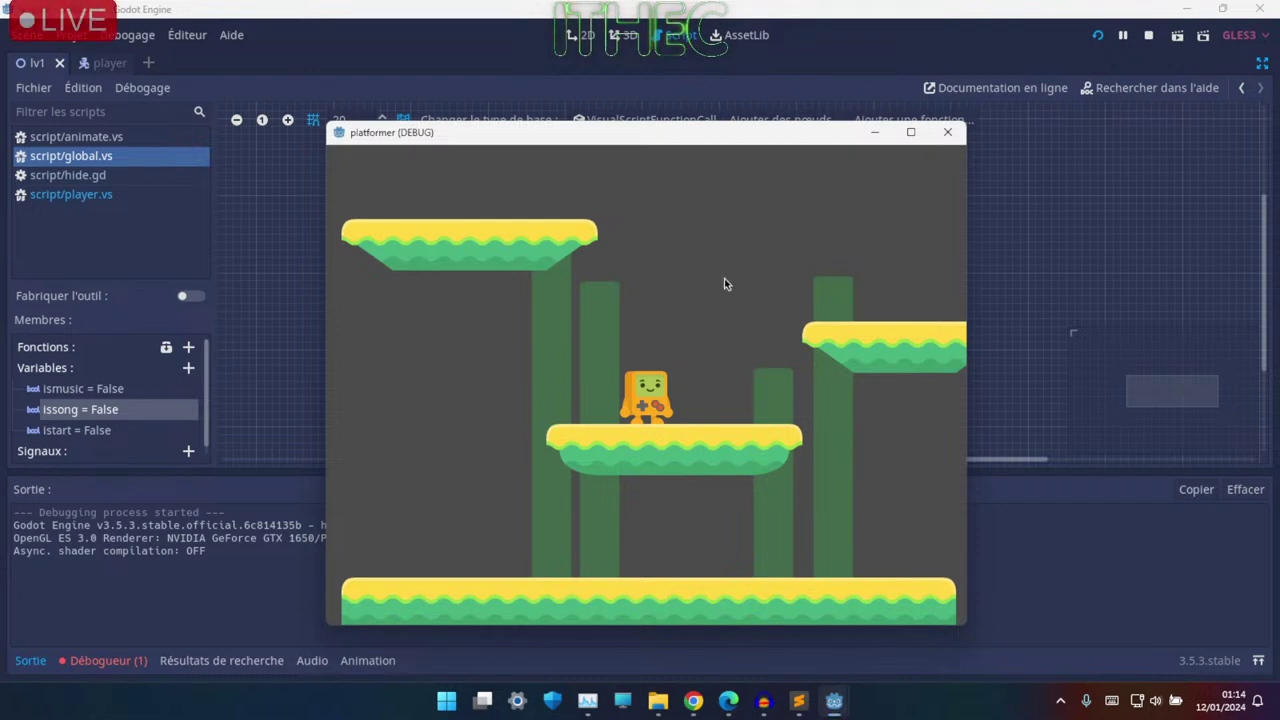
pyautogui.hotkey('alt', 'F4')
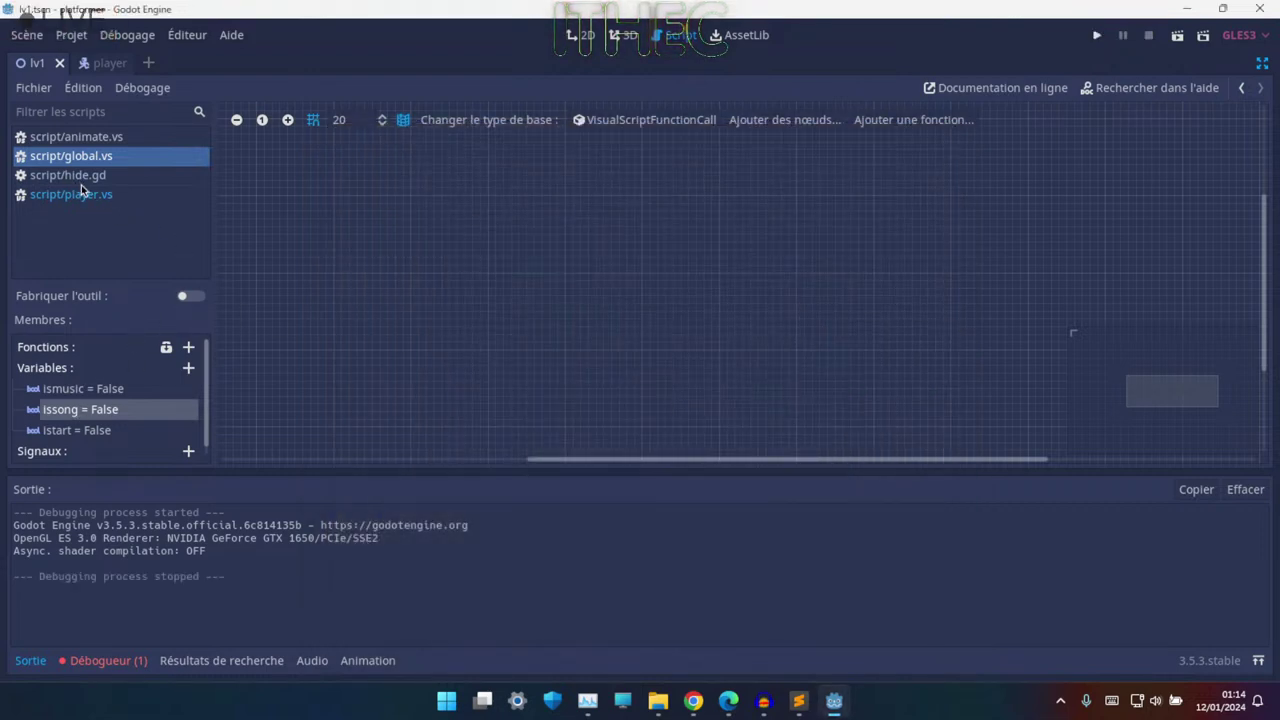
# - Open player.vs and scroll its graph to the Condition and music-playing nodes
pyautogui.click(82, 191)
pyautogui.keyDown('ctrl'); pyautogui.scroll(1, 757, 259); pyautogui.keyUp('ctrl')
pyautogui.keyDown('ctrl'); pyautogui.scroll(2, 757, 259); pyautogui.keyUp('ctrl')
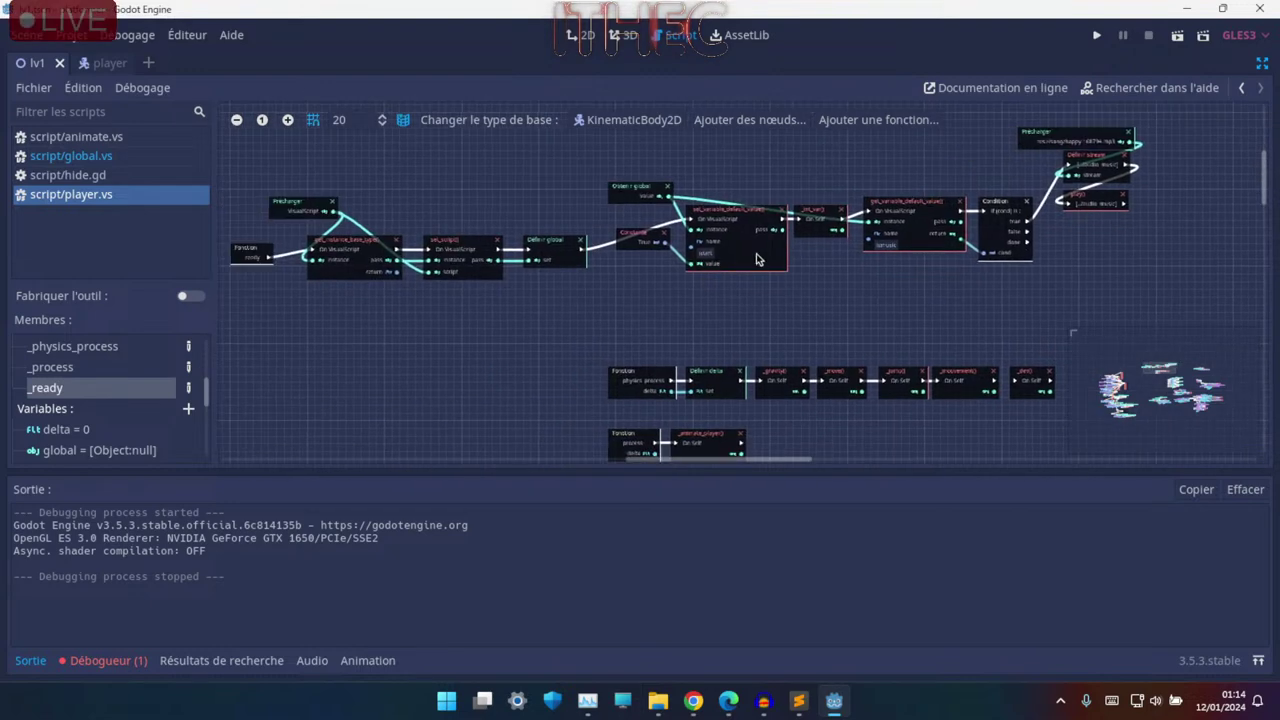
pyautogui.keyDown('ctrl'); pyautogui.scroll(1, 540, 284); pyautogui.keyUp('ctrl')
pyautogui.keyDown('ctrl'); pyautogui.scroll(1, 517, 290); pyautogui.keyUp('ctrl')
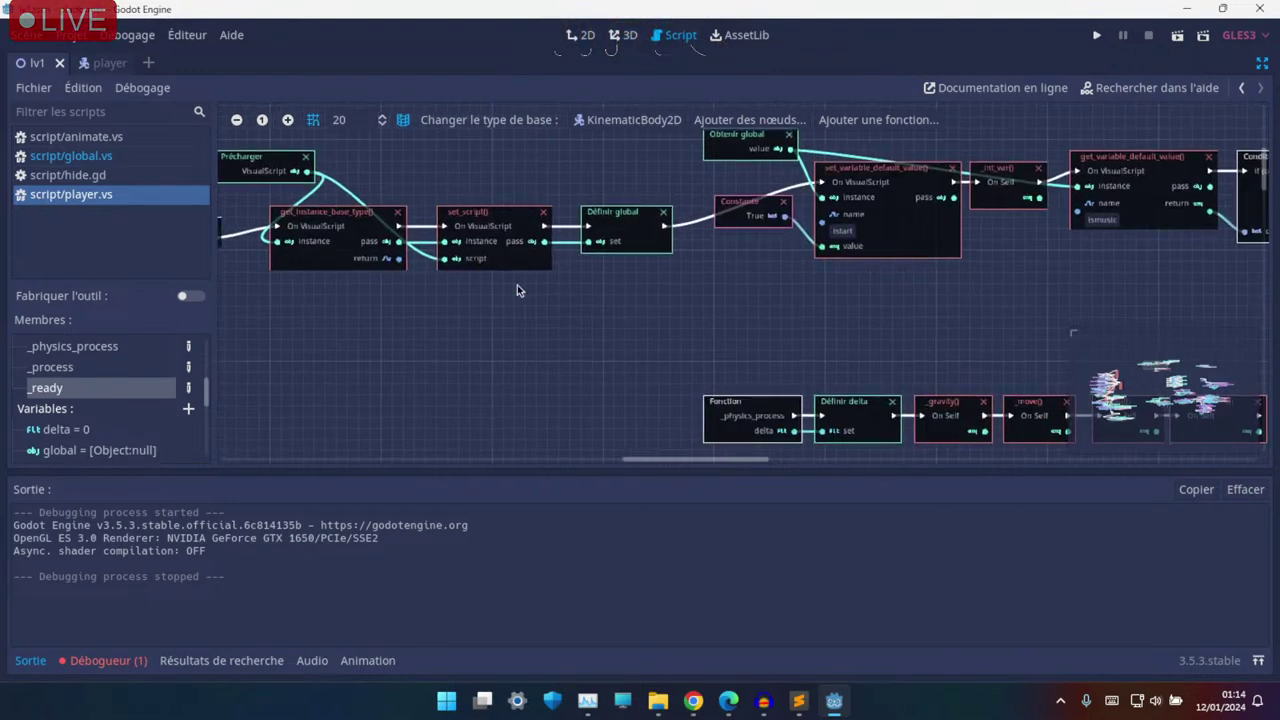
pyautogui.keyDown('ctrl'); pyautogui.scroll(-1, 517, 290); pyautogui.keyUp('ctrl')
pyautogui.keyDown('ctrl'); pyautogui.scroll(3, 437, 290); pyautogui.keyUp('ctrl')
pyautogui.keyDown('ctrl'); pyautogui.scroll(-2, 842, 247); pyautogui.keyUp('ctrl')
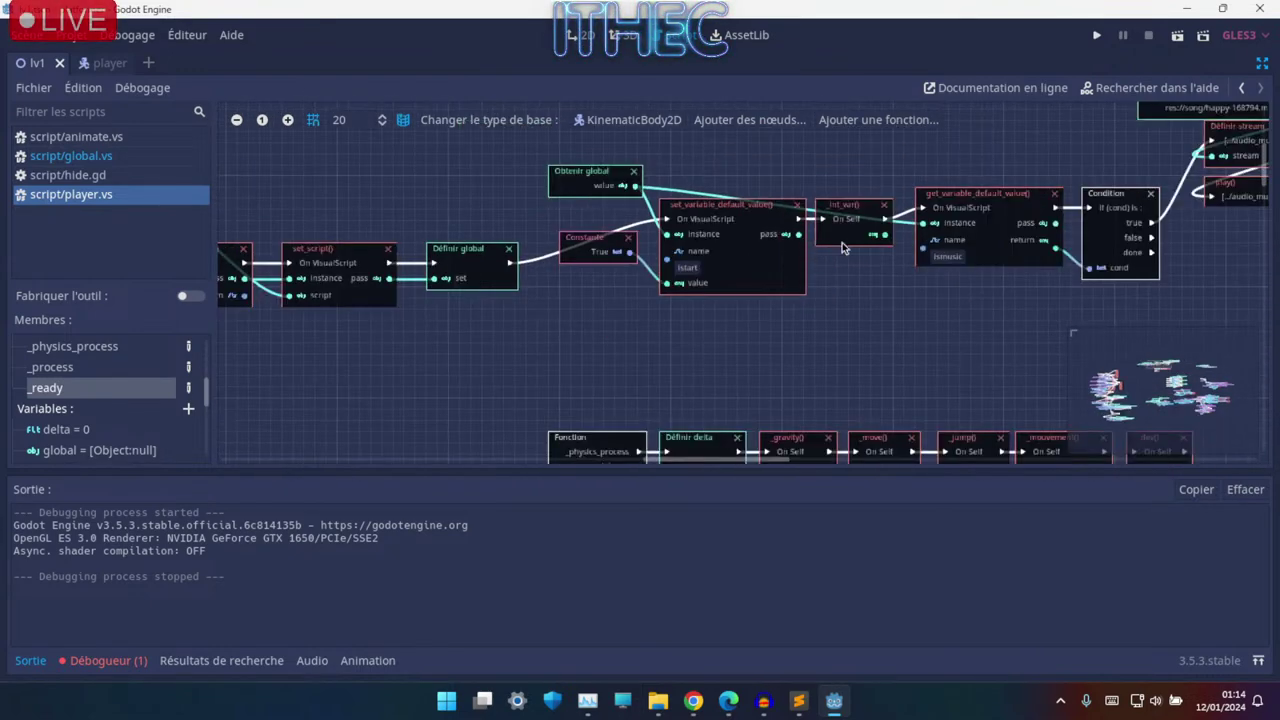
pyautogui.hscroll(2, 842, 247)
pyautogui.hscroll(2, 858, 248)
pyautogui.hscroll(2, 820, 300)
pyautogui.scroll(2, 797, 338)
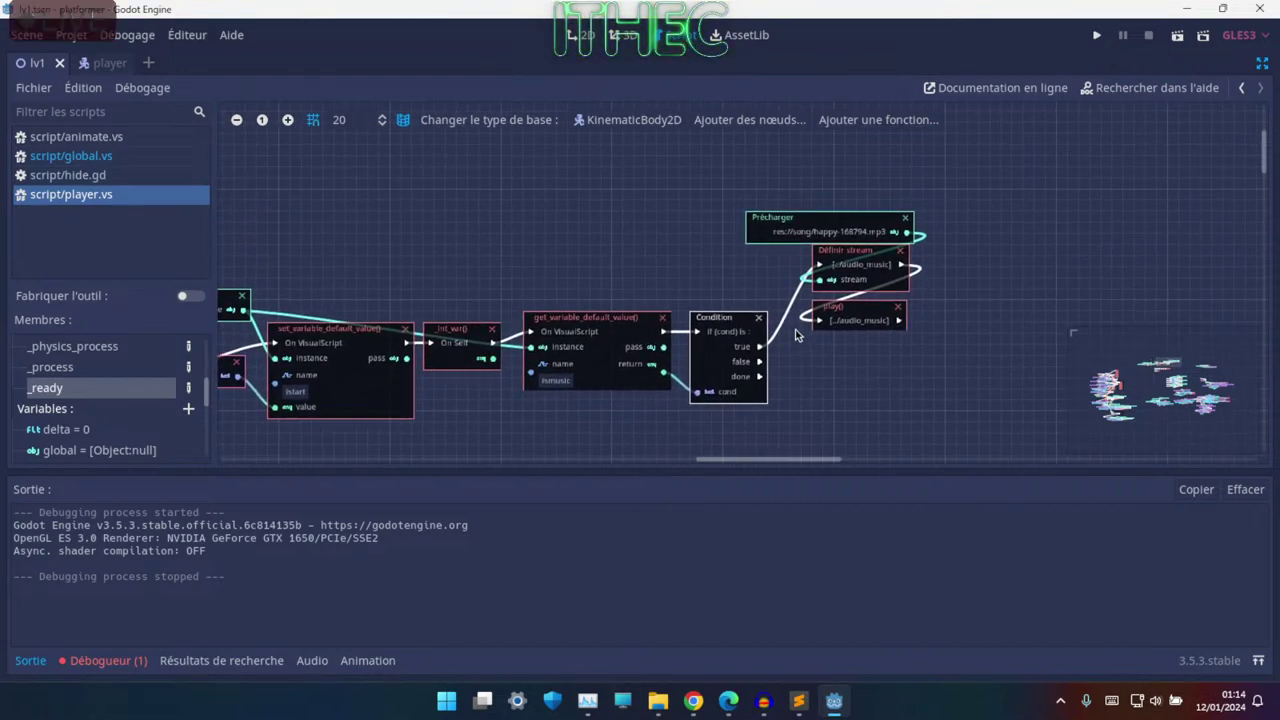
pyautogui.keyDown('ctrl'); pyautogui.scroll(2, 700, 355); pyautogui.keyUp('ctrl')
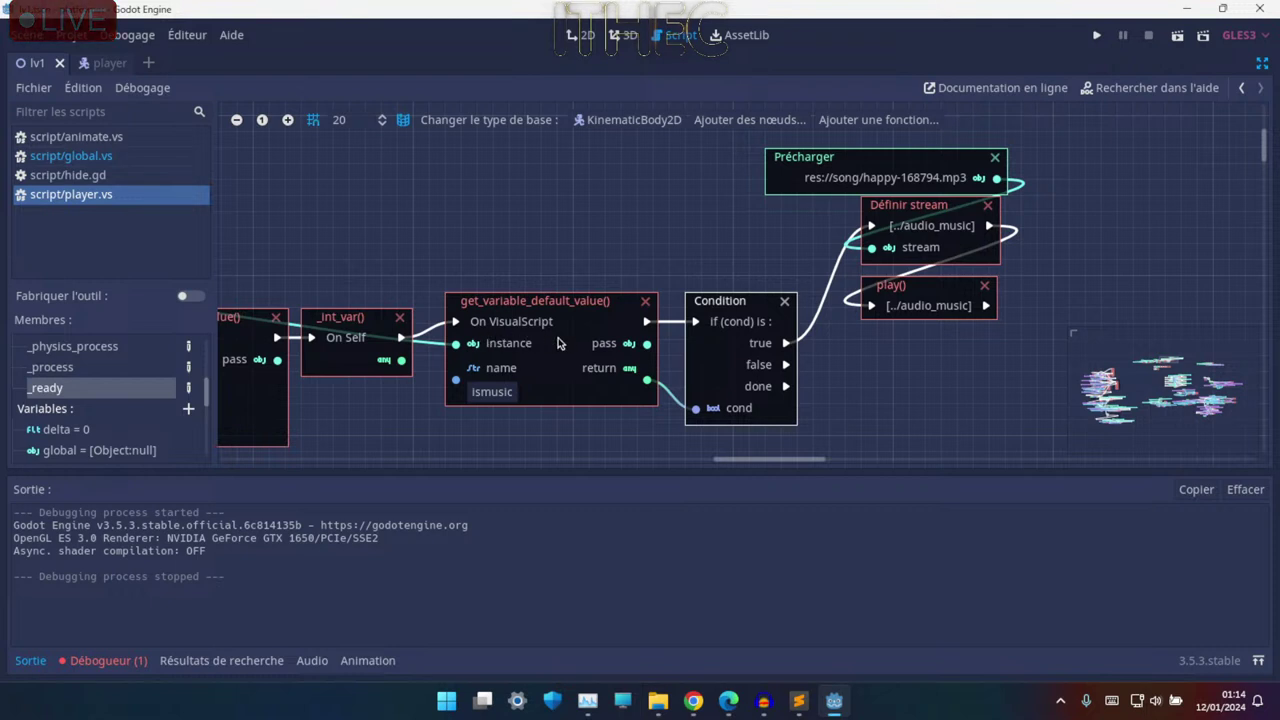
pyautogui.hscroll(2, 640, 320)
pyautogui.hscroll(2, 600, 300)
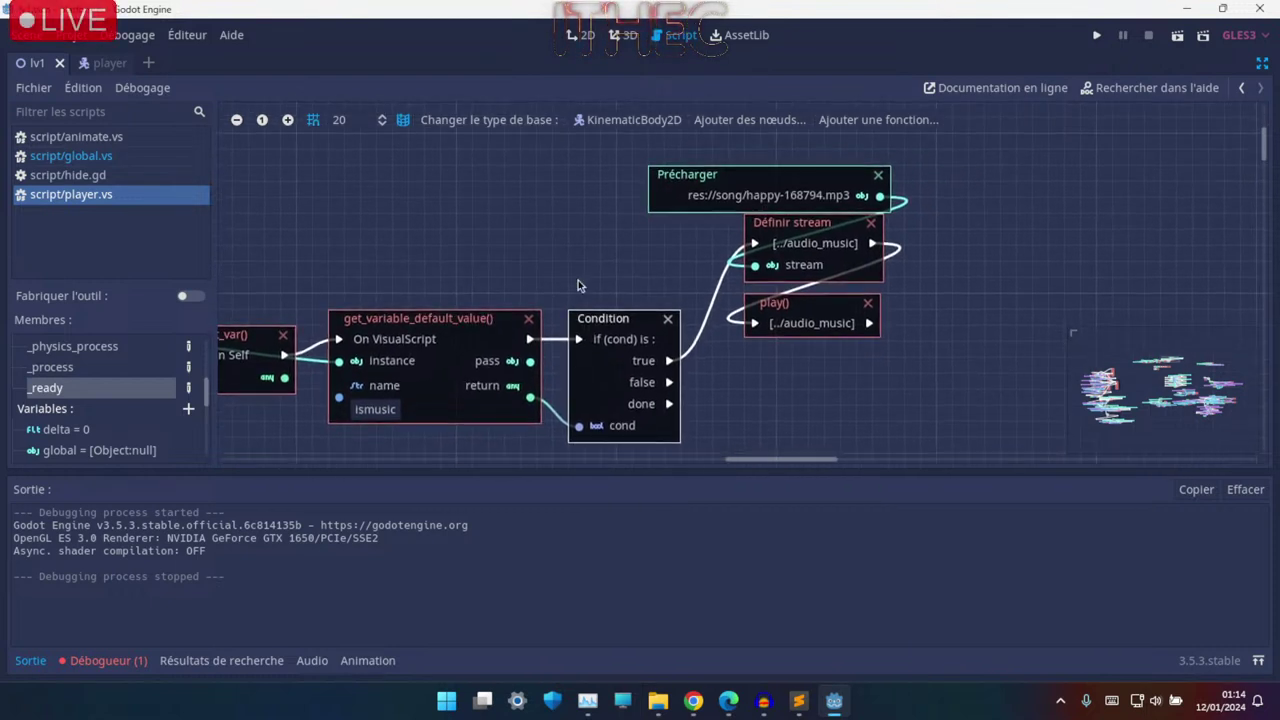
# - Box-select the Condition and music nodes, move them right, and restore the side docks
pyautogui.moveTo(604, 162); pyautogui.dragTo(850, 430)
pyautogui.moveTo(790, 322); pyautogui.dragTo(966, 320)
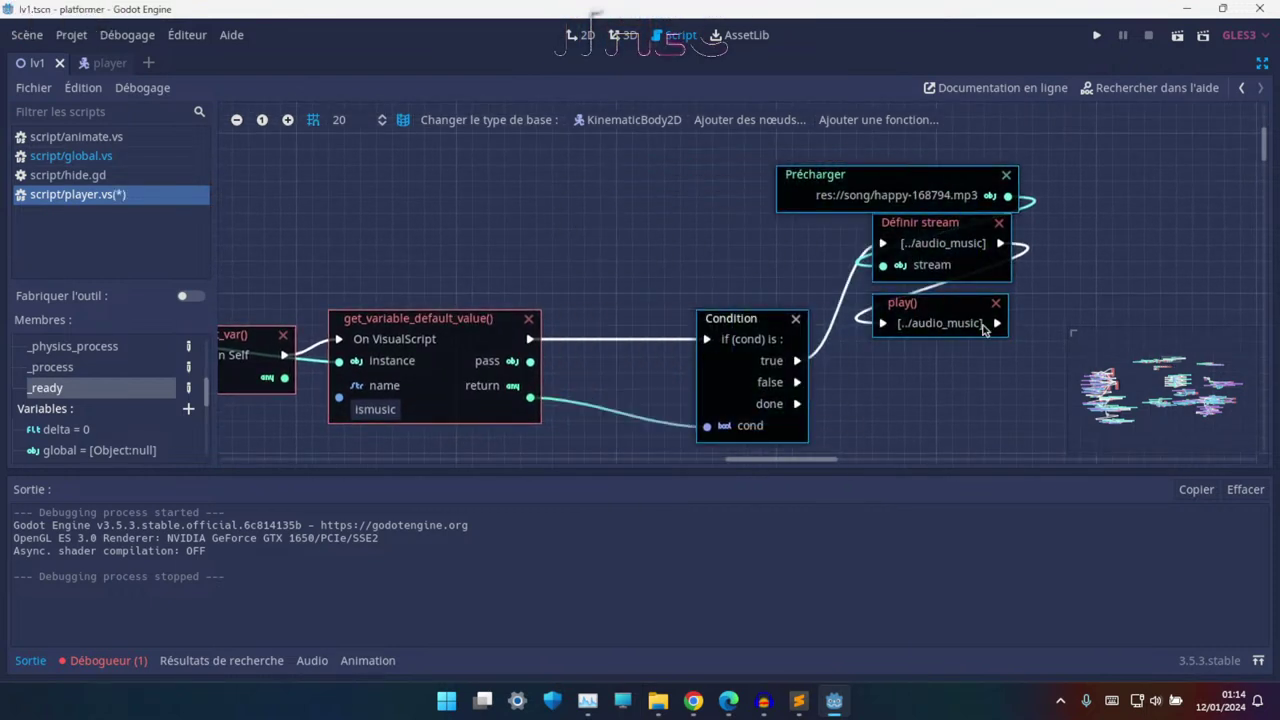
pyautogui.moveTo(619, 369); pyautogui.dragTo(725, 330, button='middle')
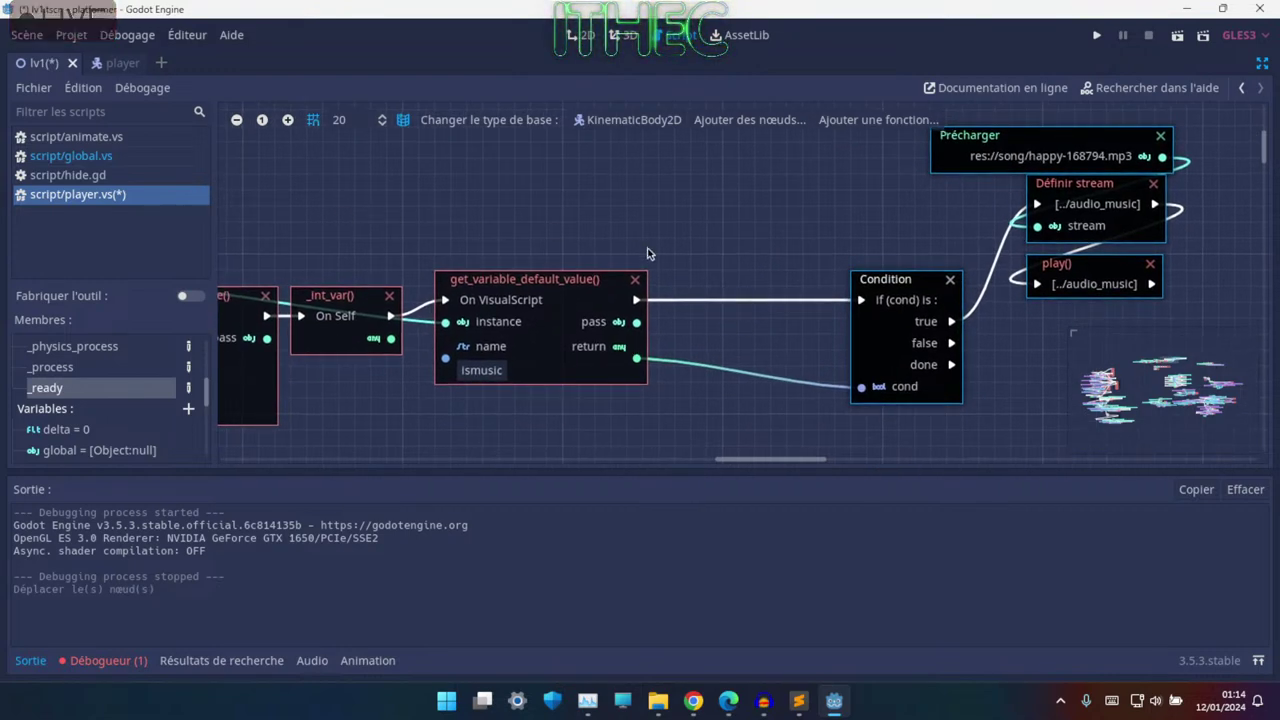
pyautogui.hotkey('ctrl', 'shift', 'F11')
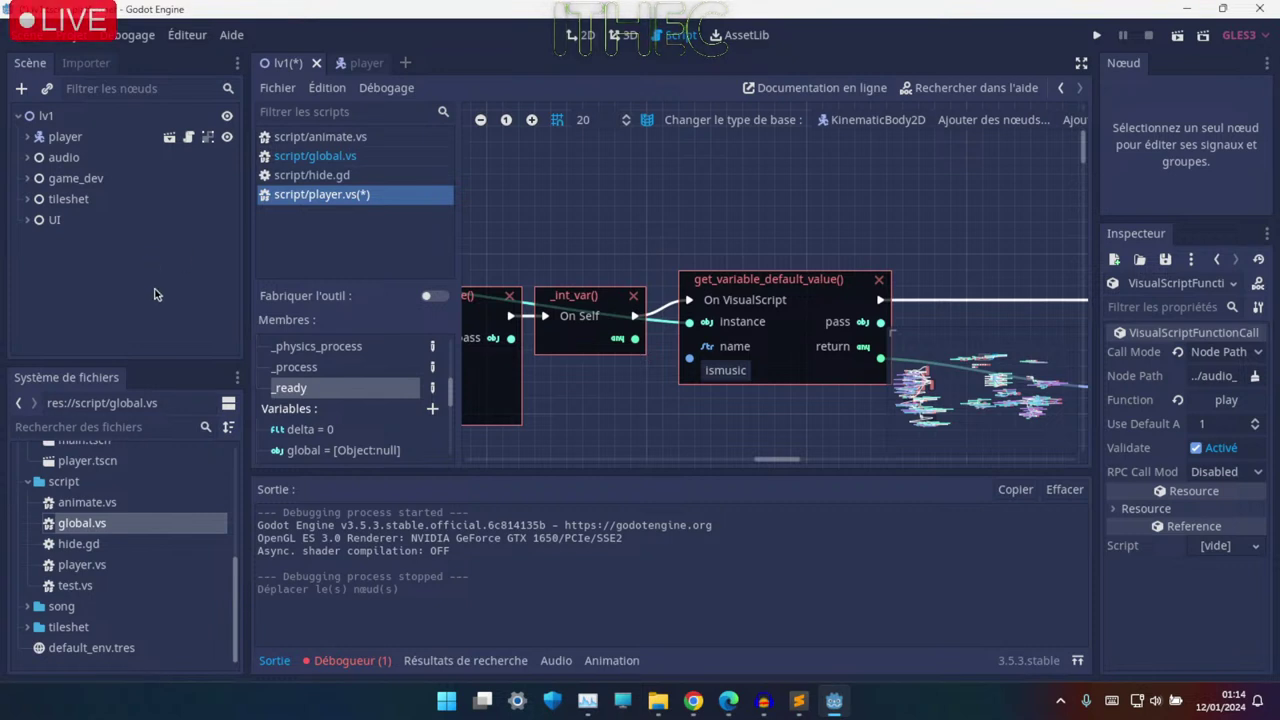
# - Save all scripts with Ctrl+S from global.vs, then return to player.vs
pyautogui.click(335, 160)
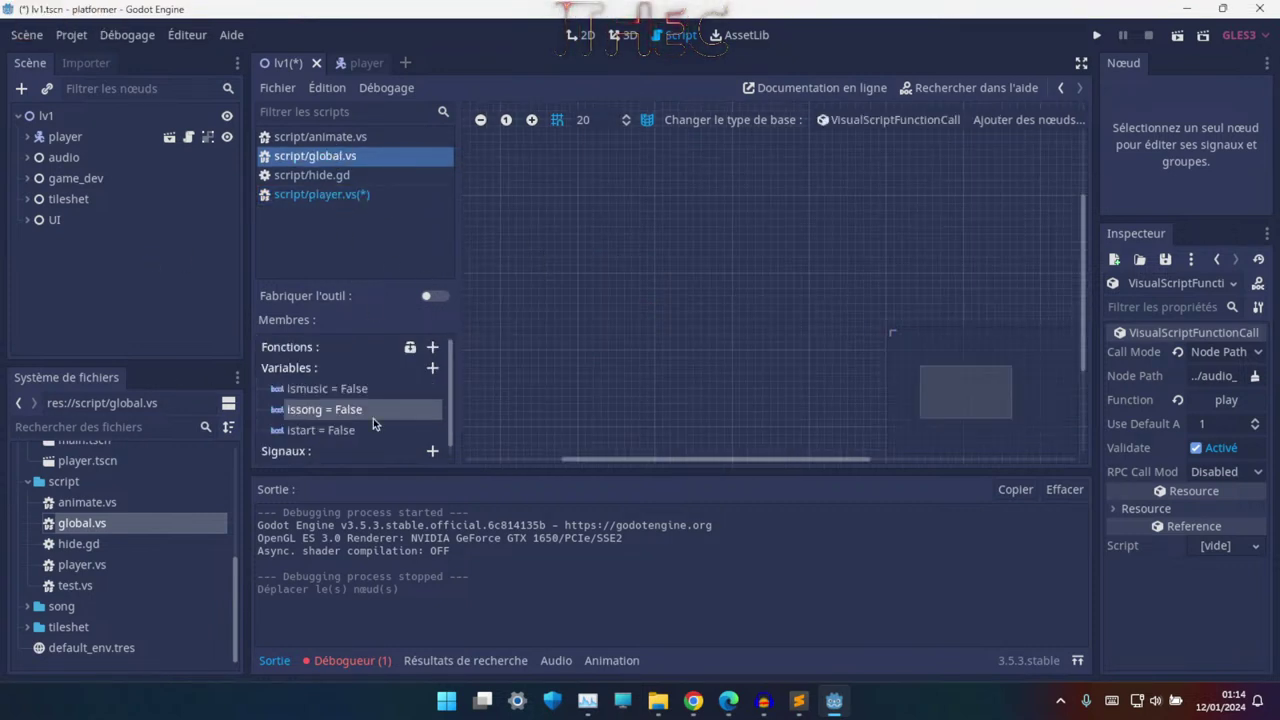
pyautogui.hotkey('ctrl', 's')
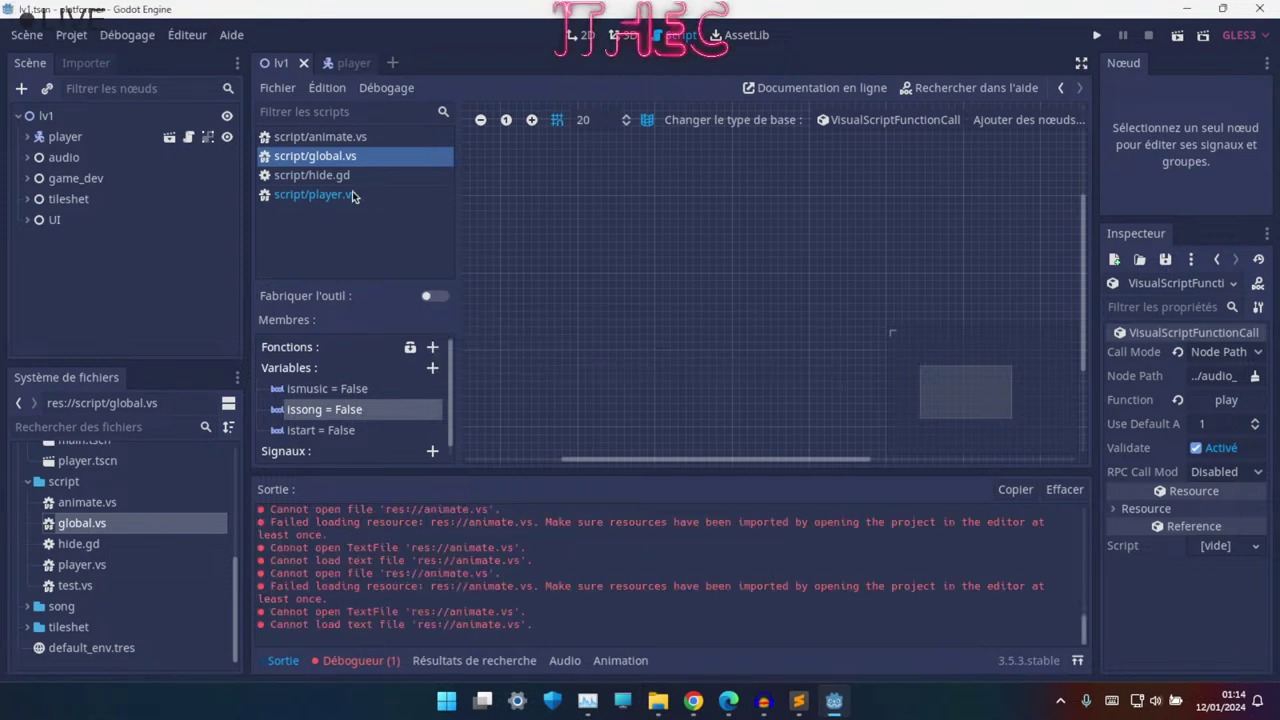
pyautogui.click(314, 195)
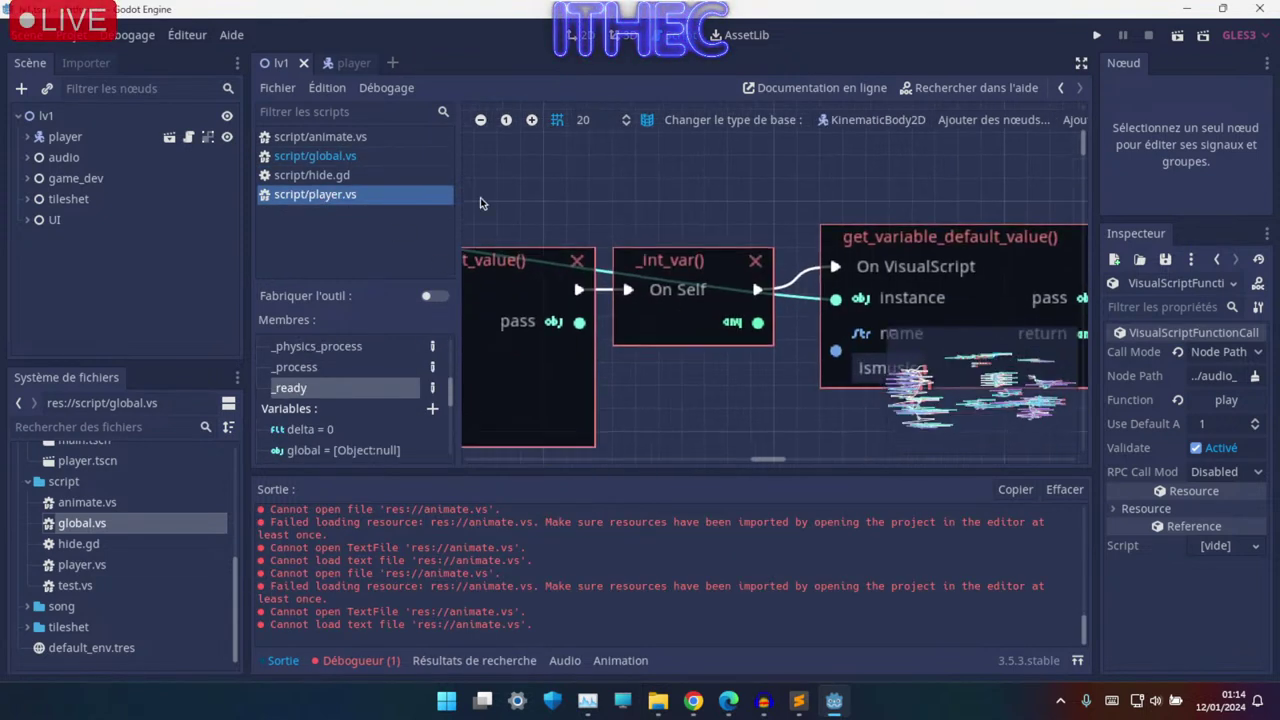
# - Close global.vs from the script list, leaving the player graph in view
pyautogui.rightClick(303, 156)
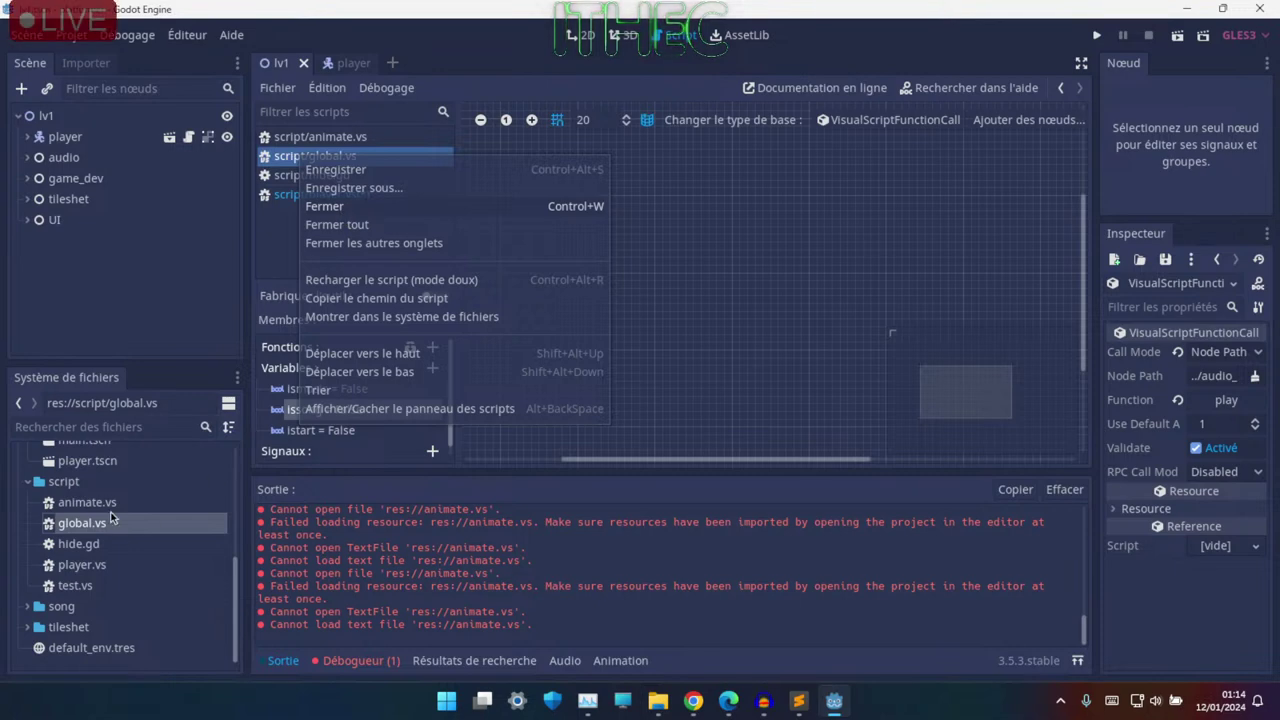
pyautogui.click(86, 540)
pyautogui.scroll(1, 87, 539)
pyautogui.scroll(1, 80, 510)
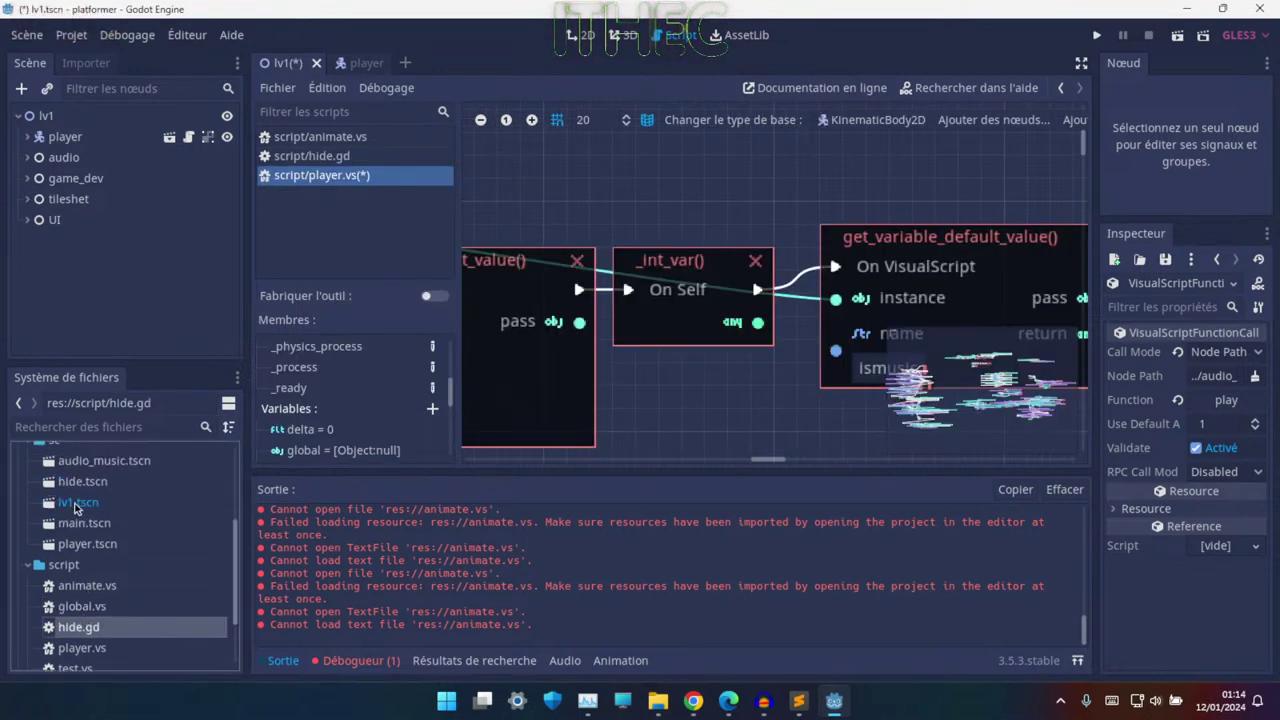
pyautogui.scroll(2, 90, 515)
pyautogui.scroll(-2, 108, 543)
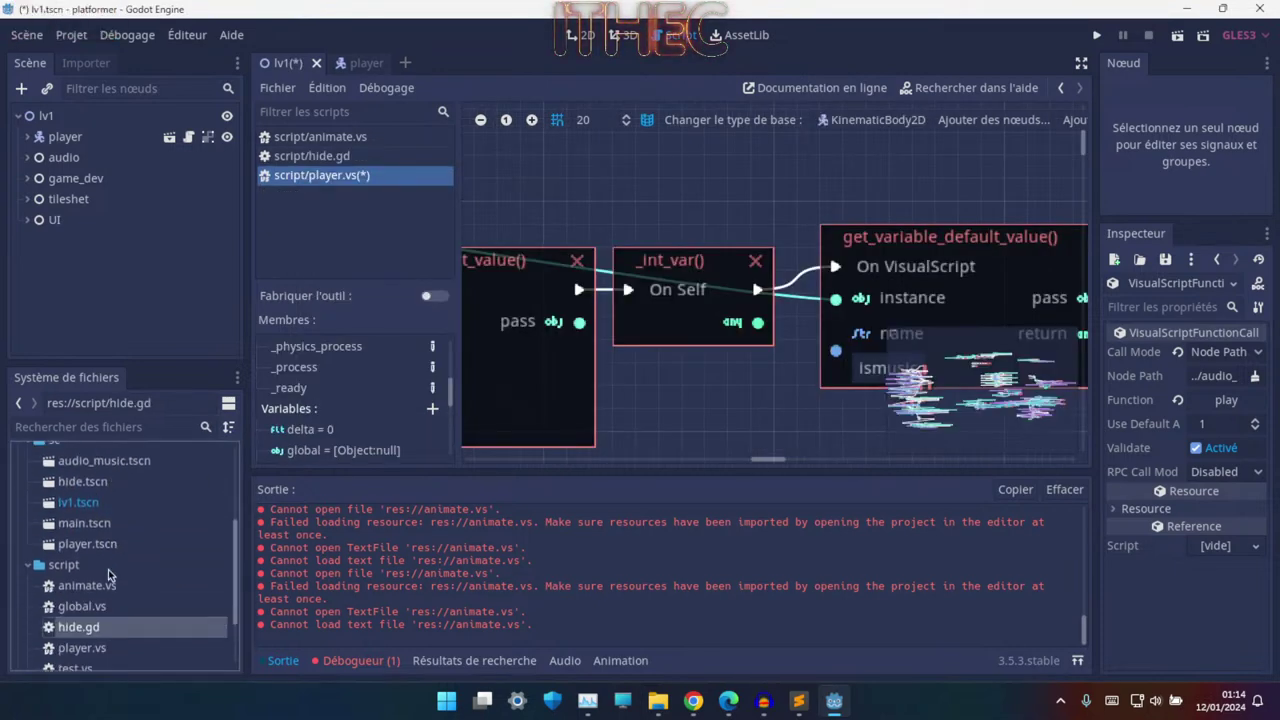
pyautogui.scroll(-2, 108, 573)
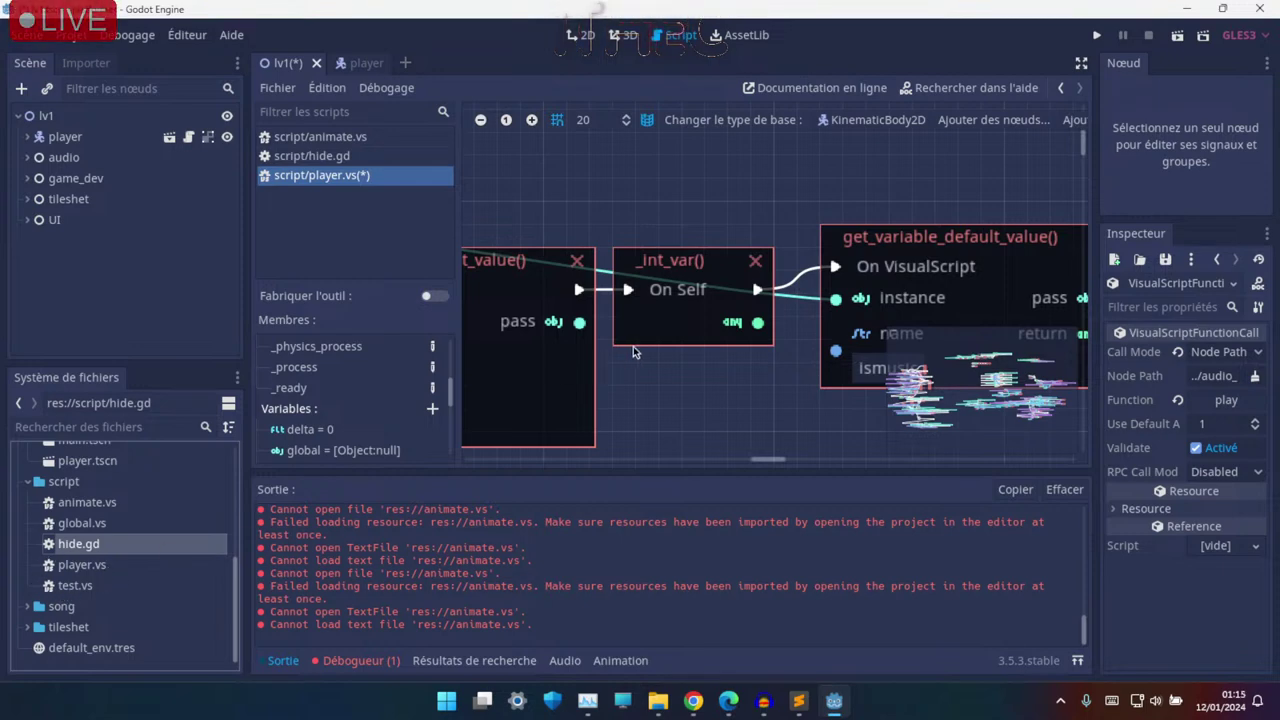
pyautogui.keyDown('ctrl'); pyautogui.scroll(-4, 632, 352); pyautogui.keyUp('ctrl')
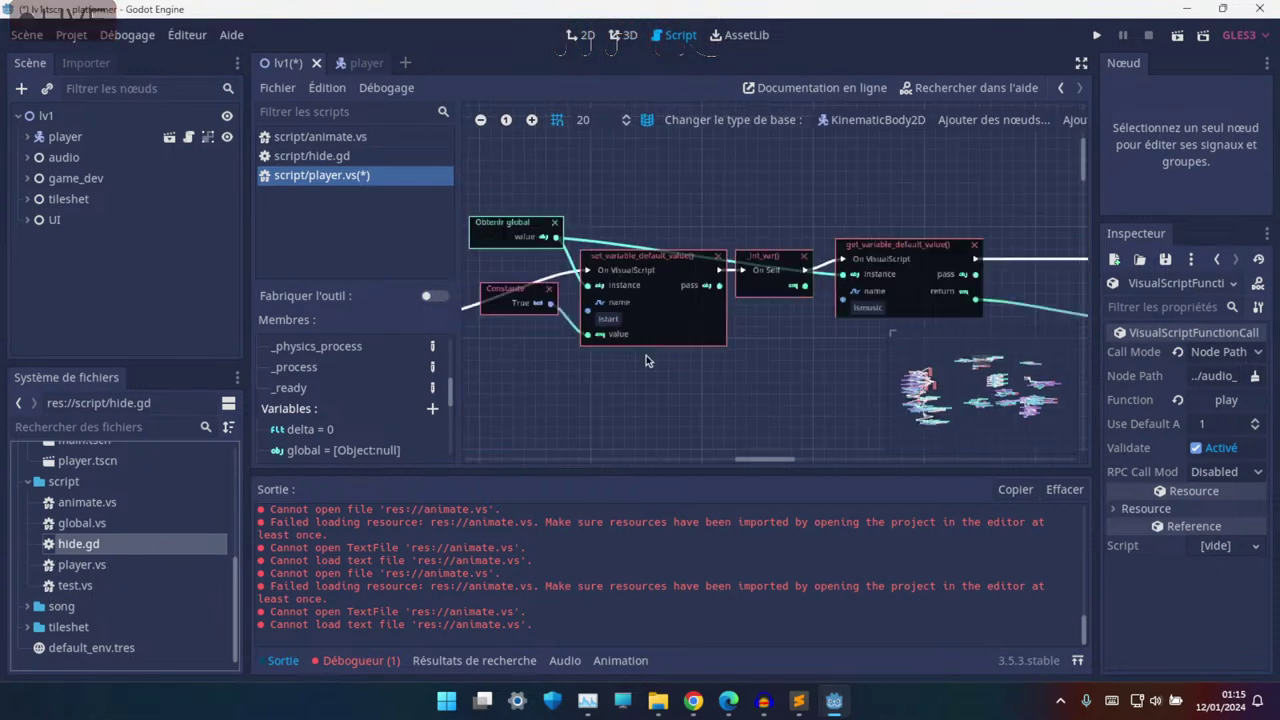
# - Collapse the output panel and try adding a node after get_variable_default_value, undoing the wrong one
pyautogui.click(293, 663)
pyautogui.click(293, 663)
pyautogui.click(293, 663)
pyautogui.keyDown('ctrl'); pyautogui.scroll(2, 775, 423); pyautogui.keyUp('ctrl')
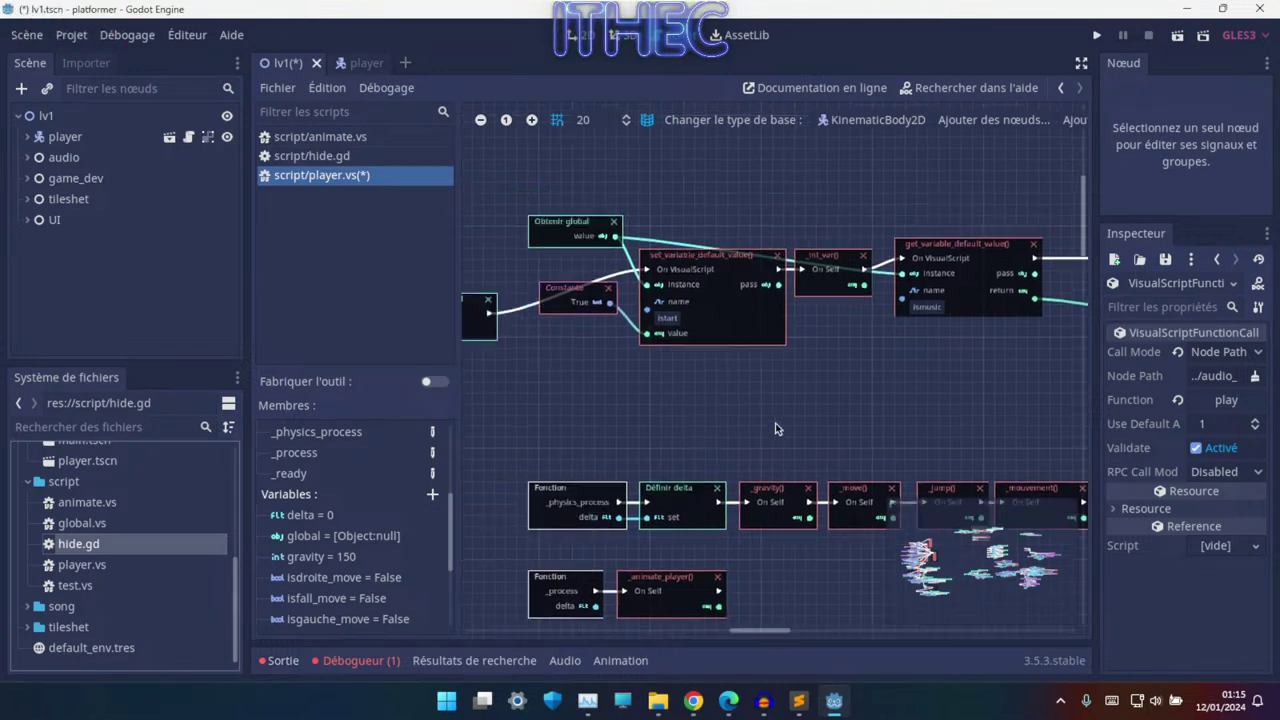
pyautogui.hscroll(5, 870, 370)
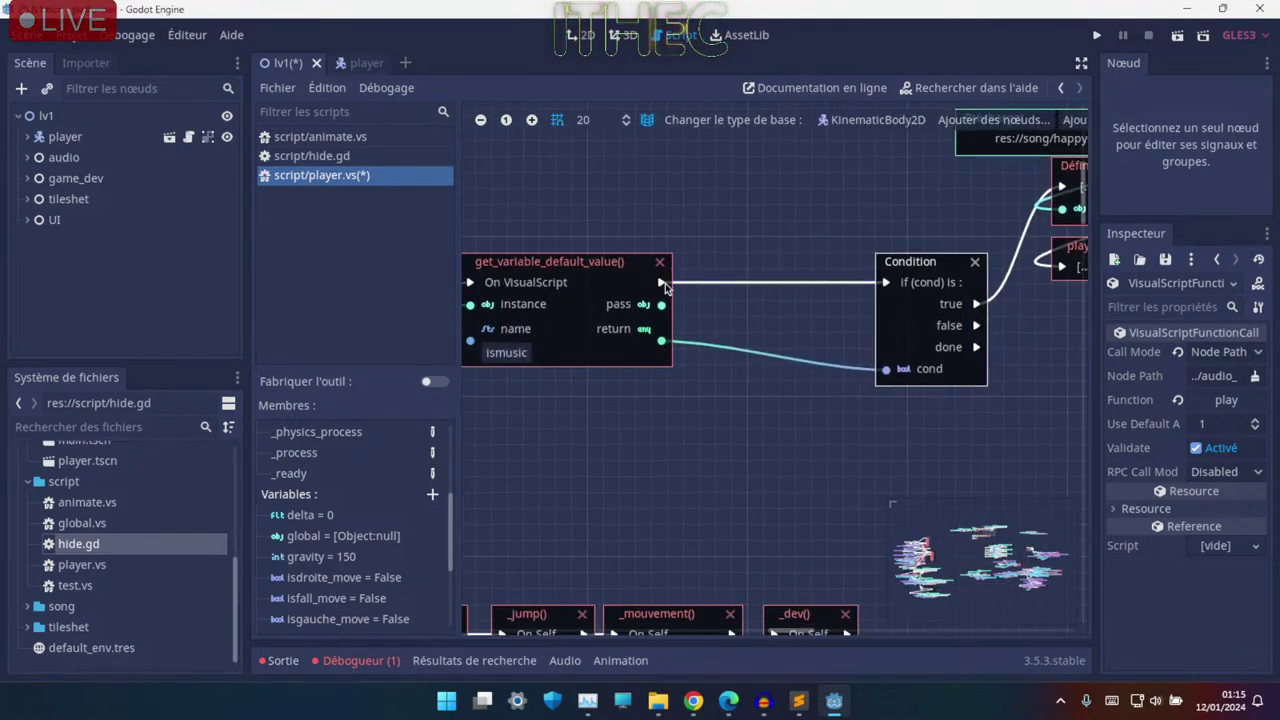
pyautogui.moveTo(661, 282); pyautogui.dragTo(703, 291)
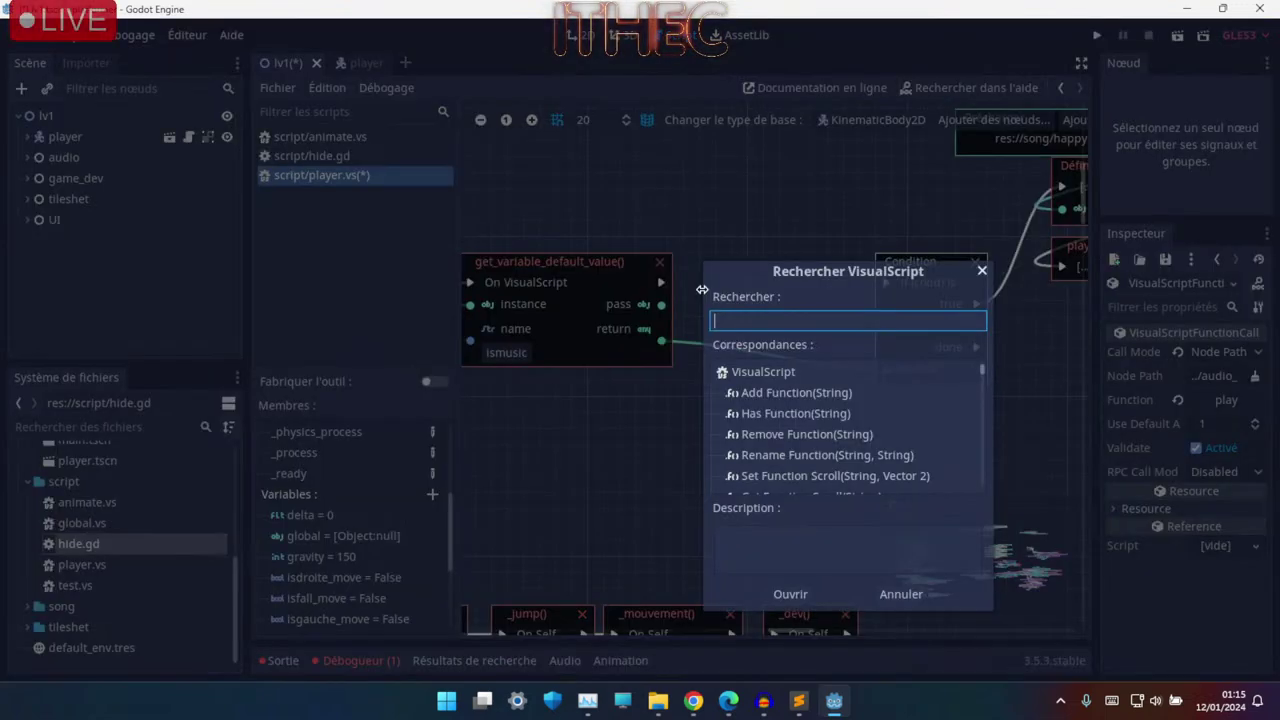
pyautogui.write('pr')
pyautogui.press('Down')
pyautogui.press('Return')
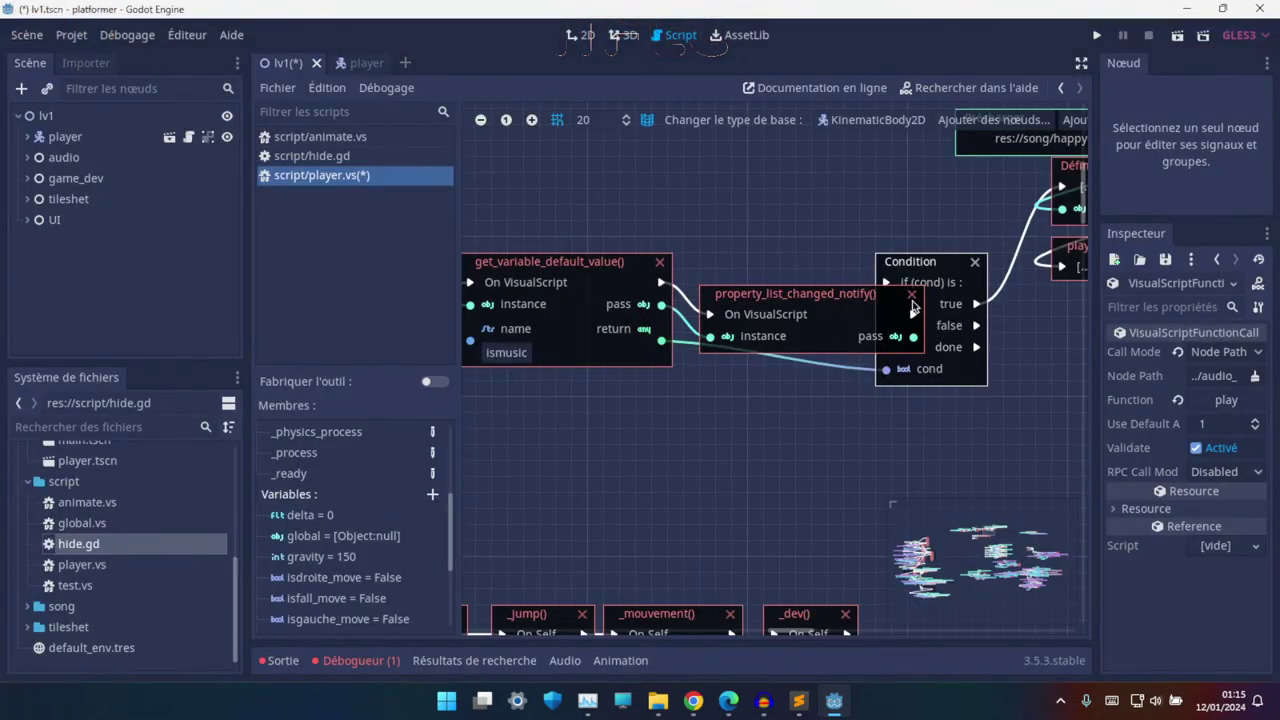
pyautogui.hotkey('ctrl', 'z')
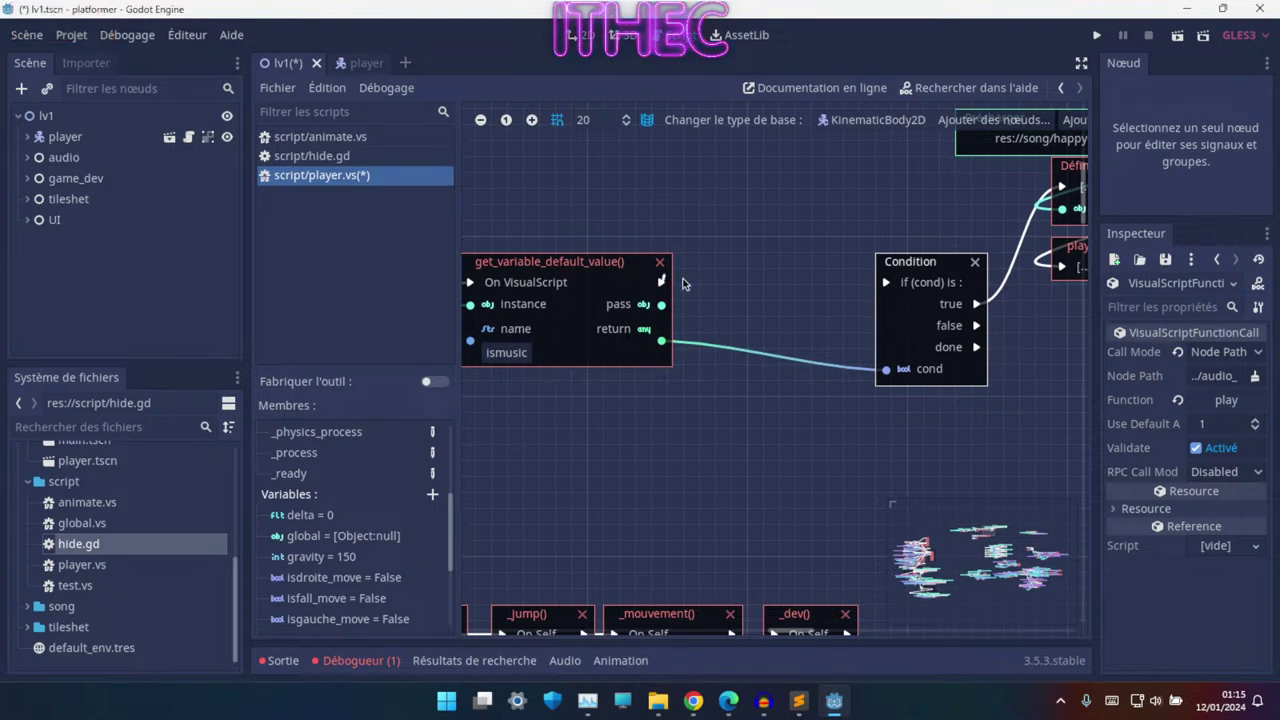
# - Add a print node after get_variable_default_value, then test-run the game to confirm it prints True
pyautogui.moveTo(661, 282); pyautogui.dragTo(712, 291)
pyautogui.write('pri')
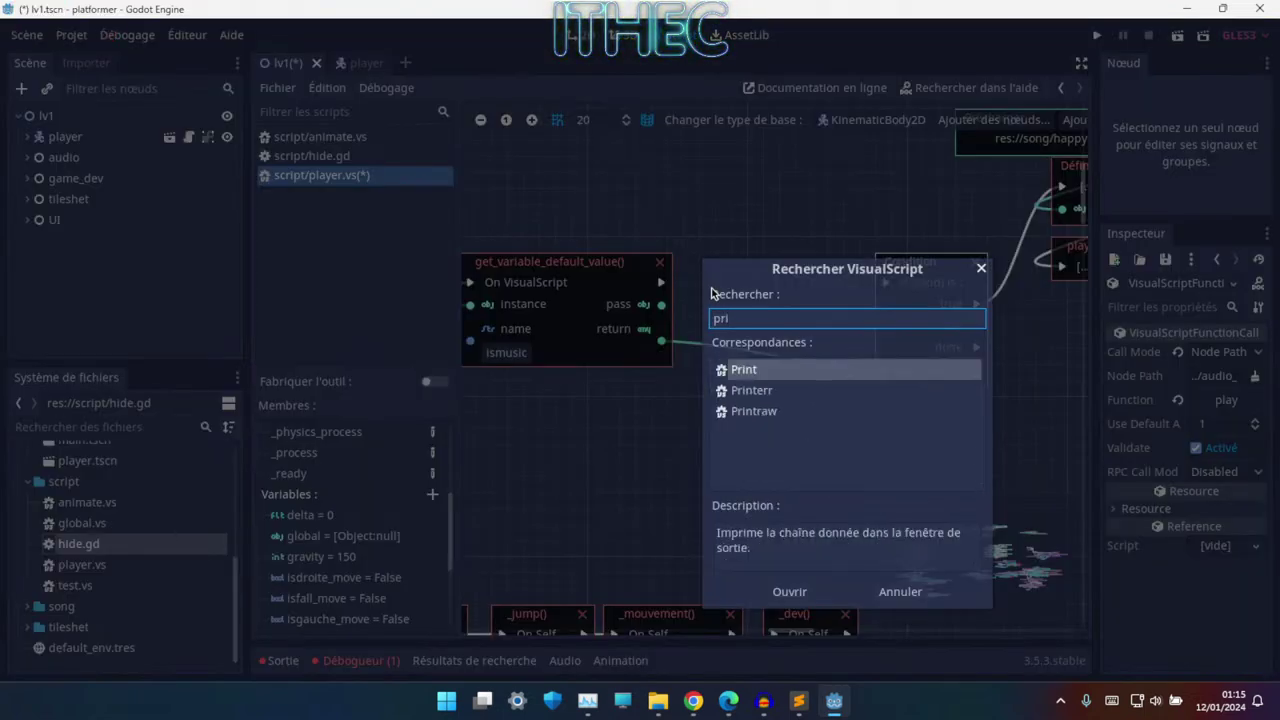
pyautogui.press('Return')
pyautogui.moveTo(735, 330); pyautogui.dragTo(740, 300)
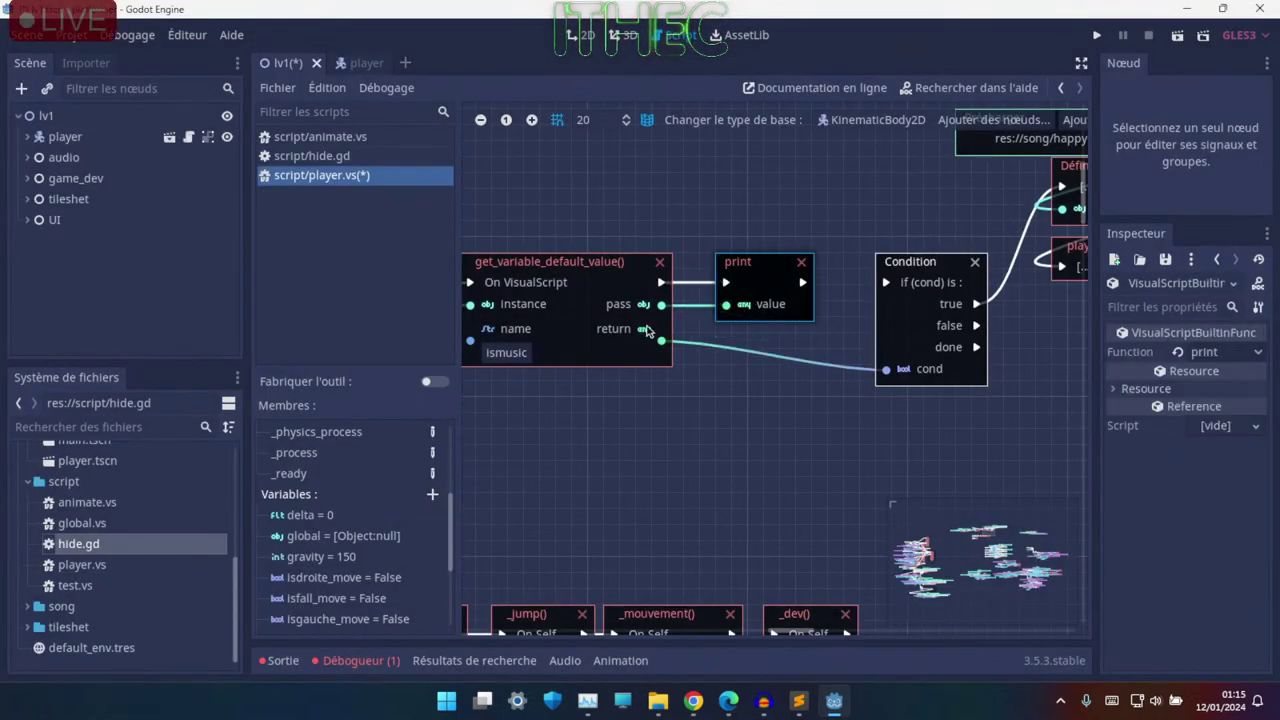
pyautogui.moveTo(661, 305)
pyautogui.mouseDown()
pyautogui.moveTo(722, 315)
pyautogui.moveTo(661, 341)
pyautogui.mouseUp()
pyautogui.press('Escape')
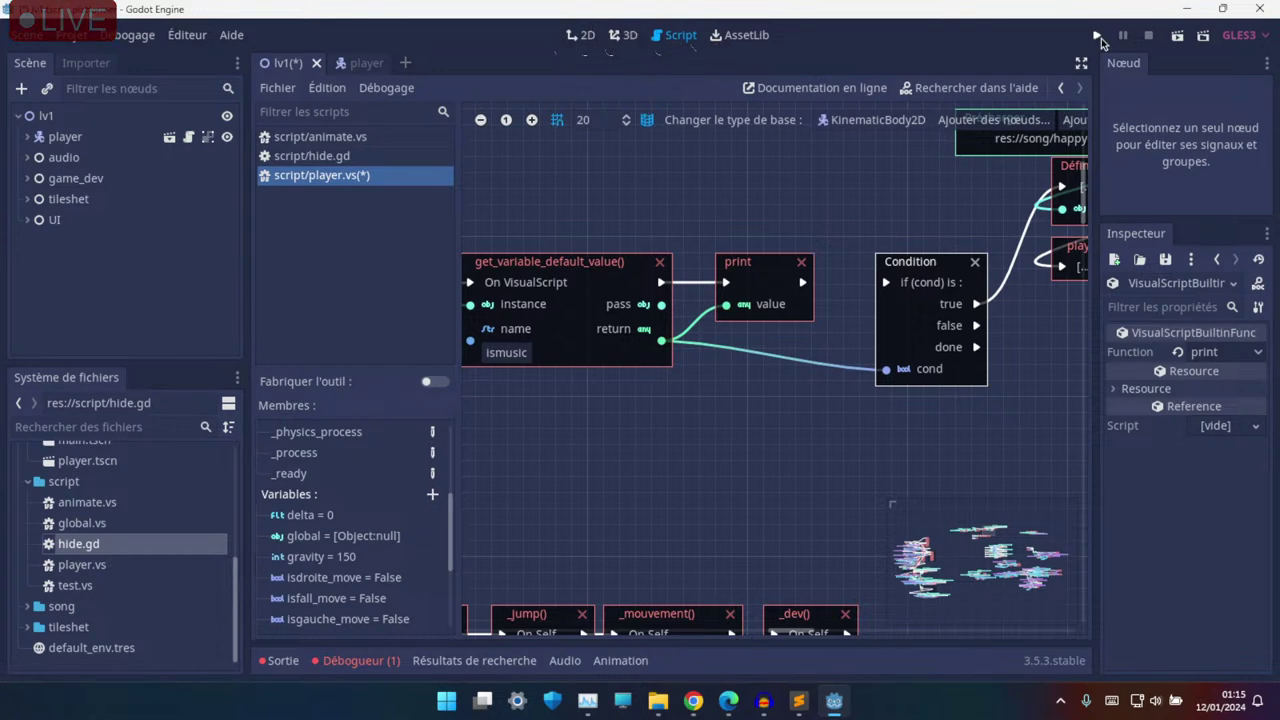
pyautogui.click(1097, 36)
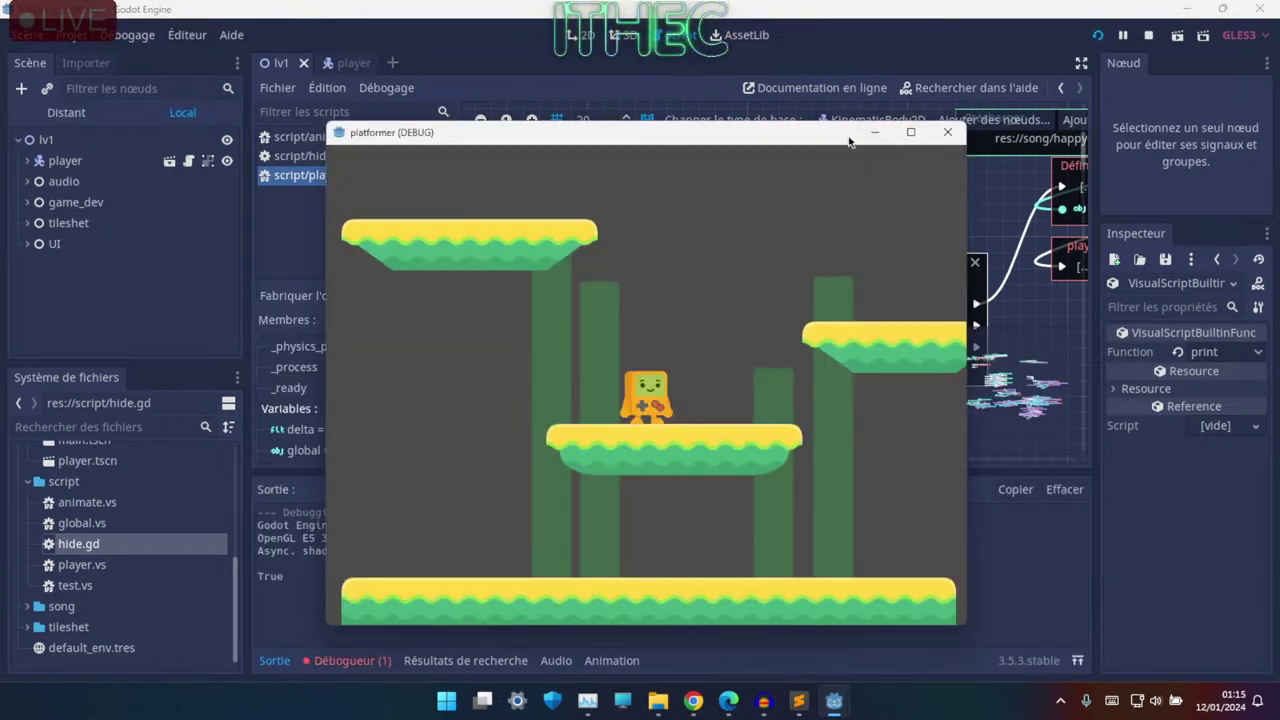
pyautogui.click(948, 132)
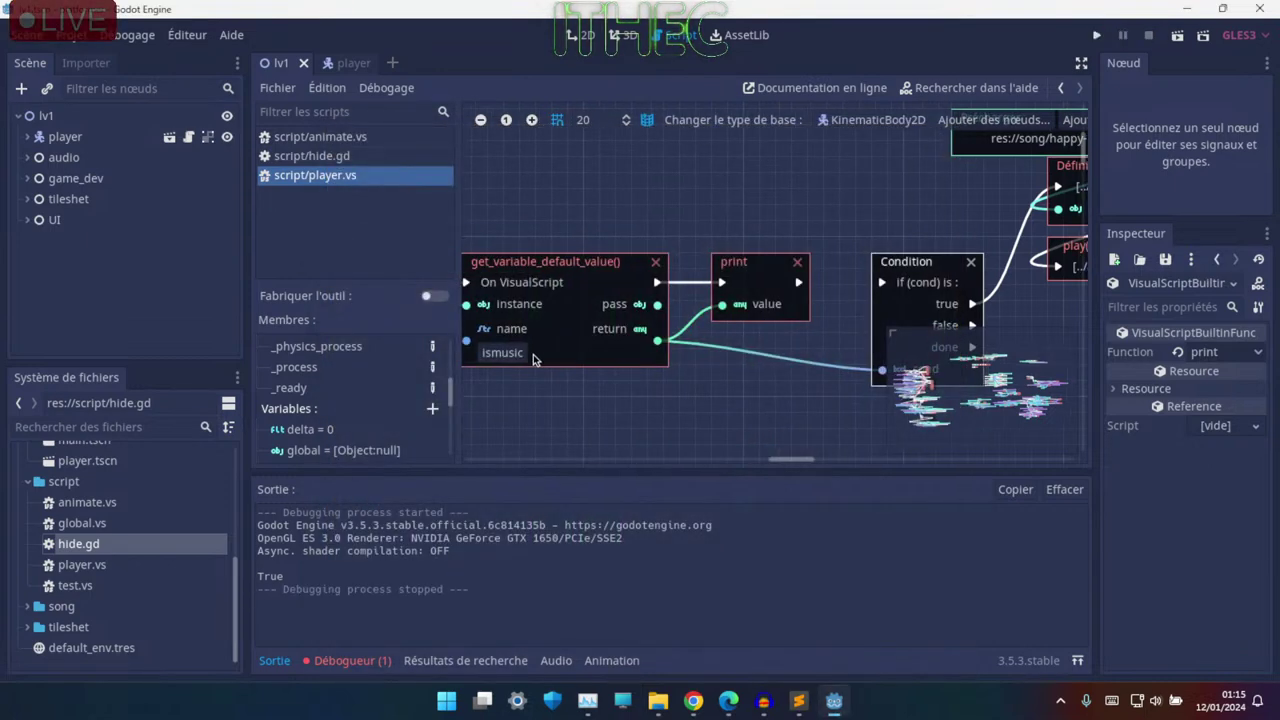
# - Scroll the player graph and select the get_variable_default_value node
pyautogui.hscroll(3, 787, 315)
pyautogui.hscroll(-5, 787, 315)
pyautogui.hscroll(-2, 789, 294)
pyautogui.hscroll(-1, 788, 294)
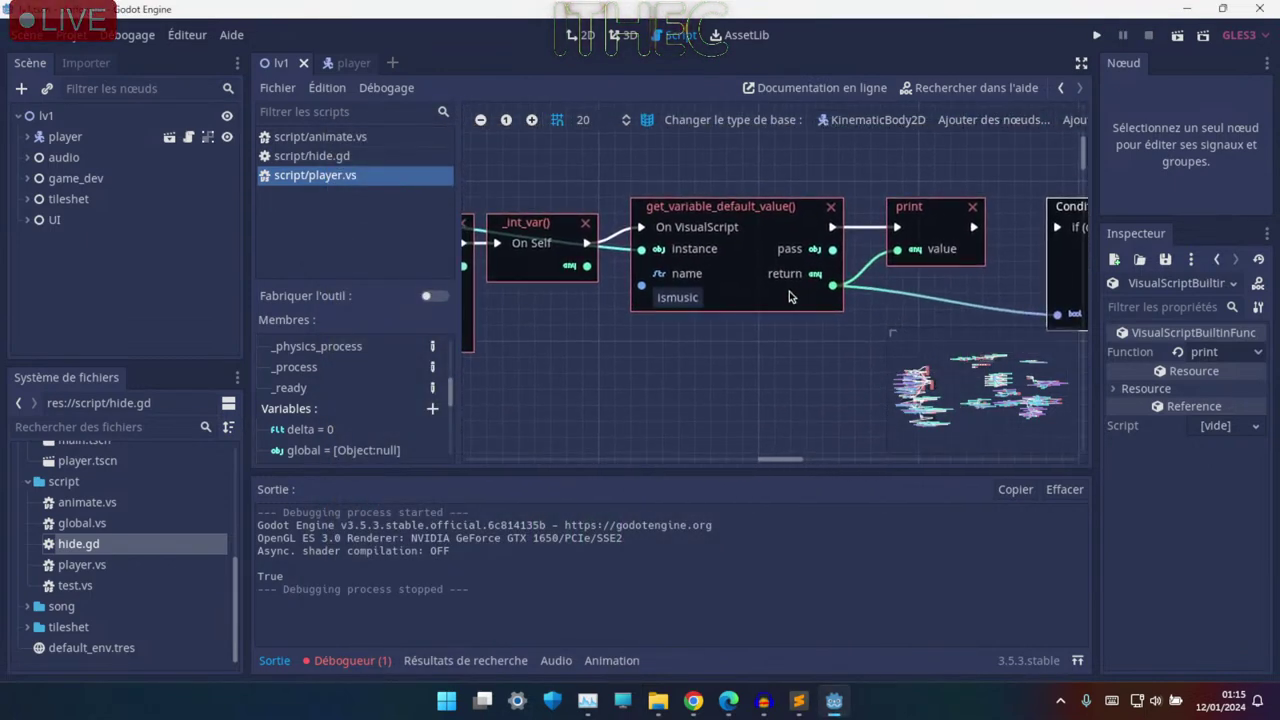
pyautogui.click(668, 265)
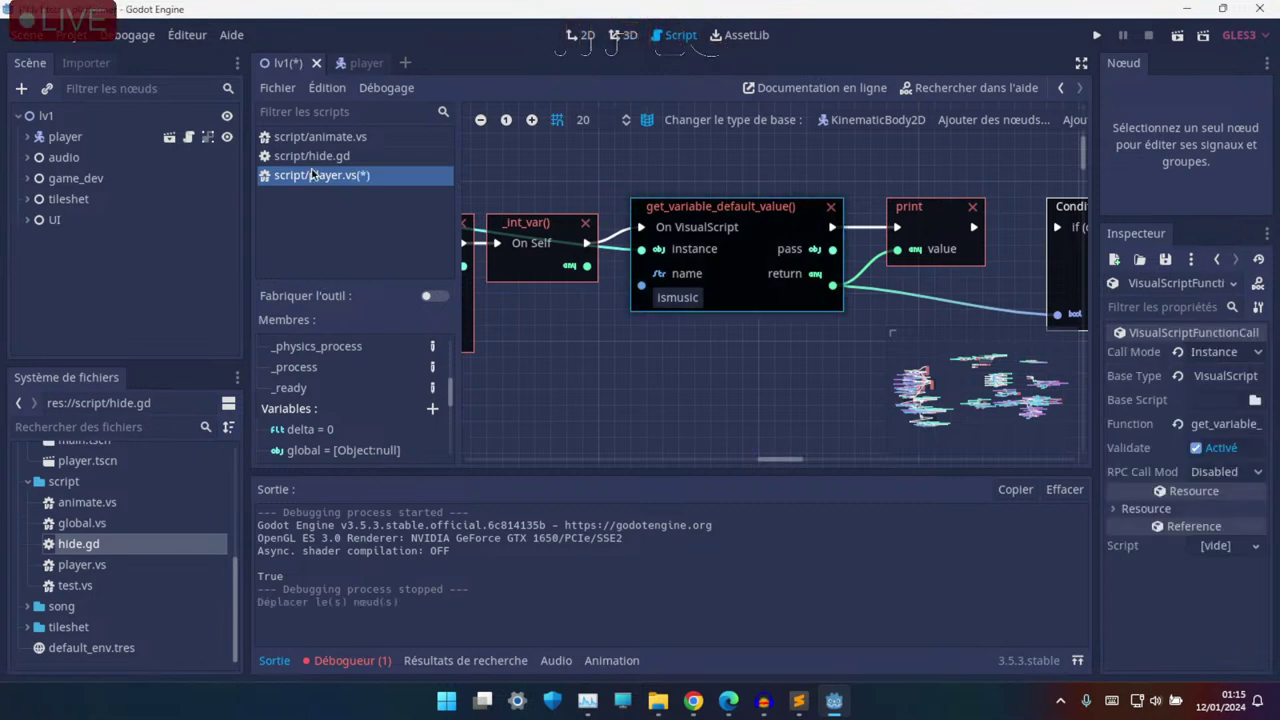
# - Open global.vs and inspect its ismusic variable and resource details
pyautogui.doubleClick(87, 527)
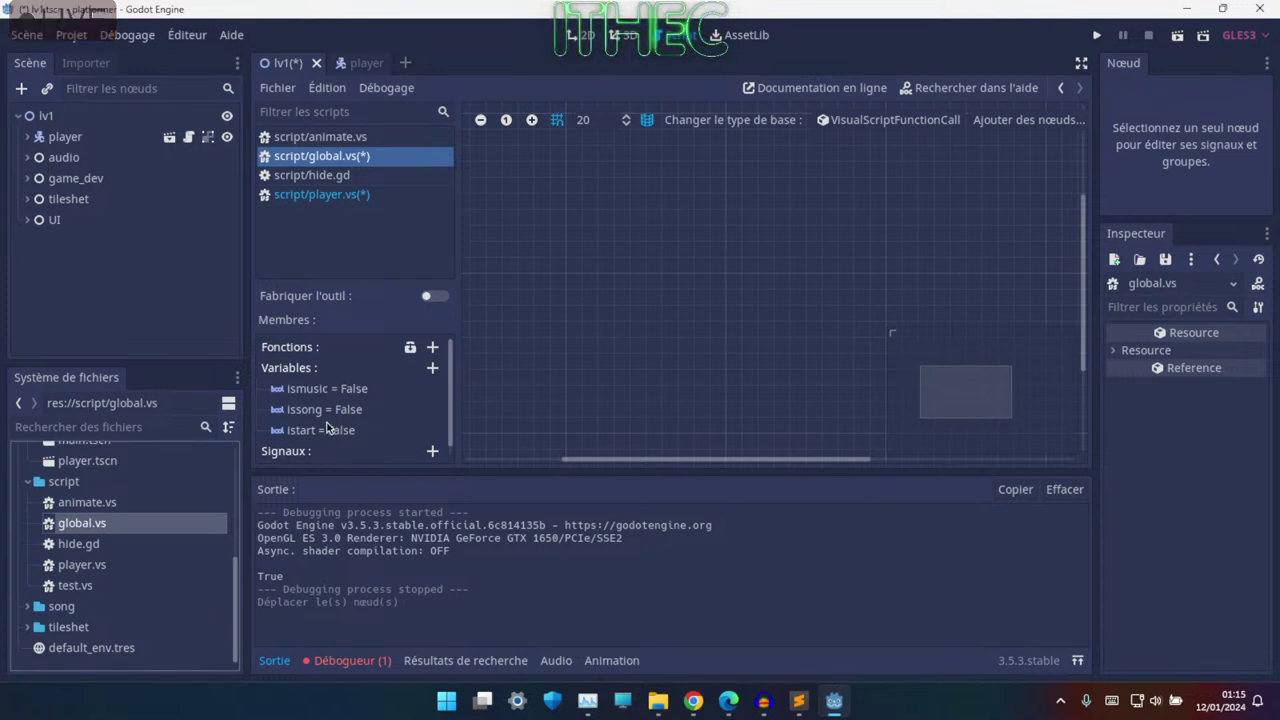
pyautogui.scroll(-1, 330, 428)
pyautogui.click(333, 383)
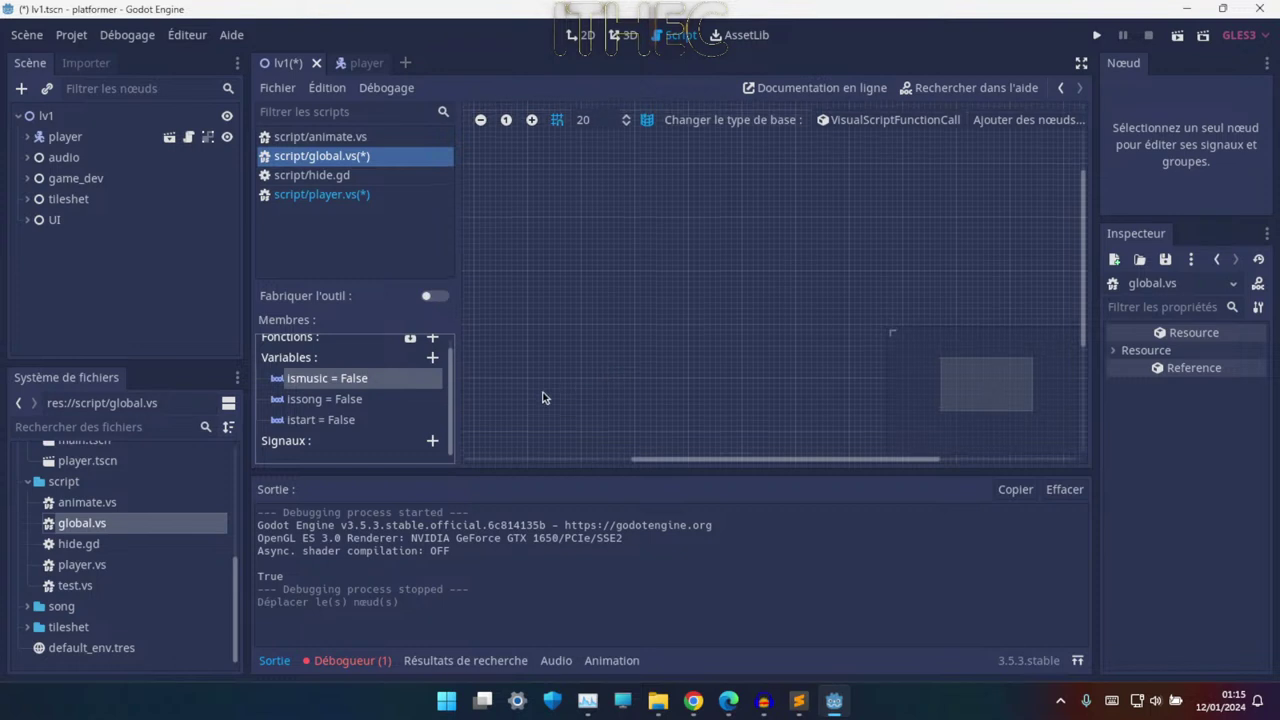
pyautogui.scroll(-1, 690, 372)
pyautogui.click(1145, 350)
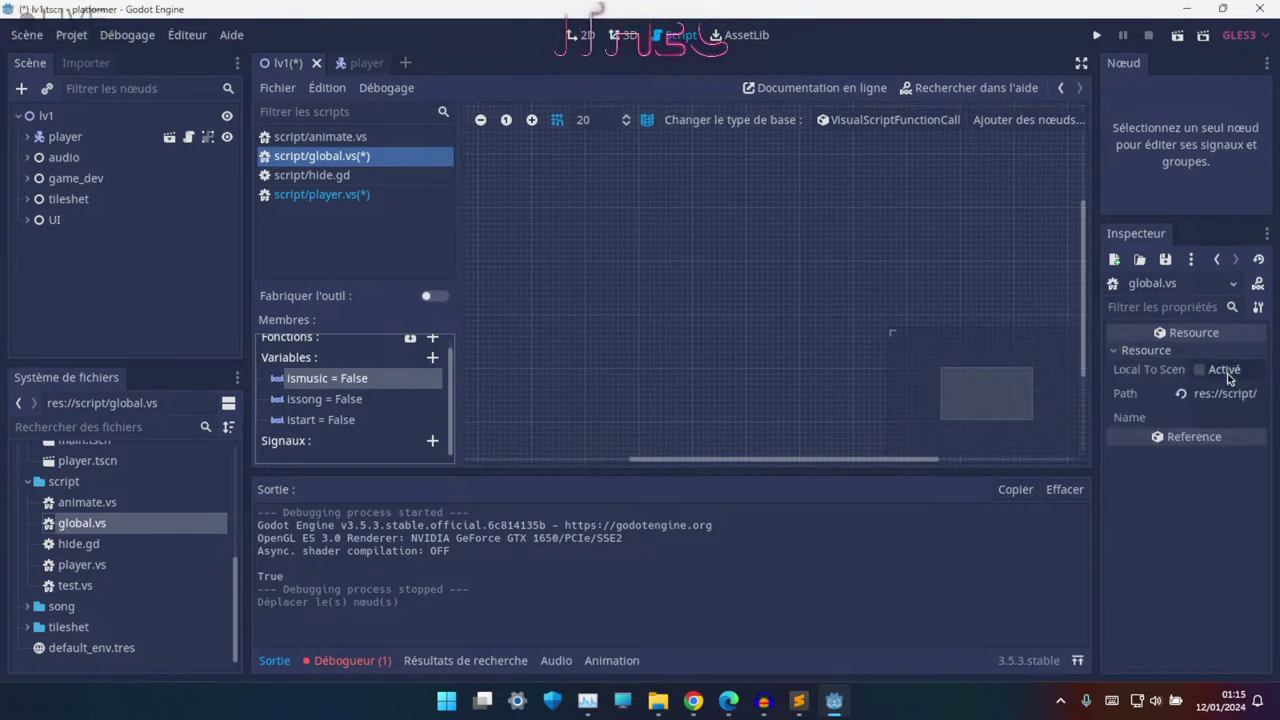
pyautogui.click(57, 550)
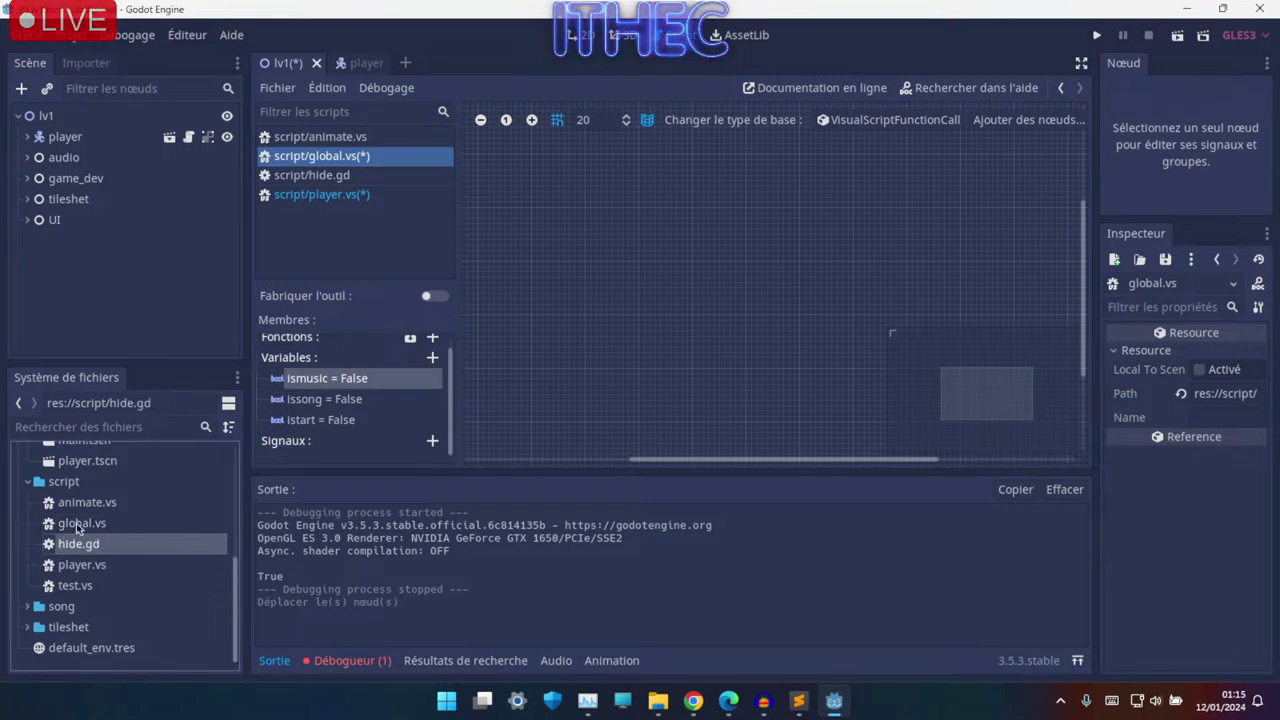
pyautogui.click(79, 524)
# - Expand game_dev in the Scene tree, open the global node's script, then return to player.vs
pyautogui.click(27, 198)
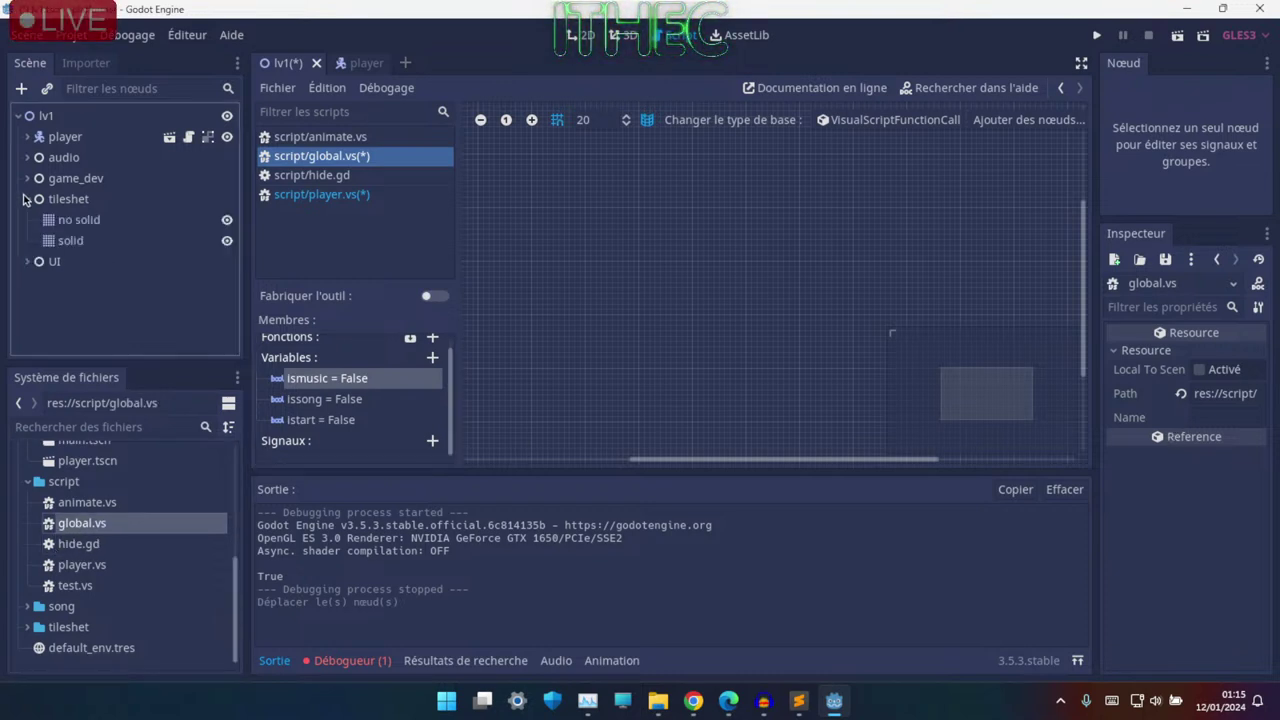
pyautogui.click(21, 184)
pyautogui.click(26, 179)
pyautogui.click(24, 161)
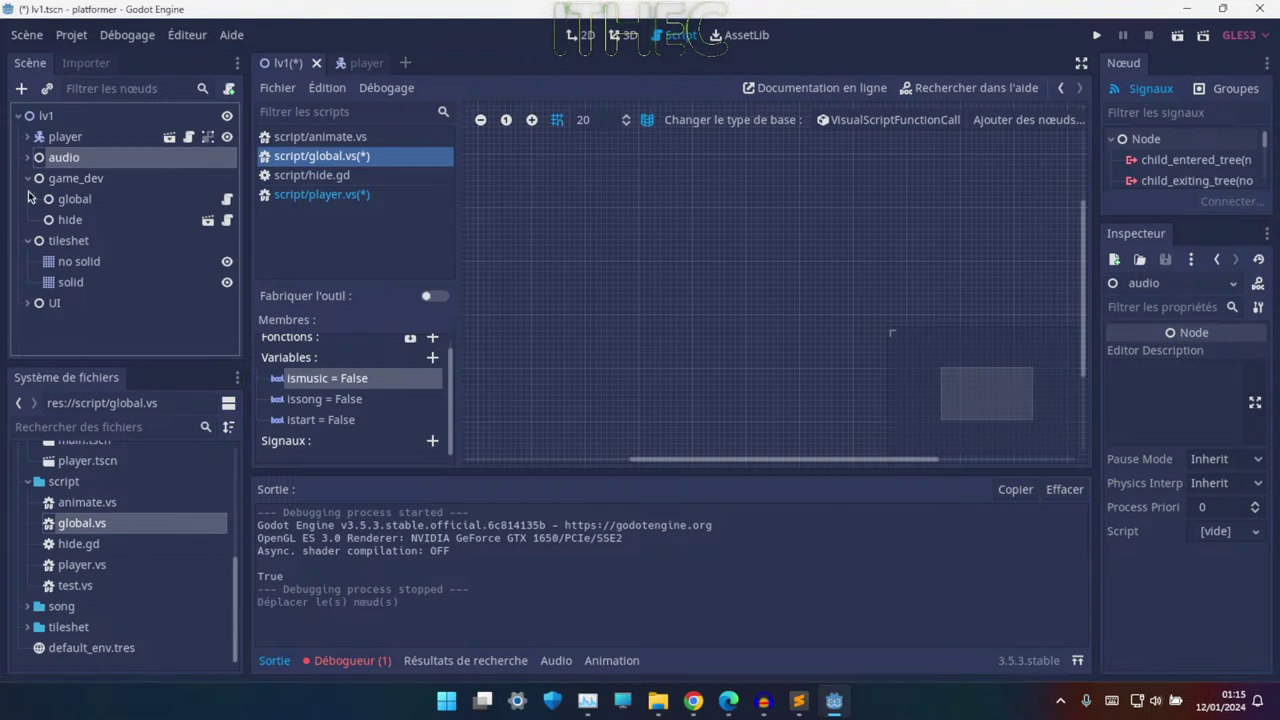
pyautogui.click(40, 200)
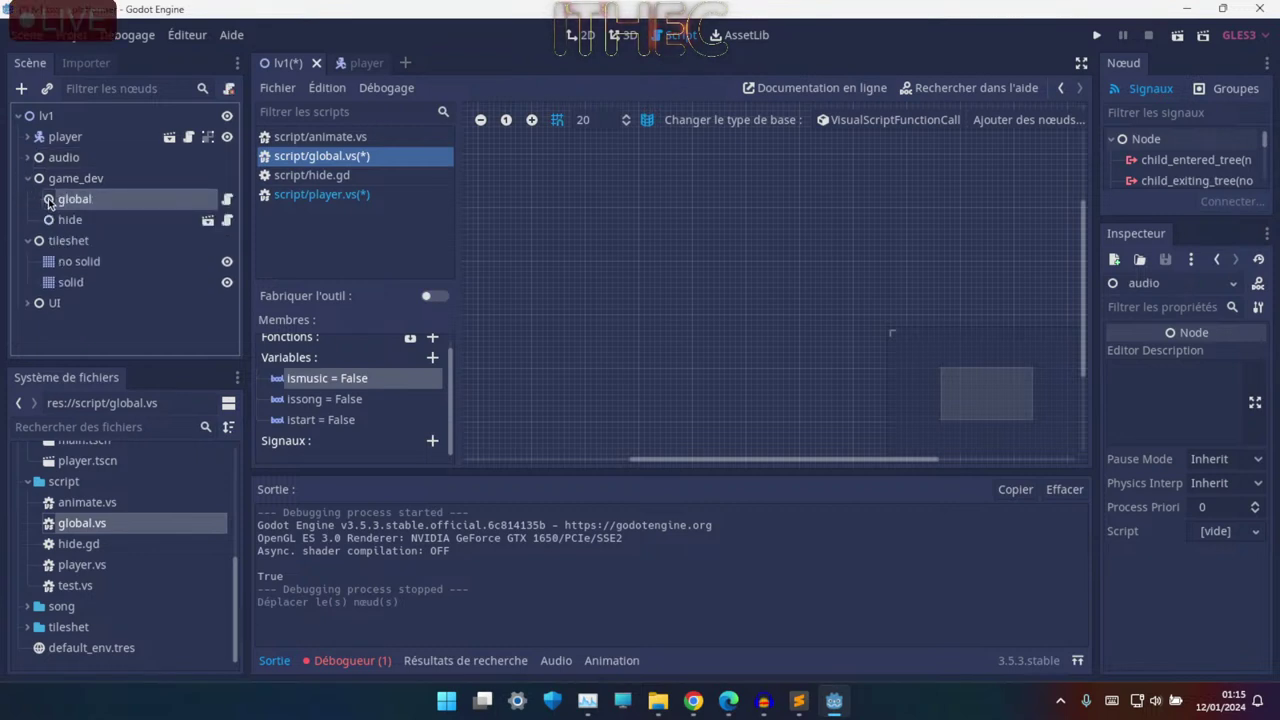
pyautogui.click(227, 199)
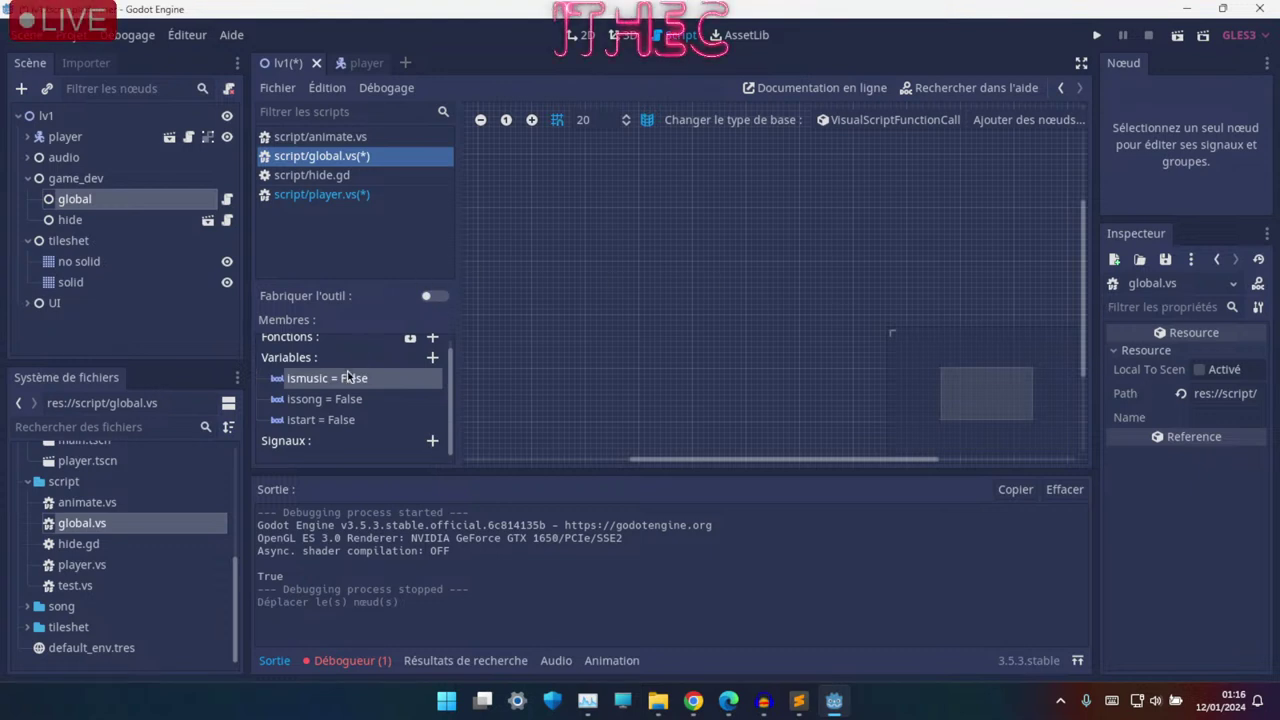
pyautogui.click(312, 196)
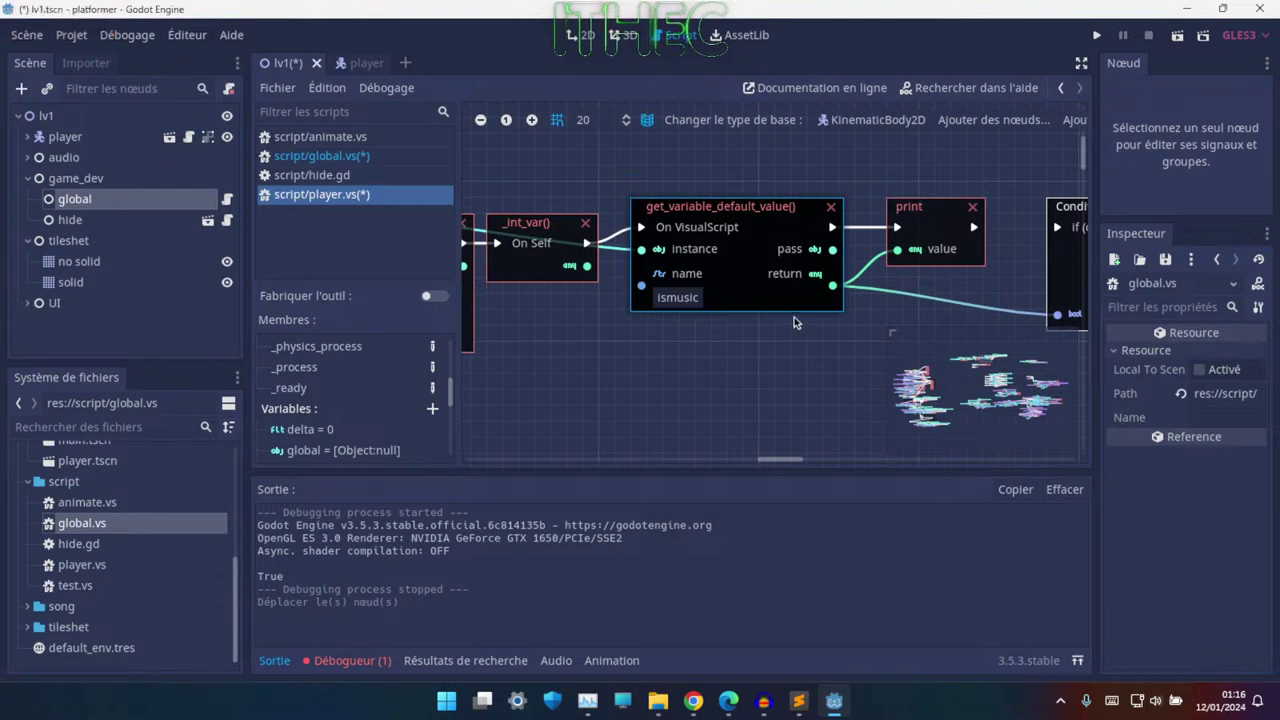
# - Replace the old getter with a new get_variable_default_value node pulled from set_script's pass output
pyautogui.moveTo(794, 321); pyautogui.dragTo(821, 374, button='middle')
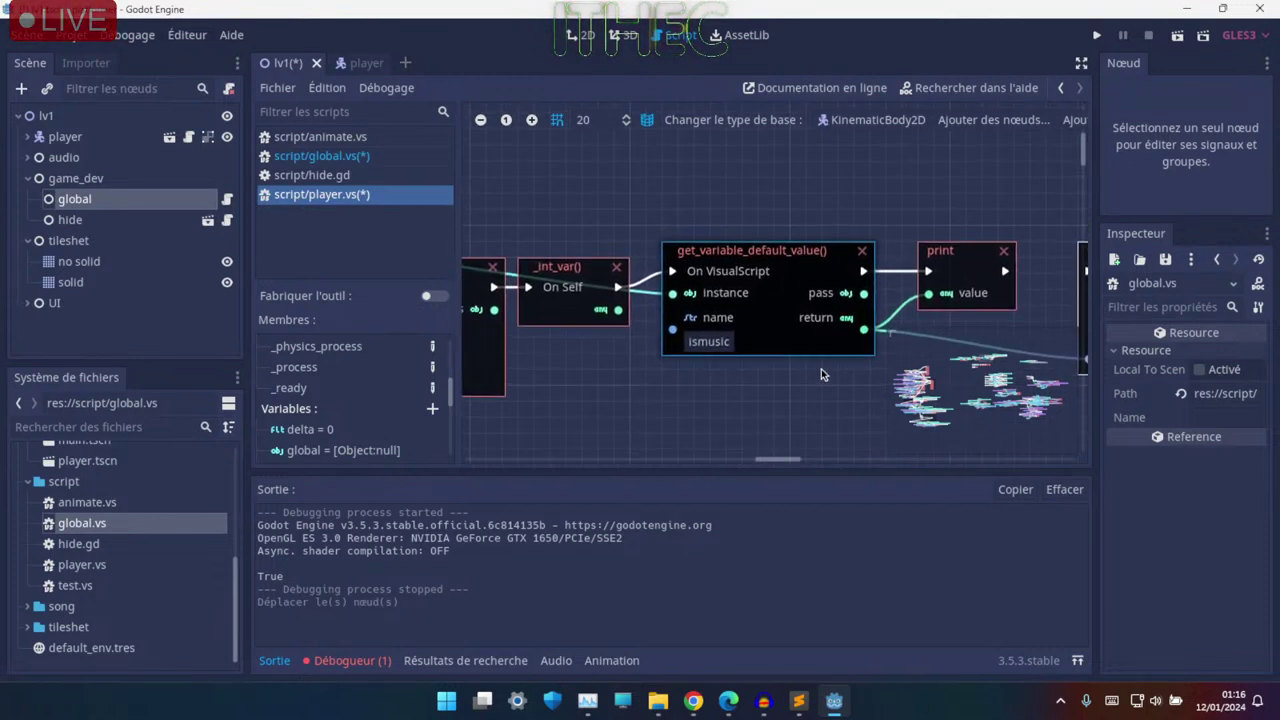
pyautogui.click(863, 252)
pyautogui.moveTo(688, 380); pyautogui.dragTo(913, 312, button='middle')
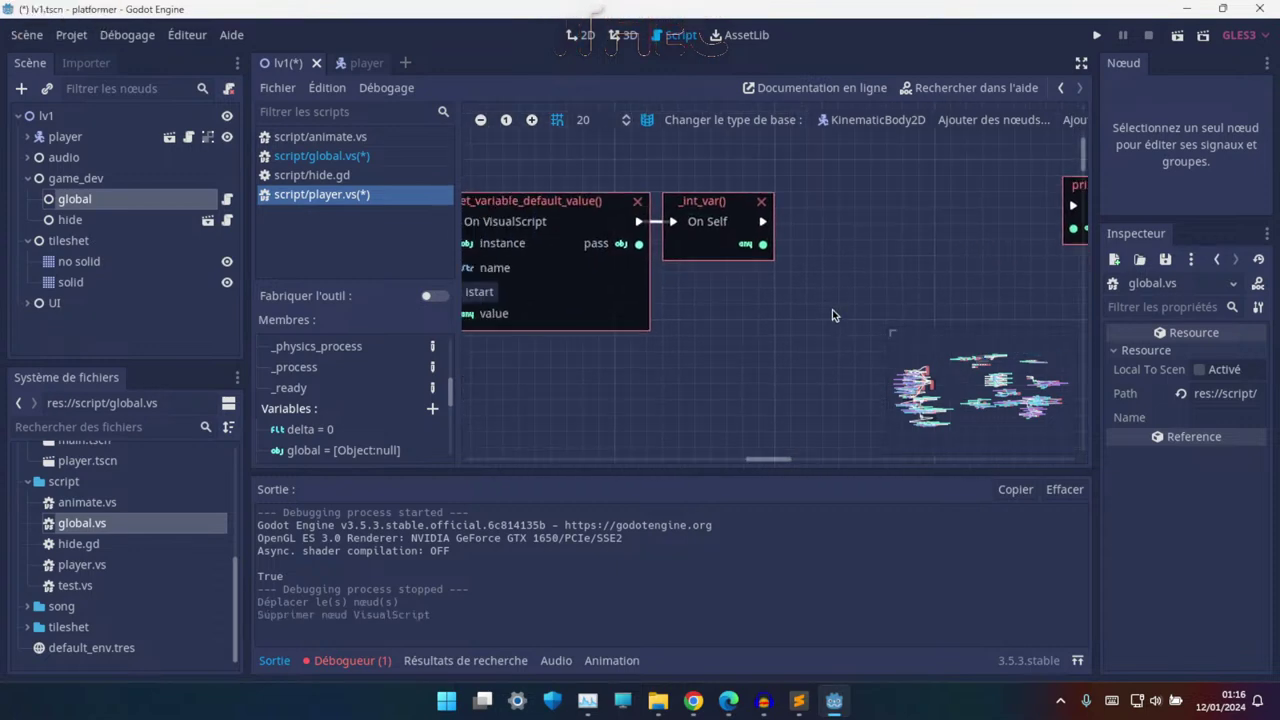
pyautogui.moveTo(514, 230); pyautogui.dragTo(785, 258, button='middle')
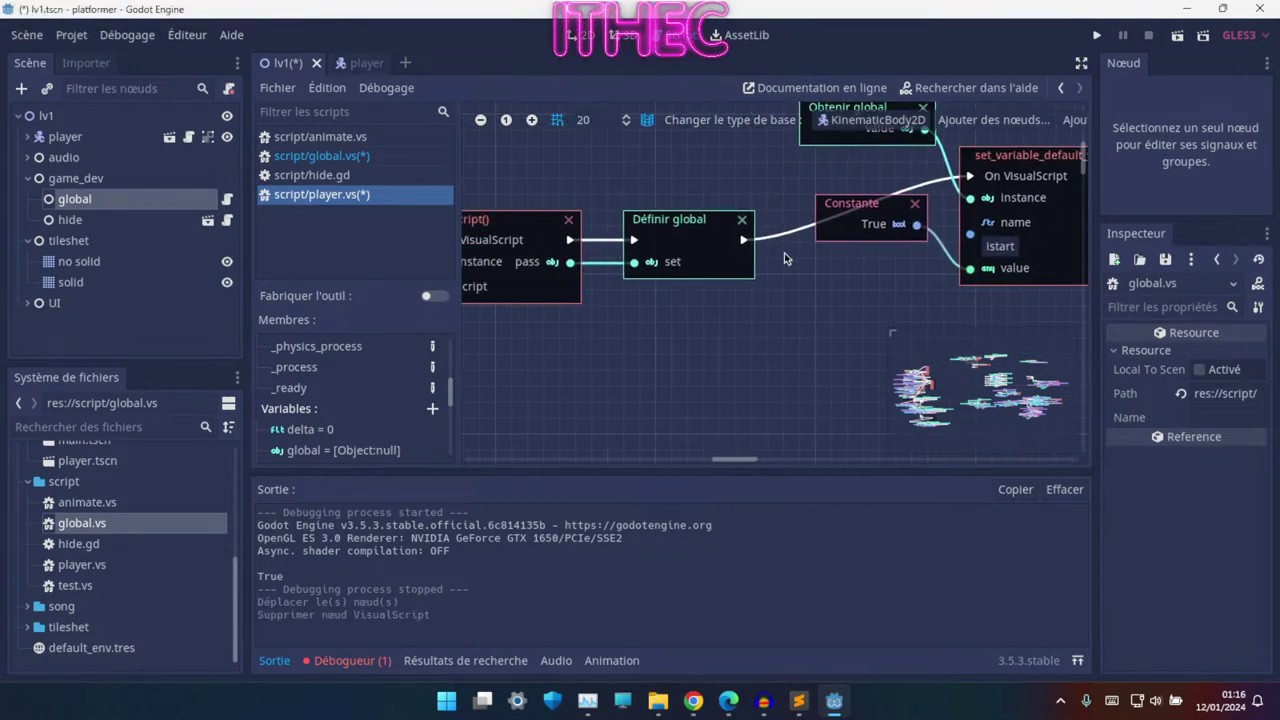
pyautogui.hscroll(-3, 641, 277)
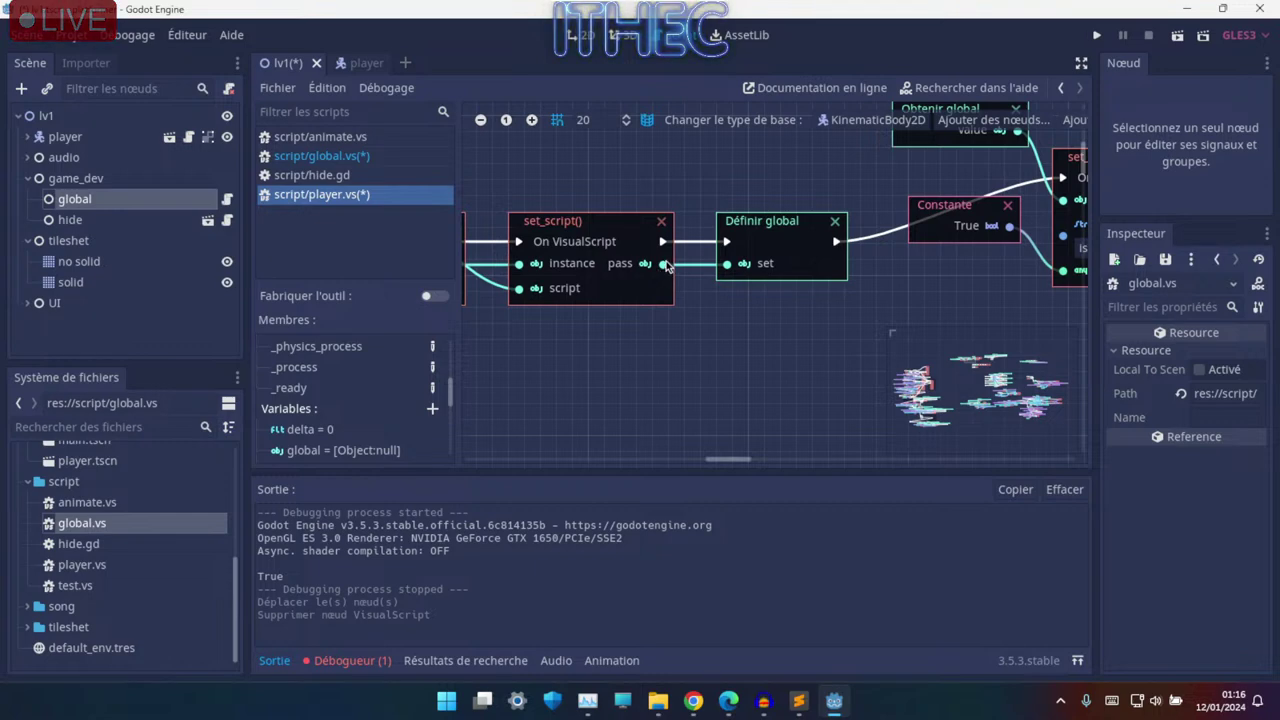
pyautogui.moveTo(665, 264); pyautogui.dragTo(684, 336)
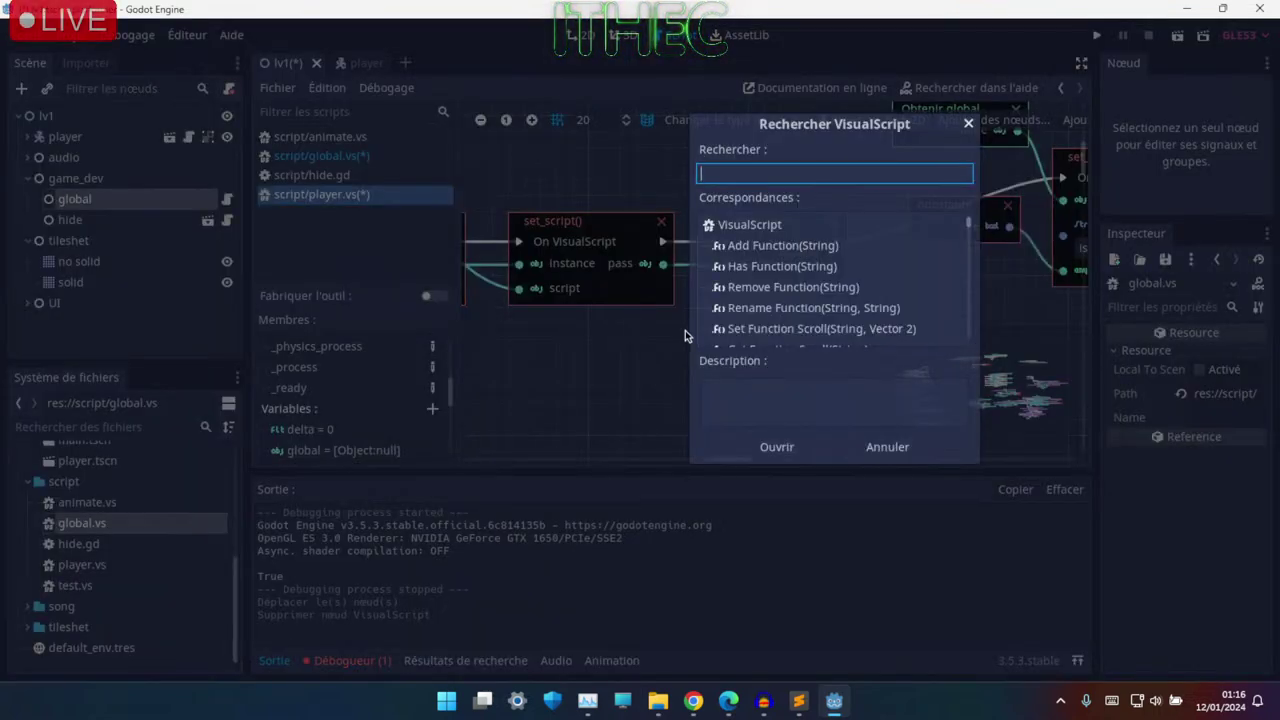
pyautogui.write('get va')
pyautogui.press('Return')
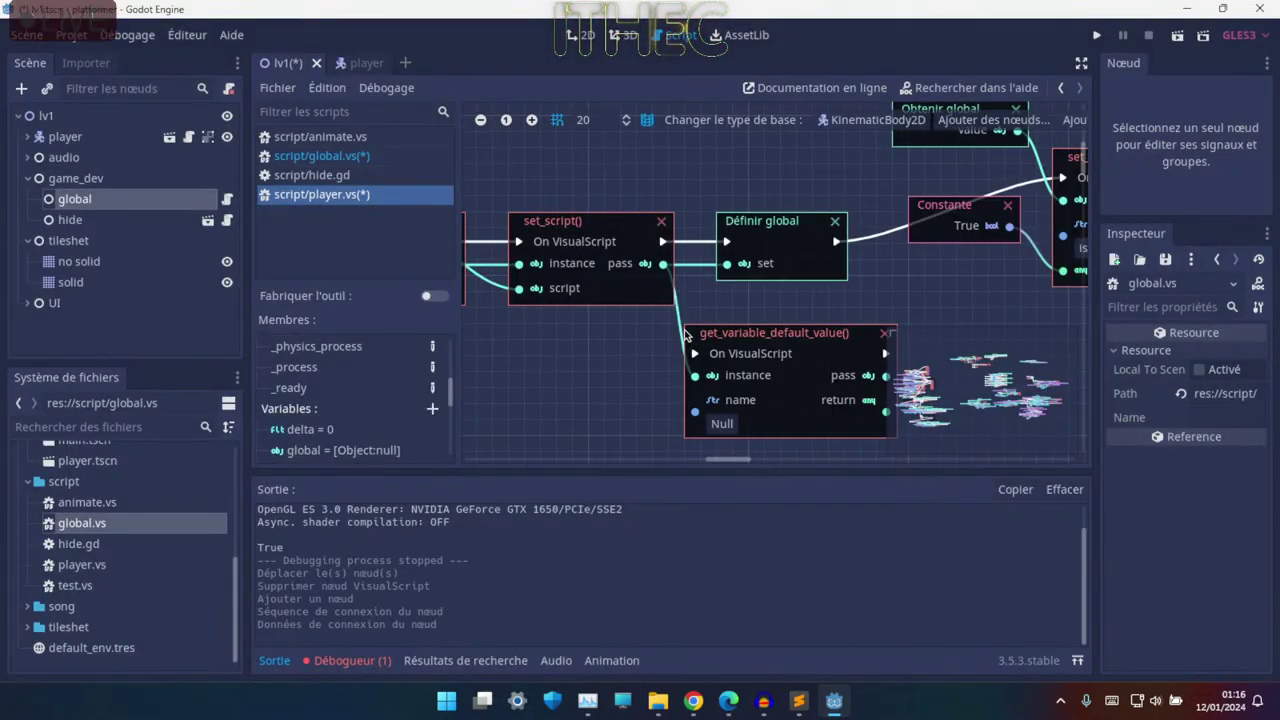
# - Position the get_variable_default_value node, detach its instance input, and connect _int_var() to it
pyautogui.keyDown('ctrl'); pyautogui.scroll(-2, 686, 333); pyautogui.keyUp('ctrl')
pyautogui.keyDown('ctrl'); pyautogui.scroll(-2, 686, 333); pyautogui.keyUp('ctrl')
pyautogui.keyDown('ctrl'); pyautogui.scroll(-1, 545, 333); pyautogui.keyUp('ctrl')
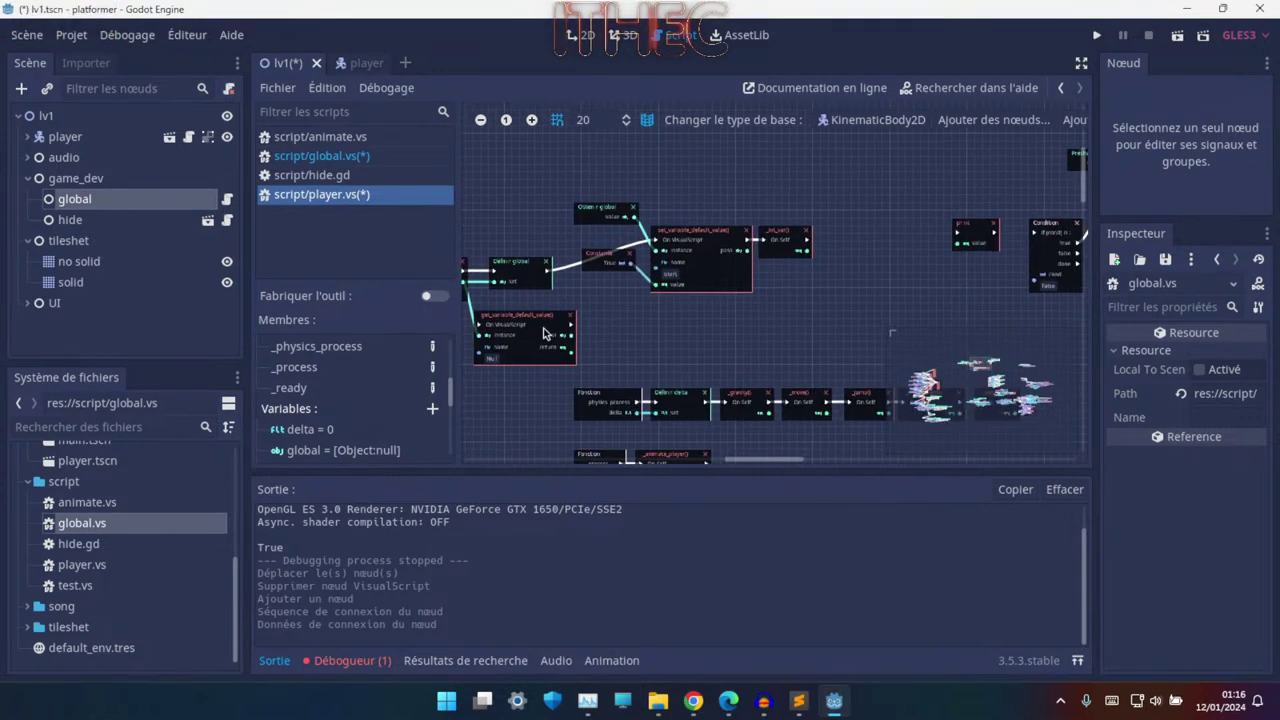
pyautogui.moveTo(545, 333); pyautogui.dragTo(940, 294)
pyautogui.keyDown('ctrl'); pyautogui.scroll(1, 813, 308); pyautogui.keyUp('ctrl')
pyautogui.keyDown('ctrl'); pyautogui.scroll(1, 619, 341); pyautogui.keyUp('ctrl')
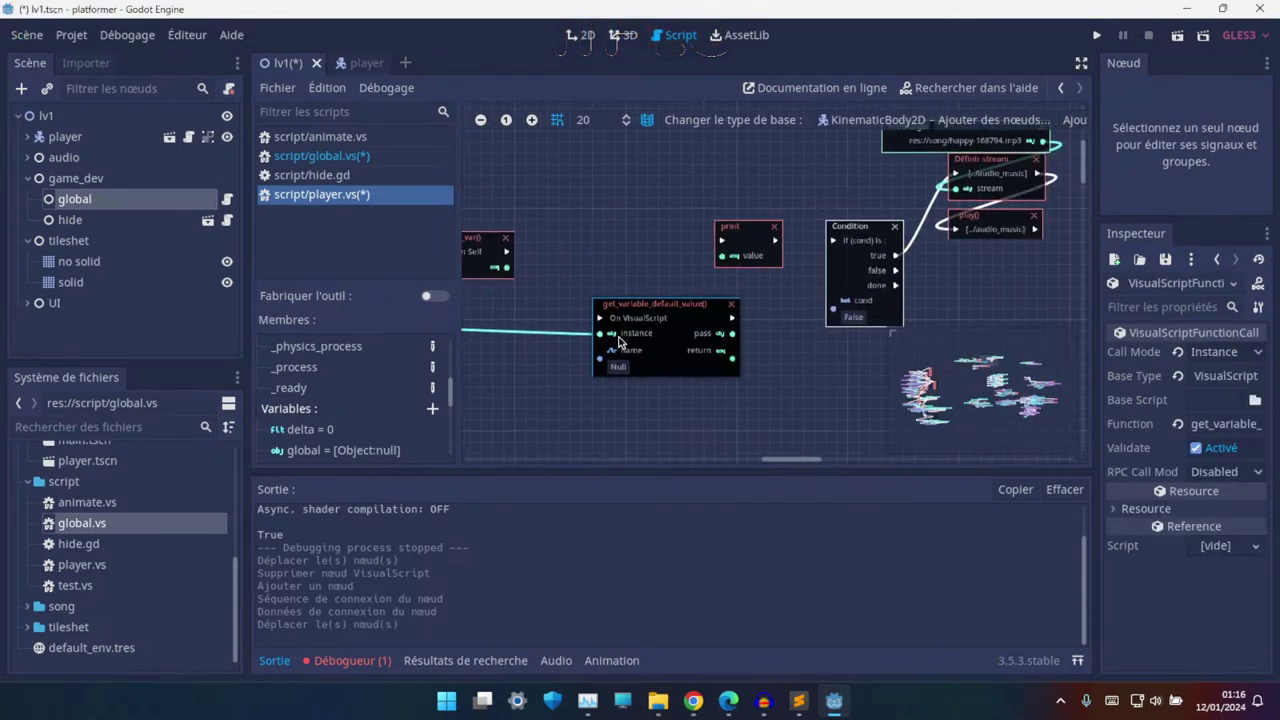
pyautogui.keyDown('ctrl'); pyautogui.scroll(4, 619, 341); pyautogui.keyUp('ctrl')
pyautogui.moveTo(583, 335)
pyautogui.mouseDown()
pyautogui.moveTo(620, 285)
pyautogui.moveTo(698, 289)
pyautogui.mouseUp()
pyautogui.keyDown('ctrl'); pyautogui.scroll(-1, 698, 289); pyautogui.keyUp('ctrl')
pyautogui.keyDown('ctrl'); pyautogui.scroll(-1, 625, 332); pyautogui.keyUp('ctrl')
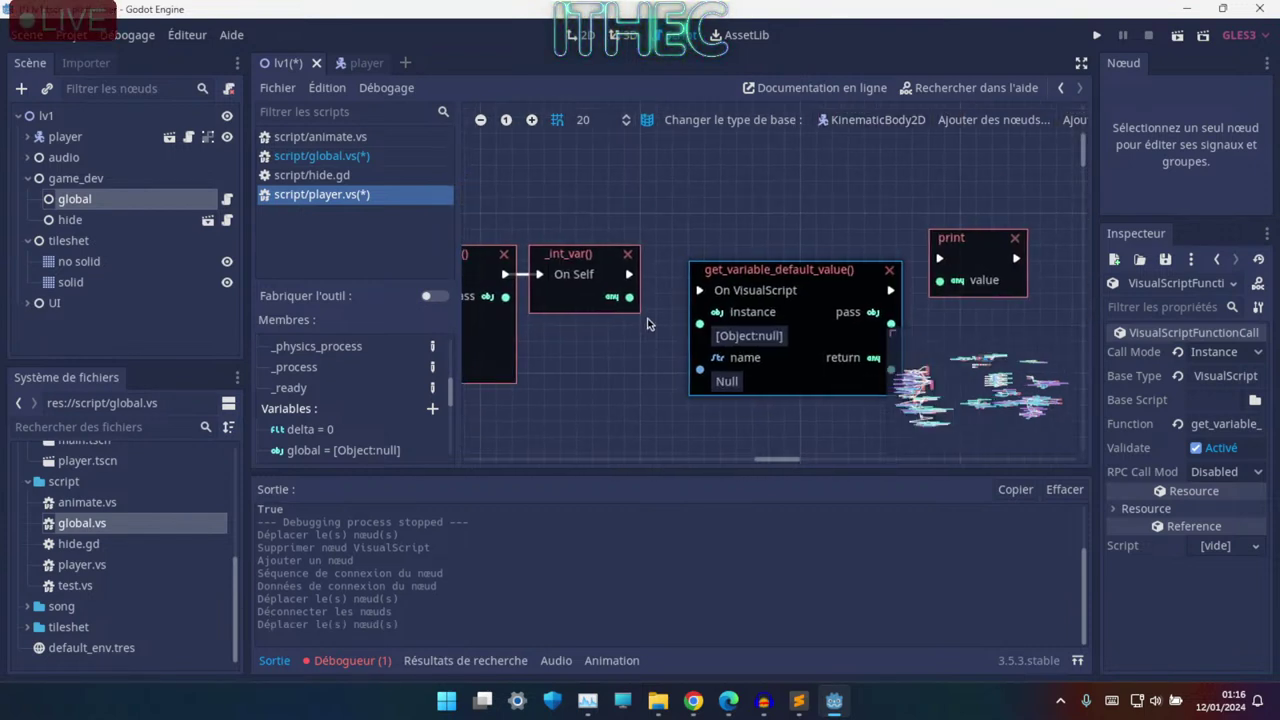
pyautogui.keyDown('ctrl'); pyautogui.scroll(-1, 780, 305); pyautogui.keyUp('ctrl')
pyautogui.moveTo(775, 293); pyautogui.dragTo(768, 305)
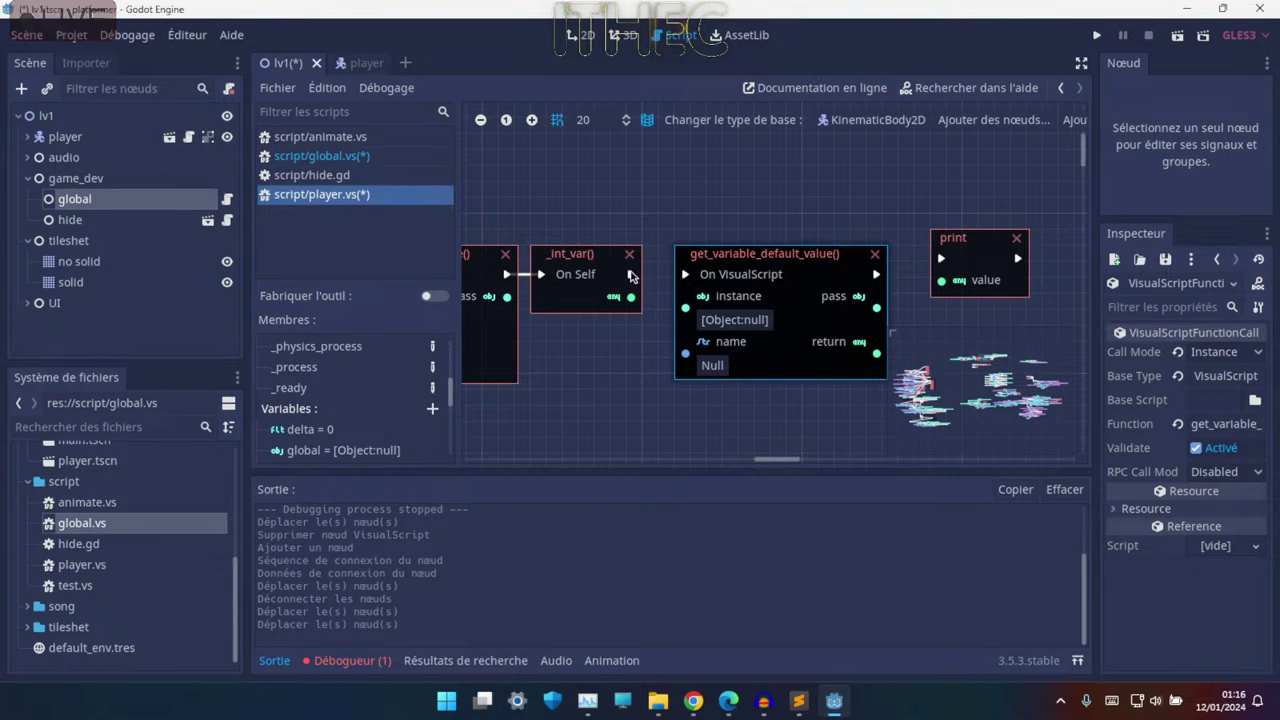
pyautogui.moveTo(630, 274); pyautogui.dragTo(686, 274)
# - Add a global variable getter node and feed it into the get node's instance input
pyautogui.keyDown('ctrl'); pyautogui.scroll(-1, 803, 258); pyautogui.keyUp('ctrl')
pyautogui.keyDown('ctrl'); pyautogui.scroll(-1, 803, 258); pyautogui.keyUp('ctrl')
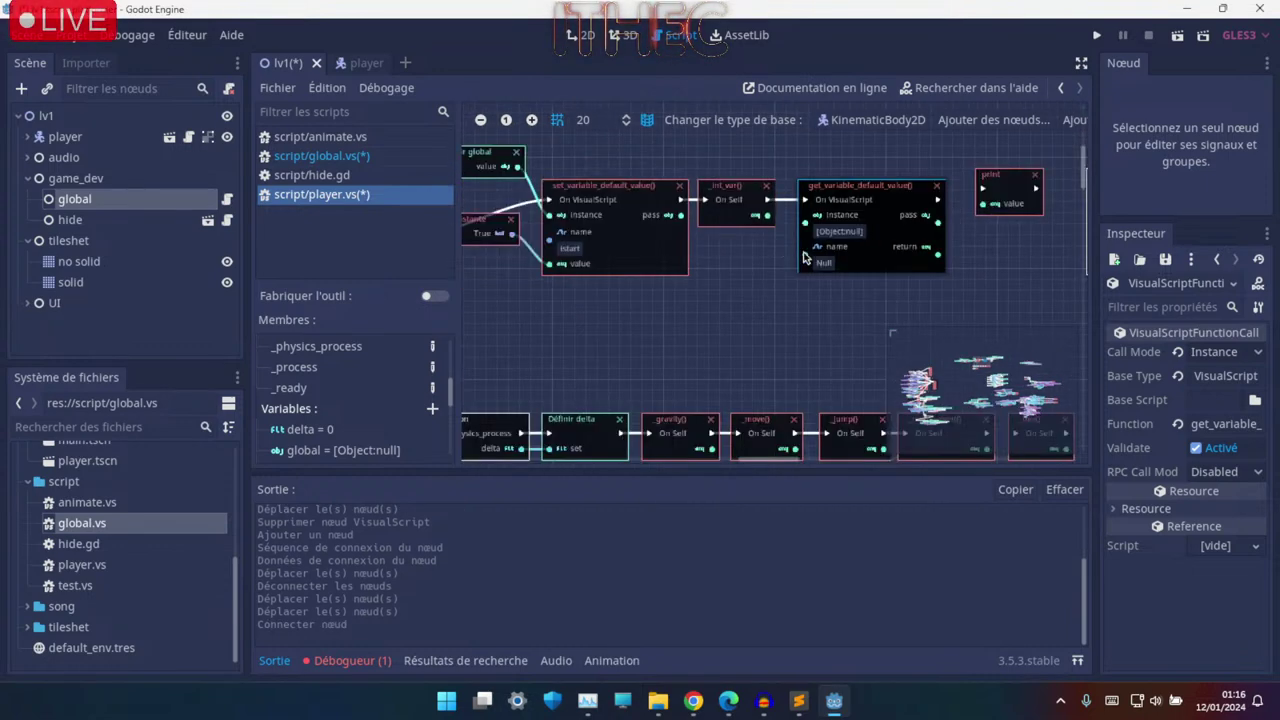
pyautogui.keyDown('ctrl'); pyautogui.scroll(2, 803, 258); pyautogui.keyUp('ctrl')
pyautogui.keyDown('ctrl'); pyautogui.scroll(-2, 700, 390); pyautogui.keyUp('ctrl')
pyautogui.scroll(-1, 327, 446)
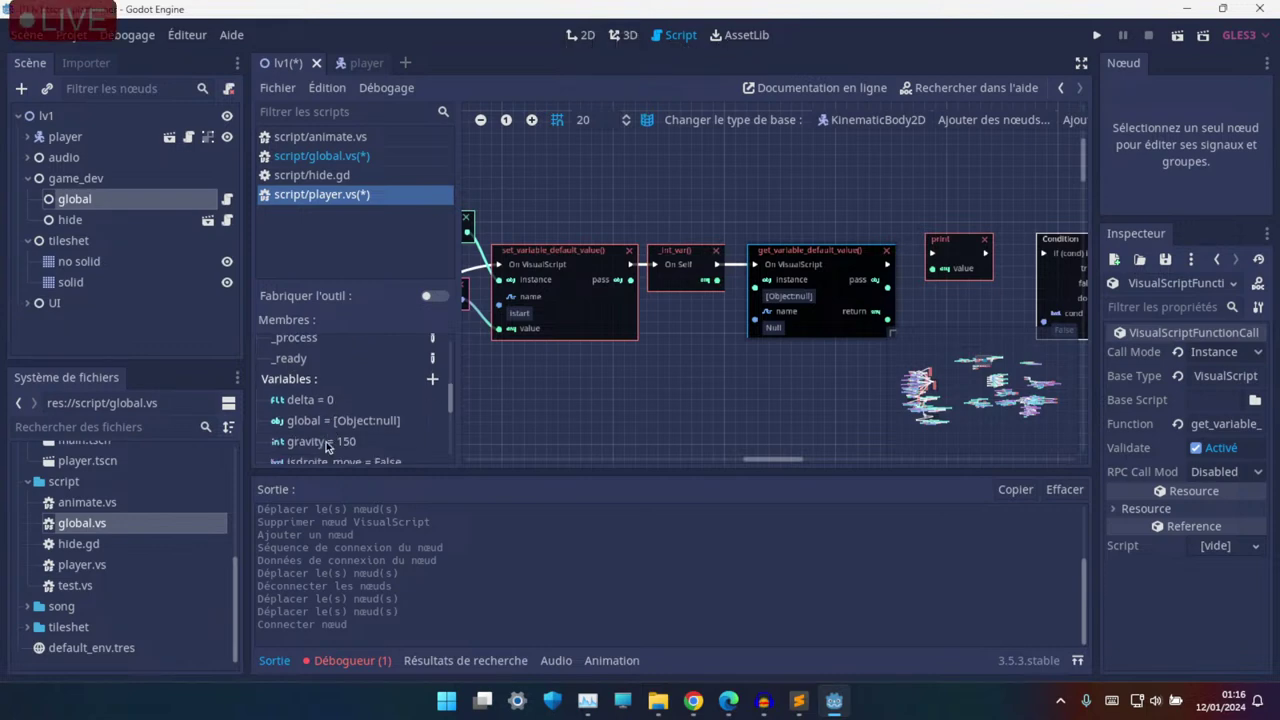
pyautogui.moveTo(330, 407); pyautogui.dragTo(788, 268)
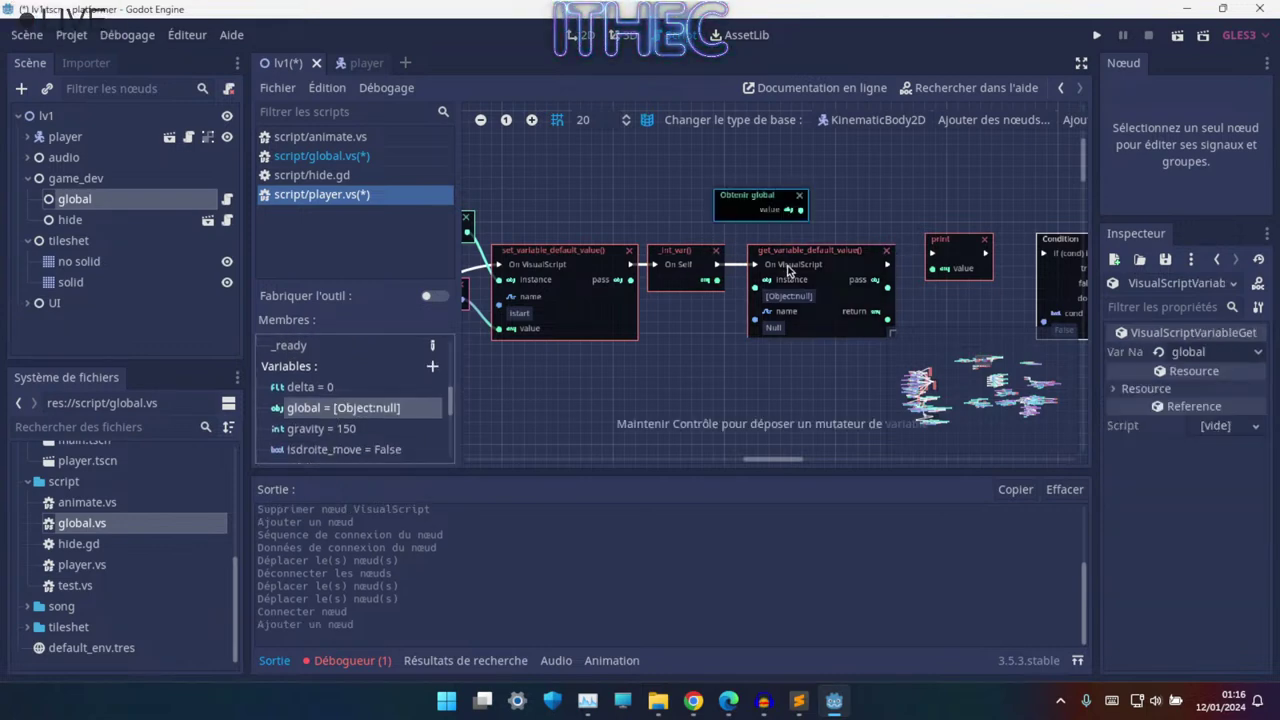
pyautogui.keyDown('ctrl'); pyautogui.scroll(6, 790, 267); pyautogui.keyUp('ctrl')
pyautogui.keyDown('ctrl'); pyautogui.scroll(-2, 800, 265); pyautogui.keyUp('ctrl')
pyautogui.scroll(1, 807, 262)
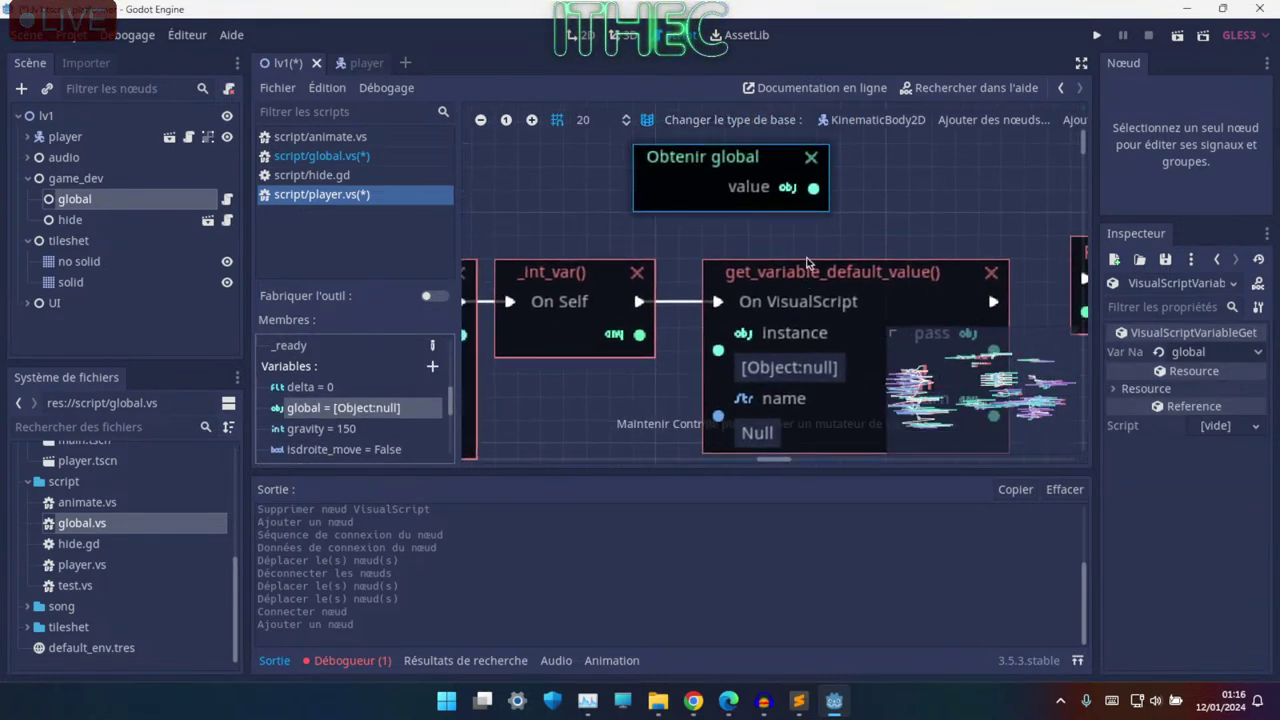
pyautogui.moveTo(814, 187); pyautogui.dragTo(719, 349)
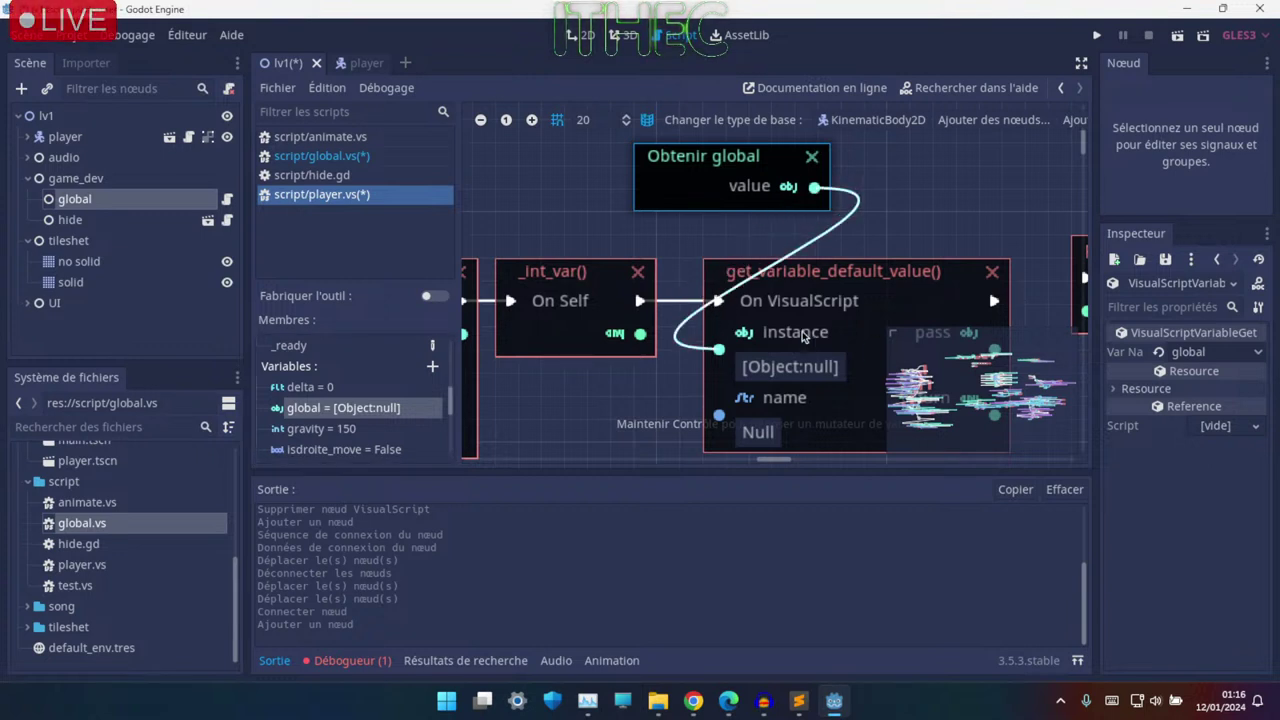
# - Set the get node's variable name to ismusic
pyautogui.moveTo(803, 336); pyautogui.dragTo(678, 343, button='middle')
pyautogui.click(634, 395)
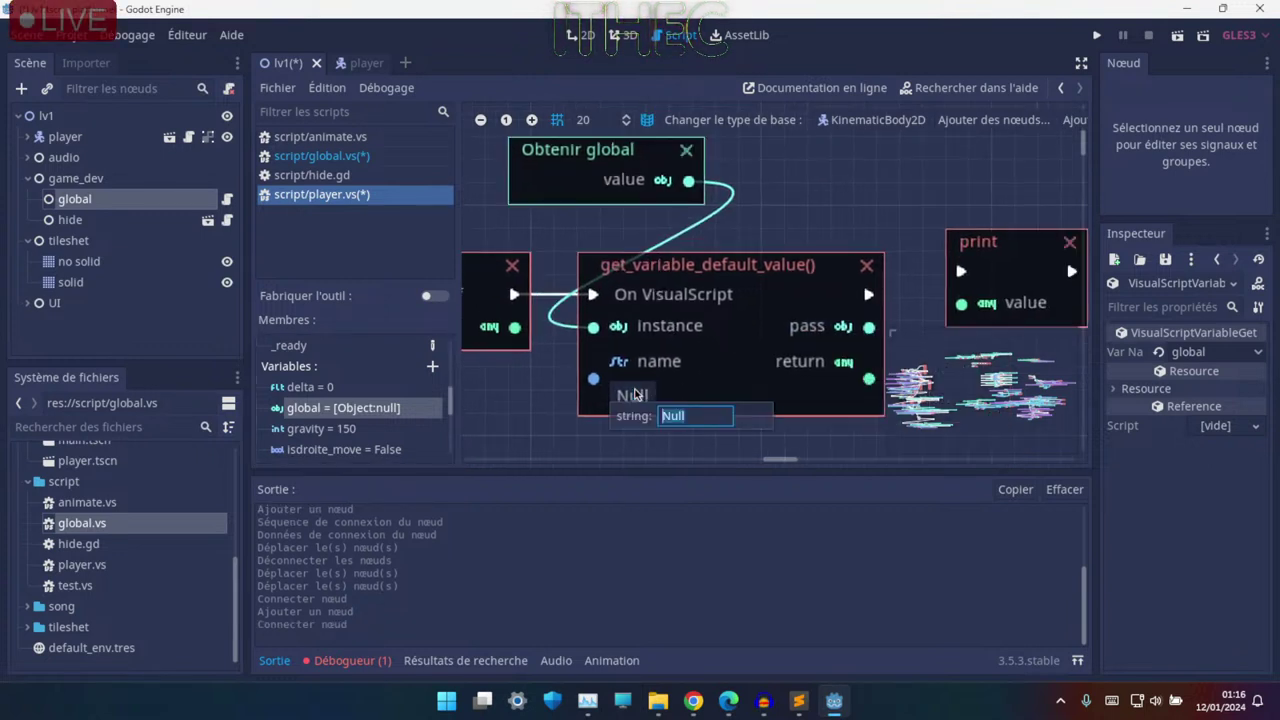
pyautogui.press('BackSpace')
pyautogui.write('ism')
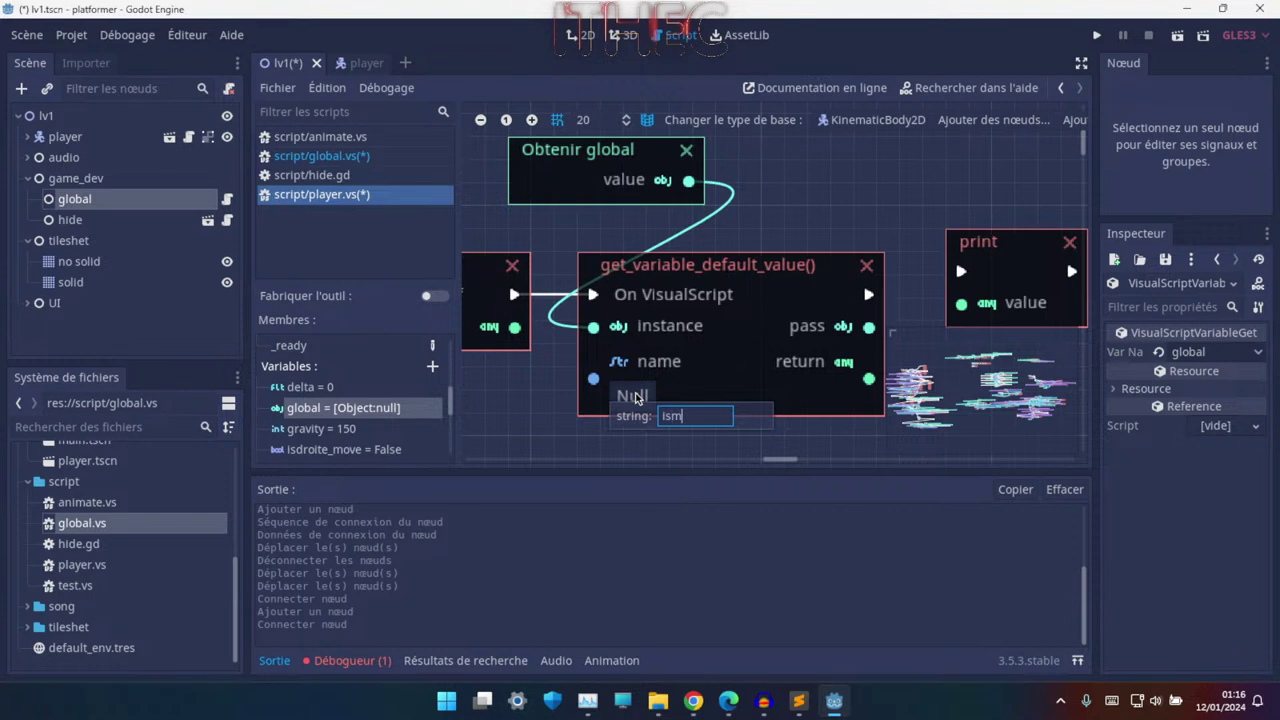
pyautogui.write('usic')
pyautogui.press('Return')
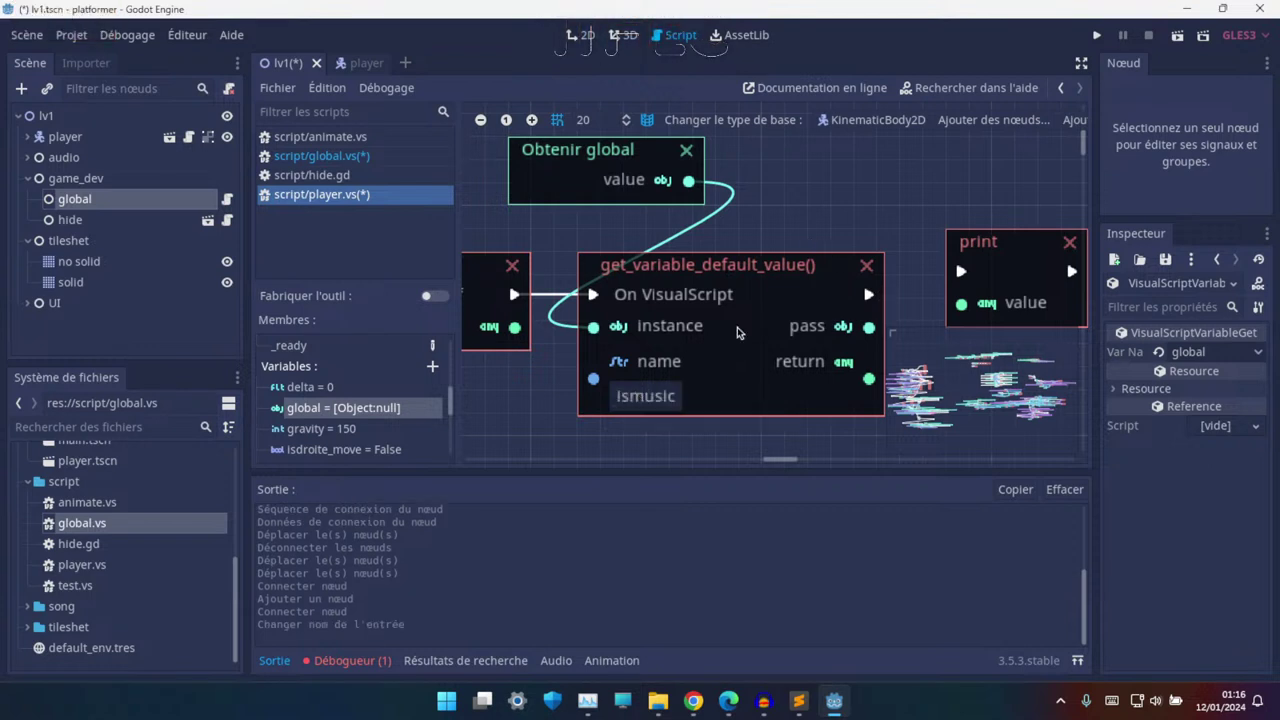
# - Wire the get node's sequence and return value into print, then run the game
pyautogui.hscroll(5, 740, 320)
pyautogui.moveTo(742, 274); pyautogui.dragTo(833, 251)
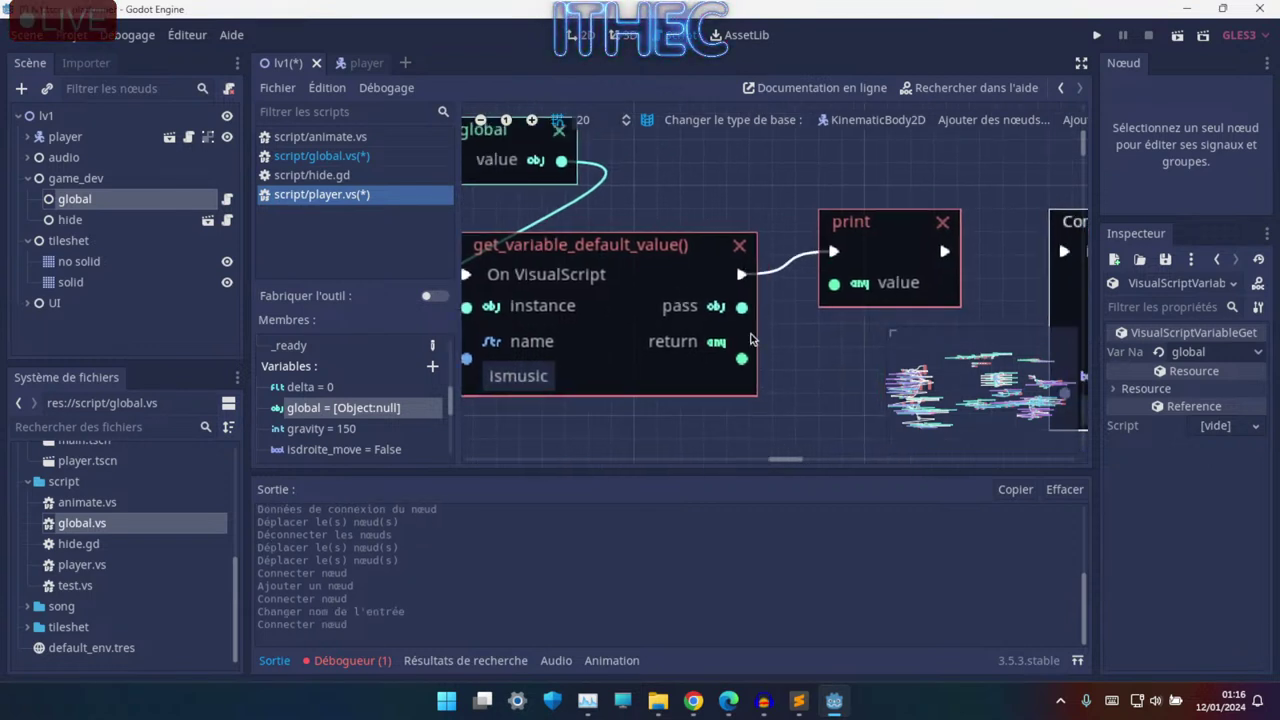
pyautogui.moveTo(745, 359); pyautogui.dragTo(834, 283)
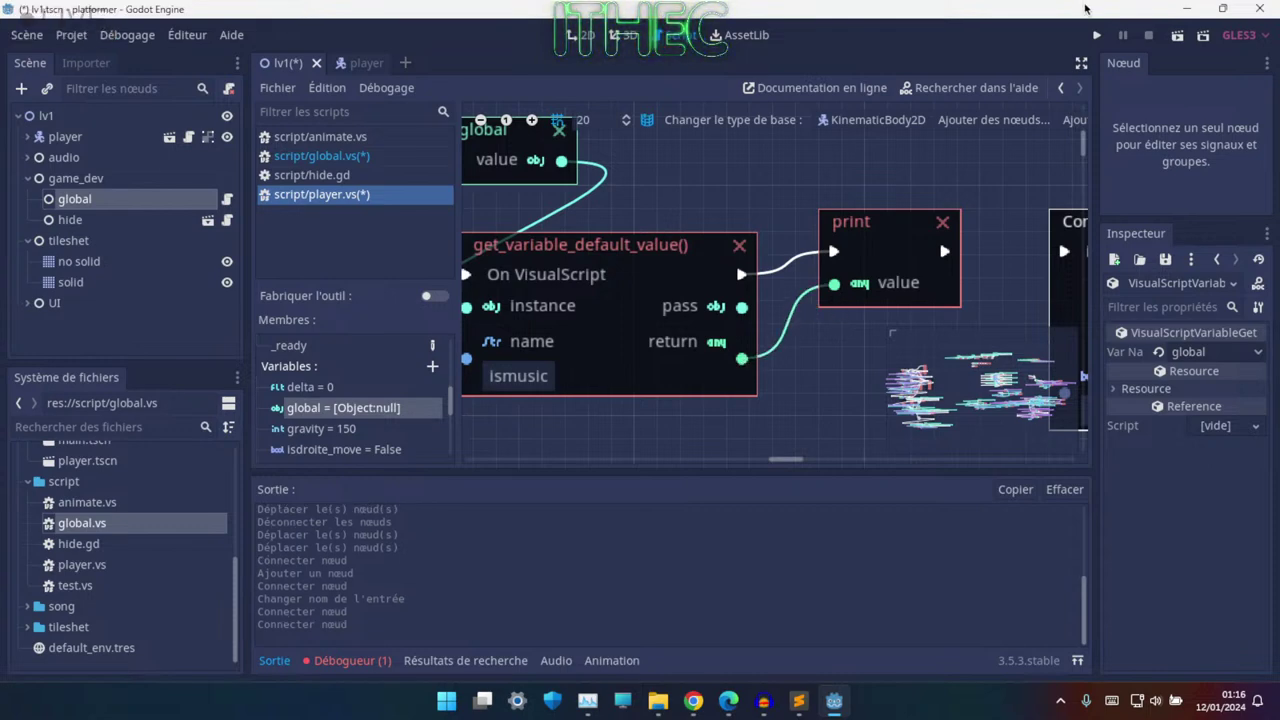
pyautogui.click(1093, 35)
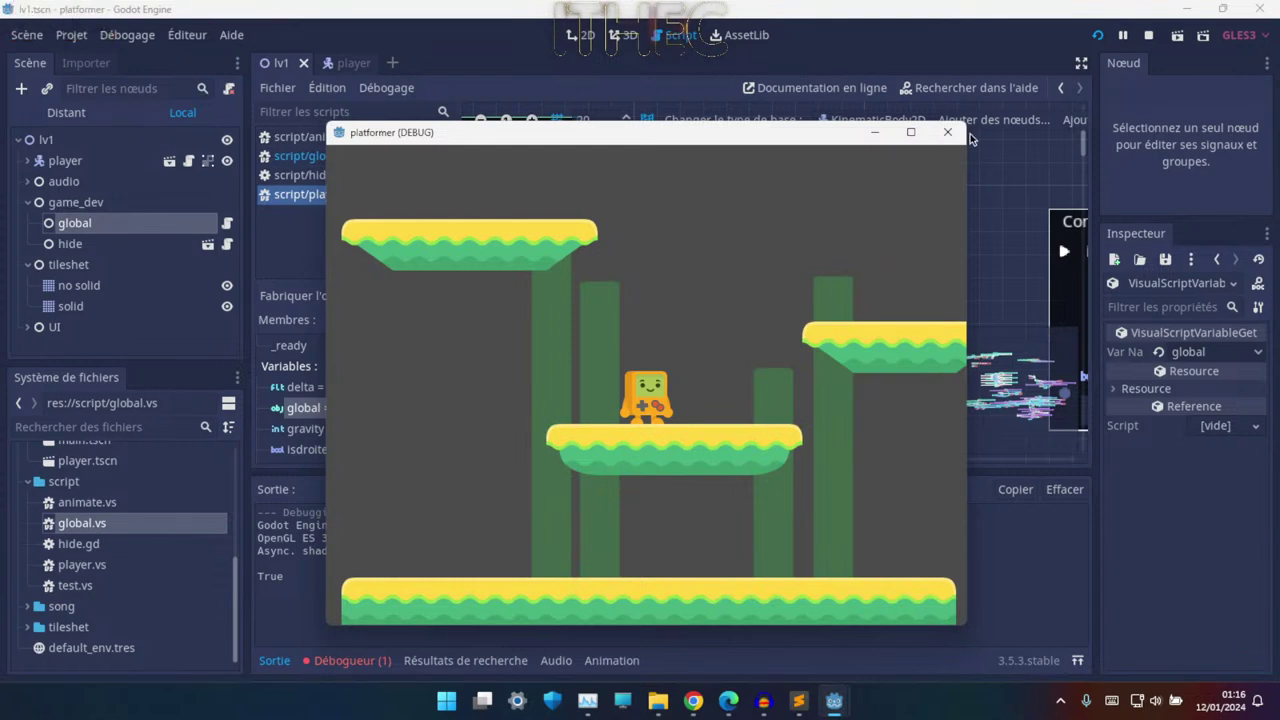
# - Close the running game and open the _animate_player function graph
pyautogui.click(947, 132)
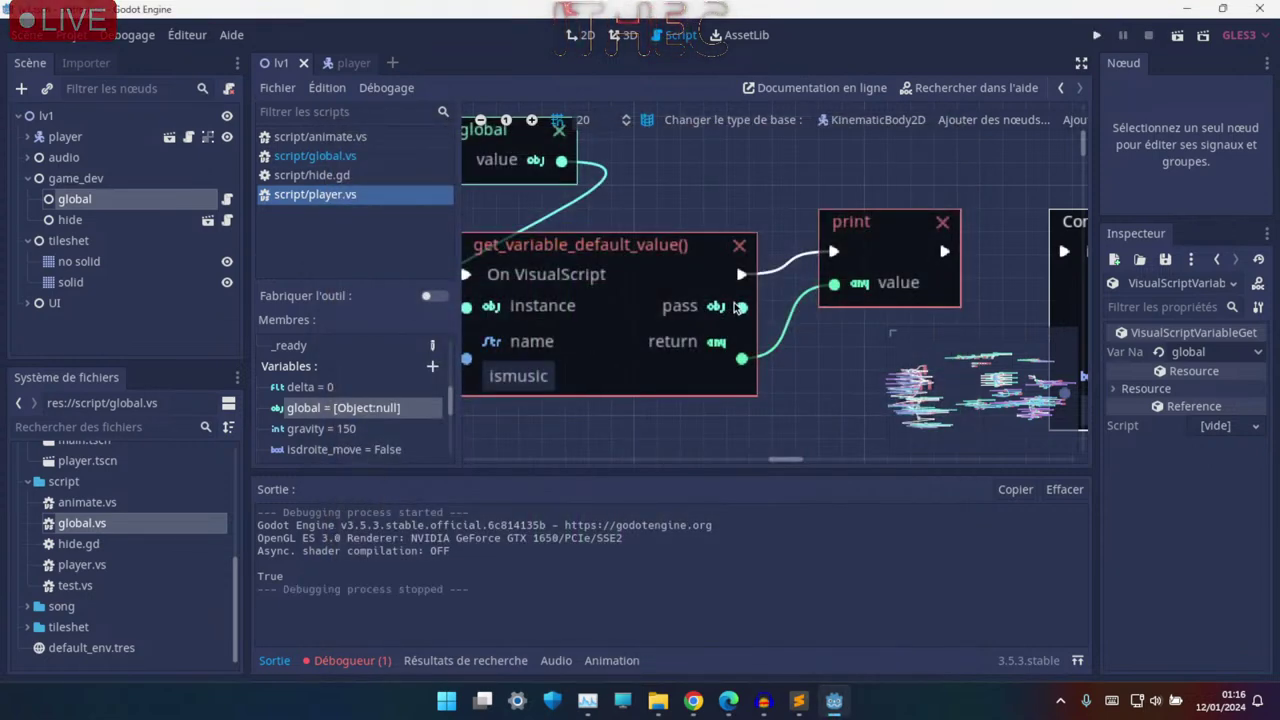
pyautogui.keyDown('ctrl'); pyautogui.scroll(-2, 738, 307); pyautogui.keyUp('ctrl')
pyautogui.scroll(1, 640, 305)
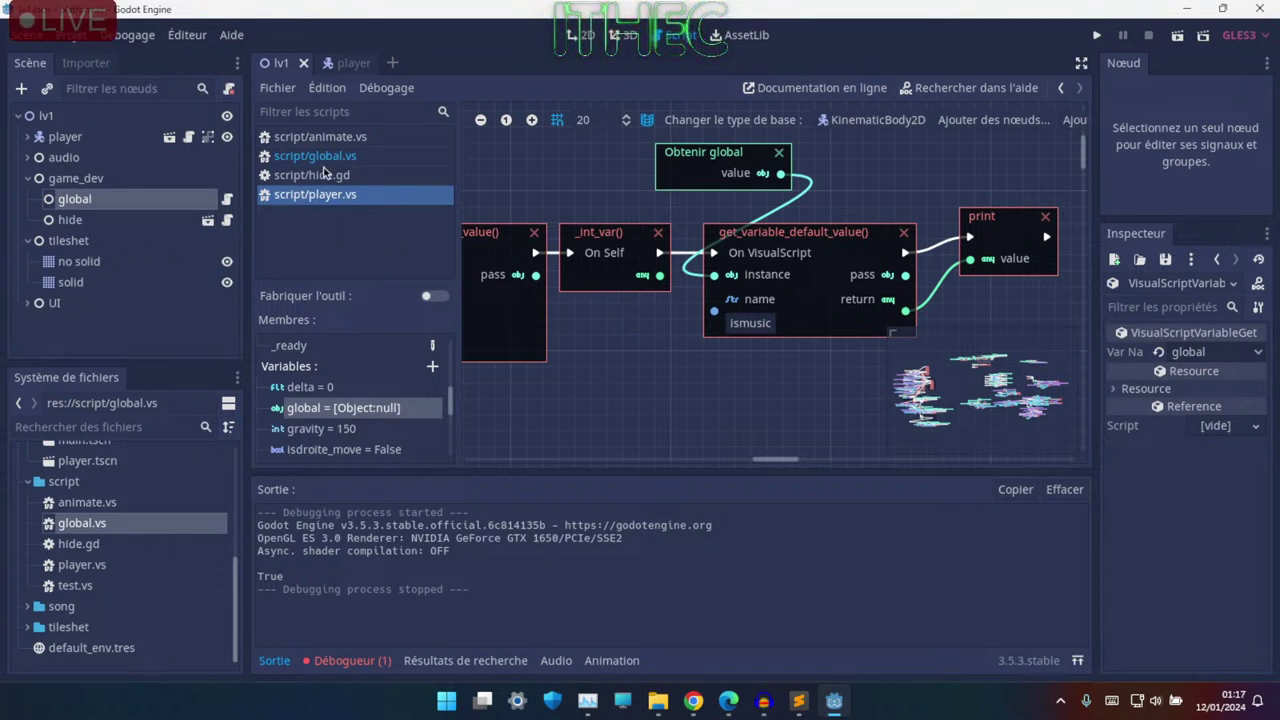
pyautogui.moveTo(673, 233); pyautogui.dragTo(707, 298, button='middle')
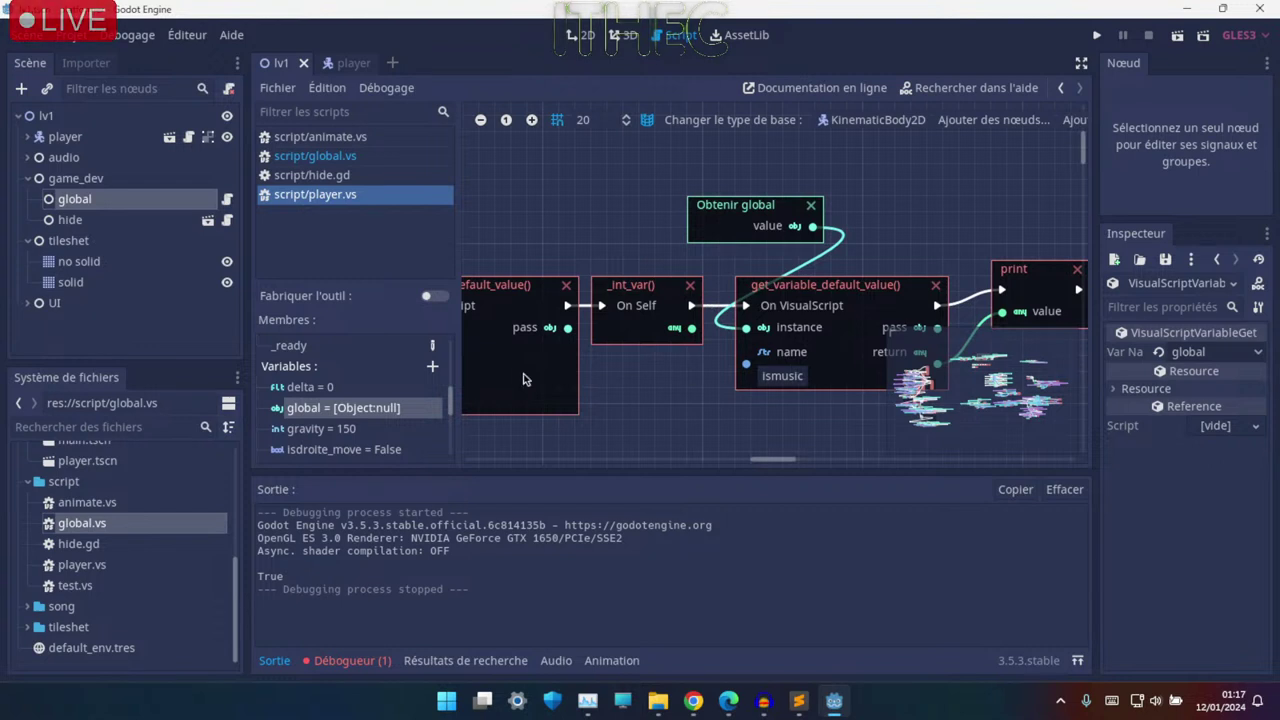
pyautogui.scroll(1, 376, 352)
pyautogui.scroll(1, 368, 366)
pyautogui.scroll(1, 340, 372)
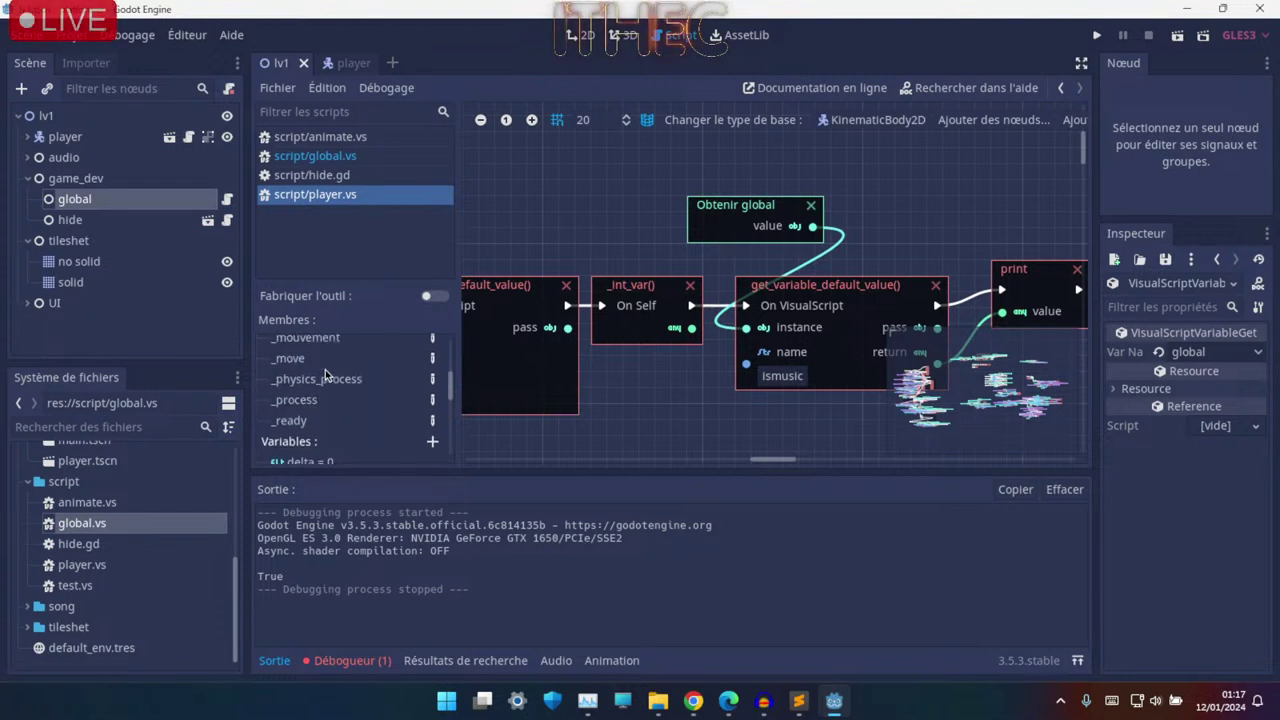
pyautogui.scroll(1, 323, 377)
pyautogui.scroll(2, 322, 377)
pyautogui.scroll(1, 318, 378)
pyautogui.scroll(1, 314, 378)
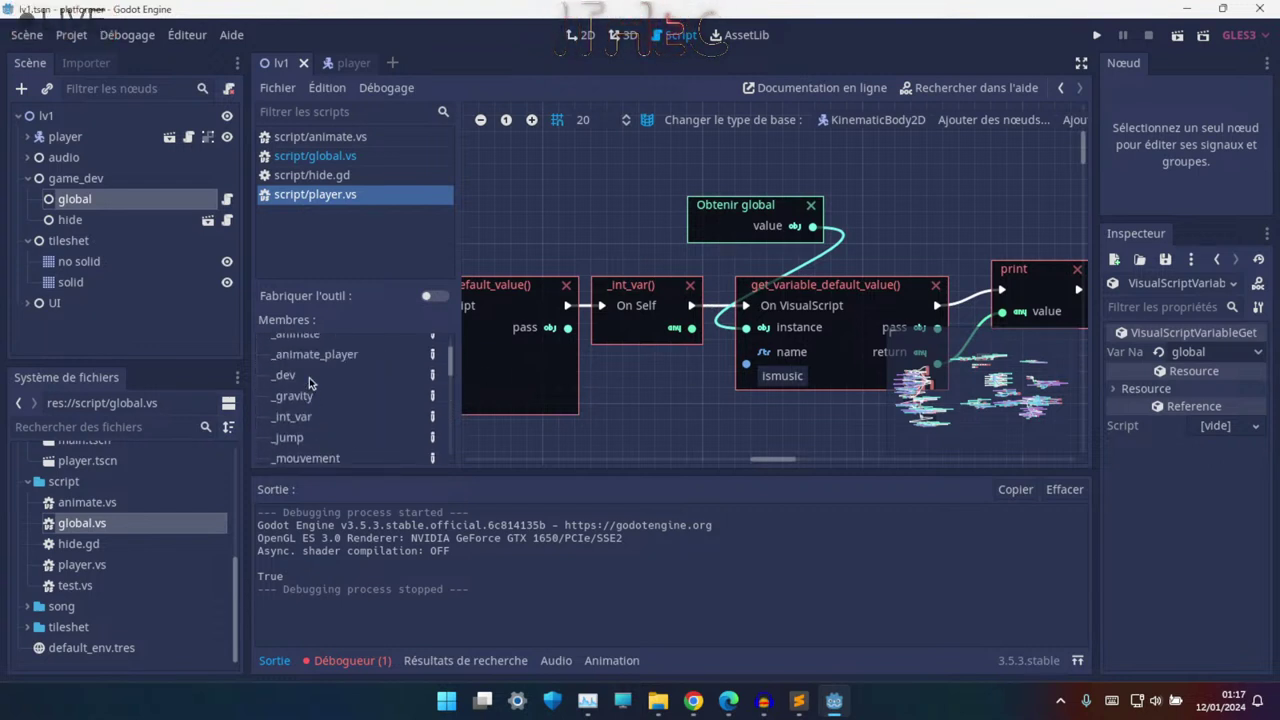
pyautogui.scroll(1, 309, 378)
pyautogui.click(313, 386)
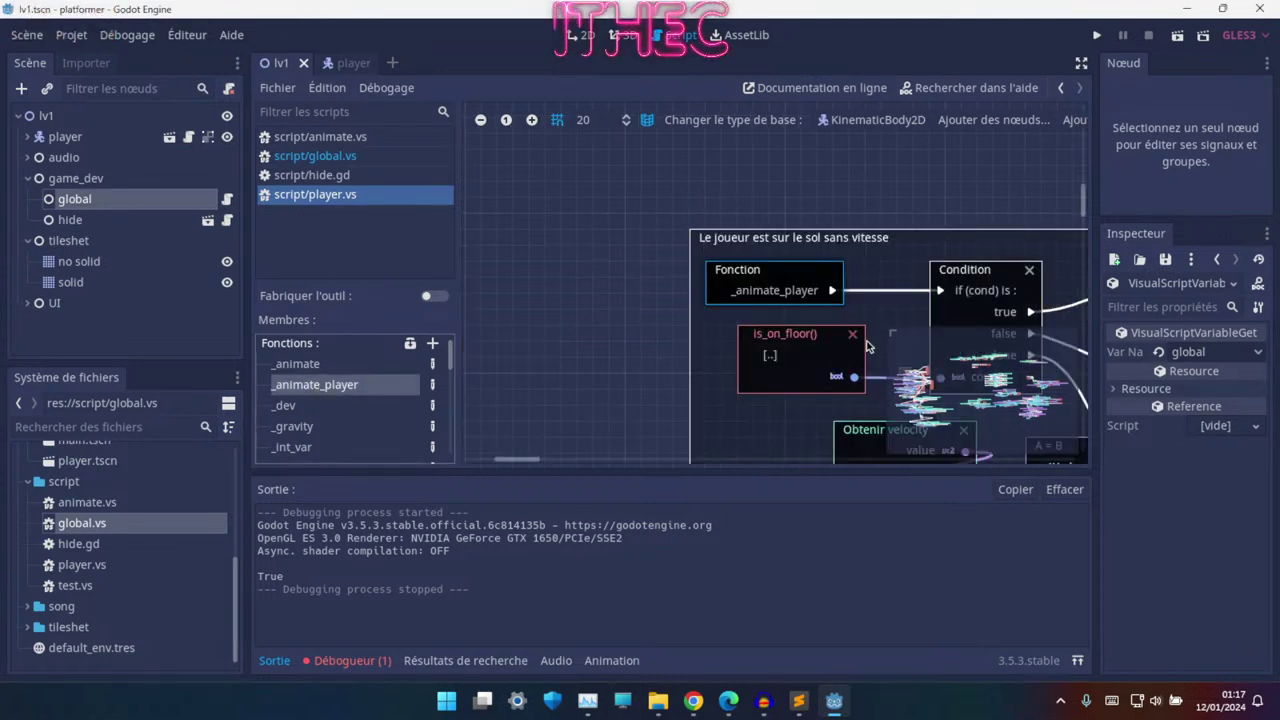
# - Test the game with _animate_player's entry cut from Condition, then reconnect them
pyautogui.moveTo(604, 277); pyautogui.dragTo(1112, 44)
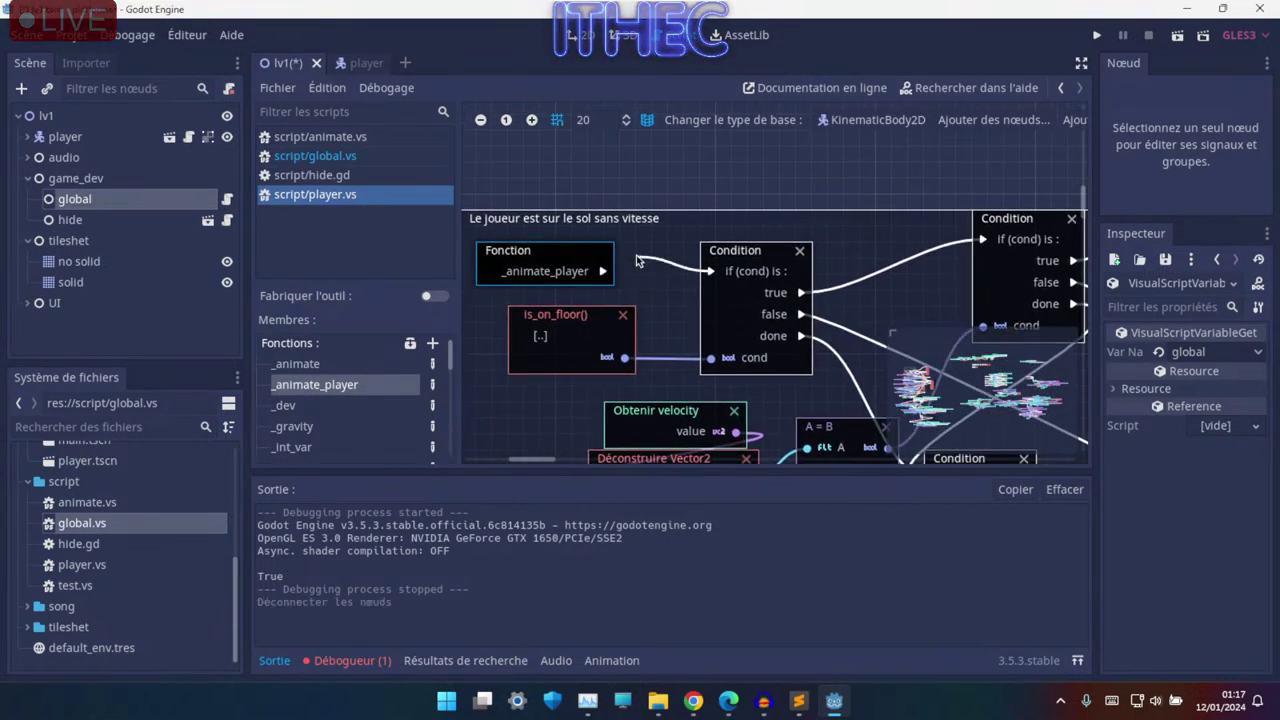
pyautogui.click(1098, 35)
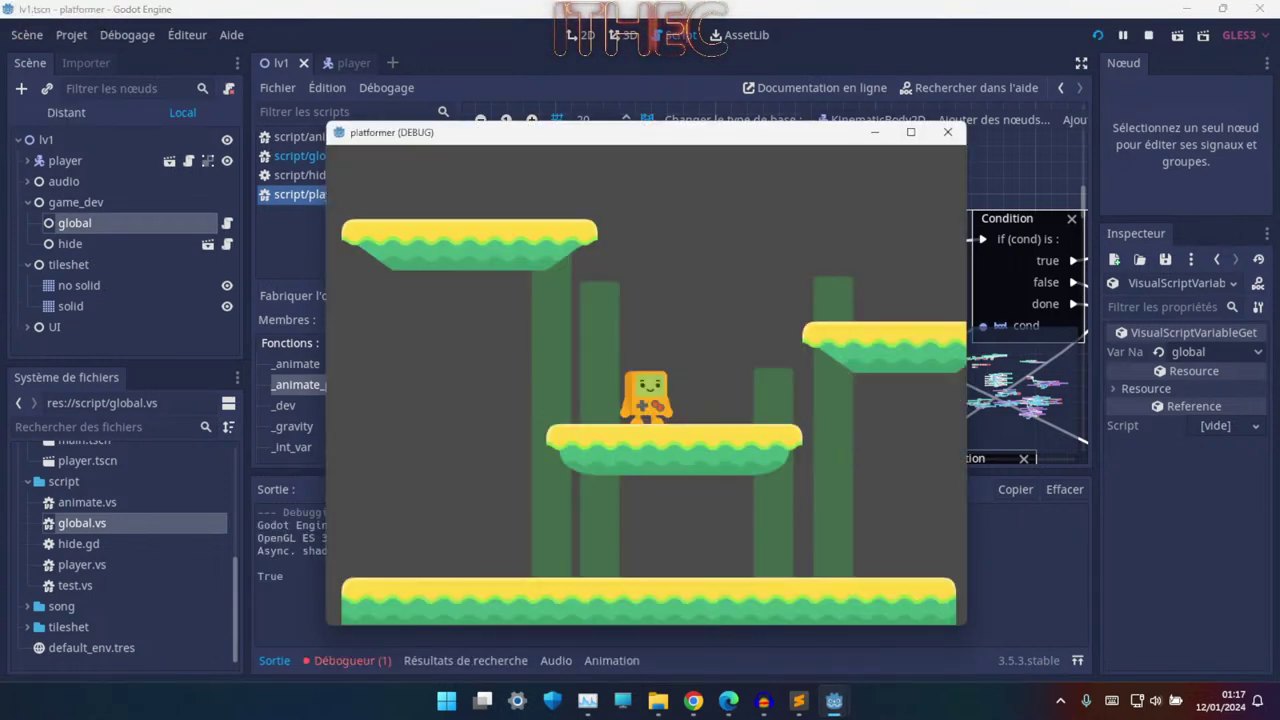
pyautogui.hotkey('alt', 'F4')
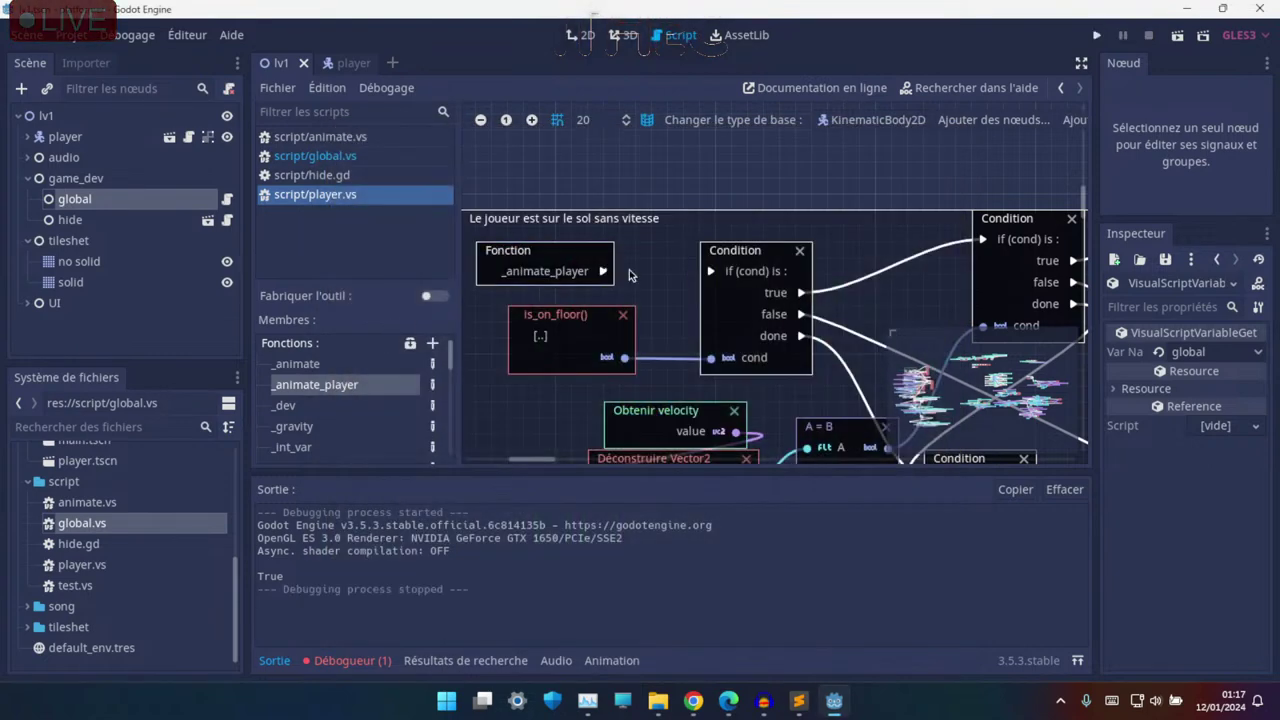
pyautogui.moveTo(603, 271); pyautogui.dragTo(710, 271)
# - Open the _physics_process function graph from the Membres list
pyautogui.scroll(1, 304, 387)
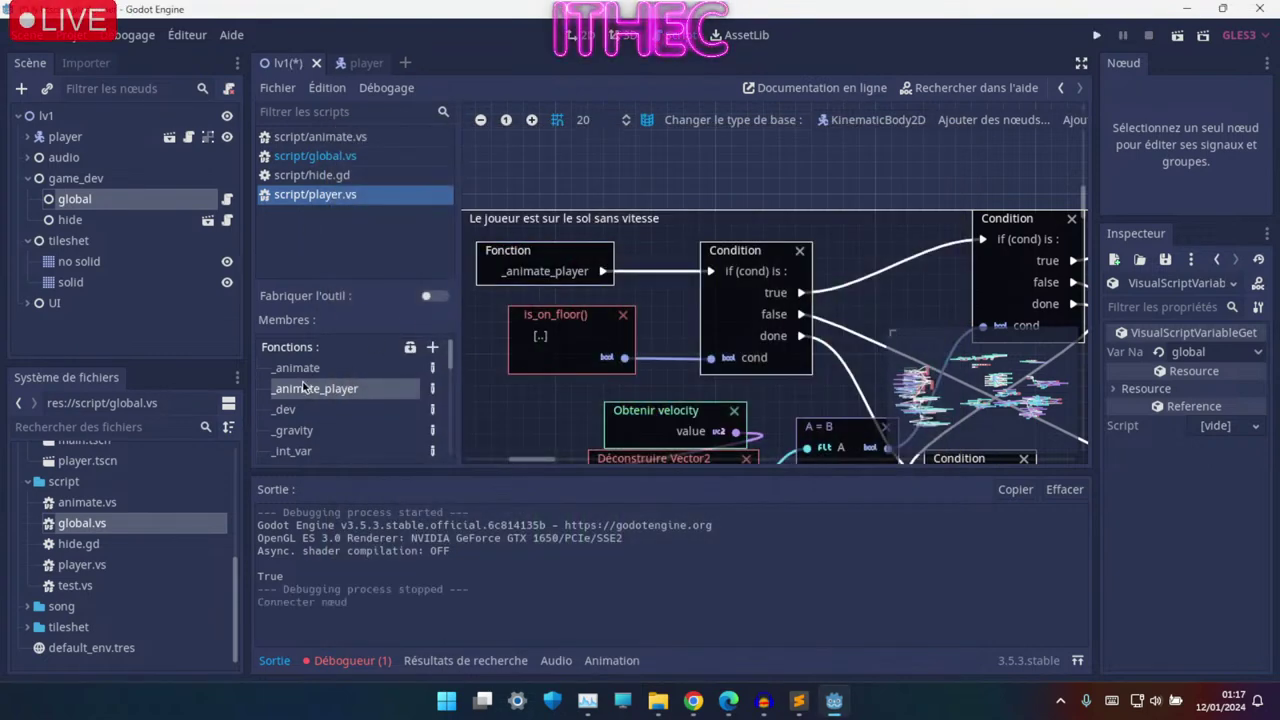
pyautogui.scroll(-2, 310, 370)
pyautogui.scroll(-2, 330, 378)
pyautogui.scroll(-1, 350, 386)
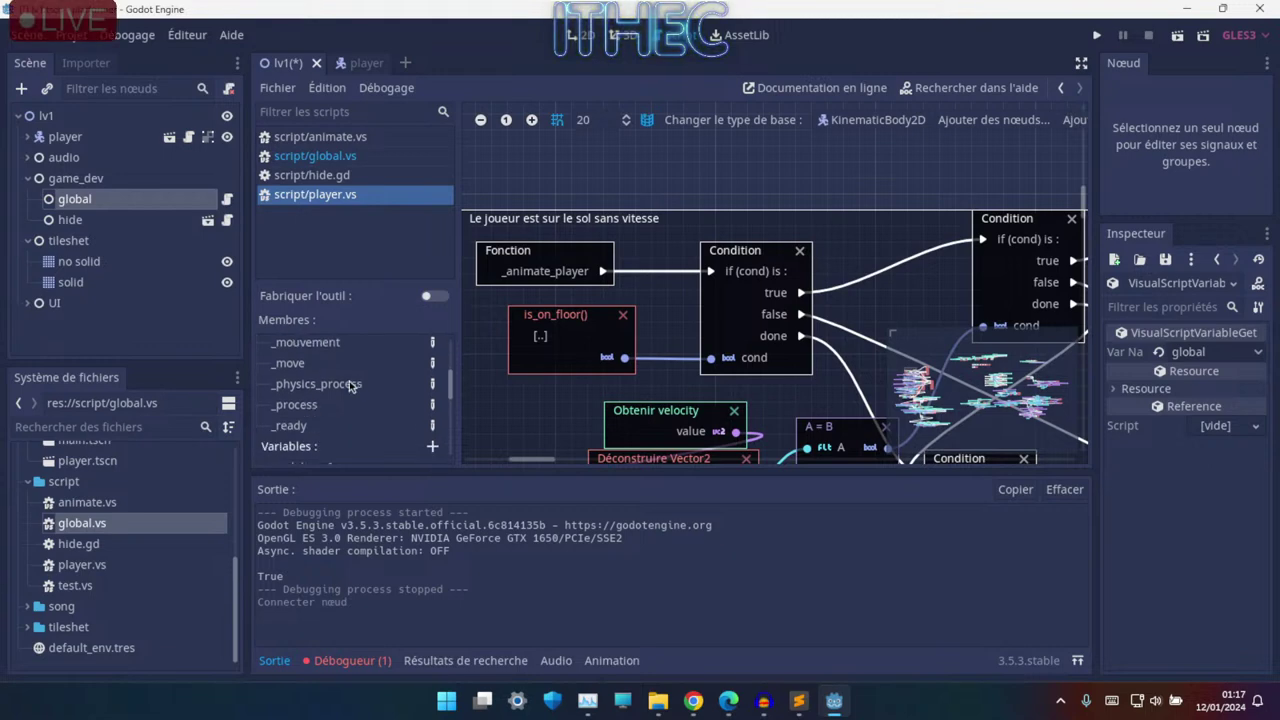
pyautogui.click(352, 385)
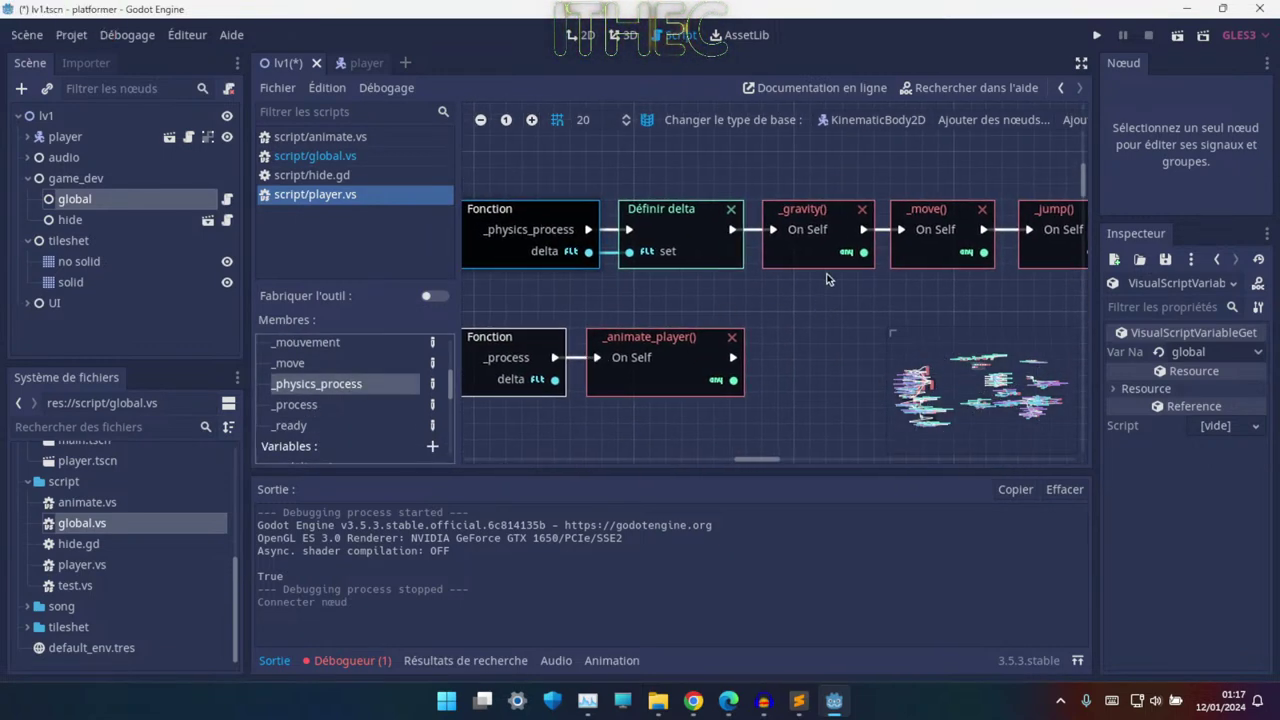
# - Test the game with _physics_process disconnected from Définir delta, then reconnect them
pyautogui.moveTo(826, 278); pyautogui.dragTo(478, 320, button='middle')
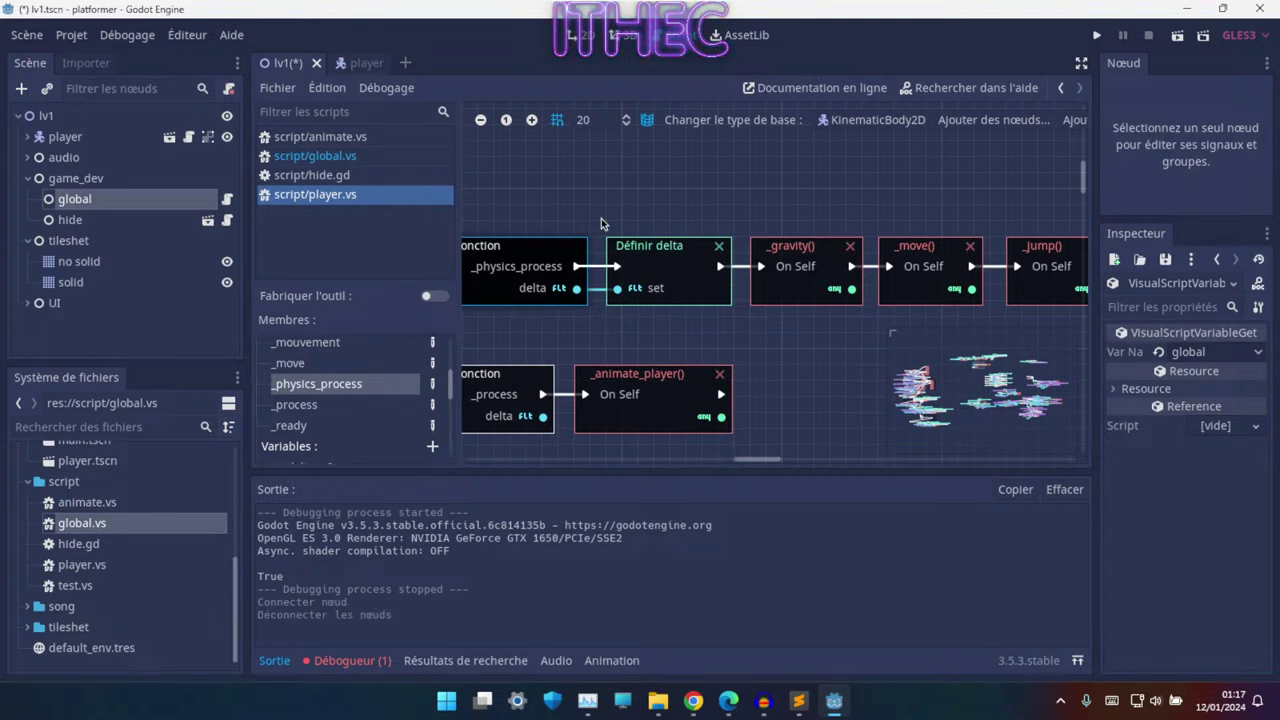
pyautogui.moveTo(576, 266); pyautogui.dragTo(604, 224)
pyautogui.click(1094, 35)
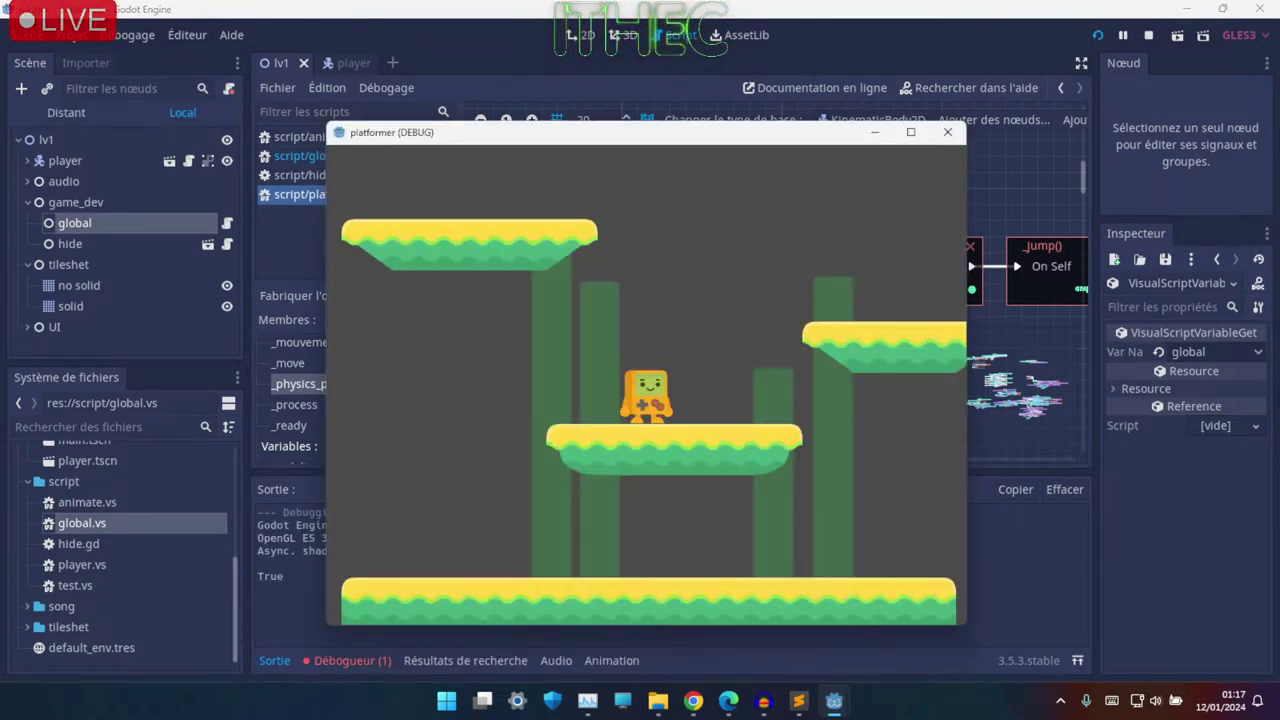
pyautogui.click(706, 300)
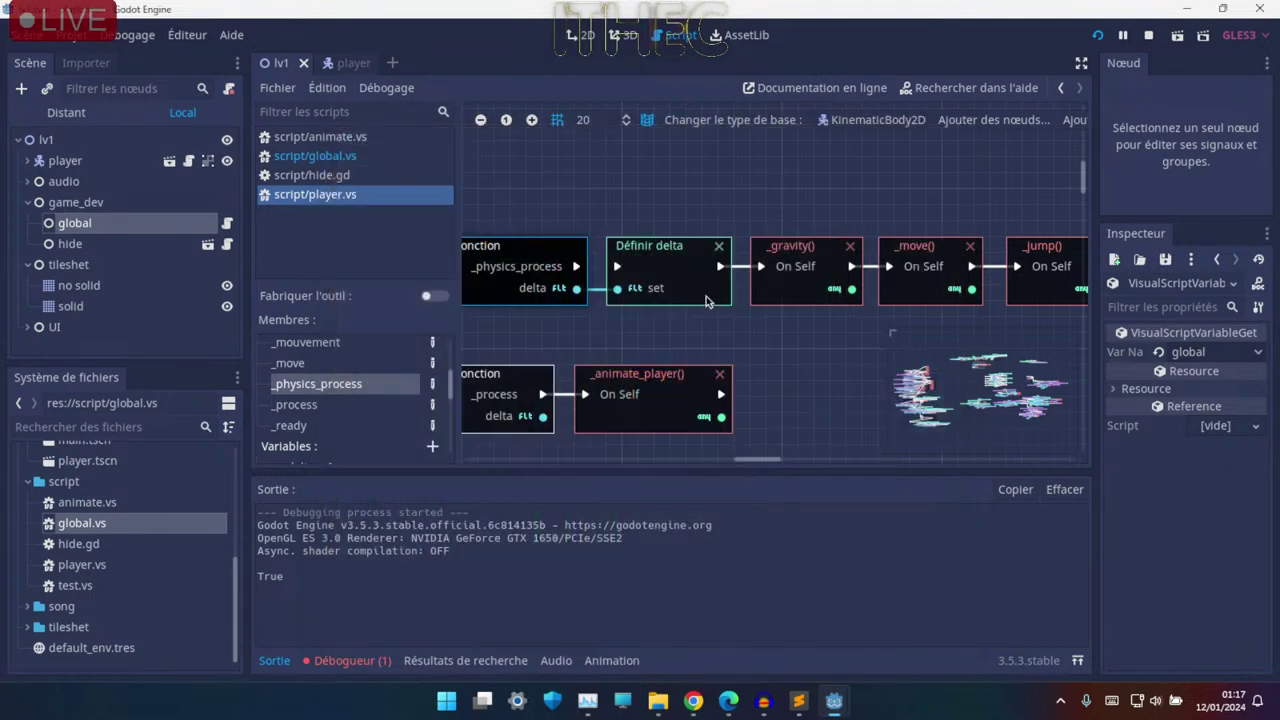
pyautogui.moveTo(585, 266); pyautogui.dragTo(708, 258)
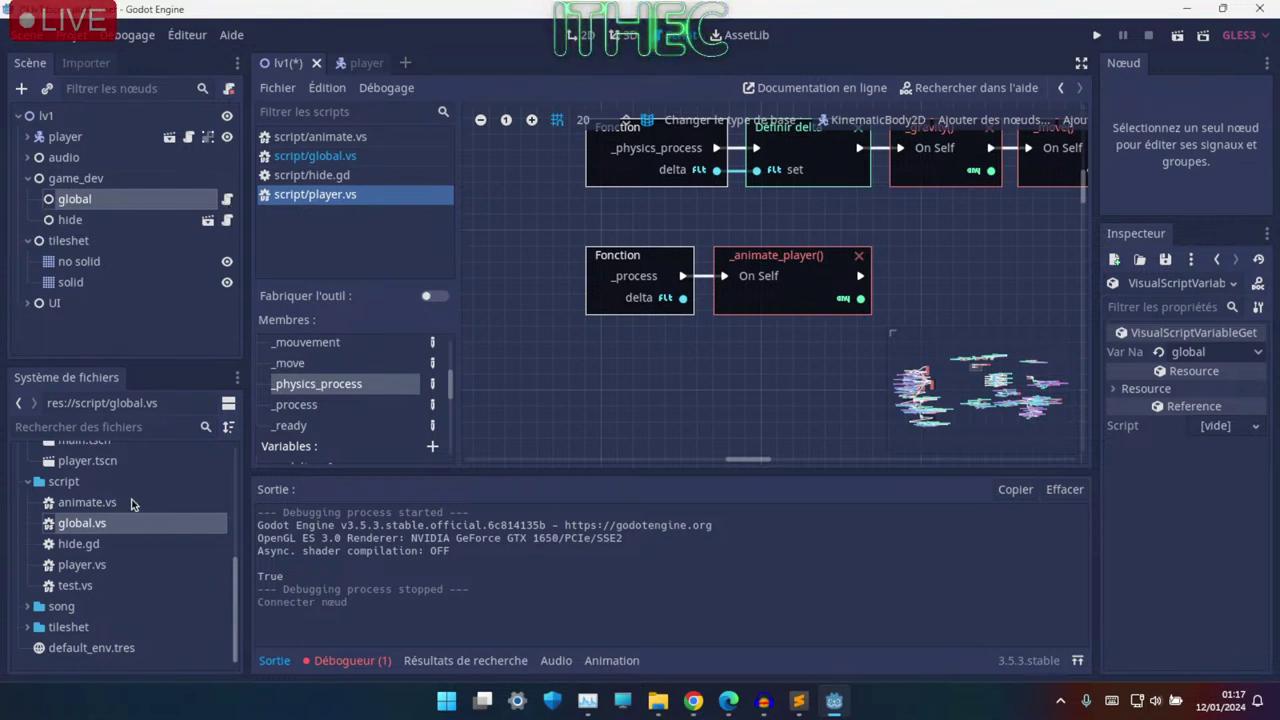
# - Select player.vs in FileSystem and open its _ready function graph
pyautogui.click(85, 565)
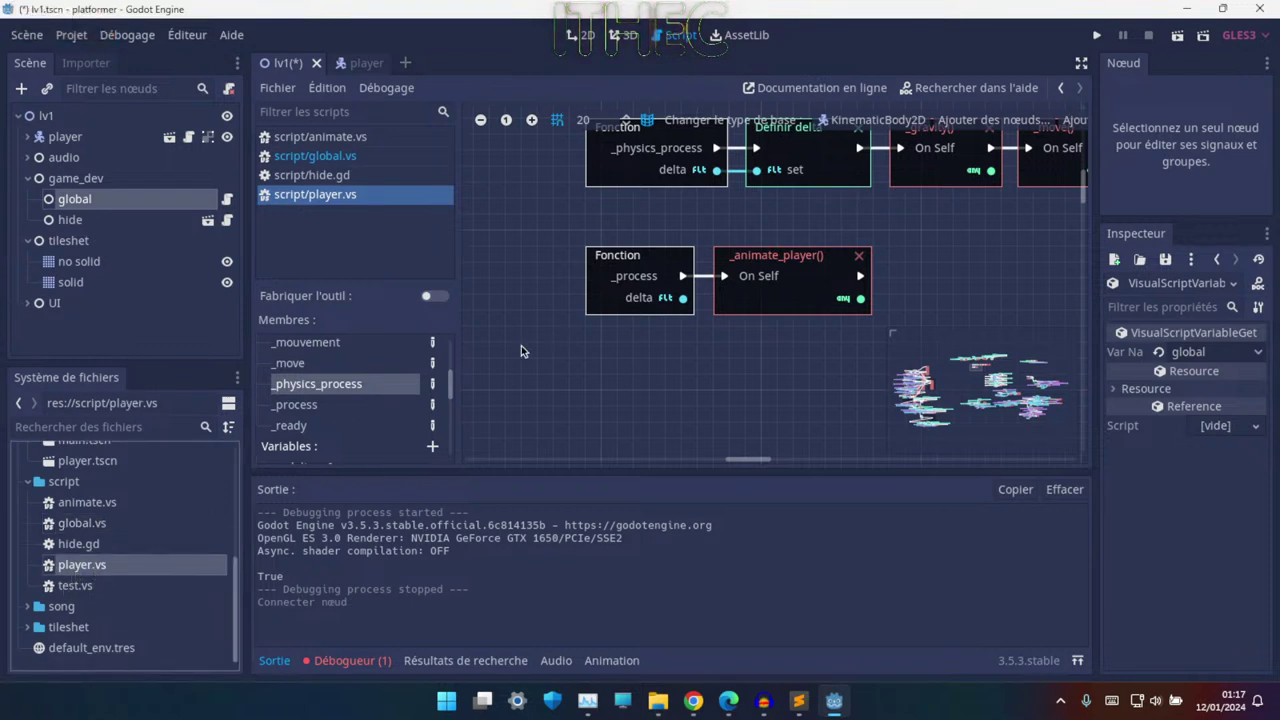
pyautogui.scroll(-3, 345, 400)
pyautogui.scroll(-2, 350, 400)
pyautogui.scroll(-2, 350, 410)
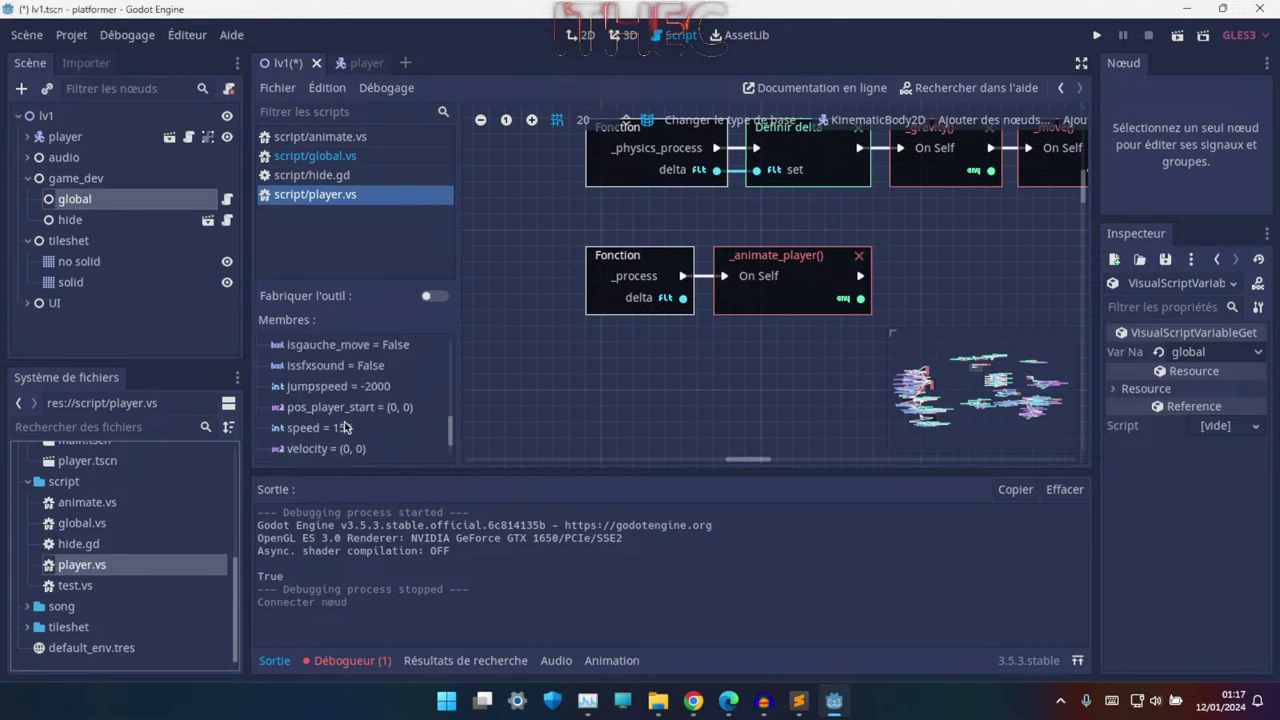
pyautogui.scroll(-2, 345, 430)
pyautogui.scroll(2, 345, 433)
pyautogui.scroll(2, 346, 432)
pyautogui.scroll(2, 348, 432)
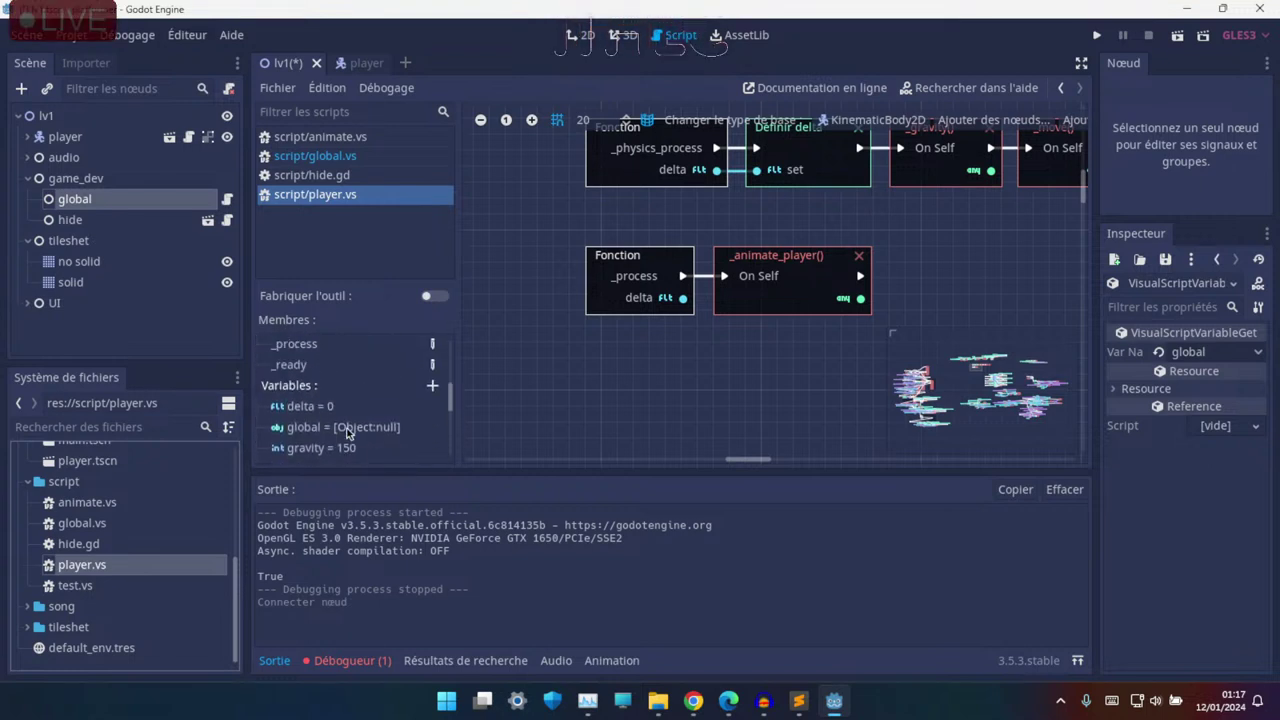
pyautogui.scroll(3, 730, 300)
pyautogui.hscroll(3, 666, 318)
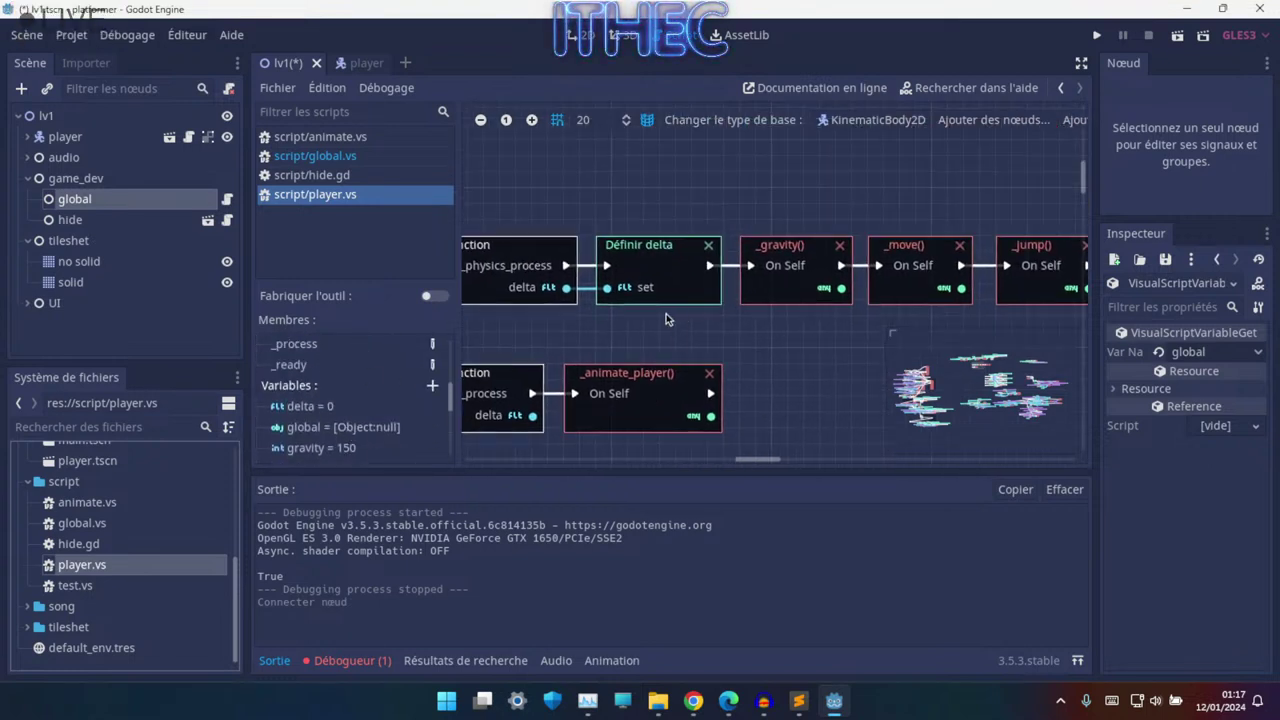
pyautogui.click(318, 362)
# - Bring the _ready entry node into view and delete the existing Précharger node
pyautogui.hscroll(5, 769, 293)
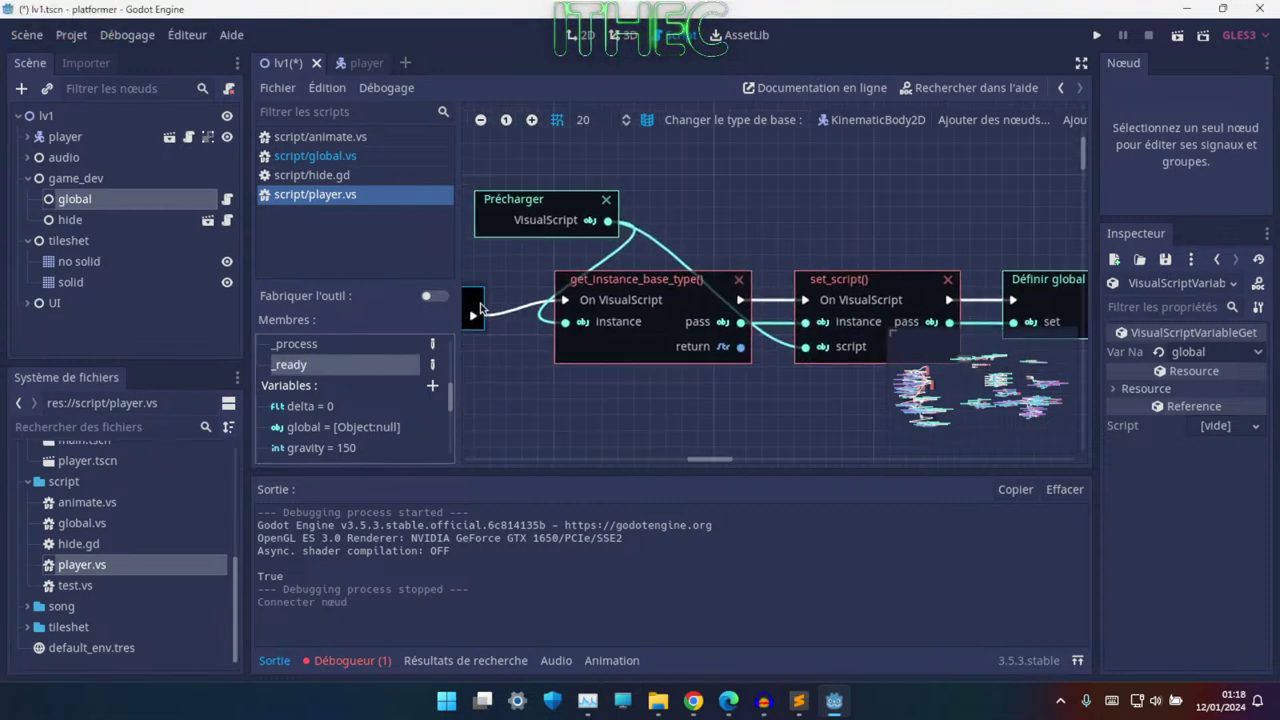
pyautogui.scroll(2, 700, 282)
pyautogui.keyDown('ctrl'); pyautogui.scroll(-2, 698, 280); pyautogui.keyUp('ctrl')
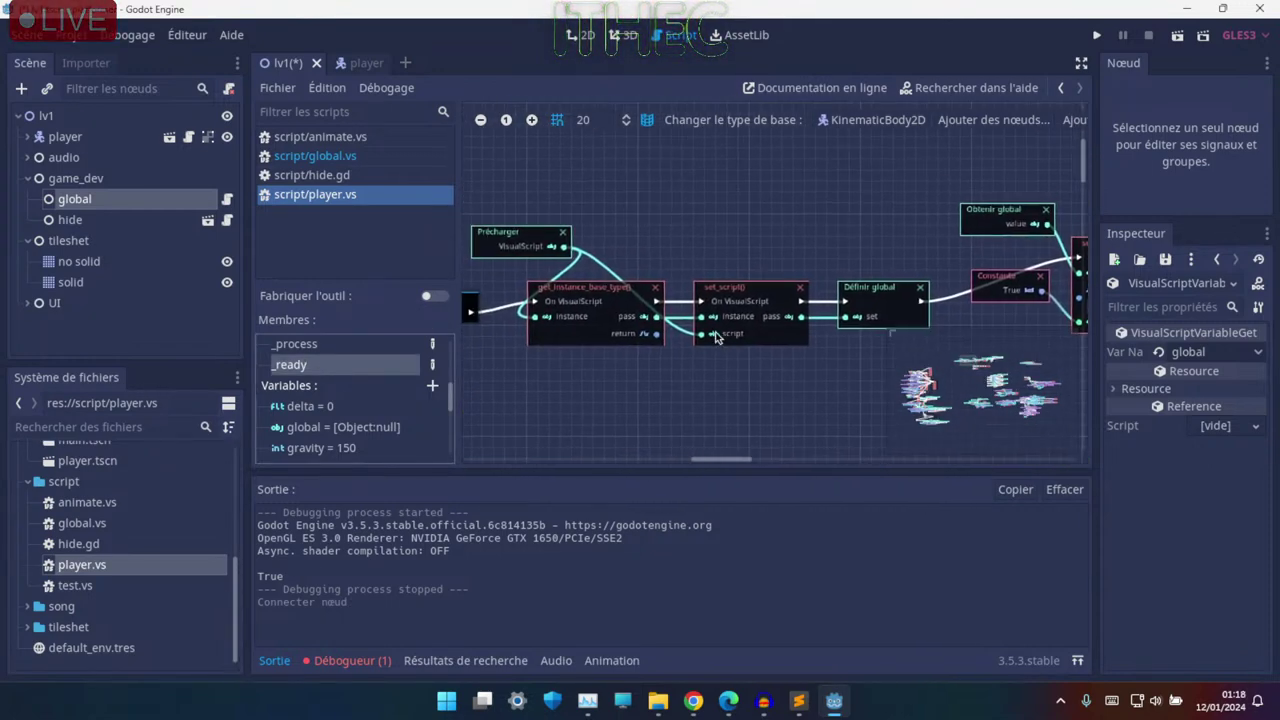
pyautogui.scroll(1, 650, 280)
pyautogui.keyDown('ctrl'); pyautogui.scroll(2, 551, 248); pyautogui.keyUp('ctrl')
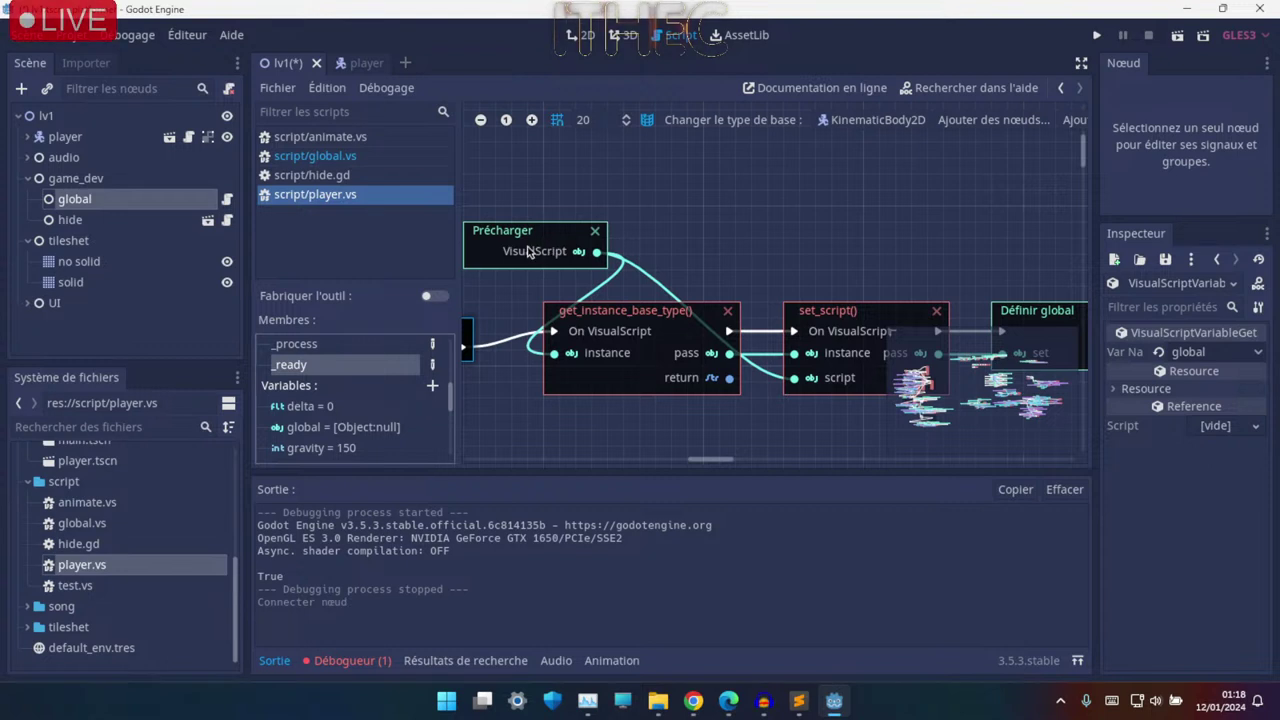
pyautogui.moveTo(528, 251); pyautogui.dragTo(660, 250, button='middle')
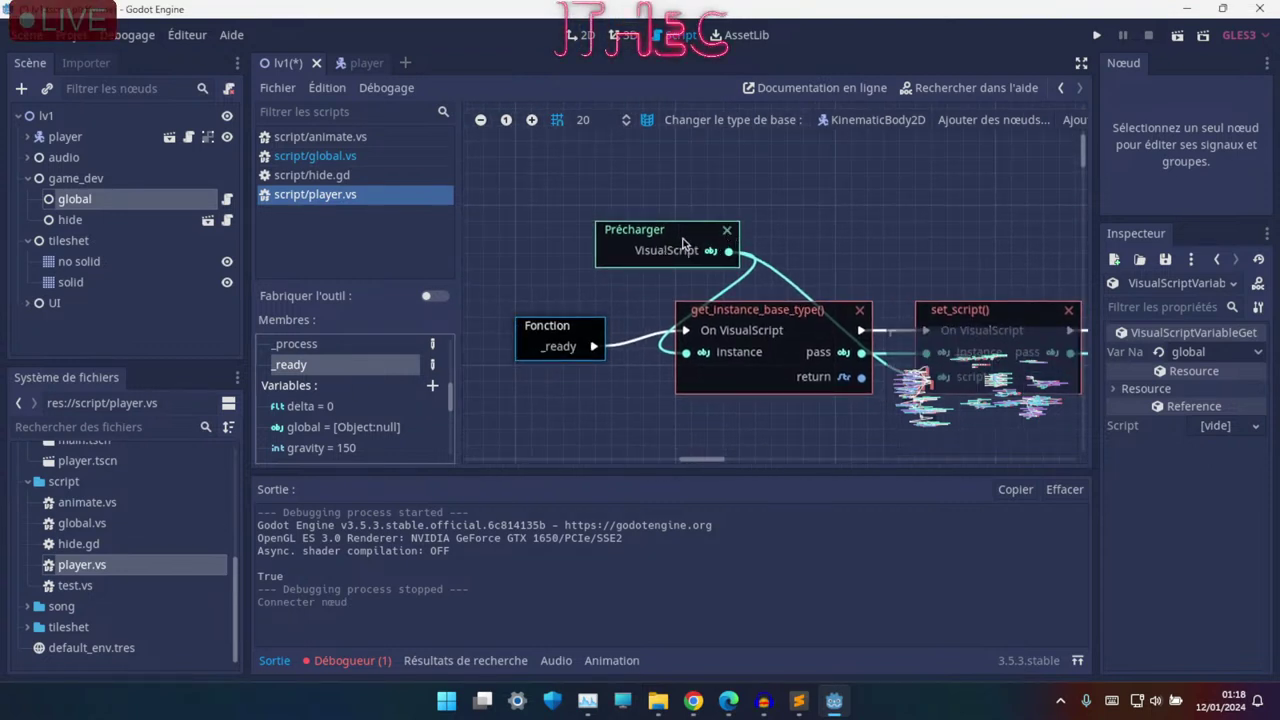
pyautogui.press('Delete')
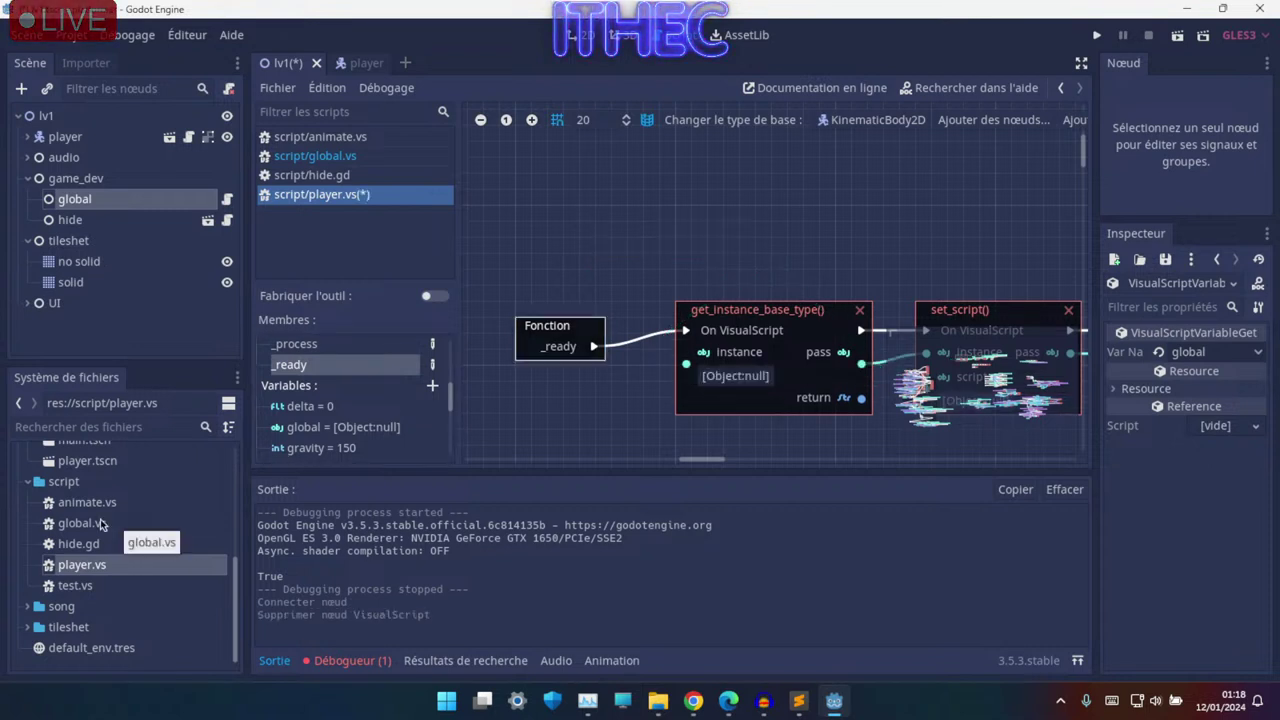
# - Preload global.vs, plug it into set_script's script input, and run the level
pyautogui.moveTo(82, 523); pyautogui.dragTo(574, 234)
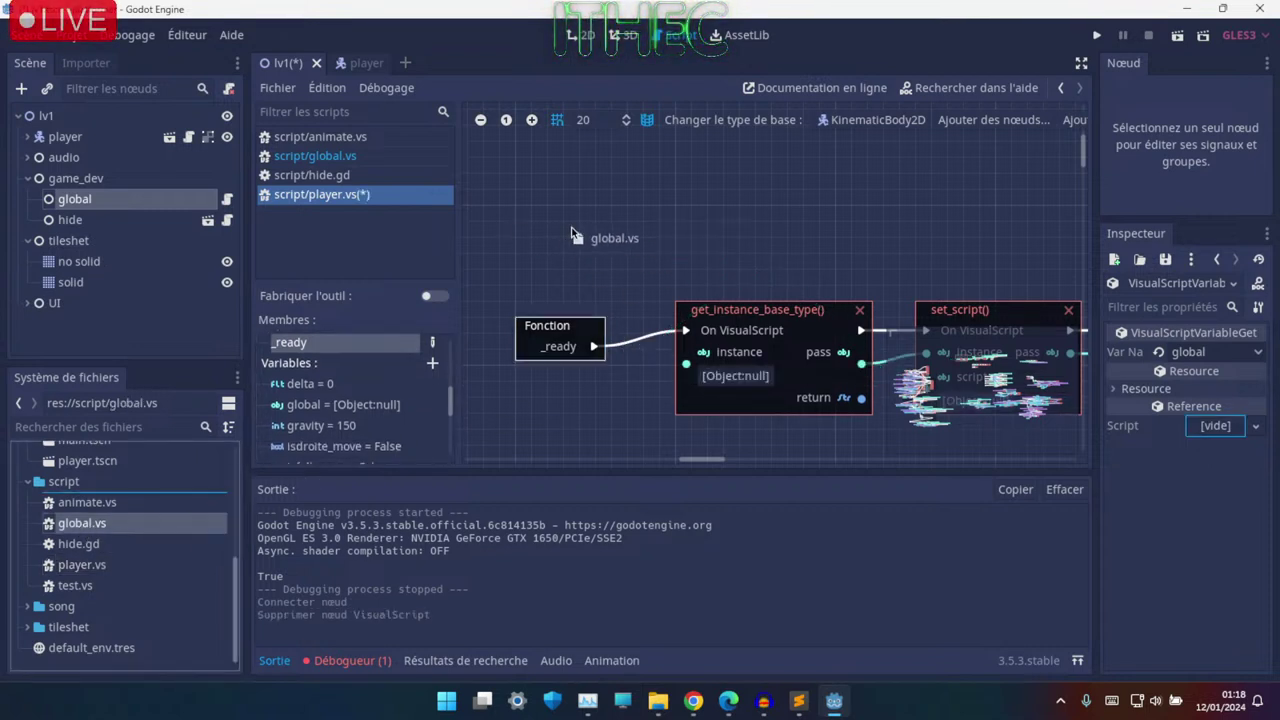
pyautogui.moveTo(725, 292); pyautogui.dragTo(710, 289)
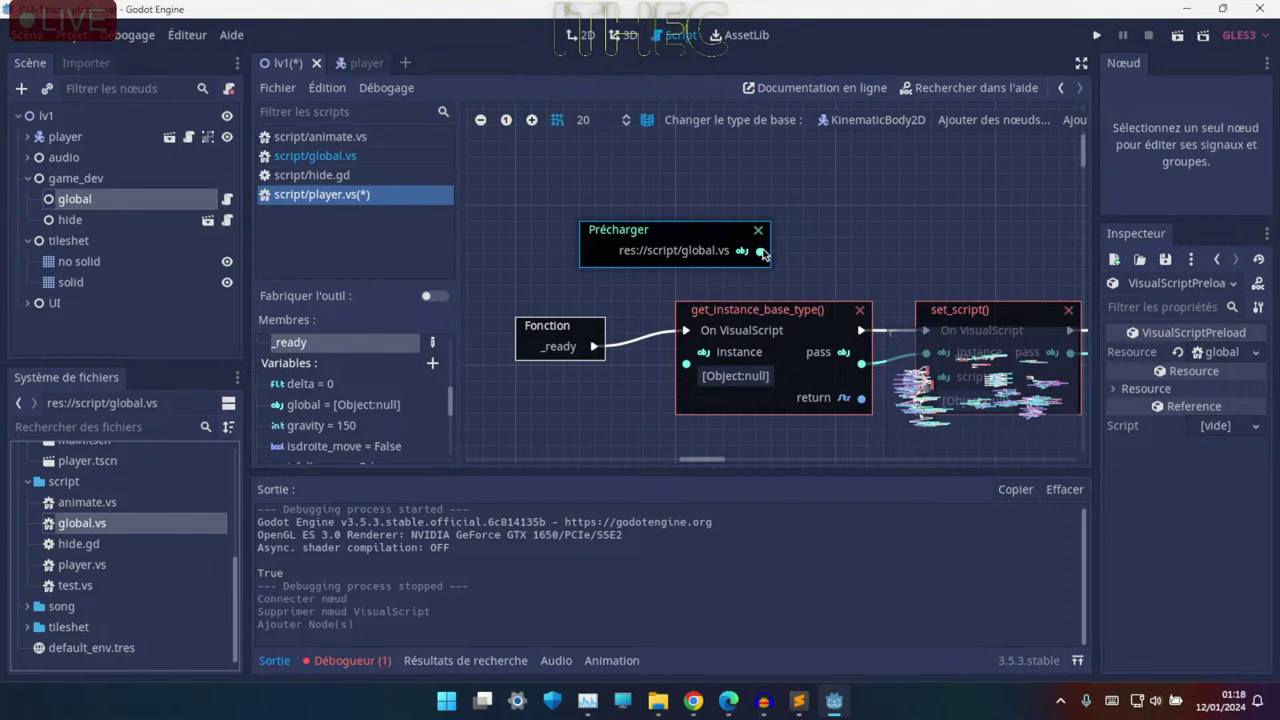
pyautogui.moveTo(762, 254); pyautogui.dragTo(686, 362)
pyautogui.hscroll(4, 629, 269)
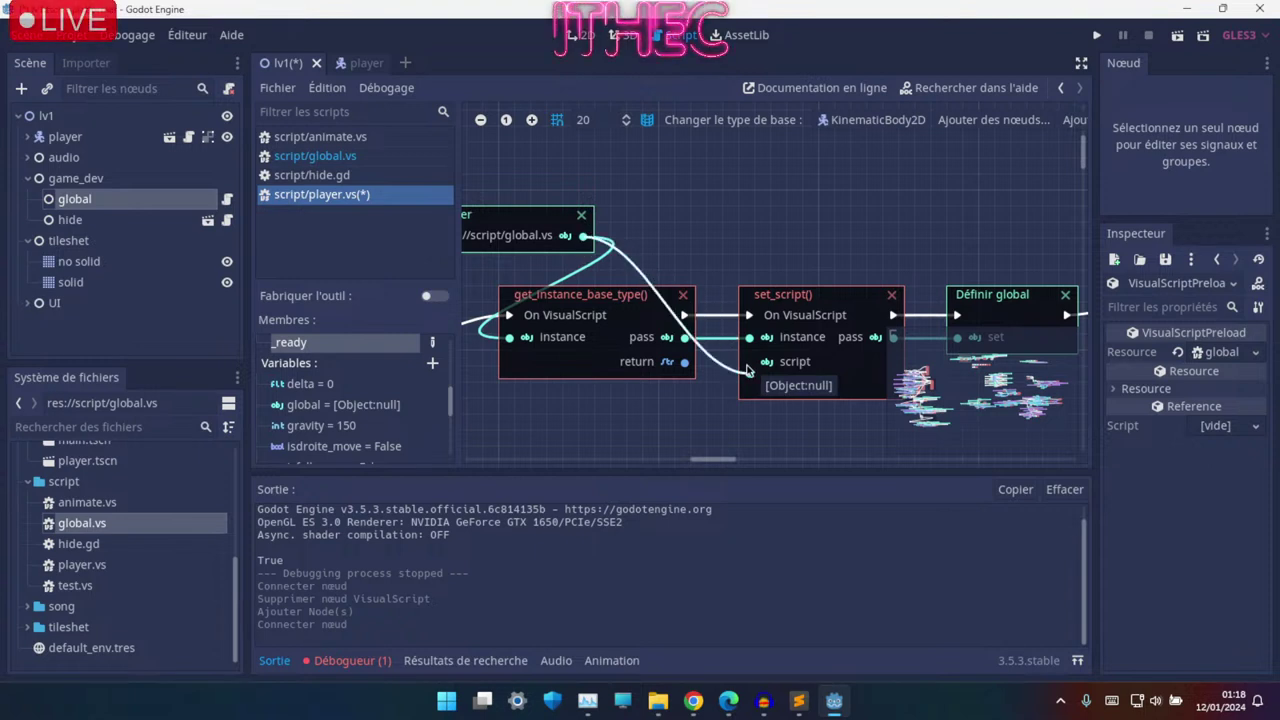
pyautogui.moveTo(585, 236); pyautogui.dragTo(750, 362)
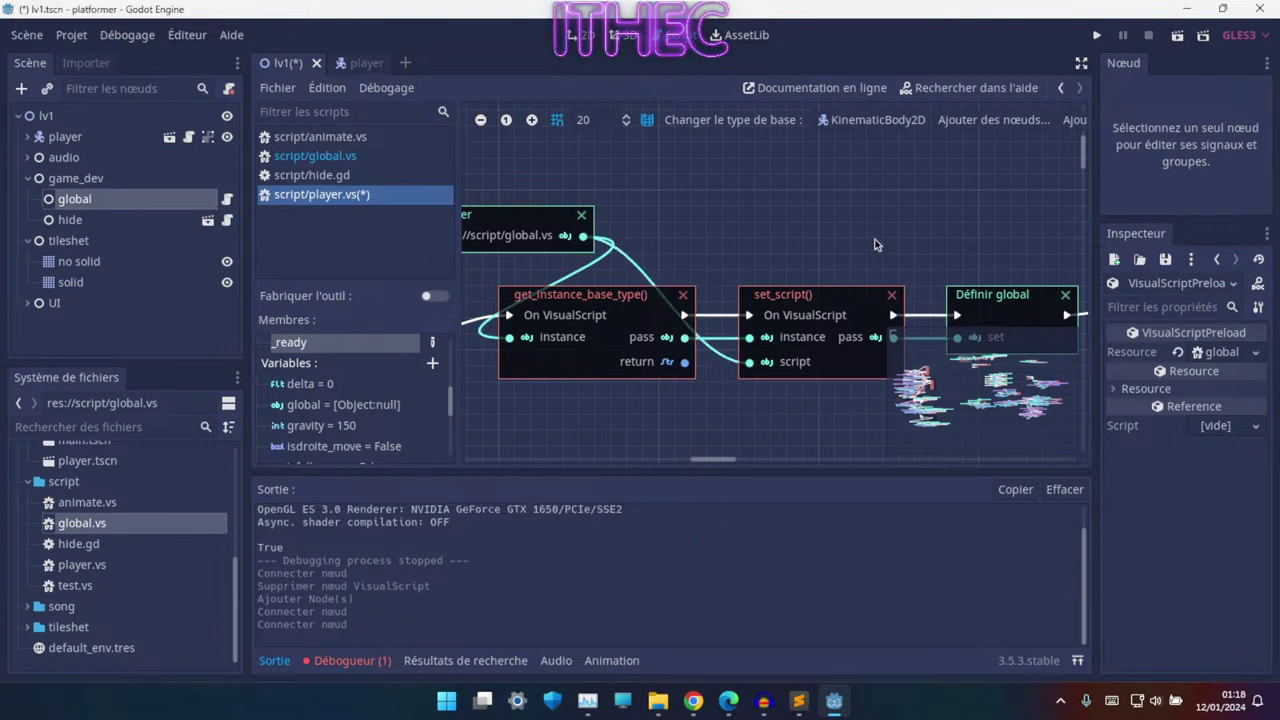
pyautogui.click(1098, 34)
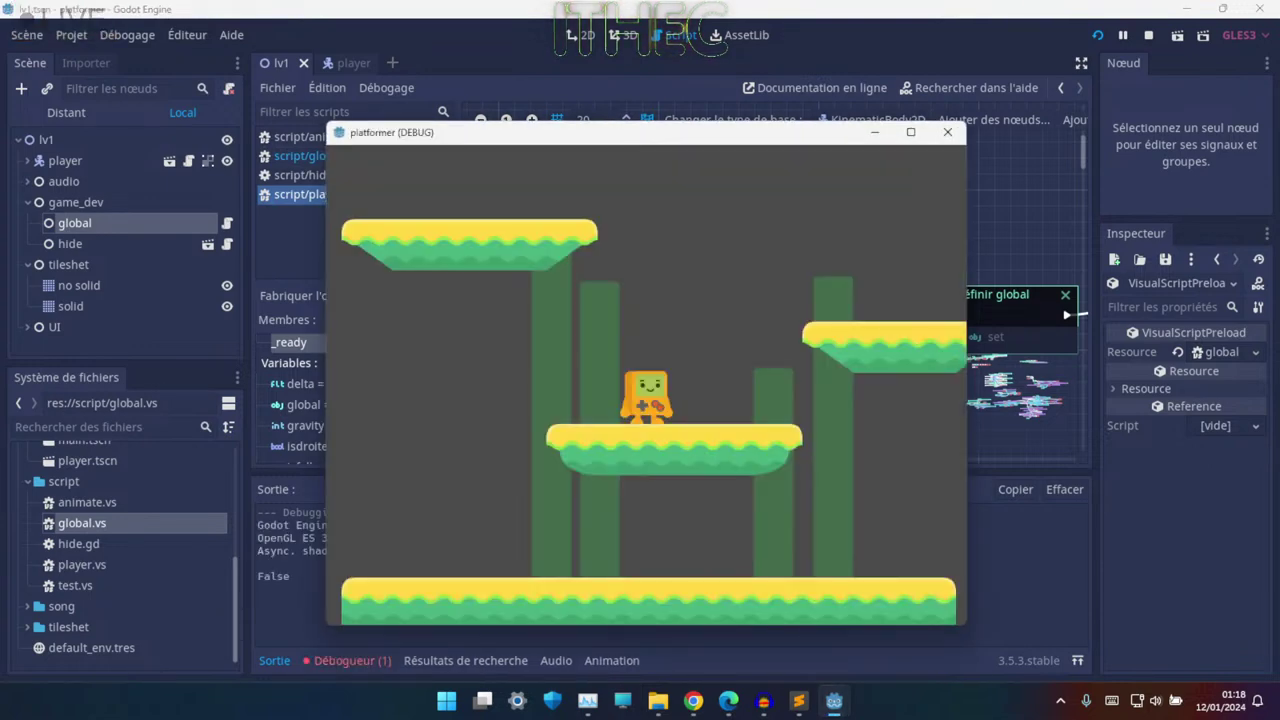
# - Stop the running game and delete the print node
pyautogui.hotkey('alt', 'Tab')
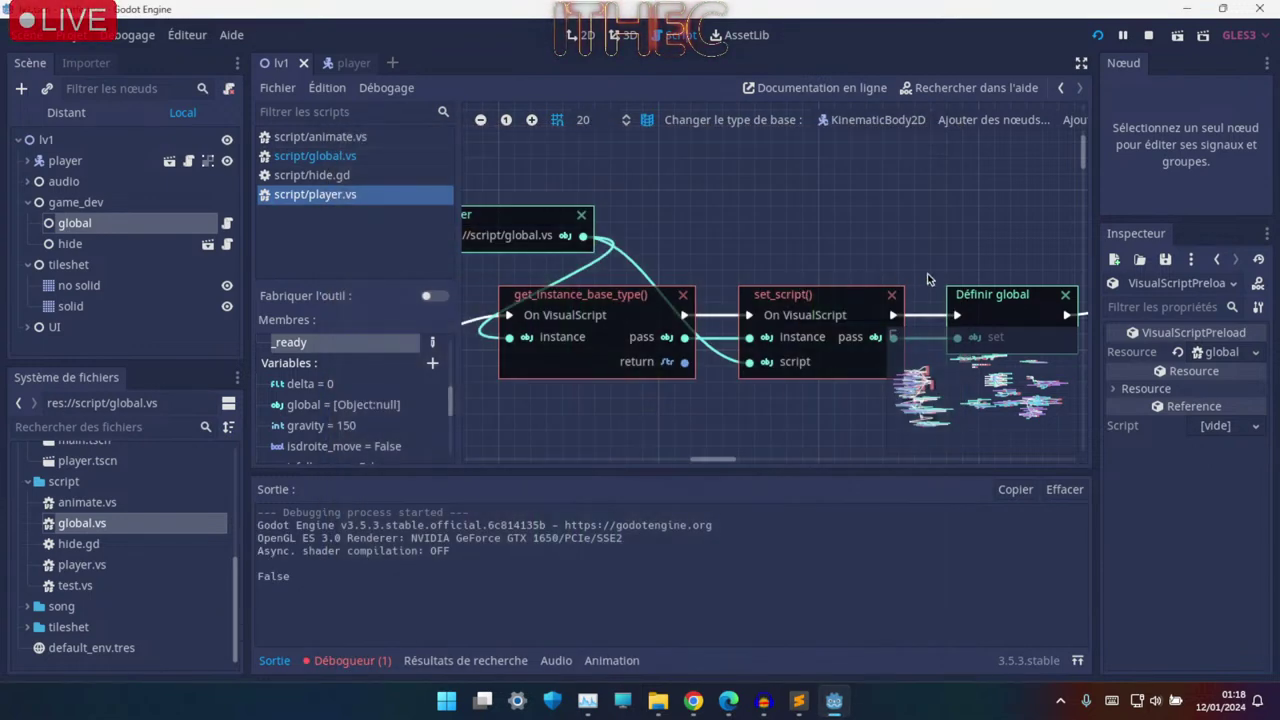
pyautogui.press('F8')
pyautogui.keyDown('ctrl'); pyautogui.scroll(-2, 860, 300); pyautogui.keyUp('ctrl')
pyautogui.keyDown('ctrl'); pyautogui.scroll(-1, 801, 320); pyautogui.keyUp('ctrl')
pyautogui.keyDown('ctrl'); pyautogui.scroll(-1, 801, 320); pyautogui.keyUp('ctrl')
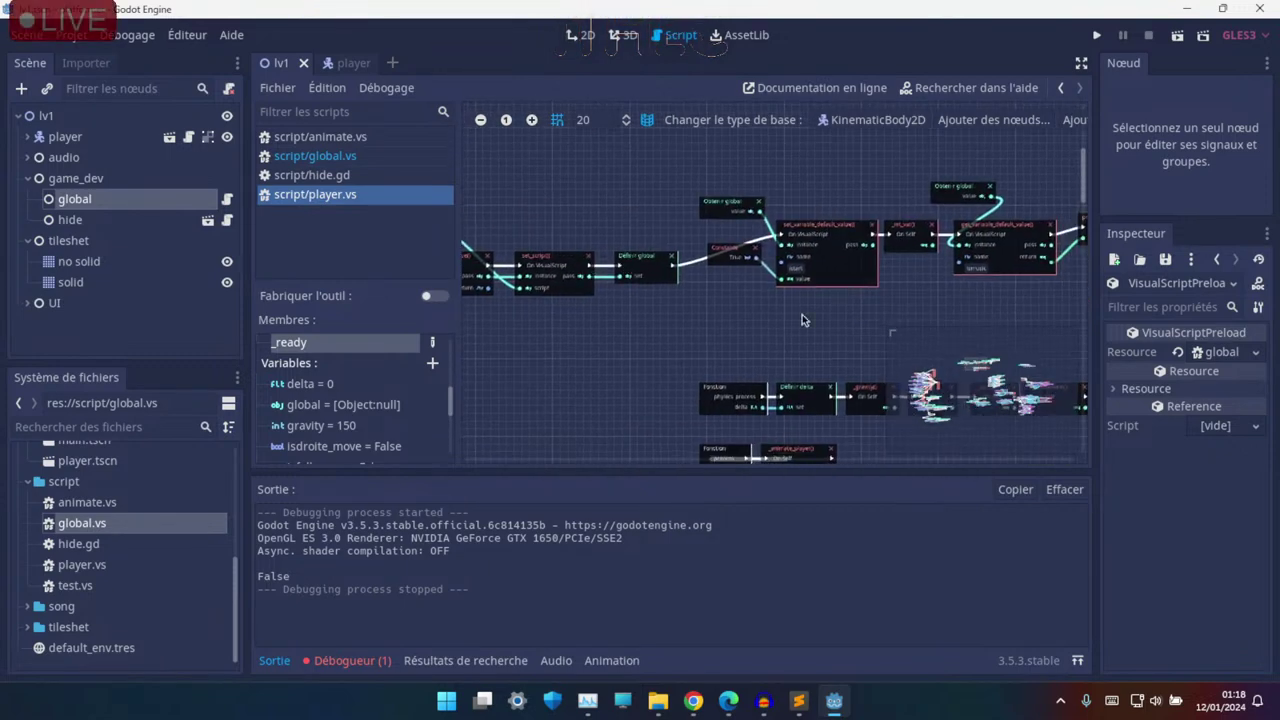
pyautogui.keyDown('ctrl'); pyautogui.scroll(4, 666, 280); pyautogui.keyUp('ctrl')
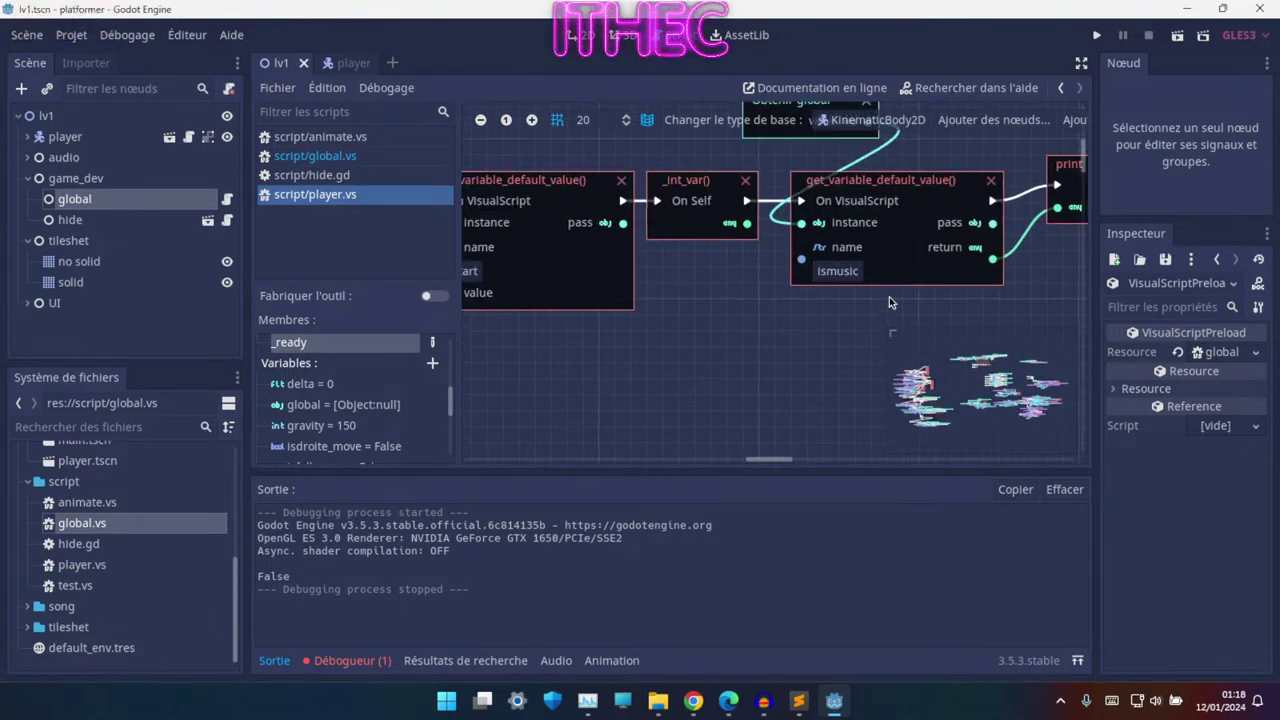
pyautogui.hscroll(5, 889, 300)
pyautogui.hscroll(3, 794, 290)
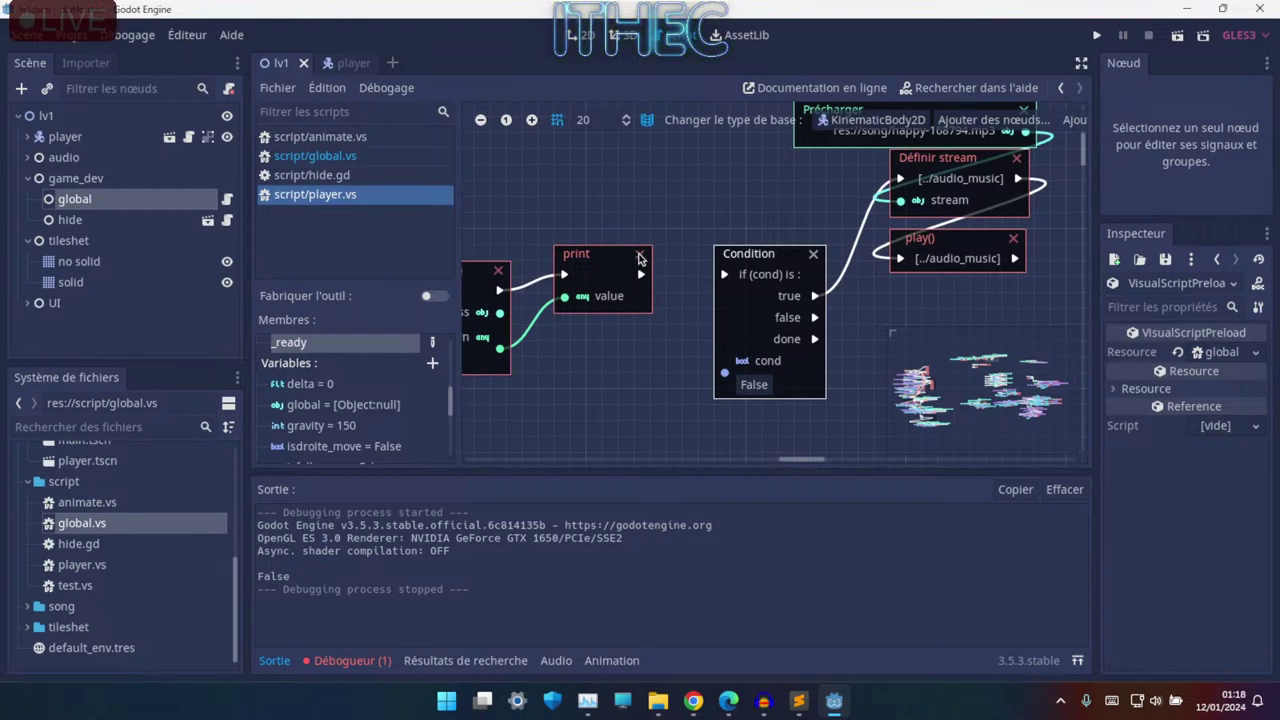
pyautogui.click(640, 256)
# - Link get_variable_default_value's sequence output directly to Condition, then open global.vs
pyautogui.hscroll(-2, 590, 300)
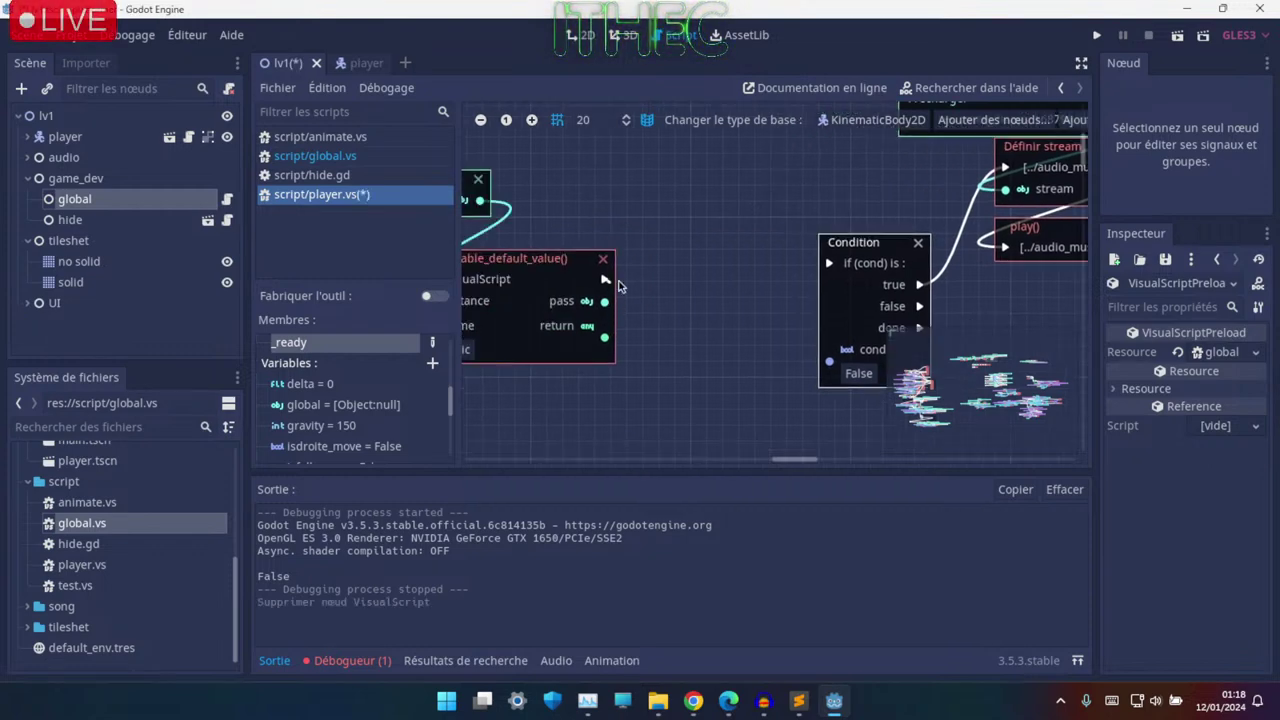
pyautogui.moveTo(606, 279); pyautogui.dragTo(829, 263)
pyautogui.keyDown('ctrl'); pyautogui.scroll(-3, 660, 303); pyautogui.keyUp('ctrl')
pyautogui.keyDown('ctrl'); pyautogui.scroll(-1, 687, 302); pyautogui.keyUp('ctrl')
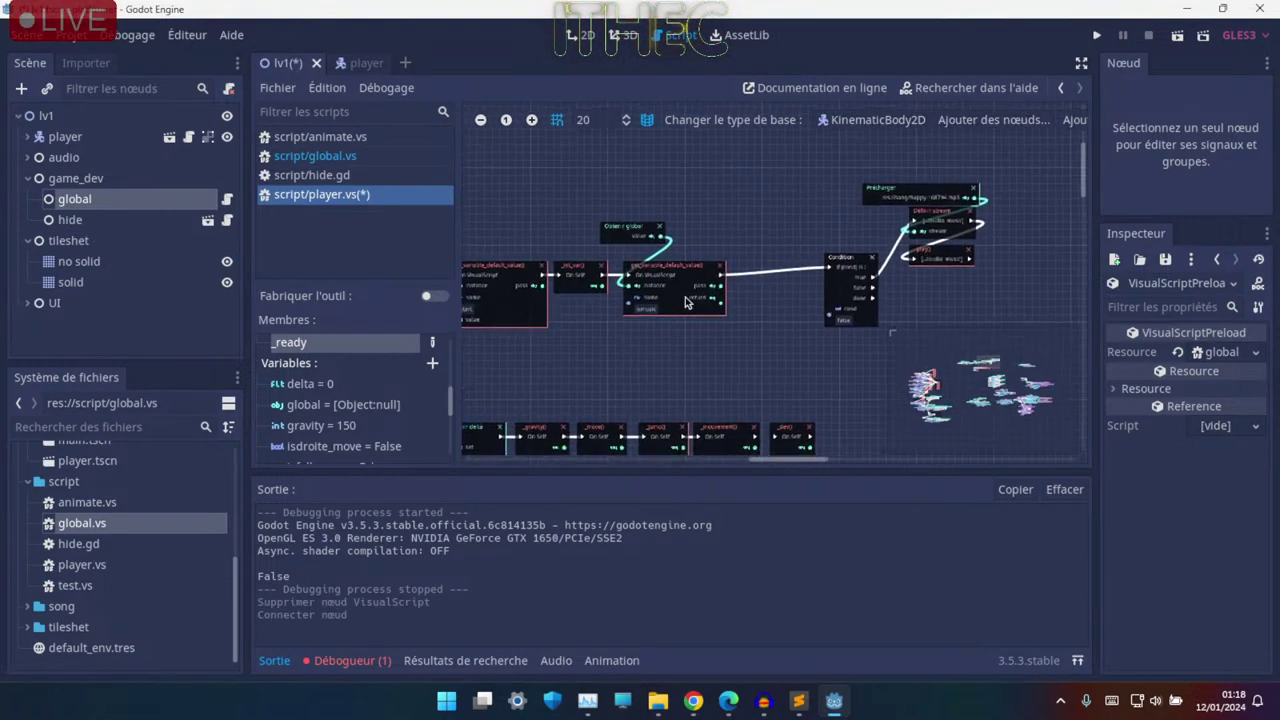
pyautogui.keyDown('ctrl'); pyautogui.scroll(-2, 687, 302); pyautogui.keyUp('ctrl')
pyautogui.keyDown('ctrl'); pyautogui.scroll(-1, 785, 290); pyautogui.keyUp('ctrl')
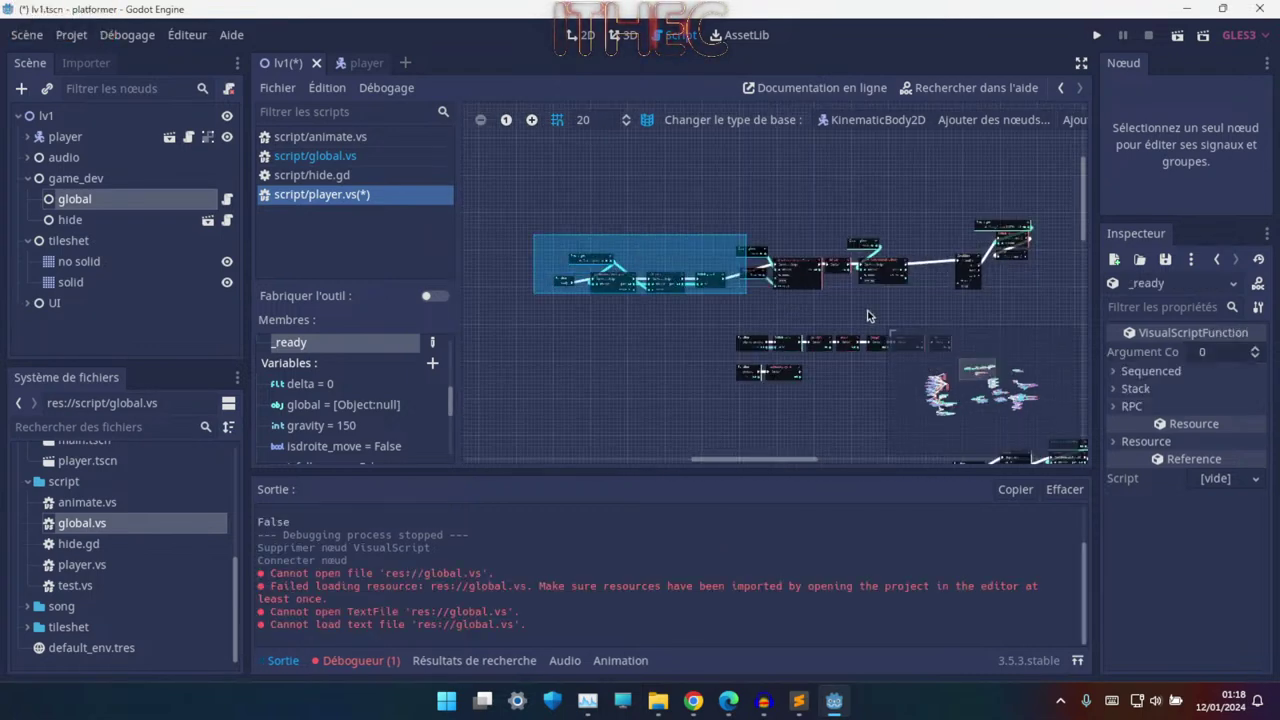
pyautogui.moveTo(885, 270); pyautogui.dragTo(911, 268)
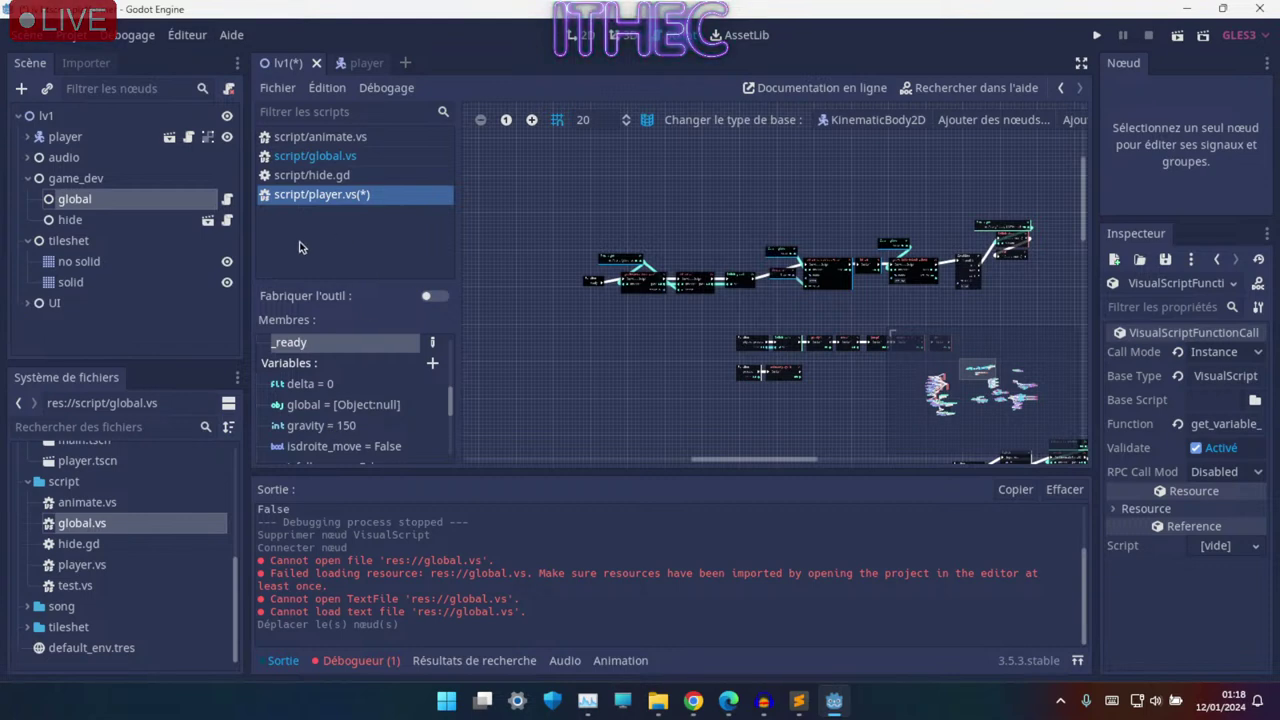
pyautogui.click(336, 157)
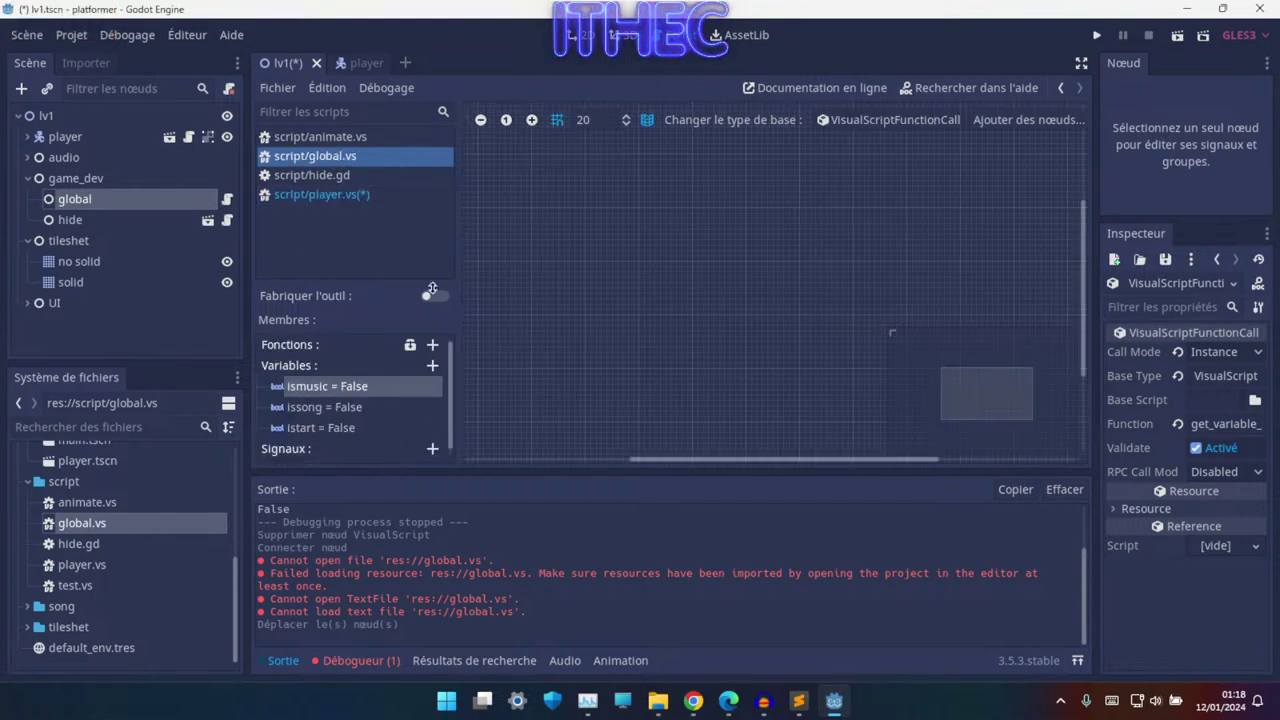
# - Select the issong variable in global.vs and launch the level
pyautogui.click(335, 427)
pyautogui.click(340, 407)
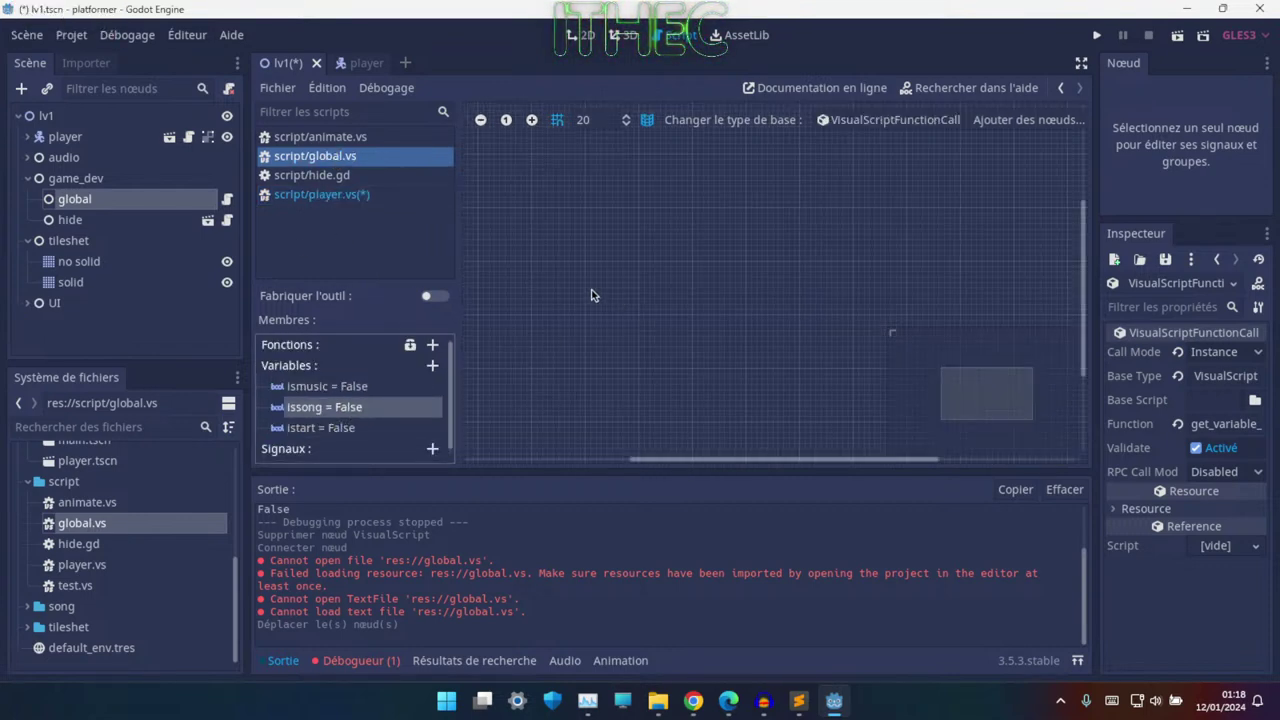
pyautogui.click(1096, 36)
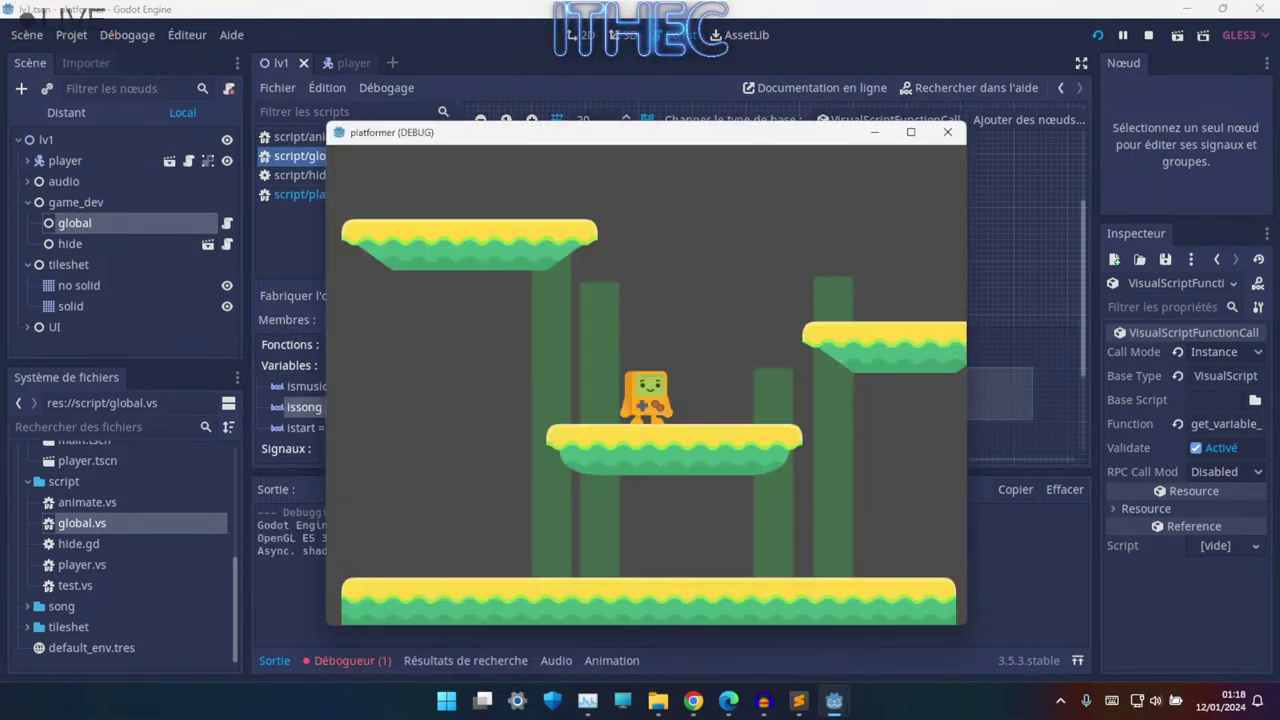
# - Run left, jump onto the platforms, move right and climb higher, then stop the game
pyautogui.press('Left')
pyautogui.press('Up')
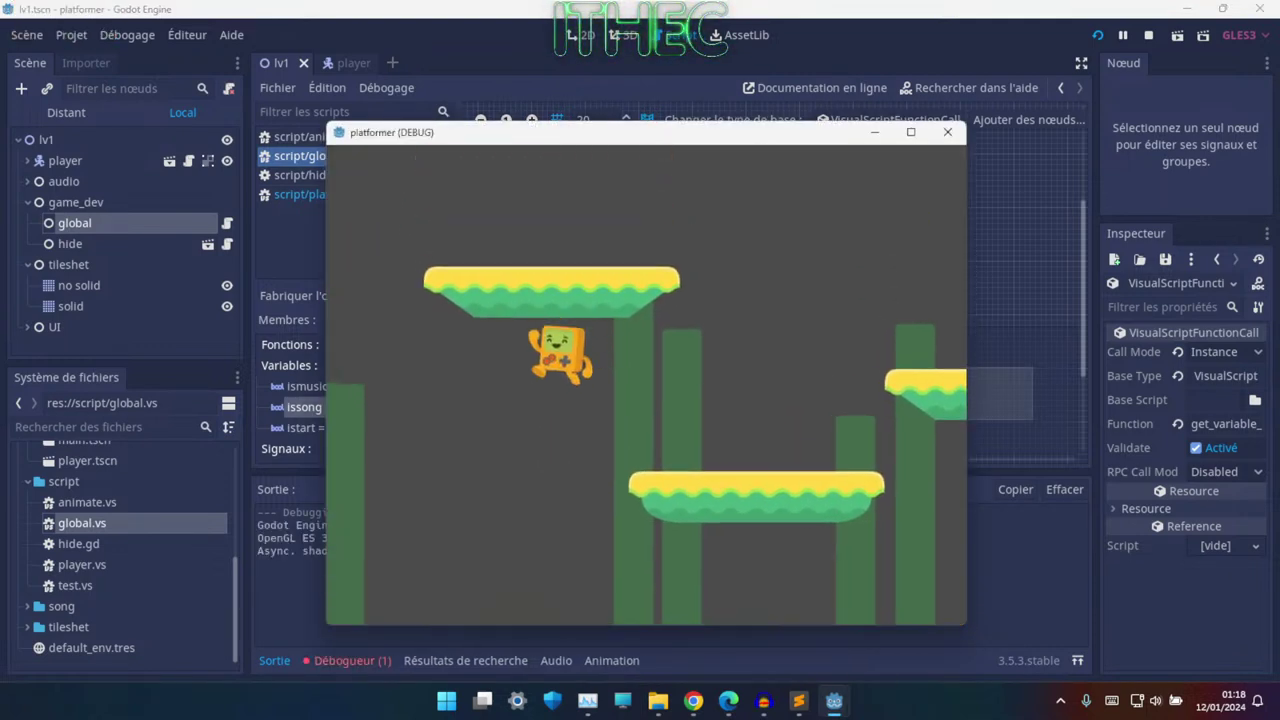
pyautogui.press('Left')
pyautogui.press('Up')
pyautogui.press('Right')
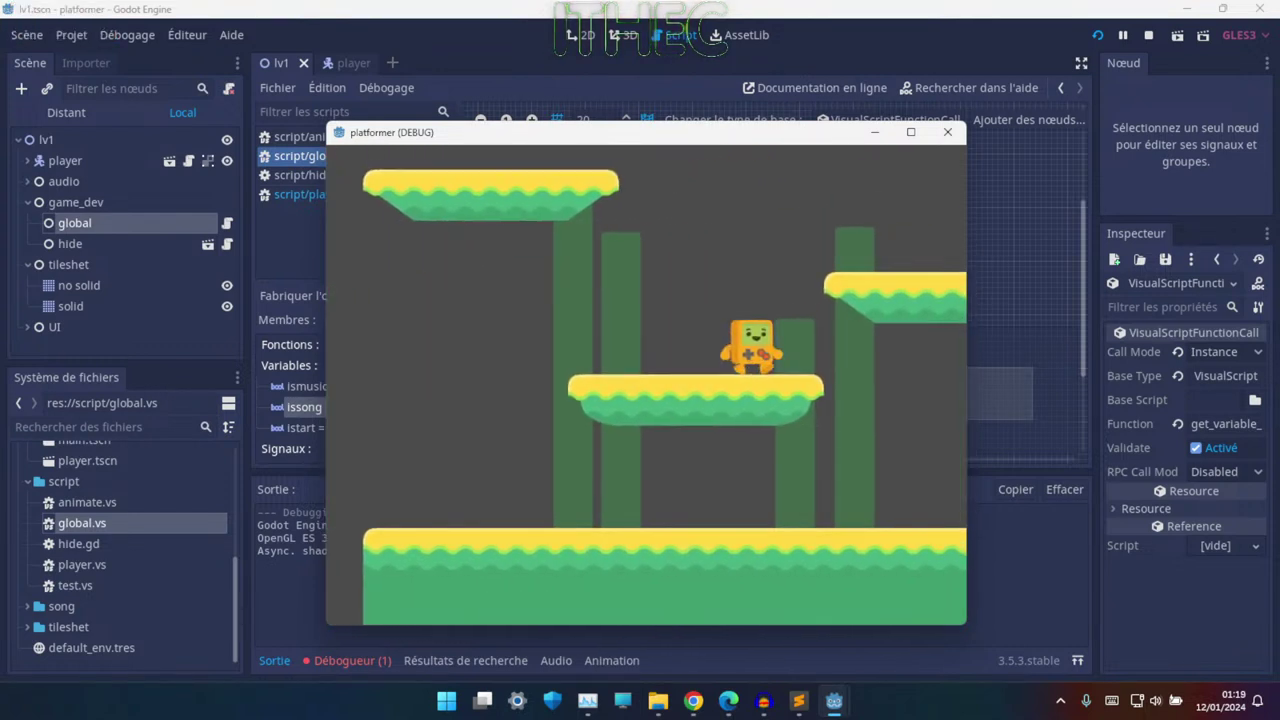
pyautogui.press('Right')
pyautogui.press('Up')
pyautogui.press('Up')
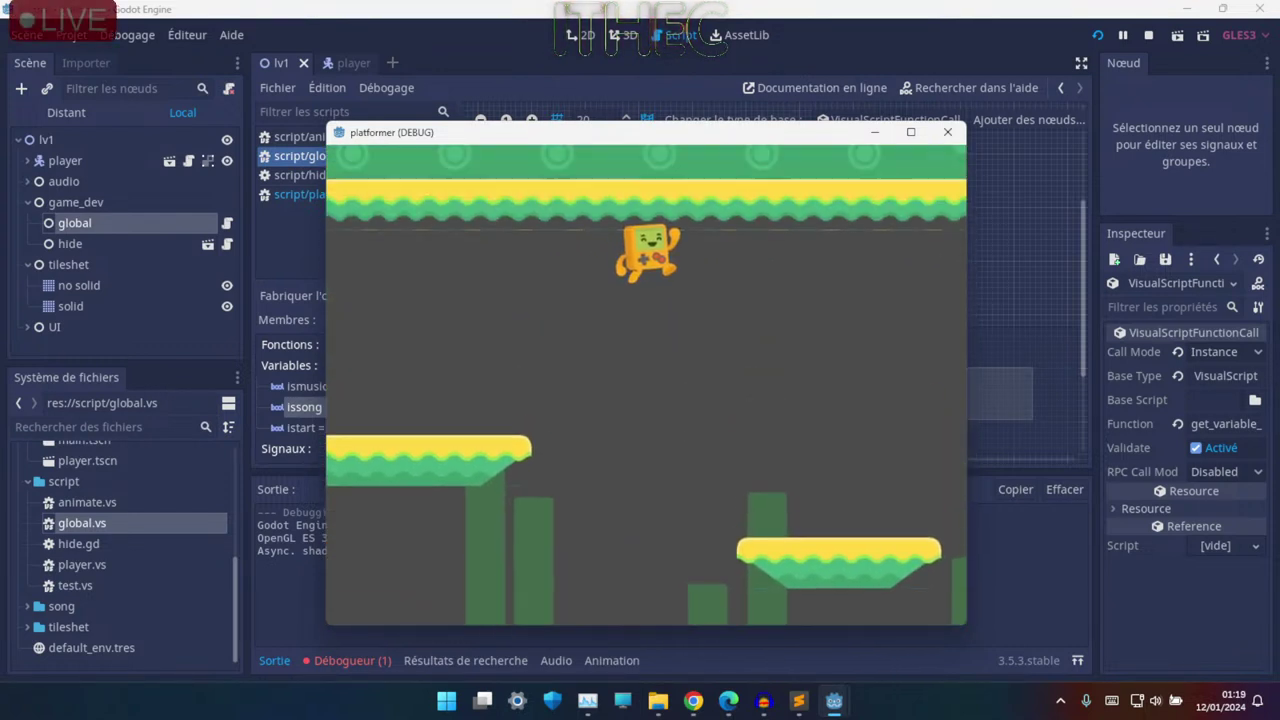
pyautogui.press('Up')
pyautogui.press('Right')
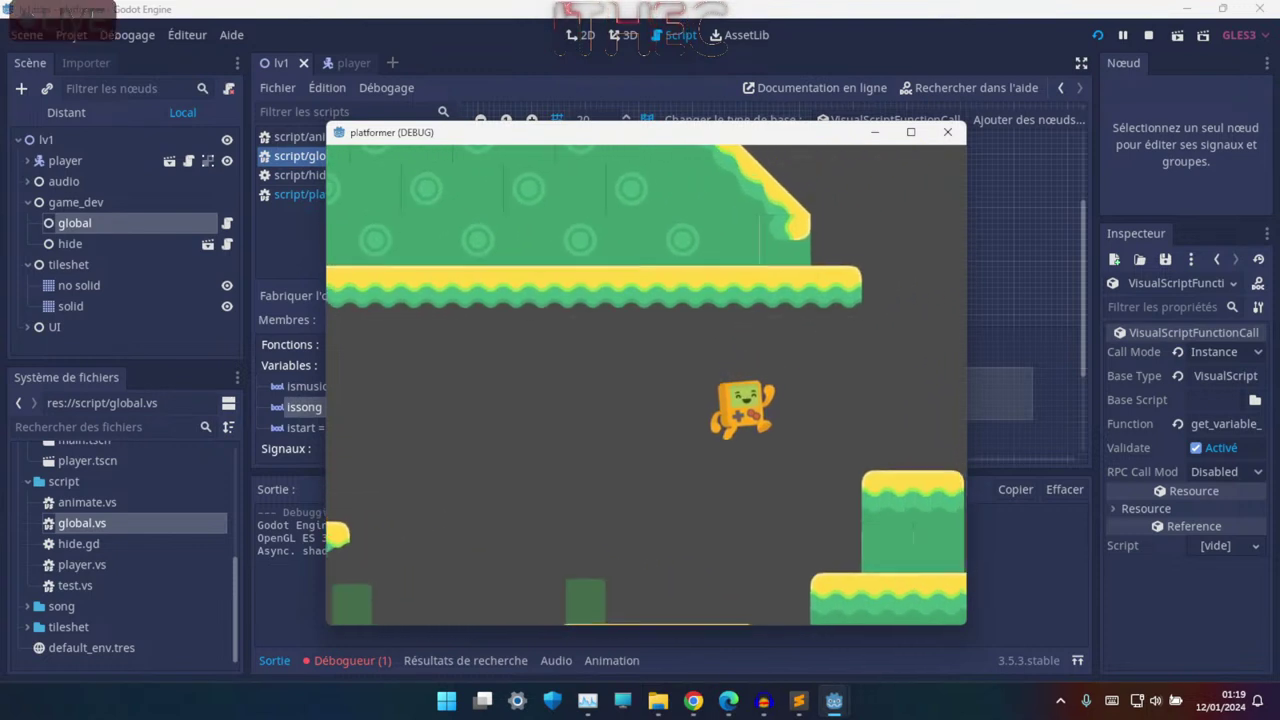
pyautogui.press('Up')
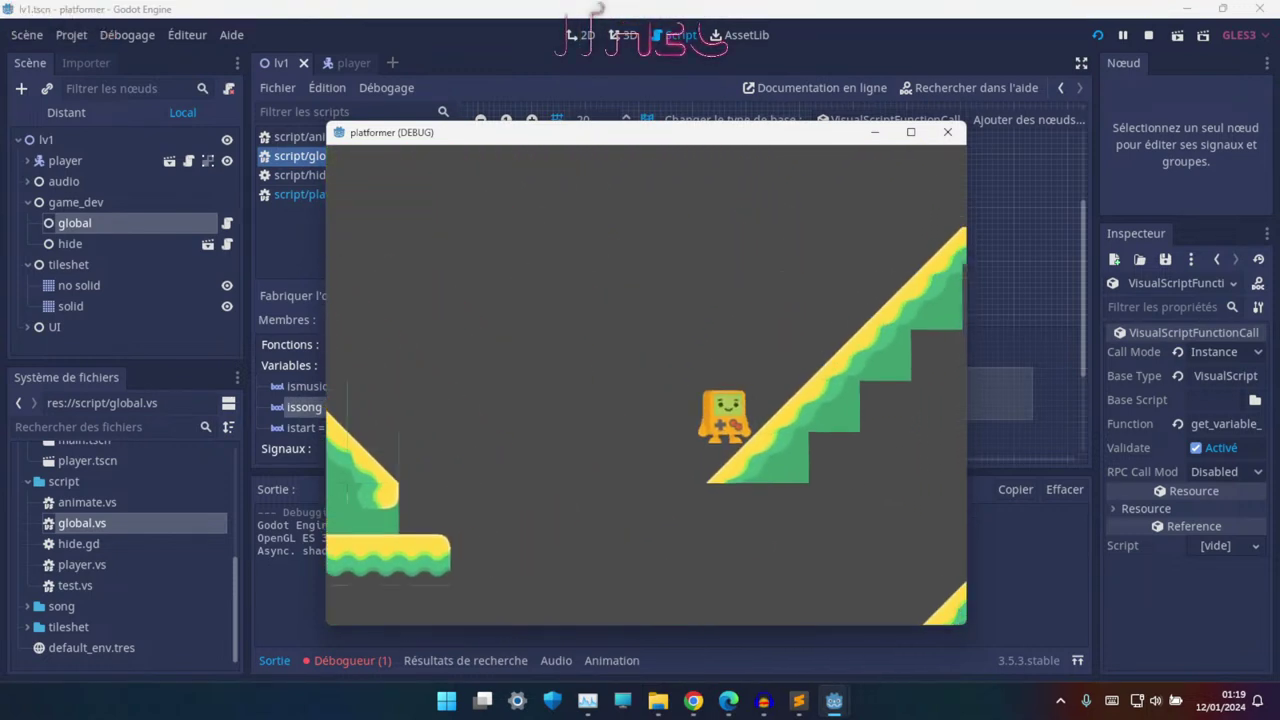
pyautogui.press('Up')
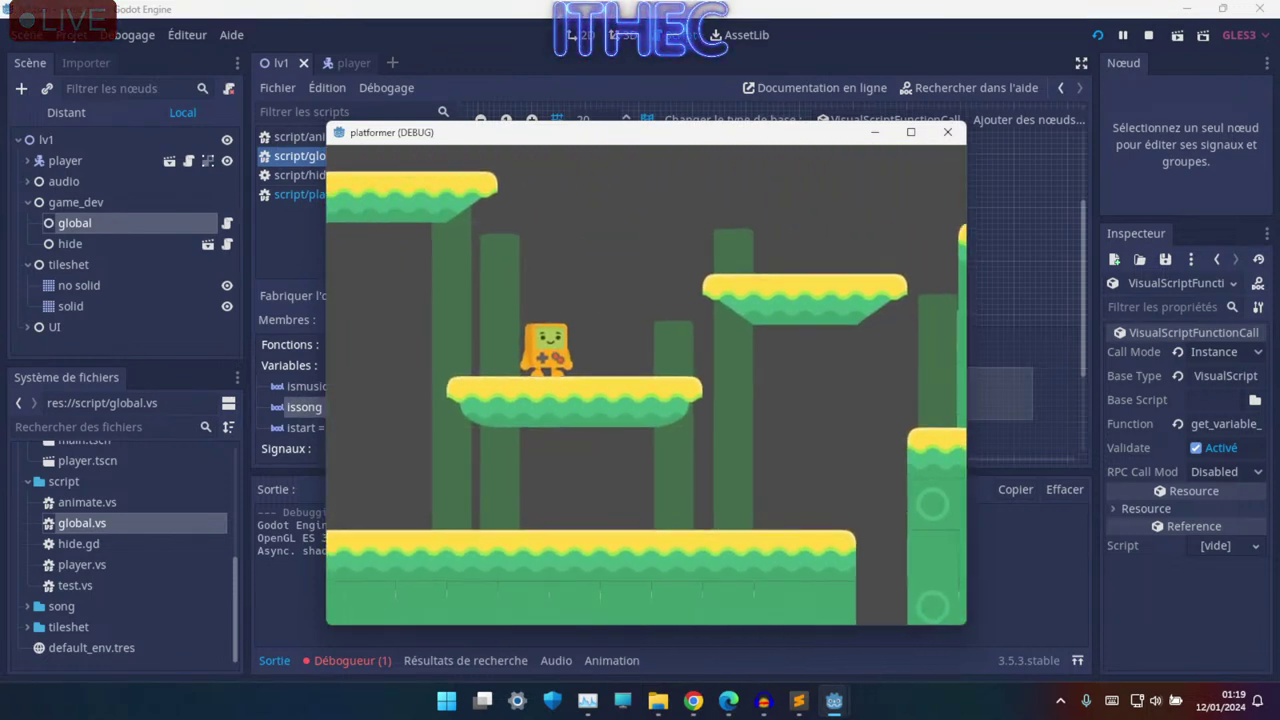
pyautogui.press('F8')
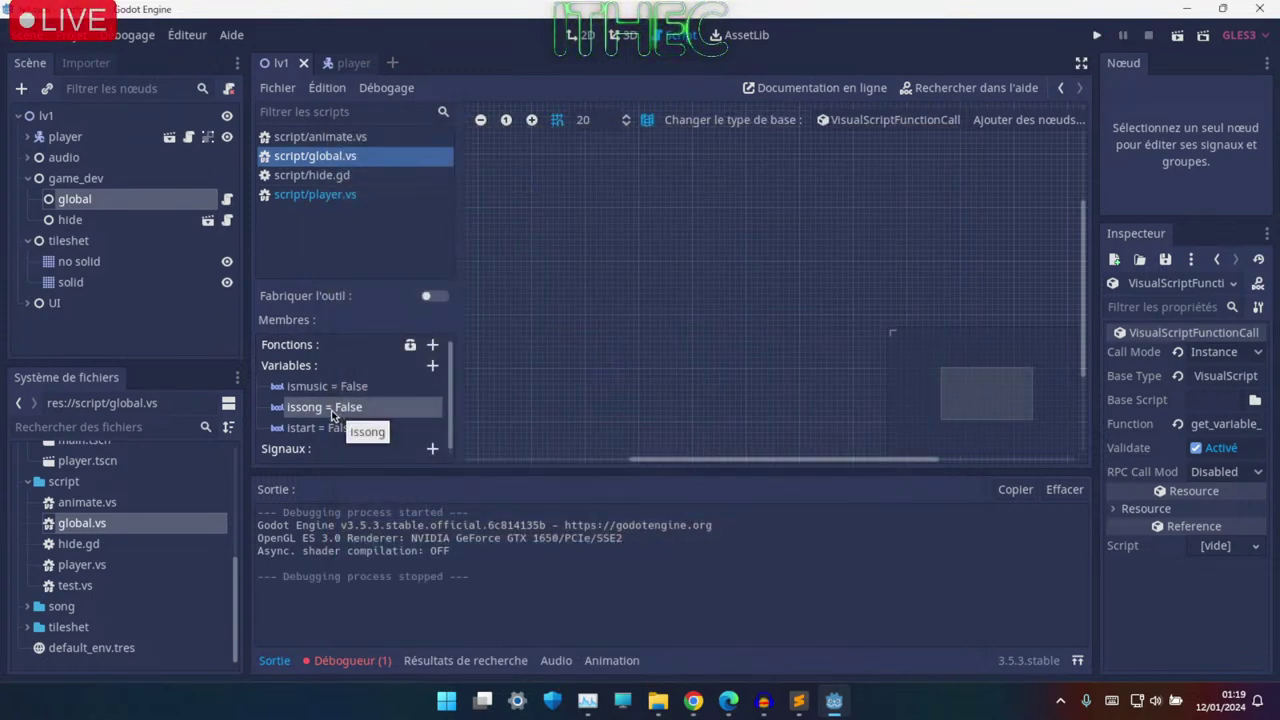
# - Tick Value in issong's variable settings so it defaults to True
pyautogui.doubleClick(338, 408)
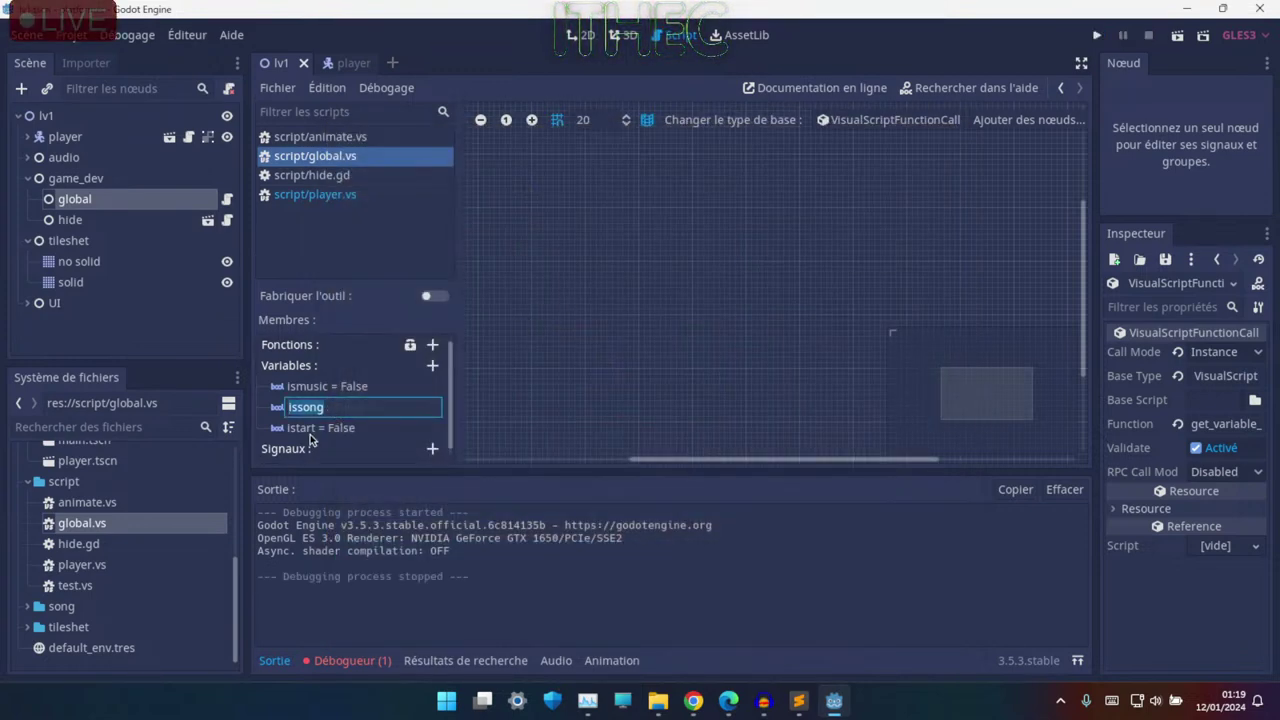
pyautogui.press('Return')
pyautogui.click(342, 417)
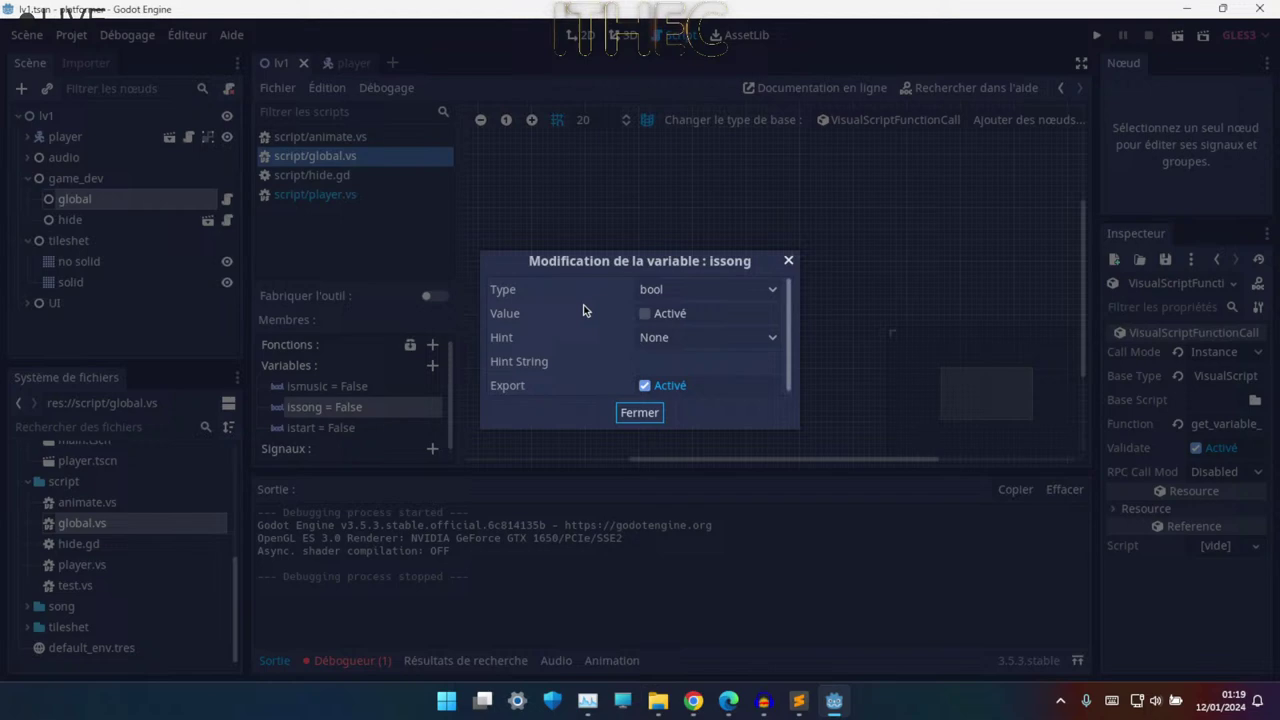
pyautogui.click(644, 313)
pyautogui.click(908, 252)
# - Playtest the level, jumping and running across the platforms, then stop it with F8
pyautogui.click(1096, 37)
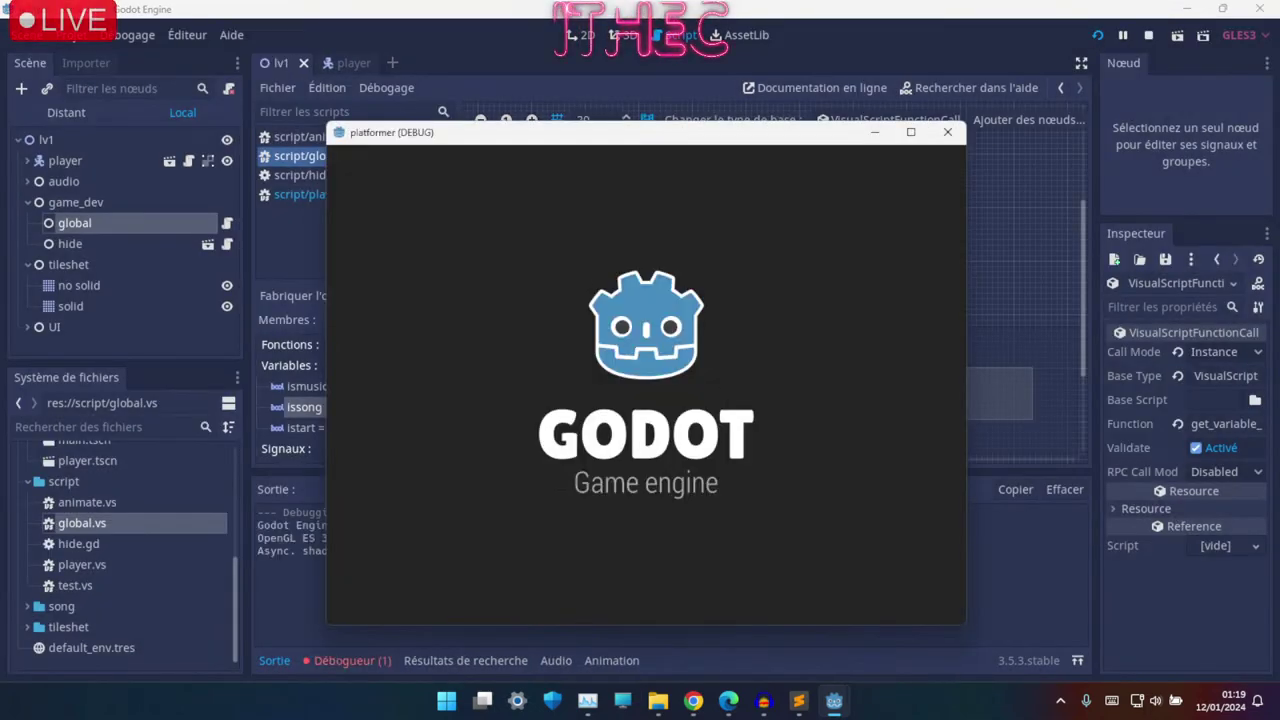
pyautogui.press('Up')
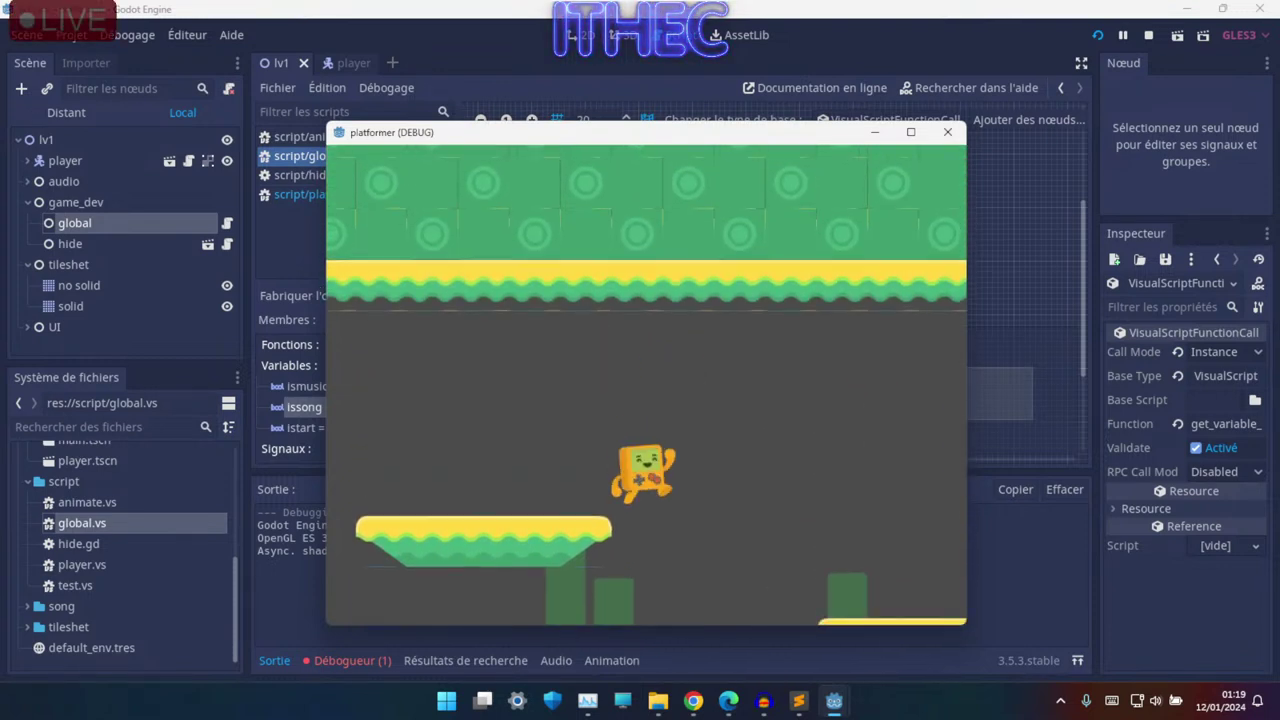
pyautogui.press('Left')
pyautogui.press('Right')
pyautogui.press('Up')
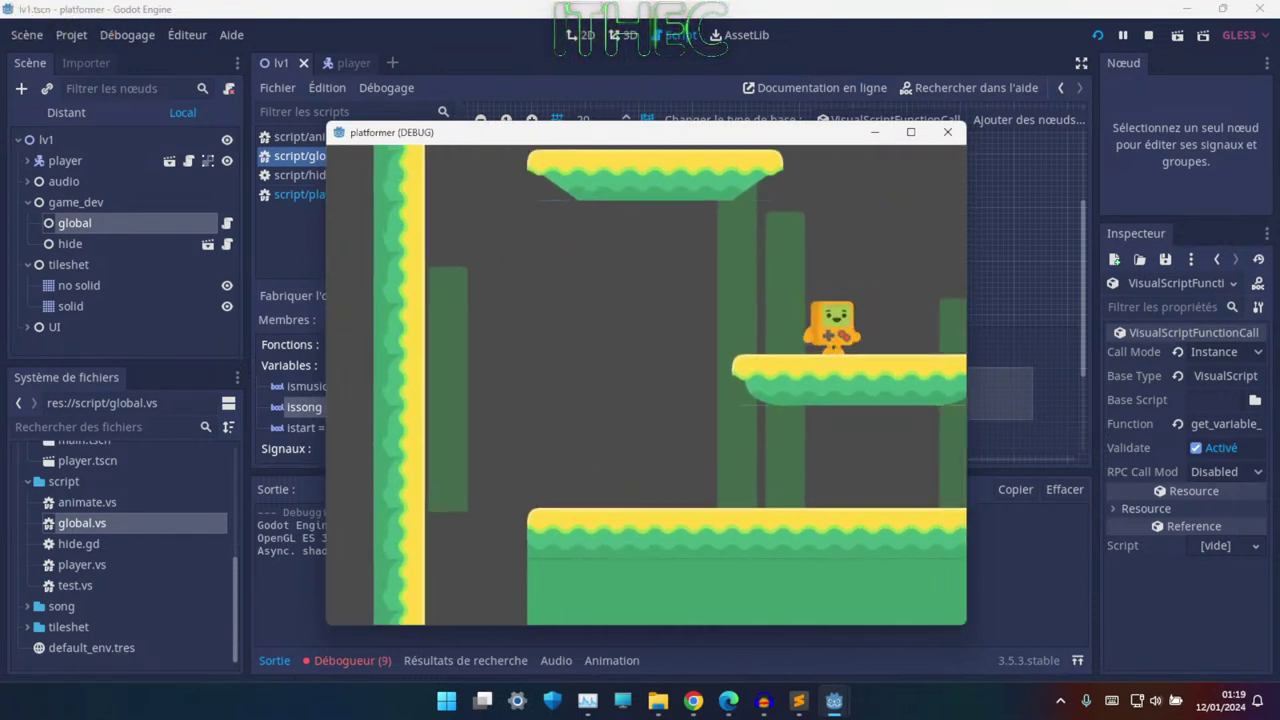
pyautogui.press('Up')
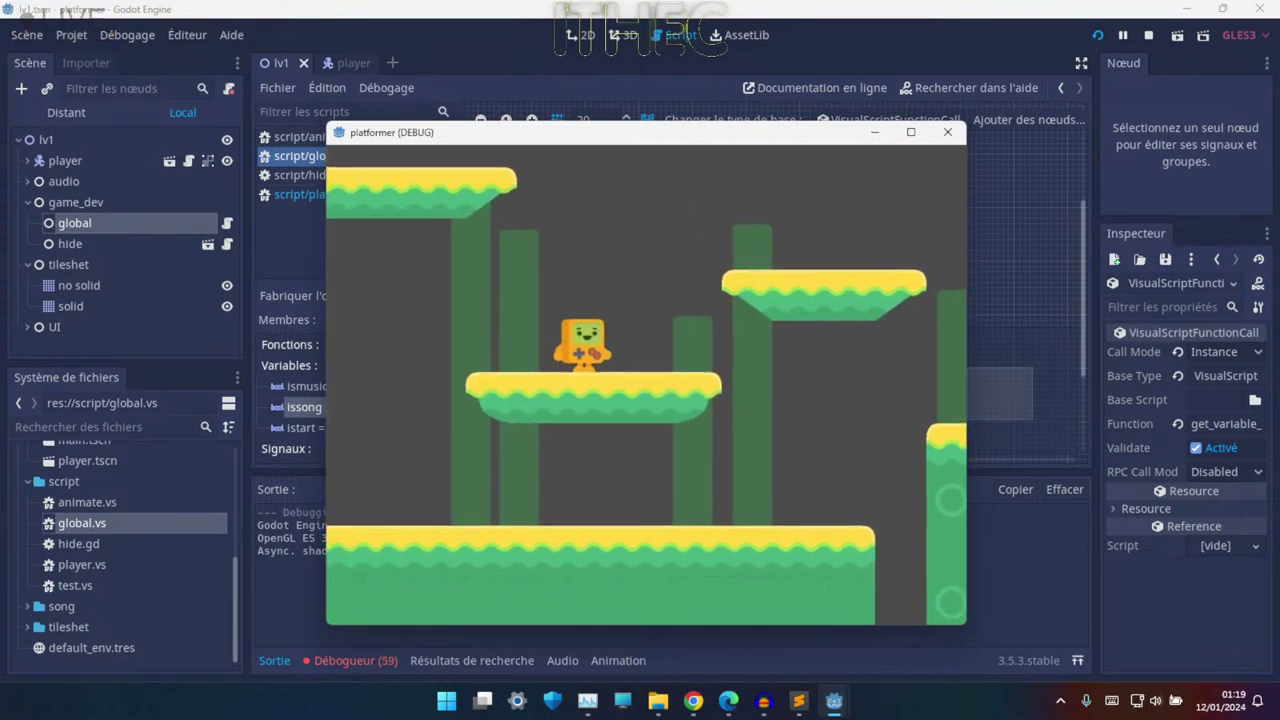
pyautogui.press('Up')
pyautogui.press('Up')
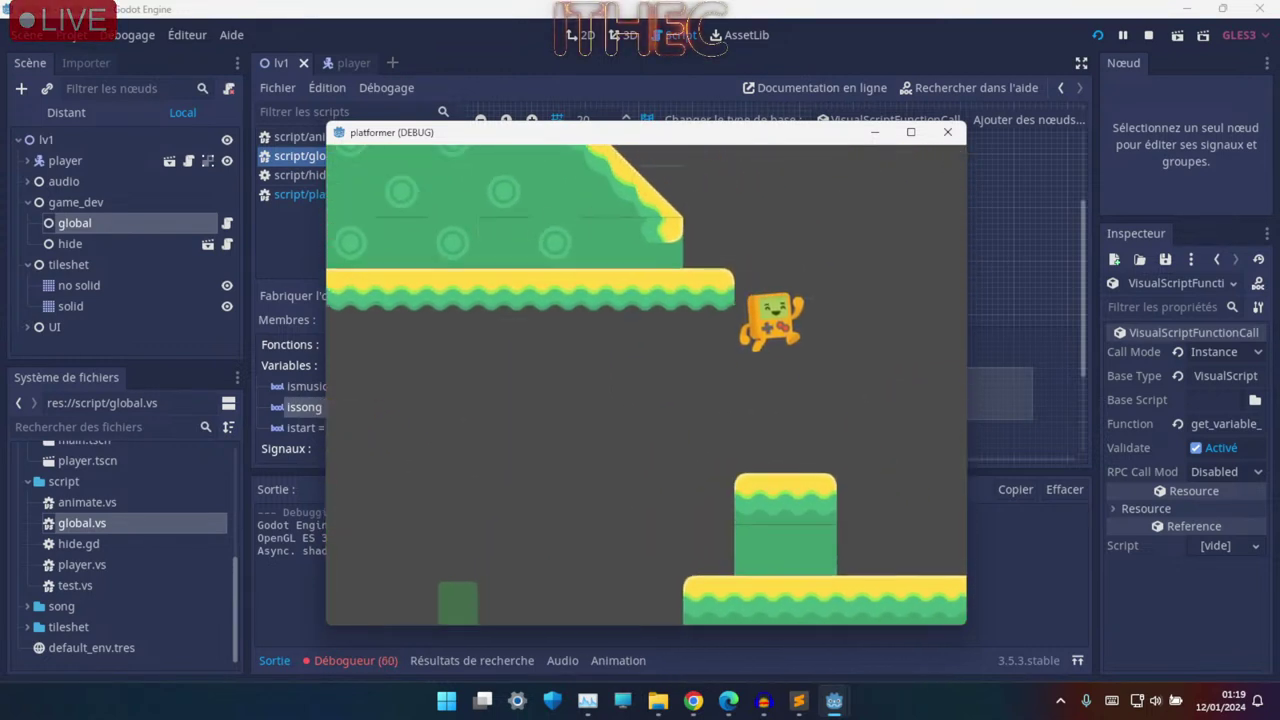
pyautogui.press('Right')
pyautogui.press('Right')
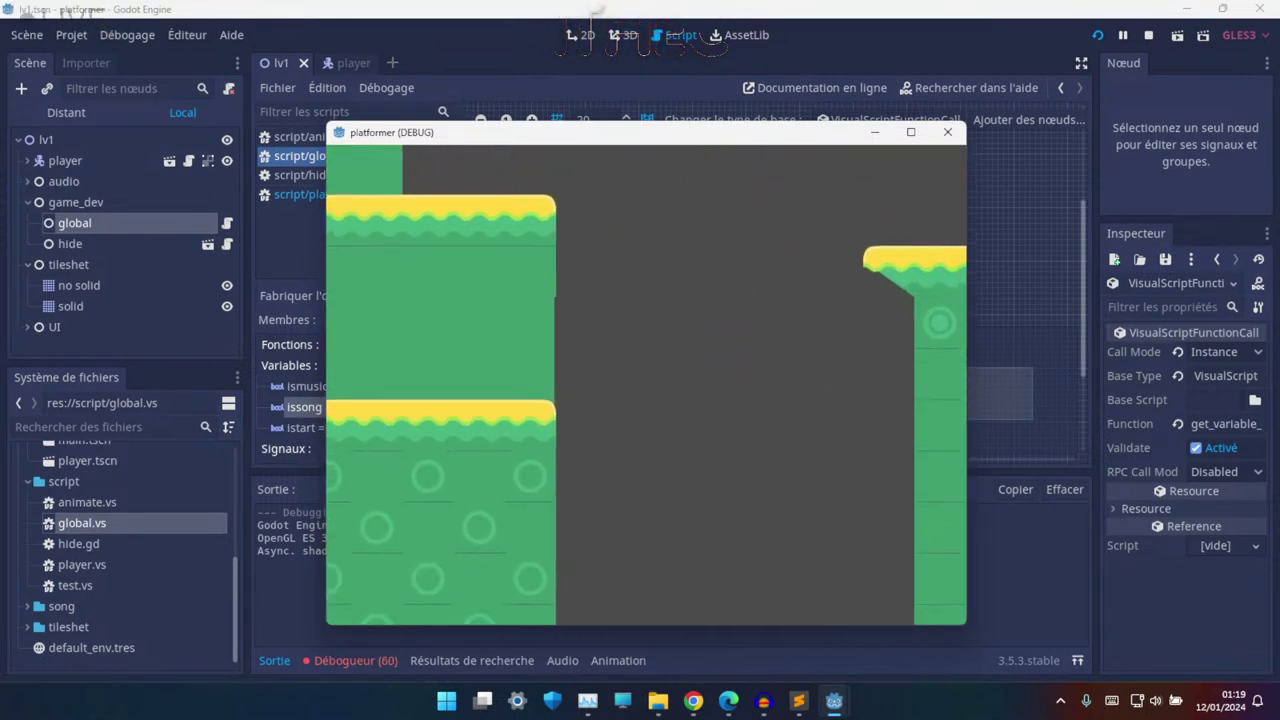
pyautogui.press('Up')
pyautogui.press('F8')
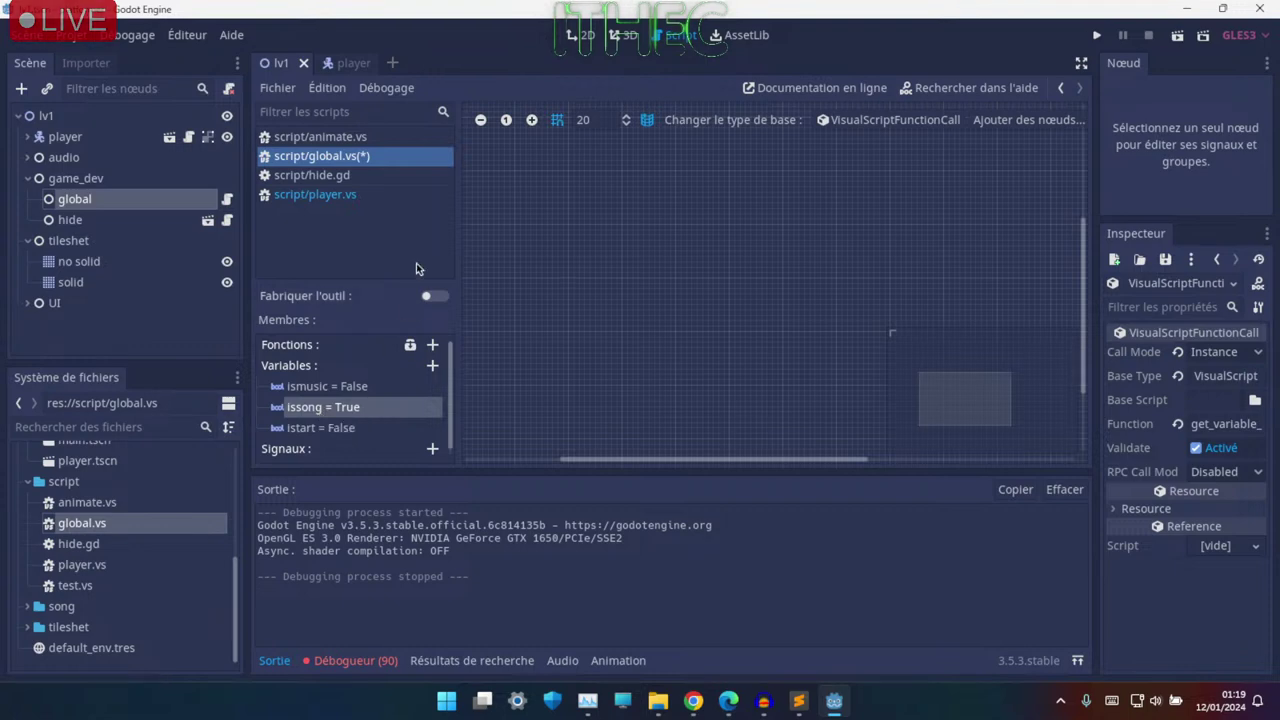
# - Open script/player.vs and show the _animate_player function graph from Fonctions
pyautogui.click(324, 193)
pyautogui.keyDown('ctrl'); pyautogui.scroll(1, 650, 280); pyautogui.keyUp('ctrl')
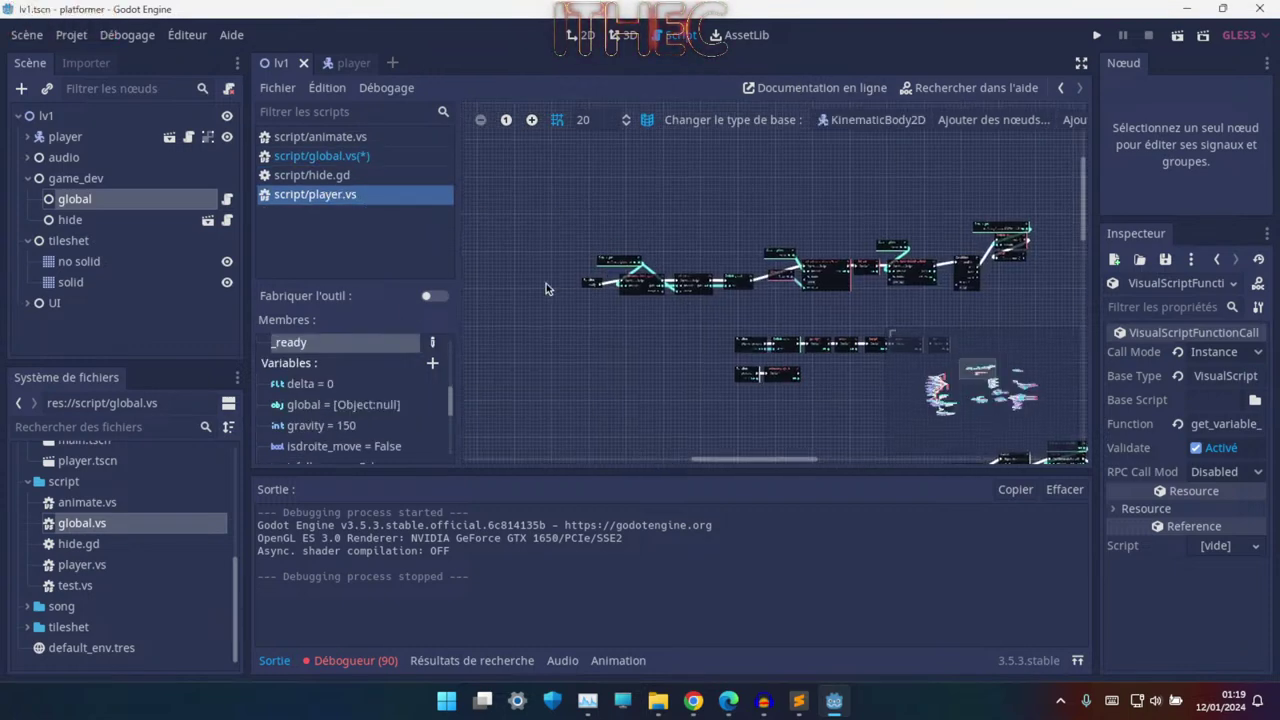
pyautogui.keyDown('ctrl'); pyautogui.scroll(1, 757, 363); pyautogui.keyUp('ctrl')
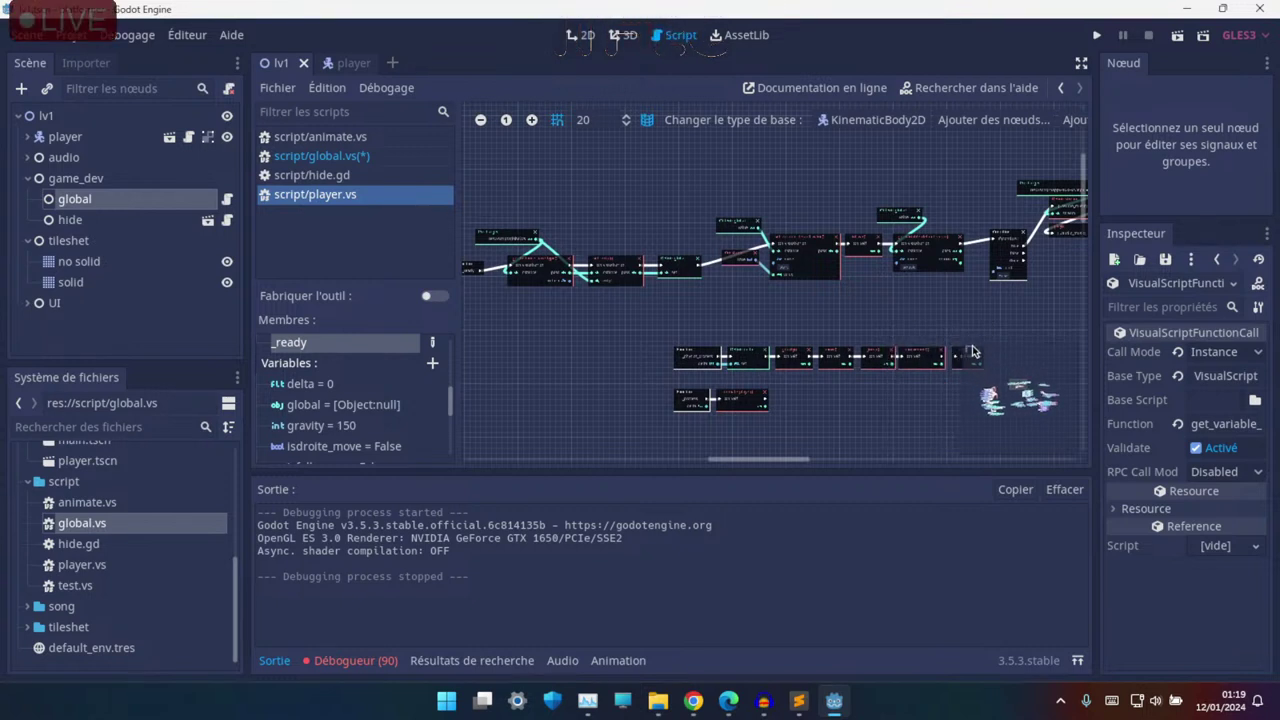
pyautogui.scroll(1, 352, 403)
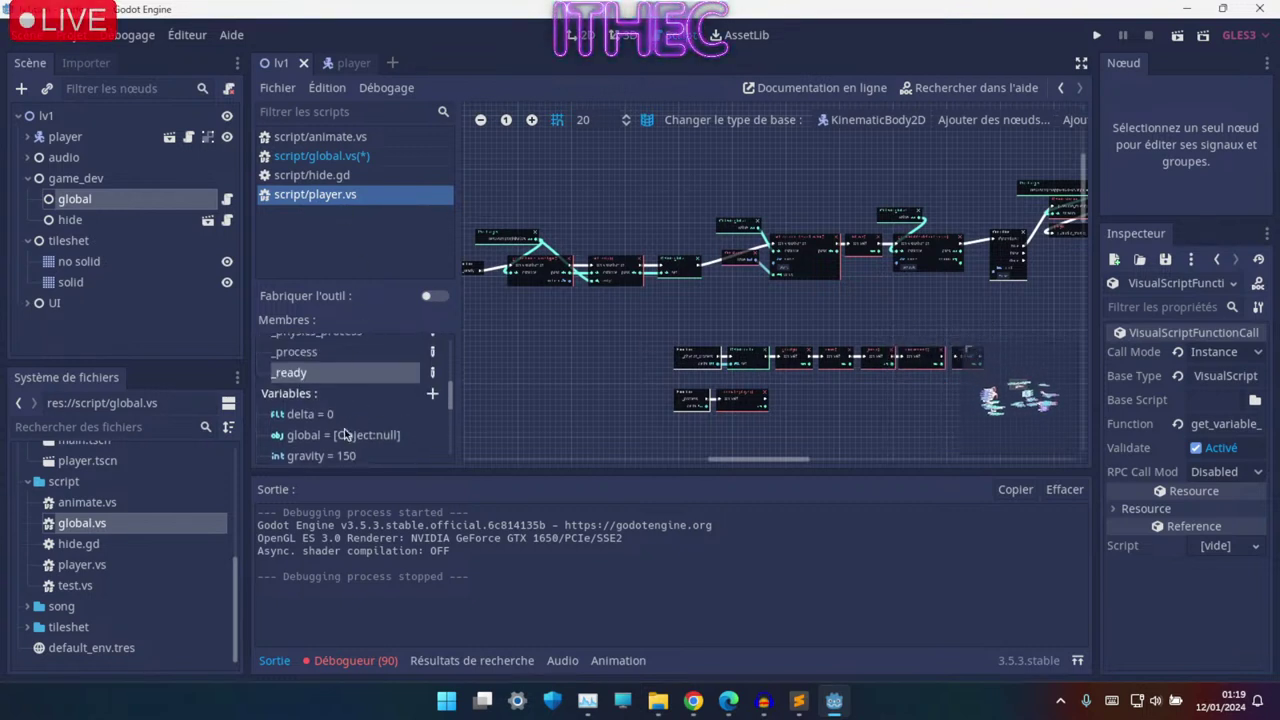
pyautogui.scroll(-1, 338, 395)
pyautogui.scroll(2, 338, 395)
pyautogui.scroll(1, 341, 384)
pyautogui.scroll(1, 320, 416)
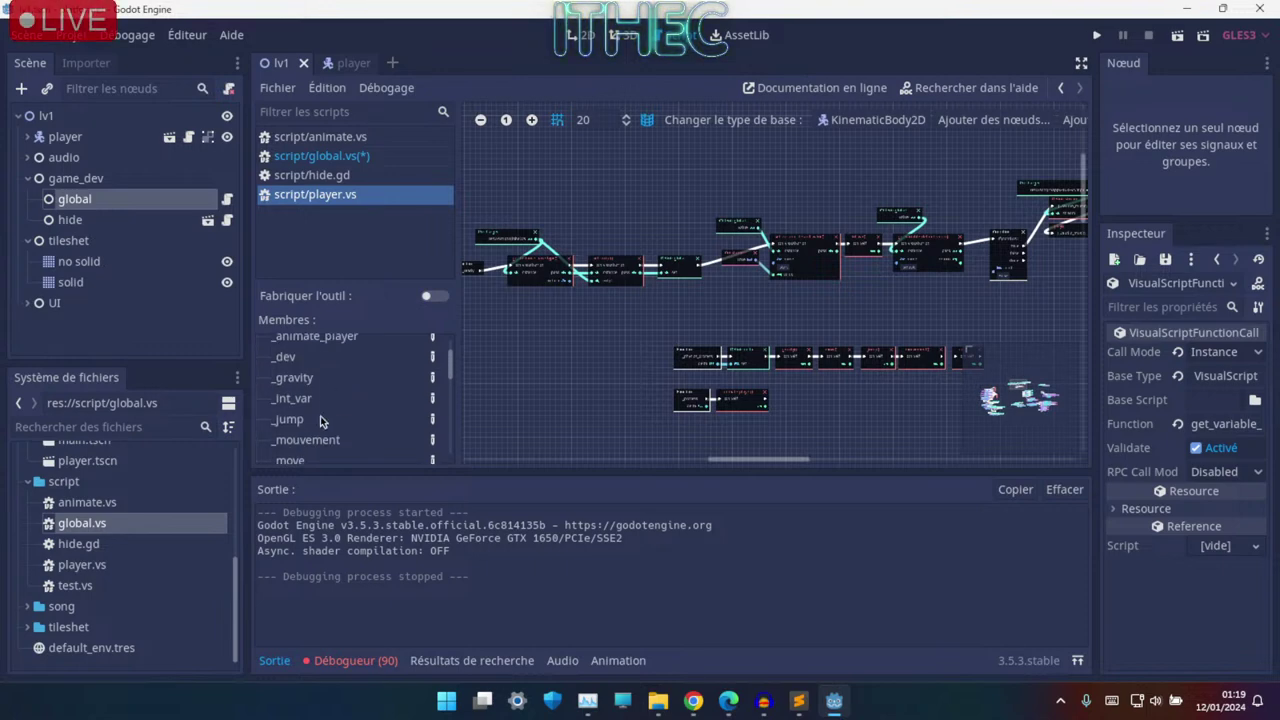
pyautogui.scroll(2, 320, 420)
pyautogui.scroll(1, 338, 390)
pyautogui.click(341, 382)
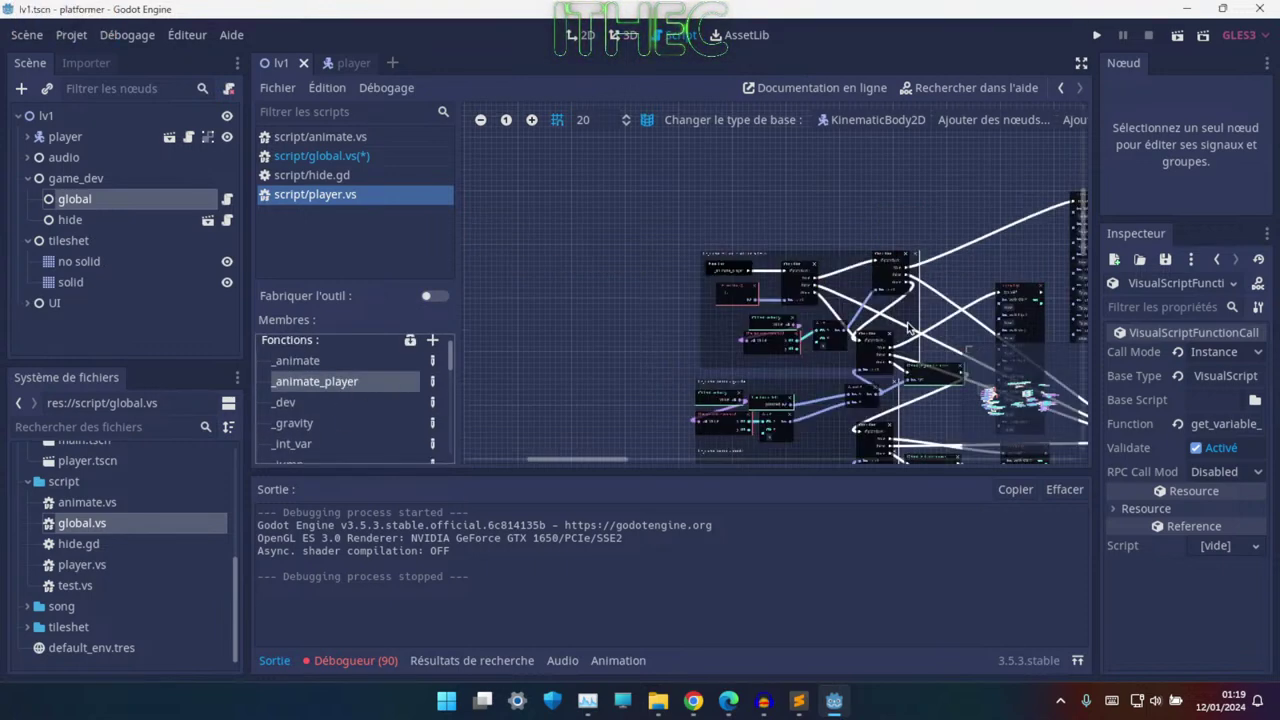
pyautogui.moveTo(908, 328); pyautogui.dragTo(708, 288, button='middle')
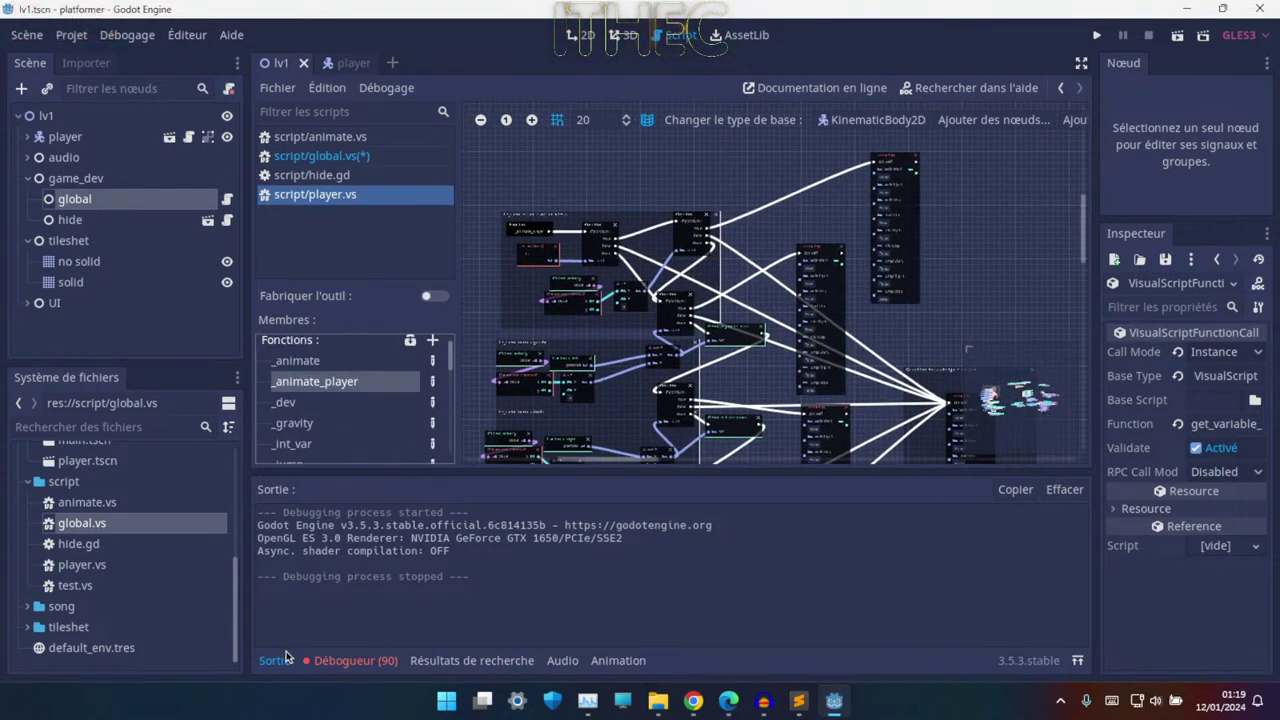
# - Collapse the Sortie panel and enter distraction-free mode so the graph fills the editor
pyautogui.click(275, 660)
pyautogui.keyDown('ctrl'); pyautogui.scroll(2, 703, 341); pyautogui.keyUp('ctrl')
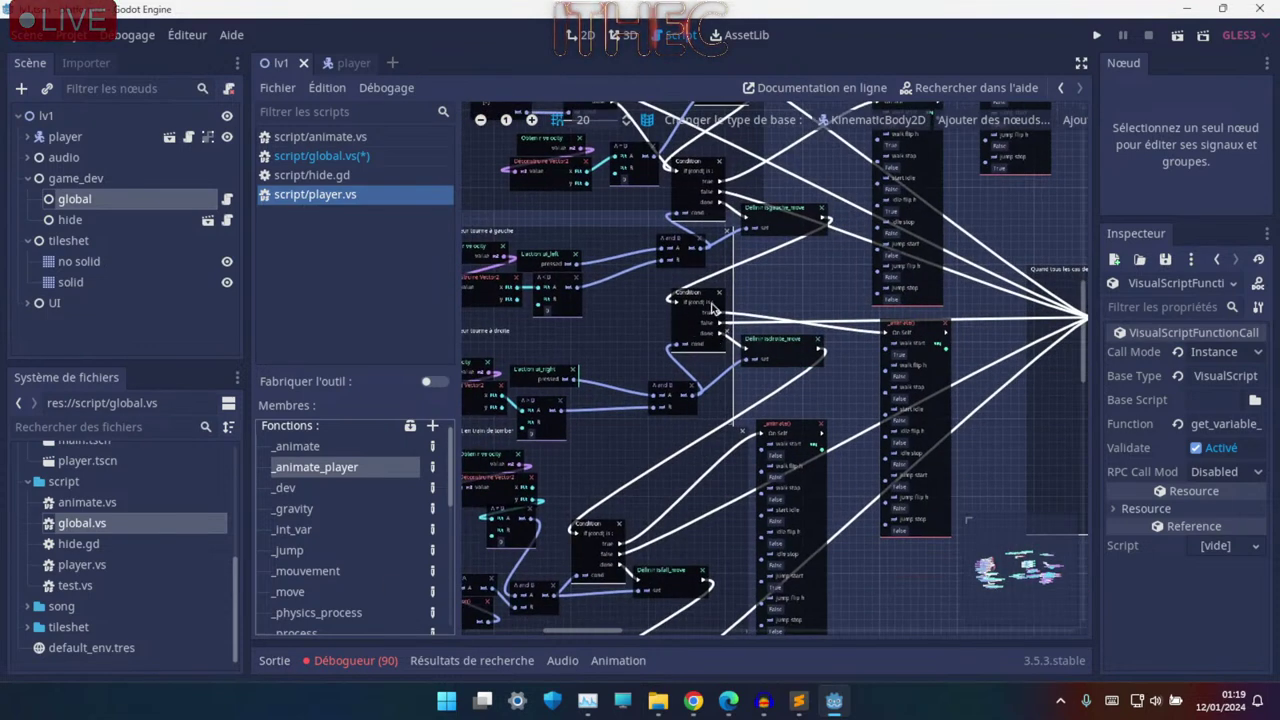
pyautogui.scroll(3, 826, 328)
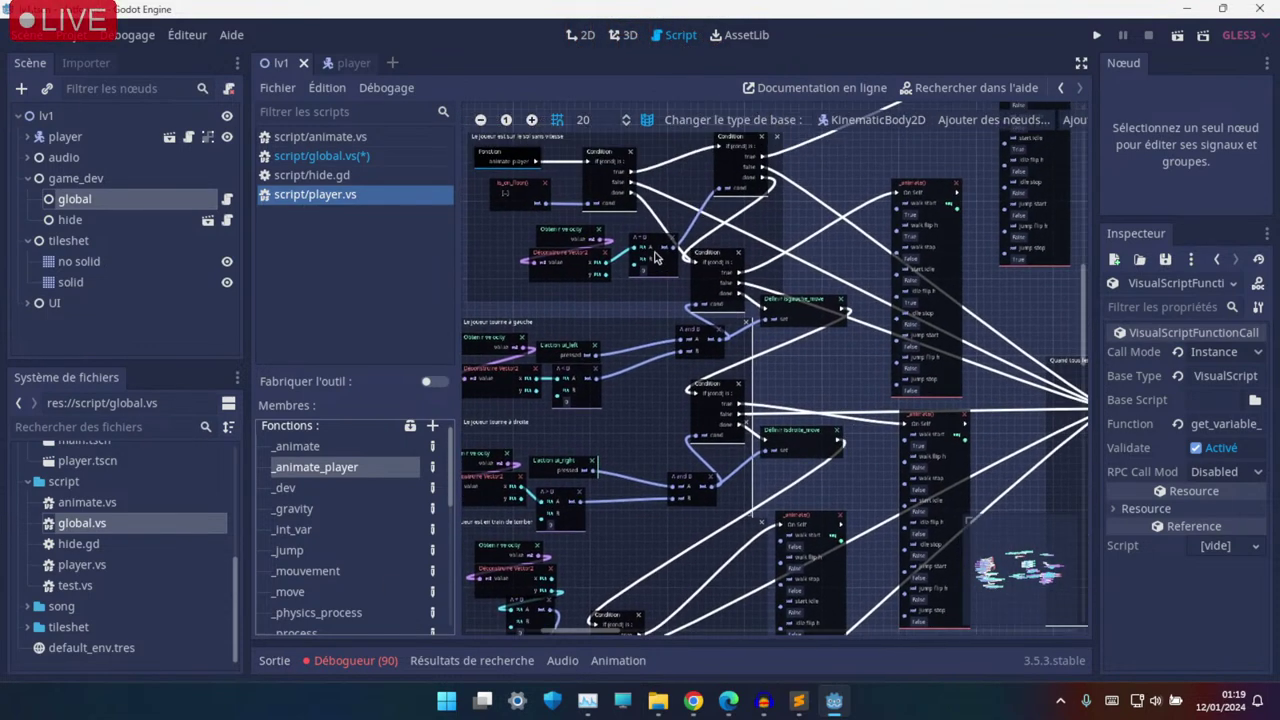
pyautogui.scroll(2, 700, 320)
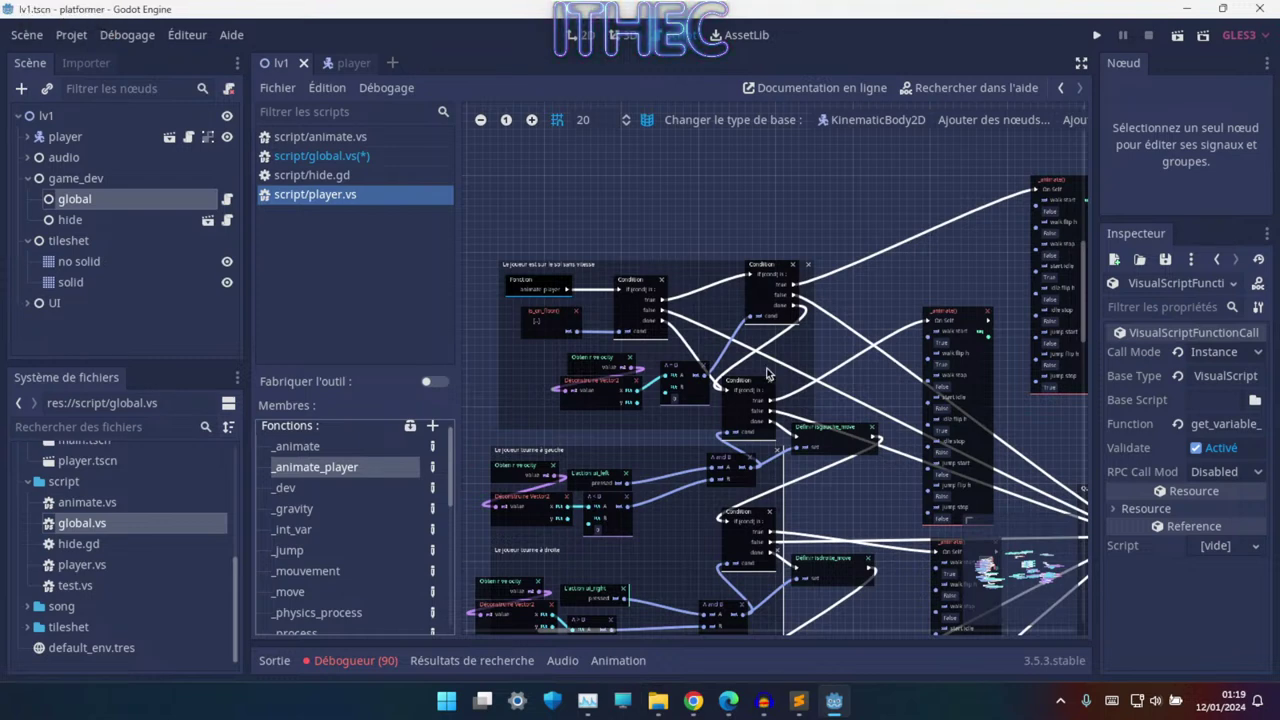
pyautogui.scroll(-1, 790, 320)
pyautogui.keyDown('shift'); pyautogui.hscroll(2, 796, 293); pyautogui.keyUp('shift')
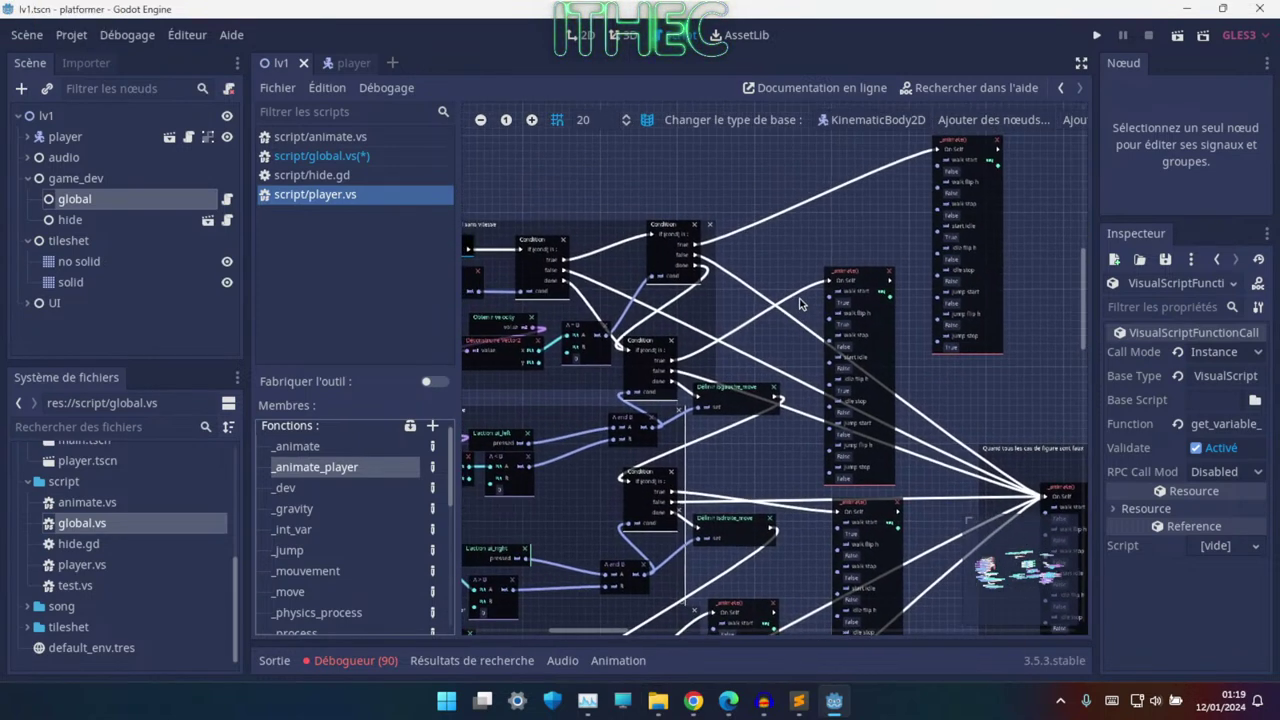
pyautogui.scroll(-3, 799, 298)
pyautogui.keyDown('shift'); pyautogui.hscroll(2, 780, 320); pyautogui.keyUp('shift')
pyautogui.click(276, 664)
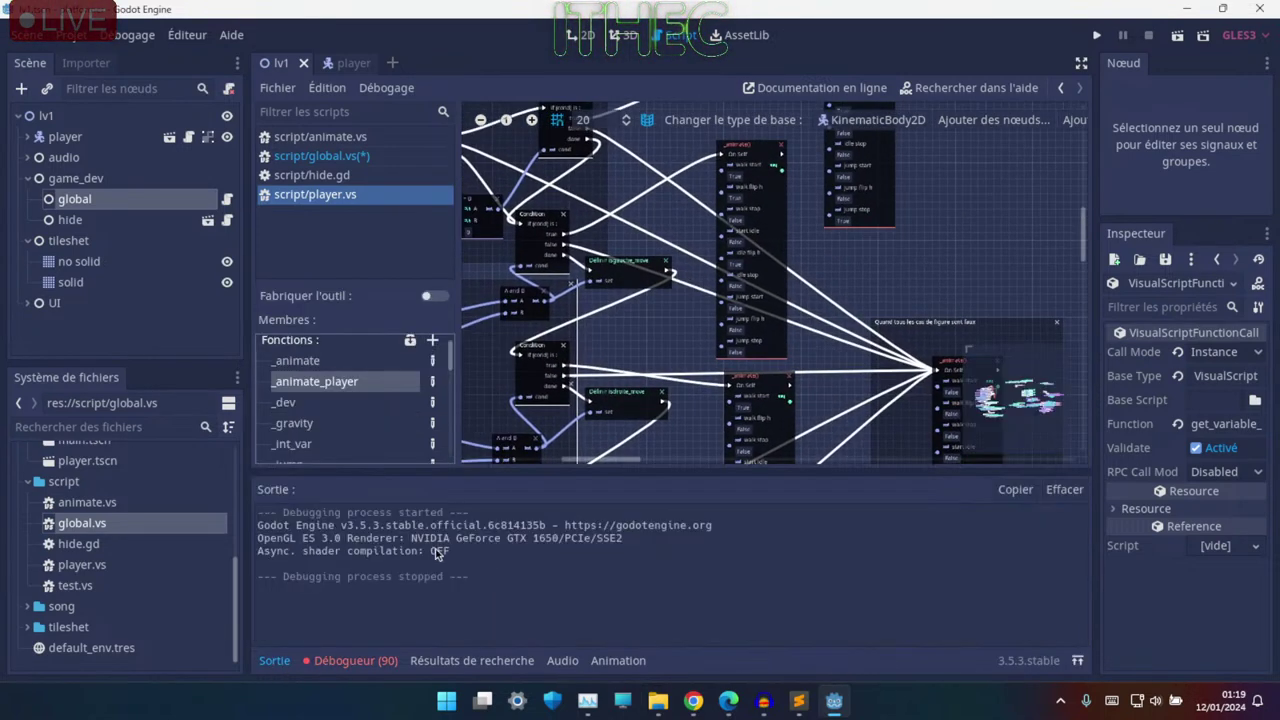
pyautogui.click(270, 662)
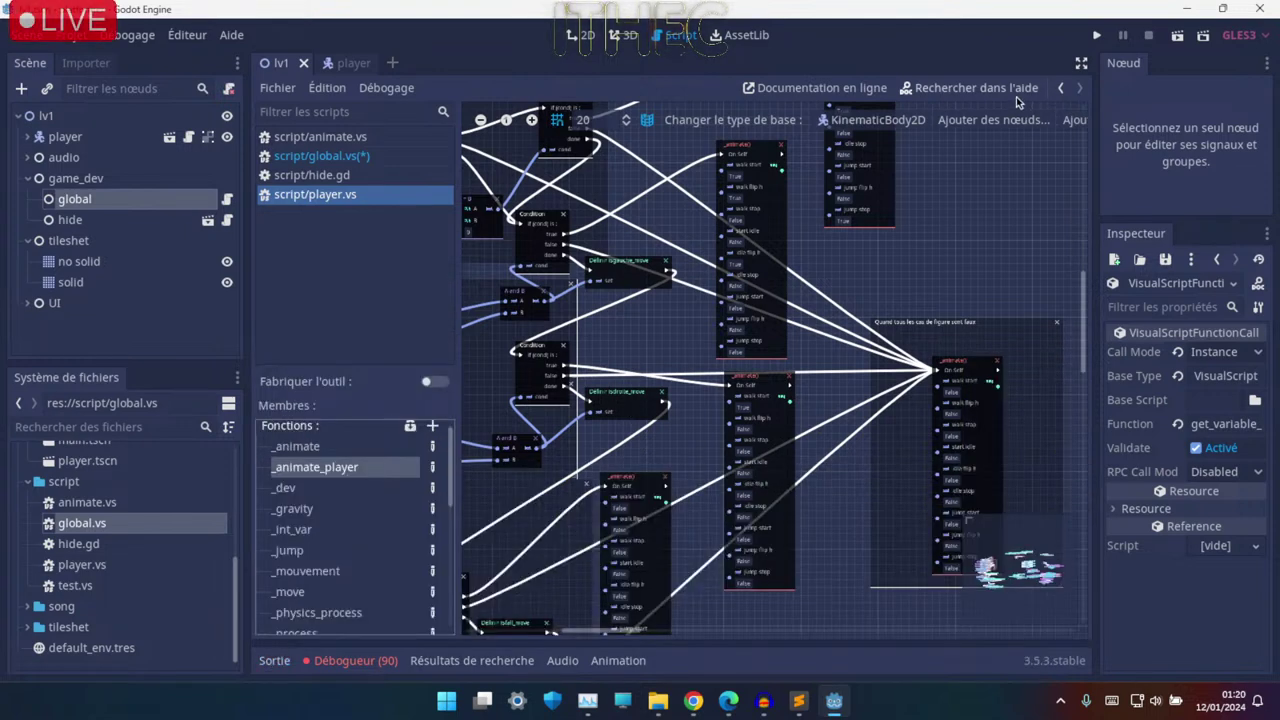
pyautogui.click(1080, 64)
pyautogui.moveTo(349, 240)
pyautogui.mouseDown(button='middle')
pyautogui.moveTo(520, 305)
pyautogui.moveTo(628, 374)
pyautogui.mouseUp(button='middle')
pyautogui.keyDown('ctrl'); pyautogui.scroll(2, 660, 280); pyautogui.keyUp('ctrl')
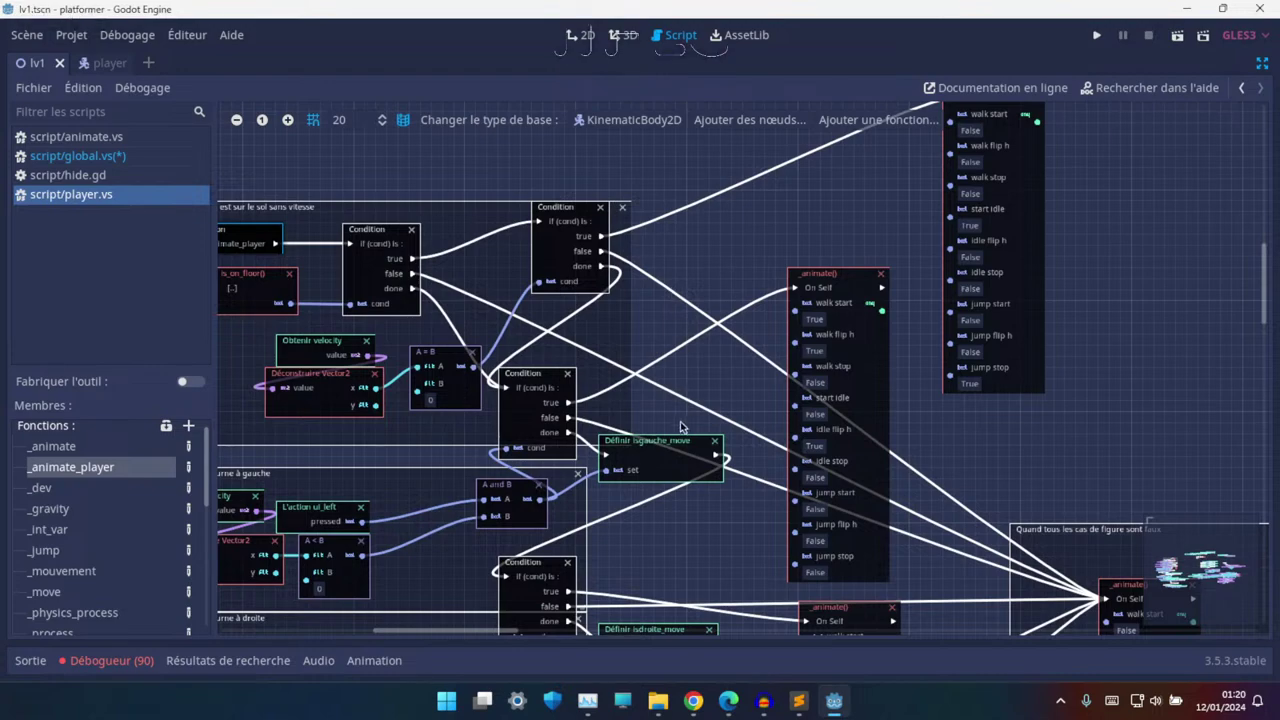
# - Reposition Obtenir global, get_variable_default_value and the Condition node in the graph
pyautogui.keyDown('ctrl'); pyautogui.scroll(-2, 680, 427); pyautogui.keyUp('ctrl')
pyautogui.moveTo(663, 497); pyautogui.dragTo(605, 145, button='middle')
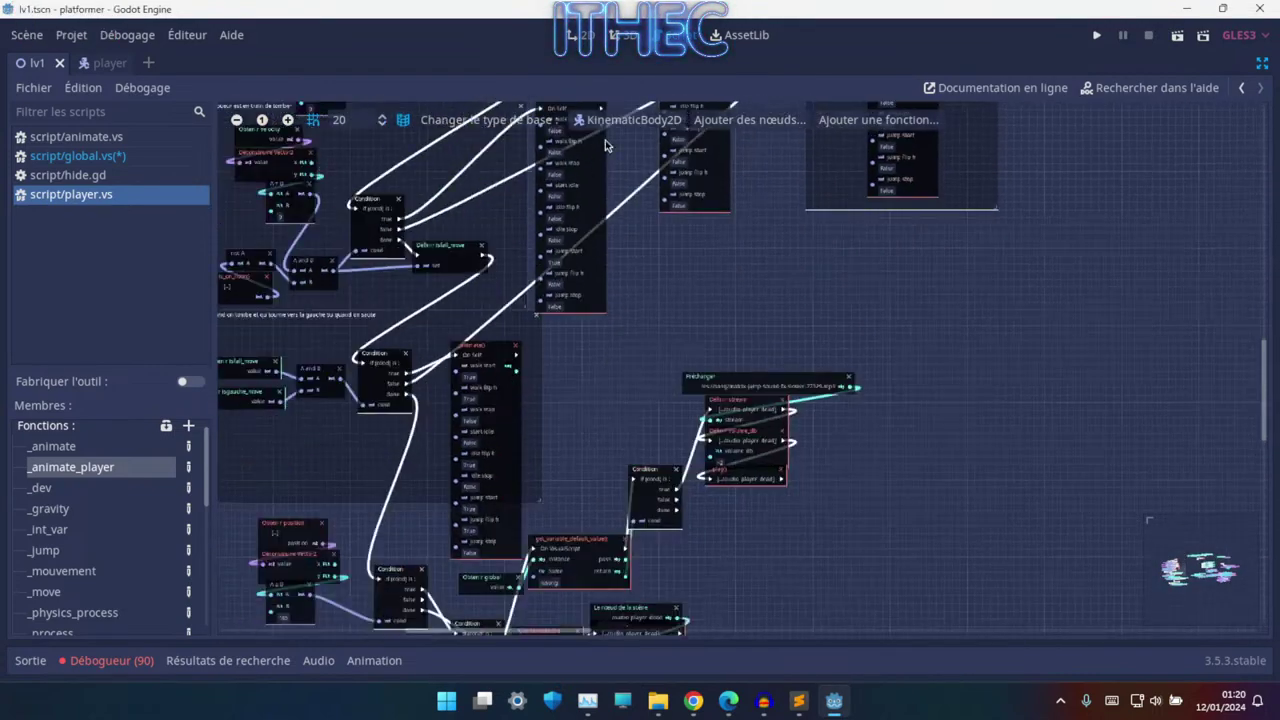
pyautogui.keyDown('ctrl'); pyautogui.scroll(1, 605, 140); pyautogui.keyUp('ctrl')
pyautogui.keyDown('ctrl'); pyautogui.scroll(2, 620, 210); pyautogui.keyUp('ctrl')
pyautogui.keyDown('ctrl'); pyautogui.scroll(1, 636, 282); pyautogui.keyUp('ctrl')
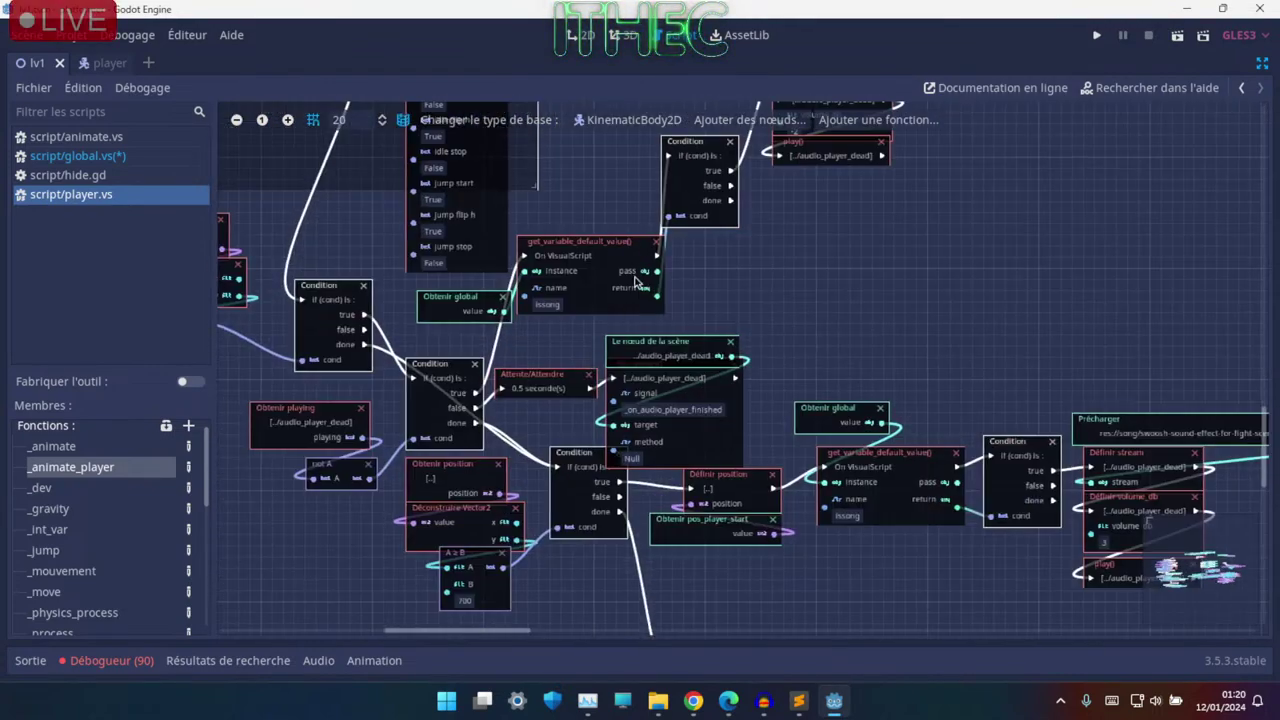
pyautogui.scroll(3, 600, 330)
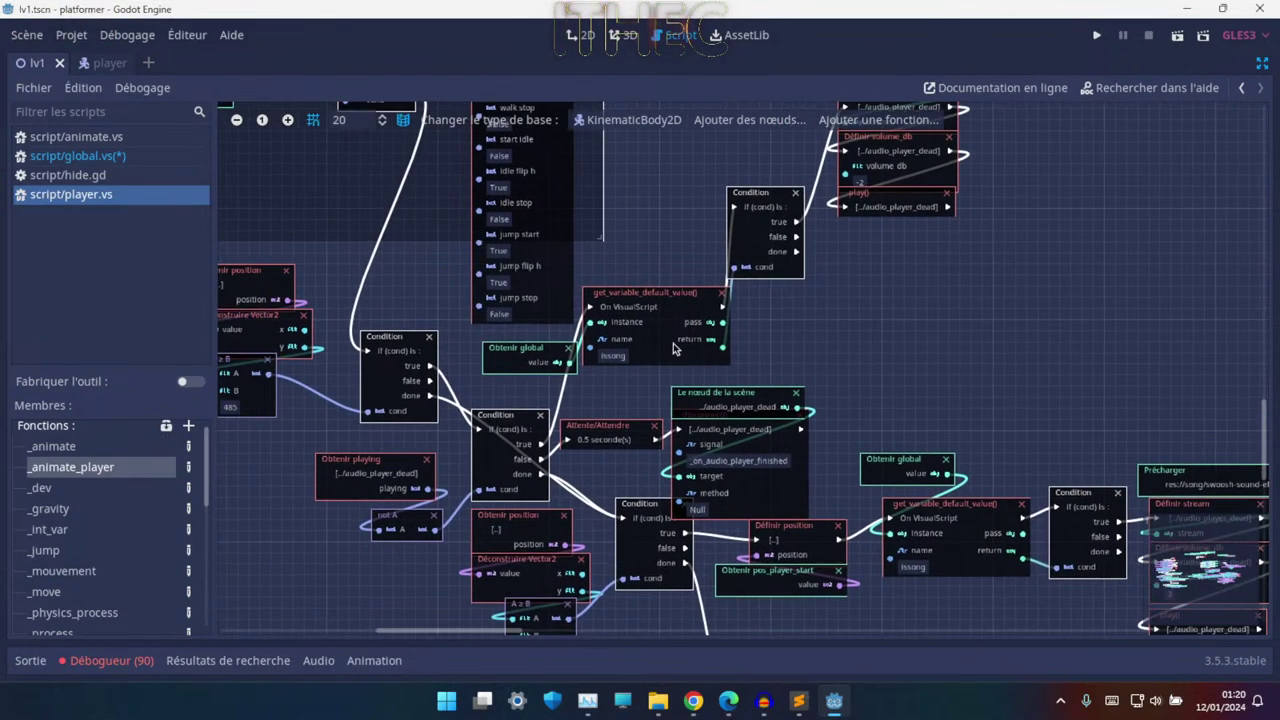
pyautogui.scroll(2, 600, 400)
pyautogui.scroll(2, 630, 370)
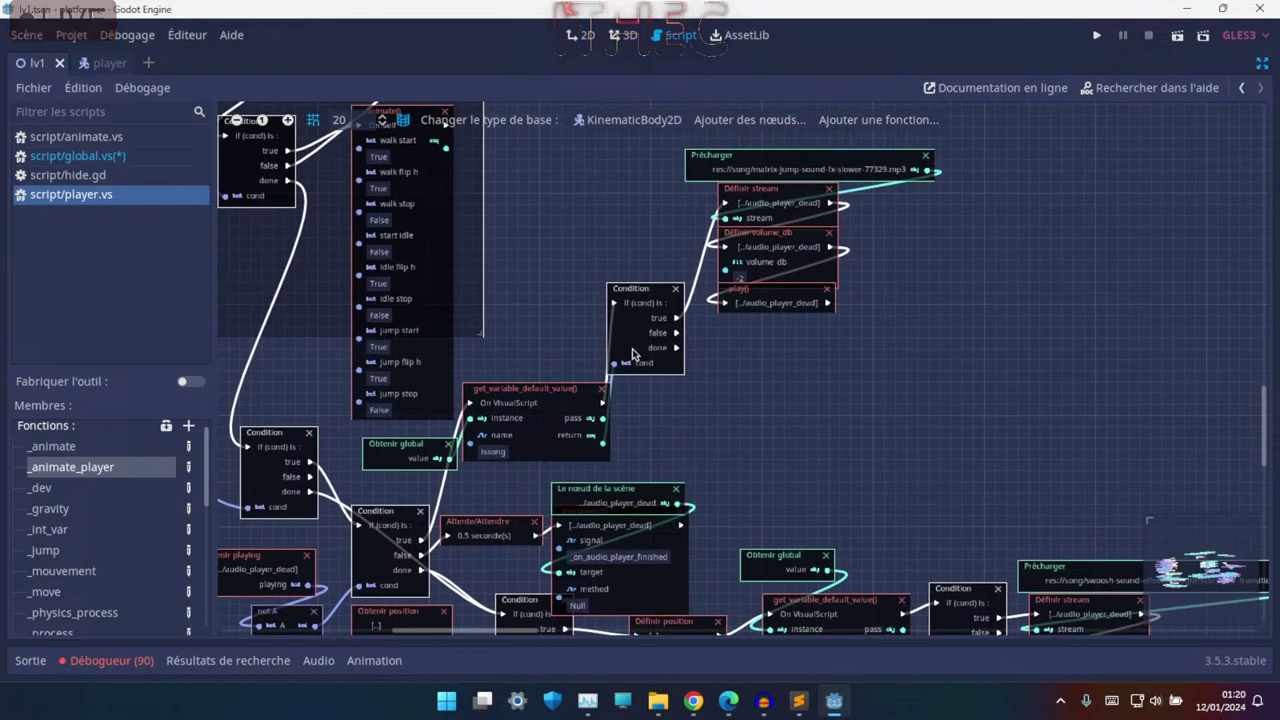
pyautogui.keyDown('ctrl'); pyautogui.scroll(2, 697, 423); pyautogui.keyUp('ctrl')
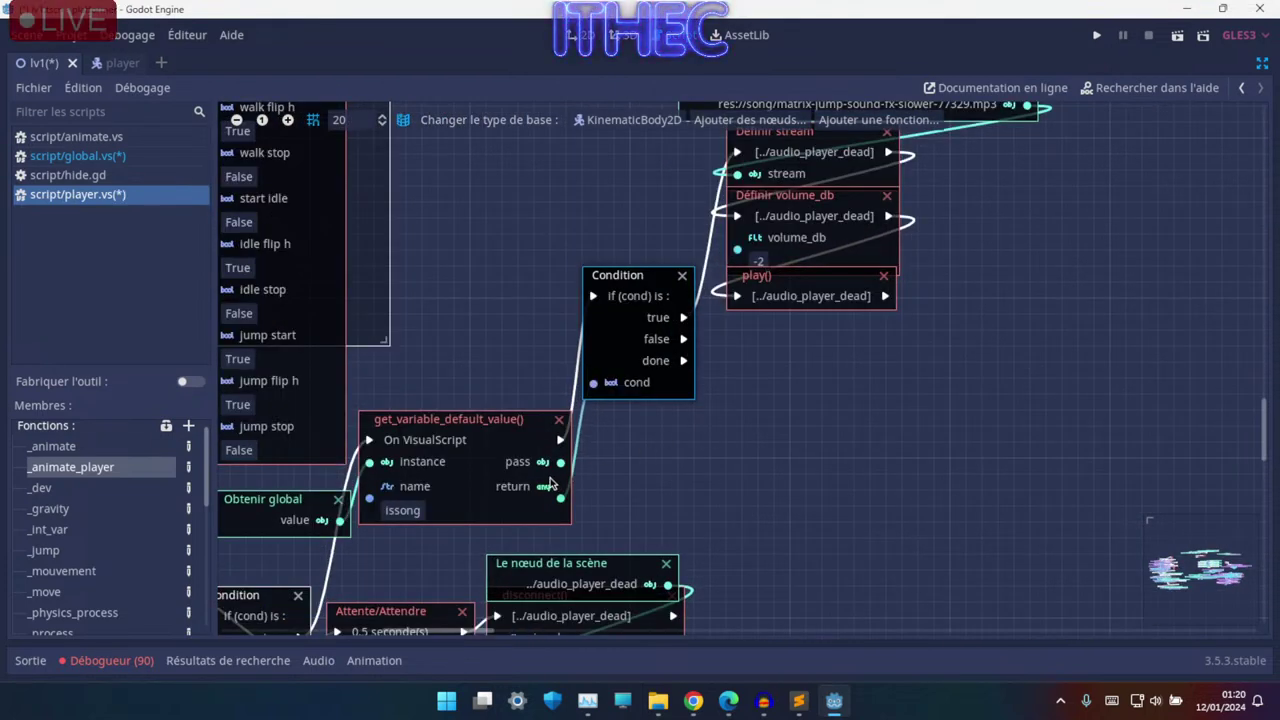
pyautogui.scroll(-2, 577, 437)
pyautogui.hscroll(-3, 577, 437)
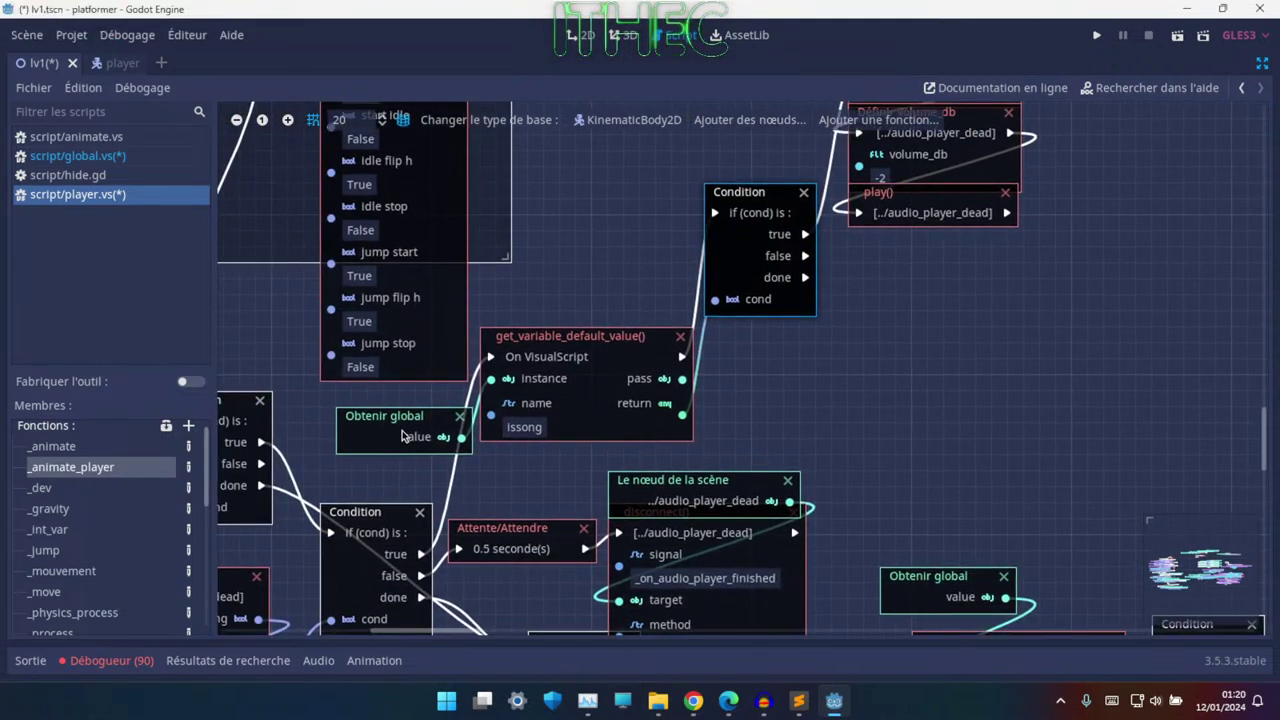
pyautogui.moveTo(402, 436); pyautogui.dragTo(541, 462)
pyautogui.moveTo(540, 282)
pyautogui.mouseDown()
pyautogui.moveTo(550, 470)
pyautogui.moveTo(612, 137)
pyautogui.mouseUp()
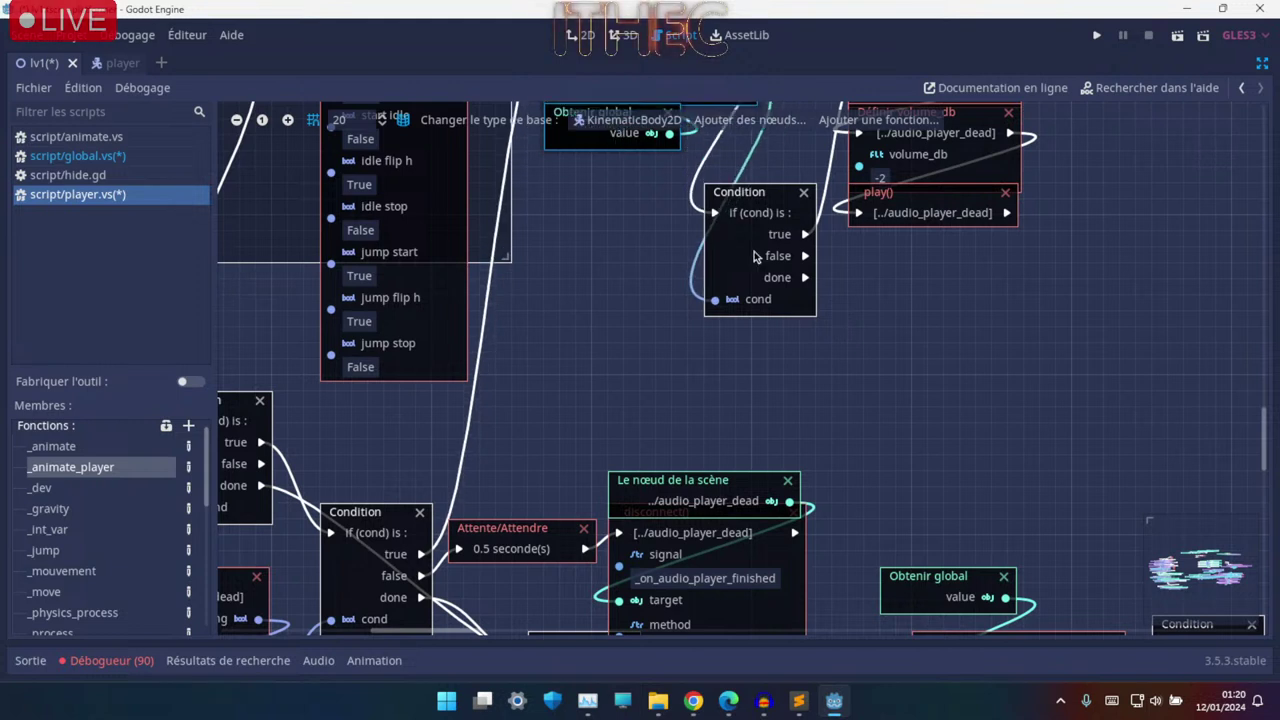
pyautogui.moveTo(765, 213); pyautogui.dragTo(648, 246)
pyautogui.moveTo(651, 246); pyautogui.dragTo(588, 385, button='middle')
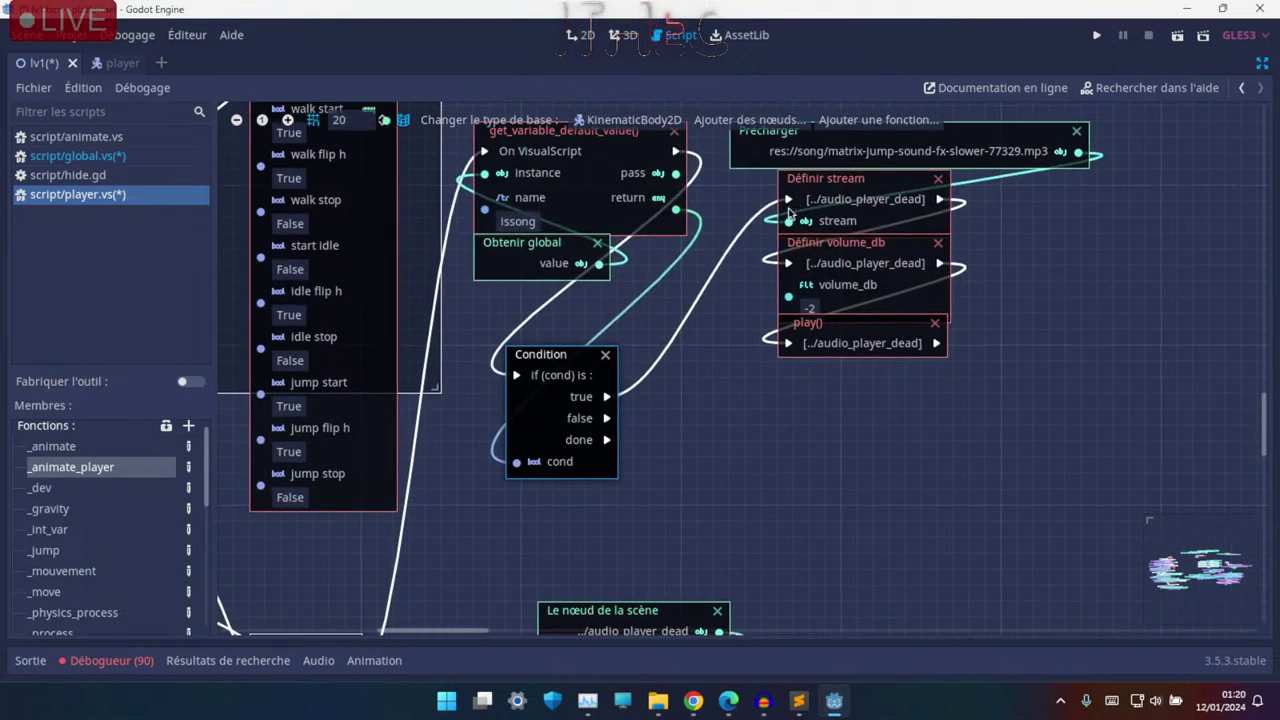
pyautogui.scroll(2, 731, 254)
# - Move the jump sound nodes down-left together as a group
pyautogui.moveTo(712, 184)
pyautogui.mouseDown()
pyautogui.moveTo(802, 410)
pyautogui.moveTo(790, 530)
pyautogui.mouseUp()
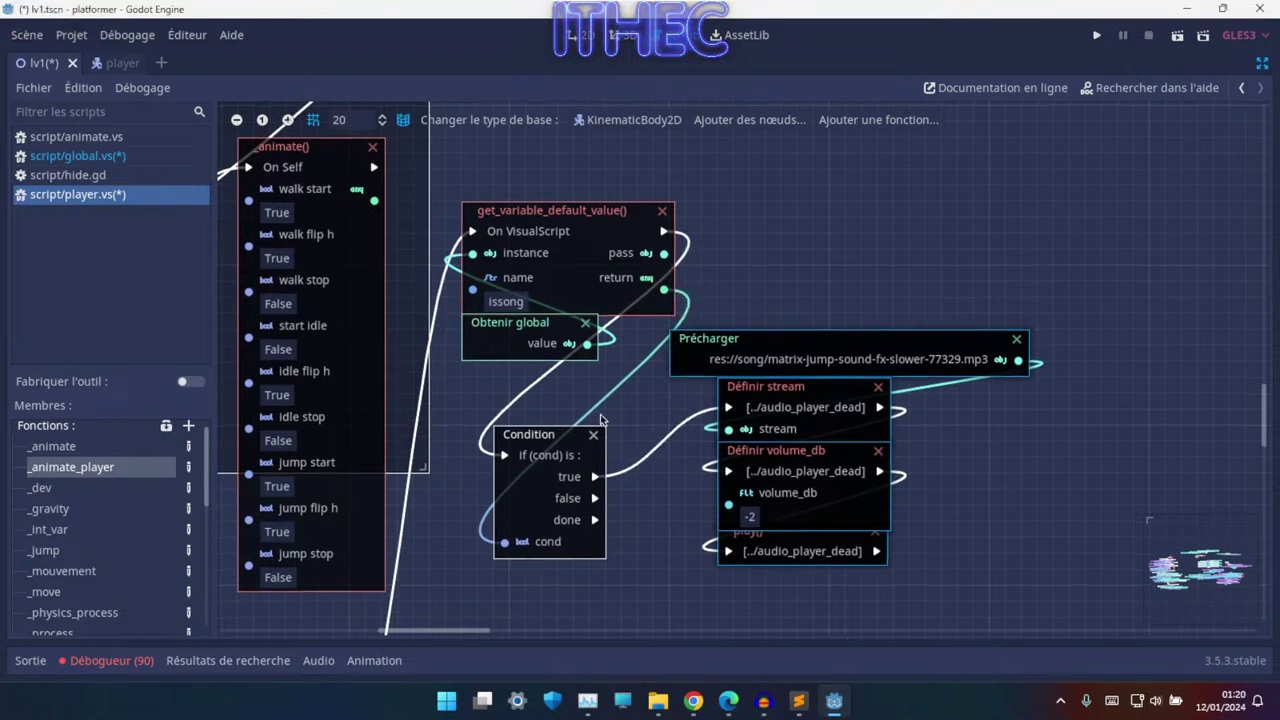
pyautogui.scroll(-5, 762, 386)
pyautogui.moveTo(762, 386); pyautogui.dragTo(634, 175, button='middle')
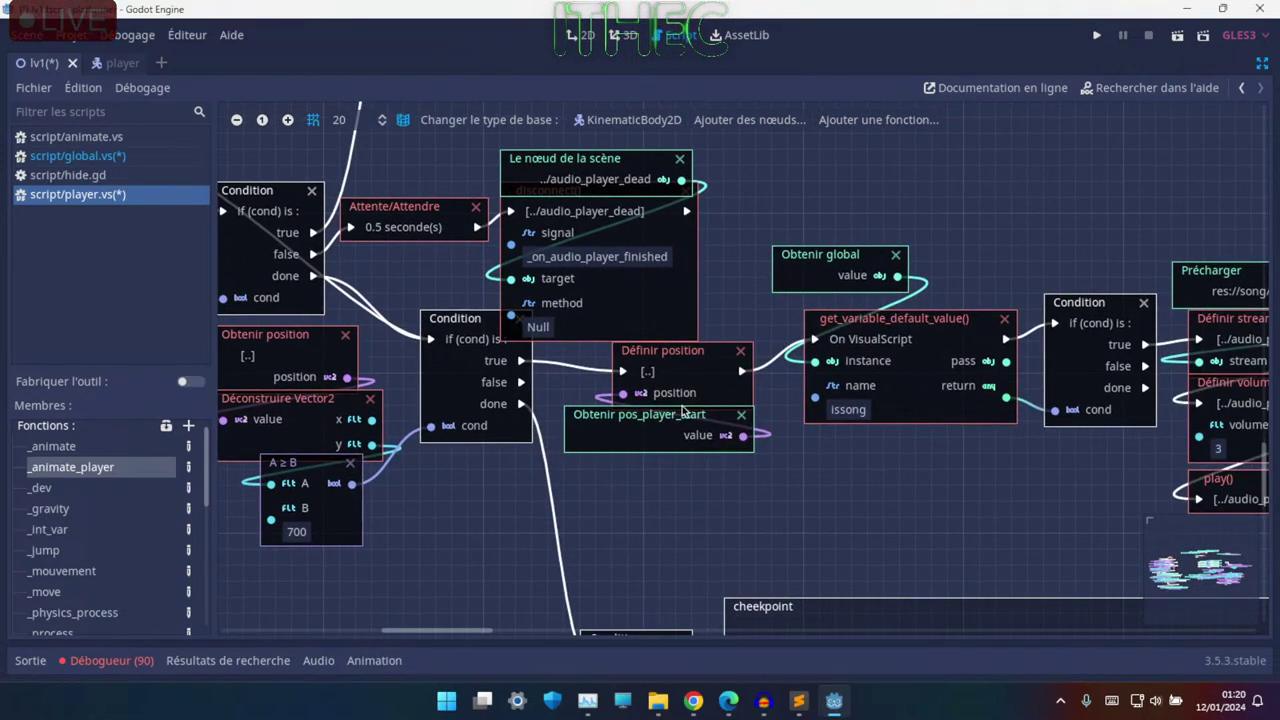
pyautogui.keyDown('ctrl'); pyautogui.scroll(-2, 684, 412); pyautogui.keyUp('ctrl')
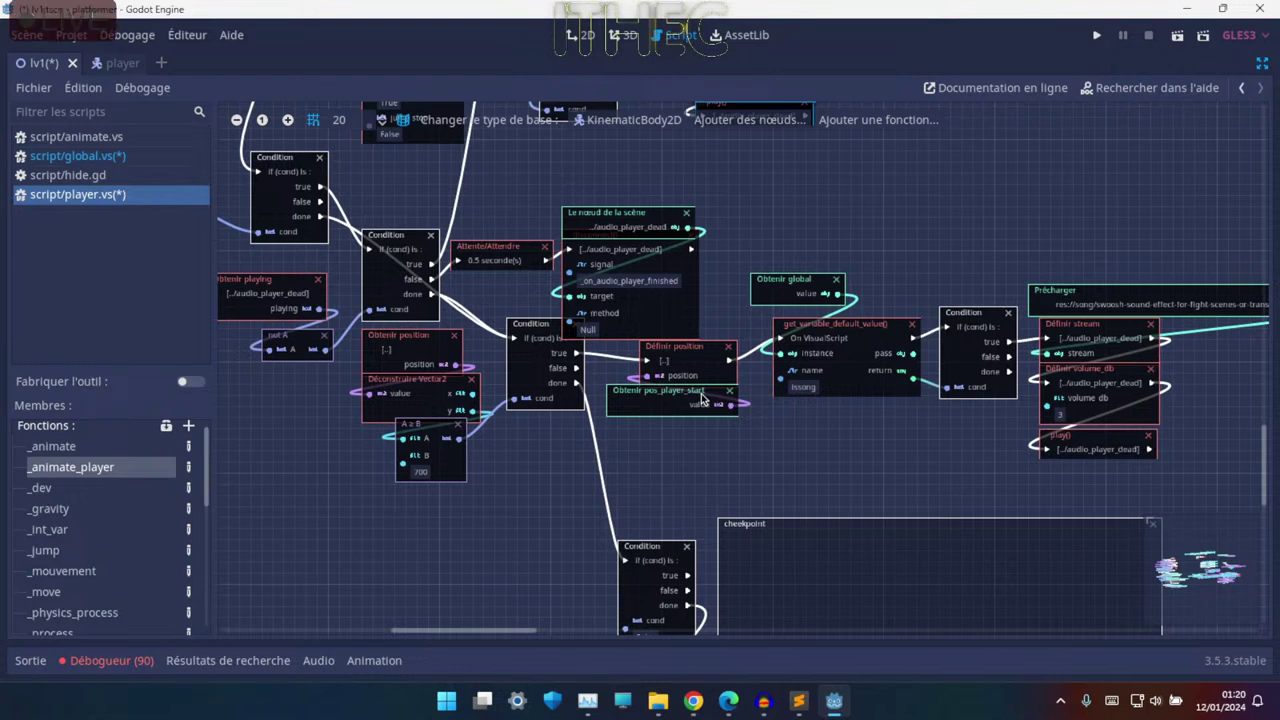
pyautogui.moveTo(784, 437); pyautogui.dragTo(642, 418, button='middle')
pyautogui.keyDown('ctrl'); pyautogui.scroll(2, 693, 432); pyautogui.keyUp('ctrl')
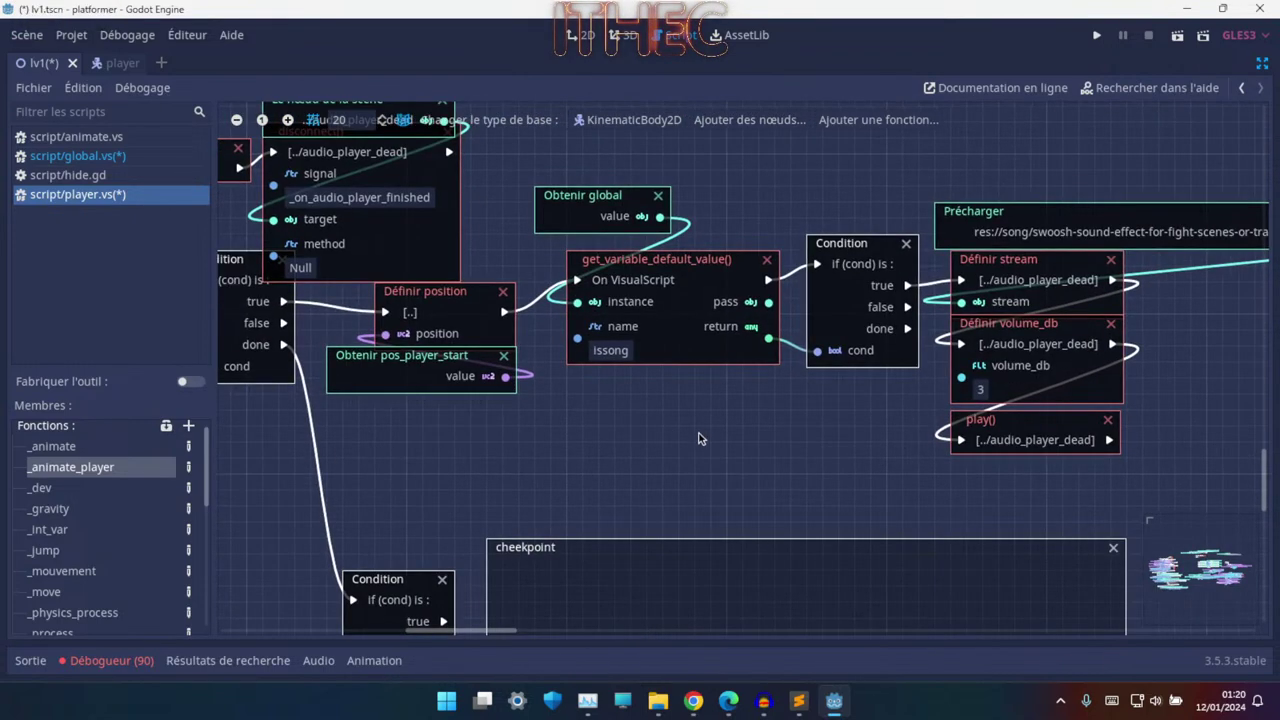
pyautogui.keyDown('ctrl'); pyautogui.scroll(-4, 693, 432); pyautogui.keyUp('ctrl')
# - Align the jump-and-spark-6136.mp3 preload, Définir stream and play() nodes near the issong Condition
pyautogui.moveTo(566, 431); pyautogui.dragTo(692, 260, button='middle')
pyautogui.keyDown('ctrl'); pyautogui.scroll(2, 692, 260); pyautogui.keyUp('ctrl')
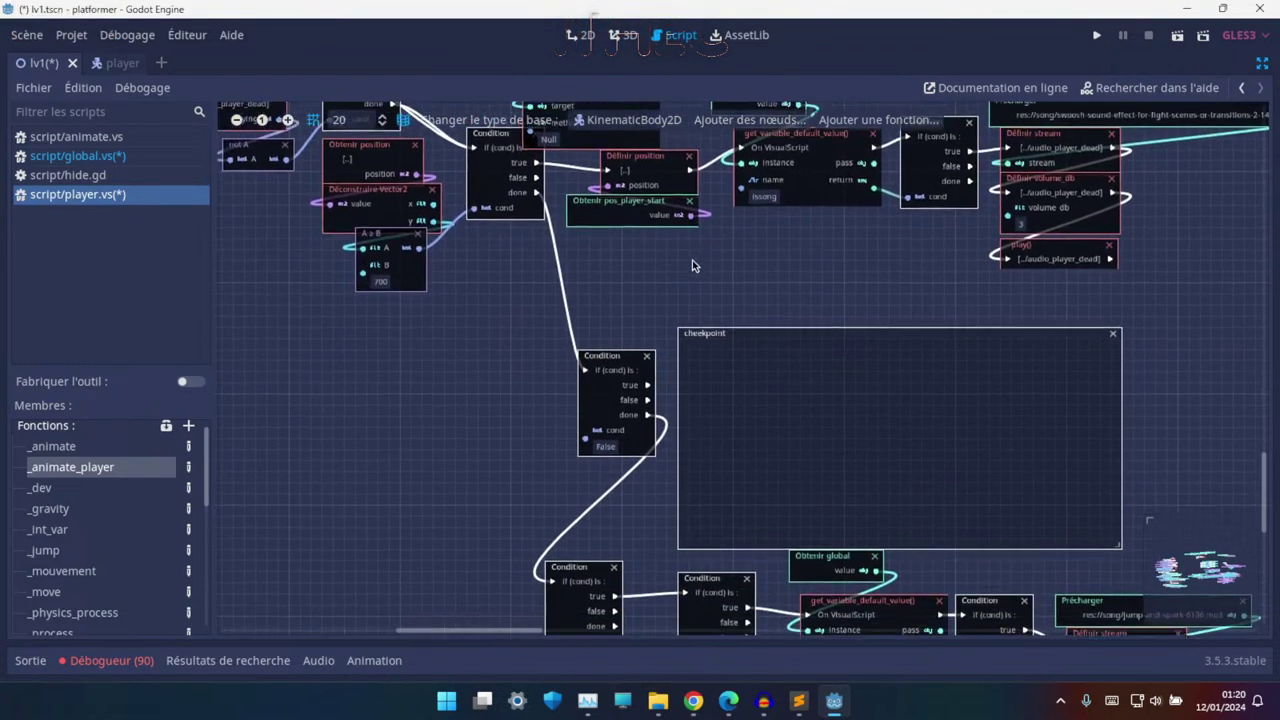
pyautogui.moveTo(757, 443); pyautogui.dragTo(555, 235, button='middle')
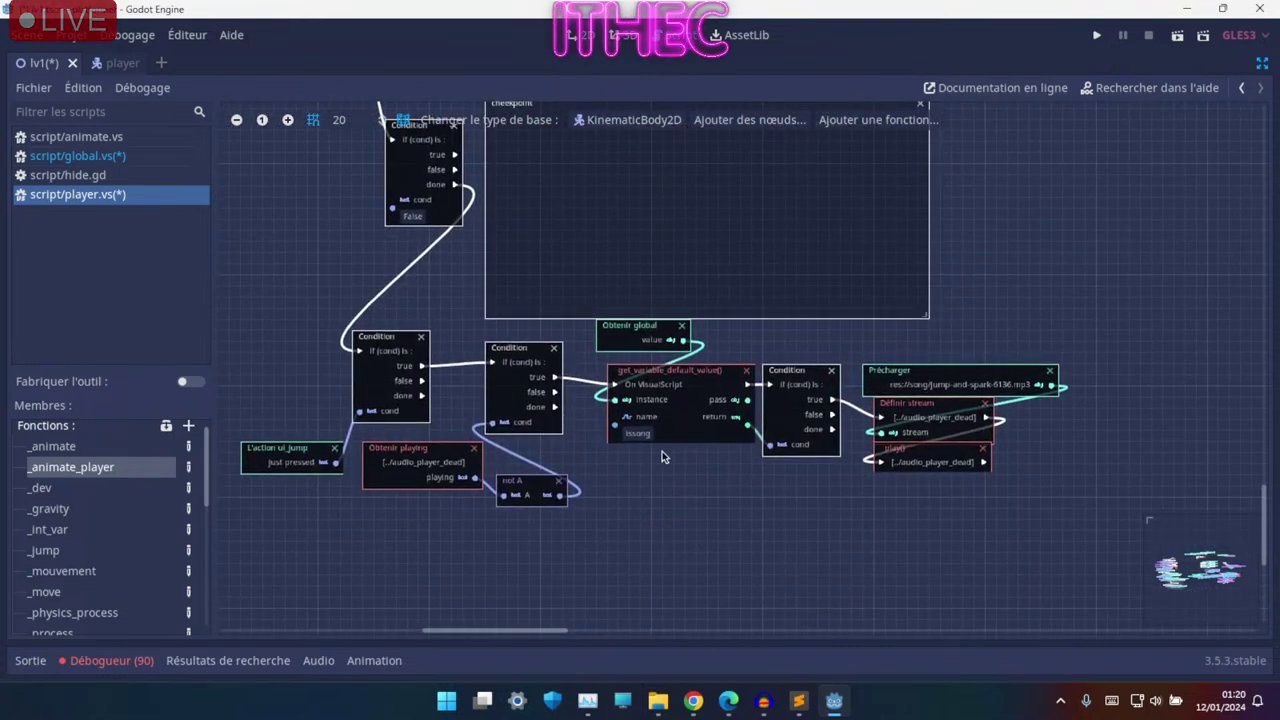
pyautogui.moveTo(758, 499)
pyautogui.mouseDown(button='middle')
pyautogui.moveTo(681, 491)
pyautogui.moveTo(592, 441)
pyautogui.mouseUp(button='middle')
pyautogui.keyDown('ctrl'); pyautogui.scroll(2, 681, 491); pyautogui.keyUp('ctrl')
pyautogui.moveTo(482, 267); pyautogui.dragTo(515, 283)
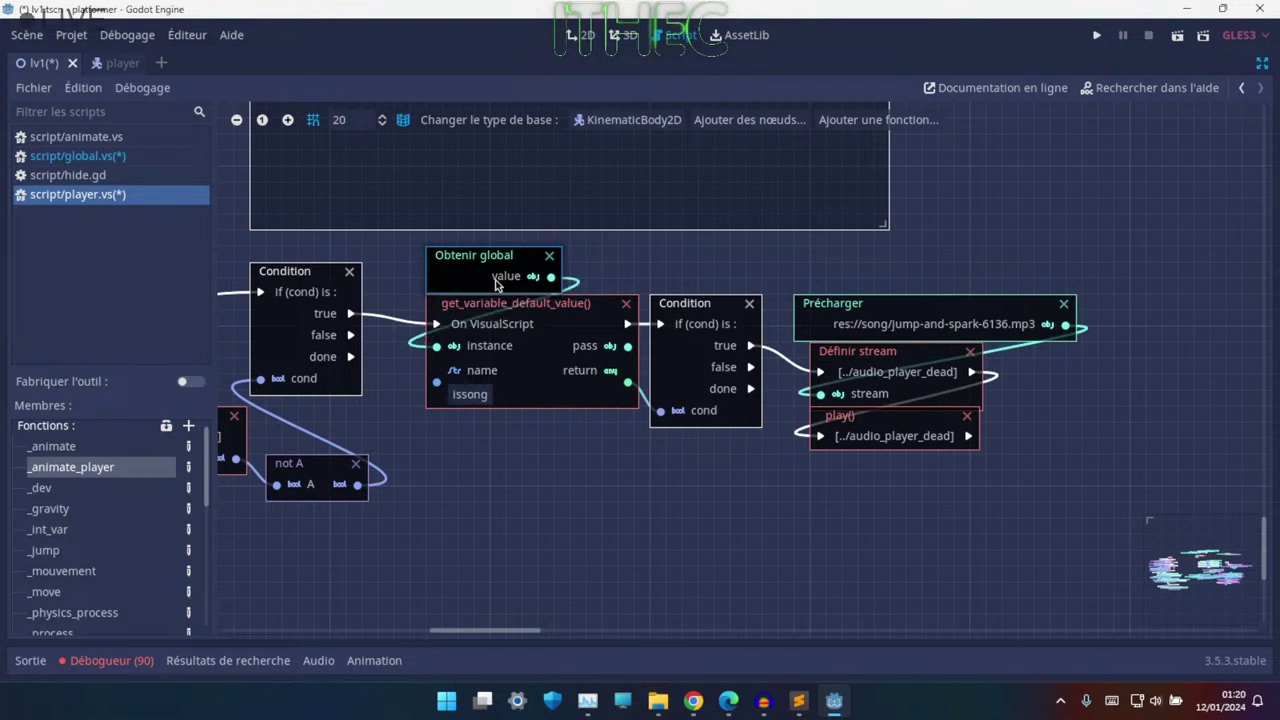
pyautogui.moveTo(668, 268)
pyautogui.mouseDown()
pyautogui.moveTo(886, 458)
pyautogui.moveTo(893, 402)
pyautogui.mouseUp()
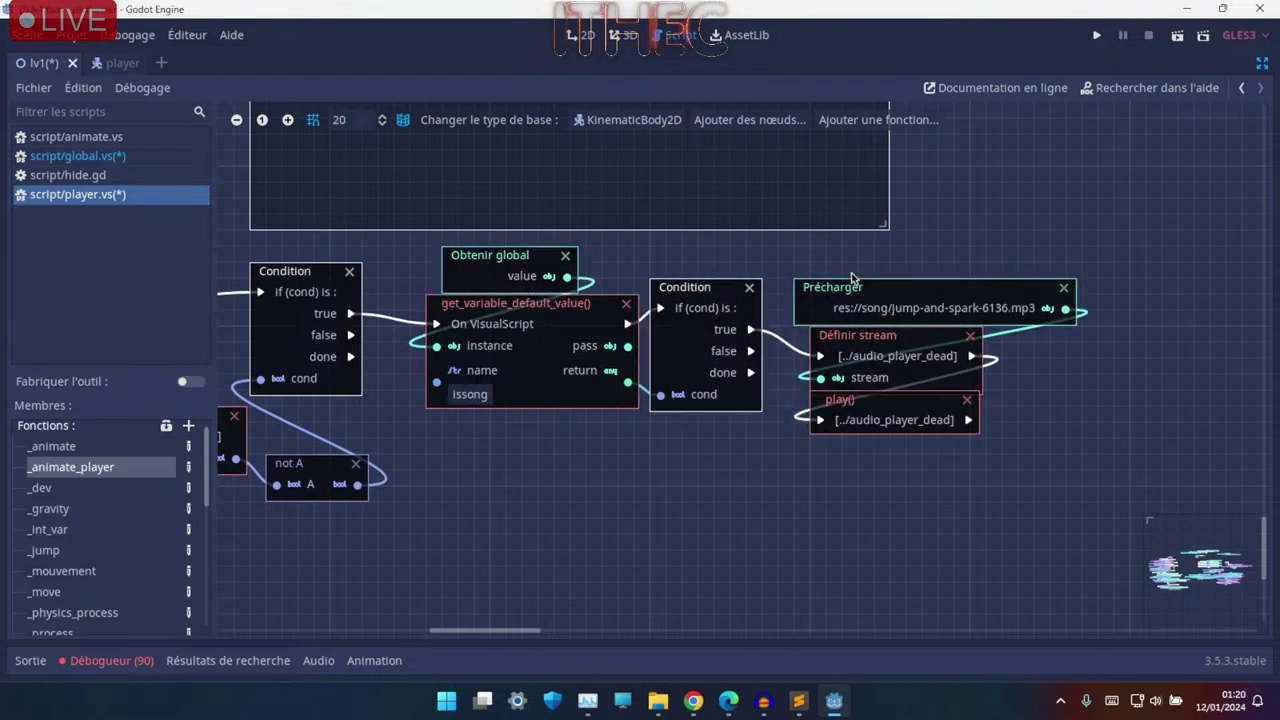
pyautogui.moveTo(882, 405); pyautogui.dragTo(872, 393)
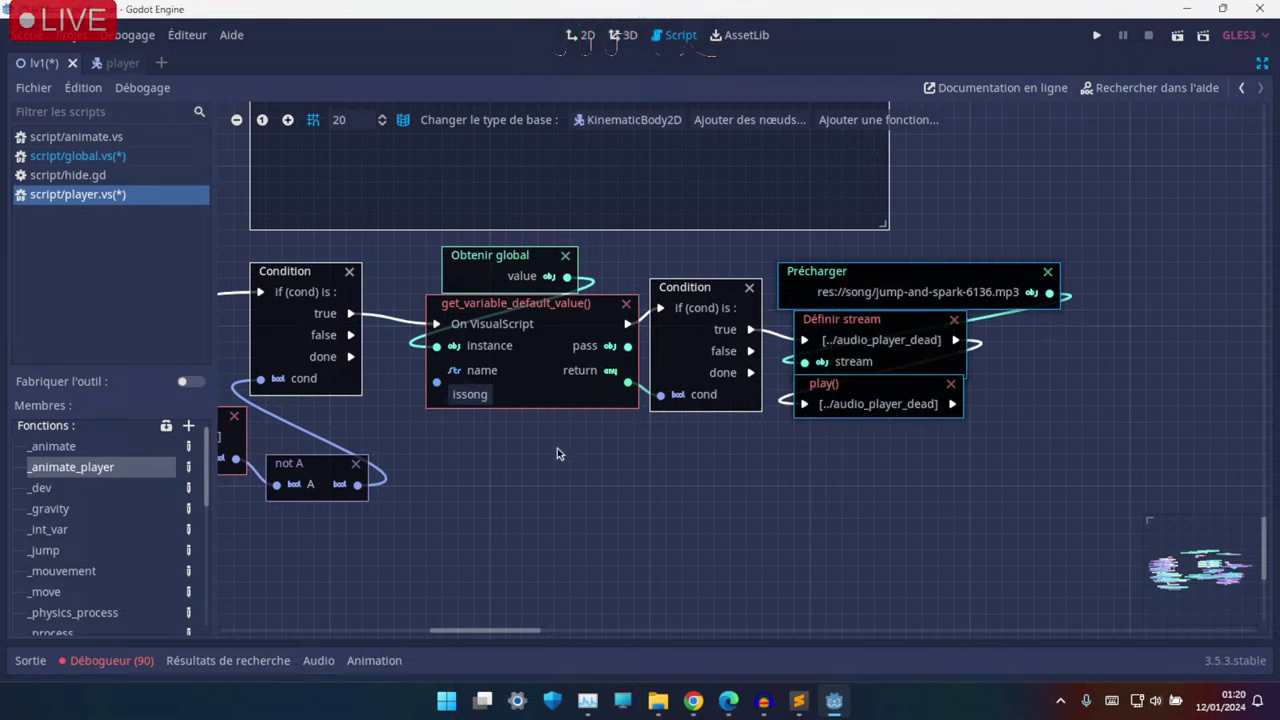
pyautogui.moveTo(557, 448); pyautogui.dragTo(800, 436, button='middle')
pyautogui.keyDown('ctrl'); pyautogui.scroll(-2, 636, 428); pyautogui.keyUp('ctrl')
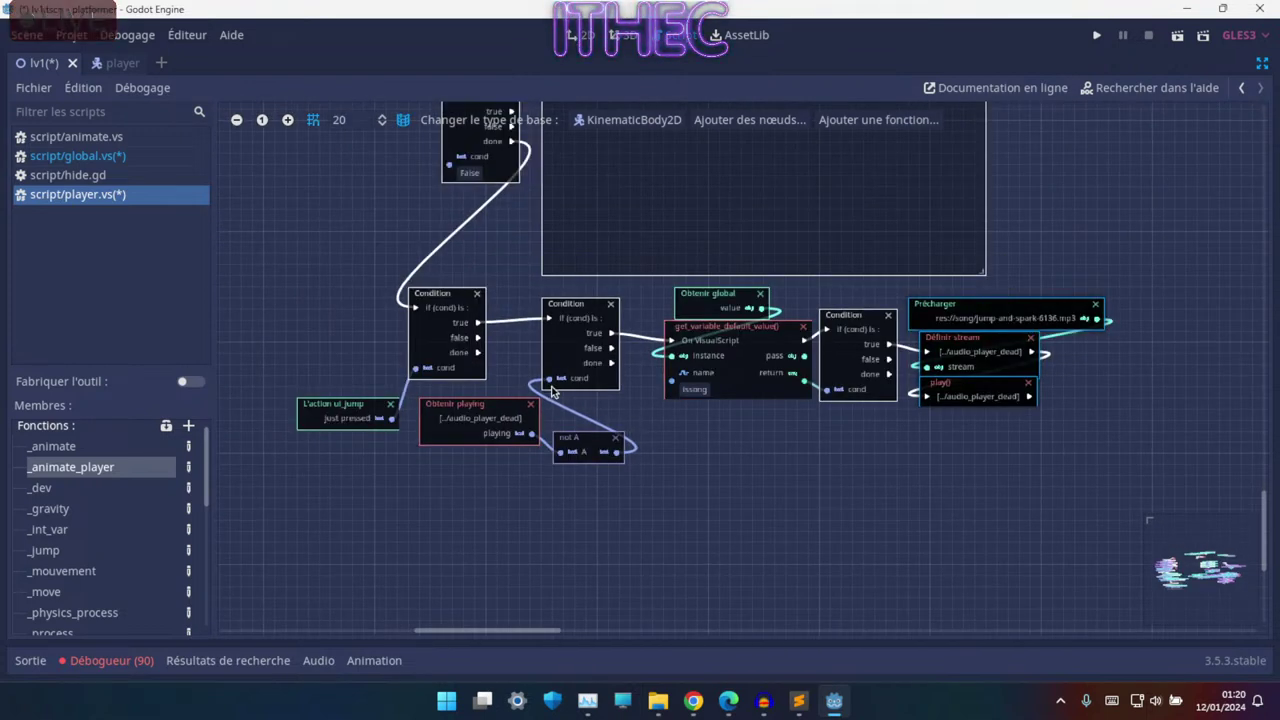
pyautogui.scroll(3, 643, 330)
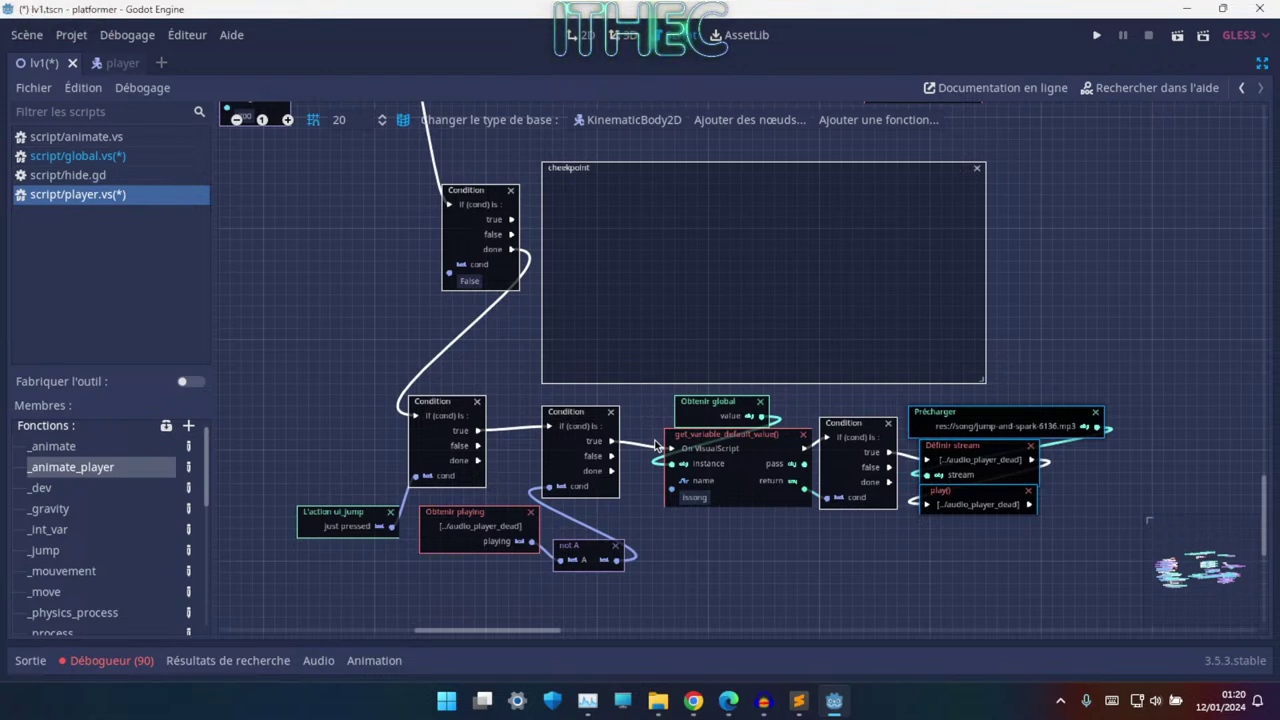
# - Save with Ctrl+S, review the 90 debugger errors, and clear the Sortie output log
pyautogui.hotkey('ctrl', 's')
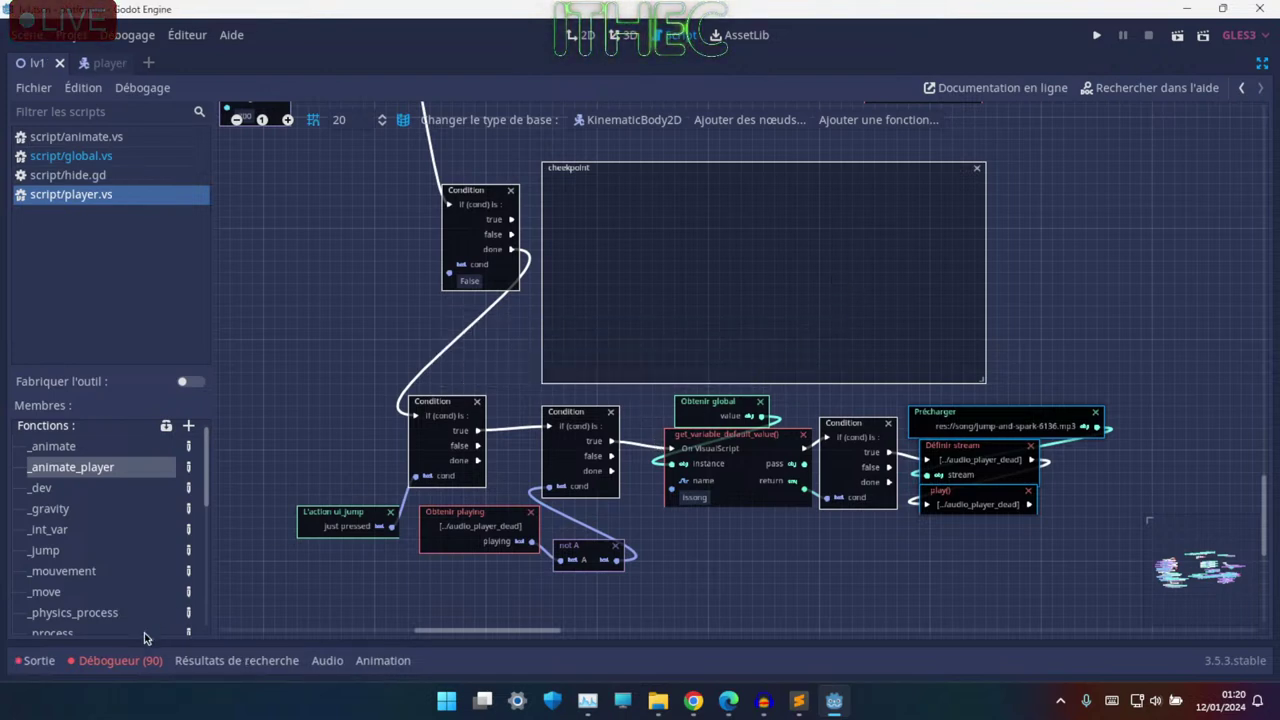
pyautogui.click(112, 660)
pyautogui.click(146, 459)
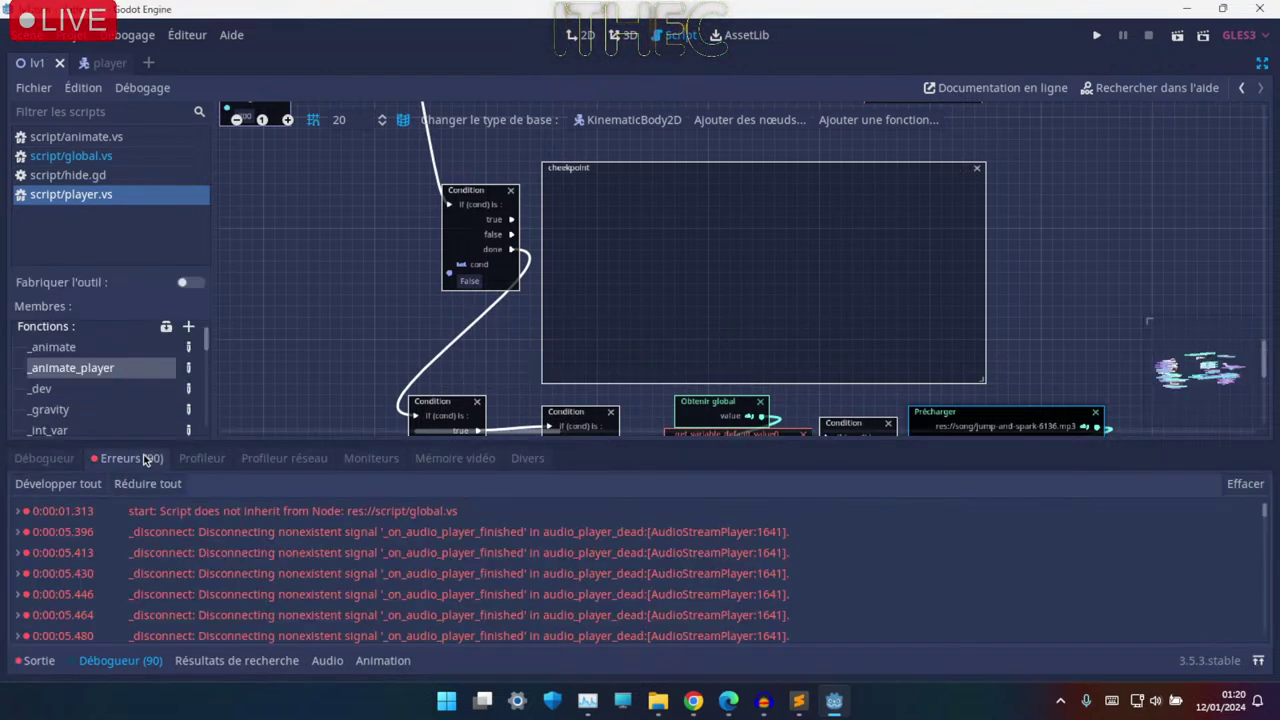
pyautogui.click(40, 660)
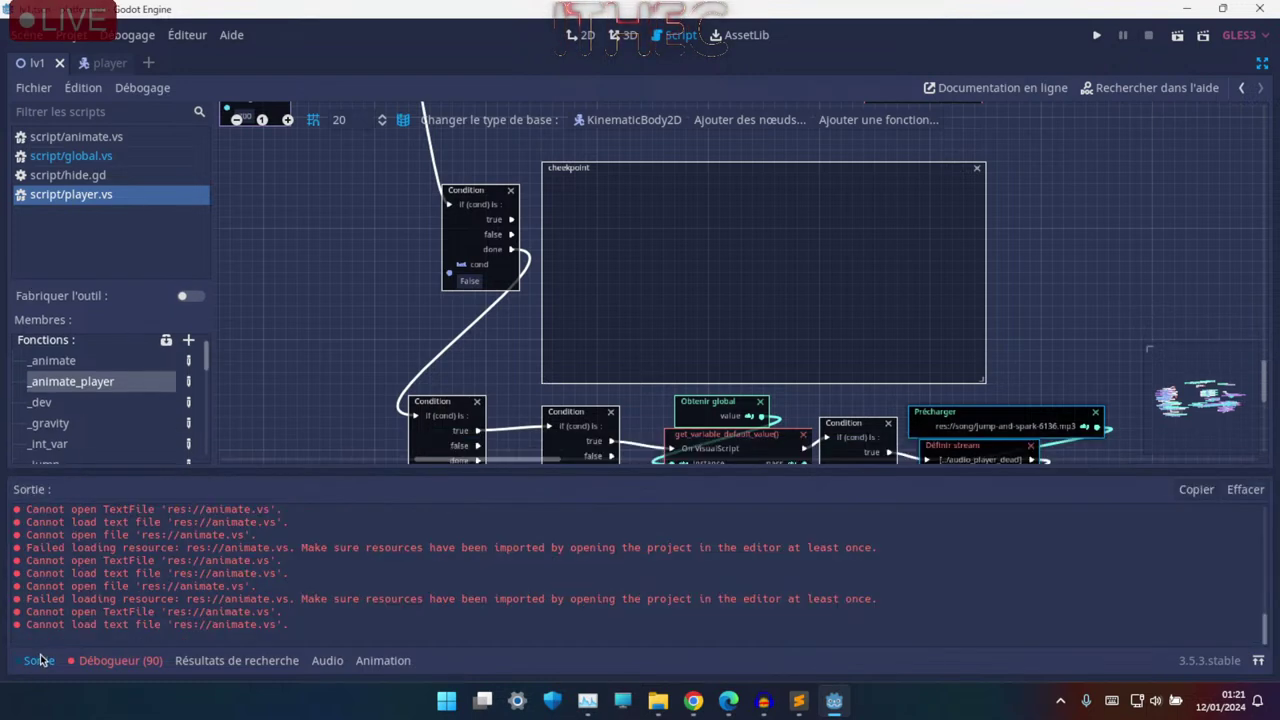
pyautogui.click(1242, 490)
pyautogui.scroll(5, 683, 320)
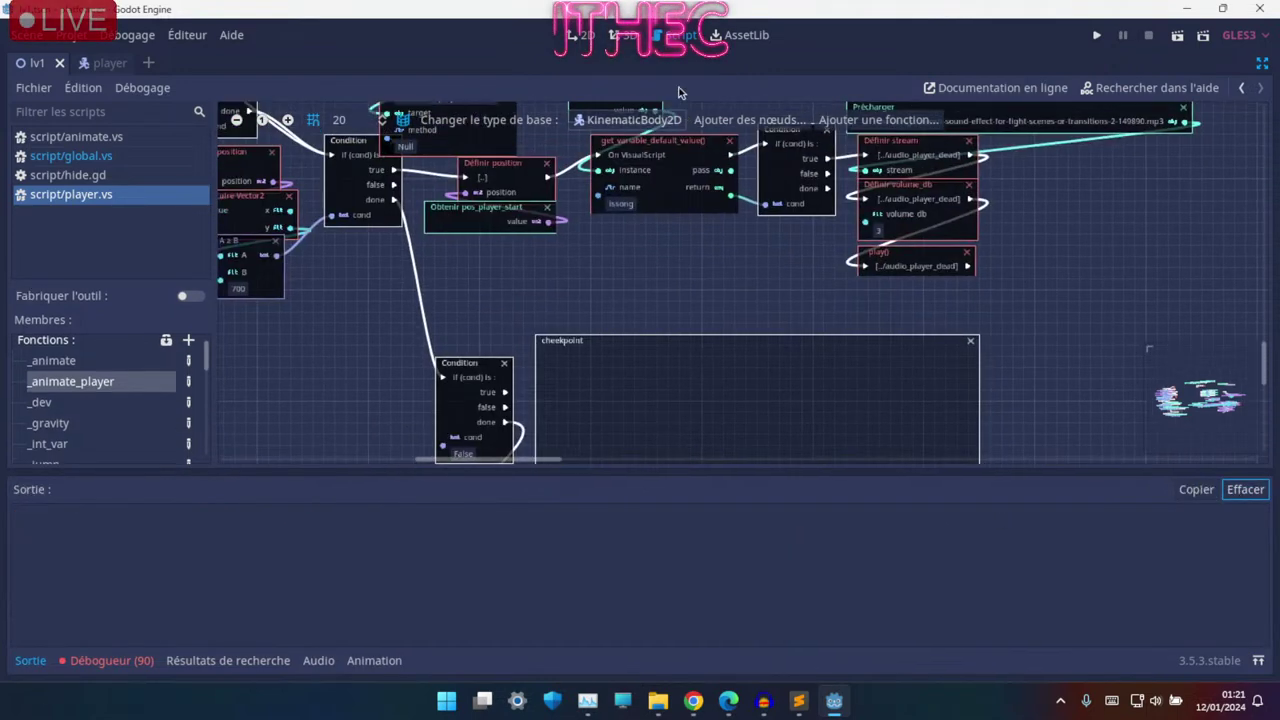
pyautogui.click(30, 660)
pyautogui.keyDown('ctrl'); pyautogui.scroll(2, 683, 340); pyautogui.keyUp('ctrl')
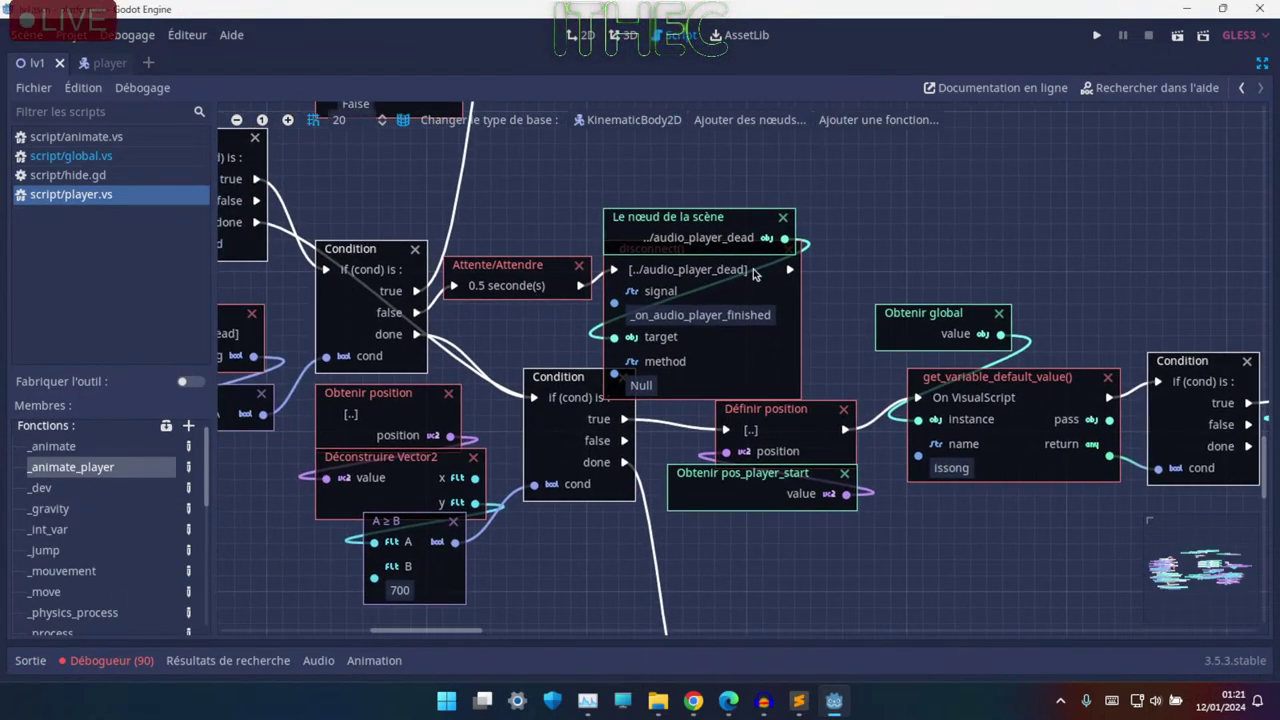
# - Move disconnect() with its scene node, wire the half-second wait to it, and run the game
pyautogui.moveTo(679, 174)
pyautogui.mouseDown()
pyautogui.moveTo(716, 316)
pyautogui.moveTo(773, 244)
pyautogui.mouseUp()
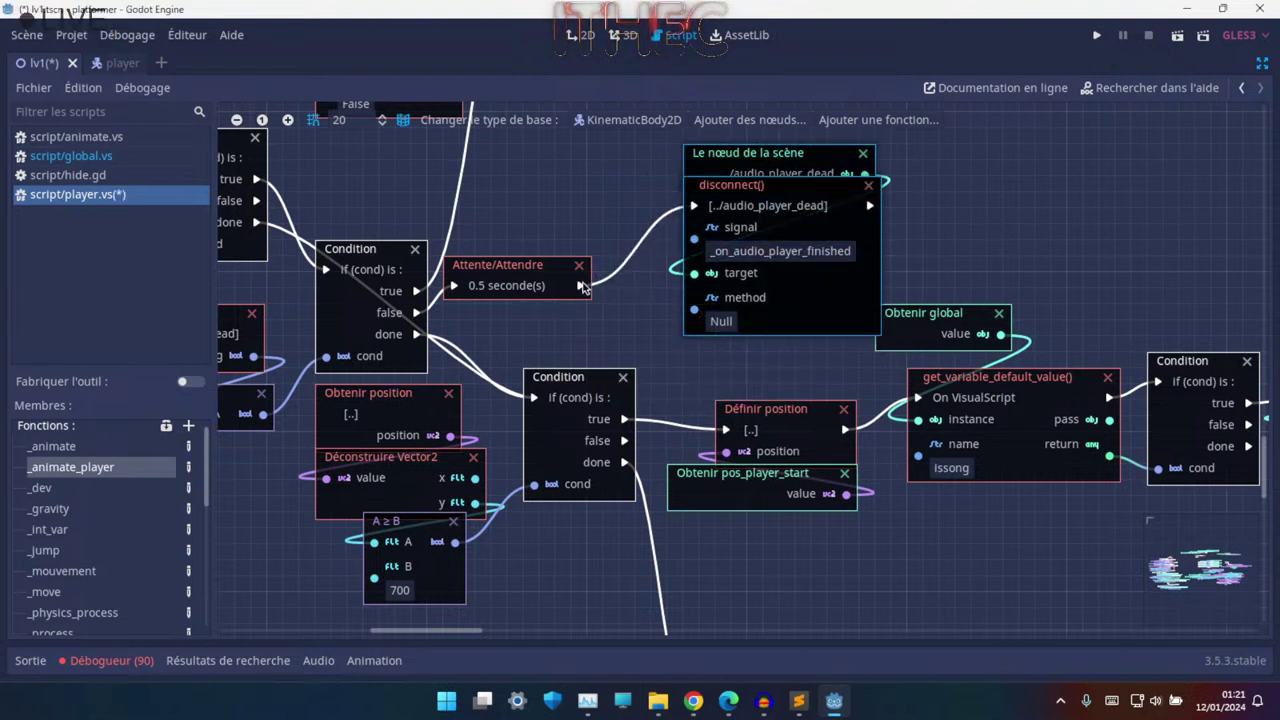
pyautogui.moveTo(583, 287); pyautogui.dragTo(620, 263)
pyautogui.click(1100, 36)
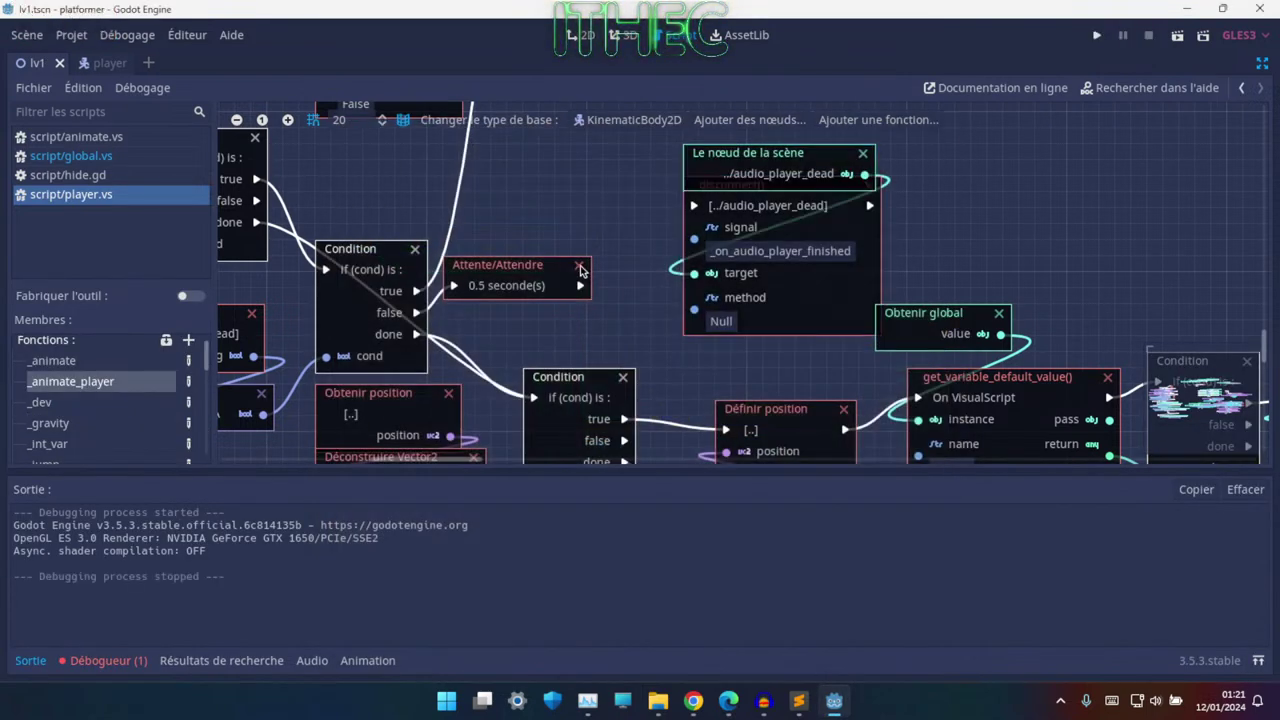
pyautogui.click(1097, 35)
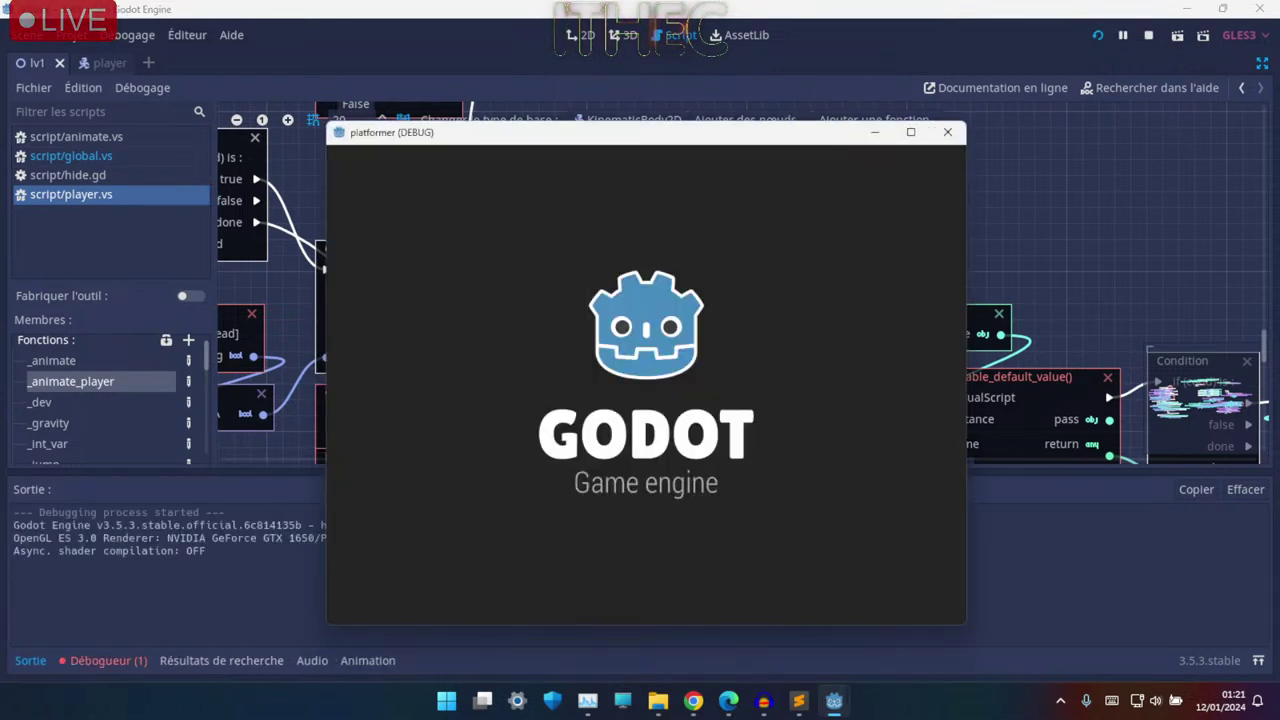
# - Run and jump the character between the left, middle and right platforms
pyautogui.press('Left')
pyautogui.press('Up')
pyautogui.press('Right')
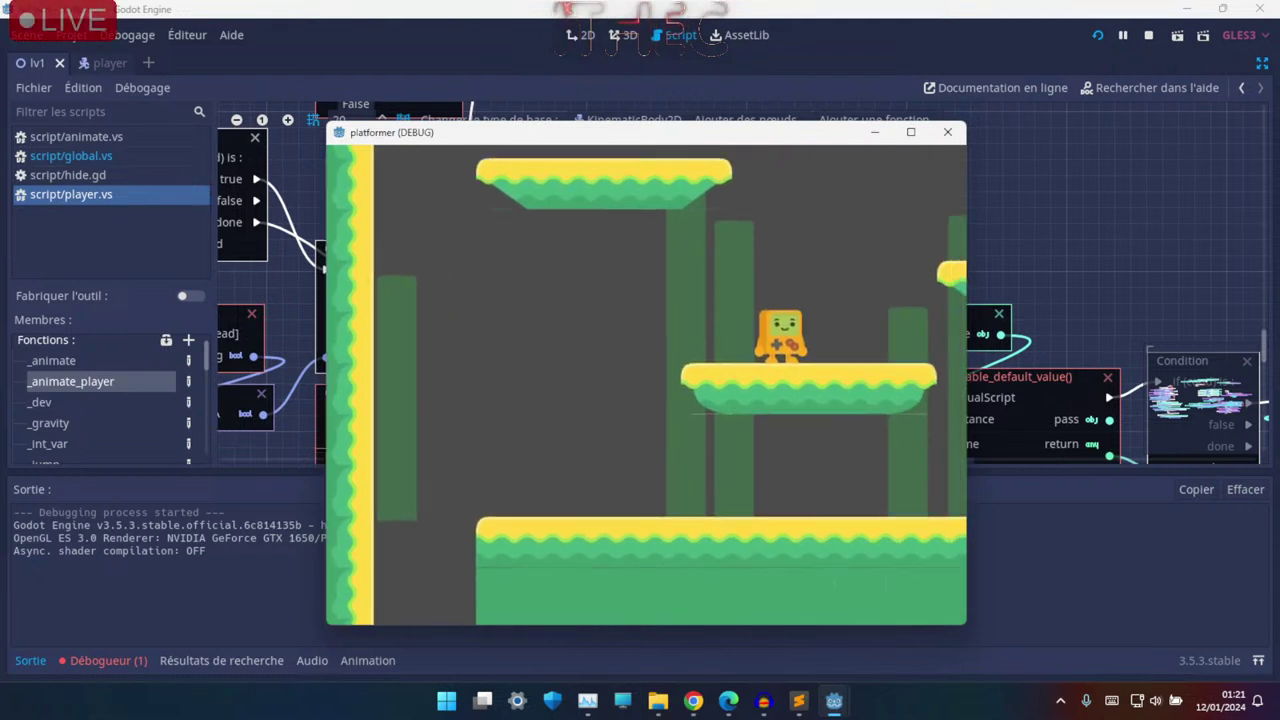
pyautogui.press('Left')
pyautogui.press('Left')
pyautogui.press('Up')
pyautogui.press('Right')
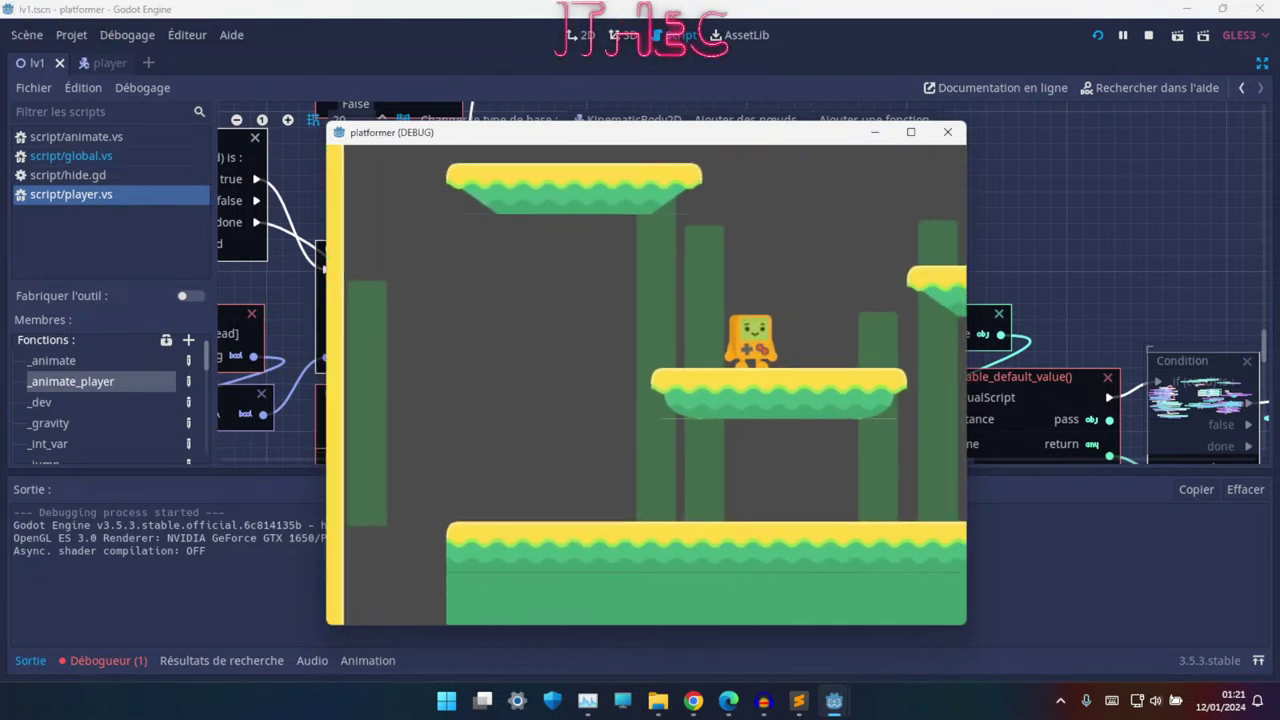
pyautogui.press('Left')
pyautogui.press('Right')
pyautogui.press('Up')
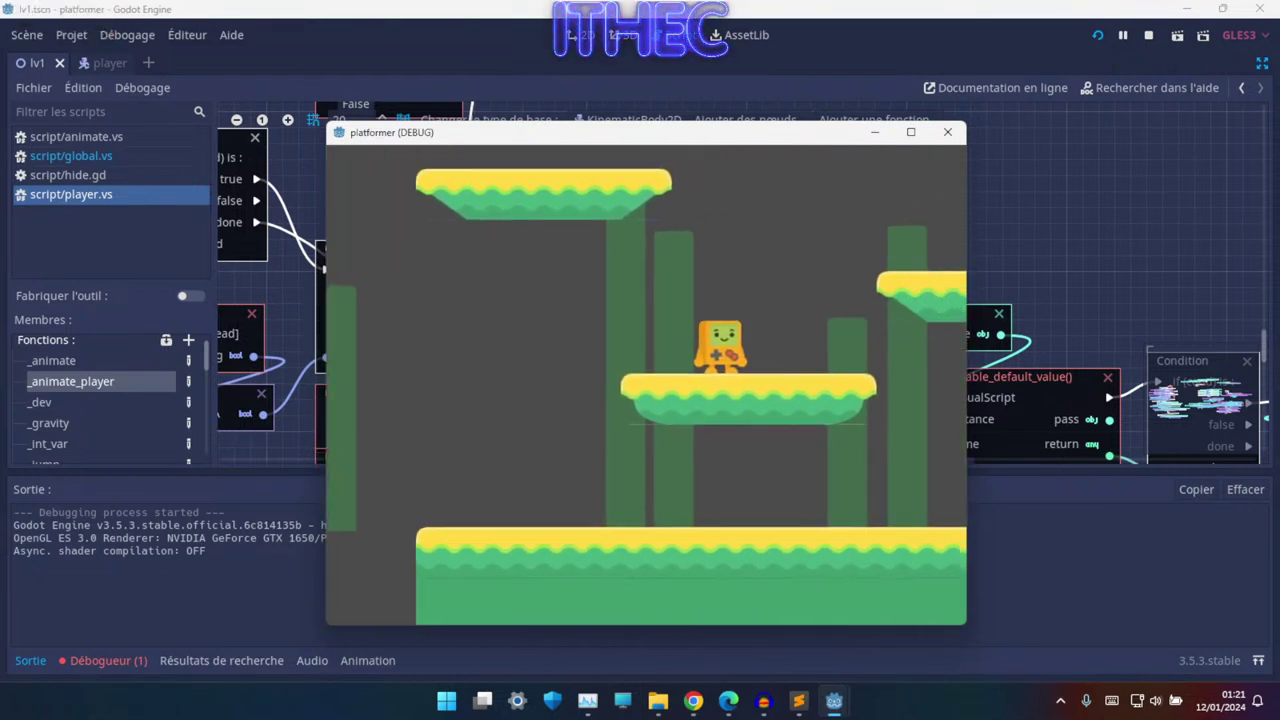
pyautogui.press('Left')
pyautogui.press('Up')
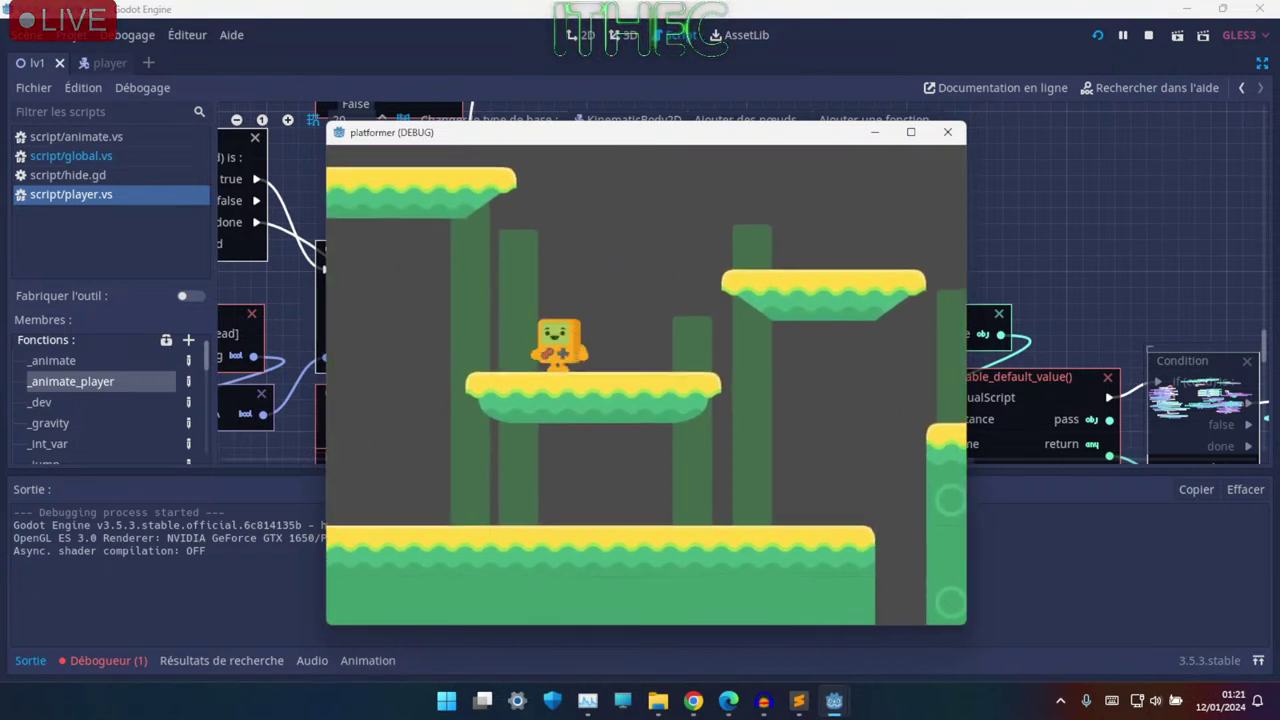
pyautogui.press('Right')
# - Jump repeatedly toward the ceiling and out of the pit to check jump height, then quit with F8
pyautogui.press('Up')
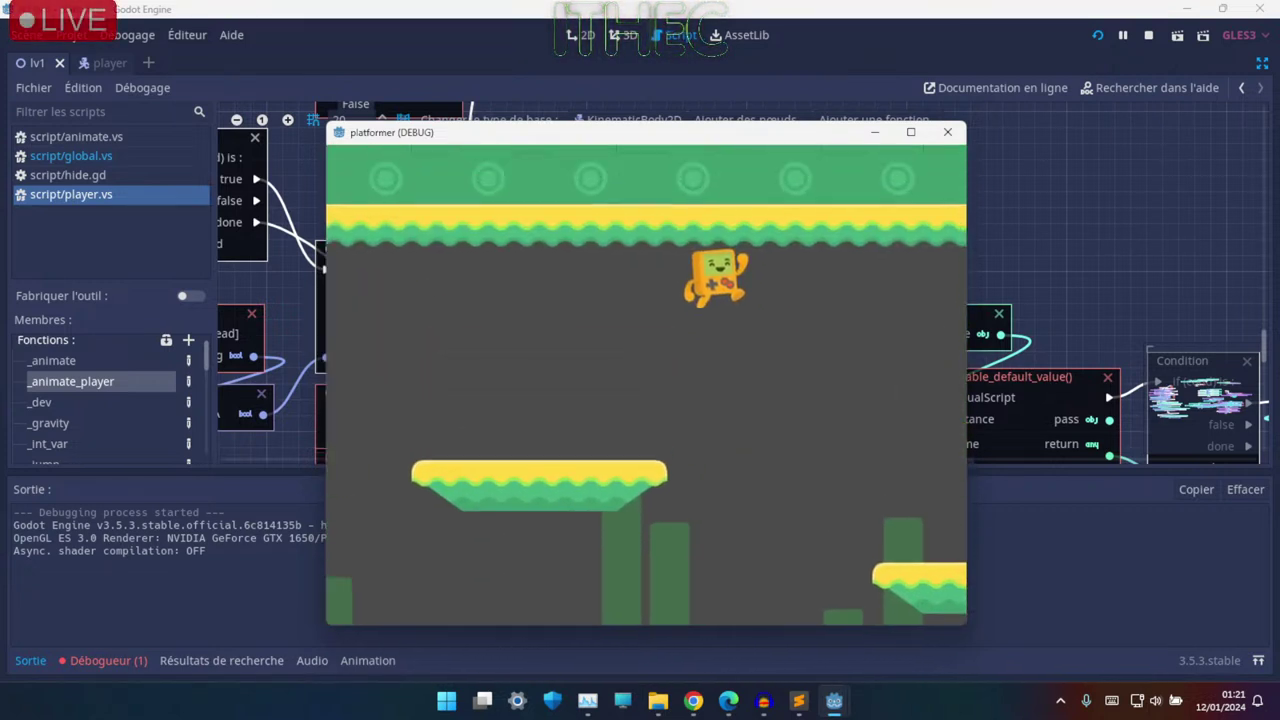
pyautogui.press('Up')
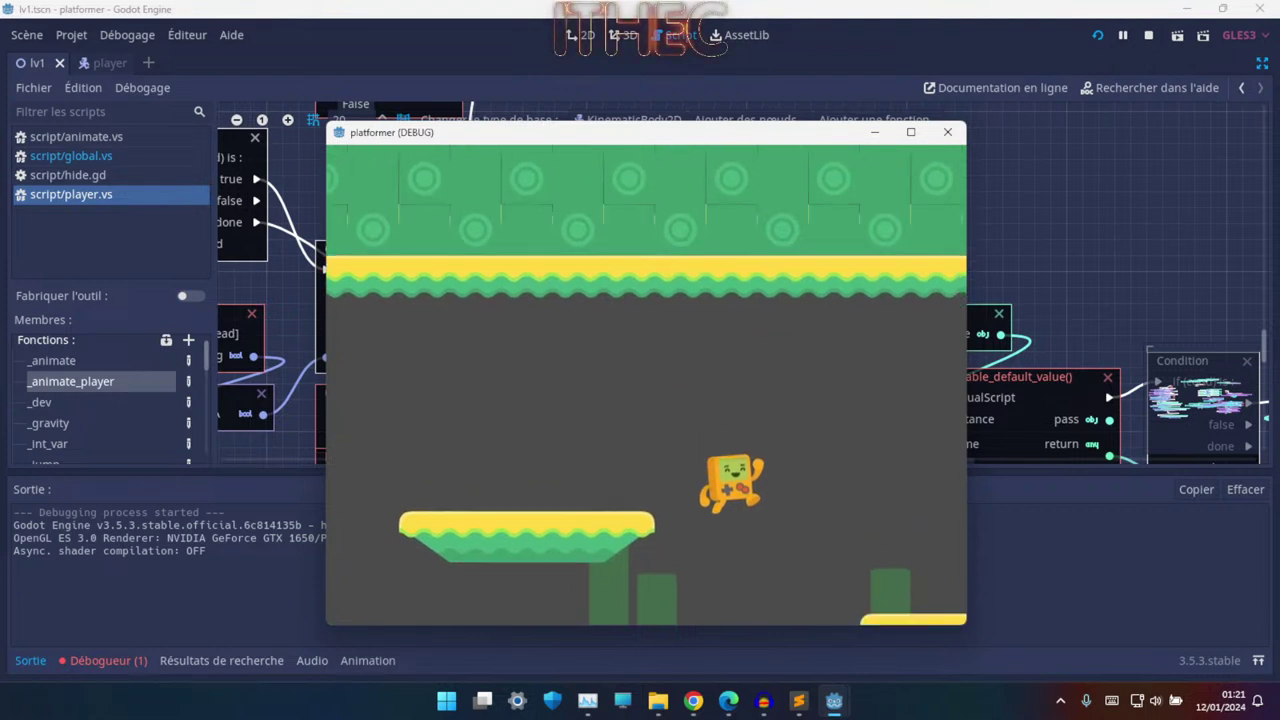
pyautogui.press('Up')
pyautogui.press('Up')
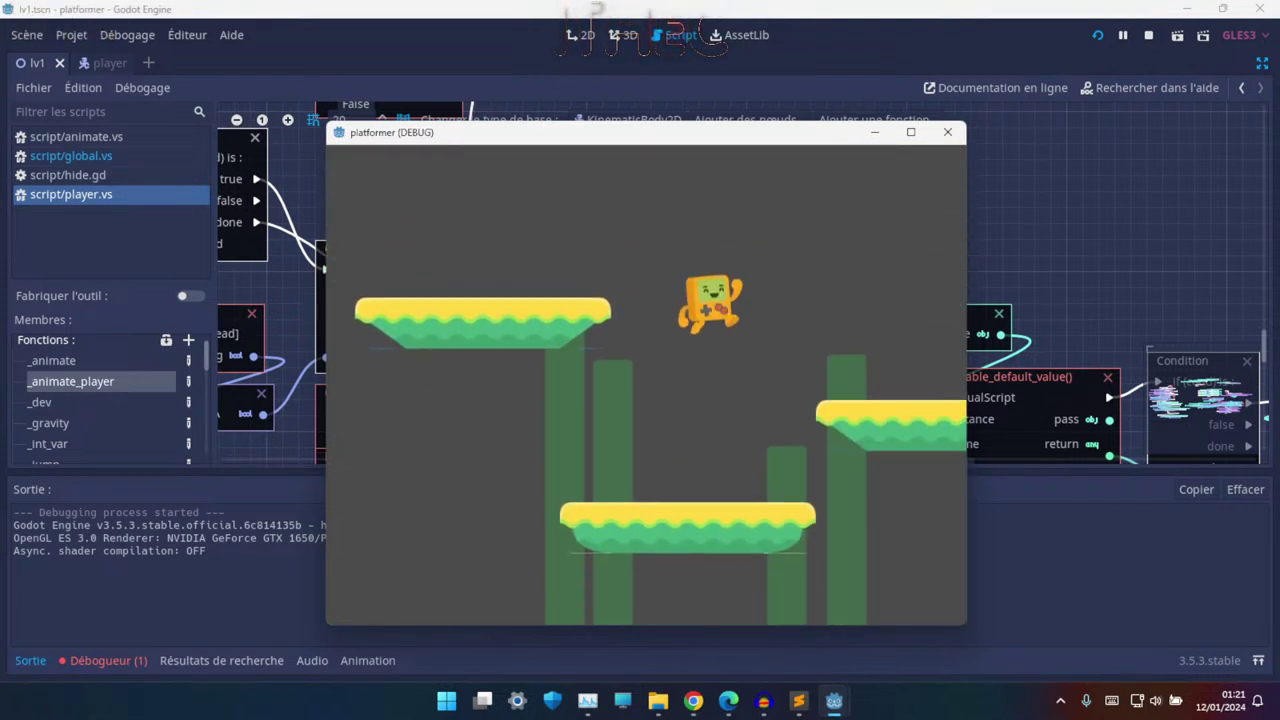
pyautogui.press('Up')
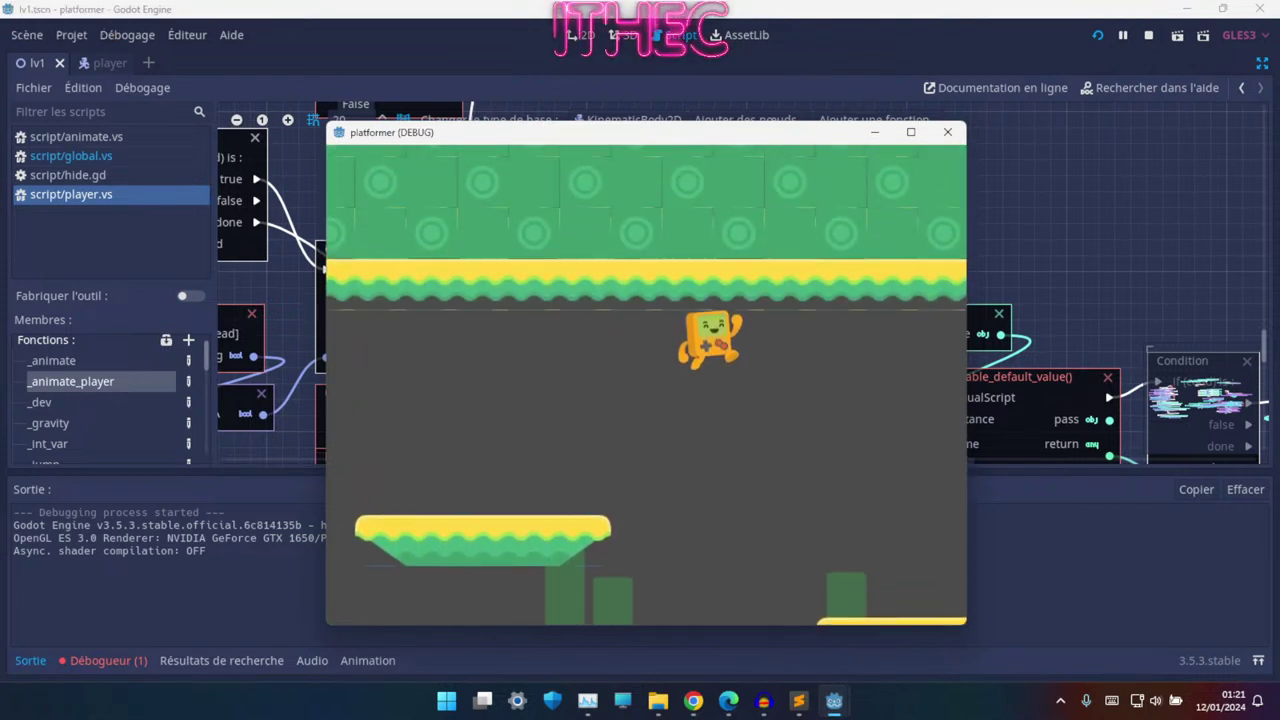
pyautogui.press('Left')
pyautogui.press('Up')
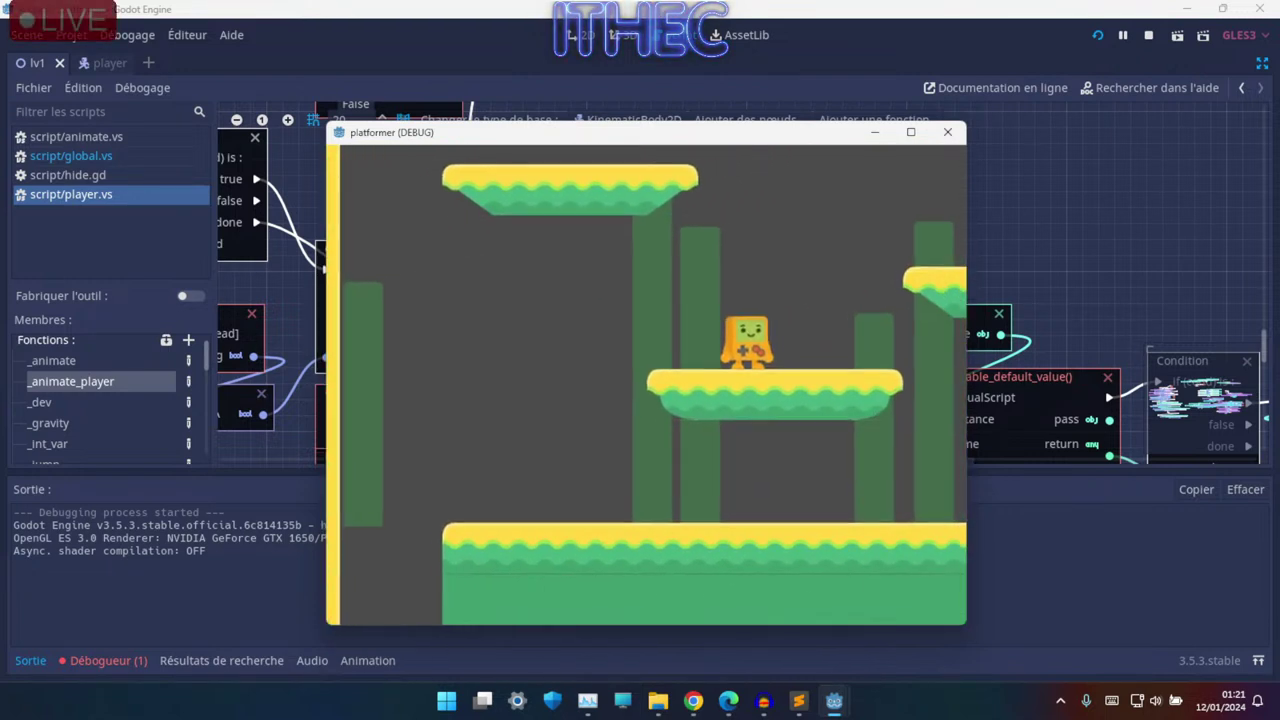
pyautogui.press('Right')
pyautogui.press('Left')
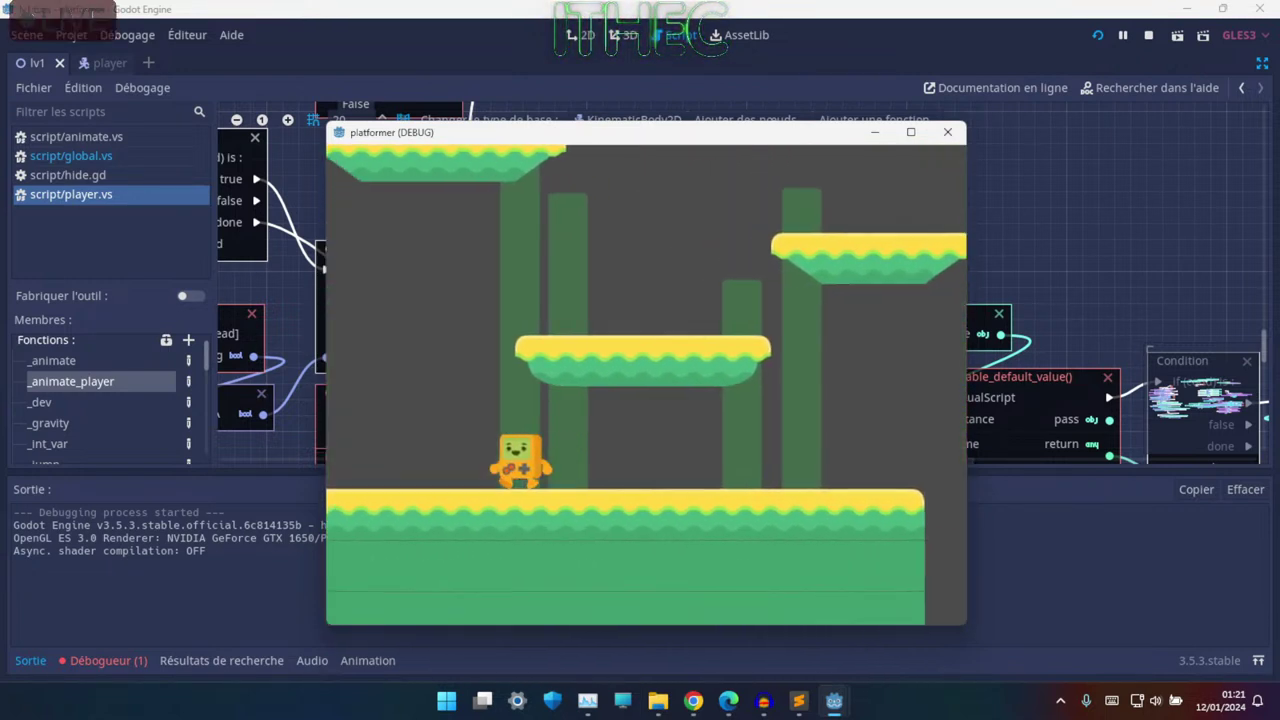
pyautogui.press('Up')
pyautogui.press('Up')
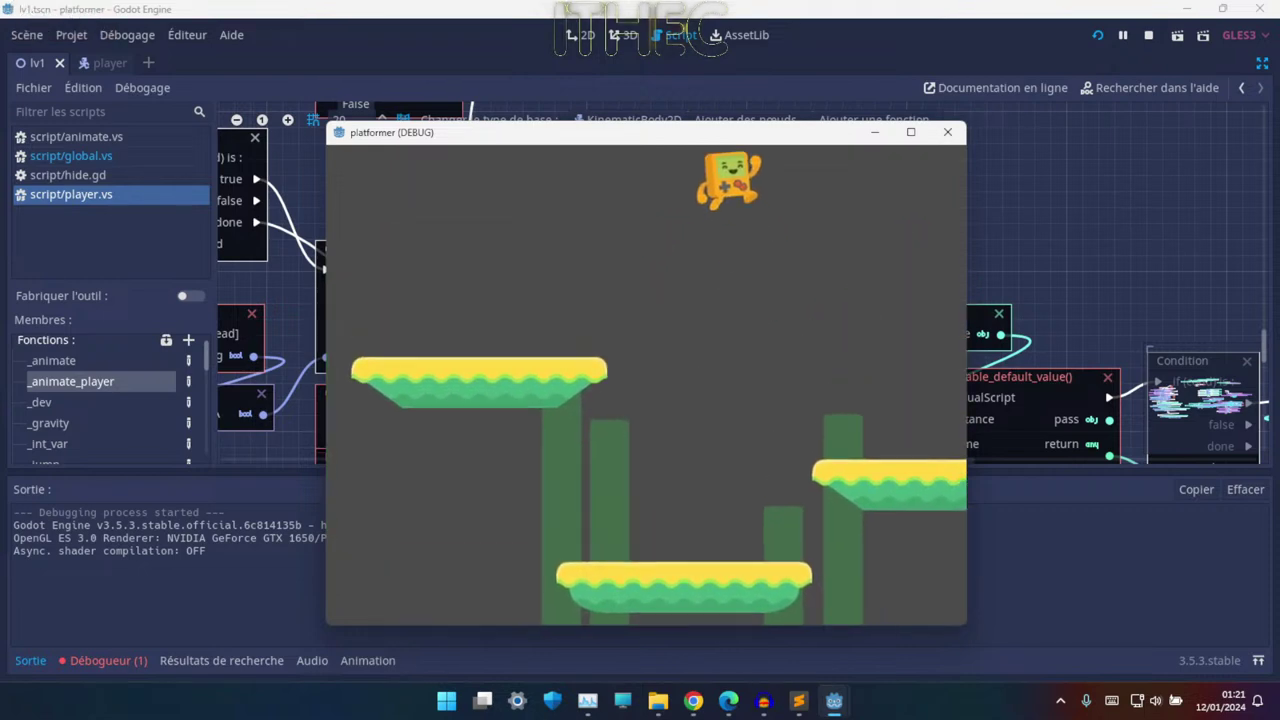
pyautogui.press('Left')
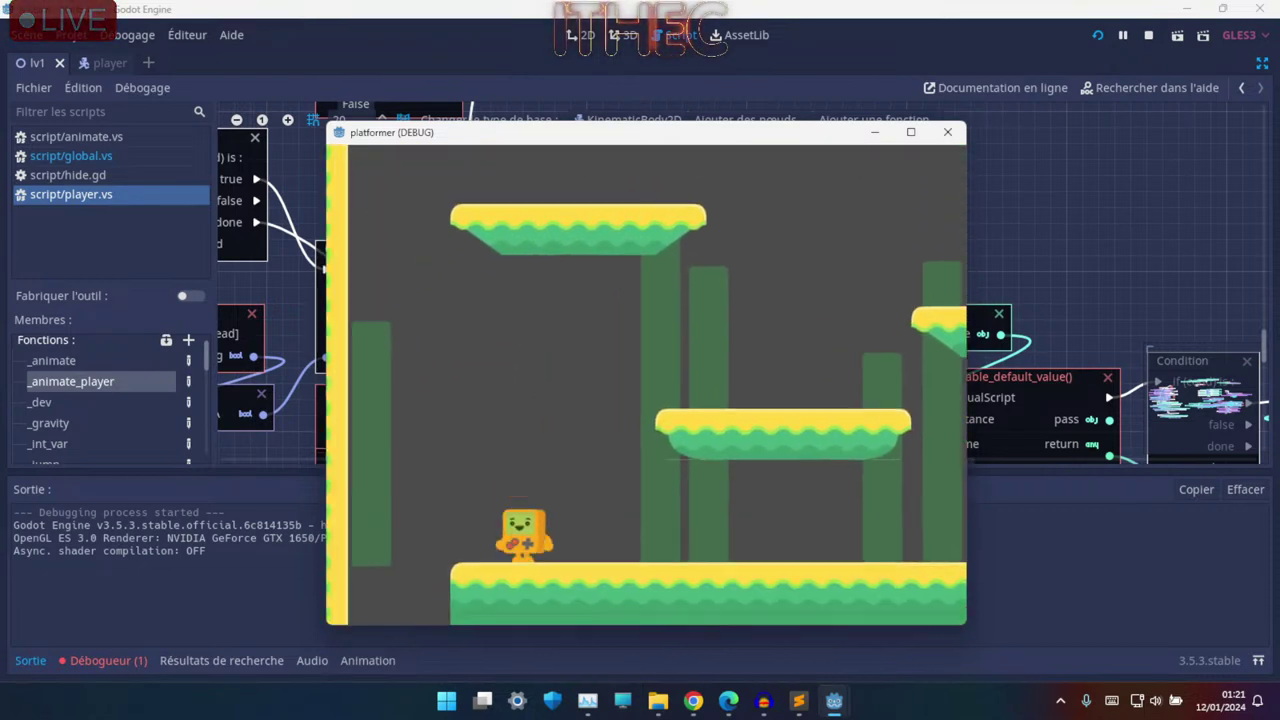
pyautogui.press('Up')
pyautogui.press('Right')
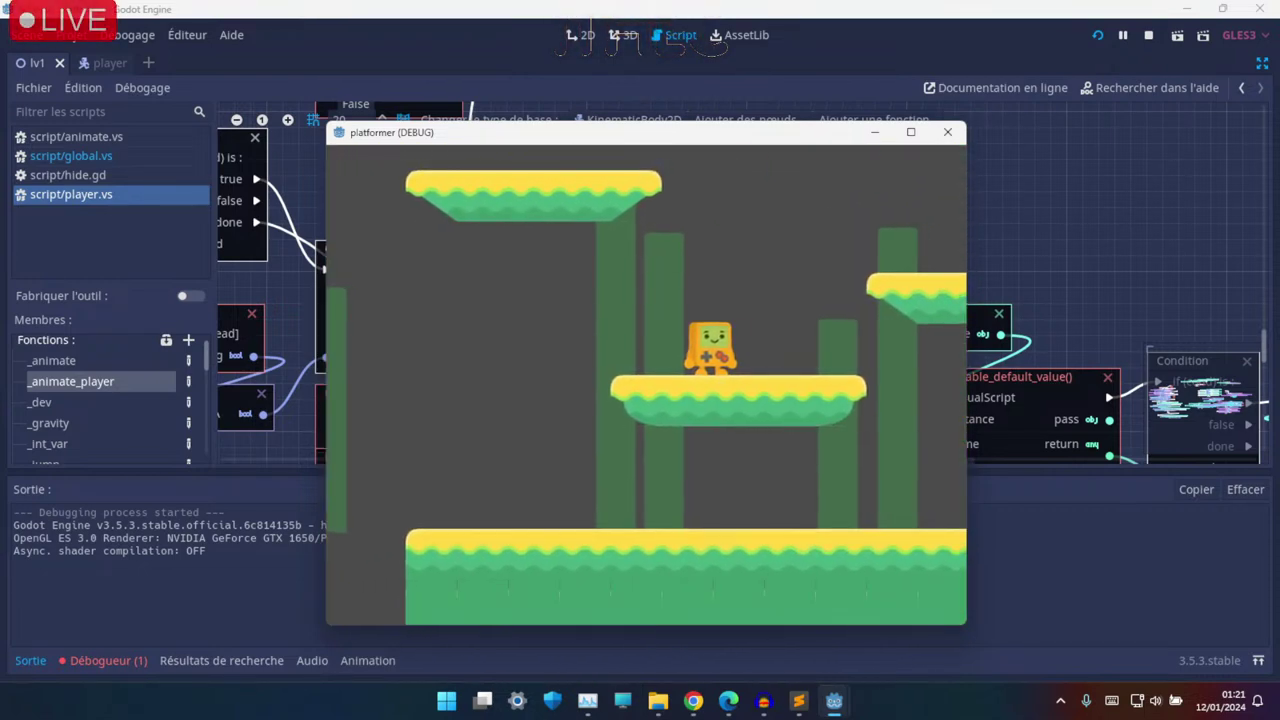
pyautogui.press('F8')
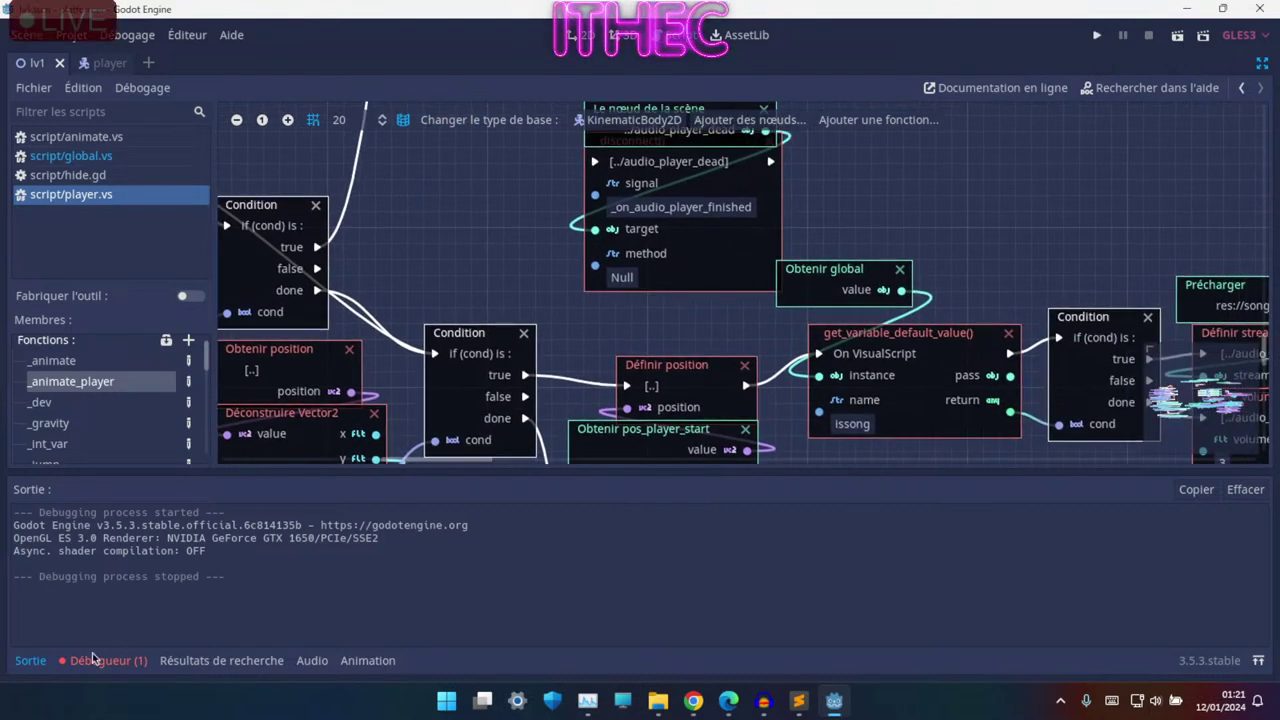
# - Collapse the output panel and centre the checkpoint comment box in the player.vs graph
pyautogui.click(29, 662)
pyautogui.keyDown('ctrl'); pyautogui.scroll(-5, 578, 341); pyautogui.keyUp('ctrl')
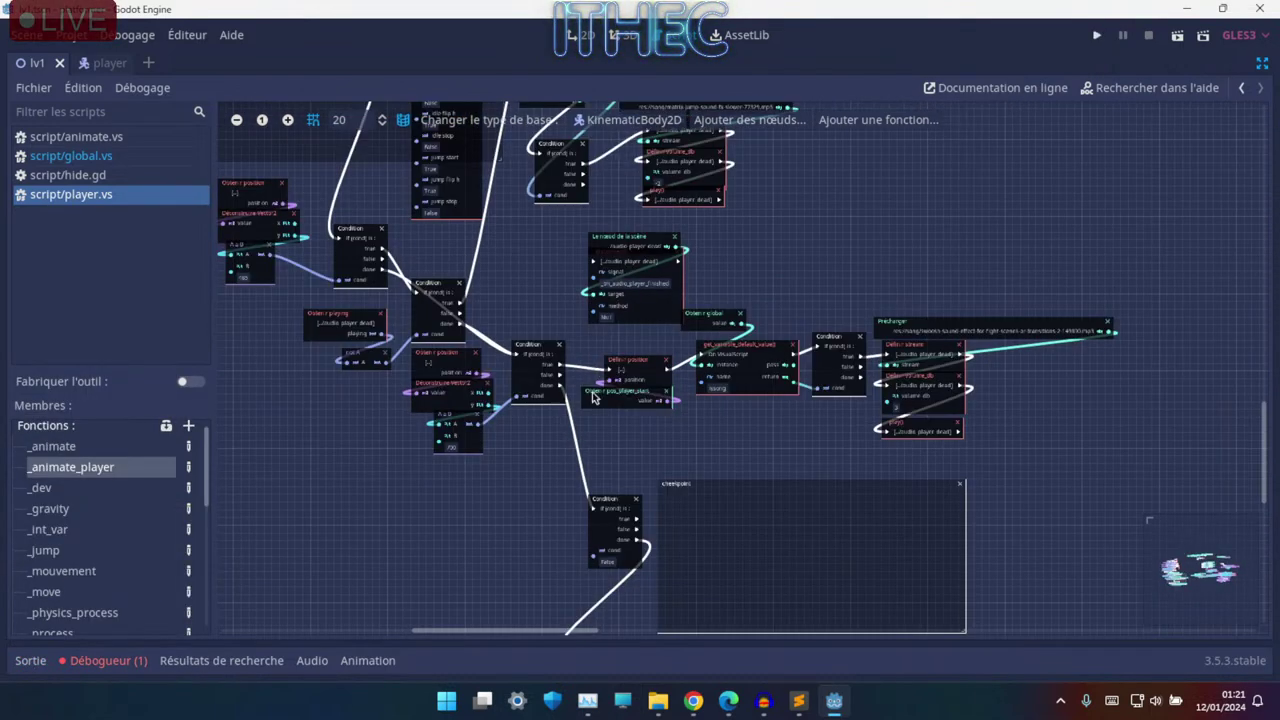
pyautogui.keyDown('ctrl'); pyautogui.scroll(2, 578, 341); pyautogui.keyUp('ctrl')
pyautogui.scroll(-3, 578, 341)
pyautogui.keyDown('ctrl'); pyautogui.scroll(2, 544, 347); pyautogui.keyUp('ctrl')
pyautogui.scroll(-2, 504, 385)
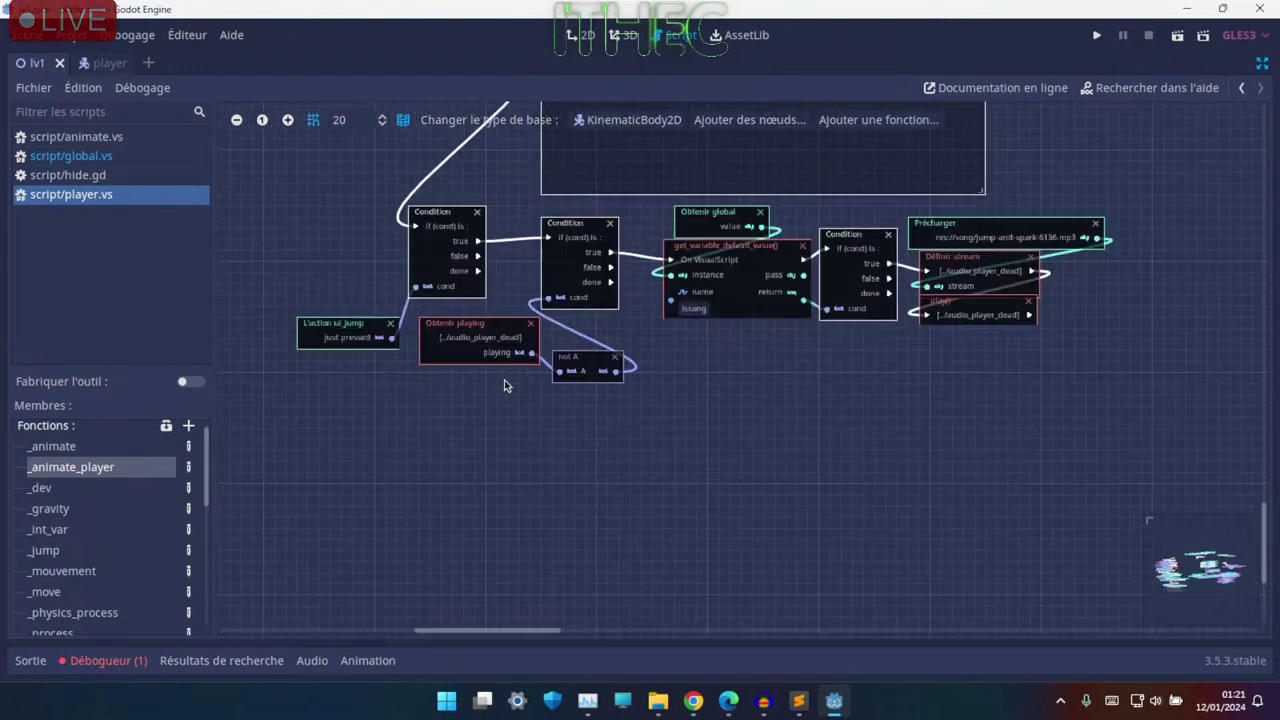
pyautogui.keyDown('ctrl'); pyautogui.scroll(2, 745, 322); pyautogui.keyUp('ctrl')
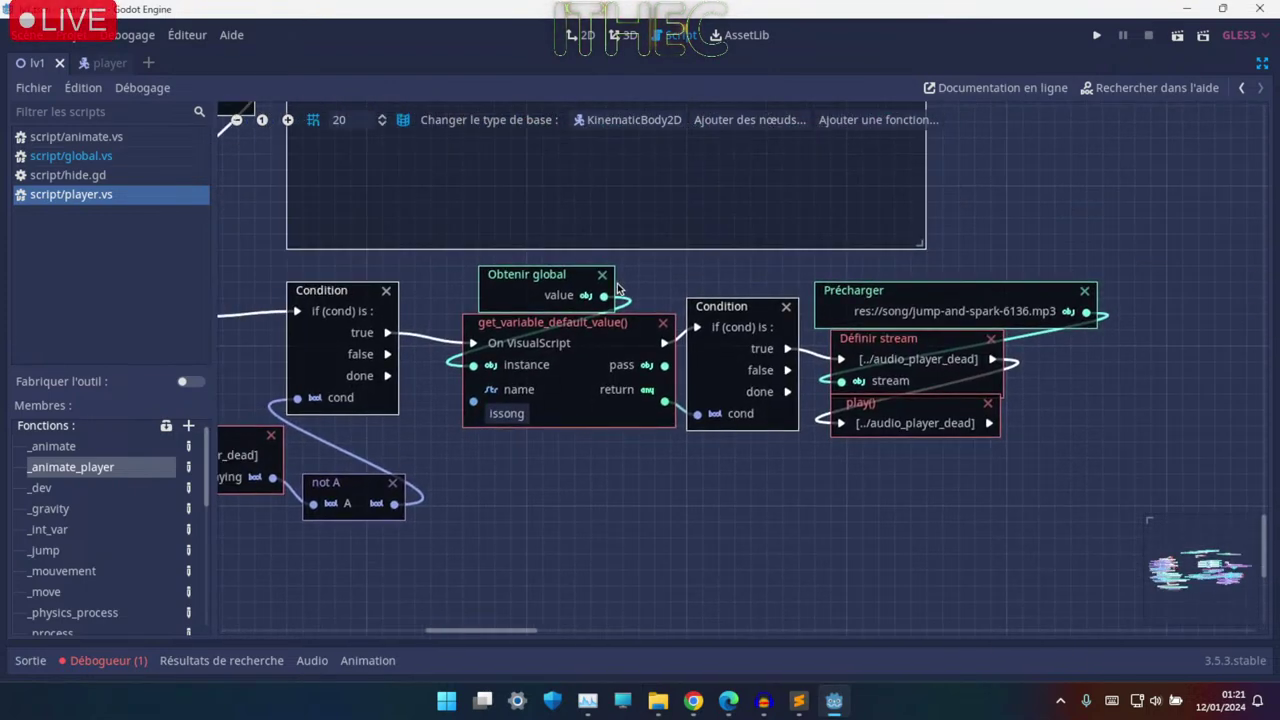
pyautogui.keyDown('ctrl'); pyautogui.scroll(-2, 550, 300); pyautogui.keyUp('ctrl')
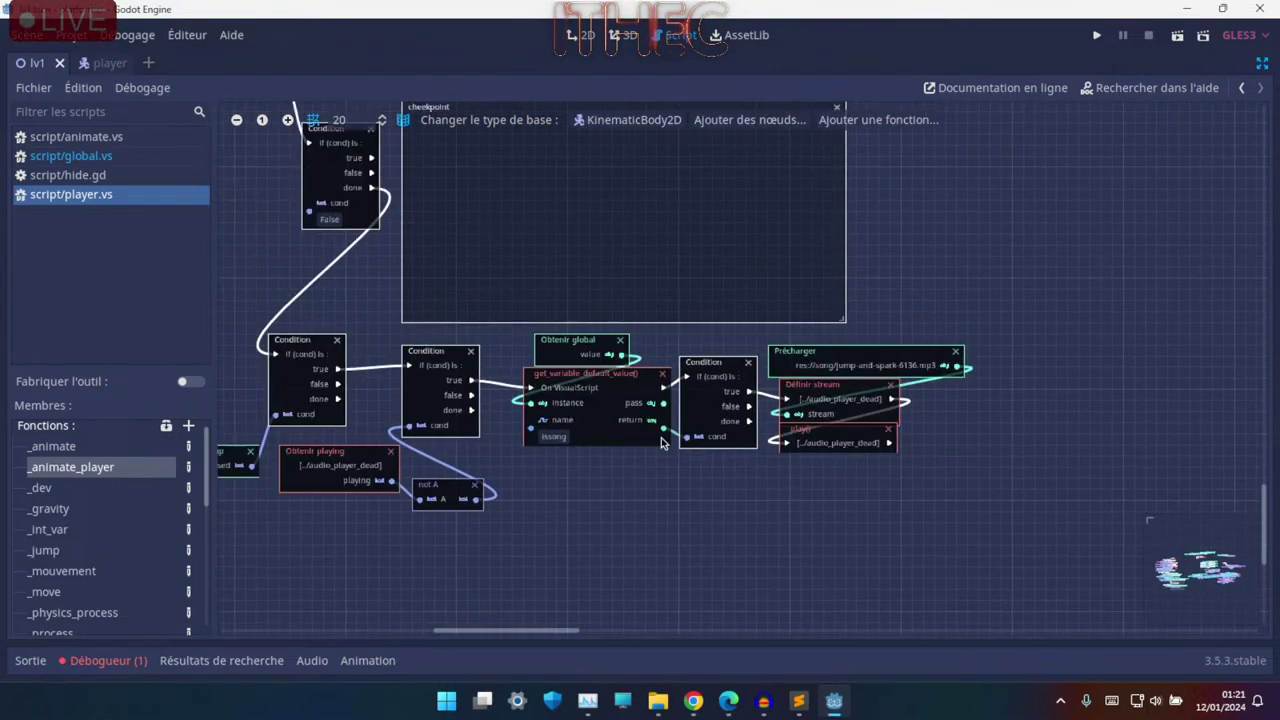
pyautogui.moveTo(430, 160); pyautogui.dragTo(621, 383, button='middle')
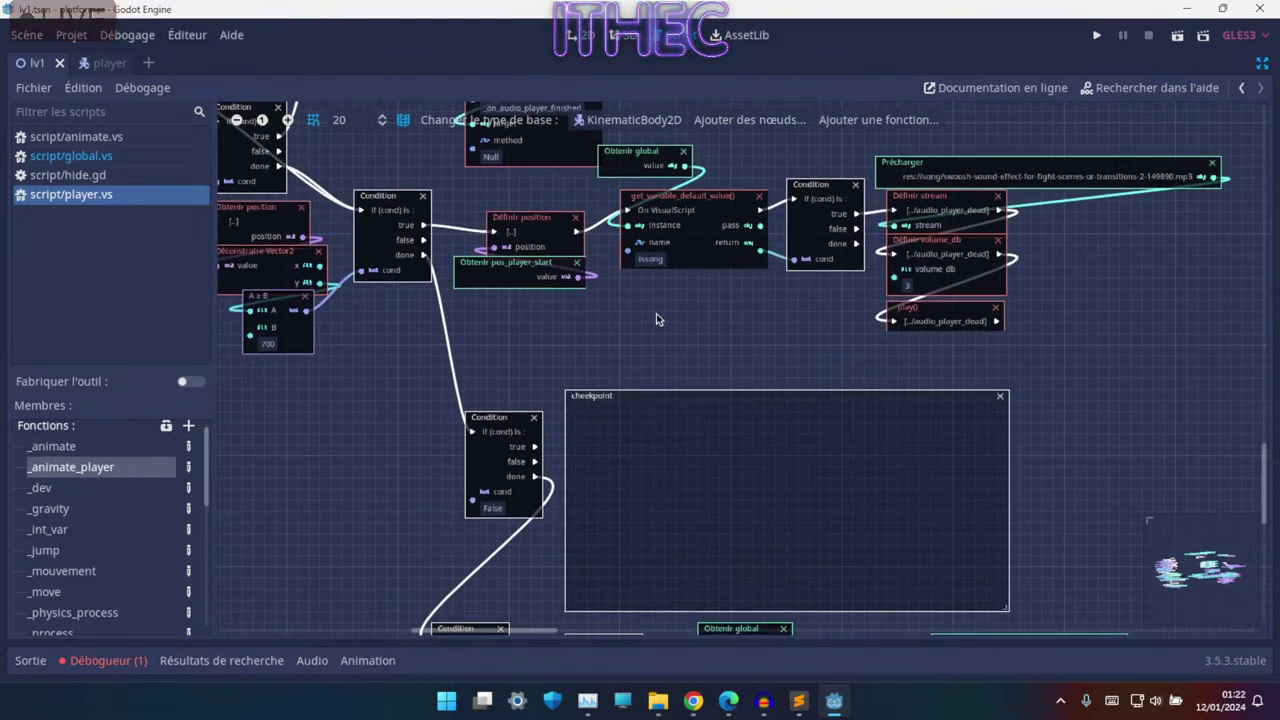
pyautogui.moveTo(656, 318); pyautogui.dragTo(573, 322, button='middle')
# - Switch to 2D and back to Script, then restore the side docks with Ctrl+Shift+F11
pyautogui.click(581, 38)
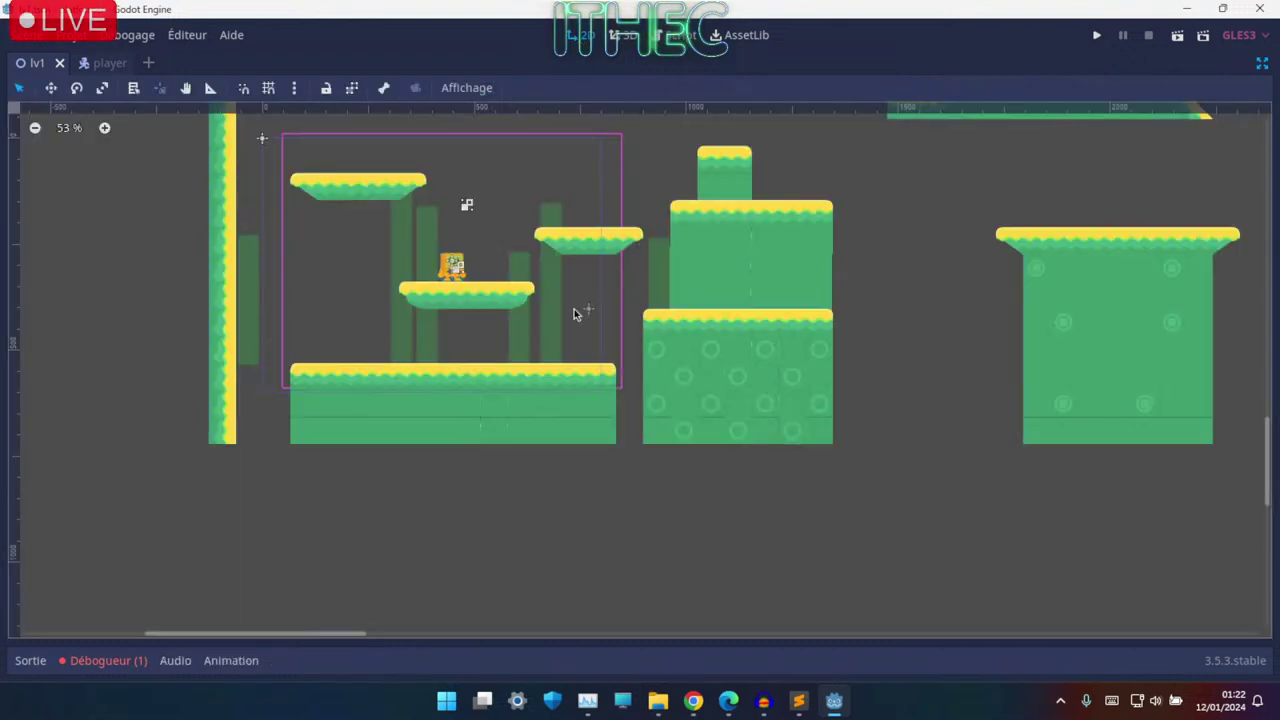
pyautogui.click(664, 37)
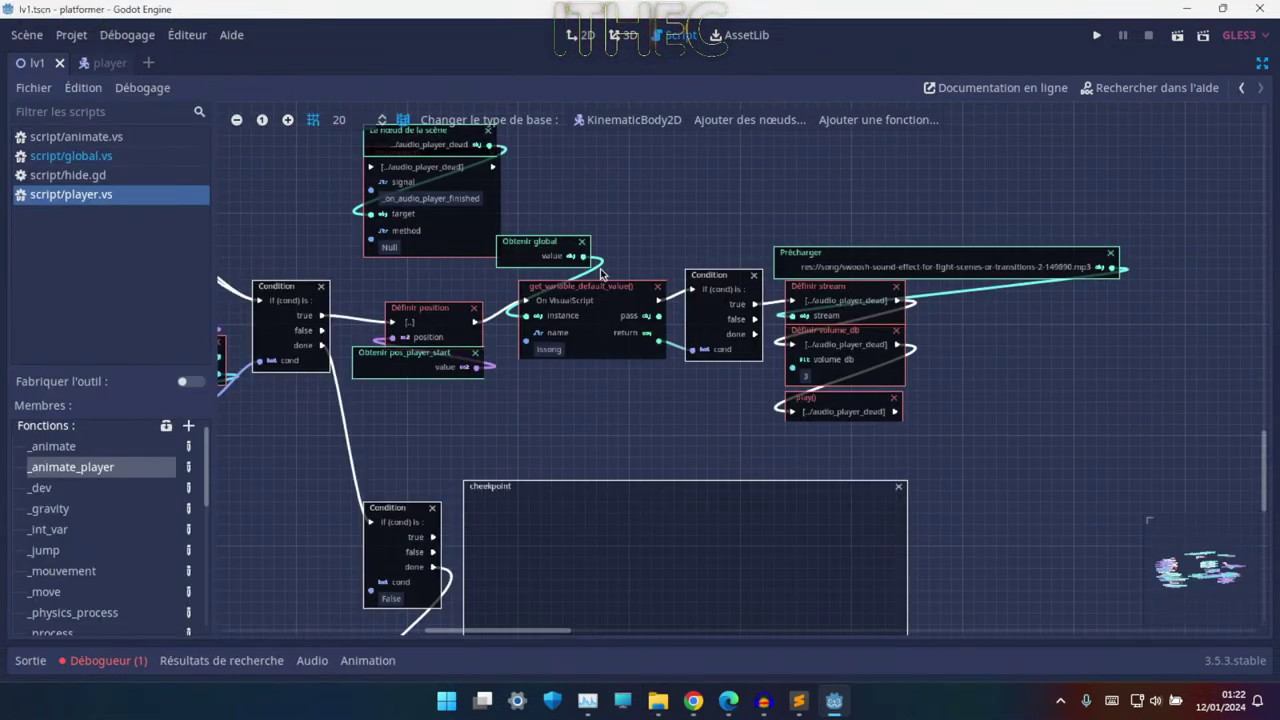
pyautogui.hotkey('ctrl', 'shift', 'F11')
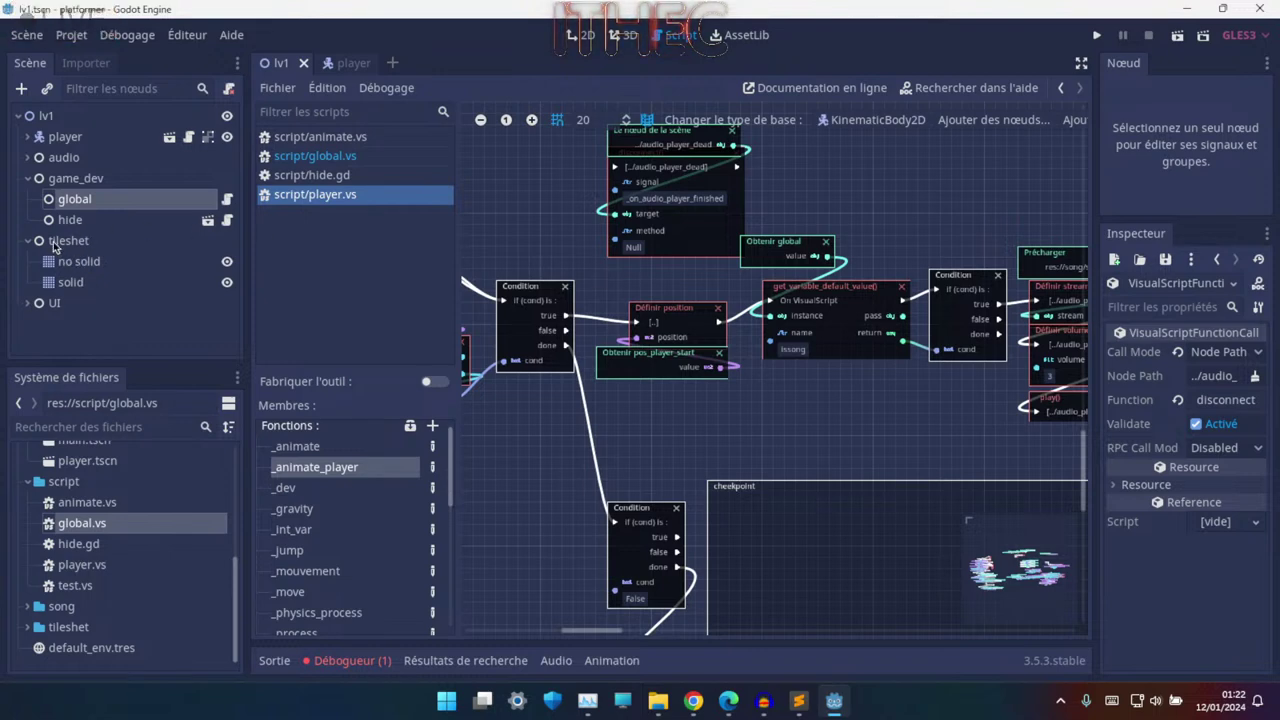
pyautogui.click(322, 174)
pyautogui.click(328, 195)
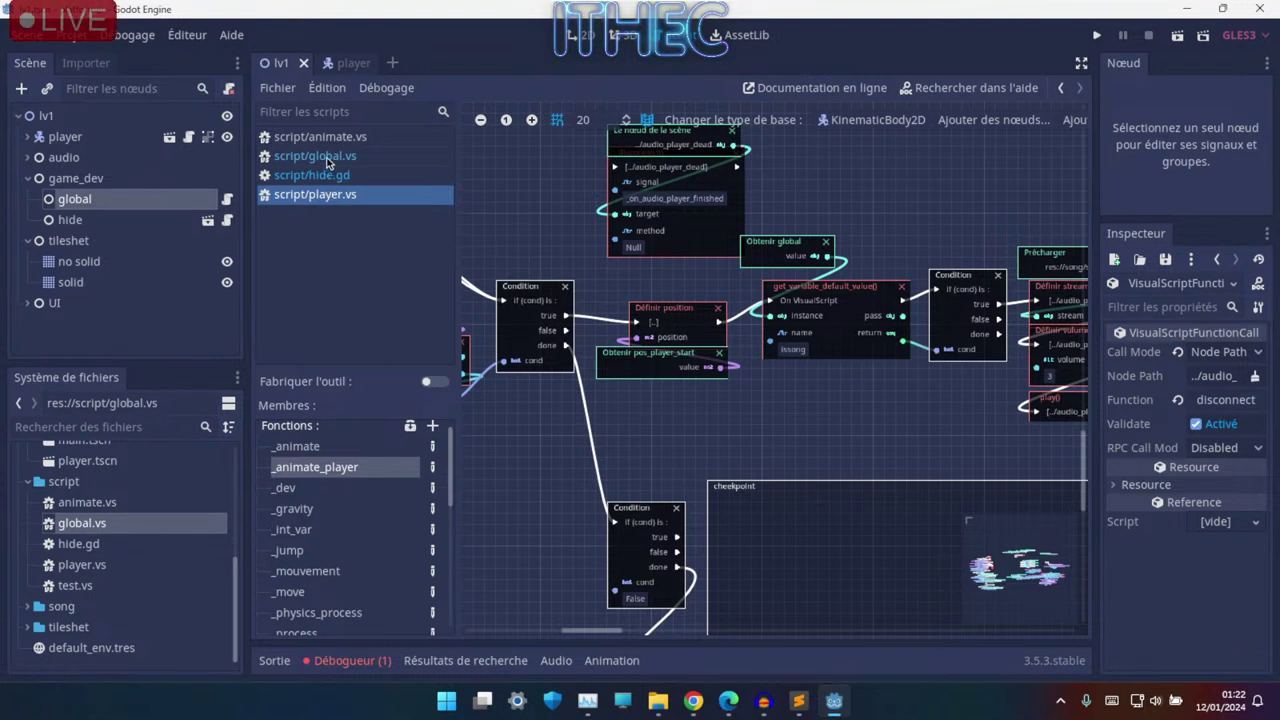
pyautogui.click(330, 175)
pyautogui.moveTo(913, 247); pyautogui.dragTo(580, 138)
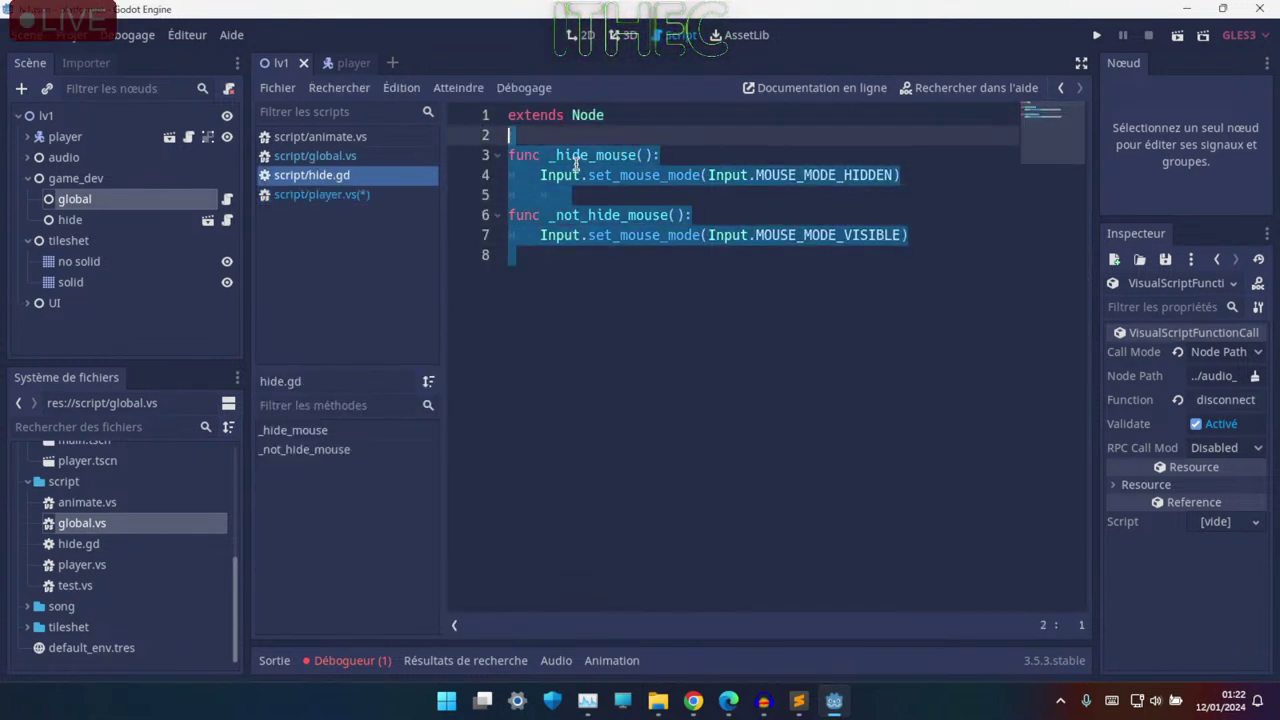
pyautogui.click(708, 260)
pyautogui.moveTo(823, 263); pyautogui.dragTo(472, 142)
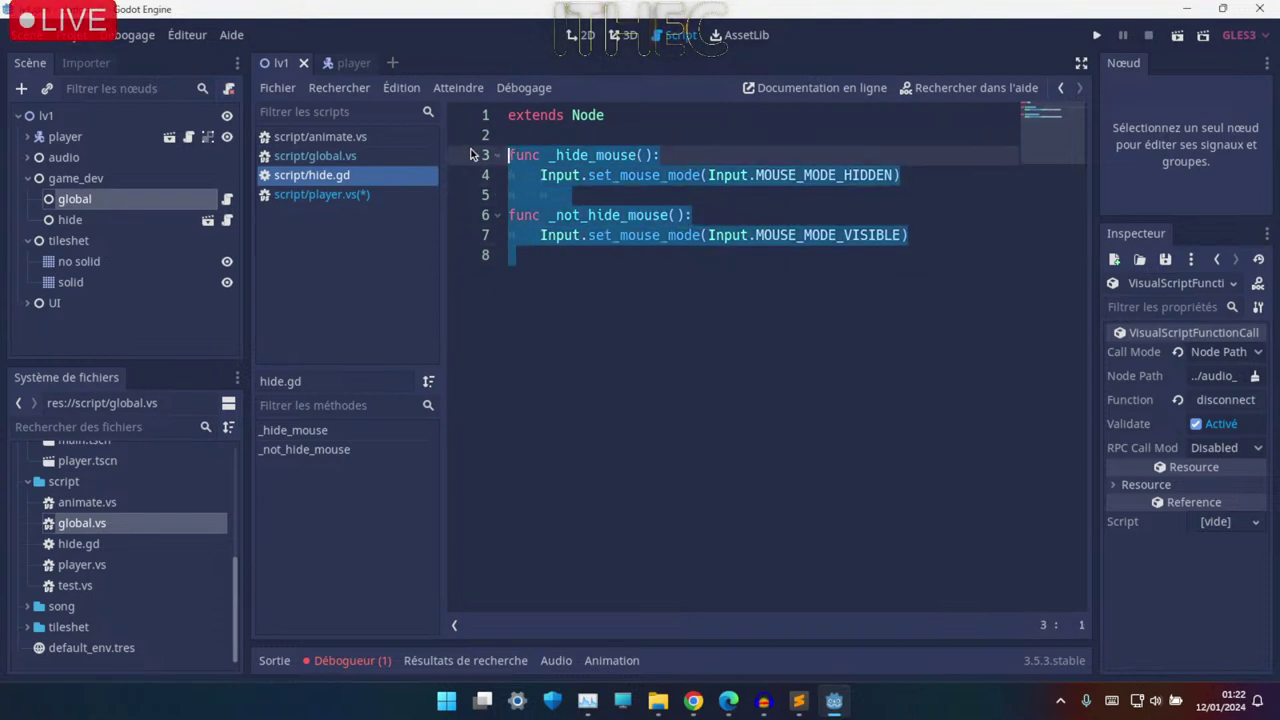
pyautogui.click(759, 290)
pyautogui.moveTo(759, 290); pyautogui.dragTo(481, 153)
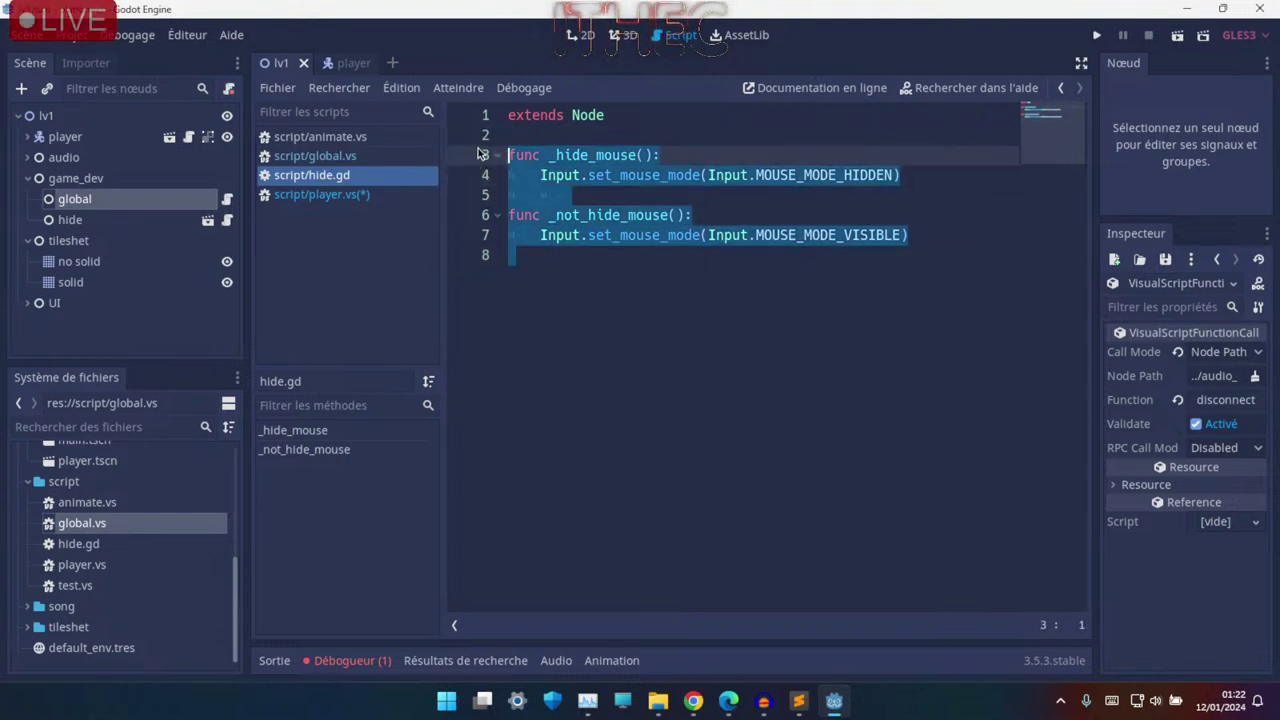
pyautogui.click(629, 277)
pyautogui.moveTo(629, 277); pyautogui.dragTo(505, 163)
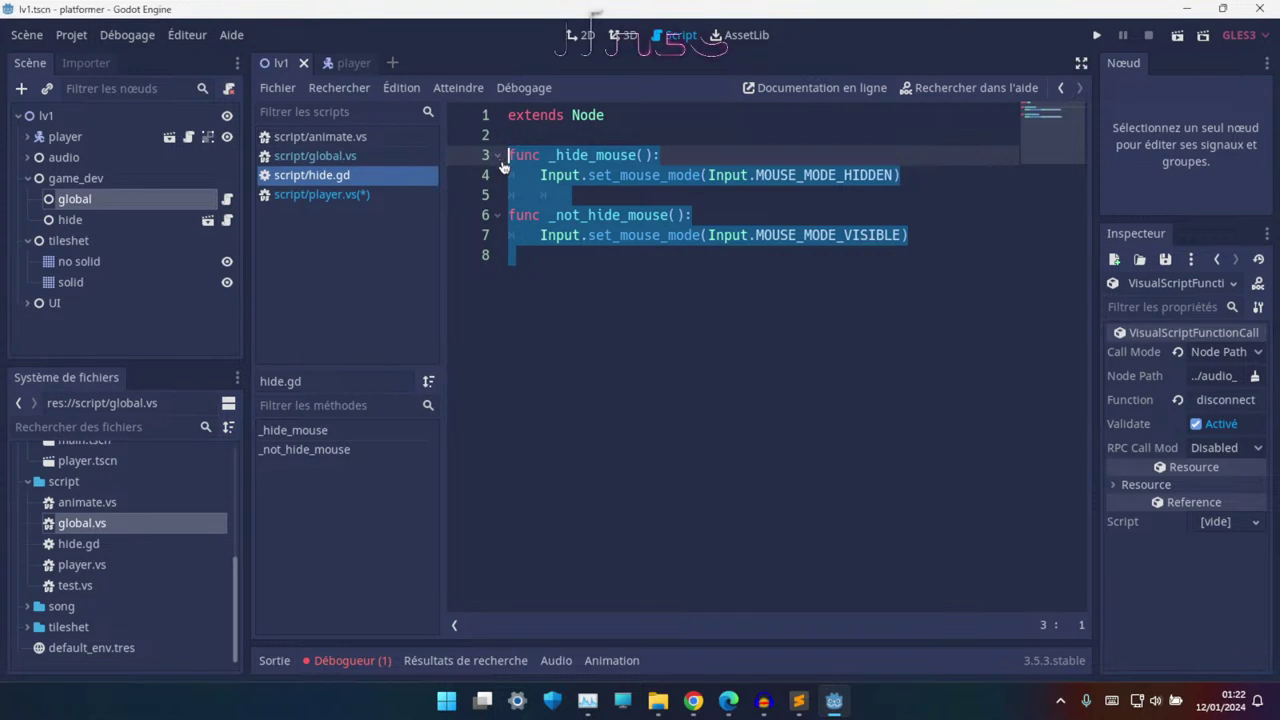
pyautogui.click(657, 312)
pyautogui.click(342, 164)
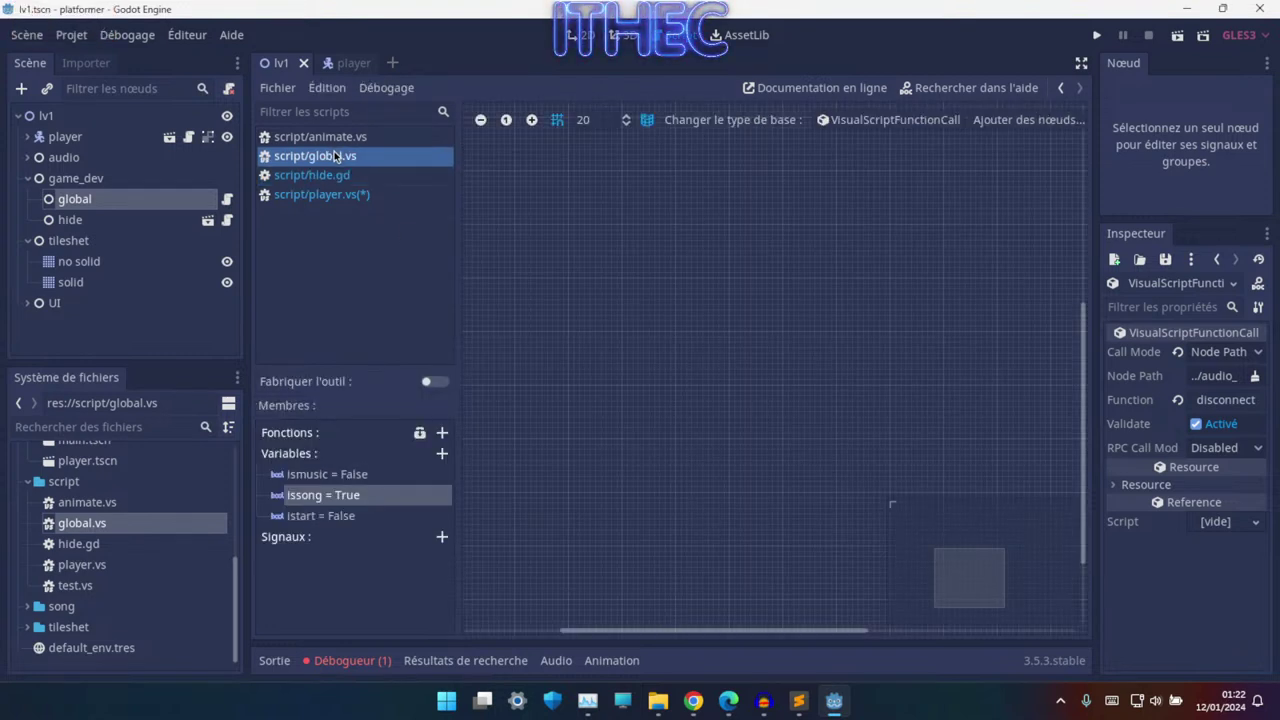
pyautogui.click(320, 176)
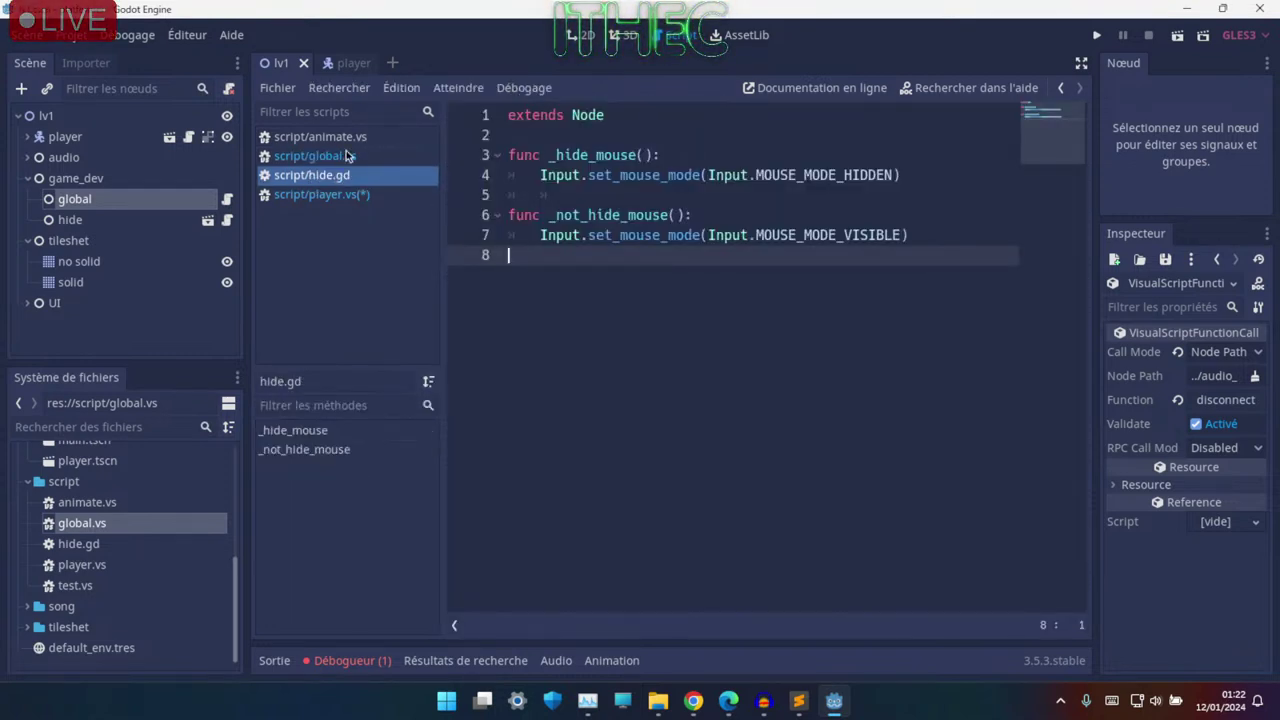
pyautogui.click(325, 195)
pyautogui.press('Up')
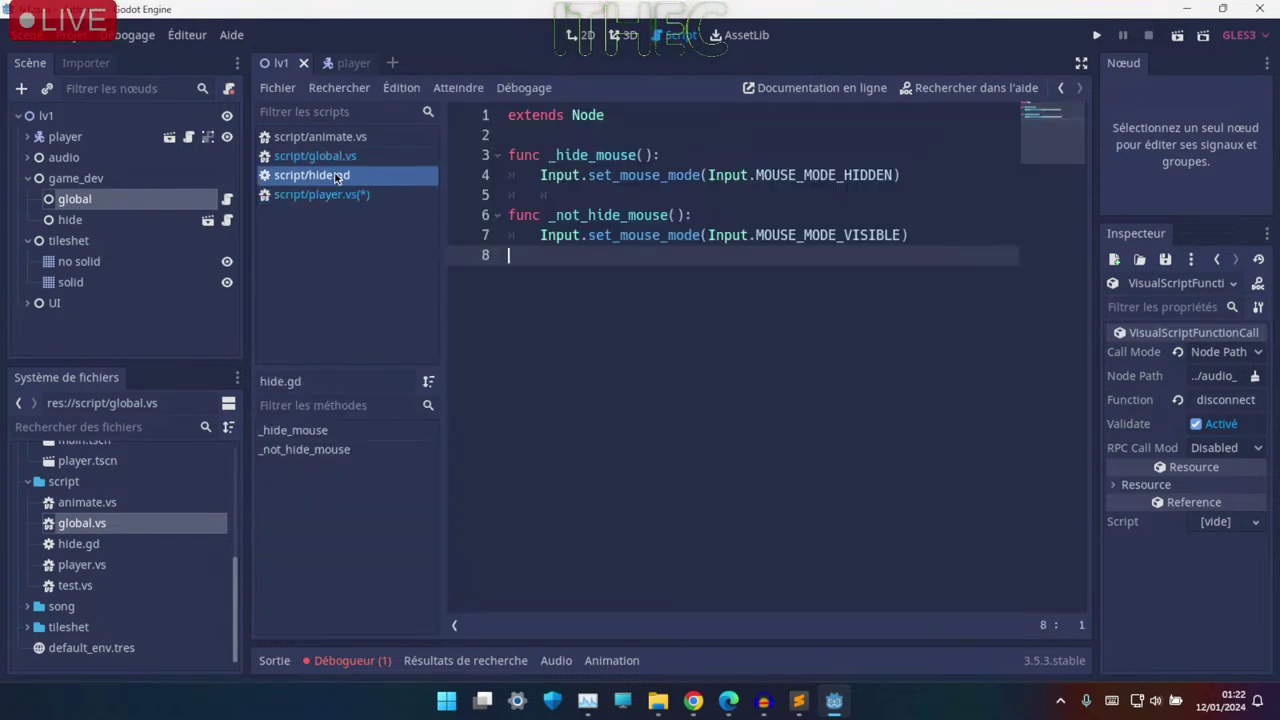
pyautogui.moveTo(745, 262); pyautogui.dragTo(509, 220)
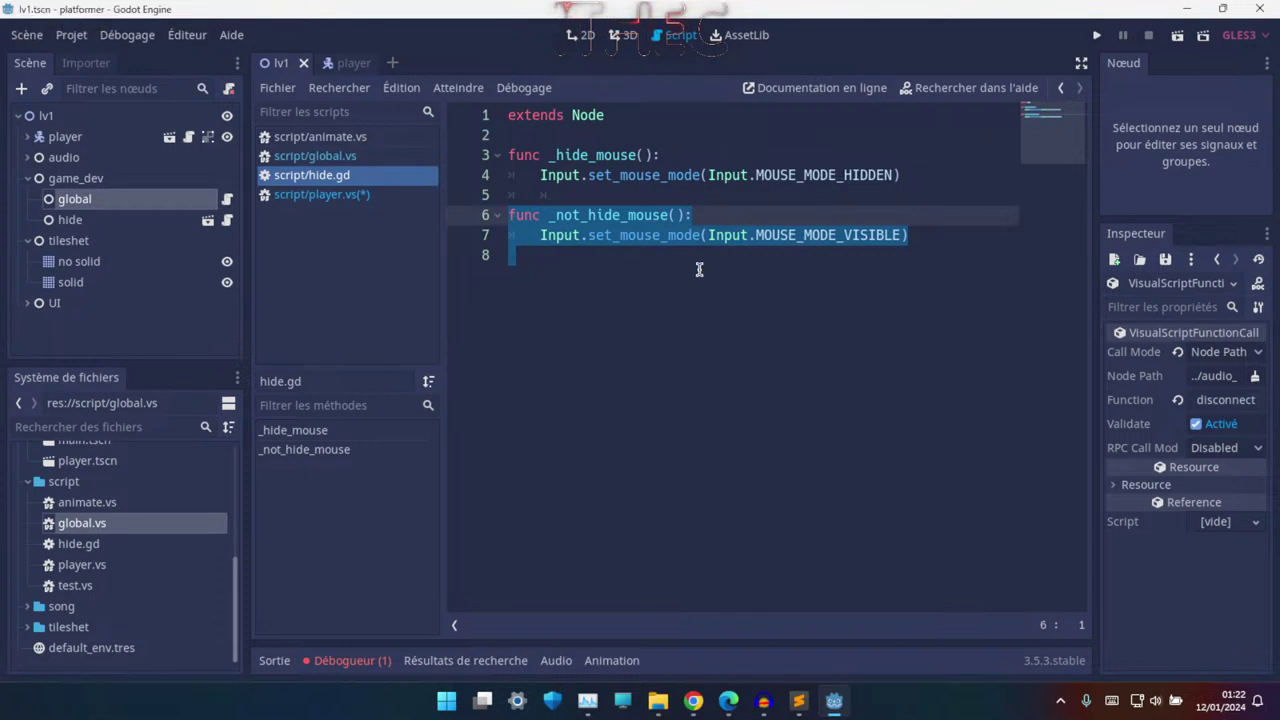
pyautogui.moveTo(700, 268); pyautogui.dragTo(509, 217)
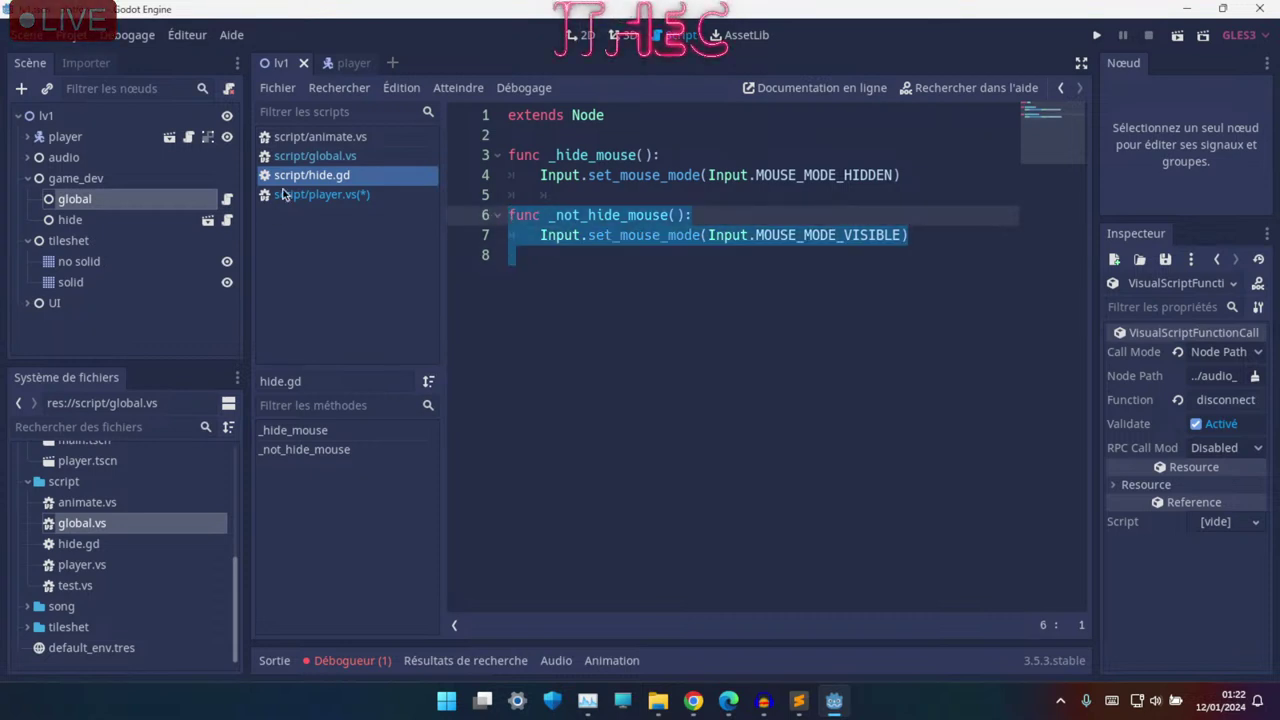
pyautogui.click(312, 196)
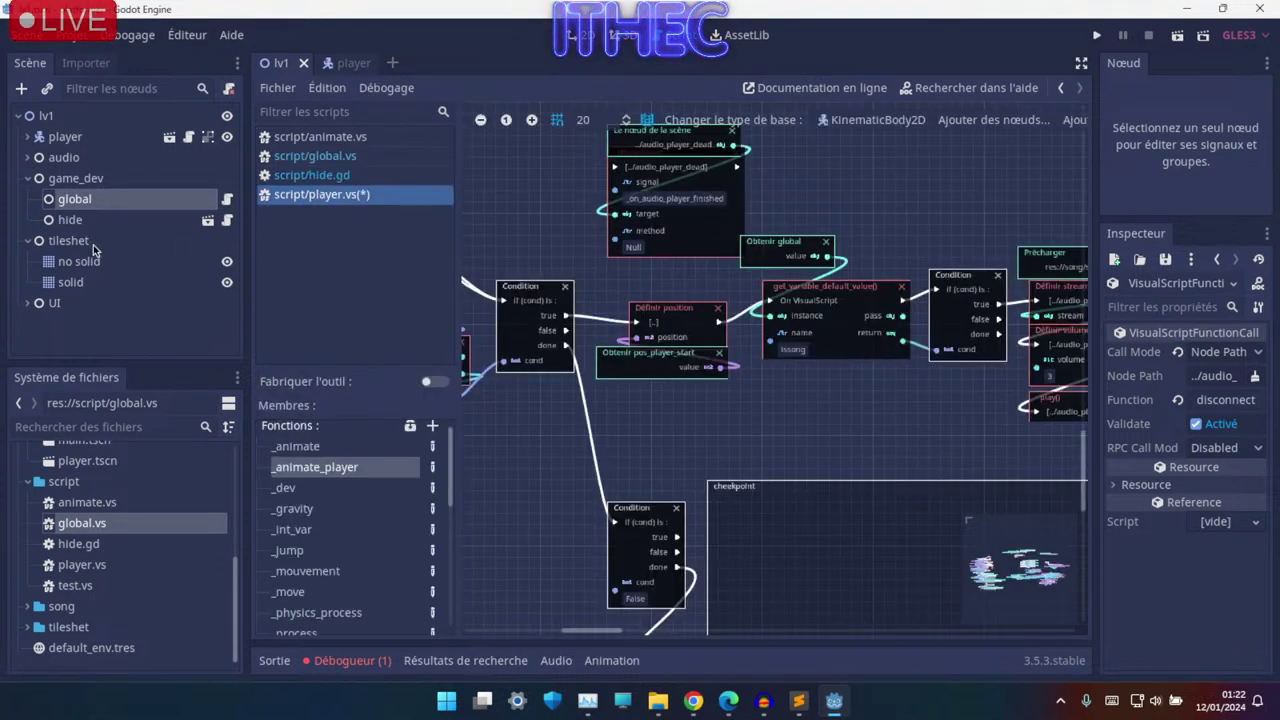
# - In the player scene, change CollisionShape2D's Jumpspeed from -2000 to -1500 and play the game
pyautogui.click(340, 63)
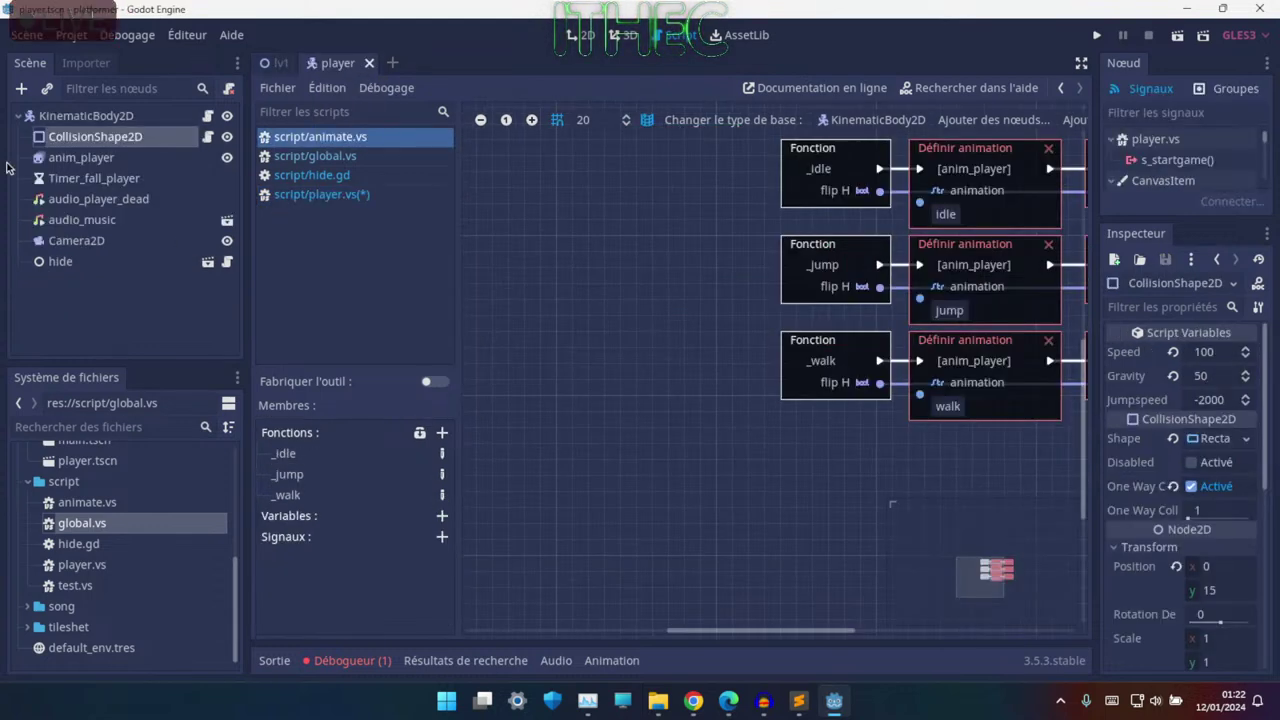
pyautogui.click(85, 160)
pyautogui.click(95, 137)
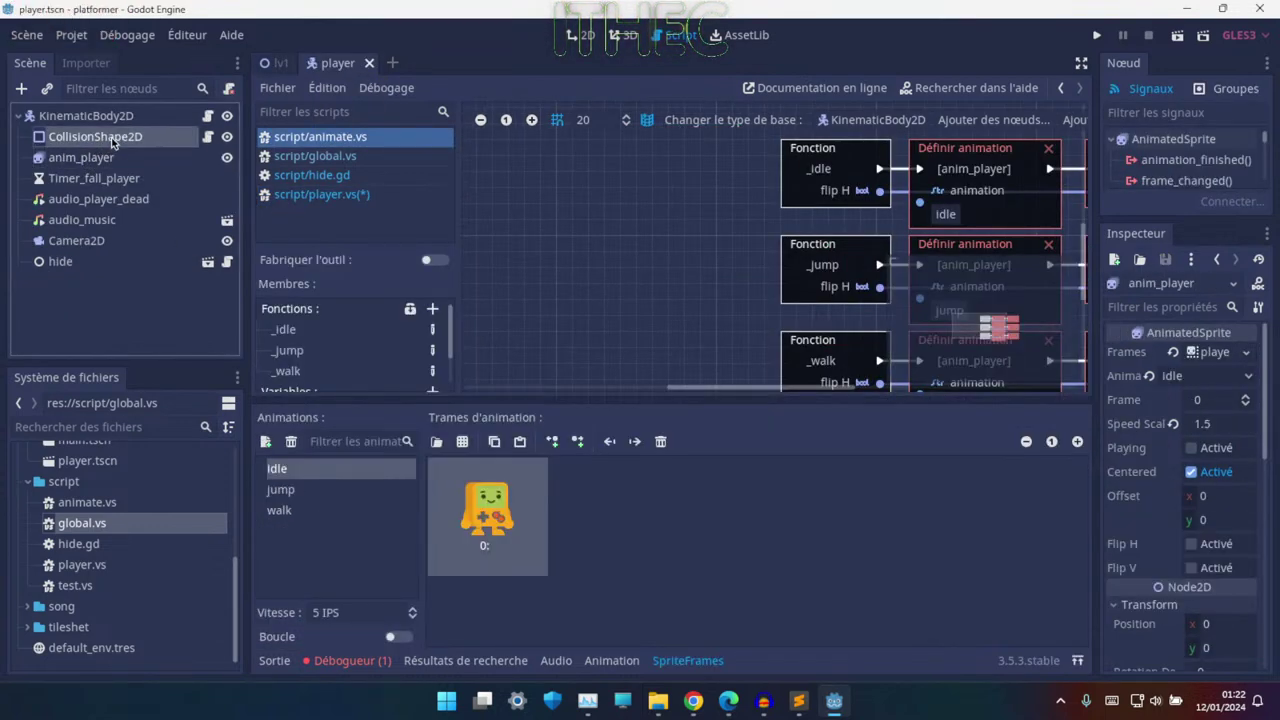
pyautogui.click(1212, 376)
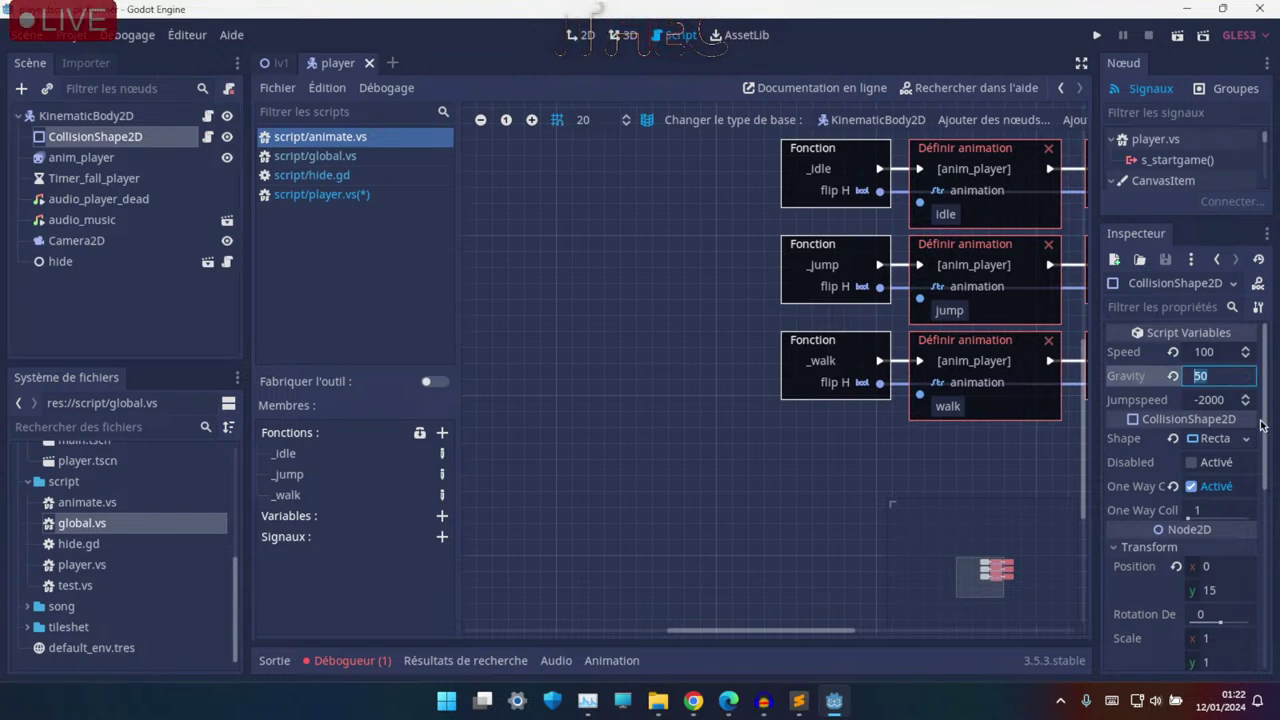
pyautogui.click(1204, 402)
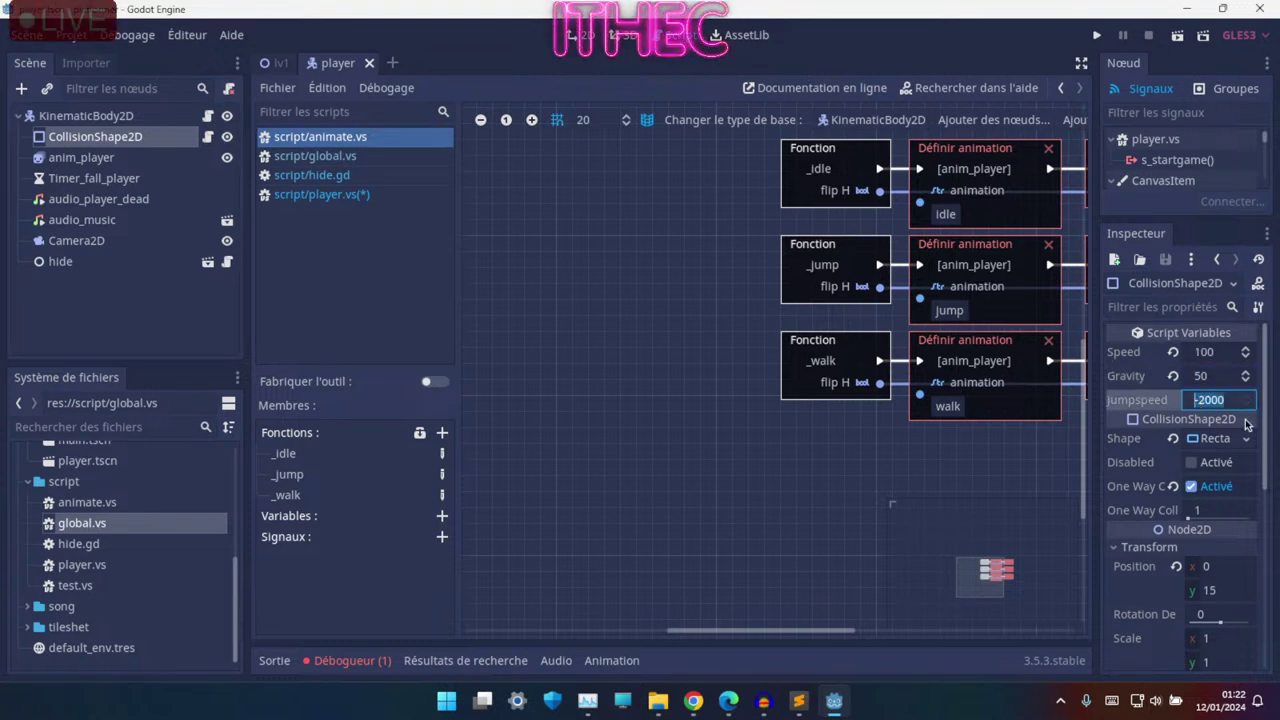
pyautogui.write('-15')
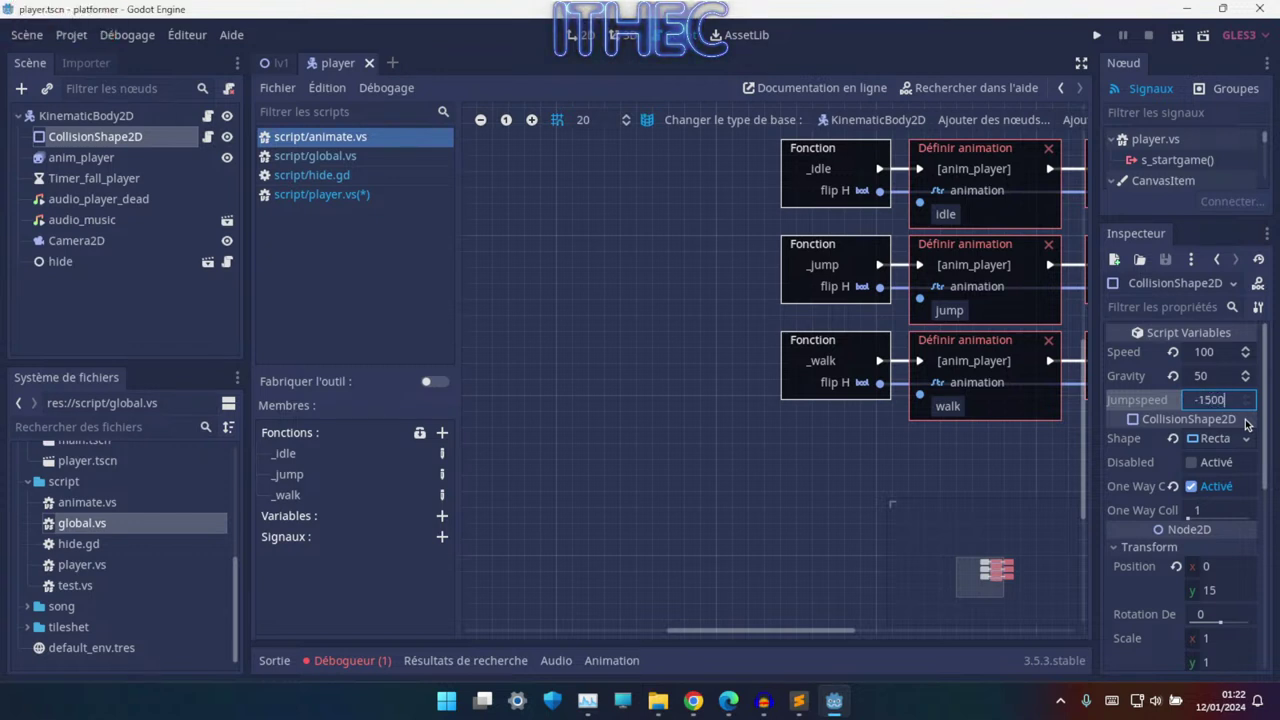
pyautogui.press('Return')
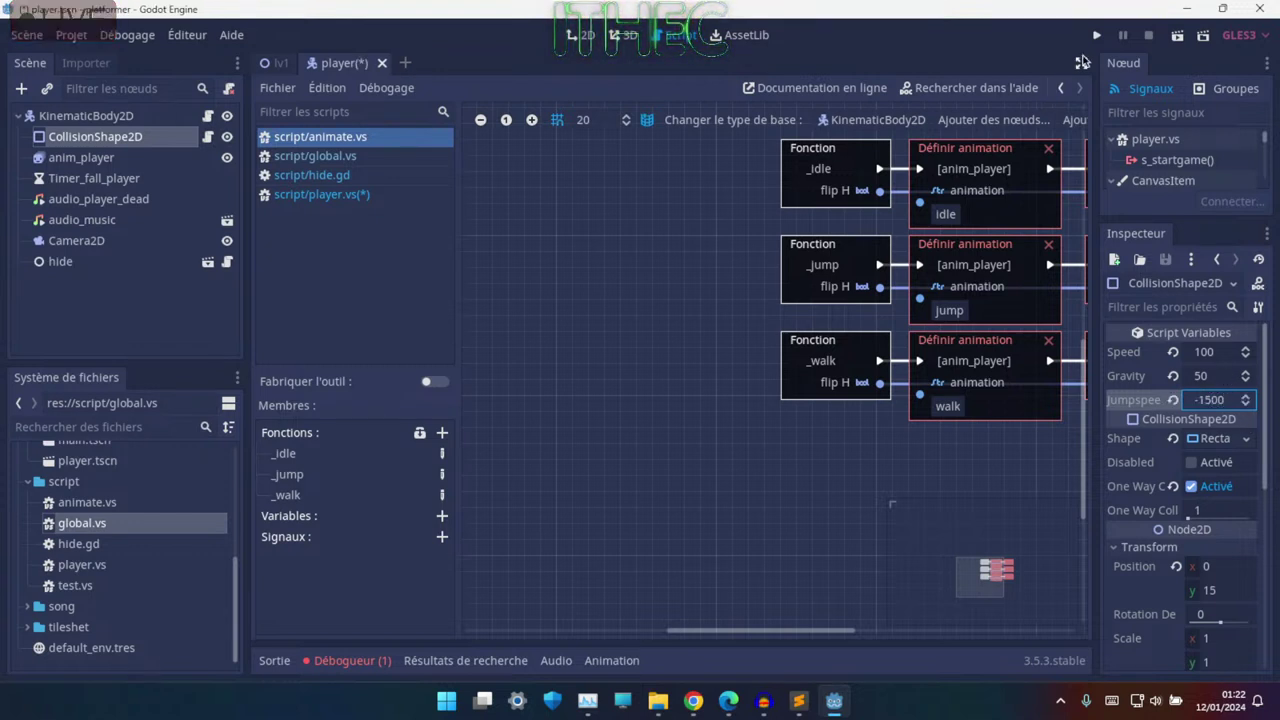
pyautogui.click(1097, 35)
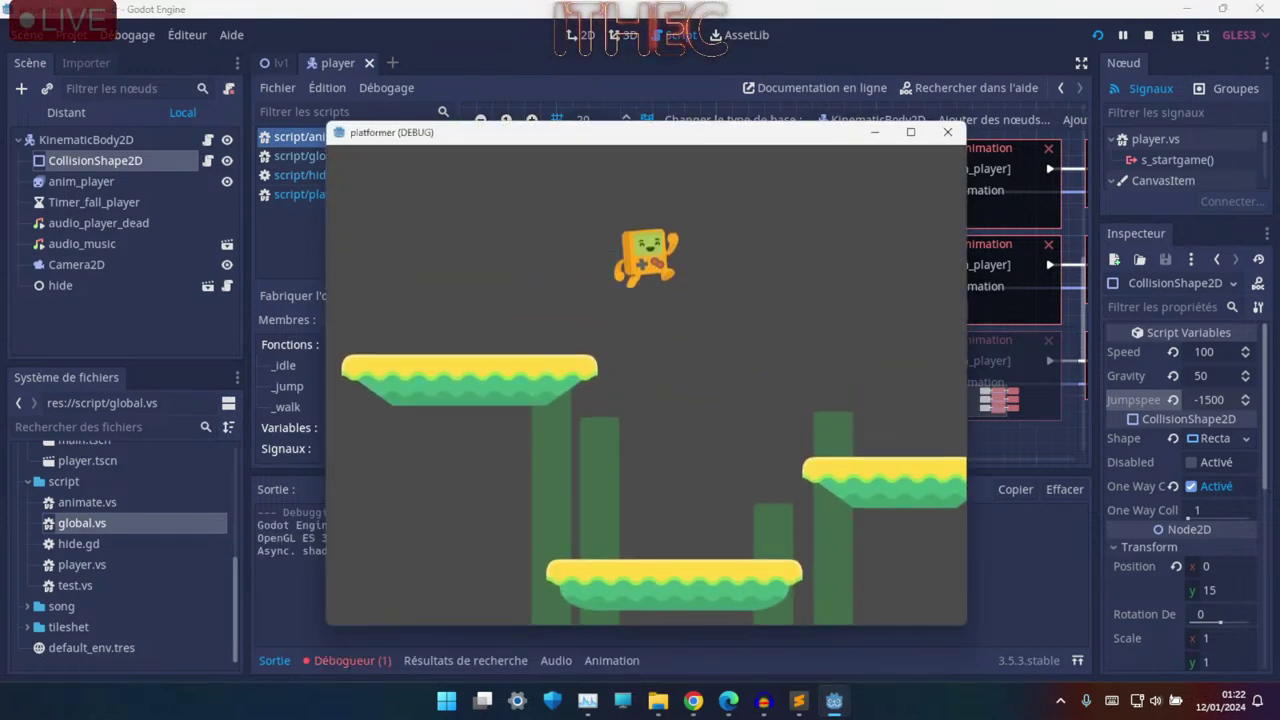
# - Run the character left to the wall and jump onto the first platform at -1500 jump speed
pyautogui.press('Right')
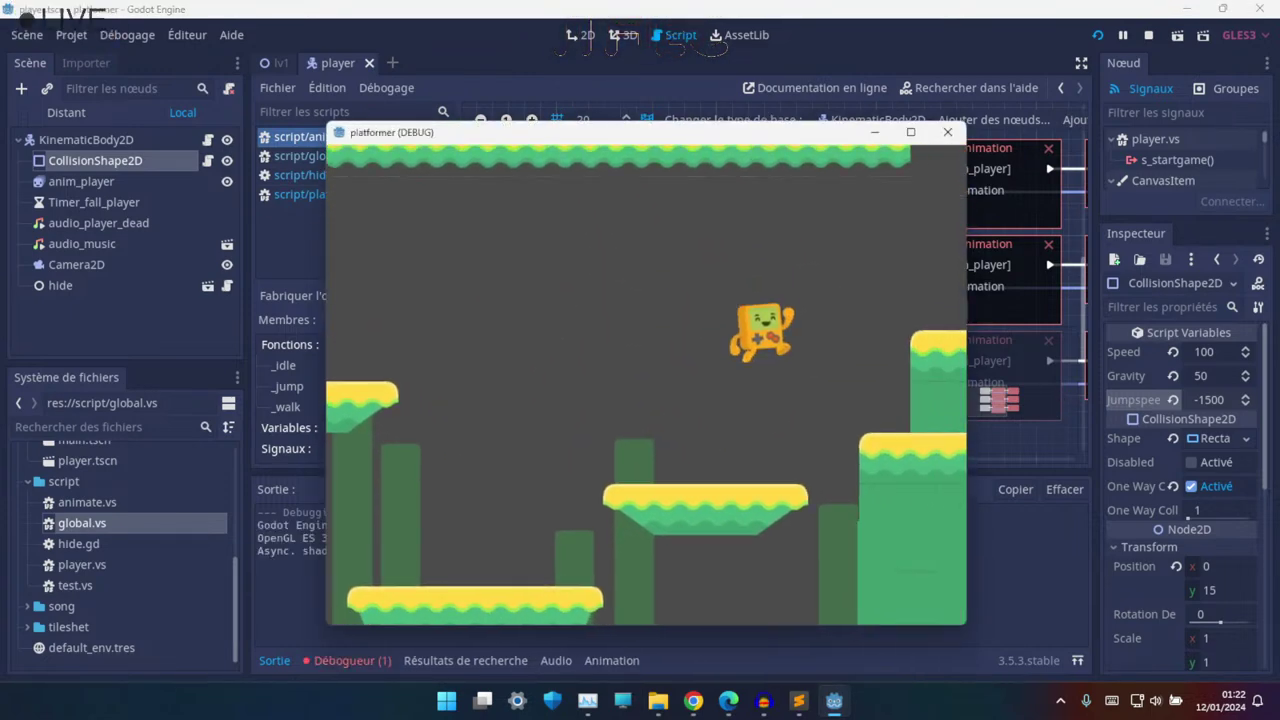
pyautogui.press('Left')
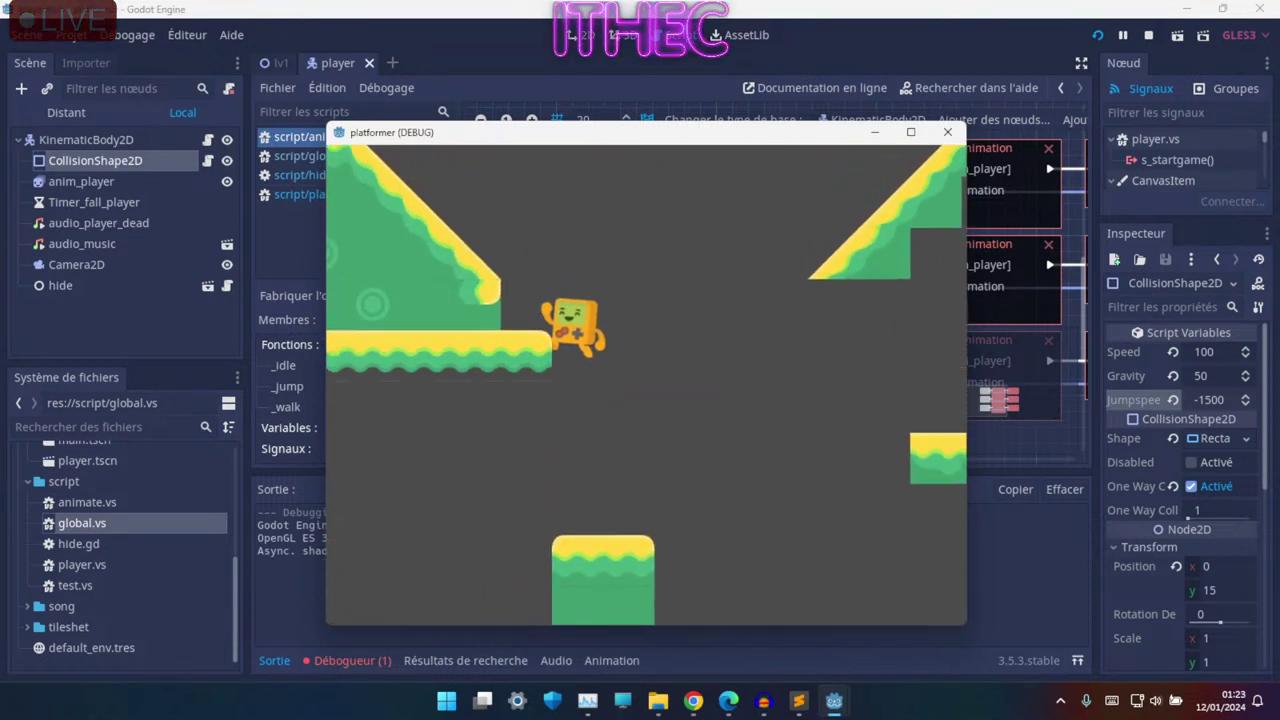
pyautogui.press('Left')
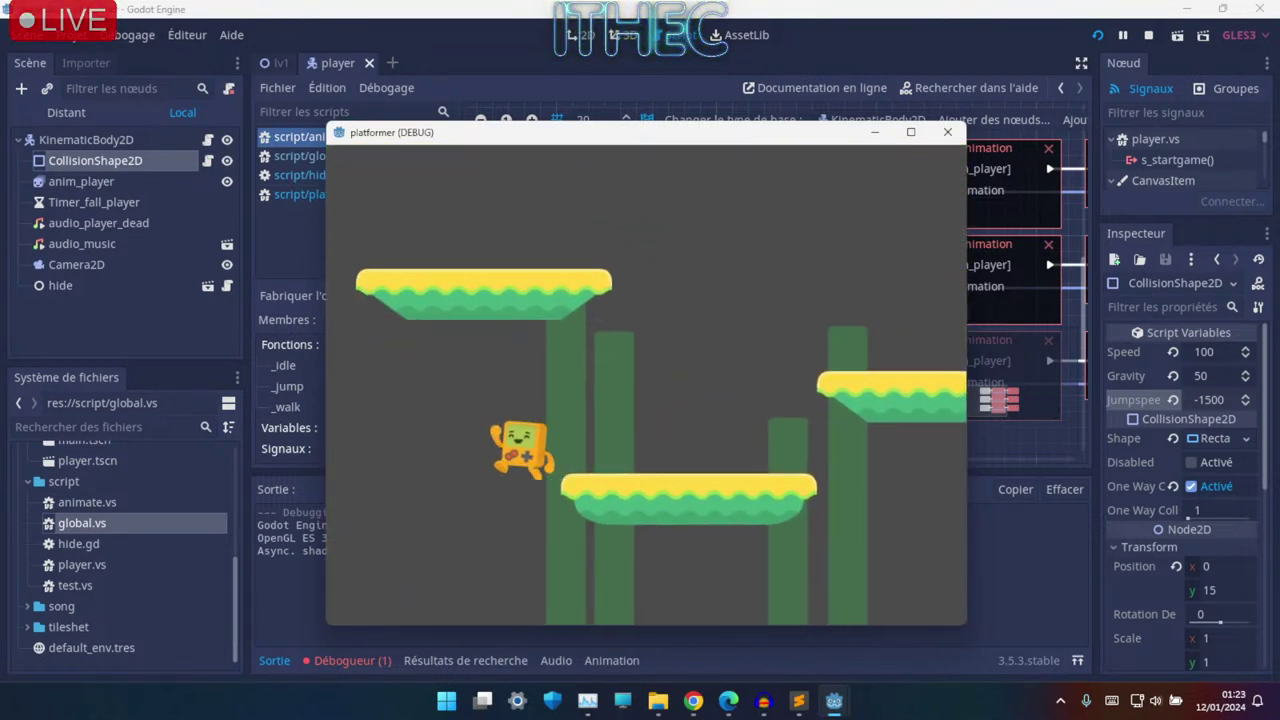
pyautogui.press('Up')
pyautogui.press('Right')
pyautogui.press('Up')
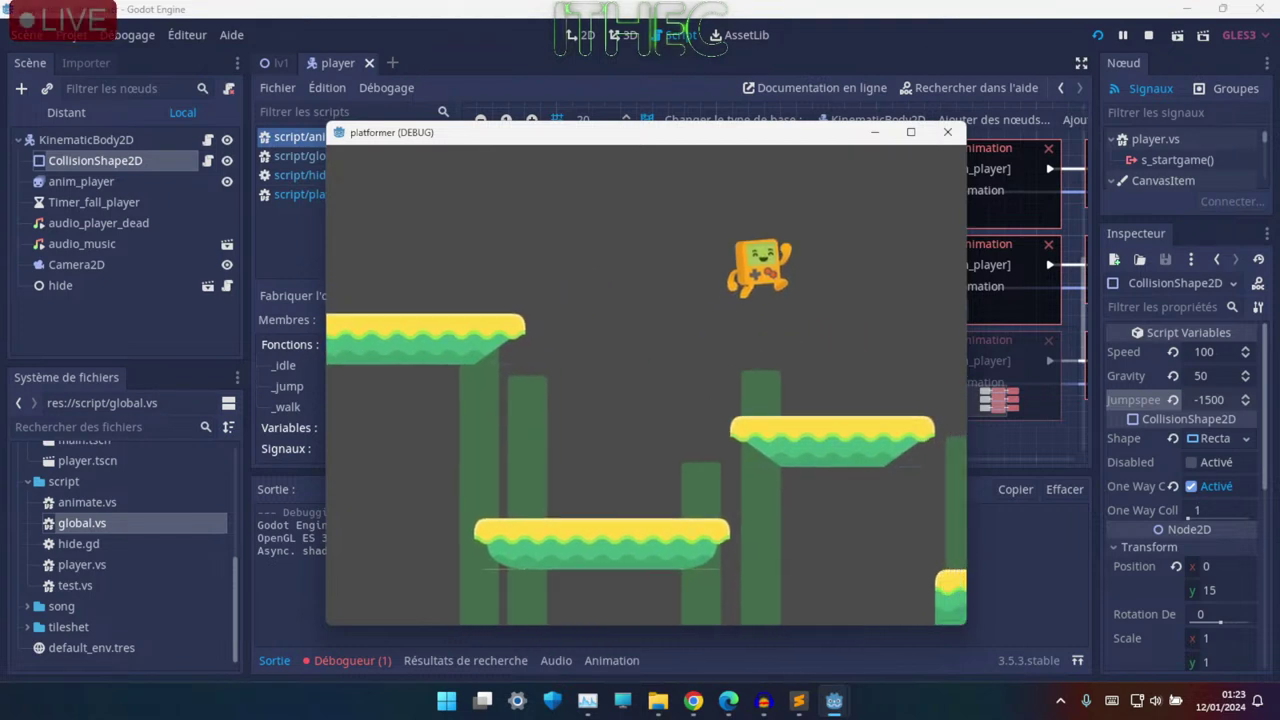
pyautogui.press('Left')
pyautogui.press('Up')
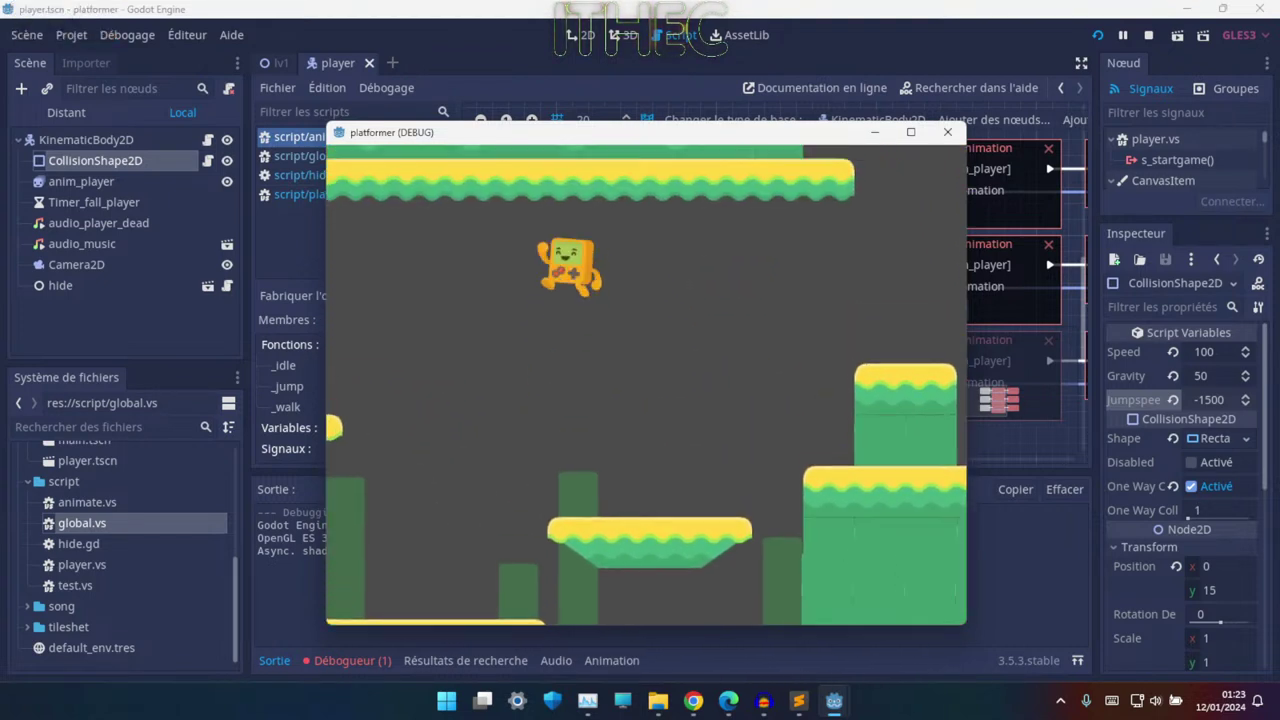
# - Jump the character up across successive platforms while moving right
pyautogui.press('Right')
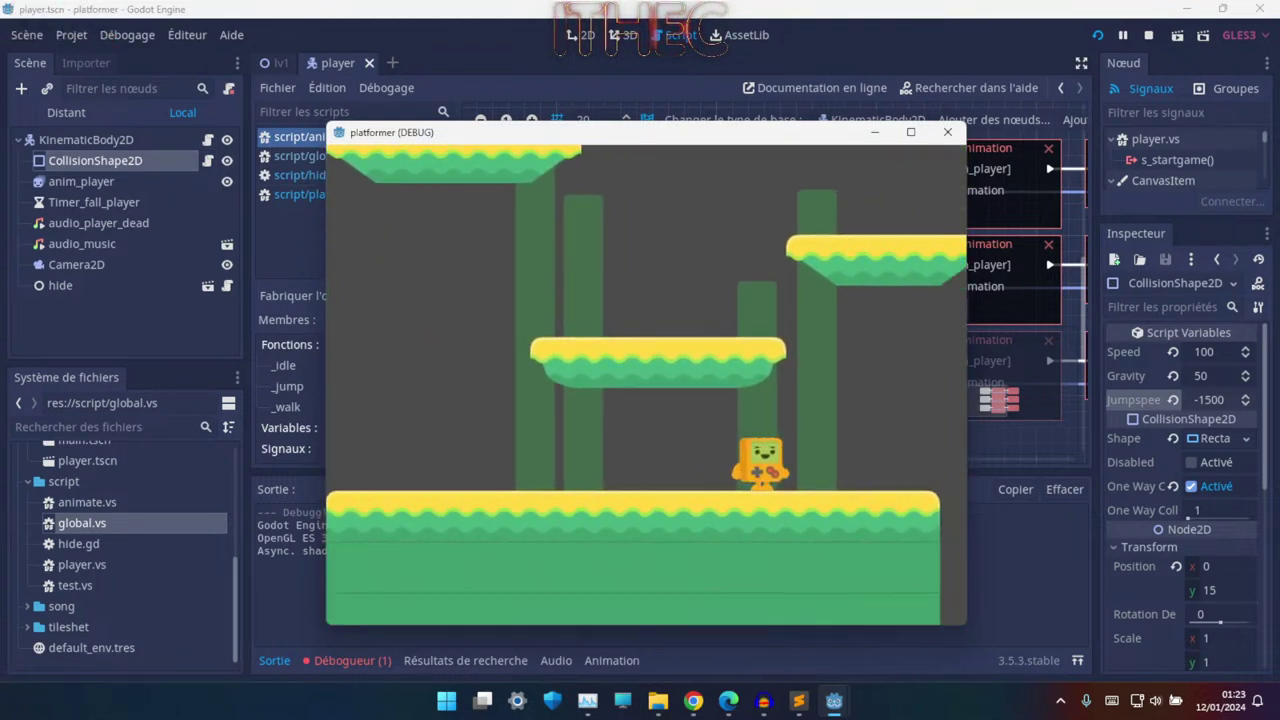
pyautogui.press('Up')
pyautogui.press('Up')
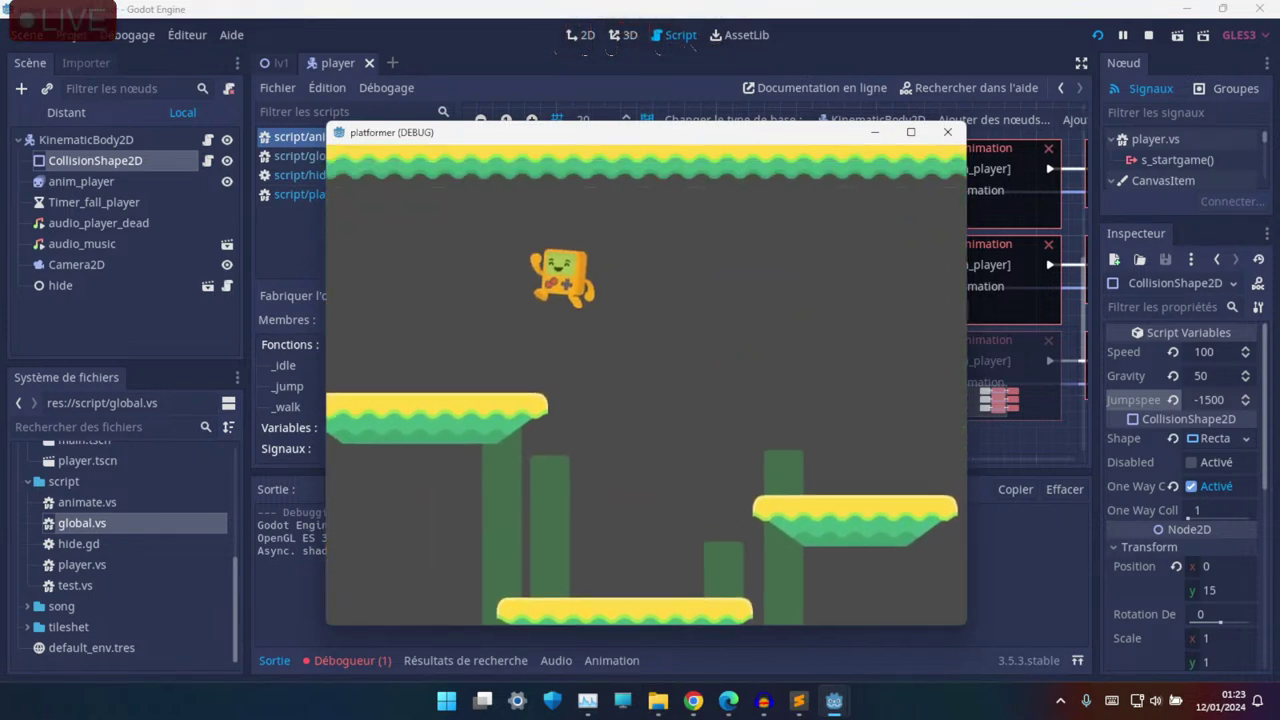
pyautogui.press('Right')
pyautogui.press('Up')
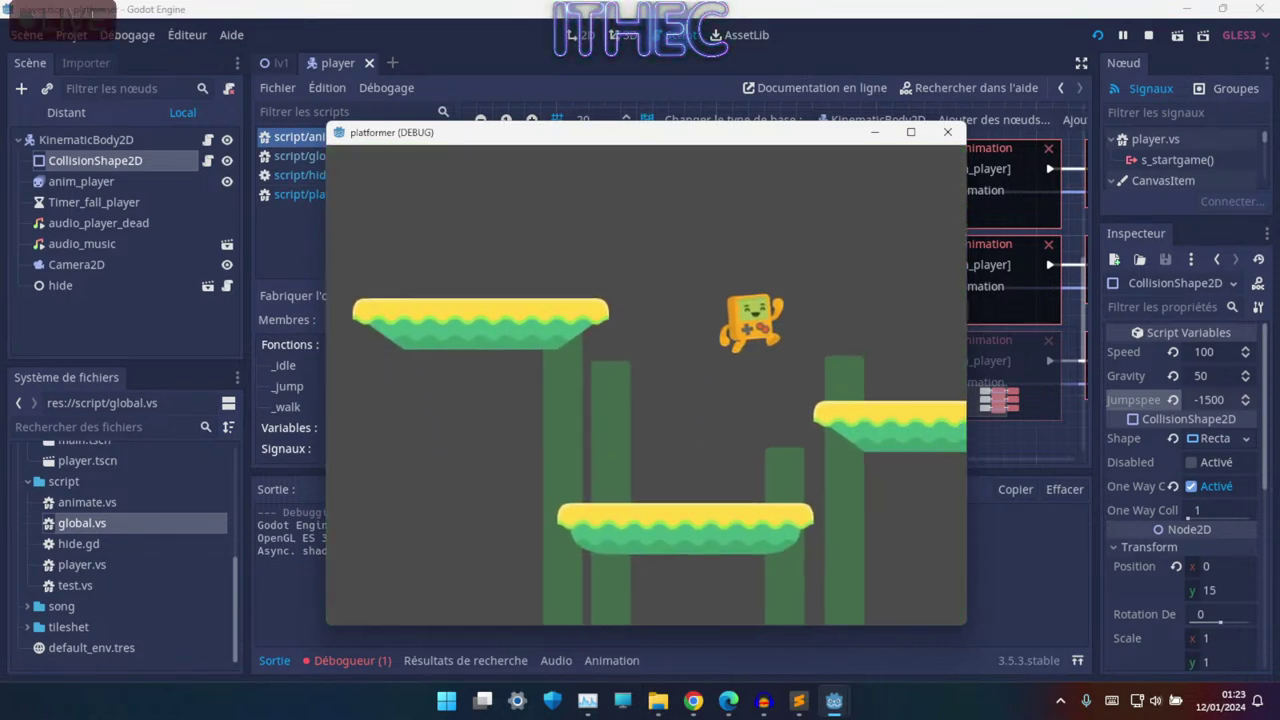
pyautogui.press('Up')
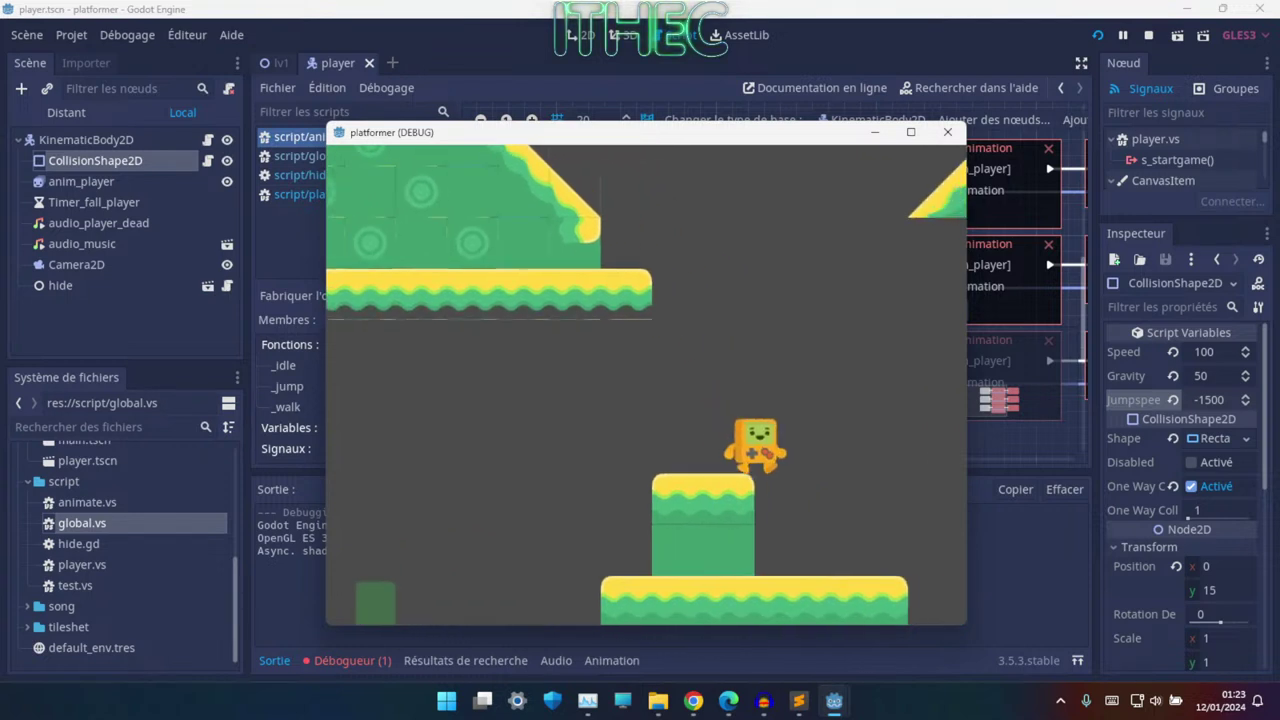
pyautogui.press('Right')
pyautogui.press('Up')
# - Run right up the hill, jump onto a pillar and cross the lower wide platform
pyautogui.press('Right')
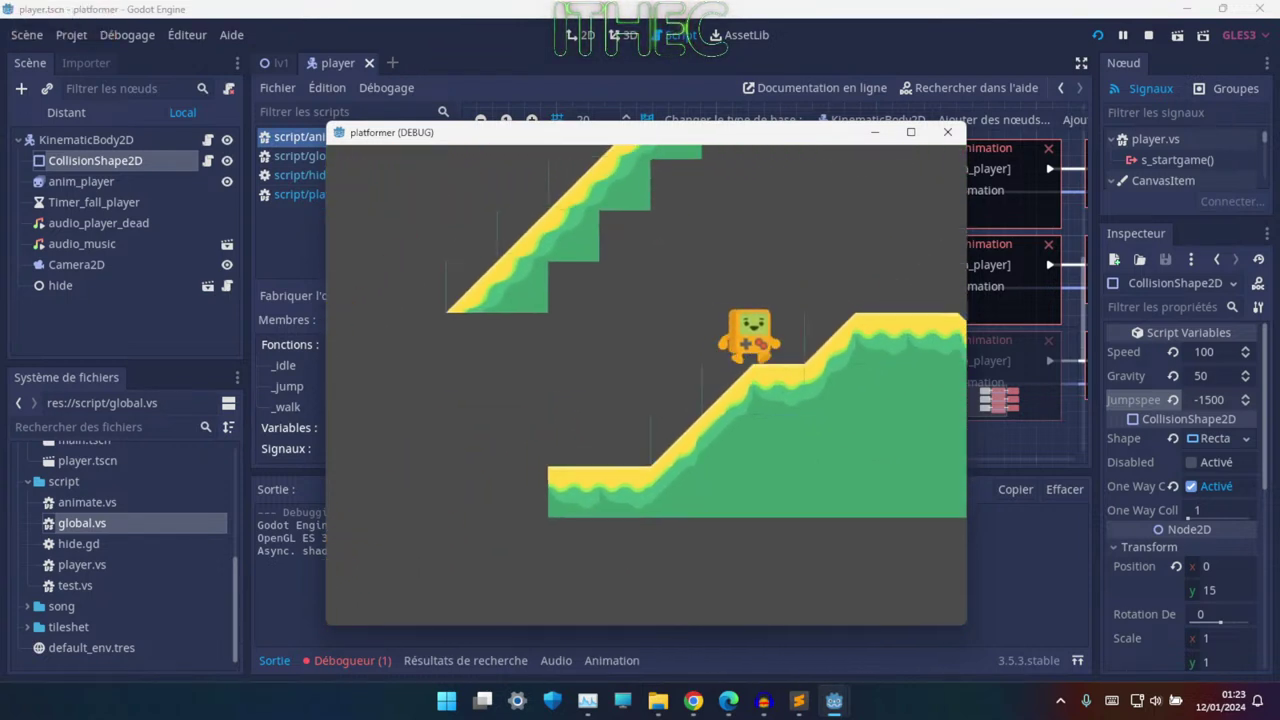
pyautogui.press('Right')
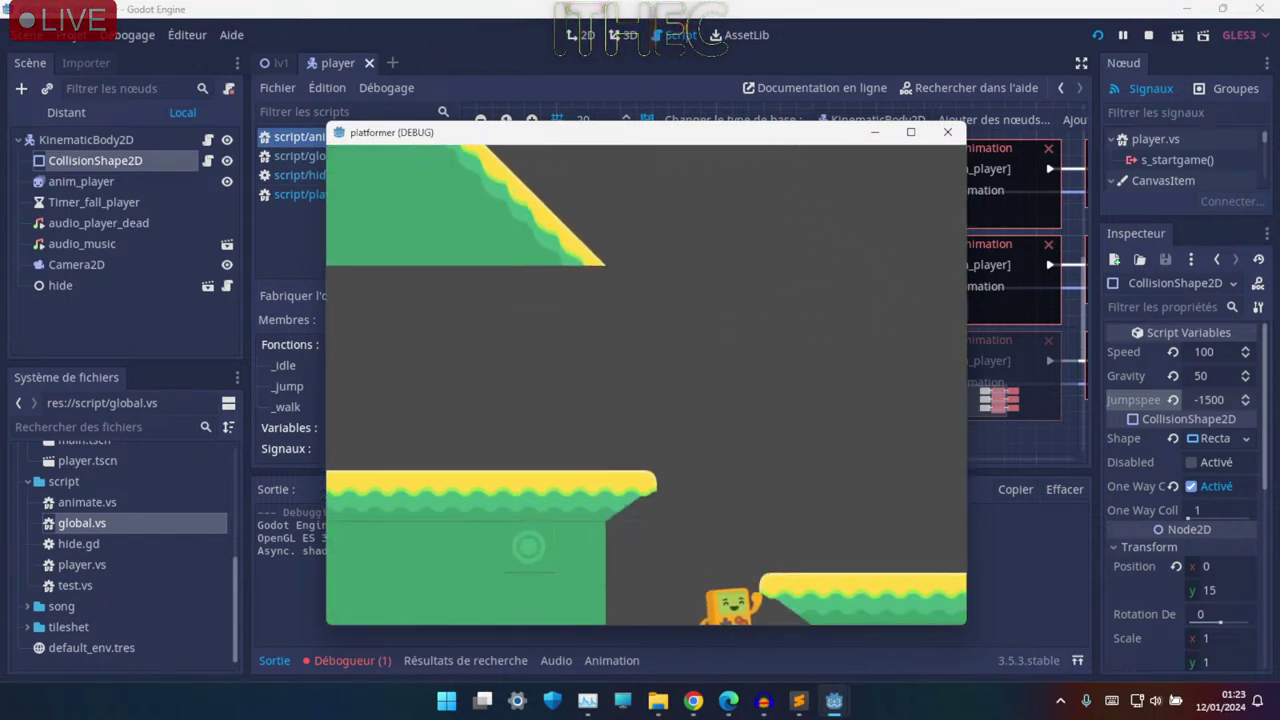
pyautogui.press('Up')
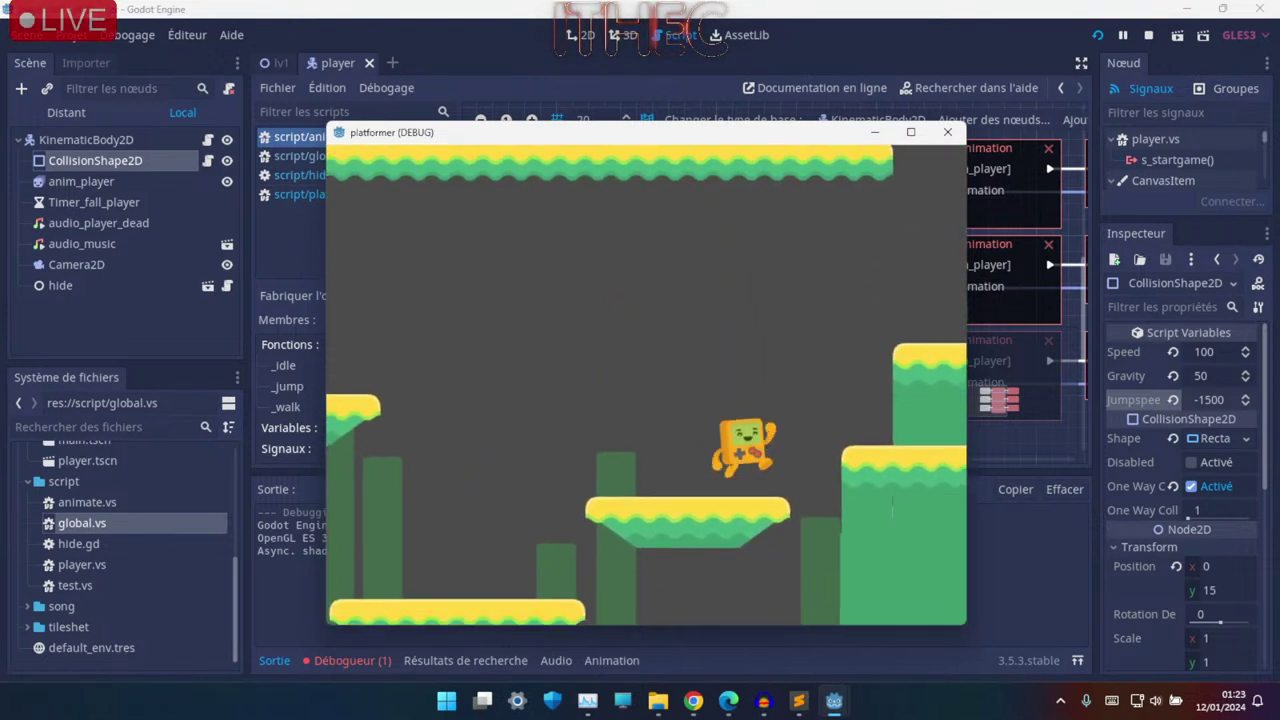
pyautogui.press('Up')
pyautogui.press('Right')
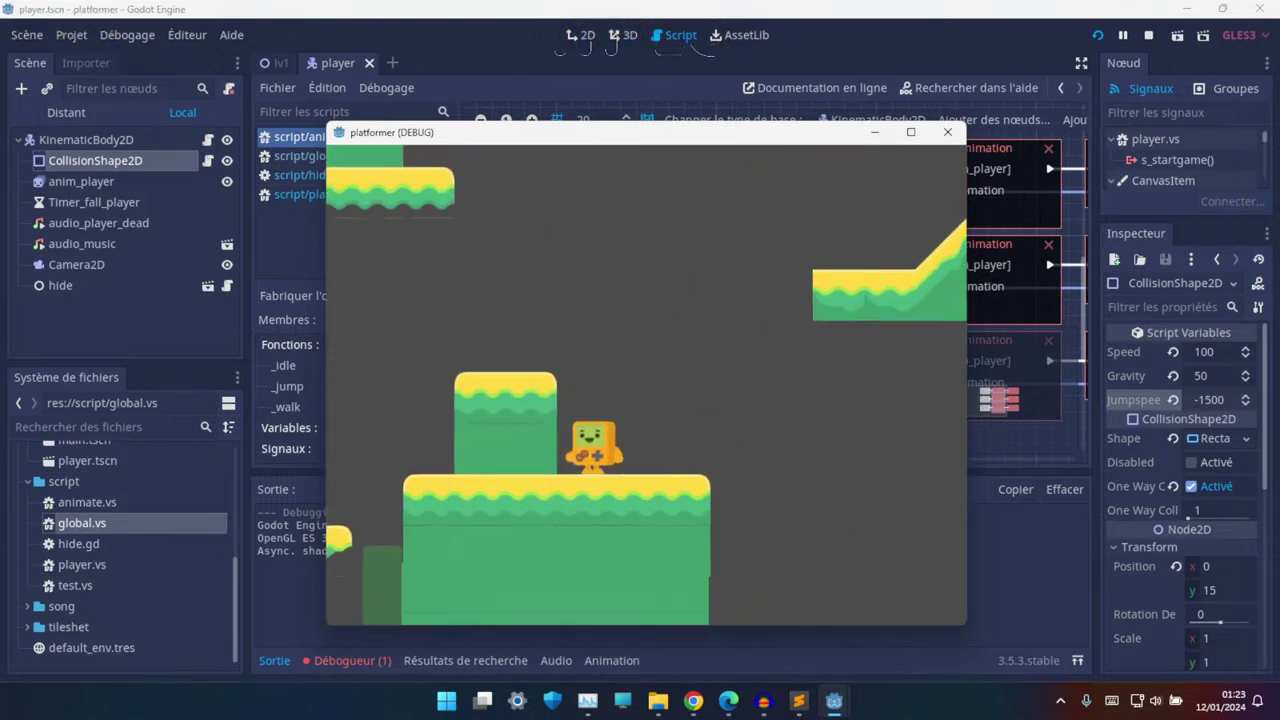
pyautogui.press('Right')
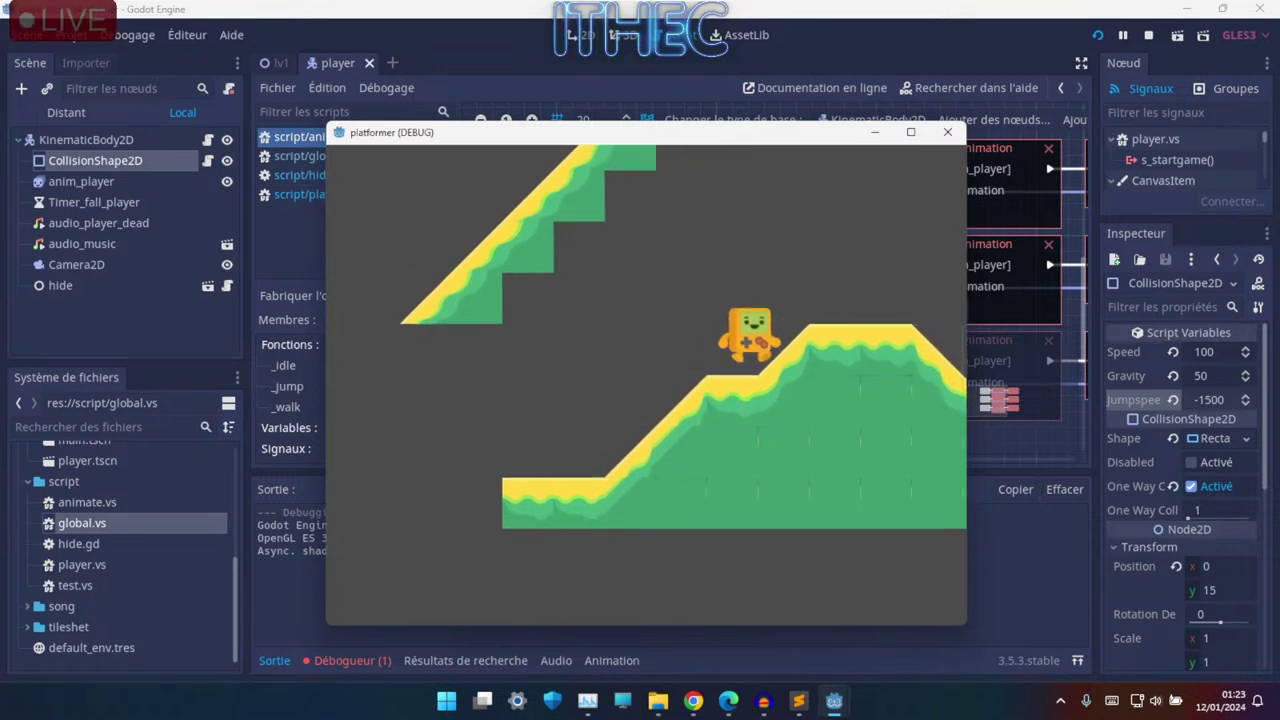
pyautogui.press('Right')
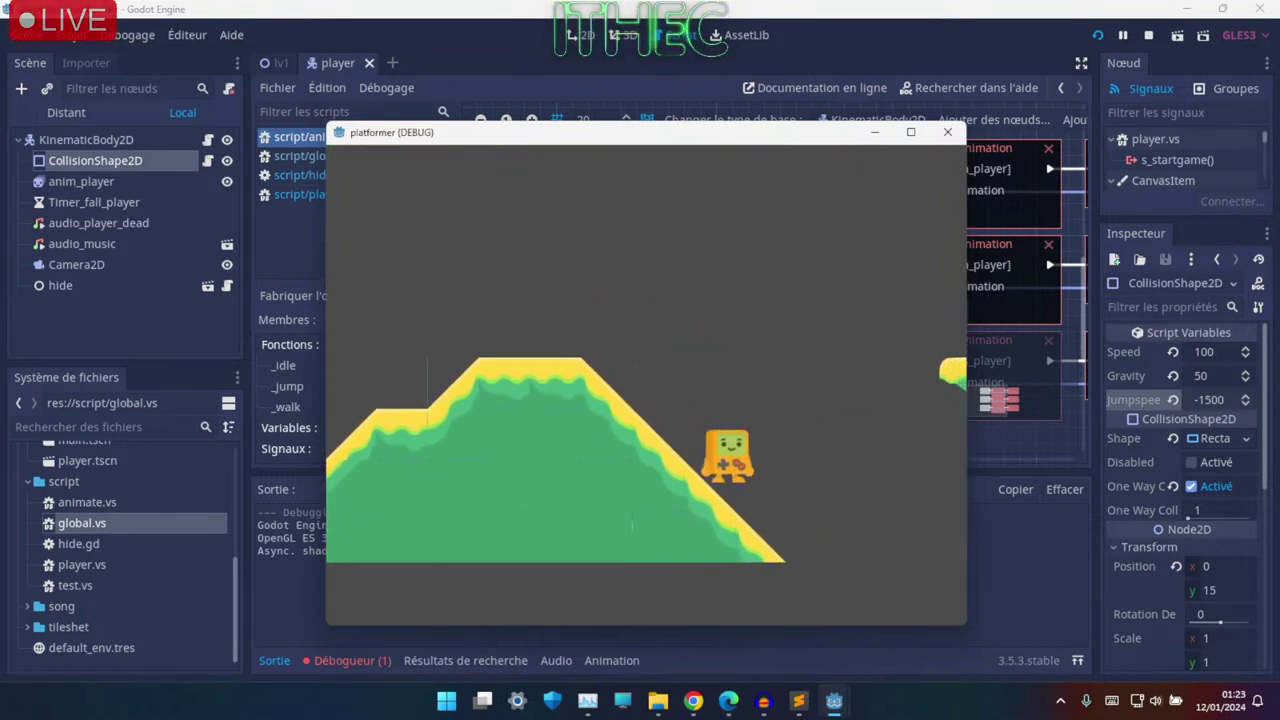
# - Test high jumps over the hilltop and pillars, then return left to the lower ledge
pyautogui.press('Up')
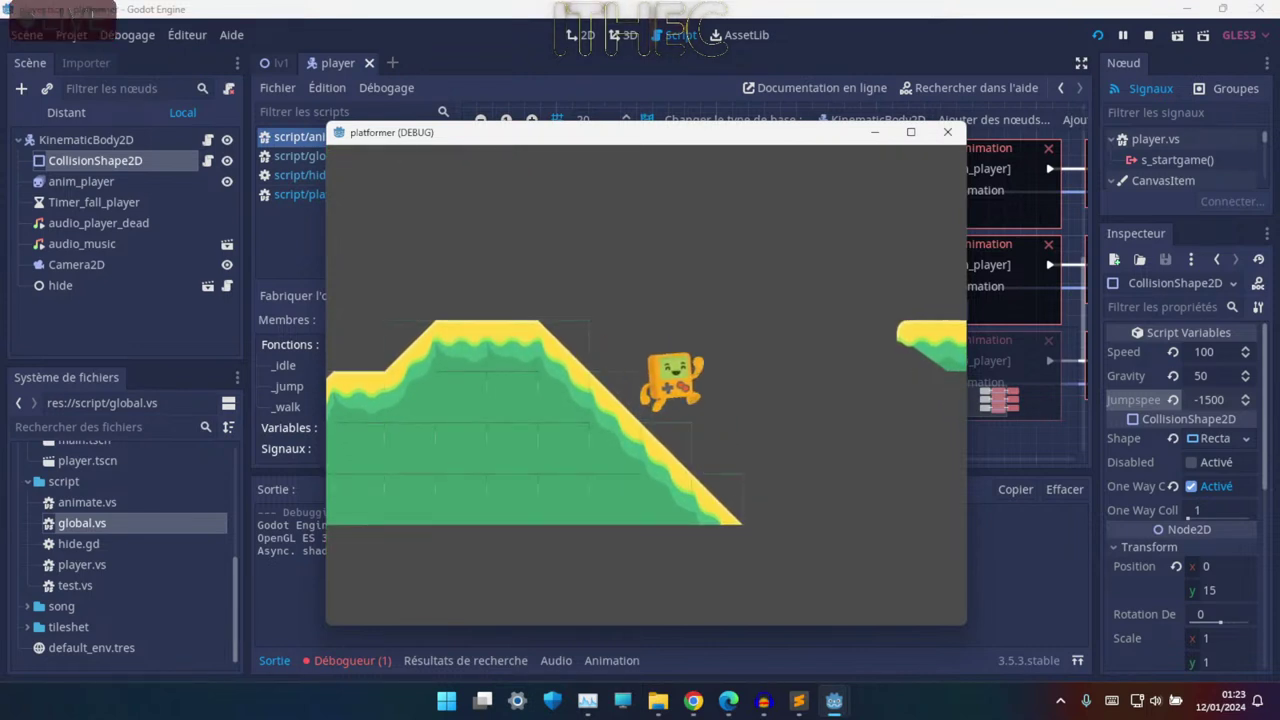
pyautogui.press('Up')
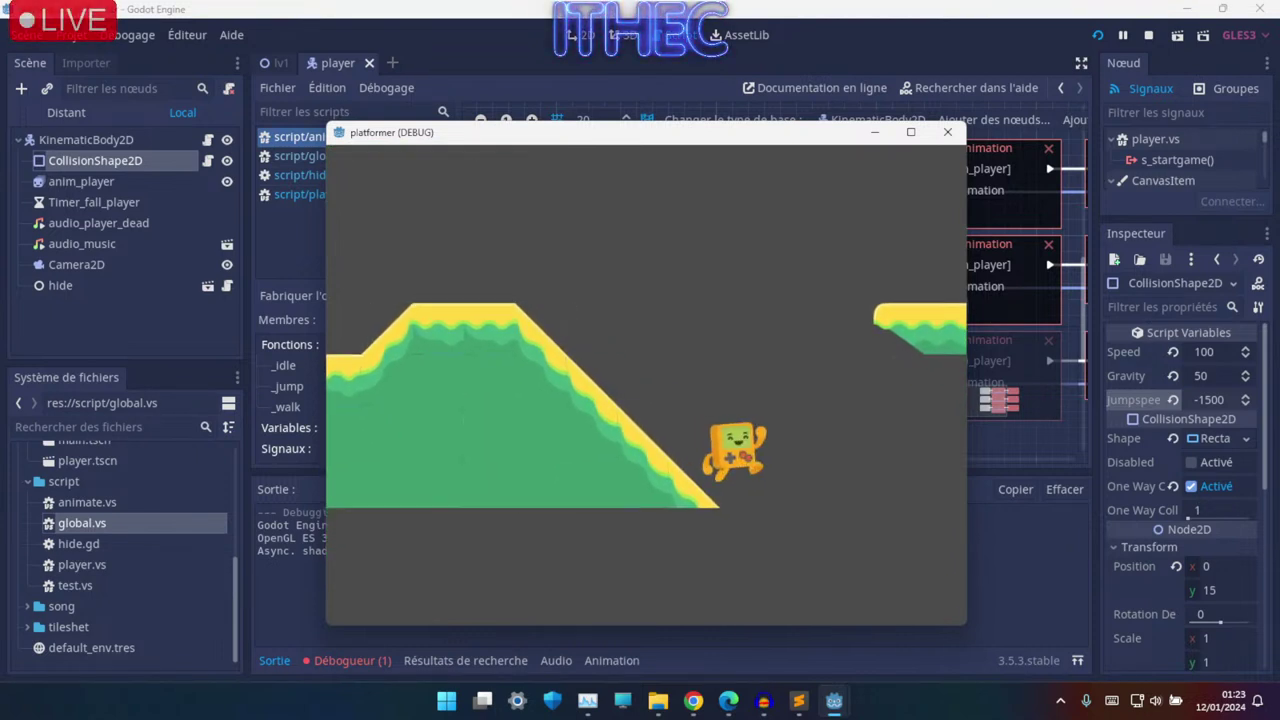
pyautogui.press('Up')
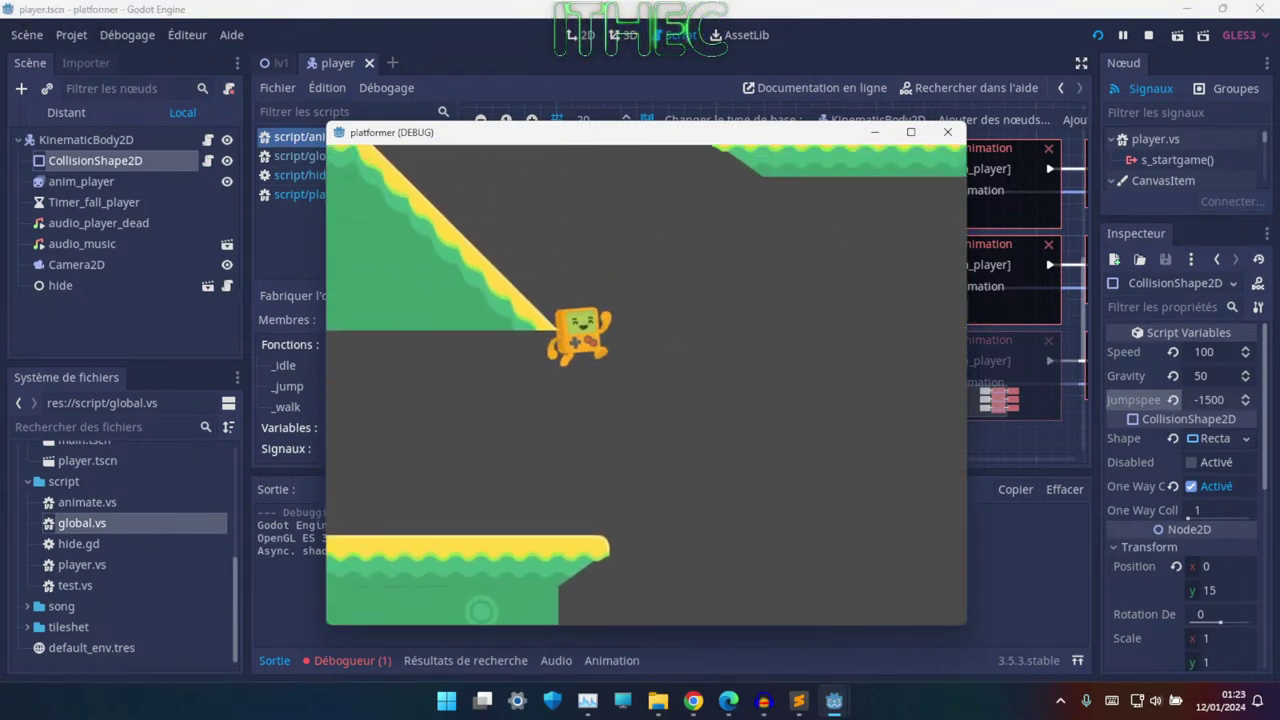
pyautogui.press('Up')
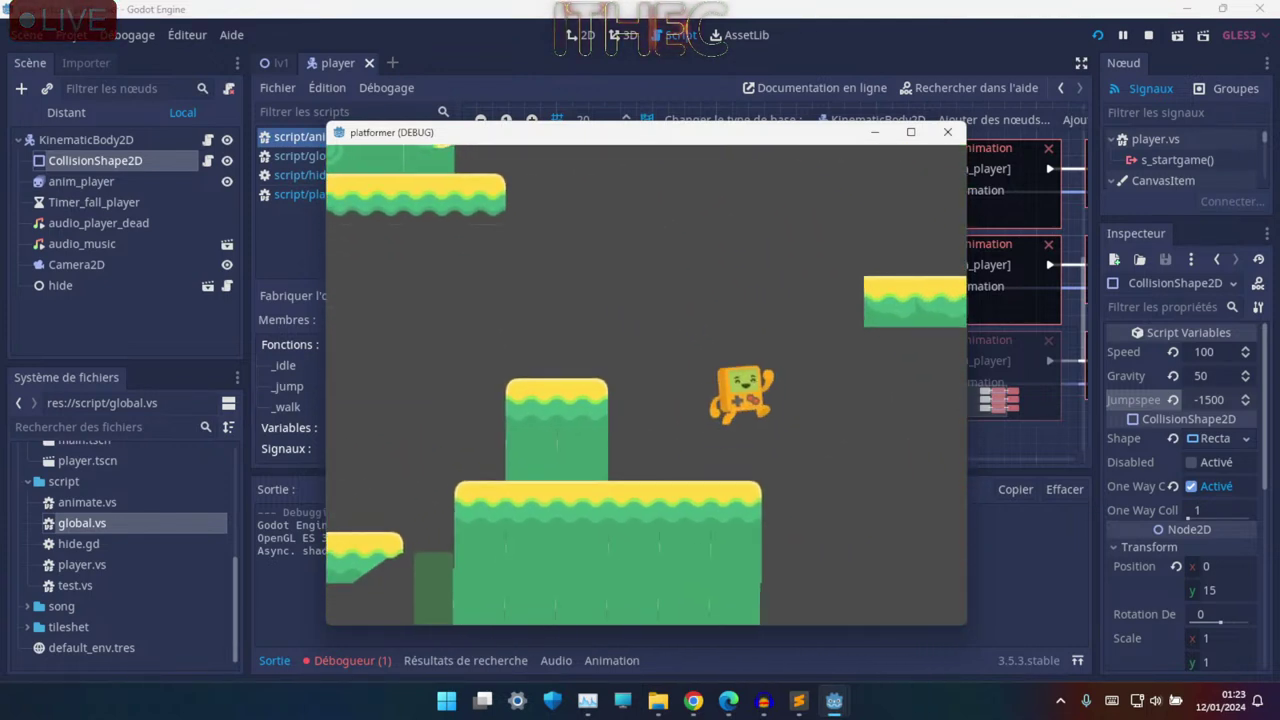
pyautogui.press('Right')
pyautogui.press('Right')
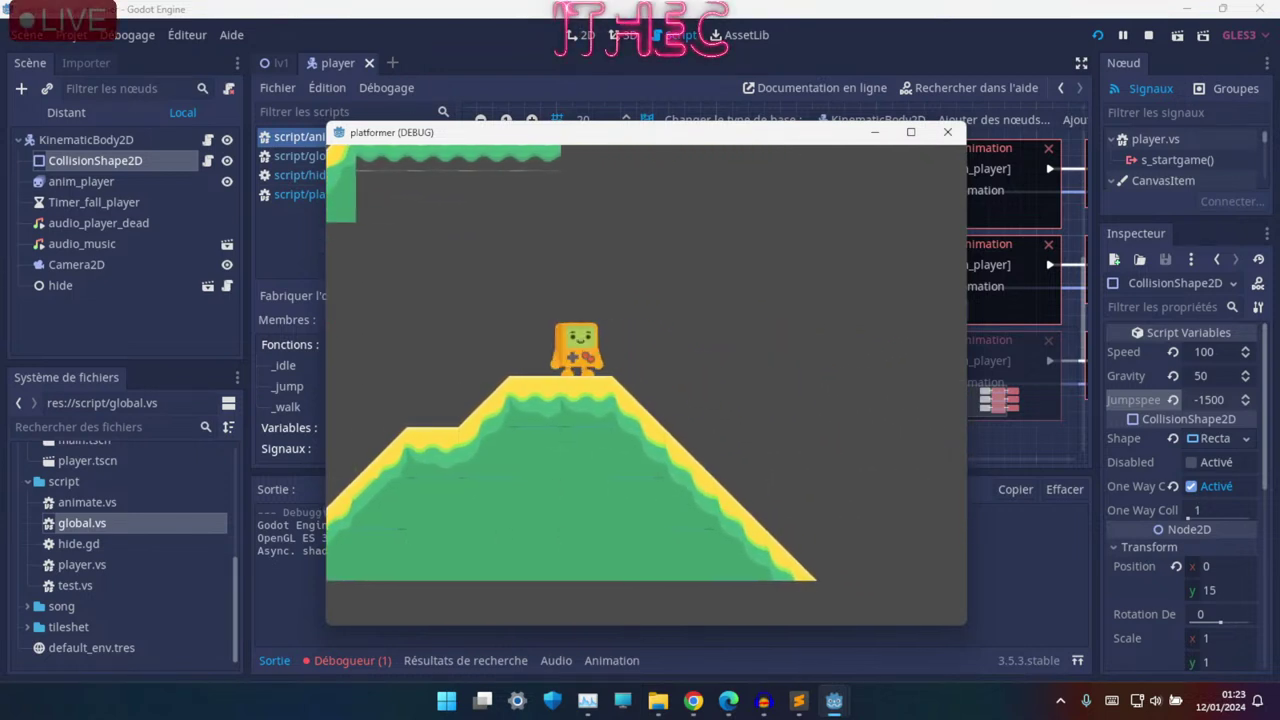
pyautogui.press('Left')
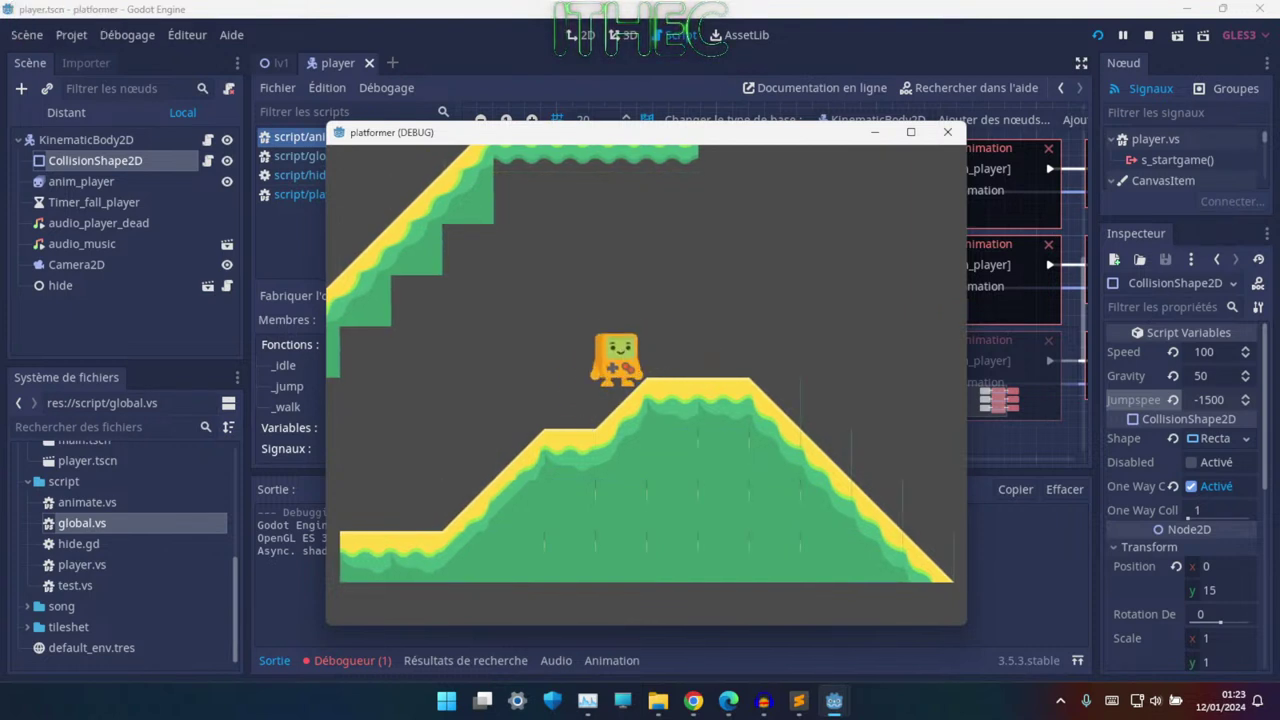
pyautogui.press('Up')
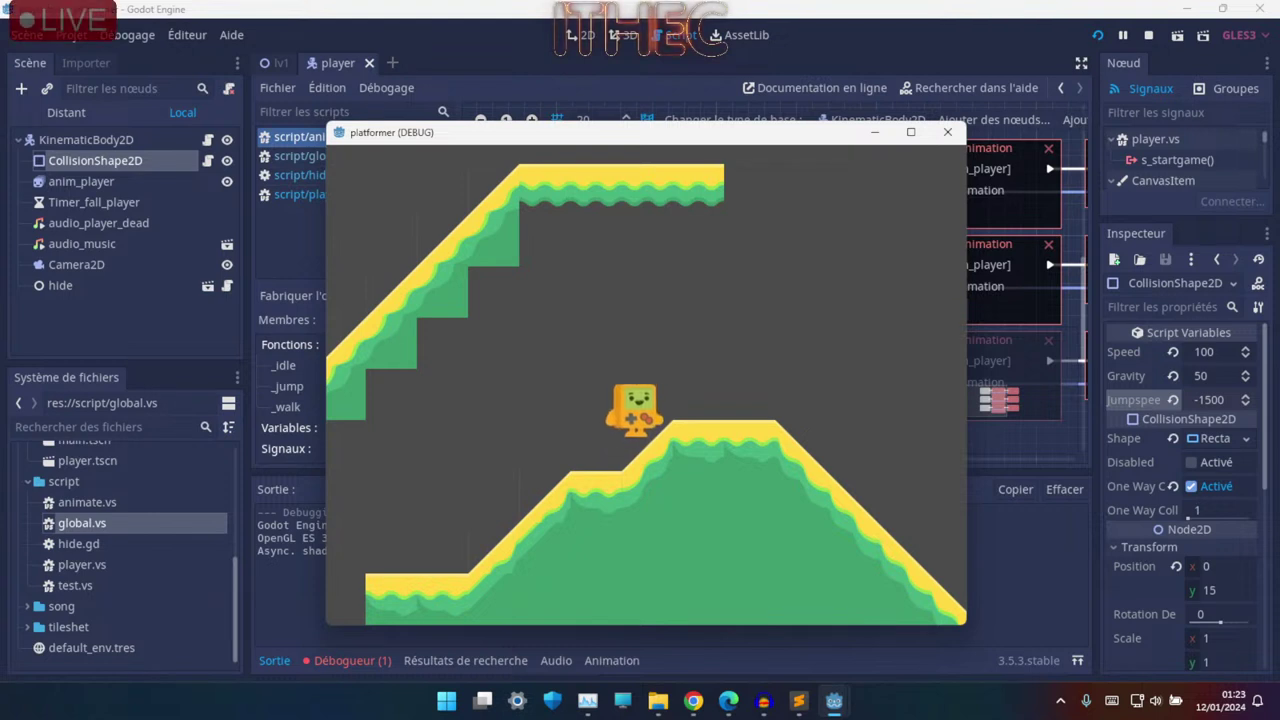
# - Jump repeatedly moving right up to the grassy platform, then head left along the slope
pyautogui.press('Right')
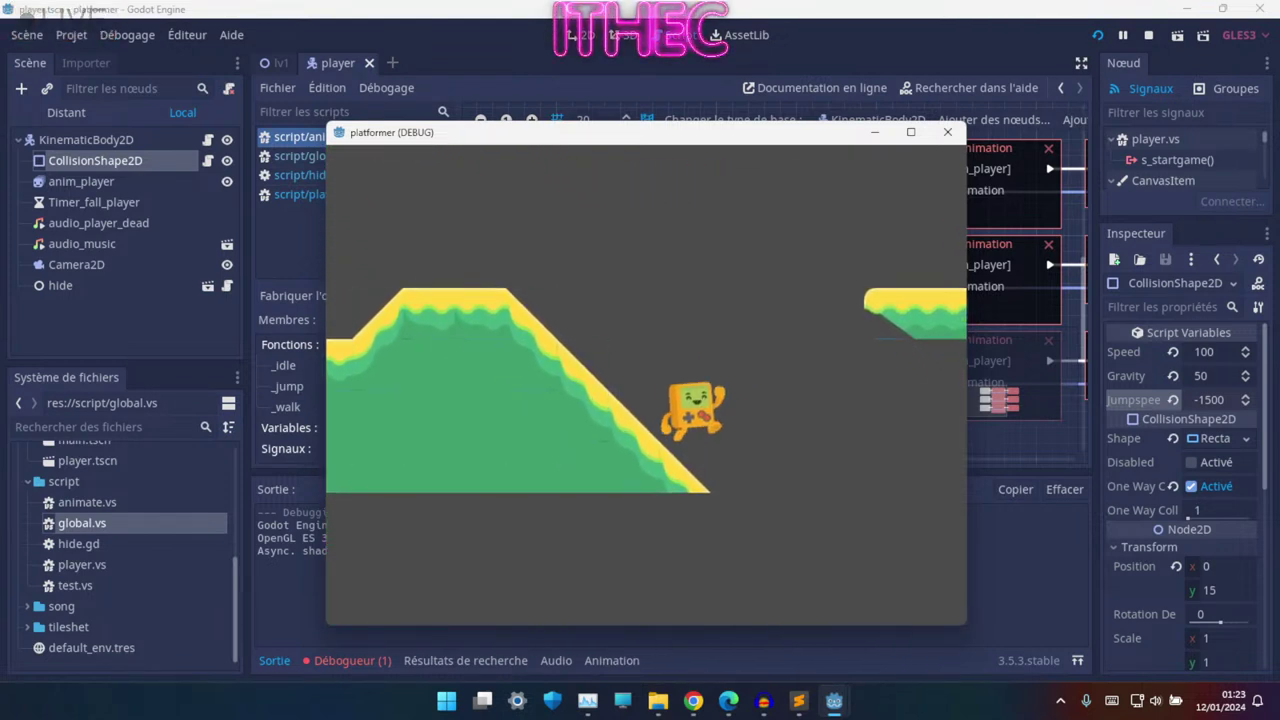
pyautogui.press('Up')
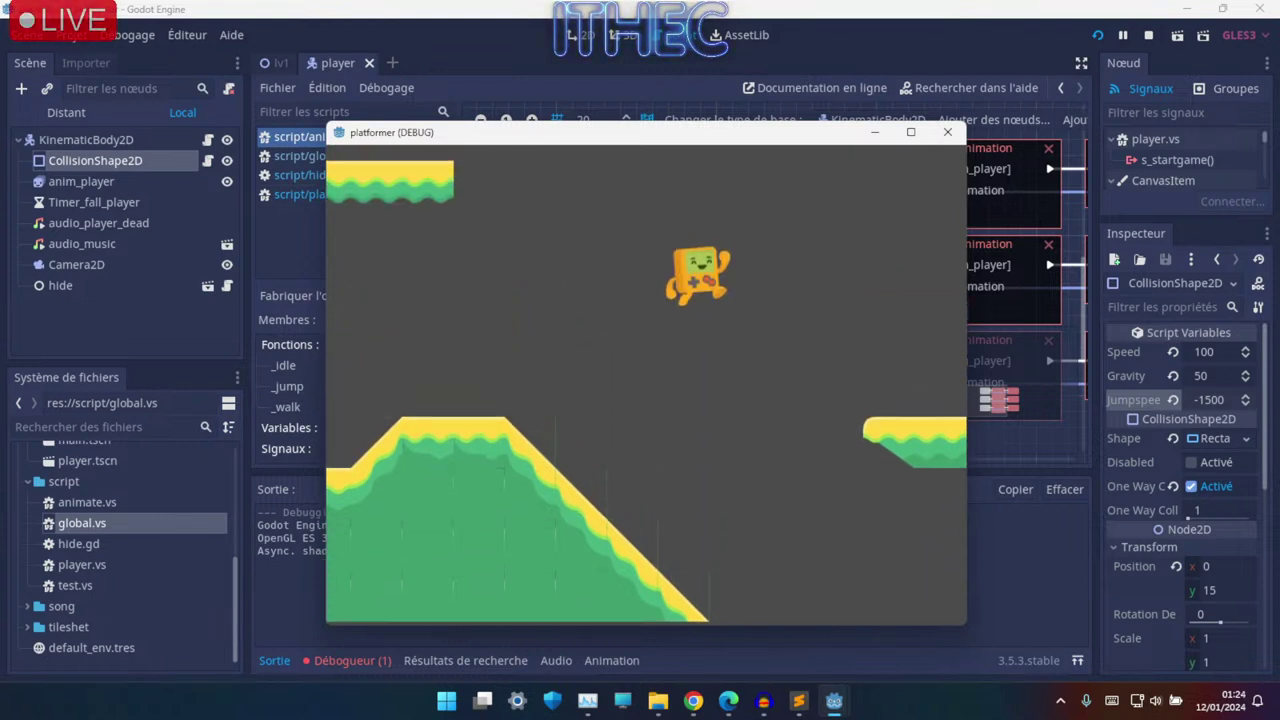
pyautogui.press('Right')
pyautogui.press('Up')
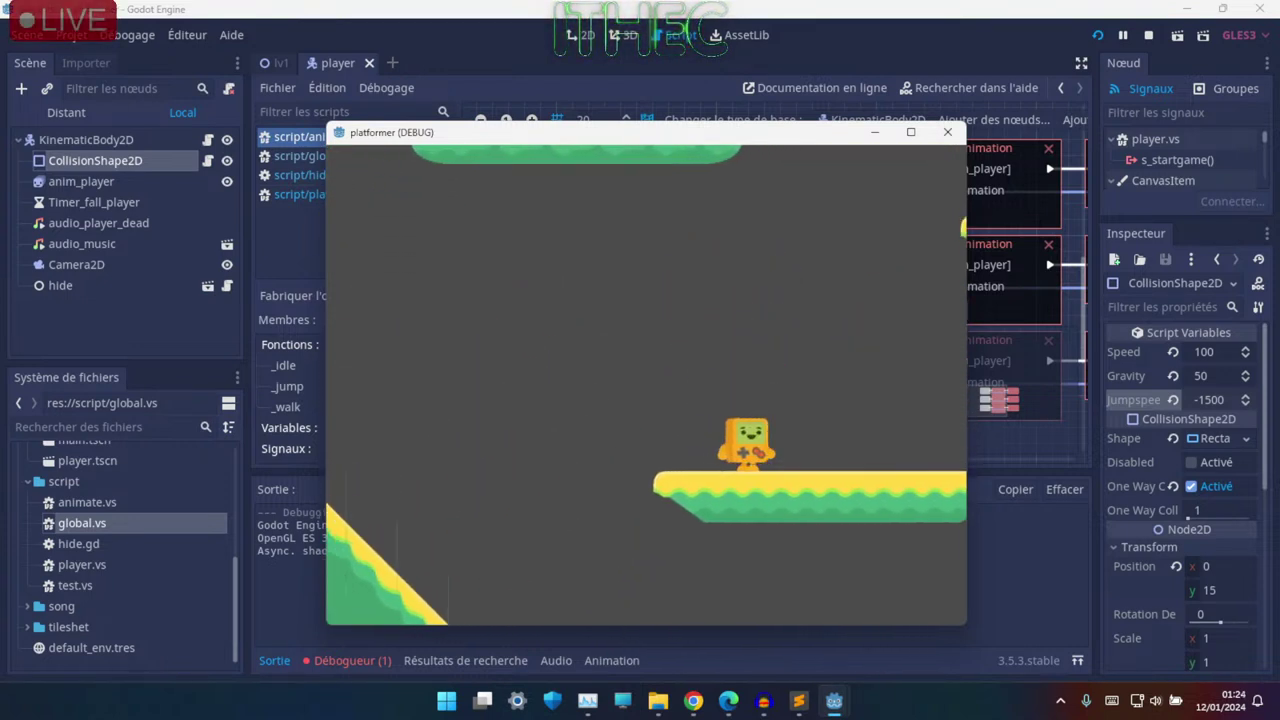
pyautogui.press('Up')
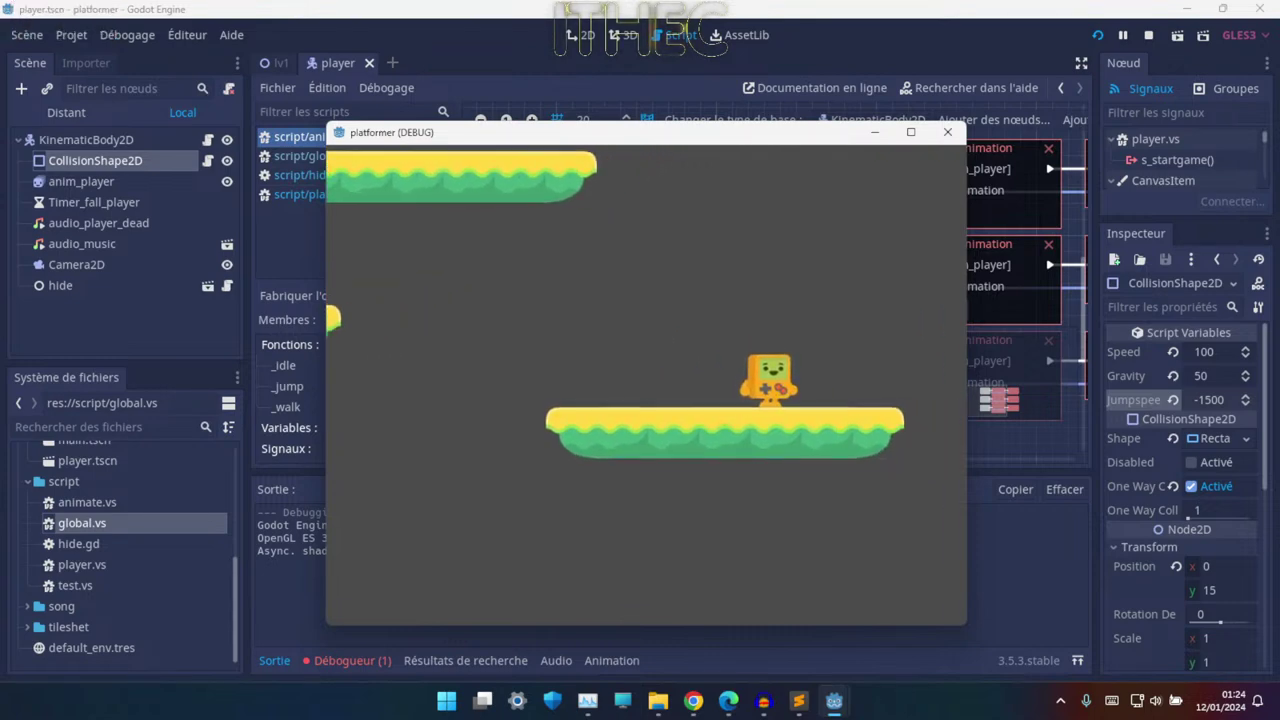
pyautogui.press('Up')
pyautogui.press('Left')
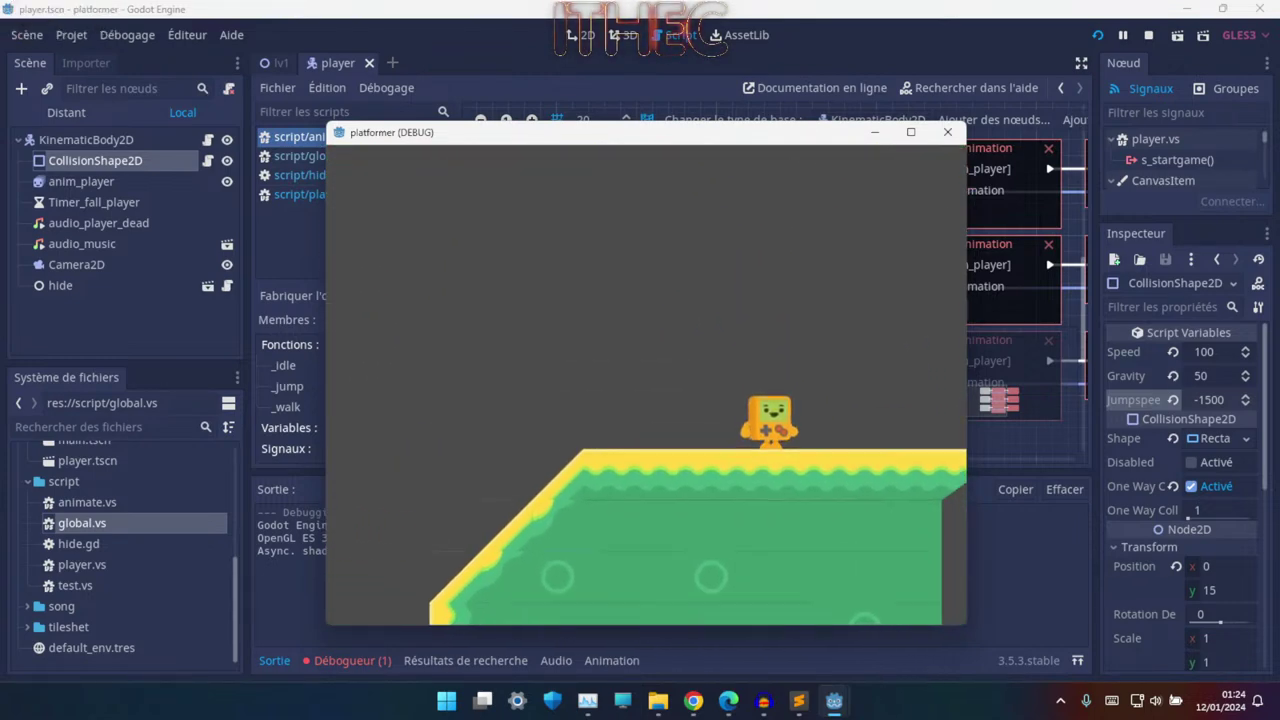
pyautogui.press('Up')
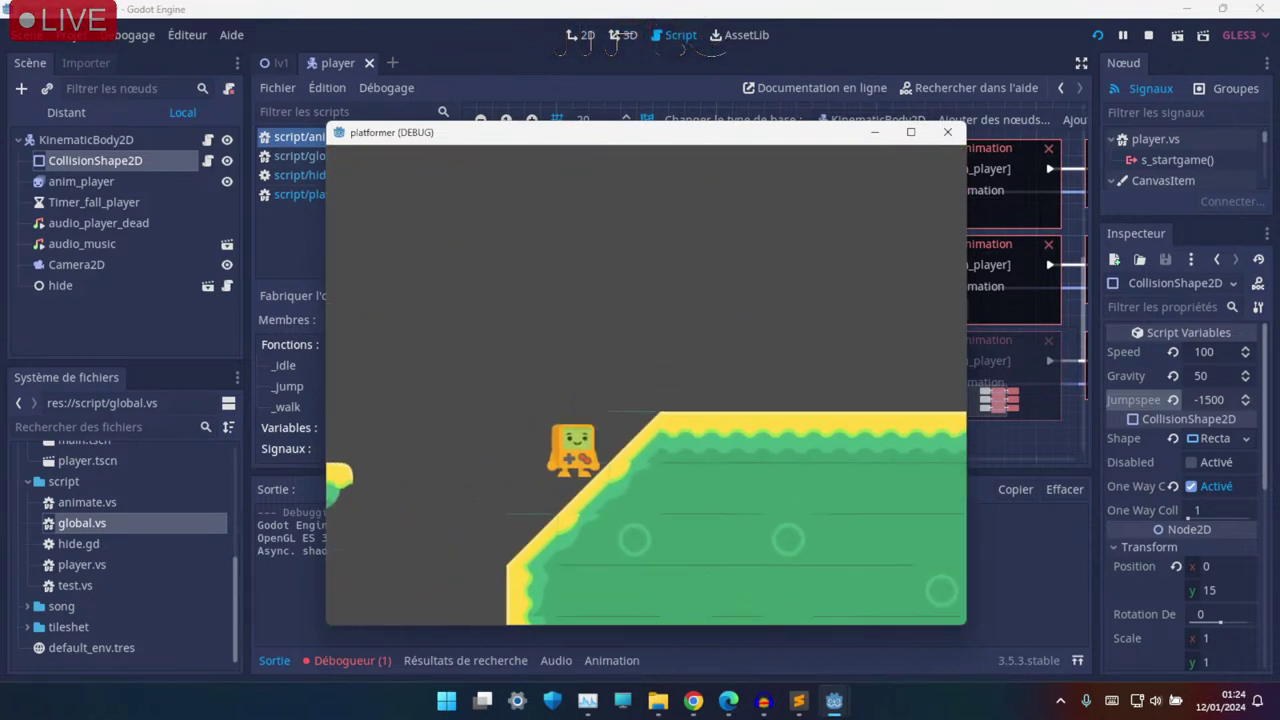
# - Close the platformer debug window and scroll the FileSystem dock up toward the sc folder
pyautogui.hotkey('alt', 'F4')
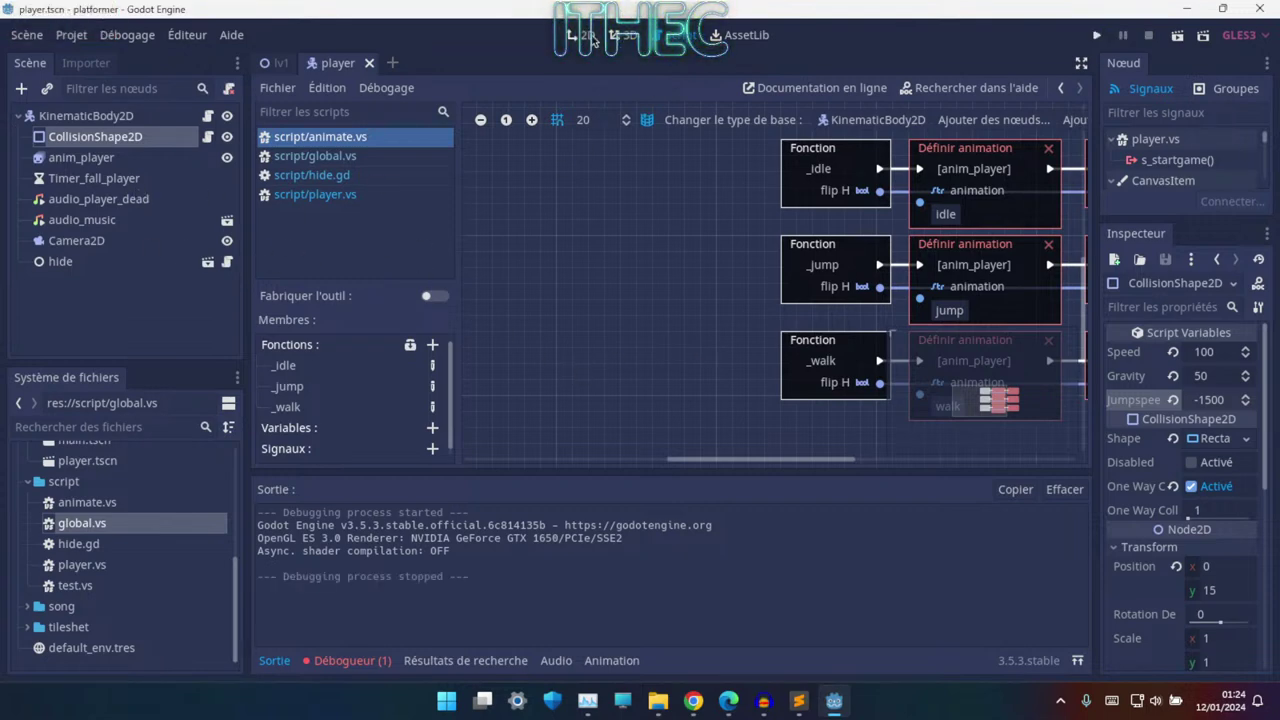
pyautogui.scroll(3, 529, 405)
pyautogui.keyDown('ctrl'); pyautogui.scroll(-4, 556, 331); pyautogui.keyUp('ctrl')
pyautogui.scroll(-3, 600, 300)
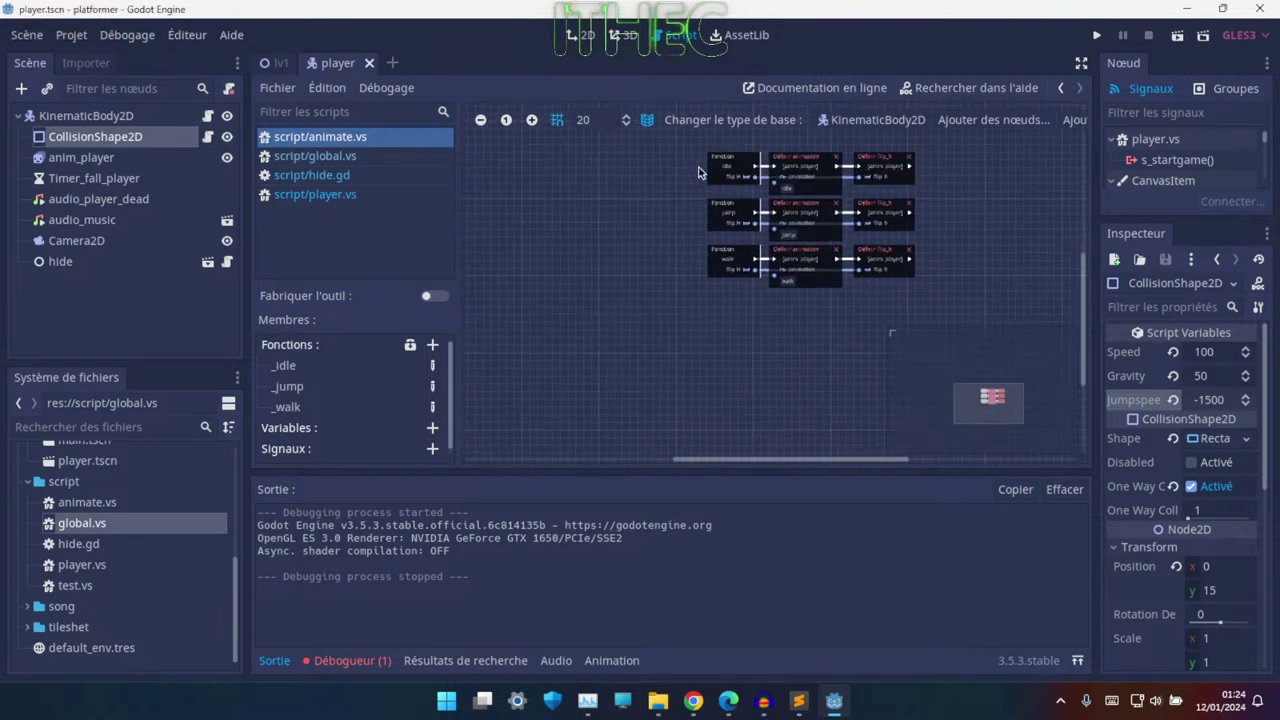
pyautogui.keyDown('ctrl'); pyautogui.scroll(2, 775, 213); pyautogui.keyUp('ctrl')
pyautogui.keyDown('ctrl'); pyautogui.scroll(2, 775, 213); pyautogui.keyUp('ctrl')
pyautogui.scroll(1, 600, 260)
pyautogui.scroll(2, 469, 269)
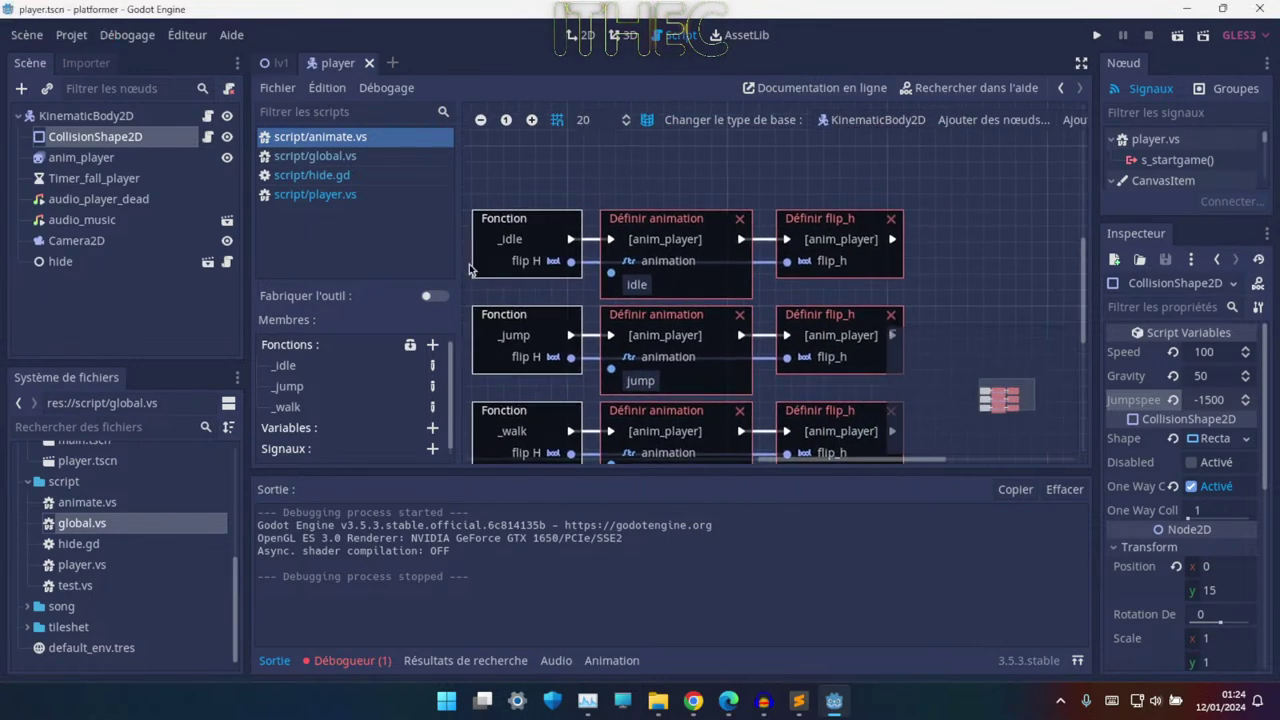
pyautogui.scroll(2, 113, 521)
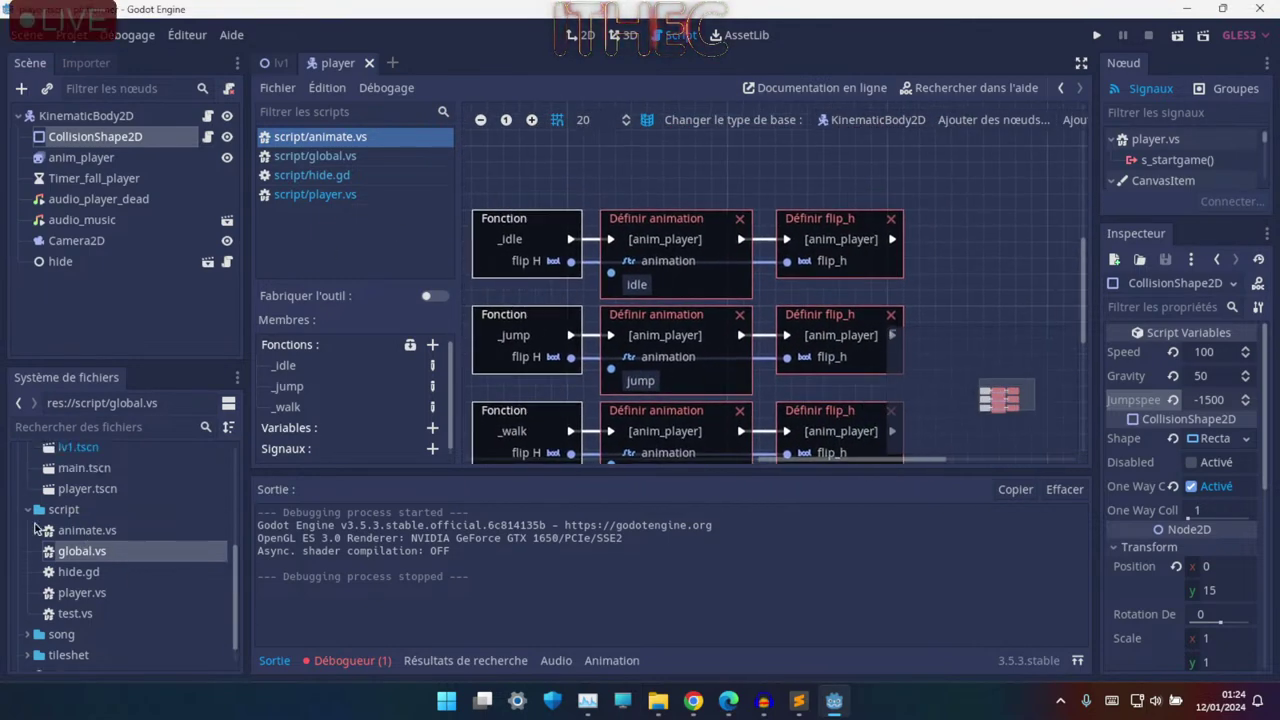
pyautogui.scroll(3, 100, 540)
pyautogui.scroll(1, 90, 559)
pyautogui.rightClick(86, 563)
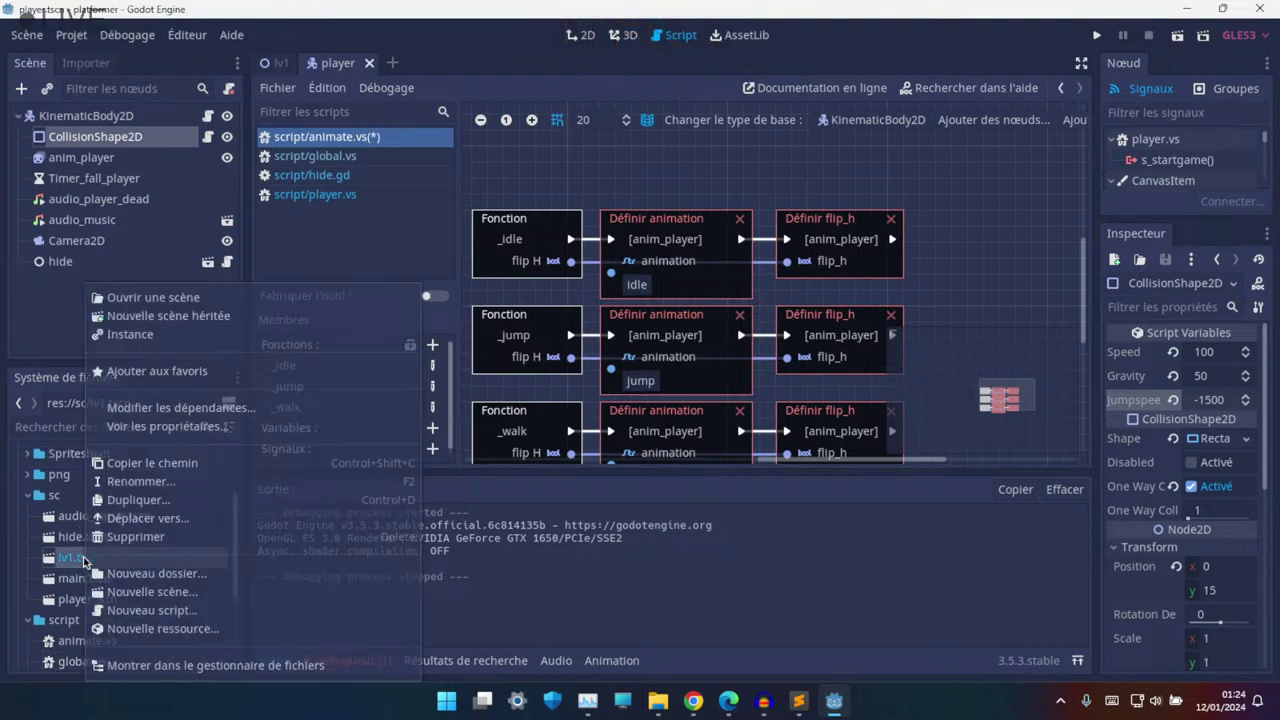
pyautogui.click(194, 410)
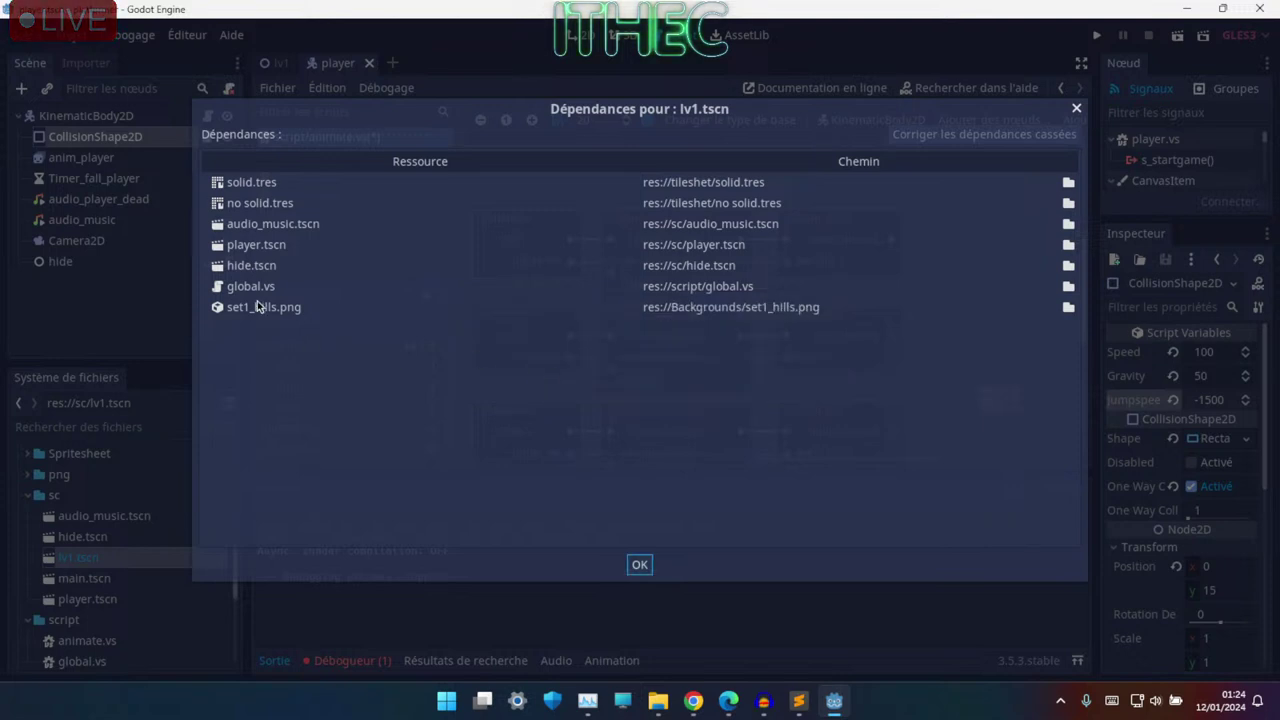
pyautogui.click(240, 188)
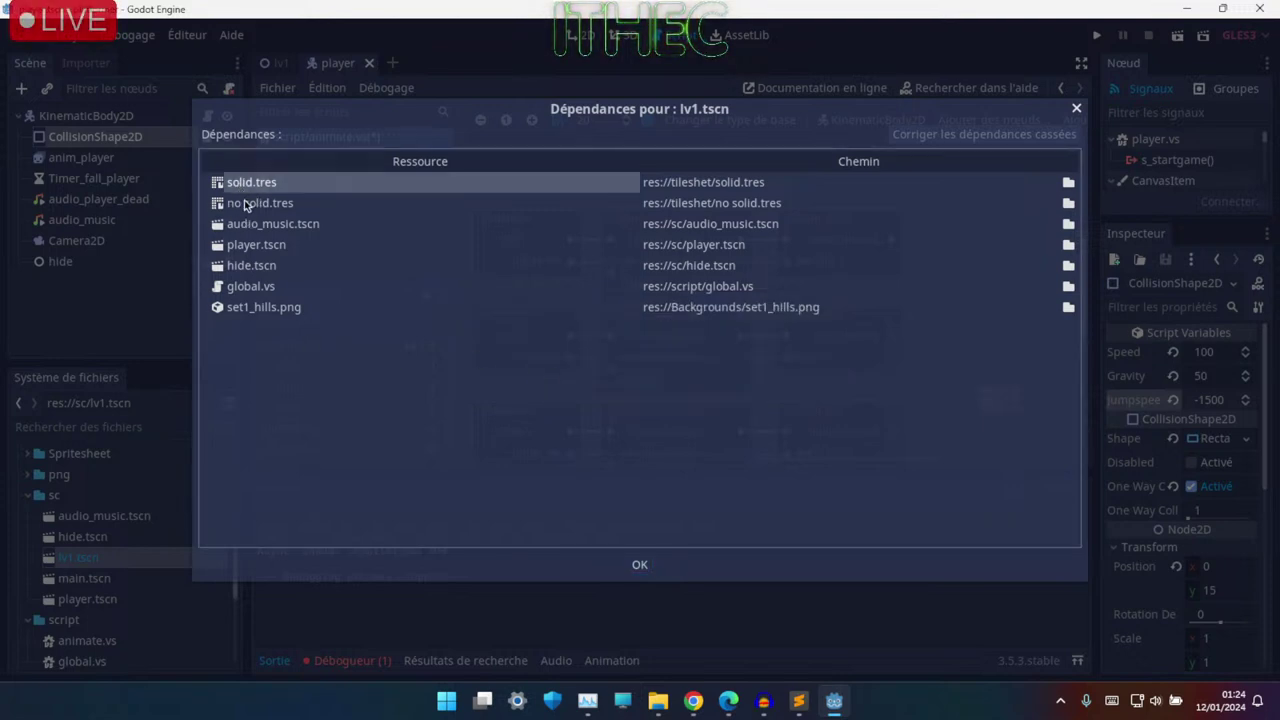
pyautogui.click(255, 206)
pyautogui.click(289, 224)
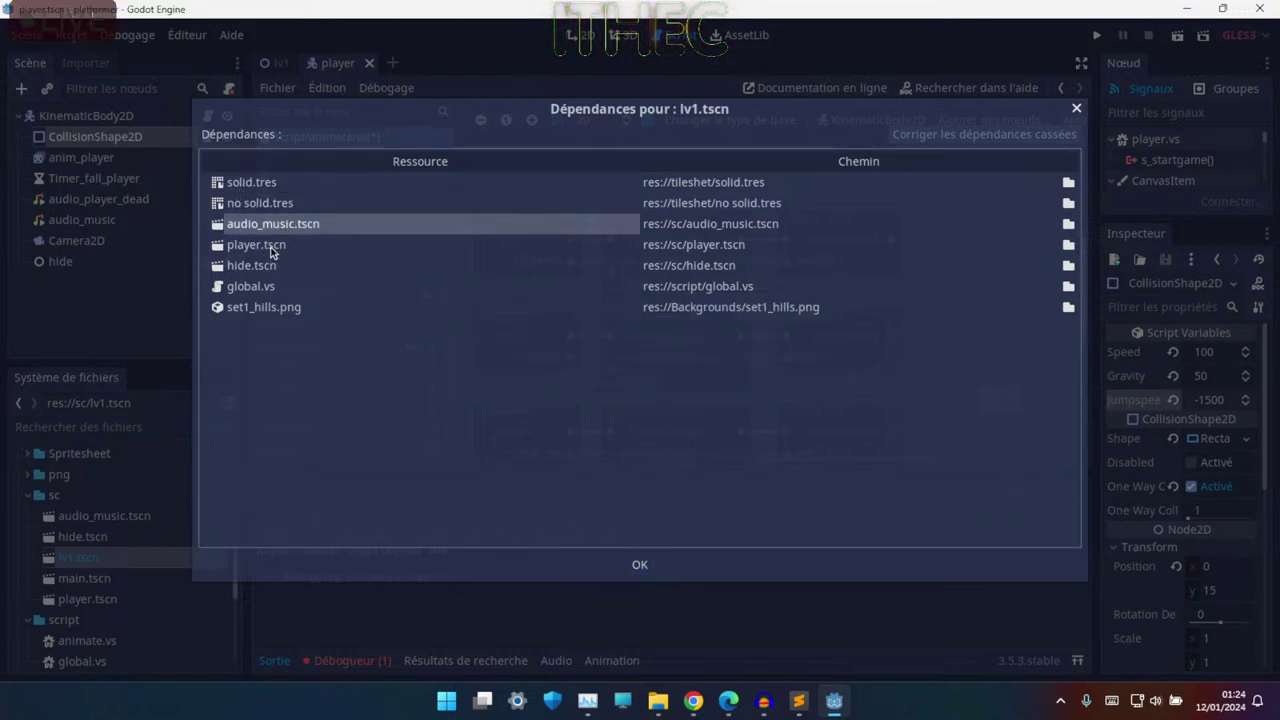
pyautogui.click(245, 244)
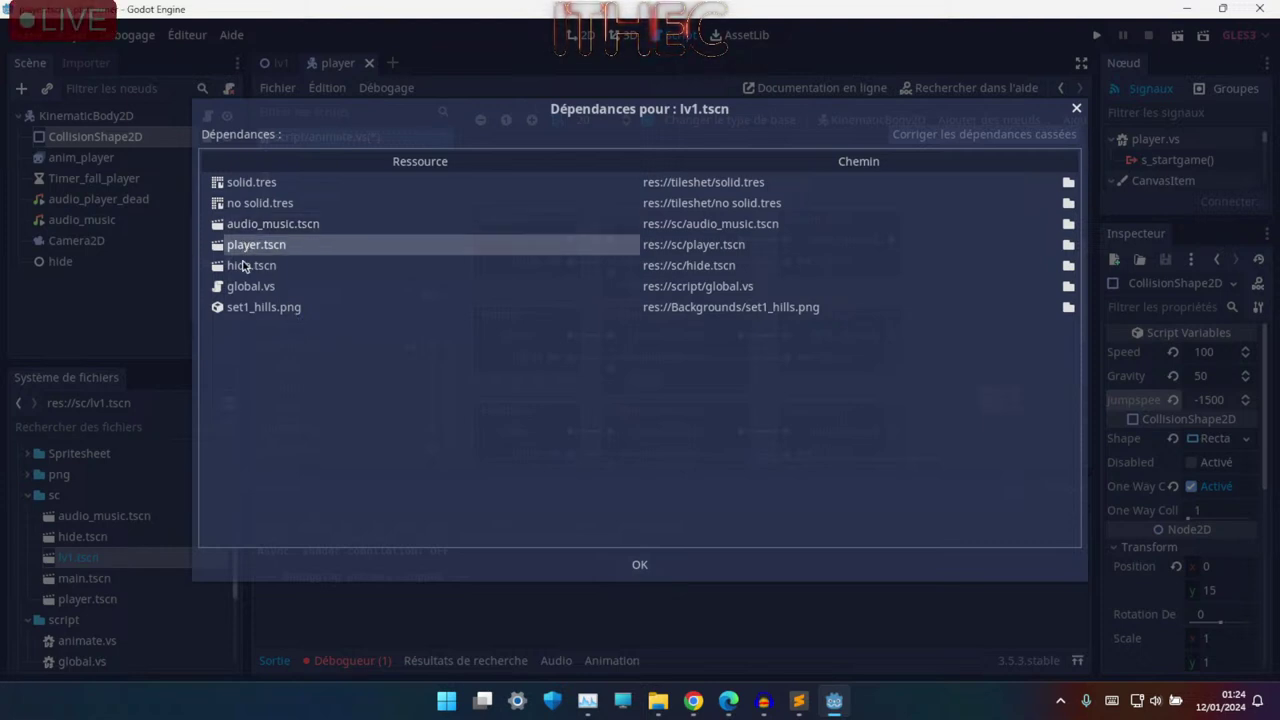
pyautogui.click(244, 267)
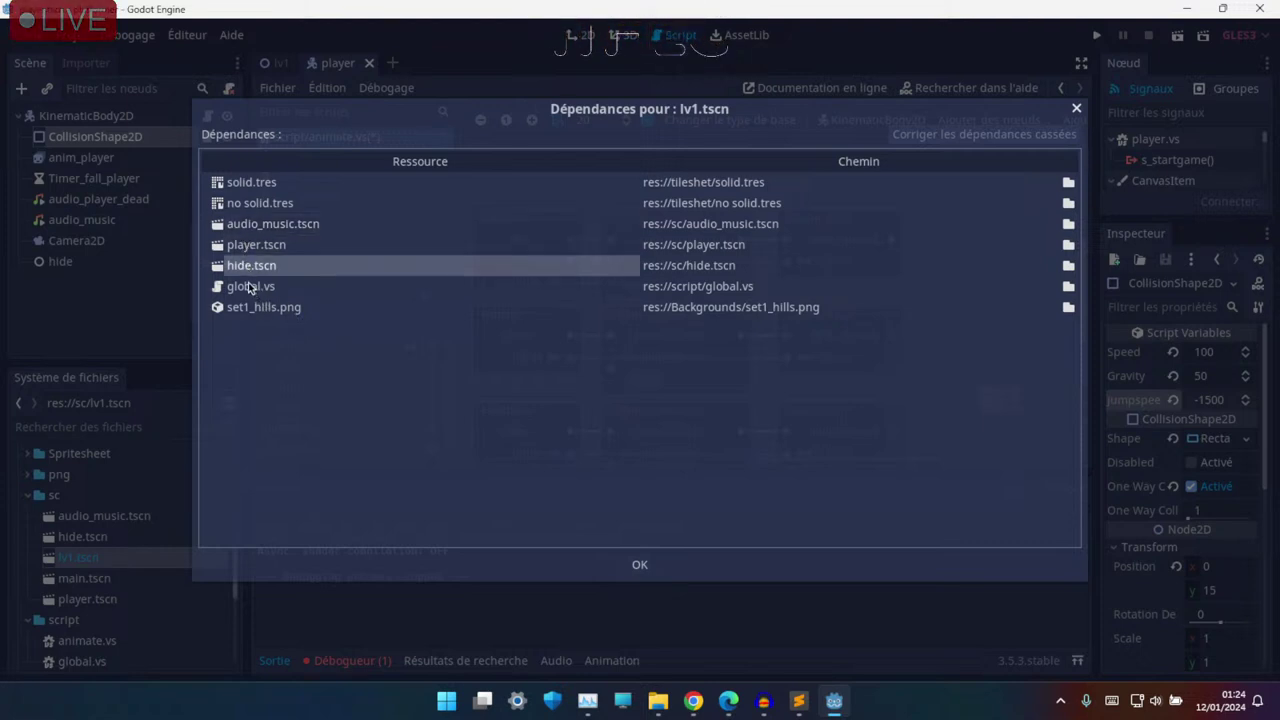
pyautogui.click(257, 288)
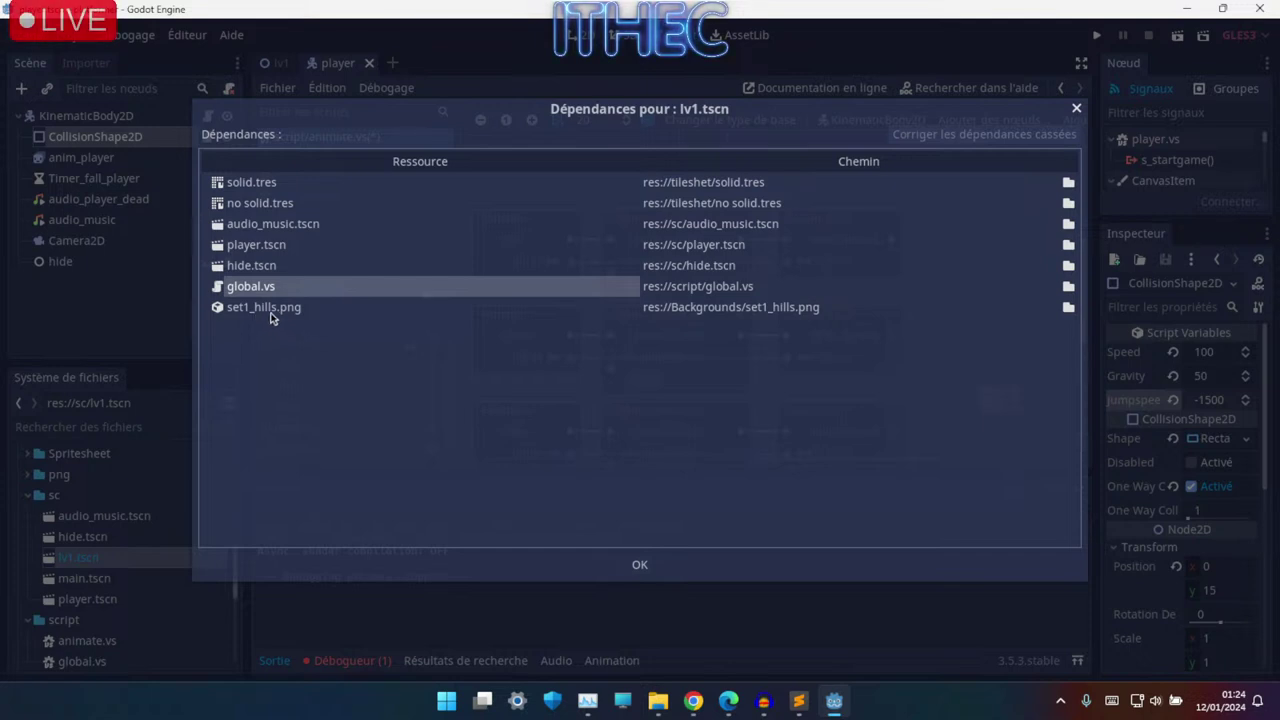
pyautogui.click(268, 311)
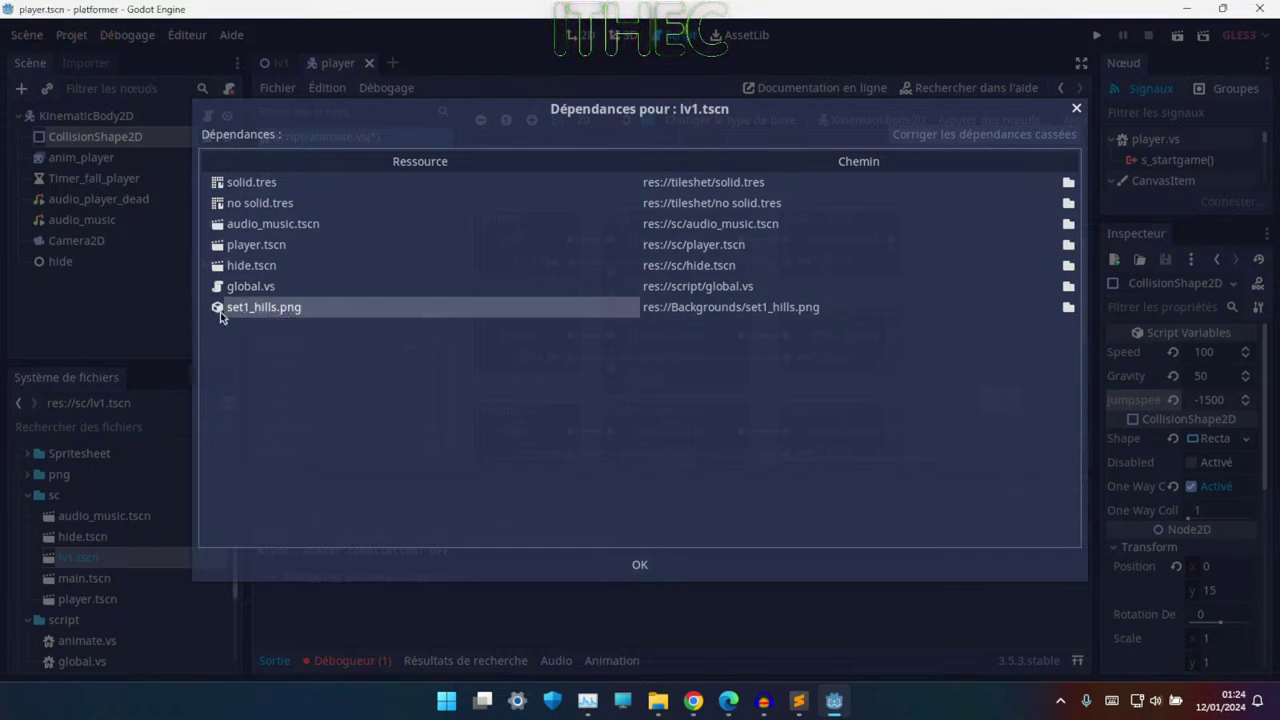
pyautogui.click(633, 566)
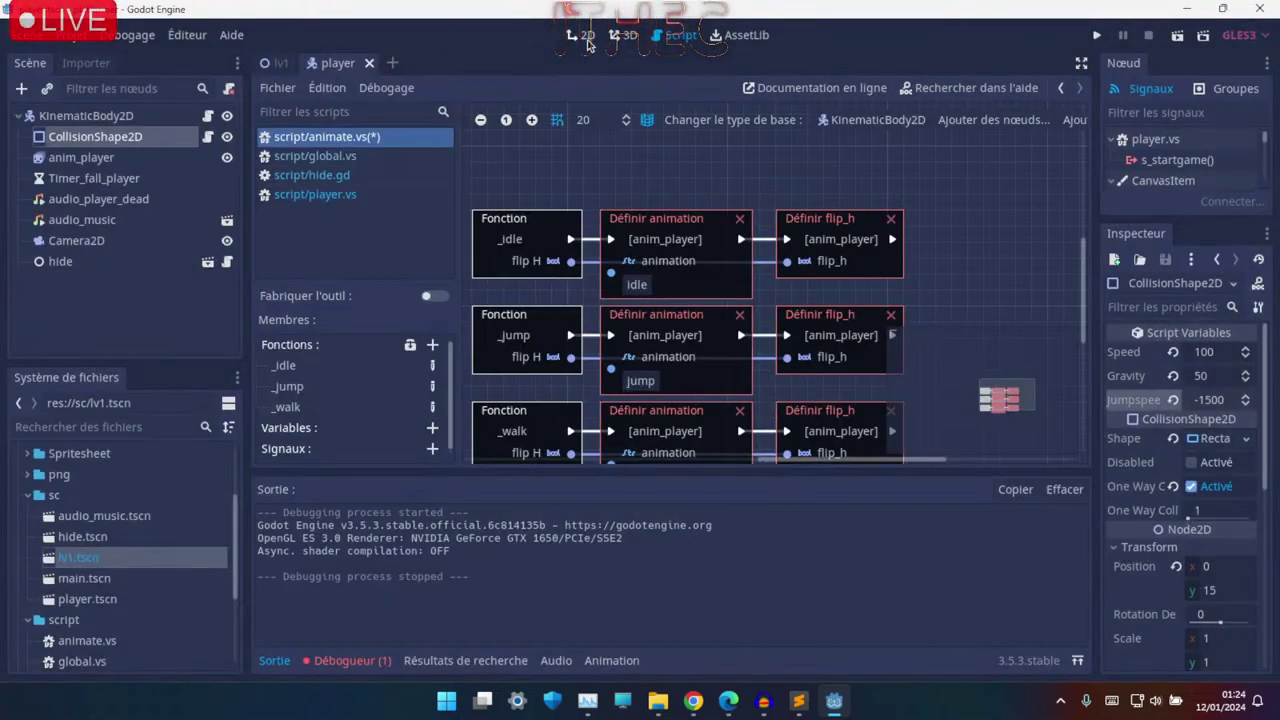
# - In the lv1 2D view, drag the back 1 background sprite to (488, 146)
pyautogui.click(587, 38)
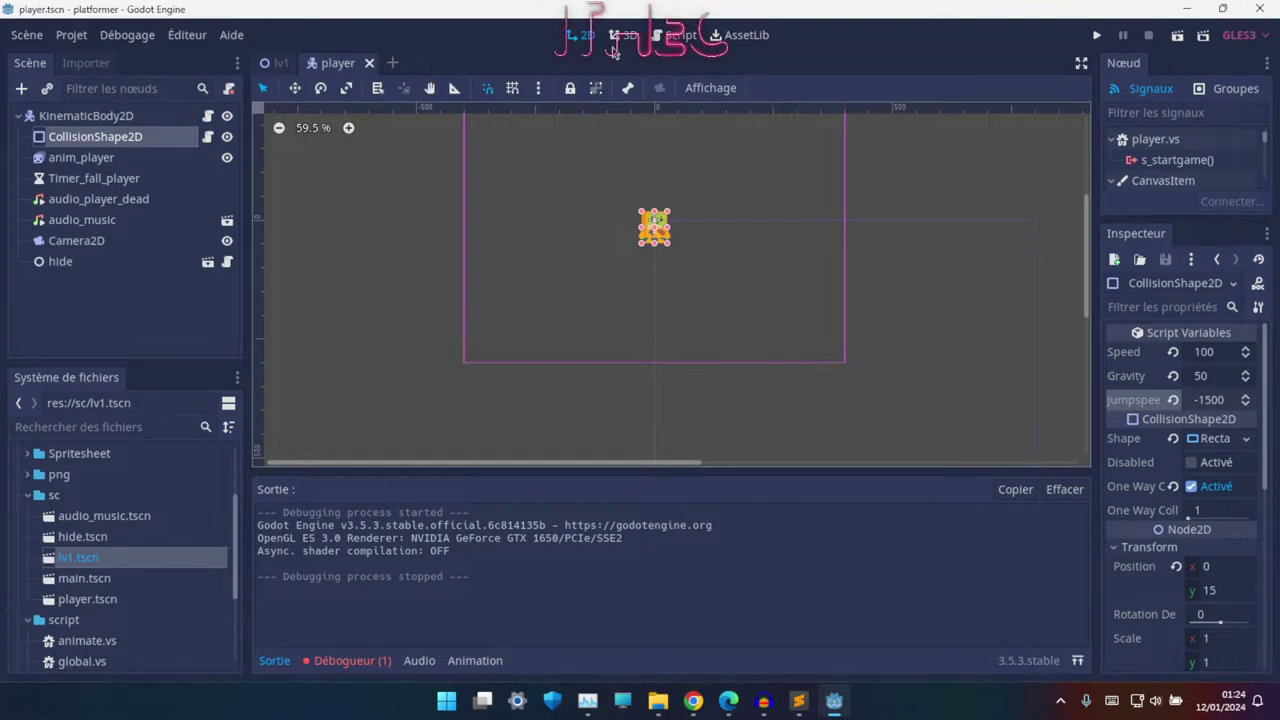
pyautogui.click(275, 65)
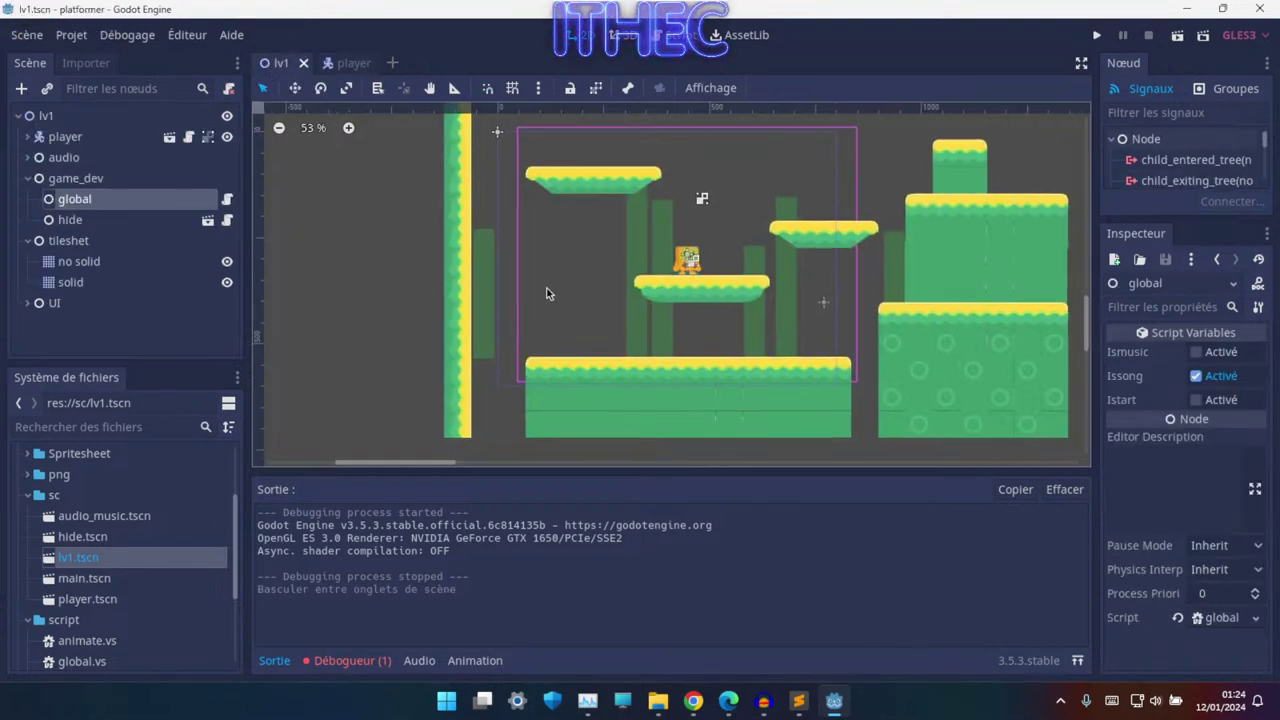
pyautogui.click(617, 326)
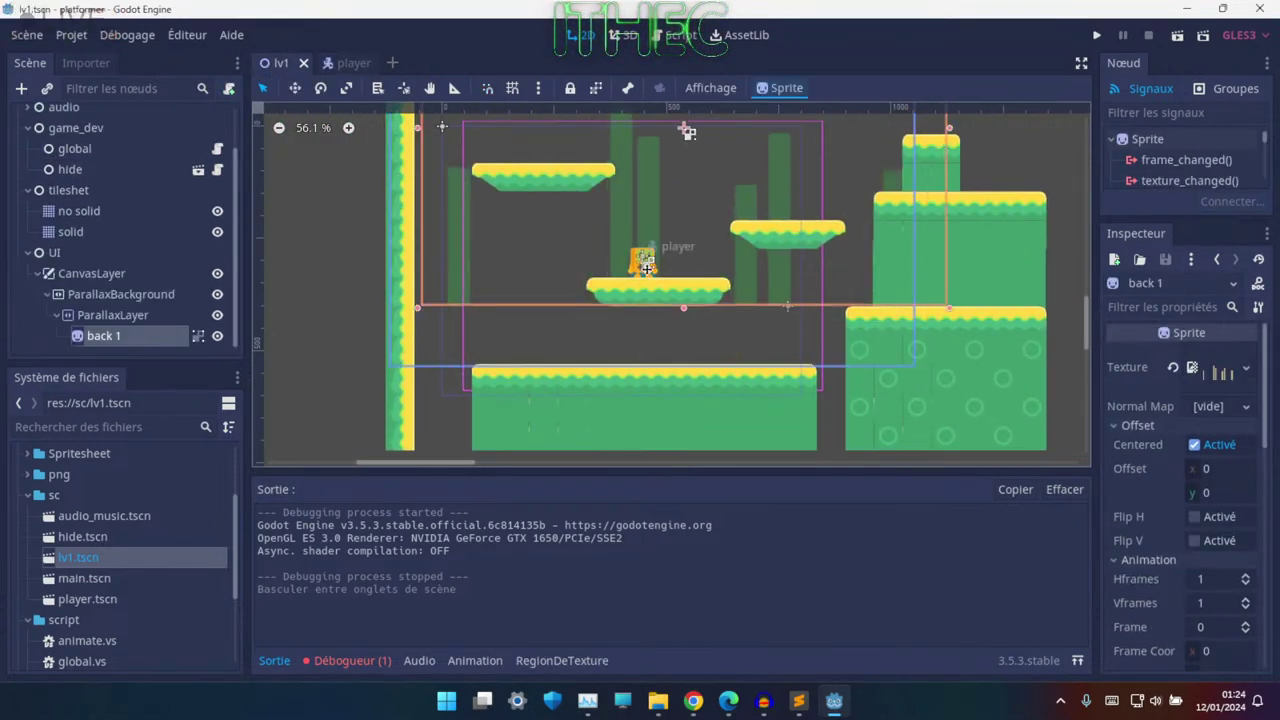
pyautogui.moveTo(650, 178); pyautogui.dragTo(622, 194)
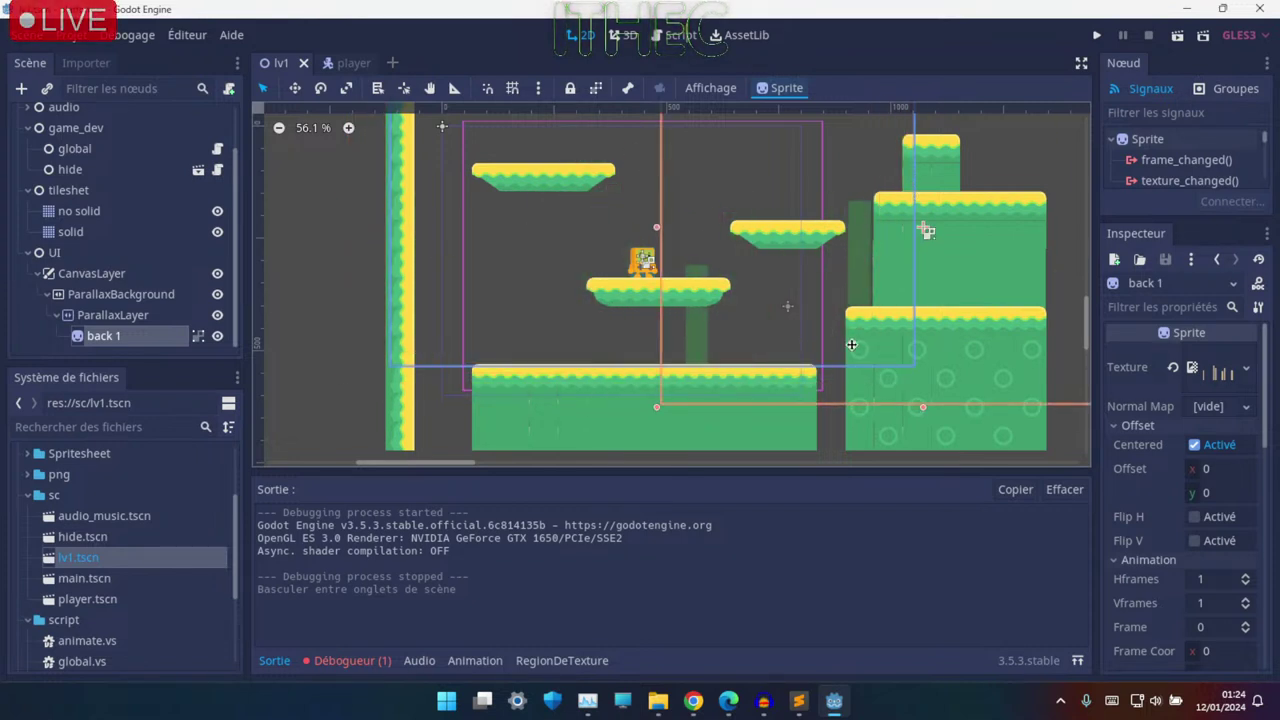
pyautogui.moveTo(601, 320); pyautogui.dragTo(623, 330)
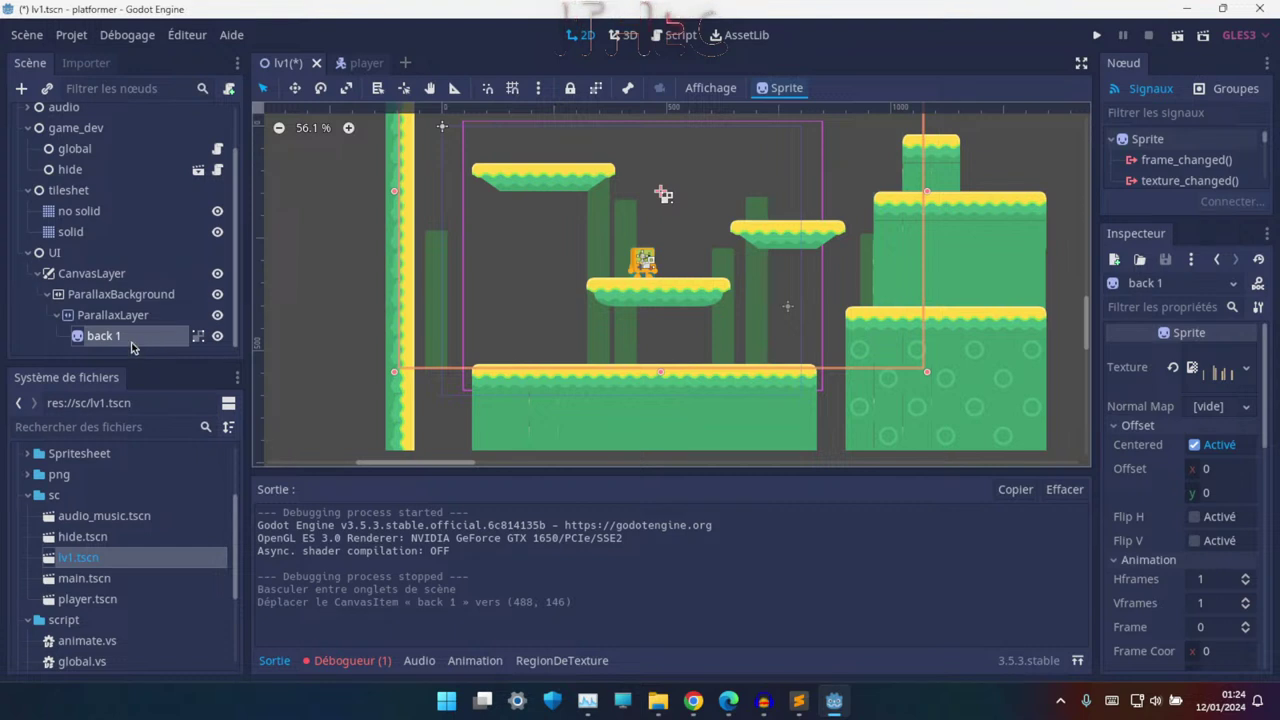
# - Inspect the ParallaxLayer, ParallaxBackground and CanvasLayer node settings
pyautogui.click(91, 320)
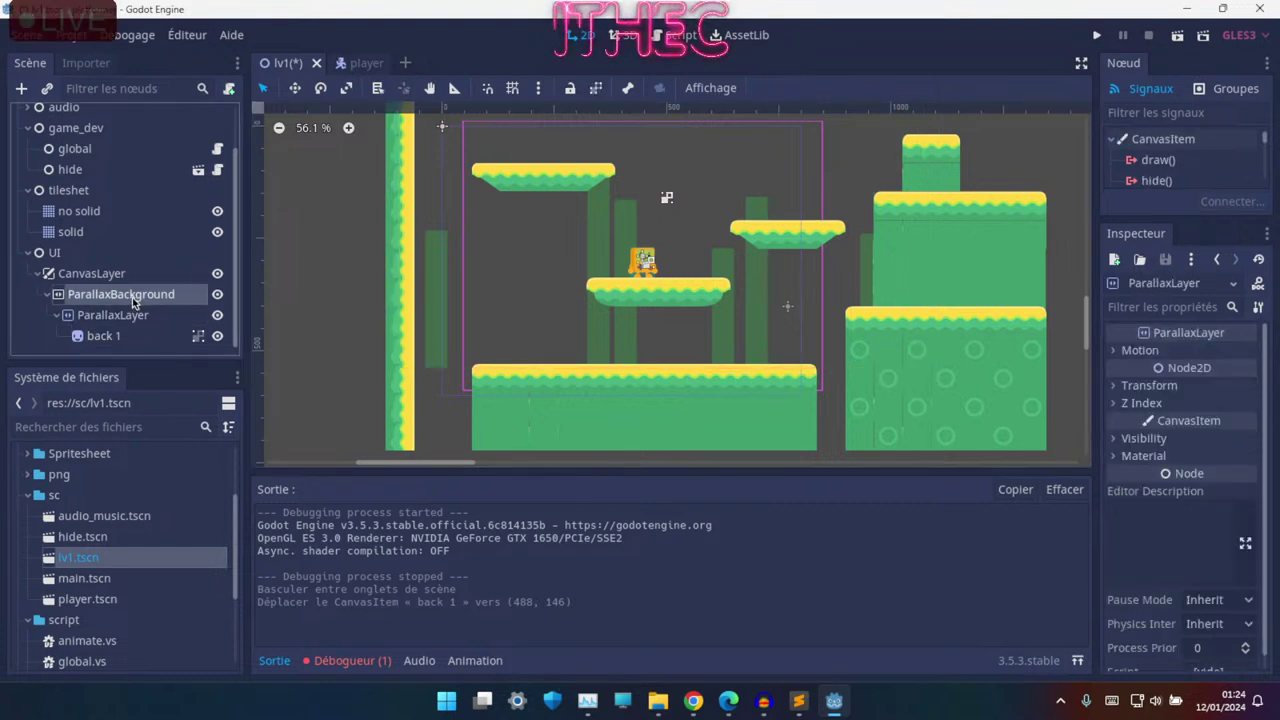
pyautogui.click(132, 298)
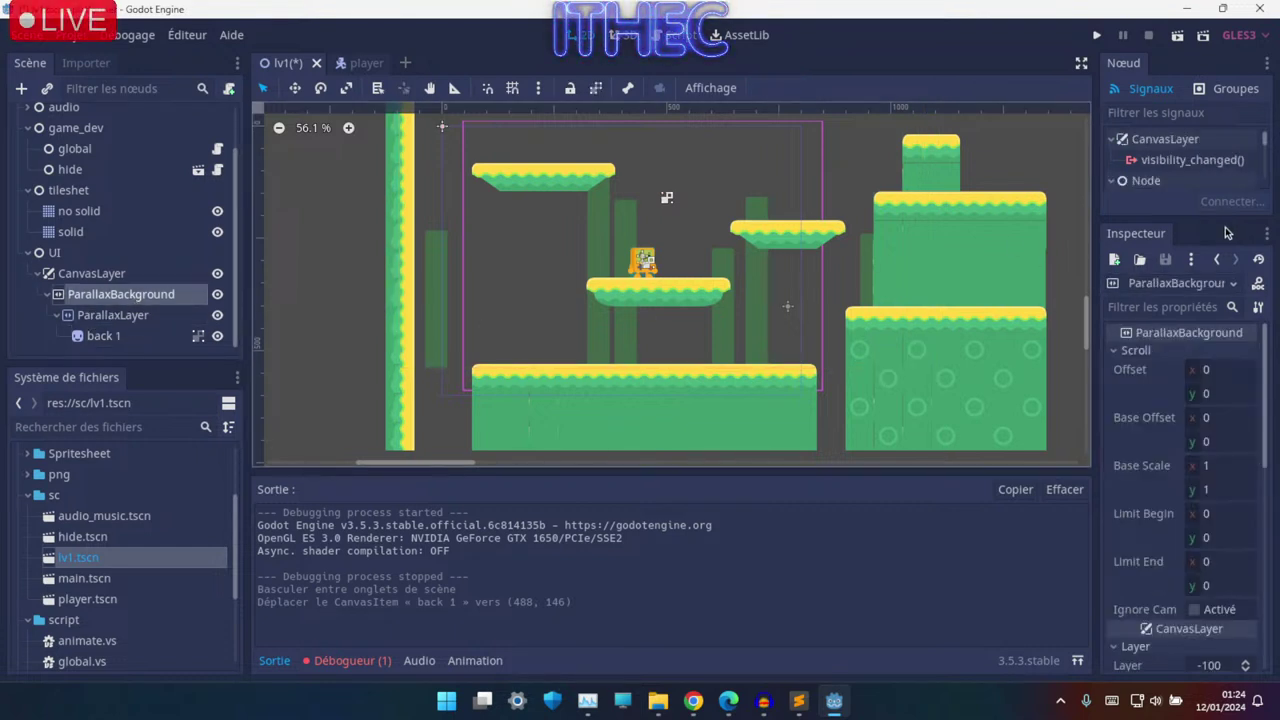
pyautogui.click(78, 273)
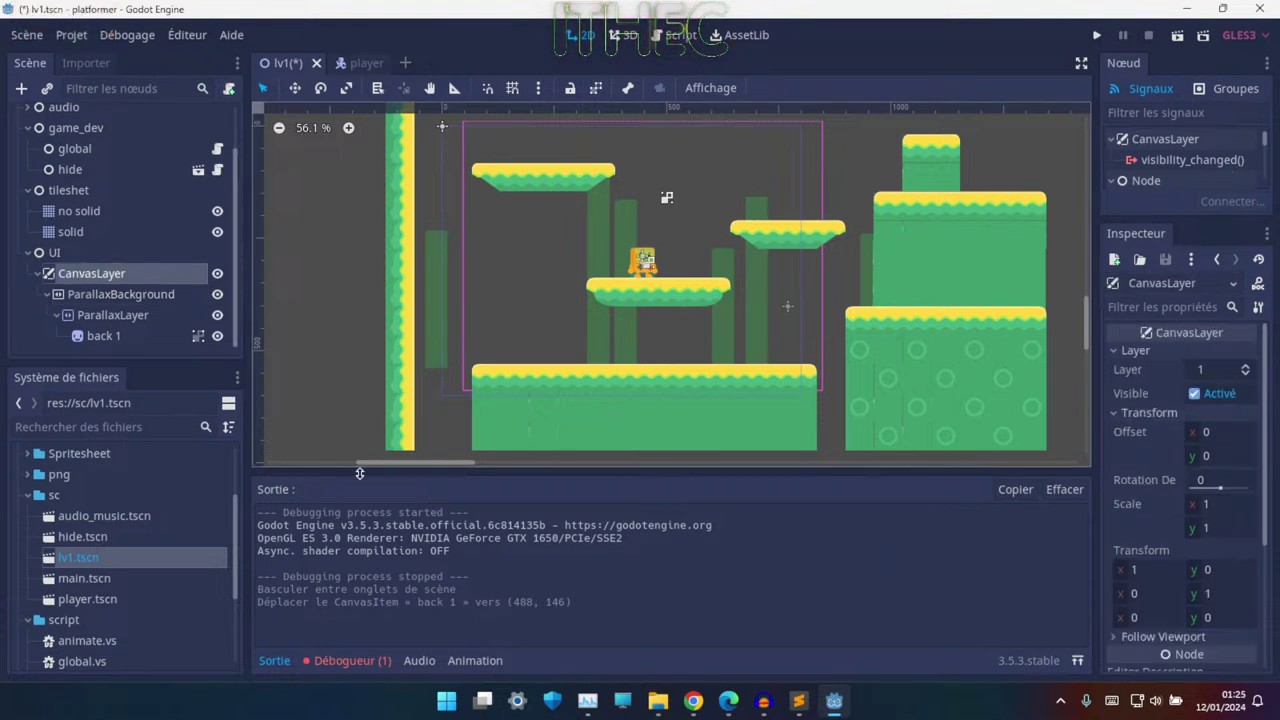
pyautogui.click(127, 296)
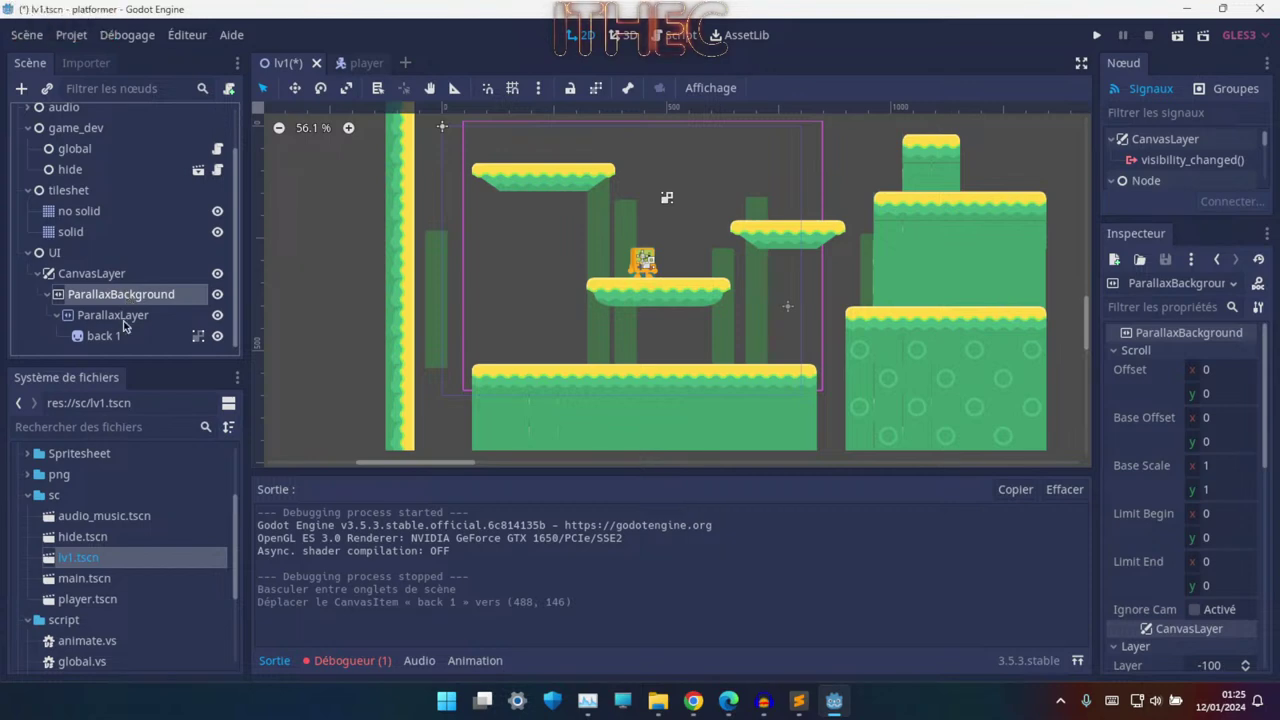
pyautogui.click(118, 336)
pyautogui.click(115, 314)
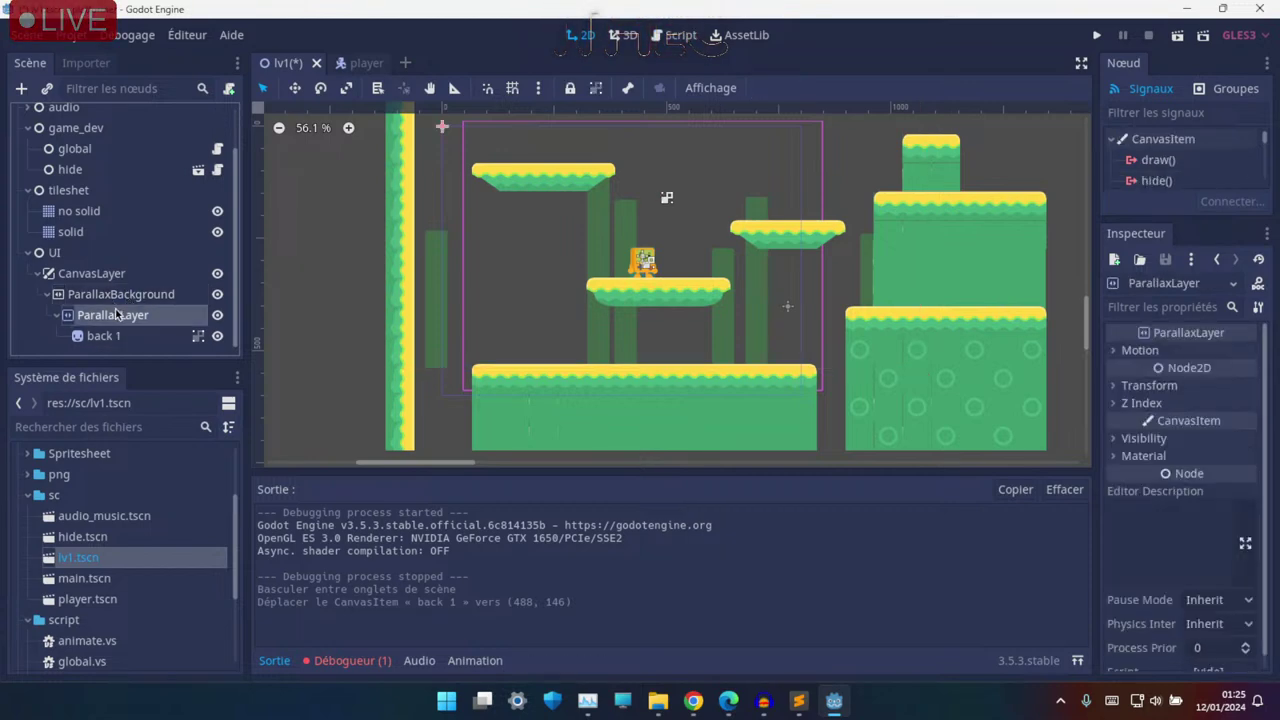
pyautogui.moveTo(969, 283); pyautogui.dragTo(744, 445, button='middle')
pyautogui.scroll(-1, 744, 445)
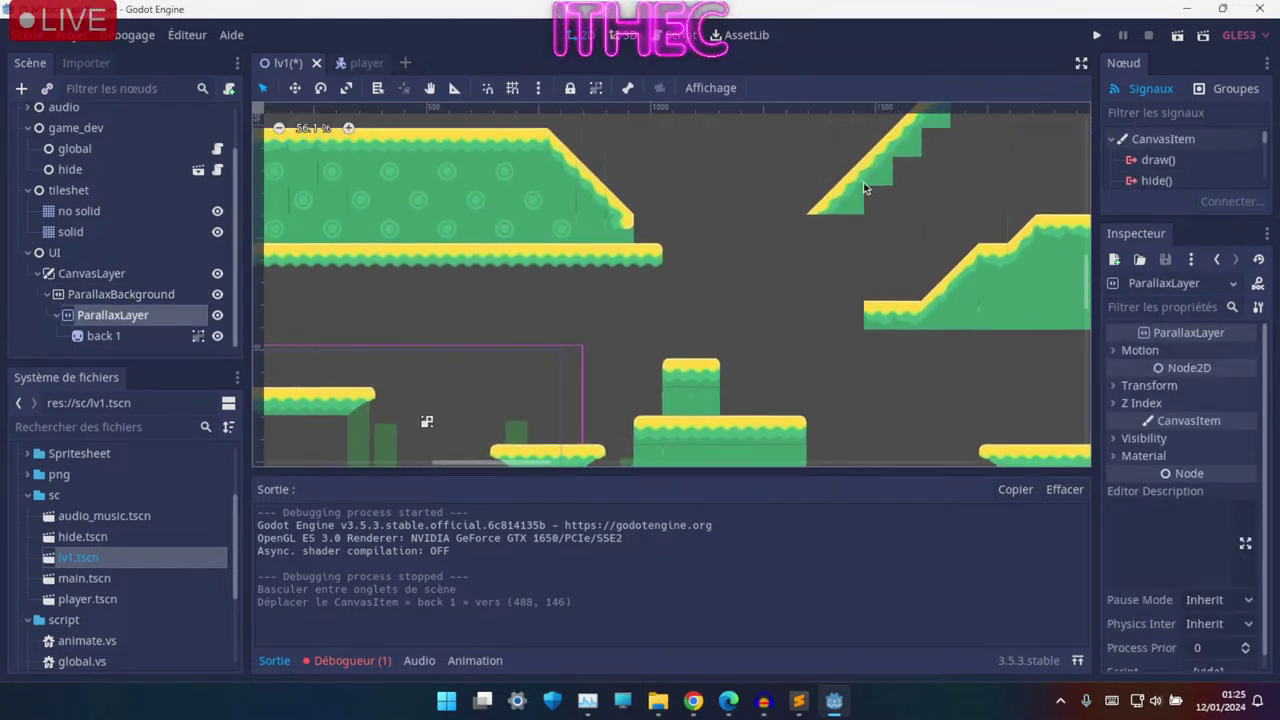
pyautogui.moveTo(893, 220)
pyautogui.mouseDown(button='middle')
pyautogui.moveTo(440, 160)
pyautogui.moveTo(859, 402)
pyautogui.moveTo(560, 249)
pyautogui.mouseUp(button='middle')
pyautogui.scroll(-2, 746, 277)
pyautogui.scroll(-1, 986, 294)
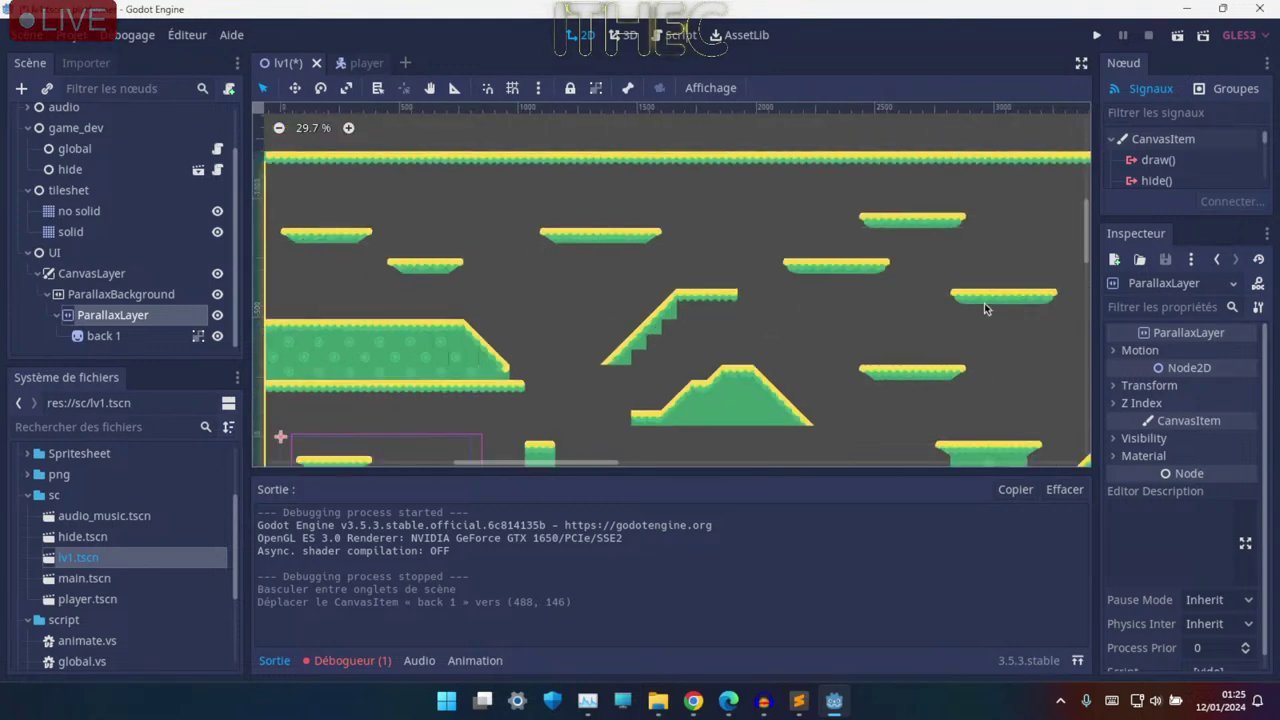
pyautogui.moveTo(986, 294)
pyautogui.mouseDown(button='middle')
pyautogui.moveTo(665, 167)
pyautogui.moveTo(918, 248)
pyautogui.mouseUp(button='middle')
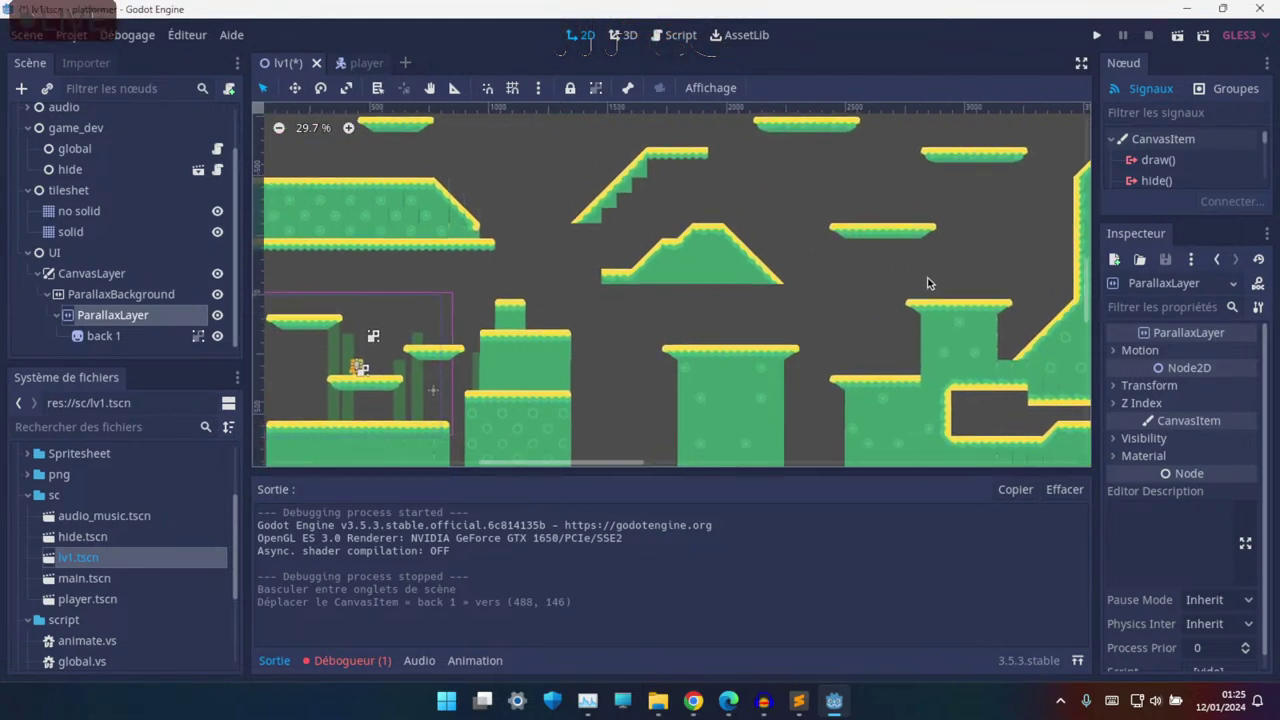
pyautogui.moveTo(918, 248)
pyautogui.mouseDown(button='middle')
pyautogui.moveTo(785, 229)
pyautogui.moveTo(990, 237)
pyautogui.moveTo(616, 204)
pyautogui.moveTo(571, 309)
pyautogui.moveTo(981, 248)
pyautogui.moveTo(831, 262)
pyautogui.moveTo(852, 291)
pyautogui.moveTo(750, 288)
pyautogui.mouseUp(button='middle')
pyautogui.scroll(2, 631, 312)
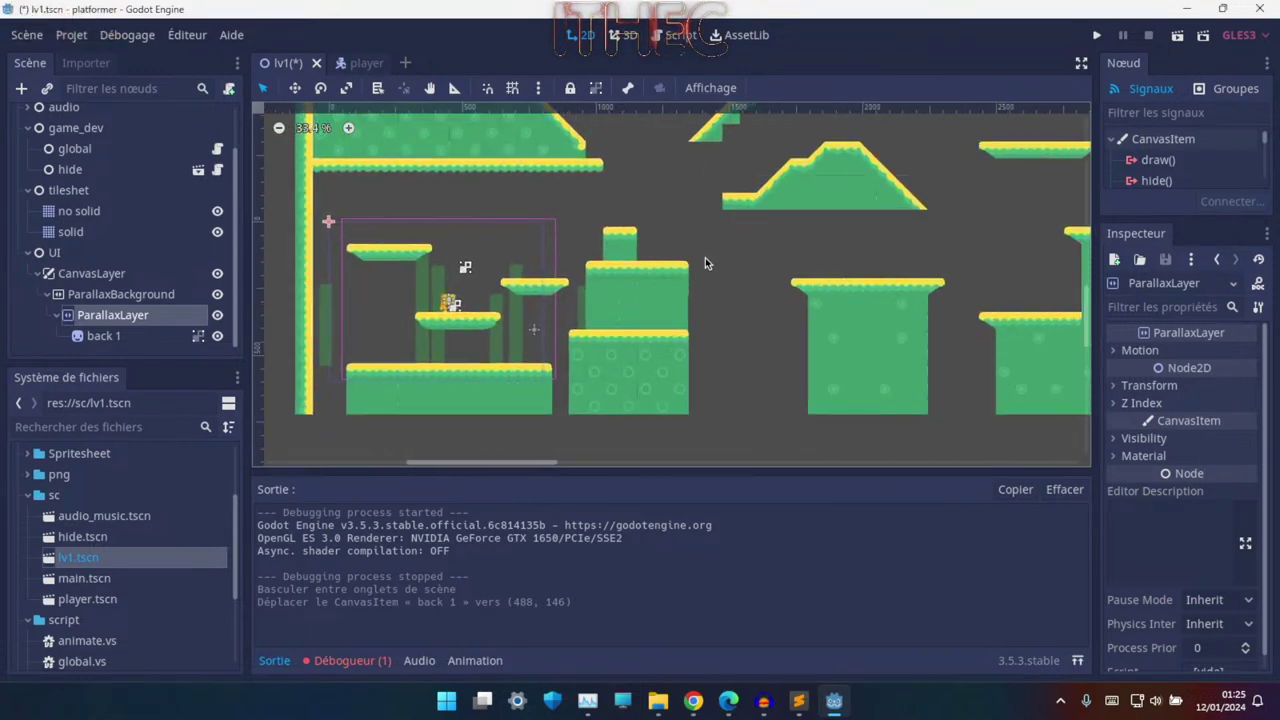
pyautogui.scroll(1, 705, 263)
pyautogui.moveTo(705, 263); pyautogui.dragTo(460, 263, button='middle')
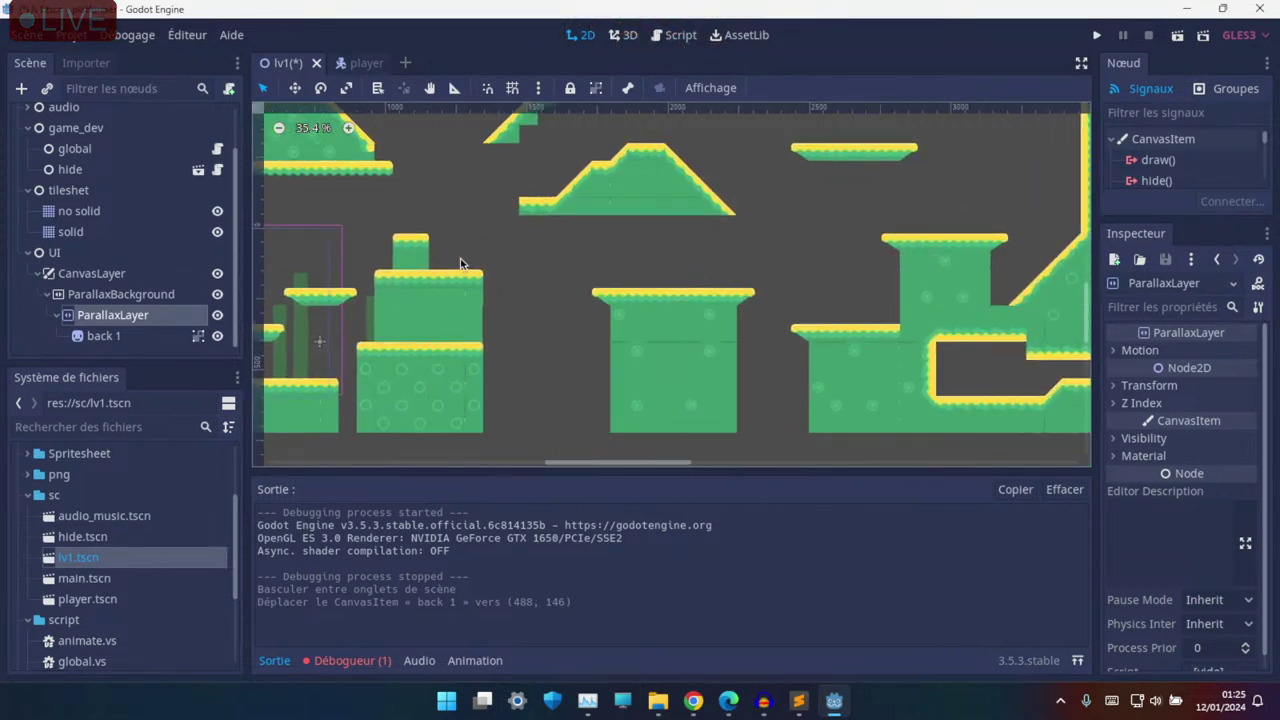
pyautogui.moveTo(439, 314); pyautogui.dragTo(730, 261, button='middle')
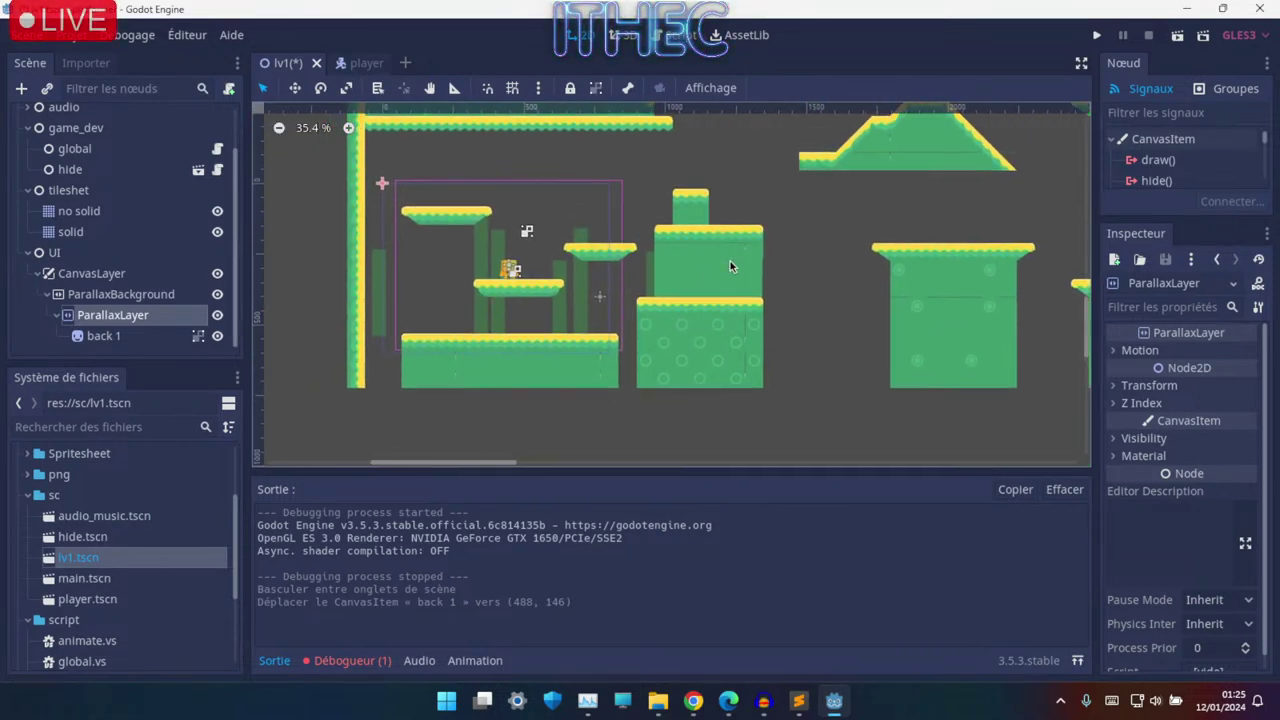
pyautogui.moveTo(885, 181); pyautogui.dragTo(642, 313, button='middle')
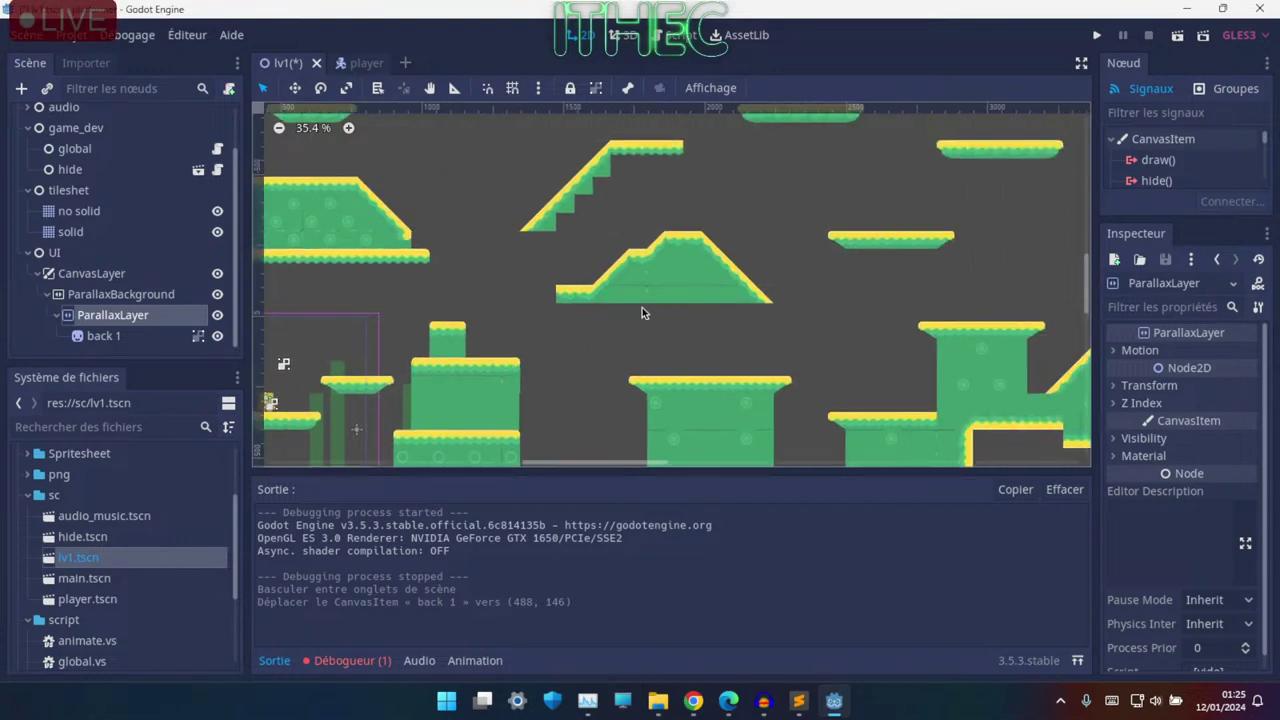
pyautogui.moveTo(733, 248)
pyautogui.mouseDown(button='middle')
pyautogui.moveTo(357, 308)
pyautogui.moveTo(593, 183)
pyautogui.moveTo(315, 222)
pyautogui.moveTo(958, 160)
pyautogui.moveTo(758, 211)
pyautogui.moveTo(804, 428)
pyautogui.moveTo(885, 352)
pyautogui.mouseUp(button='middle')
pyautogui.scroll(1, 758, 211)
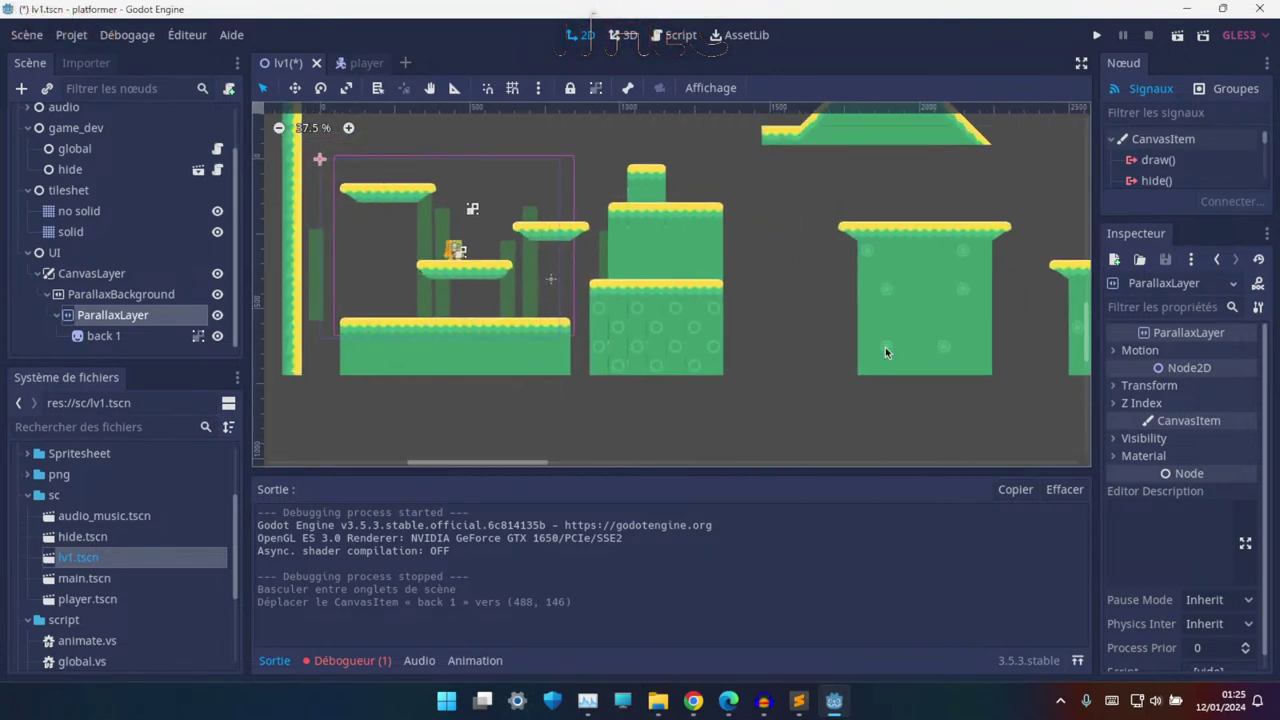
# - Save and run lv1, make the character jump, then stop the debug run with F8
pyautogui.click(1097, 35)
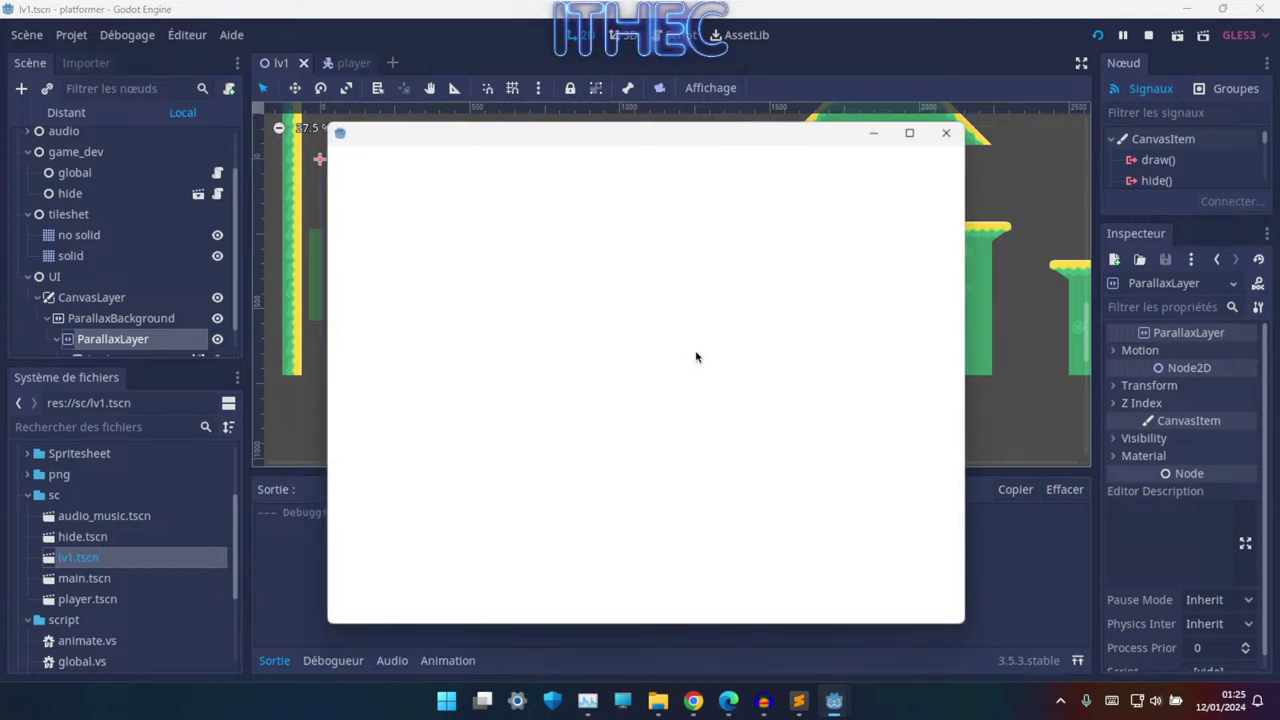
pyautogui.press('space')
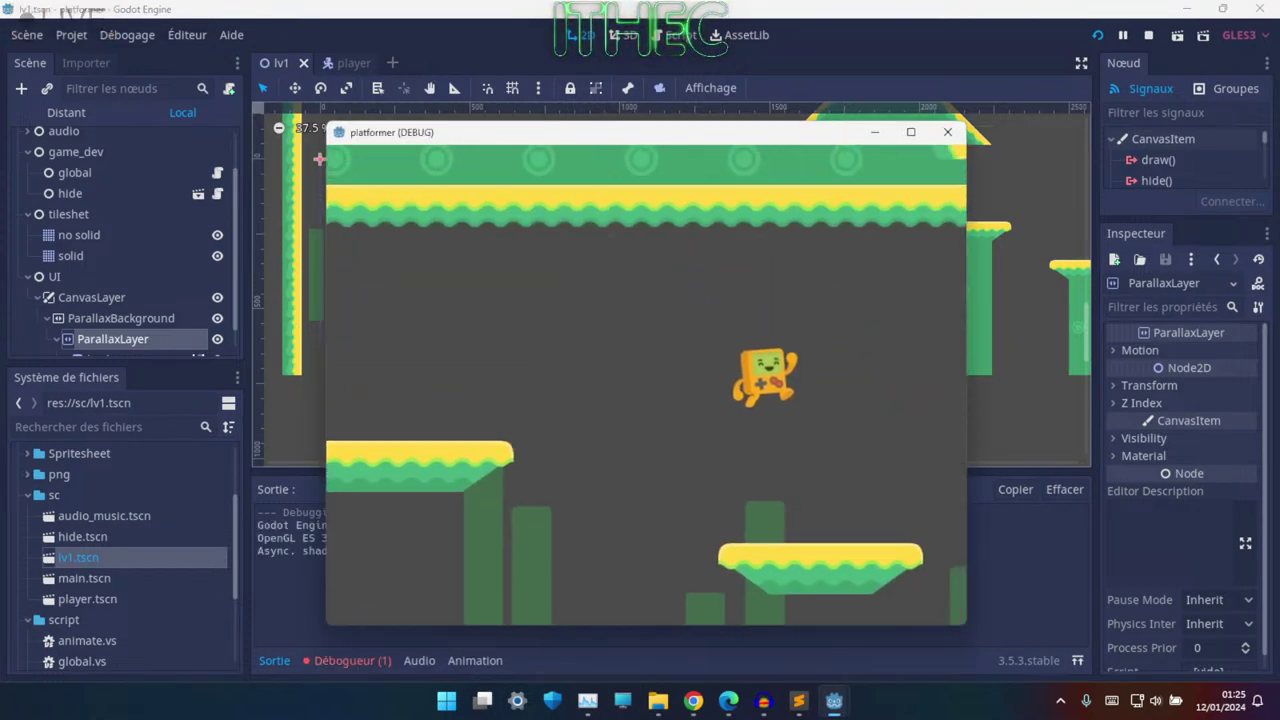
pyautogui.press('F8')
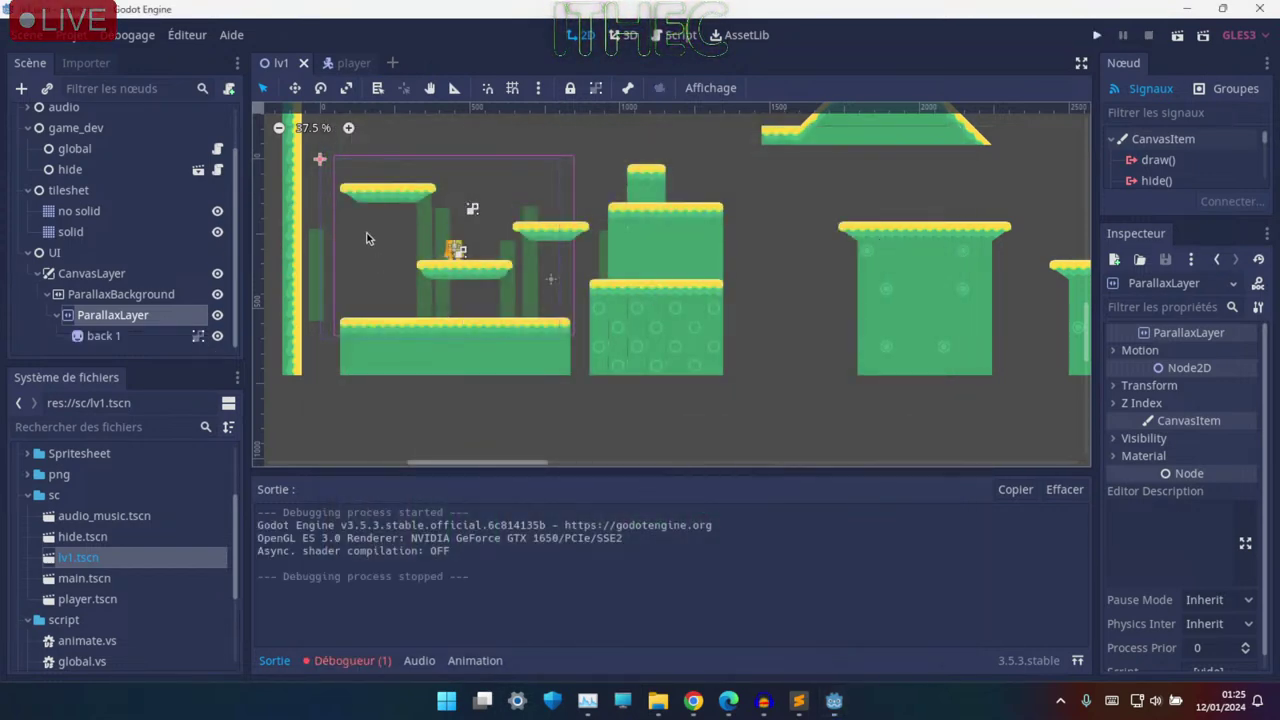
# - Expand the player node and select its Camera2D
pyautogui.scroll(2, 98, 270)
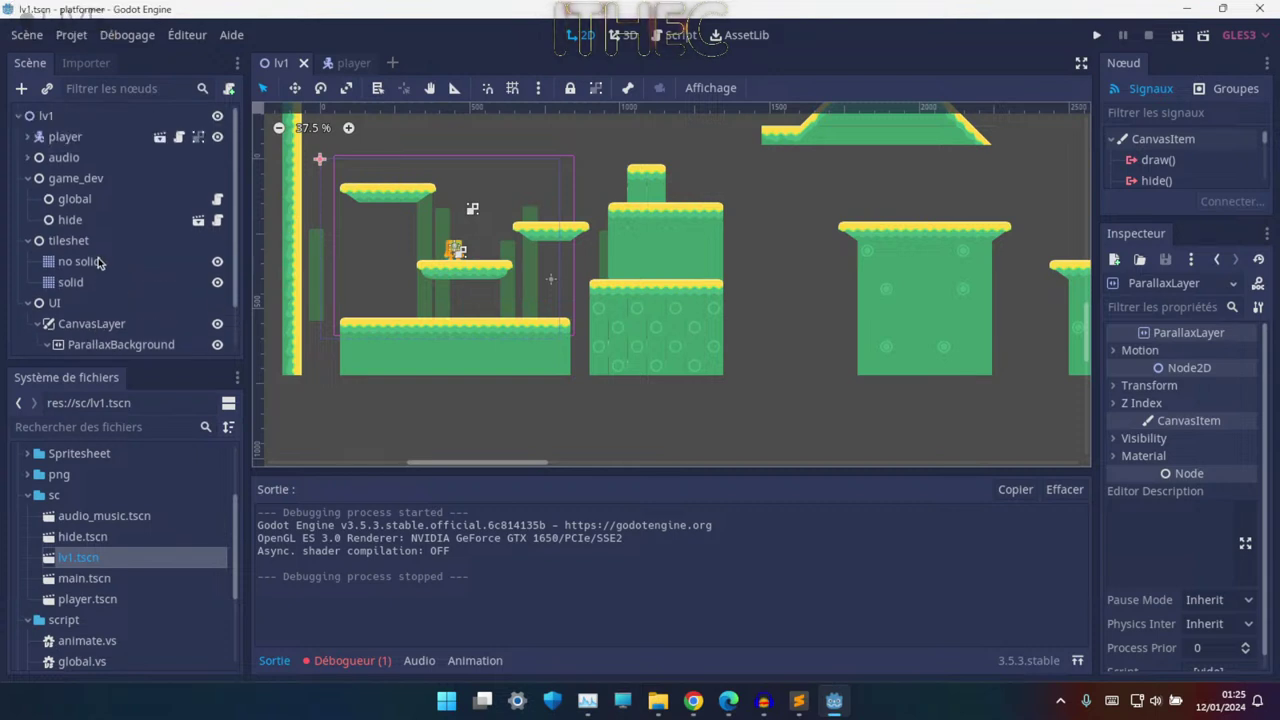
pyautogui.click(28, 137)
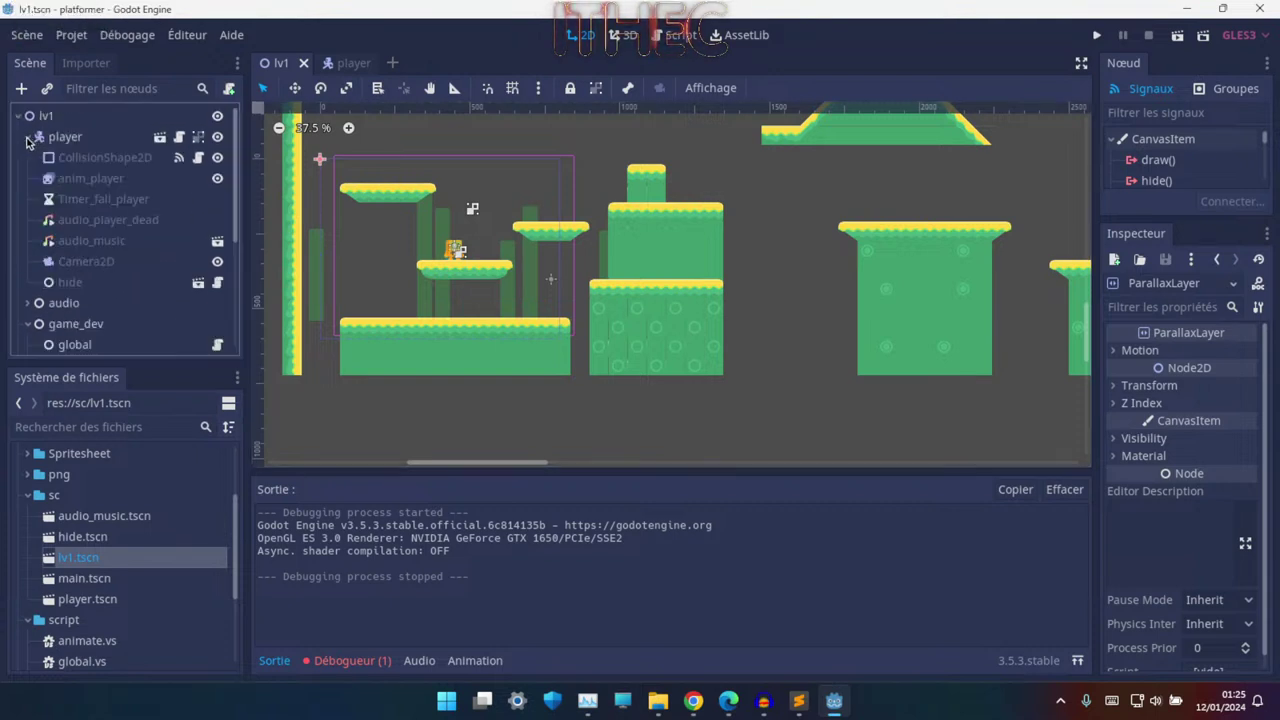
pyautogui.click(92, 260)
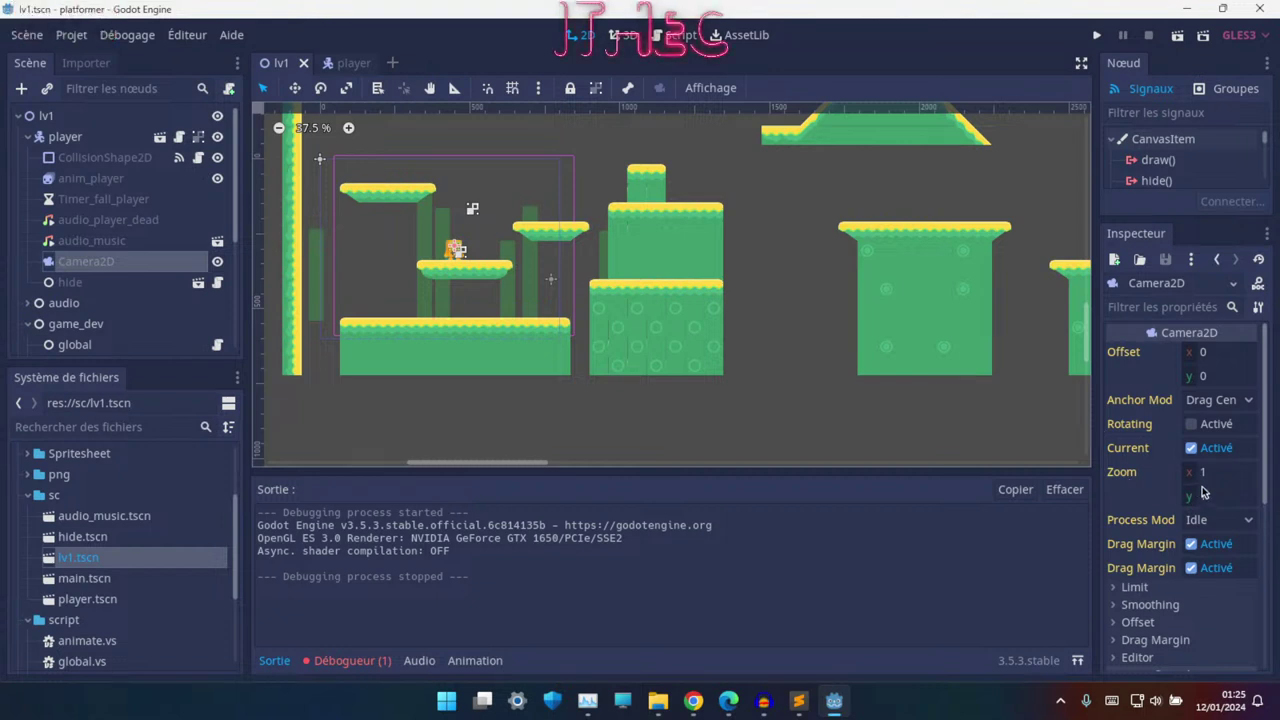
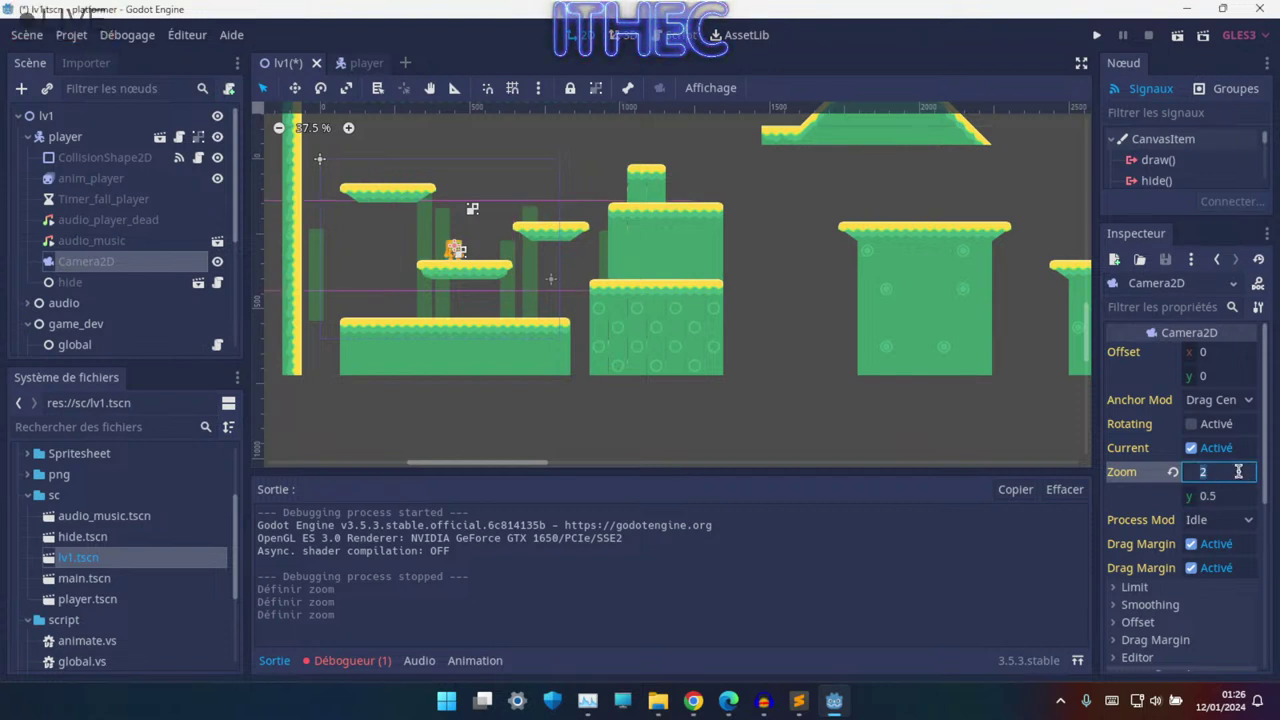
# - Set the Camera2D zoom to 1.5 and start playtesting the level full screen
pyautogui.write('5')
pyautogui.press('Return')
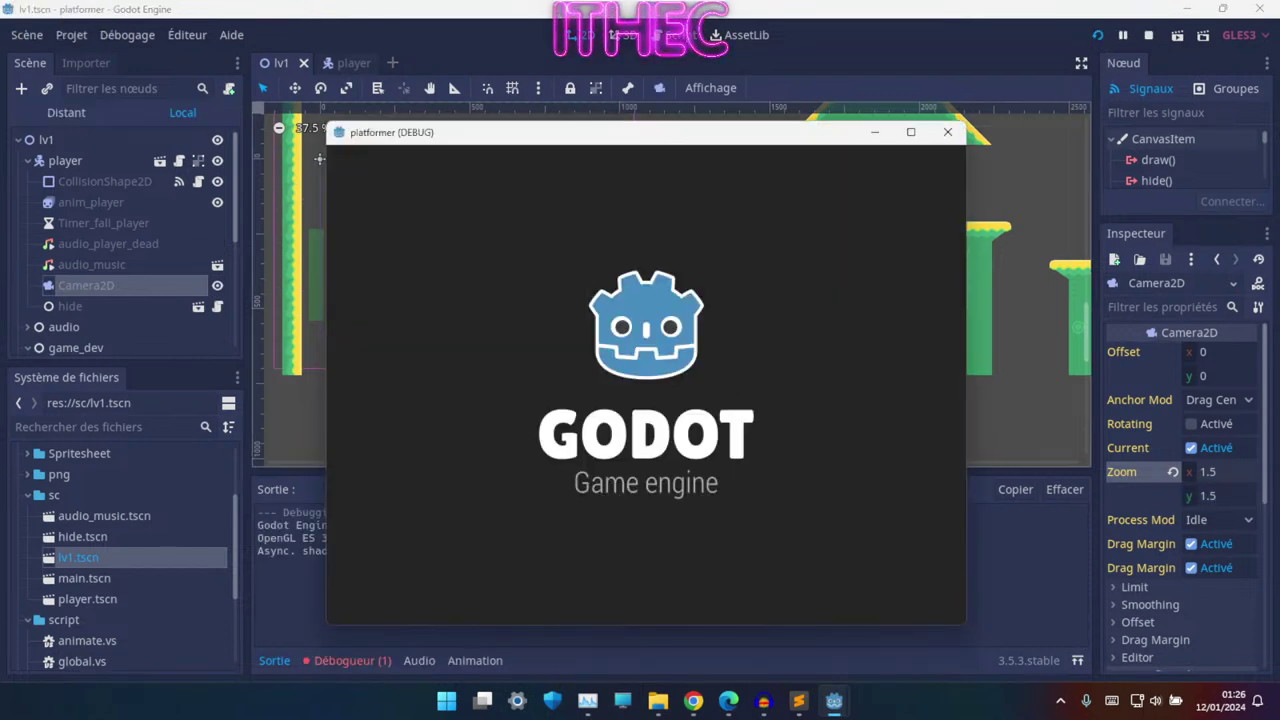
pyautogui.press('Right')
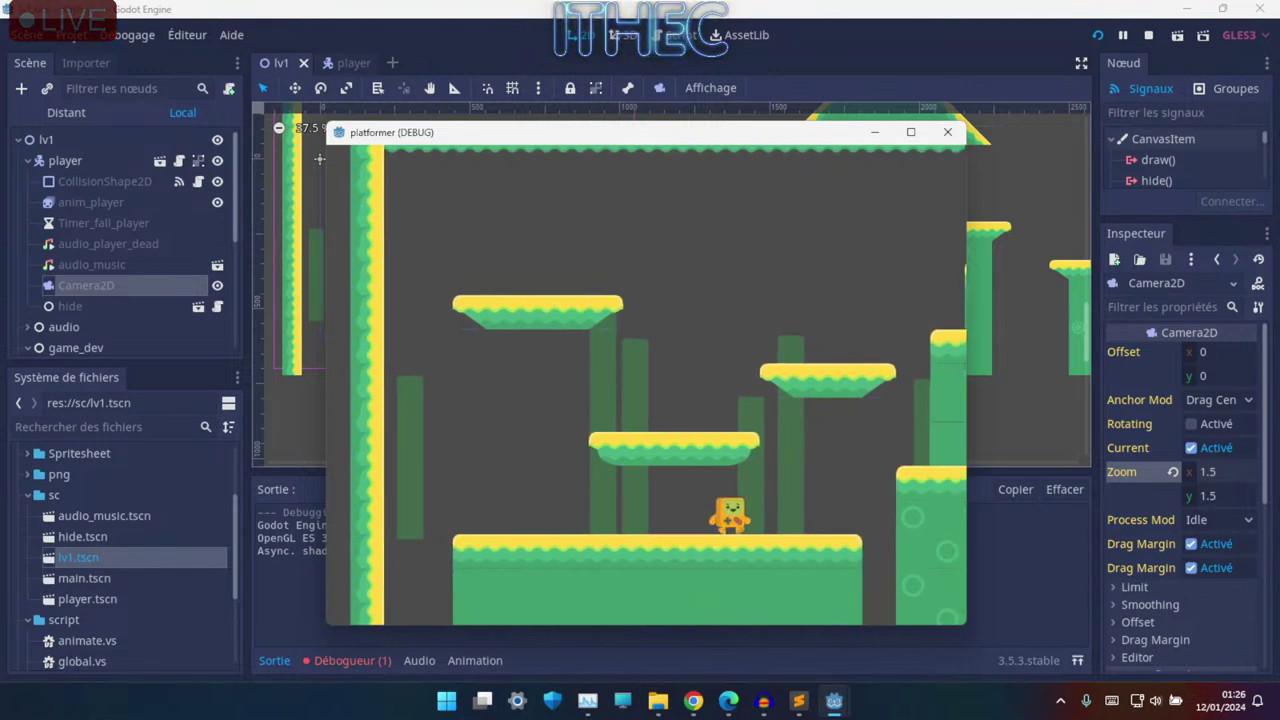
pyautogui.press('space')
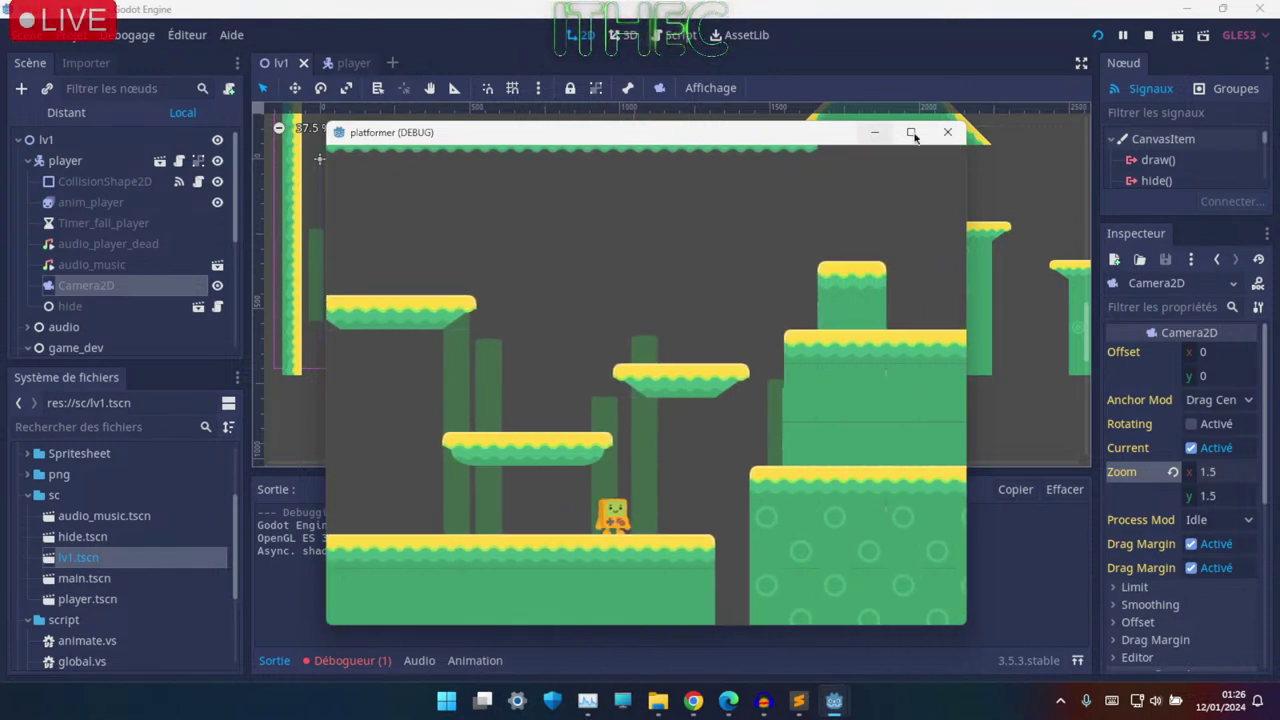
pyautogui.click(911, 132)
# - Walk the player left and right, restore the game window size, and jump onto higher ground
pyautogui.press('Left')
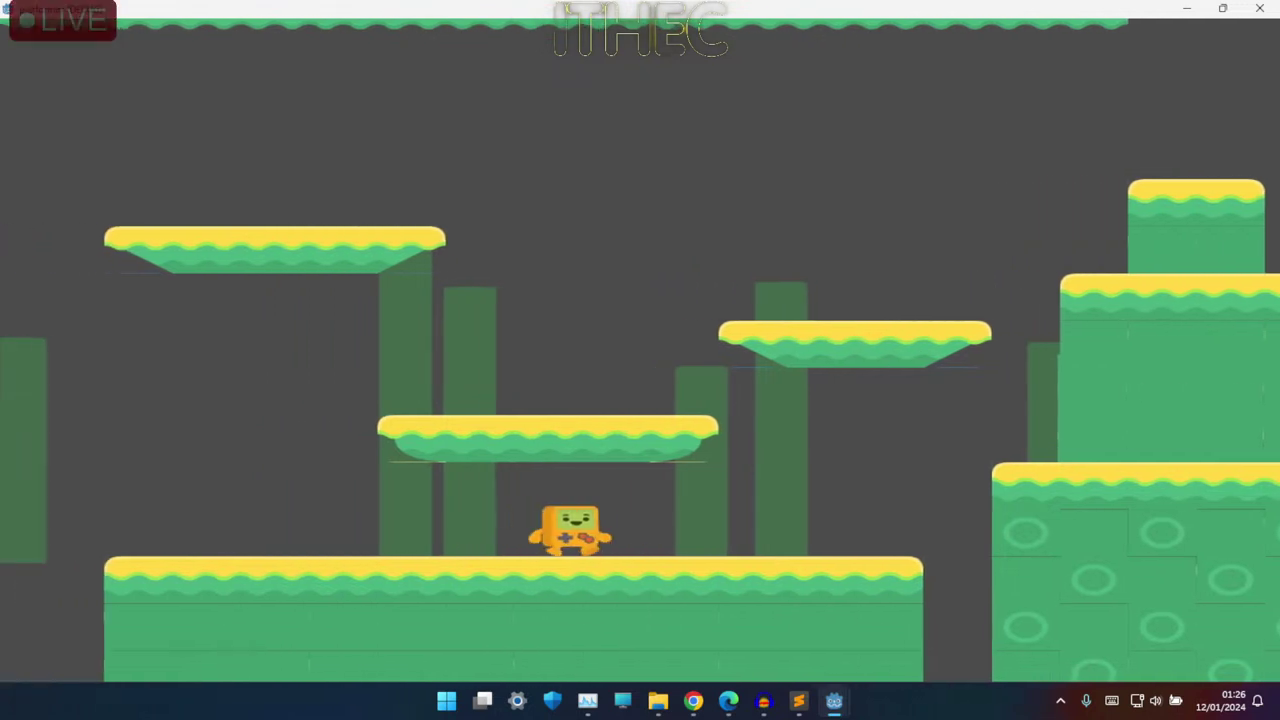
pyautogui.press('Right')
pyautogui.click(1220, 8)
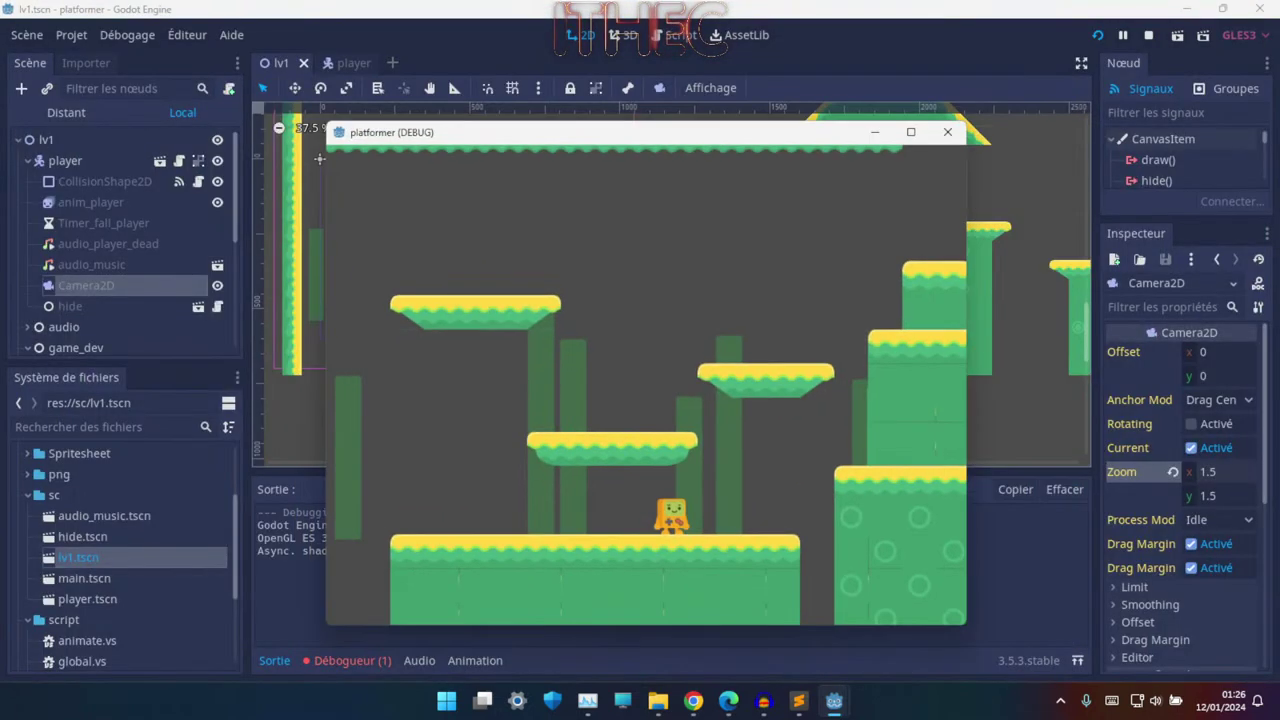
pyautogui.press('Left')
pyautogui.press('space')
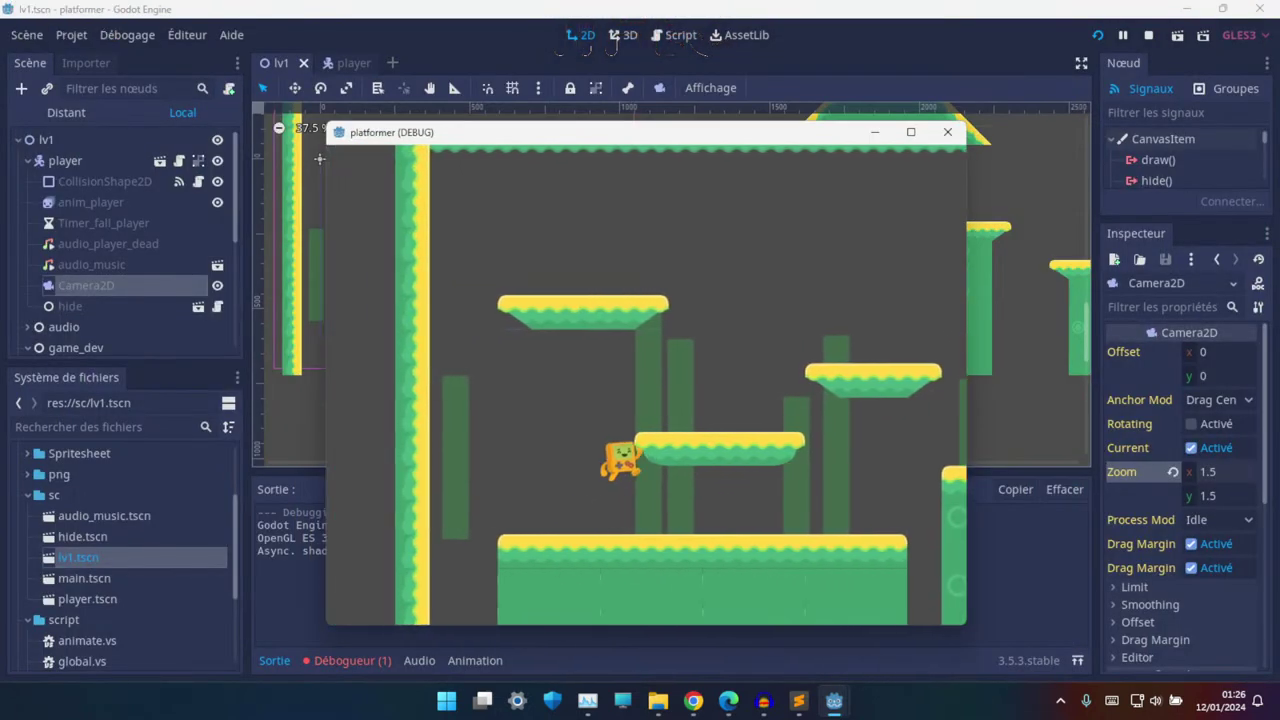
pyautogui.press('Right')
pyautogui.press('space')
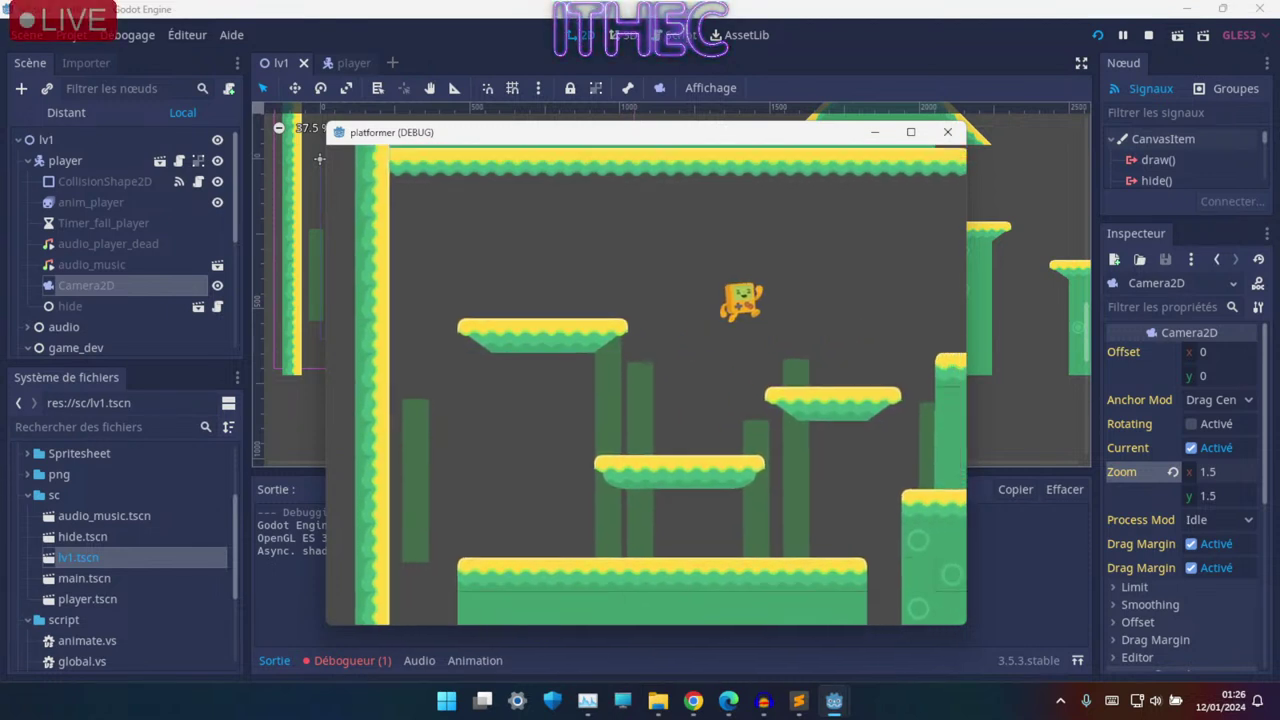
pyautogui.press('Right')
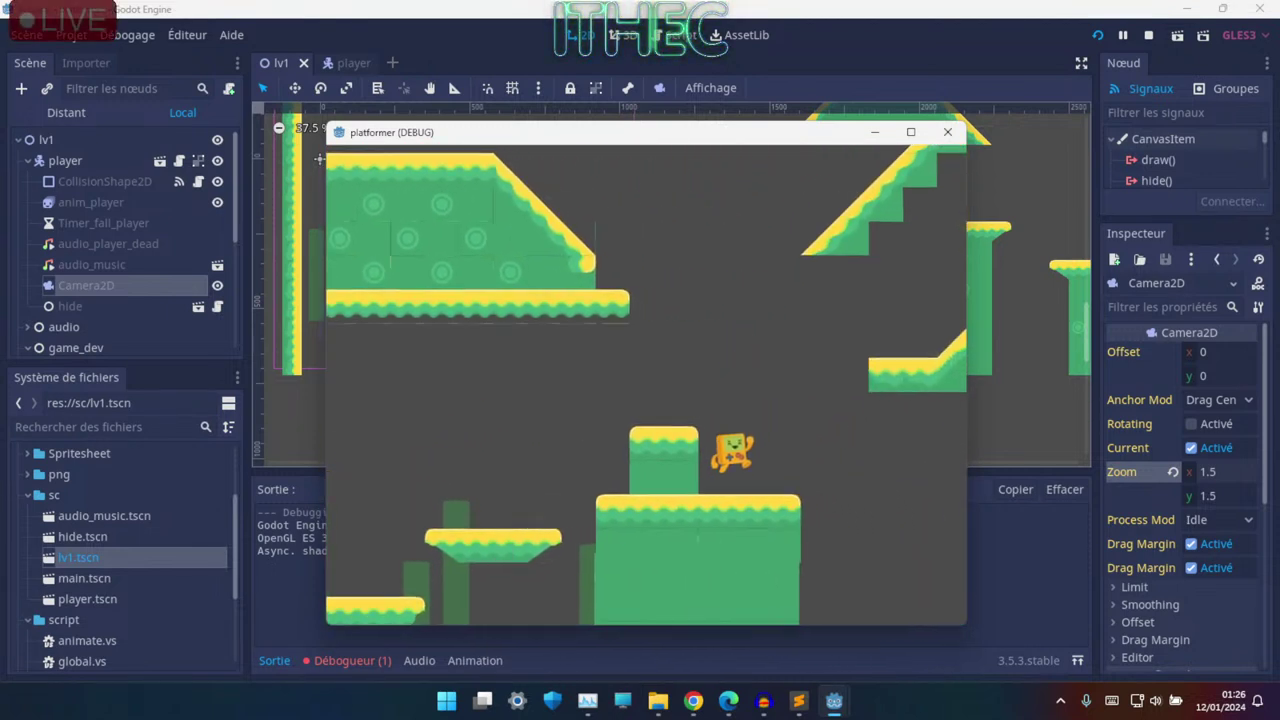
# - Keep running right, jumping across platforms and off the slope until the player falls
pyautogui.press('Right')
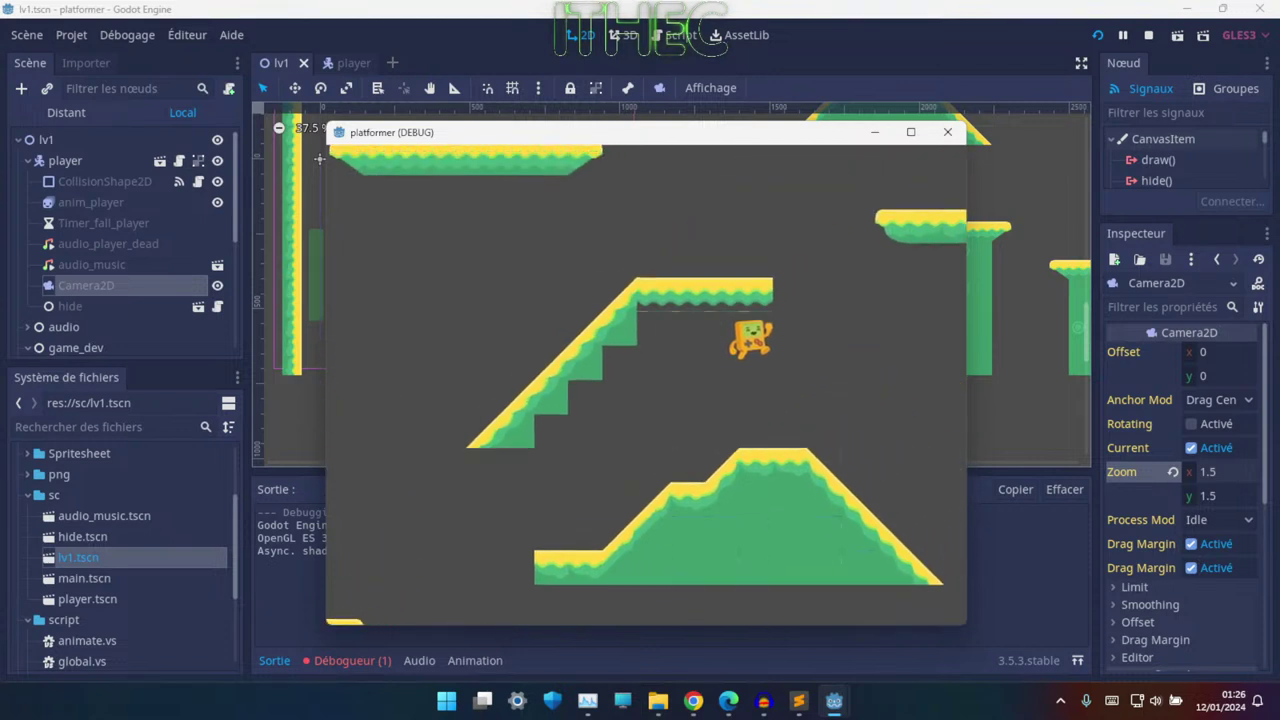
pyautogui.press('Right')
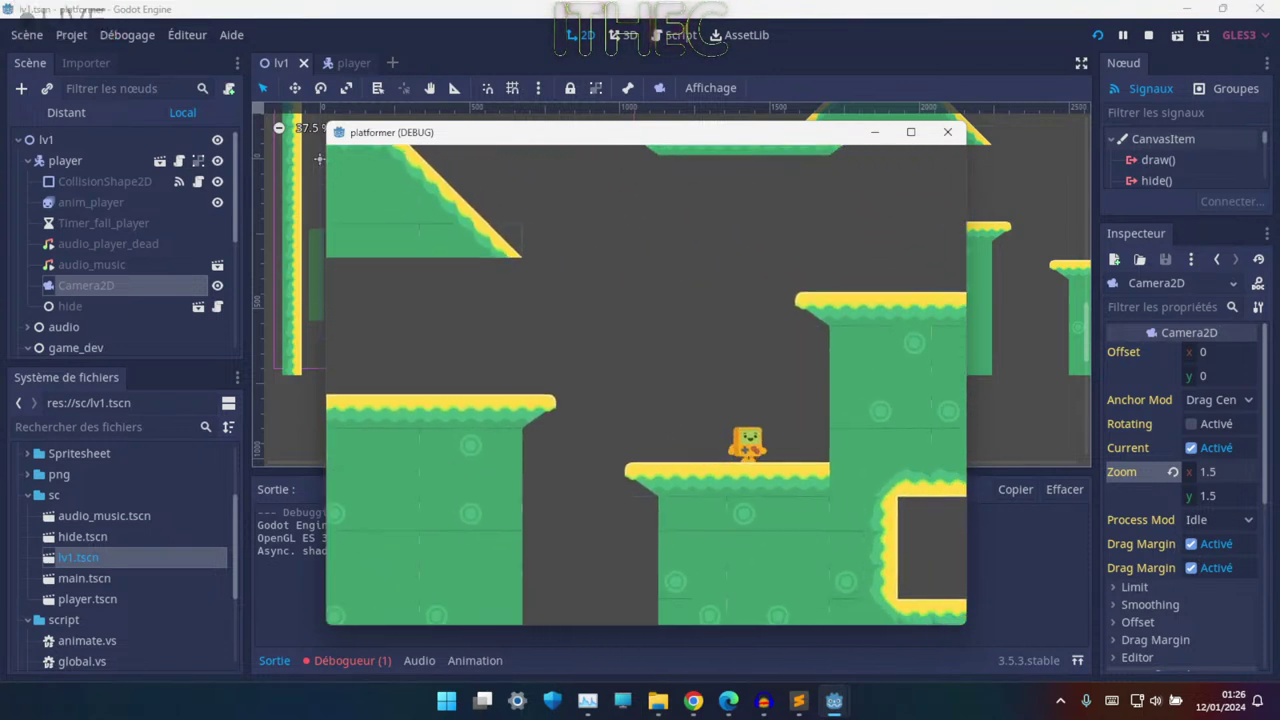
pyautogui.press('space')
pyautogui.press('Right')
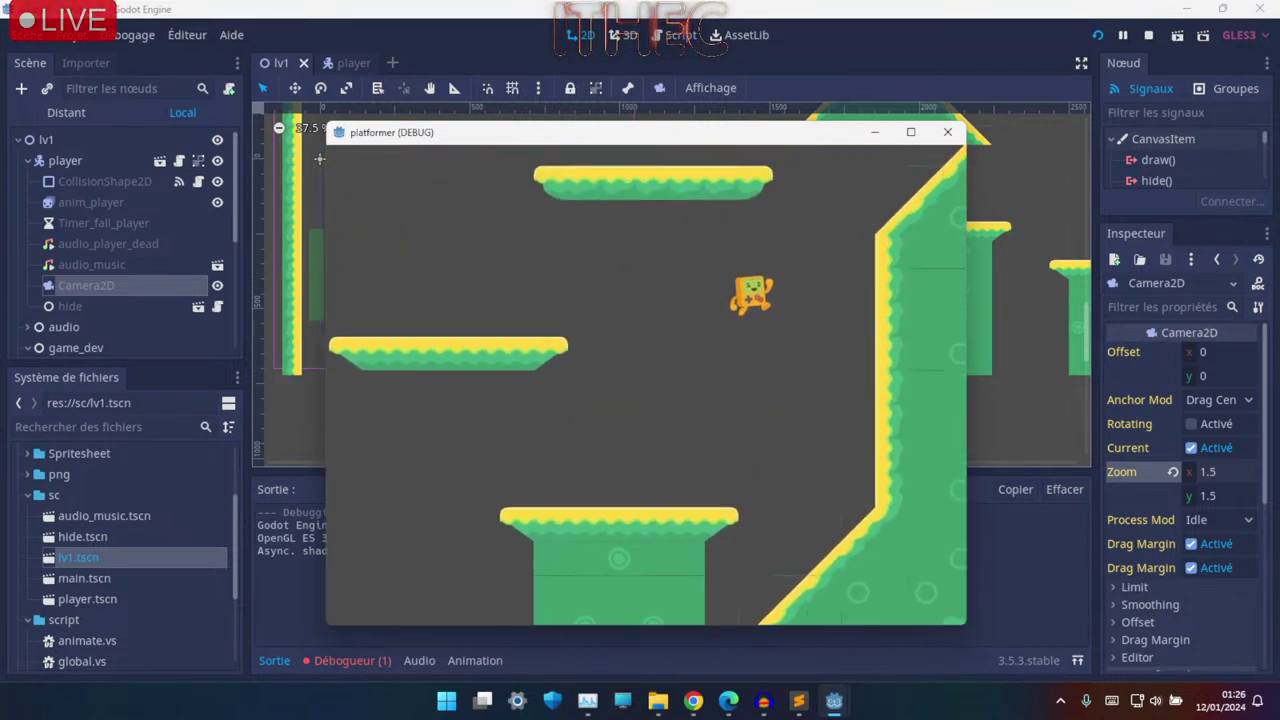
pyautogui.press('space')
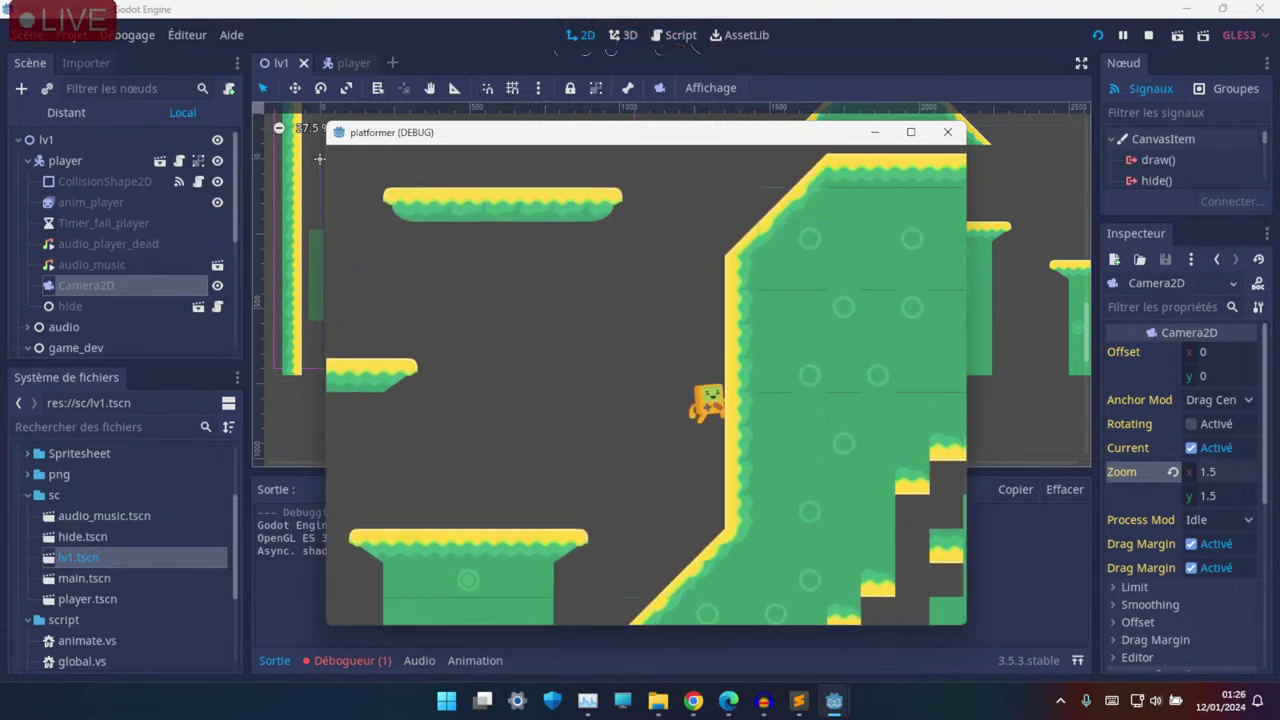
pyautogui.press('Left')
pyautogui.press('space')
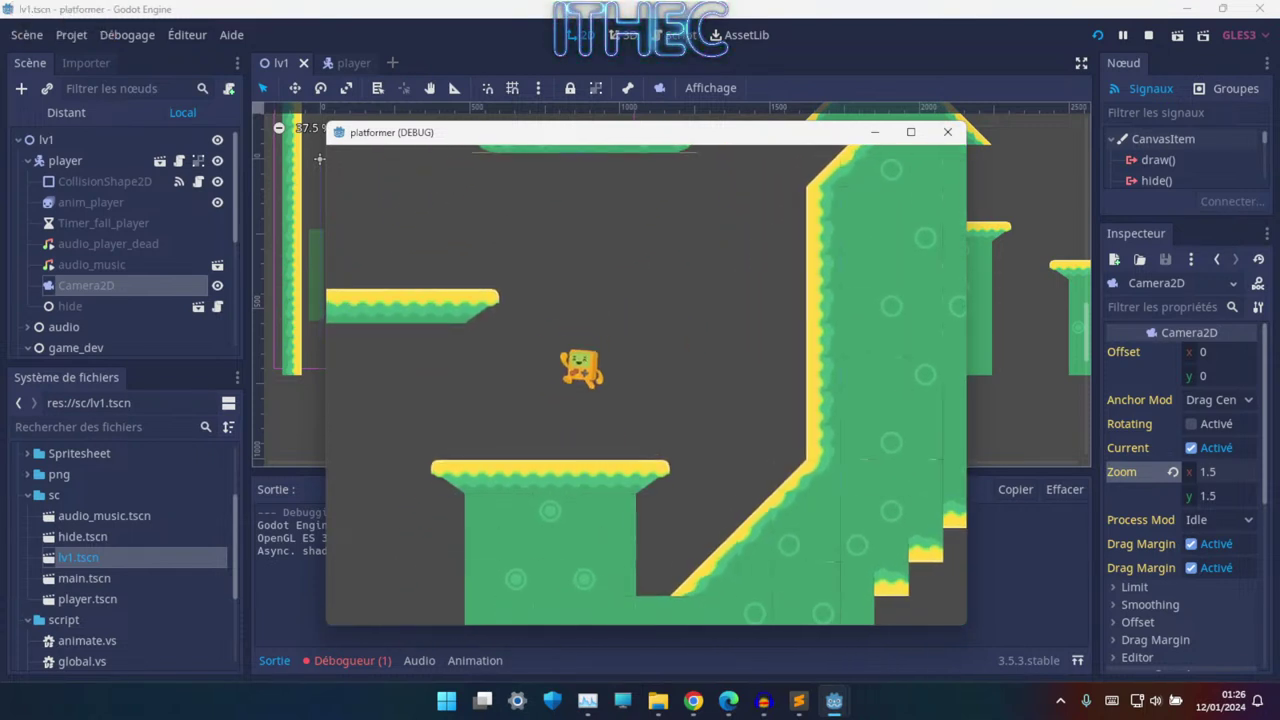
pyautogui.press('Right')
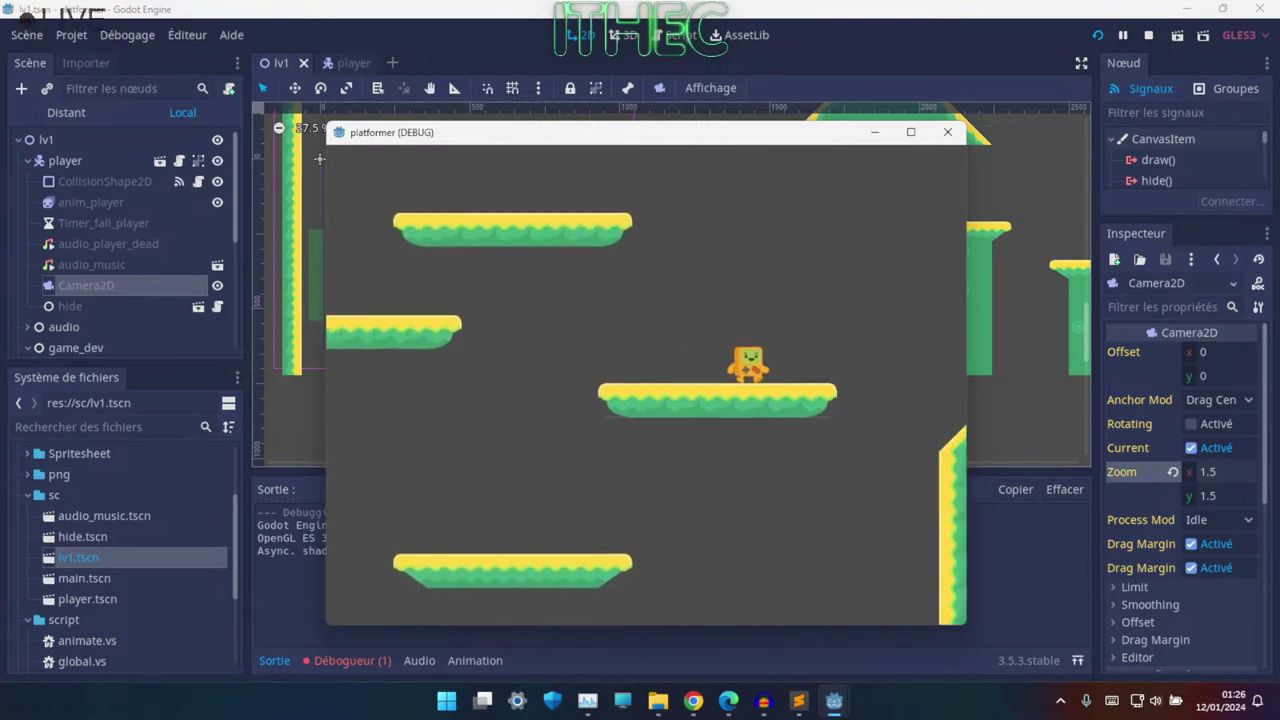
pyautogui.press('space')
pyautogui.press('Right')
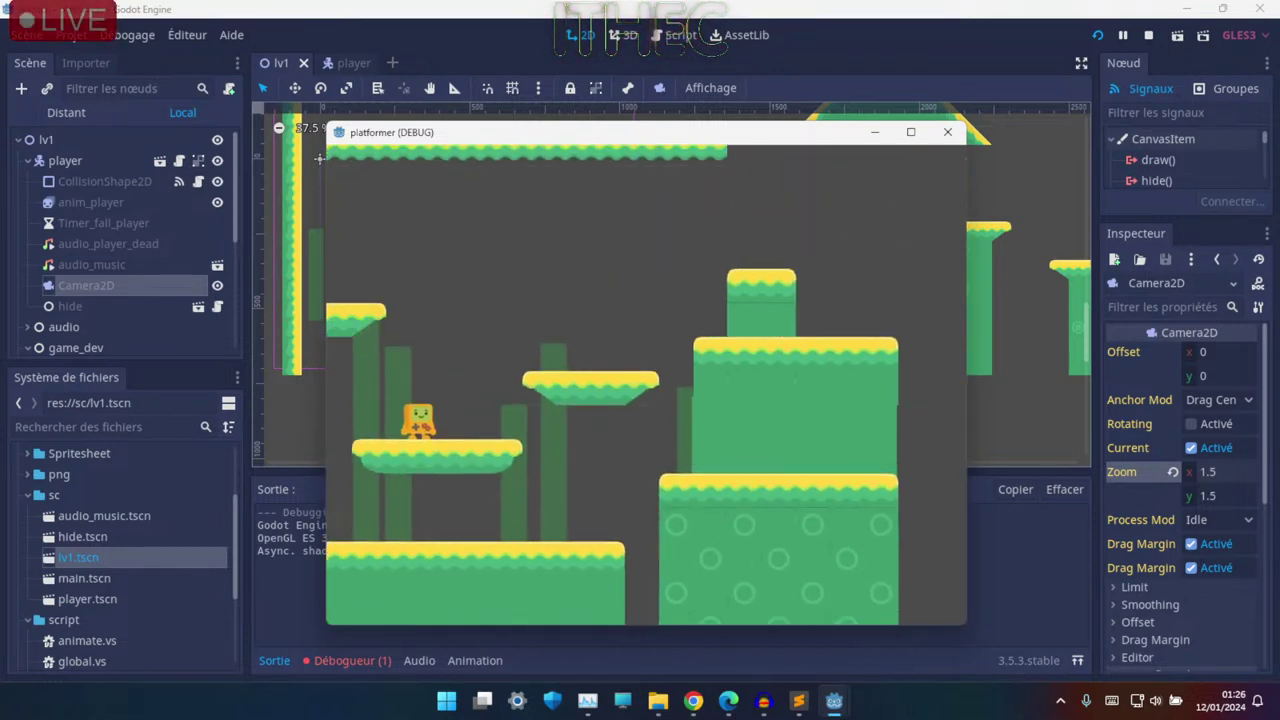
# - Stop the running game and return to the lv1 scene tree
pyautogui.press('Escape')
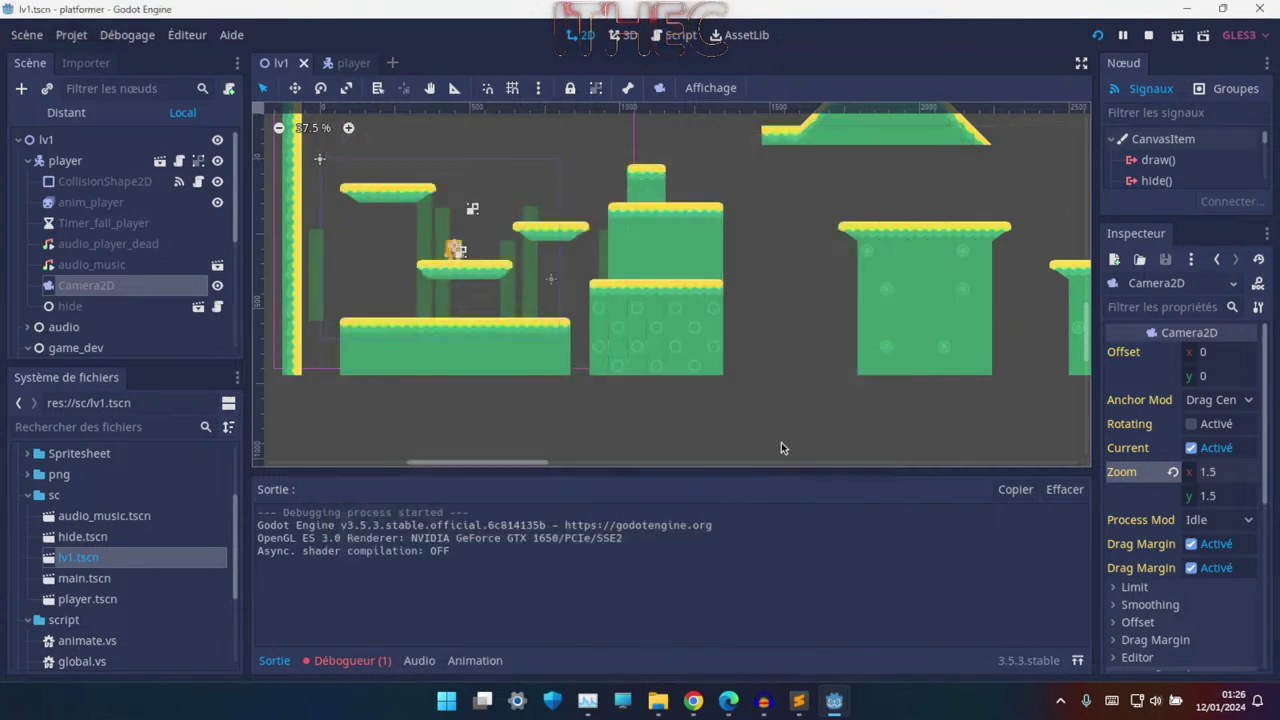
pyautogui.scroll(3, 568, 419)
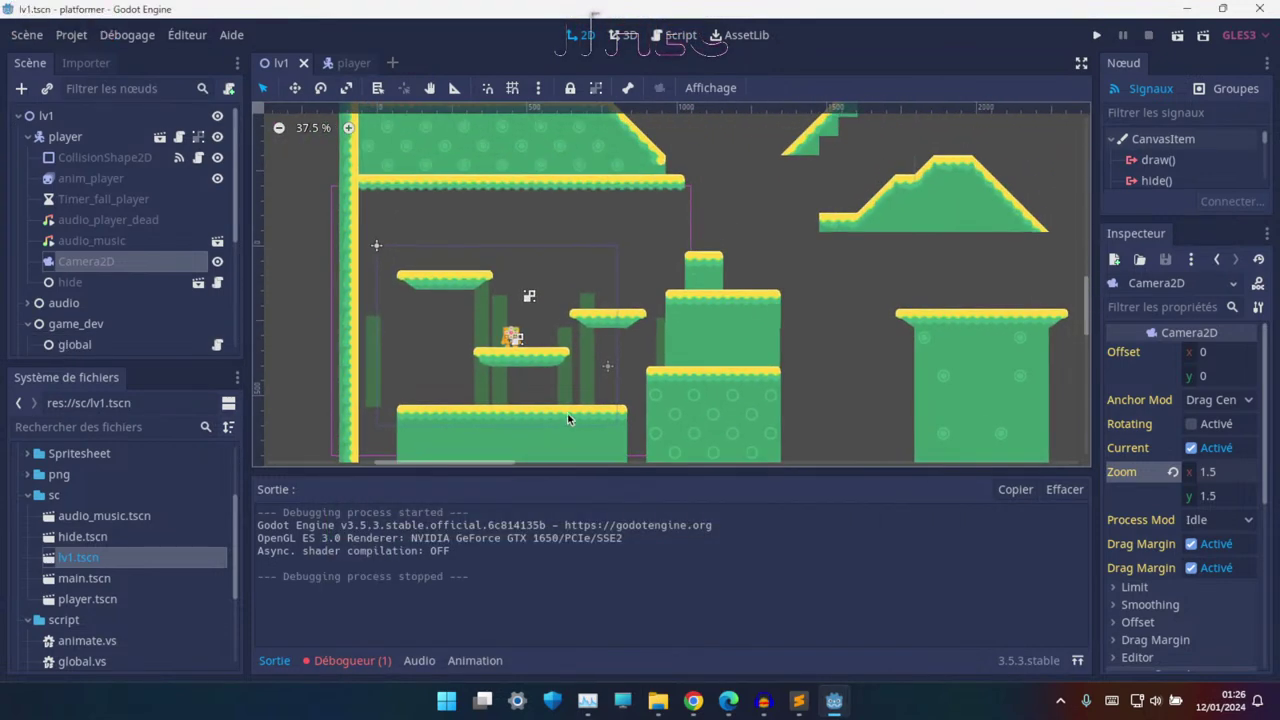
pyautogui.scroll(-2, 901, 355)
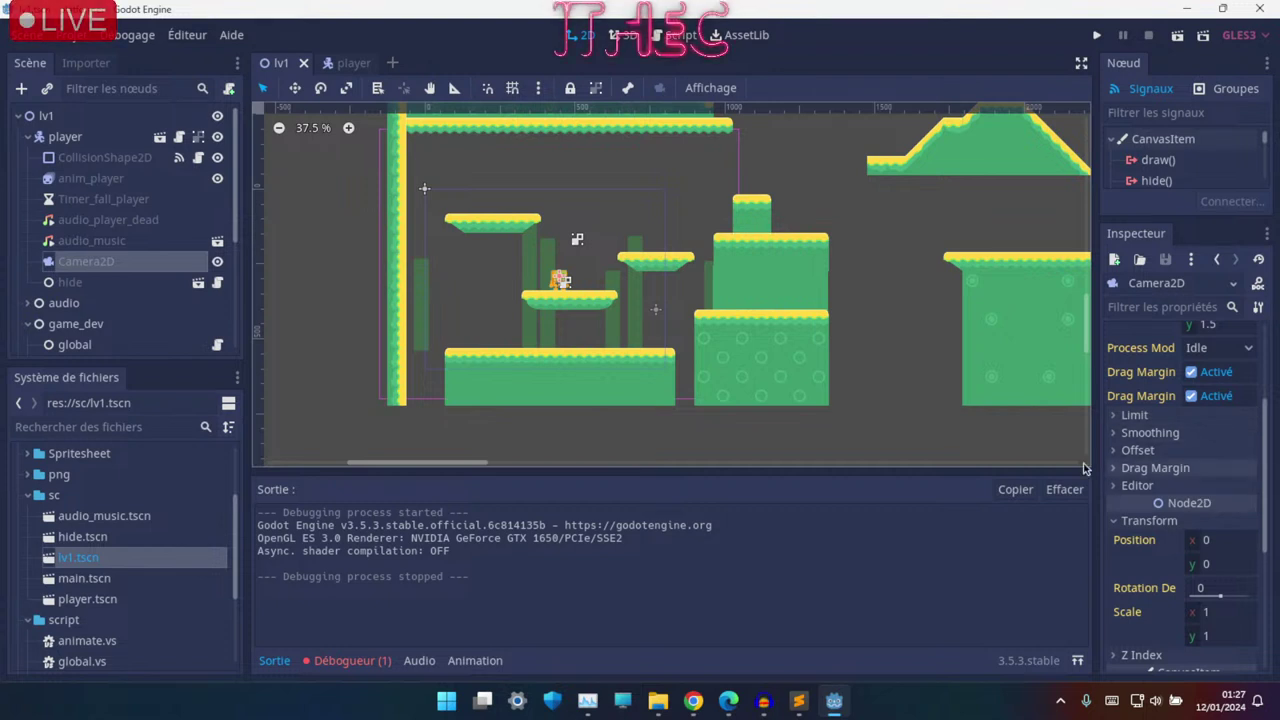
pyautogui.scroll(3, 99, 235)
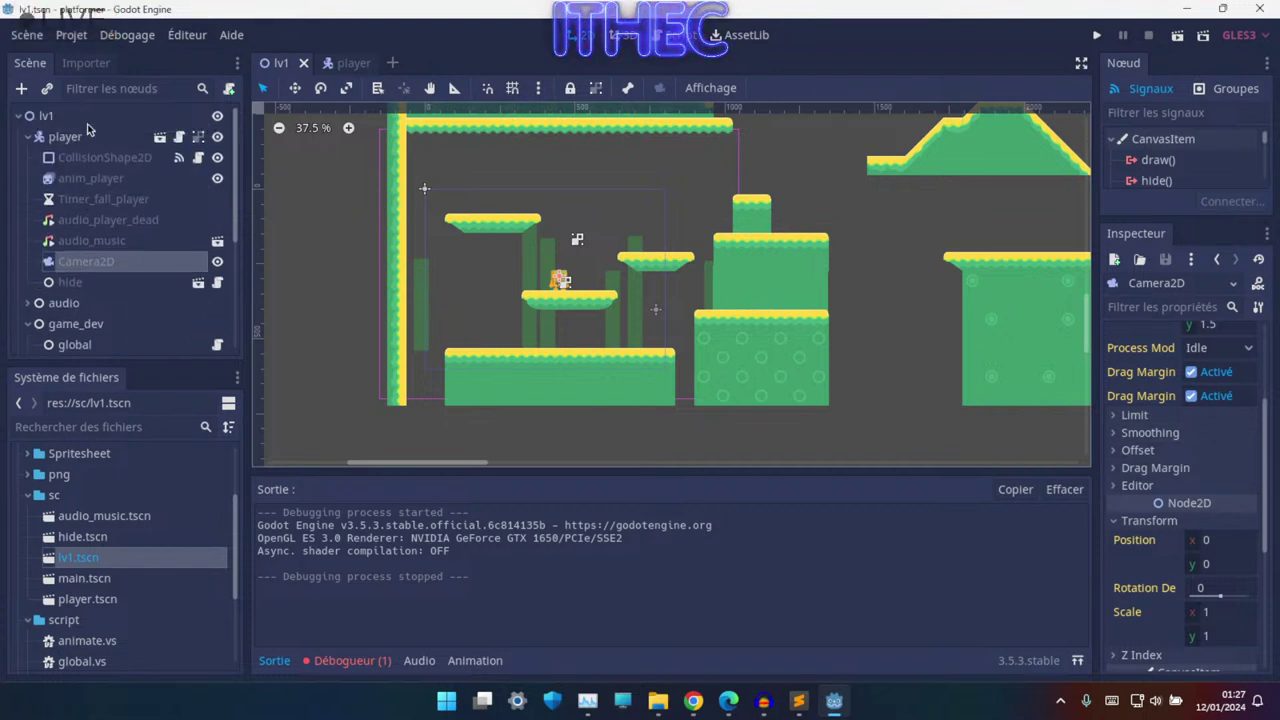
# - Add a Viewport node to the lv1 scene, sized 1080 × 720
pyautogui.click(46, 115)
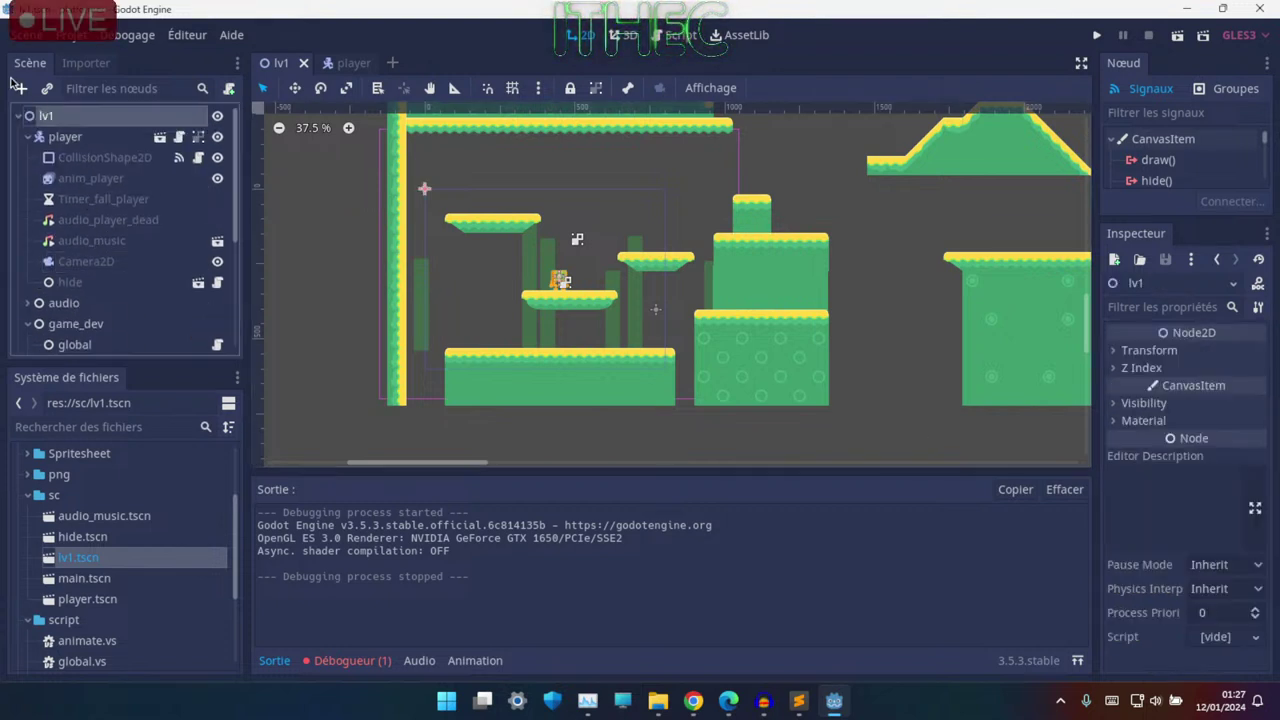
pyautogui.click(22, 89)
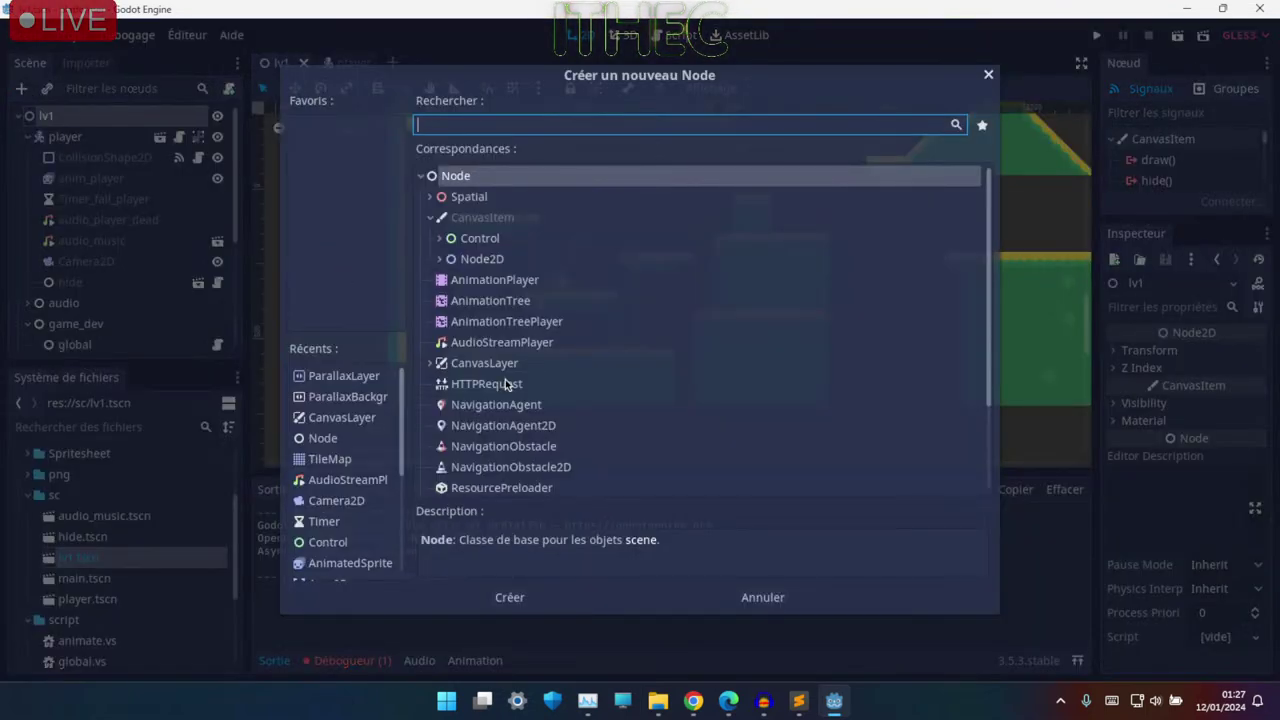
pyautogui.write('vi')
pyautogui.press('BackSpace')
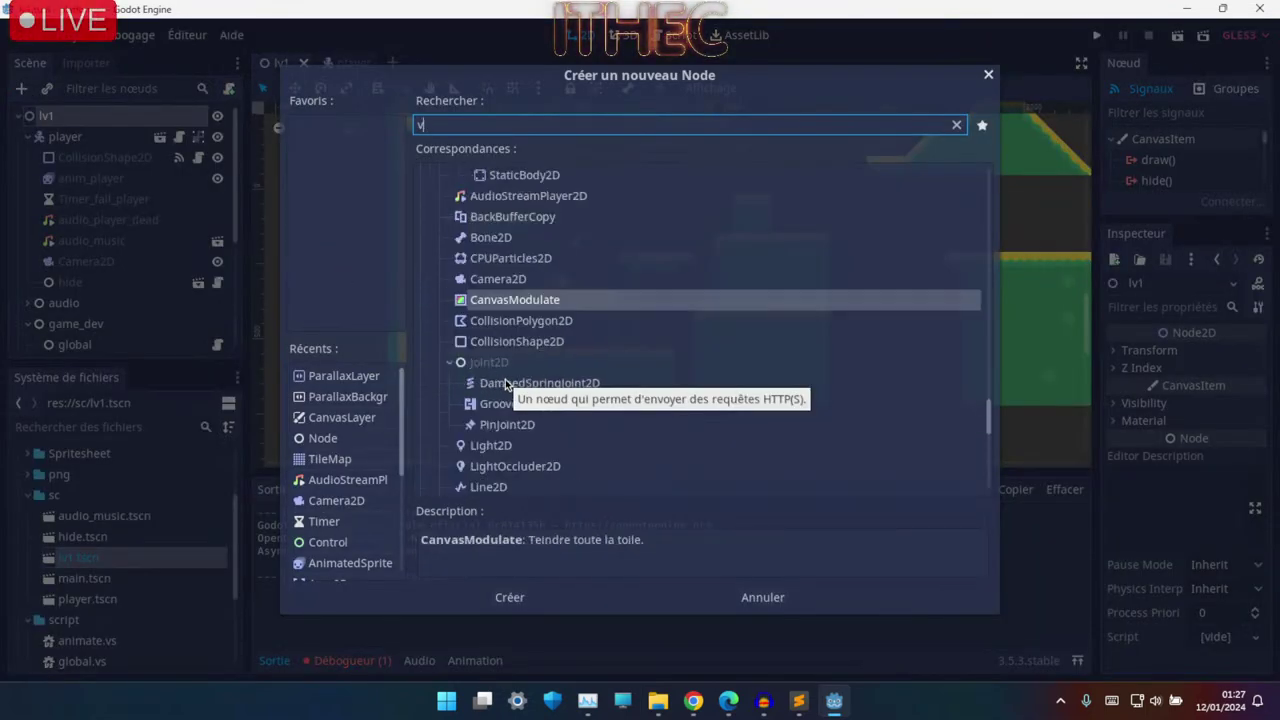
pyautogui.press('BackSpace')
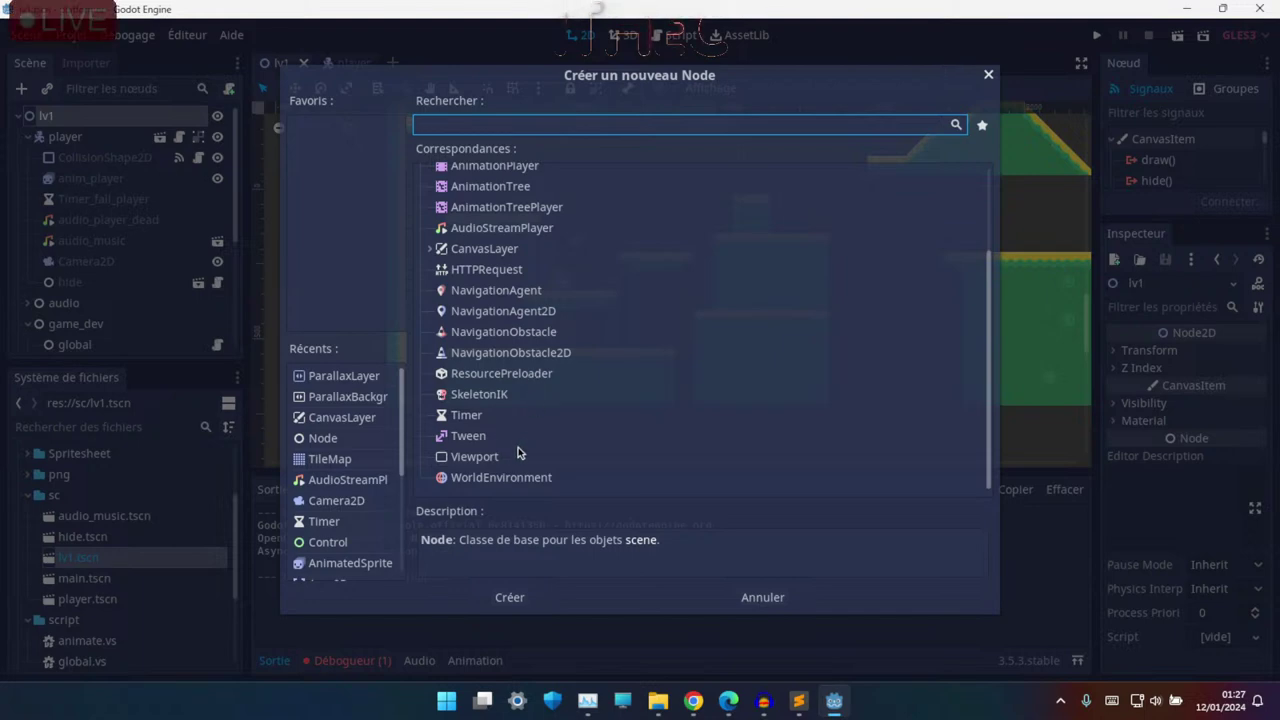
pyautogui.doubleClick(476, 458)
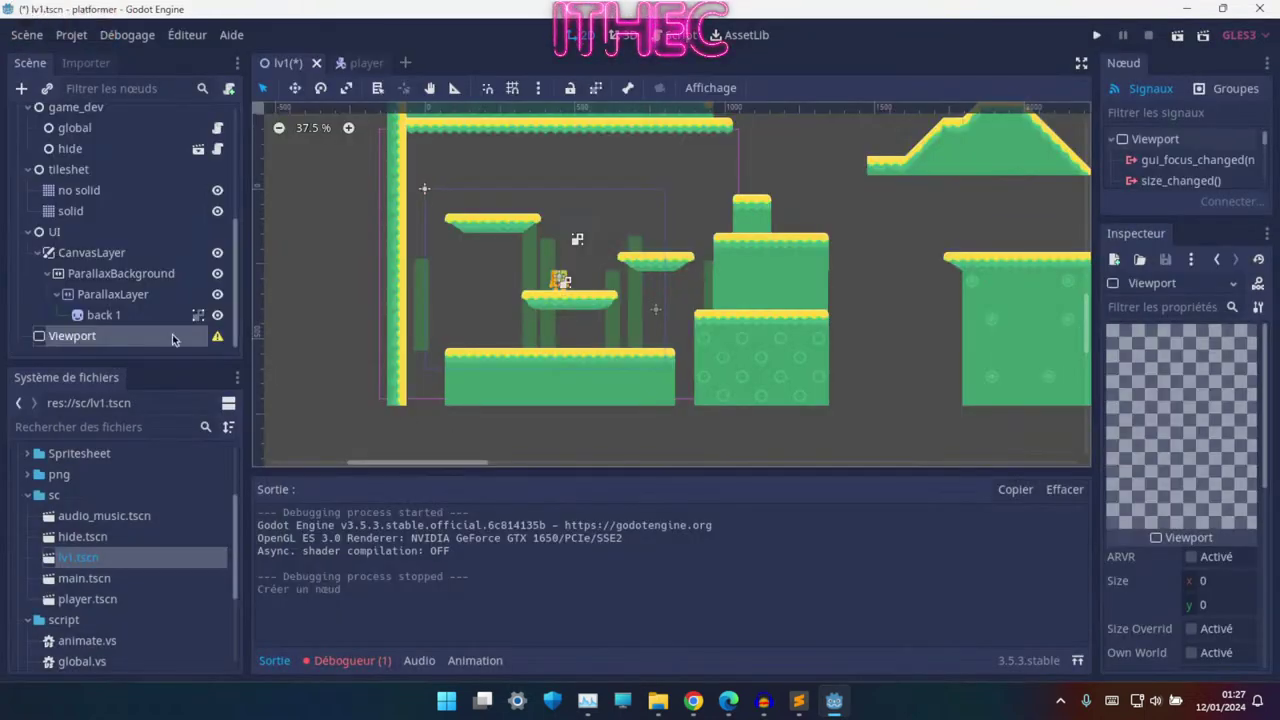
pyautogui.scroll(-2, 1208, 530)
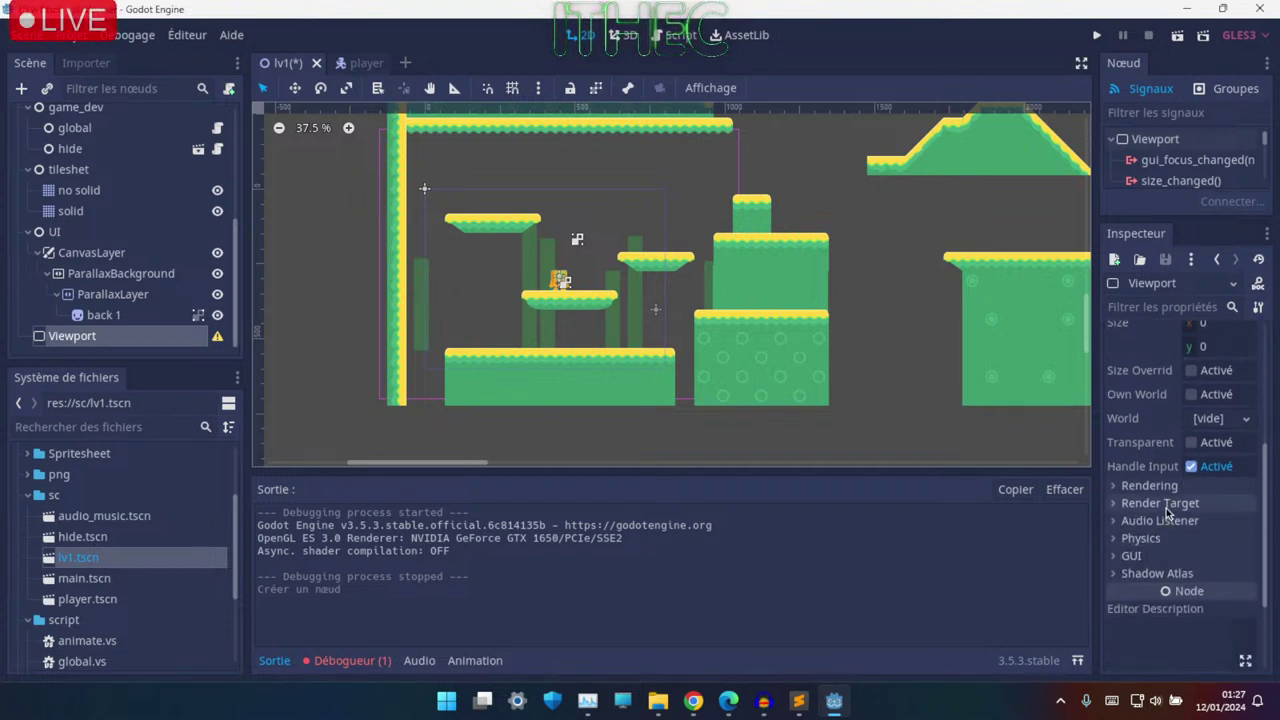
pyautogui.scroll(1, 1173, 492)
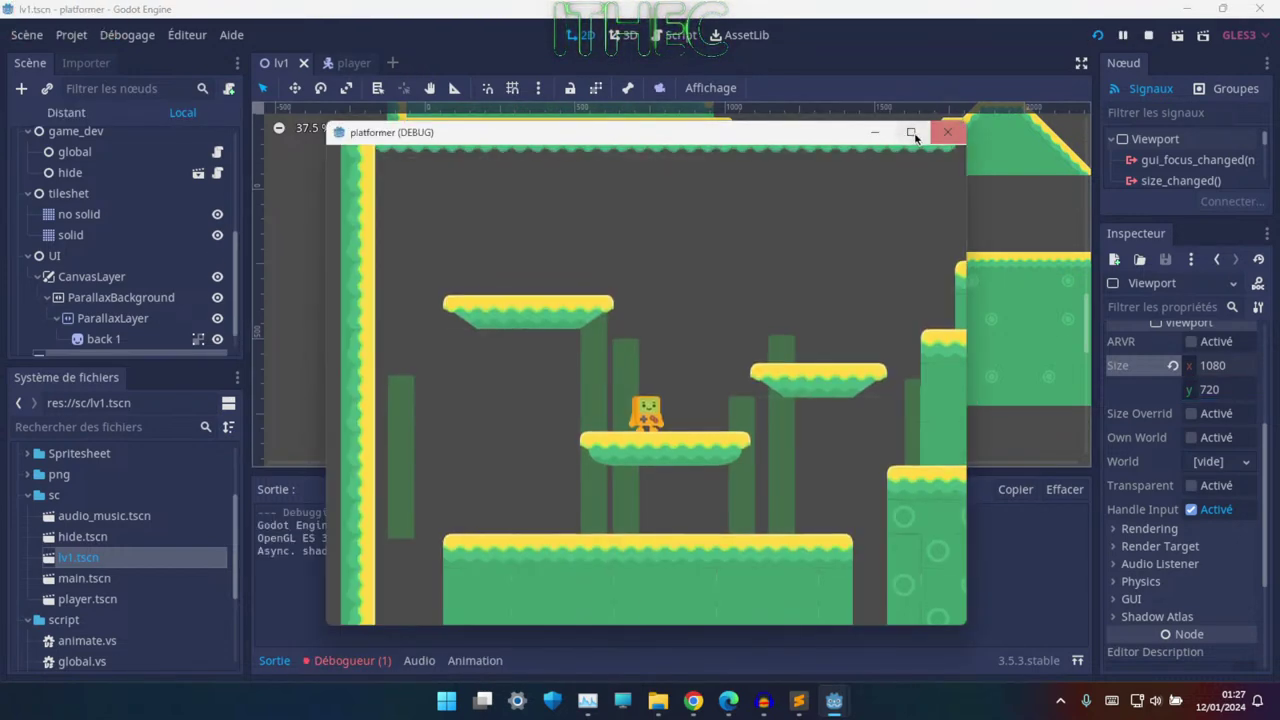
# - Playtest full screen, jumping toward the ceiling, then close the game
pyautogui.click(911, 133)
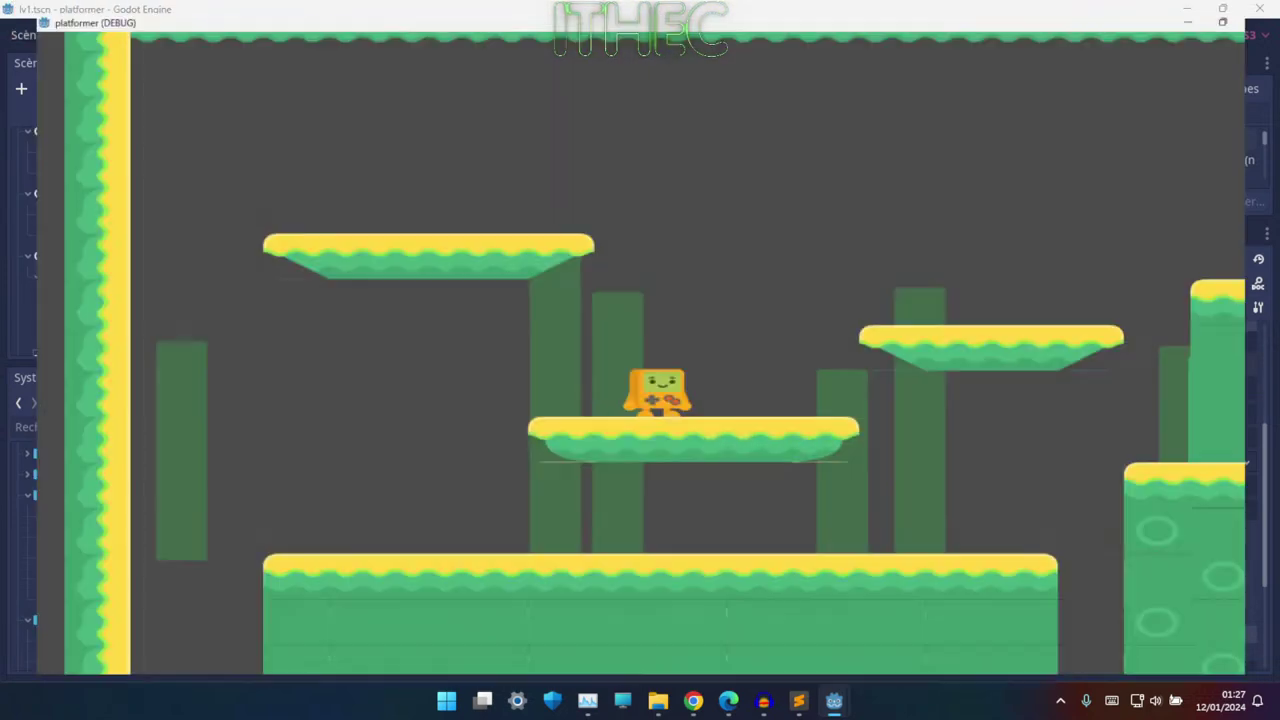
pyautogui.press('space')
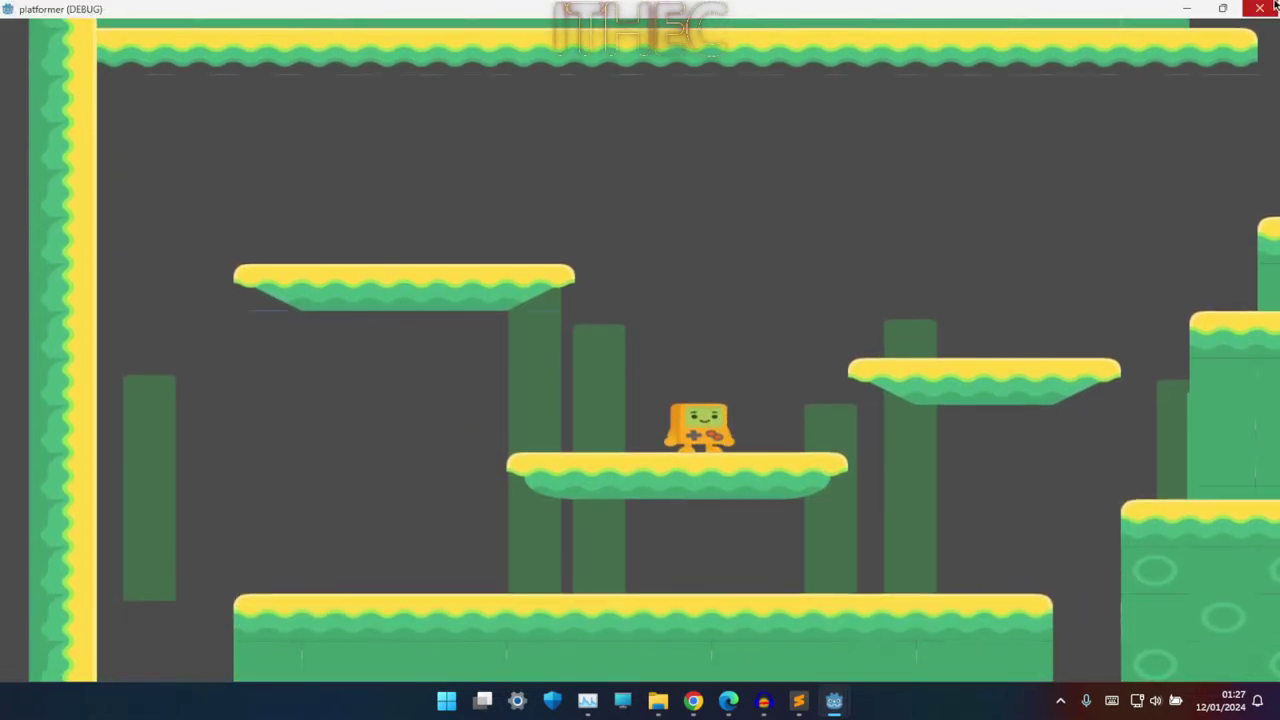
pyautogui.click(1273, 7)
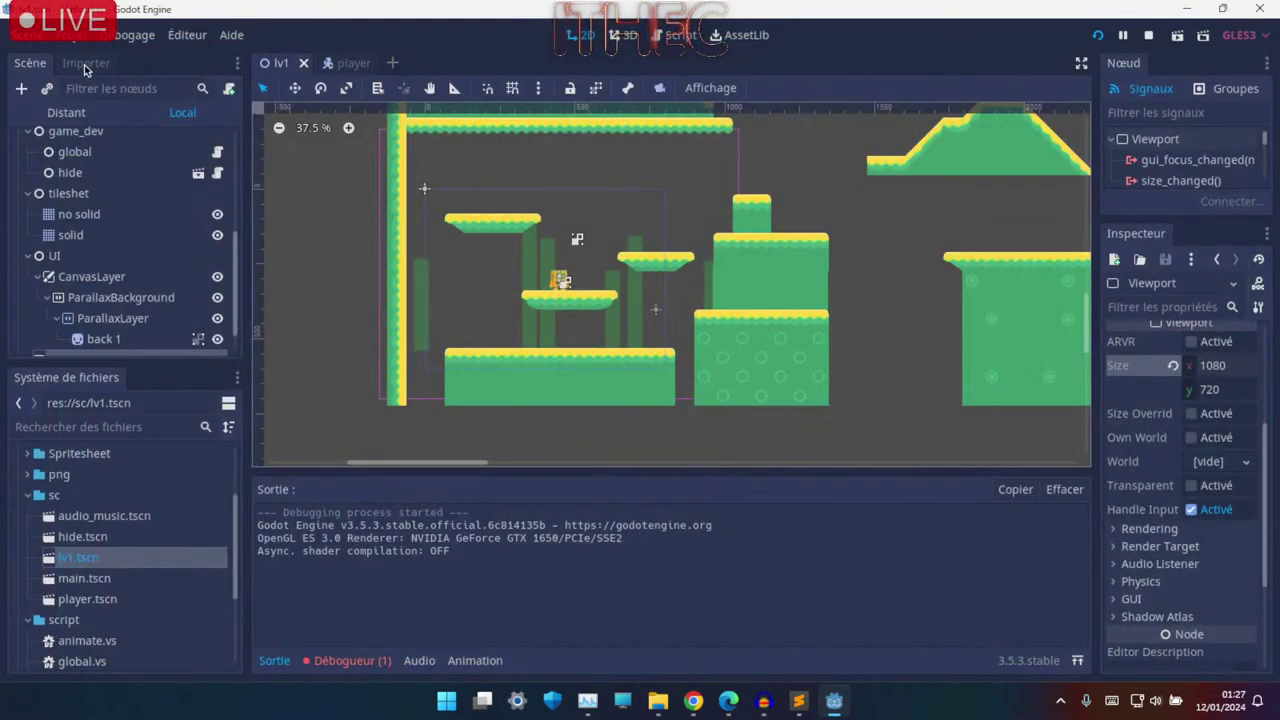
pyautogui.click(127, 35)
# - Change the window width from 800 to 1024 in Project Settings > Display > Window
pyautogui.moveTo(76, 38)
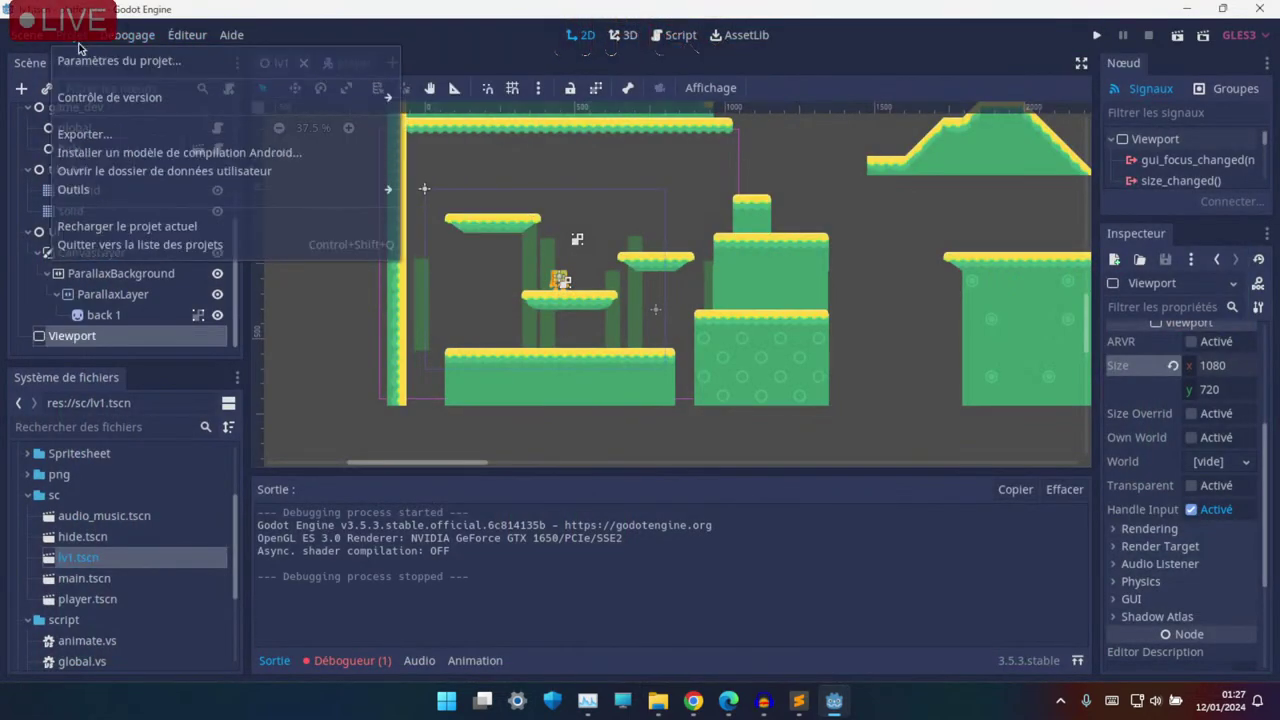
pyautogui.click(73, 63)
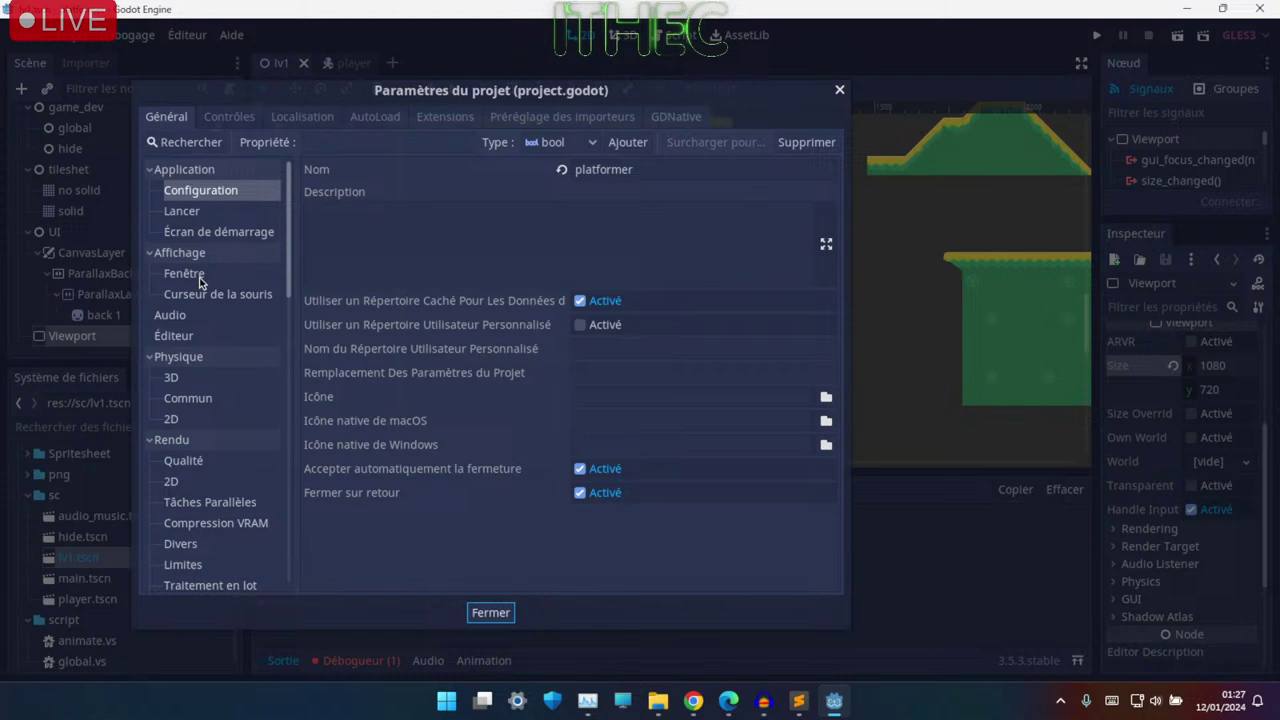
pyautogui.click(184, 273)
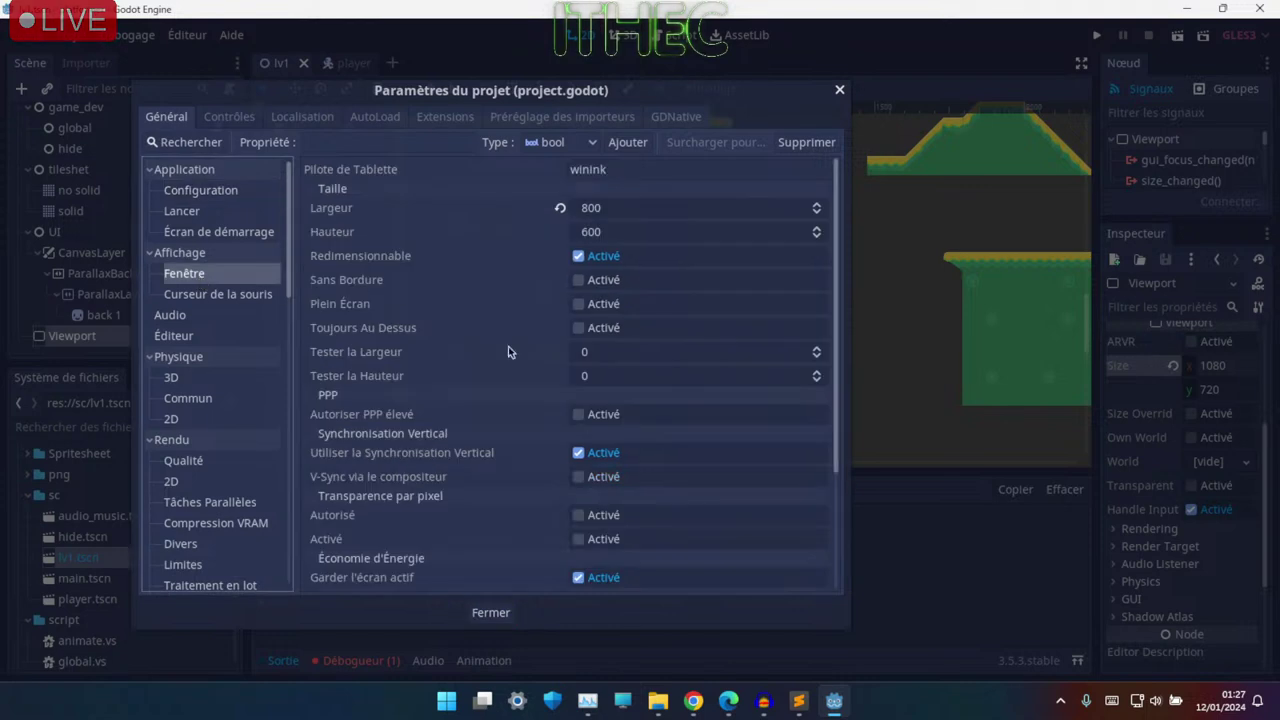
pyautogui.write('1024')
pyautogui.click(597, 232)
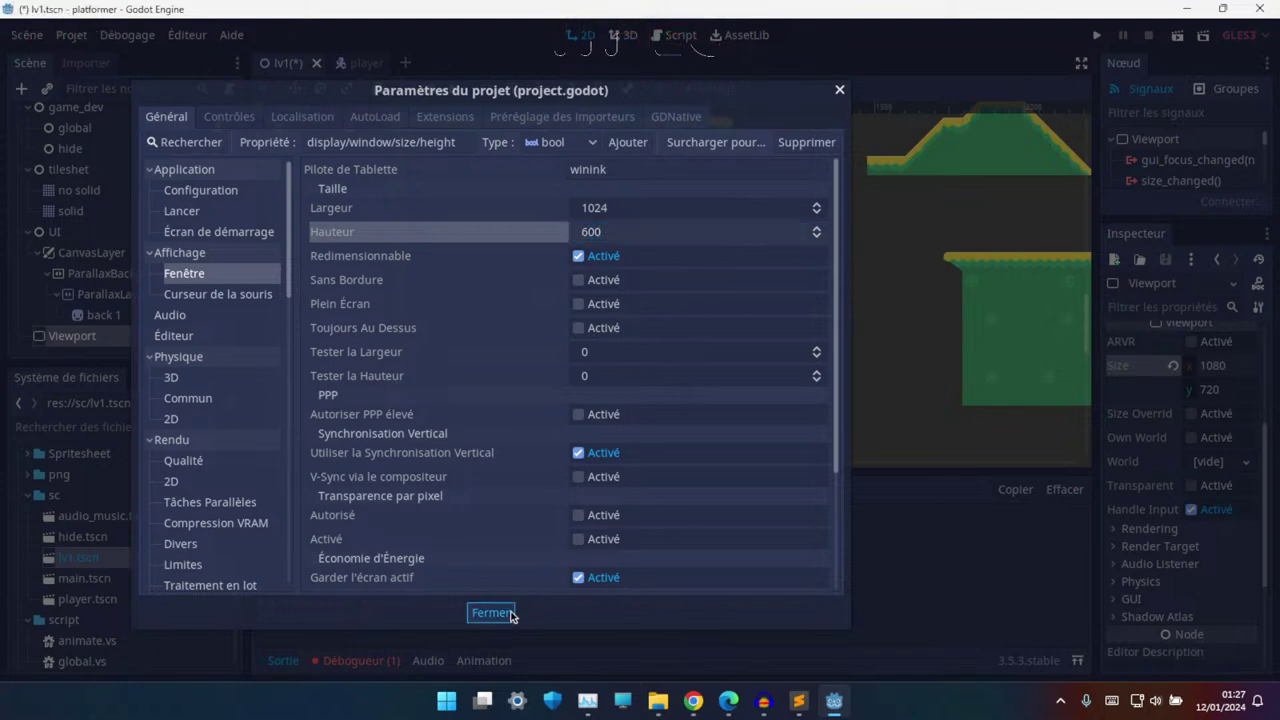
pyautogui.click(510, 614)
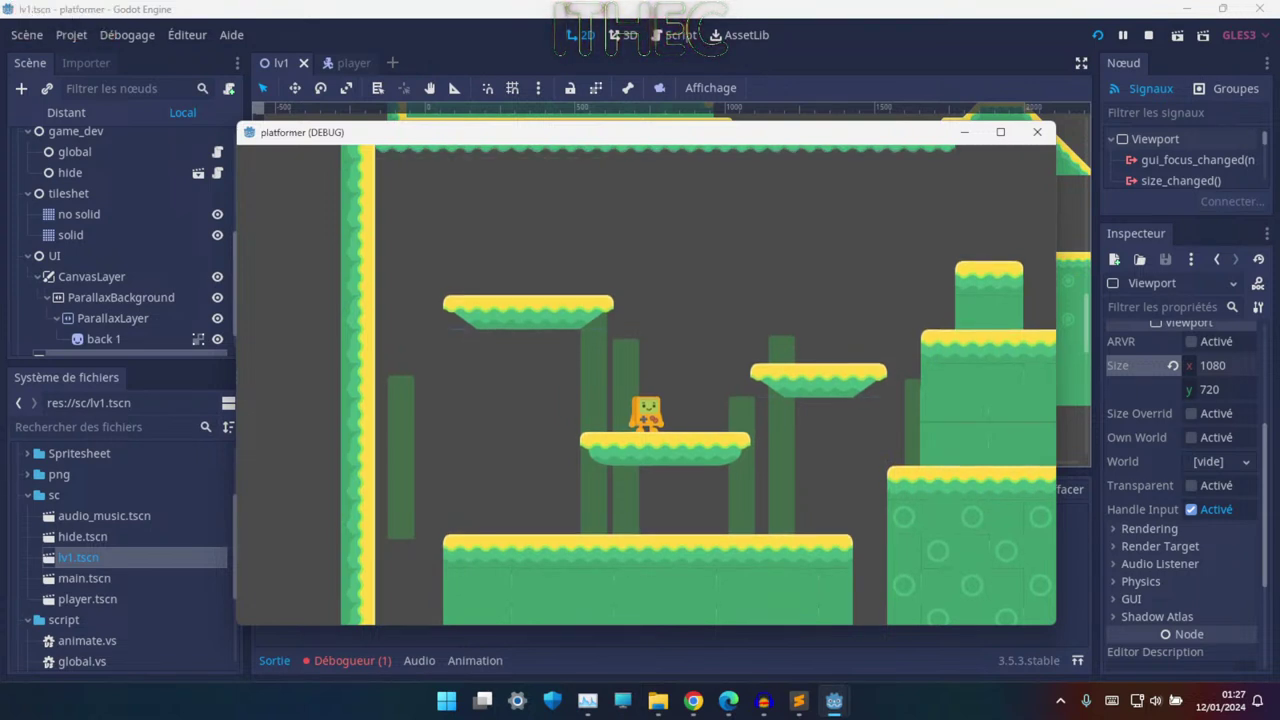
# - Maximize the game window and jump the character across the upper platforms, testing ceiling hits
pyautogui.press('super')
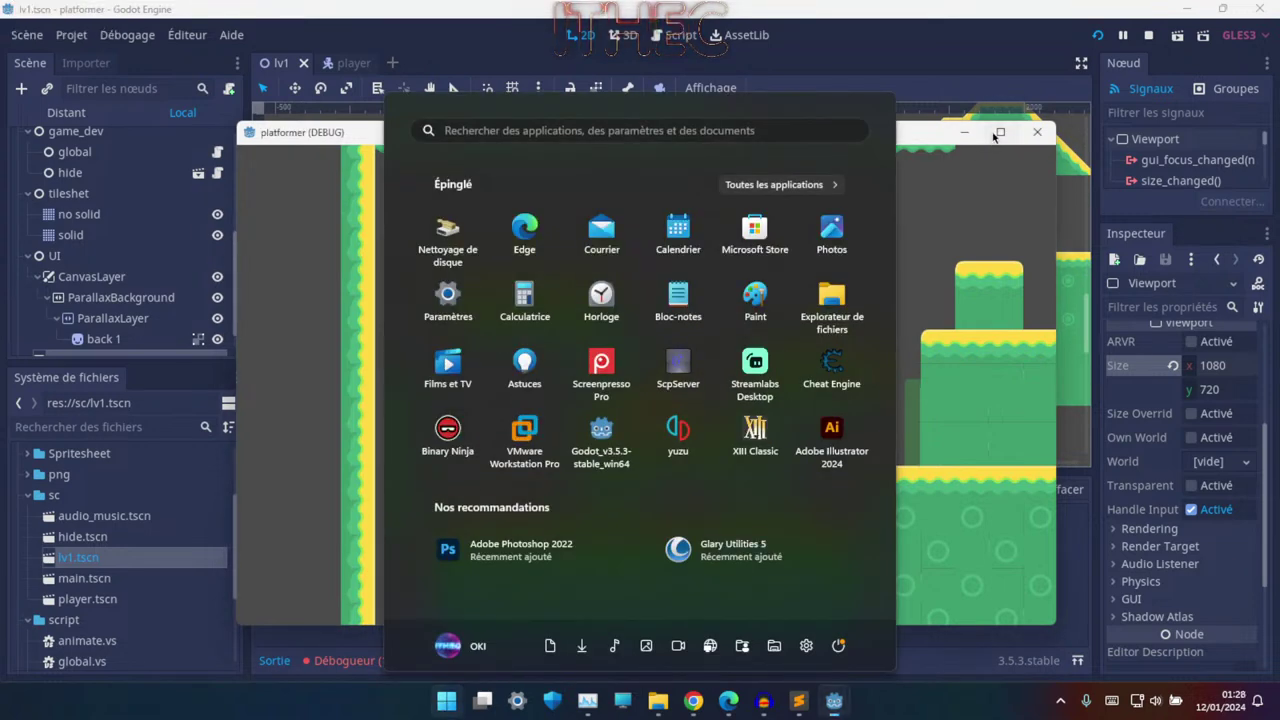
pyautogui.click(998, 133)
pyautogui.press('space')
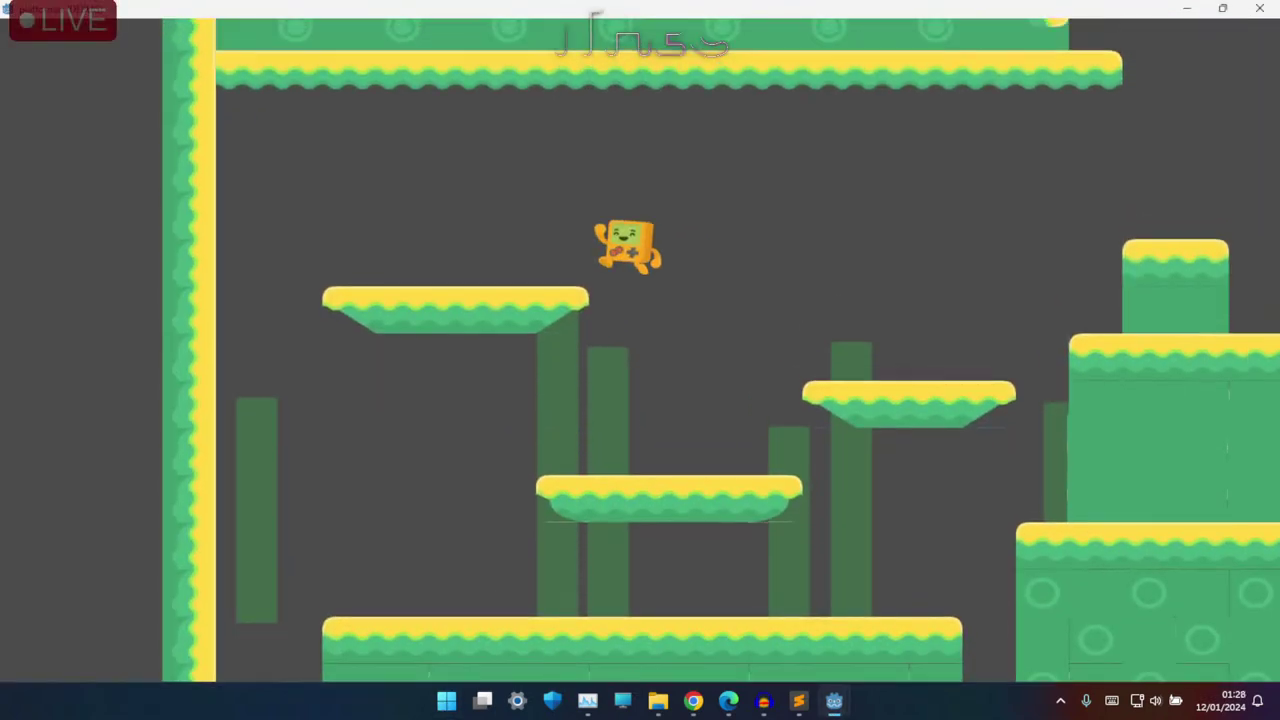
pyautogui.press('Left')
pyautogui.press('space')
pyautogui.press('Right')
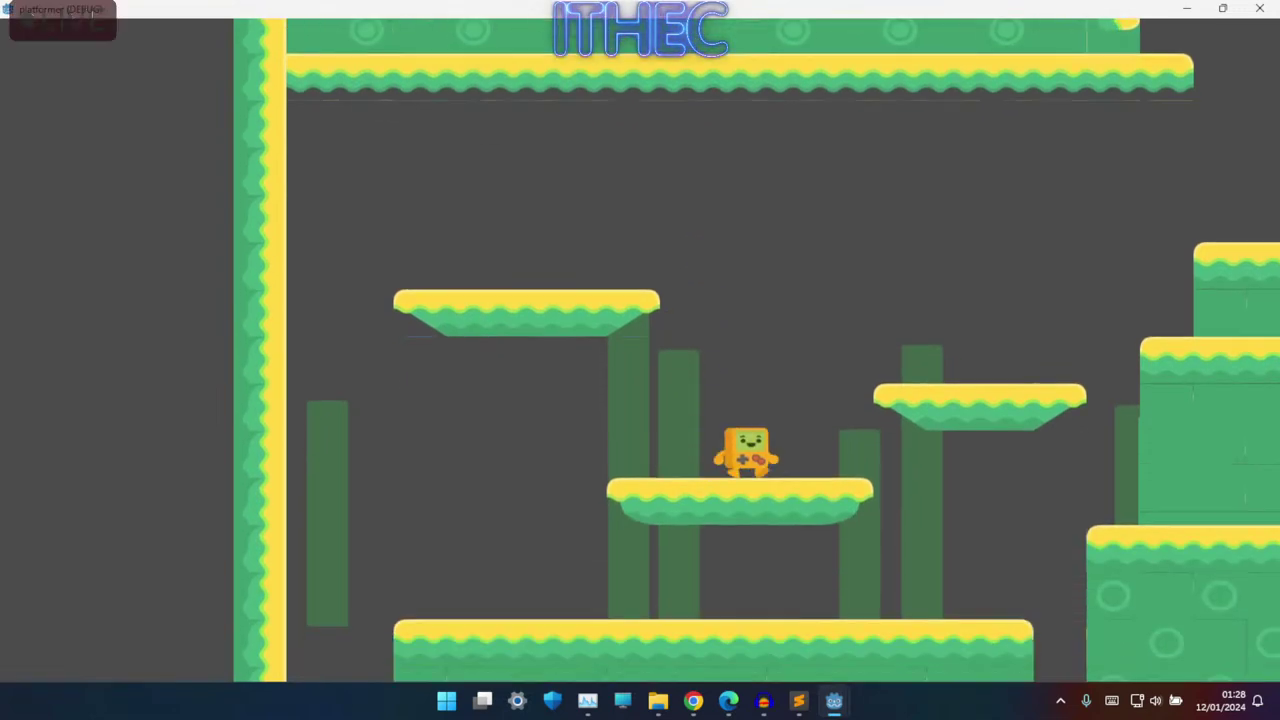
pyautogui.press('space')
pyautogui.press('space')
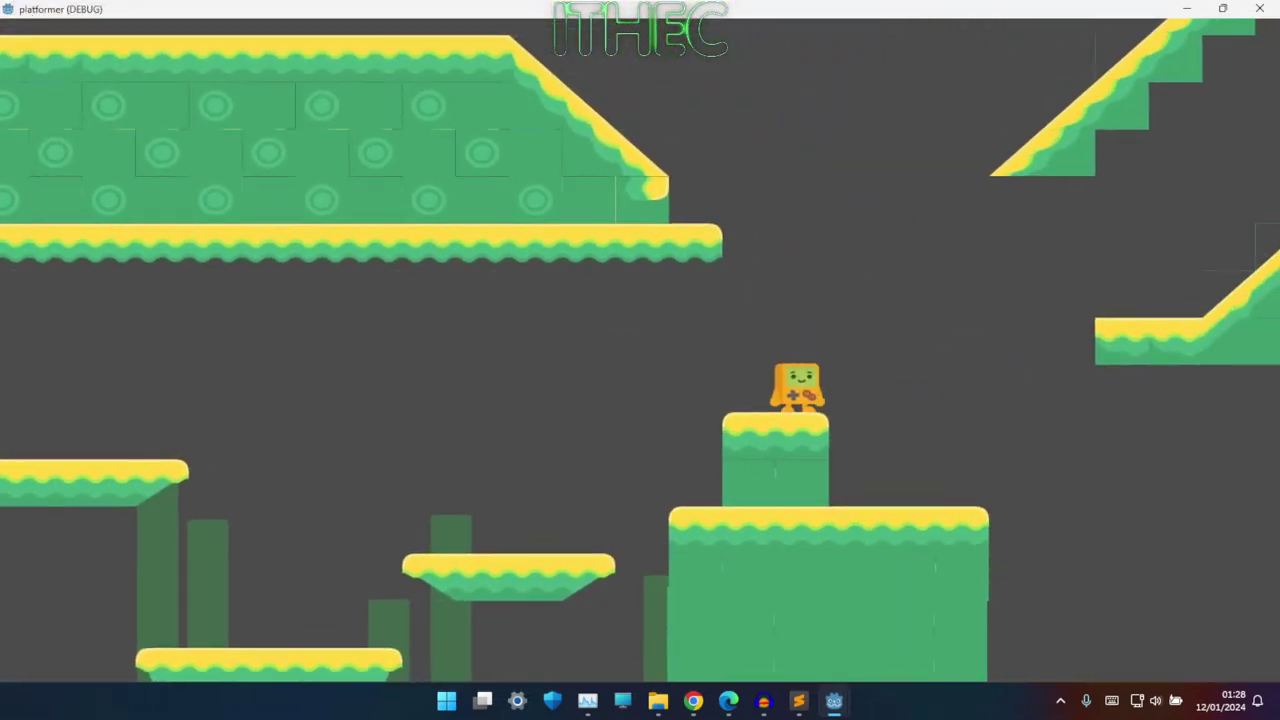
pyautogui.press('space')
pyautogui.press('space')
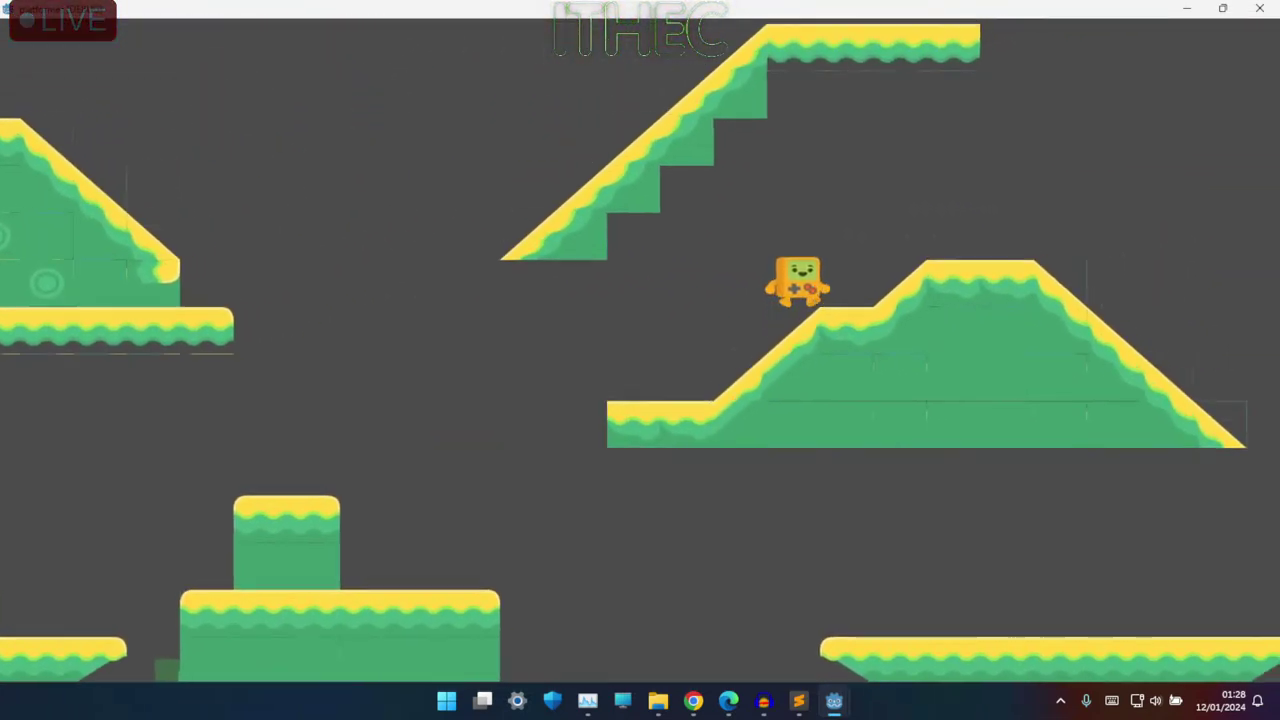
pyautogui.press('Left')
pyautogui.press('space')
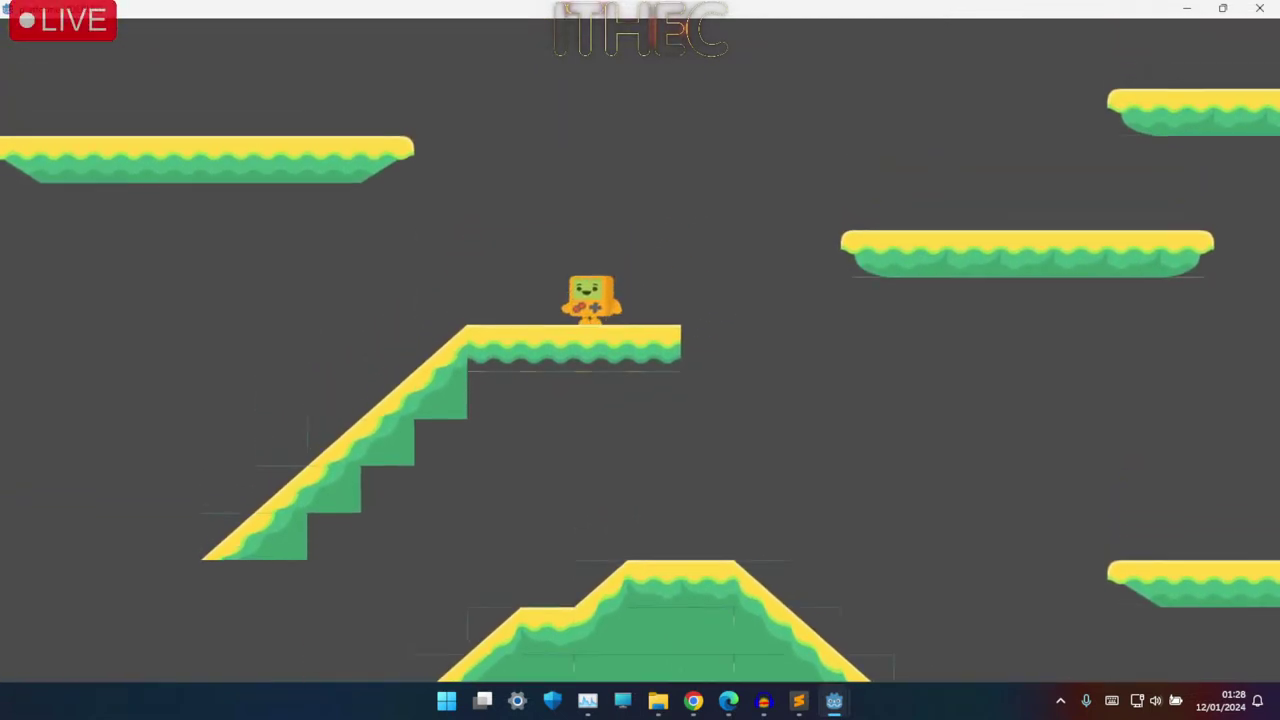
pyautogui.press('space')
pyautogui.press('space')
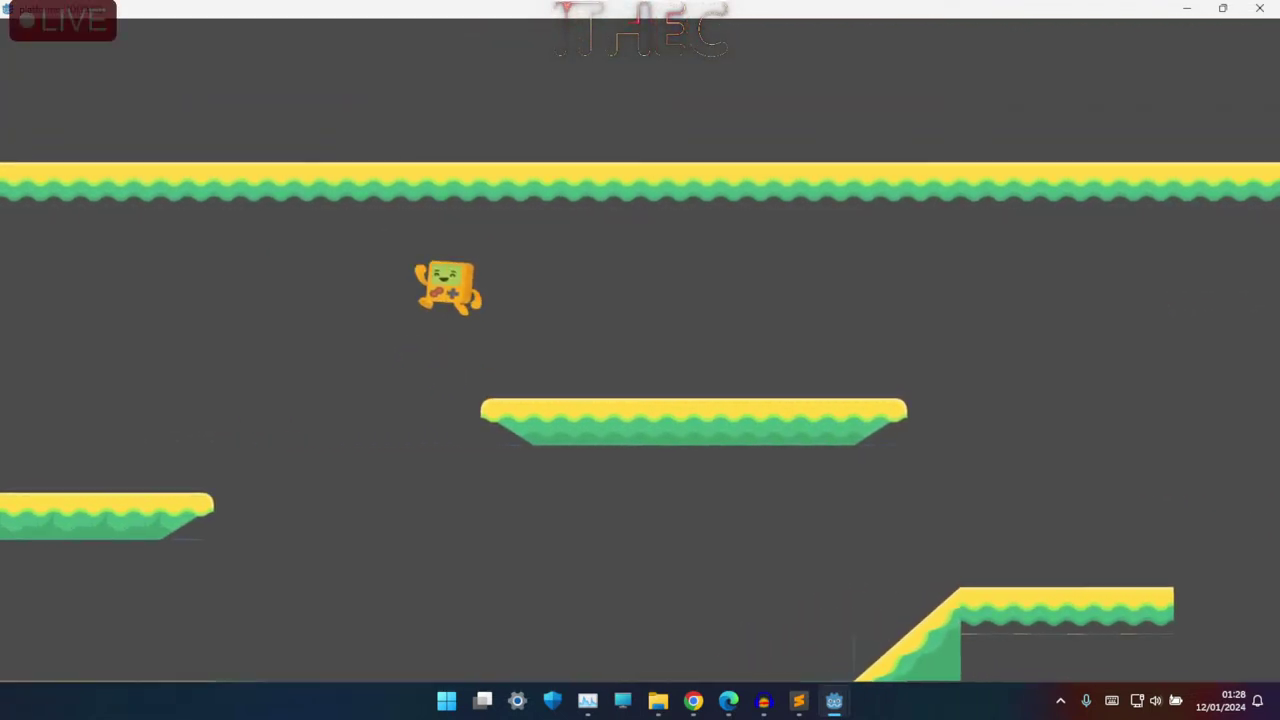
pyautogui.press('space')
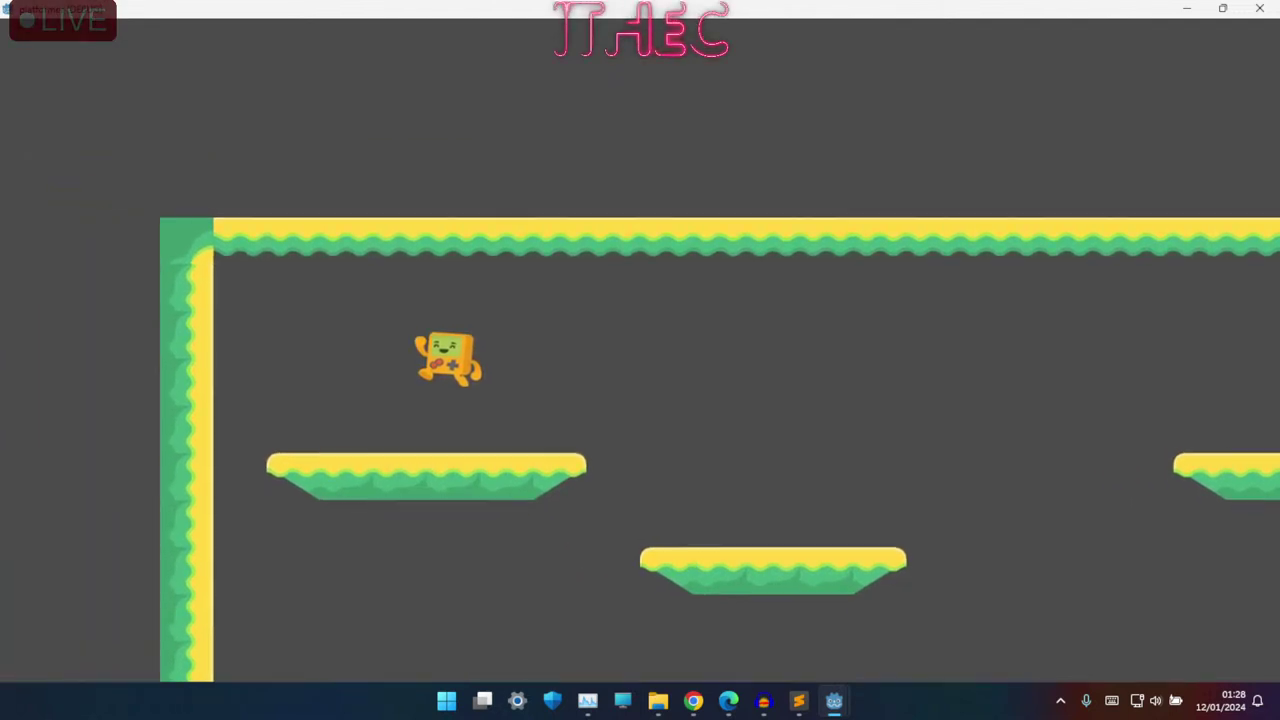
pyautogui.press('Right')
pyautogui.press('space')
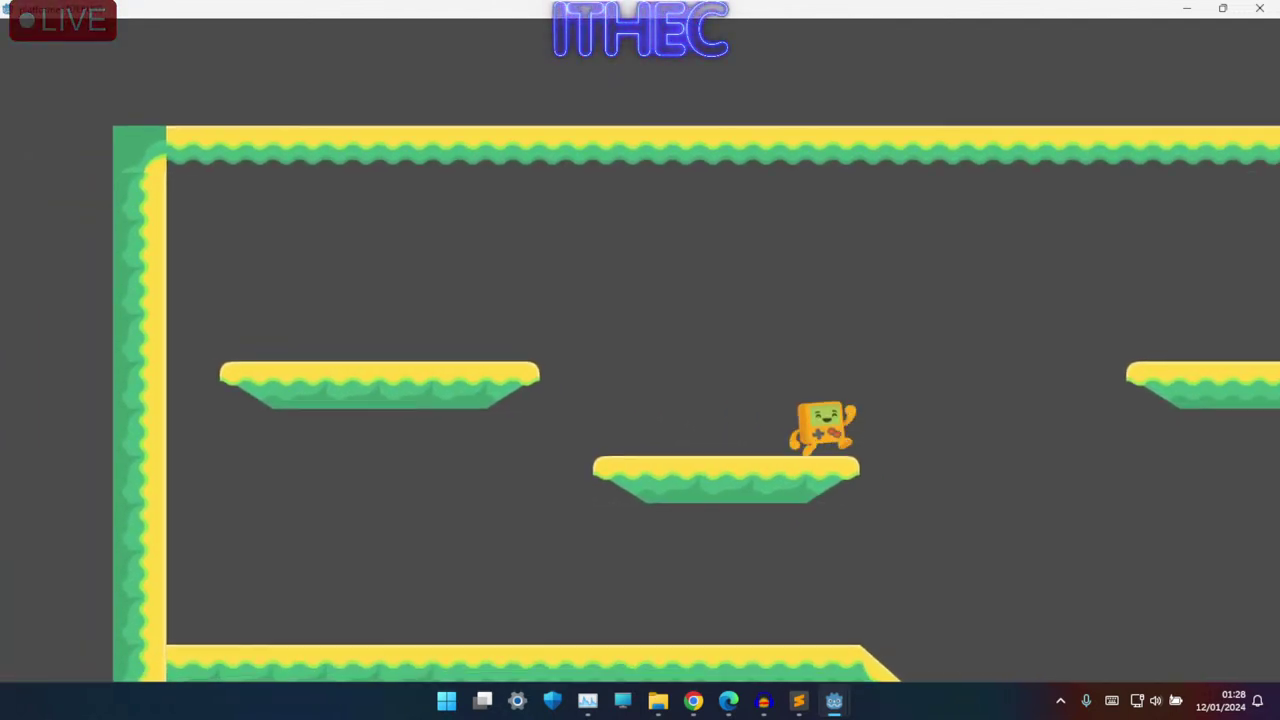
pyautogui.press('space')
pyautogui.press('Right')
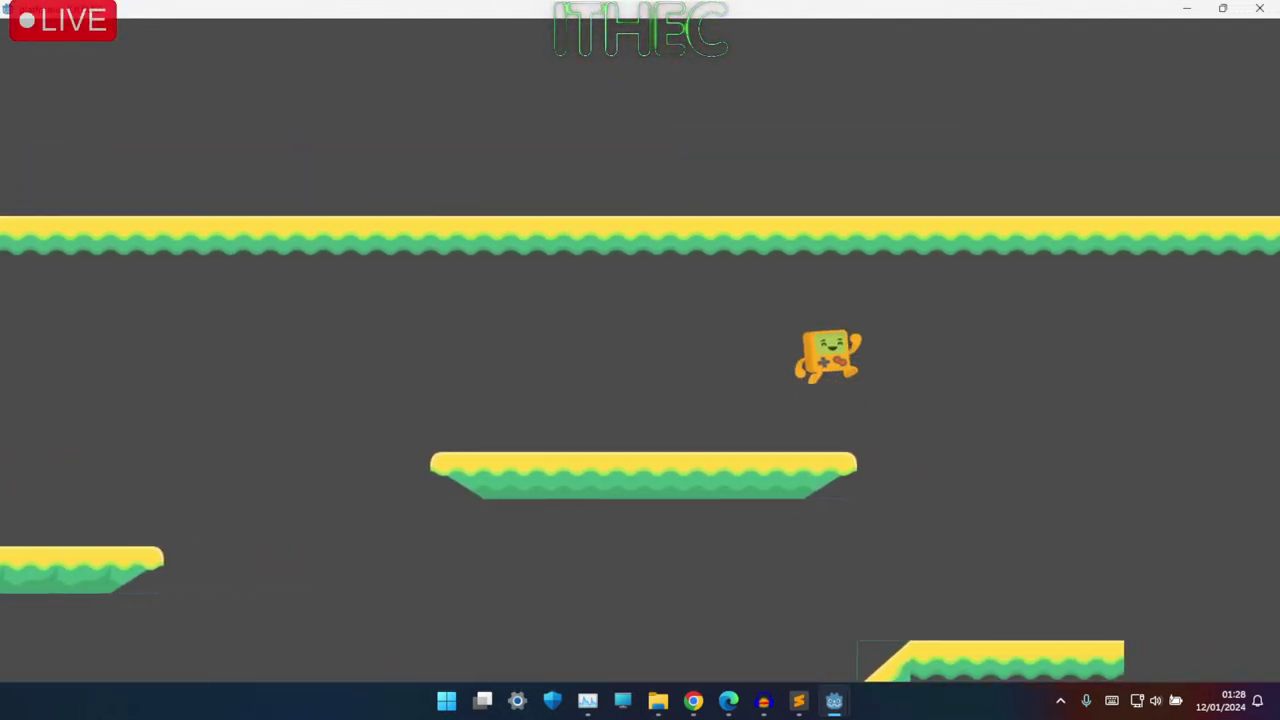
pyautogui.press('space')
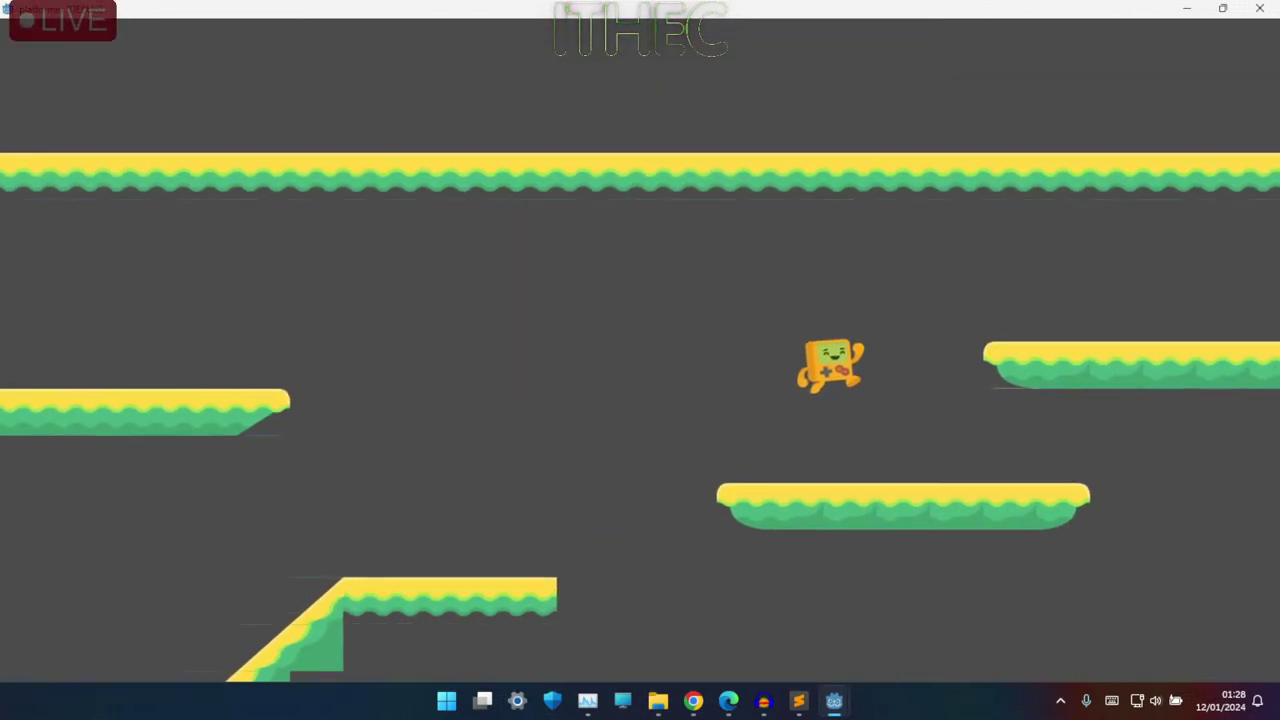
pyautogui.press('Left')
pyautogui.press('space')
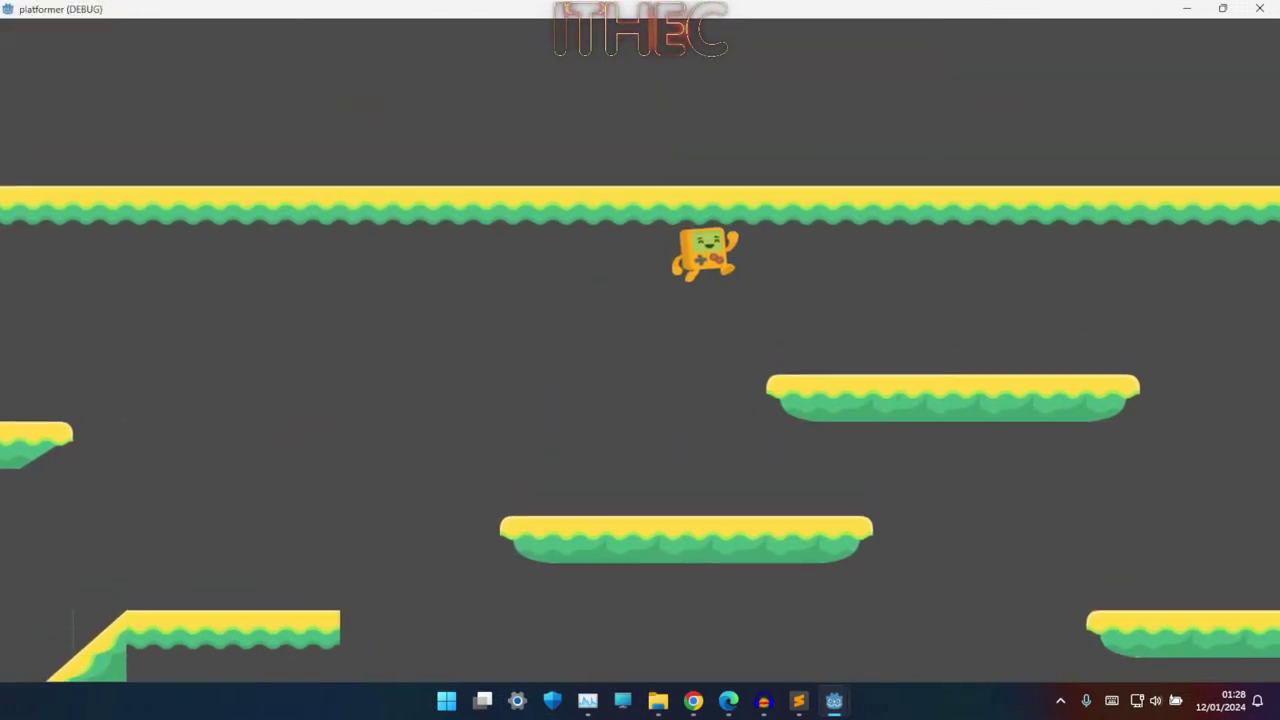
pyautogui.press('space')
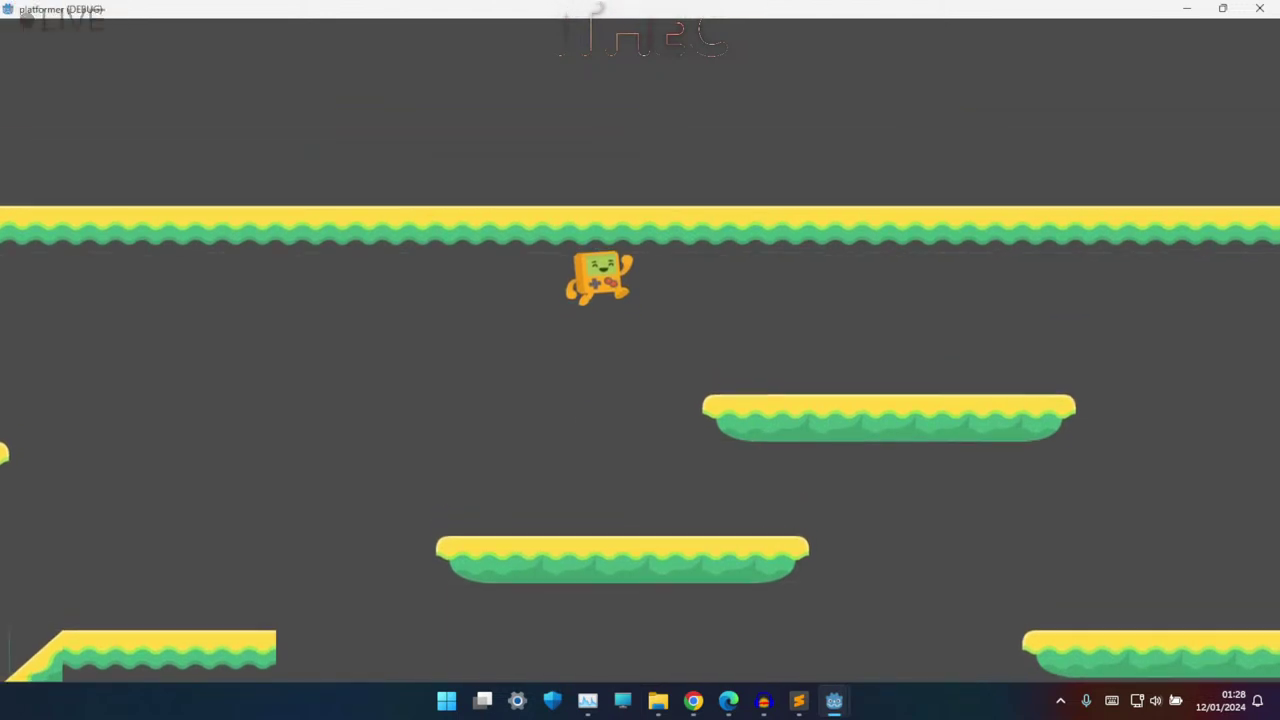
pyautogui.press('space')
pyautogui.press('Right')
pyautogui.press('space')
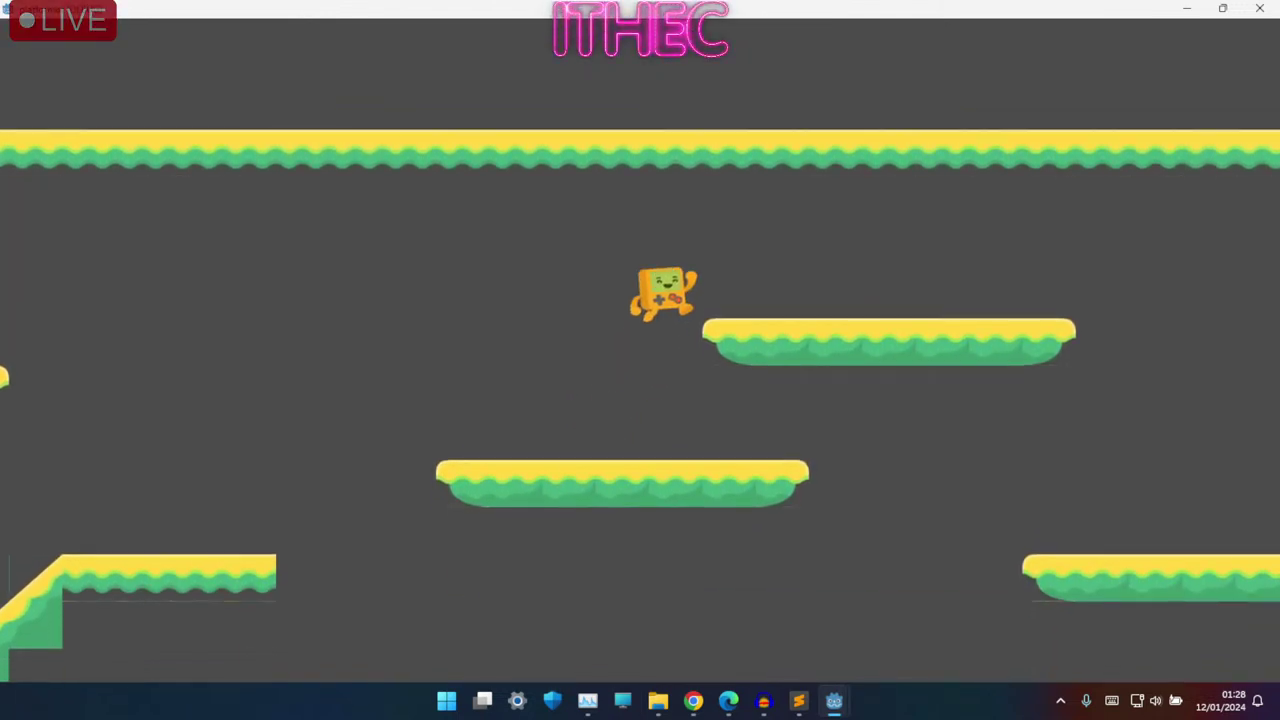
pyautogui.press('Left')
pyautogui.press('space')
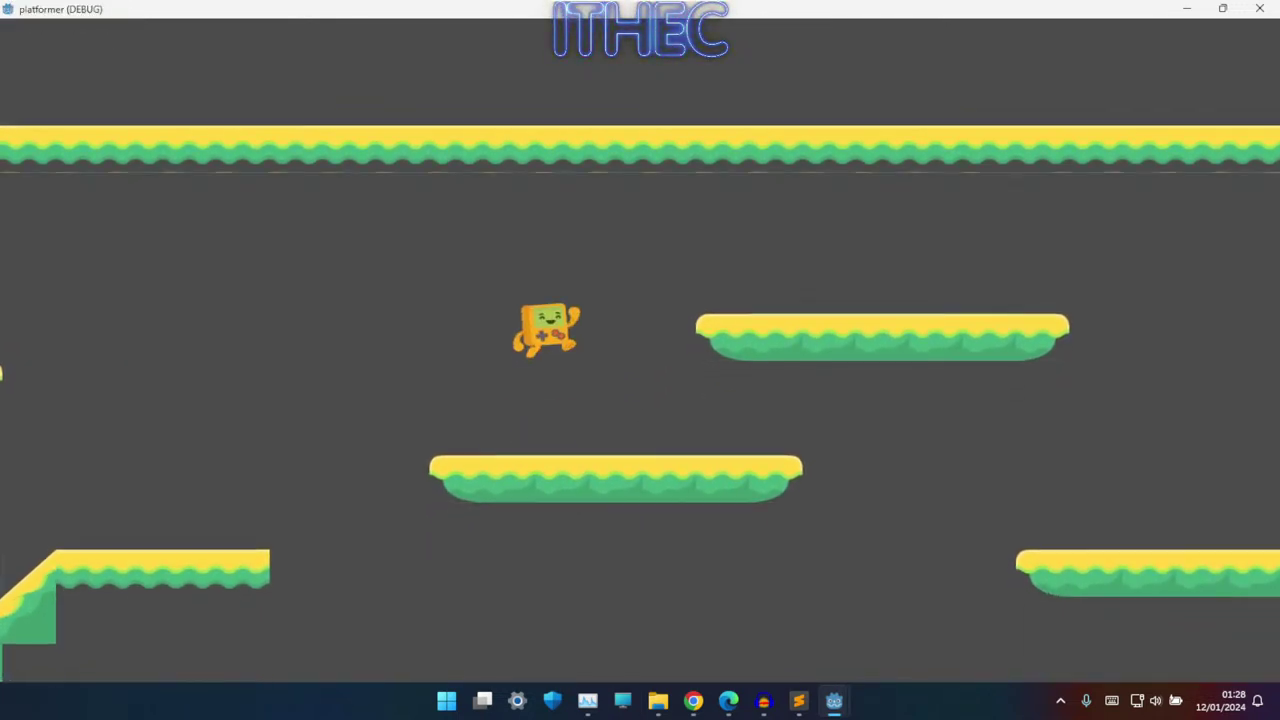
pyautogui.press('Right')
pyautogui.press('space')
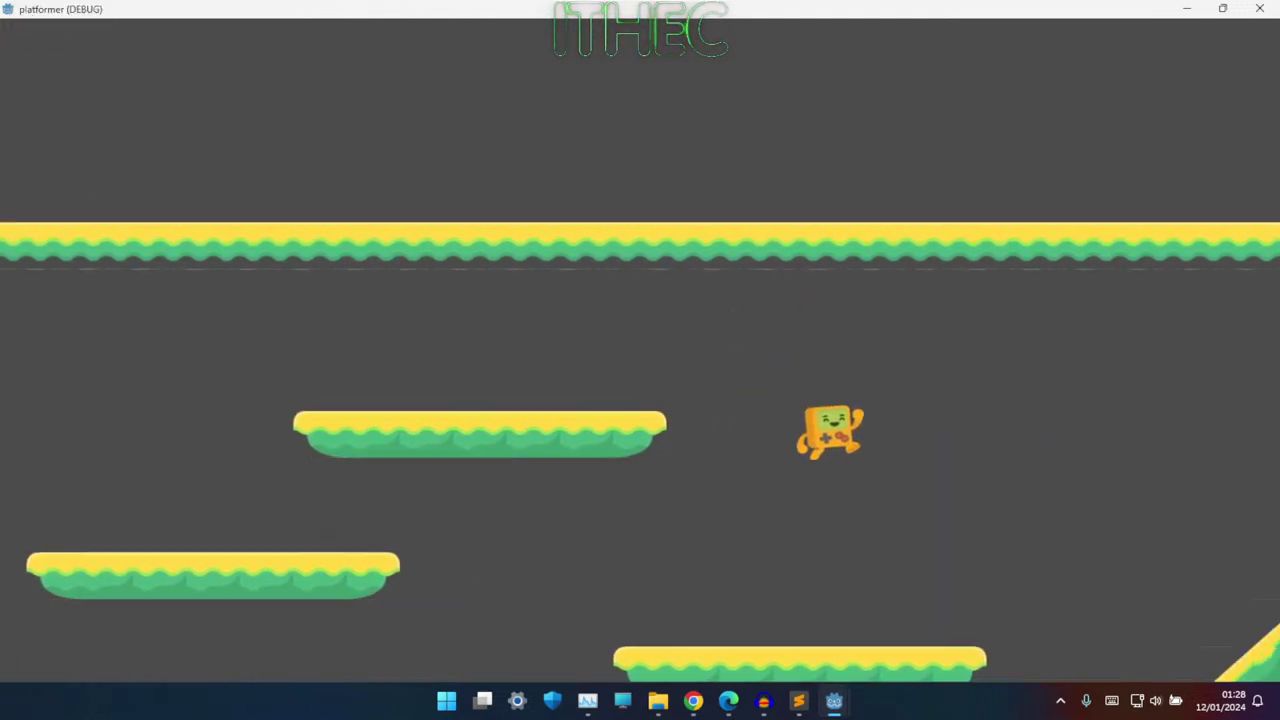
pyautogui.press('space')
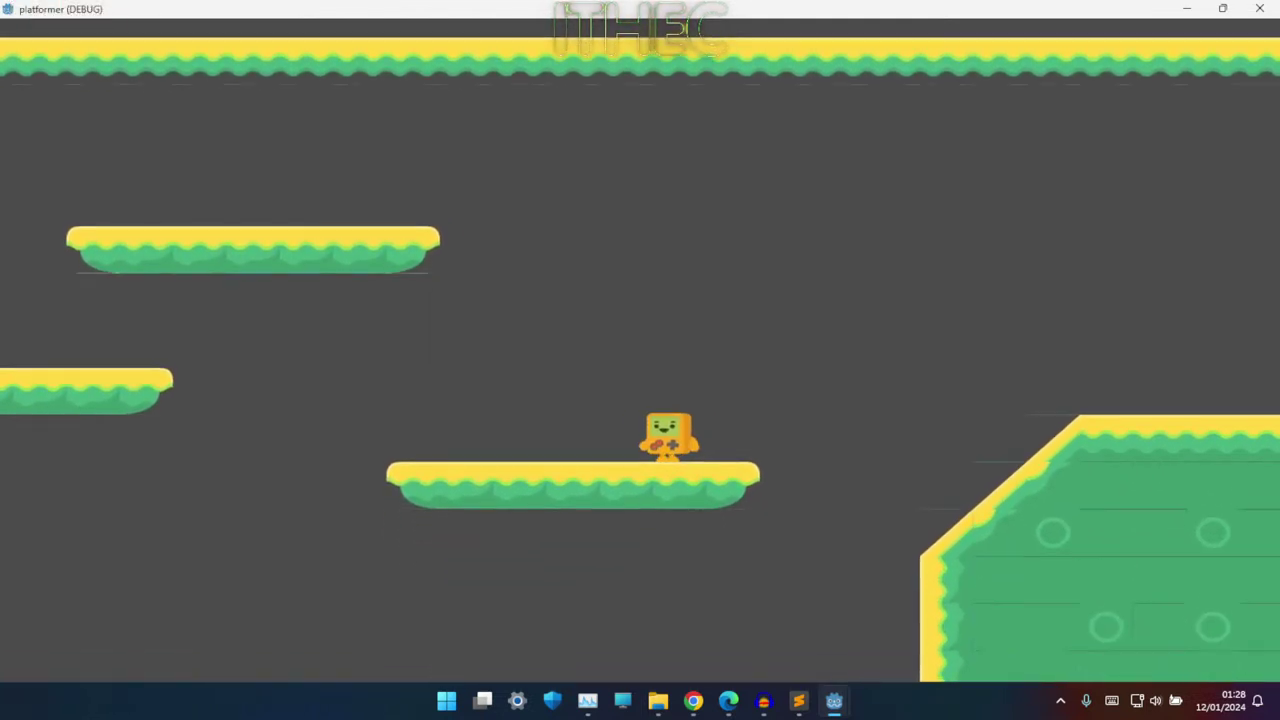
pyautogui.press('Right')
pyautogui.press('space')
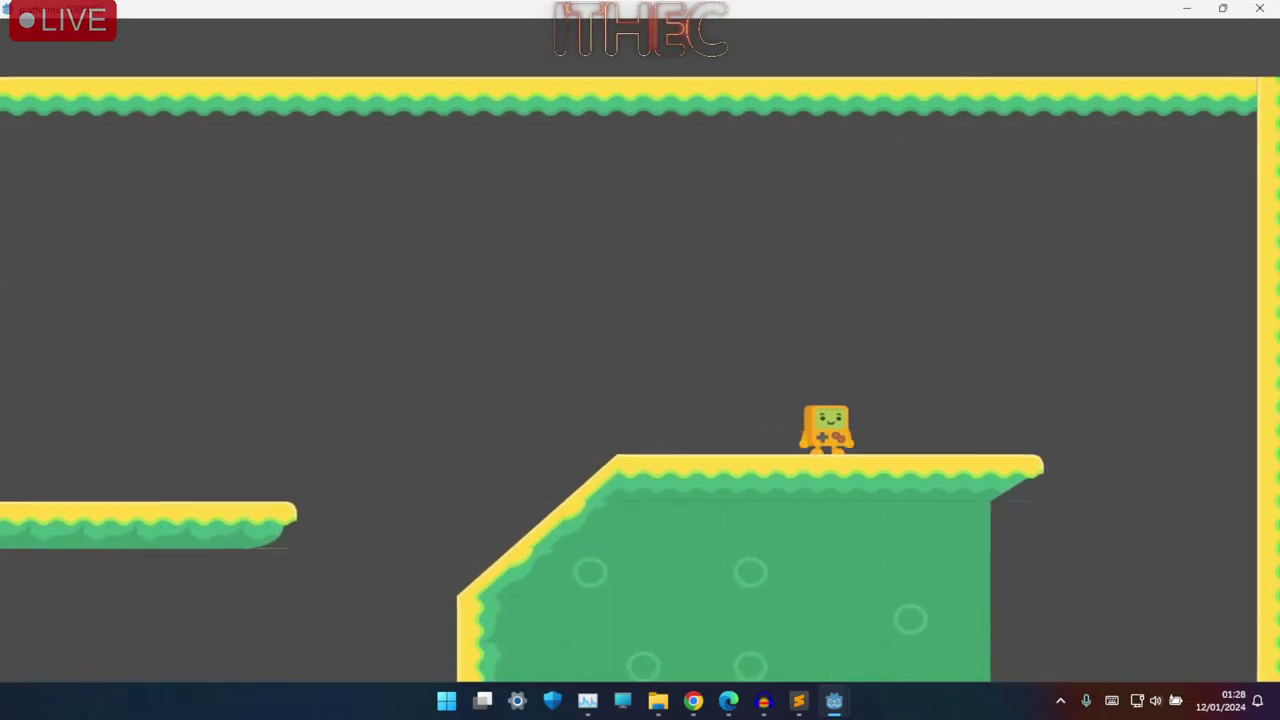
pyautogui.press('space')
pyautogui.press('Left')
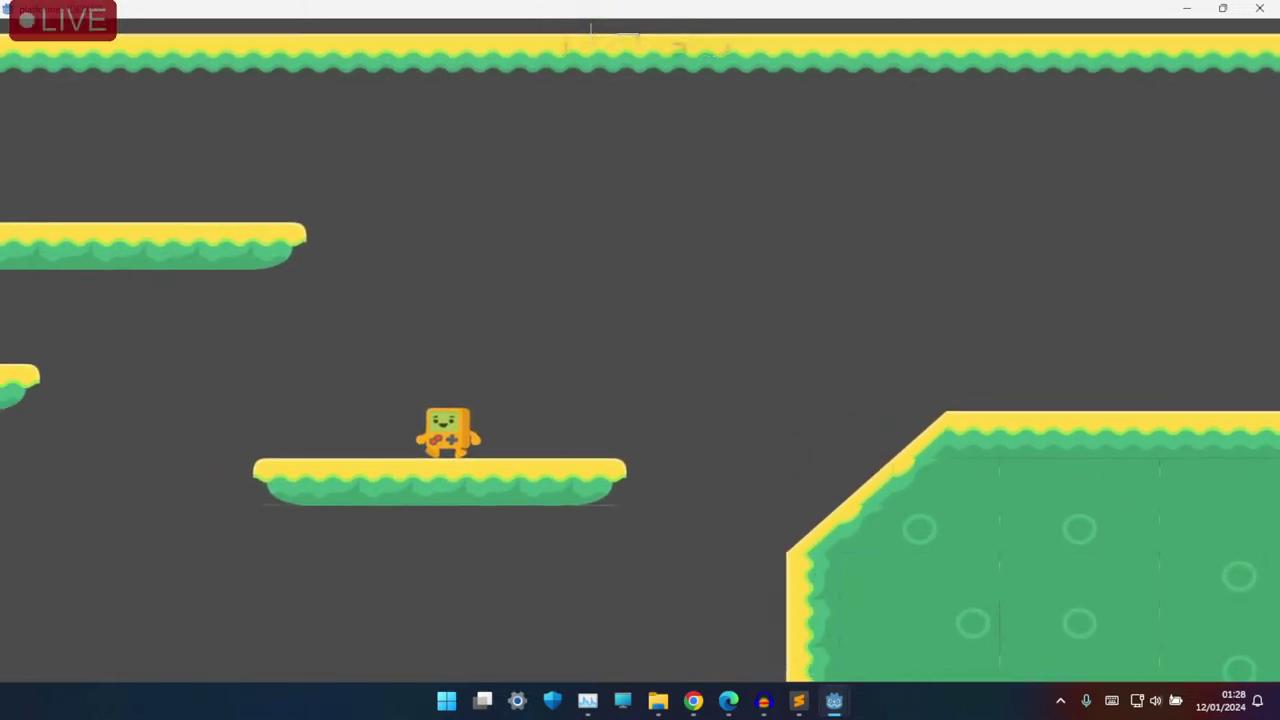
pyautogui.press('space')
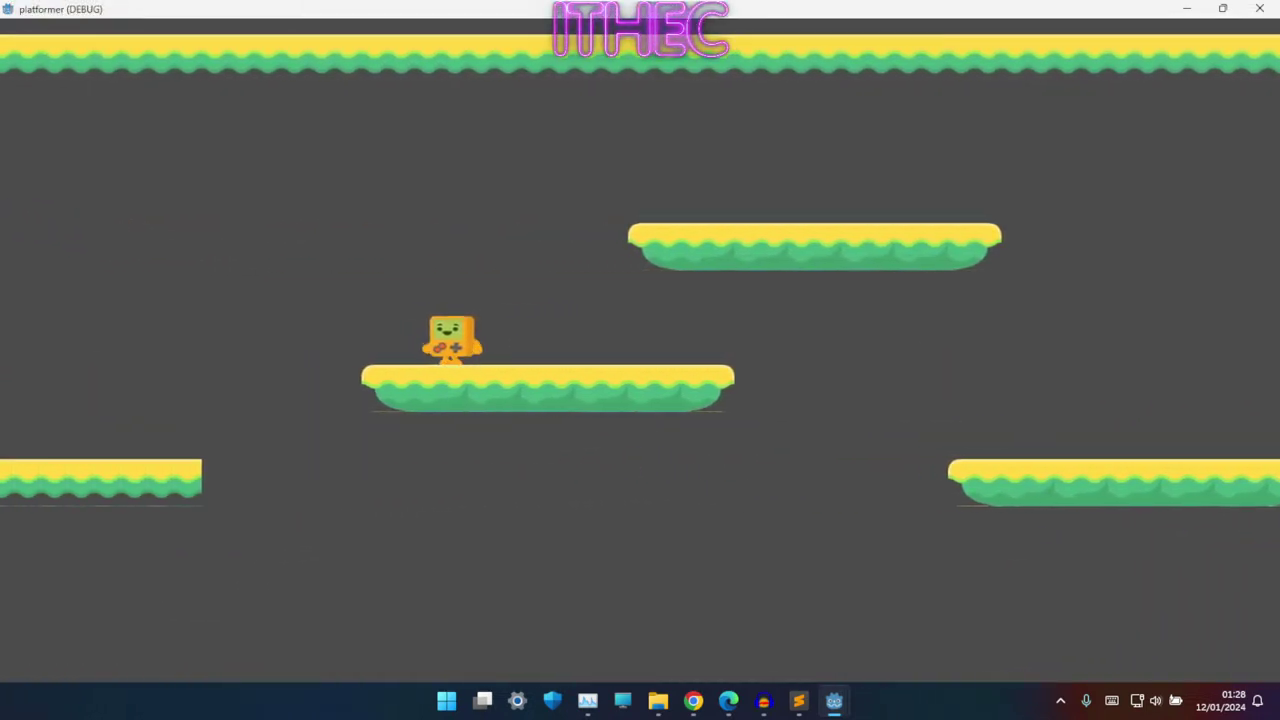
pyautogui.press('space')
pyautogui.press('Left')
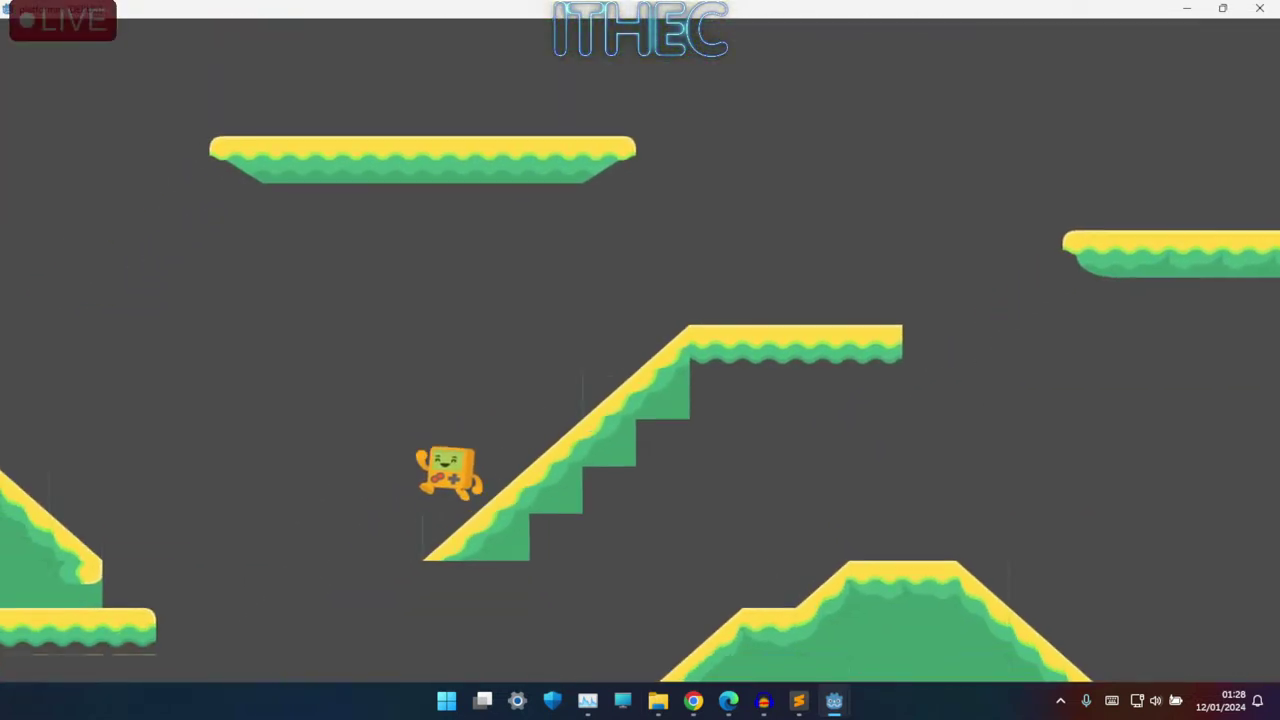
pyautogui.press('space')
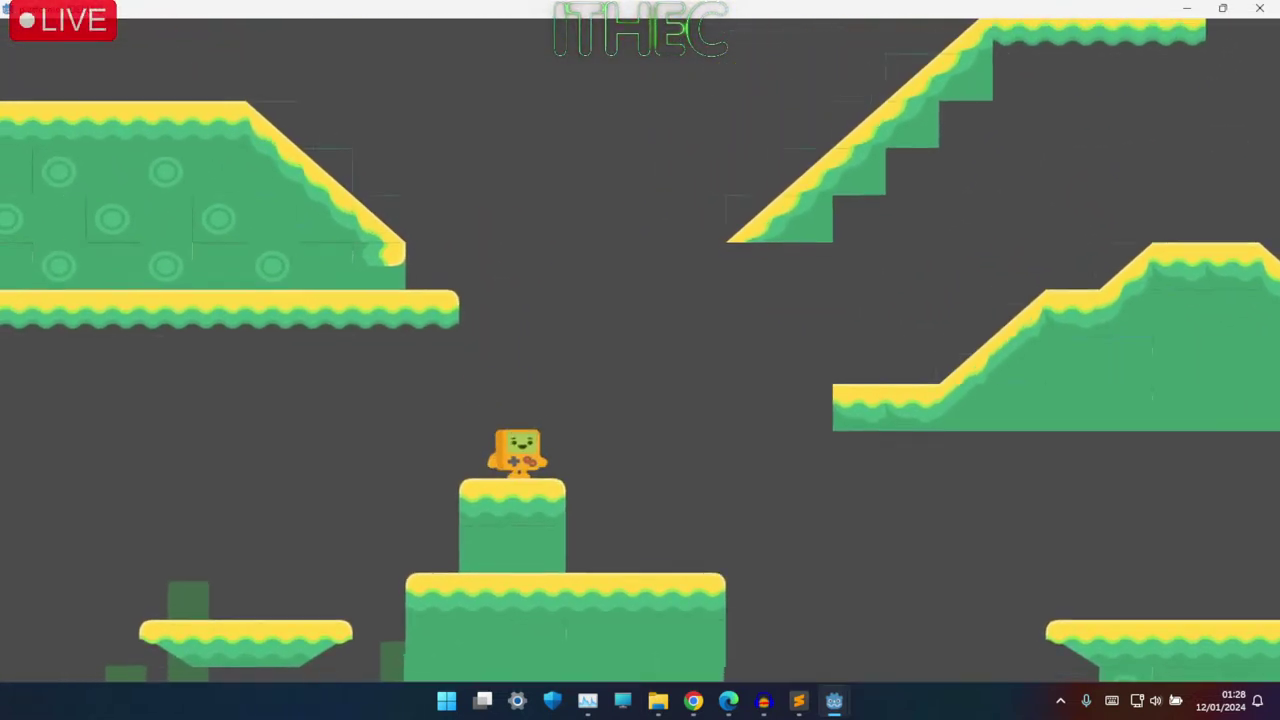
pyautogui.press('space')
pyautogui.press('Right')
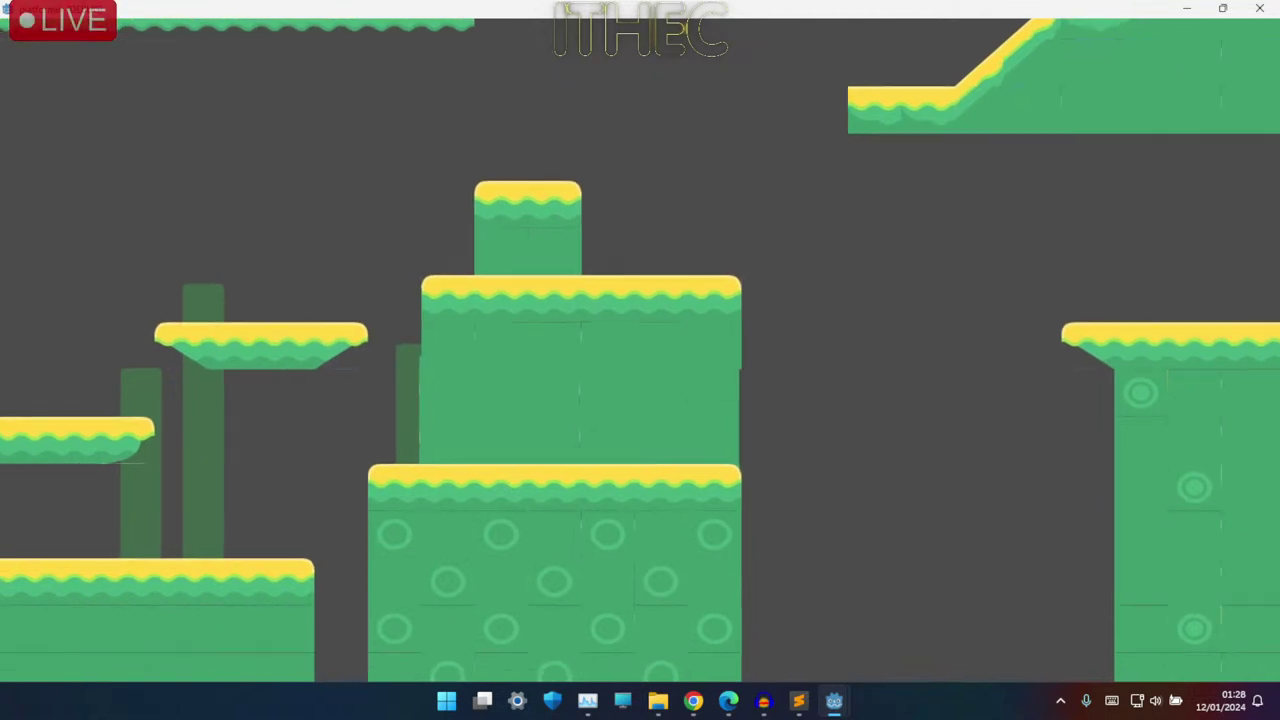
# - Run and jump across the tall block, the mound and the green slope
pyautogui.press('Left')
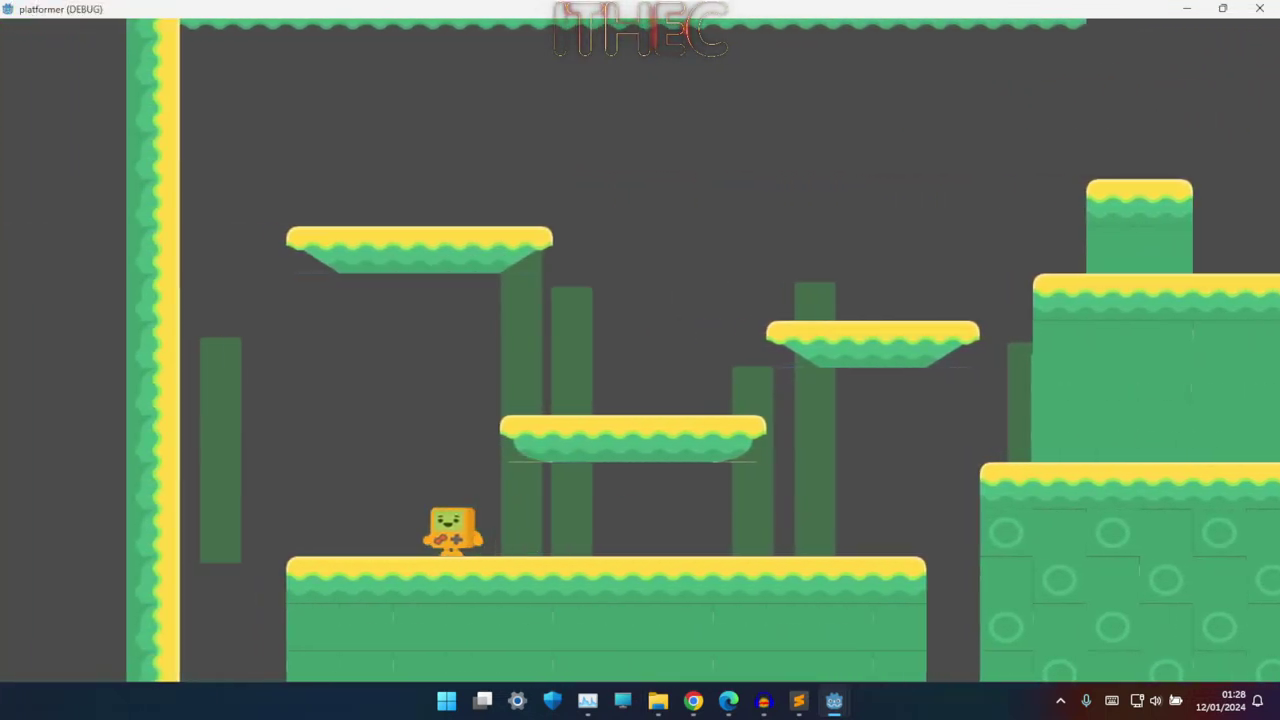
pyautogui.press('space')
pyautogui.press('Right')
pyautogui.press('space')
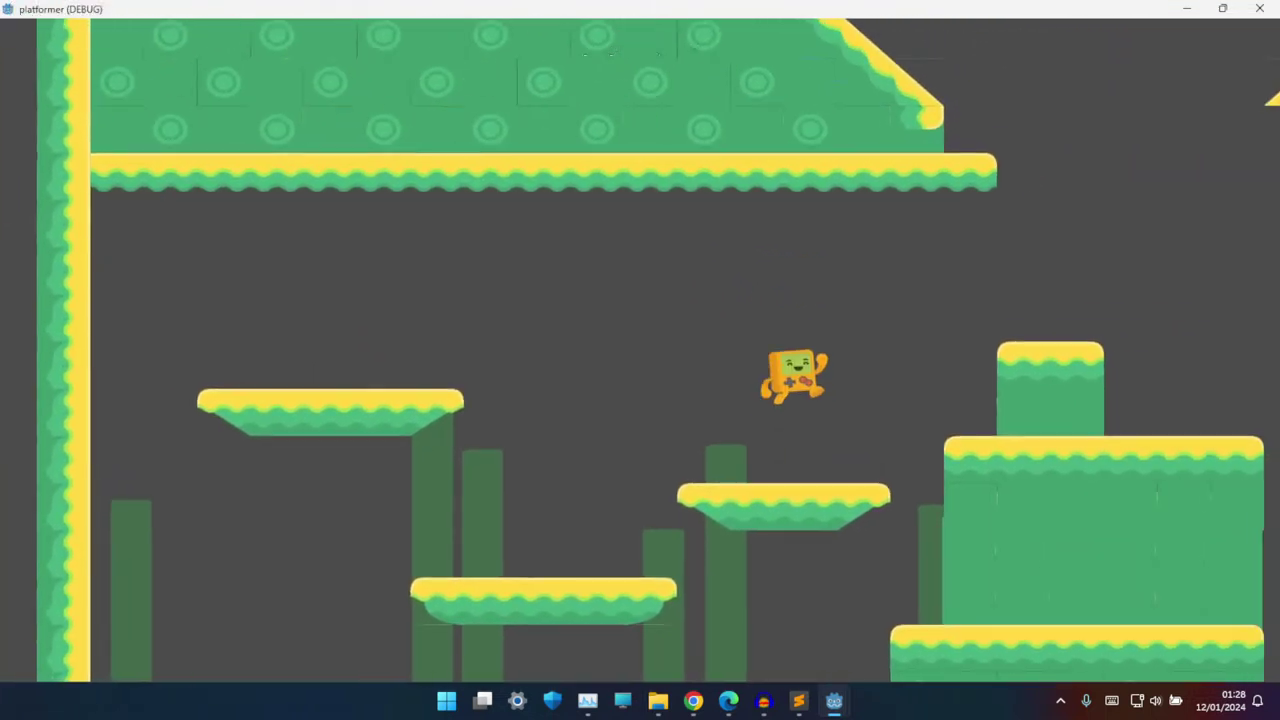
pyautogui.press('Right')
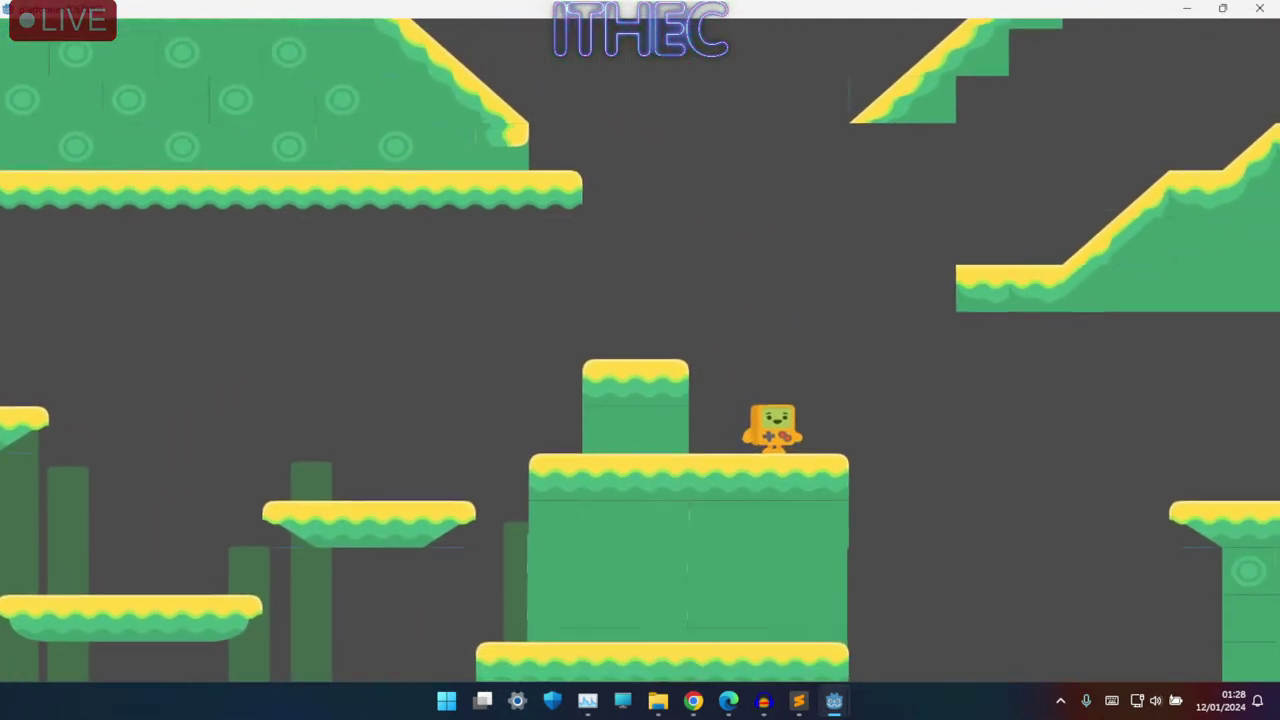
pyautogui.press('space')
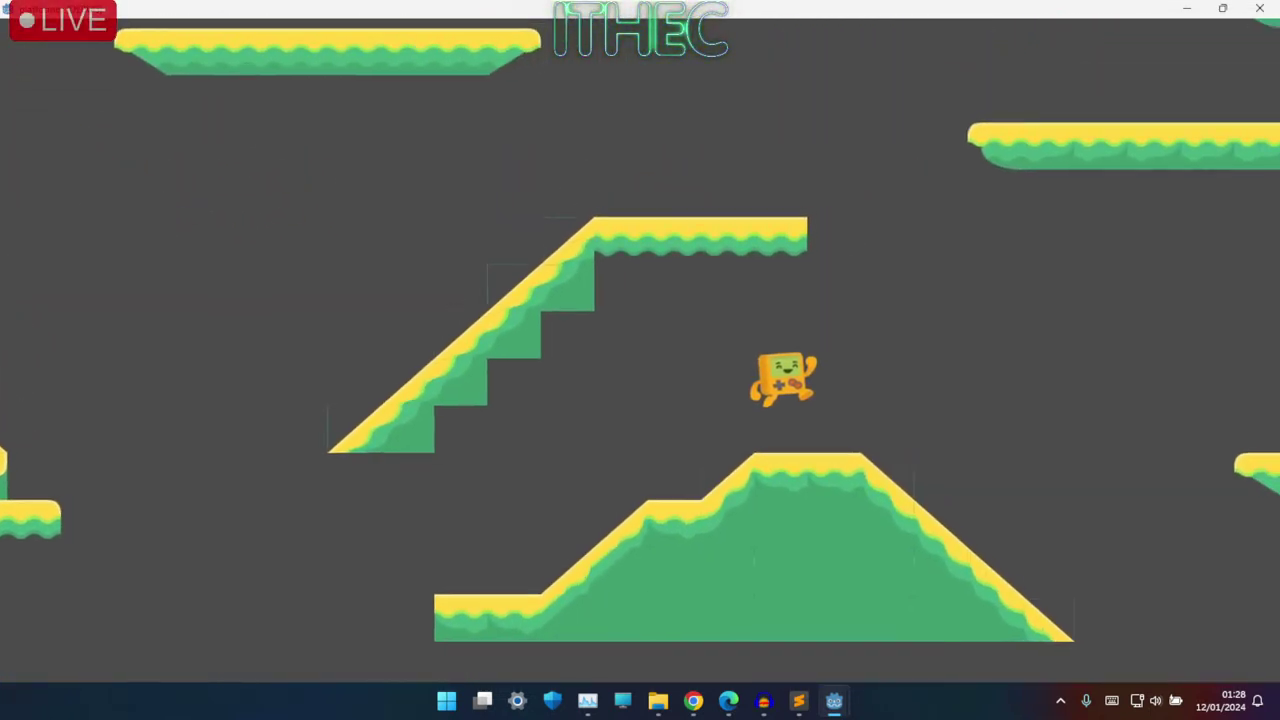
pyautogui.press('Left')
pyautogui.press('space')
pyautogui.press('Right')
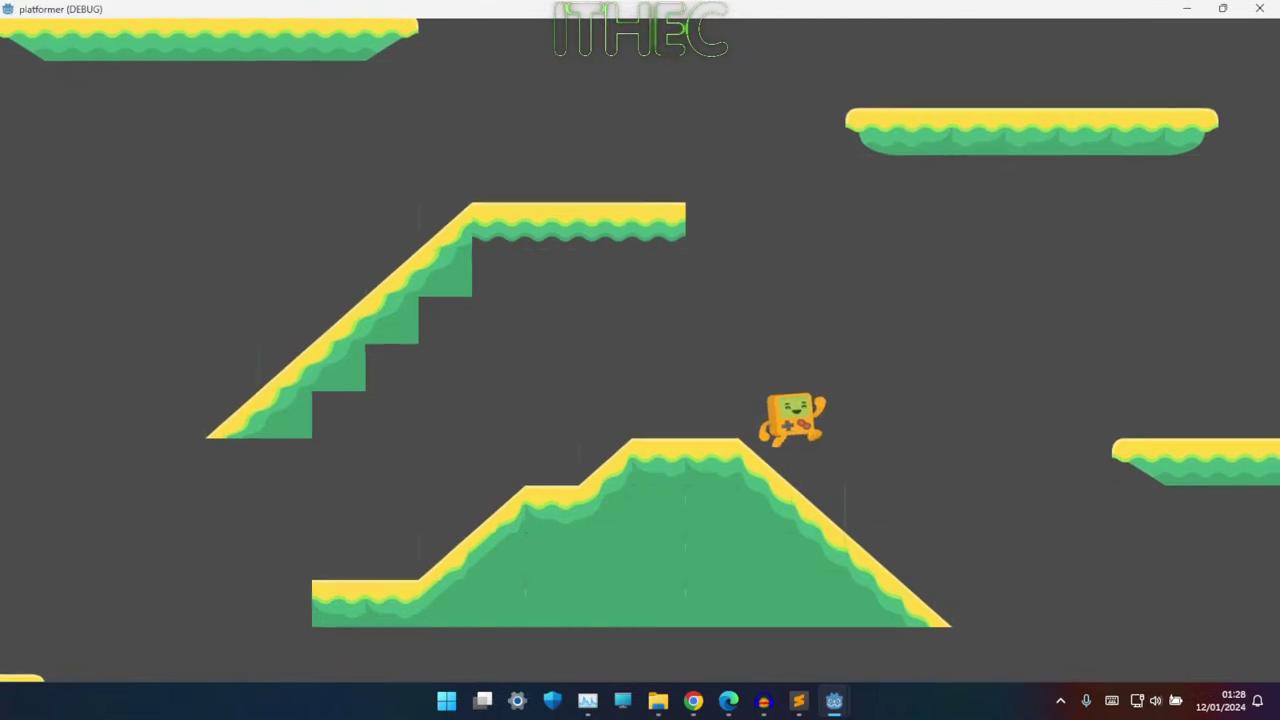
pyautogui.press('space')
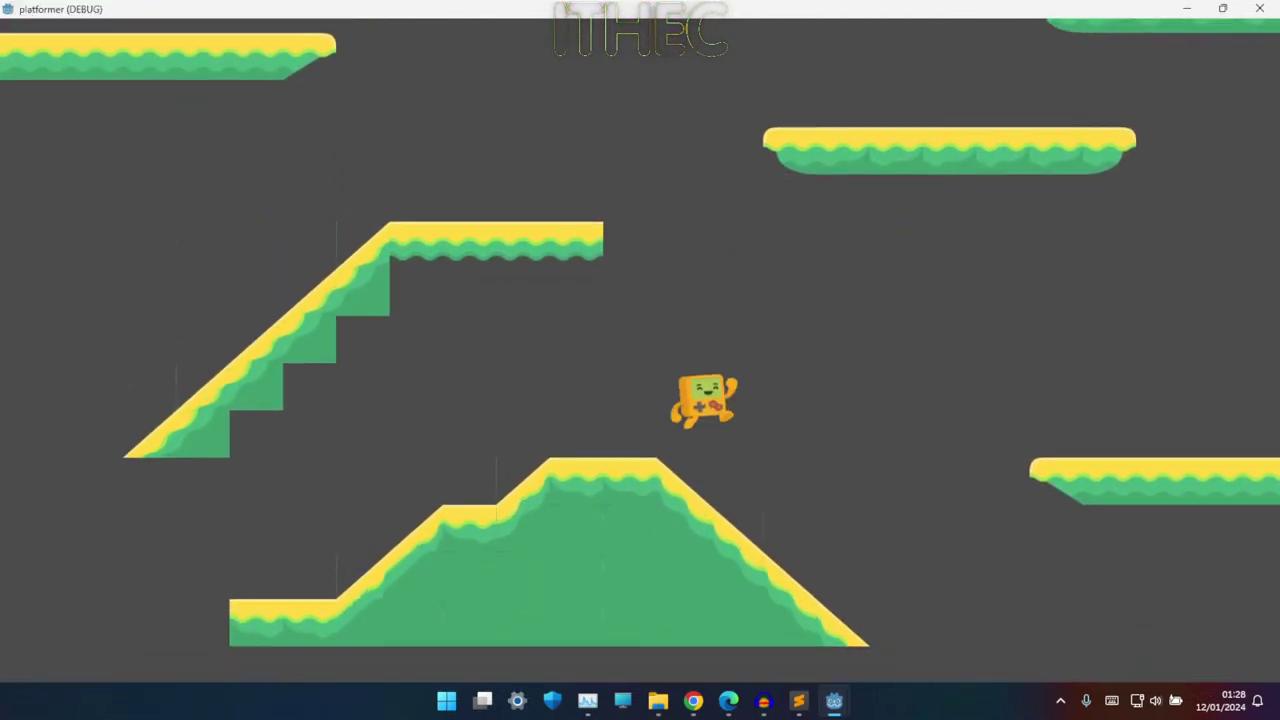
pyautogui.press('space')
pyautogui.press('Left')
pyautogui.press('Right')
pyautogui.press('space')
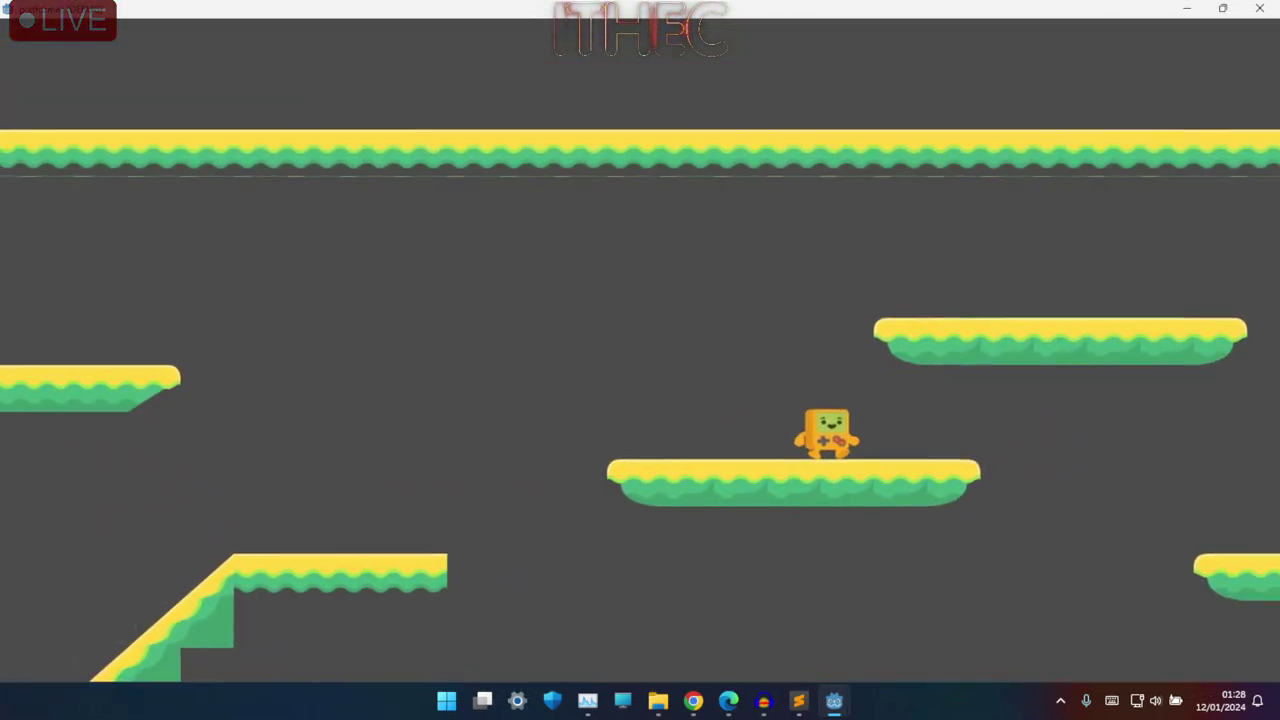
pyautogui.press('space')
pyautogui.press('Right')
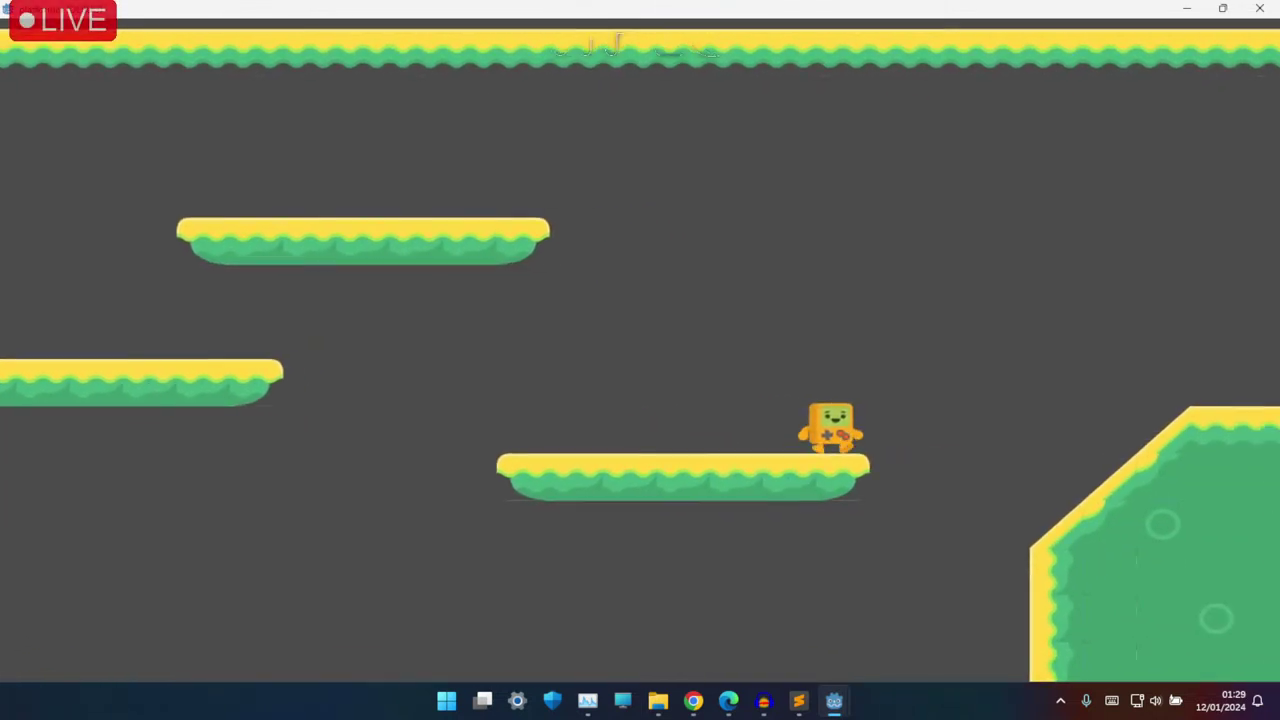
pyautogui.press('Right')
pyautogui.press('Left')
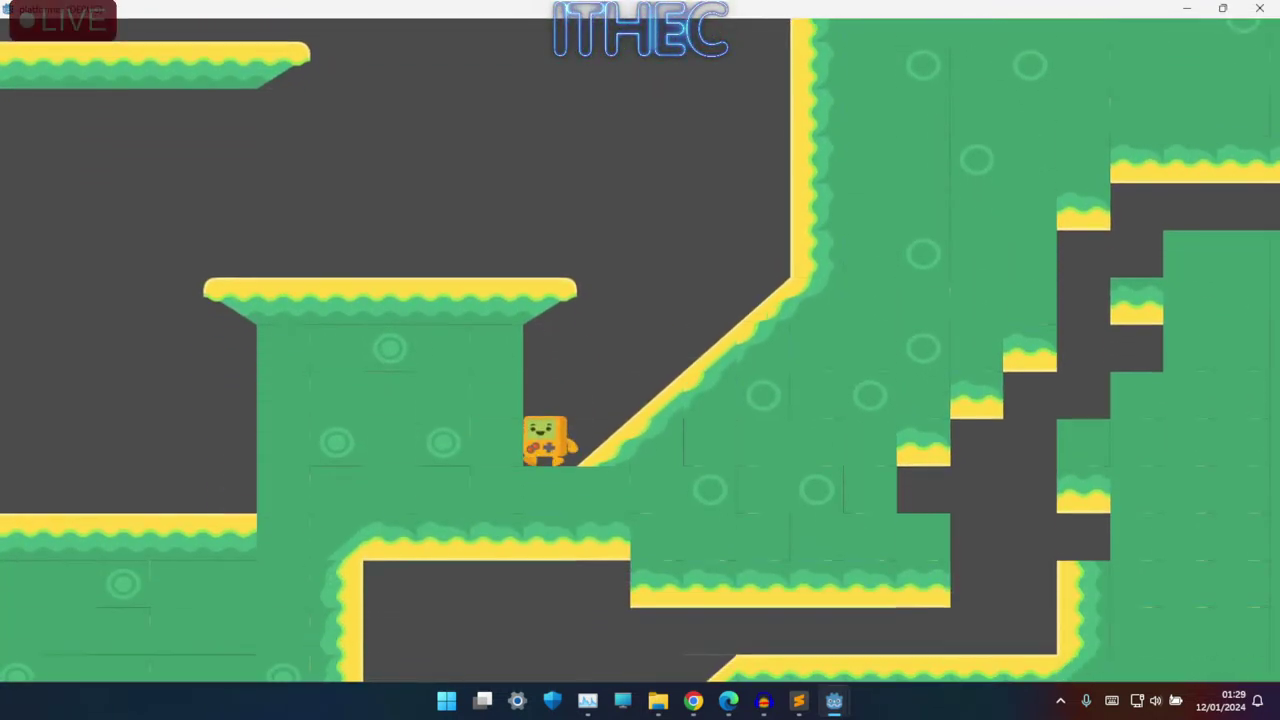
pyautogui.press('space')
pyautogui.press('Right')
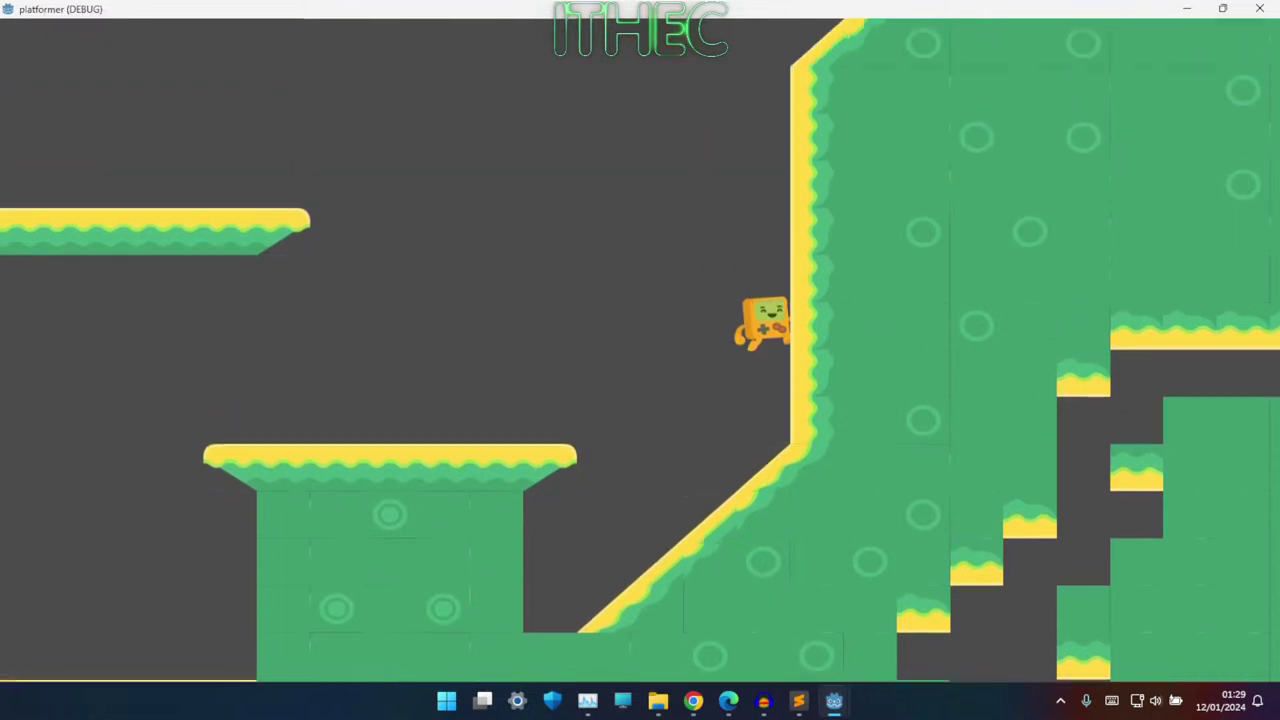
pyautogui.press('Left')
pyautogui.press('Right')
pyautogui.press('space')
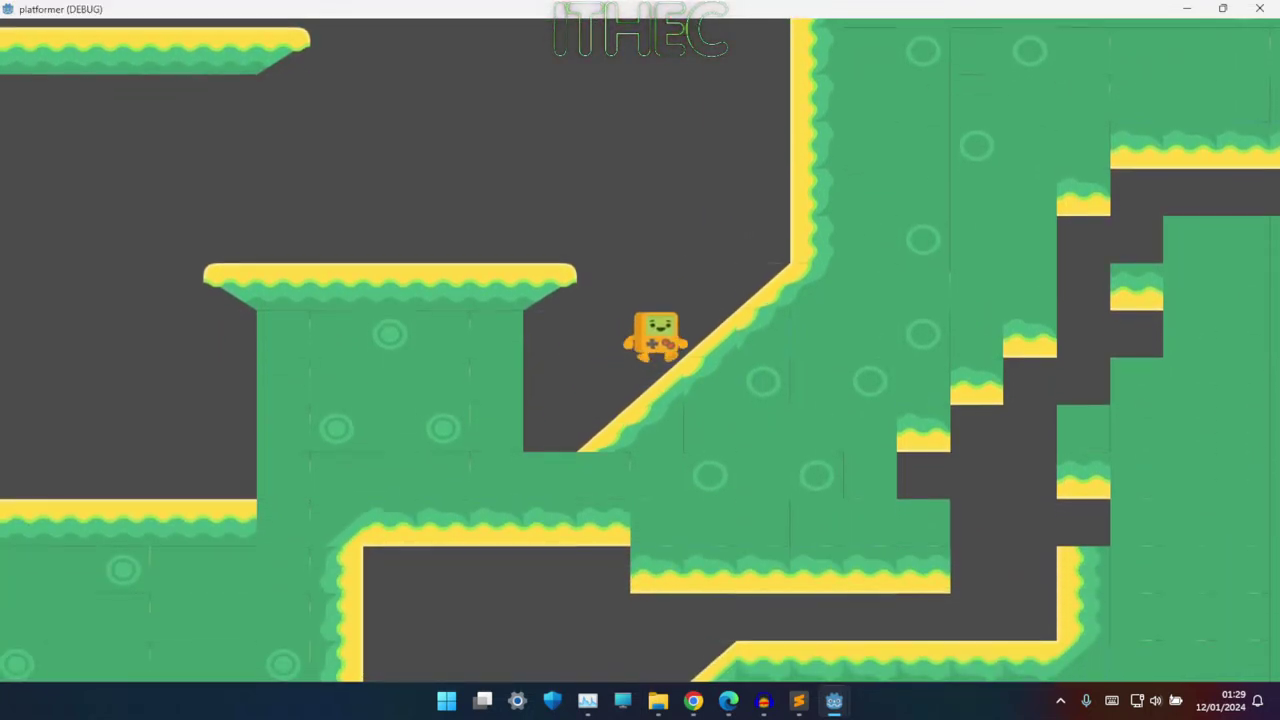
pyautogui.press('Left')
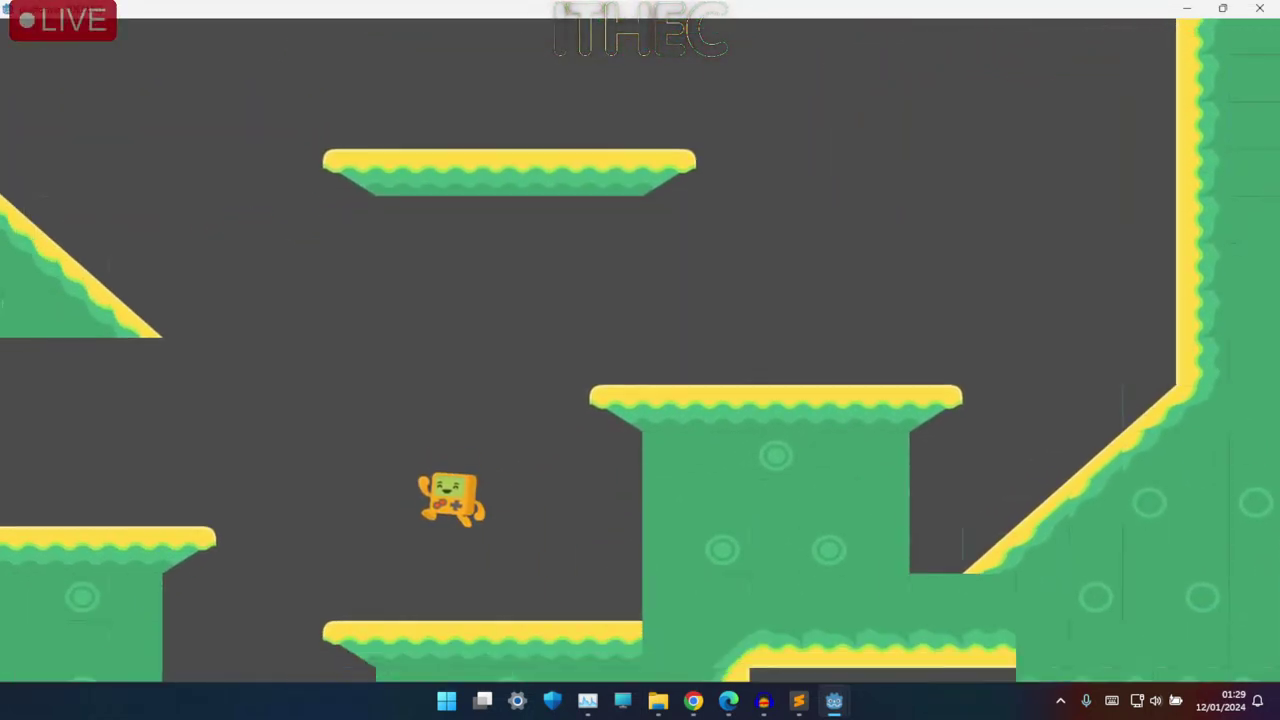
# - Repeatedly jump beside and onto the tall pillar from the lower platform
pyautogui.press('Right')
pyautogui.press('space')
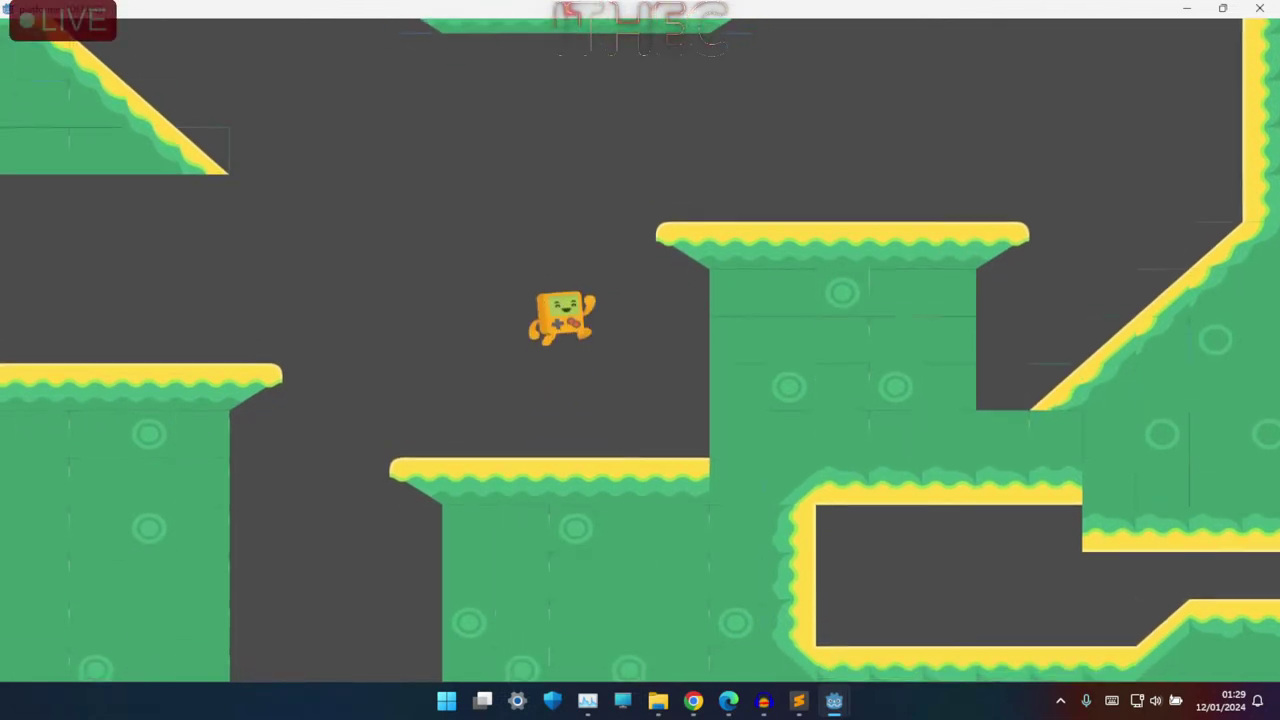
pyautogui.press('Left')
pyautogui.press('space')
pyautogui.press('Right')
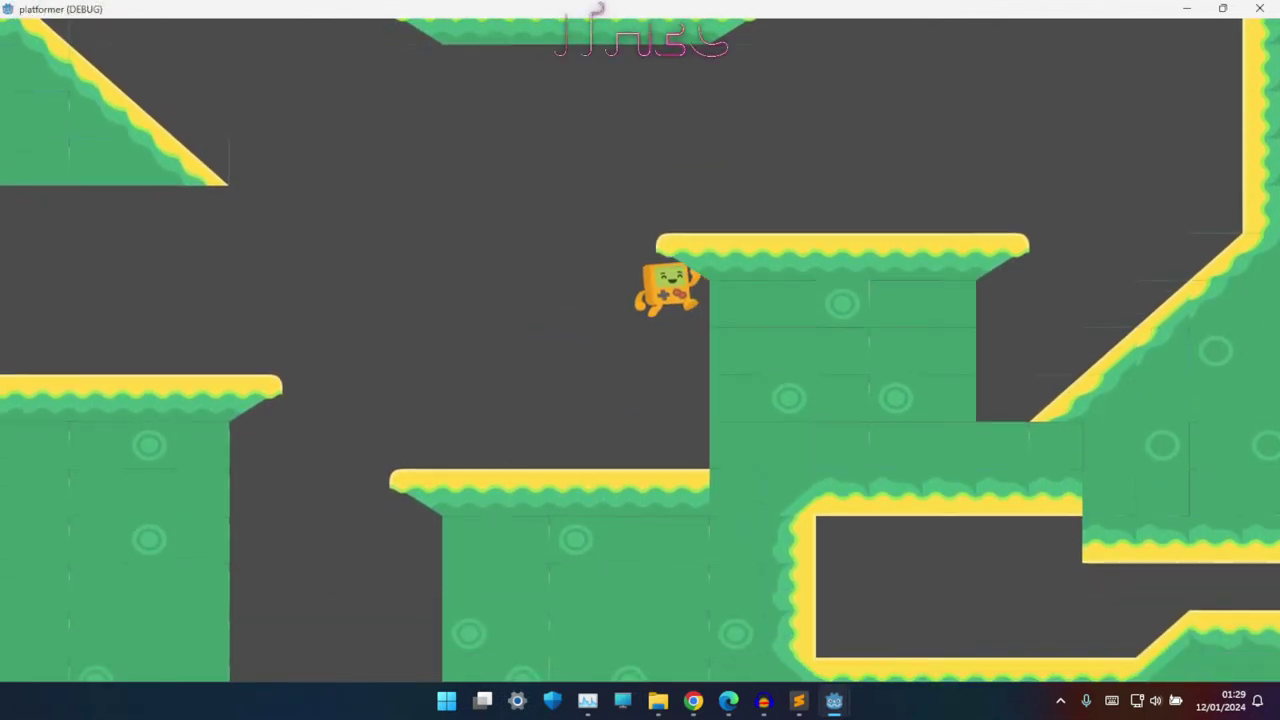
pyautogui.press('Right')
pyautogui.press('space')
pyautogui.press('Left')
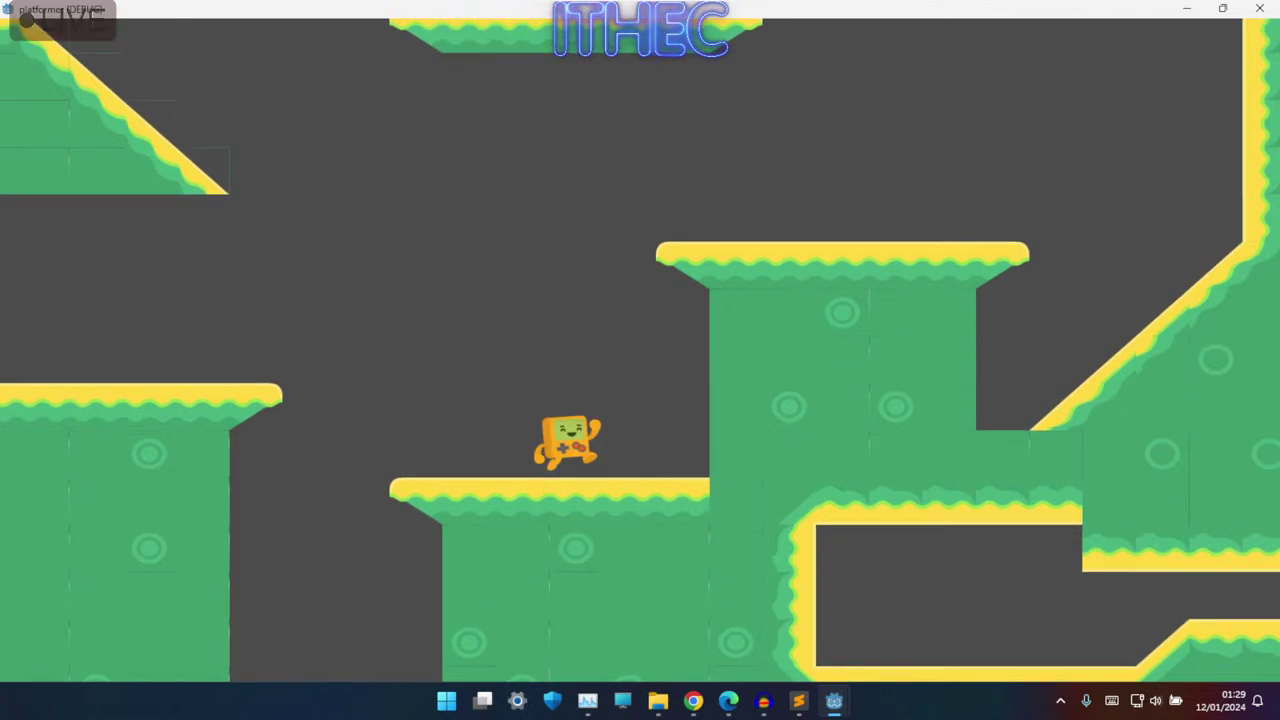
pyautogui.press('space')
pyautogui.press('Right')
pyautogui.press('Left')
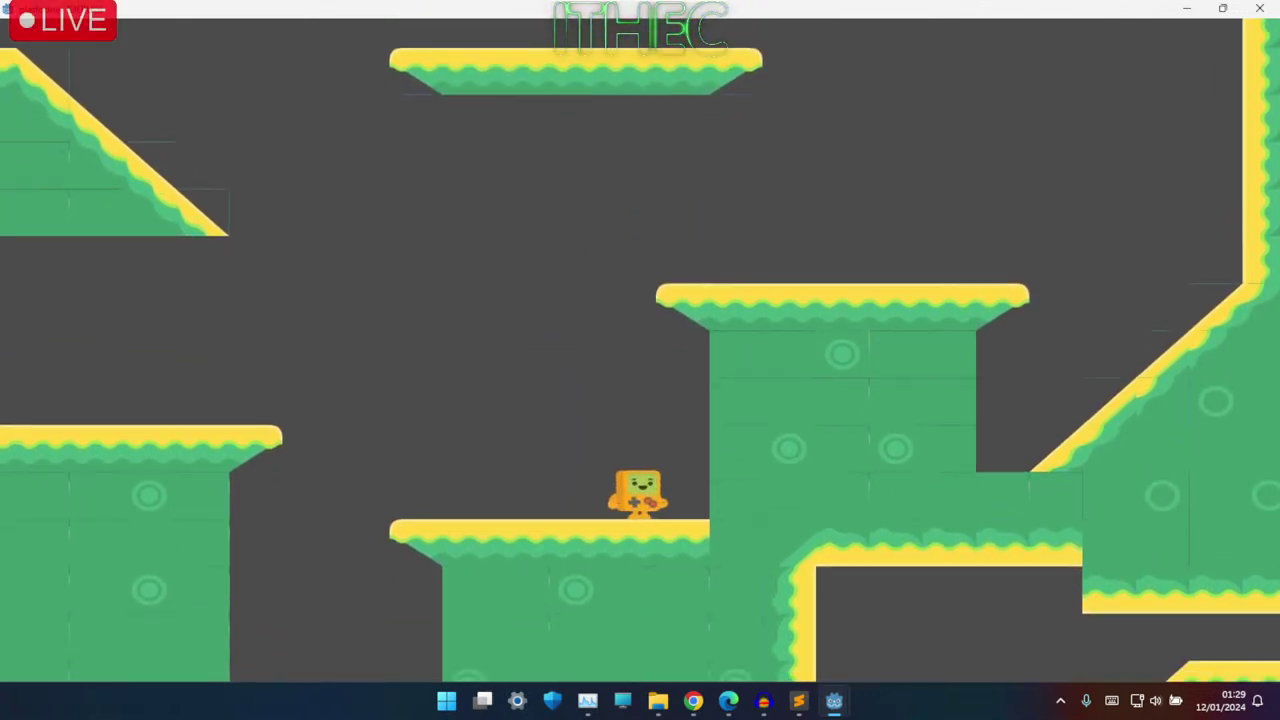
pyautogui.press('space')
pyautogui.press('Right')
pyautogui.press('Left')
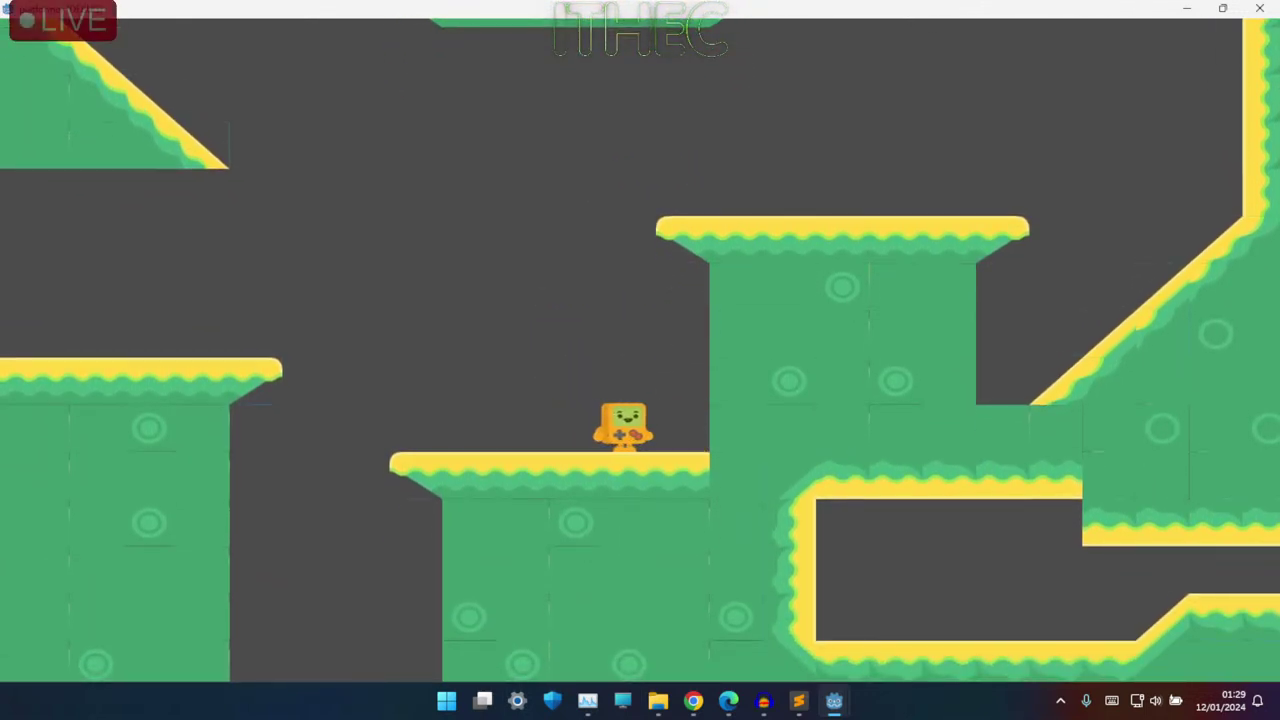
pyautogui.press('space')
pyautogui.press('Right')
pyautogui.press('Left')
pyautogui.press('space')
pyautogui.press('Right')
pyautogui.press('Left')
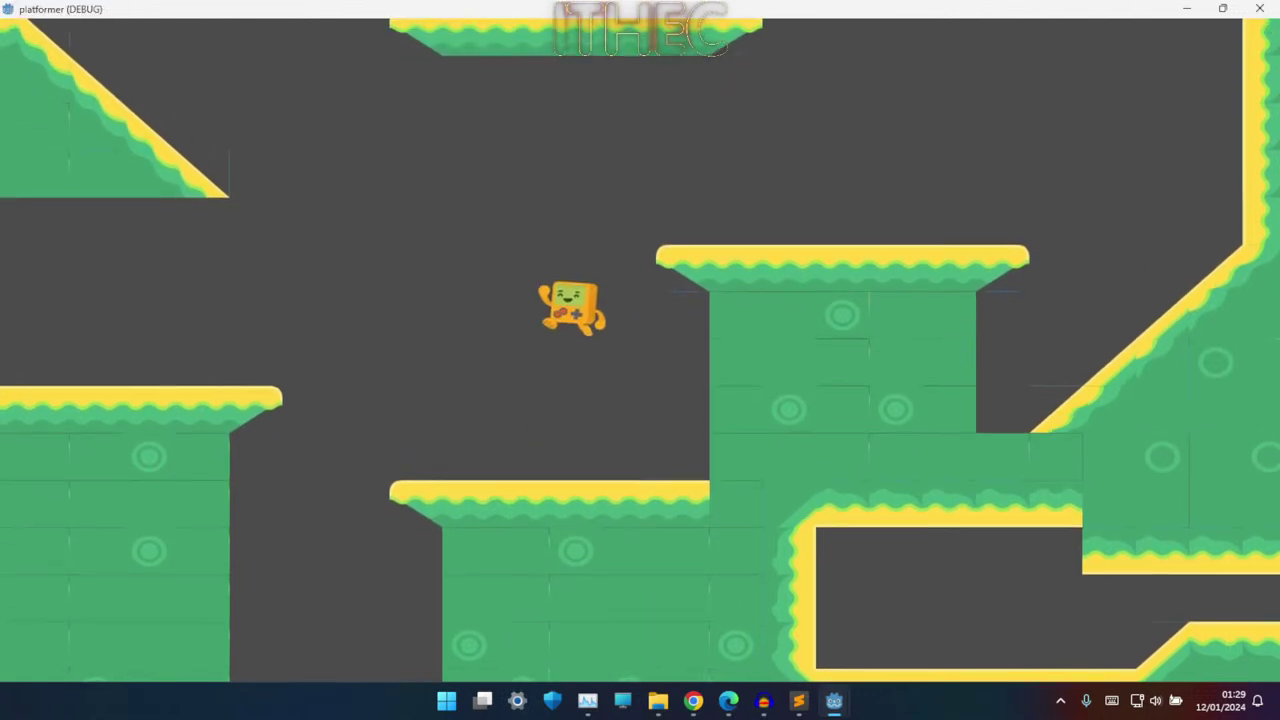
pyautogui.press('Right')
pyautogui.press('space')
pyautogui.press('Left')
pyautogui.press('space')
pyautogui.press('Right')
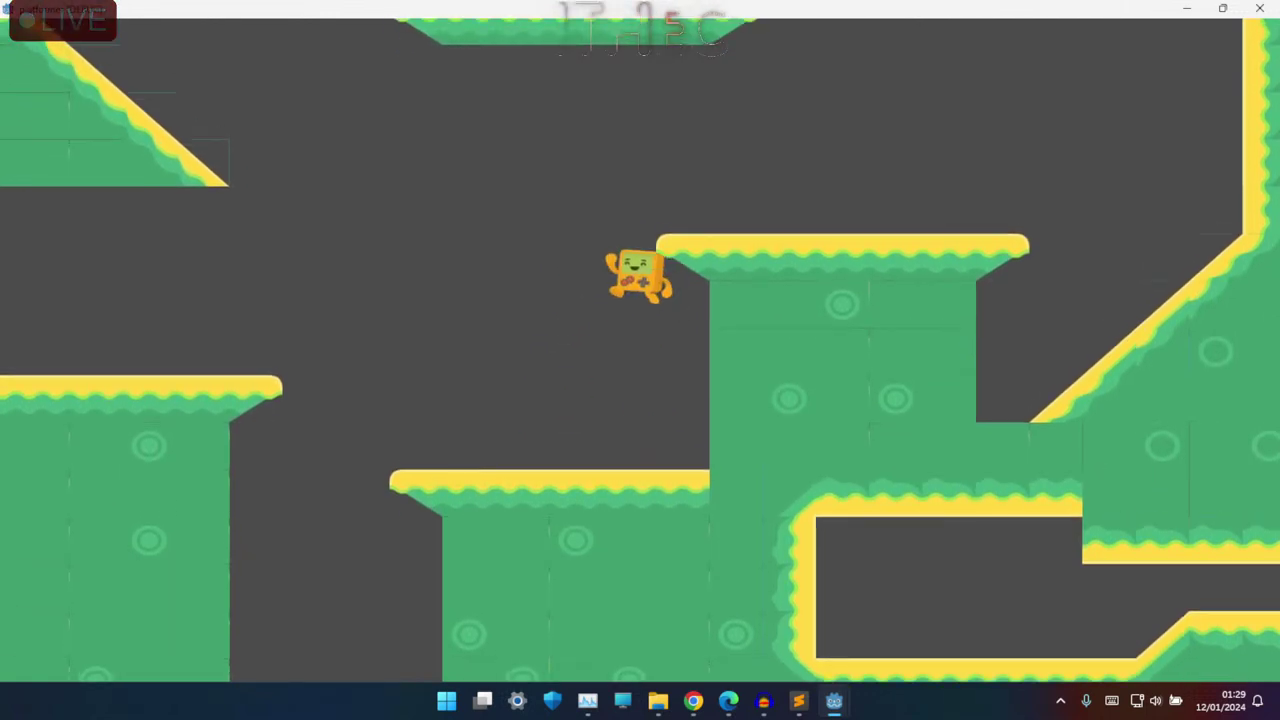
pyautogui.press('Left')
pyautogui.press('space')
pyautogui.press('Right')
pyautogui.press('Left')
pyautogui.press('space')
pyautogui.press('Right')
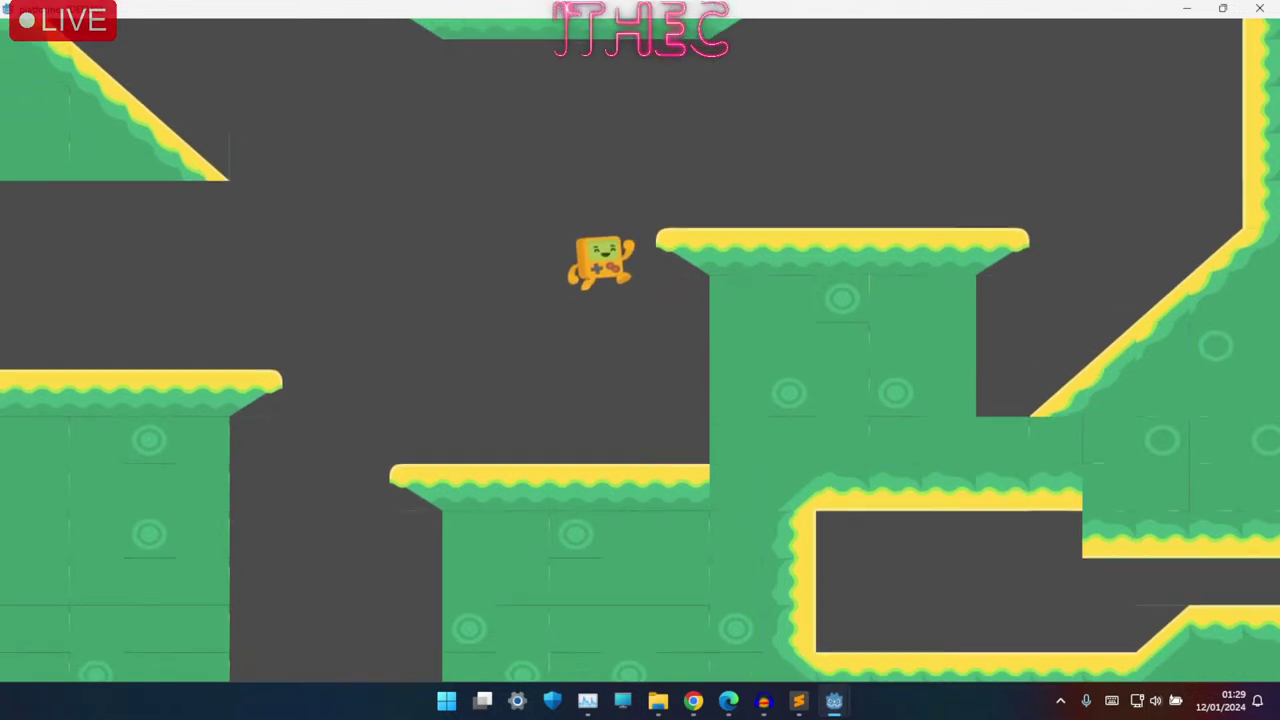
# - Slide down the tall green wall and wall-jump back up it several times
pyautogui.press('space')
pyautogui.press('space')
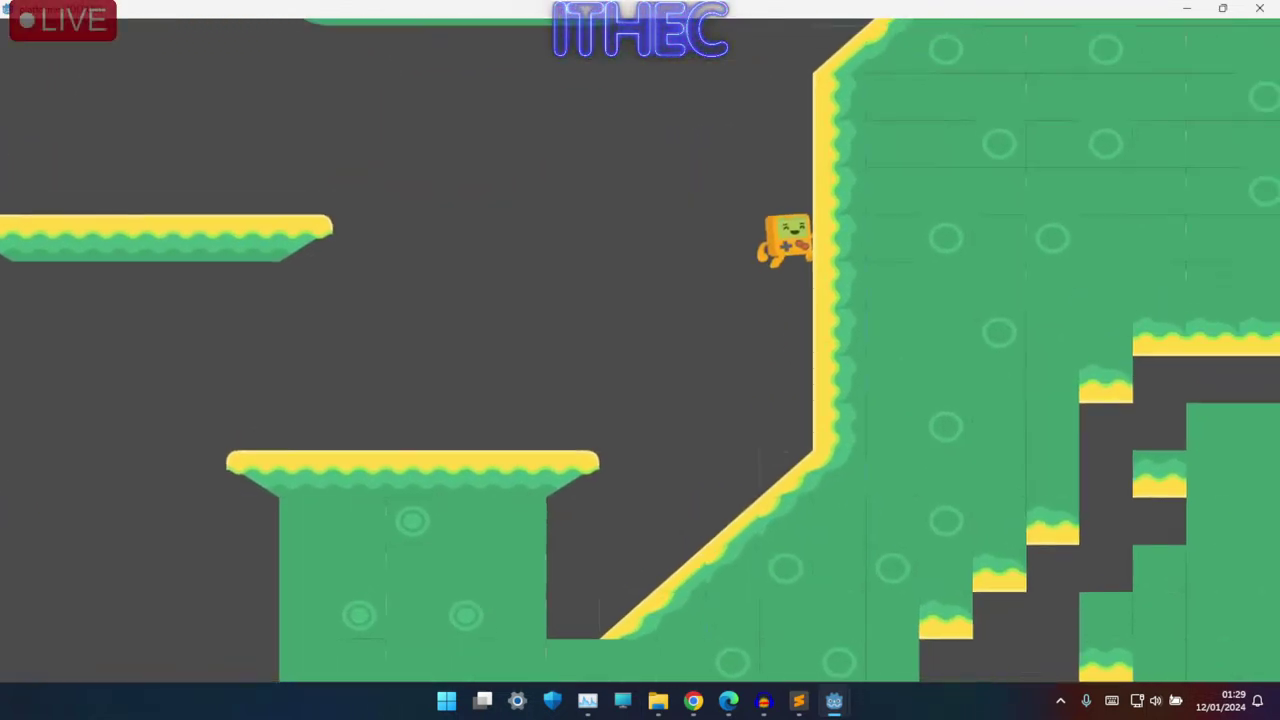
pyautogui.press('Left')
pyautogui.press('space')
pyautogui.press('space')
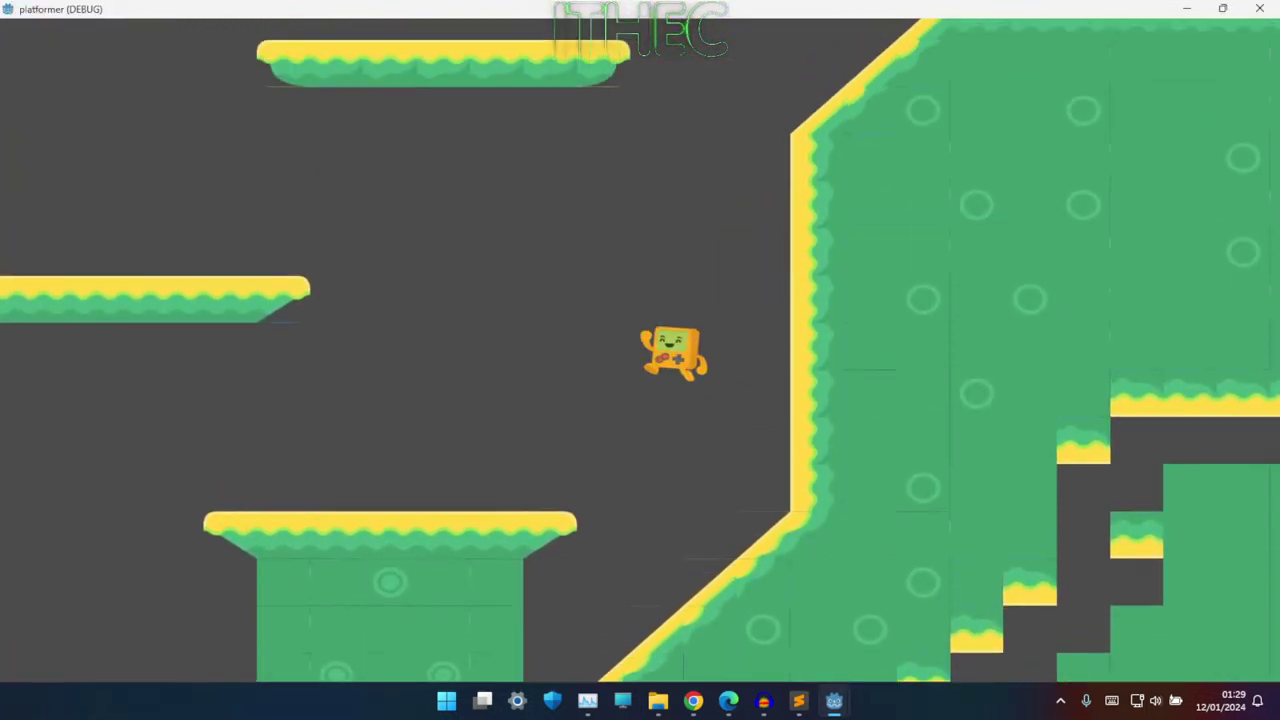
pyautogui.press('space')
pyautogui.press('Right')
pyautogui.press('space')
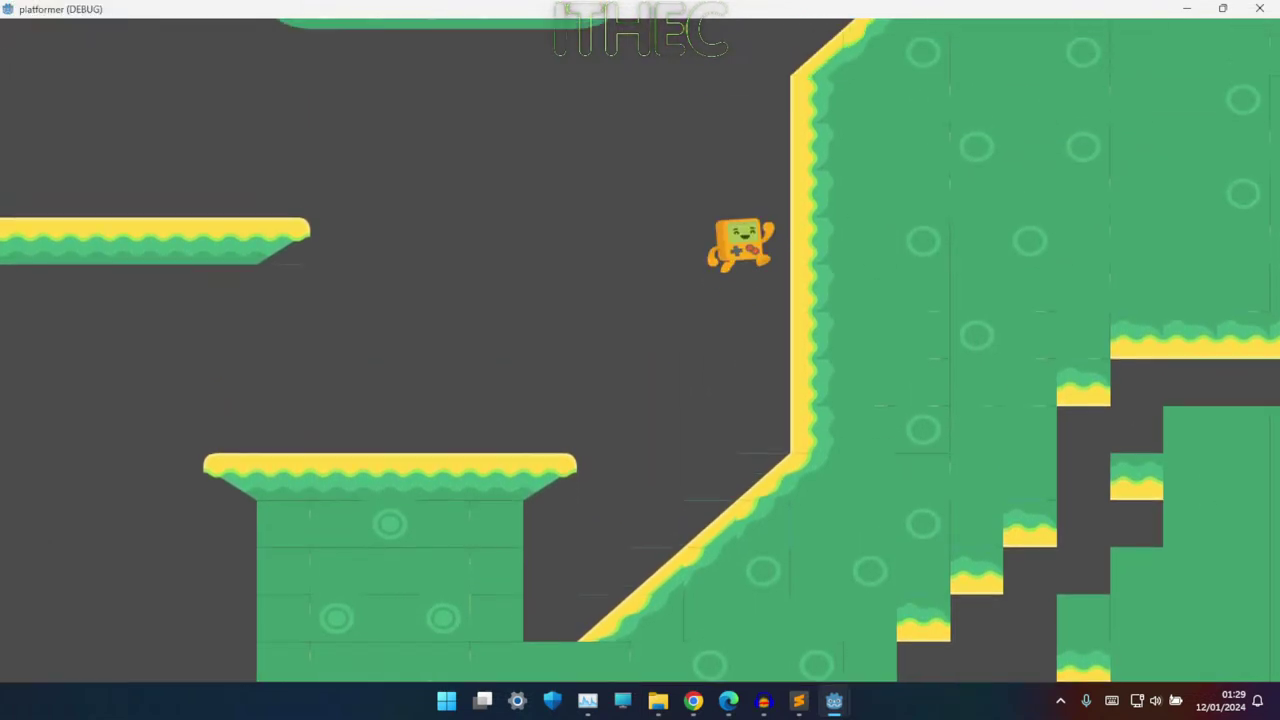
pyautogui.press('space')
pyautogui.press('space')
pyautogui.press('Left')
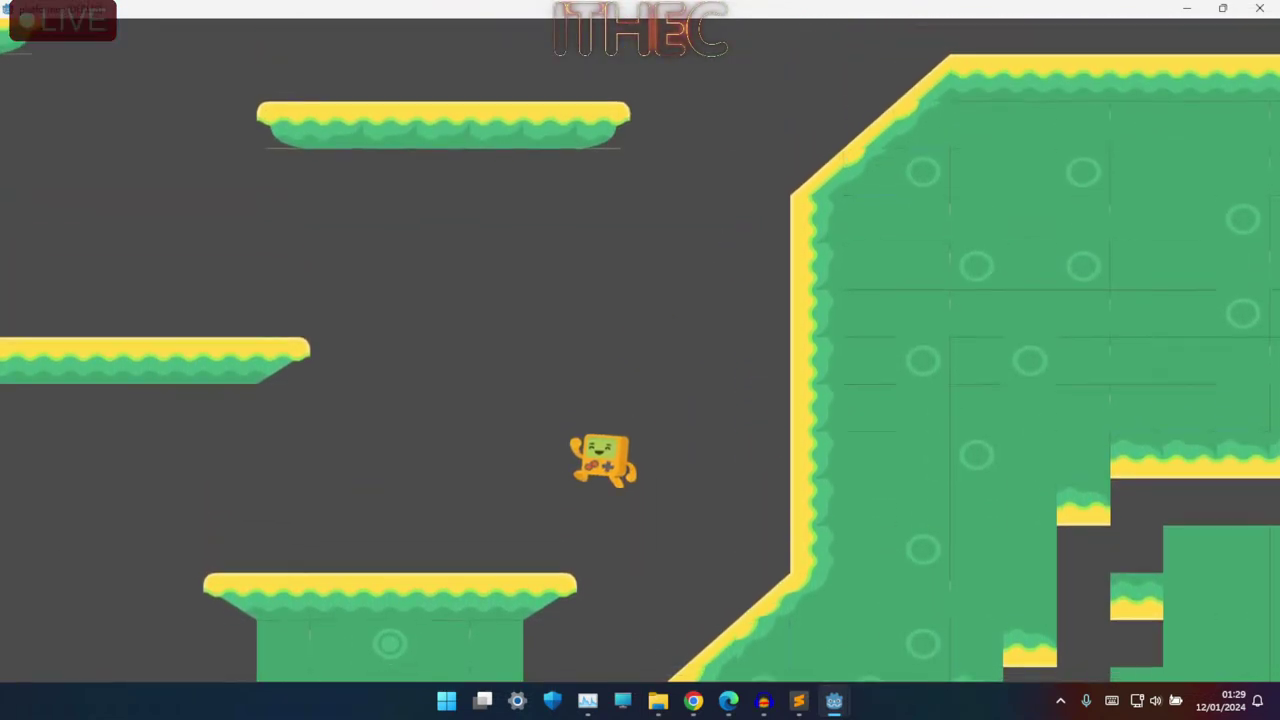
pyautogui.press('space')
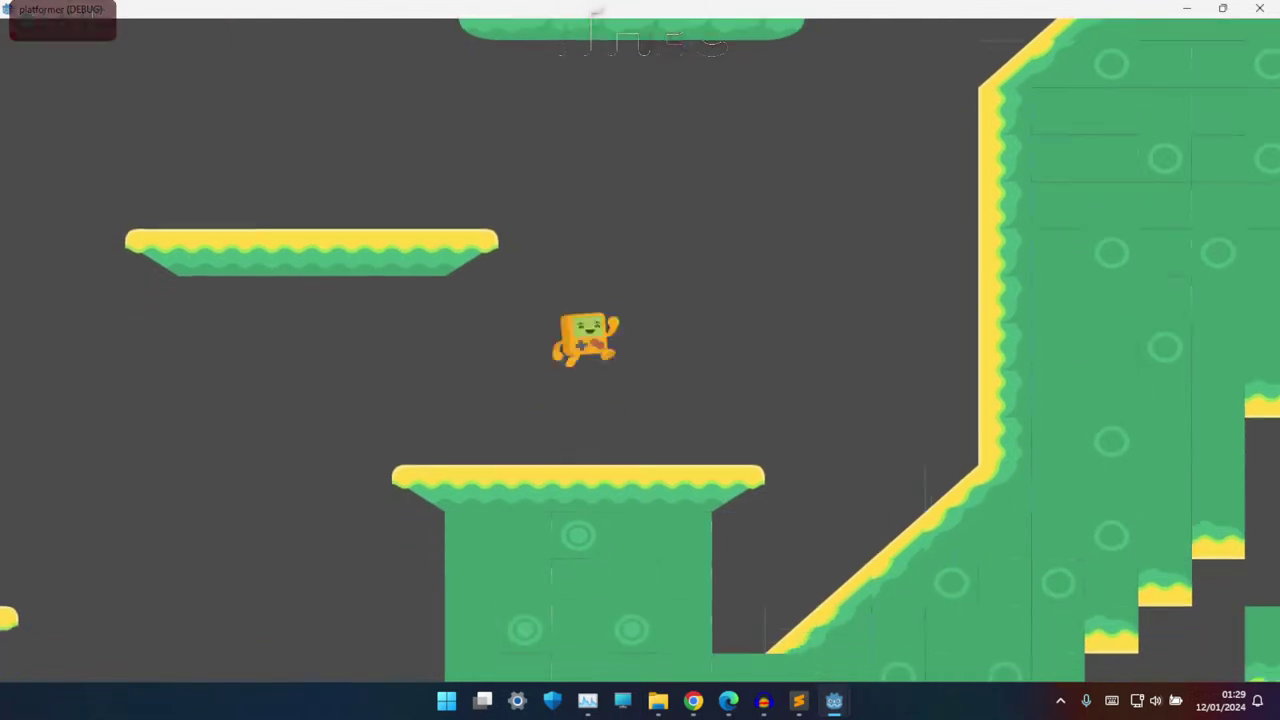
pyautogui.press('space')
pyautogui.press('space')
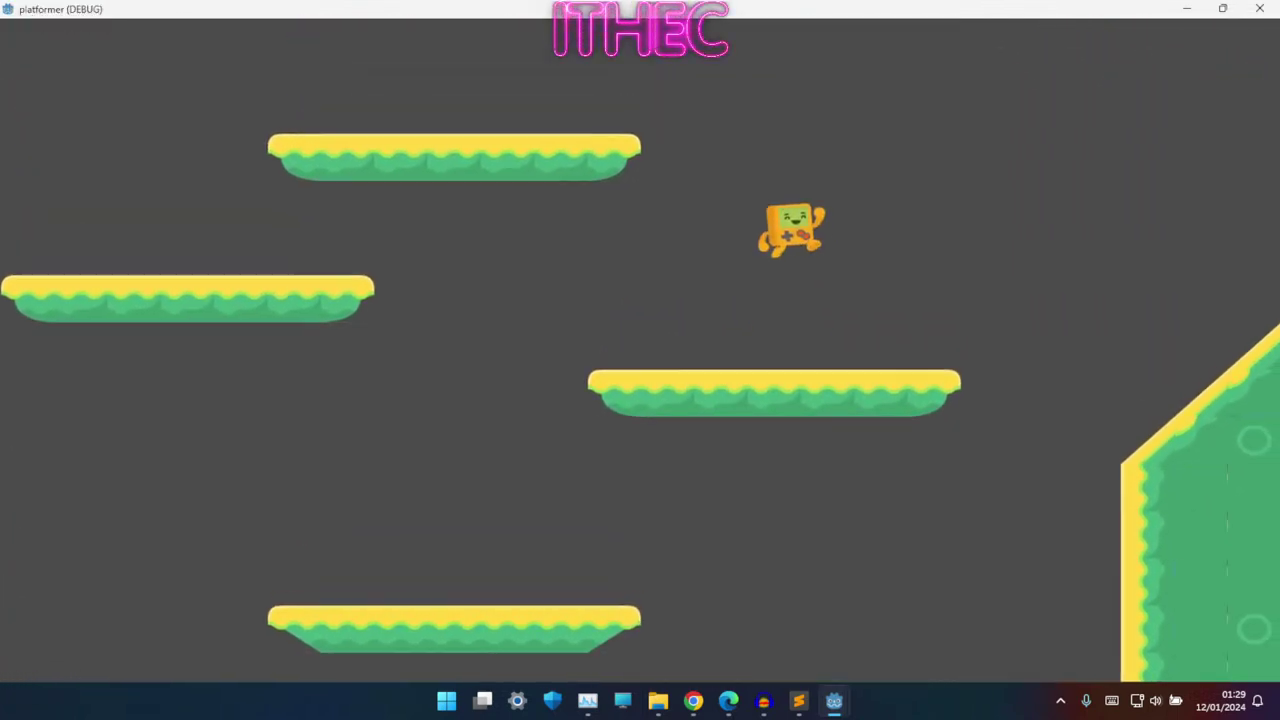
# - Jump up-left over the tall block, drop to the ground and land on the middle platform
pyautogui.press('Left')
pyautogui.press('Left')
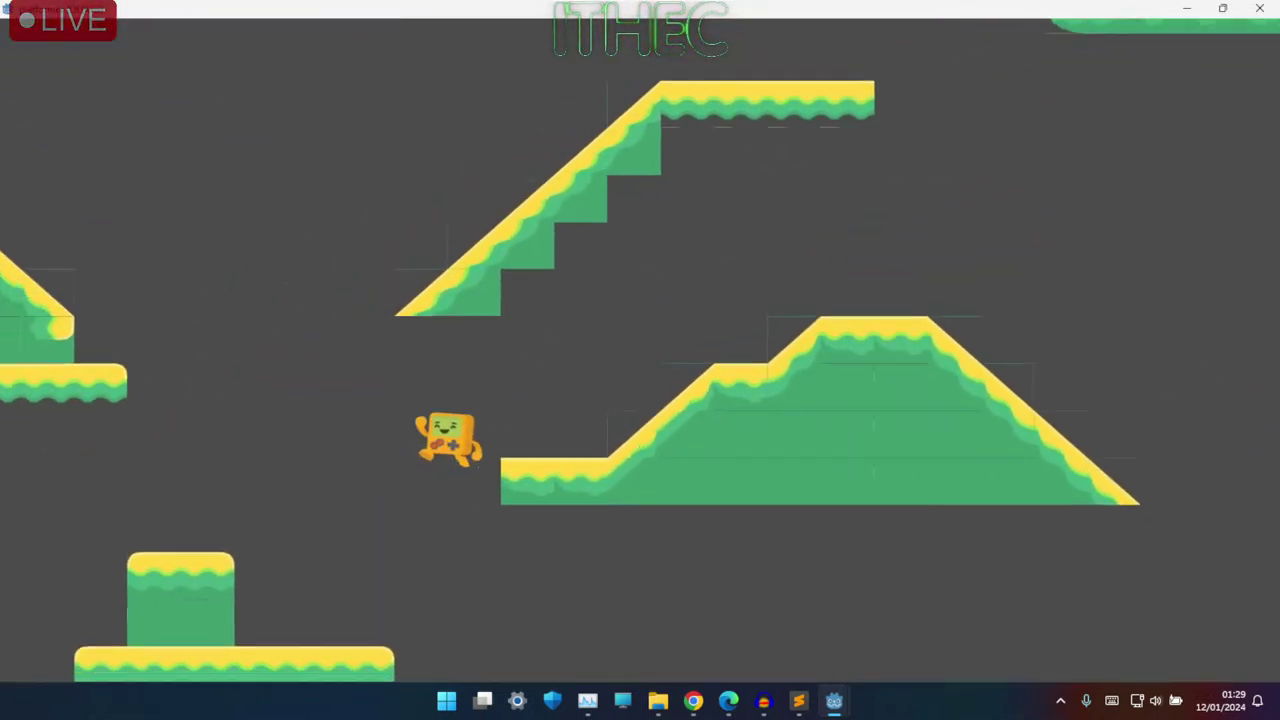
pyautogui.press('space')
pyautogui.press('Left')
pyautogui.press('Left')
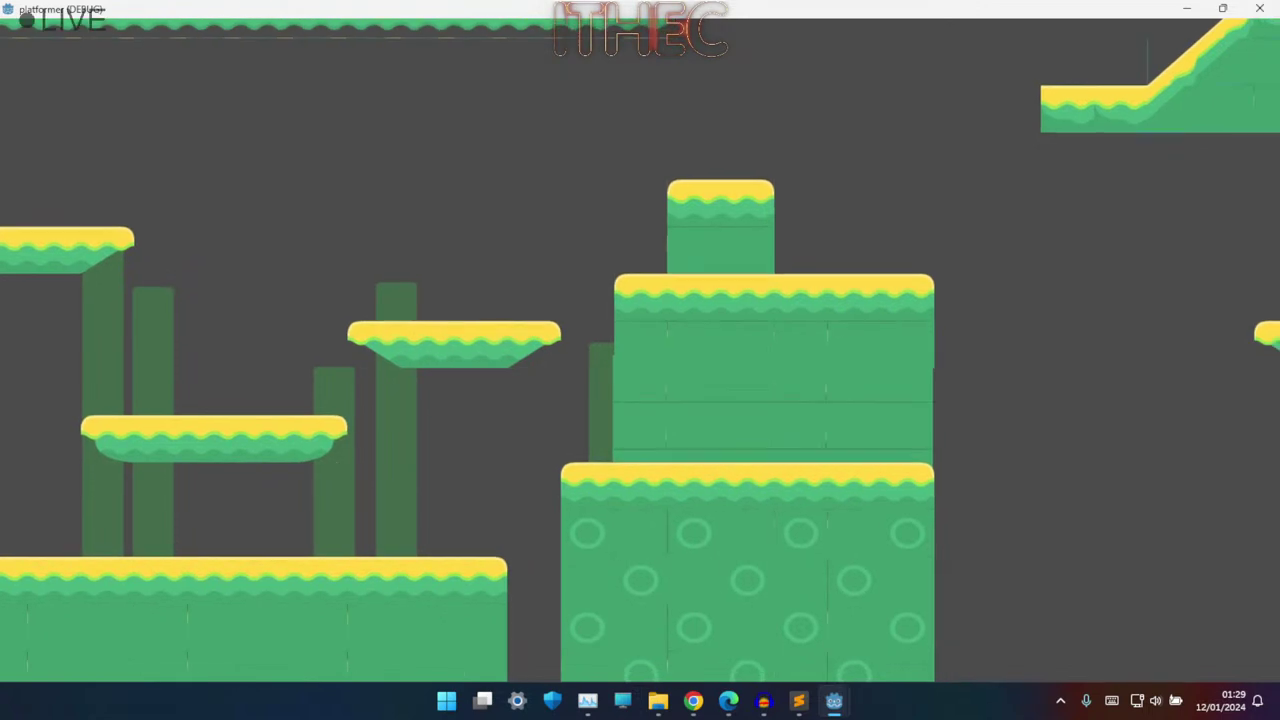
pyautogui.press('space')
pyautogui.press('Left')
pyautogui.press('Left')
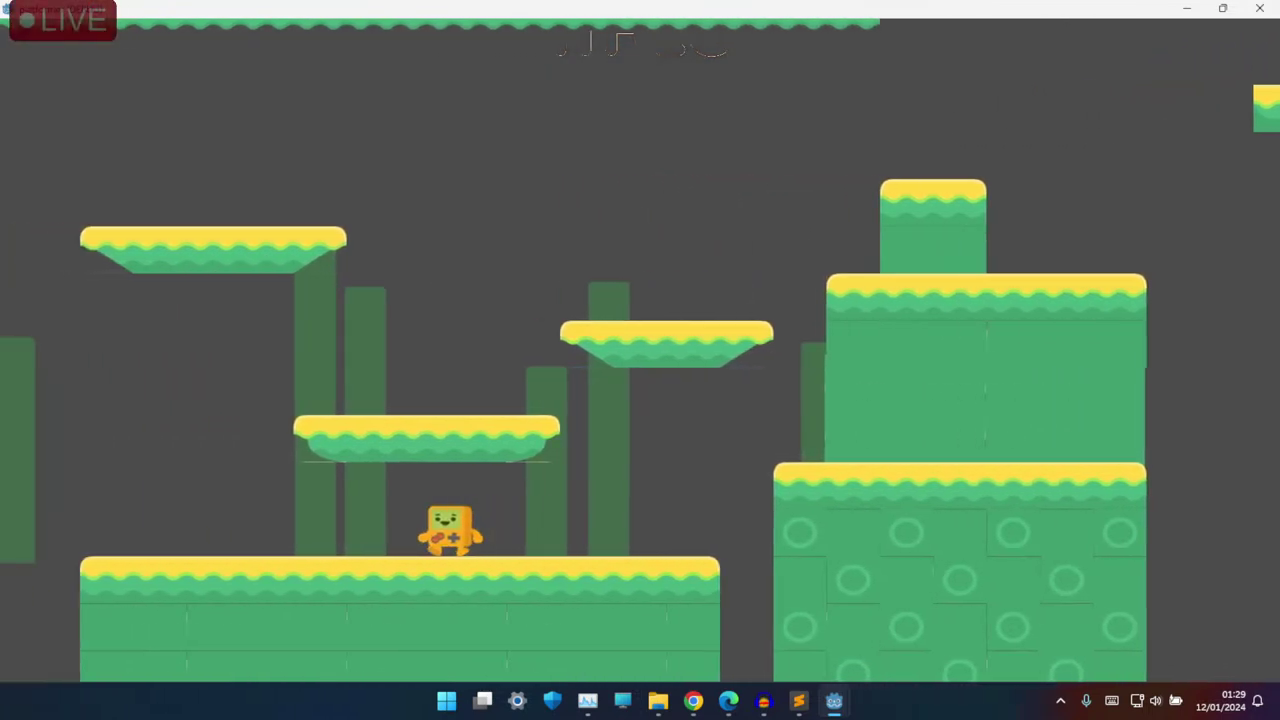
pyautogui.press('space')
pyautogui.press('Left')
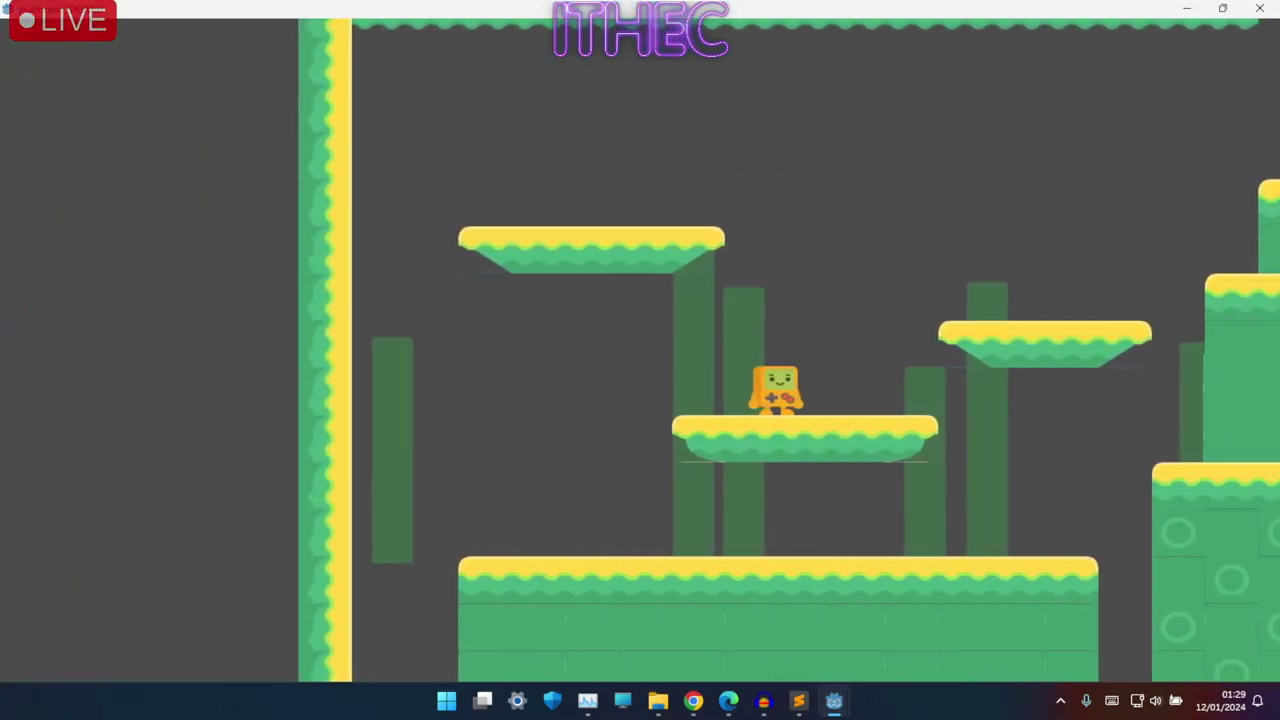
pyautogui.press('space')
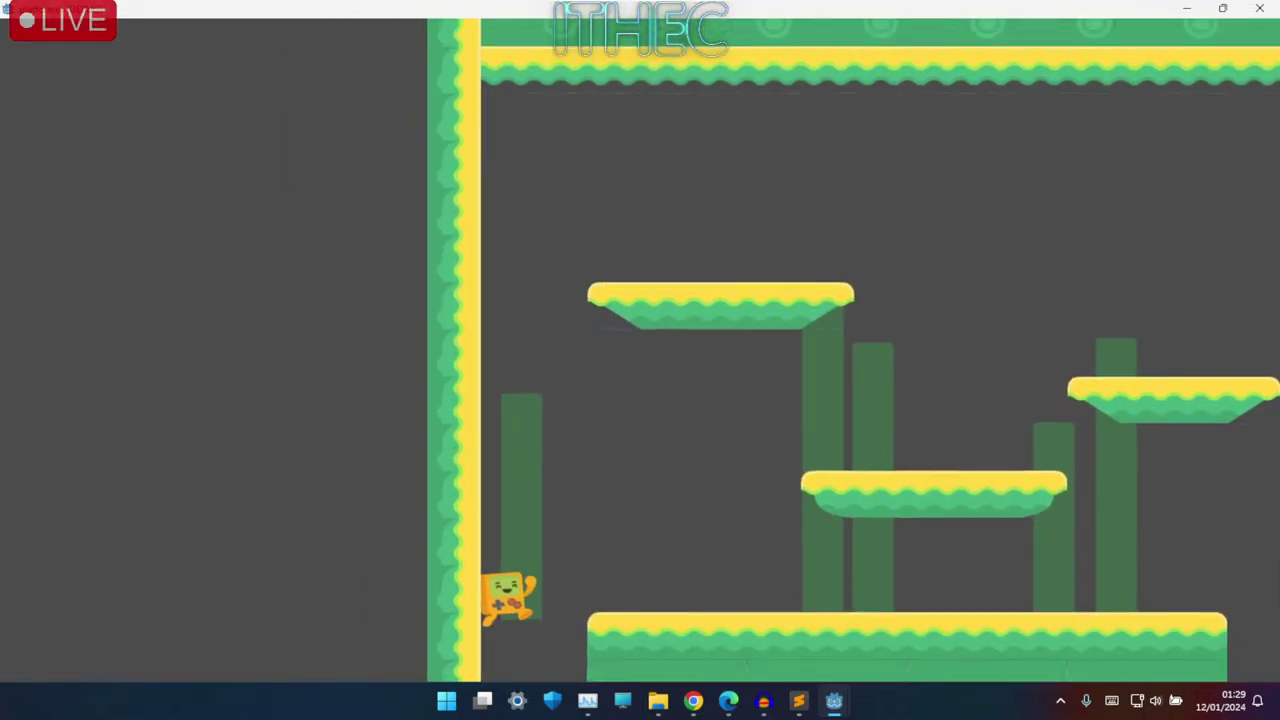
pyautogui.press('Right')
pyautogui.press('space')
pyautogui.press('Left')
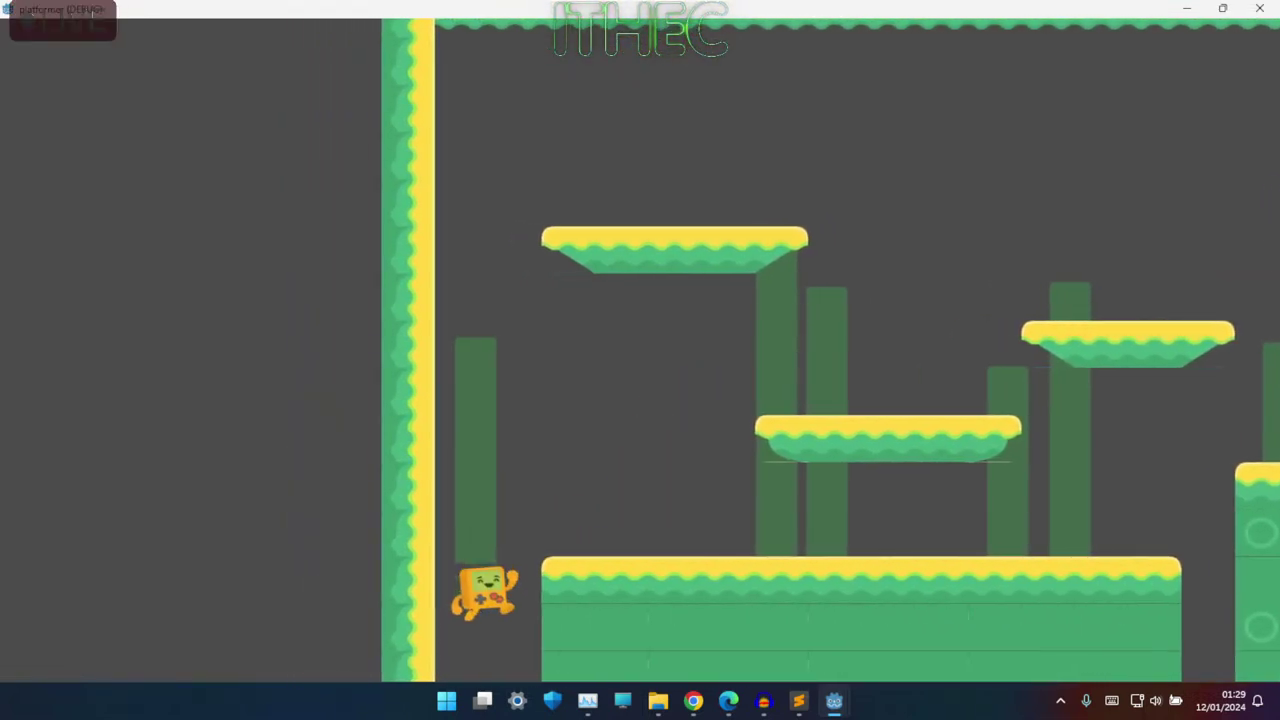
pyautogui.press('Right')
pyautogui.press('space')
pyautogui.press('Left')
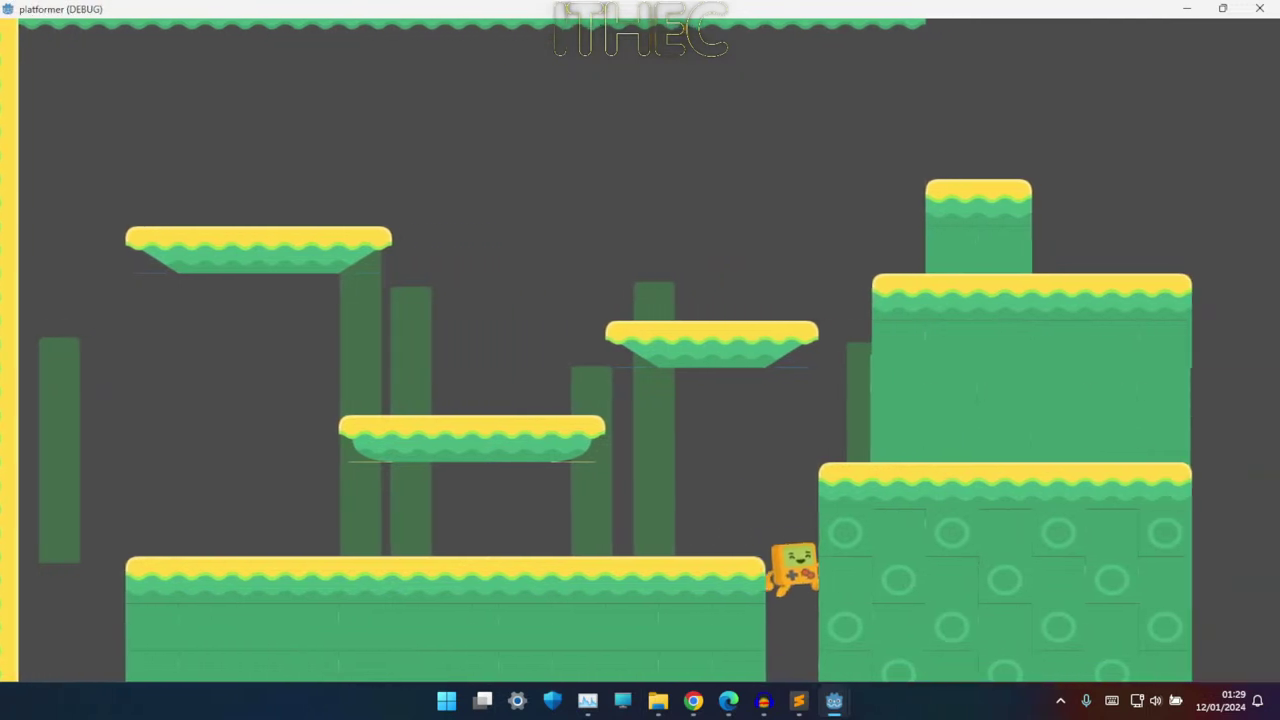
pyautogui.press('space')
pyautogui.press('Right')
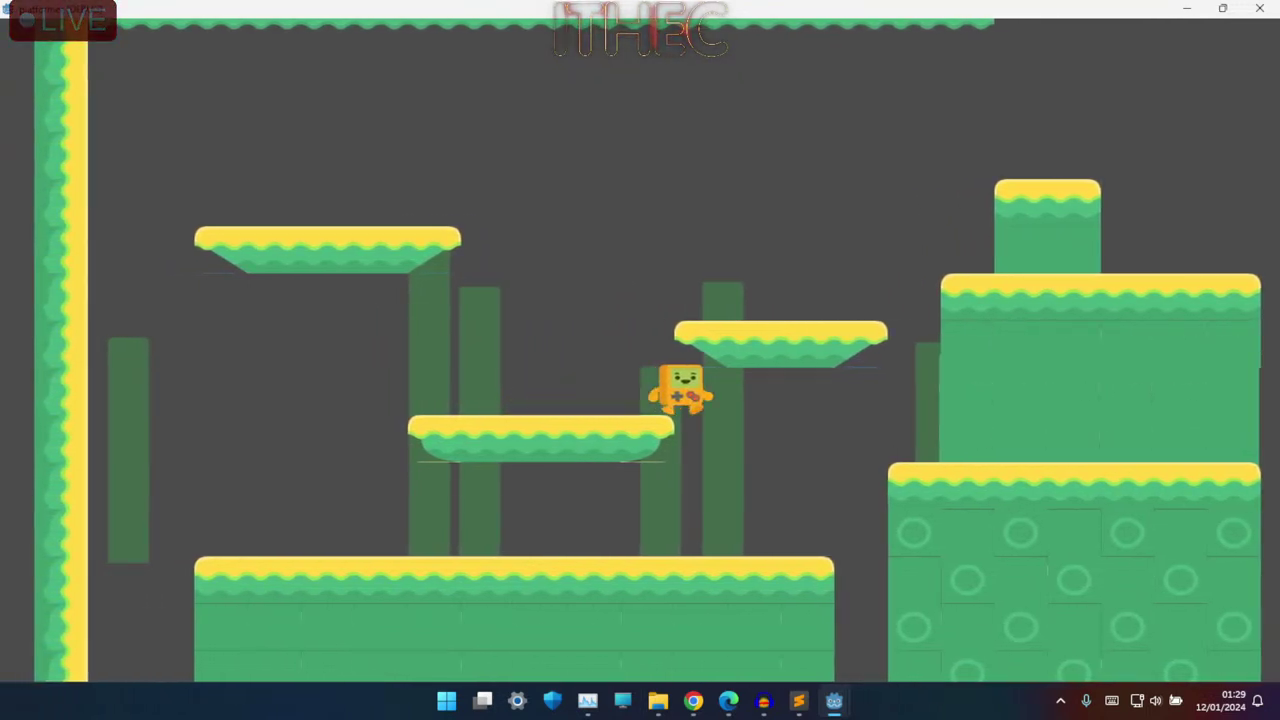
pyautogui.press('Left')
pyautogui.press('space')
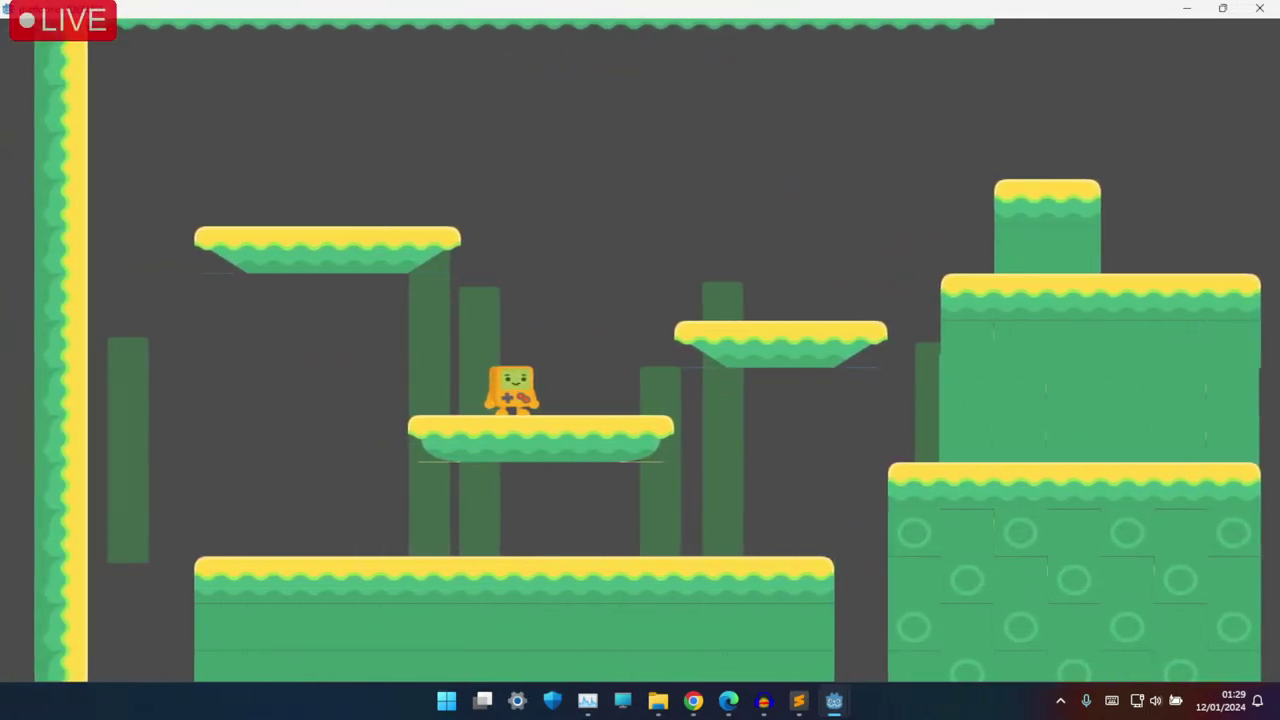
# - Close the running game and switch to the Script editor
pyautogui.hotkey('alt', 'F4')
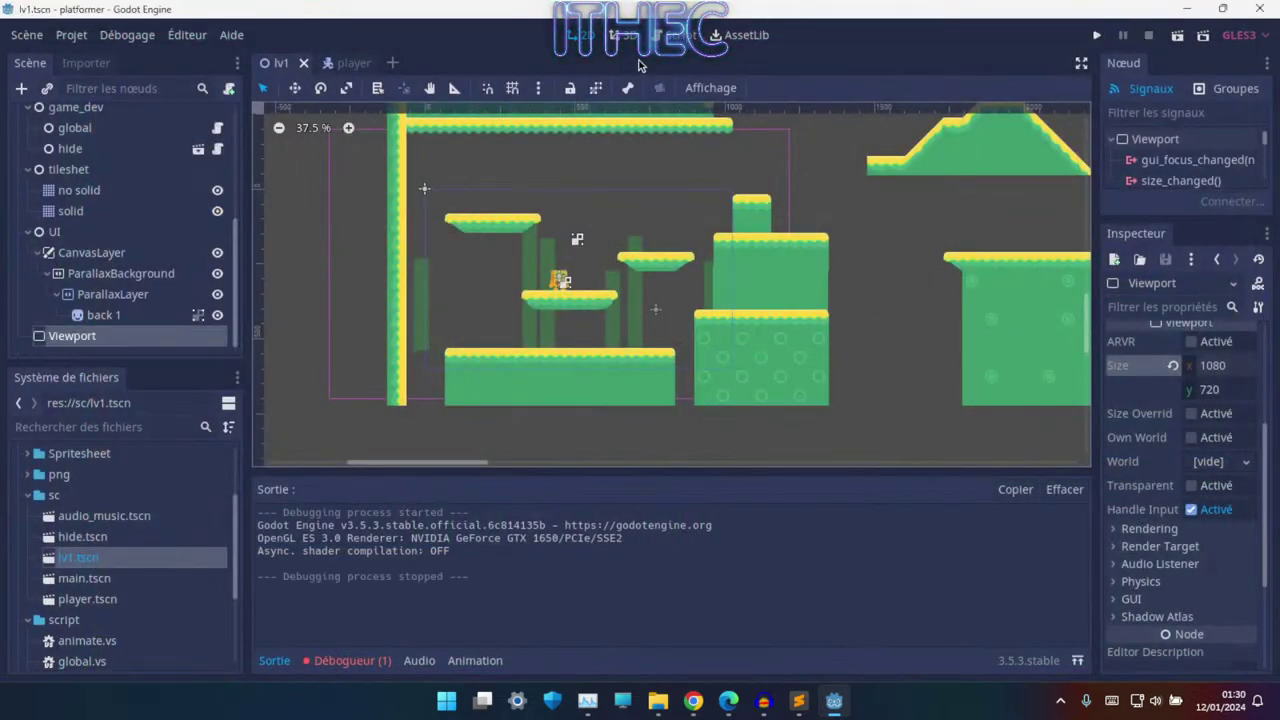
pyautogui.click(680, 34)
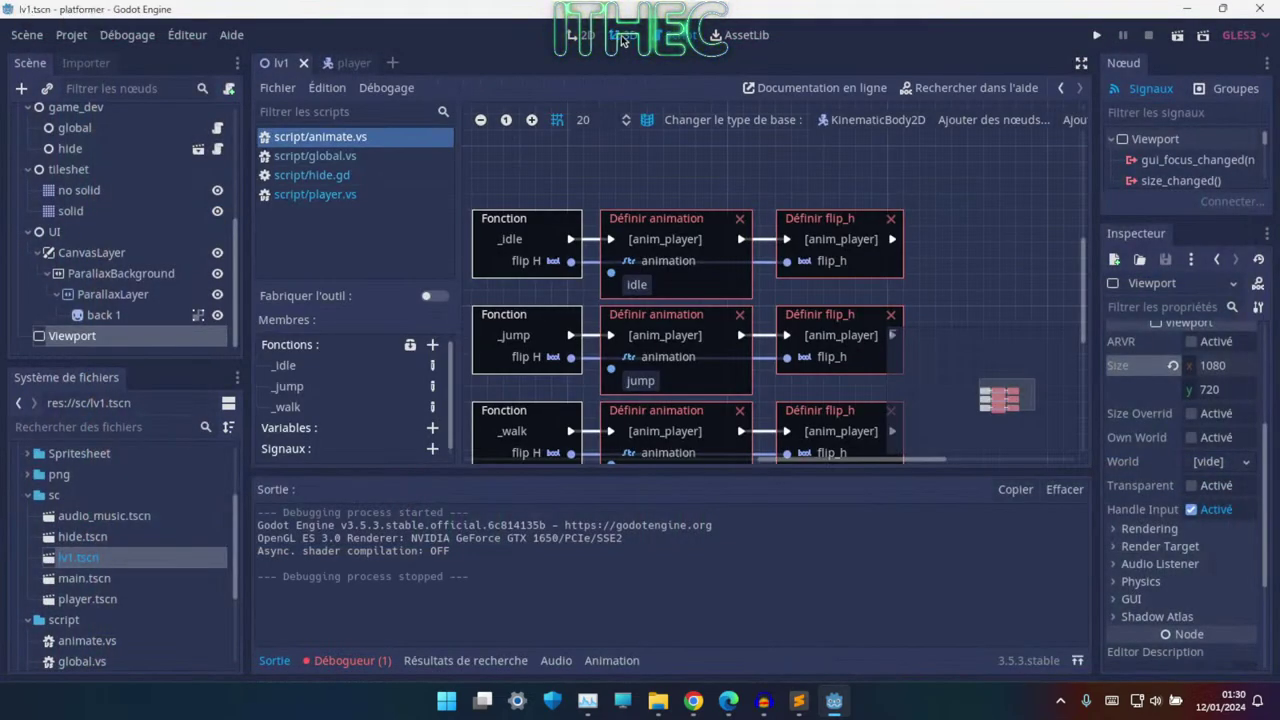
pyautogui.click(622, 36)
pyautogui.click(584, 35)
pyautogui.click(661, 38)
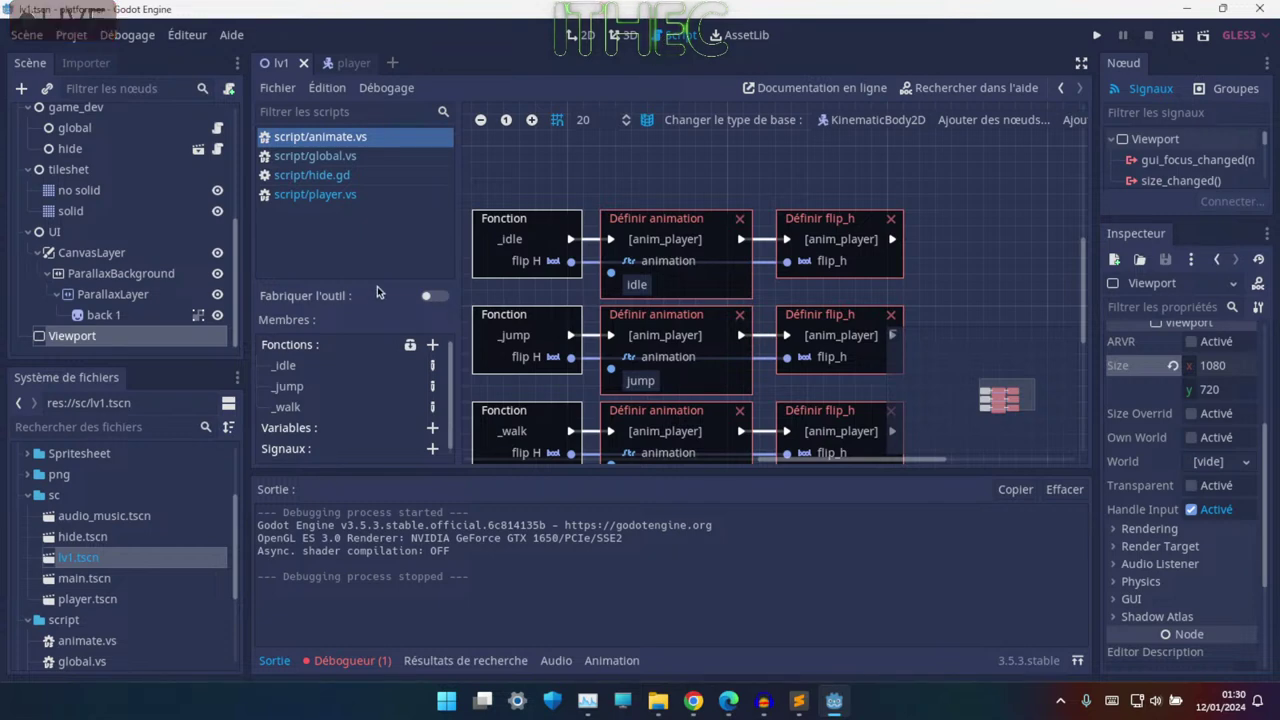
# - Select player.vs in the script list
pyautogui.scroll(-3, 650, 210)
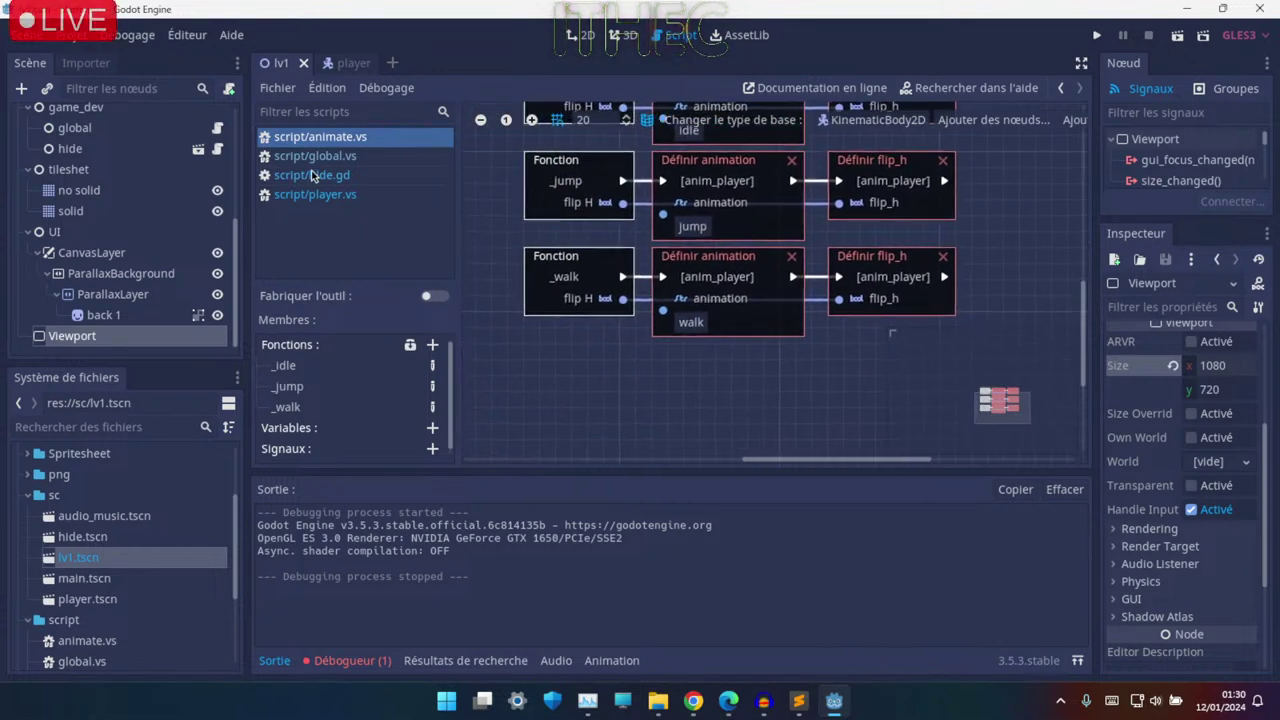
pyautogui.click(311, 156)
pyautogui.click(320, 175)
pyautogui.click(335, 194)
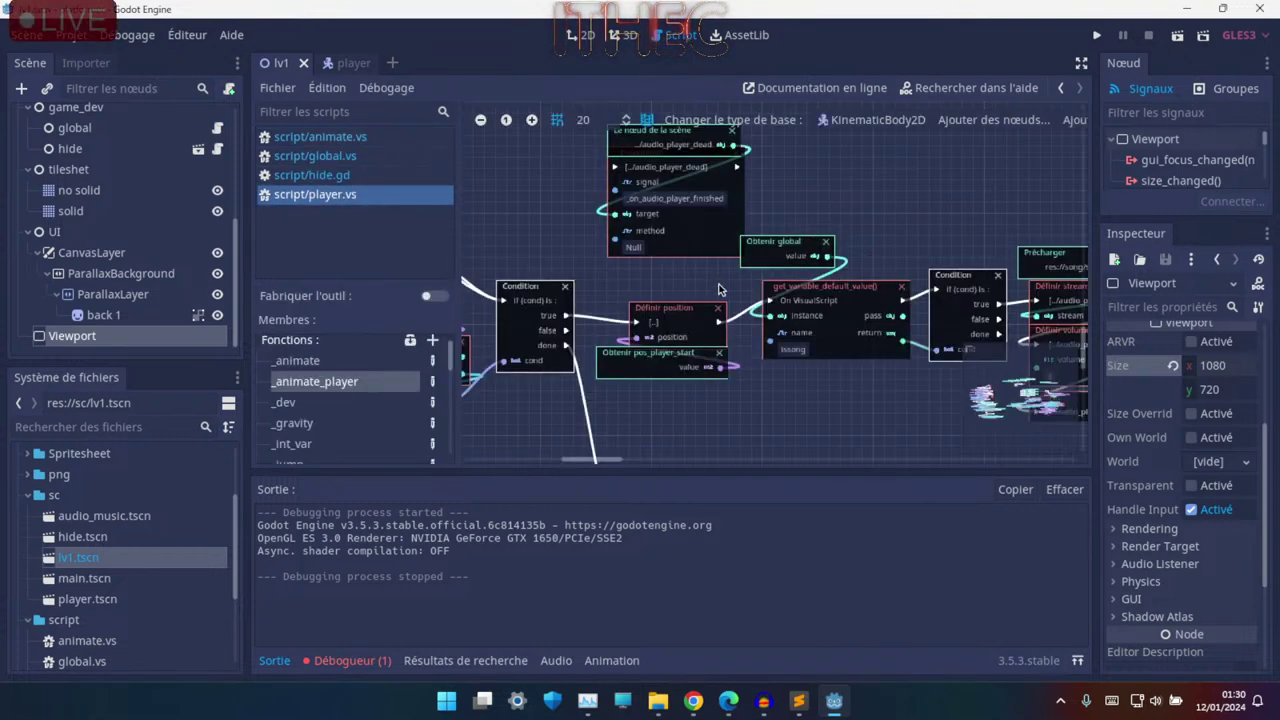
# - Pan and zoom the visual script graph to the _jump function logic
pyautogui.keyDown('ctrl'); pyautogui.scroll(-5, 718, 289); pyautogui.keyUp('ctrl')
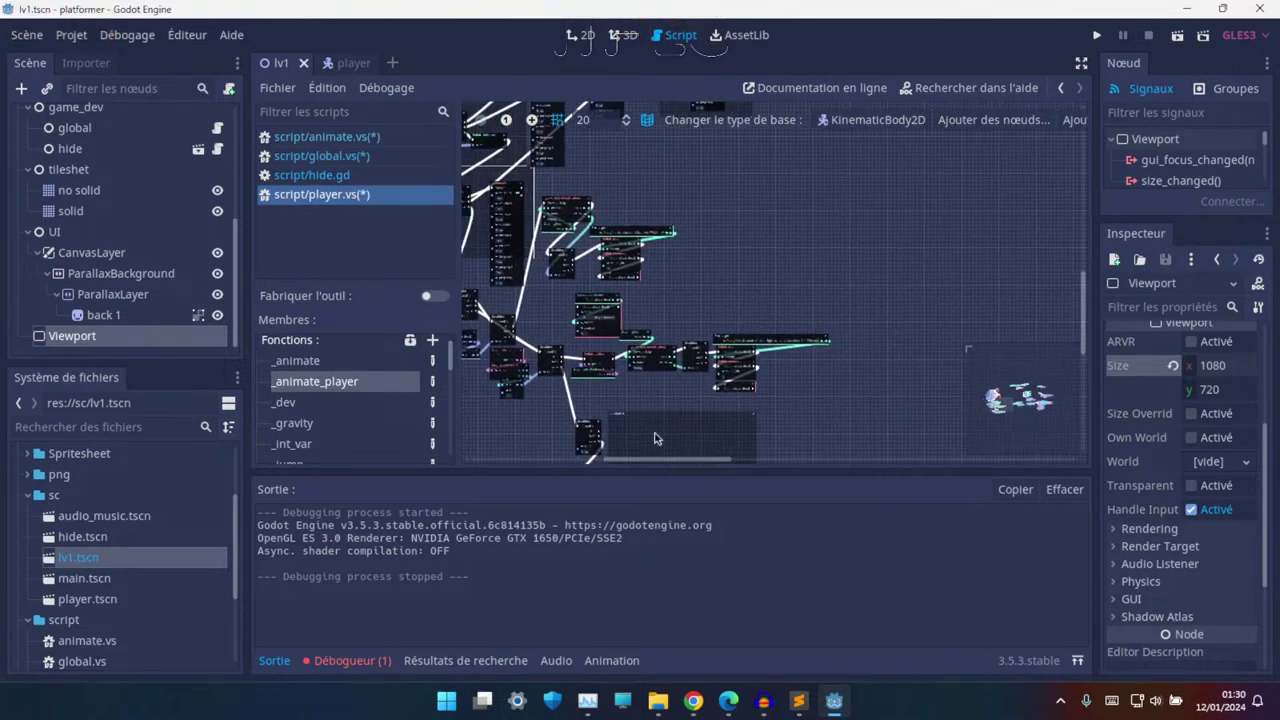
pyautogui.scroll(-4, 704, 238)
pyautogui.scroll(3, 750, 230)
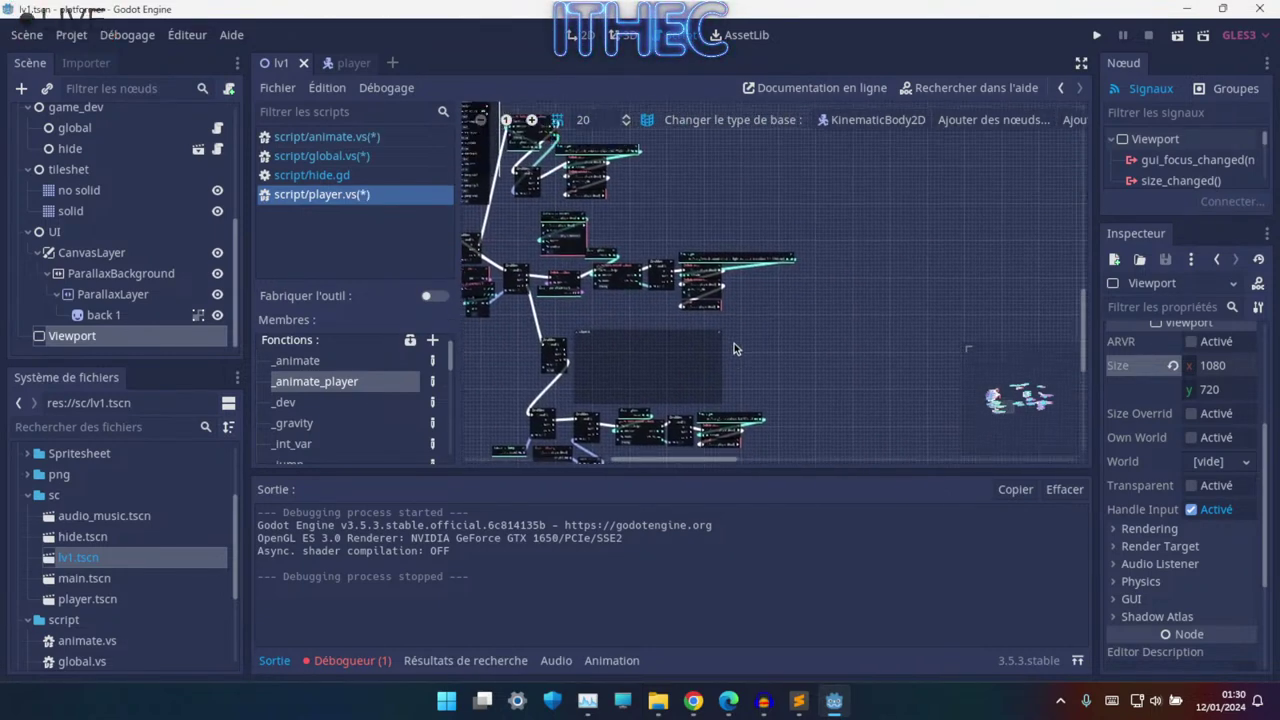
pyautogui.moveTo(995, 402)
pyautogui.mouseDown()
pyautogui.moveTo(838, 457)
pyautogui.moveTo(1019, 384)
pyautogui.mouseUp()
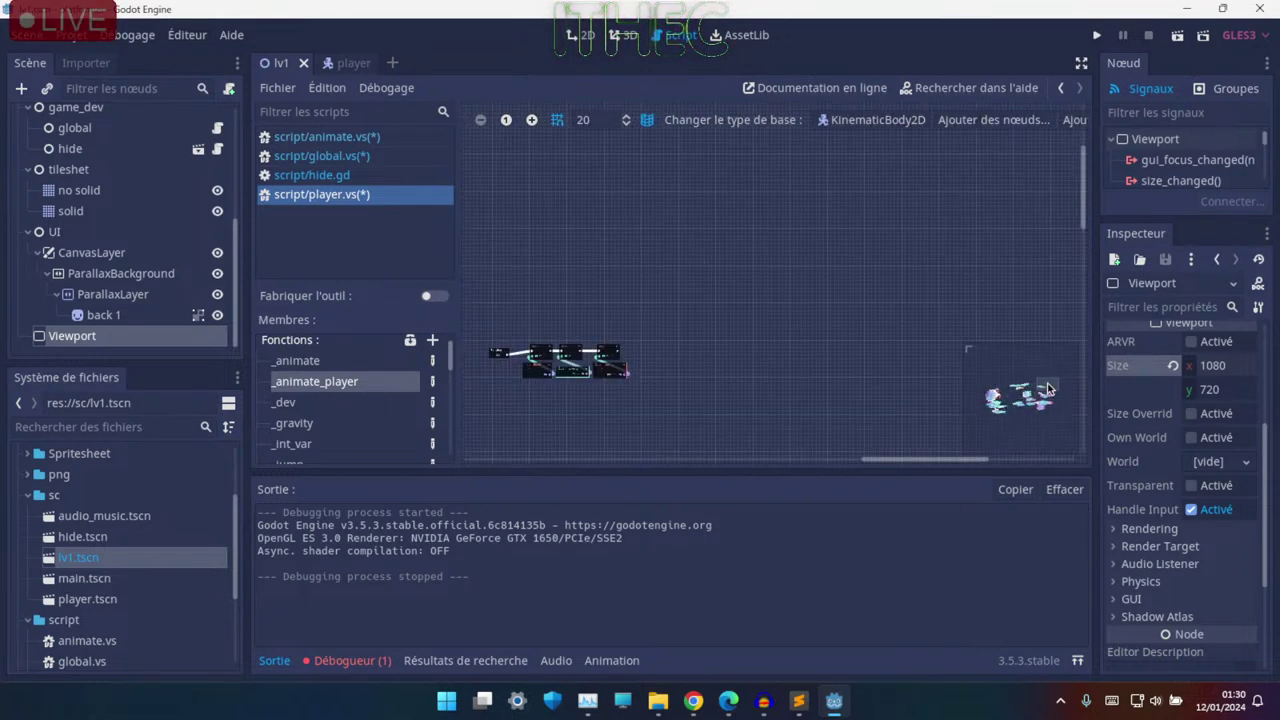
pyautogui.scroll(-5, 1028, 390)
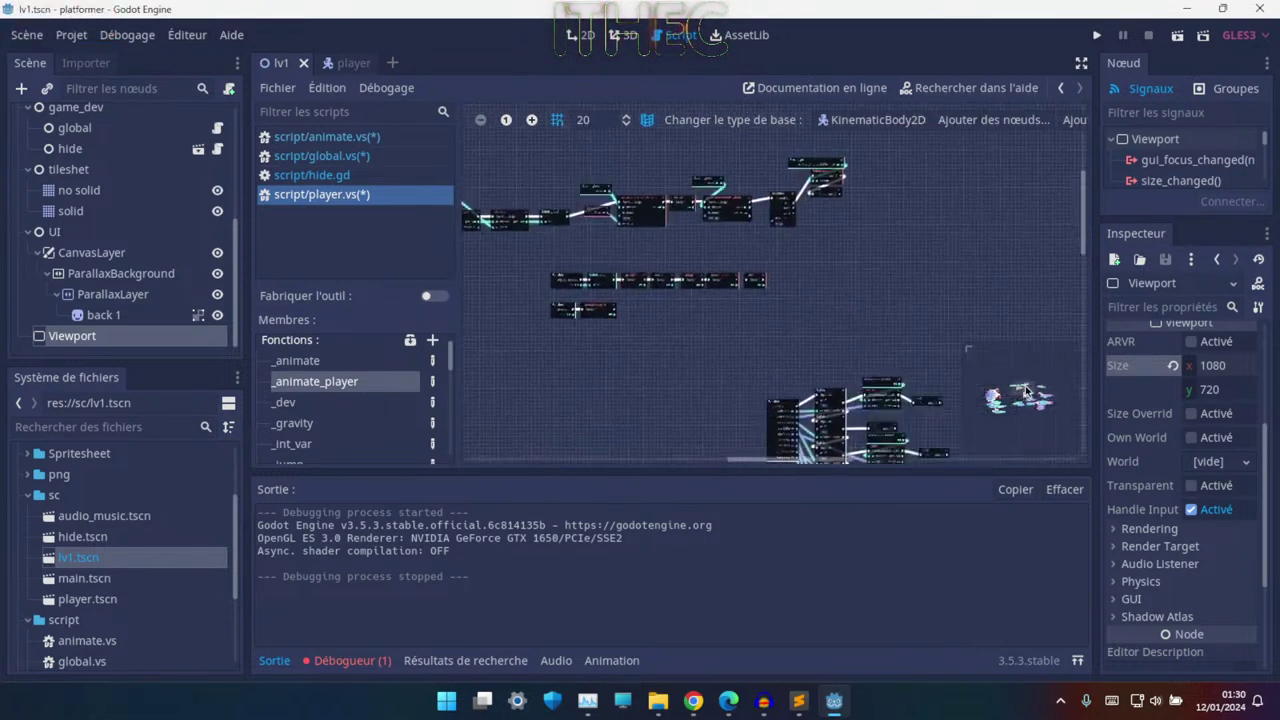
pyautogui.keyDown('ctrl'); pyautogui.scroll(5, 1037, 395); pyautogui.keyUp('ctrl')
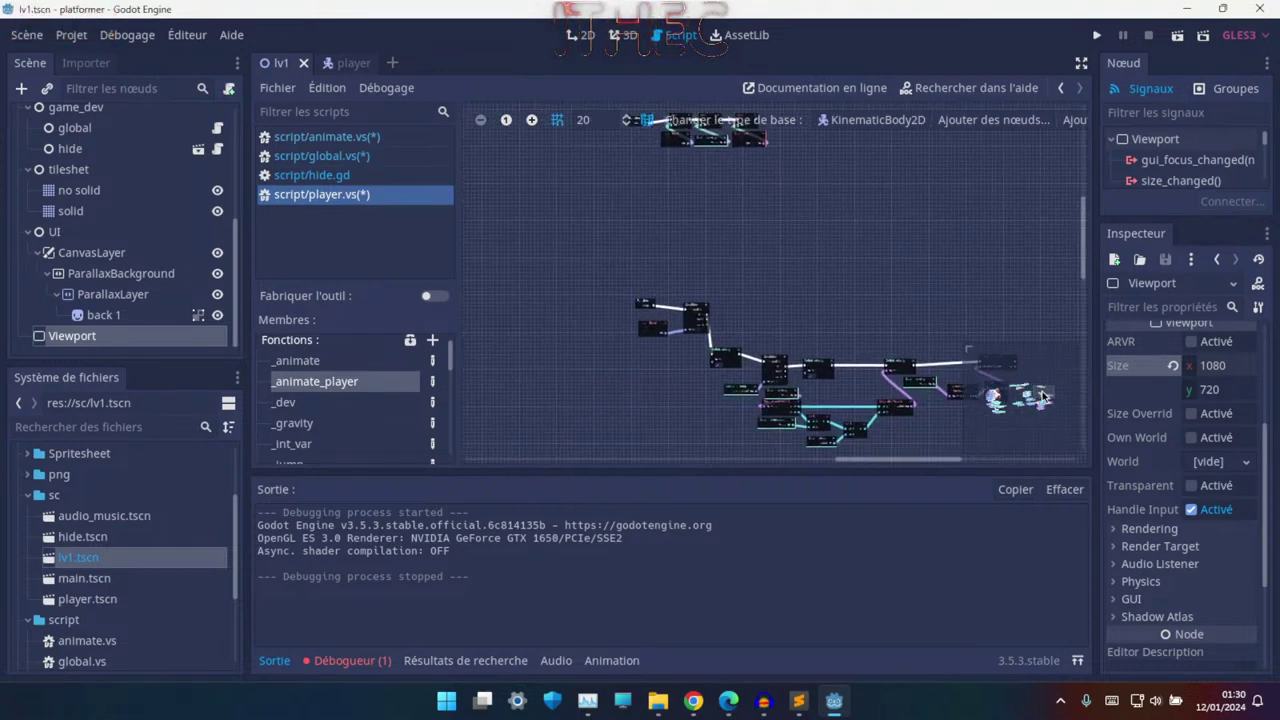
pyautogui.keyDown('ctrl'); pyautogui.scroll(3, 528, 153); pyautogui.keyUp('ctrl')
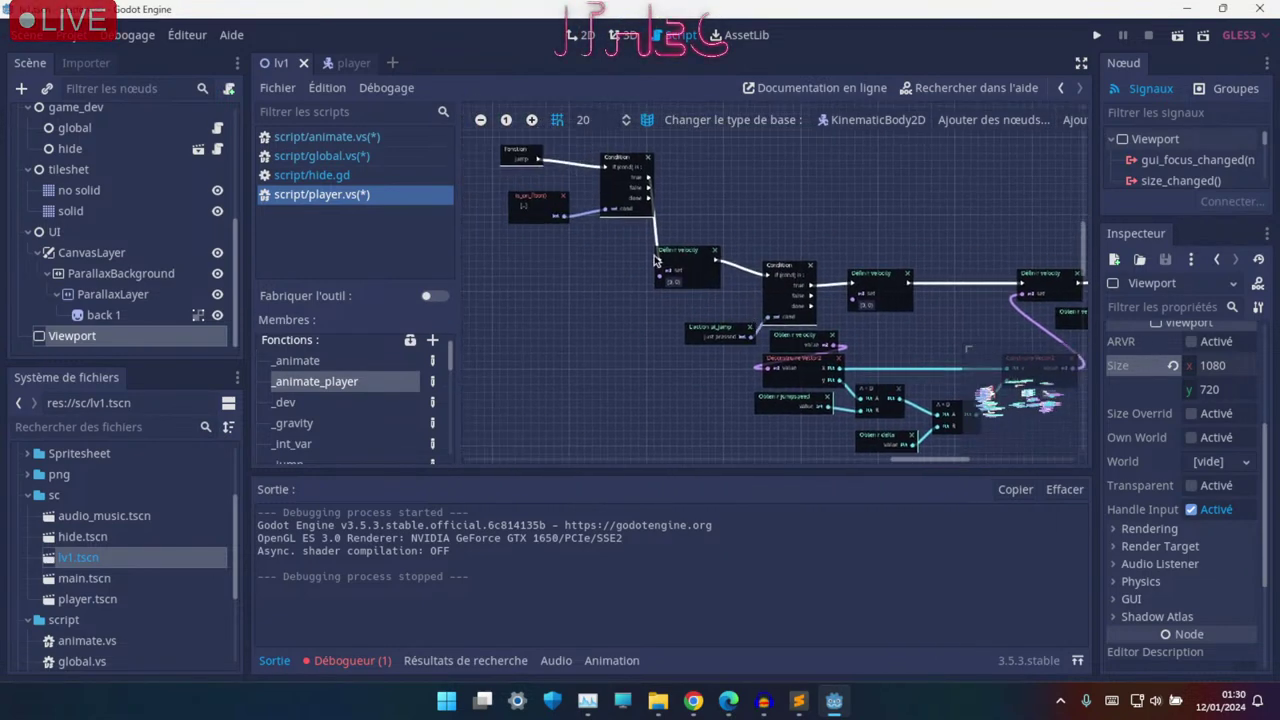
# - Hide the side docks and collapse the output panel to widen the graph area
pyautogui.click(1078, 64)
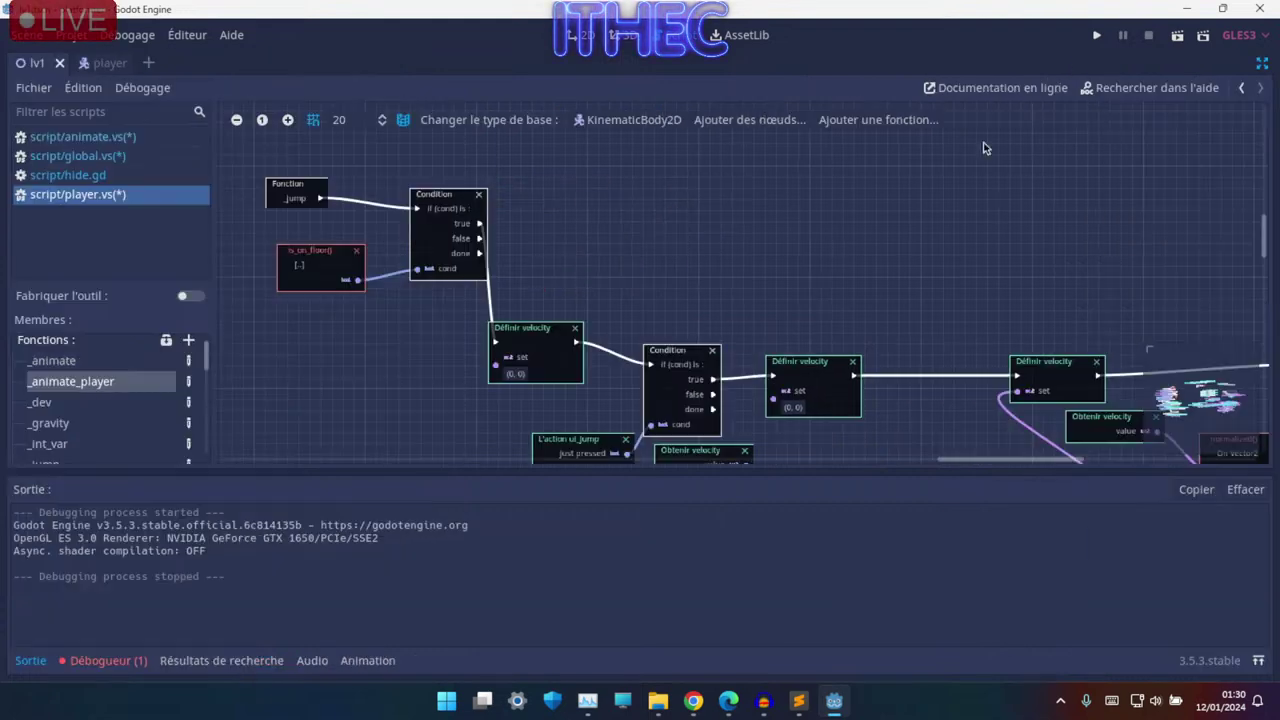
pyautogui.click(30, 661)
pyautogui.click(30, 661)
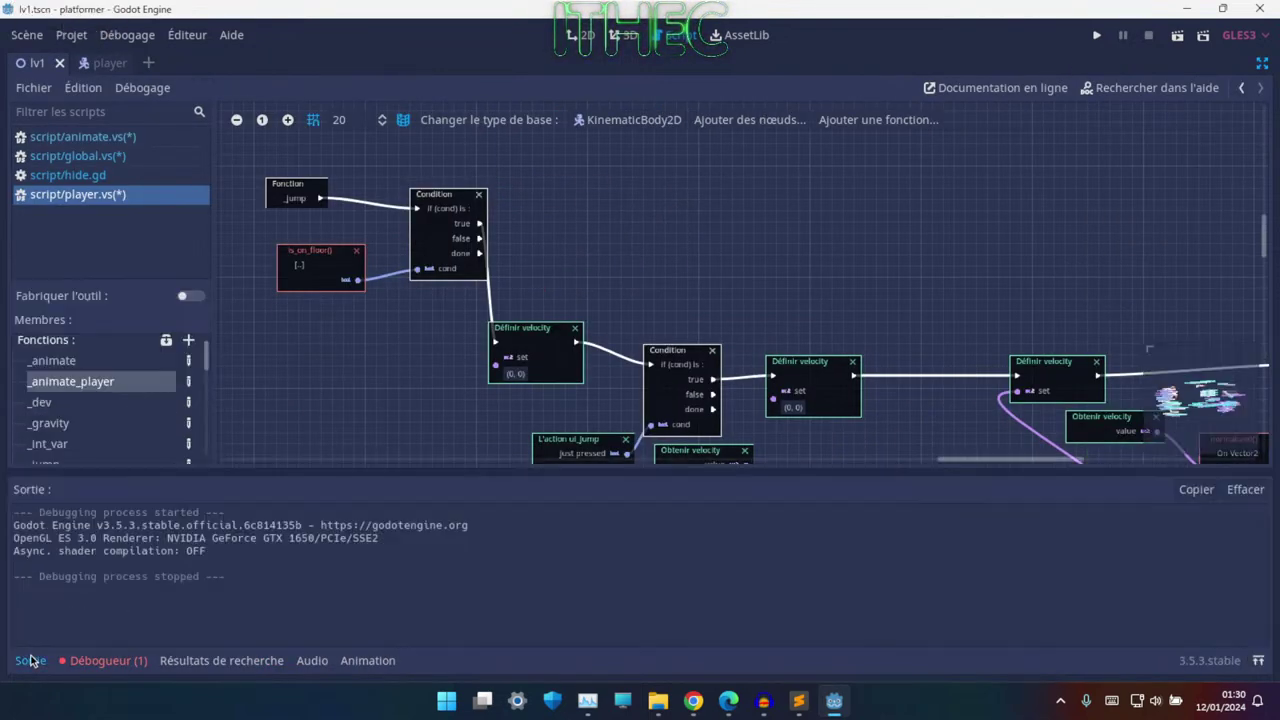
pyautogui.click(30, 661)
pyautogui.scroll(-2, 500, 400)
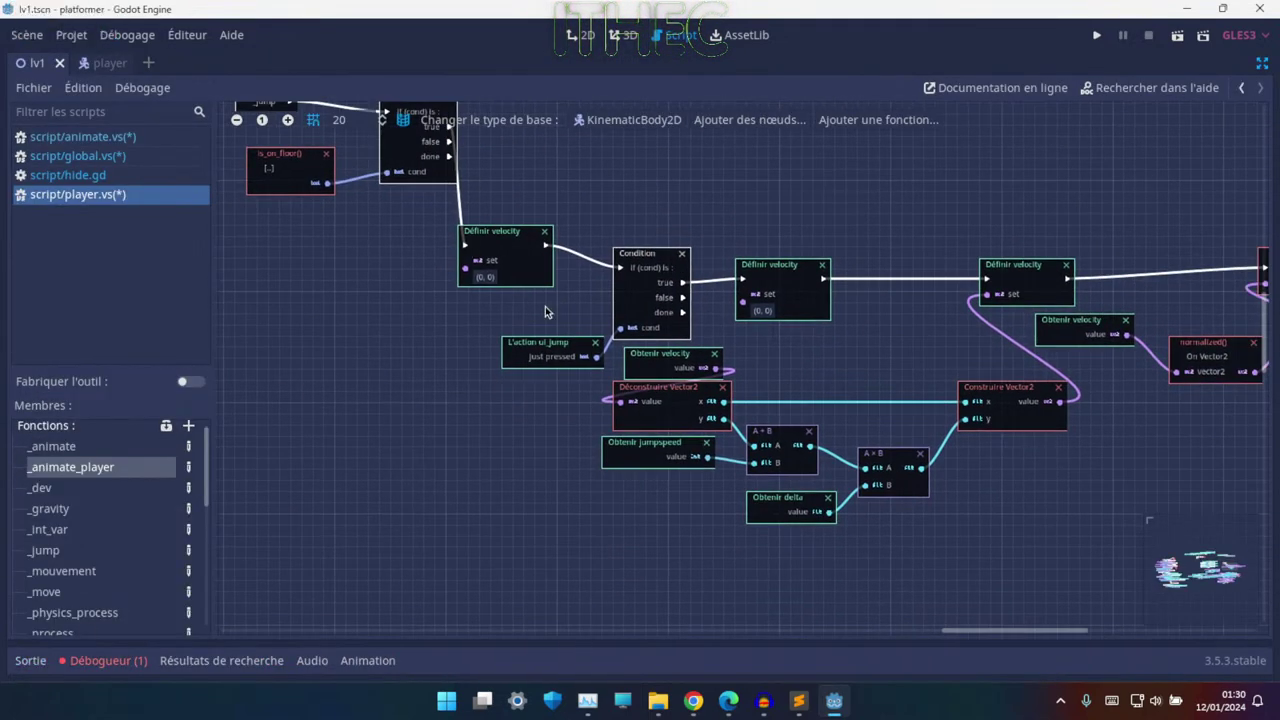
pyautogui.scroll(2, 545, 306)
pyautogui.keyDown('ctrl'); pyautogui.scroll(2, 437, 275); pyautogui.keyUp('ctrl')
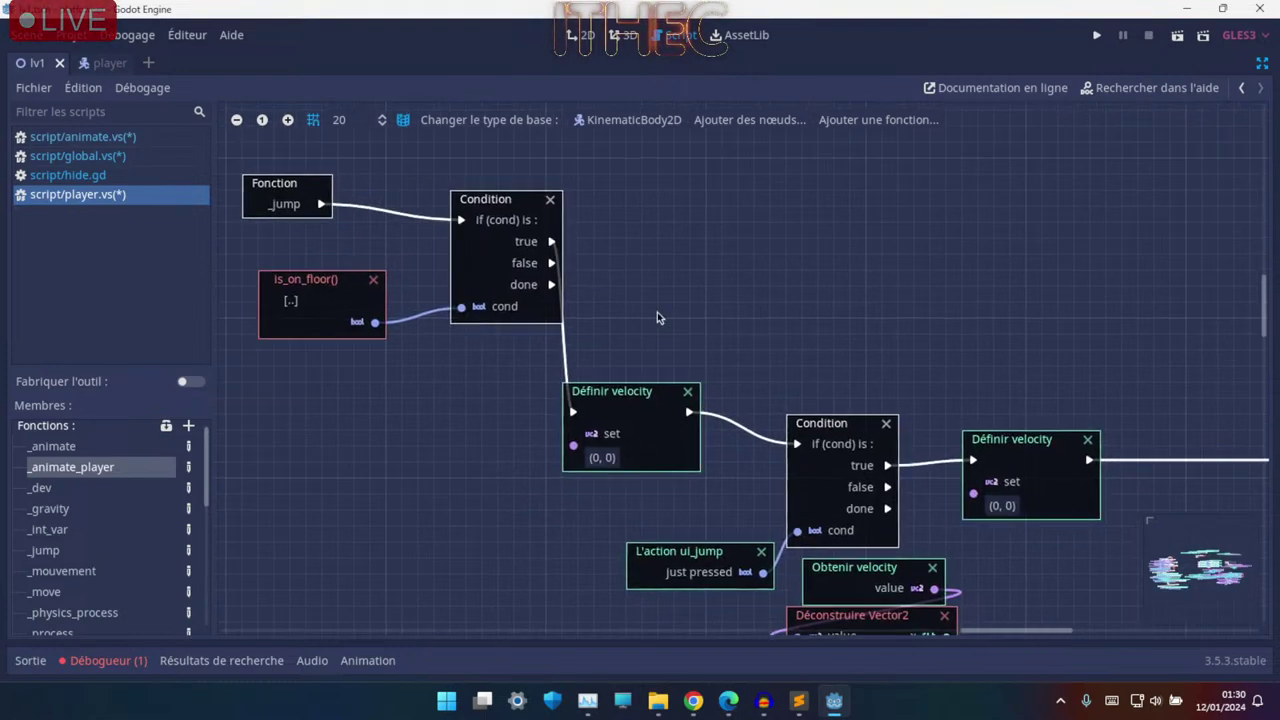
pyautogui.scroll(-3, 657, 312)
pyautogui.hscroll(5, 657, 312)
pyautogui.hscroll(5, 838, 273)
pyautogui.hscroll(5, 662, 281)
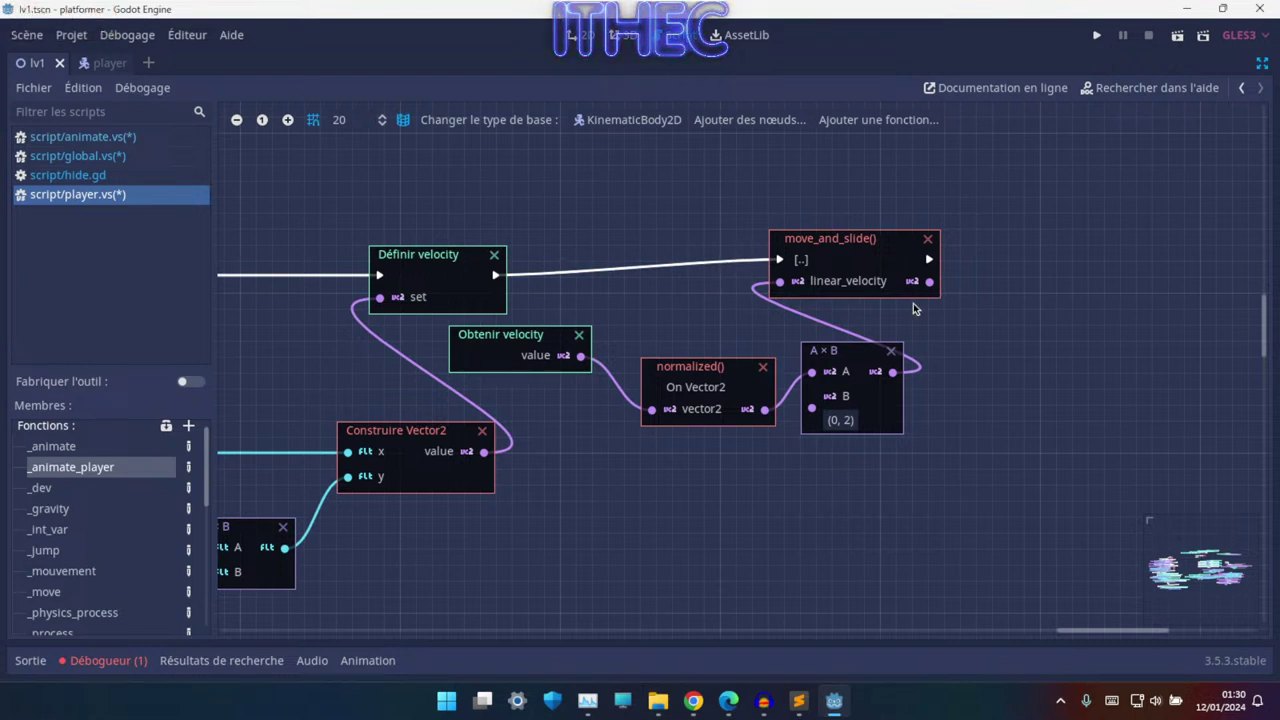
# - Centre move_and_slide and drop a velocity getter node from Variables beside it
pyautogui.moveTo(913, 309); pyautogui.dragTo(672, 352, button='middle')
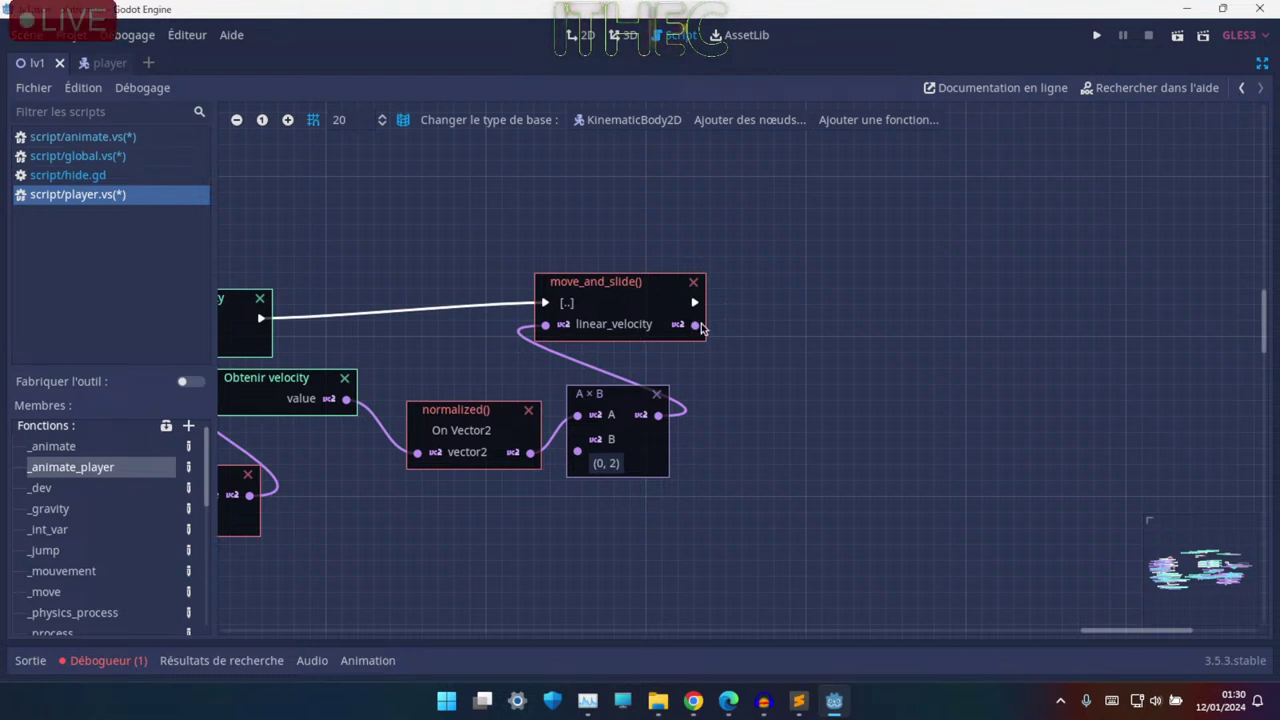
pyautogui.moveTo(684, 344); pyautogui.dragTo(635, 377, button='middle')
pyautogui.scroll(-3, 118, 530)
pyautogui.scroll(-5, 95, 560)
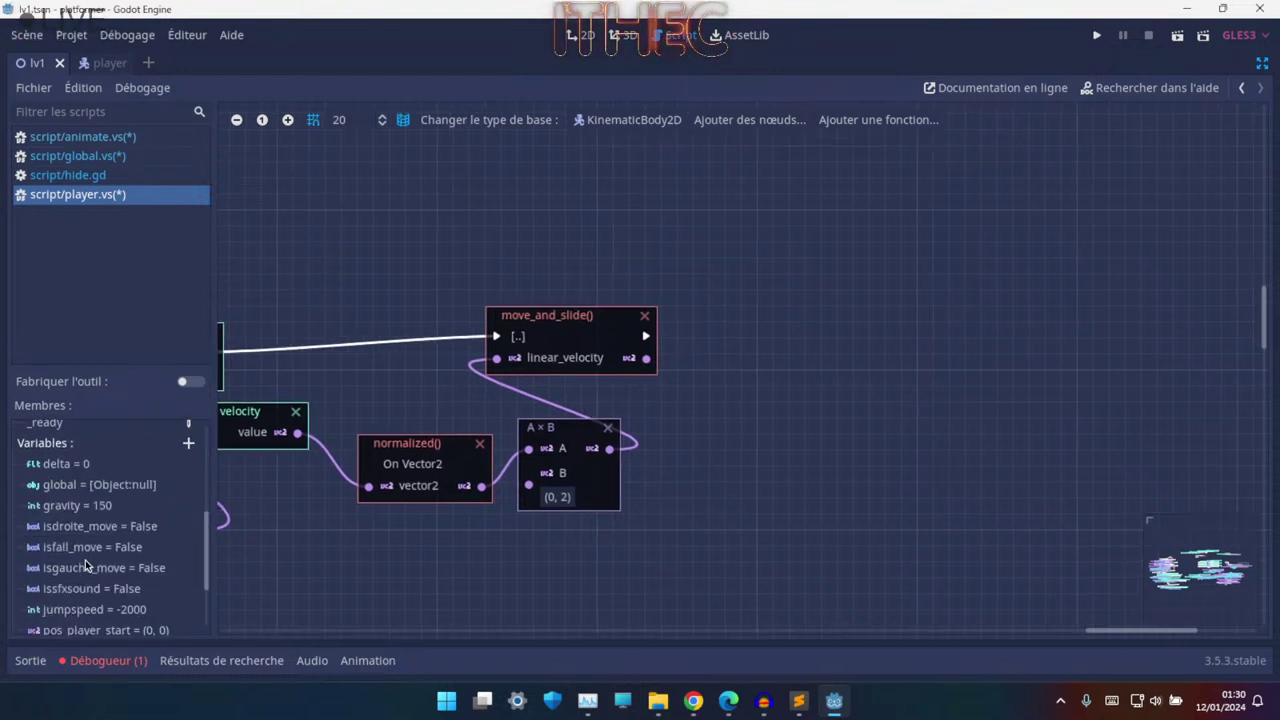
pyautogui.scroll(-2, 90, 567)
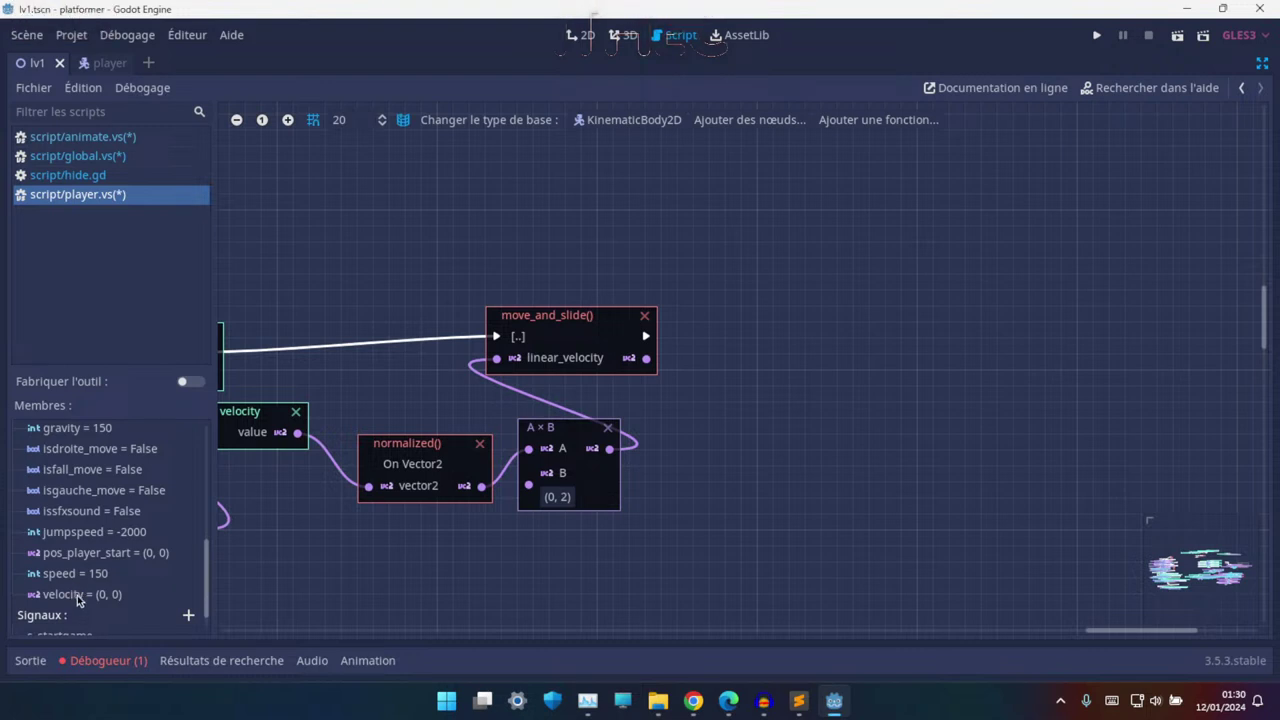
pyautogui.moveTo(78, 598)
pyautogui.mouseDown()
pyautogui.moveTo(774, 338)
pyautogui.moveTo(789, 299)
pyautogui.mouseUp()
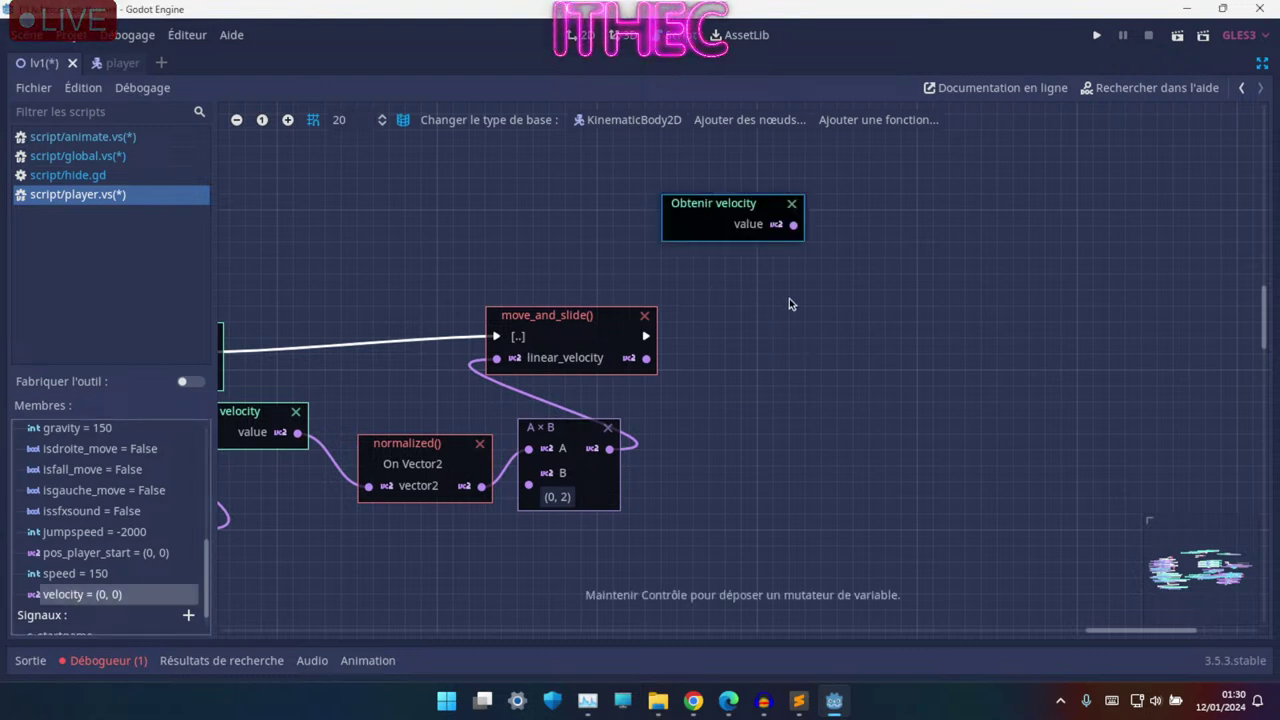
# - Swap the velocity getter for a setter and chain a Condition node after move_and_slide
pyautogui.hotkey('ctrl', 'z')
pyautogui.moveTo(80, 594)
pyautogui.mouseDown()
pyautogui.moveTo(657, 308)
pyautogui.moveTo(630, 328)
pyautogui.moveTo(843, 167)
pyautogui.mouseUp()
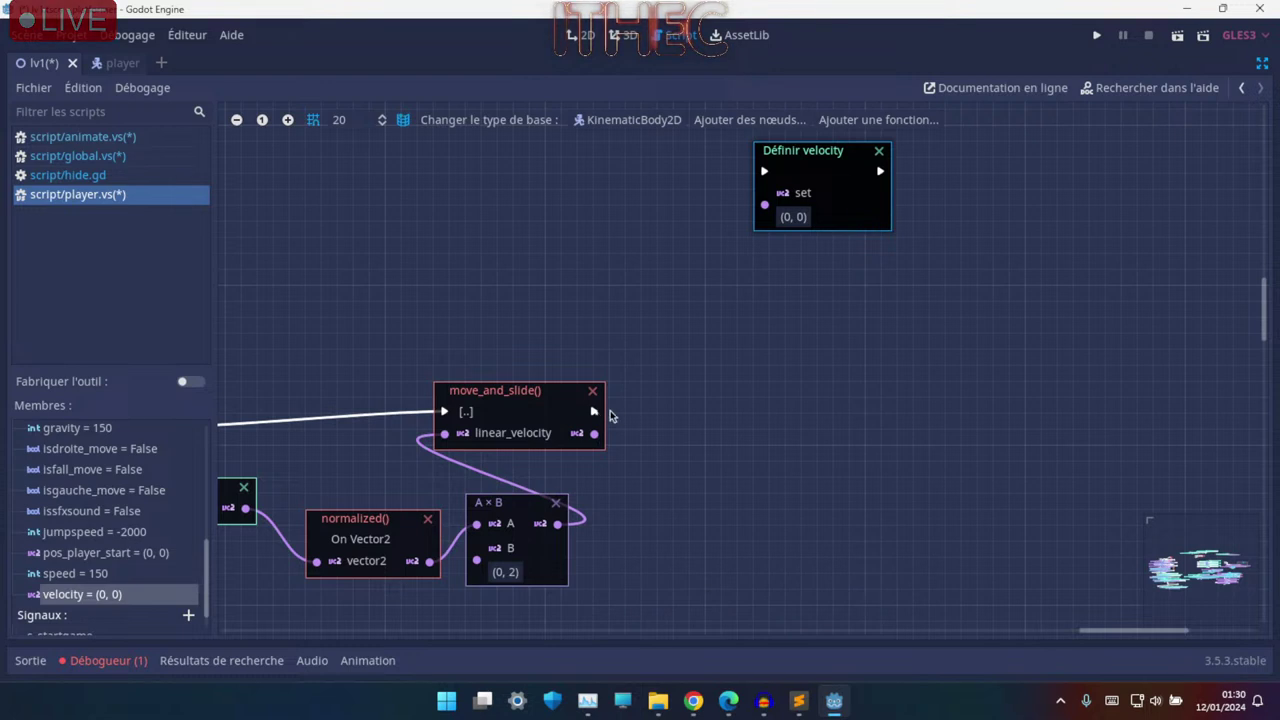
pyautogui.moveTo(603, 416); pyautogui.dragTo(626, 411)
pyautogui.write('cosn')
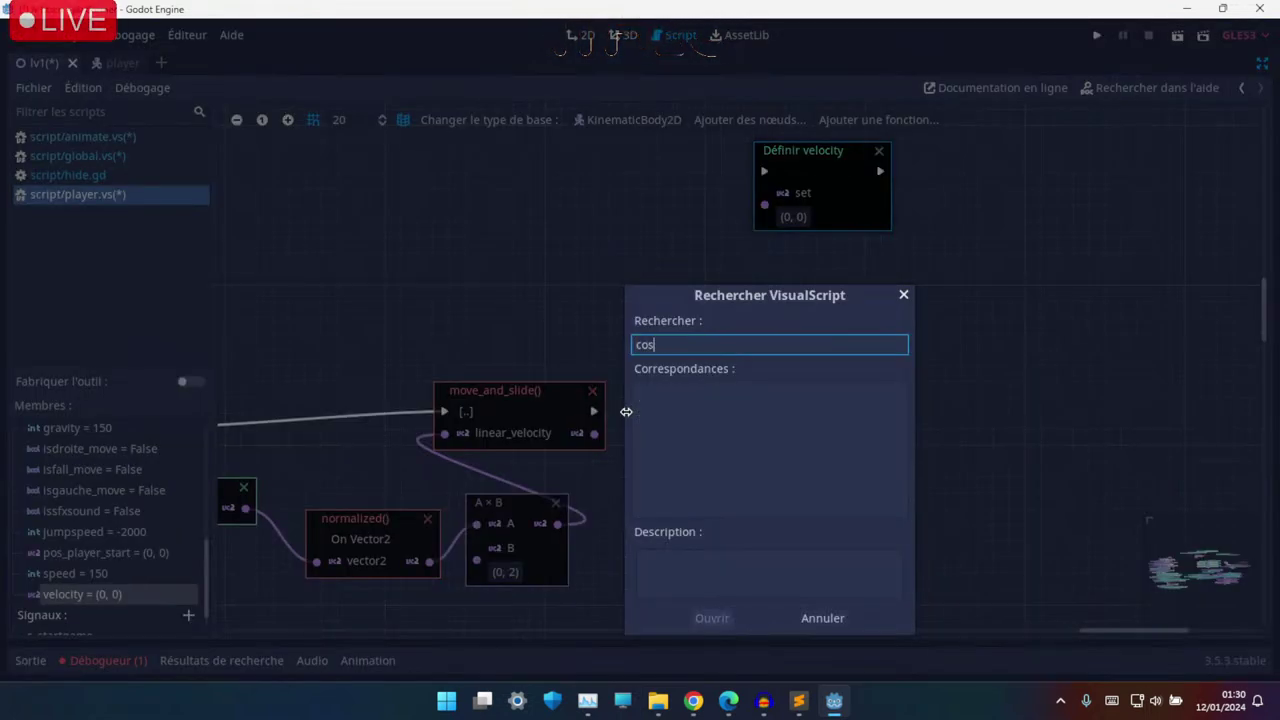
pyautogui.press('BackSpace')
pyautogui.press('Return')
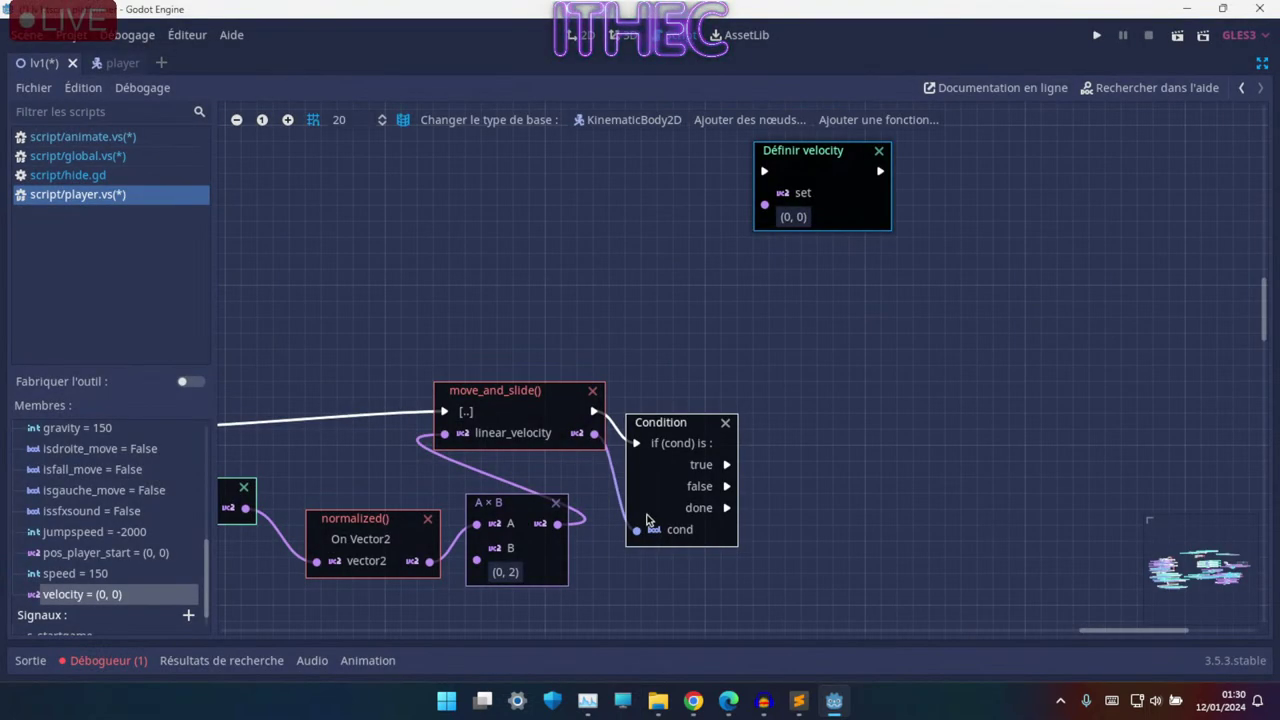
# - Arrange the Condition and velocity setter nodes side by side and restore the docks
pyautogui.moveTo(646, 519)
pyautogui.mouseDown()
pyautogui.moveTo(636, 276)
pyautogui.moveTo(689, 265)
pyautogui.mouseUp()
pyautogui.click(604, 294)
pyautogui.moveTo(814, 189); pyautogui.dragTo(926, 237)
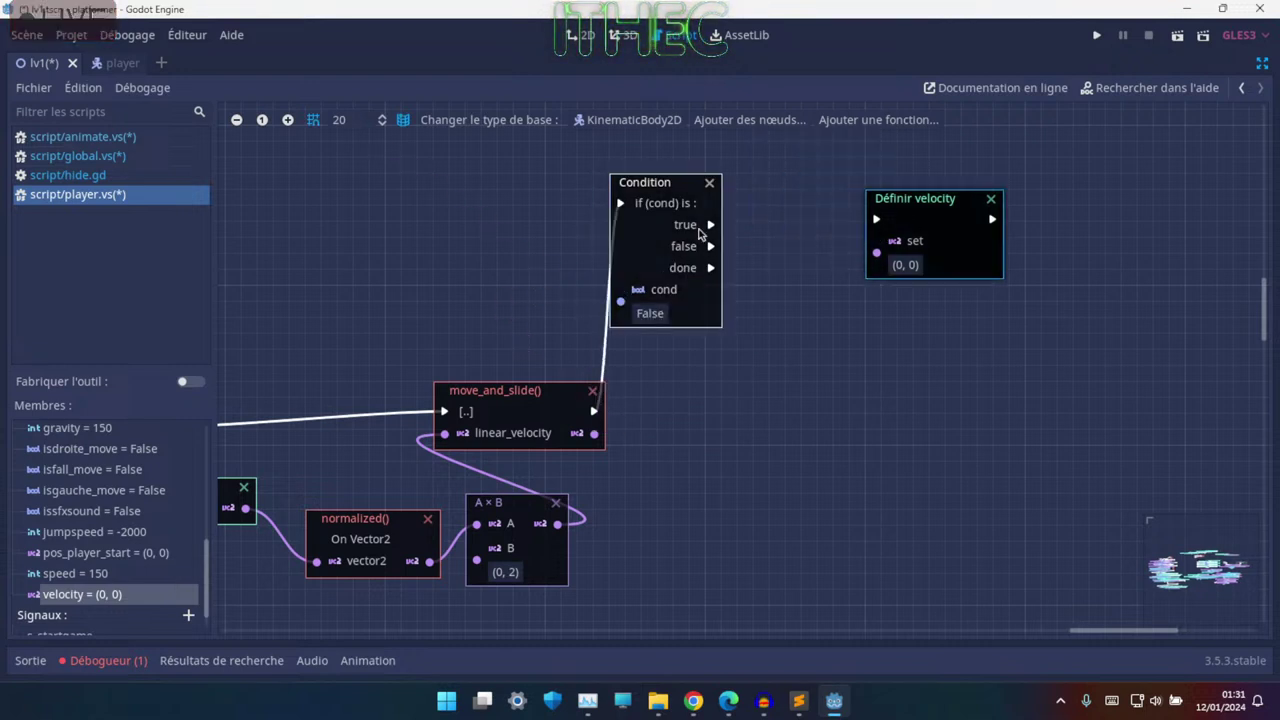
pyautogui.moveTo(700, 198); pyautogui.dragTo(798, 188)
pyautogui.moveTo(942, 222); pyautogui.dragTo(1054, 238)
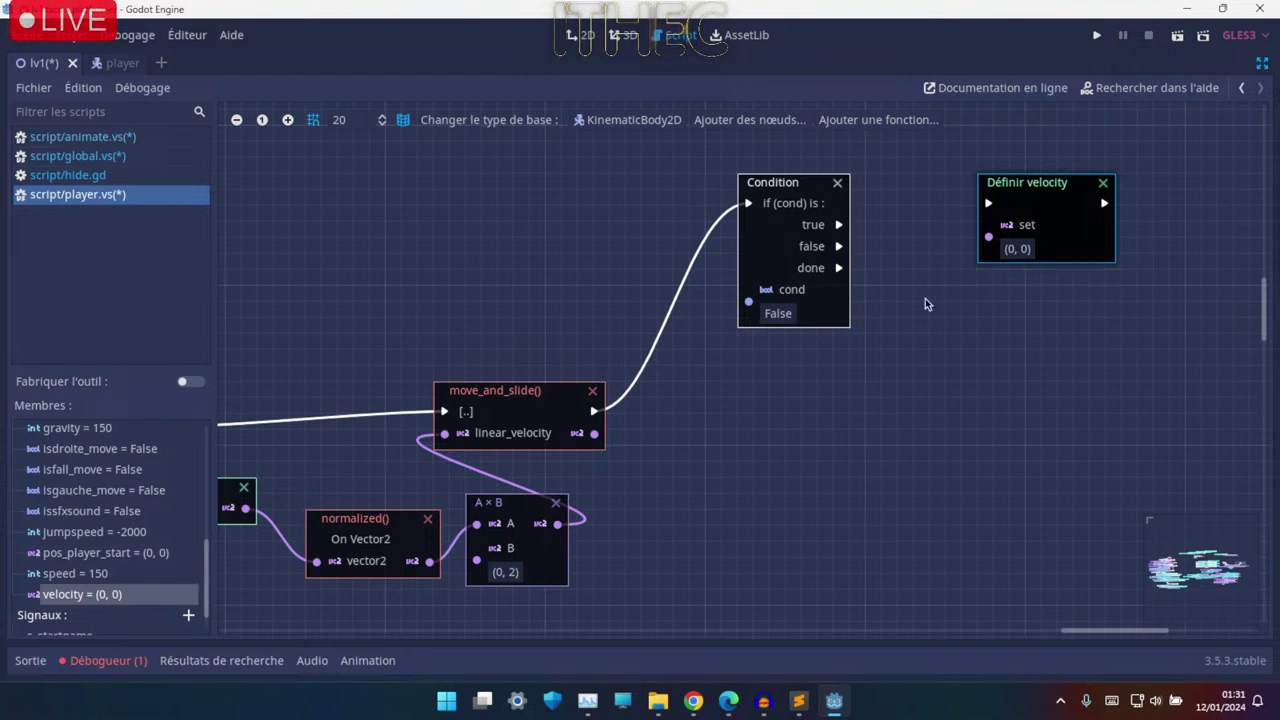
pyautogui.moveTo(819, 386); pyautogui.dragTo(671, 424, button='middle')
pyautogui.moveTo(473, 386); pyautogui.dragTo(608, 413, button='middle')
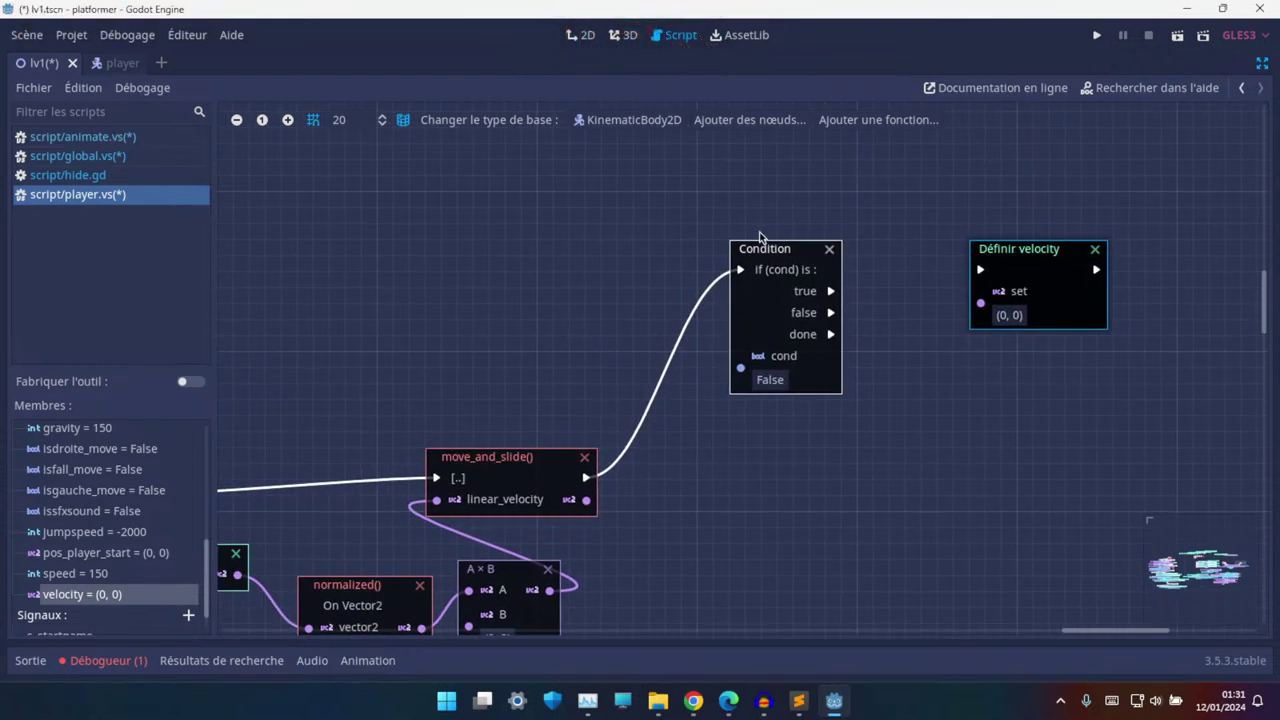
pyautogui.hotkey('ctrl', 'shift', 'F11')
# - Drop the player node into the graph, dismiss the warning, and reopen player.vs from the player scene
pyautogui.scroll(1, 153, 213)
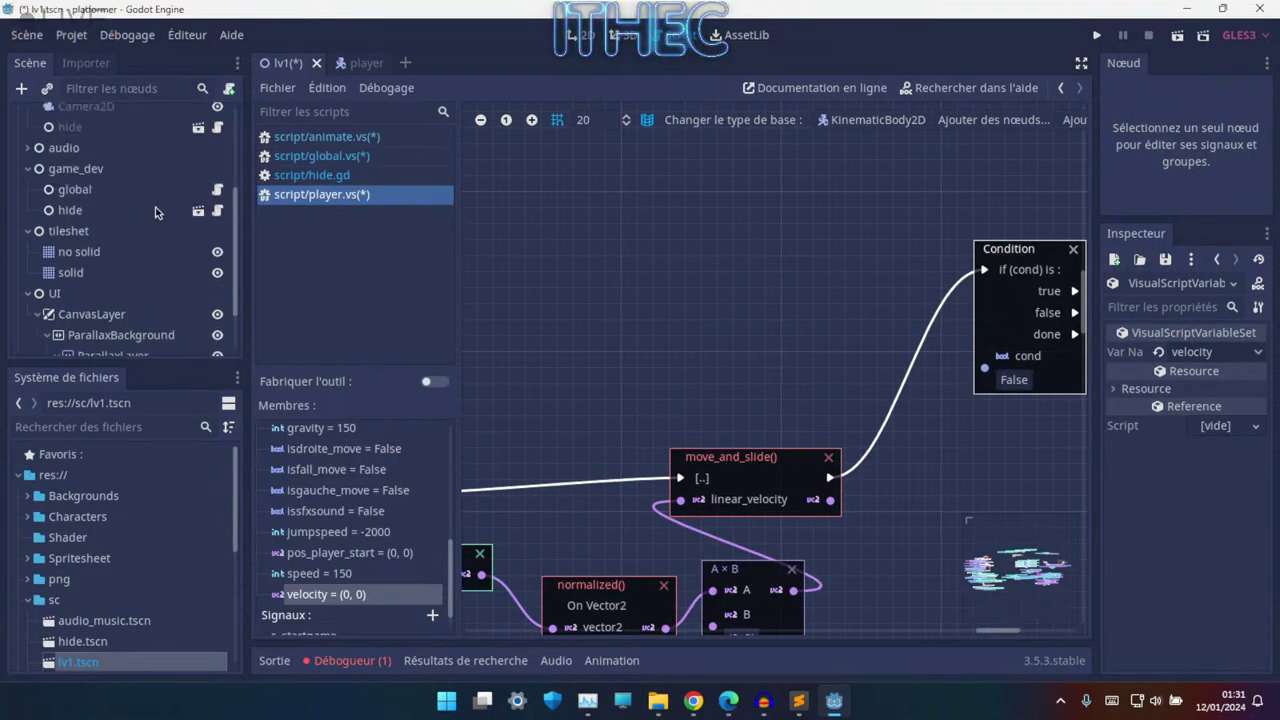
pyautogui.scroll(3, 153, 213)
pyautogui.scroll(2, 153, 213)
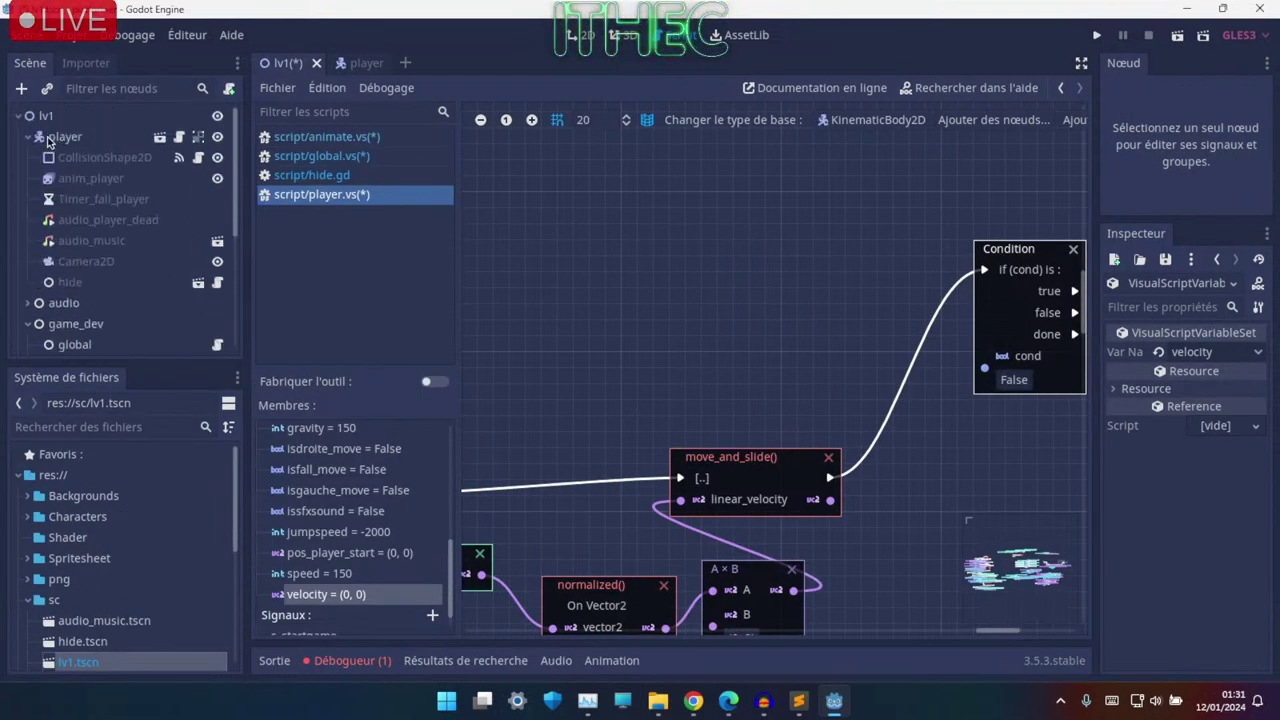
pyautogui.moveTo(57, 138); pyautogui.dragTo(683, 379)
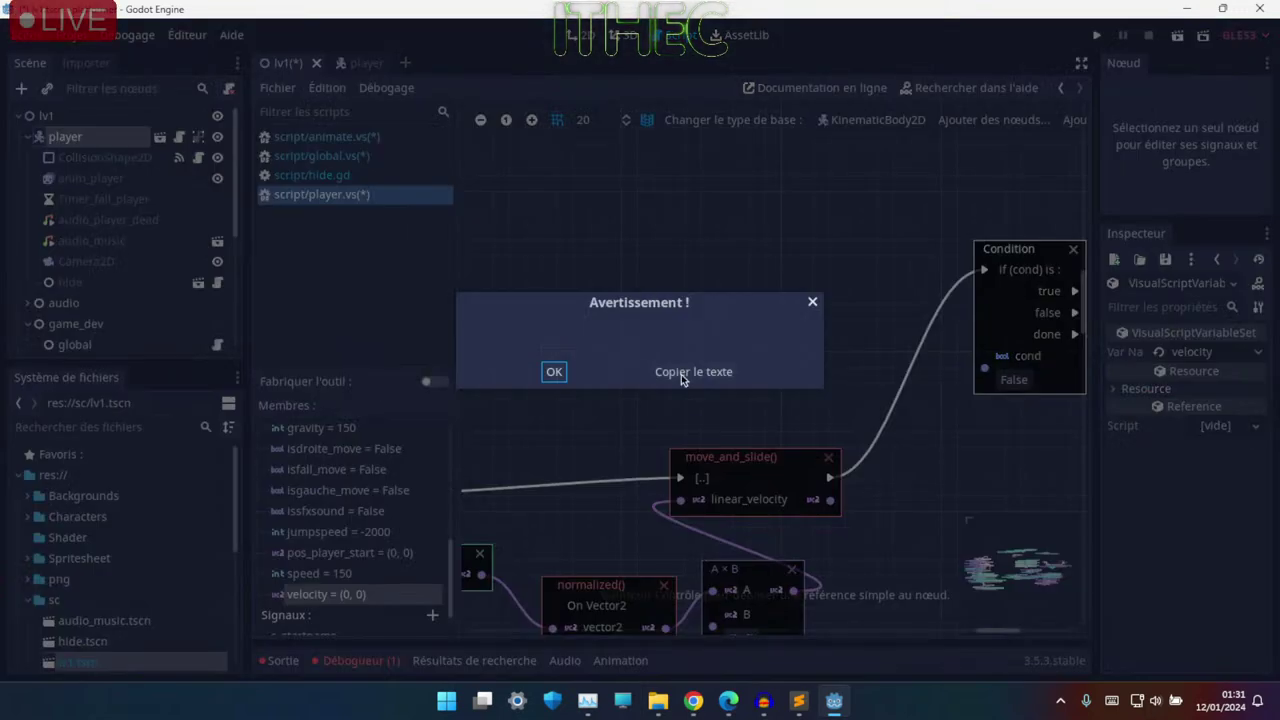
pyautogui.click(557, 371)
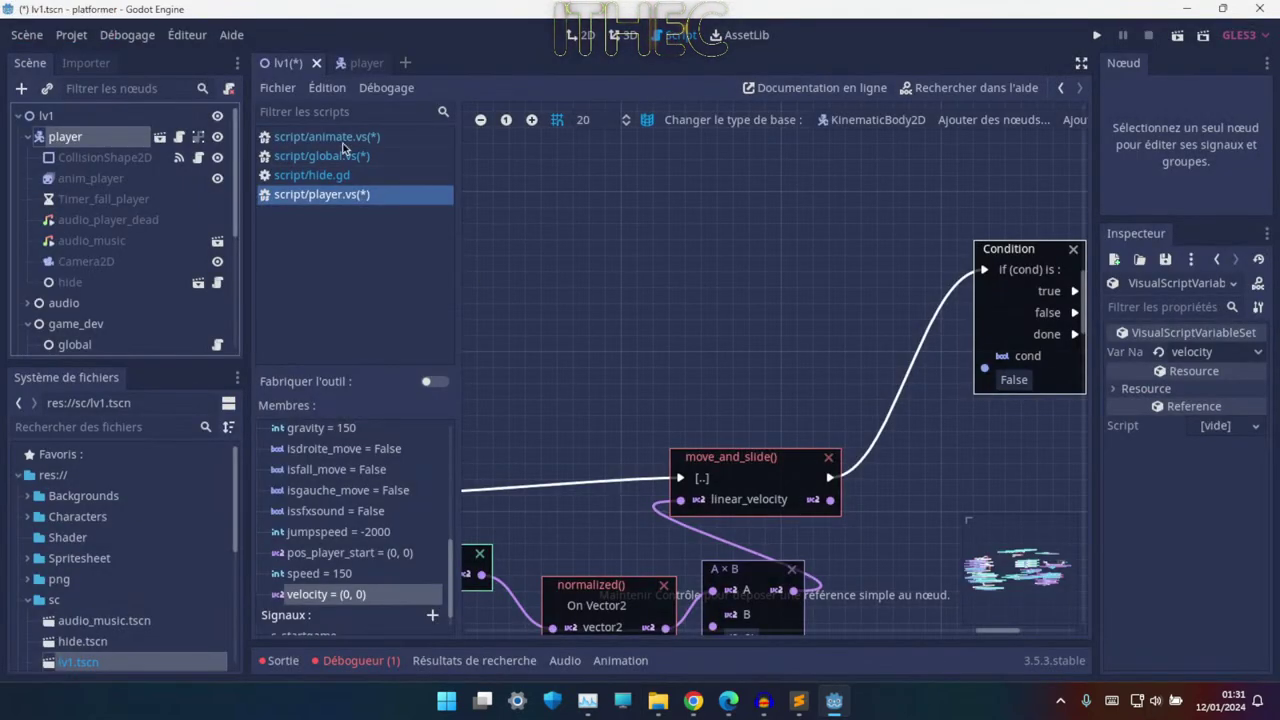
pyautogui.click(370, 66)
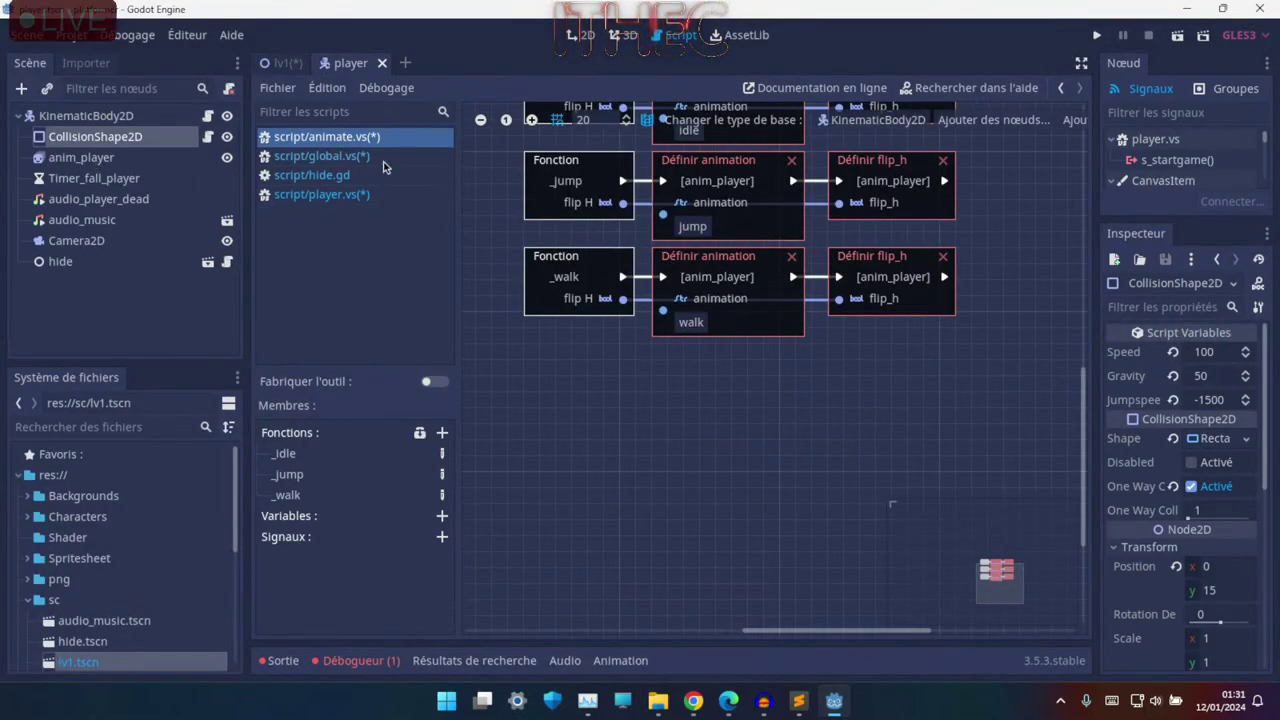
pyautogui.click(322, 195)
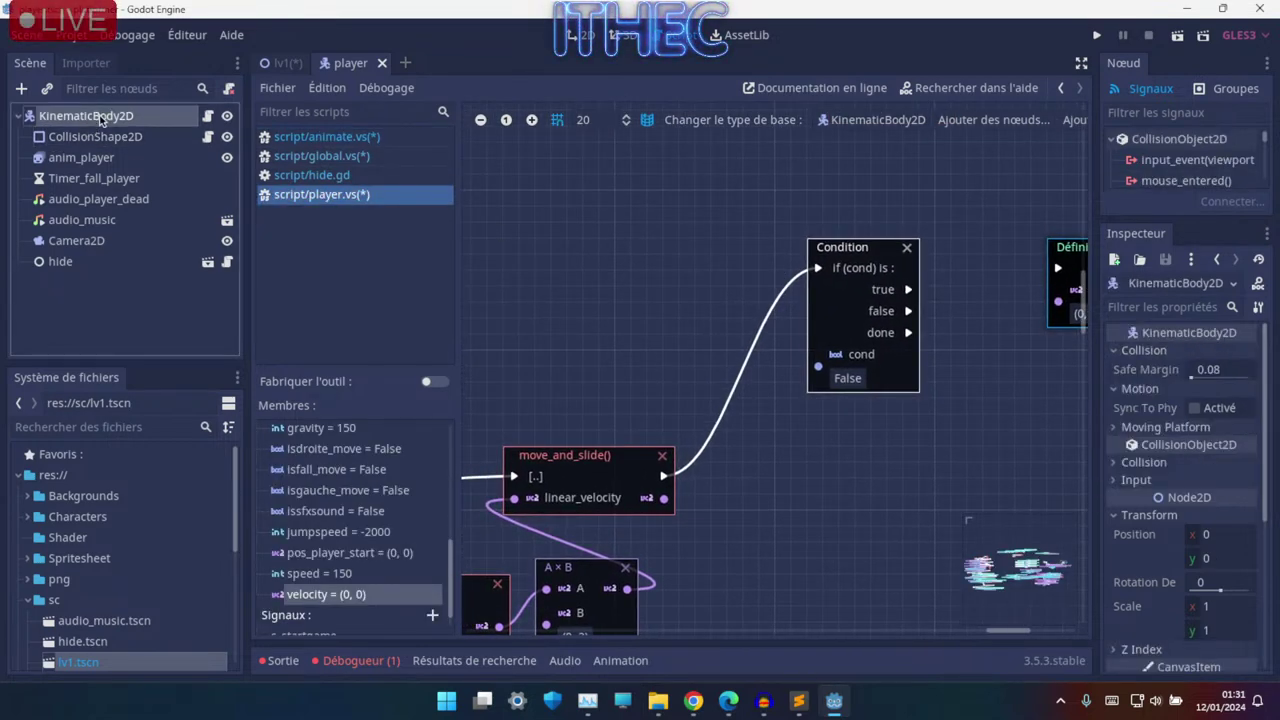
# - Add an is_on_ceiling() call on the player body via an 'Is' search
pyautogui.moveTo(83, 118); pyautogui.dragTo(665, 366)
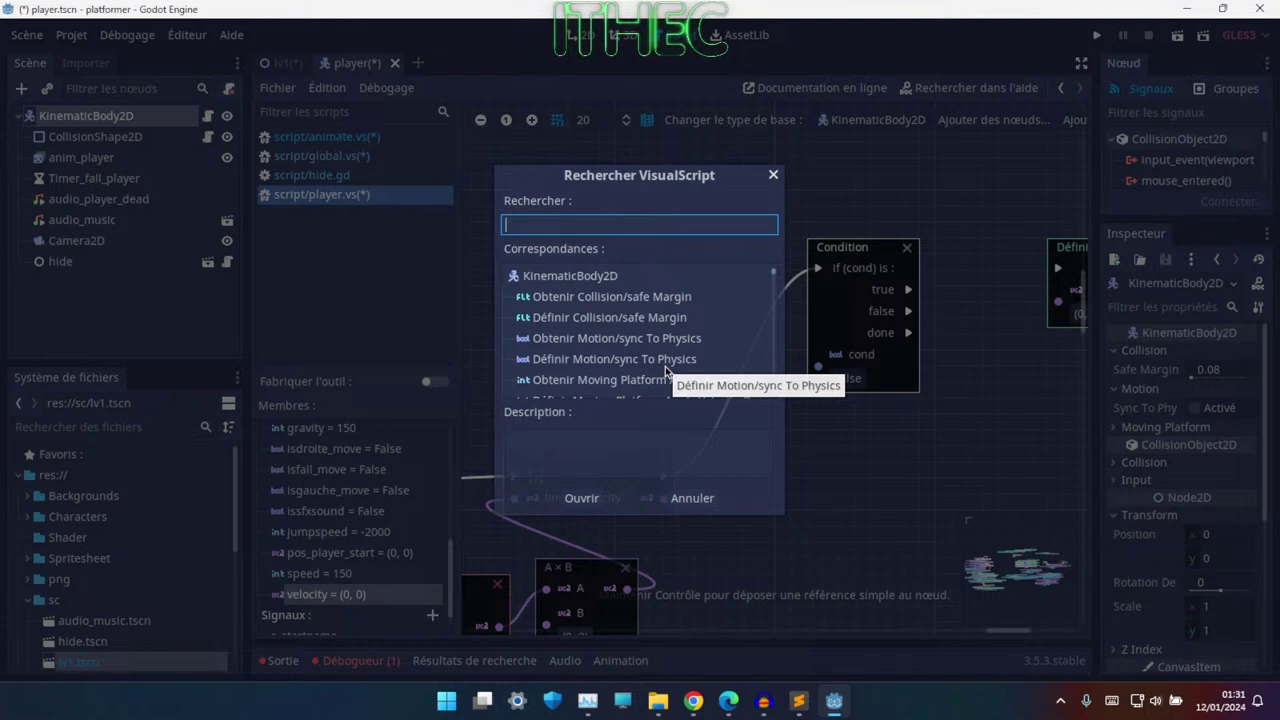
pyautogui.write('fl')
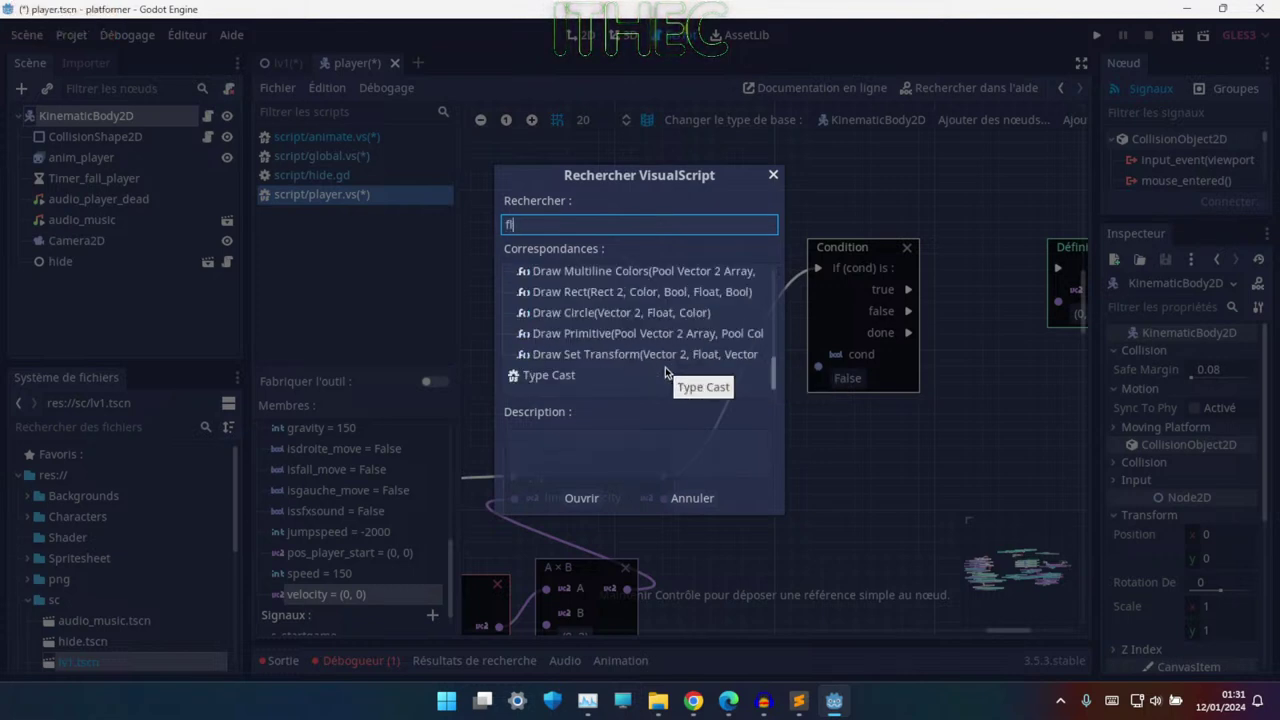
pyautogui.press('BackSpace')
pyautogui.press('BackSpace')
pyautogui.write('Is')
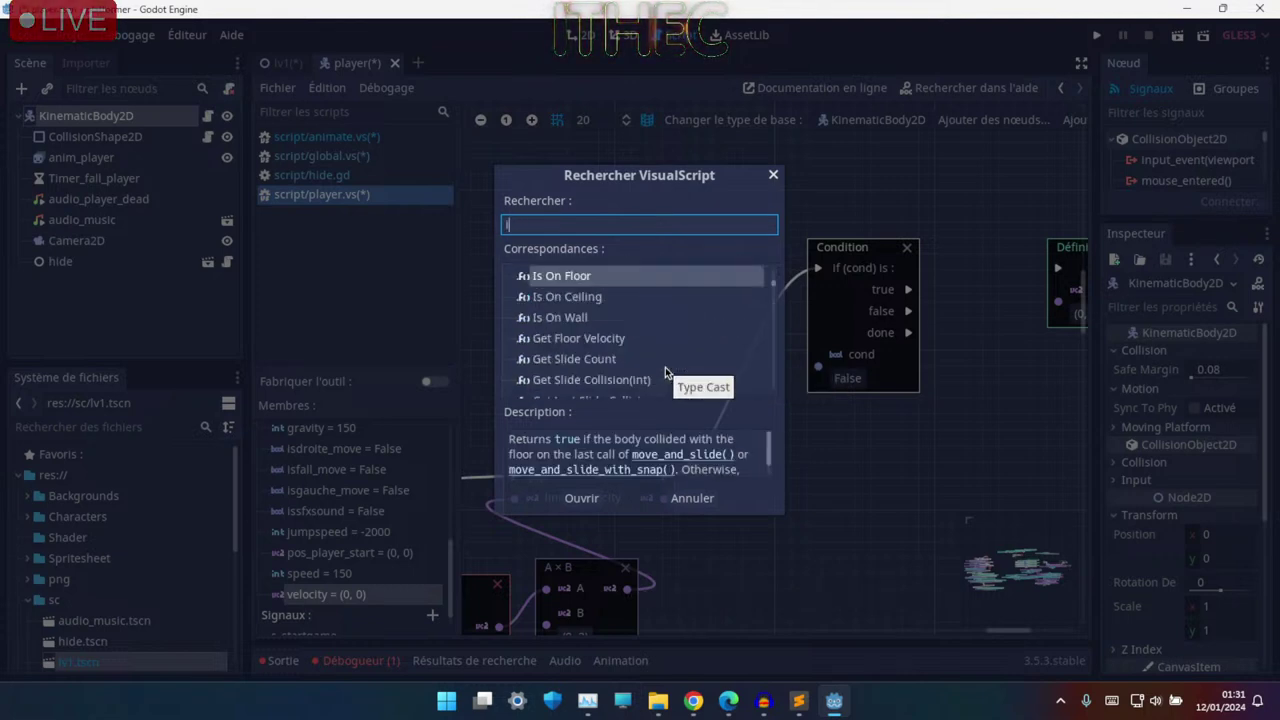
pyautogui.press('Down')
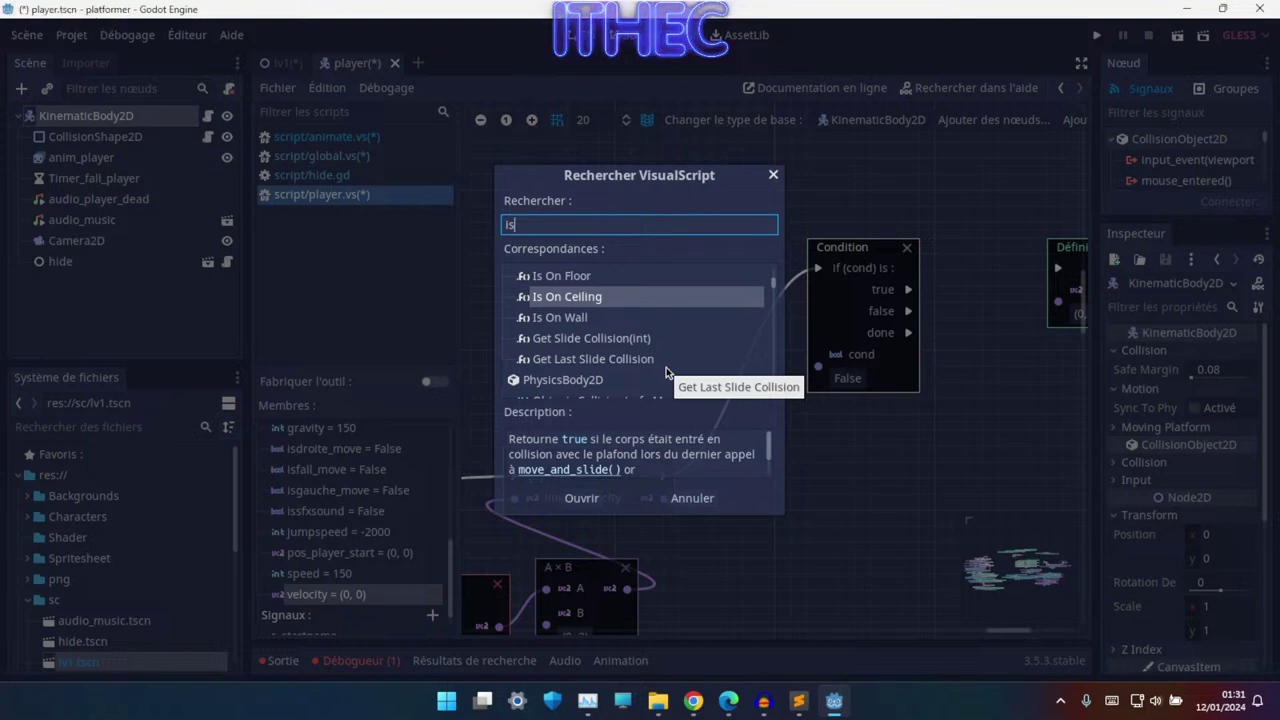
pyautogui.press('Down')
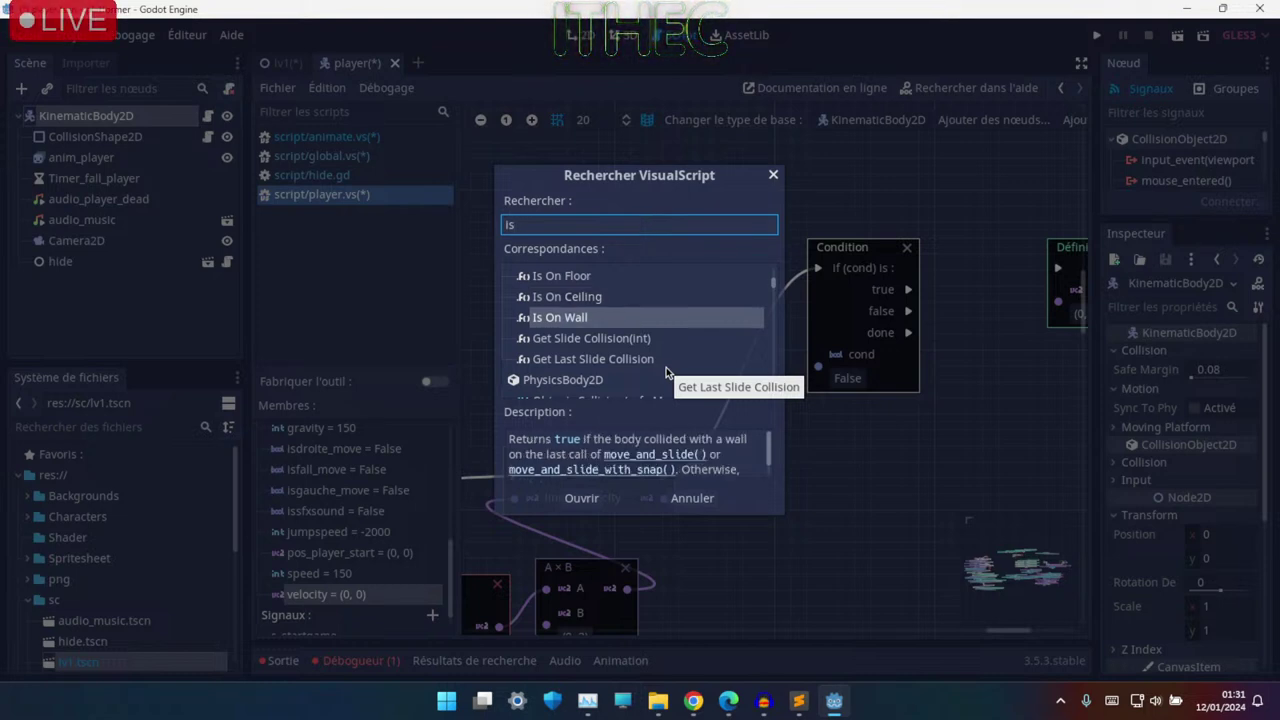
pyautogui.press('Up')
pyautogui.press('Return')
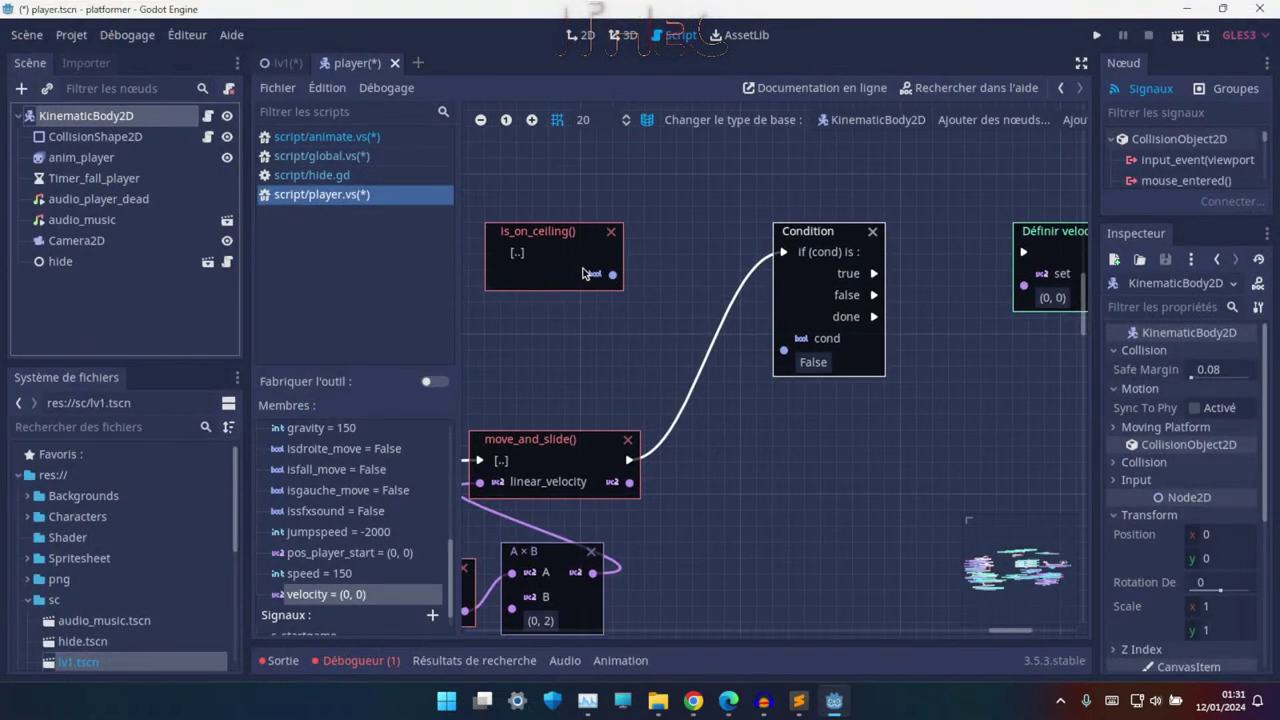
# - Position is_on_ceiling() near the Condition and wire its true output to Définir velocity
pyautogui.moveTo(585, 273)
pyautogui.mouseDown()
pyautogui.moveTo(673, 372)
pyautogui.moveTo(783, 339)
pyautogui.mouseUp()
pyautogui.moveTo(585, 323); pyautogui.dragTo(601, 302)
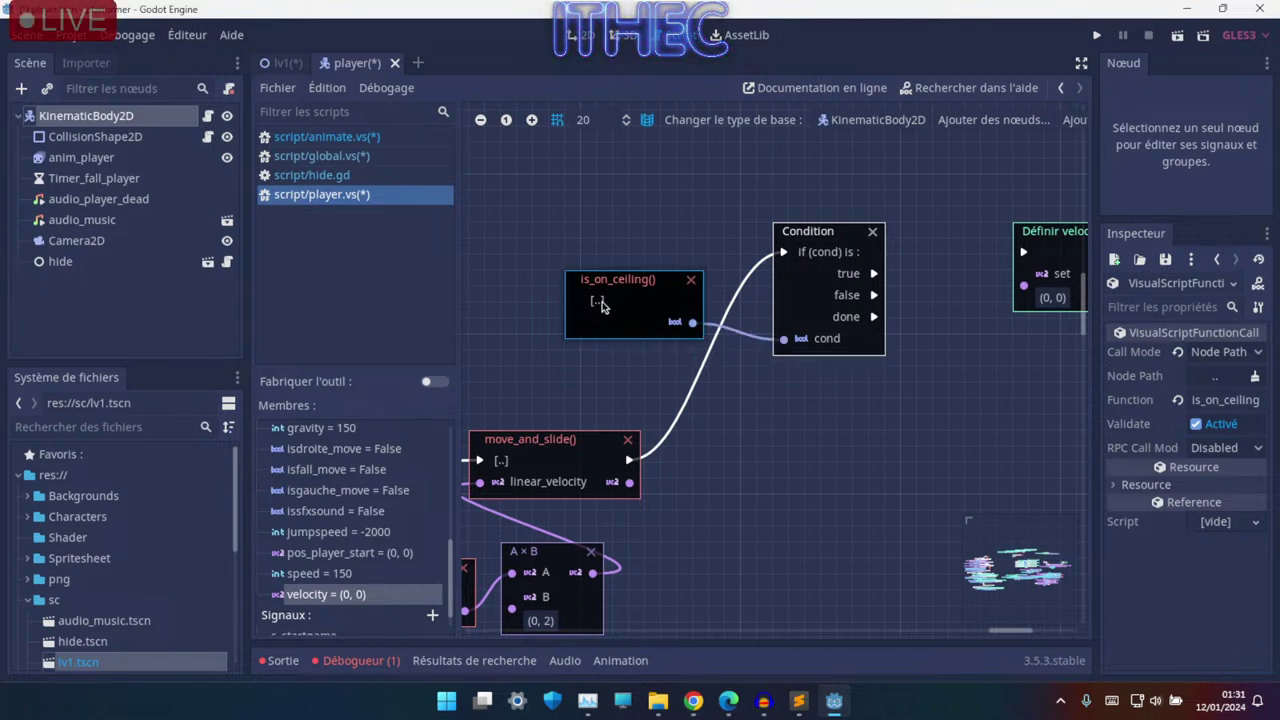
pyautogui.moveTo(548, 361)
pyautogui.mouseDown(button='middle')
pyautogui.moveTo(606, 332)
pyautogui.moveTo(680, 366)
pyautogui.mouseUp(button='middle')
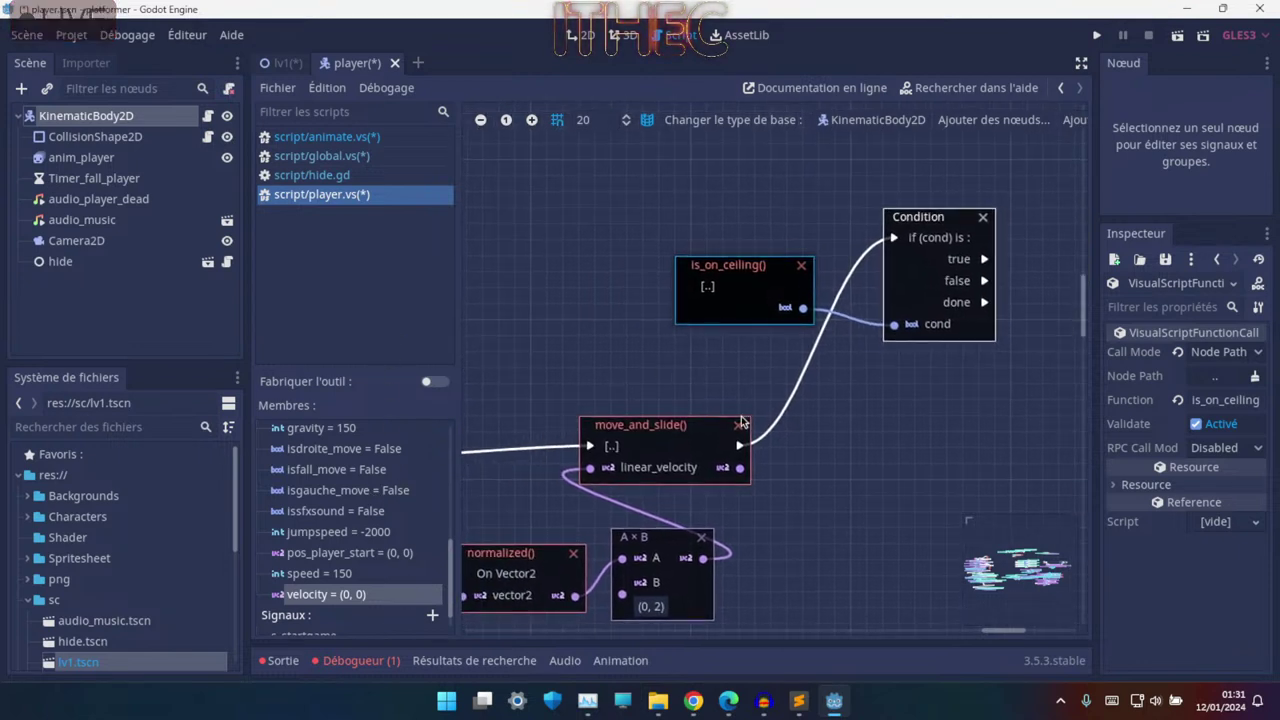
pyautogui.moveTo(741, 424); pyautogui.dragTo(674, 422, button='middle')
pyautogui.moveTo(664, 329)
pyautogui.mouseDown()
pyautogui.moveTo(644, 324)
pyautogui.moveTo(670, 315)
pyautogui.mouseUp()
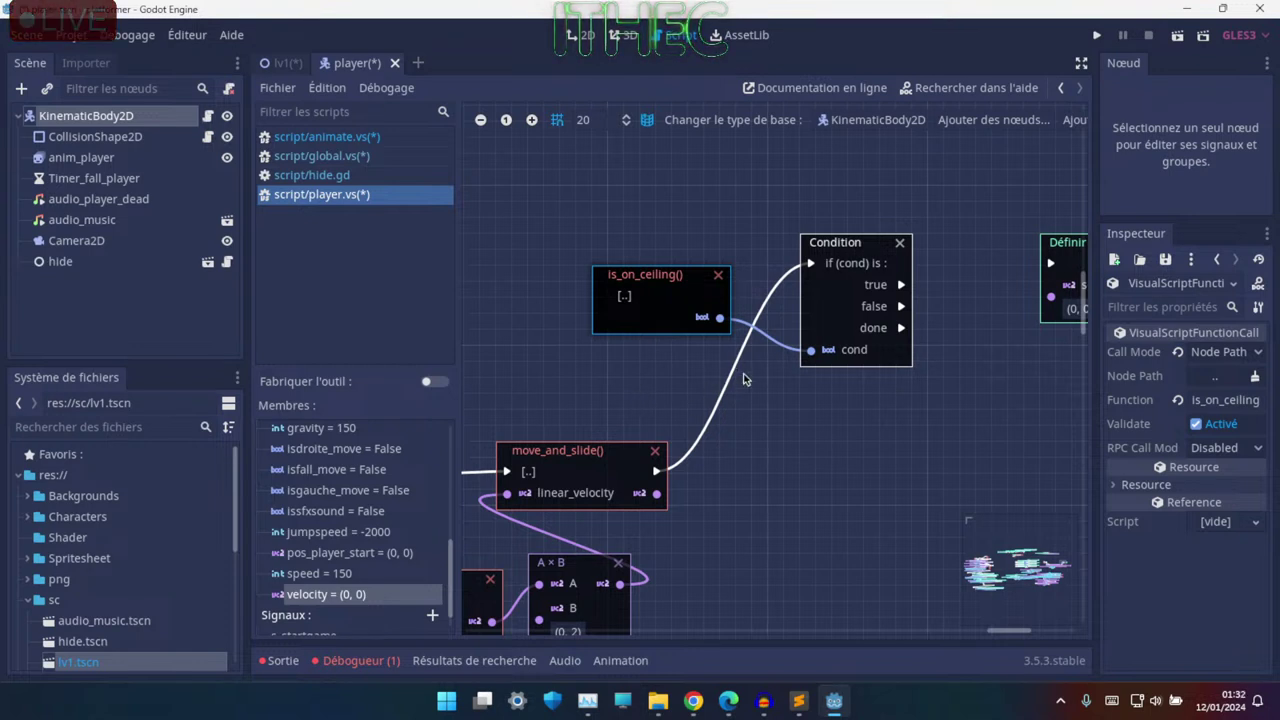
pyautogui.moveTo(743, 378); pyautogui.dragTo(728, 376, button='middle')
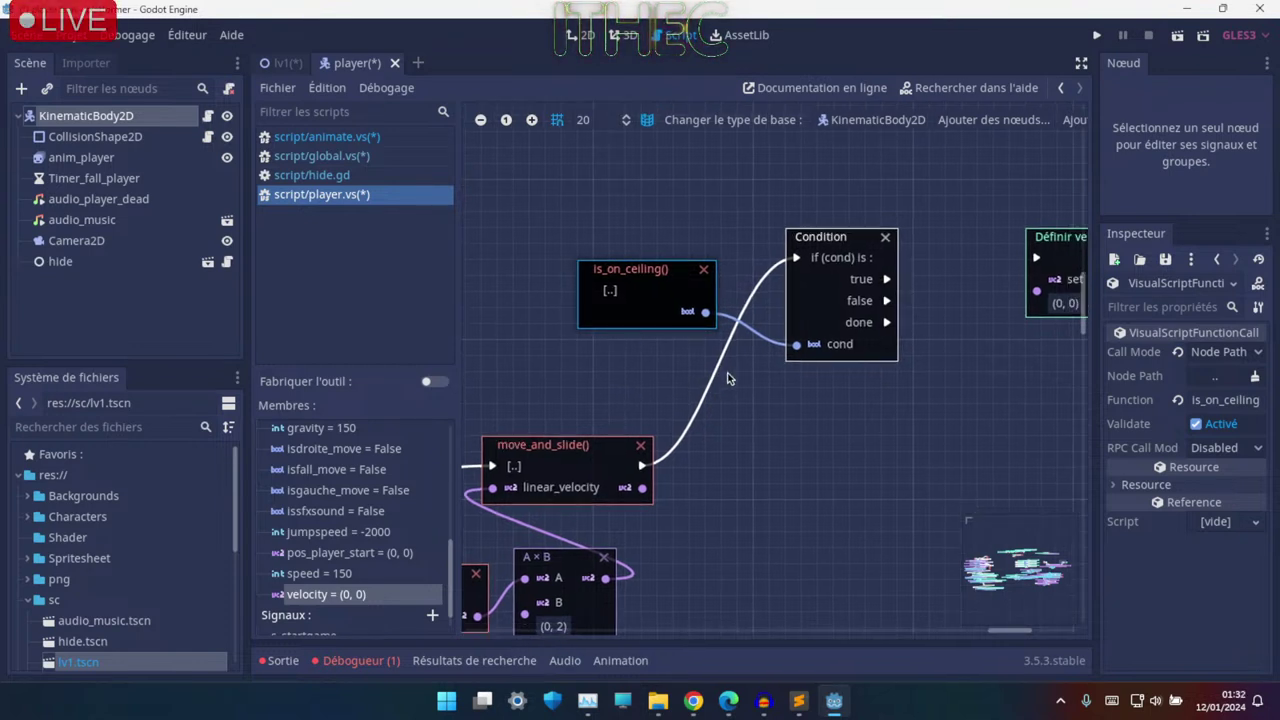
pyautogui.moveTo(806, 404); pyautogui.dragTo(717, 407, button='middle')
pyautogui.moveTo(570, 343); pyautogui.dragTo(586, 361)
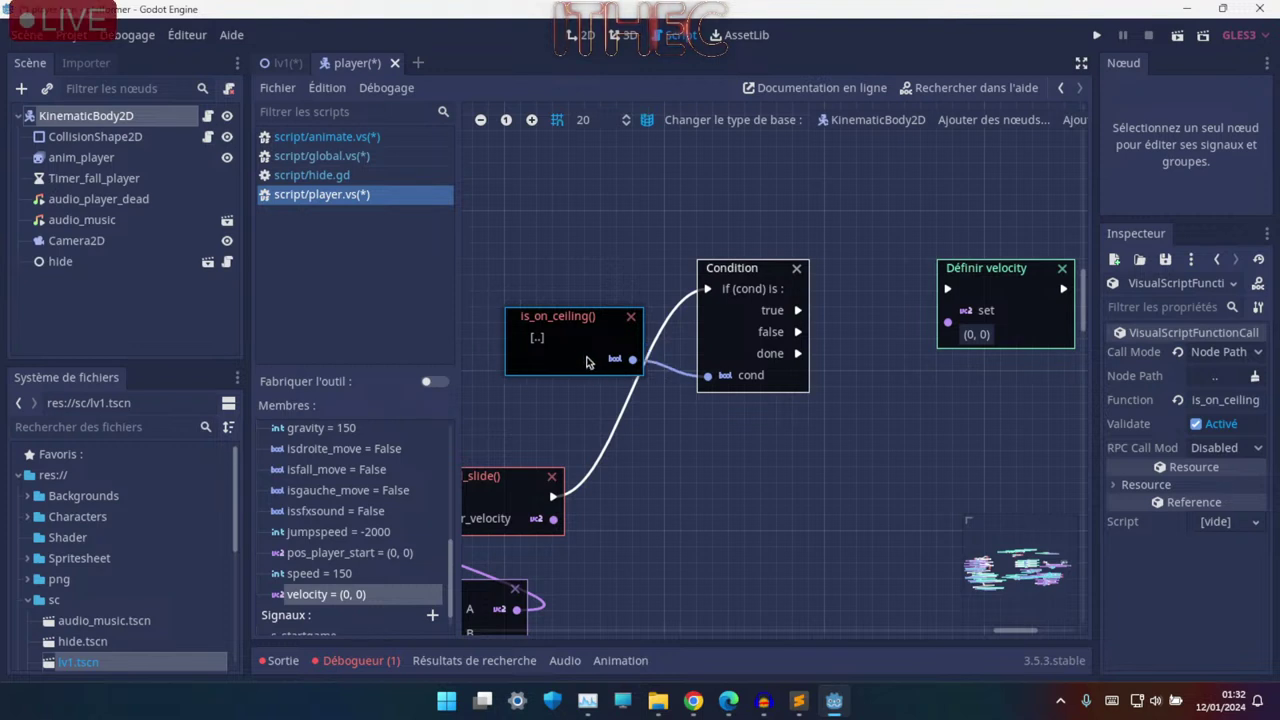
pyautogui.moveTo(773, 378); pyautogui.dragTo(617, 342, button='middle')
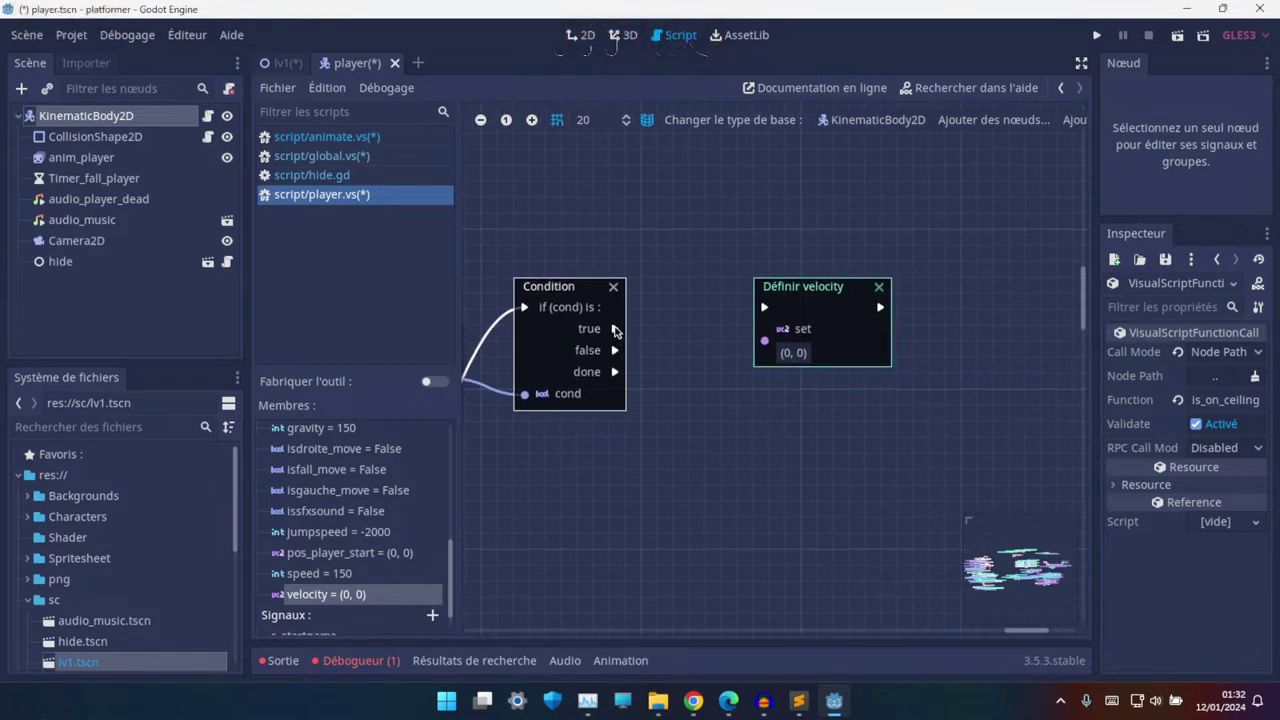
pyautogui.moveTo(616, 330)
pyautogui.mouseDown()
pyautogui.moveTo(766, 318)
pyautogui.moveTo(726, 331)
pyautogui.mouseUp()
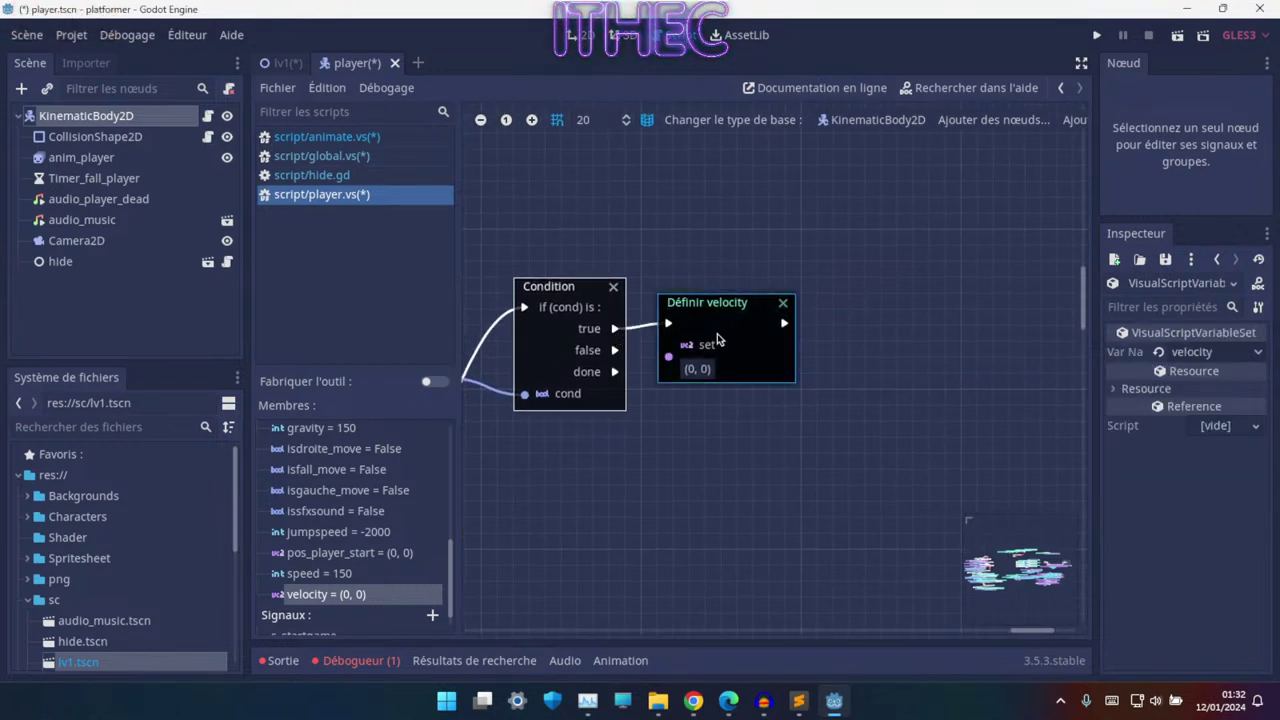
# - Add a velocity getter feeding a Déconstruire Vector2 node placed beneath it
pyautogui.moveTo(573, 400); pyautogui.dragTo(741, 380, button='middle')
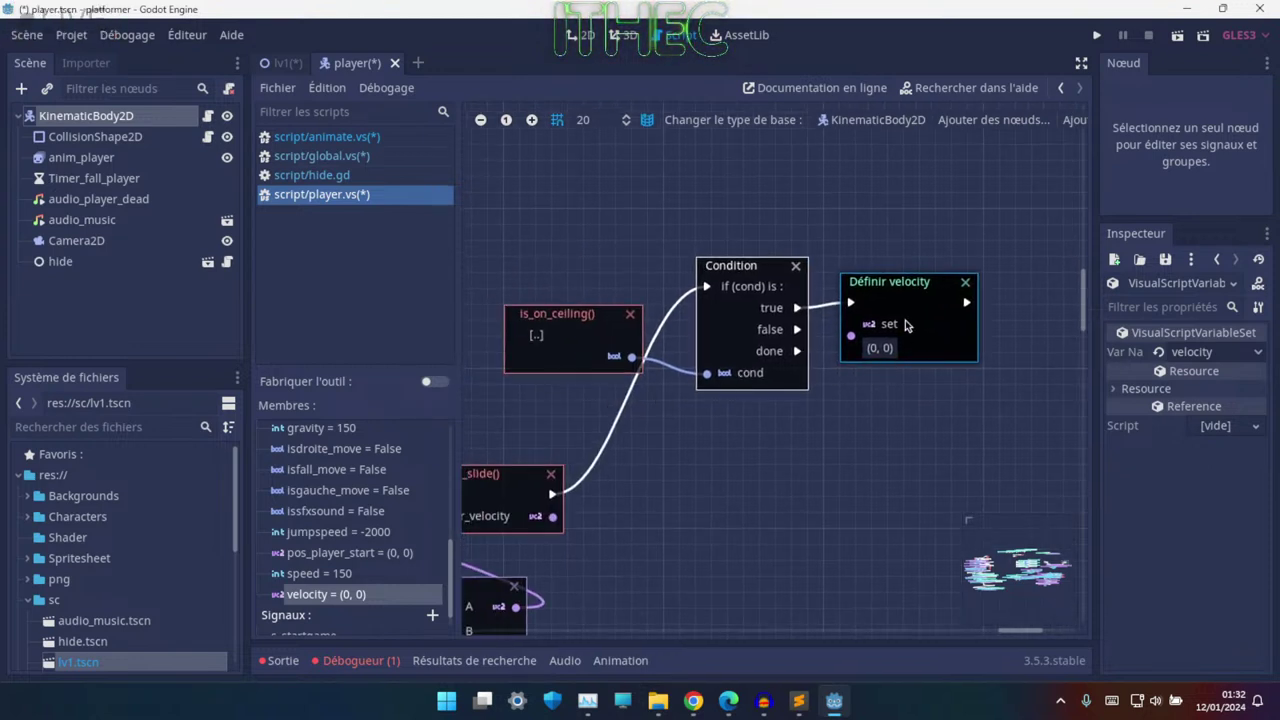
pyautogui.moveTo(828, 395); pyautogui.dragTo(702, 457, button='middle')
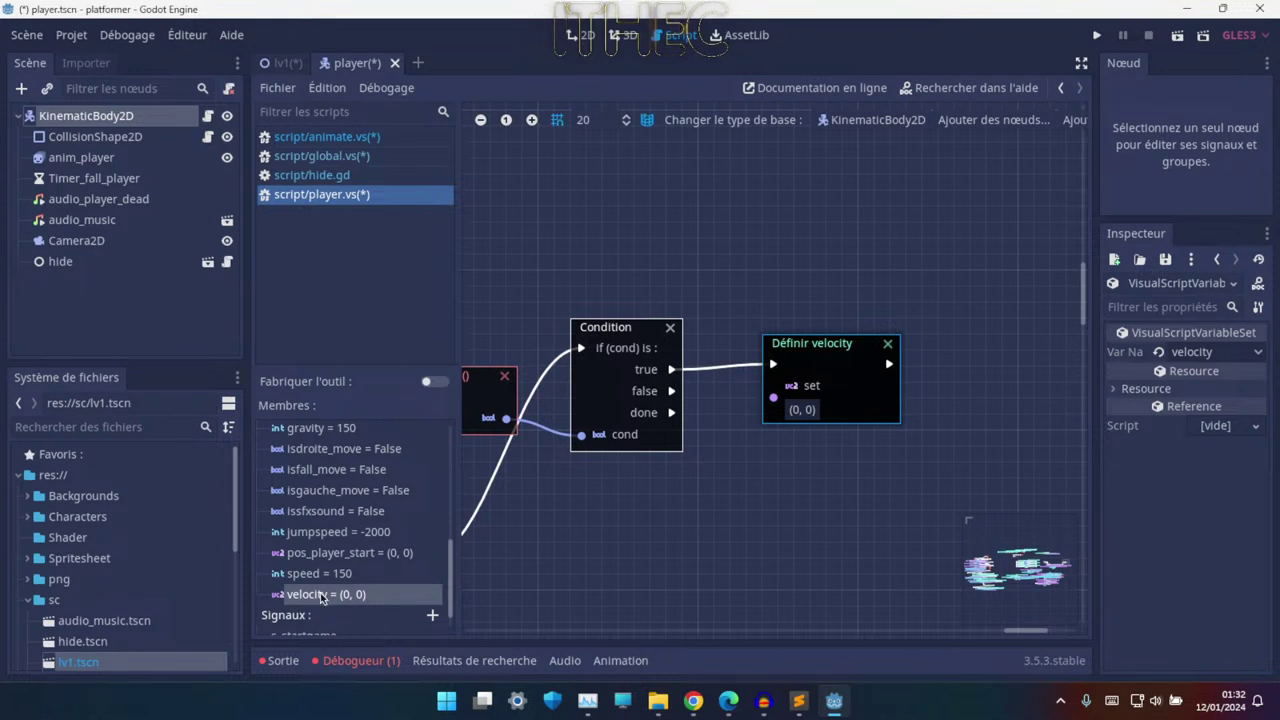
pyautogui.moveTo(321, 598)
pyautogui.mouseDown()
pyautogui.moveTo(600, 253)
pyautogui.moveTo(672, 272)
pyautogui.moveTo(586, 251)
pyautogui.moveTo(697, 260)
pyautogui.mouseUp()
pyautogui.write('d')
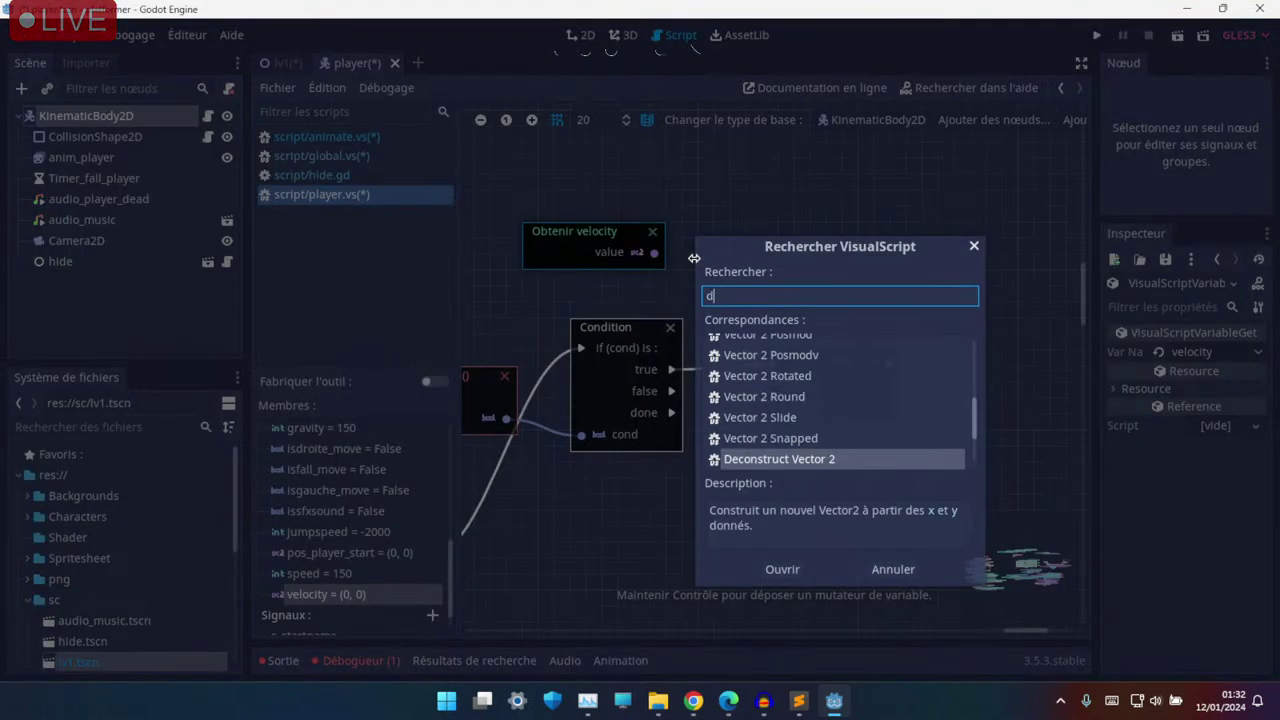
pyautogui.write('e')
pyautogui.press('Return')
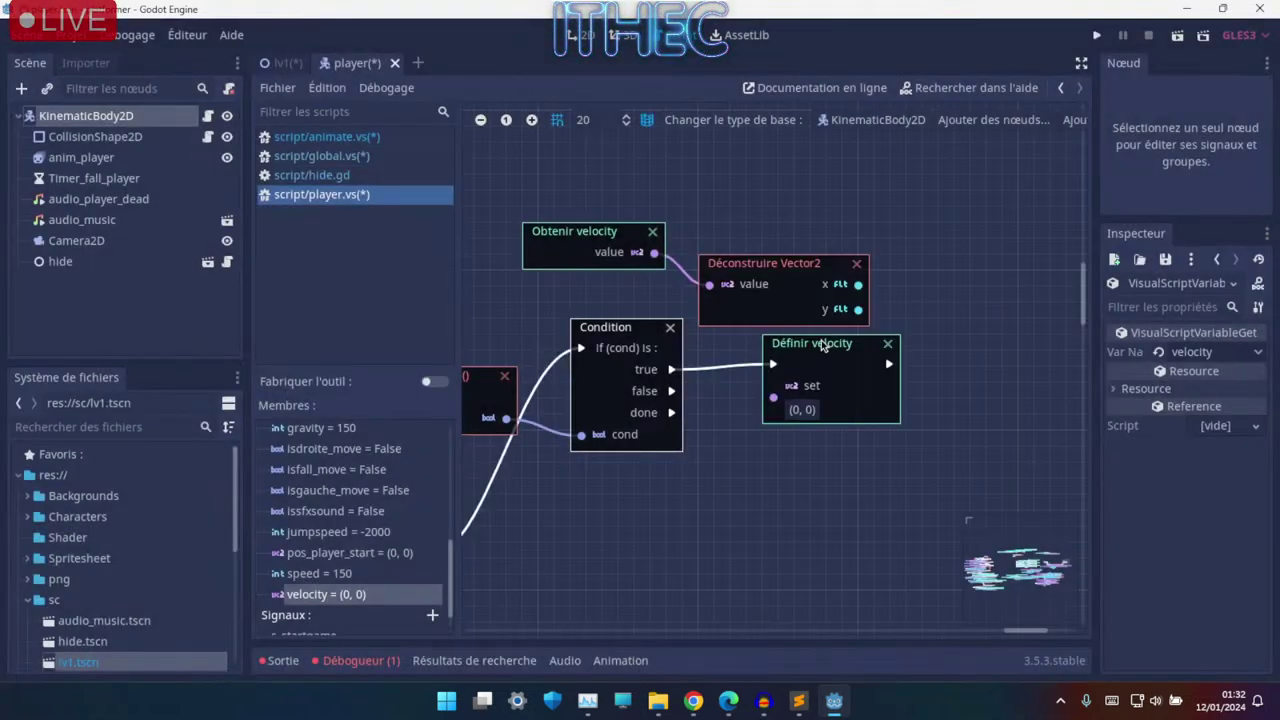
pyautogui.moveTo(610, 320)
pyautogui.mouseDown()
pyautogui.moveTo(525, 315)
pyautogui.moveTo(547, 227)
pyautogui.moveTo(573, 320)
pyautogui.mouseUp()
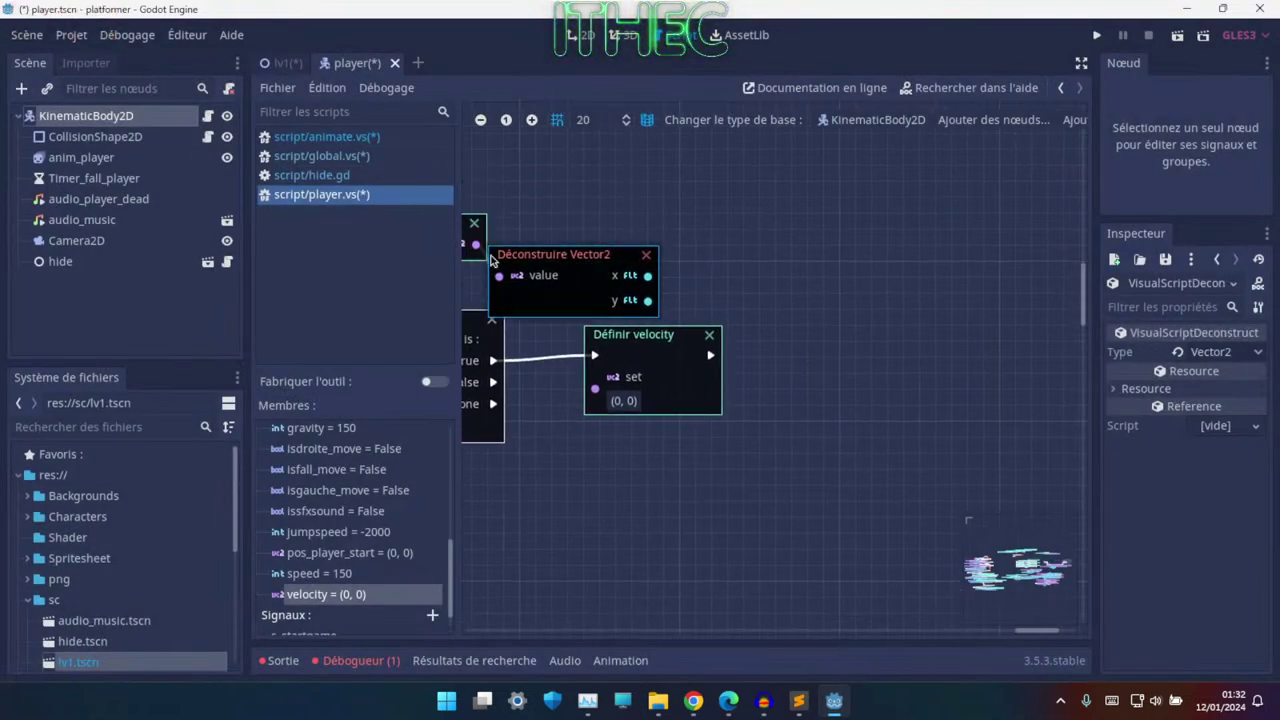
pyautogui.moveTo(573, 320); pyautogui.dragTo(657, 363, button='middle')
pyautogui.moveTo(520, 262); pyautogui.dragTo(510, 187)
pyautogui.moveTo(627, 324); pyautogui.dragTo(512, 250)
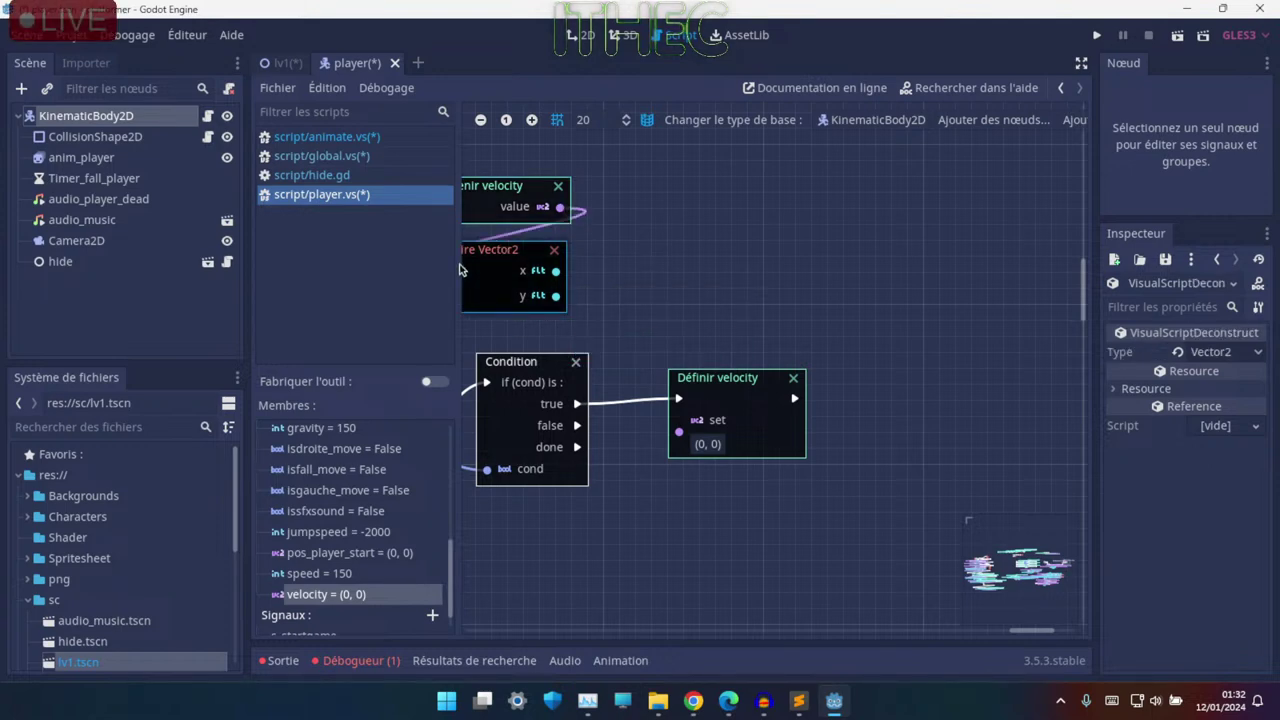
pyautogui.moveTo(596, 280); pyautogui.dragTo(634, 254, button='middle')
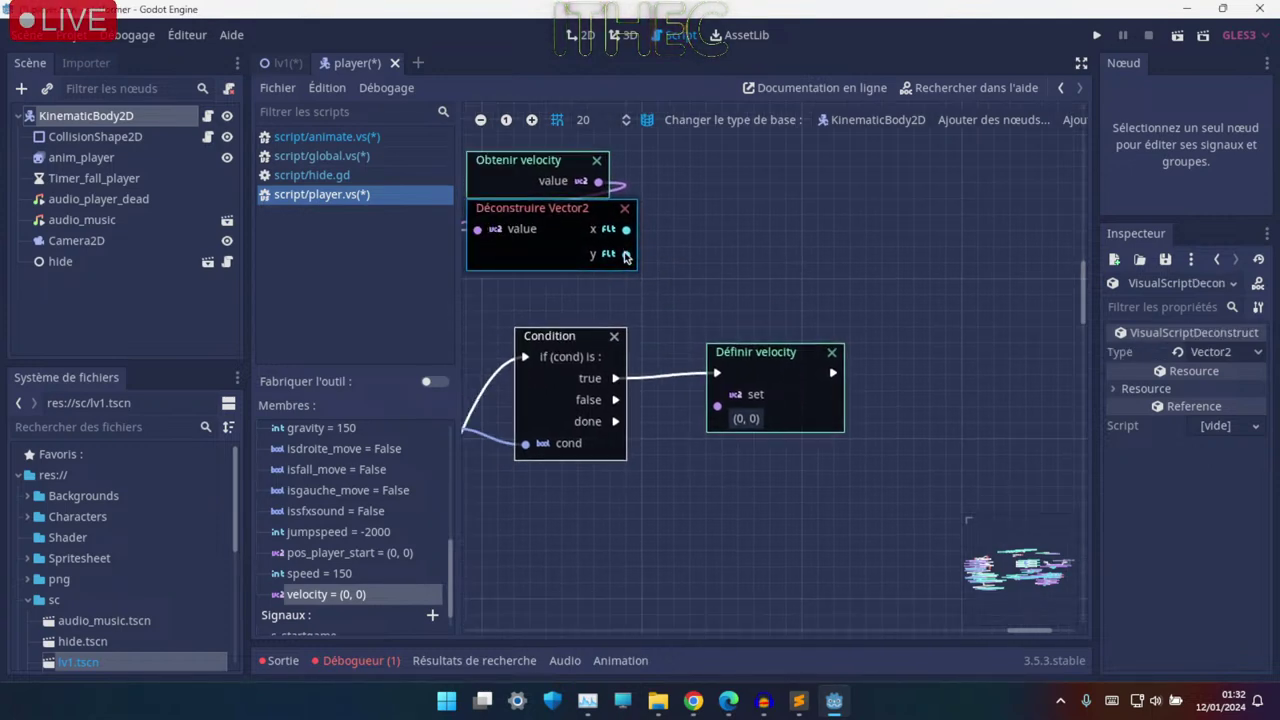
# - Add a Construire Vector2 node linked from x only, leaving y at 0
pyautogui.moveTo(627, 256); pyautogui.dragTo(712, 278)
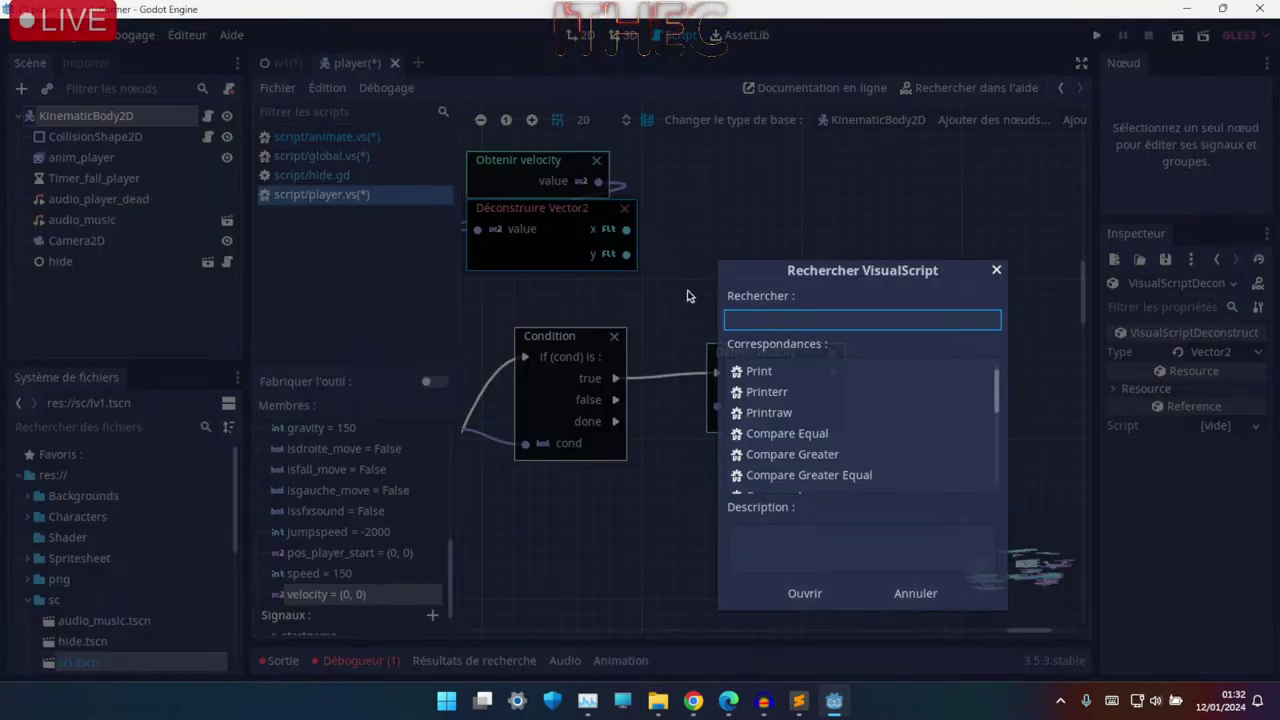
pyautogui.press('Escape')
pyautogui.rightClick(689, 280)
pyautogui.write('co')
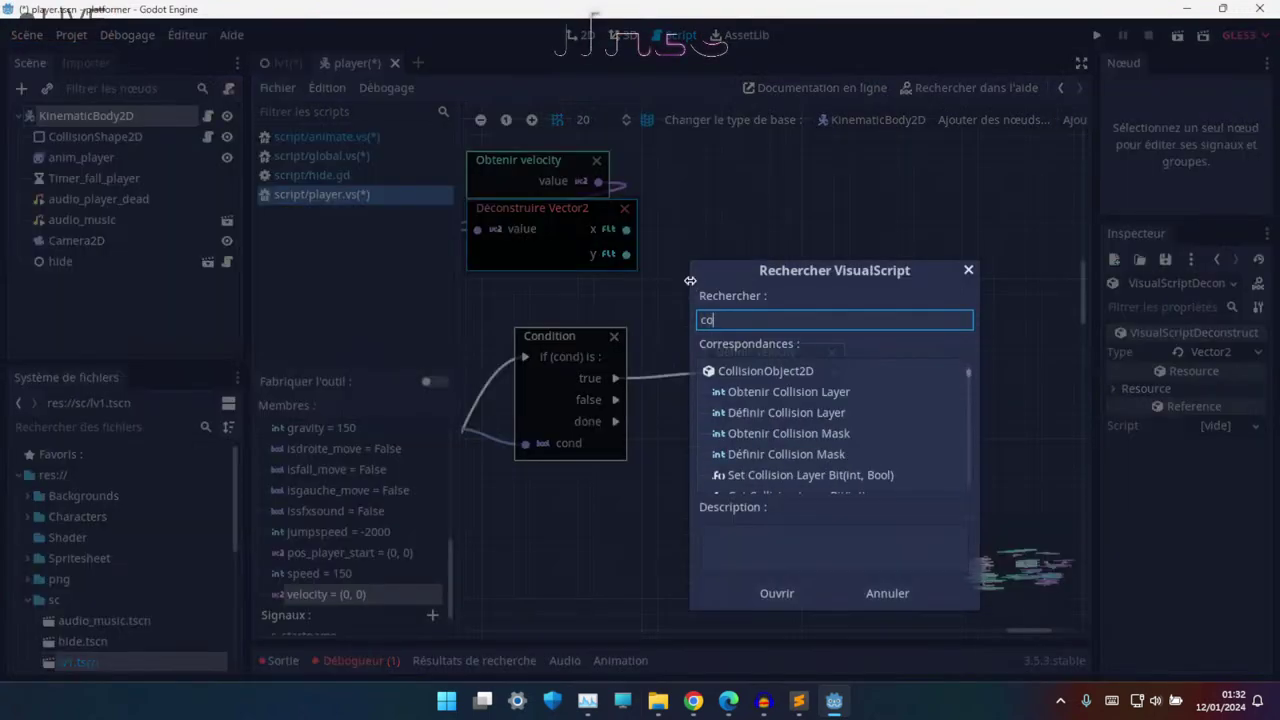
pyautogui.write('nstruct ve')
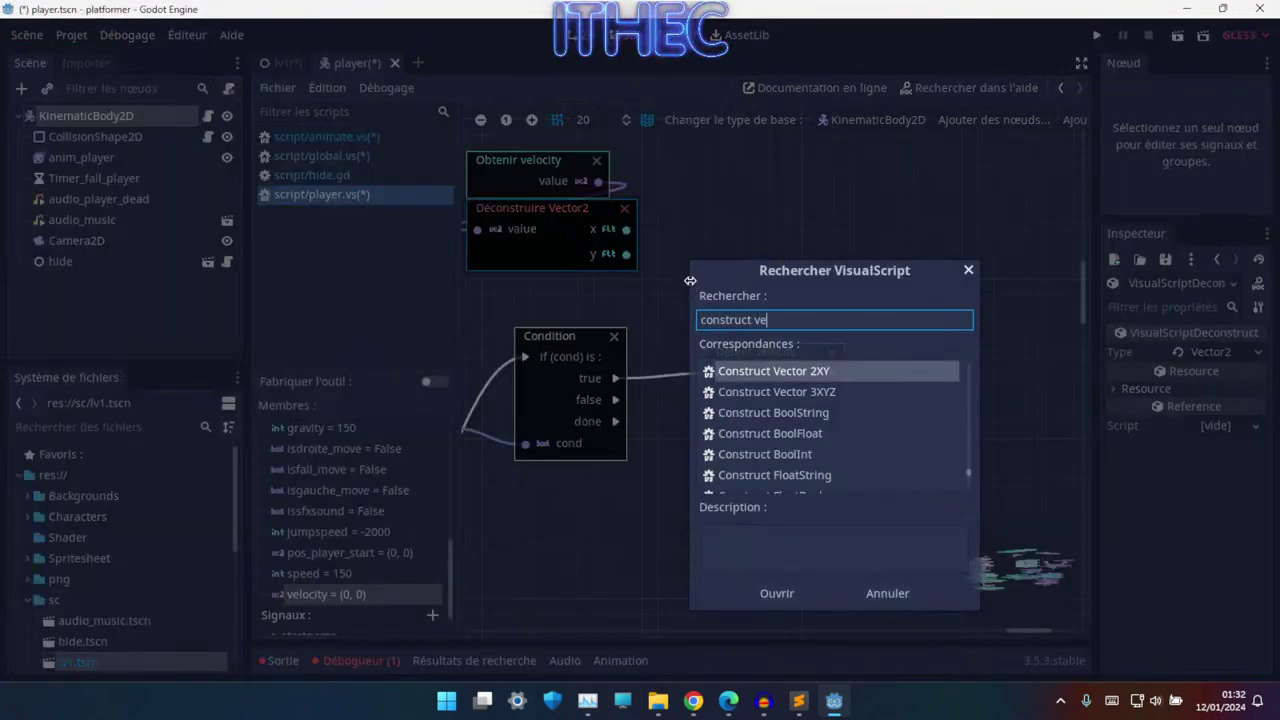
pyautogui.press('Return')
pyautogui.moveTo(720, 345); pyautogui.dragTo(758, 287, button='middle')
pyautogui.moveTo(758, 287); pyautogui.dragTo(743, 207)
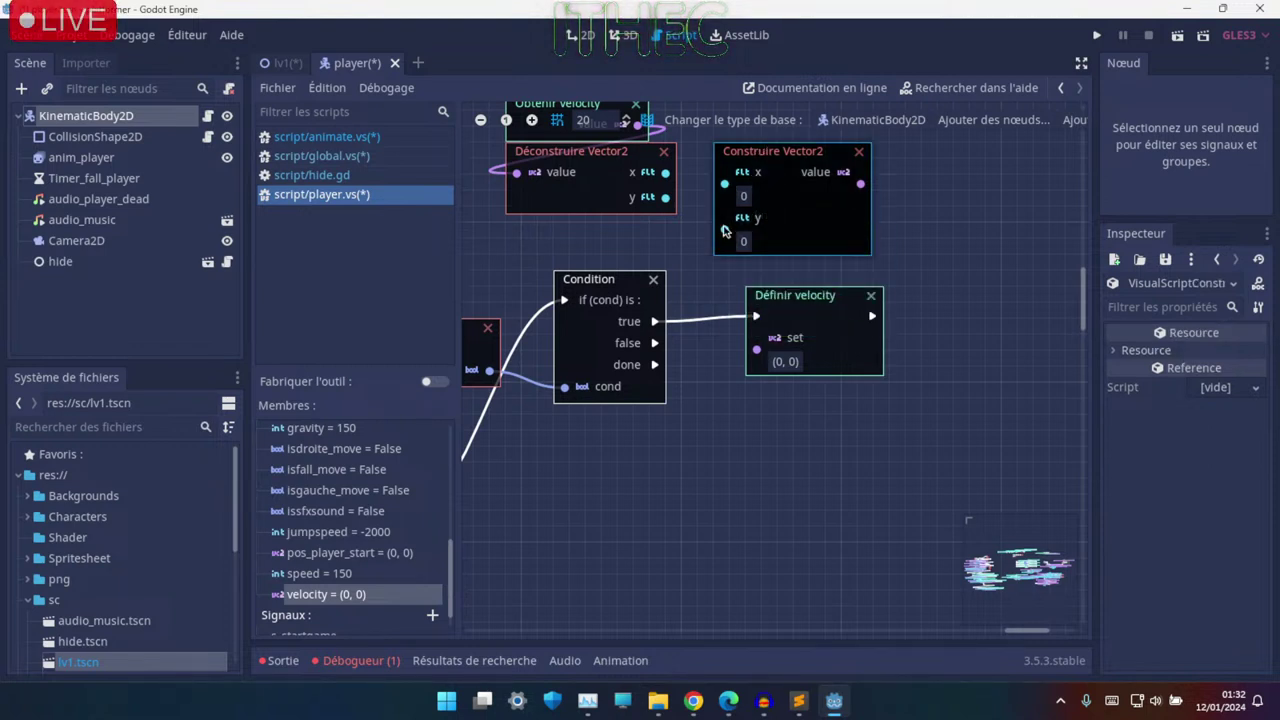
pyautogui.moveTo(724, 222); pyautogui.dragTo(665, 198)
pyautogui.scroll(2, 668, 198)
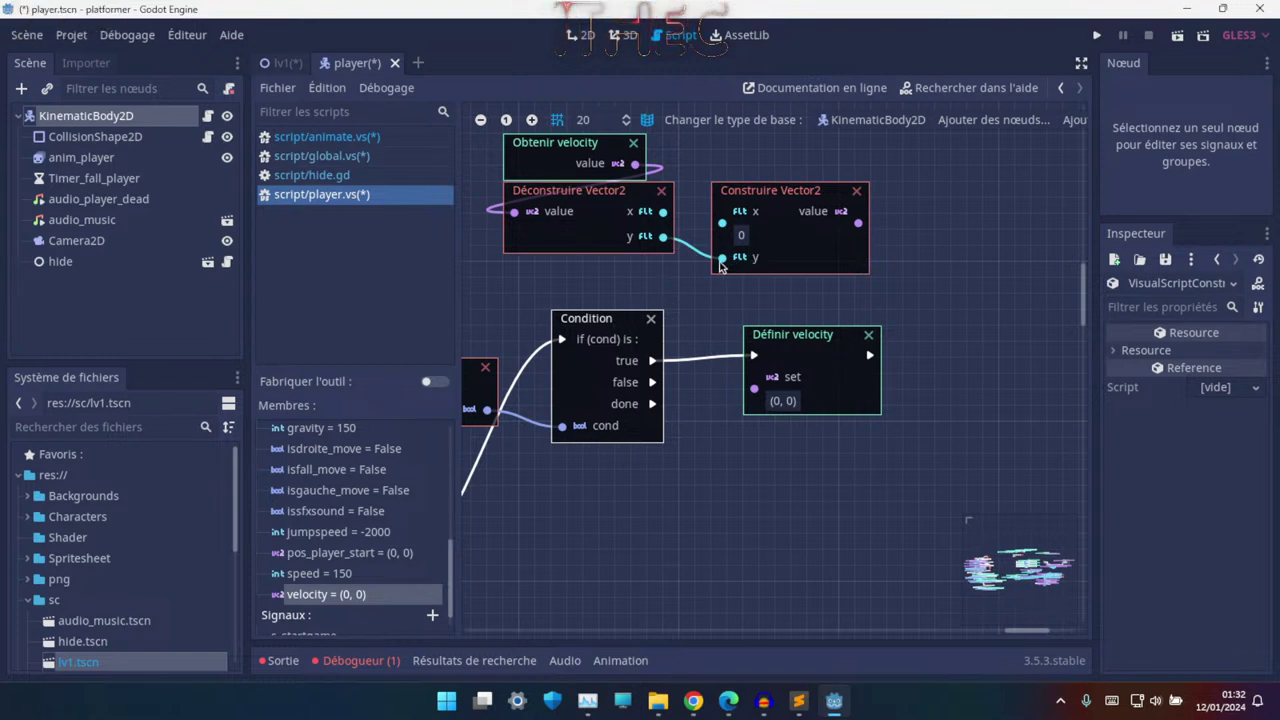
pyautogui.moveTo(722, 258)
pyautogui.mouseDown()
pyautogui.moveTo(670, 232)
pyautogui.moveTo(722, 211)
pyautogui.mouseUp()
# - Feed the new Vector2 into Définir velocity and review the ceiling branch
pyautogui.moveTo(857, 212); pyautogui.dragTo(754, 377)
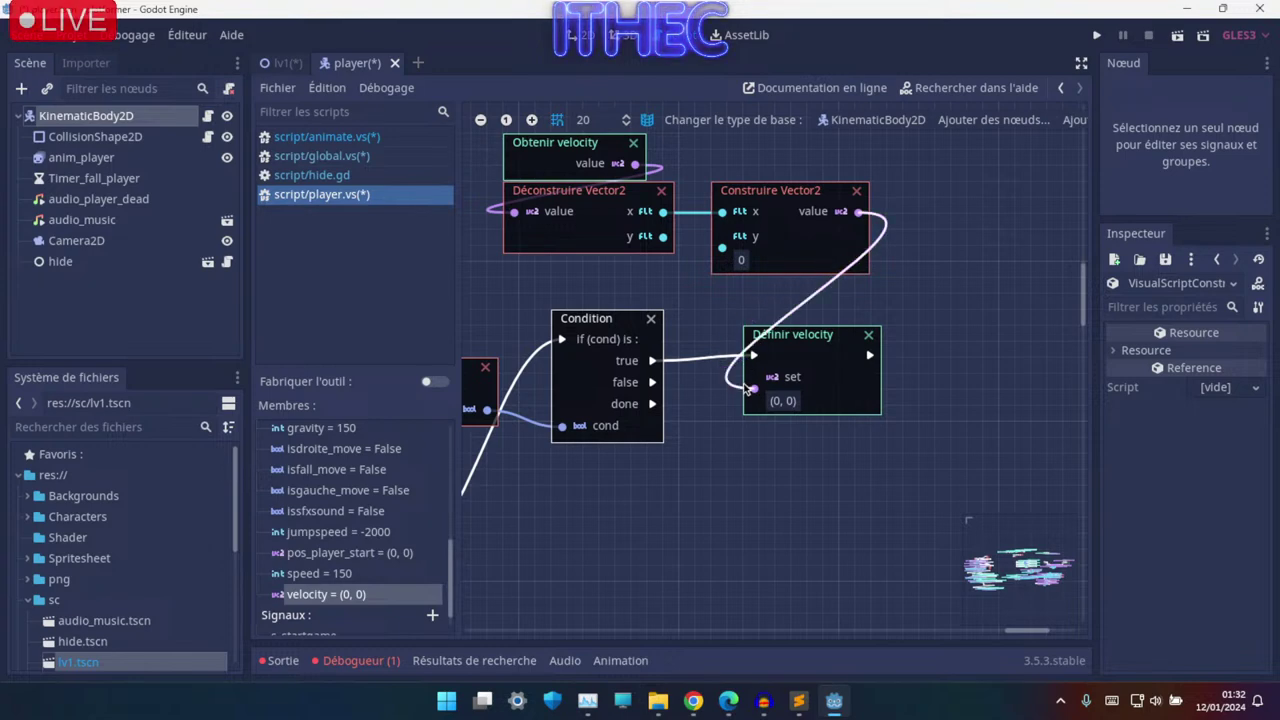
pyautogui.moveTo(612, 312); pyautogui.dragTo(801, 292, button='middle')
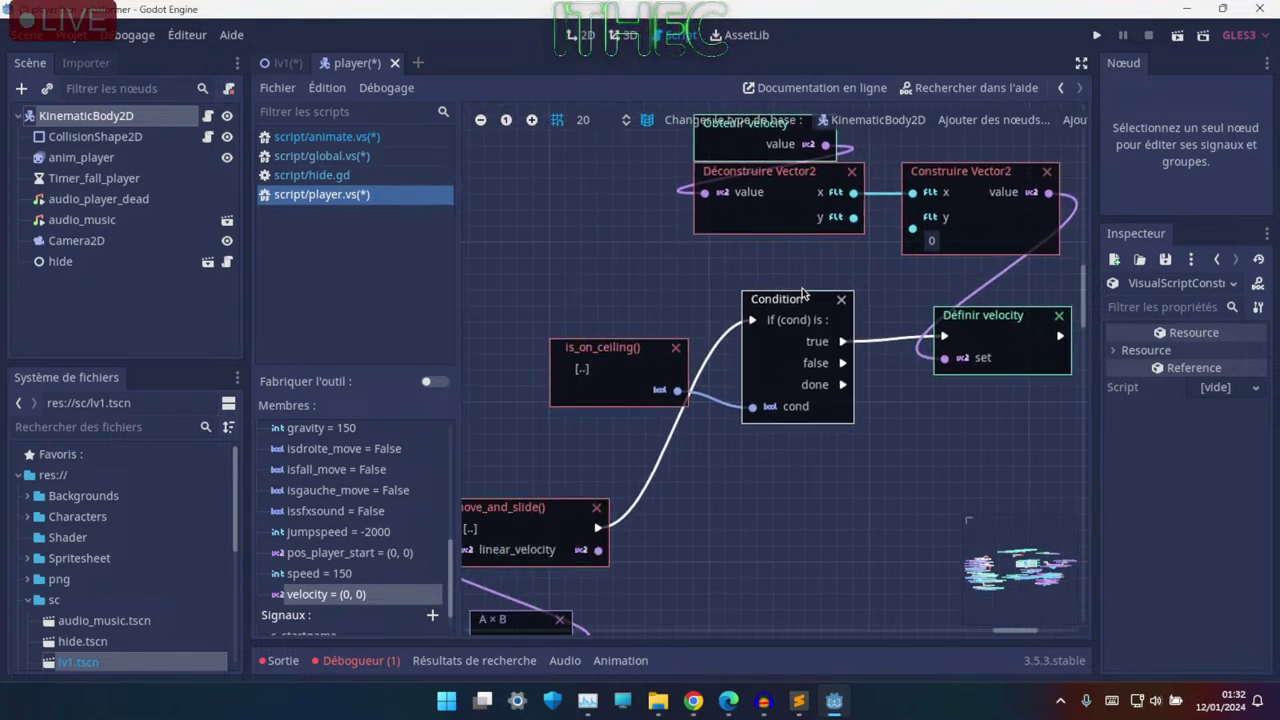
pyautogui.moveTo(634, 321); pyautogui.dragTo(770, 263, button='middle')
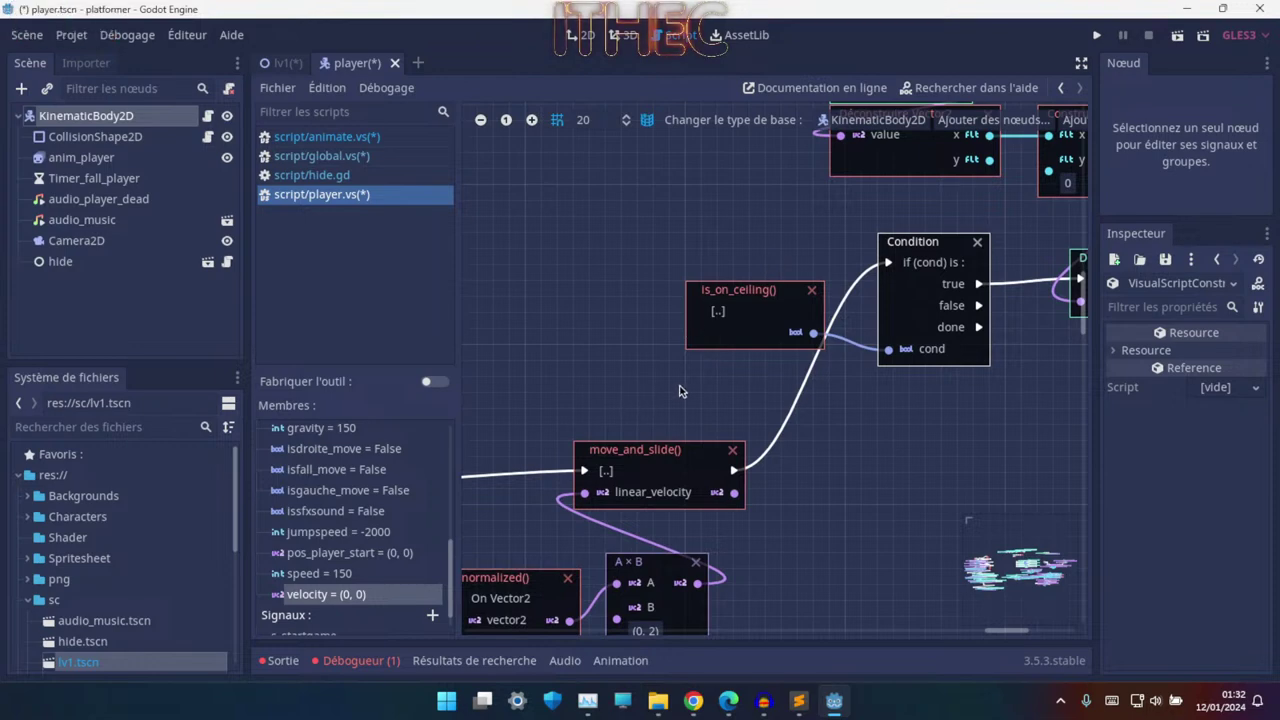
pyautogui.moveTo(803, 392); pyautogui.dragTo(918, 222, button='middle')
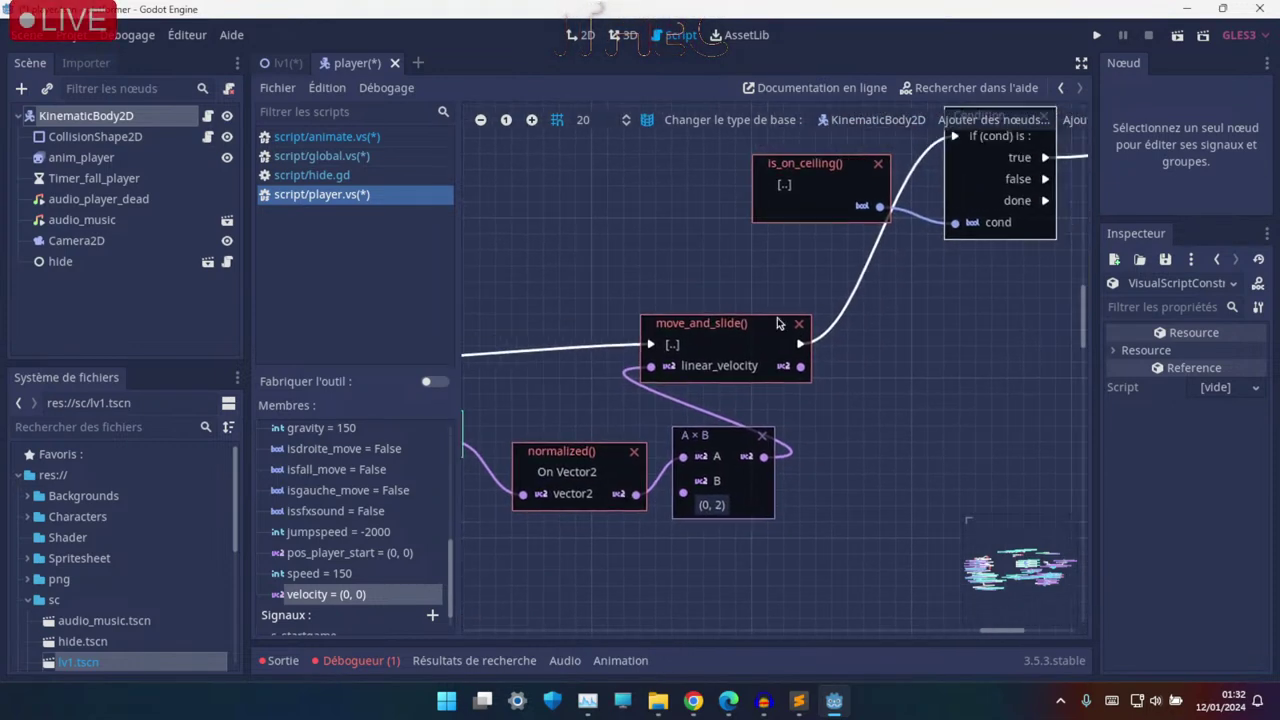
pyautogui.moveTo(1028, 153); pyautogui.dragTo(768, 287, button='middle')
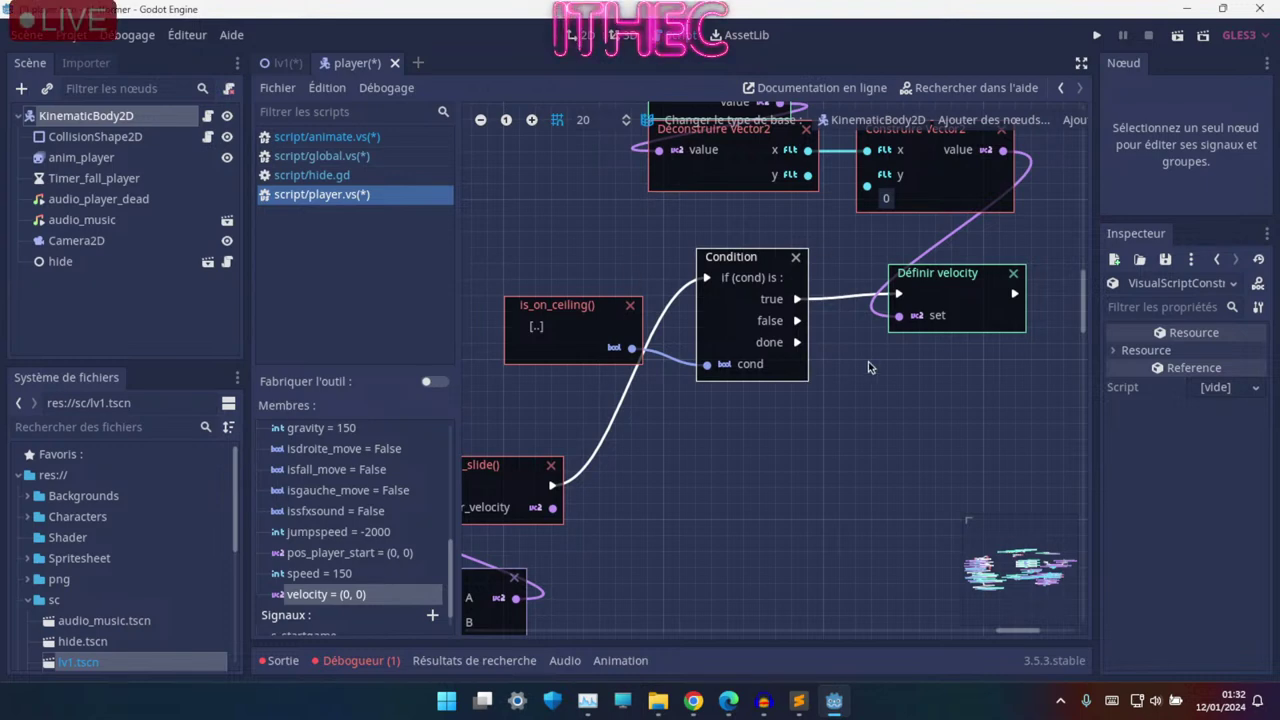
pyautogui.scroll(3, 900, 320)
pyautogui.hscroll(3, 900, 320)
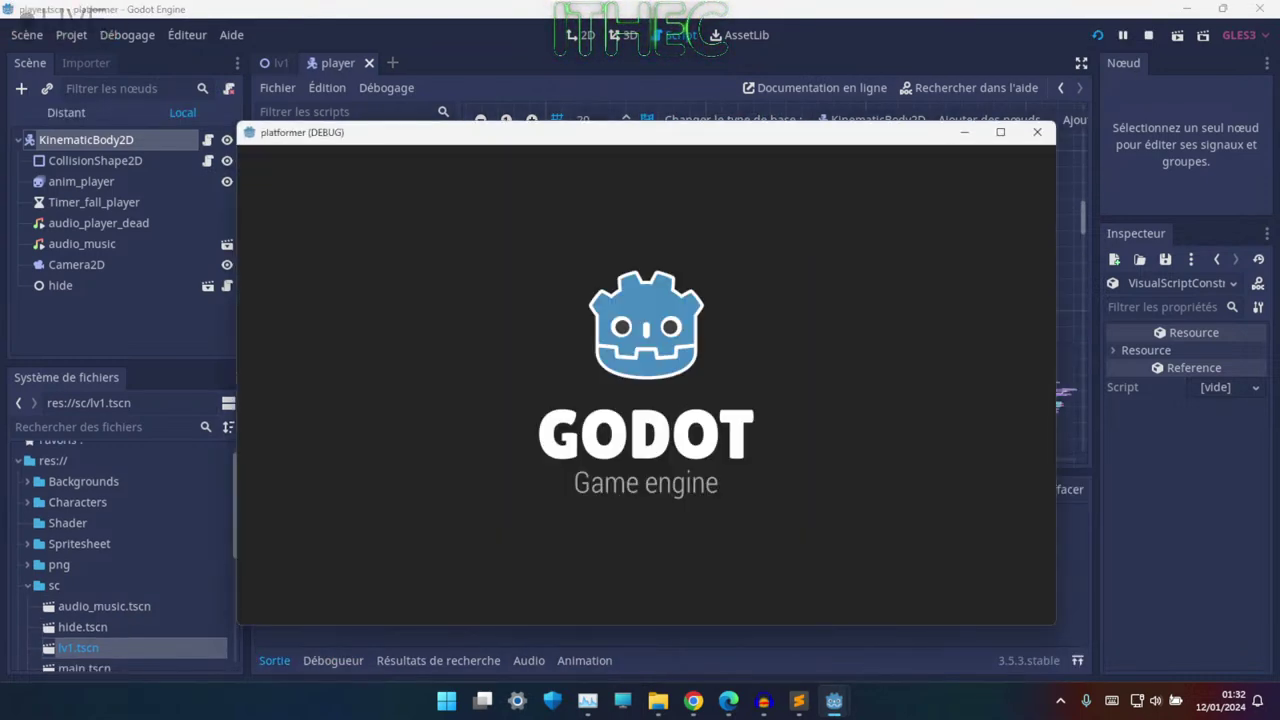
# - Run left and right, jumping against ceilings and onto platforms, then stop the game with F8
pyautogui.press('Up')
pyautogui.press('Left')
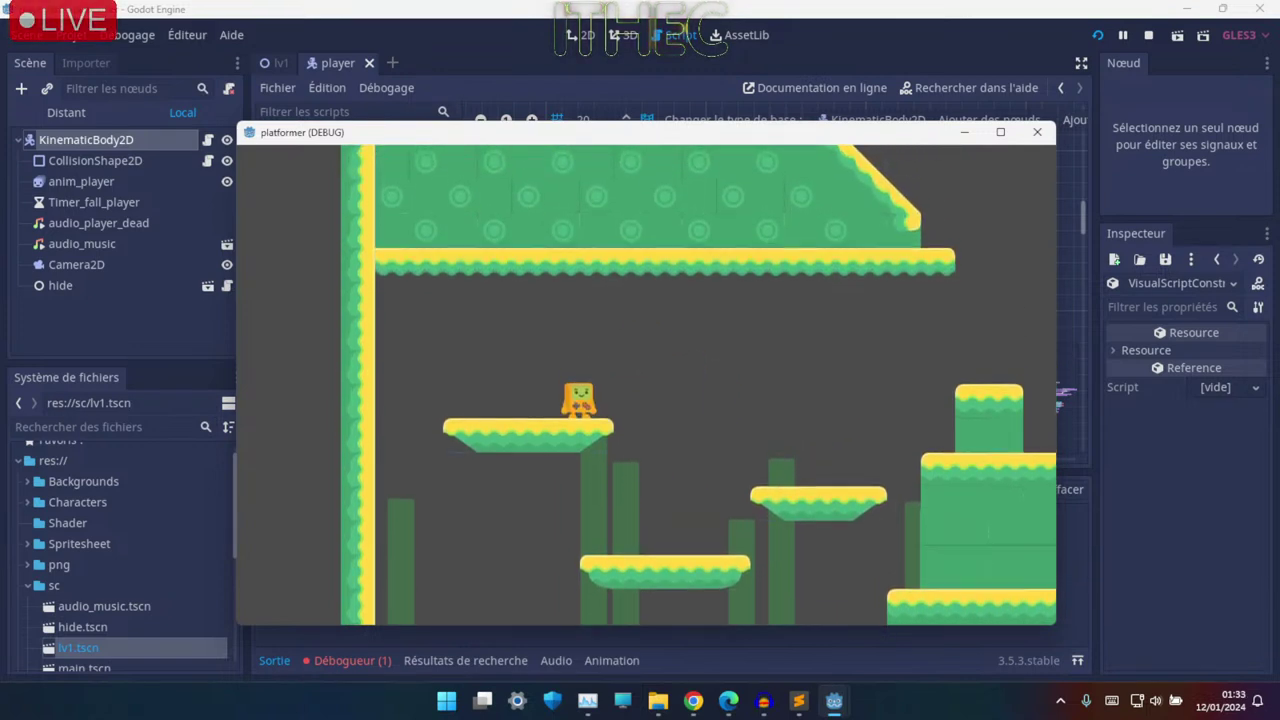
pyautogui.press('Up')
pyautogui.press('Right')
pyautogui.press('Up')
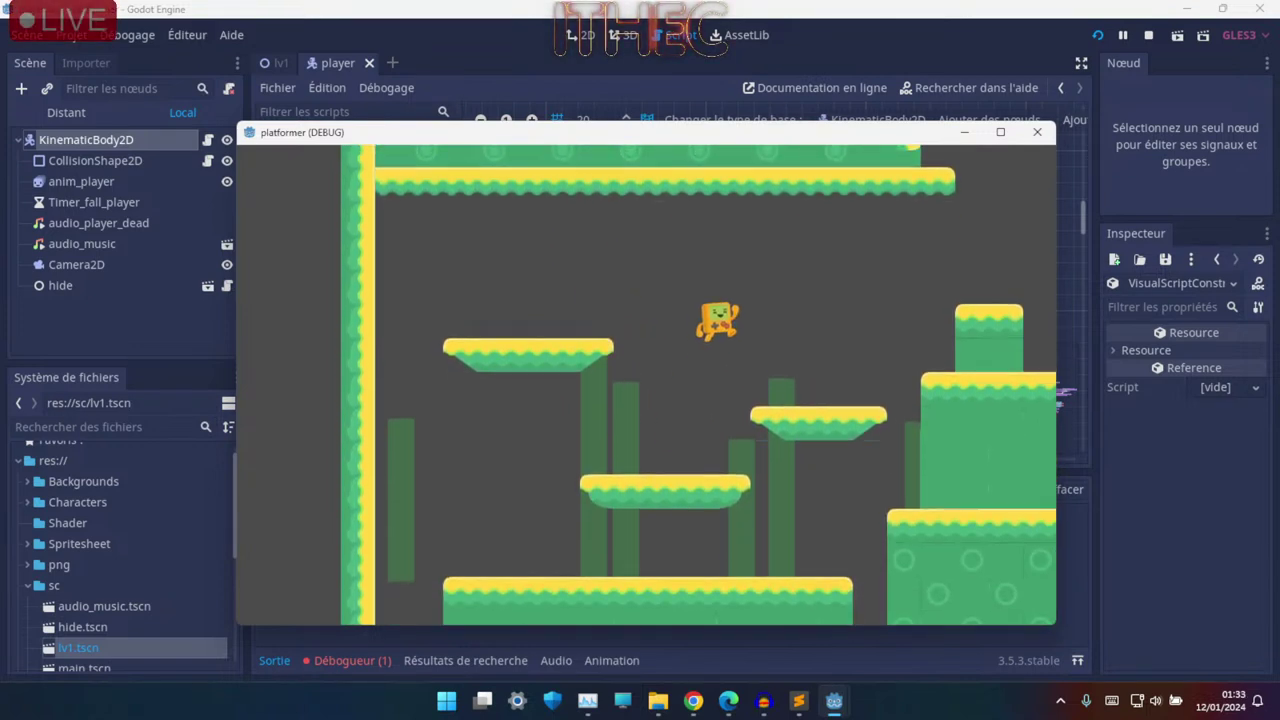
pyautogui.press('Up')
pyautogui.press('Left')
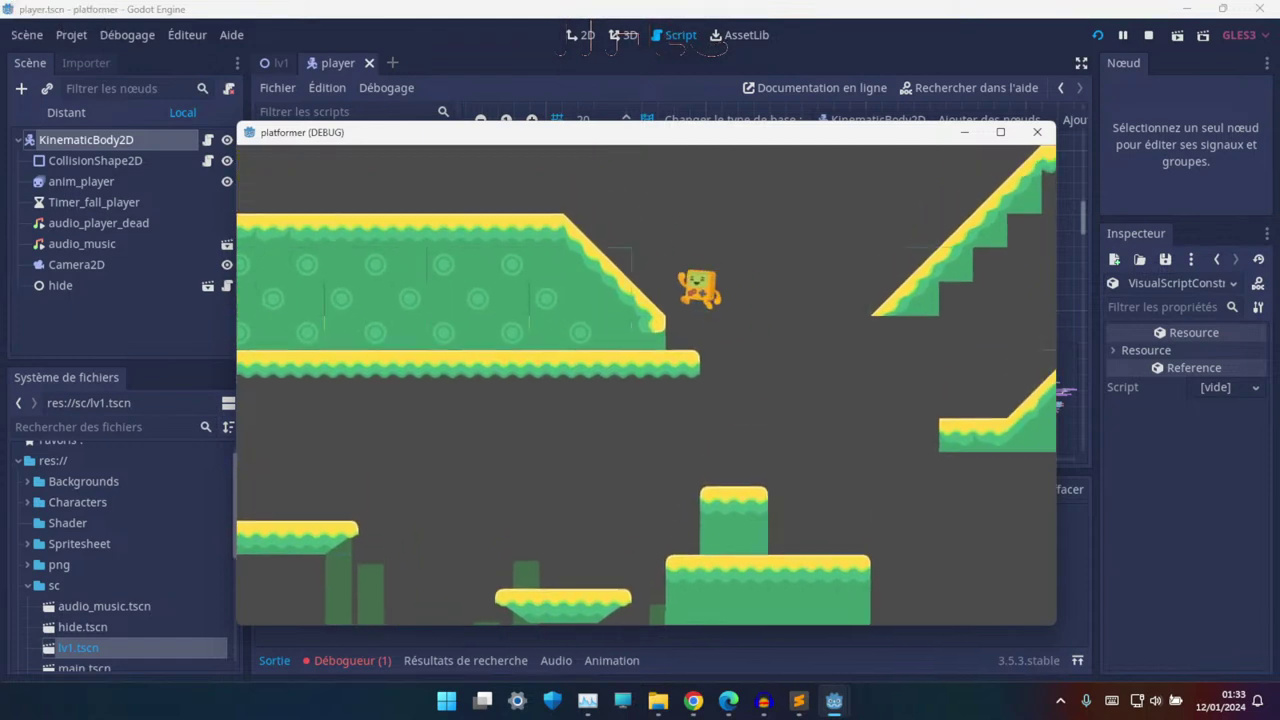
pyautogui.press('Up')
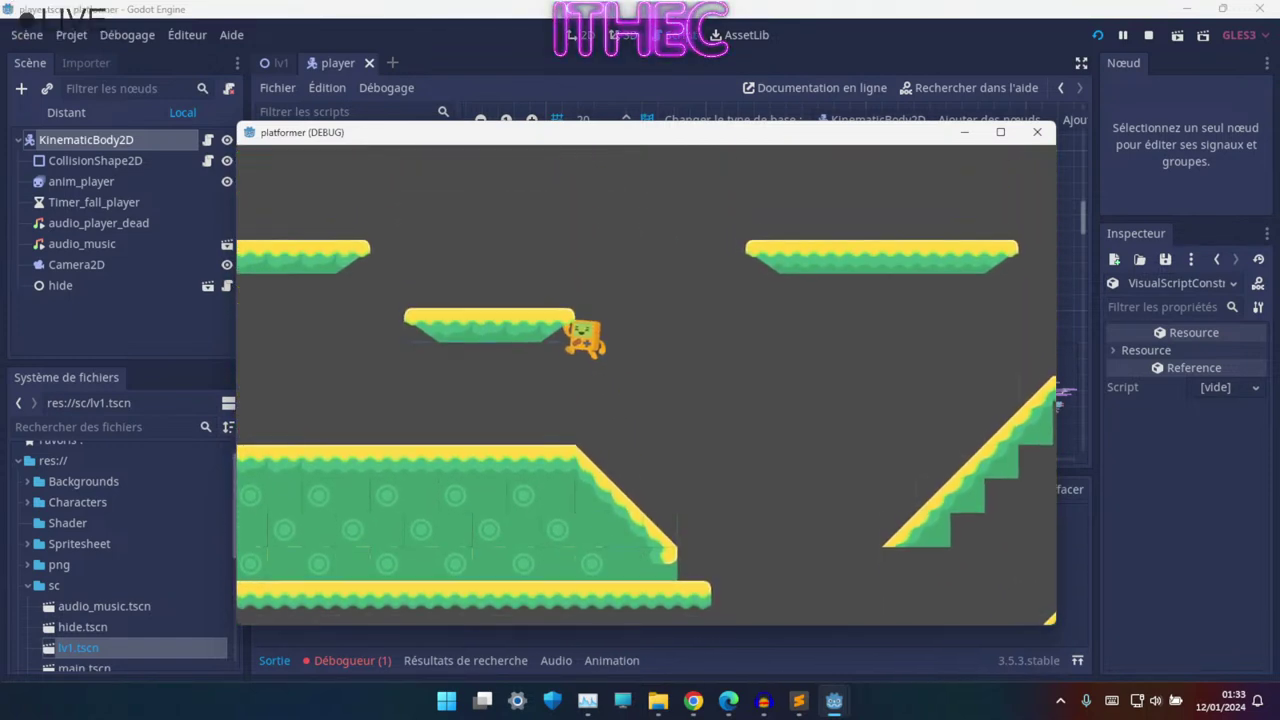
pyautogui.press('Left')
pyautogui.press('Up')
pyautogui.press('Left')
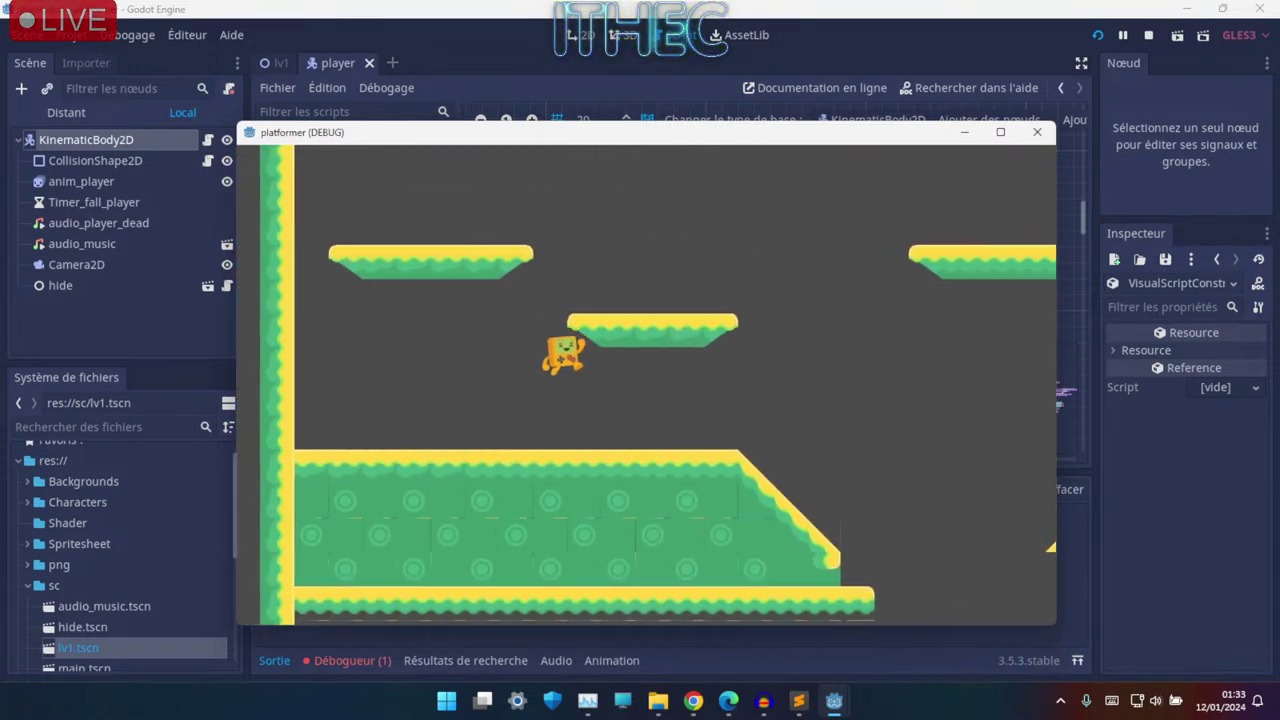
pyautogui.press('Up')
pyautogui.press('Up')
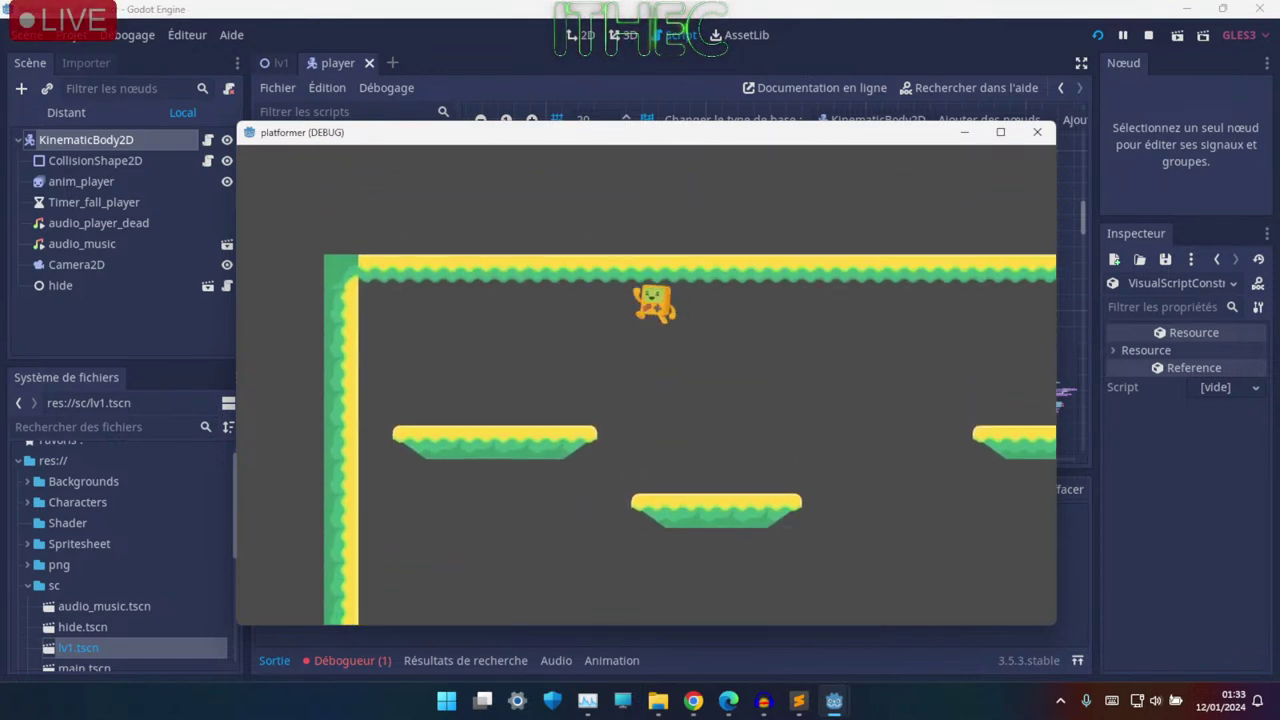
pyautogui.press('Up')
pyautogui.press('Right')
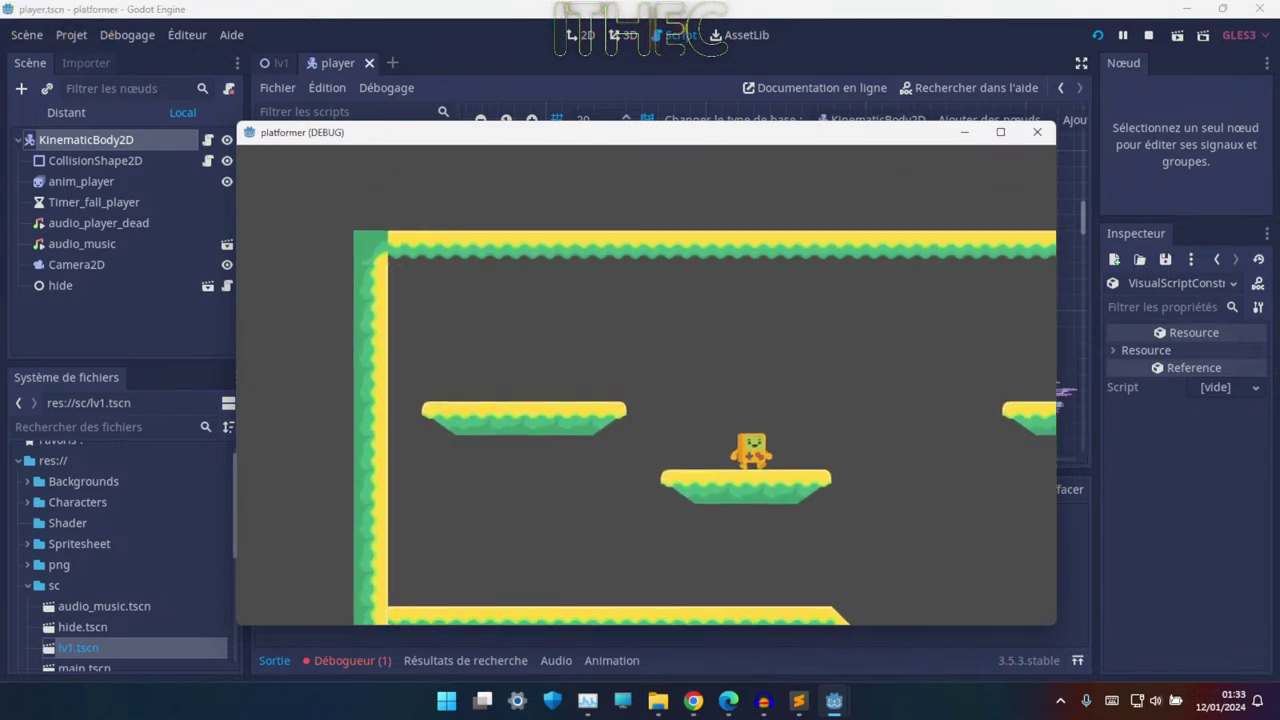
pyautogui.press('Up')
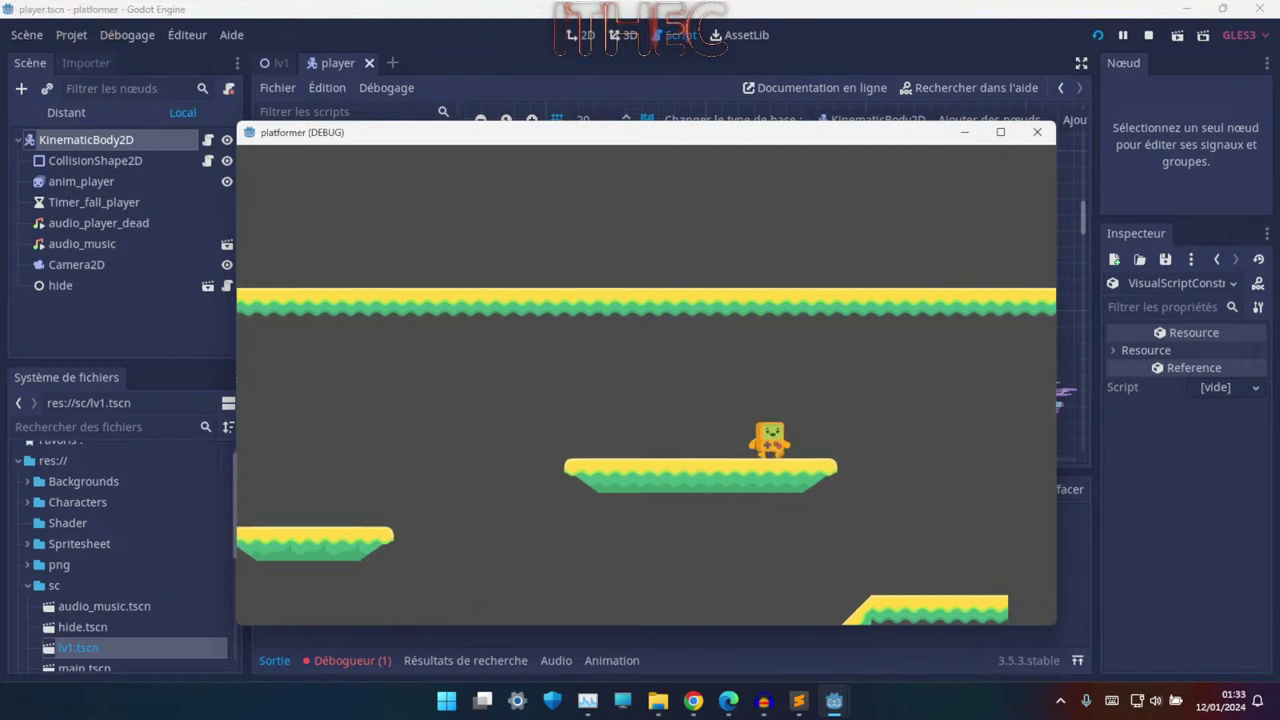
pyautogui.press('Up')
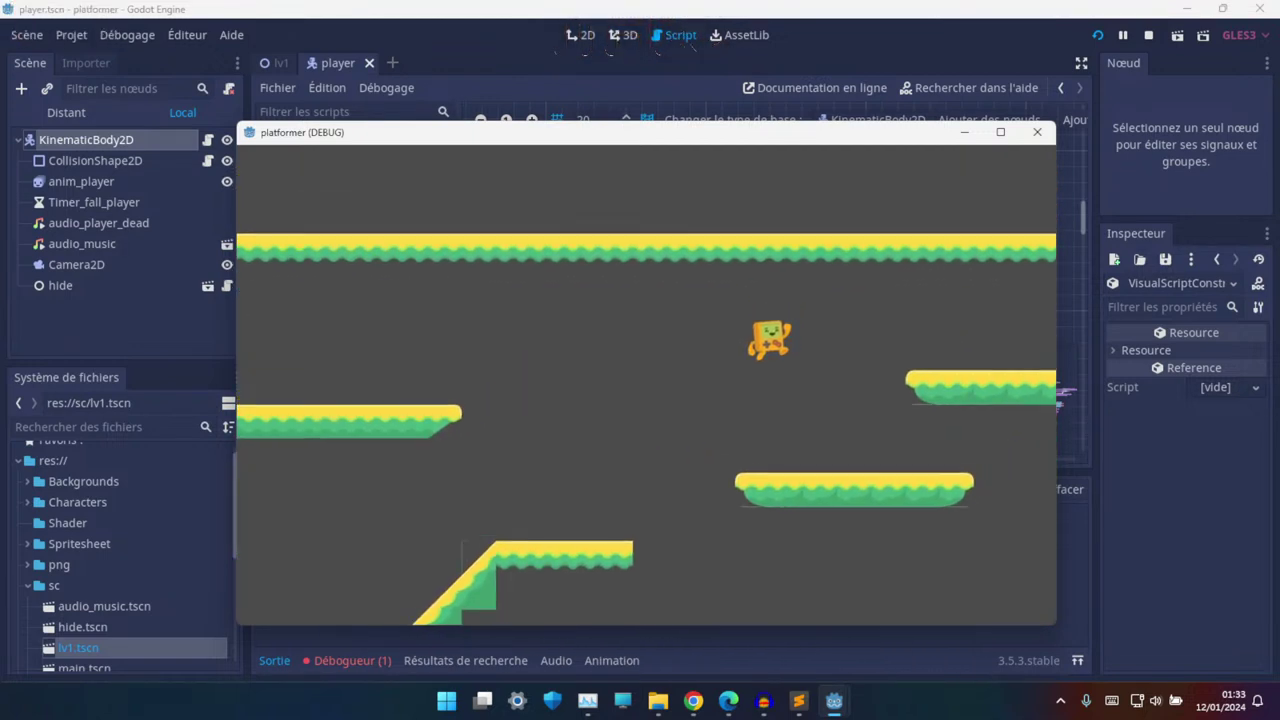
pyautogui.press('Right')
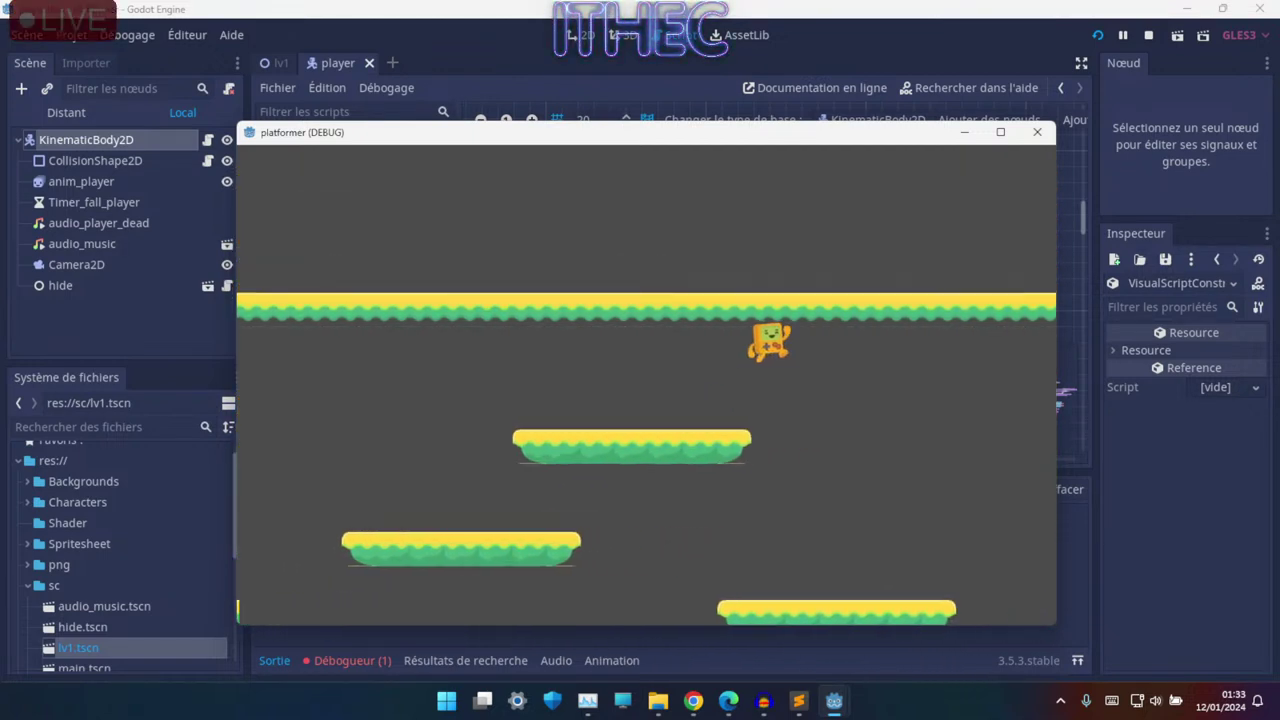
pyautogui.press('Up')
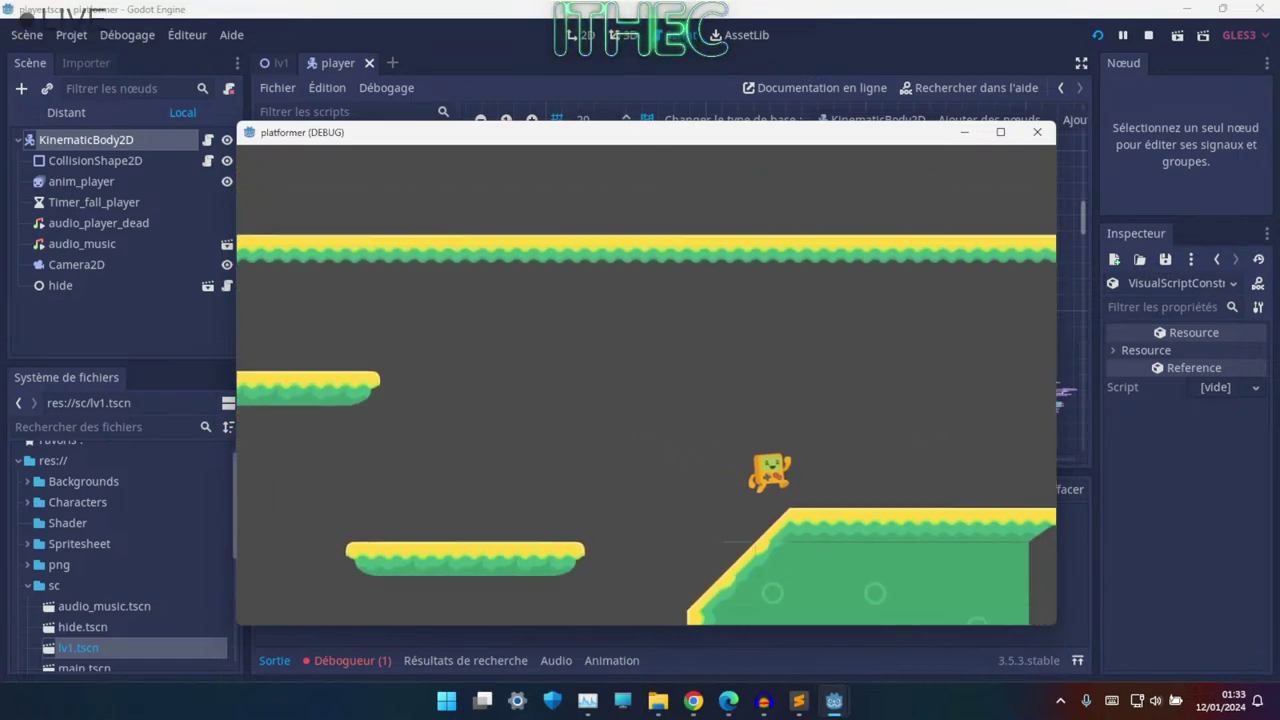
pyautogui.press('Up')
pyautogui.press('Up')
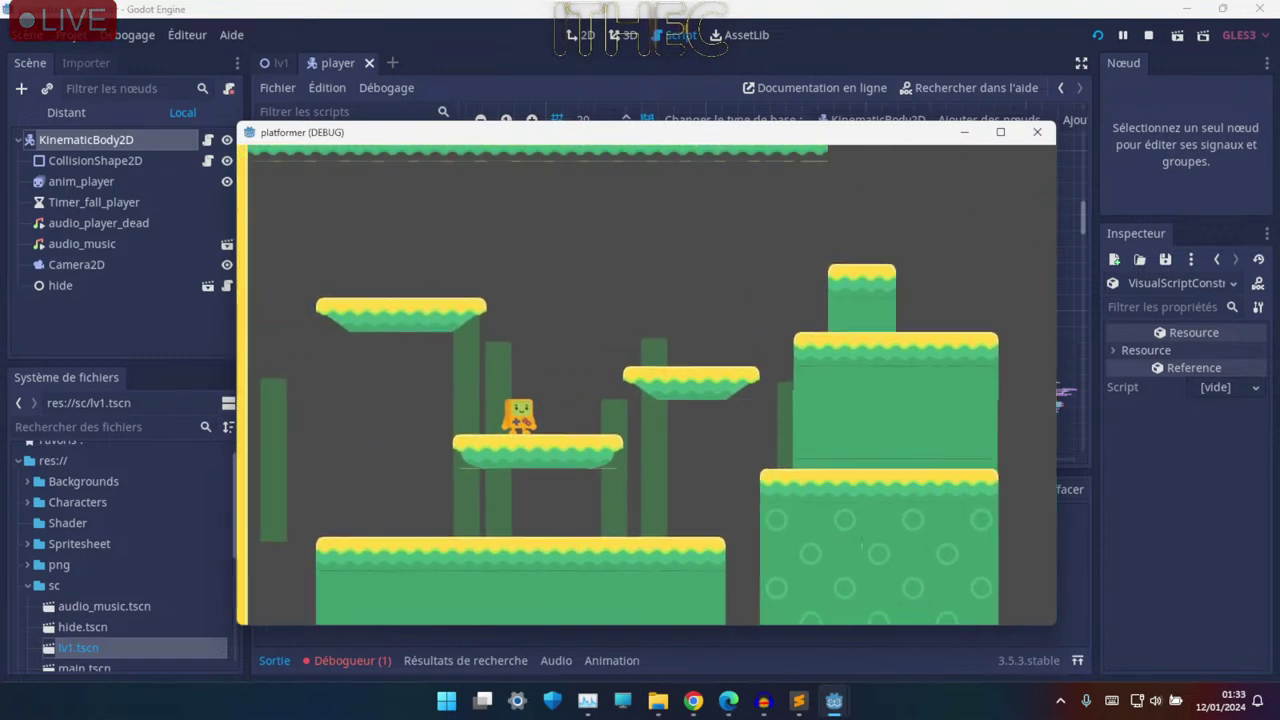
pyautogui.press('F8')
# - Reposition the is_on_ceiling node and the lower Condition node in the graph
pyautogui.keyDown('ctrl'); pyautogui.scroll(-4, 710, 325); pyautogui.keyUp('ctrl')
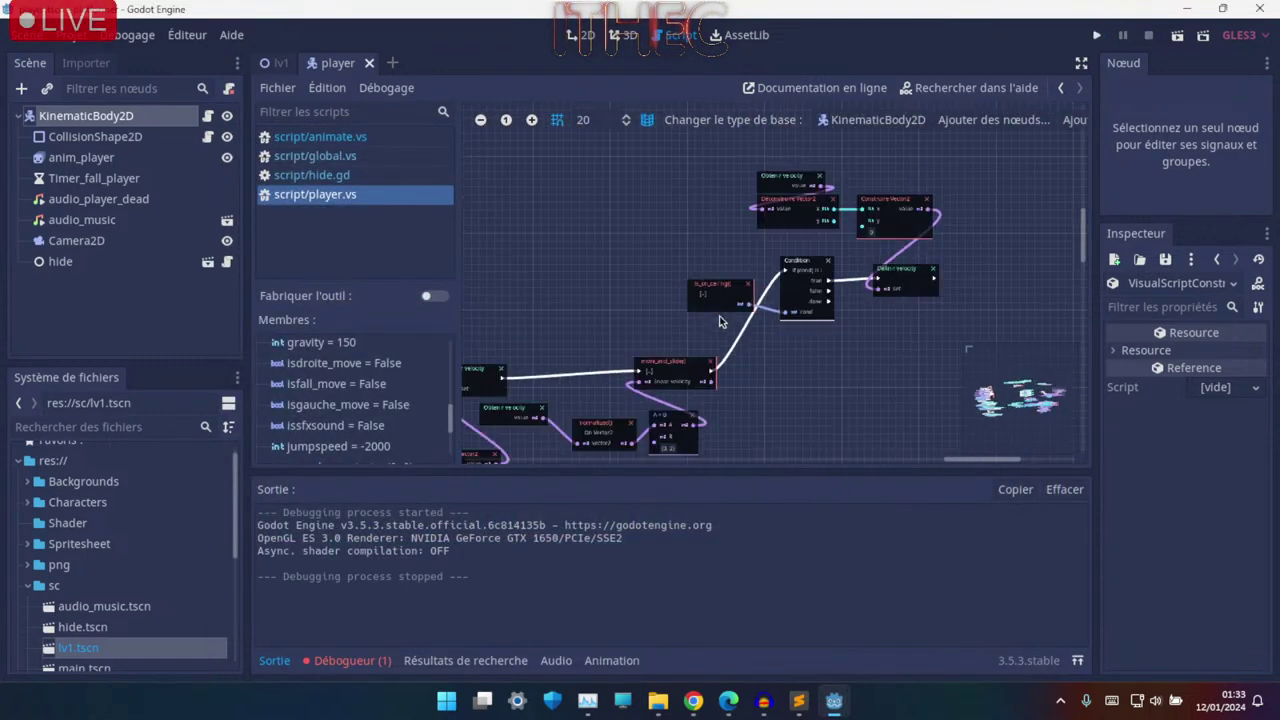
pyautogui.keyDown('ctrl'); pyautogui.scroll(-3, 764, 343); pyautogui.keyUp('ctrl')
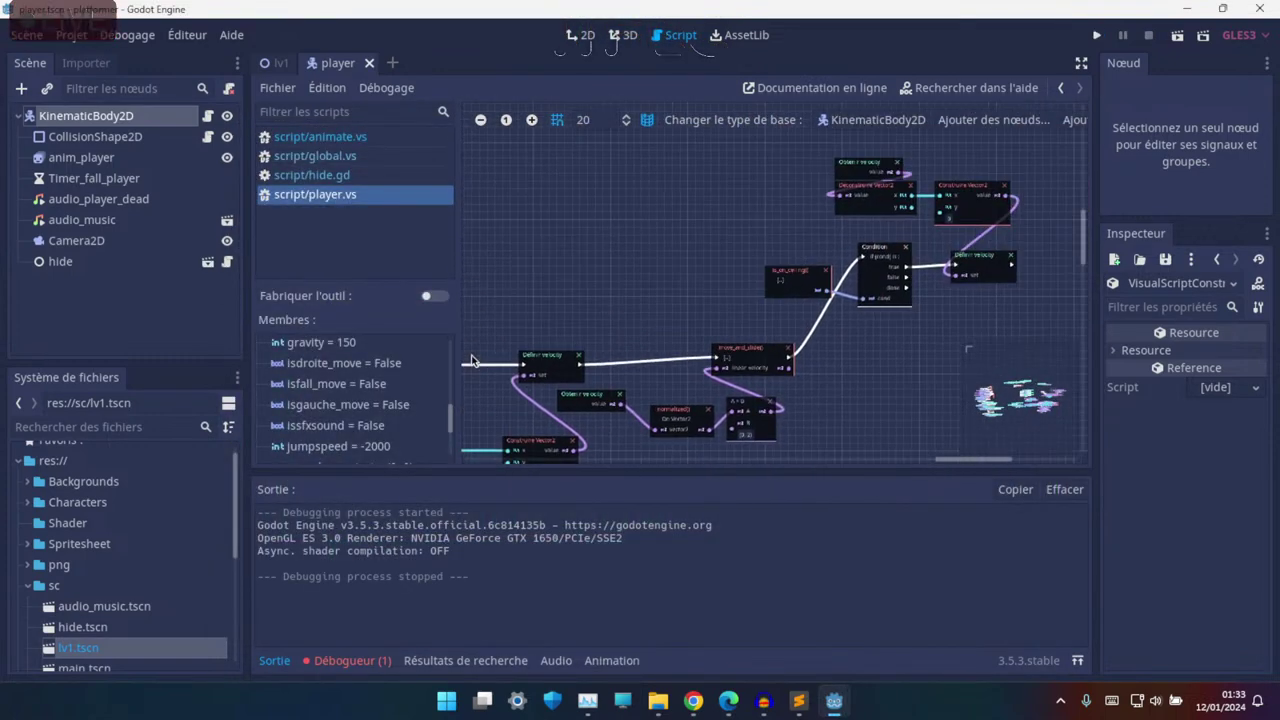
pyautogui.keyDown('ctrl'); pyautogui.scroll(3, 1024, 296); pyautogui.keyUp('ctrl')
pyautogui.keyDown('ctrl'); pyautogui.scroll(4, 822, 328); pyautogui.keyUp('ctrl')
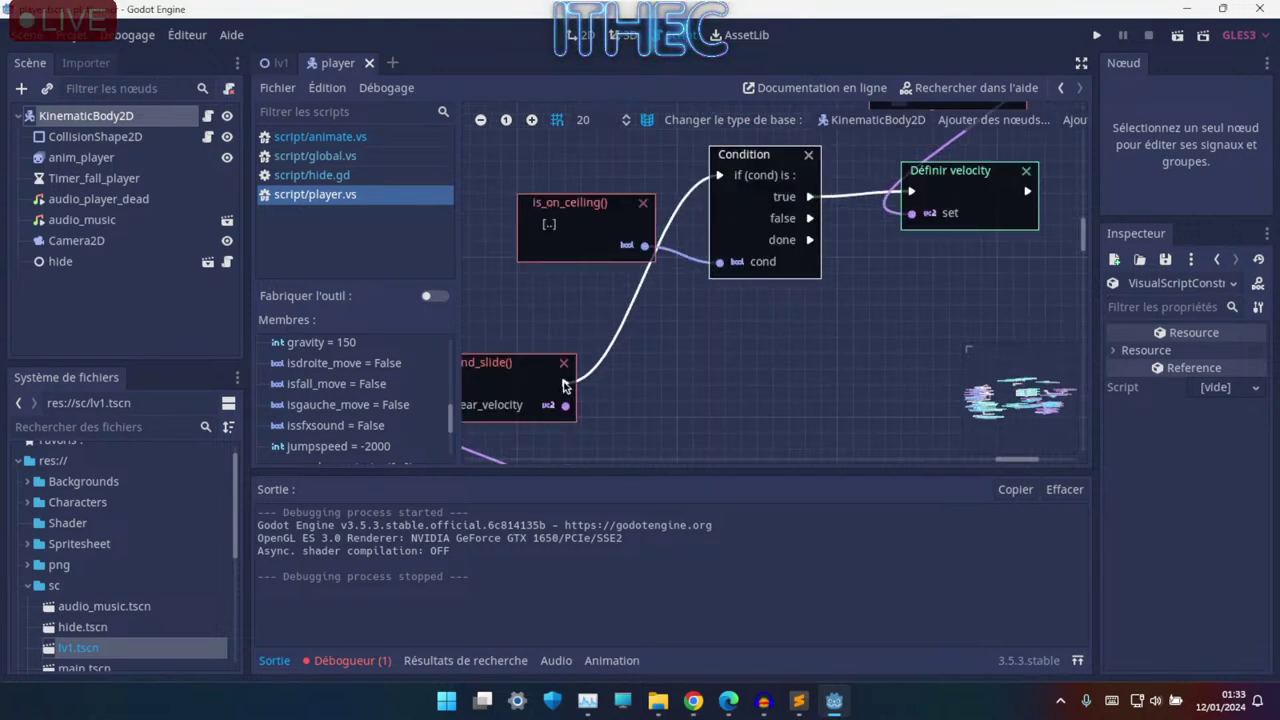
pyautogui.keyDown('ctrl'); pyautogui.scroll(-4, 612, 357); pyautogui.keyUp('ctrl')
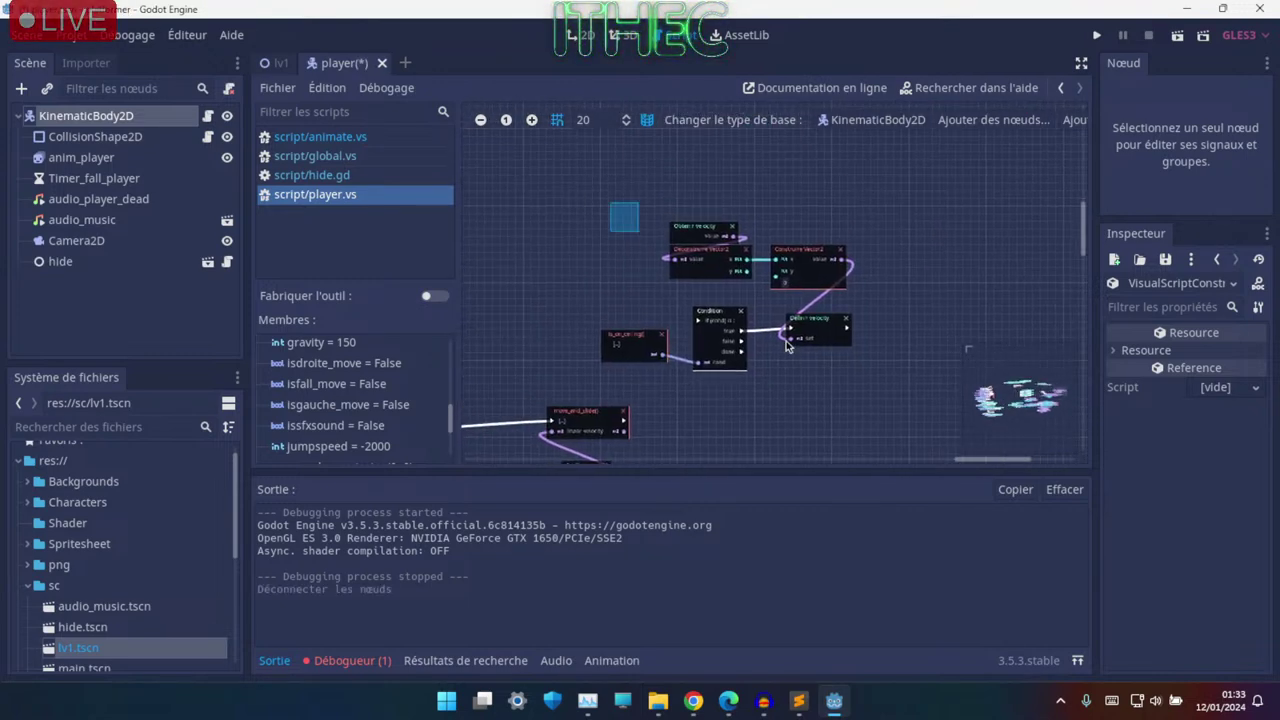
pyautogui.click(818, 330)
pyautogui.moveTo(499, 270); pyautogui.dragTo(769, 185, button='middle')
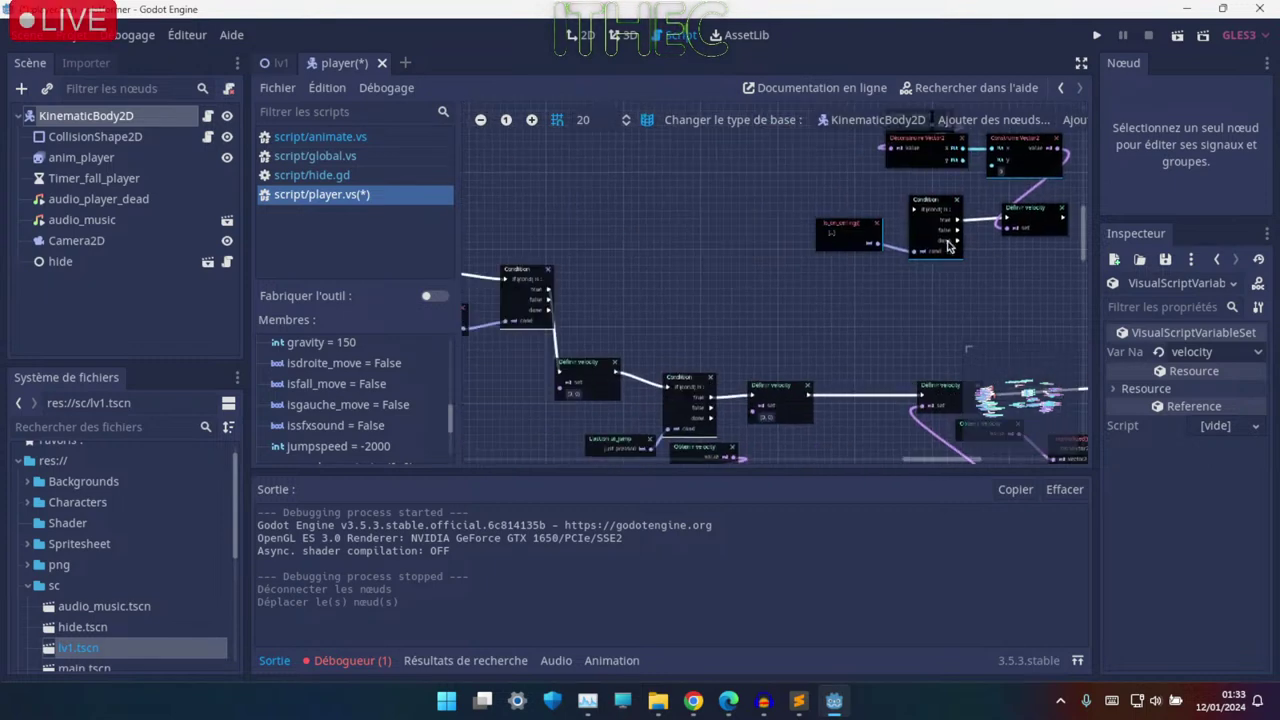
pyautogui.click(600, 225)
pyautogui.moveTo(600, 225); pyautogui.dragTo(566, 228)
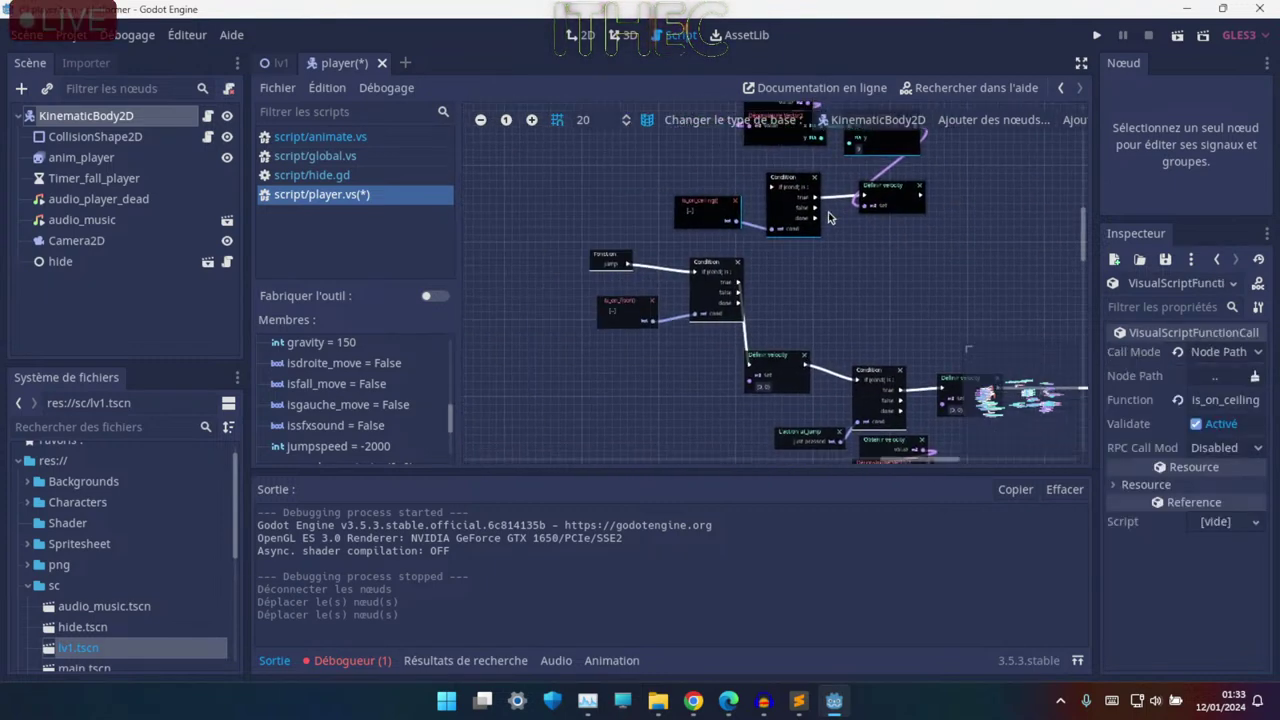
pyautogui.keyDown('ctrl'); pyautogui.scroll(4, 680, 221); pyautogui.keyUp('ctrl')
pyautogui.click(480, 218)
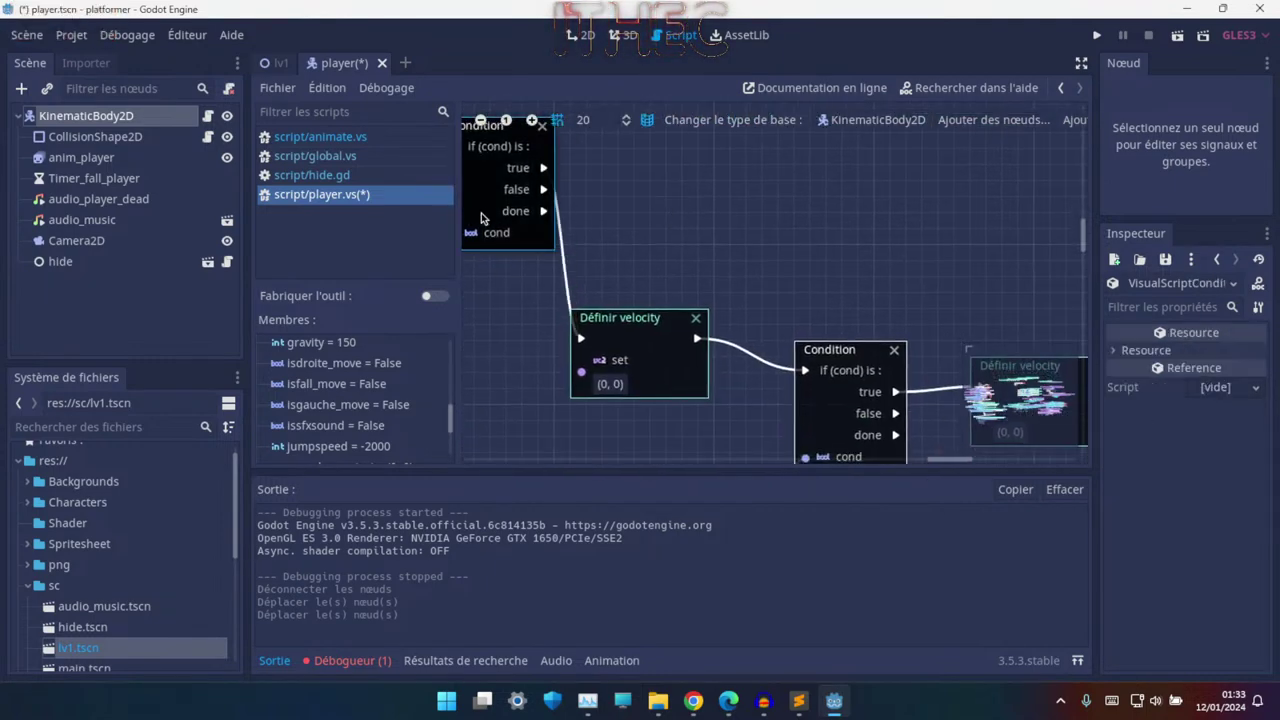
pyautogui.moveTo(521, 218); pyautogui.dragTo(609, 336)
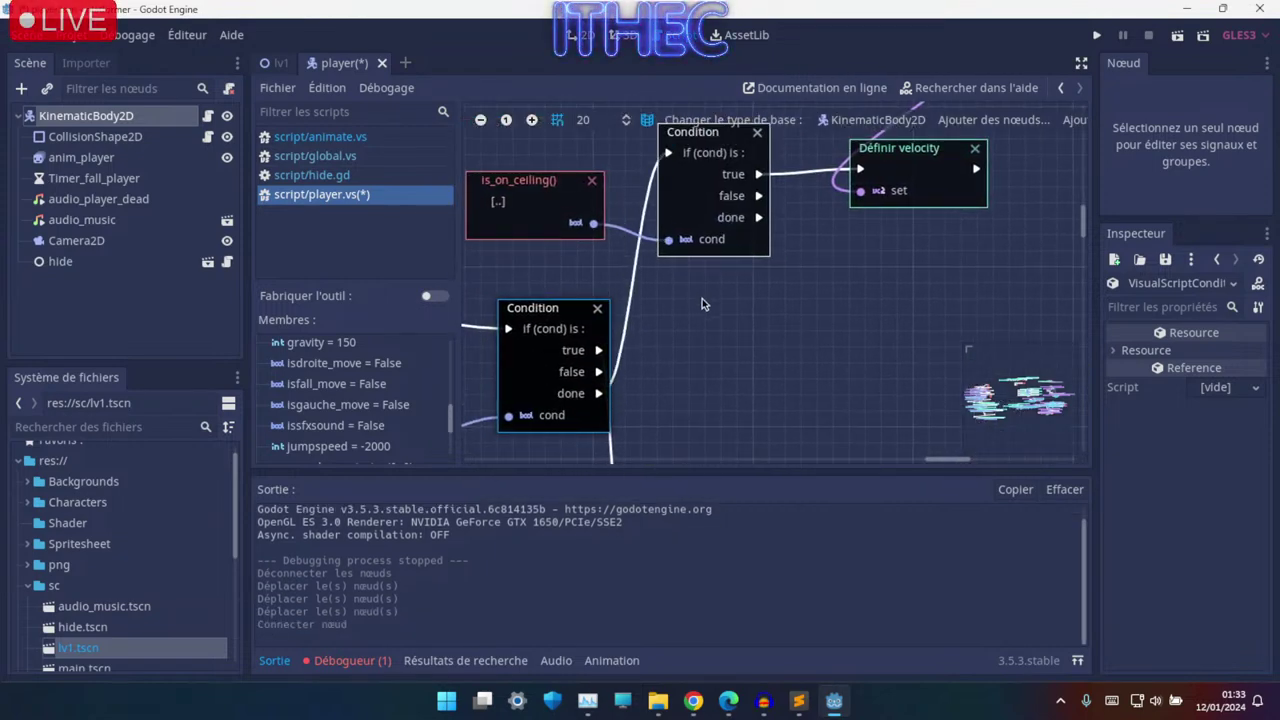
# - Pan around the graph to check the ceiling branch connections and the Vector2 nodes
pyautogui.scroll(3, 702, 304)
pyautogui.scroll(-3, 660, 340)
pyautogui.scroll(1, 645, 360)
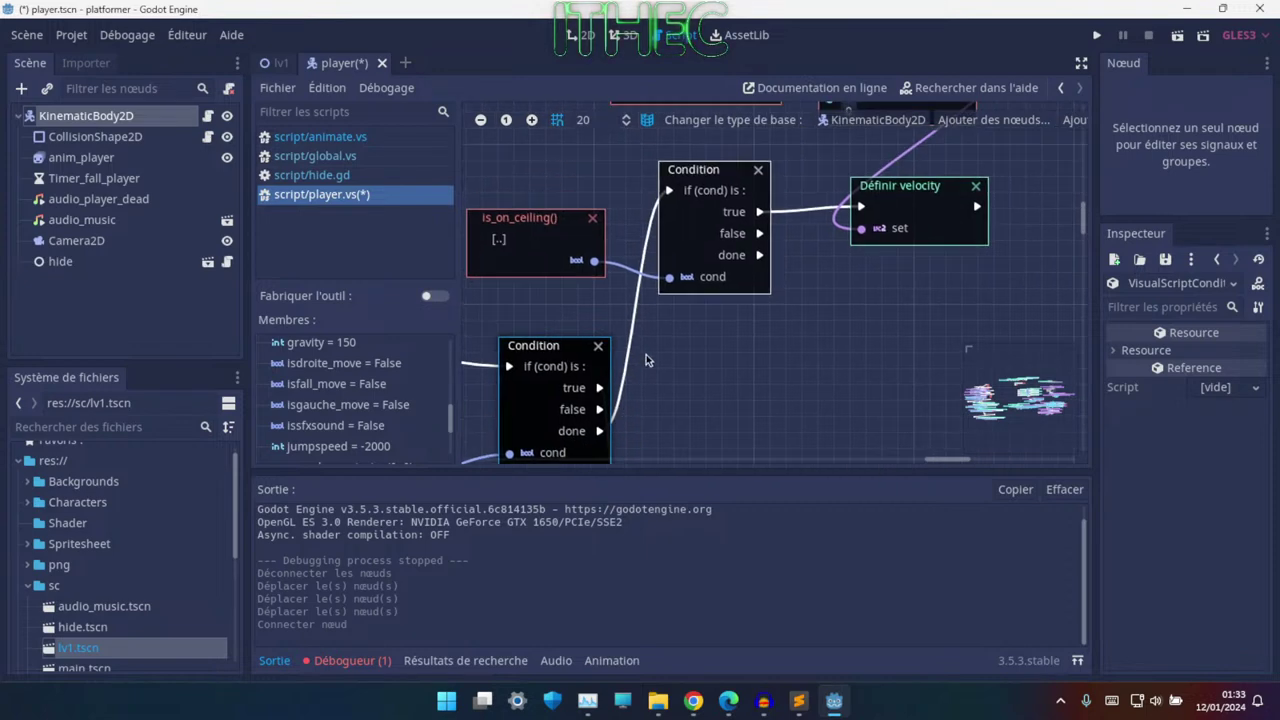
pyautogui.hscroll(-3, 645, 360)
pyautogui.scroll(3, 690, 390)
pyautogui.hscroll(3, 720, 410)
pyautogui.scroll(3, 740, 428)
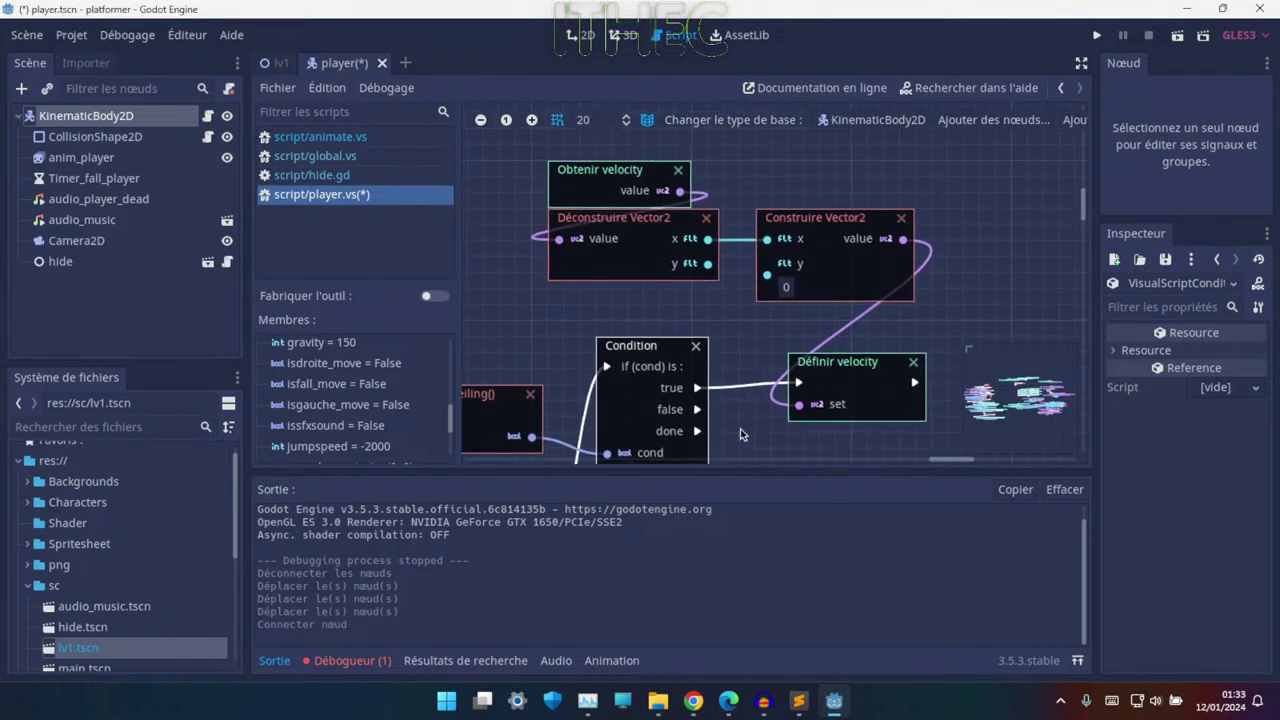
pyautogui.scroll(-2, 754, 400)
pyautogui.scroll(-2, 800, 350)
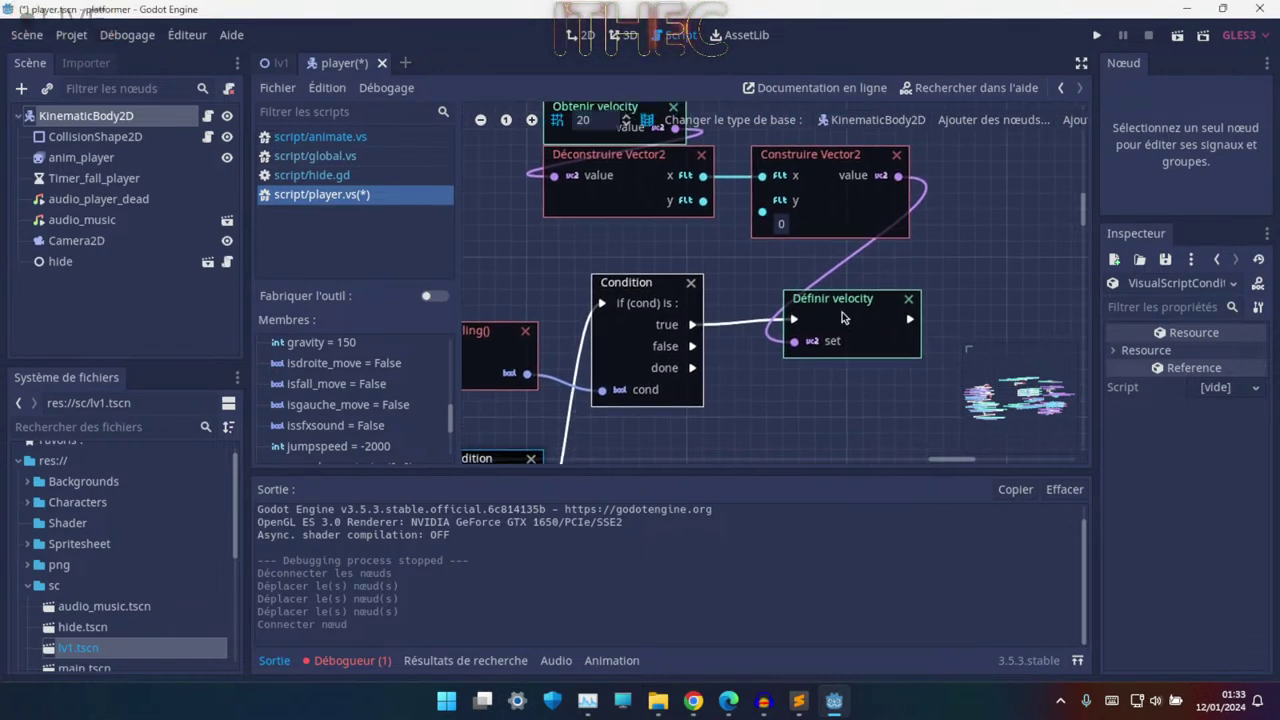
pyautogui.scroll(-2, 745, 329)
pyautogui.hscroll(-1, 758, 311)
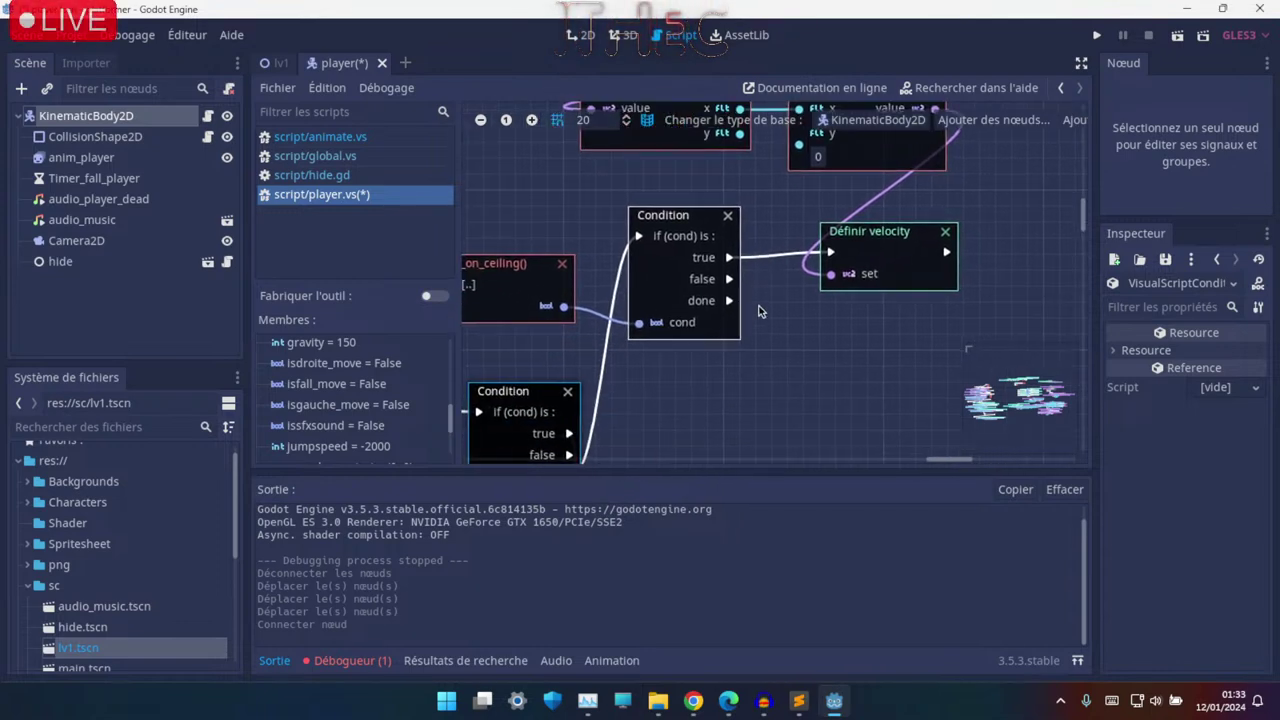
pyautogui.scroll(-1, 760, 305)
pyautogui.hscroll(-1, 775, 288)
pyautogui.keyDown('ctrl'); pyautogui.scroll(-2, 732, 363); pyautogui.keyUp('ctrl')
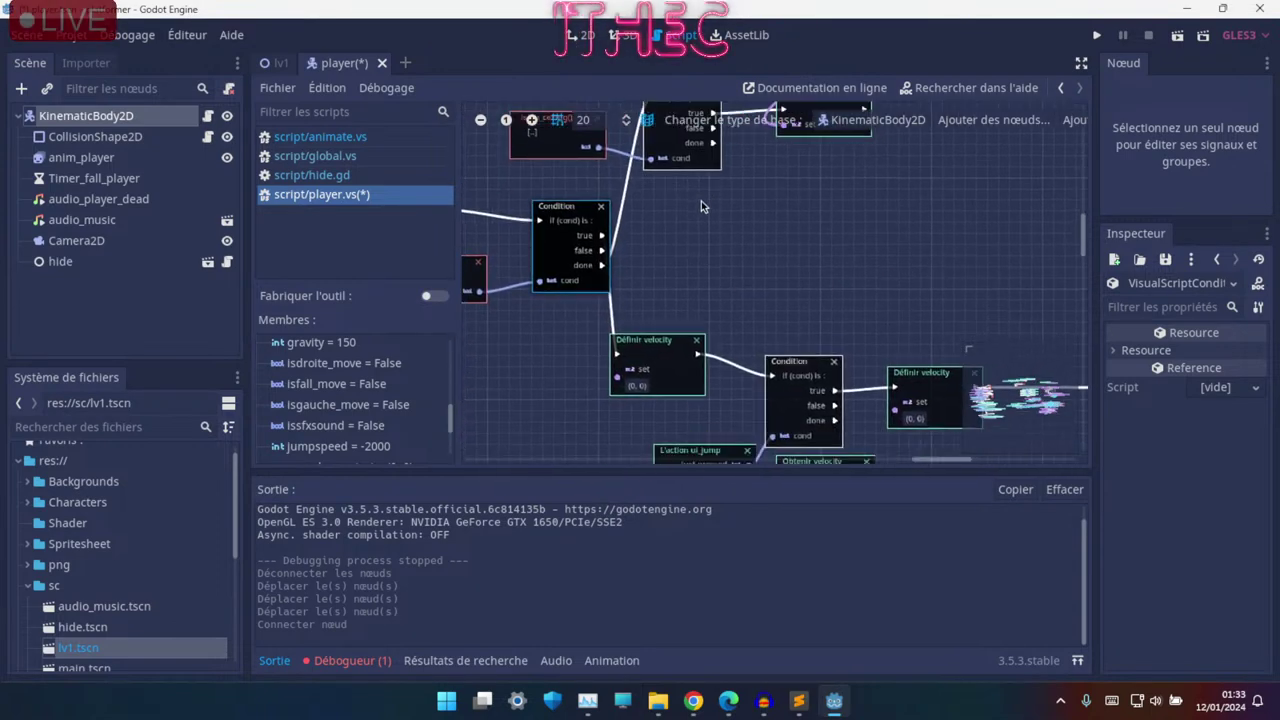
pyautogui.scroll(1, 733, 401)
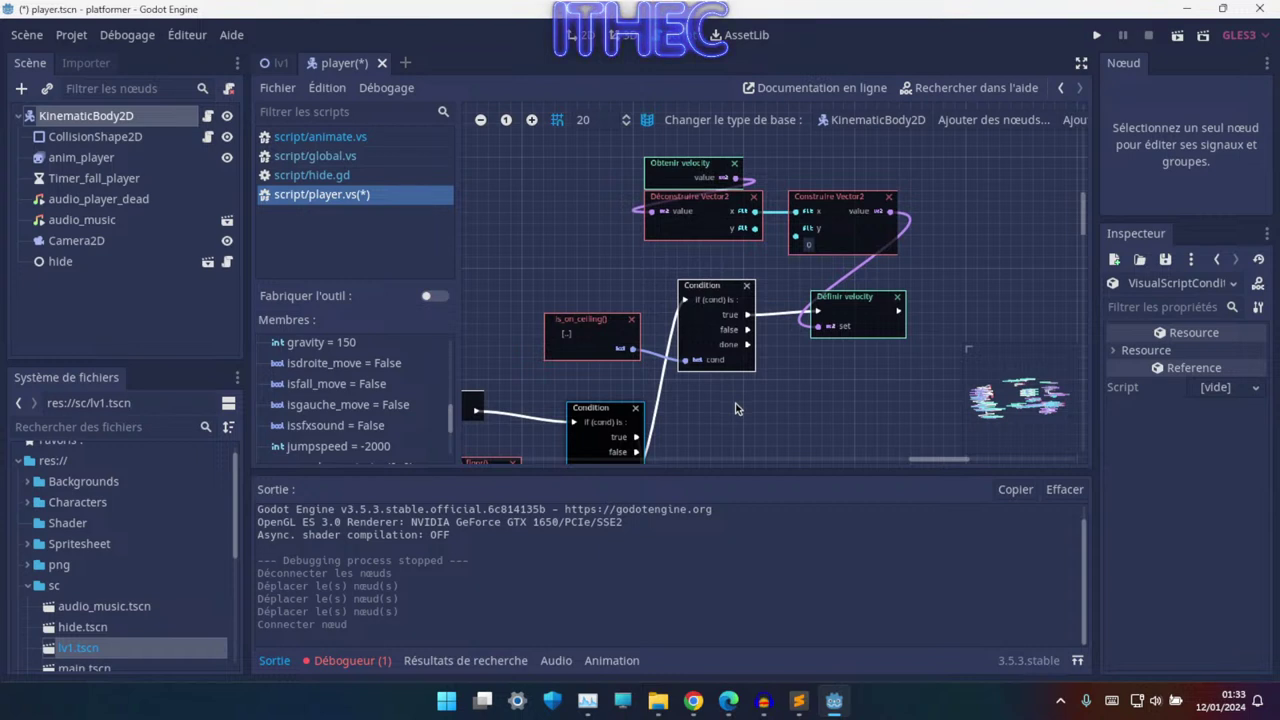
pyautogui.hscroll(-1, 736, 403)
pyautogui.moveTo(737, 404); pyautogui.dragTo(725, 368, button='middle')
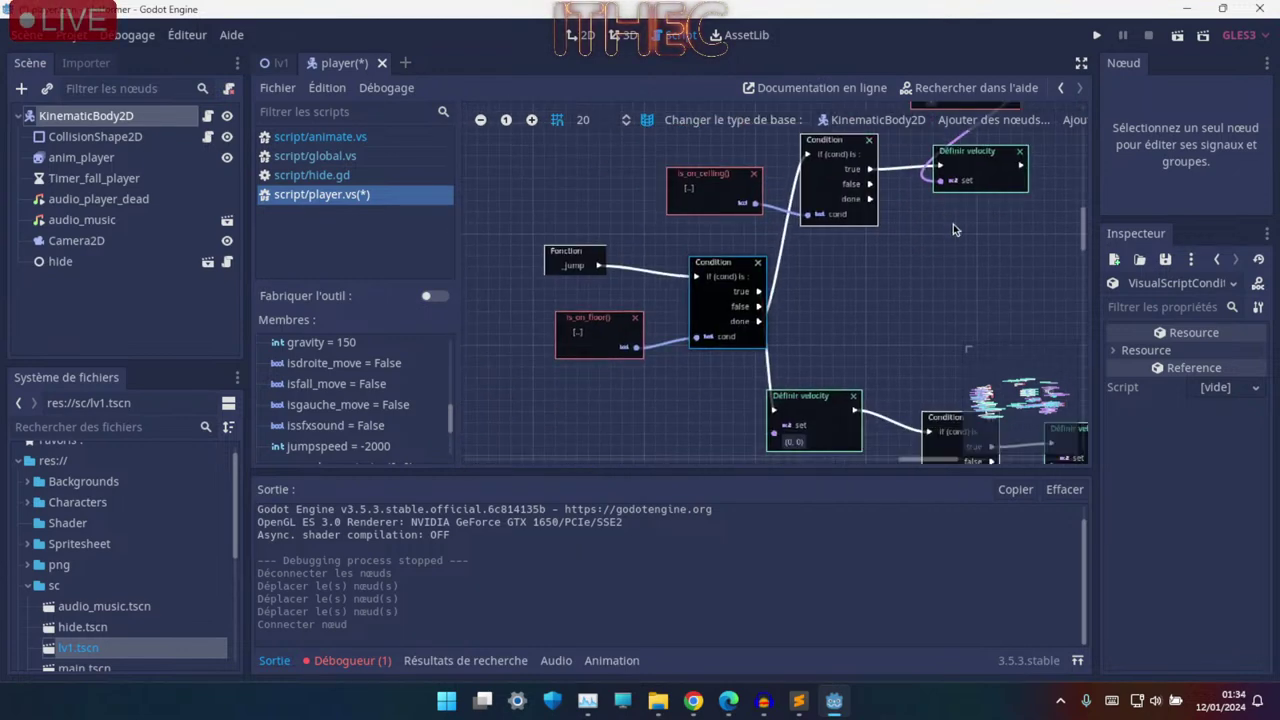
pyautogui.moveTo(824, 330)
pyautogui.mouseDown(button='middle')
pyautogui.moveTo(938, 231)
pyautogui.moveTo(767, 322)
pyautogui.mouseUp(button='middle')
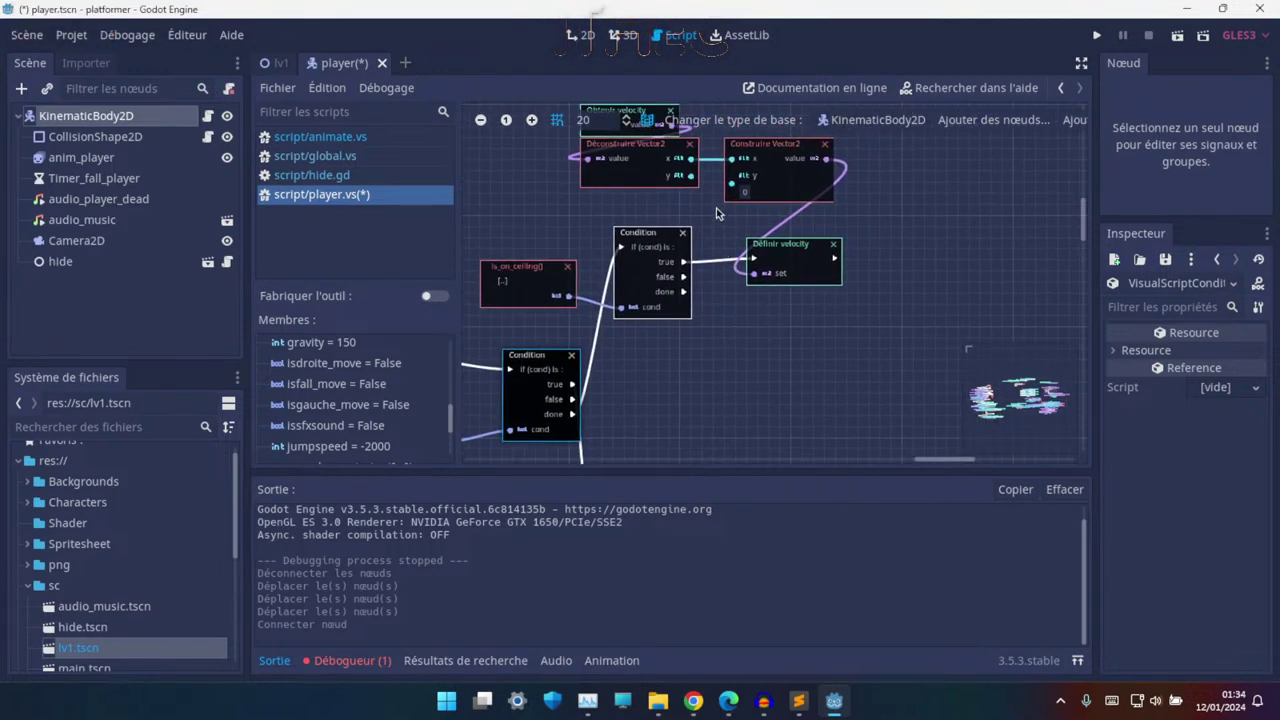
pyautogui.moveTo(716, 208); pyautogui.dragTo(673, 320, button='middle')
pyautogui.keyDown('ctrl'); pyautogui.scroll(2, 688, 300); pyautogui.keyUp('ctrl')
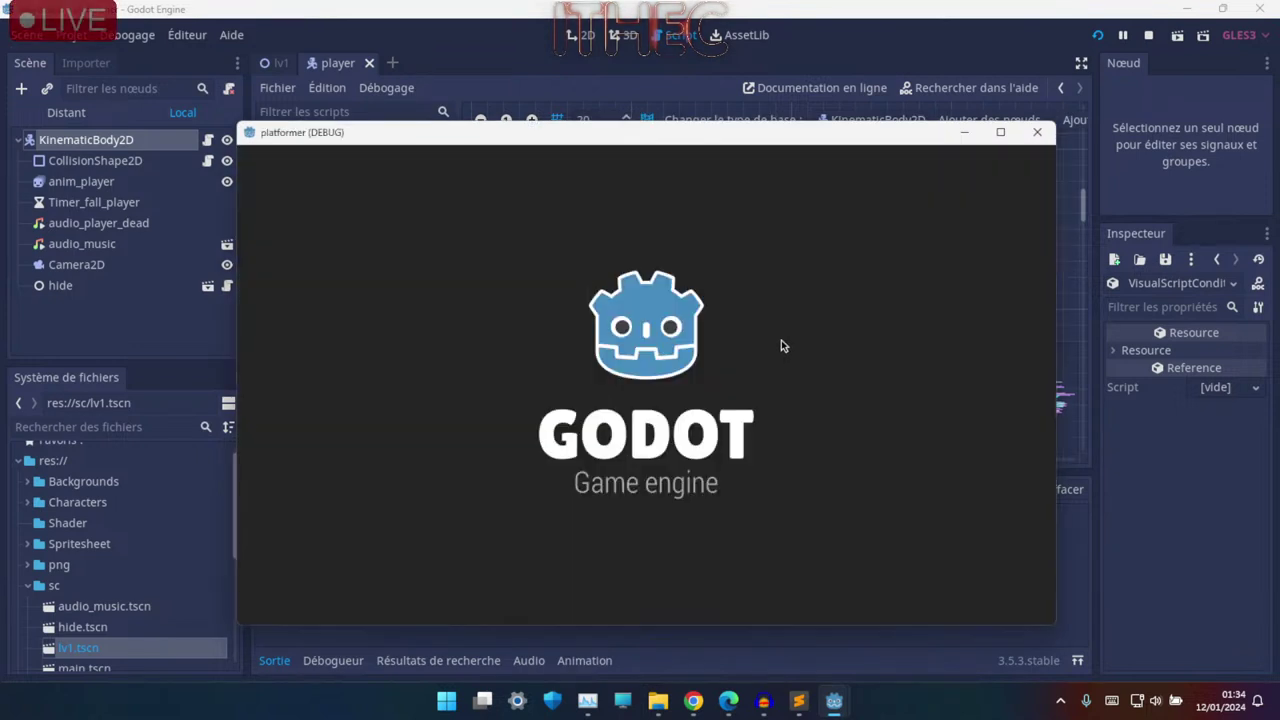
# - Run and jump the character across the platforms with y at 100, then stop the game
pyautogui.press('Up')
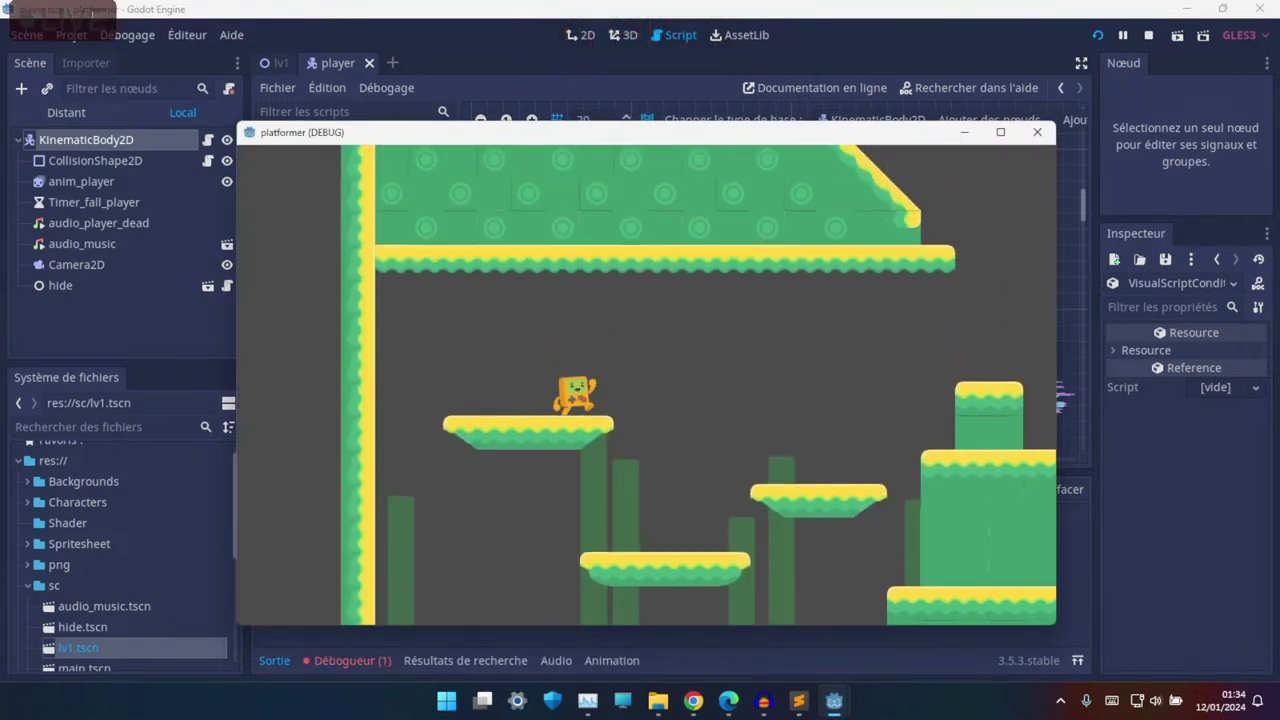
pyautogui.press('Right')
pyautogui.press('Up')
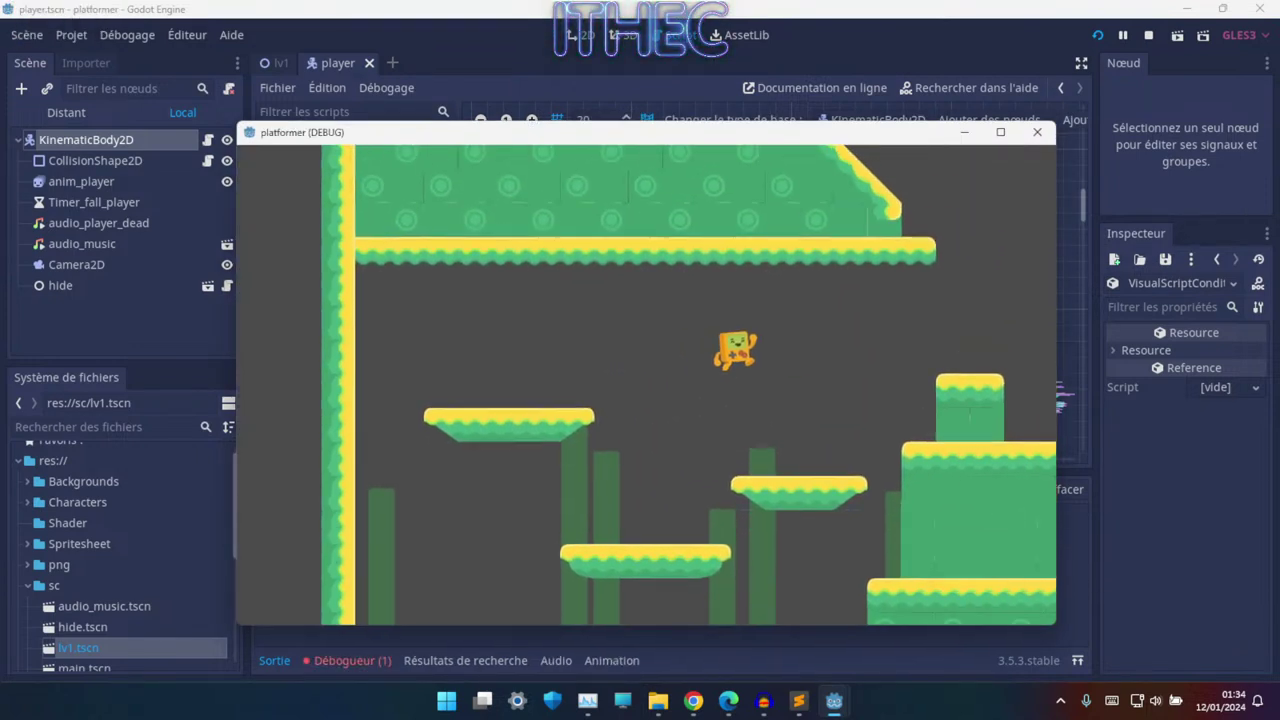
pyautogui.press('Right')
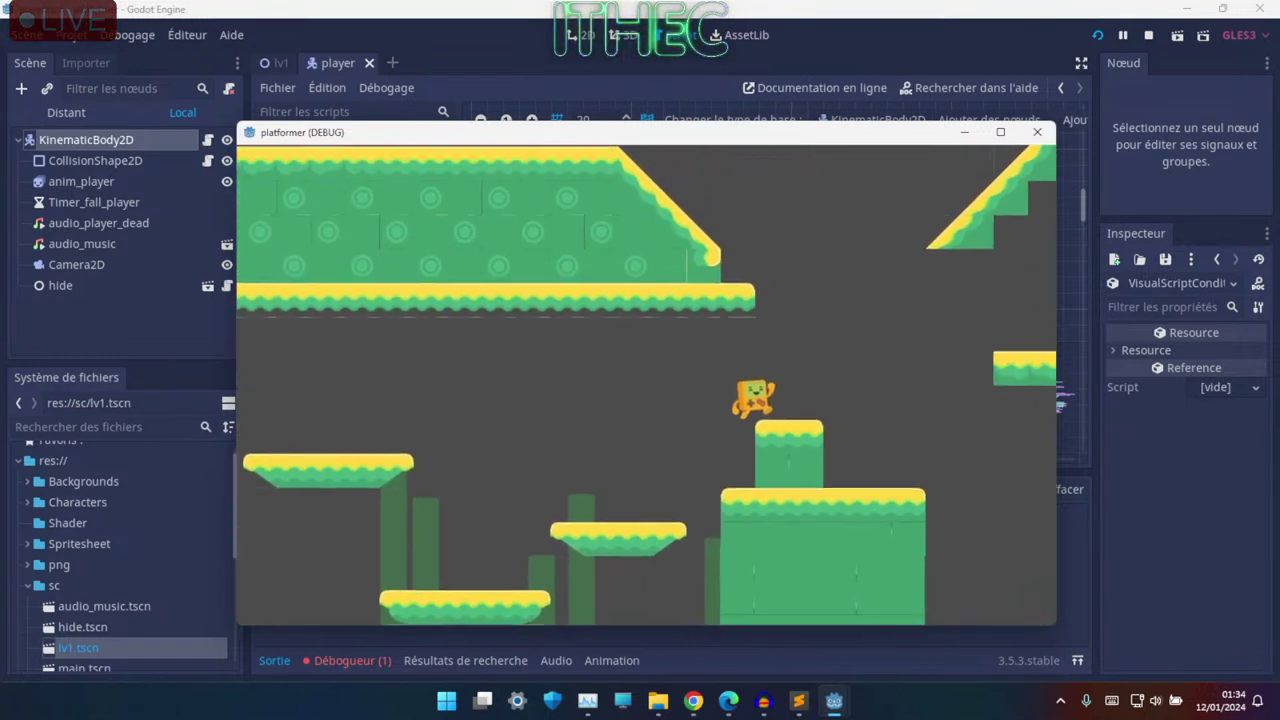
pyautogui.press('Up')
pyautogui.press('Left')
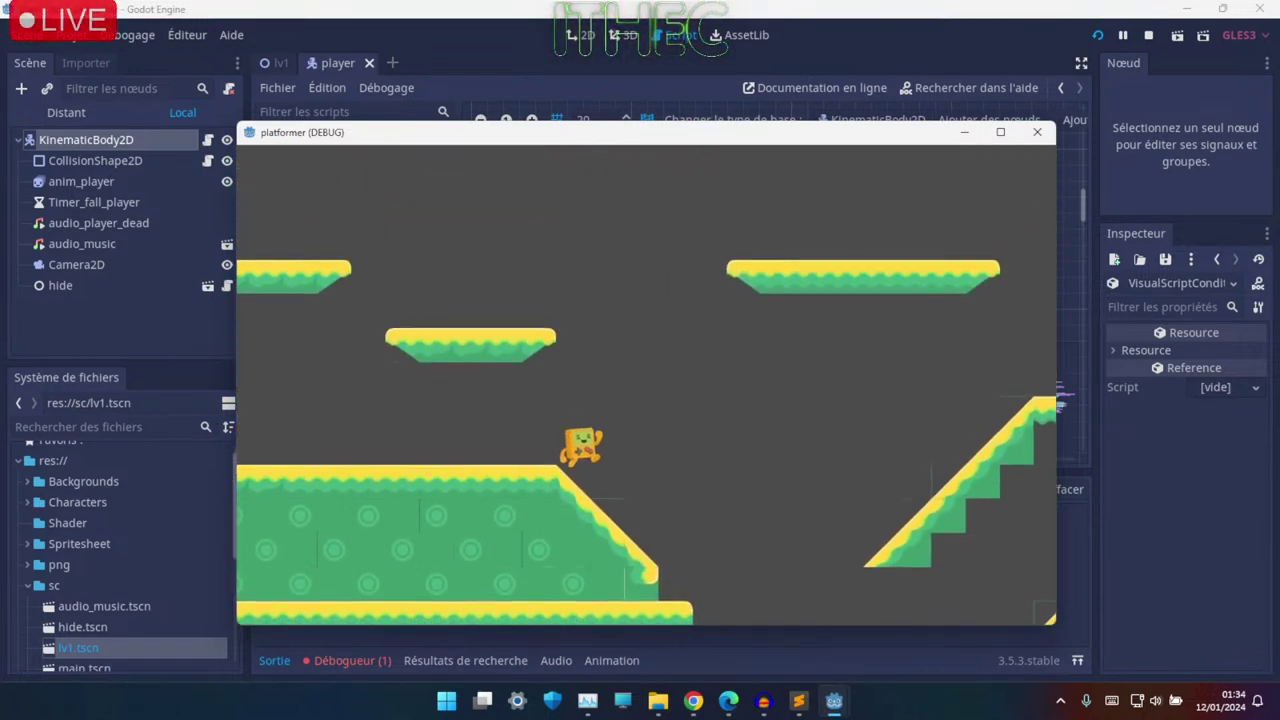
pyautogui.press('Up')
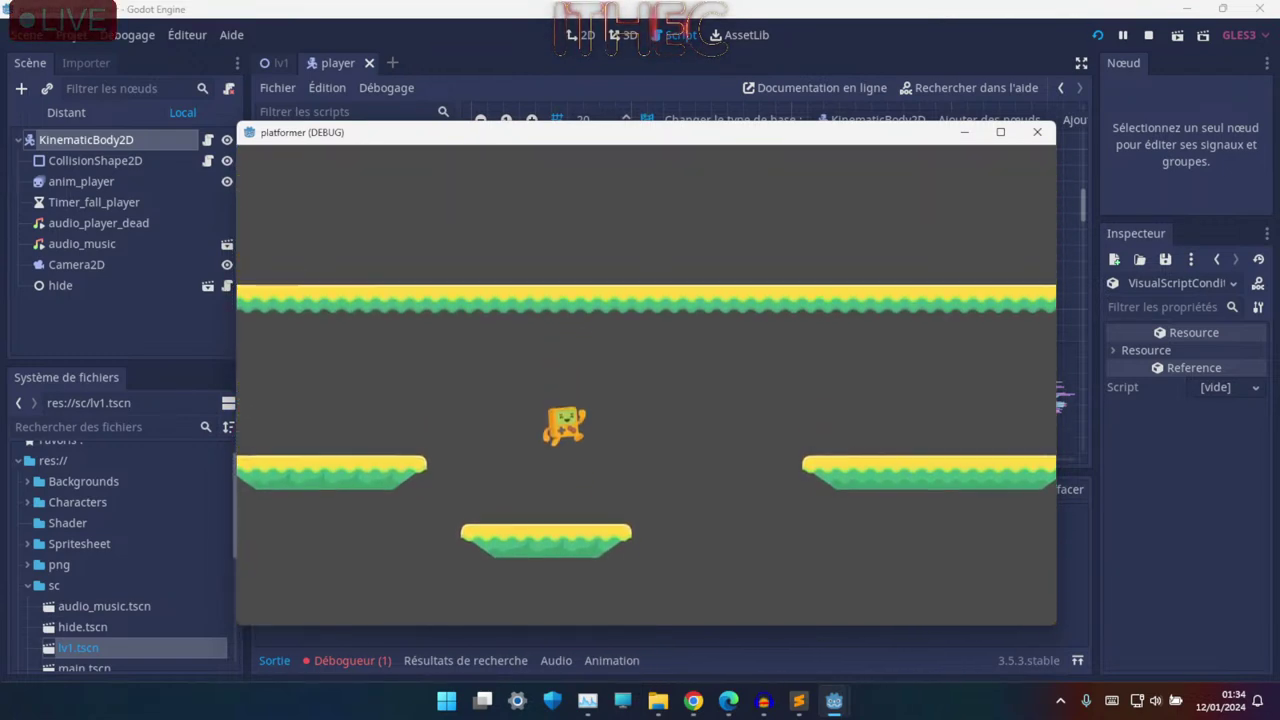
pyautogui.press('Left')
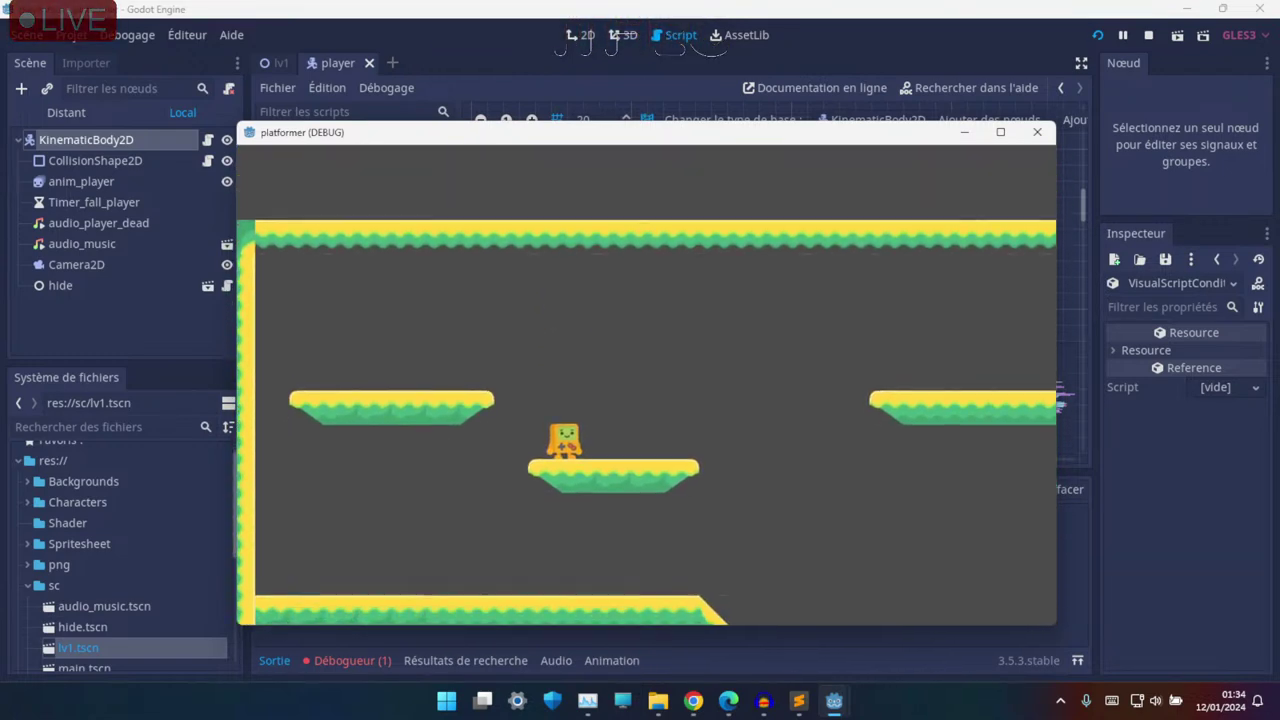
pyautogui.hotkey('alt', 'Tab')
pyautogui.press('F8')
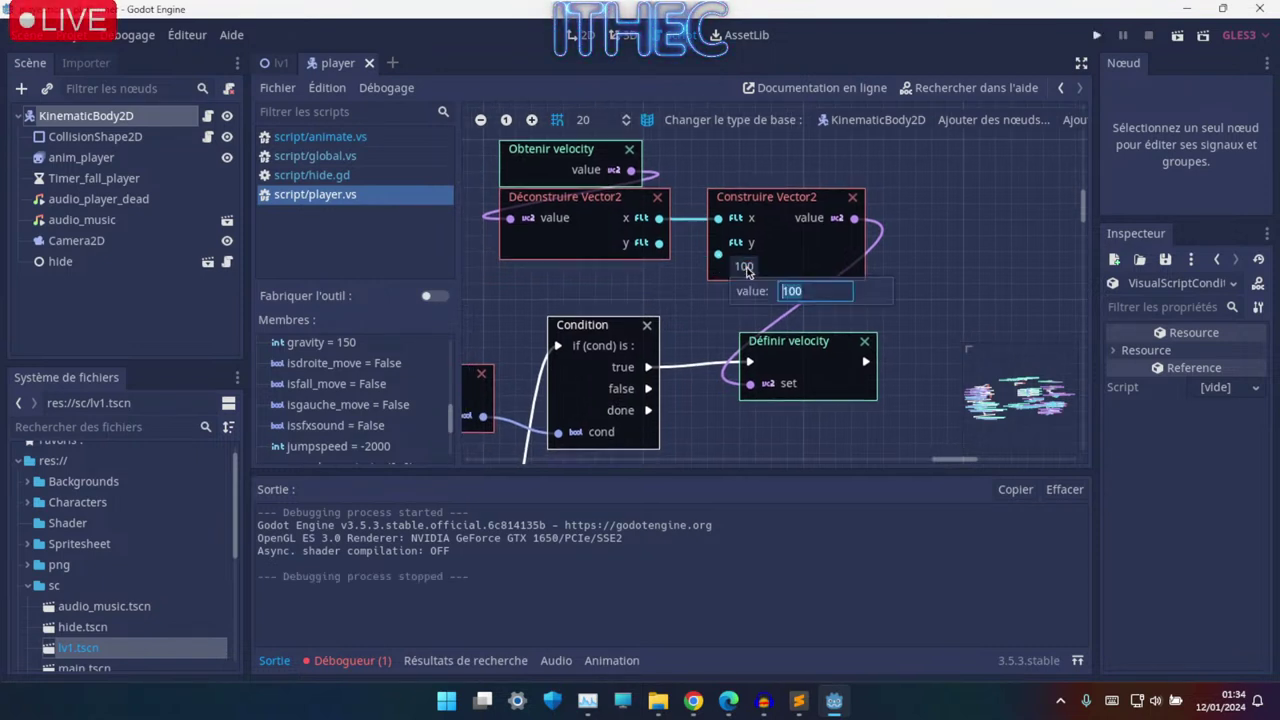
# - Set the Construire Vector2 node's y input to 10 instead of 100
pyautogui.write('10')
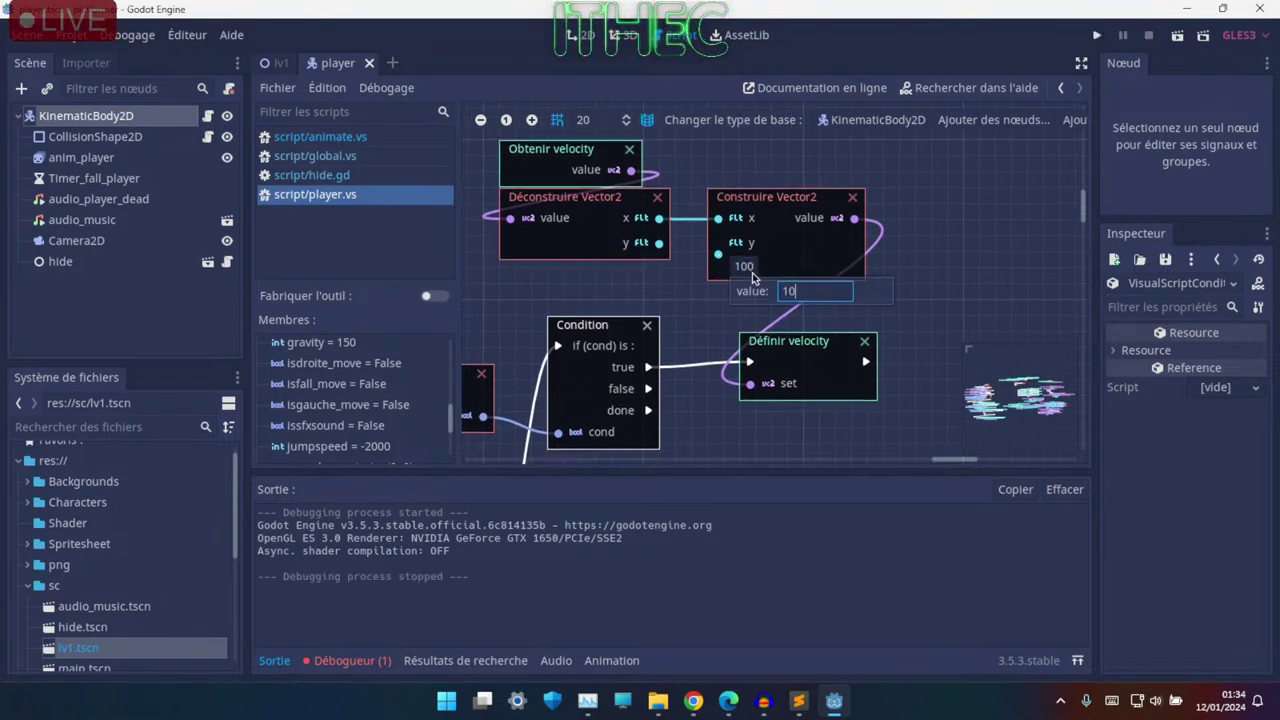
pyautogui.press('Return')
pyautogui.click(658, 284)
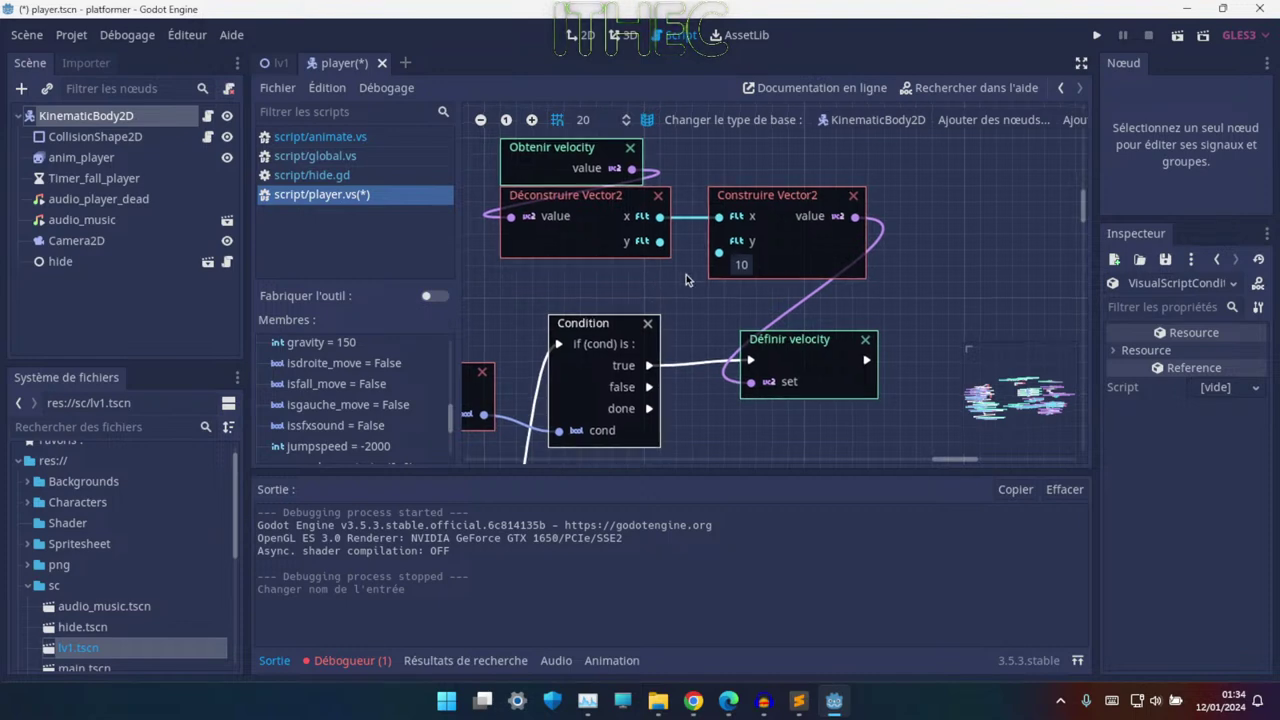
pyautogui.moveTo(686, 279); pyautogui.dragTo(797, 188, button='middle')
pyautogui.moveTo(918, 221); pyautogui.dragTo(768, 266, button='middle')
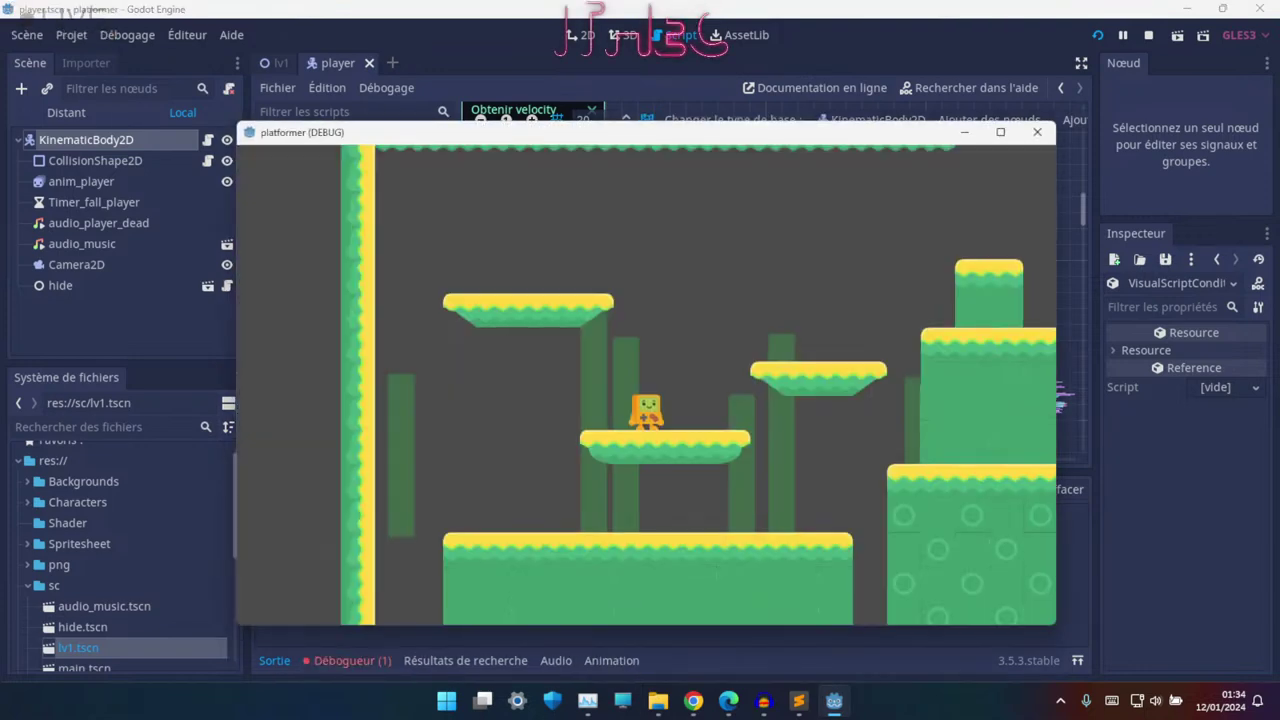
# - Jump the character across the left, middle and floating platforms onto the block
pyautogui.press('Left')
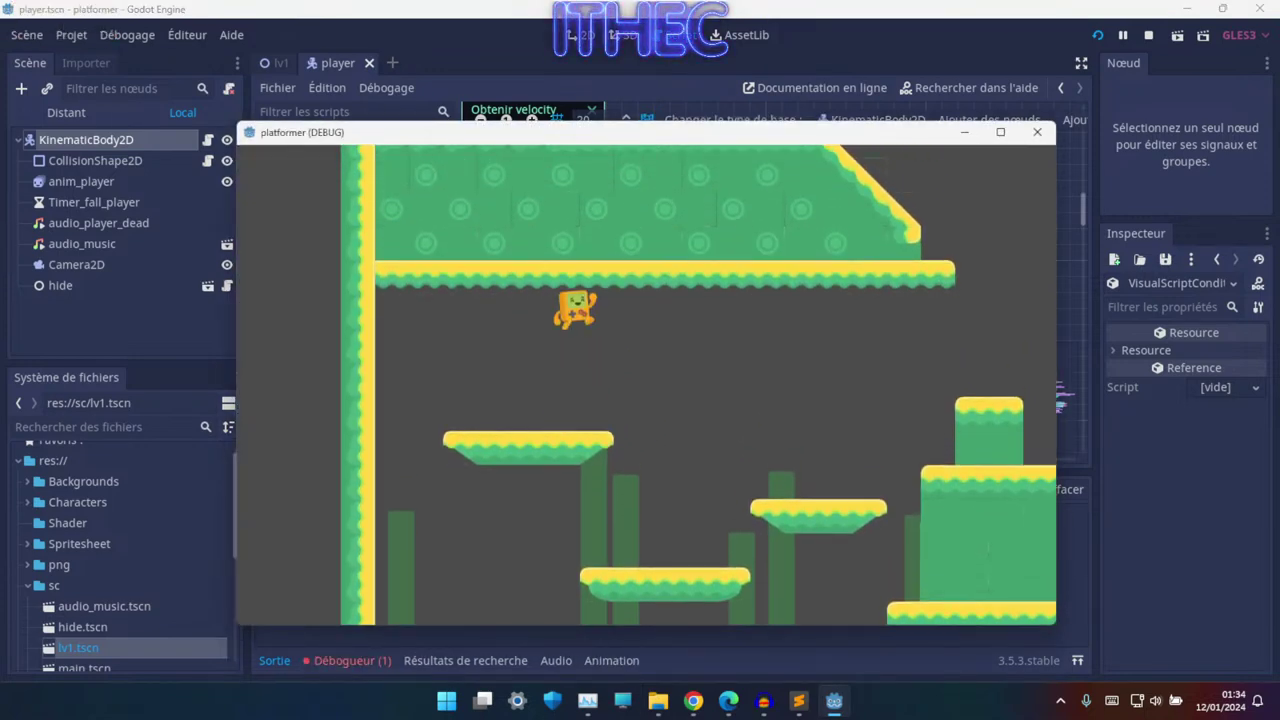
pyautogui.press('Up')
pyautogui.press('Right')
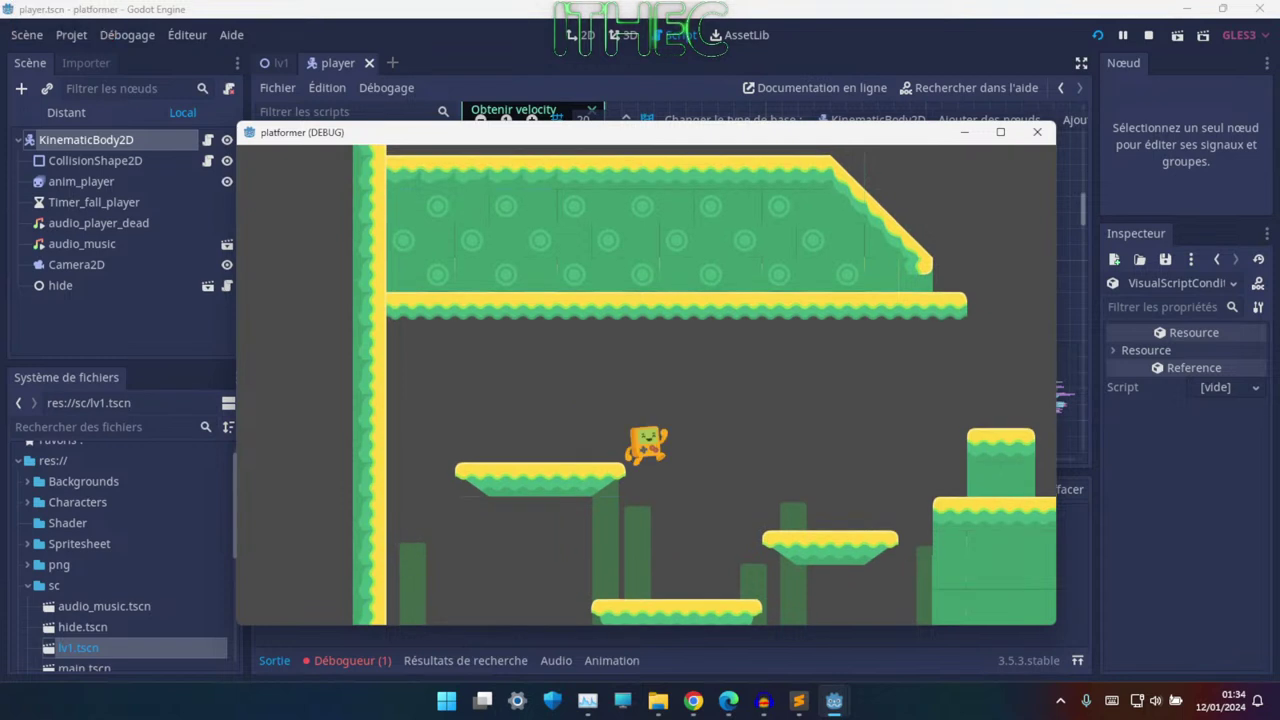
pyautogui.press('Up')
pyautogui.press('Right')
pyautogui.press('Up')
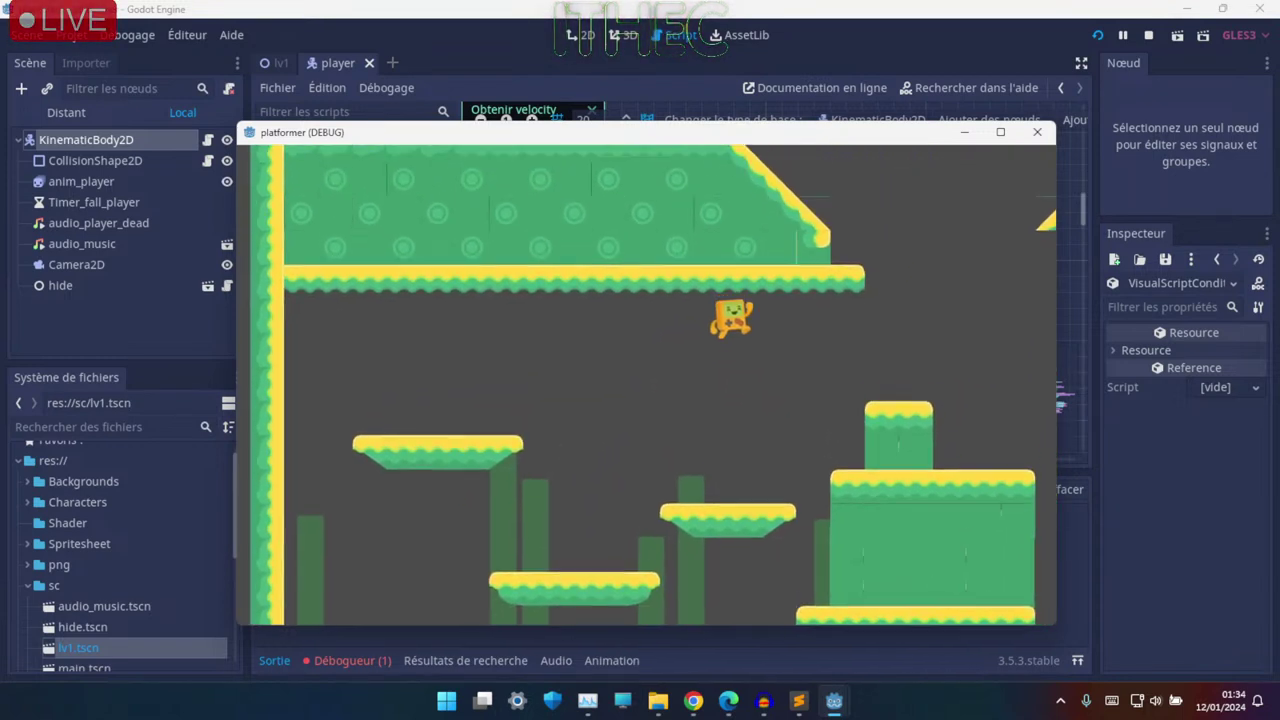
pyautogui.press('Up')
pyautogui.press('Up')
pyautogui.press('Left')
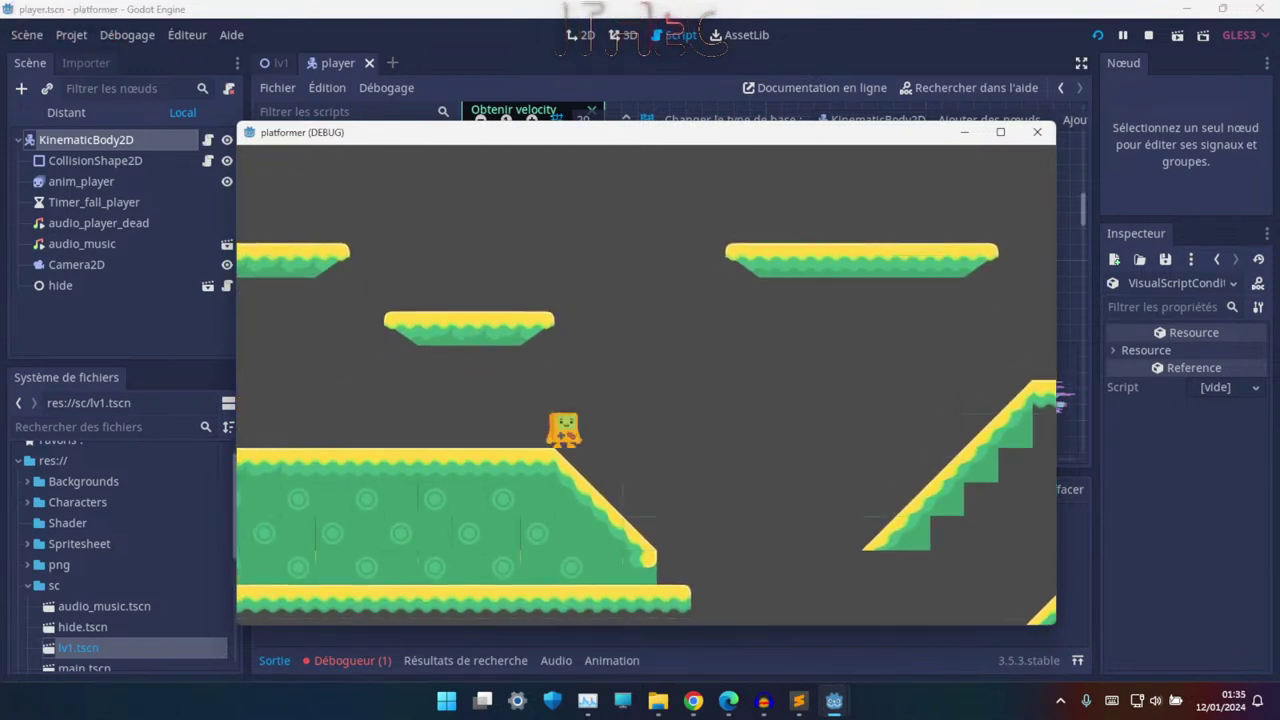
# - Jump into the ceiling to test the bounce, then land on the middle platform
pyautogui.press('Up')
pyautogui.press('Up')
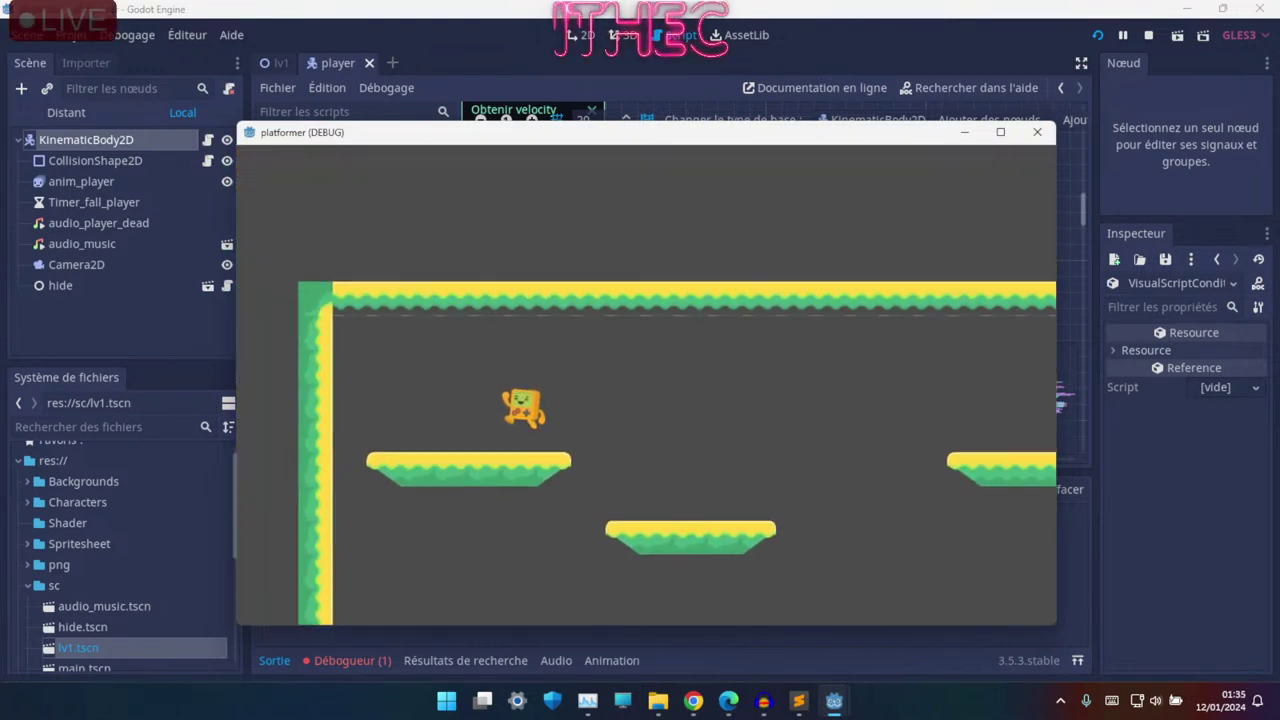
pyautogui.press('Right')
pyautogui.press('Up')
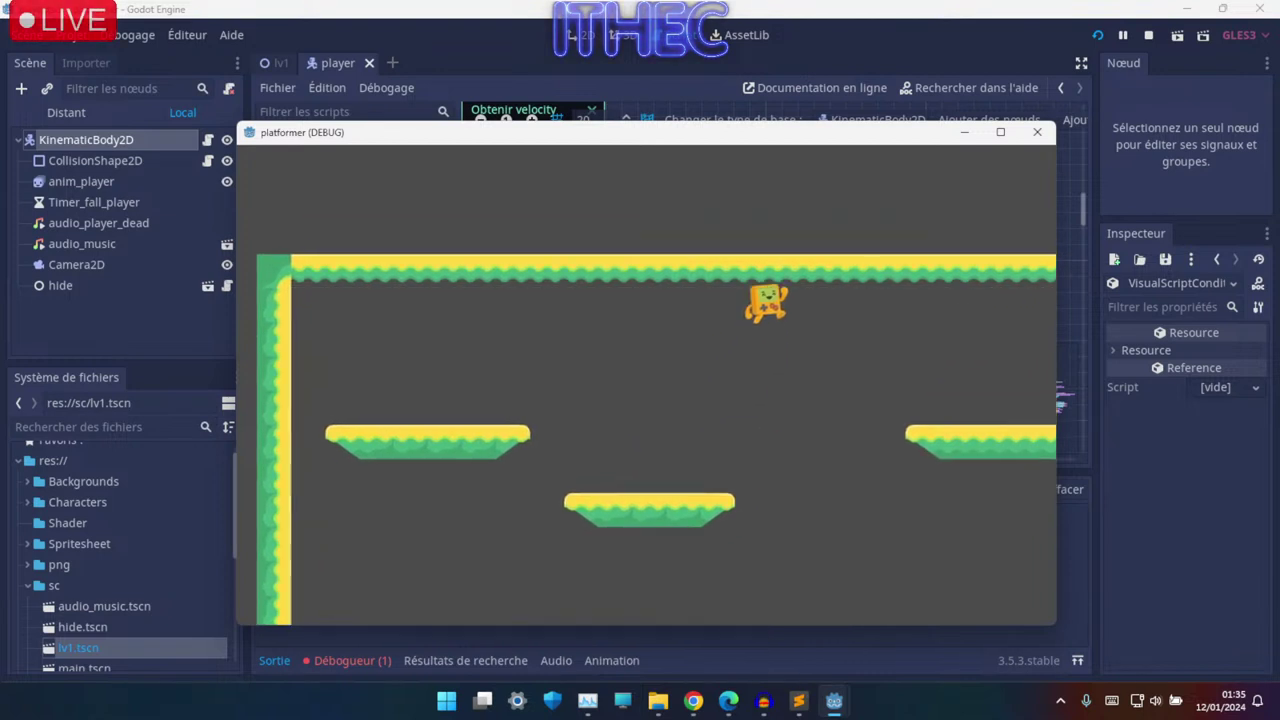
pyautogui.press('Left')
pyautogui.press('Up')
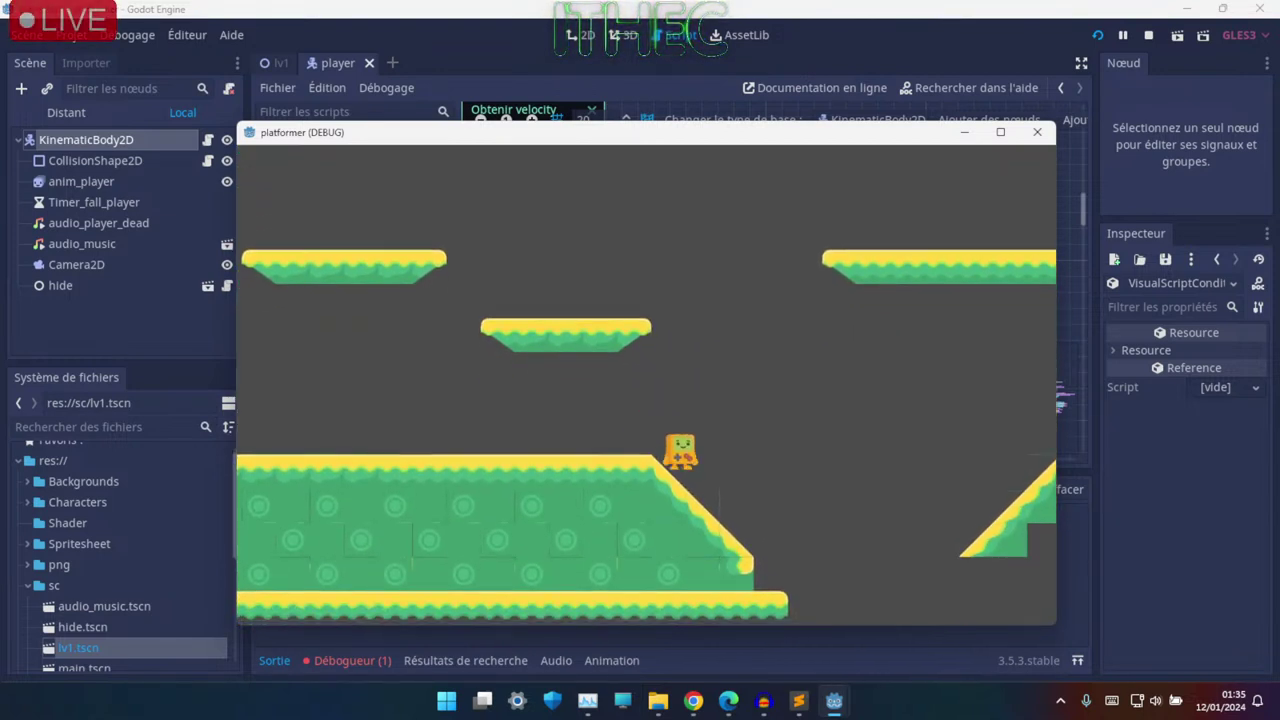
pyautogui.press('Up')
pyautogui.press('Left')
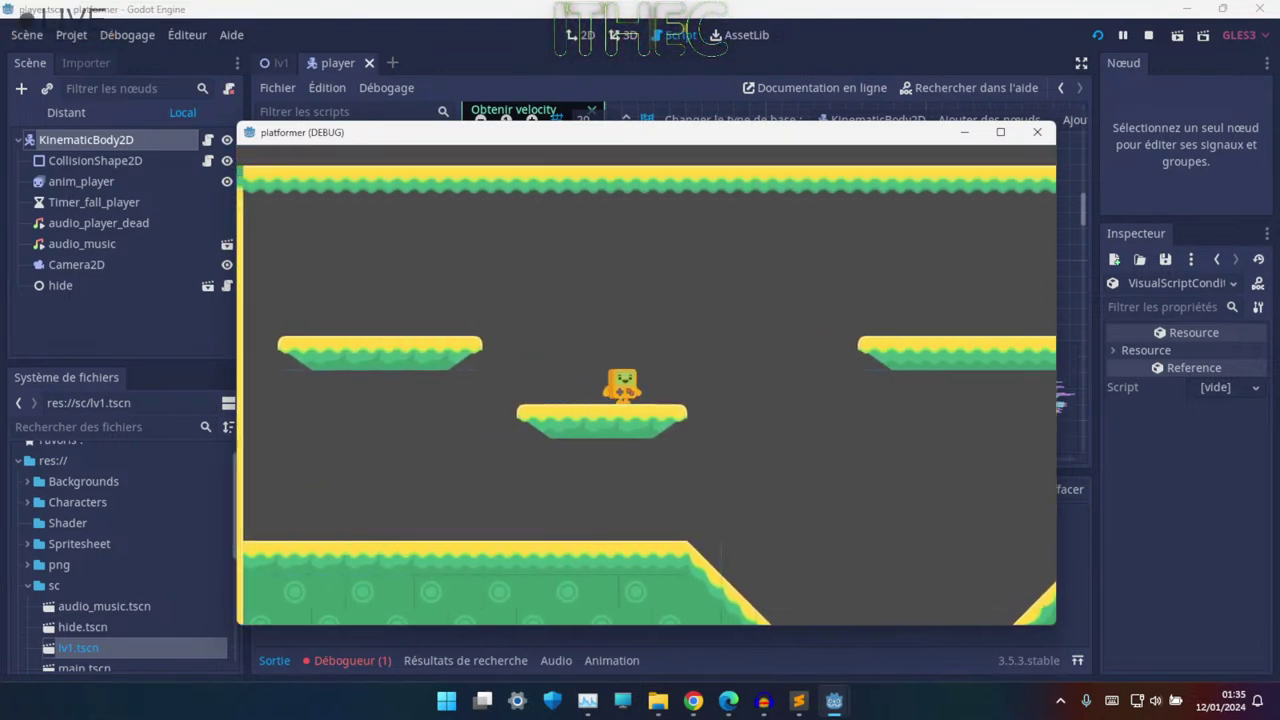
pyautogui.press('Up')
pyautogui.press('Right')
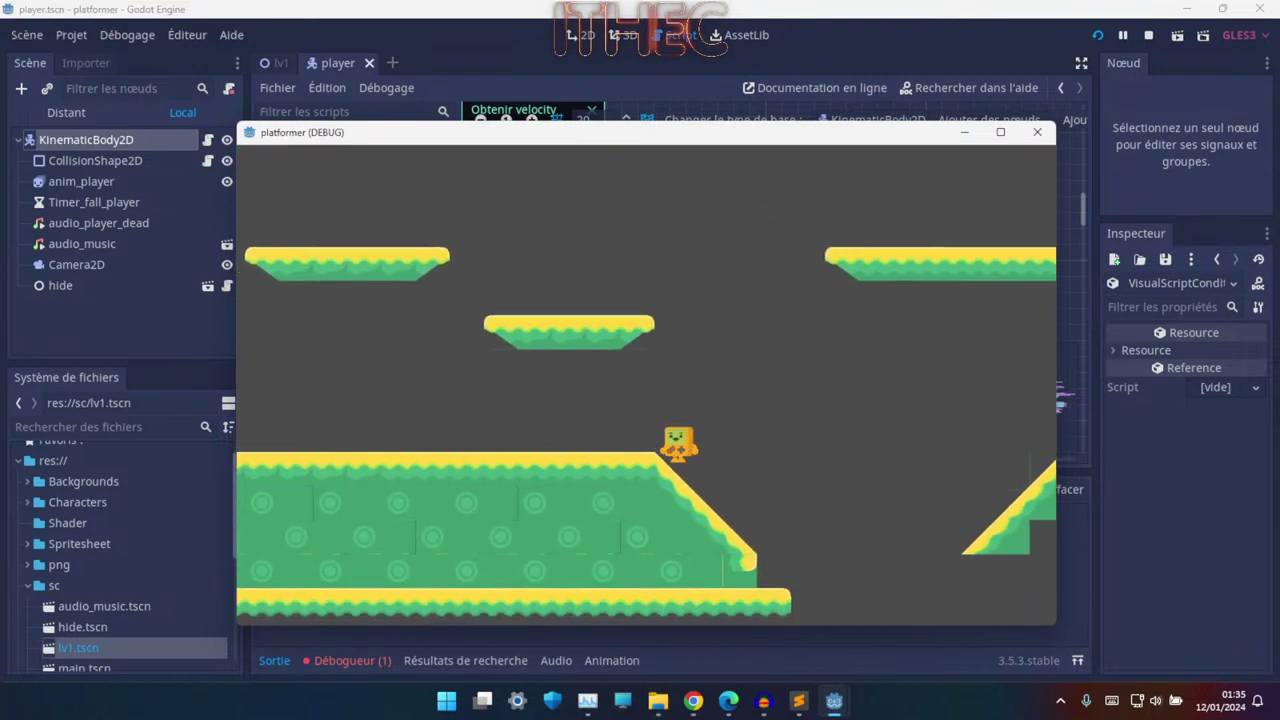
pyautogui.press('Left')
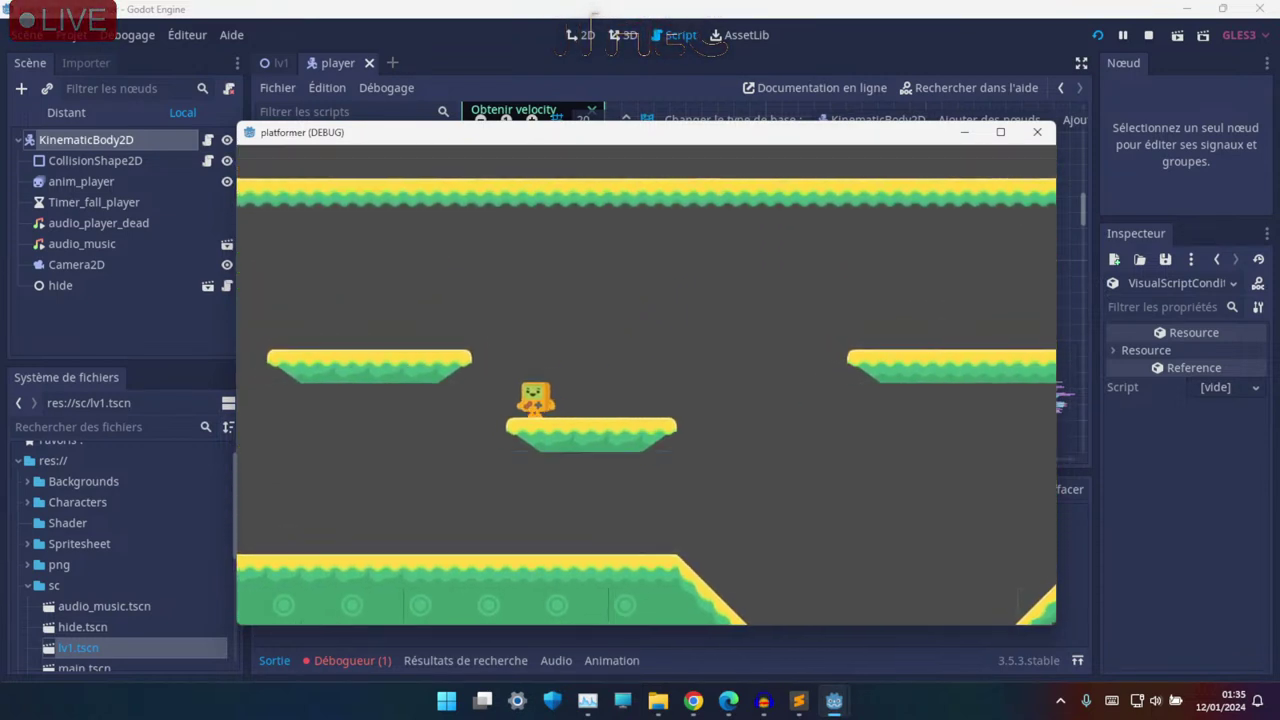
pyautogui.press('Right')
# - Travel right into new terrain, climb the sloped and upper-left platforms, then fall off
pyautogui.press('Up')
pyautogui.press('Right')
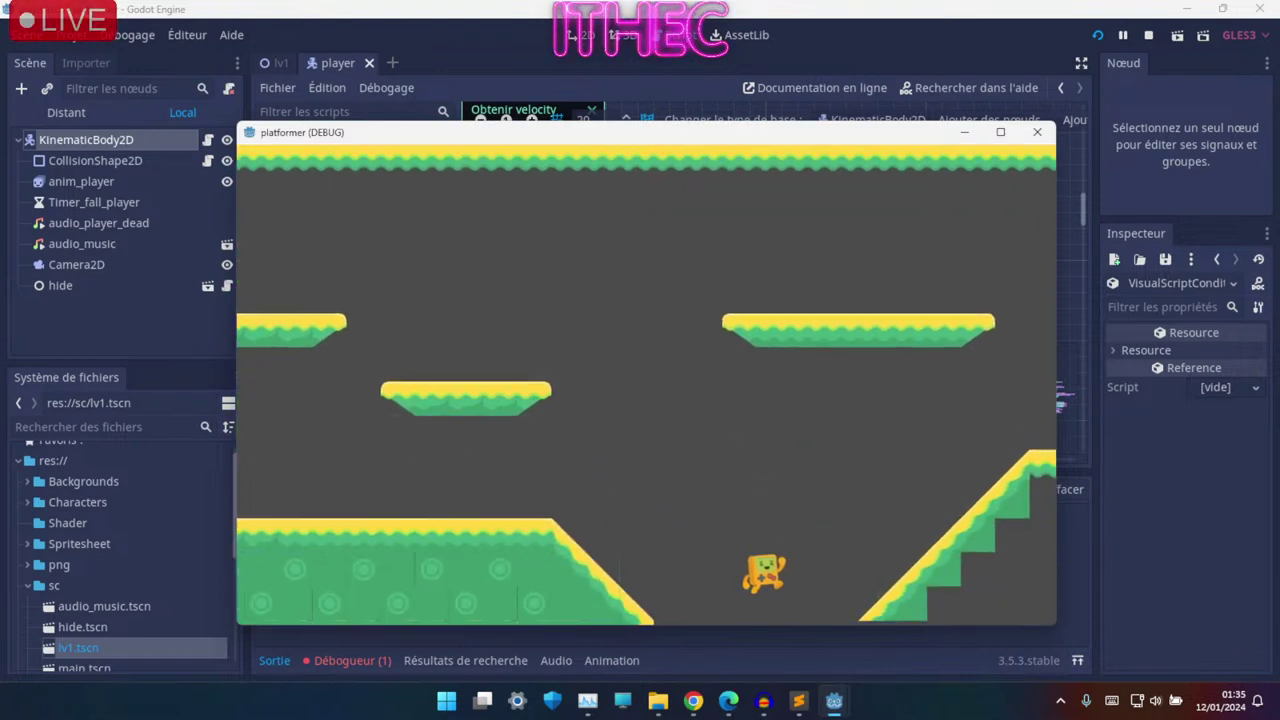
pyautogui.press('Up')
pyautogui.press('Left')
pyautogui.press('Up')
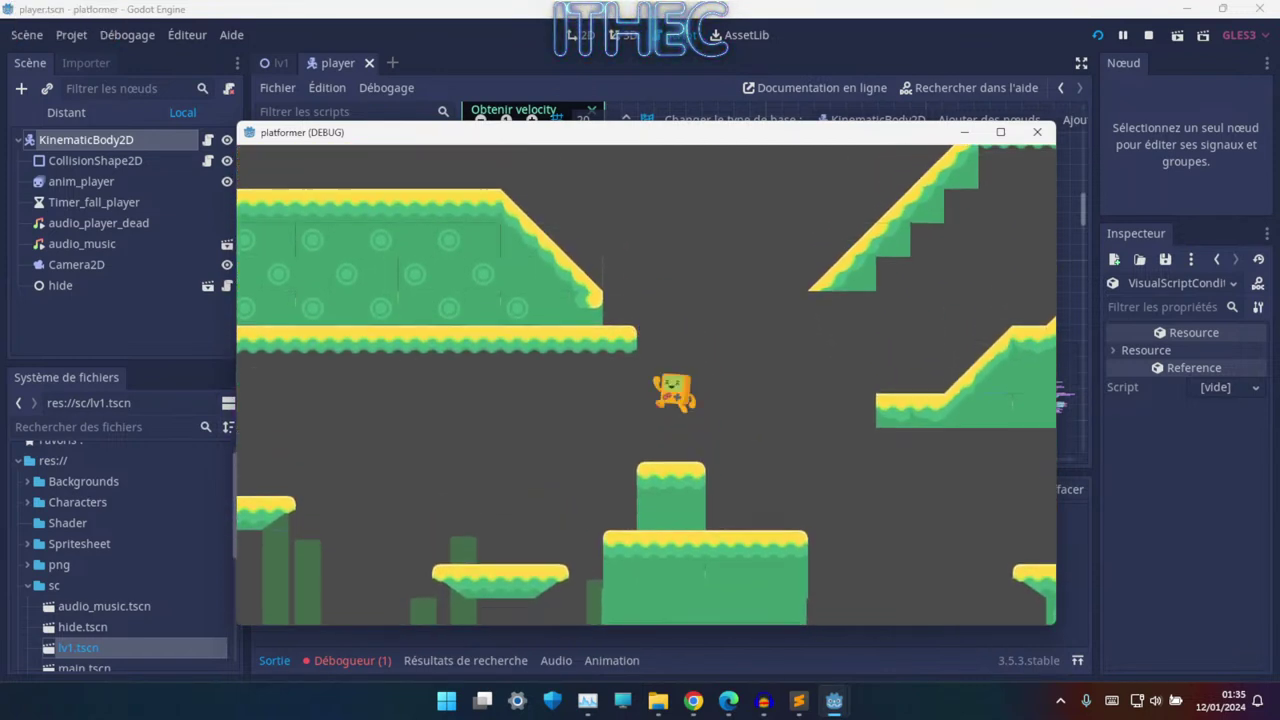
pyautogui.press('Up')
pyautogui.press('Left')
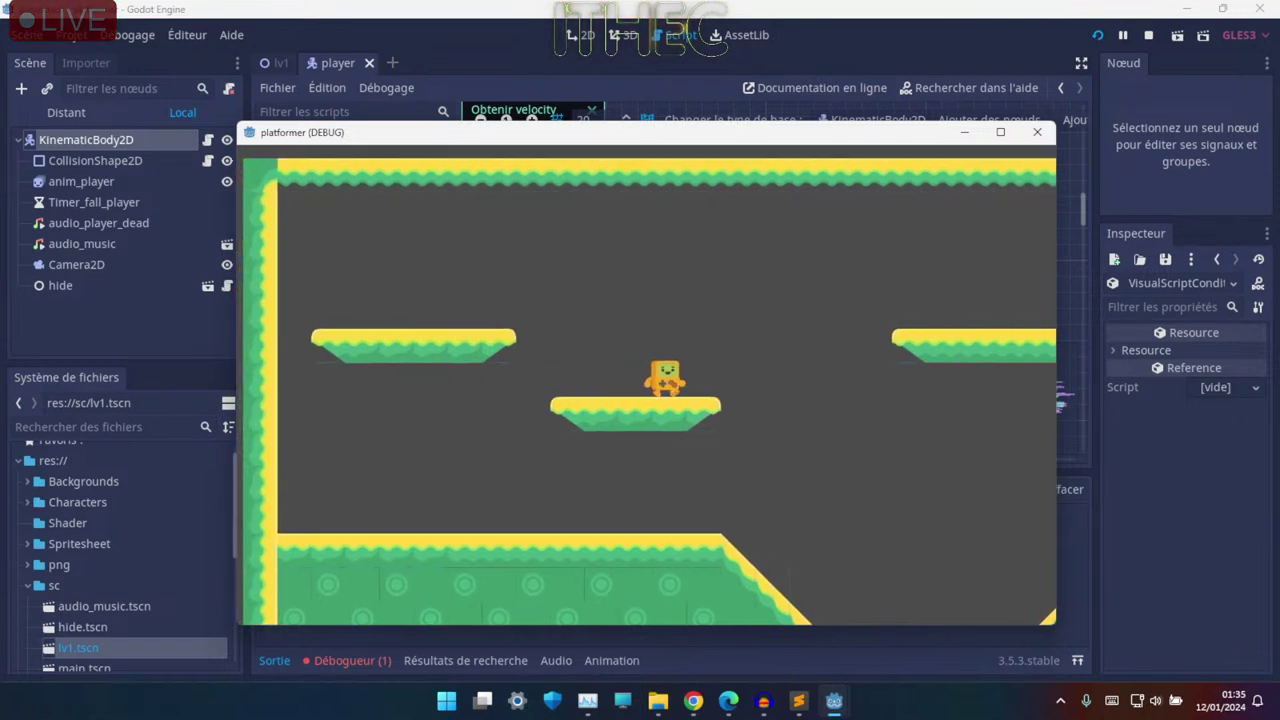
pyautogui.press('Up')
pyautogui.press('Right')
pyautogui.press('Left')
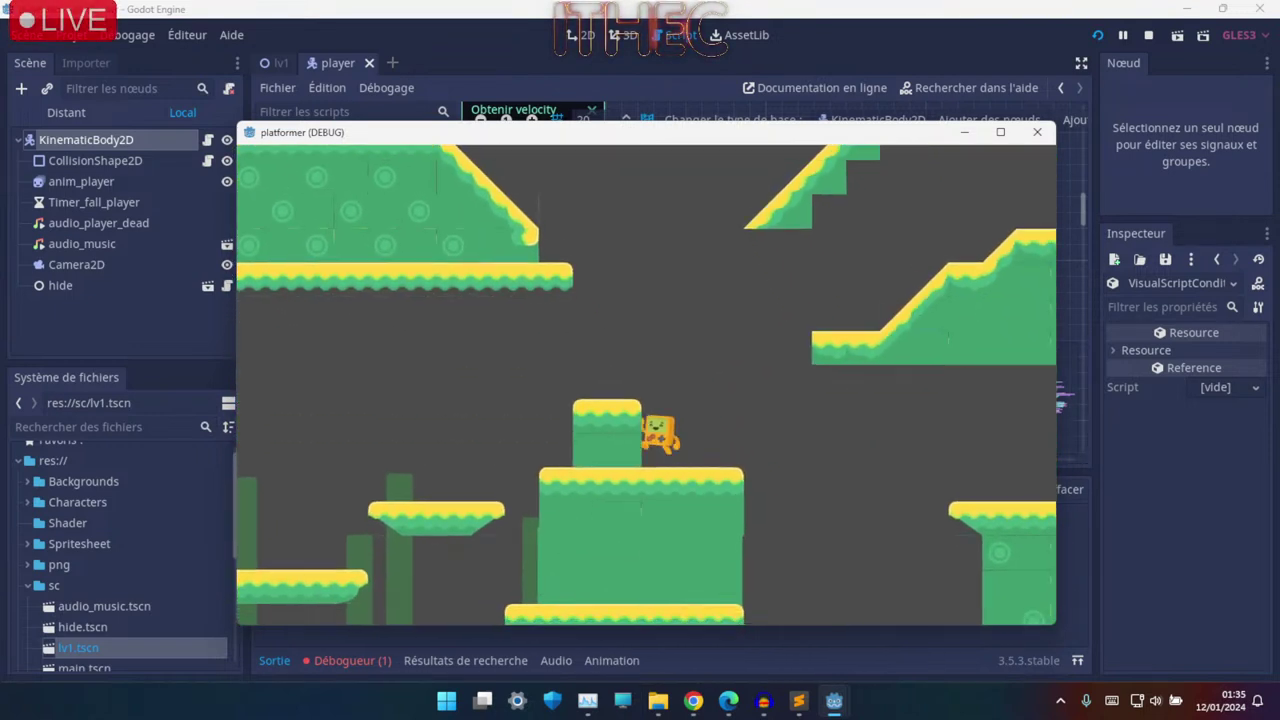
pyautogui.press('Up')
pyautogui.press('Left')
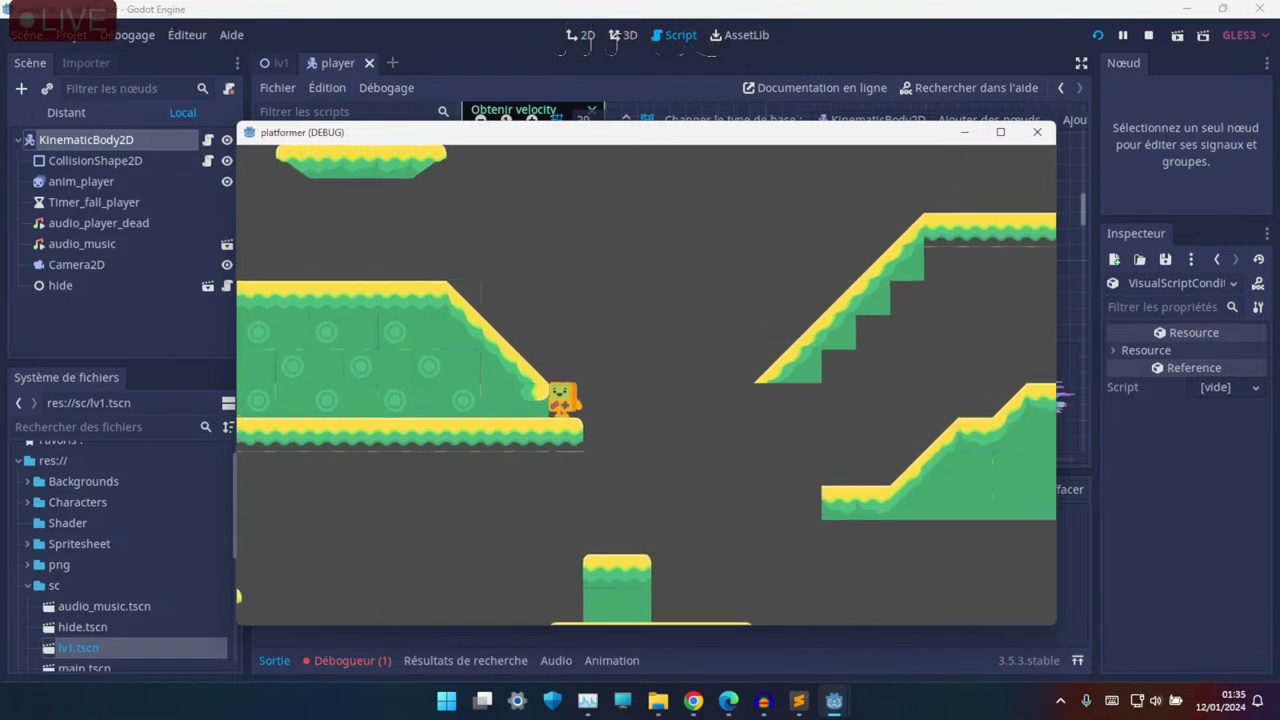
pyautogui.press('Up')
pyautogui.press('Left')
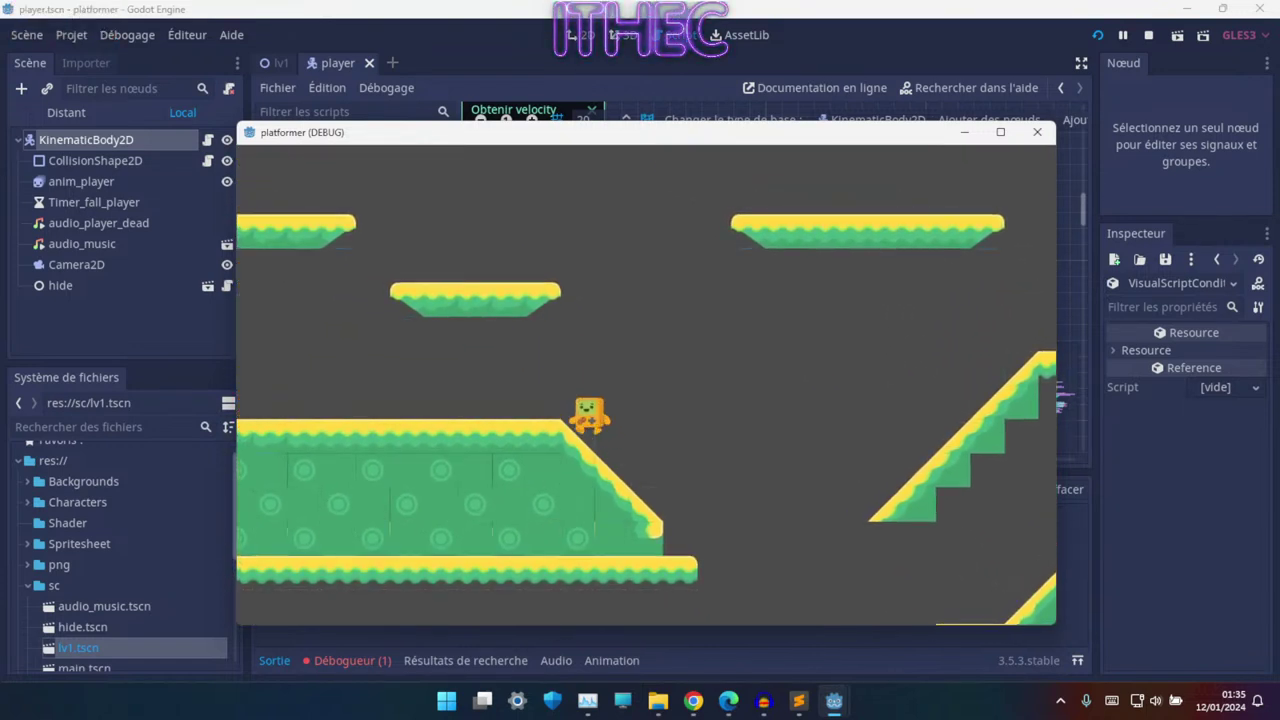
pyautogui.press('Up')
pyautogui.press('Up')
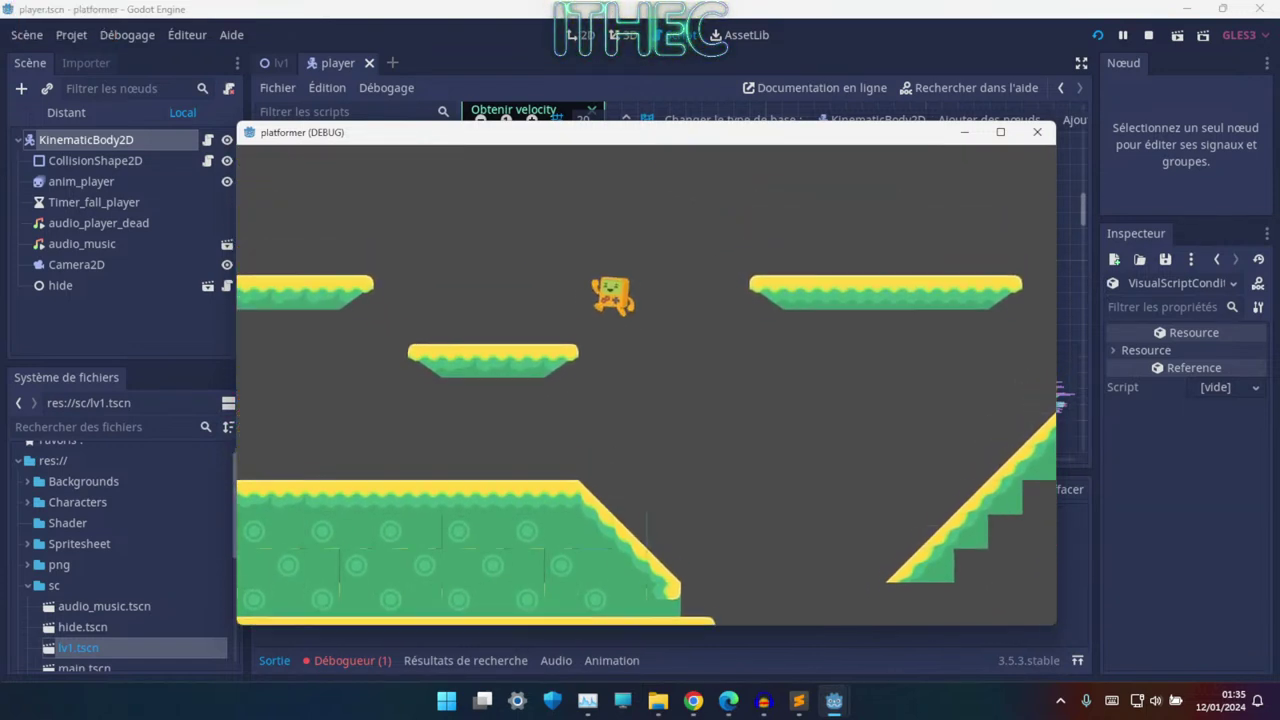
pyautogui.press('Left')
pyautogui.press('Left')
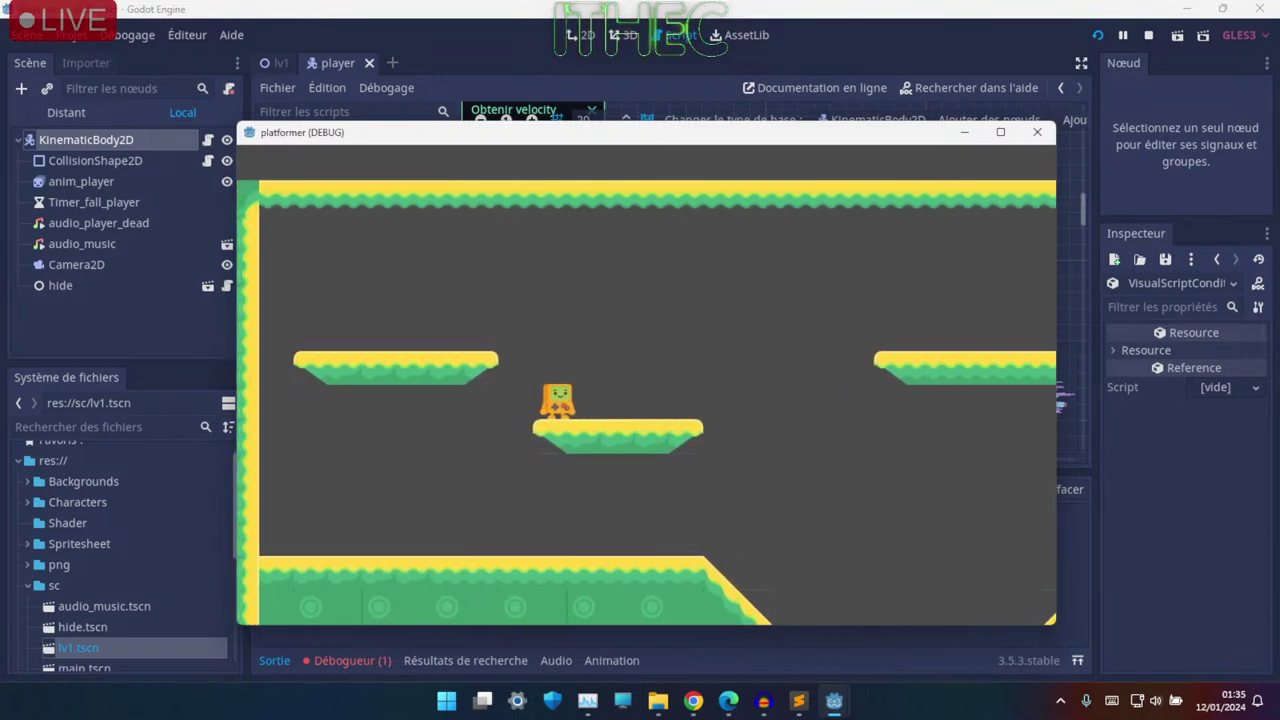
pyautogui.press('Up')
pyautogui.press('Right')
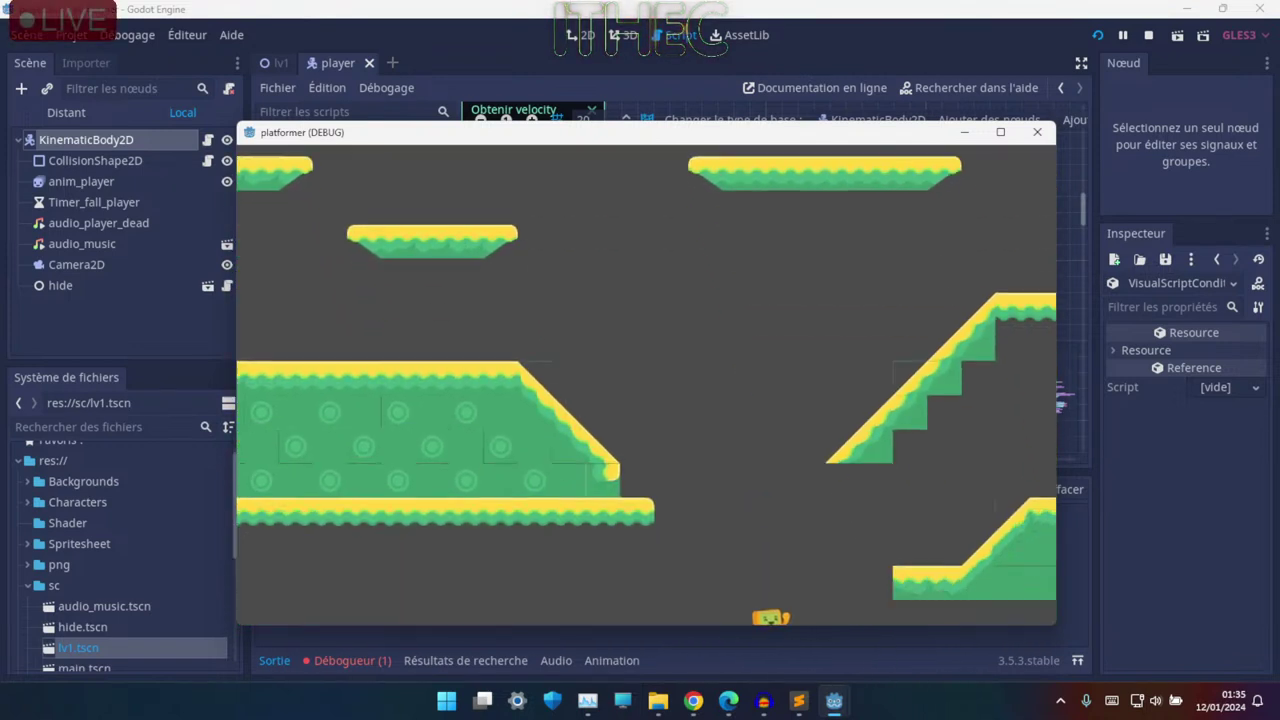
# - After respawning, climb back onto the middle and left platforms, then close the game with Alt+F4
pyautogui.press('Right')
pyautogui.press('Up')
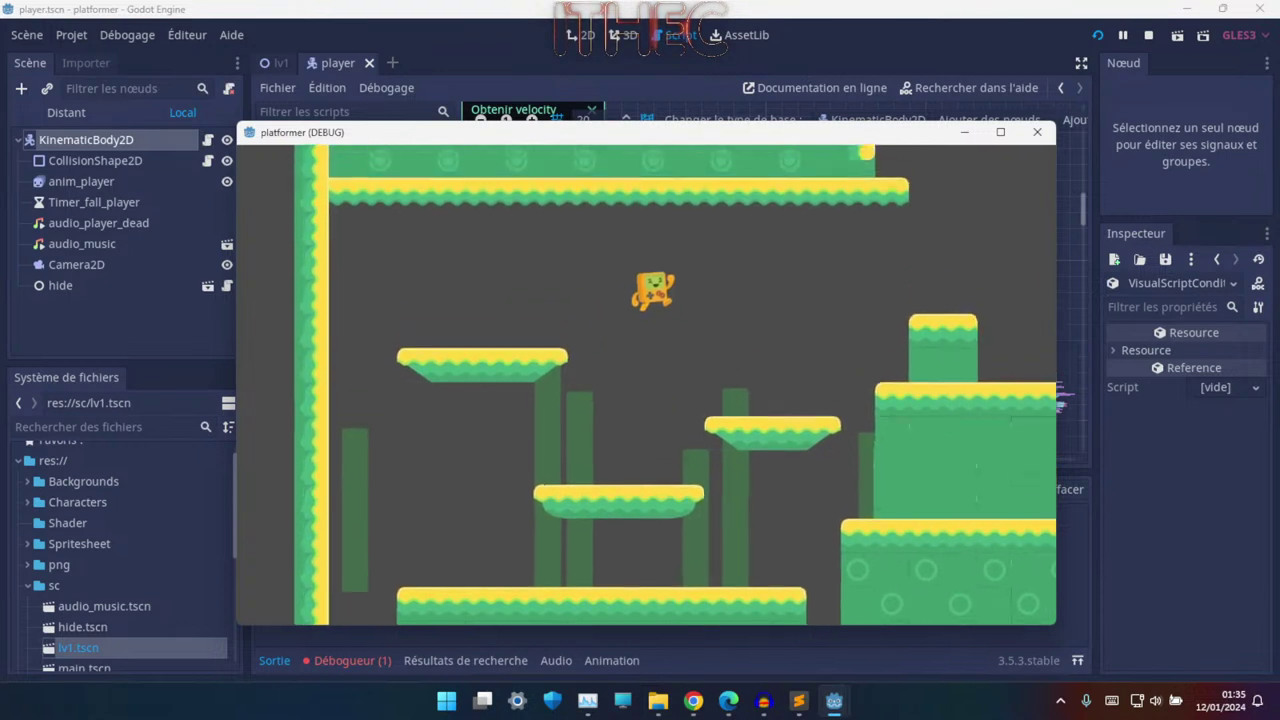
pyautogui.press('Up')
pyautogui.press('Up')
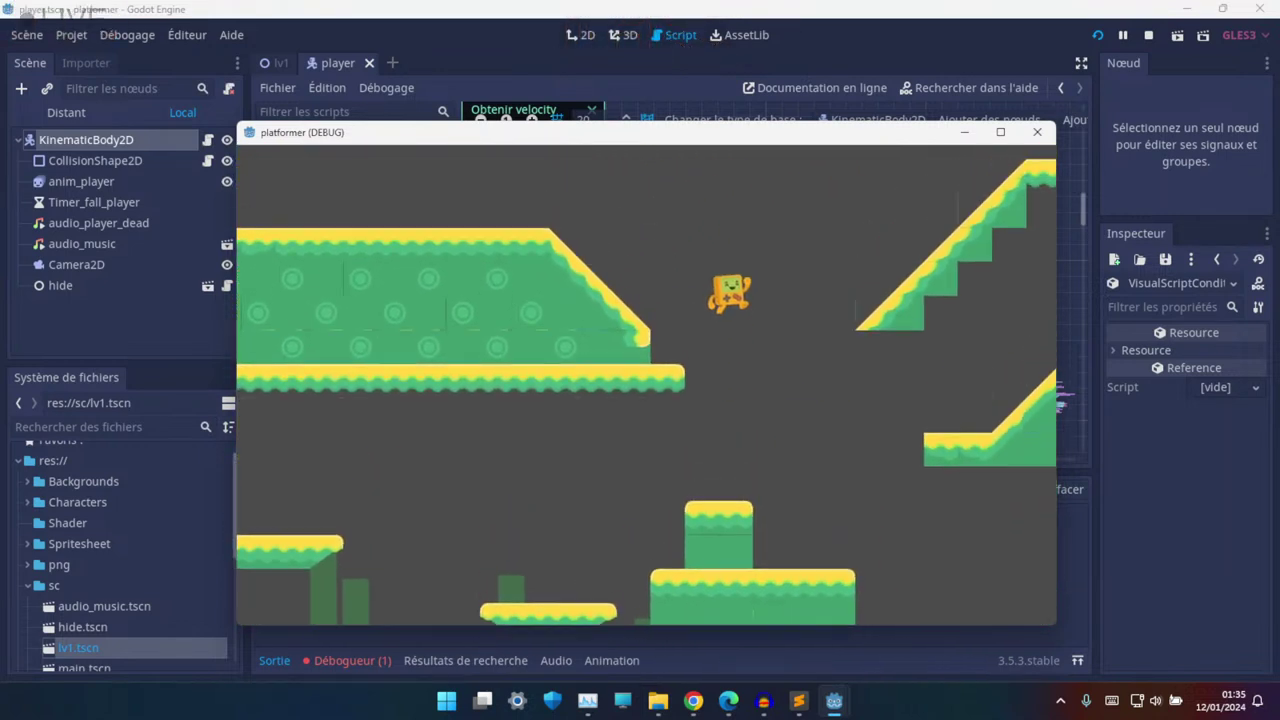
pyautogui.press('Left')
pyautogui.press('Up')
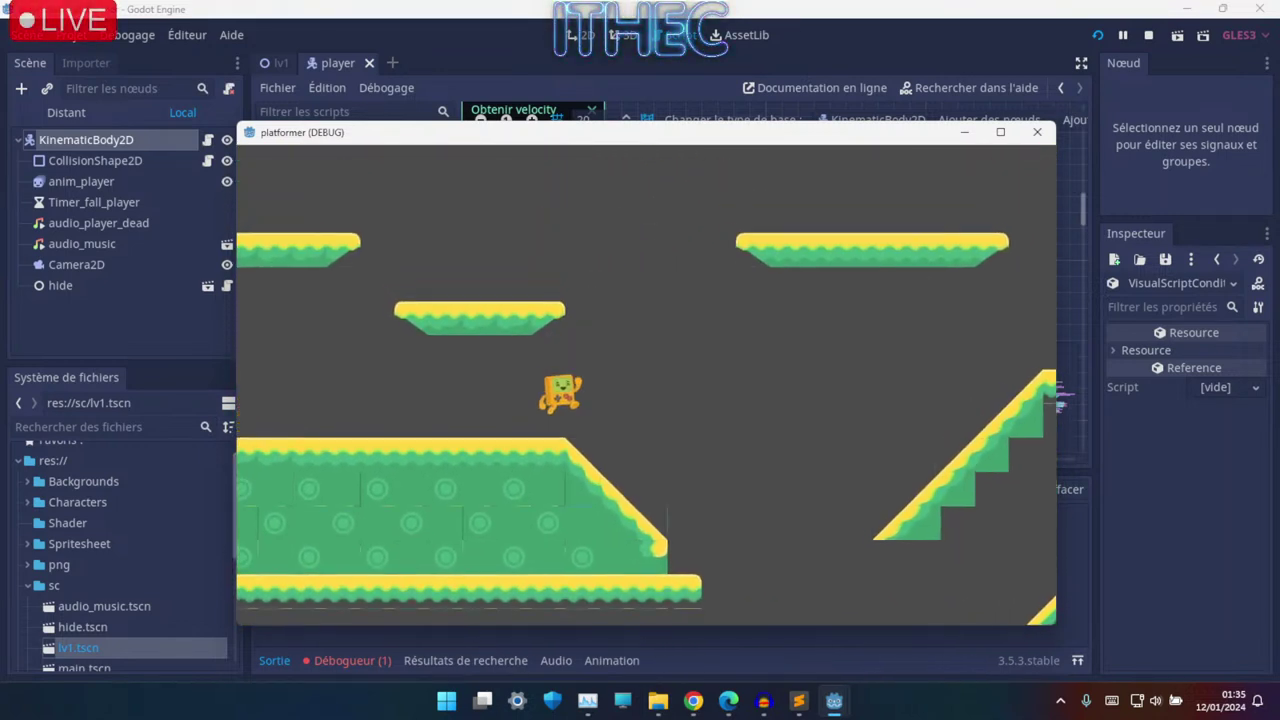
pyautogui.press('Up')
pyautogui.press('Left')
pyautogui.press('Right')
pyautogui.press('Up')
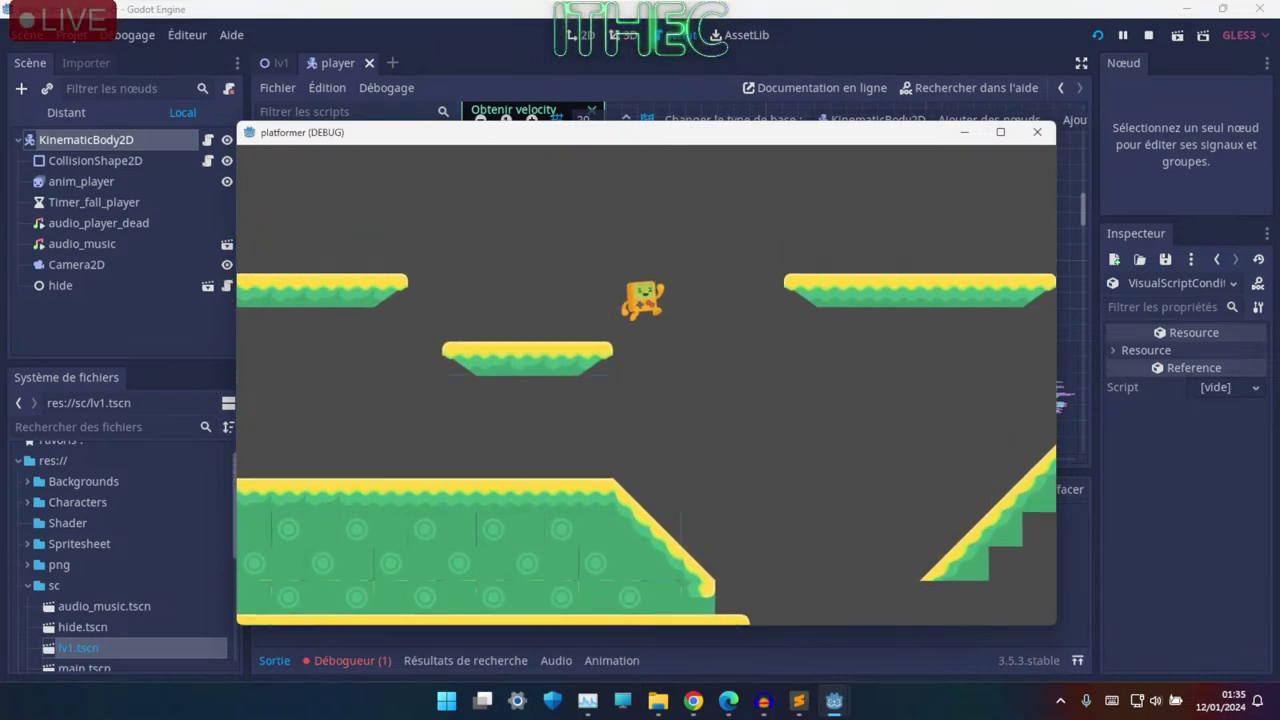
pyautogui.press('Left')
pyautogui.press('Up')
pyautogui.press('Left')
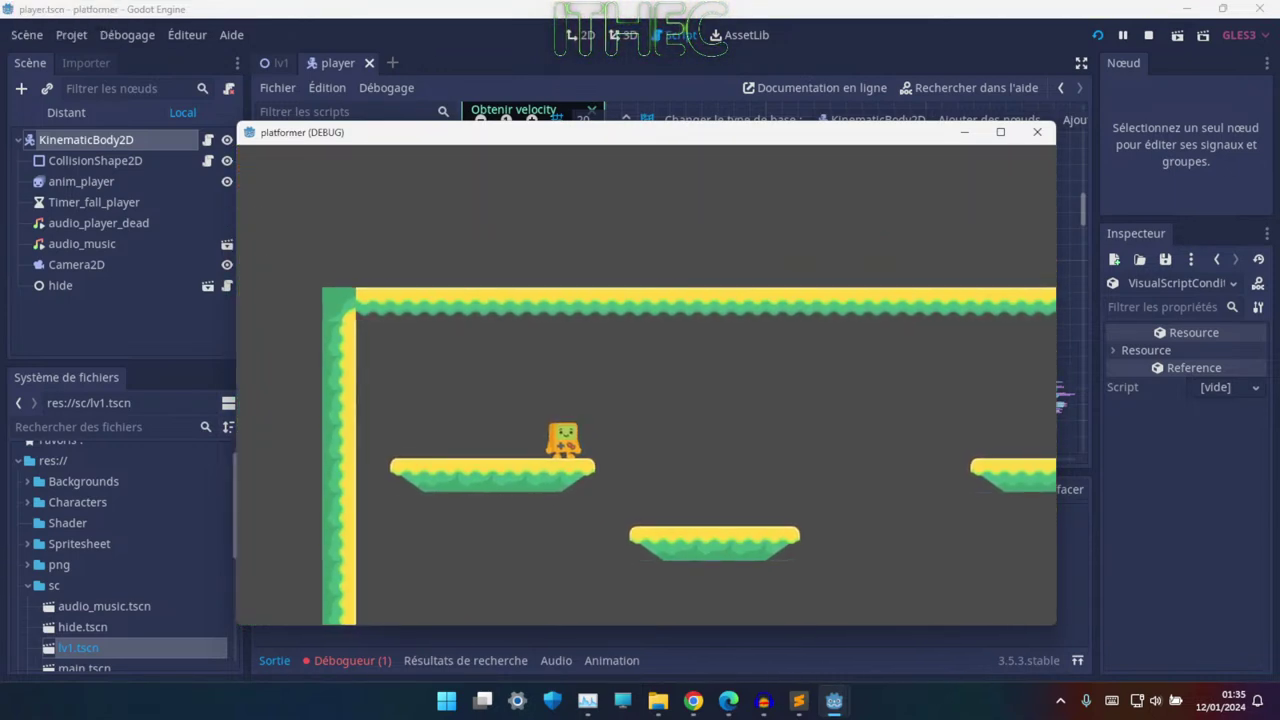
pyautogui.hotkey('alt', 'F4')
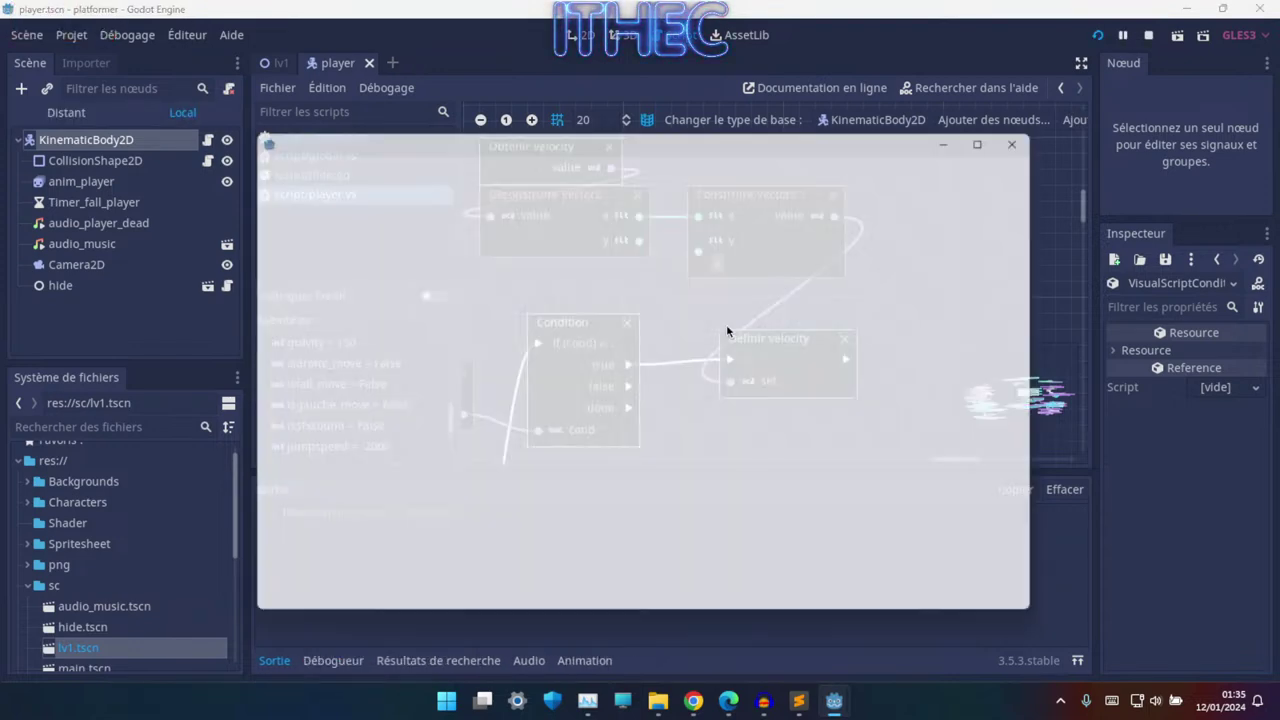
# - Jump with space and move the player right onto higher platforms, hopping left once
pyautogui.press('space')
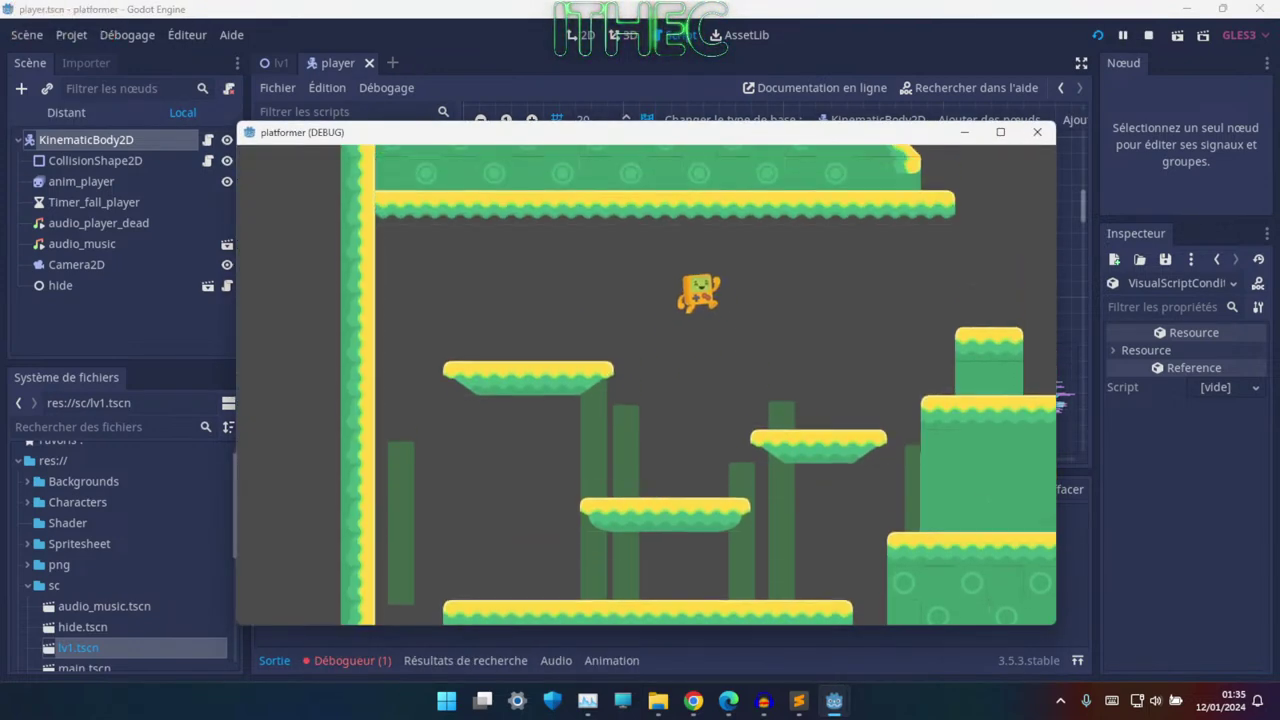
pyautogui.press('Right')
pyautogui.press('space')
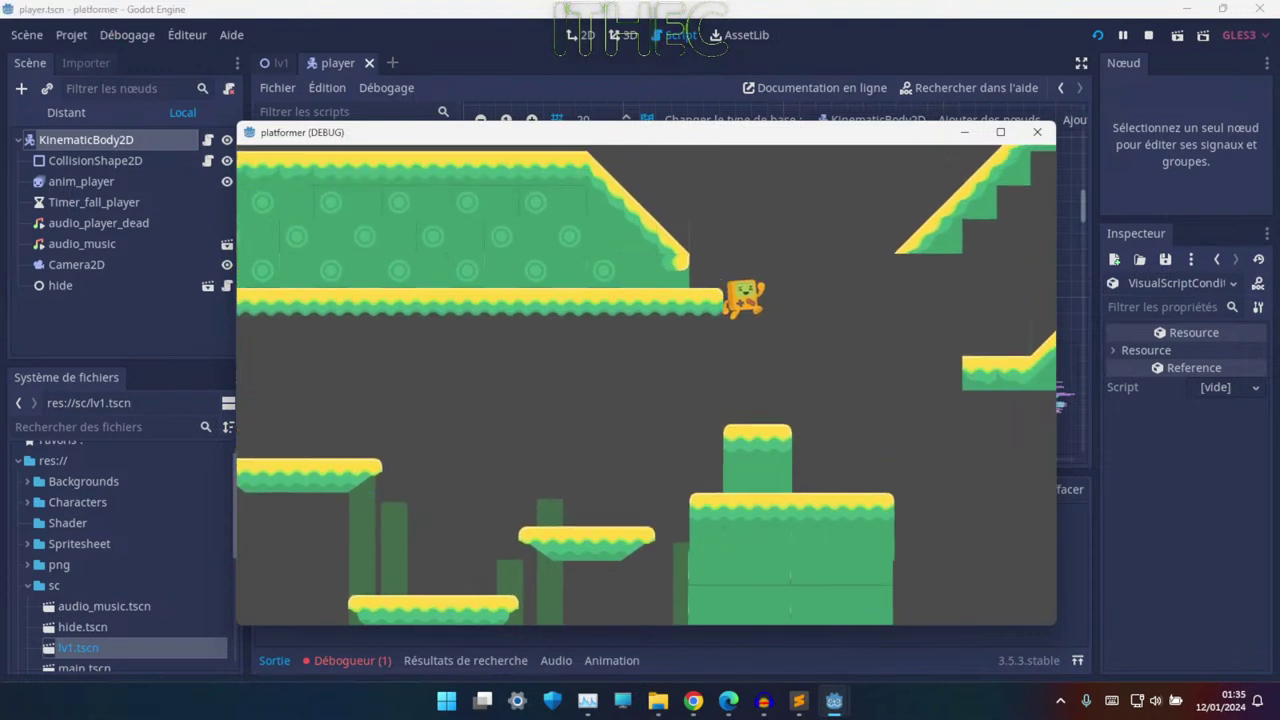
pyautogui.press('Left')
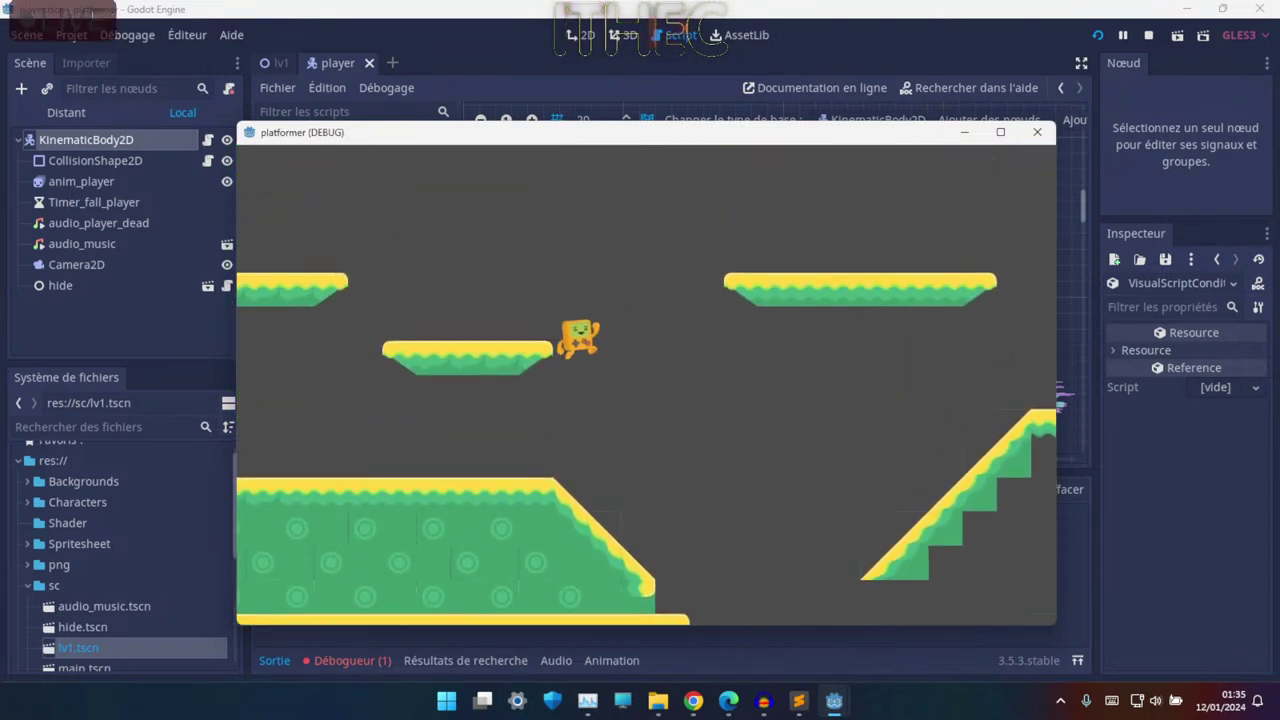
pyautogui.press('space')
pyautogui.press('Left')
pyautogui.press('Right')
pyautogui.press('space')
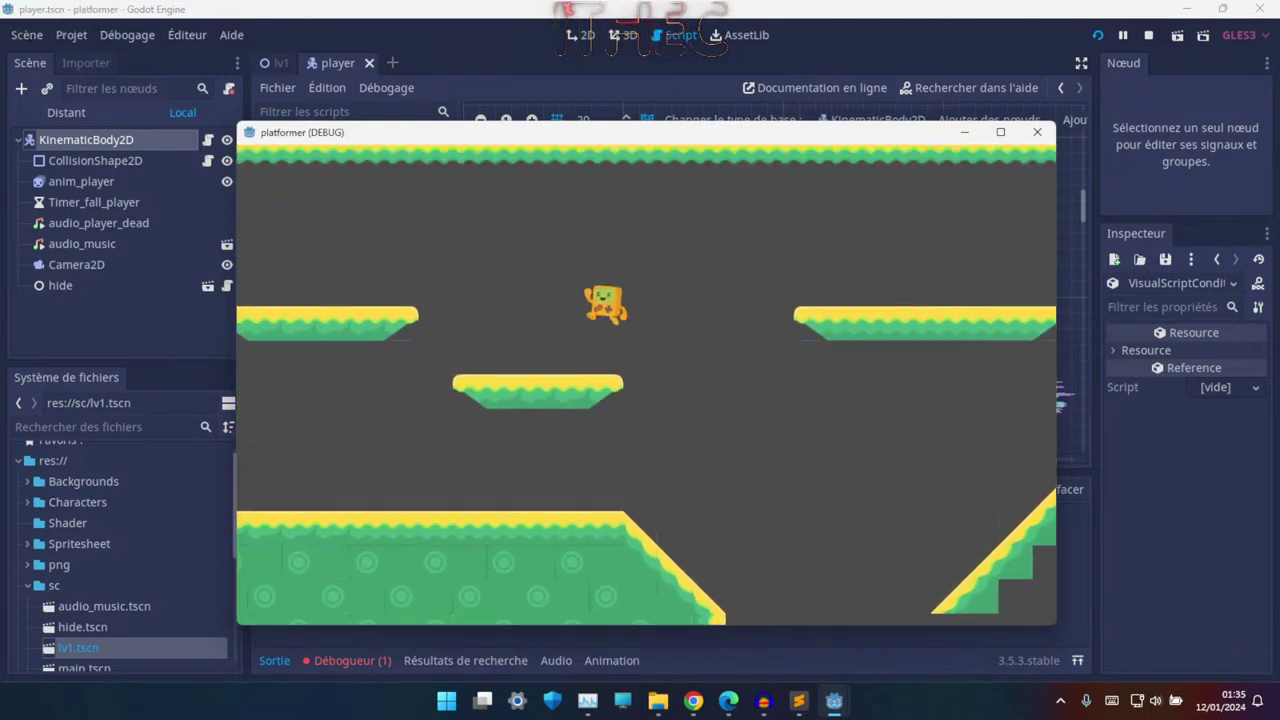
pyautogui.press('Right')
pyautogui.press('space')
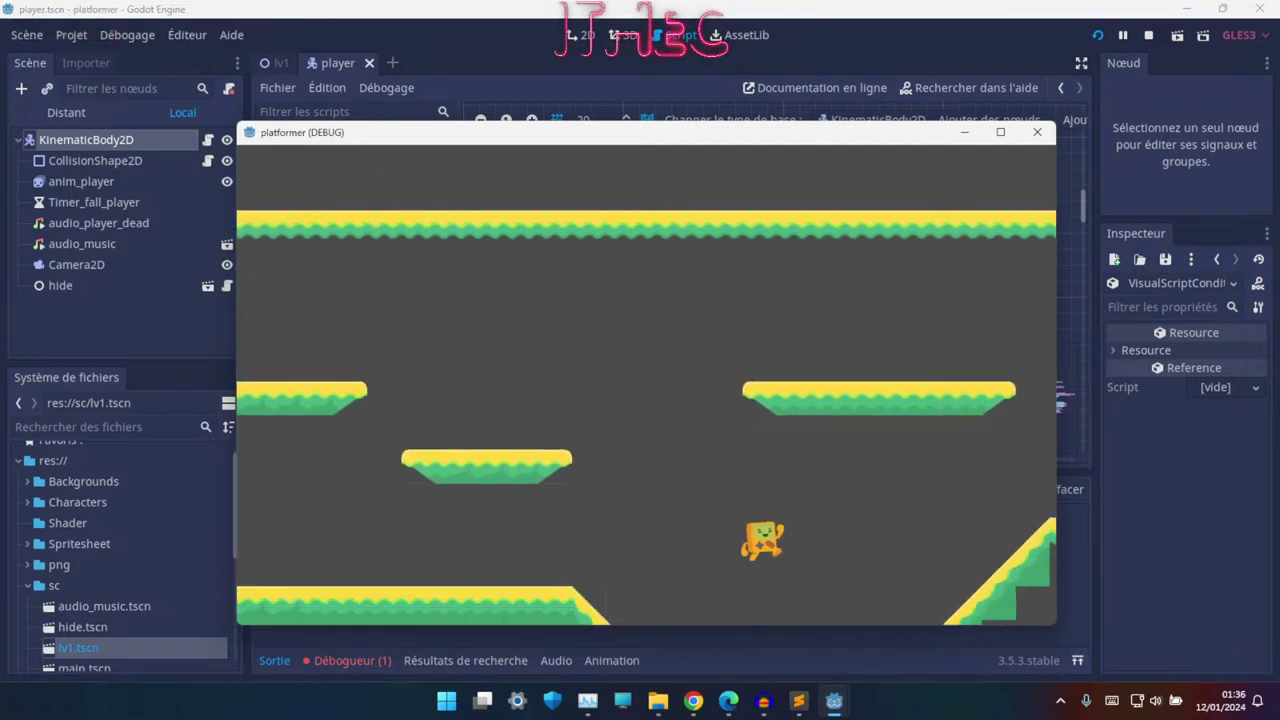
# - Jump around the small block and climb onto the higher left platform
pyautogui.press('space')
pyautogui.press('Left')
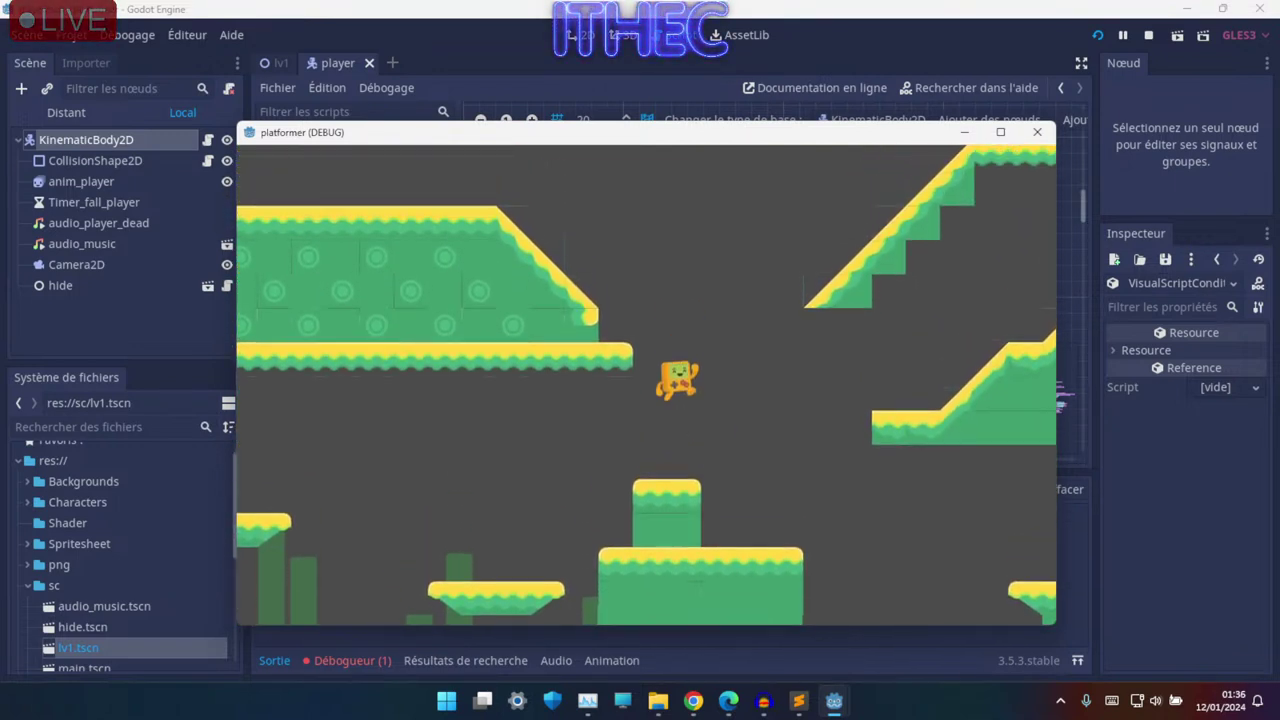
pyautogui.press('Left')
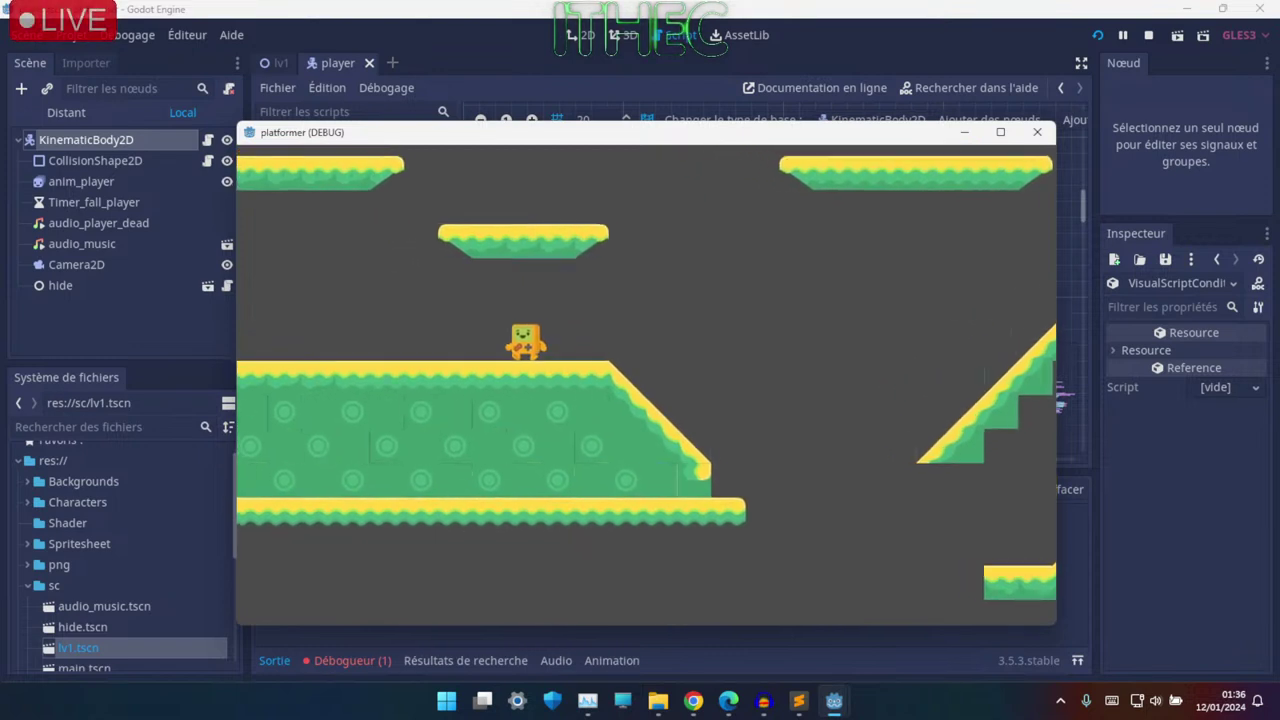
pyautogui.press('space')
pyautogui.press('Right')
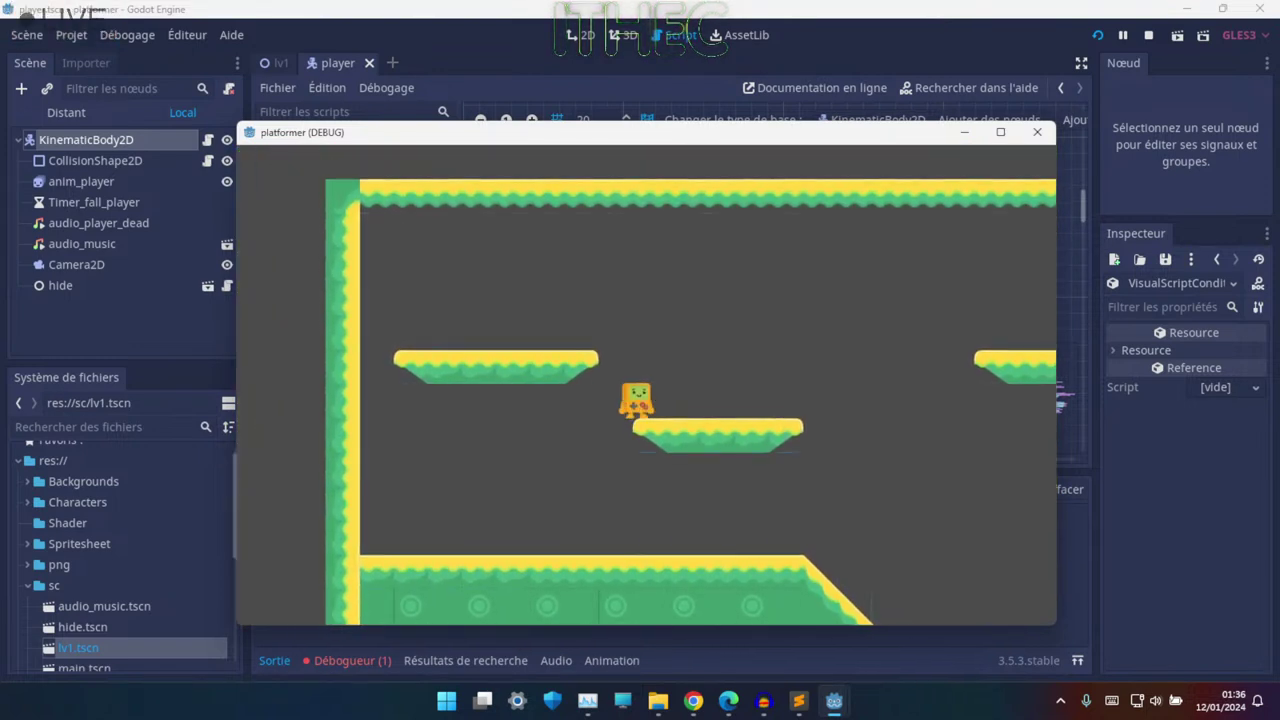
pyautogui.press('space')
pyautogui.press('Right')
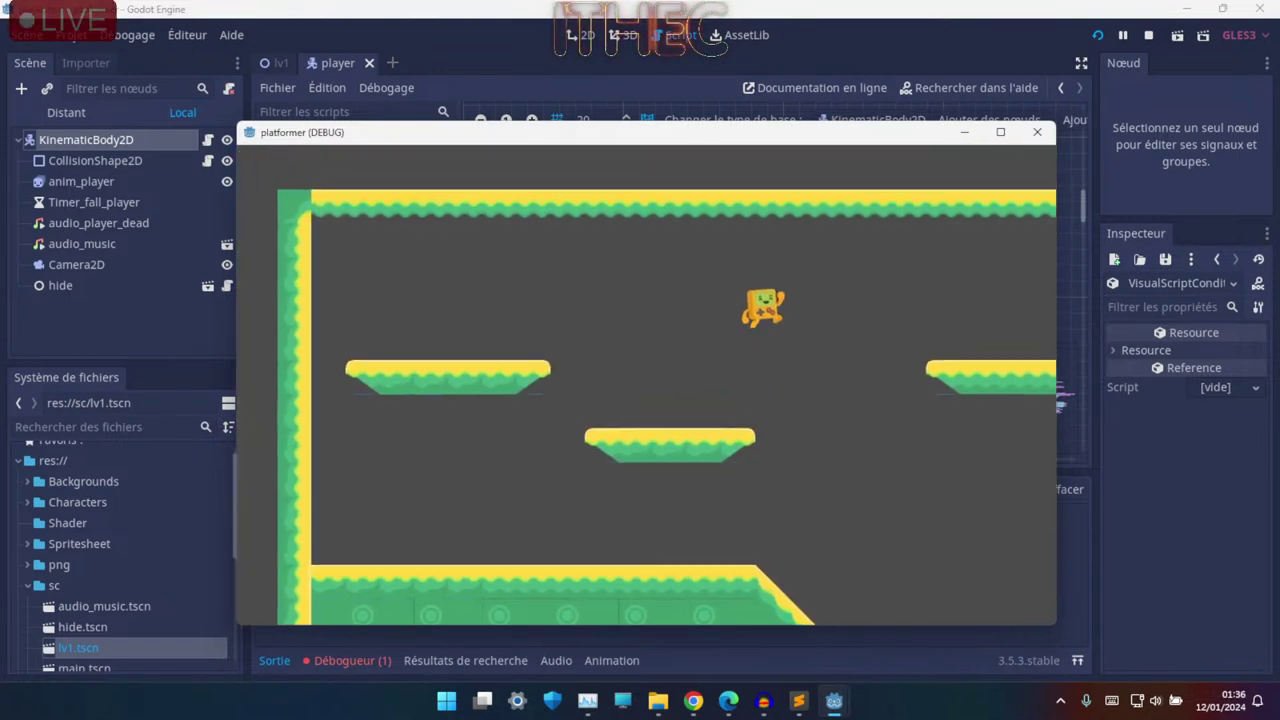
pyautogui.press('space')
pyautogui.press('Left')
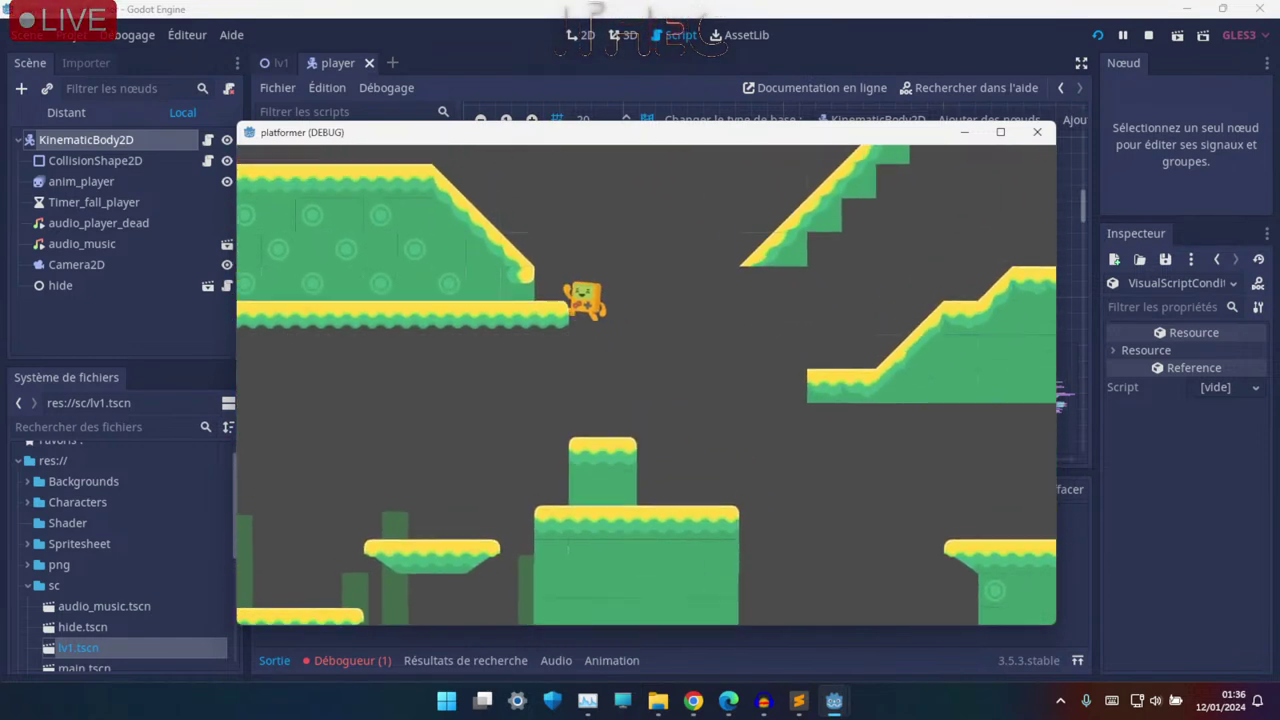
pyautogui.press('space')
pyautogui.press('space')
pyautogui.press('Left')
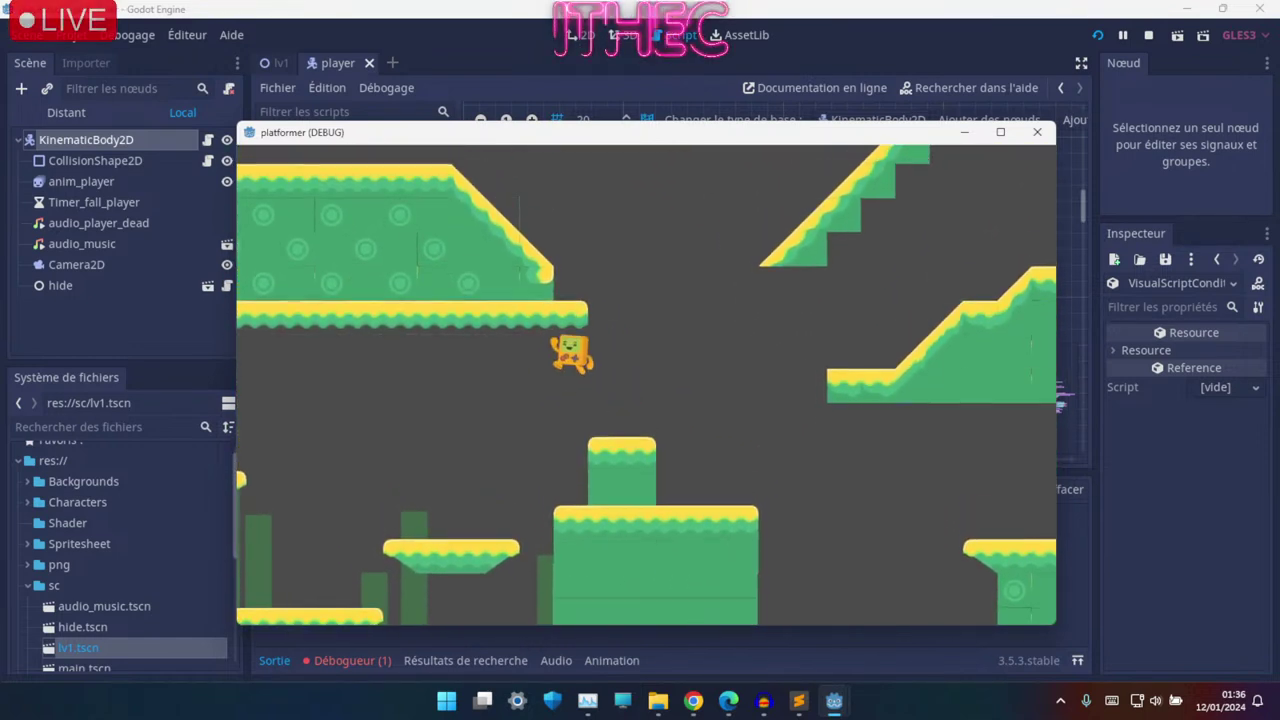
pyautogui.press('space')
pyautogui.press('Right')
pyautogui.press('Up')
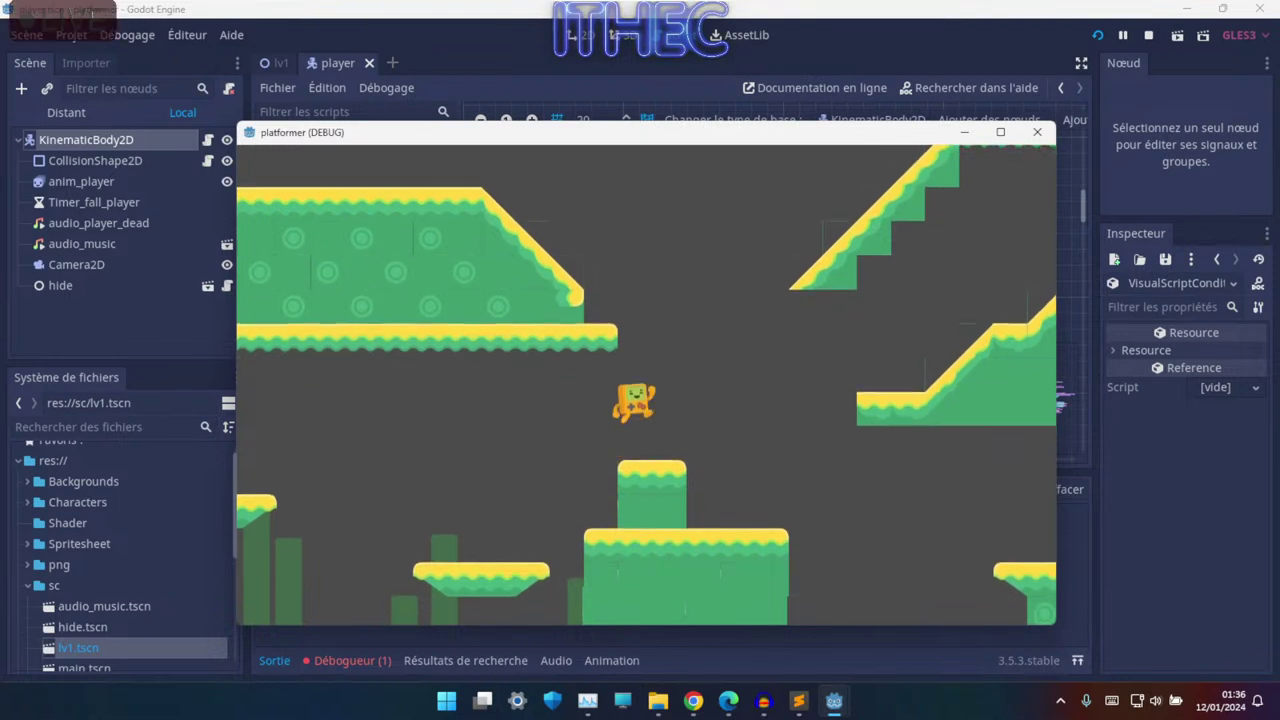
pyautogui.press('Left')
pyautogui.press('Left')
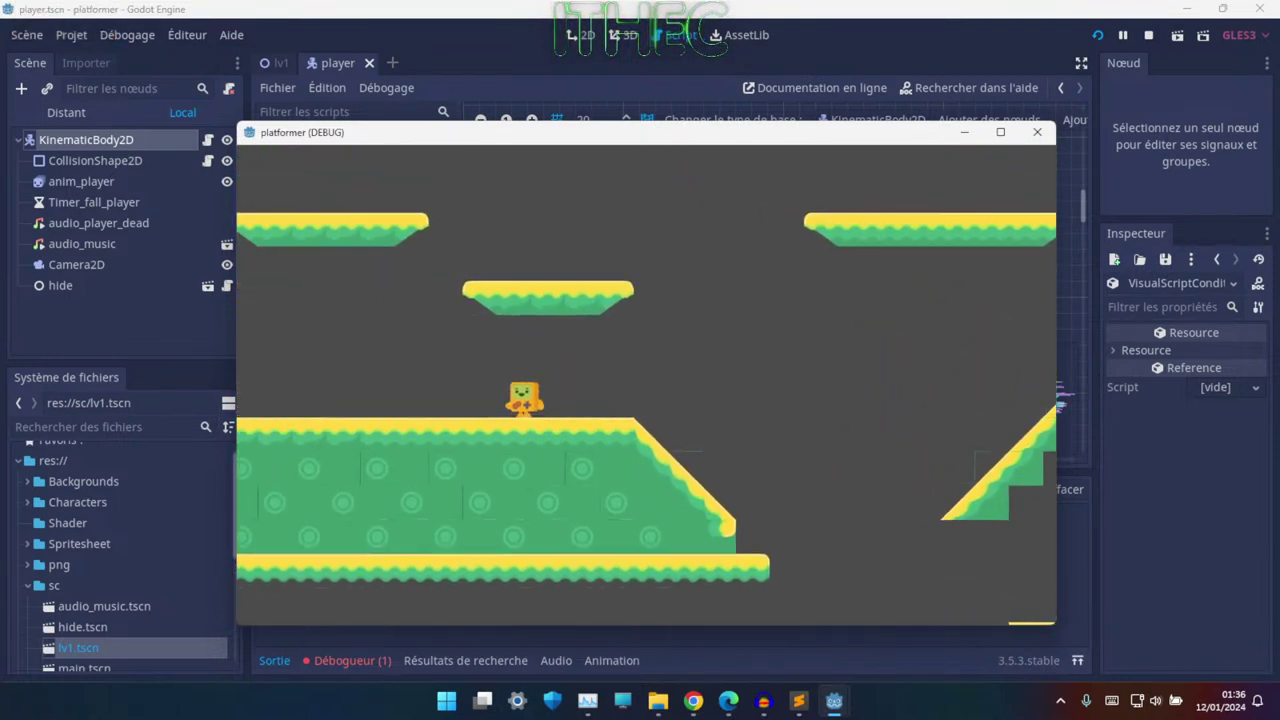
pyautogui.press('Up')
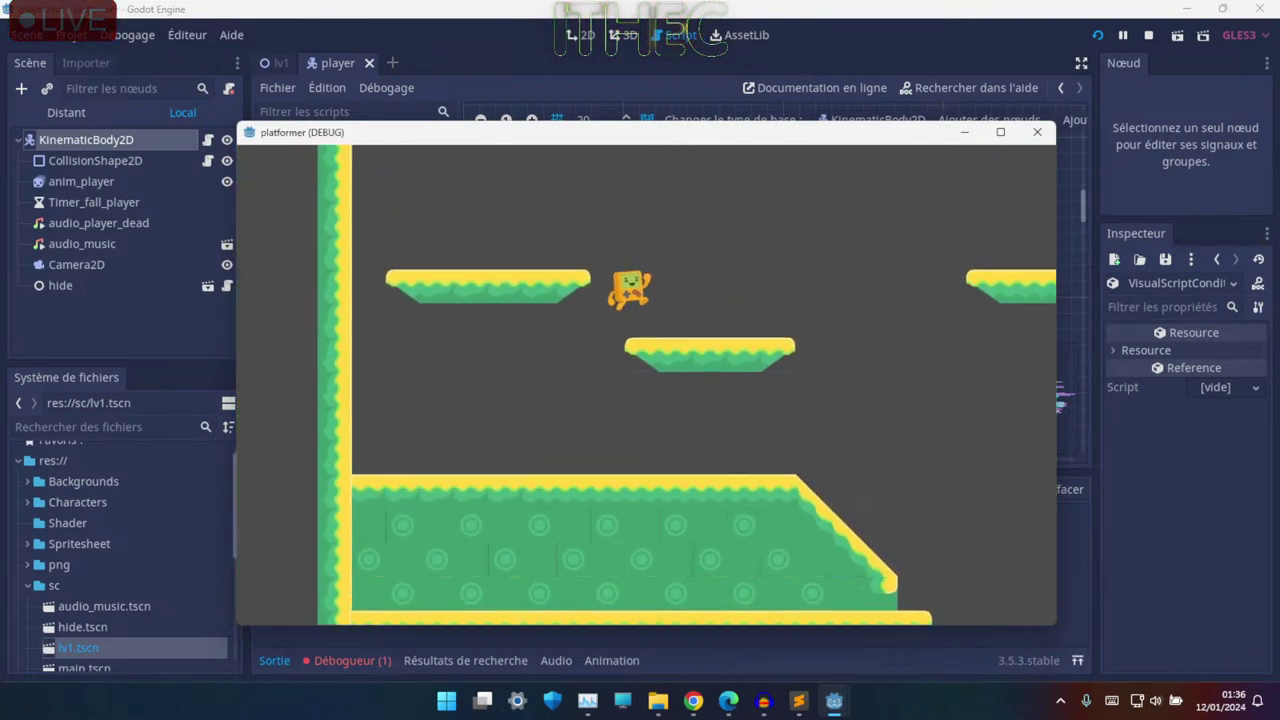
pyautogui.press('Up')
pyautogui.press('Left')
# - Drop right, hop across the raised and floating platforms, then climb over the tall block
pyautogui.press('Right')
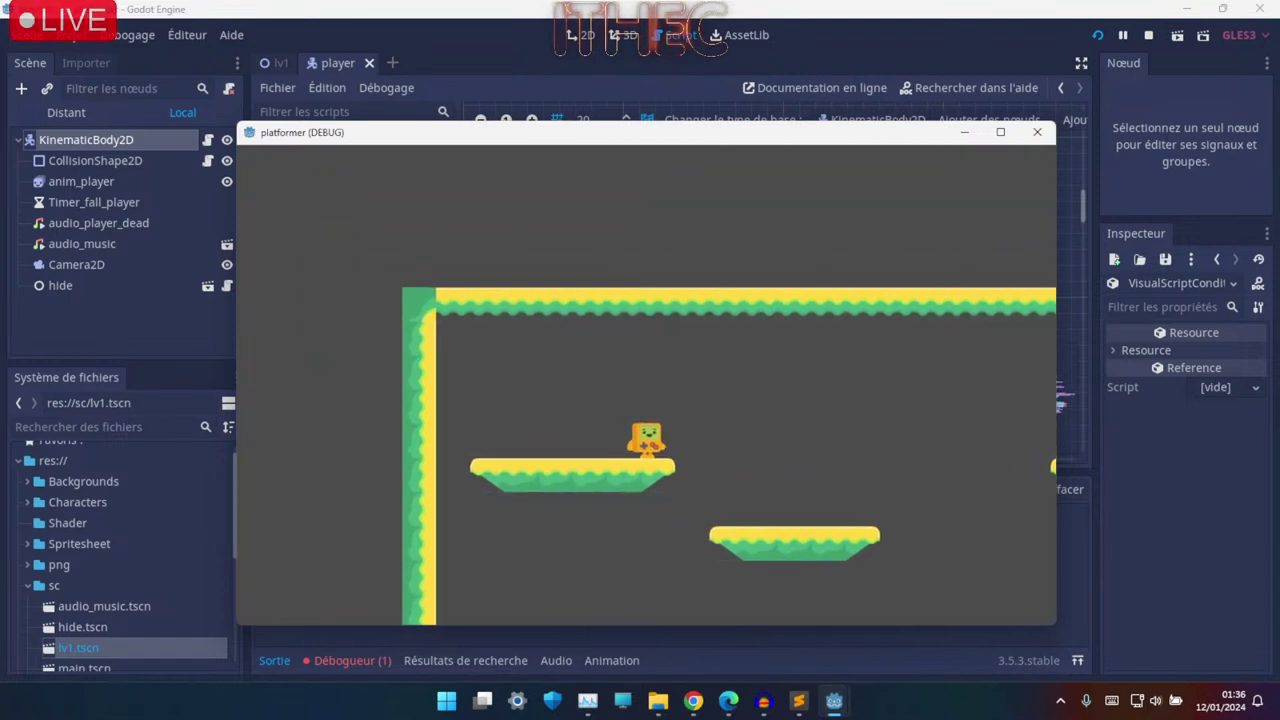
pyautogui.press('Up')
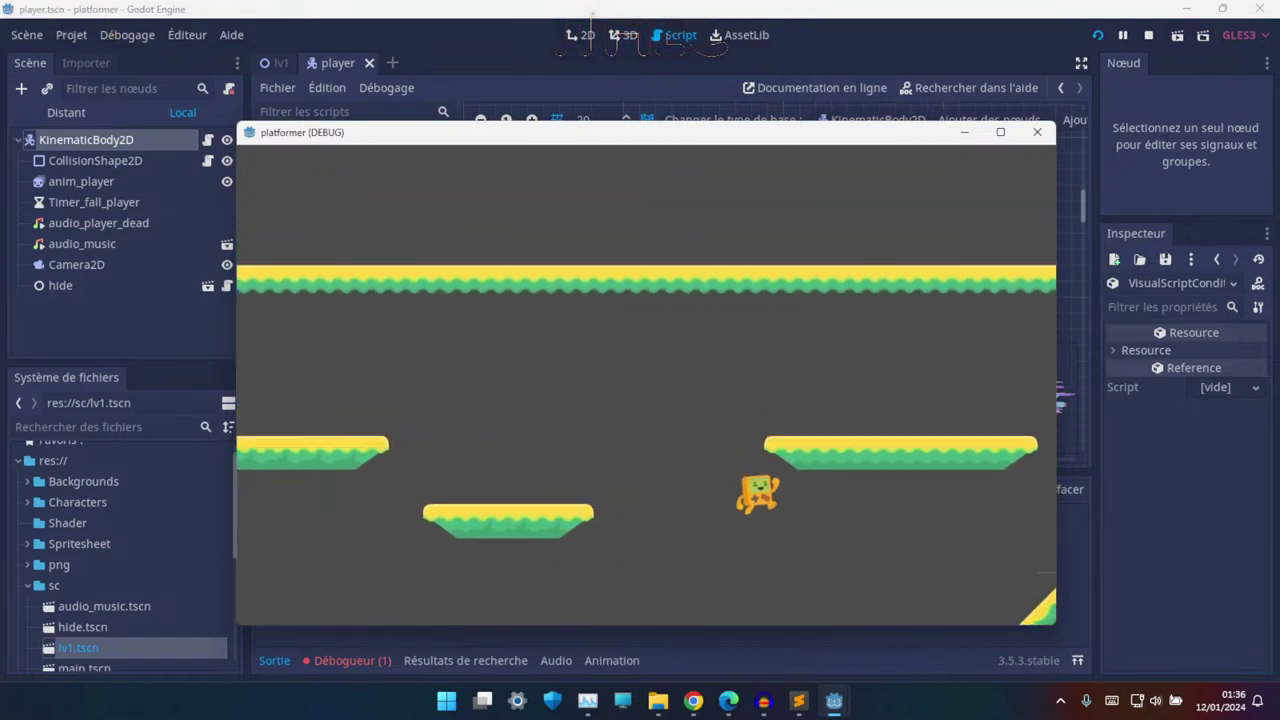
pyautogui.press('Up')
pyautogui.press('Left')
pyautogui.press('Up')
pyautogui.press('Left')
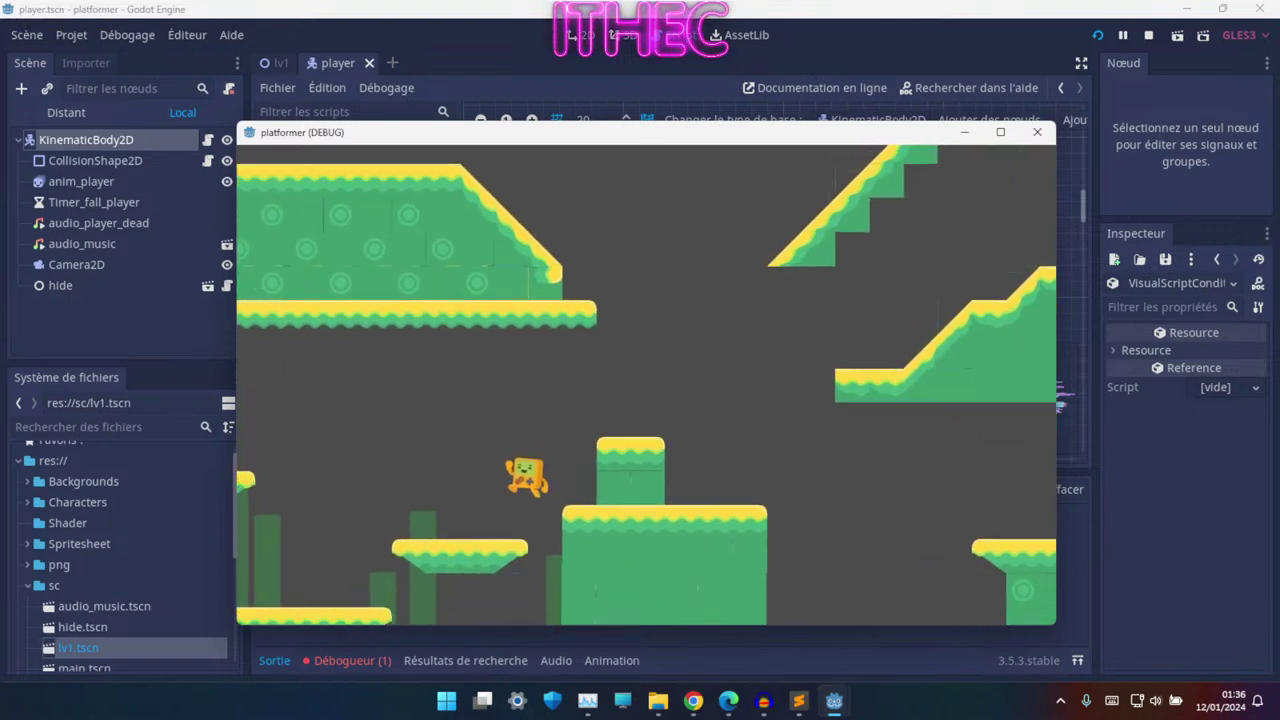
pyautogui.press('Up')
pyautogui.press('Left')
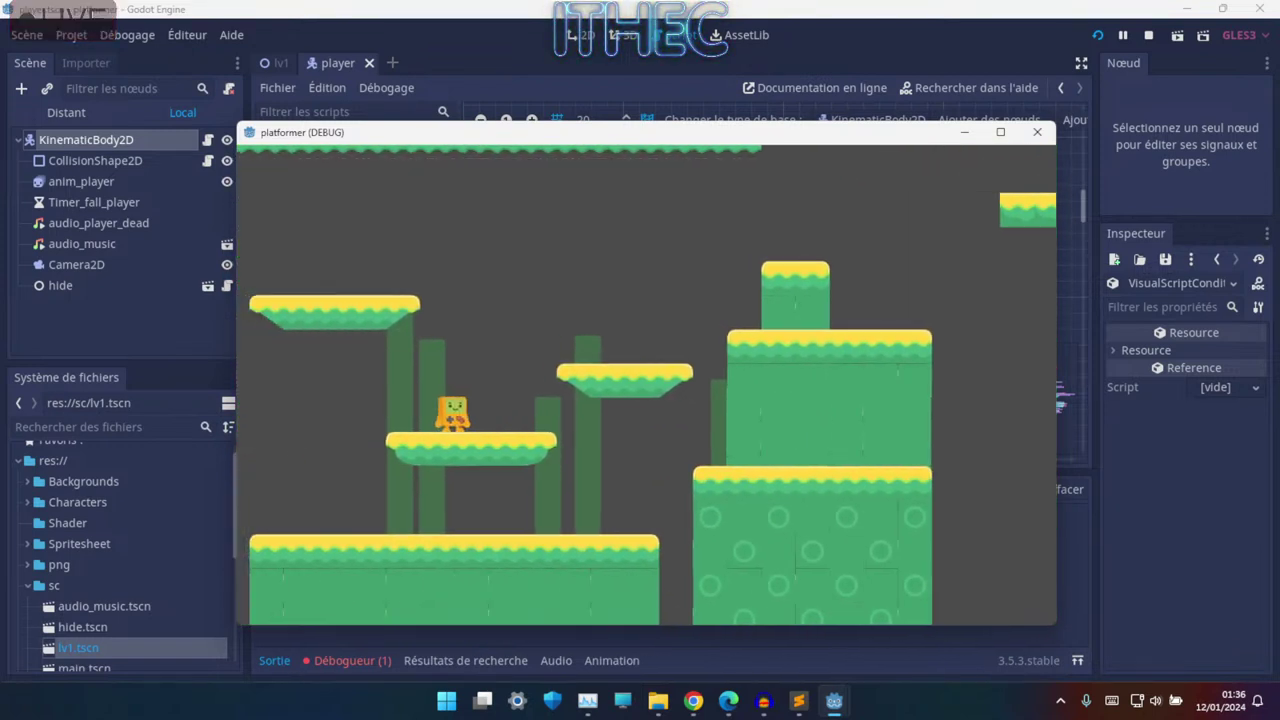
pyautogui.press('Up')
pyautogui.press('Right')
pyautogui.press('Right')
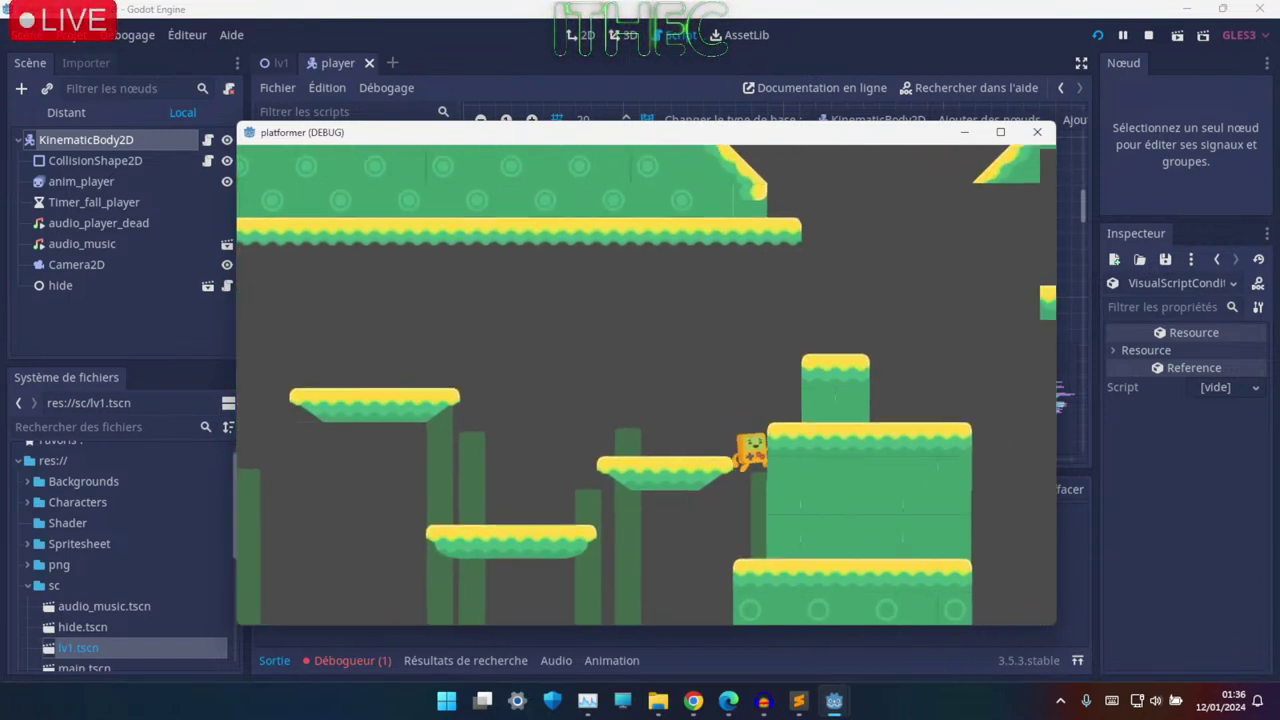
pyautogui.press('Left')
pyautogui.press('Up')
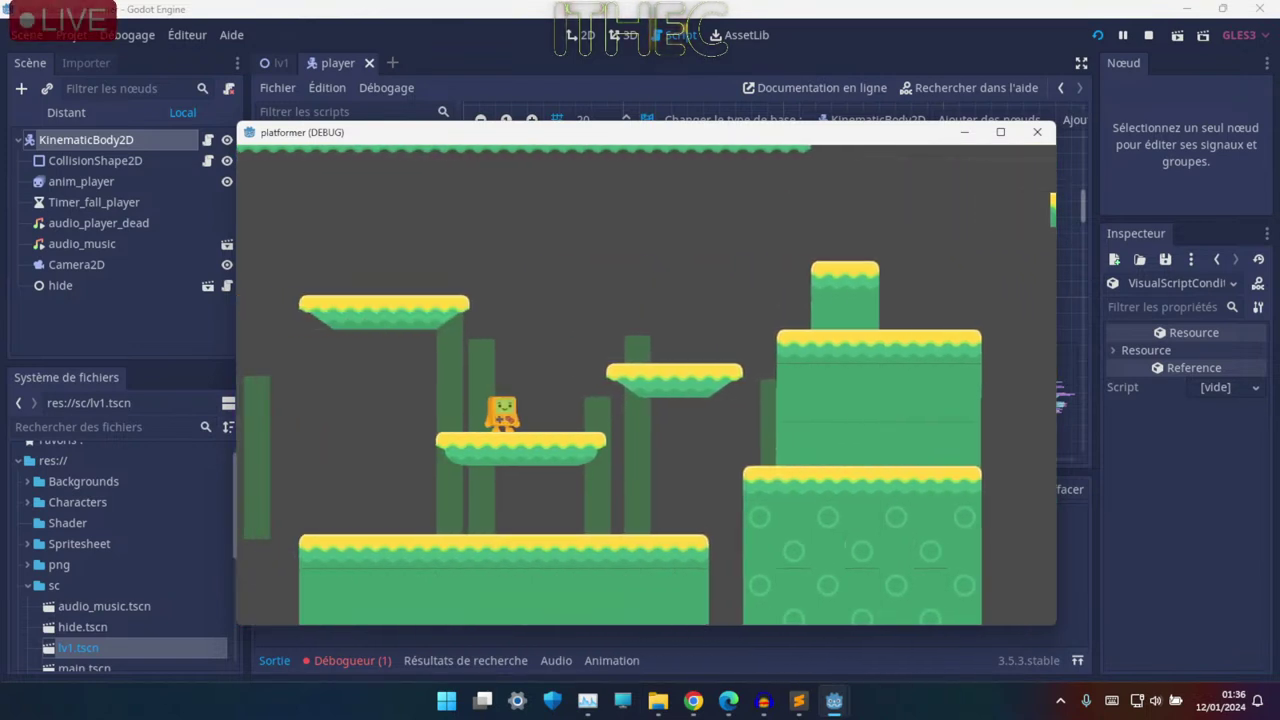
pyautogui.press('Up')
pyautogui.press('Right')
pyautogui.press('Up')
pyautogui.press('Right')
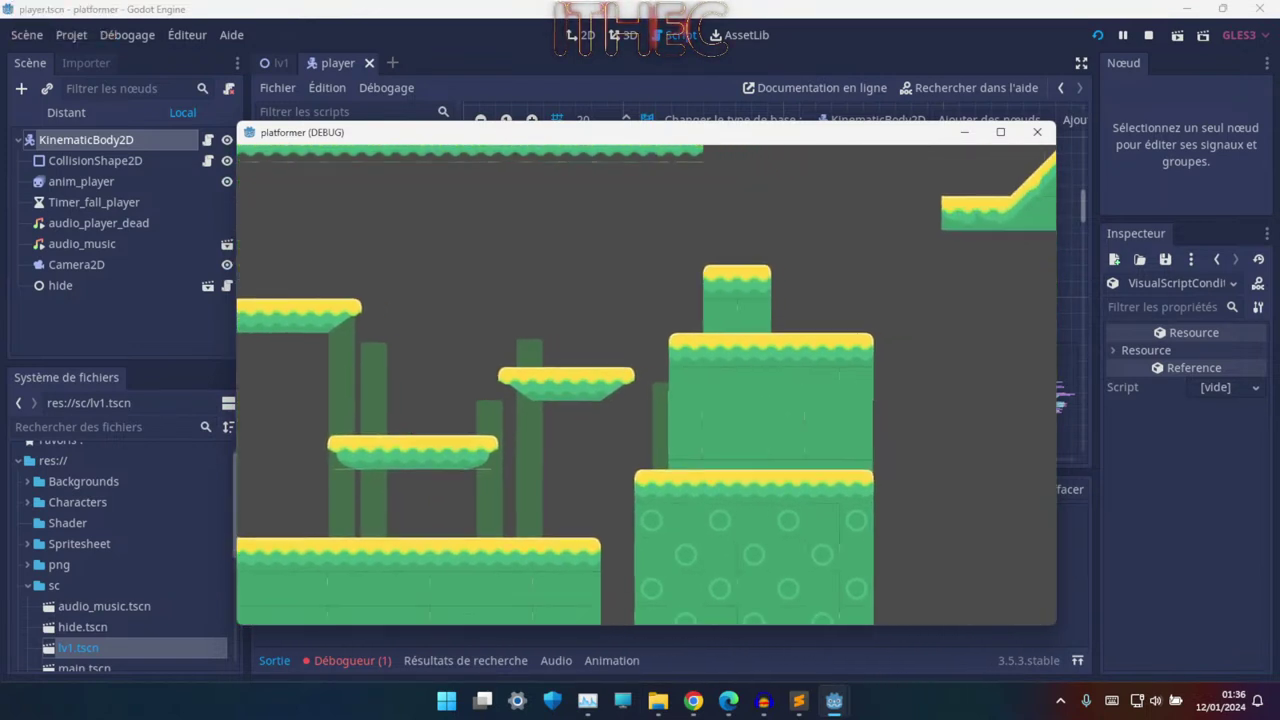
# - Run right over the hill and down the slope, then jump beside the green wall onto floating platforms
pyautogui.press('Left')
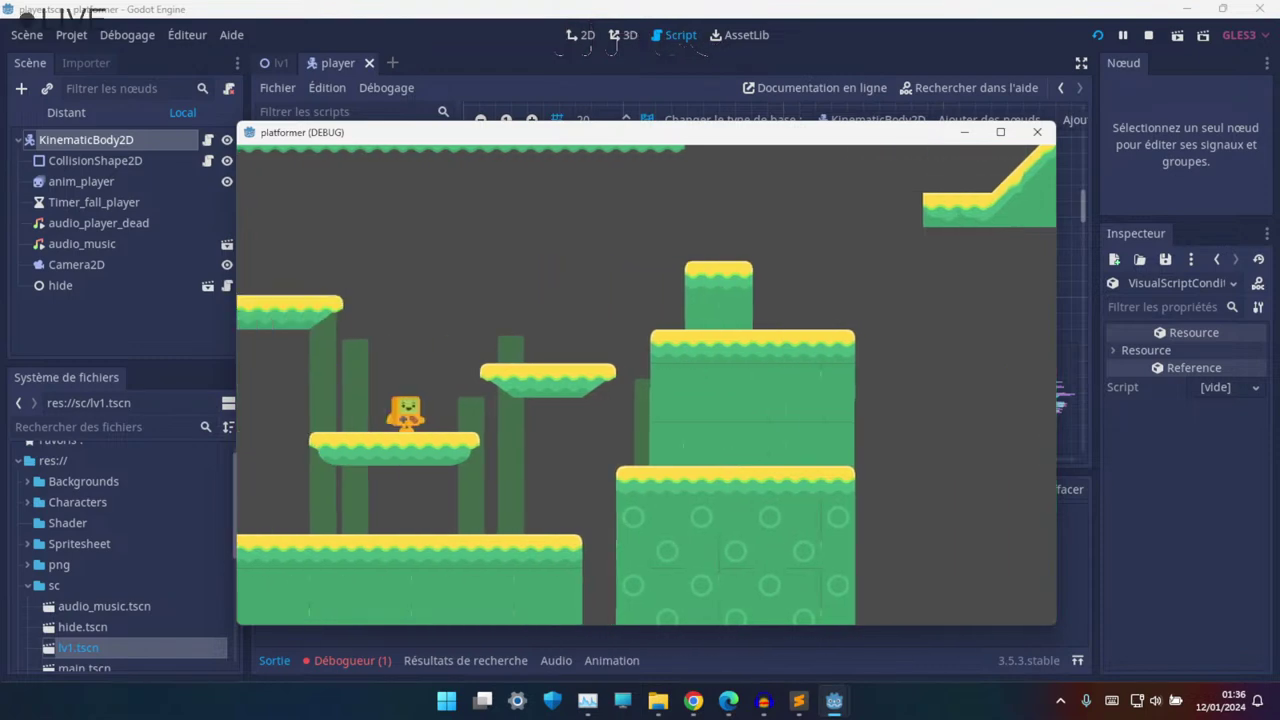
pyautogui.press('Up')
pyautogui.press('Right')
pyautogui.press('Up')
pyautogui.press('Right')
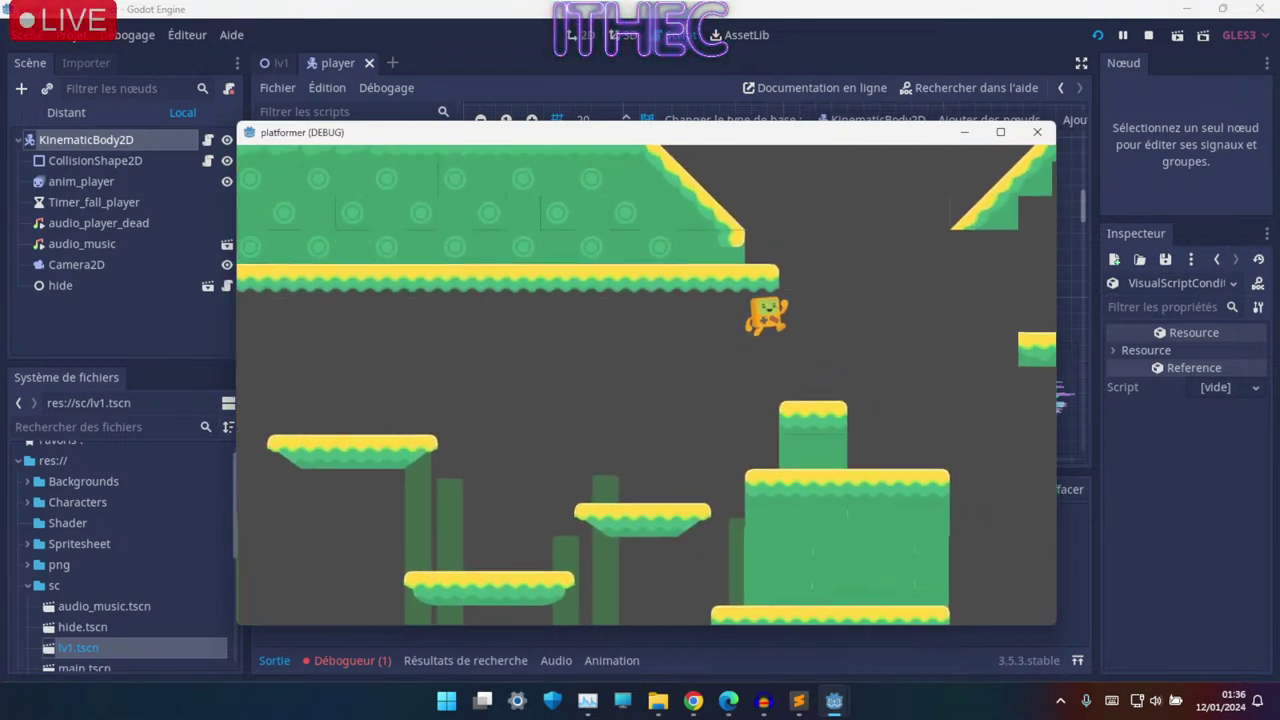
pyautogui.press('Up')
pyautogui.press('Right')
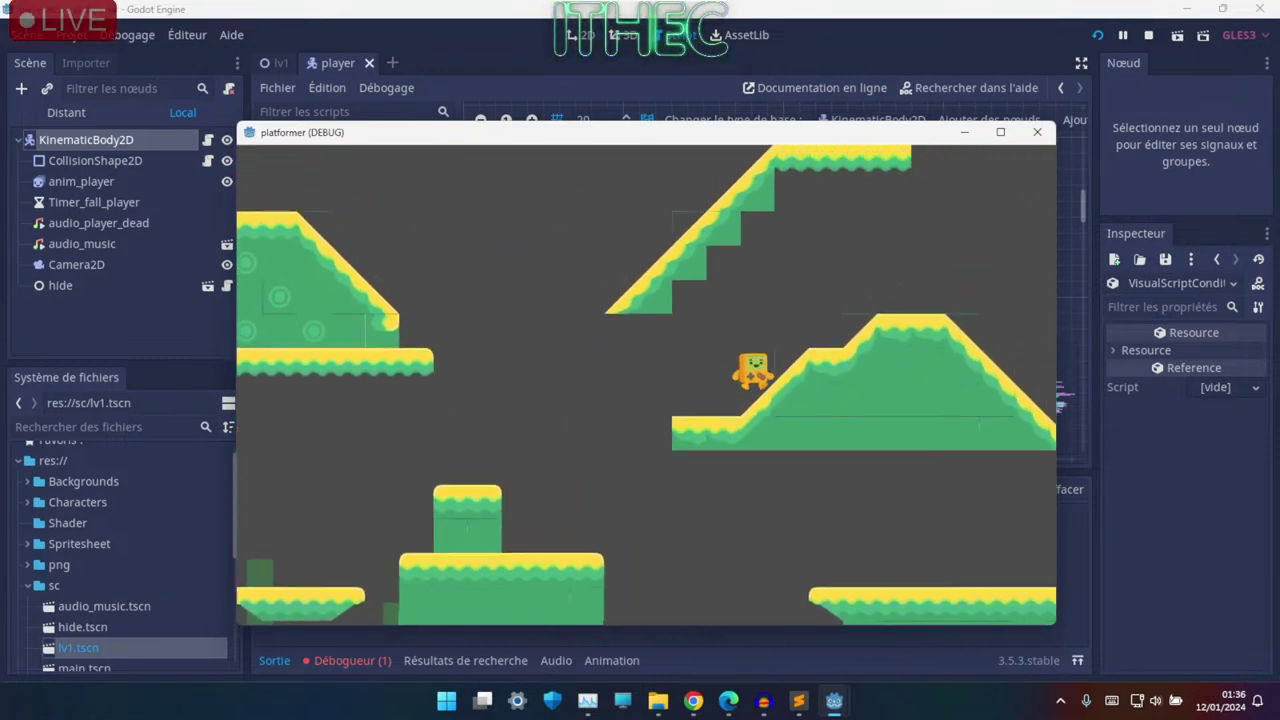
pyautogui.press('Up')
pyautogui.press('Right')
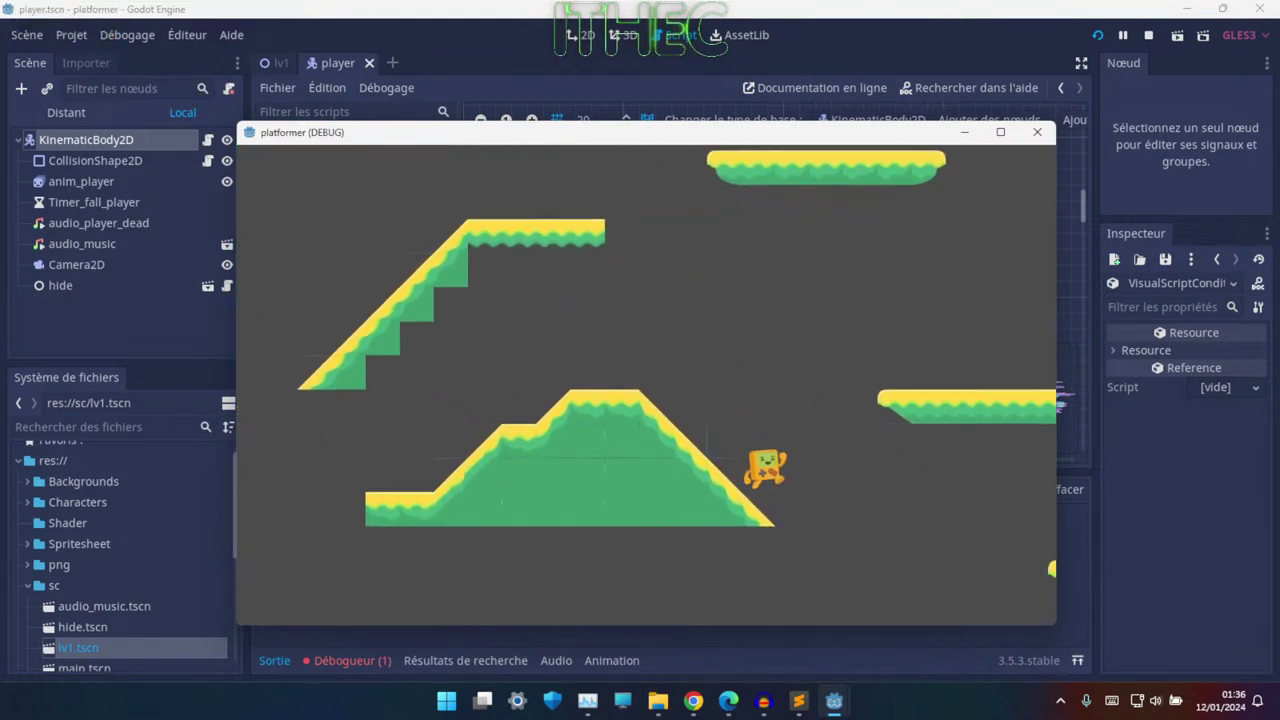
pyautogui.press('Up')
pyautogui.press('Right')
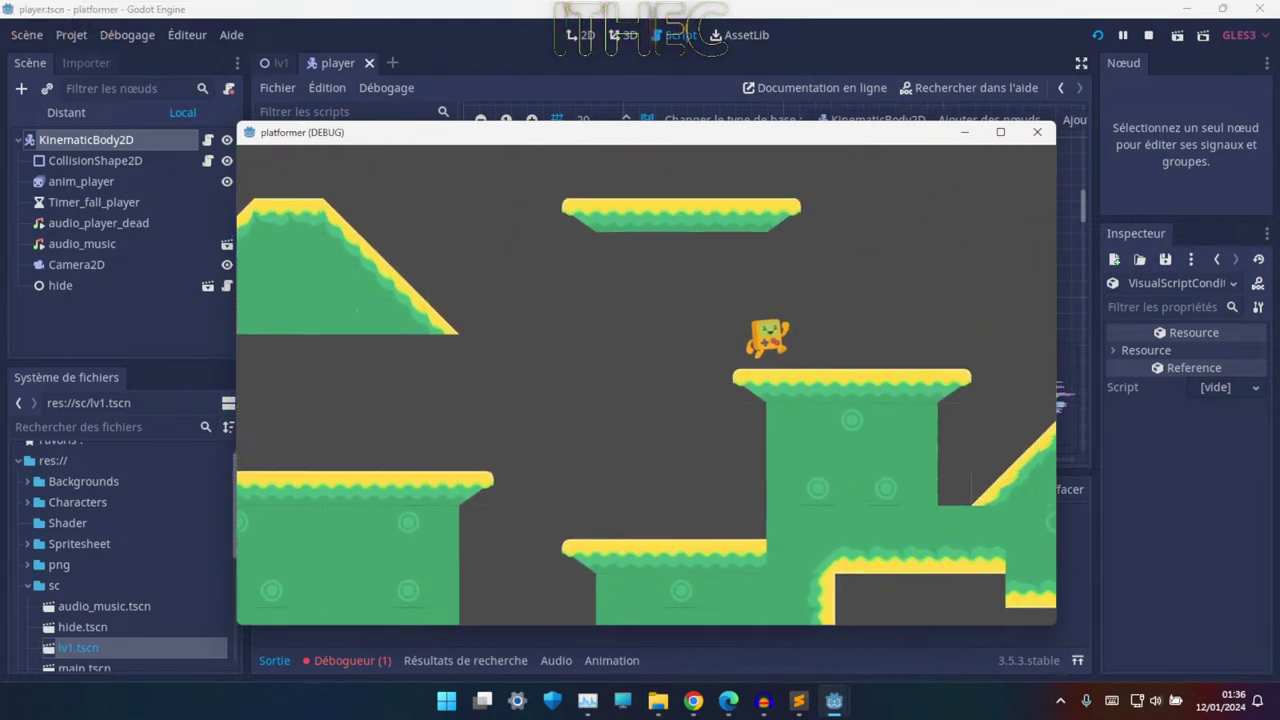
pyautogui.press('Up')
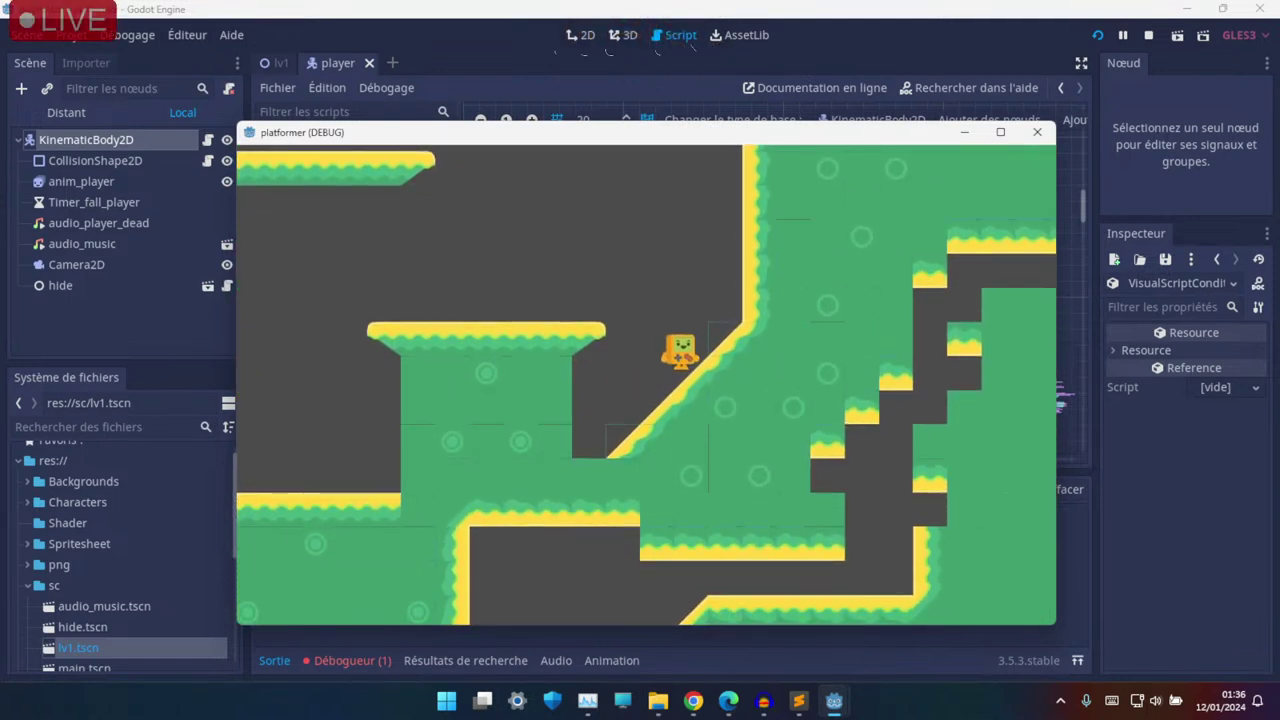
pyautogui.press('Left')
pyautogui.press('Up')
pyautogui.press('Up')
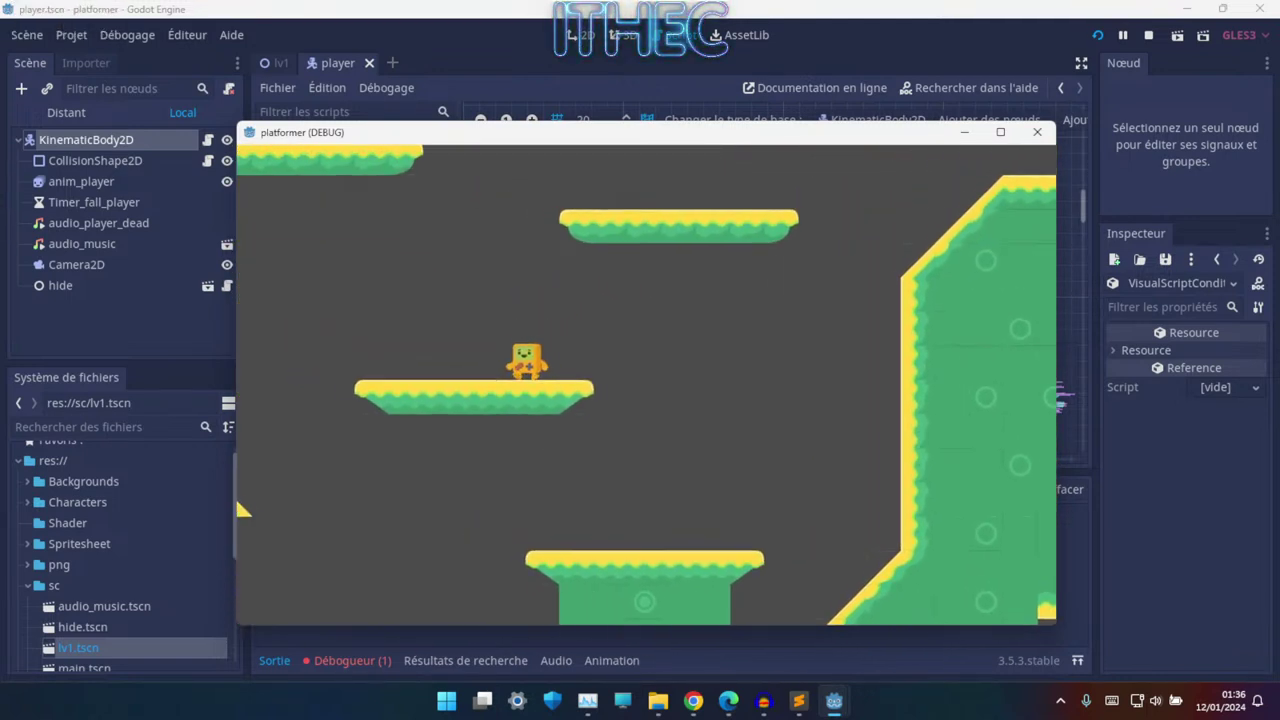
pyautogui.press('Up')
pyautogui.press('Up')
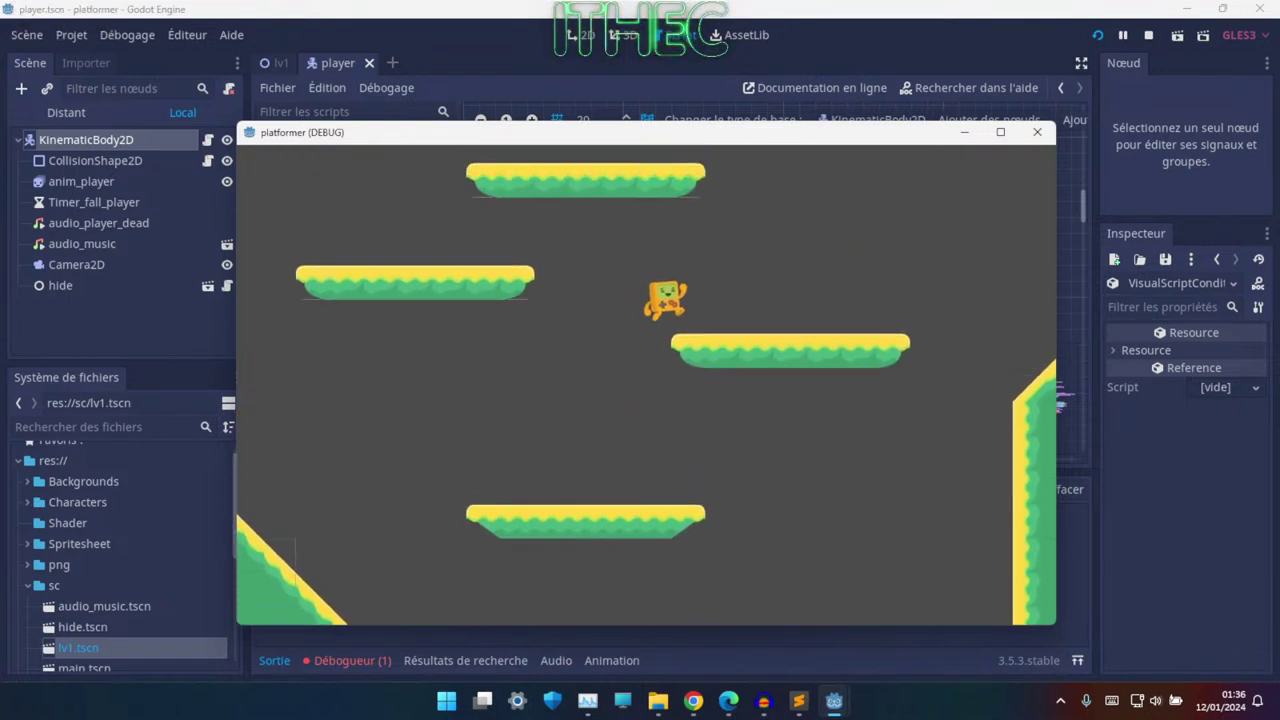
# - Run across the green block, jump onto the middle floating platform, then stop the game with F8
pyautogui.press('Right')
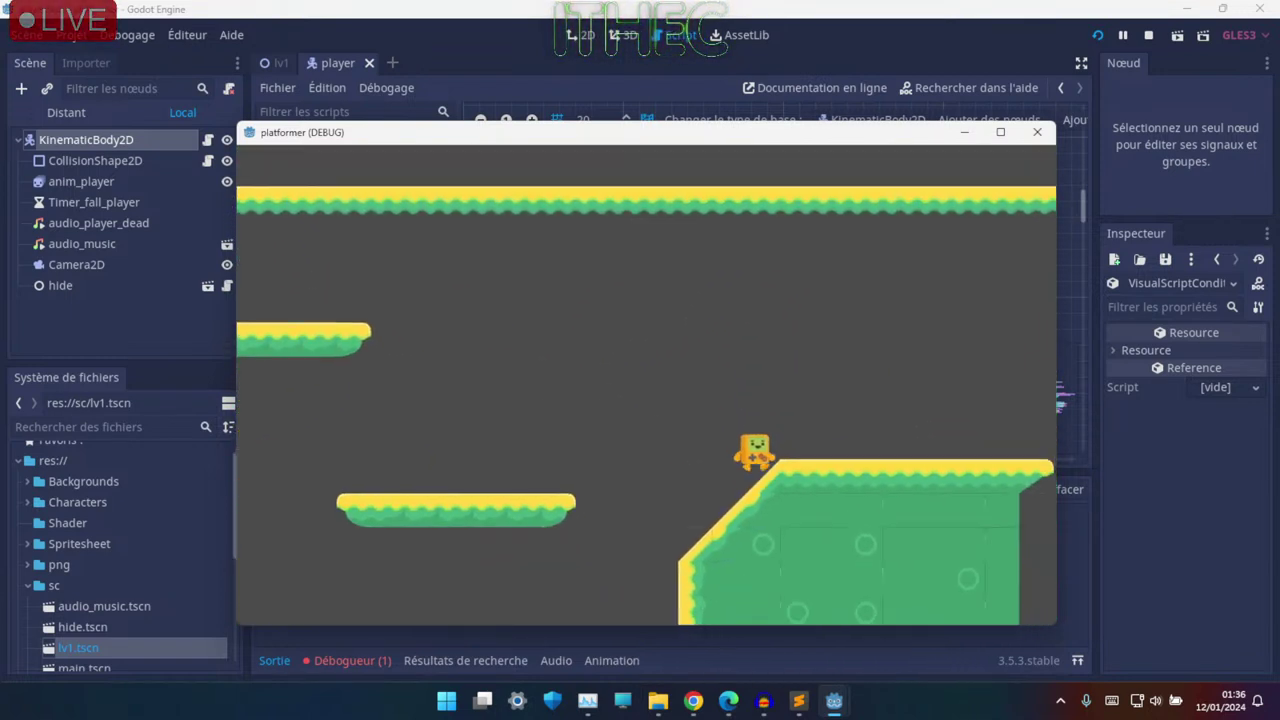
pyautogui.press('Right')
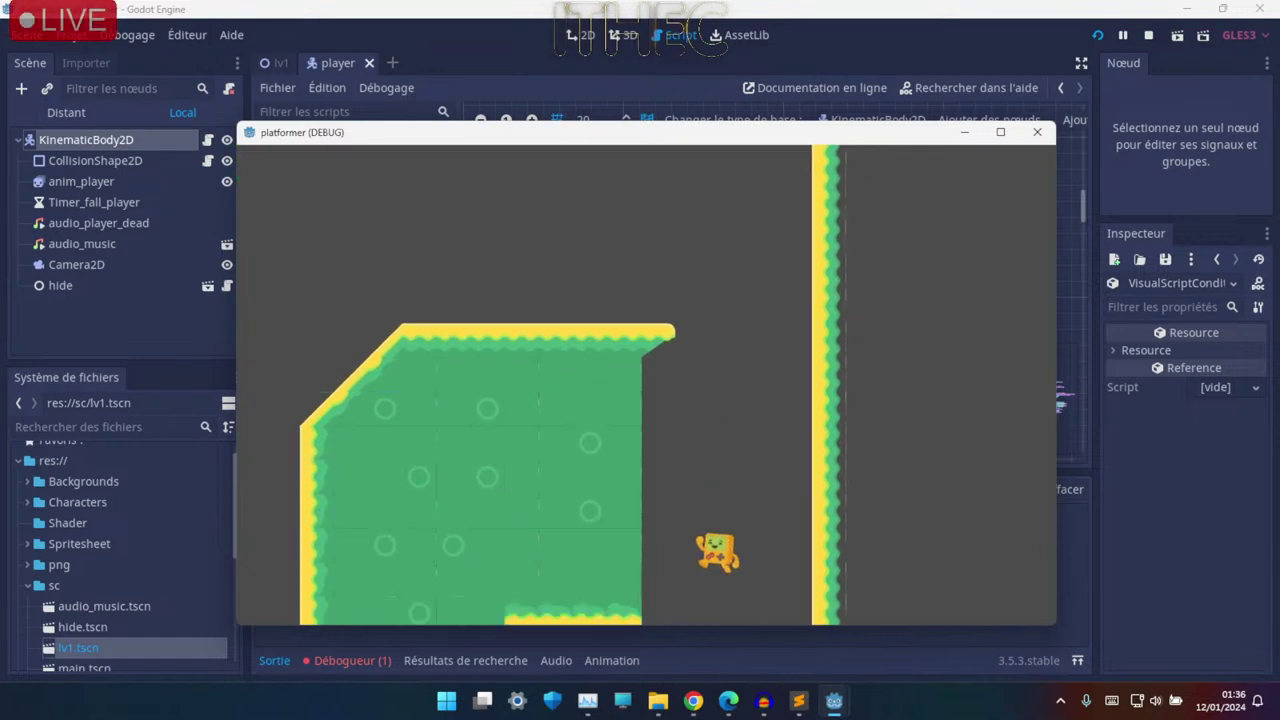
pyautogui.press('Left')
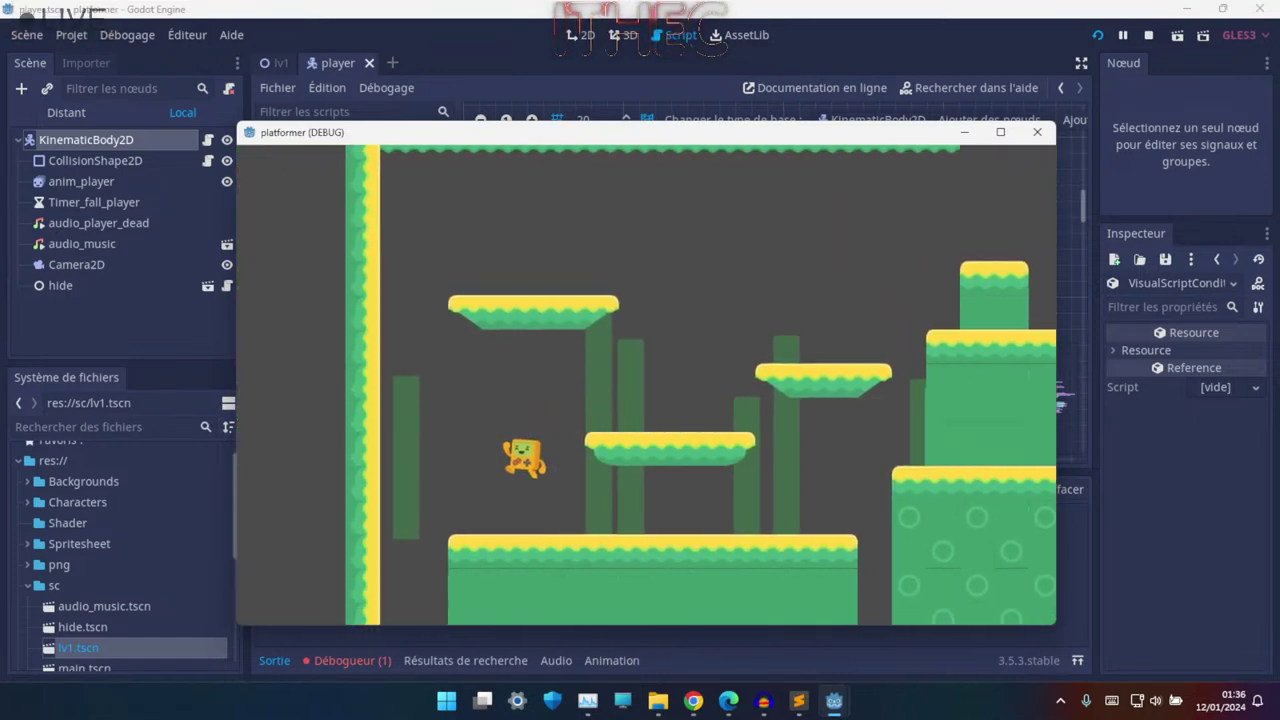
pyautogui.press('Right')
pyautogui.press('space')
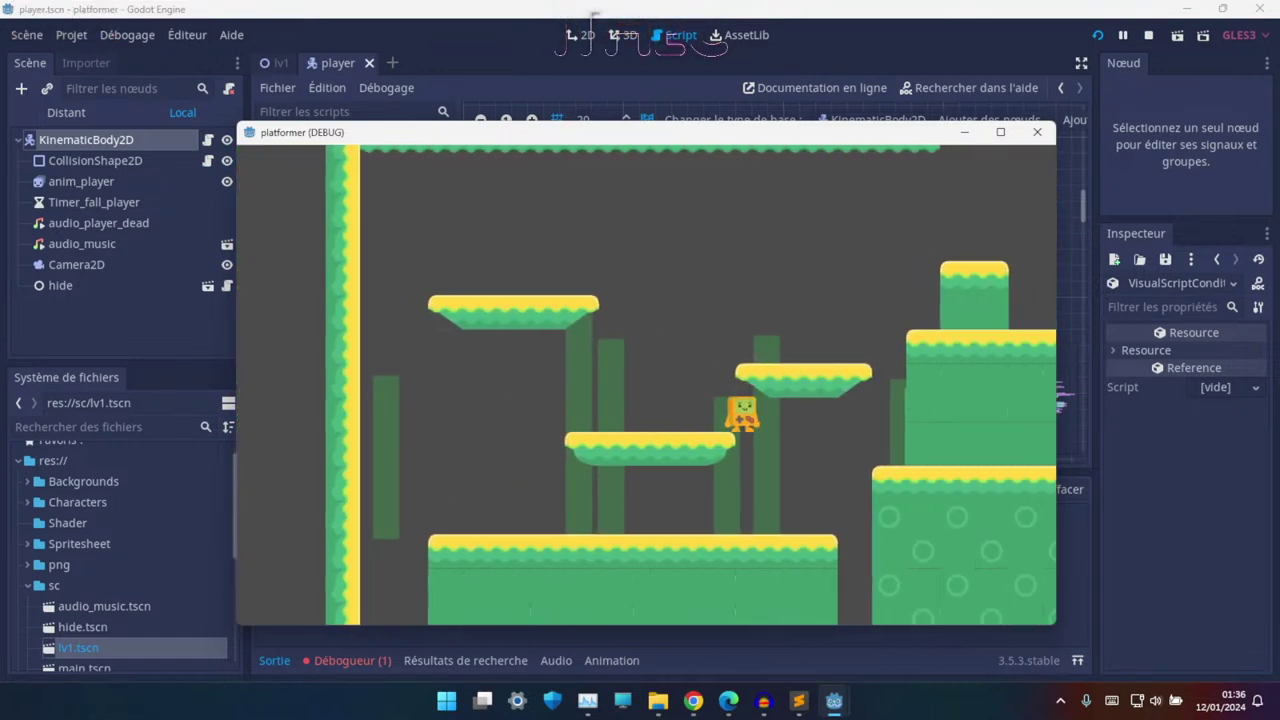
pyautogui.press('Left')
pyautogui.press('space')
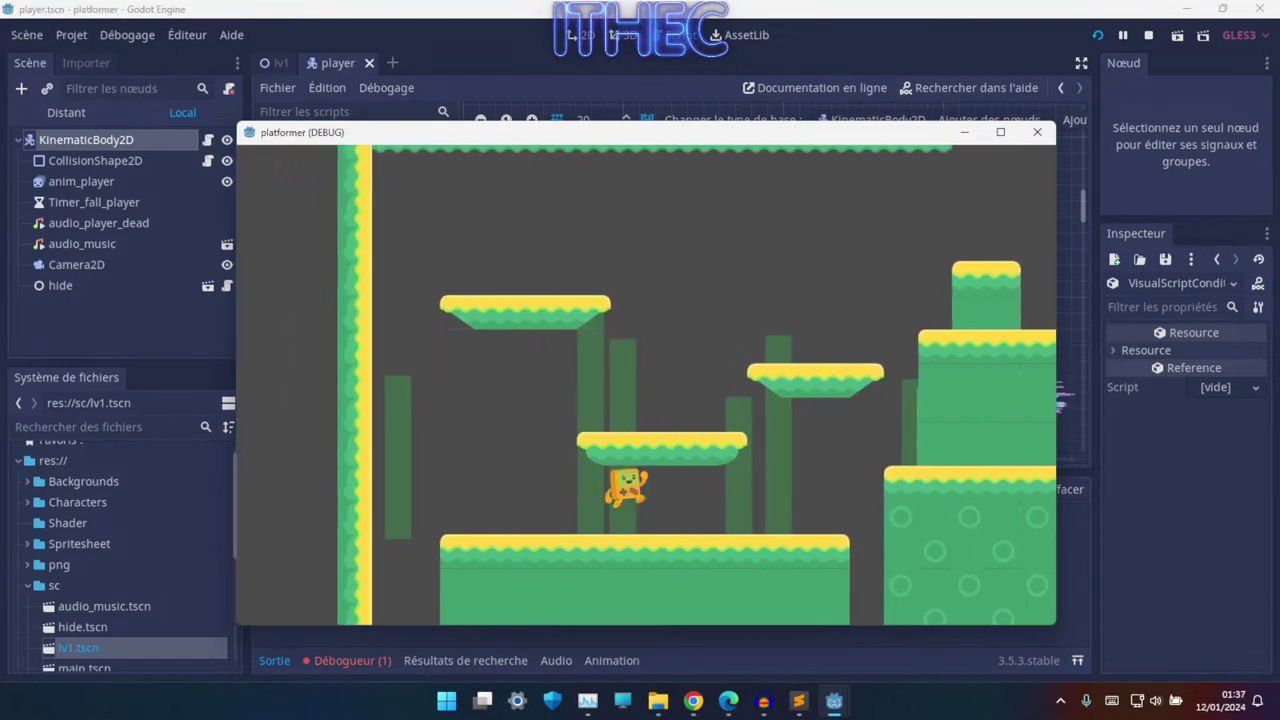
pyautogui.press('Left')
pyautogui.press('space')
pyautogui.press('Right')
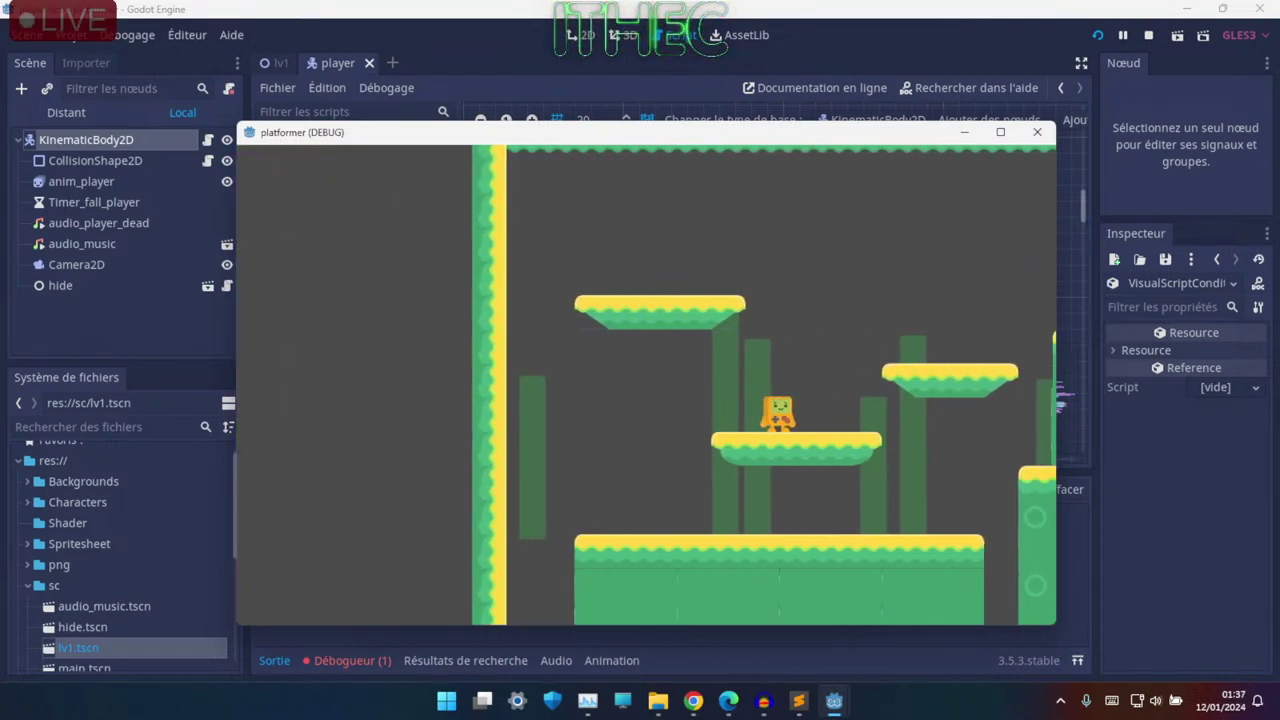
pyautogui.press('F8')
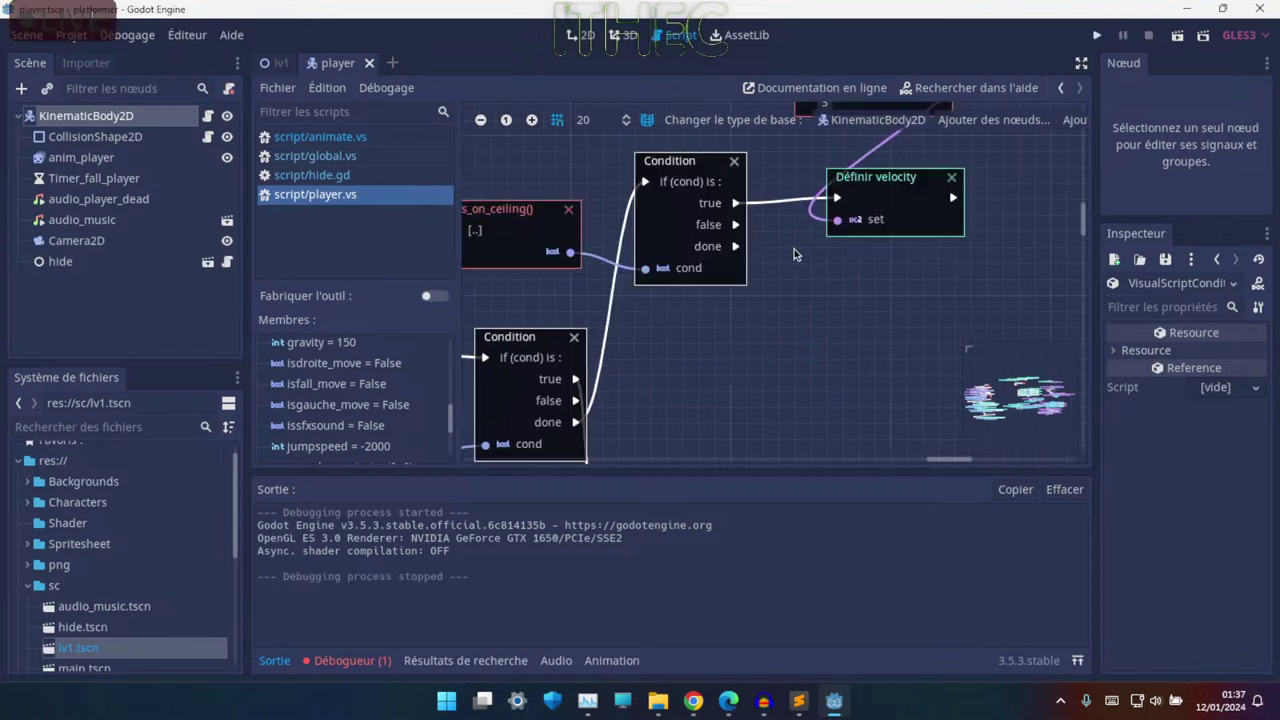
# - Box-select the is_on_ceiling and Condition nodes in the player.vs graph
pyautogui.keyDown('ctrl'); pyautogui.scroll(-3, 744, 249); pyautogui.keyUp('ctrl')
pyautogui.keyDown('ctrl'); pyautogui.scroll(1, 746, 341); pyautogui.keyUp('ctrl')
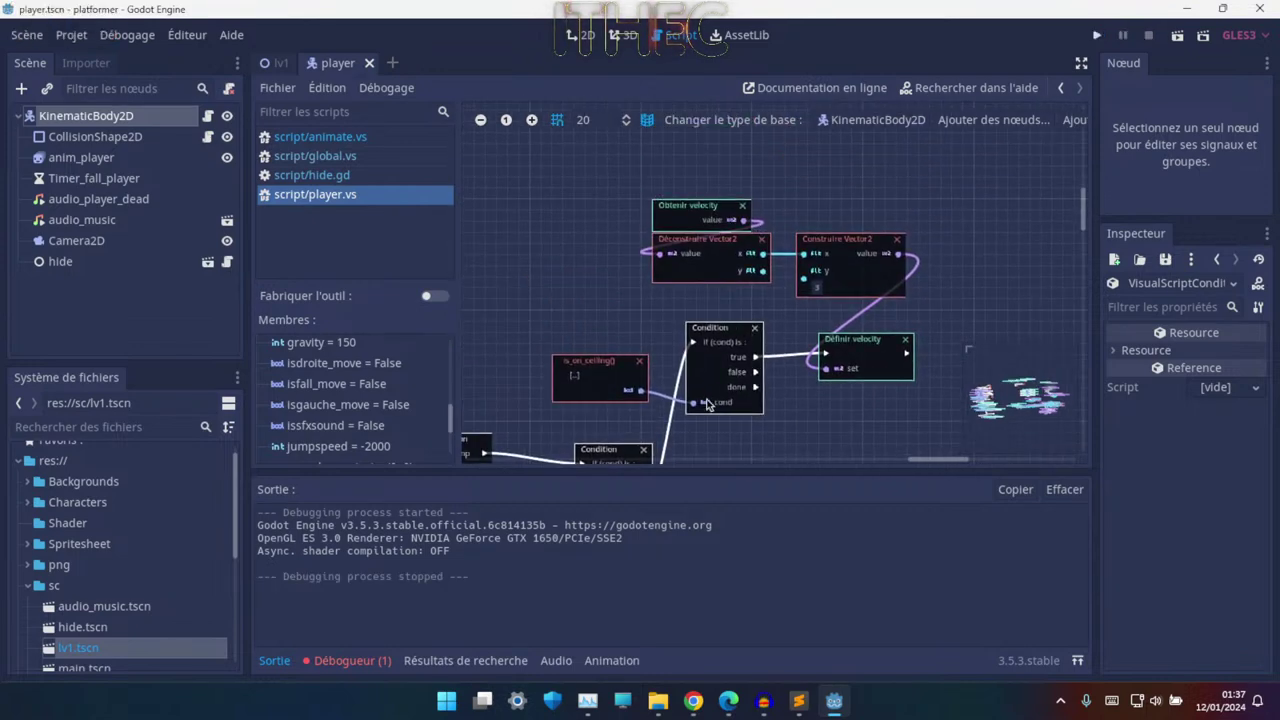
pyautogui.scroll(-3, 706, 403)
pyautogui.hscroll(-2, 704, 343)
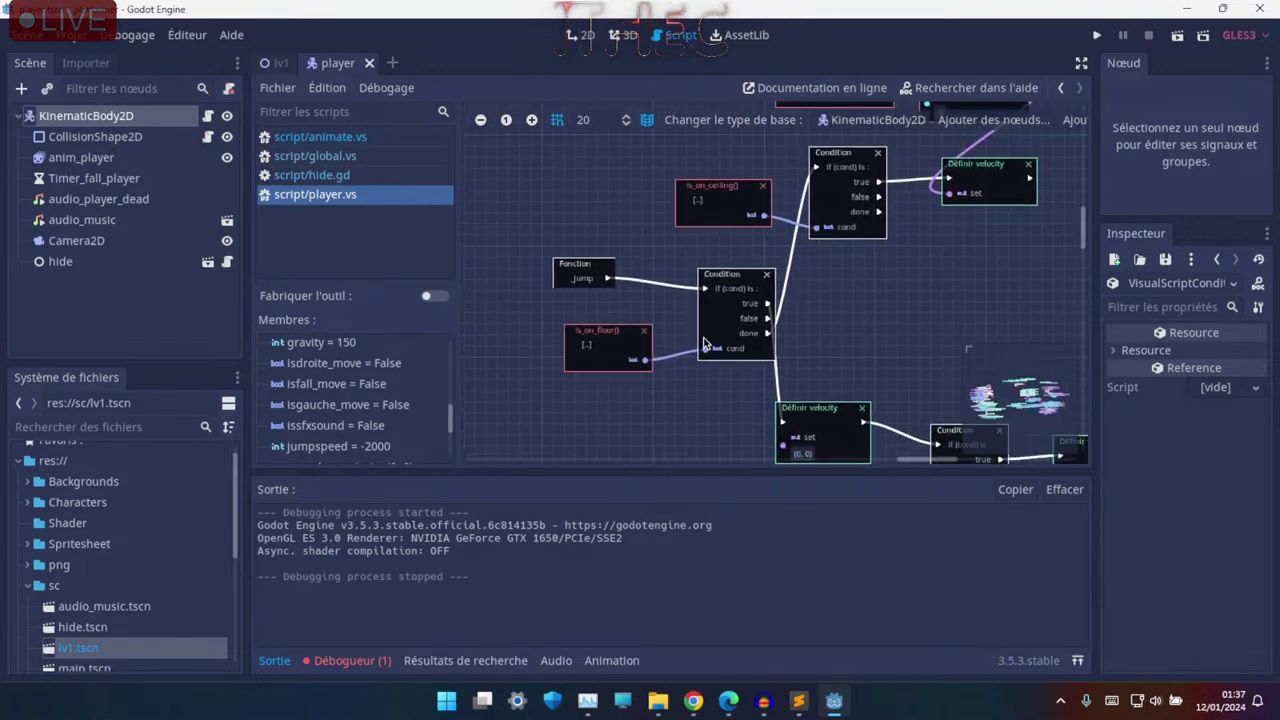
pyautogui.scroll(2, 703, 343)
pyautogui.hscroll(1, 655, 253)
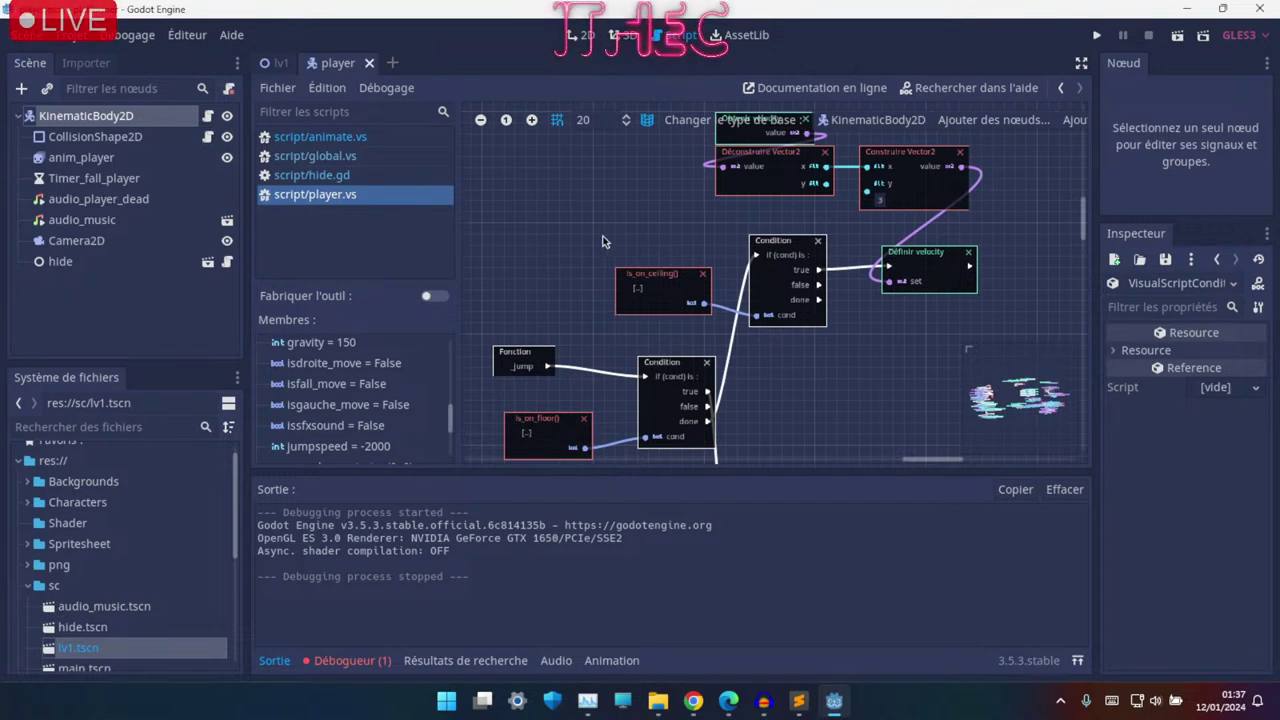
pyautogui.moveTo(603, 241); pyautogui.dragTo(655, 400)
pyautogui.hscroll(3, 620, 362)
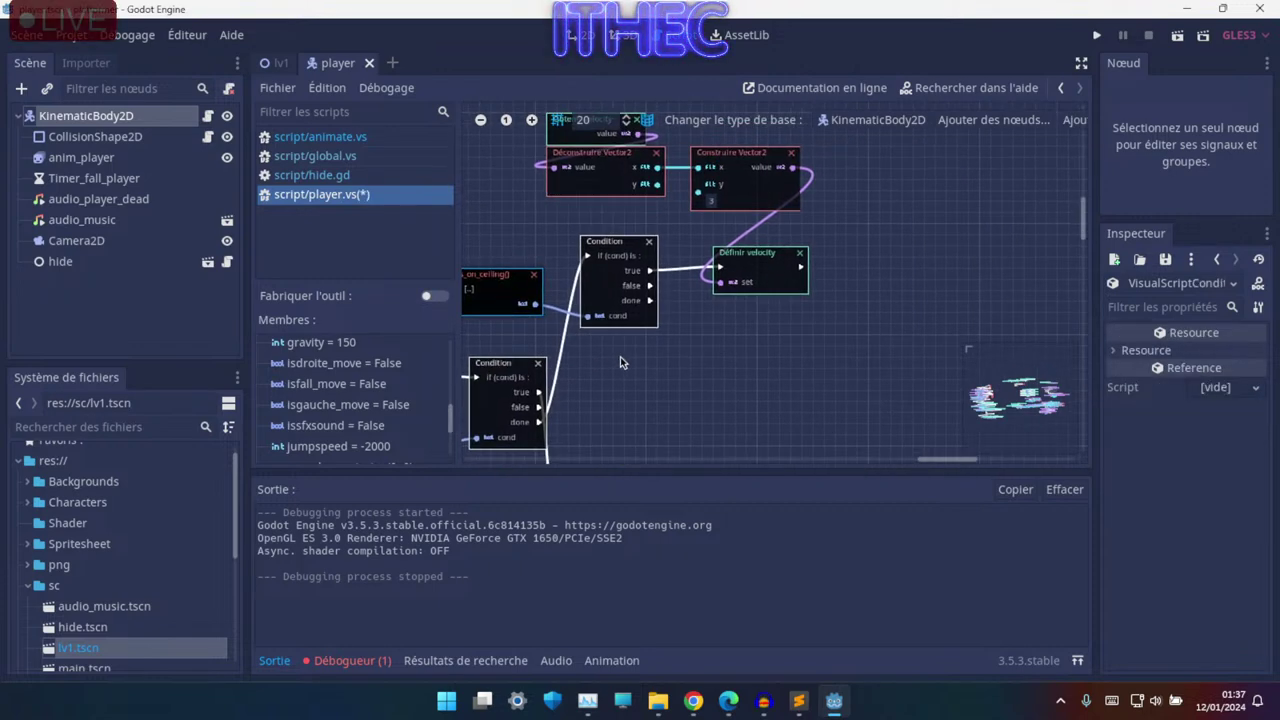
pyautogui.scroll(-2, 605, 345)
pyautogui.hscroll(-1, 630, 300)
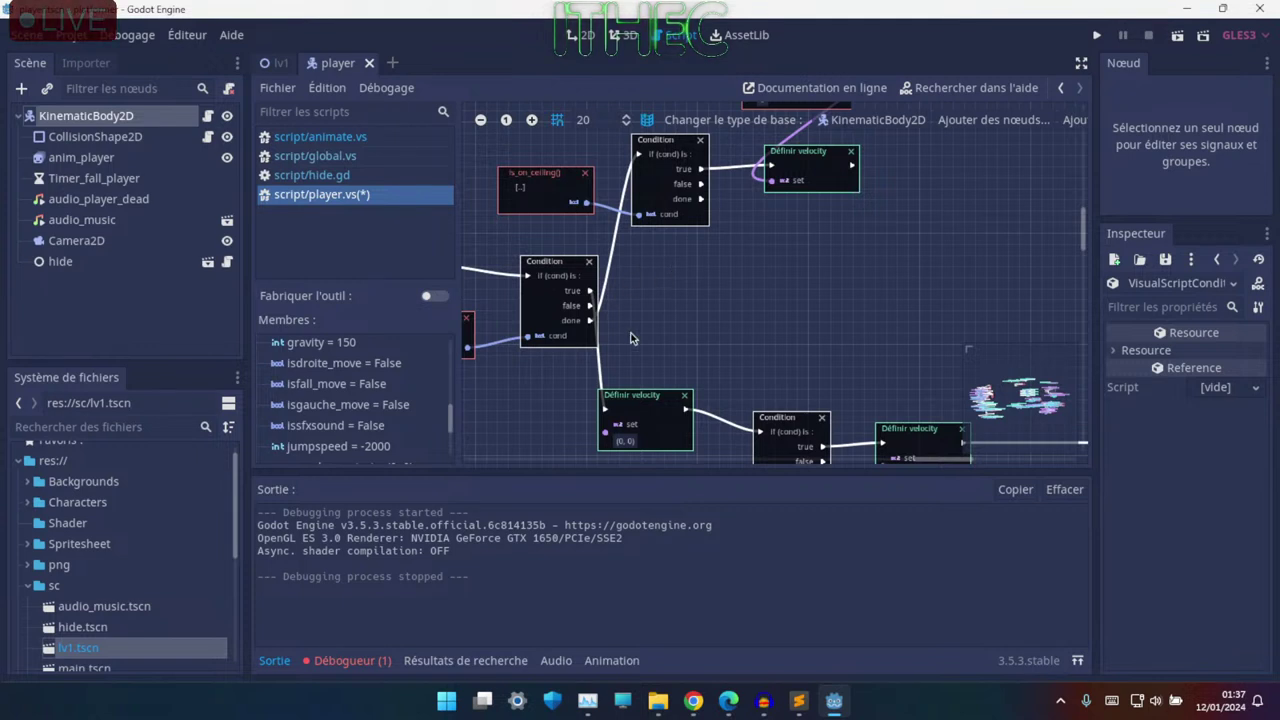
pyautogui.scroll(2, 630, 338)
pyautogui.hscroll(1, 687, 296)
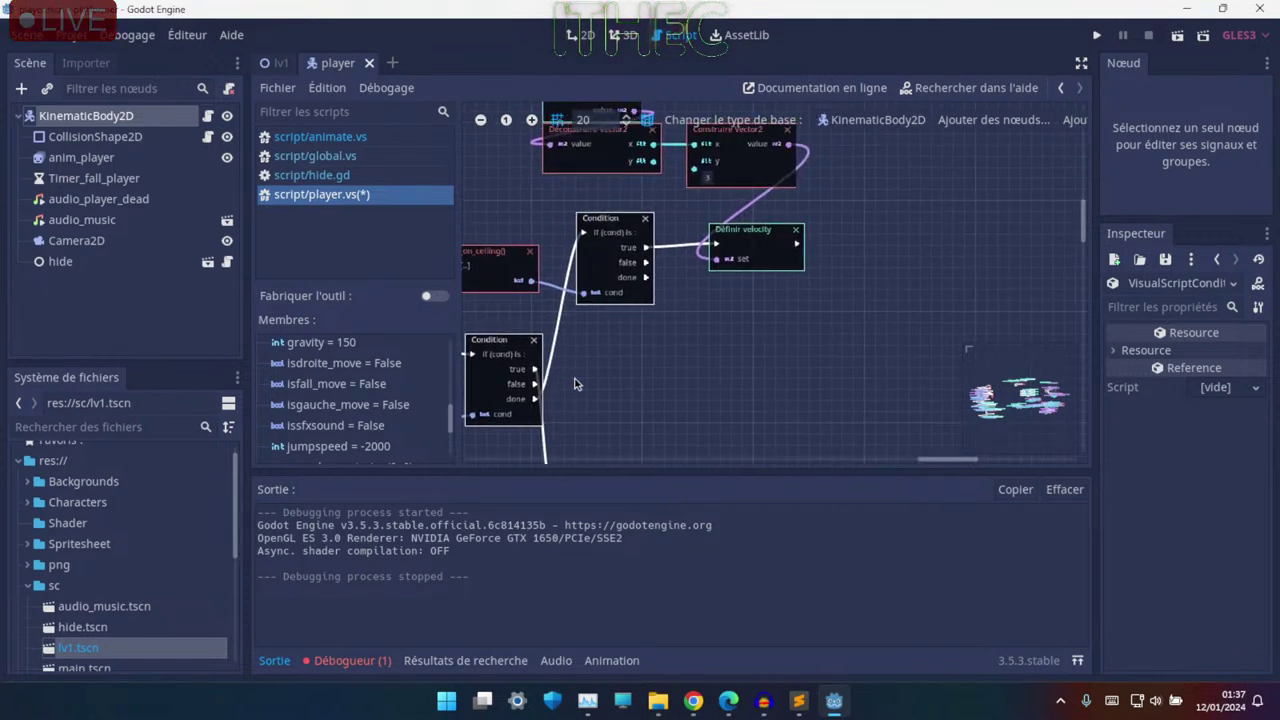
pyautogui.hscroll(1, 610, 330)
pyautogui.scroll(1, 586, 289)
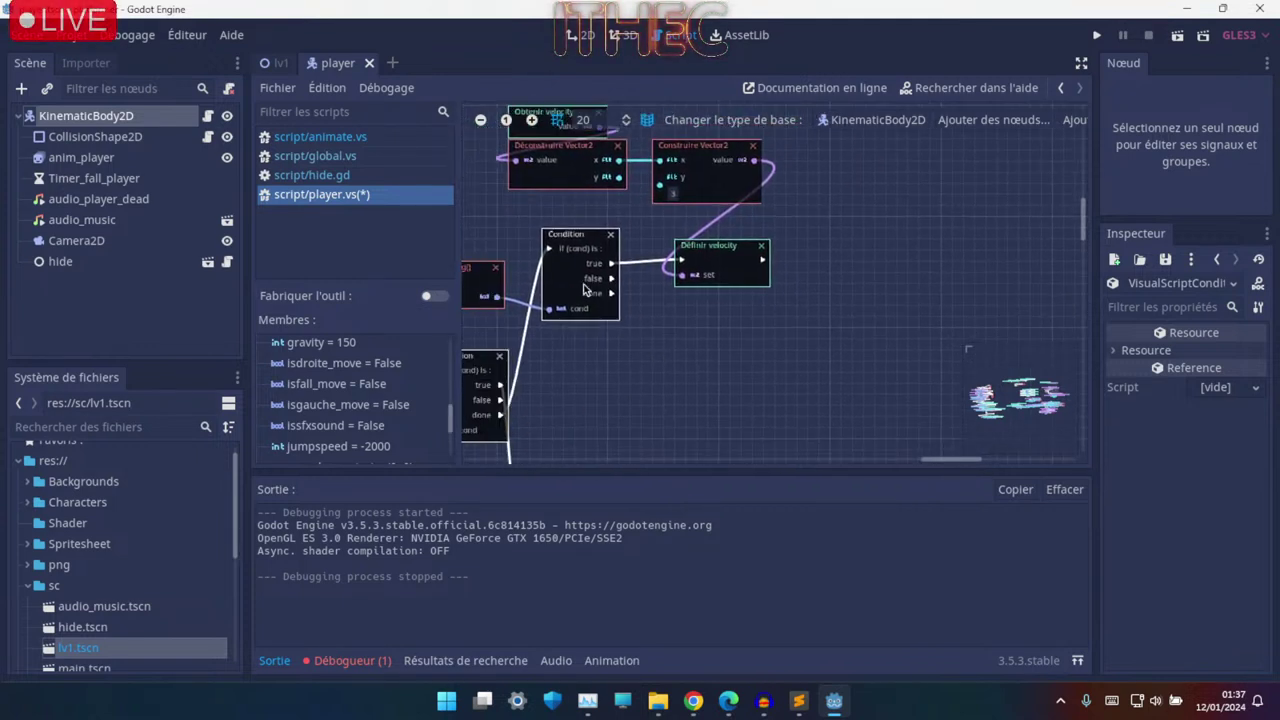
# - Duplicate the Condition node and place the copy lower right
pyautogui.hotkey('ctrl', 'd')
pyautogui.moveTo(578, 292); pyautogui.dragTo(742, 418)
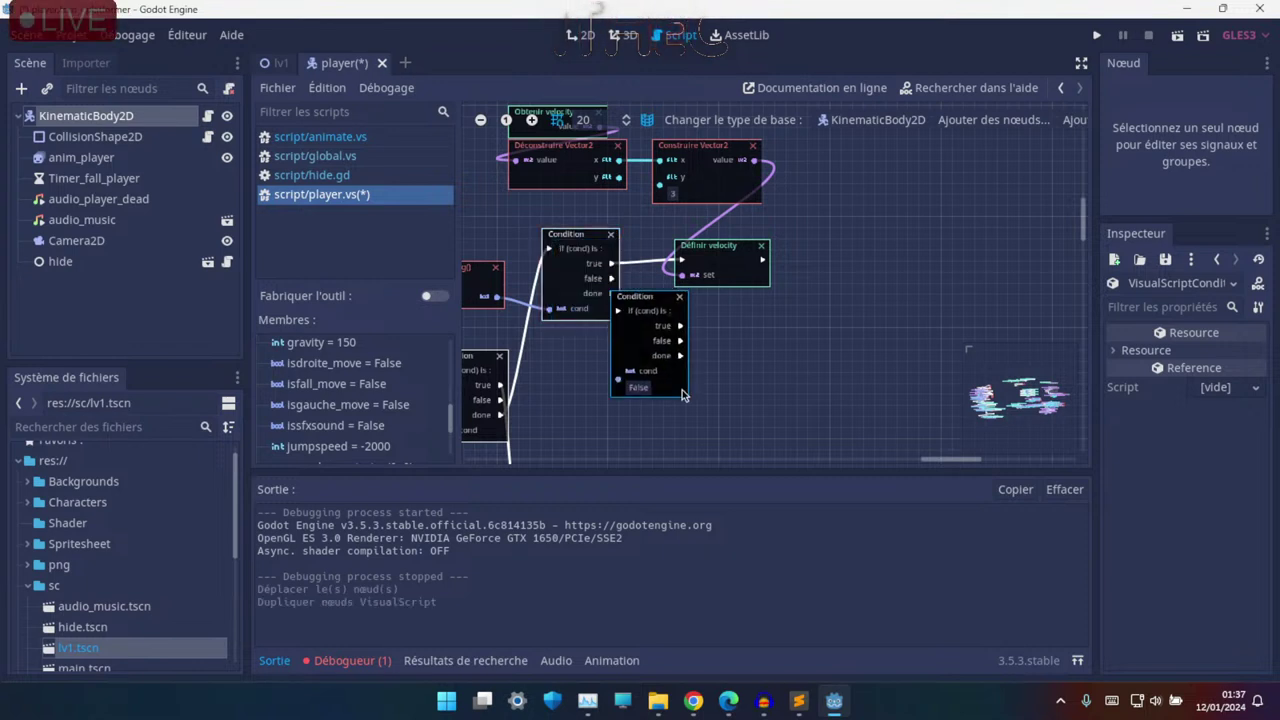
pyautogui.keyDown('ctrl'); pyautogui.scroll(1, 730, 397); pyautogui.keyUp('ctrl')
pyautogui.keyDown('ctrl'); pyautogui.scroll(1, 730, 397); pyautogui.keyUp('ctrl')
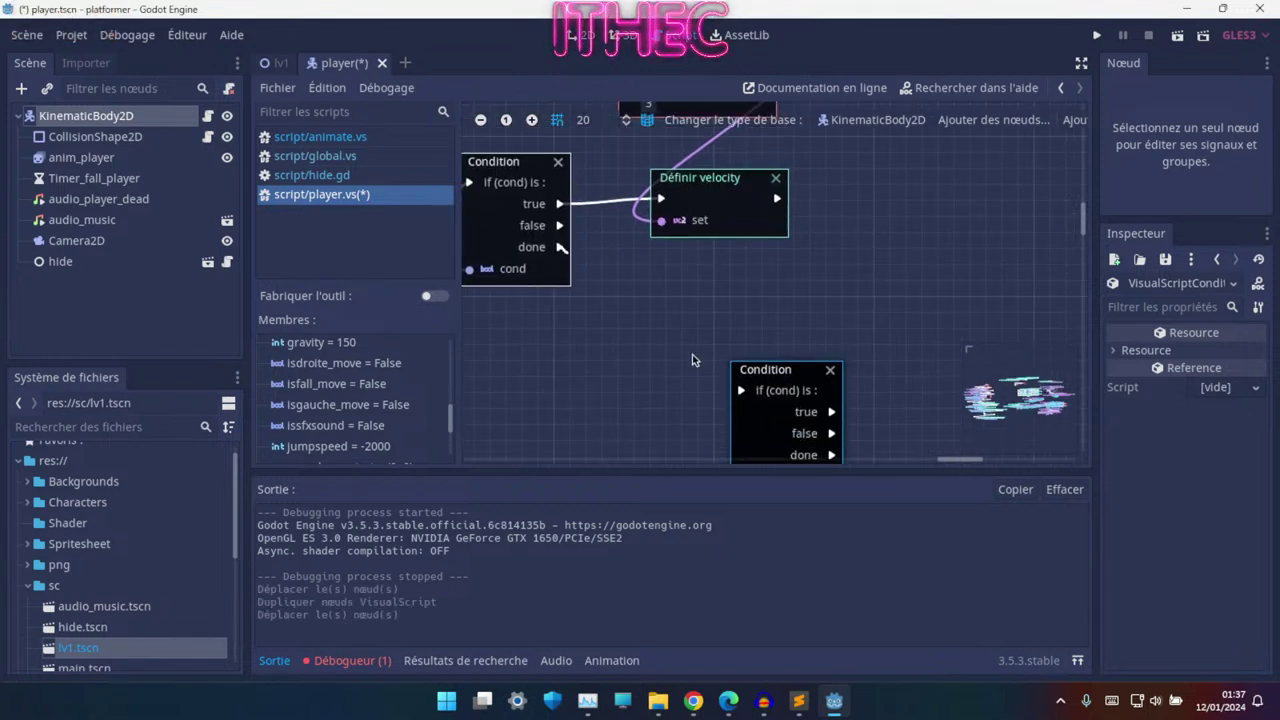
pyautogui.scroll(-2, 600, 355)
pyautogui.hscroll(2, 520, 345)
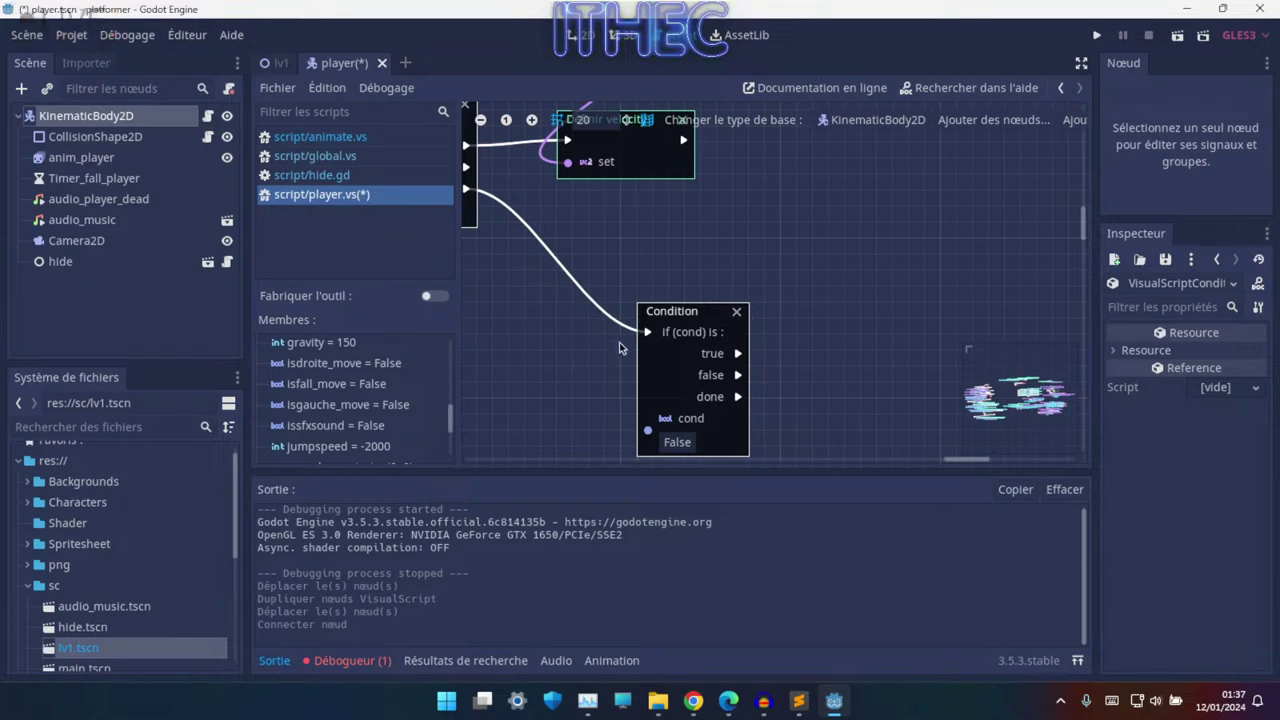
# - Add an is_on_wall() node by dragging KinematicBody2D from the Scene dock into the graph
pyautogui.rightClick(575, 370)
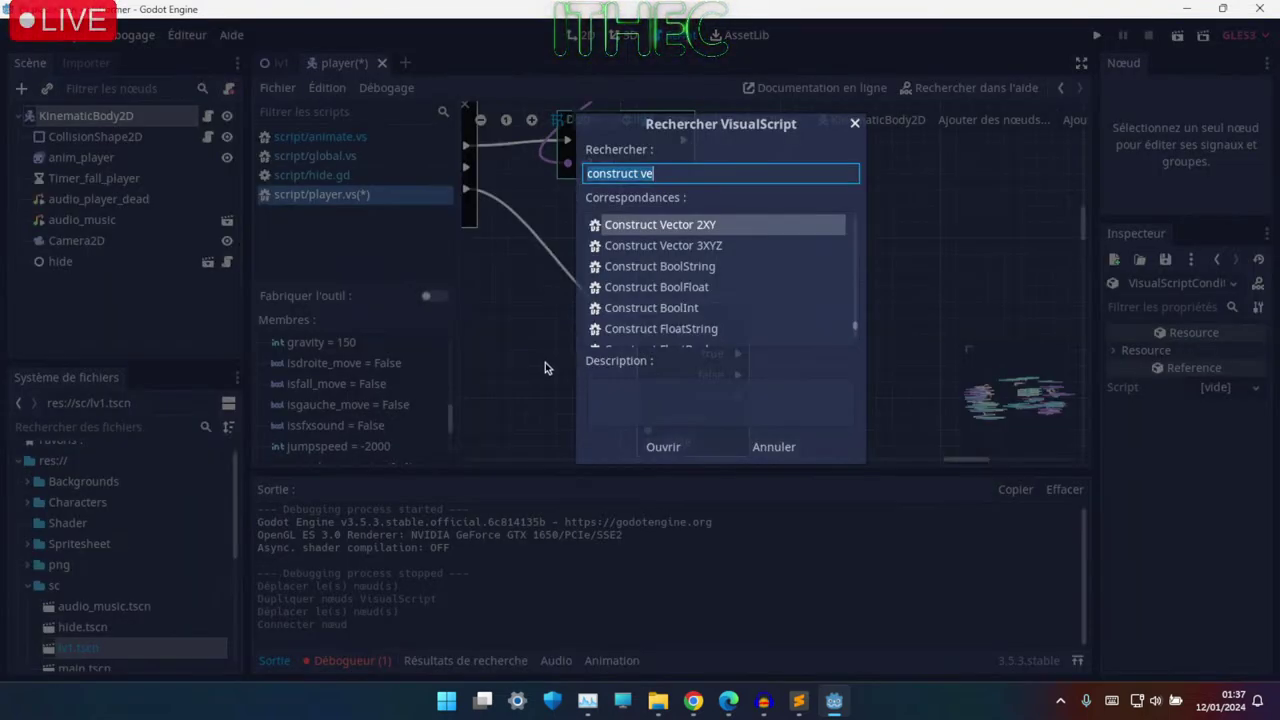
pyautogui.press('Escape')
pyautogui.moveTo(116, 124); pyautogui.dragTo(515, 316)
pyautogui.write('Is')
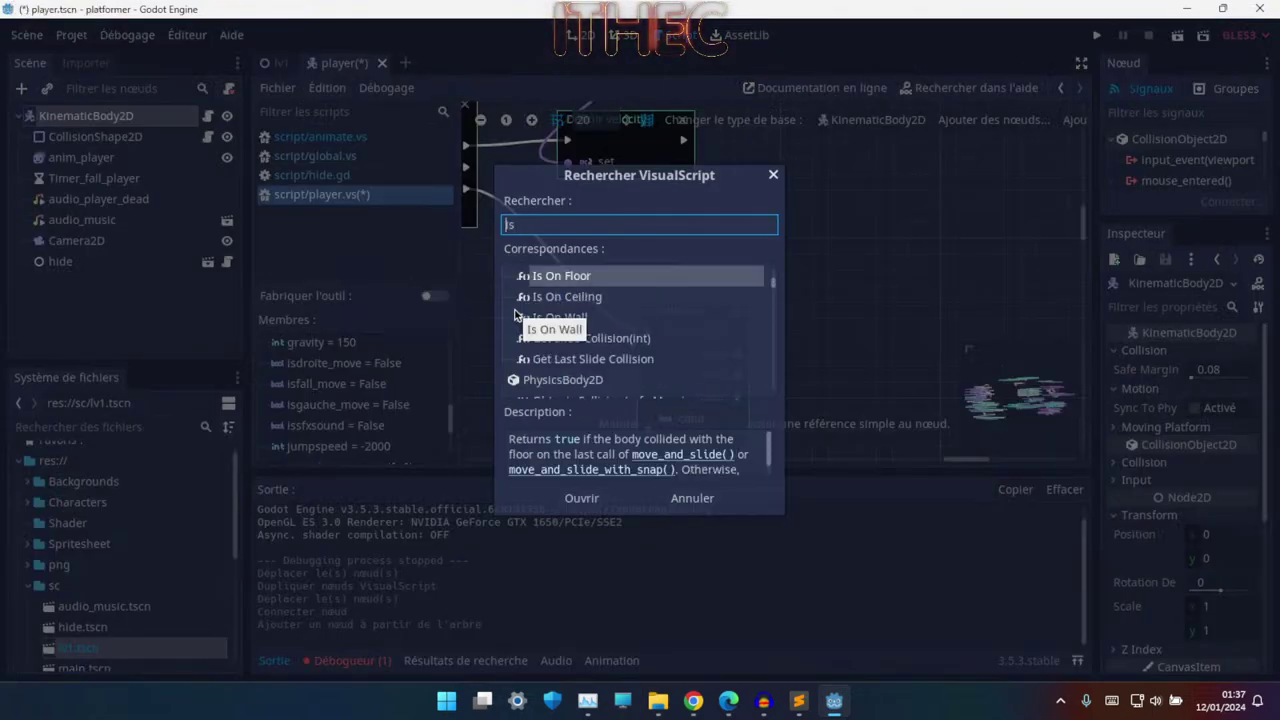
pyautogui.press('Down')
pyautogui.press('Down')
pyautogui.press('Return')
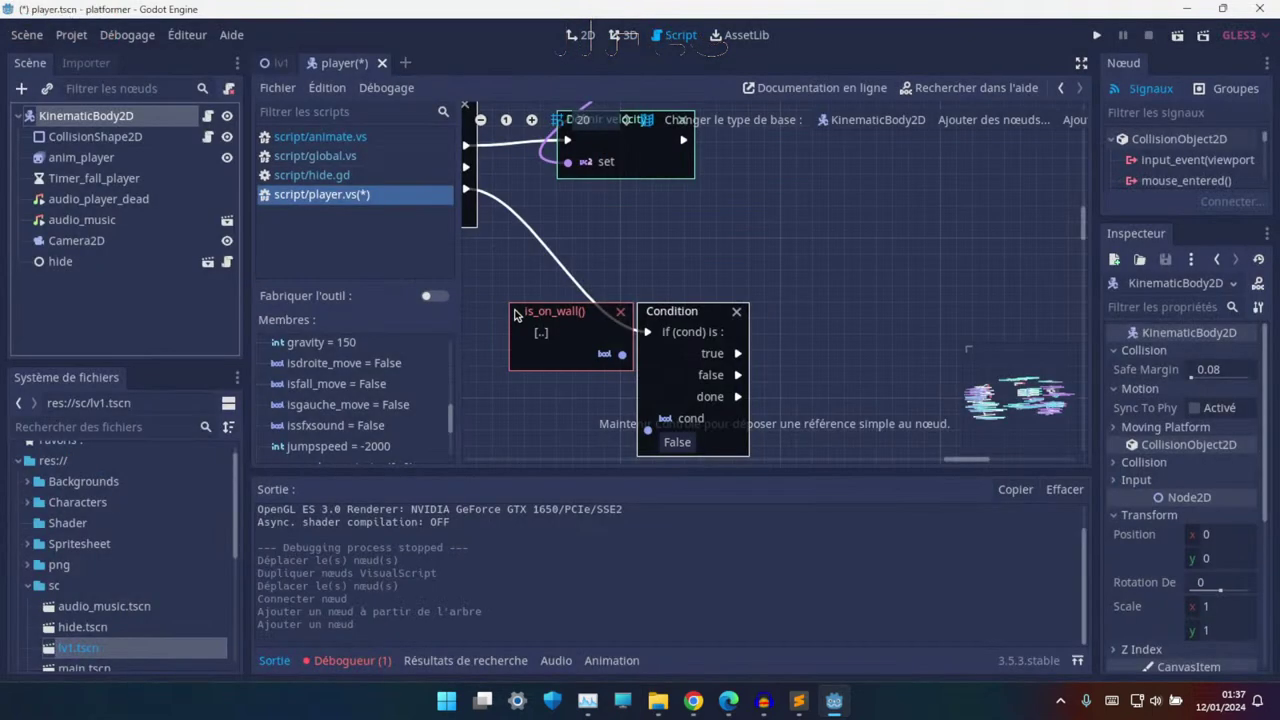
# - Chain the new Condition from the ceiling check's done output, with is_on_wall() placed beside it
pyautogui.scroll(-1, 612, 278)
pyautogui.moveTo(553, 279); pyautogui.dragTo(584, 327)
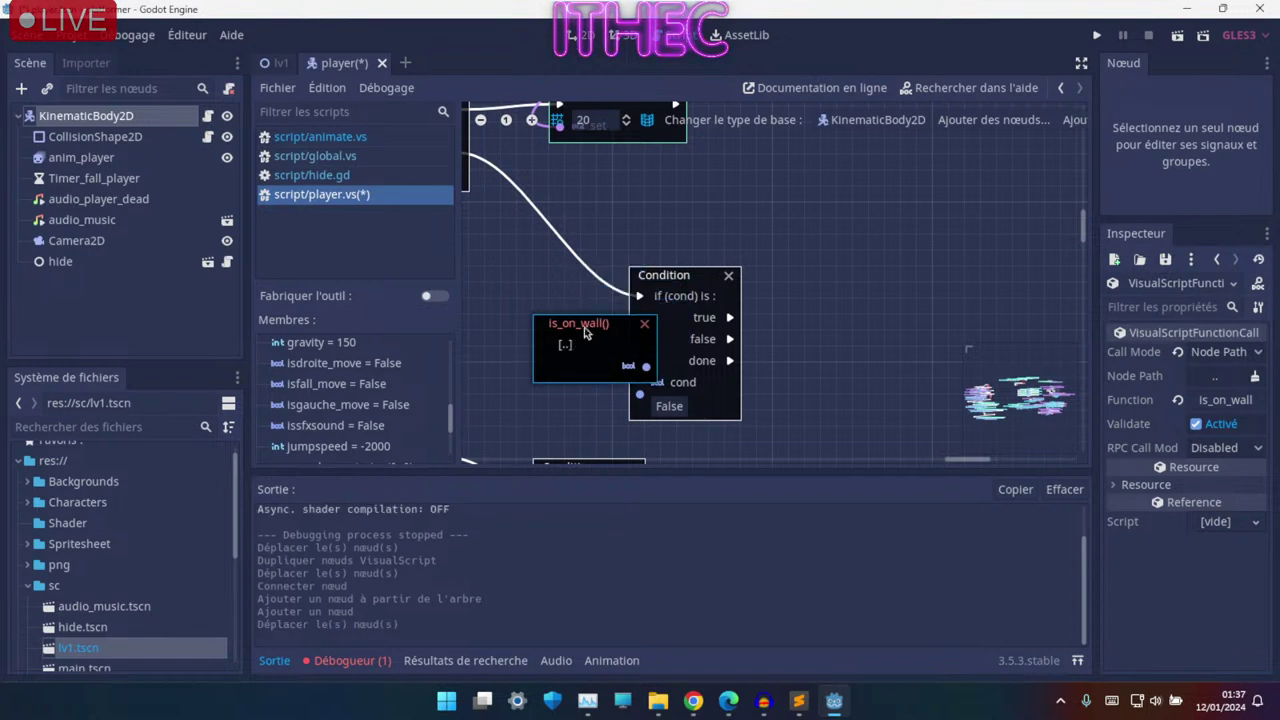
pyautogui.moveTo(713, 368); pyautogui.dragTo(809, 240)
pyautogui.moveTo(590, 325)
pyautogui.mouseDown()
pyautogui.moveTo(638, 277)
pyautogui.moveTo(597, 305)
pyautogui.mouseUp()
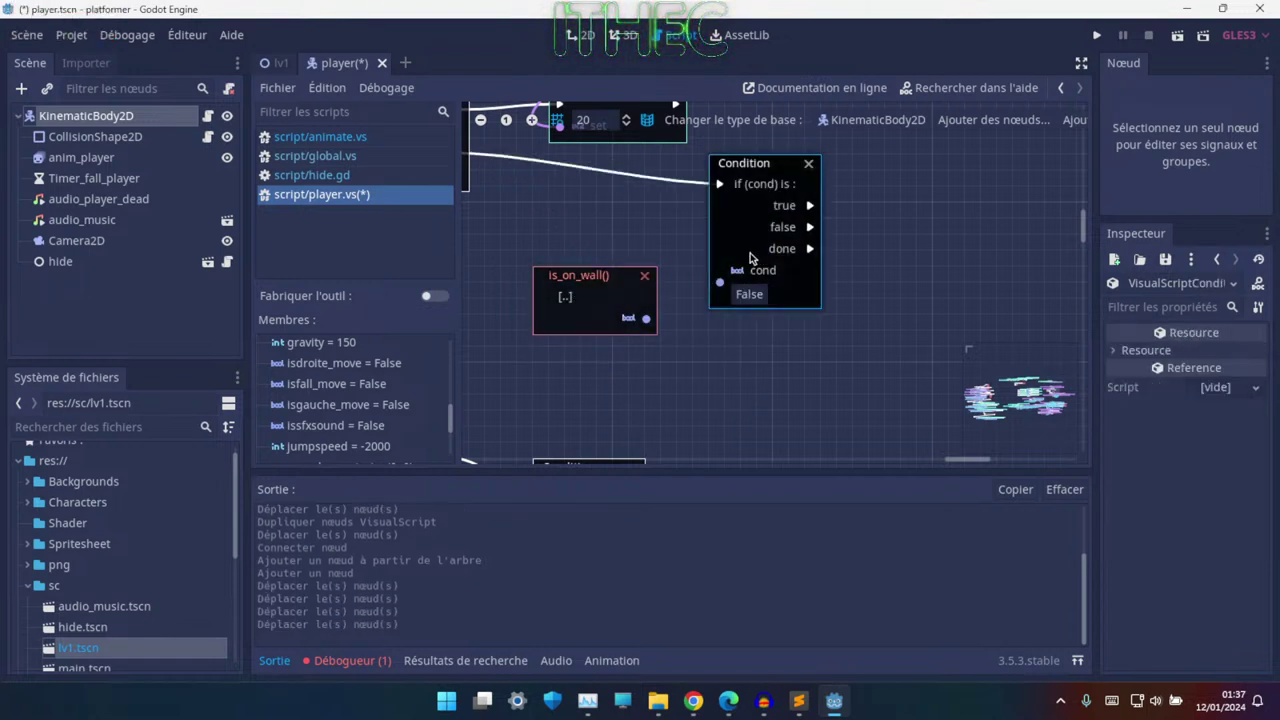
pyautogui.moveTo(781, 228); pyautogui.dragTo(733, 260)
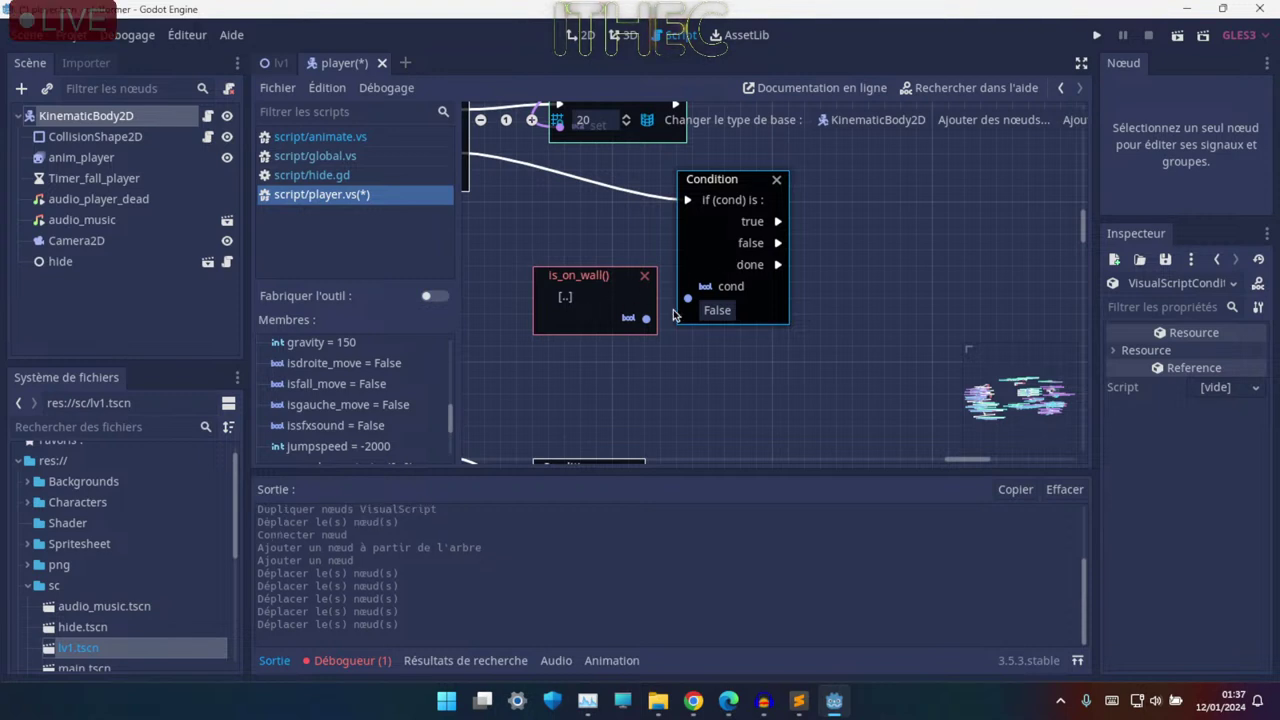
pyautogui.moveTo(648, 307); pyautogui.dragTo(585, 310)
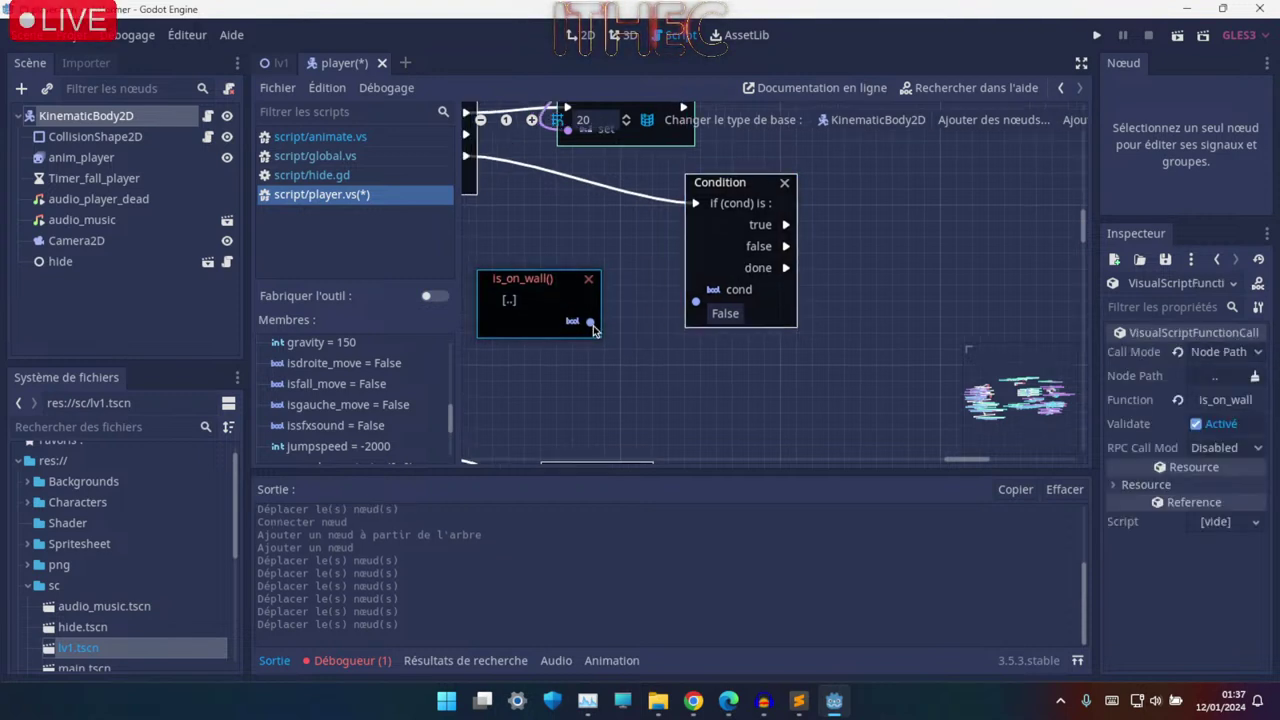
pyautogui.moveTo(585, 318)
pyautogui.mouseDown(button='middle')
pyautogui.moveTo(644, 328)
pyautogui.moveTo(657, 365)
pyautogui.mouseUp(button='middle')
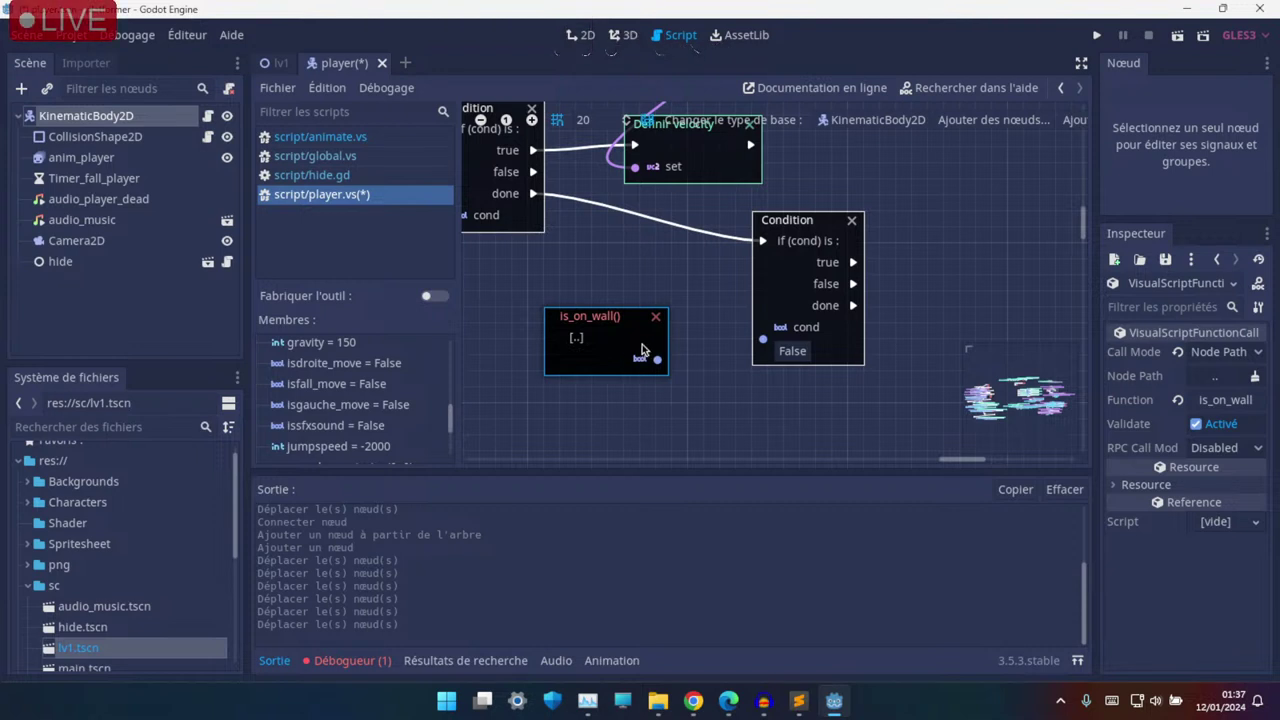
pyautogui.moveTo(641, 349); pyautogui.dragTo(658, 349)
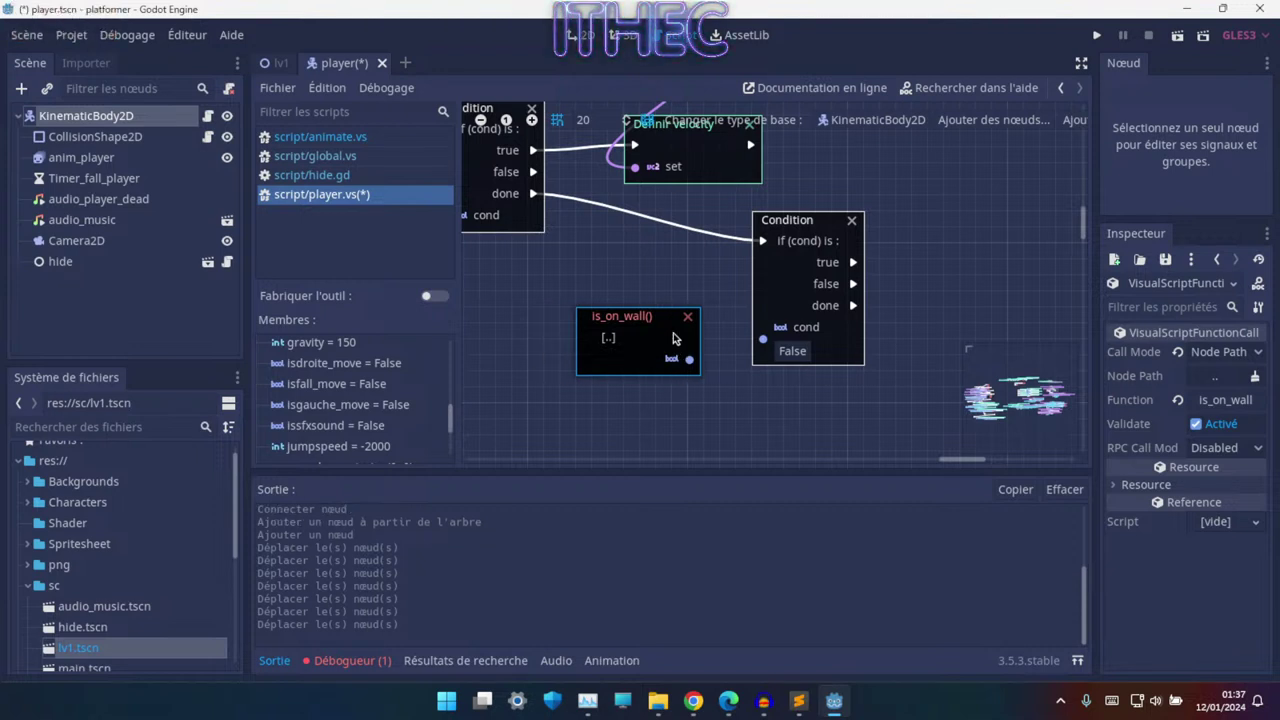
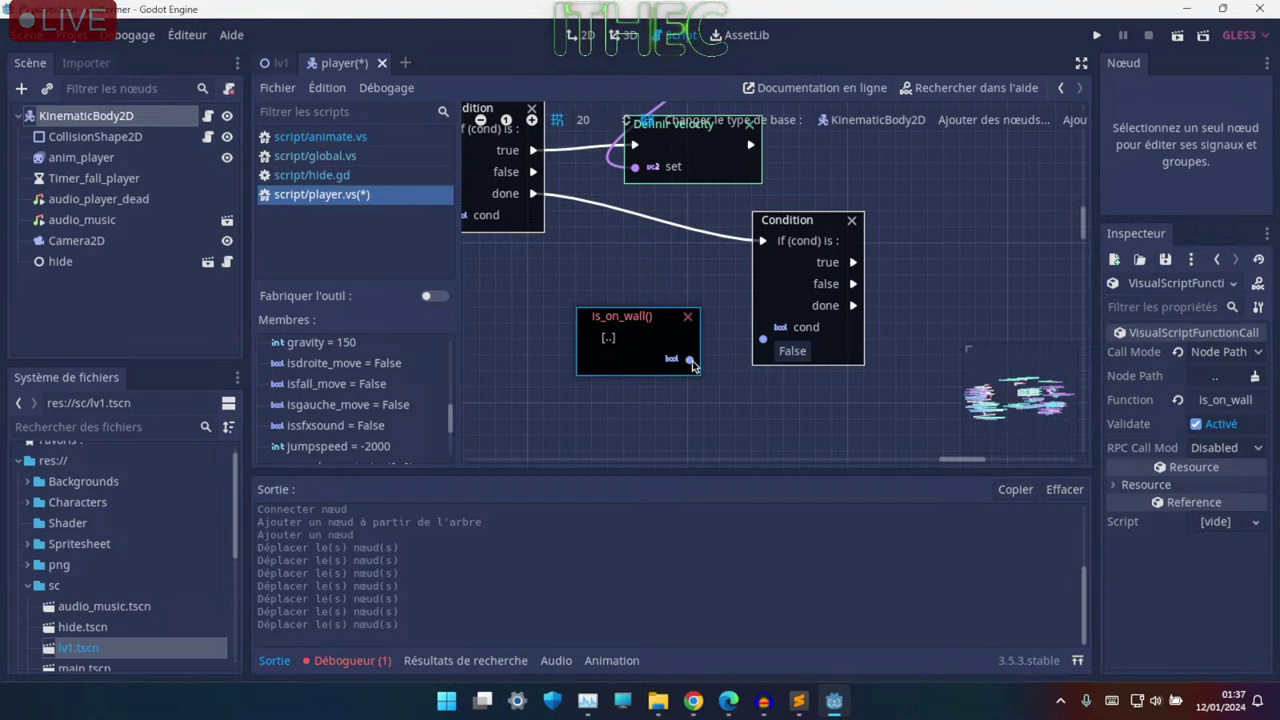
# - Drop isgauche_move and isdroite_move getter nodes from Membres onto the graph near is_on_wall()
pyautogui.moveTo(1018, 400); pyautogui.dragTo(760, 383)
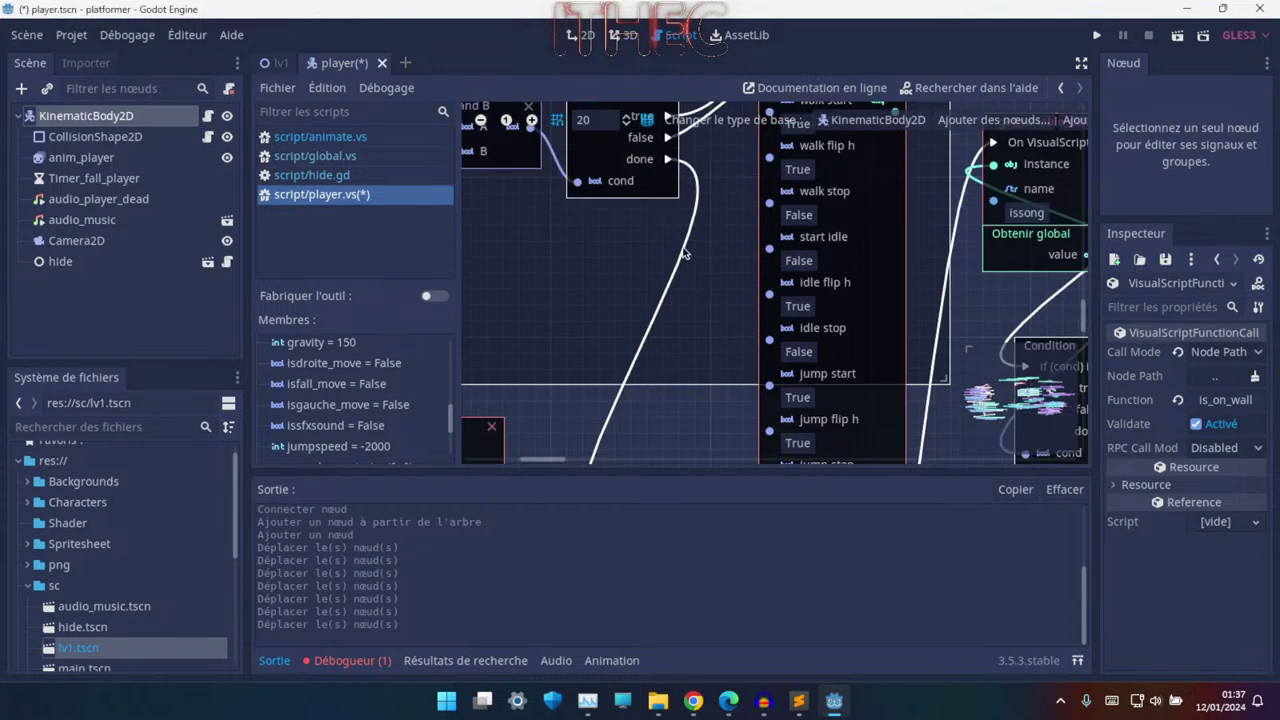
pyautogui.keyDown('ctrl'); pyautogui.scroll(-2, 760, 383); pyautogui.keyUp('ctrl')
pyautogui.scroll(1, 580, 295)
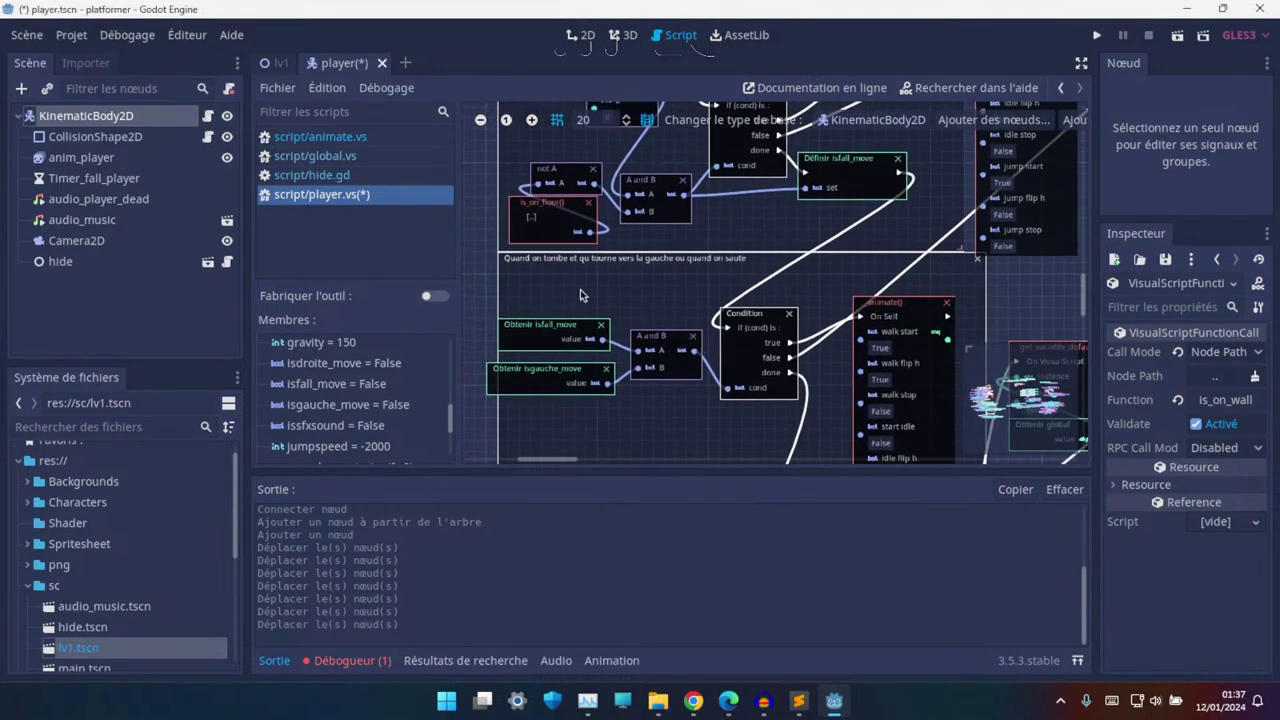
pyautogui.moveTo(706, 396); pyautogui.dragTo(680, 310, button='middle')
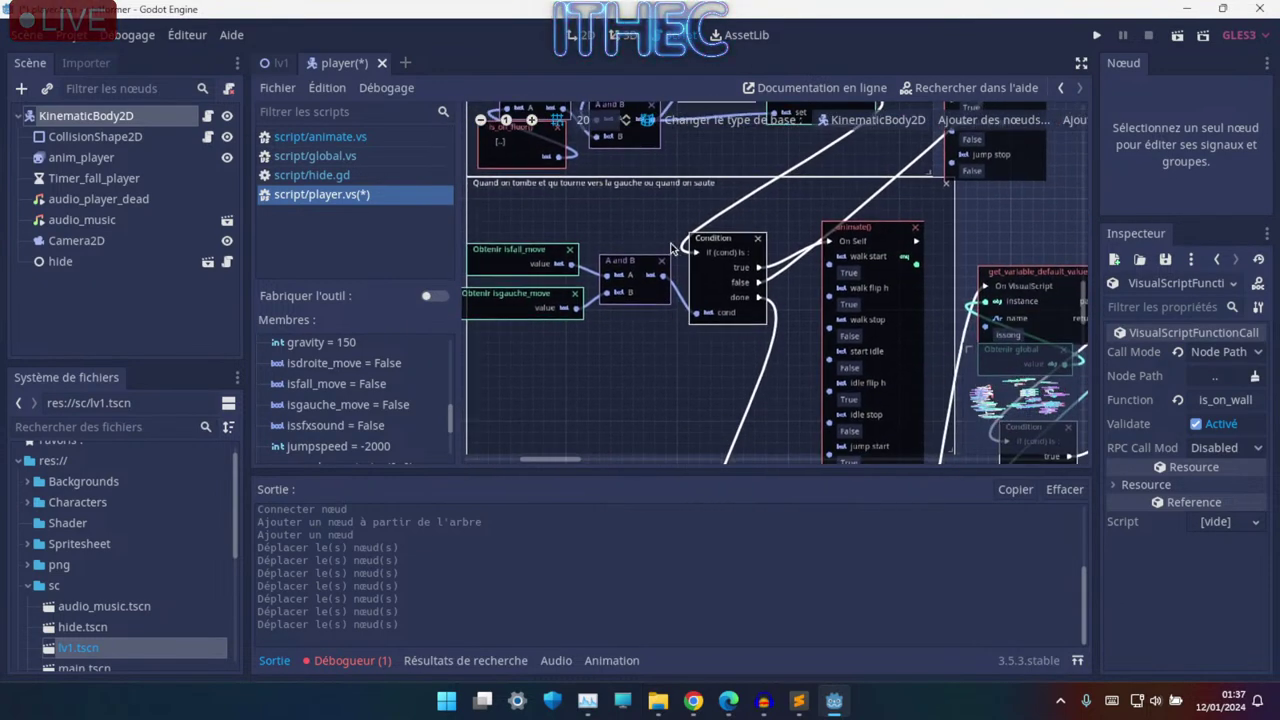
pyautogui.moveTo(1015, 385)
pyautogui.mouseDown()
pyautogui.moveTo(1010, 372)
pyautogui.moveTo(983, 394)
pyautogui.moveTo(1024, 388)
pyautogui.mouseUp()
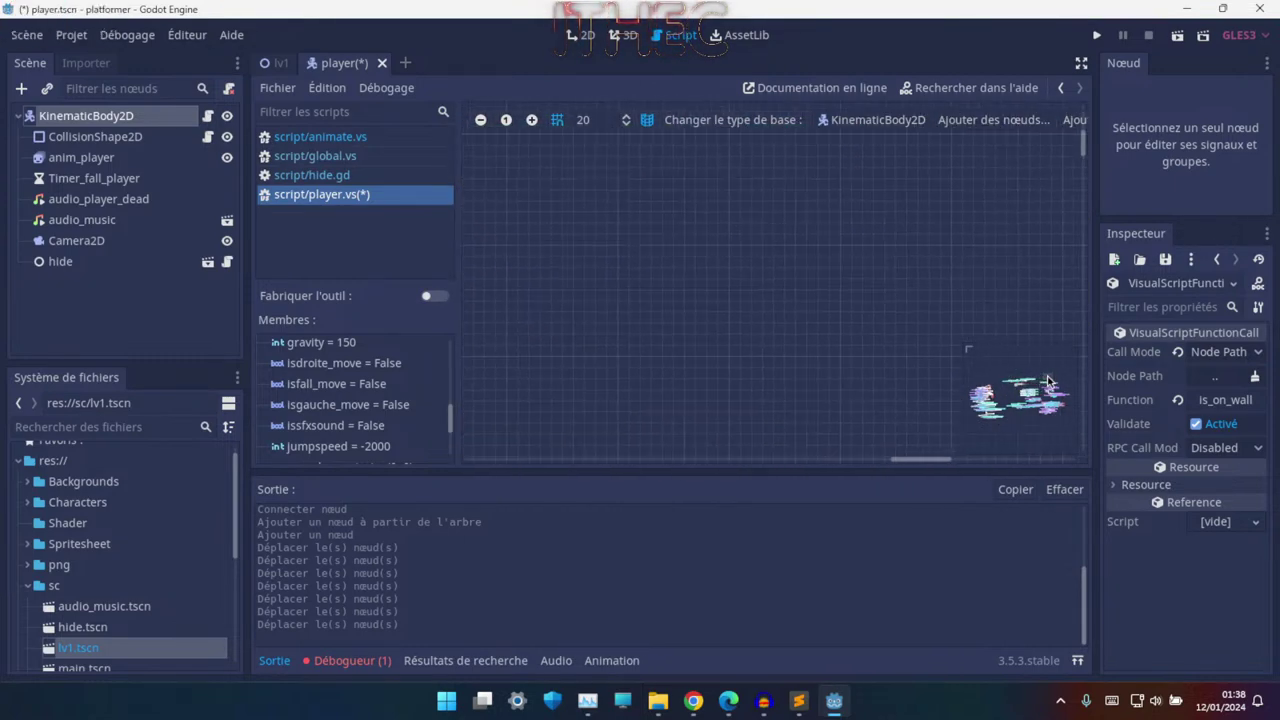
pyautogui.moveTo(1024, 388)
pyautogui.mouseDown()
pyautogui.moveTo(1048, 385)
pyautogui.moveTo(998, 343)
pyautogui.moveTo(779, 311)
pyautogui.mouseUp()
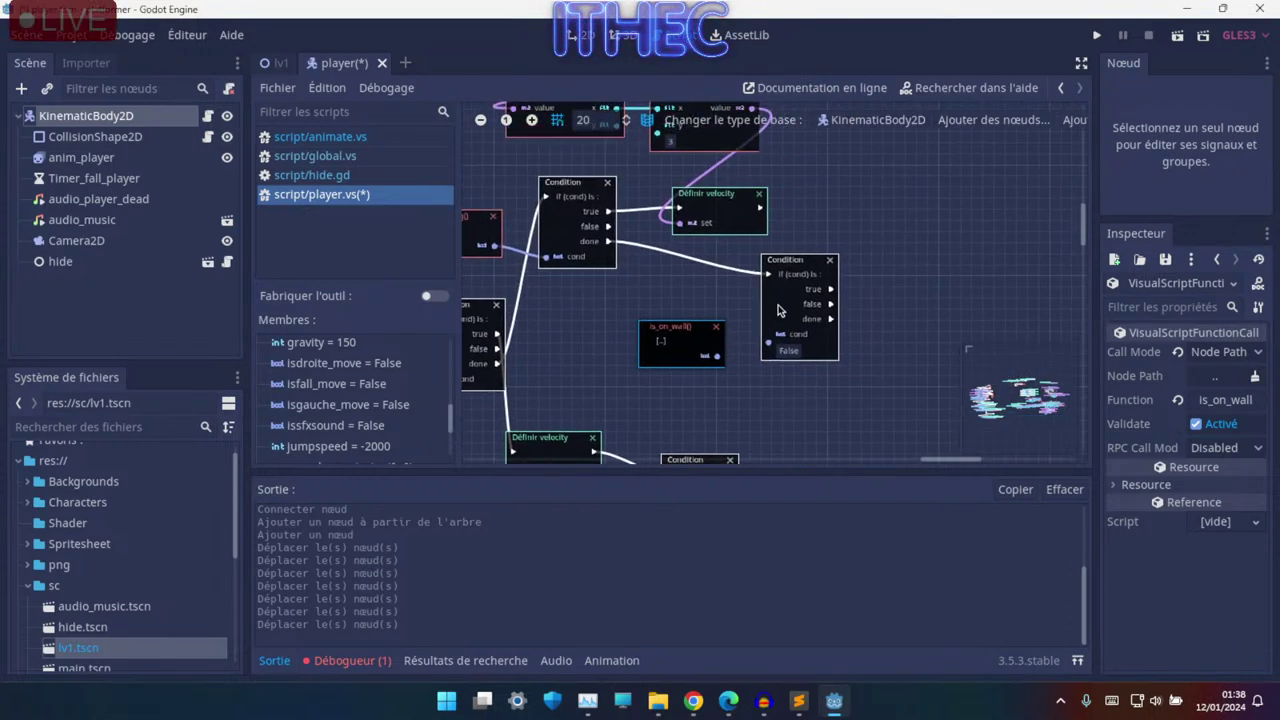
pyautogui.keyDown('ctrl'); pyautogui.scroll(2, 731, 361); pyautogui.keyUp('ctrl')
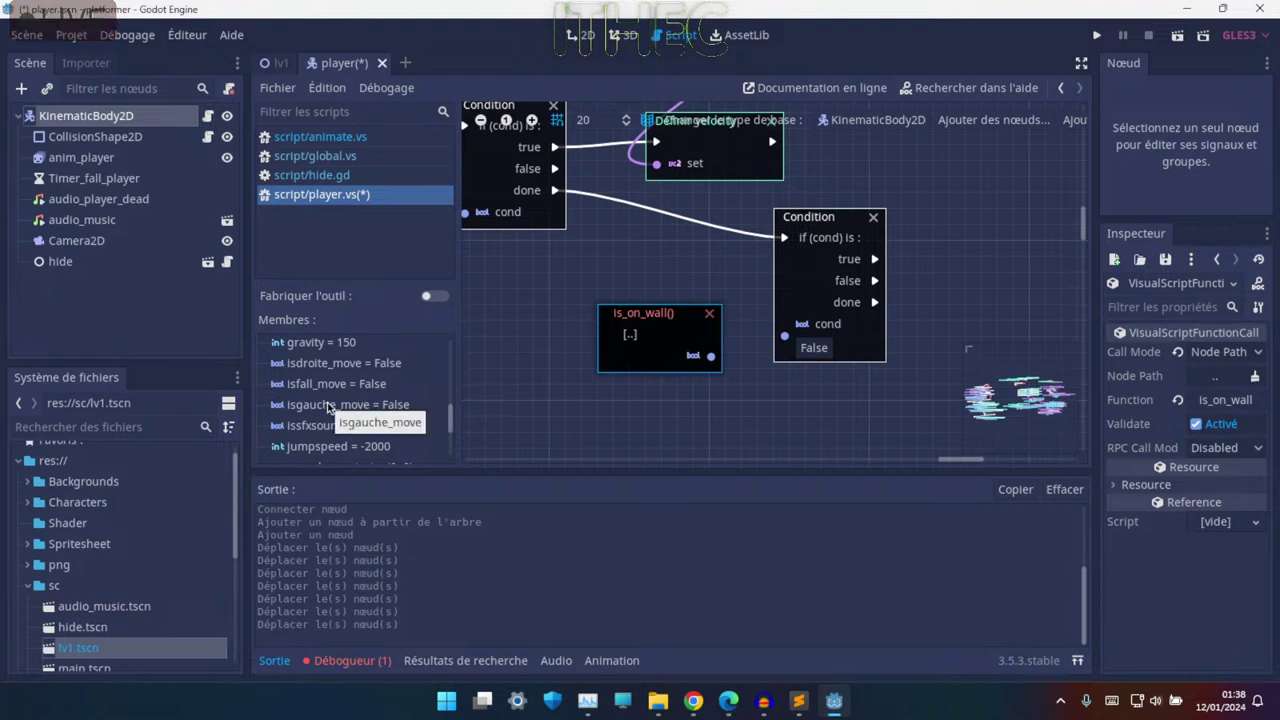
pyautogui.moveTo(327, 407); pyautogui.dragTo(527, 369)
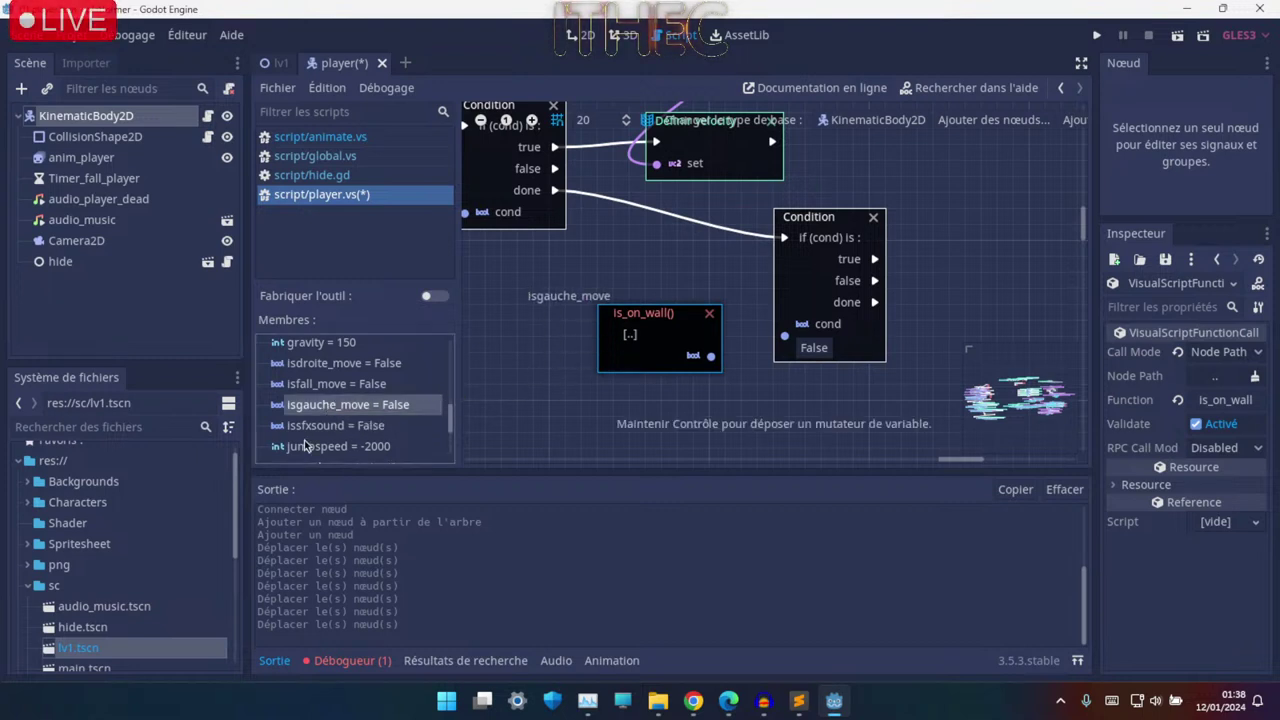
pyautogui.moveTo(527, 295); pyautogui.dragTo(520, 293)
pyautogui.moveTo(343, 362); pyautogui.dragTo(527, 355)
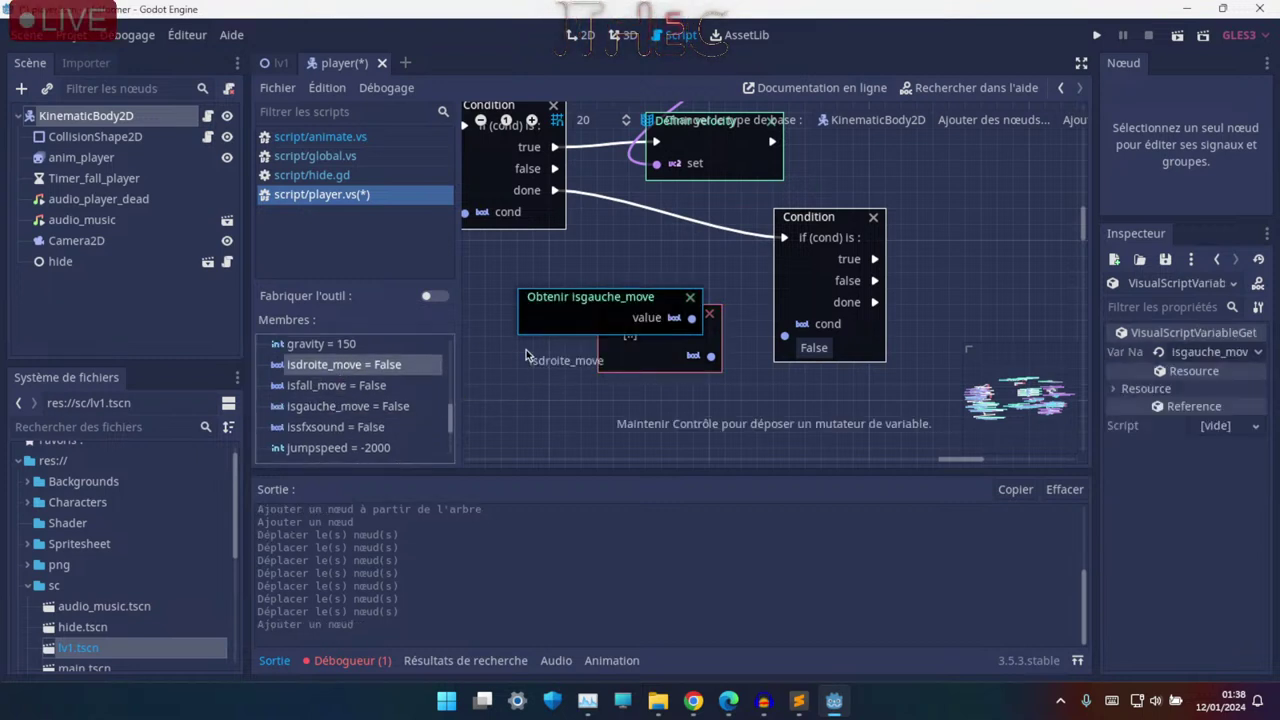
pyautogui.moveTo(590, 396); pyautogui.dragTo(537, 356)
pyautogui.moveTo(600, 321); pyautogui.dragTo(570, 279, button='middle')
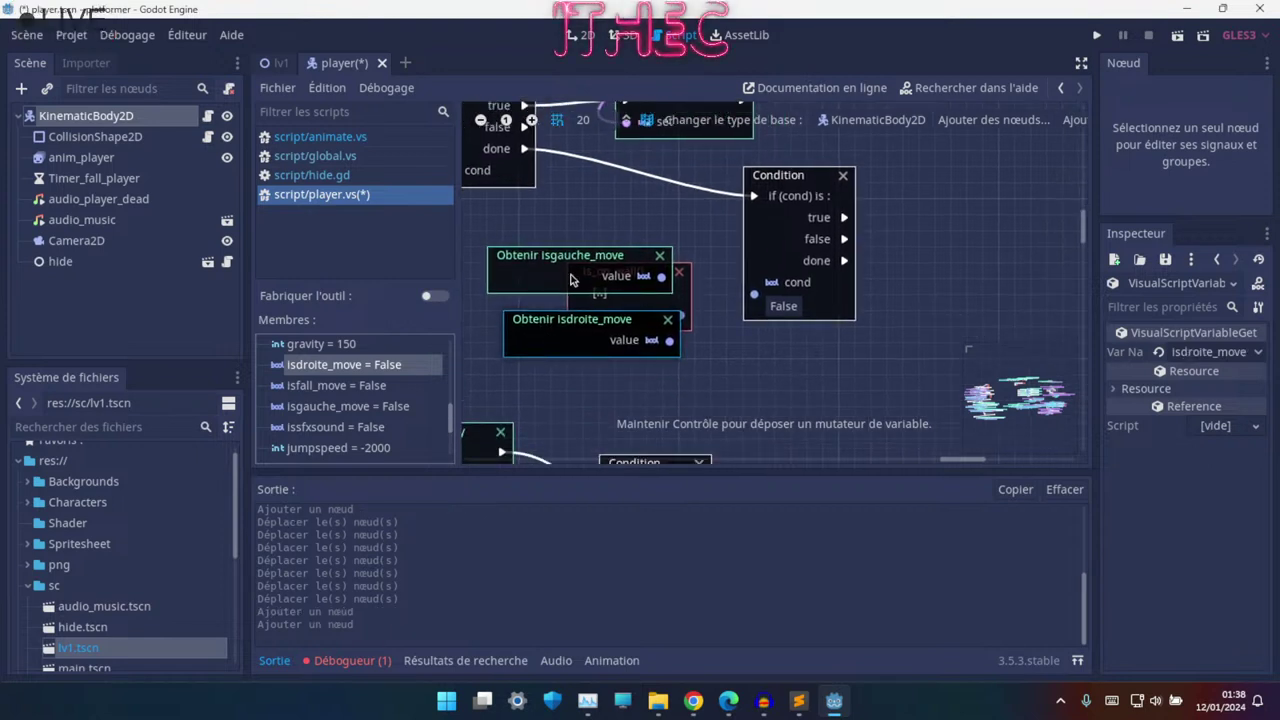
pyautogui.moveTo(604, 355); pyautogui.dragTo(652, 387)
pyautogui.moveTo(578, 267); pyautogui.dragTo(626, 235)
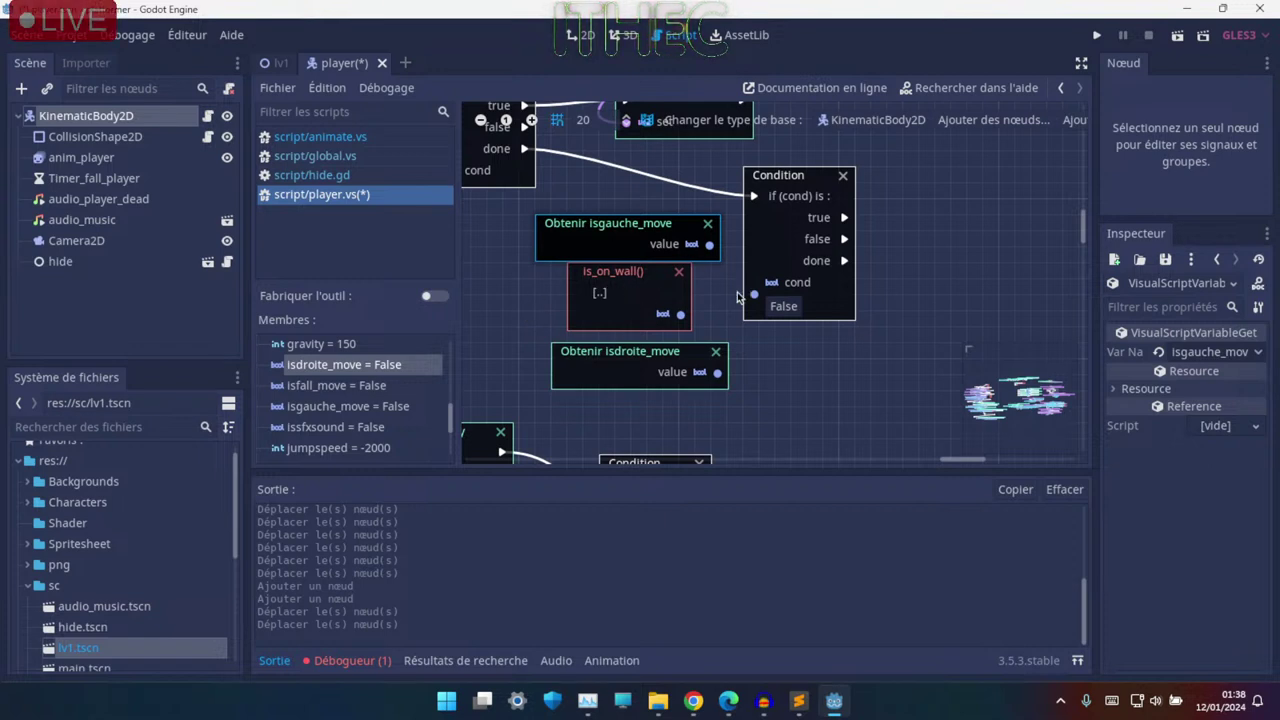
# - Move is_on_wall() aside and duplicate the Condition node with Ctrl+D, placing the copy to the right
pyautogui.scroll(1, 597, 321)
pyautogui.moveTo(616, 334); pyautogui.dragTo(811, 447)
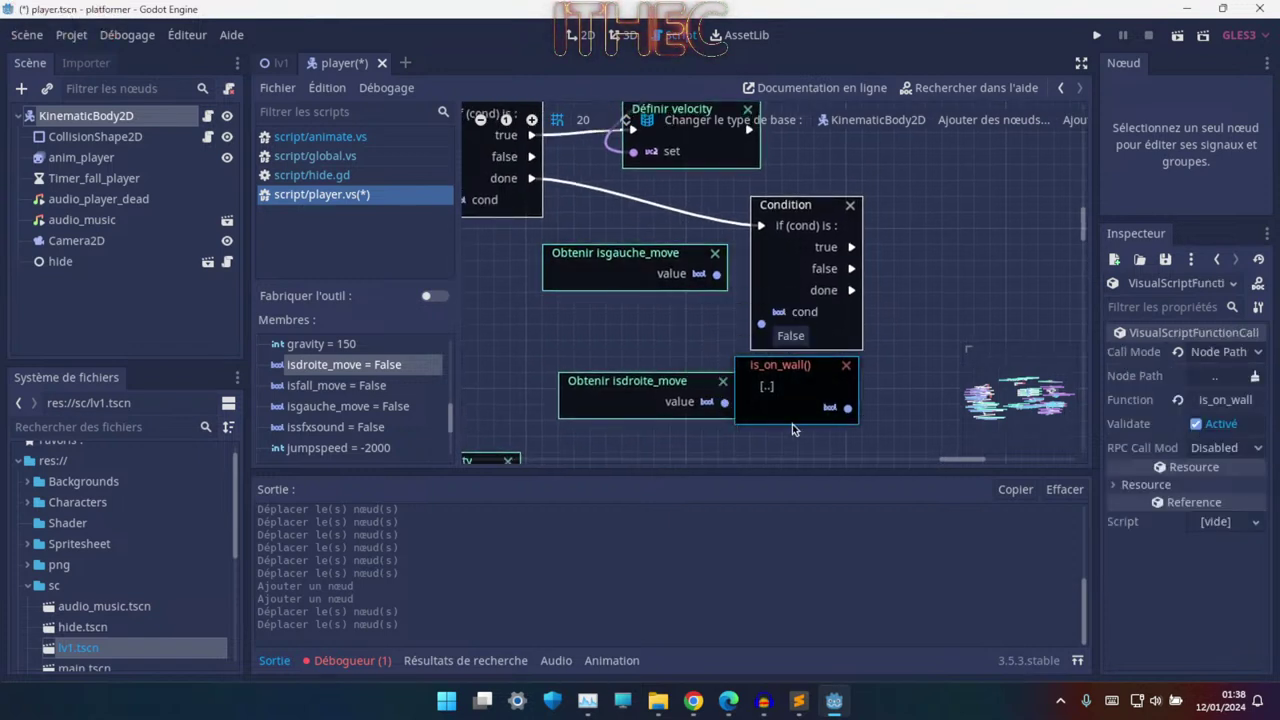
pyautogui.moveTo(718, 350); pyautogui.dragTo(637, 292, button='middle')
pyautogui.moveTo(740, 356); pyautogui.dragTo(934, 226)
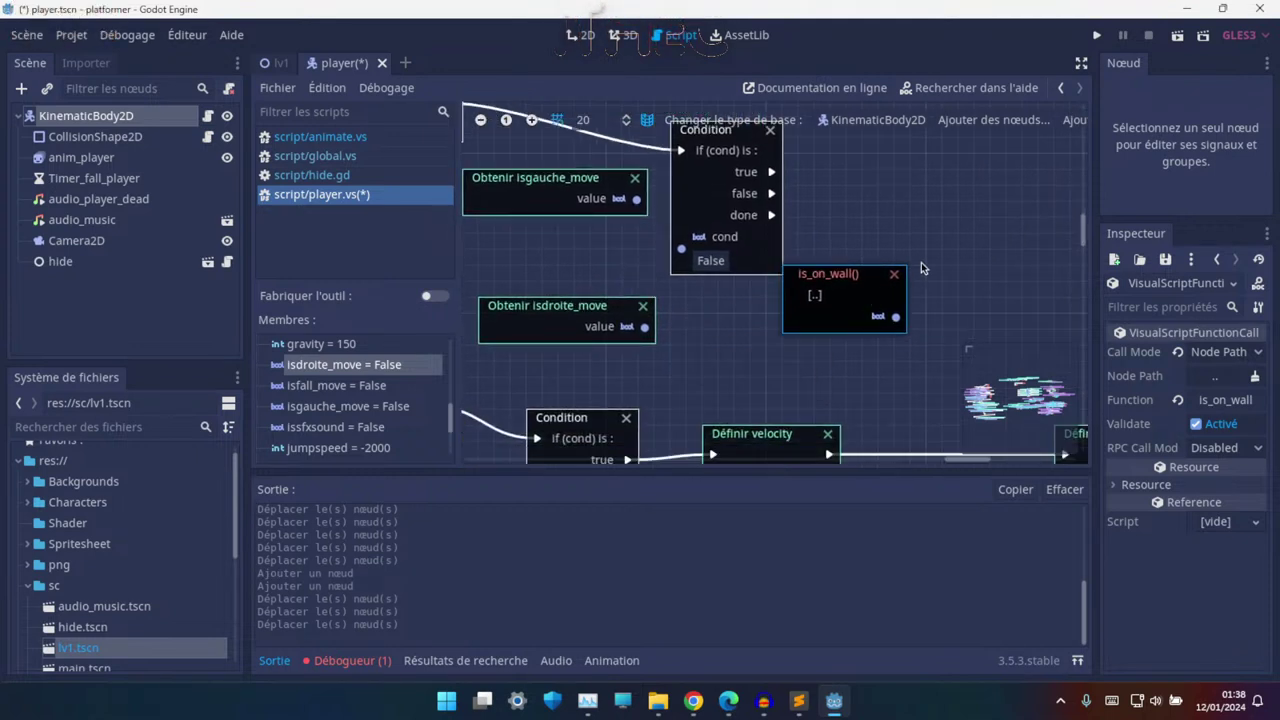
pyautogui.moveTo(730, 265); pyautogui.dragTo(660, 344, button='middle')
pyautogui.click(653, 338)
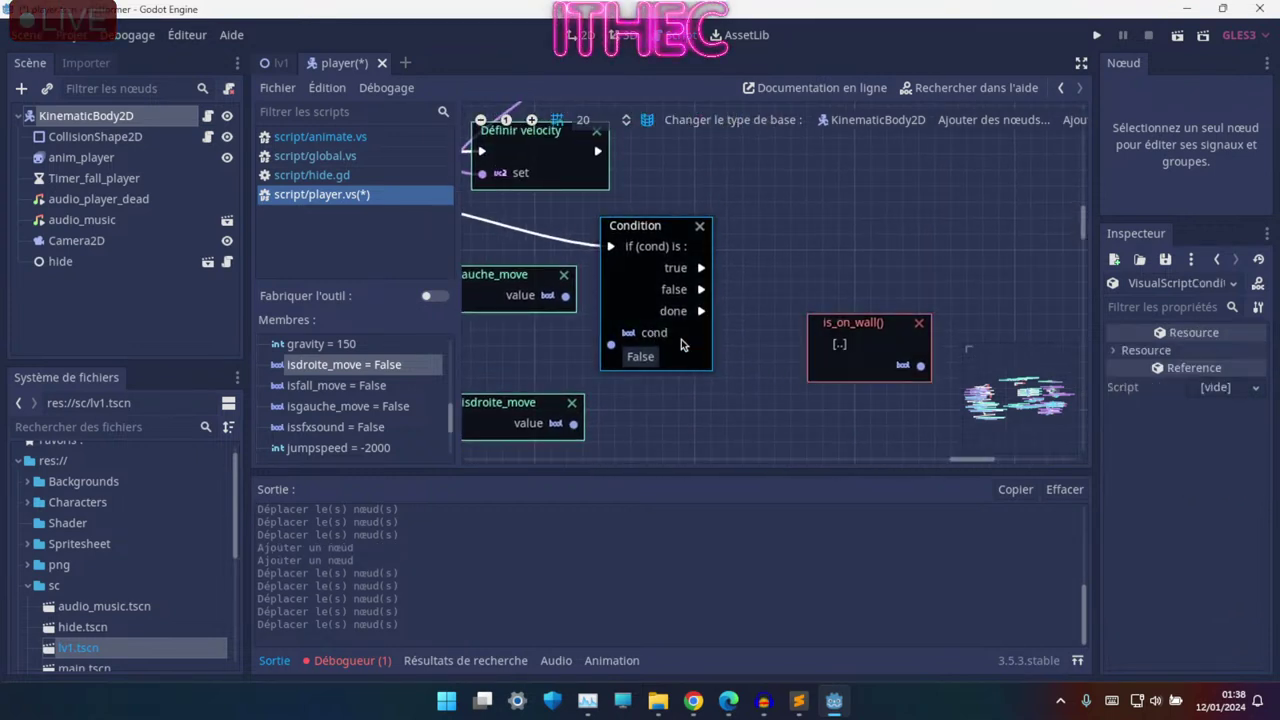
pyautogui.hotkey('ctrl', 'd')
pyautogui.moveTo(673, 330); pyautogui.dragTo(784, 283)
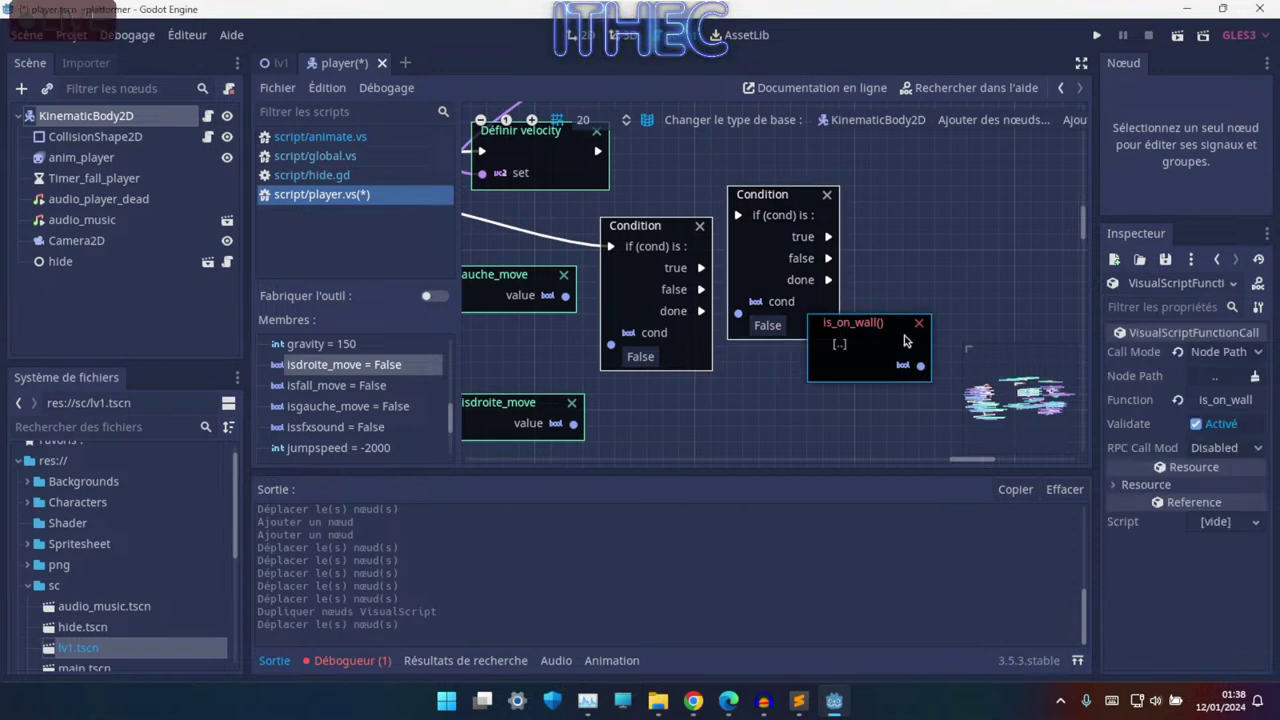
pyautogui.moveTo(860, 340); pyautogui.dragTo(1004, 275)
pyautogui.moveTo(840, 281); pyautogui.dragTo(873, 298)
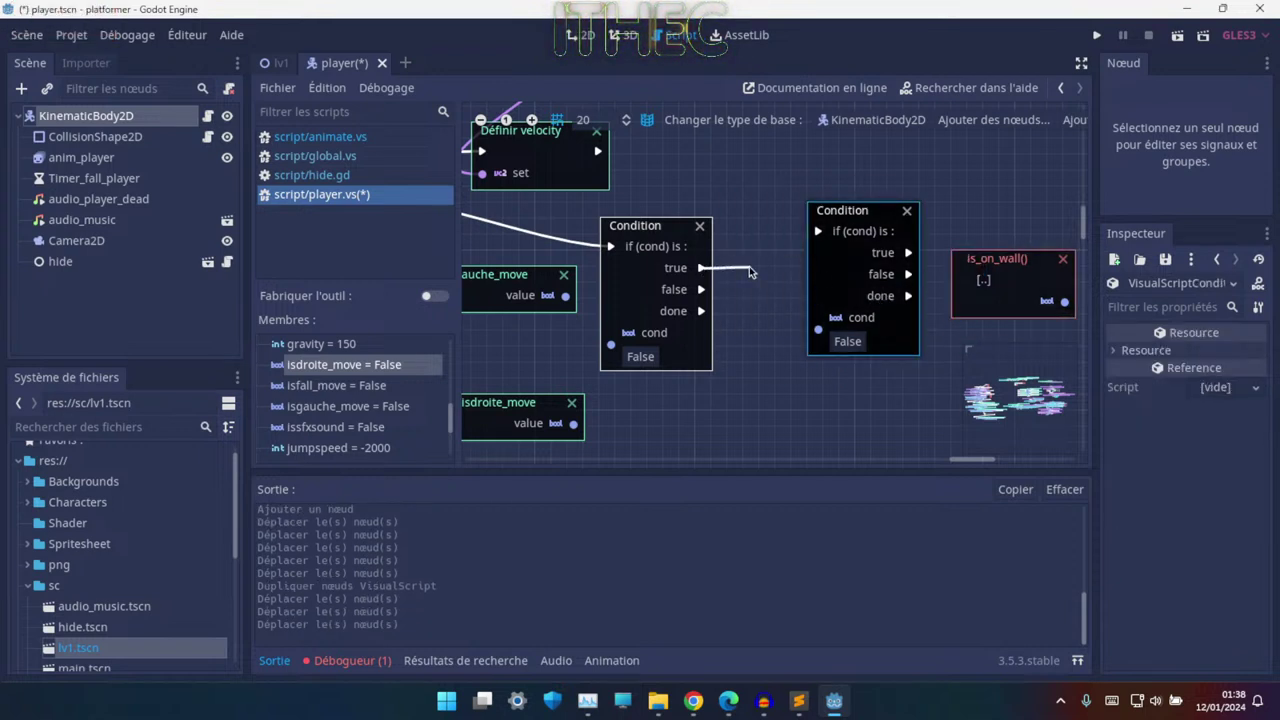
# - Link the first Condition to the duplicate and place the isgauche_move and isdroite_move getters by their Conditions
pyautogui.moveTo(750, 270); pyautogui.dragTo(750, 271)
pyautogui.press('Escape')
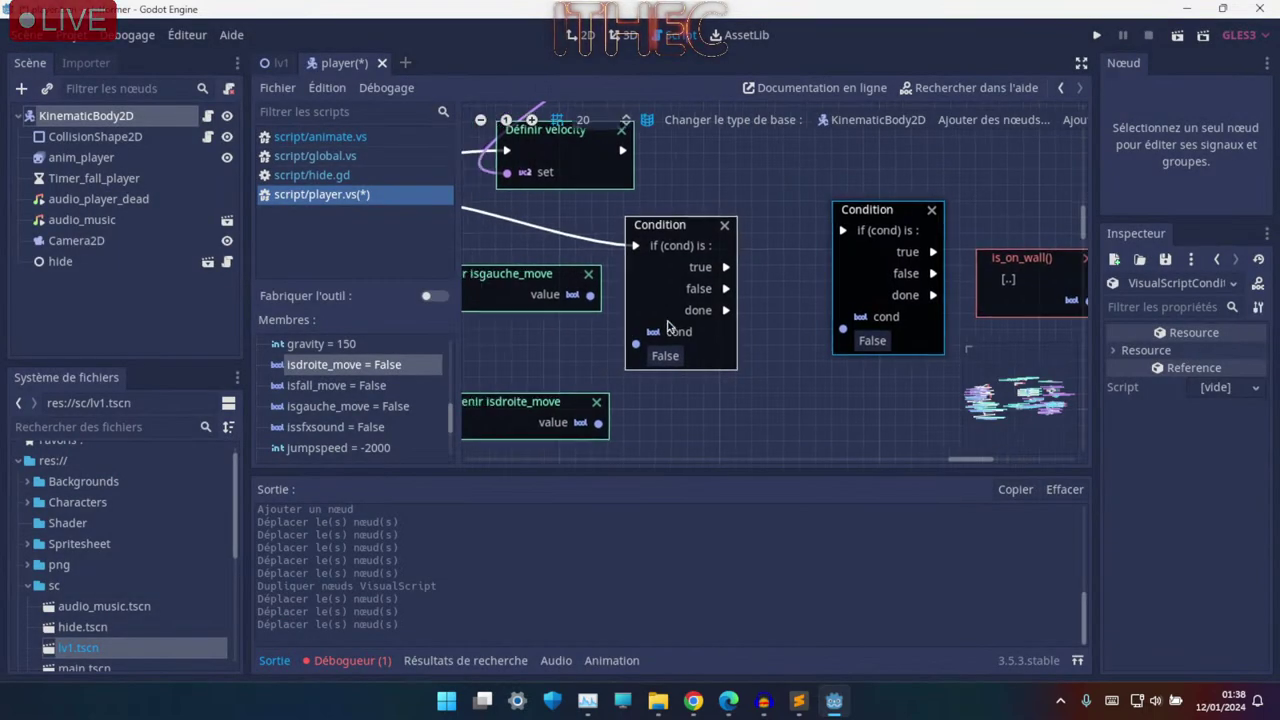
pyautogui.moveTo(538, 332); pyautogui.dragTo(610, 352, button='middle')
pyautogui.click(583, 395)
pyautogui.moveTo(734, 404); pyautogui.dragTo(807, 397)
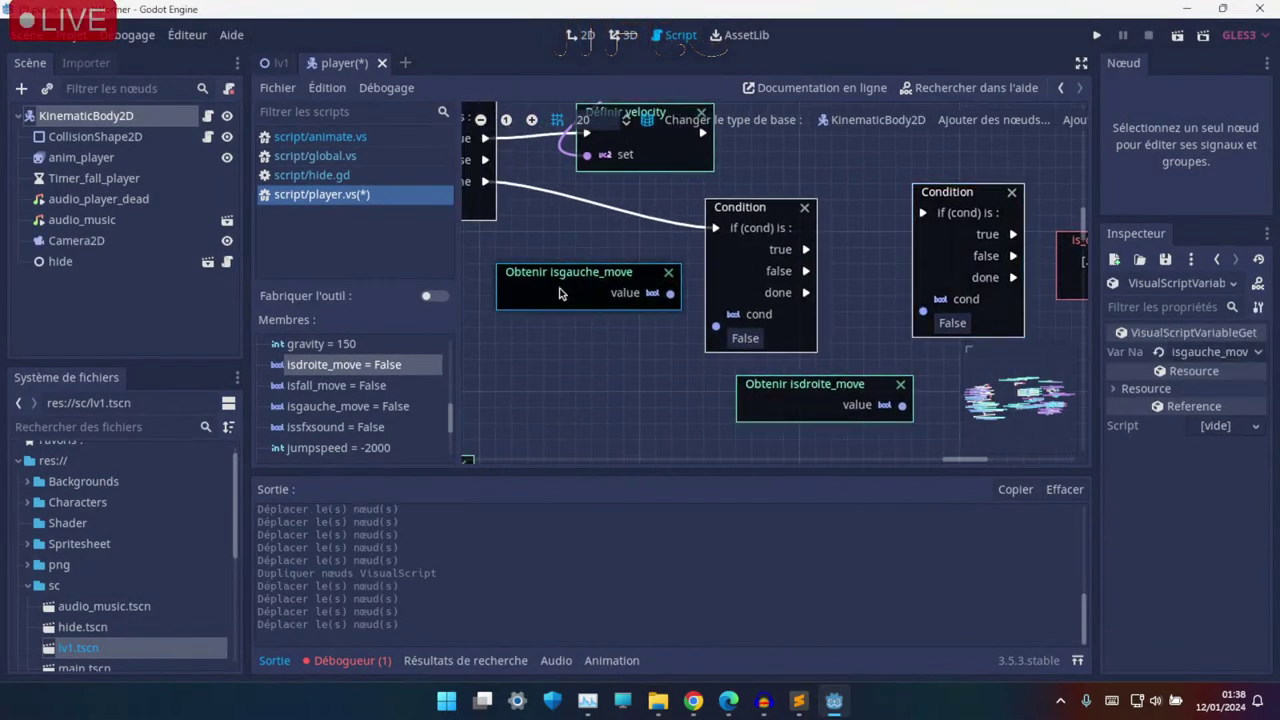
pyautogui.moveTo(551, 263); pyautogui.dragTo(551, 311)
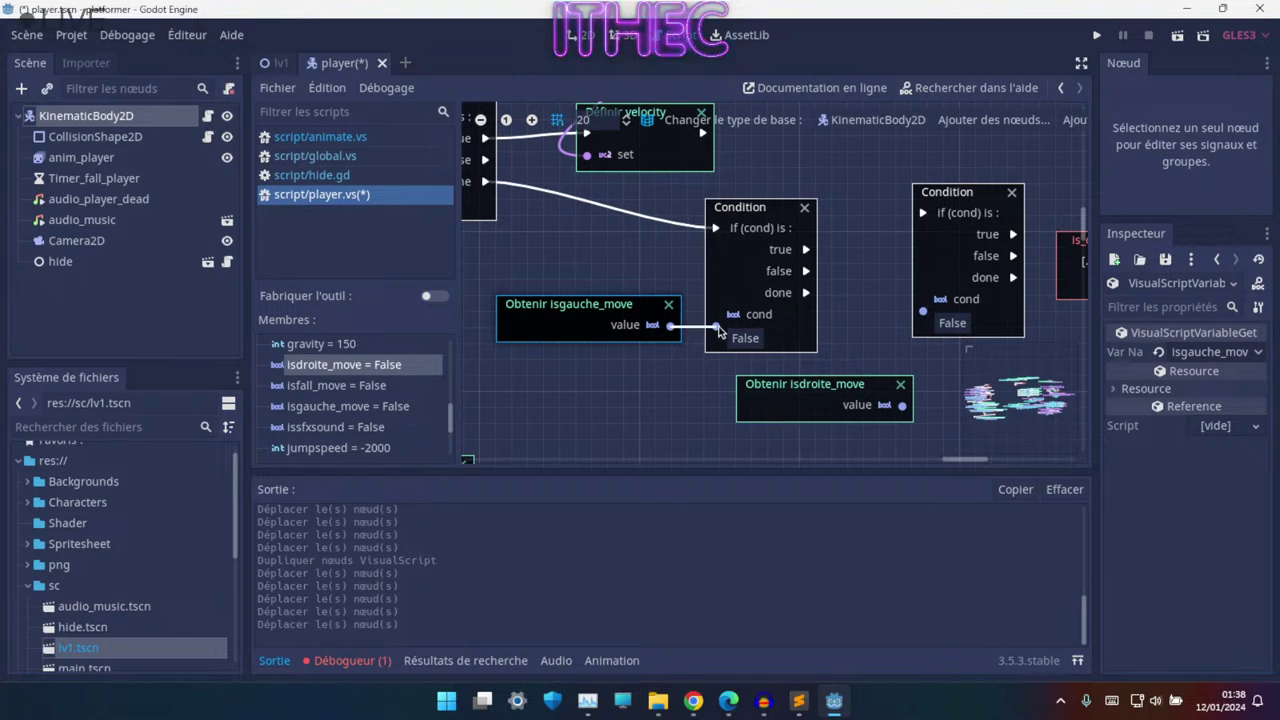
pyautogui.keyDown('ctrl'); pyautogui.scroll(-2, 810, 337); pyautogui.keyUp('ctrl')
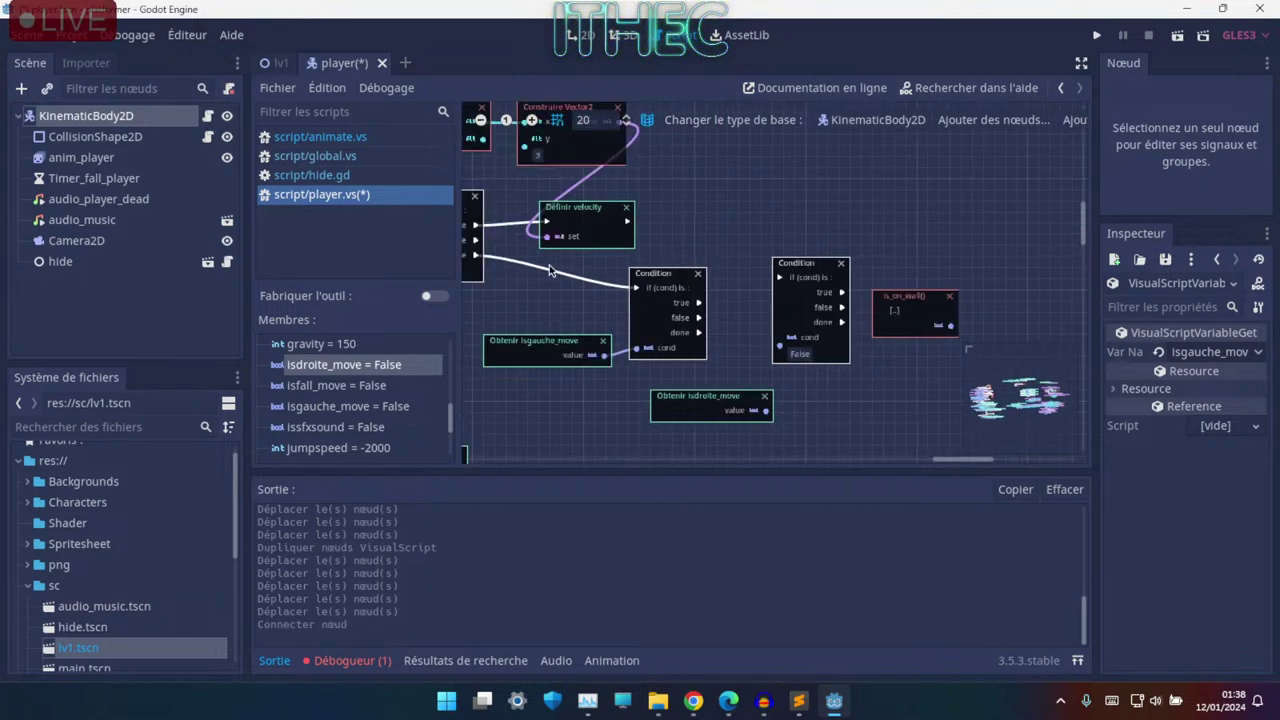
pyautogui.moveTo(658, 355); pyautogui.dragTo(859, 210)
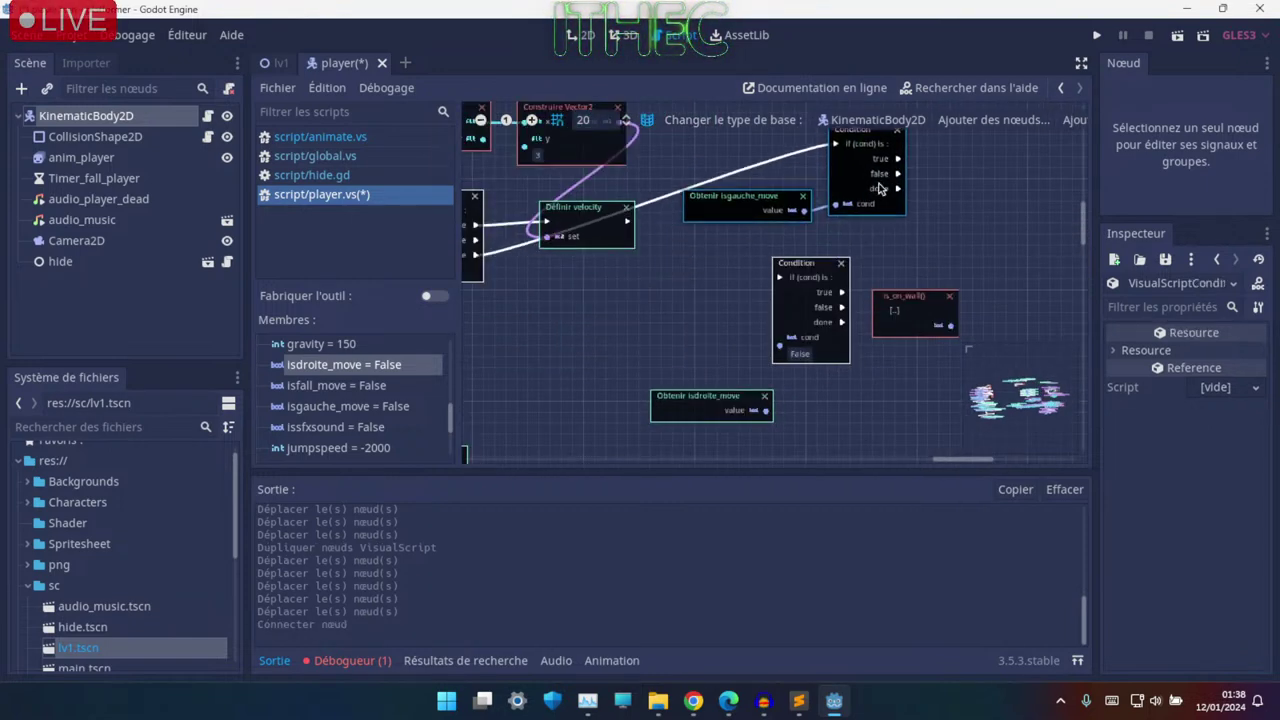
pyautogui.moveTo(758, 282); pyautogui.dragTo(573, 298, button='middle')
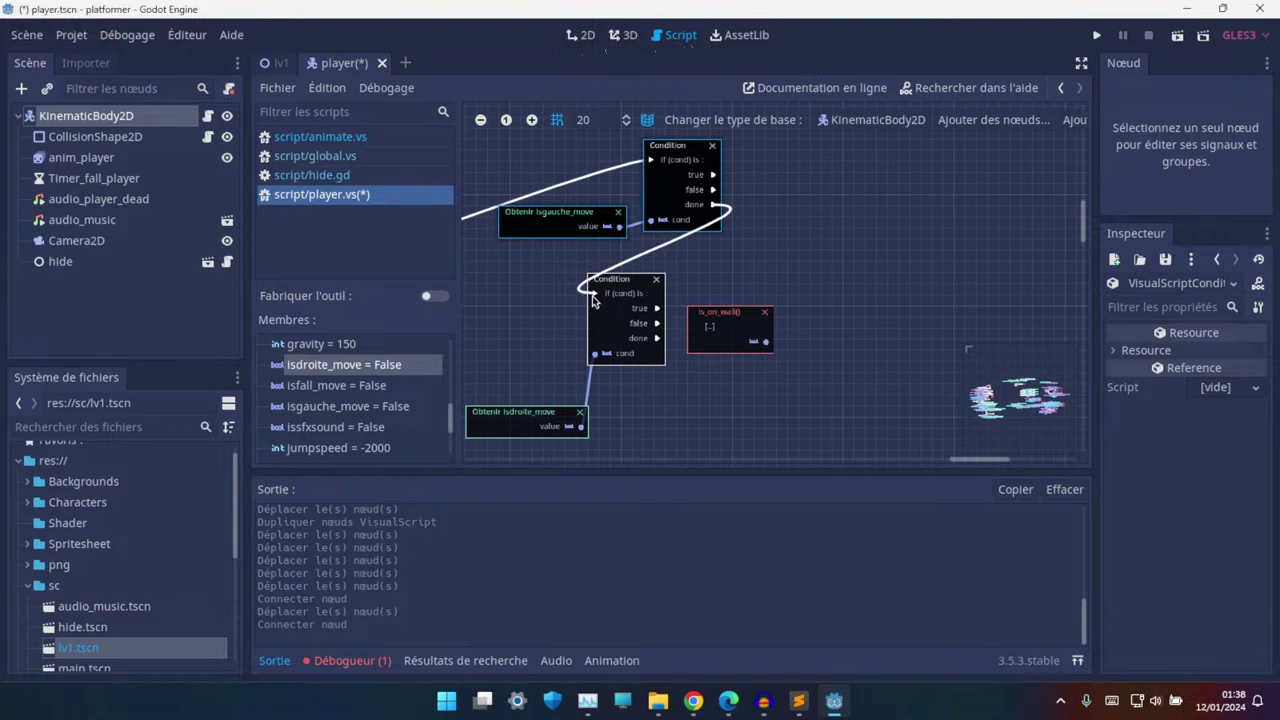
# - Rearrange the second Condition with its isdroite_move getter and bring is_on_wall() up near the Conditions
pyautogui.keyDown('ctrl'); pyautogui.scroll(-2, 641, 324); pyautogui.keyUp('ctrl')
pyautogui.keyDown('ctrl'); pyautogui.scroll(-1, 641, 324); pyautogui.keyUp('ctrl')
pyautogui.keyDown('ctrl'); pyautogui.scroll(-2, 641, 324); pyautogui.keyUp('ctrl')
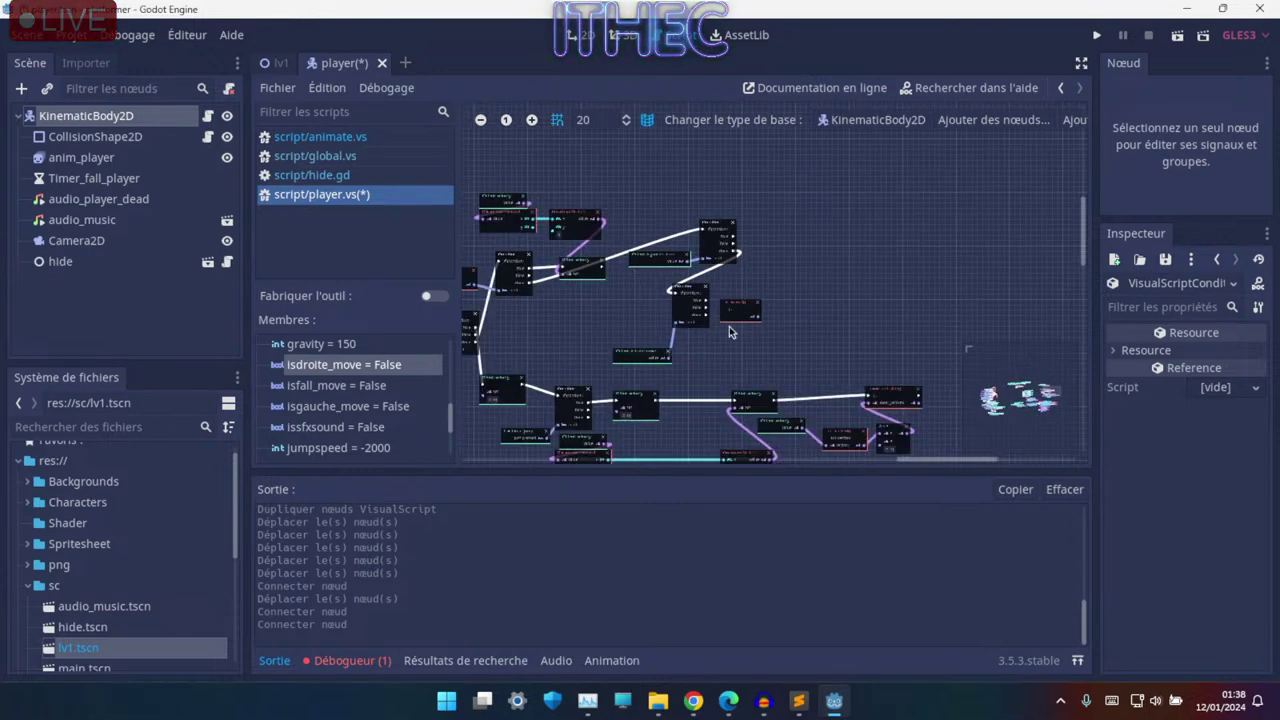
pyautogui.keyDown('ctrl'); pyautogui.scroll(3, 647, 330); pyautogui.keyUp('ctrl')
pyautogui.moveTo(631, 370); pyautogui.dragTo(640, 332)
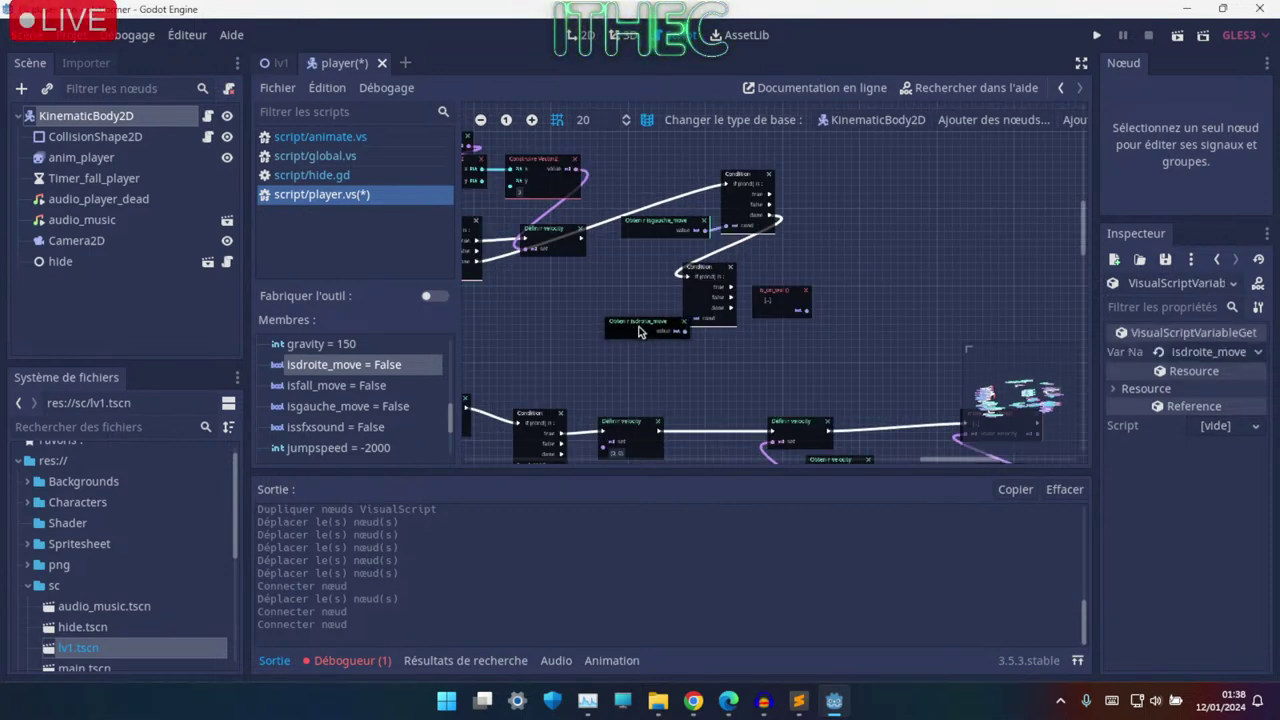
pyautogui.keyDown('ctrl'); pyautogui.scroll(2, 714, 318); pyautogui.keyUp('ctrl')
pyautogui.keyDown('ctrl'); pyautogui.scroll(2, 617, 296); pyautogui.keyUp('ctrl')
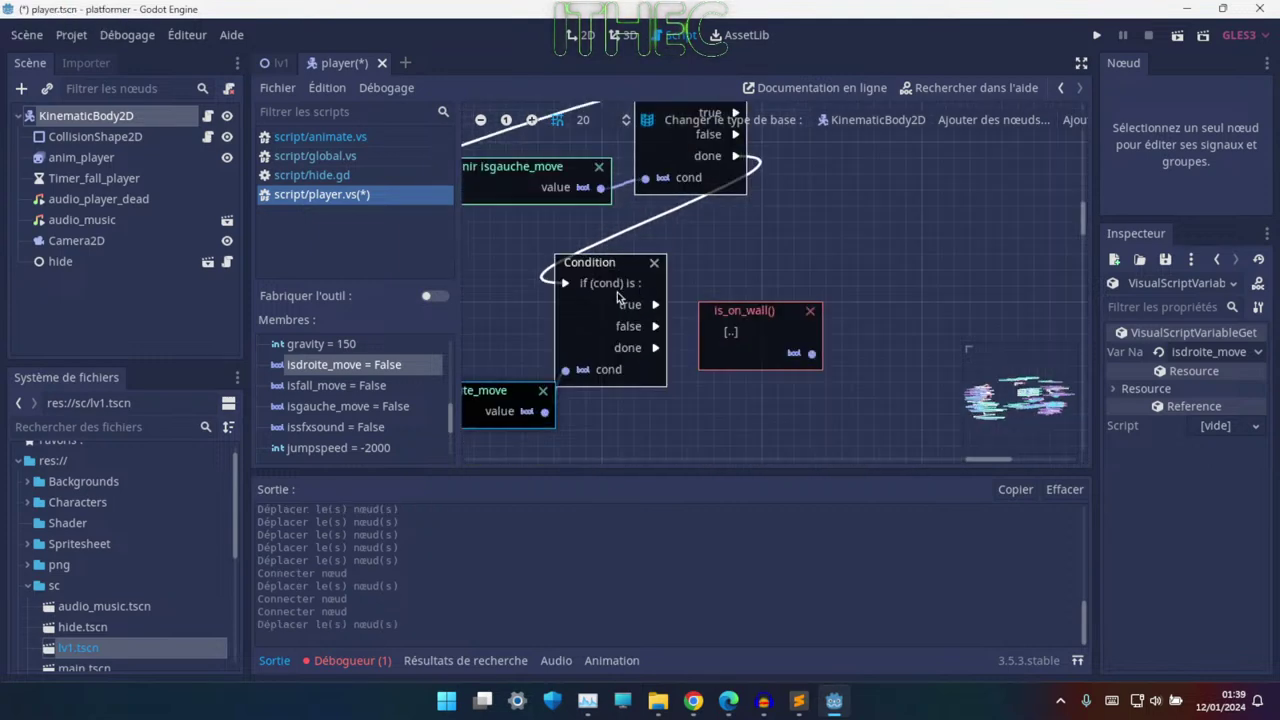
pyautogui.moveTo(748, 330); pyautogui.dragTo(940, 250)
pyautogui.moveTo(484, 266); pyautogui.dragTo(663, 423)
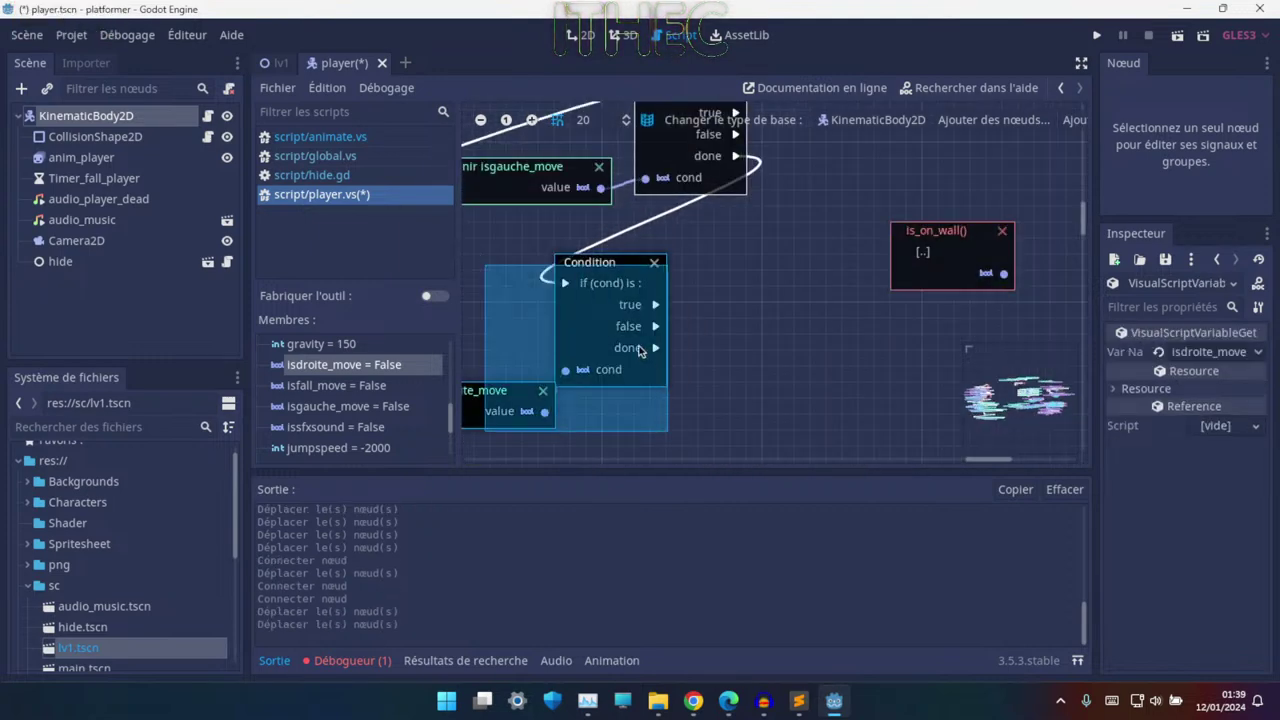
pyautogui.moveTo(657, 319); pyautogui.dragTo(690, 321)
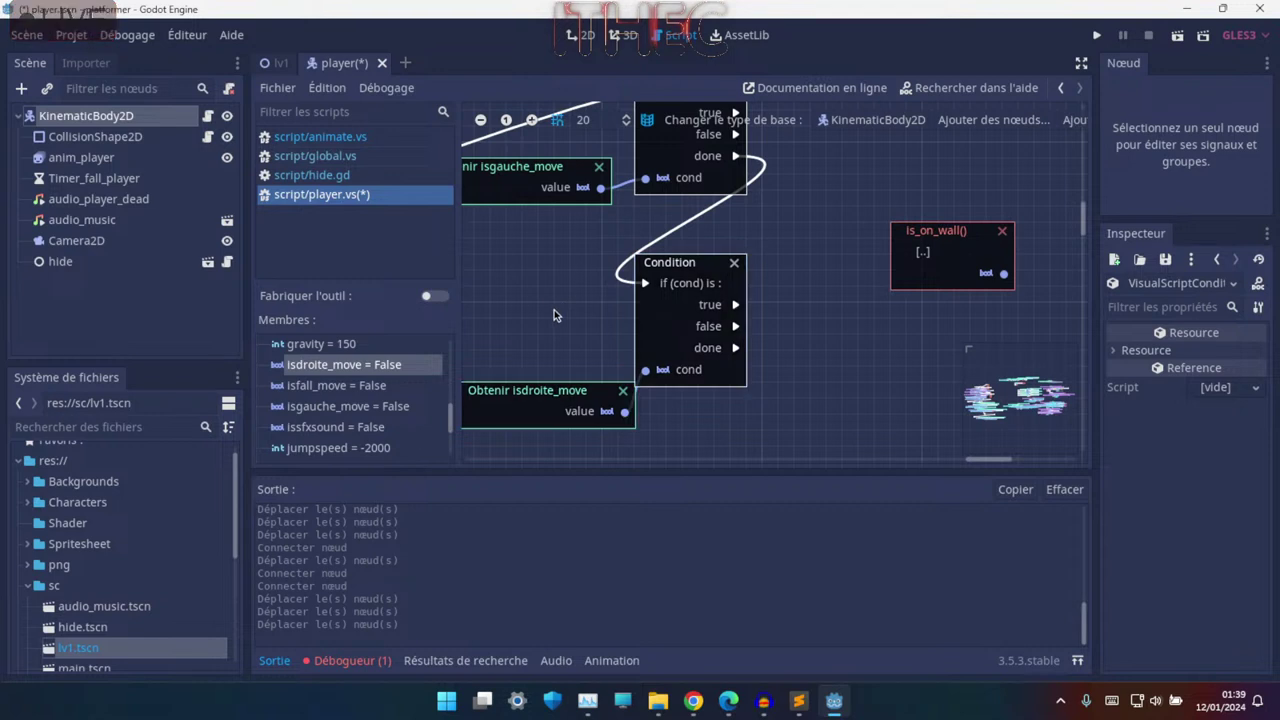
pyautogui.scroll(3, 590, 305)
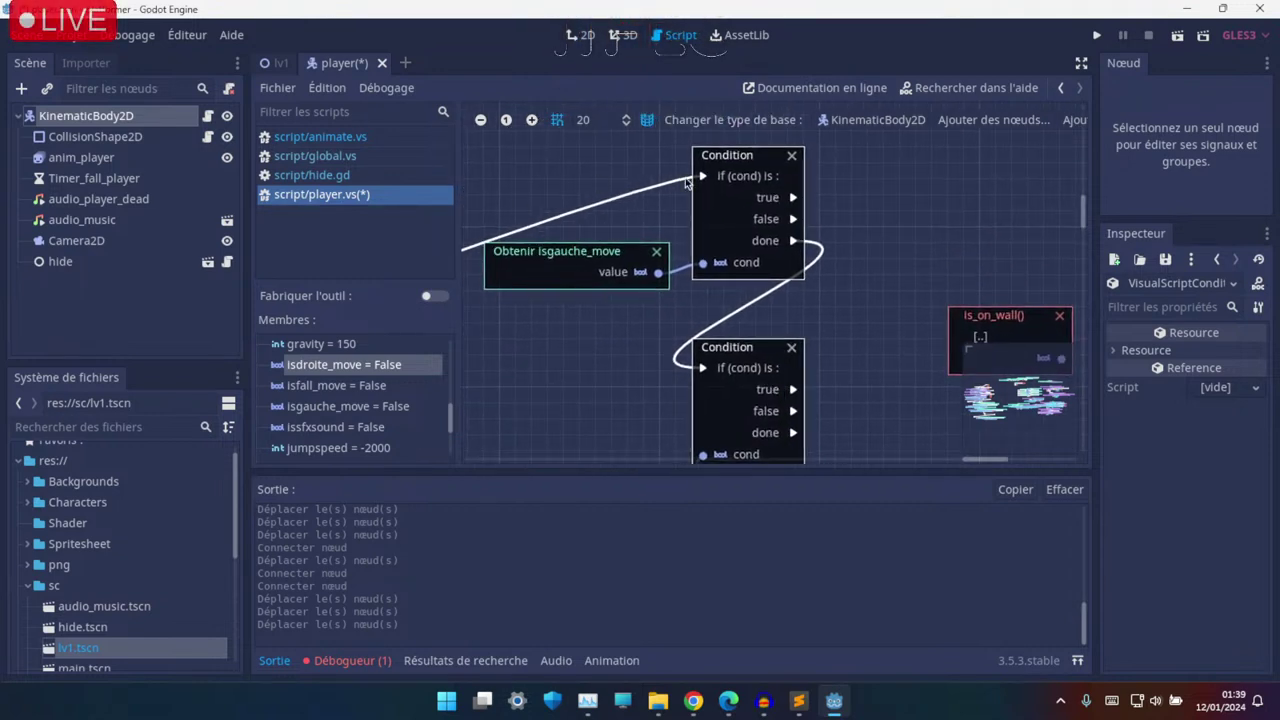
pyautogui.moveTo(810, 311); pyautogui.dragTo(616, 339, button='middle')
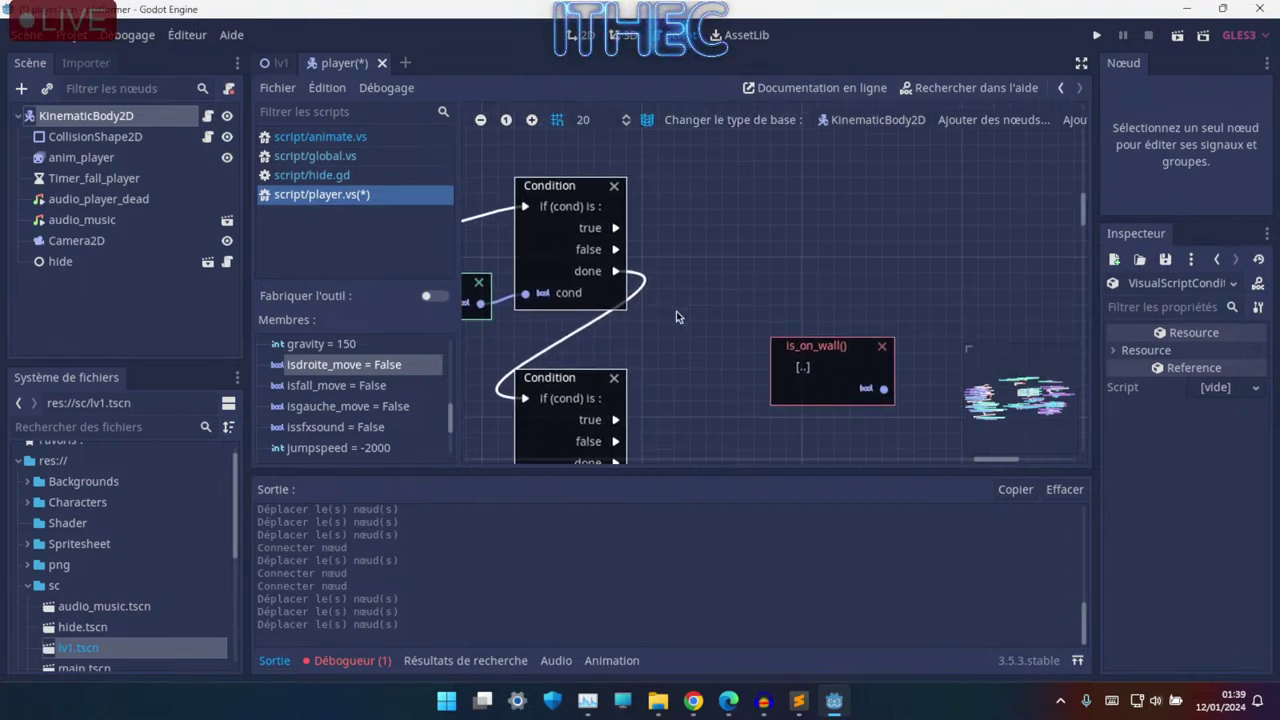
pyautogui.click(794, 344)
pyautogui.moveTo(794, 344); pyautogui.dragTo(762, 232)
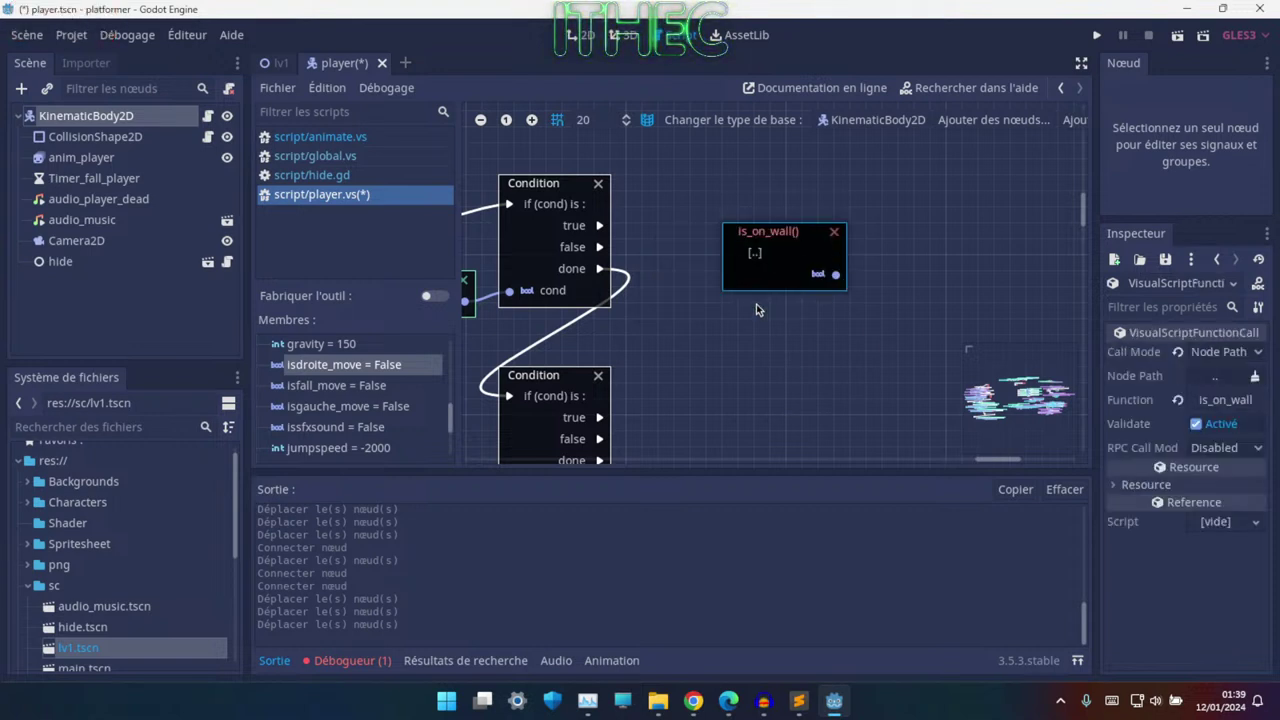
# - Duplicate the upper Condition node, place the copy beside is_on_wall(), and wire execution flow into it
pyautogui.click(557, 256)
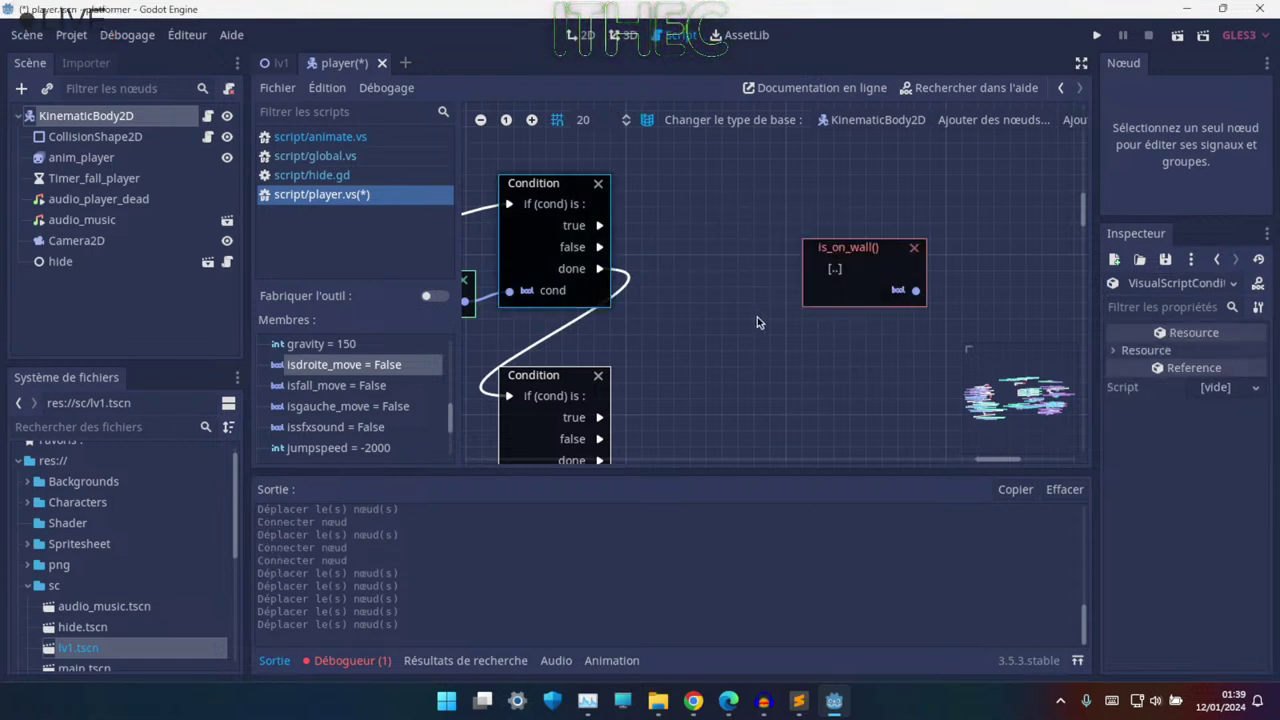
pyautogui.hotkey('ctrl', 'd')
pyautogui.moveTo(518, 361); pyautogui.dragTo(724, 284)
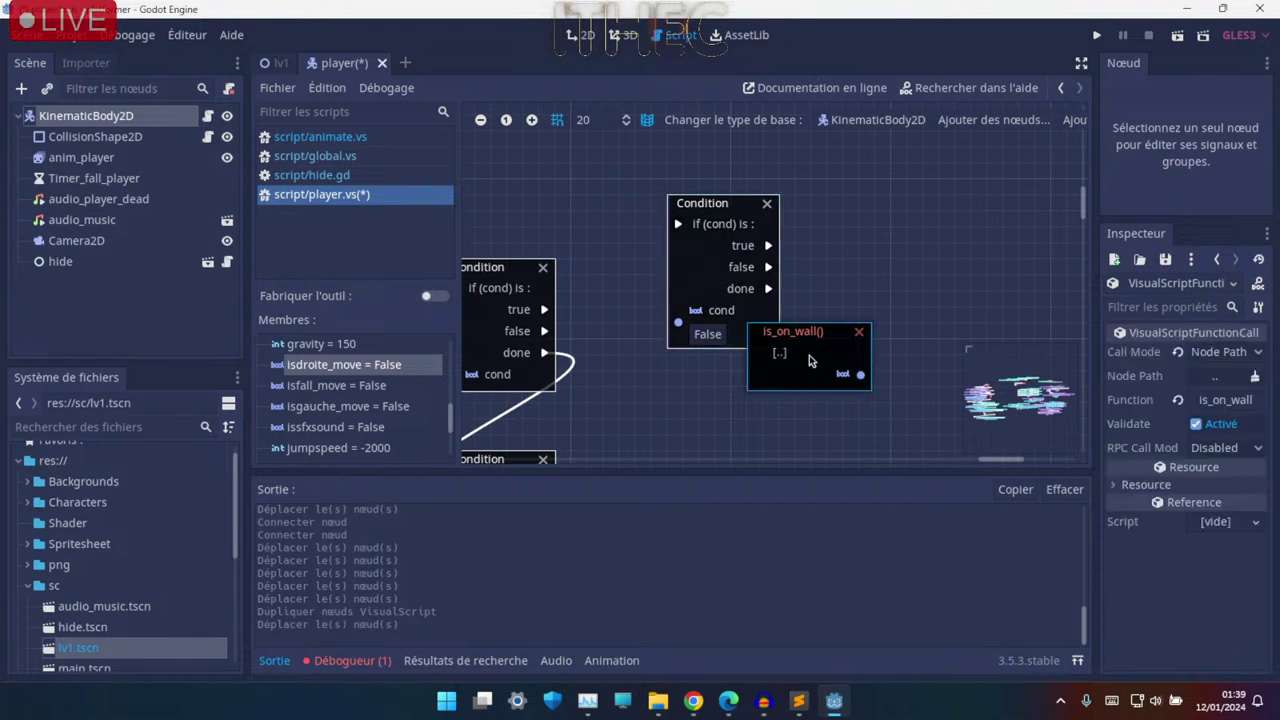
pyautogui.moveTo(793, 340); pyautogui.dragTo(873, 324)
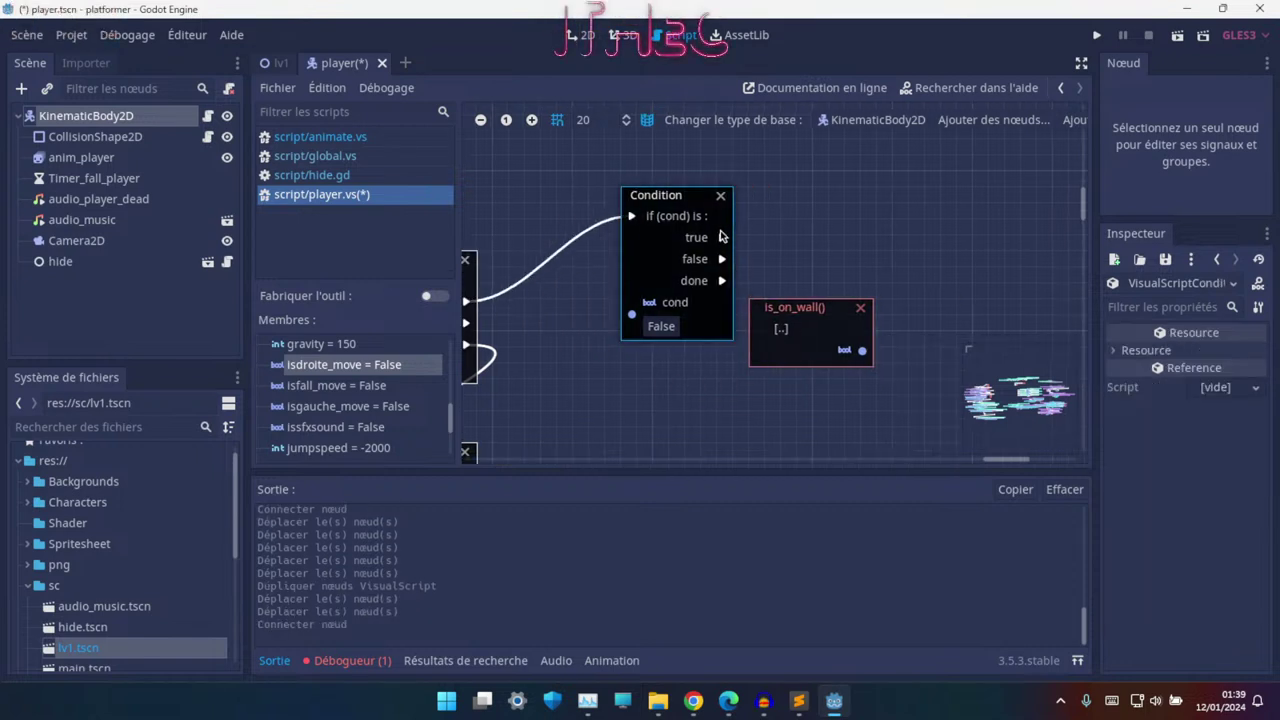
pyautogui.moveTo(668, 287); pyautogui.dragTo(732, 245)
pyautogui.keyDown('shift'); pyautogui.hscroll(-3, 570, 270); pyautogui.keyUp('shift')
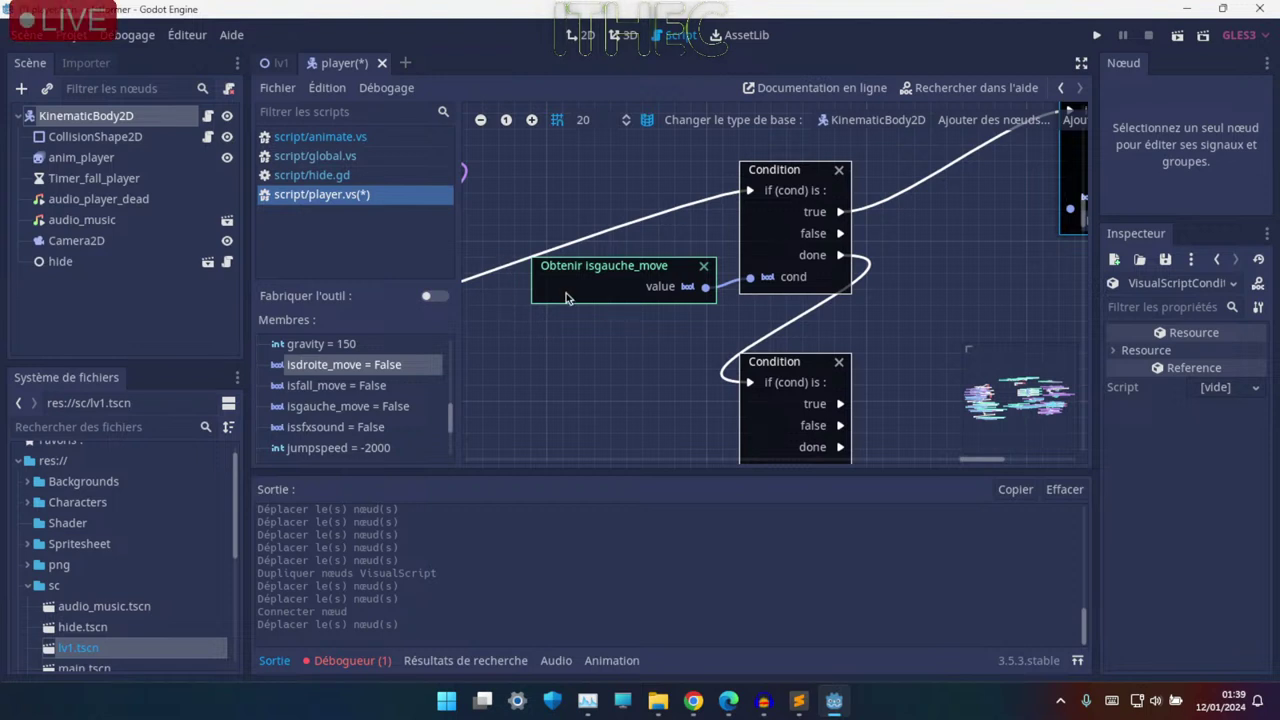
pyautogui.keyDown('shift'); pyautogui.hscroll(9, 845, 283); pyautogui.keyUp('shift')
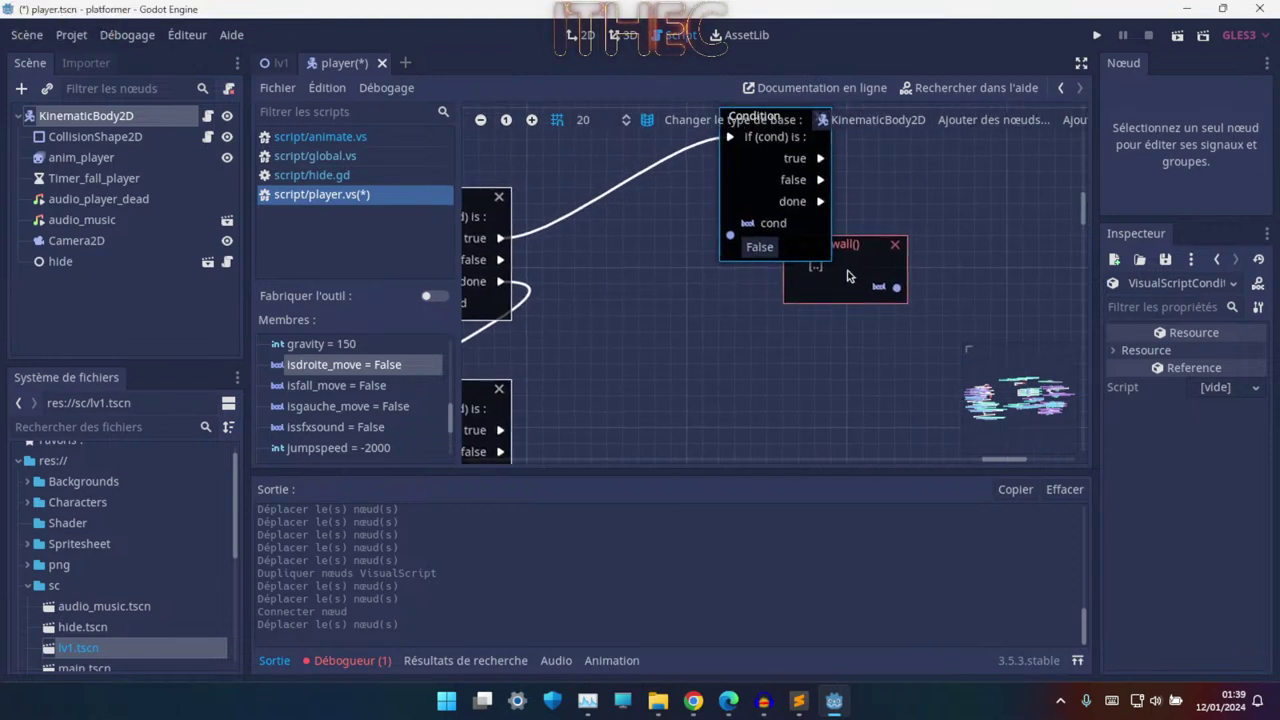
# - Connect is_on_wall()'s boolean output to the new Condition's cond input
pyautogui.click(868, 268)
pyautogui.moveTo(885, 280); pyautogui.dragTo(613, 296)
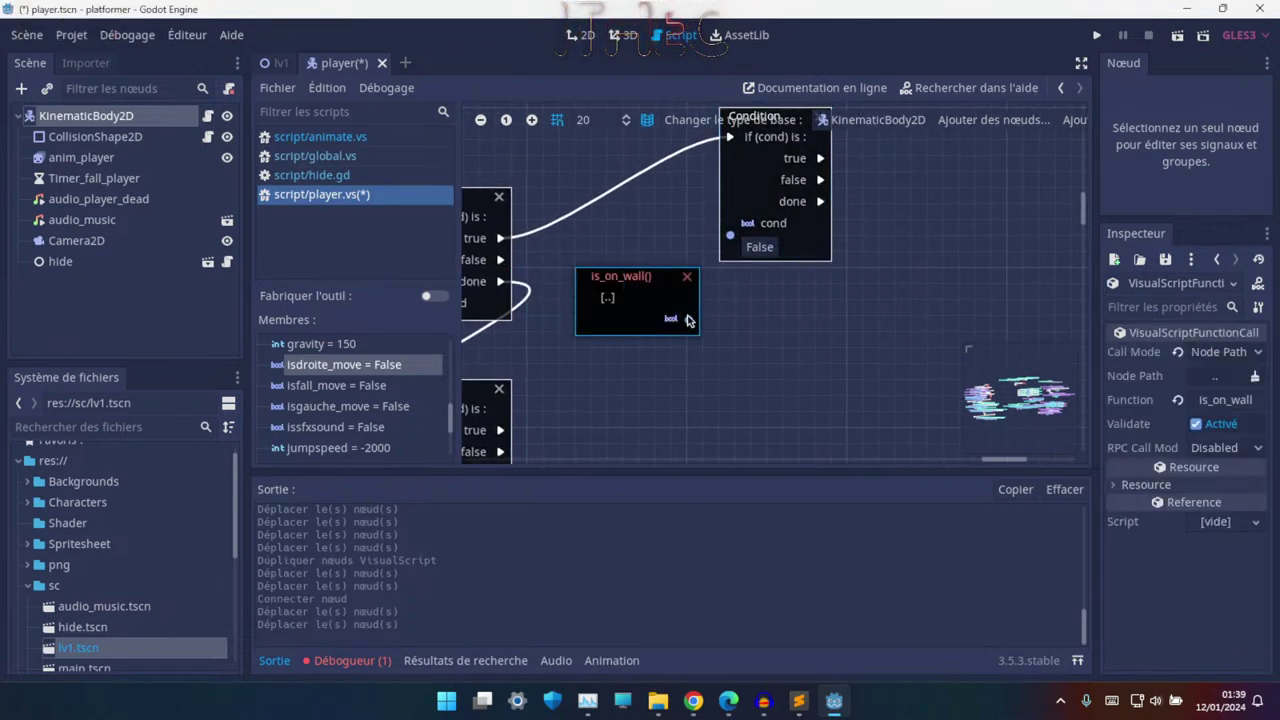
pyautogui.moveTo(686, 321); pyautogui.dragTo(701, 319)
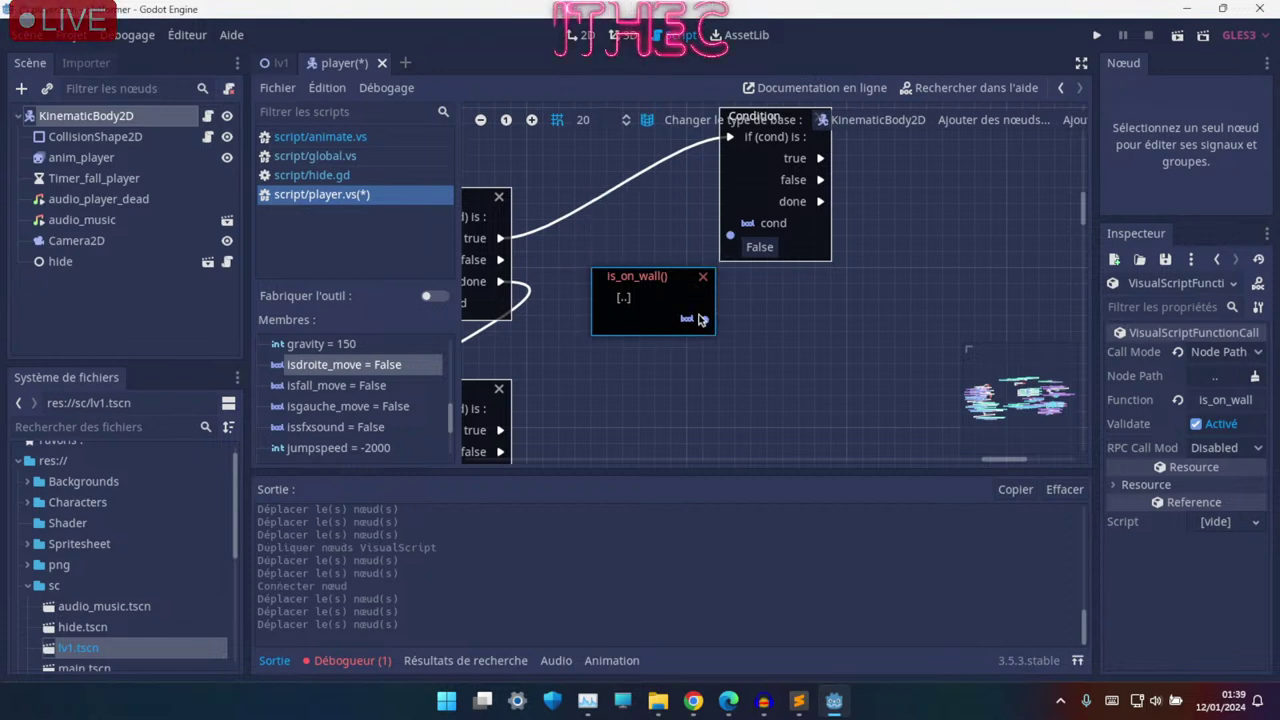
pyautogui.moveTo(728, 248); pyautogui.dragTo(730, 226)
pyautogui.moveTo(766, 284); pyautogui.dragTo(694, 342, button='middle')
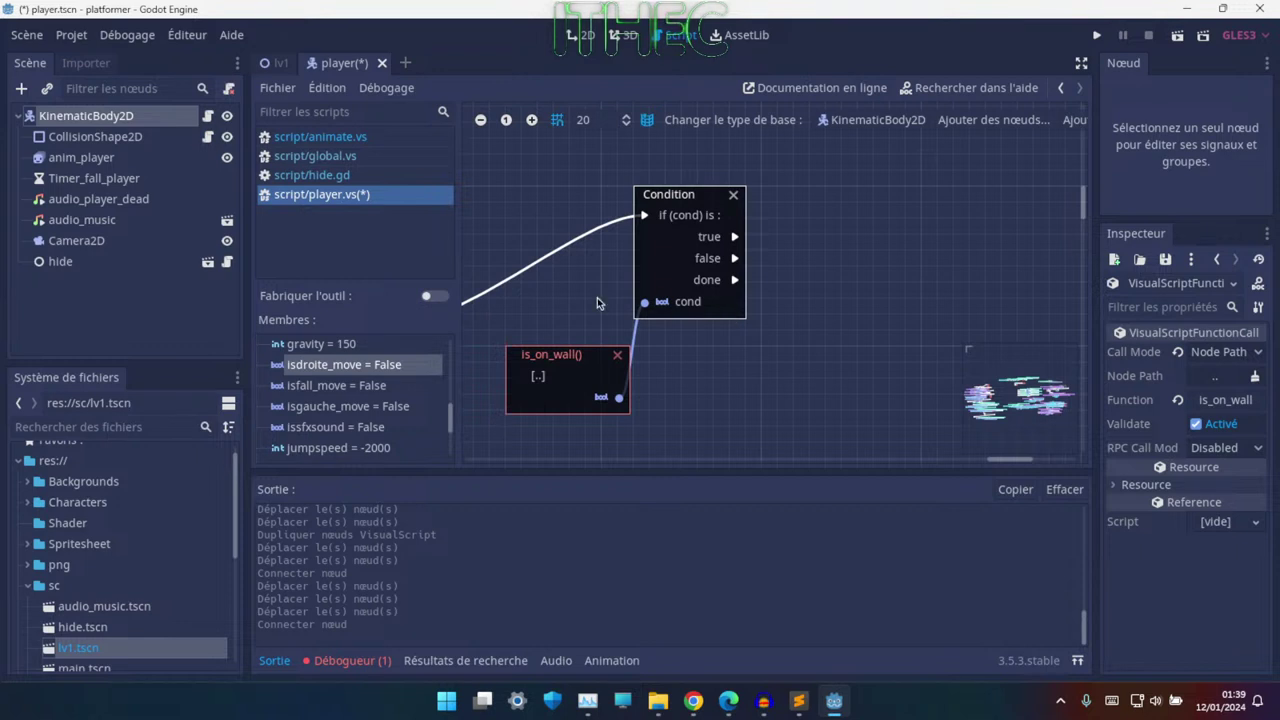
pyautogui.scroll(-2, 329, 405)
pyautogui.scroll(-1, 320, 406)
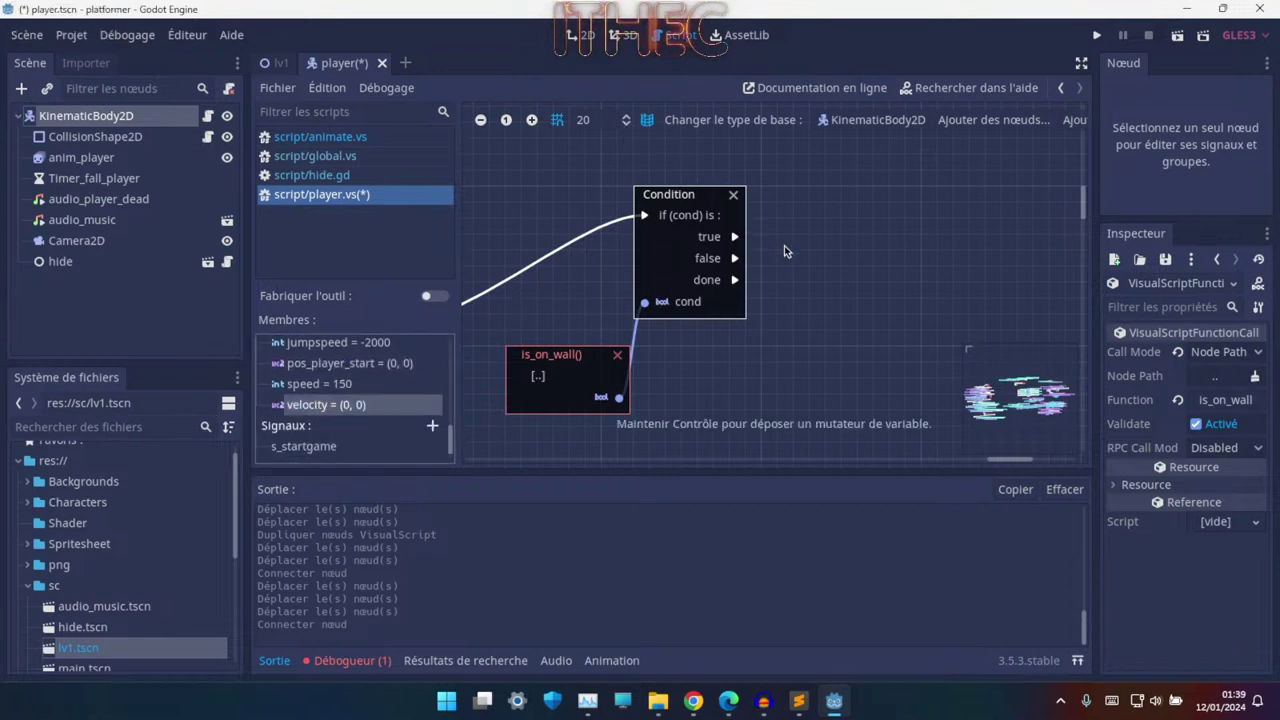
# - Add an Obtenir velocity getter and pull a Déconstruire Vector2 node from its output by searching 'de'
pyautogui.scroll(3, 772, 248)
pyautogui.moveTo(360, 409); pyautogui.dragTo(570, 225)
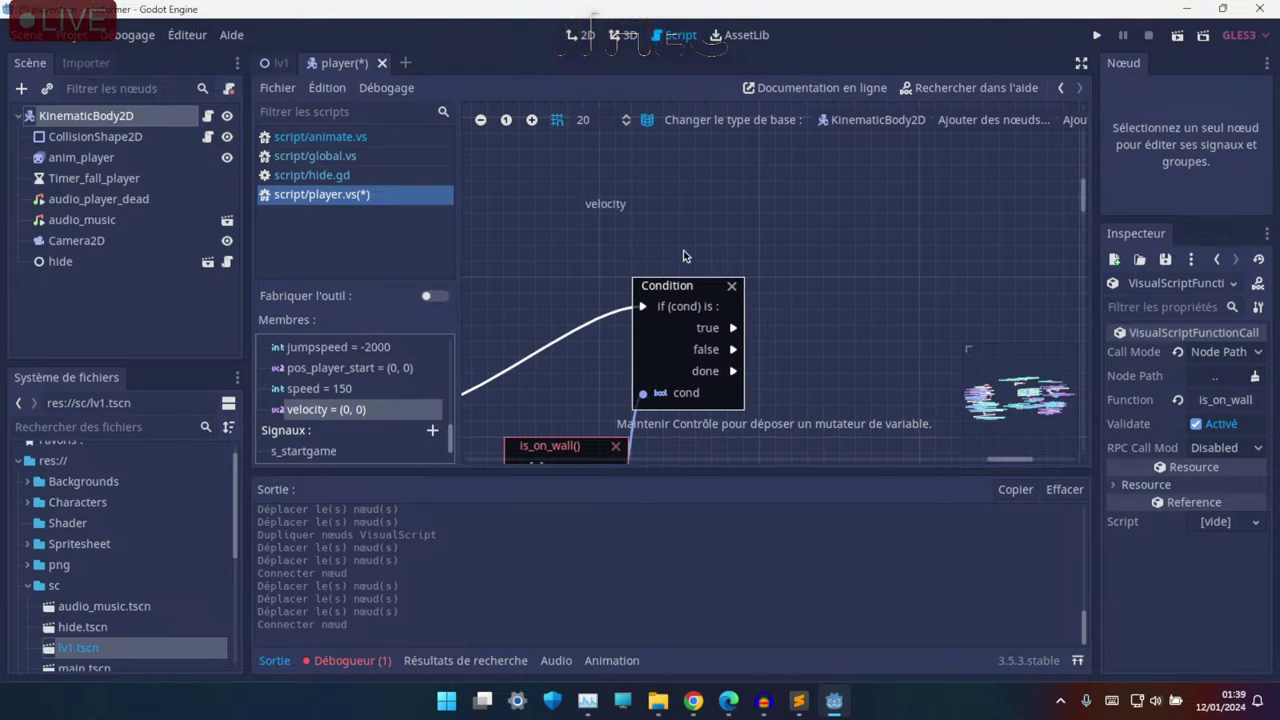
pyautogui.moveTo(686, 253); pyautogui.dragTo(650, 225)
pyautogui.moveTo(740, 236); pyautogui.dragTo(594, 255, button='middle')
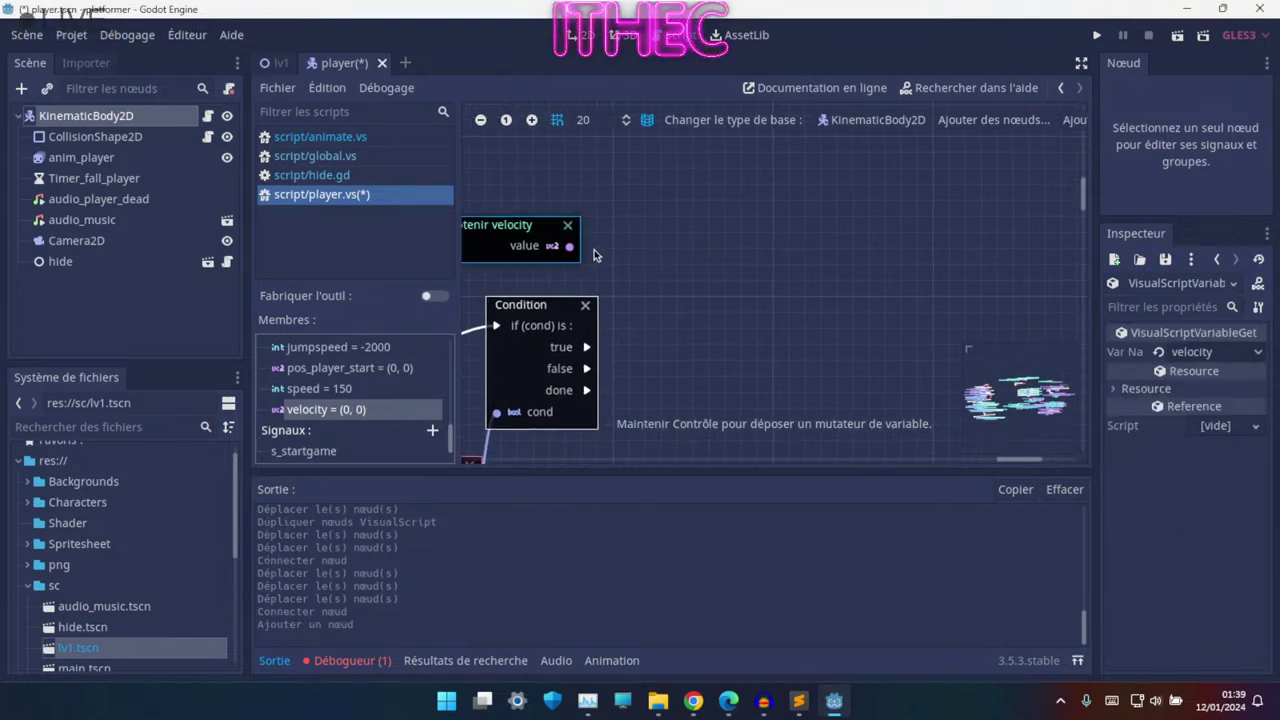
pyautogui.moveTo(569, 246); pyautogui.dragTo(601, 259)
pyautogui.write('de')
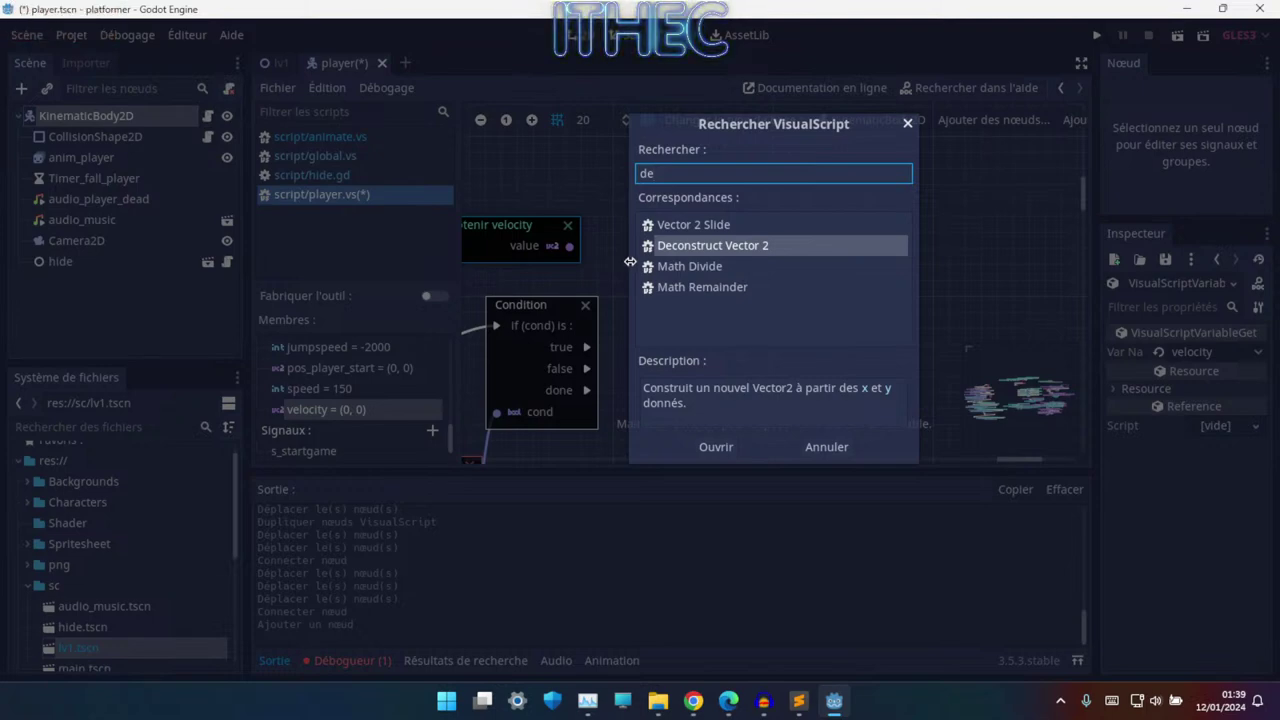
pyautogui.press('Return')
# - Arrange the velocity getter and Déconstruire Vector2 side by side, checking the other Conditions nearby
pyautogui.moveTo(640, 300); pyautogui.dragTo(720, 294, button='middle')
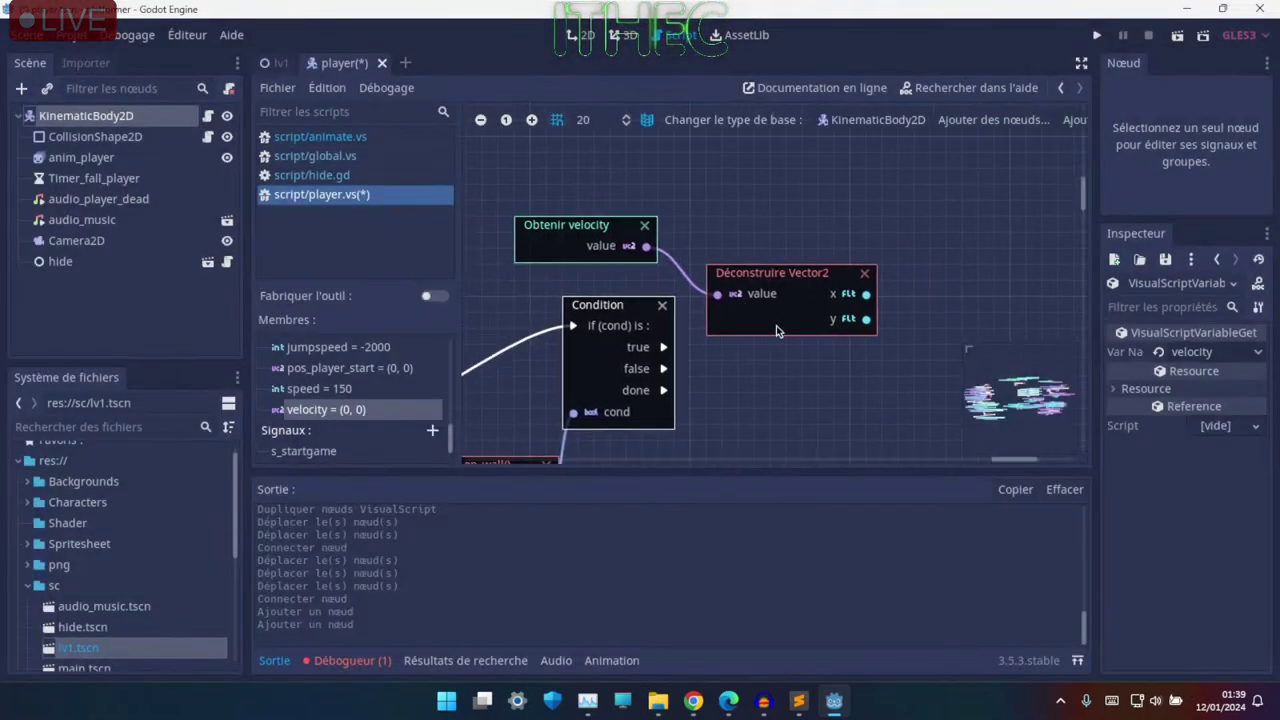
pyautogui.moveTo(590, 220); pyautogui.dragTo(590, 170)
pyautogui.moveTo(860, 312)
pyautogui.mouseDown()
pyautogui.moveTo(604, 252)
pyautogui.moveTo(676, 266)
pyautogui.mouseUp()
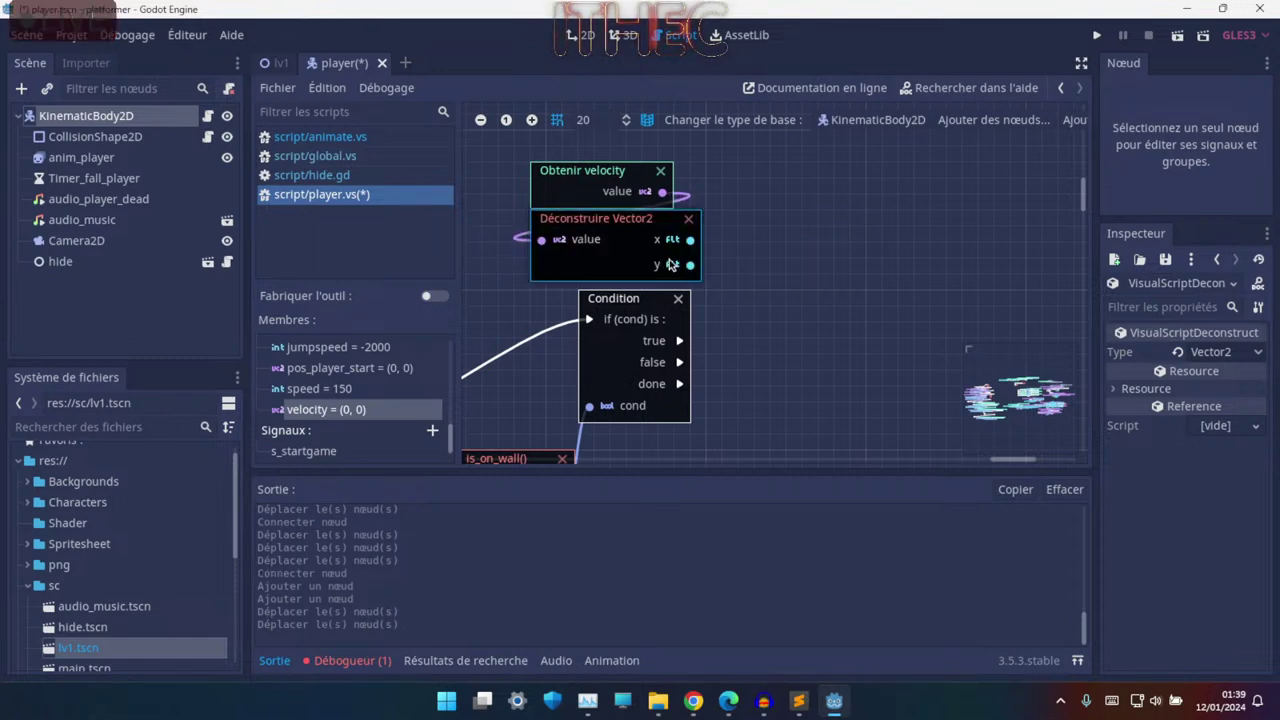
pyautogui.moveTo(672, 264)
pyautogui.mouseDown(button='middle')
pyautogui.moveTo(1044, 211)
pyautogui.moveTo(686, 301)
pyautogui.mouseUp(button='middle')
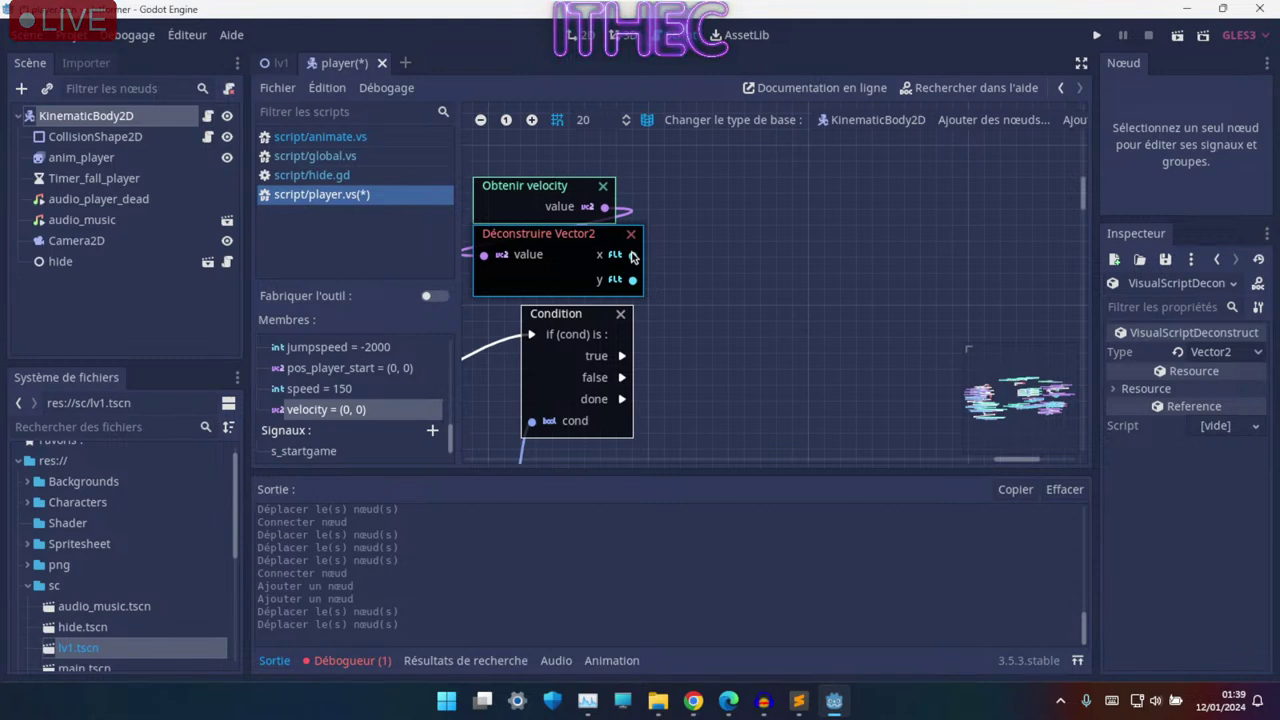
pyautogui.moveTo(531, 337); pyautogui.dragTo(1002, 203, button='middle')
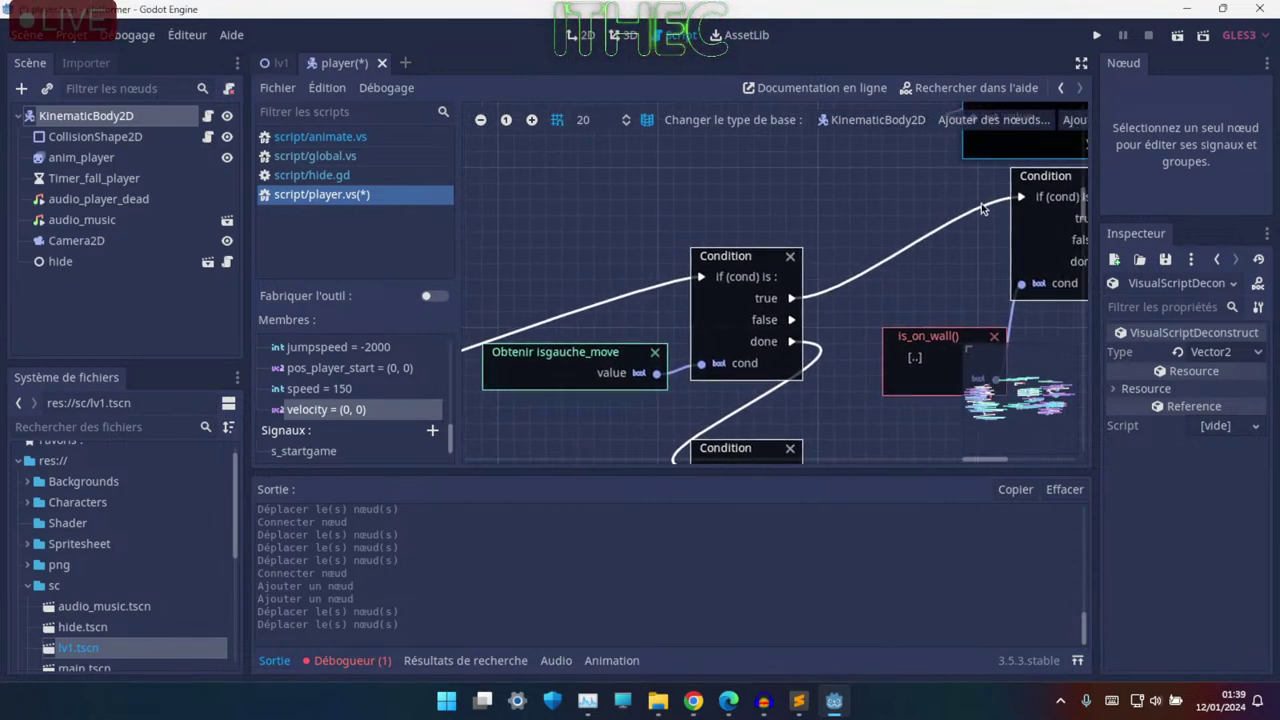
pyautogui.moveTo(1002, 203); pyautogui.dragTo(559, 320, button='middle')
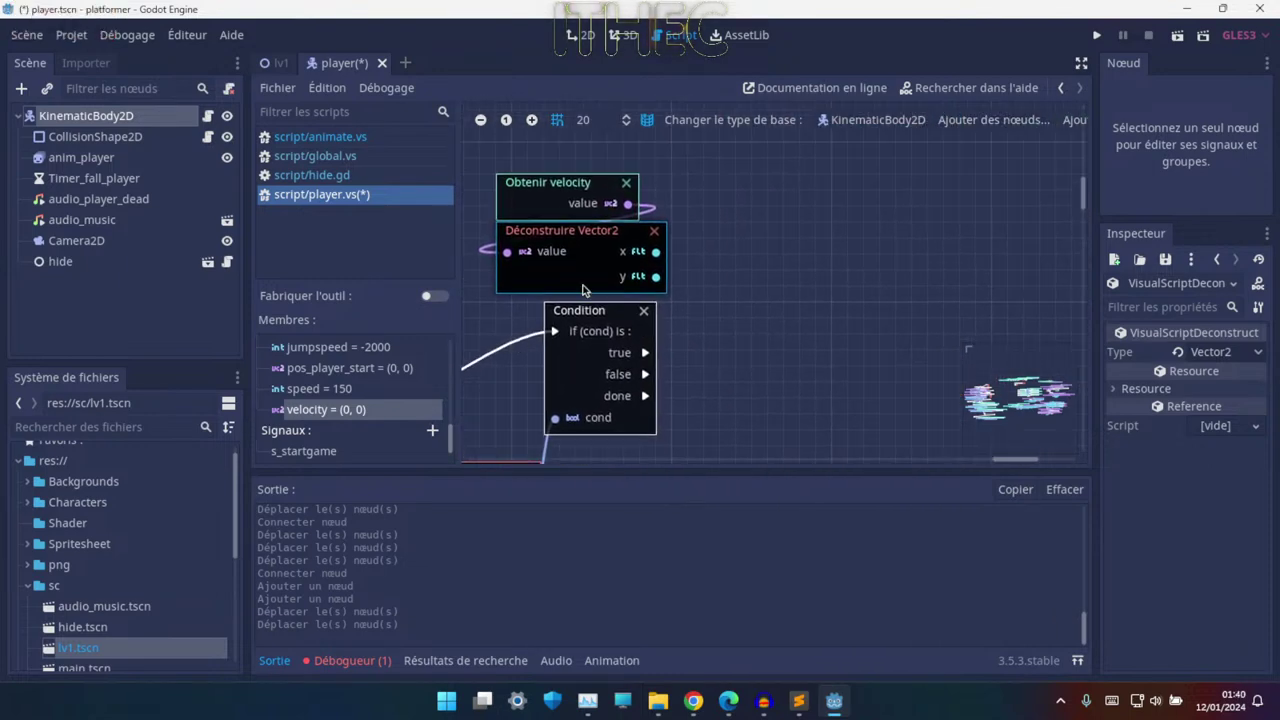
# - Add a Construire Vector2 node with x set to 100 and y taken from the deconstructed velocity
pyautogui.keyDown('ctrl'); pyautogui.scroll(2, 681, 236); pyautogui.keyUp('ctrl')
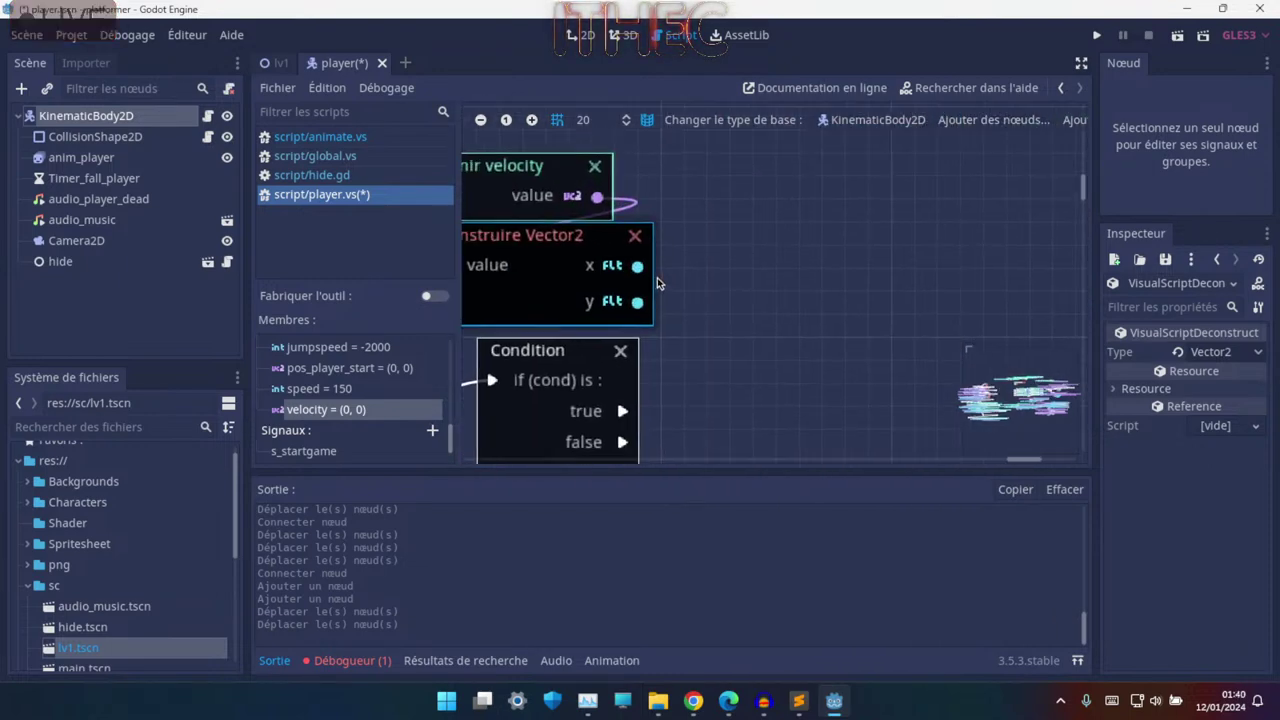
pyautogui.keyDown('ctrl'); pyautogui.scroll(-2, 645, 270); pyautogui.keyUp('ctrl')
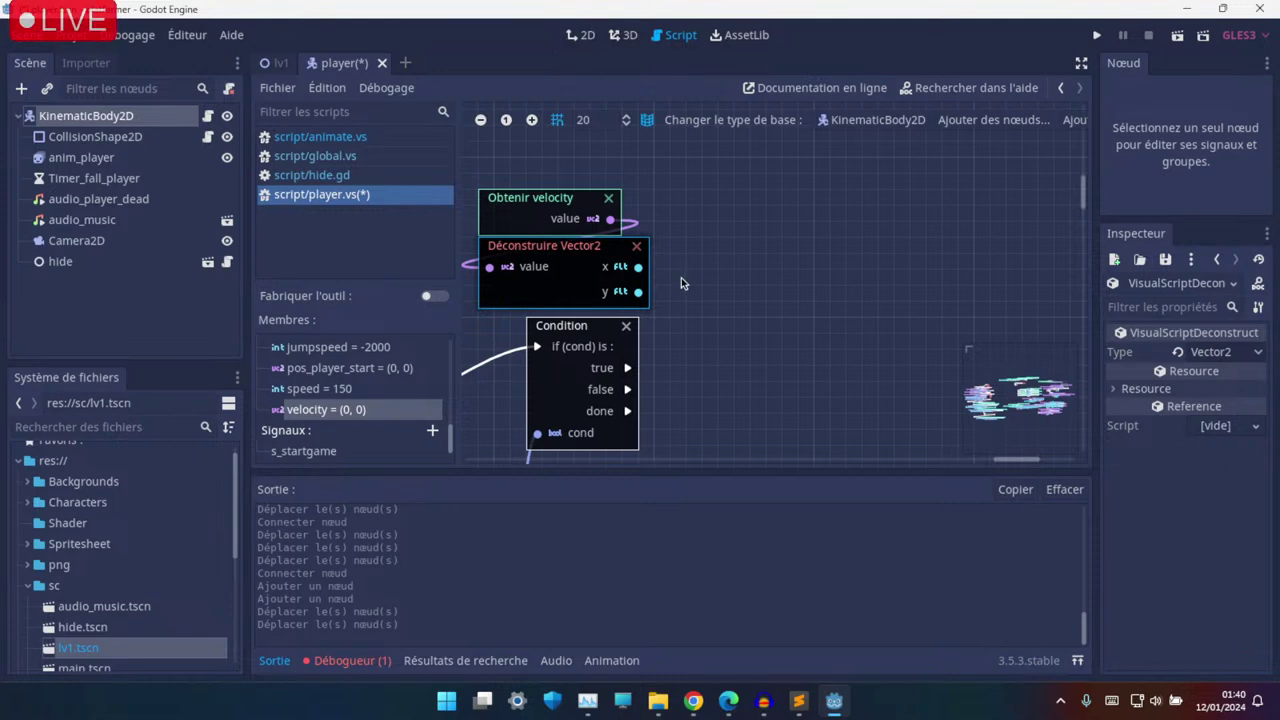
pyautogui.rightClick(649, 288)
pyautogui.write('cons')
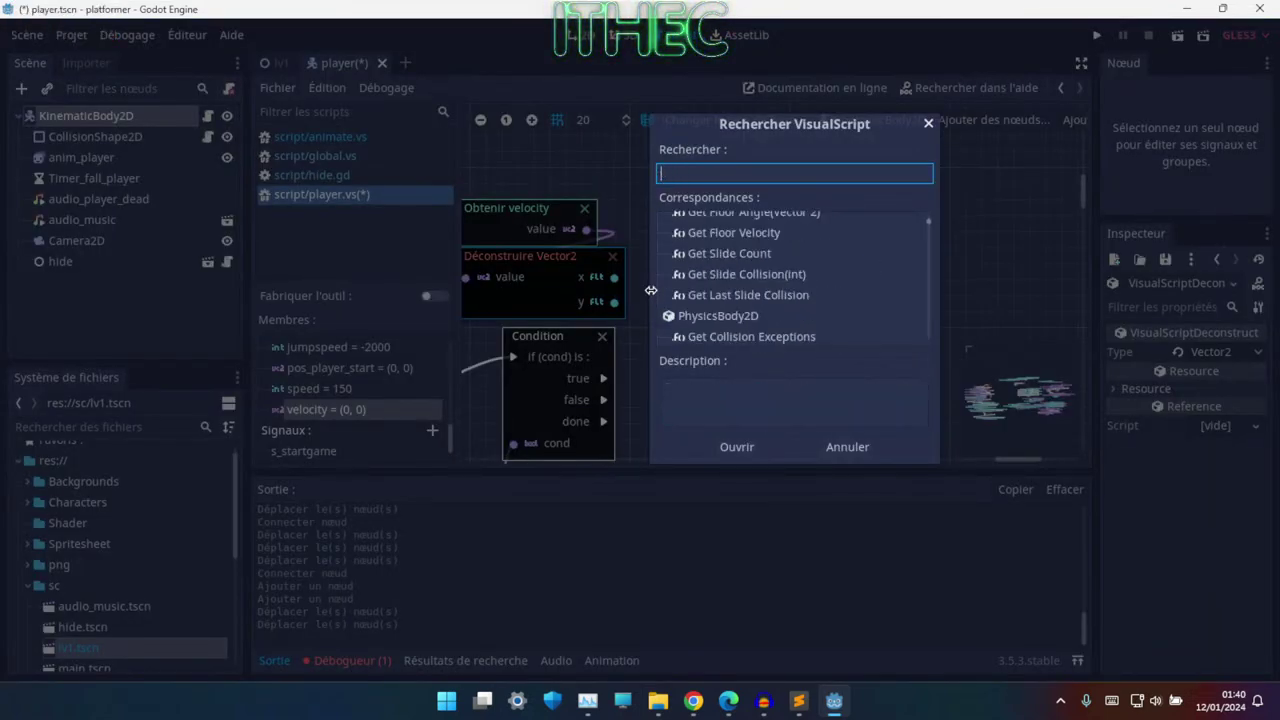
pyautogui.write('truct')
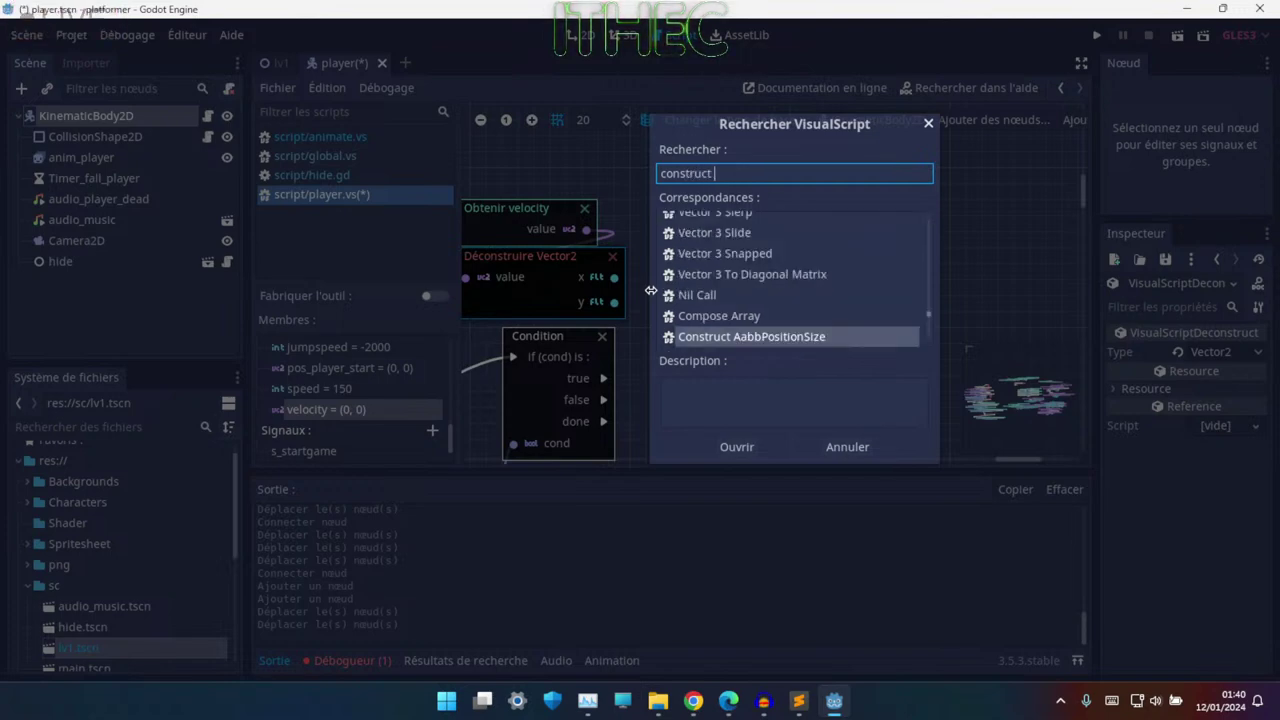
pyautogui.write(' v')
pyautogui.press('Return')
pyautogui.moveTo(719, 316); pyautogui.dragTo(763, 238)
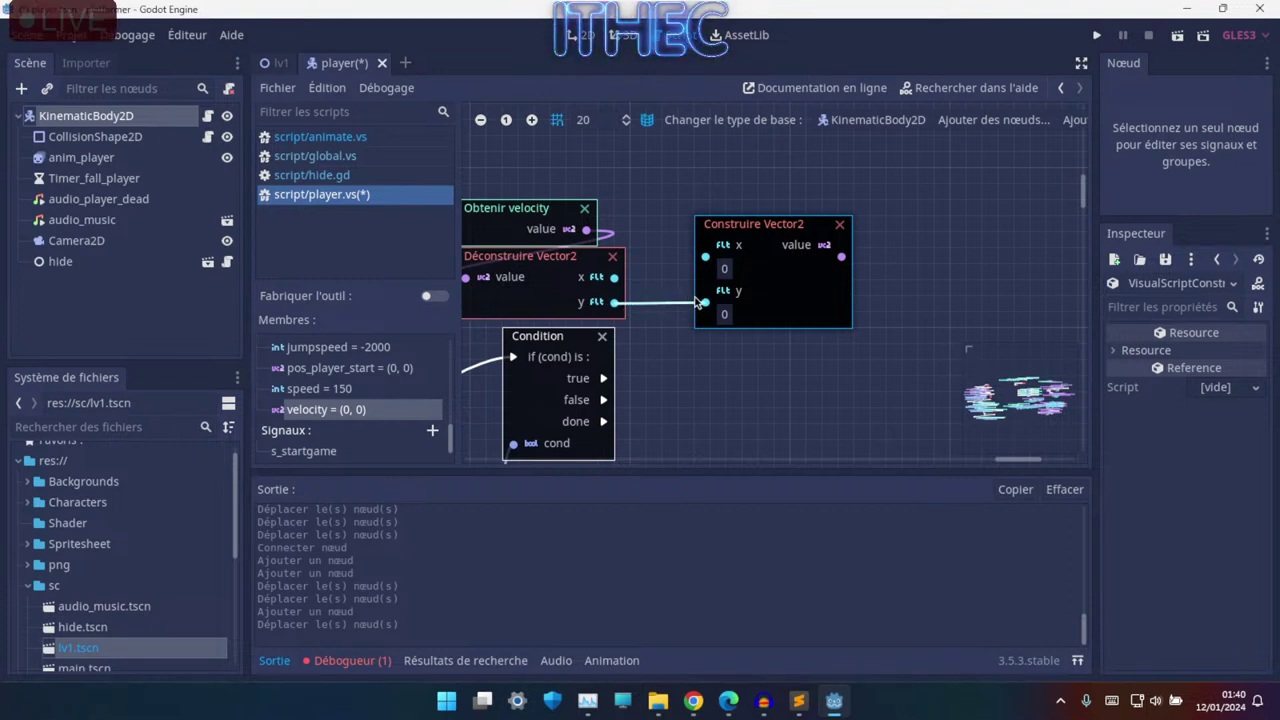
pyautogui.moveTo(697, 303); pyautogui.dragTo(704, 301)
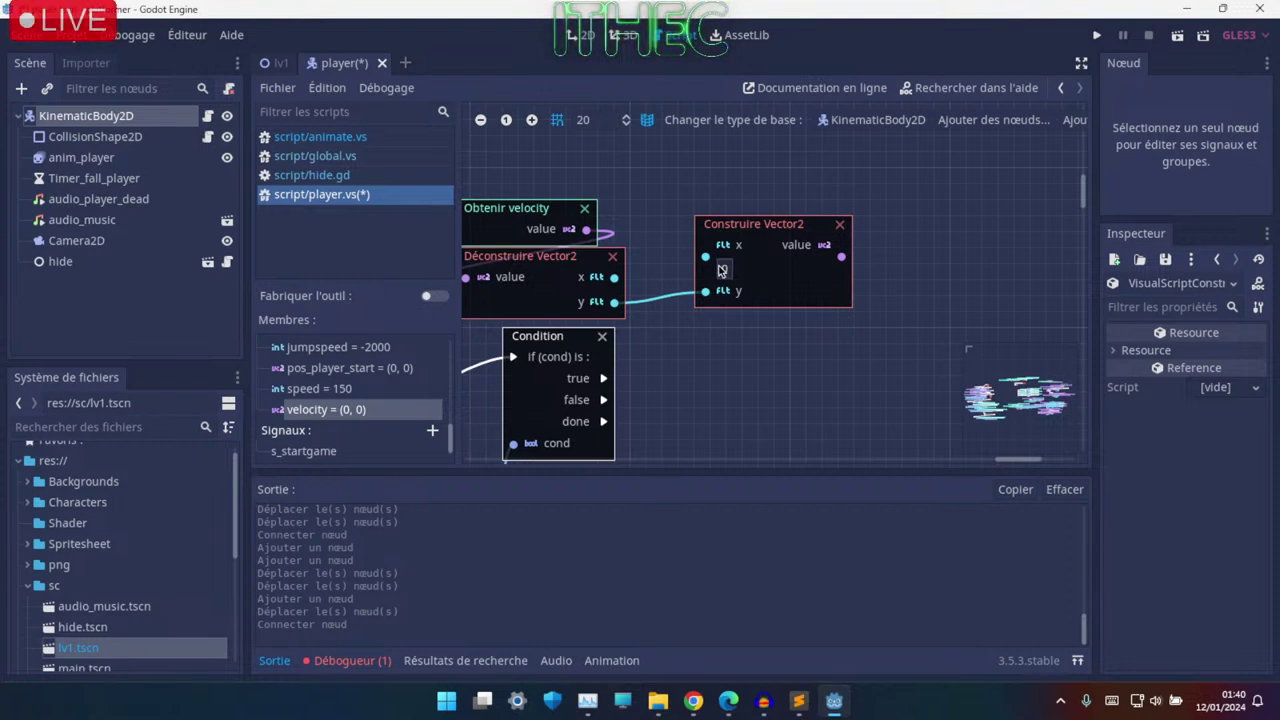
pyautogui.click(723, 270)
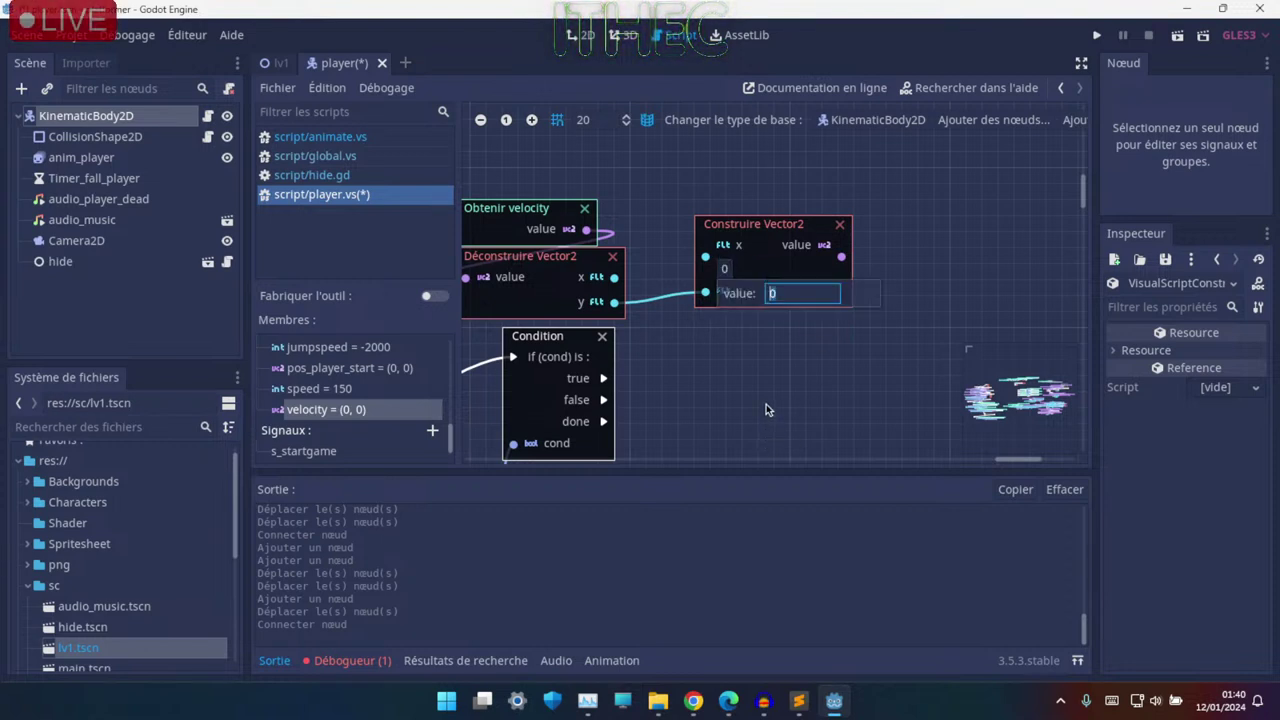
pyautogui.press('BackSpace')
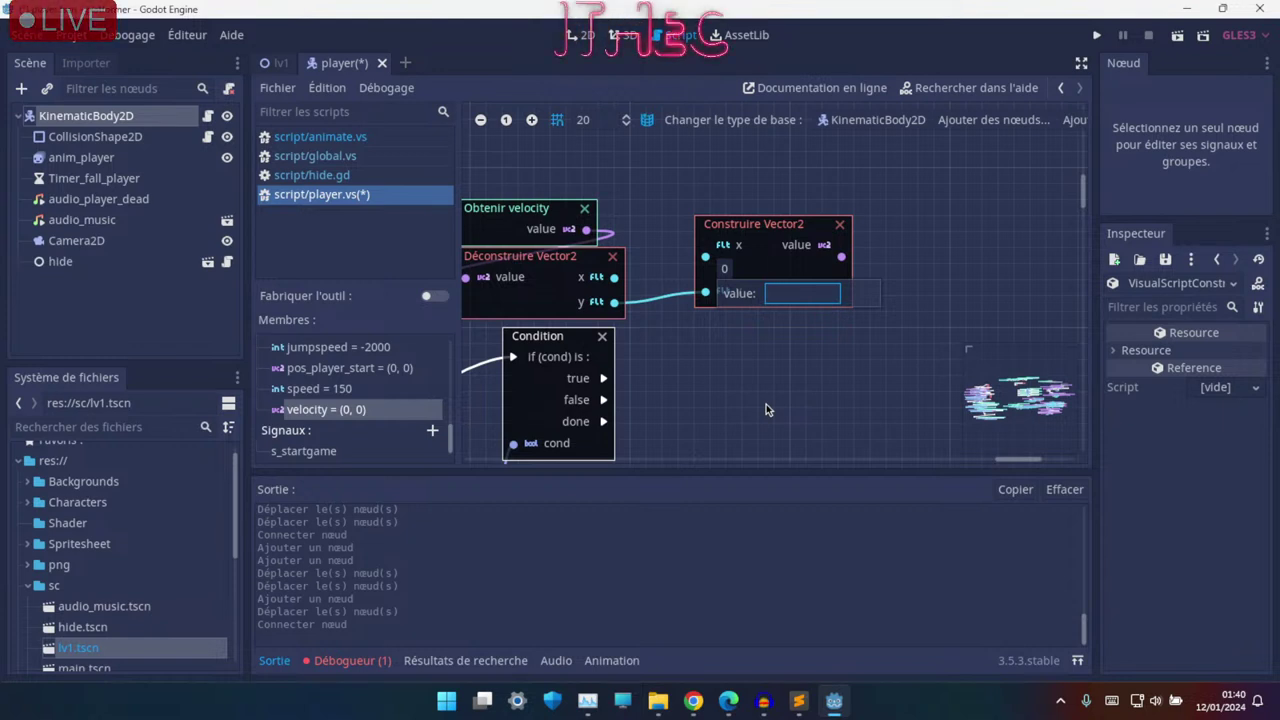
pyautogui.write('100')
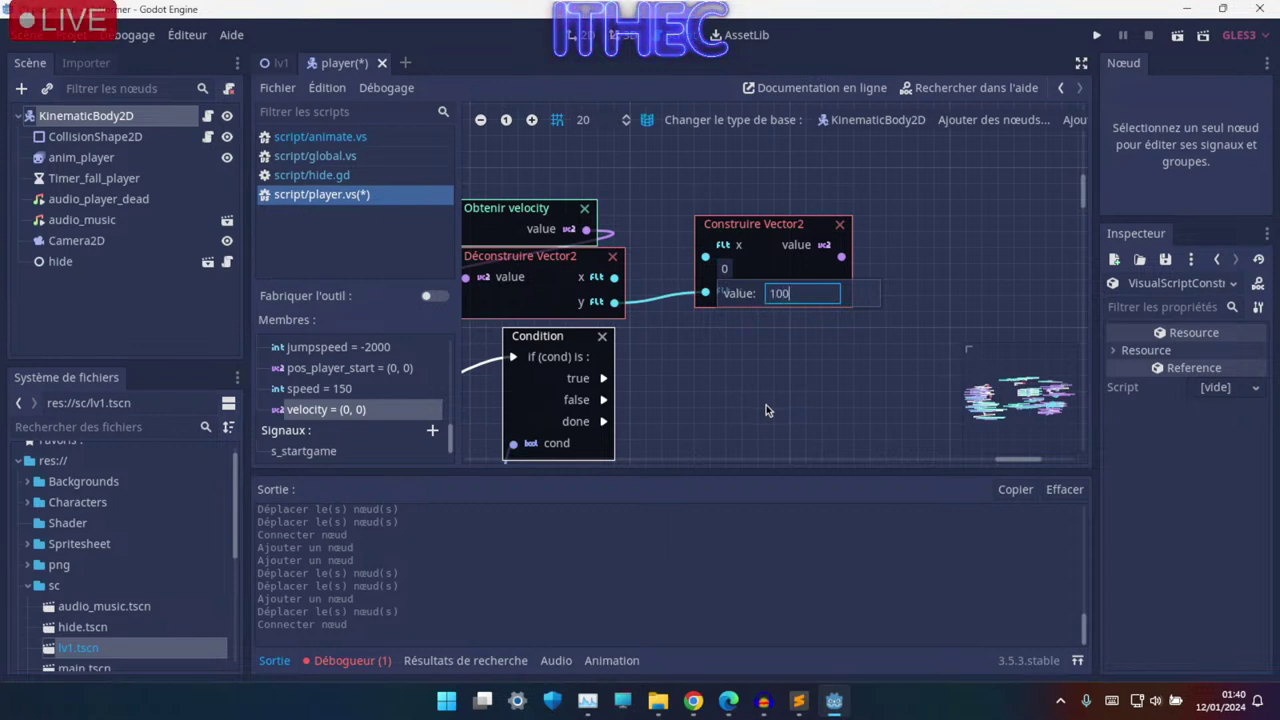
pyautogui.press('Return')
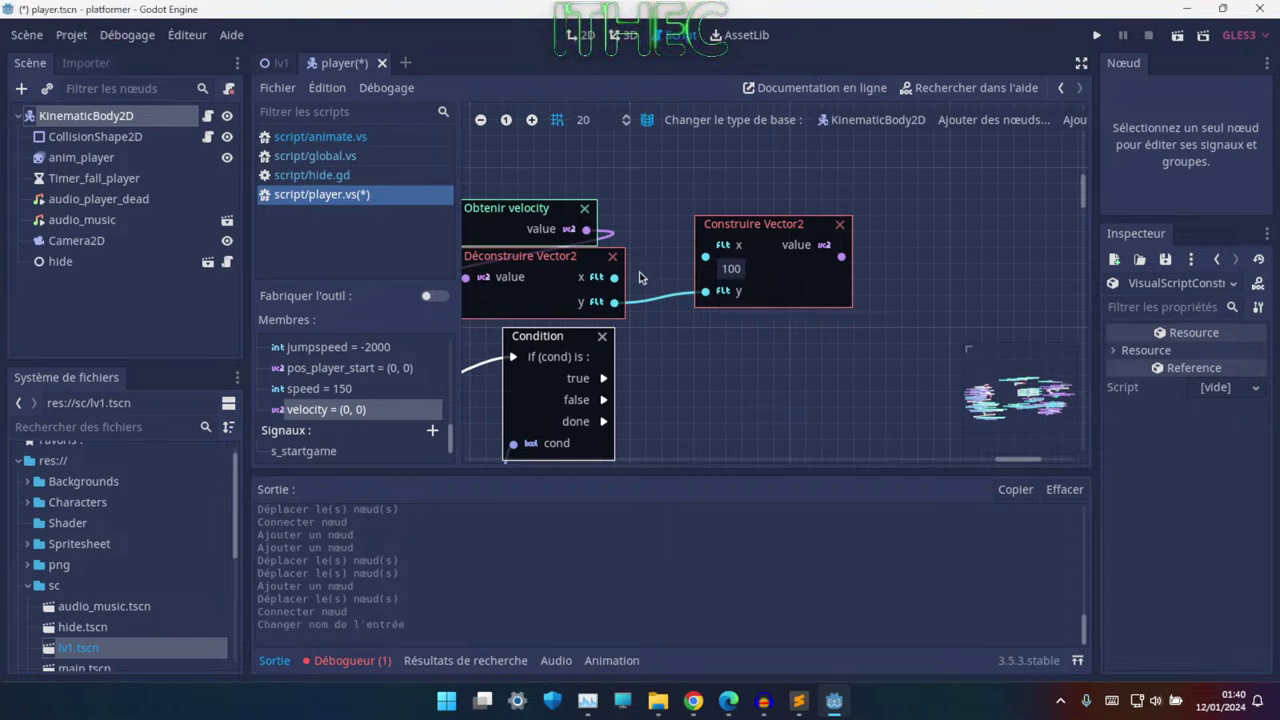
# - Place a Définir velocity setter beside the wall-check Condition and wire the Condition's true output into it
pyautogui.moveTo(739, 350); pyautogui.dragTo(751, 274, button='middle')
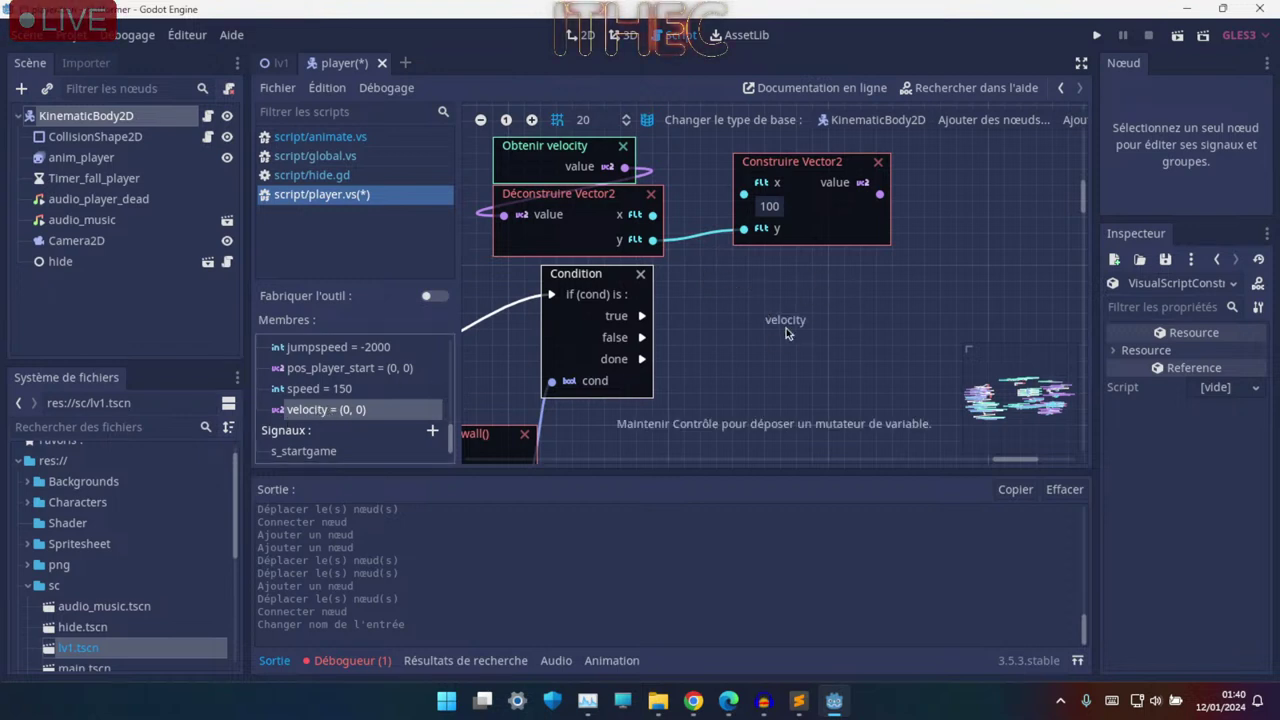
pyautogui.keyDown('ctrl'); pyautogui.moveTo(786, 328); pyautogui.dragTo(786, 328); pyautogui.keyUp('ctrl')
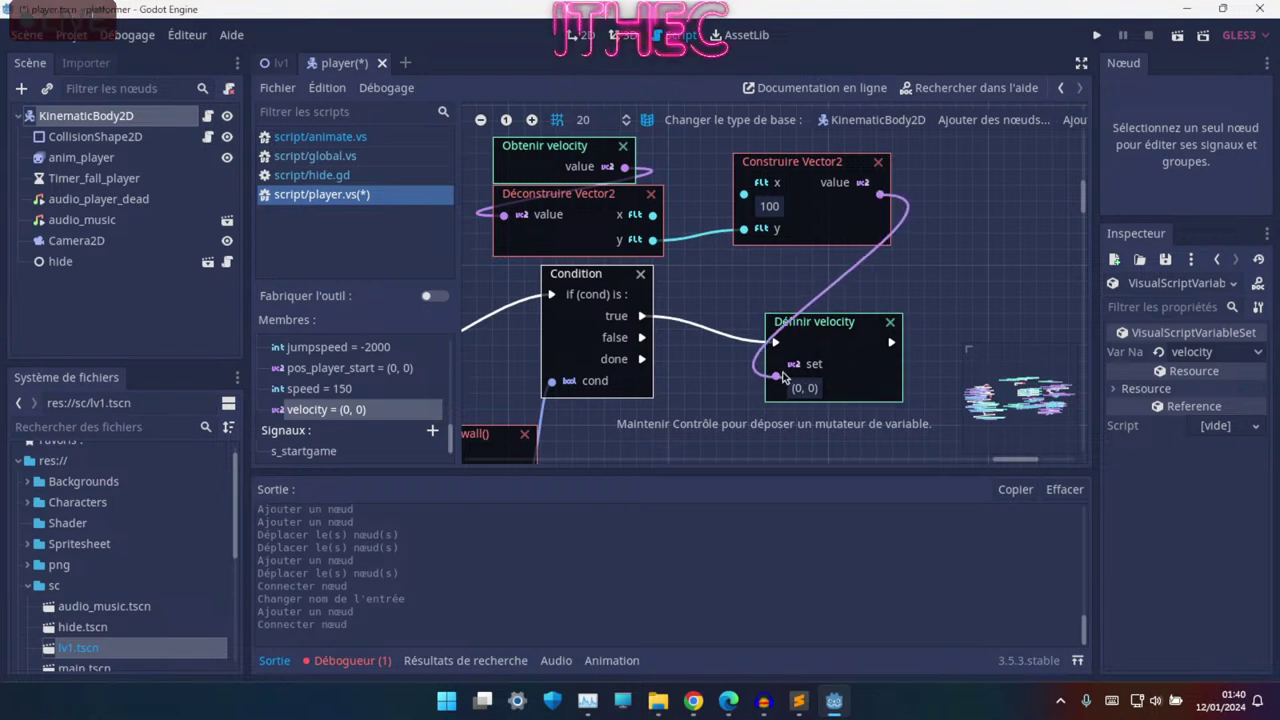
pyautogui.moveTo(827, 355); pyautogui.dragTo(795, 306)
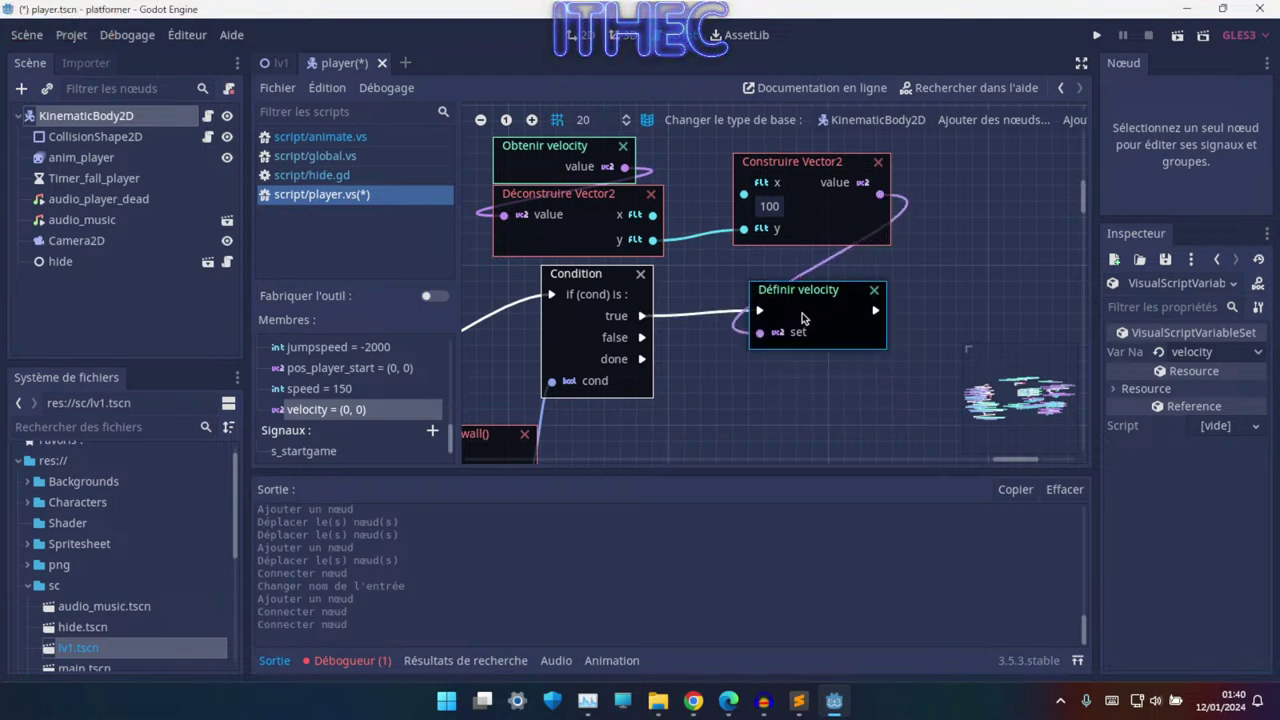
pyautogui.moveTo(732, 273); pyautogui.dragTo(808, 339, button='middle')
pyautogui.keyDown('ctrl'); pyautogui.scroll(-2, 808, 339); pyautogui.keyUp('ctrl')
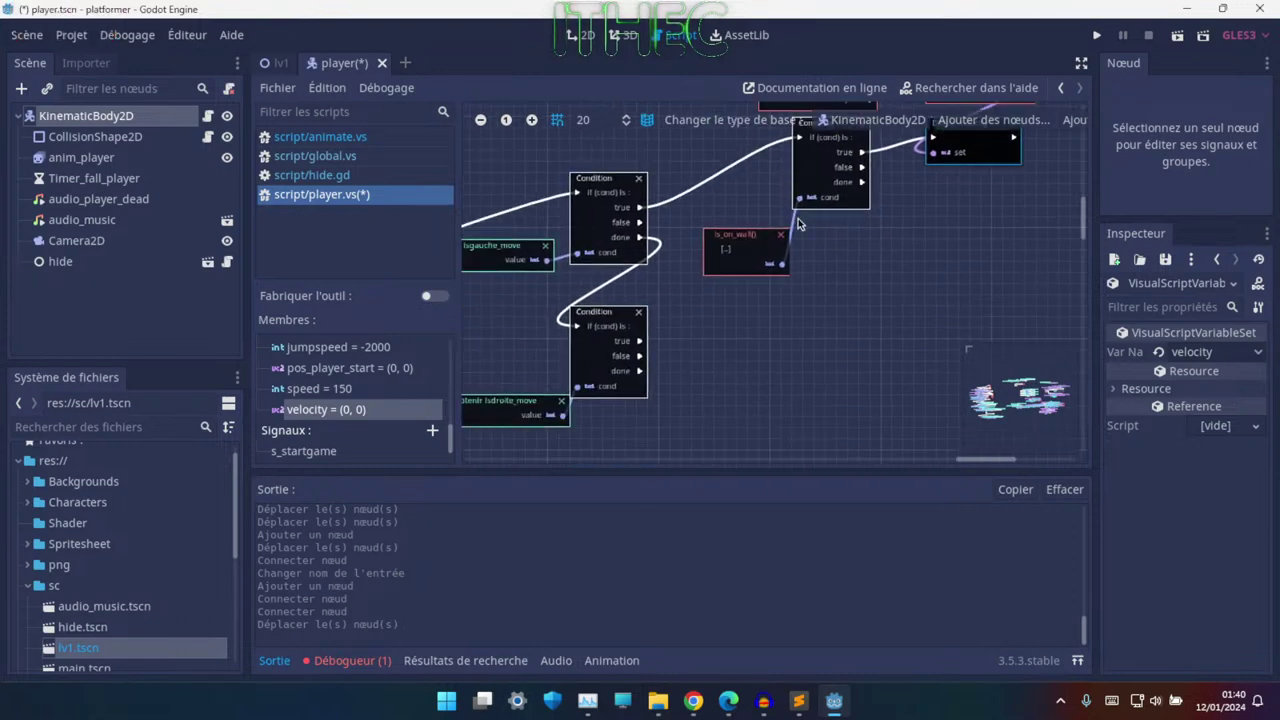
pyautogui.moveTo(778, 258); pyautogui.dragTo(738, 293, button='middle')
# - Save and run the platformer, walking and jumping the character right onto the block
pyautogui.click(1095, 38)
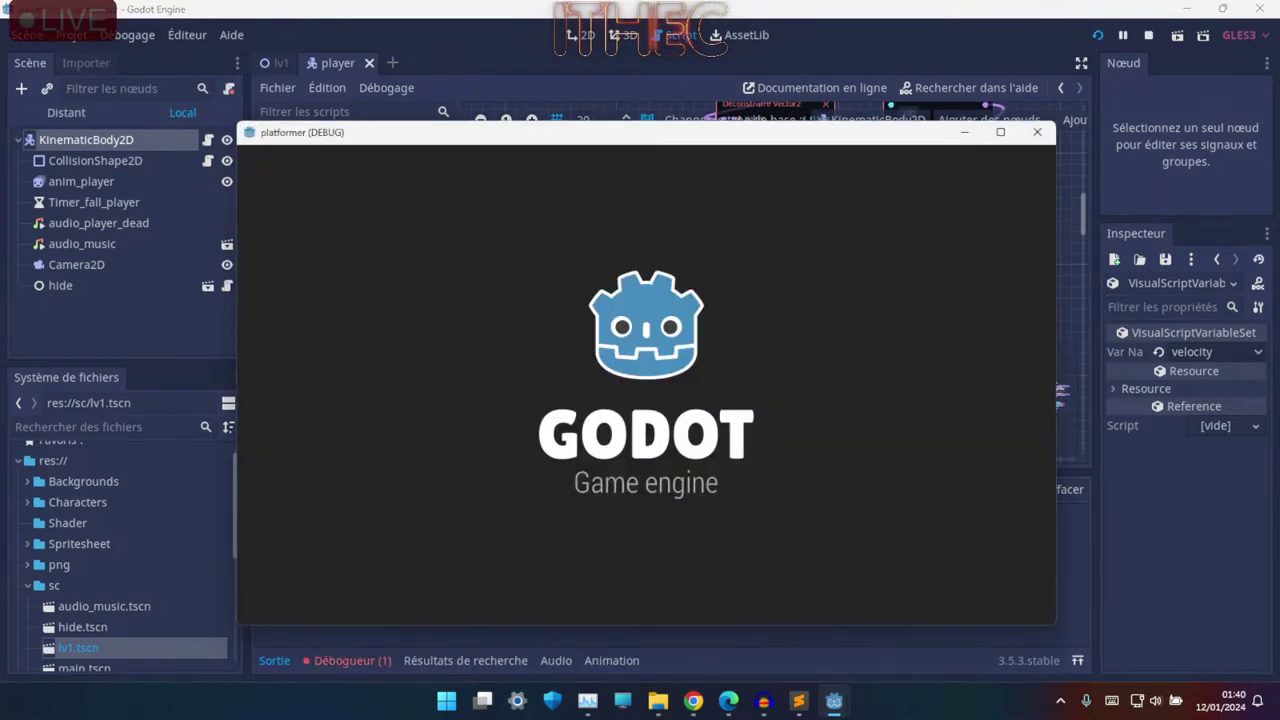
pyautogui.press('Left')
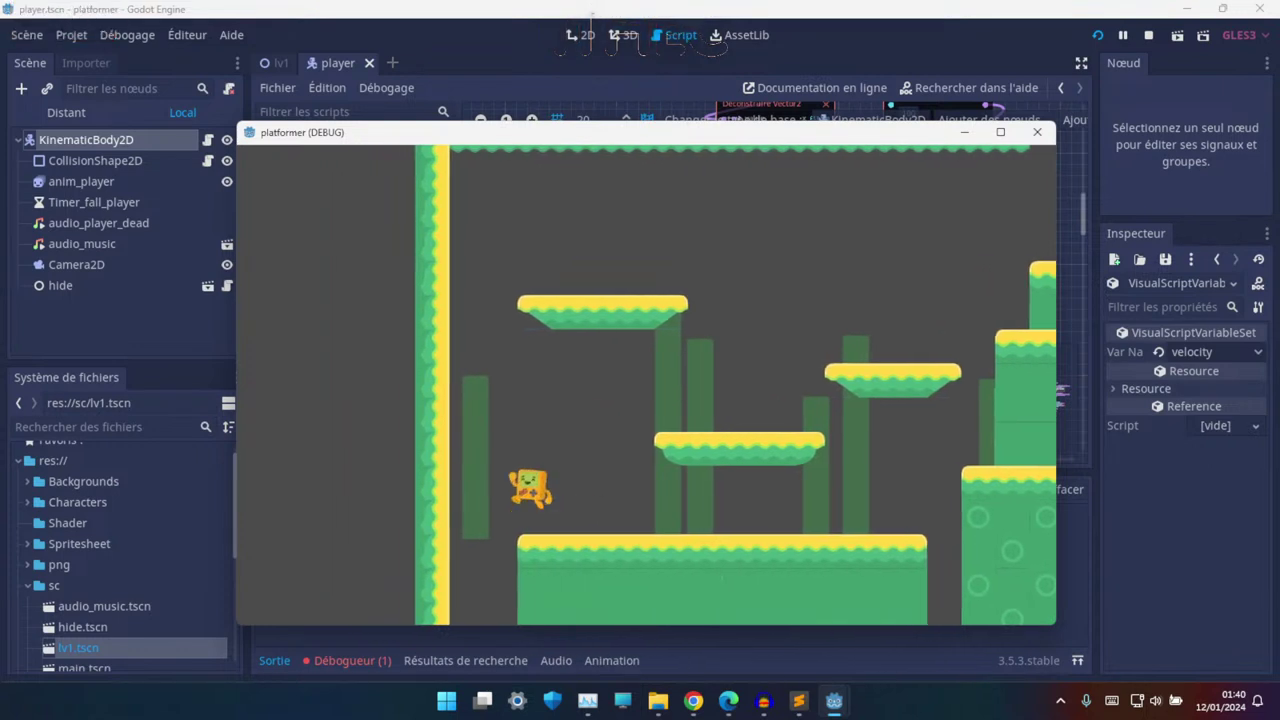
pyautogui.press('Up')
pyautogui.press('Right')
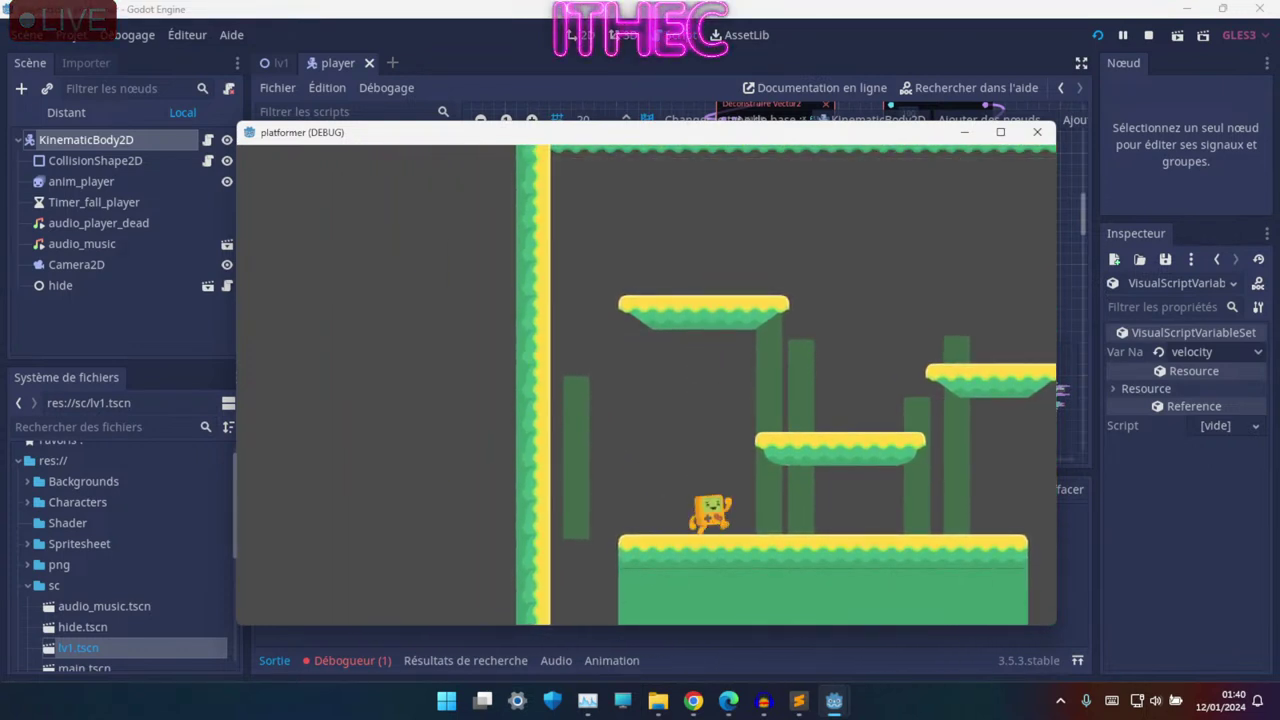
pyautogui.press('Up')
pyautogui.press('Right')
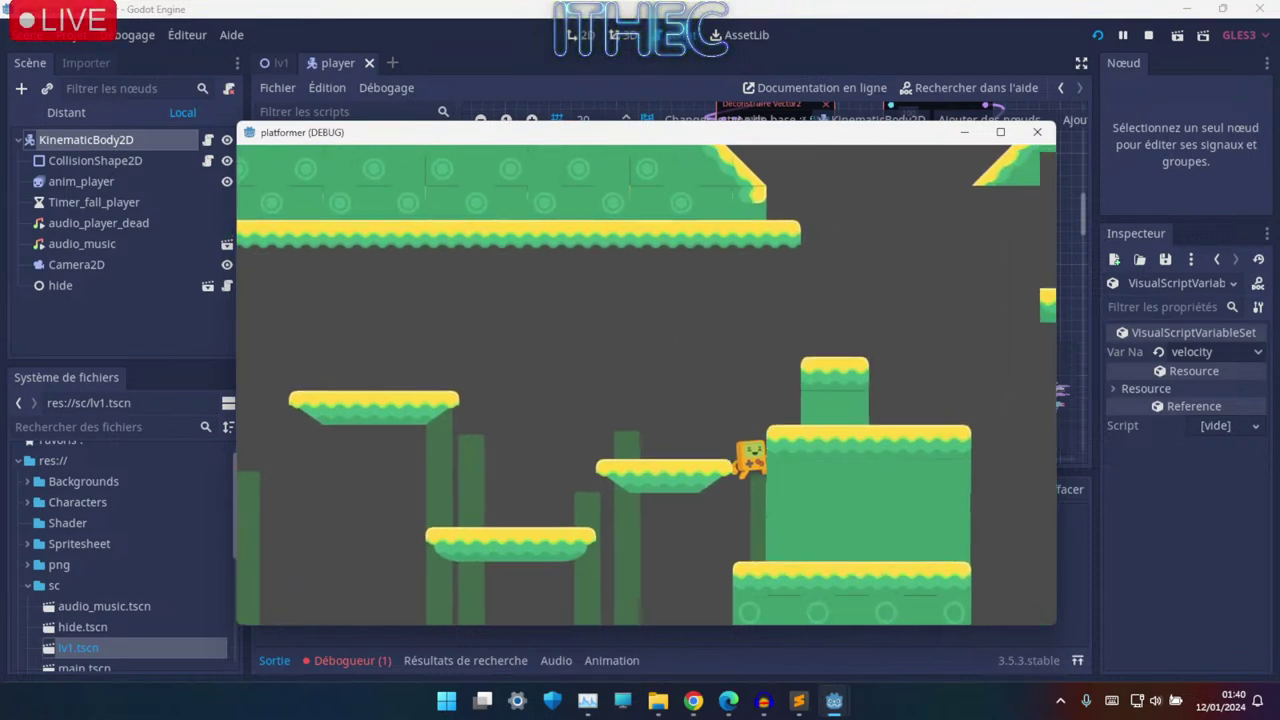
pyautogui.press('Up')
# - Hop between the platforms with the arrow keys, then stop the game with F8
pyautogui.press('Up')
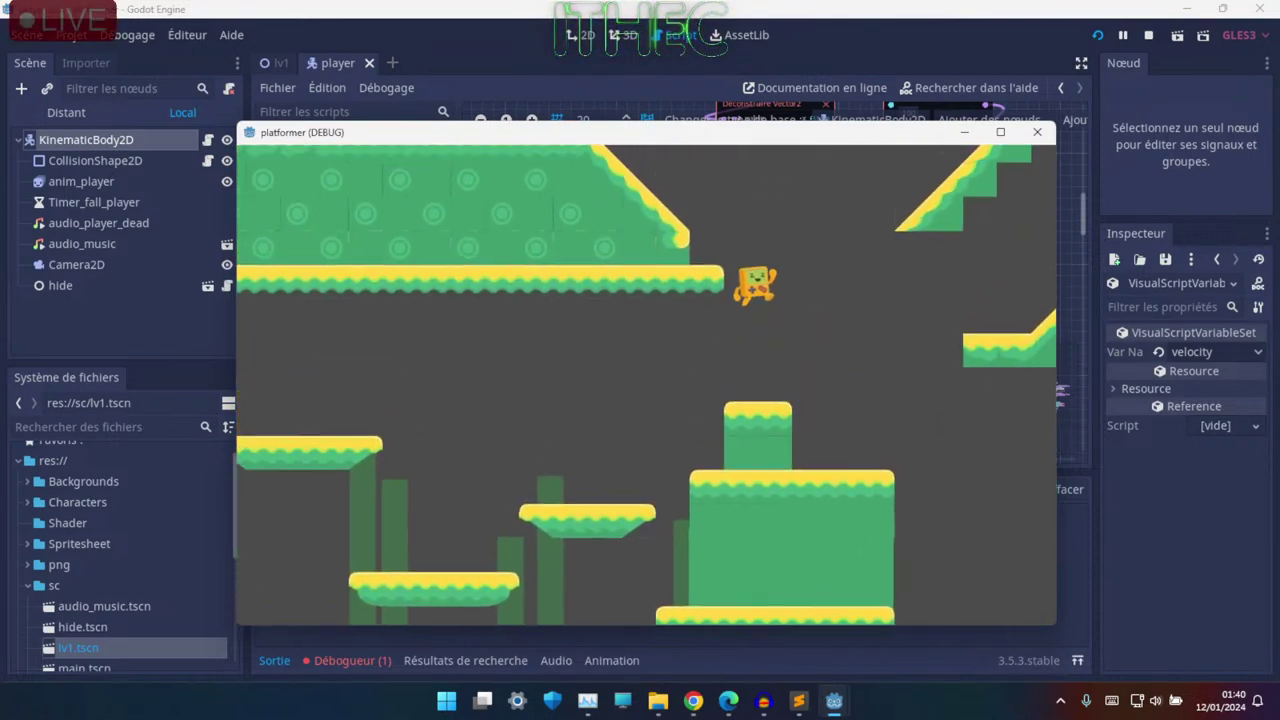
pyautogui.press('Left')
pyautogui.press('Up')
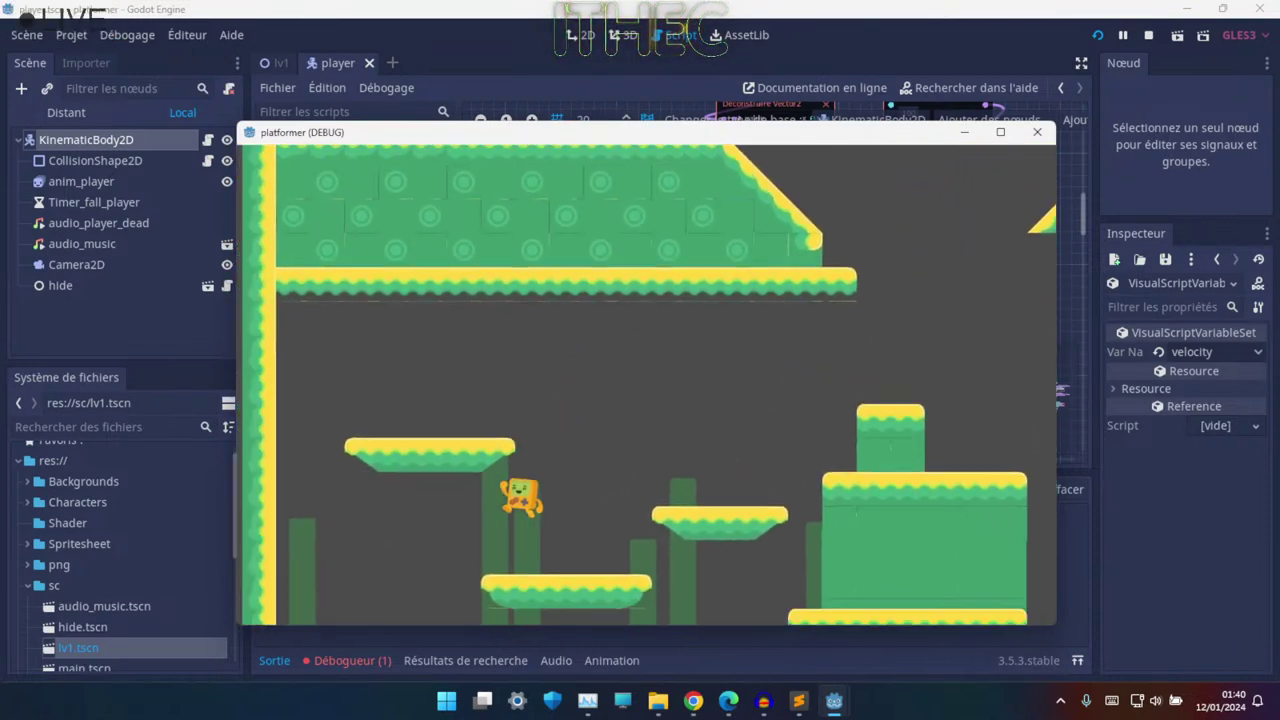
pyautogui.press('Up')
pyautogui.press('Right')
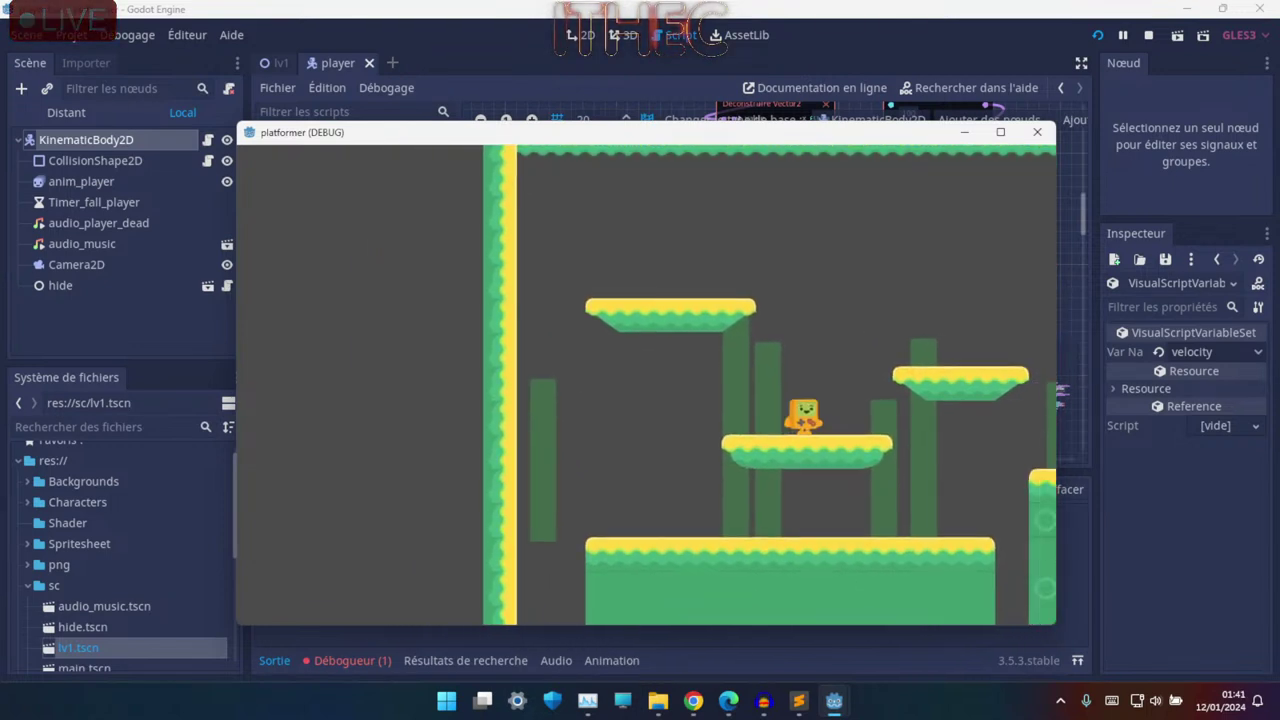
pyautogui.press('Left')
pyautogui.press('Up')
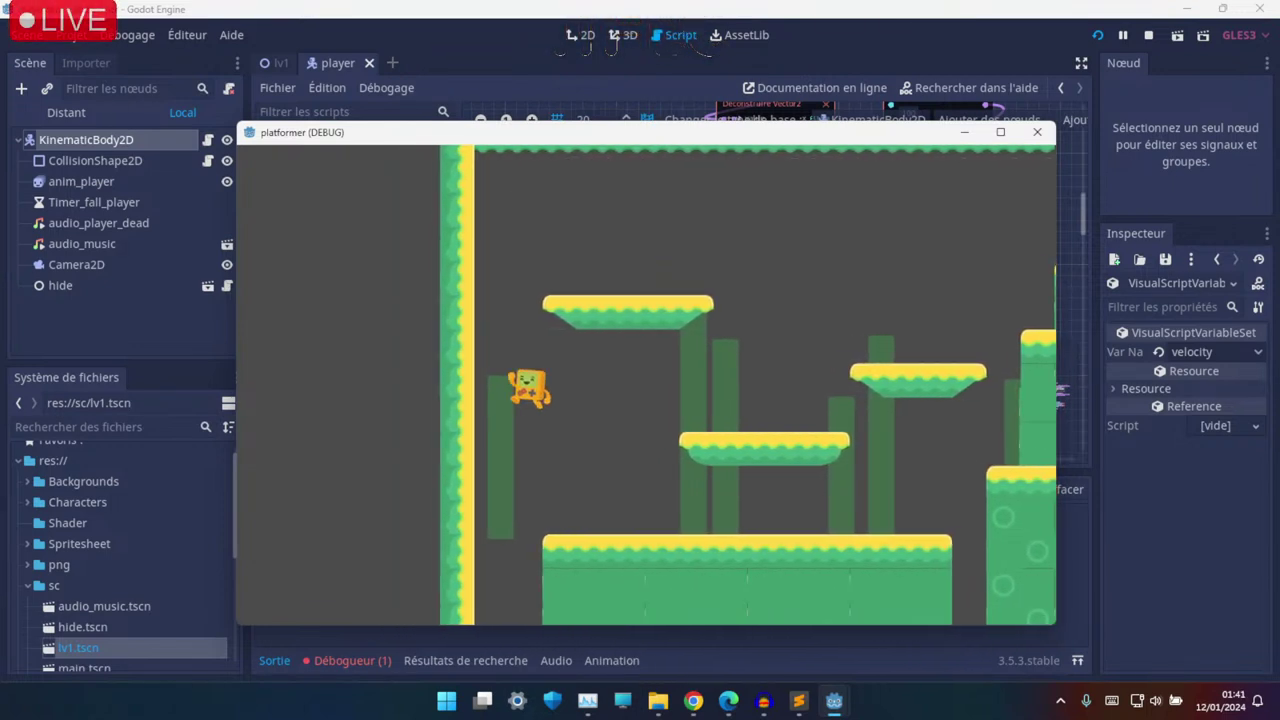
pyautogui.press('Right')
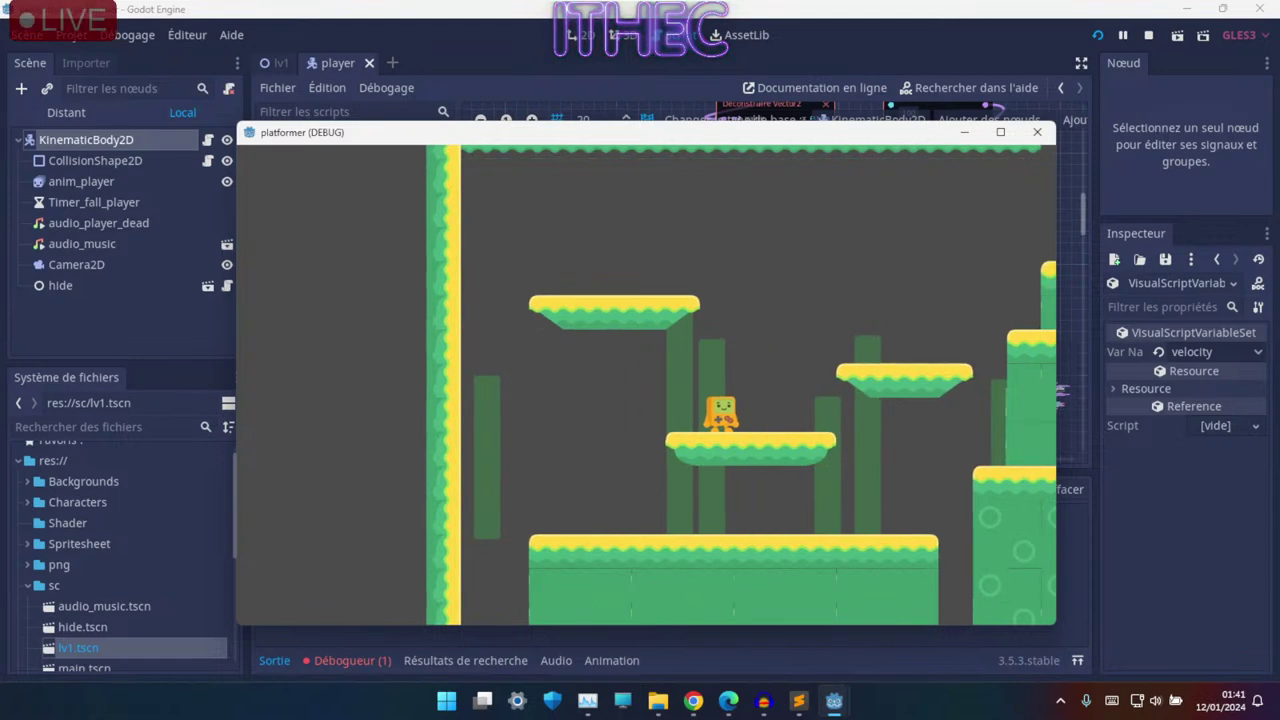
pyautogui.press('F8')
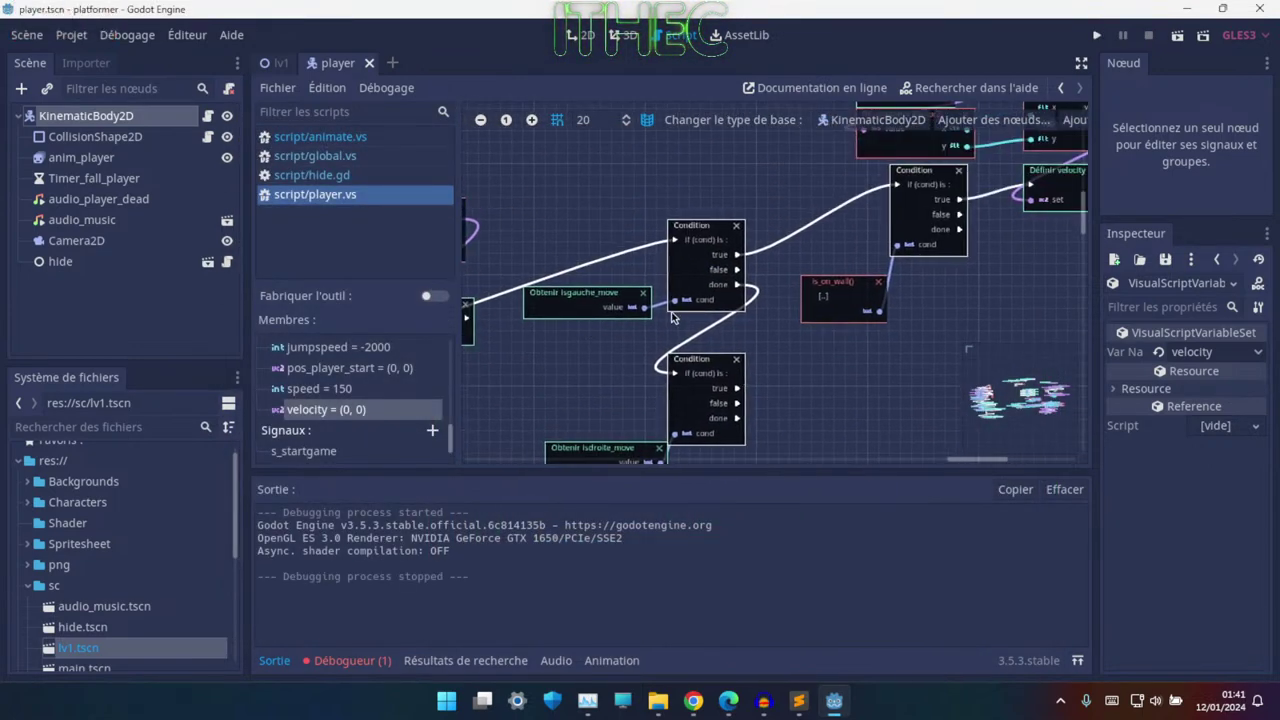
# - Move Définir velocity off the wall Condition's true port and add a print node there via 'pr'
pyautogui.keyDown('ctrl'); pyautogui.scroll(-1, 866, 298); pyautogui.keyUp('ctrl')
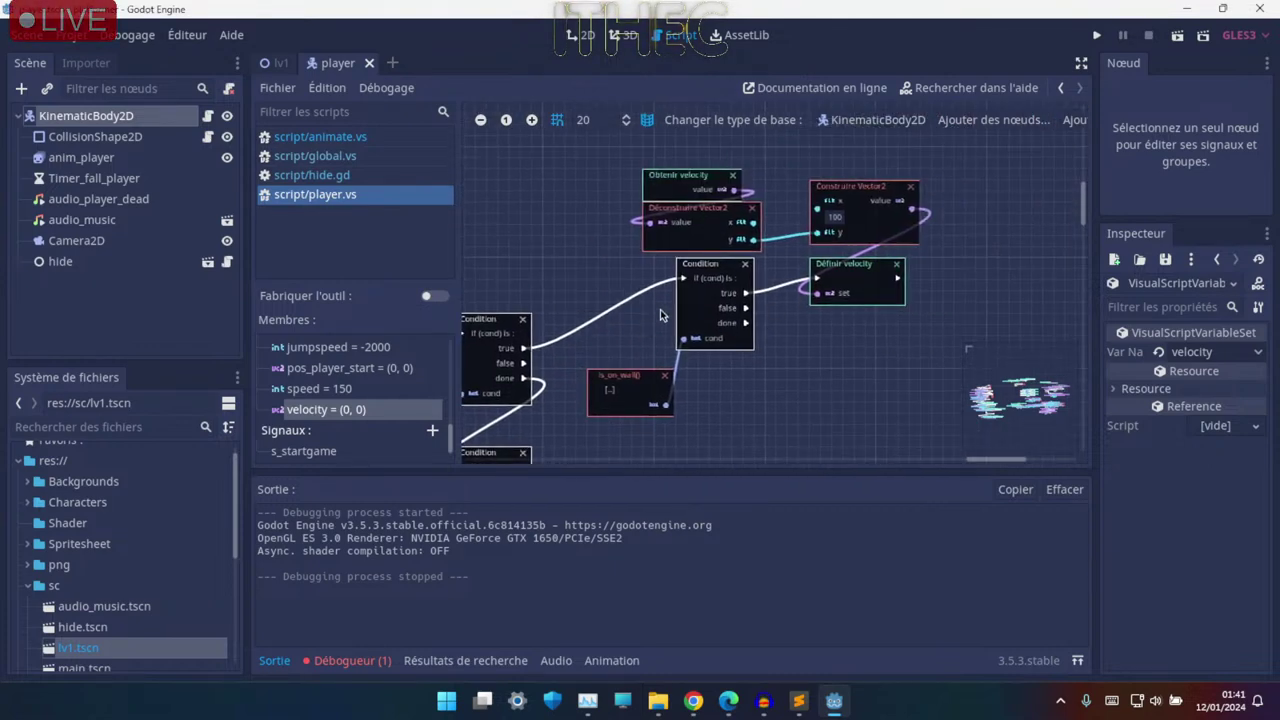
pyautogui.keyDown('ctrl'); pyautogui.scroll(2, 768, 216); pyautogui.keyUp('ctrl')
pyautogui.moveTo(768, 216); pyautogui.dragTo(720, 362, button='middle')
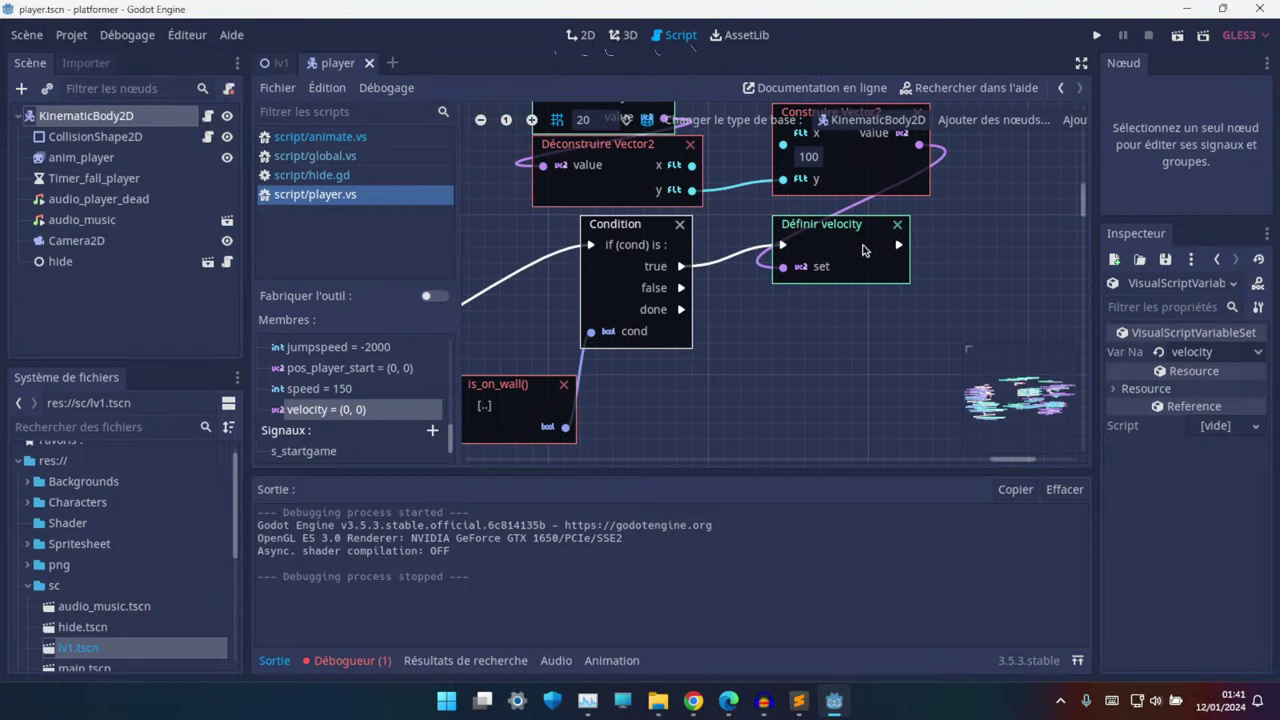
pyautogui.moveTo(866, 250); pyautogui.dragTo(1026, 234)
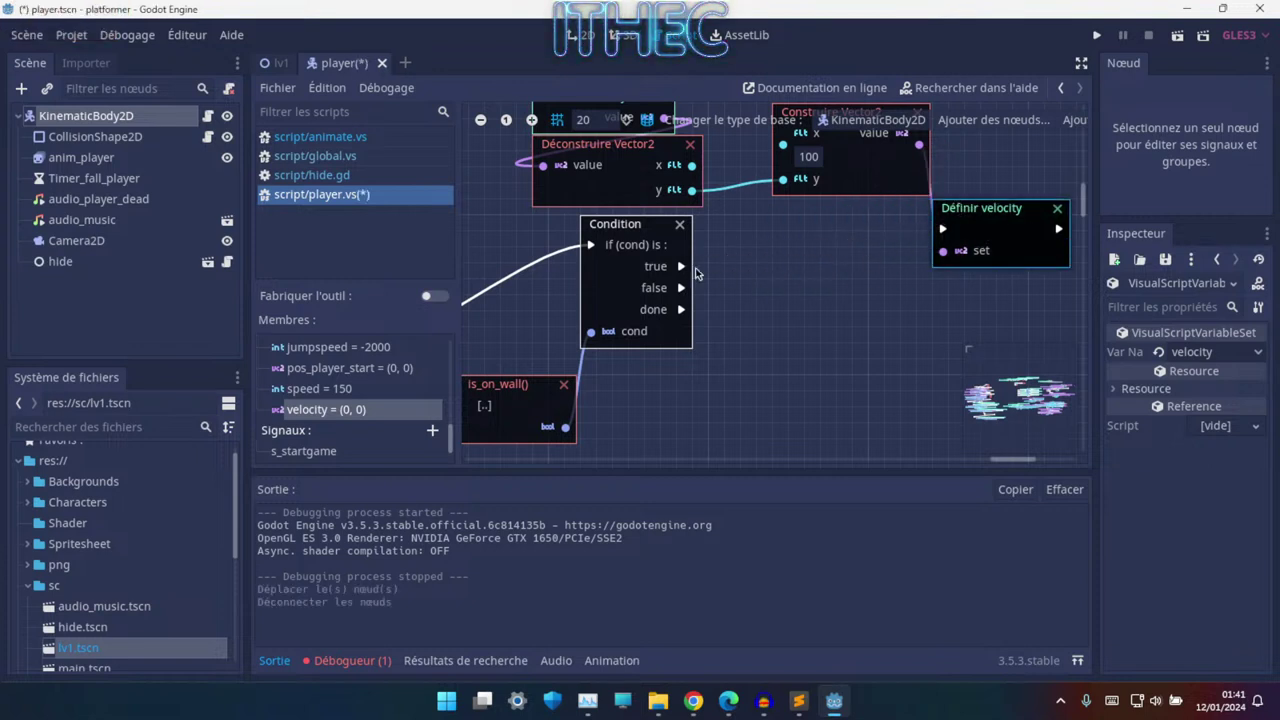
pyautogui.moveTo(670, 268)
pyautogui.mouseDown()
pyautogui.moveTo(743, 269)
pyautogui.moveTo(609, 279)
pyautogui.moveTo(708, 277)
pyautogui.mouseUp()
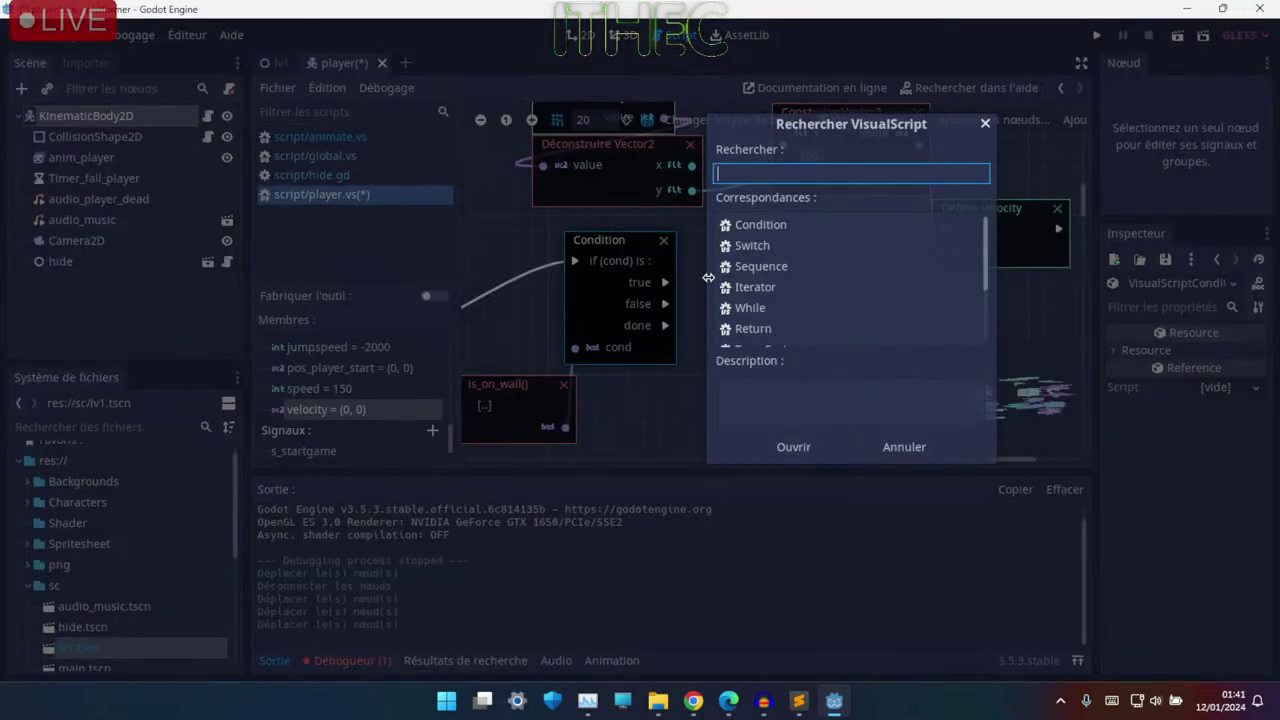
pyautogui.write('pr')
pyautogui.press('Return')
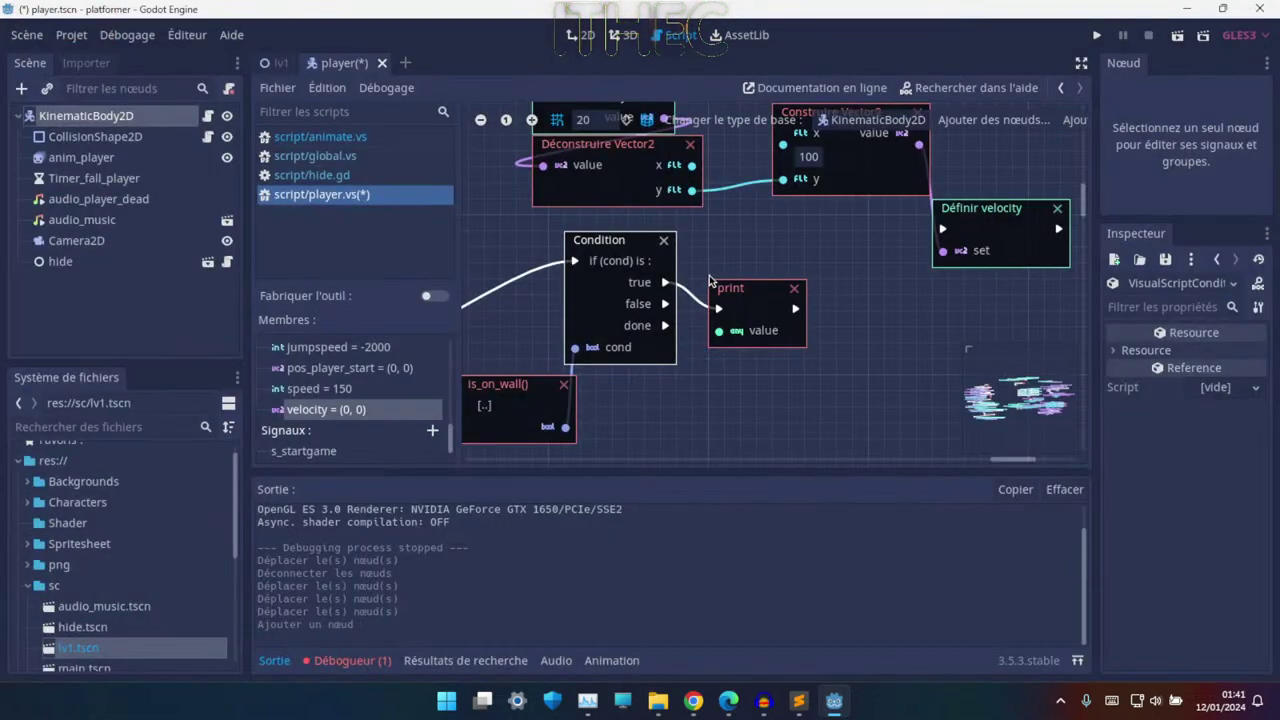
pyautogui.moveTo(660, 375); pyautogui.dragTo(900, 305, button='middle')
pyautogui.scroll(-1, 783, 300)
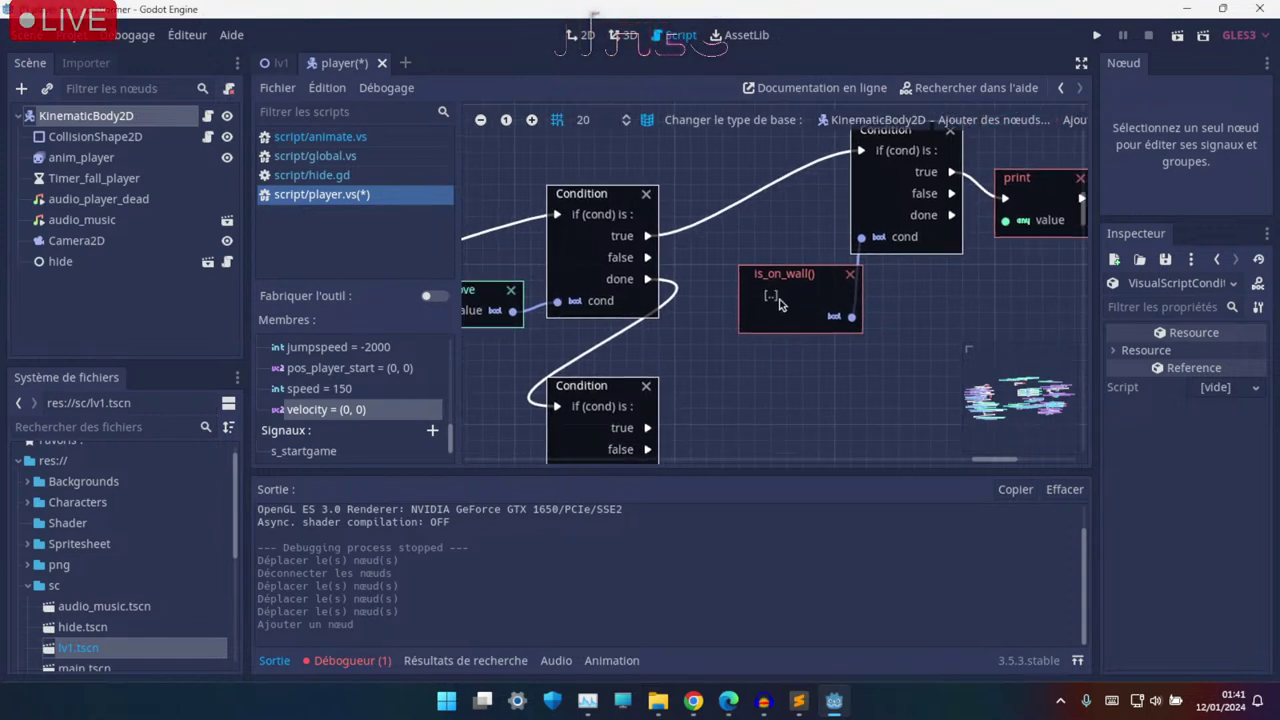
pyautogui.scroll(-5, 657, 421)
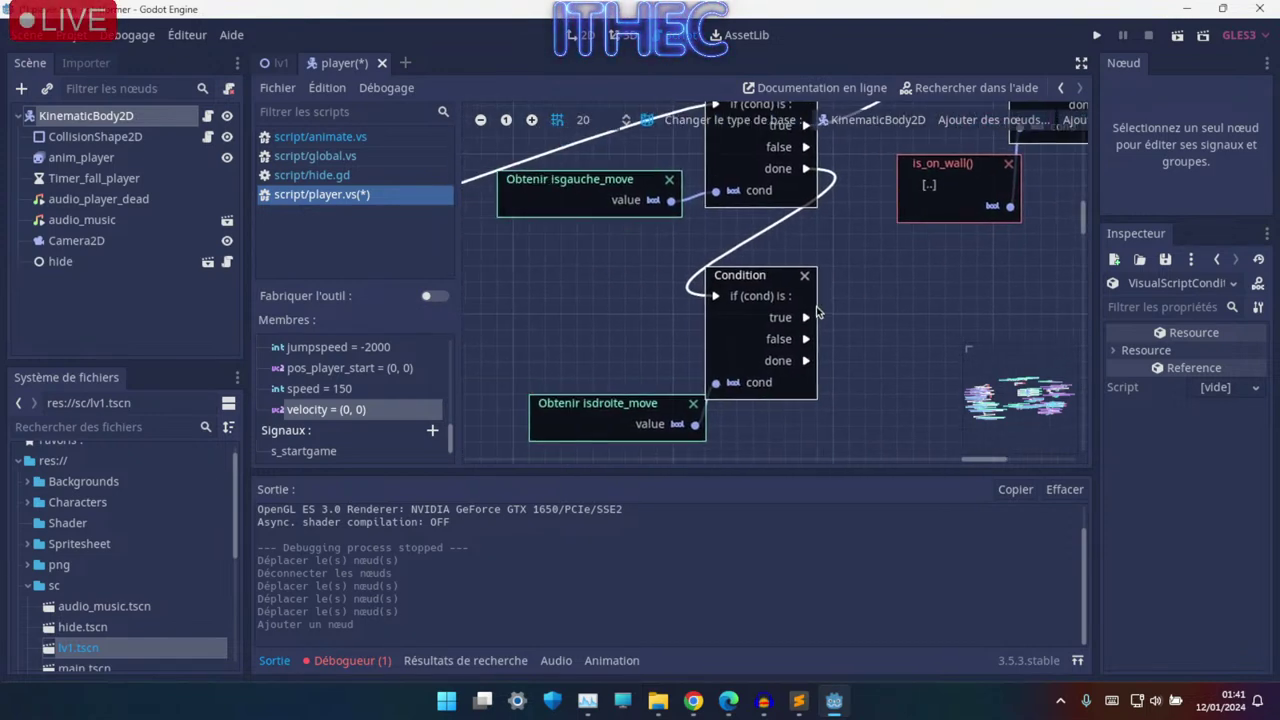
pyautogui.scroll(5, 851, 293)
pyautogui.keyDown('ctrl'); pyautogui.scroll(-3, 851, 293); pyautogui.keyUp('ctrl')
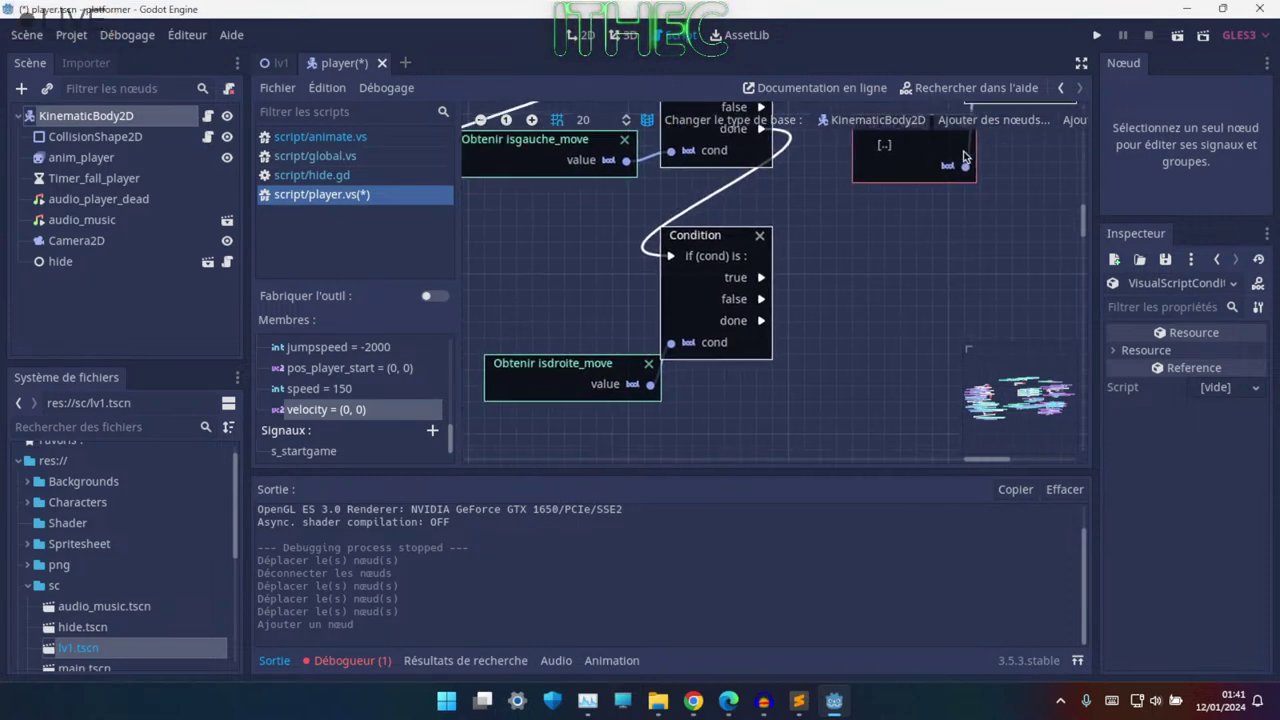
pyautogui.moveTo(852, 240); pyautogui.dragTo(744, 364, button='middle')
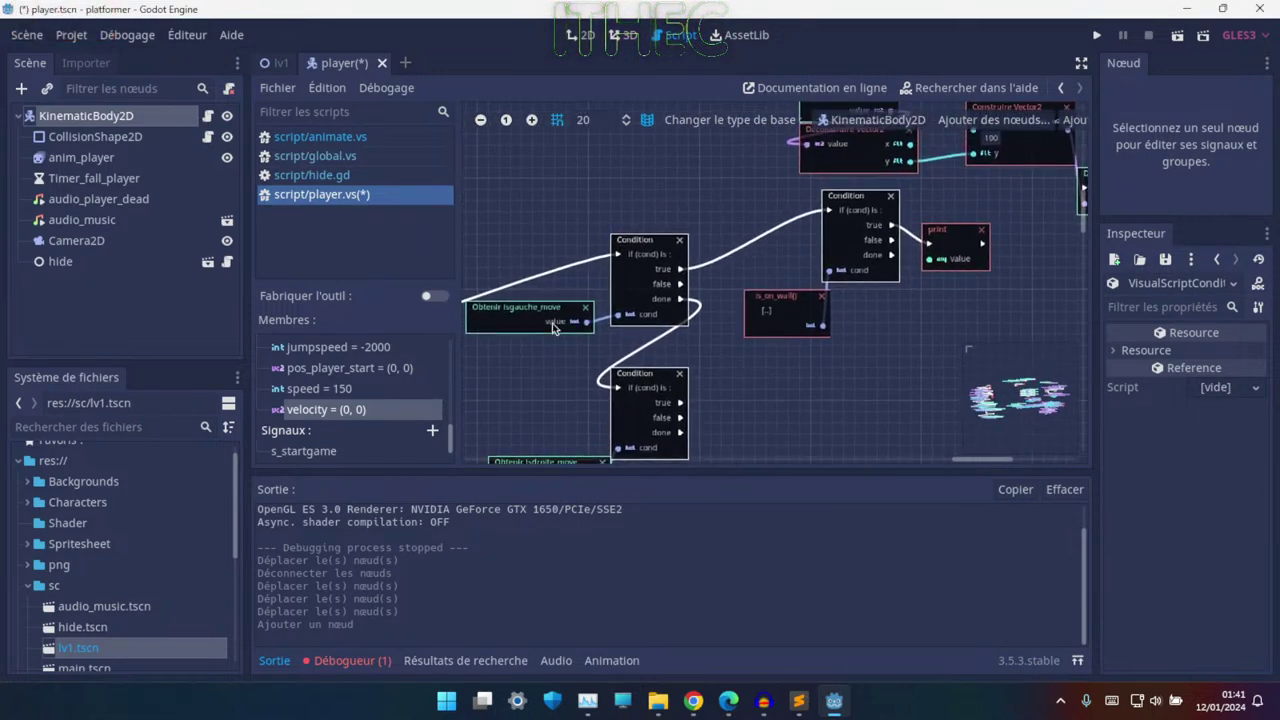
pyautogui.moveTo(820, 288); pyautogui.dragTo(618, 373, button='middle')
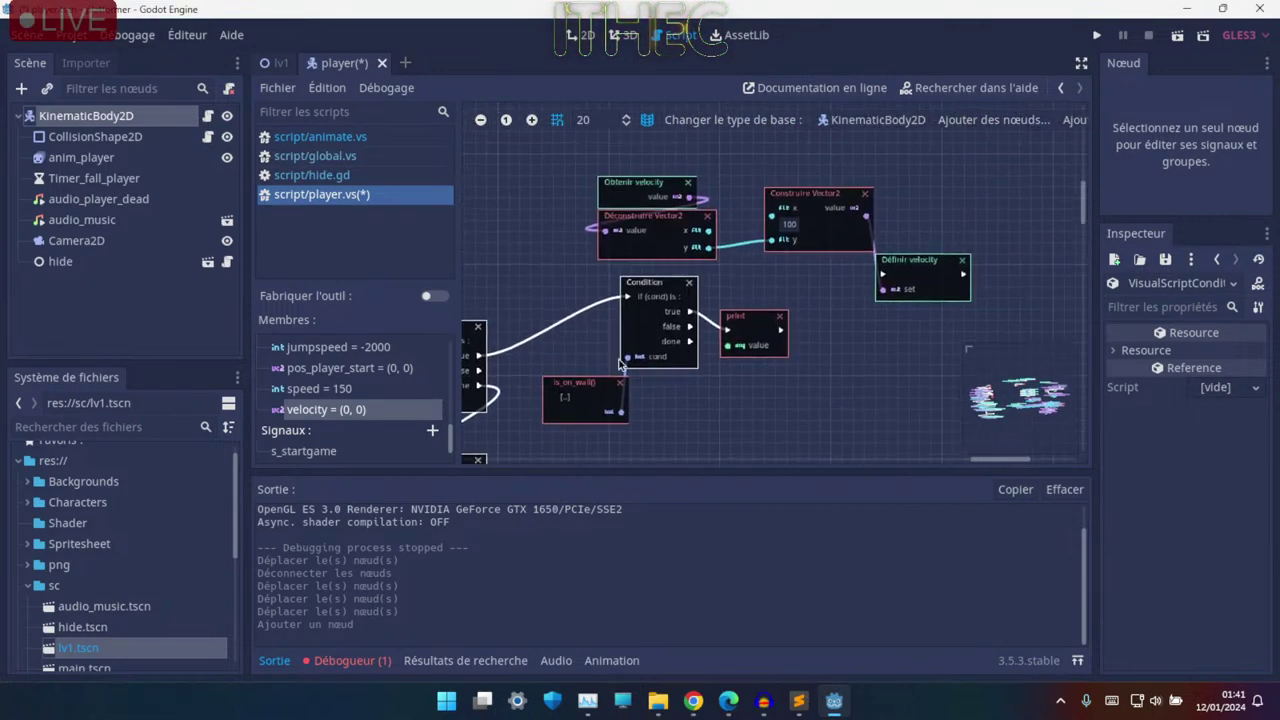
# - Run the game again, jump the character against the left wall to trigger Null prints, then close it
pyautogui.click(1097, 36)
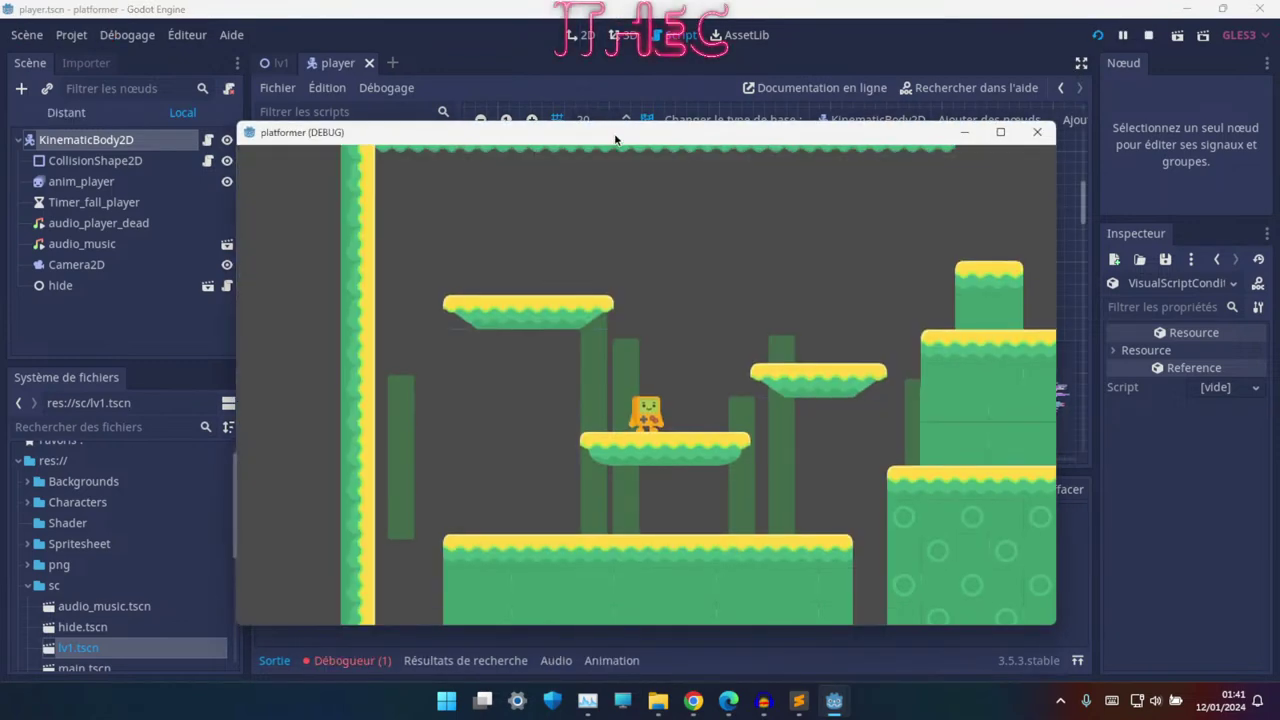
pyautogui.moveTo(615, 140); pyautogui.dragTo(704, 99)
pyautogui.press('Left')
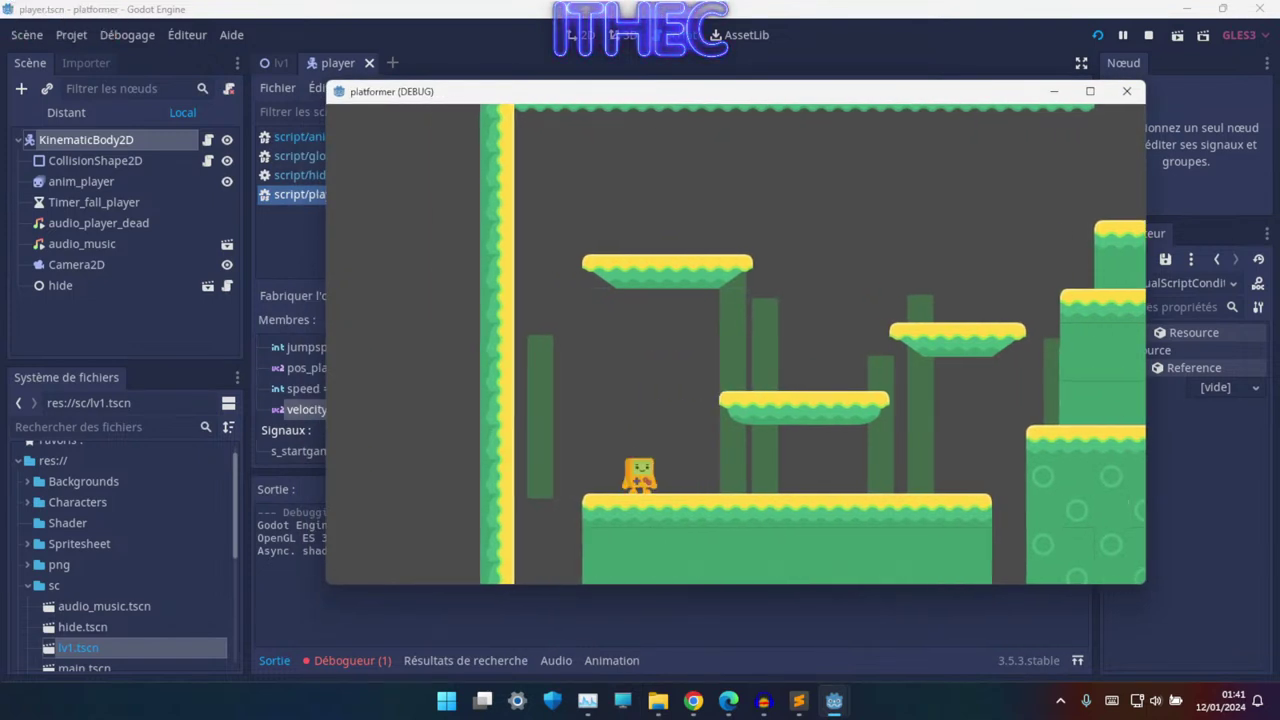
pyautogui.press('Up')
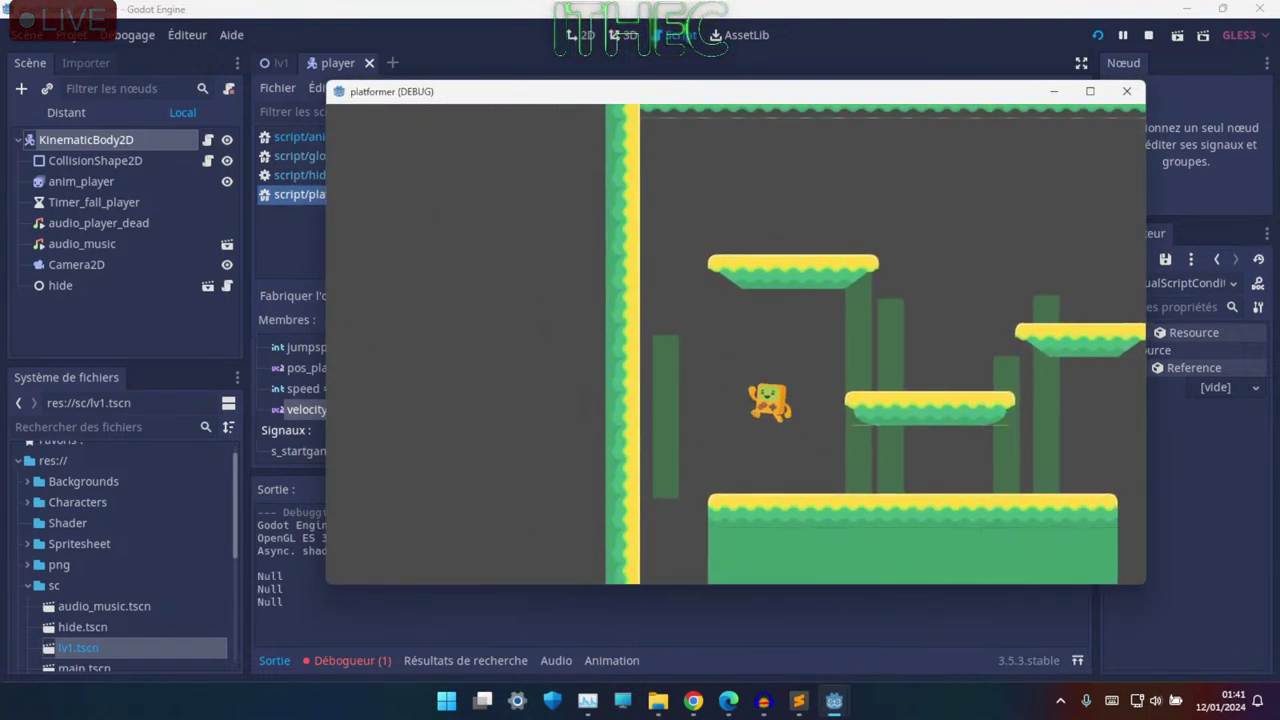
pyautogui.press('Up')
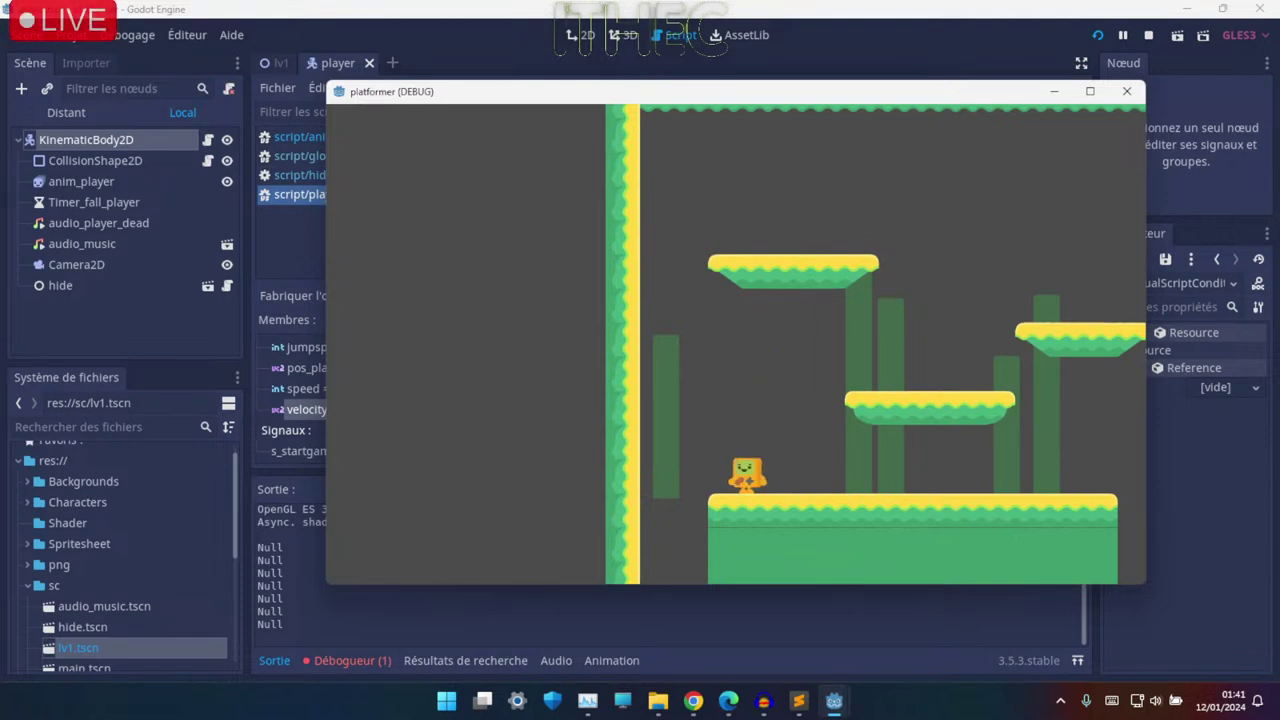
pyautogui.press('Up')
pyautogui.press('Up')
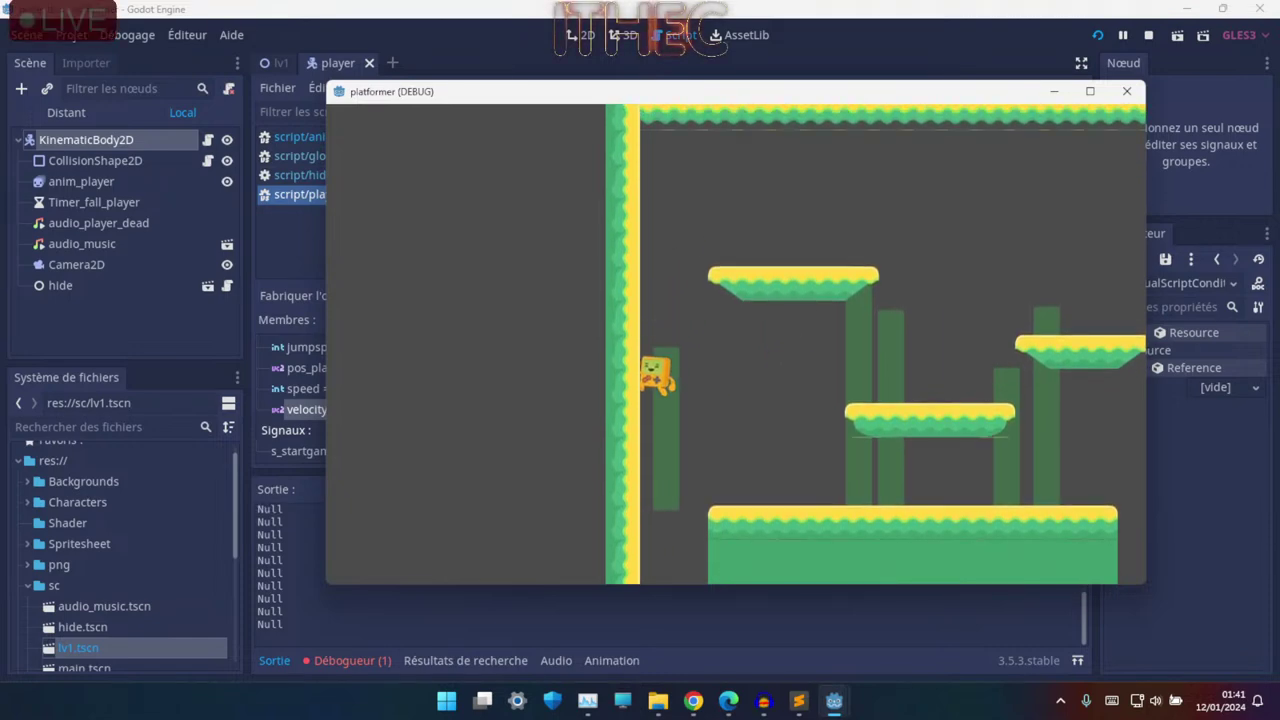
pyautogui.press('Right')
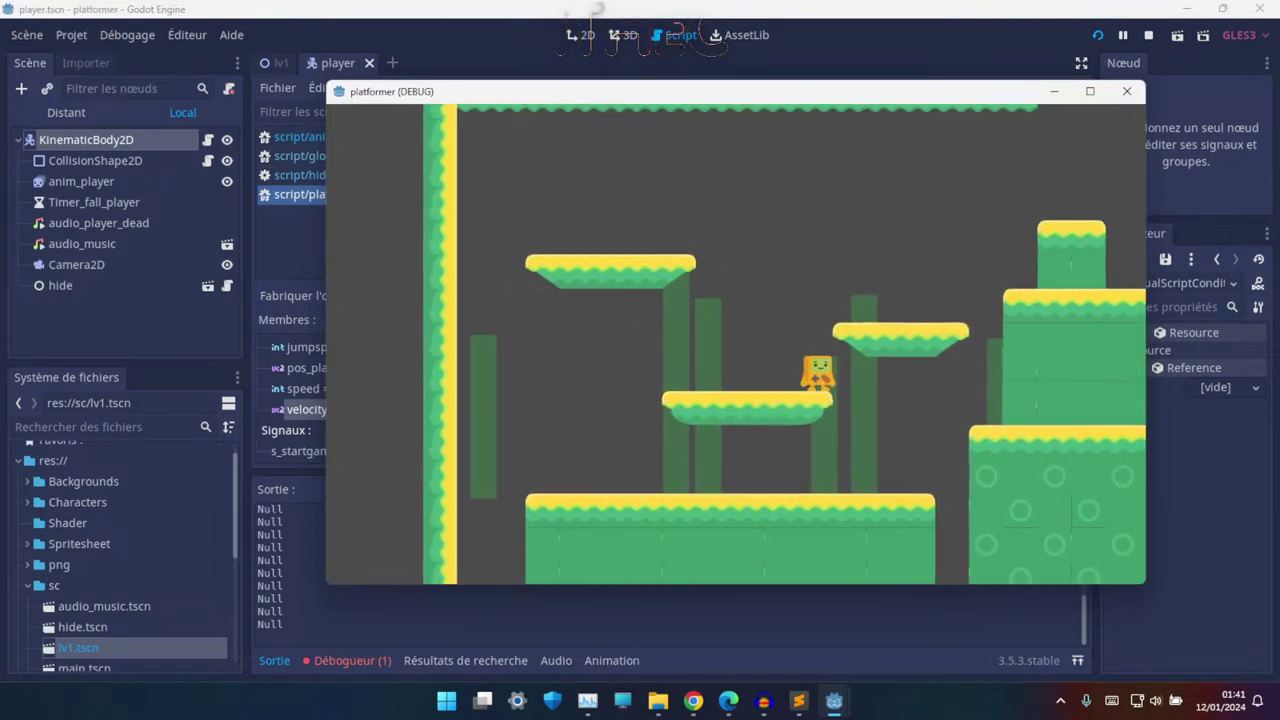
pyautogui.press('Escape')
# - Chain print into Définir velocity, set Construire Vector2's x to 500, and run the game
pyautogui.keyDown('ctrl'); pyautogui.scroll(1, 765, 317); pyautogui.keyUp('ctrl')
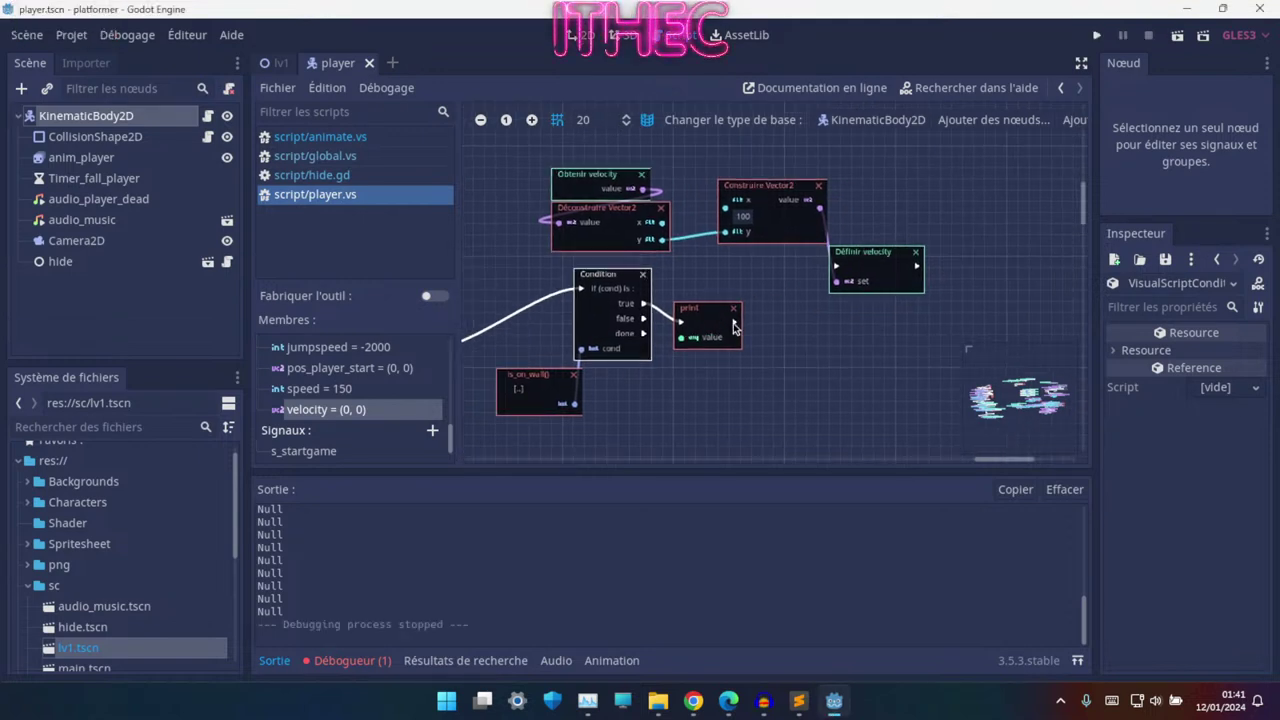
pyautogui.keyDown('ctrl'); pyautogui.scroll(1, 733, 327); pyautogui.keyUp('ctrl')
pyautogui.moveTo(736, 320); pyautogui.dragTo(882, 241)
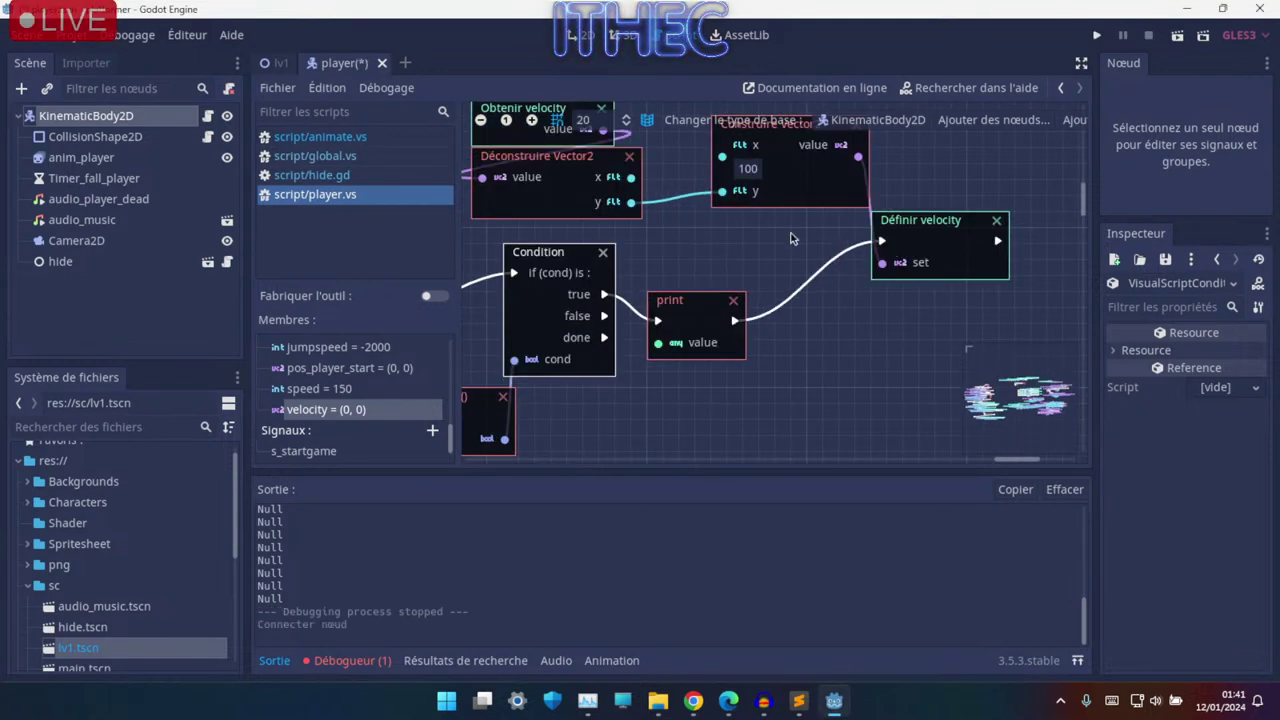
pyautogui.click(781, 219)
pyautogui.write('500')
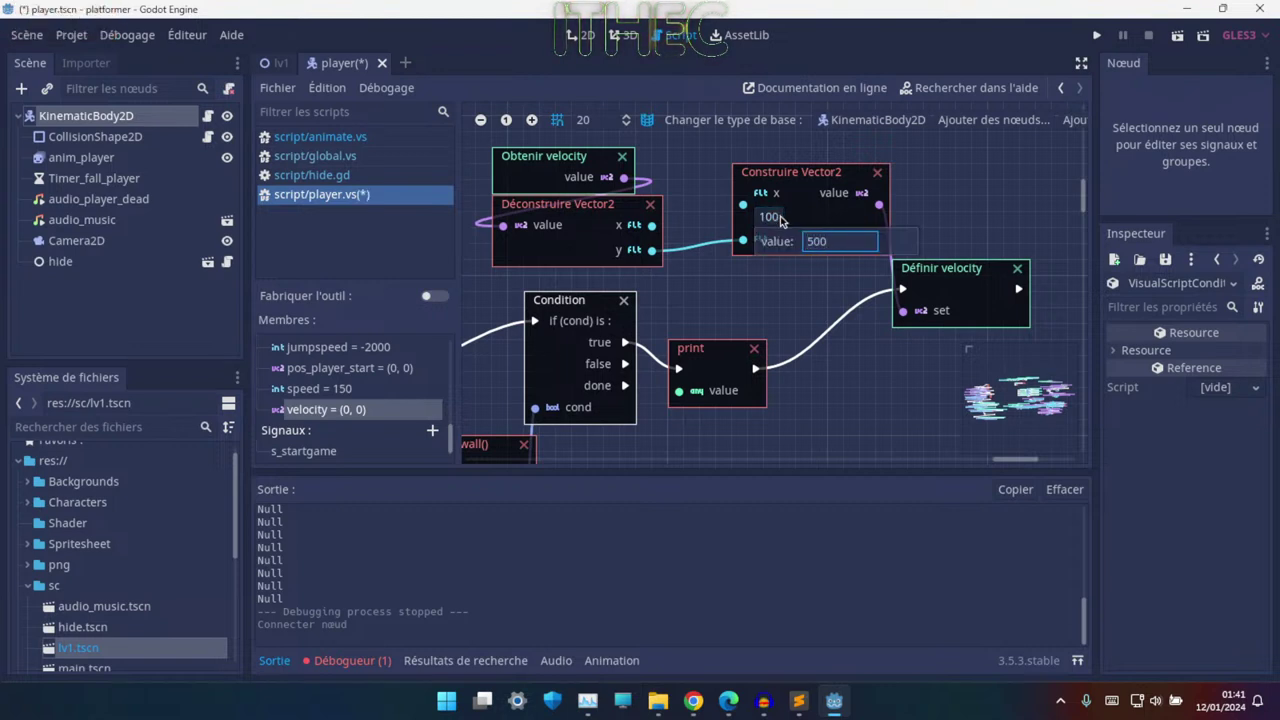
pyautogui.click(659, 290)
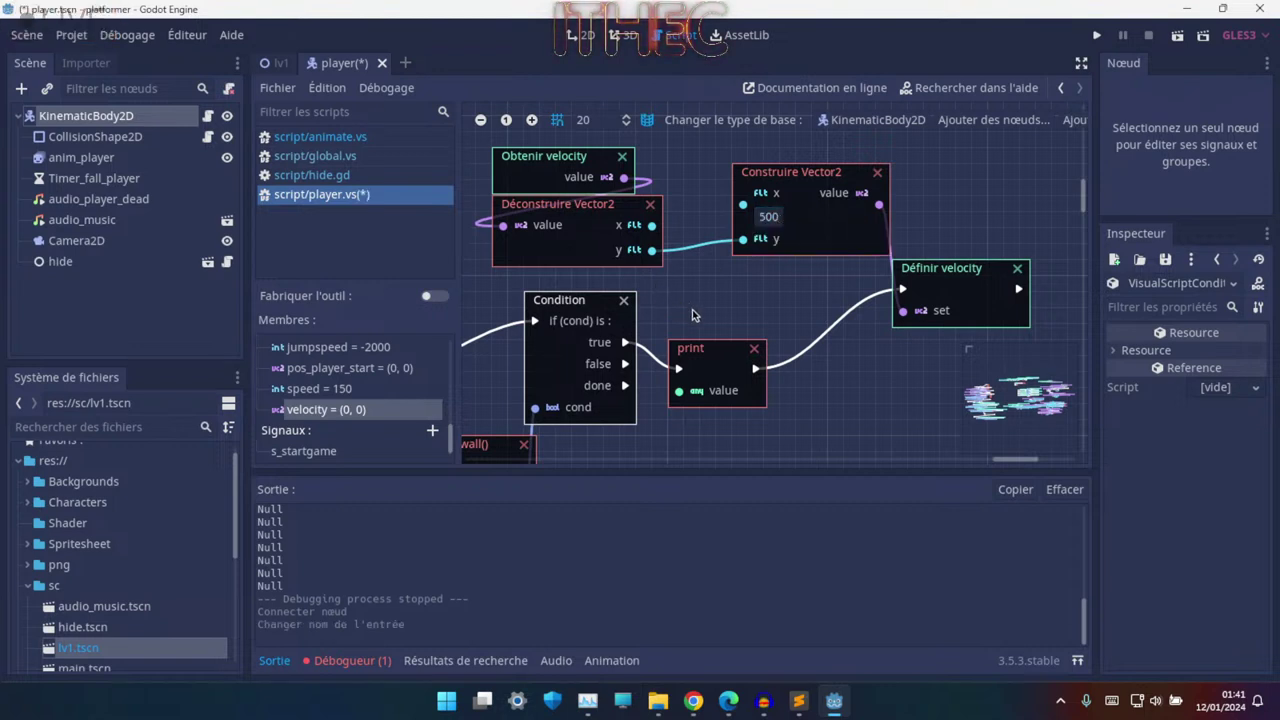
pyautogui.moveTo(733, 314); pyautogui.dragTo(799, 317, button='middle')
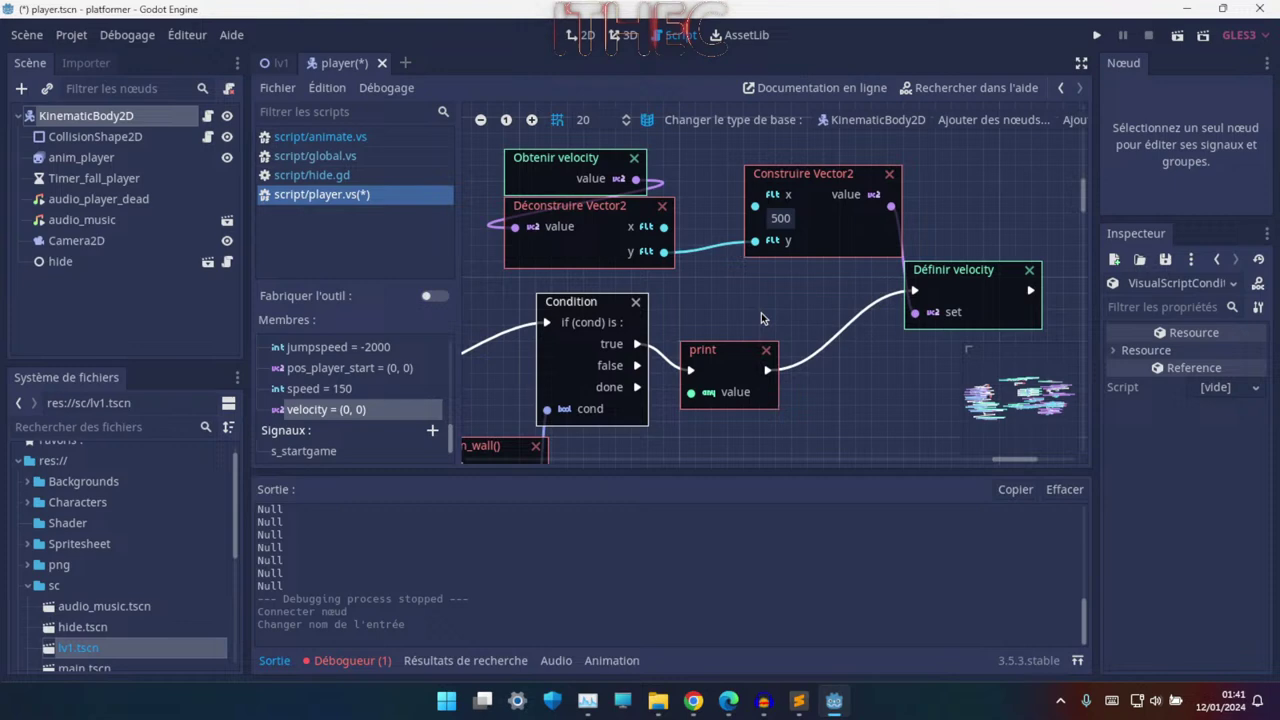
pyautogui.click(1094, 36)
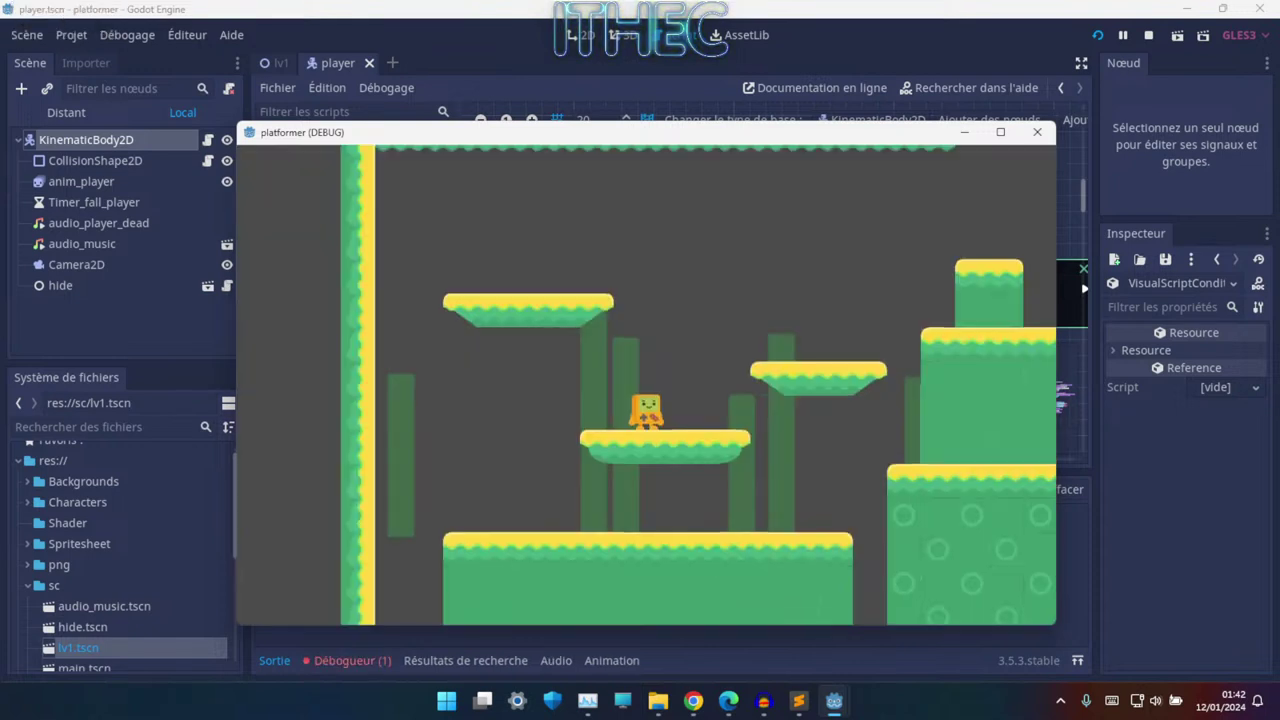
# - With x at 500, push the player against the left wall and jump onto the higher platforms
pyautogui.press('Left')
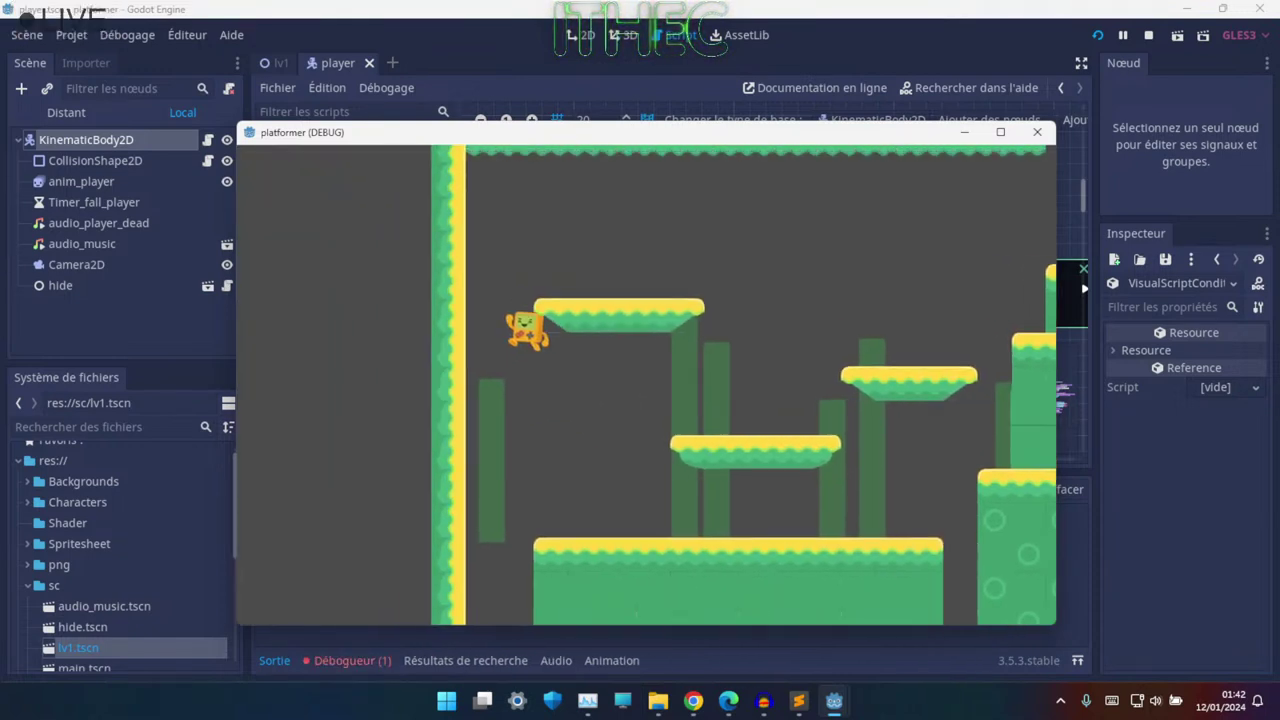
pyautogui.press('space')
pyautogui.press('Left')
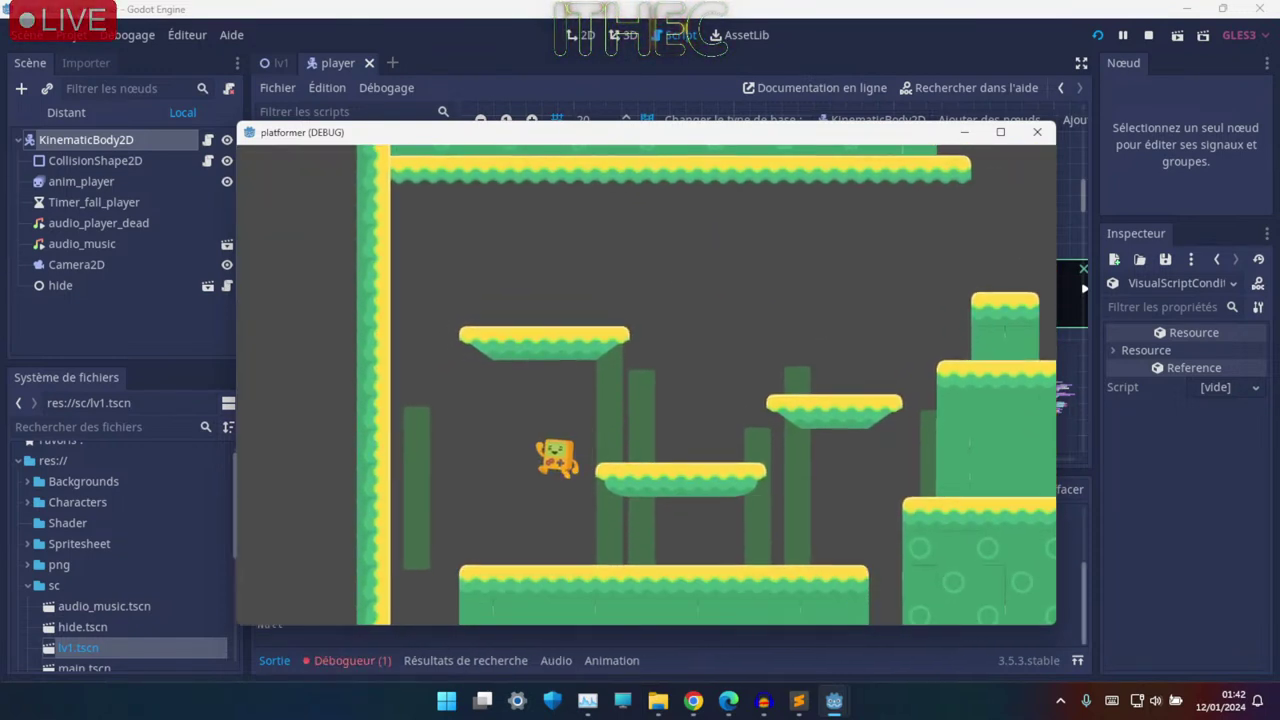
pyautogui.press('space')
pyautogui.press('Right')
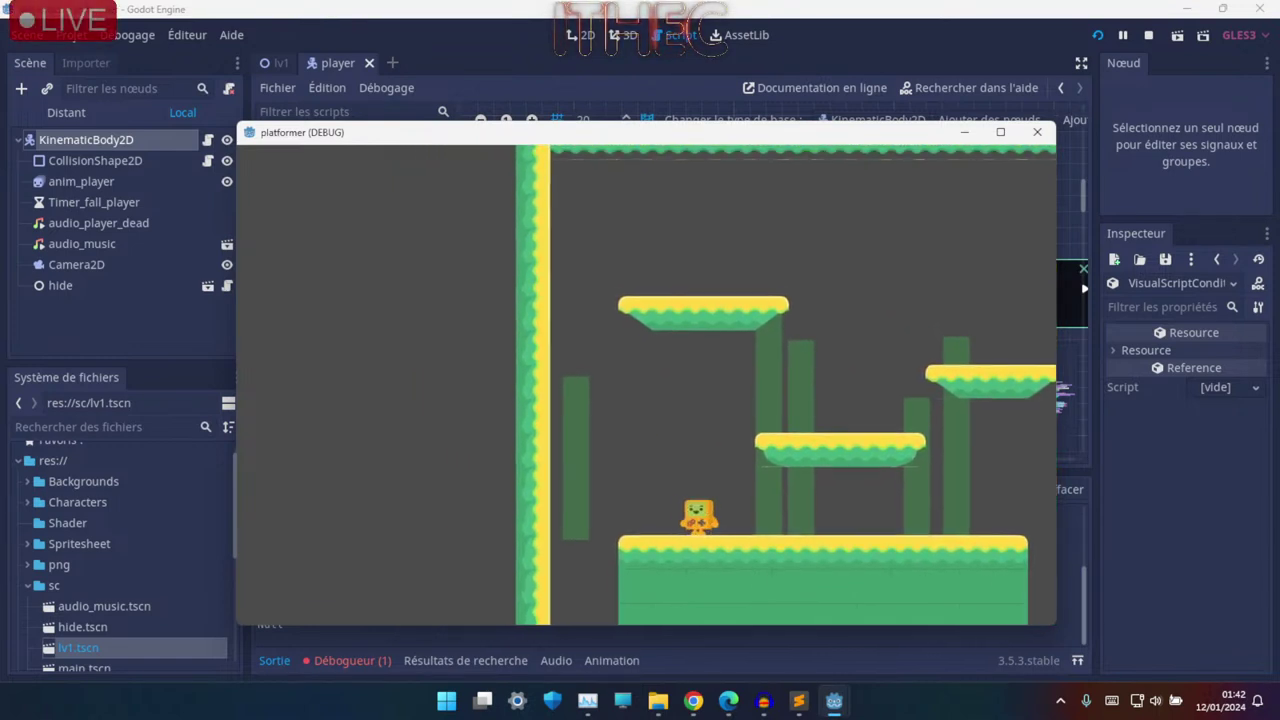
pyautogui.press('space')
pyautogui.press('Left')
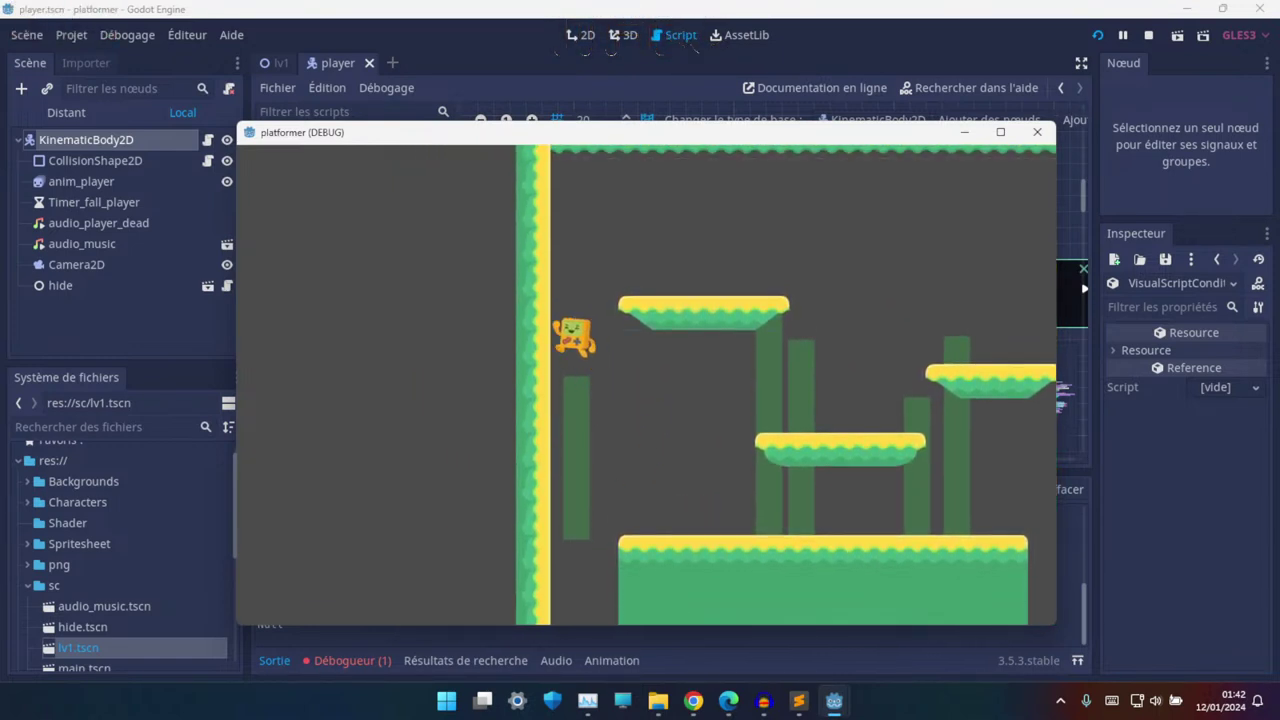
pyautogui.press('Right')
pyautogui.press('Left')
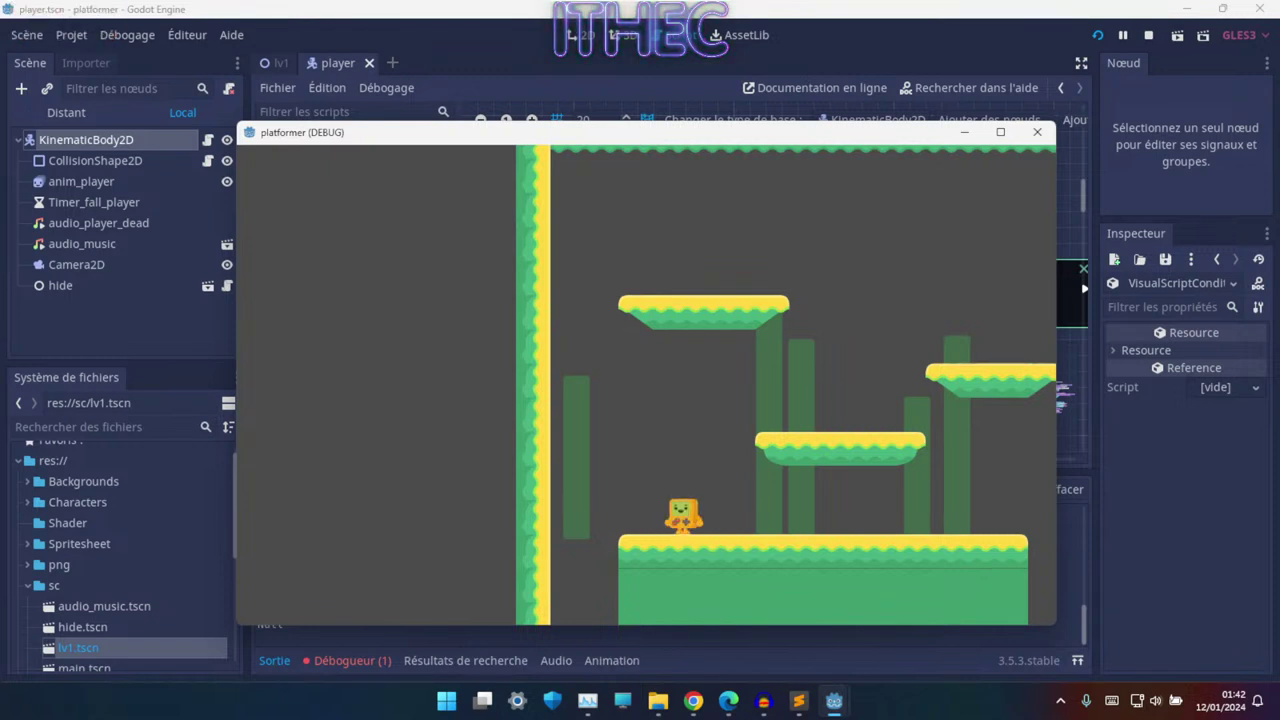
pyautogui.press('space')
pyautogui.press('Right')
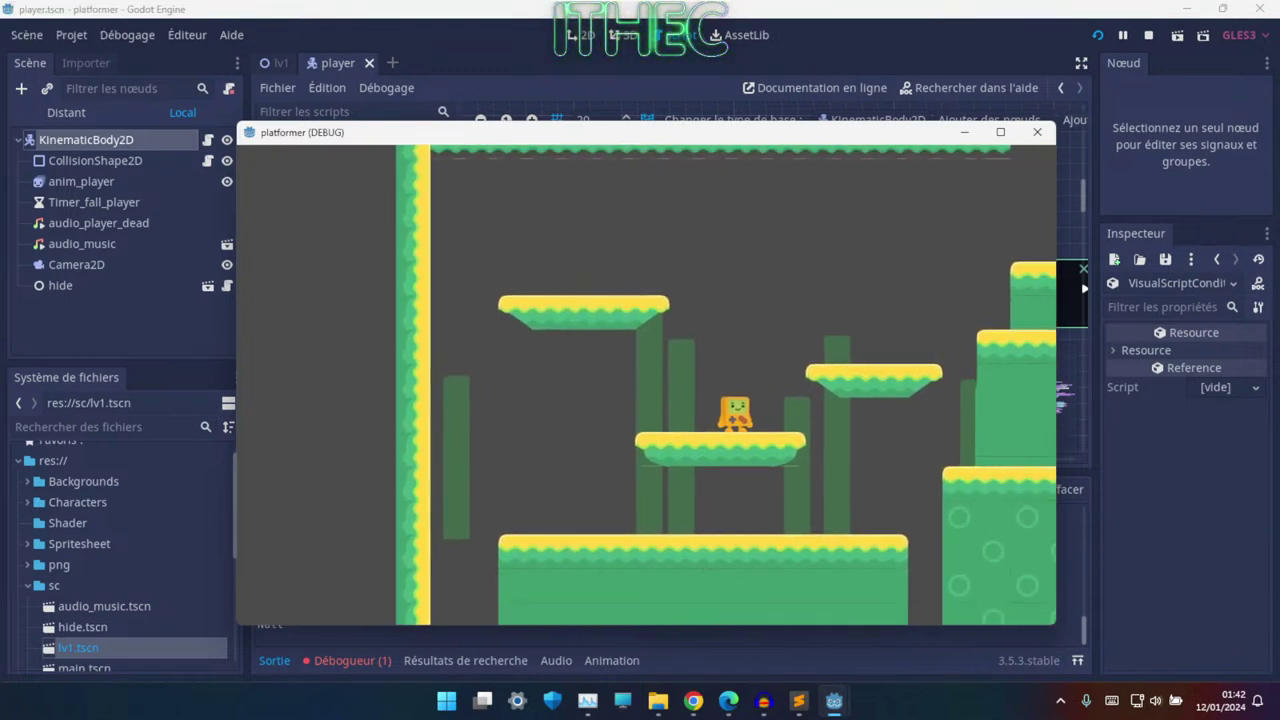
pyautogui.press('space')
pyautogui.press('Right')
pyautogui.press('space')
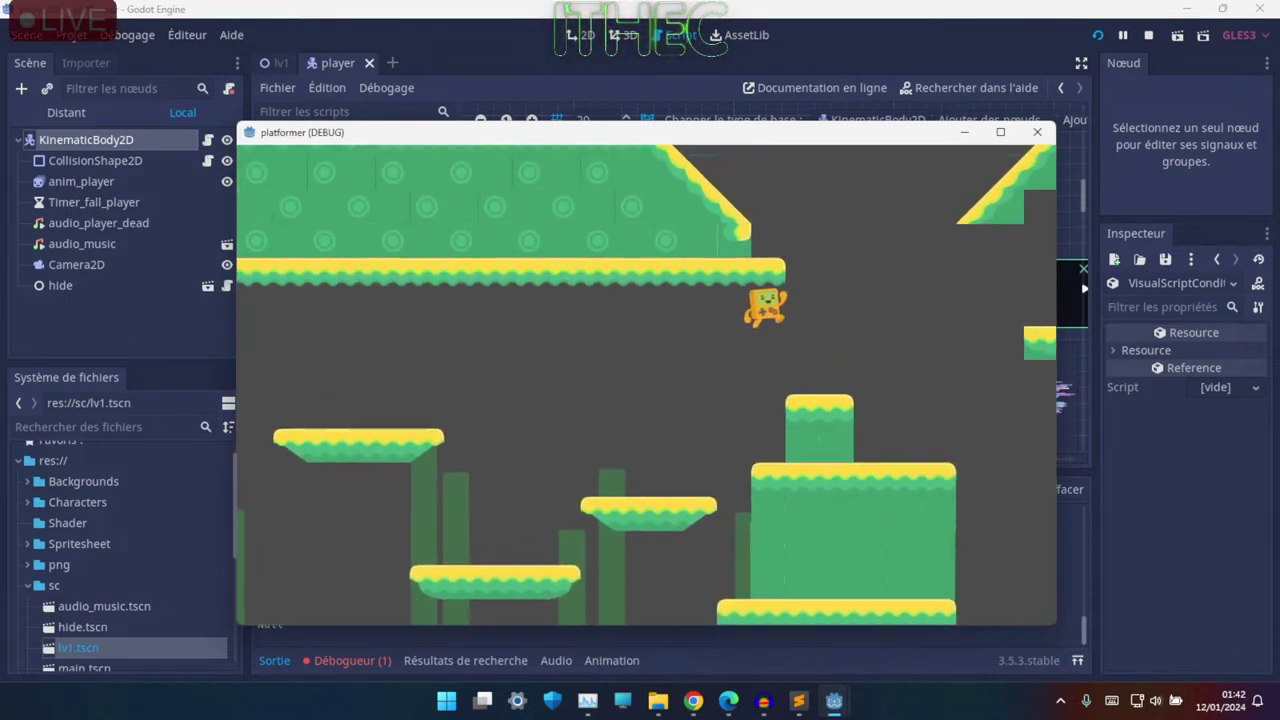
# - Jump the player repeatedly along the left wall and toward the ceiling, then stop the game with F8
pyautogui.press('space')
pyautogui.press('Left')
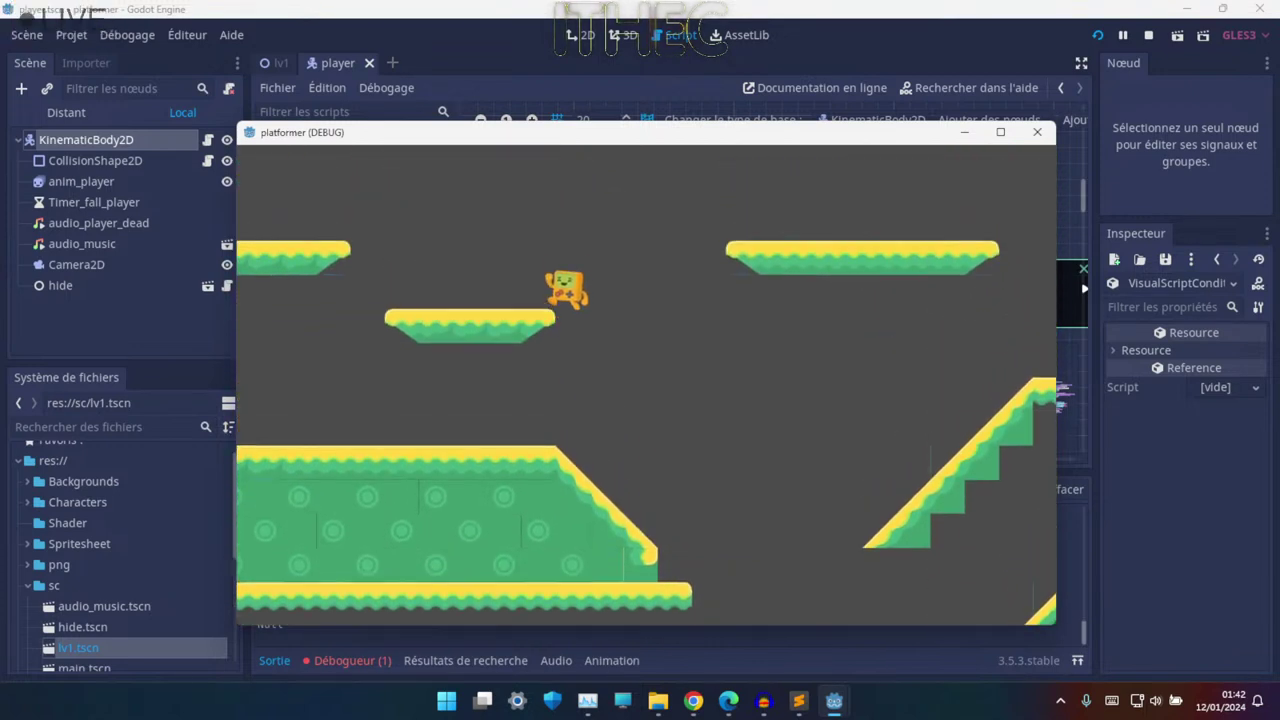
pyautogui.press('Left')
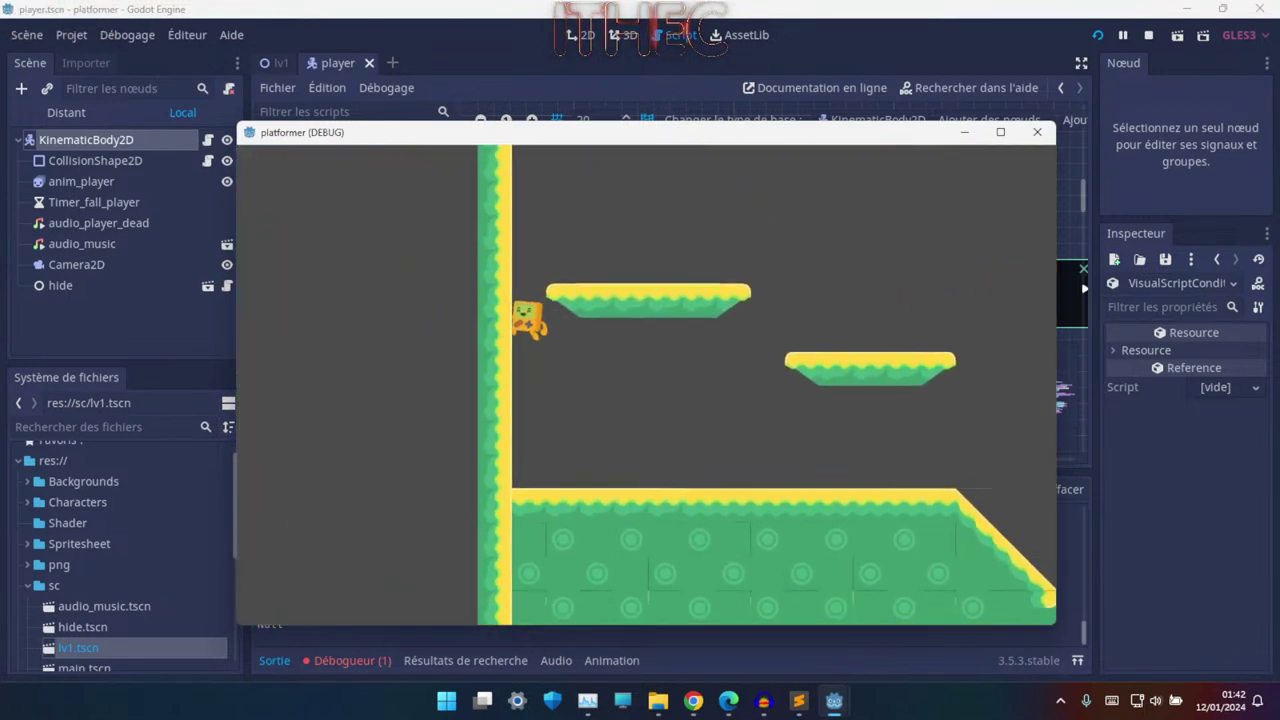
pyautogui.press('space')
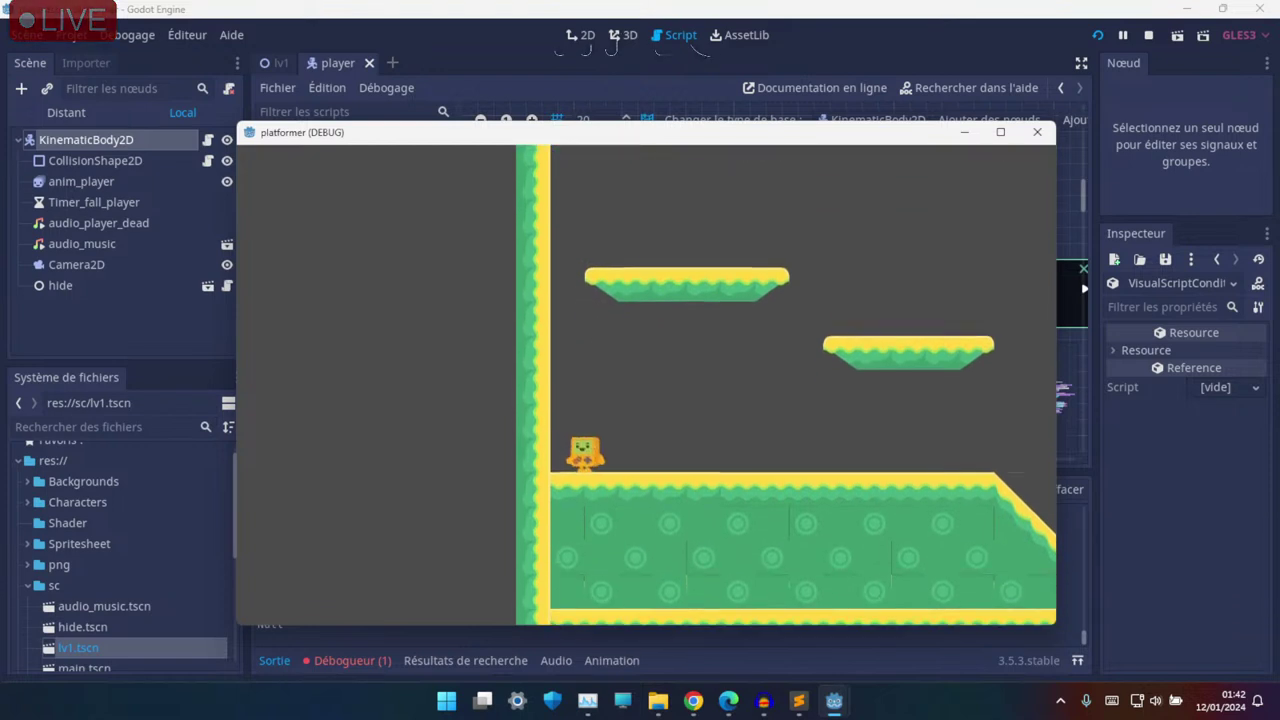
pyautogui.press('space')
pyautogui.press('space')
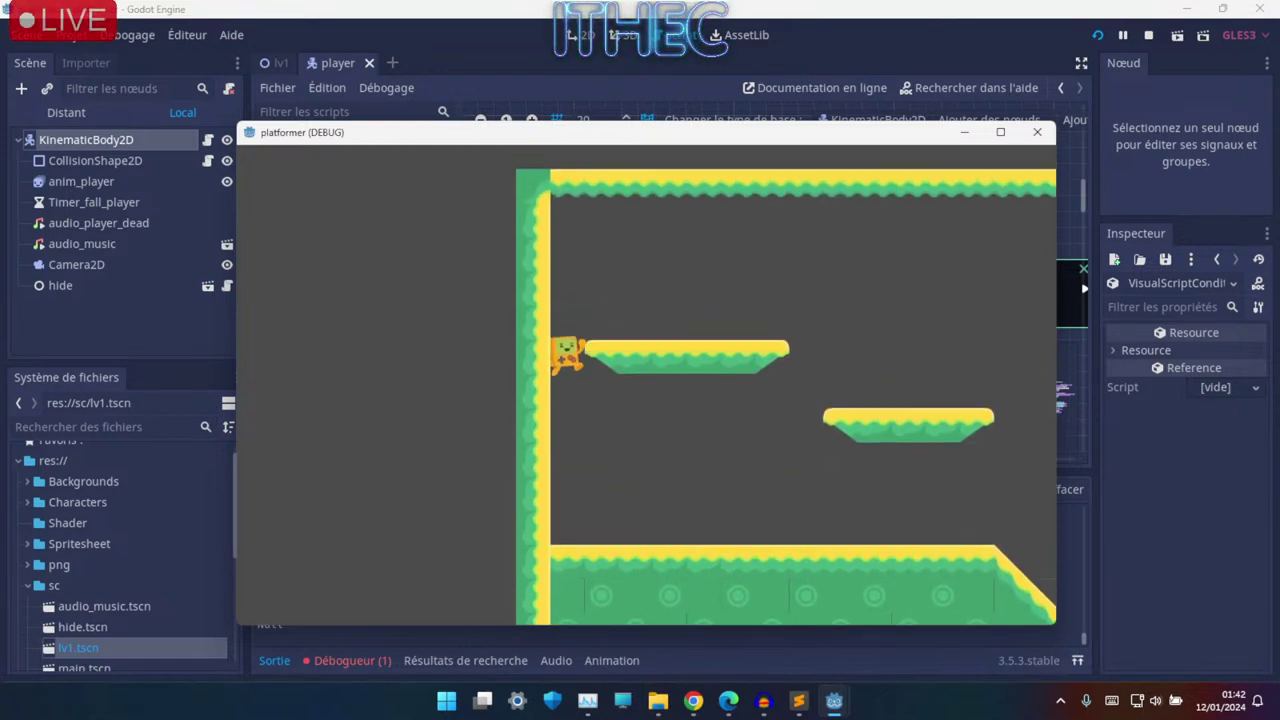
pyautogui.press('space')
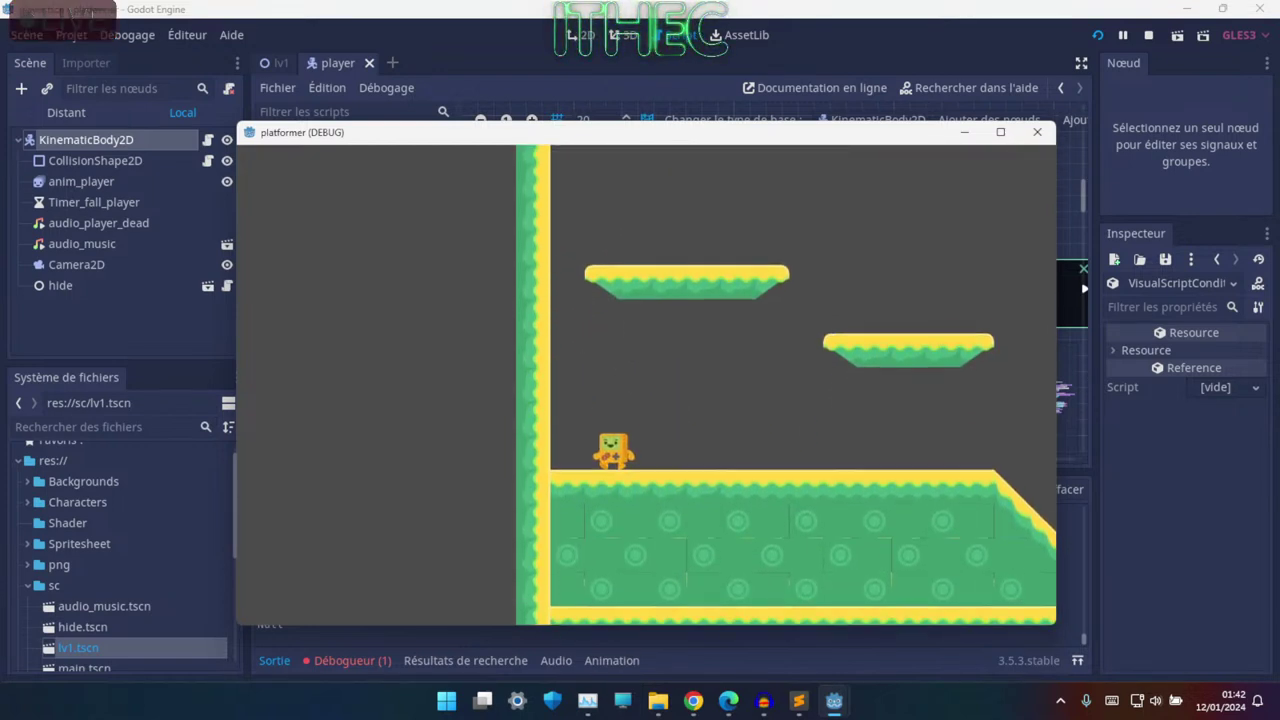
pyautogui.press('space')
pyautogui.press('space')
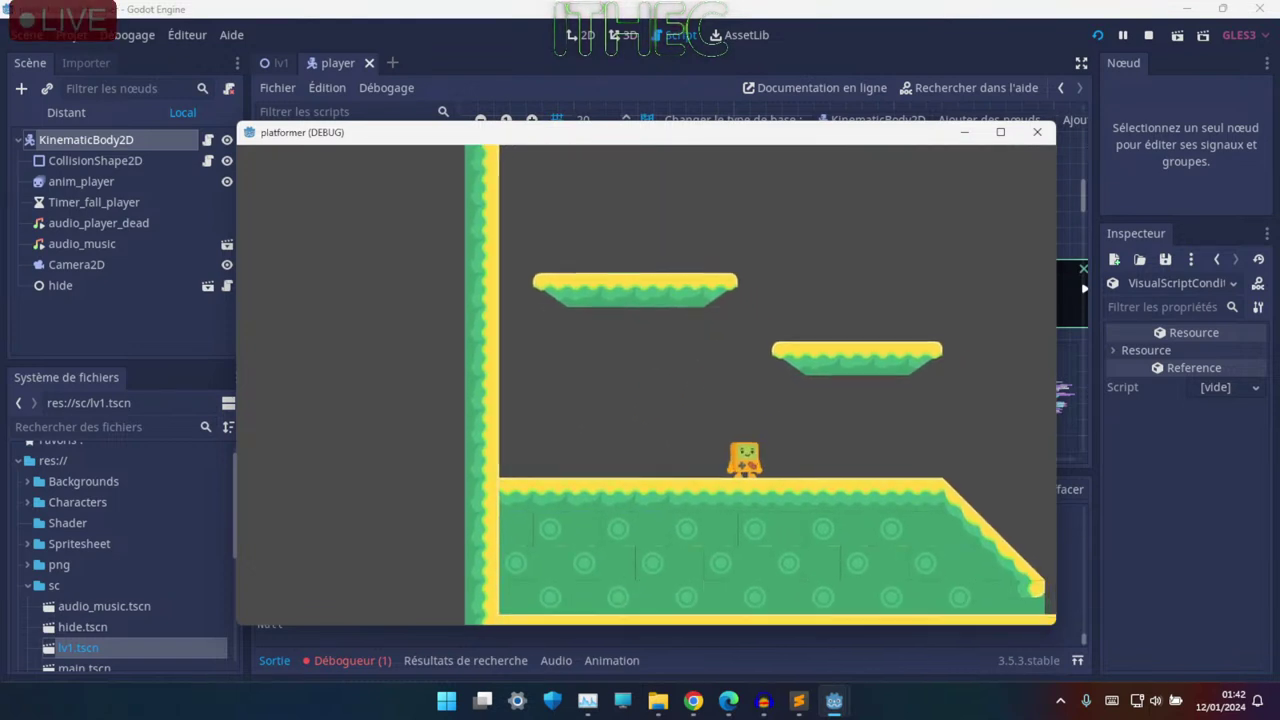
pyautogui.press('space')
pyautogui.press('space')
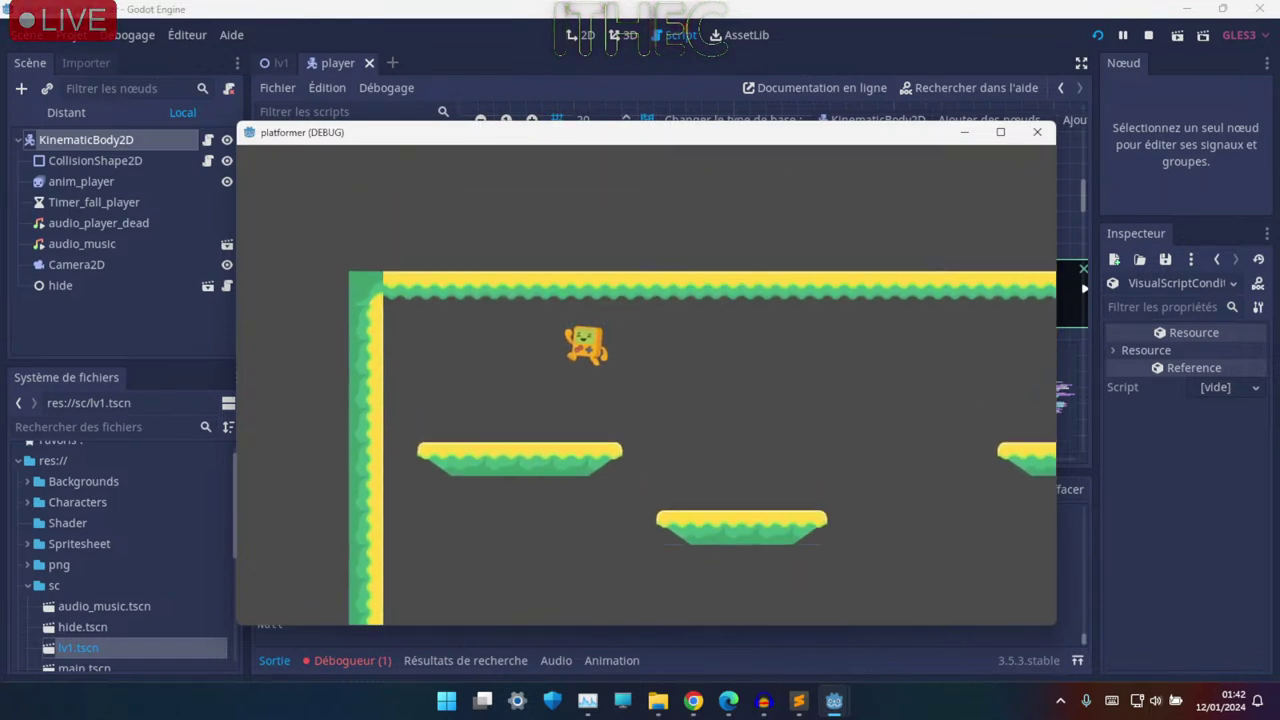
pyautogui.press('space')
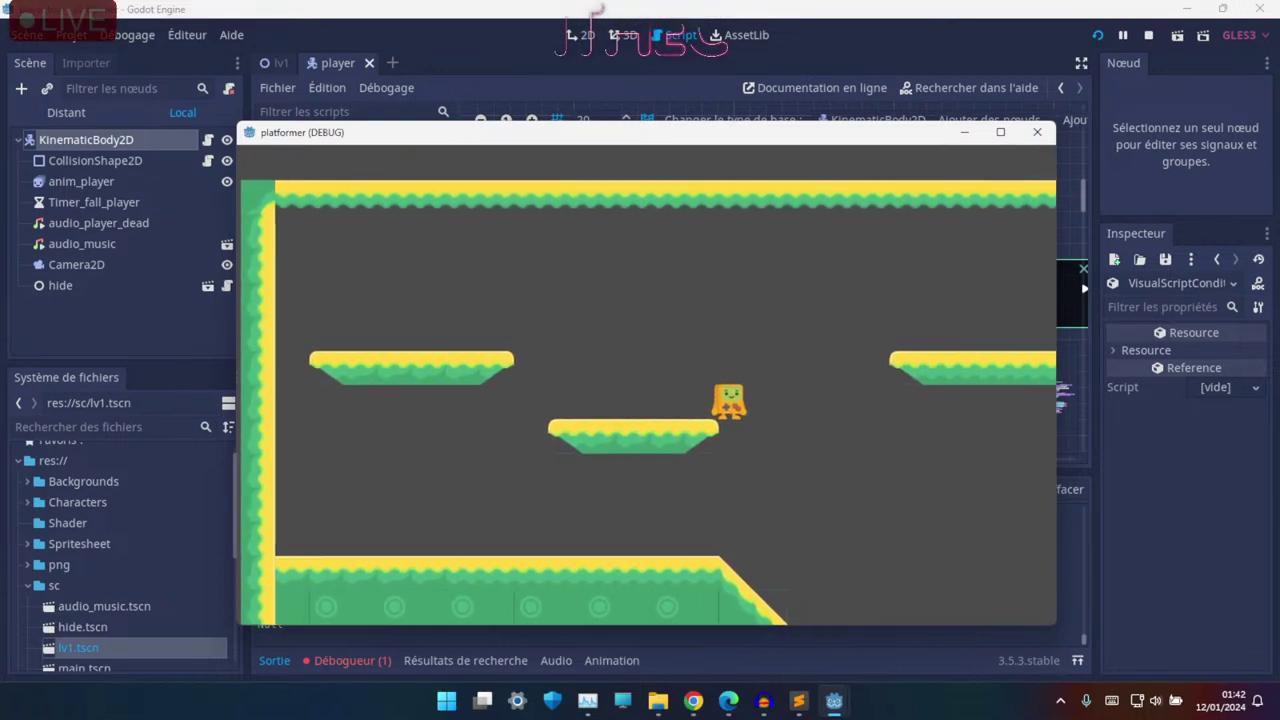
pyautogui.press('F8')
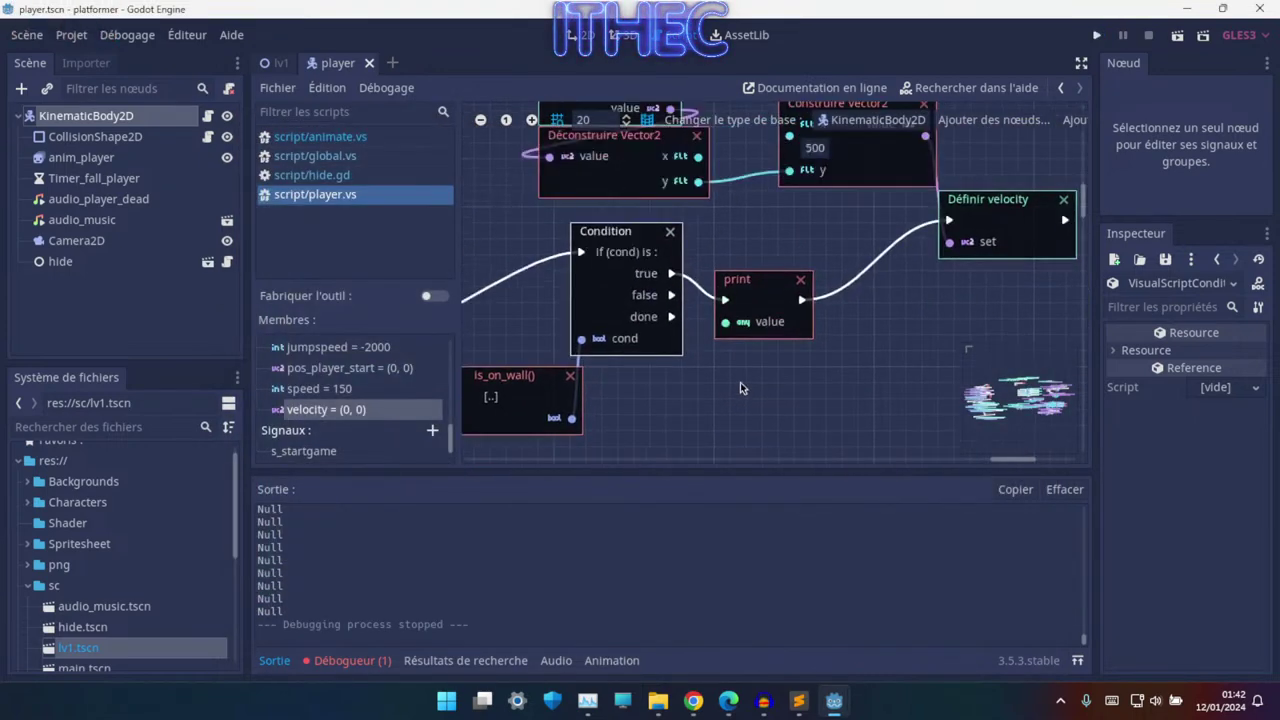
# - Enter 5000 in the x field of the Construire Vector2 node that feeds Définir velocity
pyautogui.click(808, 261)
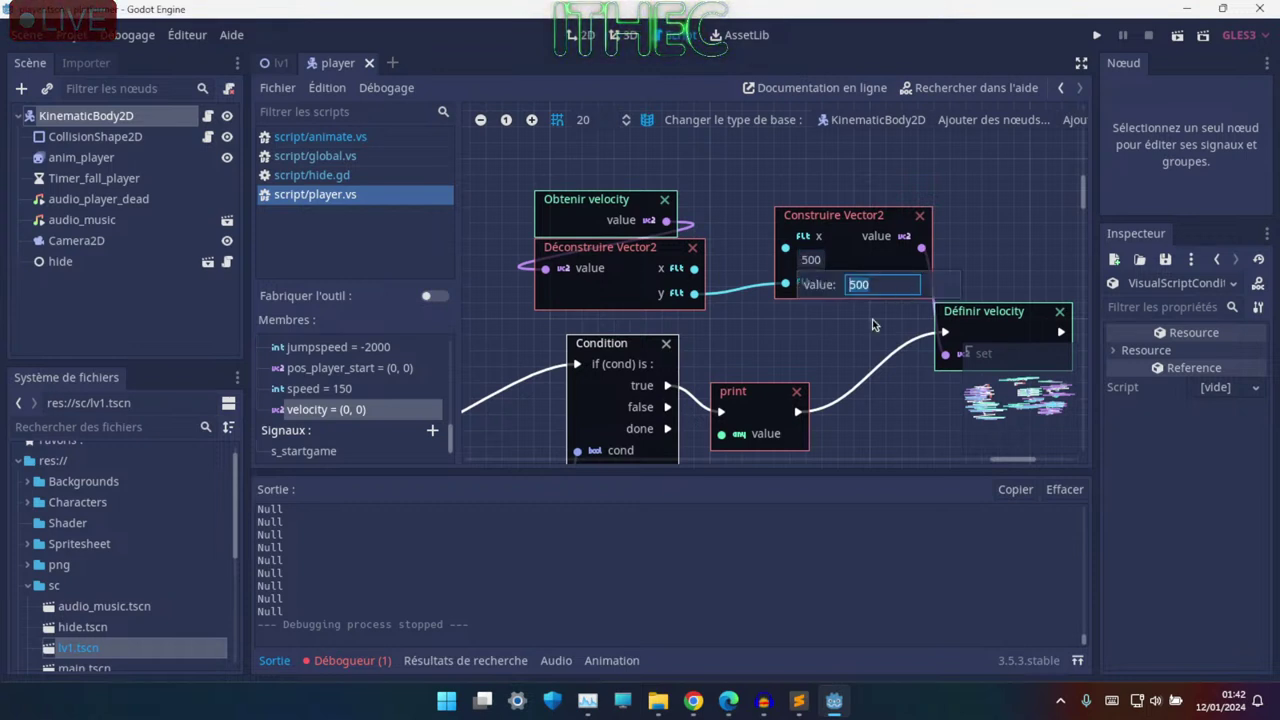
pyautogui.click(842, 338)
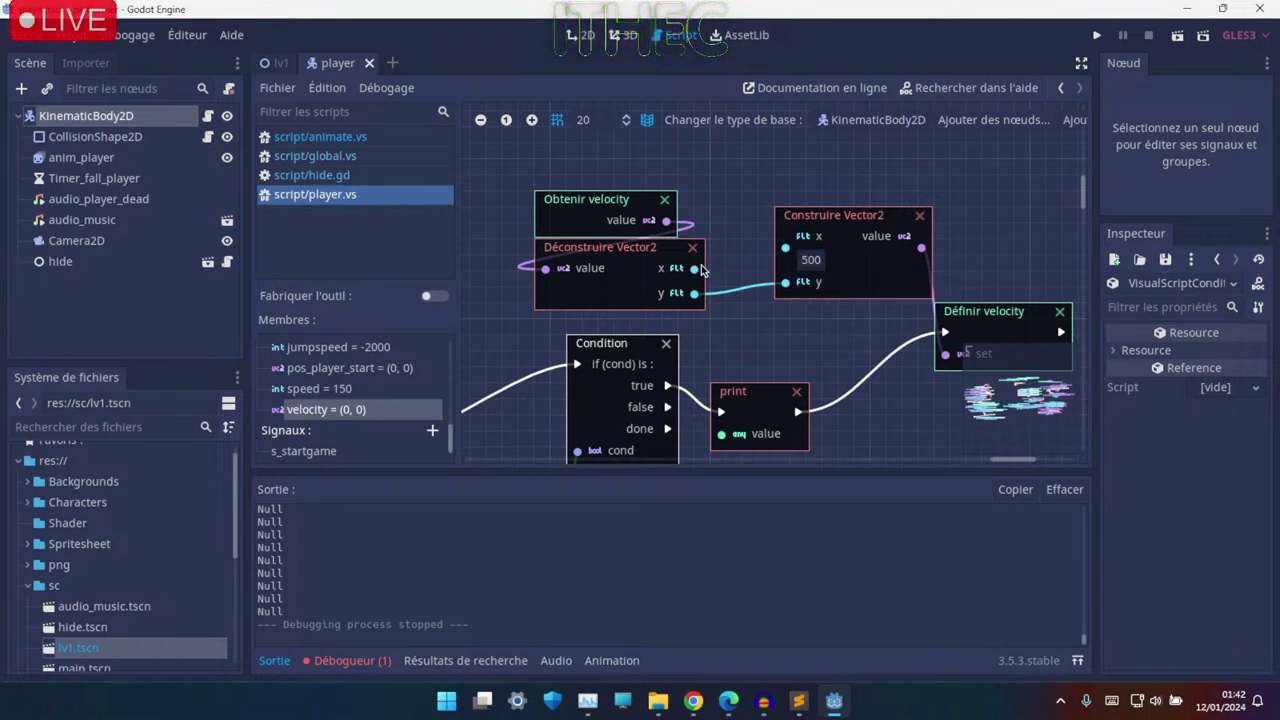
pyautogui.click(822, 261)
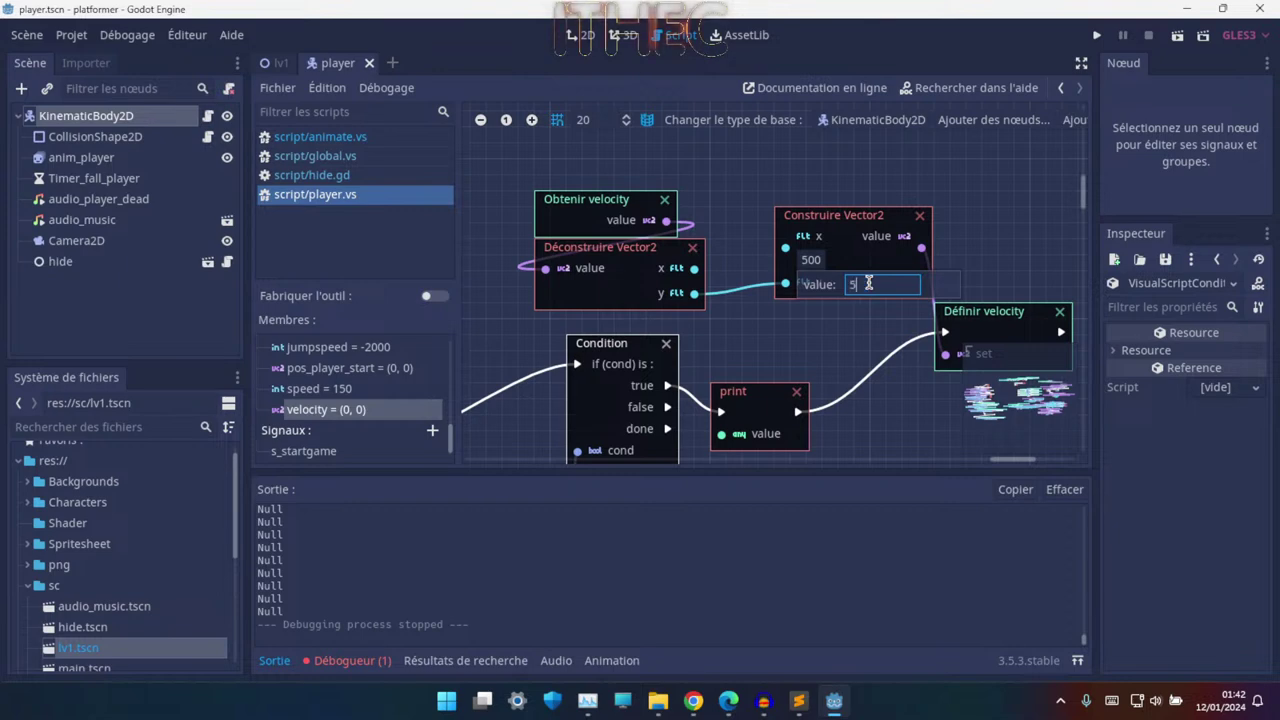
pyautogui.click(832, 335)
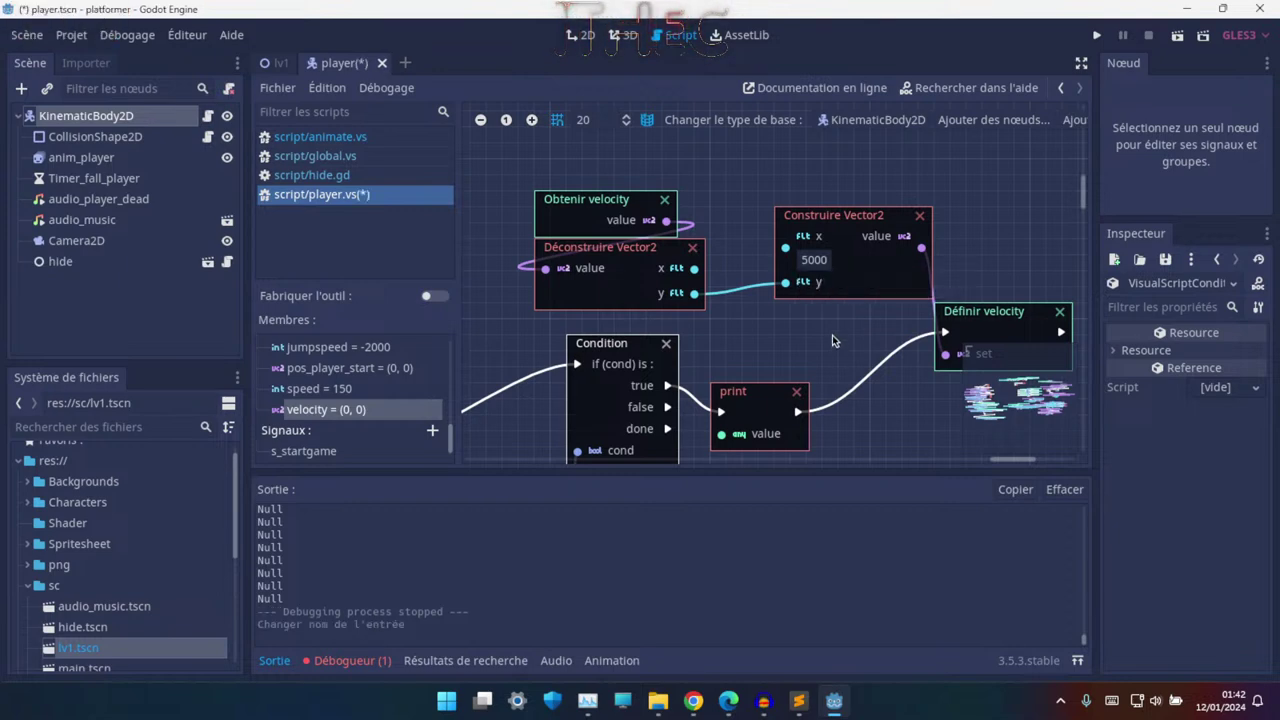
pyautogui.scroll(-5, 832, 335)
pyautogui.scroll(2, 850, 285)
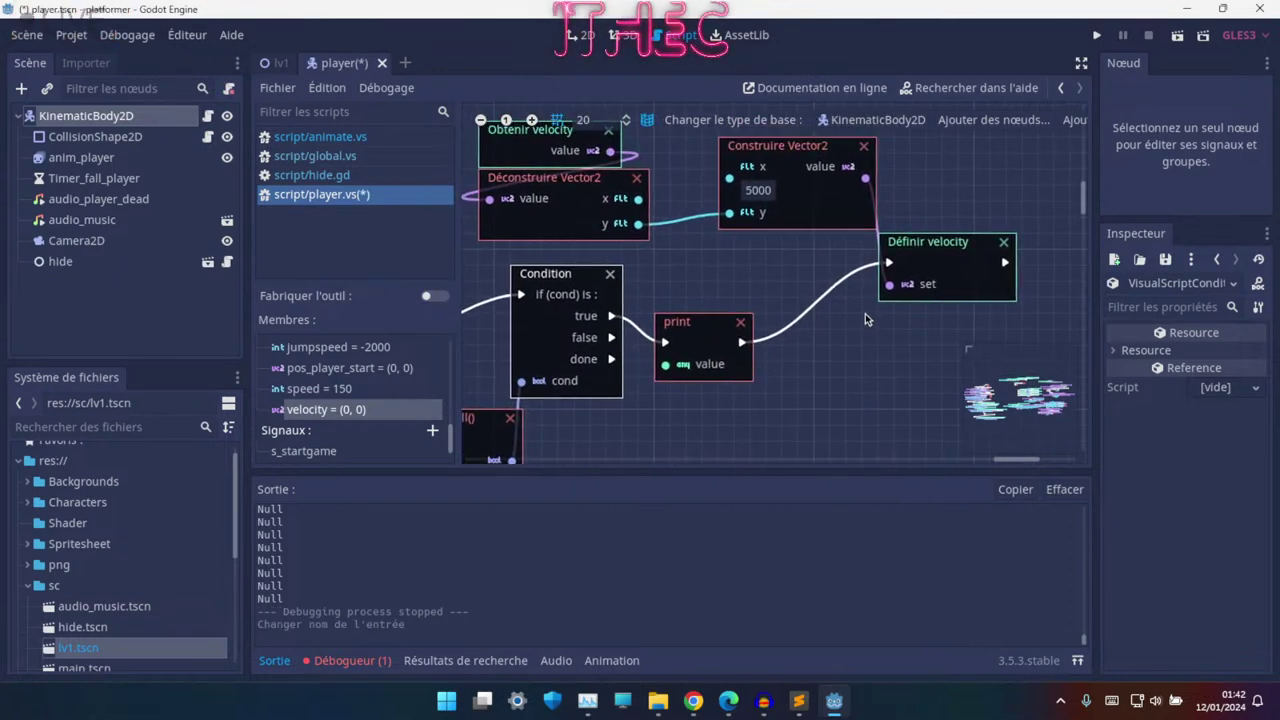
pyautogui.scroll(2, 740, 275)
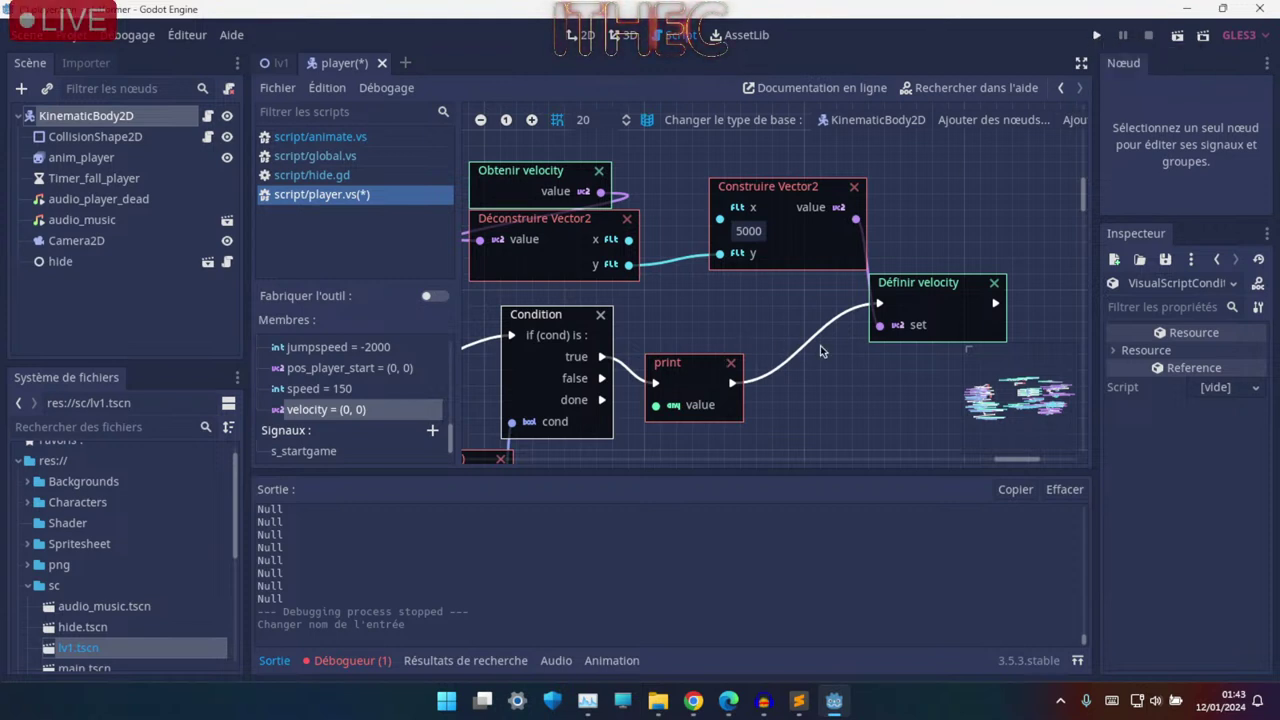
pyautogui.moveTo(820, 346); pyautogui.dragTo(695, 324, button='middle')
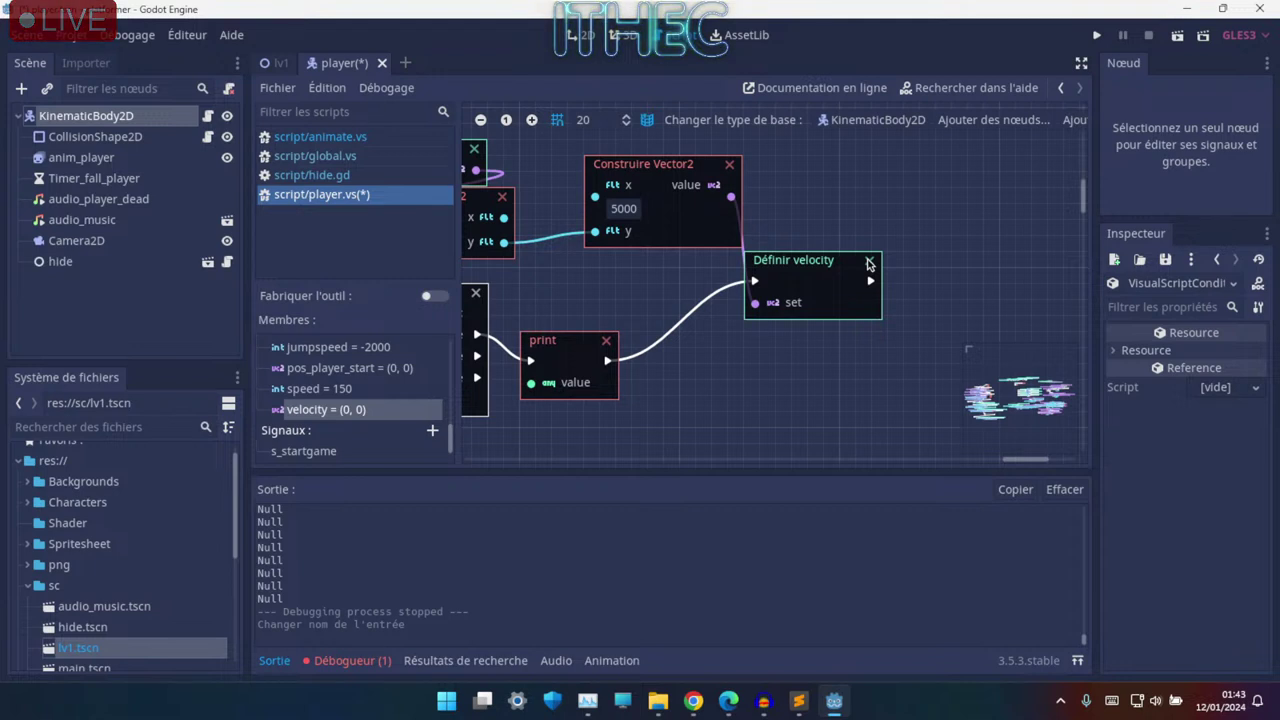
# - Delete the Définir velocity node and add a KinematicBody2D move_and_slide call node
pyautogui.click(869, 262)
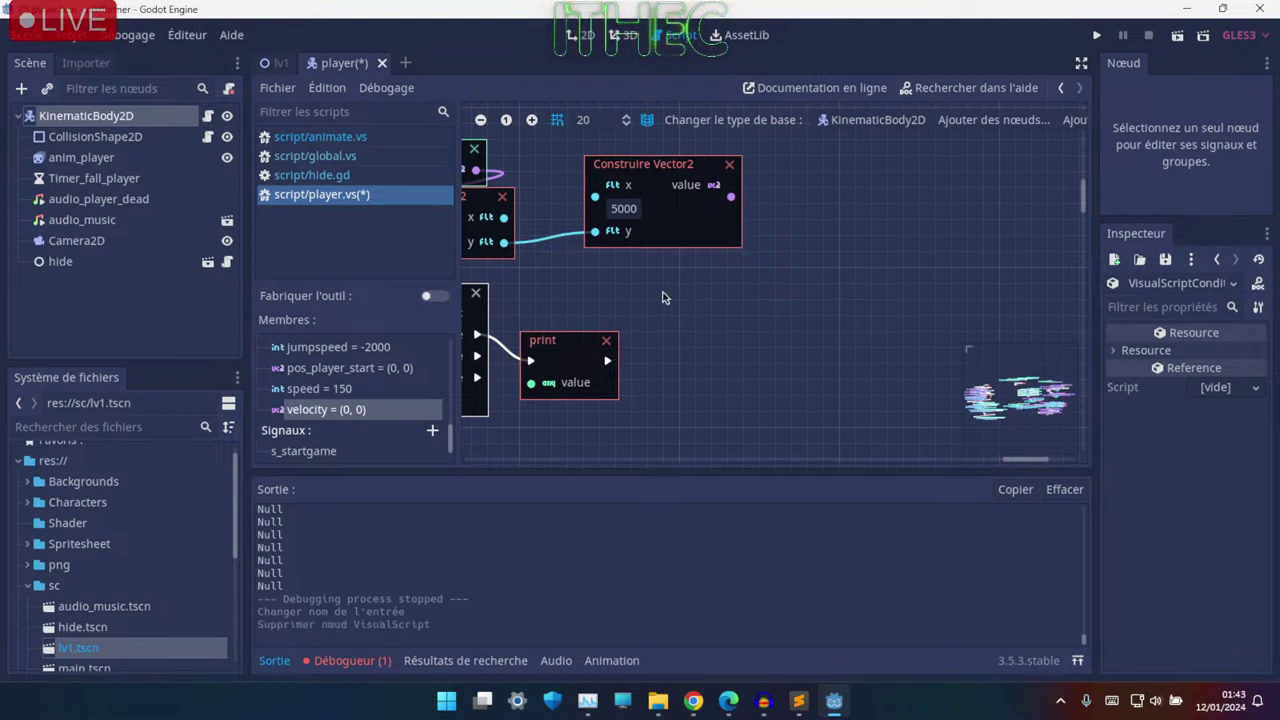
pyautogui.moveTo(662, 297); pyautogui.dragTo(697, 288, button='middle')
pyautogui.moveTo(96, 117); pyautogui.dragTo(650, 291)
pyautogui.write('move')
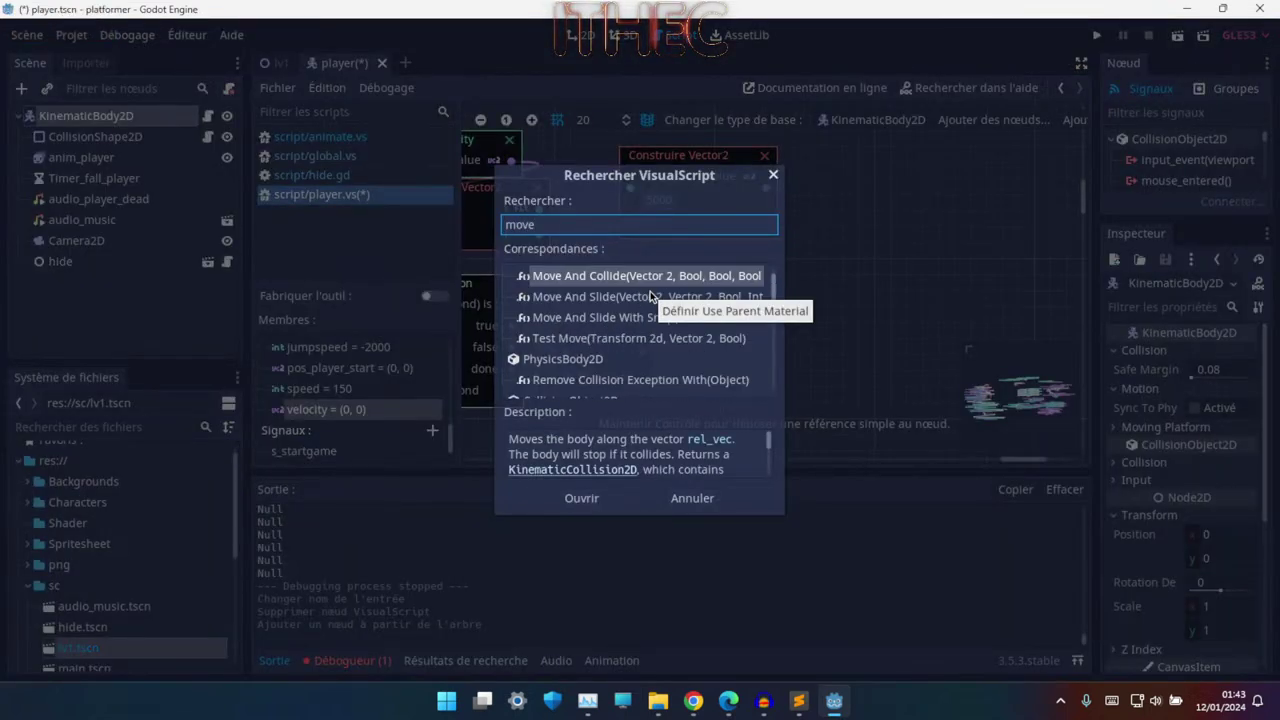
pyautogui.doubleClick(650, 293)
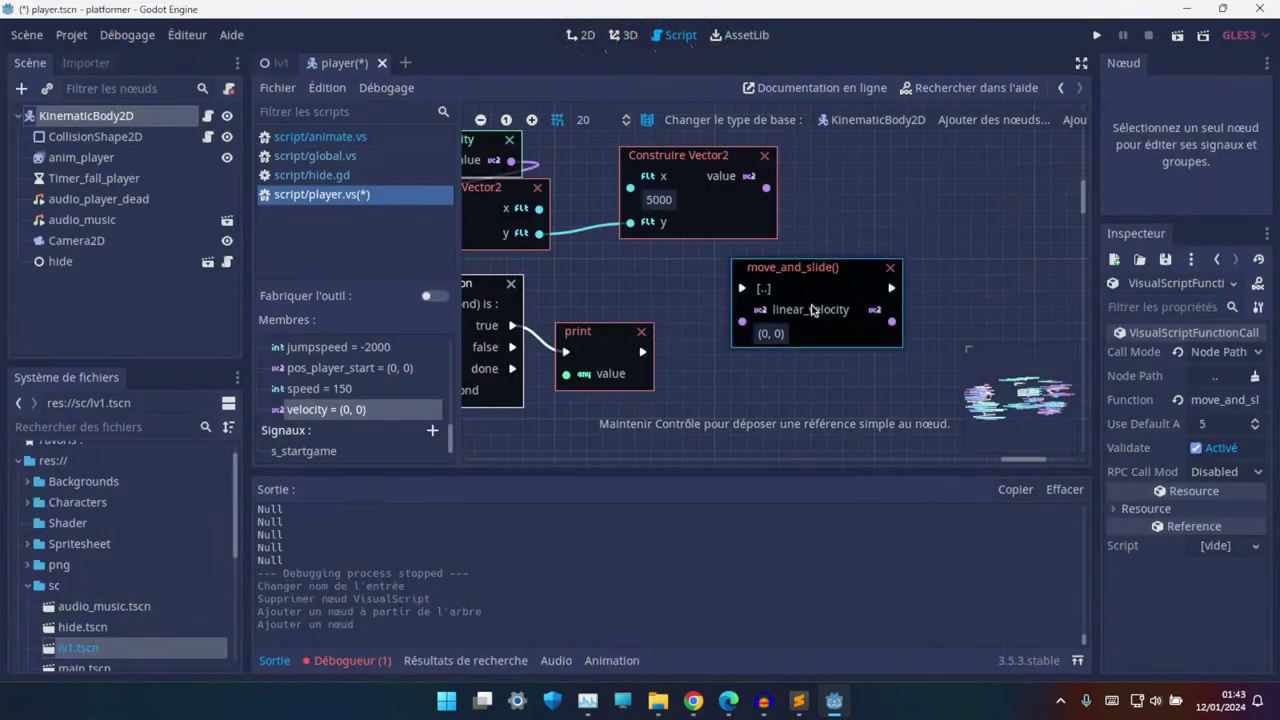
pyautogui.click(812, 311)
# - Wire Construire Vector2 into linear_velocity and print into move_and_slide, set x to 500, and run
pyautogui.moveTo(742, 322); pyautogui.dragTo(766, 187)
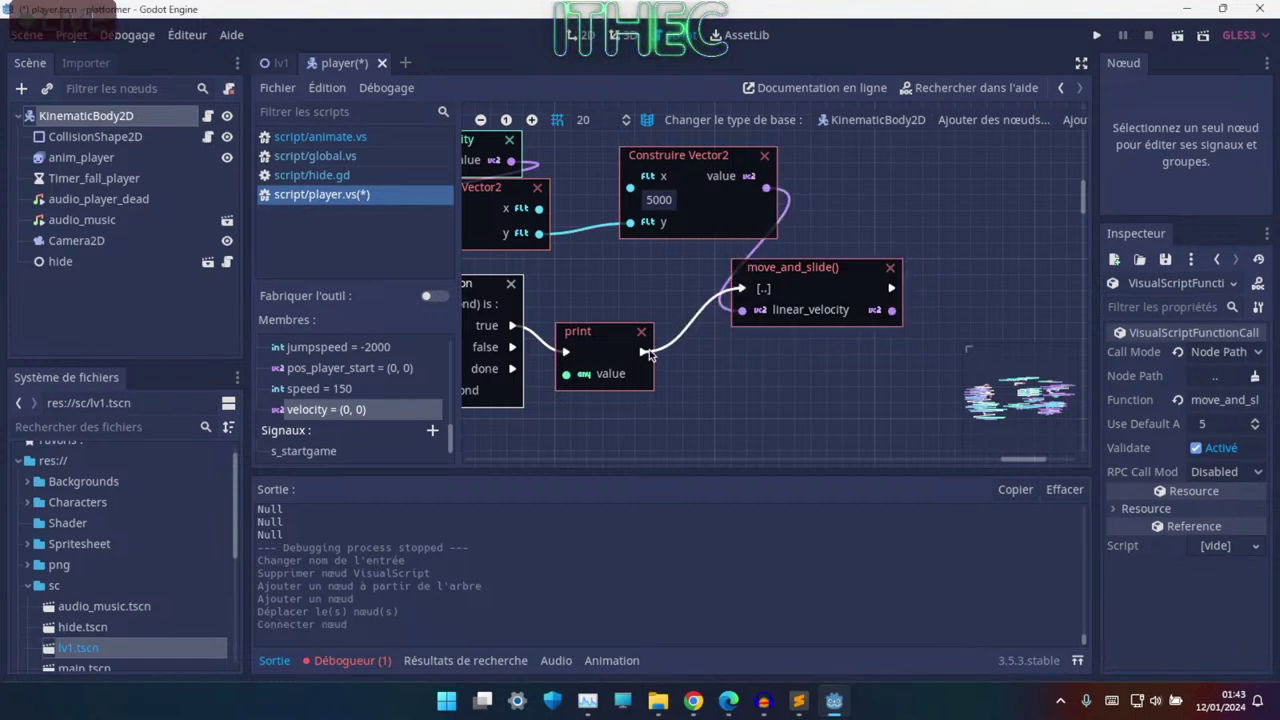
pyautogui.moveTo(649, 349); pyautogui.dragTo(644, 351)
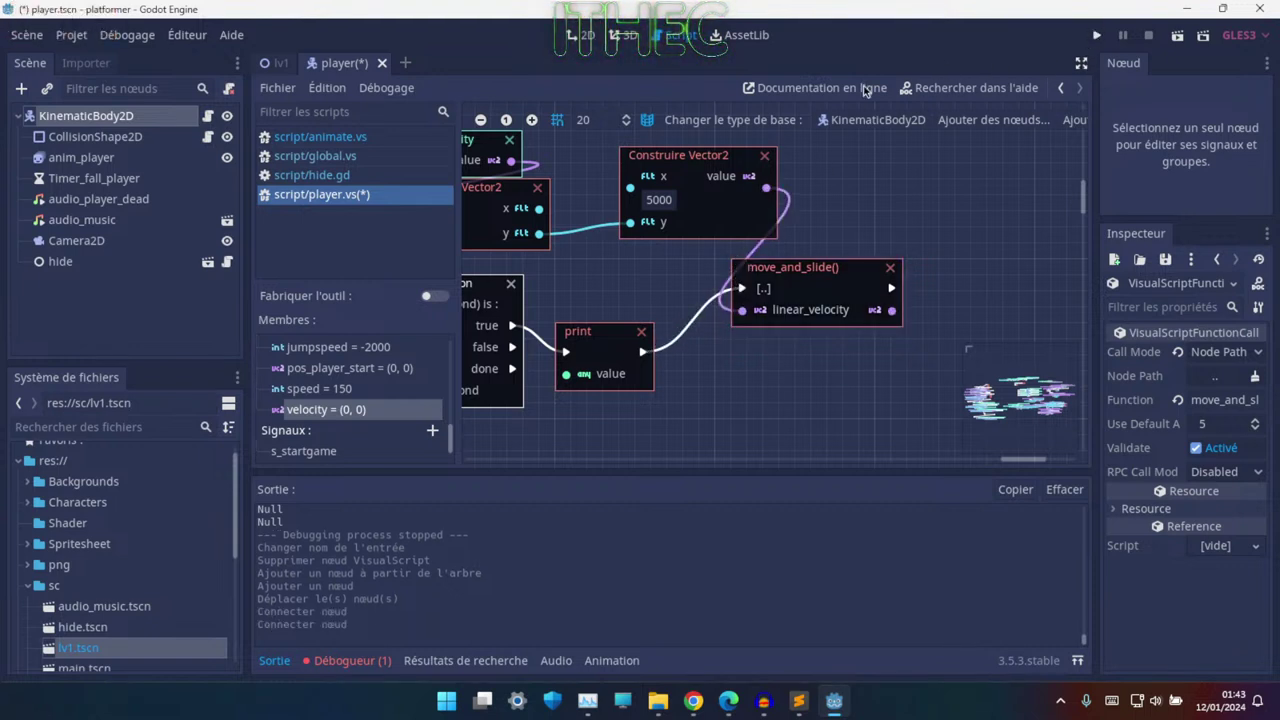
pyautogui.click(660, 196)
pyautogui.write('5')
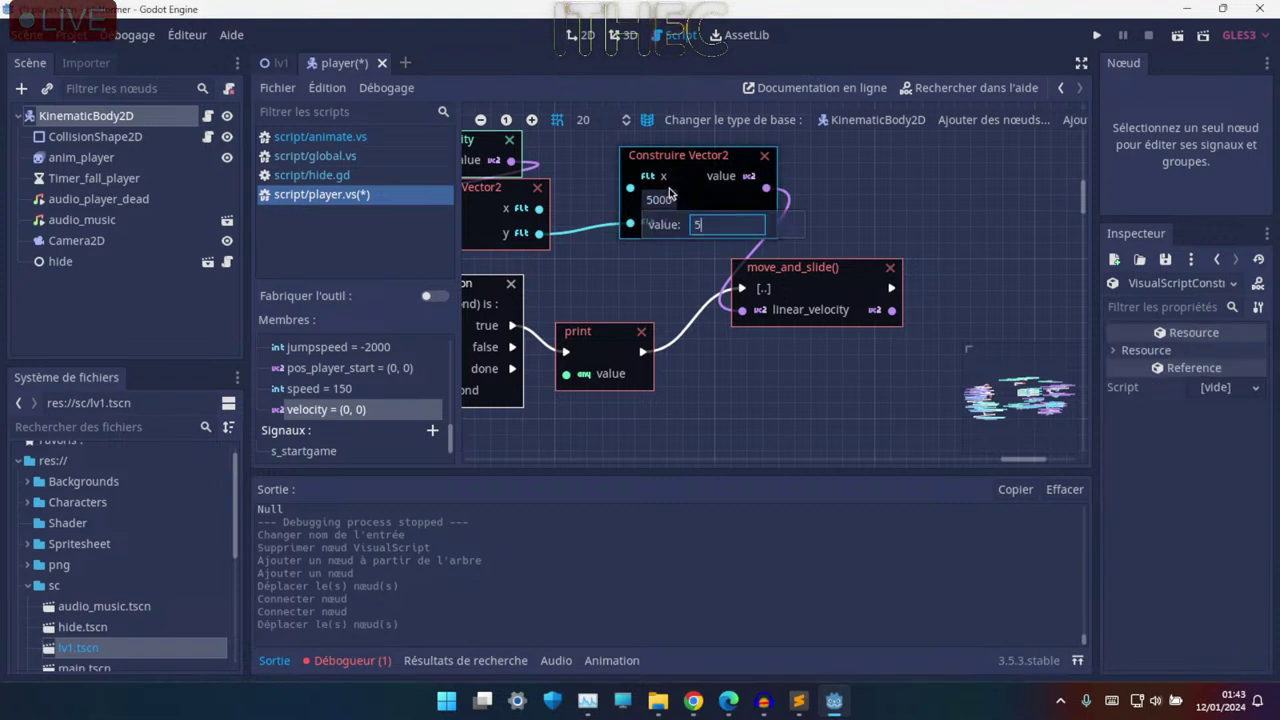
pyautogui.write('00')
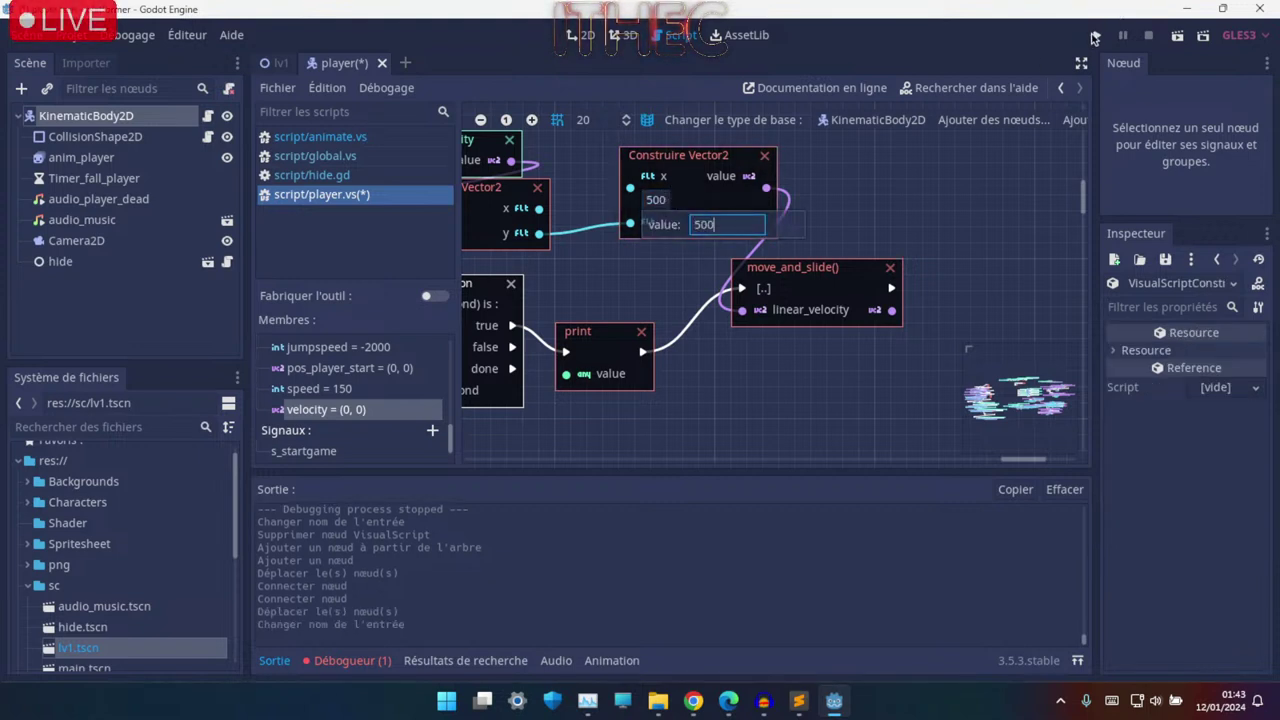
pyautogui.click(1094, 37)
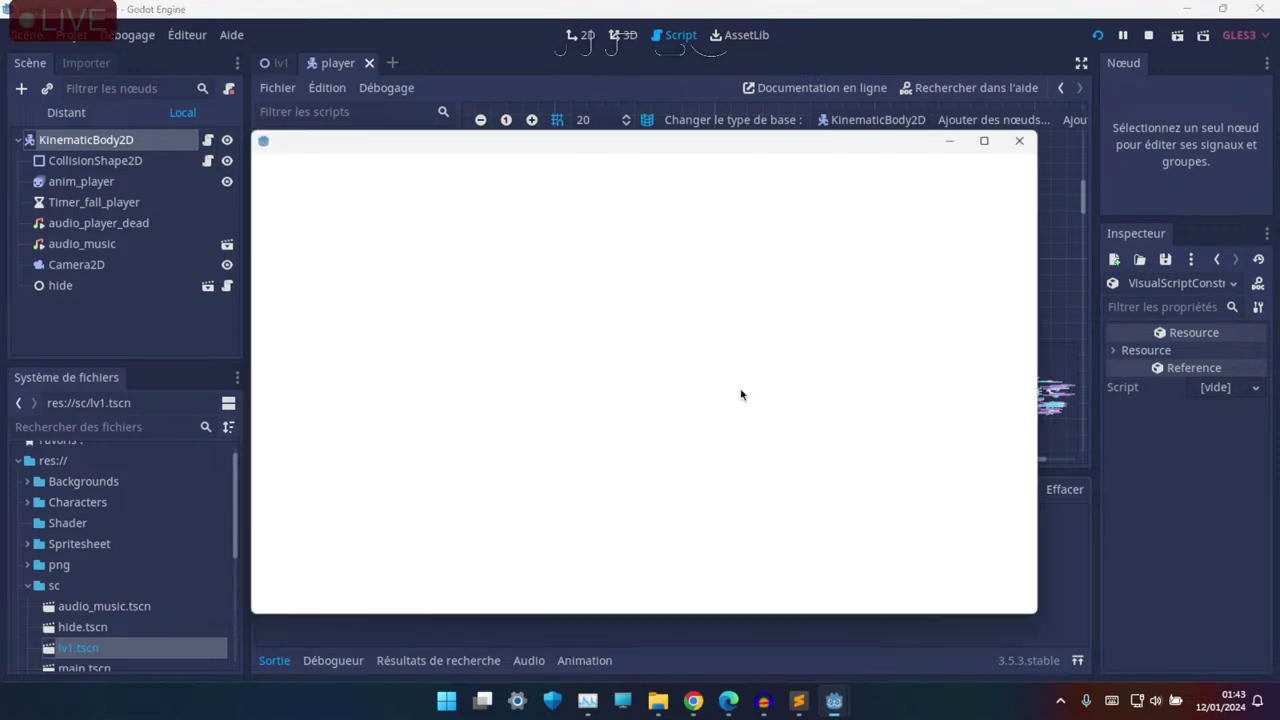
pyautogui.press('Left')
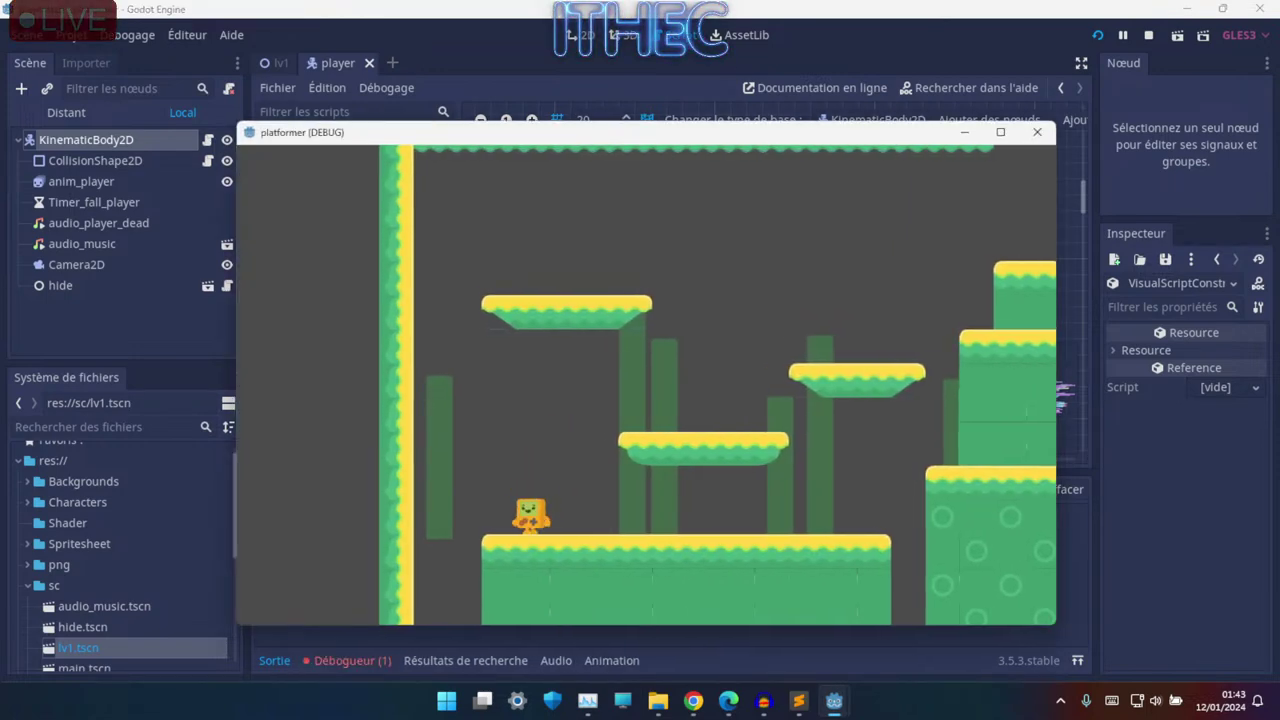
pyautogui.press('Up')
pyautogui.press('Up')
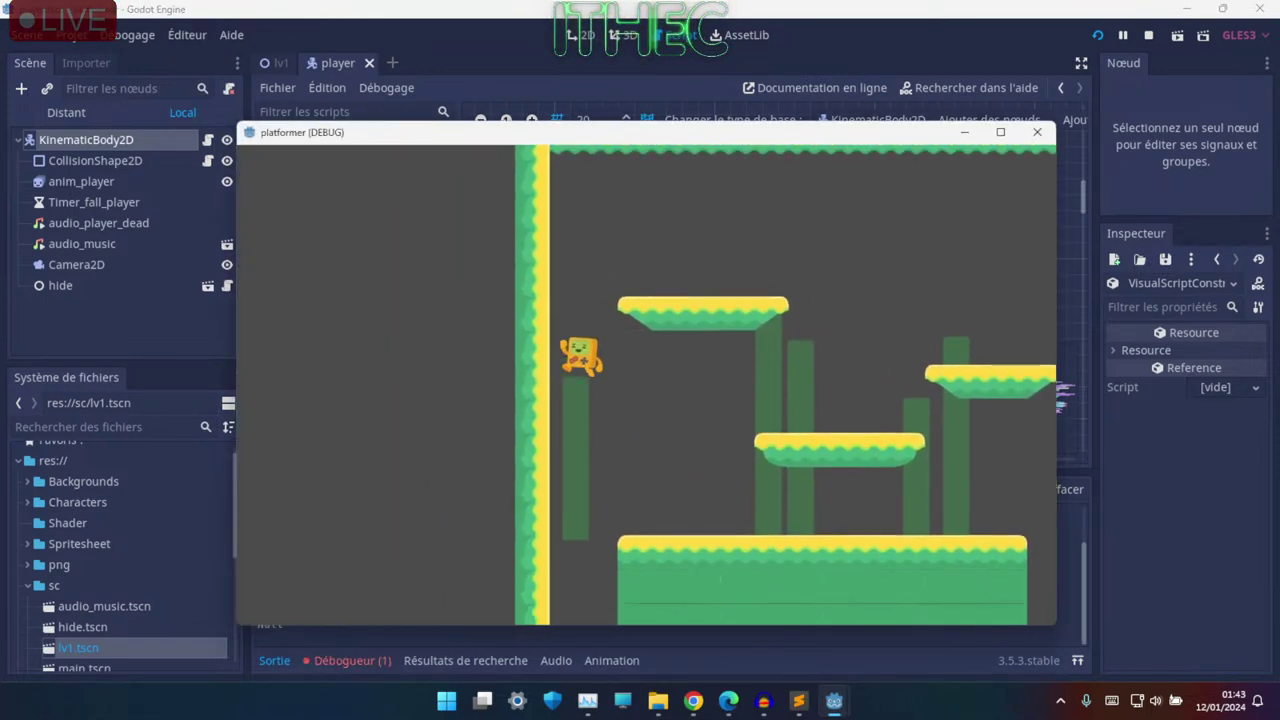
pyautogui.press('Right')
pyautogui.press('Left')
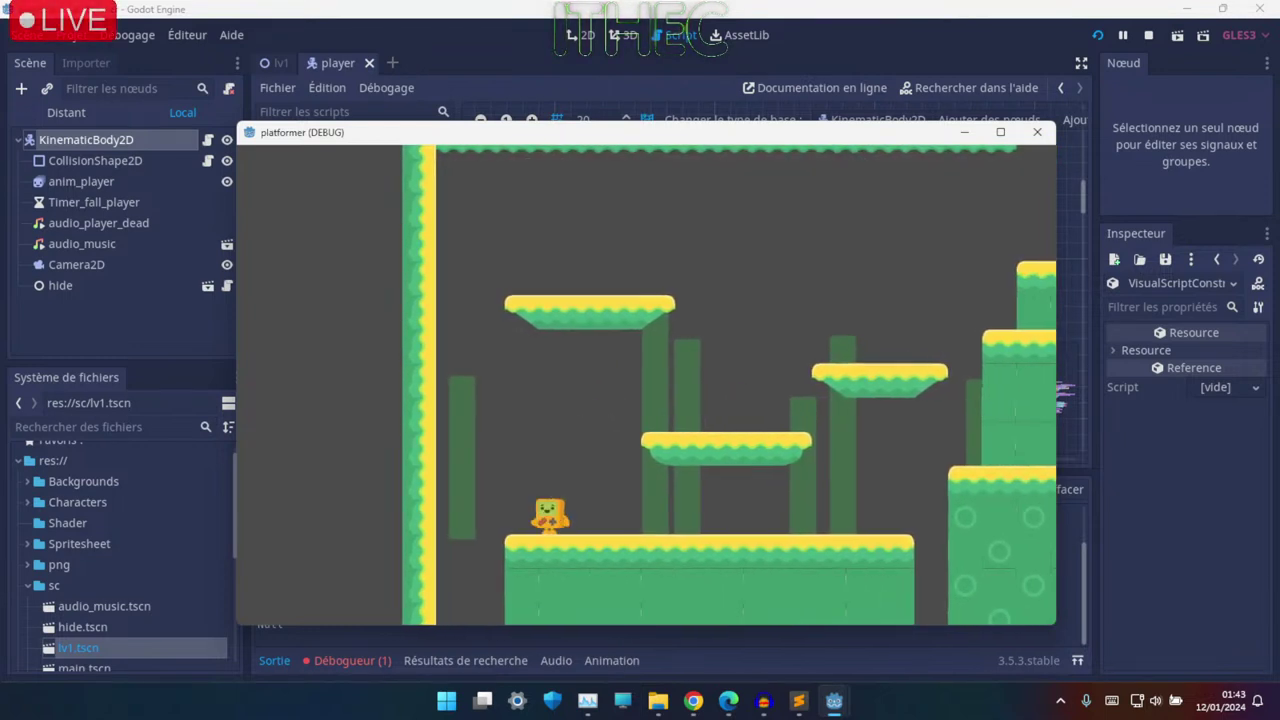
pyautogui.press('Up')
pyautogui.press('Right')
pyautogui.press('Up')
pyautogui.press('Left')
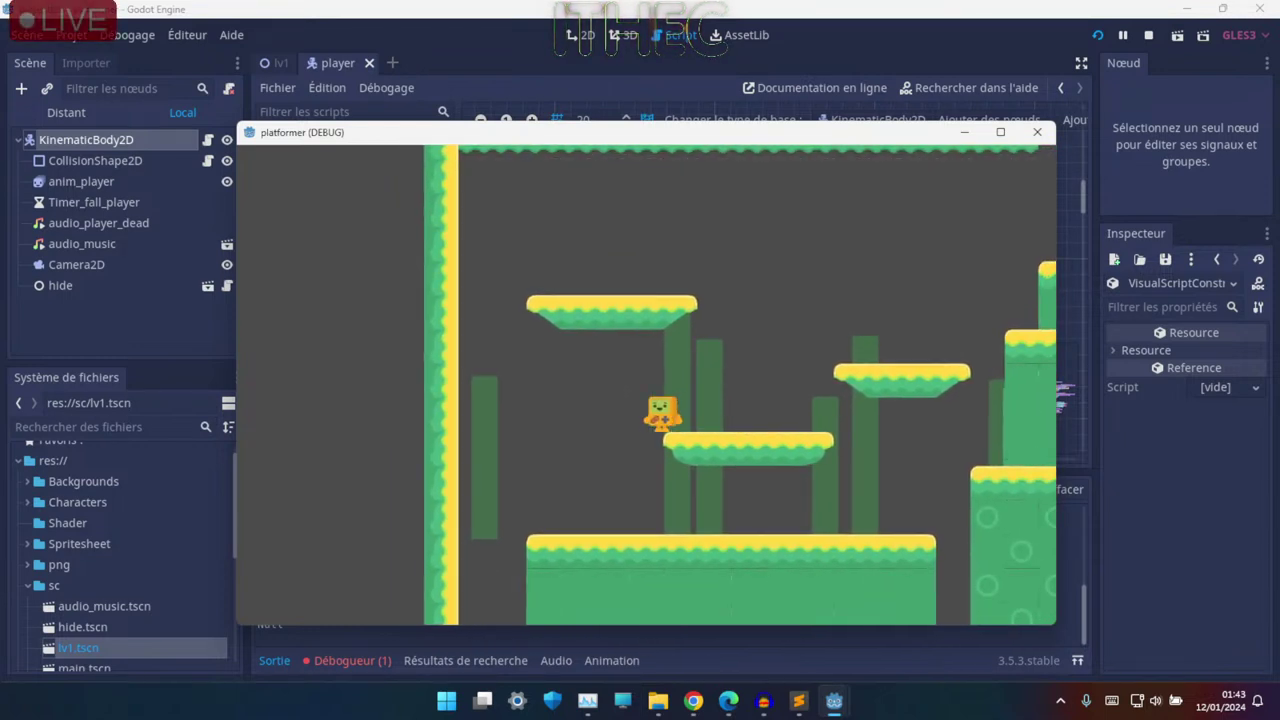
pyautogui.press('Left')
pyautogui.press('Up')
pyautogui.press('Right')
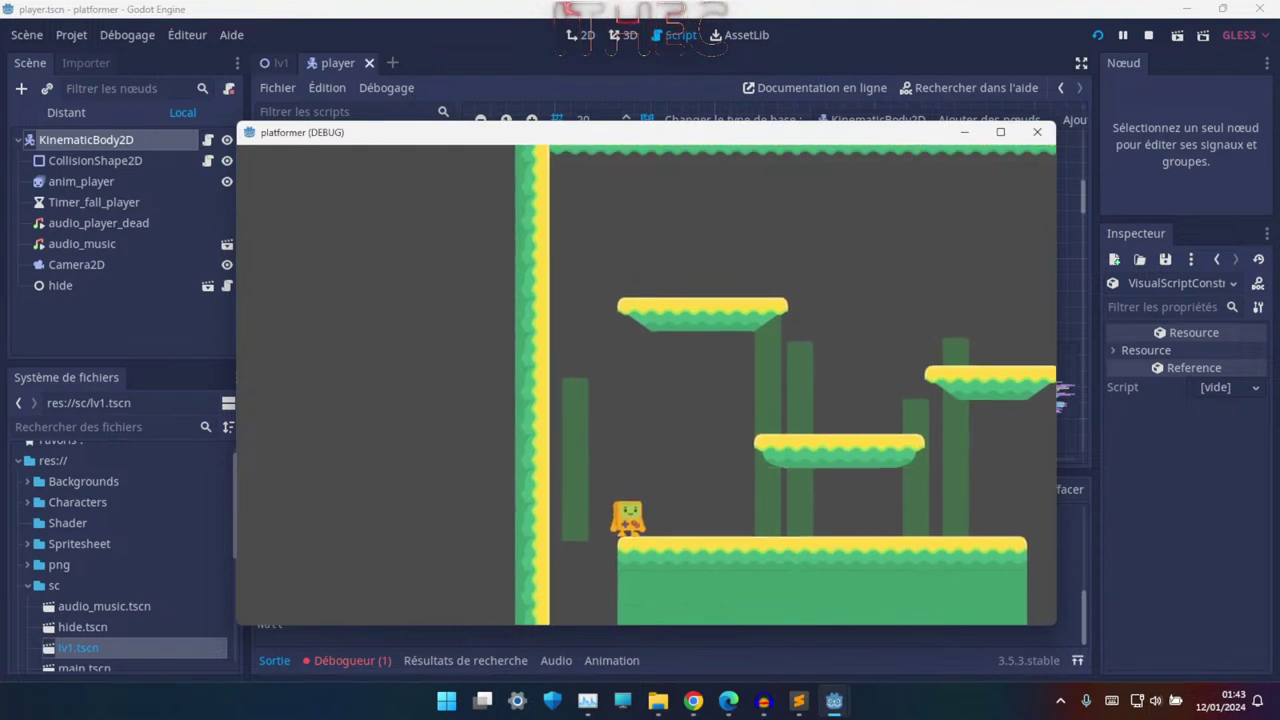
pyautogui.press('Up')
pyautogui.press('Left')
pyautogui.press('Right')
pyautogui.press('Up')
pyautogui.press('Left')
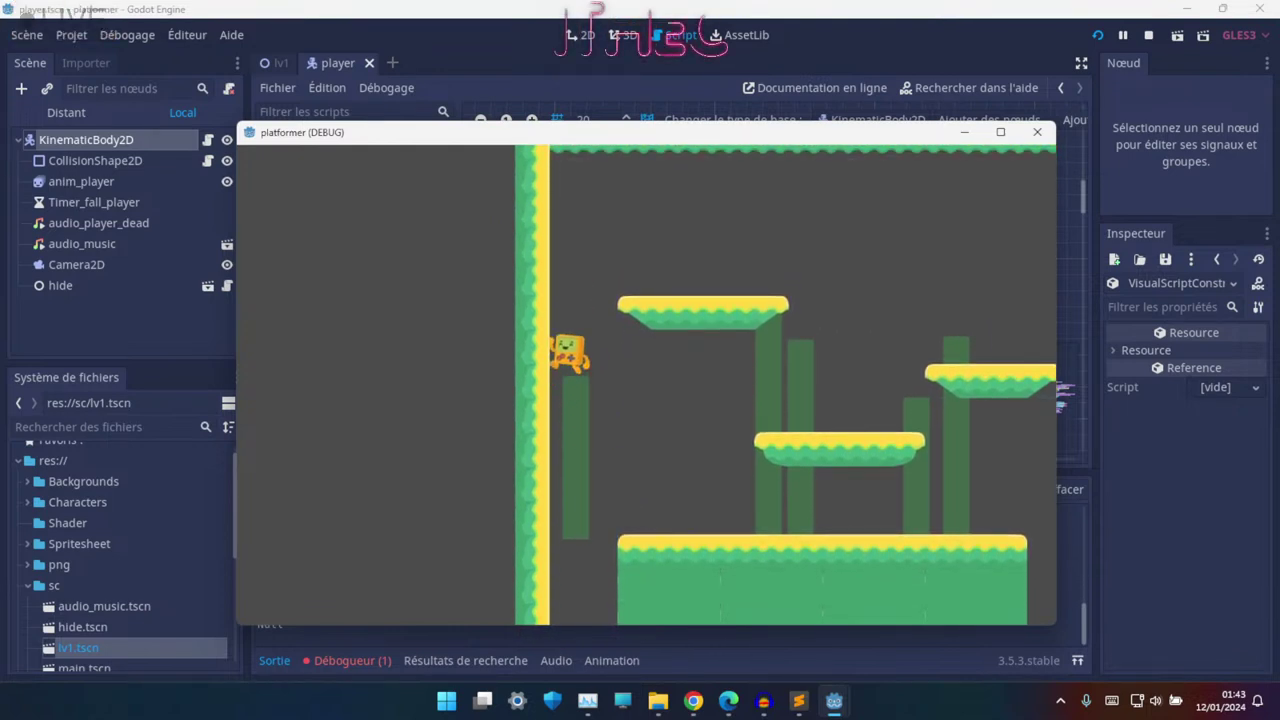
pyautogui.press('Right')
pyautogui.press('Left')
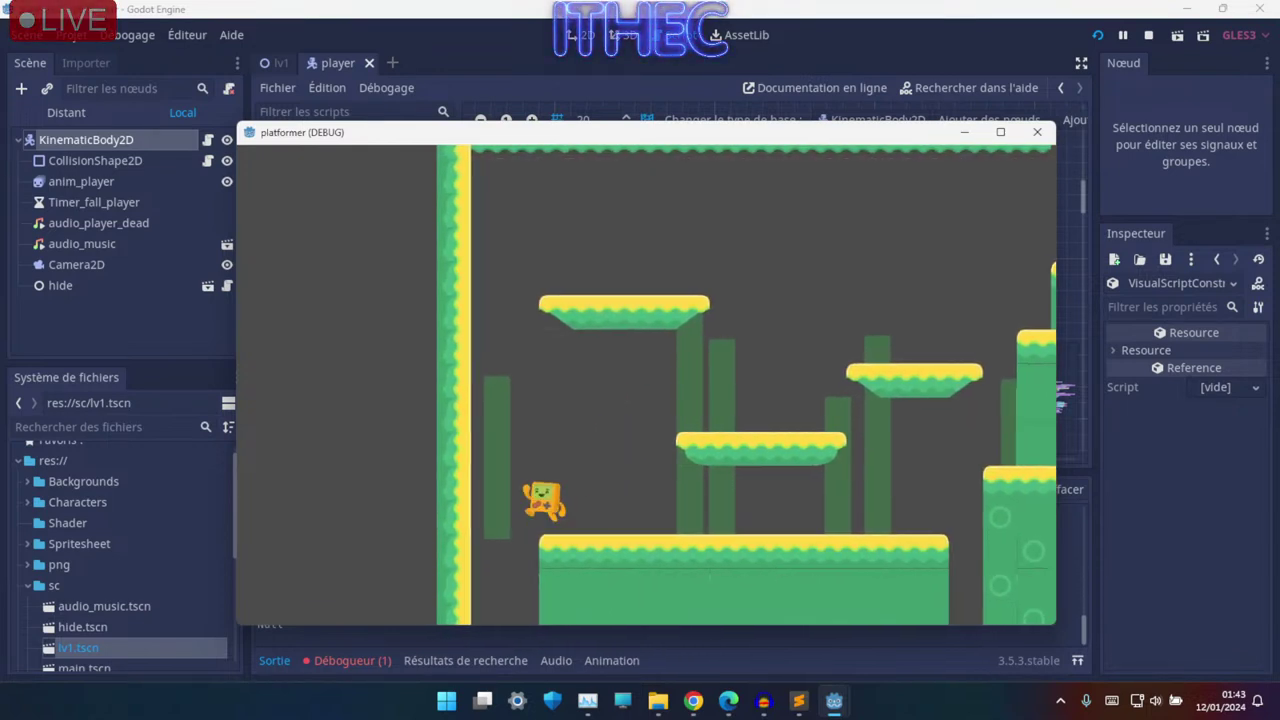
pyautogui.press('Up')
pyautogui.press('Up')
pyautogui.press('Right')
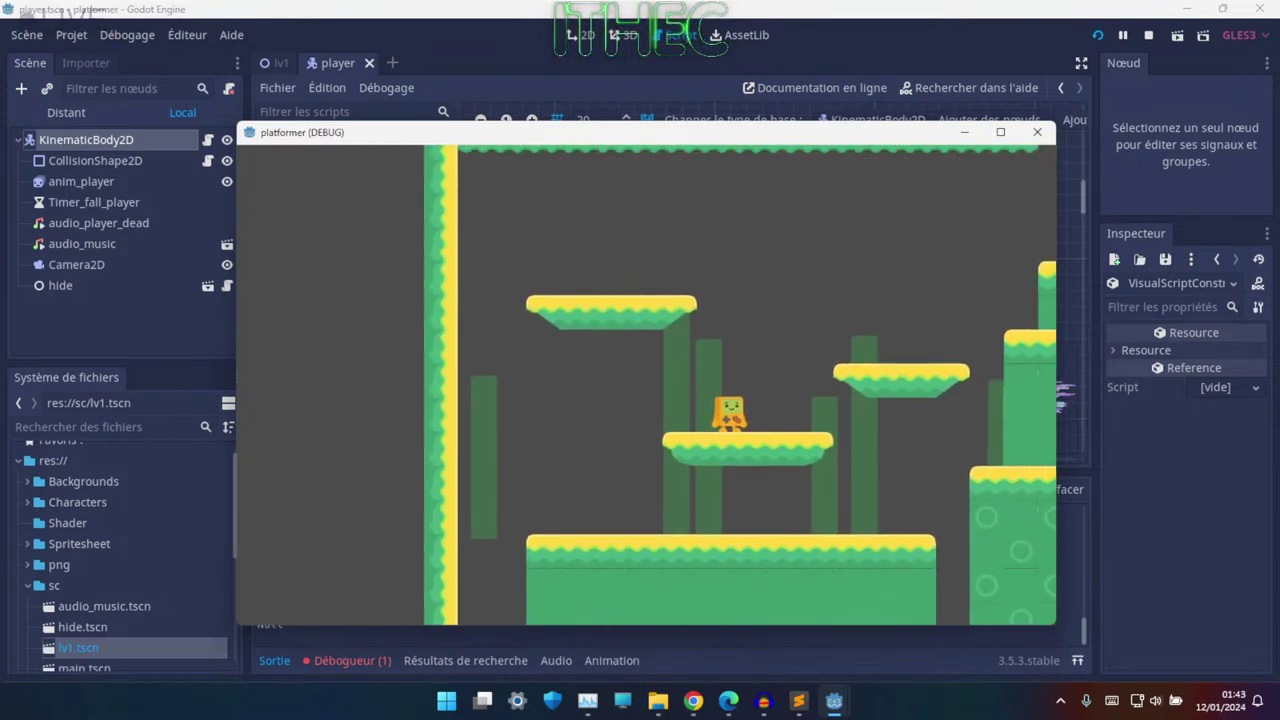
pyautogui.press('F8')
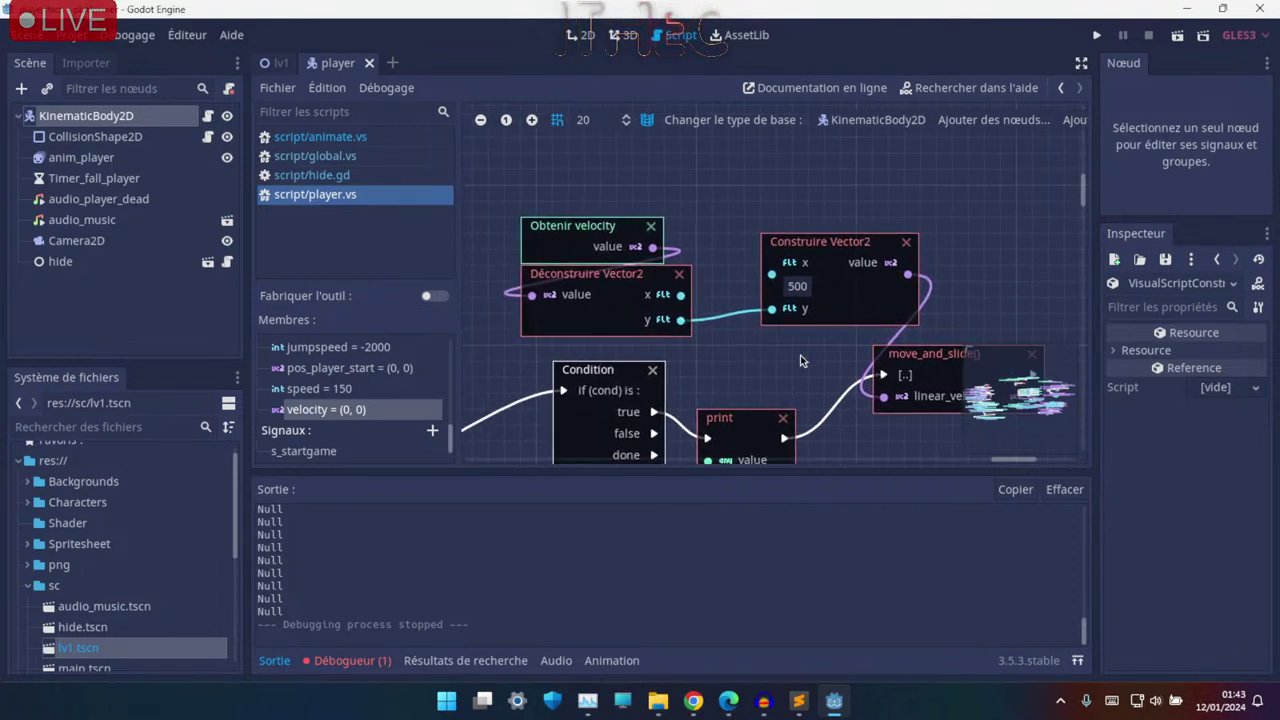
# - Pan and zoom around the player.vs graph to inspect its nodes, including normalized and multiply
pyautogui.moveTo(800, 355); pyautogui.dragTo(718, 271, button='middle')
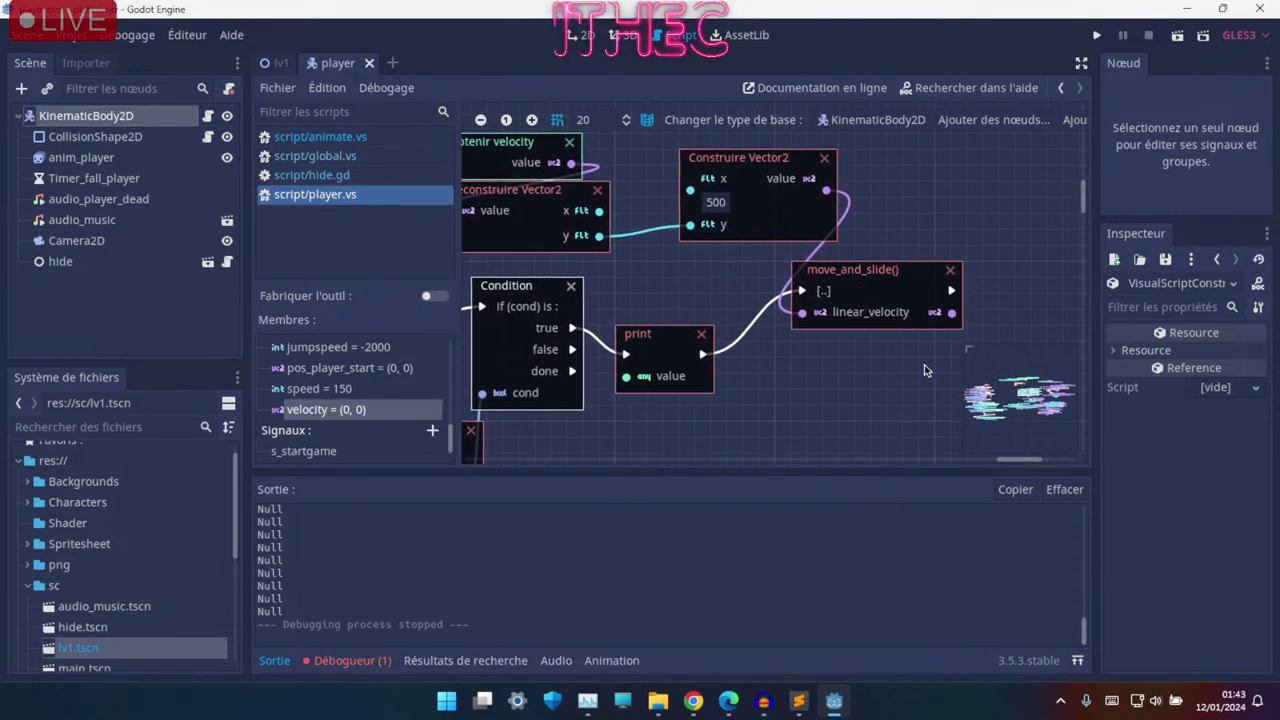
pyautogui.moveTo(996, 400); pyautogui.dragTo(1038, 412)
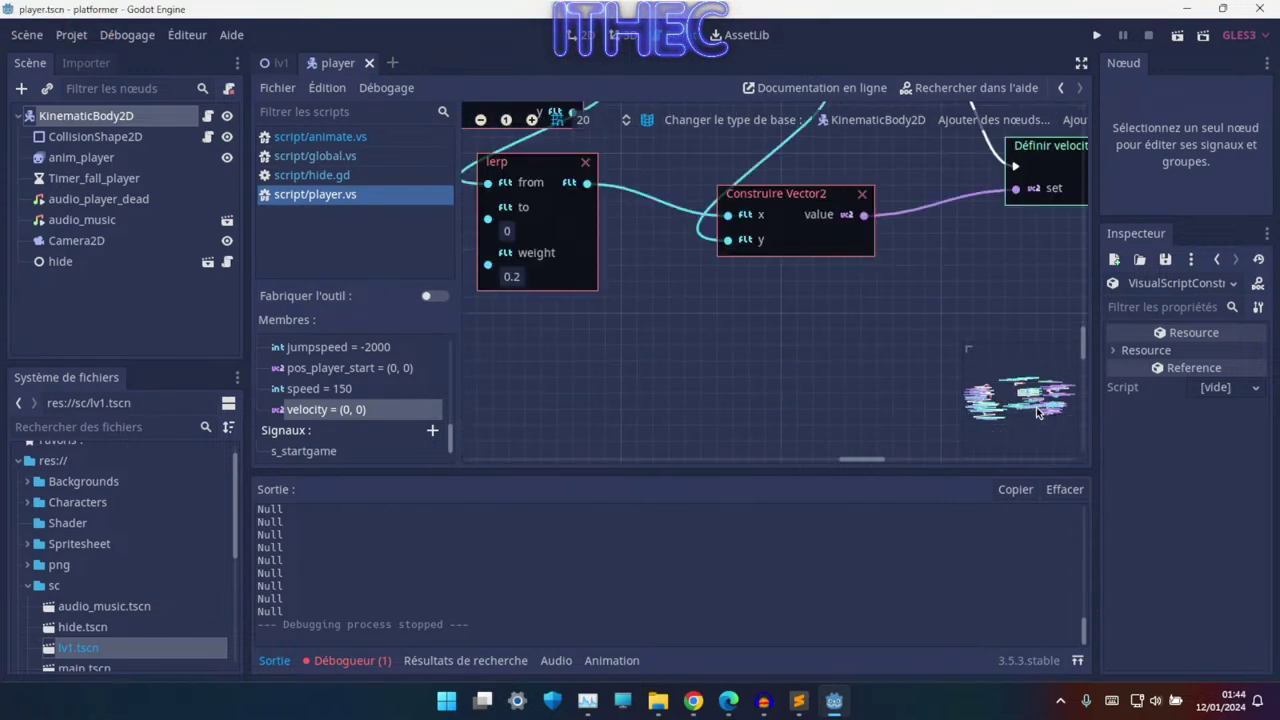
pyautogui.keyDown('ctrl'); pyautogui.scroll(-2, 748, 284); pyautogui.keyUp('ctrl')
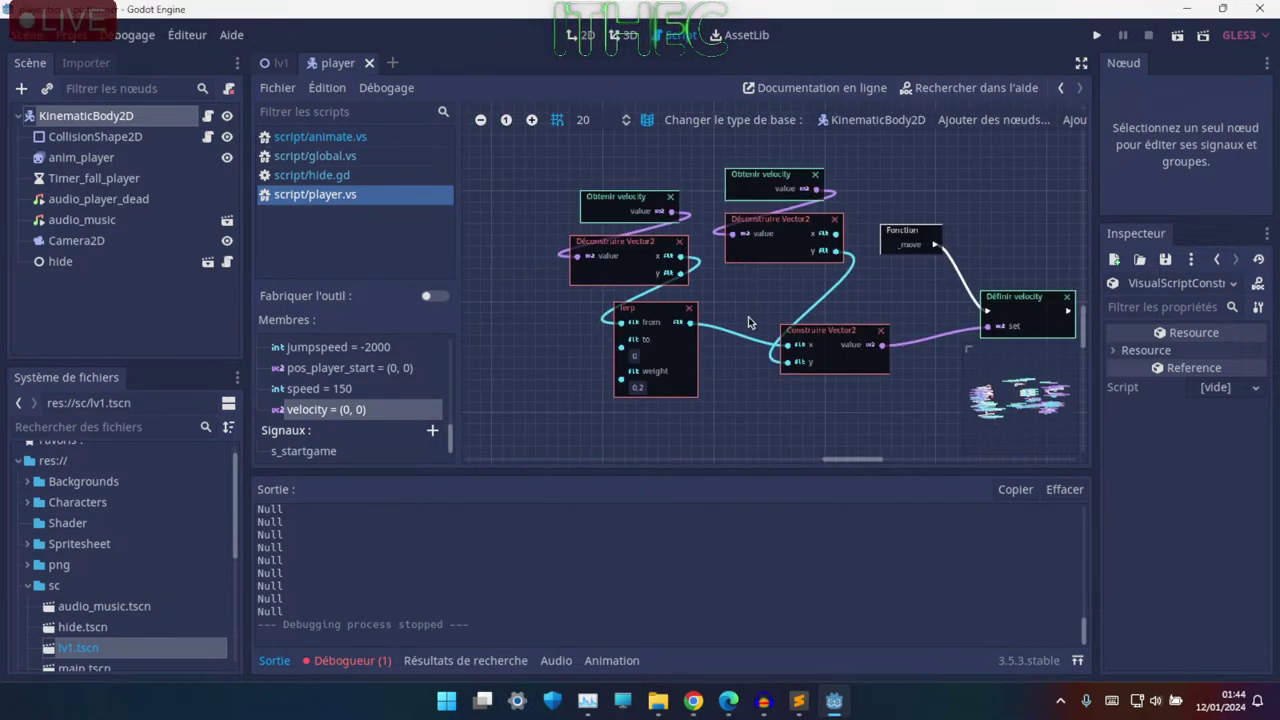
pyautogui.scroll(-5, 748, 322)
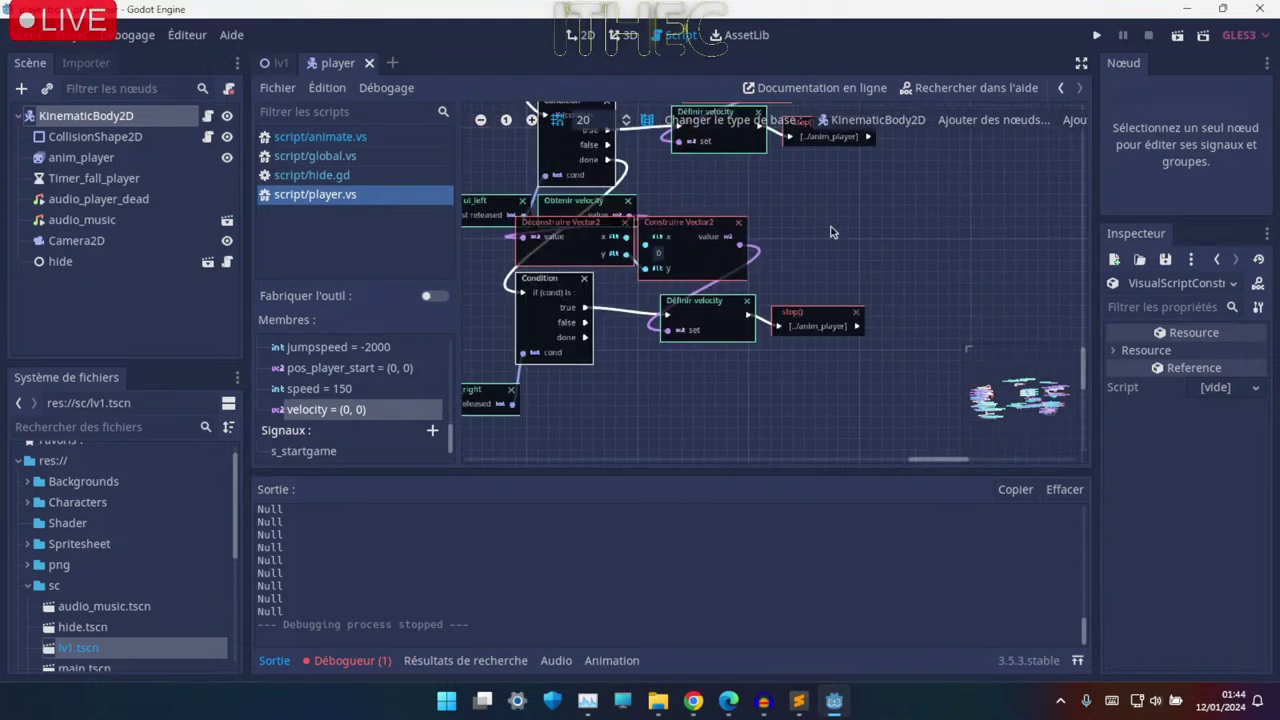
pyautogui.moveTo(1030, 395); pyautogui.dragTo(1057, 404)
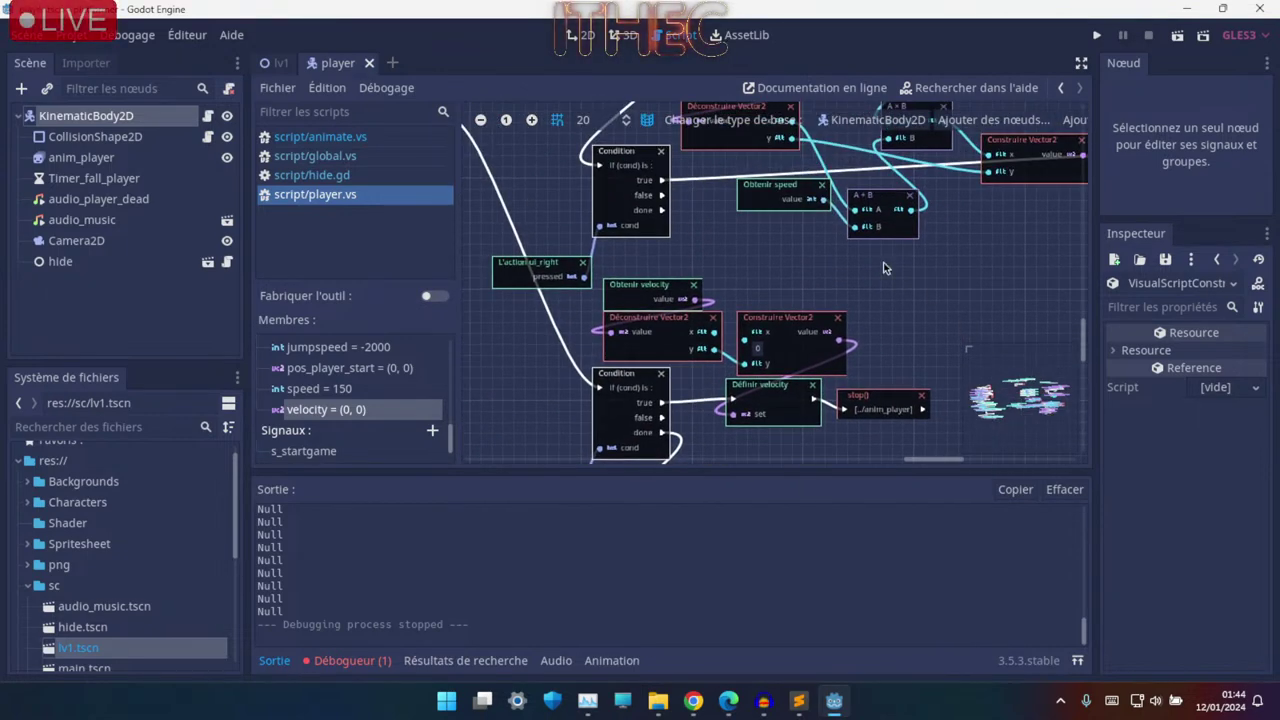
pyautogui.moveTo(884, 268); pyautogui.dragTo(602, 335, button='middle')
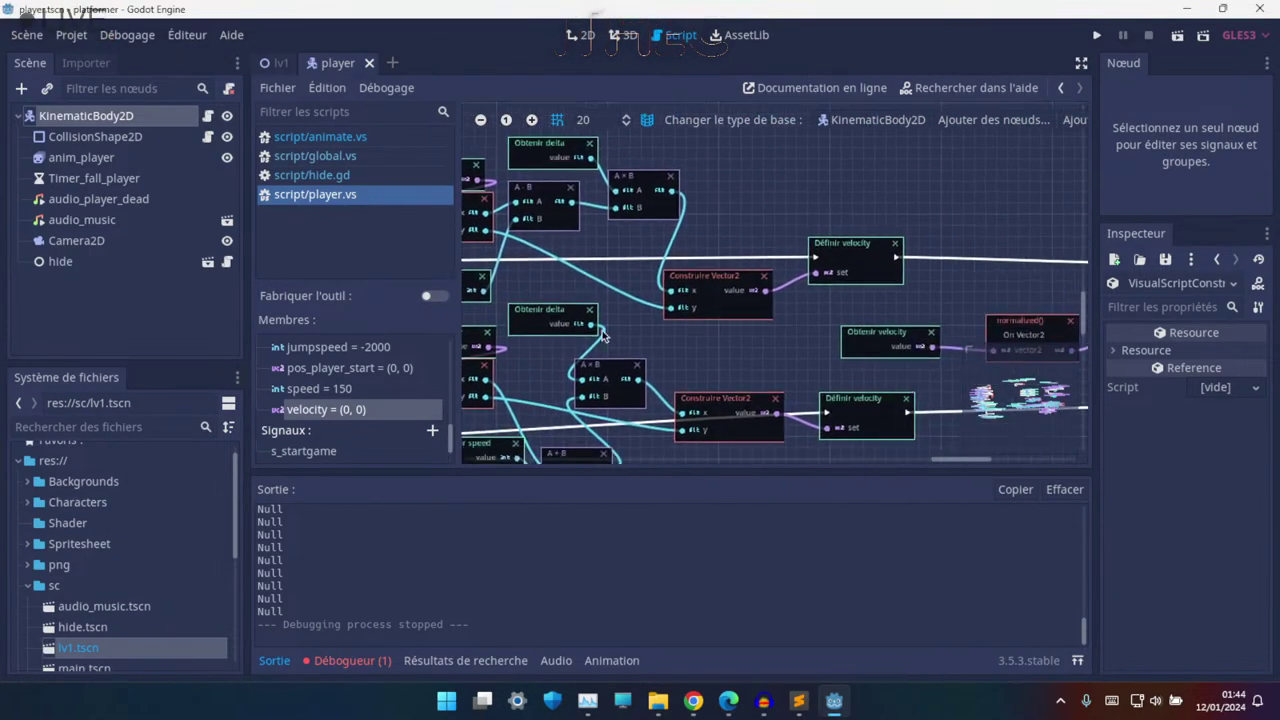
pyautogui.scroll(-2, 640, 290)
pyautogui.hscroll(2, 642, 291)
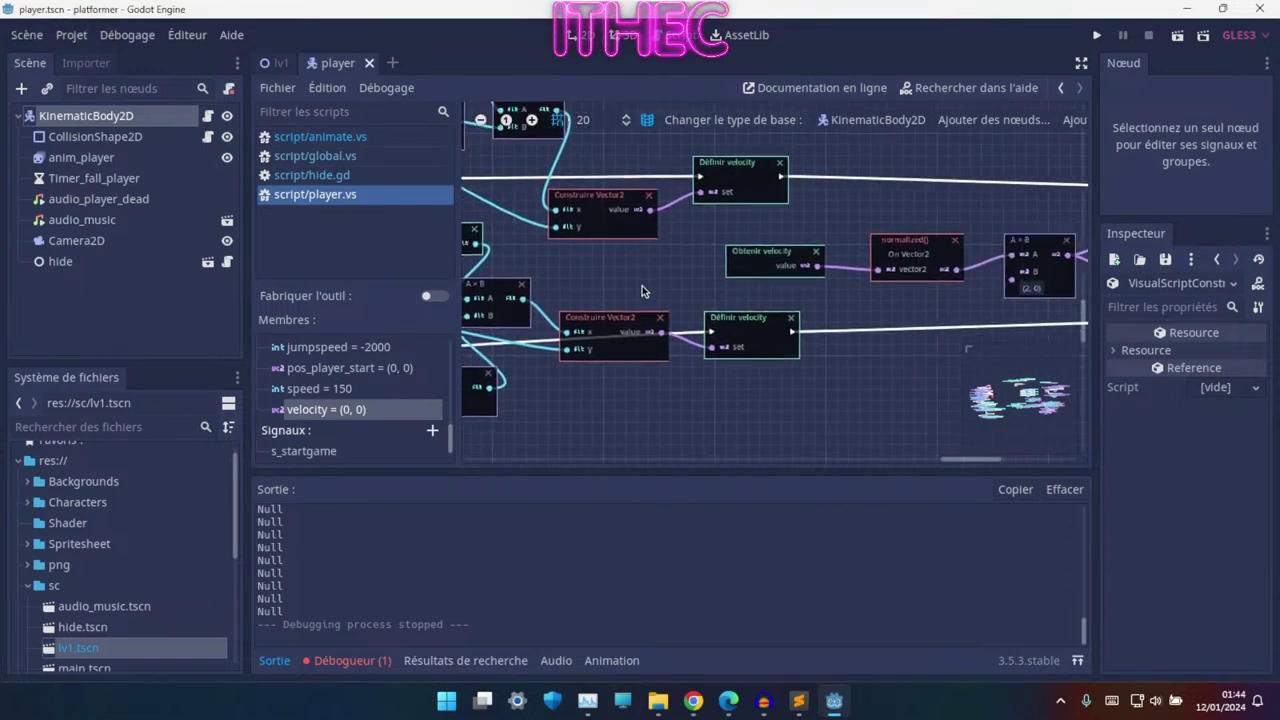
pyautogui.hscroll(1, 642, 291)
pyautogui.moveTo(770, 260); pyautogui.dragTo(700, 275, button='middle')
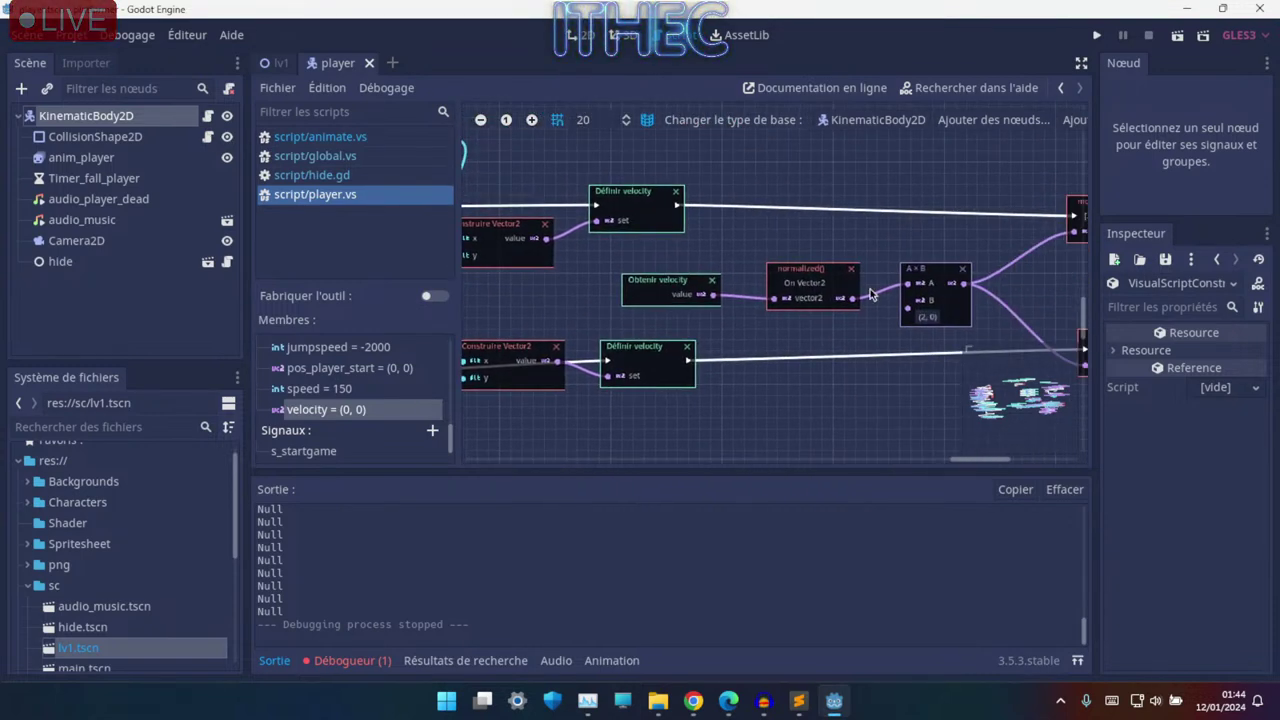
pyautogui.moveTo(870, 294); pyautogui.dragTo(668, 305, button='middle')
pyautogui.keyDown('ctrl'); pyautogui.scroll(2, 668, 305); pyautogui.keyUp('ctrl')
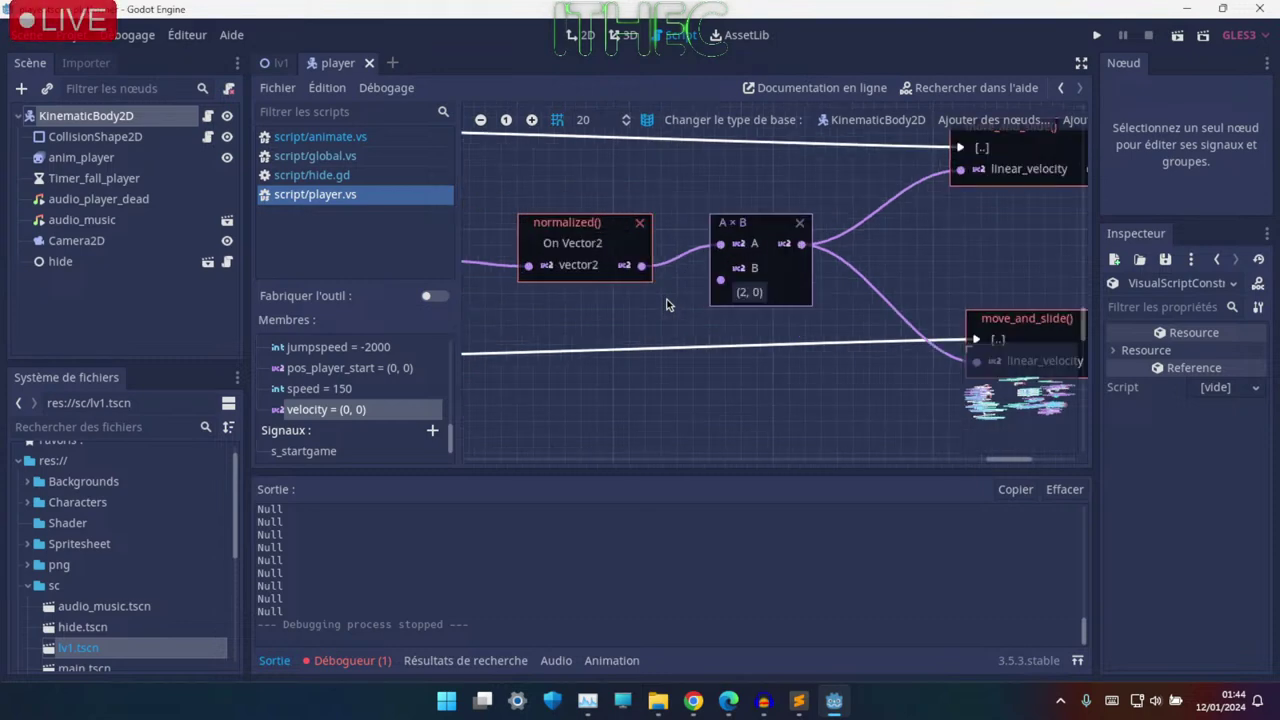
pyautogui.keyDown('ctrl'); pyautogui.scroll(-1, 668, 305); pyautogui.keyUp('ctrl')
pyautogui.keyDown('ctrl'); pyautogui.scroll(-1, 700, 280); pyautogui.keyUp('ctrl')
pyautogui.keyDown('ctrl'); pyautogui.scroll(-2, 714, 266); pyautogui.keyUp('ctrl')
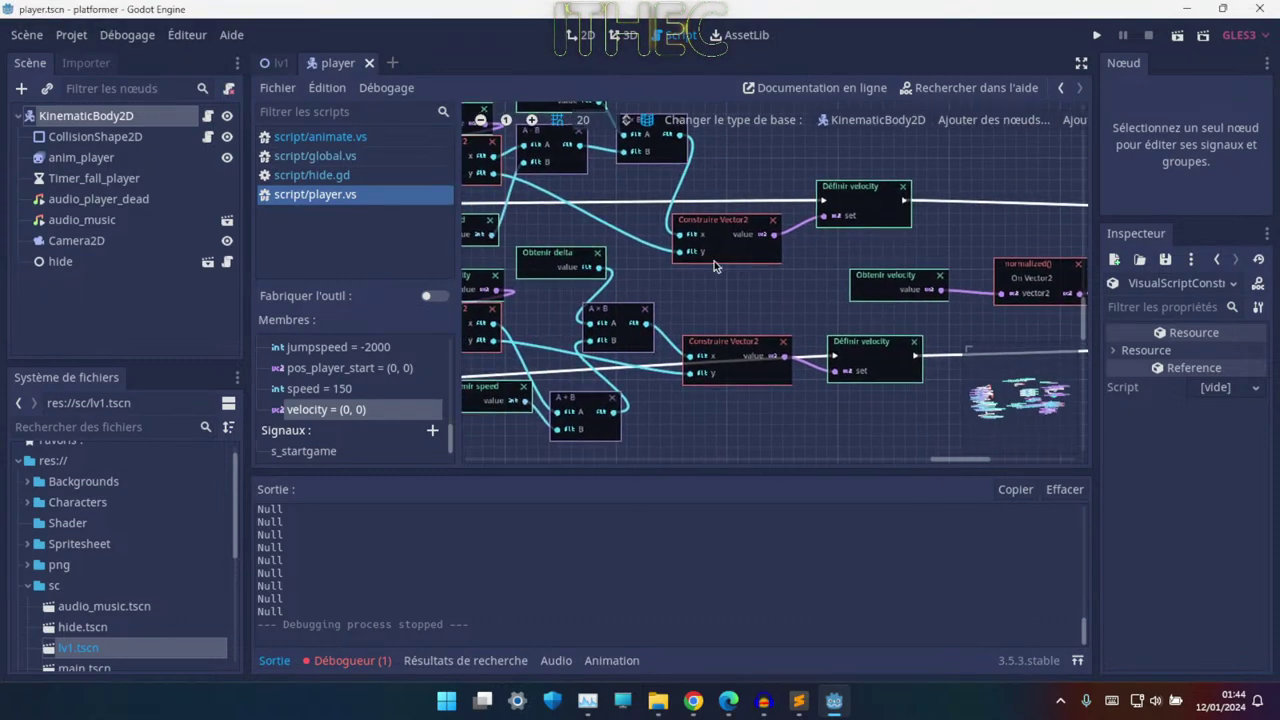
pyautogui.scroll(2, 719, 296)
pyautogui.hscroll(-2, 719, 296)
pyautogui.scroll(1, 583, 251)
pyautogui.hscroll(-1, 583, 251)
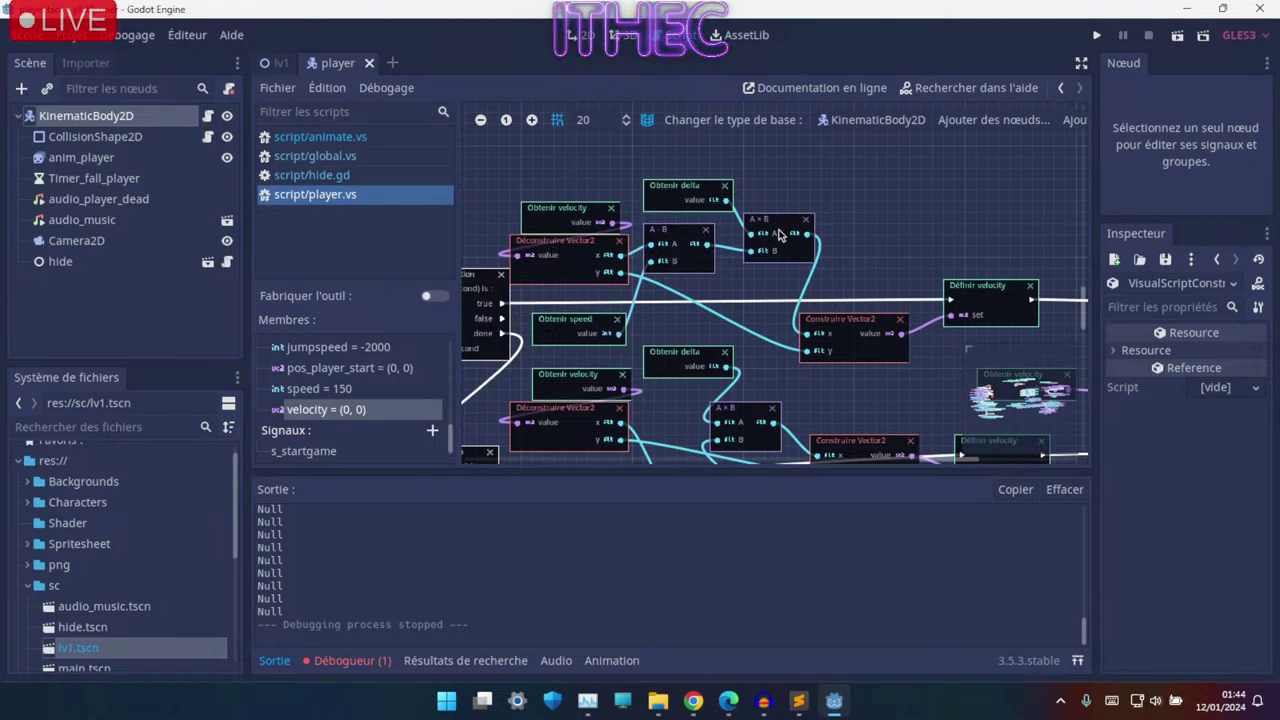
pyautogui.scroll(-2, 779, 234)
pyautogui.hscroll(2, 733, 268)
pyautogui.hscroll(-2, 786, 301)
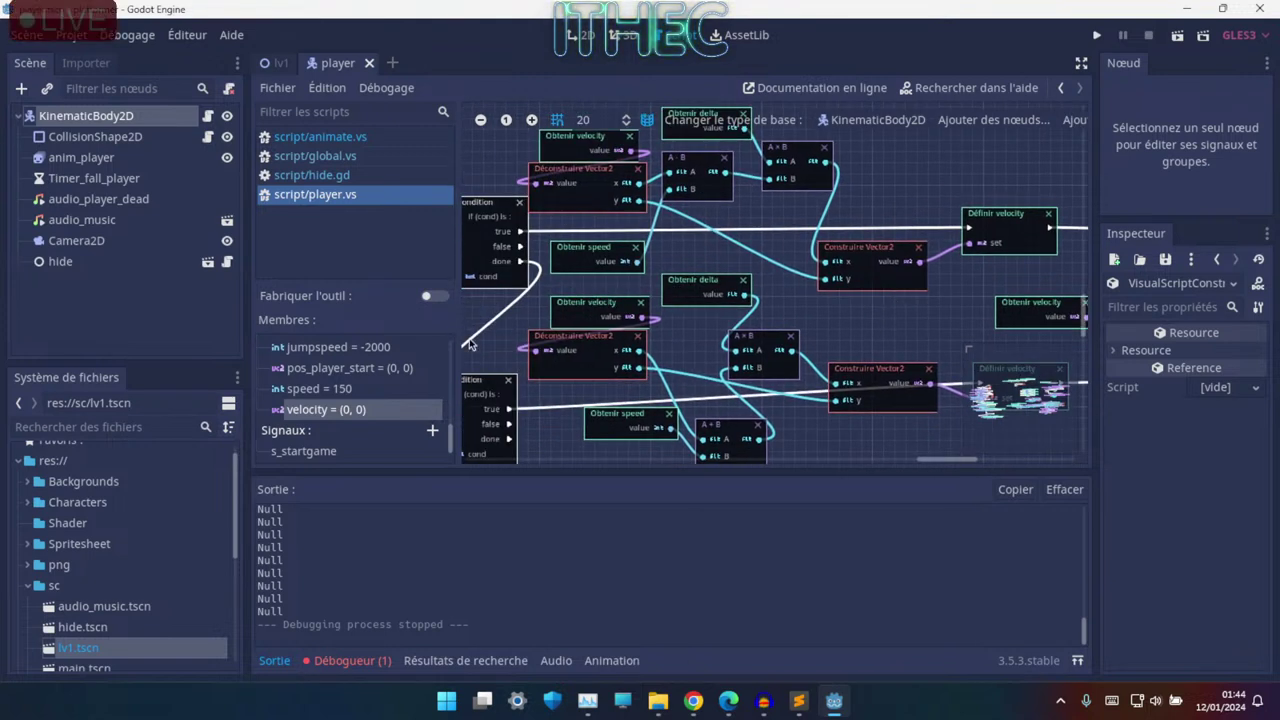
pyautogui.scroll(1, 365, 384)
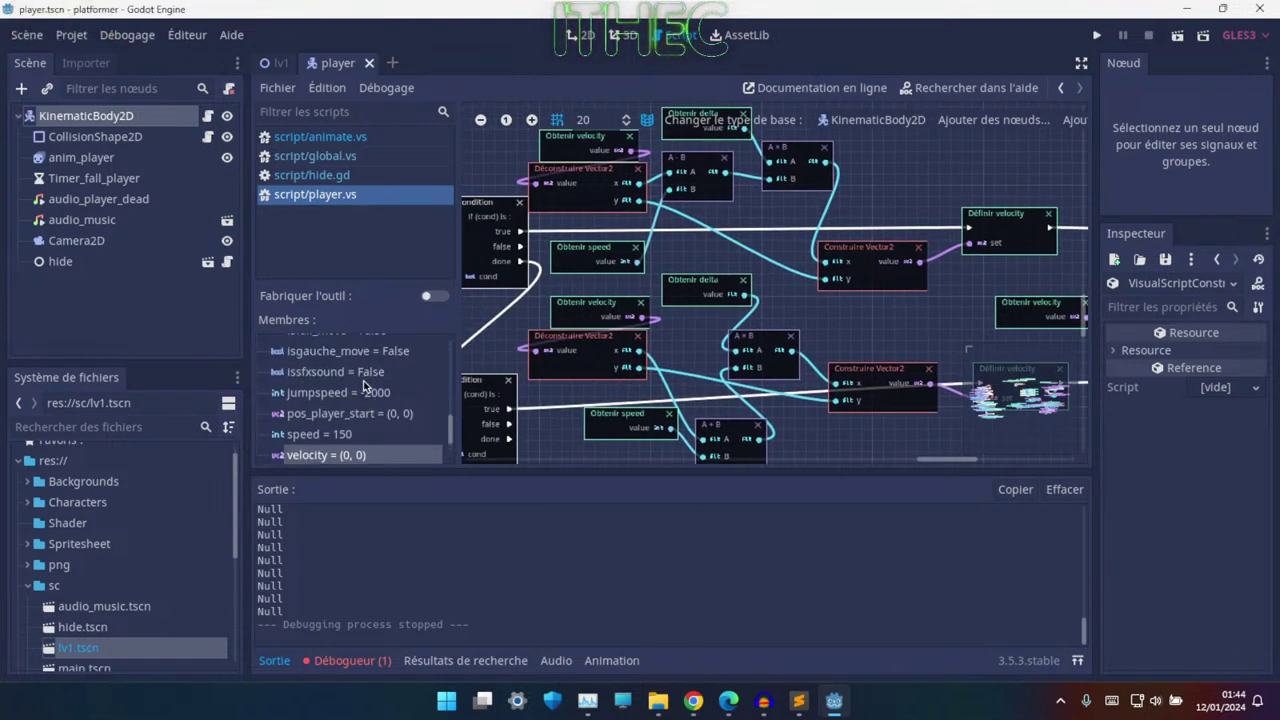
pyautogui.scroll(2, 365, 385)
pyautogui.scroll(2, 364, 386)
pyautogui.scroll(2, 363, 388)
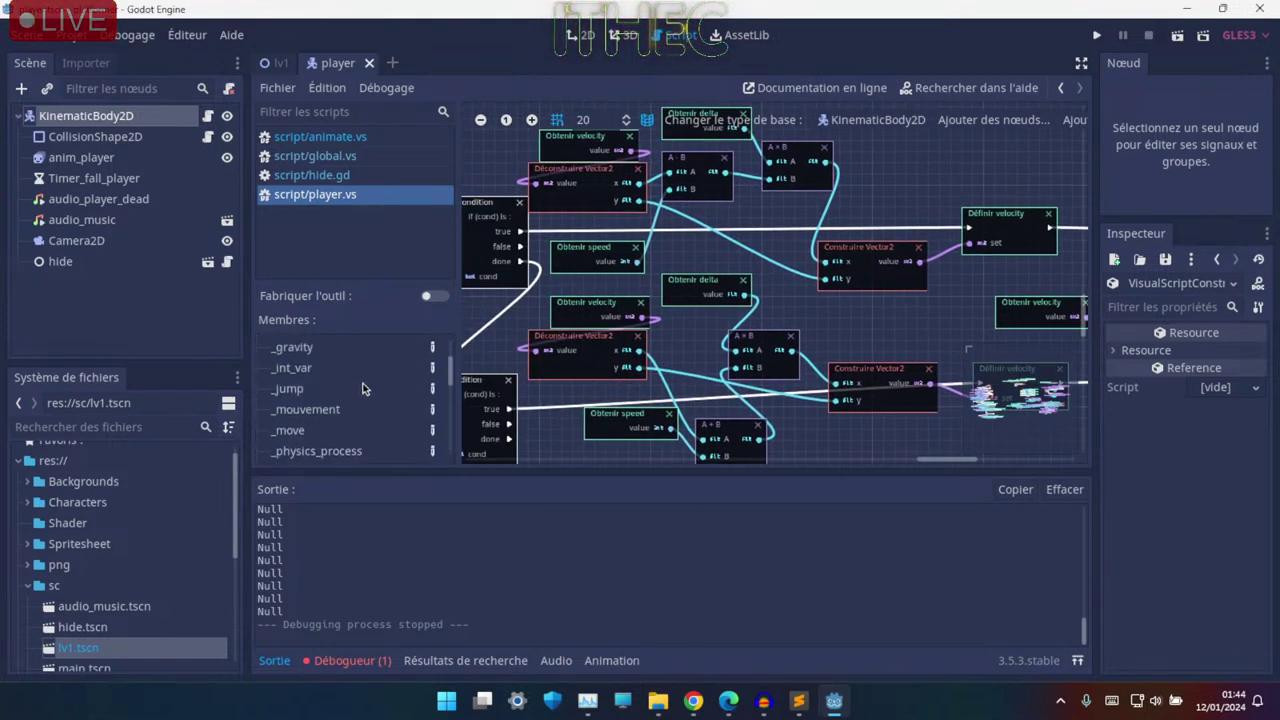
# - Show the _jump function and zoom in on its Condition, print, move_and_slide and Vector2 nodes
pyautogui.click(305, 389)
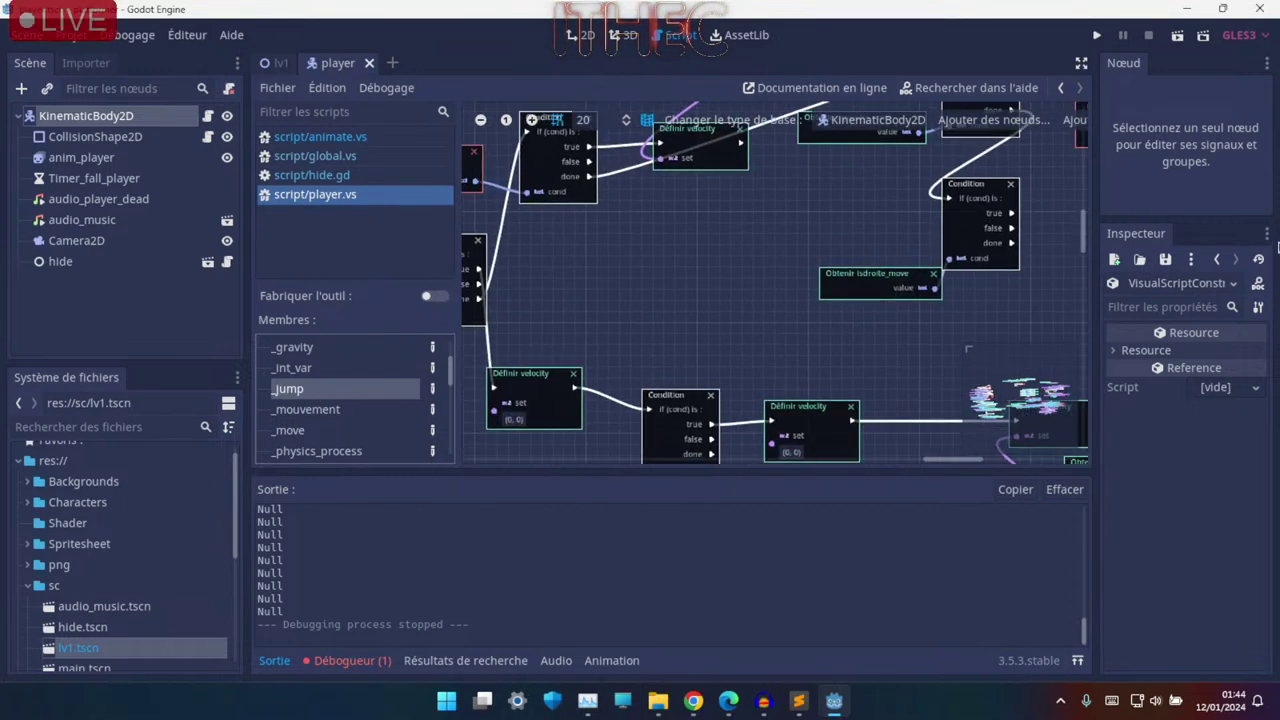
pyautogui.keyDown('ctrl'); pyautogui.scroll(2, 877, 258); pyautogui.keyUp('ctrl')
pyautogui.keyDown('ctrl'); pyautogui.scroll(2, 846, 365); pyautogui.keyUp('ctrl')
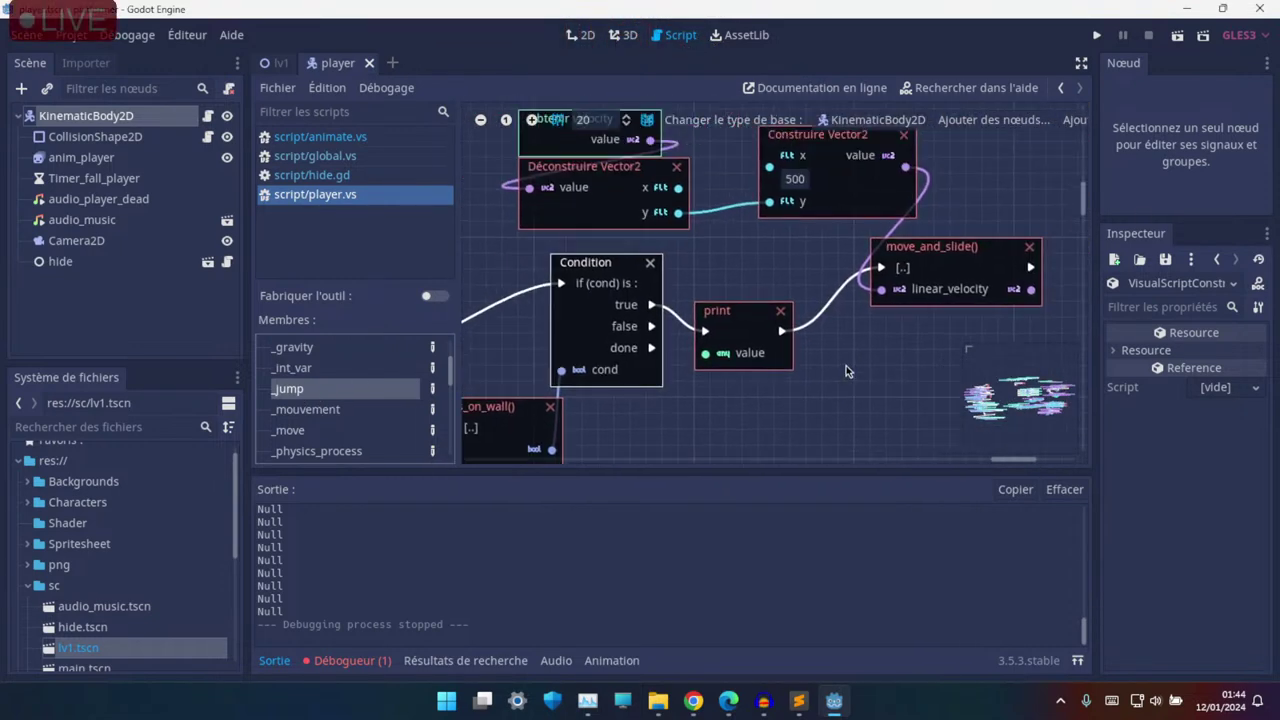
pyautogui.scroll(3, 817, 337)
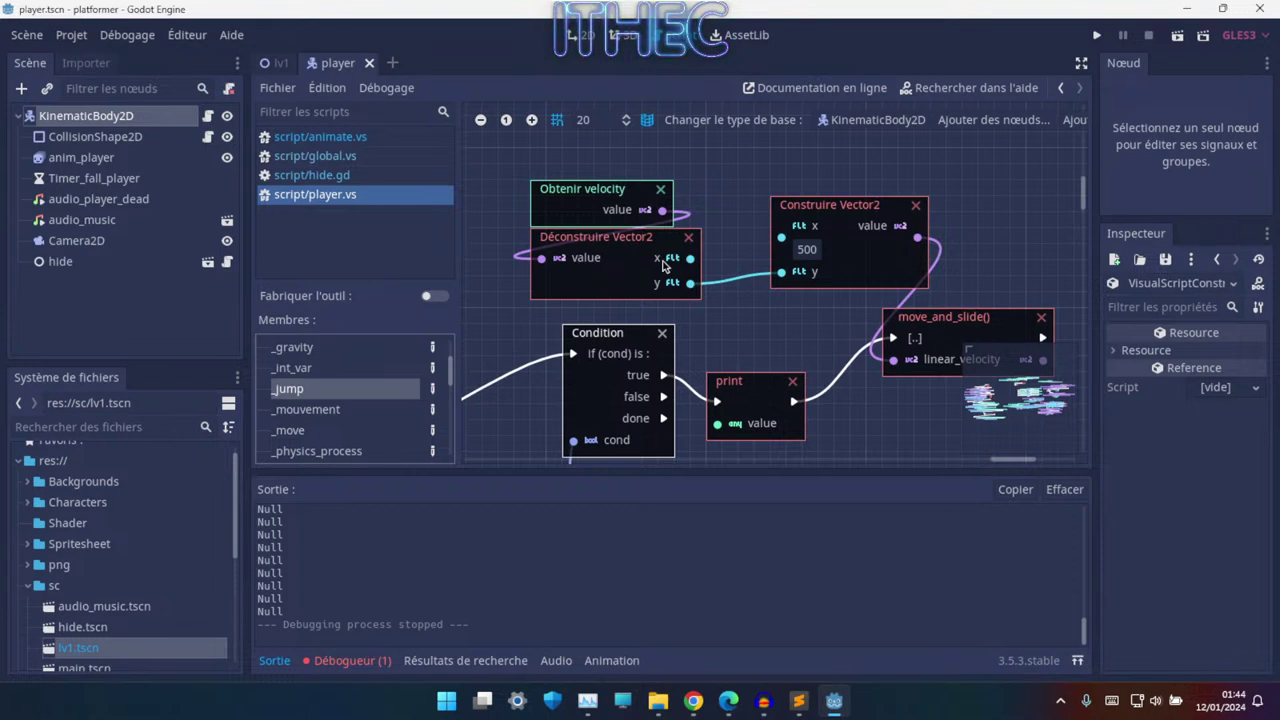
# - Enter 9999 as the Construire Vector2 x value feeding move_and_slide(), then bring is_on_wall() into view
pyautogui.click(802, 249)
pyautogui.write('9999')
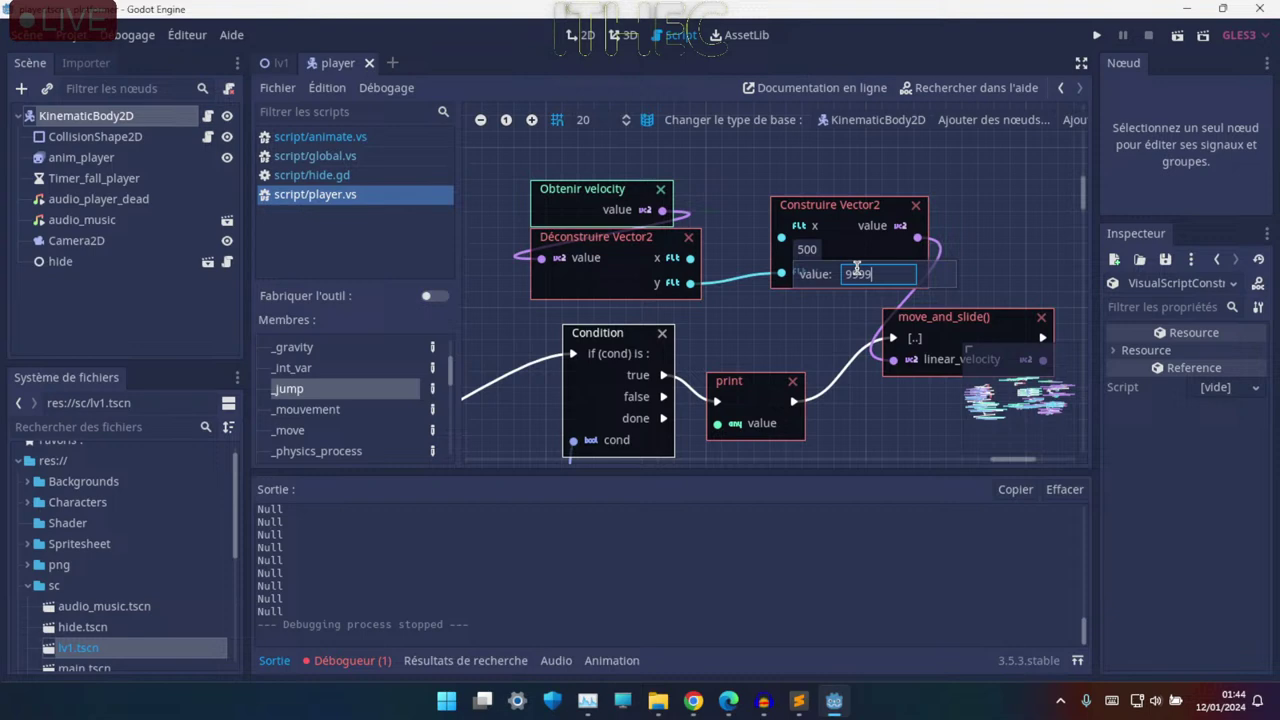
pyautogui.press('Return')
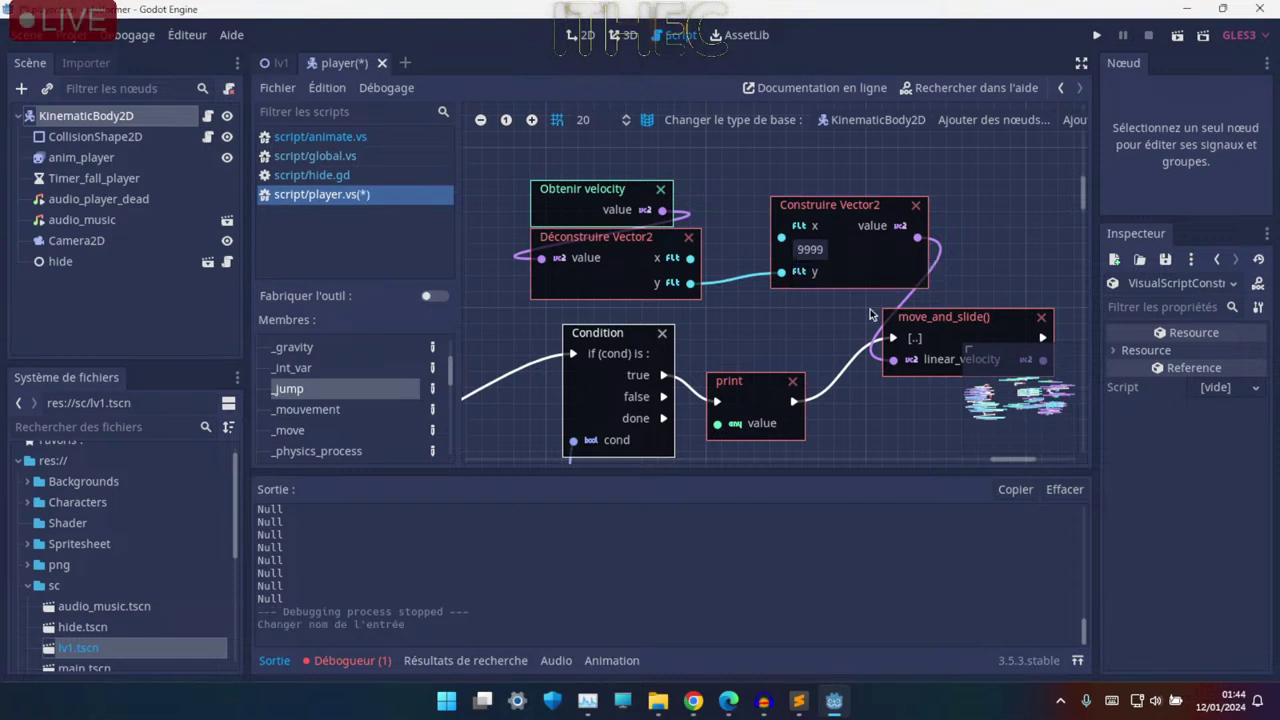
pyautogui.scroll(-3, 1000, 260)
pyautogui.moveTo(632, 353)
pyautogui.mouseDown(button='middle')
pyautogui.moveTo(845, 293)
pyautogui.moveTo(729, 326)
pyautogui.mouseUp(button='middle')
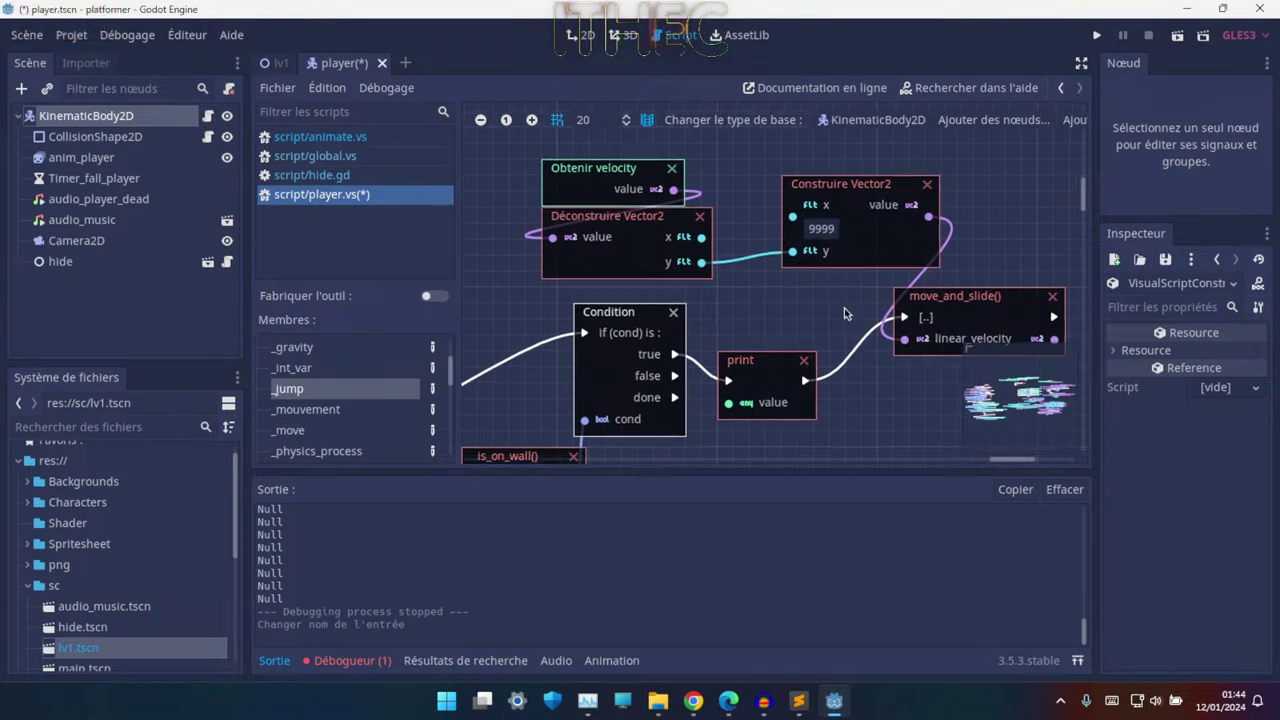
pyautogui.moveTo(844, 308); pyautogui.dragTo(832, 295, button='middle')
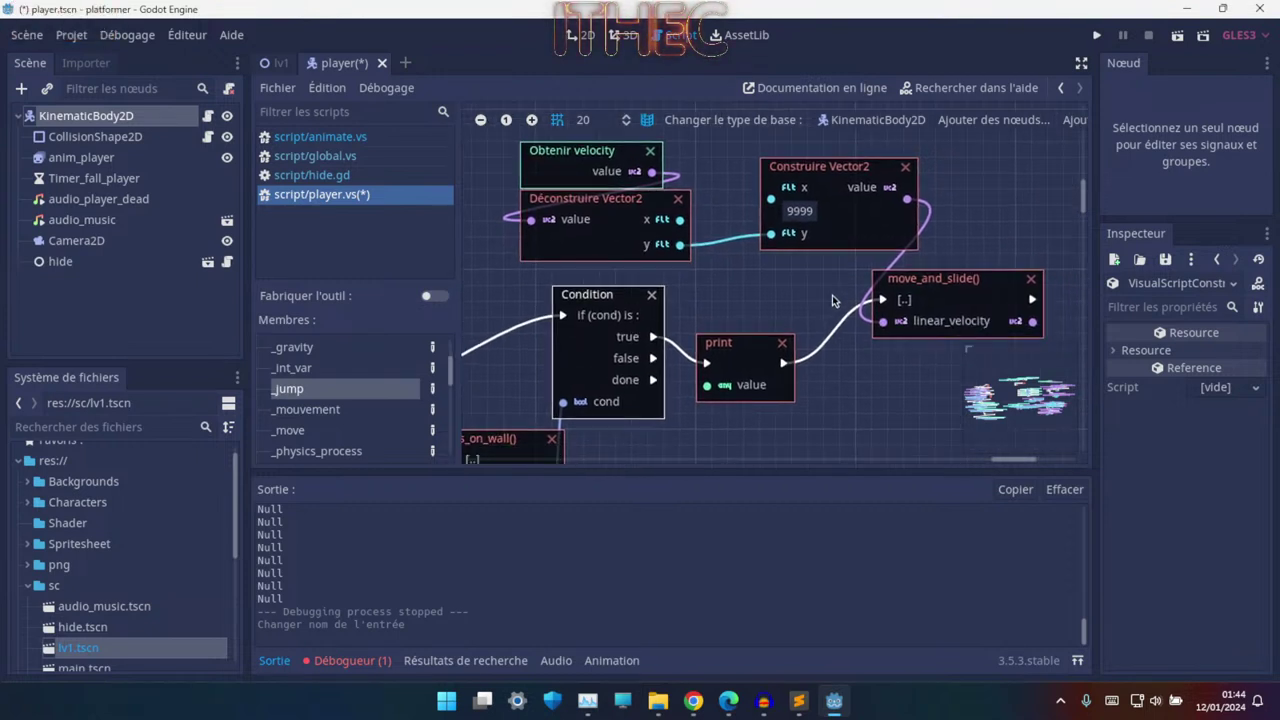
# - Run the game with x at 9999 and jump the character near the left wall
pyautogui.click(1100, 37)
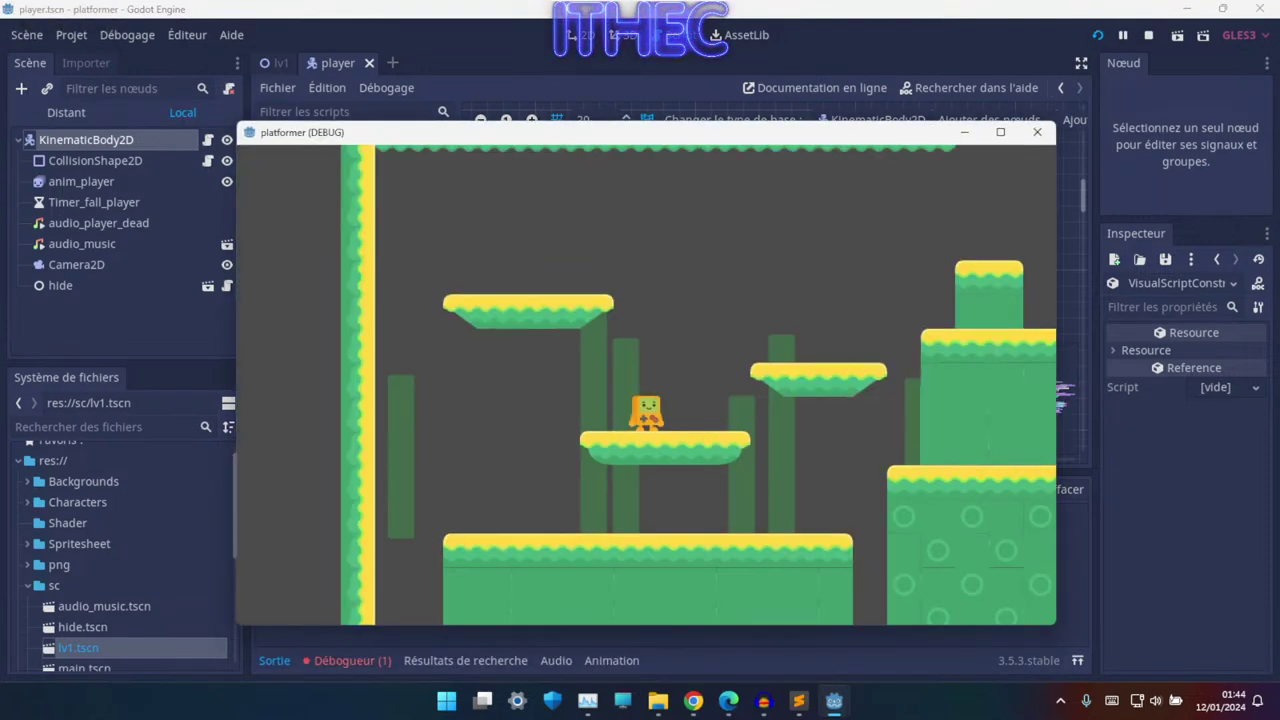
pyautogui.press('Left')
pyautogui.press('Up')
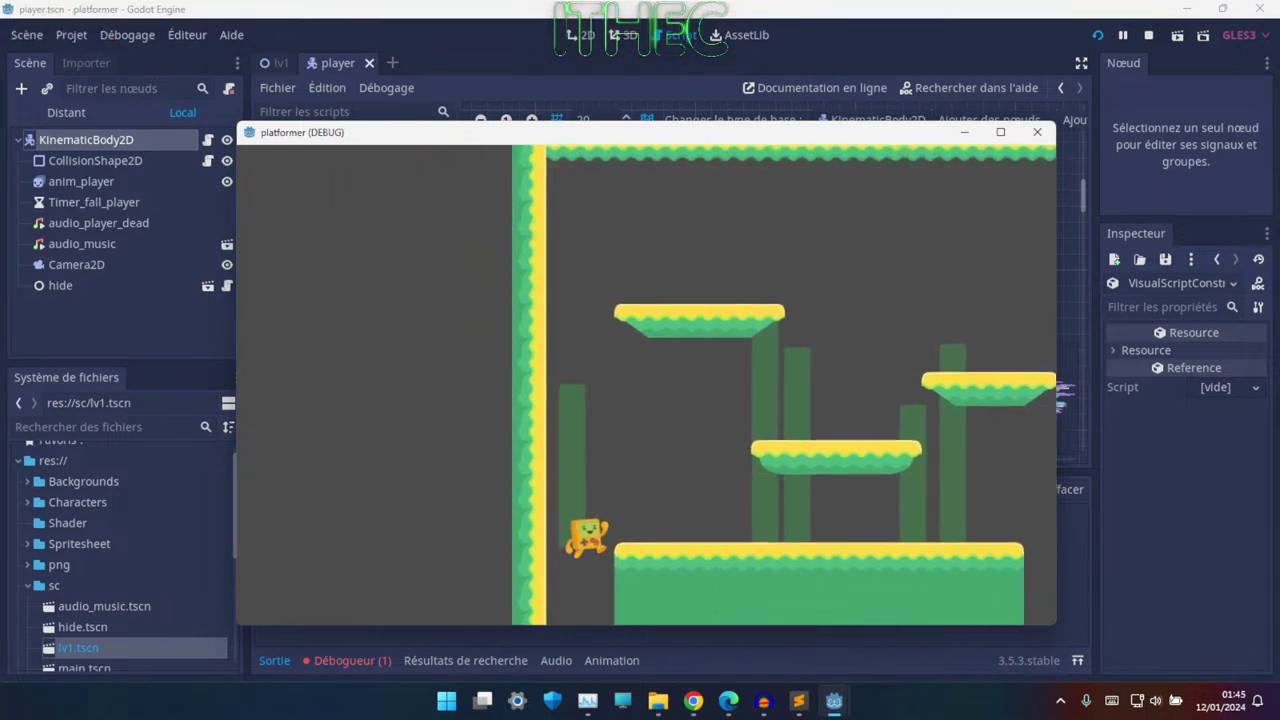
pyautogui.press('Right')
pyautogui.press('Up')
pyautogui.press('Left')
pyautogui.press('Up')
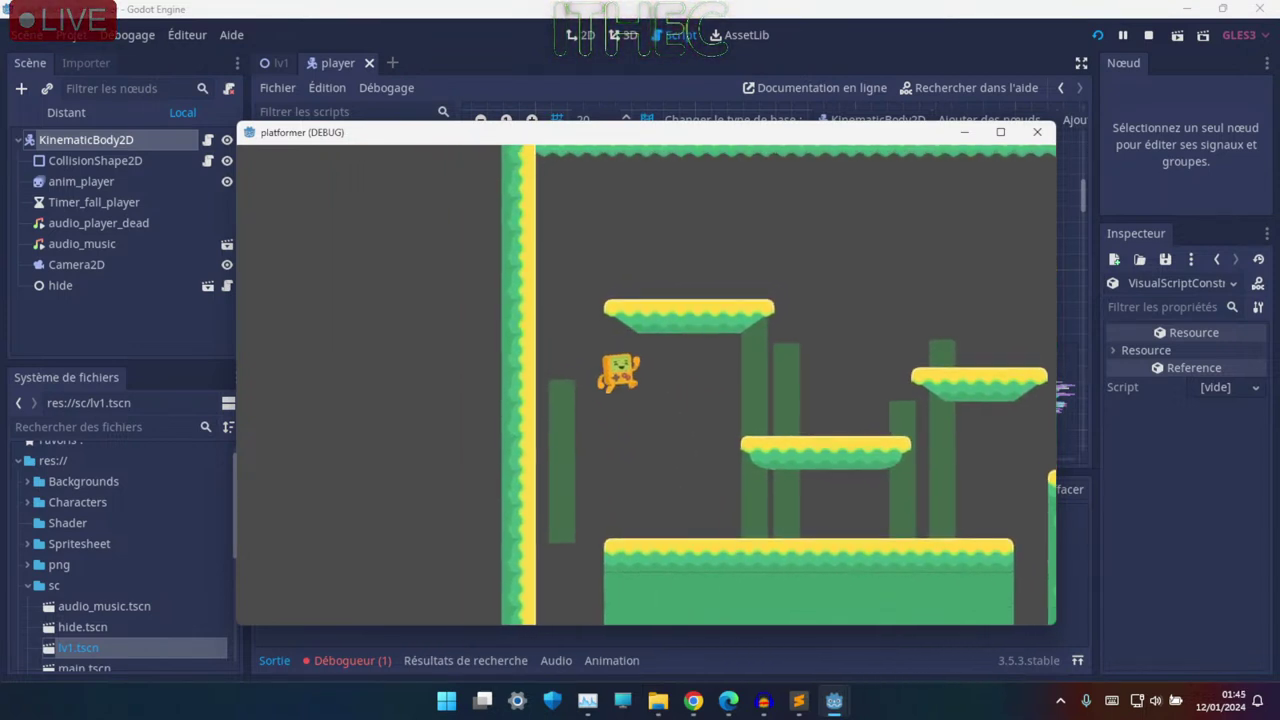
pyautogui.press('Right')
pyautogui.press('Left')
pyautogui.press('Up')
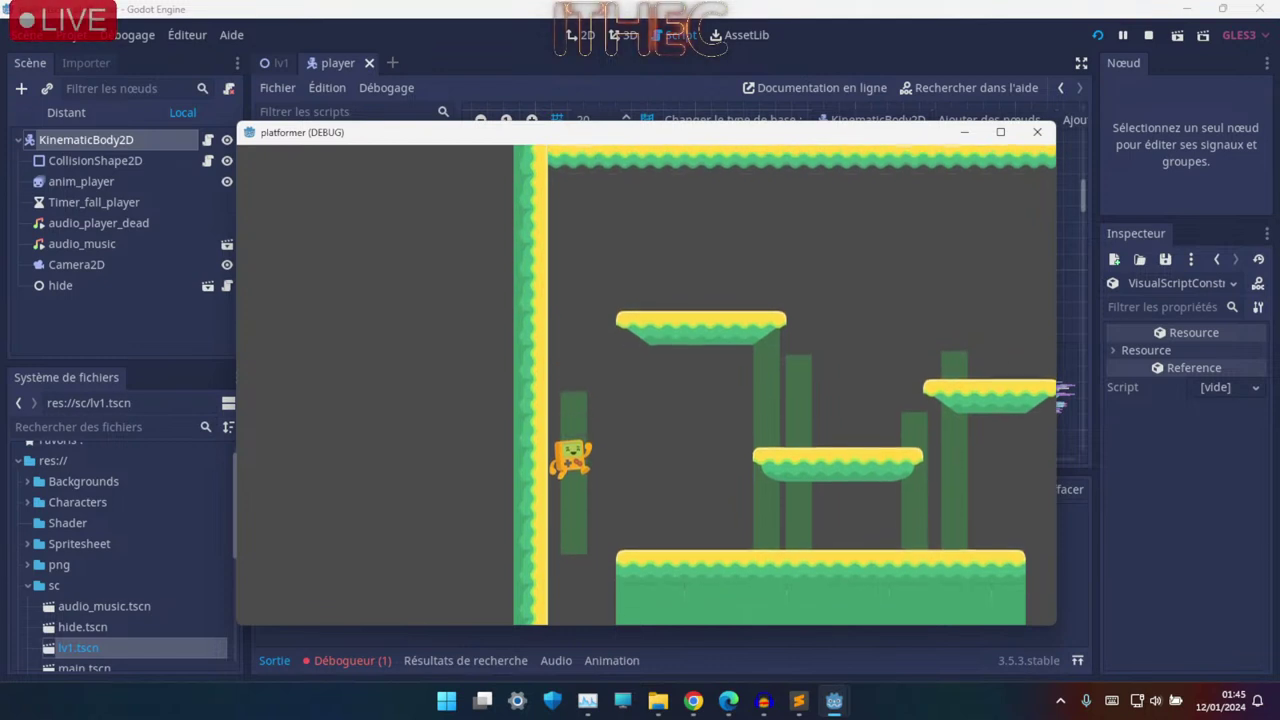
pyautogui.press('Right')
pyautogui.press('Up')
# - Climb the character past the ceiling block, jump along the left wall, then stop with F8
pyautogui.press('Left')
pyautogui.press('Up')
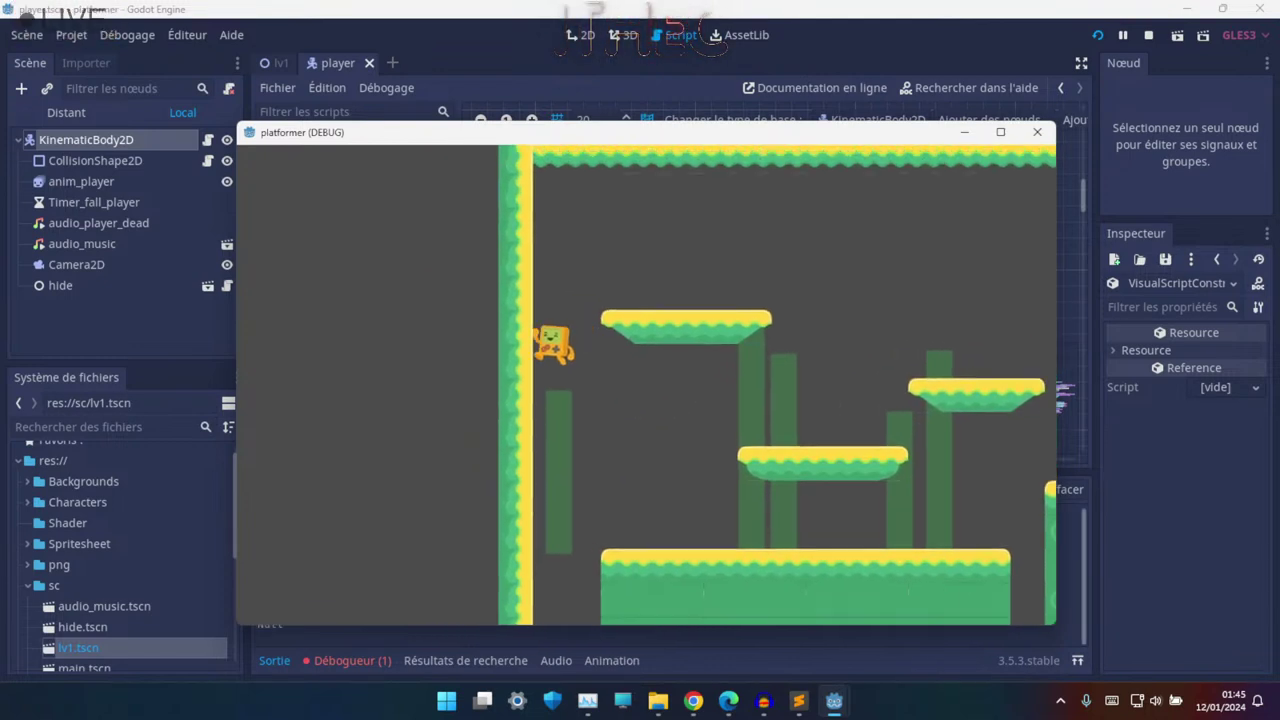
pyautogui.press('Right')
pyautogui.press('Up')
pyautogui.press('Right')
pyautogui.press('Up')
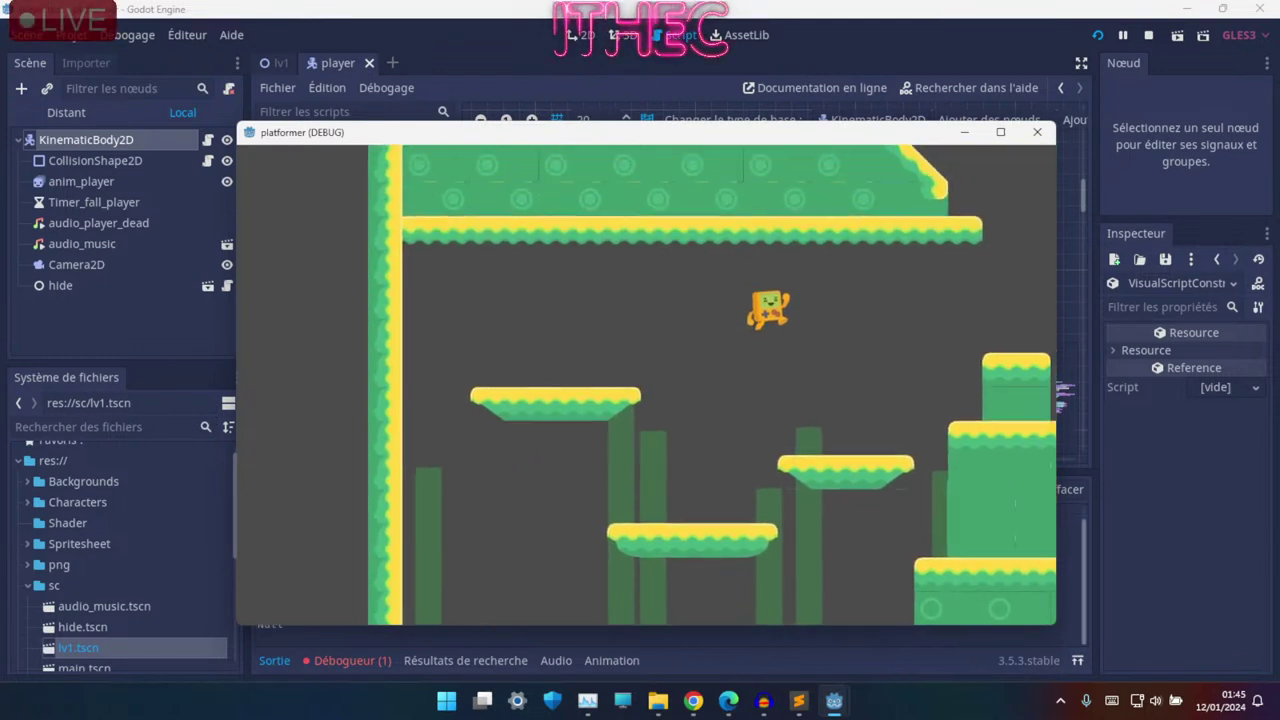
pyautogui.press('Up')
pyautogui.press('Up')
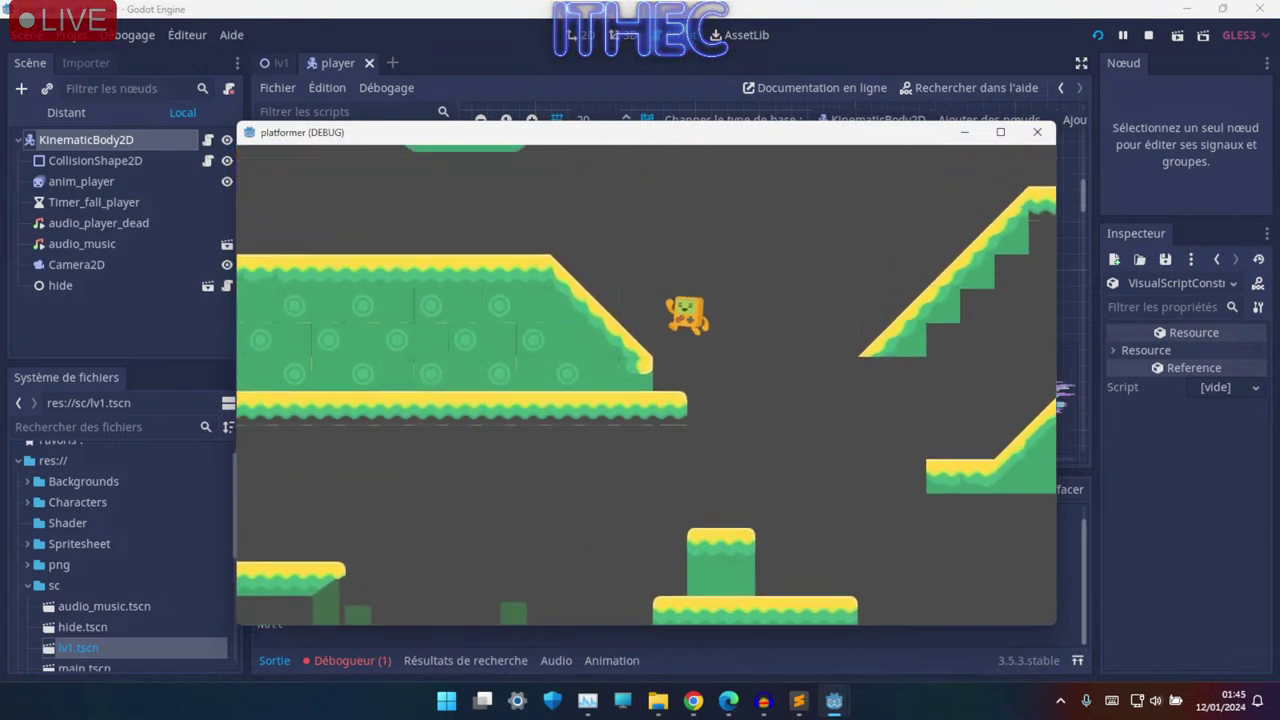
pyautogui.press('Left')
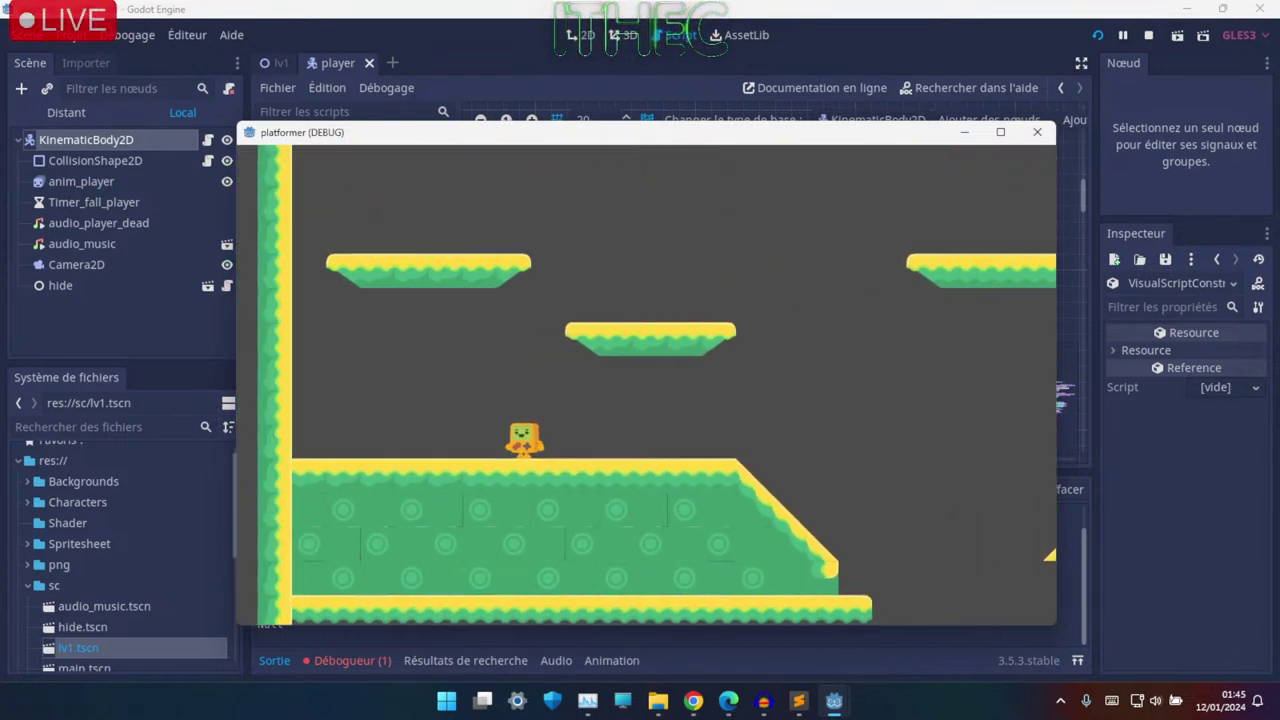
pyautogui.press('Up')
pyautogui.press('Up')
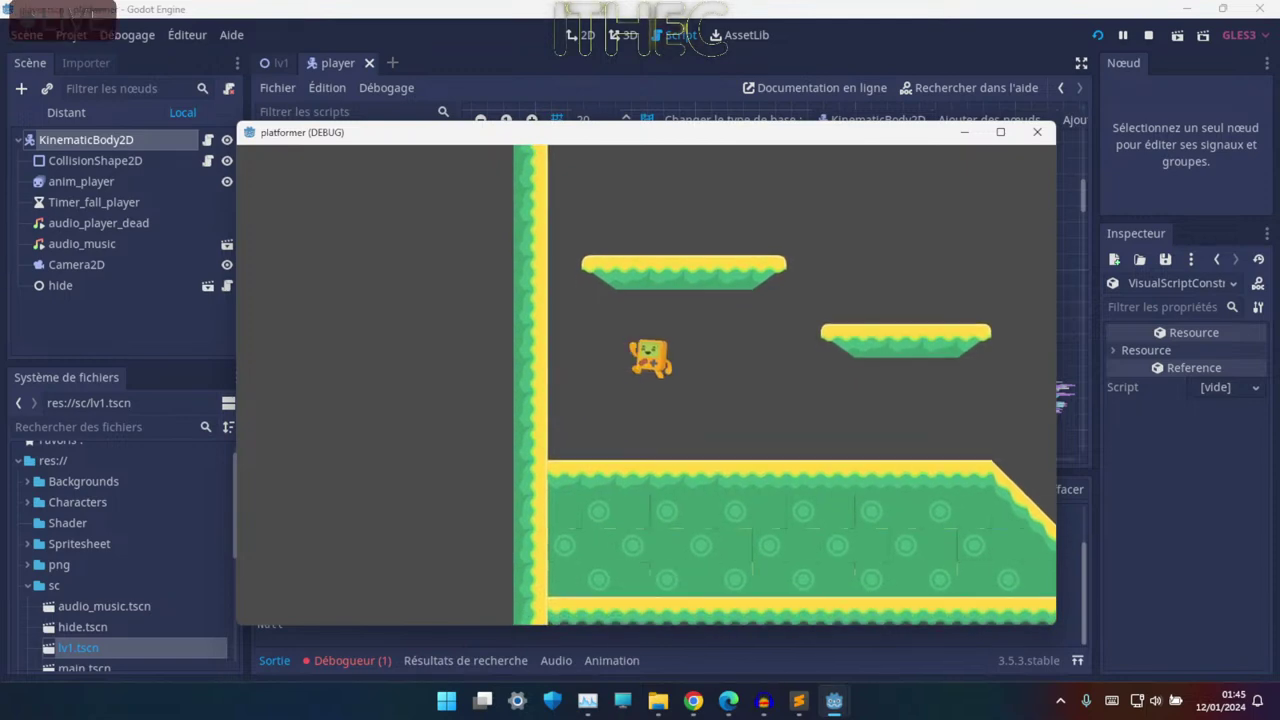
pyautogui.press('Up')
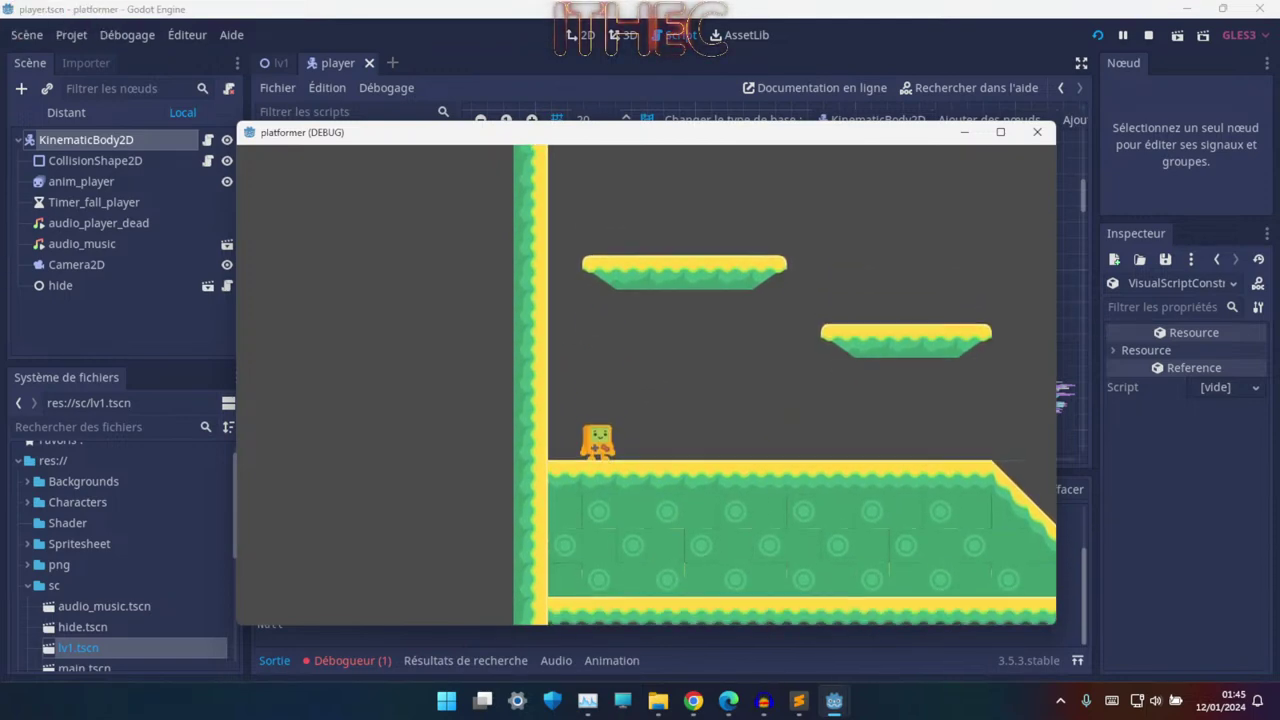
pyautogui.press('F8')
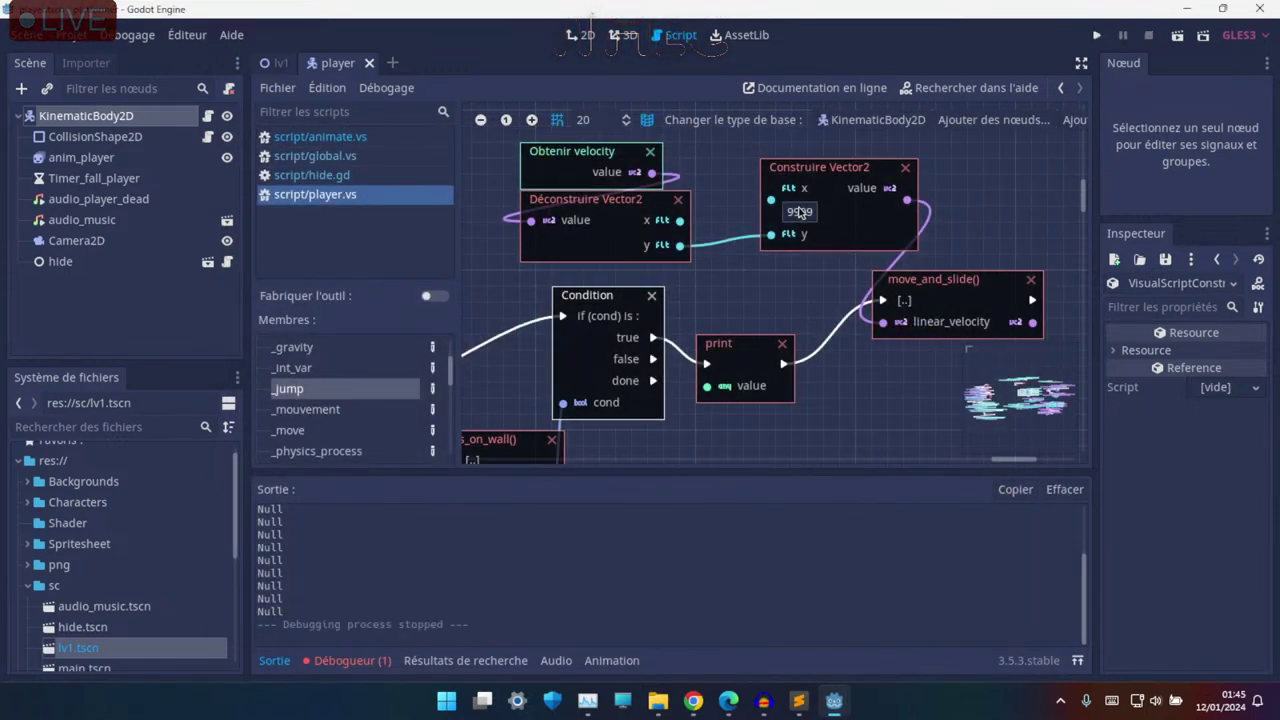
# - Change the Construire Vector2 x value to 1000
pyautogui.click(800, 211)
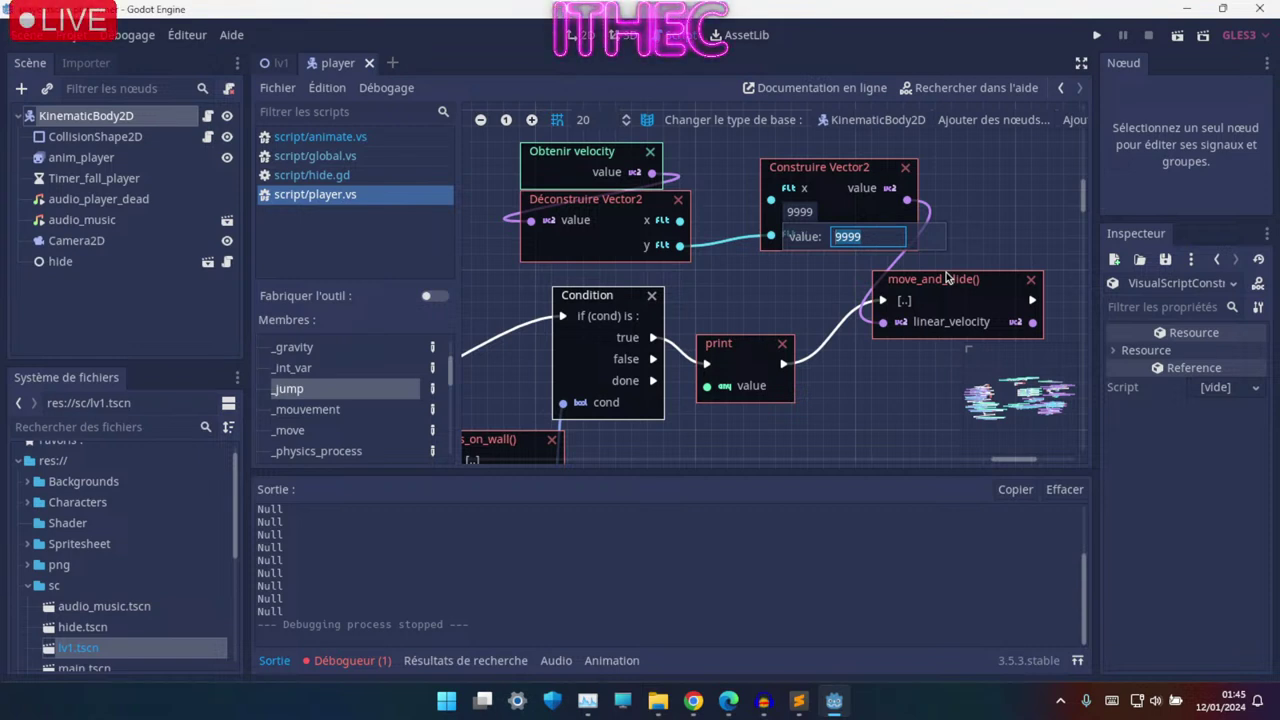
pyautogui.press('Return')
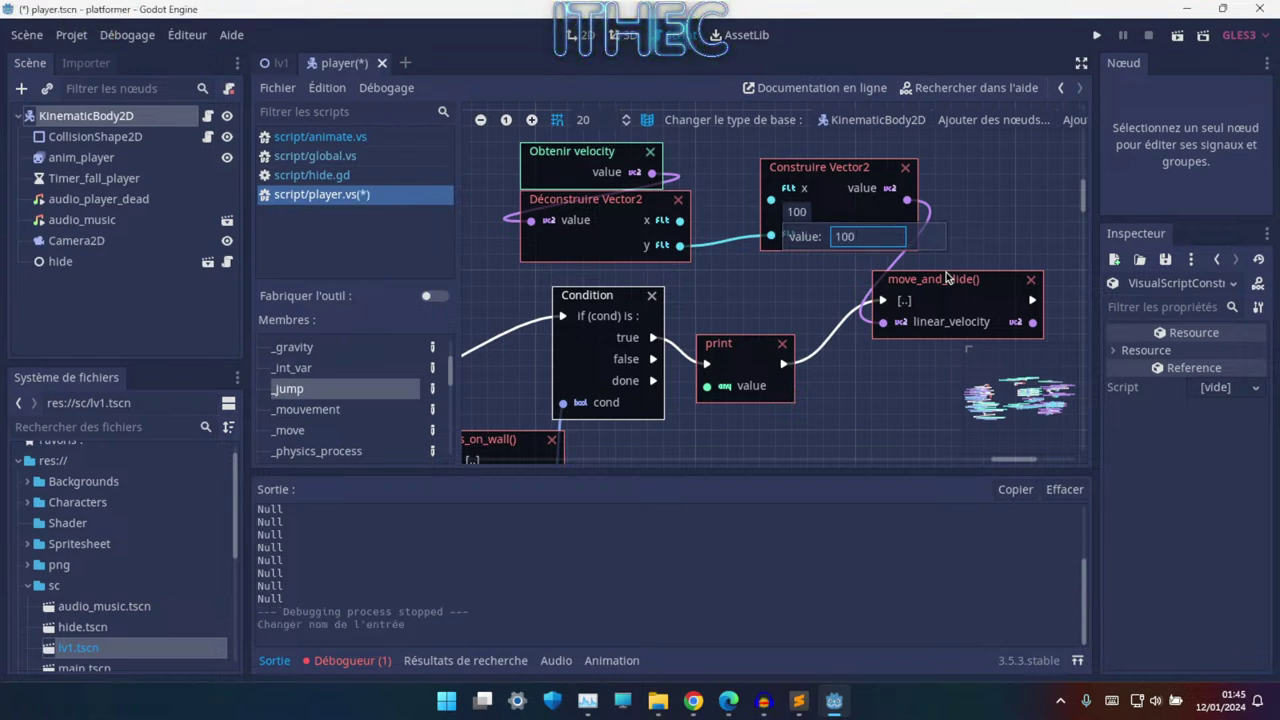
pyautogui.write('0')
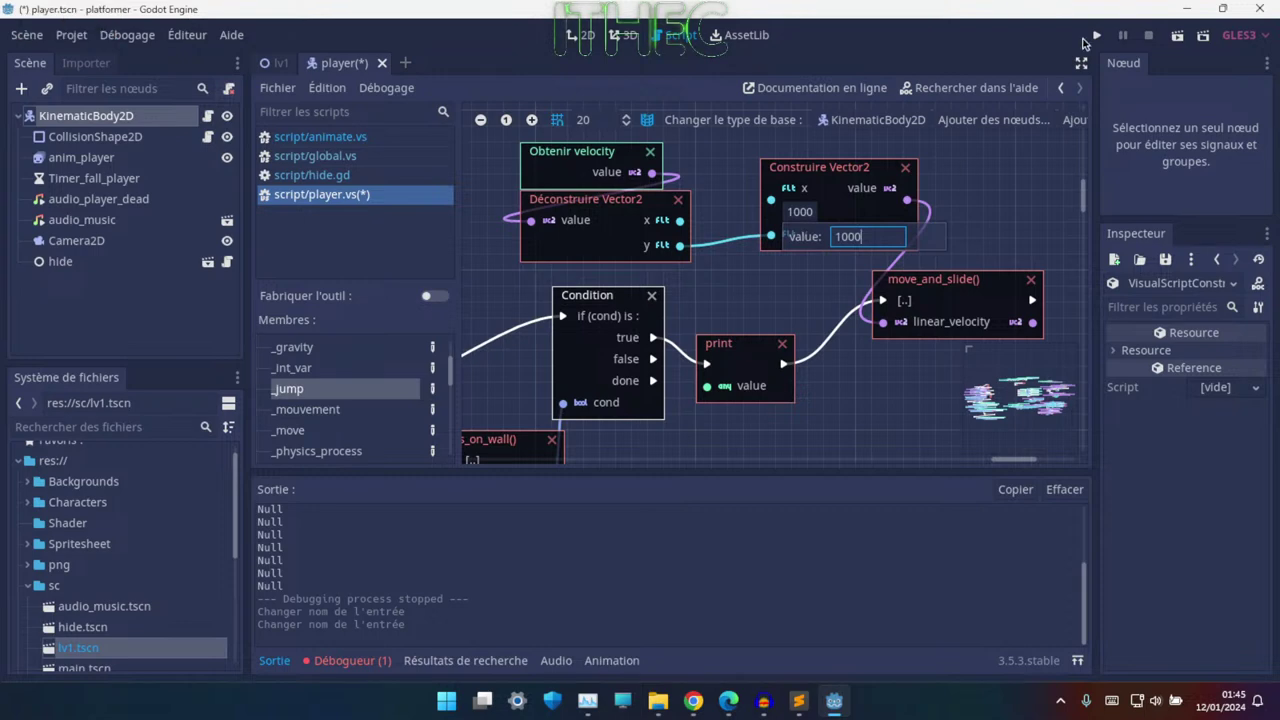
# - Run the game with x at 1000 and jump the character toward the left wall
pyautogui.click(1096, 36)
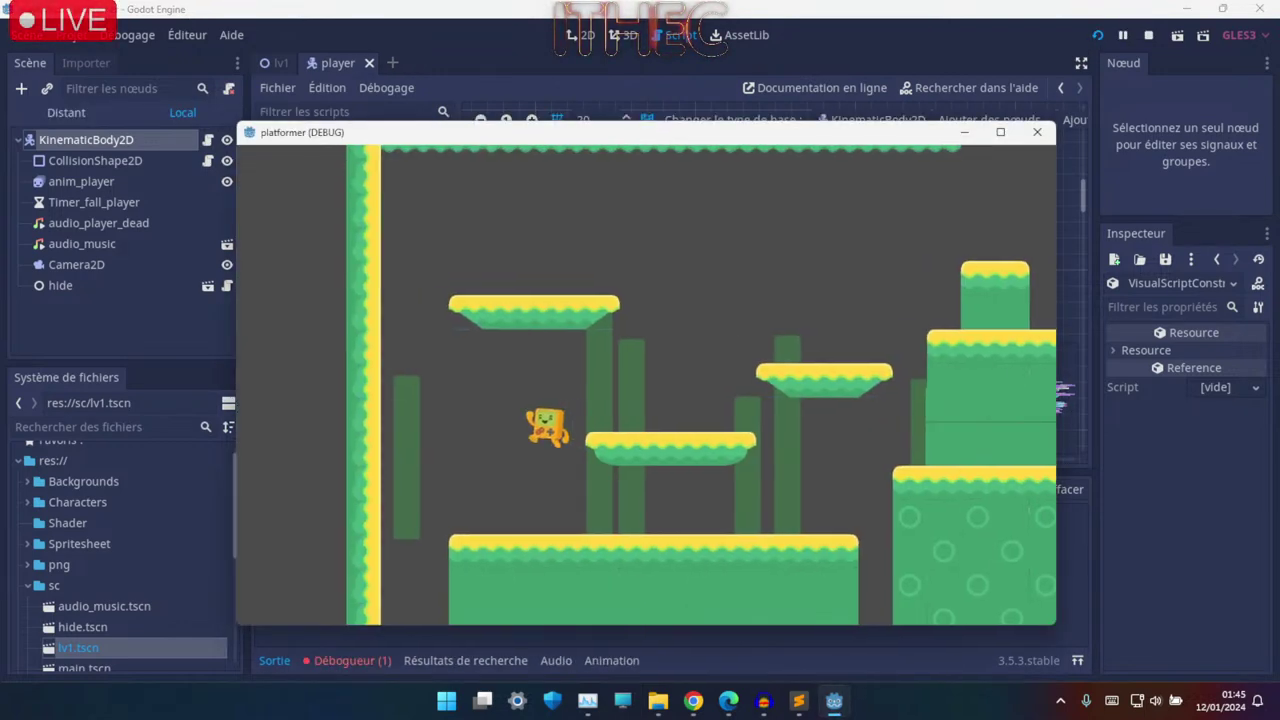
pyautogui.press('Left')
pyautogui.press('Up')
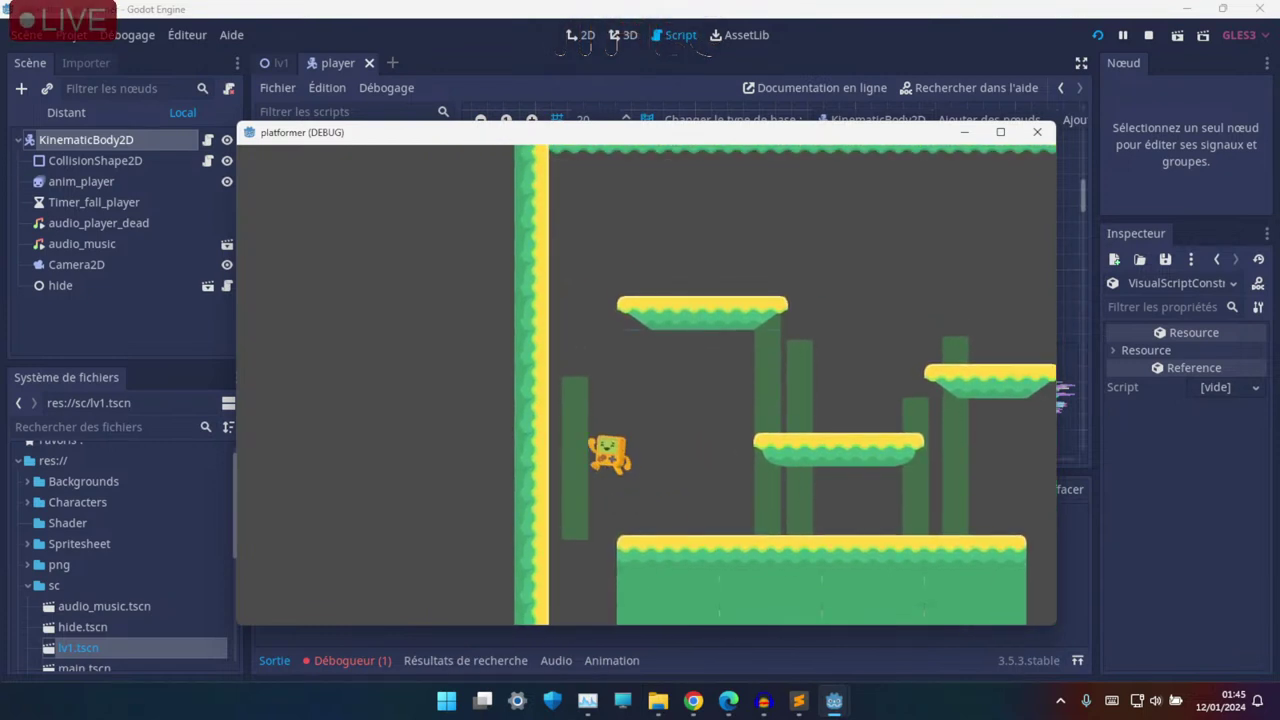
pyautogui.press('Up')
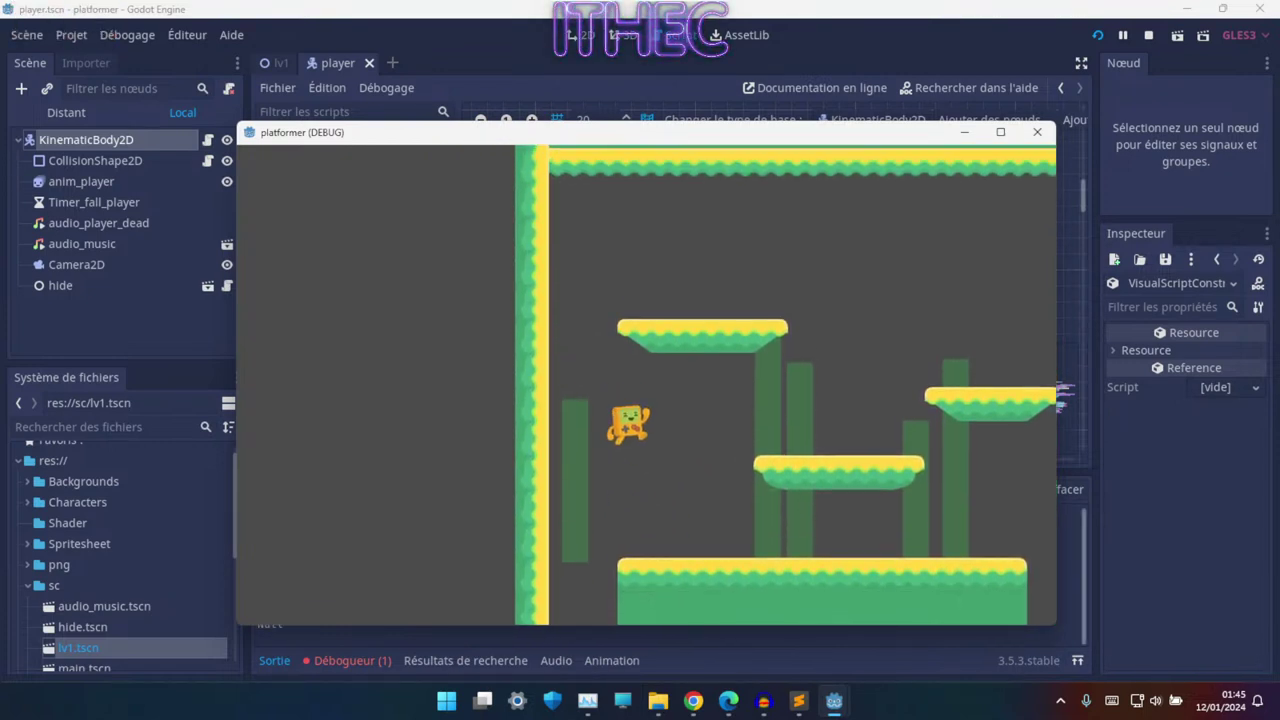
pyautogui.press('Left')
pyautogui.press('Up')
pyautogui.press('Right')
pyautogui.press('Left')
pyautogui.press('Up')
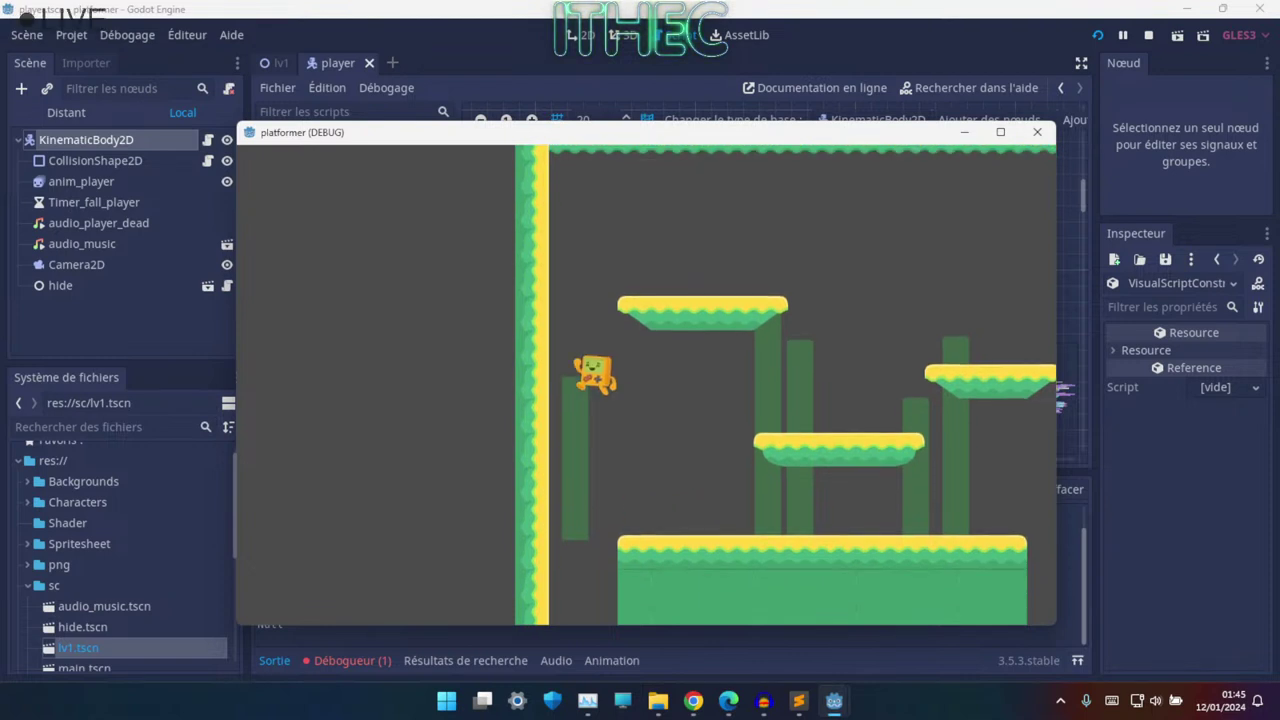
pyautogui.press('Right')
# - Keep wall-jumping against the left wall, then close the game with Alt+F4
pyautogui.press('Left')
pyautogui.press('Up')
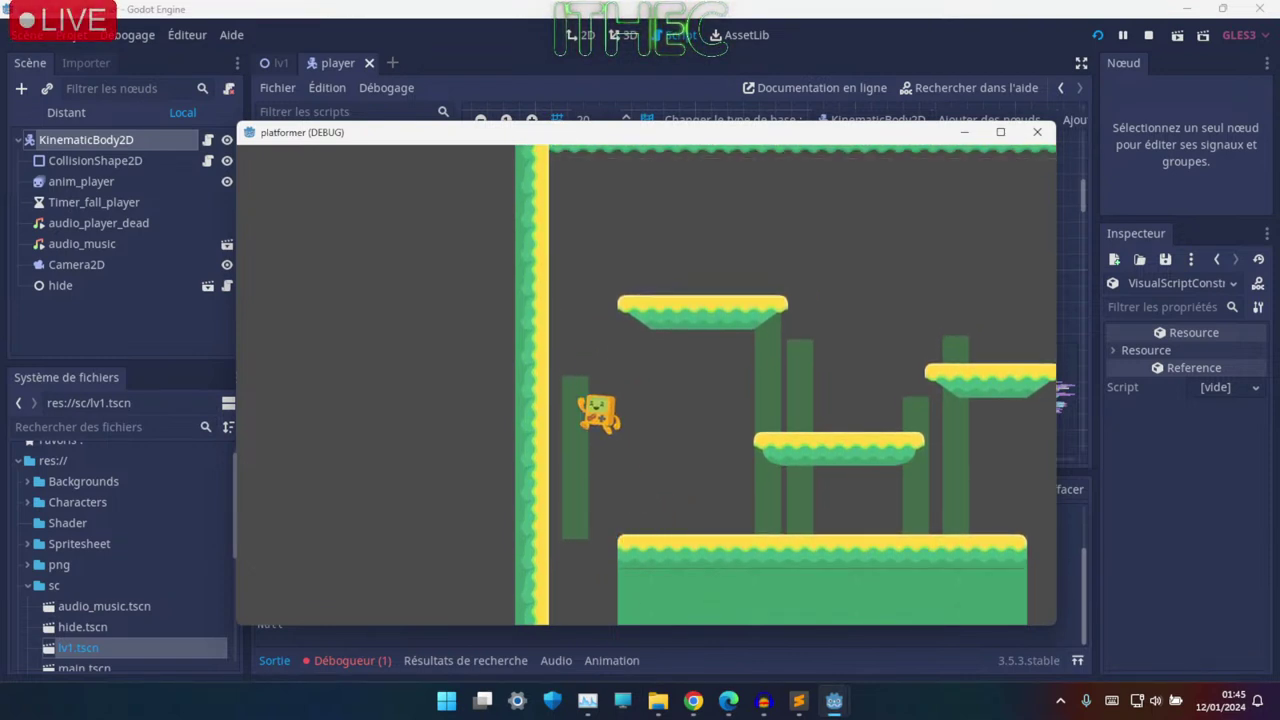
pyautogui.press('Left')
pyautogui.press('Up')
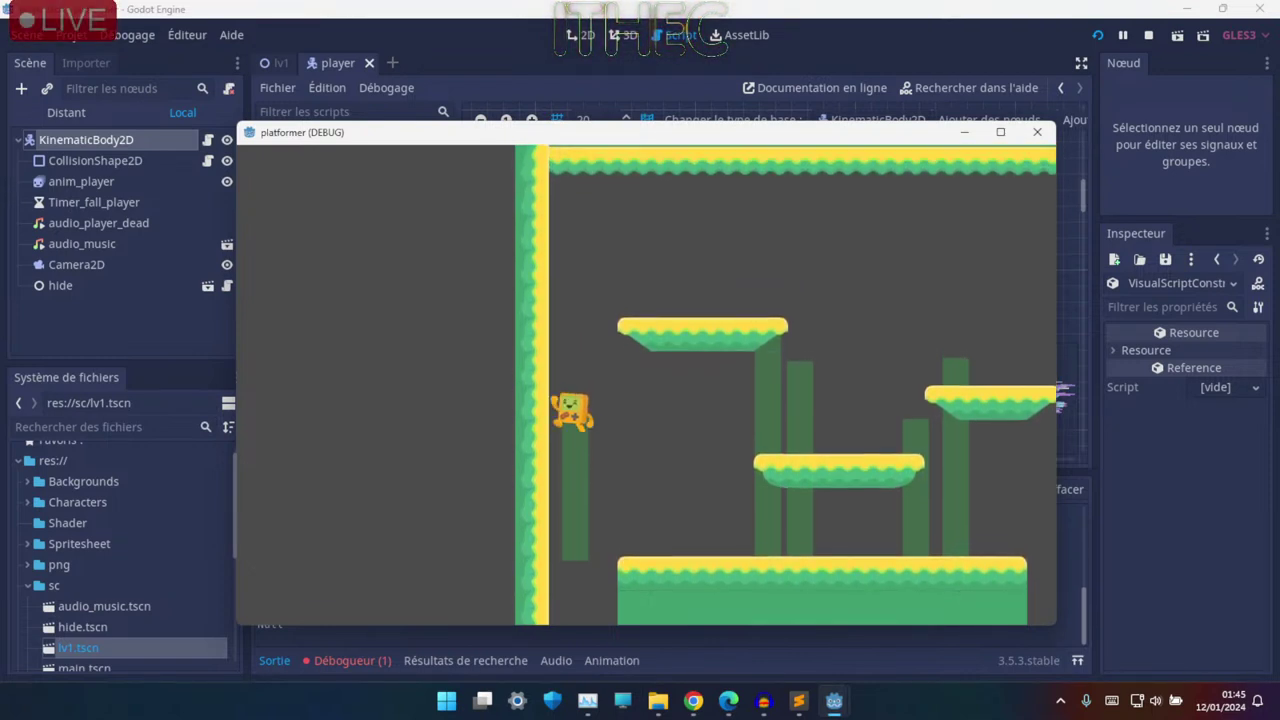
pyautogui.press('Right')
pyautogui.press('Left')
pyautogui.press('Up')
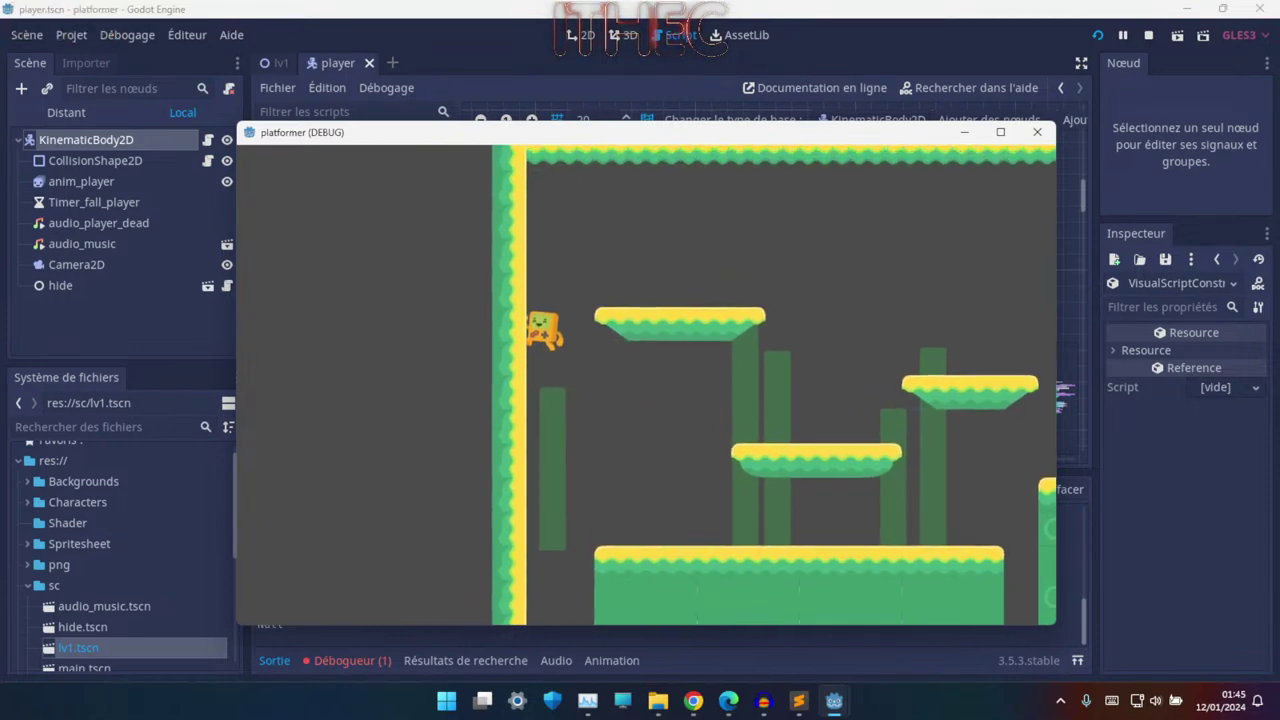
pyautogui.press('Right')
pyautogui.hotkey('alt', 'F4')
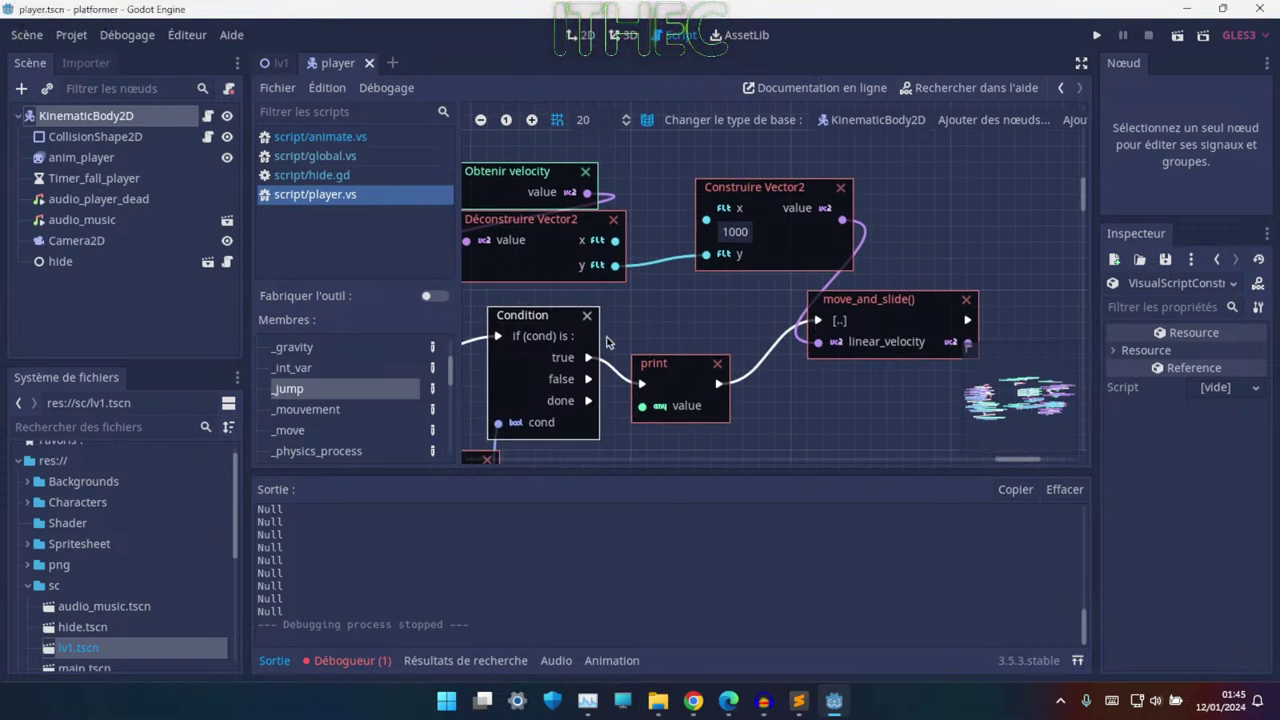
# - Pan across the wall-check graph and check Construire Vector2's x value of 1000
pyautogui.scroll(-2, 650, 300)
pyautogui.hscroll(-2, 660, 295)
pyautogui.moveTo(667, 293); pyautogui.dragTo(615, 368, button='middle')
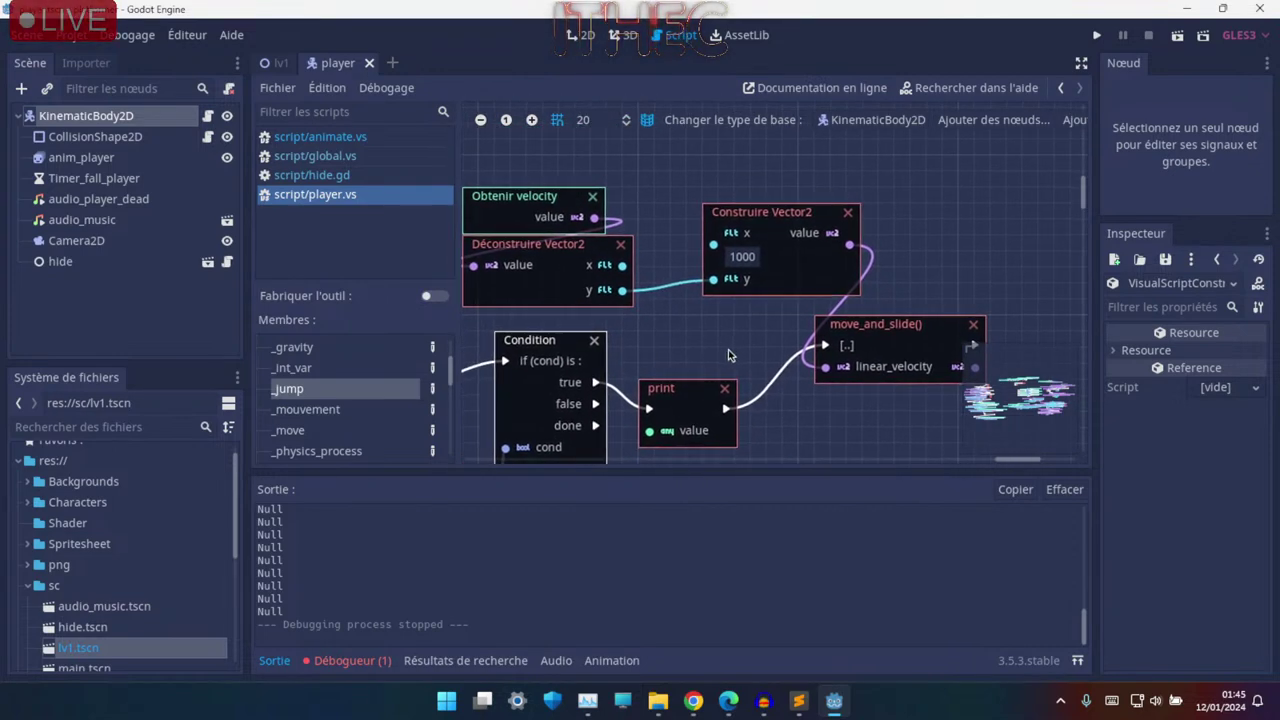
pyautogui.keyDown('ctrl'); pyautogui.scroll(2, 728, 345); pyautogui.keyUp('ctrl')
pyautogui.keyDown('ctrl'); pyautogui.scroll(-2, 730, 328); pyautogui.keyUp('ctrl')
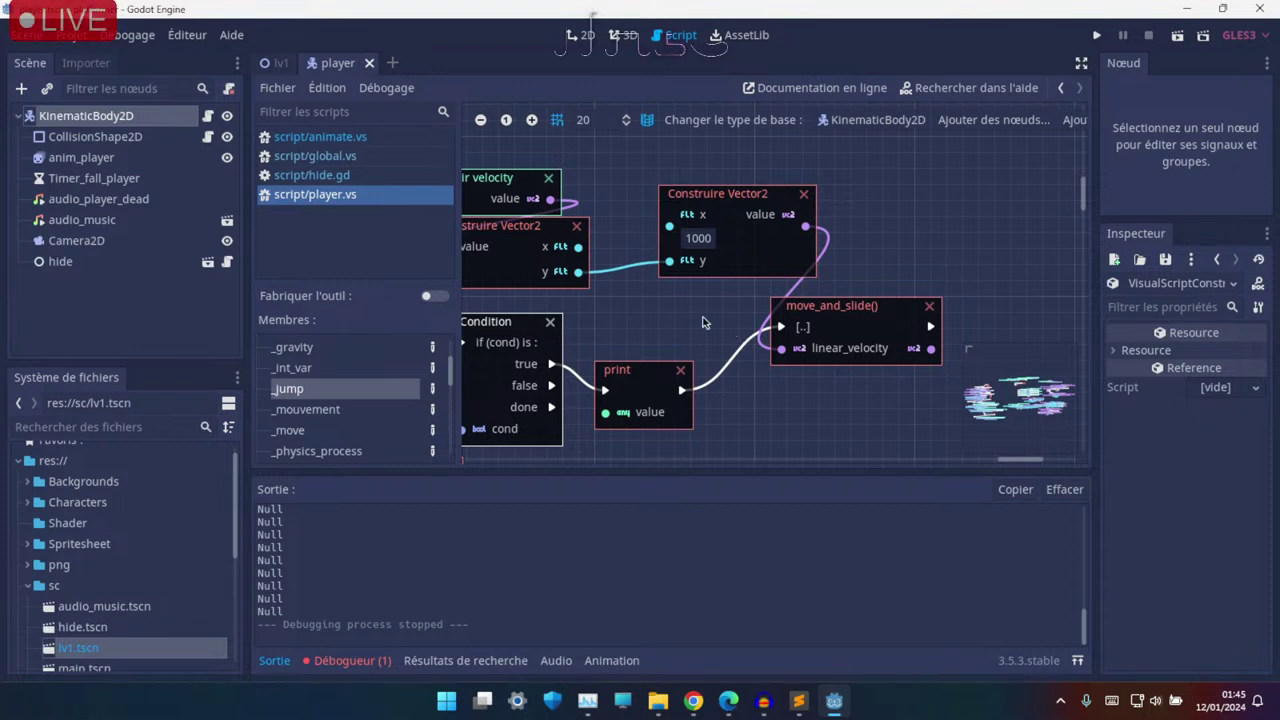
pyautogui.scroll(1, 690, 340)
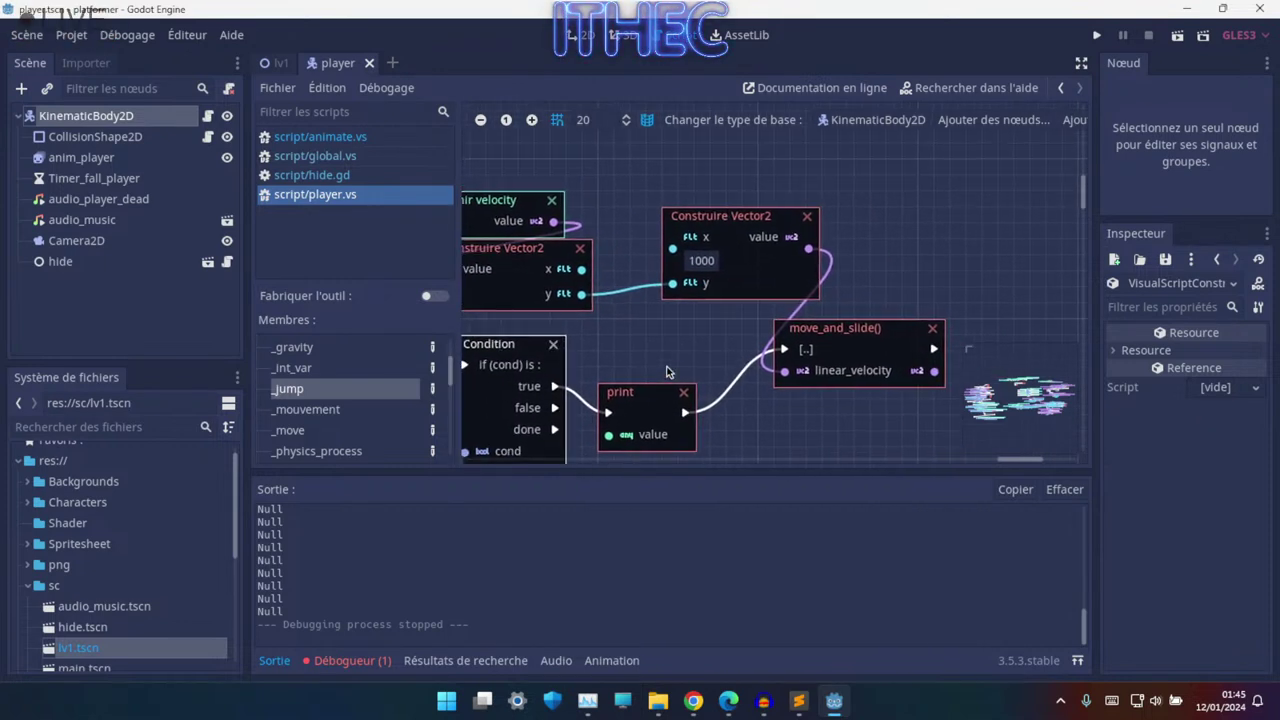
pyautogui.scroll(1, 690, 355)
pyautogui.keyDown('shift'); pyautogui.hscroll(-3, 700, 350); pyautogui.keyUp('shift')
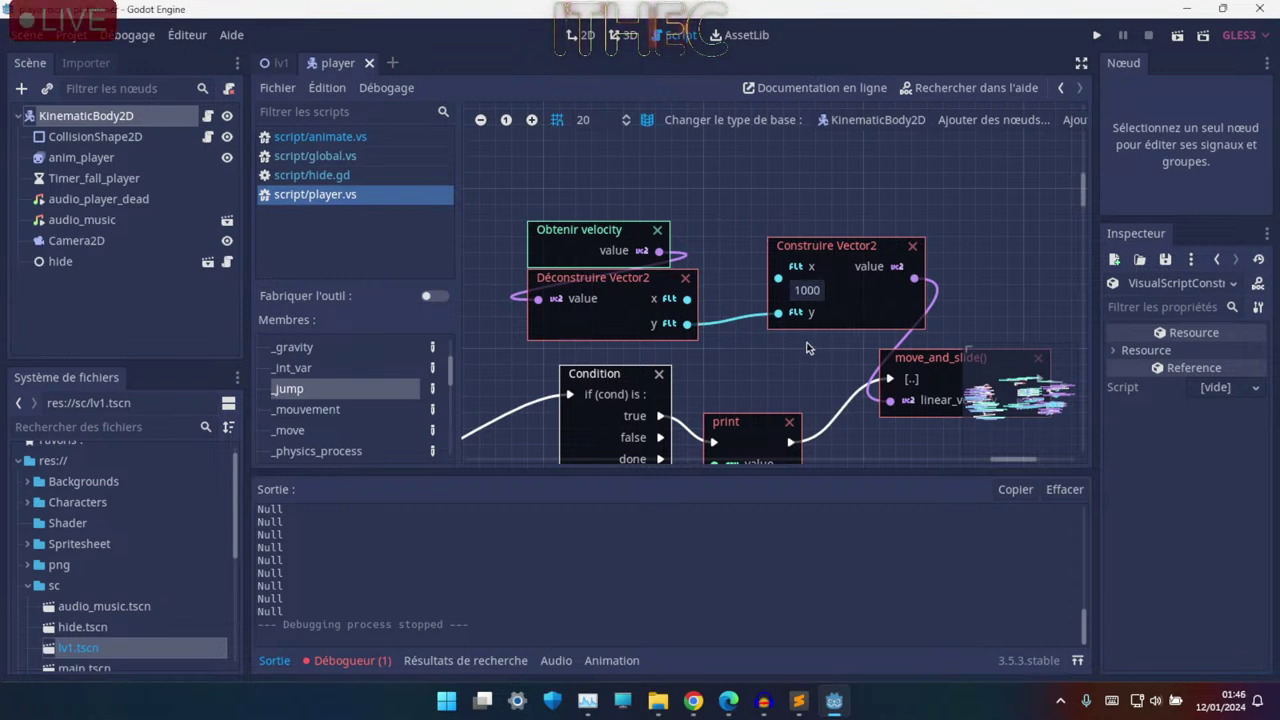
pyautogui.scroll(-2, 792, 319)
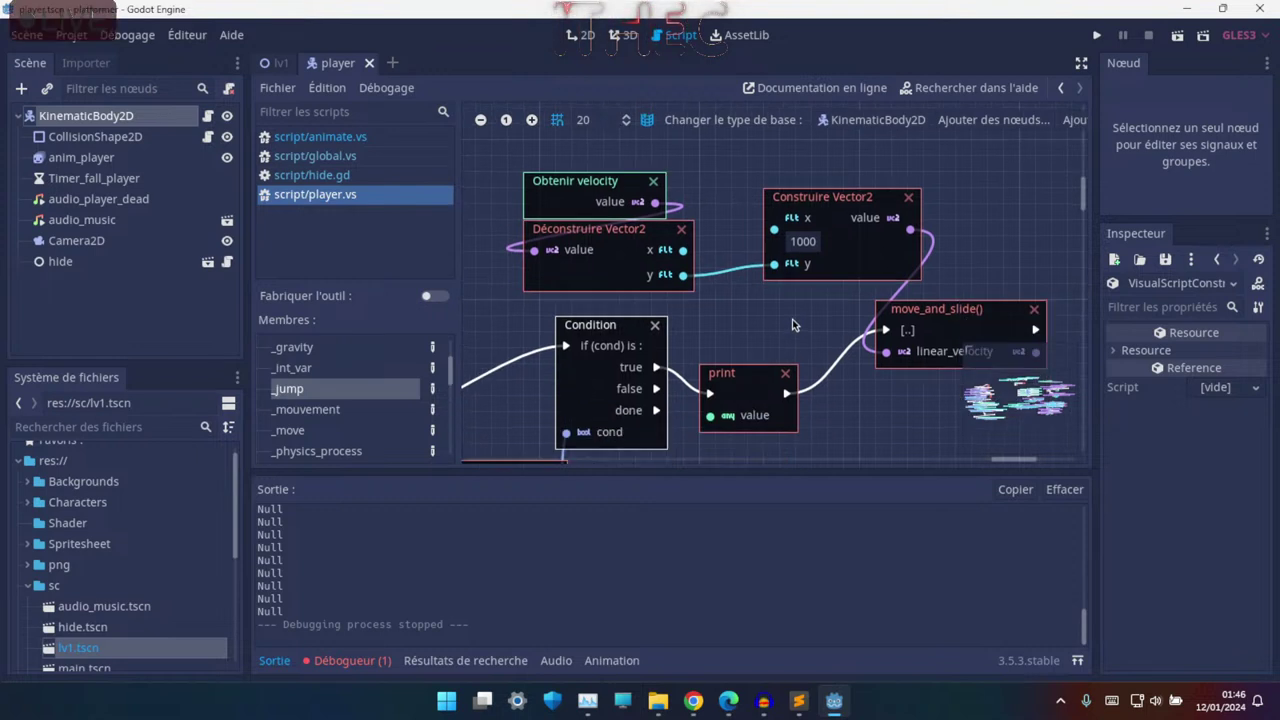
pyautogui.click(804, 248)
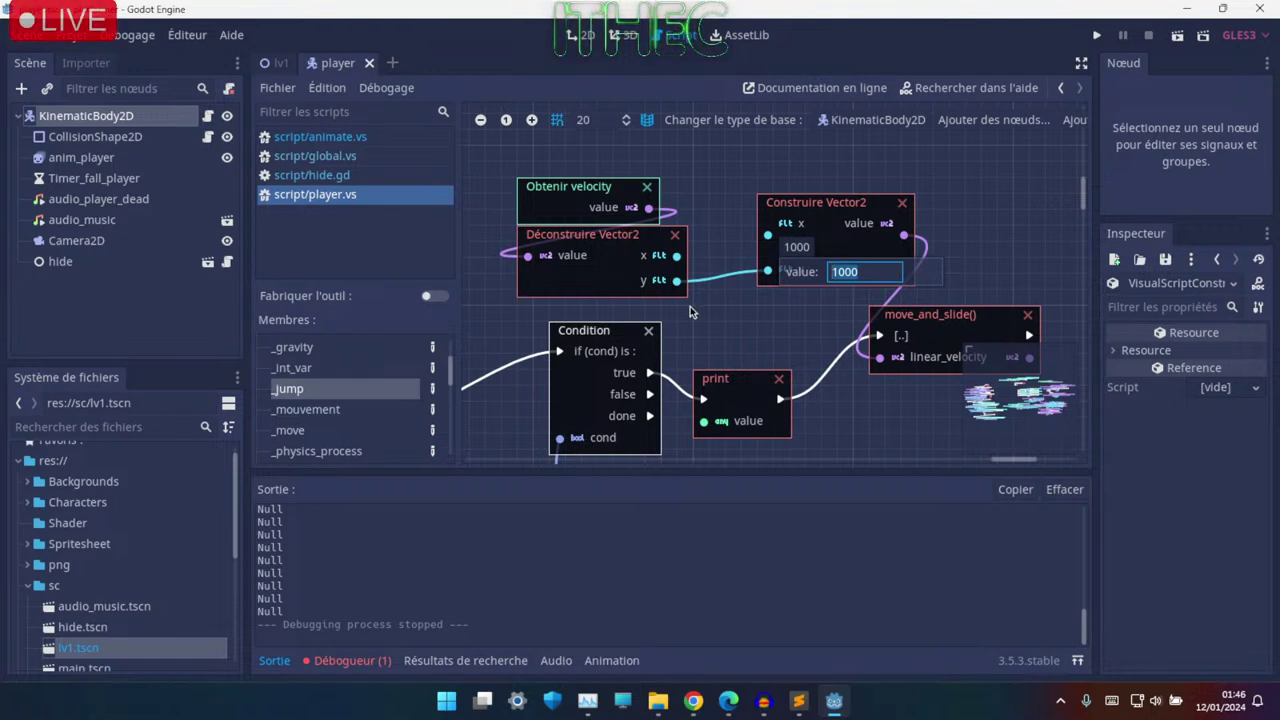
# - Move the is_on_wall() node below the Condition node, then select move_and_slide()
pyautogui.moveTo(690, 313); pyautogui.dragTo(790, 260, button='middle')
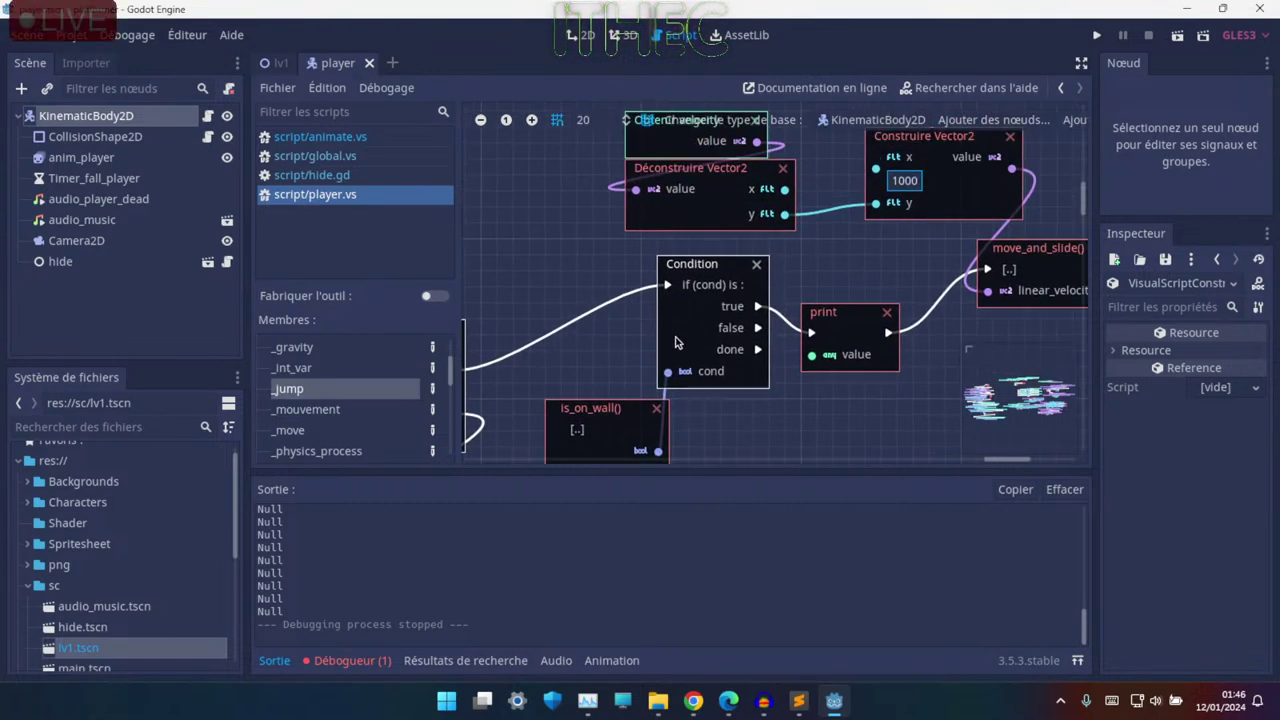
pyautogui.moveTo(675, 342); pyautogui.dragTo(846, 263, button='middle')
pyautogui.moveTo(822, 279); pyautogui.dragTo(738, 287, button='middle')
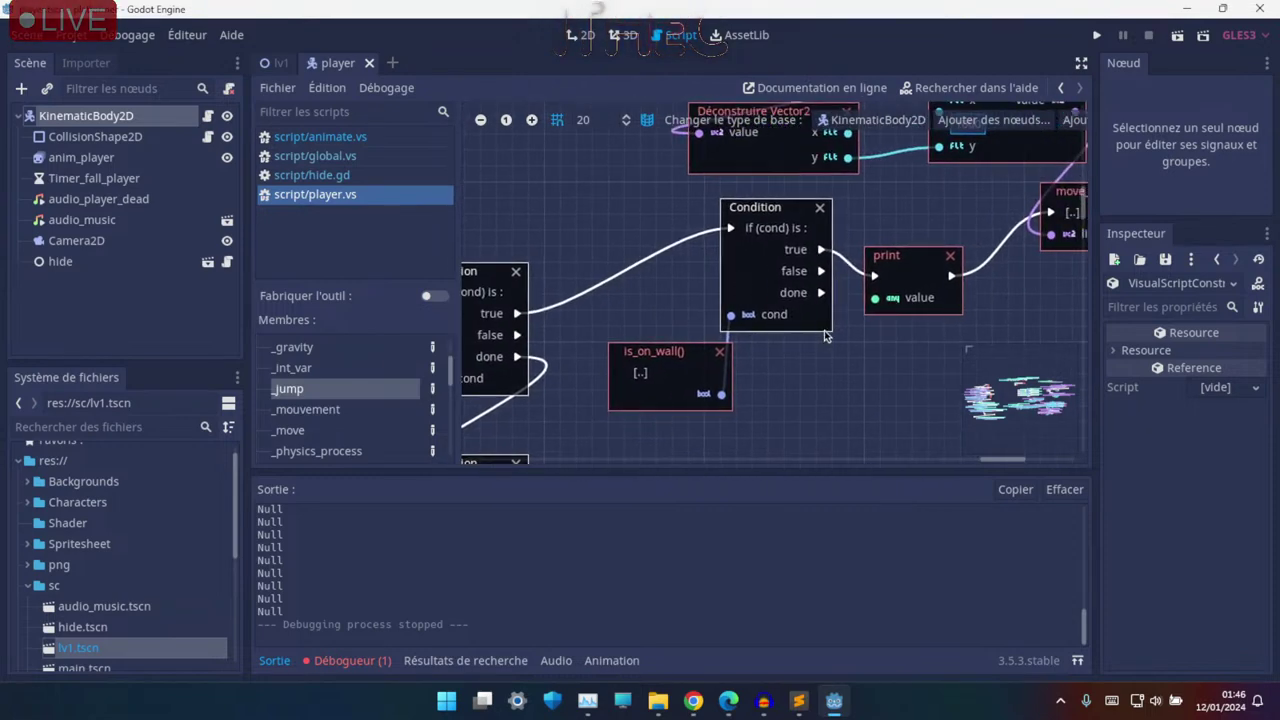
pyautogui.moveTo(960, 293); pyautogui.dragTo(907, 303, button='middle')
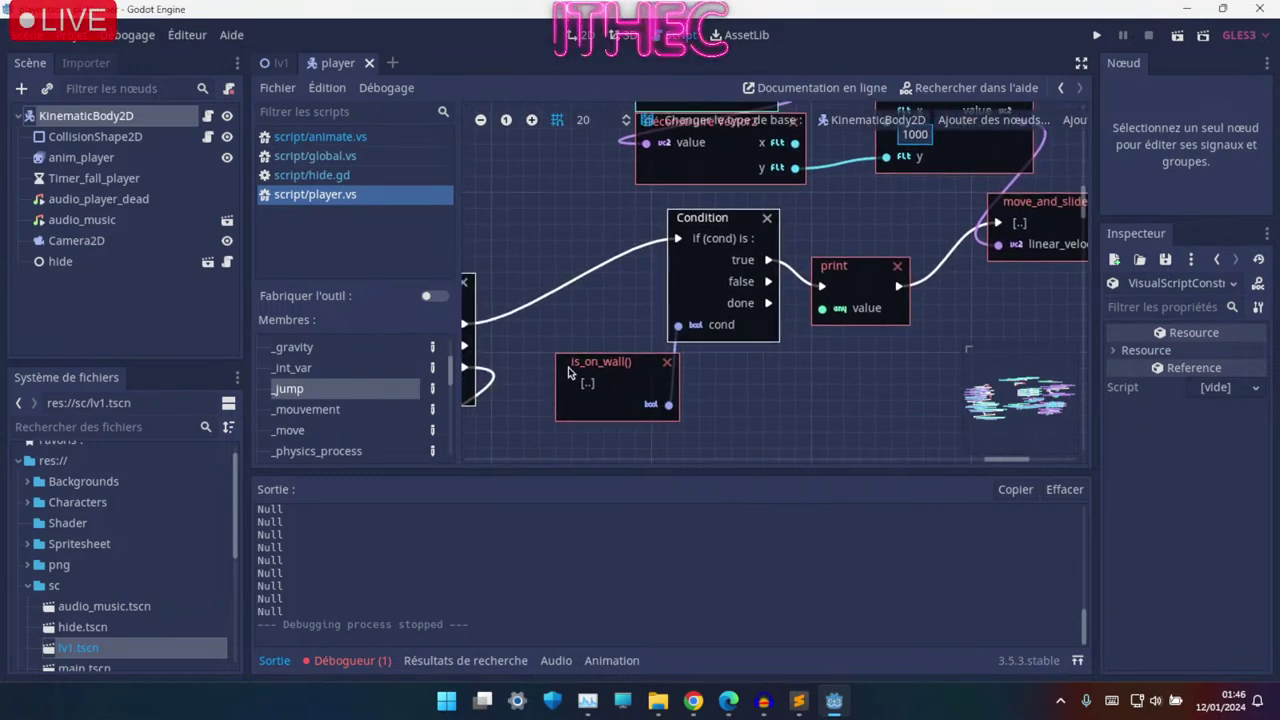
pyautogui.click(600, 371)
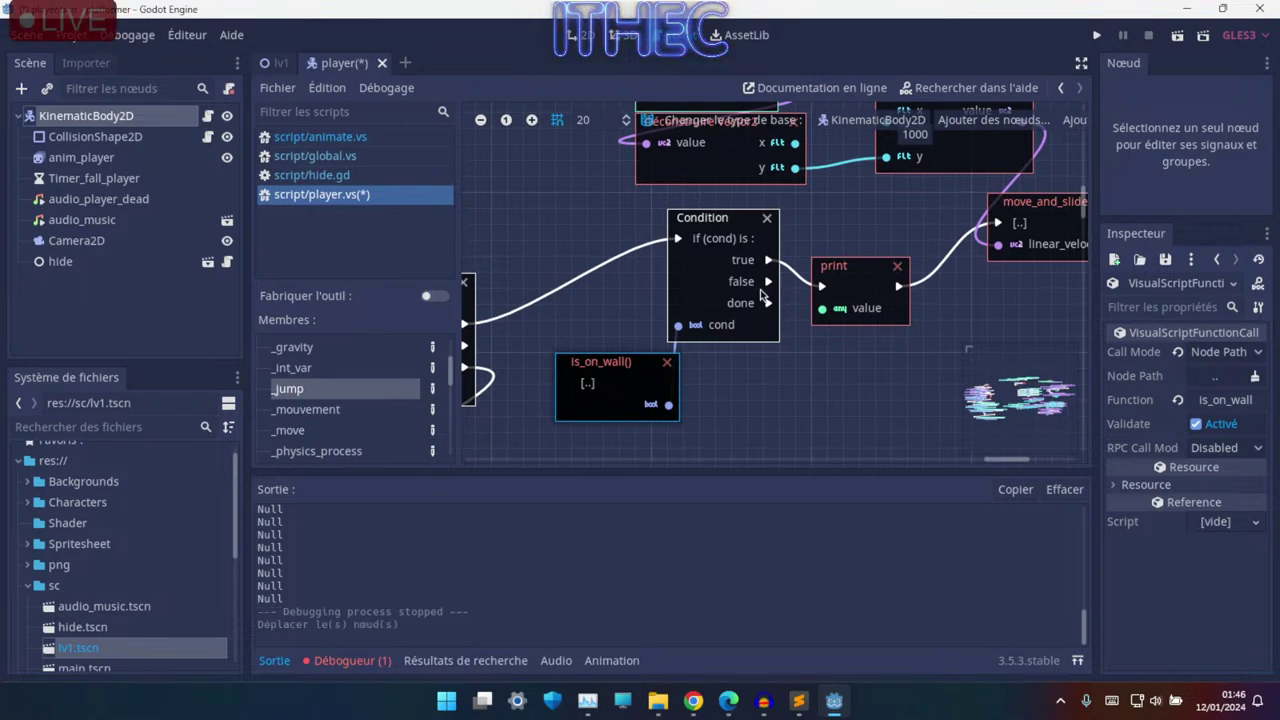
pyautogui.keyDown('ctrl'); pyautogui.scroll(-1, 713, 244); pyautogui.keyUp('ctrl')
pyautogui.keyDown('ctrl'); pyautogui.scroll(2, 750, 290); pyautogui.keyUp('ctrl')
pyautogui.keyDown('ctrl'); pyautogui.scroll(-2, 789, 328); pyautogui.keyUp('ctrl')
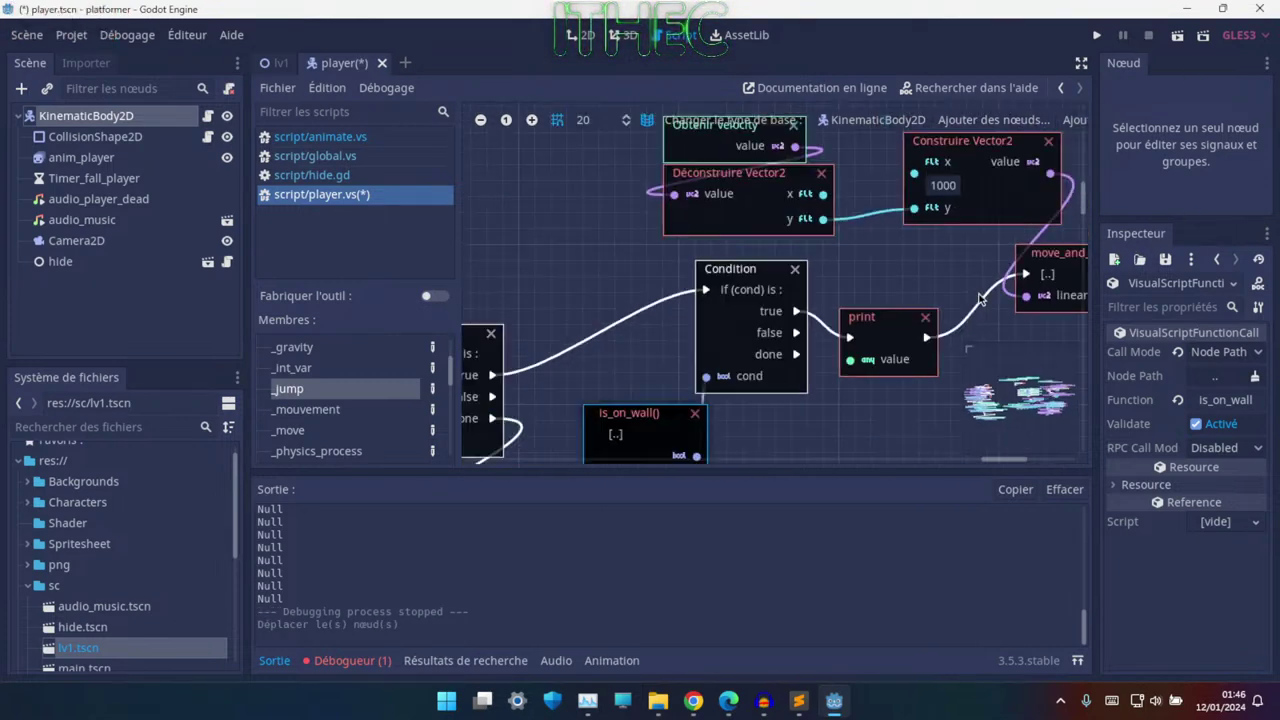
pyautogui.keyDown('ctrl'); pyautogui.scroll(-1, 789, 328); pyautogui.keyUp('ctrl')
pyautogui.keyDown('ctrl'); pyautogui.scroll(2, 789, 328); pyautogui.keyUp('ctrl')
pyautogui.click(936, 295)
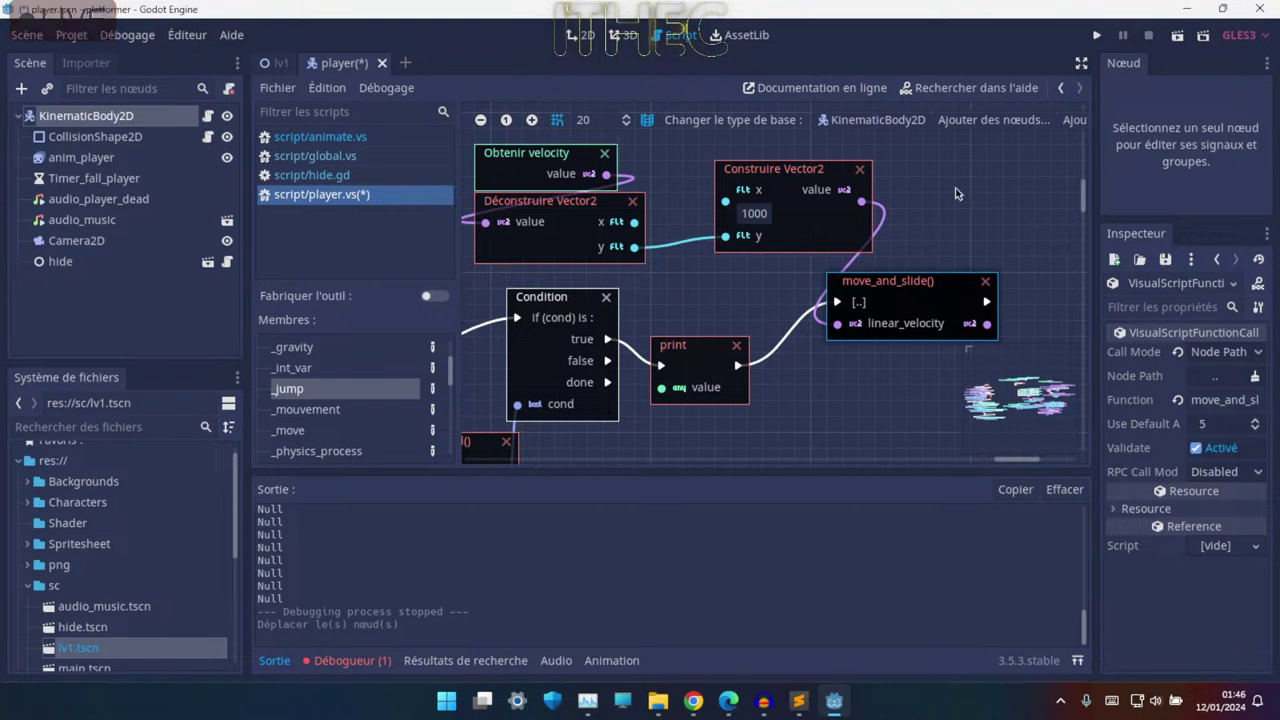
# - Select the KinematicBody2D root and scroll its signals list to input_event
pyautogui.click(103, 117)
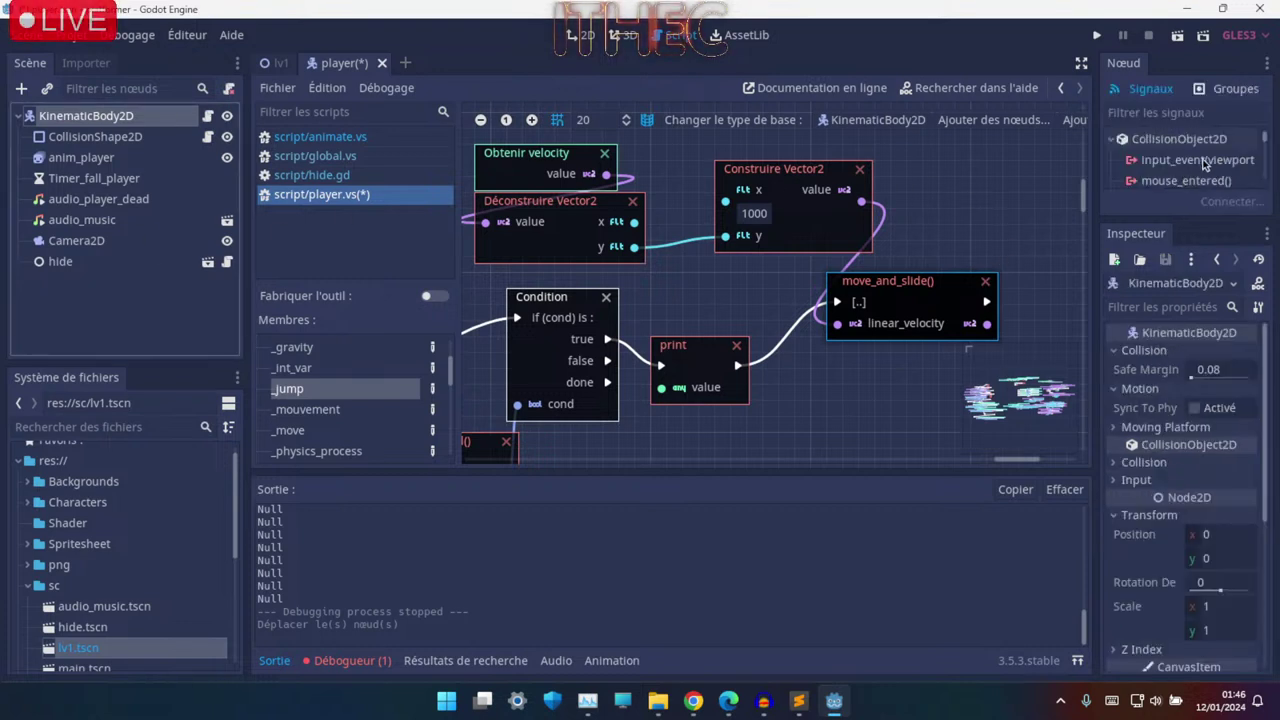
pyautogui.scroll(-1, 1203, 165)
pyautogui.scroll(-1, 1203, 165)
pyautogui.scroll(-1, 1203, 165)
pyautogui.scroll(-1, 1200, 166)
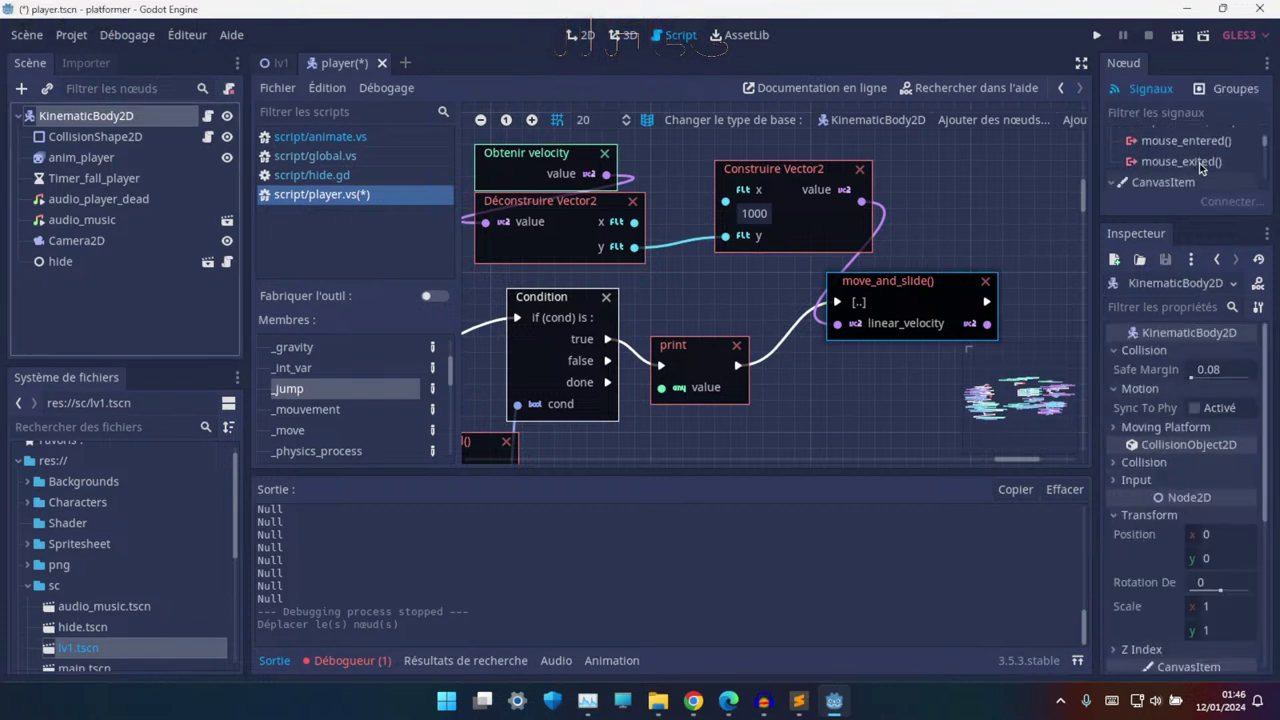
pyautogui.scroll(-1, 1198, 166)
pyautogui.scroll(-1, 1195, 167)
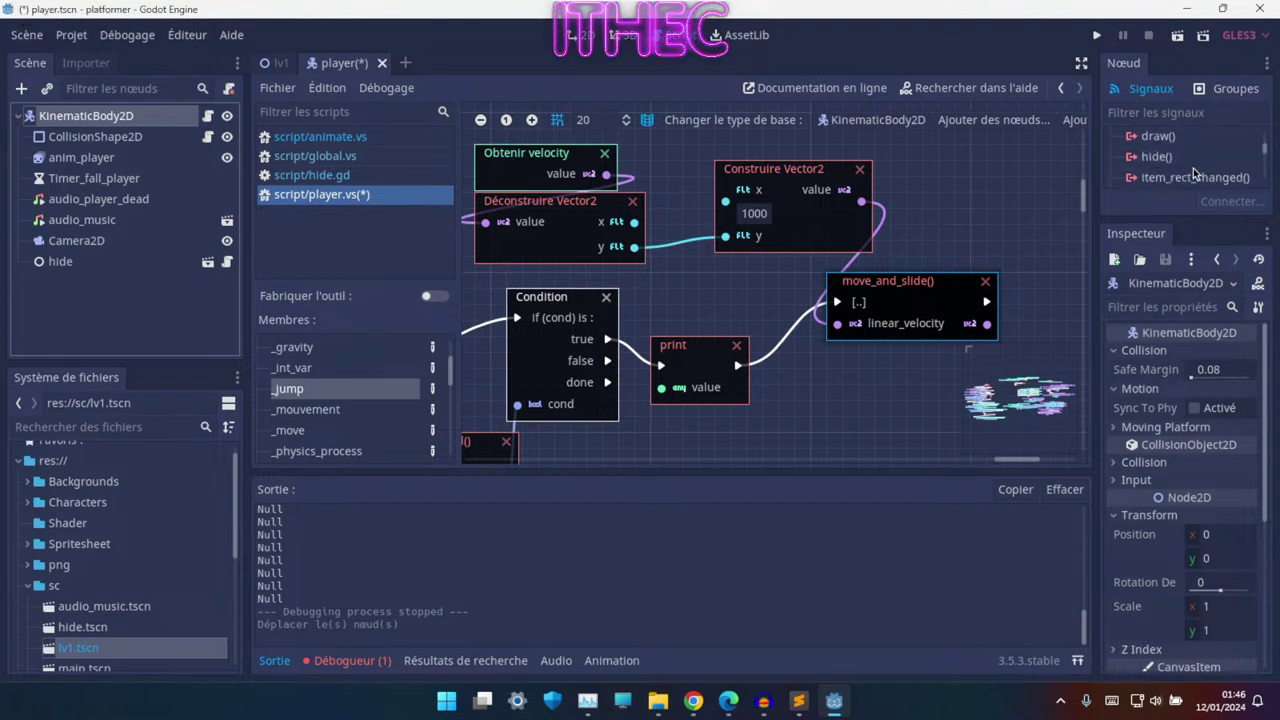
pyautogui.scroll(1, 1195, 170)
pyautogui.scroll(1, 1195, 175)
pyautogui.scroll(1, 1195, 174)
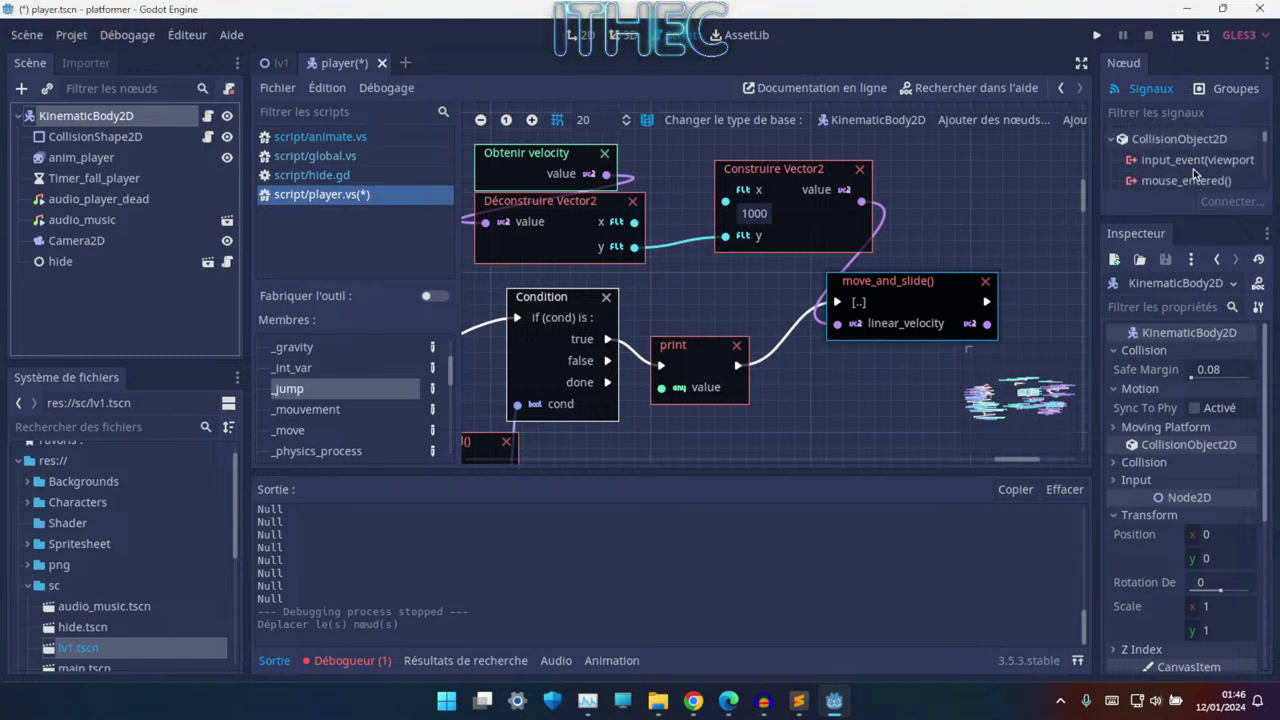
pyautogui.click(1200, 168)
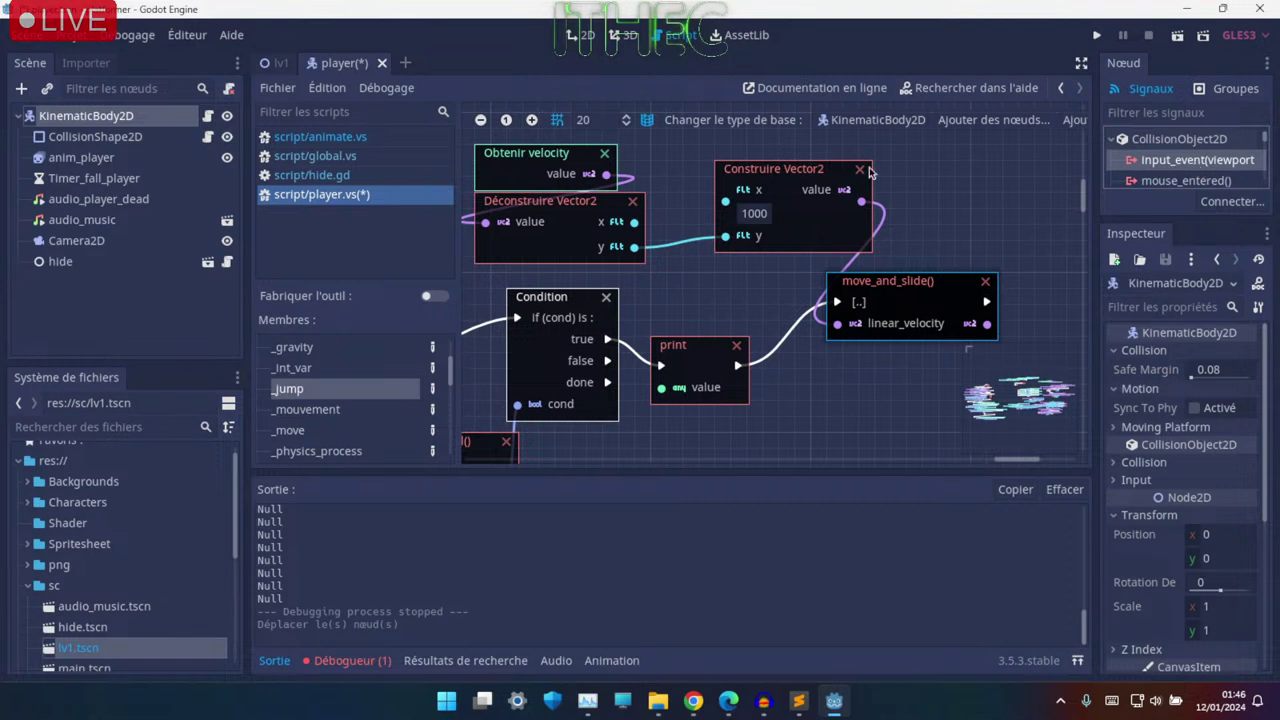
pyautogui.click(140, 116)
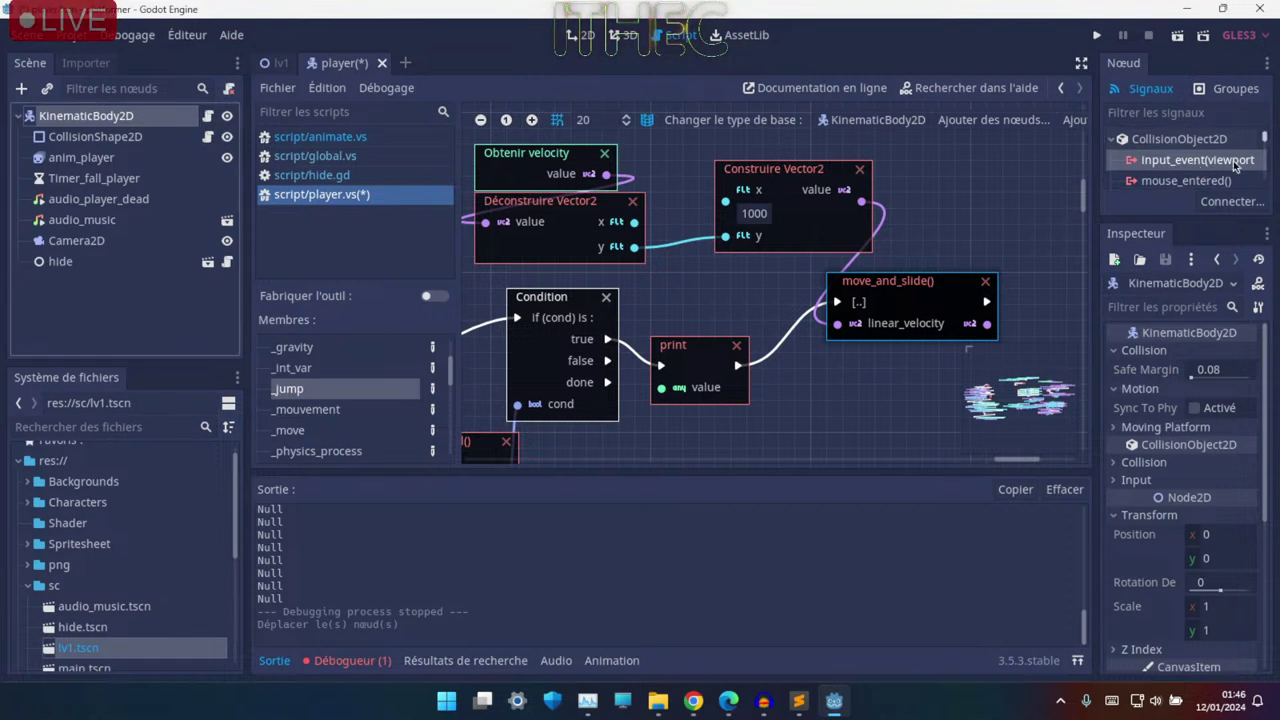
# - Enlarge the signals panel and scroll through it to mouse_entered
pyautogui.moveTo(1177, 219); pyautogui.dragTo(1177, 381)
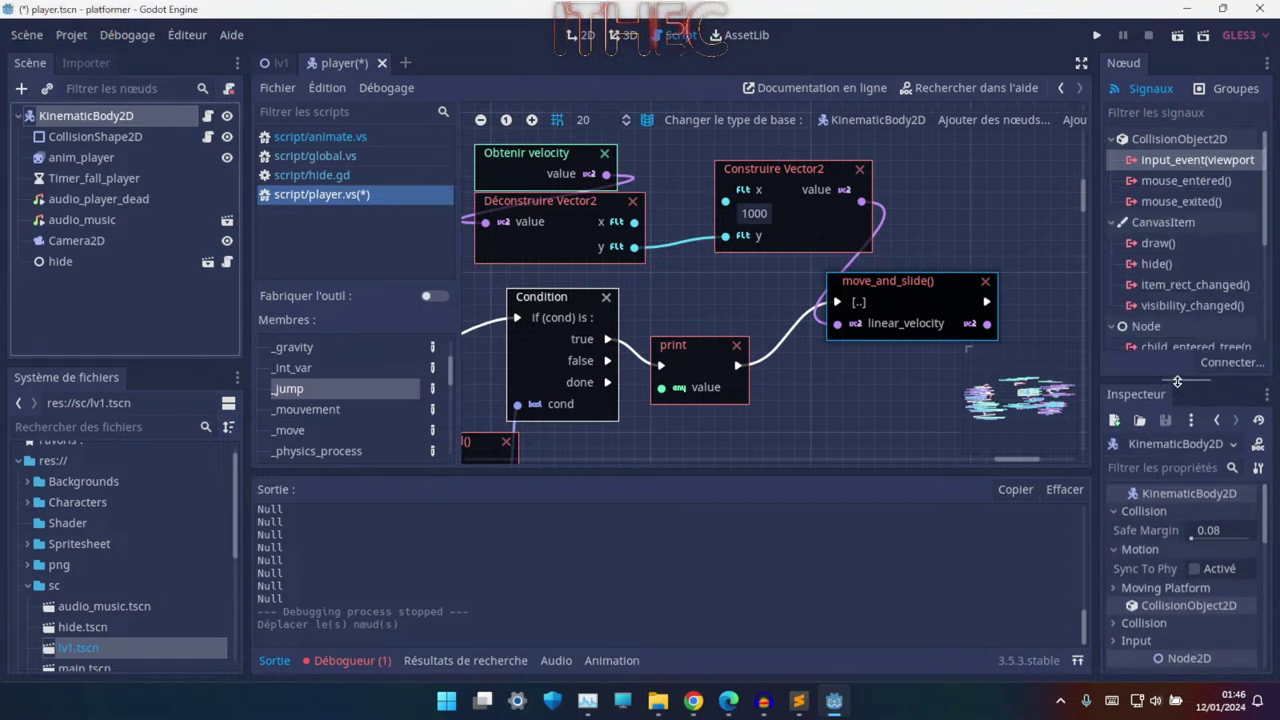
pyautogui.scroll(-1, 1172, 287)
pyautogui.scroll(-2, 1172, 287)
pyautogui.scroll(-1, 1172, 287)
pyautogui.scroll(-1, 1172, 287)
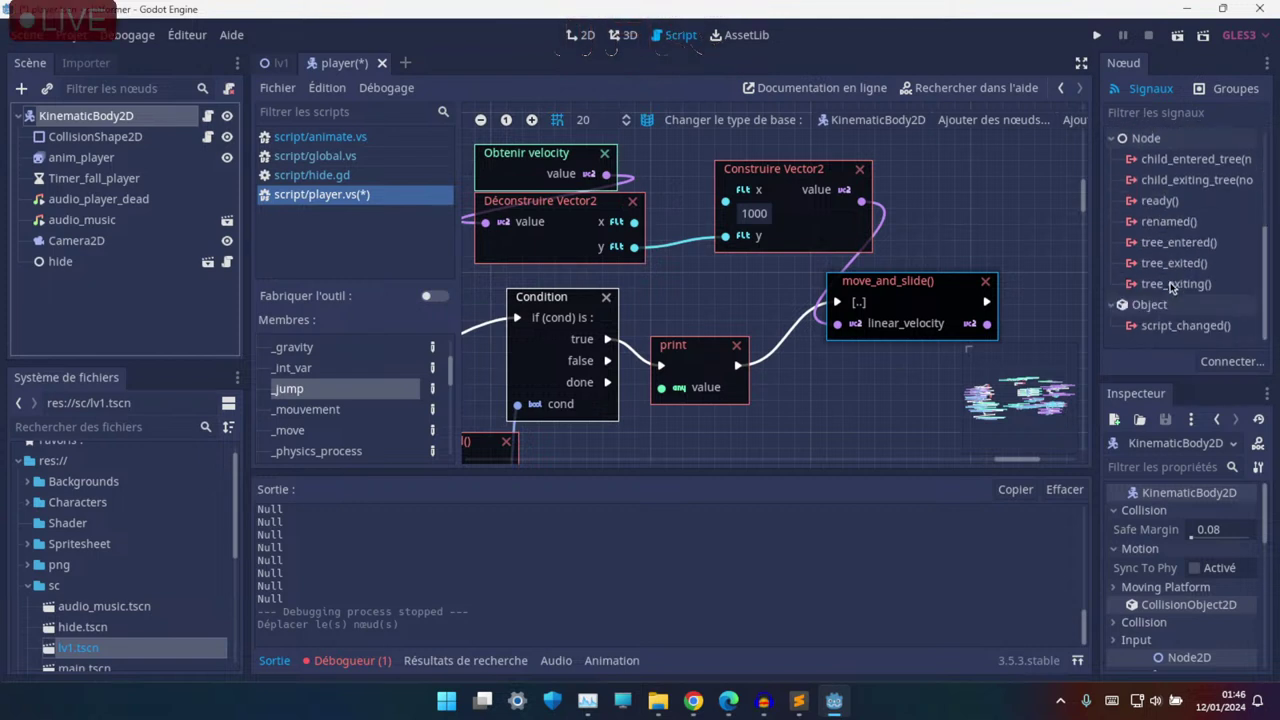
pyautogui.scroll(2, 1174, 299)
pyautogui.scroll(3, 1174, 299)
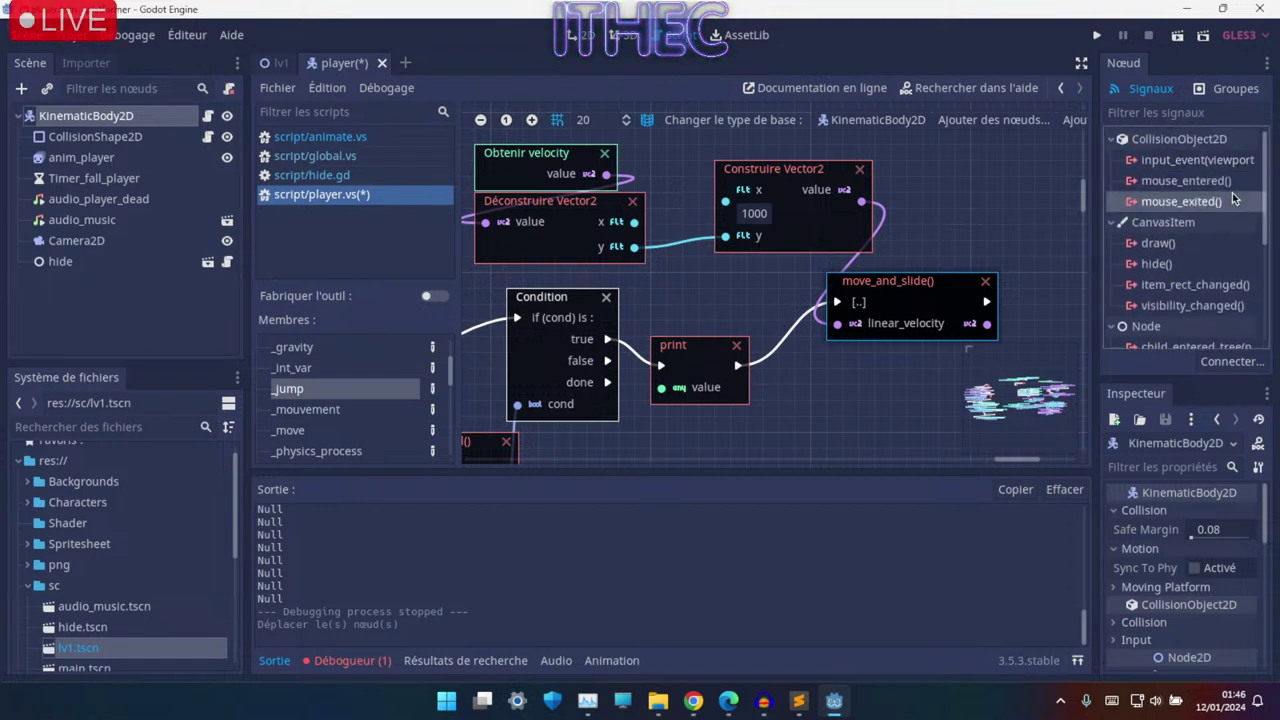
pyautogui.click(1188, 184)
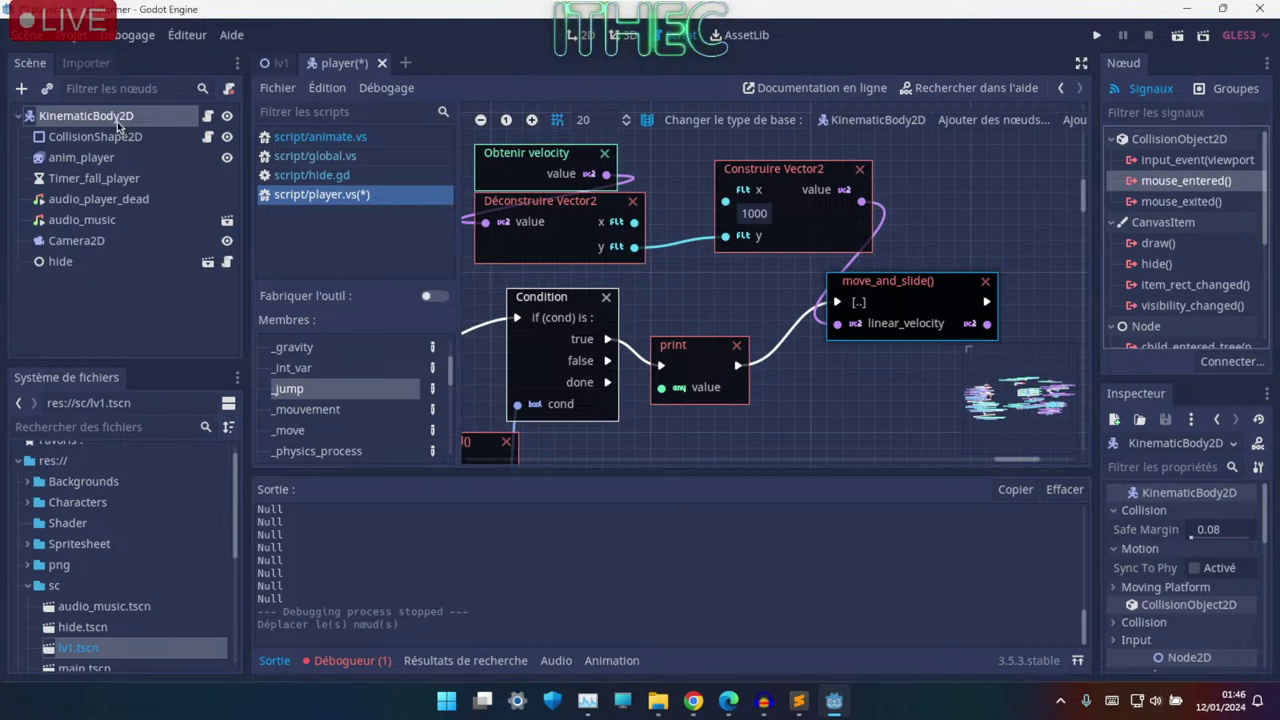
# - Delete the print node and connect Condition's true output to move_and_slide's sequence input
pyautogui.moveTo(922, 257); pyautogui.dragTo(825, 265, button='middle')
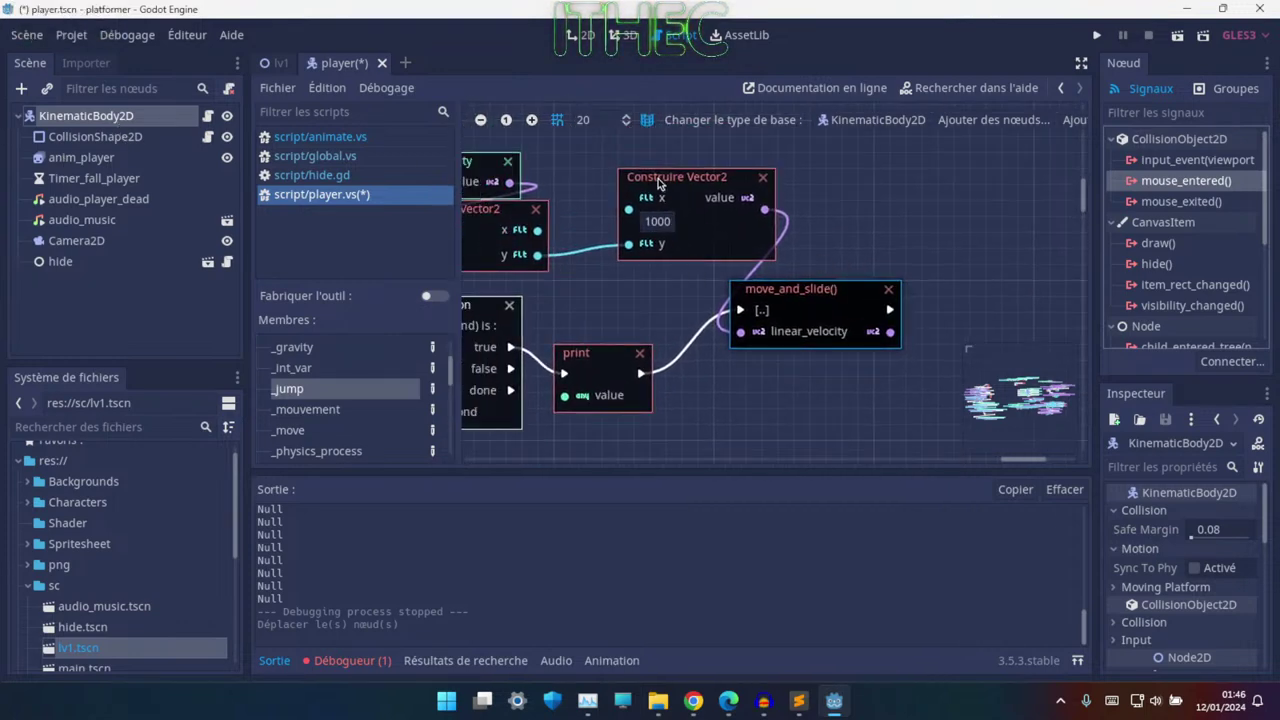
pyautogui.keyDown('ctrl'); pyautogui.scroll(2, 766, 218); pyautogui.keyUp('ctrl')
pyautogui.keyDown('ctrl'); pyautogui.scroll(-2, 662, 259); pyautogui.keyUp('ctrl')
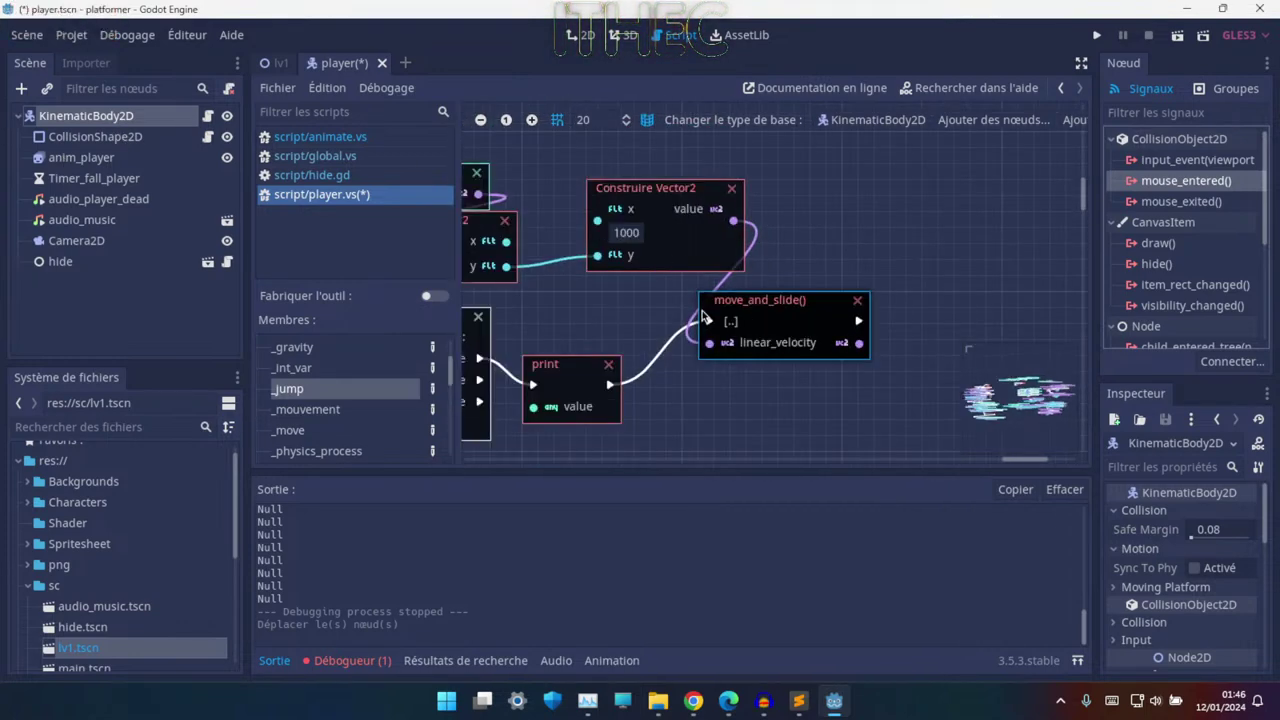
pyautogui.moveTo(580, 377); pyautogui.dragTo(691, 379, button='middle')
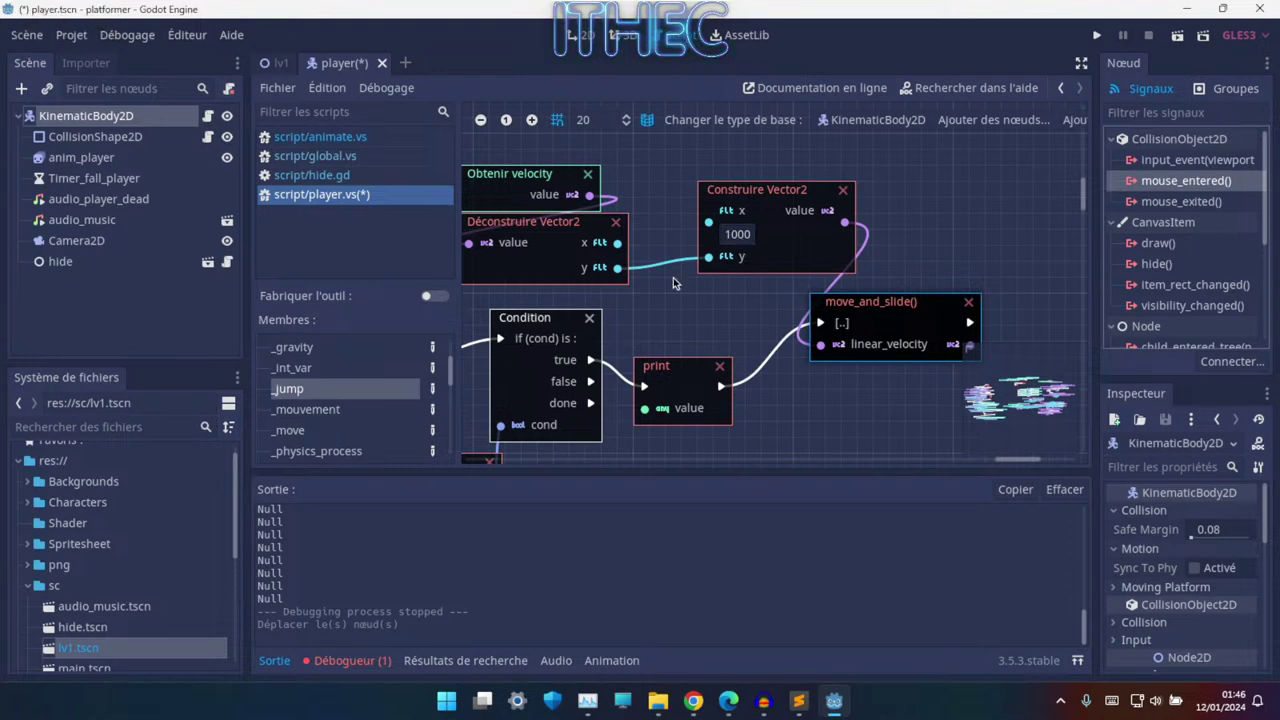
pyautogui.scroll(-1, 760, 262)
pyautogui.hscroll(-2, 760, 262)
pyautogui.scroll(1, 686, 316)
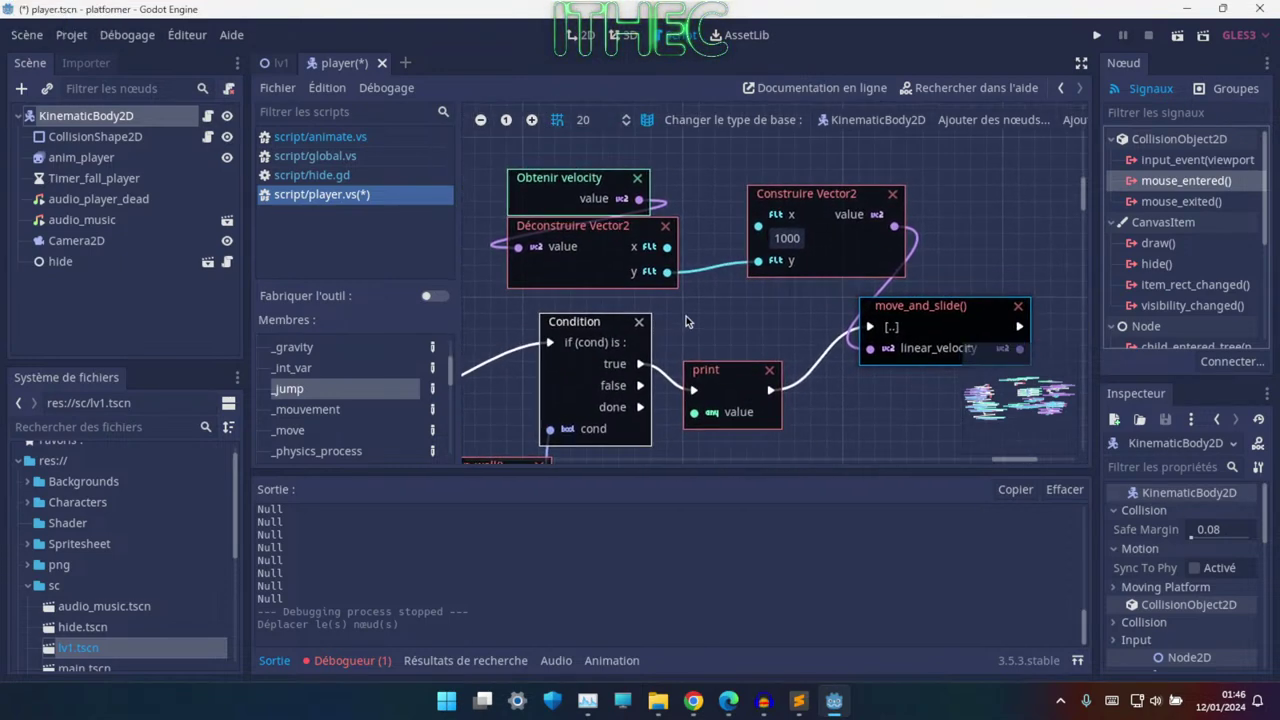
pyautogui.scroll(-1, 685, 327)
pyautogui.hscroll(3, 685, 327)
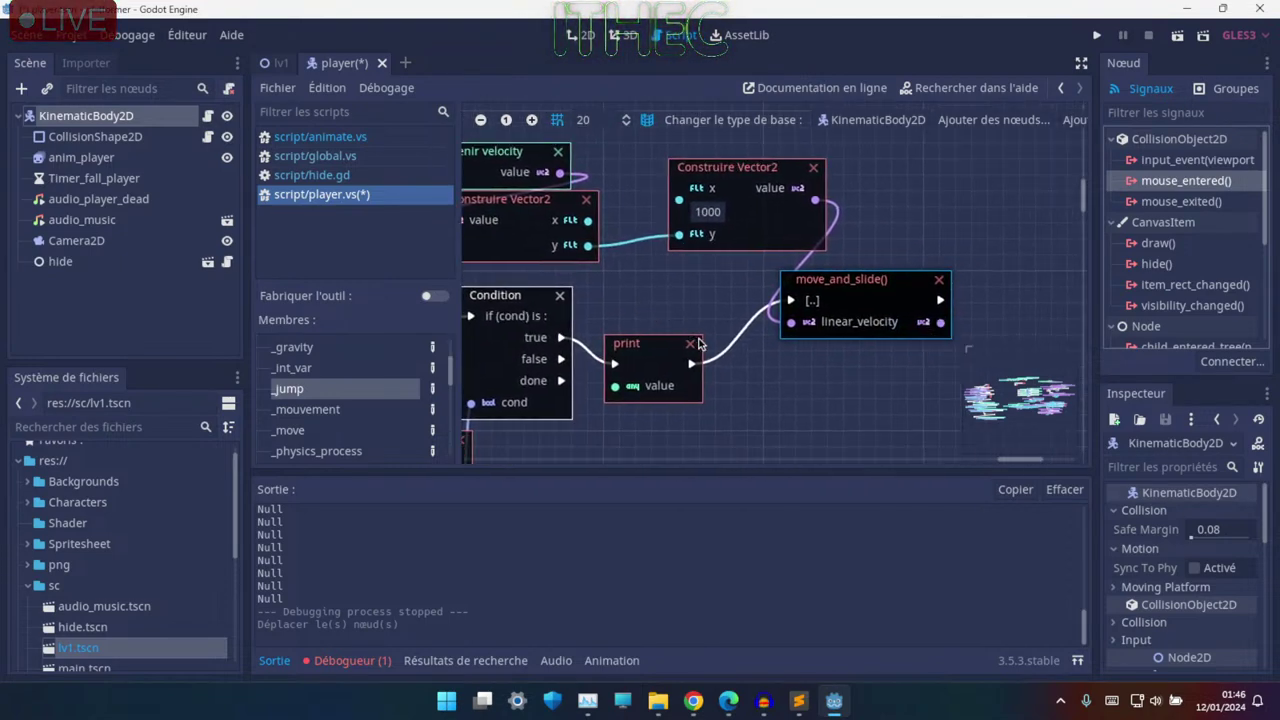
pyautogui.click(690, 345)
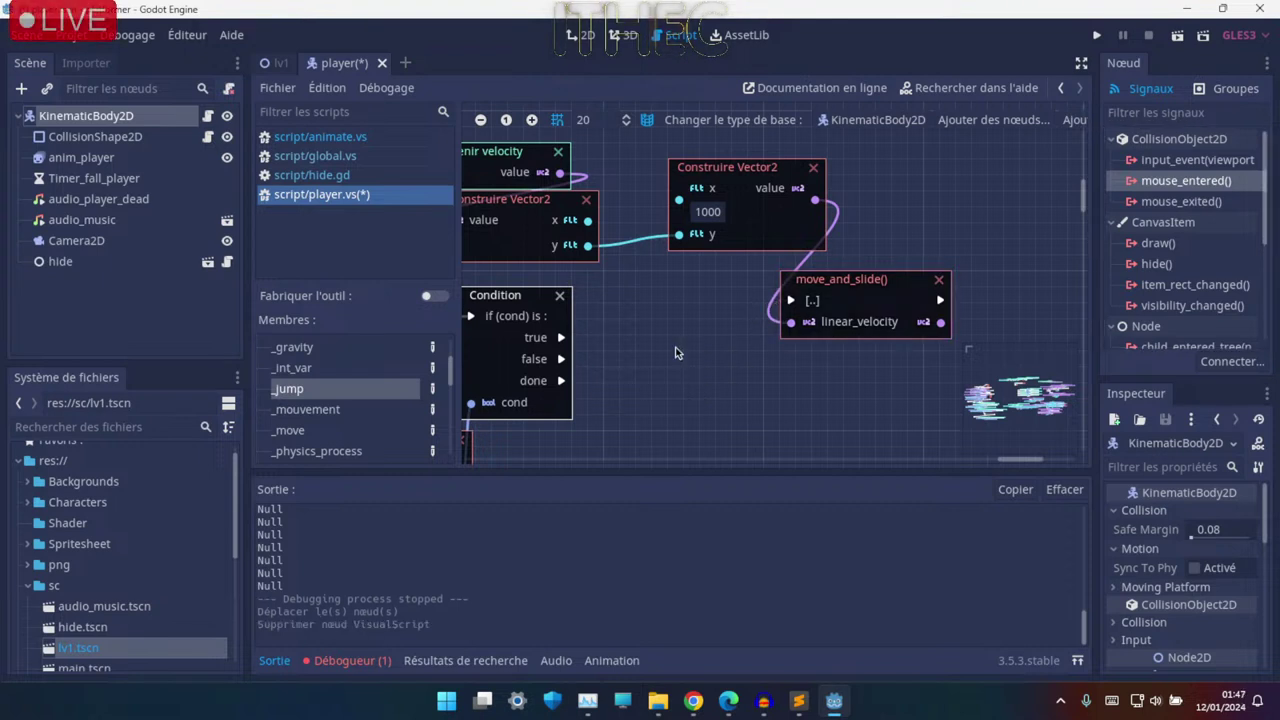
pyautogui.moveTo(560, 338); pyautogui.dragTo(790, 300)
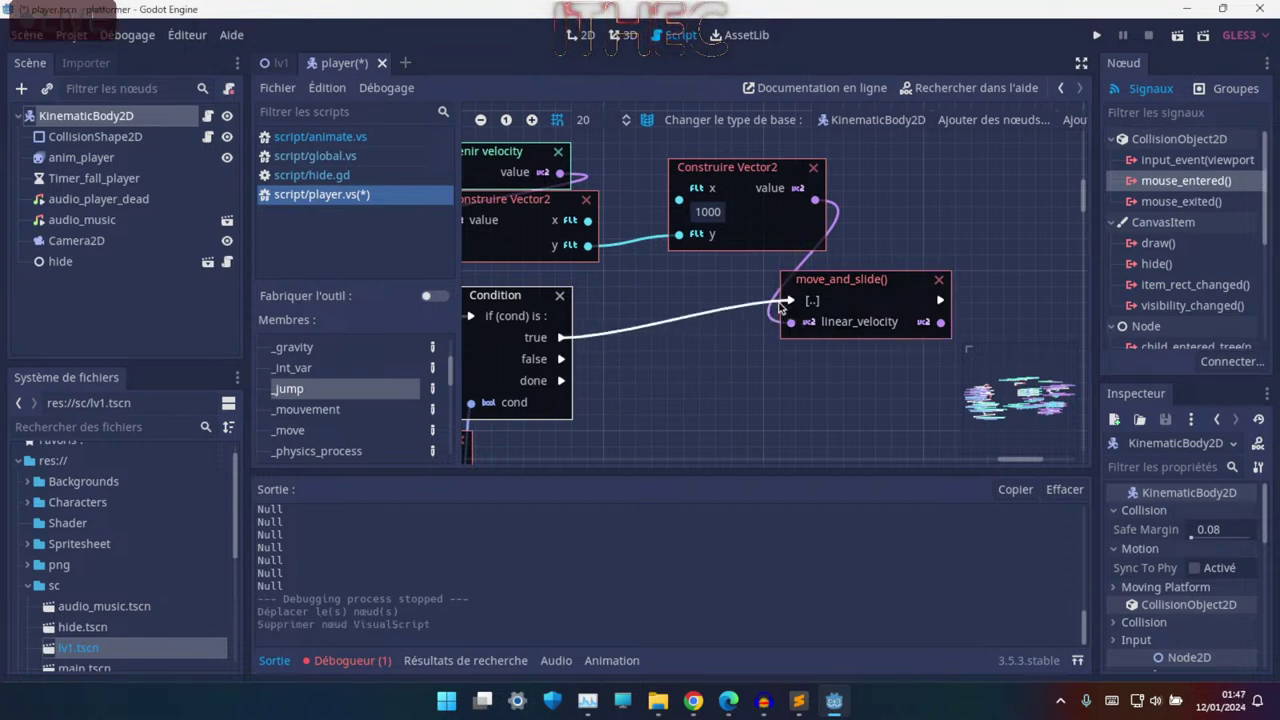
# - Shift the Construire Vector2 and move_and_slide nodes to the right
pyautogui.scroll(1, 696, 280)
pyautogui.hscroll(-3, 757, 330)
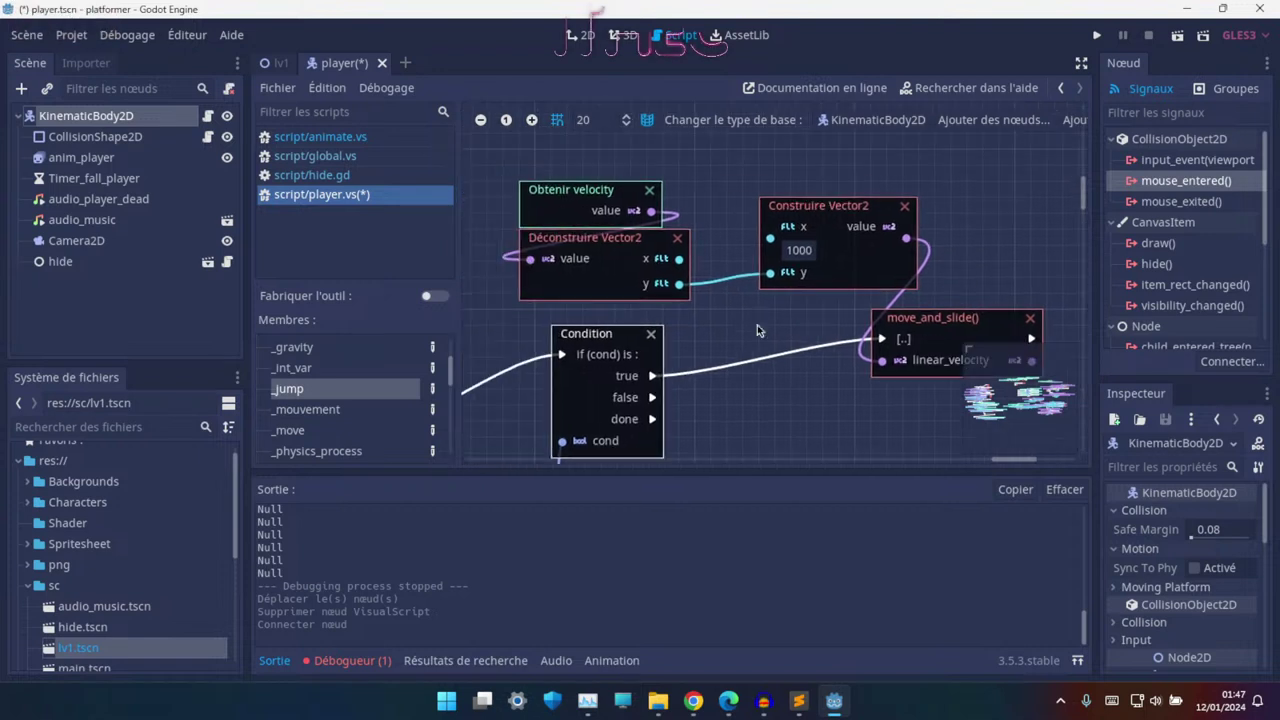
pyautogui.scroll(-1, 760, 245)
pyautogui.hscroll(3, 733, 235)
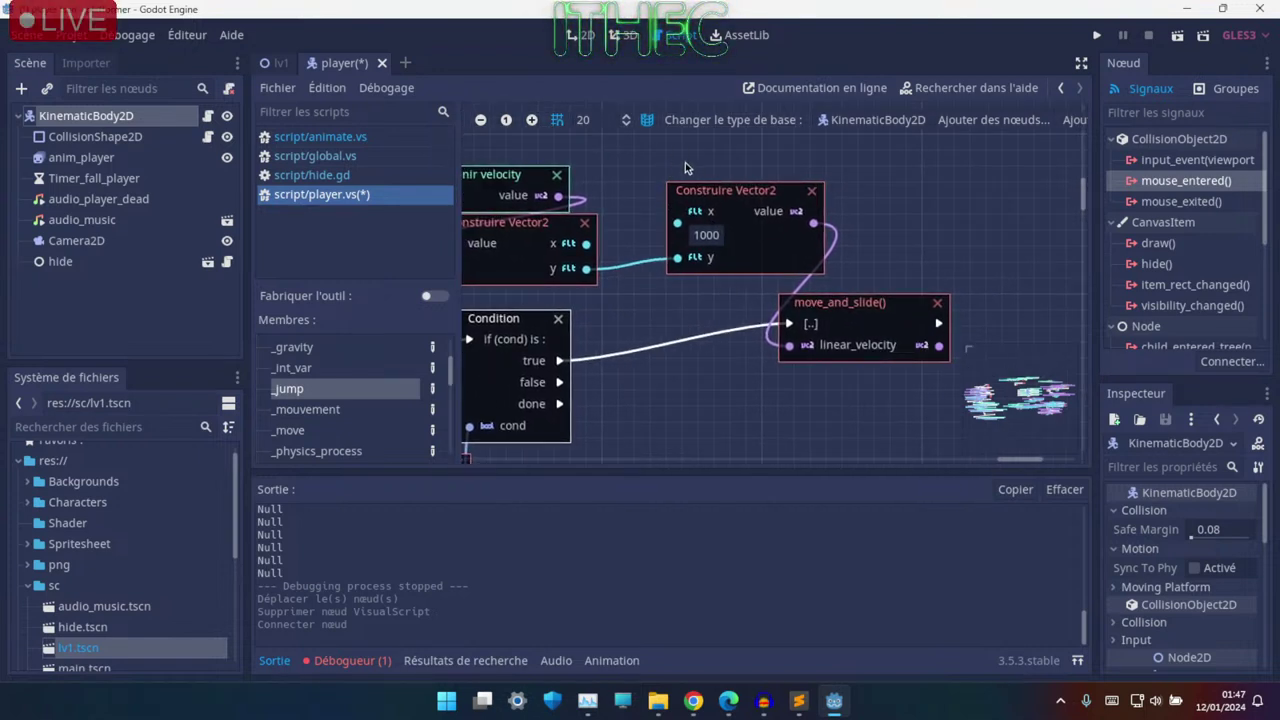
pyautogui.moveTo(686, 168)
pyautogui.mouseDown()
pyautogui.moveTo(869, 328)
pyautogui.moveTo(1108, 322)
pyautogui.mouseUp()
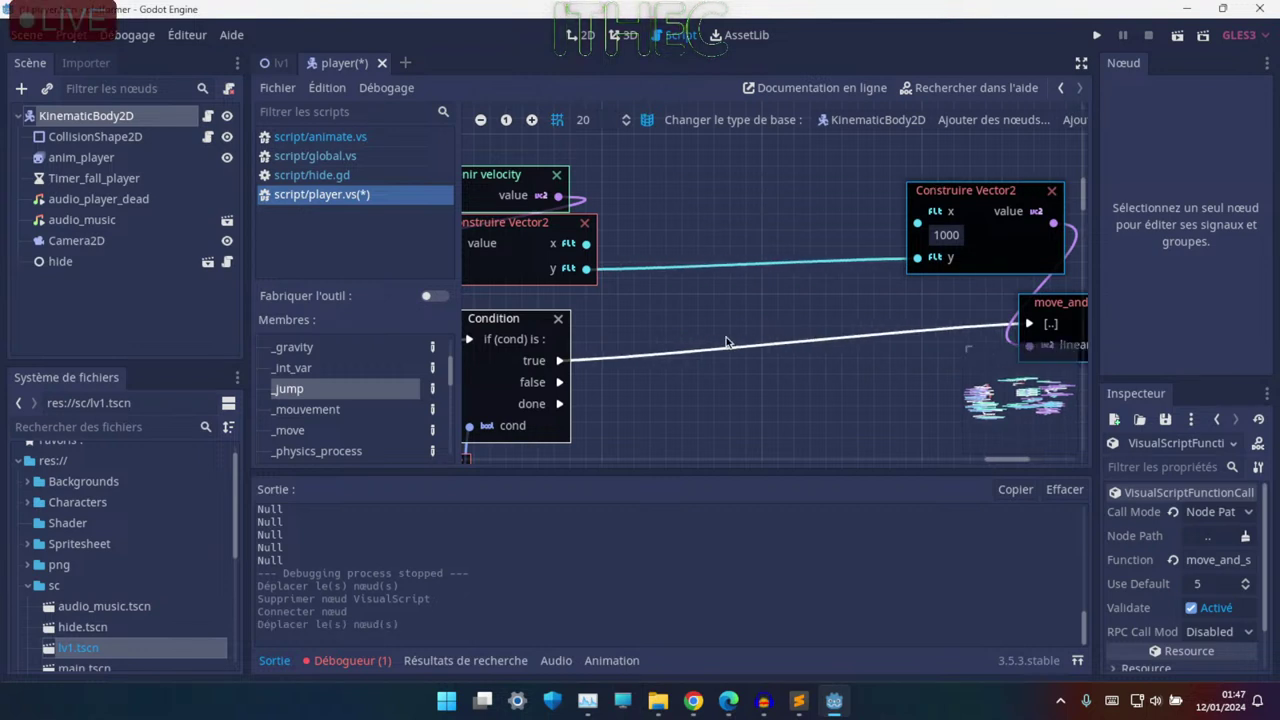
pyautogui.moveTo(727, 342); pyautogui.dragTo(787, 274, button='middle')
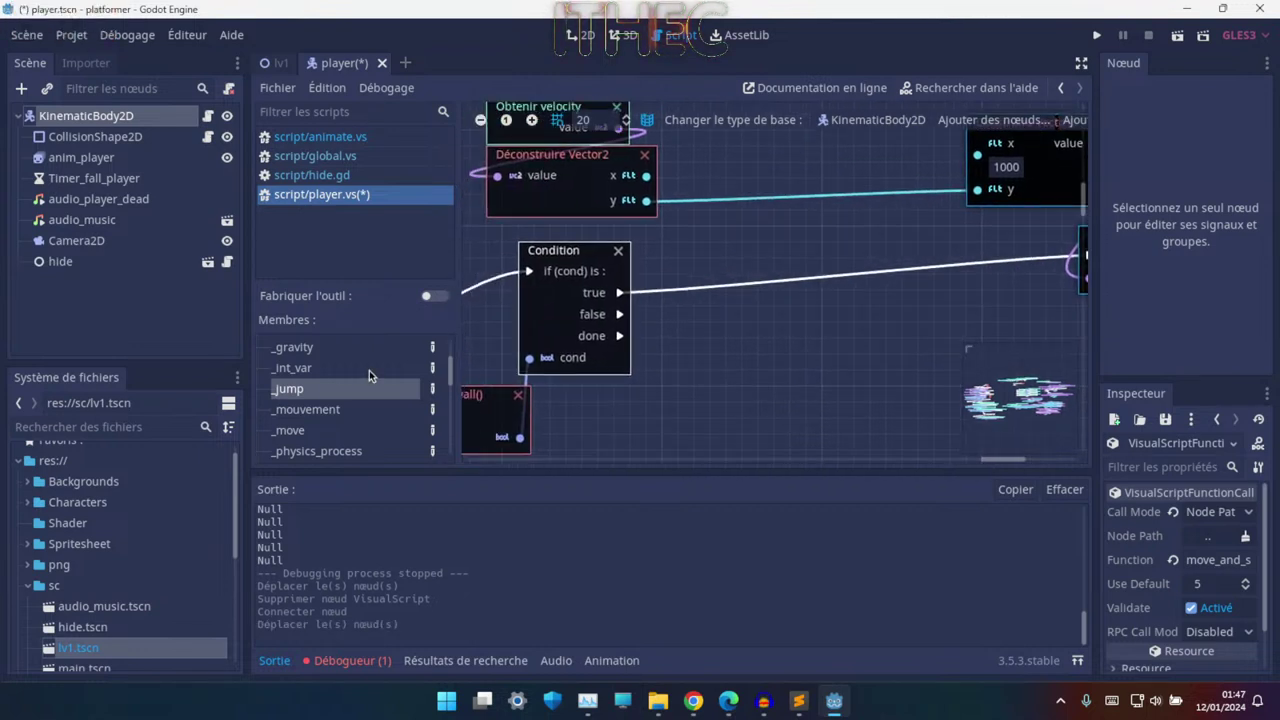
pyautogui.scroll(-1, 369, 375)
pyautogui.scroll(-2, 375, 385)
pyautogui.scroll(-3, 384, 402)
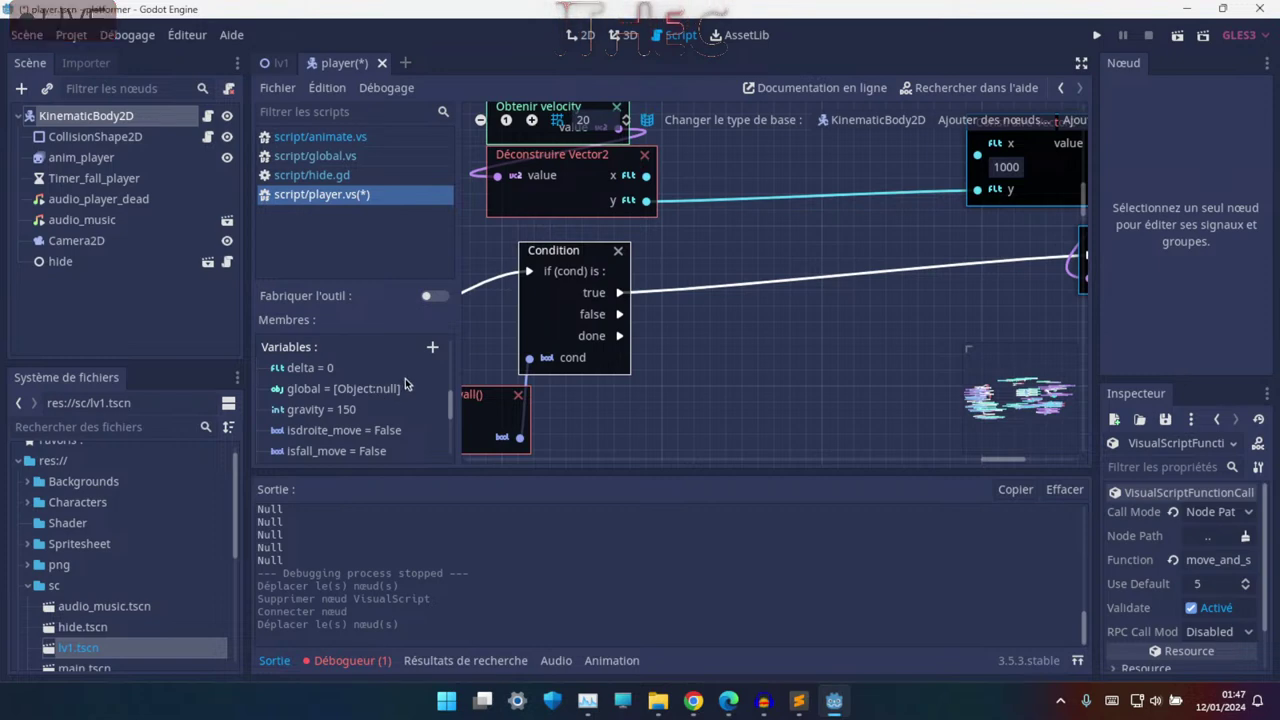
pyautogui.scroll(2, 410, 383)
pyautogui.scroll(2, 423, 378)
# - Add a Constant node via a 'cons' search and place it lower in the graph
pyautogui.rightClick(752, 348)
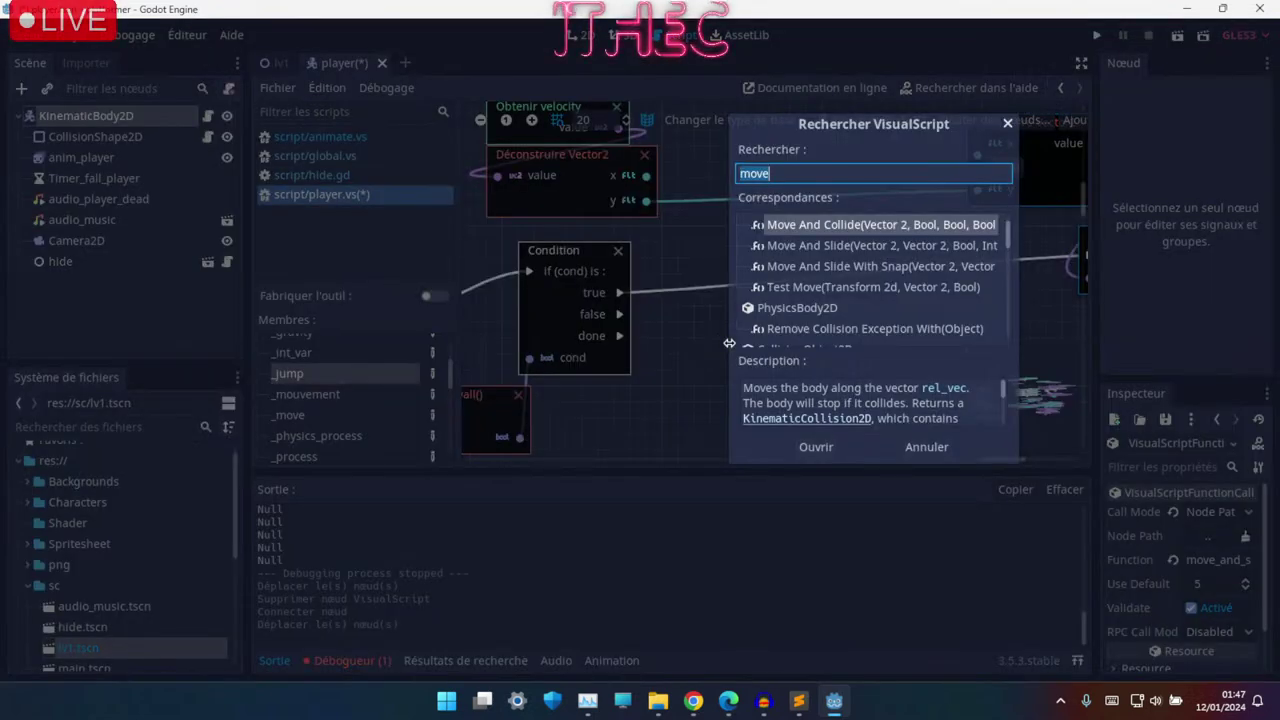
pyautogui.press('BackSpace')
pyautogui.write('cons')
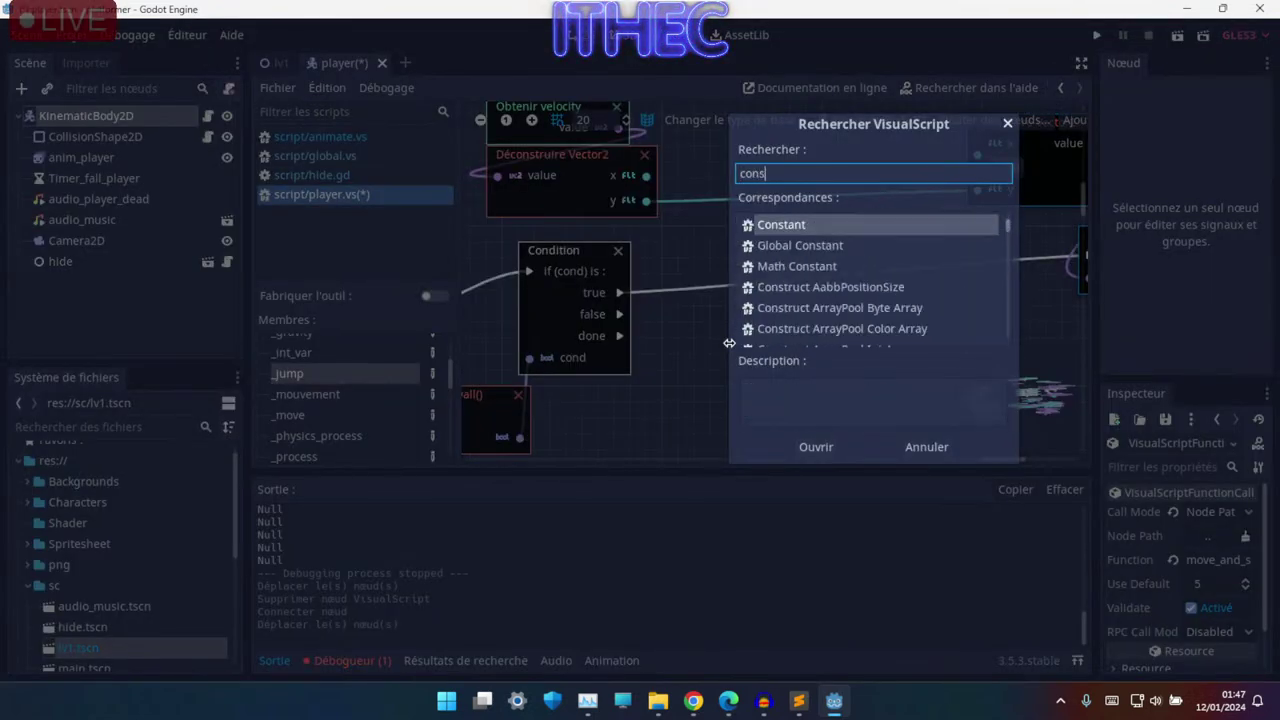
pyautogui.press('Return')
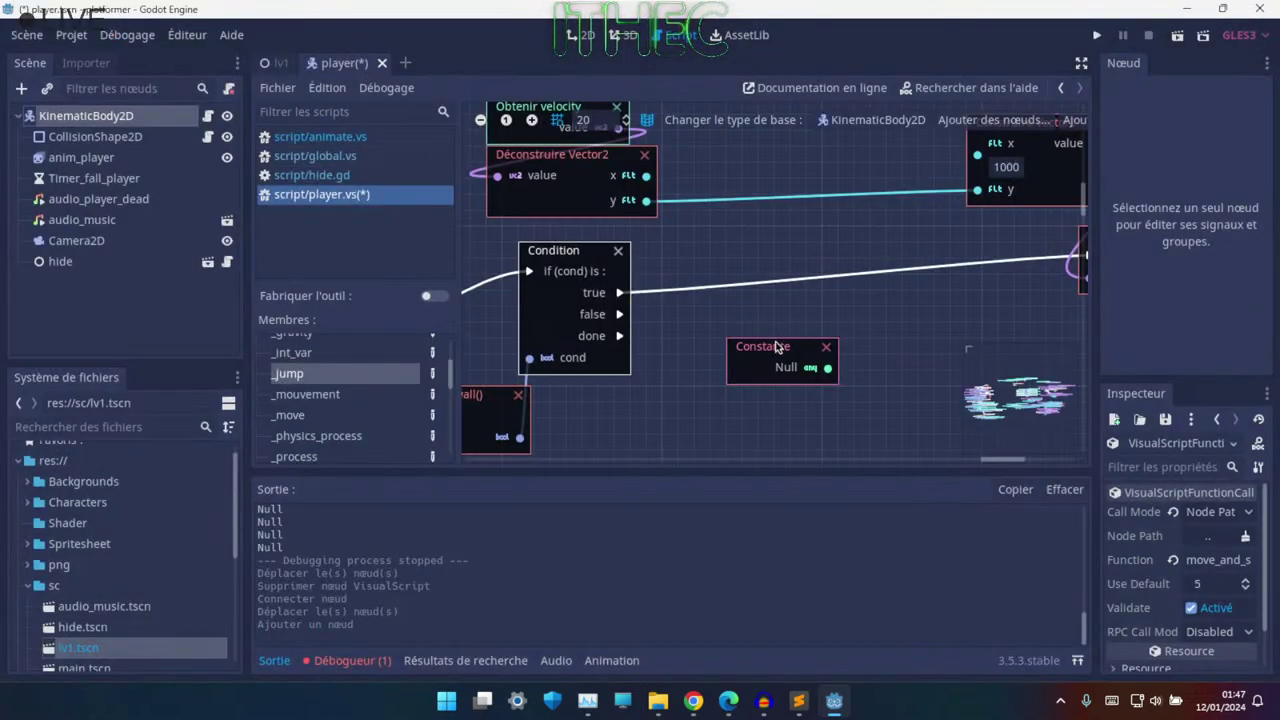
pyautogui.moveTo(776, 346); pyautogui.dragTo(640, 410)
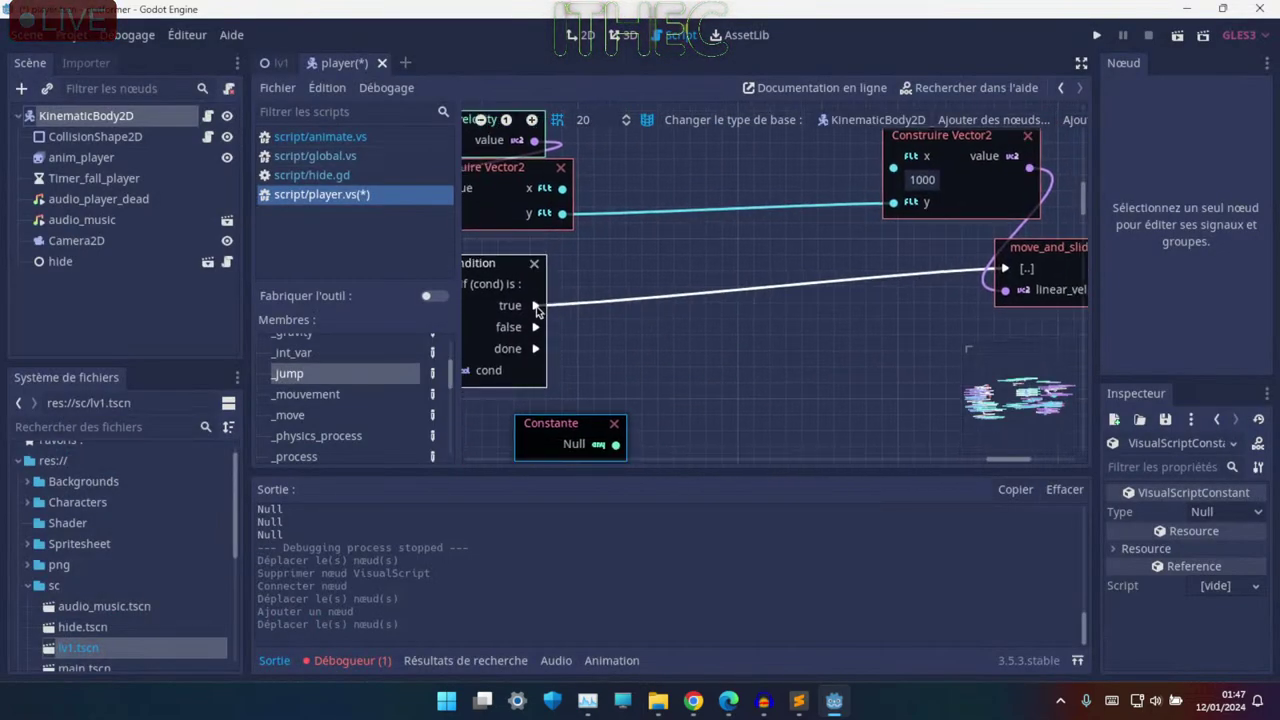
# - Add a Get Local Variable node via a 'local' search
pyautogui.moveTo(536, 307); pyautogui.dragTo(645, 329)
pyautogui.write('lo')
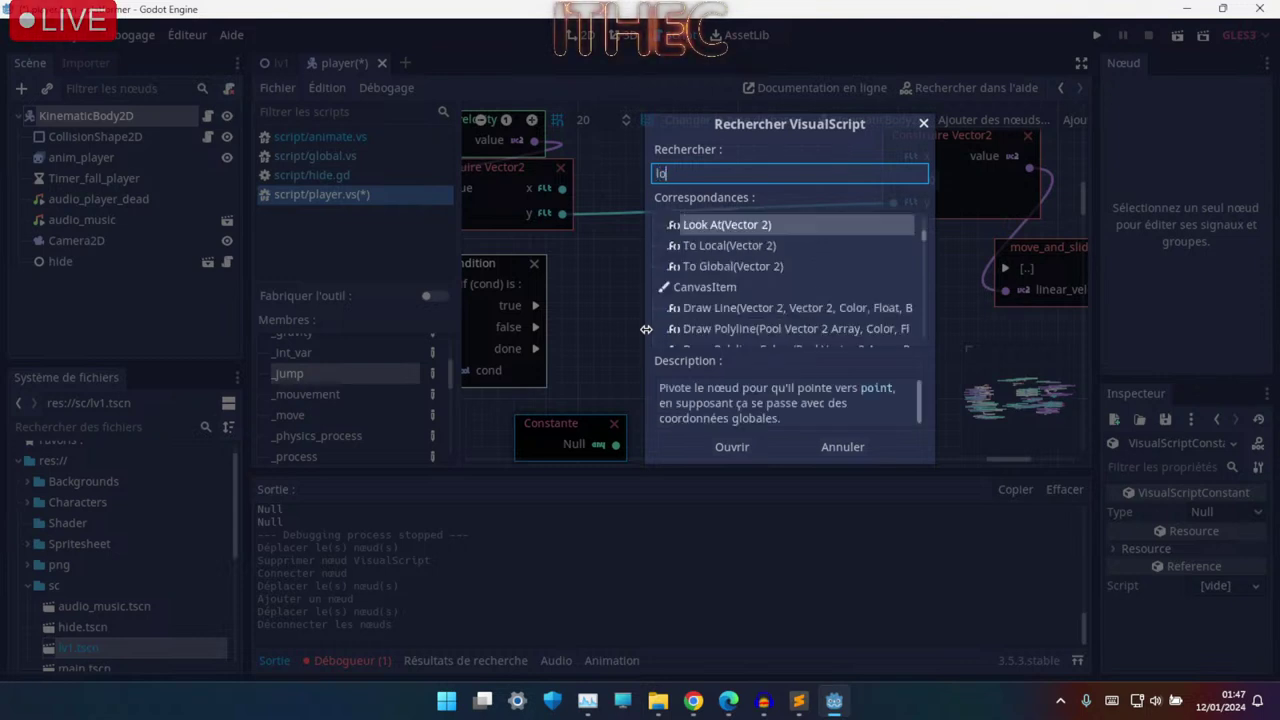
pyautogui.write('cal')
pyautogui.press('Down')
pyautogui.press('Down')
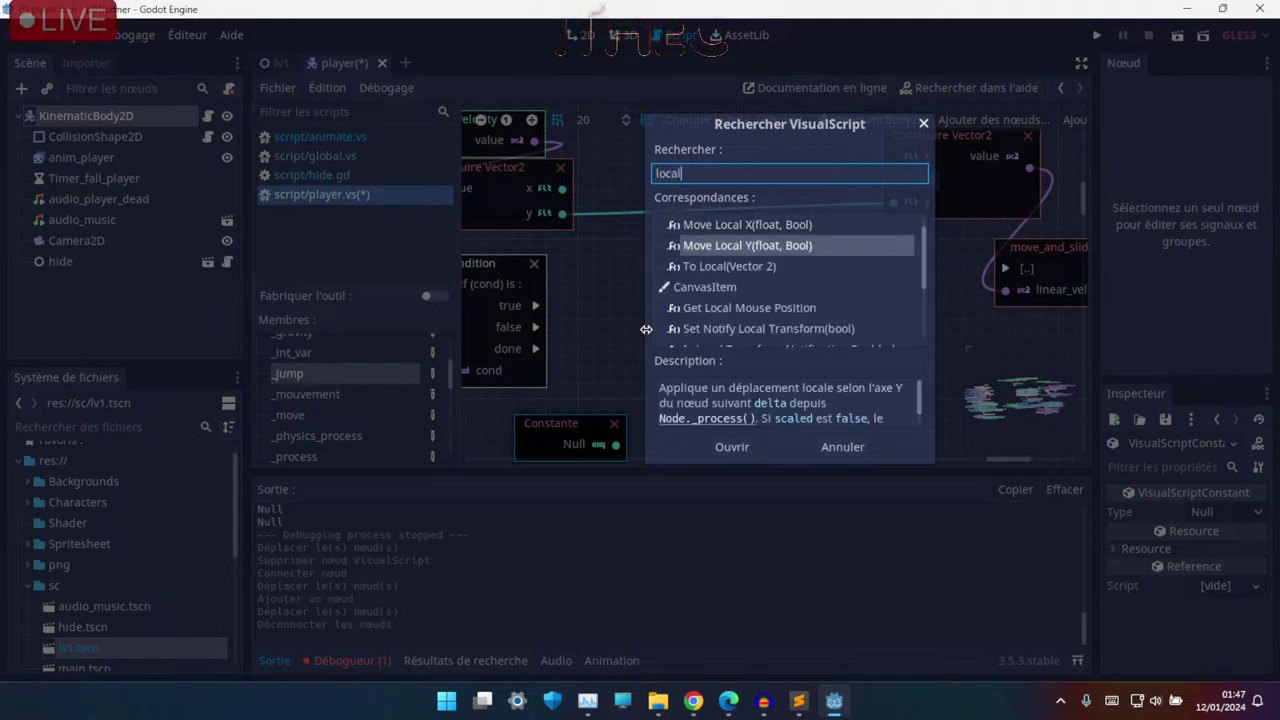
pyautogui.press('Down')
pyautogui.press('Down')
pyautogui.press('Down')
pyautogui.press('Down')
pyautogui.press('Down')
pyautogui.press('Down')
pyautogui.press('Up')
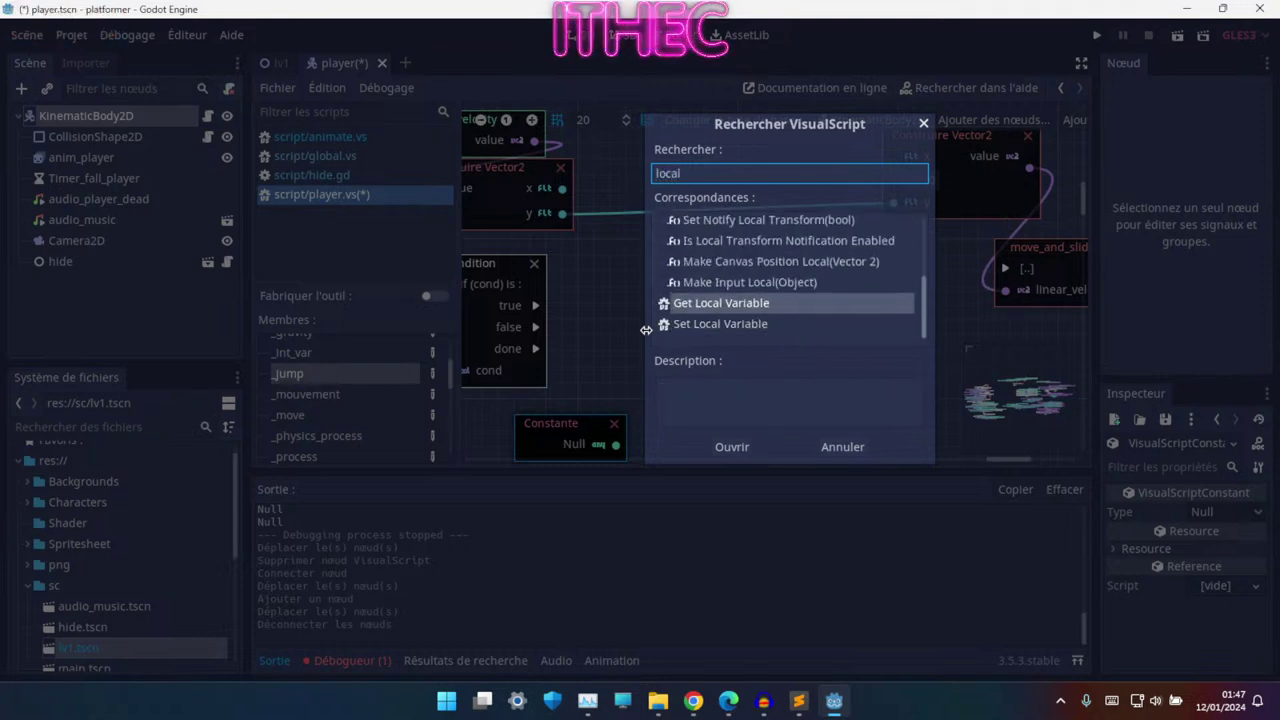
pyautogui.press('Return')
# - Name the local variable push_player with type float, move it lower, and add Set Local Variable
pyautogui.click(745, 340)
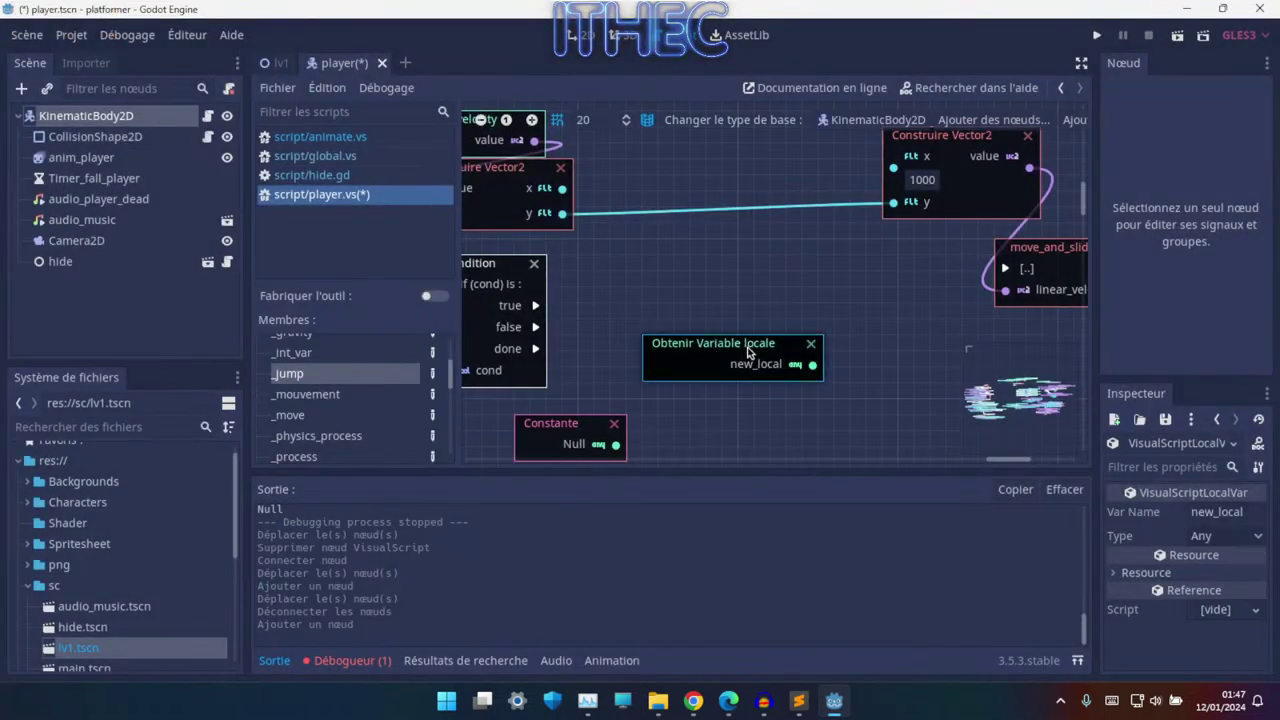
pyautogui.click(1237, 512)
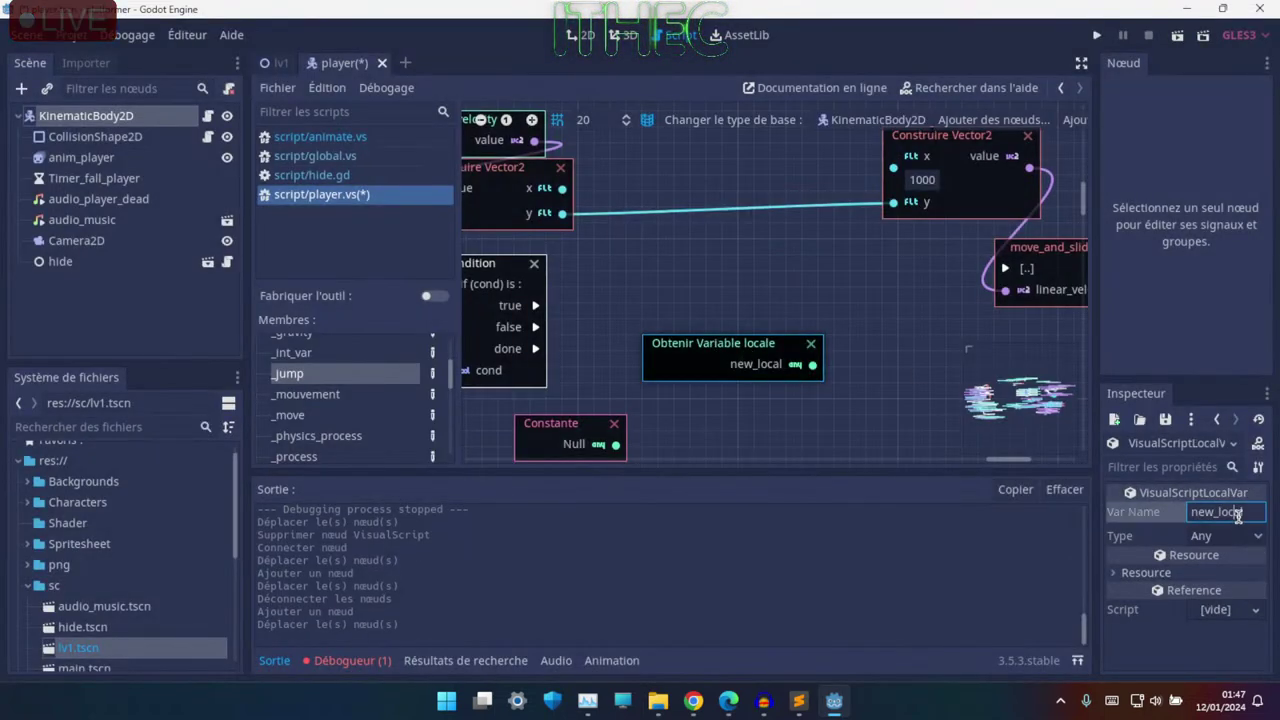
pyautogui.hotkey('ctrl', 'a')
pyautogui.write('pu')
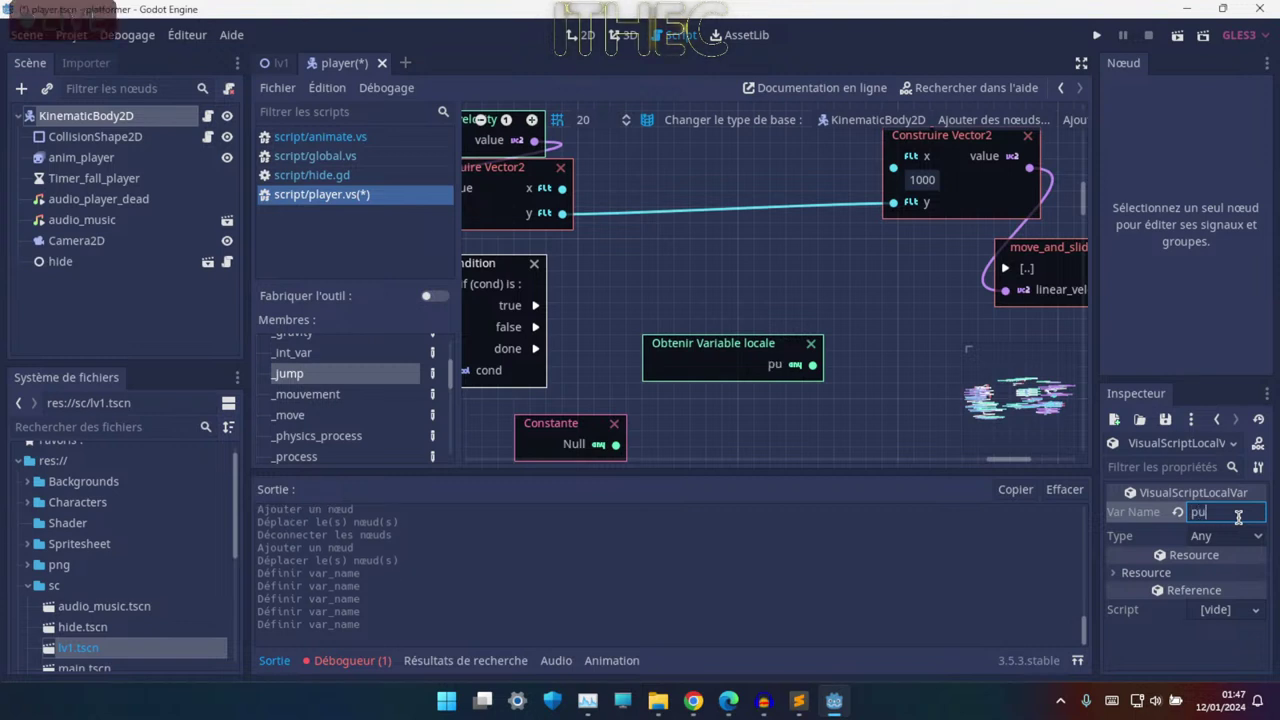
pyautogui.write('sh_')
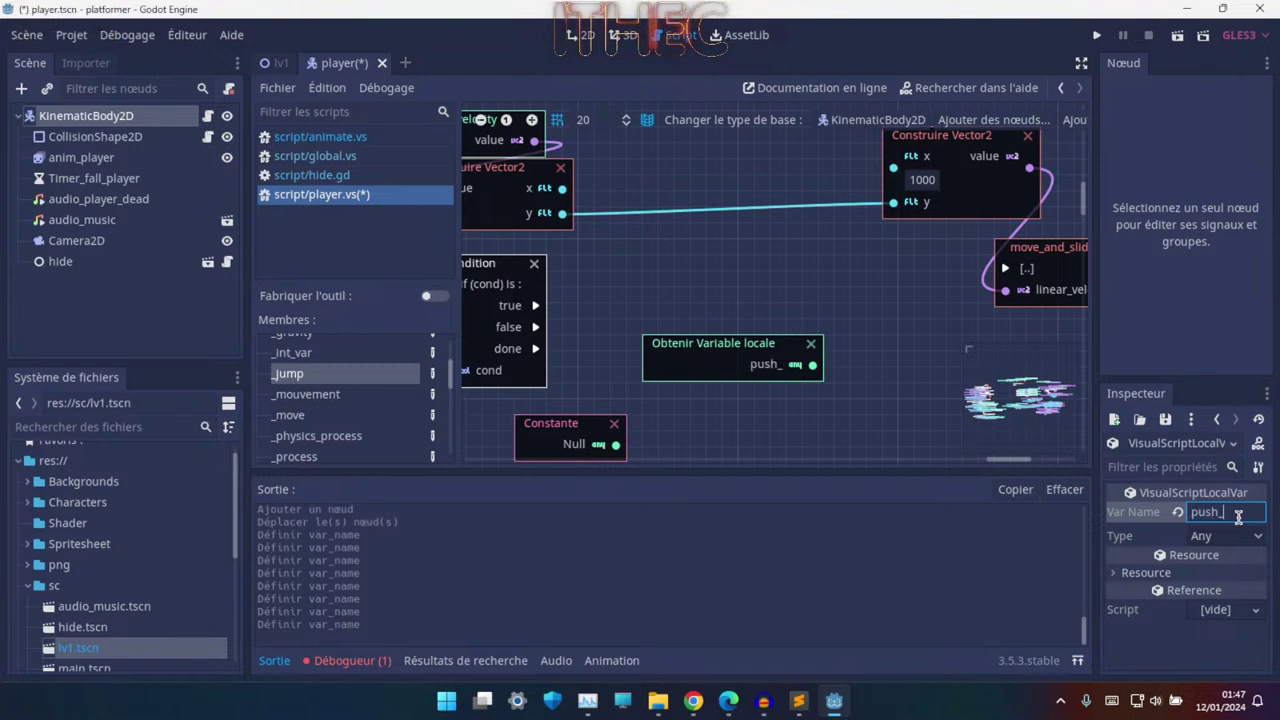
pyautogui.write('player')
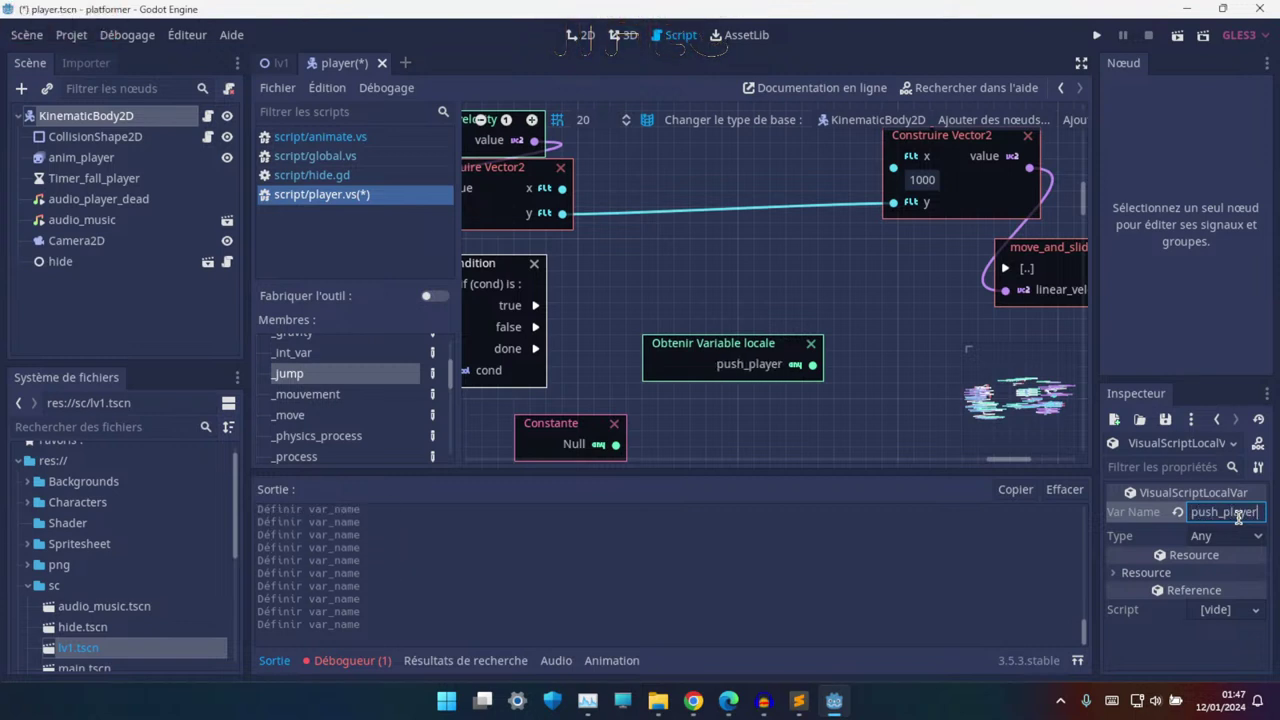
pyautogui.press('Return')
pyautogui.click(1236, 514)
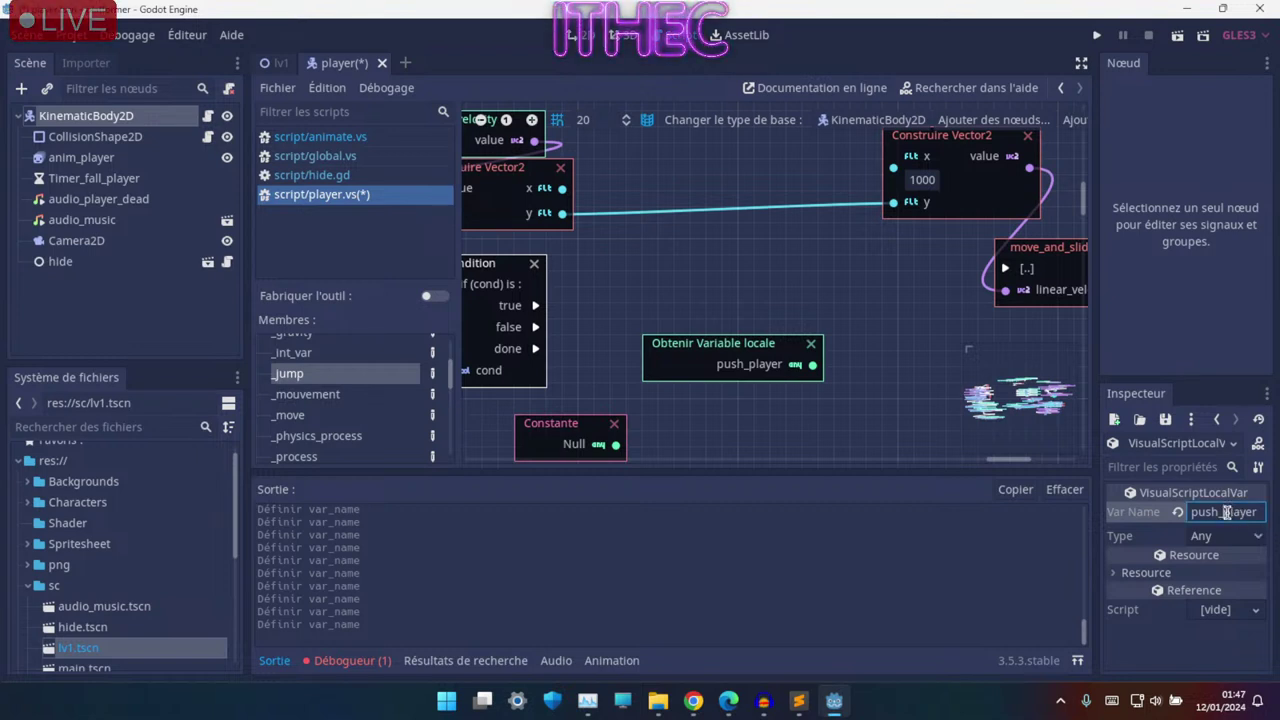
pyautogui.doubleClick(1226, 513)
pyautogui.click(1240, 537)
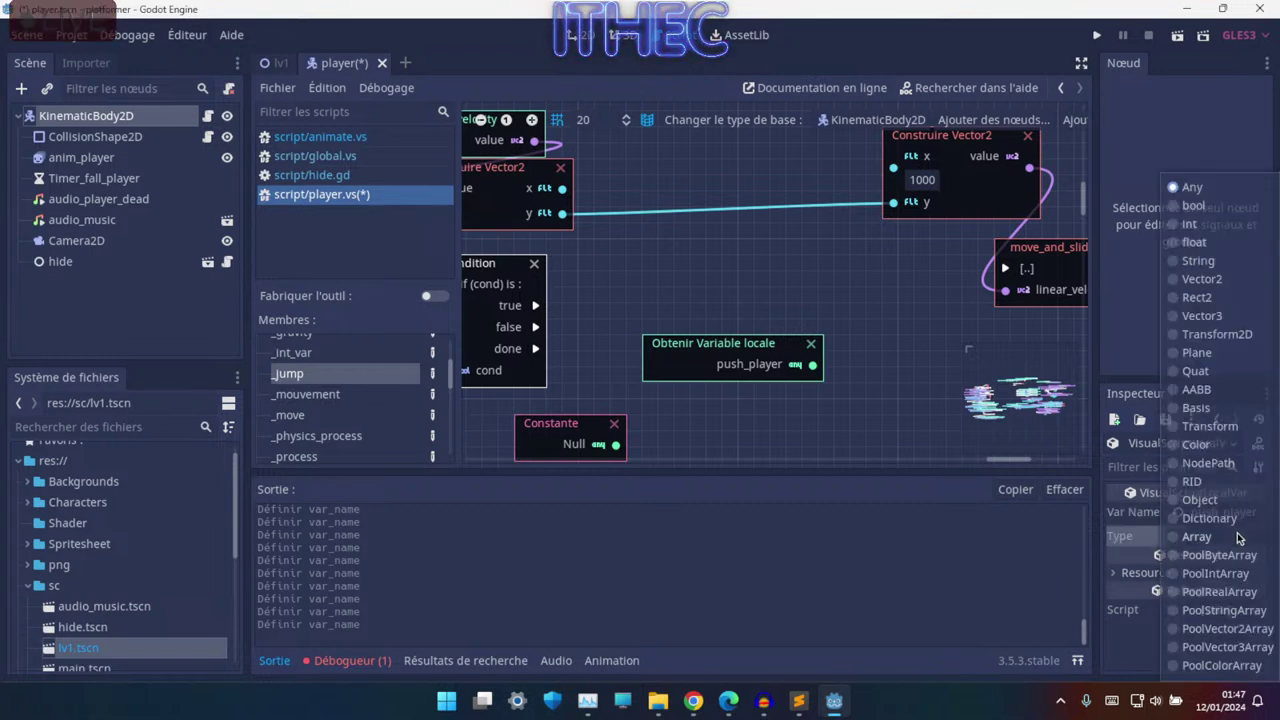
pyautogui.click(1213, 247)
pyautogui.moveTo(780, 355); pyautogui.dragTo(777, 474)
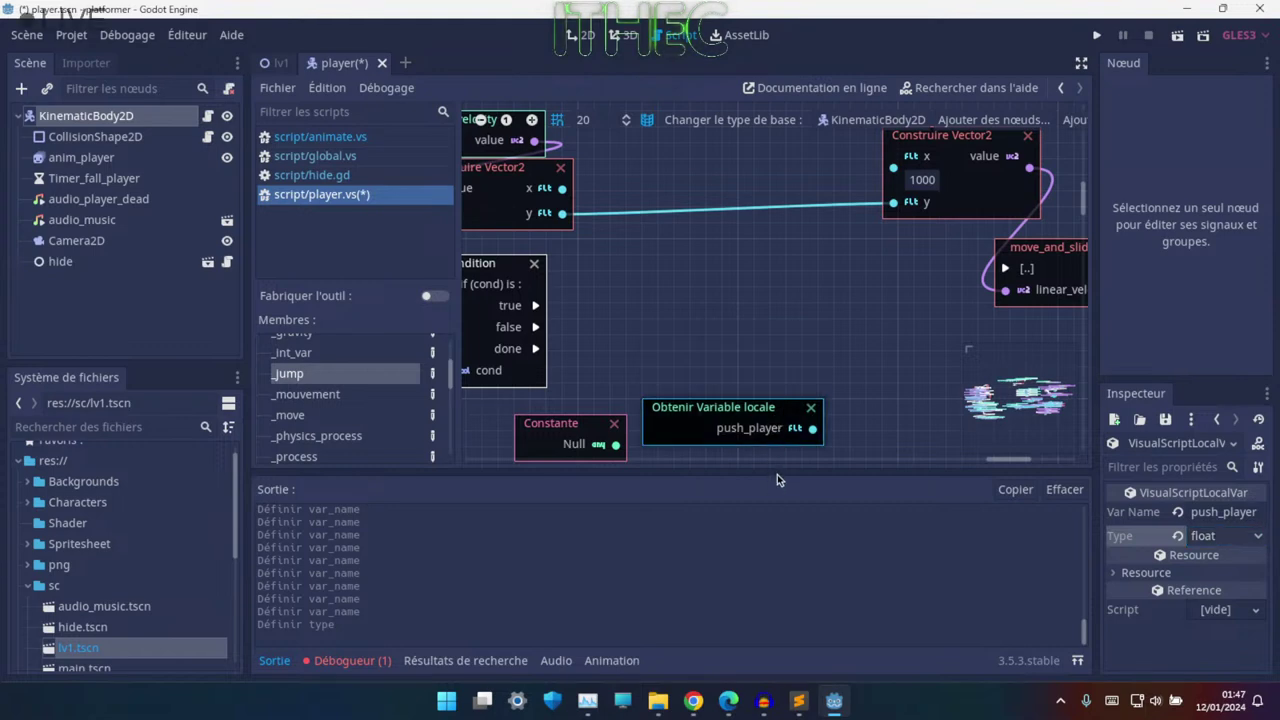
pyautogui.rightClick(706, 354)
pyautogui.click(785, 318)
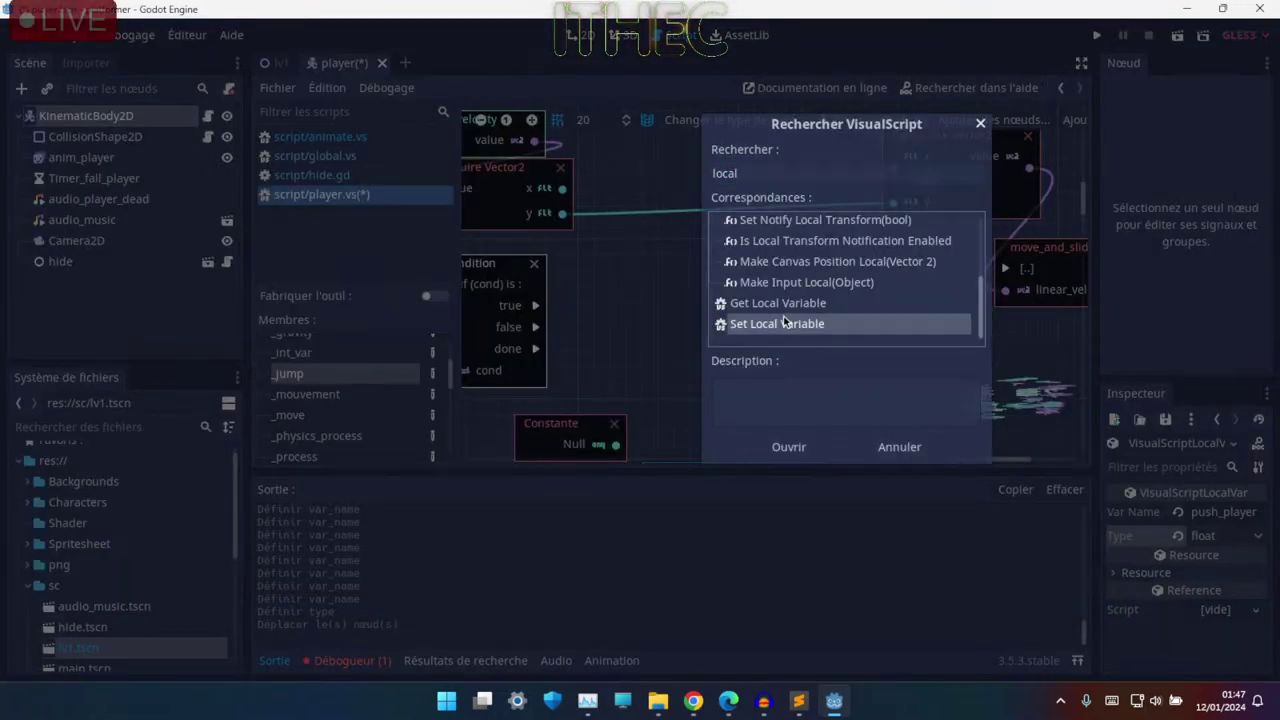
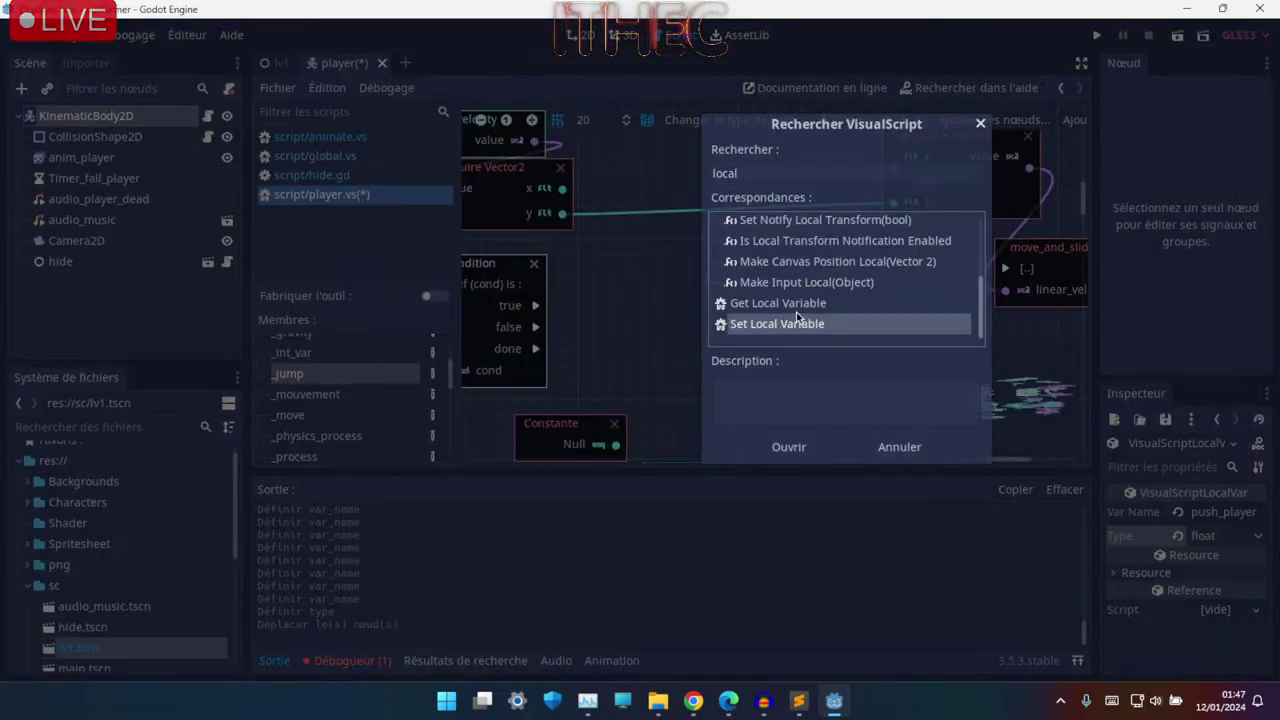
# - Add a Set Local Variable node named push_player and make it a float
pyautogui.doubleClick(796, 316)
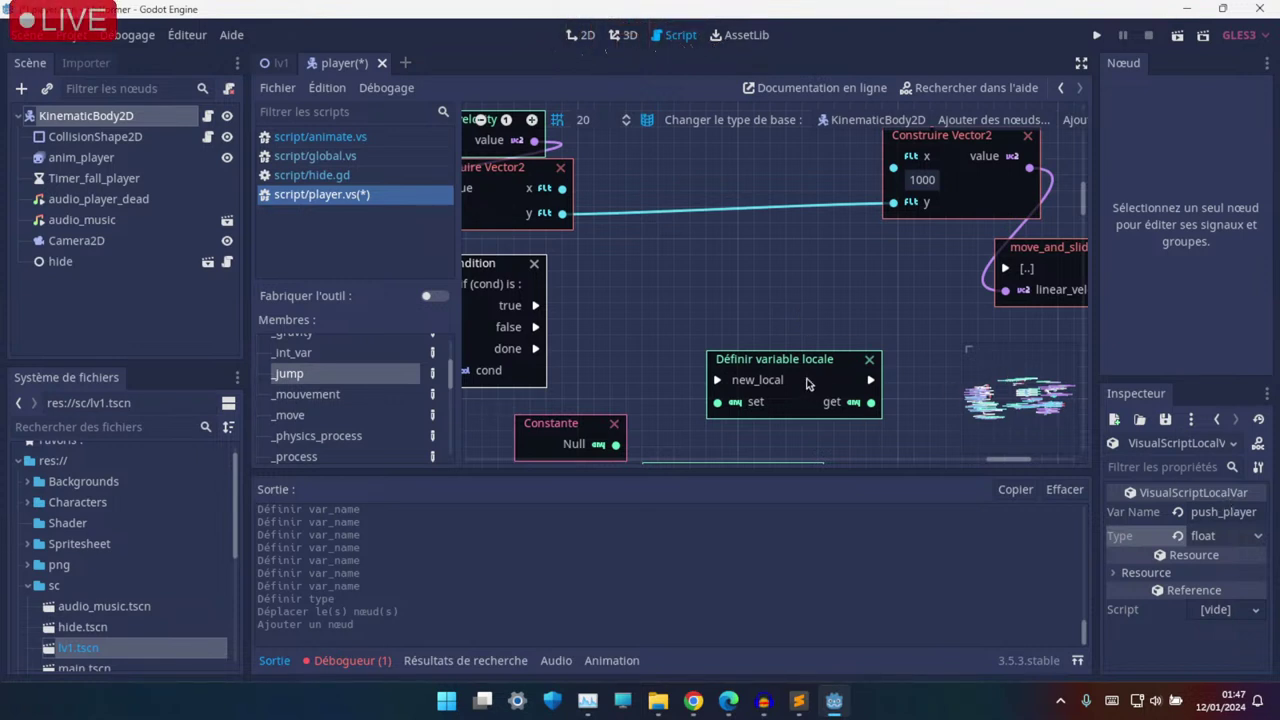
pyautogui.click(1225, 512)
pyautogui.doubleClick(1225, 512)
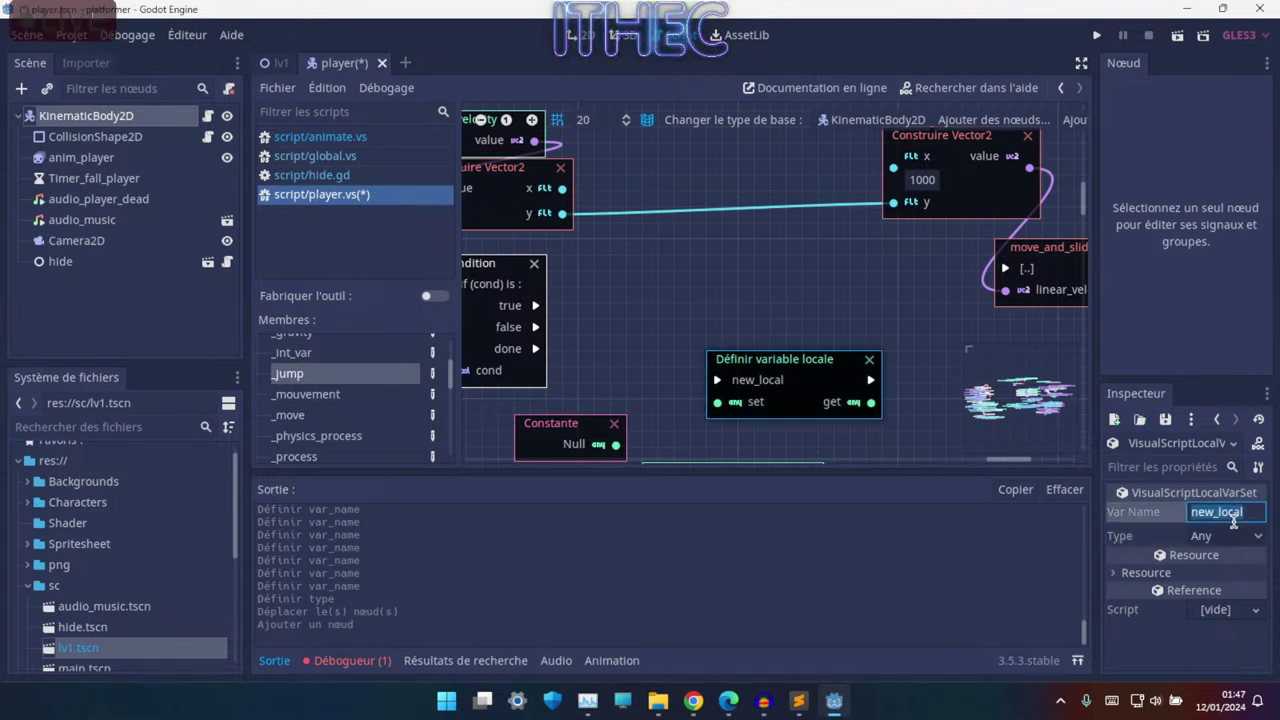
pyautogui.write('push_player')
pyautogui.press('Return')
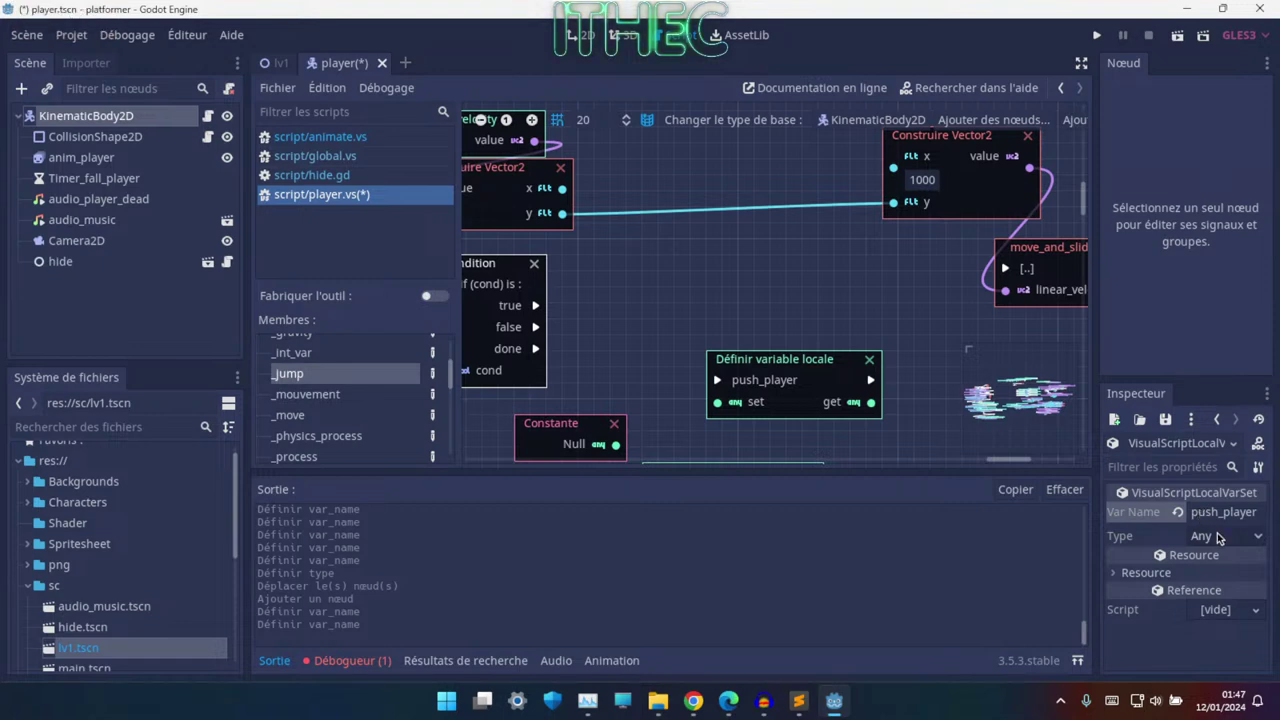
pyautogui.click(1218, 537)
pyautogui.click(1199, 250)
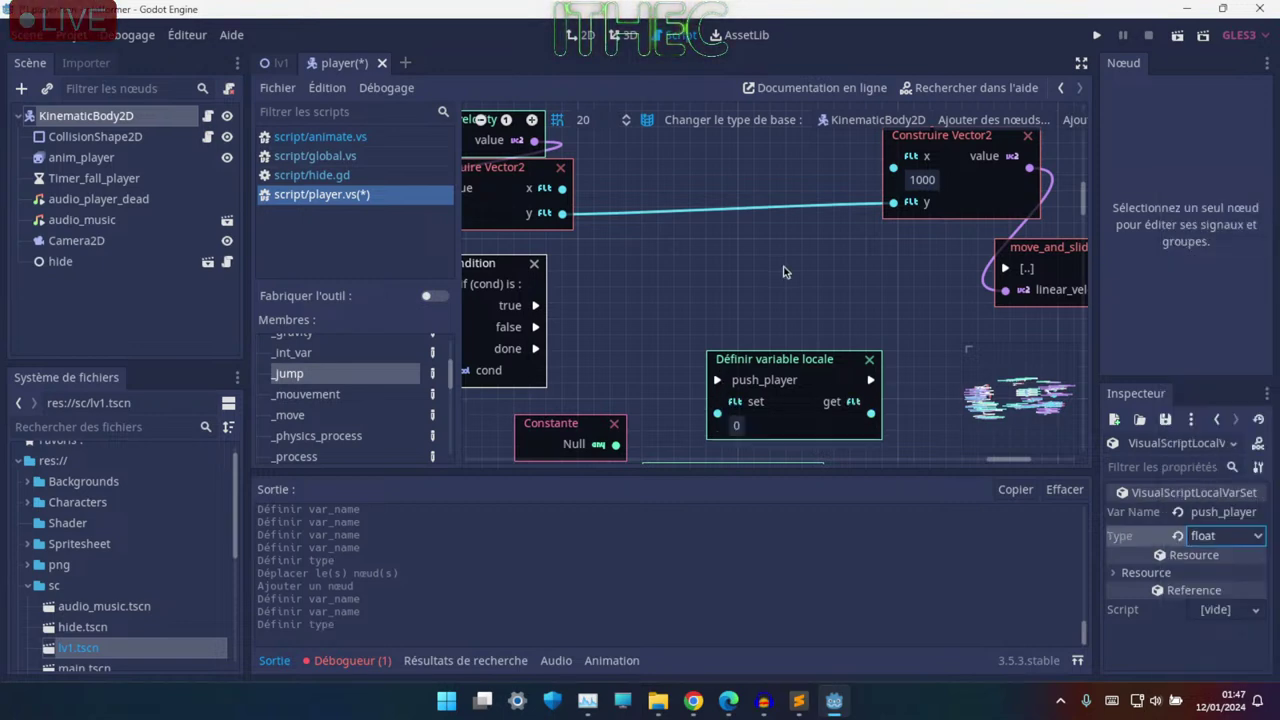
# - Arrange the push_player getter and setter nodes up beside the Condition node
pyautogui.moveTo(784, 271); pyautogui.dragTo(673, 146, button='middle')
pyautogui.moveTo(543, 372); pyautogui.dragTo(503, 405)
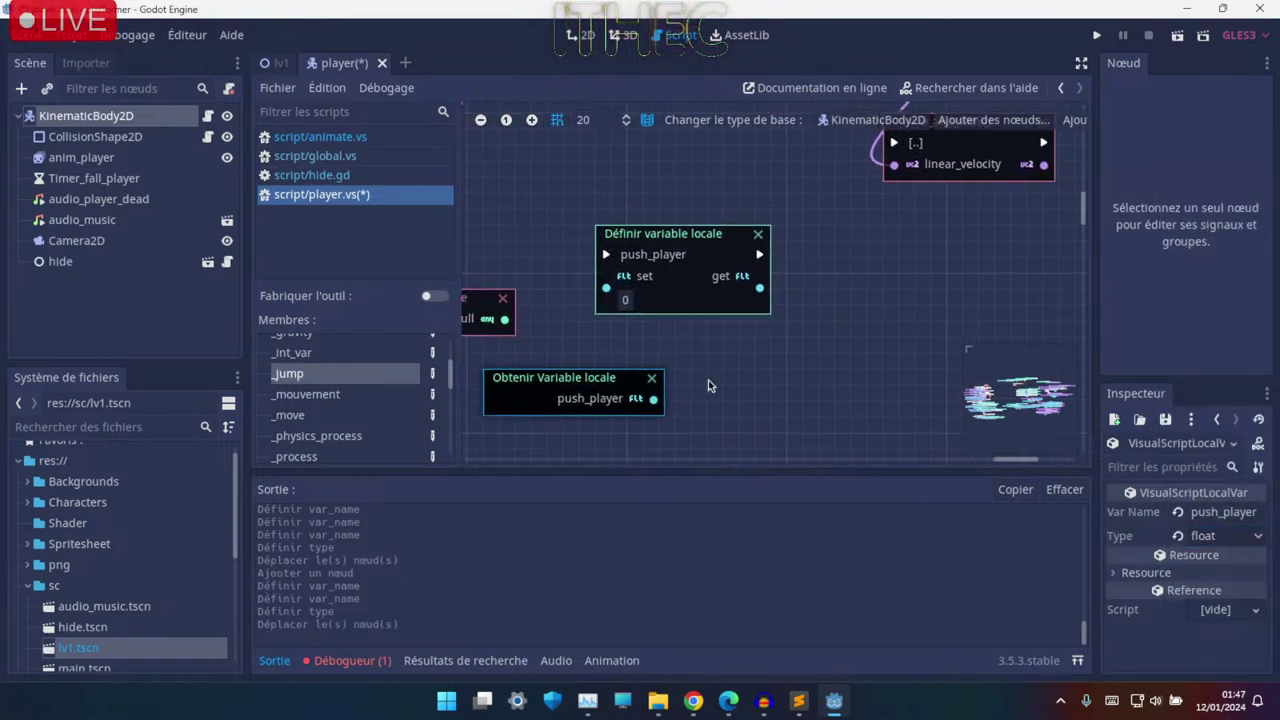
pyautogui.moveTo(708, 385); pyautogui.dragTo(700, 422, button='middle')
pyautogui.moveTo(700, 422)
pyautogui.mouseDown()
pyautogui.moveTo(835, 357)
pyautogui.moveTo(739, 241)
pyautogui.moveTo(765, 110)
pyautogui.mouseUp()
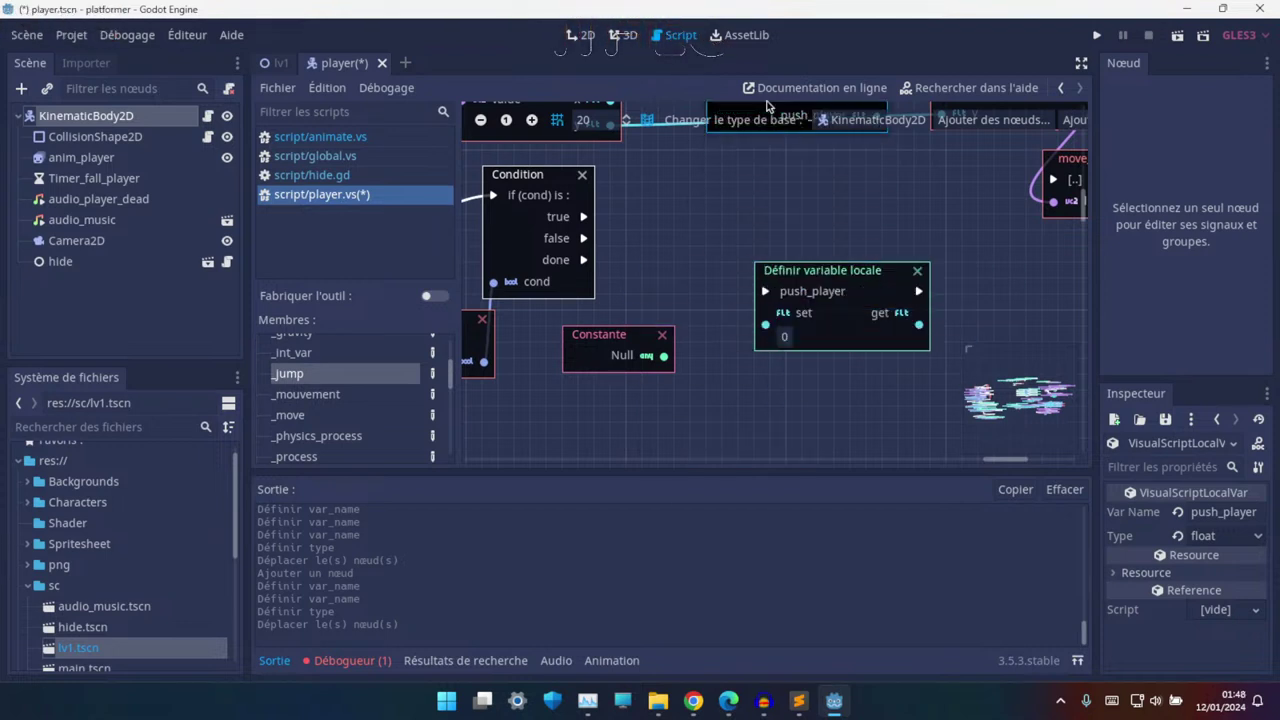
pyautogui.keyDown('ctrl'); pyautogui.scroll(2, 840, 330); pyautogui.keyUp('ctrl')
pyautogui.moveTo(845, 332); pyautogui.dragTo(780, 215)
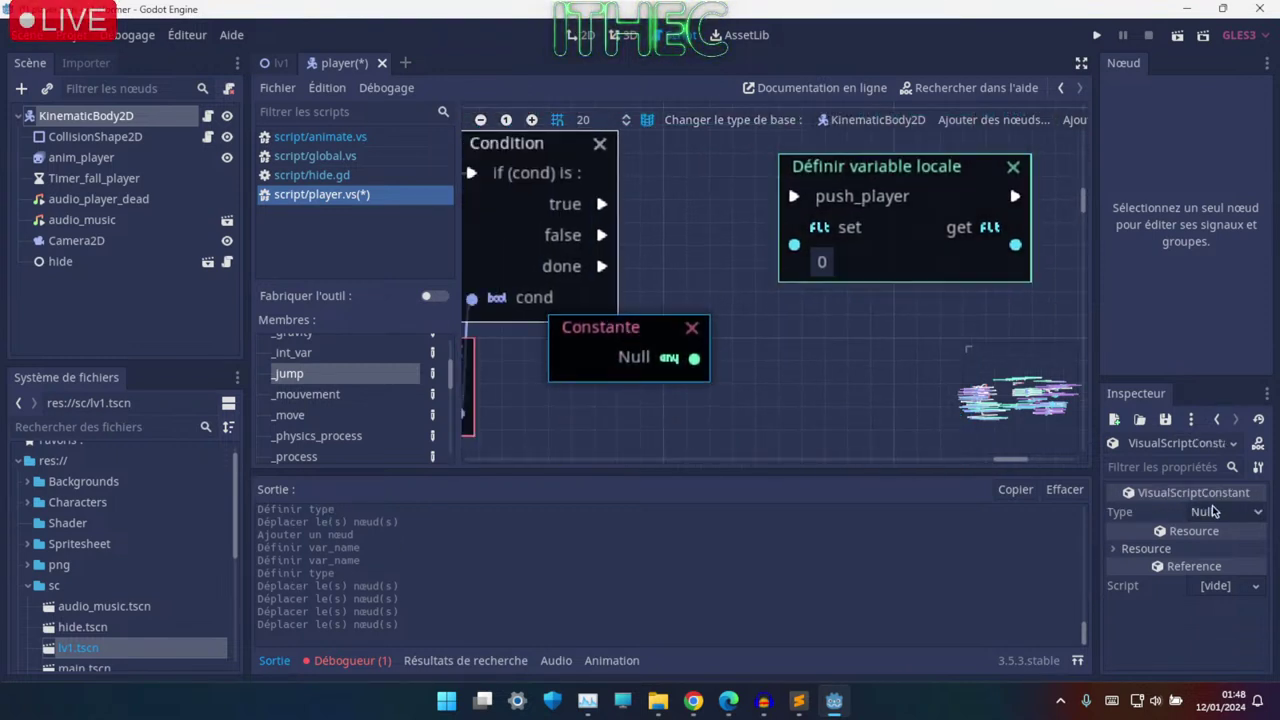
# - Change the Constante node's type to float and move it down-left
pyautogui.click(1213, 511)
pyautogui.click(1212, 242)
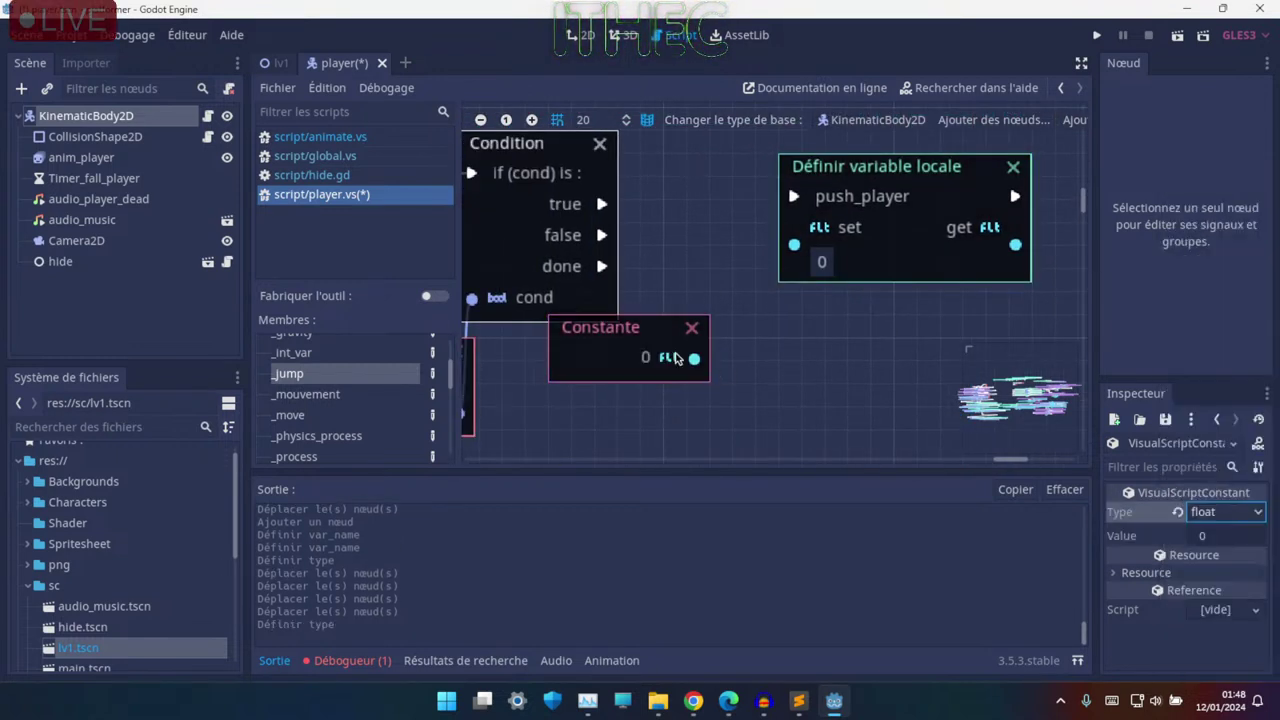
pyautogui.moveTo(676, 358)
pyautogui.mouseDown()
pyautogui.moveTo(654, 428)
pyautogui.moveTo(730, 405)
pyautogui.mouseUp()
# - Add a Math Add (A + B) node and set its B input to 5
pyautogui.write('ad')
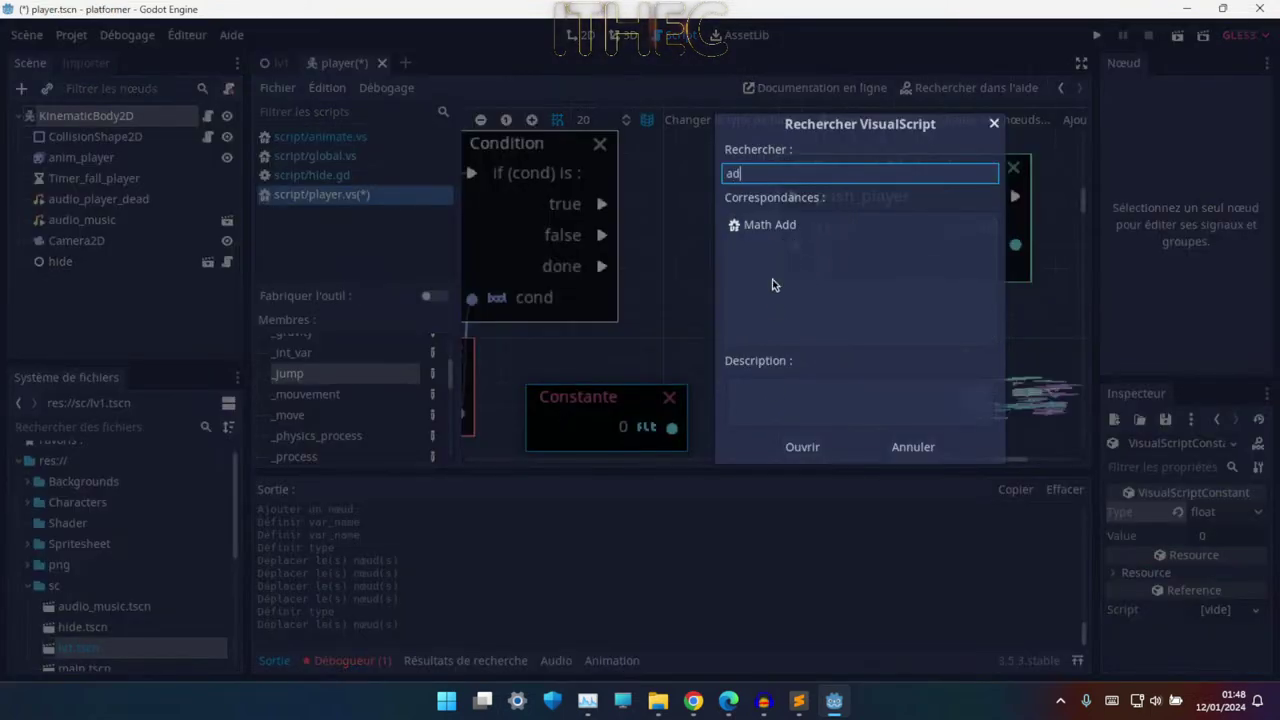
pyautogui.click(782, 229)
pyautogui.click(758, 442)
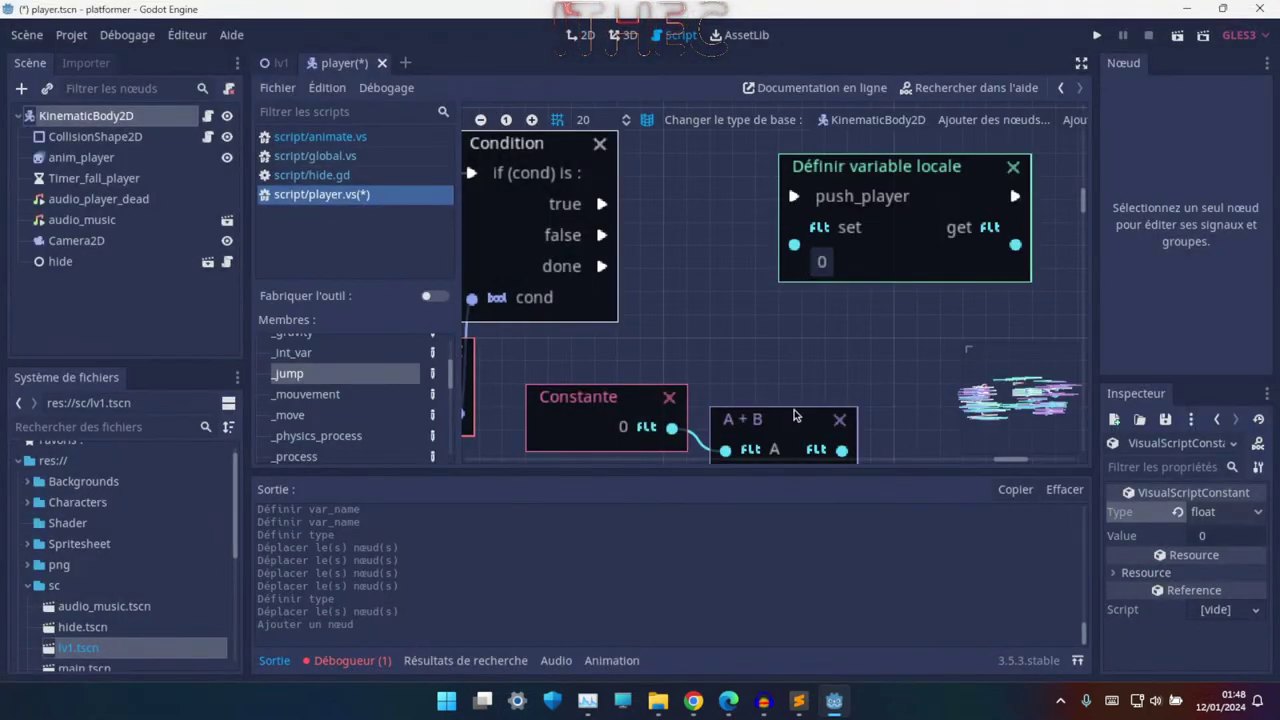
pyautogui.moveTo(765, 421); pyautogui.dragTo(785, 350)
pyautogui.click(778, 448)
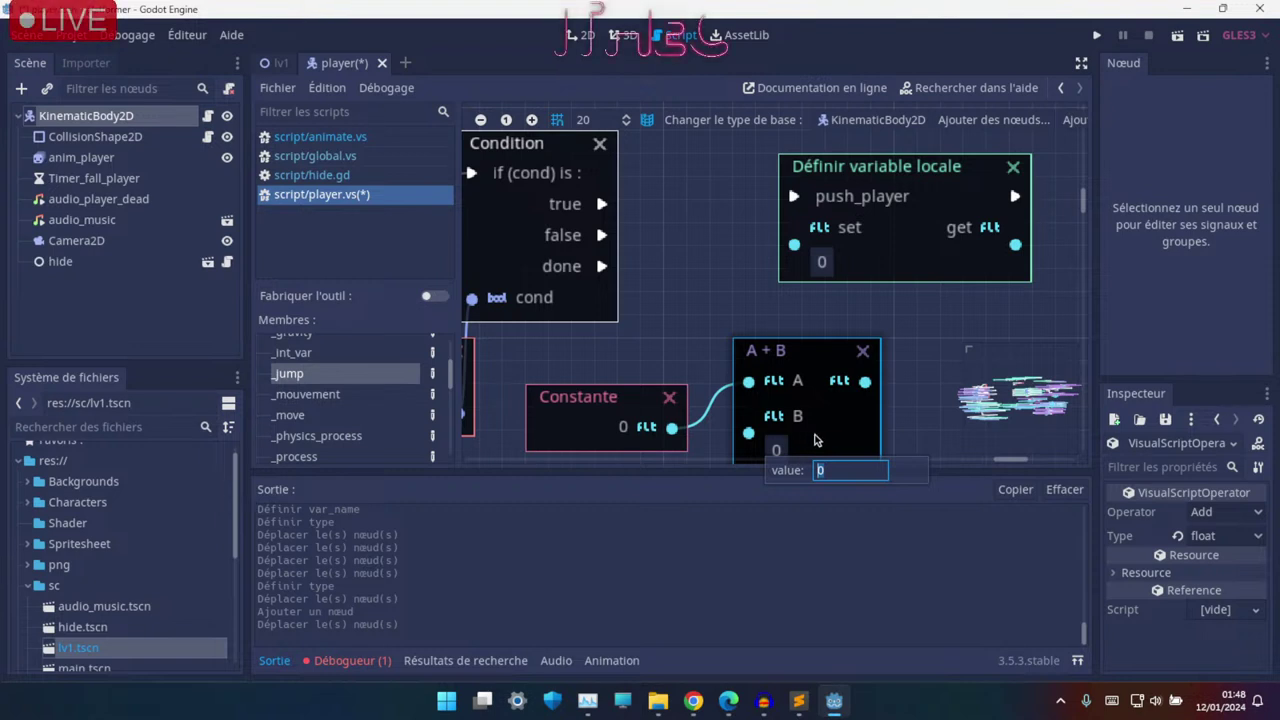
pyautogui.write('5')
pyautogui.press('Return')
pyautogui.click(895, 371)
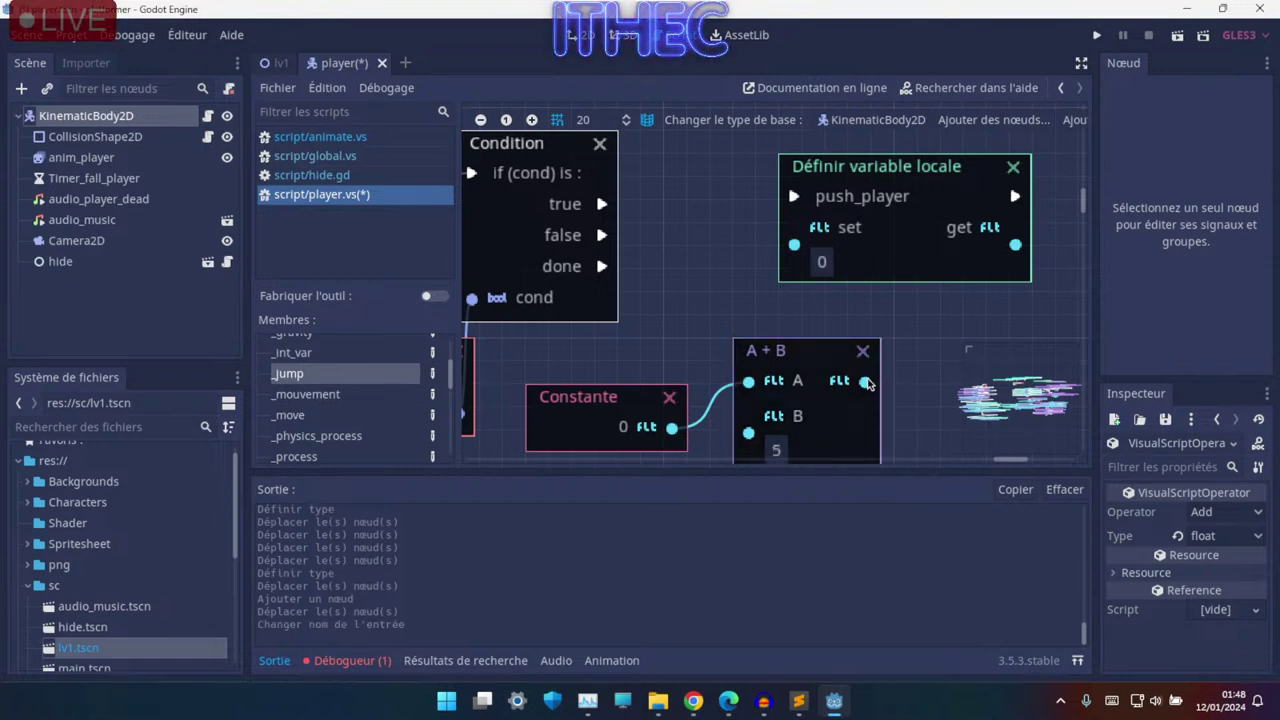
# - Wire the A + B sum into push_player's setter and Condition's true output into that setter
pyautogui.moveTo(865, 381); pyautogui.dragTo(794, 228)
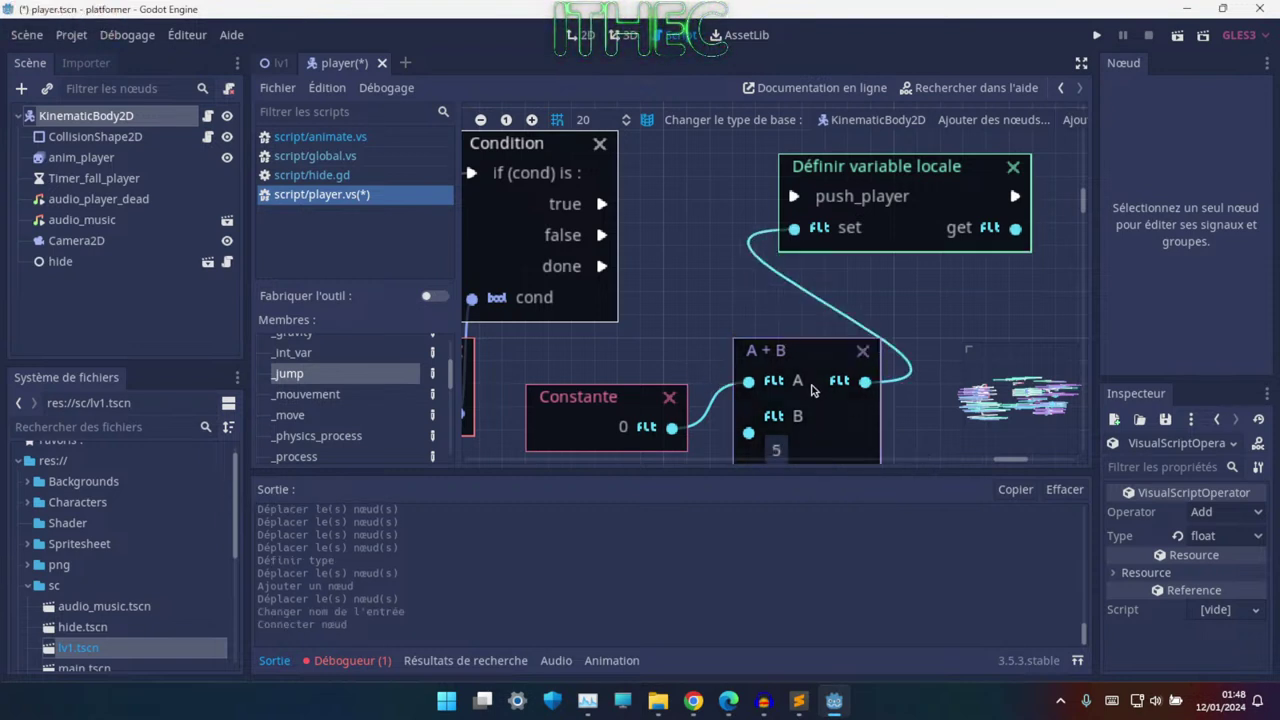
pyautogui.moveTo(812, 390); pyautogui.dragTo(766, 344)
pyautogui.moveTo(578, 397)
pyautogui.mouseDown()
pyautogui.moveTo(578, 352)
pyautogui.moveTo(752, 337)
pyautogui.mouseUp()
pyautogui.scroll(3, 633, 391)
pyautogui.moveTo(851, 300); pyautogui.dragTo(769, 248, button='middle')
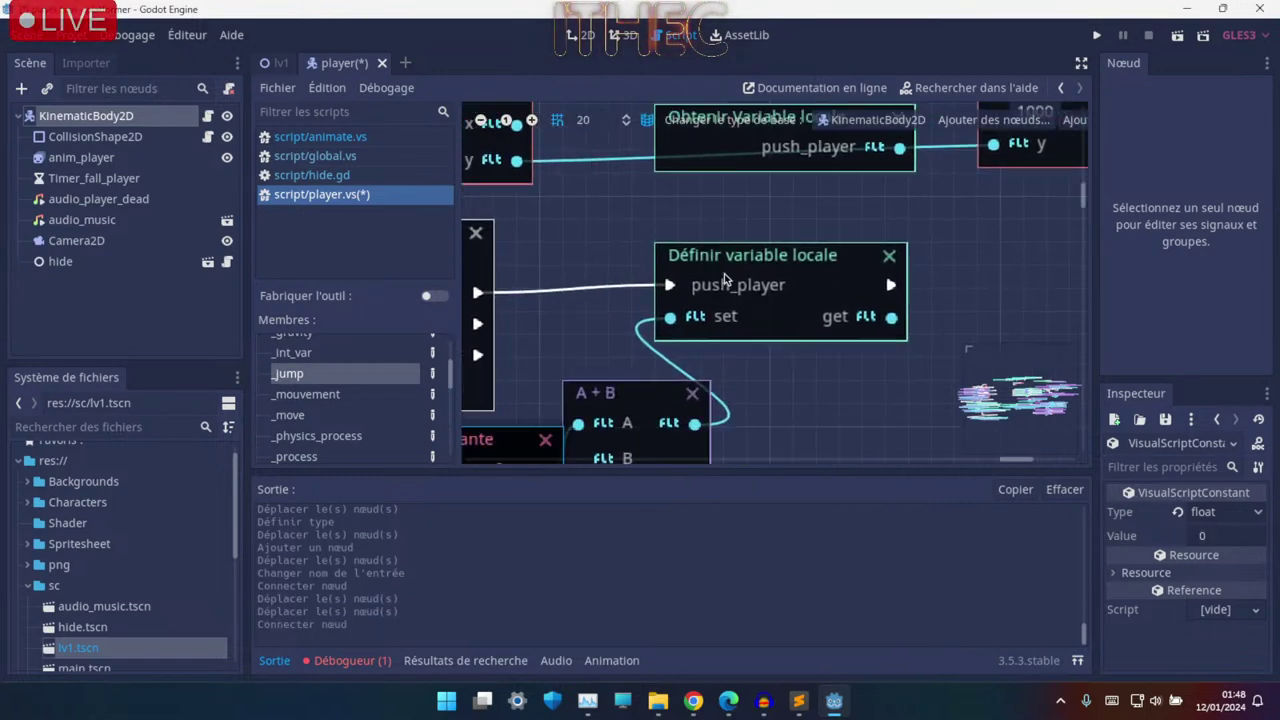
pyautogui.click(765, 314)
pyautogui.moveTo(763, 314); pyautogui.dragTo(653, 314)
pyautogui.keyDown('ctrl'); pyautogui.scroll(-4, 653, 314); pyautogui.keyUp('ctrl')
# - Connect the push_player getter to Construire Vector2's x input and tidy the nodes
pyautogui.keyDown('ctrl'); pyautogui.scroll(2, 715, 361); pyautogui.keyUp('ctrl')
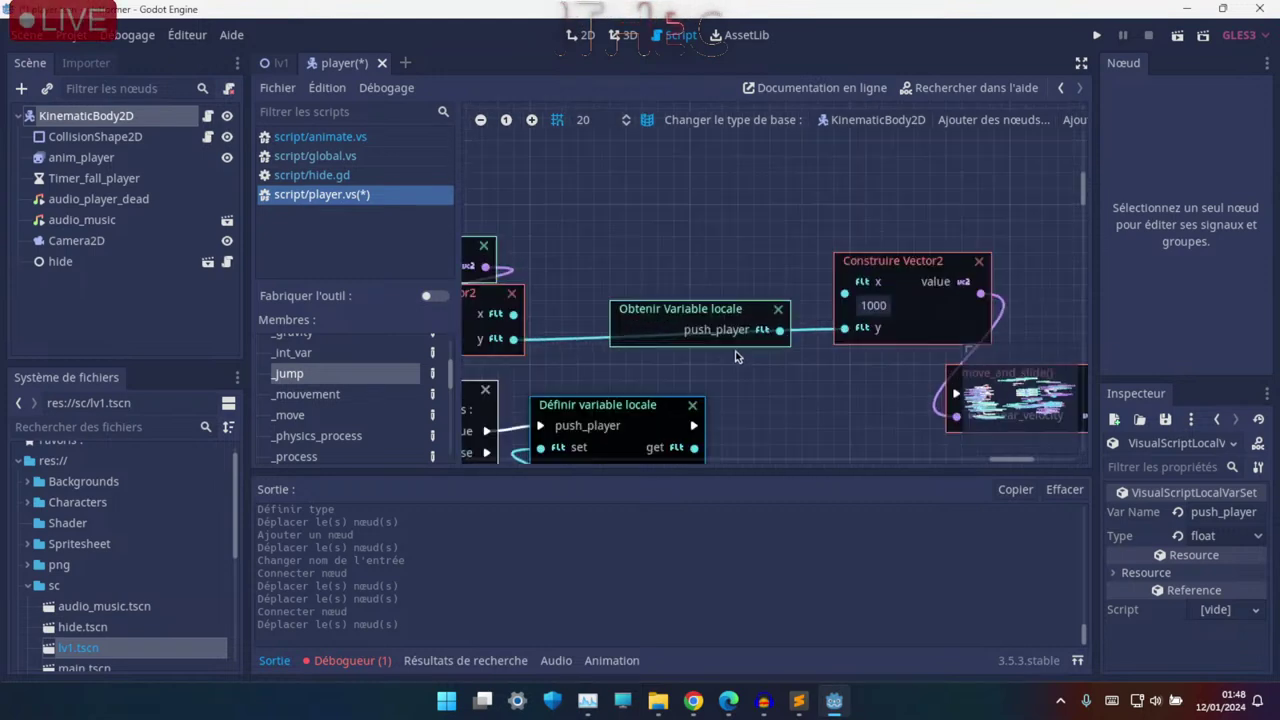
pyautogui.keyDown('ctrl'); pyautogui.scroll(2, 715, 361); pyautogui.keyUp('ctrl')
pyautogui.moveTo(801, 320); pyautogui.dragTo(894, 266)
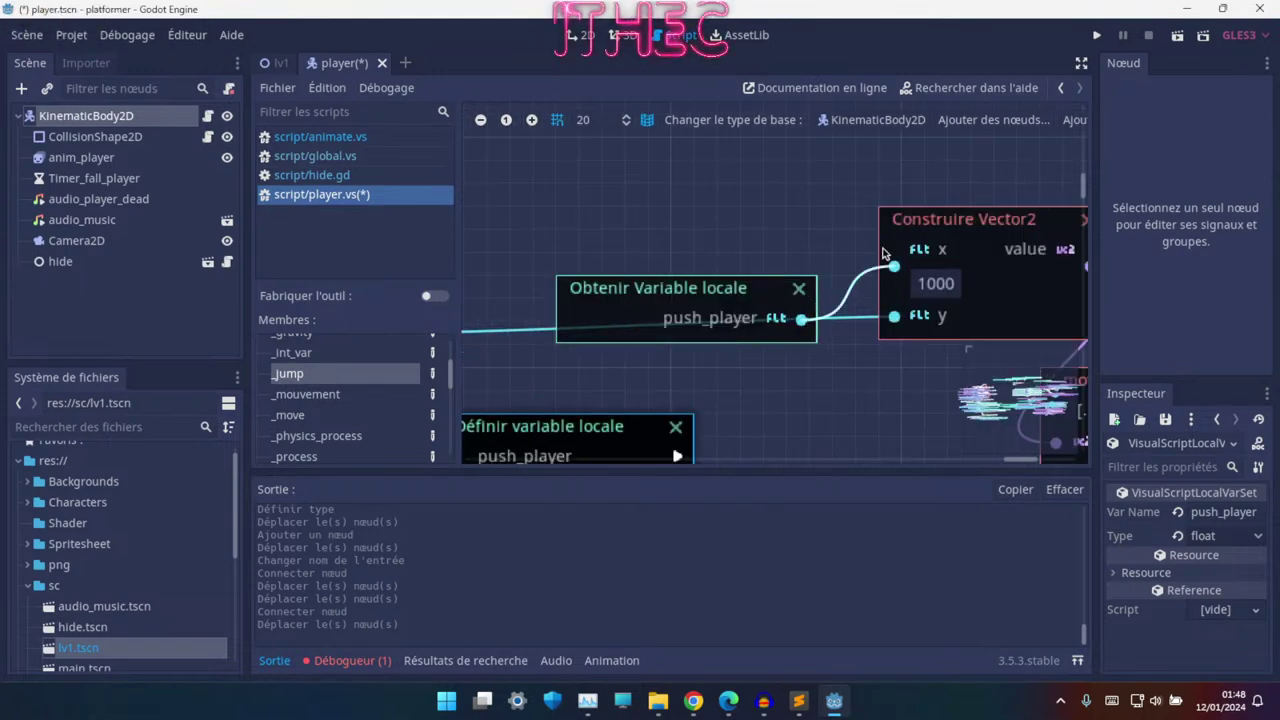
pyautogui.moveTo(744, 300); pyautogui.dragTo(721, 231)
pyautogui.moveTo(690, 262)
pyautogui.mouseDown(button='middle')
pyautogui.moveTo(846, 296)
pyautogui.moveTo(790, 222)
pyautogui.moveTo(723, 297)
pyautogui.mouseUp(button='middle')
pyautogui.keyDown('ctrl'); pyautogui.scroll(-2, 846, 296); pyautogui.keyUp('ctrl')
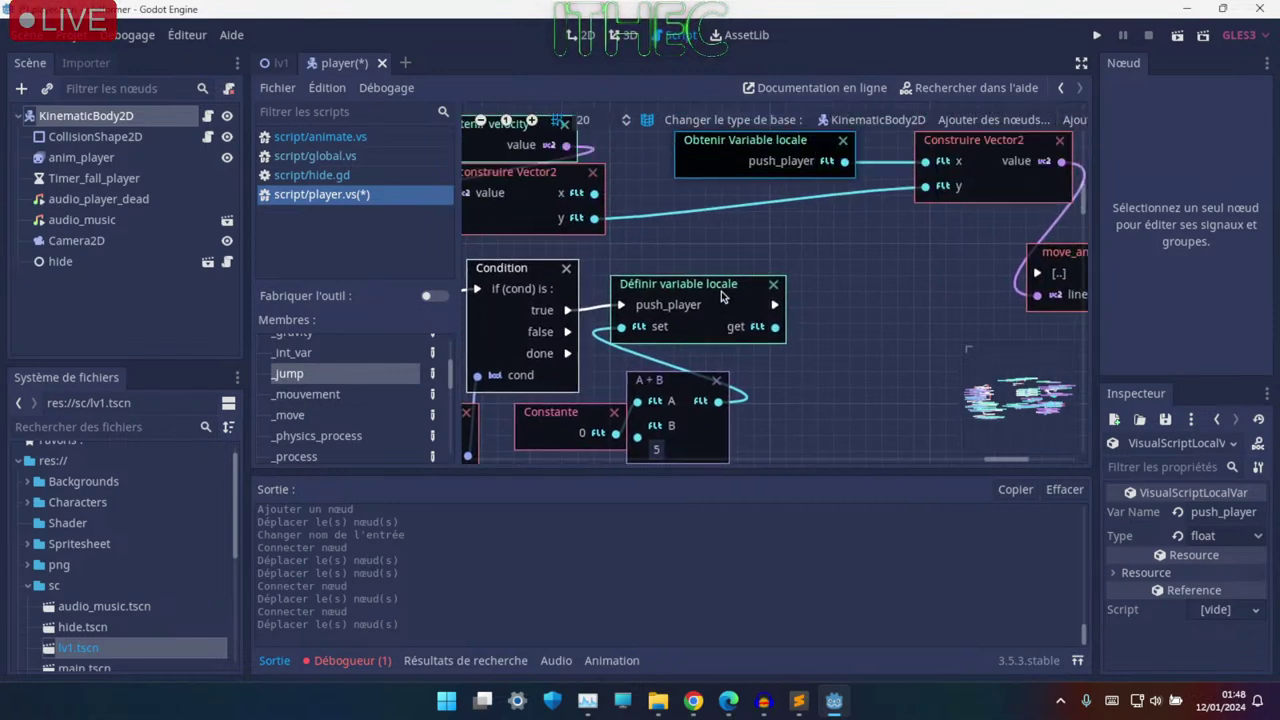
pyautogui.moveTo(681, 429); pyautogui.dragTo(713, 413)
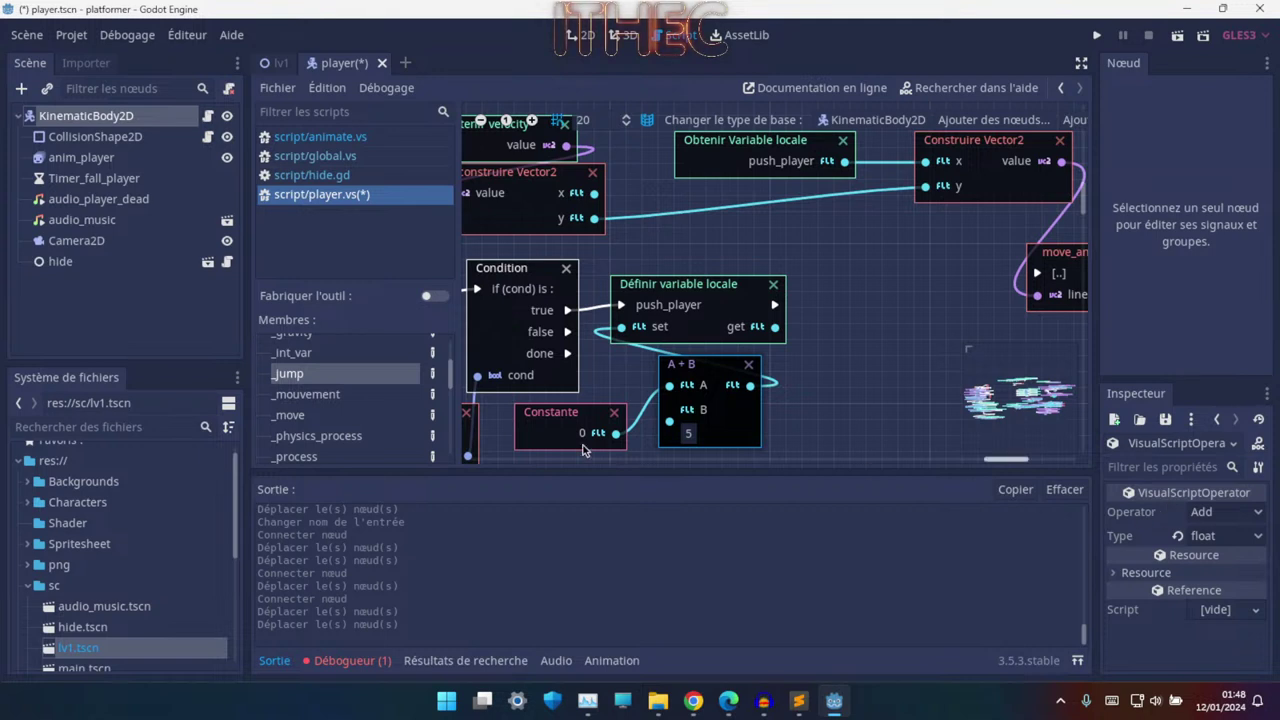
# - Set the Constante value to 5 and chain the push_player setter into move_and_slide()
pyautogui.click(518, 443)
pyautogui.click(1238, 536)
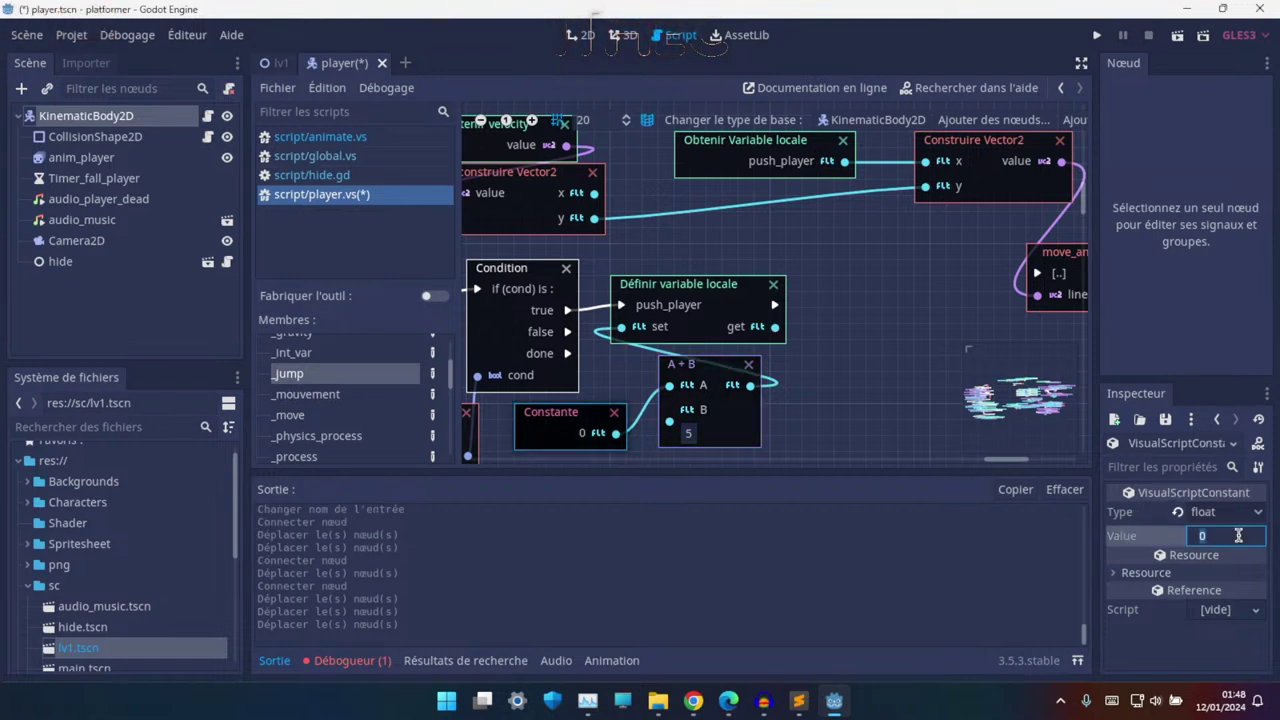
pyautogui.write('5')
pyautogui.press('Return')
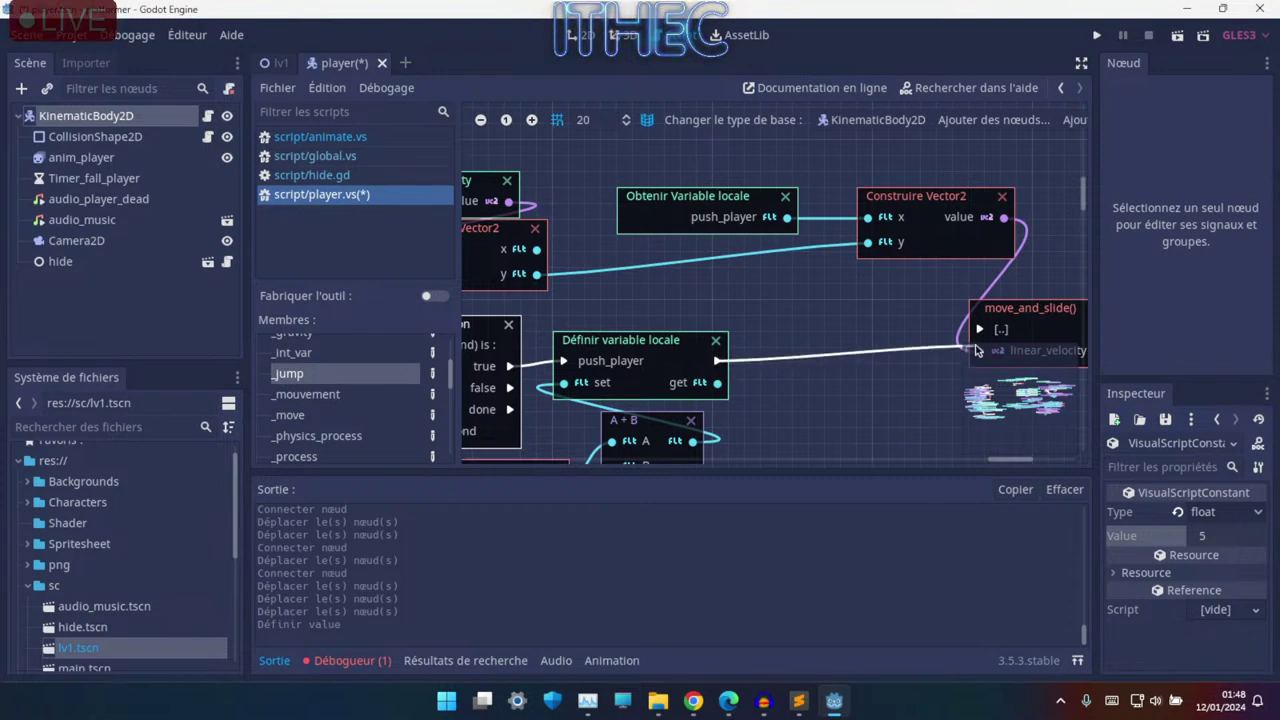
pyautogui.moveTo(717, 361); pyautogui.dragTo(980, 329)
pyautogui.keyDown('ctrl'); pyautogui.scroll(-2, 870, 308); pyautogui.keyUp('ctrl')
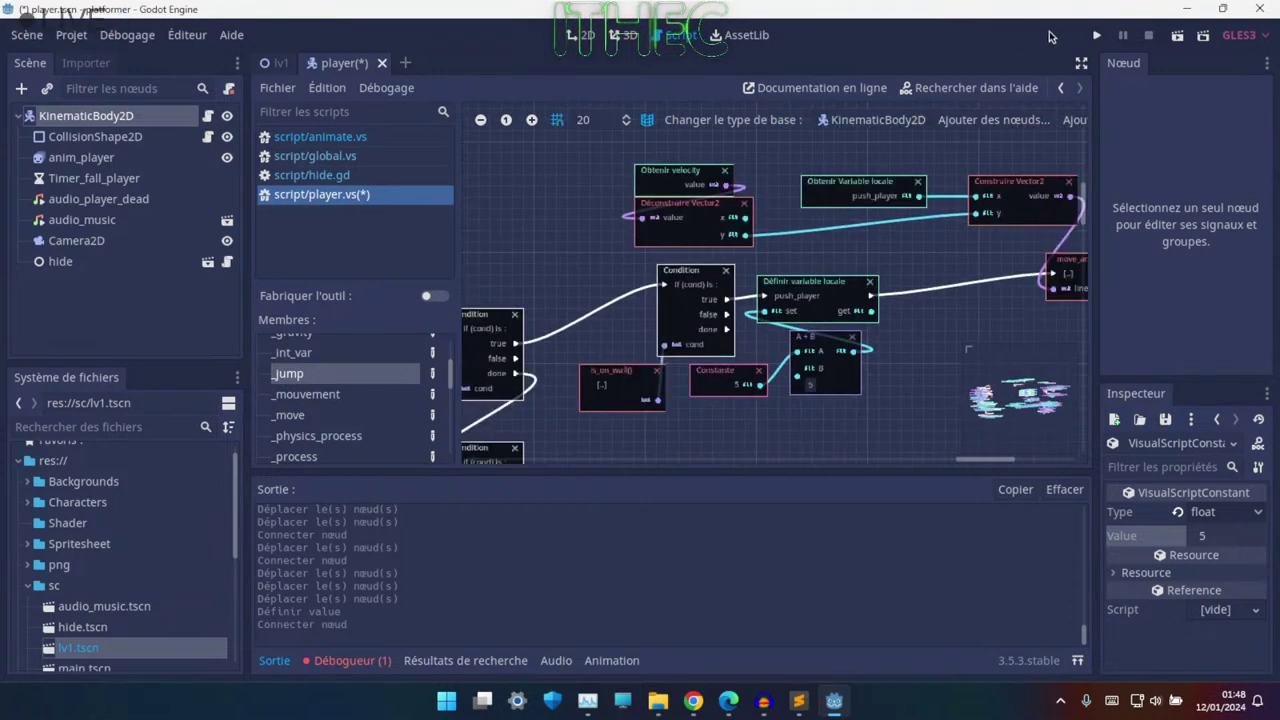
# - Save and test-run the platformer, walking left and jumping three times against the wall, then stop
pyautogui.click(1095, 36)
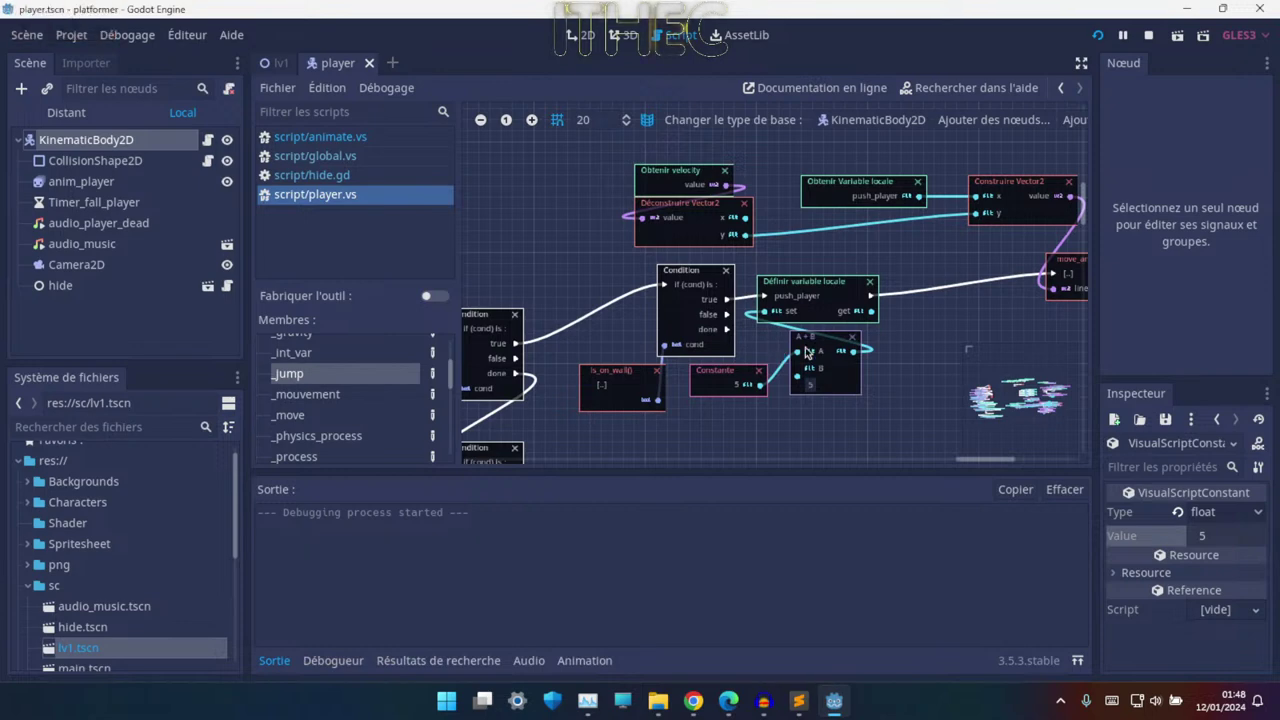
pyautogui.press('Left')
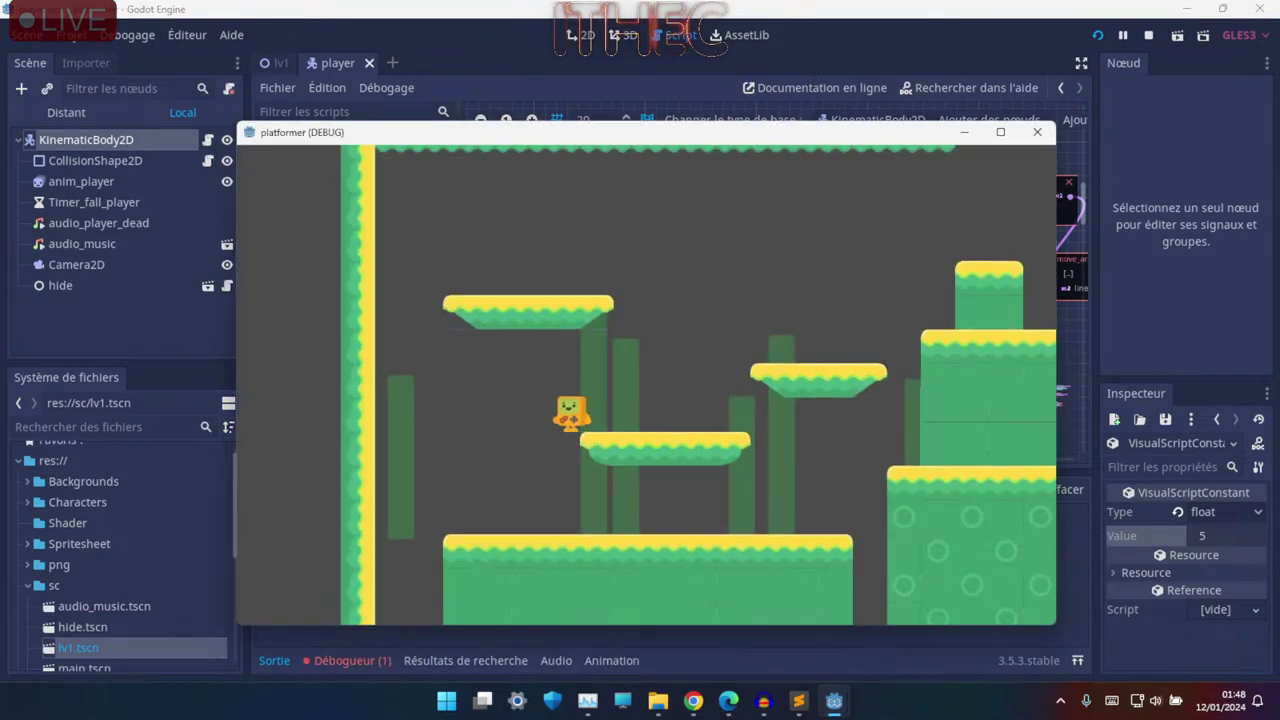
pyautogui.press('Up')
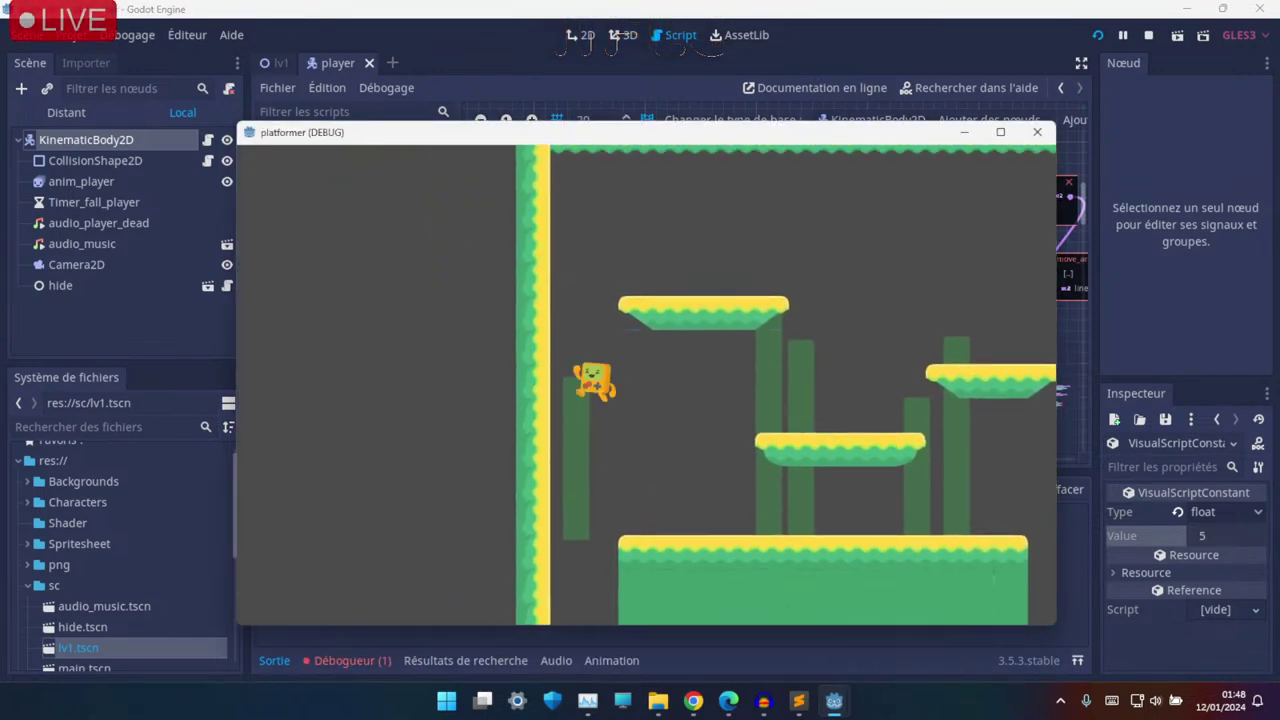
pyautogui.press('Up')
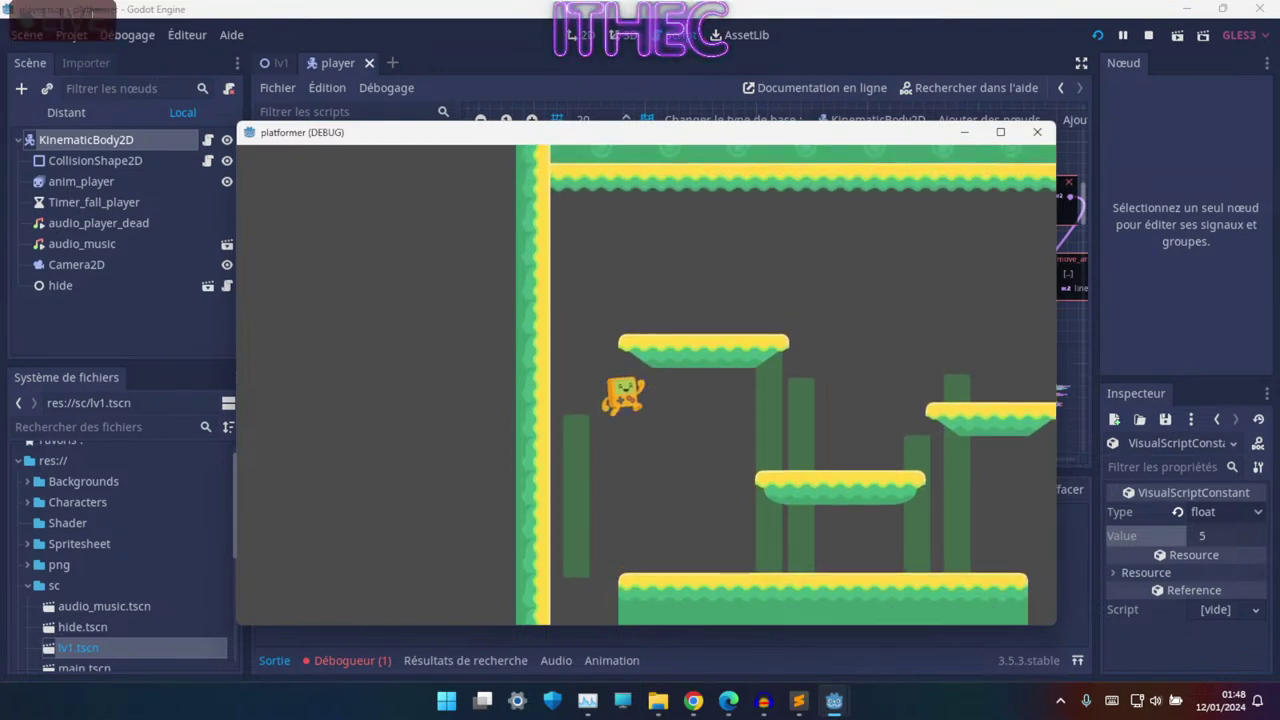
pyautogui.press('Up')
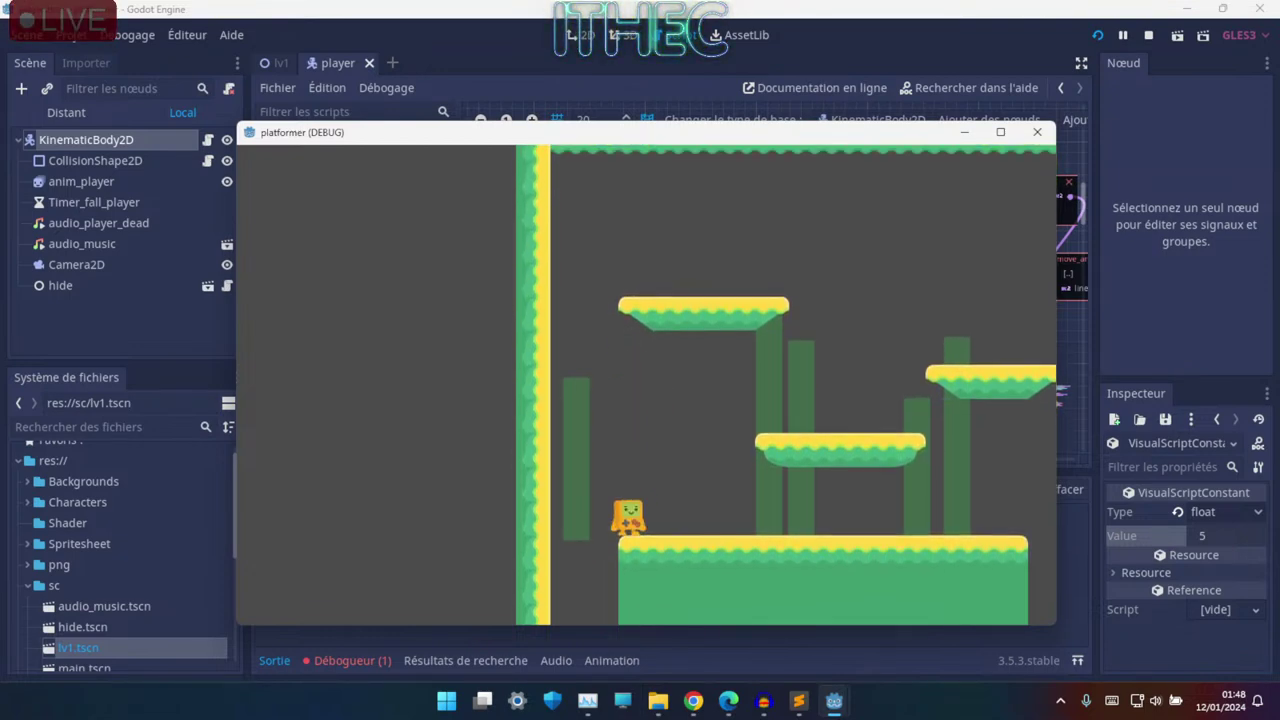
pyautogui.press('F8')
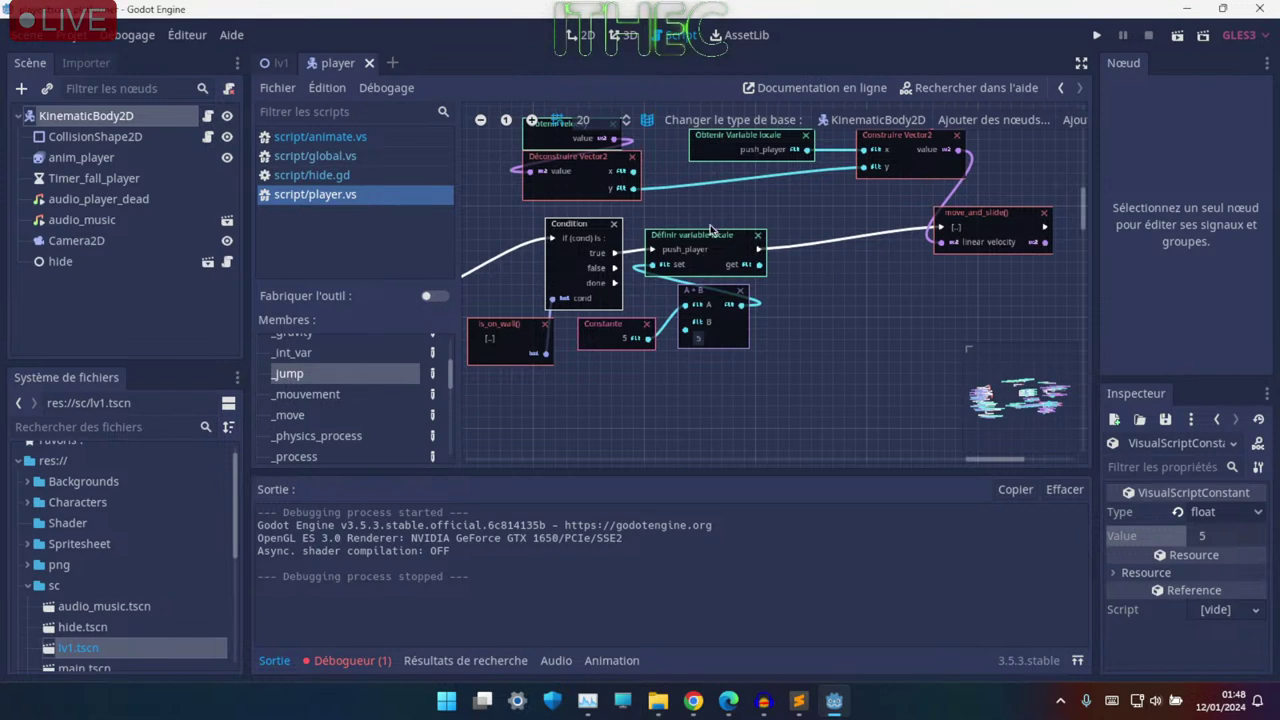
pyautogui.scroll(1, 710, 230)
pyautogui.keyDown('ctrl'); pyautogui.scroll(2, 712, 366); pyautogui.keyUp('ctrl')
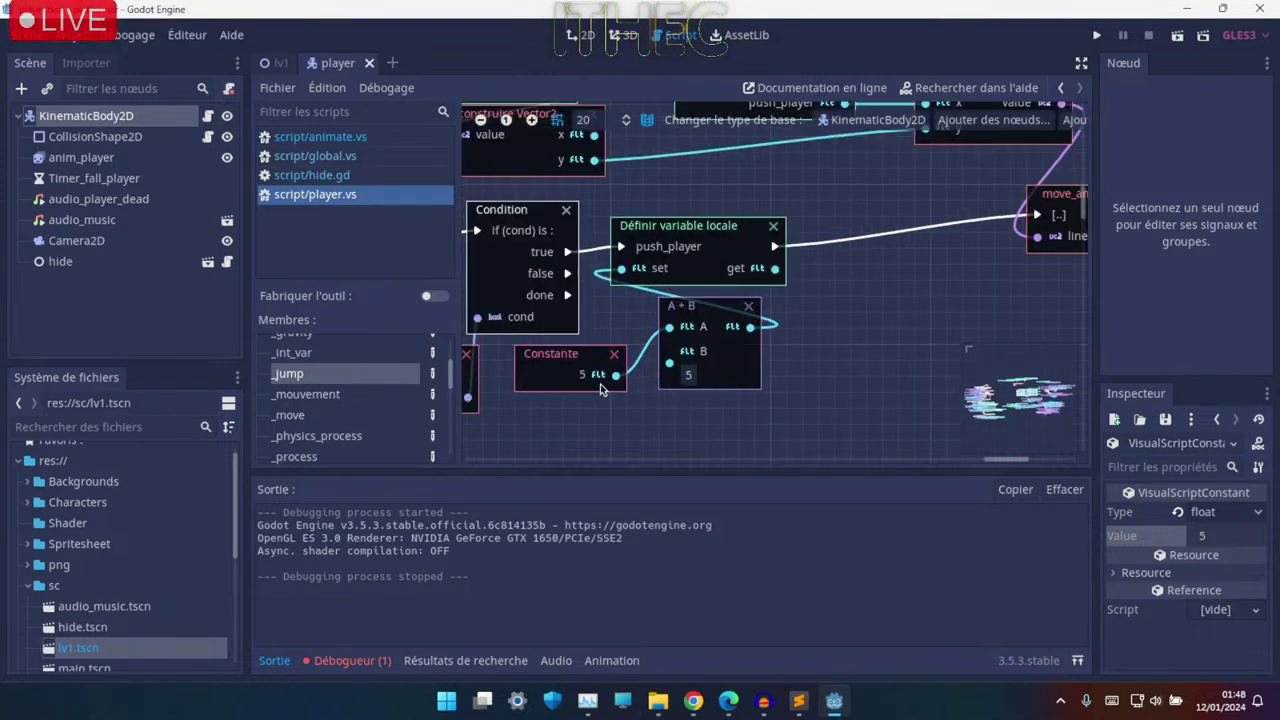
# - Set the A + B node's B input to 1000
pyautogui.click(705, 380)
pyautogui.click(688, 374)
pyautogui.write('1')
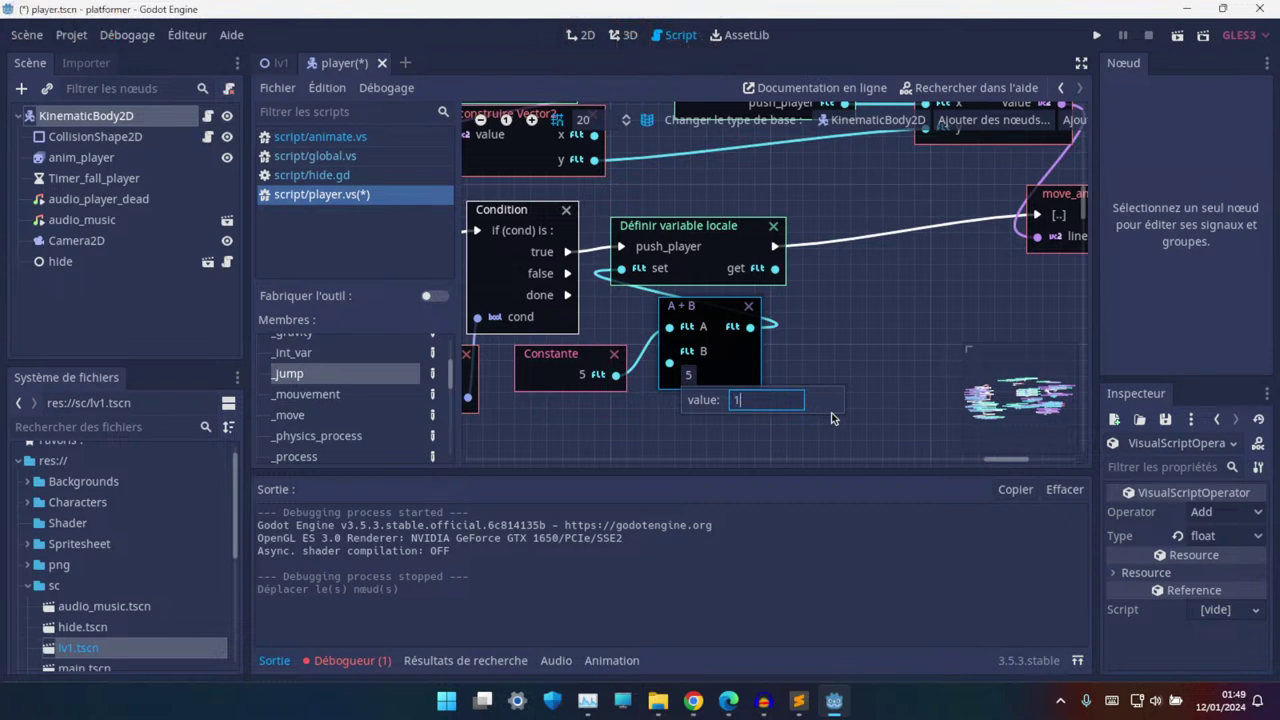
pyautogui.write('000')
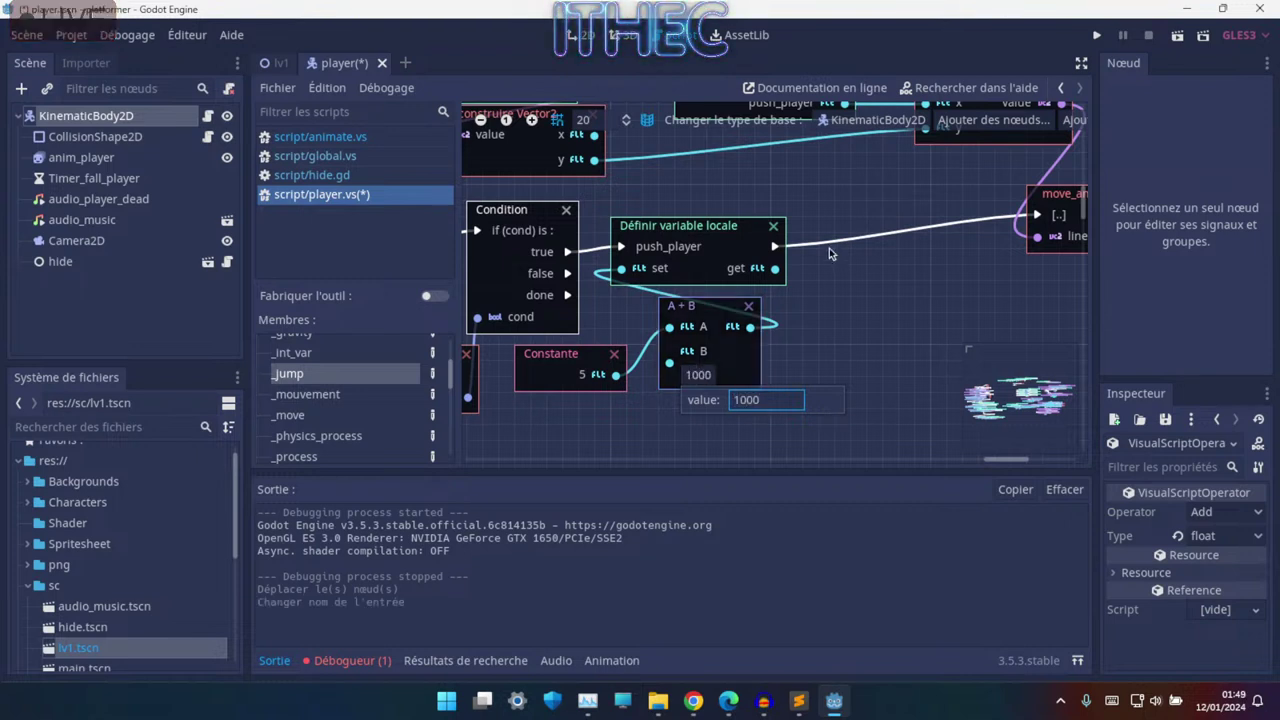
pyautogui.press('Return')
pyautogui.moveTo(509, 275); pyautogui.dragTo(657, 255, button='middle')
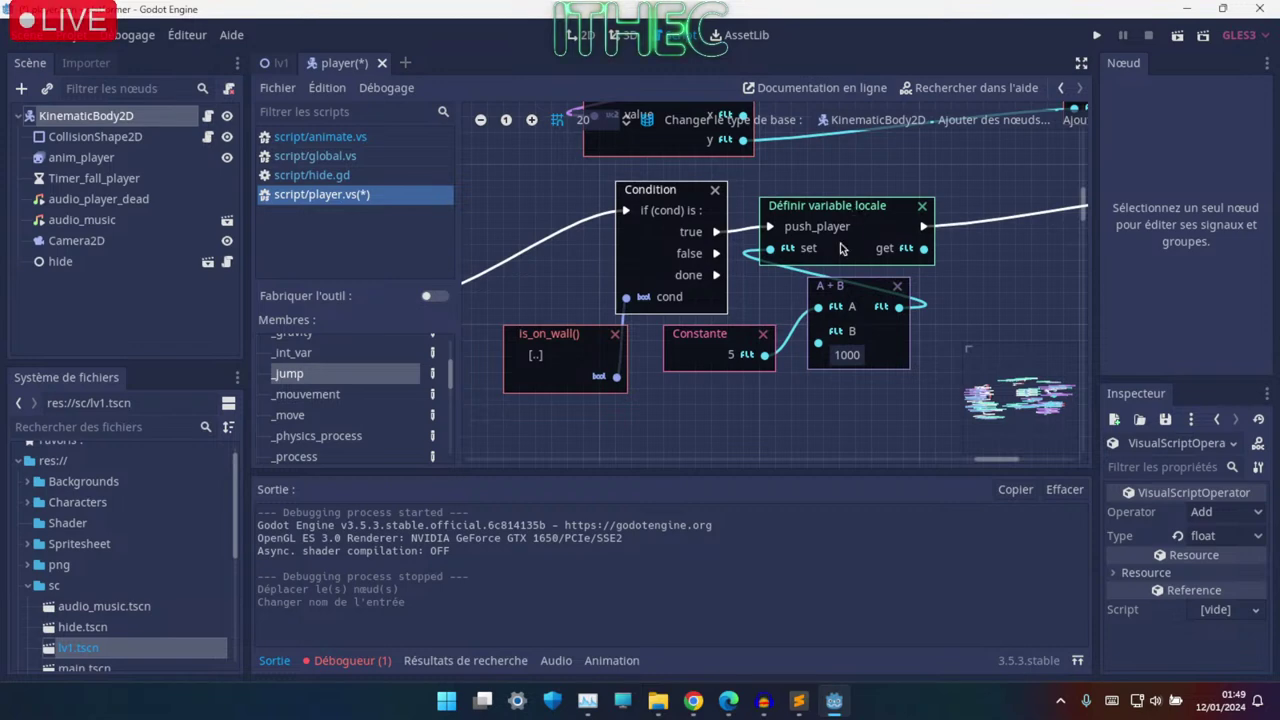
pyautogui.moveTo(840, 248); pyautogui.dragTo(654, 316, button='middle')
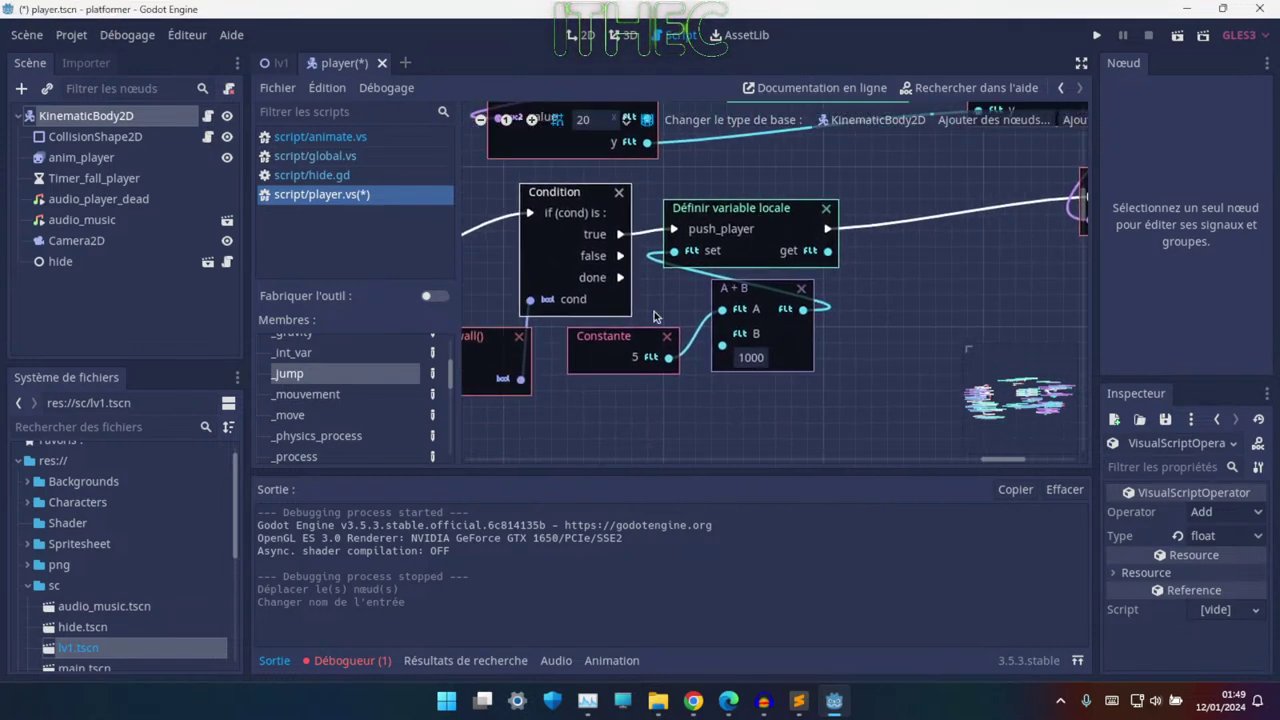
# - Change the Constante value to 100, then to 1000, in the Inspector
pyautogui.click(620, 352)
pyautogui.click(1209, 538)
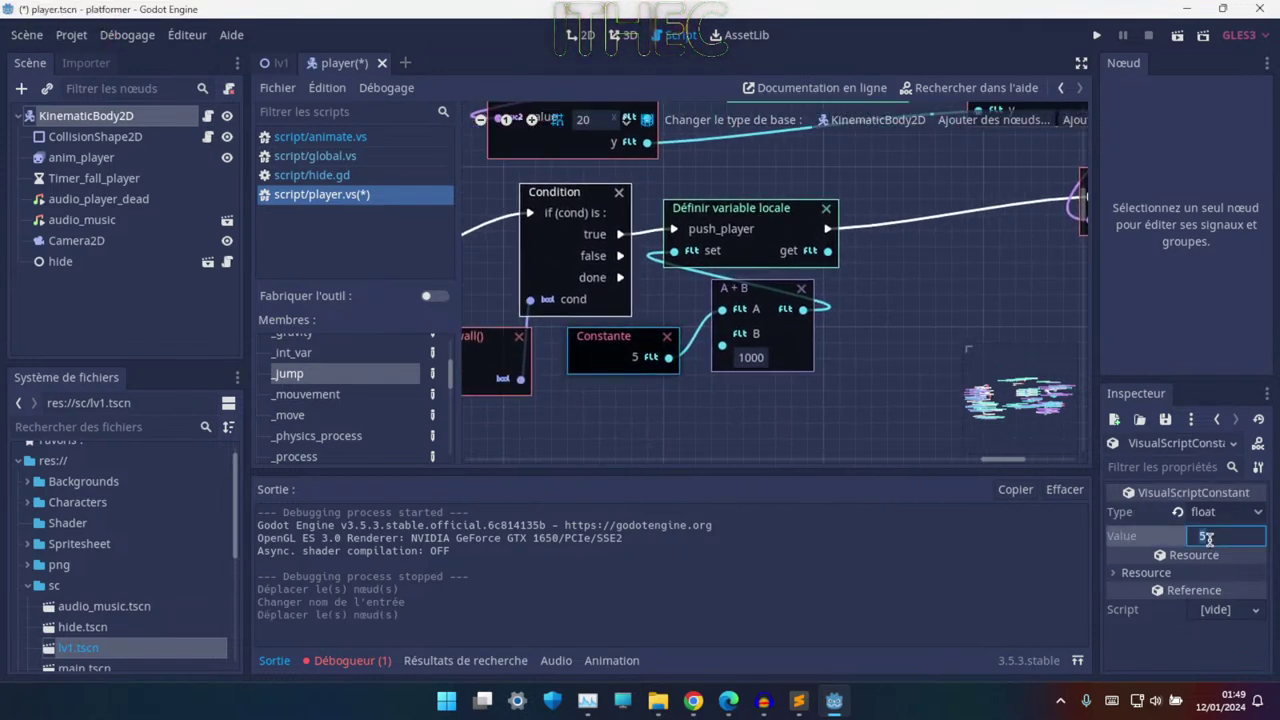
pyautogui.write('100')
pyautogui.press('Return')
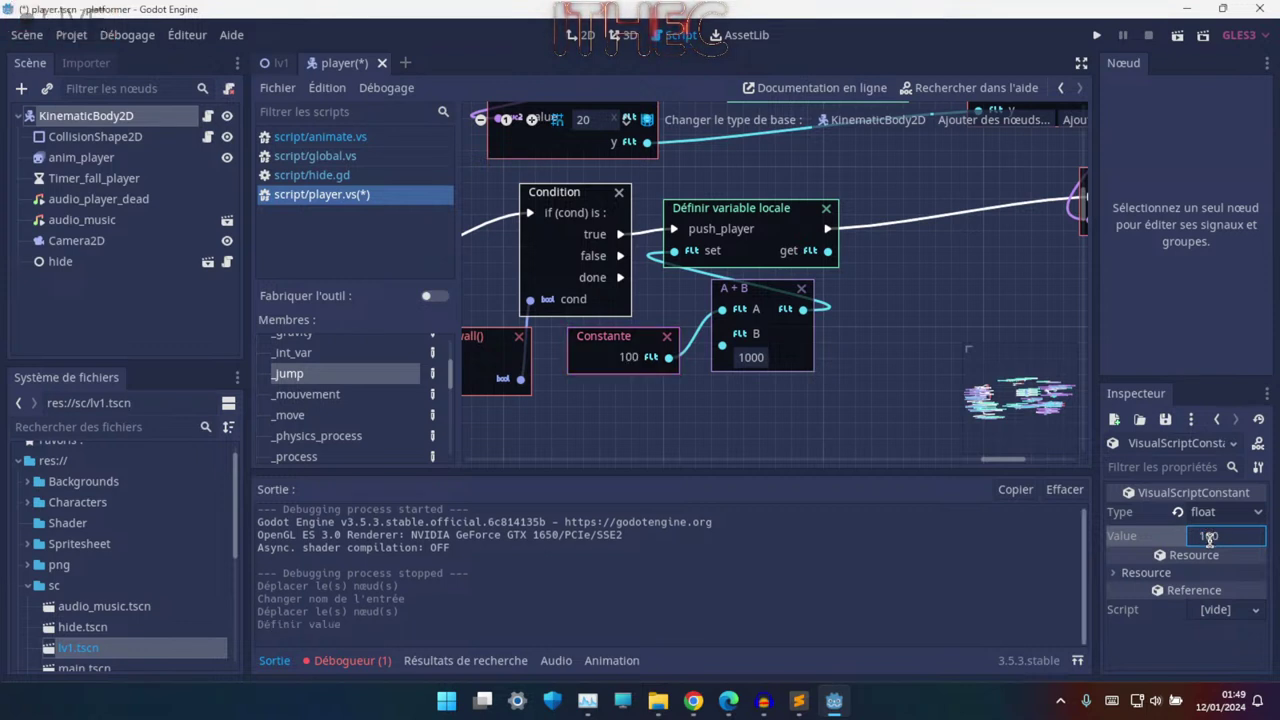
pyautogui.doubleClick(1224, 540)
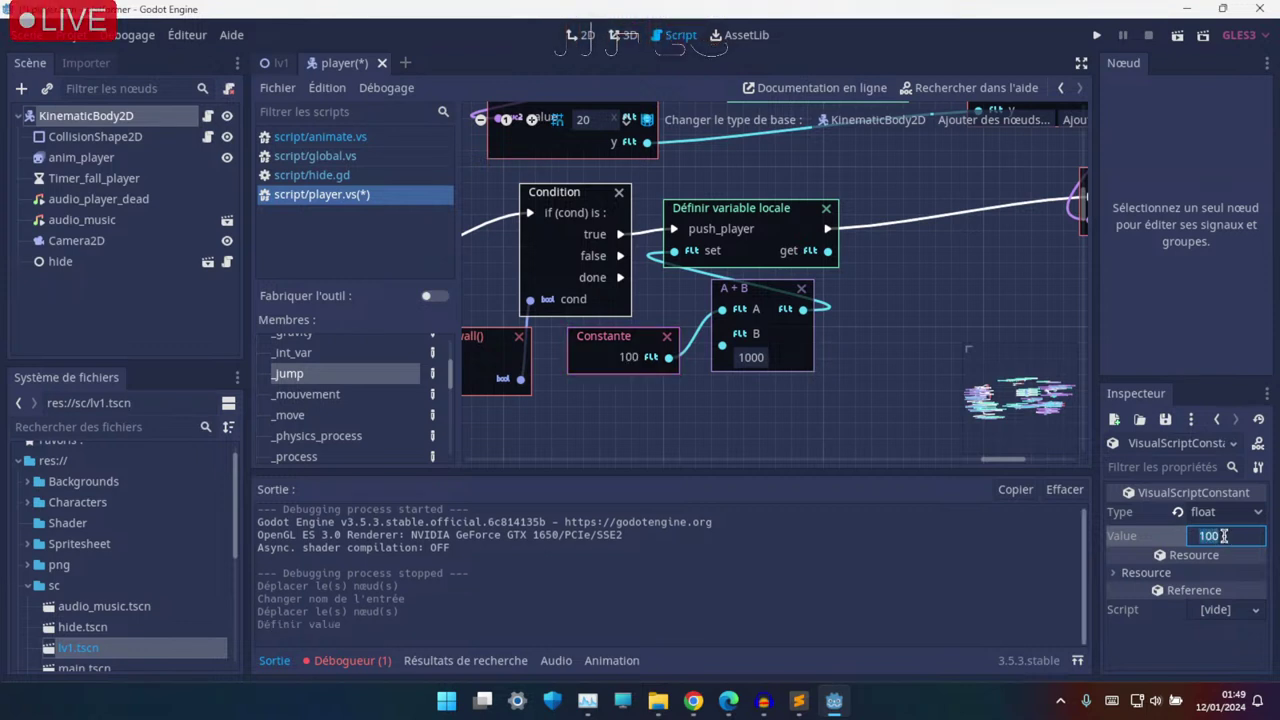
pyautogui.write('1')
pyautogui.press('Return')
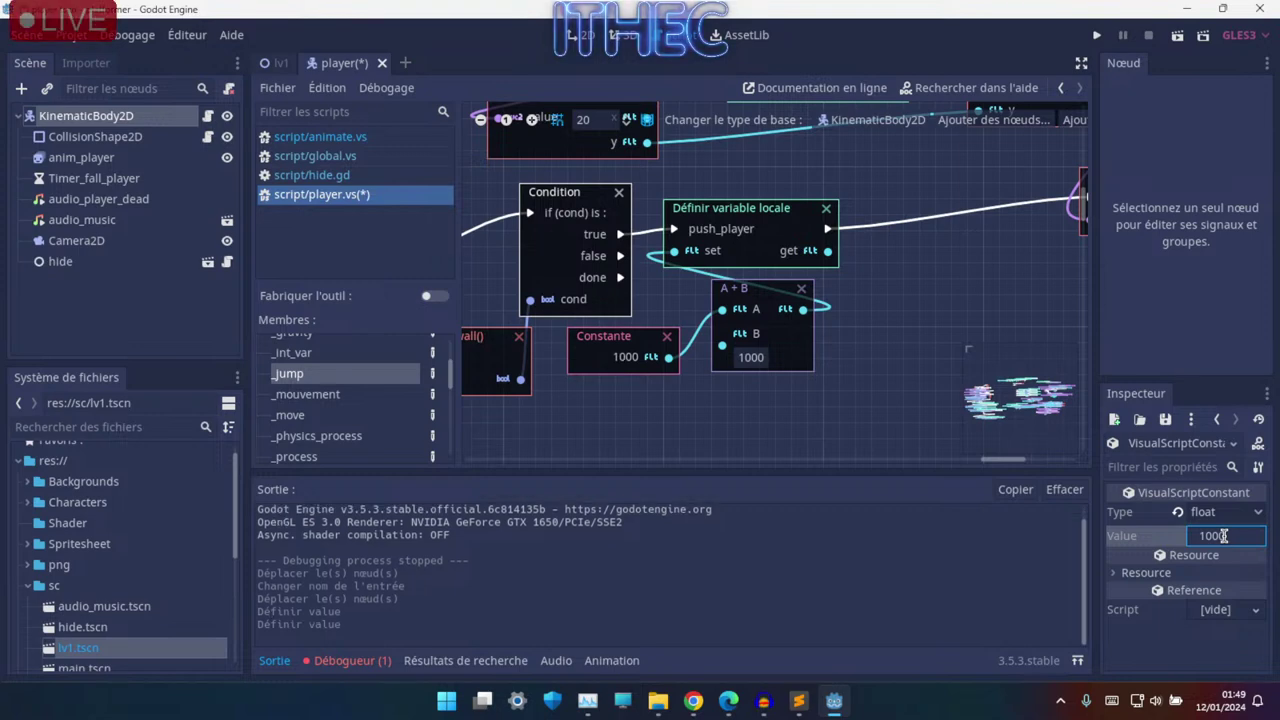
pyautogui.scroll(3, 850, 280)
pyautogui.scroll(2, 830, 270)
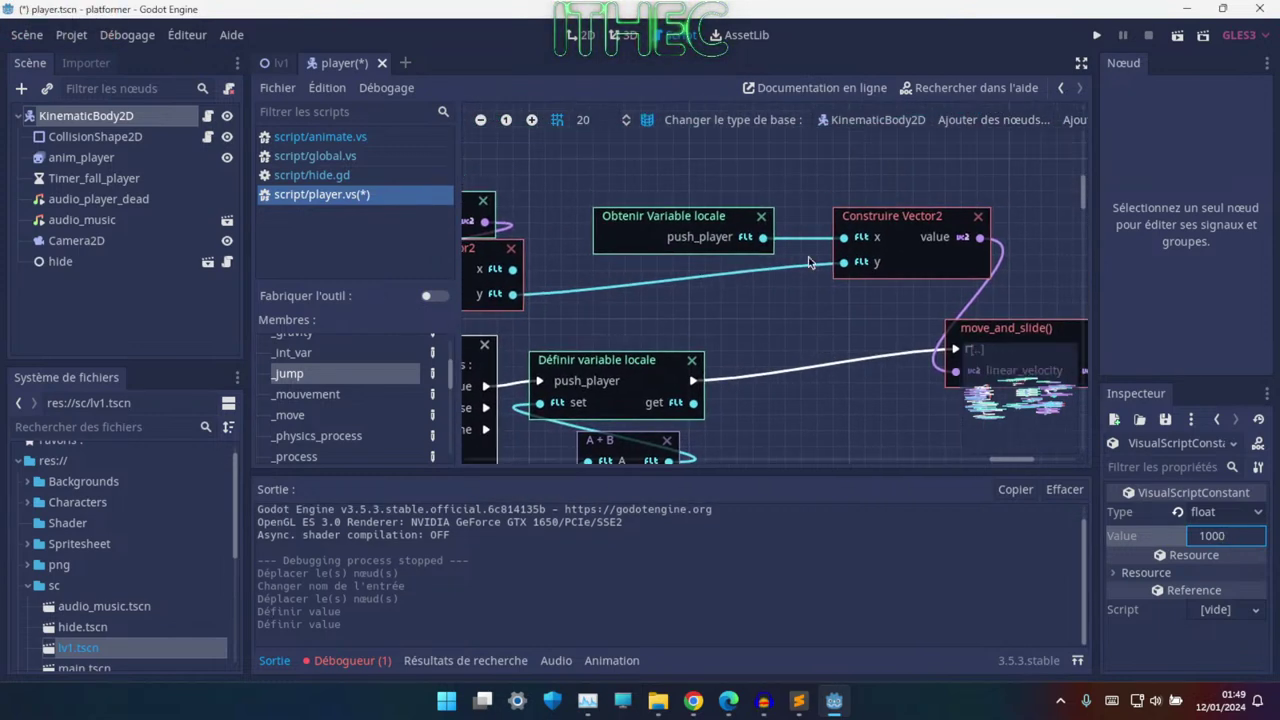
pyautogui.hscroll(3, 669, 309)
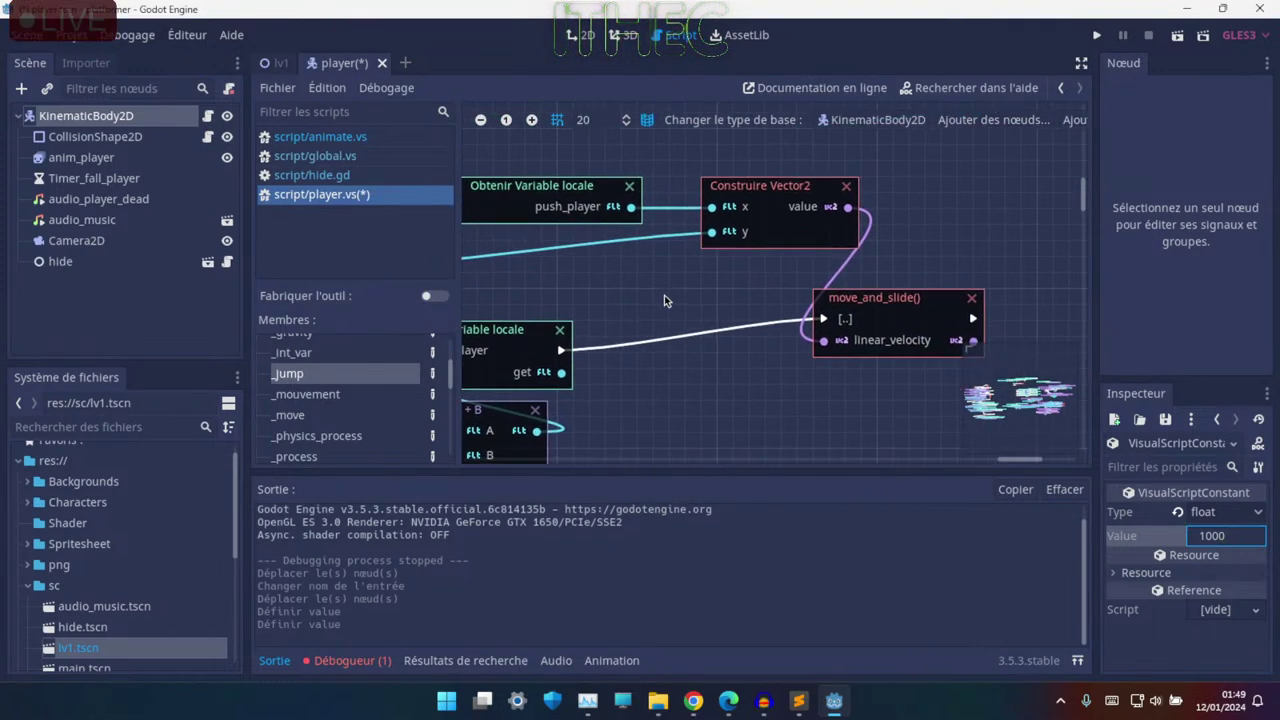
pyautogui.hscroll(-6, 829, 289)
pyautogui.hscroll(3, 845, 293)
pyautogui.hscroll(1, 886, 293)
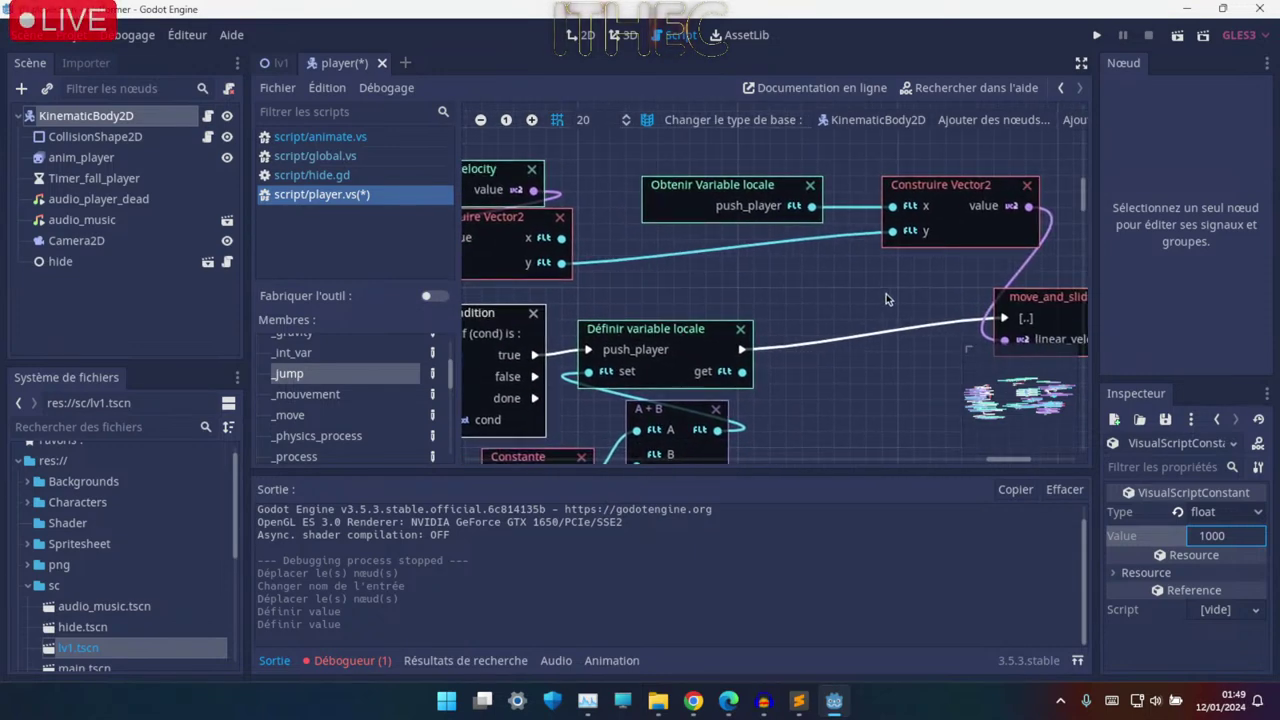
pyautogui.hscroll(-5, 911, 289)
pyautogui.hscroll(5, 827, 292)
pyautogui.scroll(1, 826, 340)
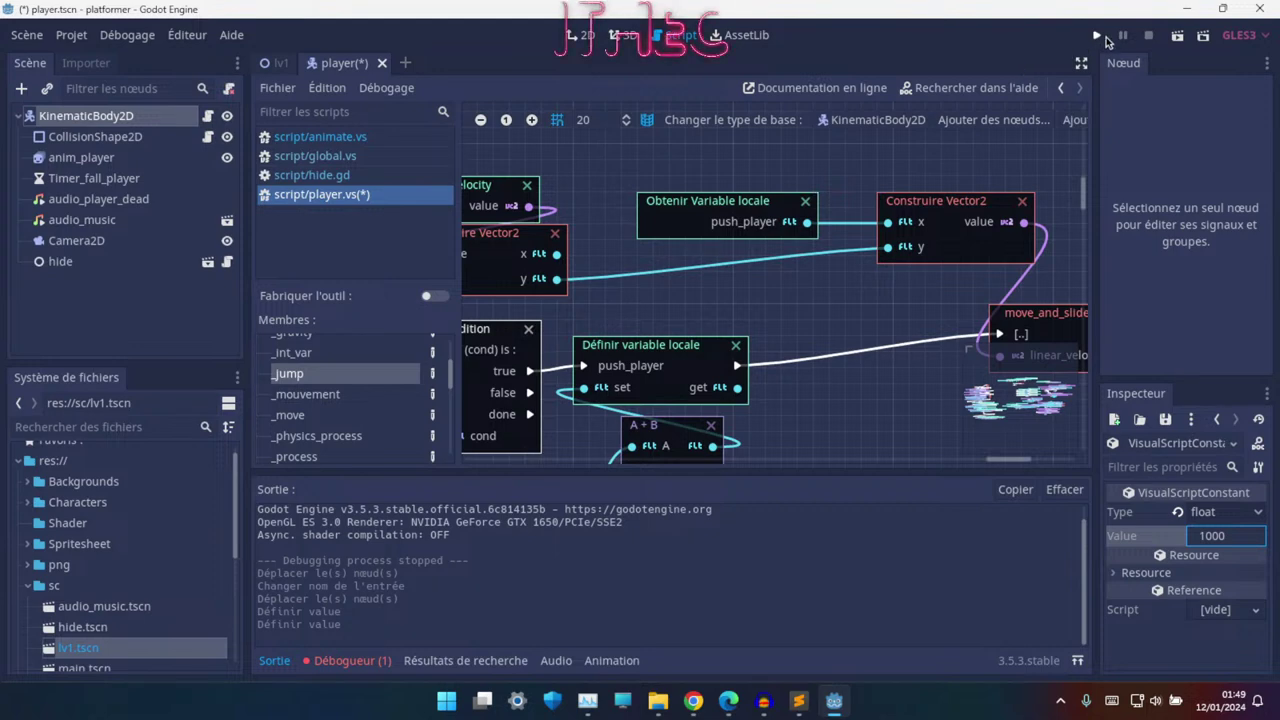
# - Run the game with the 1000 values, repeatedly running and jumping at the left wall, then stop it
pyautogui.click(1098, 36)
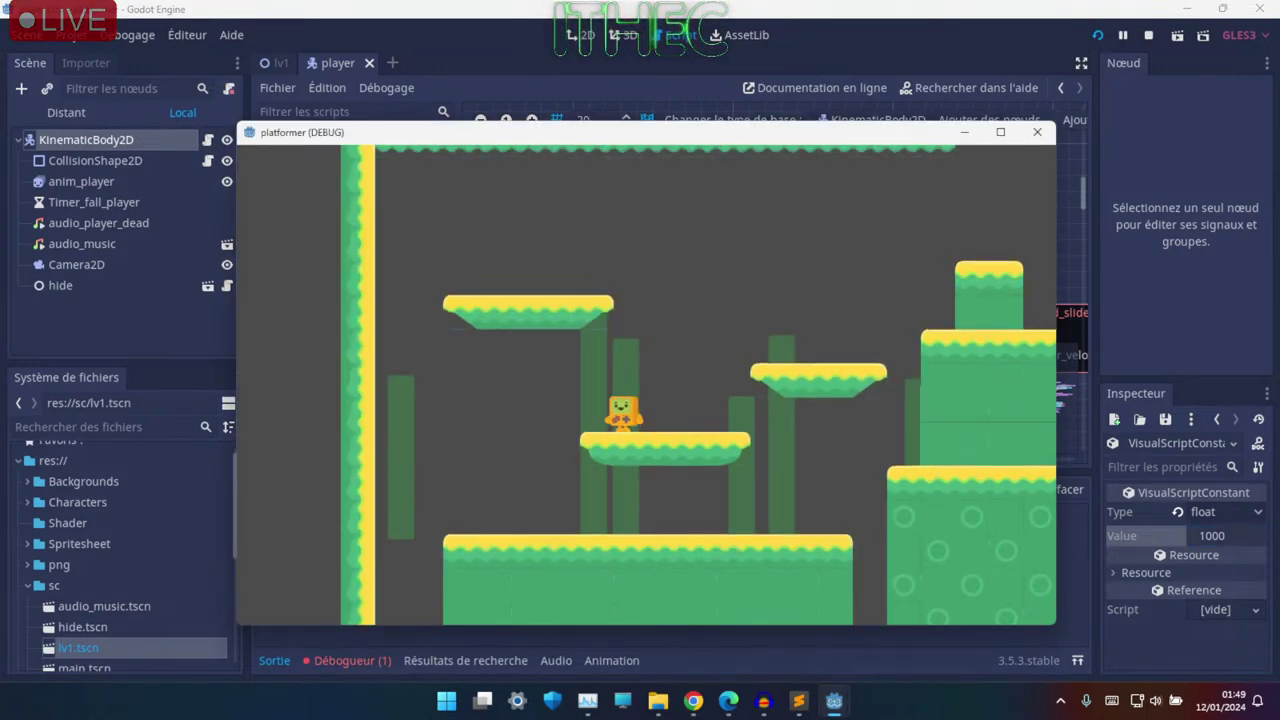
pyautogui.press('Left')
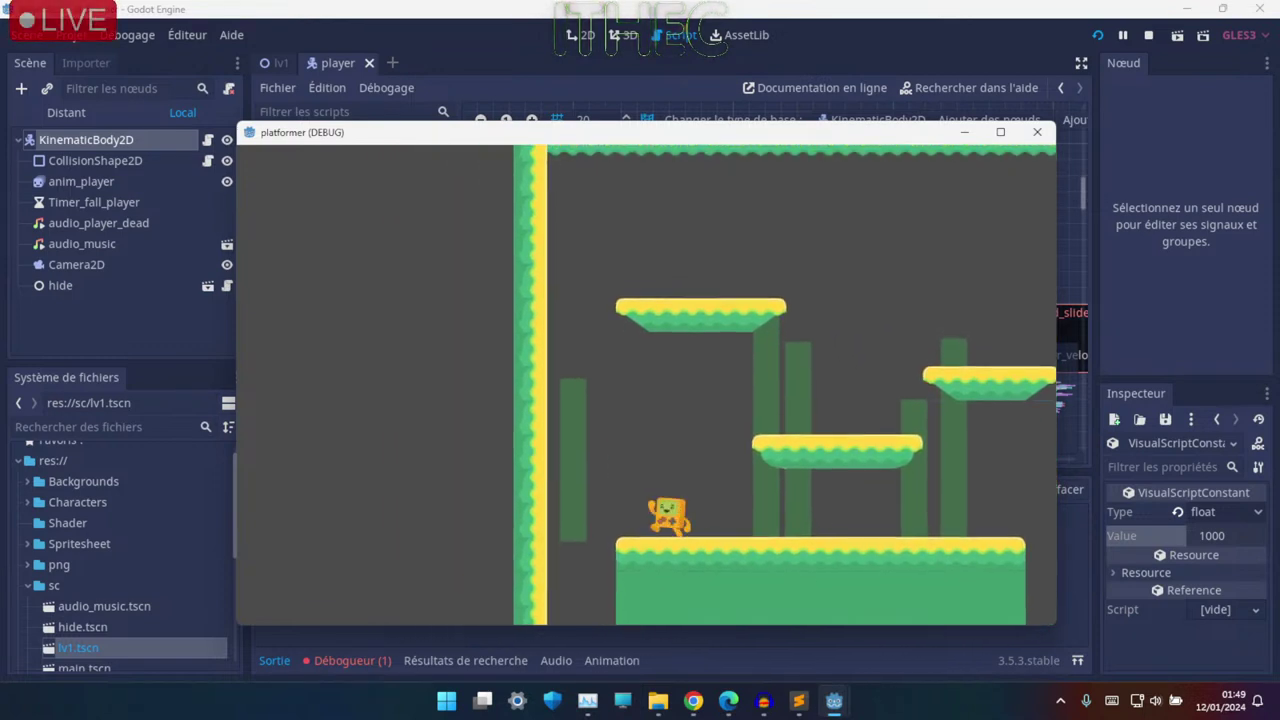
pyautogui.press('Up')
pyautogui.press('Up')
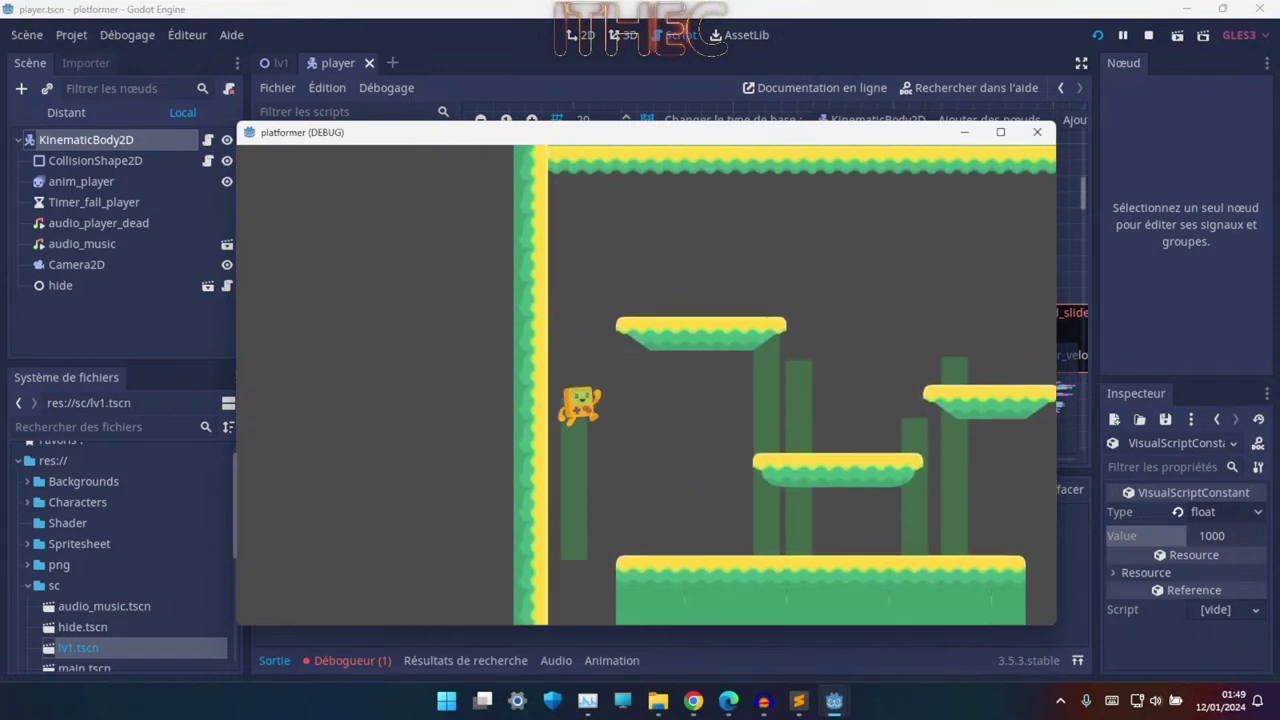
pyautogui.press('Right')
pyautogui.press('Up')
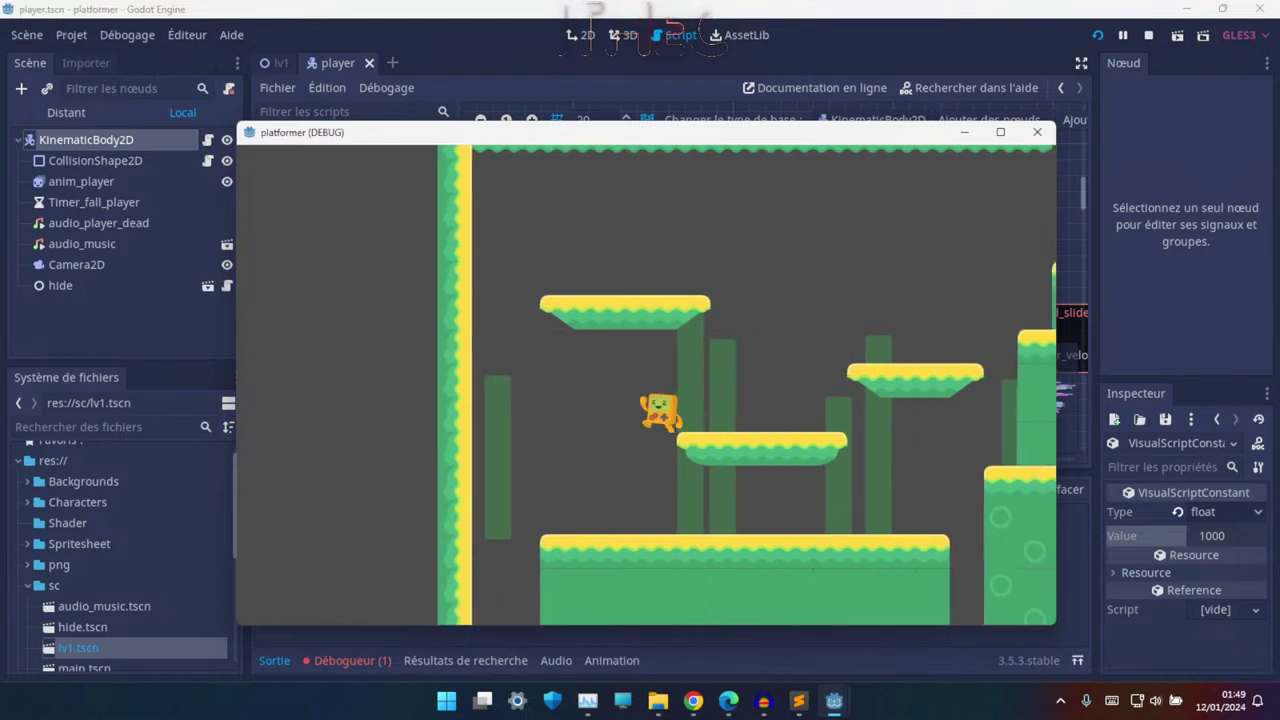
pyautogui.press('Up')
pyautogui.press('Left')
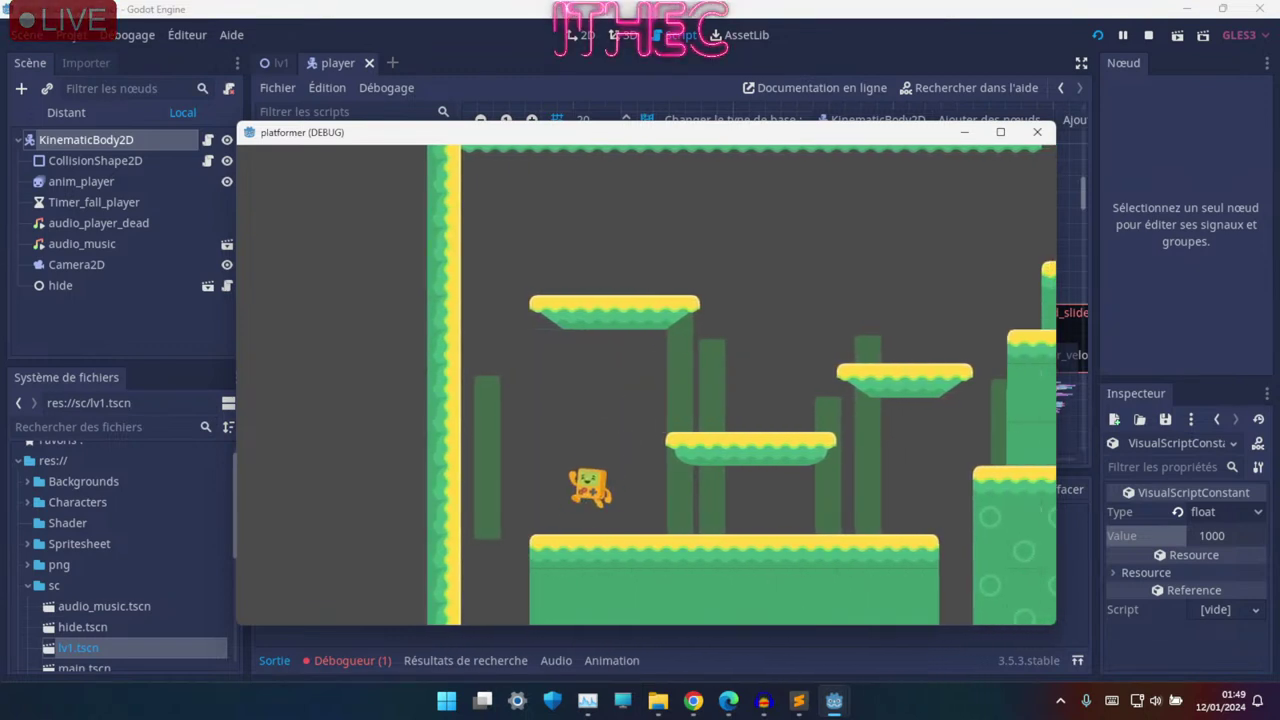
pyautogui.press('Up')
pyautogui.press('Right')
pyautogui.press('Up')
pyautogui.press('Left')
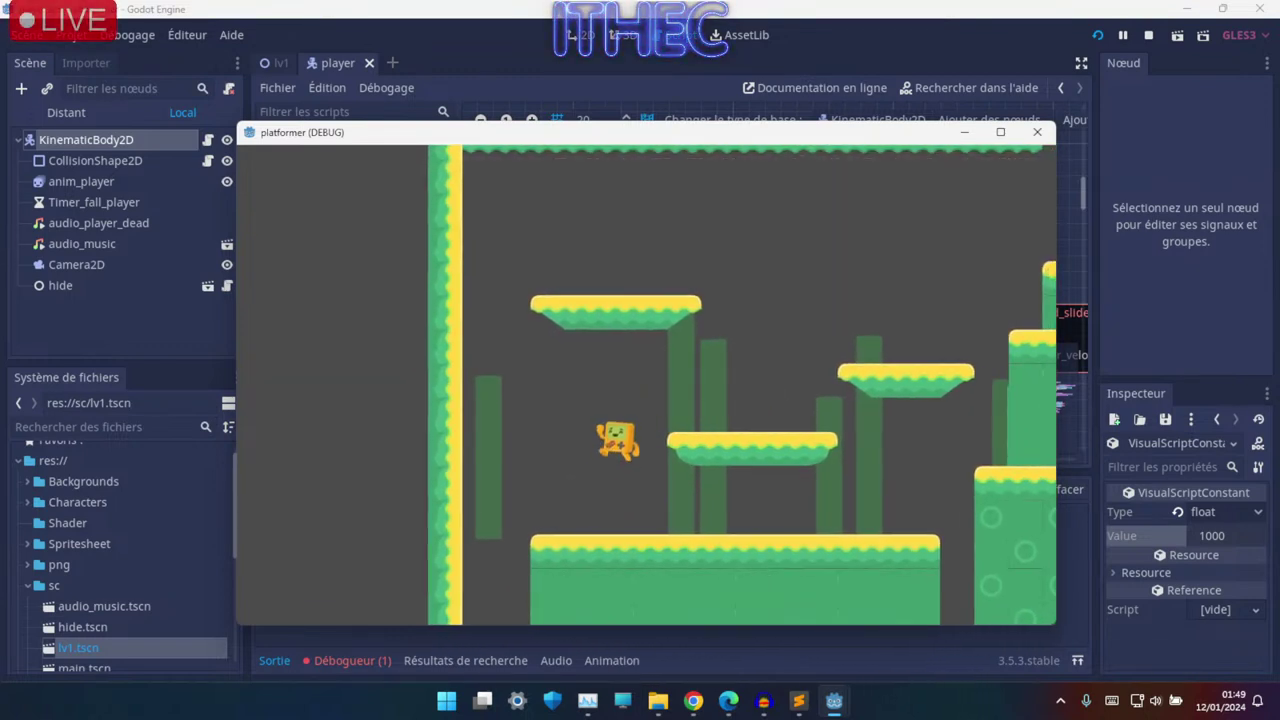
pyautogui.press('Up')
pyautogui.press('Right')
pyautogui.press('Left')
pyautogui.press('Up')
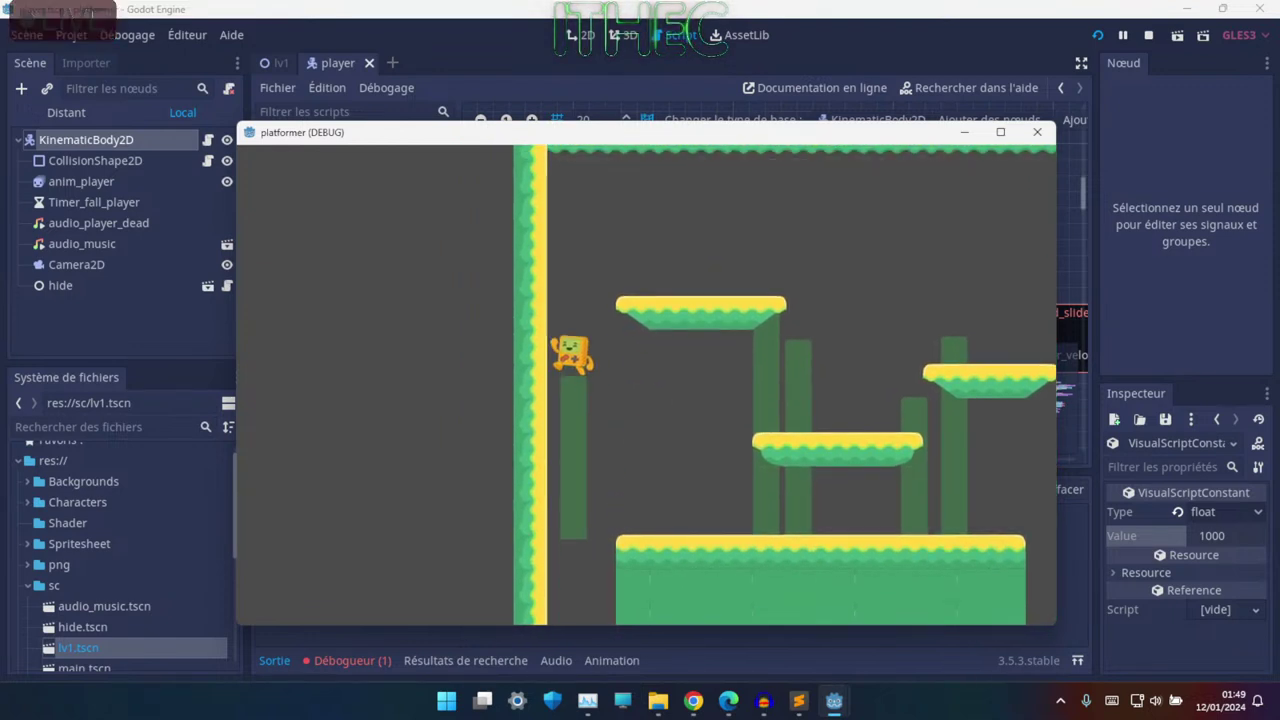
pyautogui.press('Right')
pyautogui.press('Left')
pyautogui.press('Left')
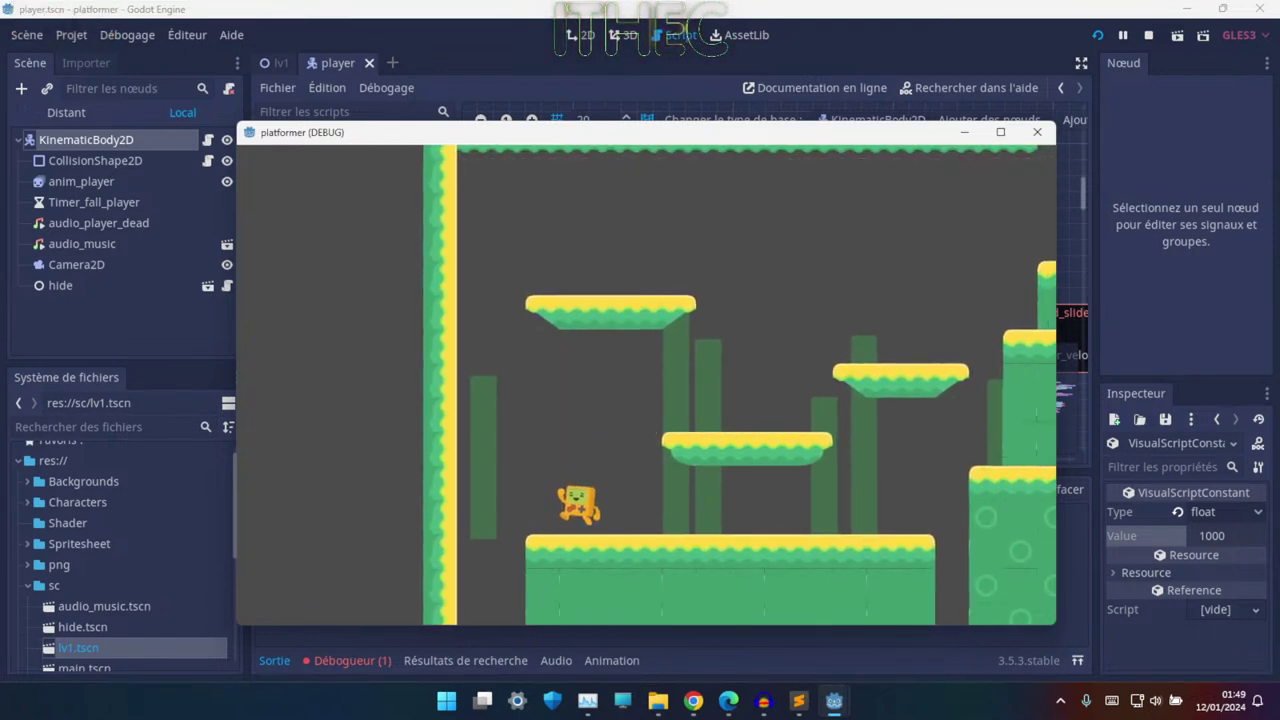
pyautogui.press('Up')
pyautogui.press('Up')
pyautogui.press('Right')
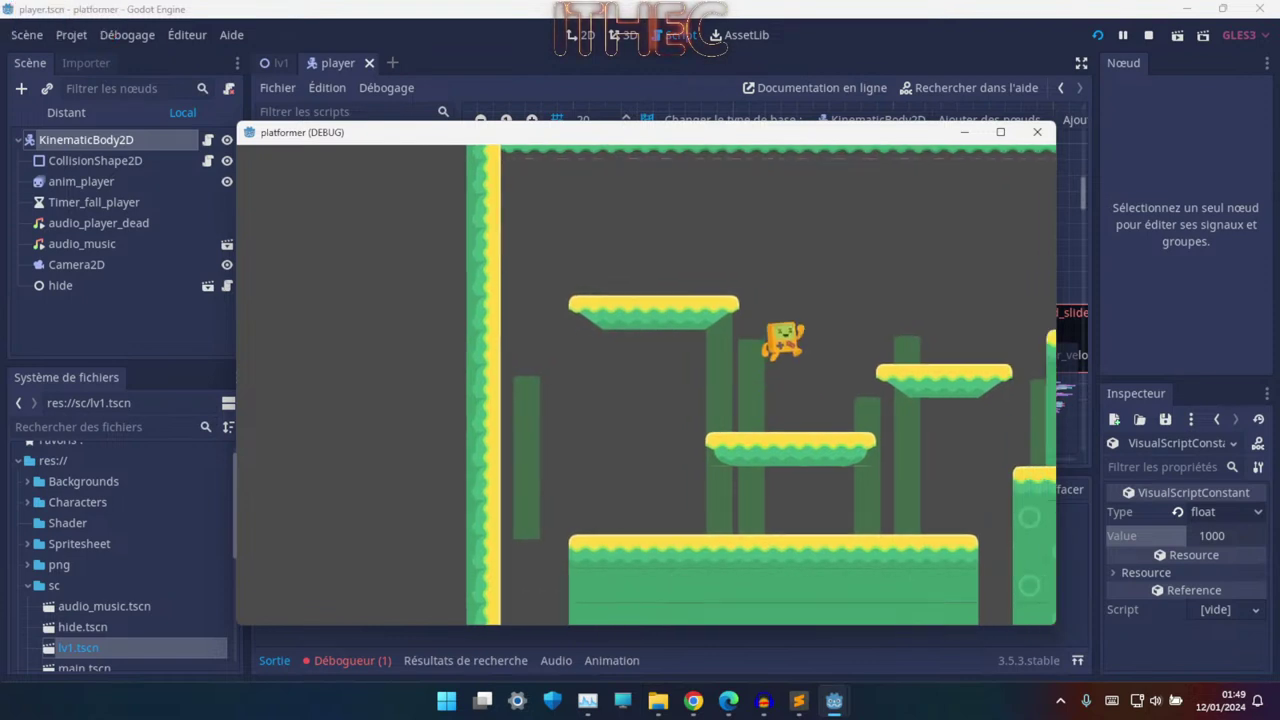
pyautogui.press('Left')
pyautogui.press('Up')
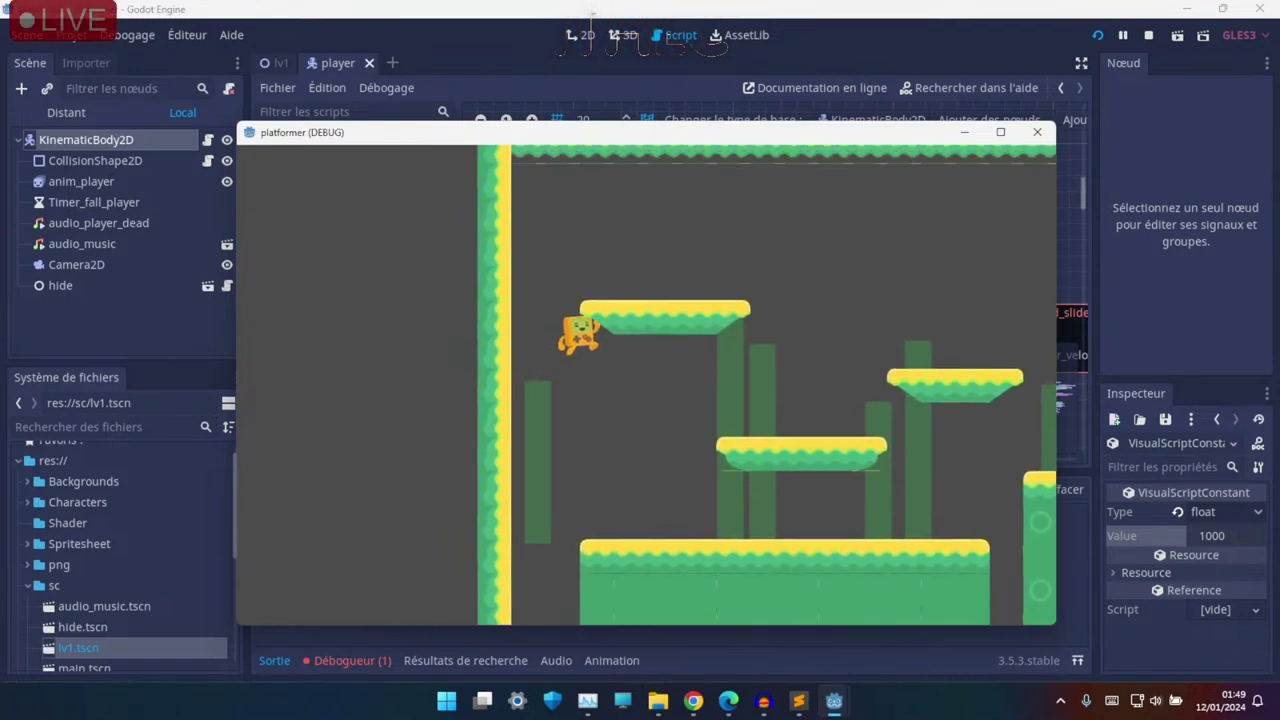
pyautogui.press('Right')
pyautogui.press('Left')
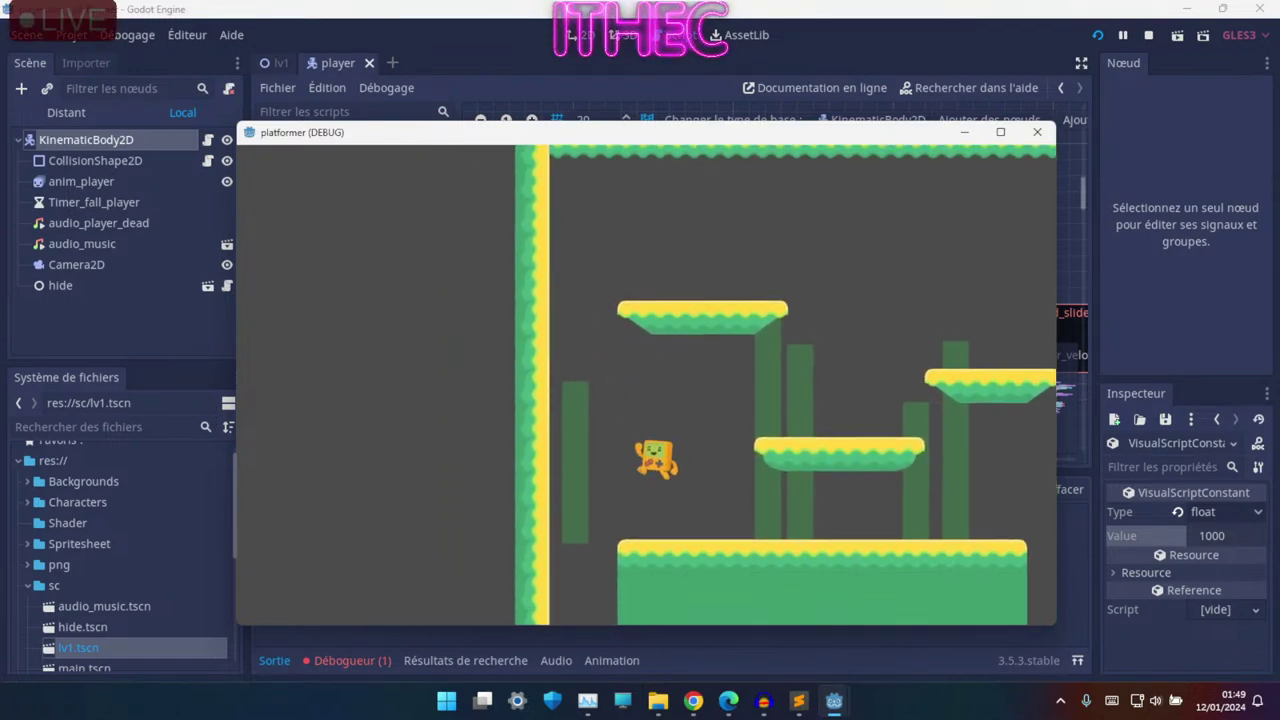
pyautogui.press('F8')
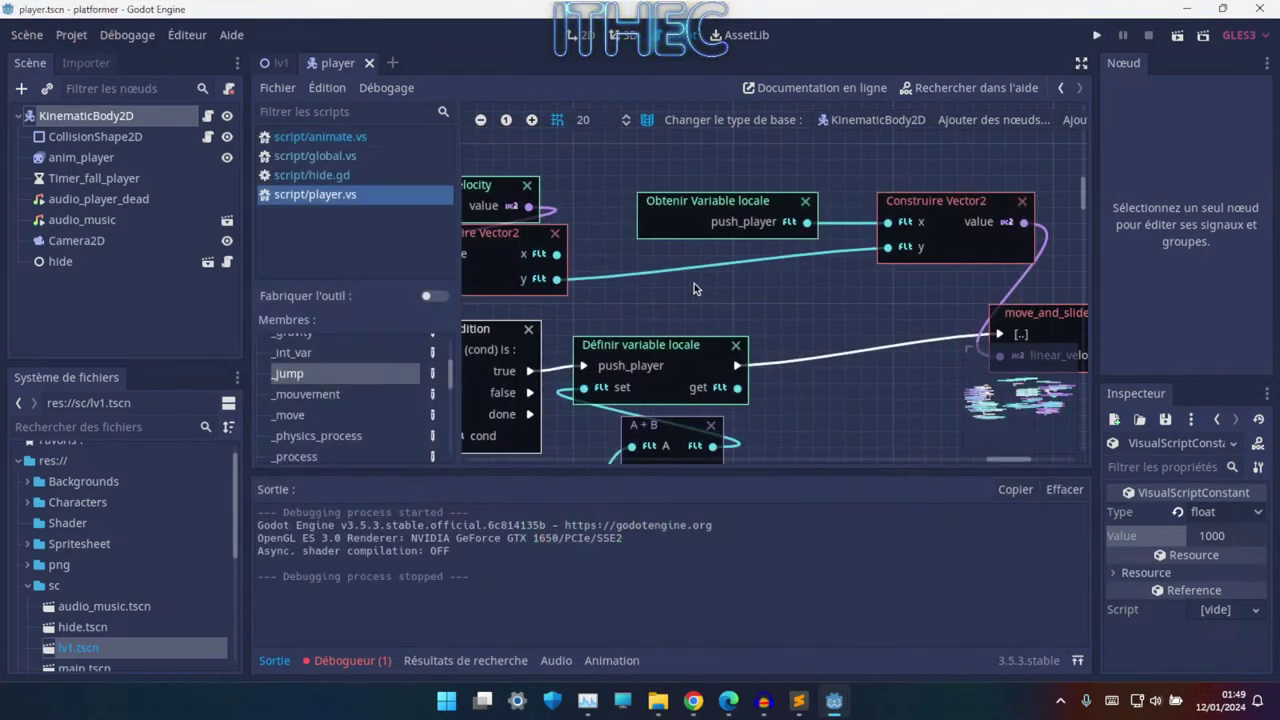
pyautogui.scroll(-3, 694, 283)
pyautogui.hscroll(-4, 880, 220)
pyautogui.scroll(-2, 737, 291)
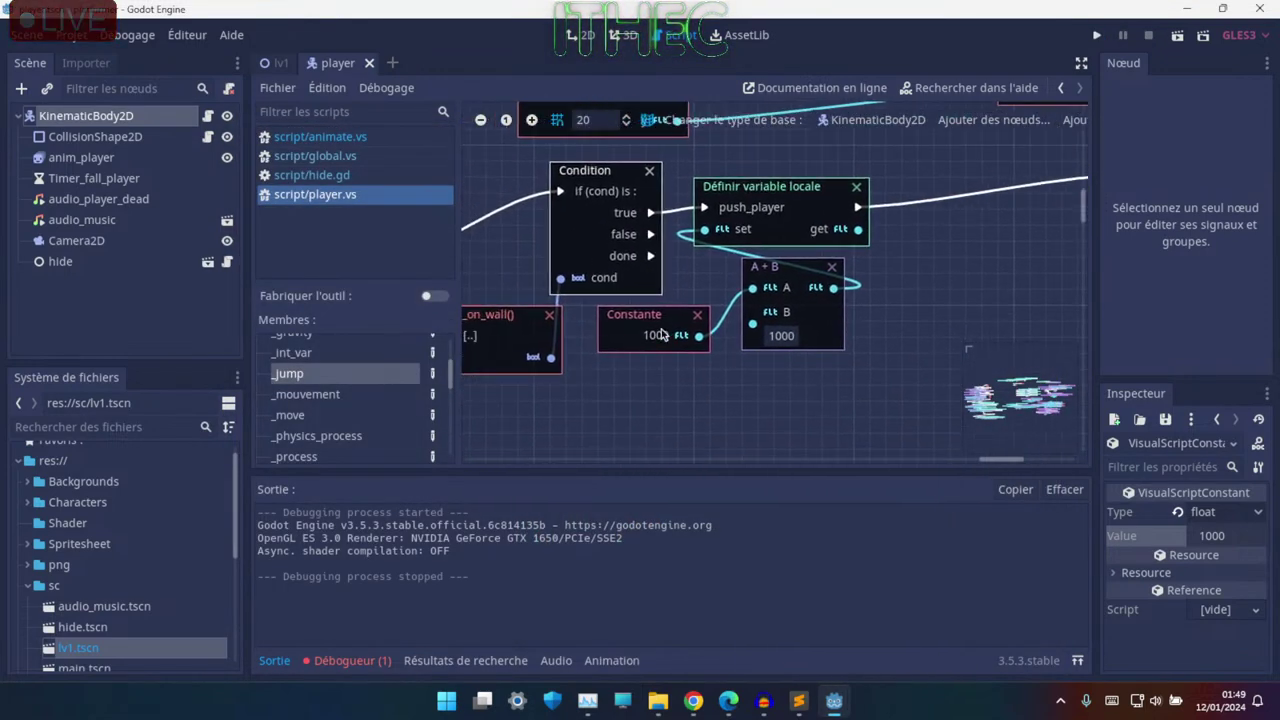
pyautogui.hscroll(-3, 750, 330)
pyautogui.scroll(3, 760, 330)
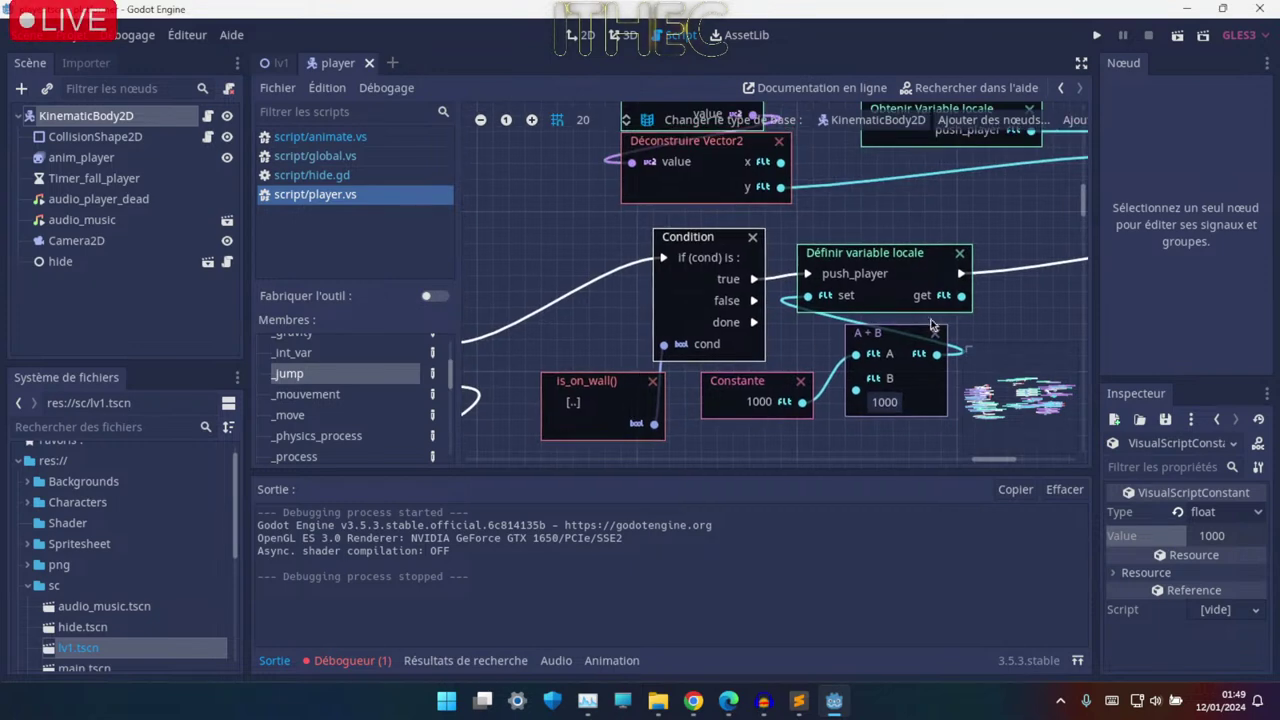
pyautogui.moveTo(883, 320); pyautogui.dragTo(672, 370, button='middle')
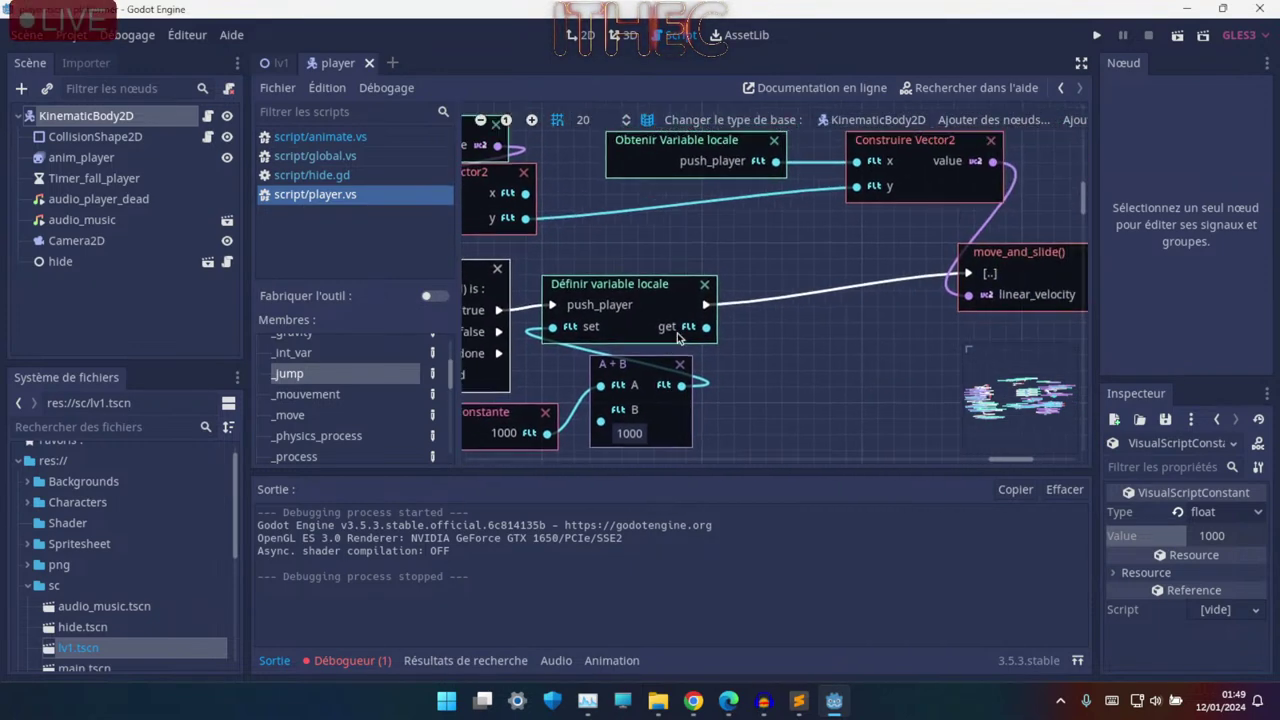
pyautogui.scroll(-3, 640, 350)
pyautogui.hscroll(-3, 620, 340)
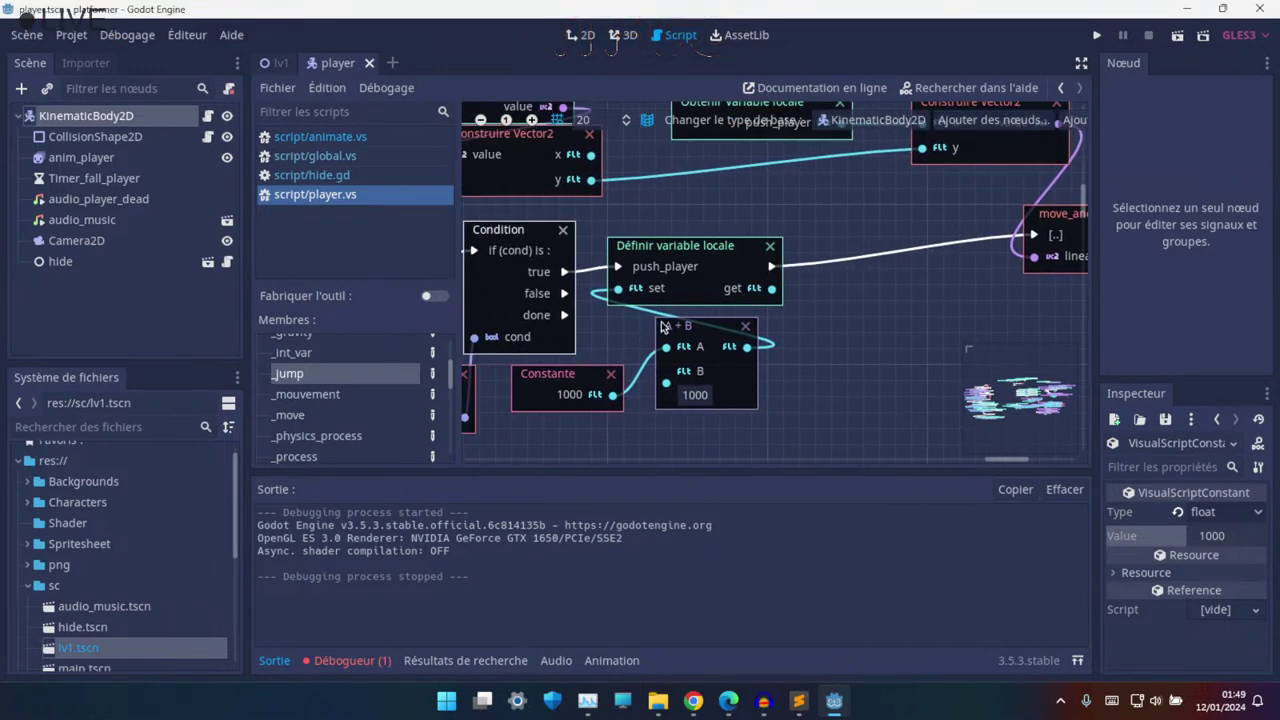
pyautogui.scroll(2, 660, 327)
pyautogui.hscroll(3, 668, 350)
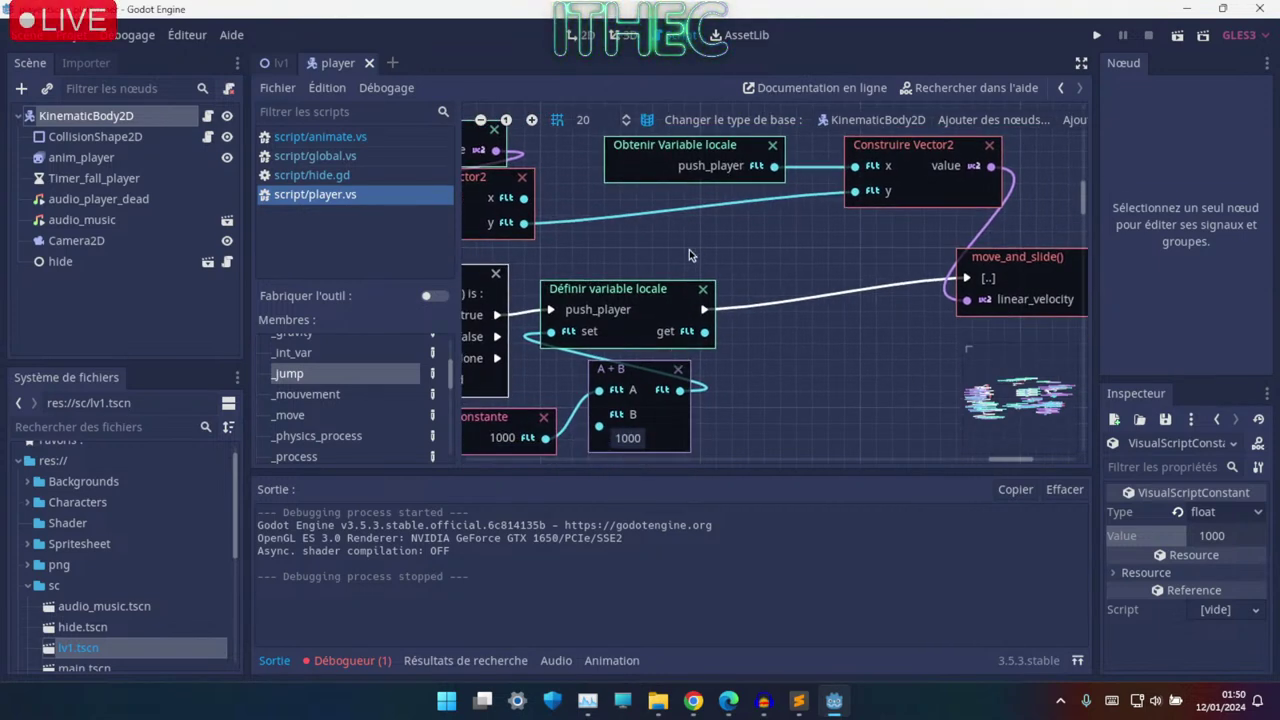
pyautogui.moveTo(689, 249)
pyautogui.mouseDown(button='middle')
pyautogui.moveTo(845, 296)
pyautogui.moveTo(628, 271)
pyautogui.mouseUp(button='middle')
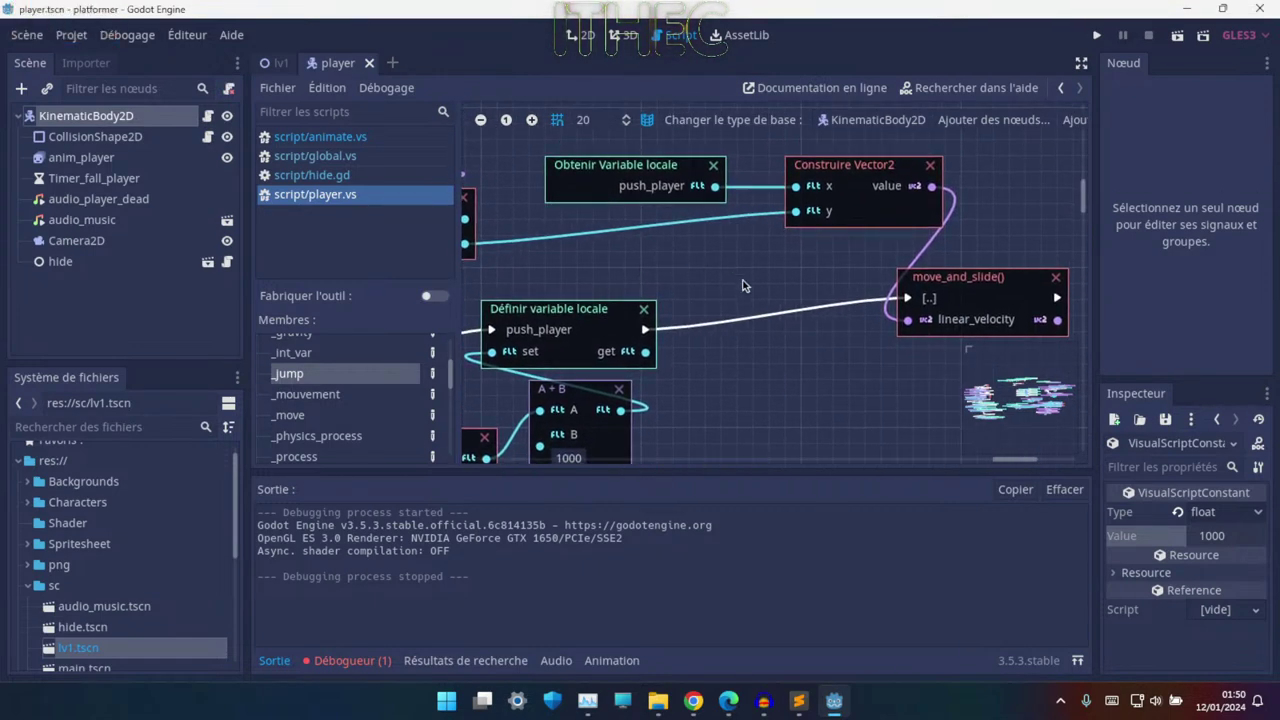
pyautogui.moveTo(85, 124); pyautogui.dragTo(645, 318)
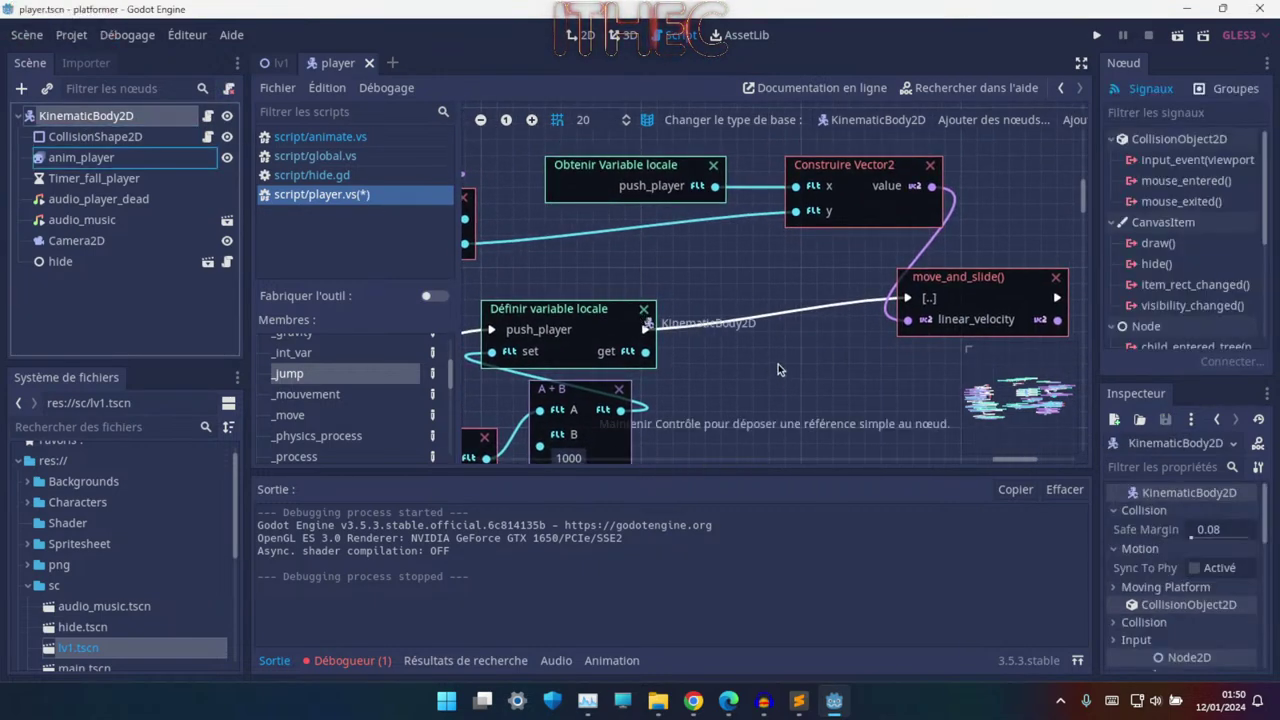
# - Add a move_and_collide() call node from the body and place it to the right
pyautogui.moveTo(778, 370); pyautogui.dragTo(731, 350)
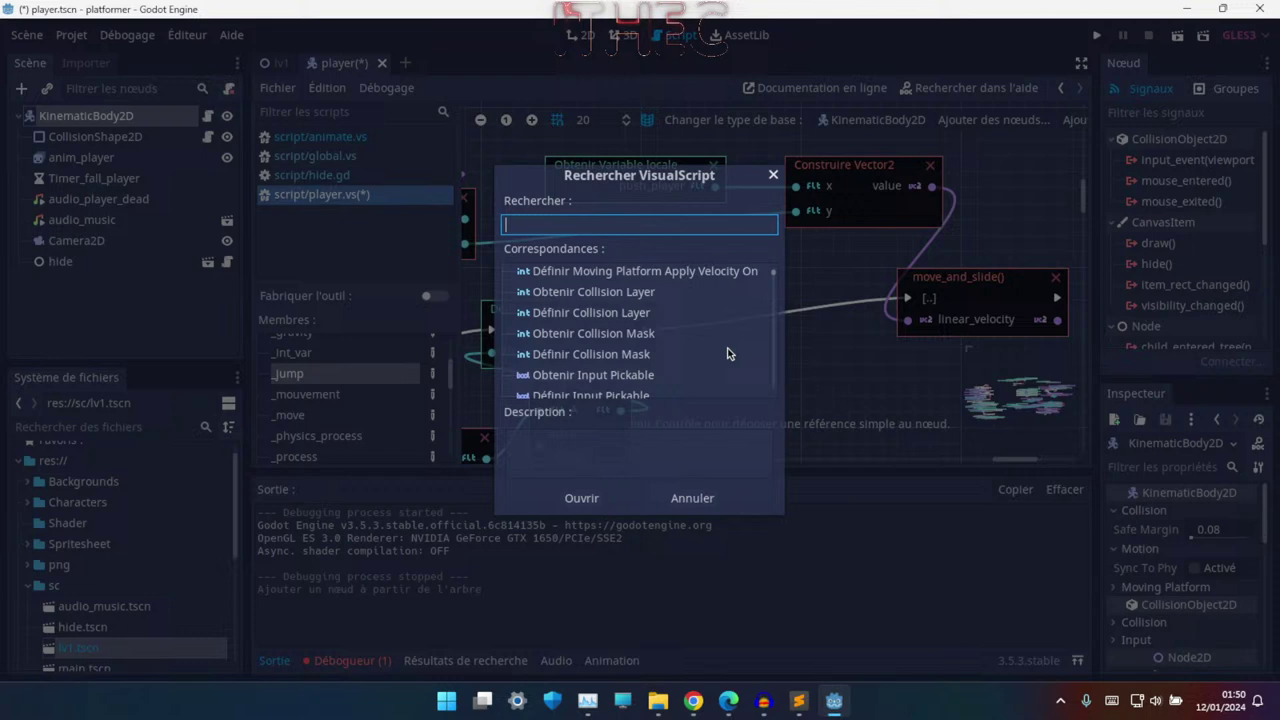
pyautogui.write('move')
pyautogui.click(566, 320)
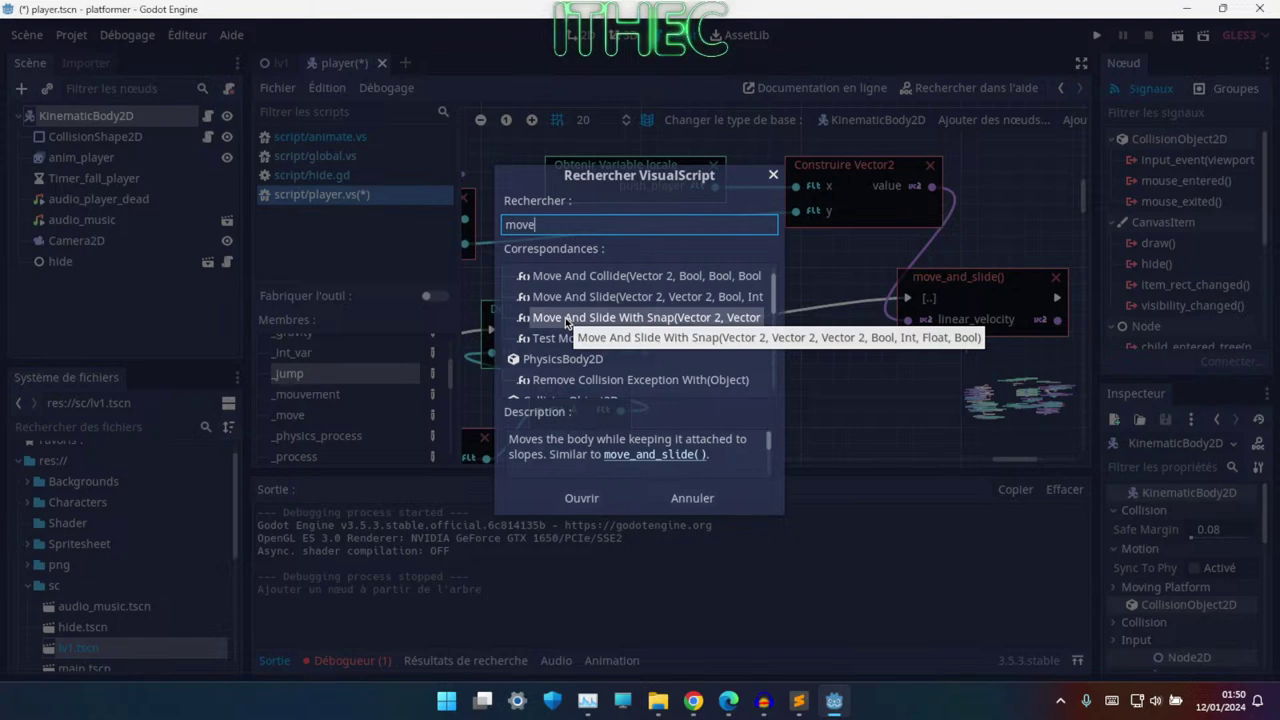
pyautogui.press('Up')
pyautogui.press('Up')
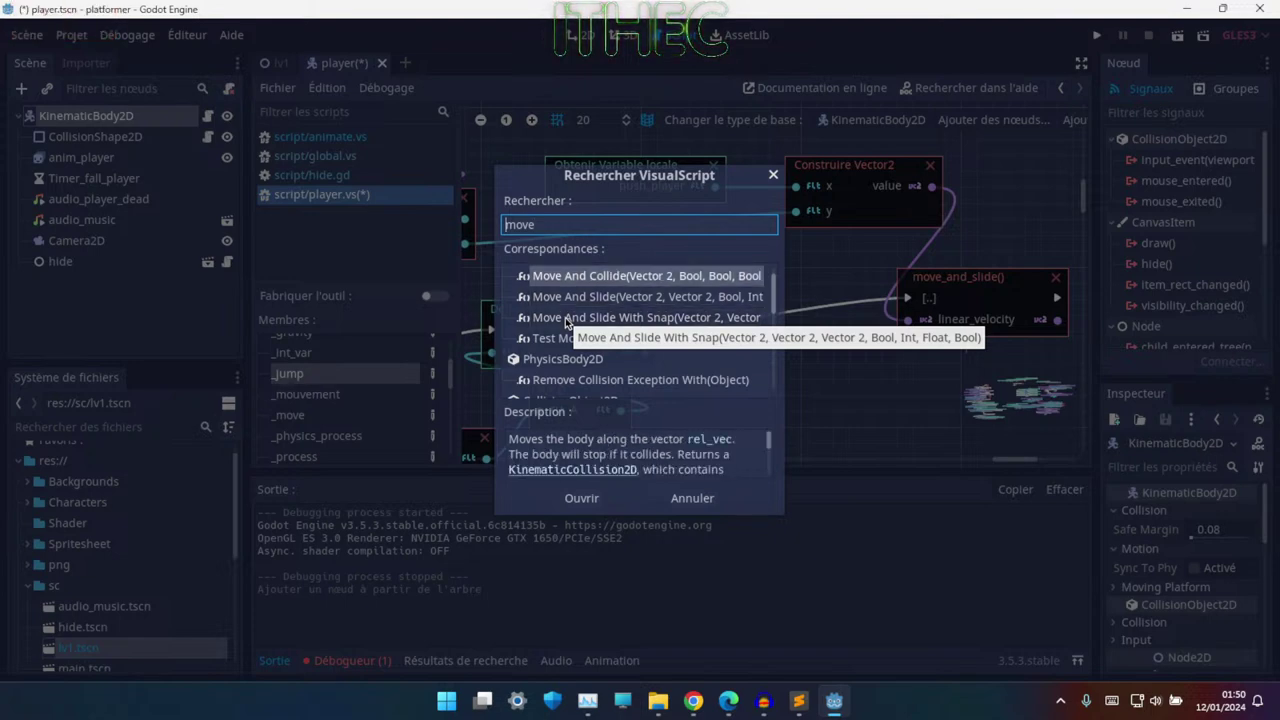
pyautogui.press('Return')
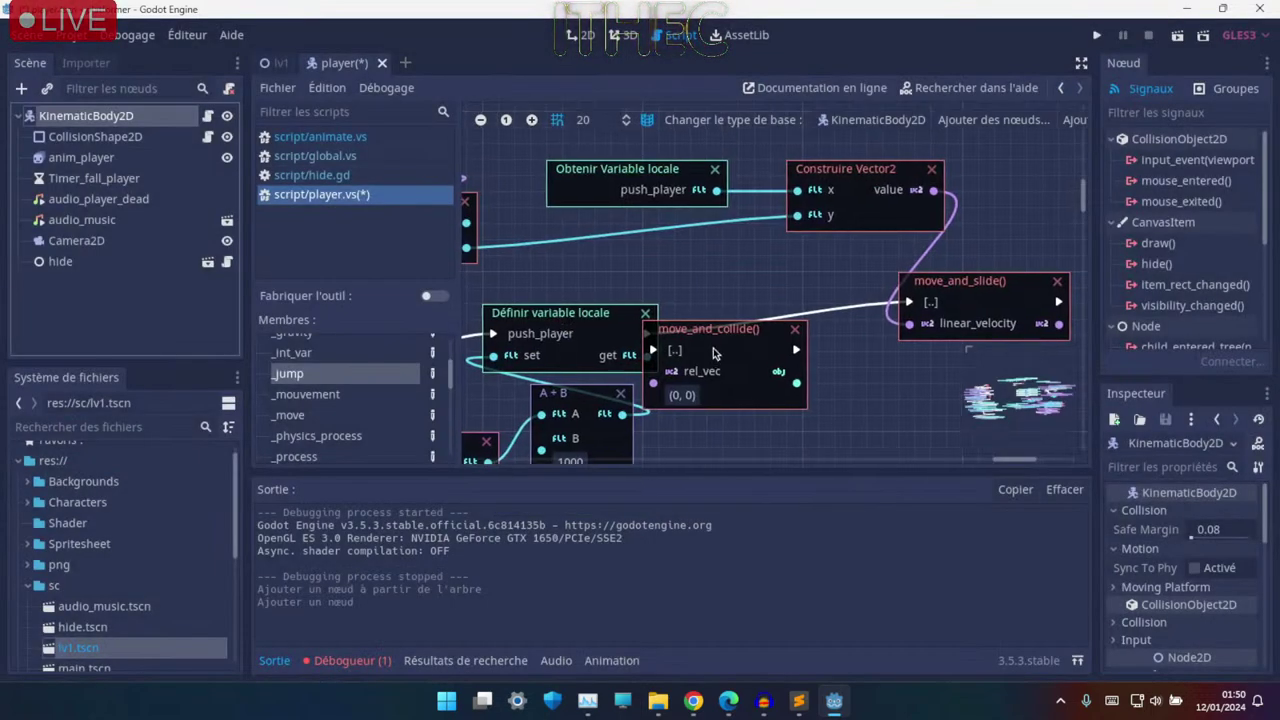
pyautogui.moveTo(557, 318); pyautogui.dragTo(447, 266, button='middle')
pyautogui.moveTo(680, 274)
pyautogui.mouseDown()
pyautogui.moveTo(810, 304)
pyautogui.moveTo(853, 232)
pyautogui.mouseUp()
# - Delete move_and_slide(), wire the Vector2 into rel_vec and the setter's execution into move_and_collide, then run
pyautogui.click(950, 230)
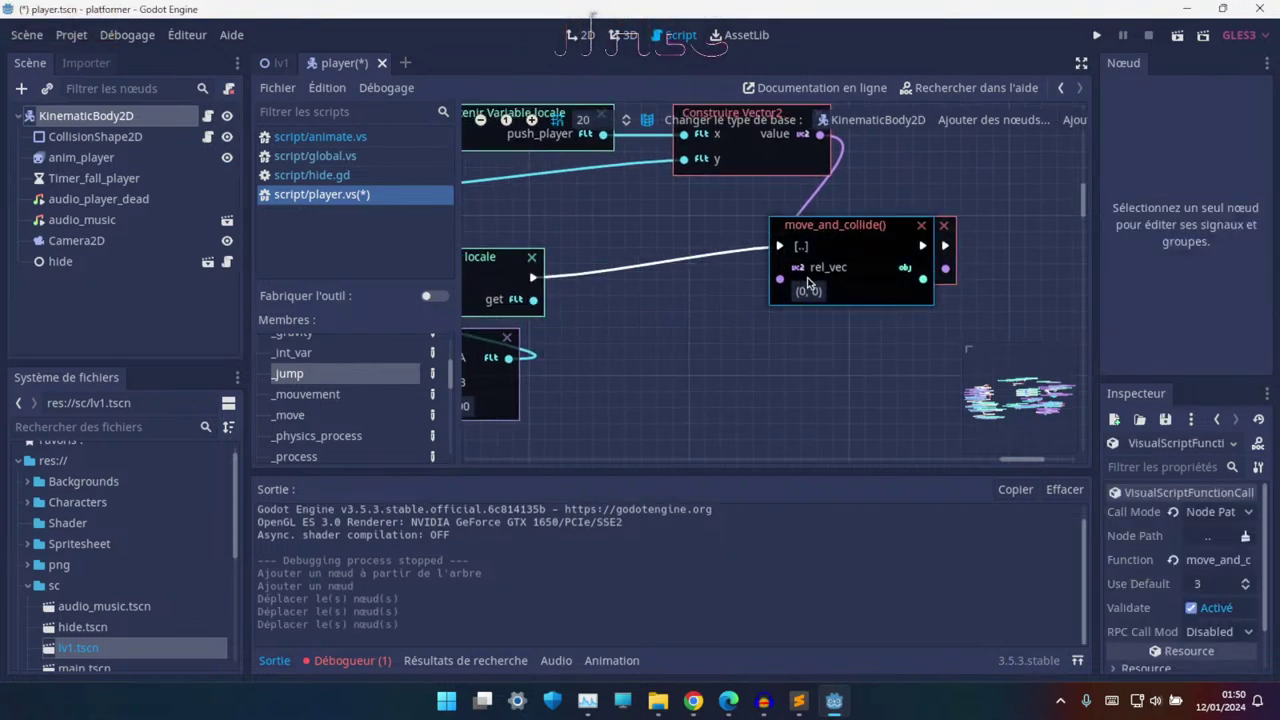
pyautogui.press('Delete')
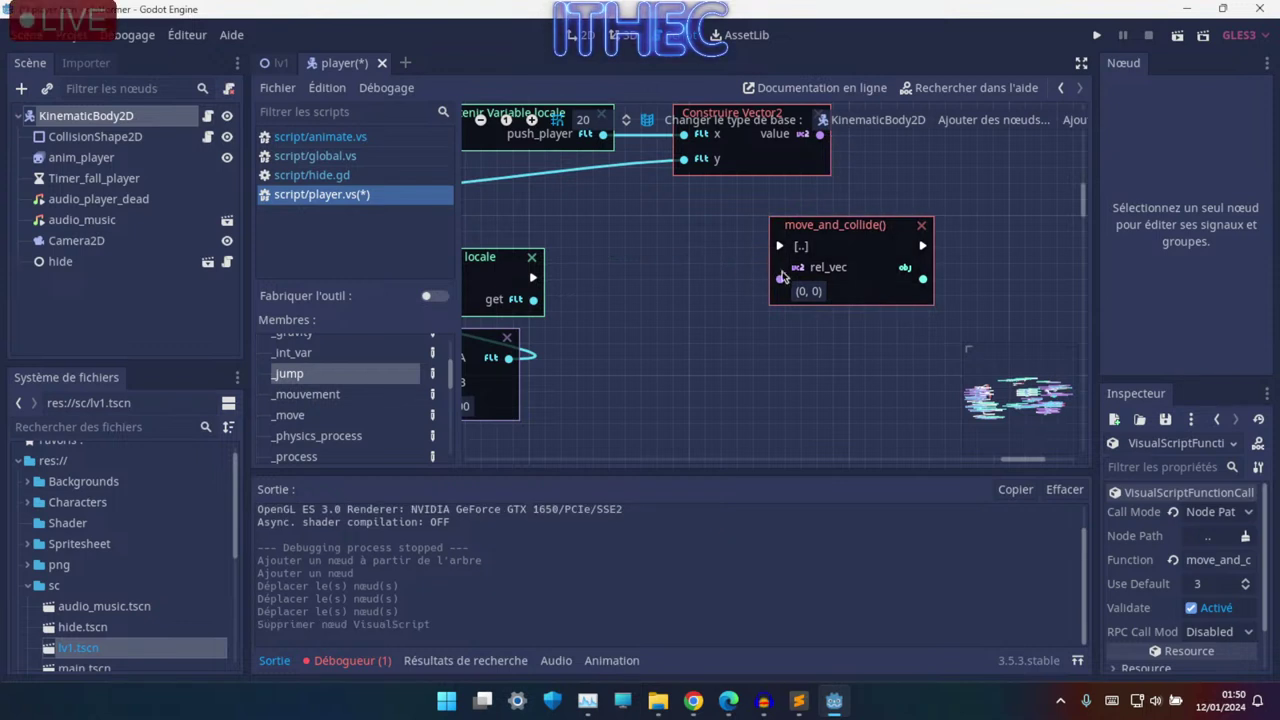
pyautogui.moveTo(820, 134); pyautogui.dragTo(781, 267)
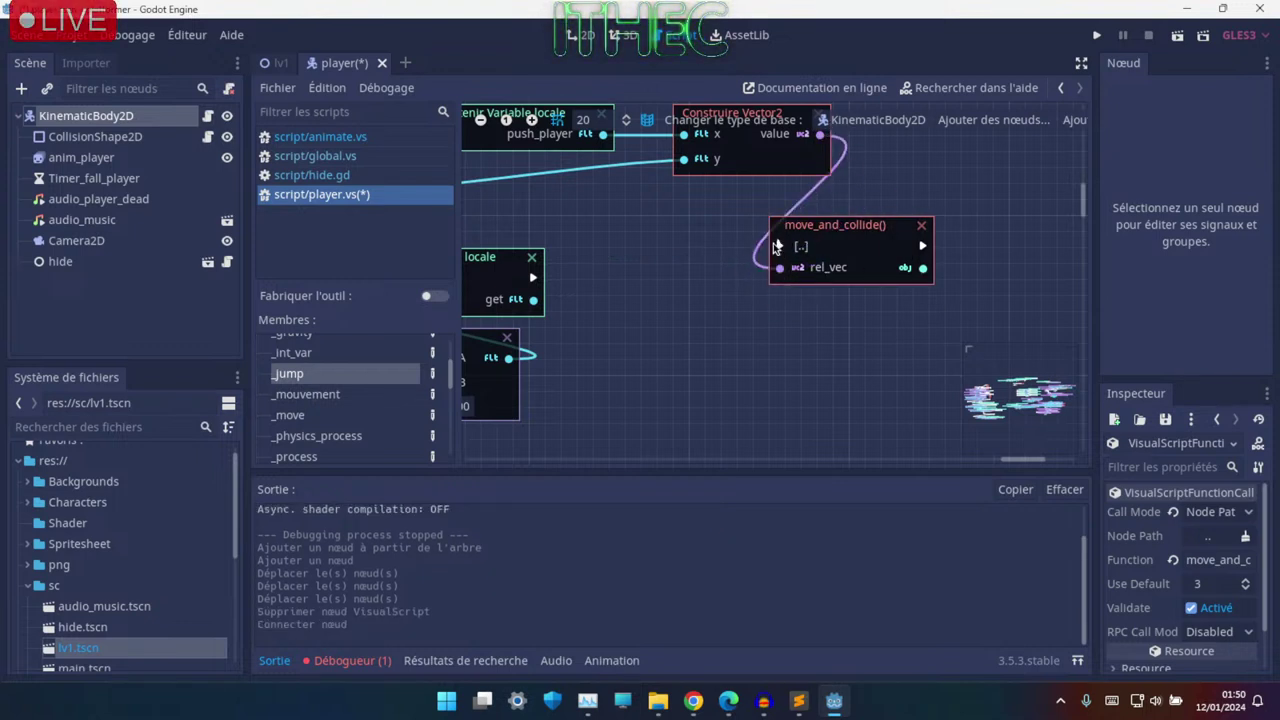
pyautogui.moveTo(533, 280); pyautogui.dragTo(533, 277)
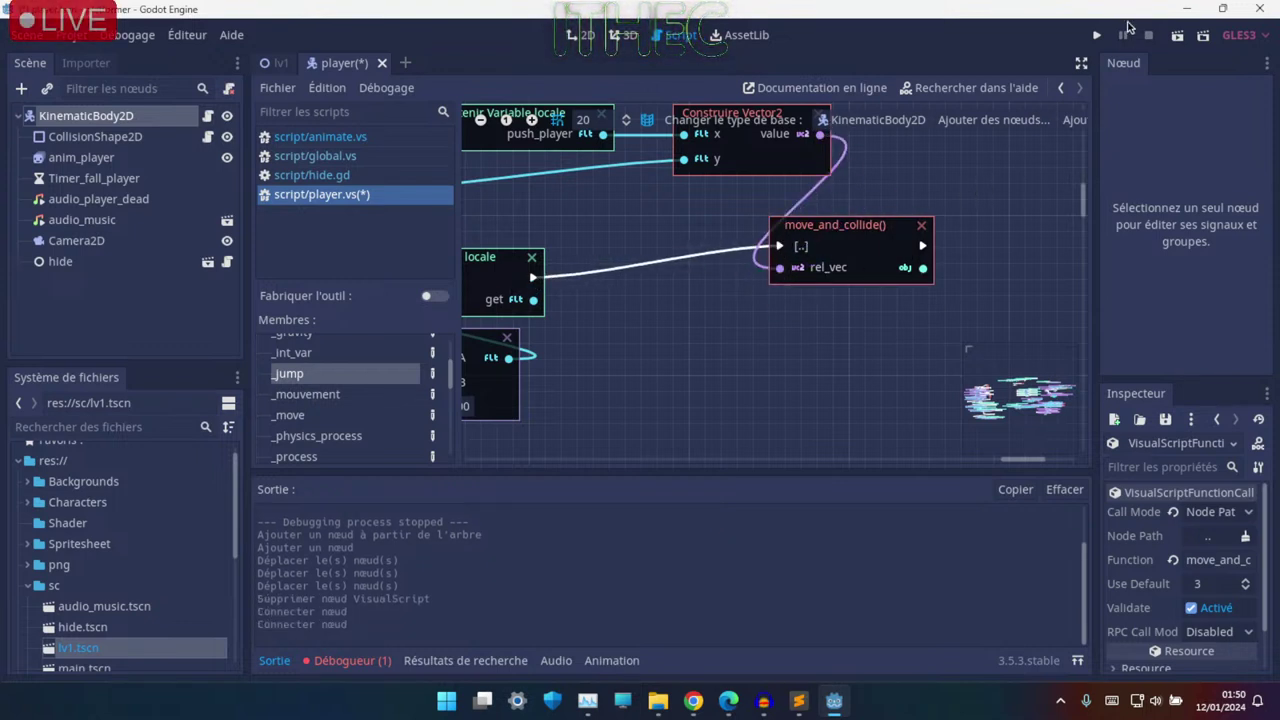
pyautogui.click(1097, 36)
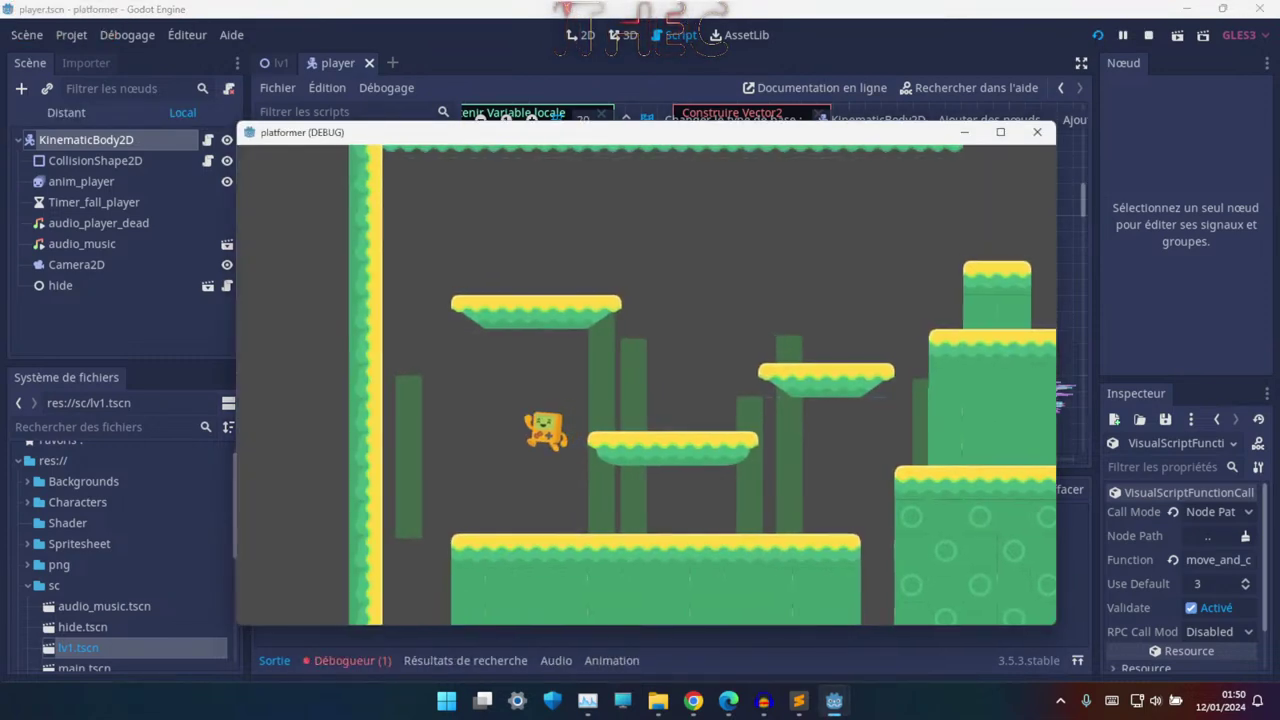
# - Run the character right, back left against the wall, and jump again
pyautogui.press('Right')
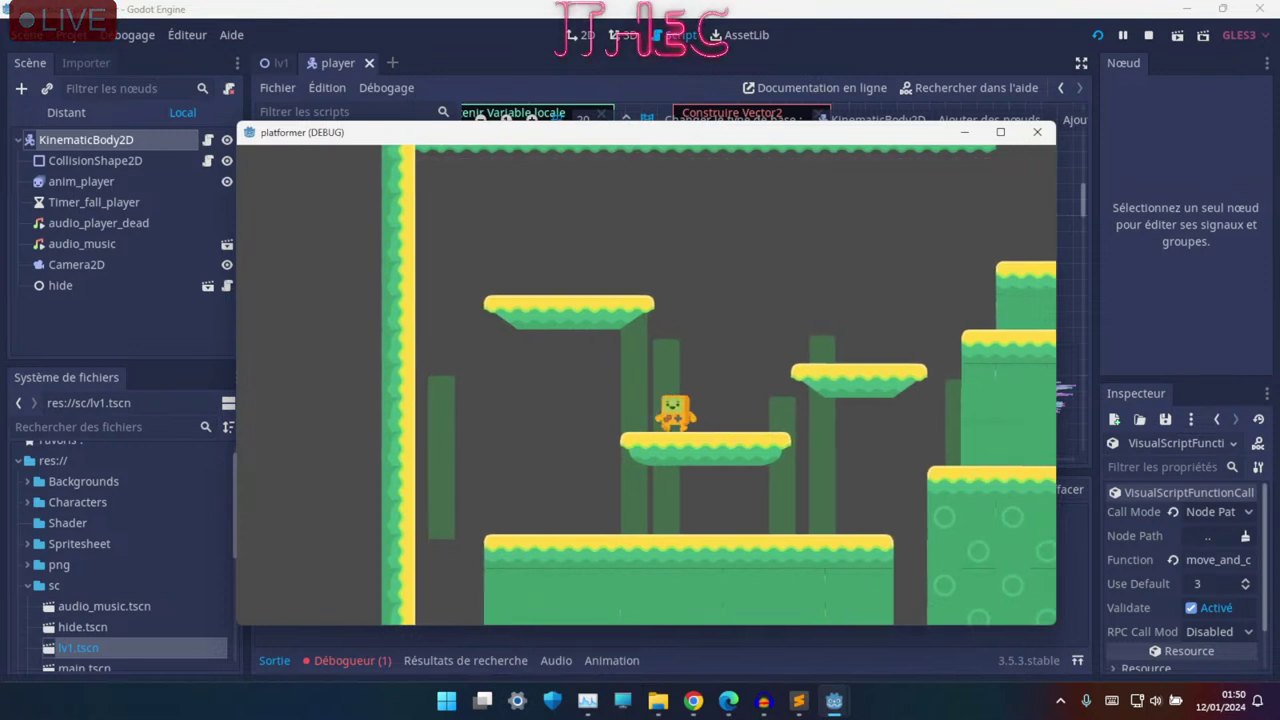
pyautogui.press('Left')
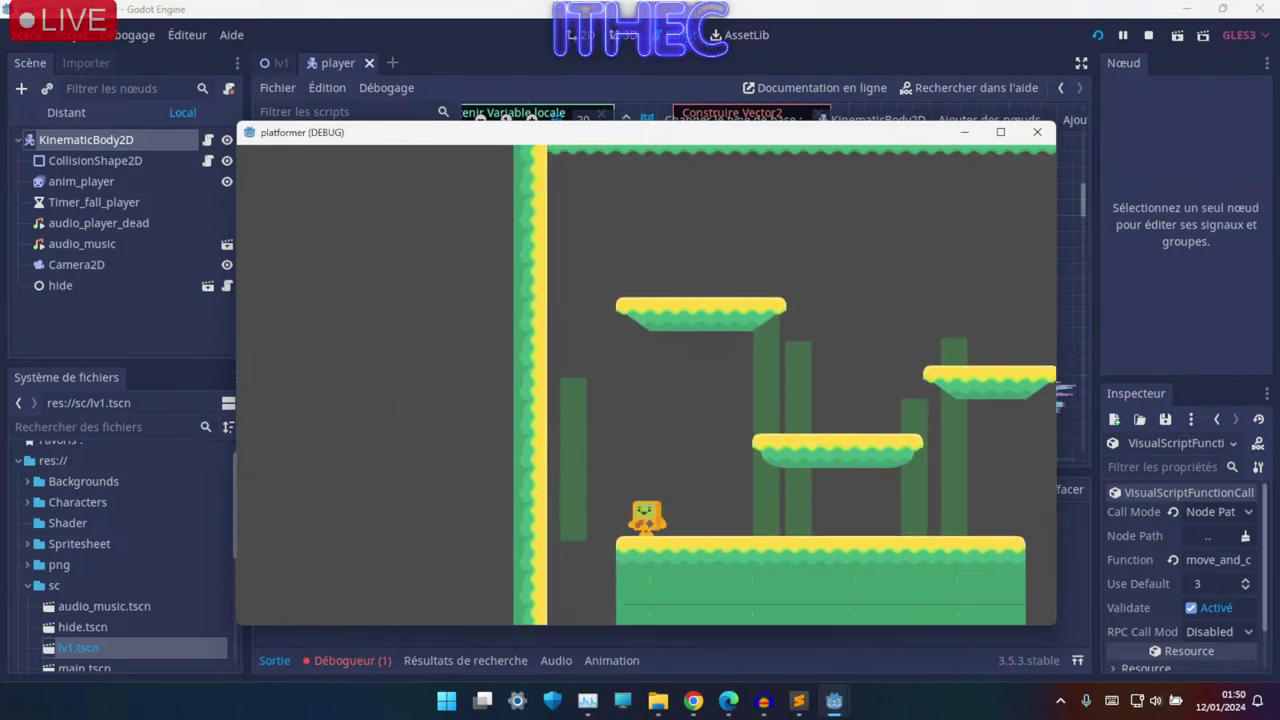
pyautogui.press('Up')
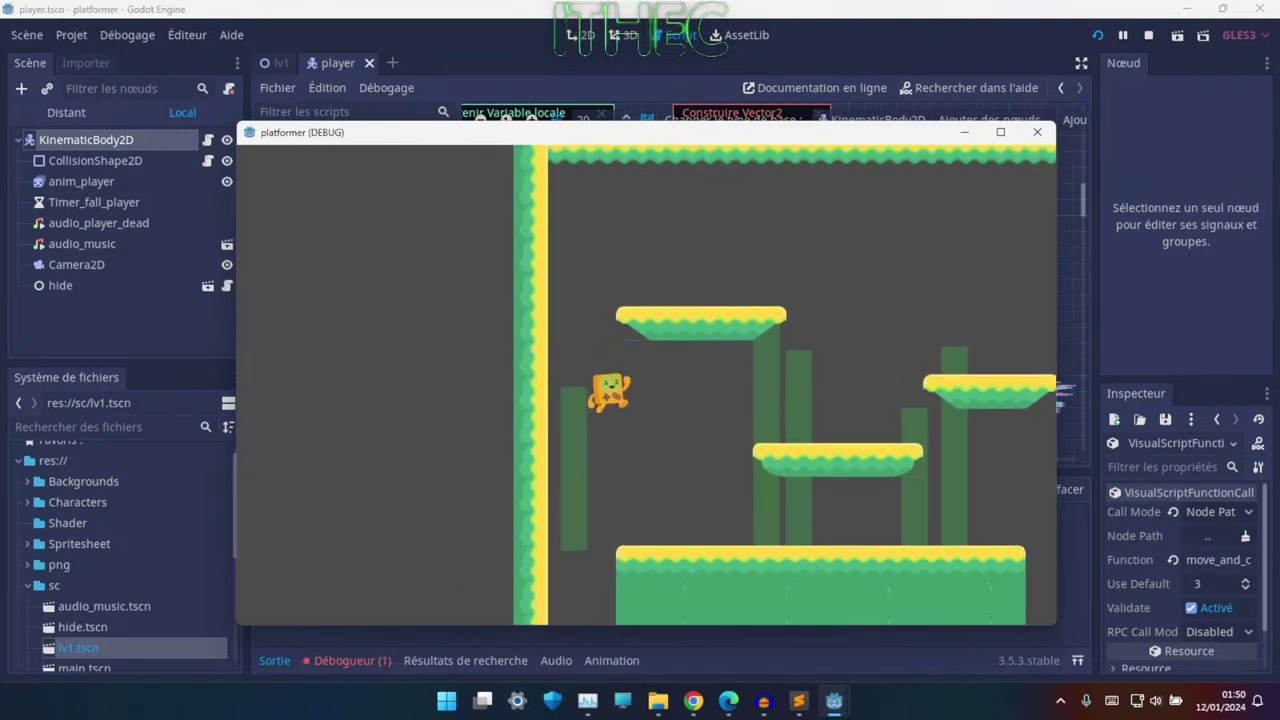
# - Close the game and set the Constante value to 500
pyautogui.hotkey('alt', 'F4')
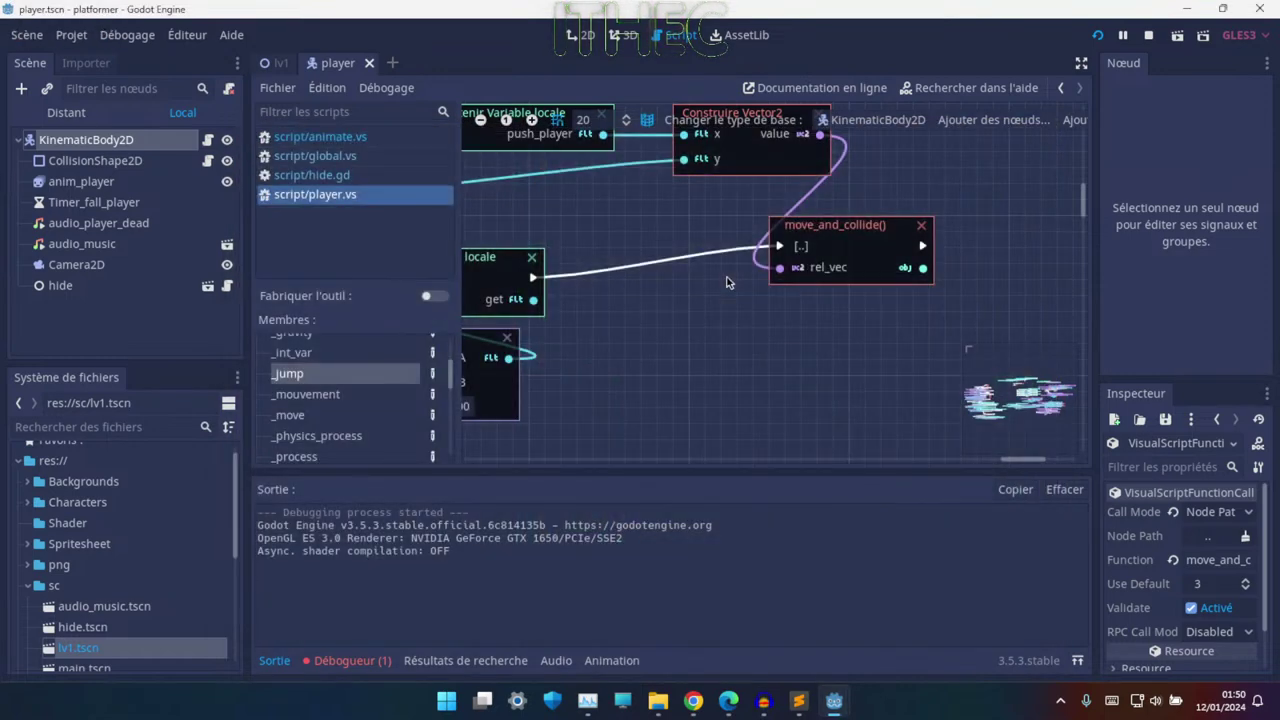
pyautogui.moveTo(572, 319); pyautogui.dragTo(787, 301, button='middle')
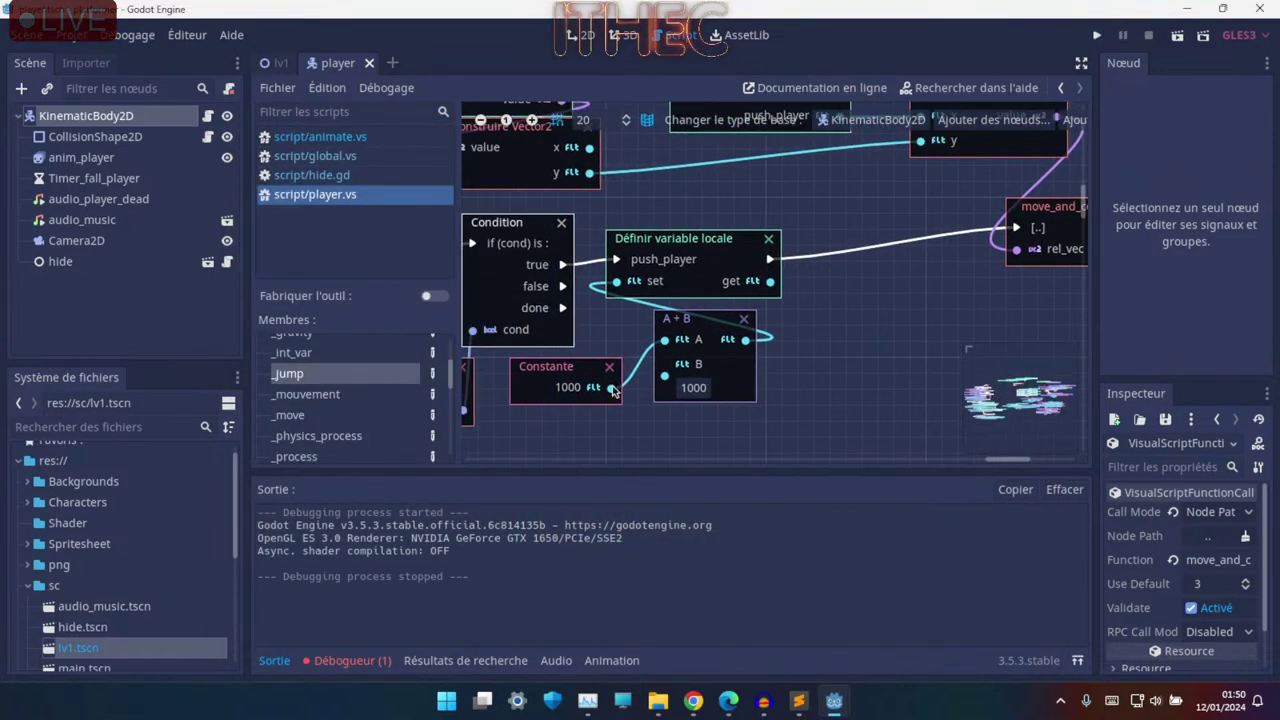
pyautogui.click(575, 378)
pyautogui.click(566, 393)
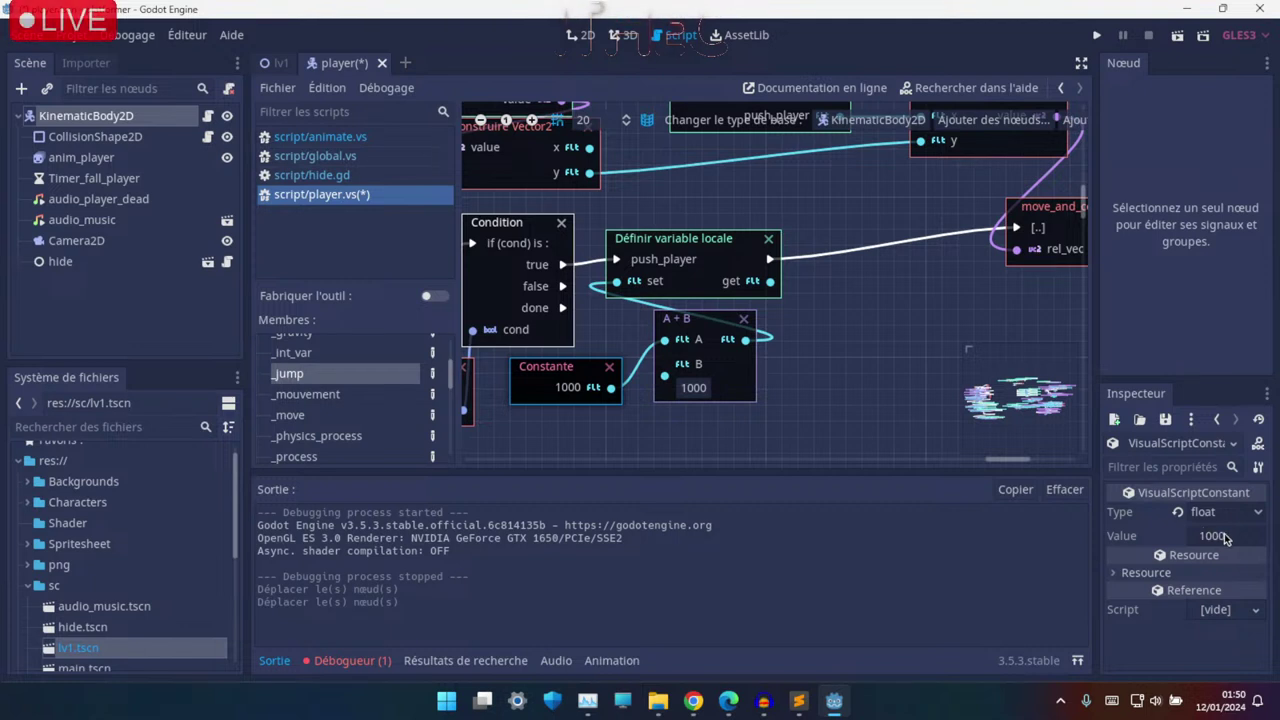
pyautogui.click(1228, 537)
pyautogui.write('500')
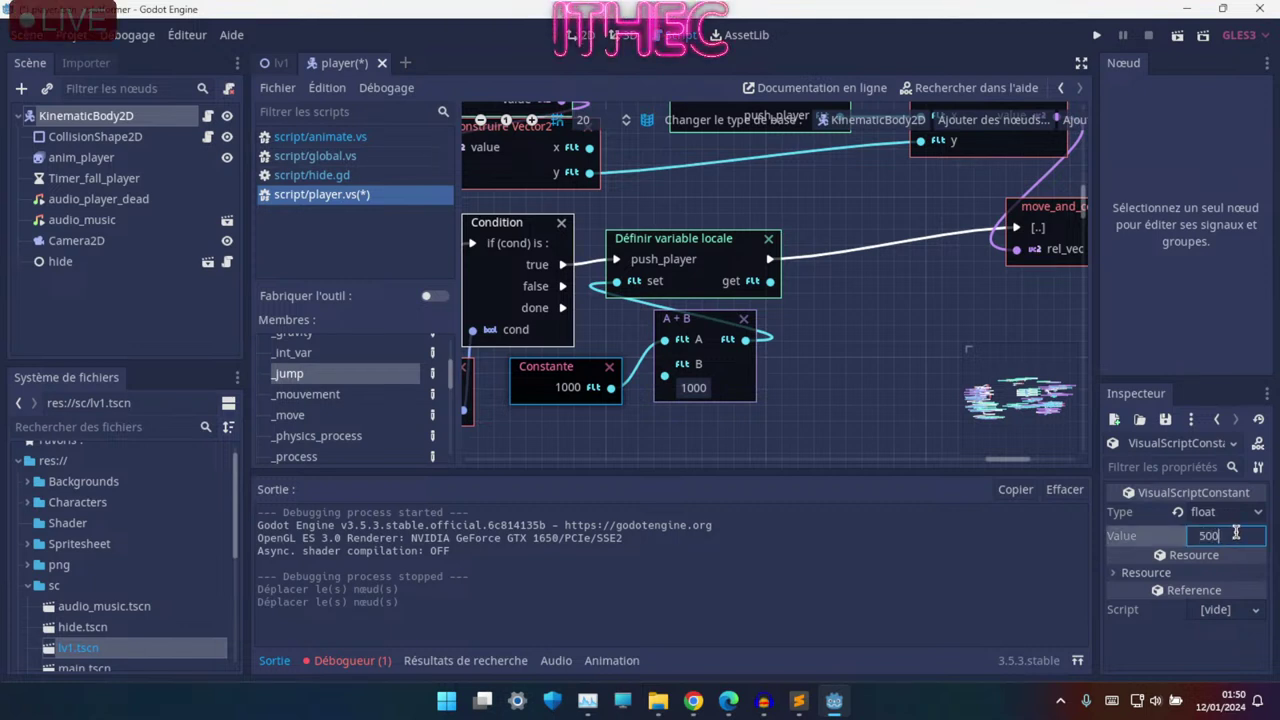
pyautogui.press('Return')
# - Set the A + B node's B input to 500 and launch a new test run
pyautogui.click(681, 389)
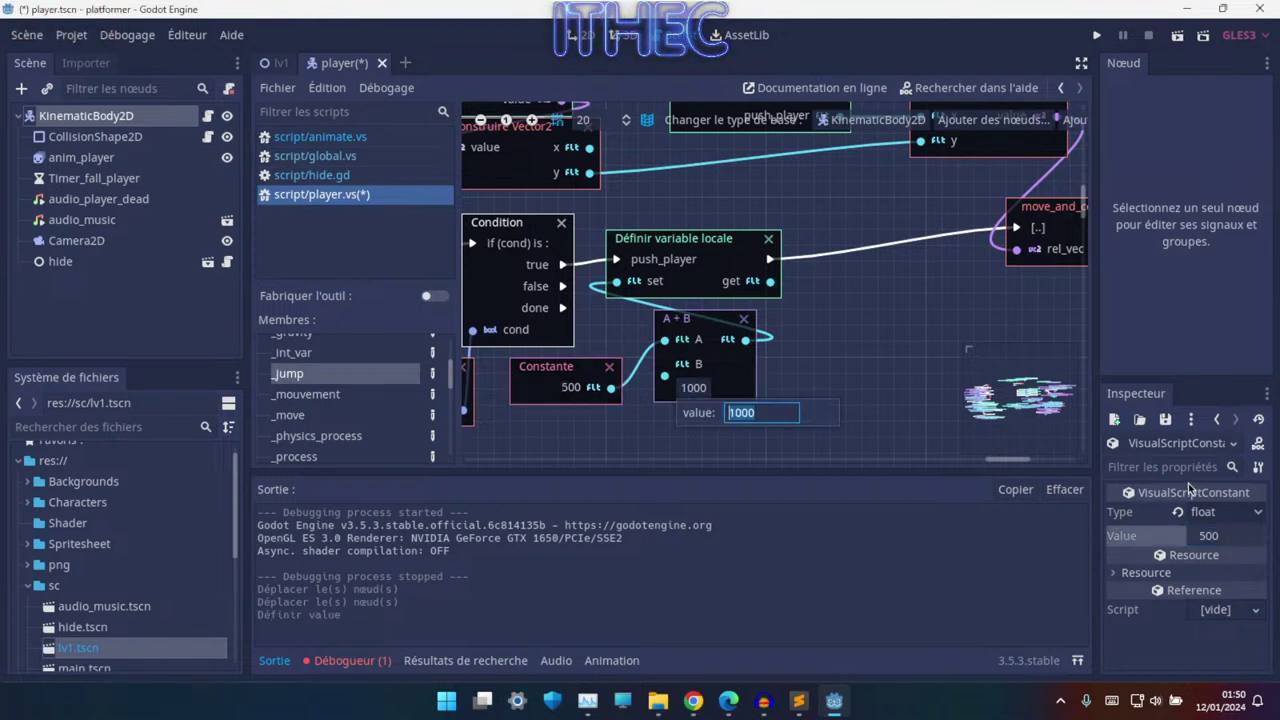
pyautogui.press('Return')
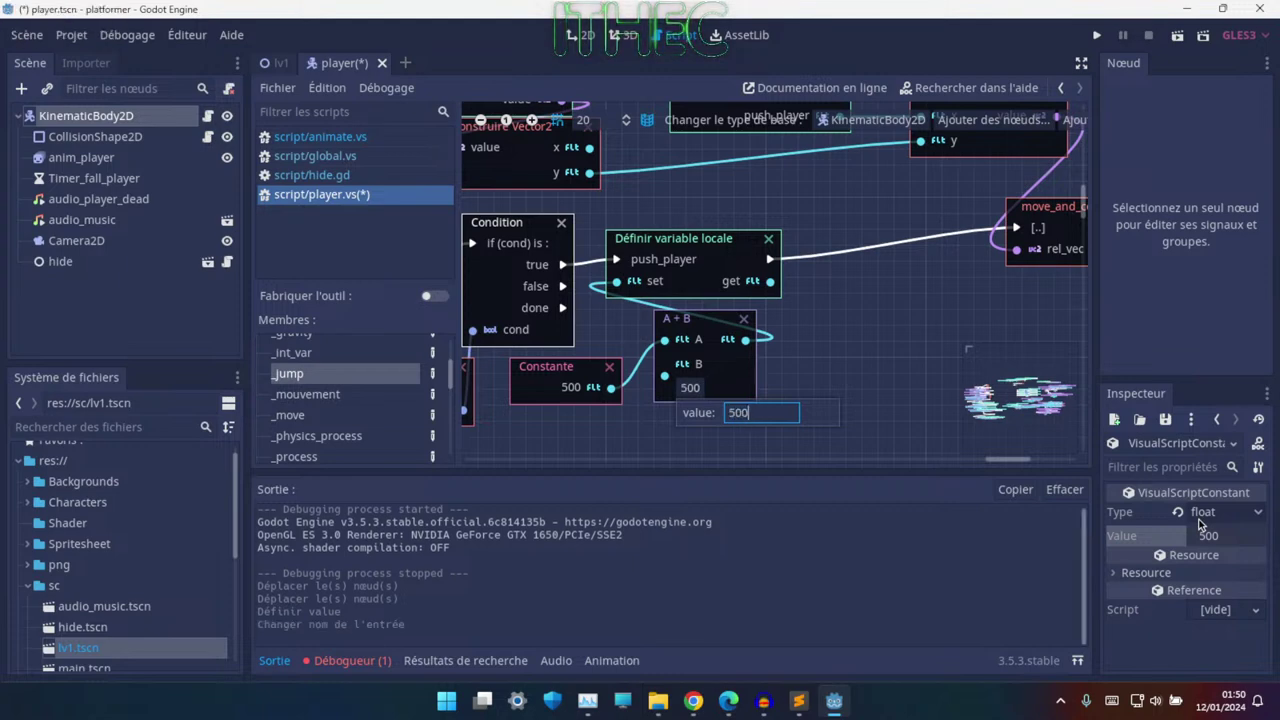
pyautogui.scroll(3, 840, 230)
pyautogui.hscroll(3, 830, 218)
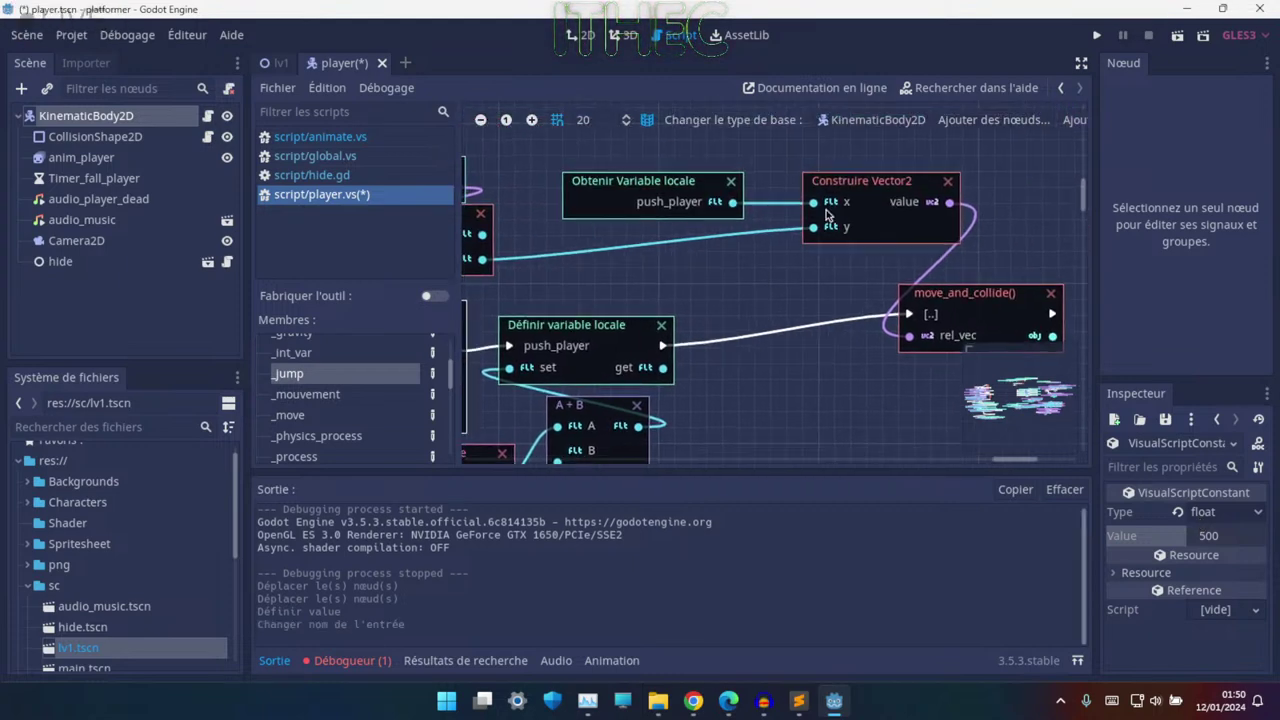
pyautogui.click(1095, 37)
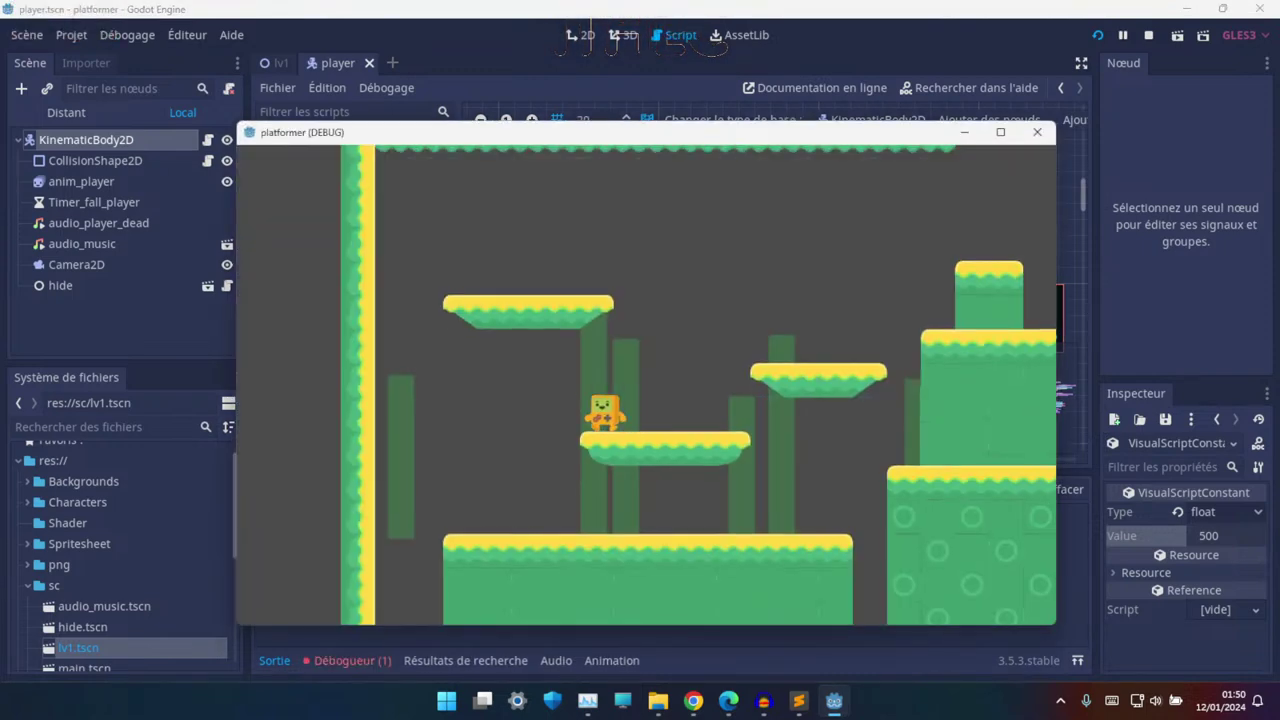
# - Jump the character onto the upper-left platform, then stop the game with F8
pyautogui.press('space')
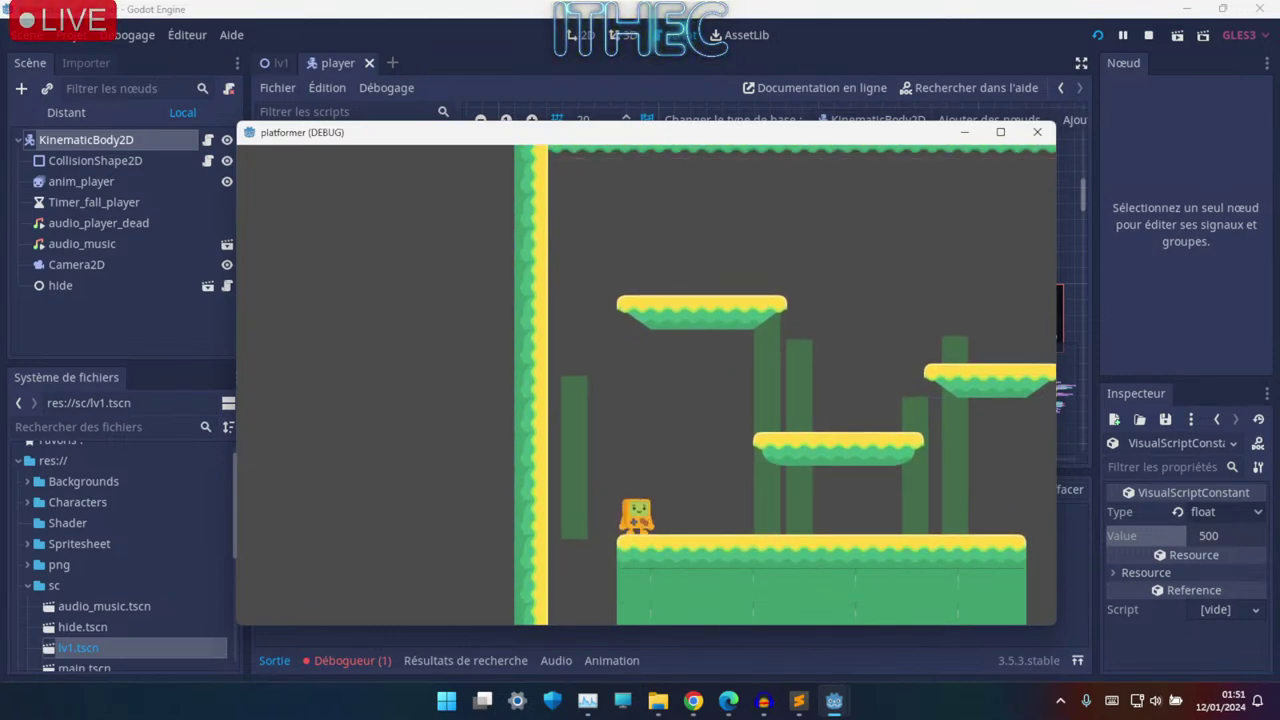
pyautogui.hotkey('alt', 'Tab')
pyautogui.press('F8')
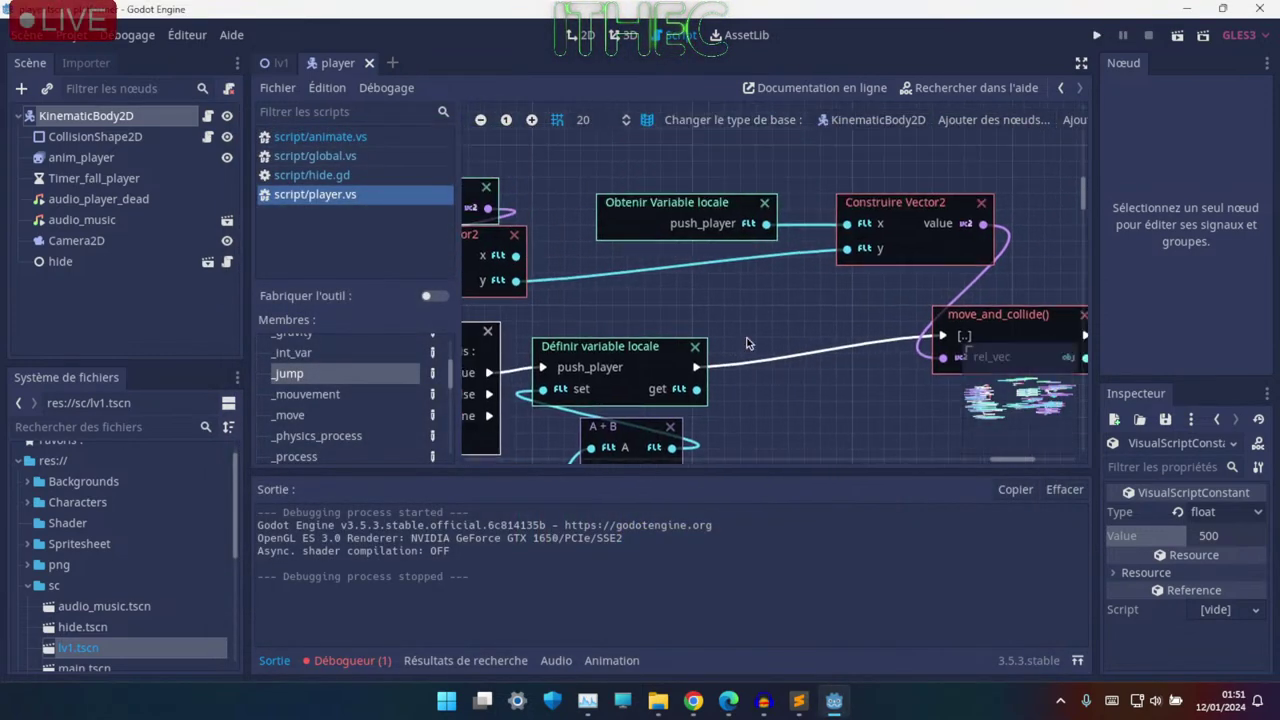
# - Add a Lerp node to the player graph, pulled from push_player's output
pyautogui.moveTo(741, 321); pyautogui.dragTo(752, 410, button='middle')
pyautogui.click(603, 262)
pyautogui.moveTo(603, 252); pyautogui.dragTo(598, 227)
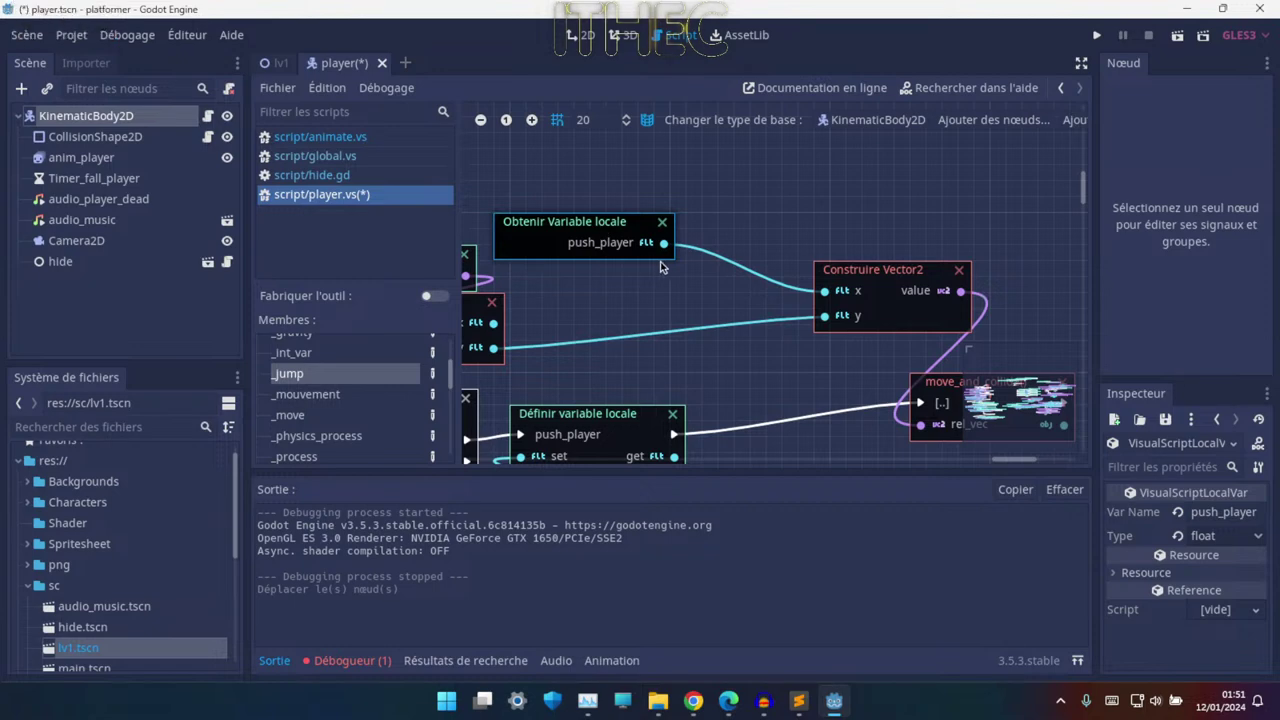
pyautogui.moveTo(669, 248)
pyautogui.mouseDown()
pyautogui.moveTo(682, 305)
pyautogui.moveTo(663, 289)
pyautogui.mouseUp()
pyautogui.press('Escape')
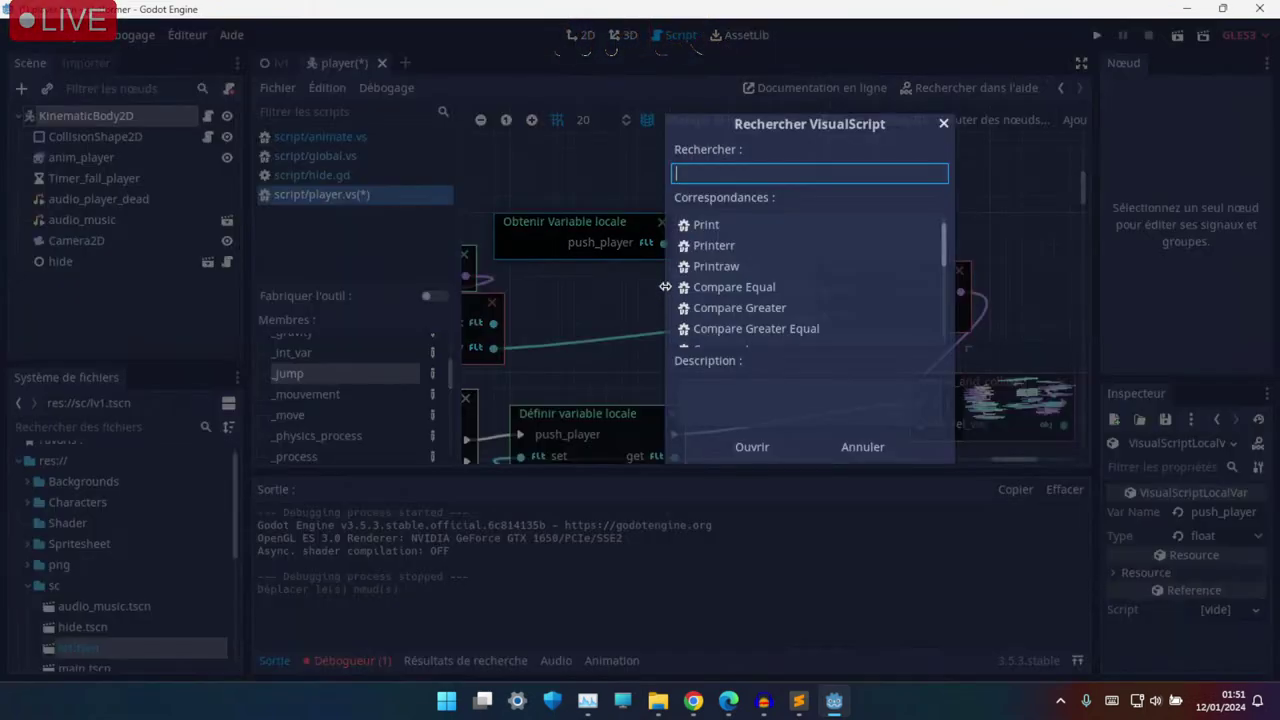
pyautogui.write('lerp')
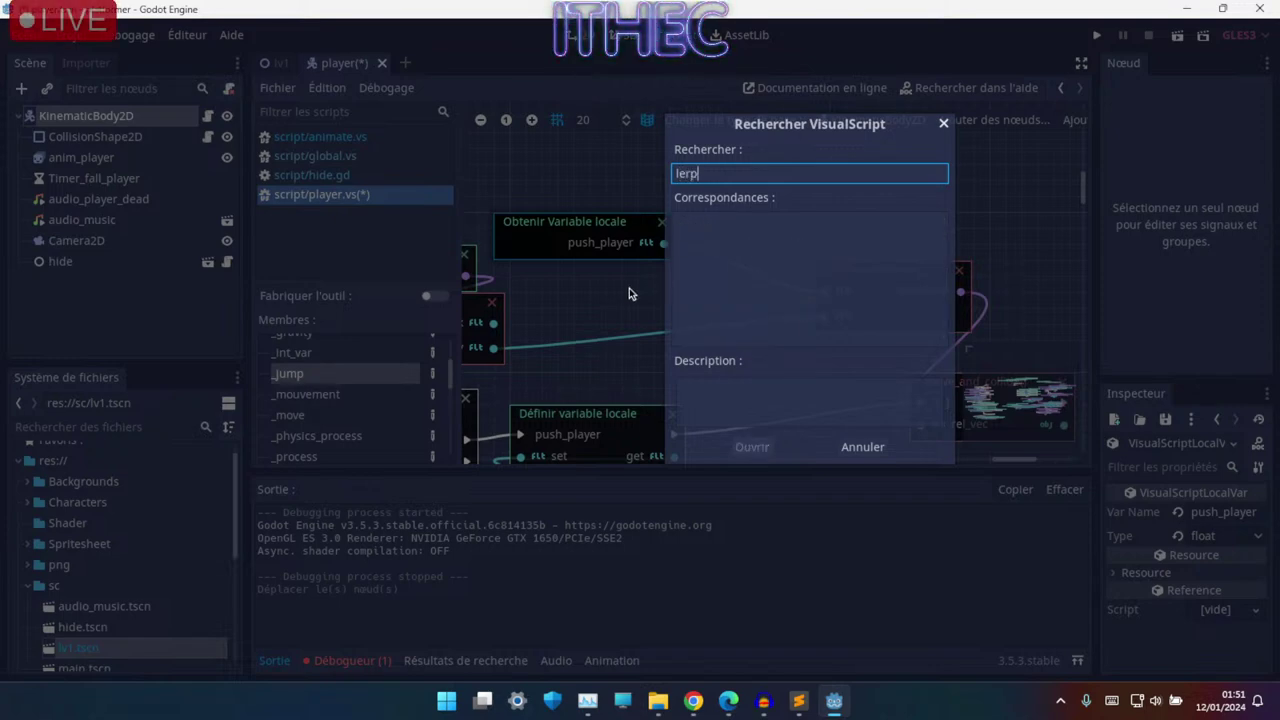
pyautogui.press('Escape')
pyautogui.moveTo(493, 347); pyautogui.dragTo(600, 327)
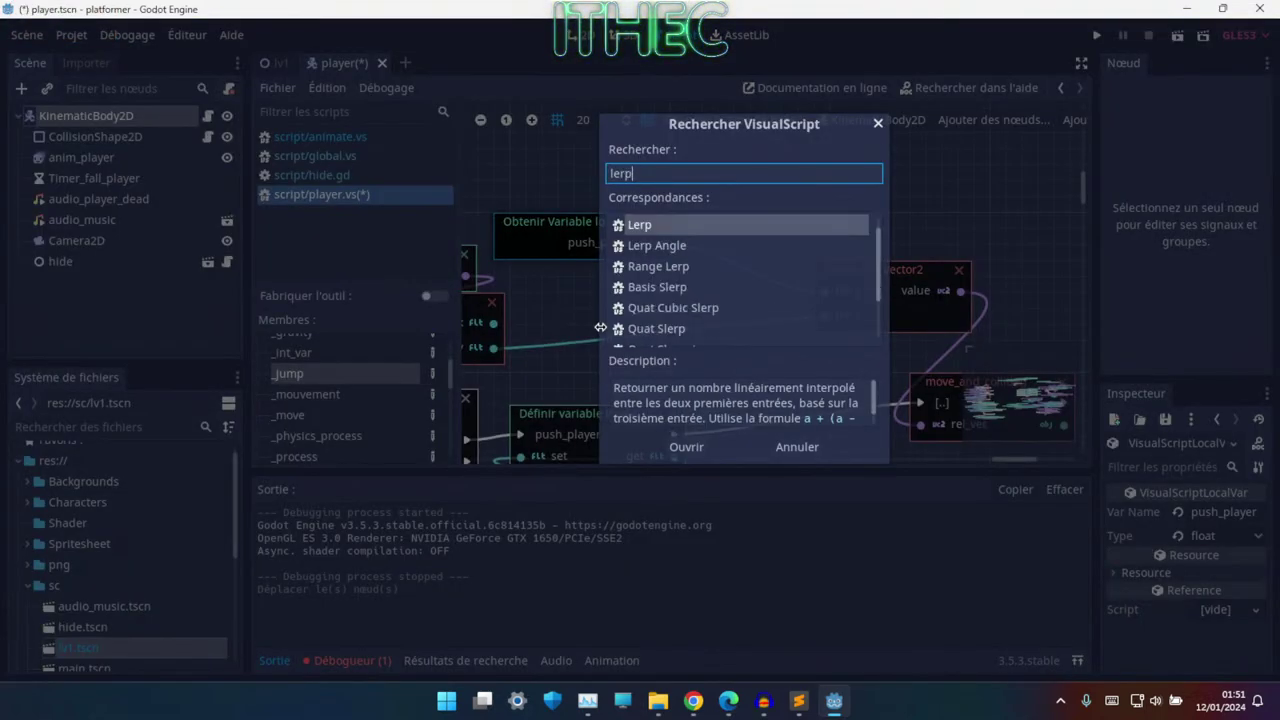
pyautogui.press('Return')
# - Place the lerp beside Construire Vector2, wire push_player into its from input, and set weight 1000
pyautogui.moveTo(657, 378); pyautogui.dragTo(722, 250)
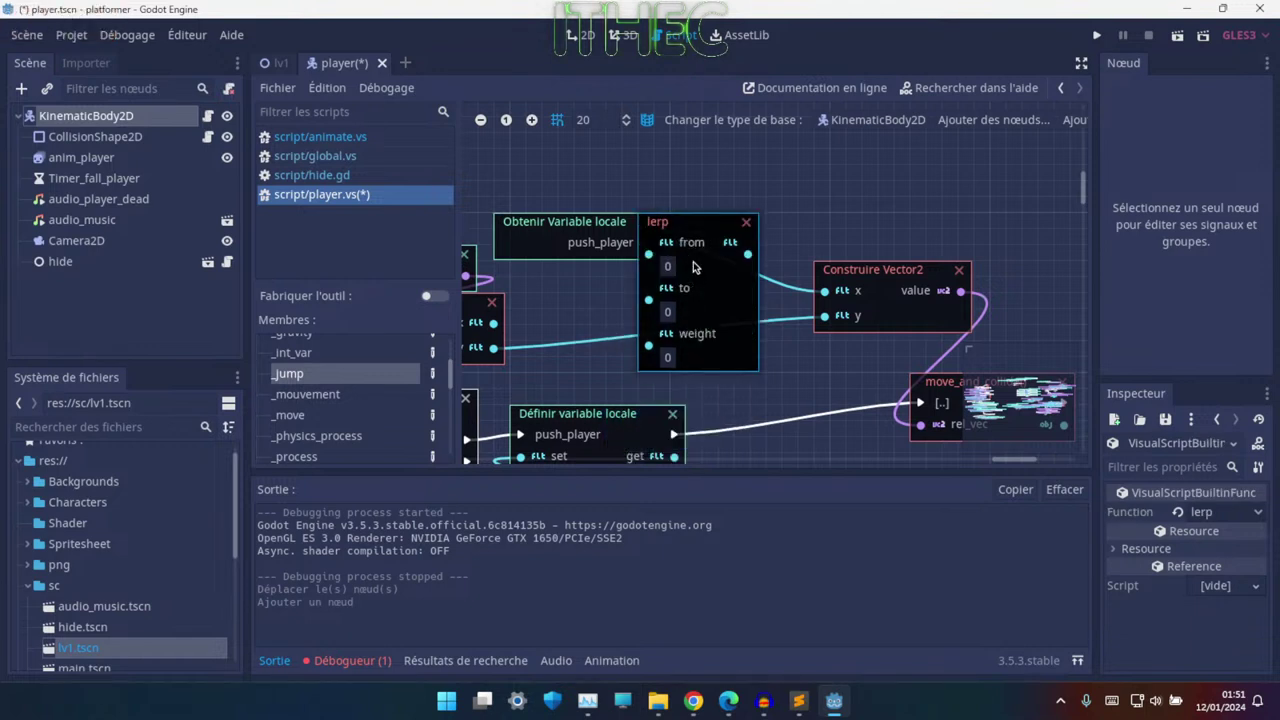
pyautogui.moveTo(609, 242); pyautogui.dragTo(593, 178)
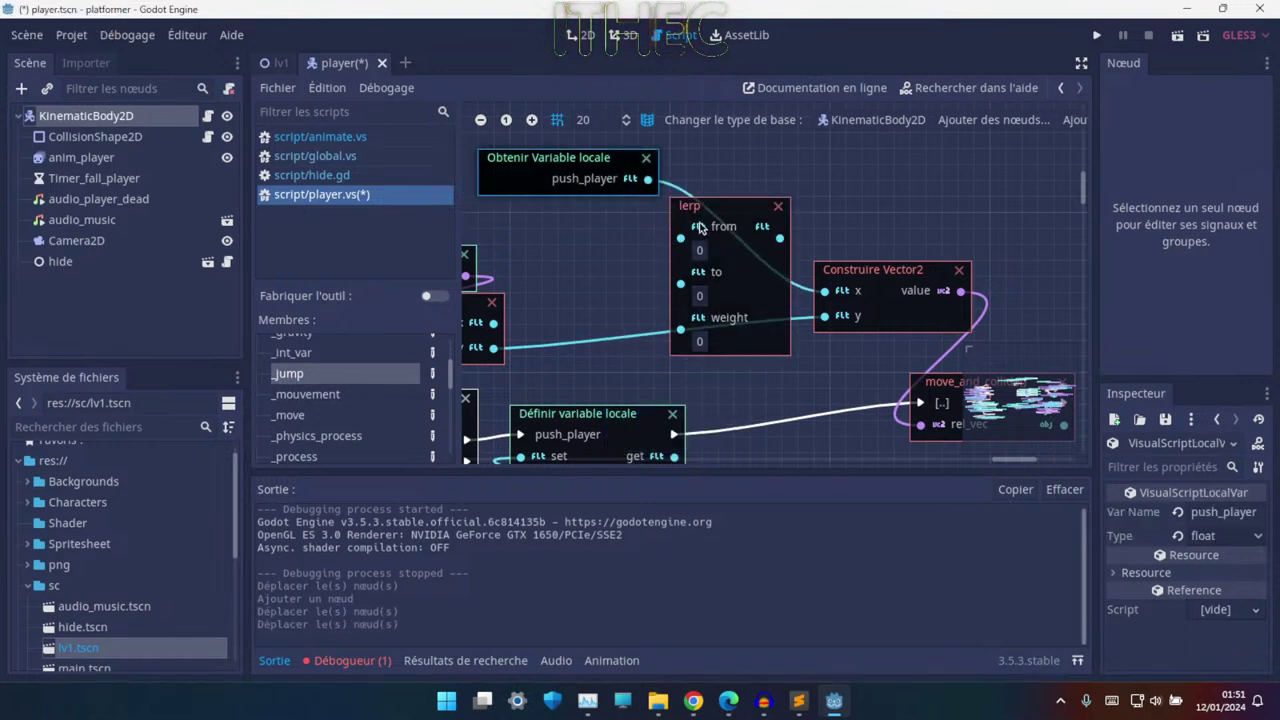
pyautogui.moveTo(675, 240); pyautogui.dragTo(680, 238)
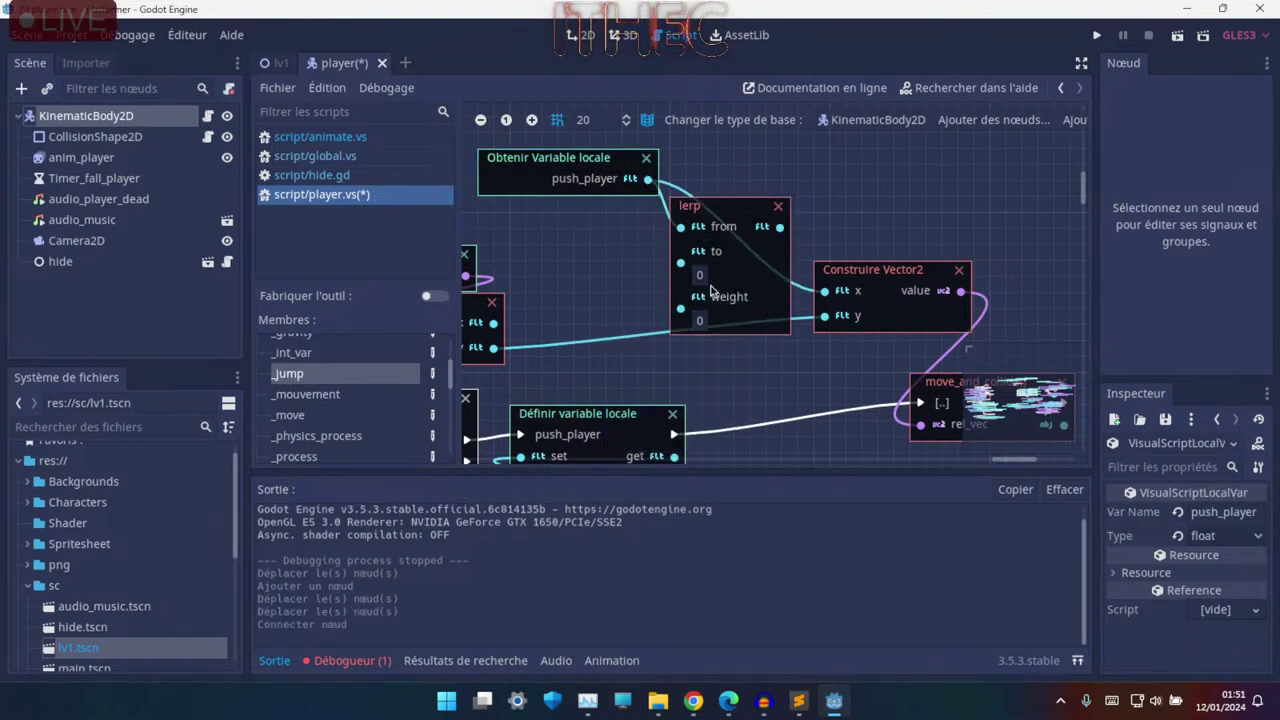
pyautogui.click(702, 275)
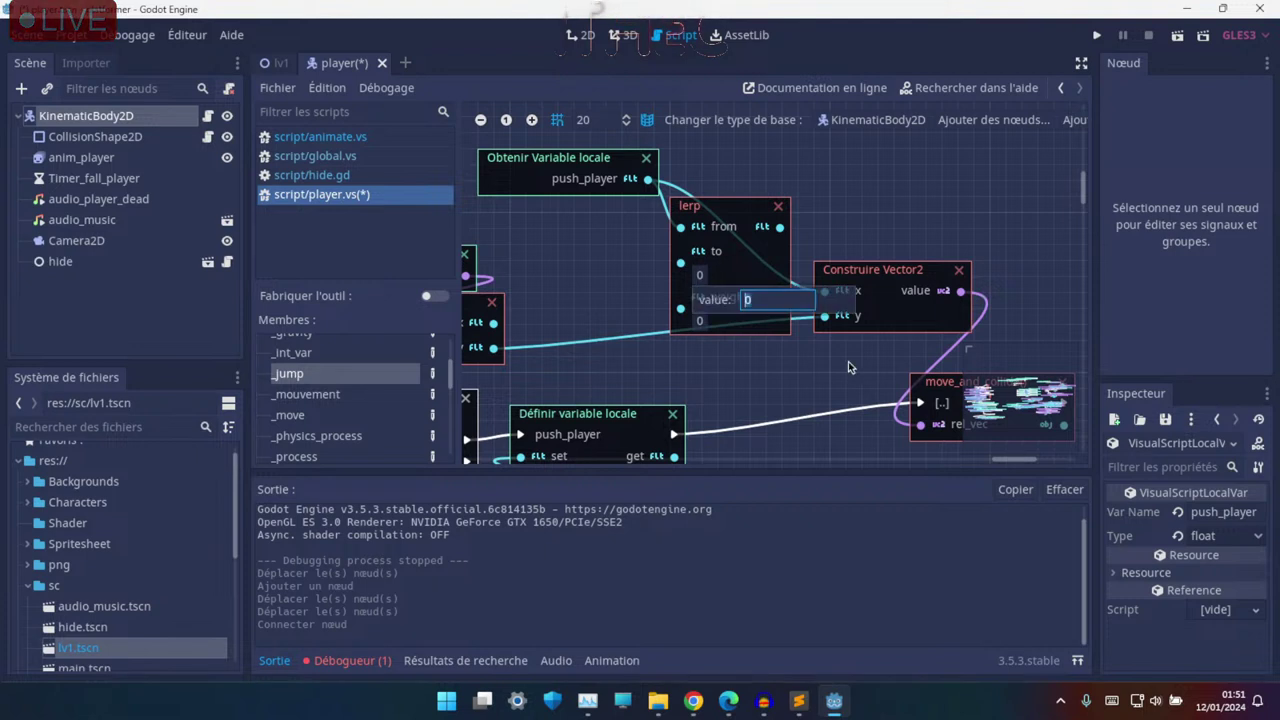
pyautogui.click(795, 341)
pyautogui.click(705, 275)
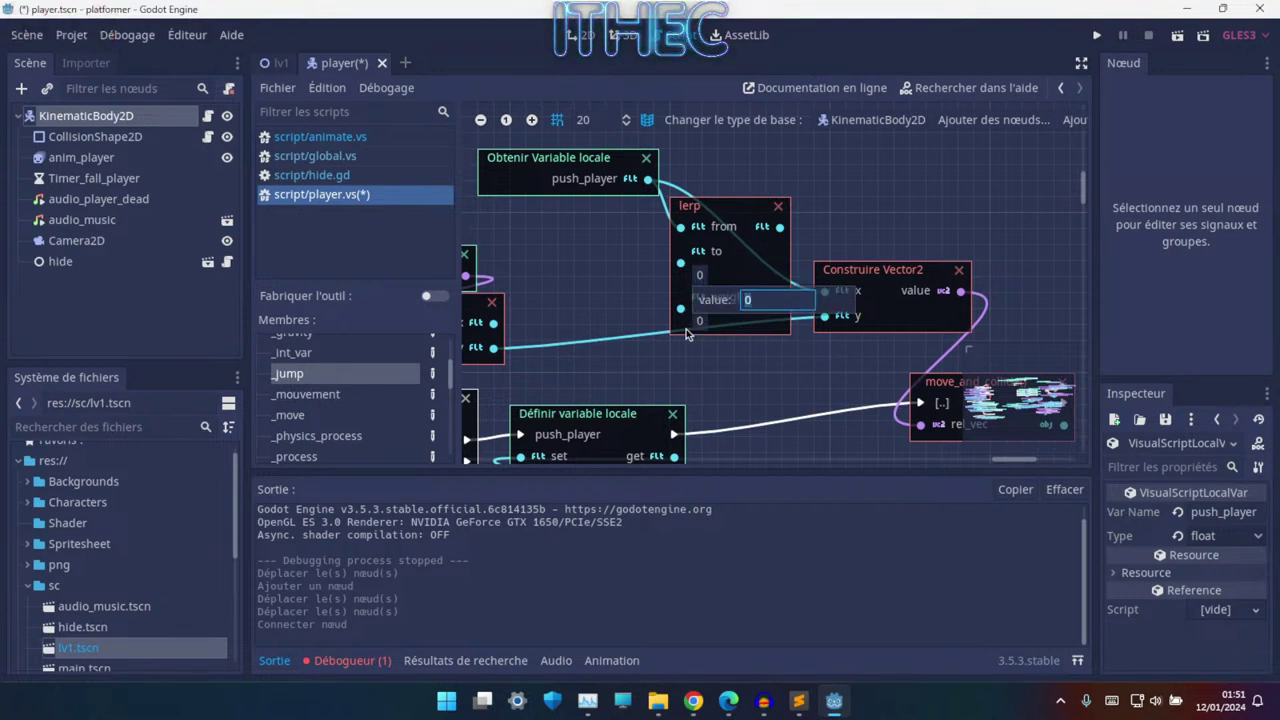
pyautogui.click(700, 320)
pyautogui.click(700, 320)
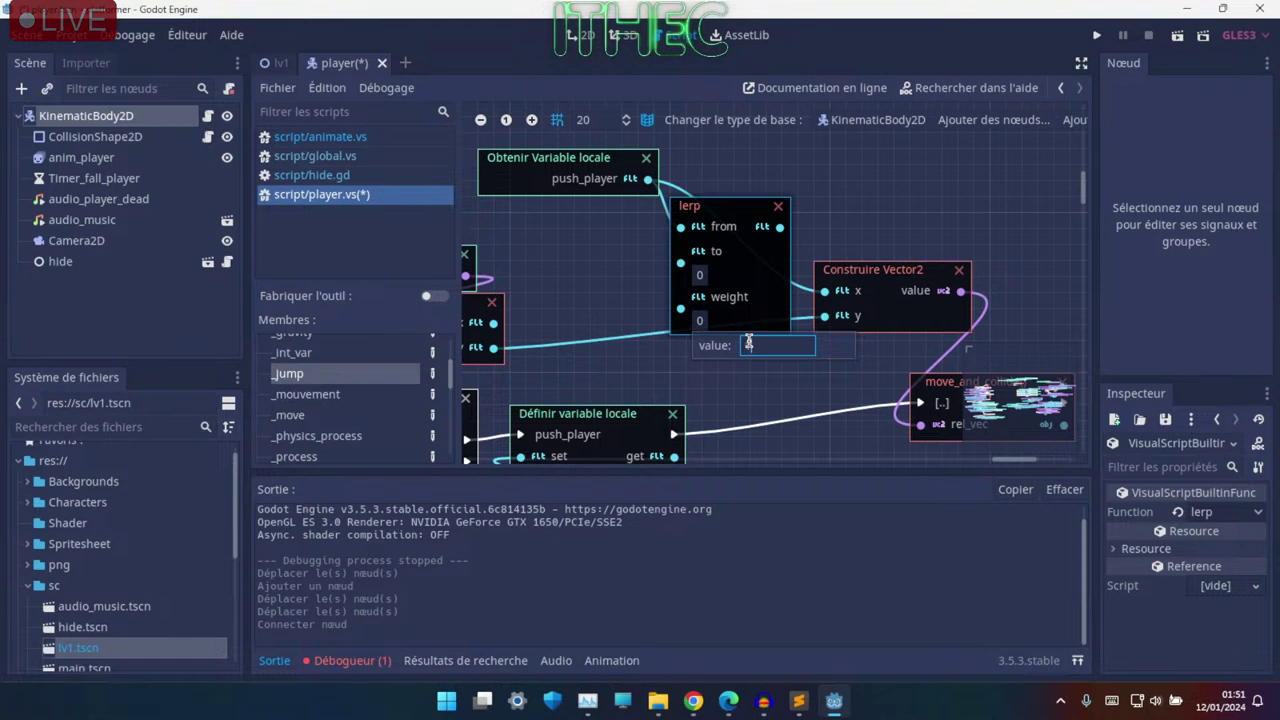
pyautogui.write('100')
pyautogui.press('Return')
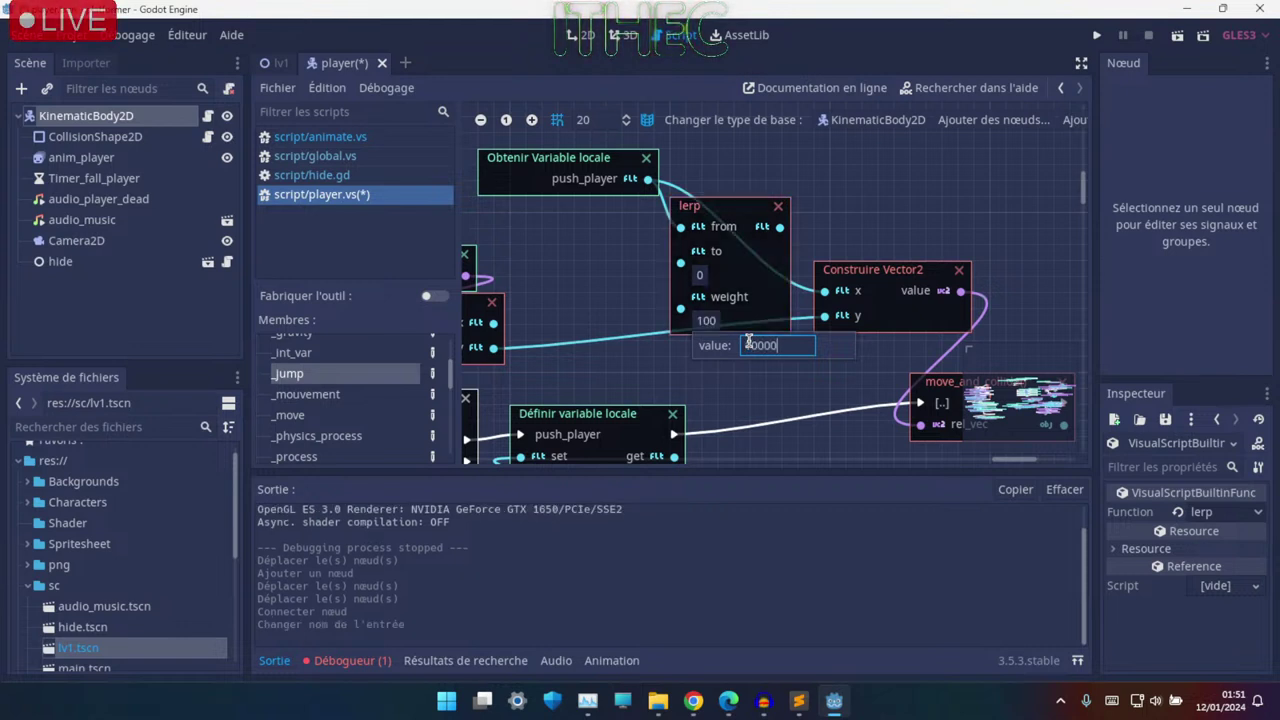
pyautogui.press('Return')
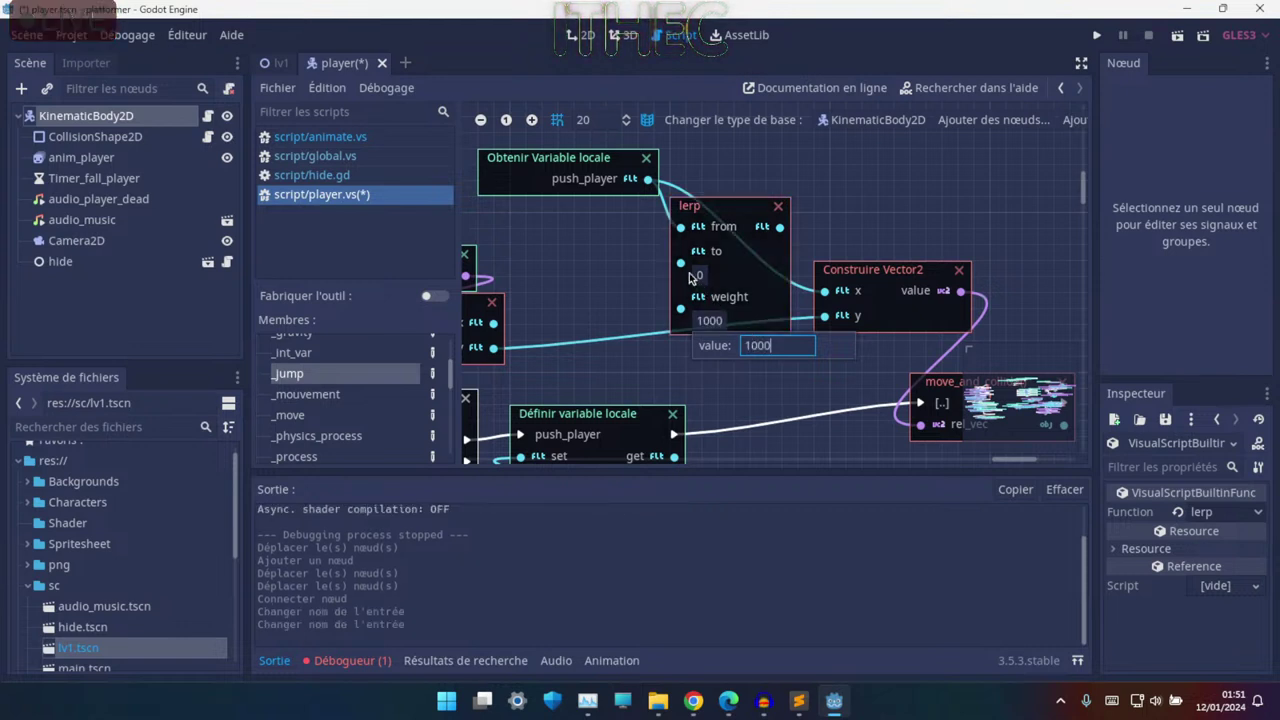
# - Set the lerp's to value to 500, feed its result into Vector2 x, and start a test run
pyautogui.click(699, 277)
pyautogui.click(701, 278)
pyautogui.write('500')
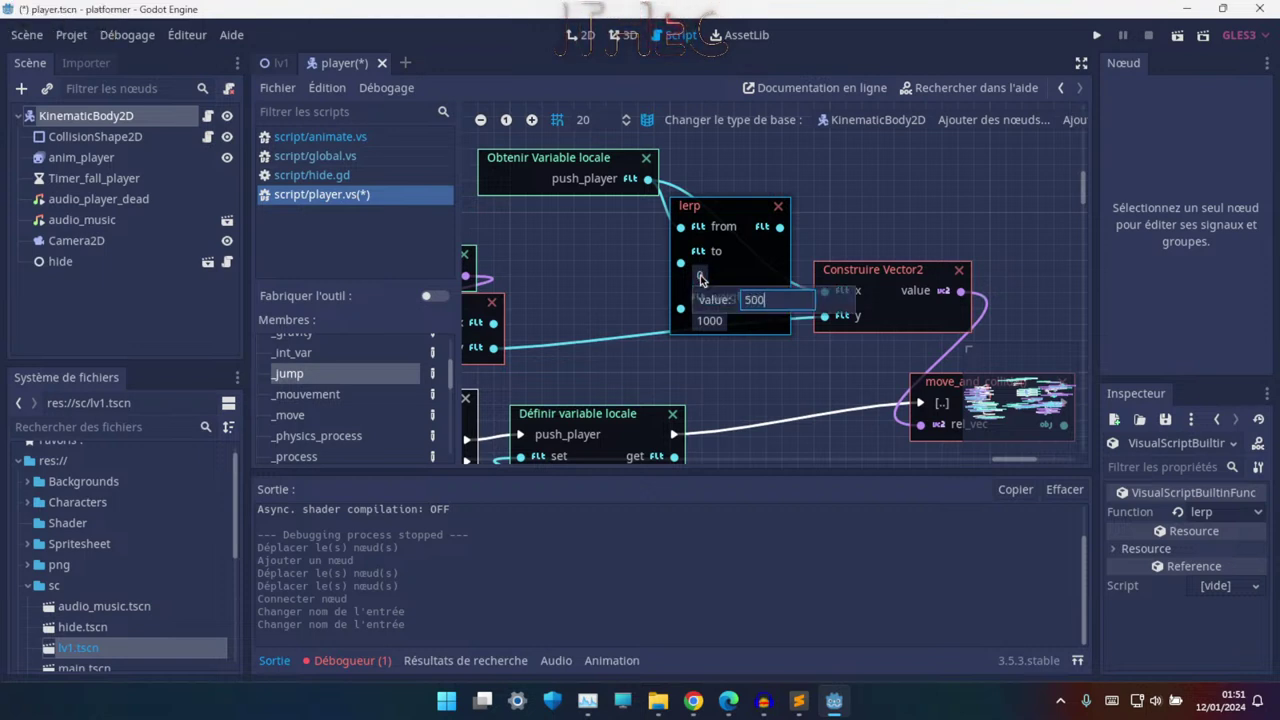
pyautogui.press('Return')
pyautogui.click(779, 230)
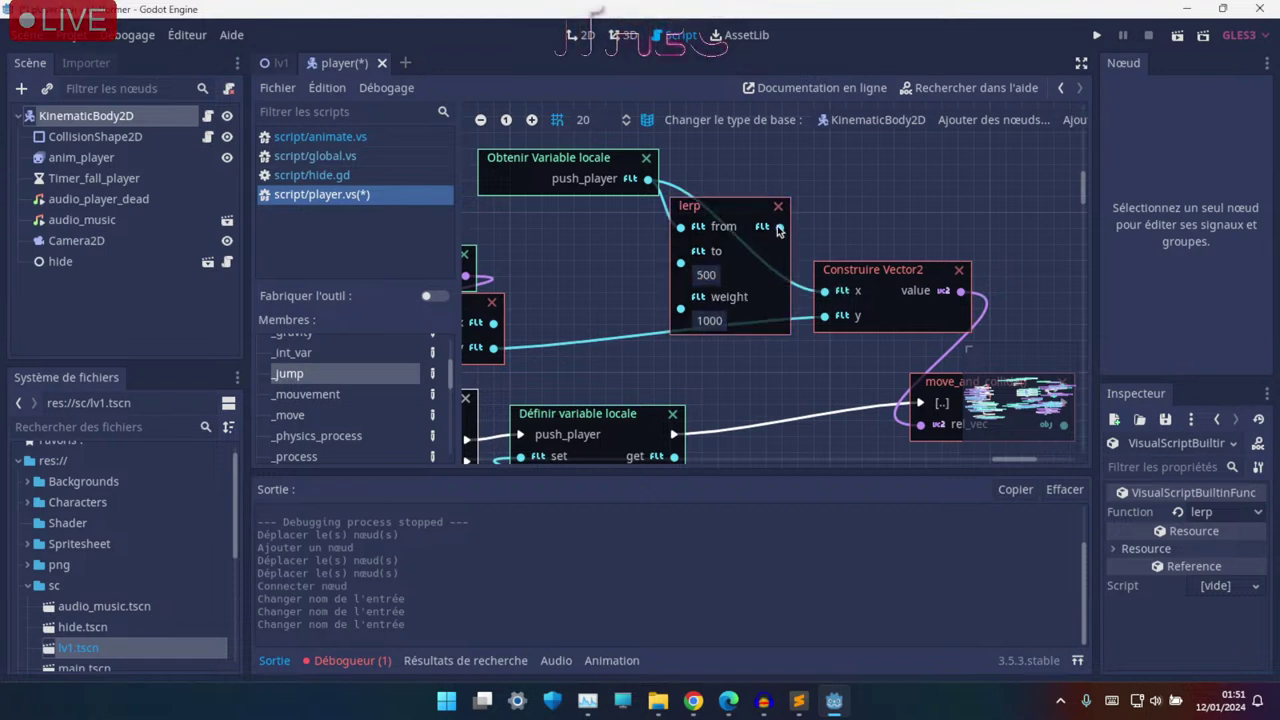
pyautogui.moveTo(818, 290); pyautogui.dragTo(824, 291)
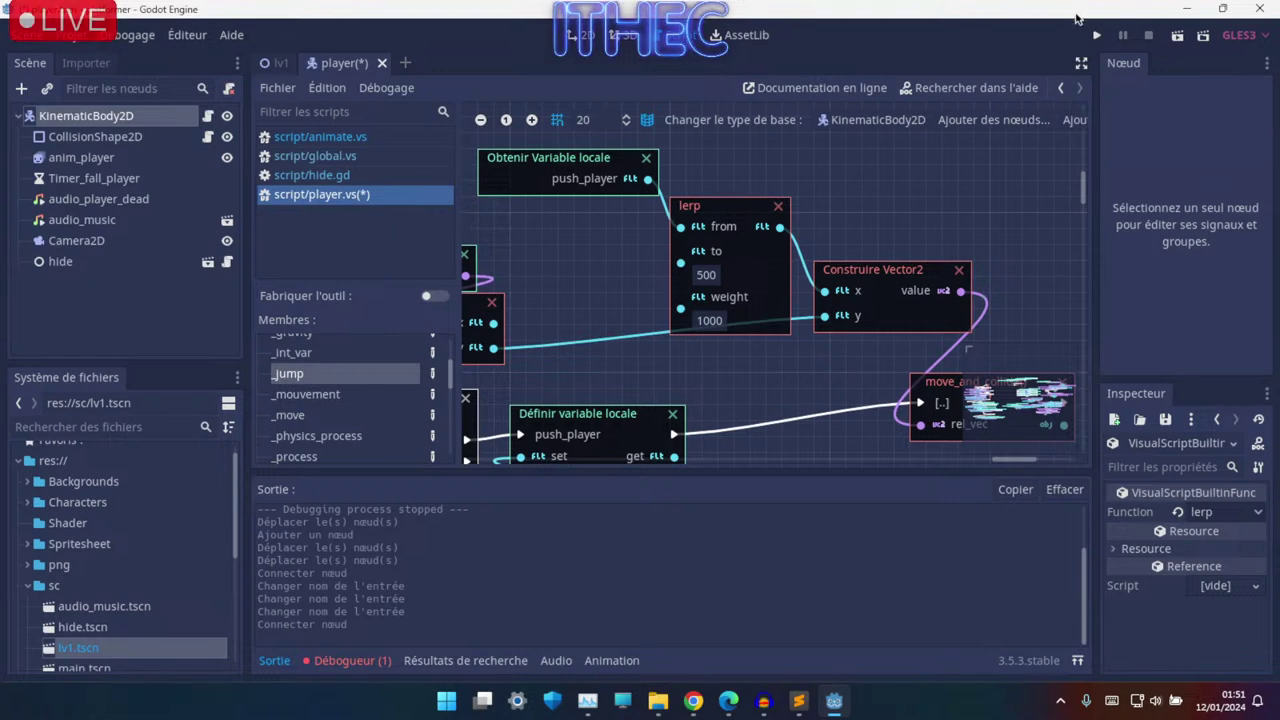
pyautogui.click(1096, 36)
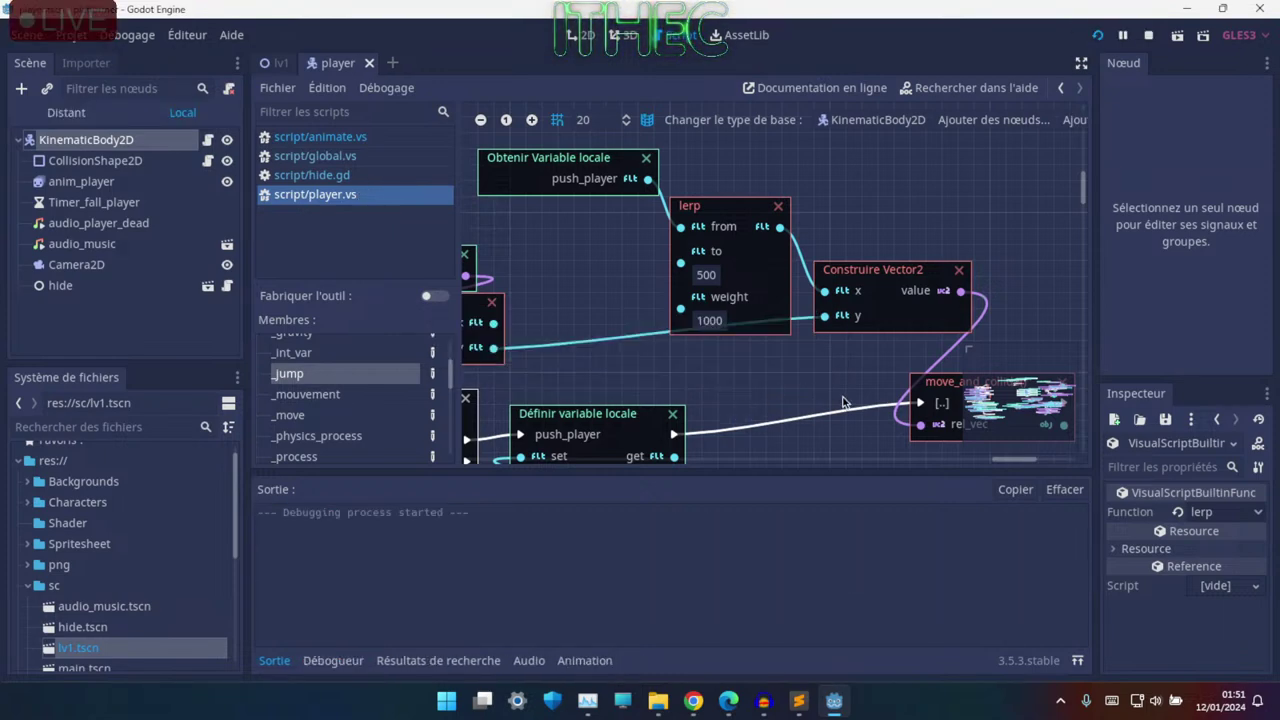
# - Walk and wall-jump the character up the left wall and onto the middle platform
pyautogui.press('Left')
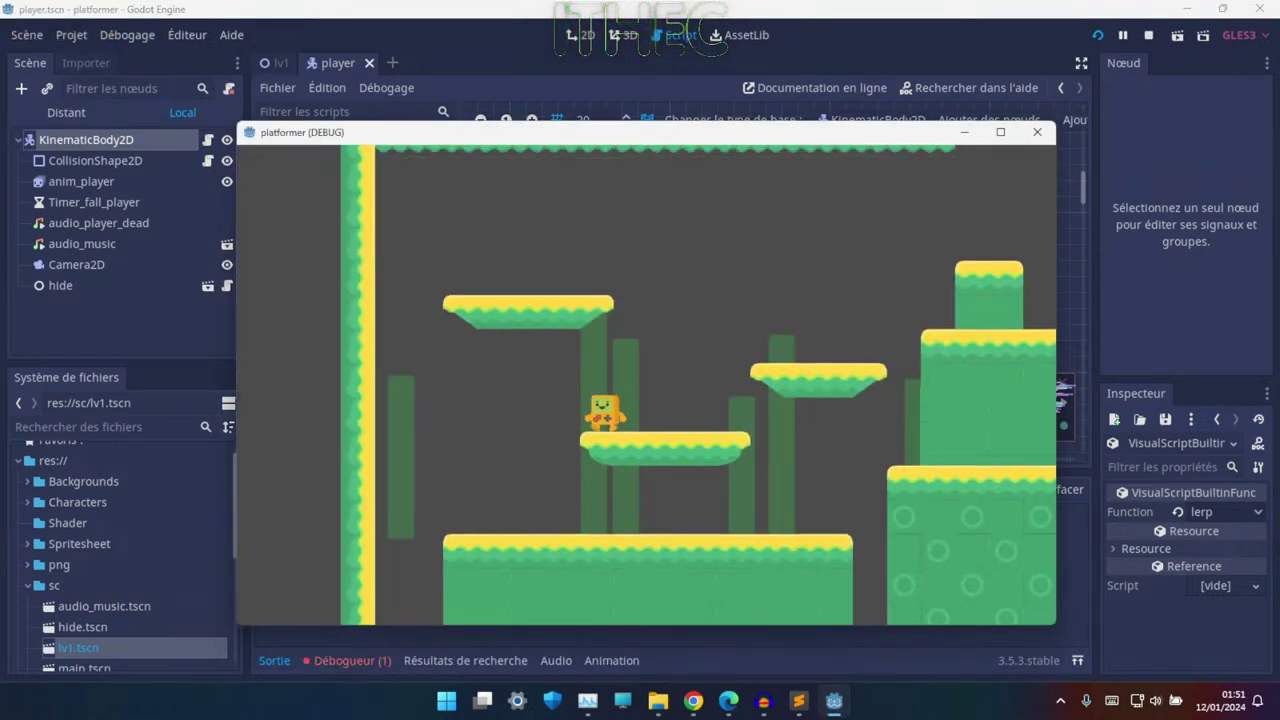
pyautogui.press('Up')
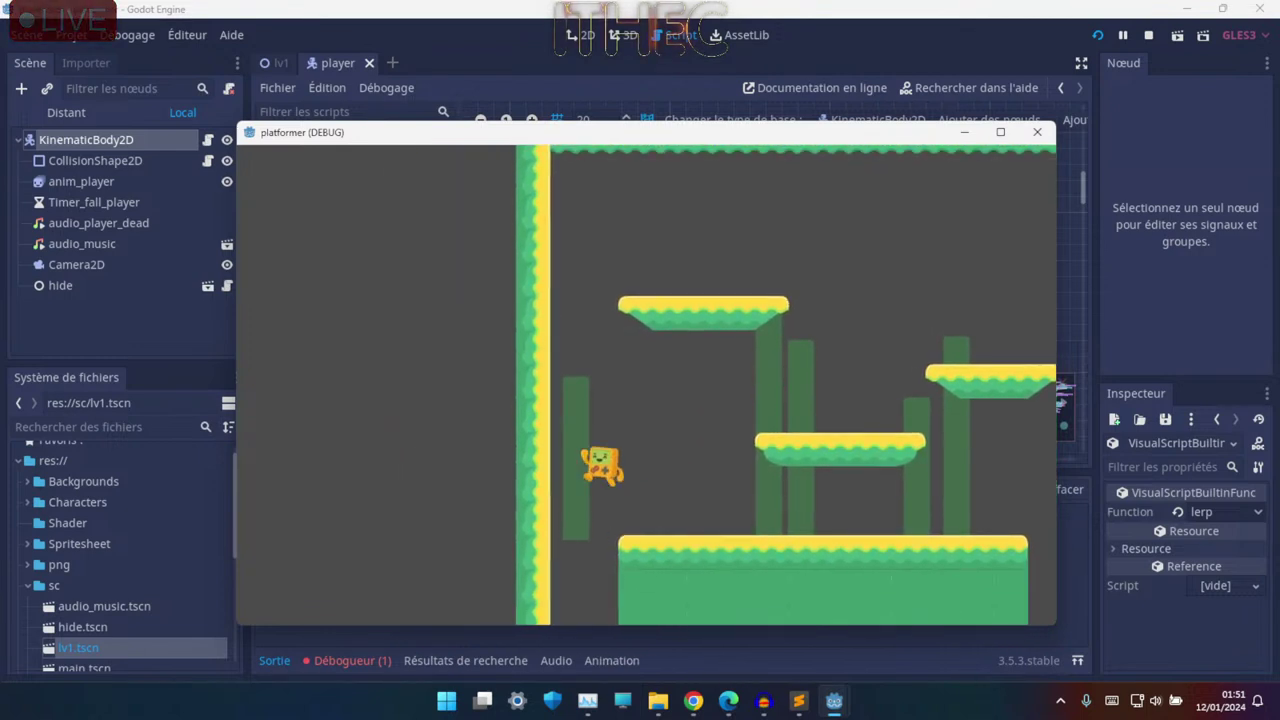
pyautogui.press('Up')
pyautogui.press('Right')
pyautogui.press('Up')
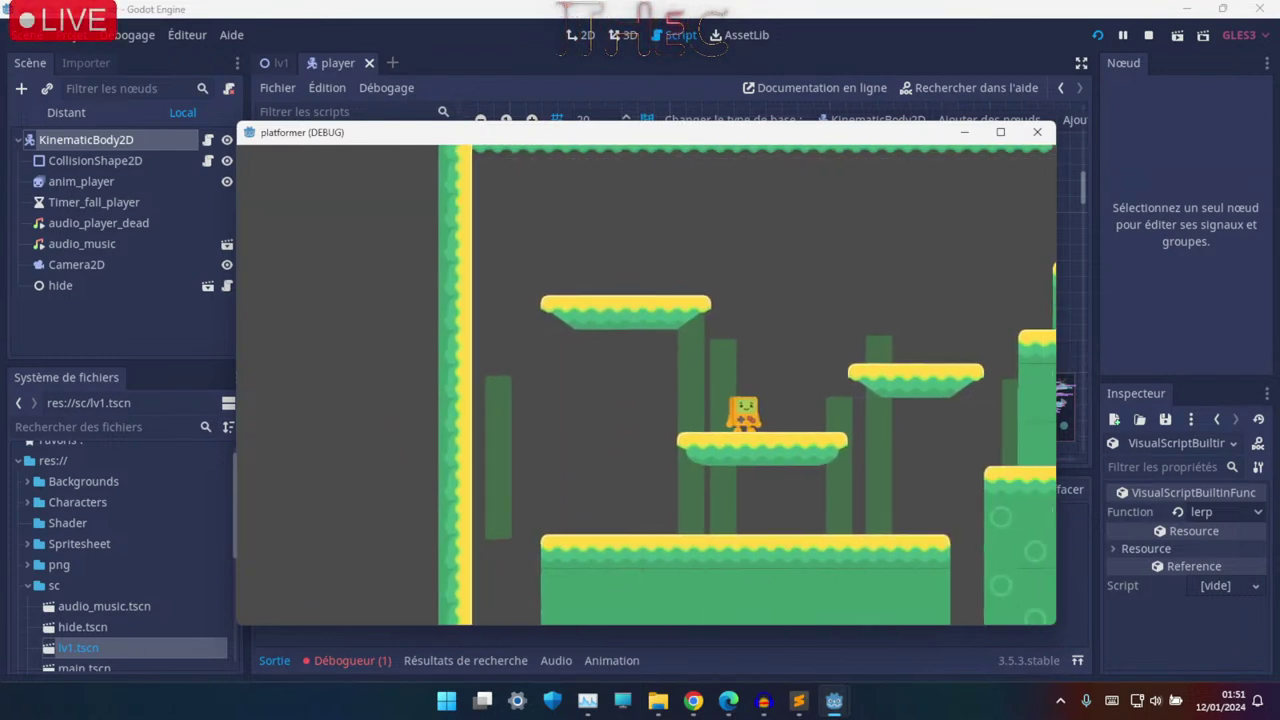
pyautogui.press('Left')
pyautogui.press('Up')
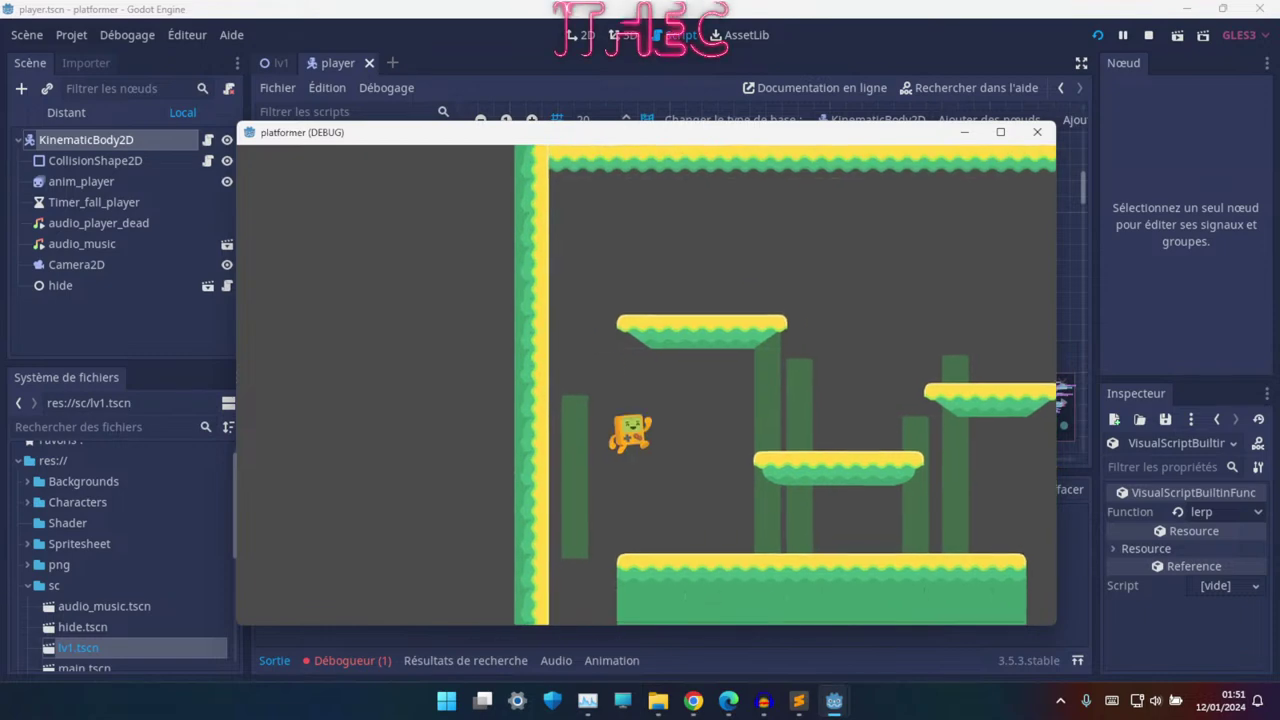
pyautogui.press('Right')
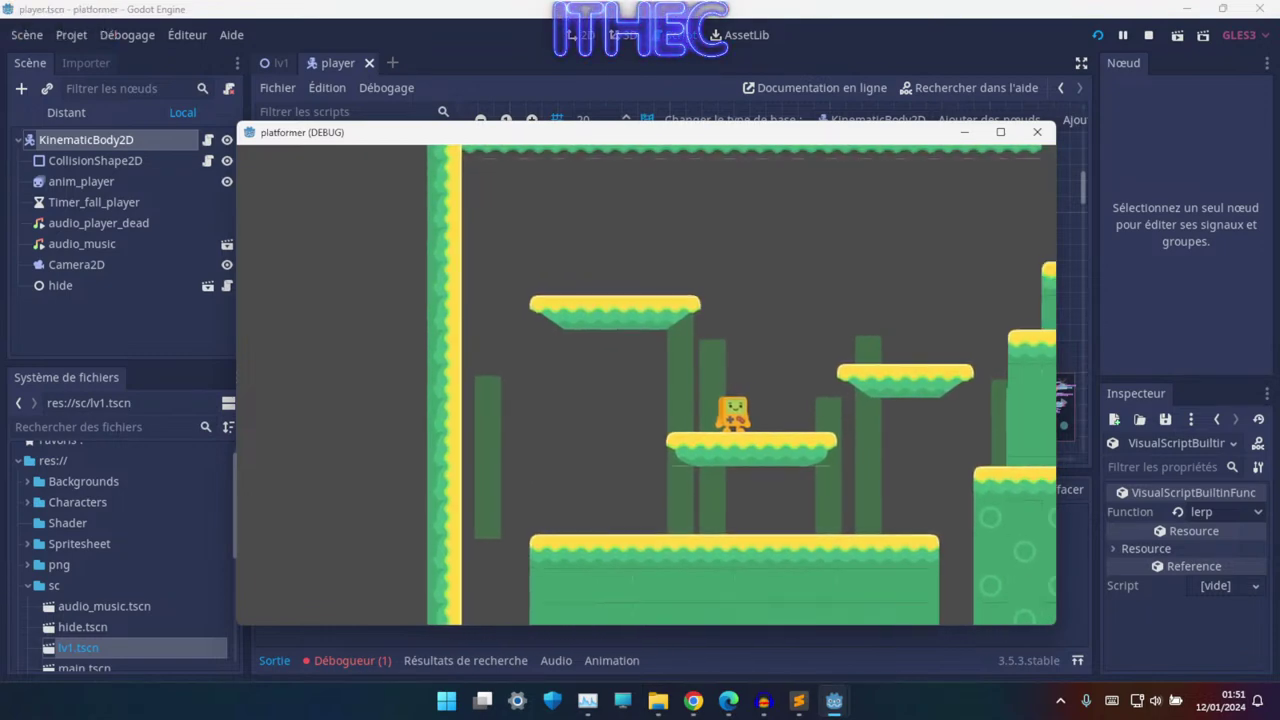
# - Close the game with Alt+F4 and return to the player script graph
pyautogui.hotkey('alt', 'F4')
pyautogui.keyDown('ctrl'); pyautogui.scroll(2, 736, 334); pyautogui.keyUp('ctrl')
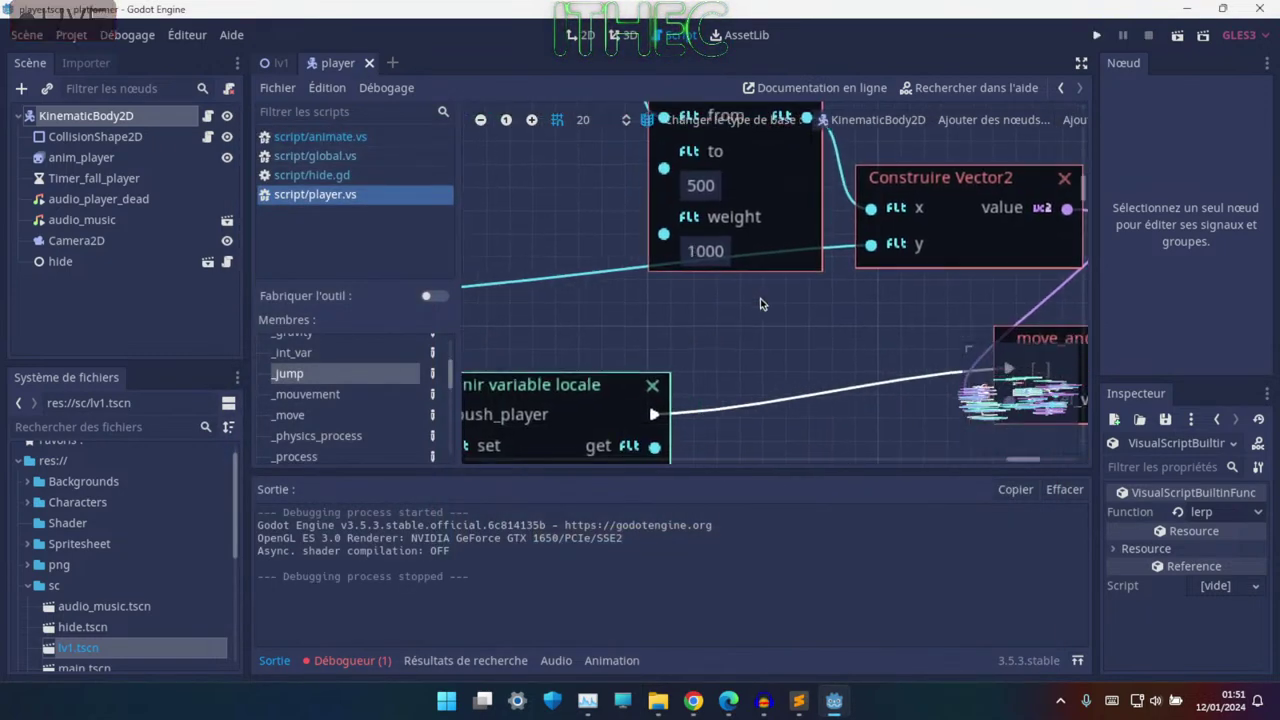
pyautogui.keyDown('ctrl'); pyautogui.scroll(-2, 748, 339); pyautogui.keyUp('ctrl')
pyautogui.scroll(2, 748, 339)
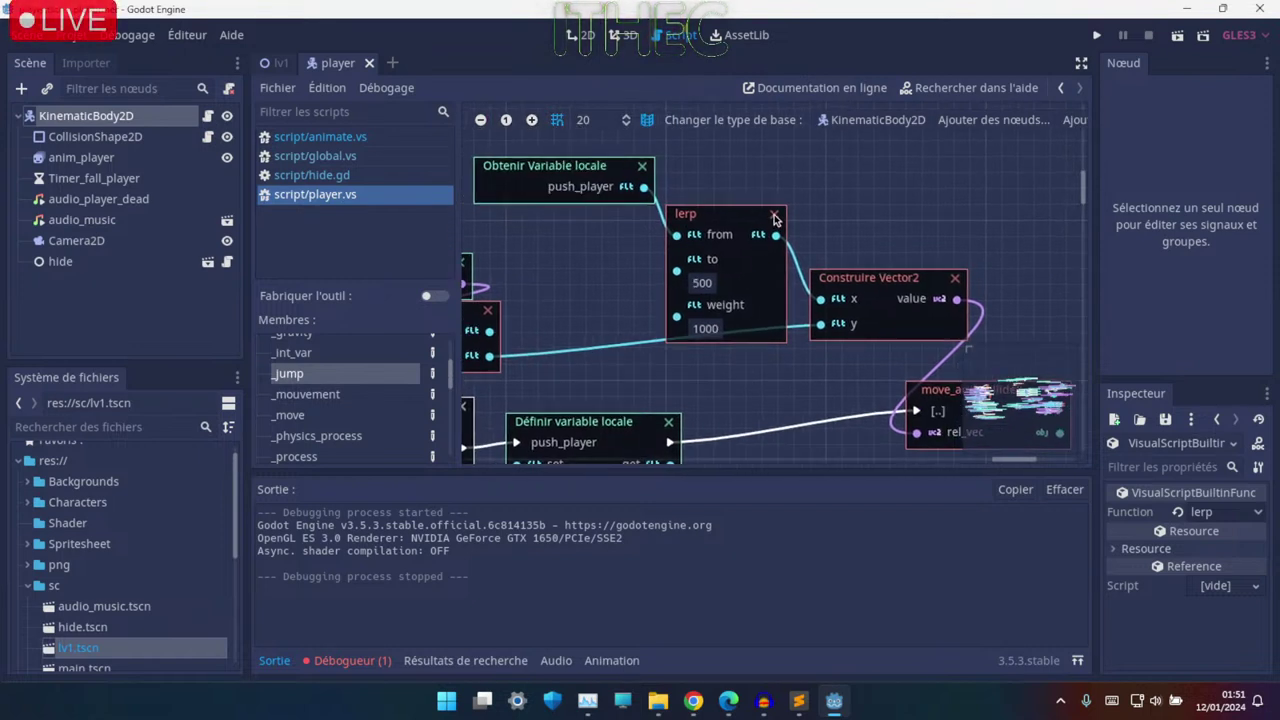
# - Change the lerp's to value to 0 and launch another test run
pyautogui.click(704, 283)
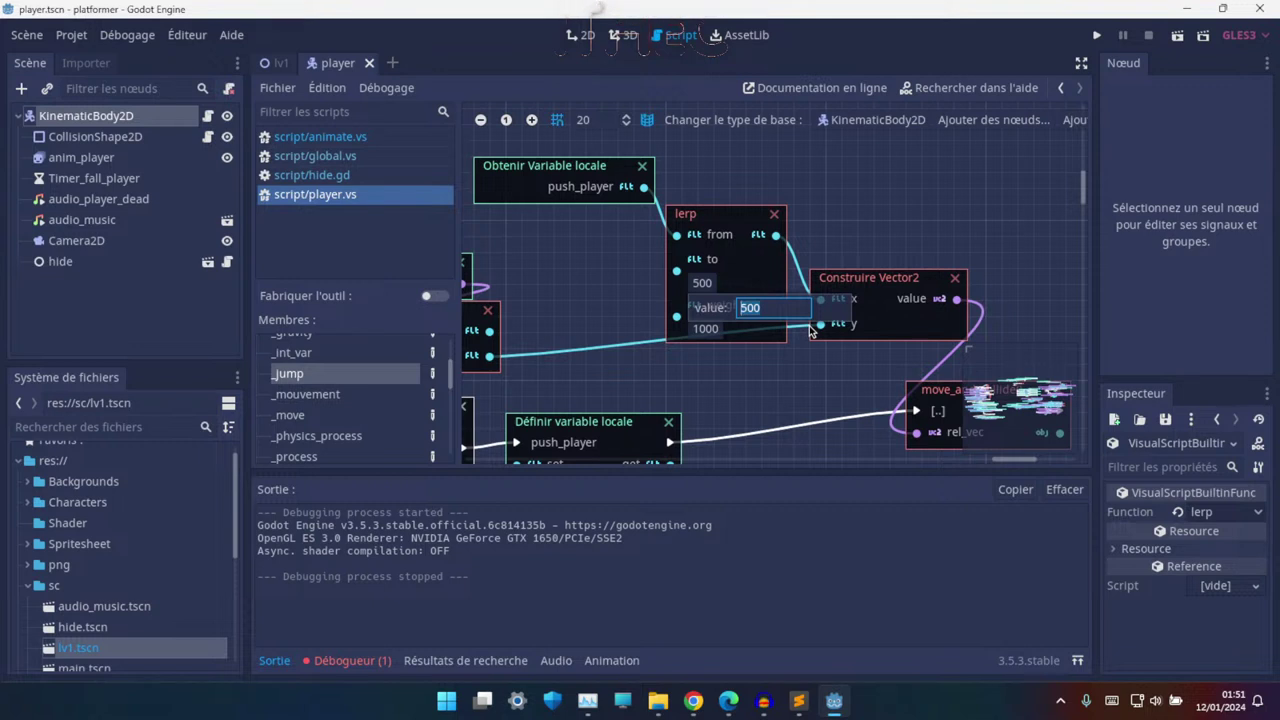
pyautogui.write('0')
pyautogui.press('Return')
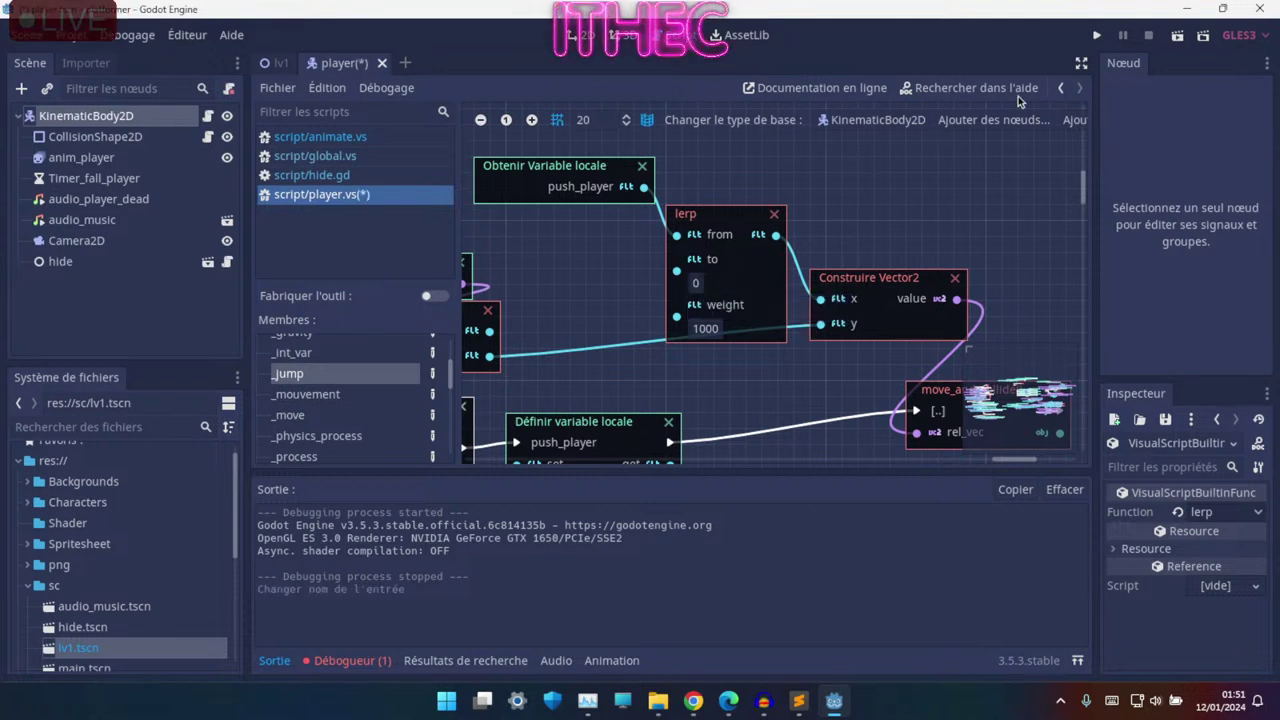
pyautogui.click(1095, 38)
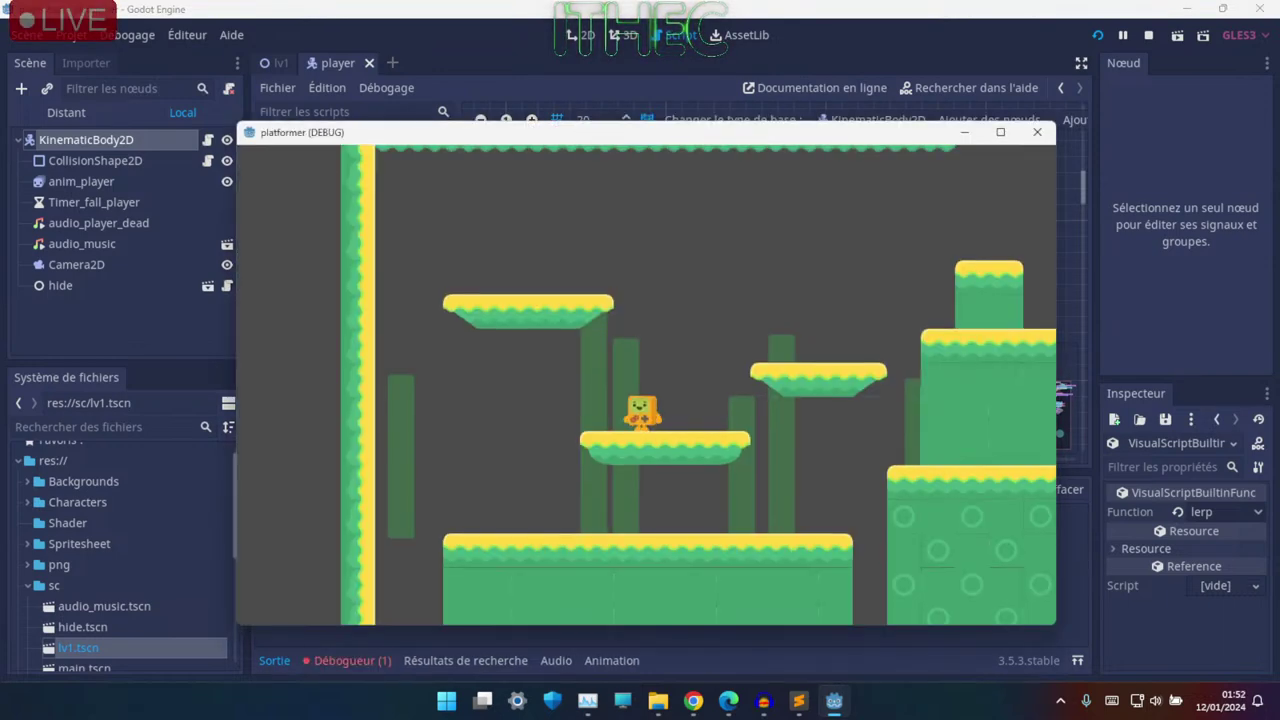
# - Move and jump the character between the platform and left wall, then stop with F8
pyautogui.press('Right')
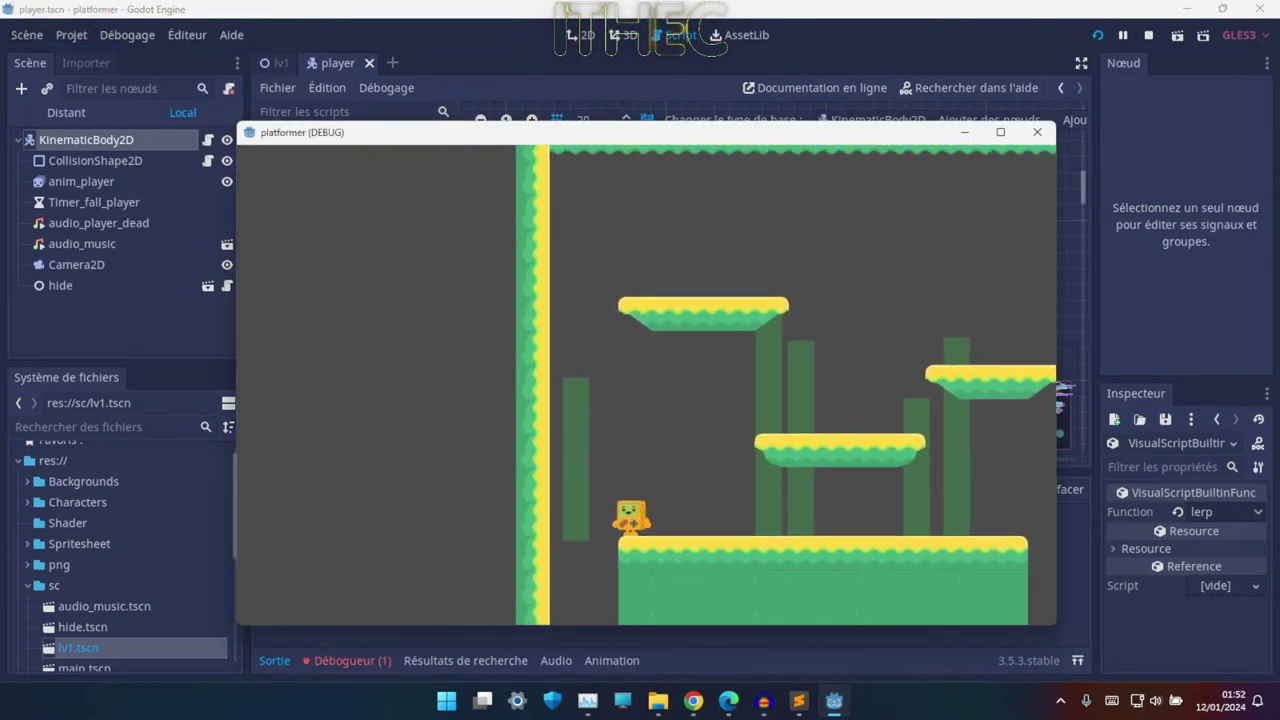
pyautogui.press('space')
pyautogui.press('Left')
pyautogui.press('space')
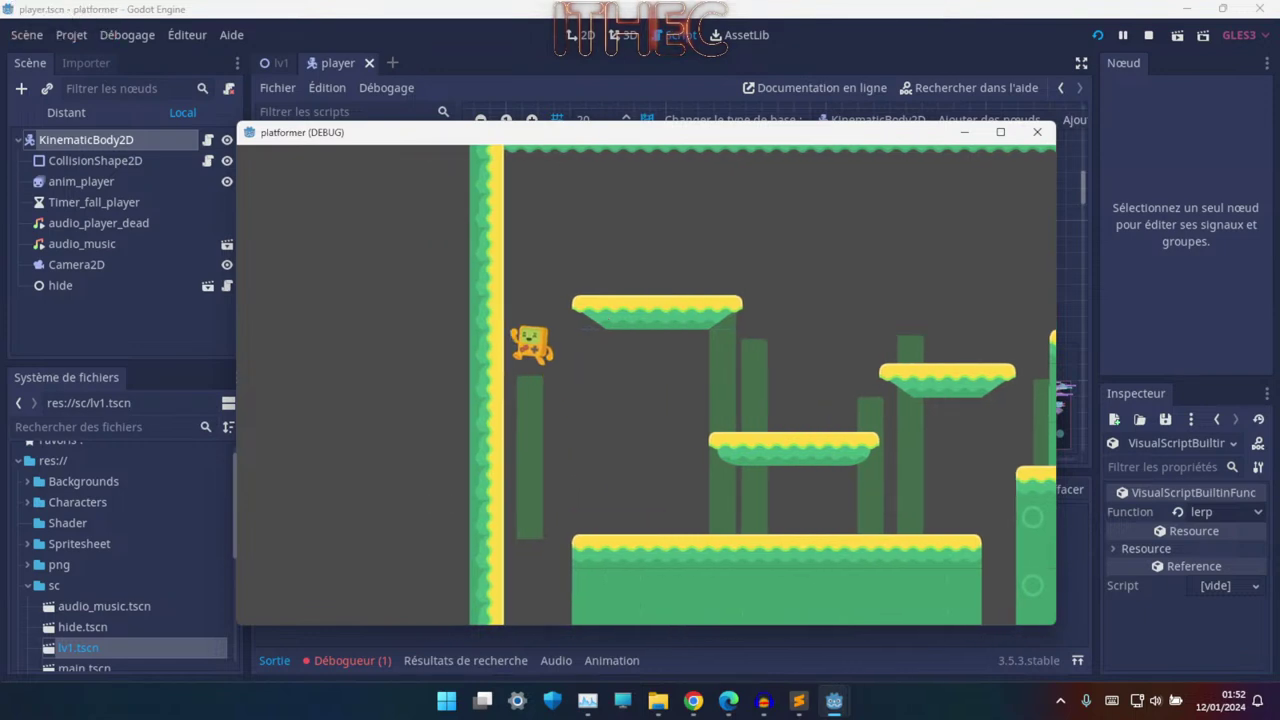
pyautogui.press('F8')
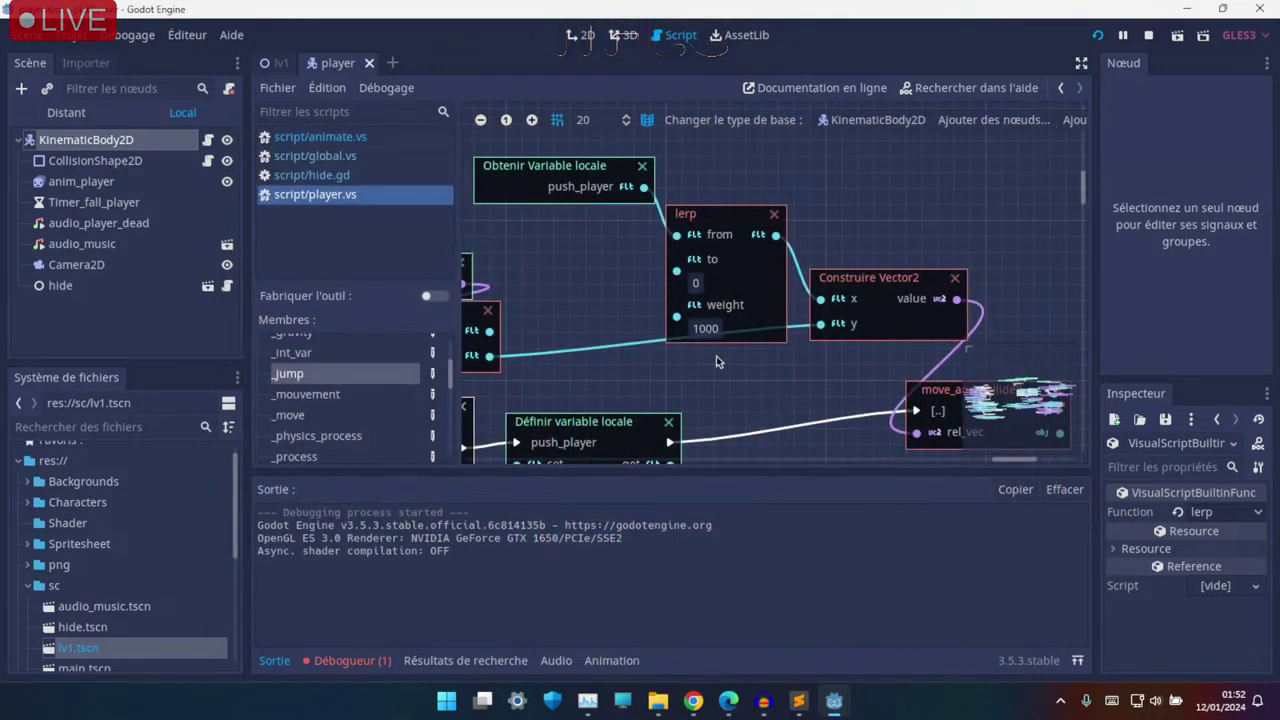
# - Delete the lerp node and add a Clamp node from push_player, placed beside Construire Vector2
pyautogui.click(775, 217)
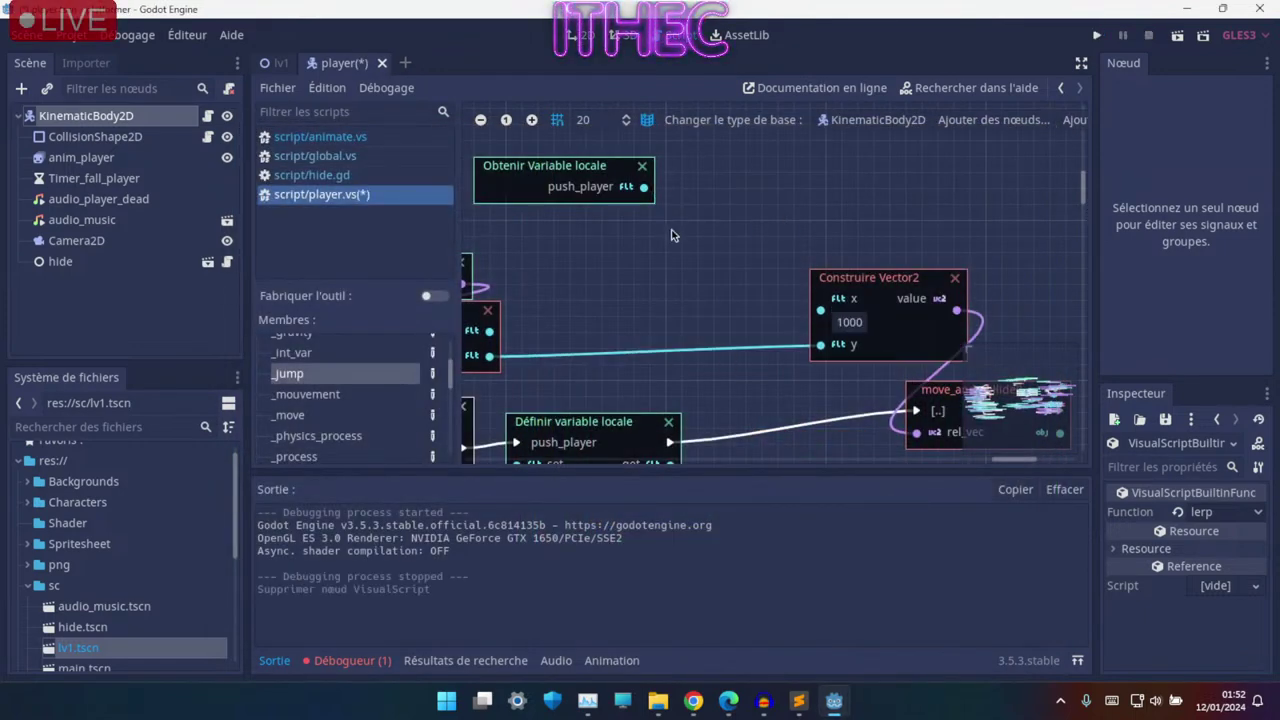
pyautogui.moveTo(645, 187); pyautogui.dragTo(665, 249)
pyautogui.write('c')
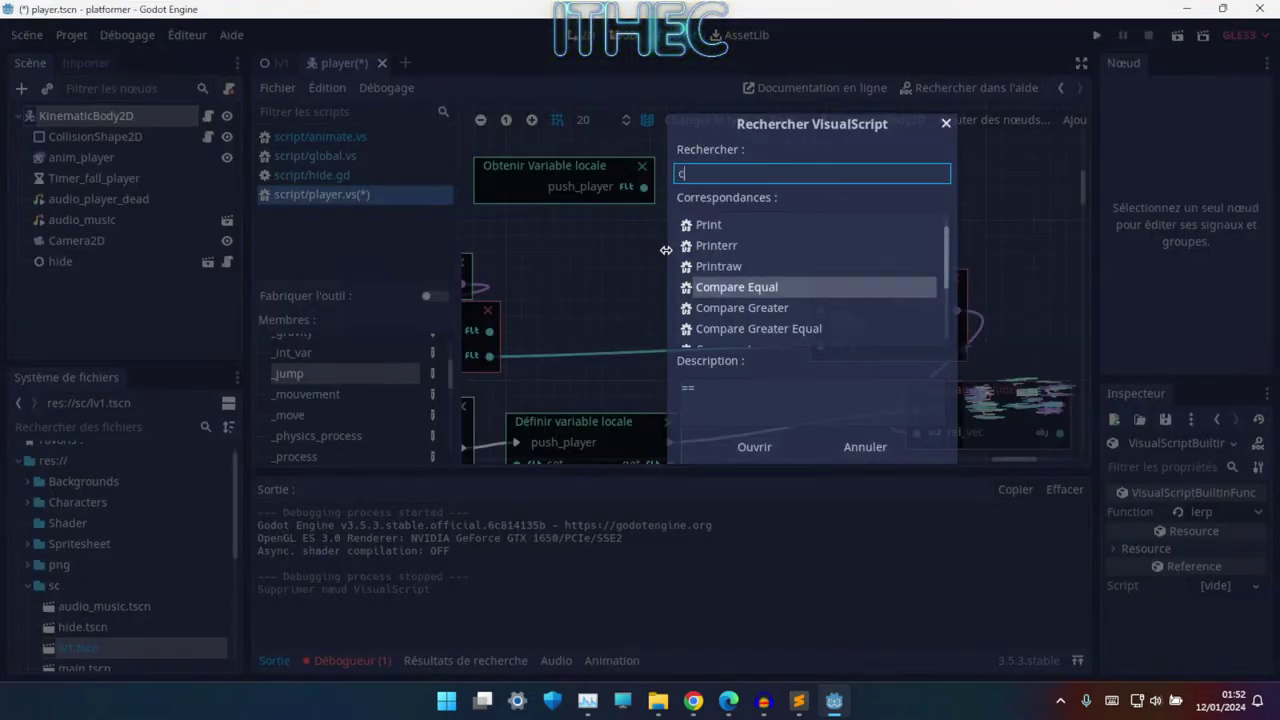
pyautogui.write('lam')
pyautogui.press('BackSpace')
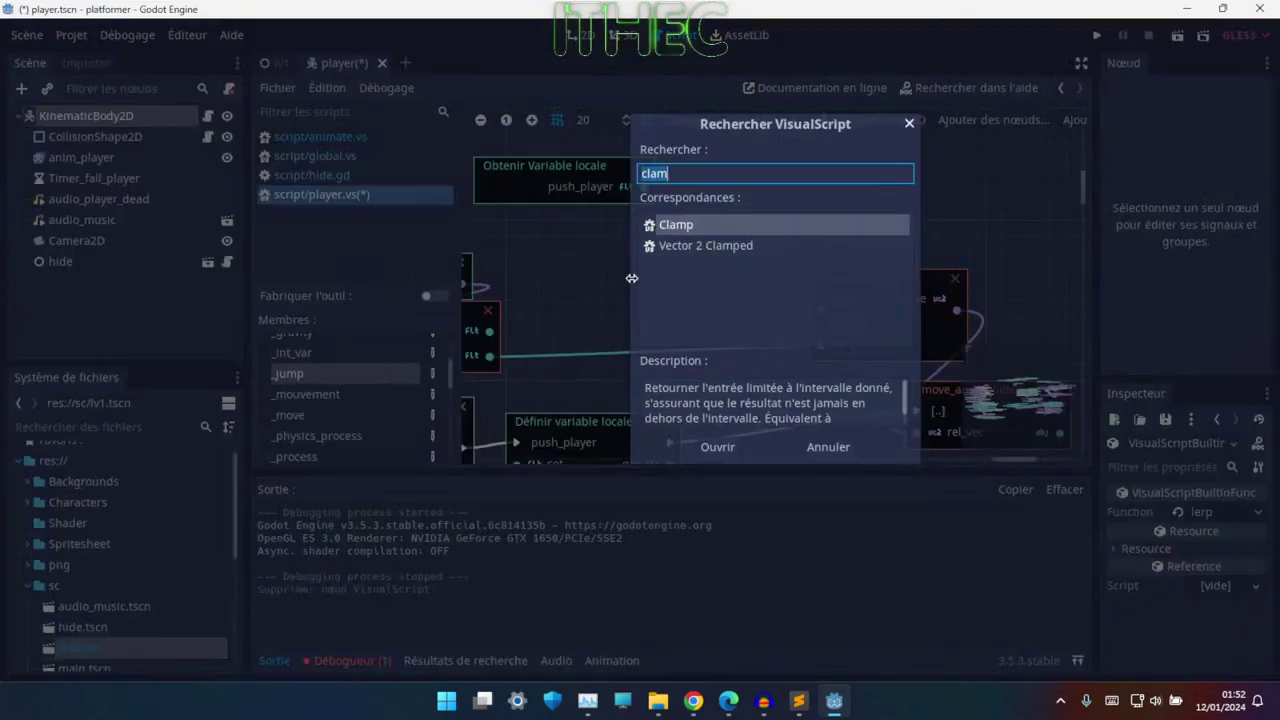
pyautogui.press('BackSpace')
pyautogui.press('BackSpace')
pyautogui.write('alm')
pyautogui.press('BackSpace')
pyautogui.press('BackSpace')
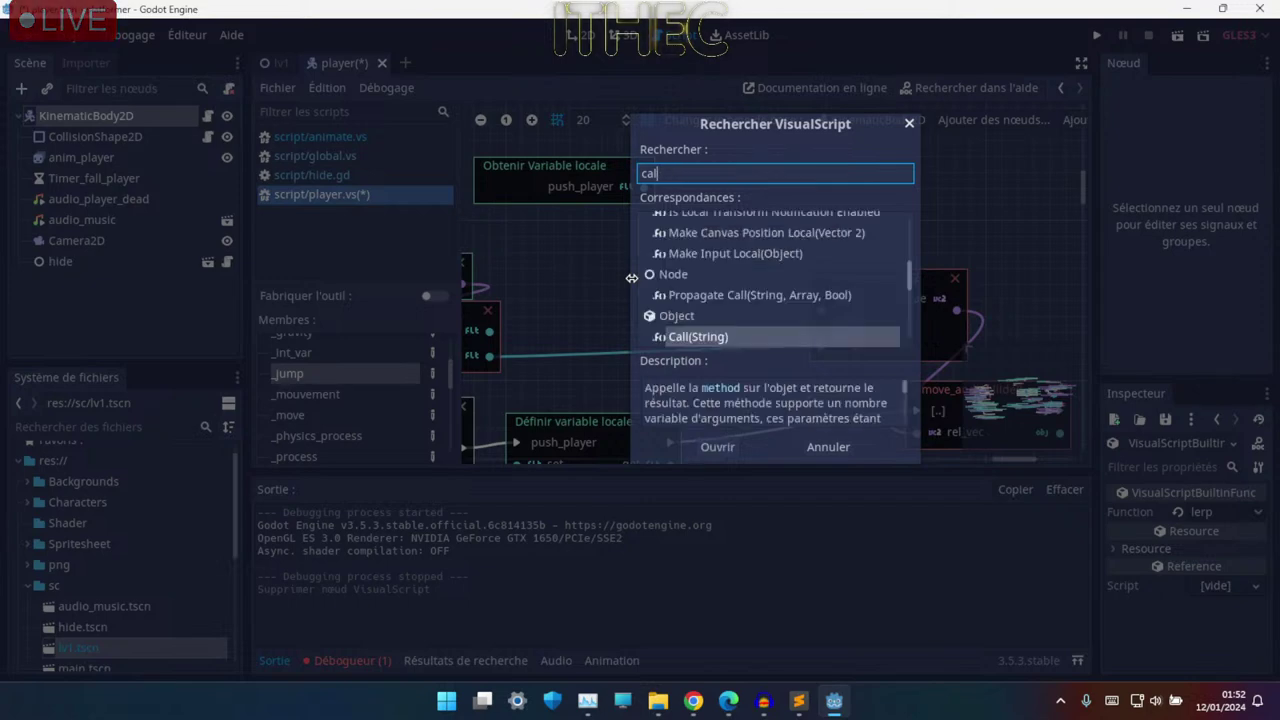
pyautogui.press('BackSpace')
pyautogui.press('BackSpace')
pyautogui.write('lam')
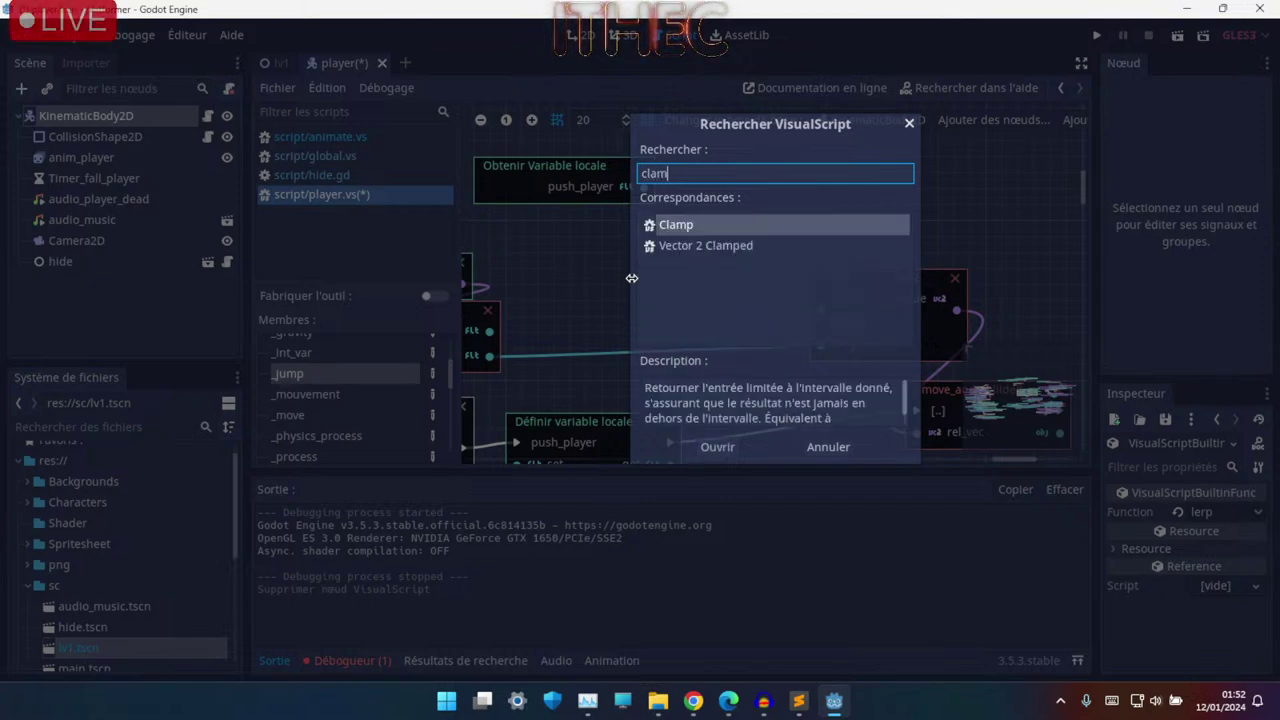
pyautogui.press('Return')
pyautogui.moveTo(685, 313)
pyautogui.mouseDown()
pyautogui.moveTo(685, 233)
pyautogui.moveTo(706, 261)
pyautogui.moveTo(685, 263)
pyautogui.moveTo(710, 270)
pyautogui.mouseUp()
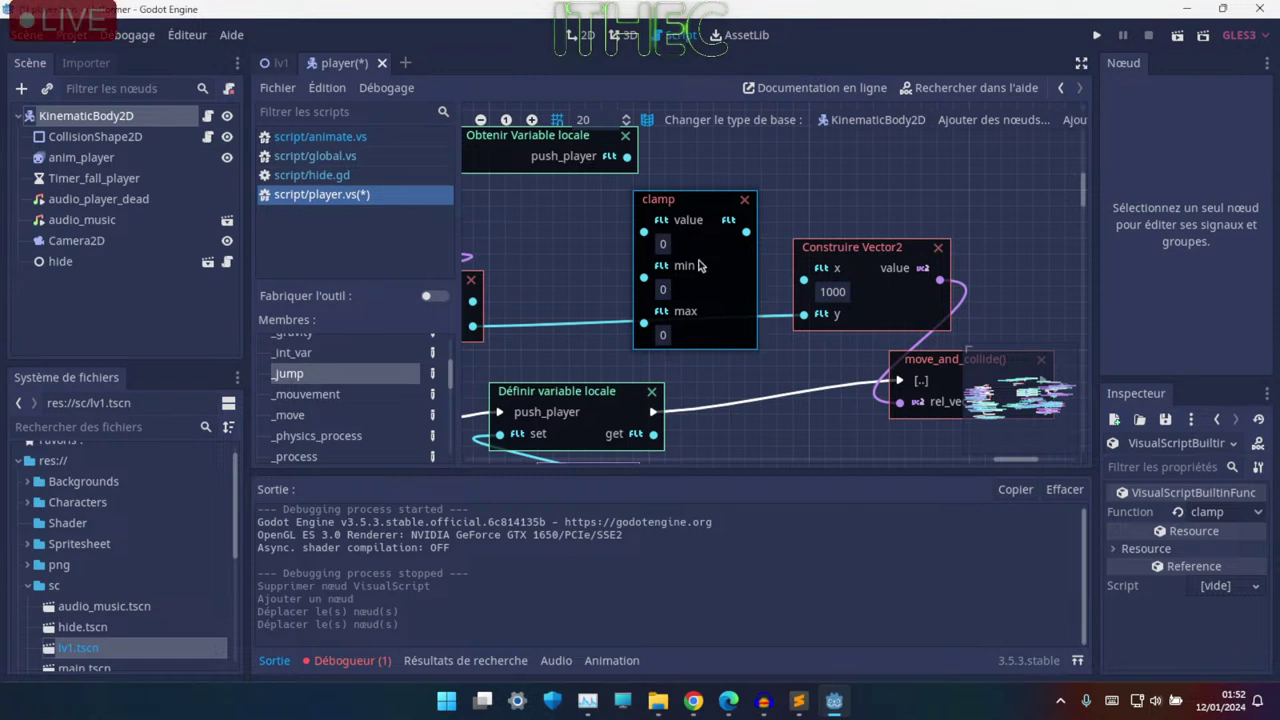
# - Wire push_player into clamp (min 500, max 1000), feed clamp into Vector2 x, and run
pyautogui.scroll(3, 680, 248)
pyautogui.moveTo(672, 287); pyautogui.dragTo(671, 288)
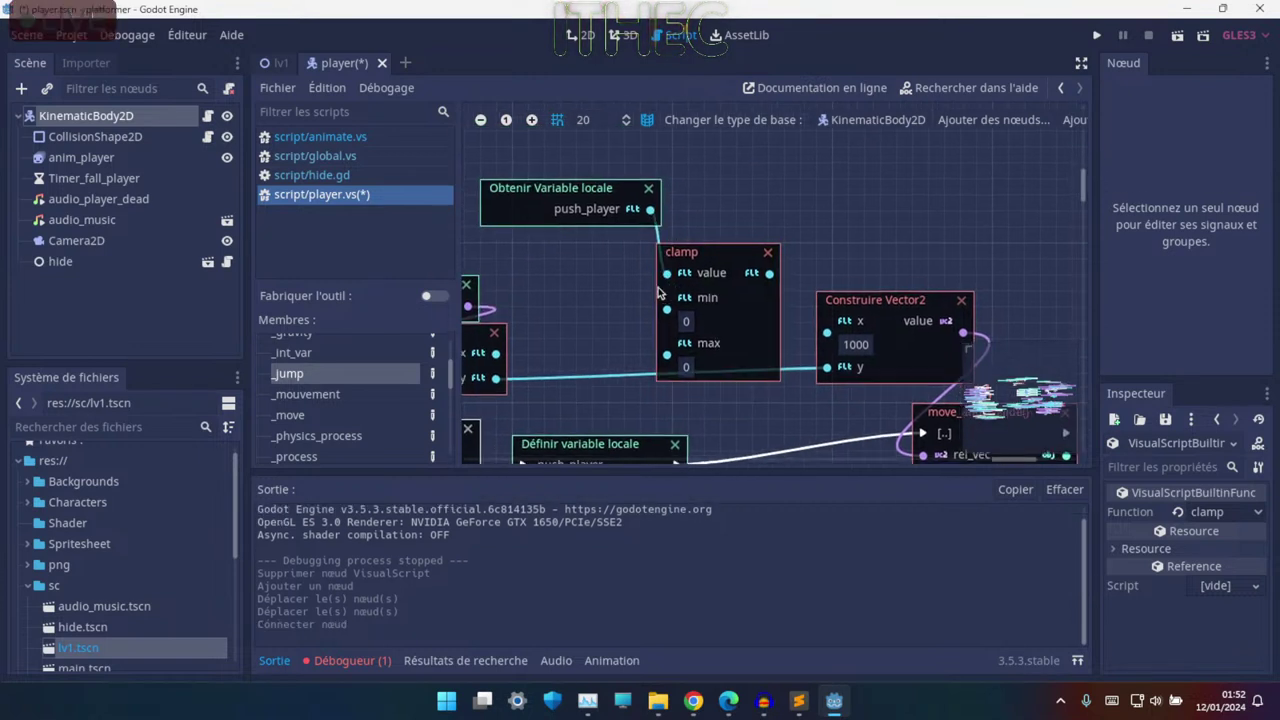
pyautogui.scroll(-3, 650, 268)
pyautogui.click(637, 263)
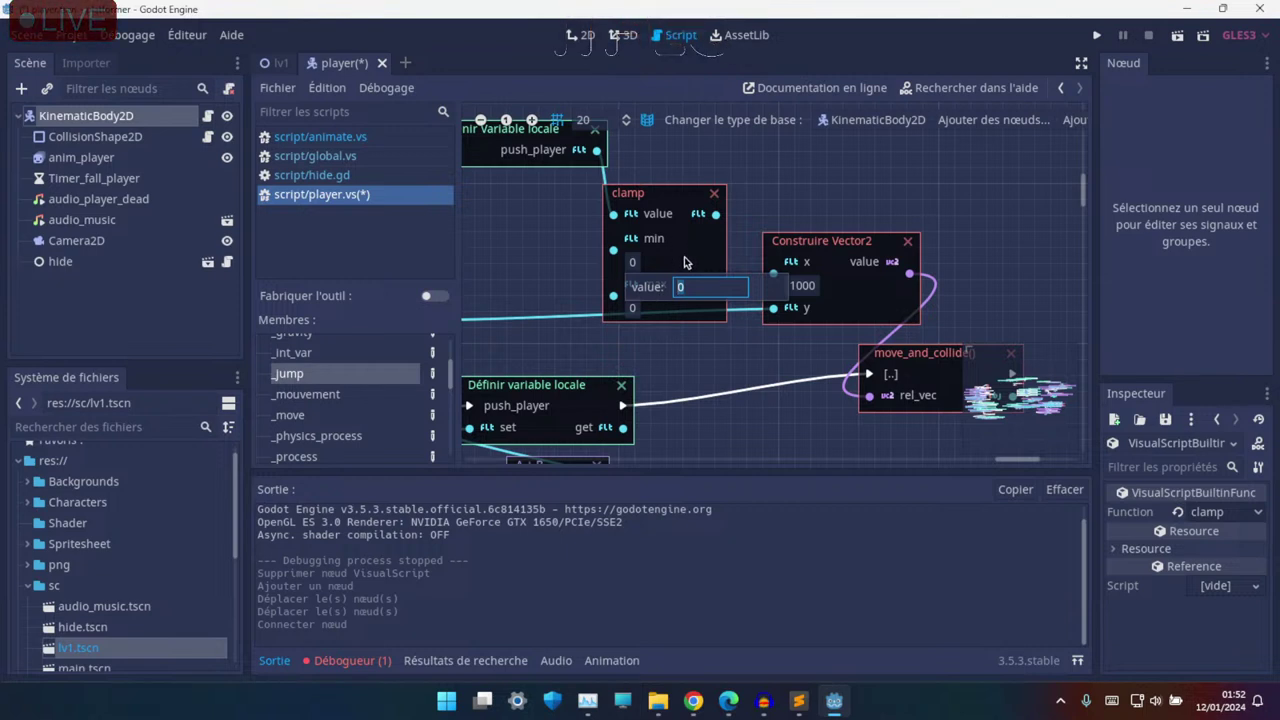
pyautogui.write('500')
pyautogui.press('Return')
pyautogui.write('1000')
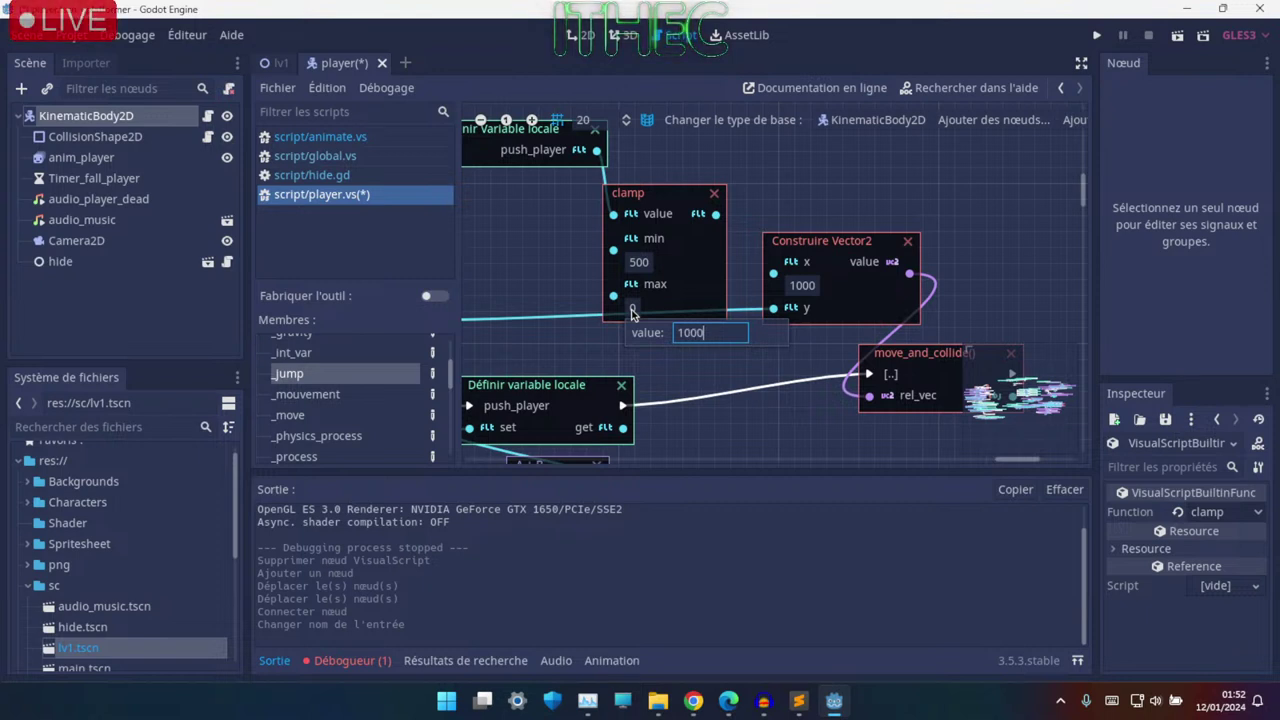
pyautogui.press('Return')
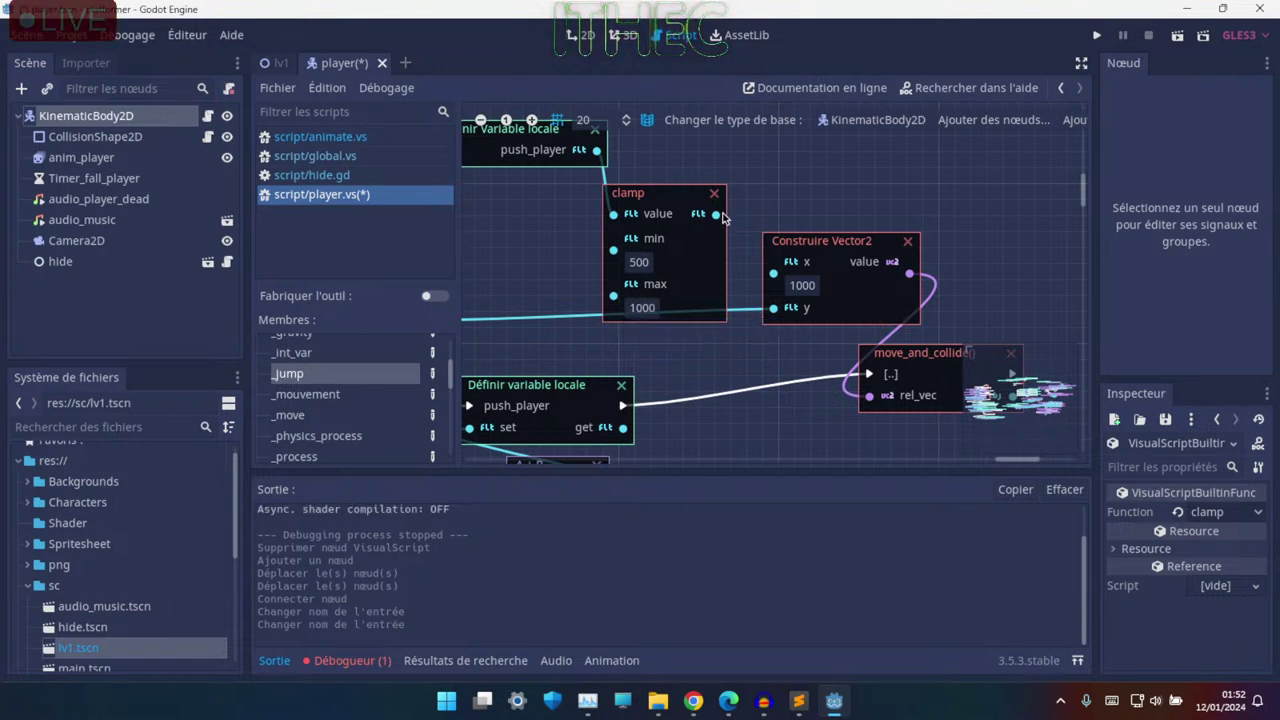
pyautogui.moveTo(770, 272); pyautogui.dragTo(772, 266)
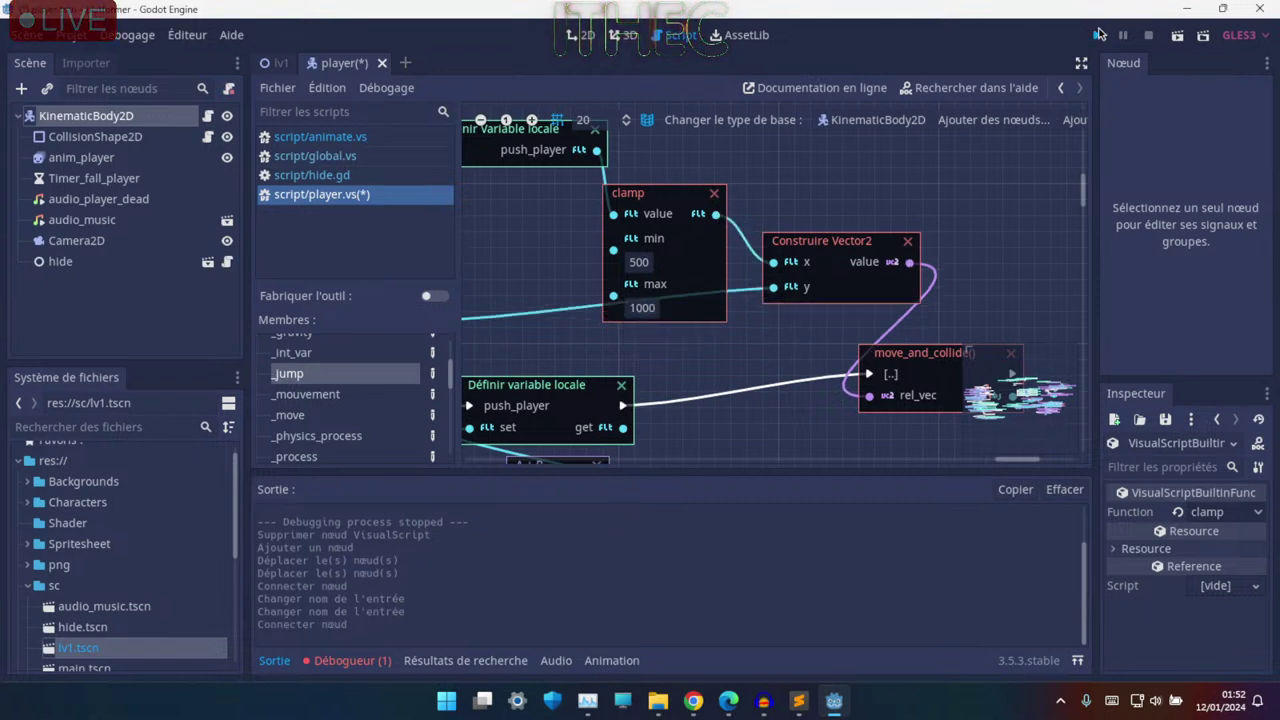
pyautogui.click(1099, 34)
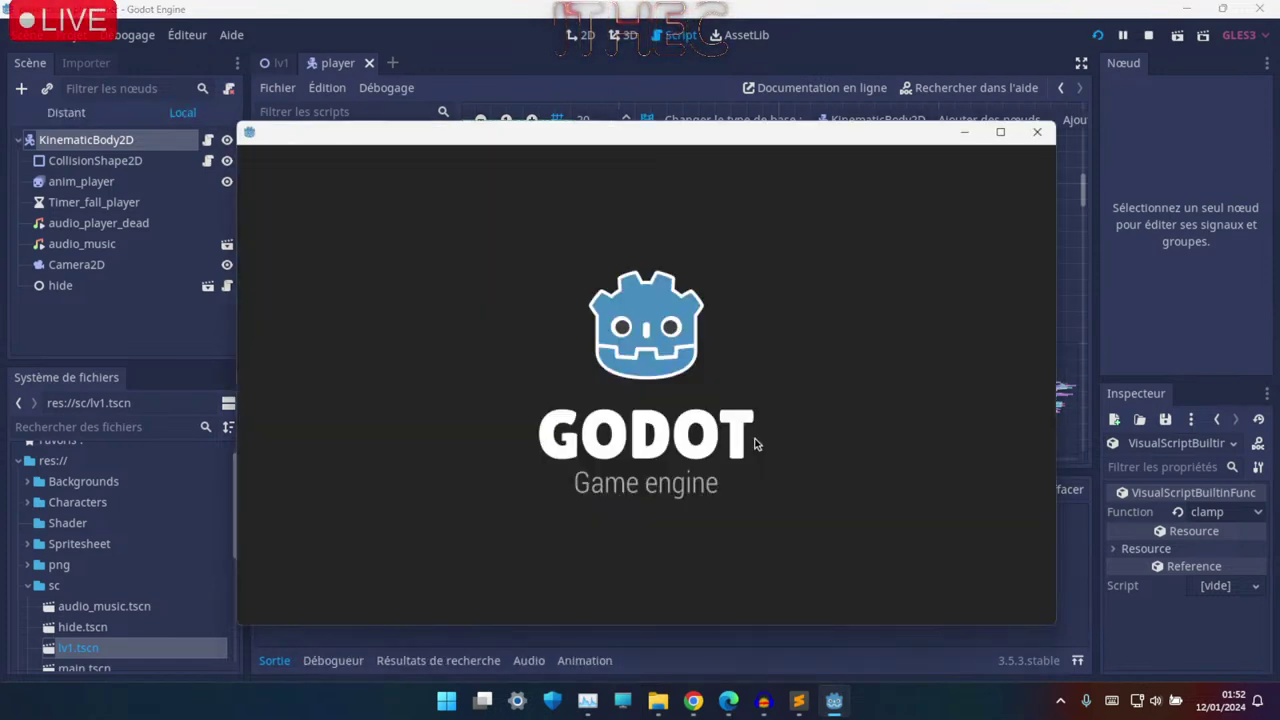
# - Jump the character onto the middle and upper platforms, then stop the game with F8
pyautogui.press('space')
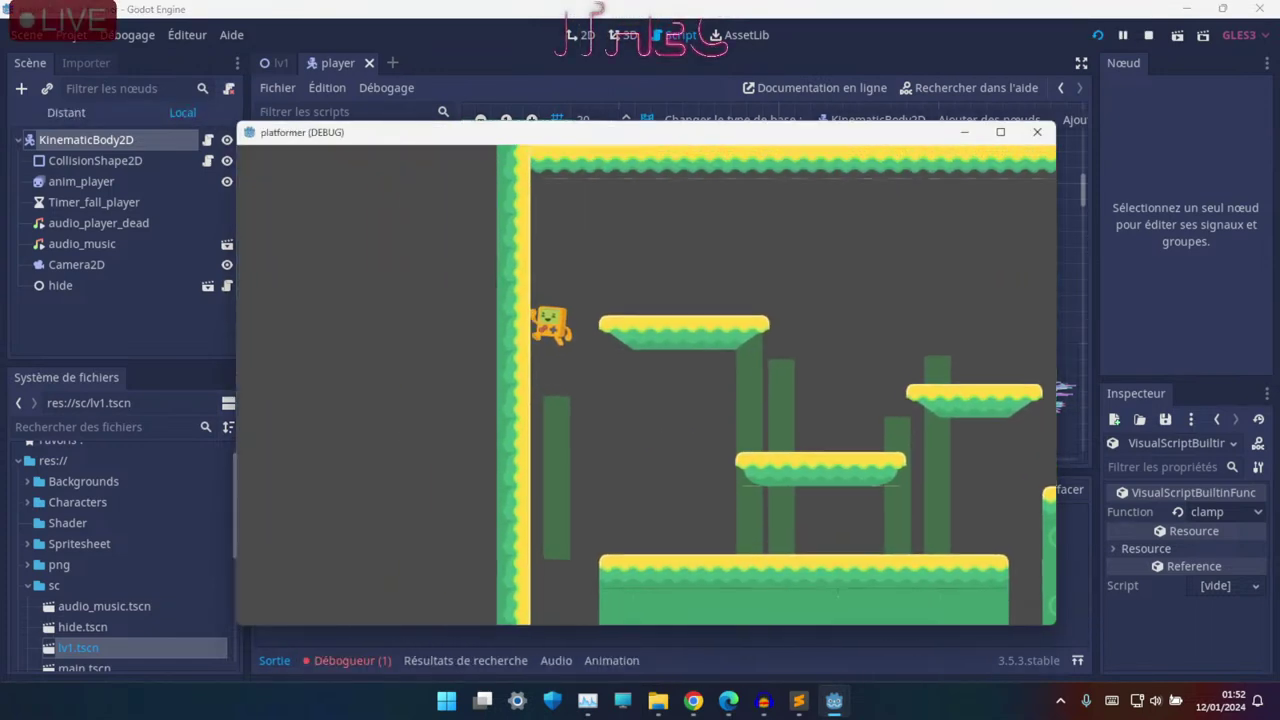
pyautogui.press('space')
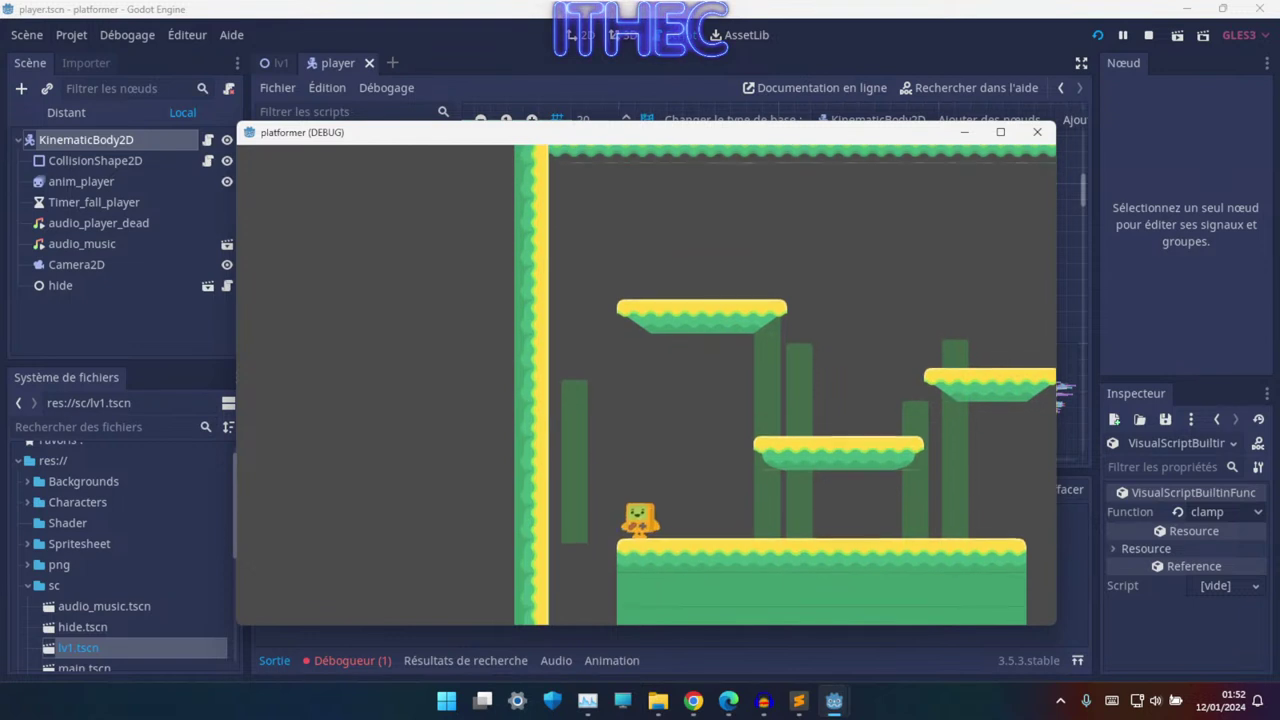
pyautogui.press('space')
pyautogui.press('Right')
pyautogui.press('space')
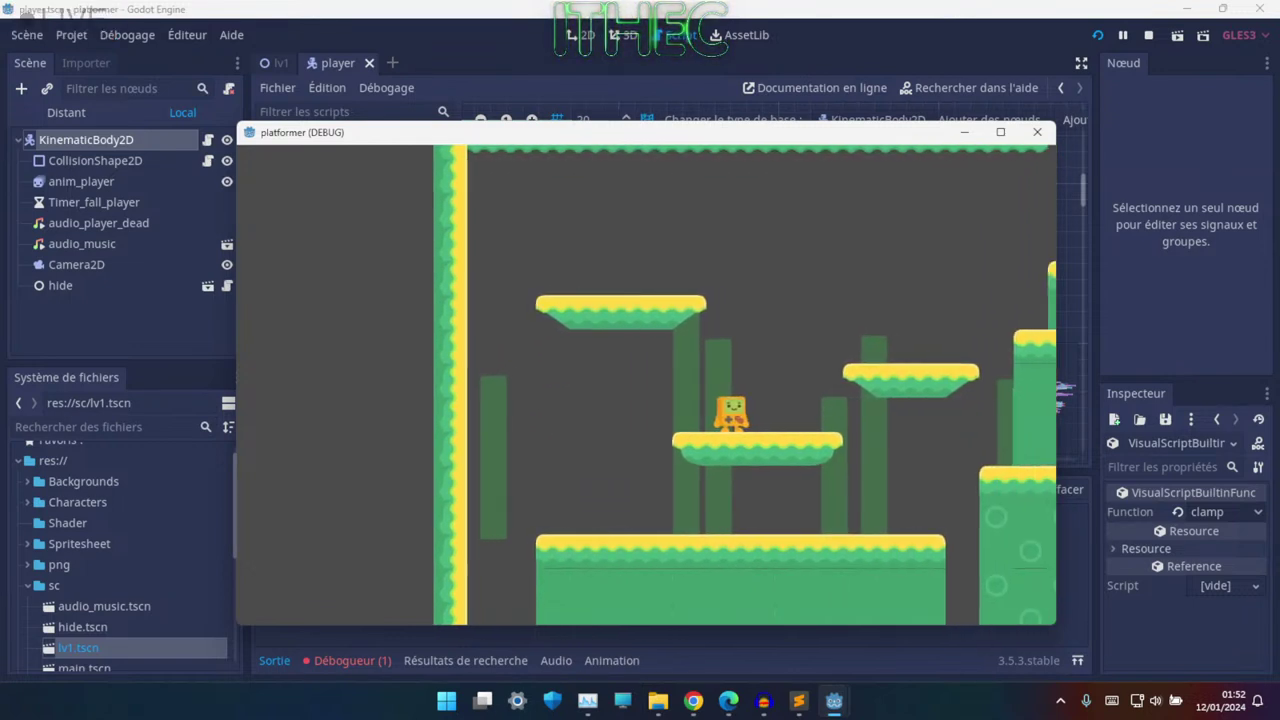
pyautogui.press('space')
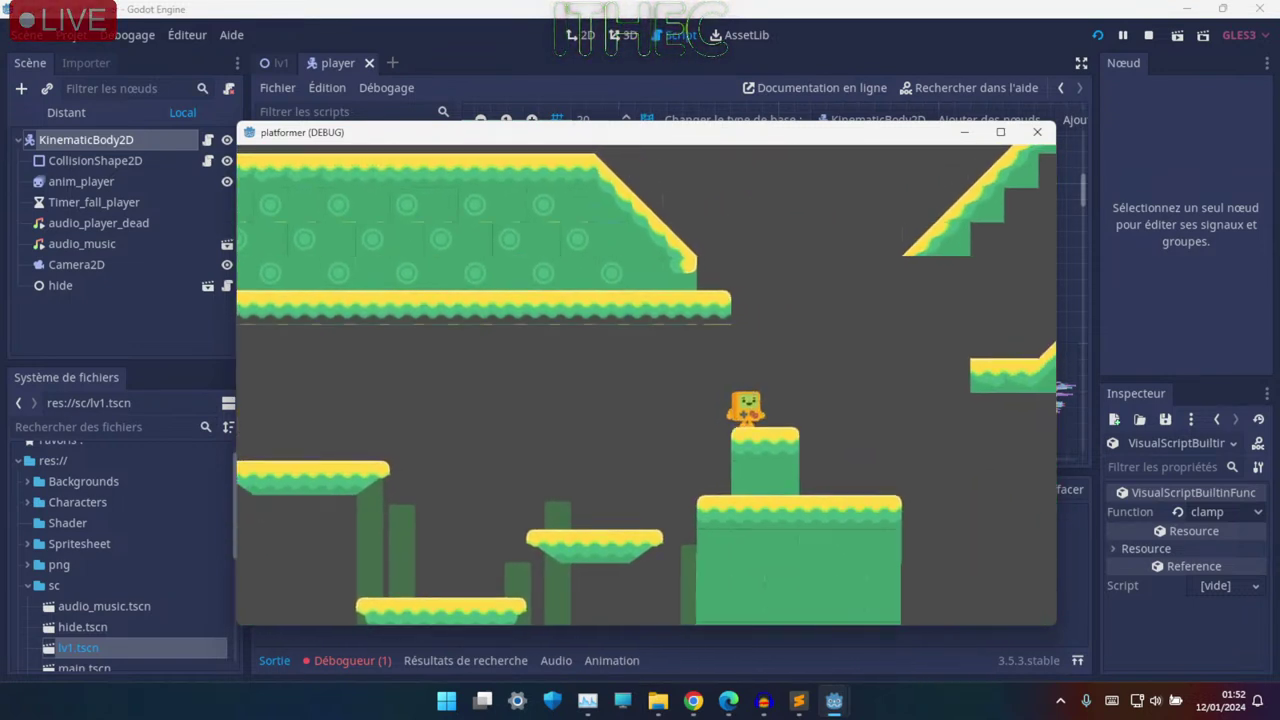
pyautogui.press('space')
pyautogui.press('space')
pyautogui.press('Left')
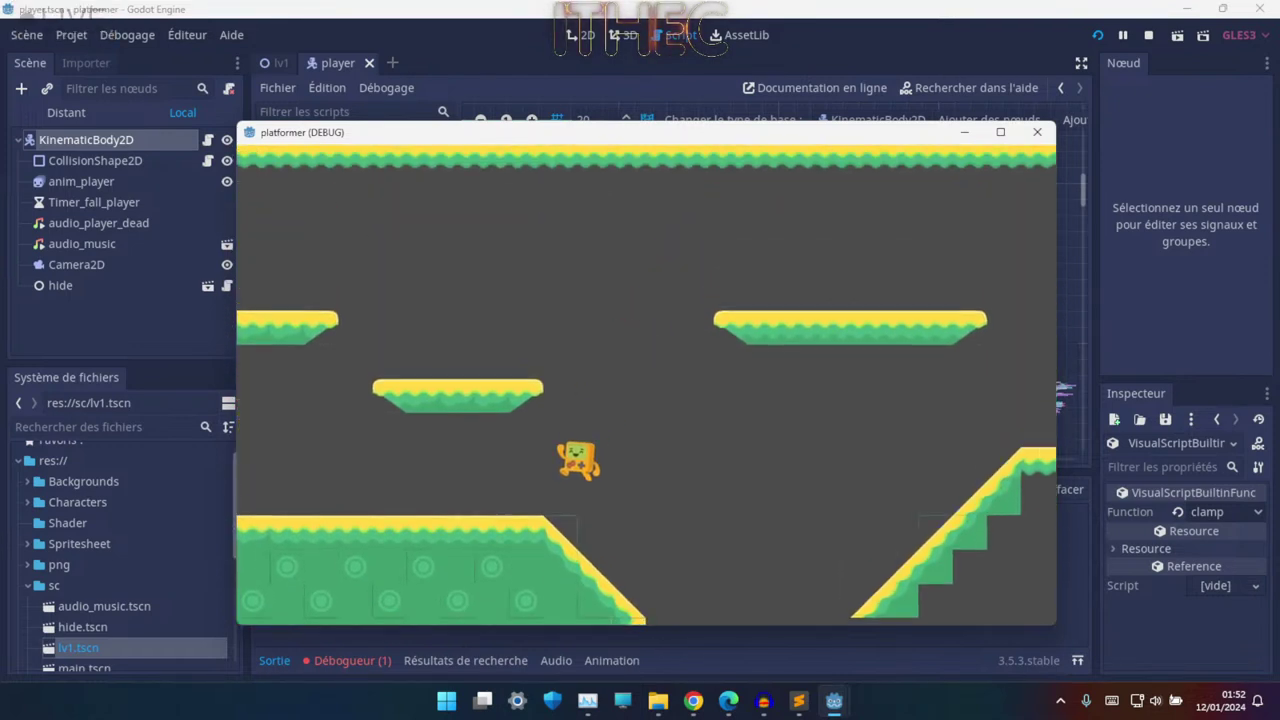
pyautogui.press('space')
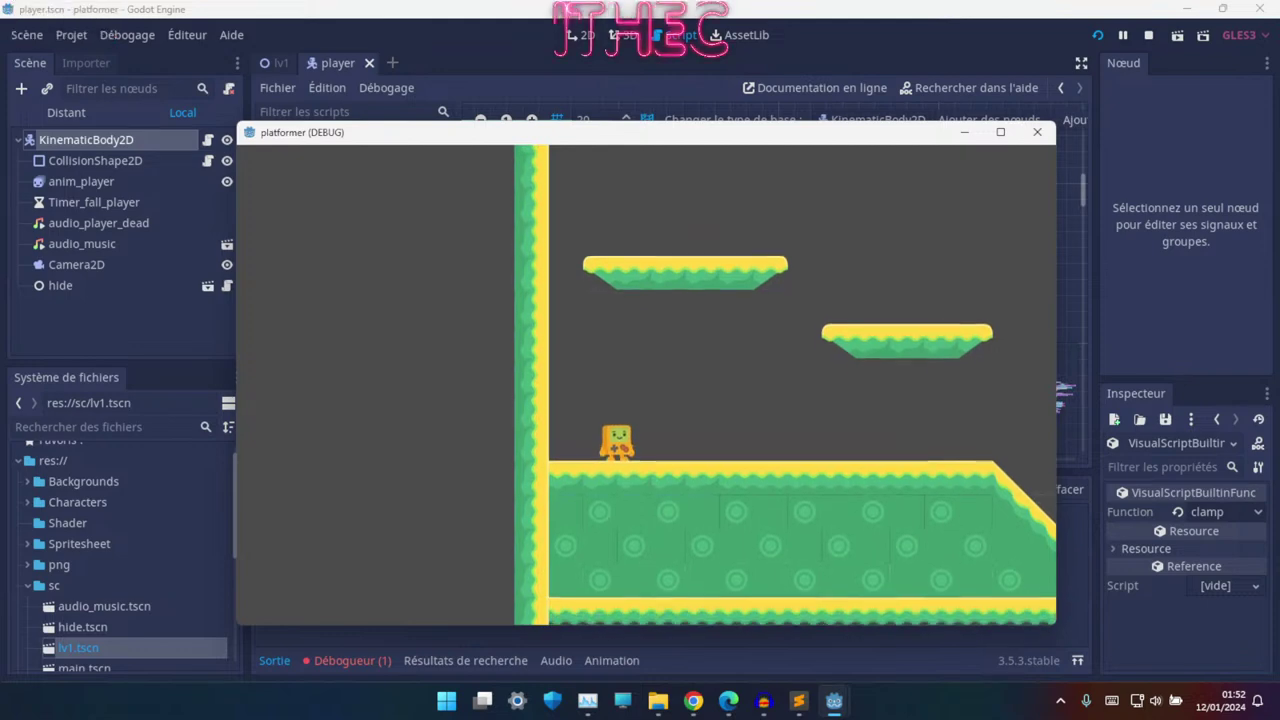
pyautogui.press('F8')
# - Change the clamp bounds to min 350 and max 700
pyautogui.click(648, 262)
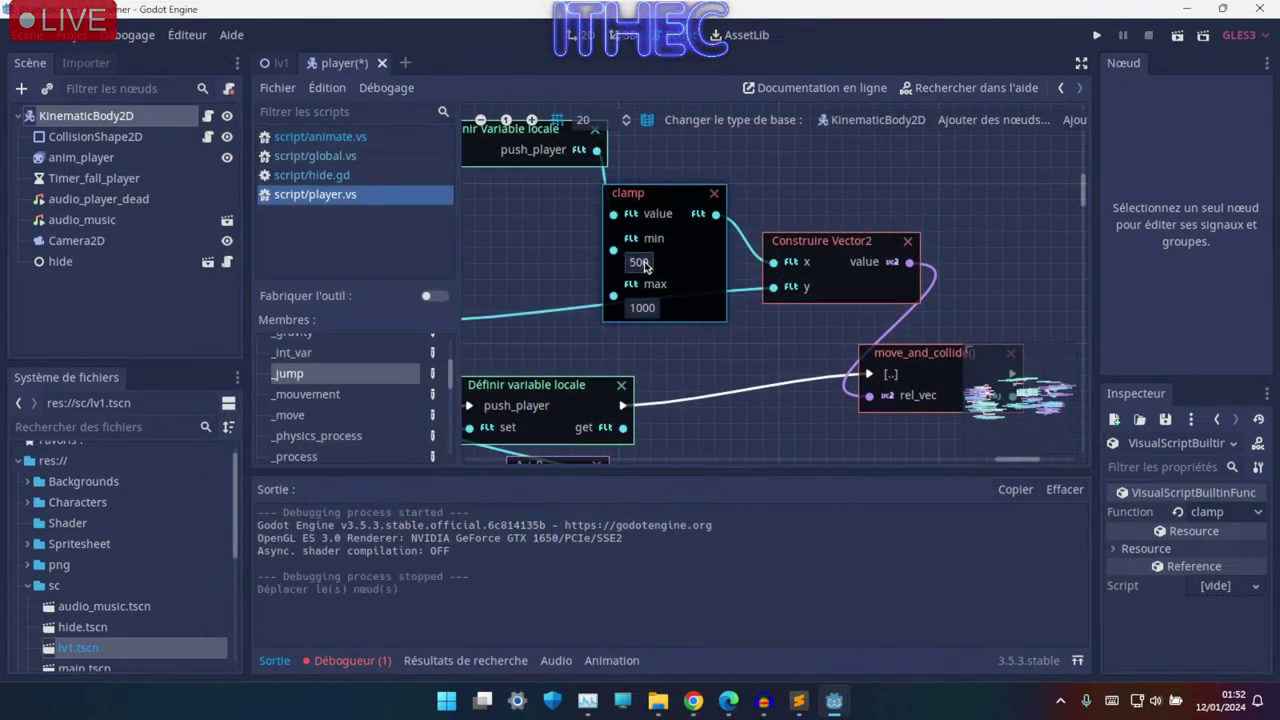
pyautogui.click(645, 264)
pyautogui.write('350')
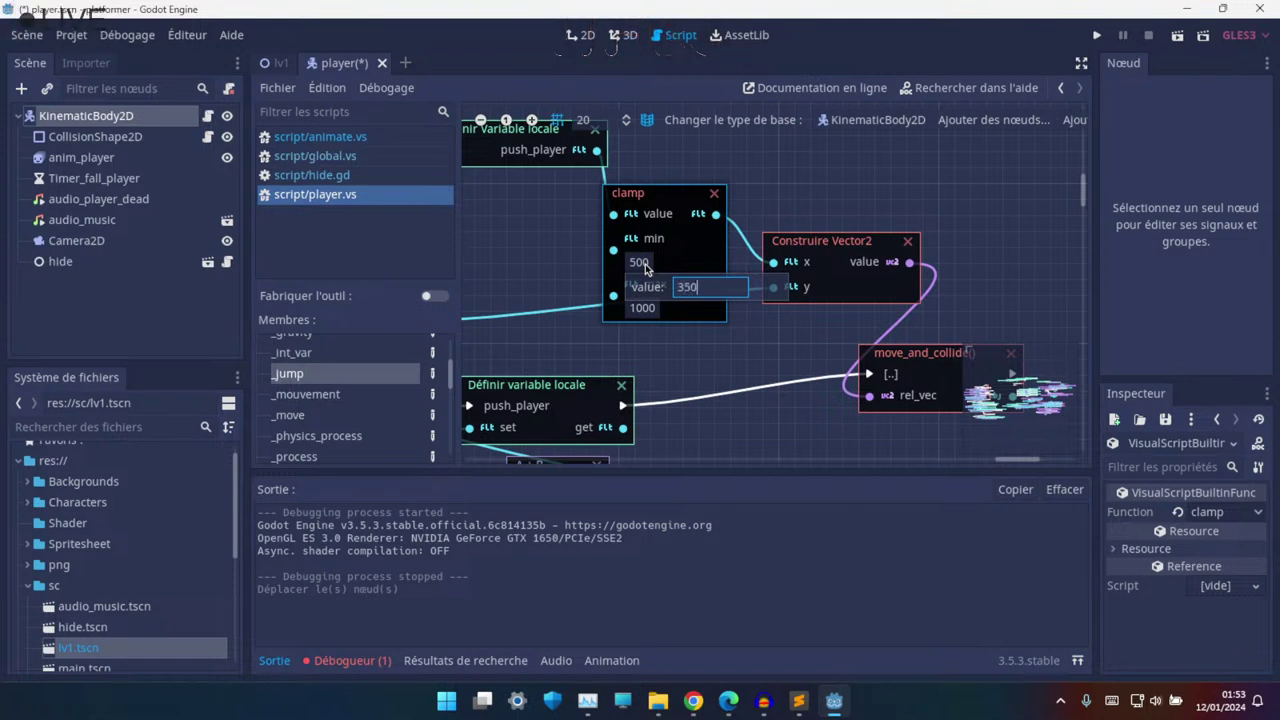
pyautogui.press('Return')
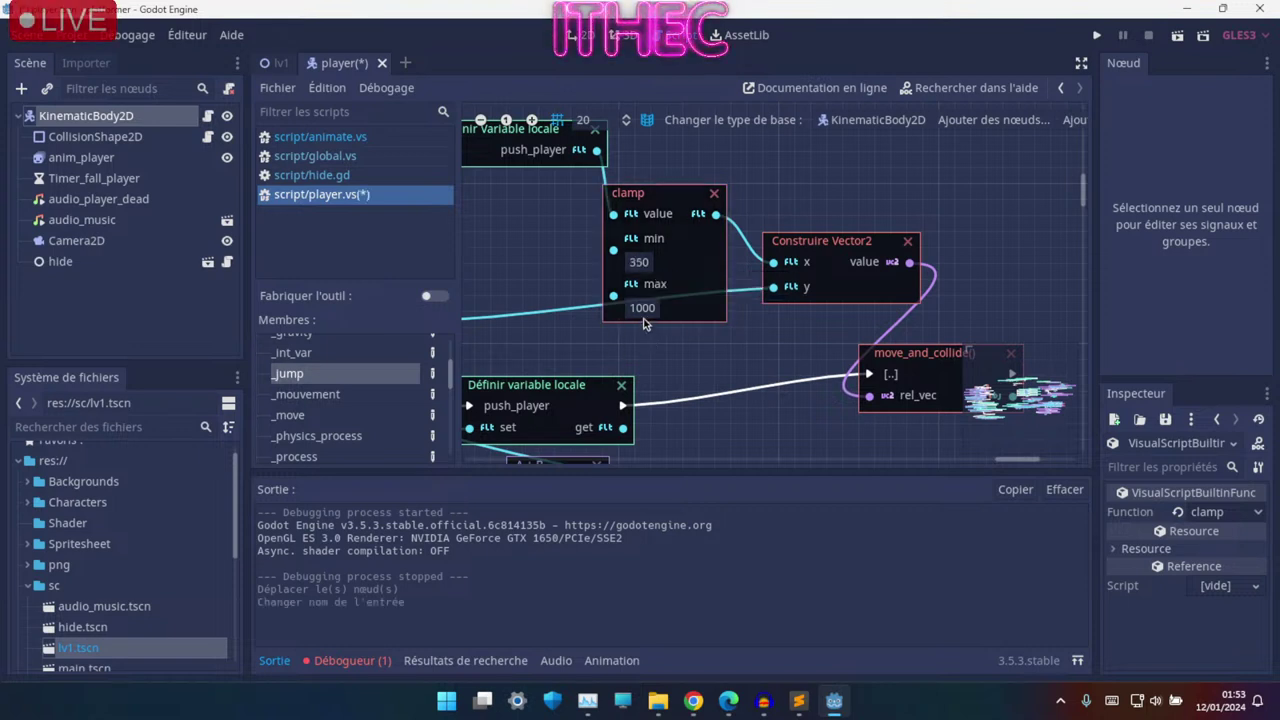
pyautogui.click(643, 308)
pyautogui.write('350*2')
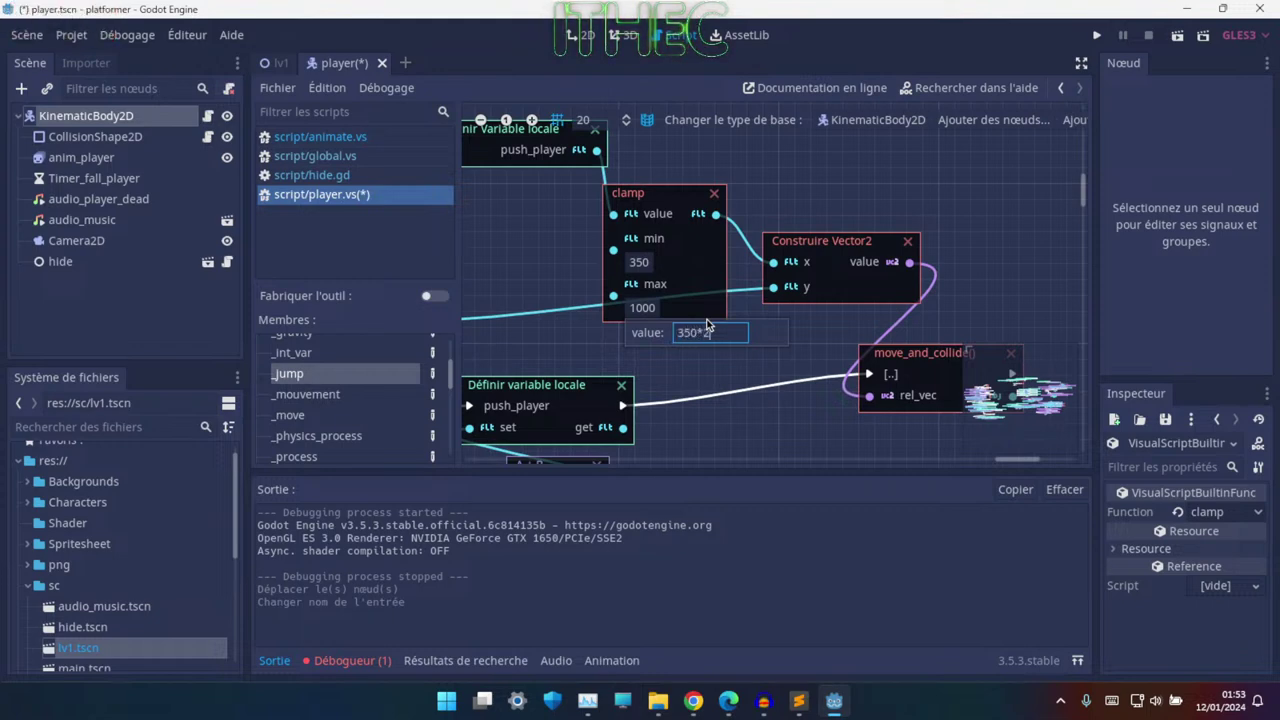
pyautogui.write('700')
pyautogui.press('Return')
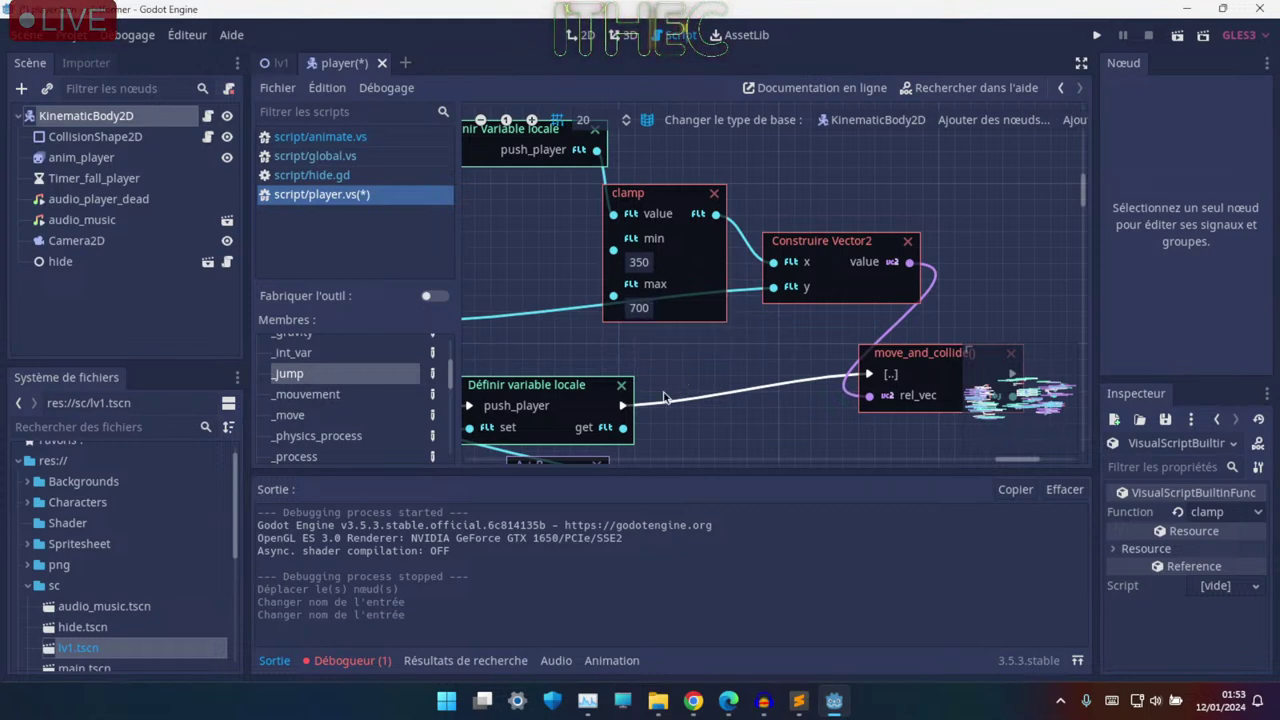
# - Set the Constante node's value to 350 and the A+B node's B input to 700
pyautogui.moveTo(664, 392); pyautogui.dragTo(813, 204, button='middle')
pyautogui.click(688, 347)
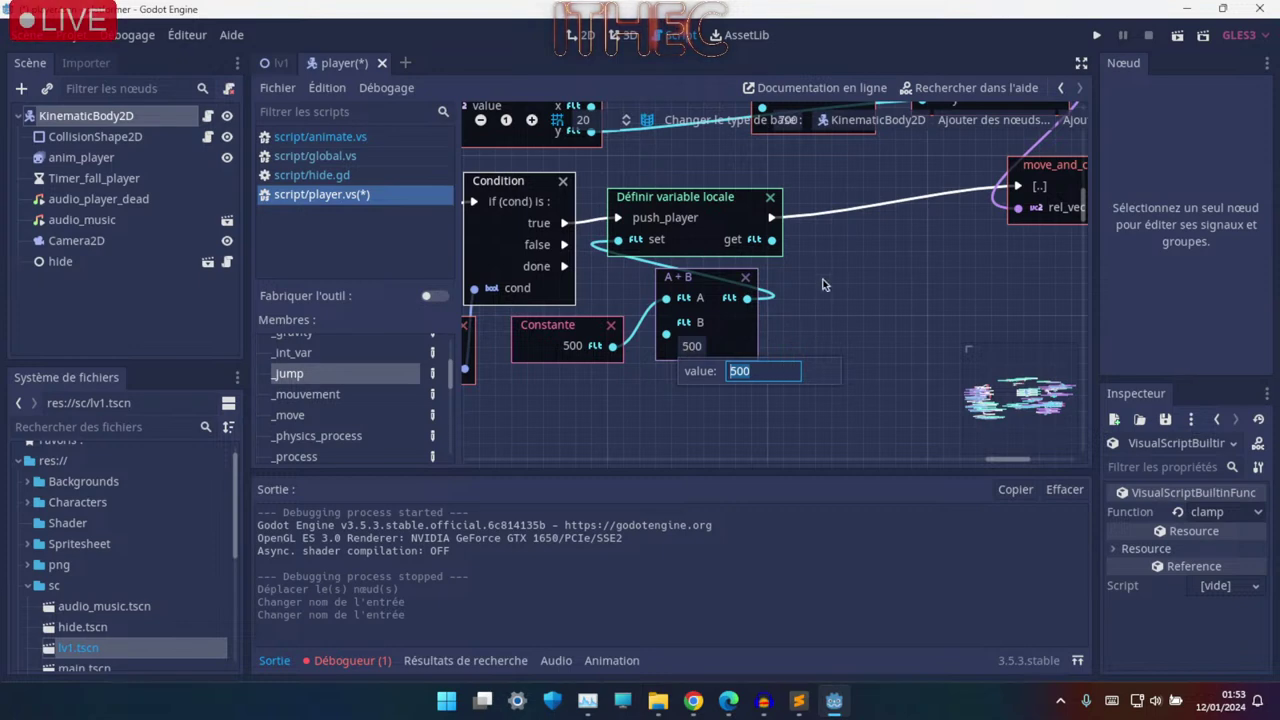
pyautogui.scroll(4, 781, 412)
pyautogui.scroll(-4, 820, 307)
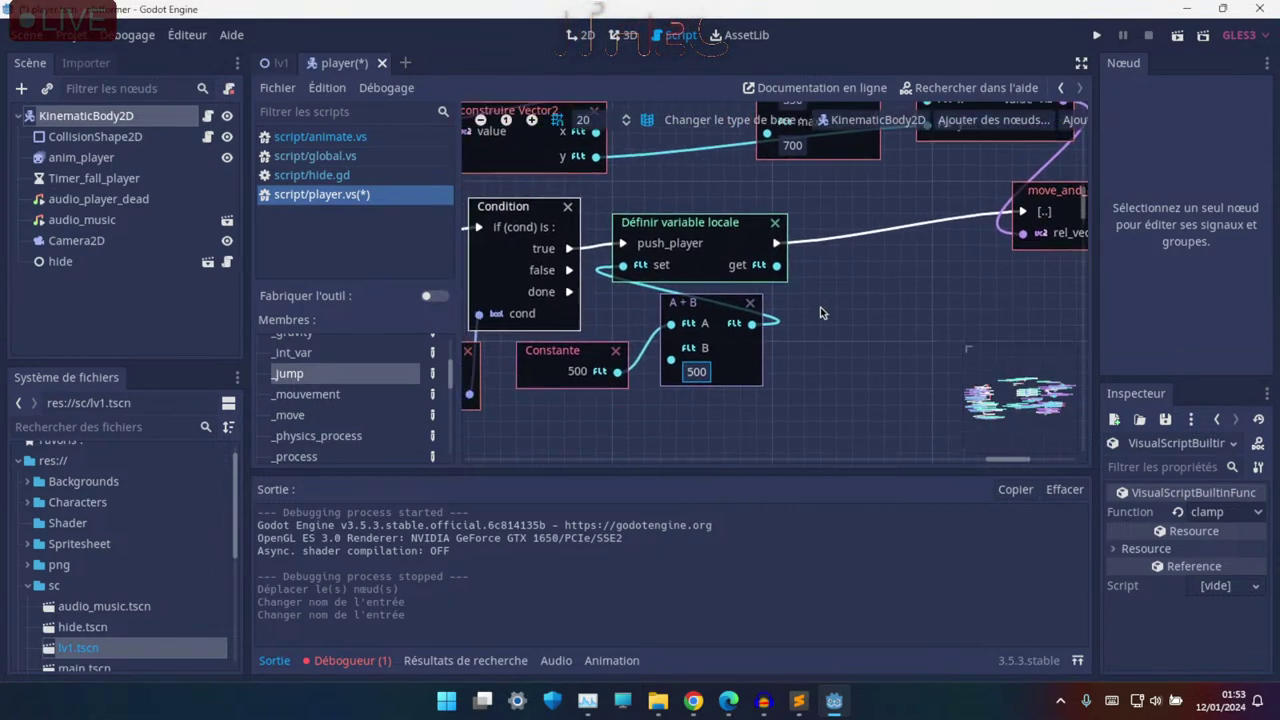
pyautogui.click(586, 371)
pyautogui.click(1225, 535)
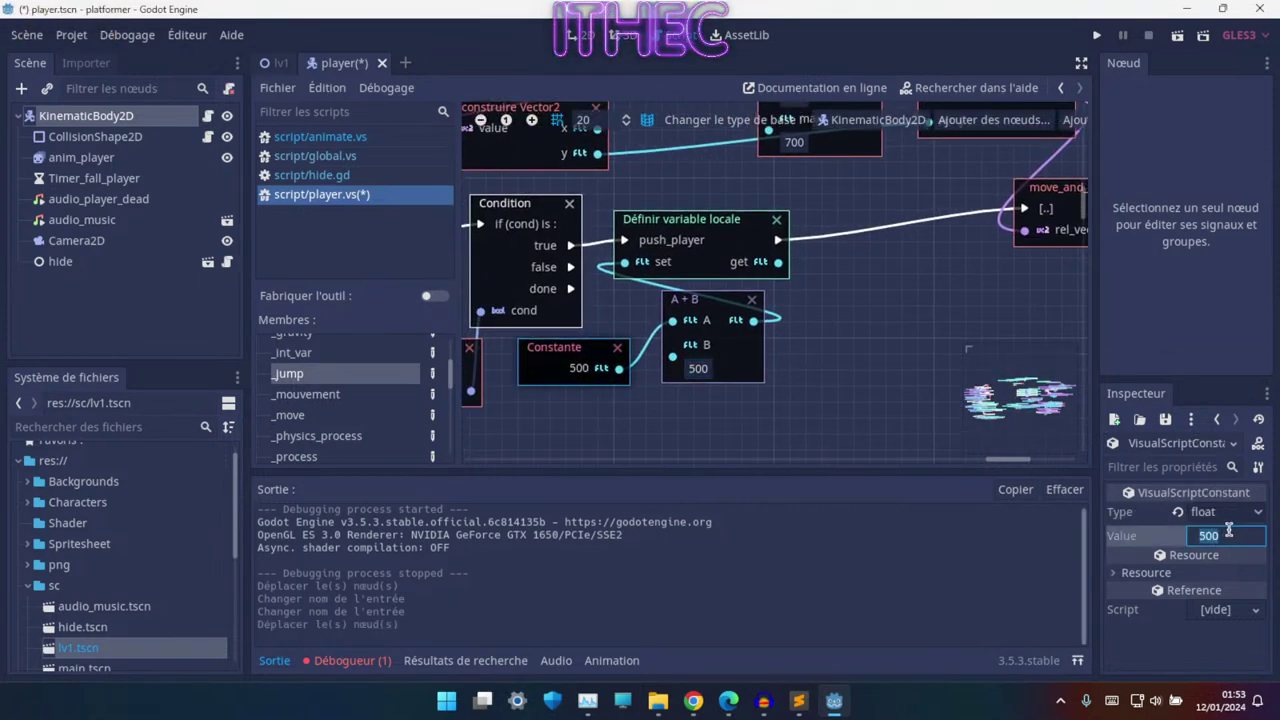
pyautogui.write('0')
pyautogui.press('Return')
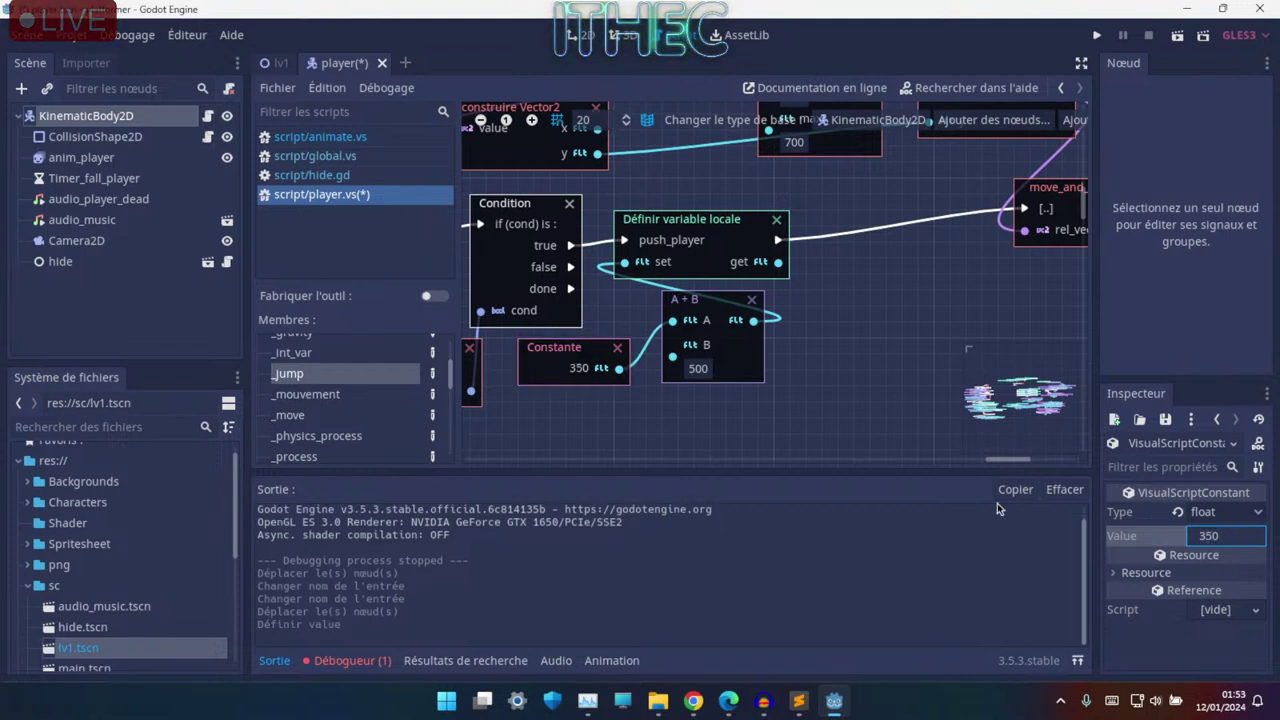
pyautogui.click(704, 376)
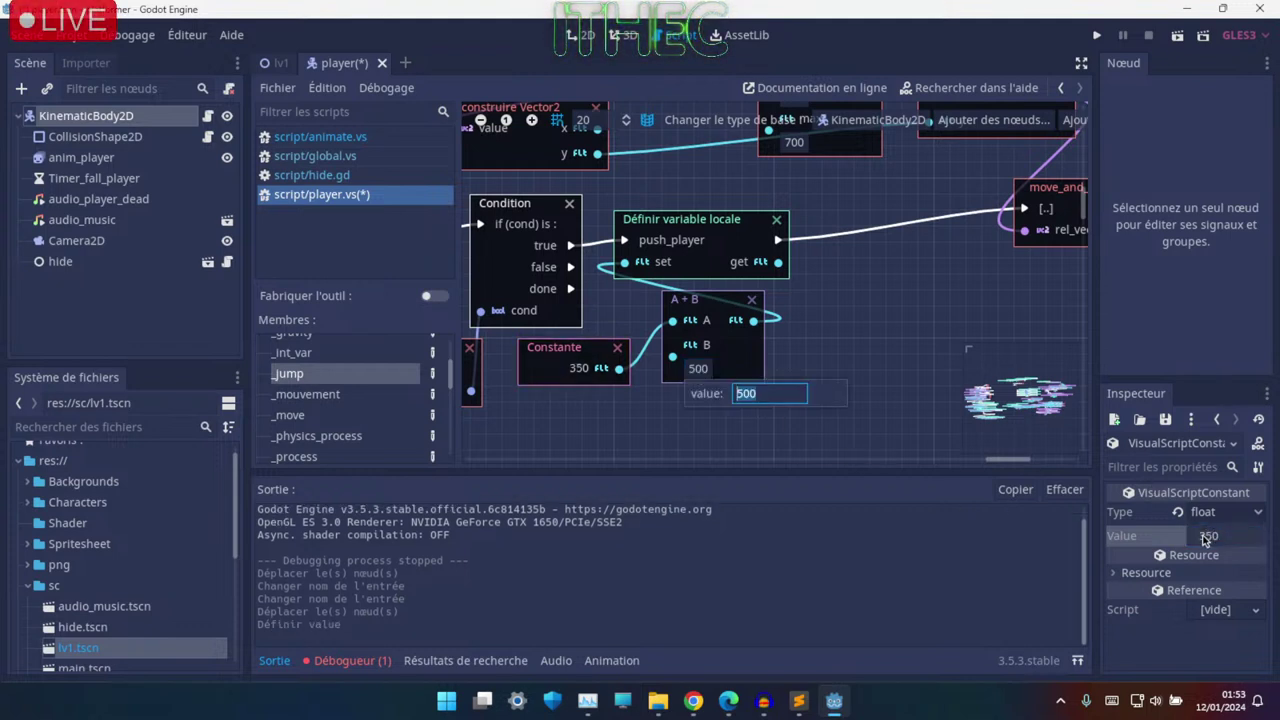
pyautogui.write('700')
pyautogui.press('Return')
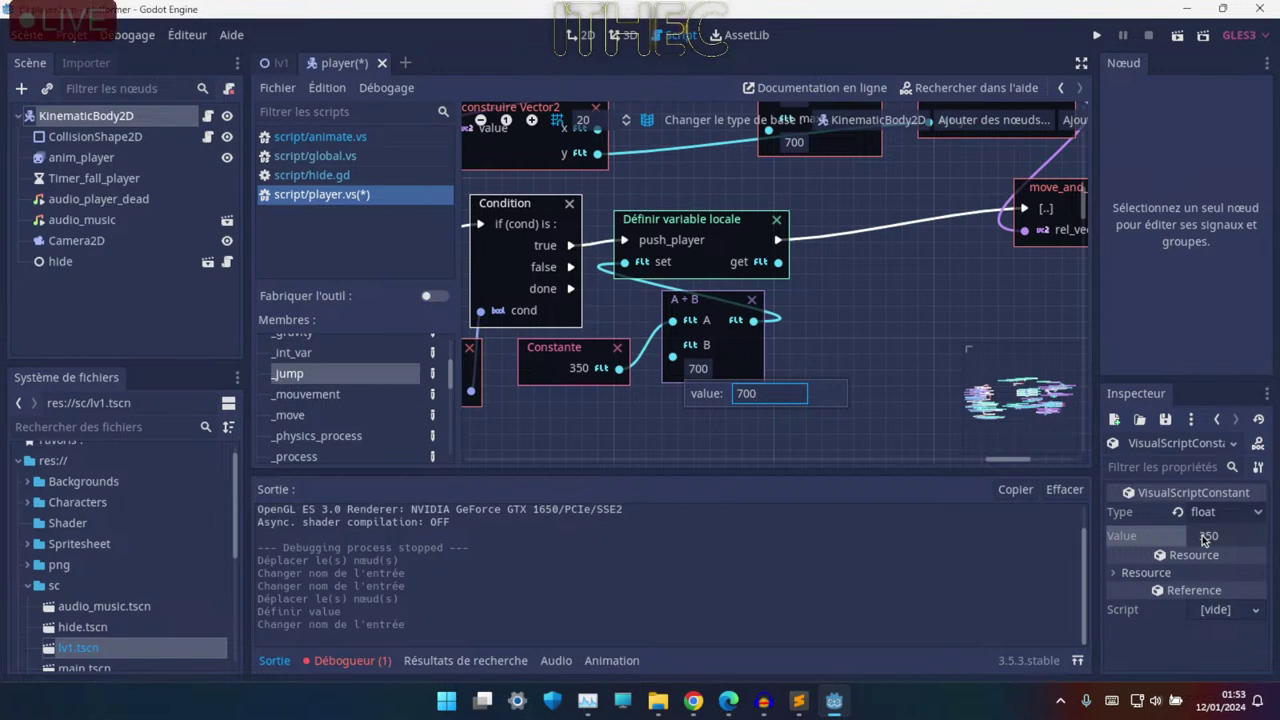
pyautogui.click(736, 300)
# - Run the platformer and move and jump the character around the level with the new values
pyautogui.moveTo(982, 244); pyautogui.dragTo(814, 409, button='middle')
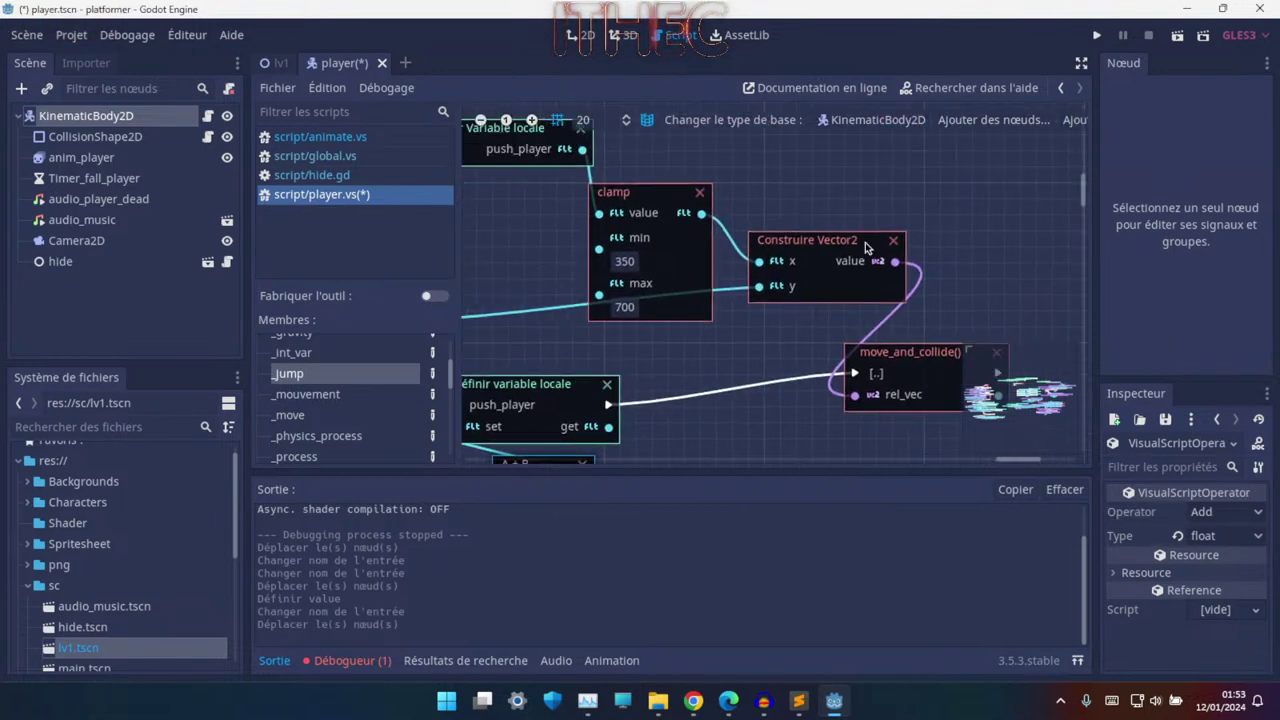
pyautogui.click(1093, 37)
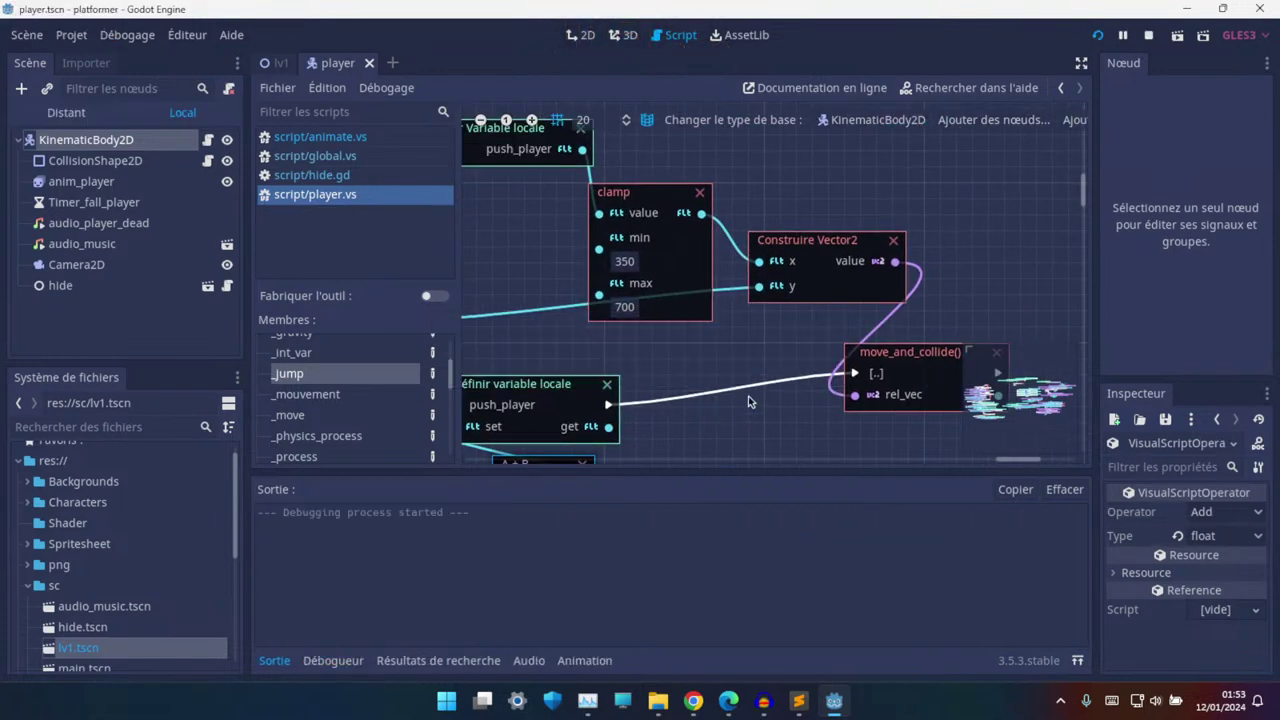
pyautogui.press('Left')
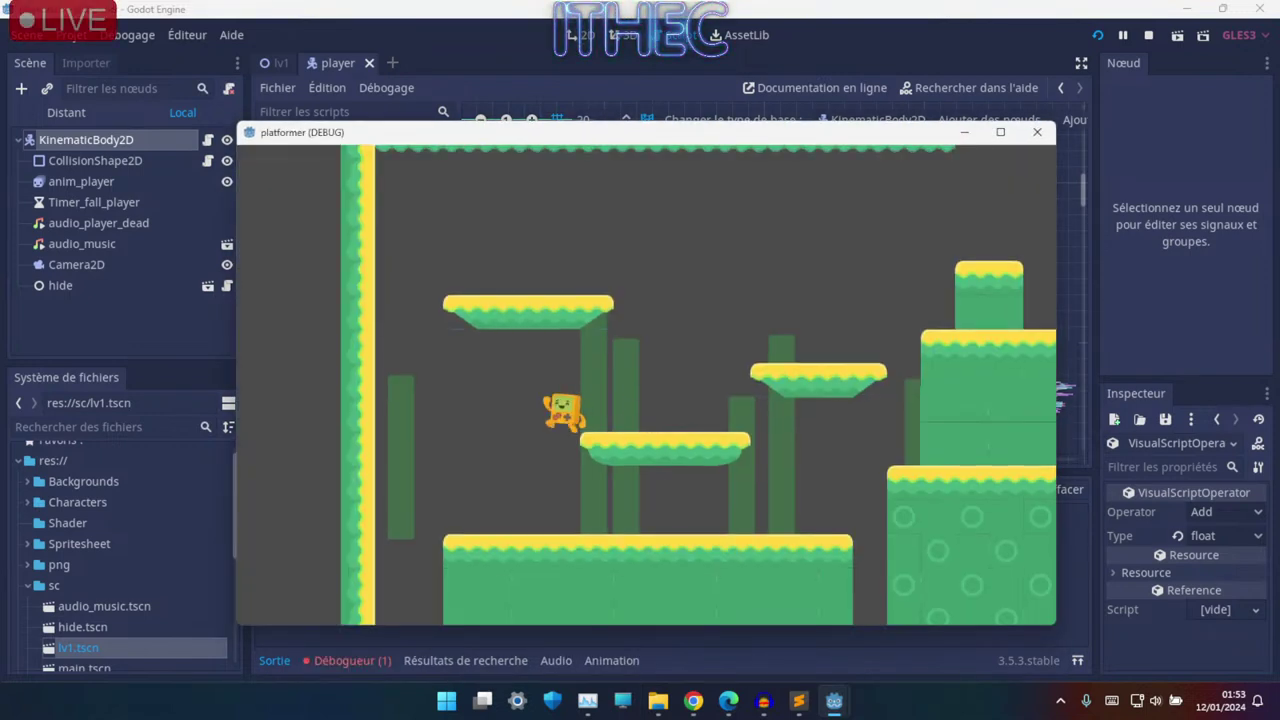
pyautogui.press('Up')
pyautogui.press('Right')
pyautogui.press('Up')
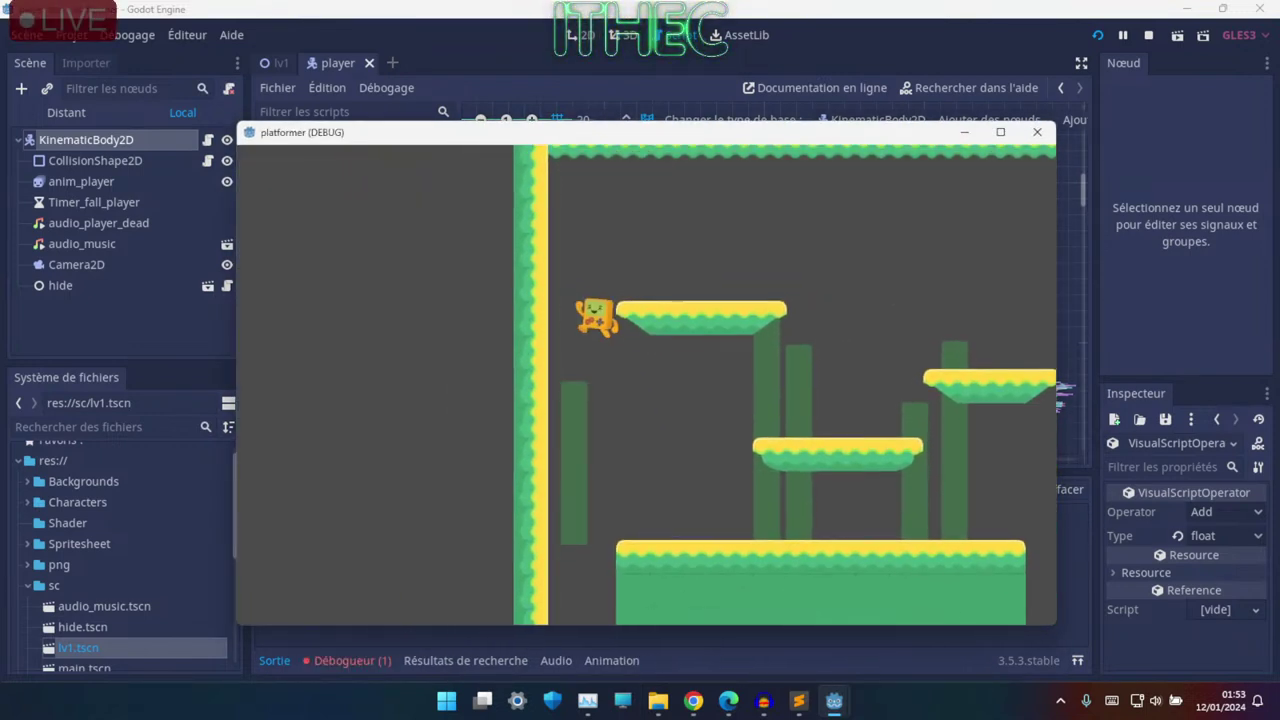
pyautogui.press('Left')
pyautogui.press('Up')
pyautogui.press('Right')
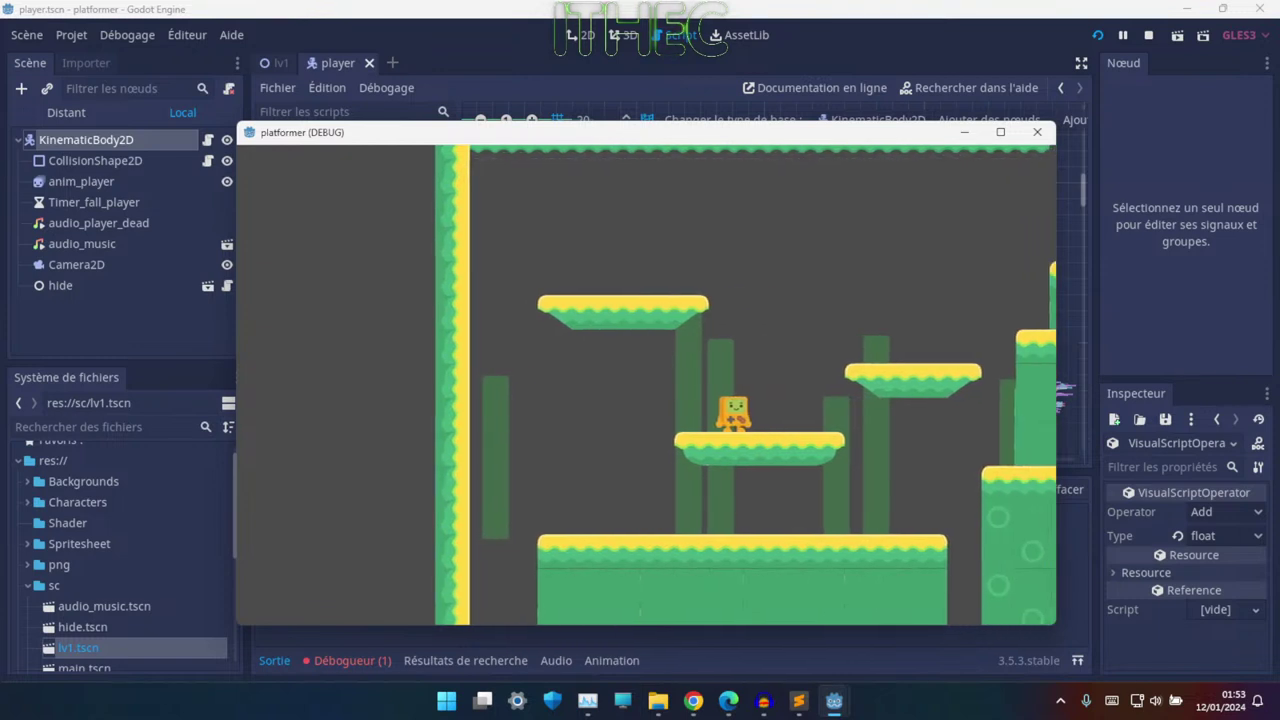
pyautogui.press('Left')
pyautogui.press('Up')
pyautogui.press('Right')
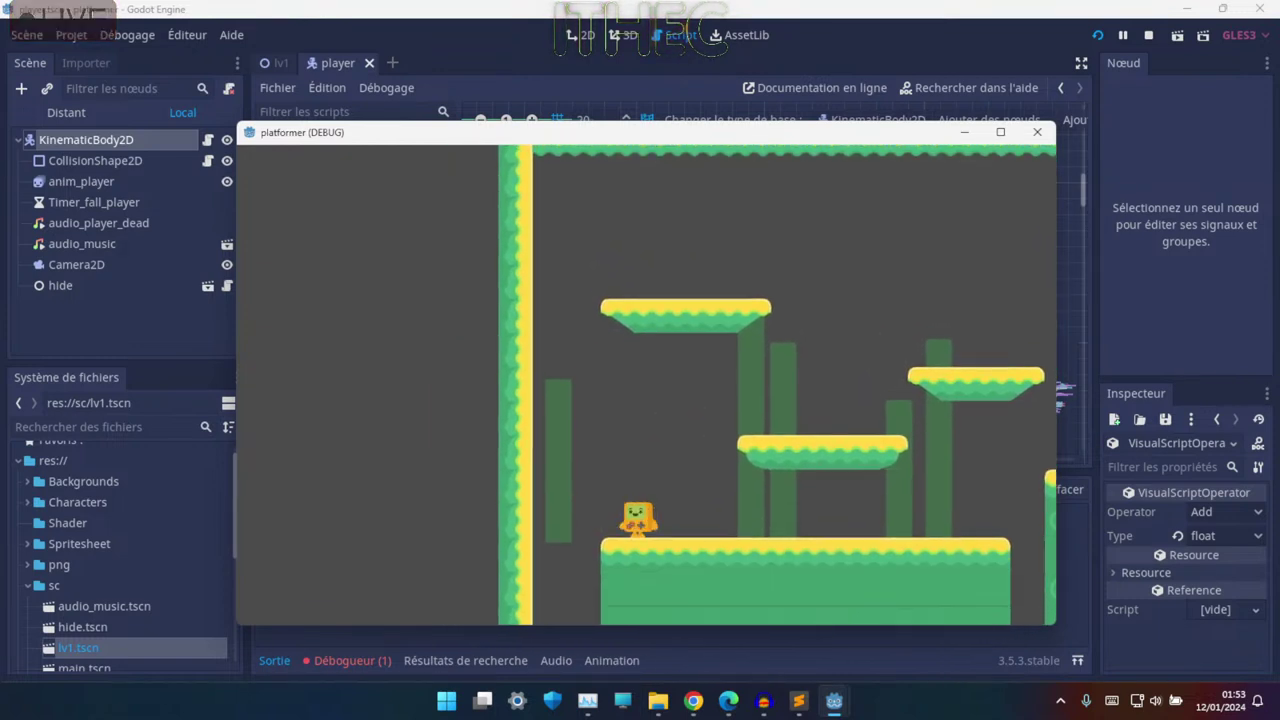
pyautogui.press('Left')
pyautogui.press('Up')
pyautogui.press('Right')
pyautogui.press('Left')
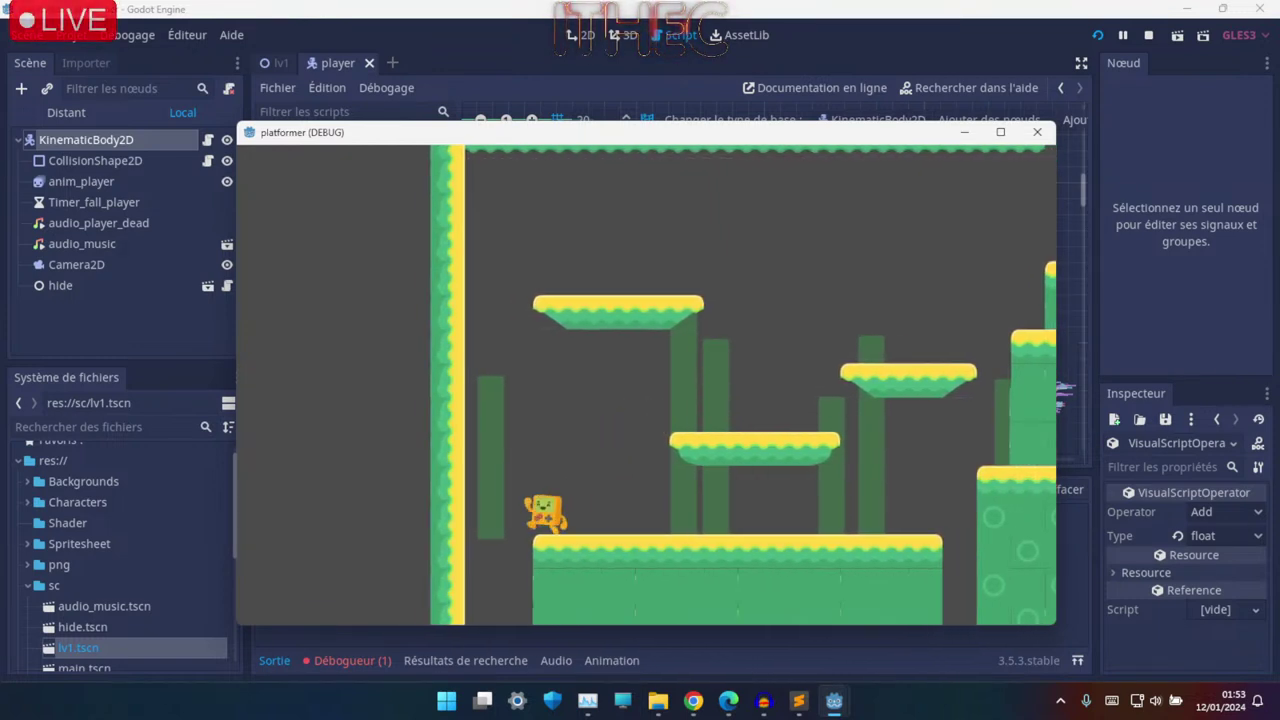
pyautogui.press('Up')
pyautogui.press('Right')
pyautogui.press('Up')
pyautogui.press('Left')
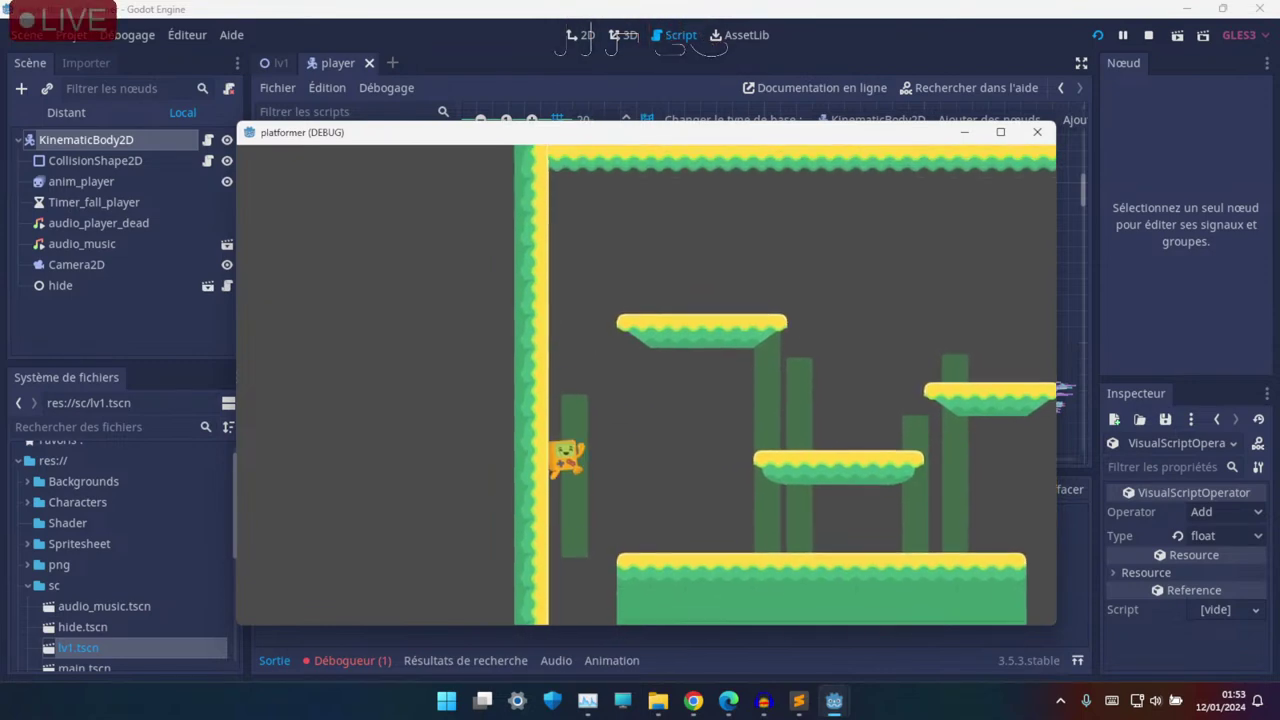
pyautogui.press('Up')
pyautogui.press('Right')
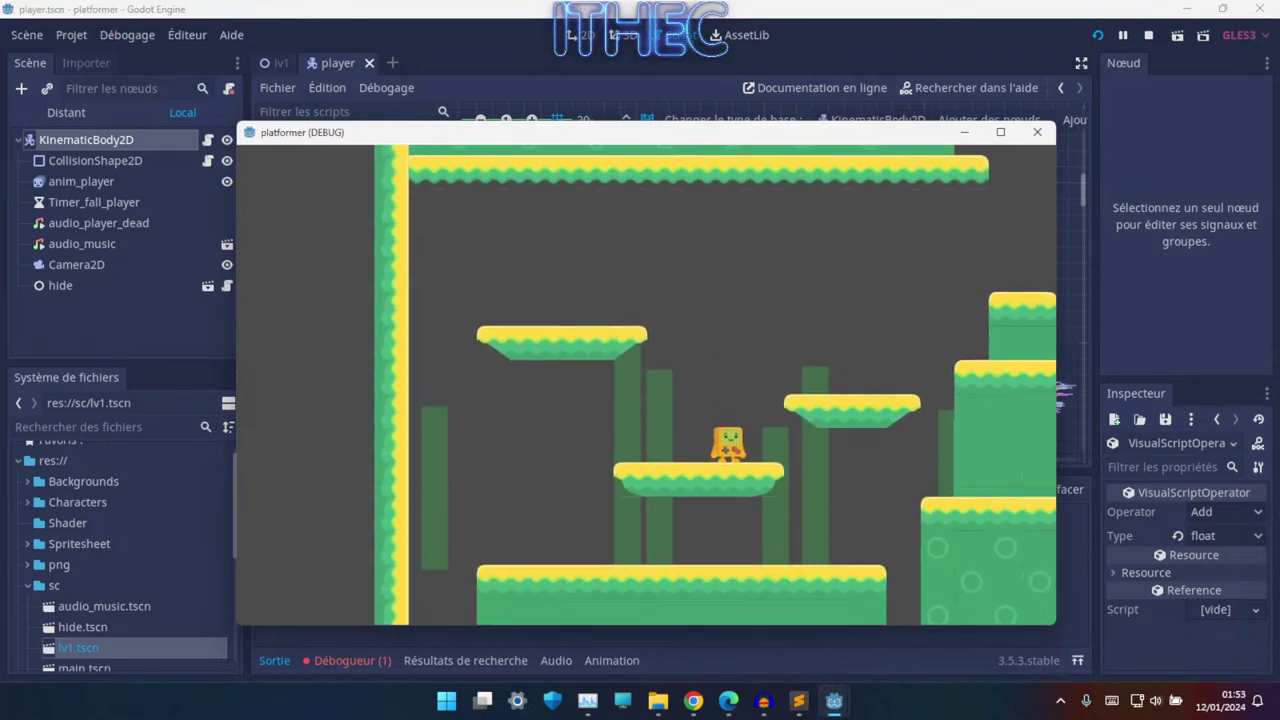
# - Switch back to the editor and stop the running game with F8
pyautogui.hotkey('alt', 'Tab')
pyautogui.press('F8')
pyautogui.moveTo(725, 316); pyautogui.dragTo(762, 347, button='middle')
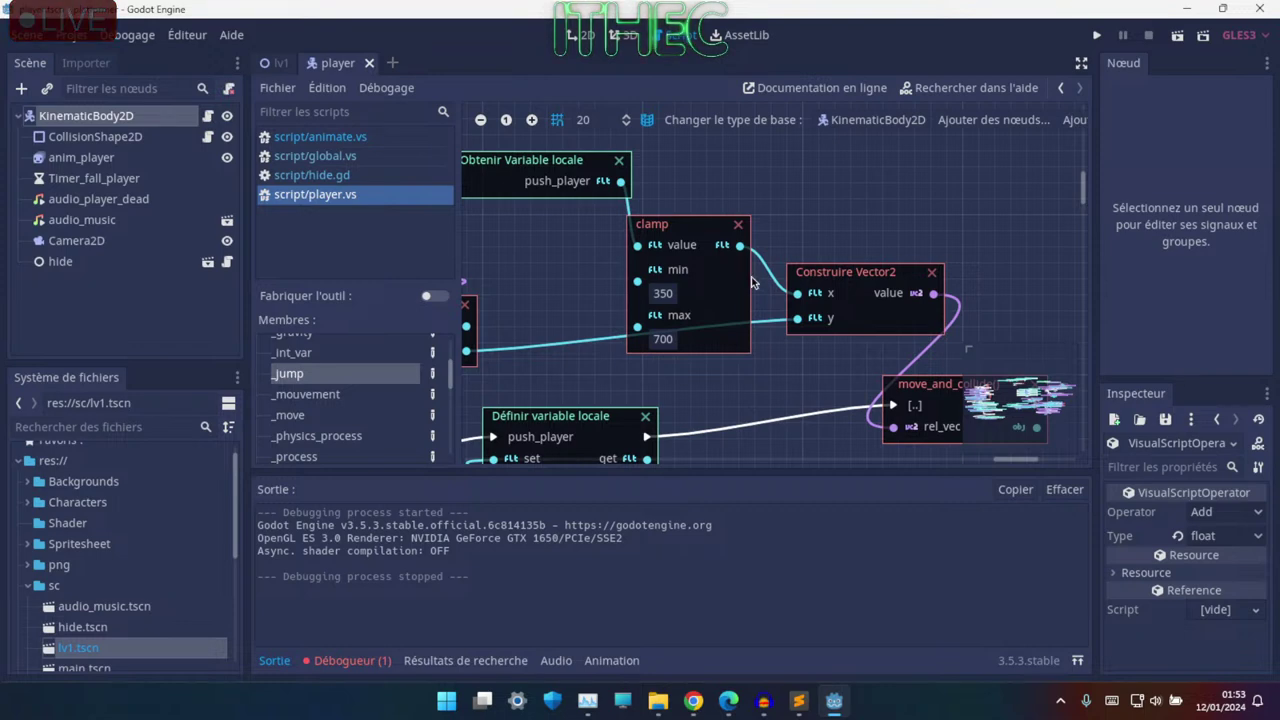
# - Add a lerp node from the clamp output and place it above Construire Vector2
pyautogui.keyDown('ctrl'); pyautogui.scroll(-2, 752, 283); pyautogui.keyUp('ctrl')
pyautogui.moveTo(752, 320); pyautogui.dragTo(733, 313)
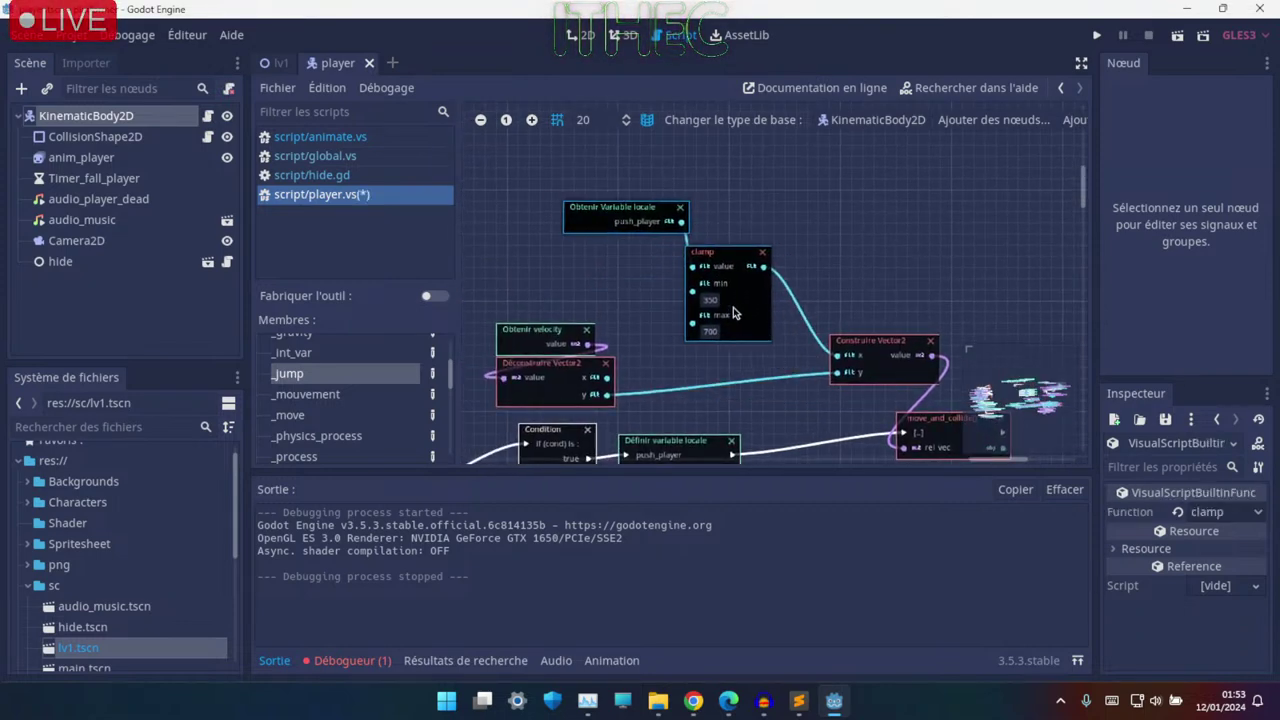
pyautogui.moveTo(733, 313); pyautogui.dragTo(595, 300, button='middle')
pyautogui.keyDown('ctrl'); pyautogui.scroll(2, 595, 262); pyautogui.keyUp('ctrl')
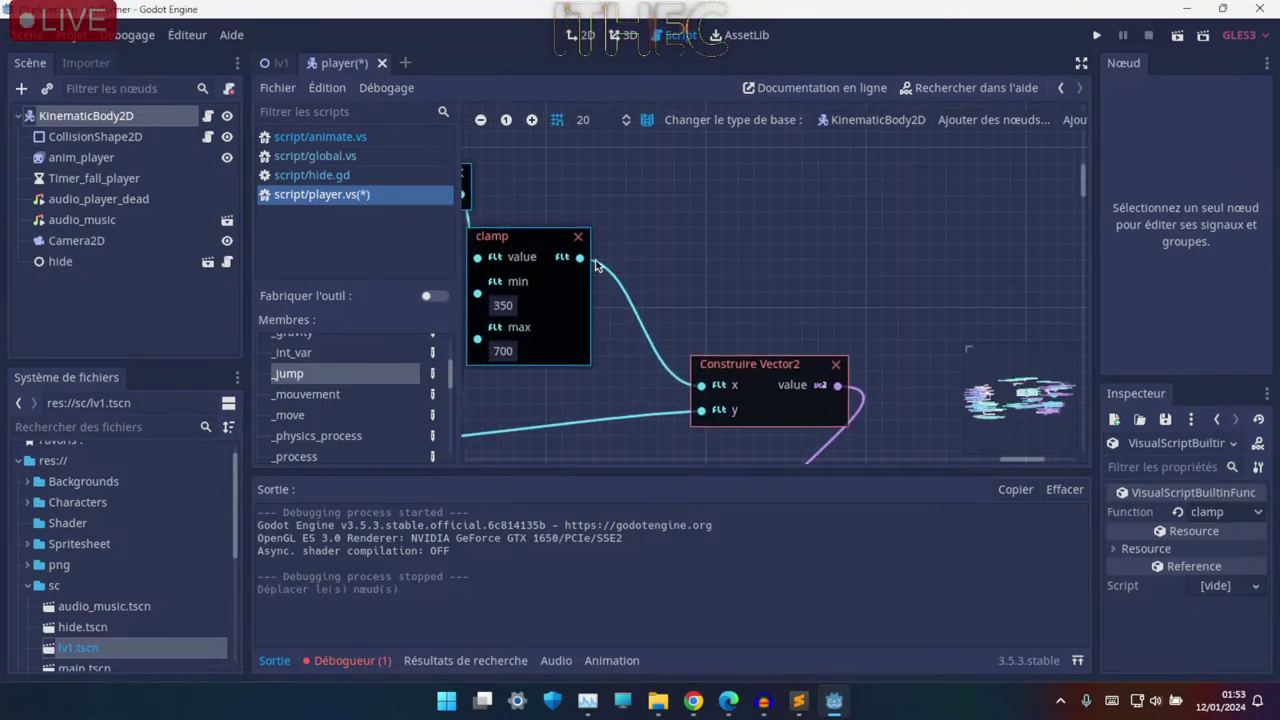
pyautogui.moveTo(595, 263); pyautogui.dragTo(615, 282)
pyautogui.write('lep')
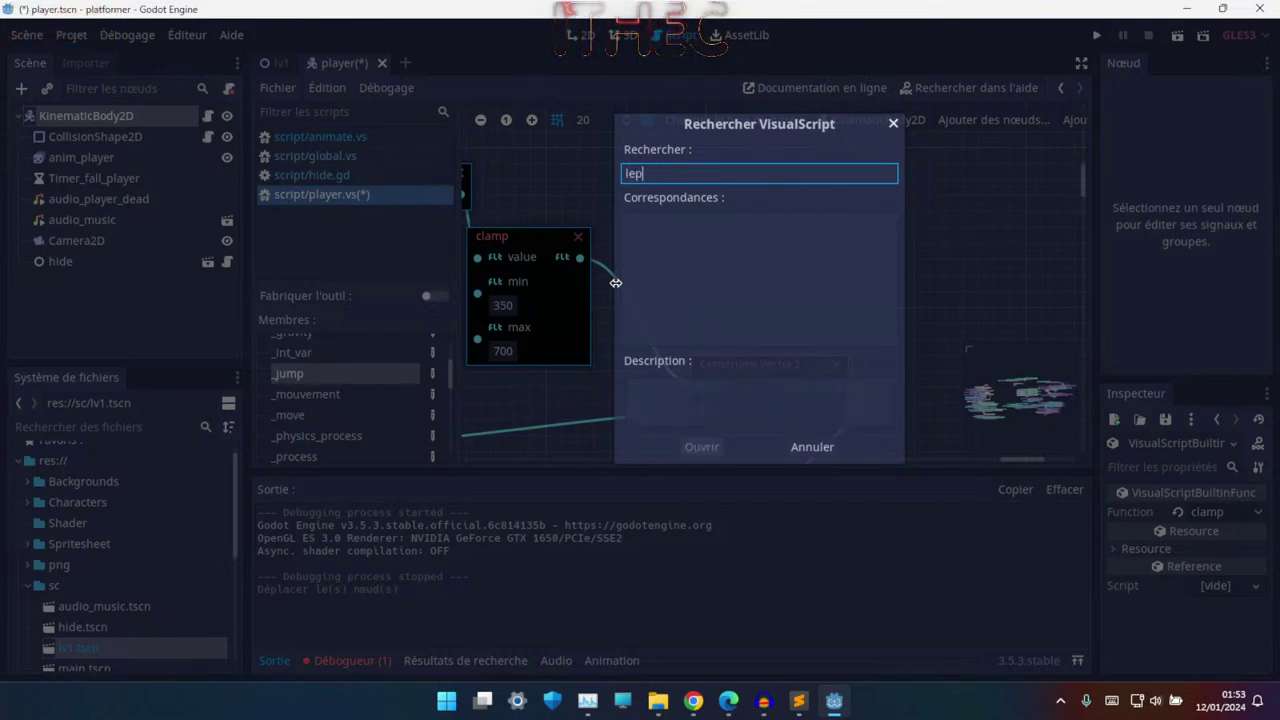
pyautogui.press('BackSpace')
pyautogui.press('Return')
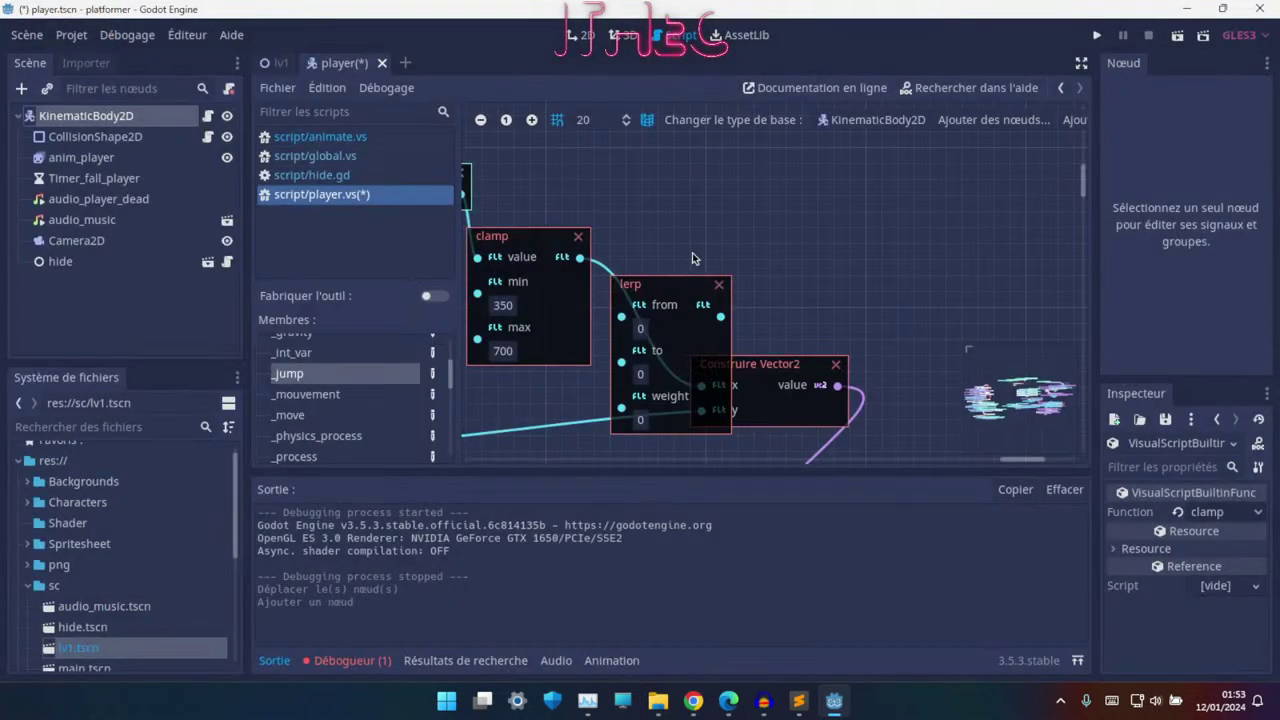
pyautogui.moveTo(668, 420); pyautogui.dragTo(668, 298)
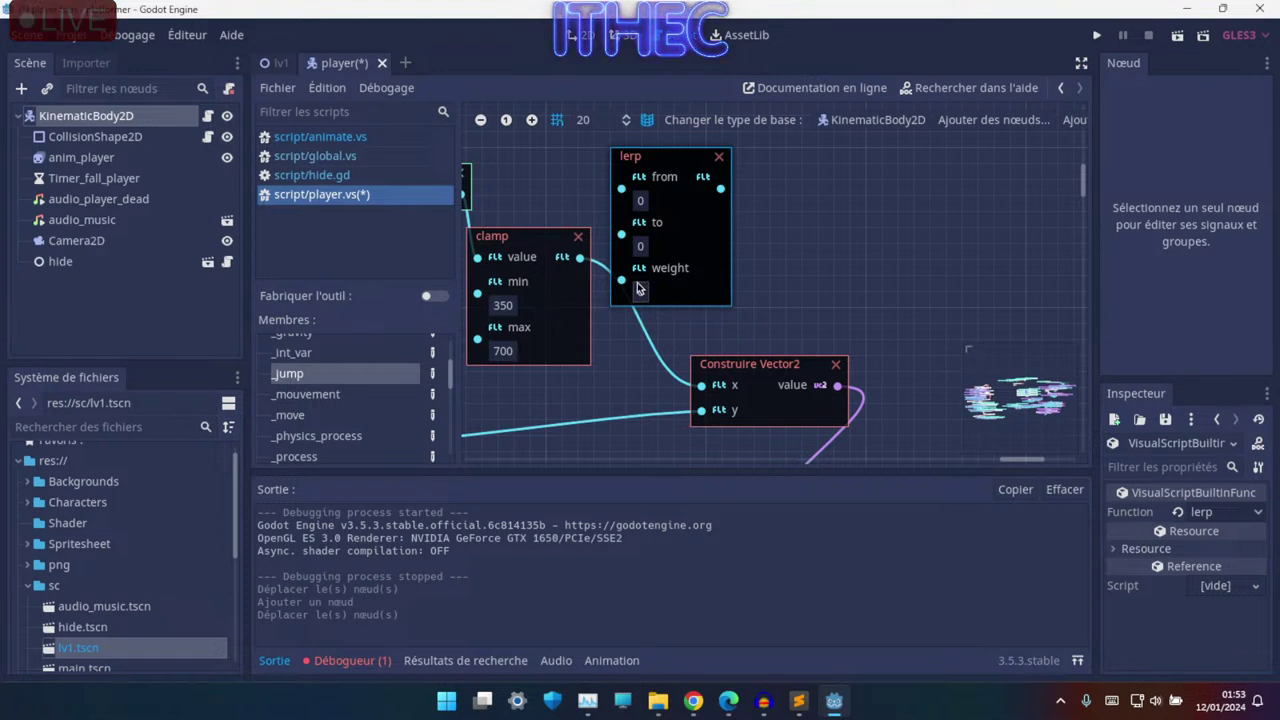
pyautogui.moveTo(588, 316); pyautogui.dragTo(658, 270, button='middle')
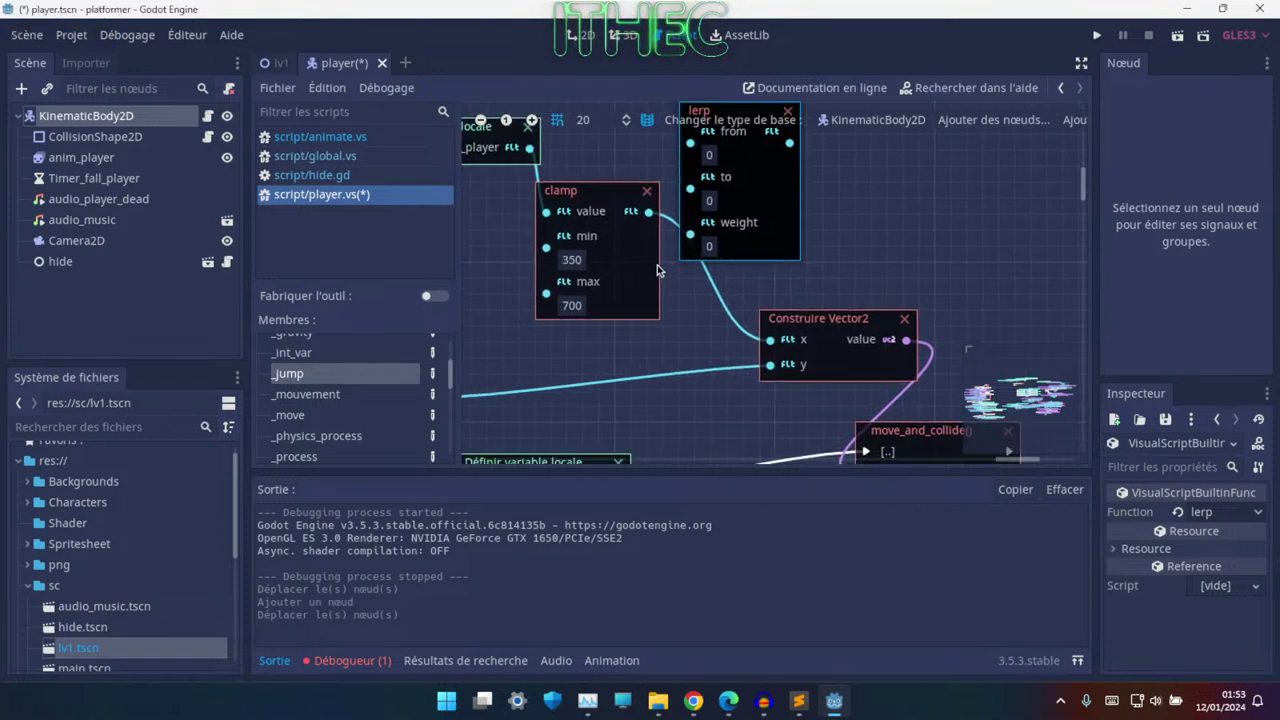
# - Set the lerp weight to 700 and its to value to 350
pyautogui.click(706, 247)
pyautogui.write('700')
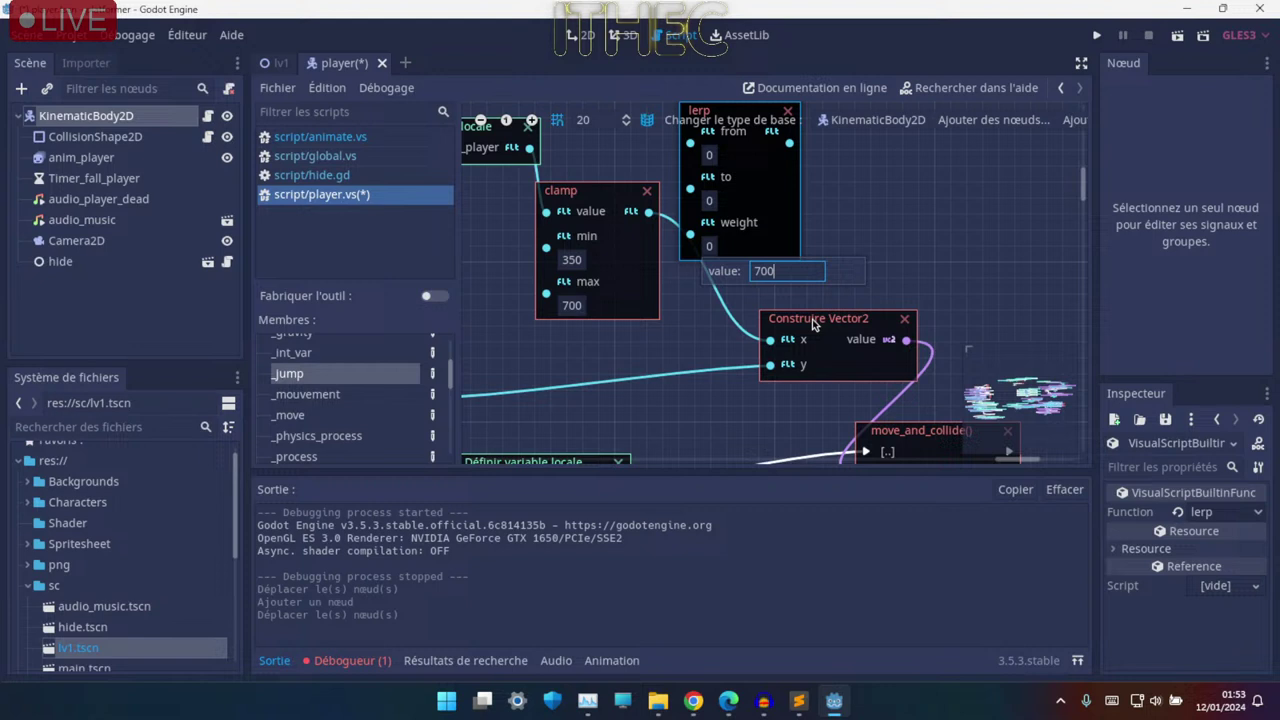
pyautogui.press('Return')
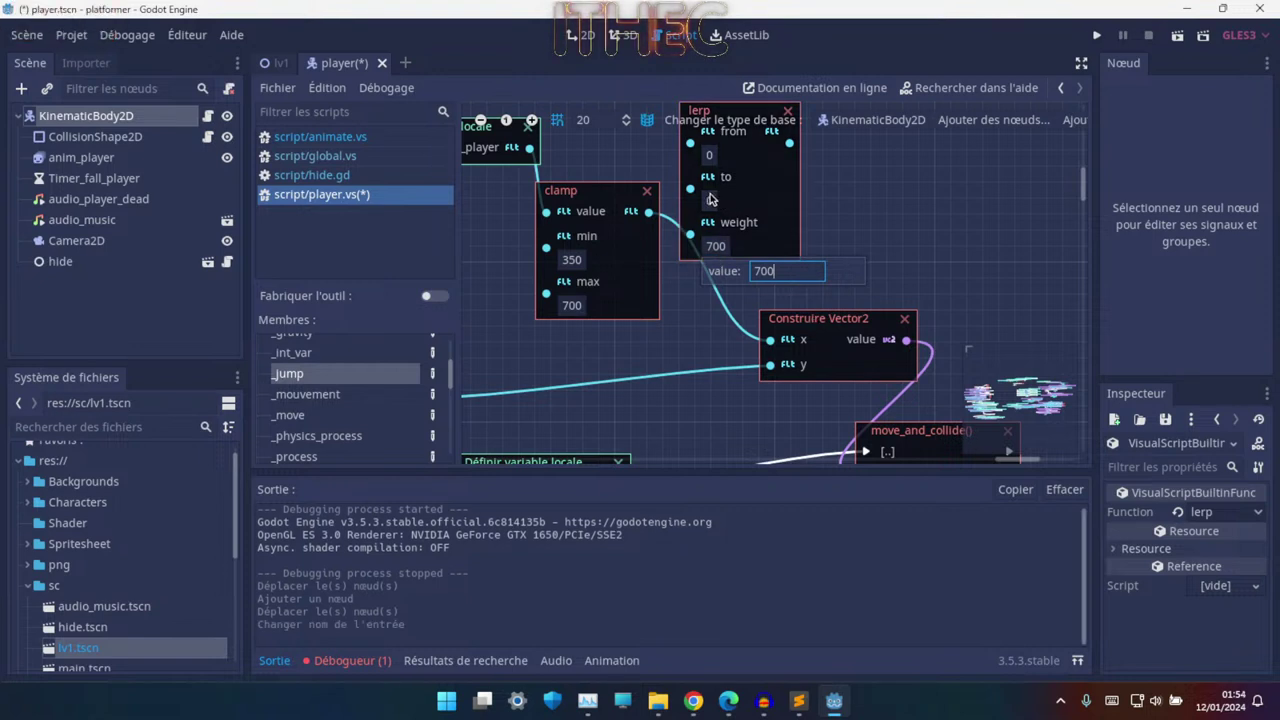
pyautogui.click(712, 200)
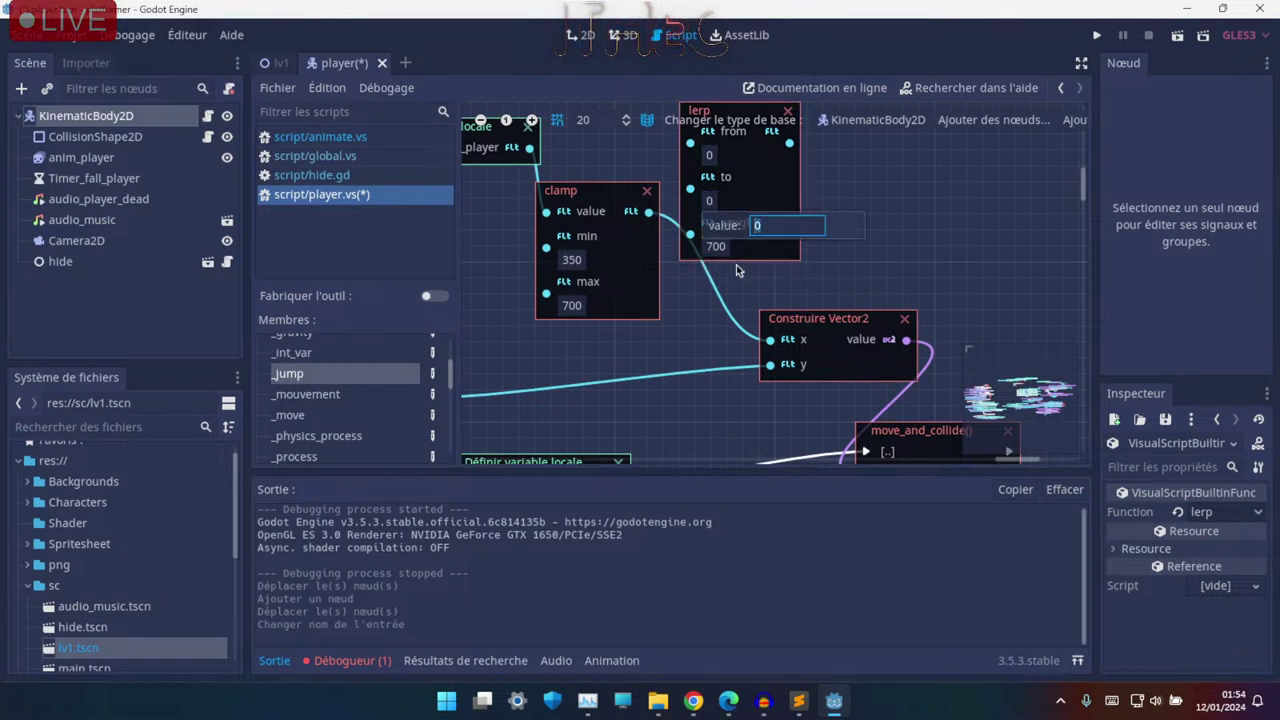
pyautogui.write('350')
pyautogui.press('Return')
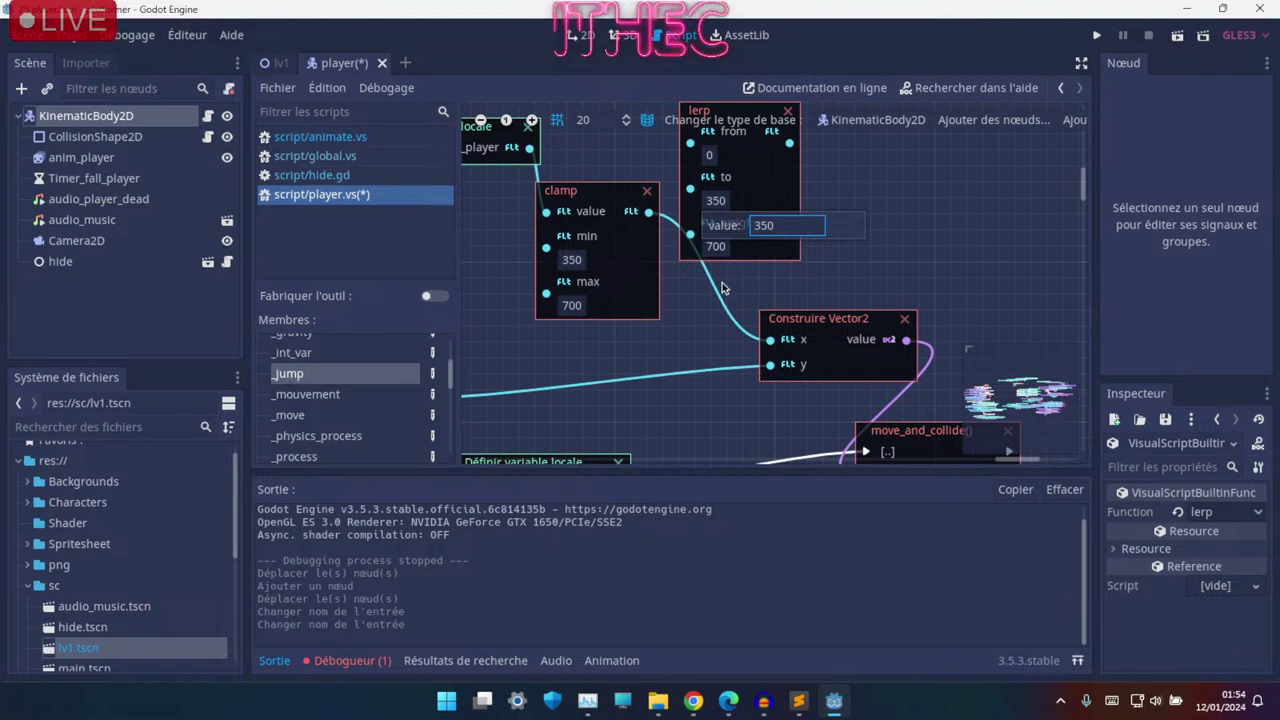
pyautogui.moveTo(708, 154)
pyautogui.mouseDown()
pyautogui.moveTo(660, 218)
pyautogui.moveTo(708, 217)
pyautogui.moveTo(690, 196)
pyautogui.moveTo(736, 155)
pyautogui.moveTo(769, 339)
pyautogui.mouseUp()
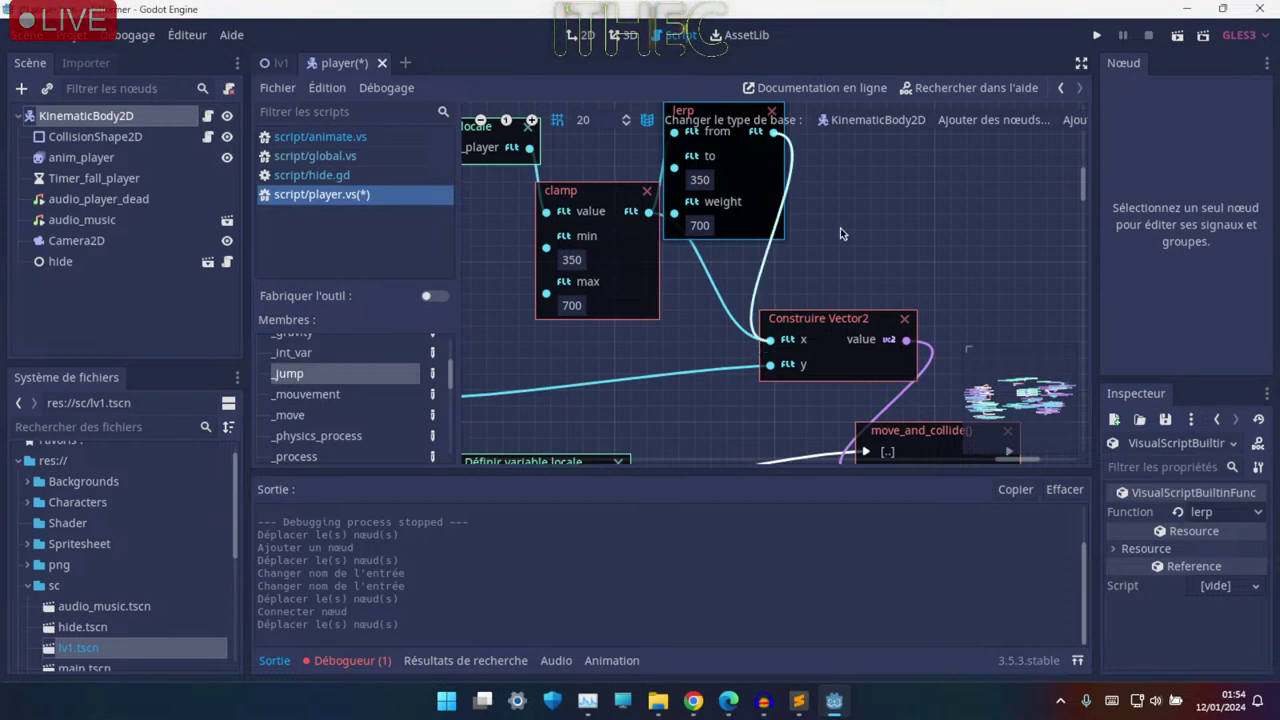
# - Save and run the platformer, test movement and jumps with the arrow keys, then close it with F8
pyautogui.click(1094, 37)
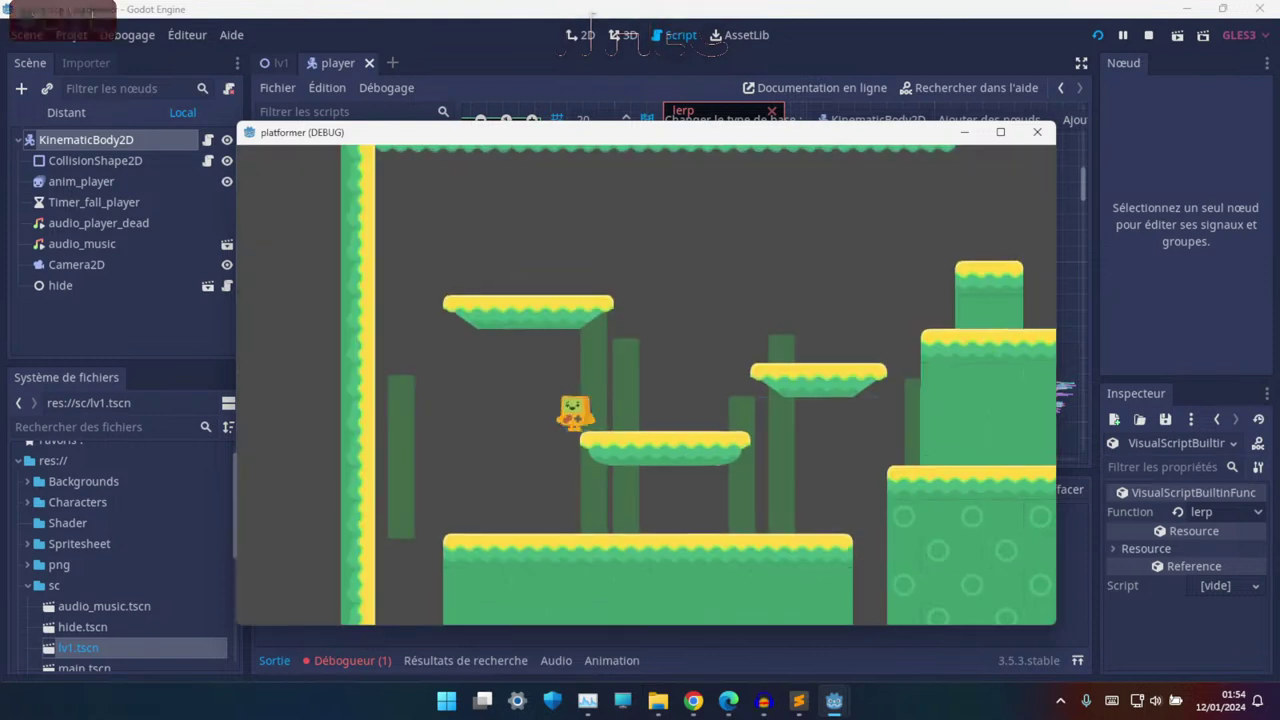
pyautogui.press('Up')
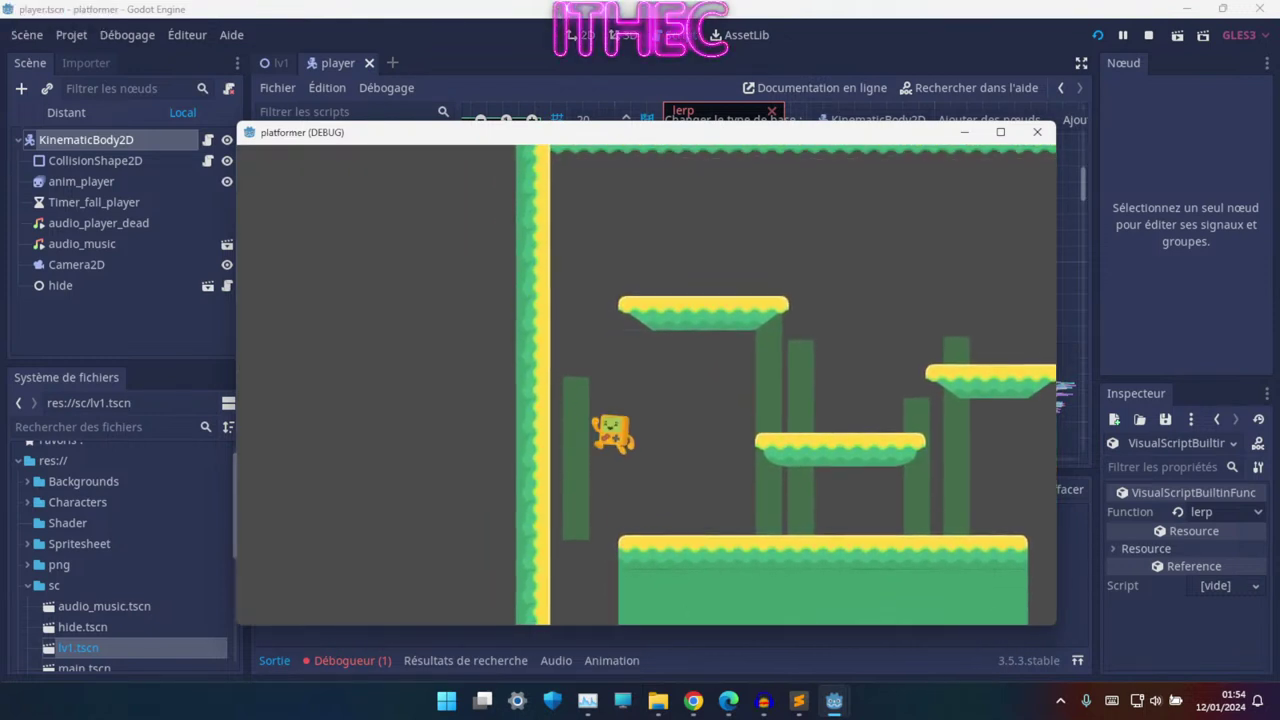
pyautogui.press('Left')
pyautogui.press('Right')
pyautogui.press('Up')
pyautogui.press('Left')
pyautogui.press('Right')
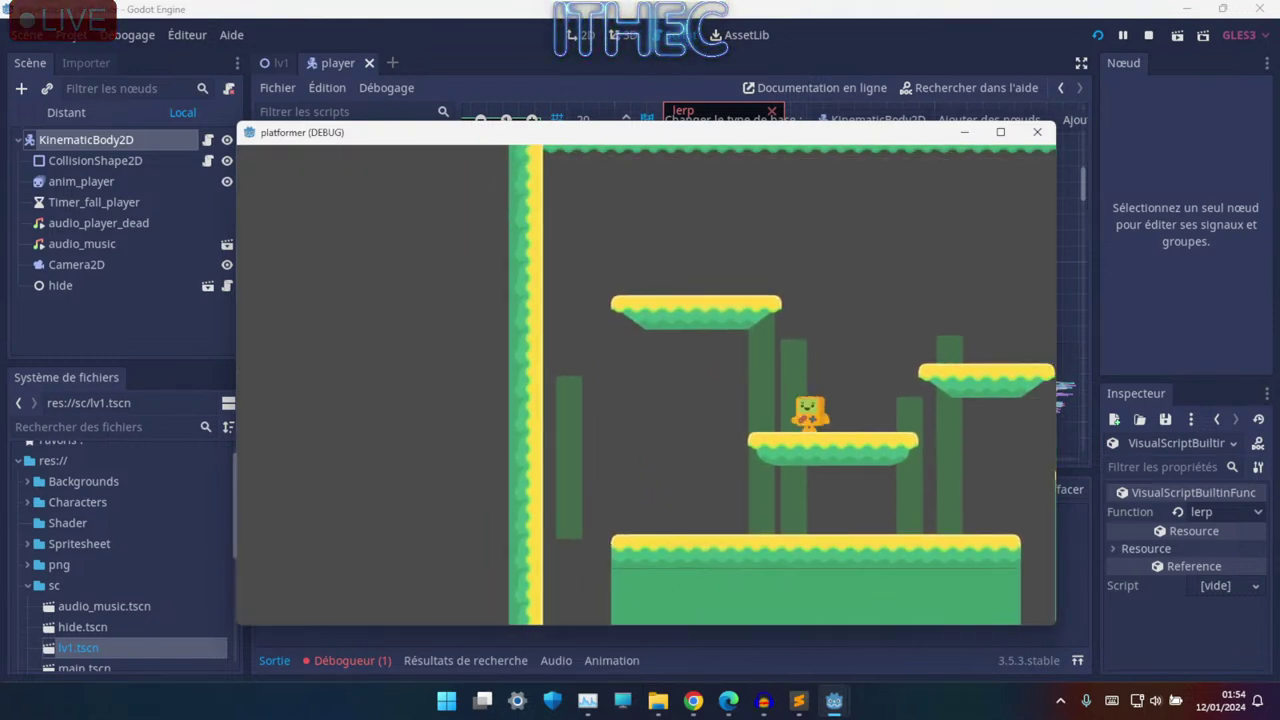
pyautogui.press('Left')
pyautogui.press('Up')
pyautogui.press('Left')
pyautogui.press('Right')
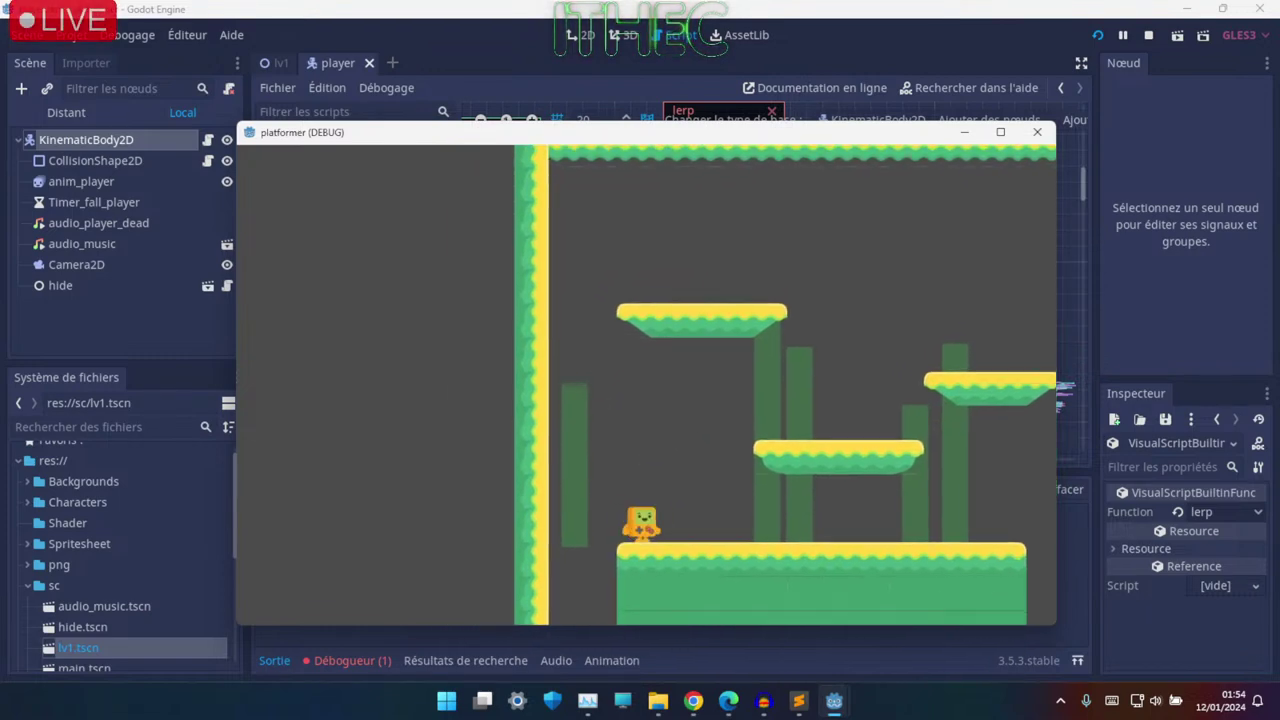
pyautogui.press('Up')
pyautogui.press('Left')
pyautogui.press('Up')
pyautogui.press('Left')
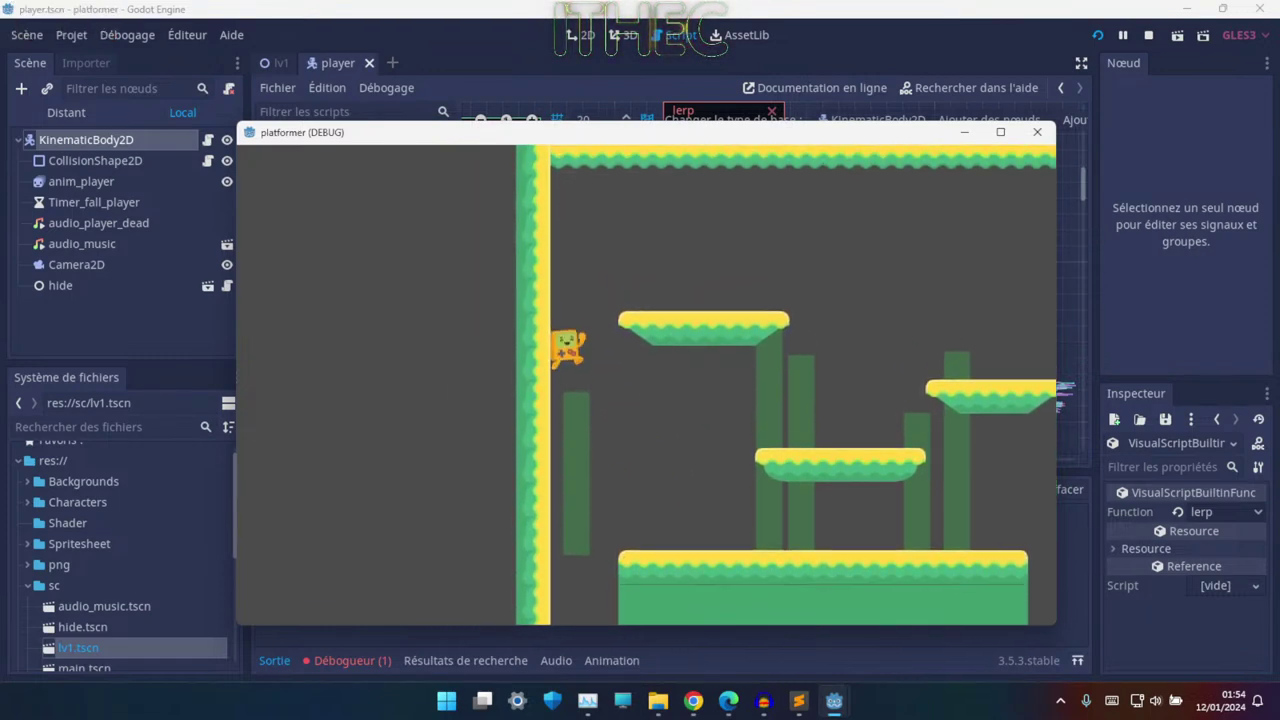
pyautogui.press('Right')
pyautogui.press('F8')
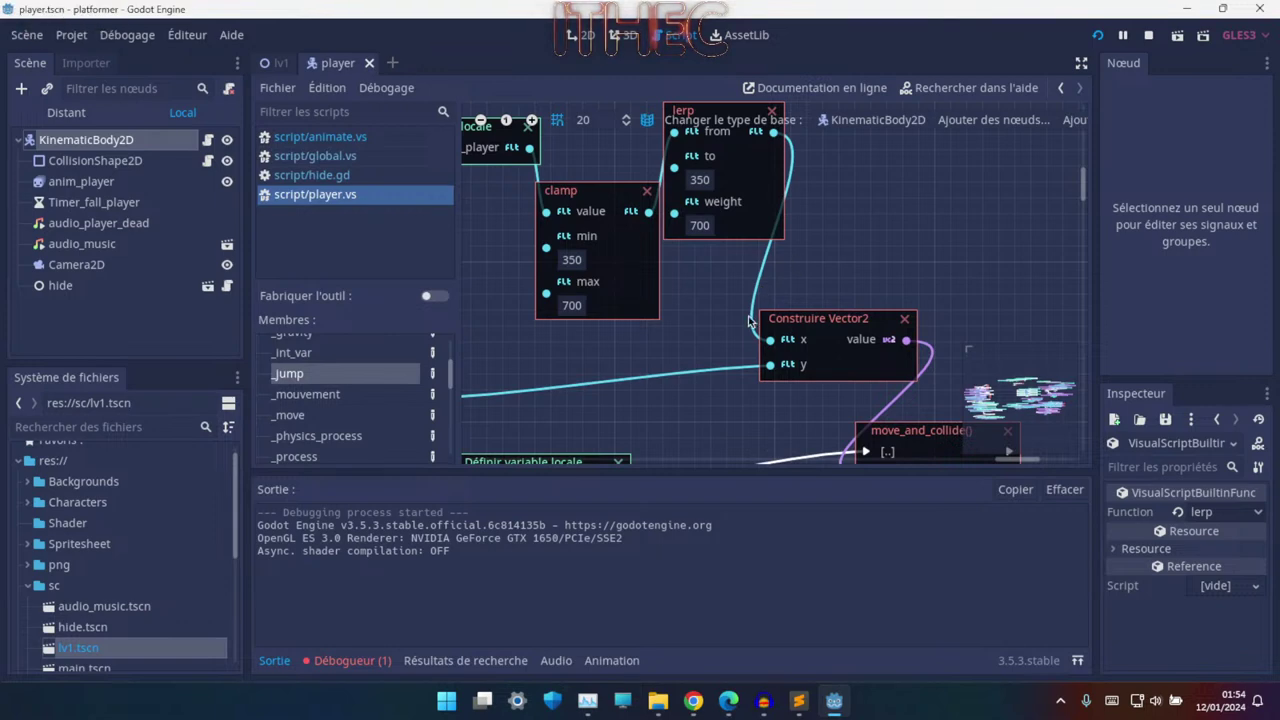
# - Add a Math Multiply node after lerp with B set to 2, wired to Construire Vector2's x
pyautogui.moveTo(762, 243); pyautogui.dragTo(763, 241)
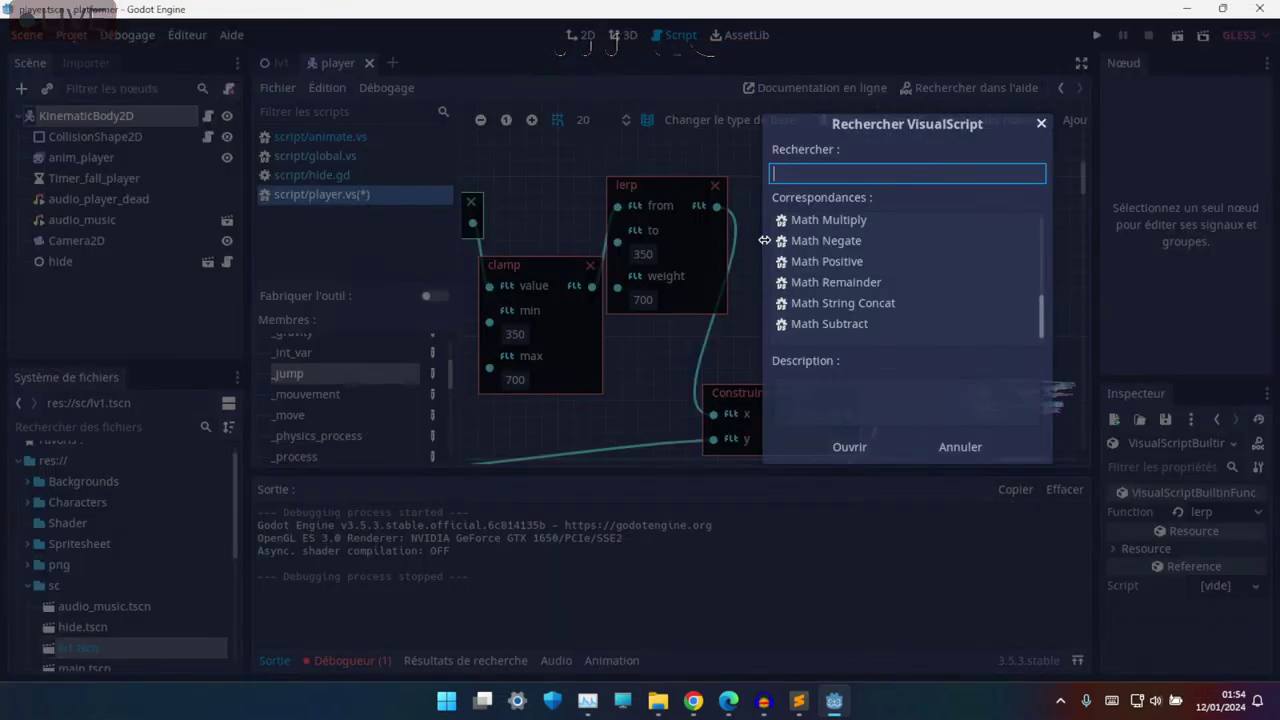
pyautogui.write('mul')
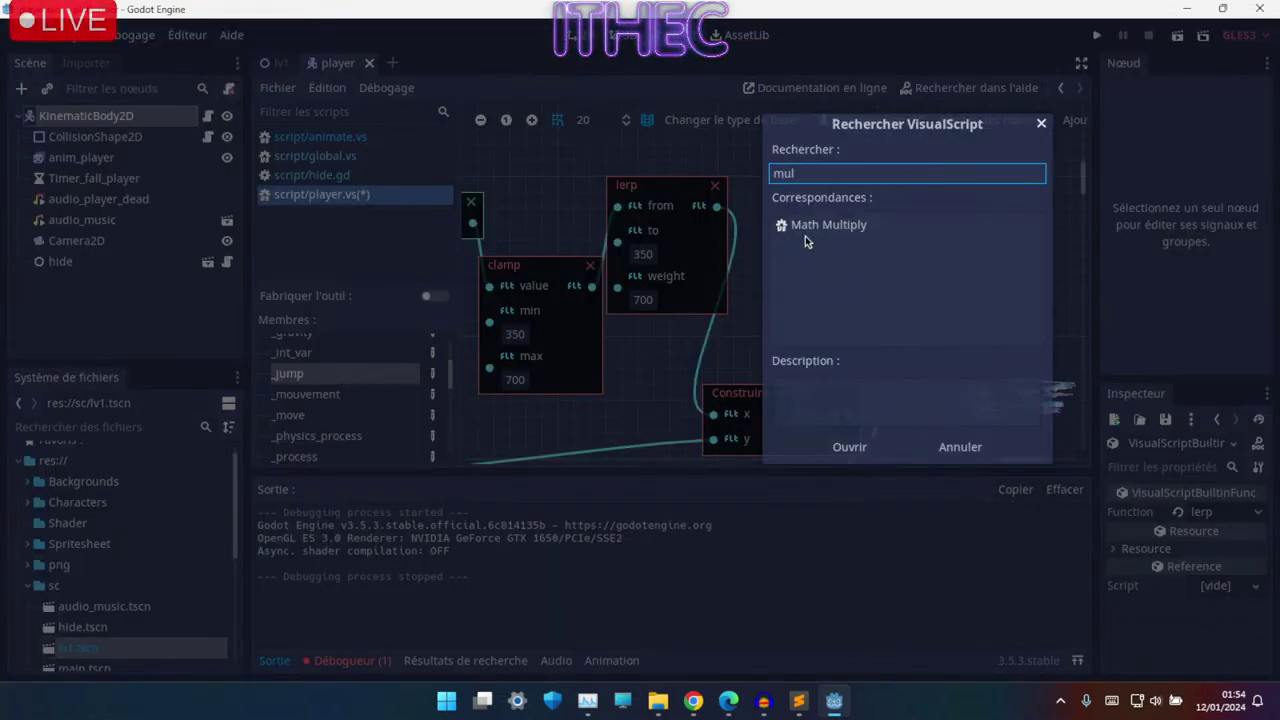
pyautogui.click(815, 237)
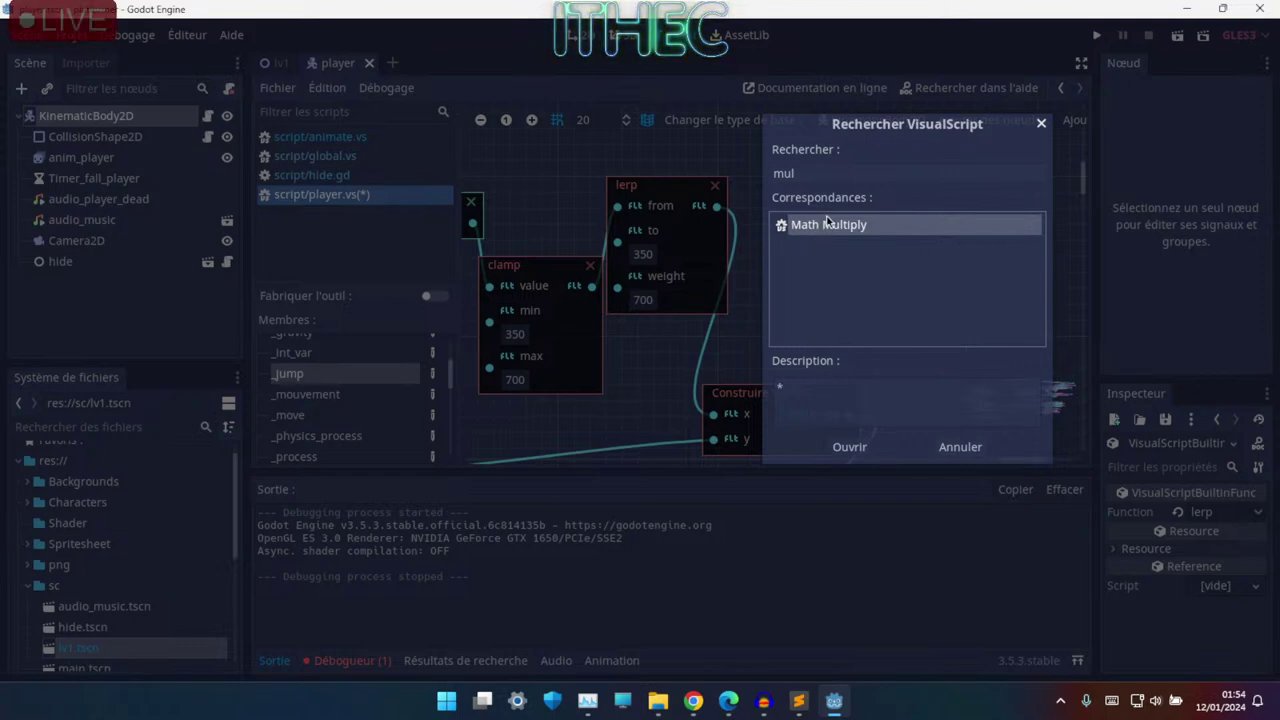
pyautogui.doubleClick(826, 224)
pyautogui.click(797, 317)
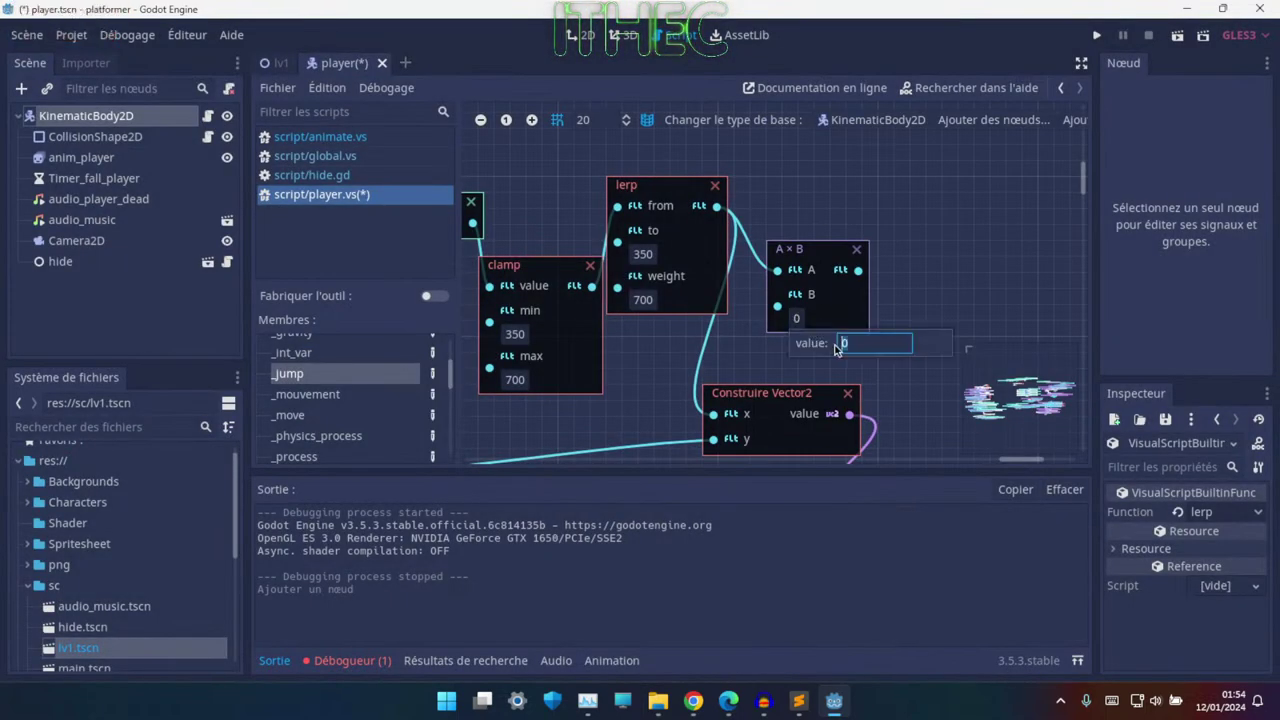
pyautogui.write('2')
pyautogui.click(833, 274)
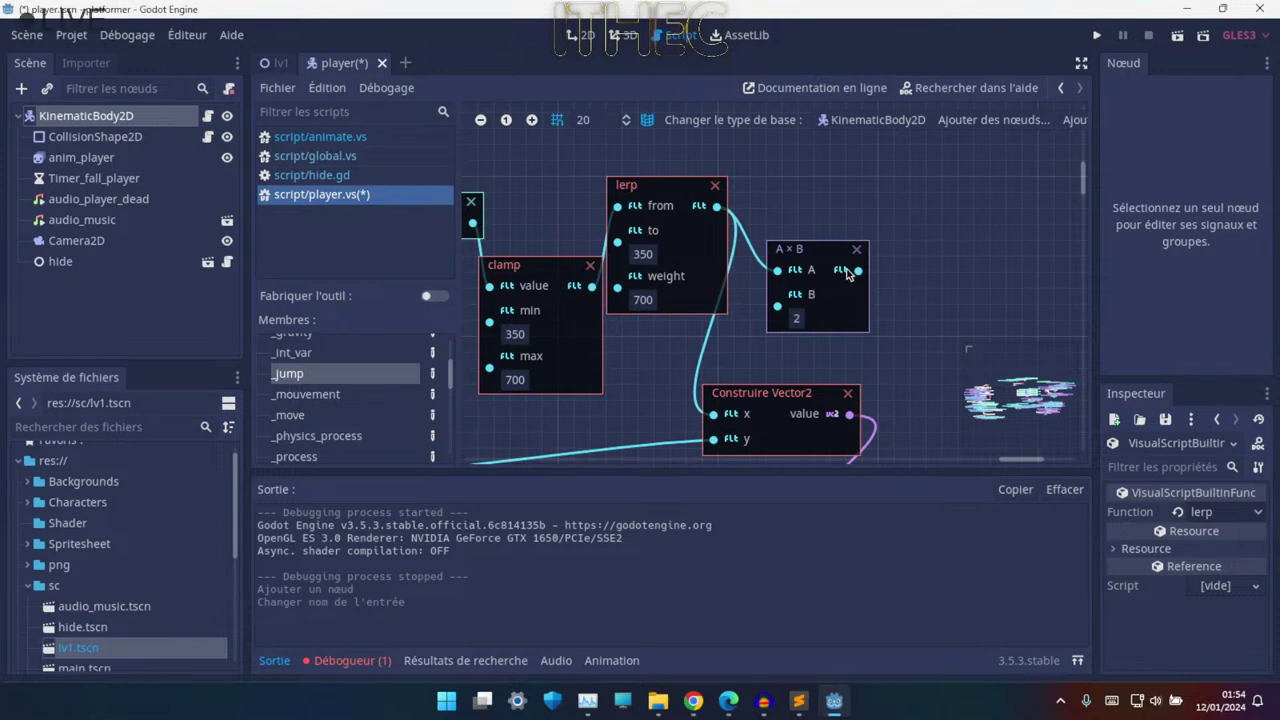
pyautogui.moveTo(858, 270); pyautogui.dragTo(713, 413)
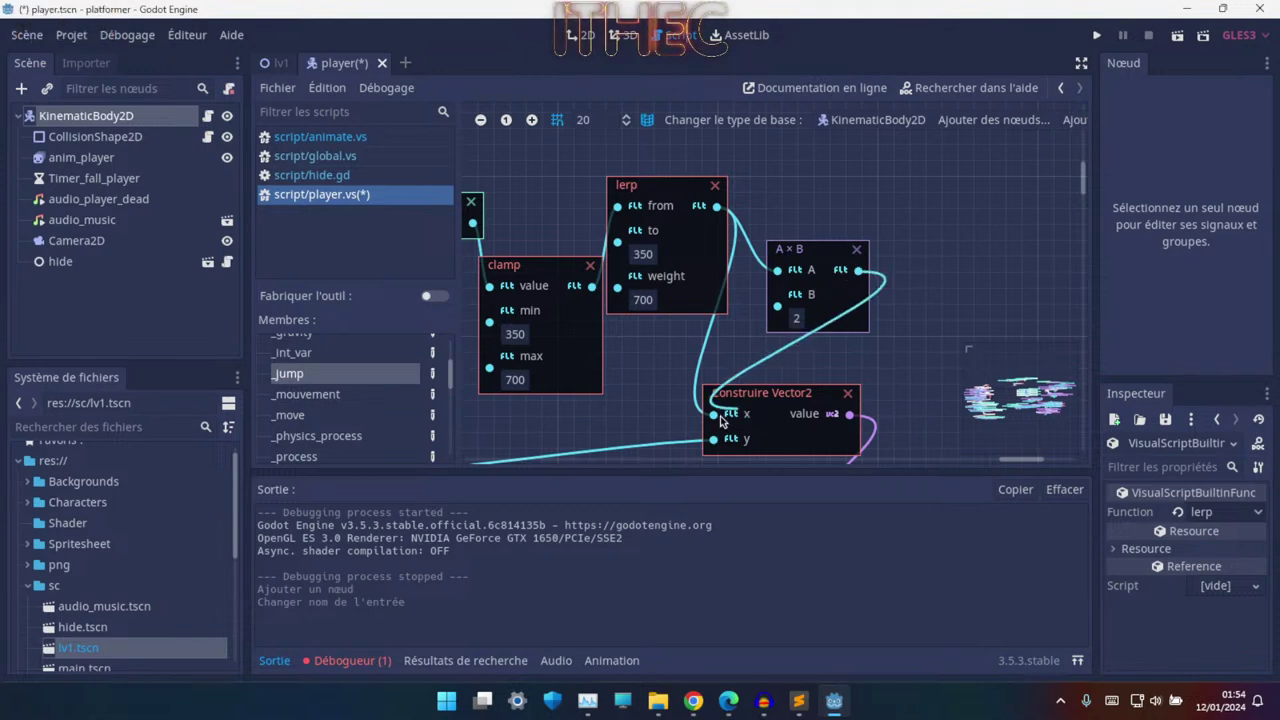
# - Save and playtest the level with the arrow keys, then close the game with F8
pyautogui.click(1095, 37)
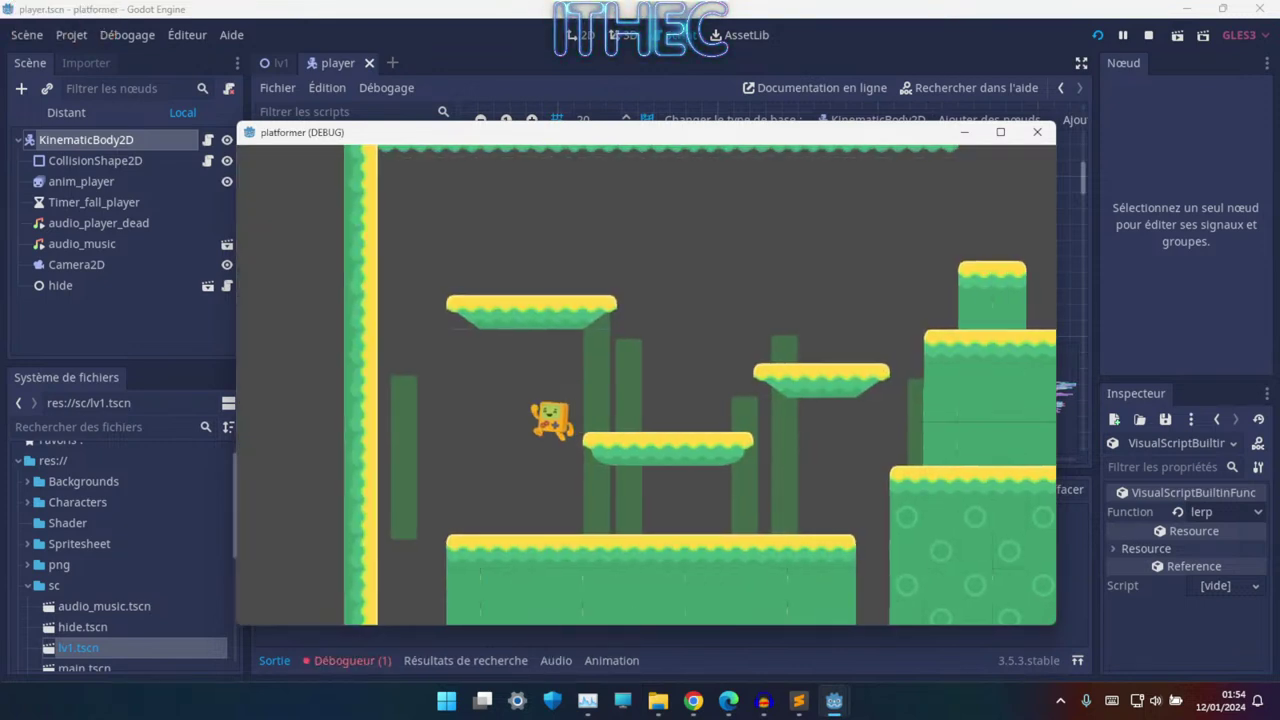
pyautogui.press('Left')
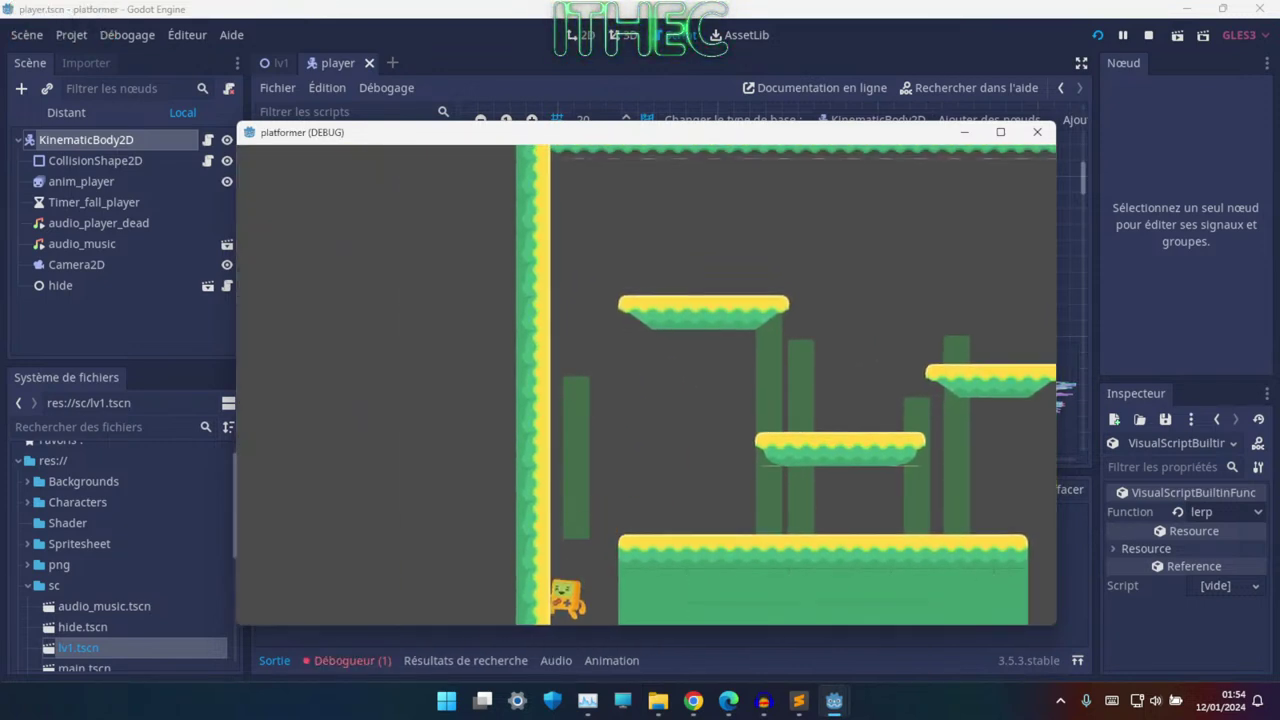
pyautogui.press('Right')
pyautogui.press('Up')
pyautogui.press('Left')
pyautogui.press('Up')
pyautogui.press('Right')
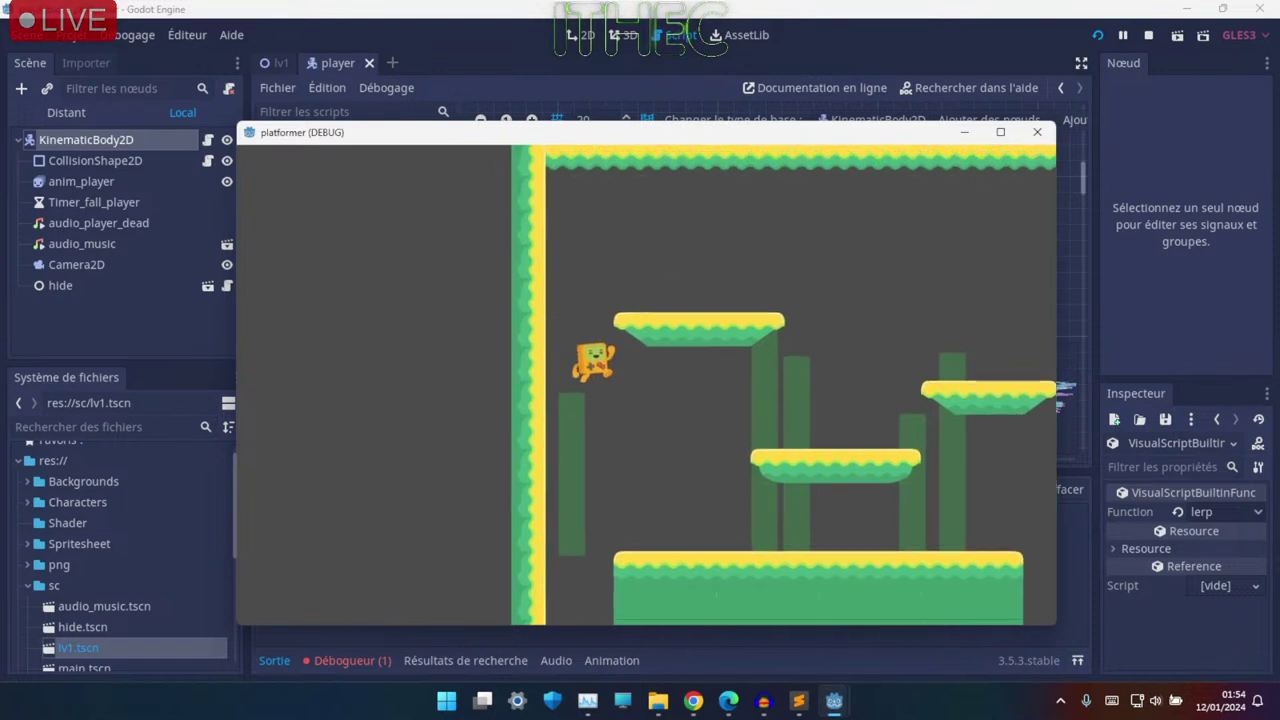
pyautogui.press('Right')
pyautogui.press('Up')
pyautogui.press('Left')
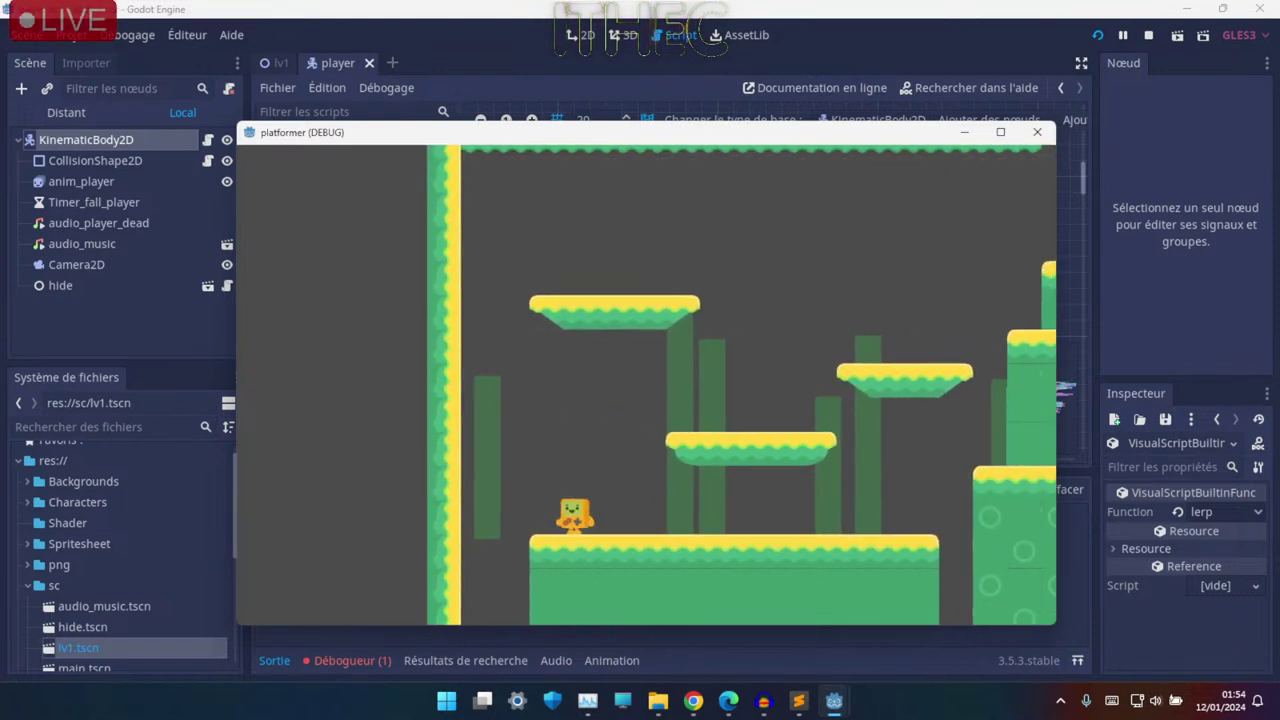
pyautogui.press('Left')
pyautogui.press('Up')
pyautogui.press('Right')
pyautogui.press('Up')
pyautogui.press('Up')
pyautogui.press('Left')
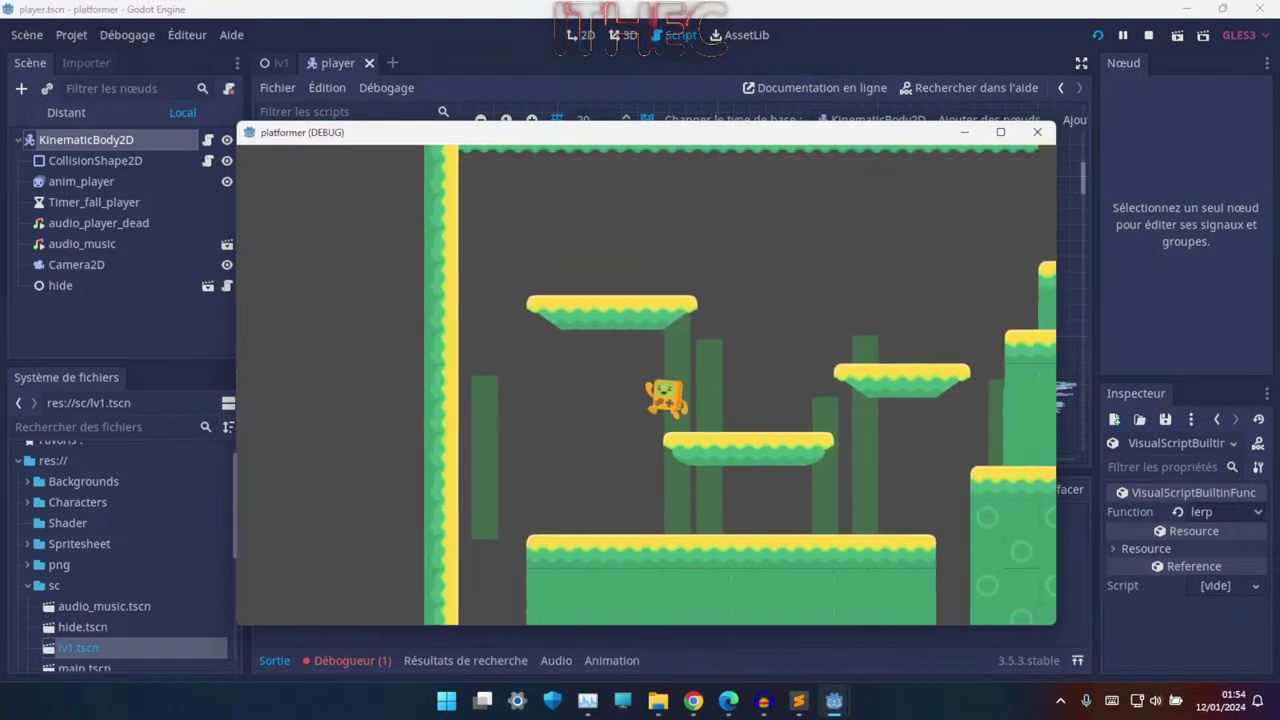
pyautogui.press('F8')
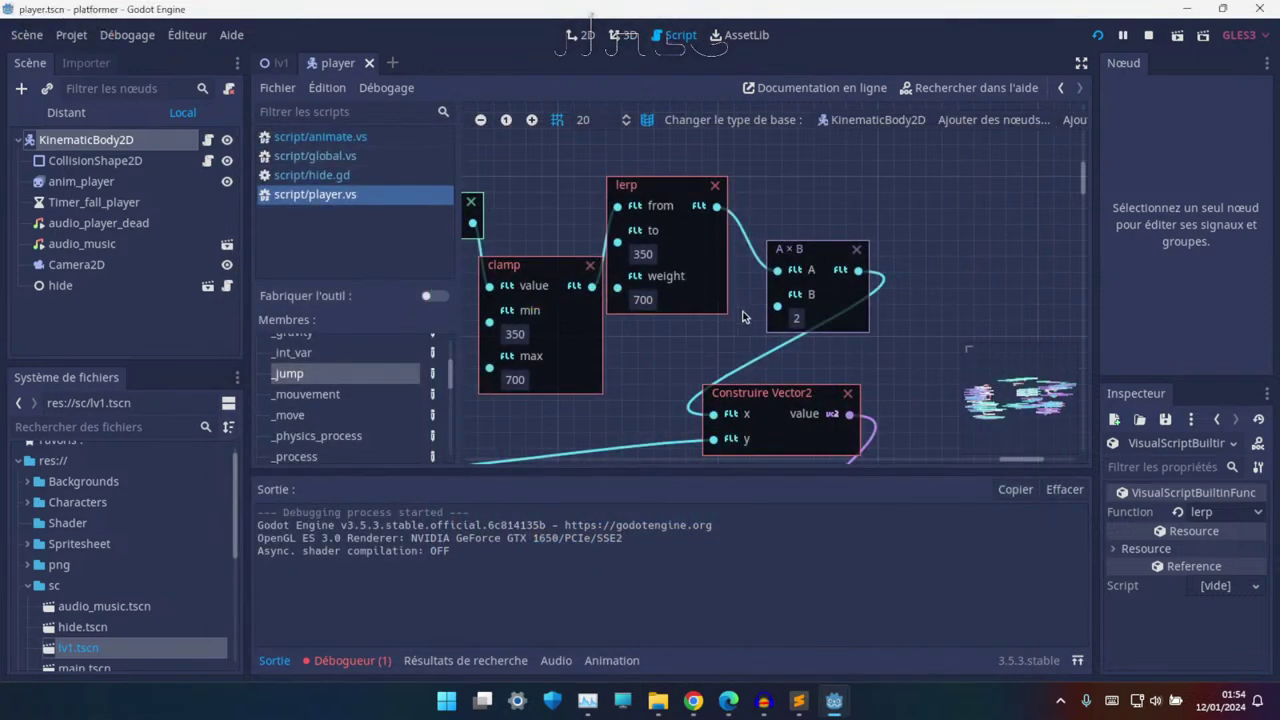
# - Delete the lerp and multiply nodes from the graph
pyautogui.scroll(-2, 768, 230)
pyautogui.scroll(1, 768, 230)
pyautogui.scroll(2, 768, 230)
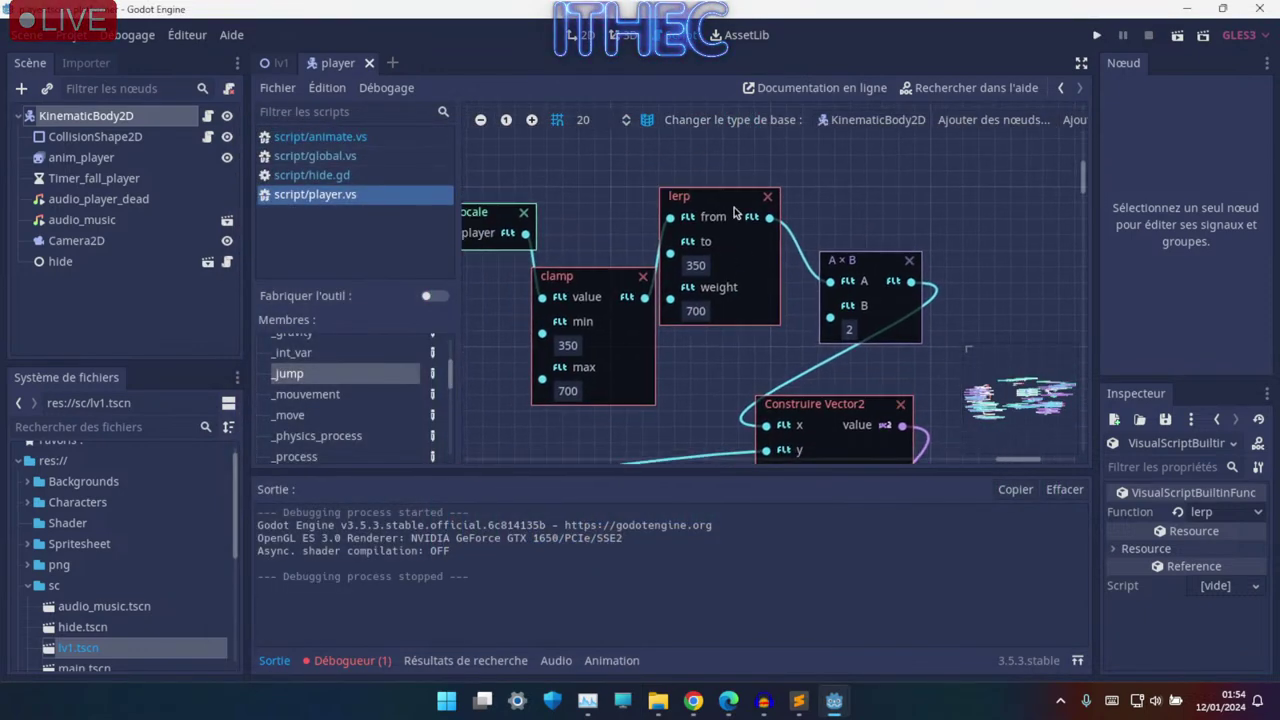
pyautogui.press('Delete')
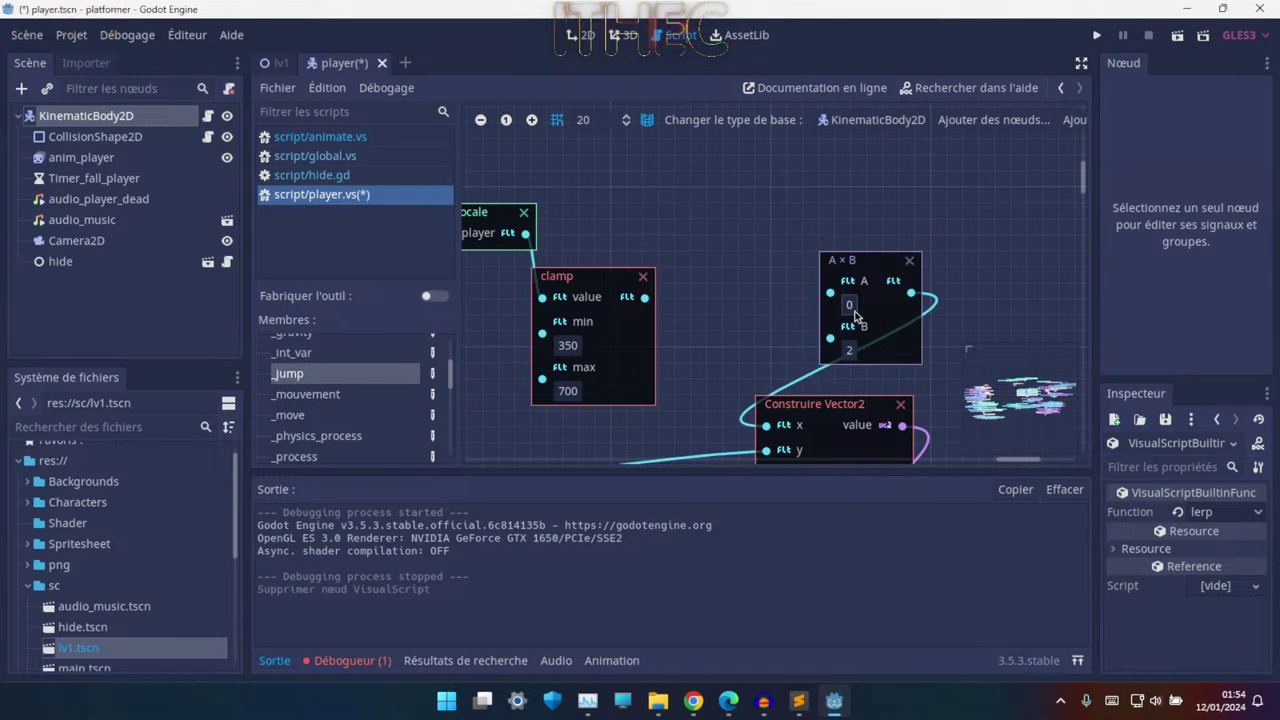
pyautogui.click(913, 259)
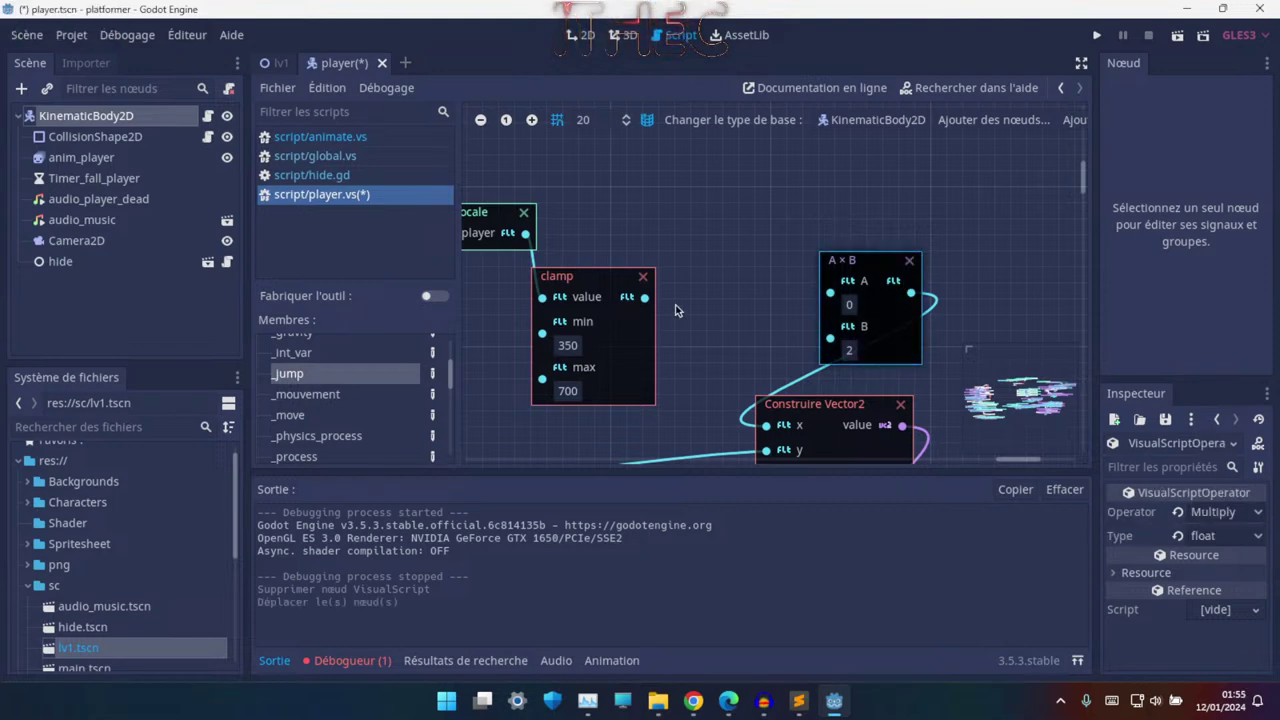
pyautogui.press('Delete')
# - Add a Math Divide node from clamp with divisor 2, feeding Construire Vector2's x
pyautogui.moveTo(680, 306); pyautogui.dragTo(678, 303)
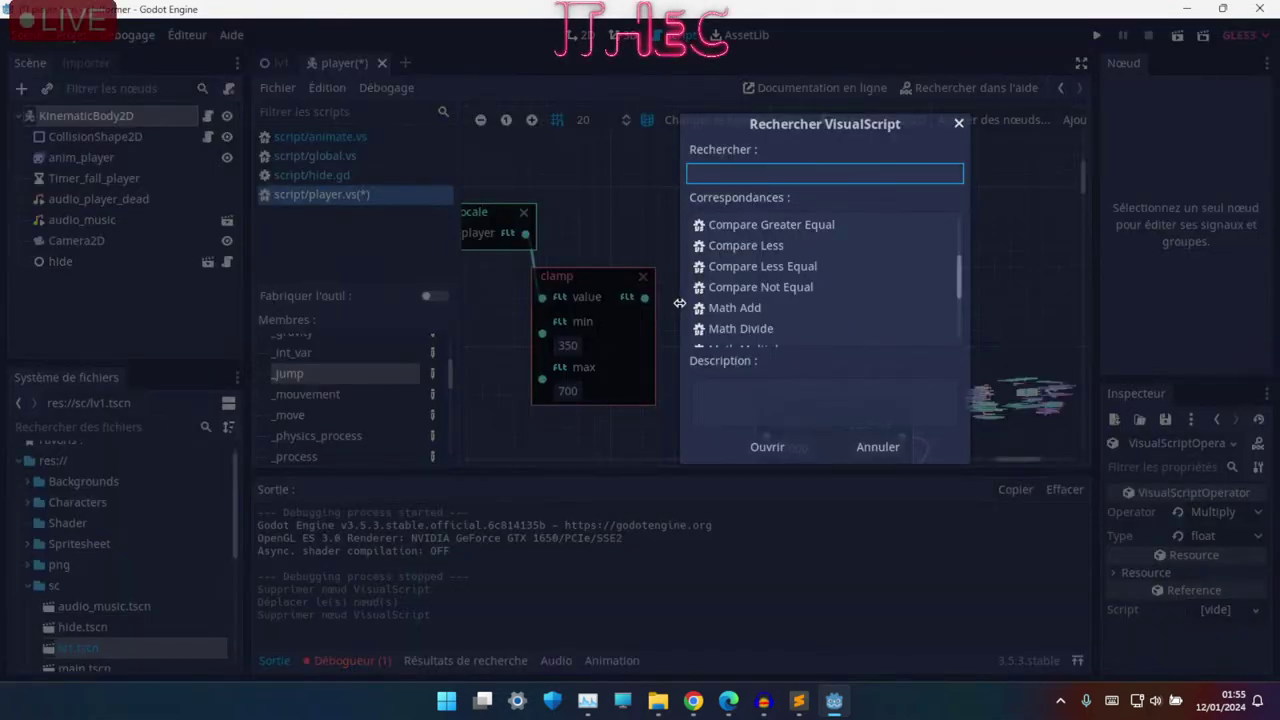
pyautogui.write('di')
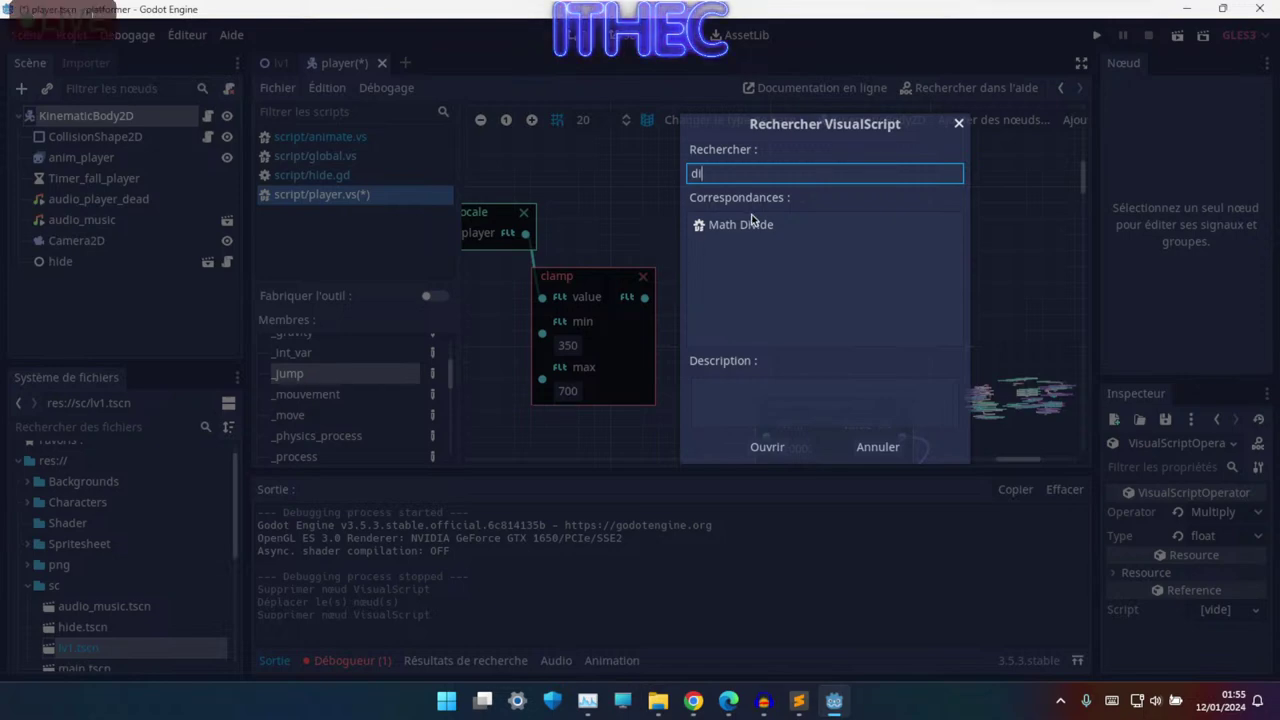
pyautogui.press('Return')
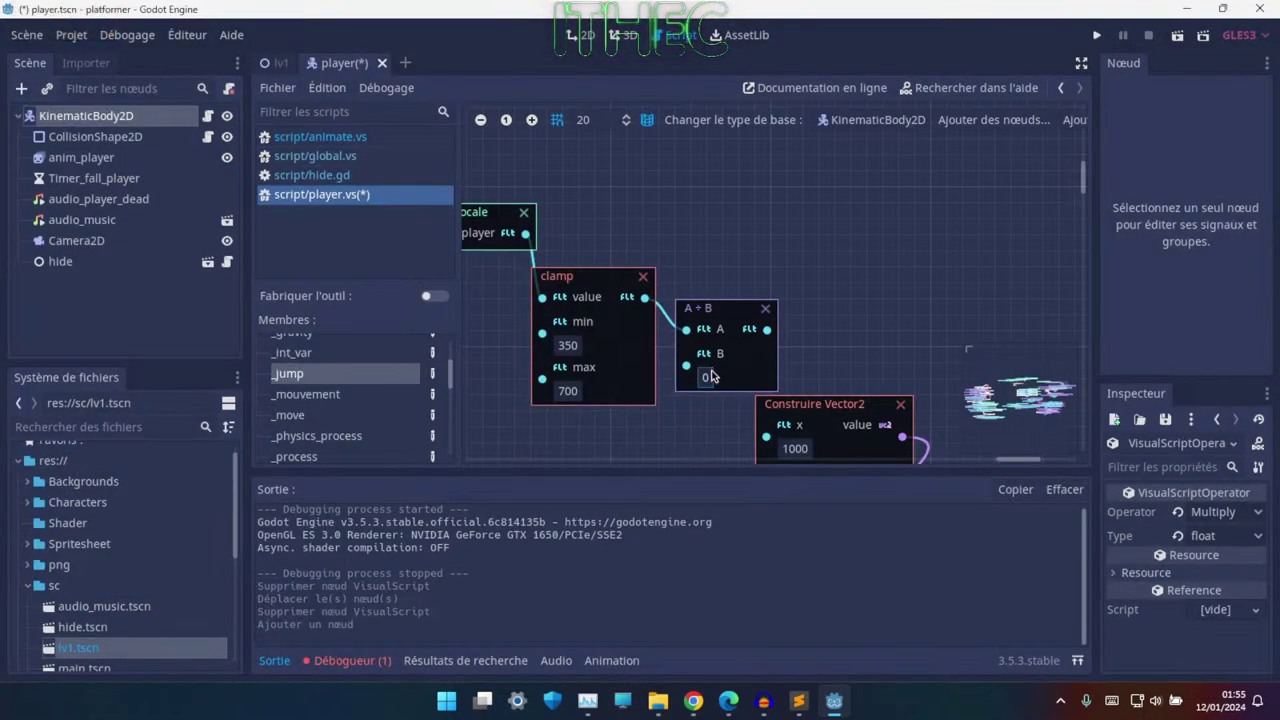
pyautogui.click(710, 376)
pyautogui.write('2')
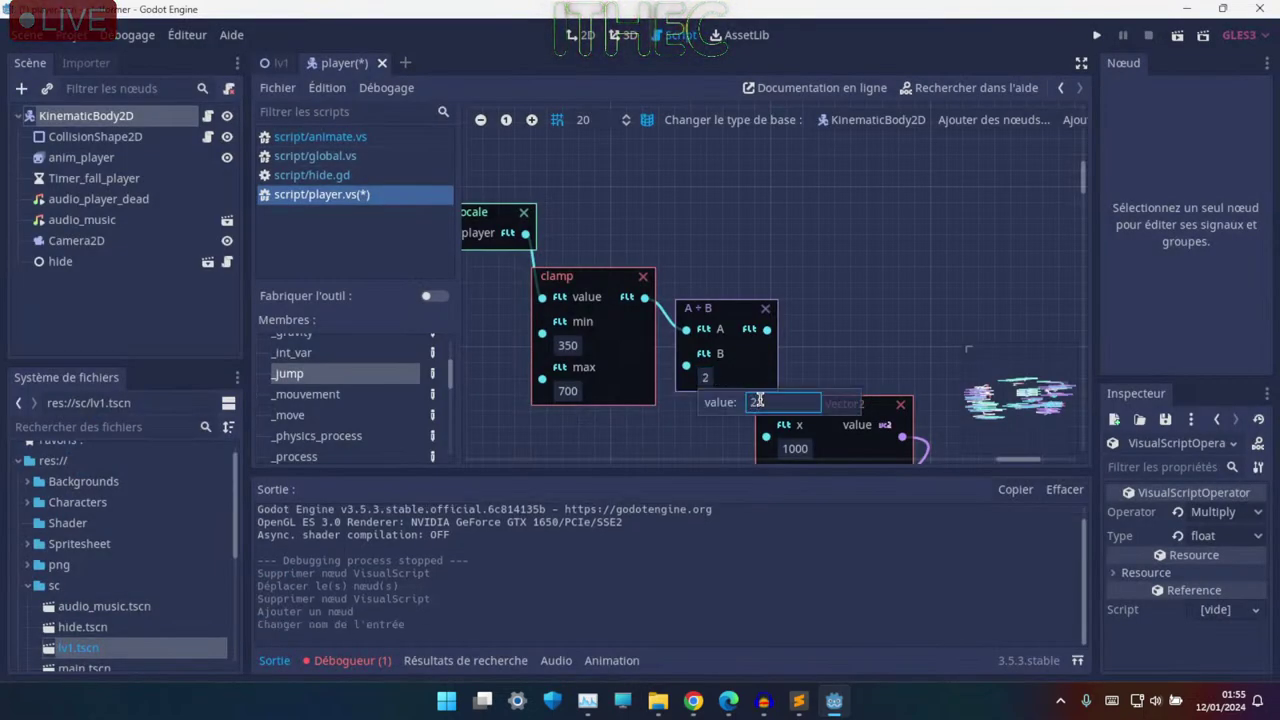
pyautogui.press('Return')
pyautogui.moveTo(774, 343); pyautogui.dragTo(724, 228, button='middle')
pyautogui.moveTo(718, 215); pyautogui.dragTo(716, 311)
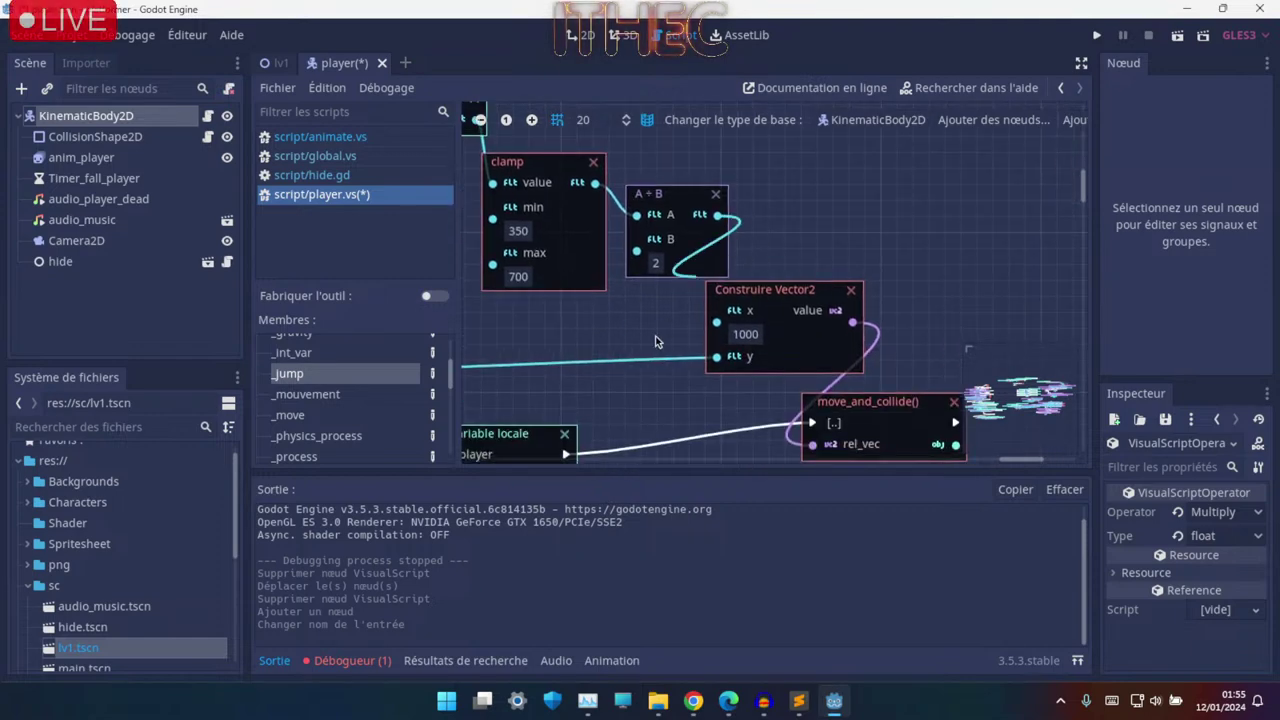
# - Save and playtest the level with arrow-key running and jumping, then close it with F8
pyautogui.click(1097, 36)
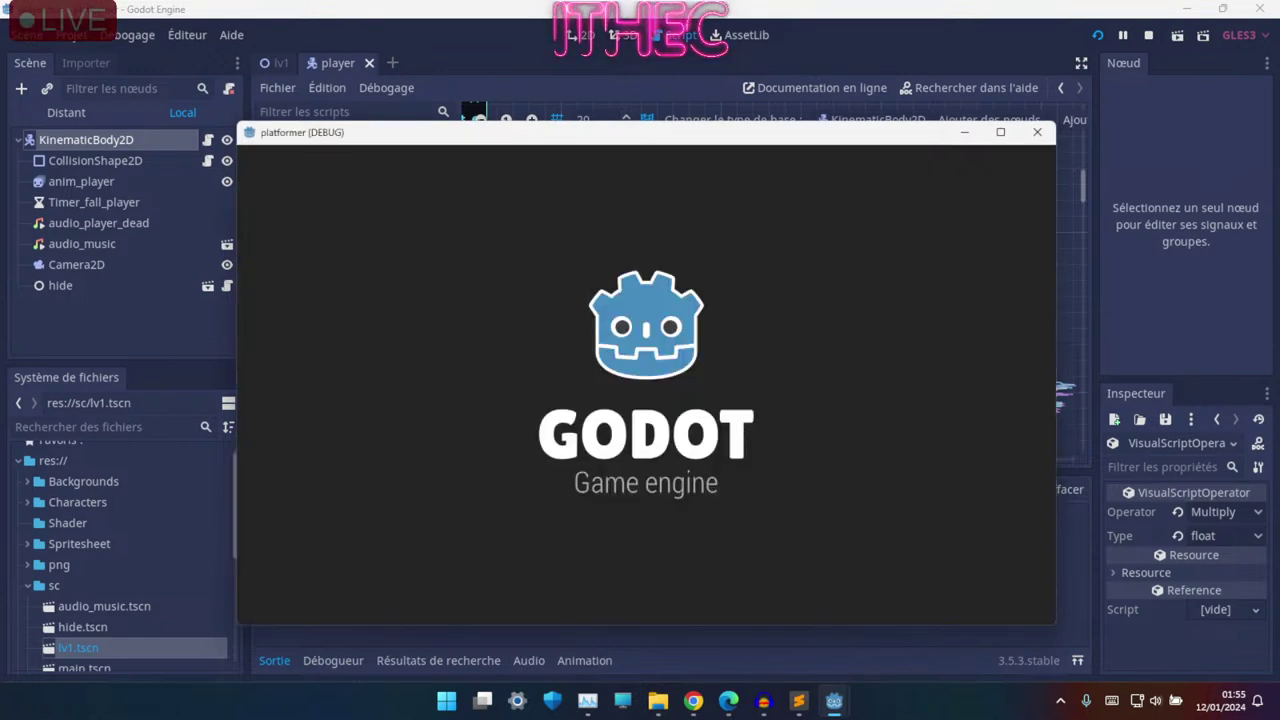
pyautogui.press('Left')
pyautogui.press('Up')
pyautogui.press('Right')
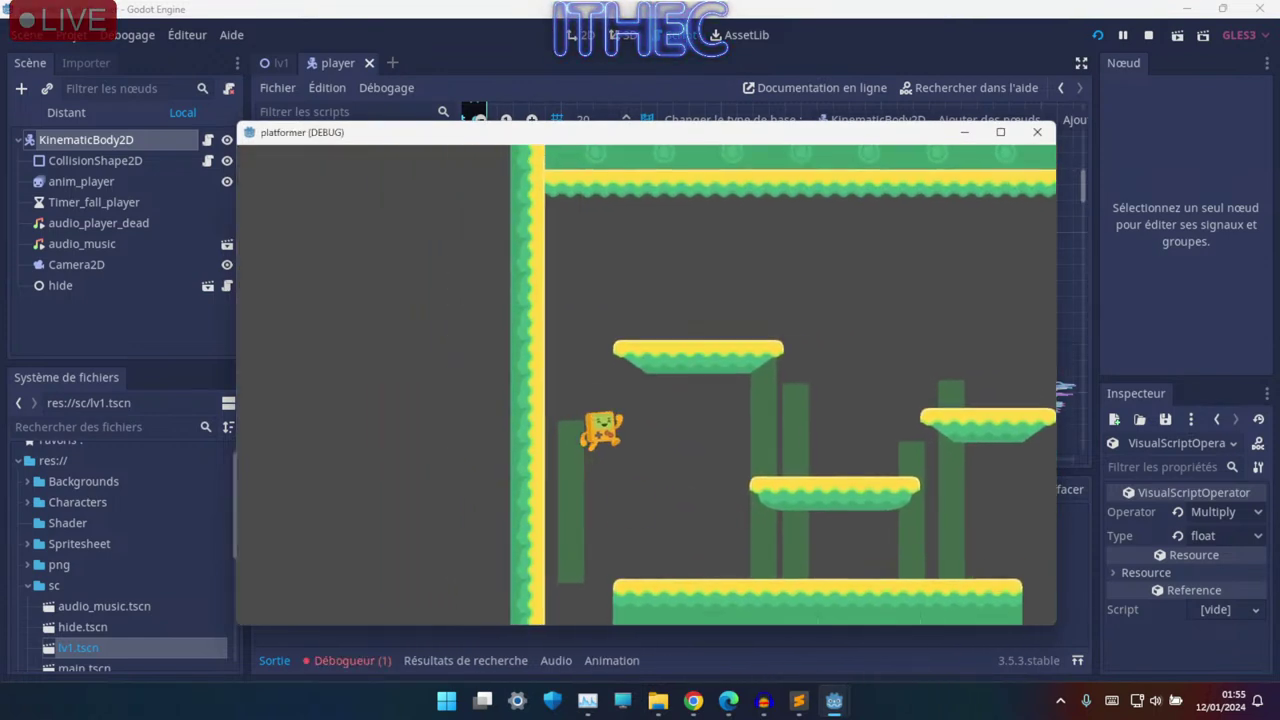
pyautogui.press('Up')
pyautogui.press('Right')
pyautogui.press('Left')
pyautogui.press('Up')
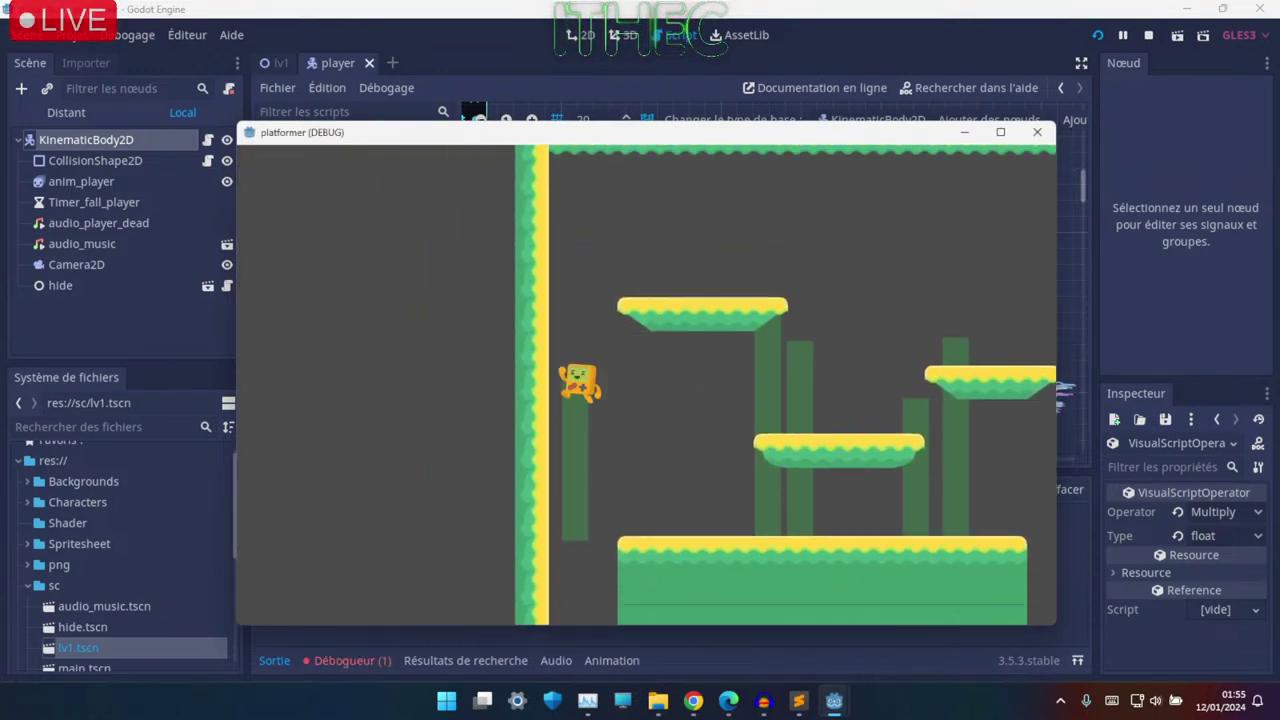
pyautogui.press('Right')
pyautogui.press('Left')
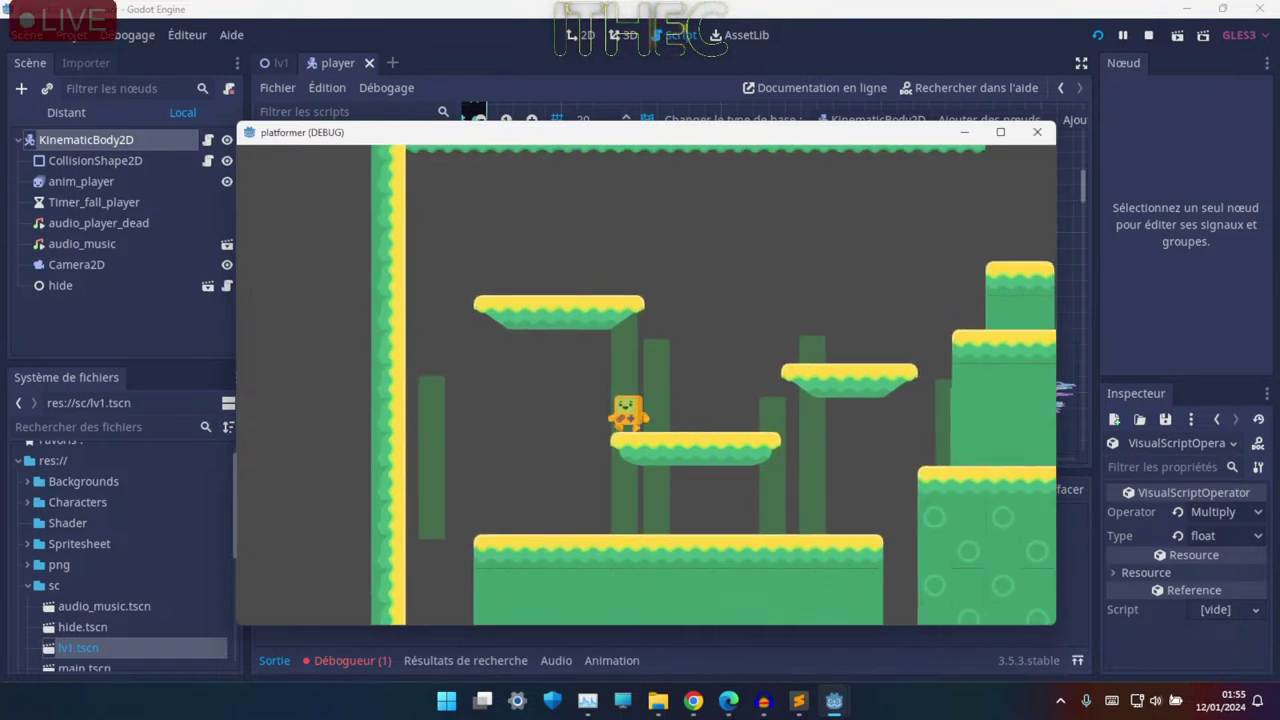
pyautogui.press('Up')
pyautogui.press('Right')
pyautogui.press('Up')
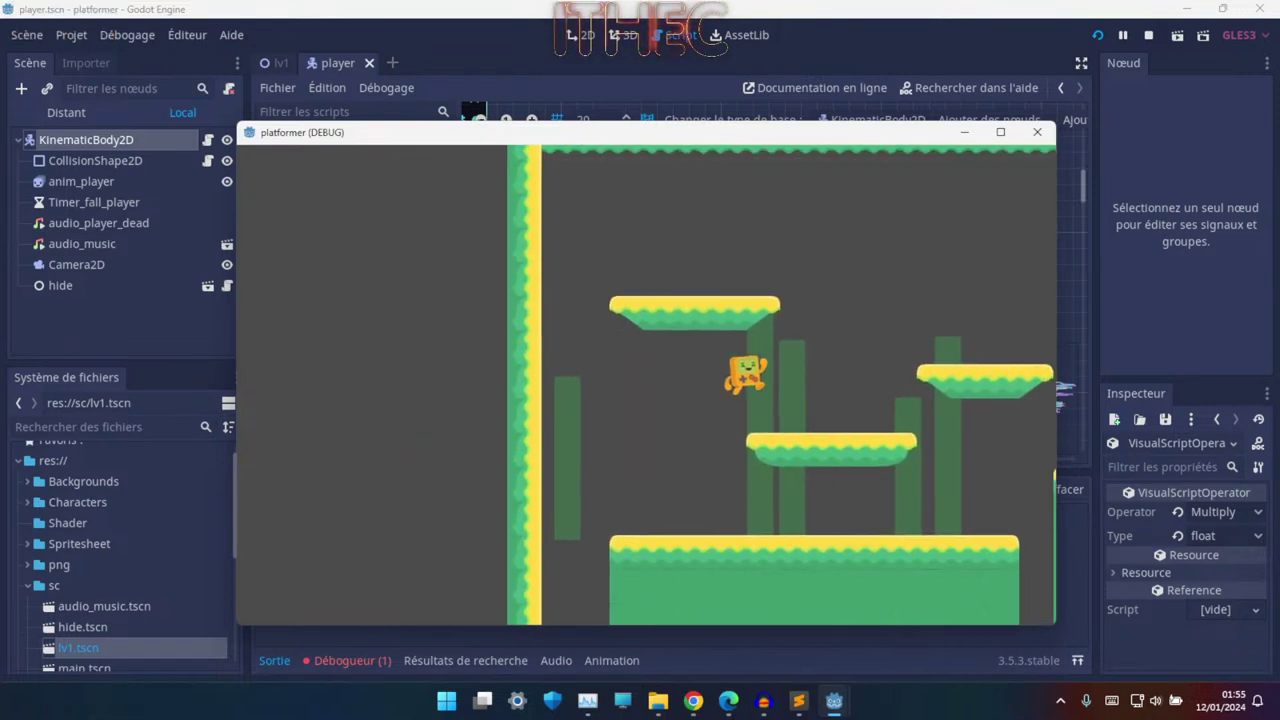
pyautogui.press('Right')
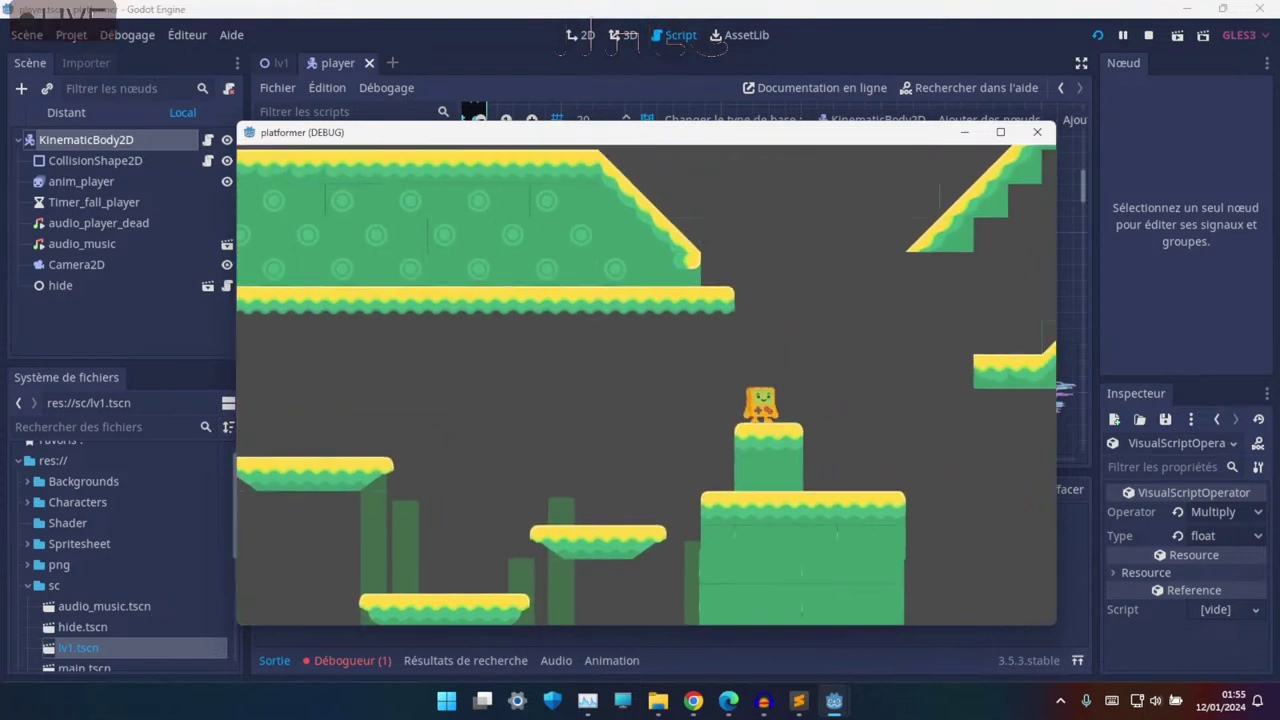
pyautogui.press('Up')
pyautogui.press('Left')
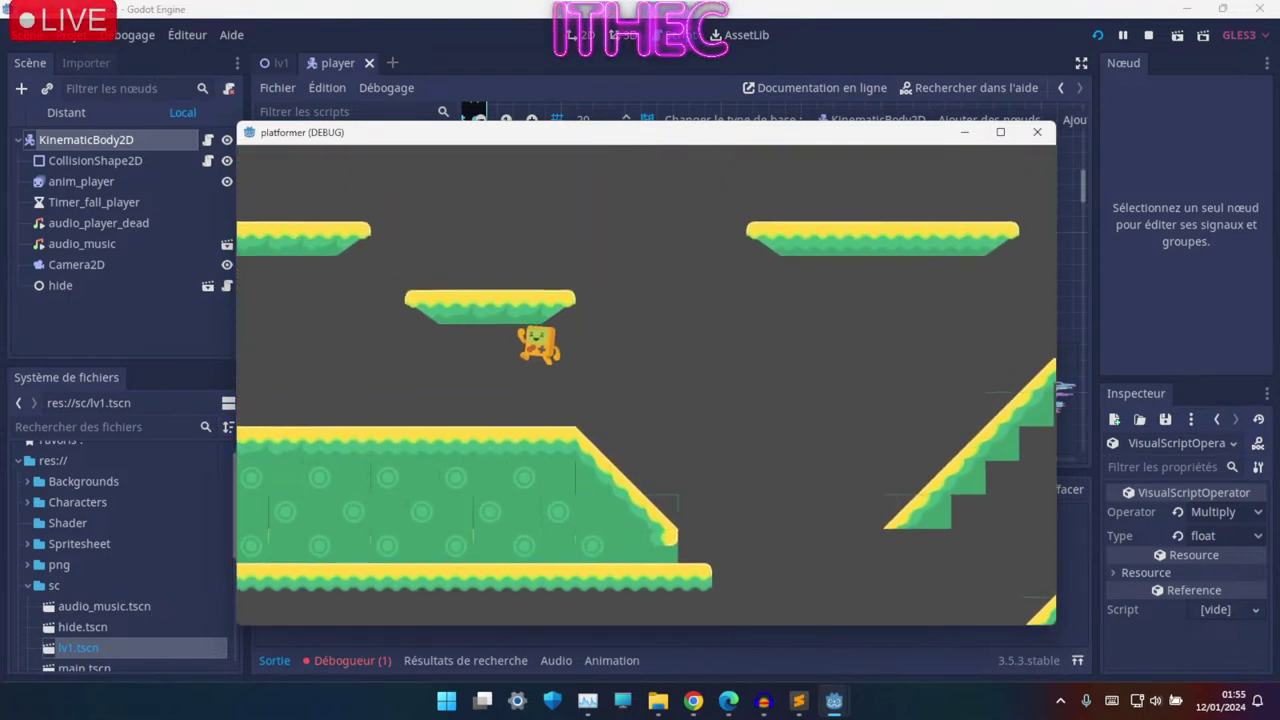
pyautogui.press('Up')
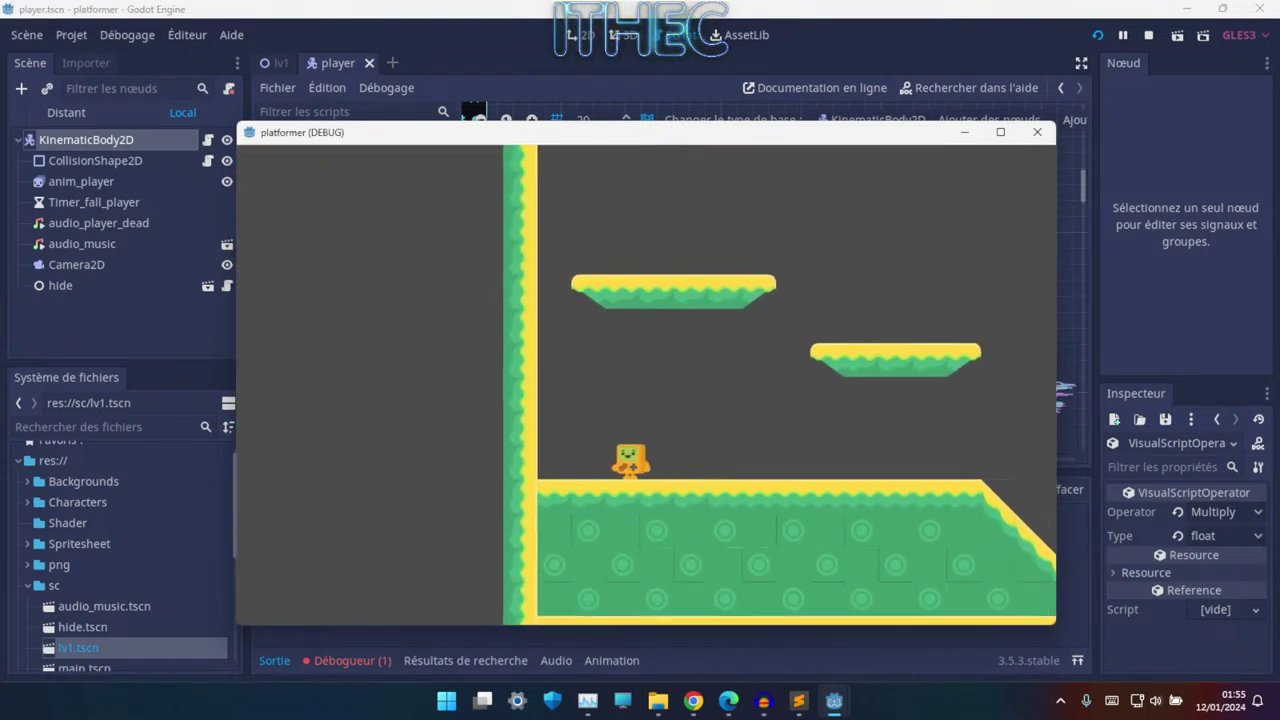
pyautogui.press('Up')
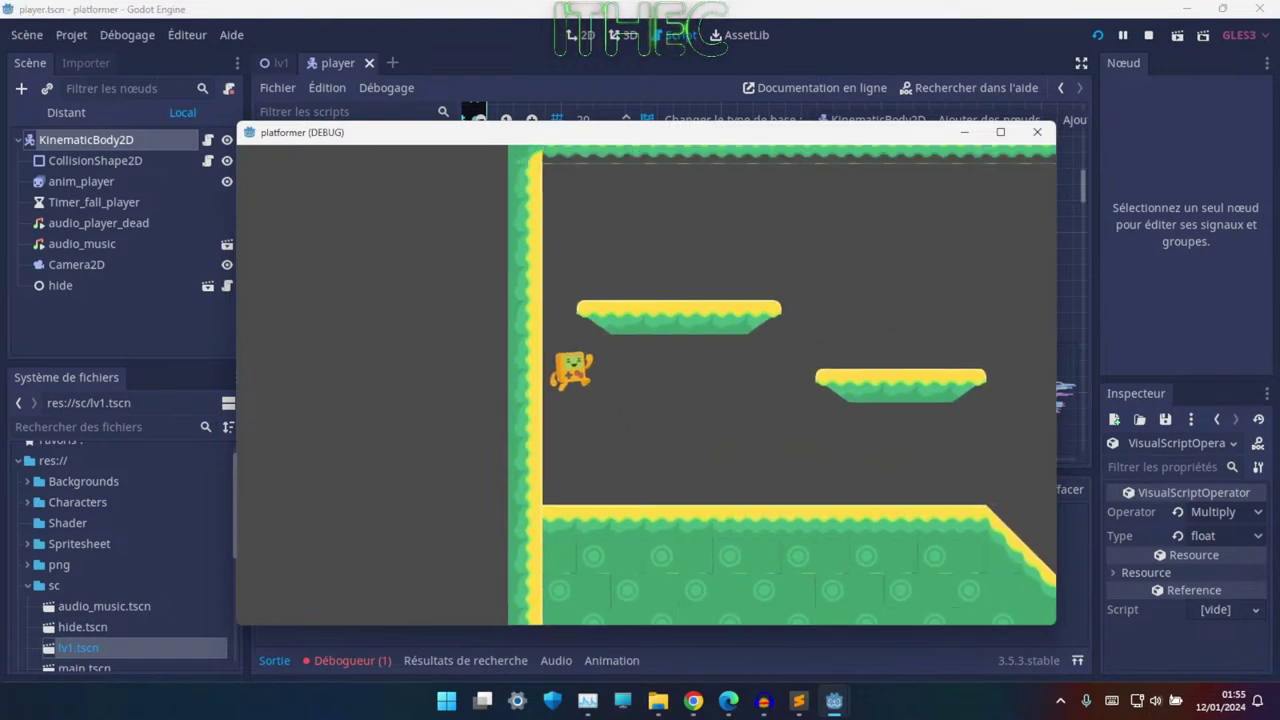
pyautogui.press('Right')
pyautogui.press('Left')
pyautogui.press('Right')
pyautogui.press('Left')
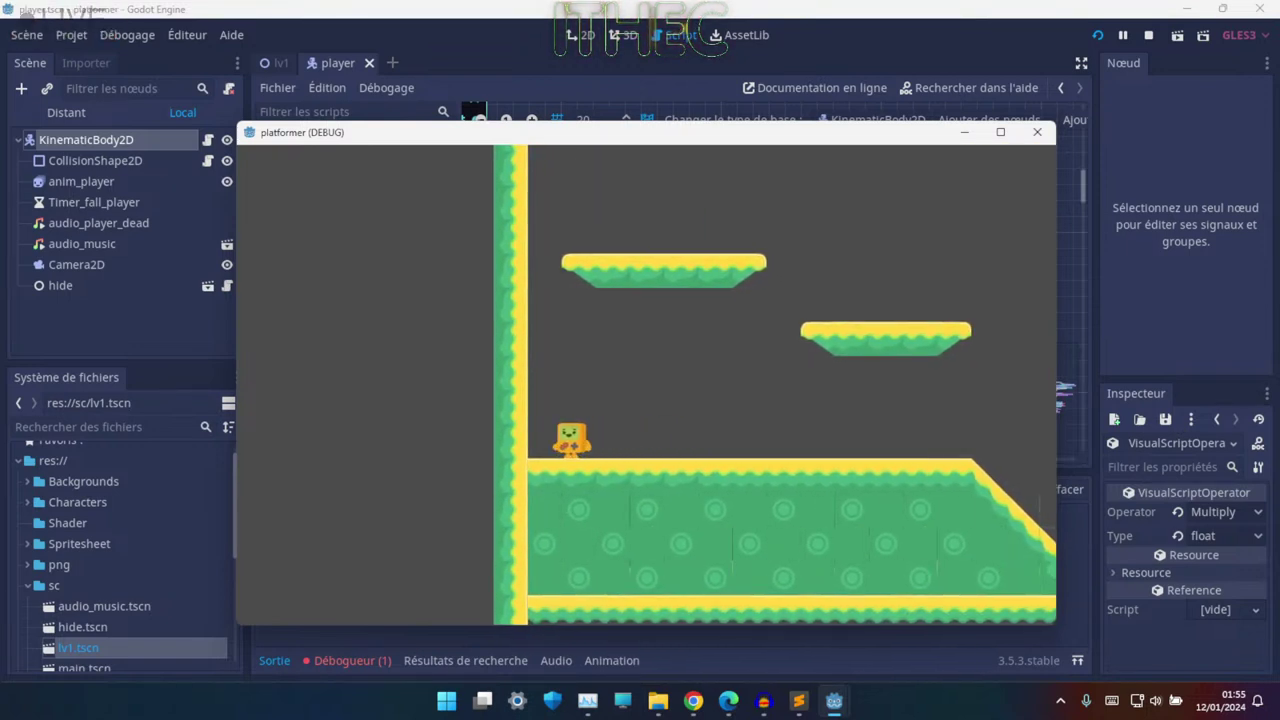
pyautogui.press('Right')
pyautogui.press('Left')
pyautogui.press('F8')
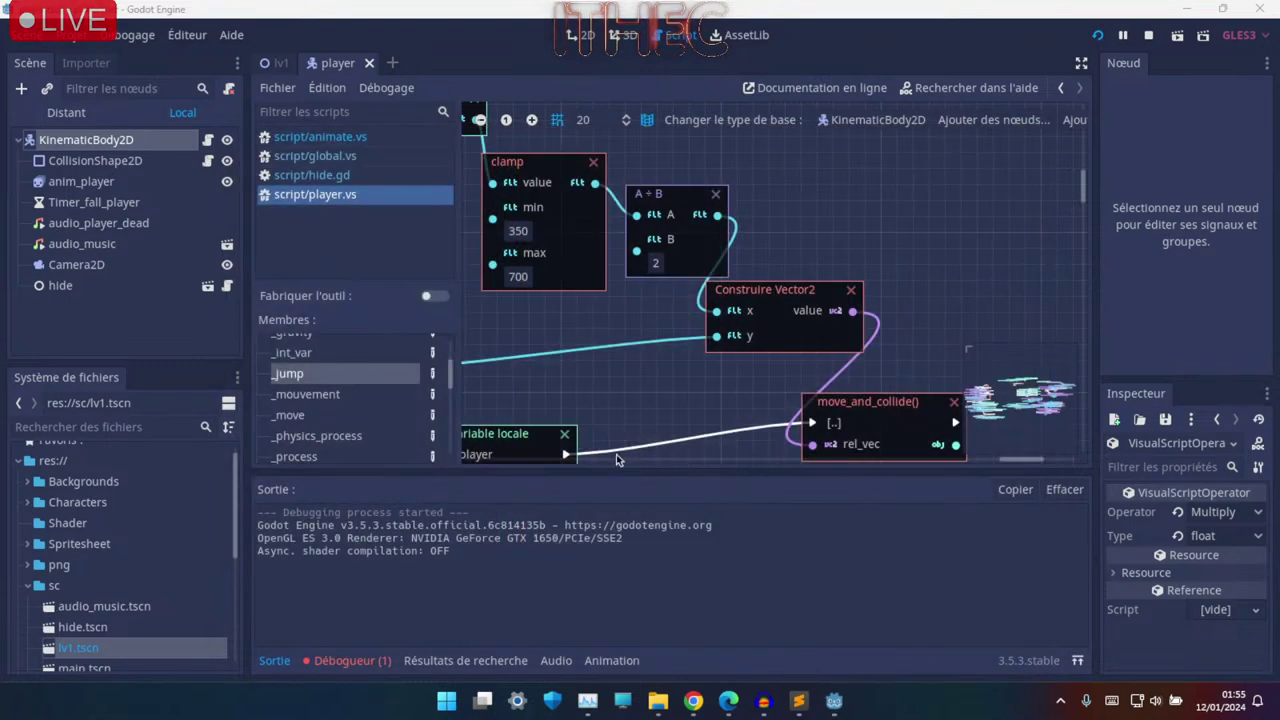
# - Delete the extra A+B node and set the remaining A+B node's B input to 400
pyautogui.moveTo(708, 358)
pyautogui.mouseDown(button='middle')
pyautogui.moveTo(737, 252)
pyautogui.moveTo(799, 357)
pyautogui.moveTo(799, 279)
pyautogui.moveTo(606, 390)
pyautogui.mouseUp(button='middle')
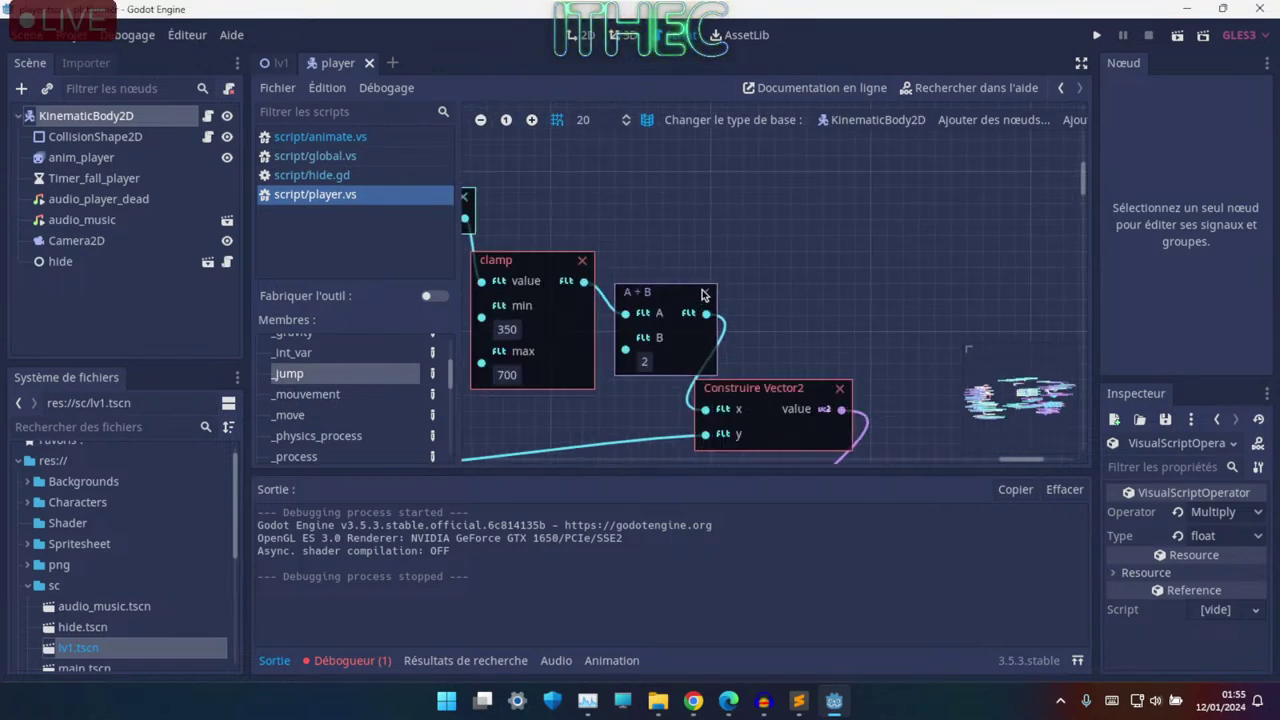
pyautogui.press('Delete')
pyautogui.moveTo(560, 450); pyautogui.dragTo(717, 250, button='middle')
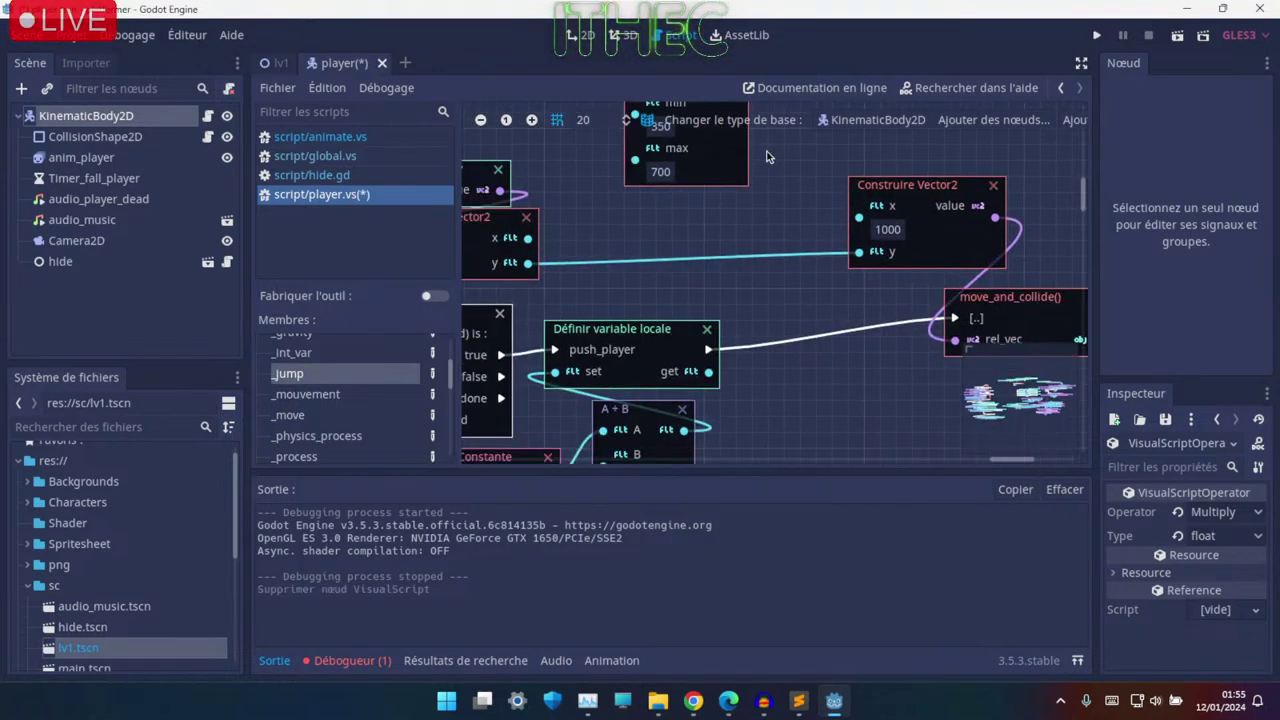
pyautogui.moveTo(626, 448); pyautogui.dragTo(676, 330, button='middle')
pyautogui.click(688, 357)
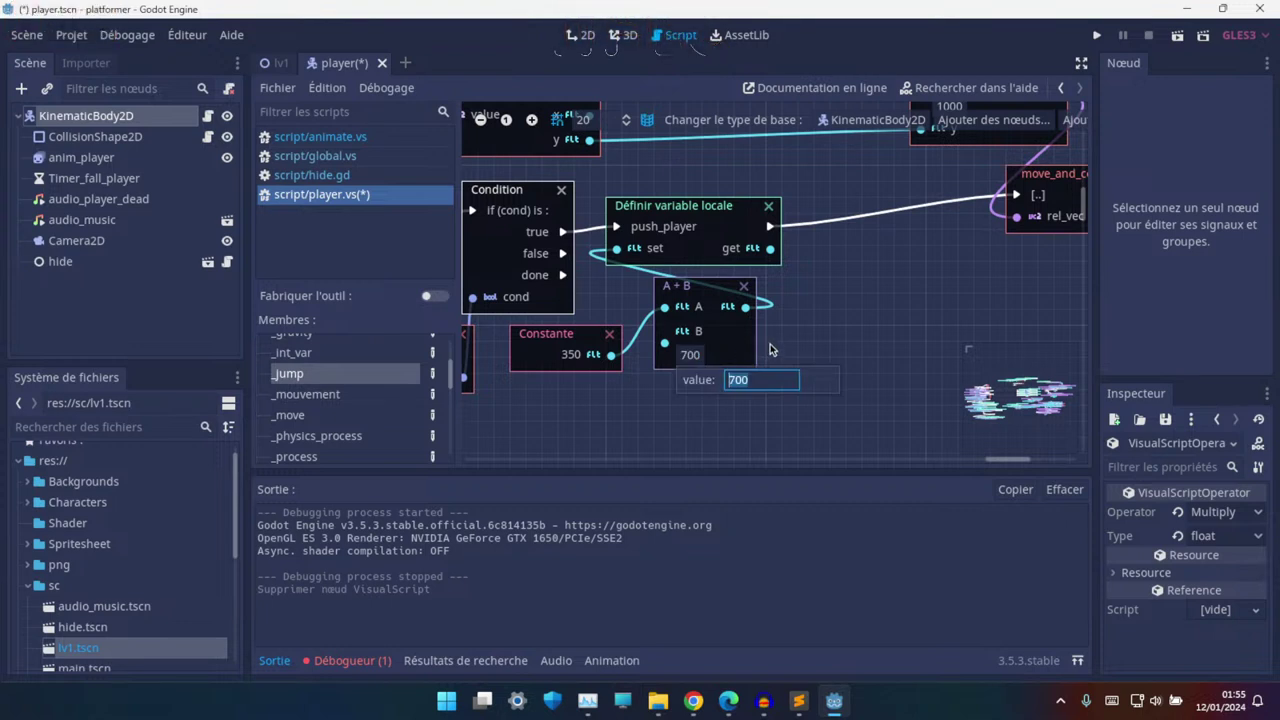
pyautogui.write('400')
pyautogui.press('Return')
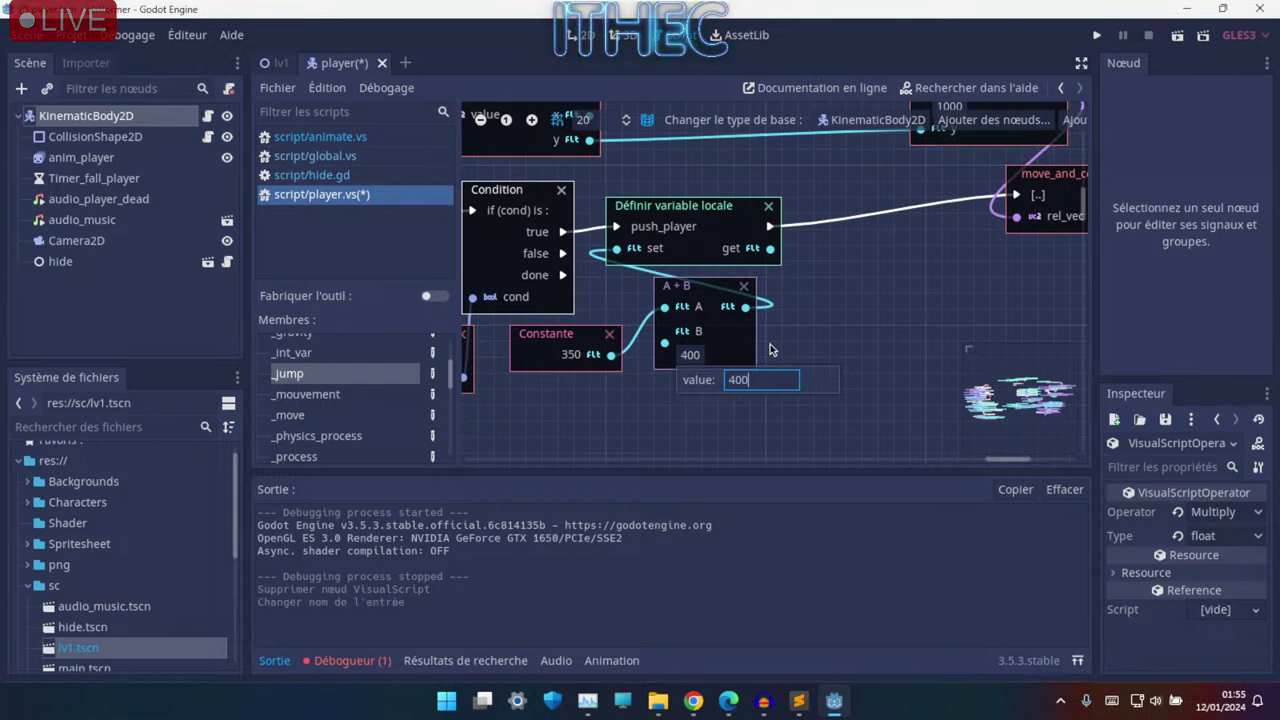
# - Change the Constante node's value to 150 in the Inspector
pyautogui.click(553, 357)
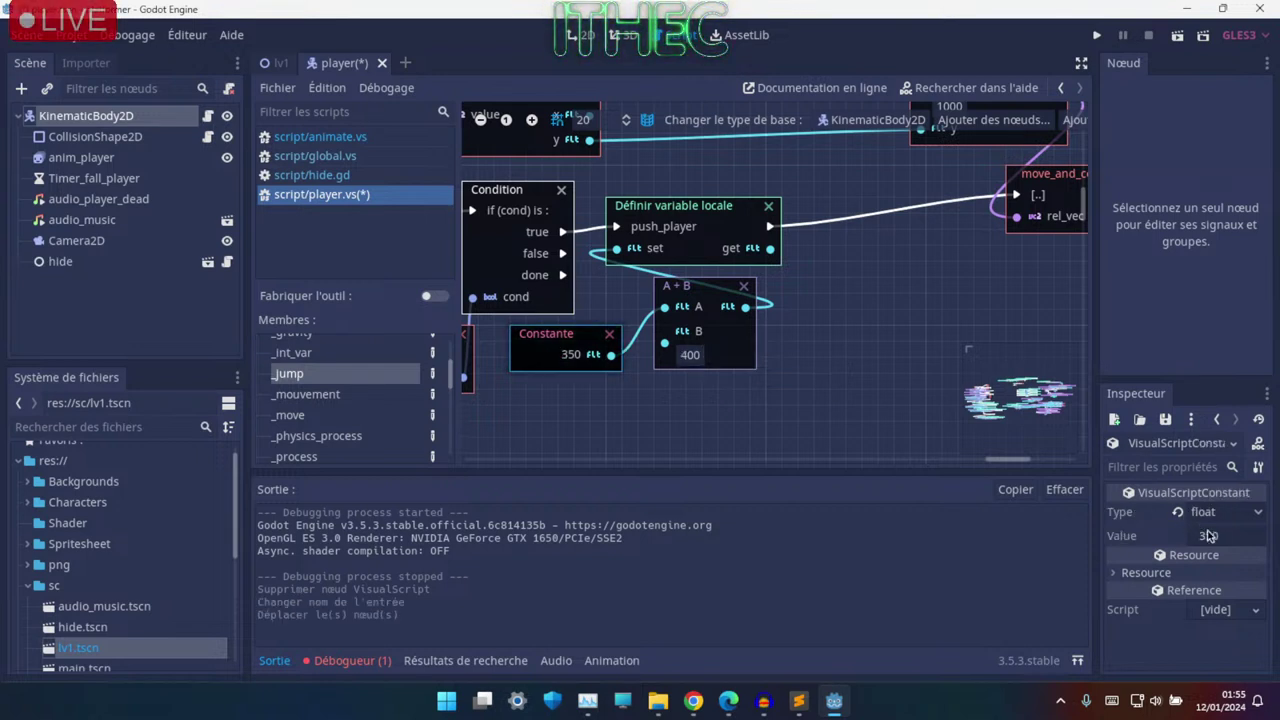
pyautogui.click(1225, 538)
pyautogui.write('15')
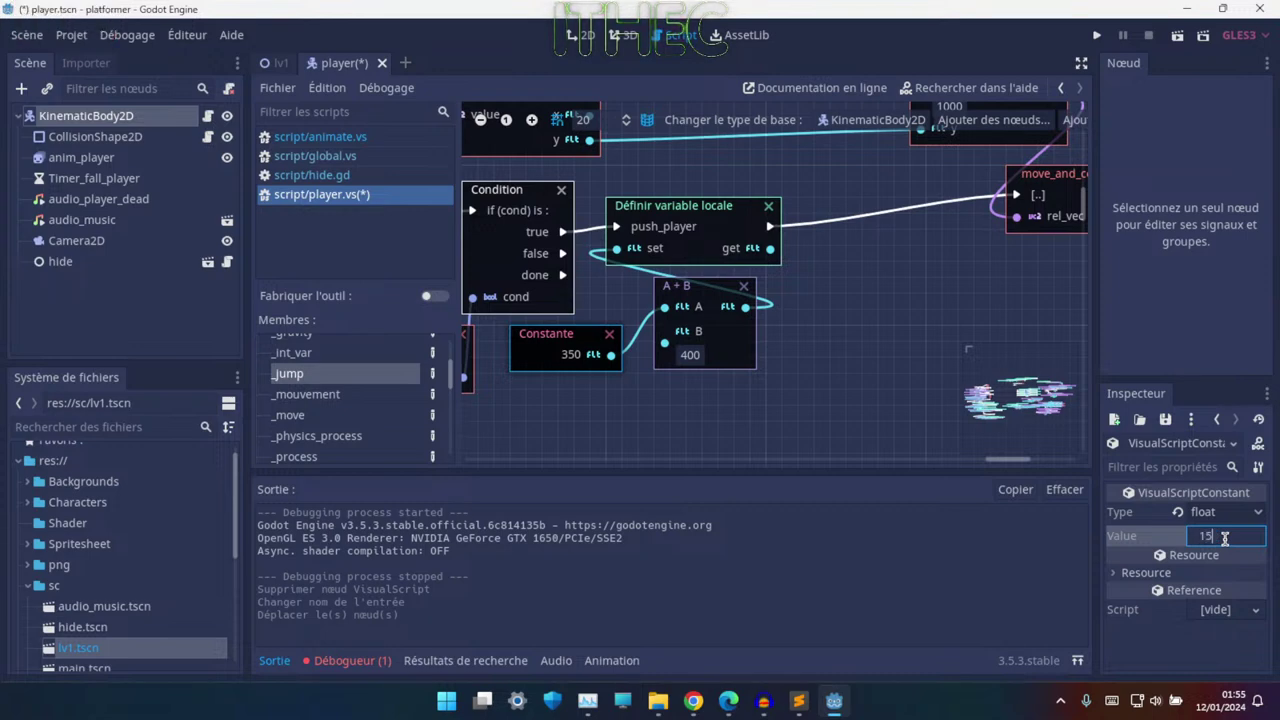
pyautogui.write('0')
pyautogui.press('Return')
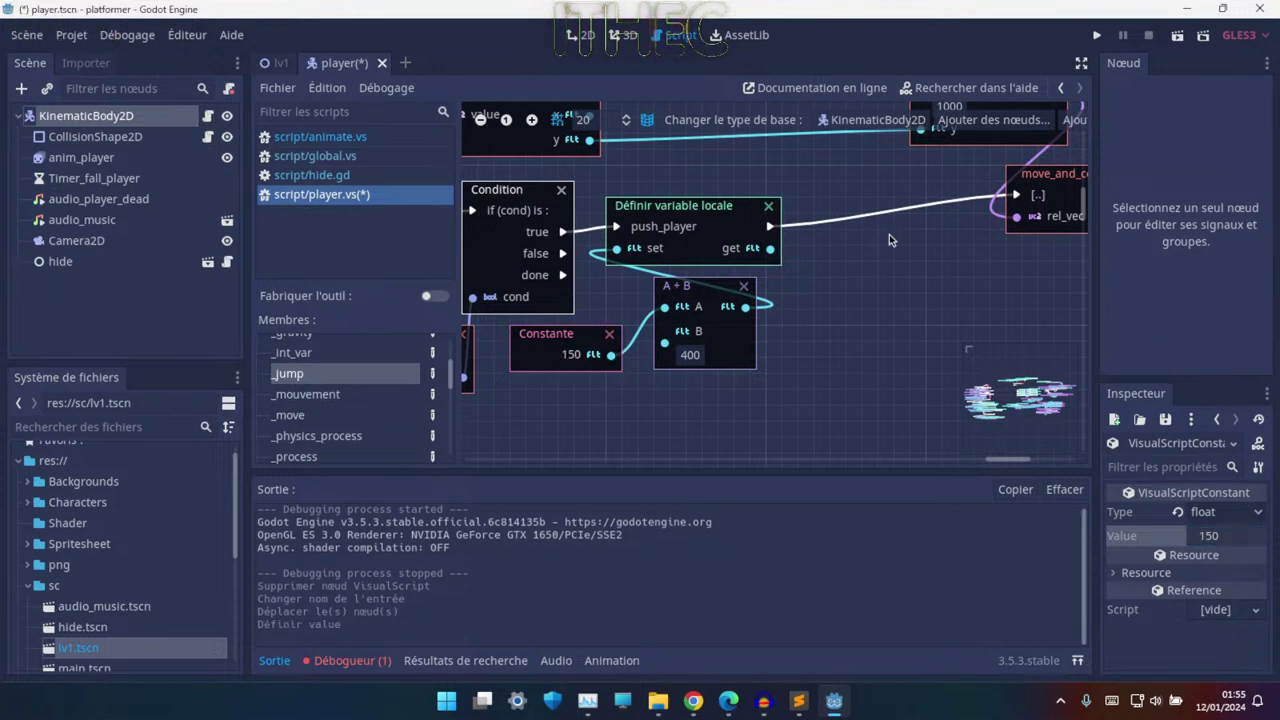
pyautogui.keyDown('ctrl'); pyautogui.scroll(-2, 889, 234); pyautogui.keyUp('ctrl')
pyautogui.keyDown('ctrl'); pyautogui.scroll(-1, 802, 303); pyautogui.keyUp('ctrl')
pyautogui.scroll(1, 802, 303)
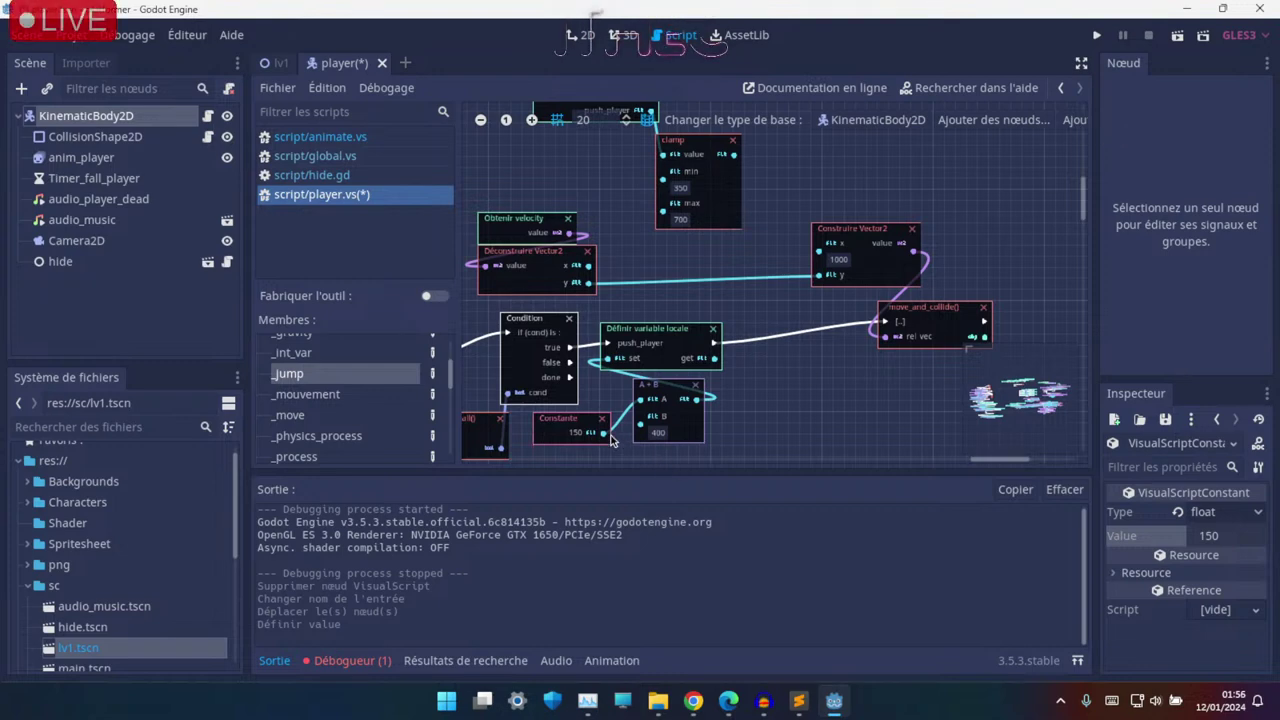
pyautogui.keyDown('ctrl'); pyautogui.scroll(1, 577, 436); pyautogui.keyUp('ctrl')
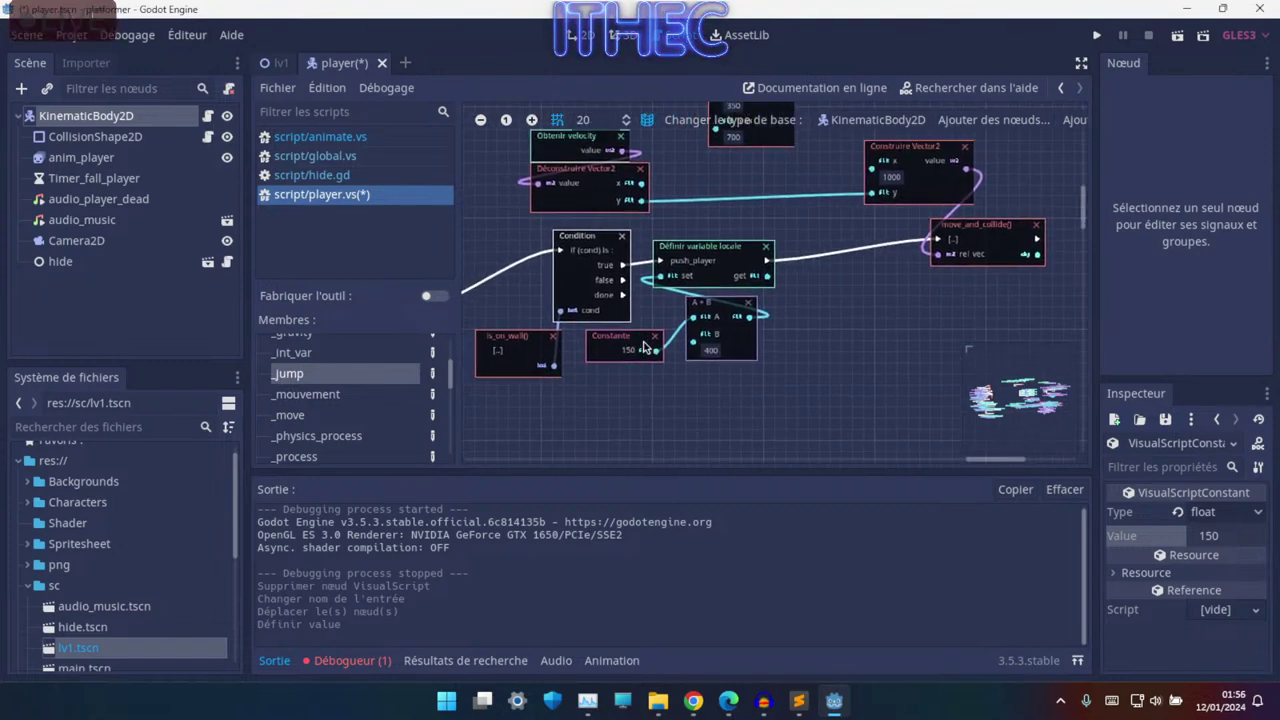
pyautogui.keyDown('ctrl'); pyautogui.scroll(1, 683, 334); pyautogui.keyUp('ctrl')
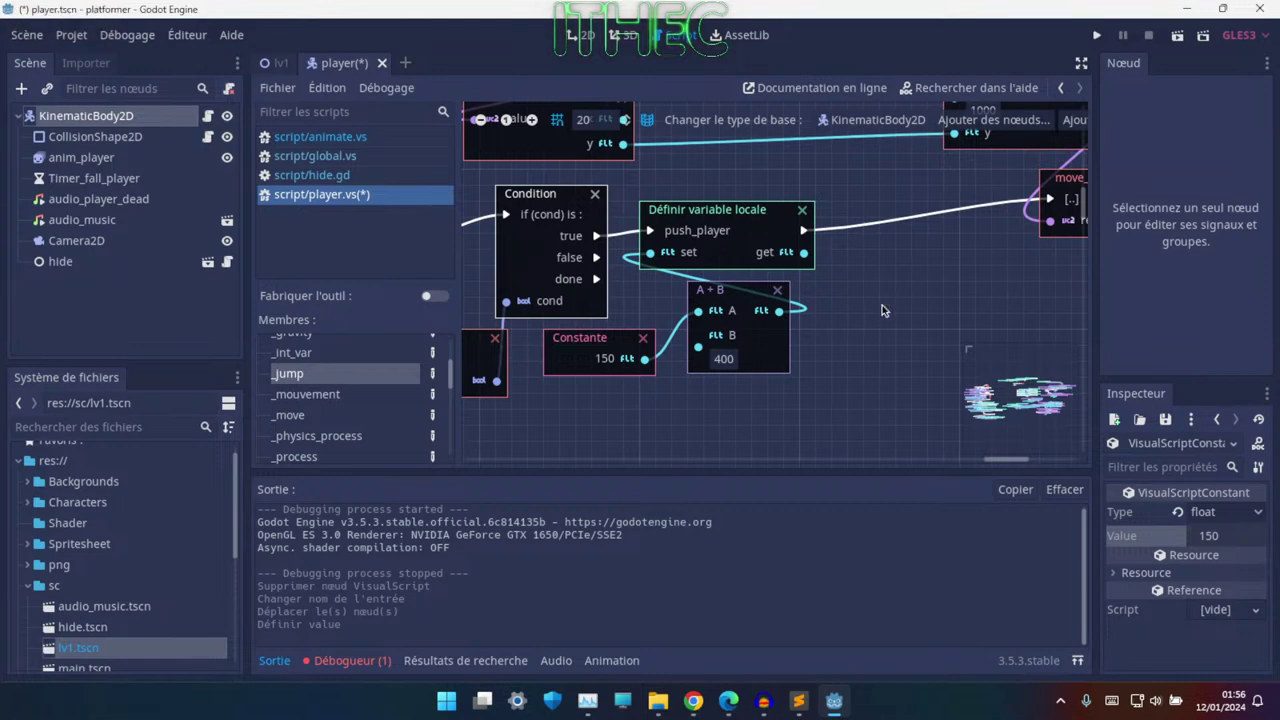
pyautogui.scroll(5, 952, 217)
pyautogui.hscroll(5, 952, 217)
# - Run the platformer with Constante at 150, test climbing and jumping, then close it with Alt+F4
pyautogui.click(1095, 37)
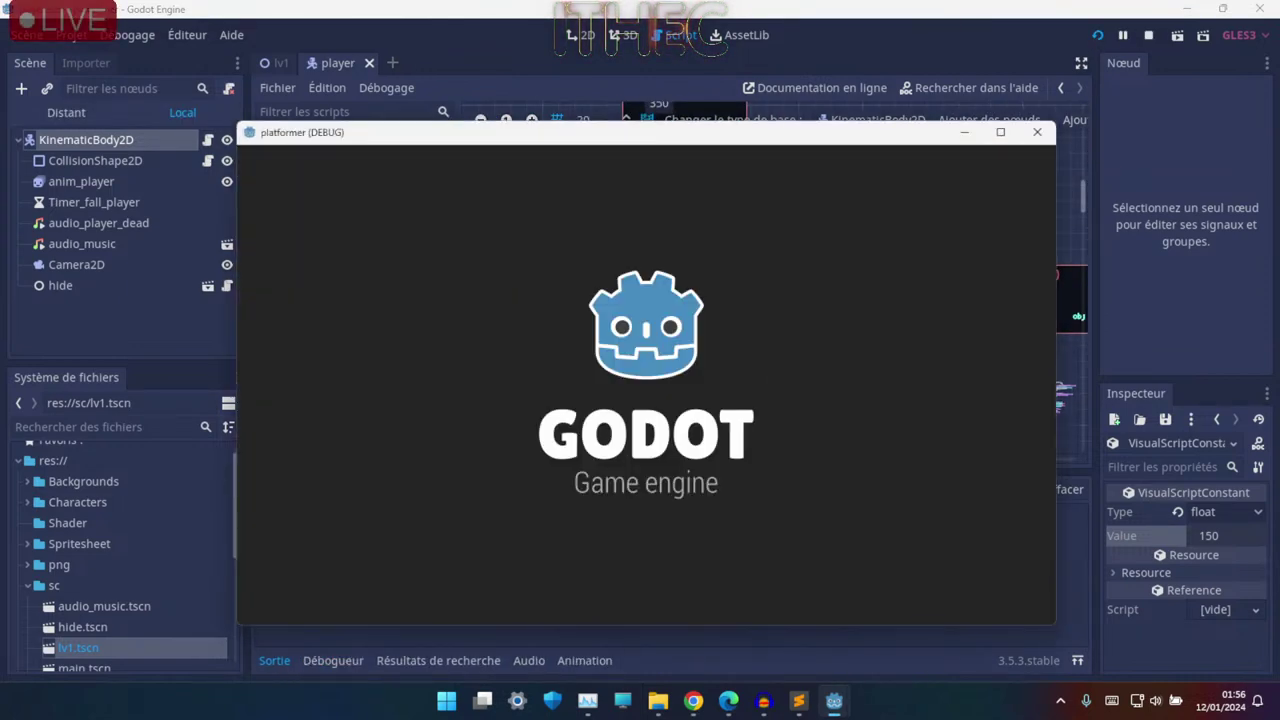
pyautogui.press('Left')
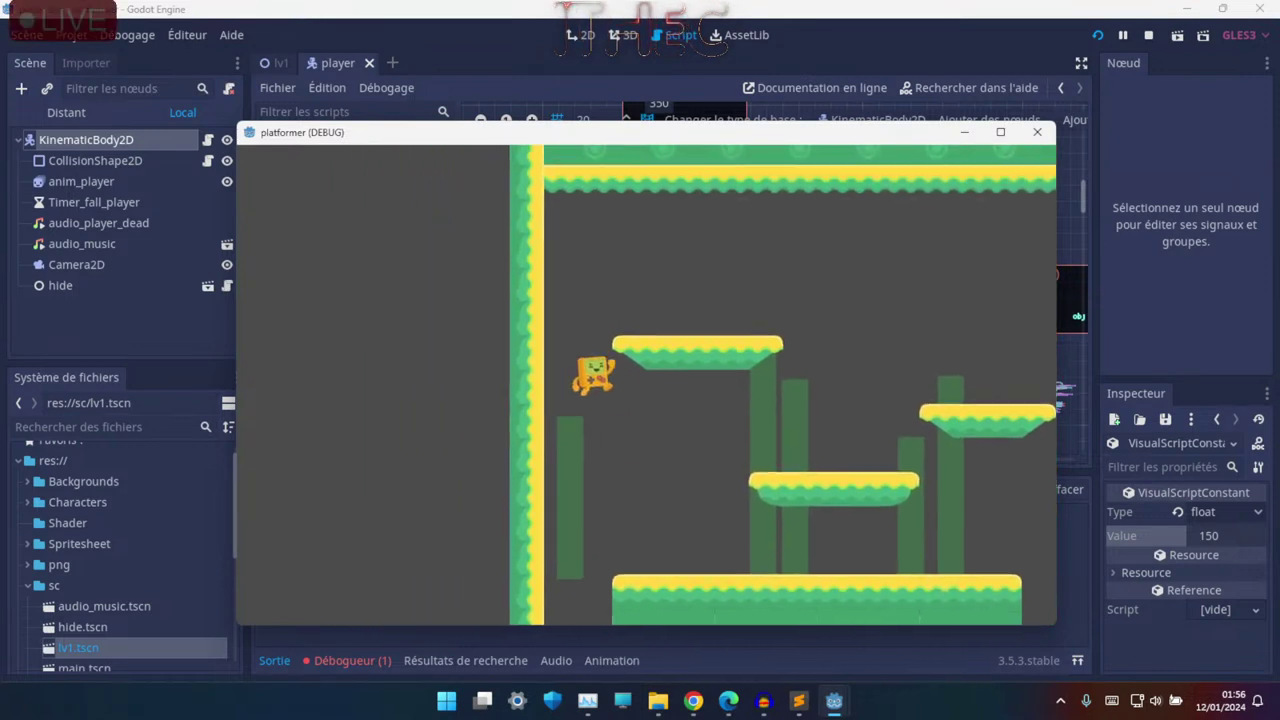
pyautogui.press('Up')
pyautogui.press('Up')
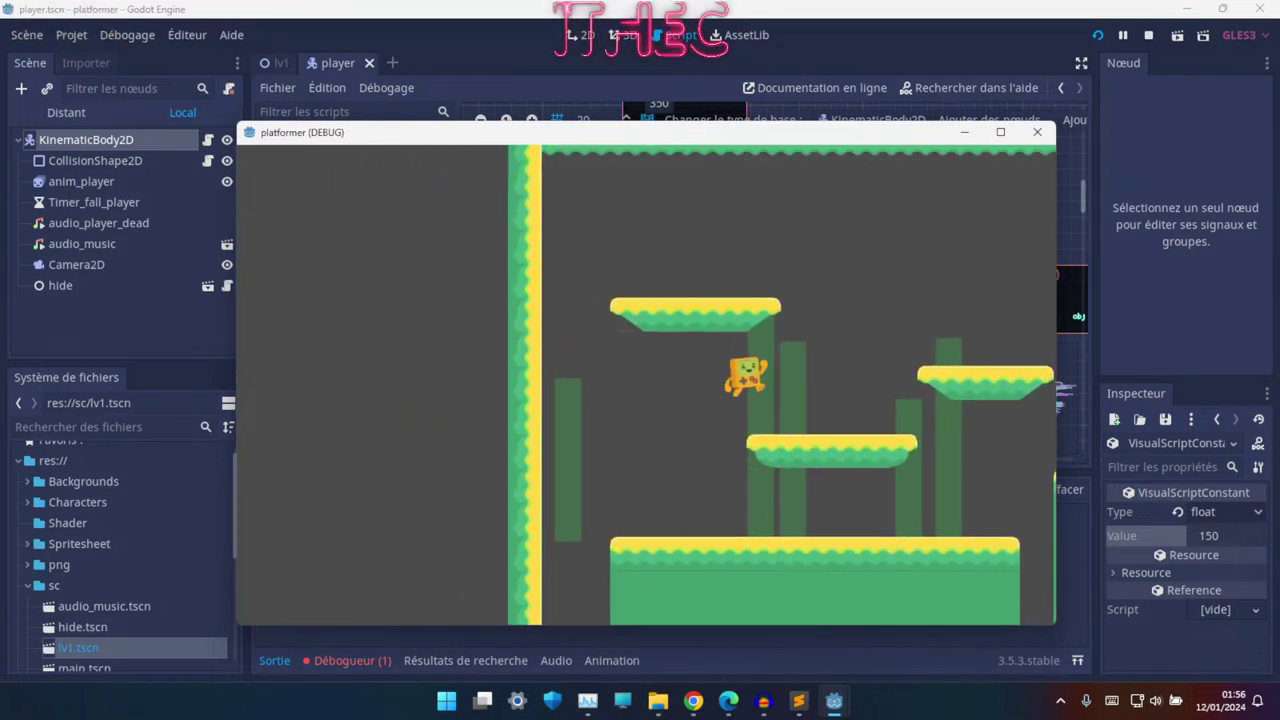
pyautogui.press('Right')
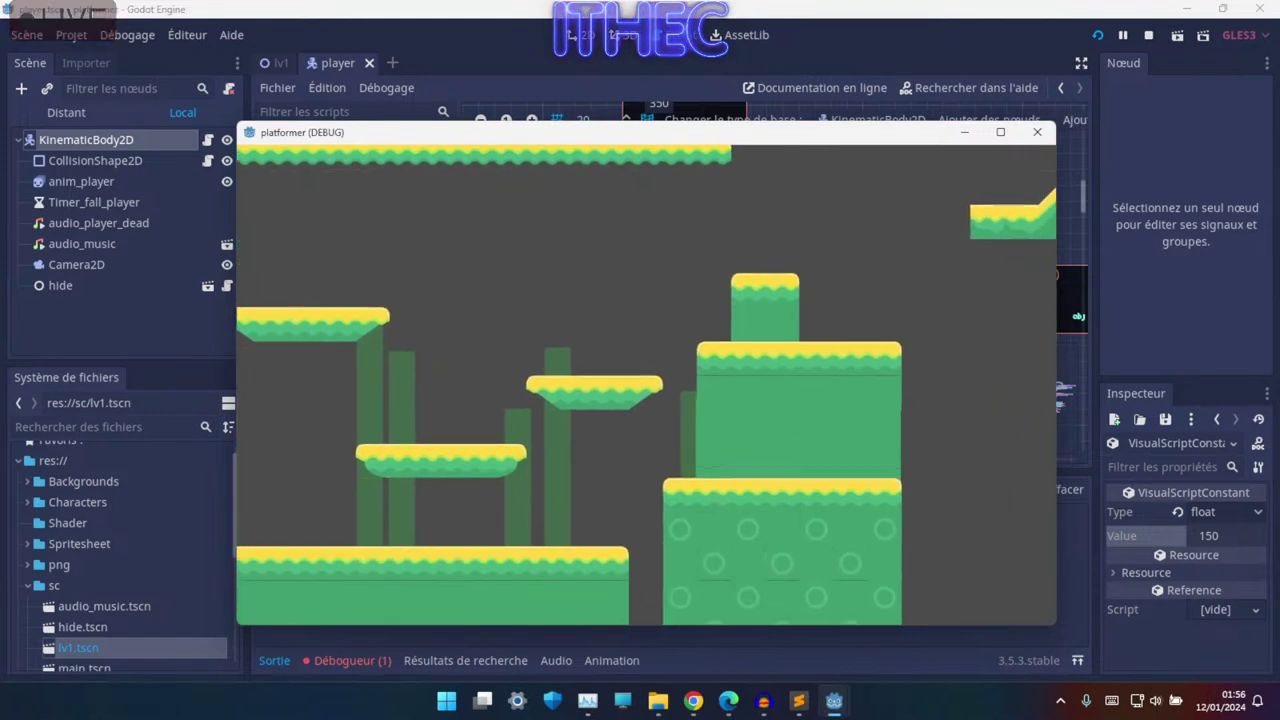
pyautogui.press('Left')
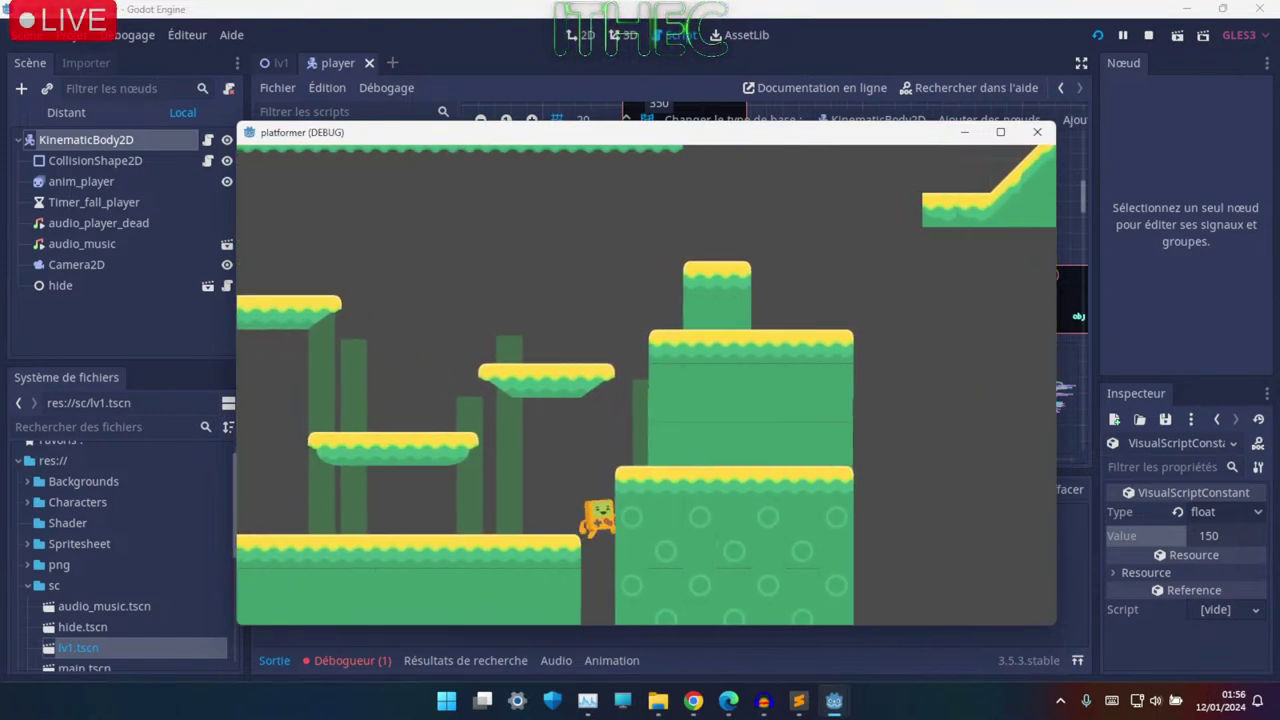
pyautogui.press('Up')
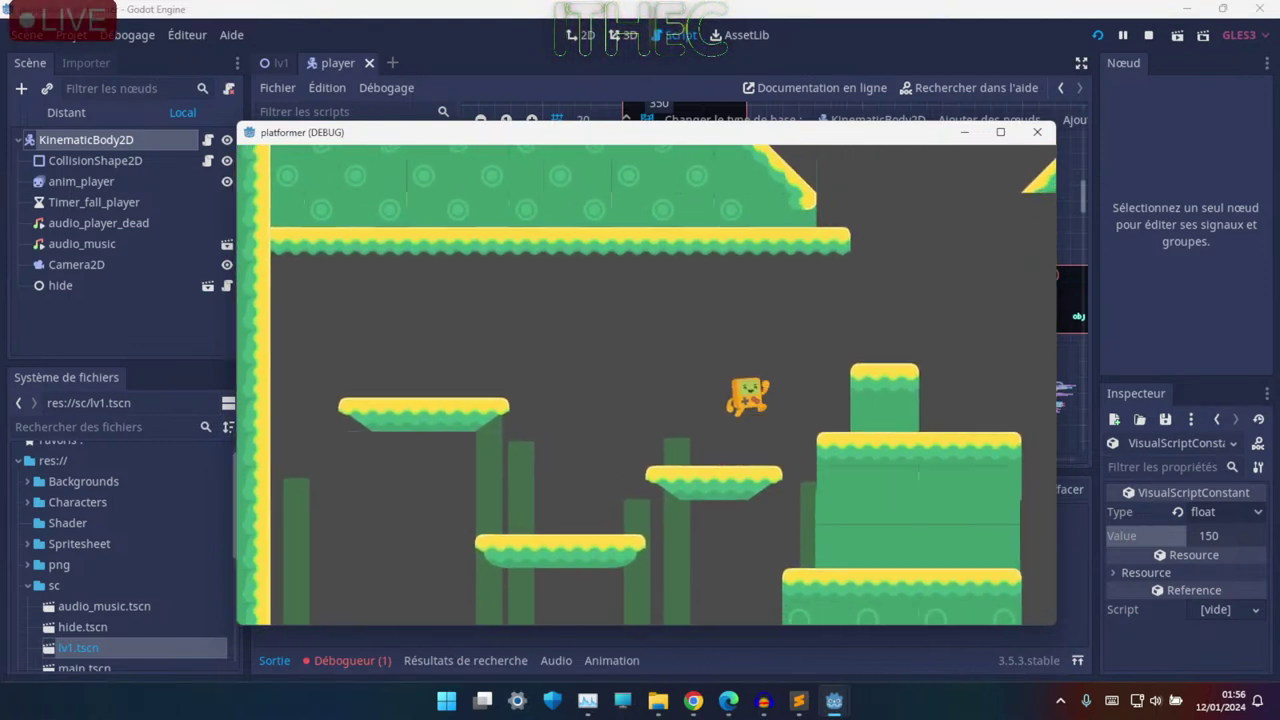
pyautogui.press('Right')
pyautogui.press('Up')
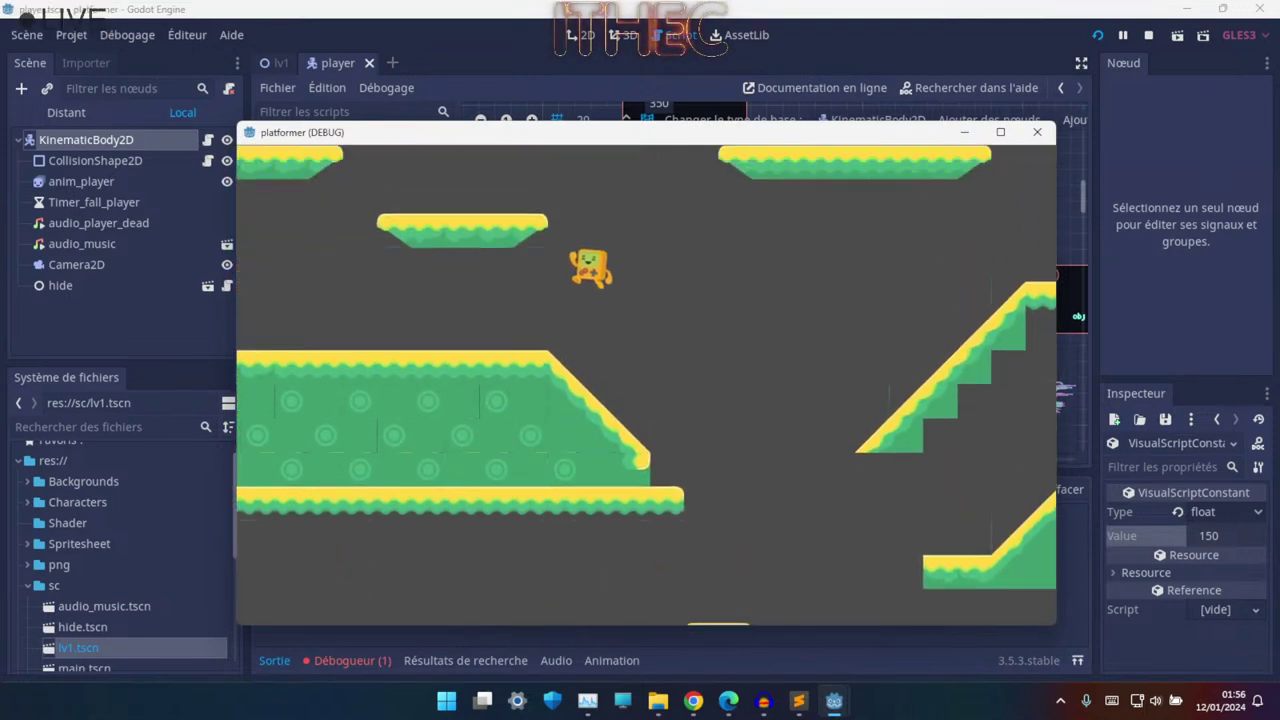
pyautogui.press('Left')
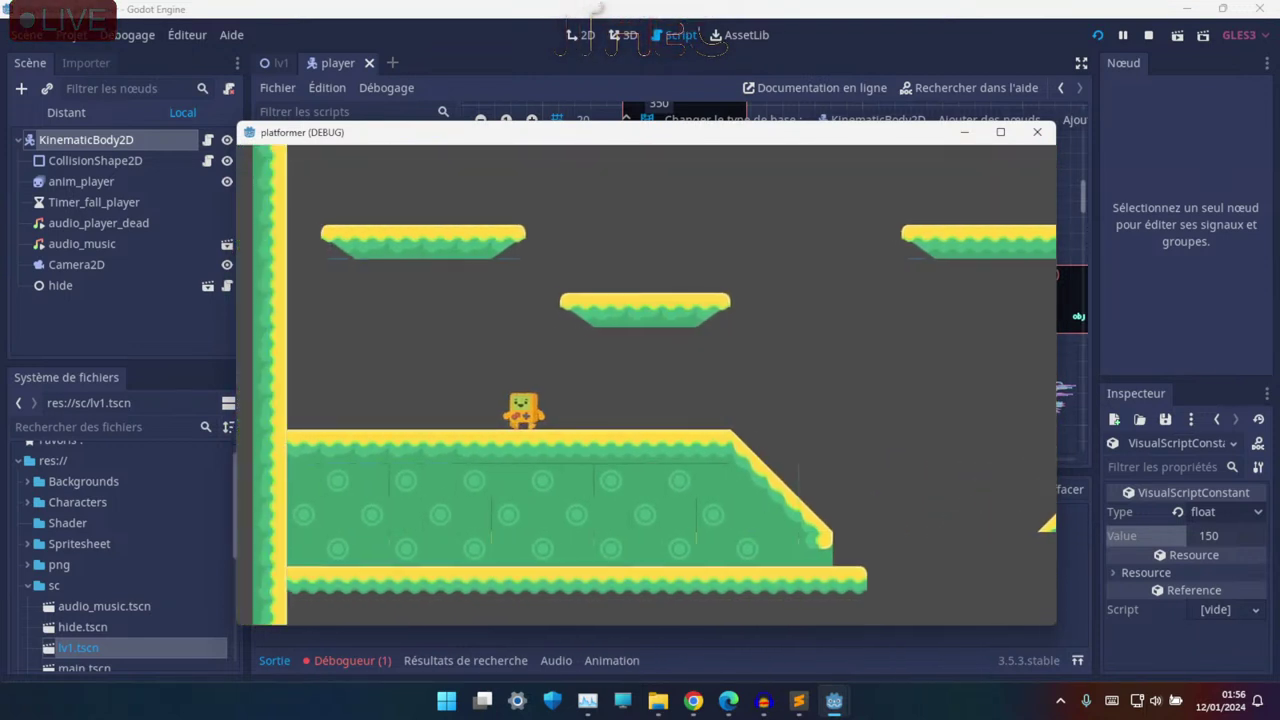
pyautogui.press('Up')
pyautogui.press('Right')
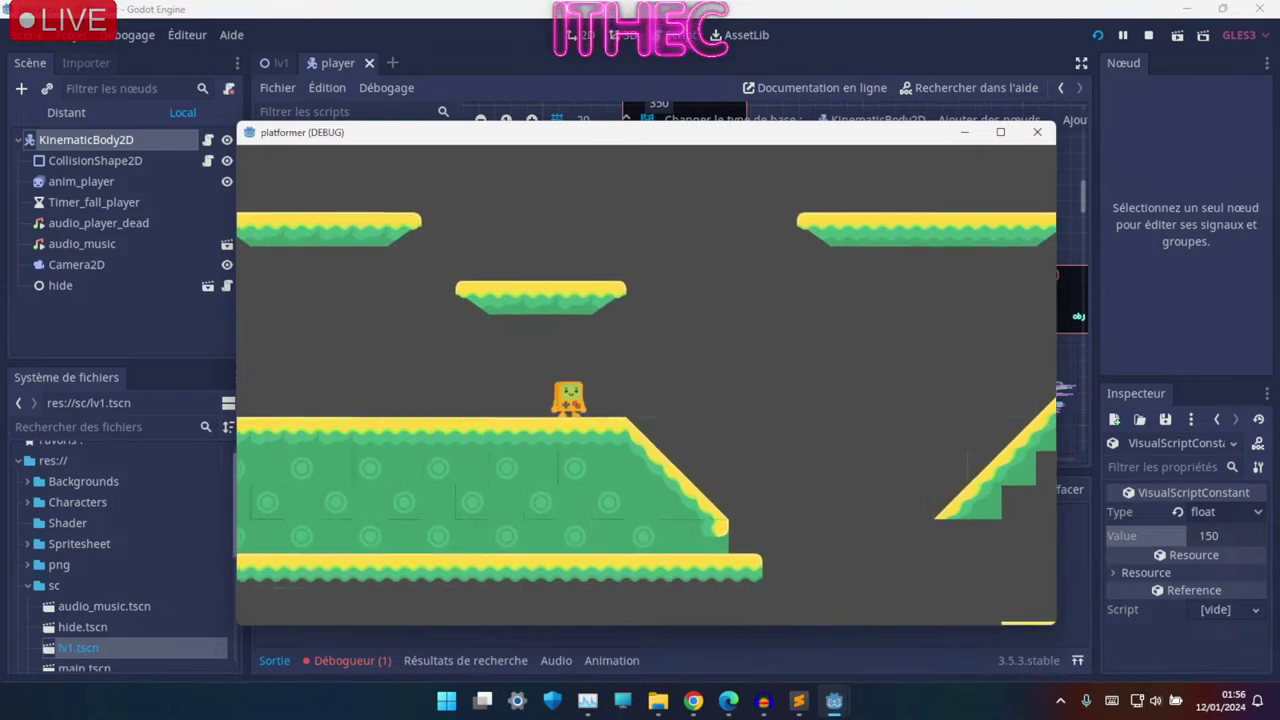
pyautogui.press('super')
pyautogui.press('super')
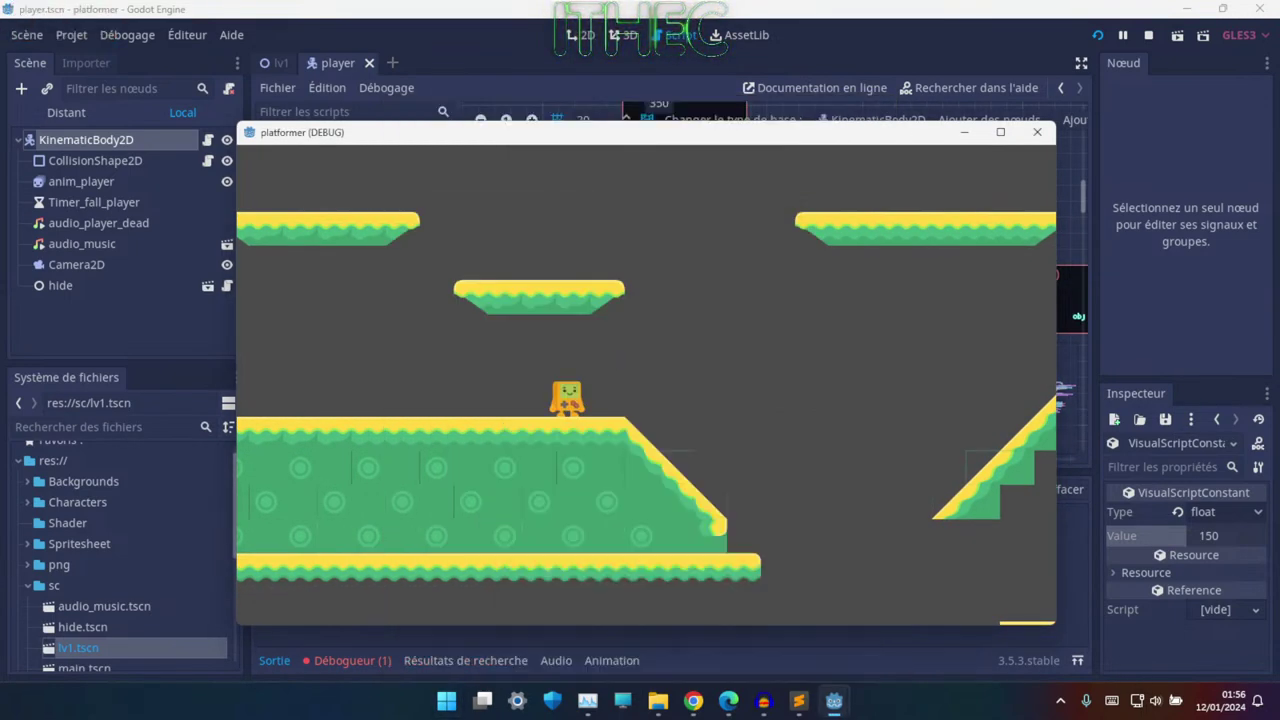
pyautogui.hotkey('alt', 'F4')
# - Scroll the visual-script graph to review the push node chain
pyautogui.scroll(2, 675, 285)
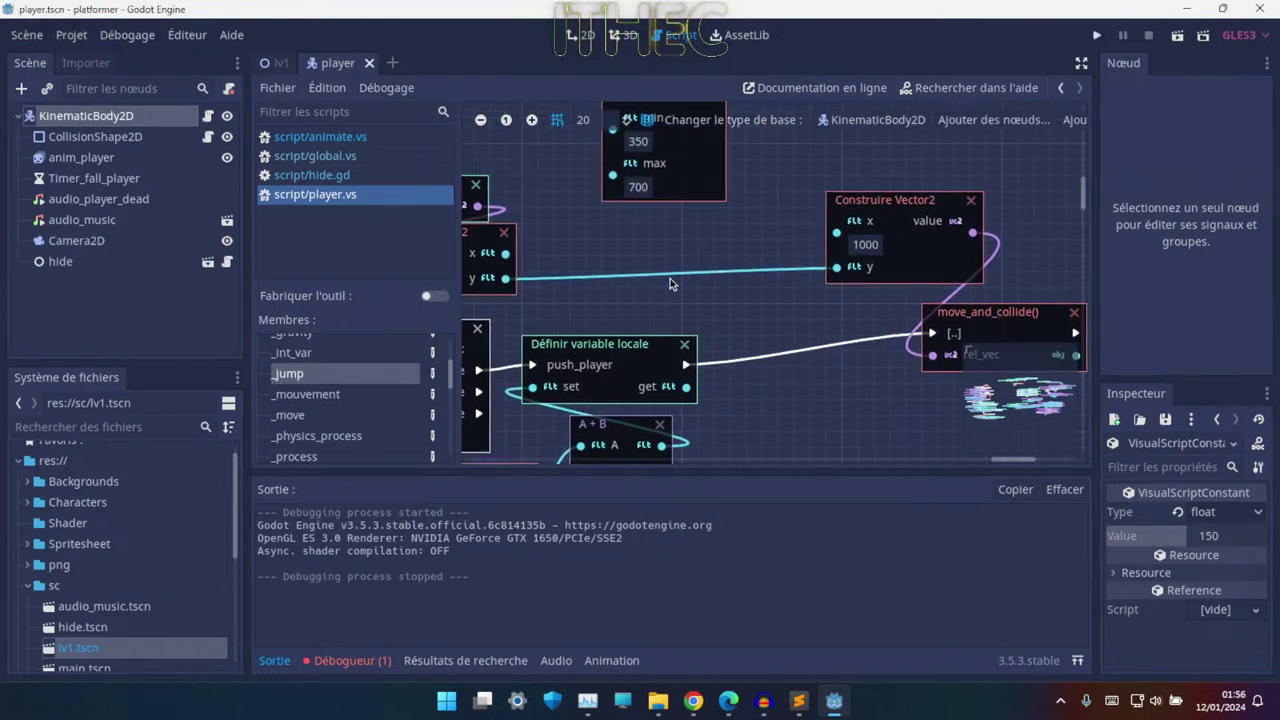
pyautogui.scroll(3, 660, 330)
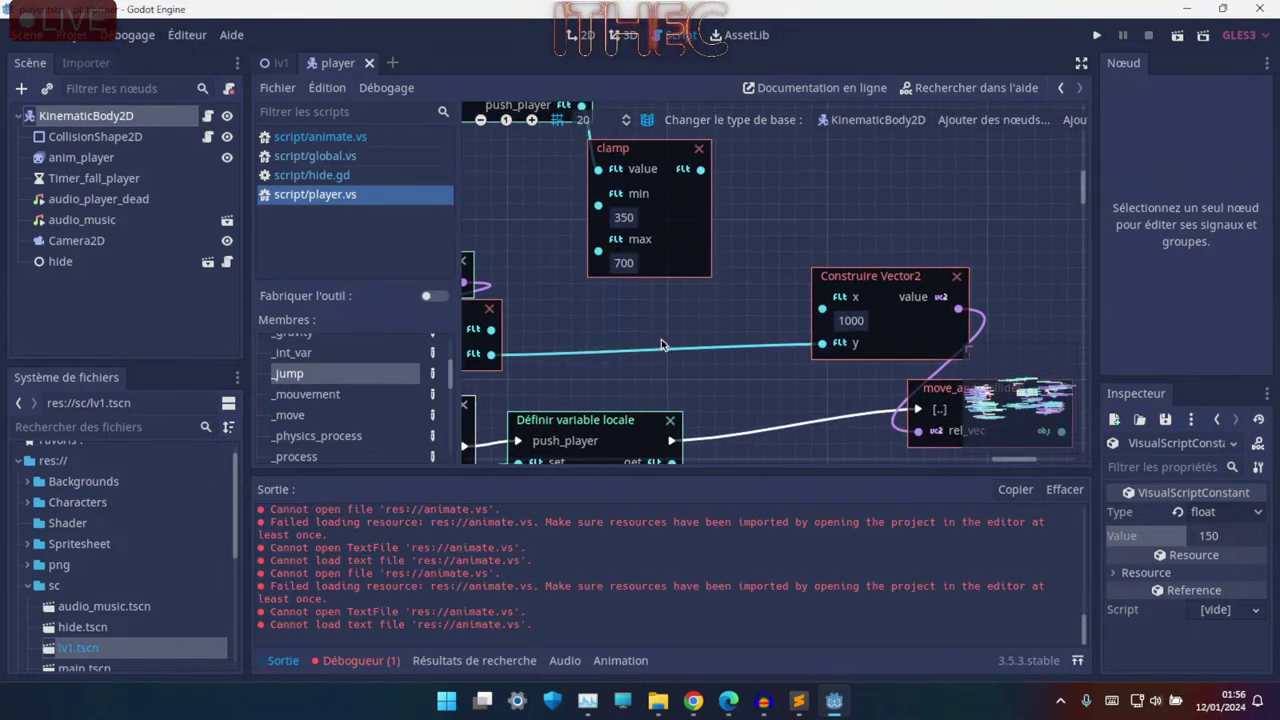
pyautogui.keyDown('ctrl'); pyautogui.scroll(-3, 655, 347); pyautogui.keyUp('ctrl')
pyautogui.keyDown('ctrl'); pyautogui.scroll(1, 702, 306); pyautogui.keyUp('ctrl')
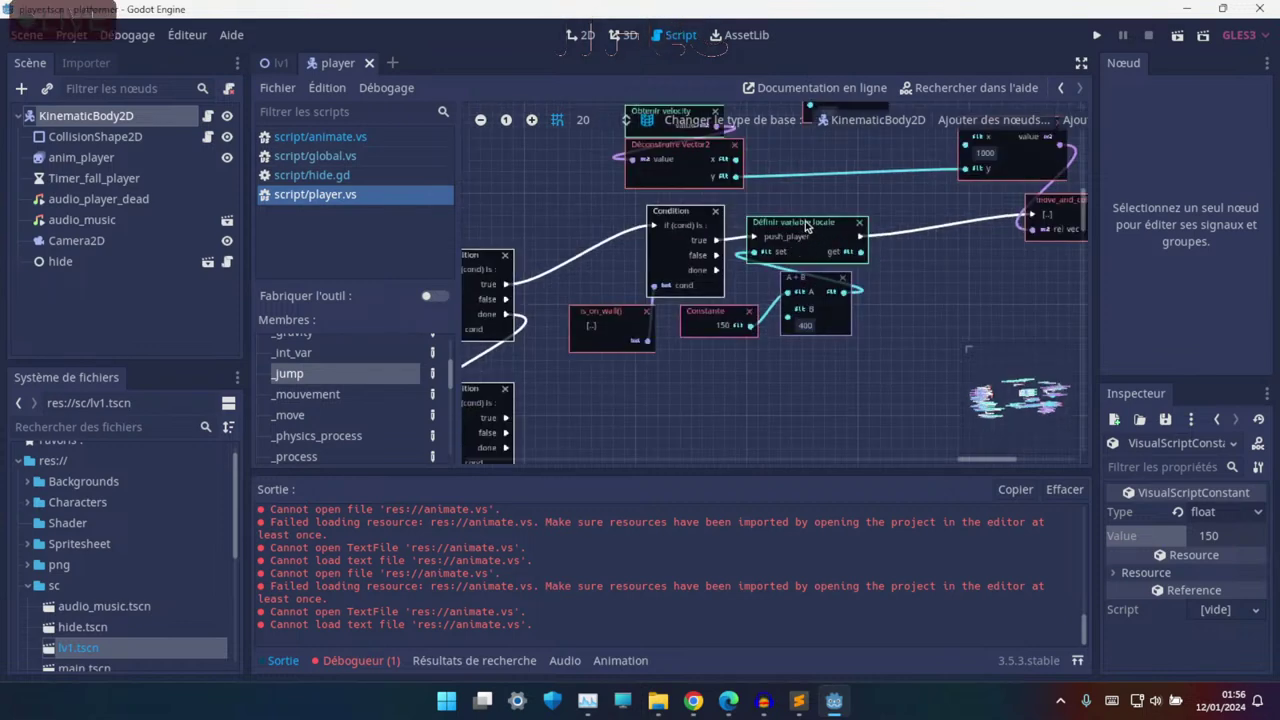
pyautogui.keyDown('ctrl'); pyautogui.scroll(2, 717, 289); pyautogui.keyUp('ctrl')
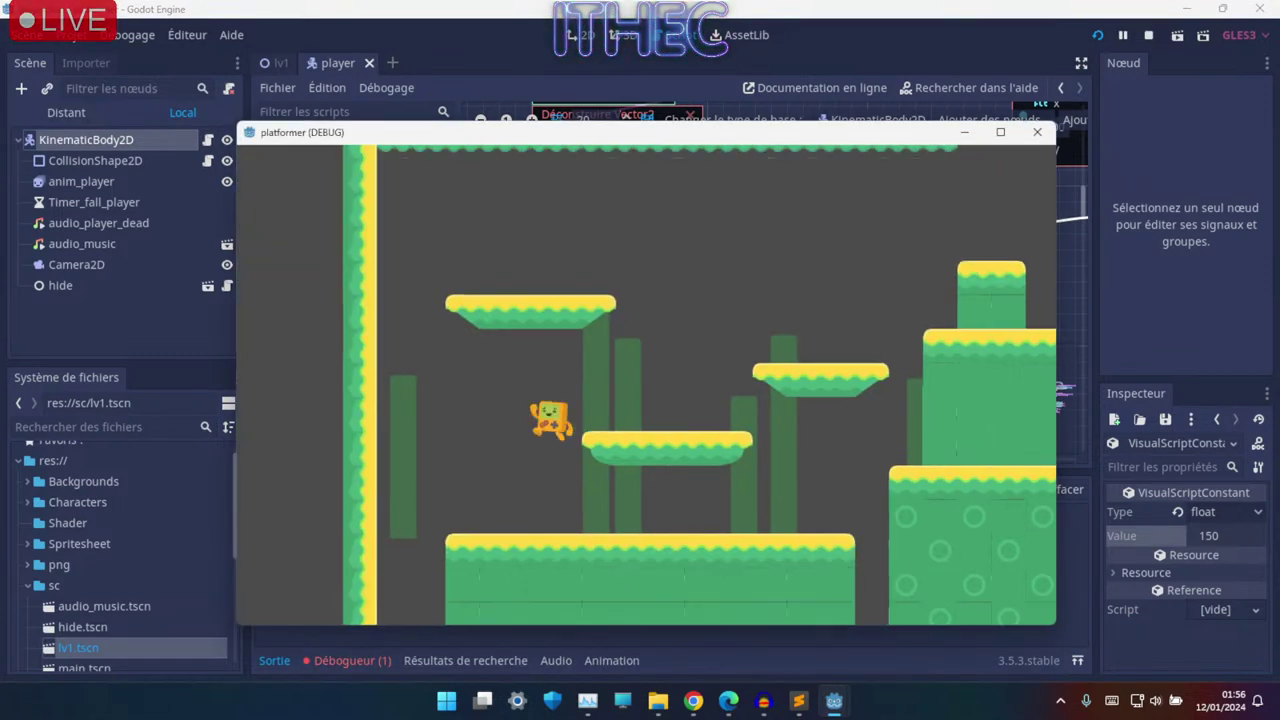
# - Jump the character from the ground toward the upper platform and repeatedly off the green block
pyautogui.press('space')
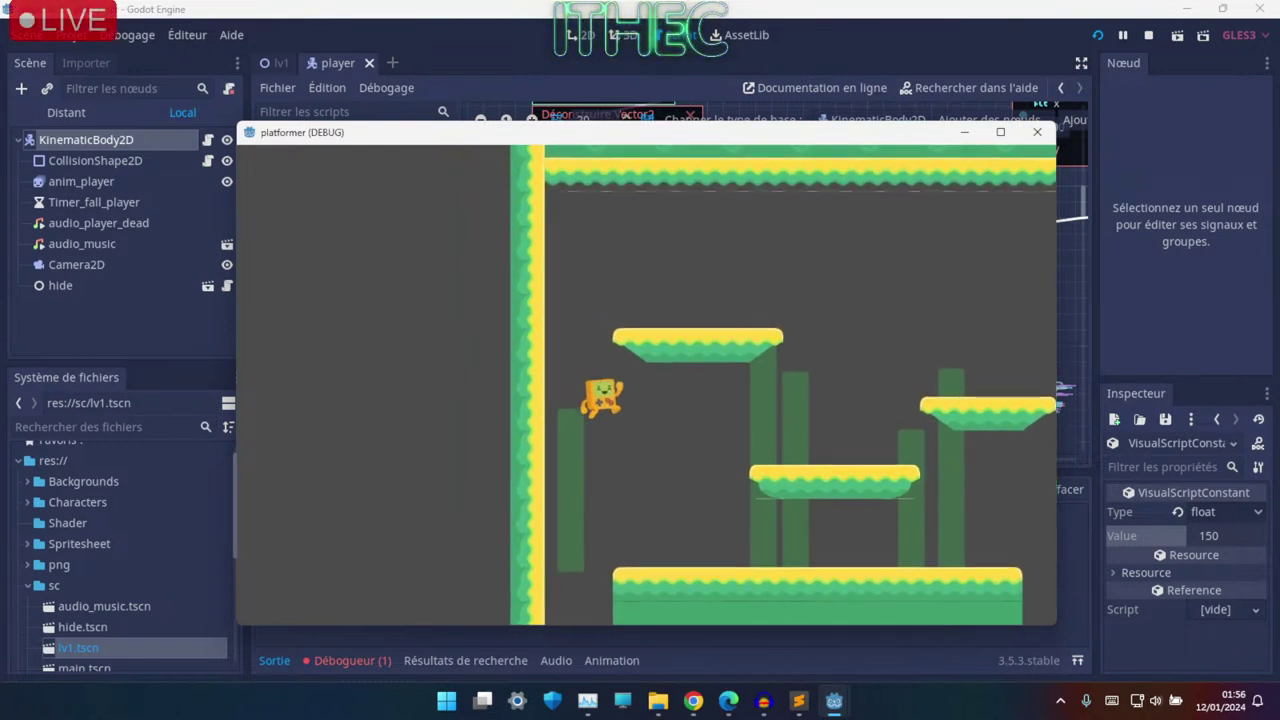
pyautogui.press('space')
pyautogui.press('space')
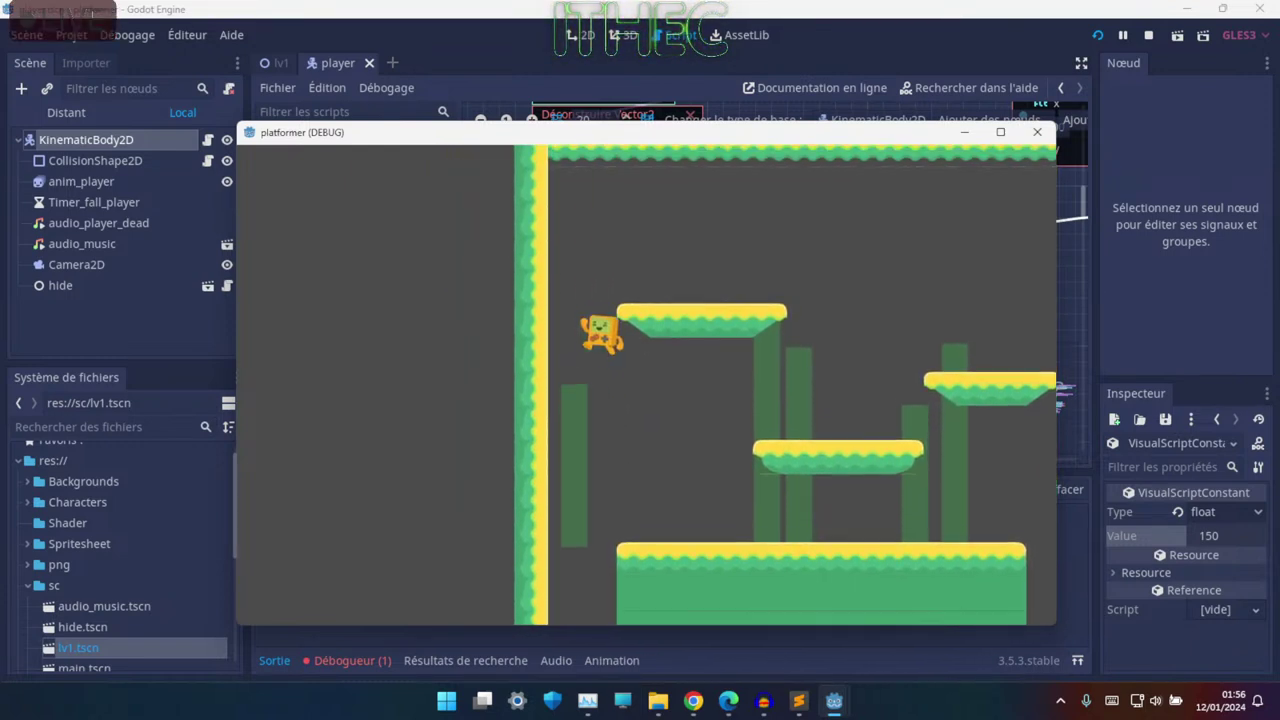
pyautogui.press('space')
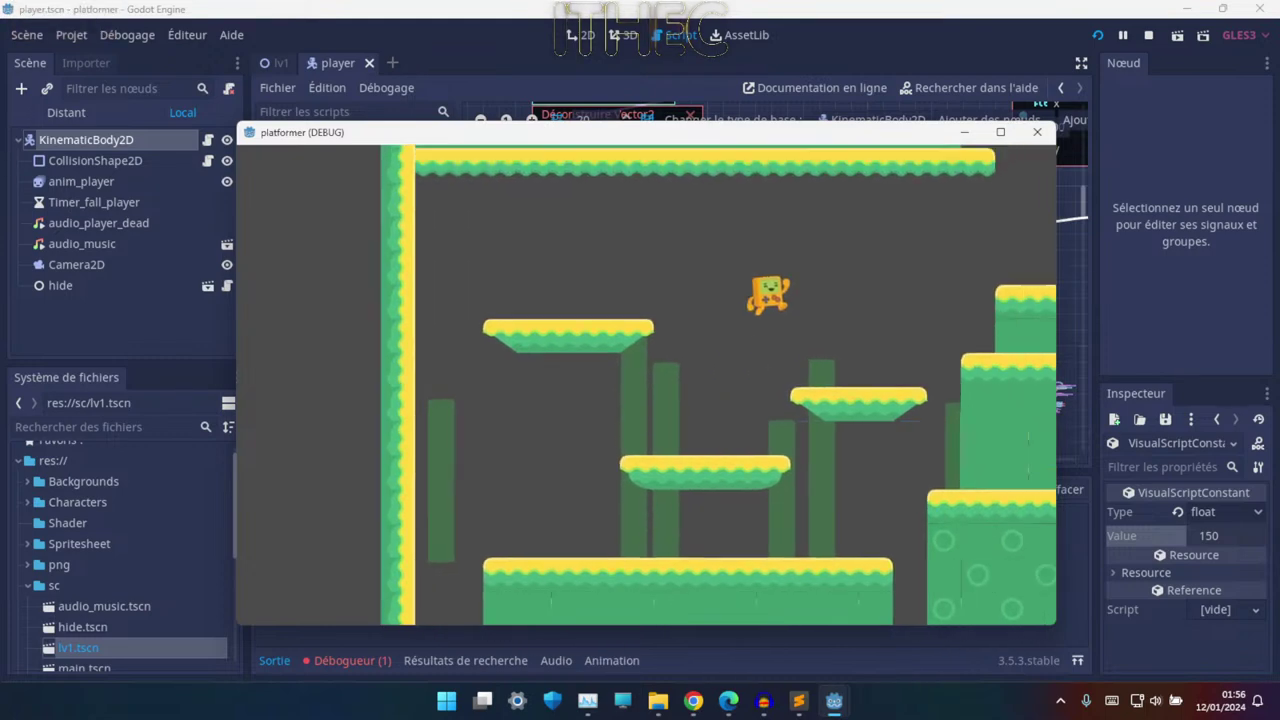
pyautogui.press('space')
pyautogui.press('space')
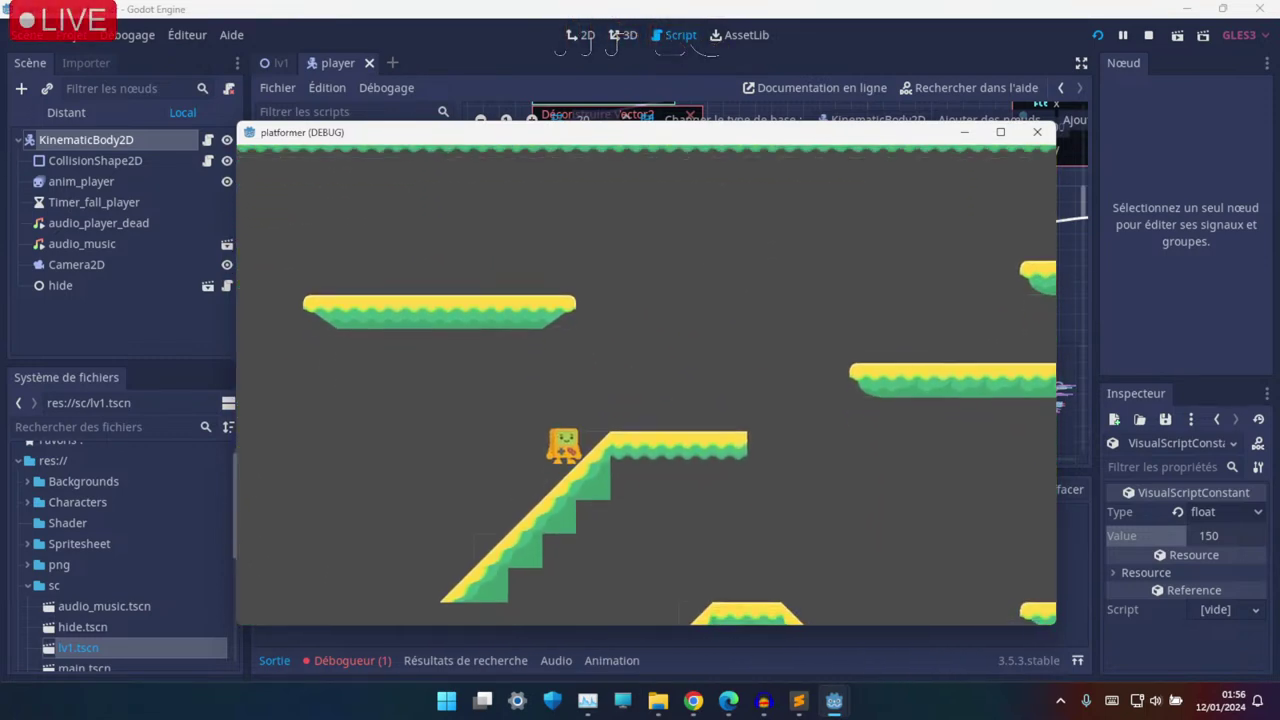
pyautogui.press('space')
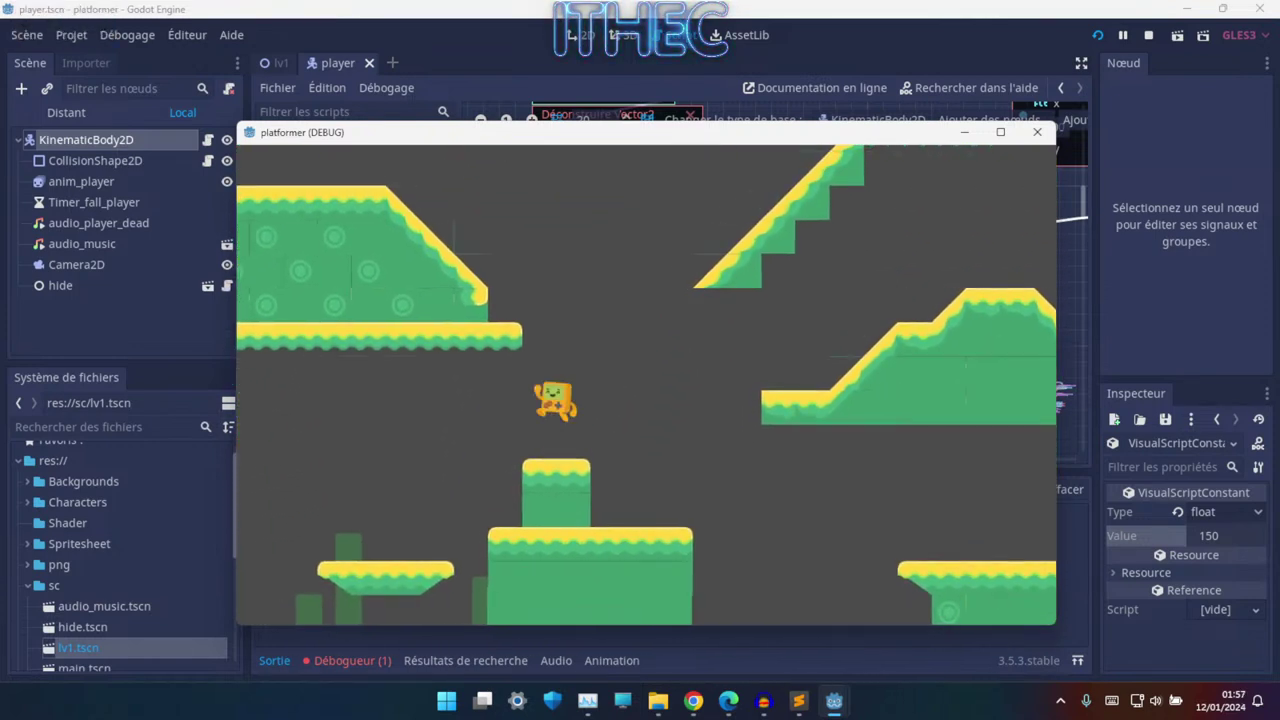
pyautogui.press('space')
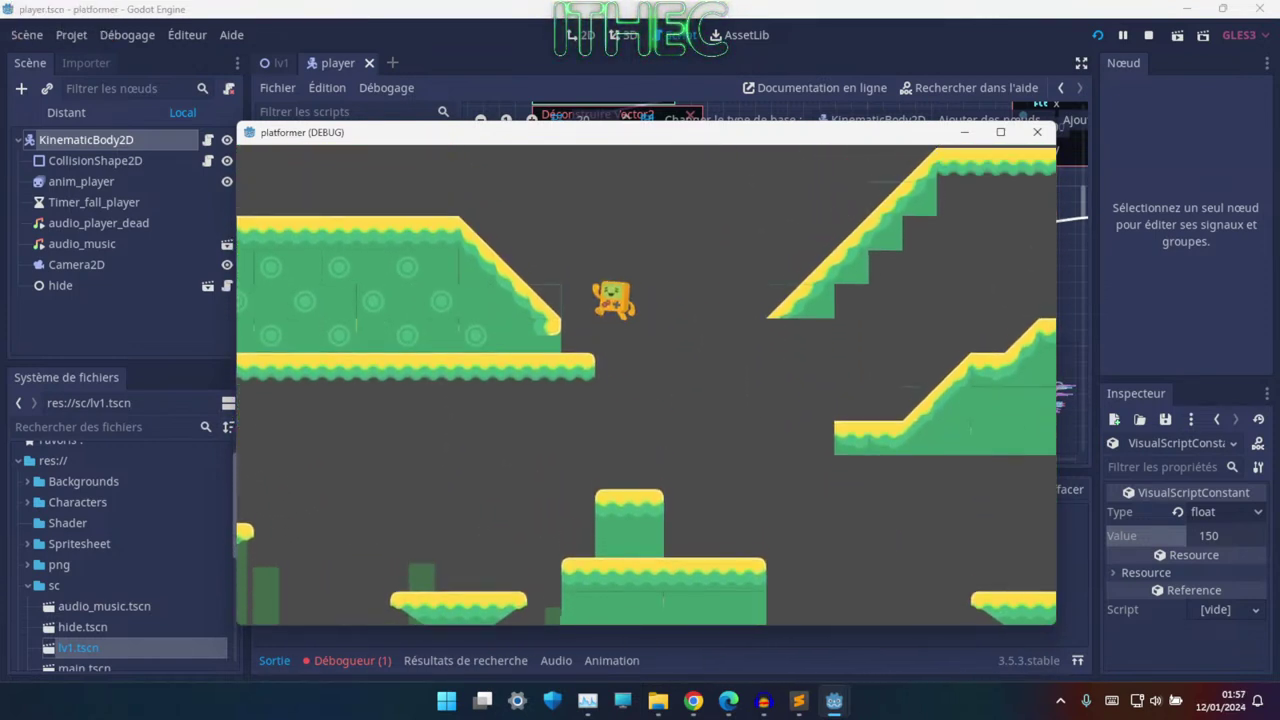
pyautogui.press('space')
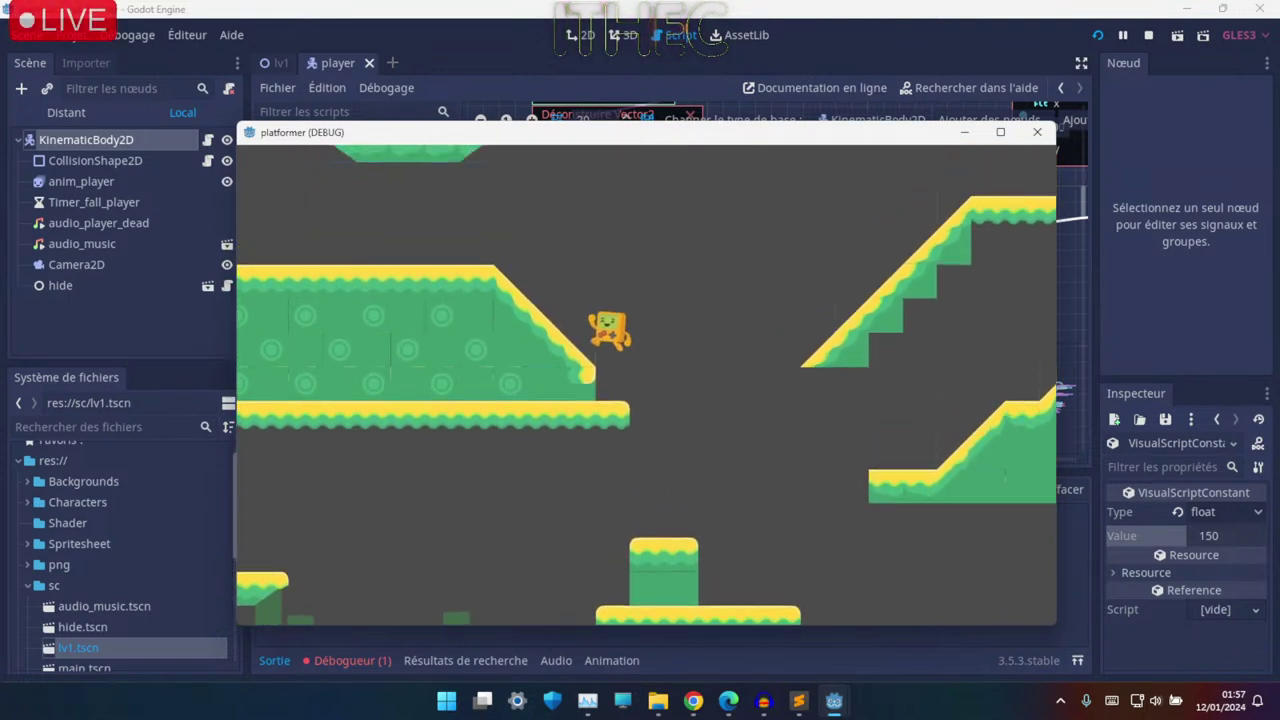
pyautogui.press('space')
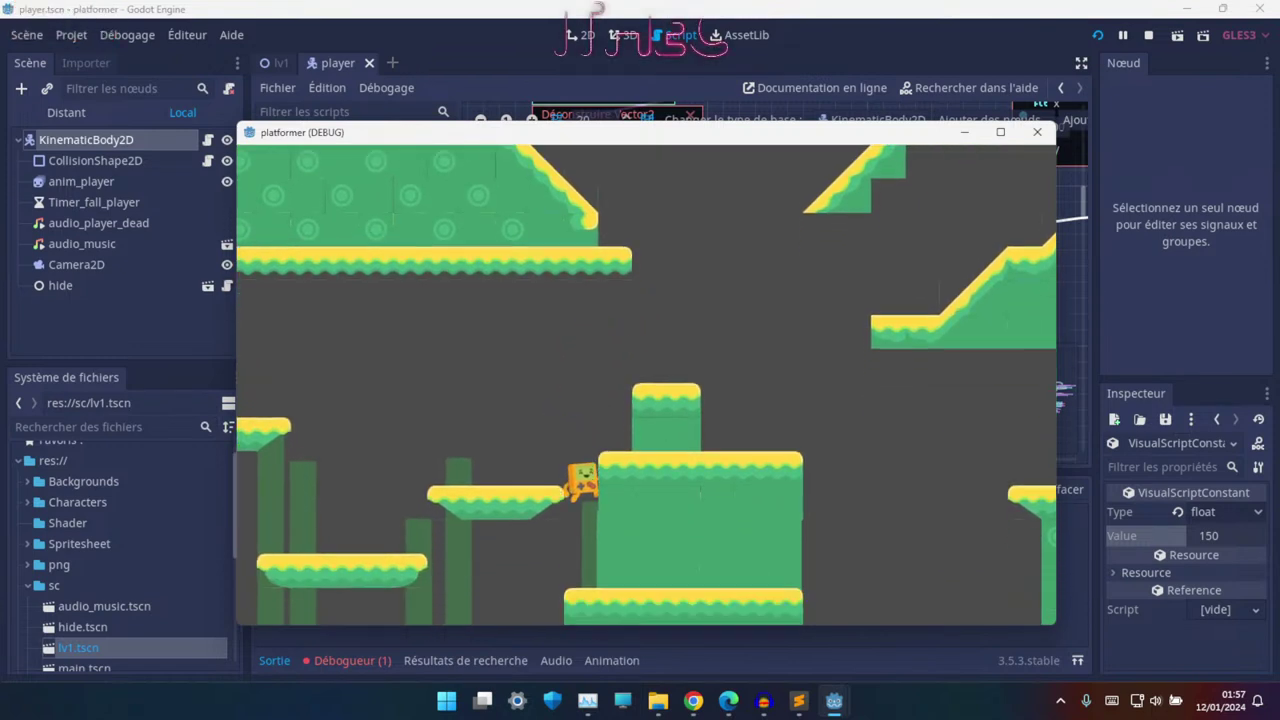
# - Steer the character left and right across the platforms, jumping until it reaches the slope
pyautogui.press('Left')
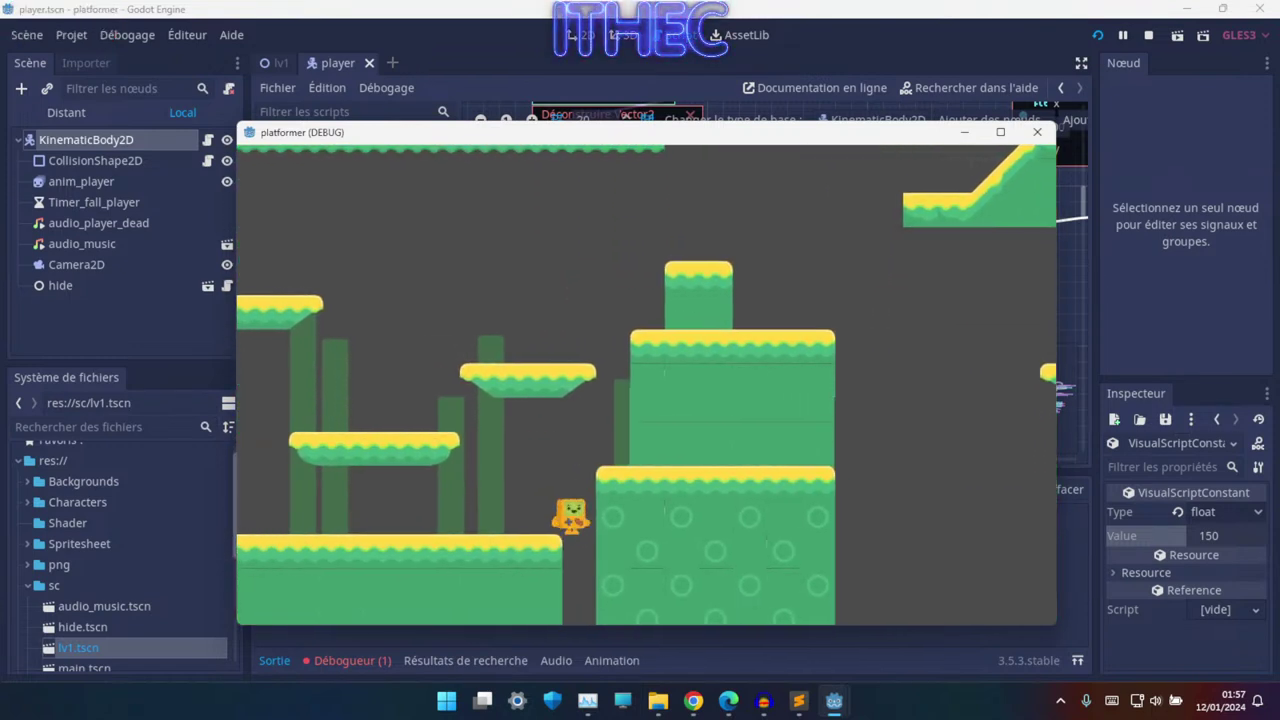
pyautogui.press('space')
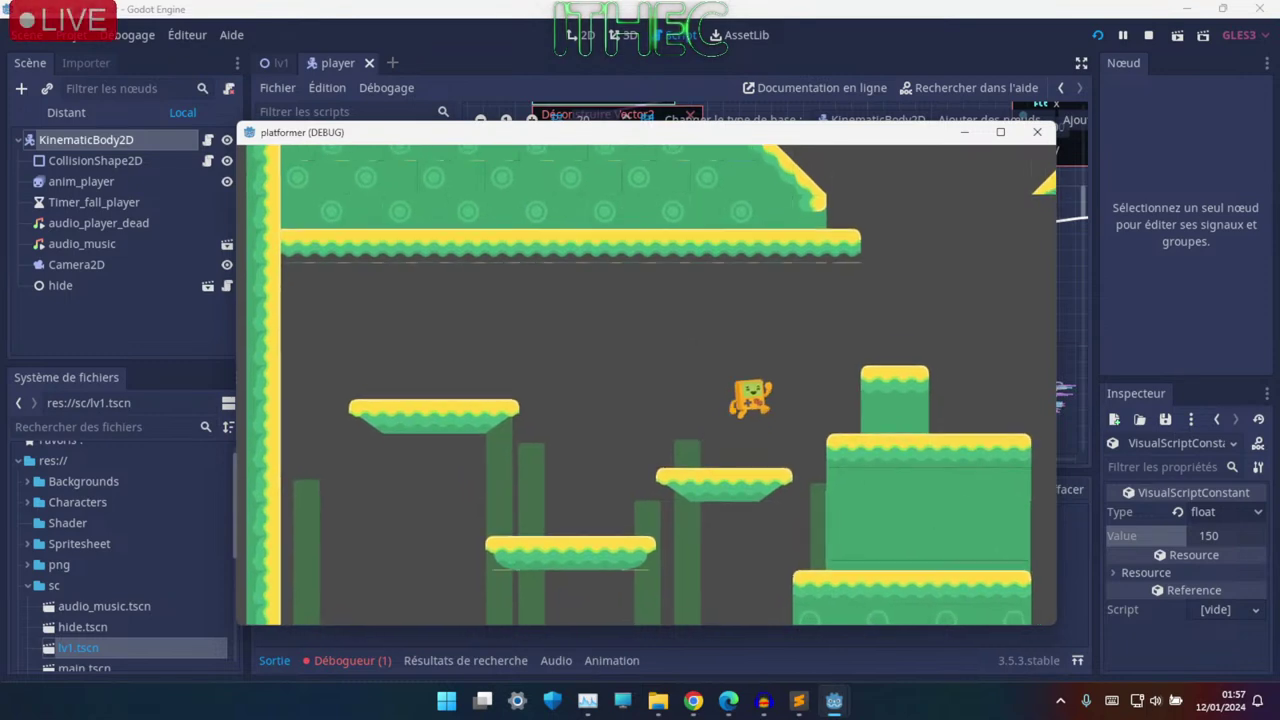
pyautogui.press('Right')
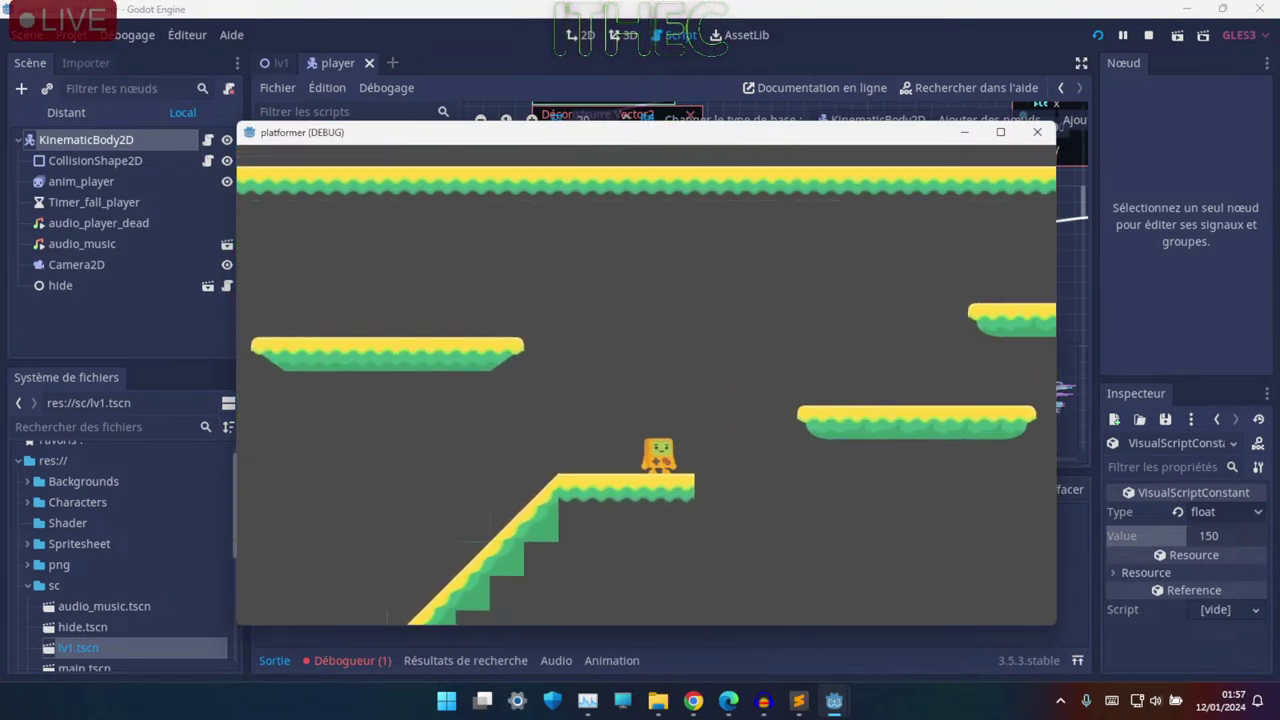
pyautogui.press('space')
pyautogui.press('Right')
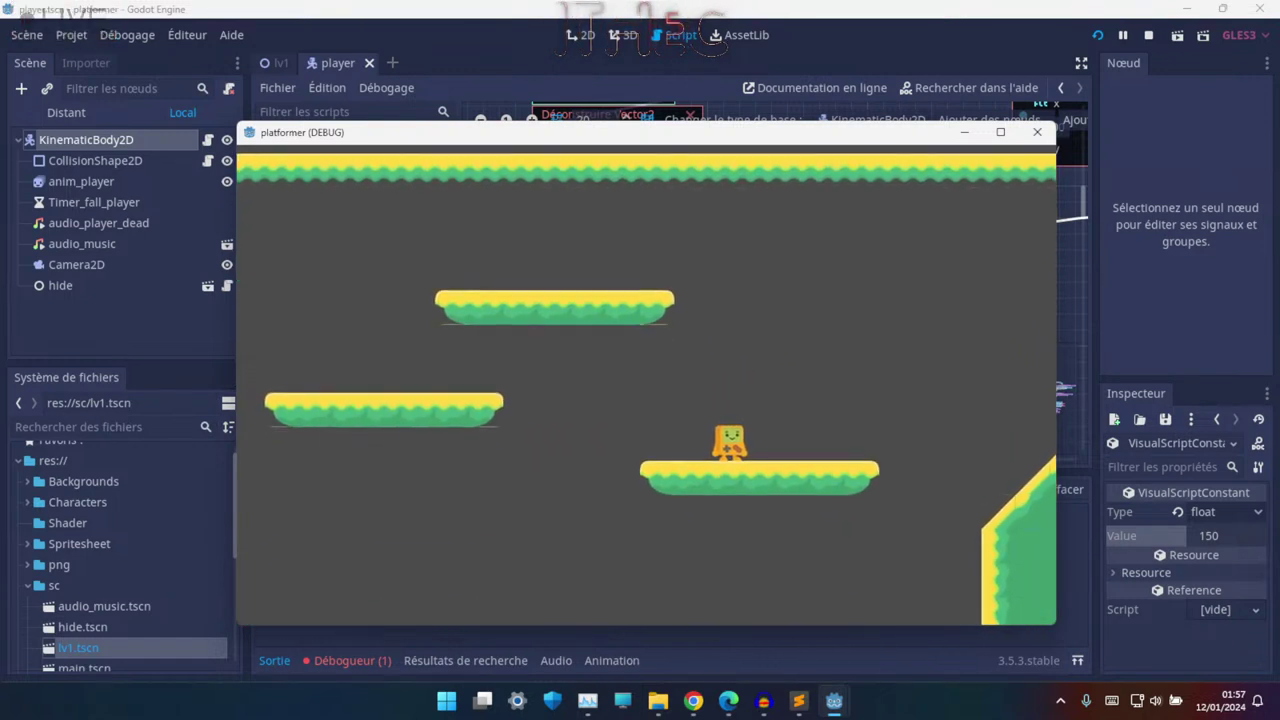
pyautogui.press('Left')
pyautogui.press('Right')
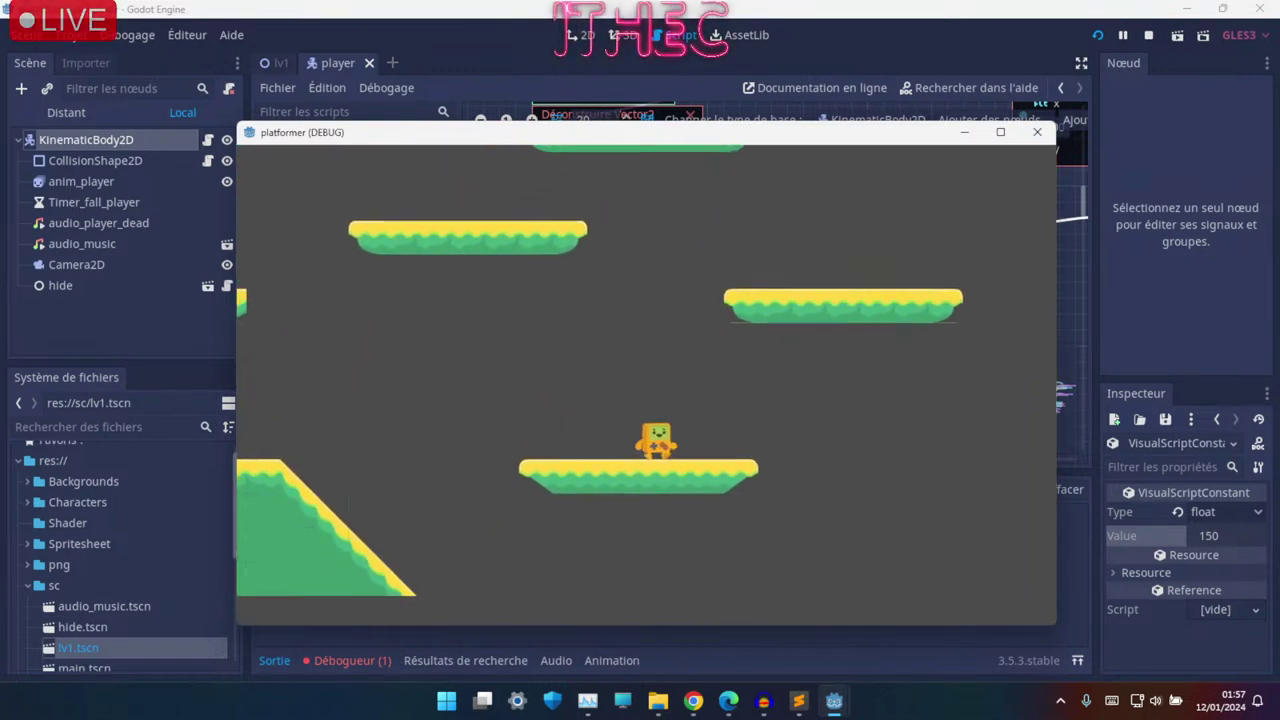
pyautogui.press('space')
pyautogui.press('space')
pyautogui.press('Right')
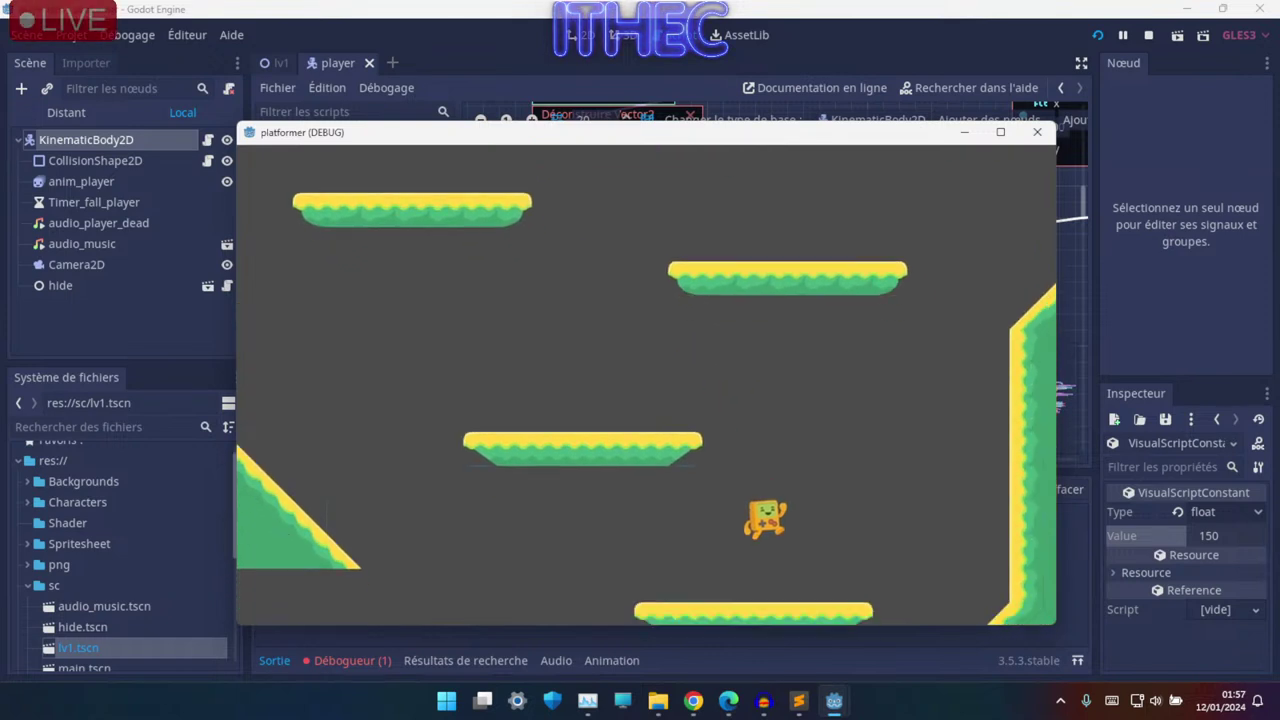
pyautogui.press('space')
pyautogui.press('Right')
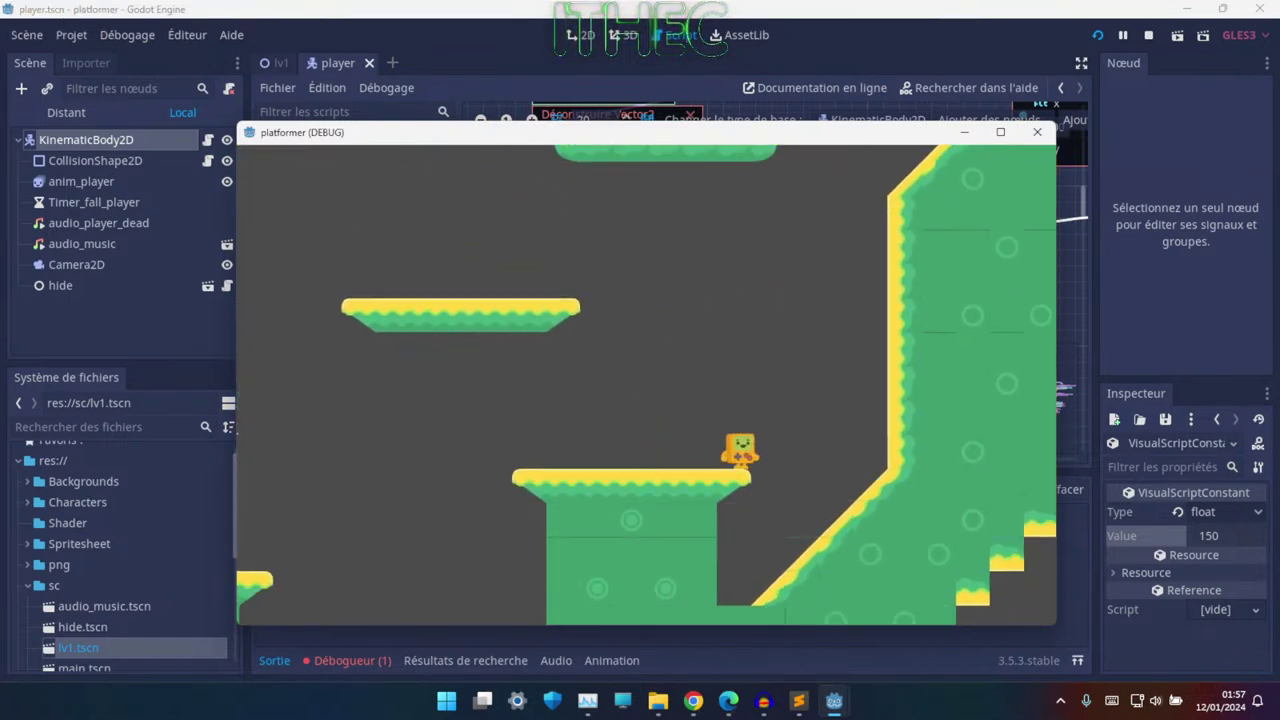
pyautogui.press('space')
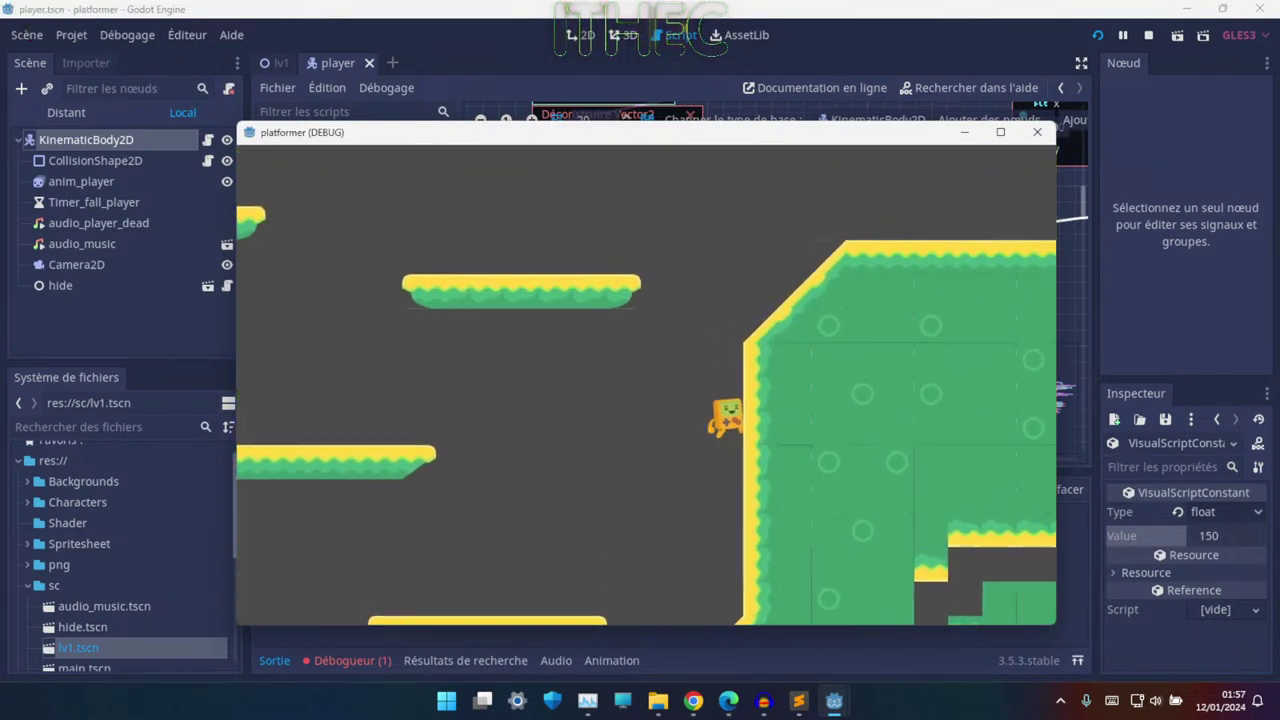
# - Move left down the slope and test a series of high jumps beside the green wall
pyautogui.press('Left')
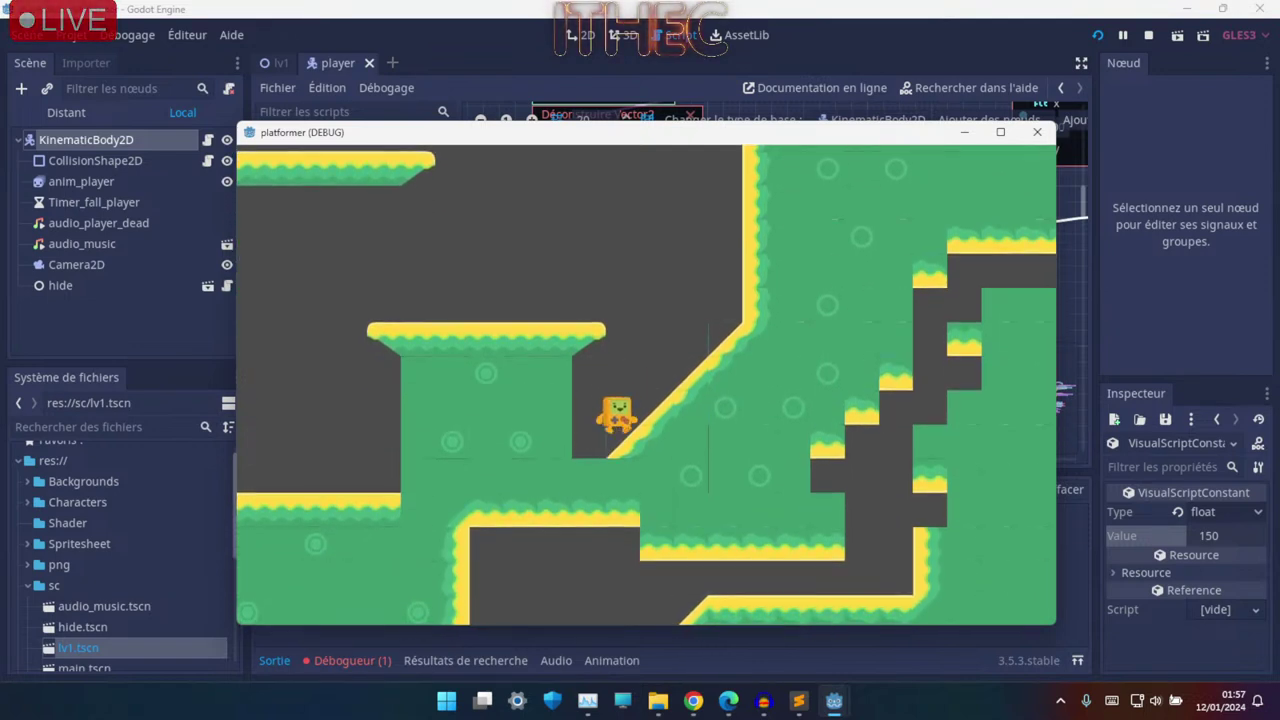
pyautogui.press('space')
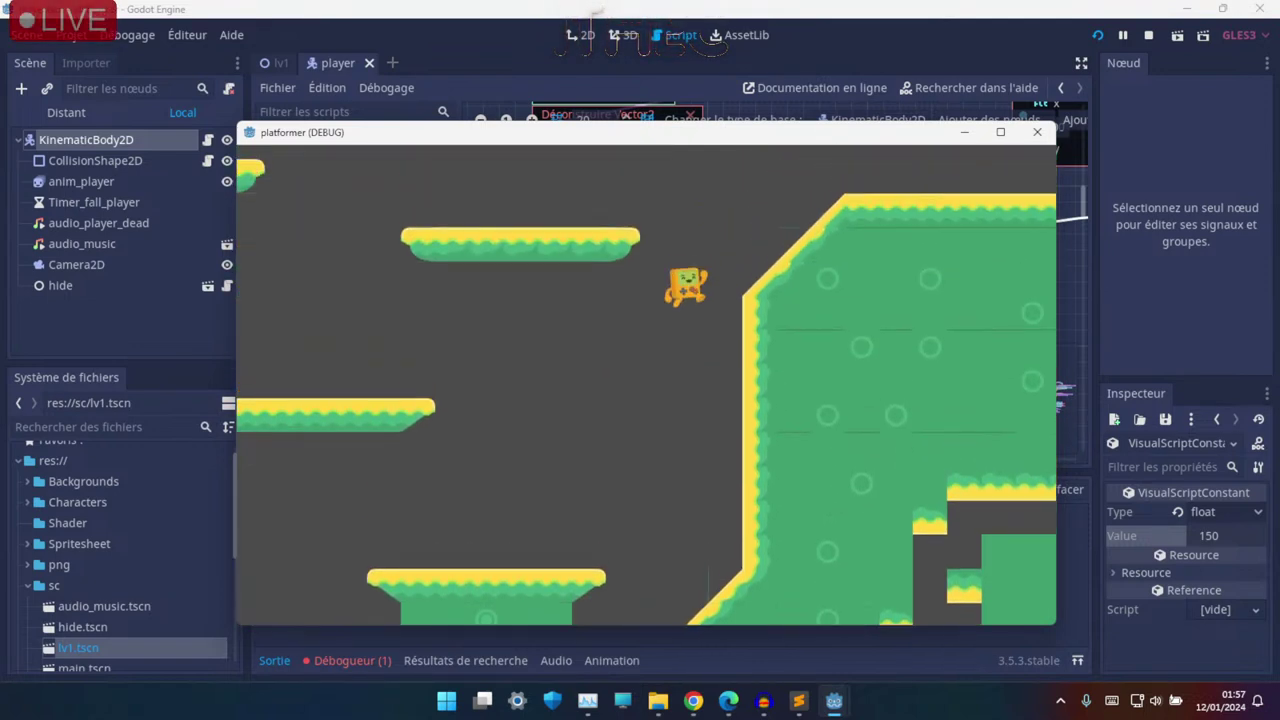
pyautogui.press('space')
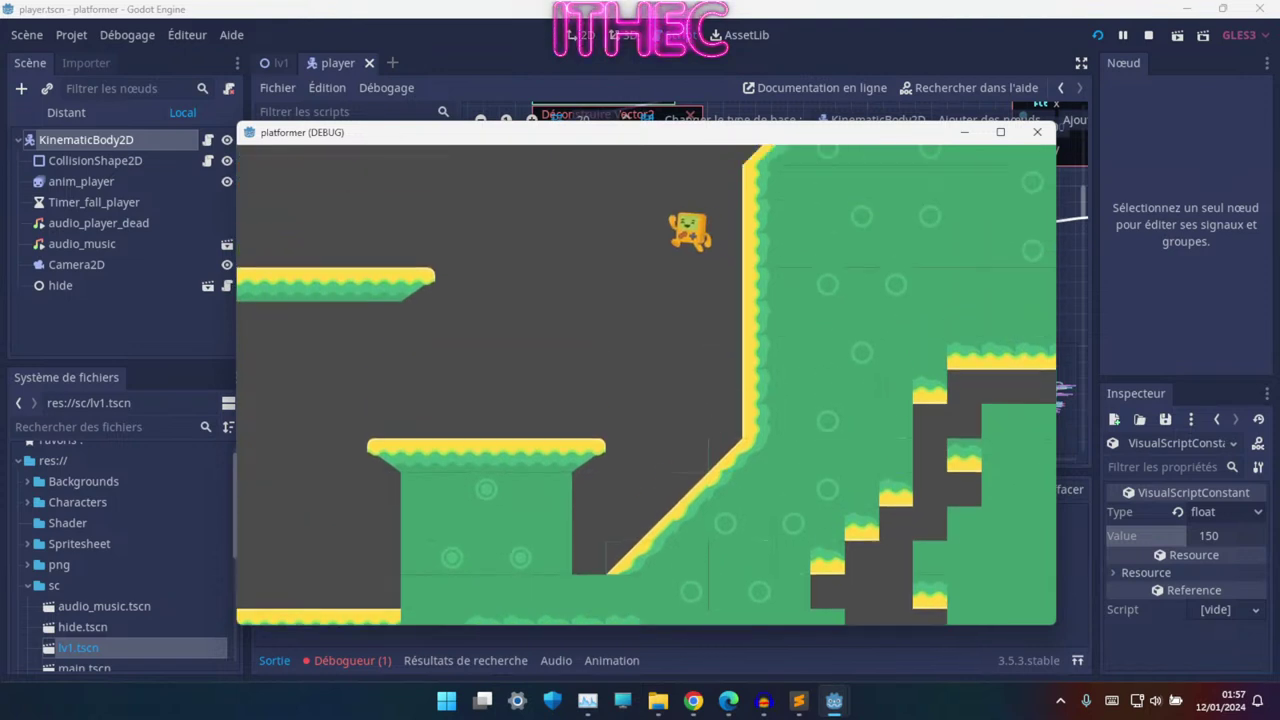
pyautogui.press('space')
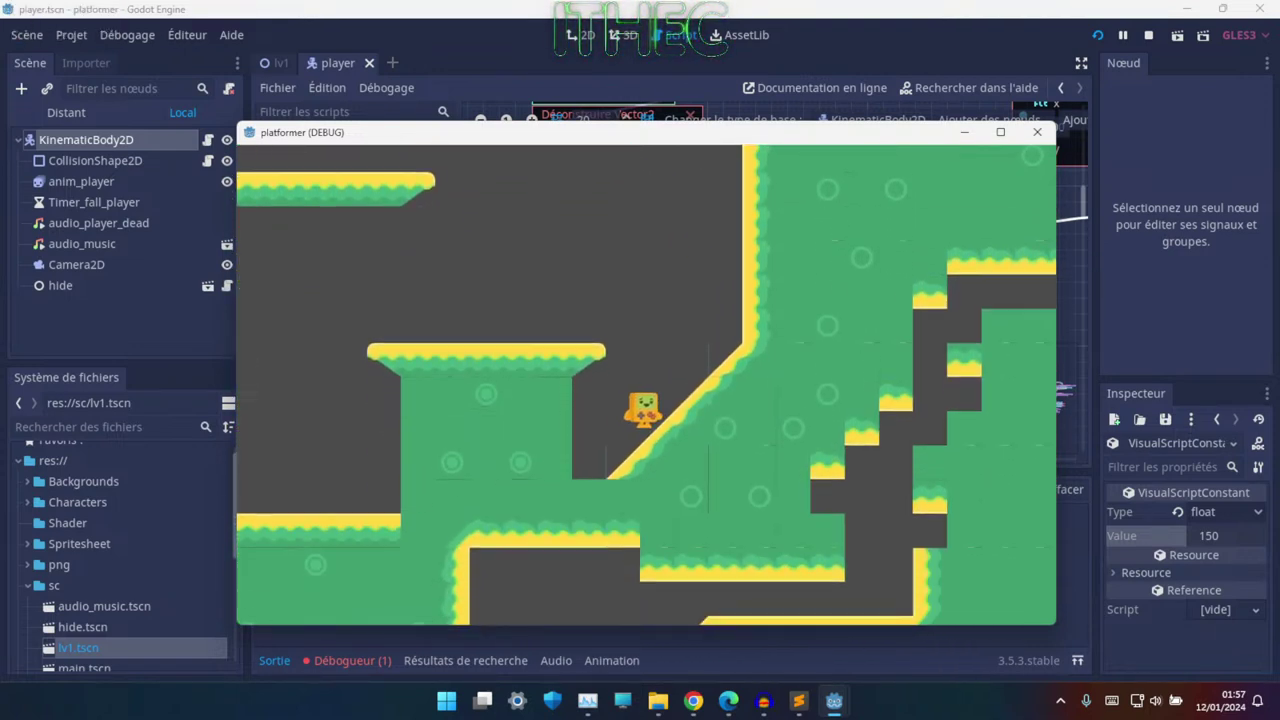
pyautogui.press('space')
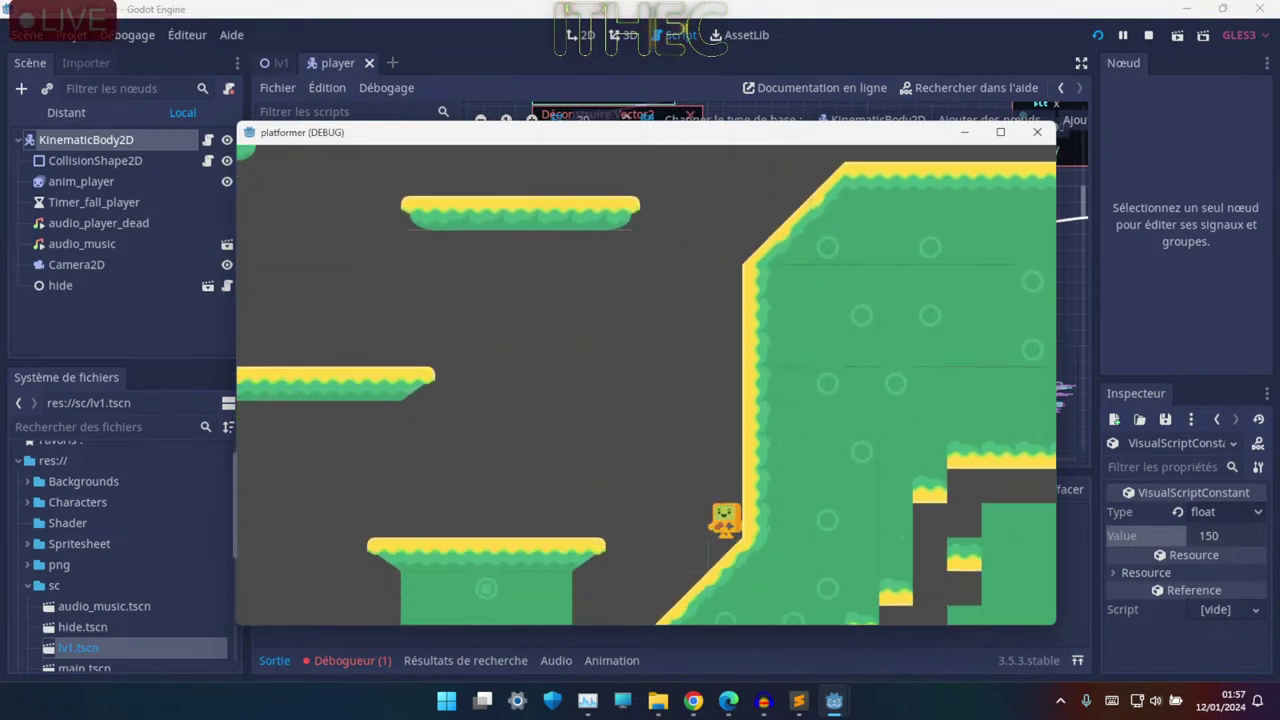
pyautogui.press('space')
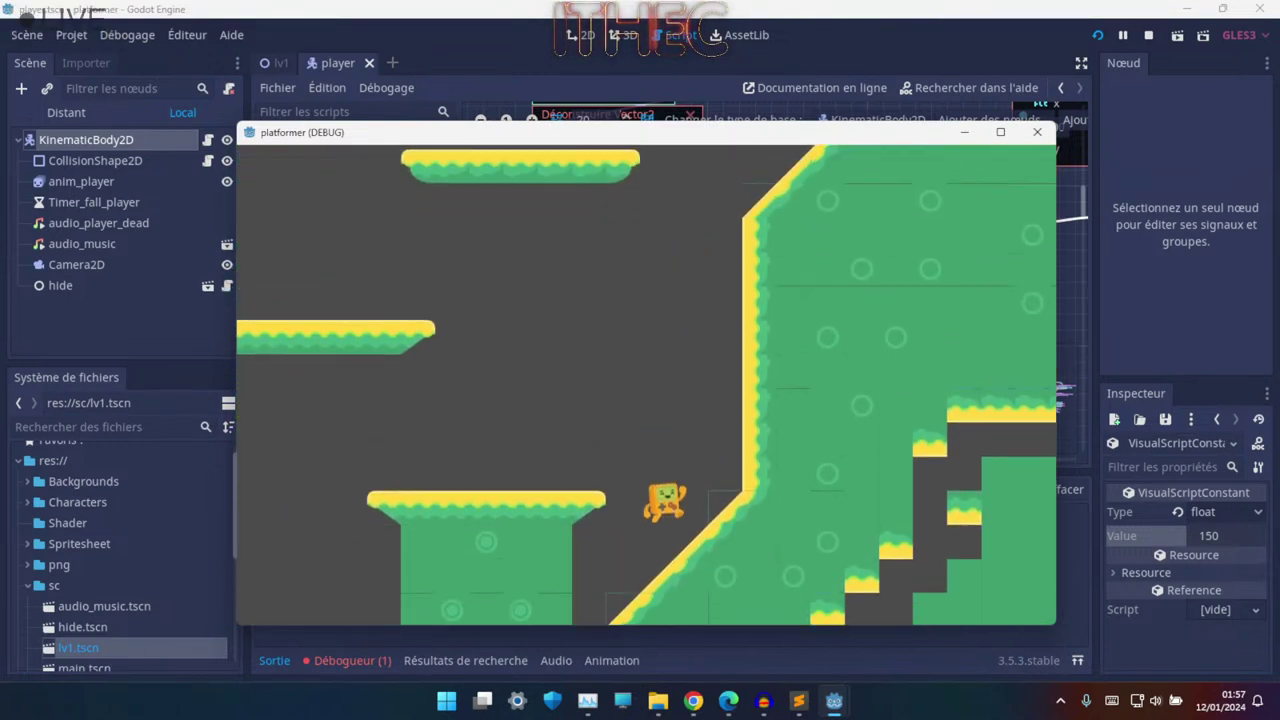
pyautogui.press('space')
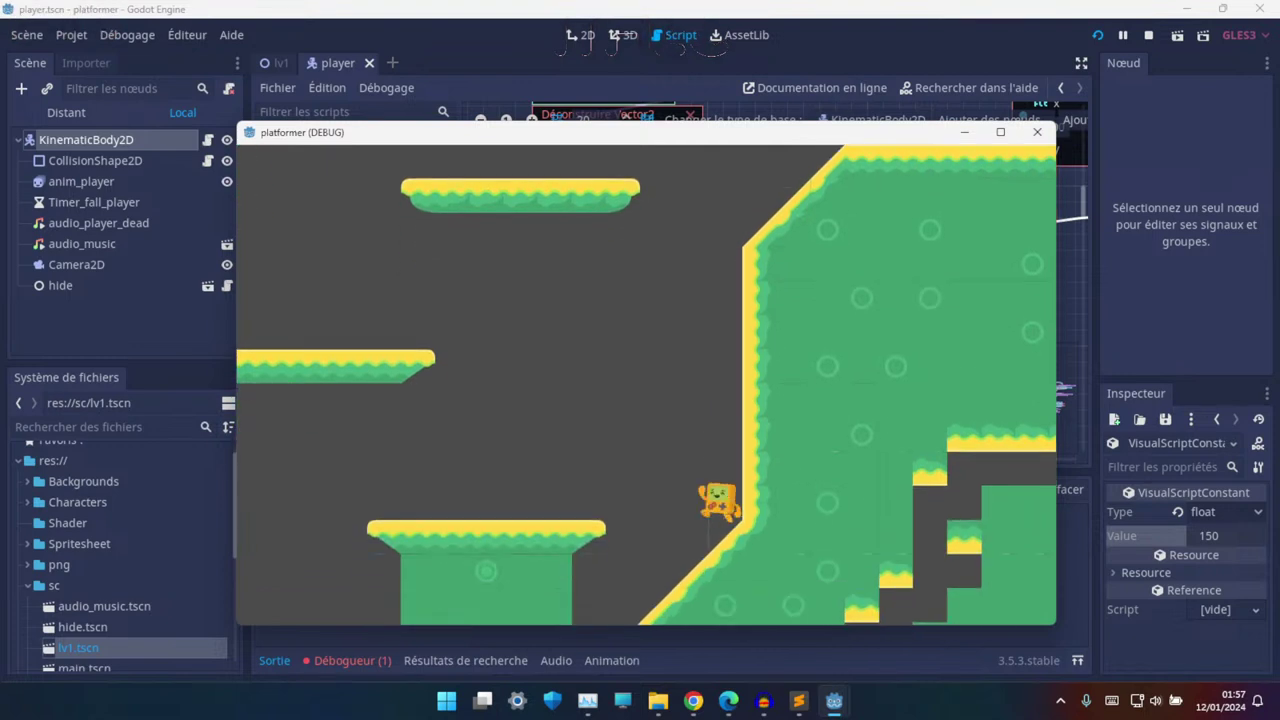
pyautogui.press('space')
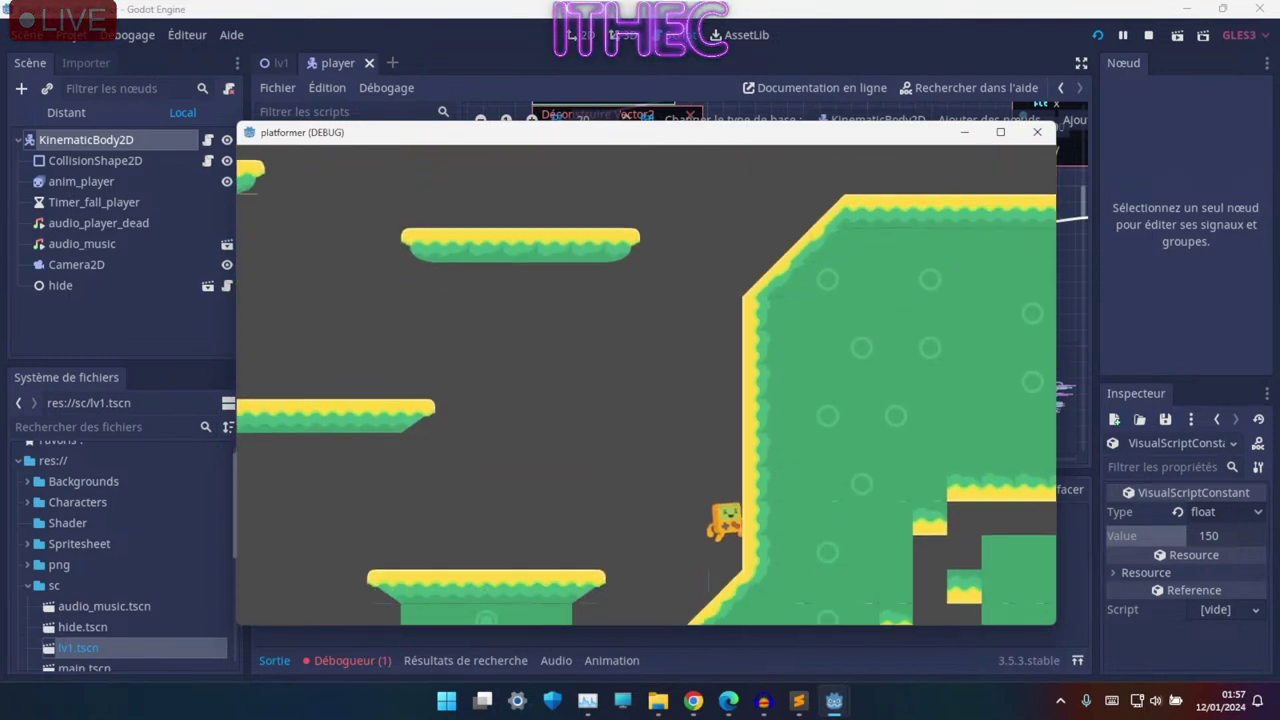
pyautogui.press('space')
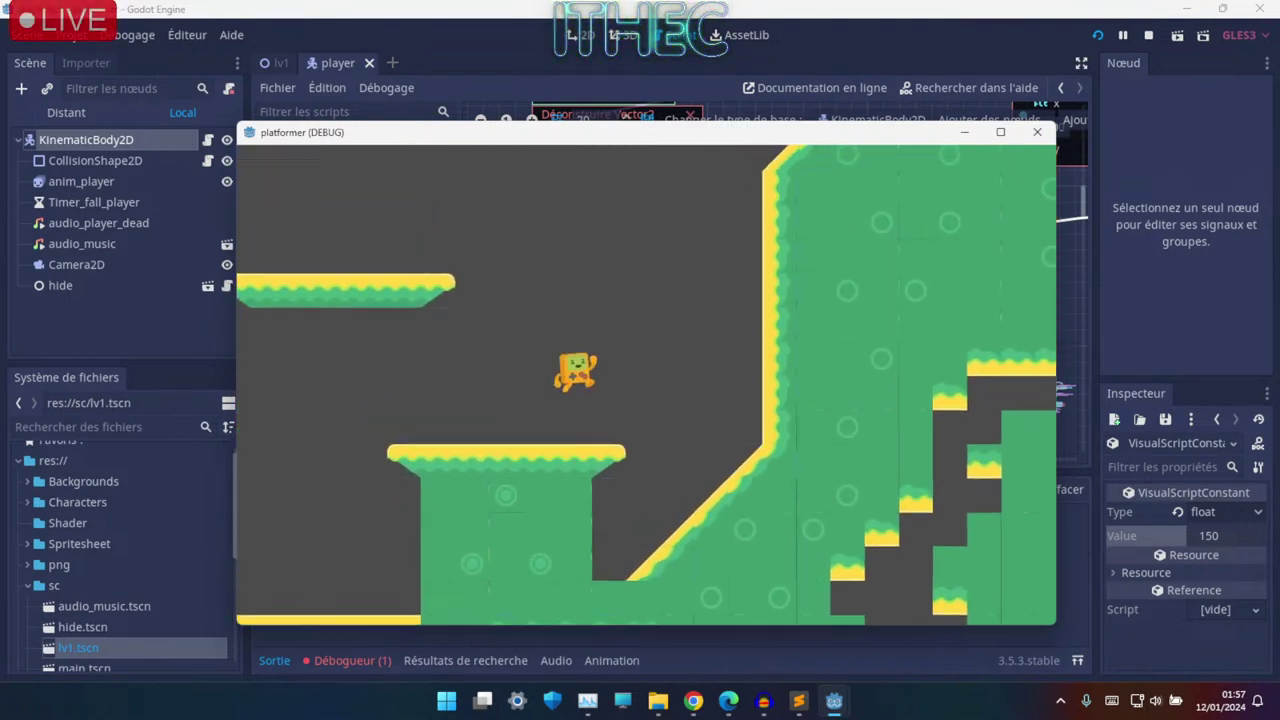
pyautogui.press('space')
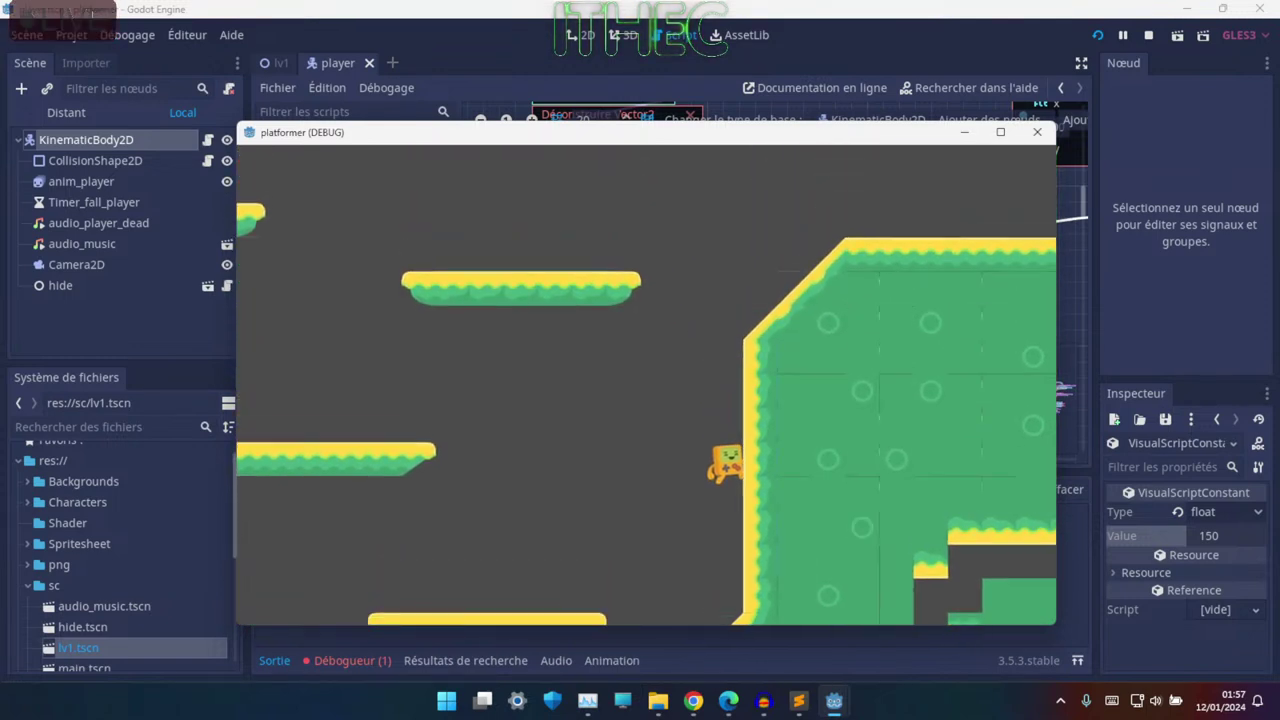
pyautogui.press('space')
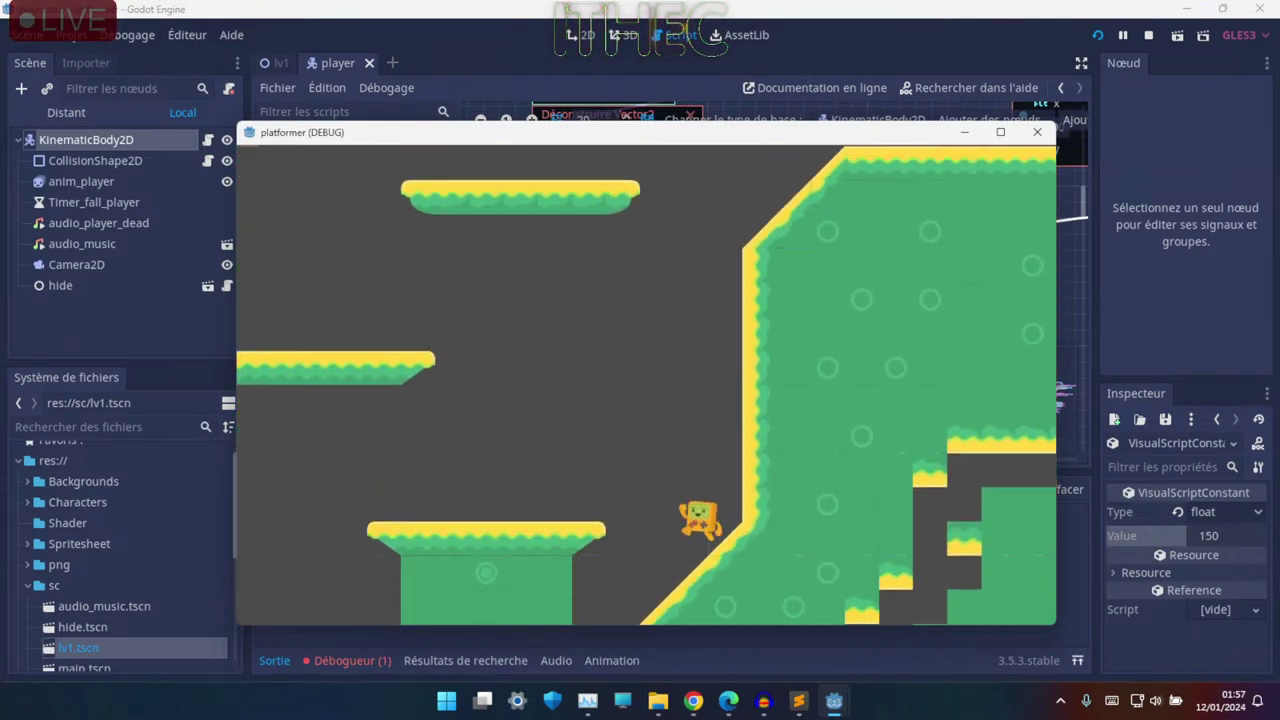
pyautogui.press('space')
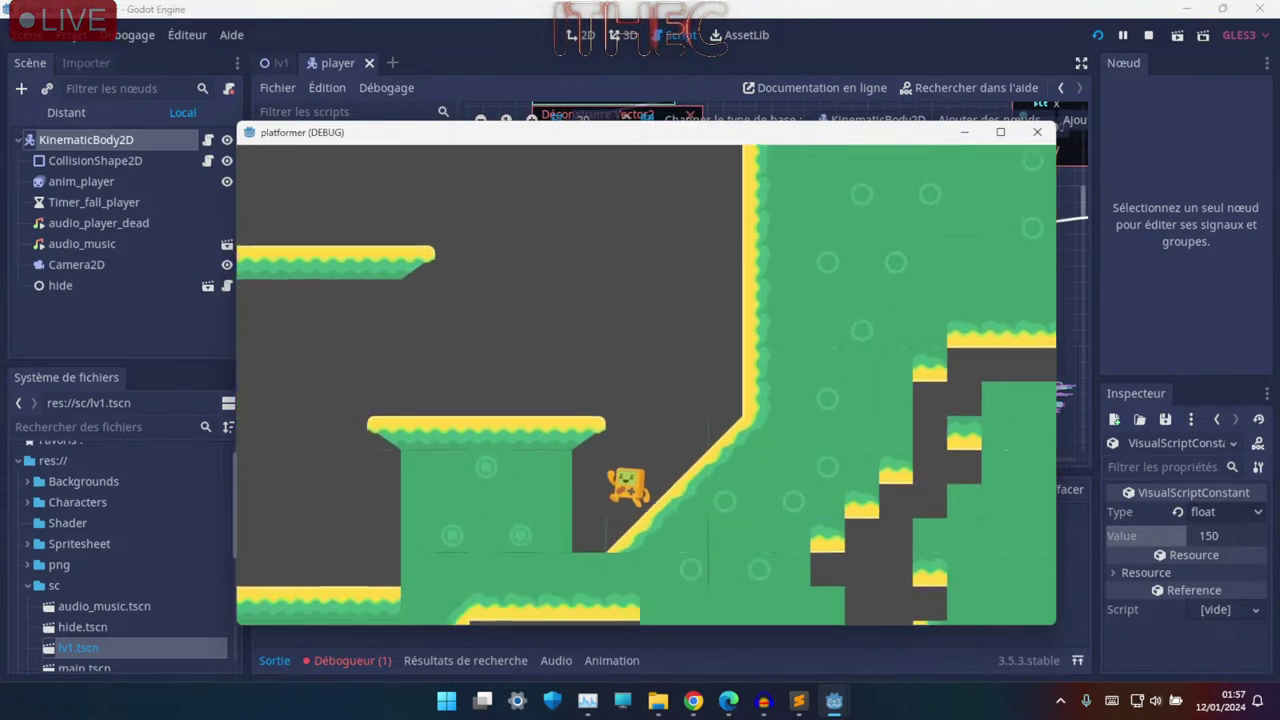
pyautogui.press('space')
pyautogui.press('space')
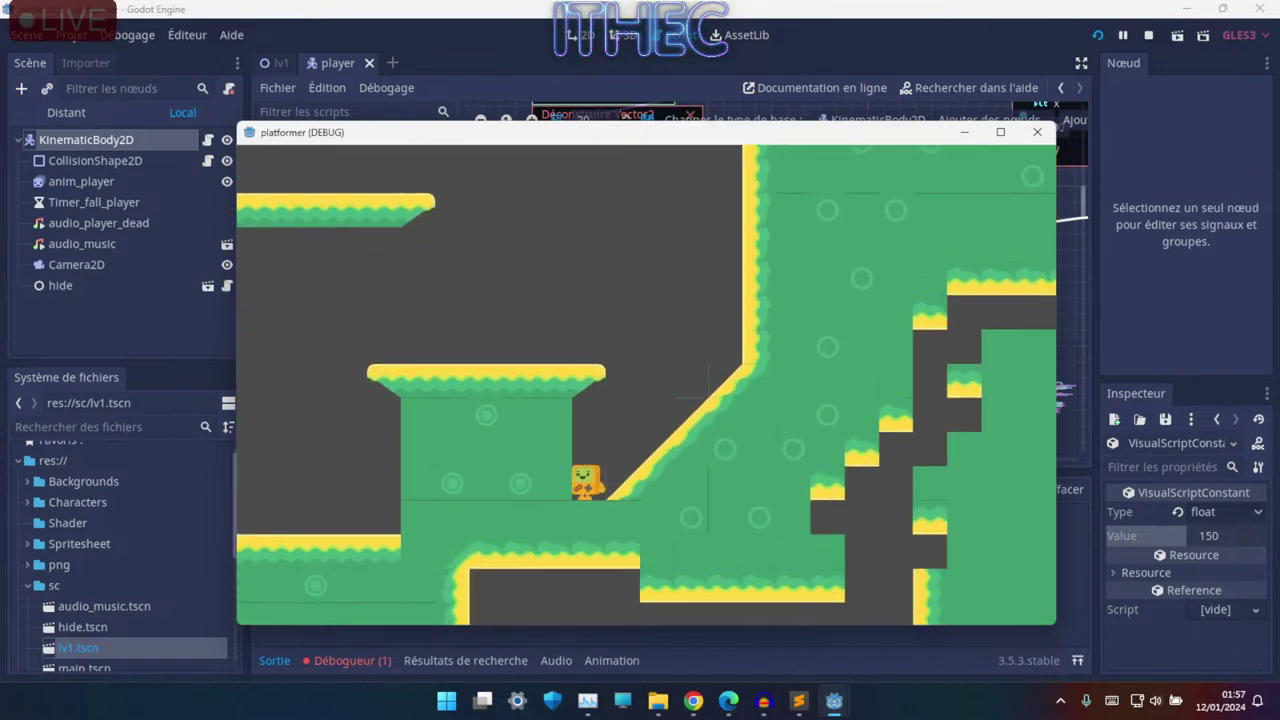
# - Repeat high jumps from the slope's base, drifting right mid-air and returning left each time
pyautogui.press('space')
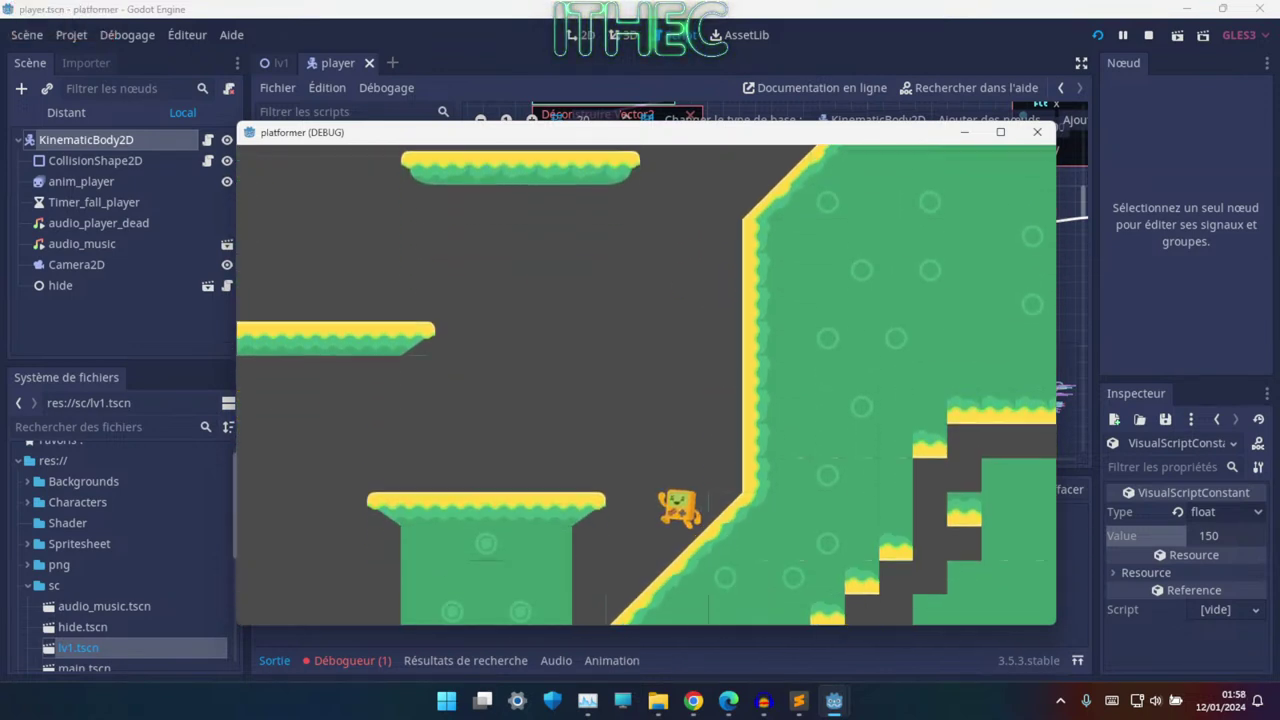
pyautogui.press('space')
pyautogui.press('Left')
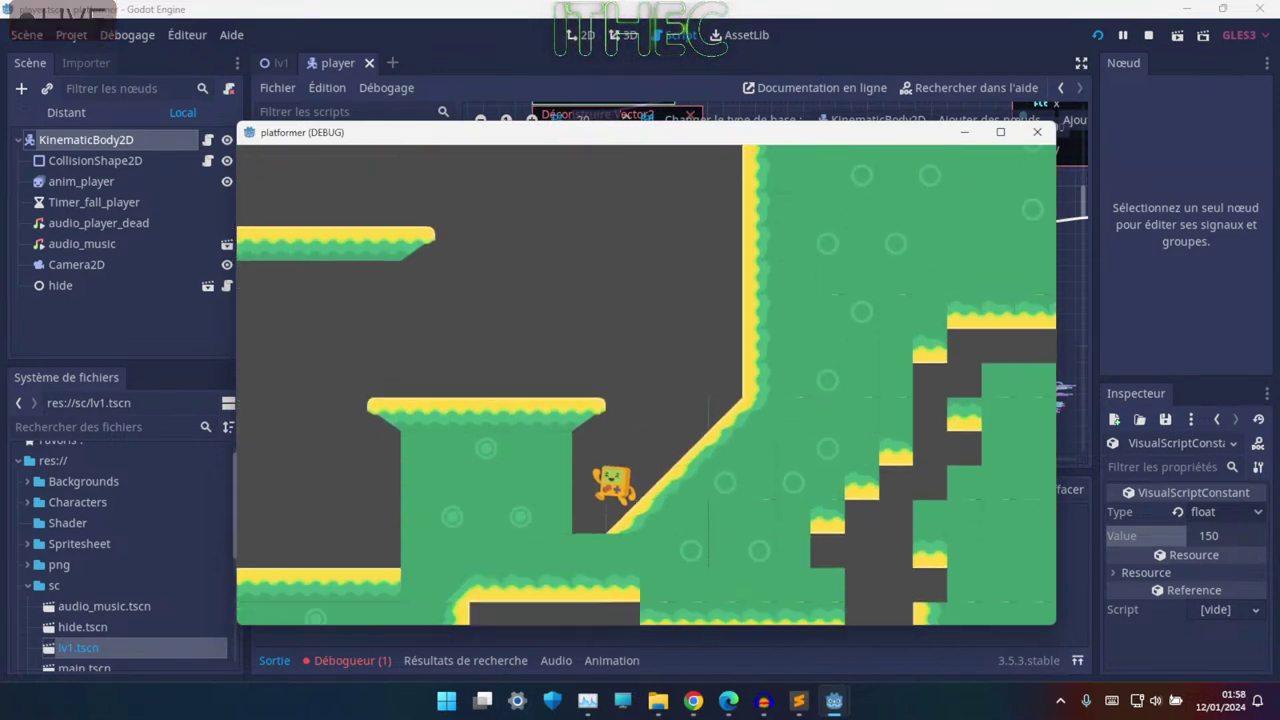
pyautogui.press('space')
pyautogui.press('Right')
pyautogui.press('Left')
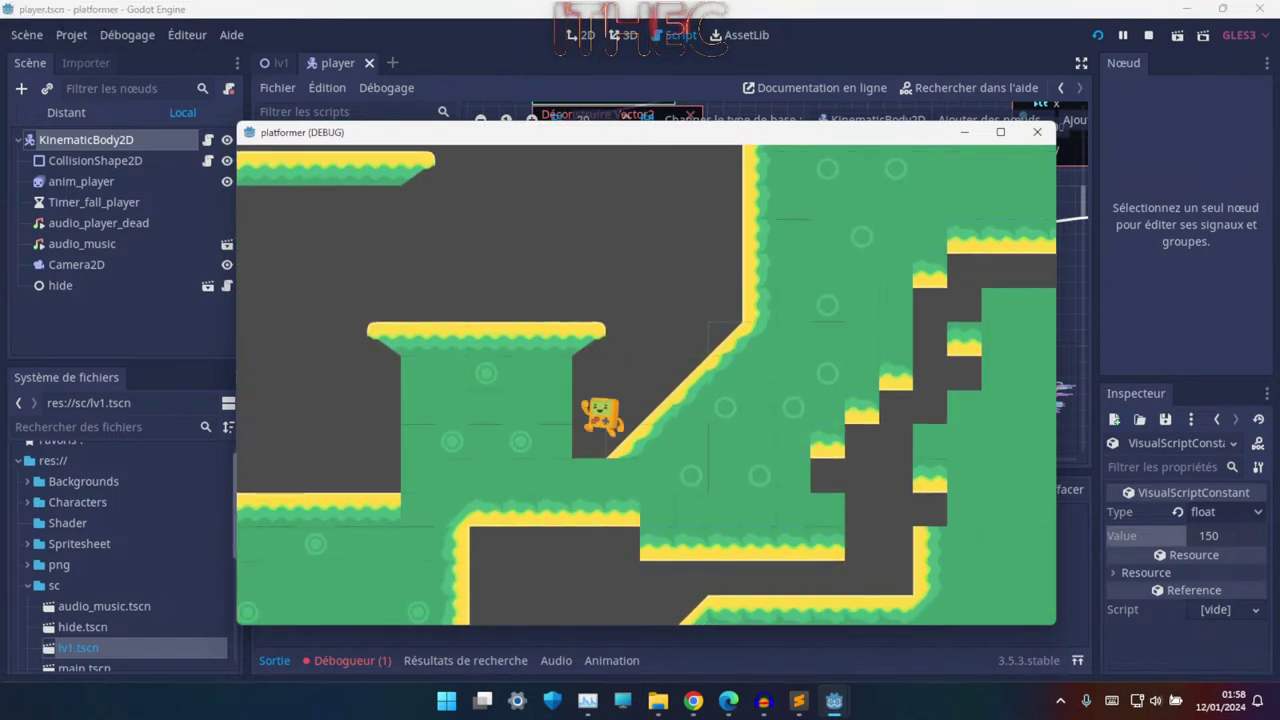
pyautogui.press('space')
pyautogui.press('Right')
pyautogui.press('Left')
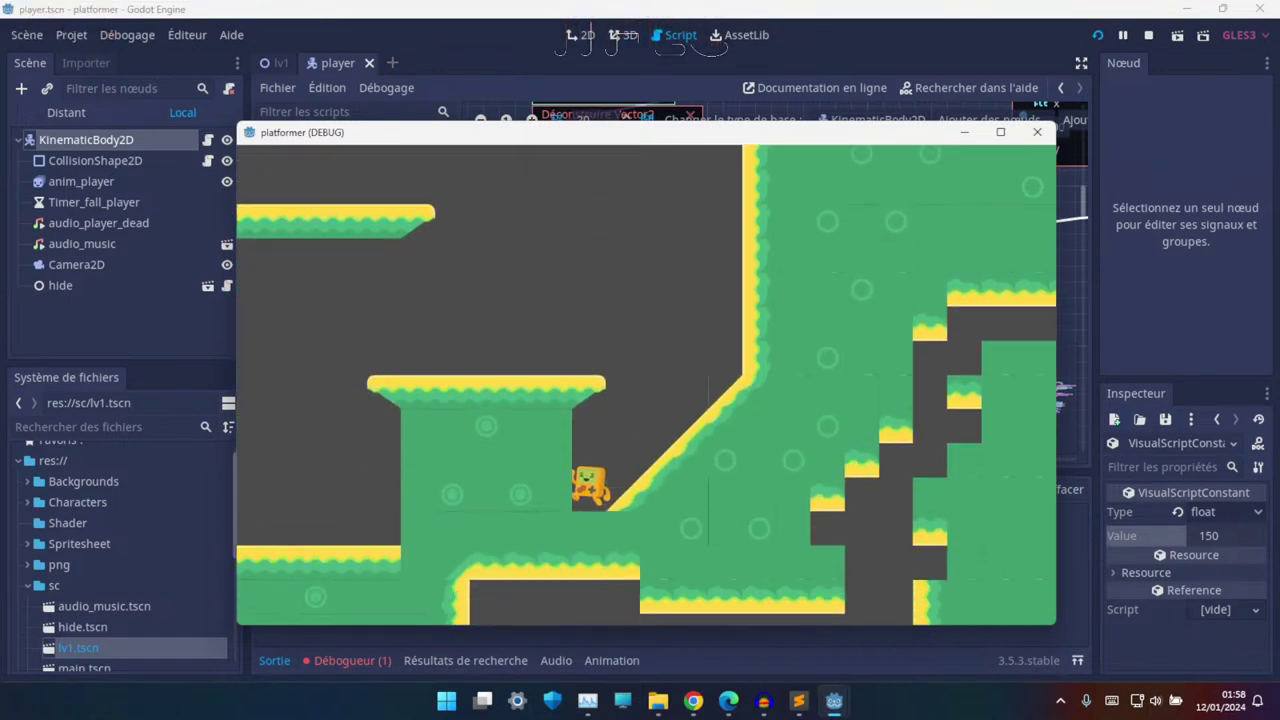
pyautogui.press('space')
pyautogui.press('Right')
pyautogui.press('Left')
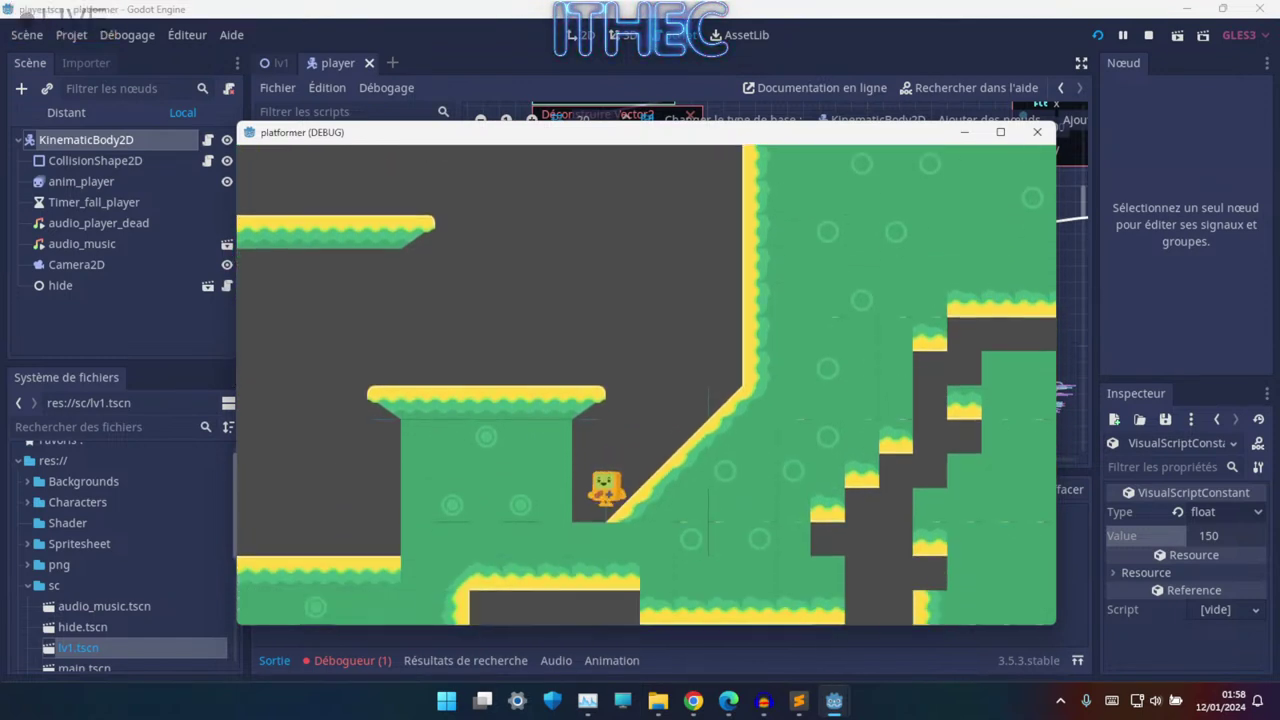
pyautogui.press('space')
pyautogui.press('Right')
# - Hop the character up and off the slope, landing it on the mid platform's right end
pyautogui.press('Left')
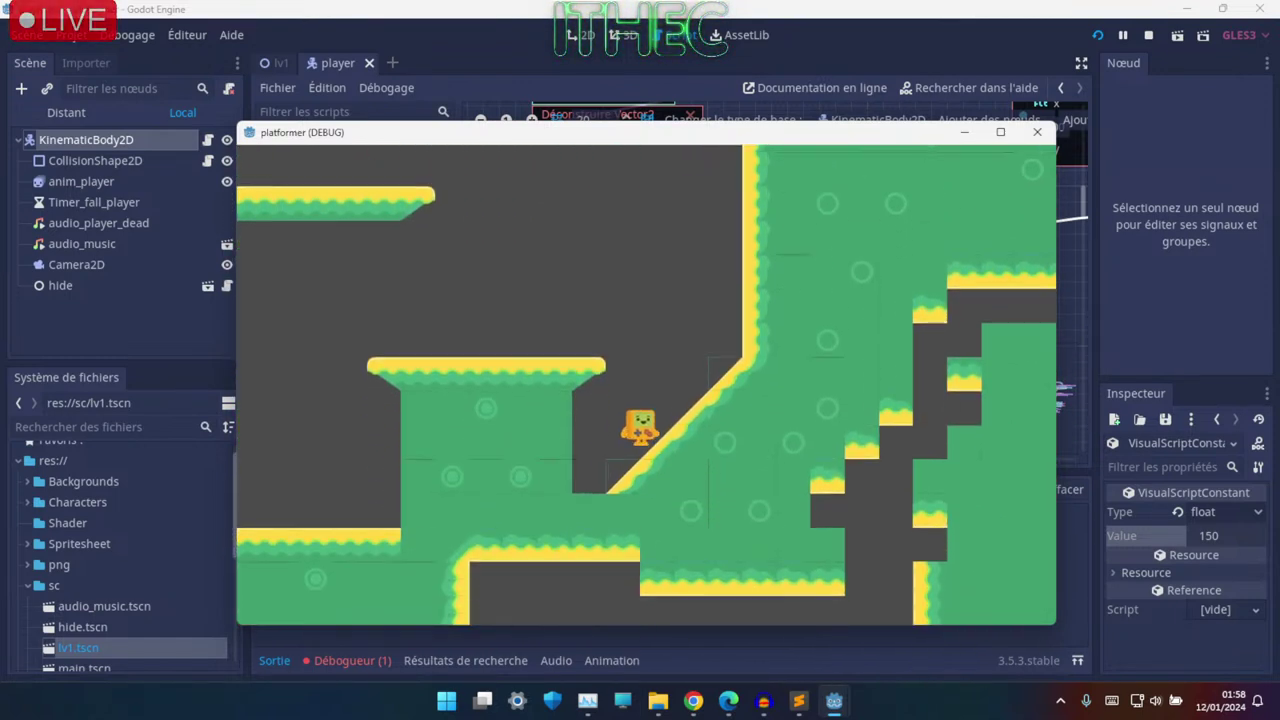
pyautogui.press('Left')
pyautogui.press('space')
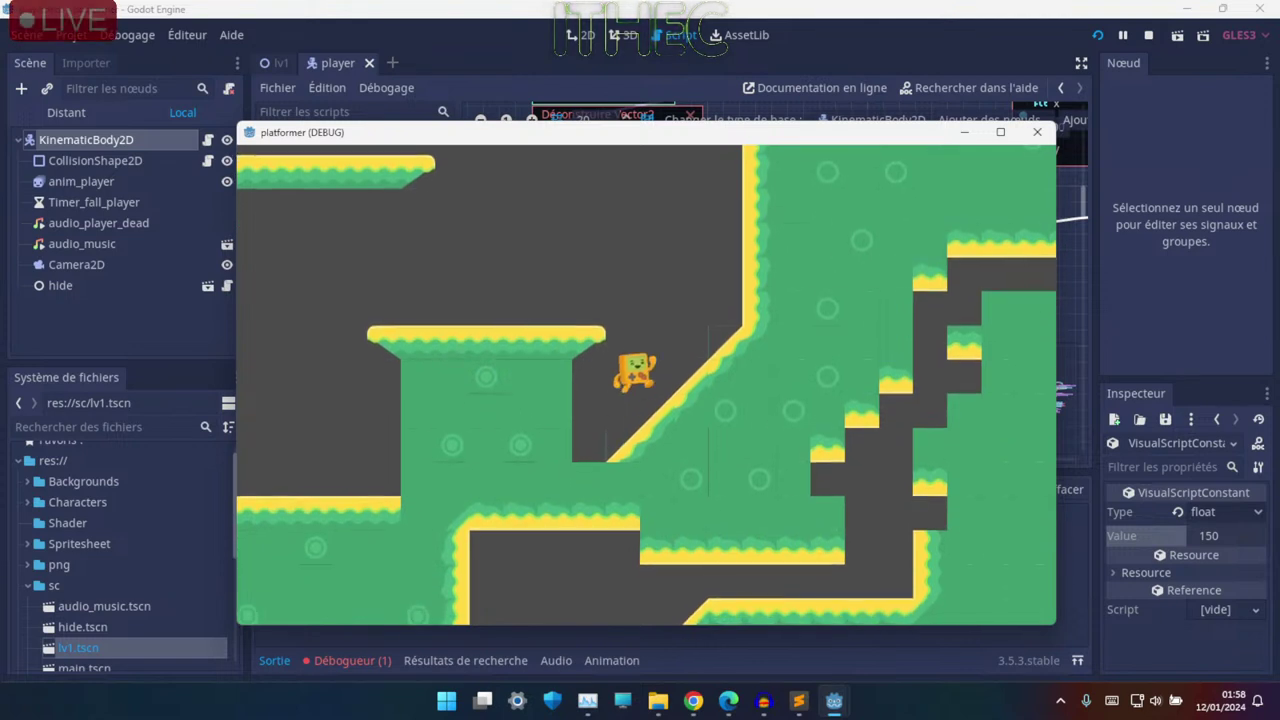
pyautogui.press('Right')
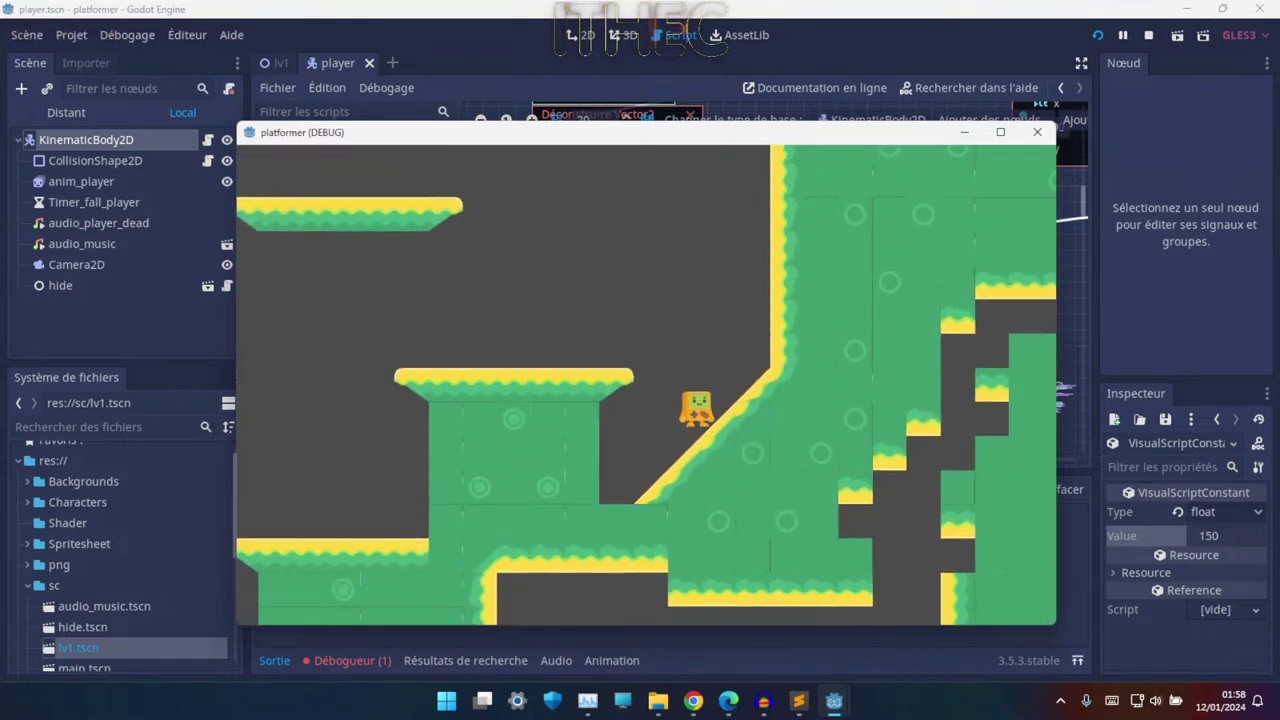
pyautogui.press('Left')
pyautogui.press('space')
pyautogui.press('Right')
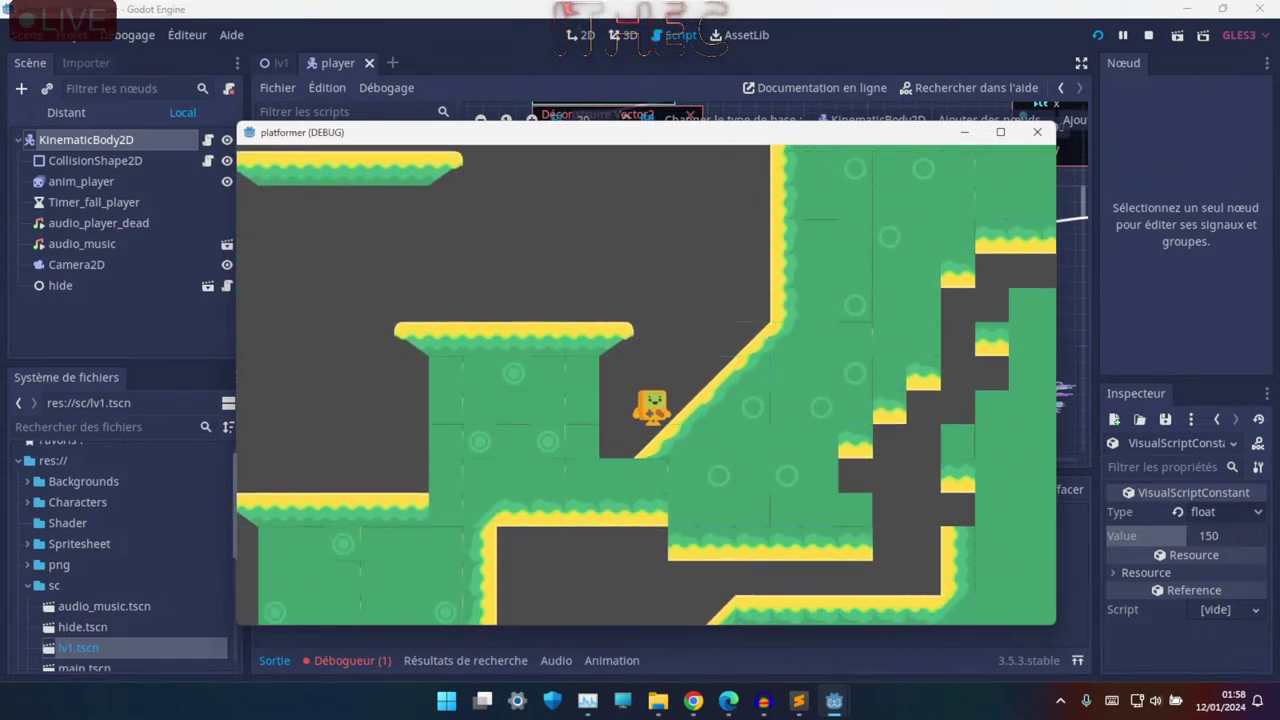
pyautogui.press('space')
pyautogui.press('Right')
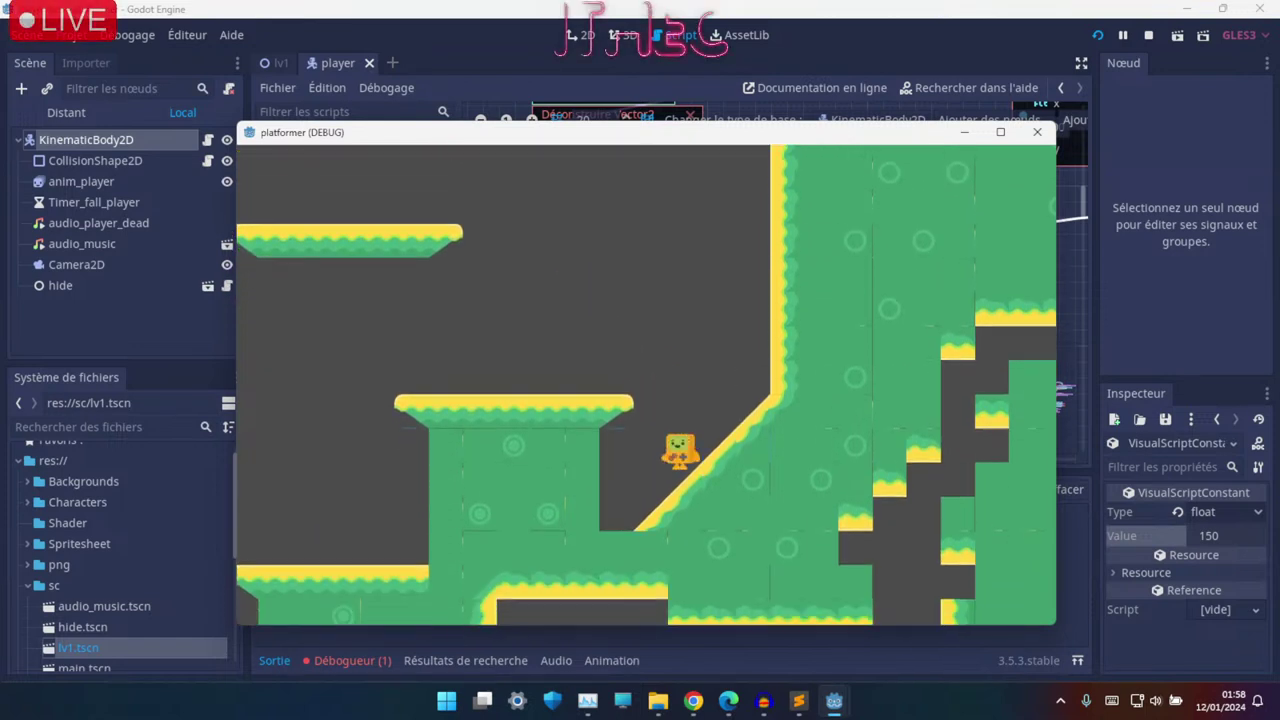
pyautogui.press('Left')
pyautogui.press('space')
pyautogui.press('Right')
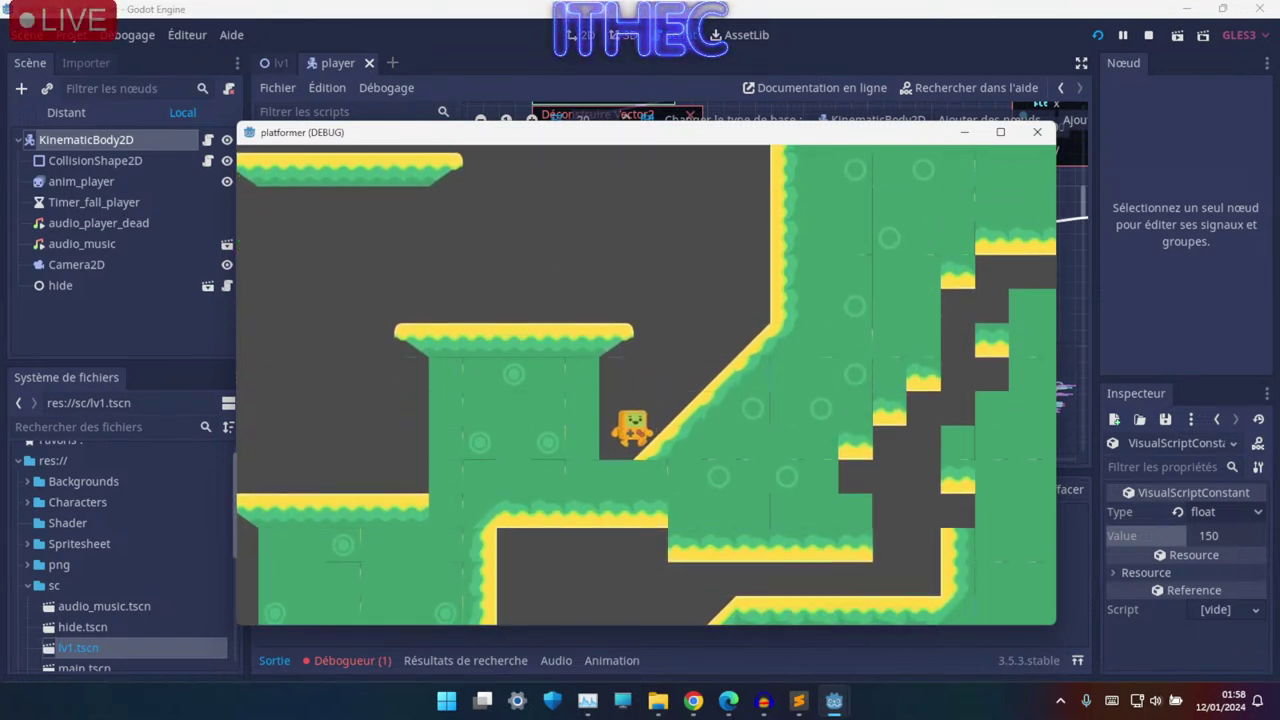
pyautogui.press('space')
pyautogui.press('Left')
pyautogui.press('Right')
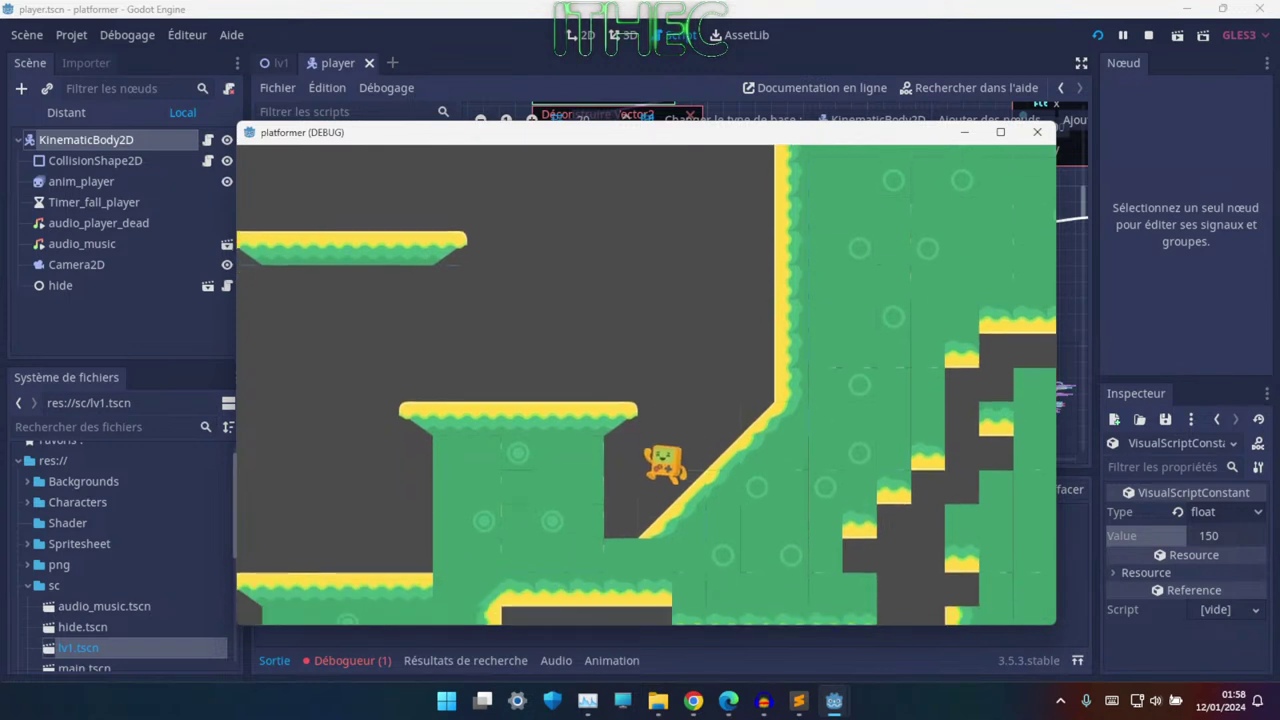
# - Jump the character high out of the pit beside the slope several times
pyautogui.press('space')
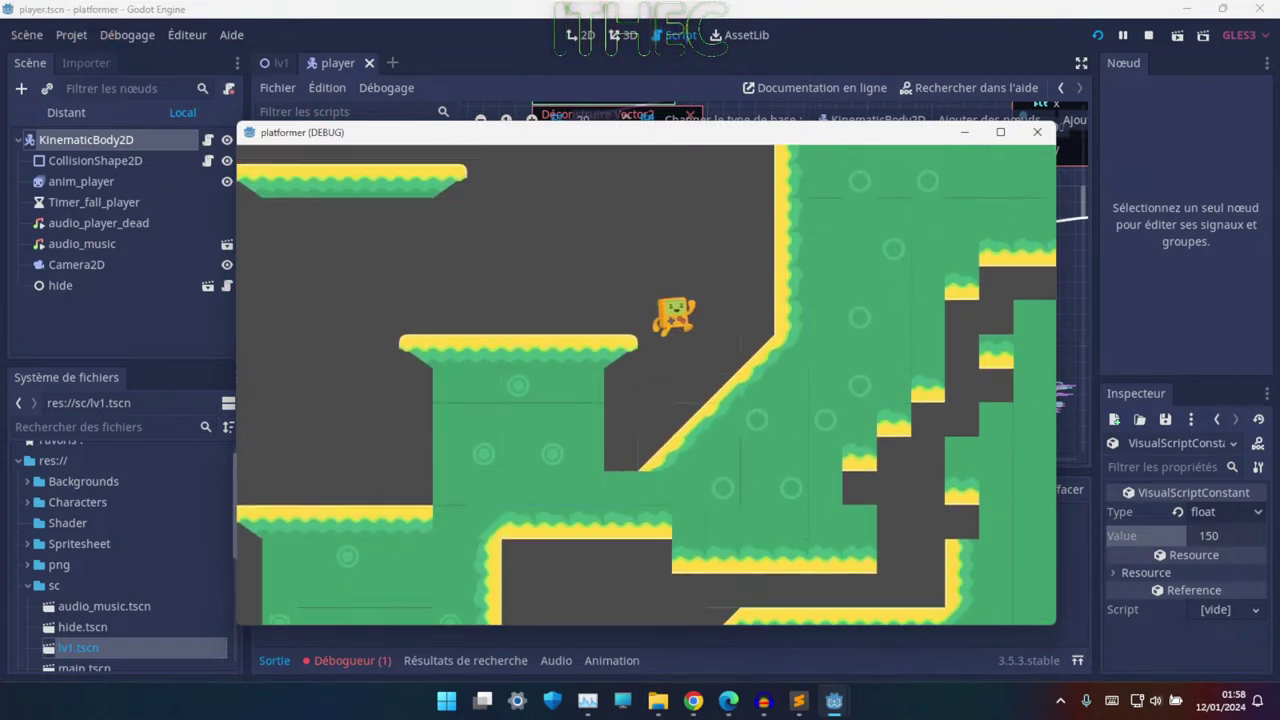
pyautogui.press('space')
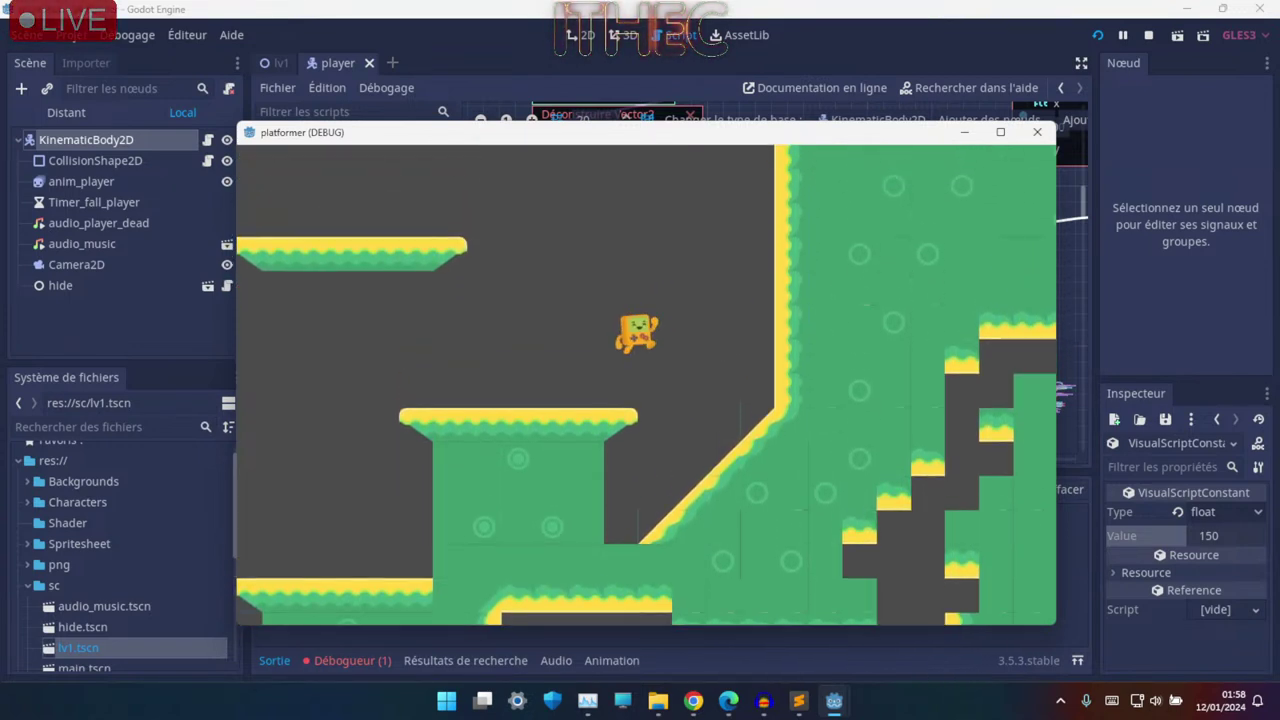
pyautogui.press('space')
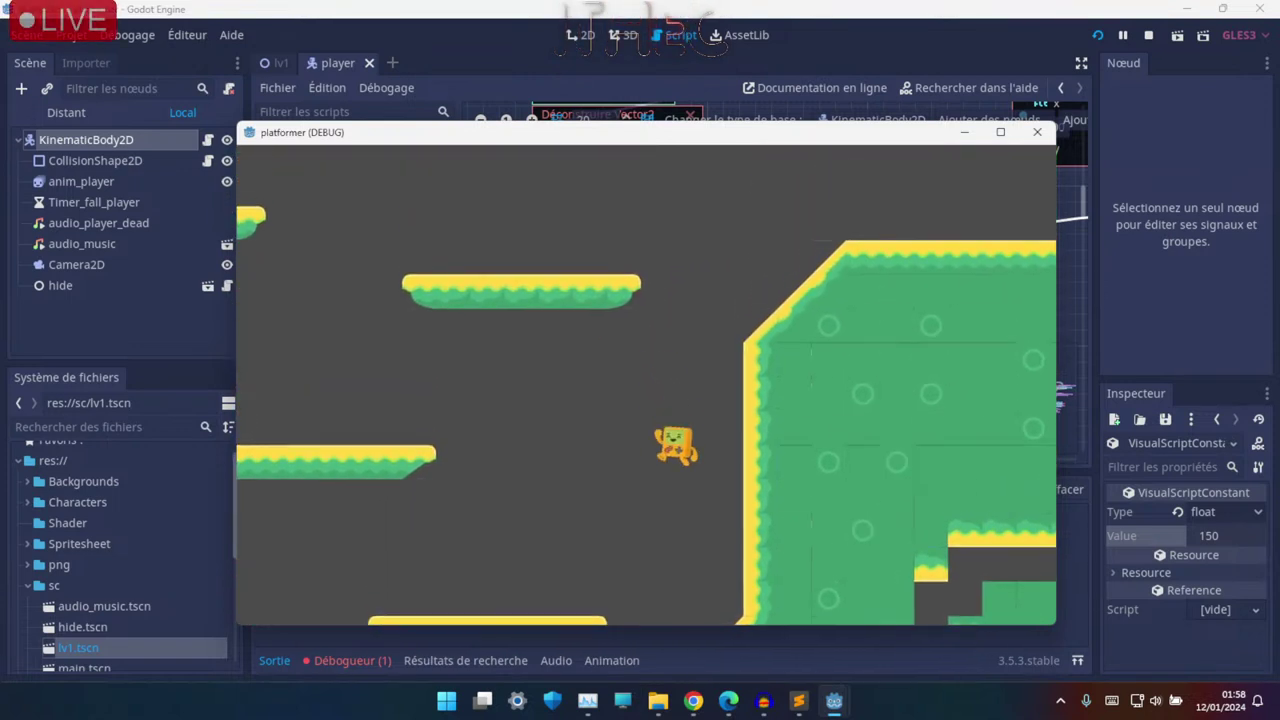
pyautogui.press('space')
pyautogui.press('space')
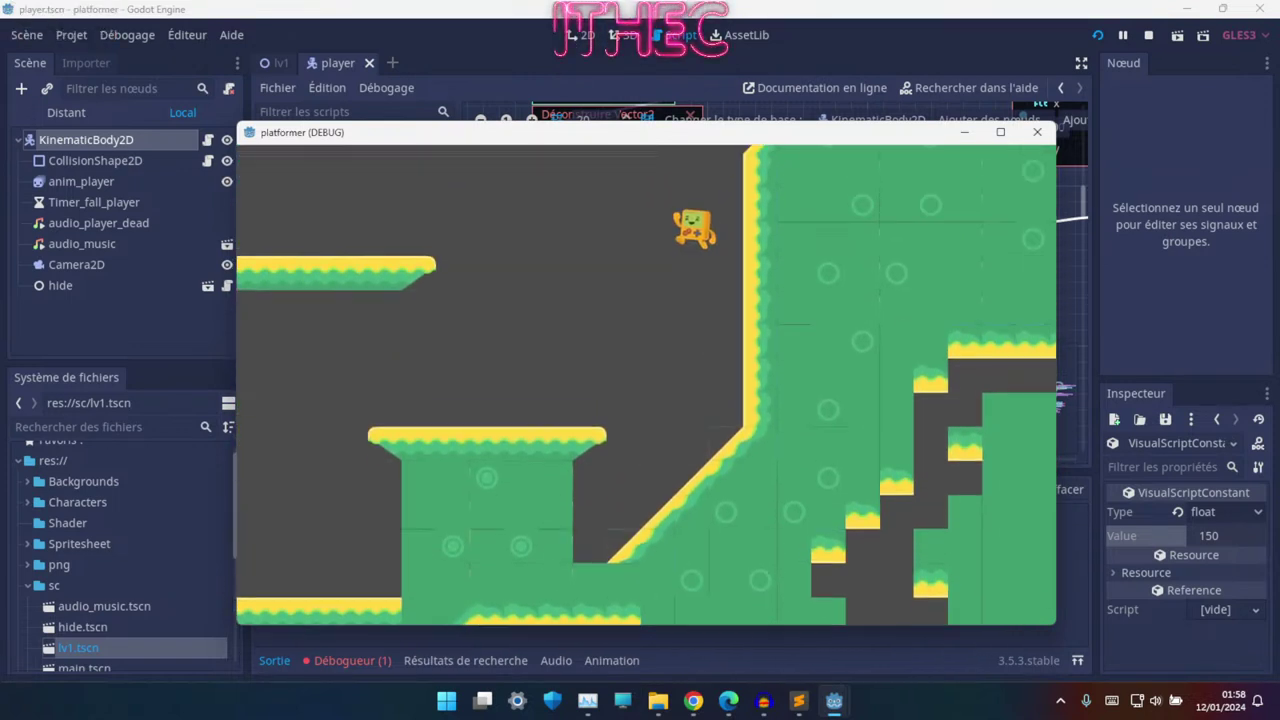
pyautogui.press('Left')
# - Jump the character between the lower, middle and higher platforms, steering left and right
pyautogui.press('space')
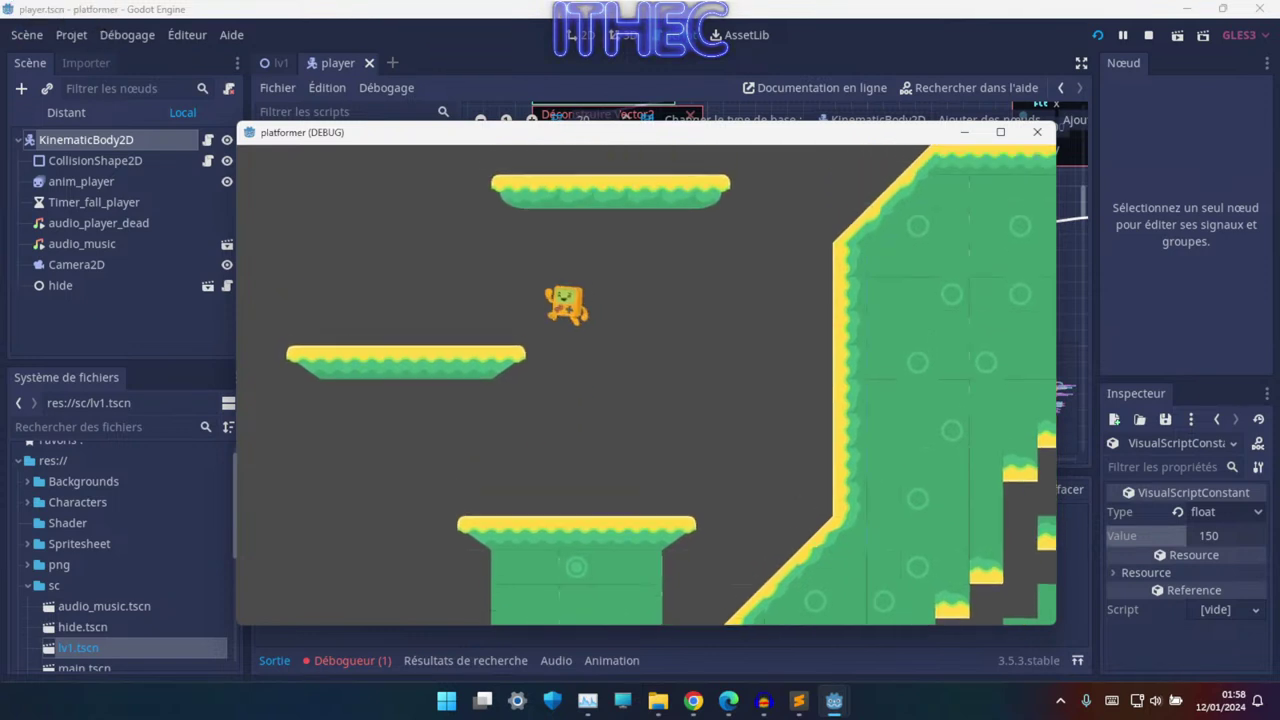
pyautogui.press('space')
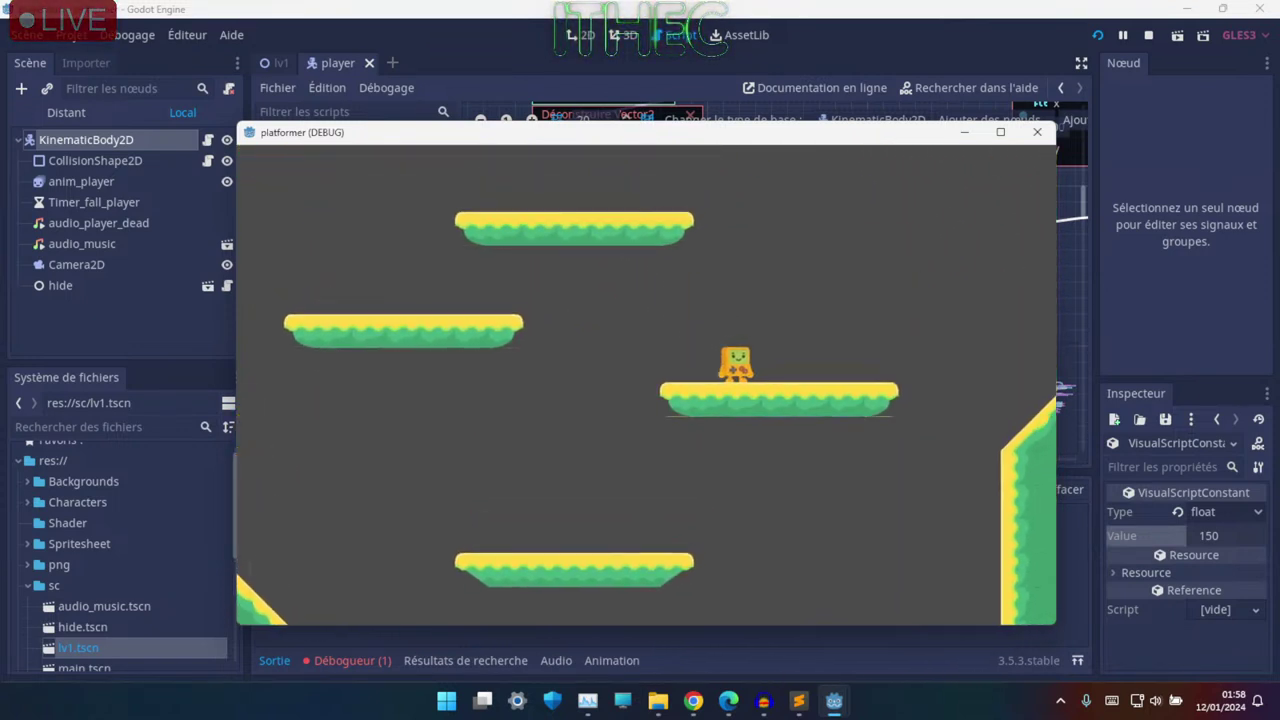
pyautogui.press('space')
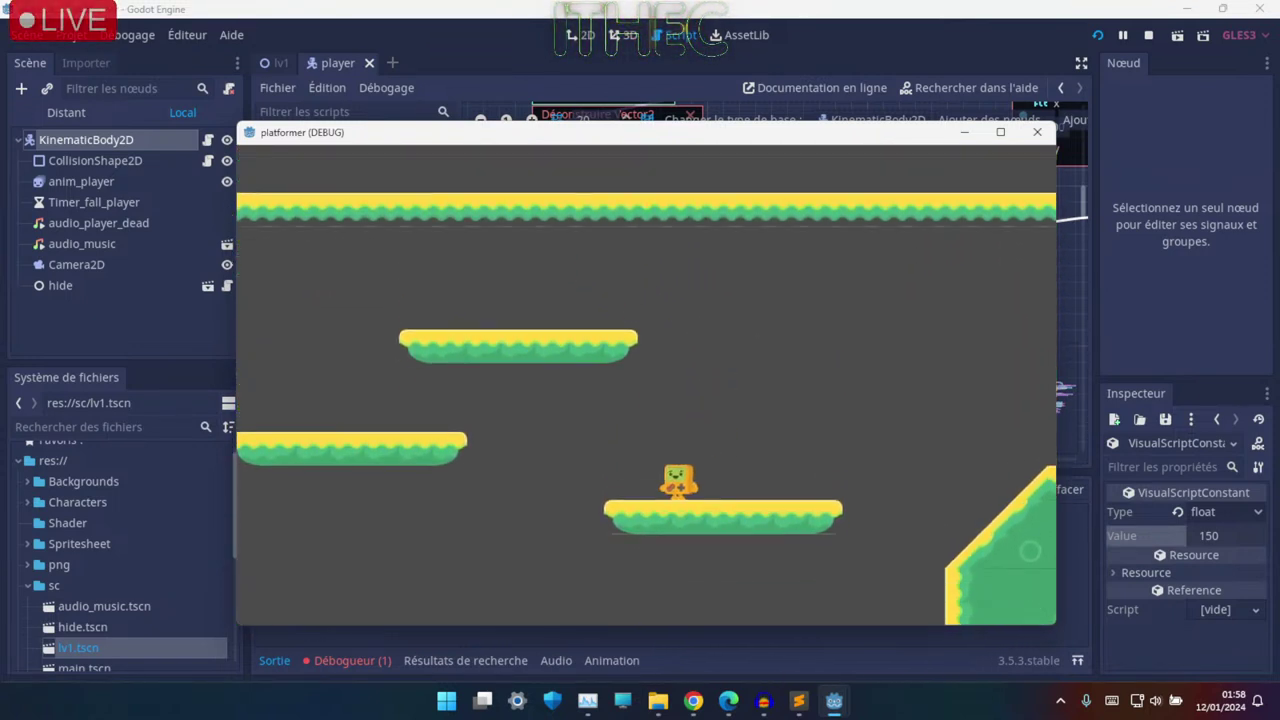
pyautogui.press('space')
pyautogui.press('Left')
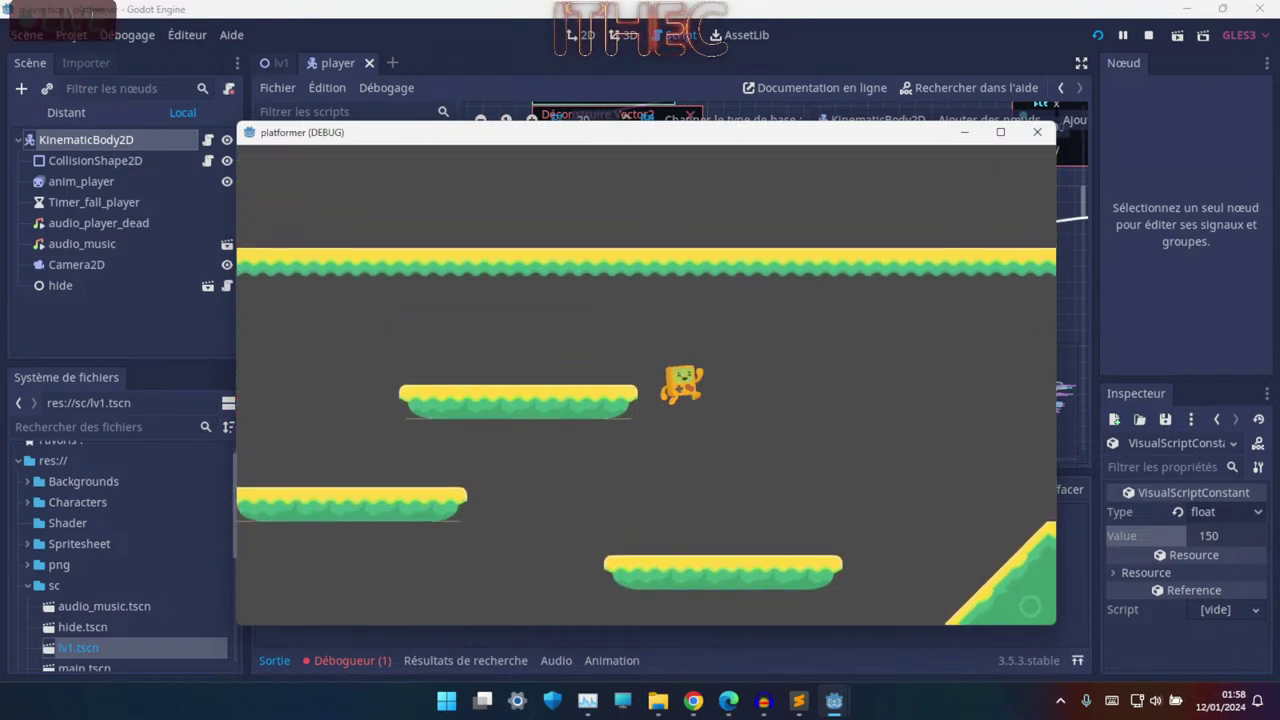
pyautogui.press('space')
pyautogui.press('Left')
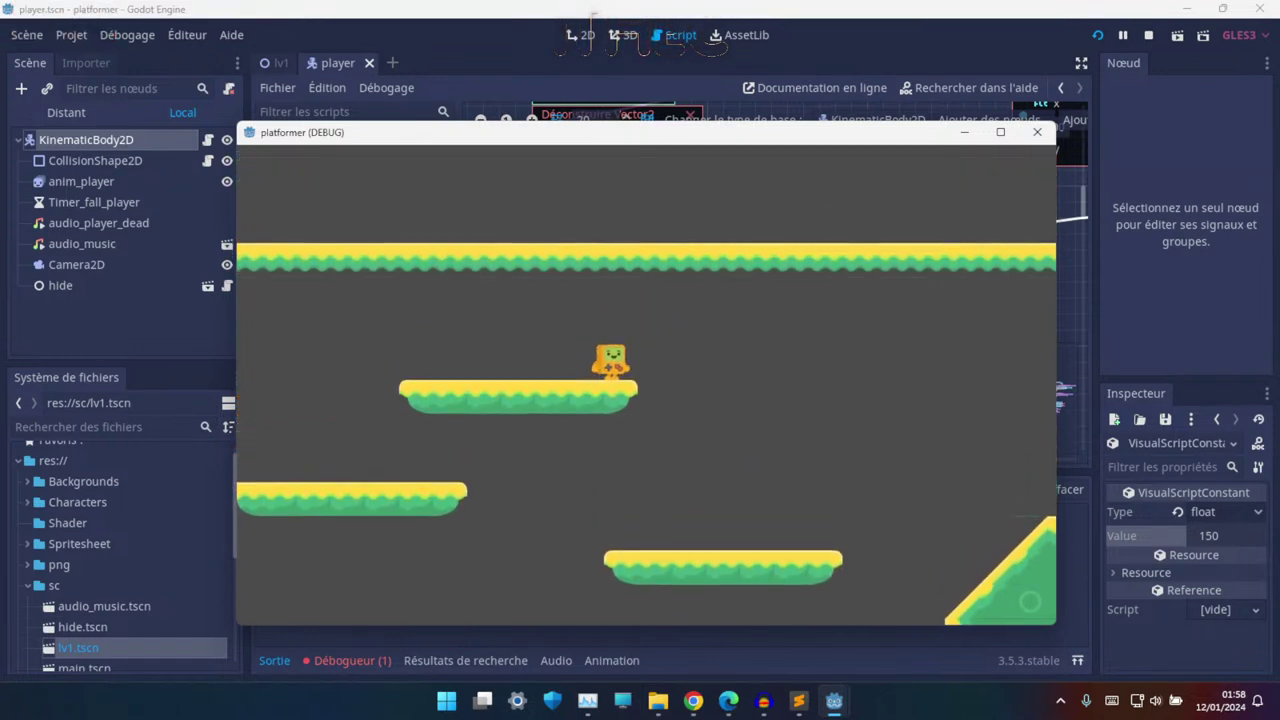
pyautogui.press('space')
pyautogui.press('Left')
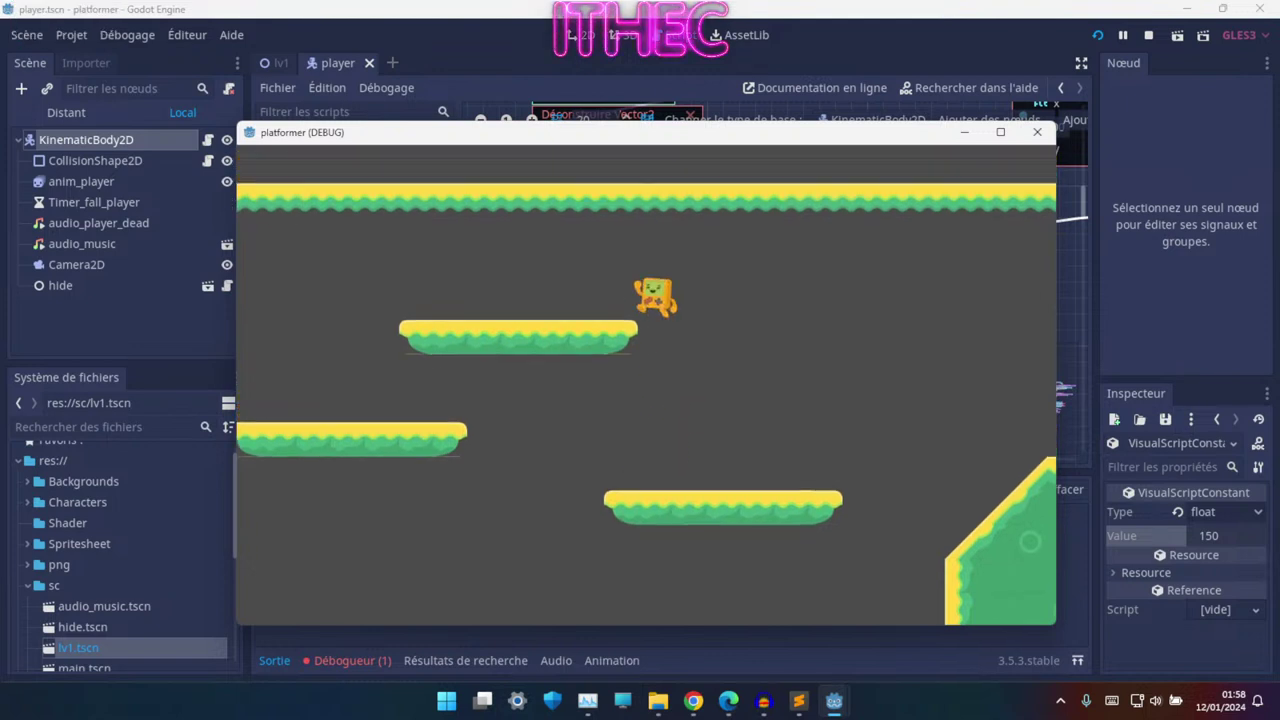
pyautogui.press('Right')
pyautogui.press('space')
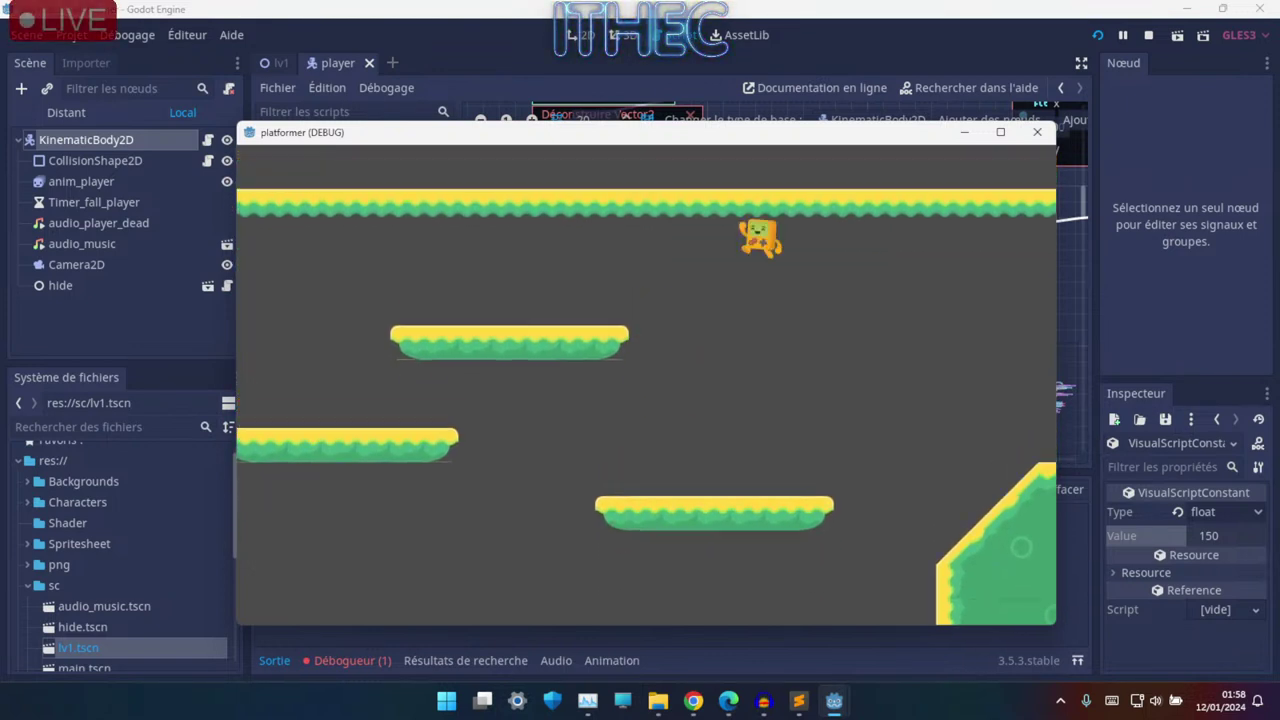
pyautogui.press('Left')
pyautogui.press('Left')
pyautogui.press('space')
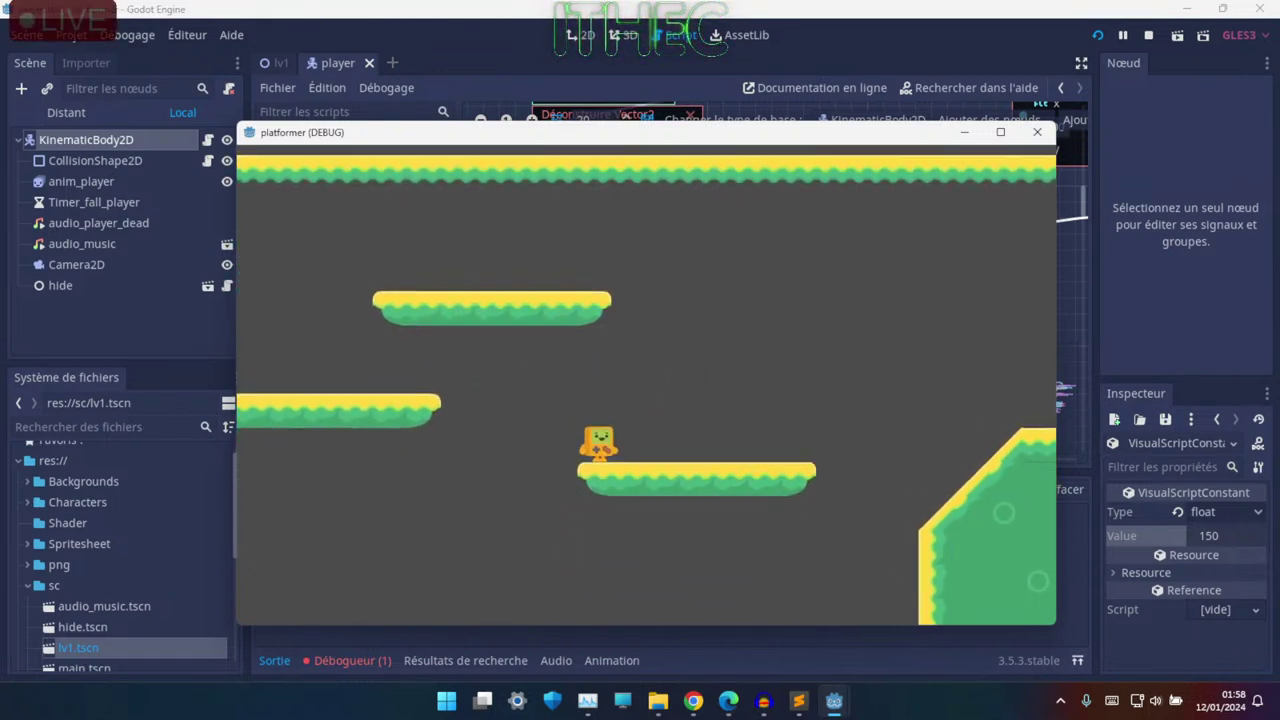
# - Walk the character right across the large green block, then stop the run with F8
pyautogui.press('Right')
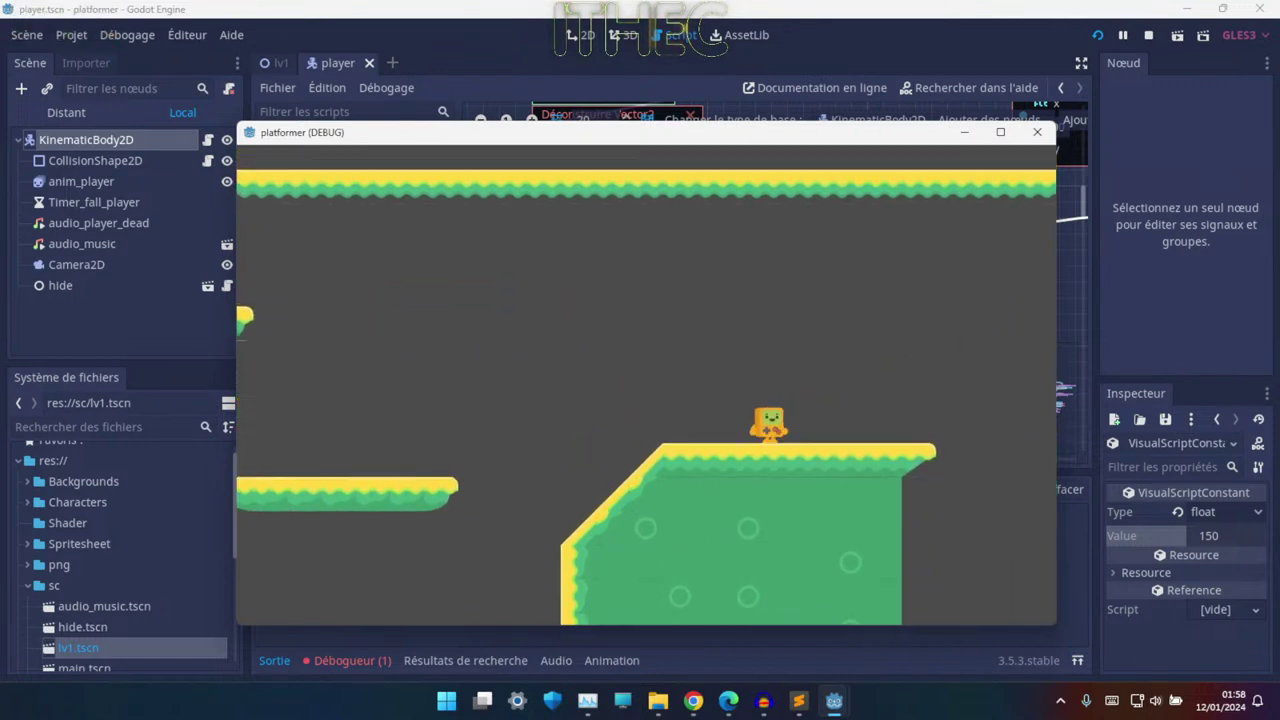
pyautogui.press('Right')
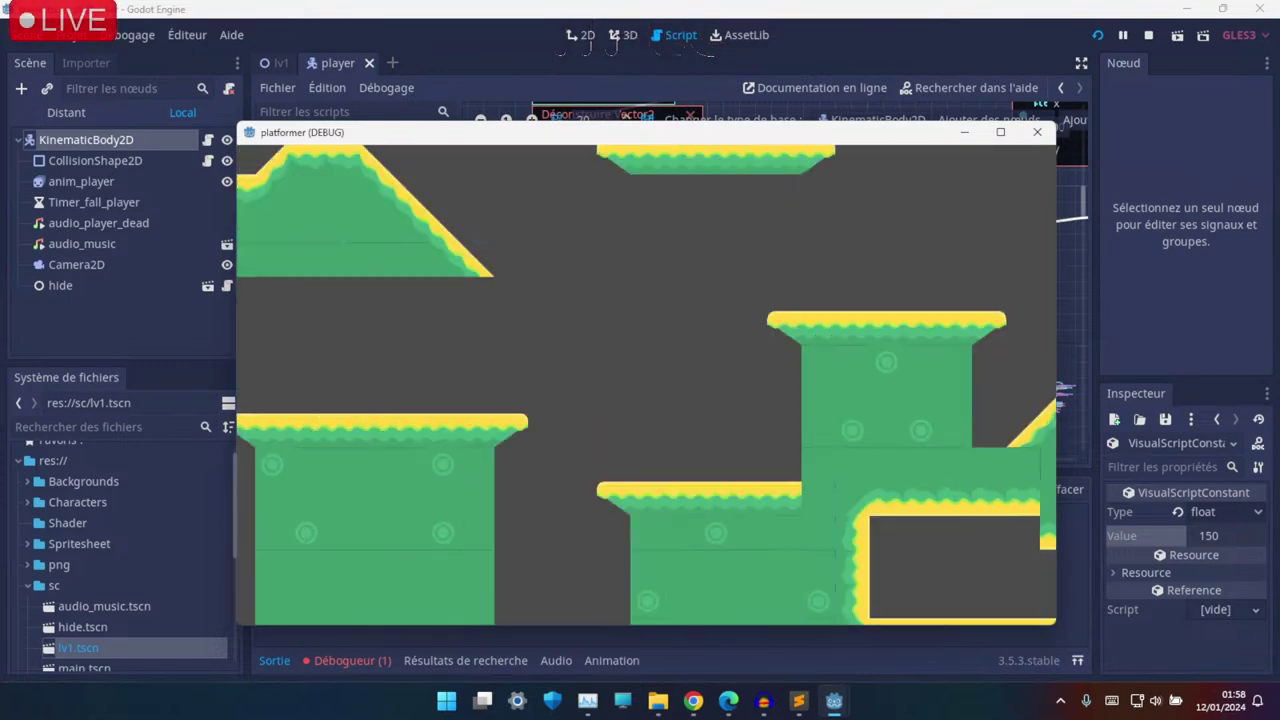
pyautogui.press('F8')
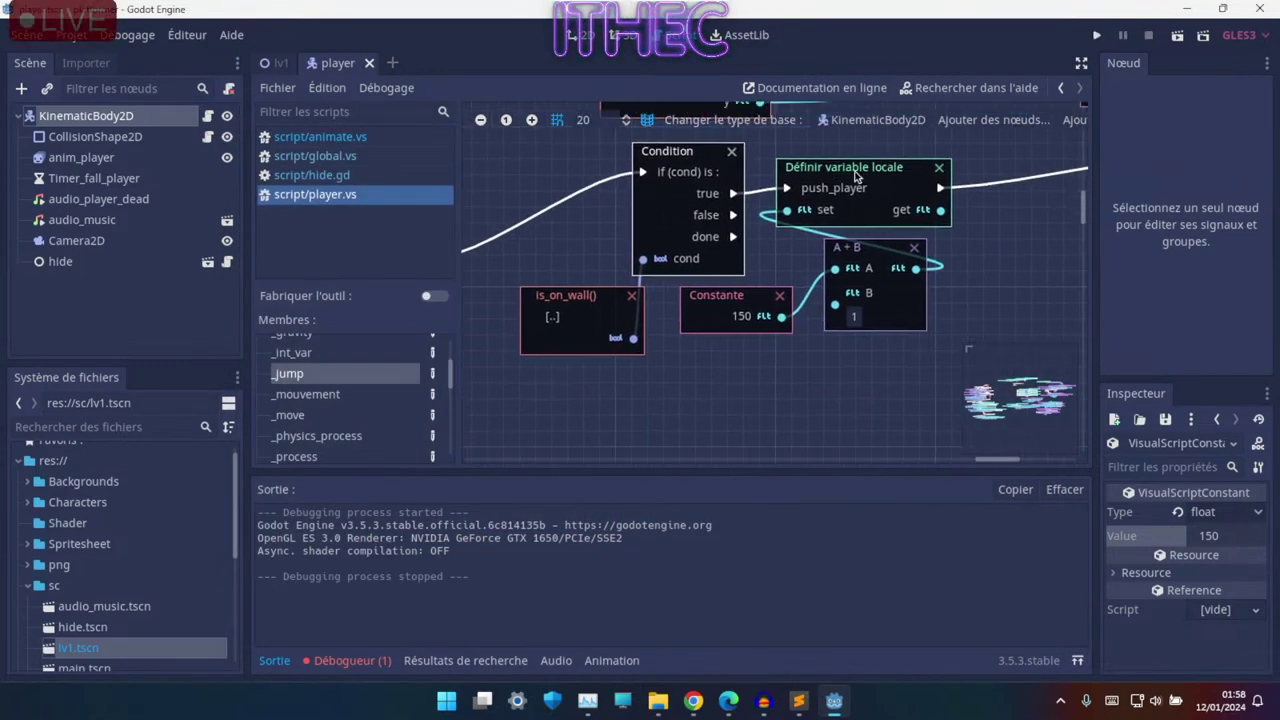
pyautogui.keyDown('ctrl'); pyautogui.scroll(-1, 582, 211); pyautogui.keyUp('ctrl')
pyautogui.keyDown('ctrl'); pyautogui.scroll(-2, 582, 211); pyautogui.keyUp('ctrl')
pyautogui.keyDown('ctrl'); pyautogui.scroll(-2, 582, 211); pyautogui.keyUp('ctrl')
pyautogui.keyDown('ctrl'); pyautogui.scroll(1, 590, 215); pyautogui.keyUp('ctrl')
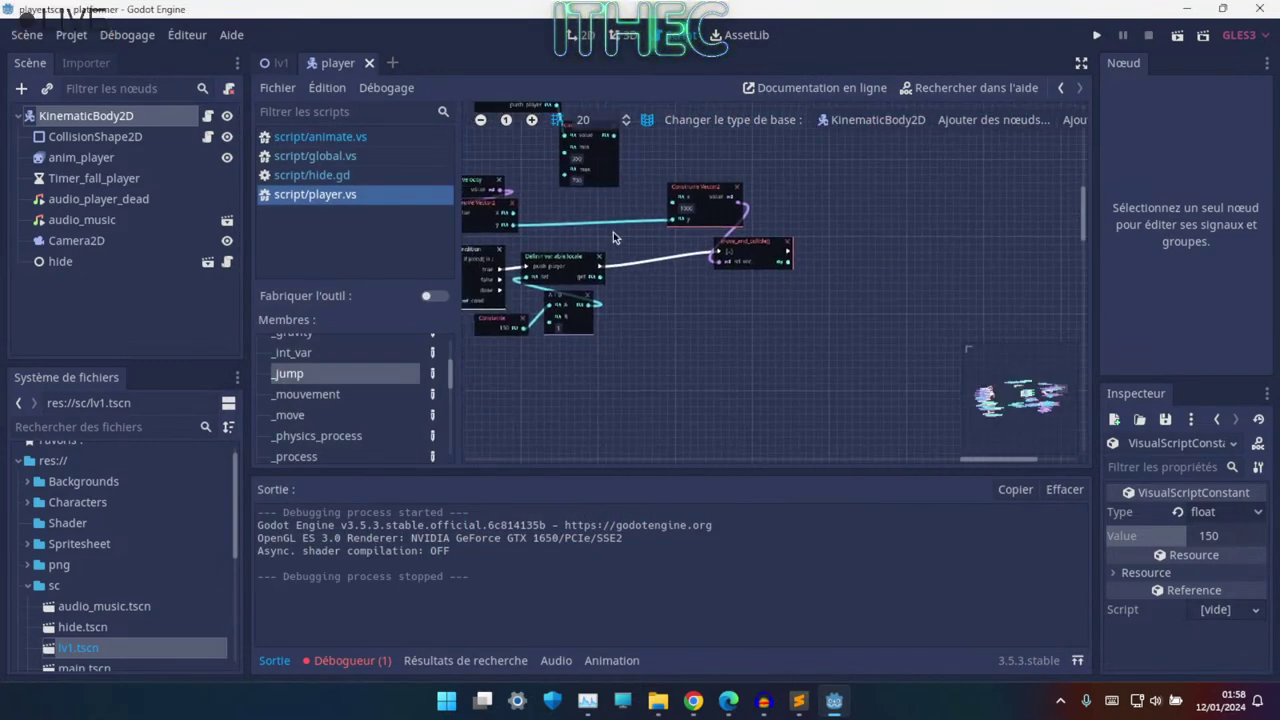
pyautogui.keyDown('ctrl'); pyautogui.scroll(1, 613, 232); pyautogui.keyUp('ctrl')
pyautogui.keyDown('ctrl'); pyautogui.scroll(1, 628, 258); pyautogui.keyUp('ctrl')
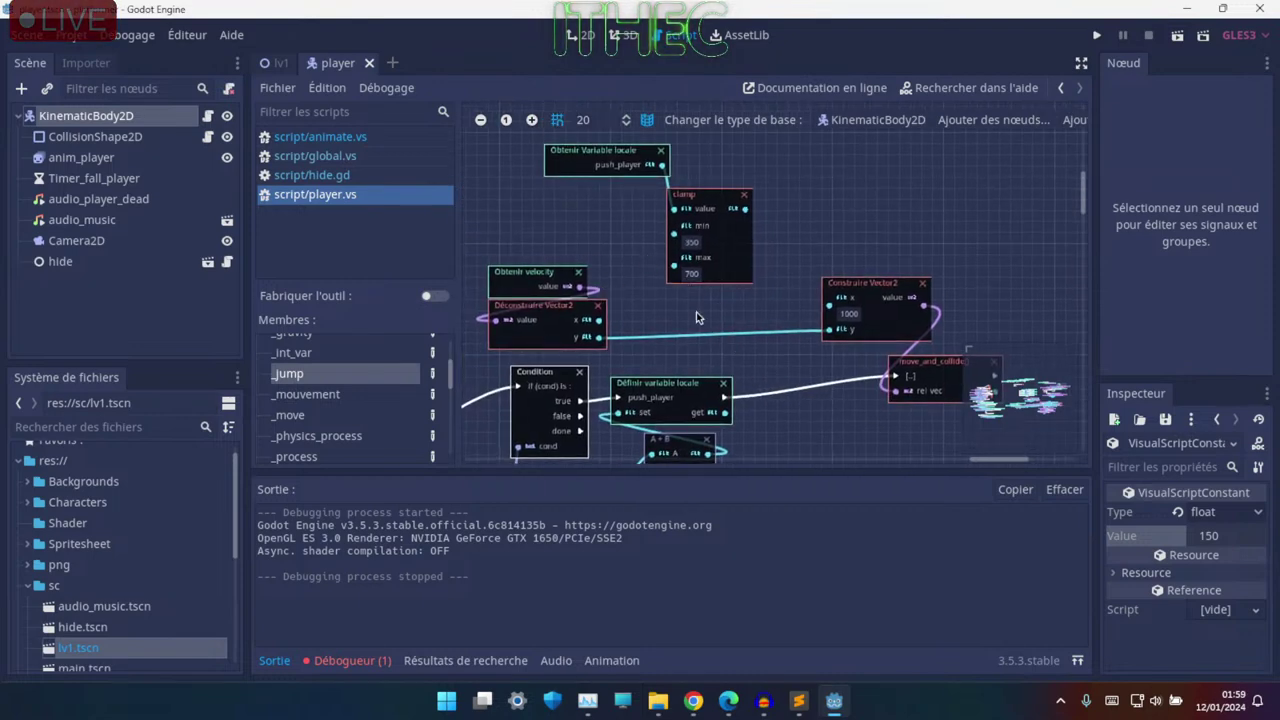
pyautogui.moveTo(696, 318); pyautogui.dragTo(809, 232, button='middle')
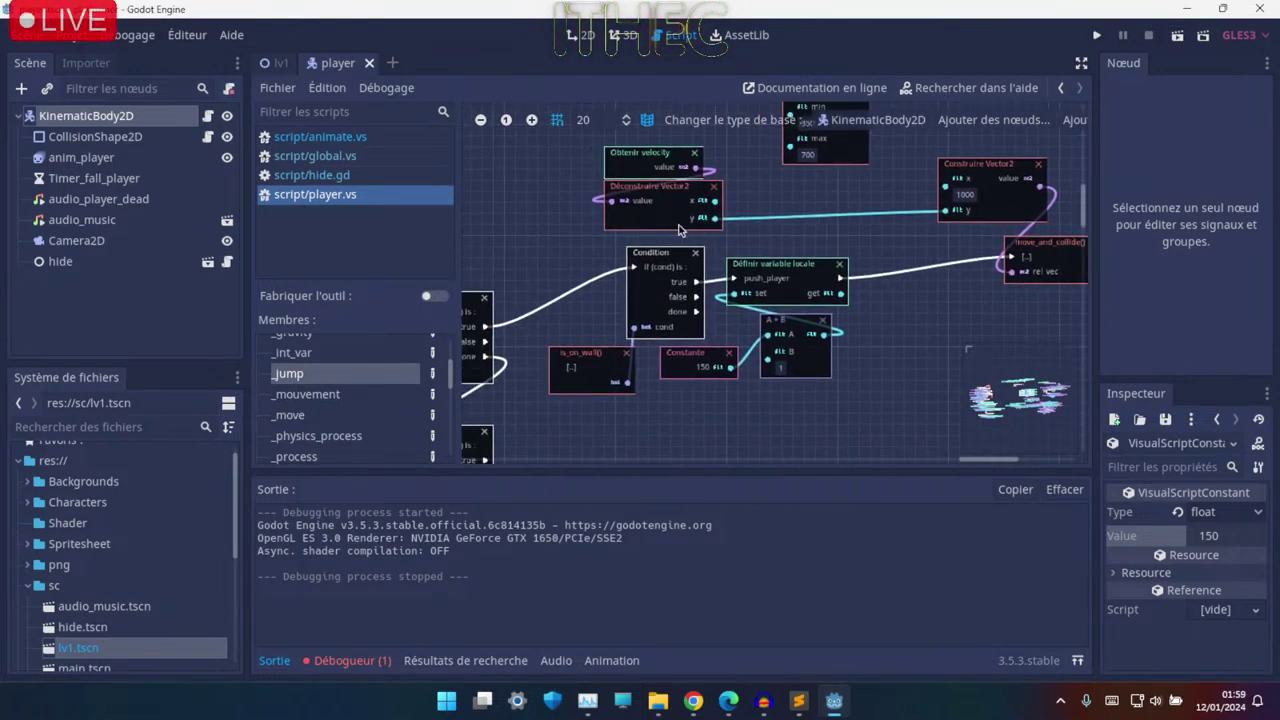
pyautogui.moveTo(678, 230); pyautogui.dragTo(580, 205, button='middle')
pyautogui.keyDown('ctrl'); pyautogui.scroll(2, 751, 296); pyautogui.keyUp('ctrl')
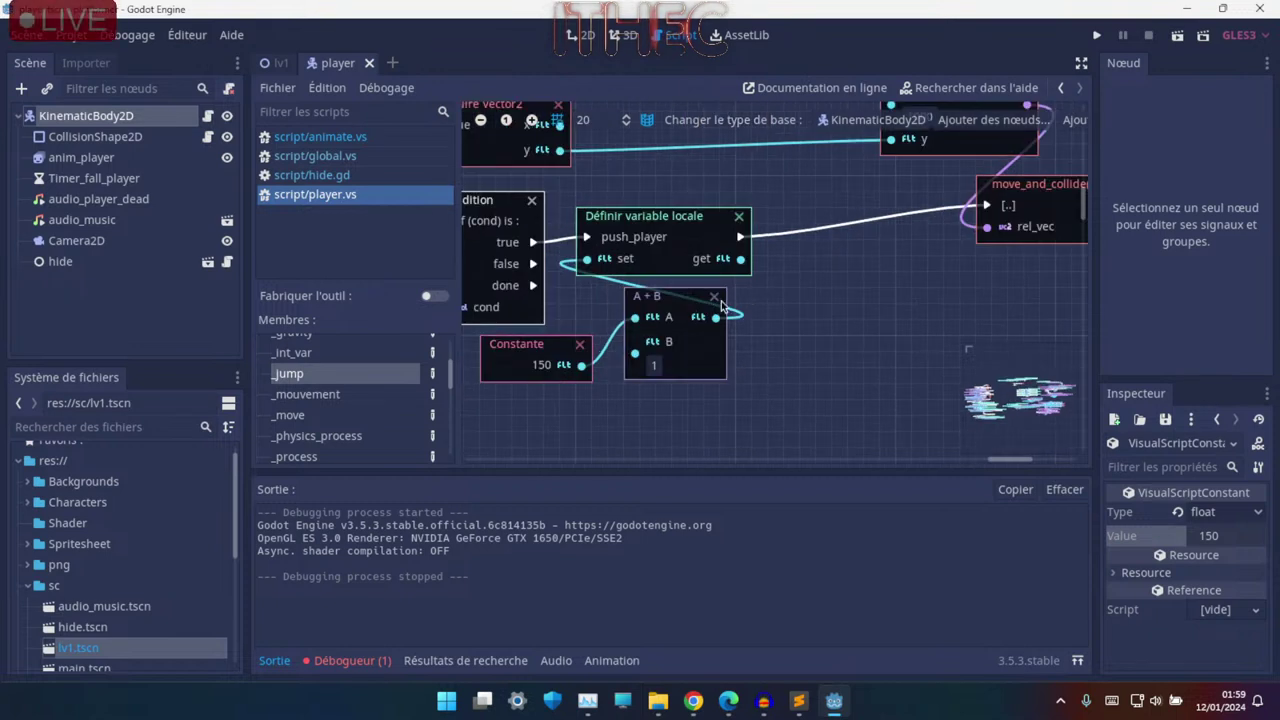
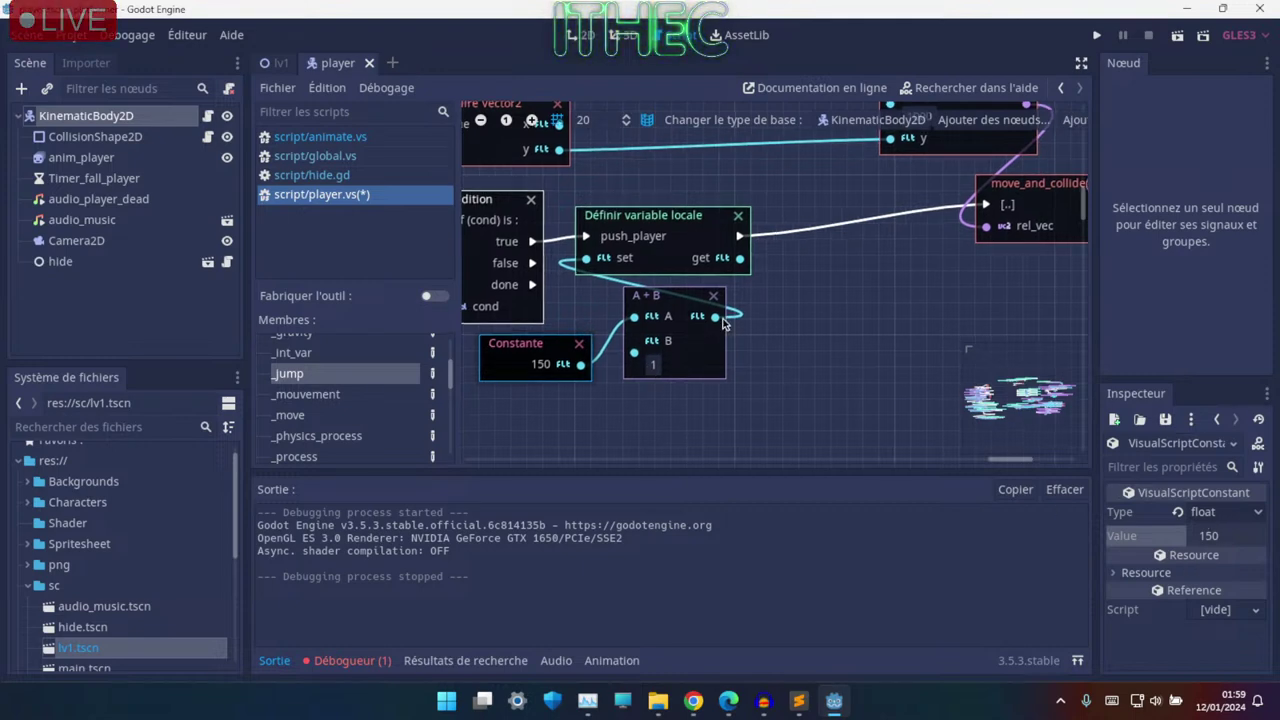
# - Delete the leftover 150 constant, clamp and push_player getter nodes from player.vs
pyautogui.moveTo(724, 321); pyautogui.dragTo(670, 358, button='middle')
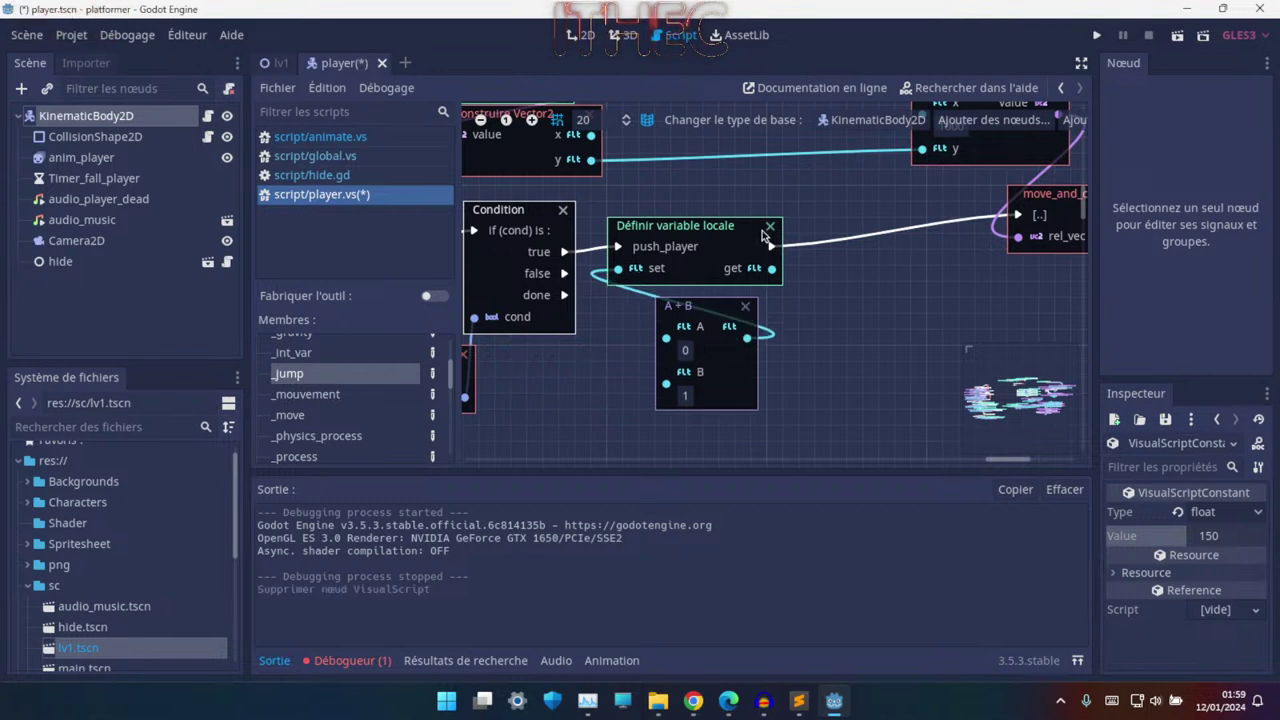
pyautogui.moveTo(835, 190); pyautogui.dragTo(660, 350, button='middle')
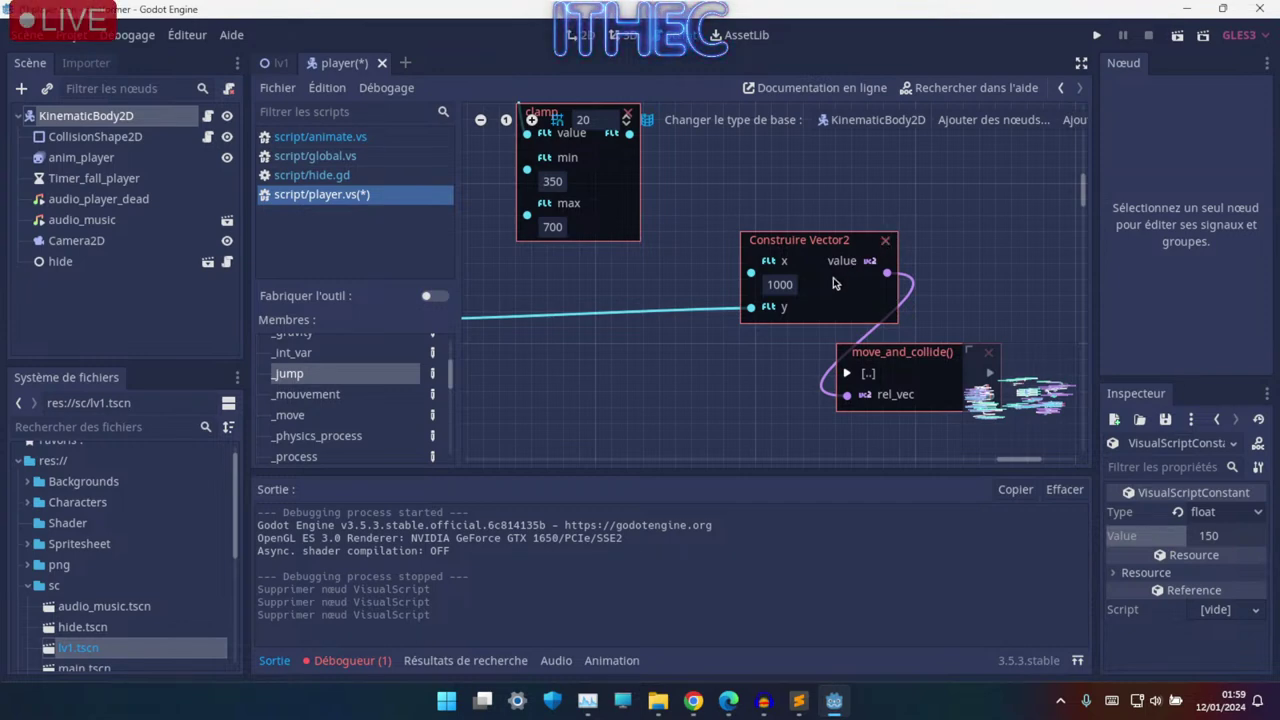
pyautogui.keyDown('ctrl'); pyautogui.scroll(-2, 688, 324); pyautogui.keyUp('ctrl')
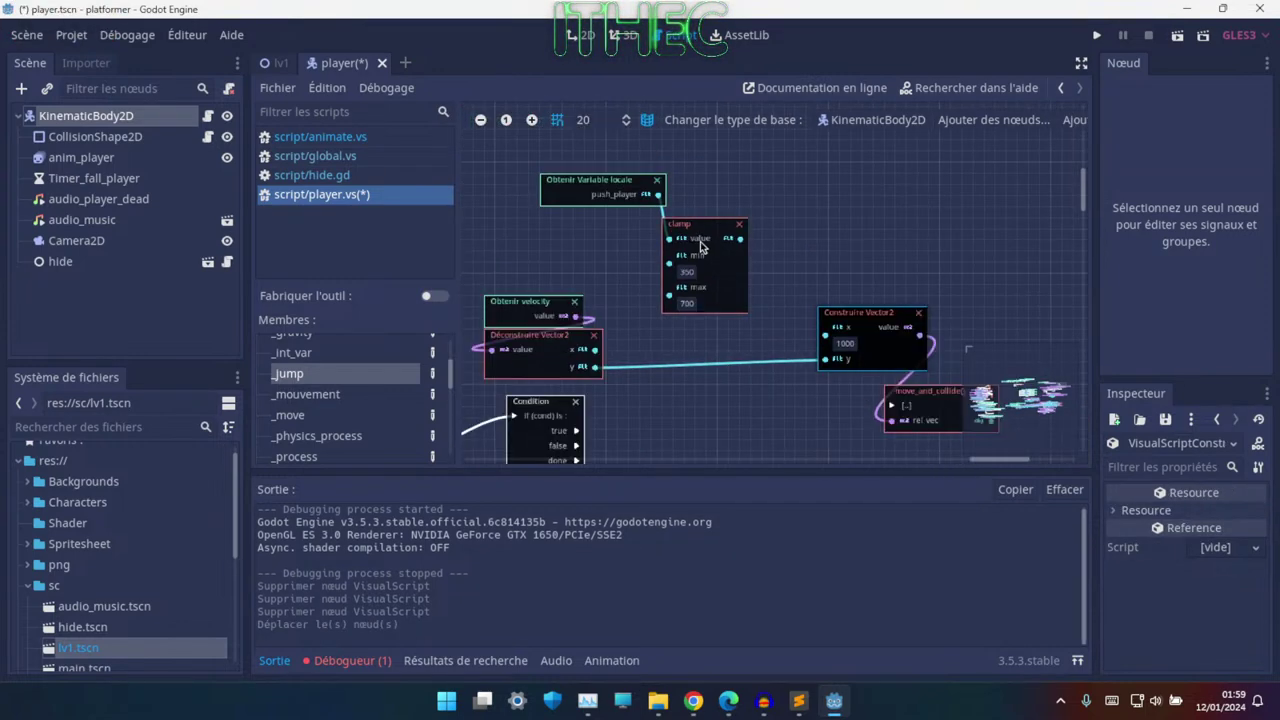
pyautogui.keyDown('ctrl'); pyautogui.scroll(3, 687, 330); pyautogui.keyUp('ctrl')
pyautogui.keyDown('ctrl'); pyautogui.scroll(-2, 680, 320); pyautogui.keyUp('ctrl')
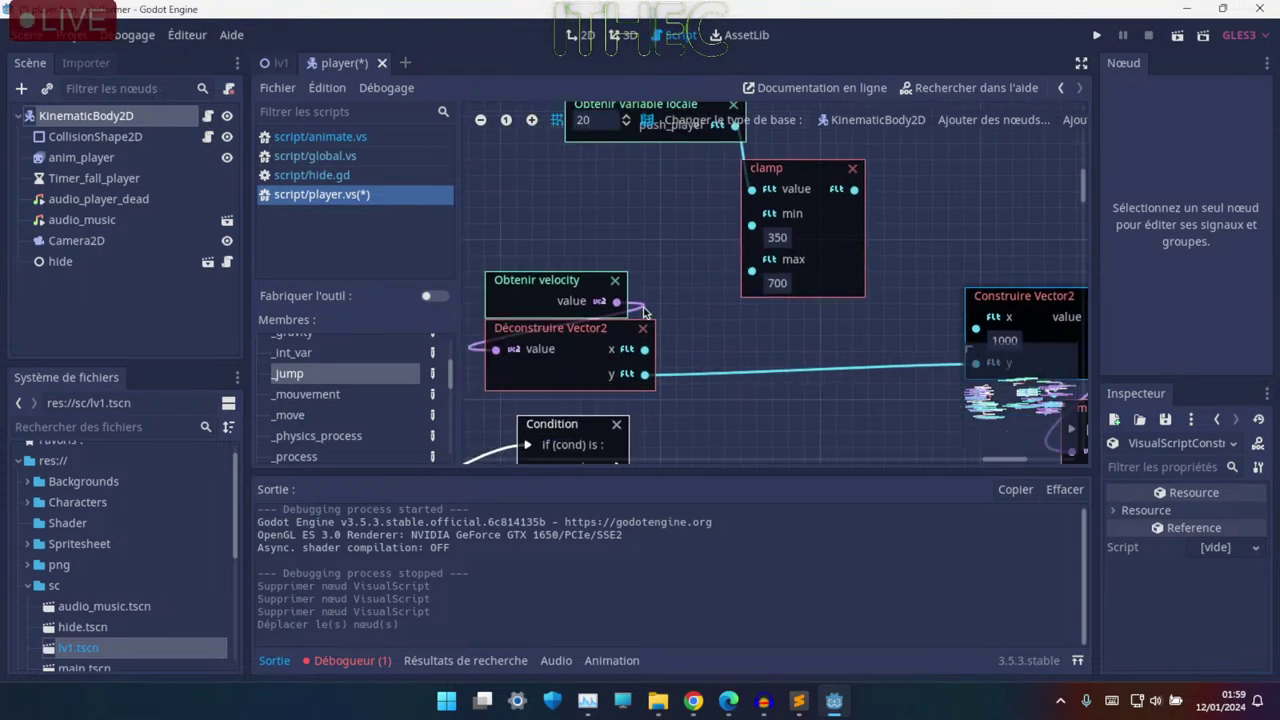
pyautogui.keyDown('ctrl'); pyautogui.scroll(1, 672, 311); pyautogui.keyUp('ctrl')
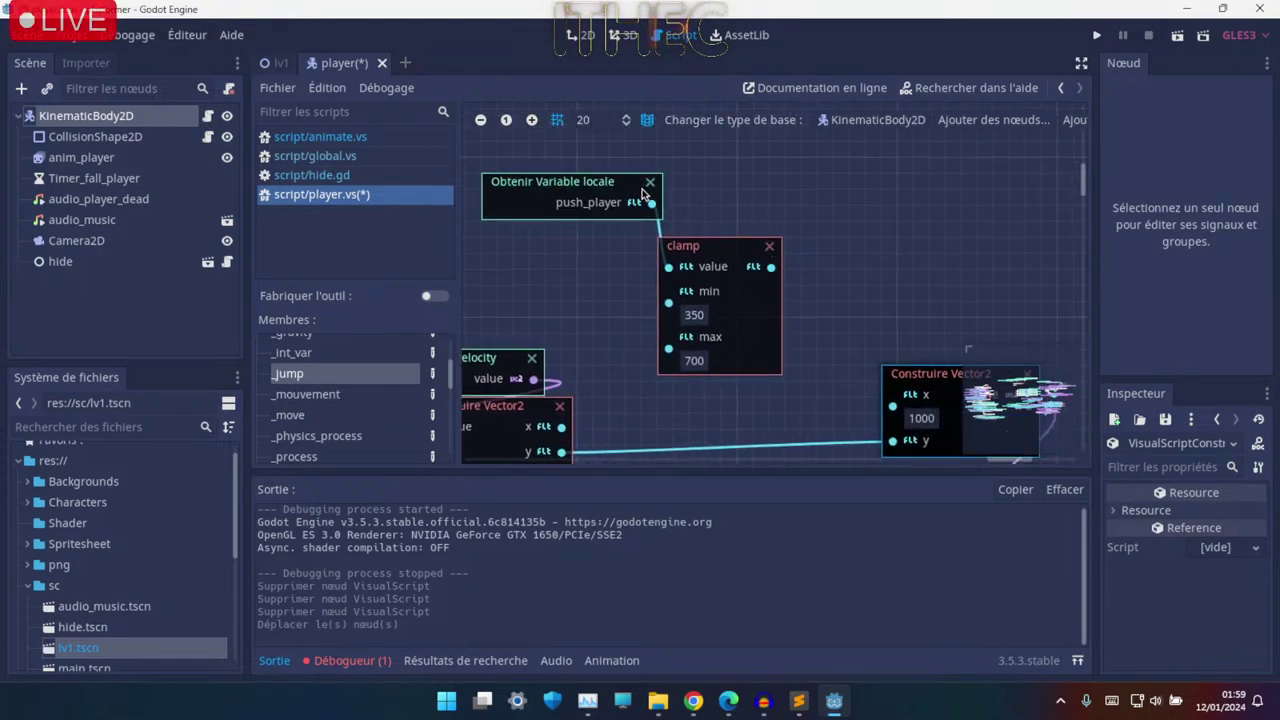
pyautogui.press('Delete')
pyautogui.scroll(-2, 655, 336)
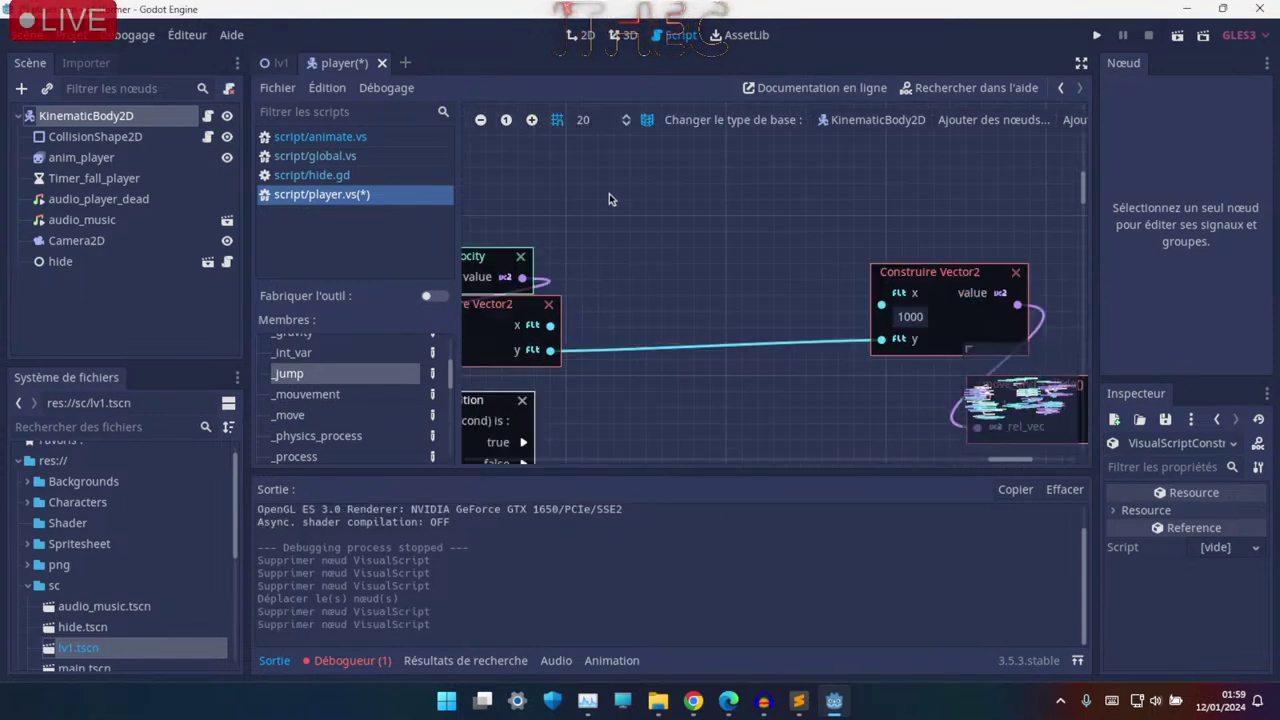
pyautogui.scroll(-3, 609, 193)
pyautogui.keyDown('ctrl'); pyautogui.scroll(-3, 672, 391); pyautogui.keyUp('ctrl')
pyautogui.keyDown('ctrl'); pyautogui.scroll(1, 601, 344); pyautogui.keyUp('ctrl')
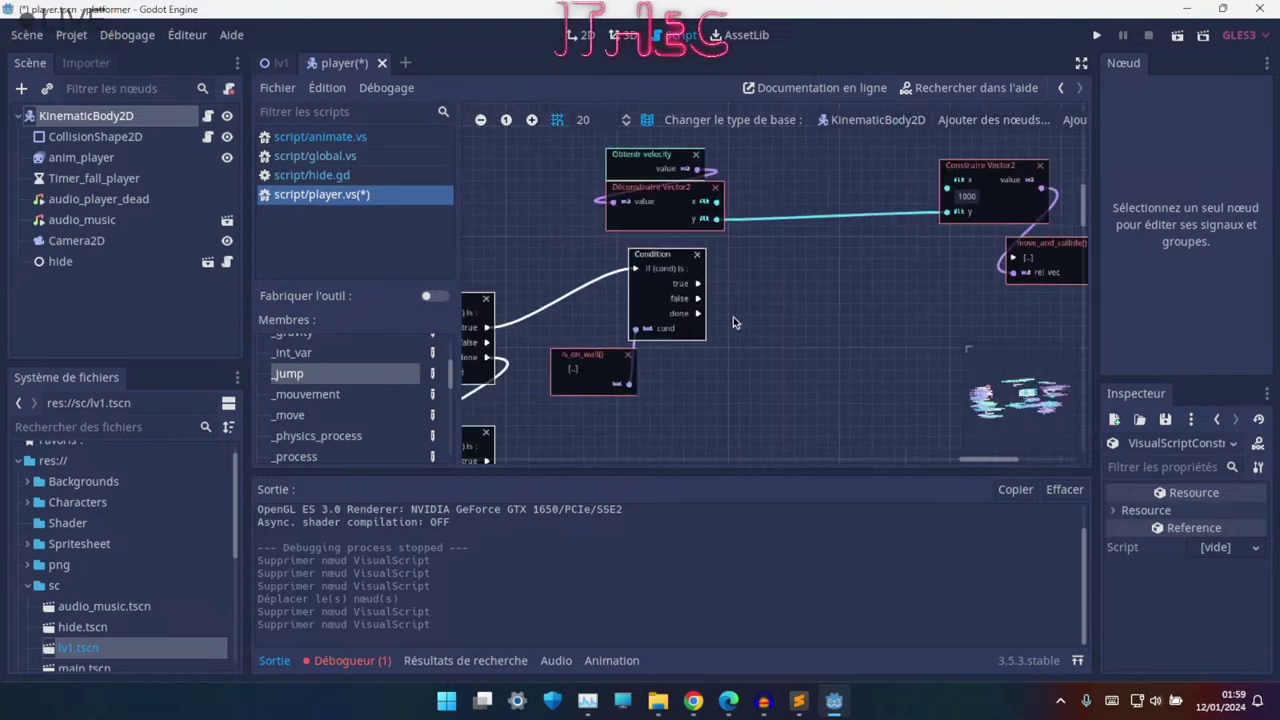
pyautogui.keyDown('ctrl'); pyautogui.scroll(2, 733, 316); pyautogui.keyUp('ctrl')
# - Review the remaining Condition, Déconstruire Vector2 and is_on_wall nodes, then go to the browser
pyautogui.moveTo(764, 333); pyautogui.dragTo(643, 346, button='middle')
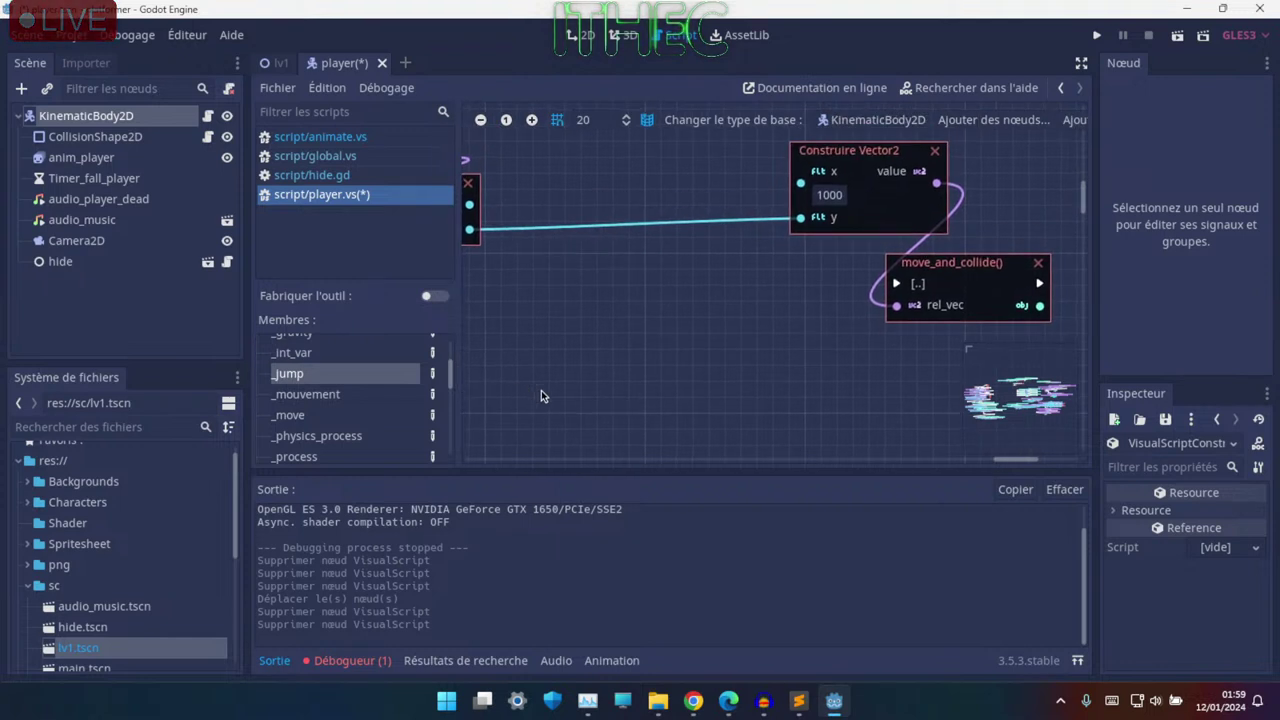
pyautogui.moveTo(541, 390); pyautogui.dragTo(697, 372, button='middle')
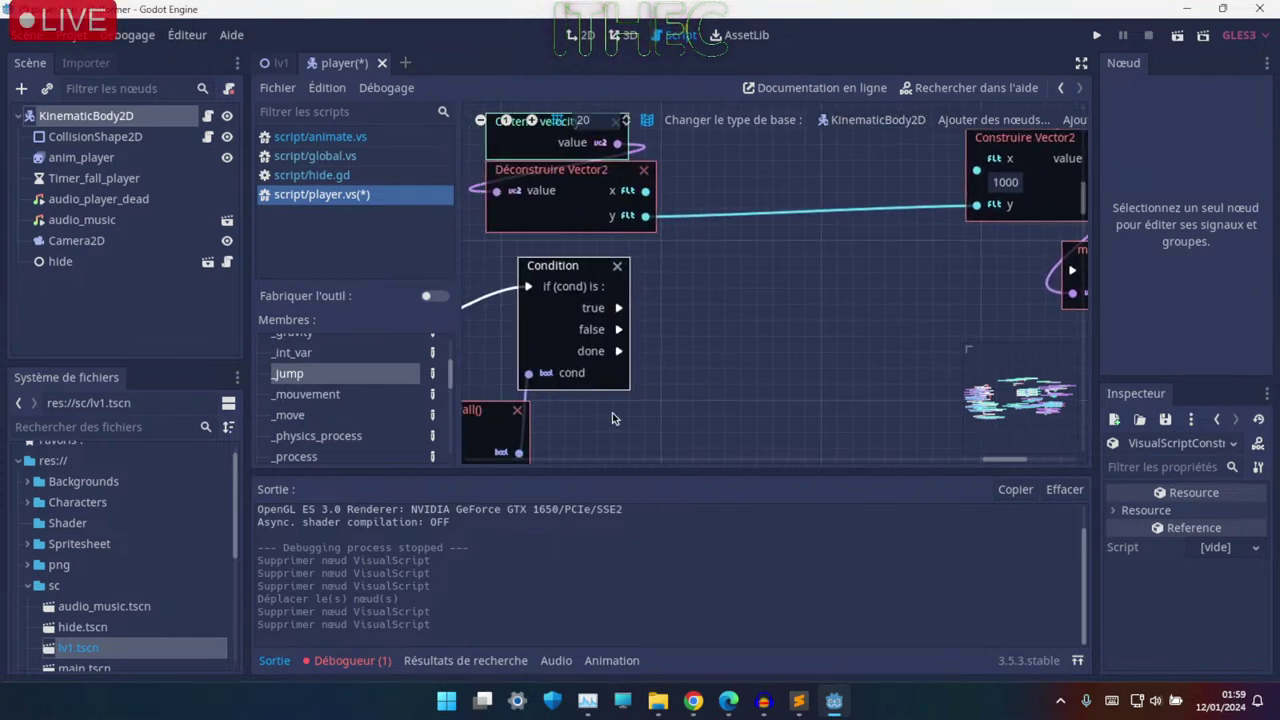
pyautogui.moveTo(623, 372)
pyautogui.mouseDown(button='middle')
pyautogui.moveTo(732, 280)
pyautogui.moveTo(725, 336)
pyautogui.moveTo(666, 391)
pyautogui.moveTo(583, 421)
pyautogui.mouseUp(button='middle')
pyautogui.moveTo(825, 332)
pyautogui.mouseDown(button='middle')
pyautogui.moveTo(600, 350)
pyautogui.moveTo(781, 345)
pyautogui.mouseUp(button='middle')
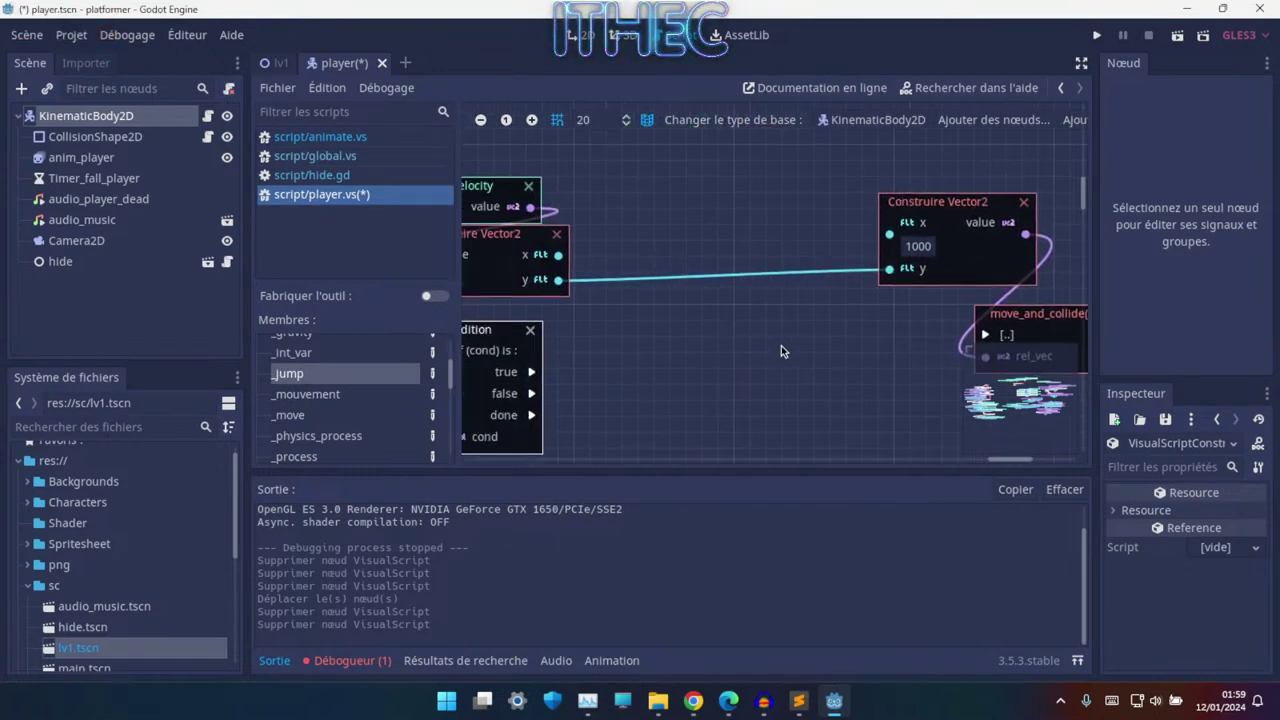
pyautogui.click(728, 700)
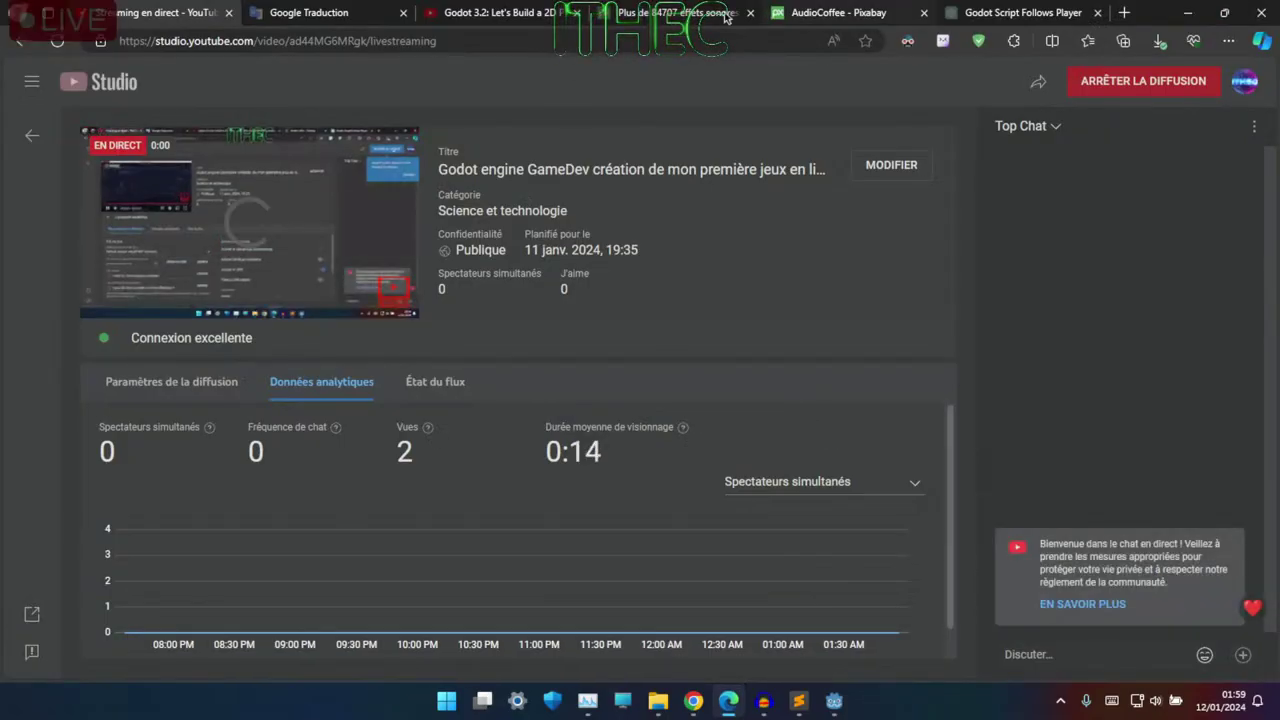
# - Dictate and send ChatGPT a question on using a kinematic body to push the player off a wall, correcting 'kinematique'
pyautogui.click(1020, 12)
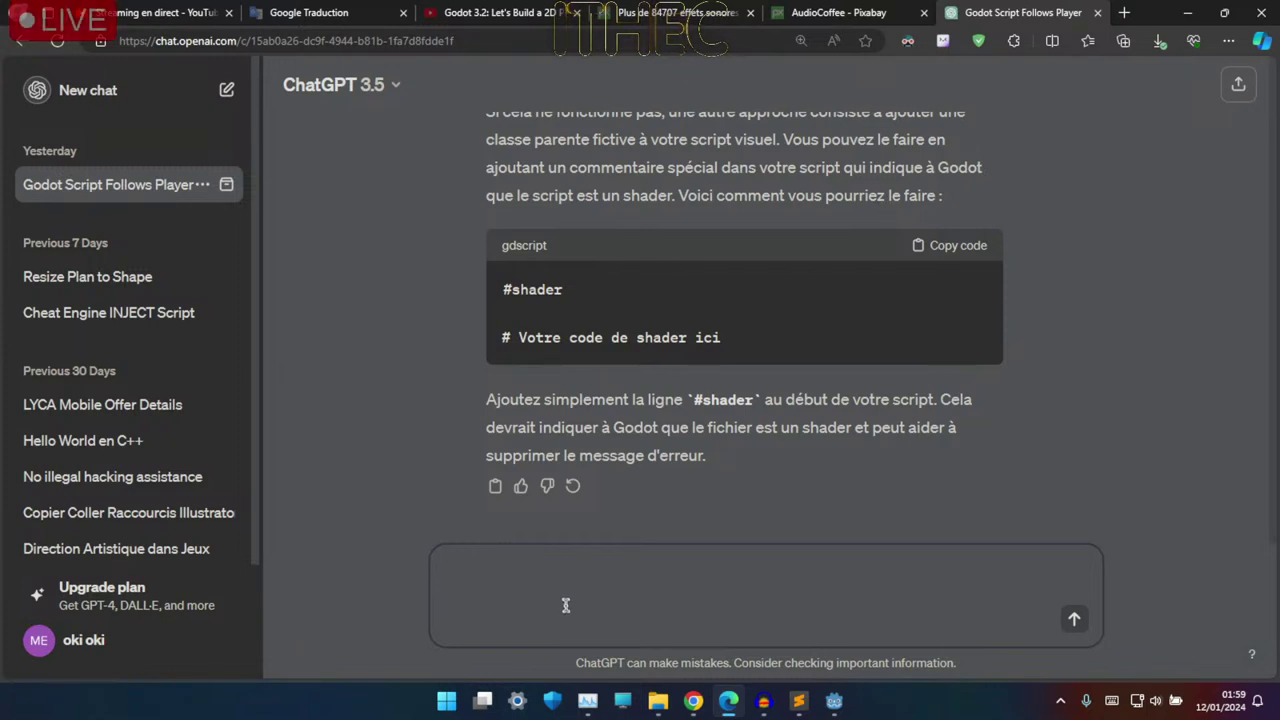
pyautogui.click(568, 608)
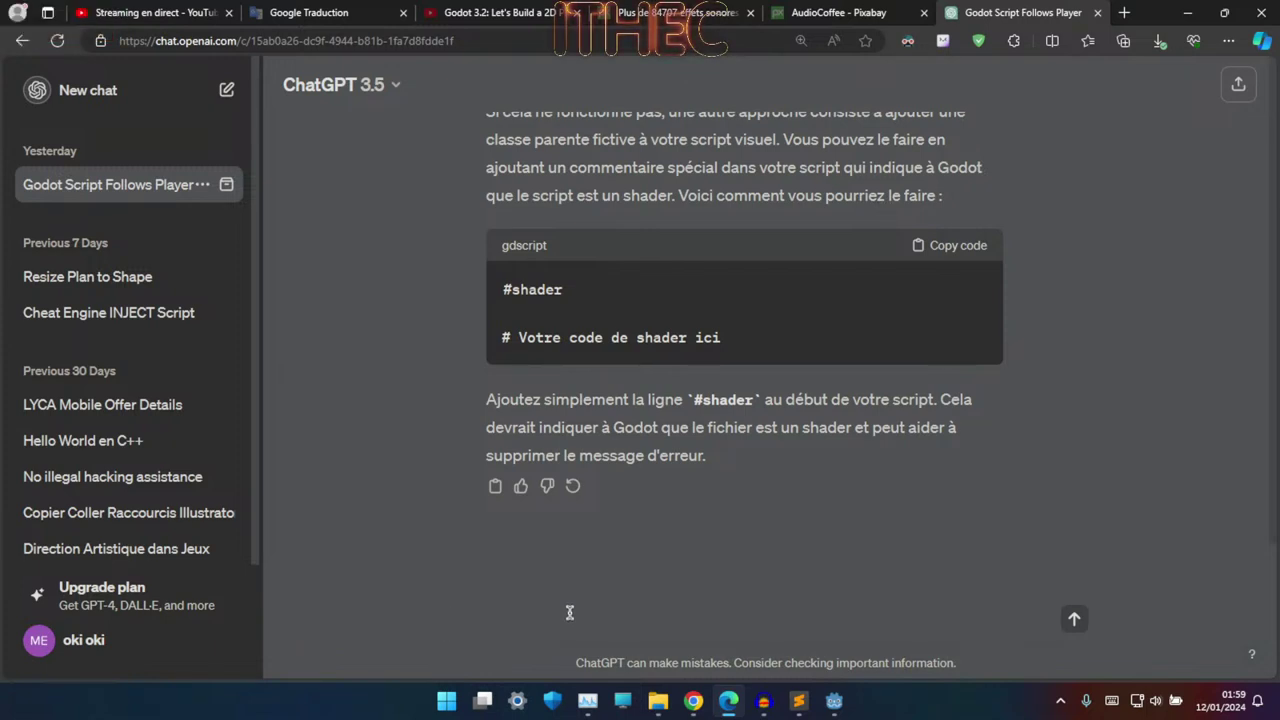
pyautogui.press('super+h')
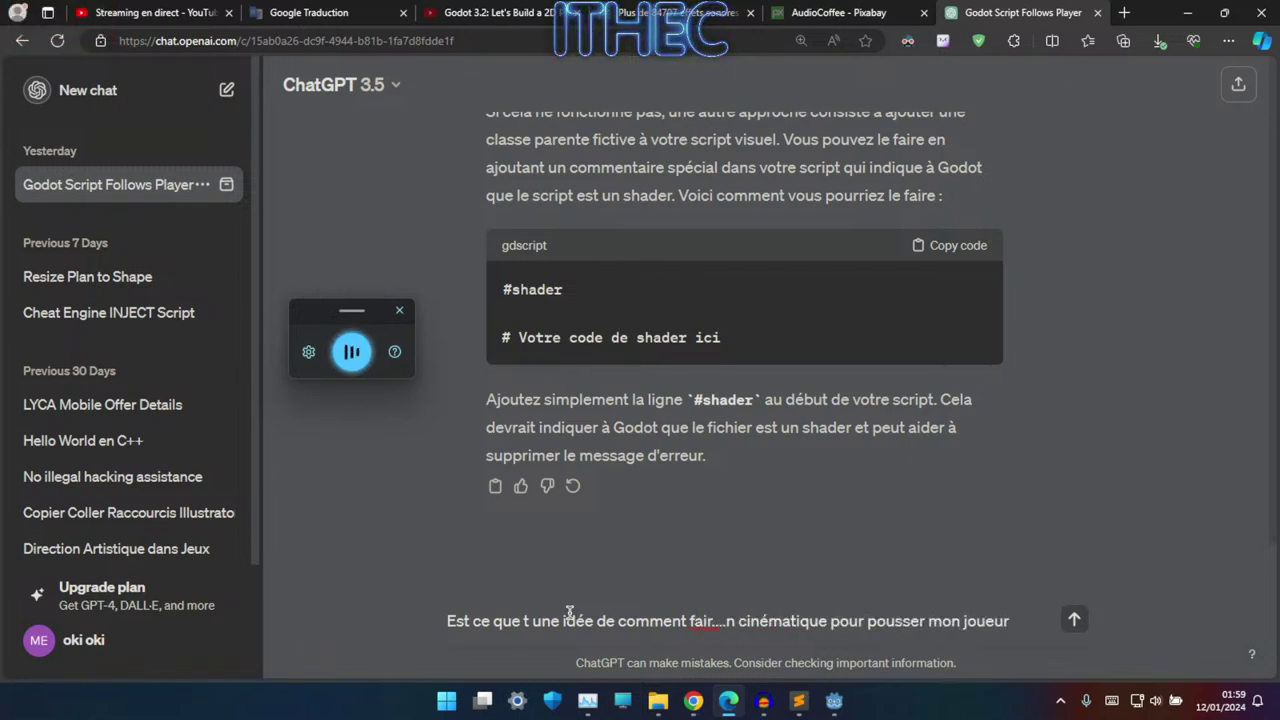
pyautogui.doubleClick(816, 623)
pyautogui.write('kin')
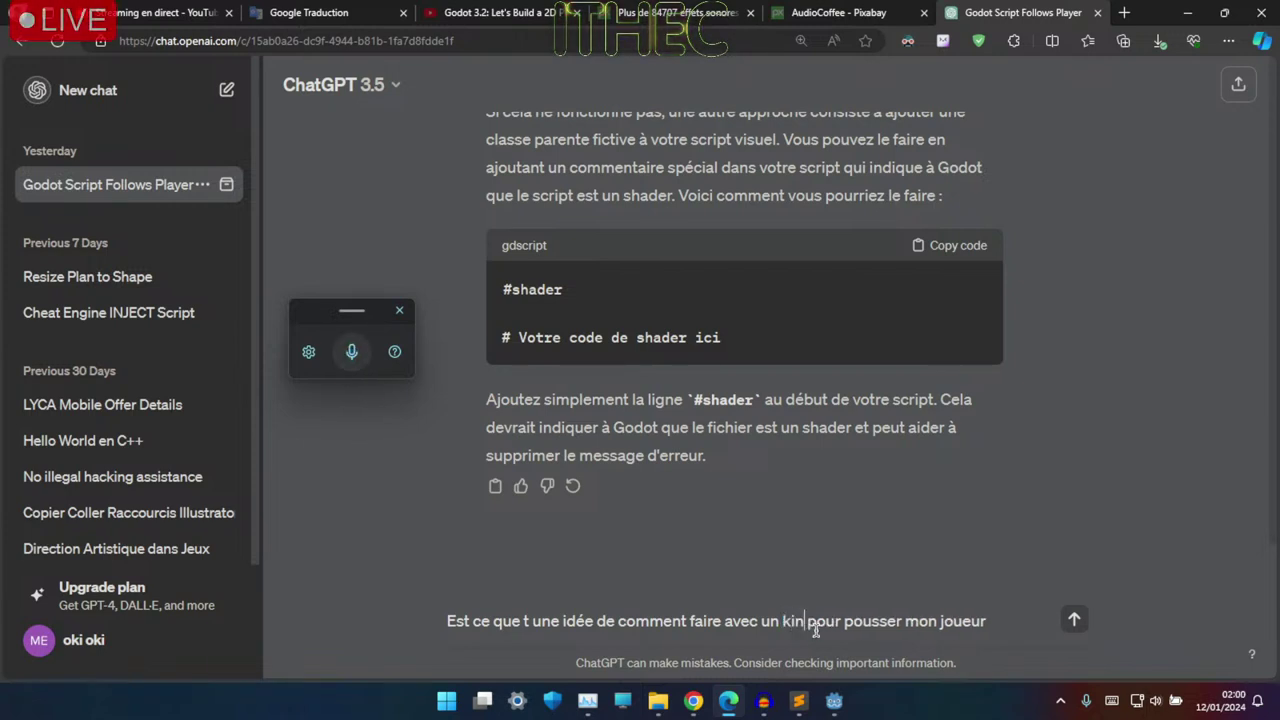
pyautogui.write('ematiq')
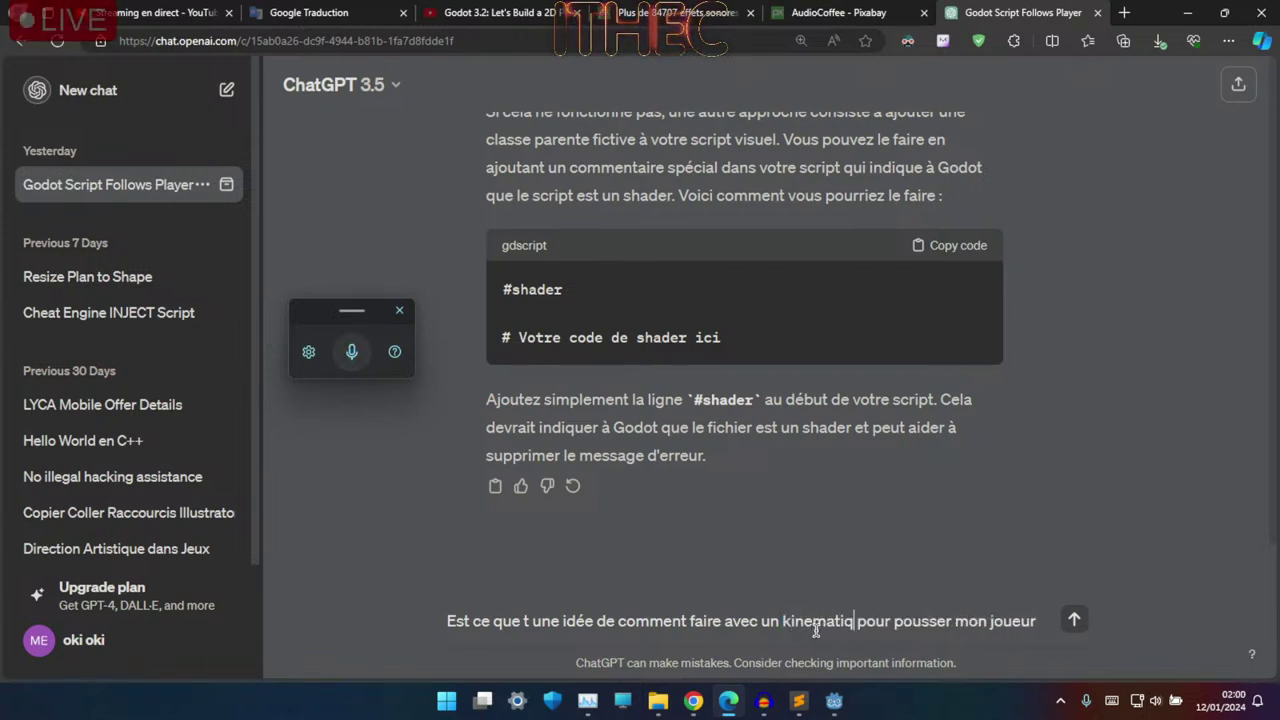
pyautogui.write('ue')
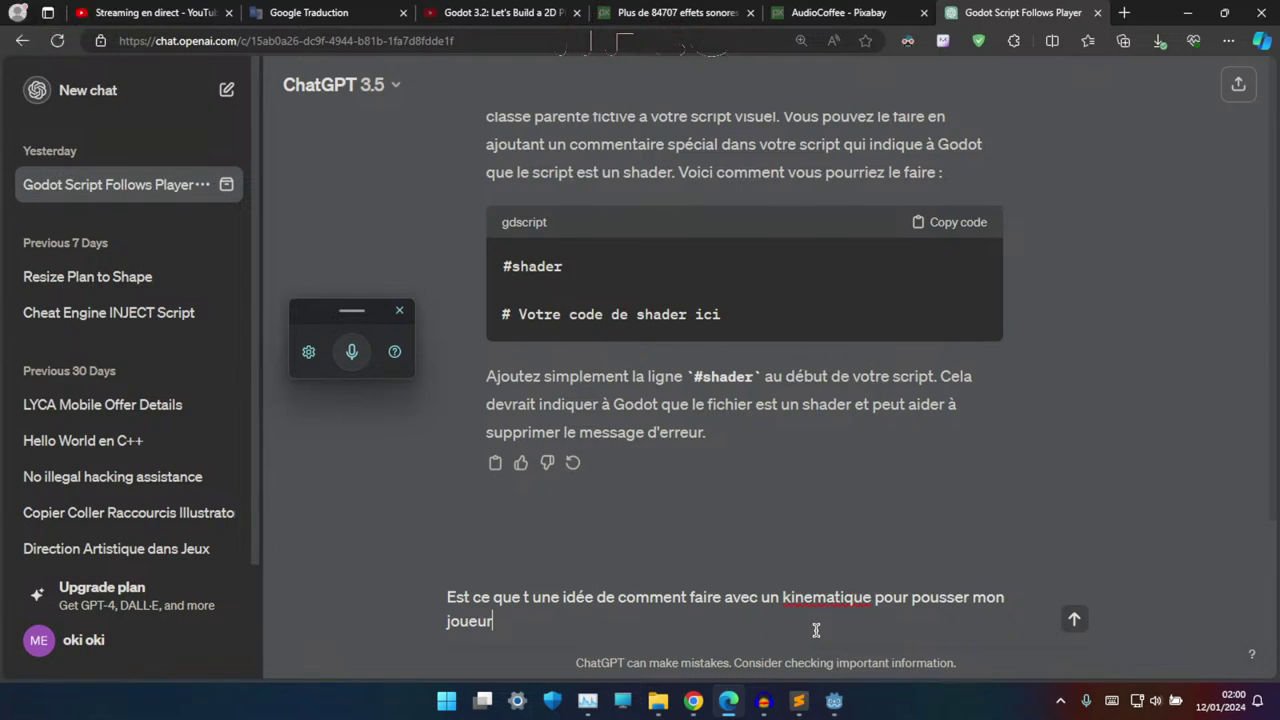
pyautogui.press('super+h')
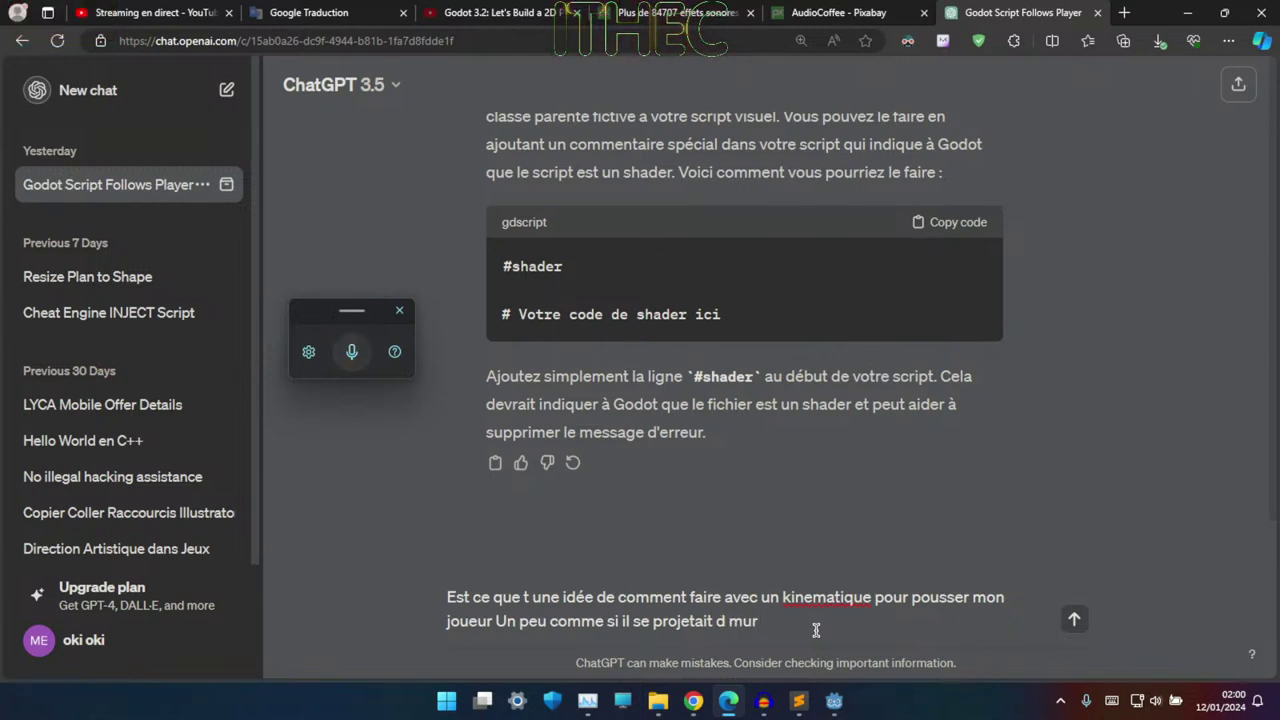
pyautogui.press('Return')
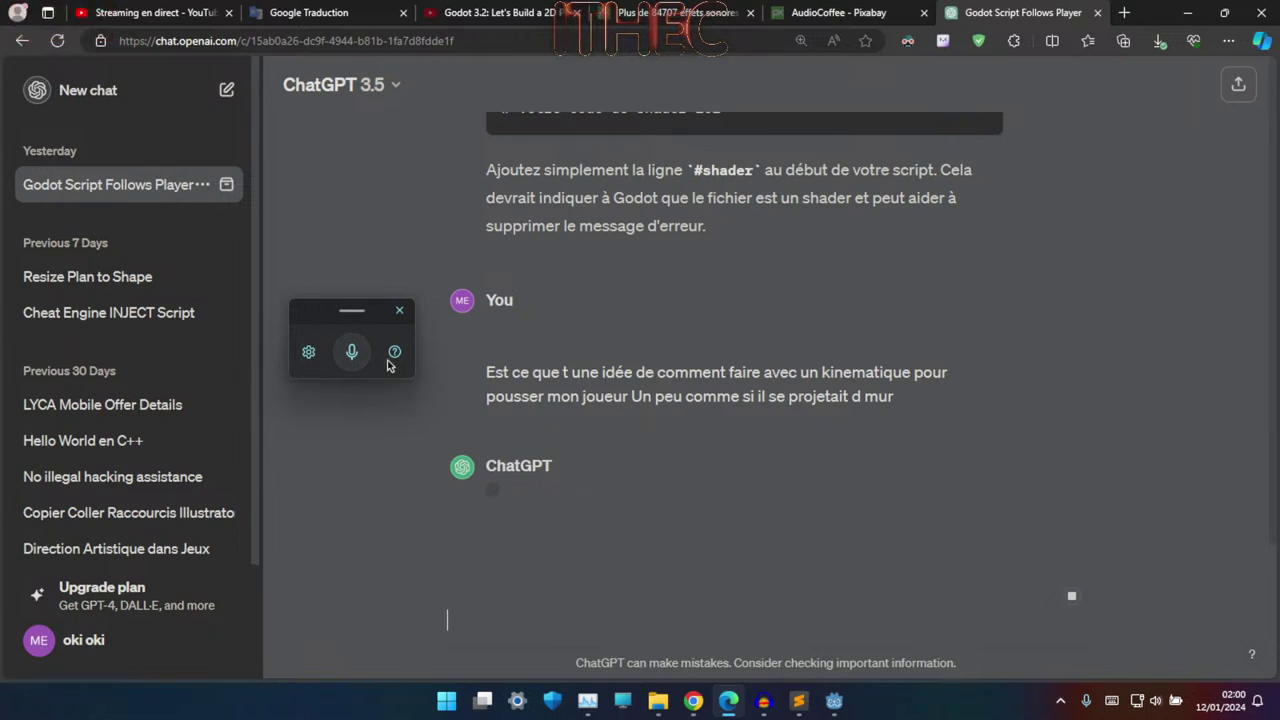
# - Read ChatGPT's script adding collision_normal * pushForce to velocity and its explanation
pyautogui.click(400, 311)
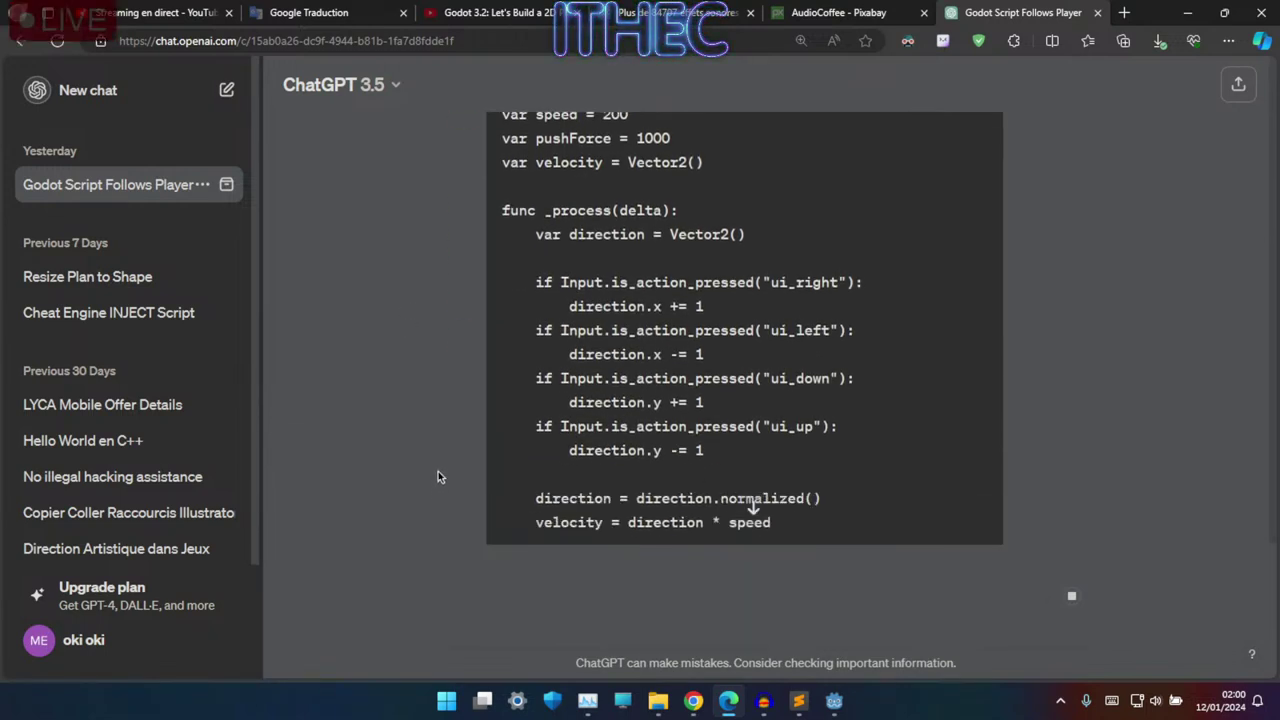
pyautogui.scroll(3, 438, 471)
pyautogui.scroll(-2, 470, 440)
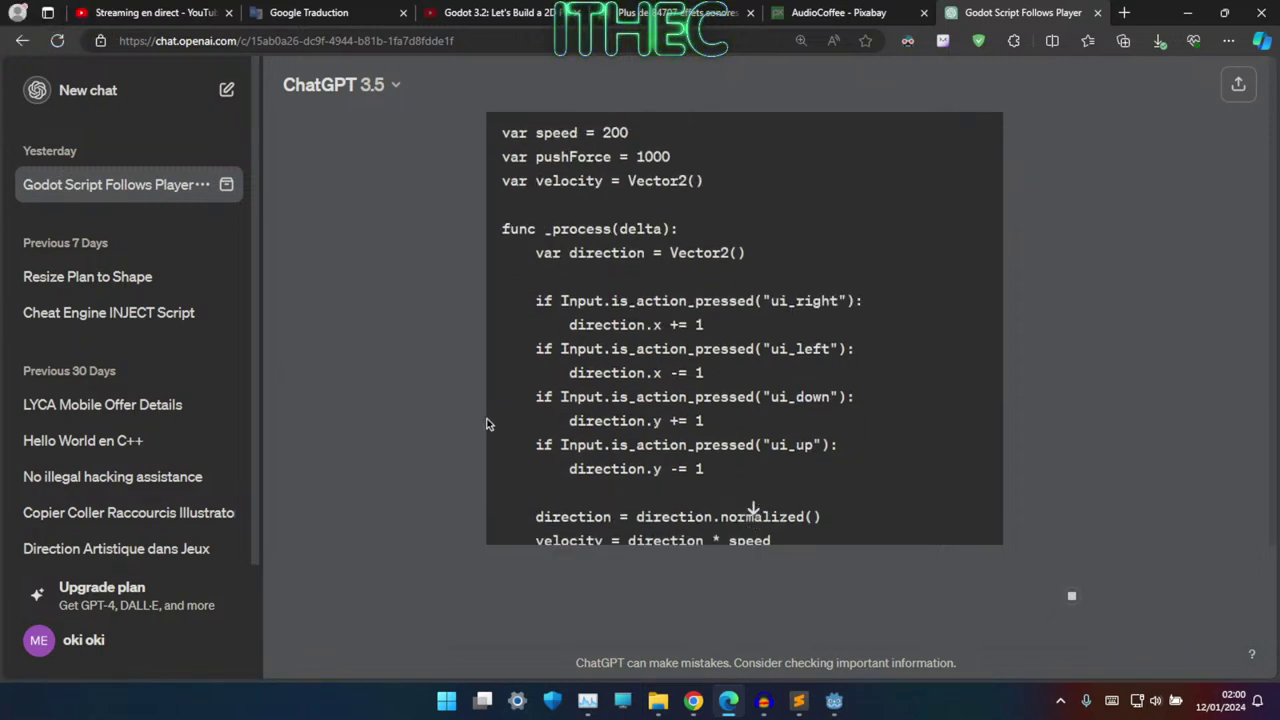
pyautogui.scroll(3, 500, 420)
pyautogui.scroll(-2, 954, 380)
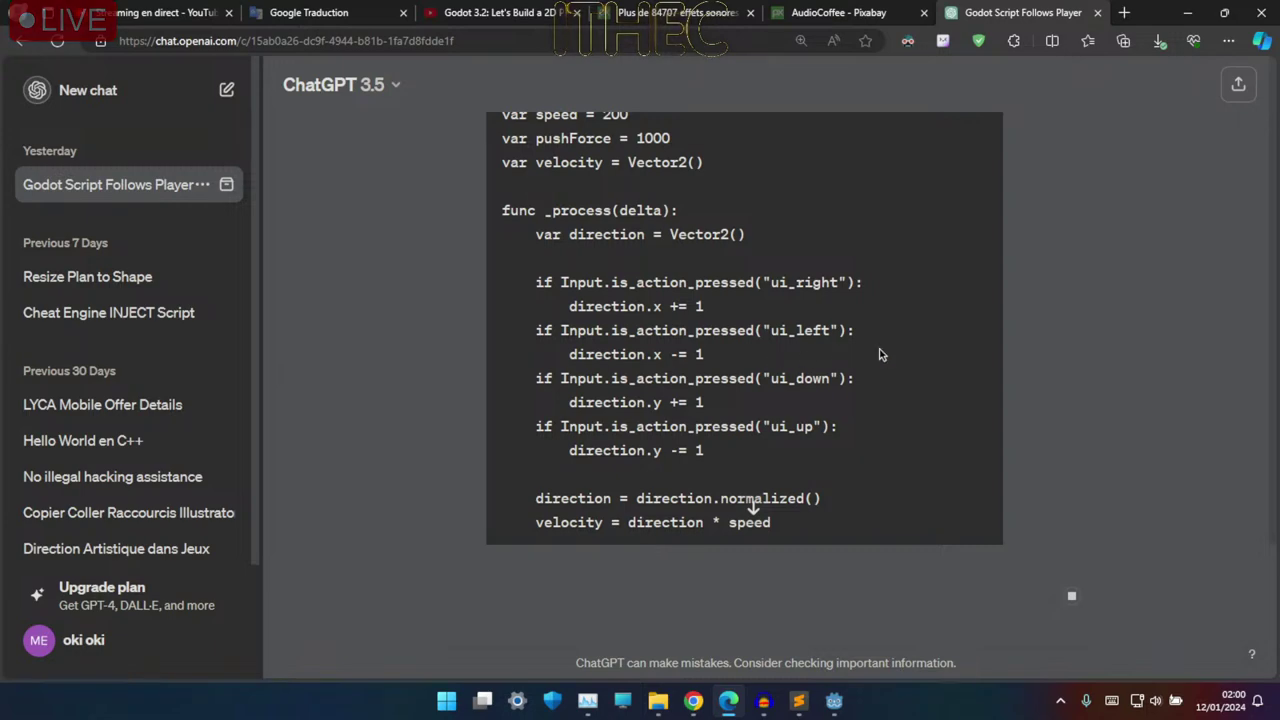
pyautogui.scroll(-1, 880, 356)
pyautogui.scroll(-3, 885, 366)
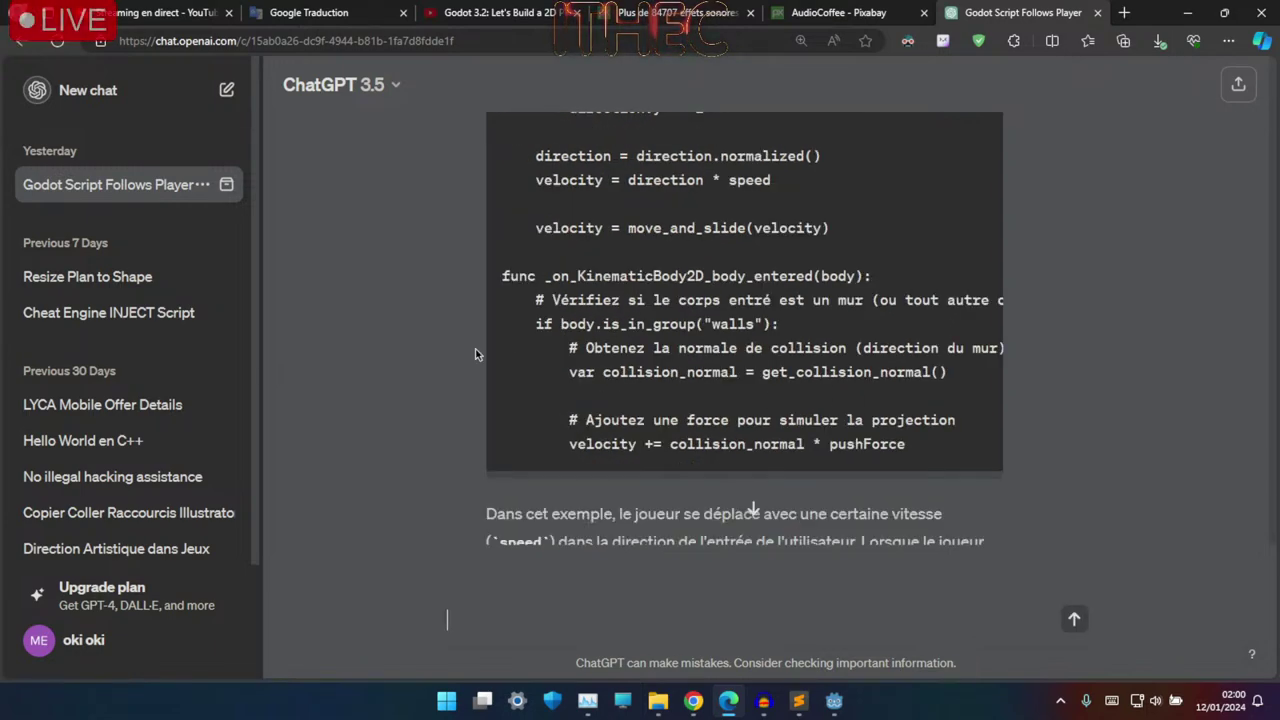
pyautogui.scroll(2, 1123, 366)
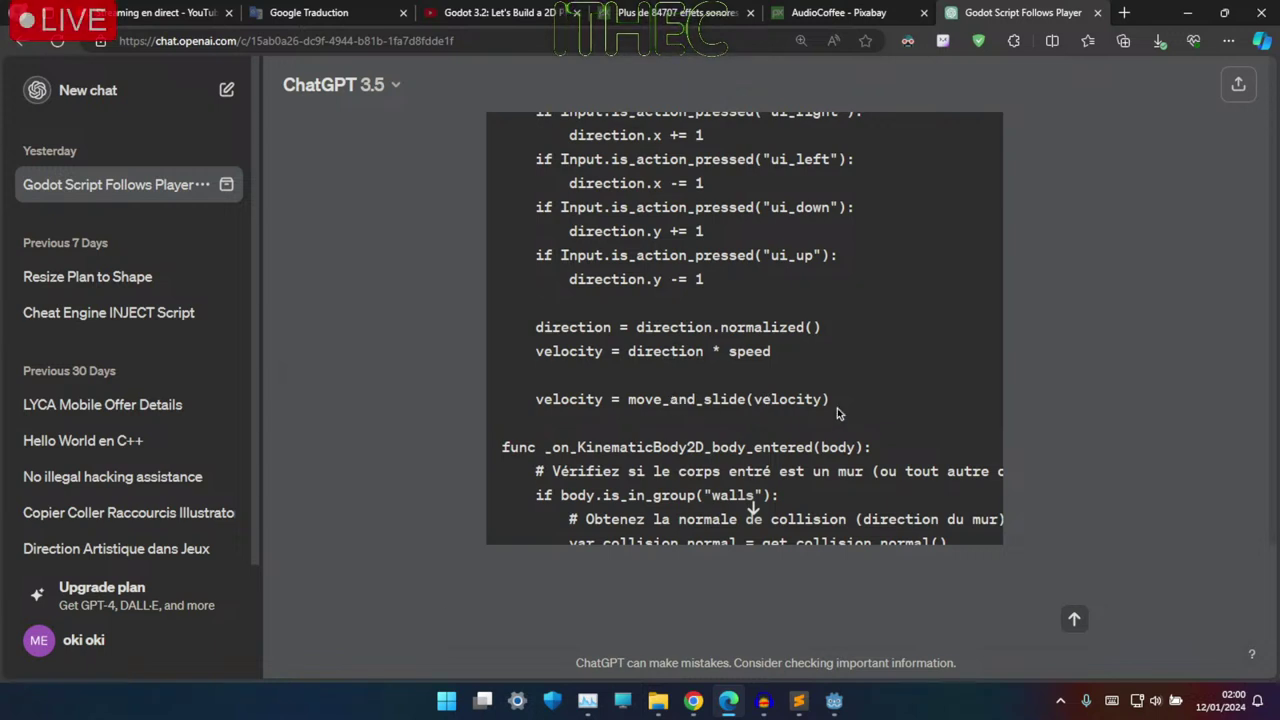
pyautogui.scroll(-2, 897, 410)
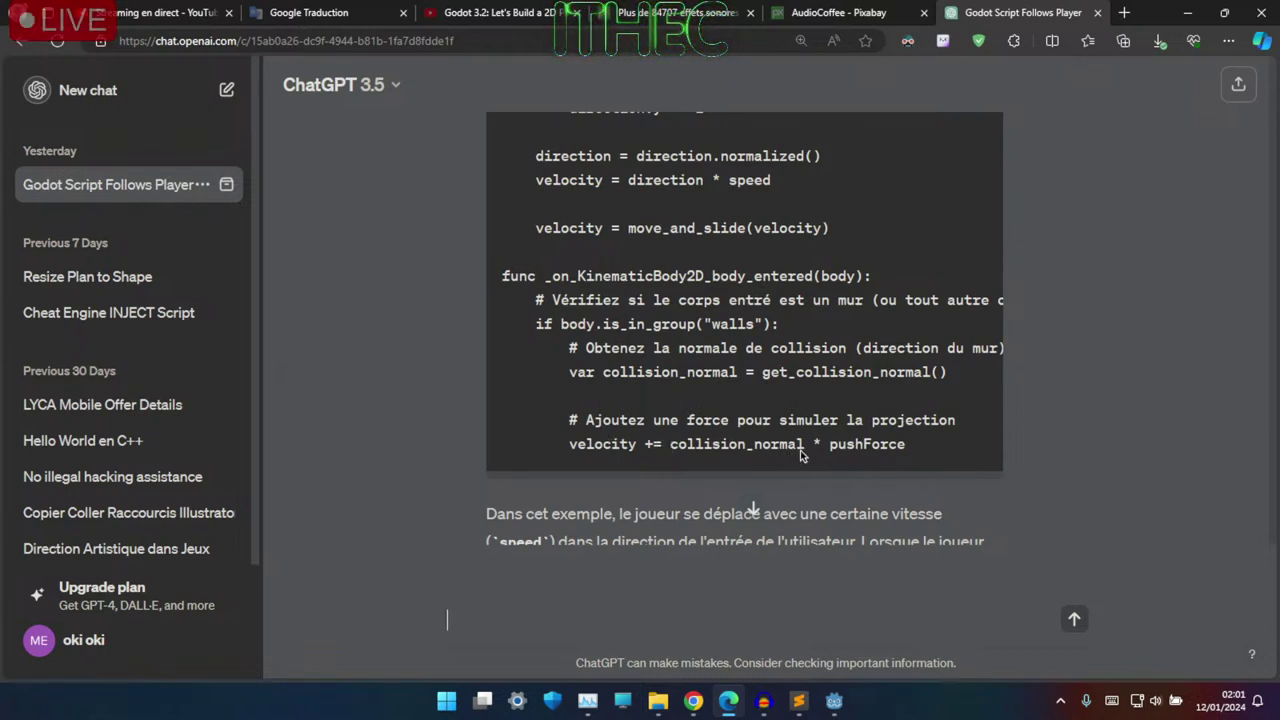
pyautogui.scroll(-2, 868, 446)
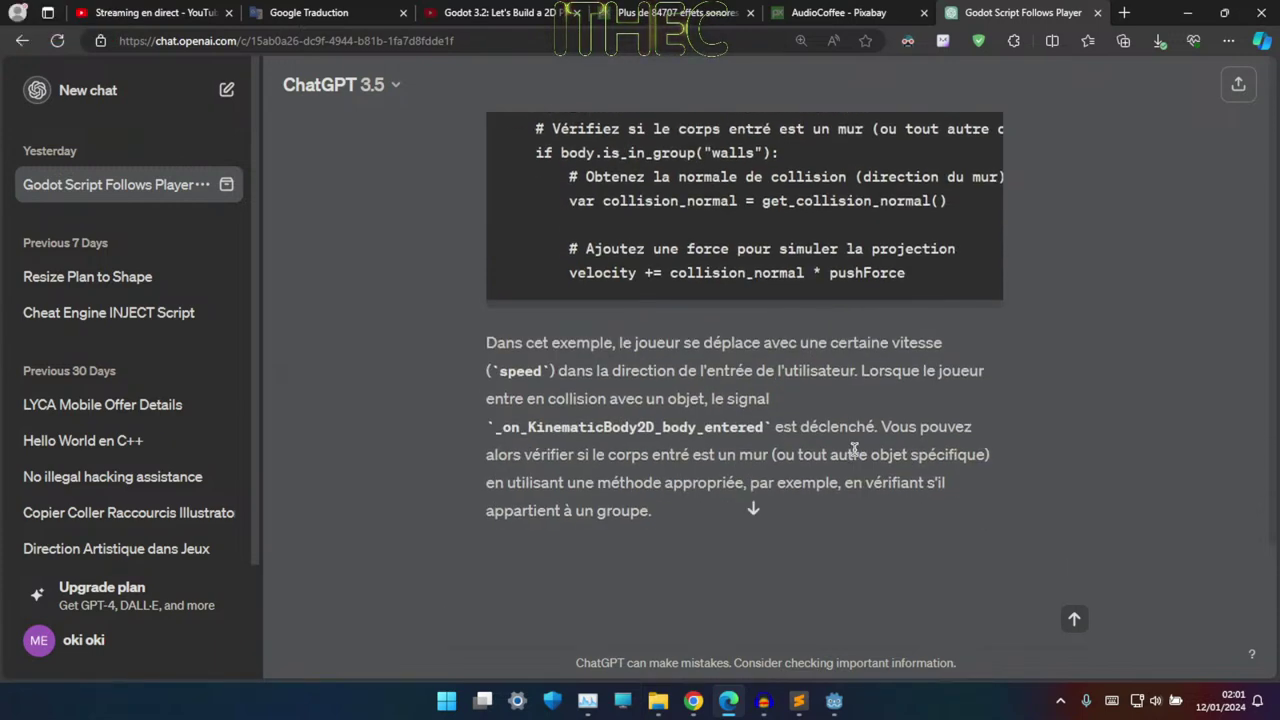
pyautogui.scroll(-2, 948, 457)
pyautogui.scroll(-1, 974, 452)
pyautogui.scroll(2, 974, 452)
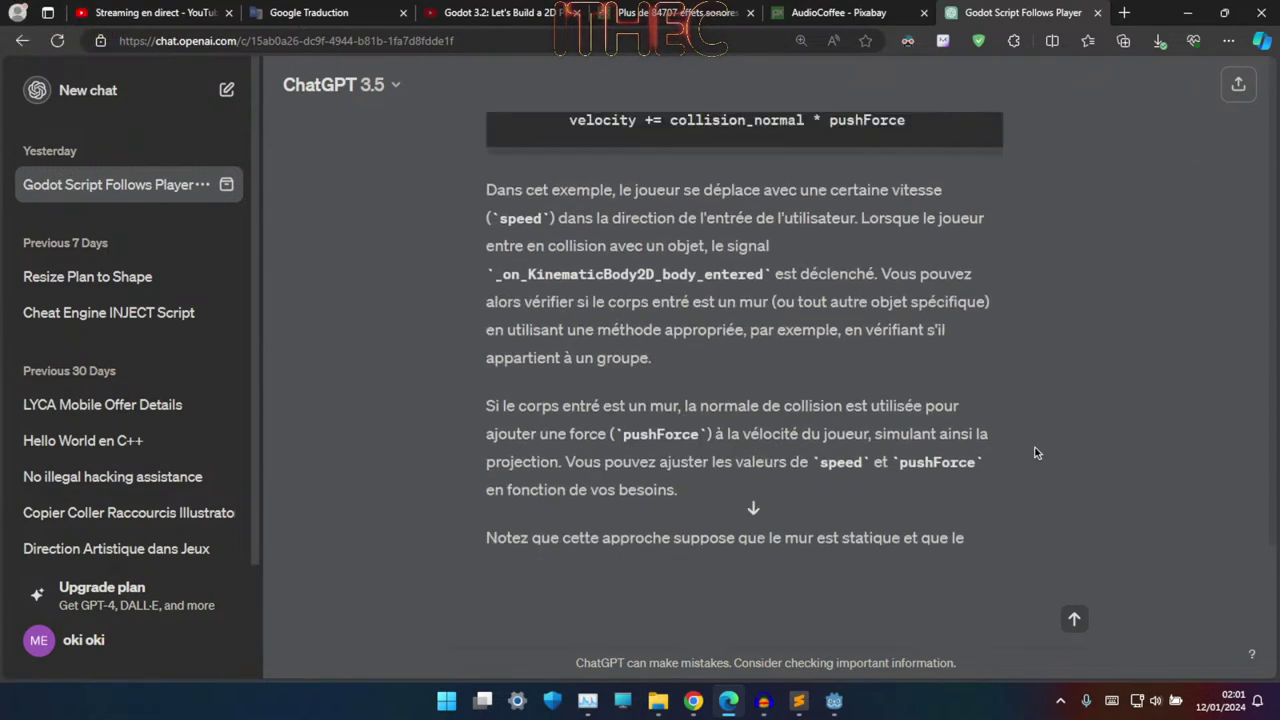
pyautogui.scroll(2, 1034, 448)
pyautogui.scroll(-2, 1030, 454)
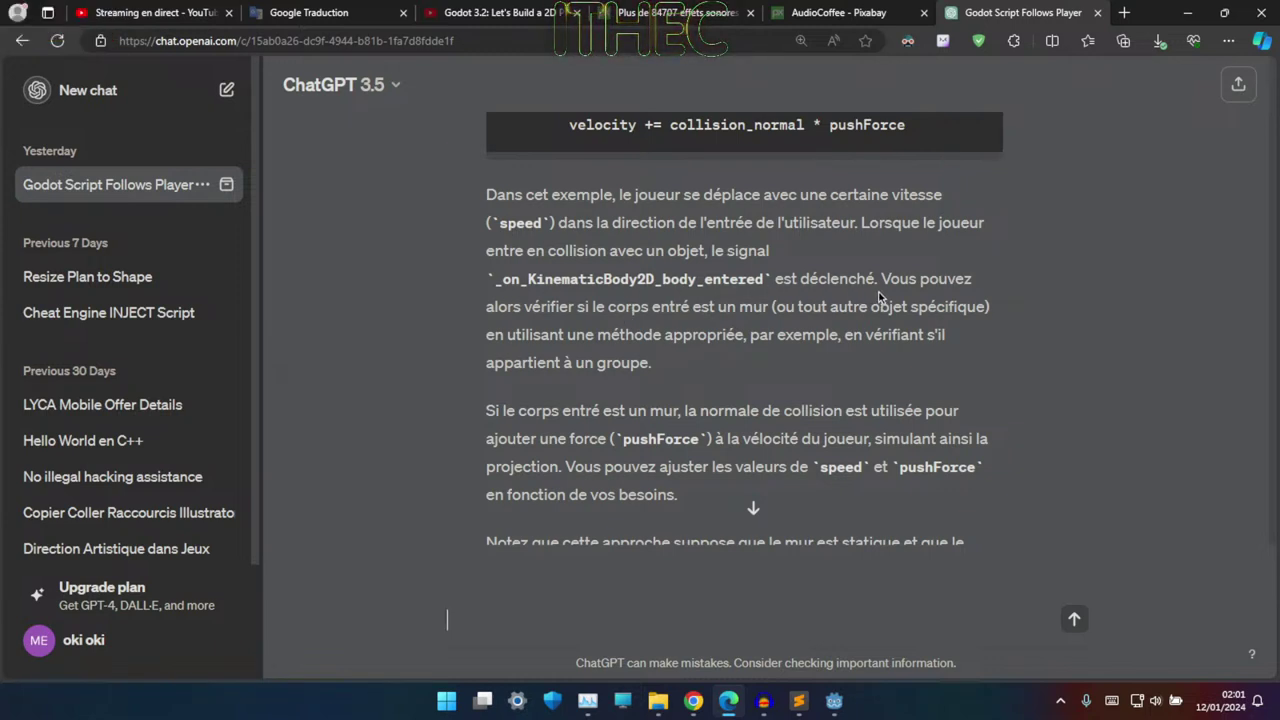
# - Select KinematicBody2D in Godot, browse its Node > Signals list, then return to ChatGPT
pyautogui.moveTo(834, 704)
pyautogui.click(910, 510)
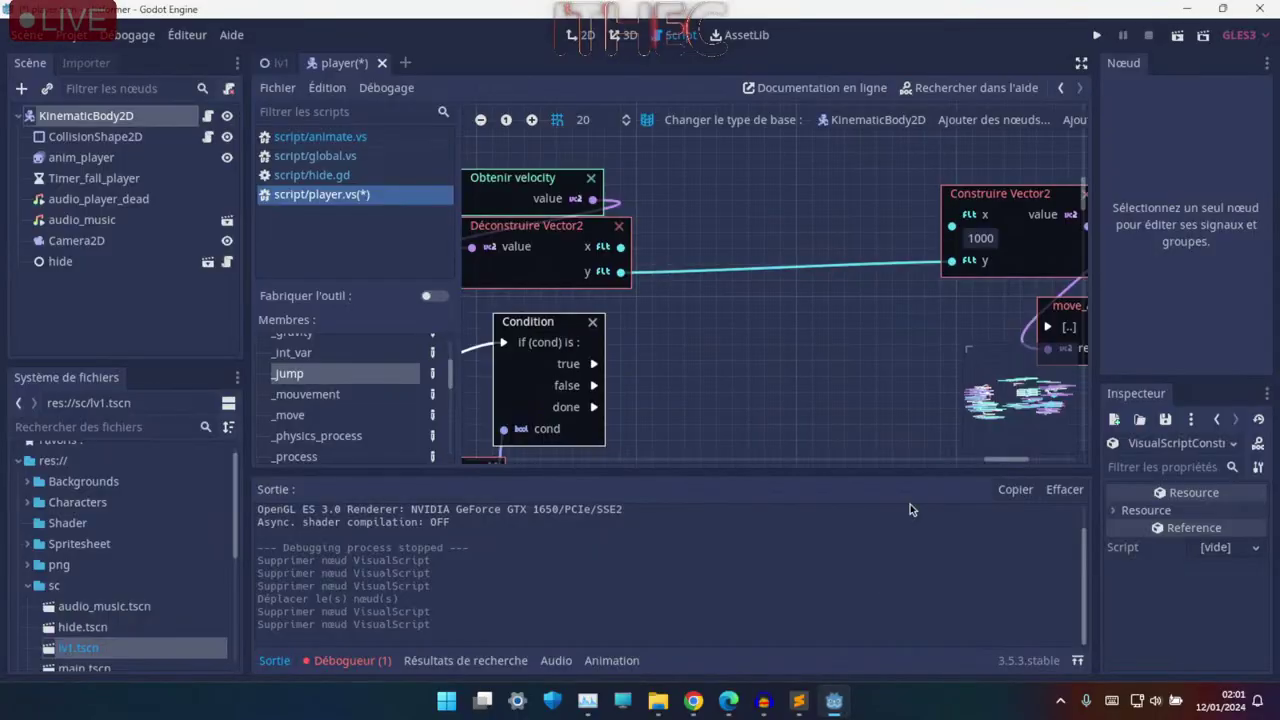
pyautogui.click(108, 116)
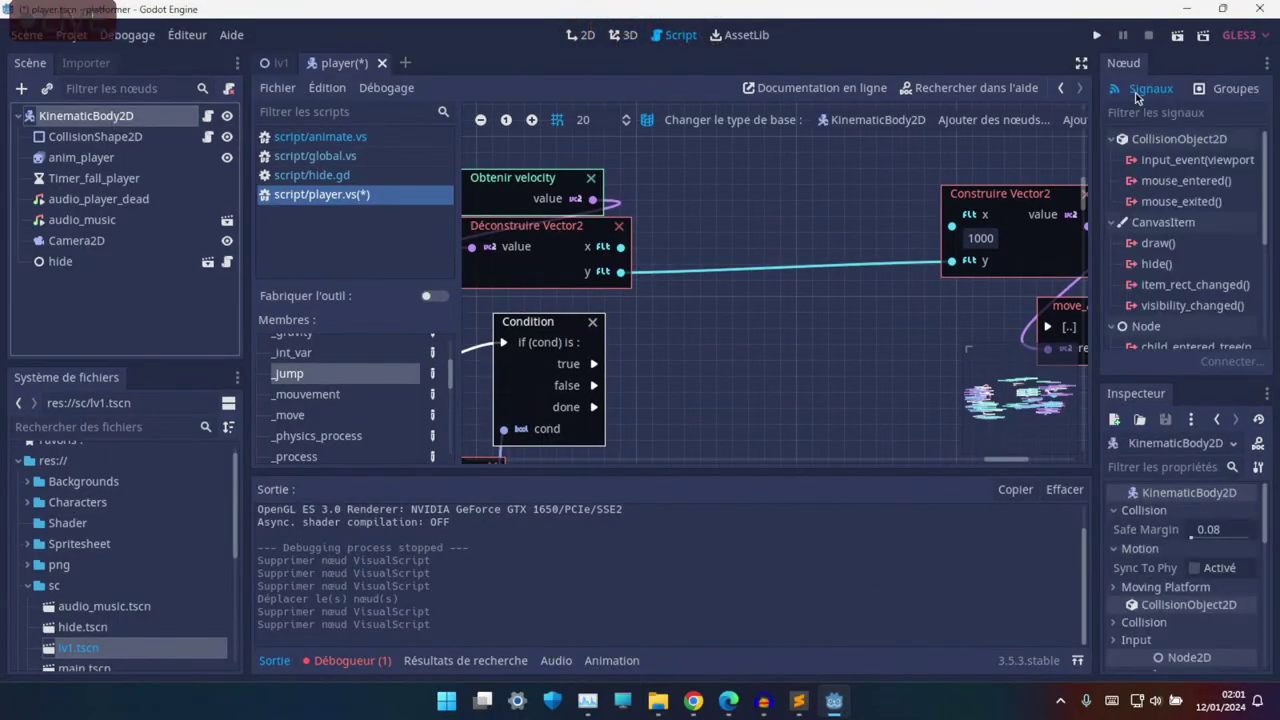
pyautogui.scroll(-2, 1217, 230)
pyautogui.scroll(2, 1216, 265)
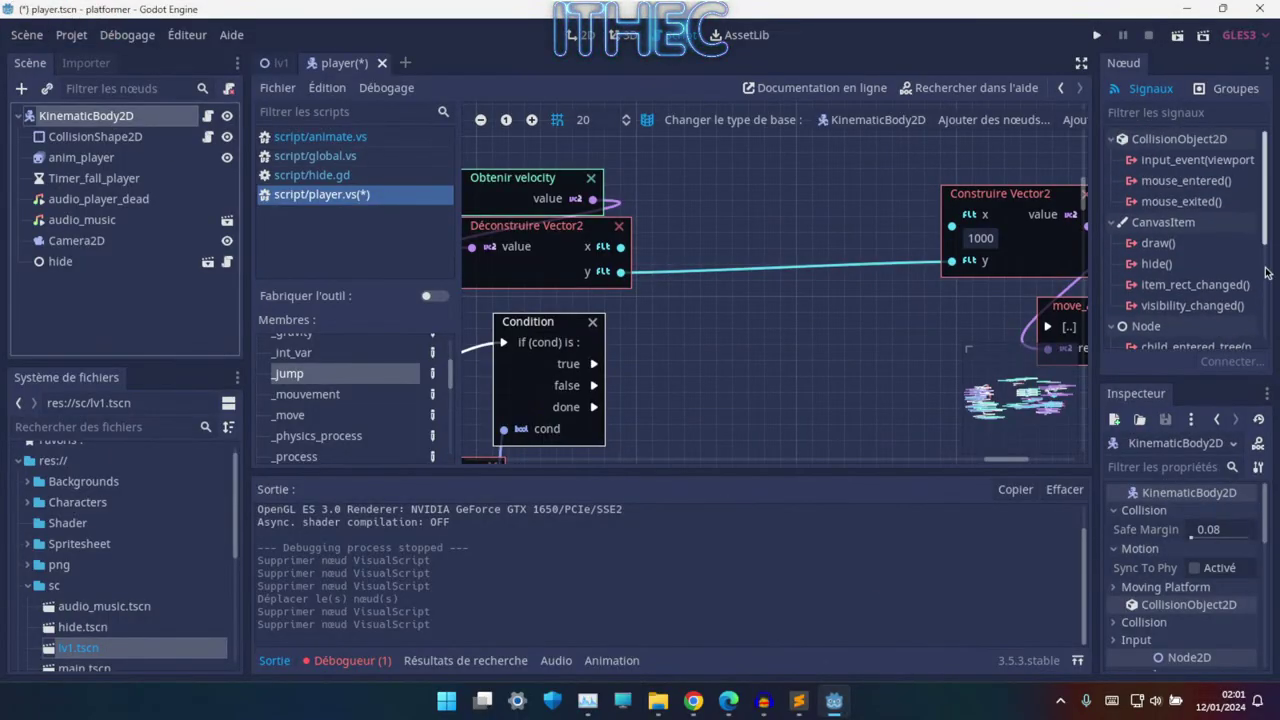
pyautogui.scroll(-2, 1199, 297)
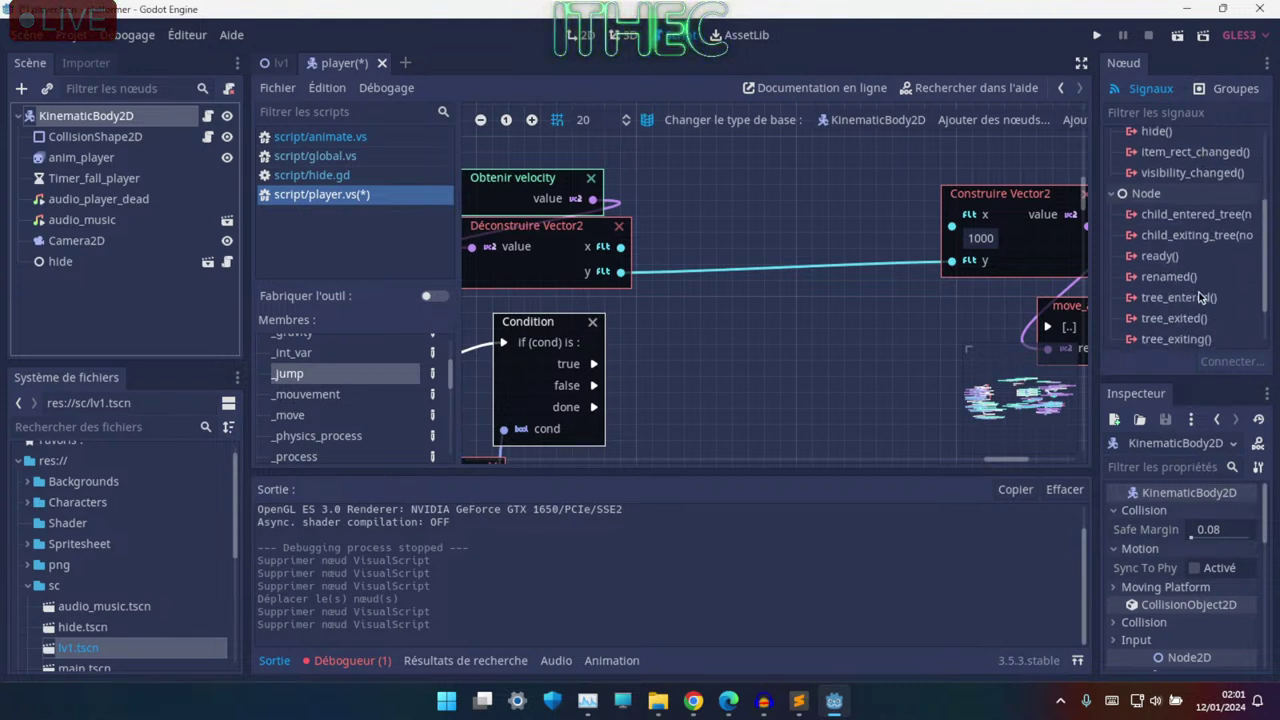
pyautogui.scroll(-2, 1180, 310)
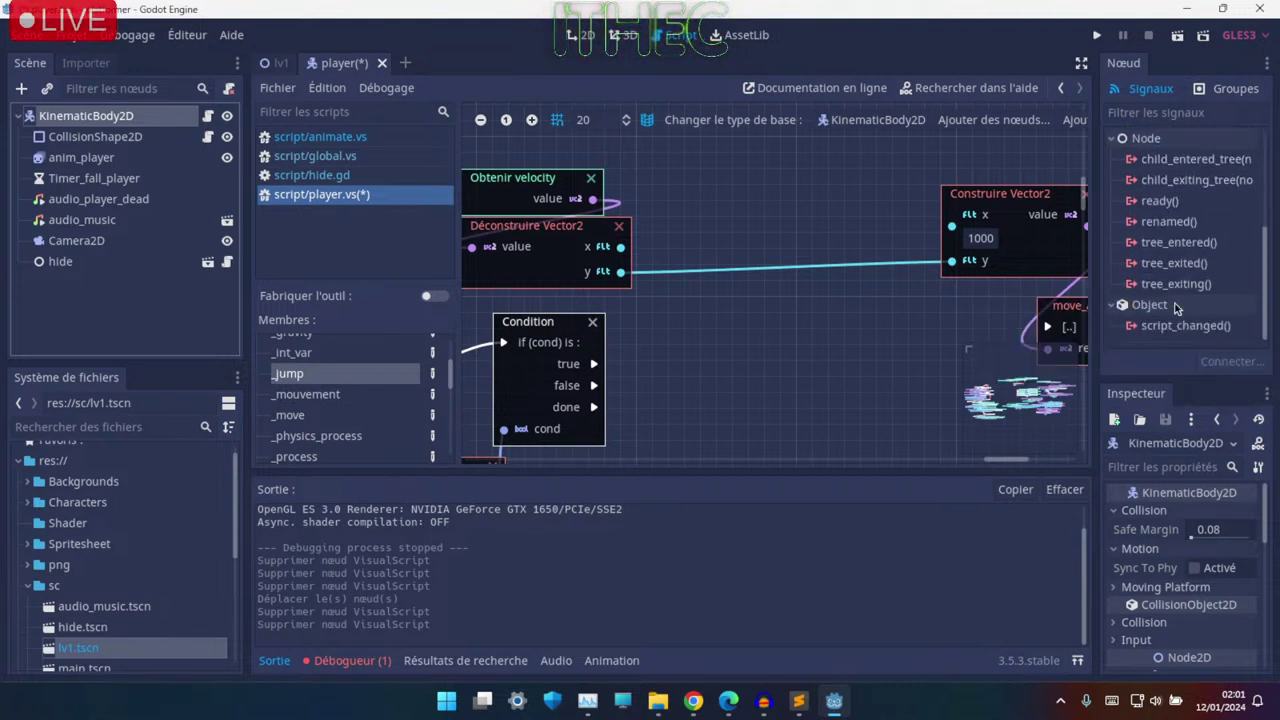
pyautogui.scroll(2, 1183, 303)
pyautogui.scroll(3, 1183, 303)
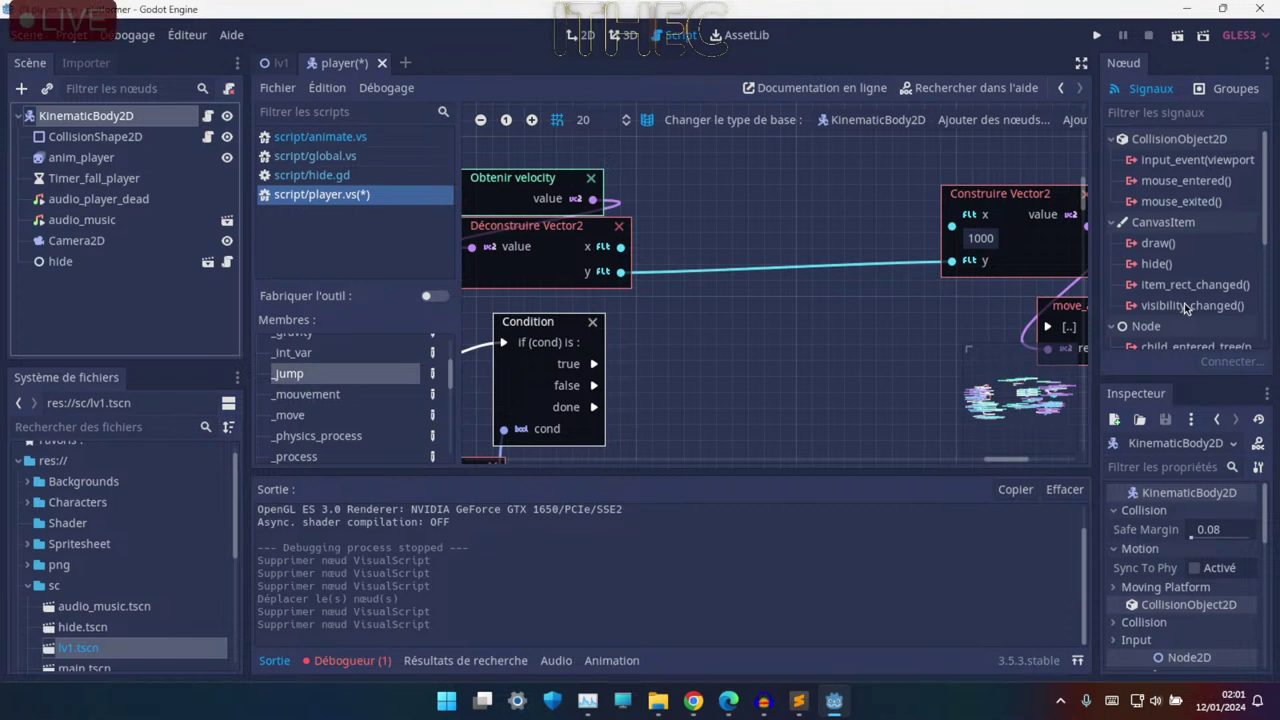
pyautogui.scroll(-2, 1184, 240)
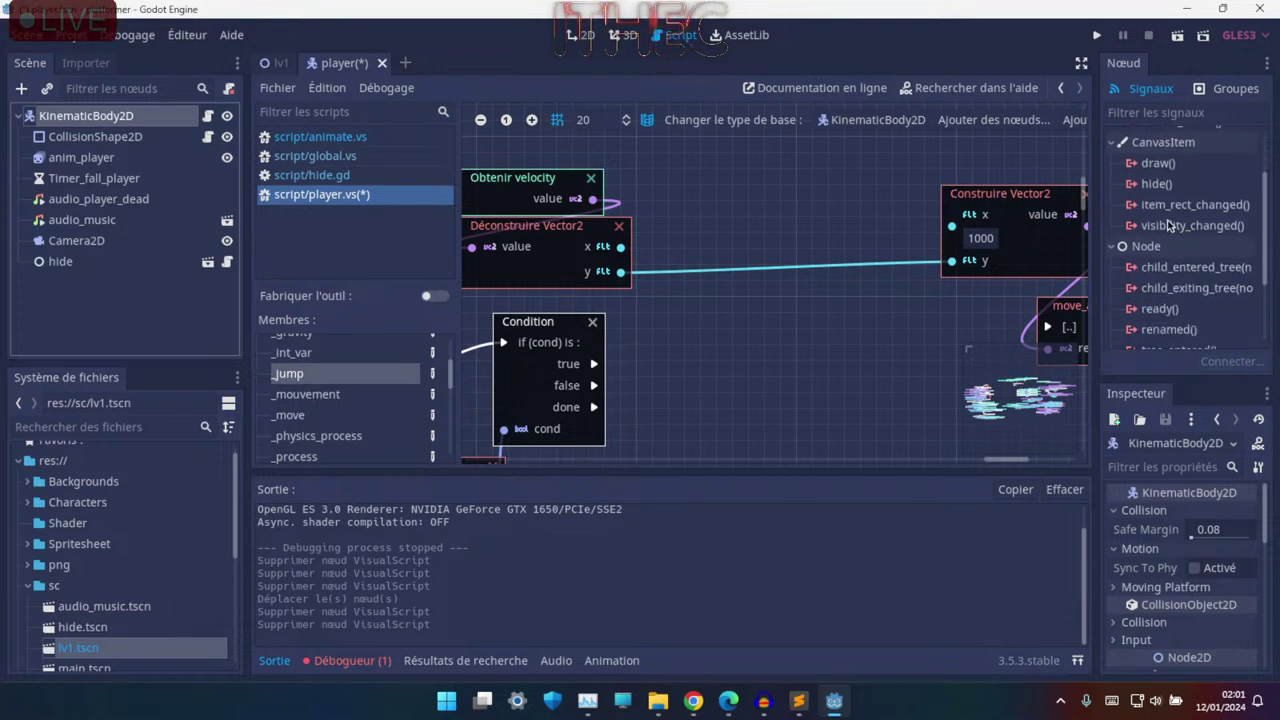
pyautogui.scroll(-2, 1170, 230)
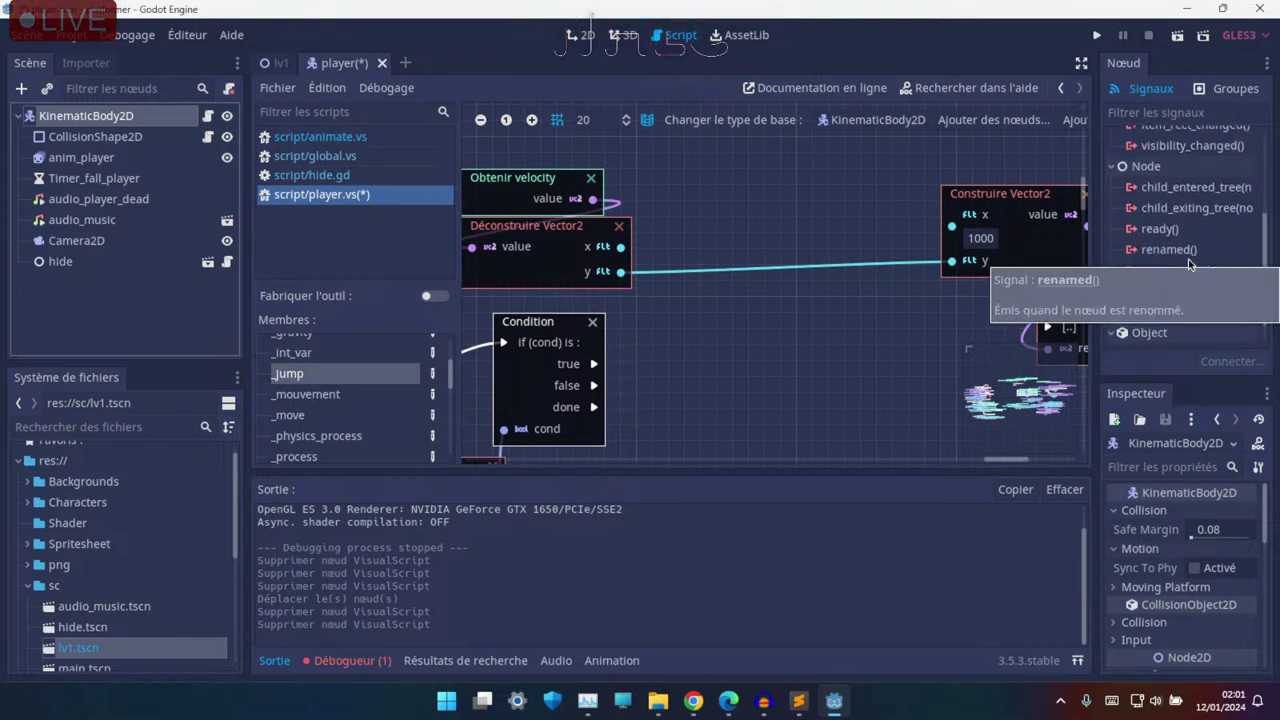
pyautogui.scroll(2, 1197, 226)
pyautogui.scroll(2, 1190, 250)
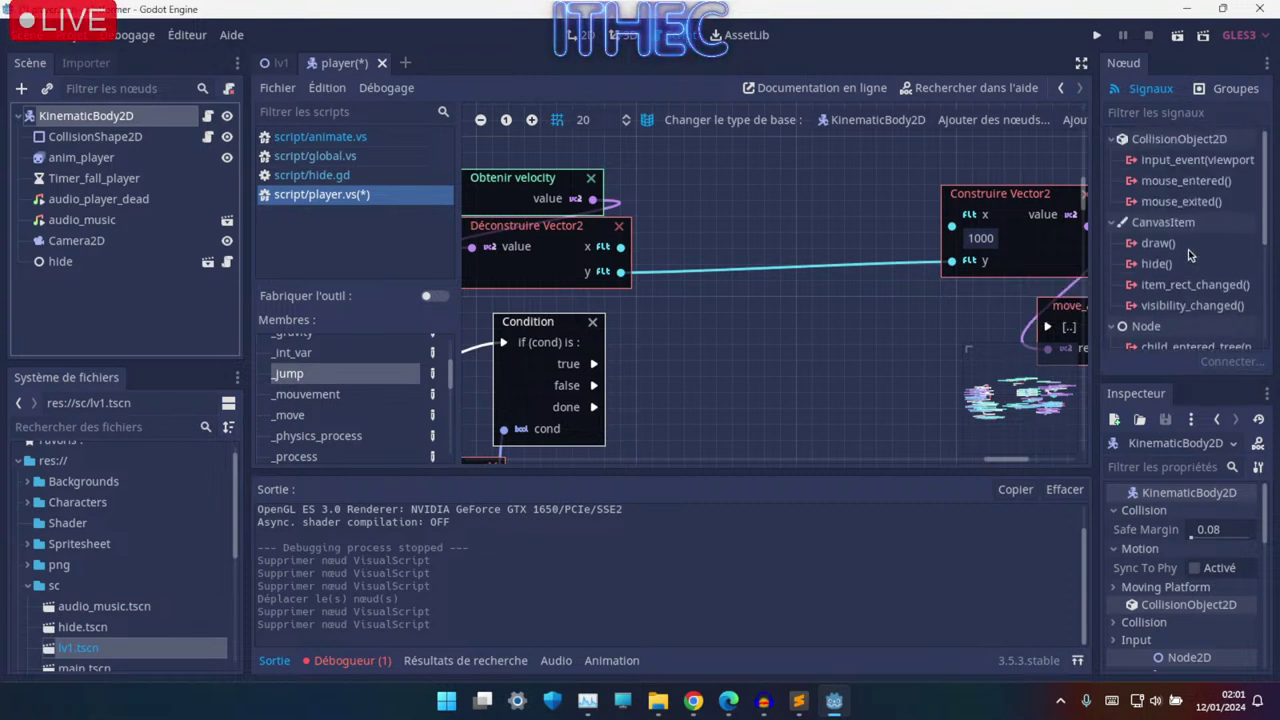
pyautogui.scroll(-3, 1185, 256)
pyautogui.scroll(-1, 1172, 258)
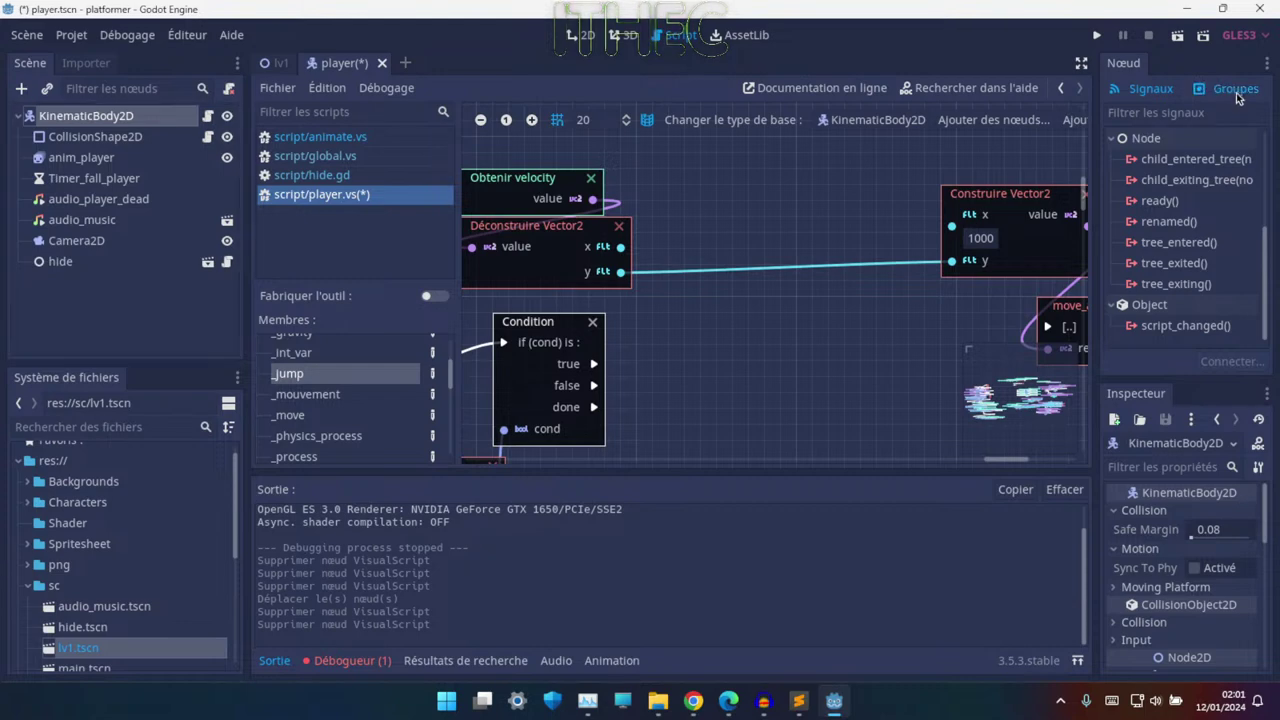
pyautogui.click(740, 704)
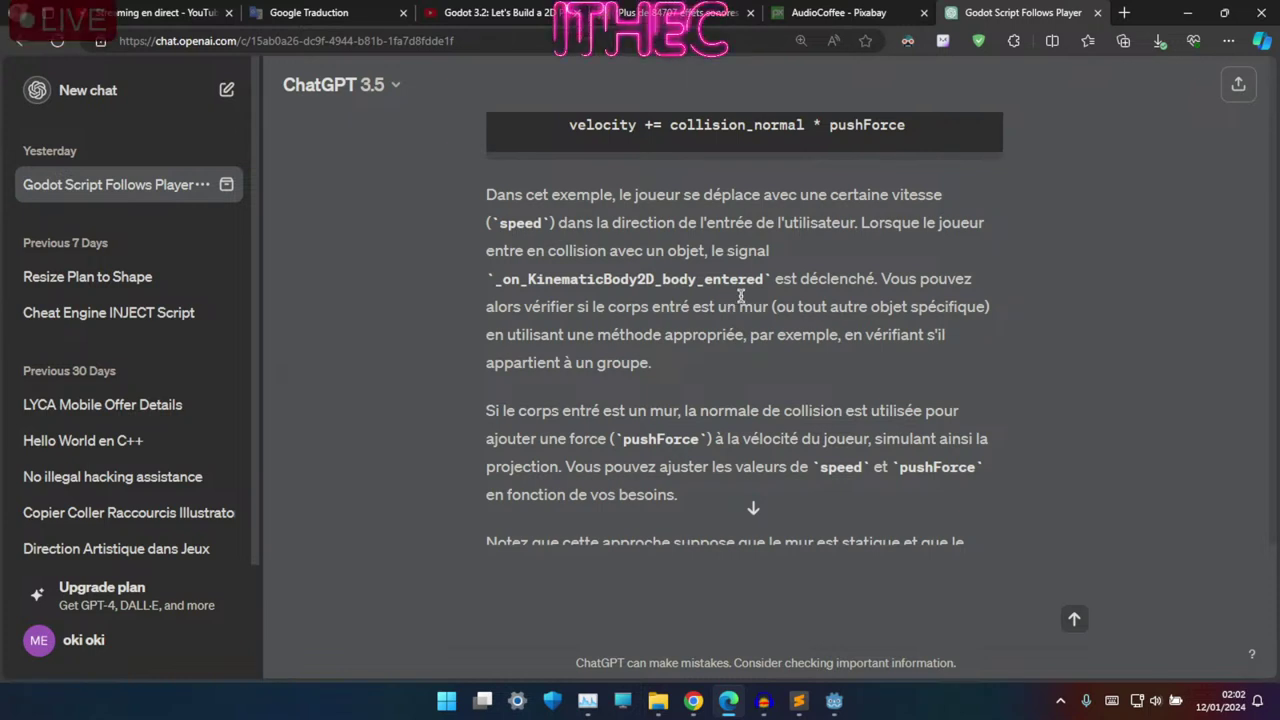
# - Review ChatGPT's pushForce and collision_normal wall-push code, then minimize the browser
pyautogui.scroll(4, 978, 309)
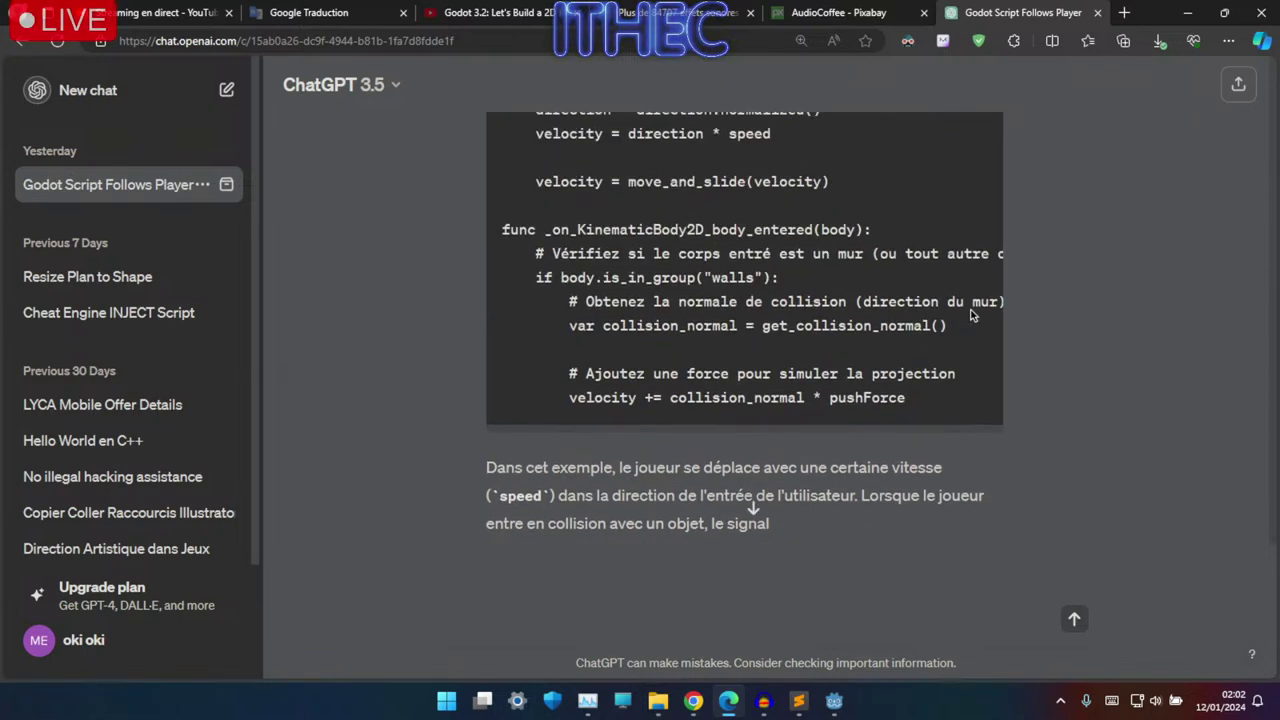
pyautogui.scroll(-5, 970, 310)
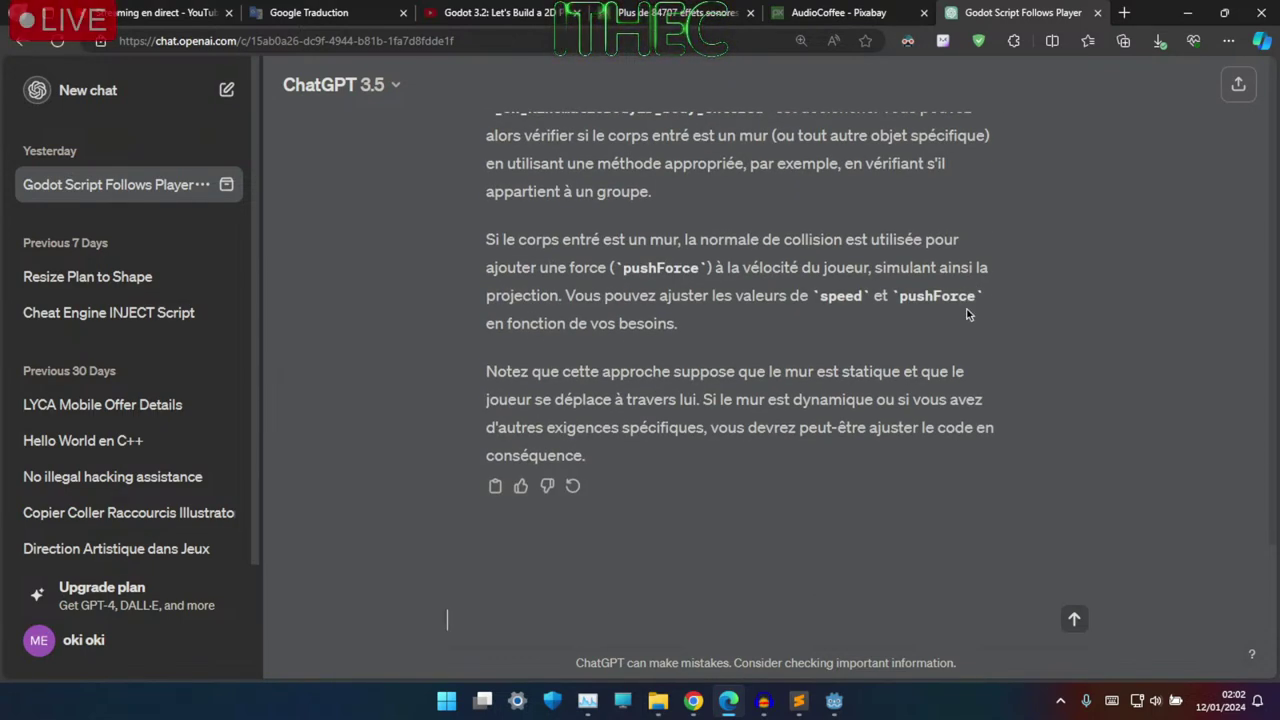
pyautogui.scroll(5, 1031, 334)
pyautogui.scroll(3, 1006, 344)
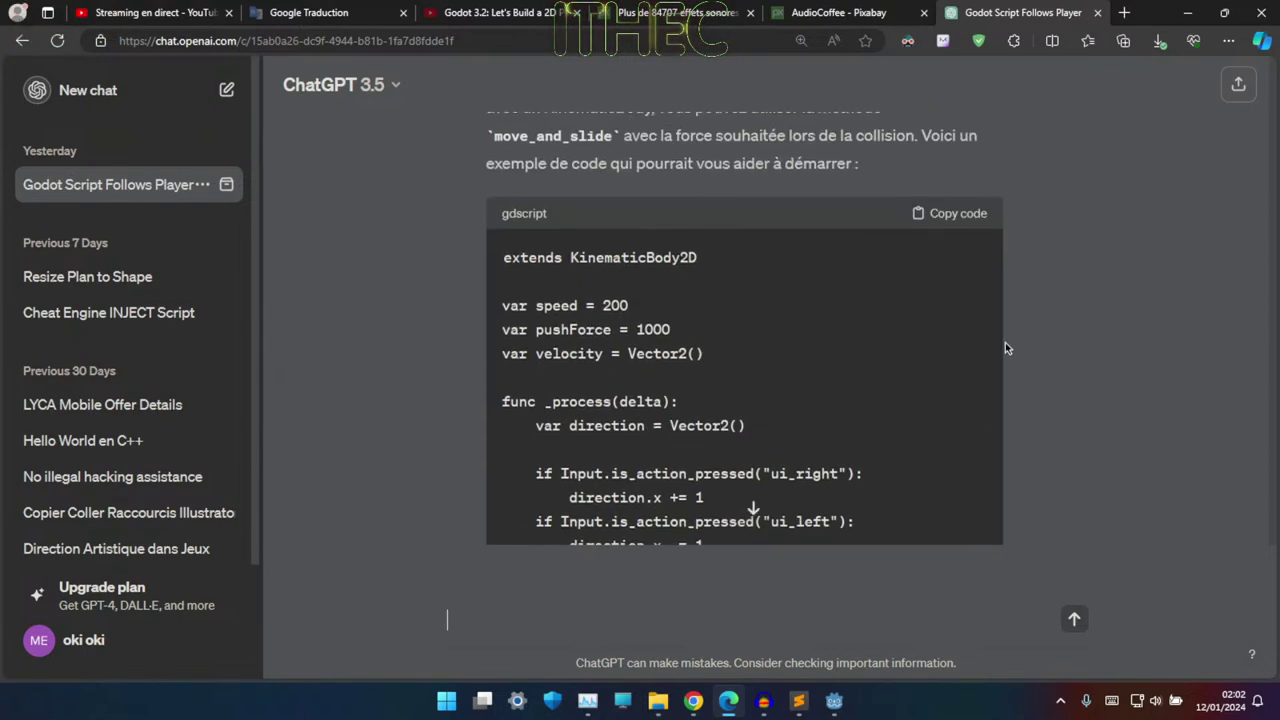
pyautogui.scroll(-8, 1029, 348)
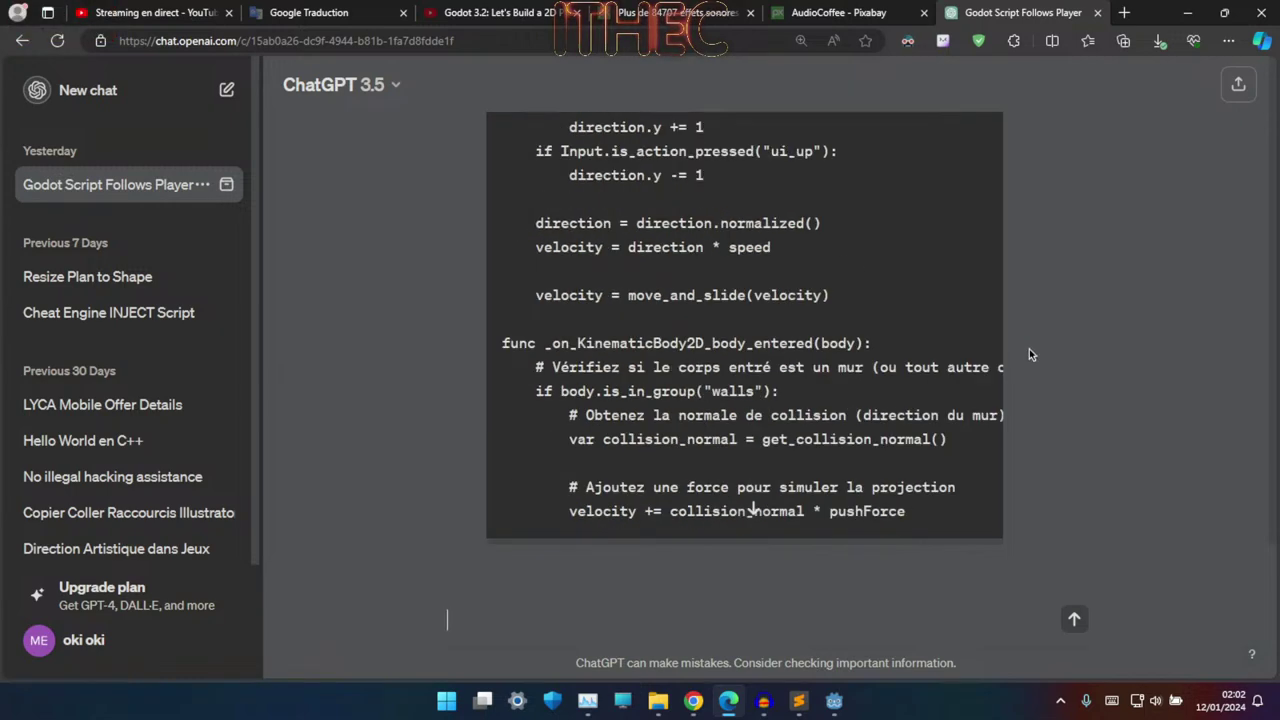
pyautogui.click(1187, 12)
# - Open the lv1 scene in the 2D view and pan and zoom across its platforms
pyautogui.click(576, 36)
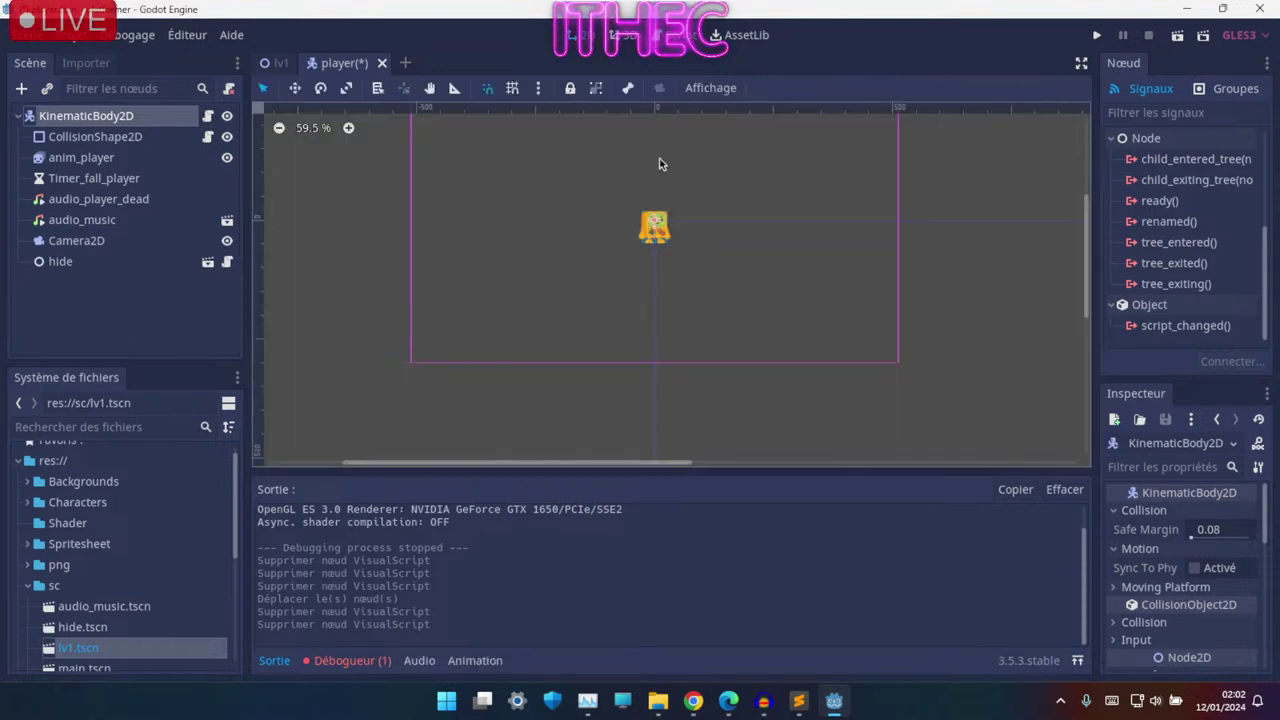
pyautogui.click(275, 62)
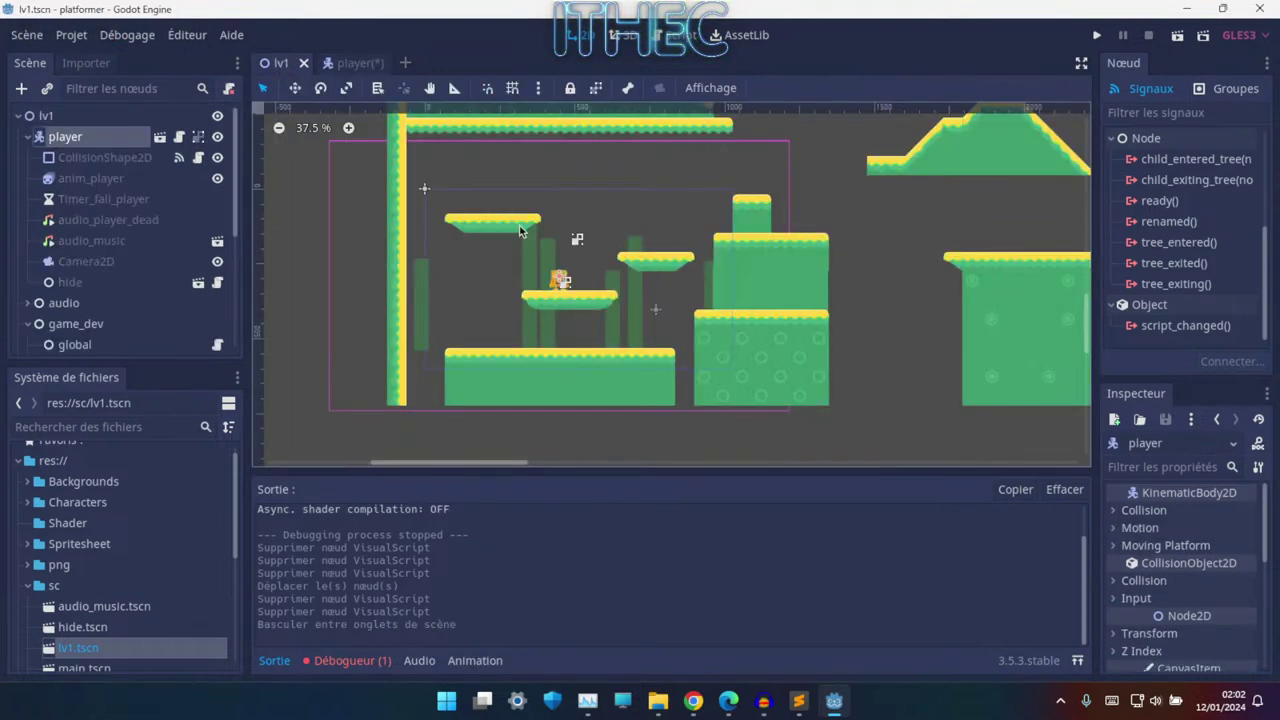
pyautogui.moveTo(601, 374)
pyautogui.mouseDown(button='middle')
pyautogui.moveTo(802, 403)
pyautogui.moveTo(255, 394)
pyautogui.mouseUp(button='middle')
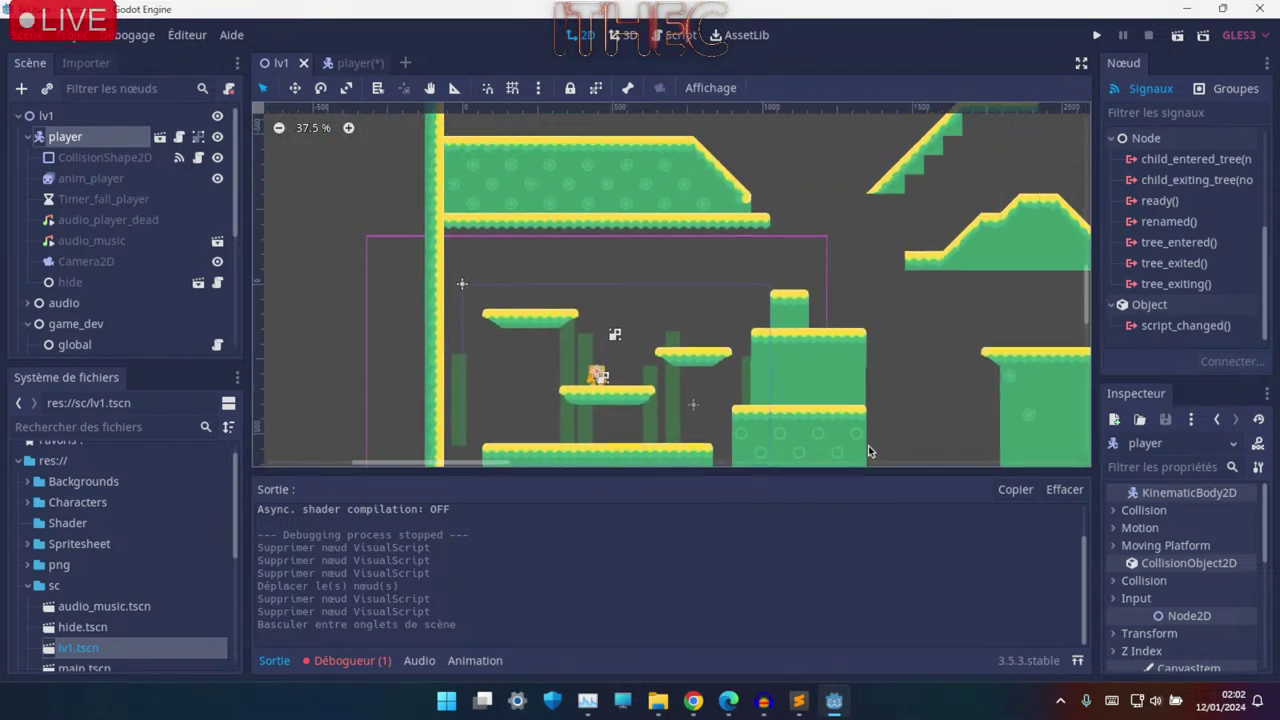
pyautogui.moveTo(255, 394); pyautogui.dragTo(561, 420, button='middle')
pyautogui.scroll(-1, 842, 208)
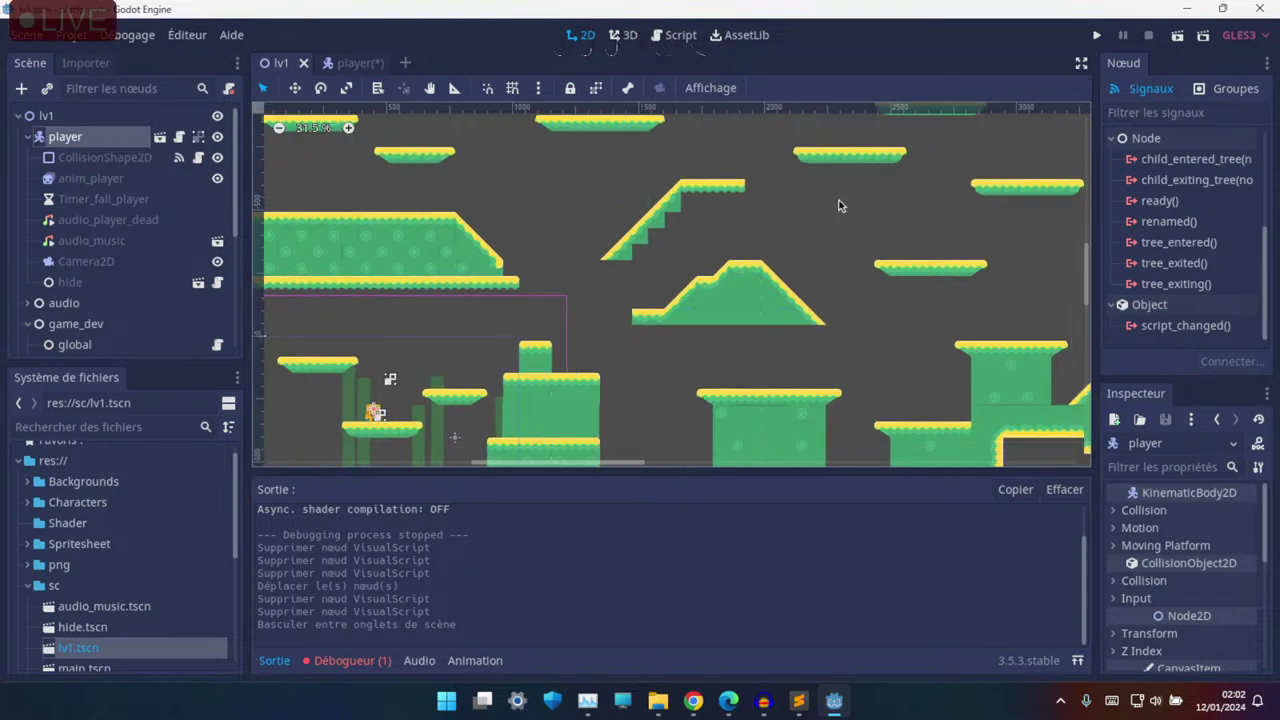
pyautogui.scroll(-1, 842, 208)
pyautogui.scroll(-1, 835, 250)
pyautogui.moveTo(833, 256)
pyautogui.mouseDown(button='middle')
pyautogui.moveTo(546, 231)
pyautogui.moveTo(833, 157)
pyautogui.moveTo(916, 259)
pyautogui.mouseUp(button='middle')
pyautogui.scroll(3, 831, 288)
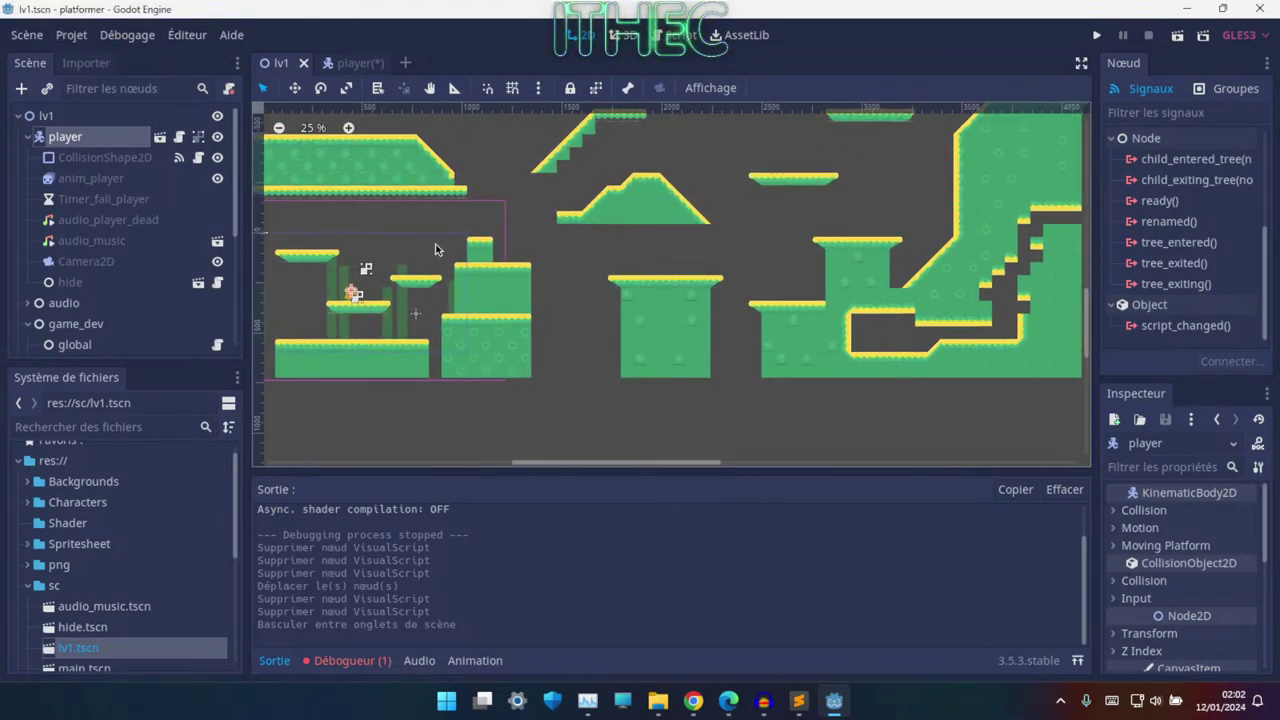
pyautogui.moveTo(410, 260)
pyautogui.mouseDown(button='middle')
pyautogui.moveTo(781, 216)
pyautogui.moveTo(625, 87)
pyautogui.mouseUp(button='middle')
pyautogui.scroll(1, 781, 216)
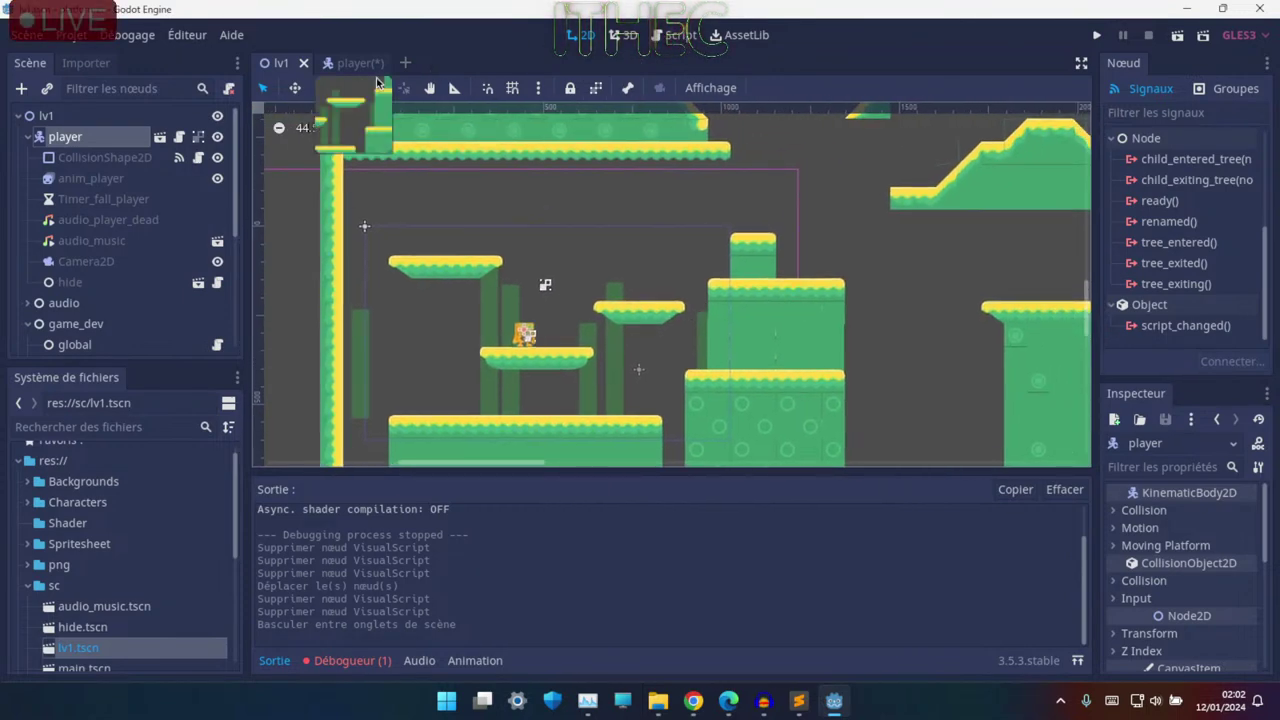
# - Flip between the player and lv1 scene tabs, then show the animate.vs visual script
pyautogui.click(335, 62)
pyautogui.click(280, 62)
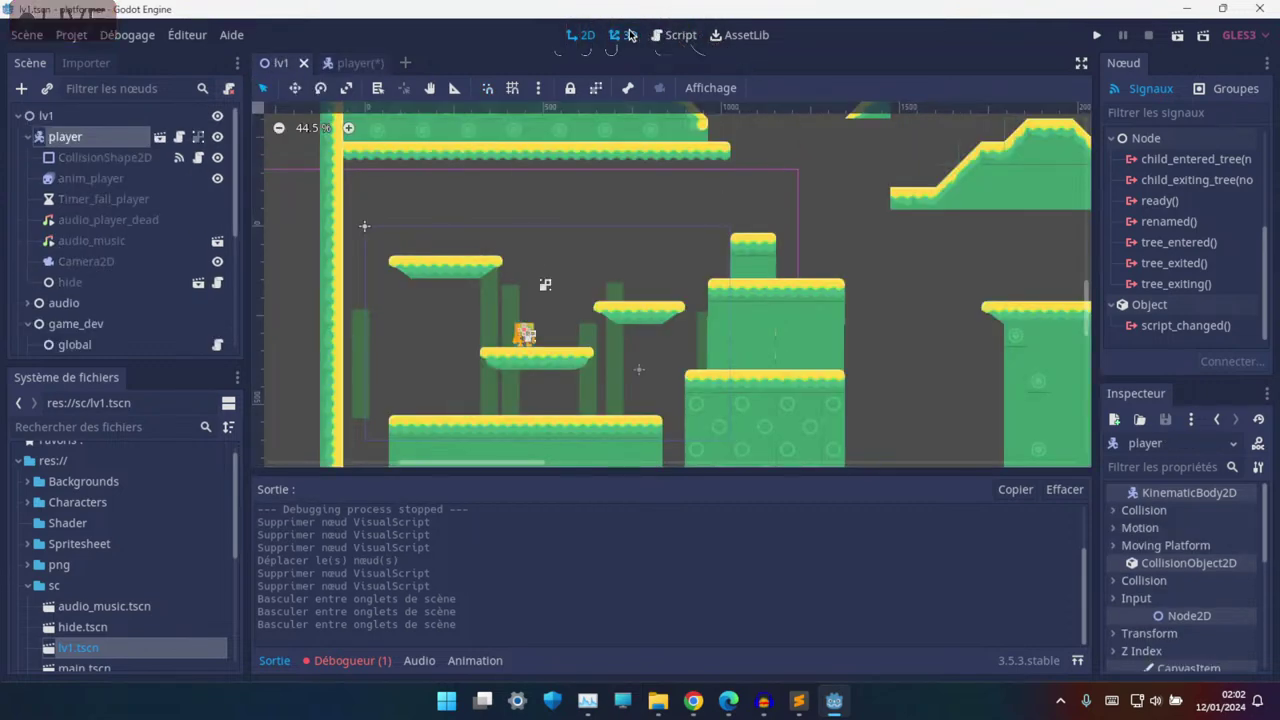
pyautogui.hotkey('ctrl', 'F2')
pyautogui.hotkey('ctrl', 'F3')
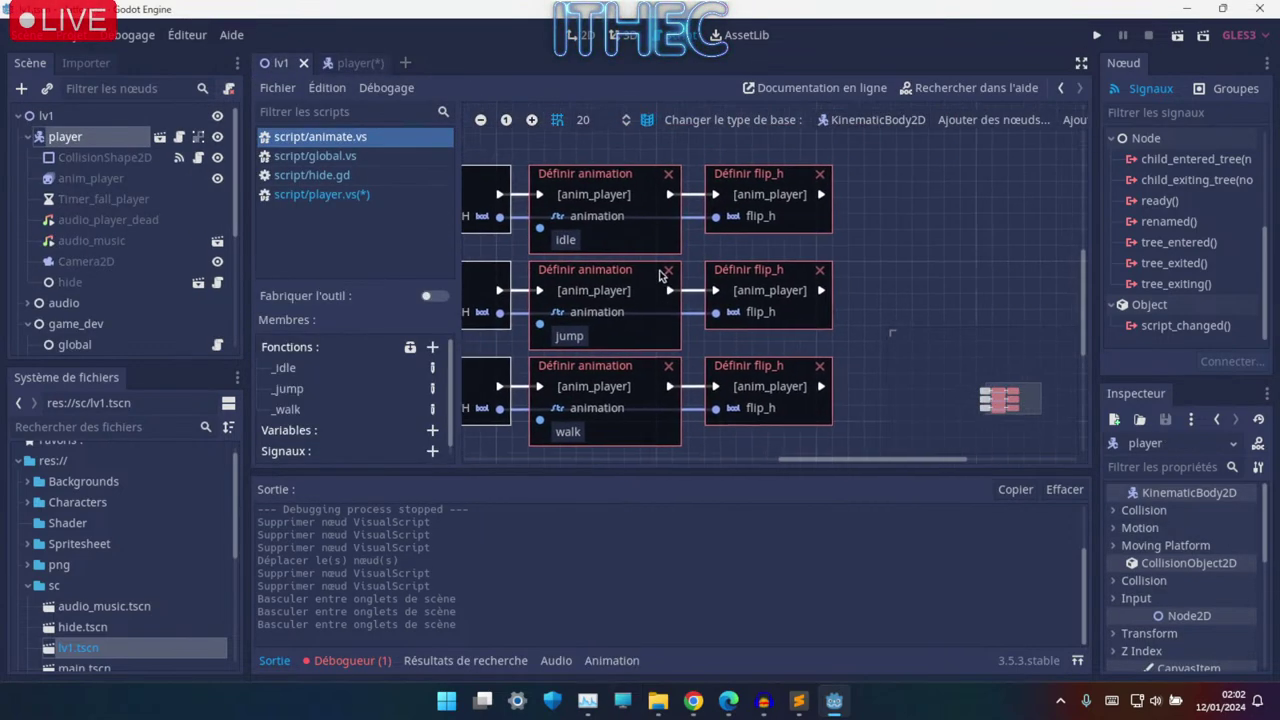
pyautogui.click(338, 194)
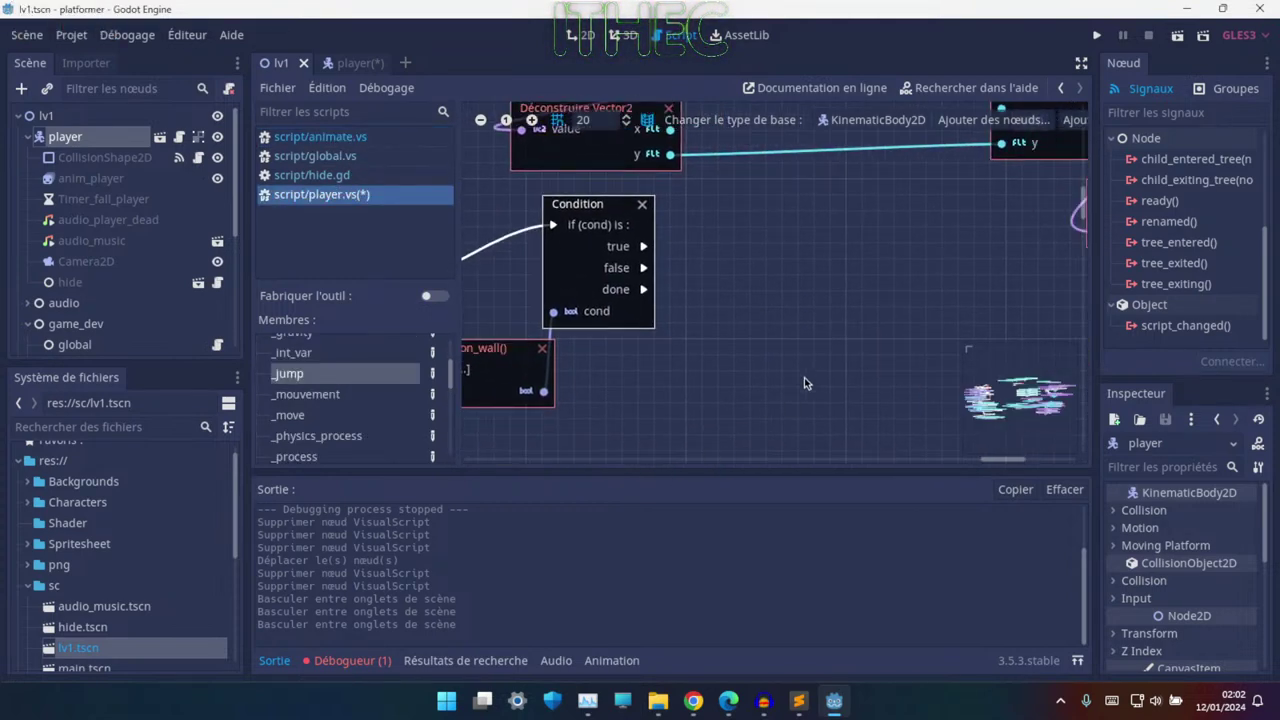
pyautogui.keyDown('ctrl'); pyautogui.scroll(-2, 790, 348); pyautogui.keyUp('ctrl')
pyautogui.moveTo(763, 338); pyautogui.dragTo(818, 371, button='middle')
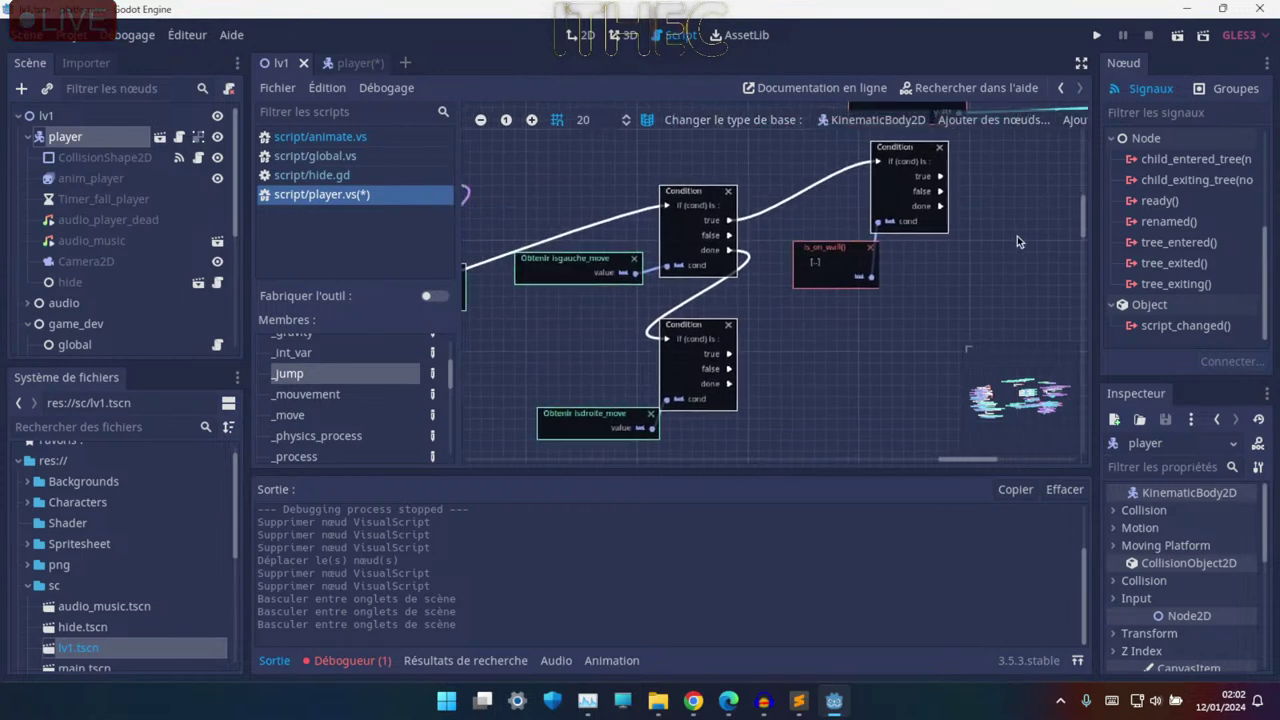
pyautogui.keyDown('ctrl'); pyautogui.scroll(2, 817, 372); pyautogui.keyUp('ctrl')
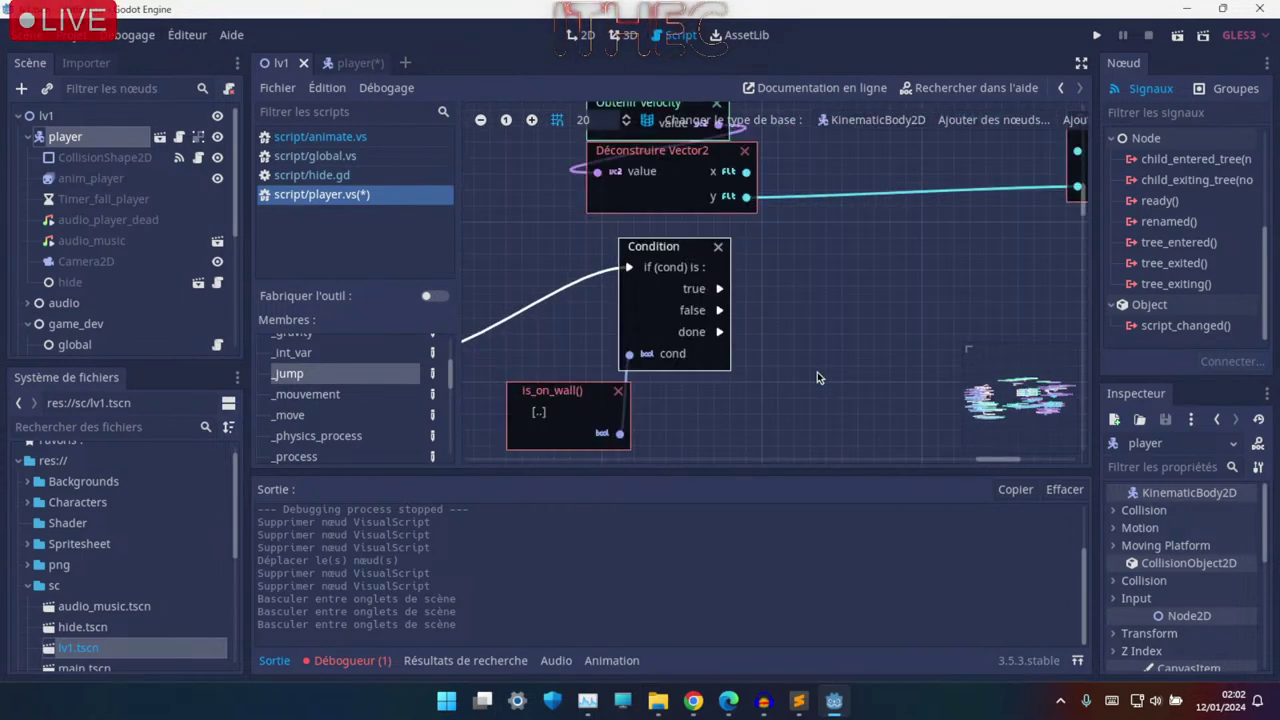
pyautogui.keyDown('ctrl'); pyautogui.scroll(1, 818, 373); pyautogui.keyUp('ctrl')
pyautogui.keyDown('ctrl'); pyautogui.scroll(1, 795, 369); pyautogui.keyUp('ctrl')
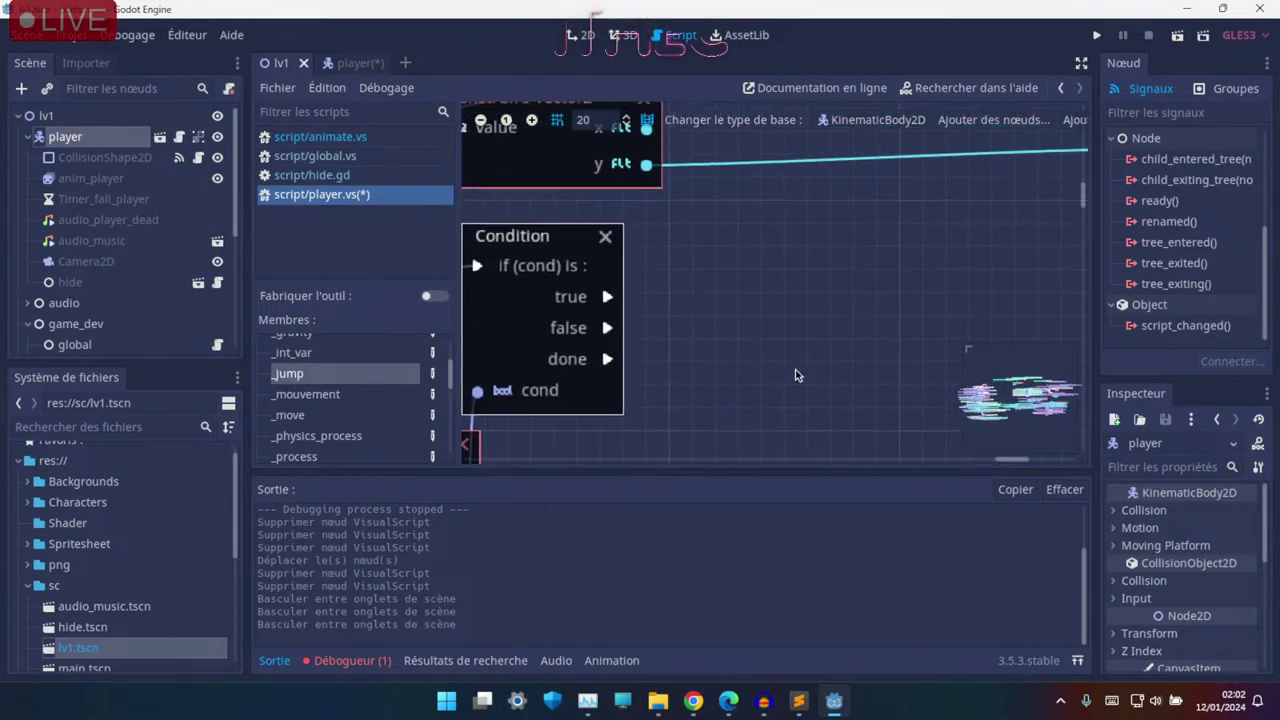
pyautogui.keyDown('ctrl'); pyautogui.scroll(-2, 875, 373); pyautogui.keyUp('ctrl')
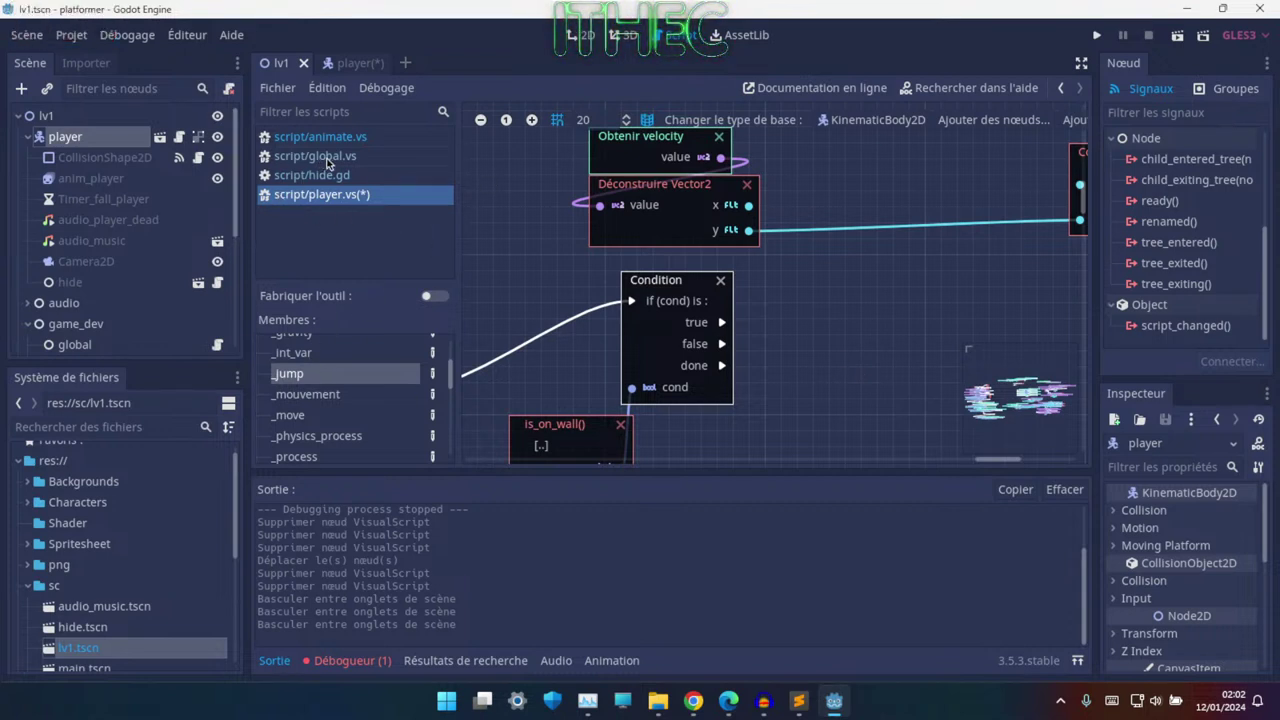
pyautogui.scroll(1, 755, 300)
pyautogui.moveTo(661, 288); pyautogui.dragTo(651, 298, button='middle')
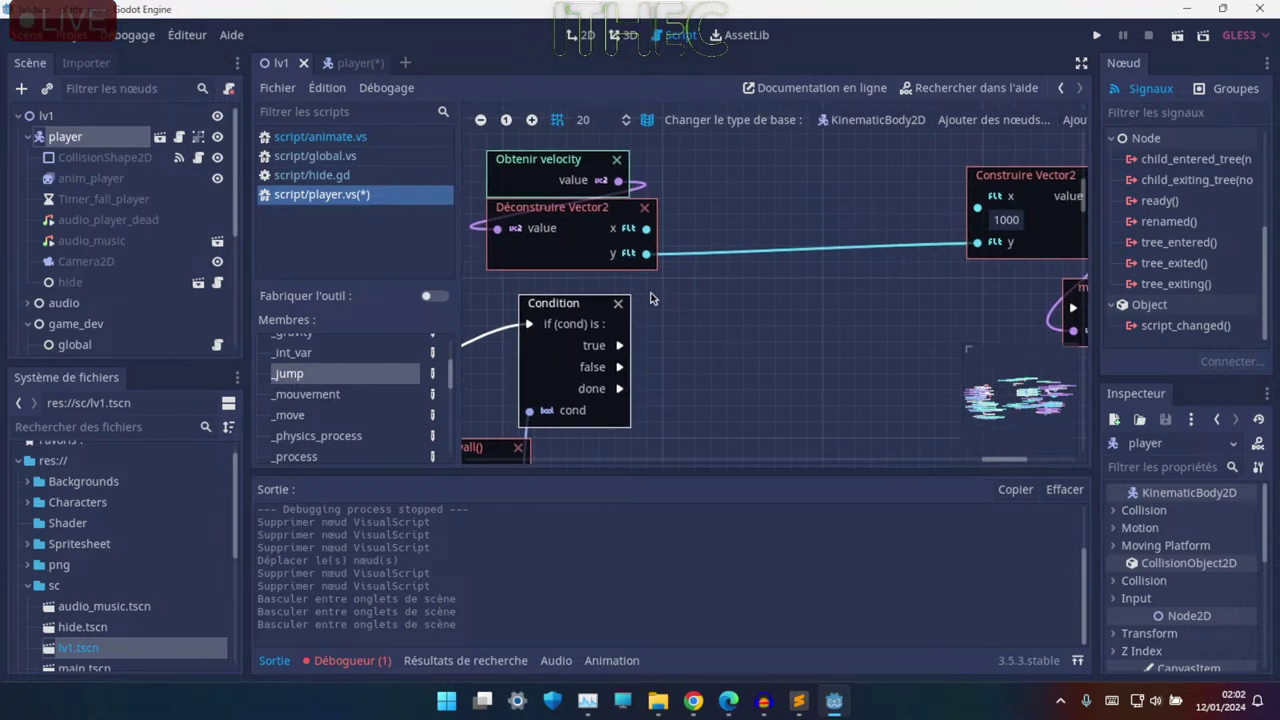
pyautogui.moveTo(826, 313); pyautogui.dragTo(563, 308, button='middle')
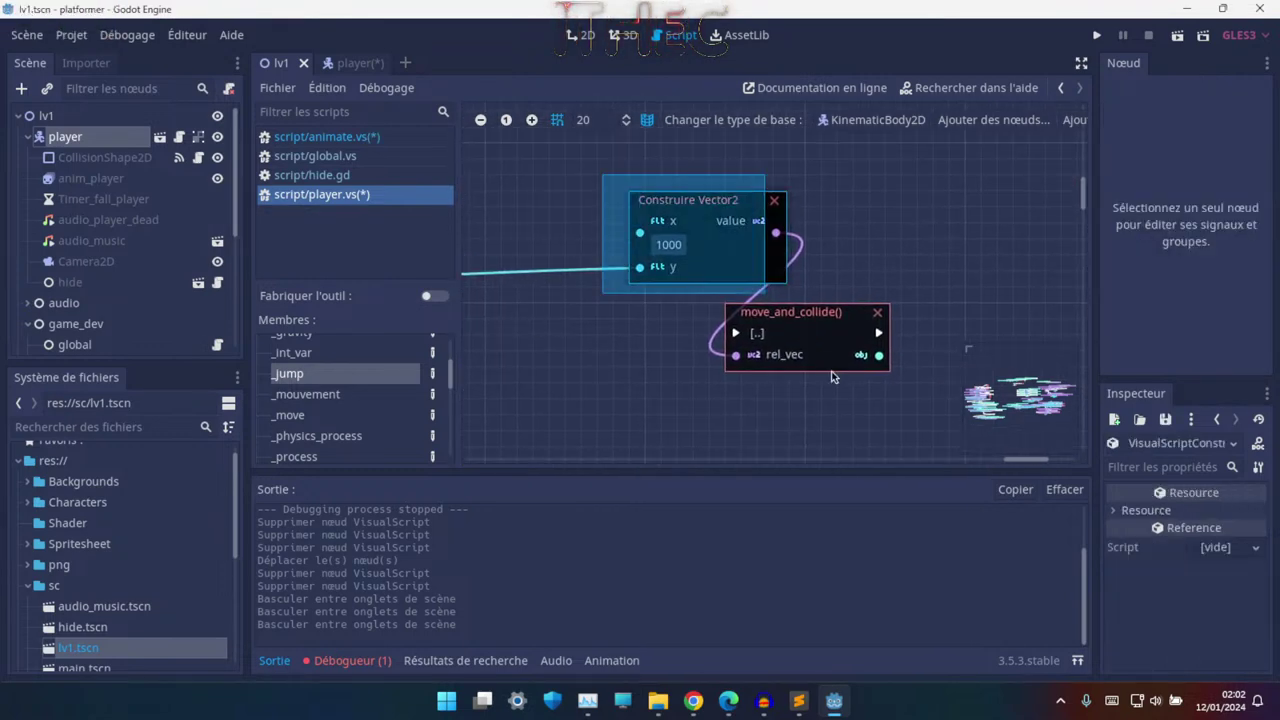
pyautogui.moveTo(831, 376); pyautogui.dragTo(837, 390)
pyautogui.moveTo(535, 383); pyautogui.dragTo(946, 399, button='middle')
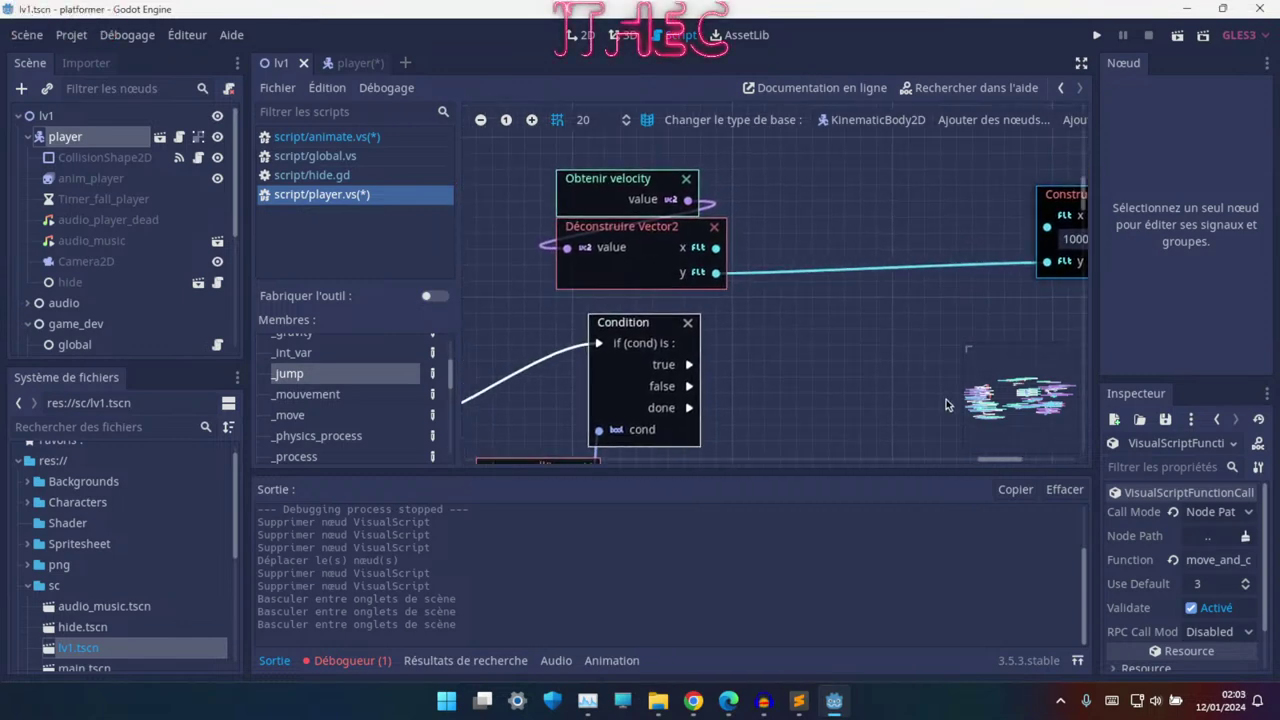
pyautogui.moveTo(541, 198); pyautogui.dragTo(717, 451)
pyautogui.scroll(-5, 700, 330)
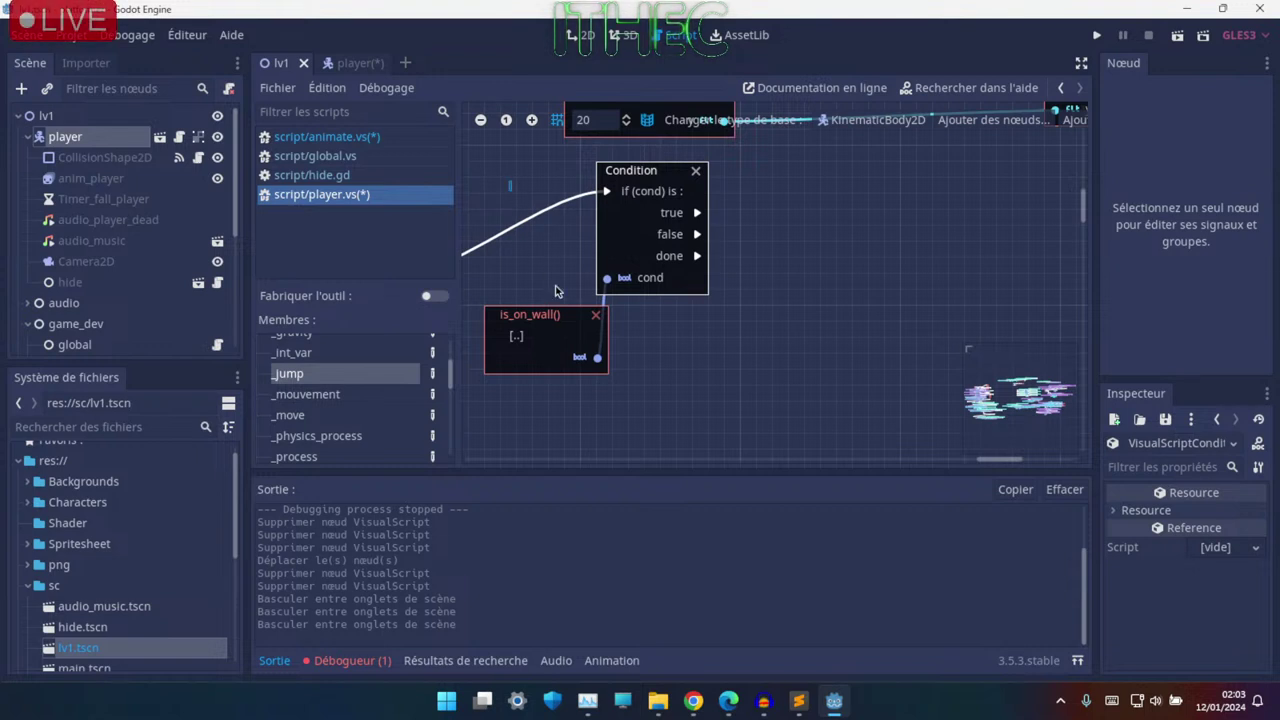
pyautogui.moveTo(672, 447); pyautogui.dragTo(670, 442)
pyautogui.moveTo(815, 309); pyautogui.dragTo(704, 368, button='middle')
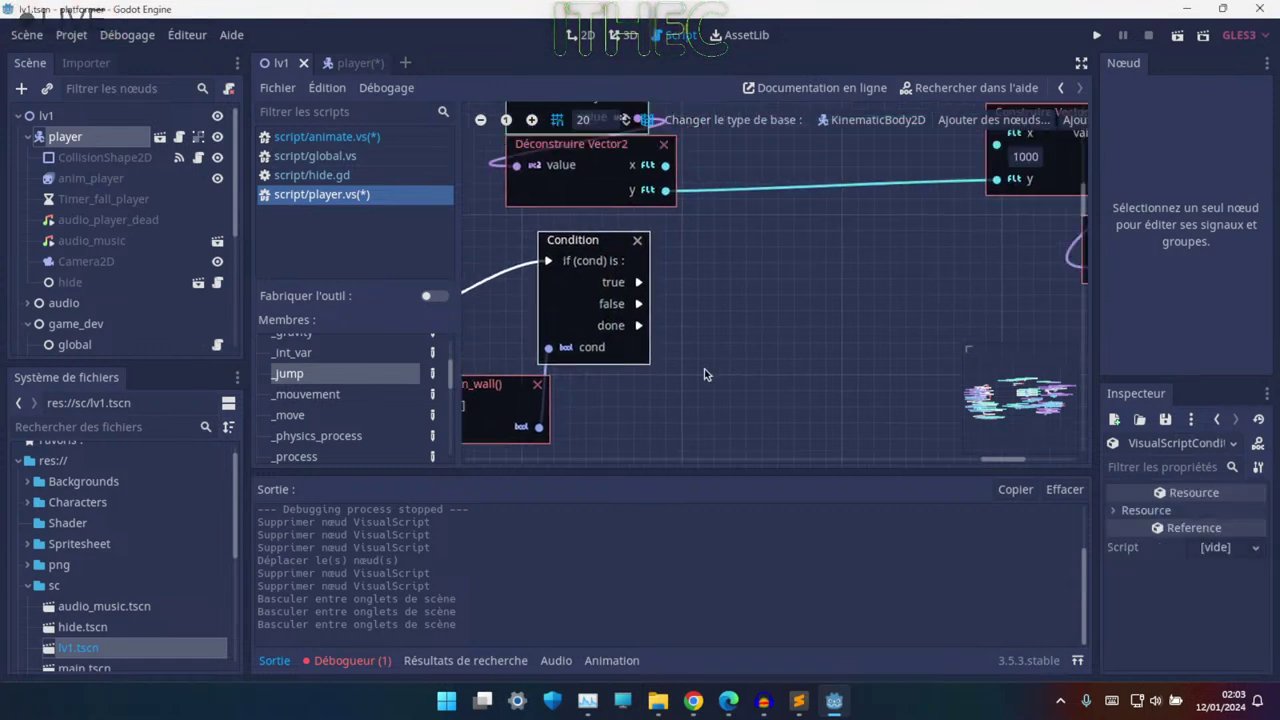
pyautogui.moveTo(686, 258)
pyautogui.mouseDown(button='middle')
pyautogui.moveTo(695, 314)
pyautogui.moveTo(672, 334)
pyautogui.moveTo(808, 245)
pyautogui.moveTo(634, 311)
pyautogui.moveTo(572, 282)
pyautogui.moveTo(722, 281)
pyautogui.mouseUp(button='middle')
pyautogui.moveTo(591, 296)
pyautogui.mouseDown(button='middle')
pyautogui.moveTo(630, 294)
pyautogui.moveTo(647, 331)
pyautogui.mouseUp(button='middle')
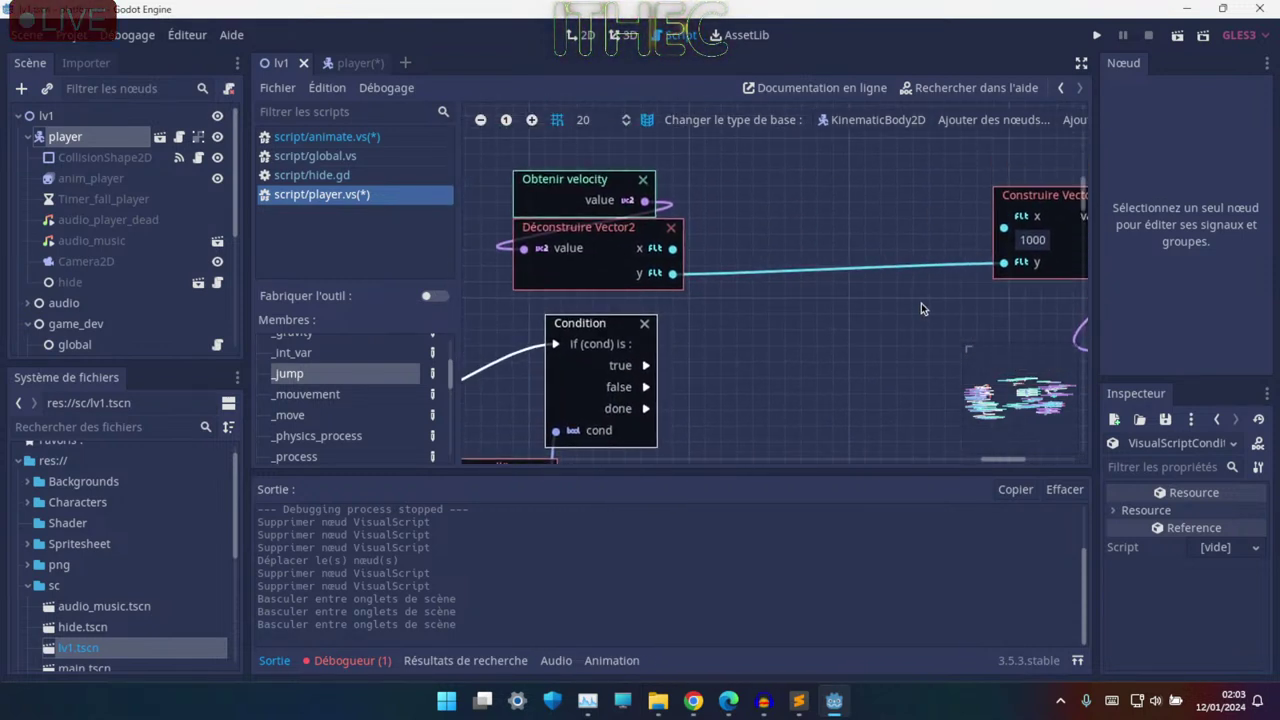
pyautogui.moveTo(921, 304); pyautogui.dragTo(608, 294, button='middle')
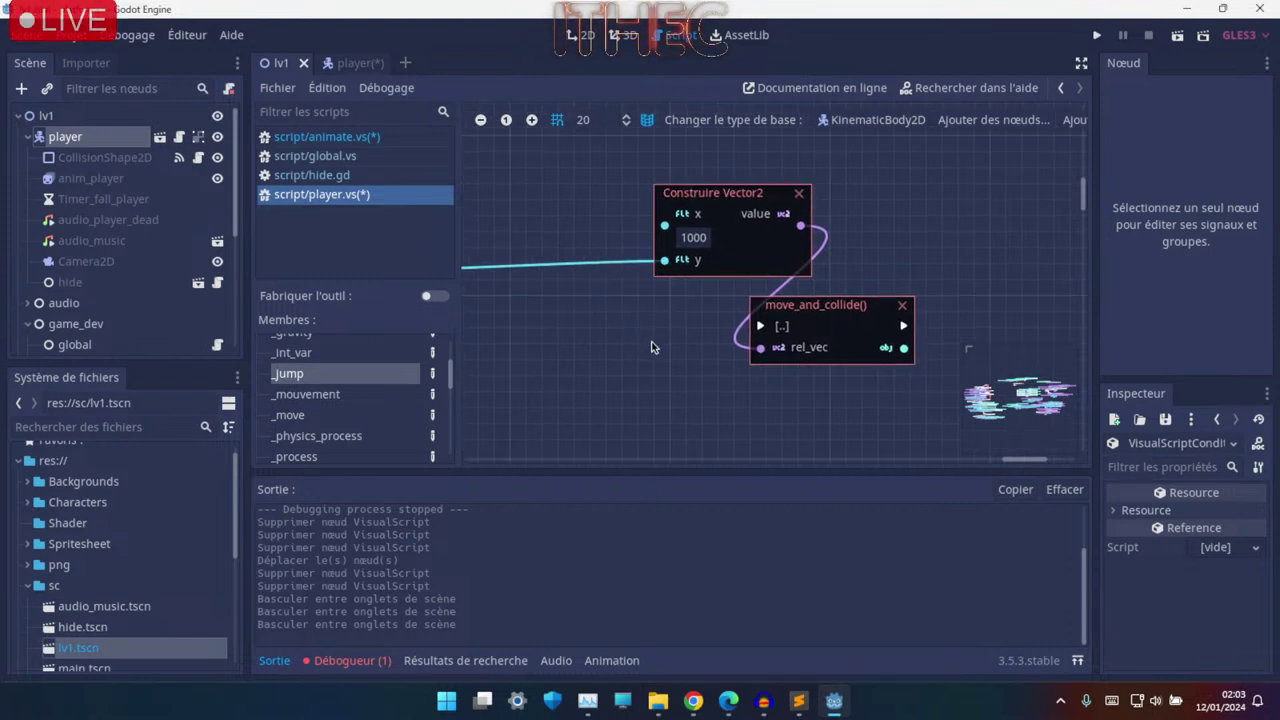
pyautogui.moveTo(924, 341)
pyautogui.mouseDown(button='middle')
pyautogui.moveTo(1044, 331)
pyautogui.moveTo(983, 345)
pyautogui.mouseUp(button='middle')
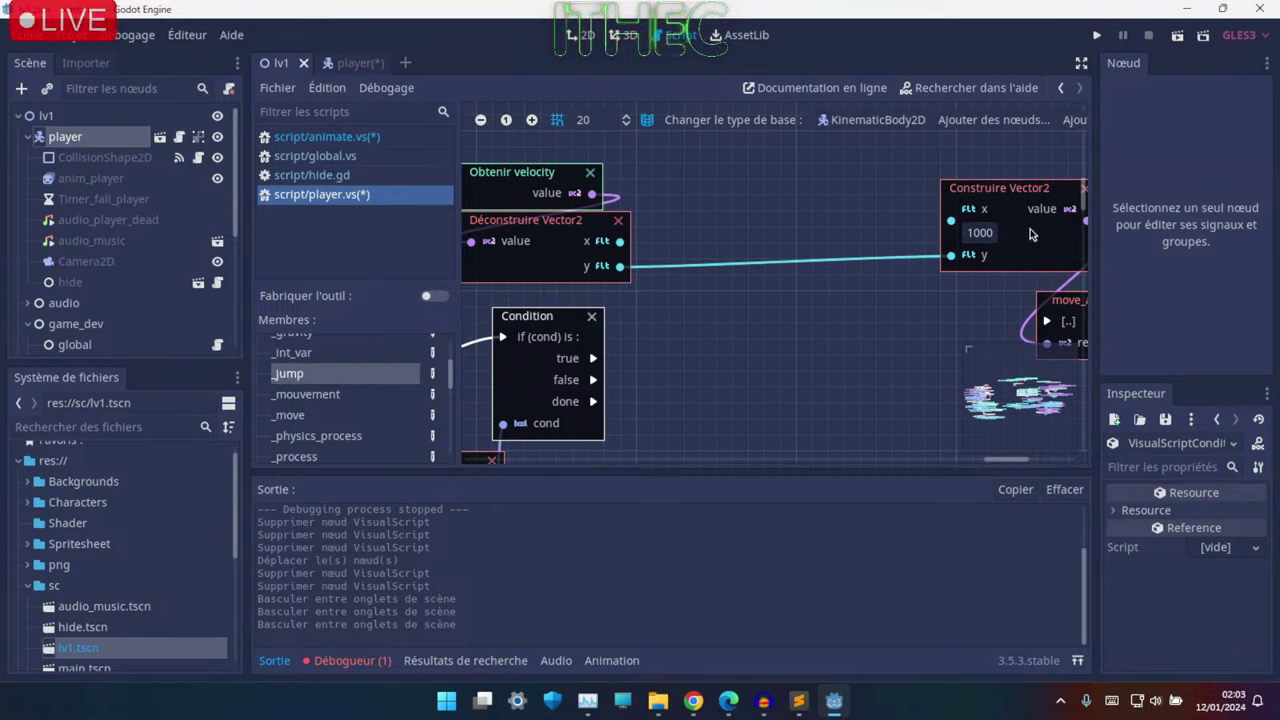
pyautogui.moveTo(1018, 230); pyautogui.dragTo(1024, 255, button='middle')
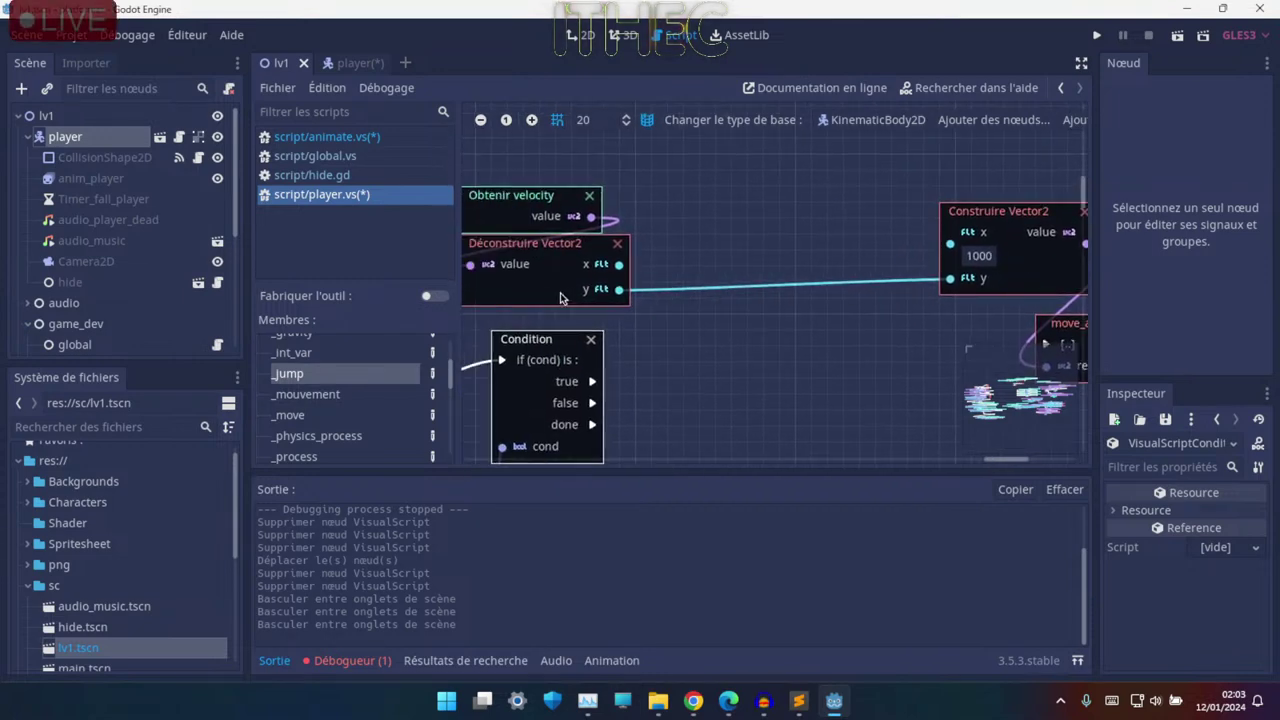
pyautogui.moveTo(921, 299)
pyautogui.mouseDown(button='middle')
pyautogui.moveTo(651, 307)
pyautogui.moveTo(851, 263)
pyautogui.moveTo(939, 328)
pyautogui.mouseUp(button='middle')
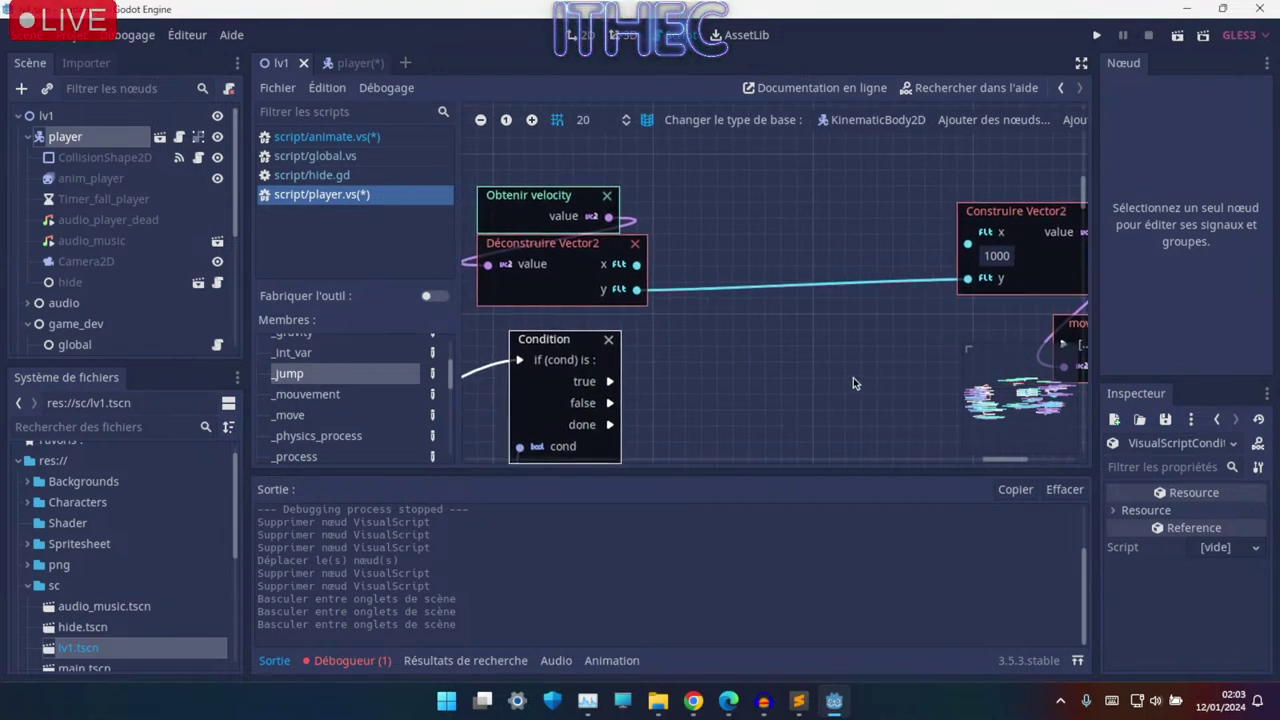
pyautogui.moveTo(853, 377)
pyautogui.mouseDown(button='middle')
pyautogui.moveTo(754, 381)
pyautogui.moveTo(821, 320)
pyautogui.moveTo(889, 349)
pyautogui.mouseUp(button='middle')
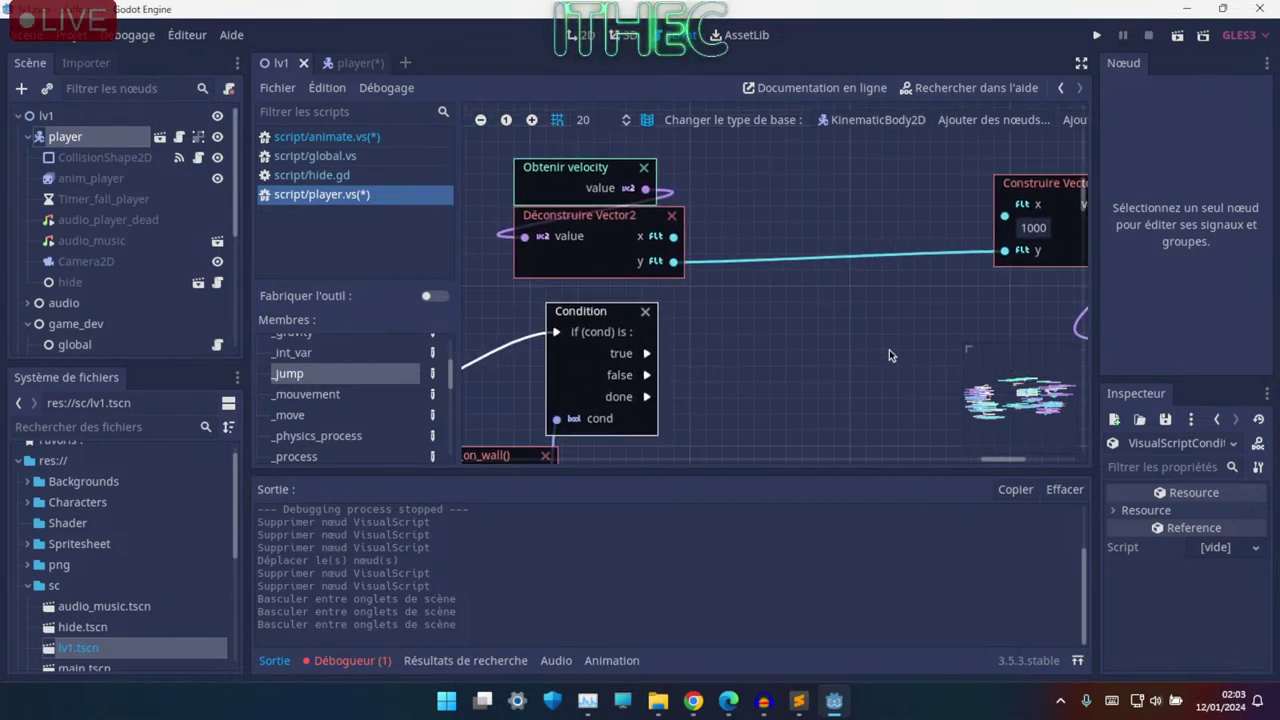
pyautogui.moveTo(799, 409)
pyautogui.mouseDown(button='middle')
pyautogui.moveTo(944, 255)
pyautogui.moveTo(970, 268)
pyautogui.moveTo(924, 314)
pyautogui.moveTo(814, 365)
pyautogui.moveTo(535, 397)
pyautogui.moveTo(905, 335)
pyautogui.moveTo(962, 298)
pyautogui.moveTo(773, 380)
pyautogui.moveTo(651, 392)
pyautogui.moveTo(882, 200)
pyautogui.mouseUp(button='middle')
pyautogui.click(341, 661)
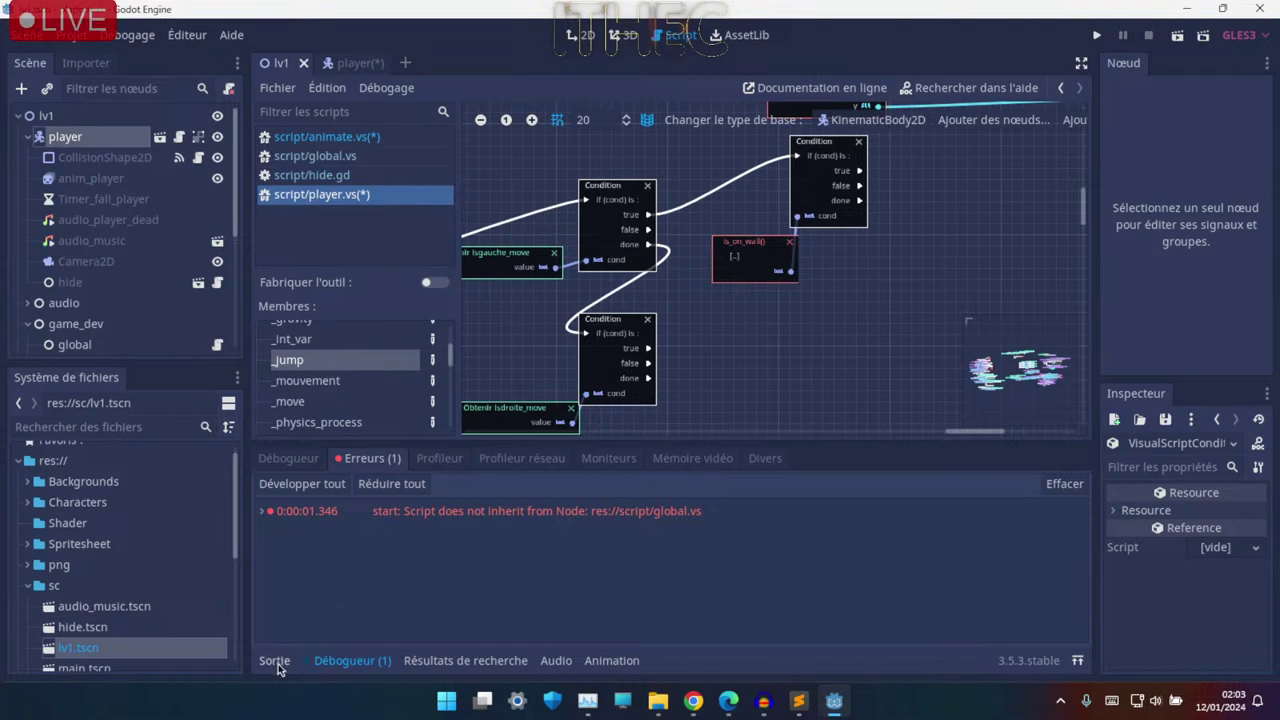
pyautogui.moveTo(684, 330)
pyautogui.mouseDown(button='middle')
pyautogui.moveTo(720, 290)
pyautogui.moveTo(768, 170)
pyautogui.mouseUp(button='middle')
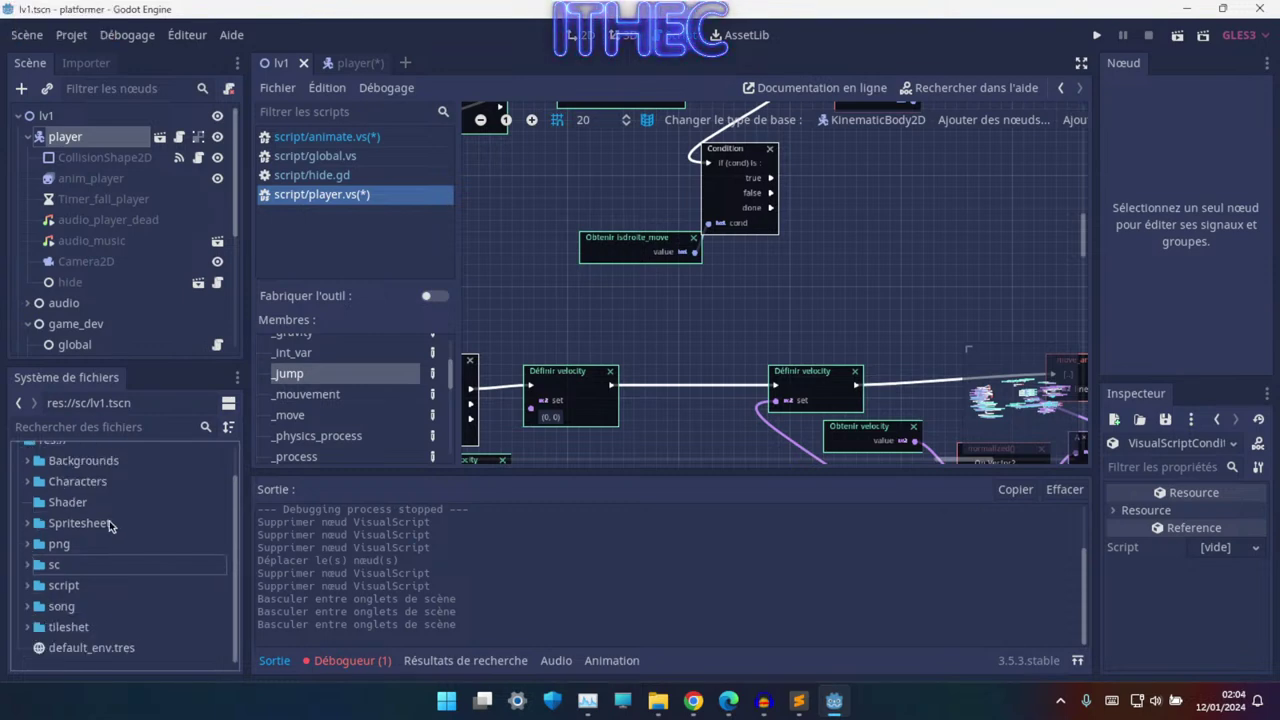
pyautogui.moveTo(821, 337); pyautogui.dragTo(686, 453, button='middle')
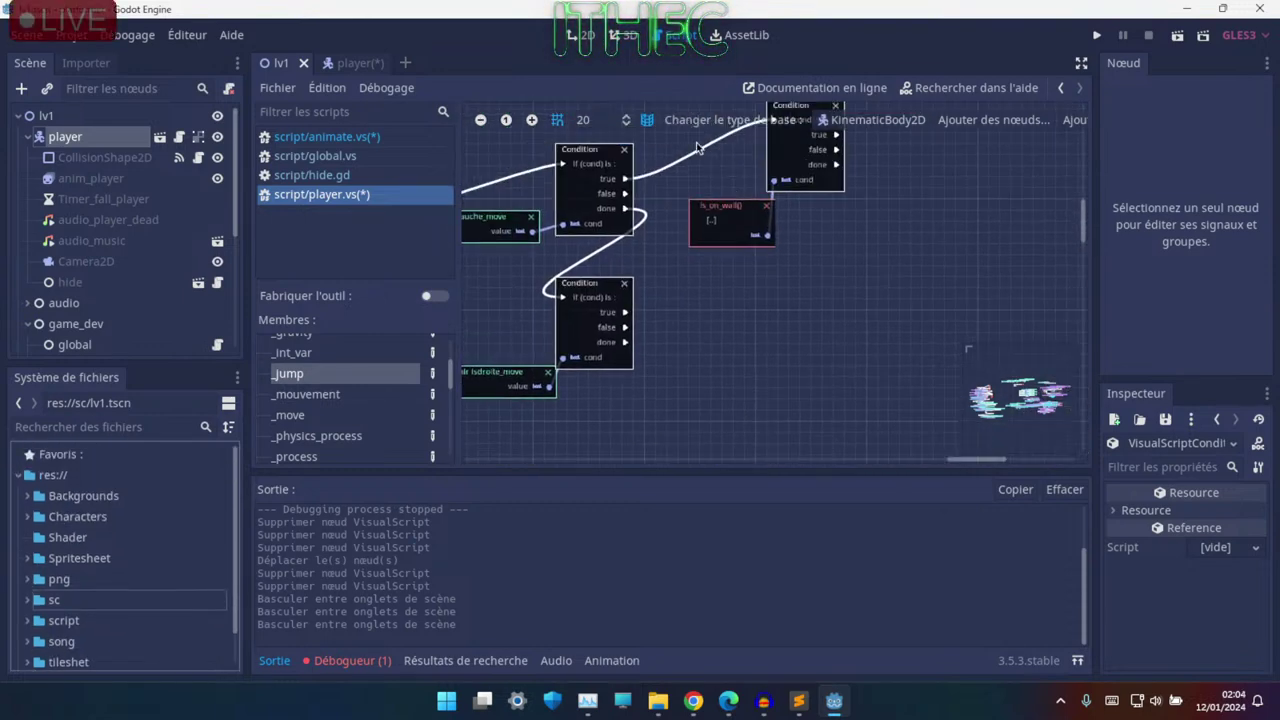
# - In the lv1 2D view, survey the slopes, upper platforms, loop and stair platforms
pyautogui.click(588, 38)
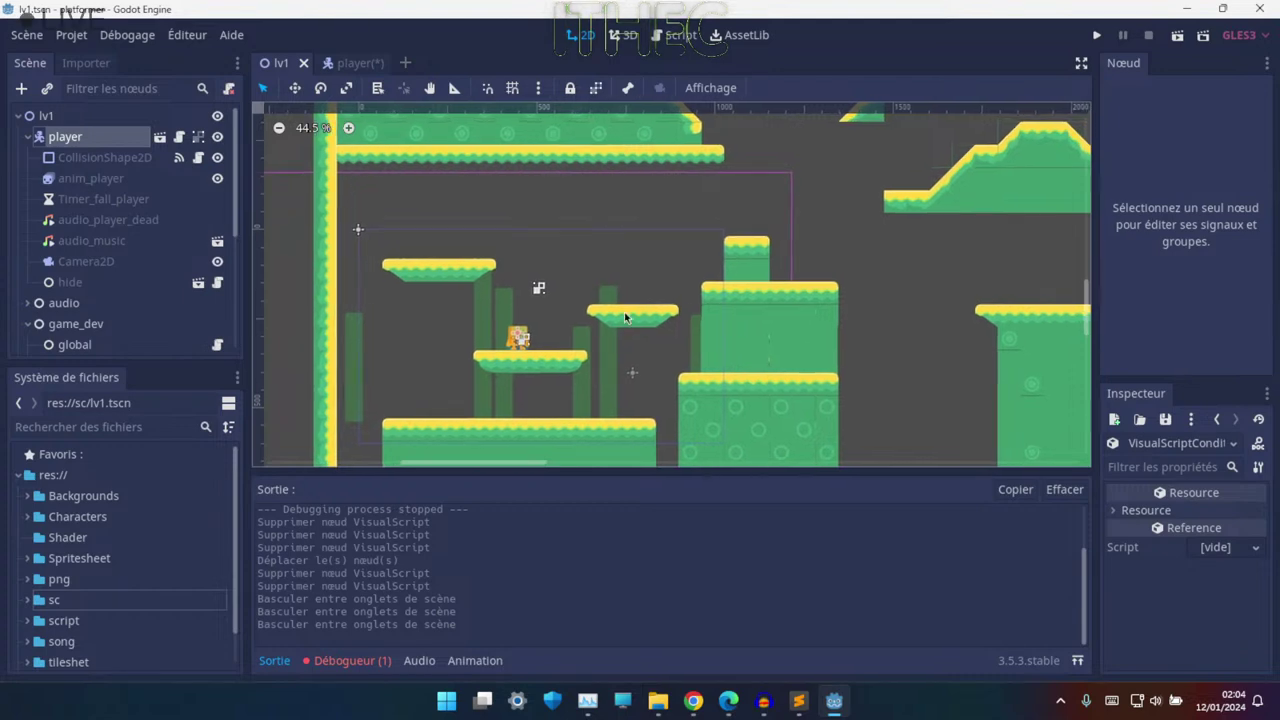
pyautogui.moveTo(605, 219)
pyautogui.mouseDown(button='middle')
pyautogui.moveTo(389, 351)
pyautogui.moveTo(763, 208)
pyautogui.moveTo(827, 292)
pyautogui.moveTo(763, 443)
pyautogui.mouseUp(button='middle')
pyautogui.scroll(1, 763, 208)
pyautogui.moveTo(857, 175)
pyautogui.mouseDown(button='middle')
pyautogui.moveTo(874, 306)
pyautogui.moveTo(530, 305)
pyautogui.moveTo(386, 231)
pyautogui.mouseUp(button='middle')
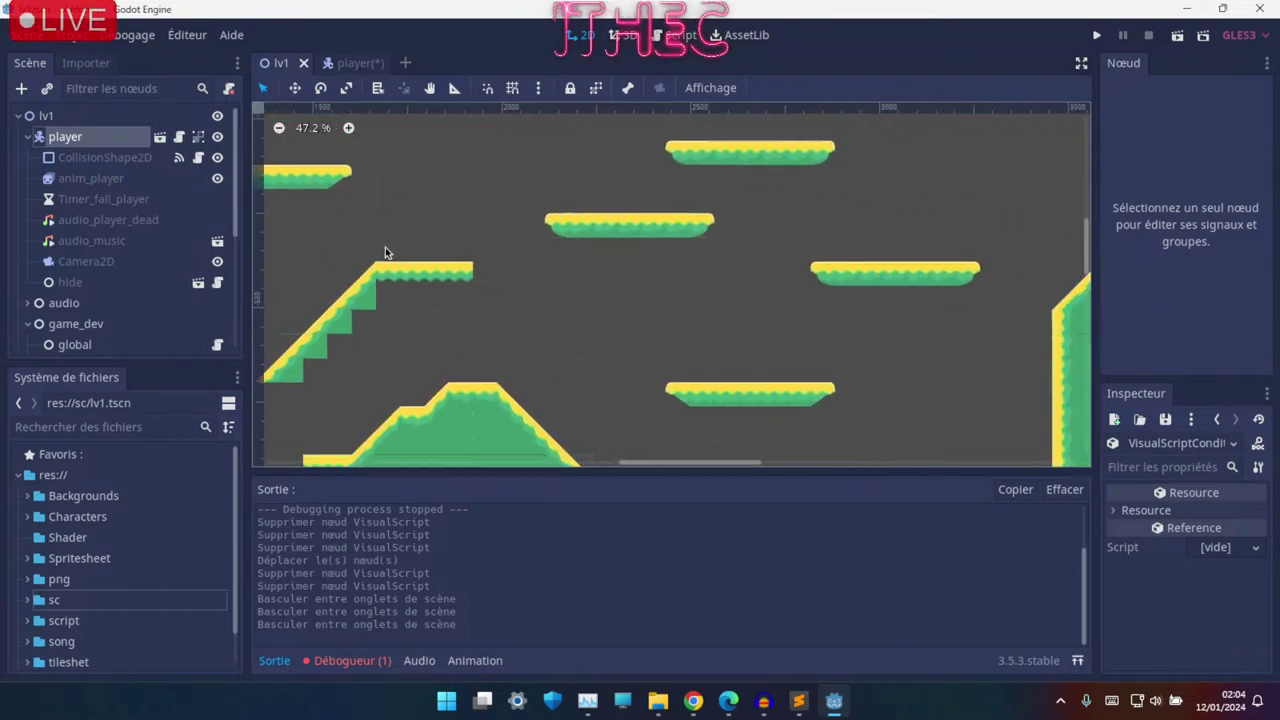
pyautogui.moveTo(1060, 310)
pyautogui.mouseDown(button='middle')
pyautogui.moveTo(915, 167)
pyautogui.moveTo(1067, 325)
pyautogui.mouseUp(button='middle')
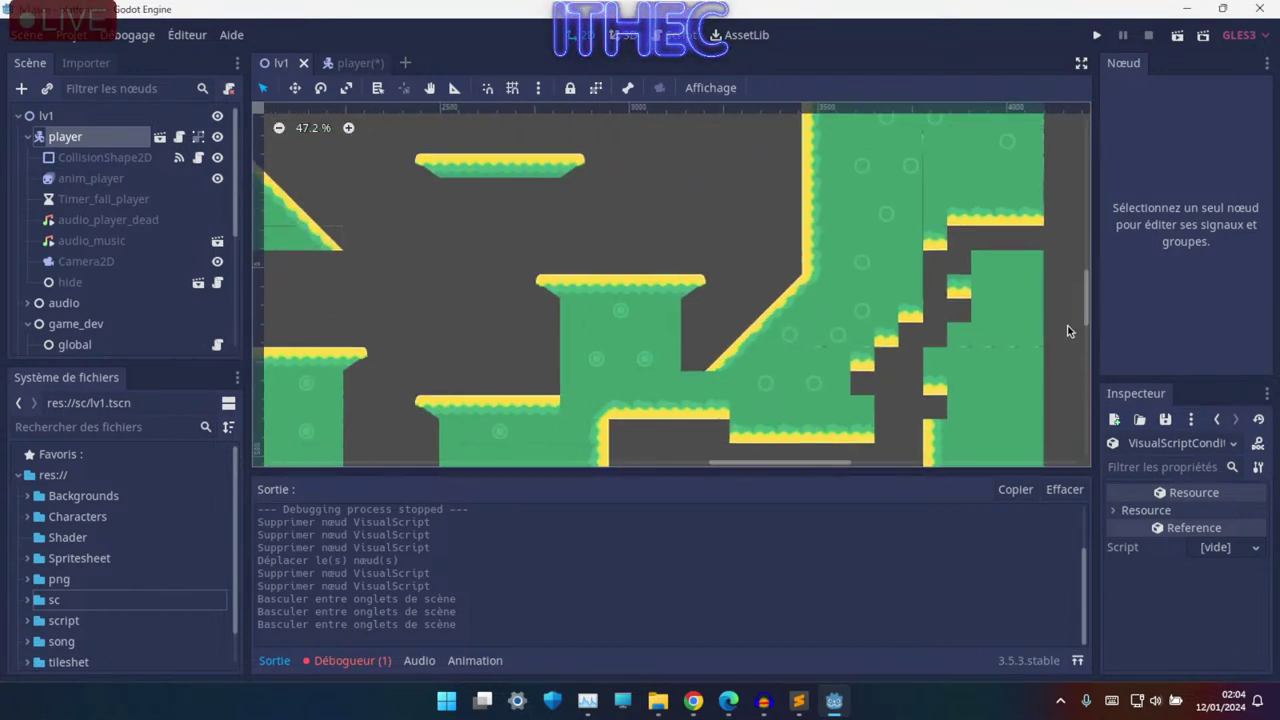
pyautogui.moveTo(836, 303)
pyautogui.mouseDown(button='middle')
pyautogui.moveTo(737, 304)
pyautogui.moveTo(693, 264)
pyautogui.moveTo(518, 313)
pyautogui.mouseUp(button='middle')
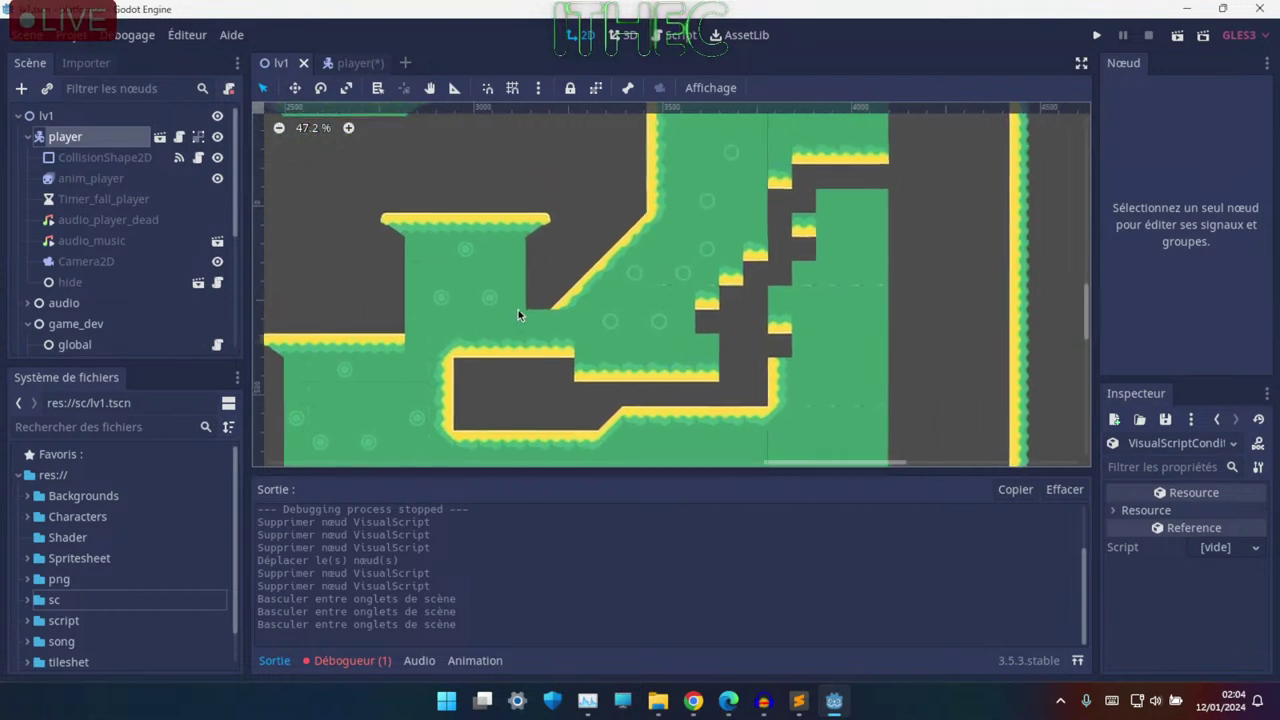
pyautogui.moveTo(790, 263)
pyautogui.mouseDown(button='middle')
pyautogui.moveTo(820, 289)
pyautogui.moveTo(686, 366)
pyautogui.mouseUp(button='middle')
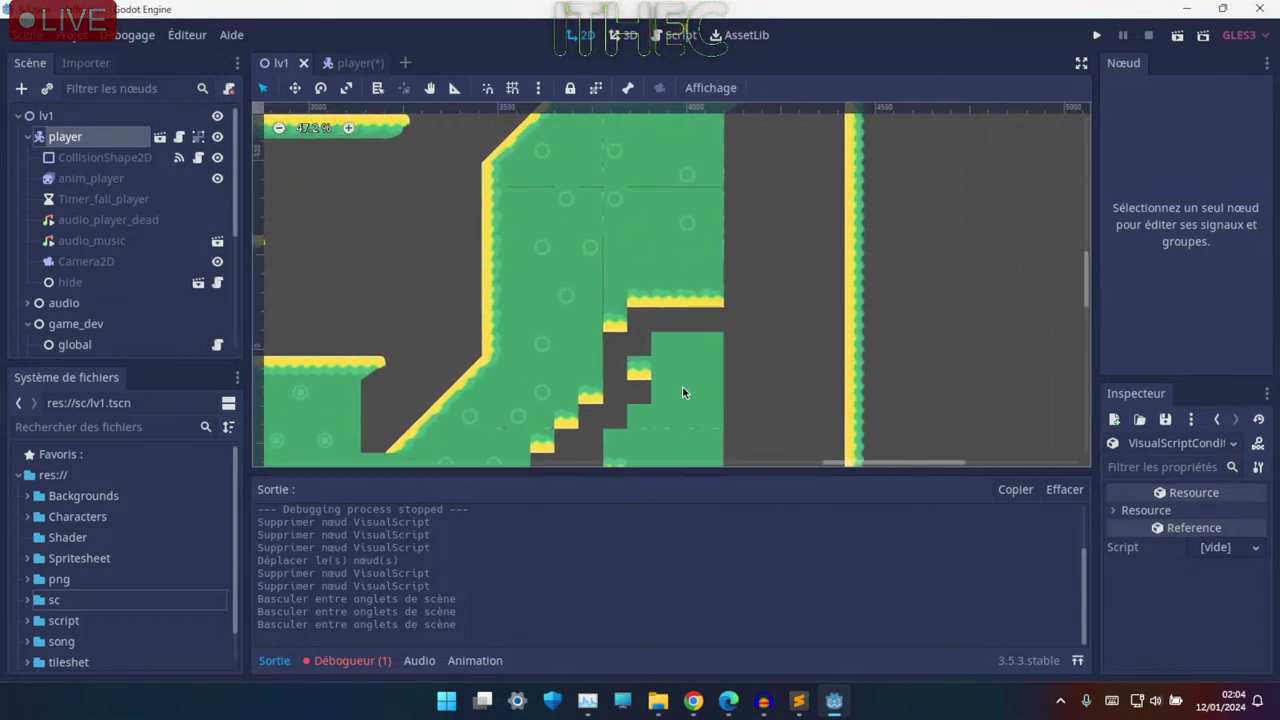
pyautogui.scroll(2, 680, 380)
pyautogui.scroll(2, 716, 316)
pyautogui.scroll(2, 624, 316)
pyautogui.scroll(1, 605, 328)
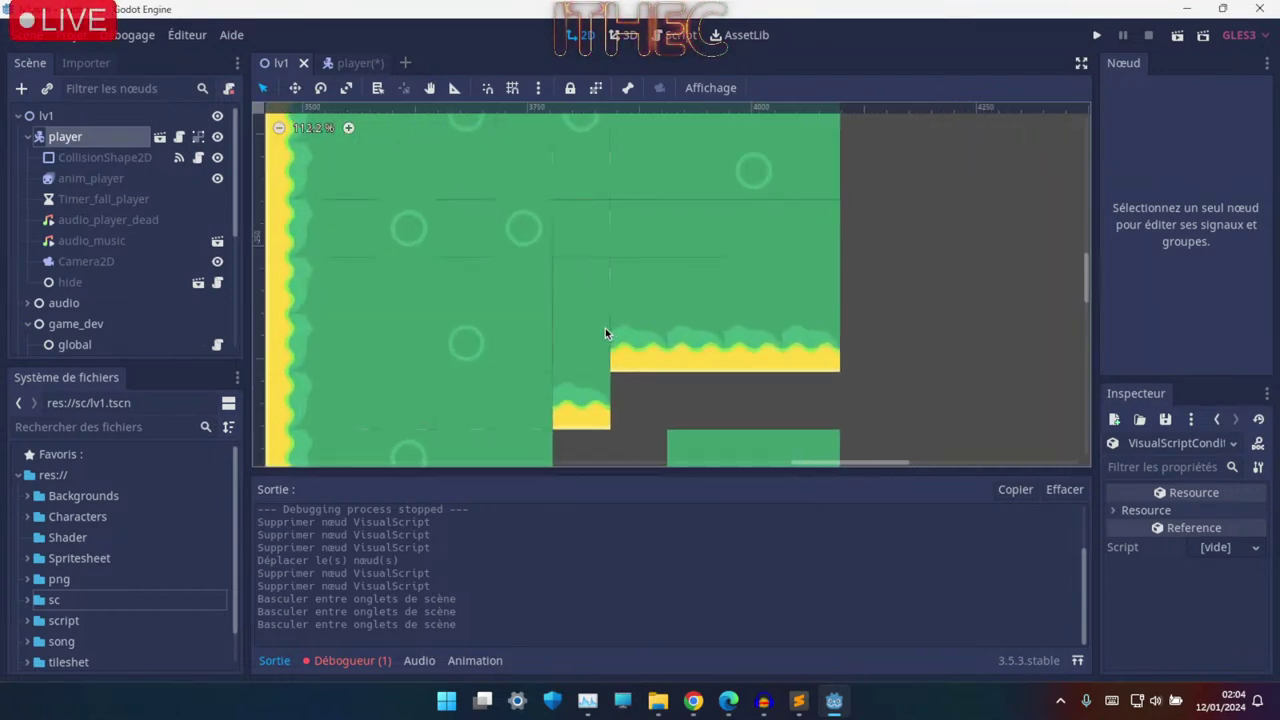
pyautogui.scroll(1, 605, 329)
# - Pan past the big slope wall and tall platform back to the player's starting platforms
pyautogui.moveTo(476, 300); pyautogui.dragTo(920, 220, button='middle')
pyautogui.scroll(-1, 903, 240)
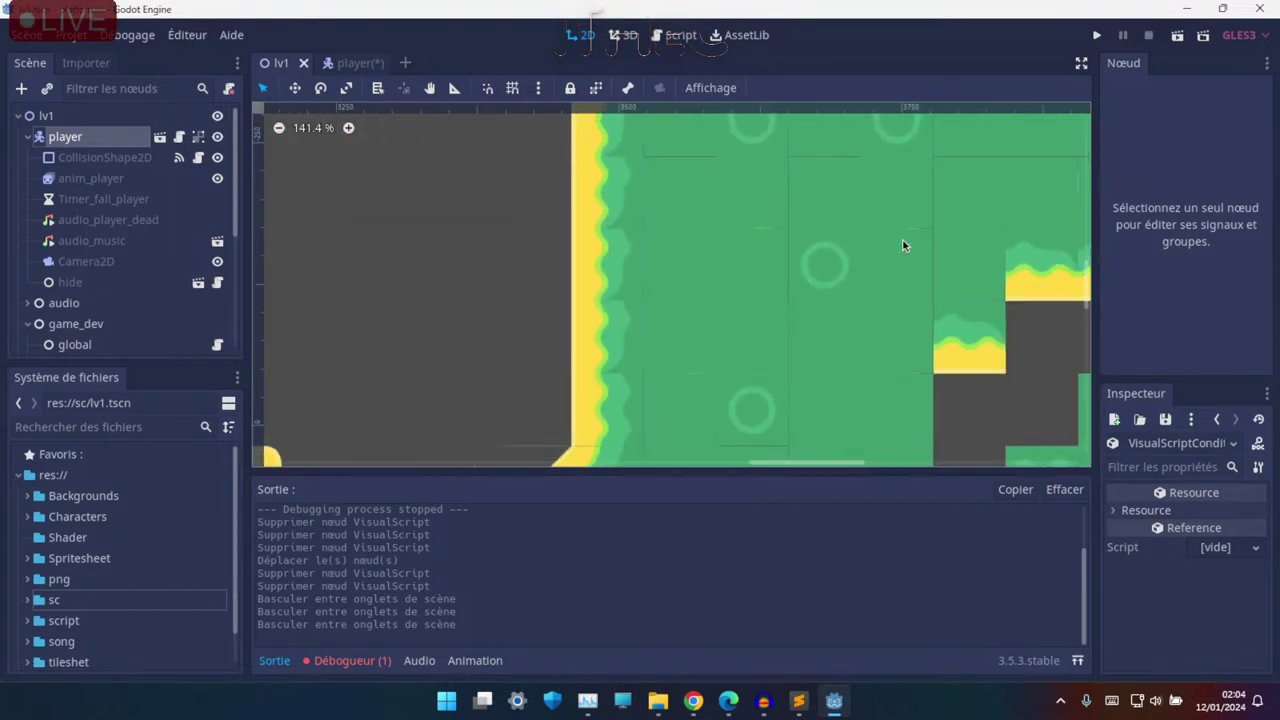
pyautogui.scroll(-1, 855, 283)
pyautogui.scroll(-1, 855, 283)
pyautogui.moveTo(560, 342); pyautogui.dragTo(951, 228, button='middle')
pyautogui.moveTo(894, 263); pyautogui.dragTo(248, 233, button='middle')
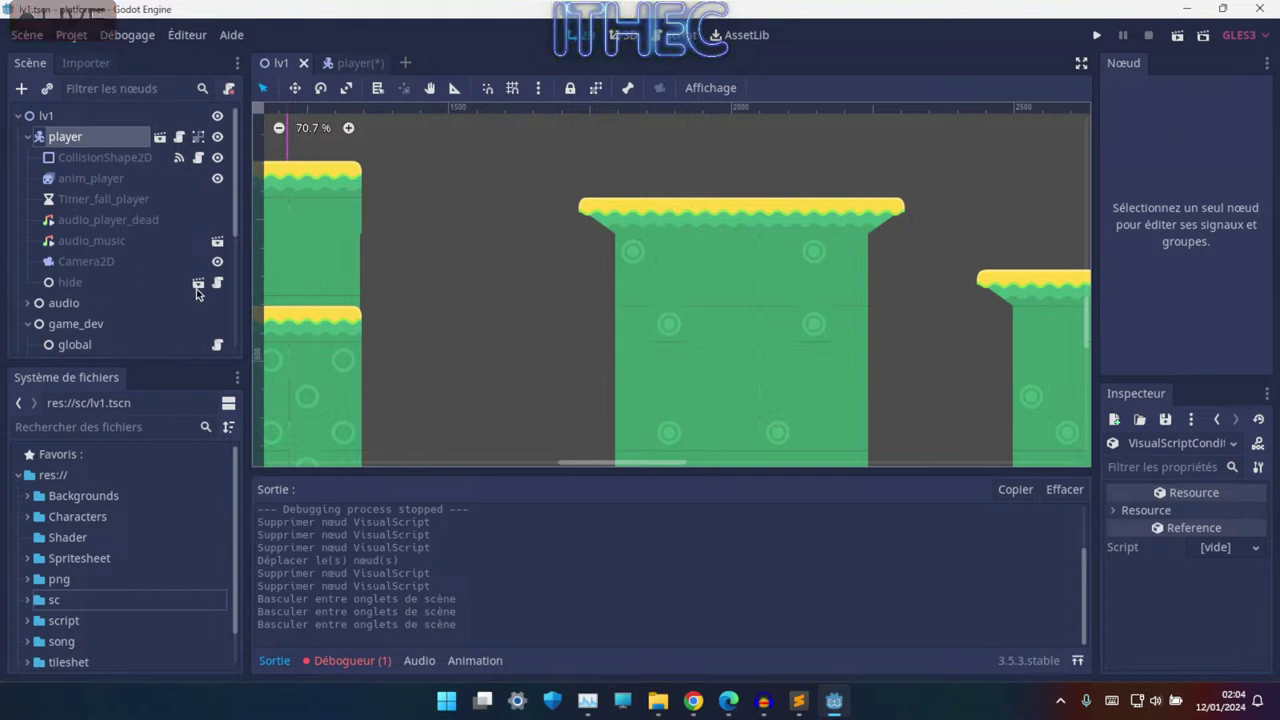
pyautogui.moveTo(734, 311); pyautogui.dragTo(1034, 229, button='middle')
pyautogui.scroll(1, 801, 308)
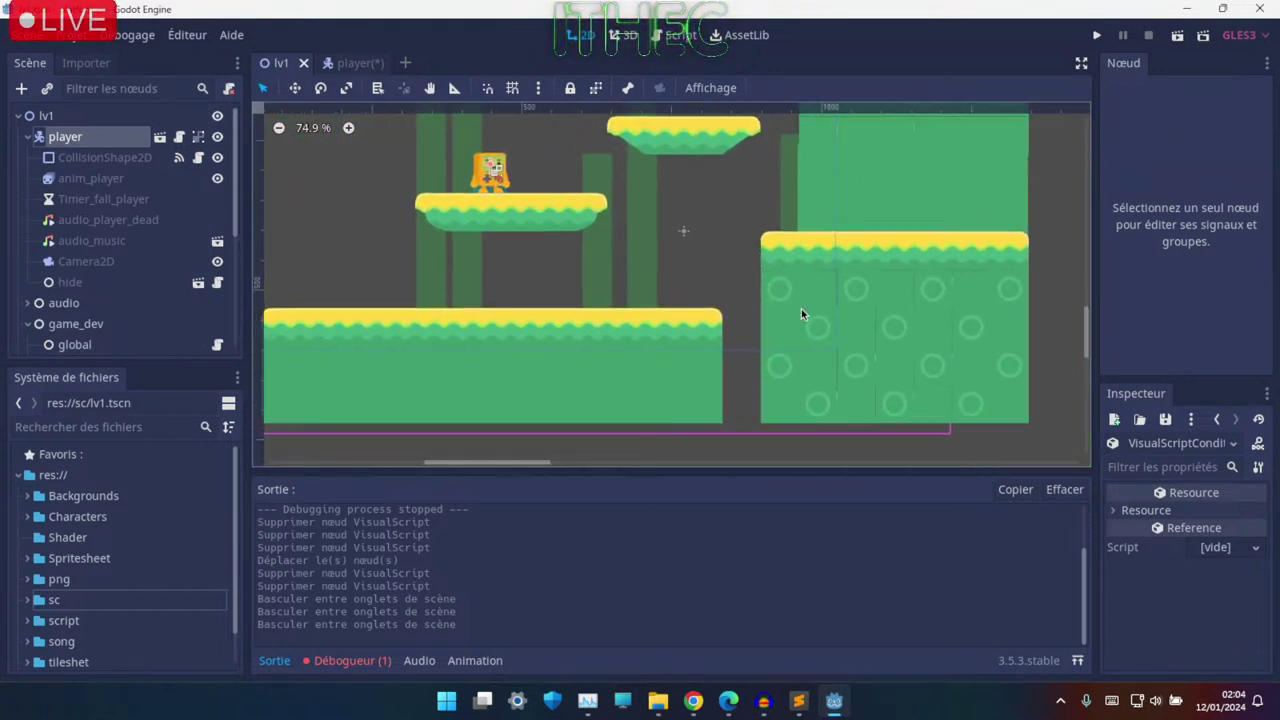
pyautogui.moveTo(801, 314); pyautogui.dragTo(826, 349, button='middle')
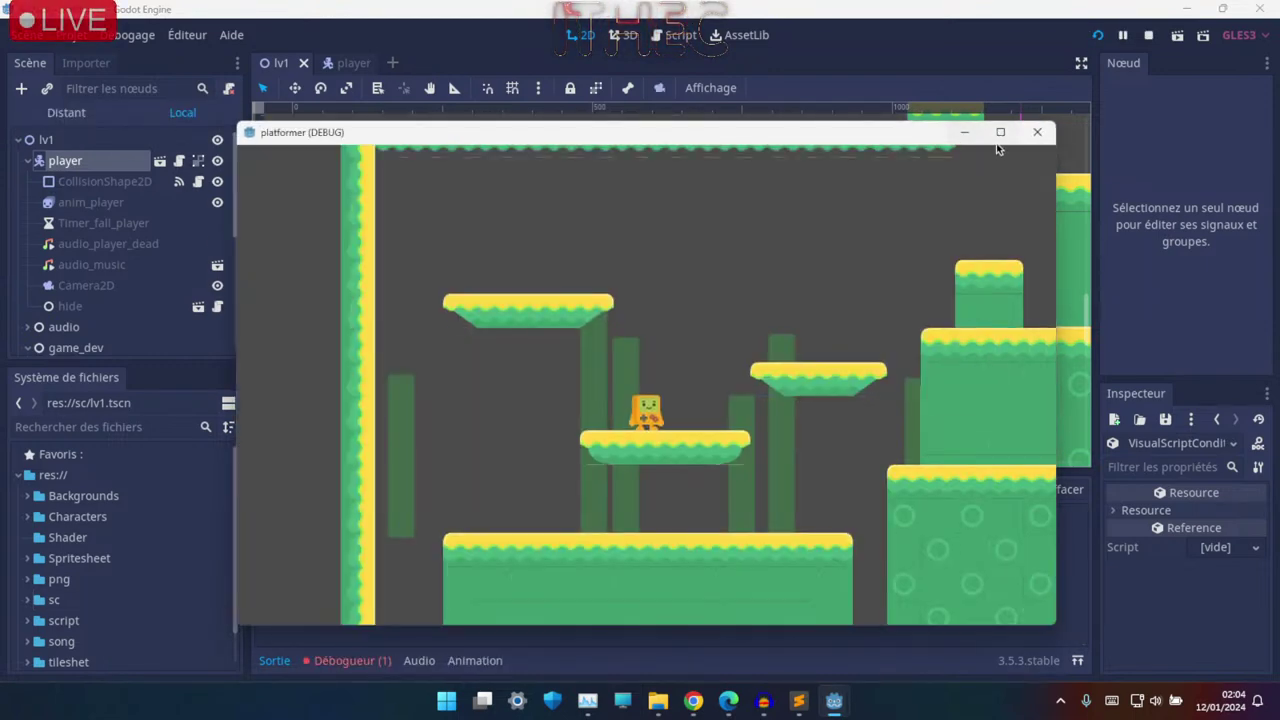
# - Run the game and hop across the floating platforms up to the upper sloped platform
pyautogui.click(997, 131)
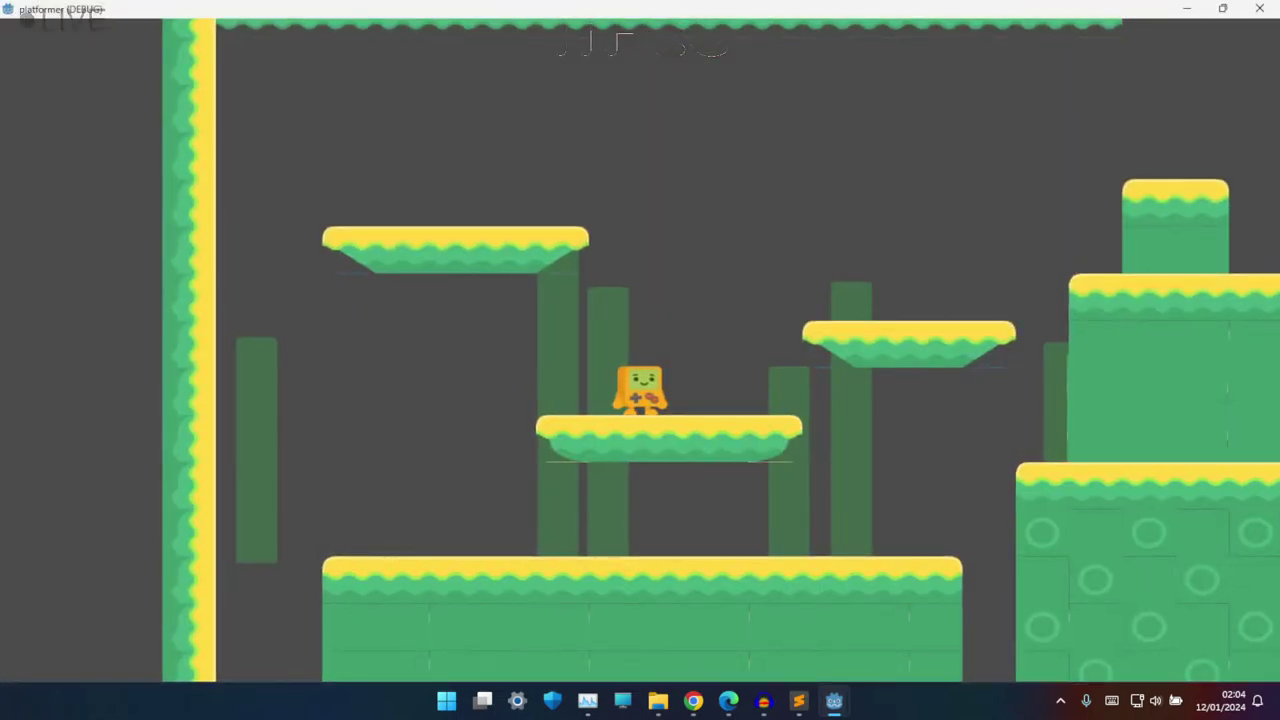
pyautogui.press('Left')
pyautogui.press('Right')
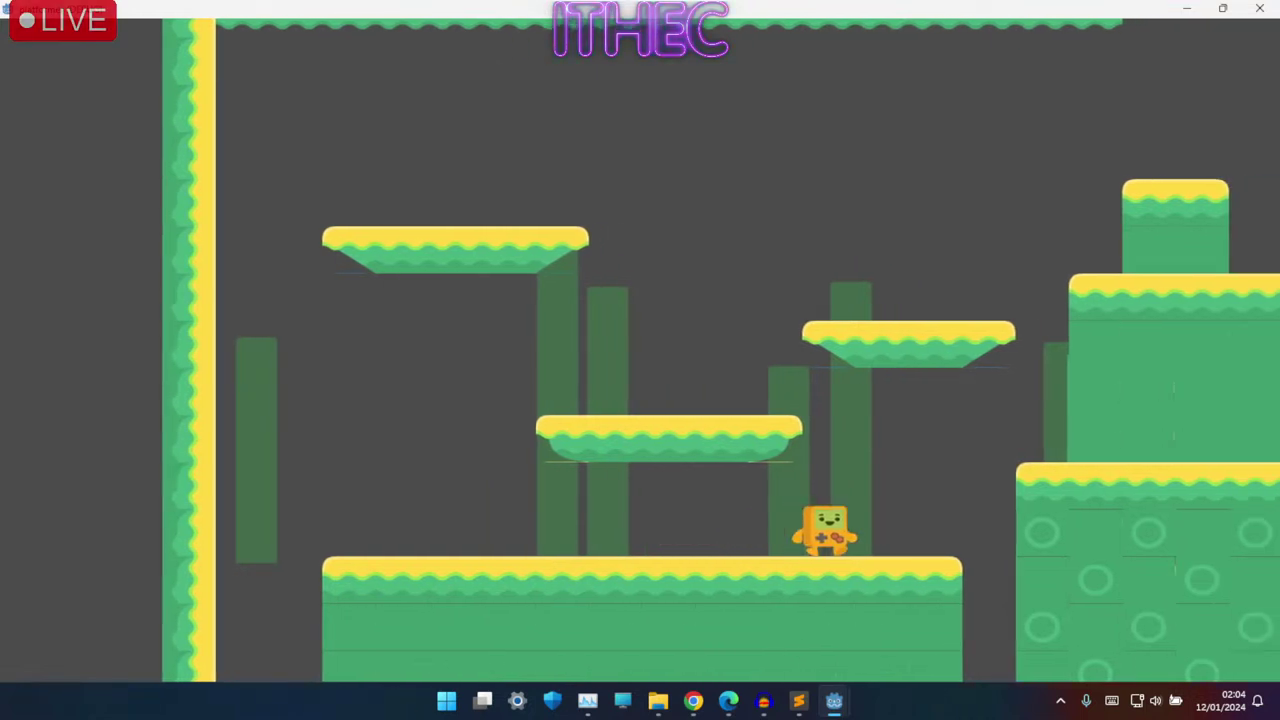
pyautogui.press('Right')
pyautogui.press('Up')
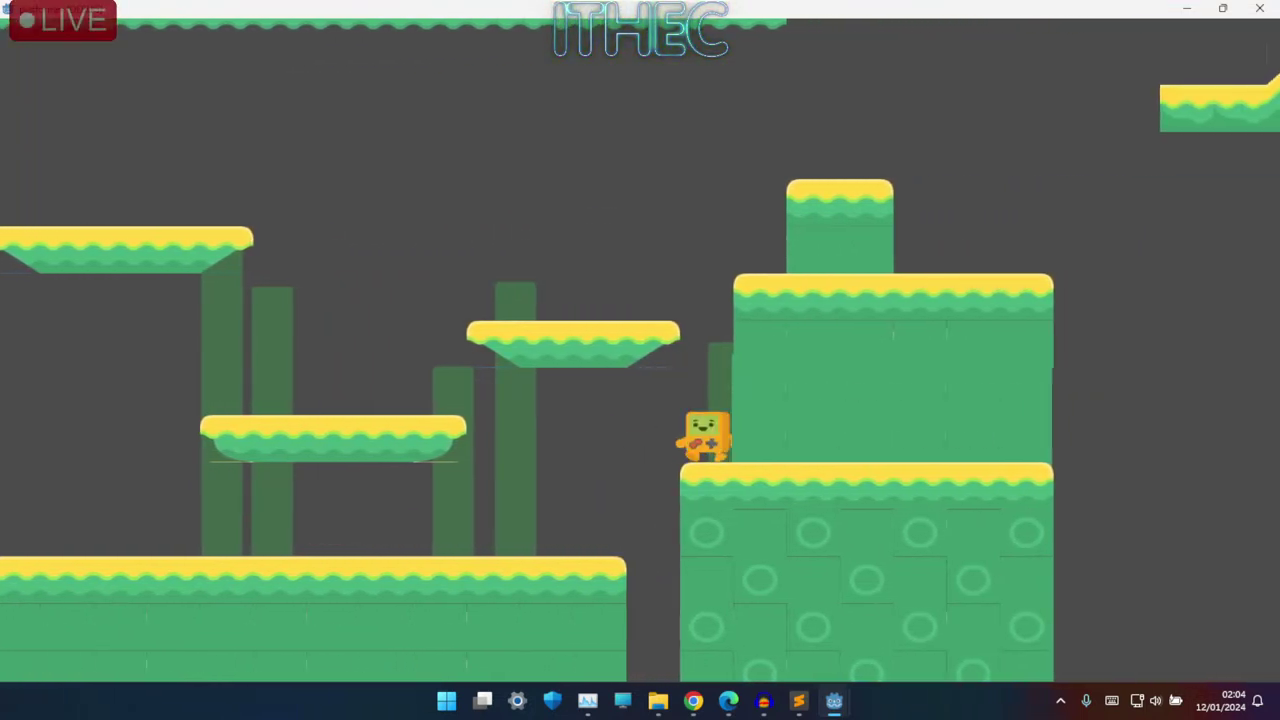
pyautogui.press('Left')
pyautogui.press('Left')
pyautogui.press('Right')
pyautogui.press('Up')
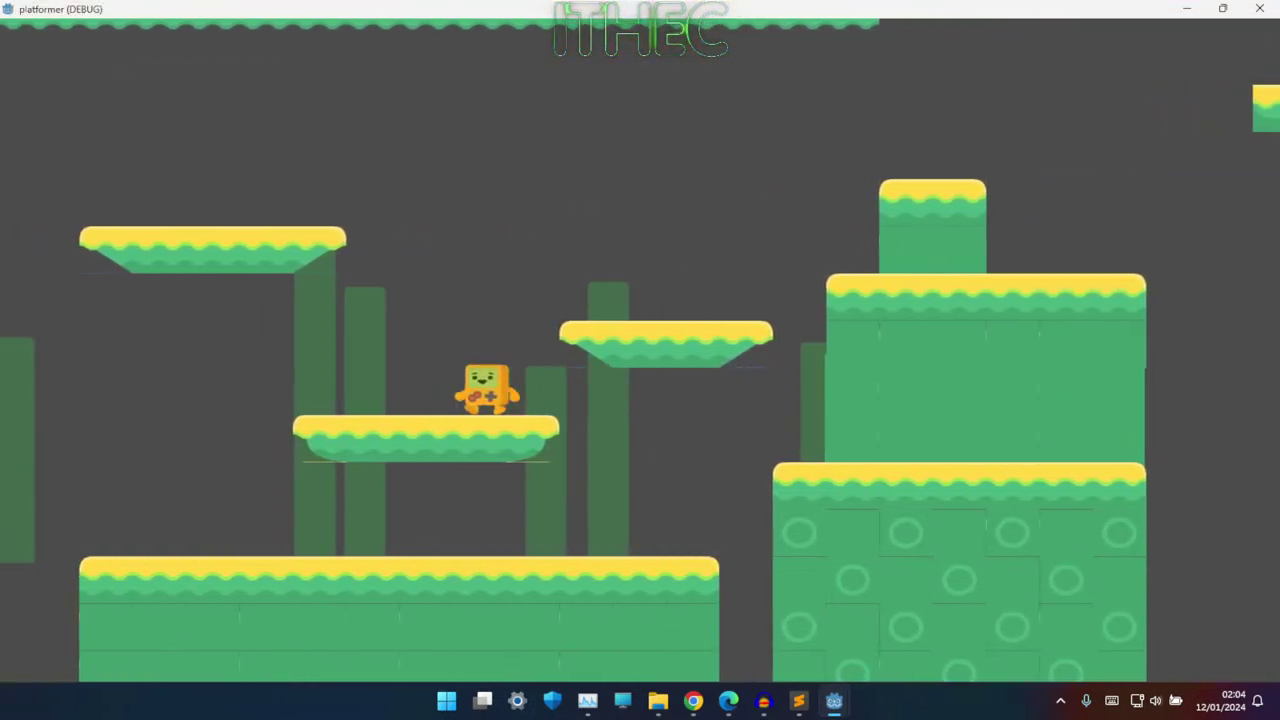
pyautogui.press('Up')
pyautogui.press('Right')
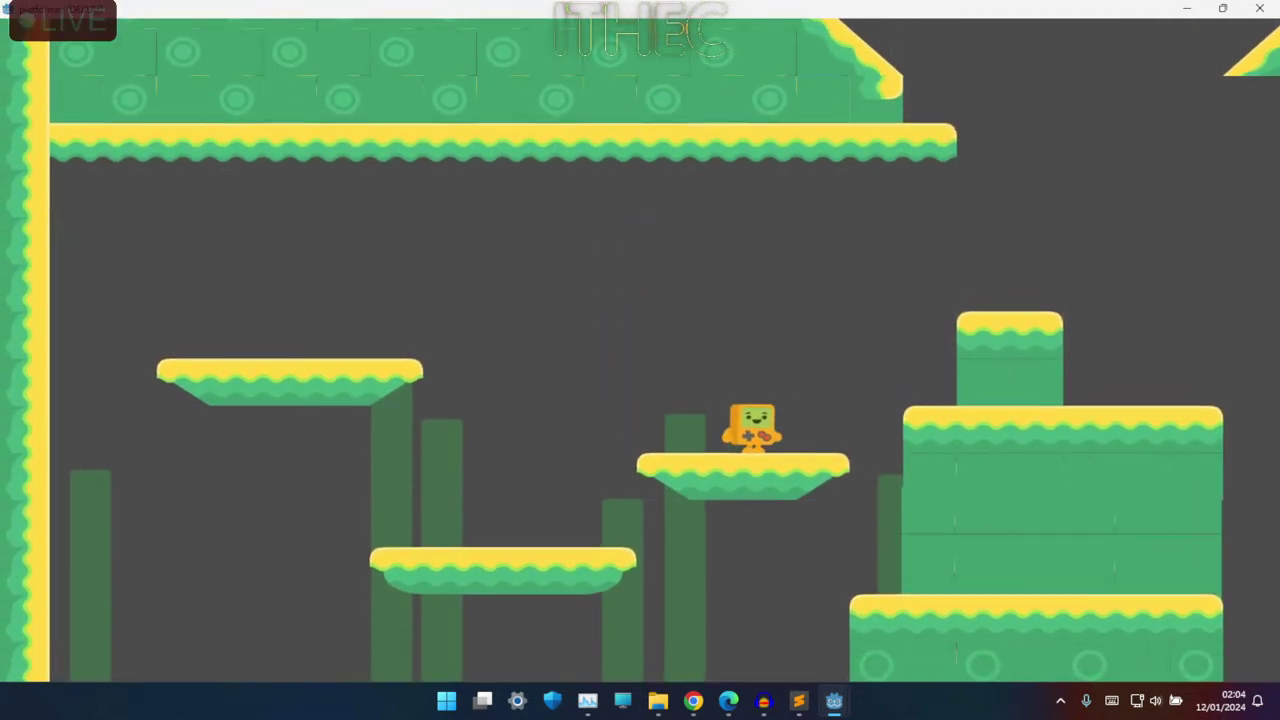
pyautogui.press('Up')
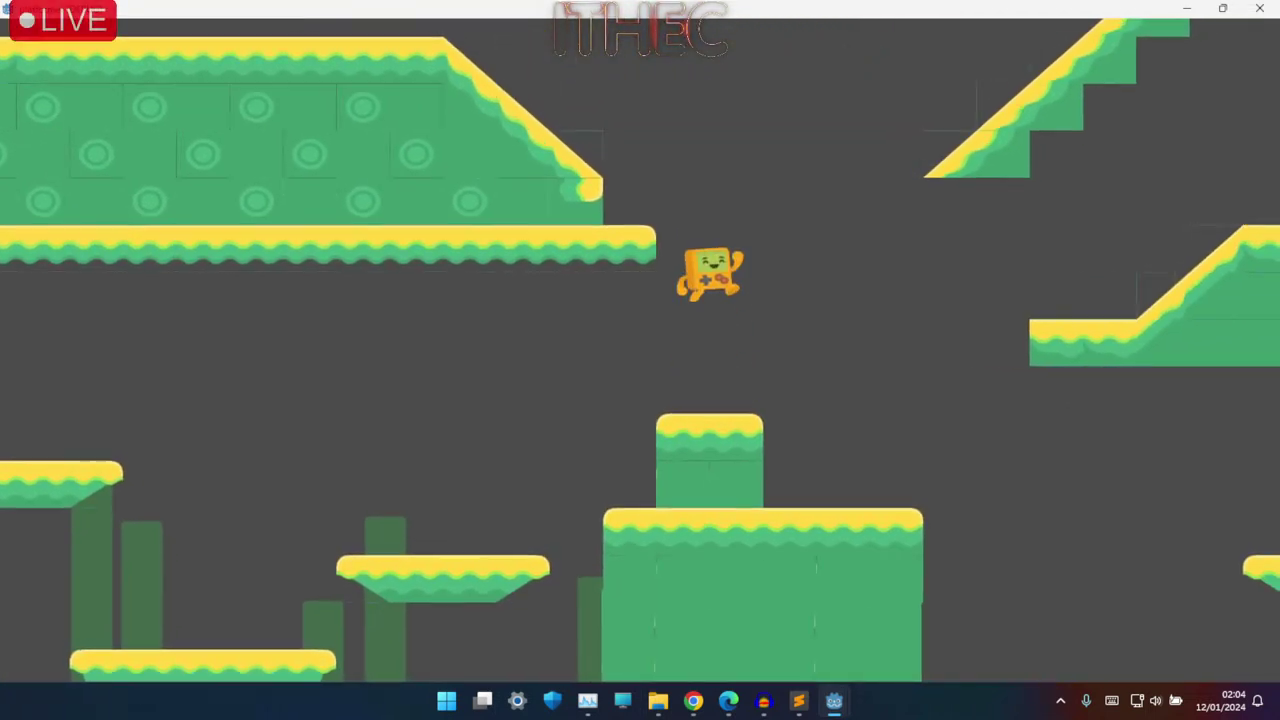
pyautogui.press('Up')
pyautogui.press('Left')
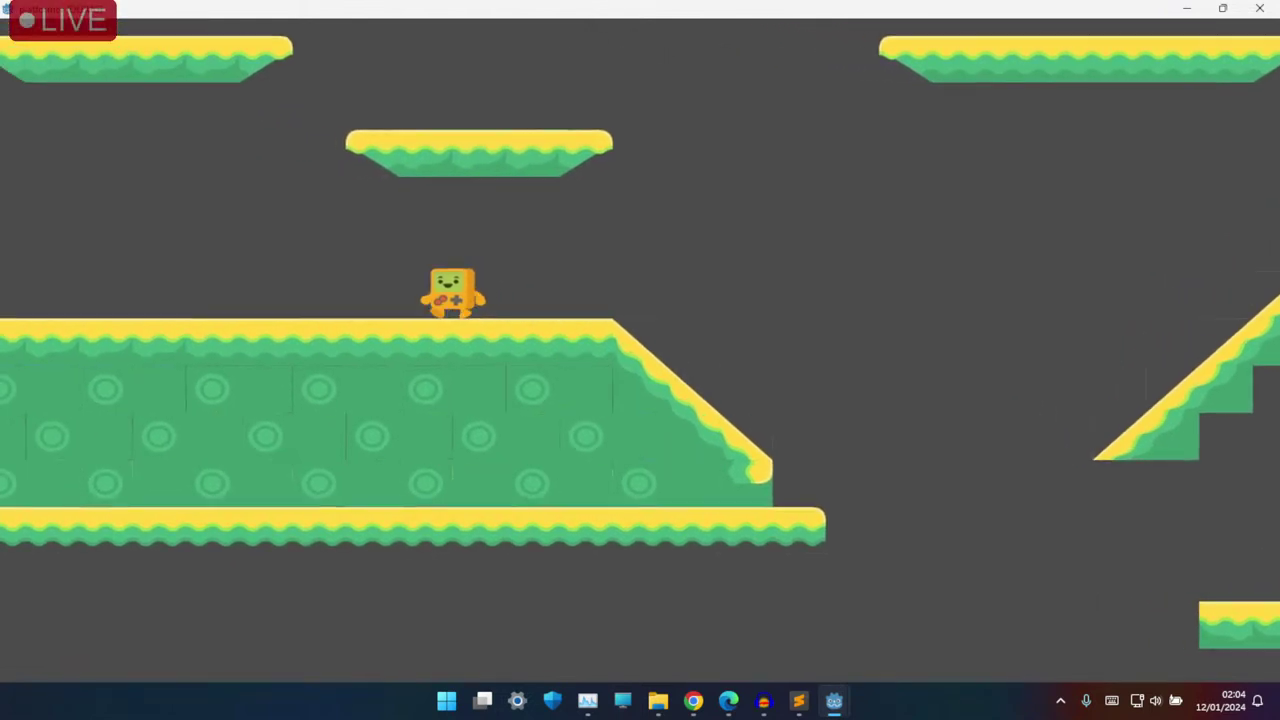
# - Jump repeatedly against the tall left wall to test the push, then drop to the lower-right area
pyautogui.press('Up')
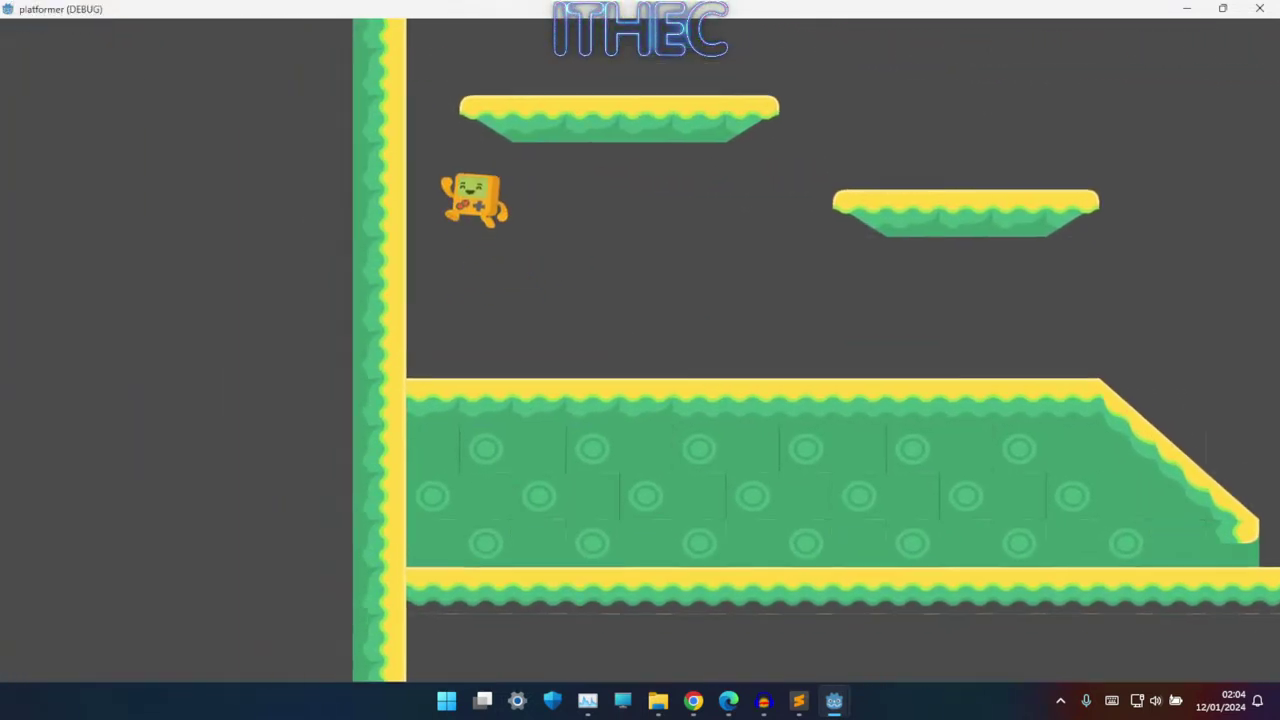
pyautogui.press('Up')
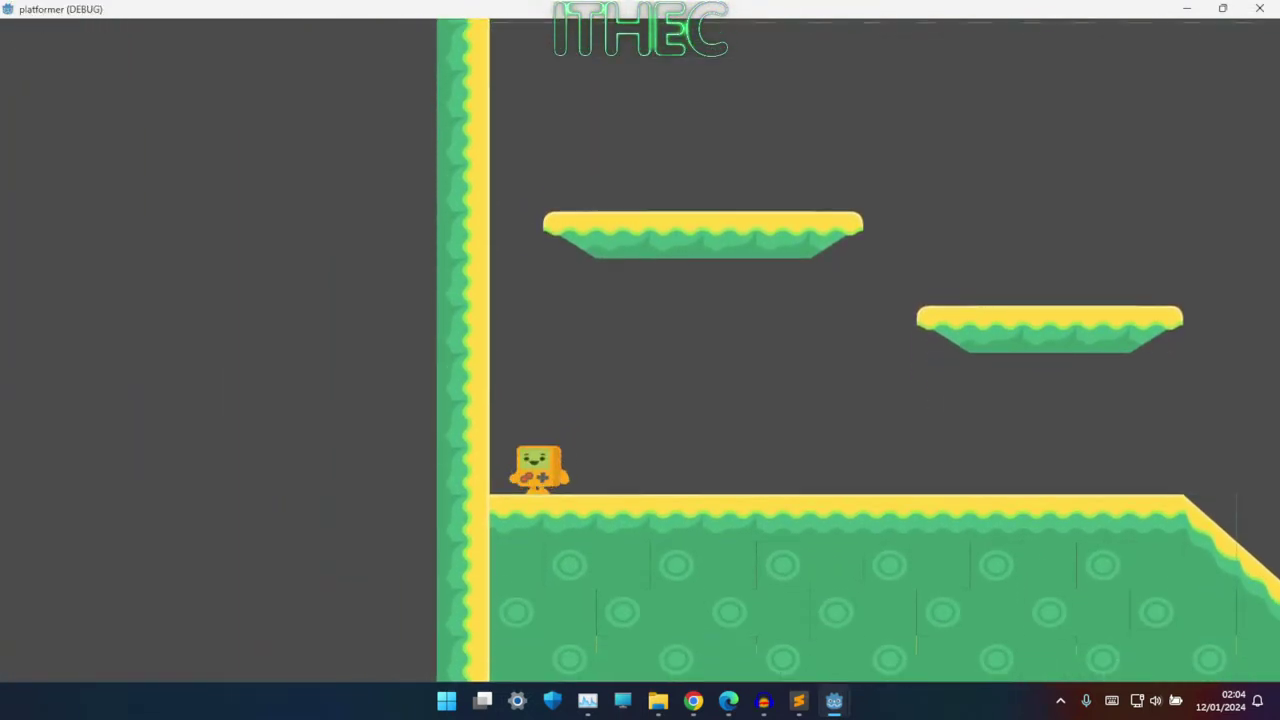
pyautogui.press('Up')
pyautogui.press('Up')
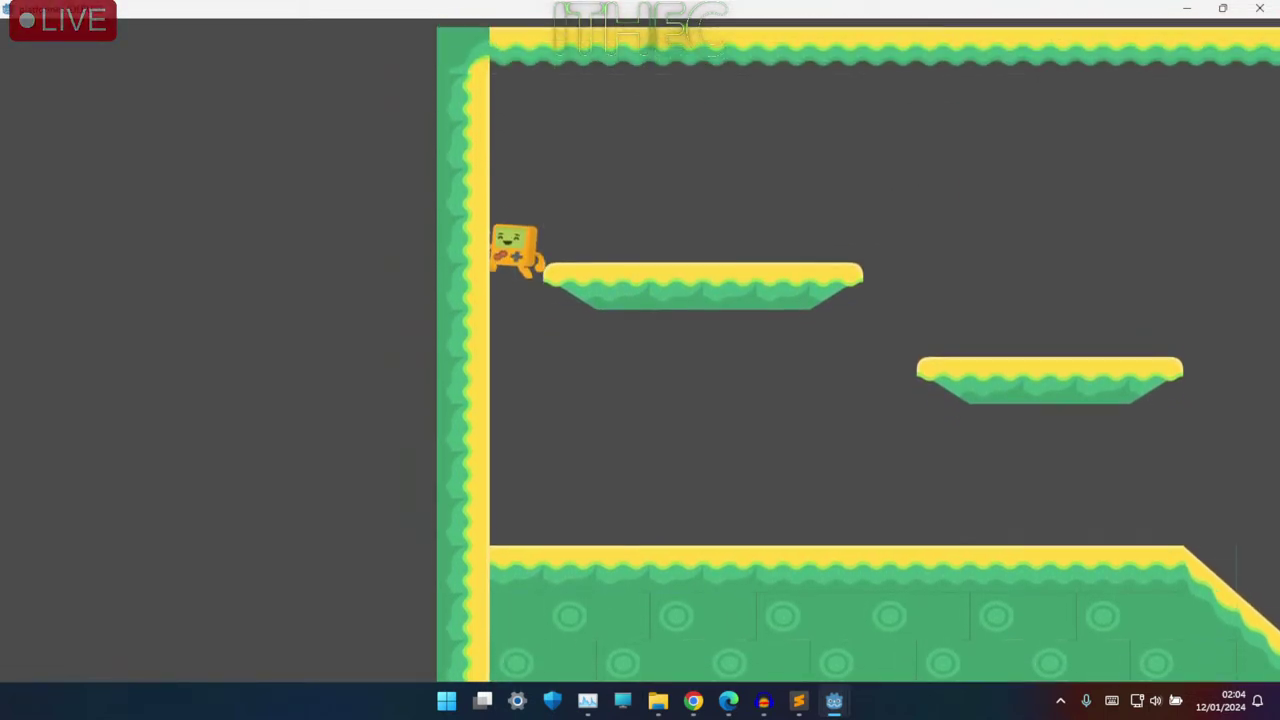
pyautogui.press('Up')
pyautogui.press('Right')
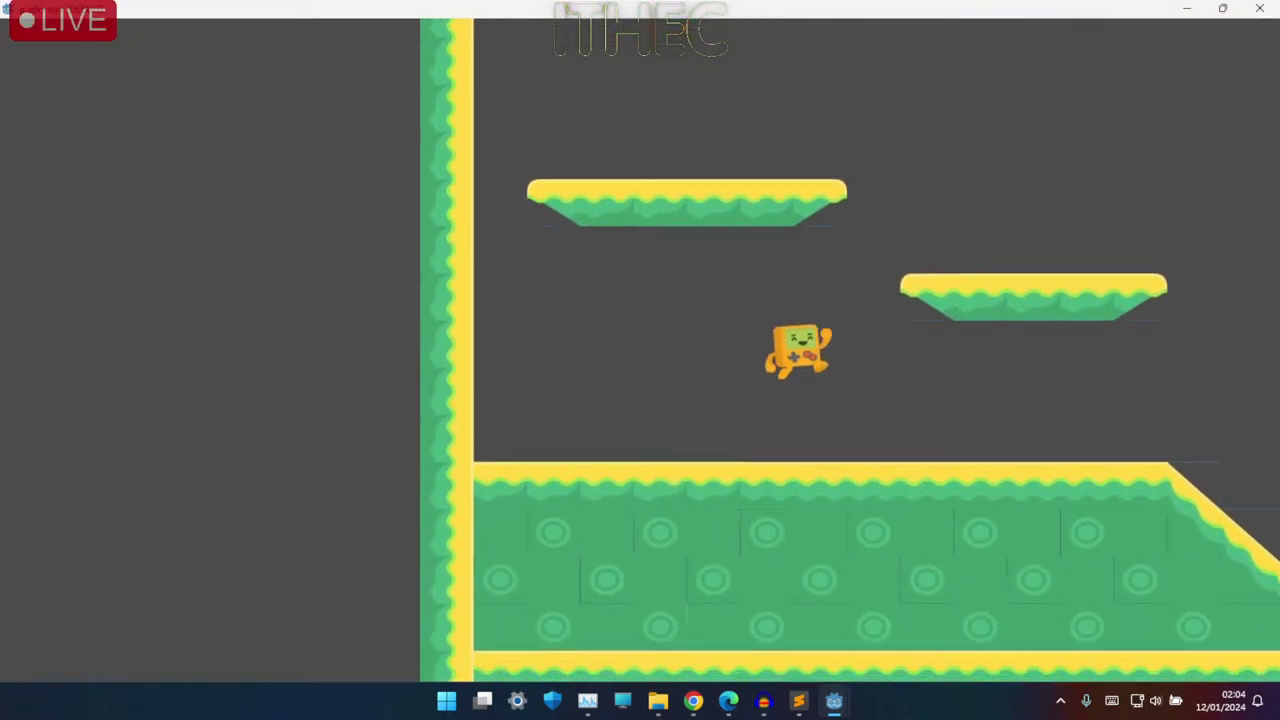
pyautogui.press('Up')
pyautogui.press('Left')
pyautogui.press('Up')
pyautogui.press('Right')
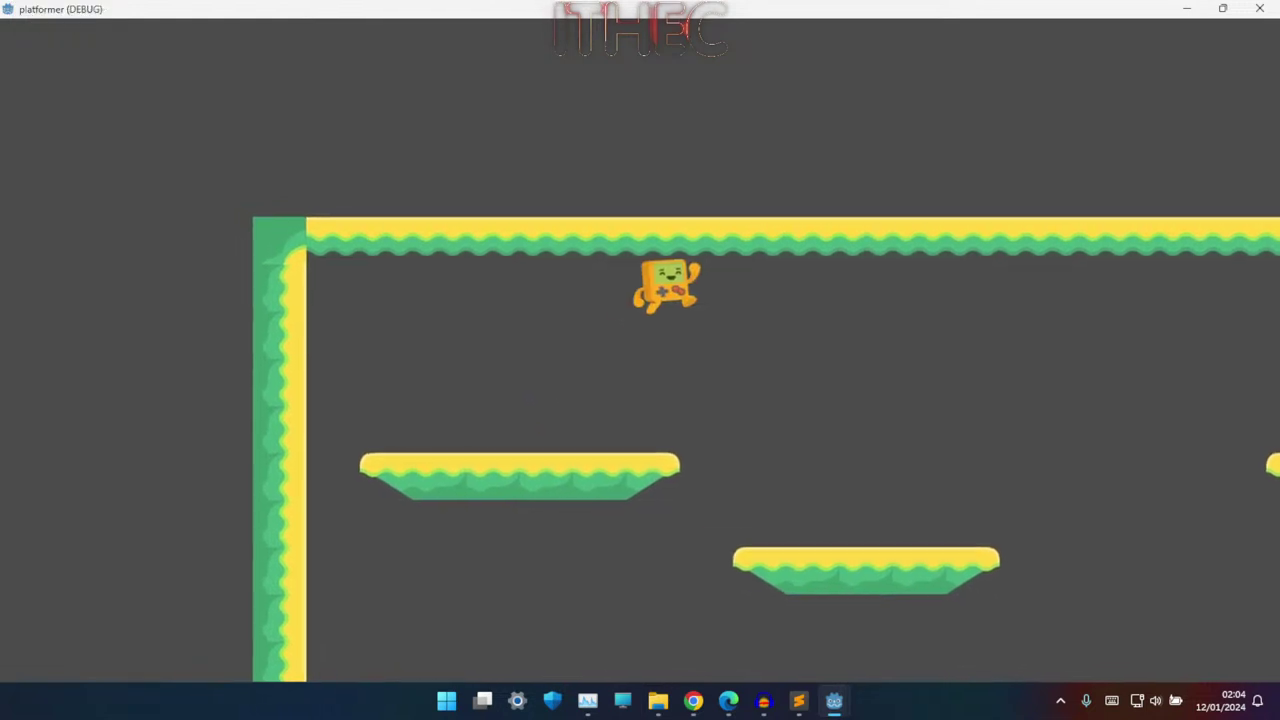
pyautogui.press('Right')
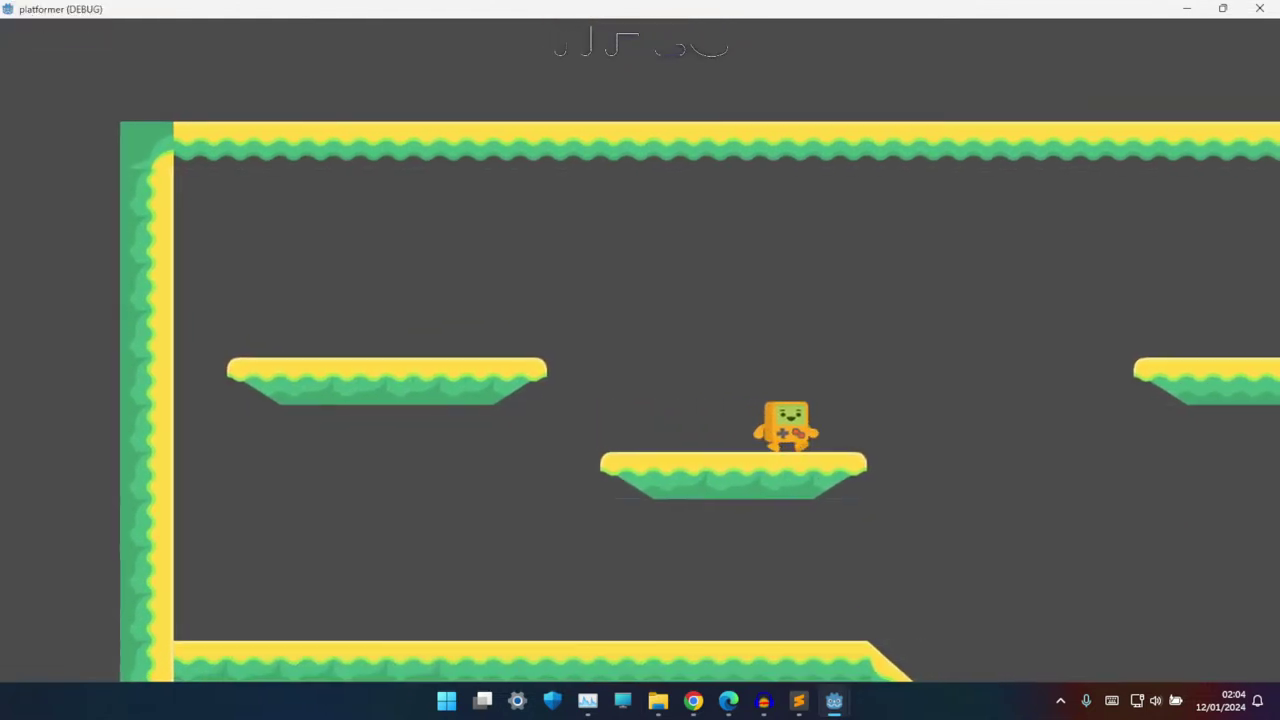
pyautogui.press('Up')
pyautogui.press('Right')
pyautogui.press('Up')
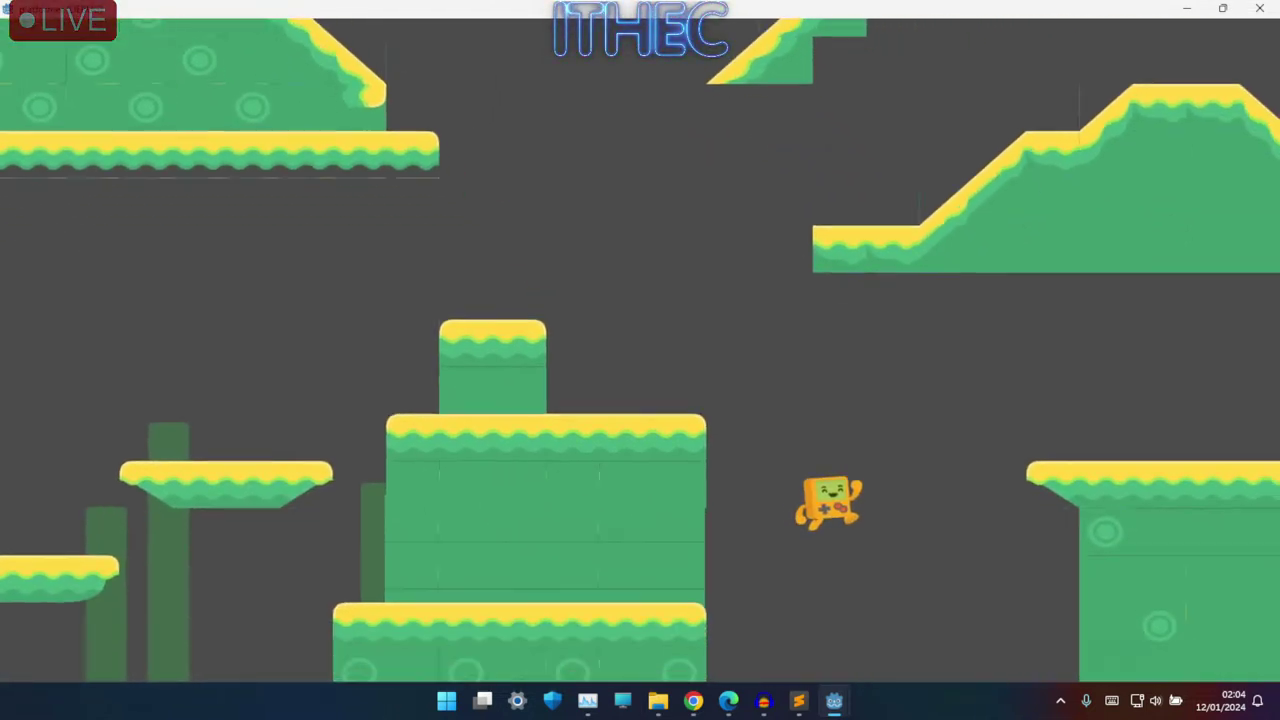
# - Jump the character across the floating platforms and pillar onto the big green block
pyautogui.press('Up')
pyautogui.press('Right')
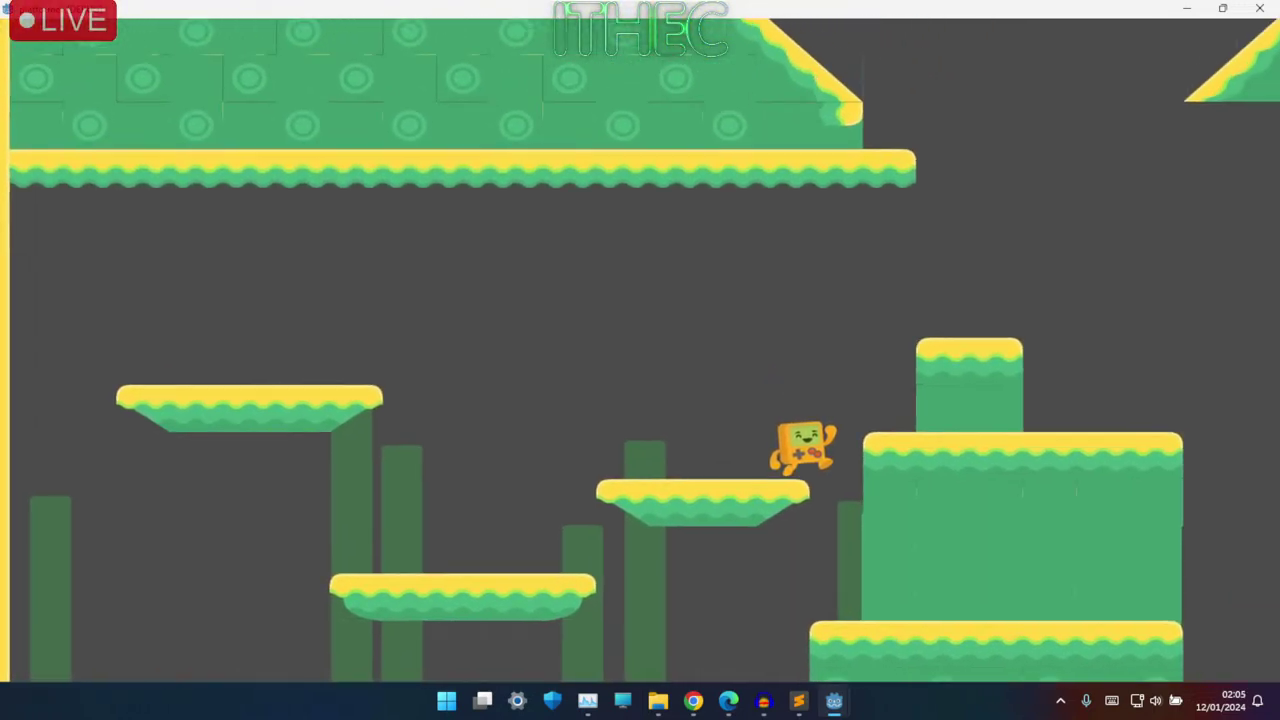
pyautogui.press('Up')
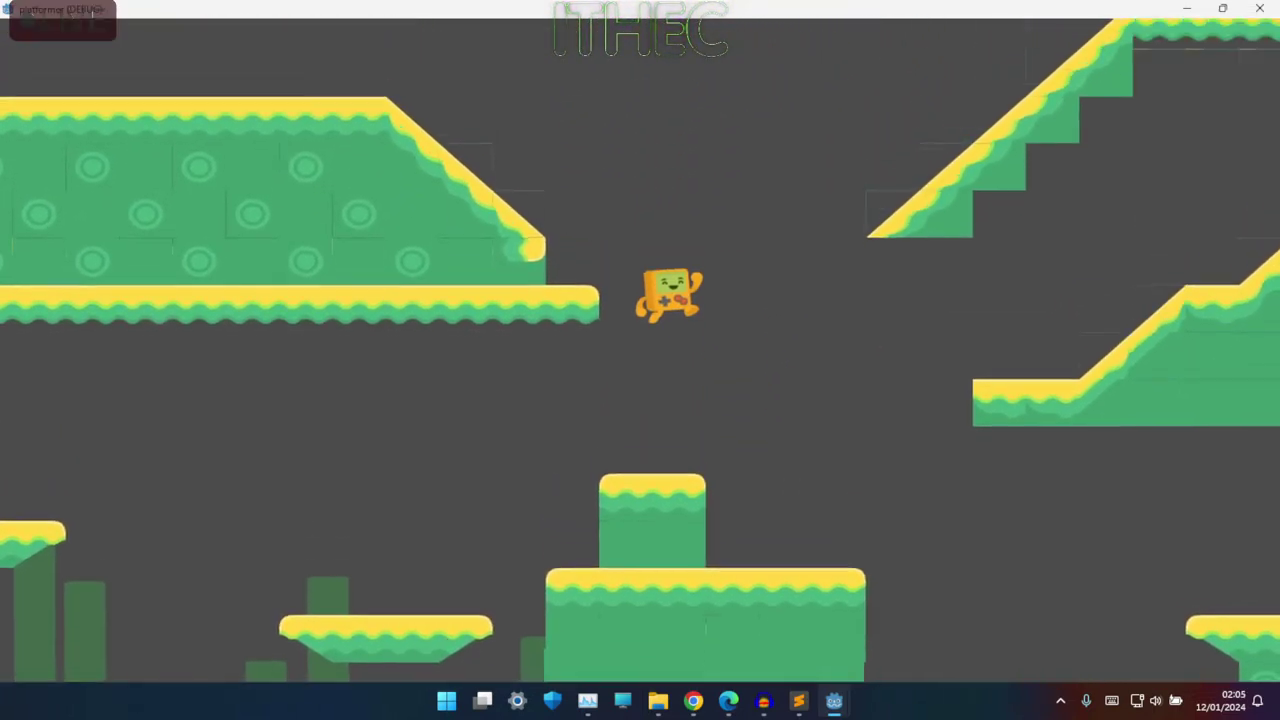
pyautogui.press('Left')
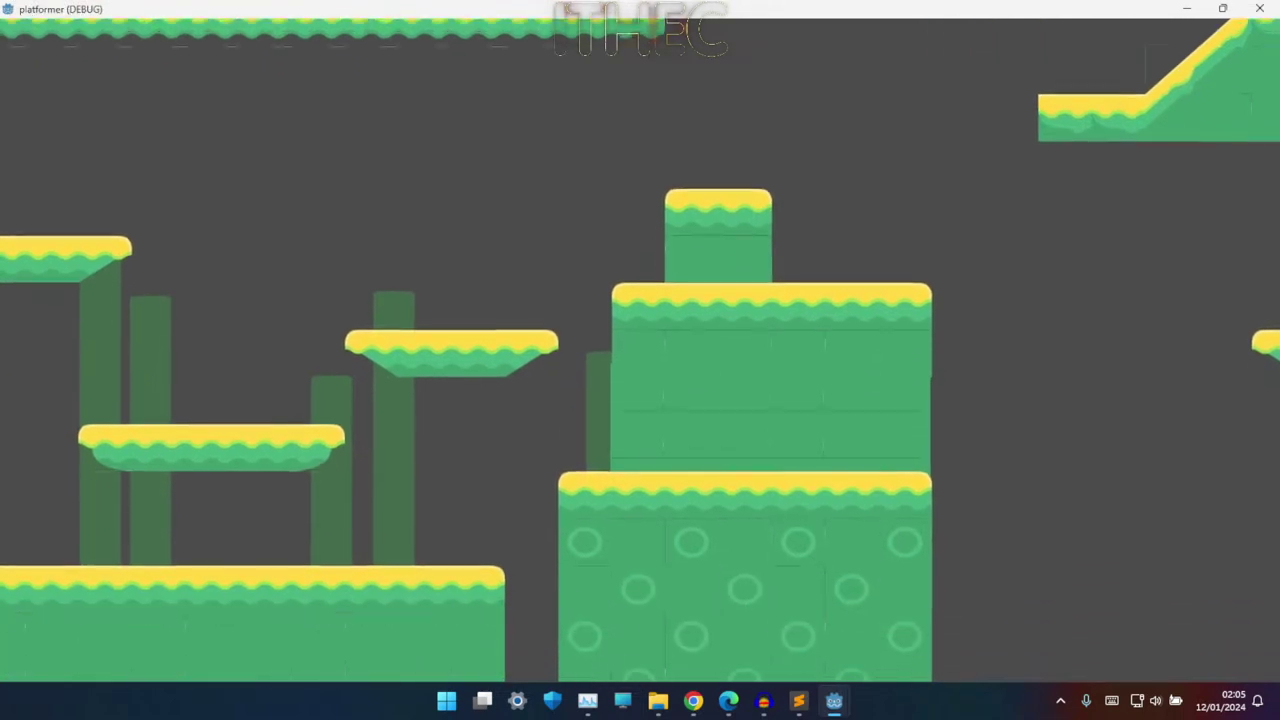
pyautogui.press('Left')
pyautogui.press('Up')
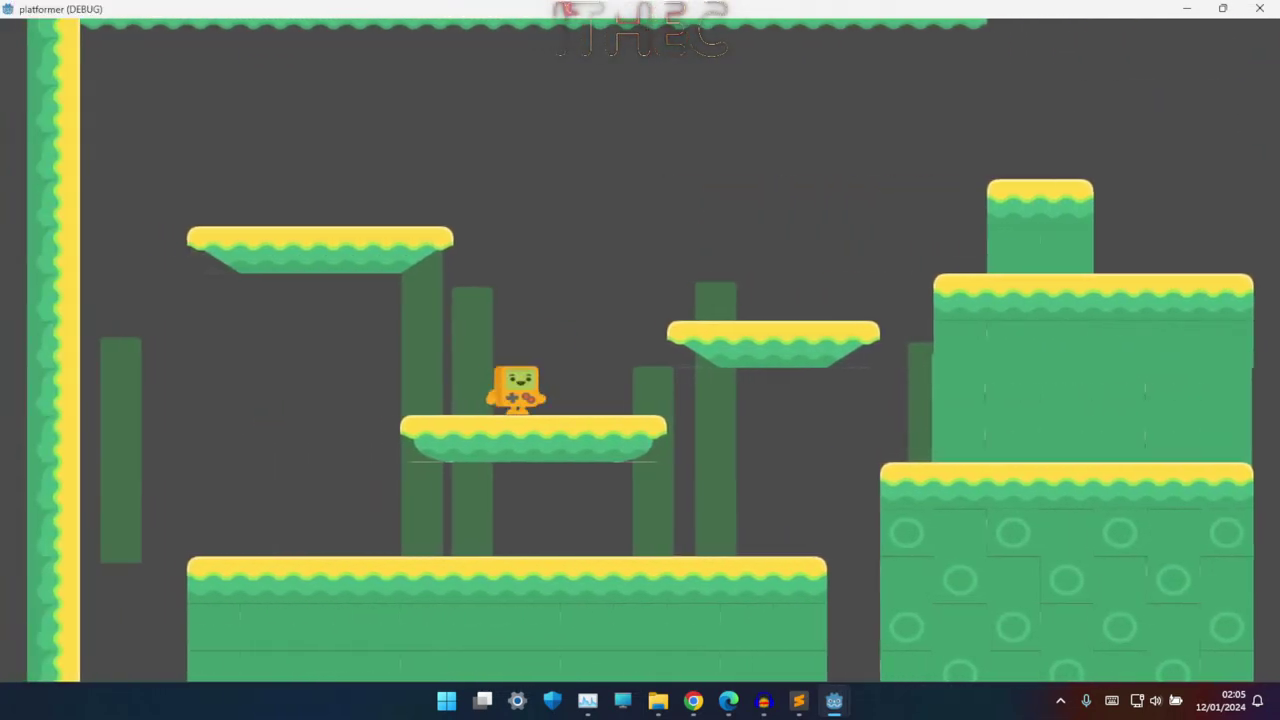
pyautogui.press('Up')
pyautogui.press('Up')
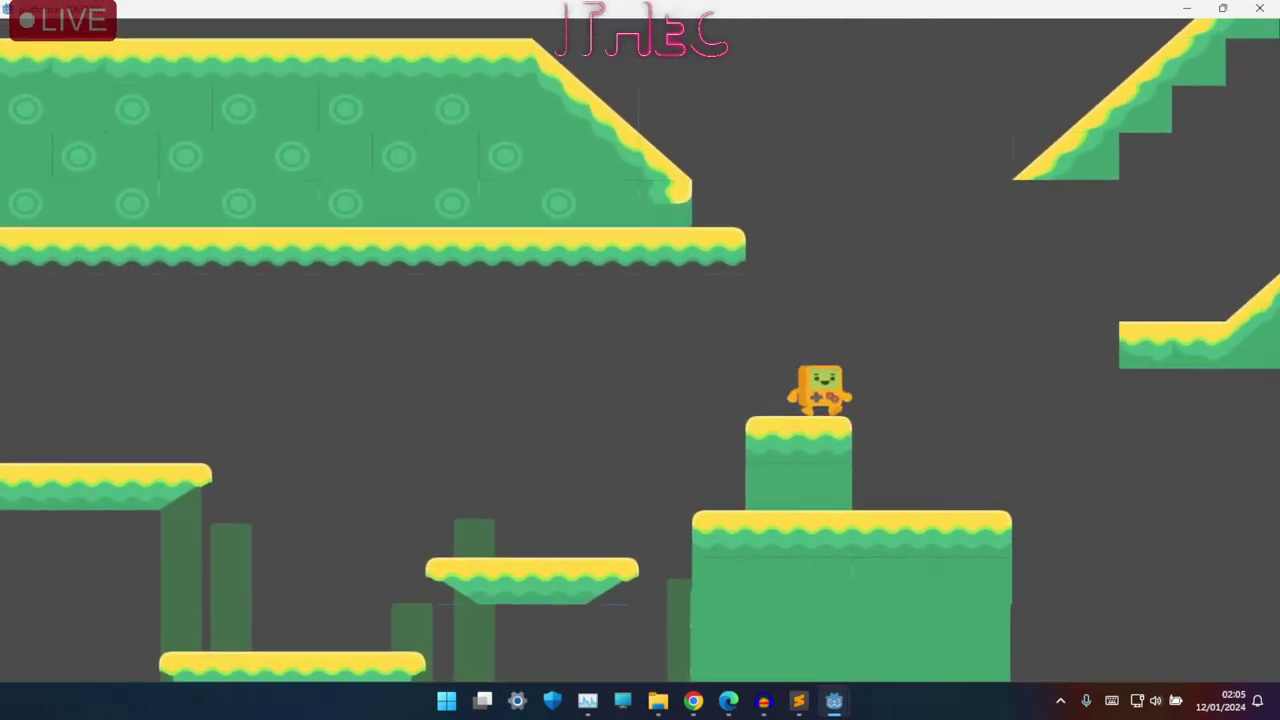
pyautogui.press('Up')
pyautogui.press('Left')
pyautogui.press('Up')
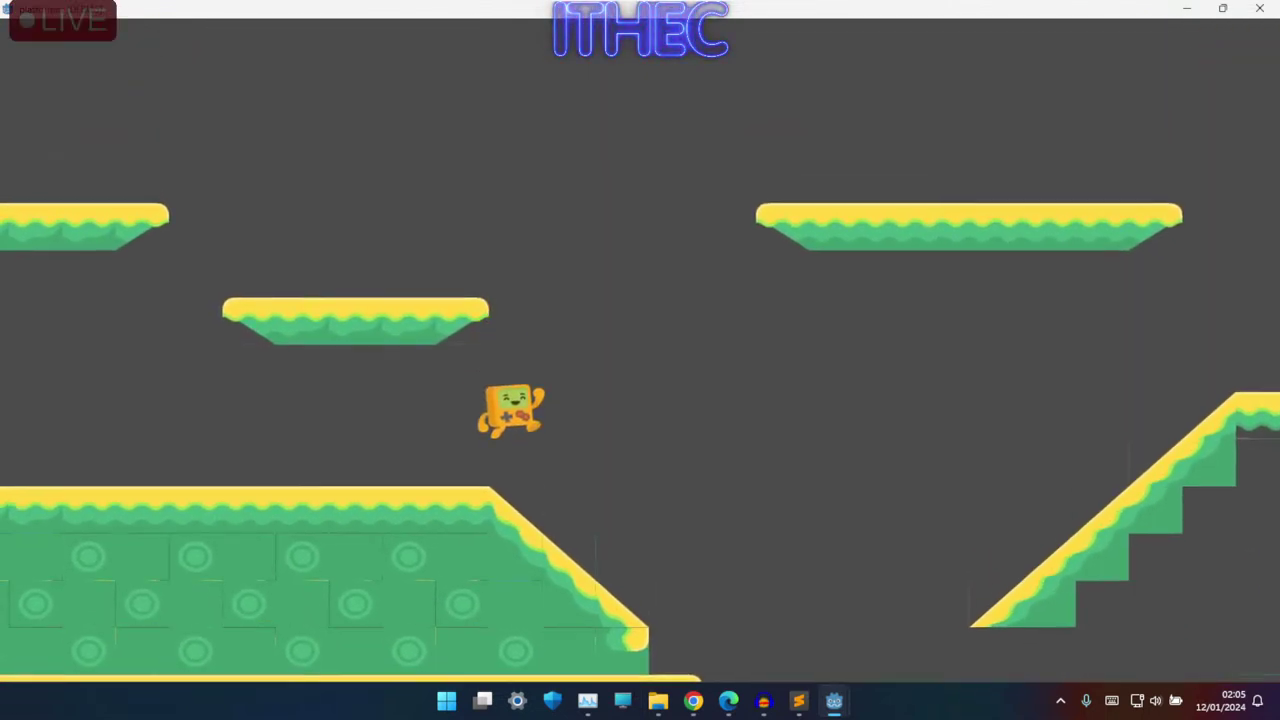
pyautogui.press('Up')
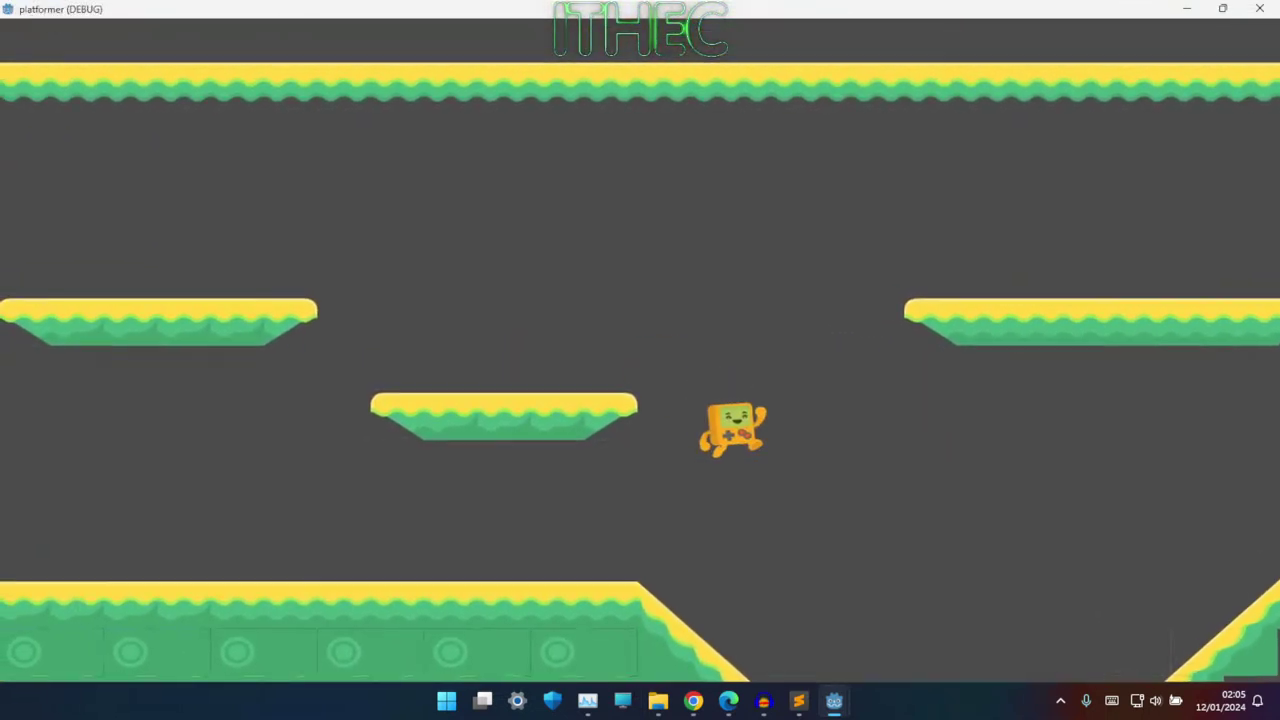
pyautogui.press('Up')
pyautogui.press('Left')
pyautogui.press('Up')
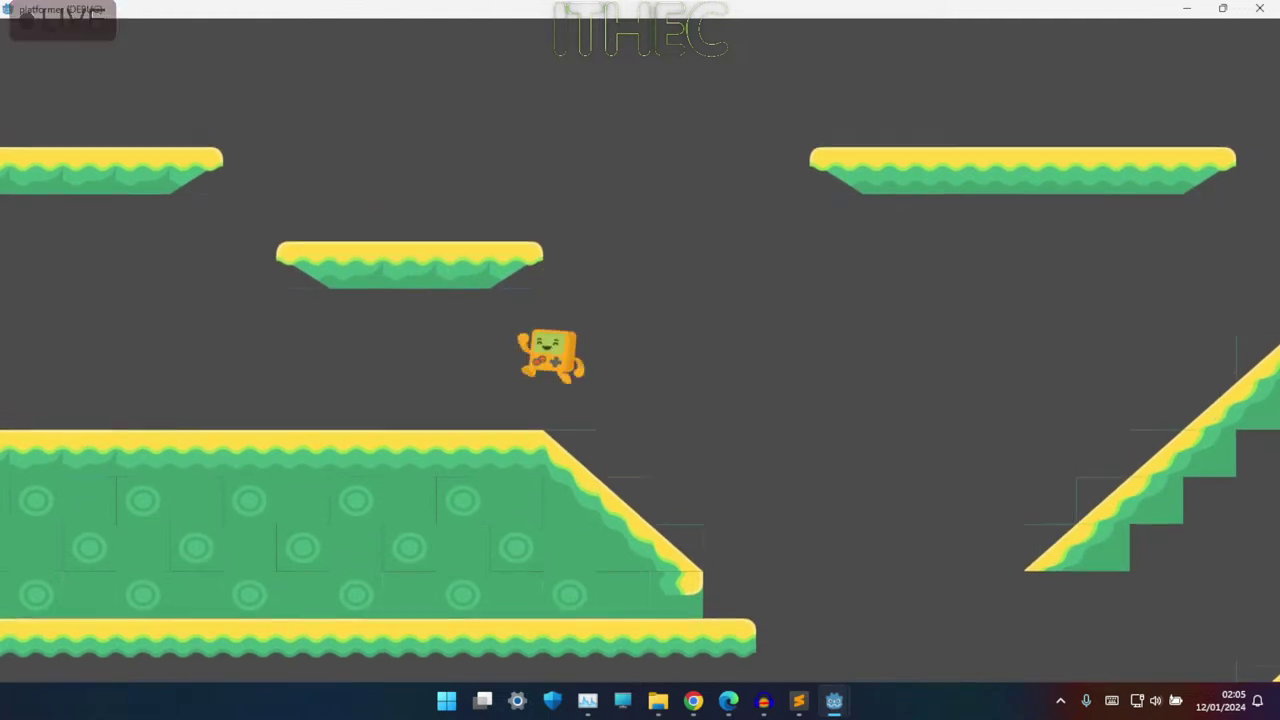
pyautogui.press('Right')
pyautogui.press('Up')
pyautogui.press('Left')
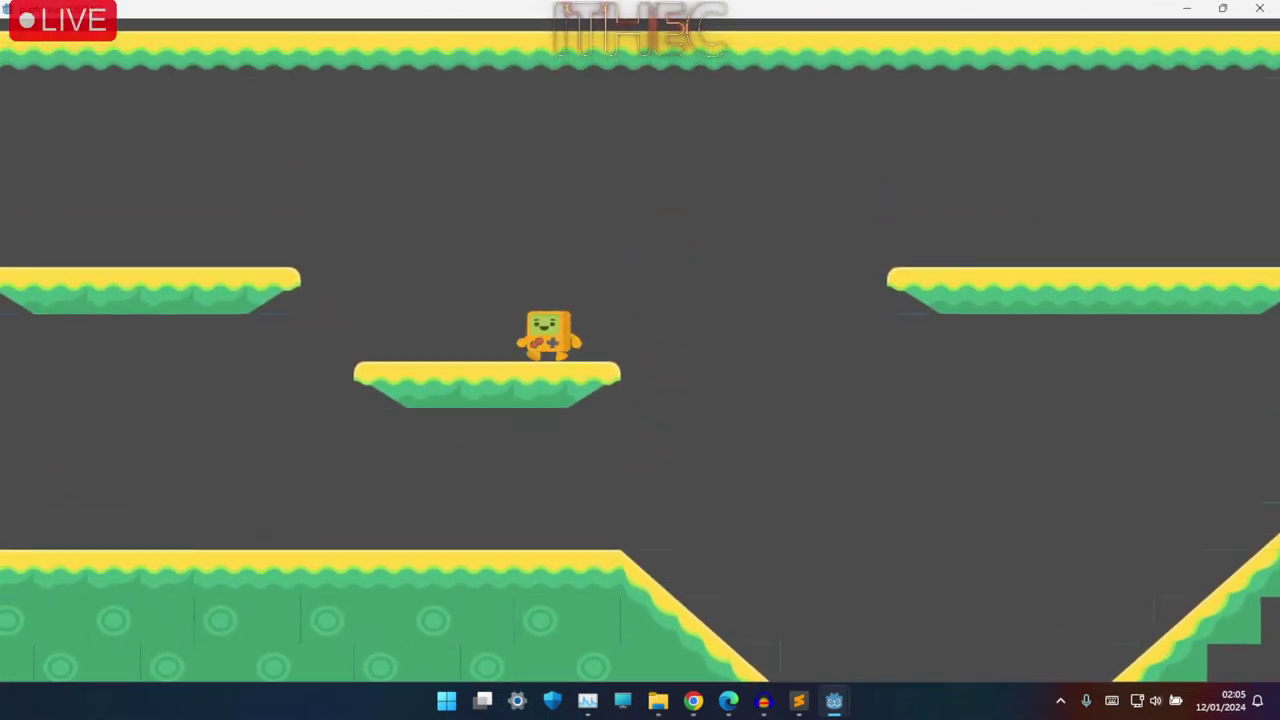
pyautogui.press('Left')
pyautogui.press('Right')
pyautogui.press('Up')
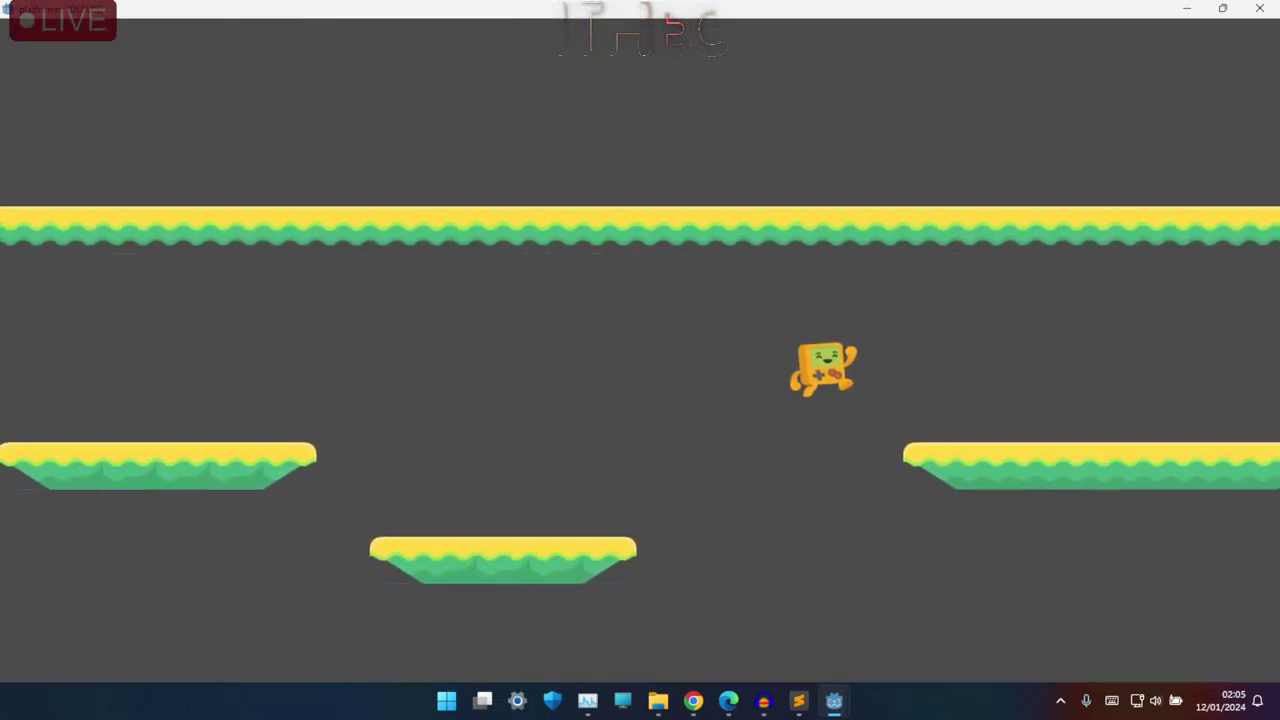
# - Hop between the tall block, upper-left platform and slope edge onto a middle platform
pyautogui.press('Up')
pyautogui.press('Left')
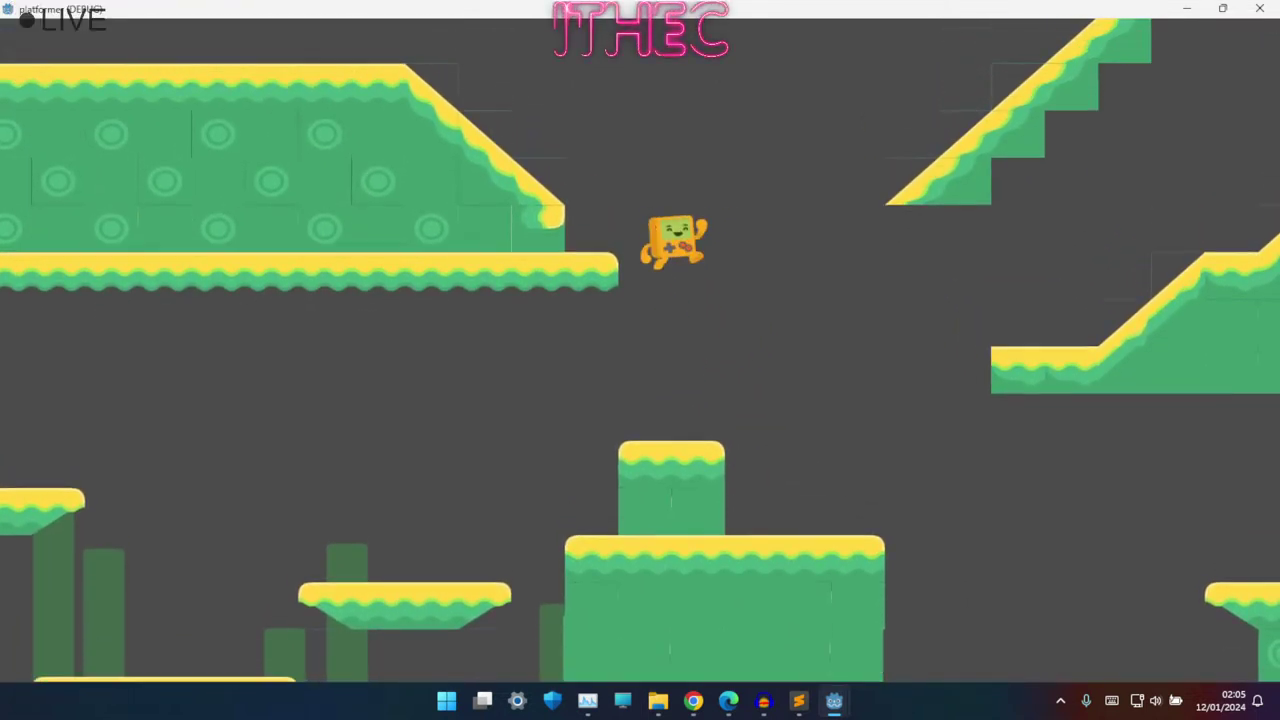
pyautogui.press('Up')
pyautogui.press('Left')
pyautogui.press('Up')
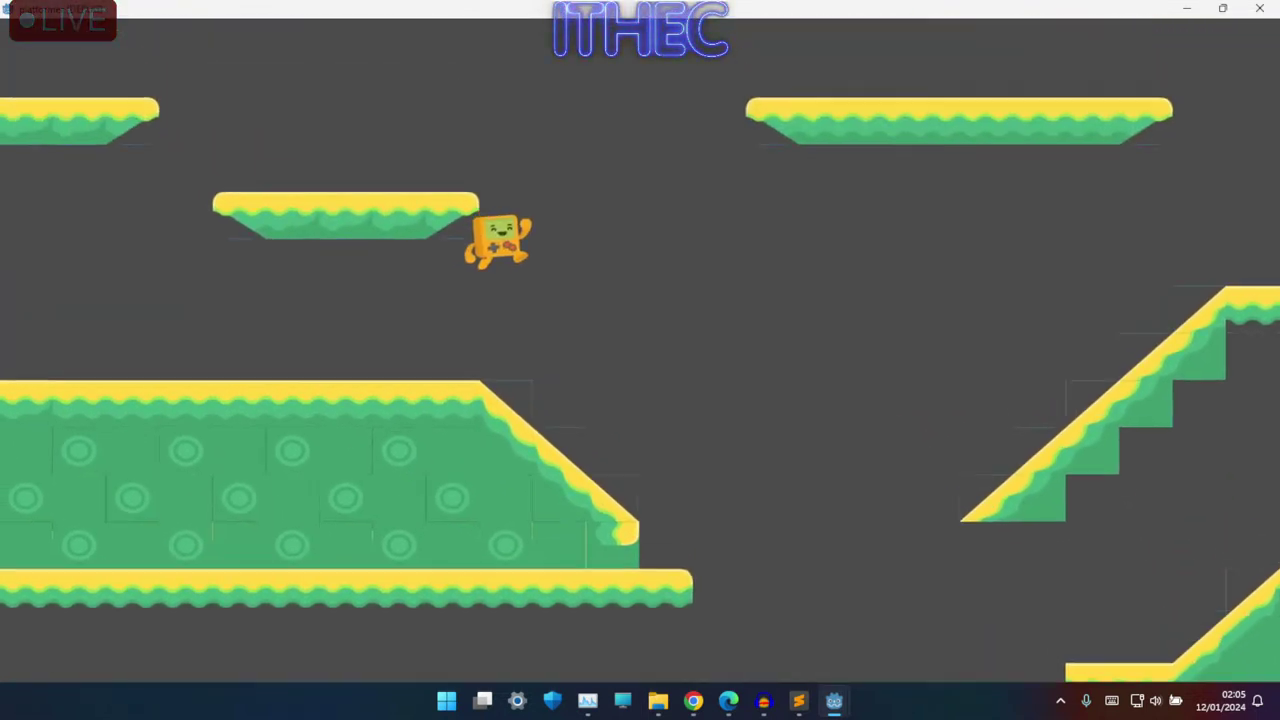
pyautogui.press('Right')
pyautogui.press('Up')
pyautogui.press('Left')
pyautogui.press('Right')
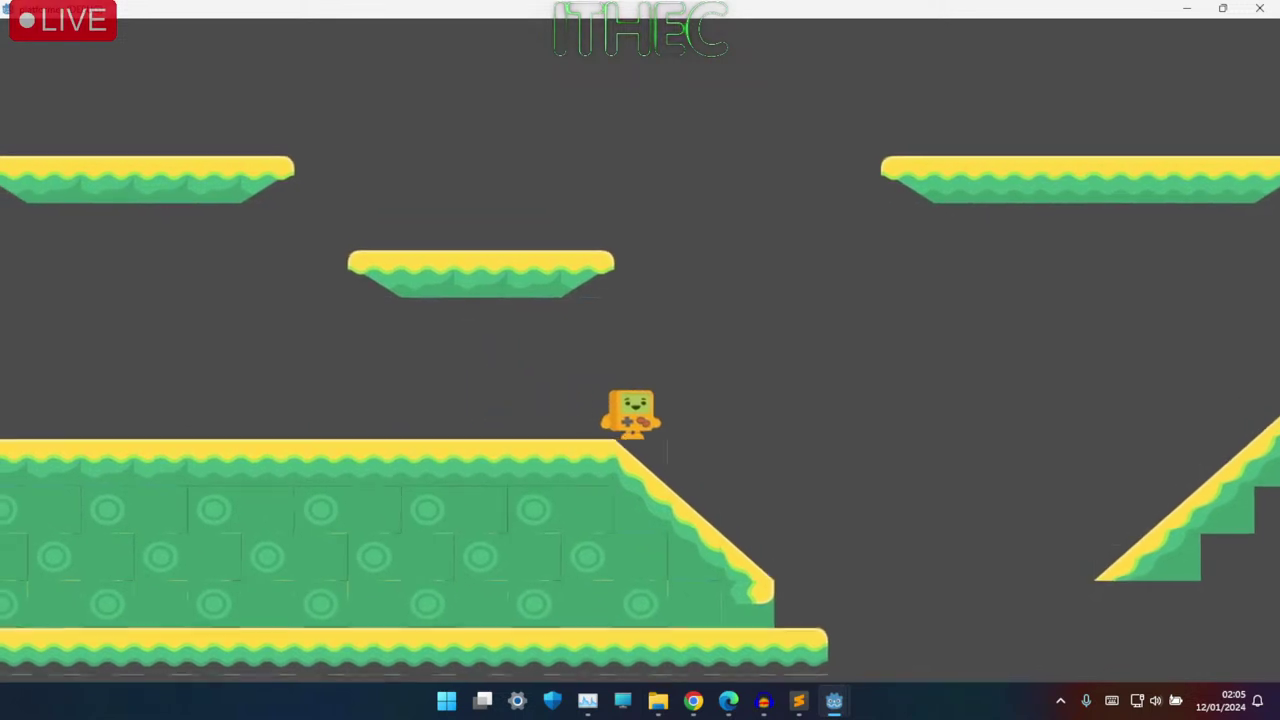
pyautogui.press('Up')
pyautogui.press('Left')
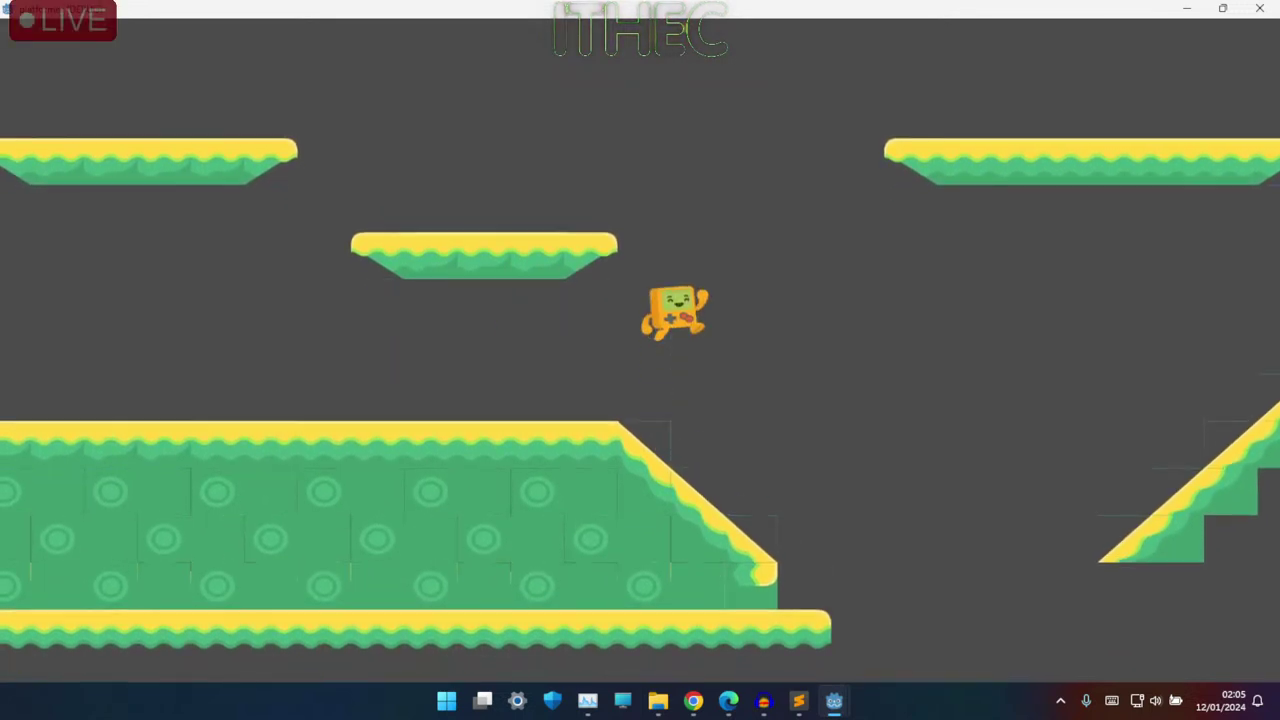
pyautogui.press('Left')
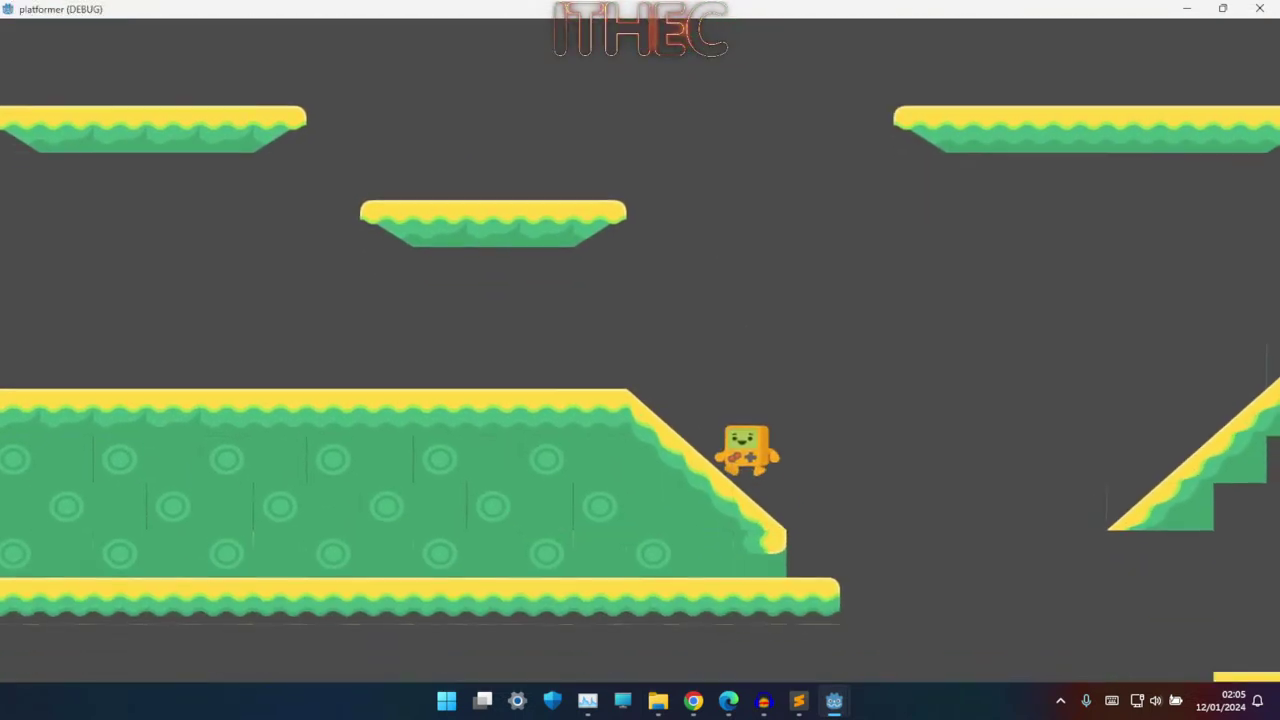
pyautogui.press('Up')
pyautogui.press('Left')
pyautogui.press('Up')
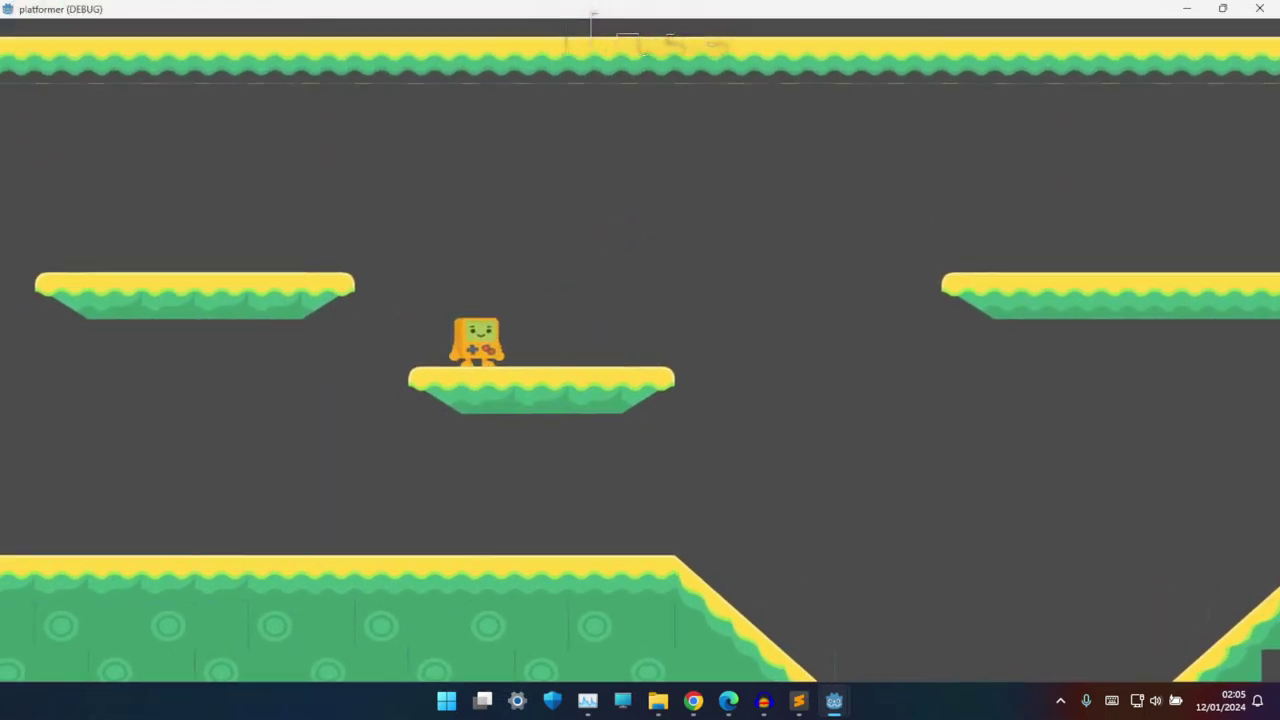
pyautogui.press('Right')
pyautogui.press('Up')
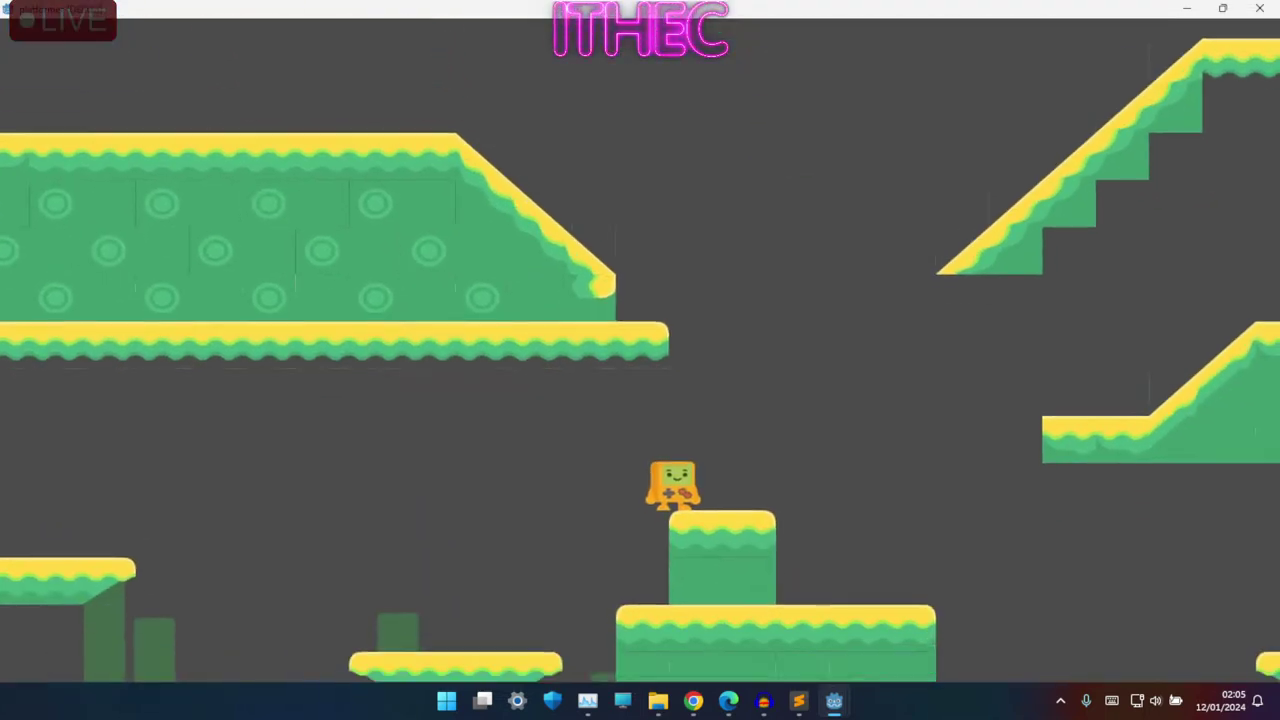
pyautogui.press('Up')
pyautogui.press('Left')
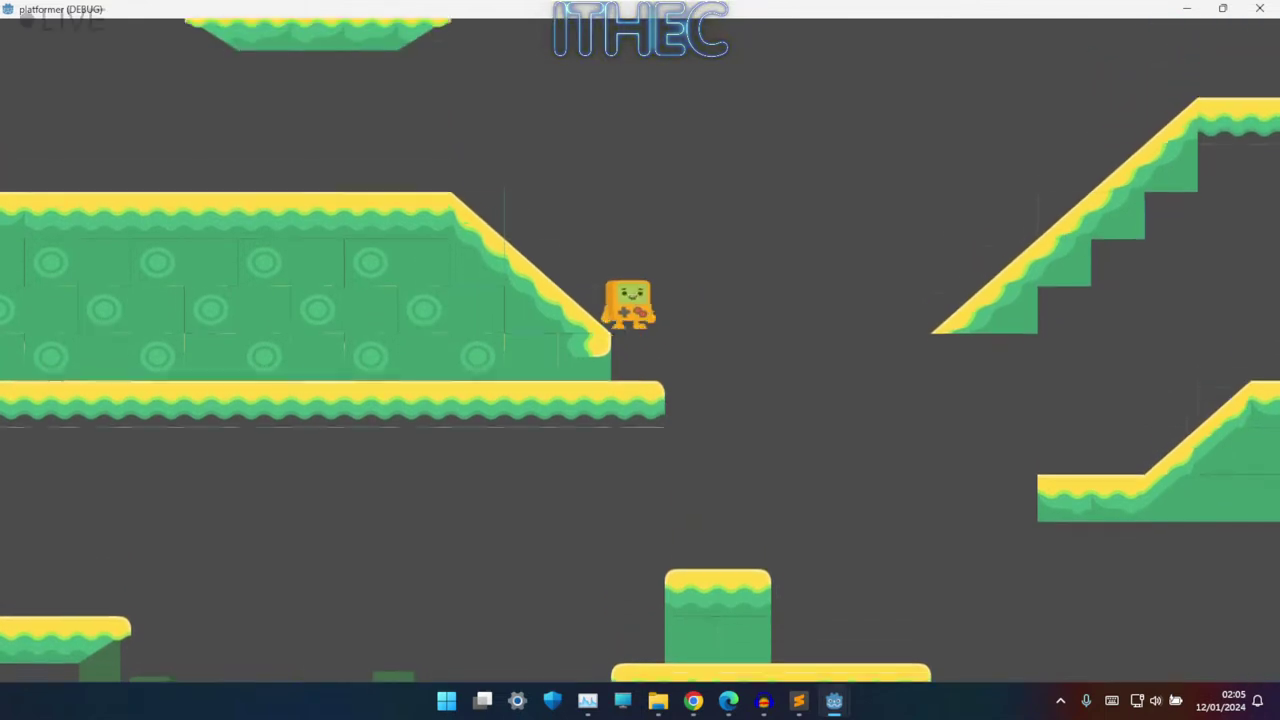
pyautogui.press('Up')
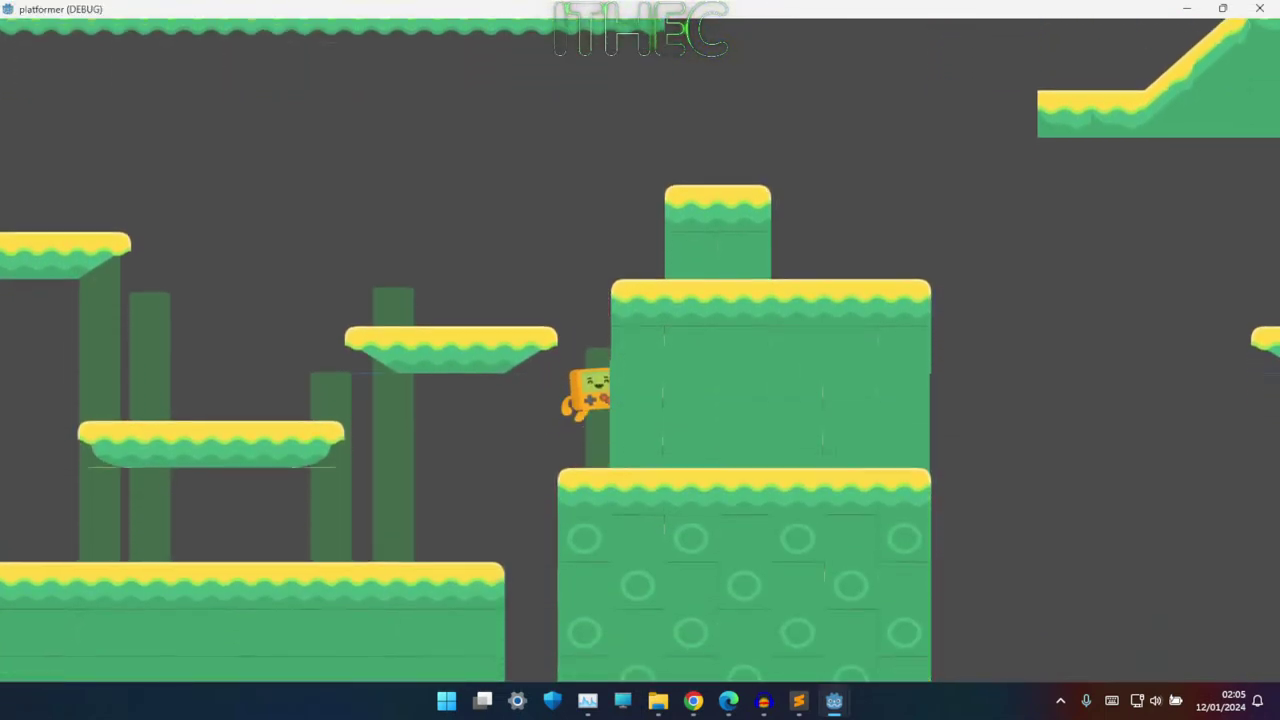
pyautogui.press('Up')
pyautogui.press('Up')
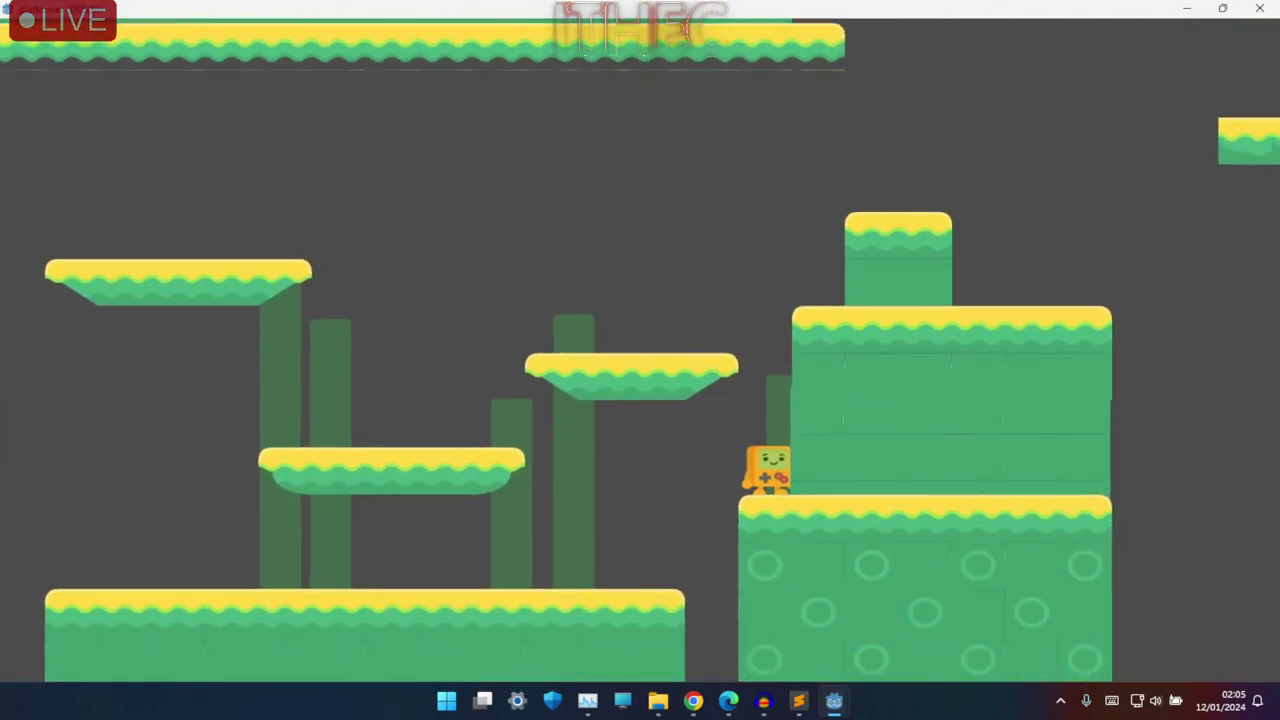
# - Test repeated jumps beside and onto the tall green block, reaching up to the ceiling
pyautogui.press('Up')
pyautogui.press('Left')
pyautogui.press('Up')
pyautogui.press('Right')
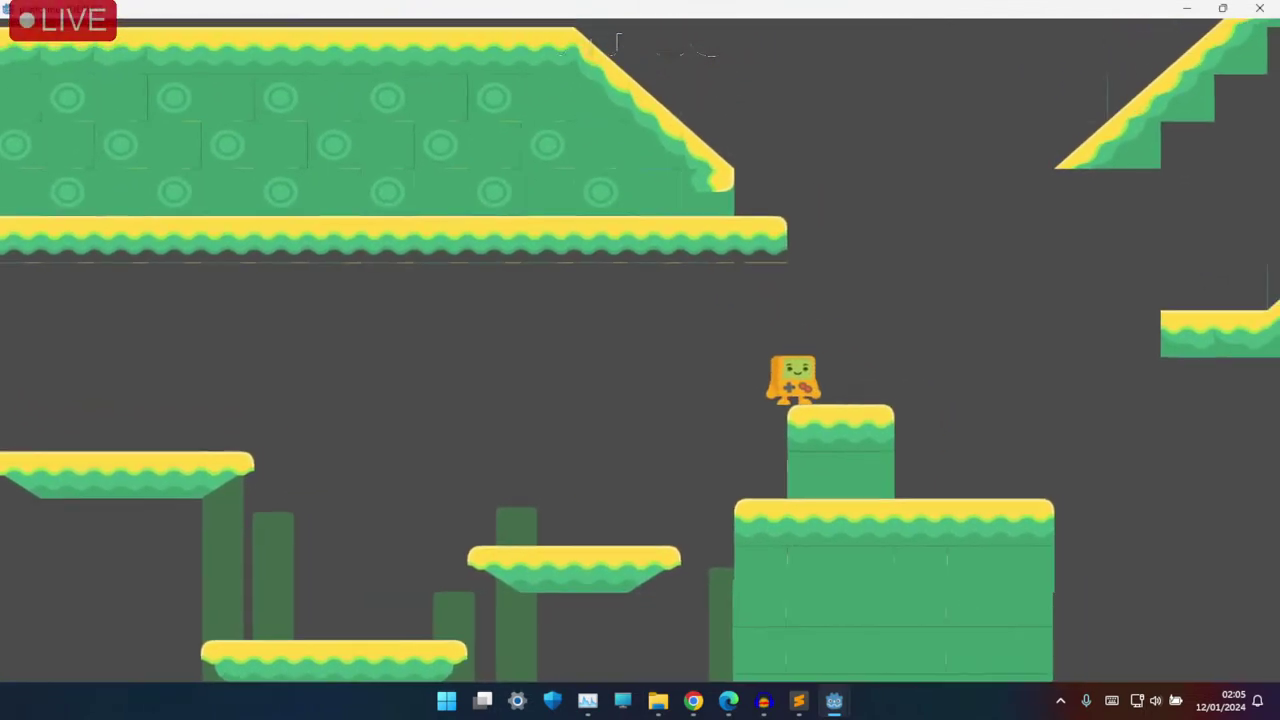
pyautogui.press('Left')
pyautogui.press('Up')
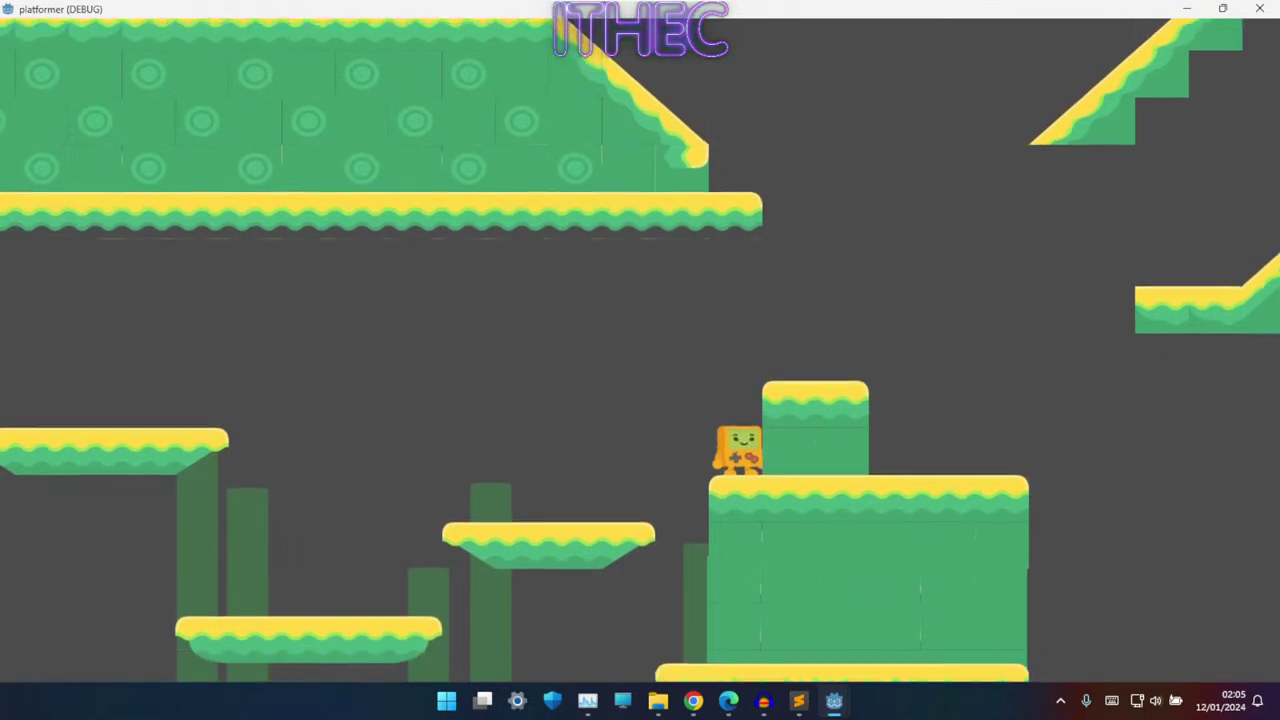
pyautogui.press('Up')
pyautogui.press('Up')
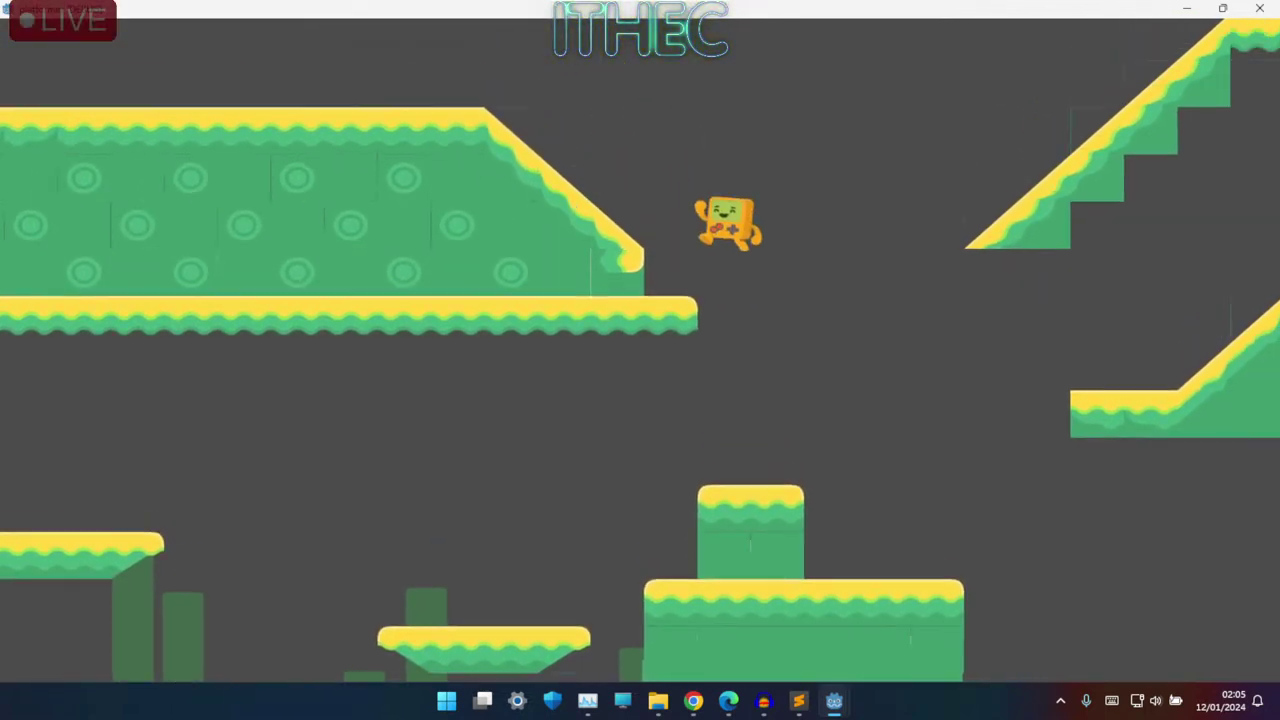
pyautogui.press('Left')
pyautogui.press('Right')
pyautogui.press('Up')
pyautogui.press('Left')
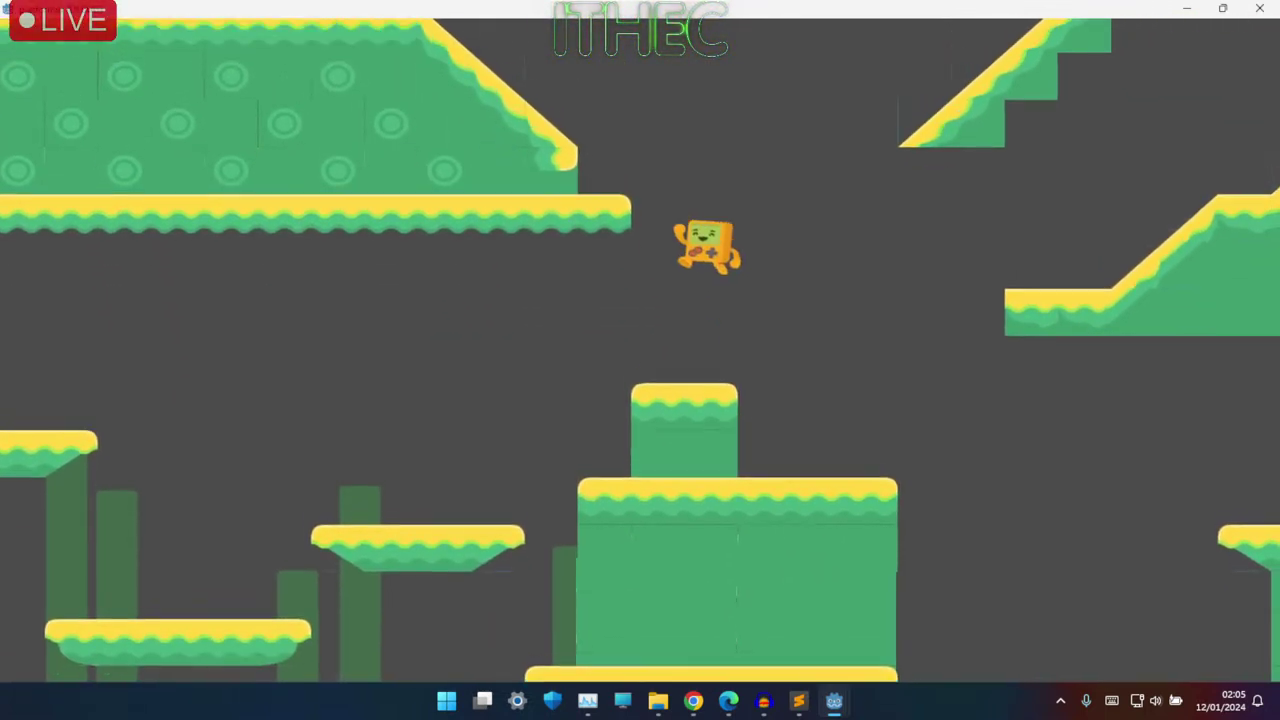
pyautogui.press('Up')
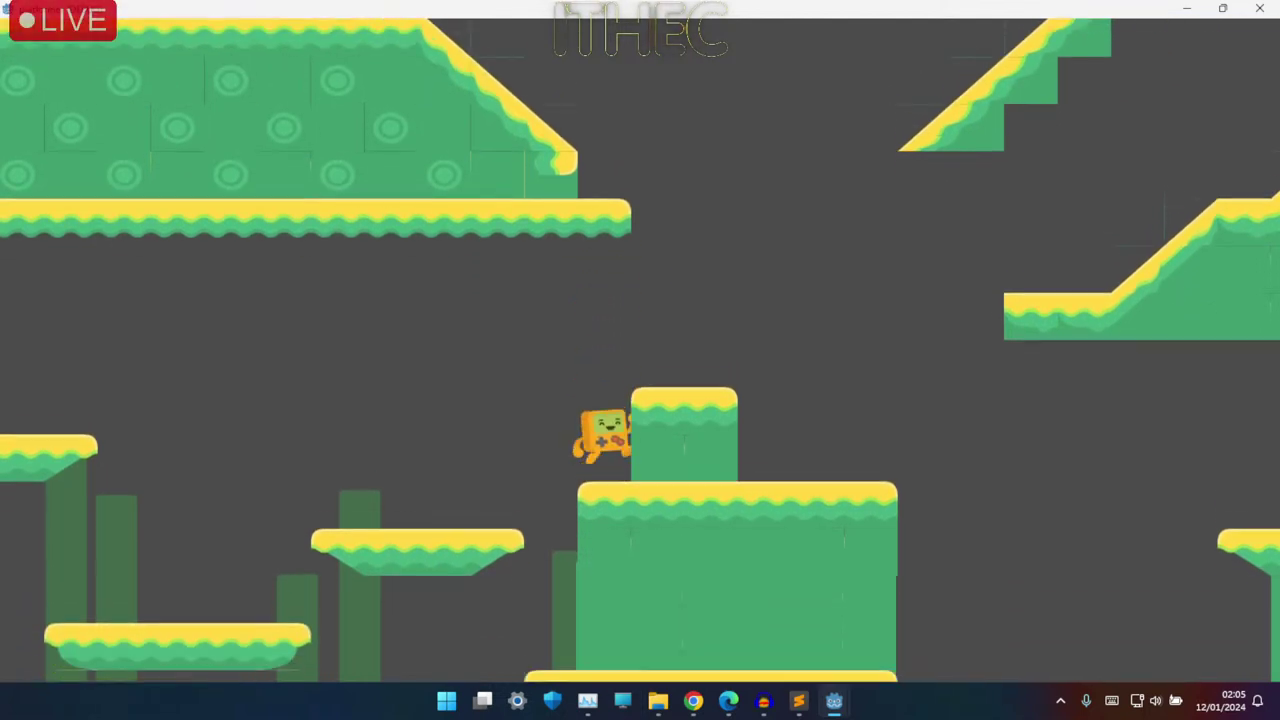
# - Climb the staircase slope and run right across the slope-topped block
pyautogui.press('Up')
pyautogui.press('Right')
pyautogui.press('Up')
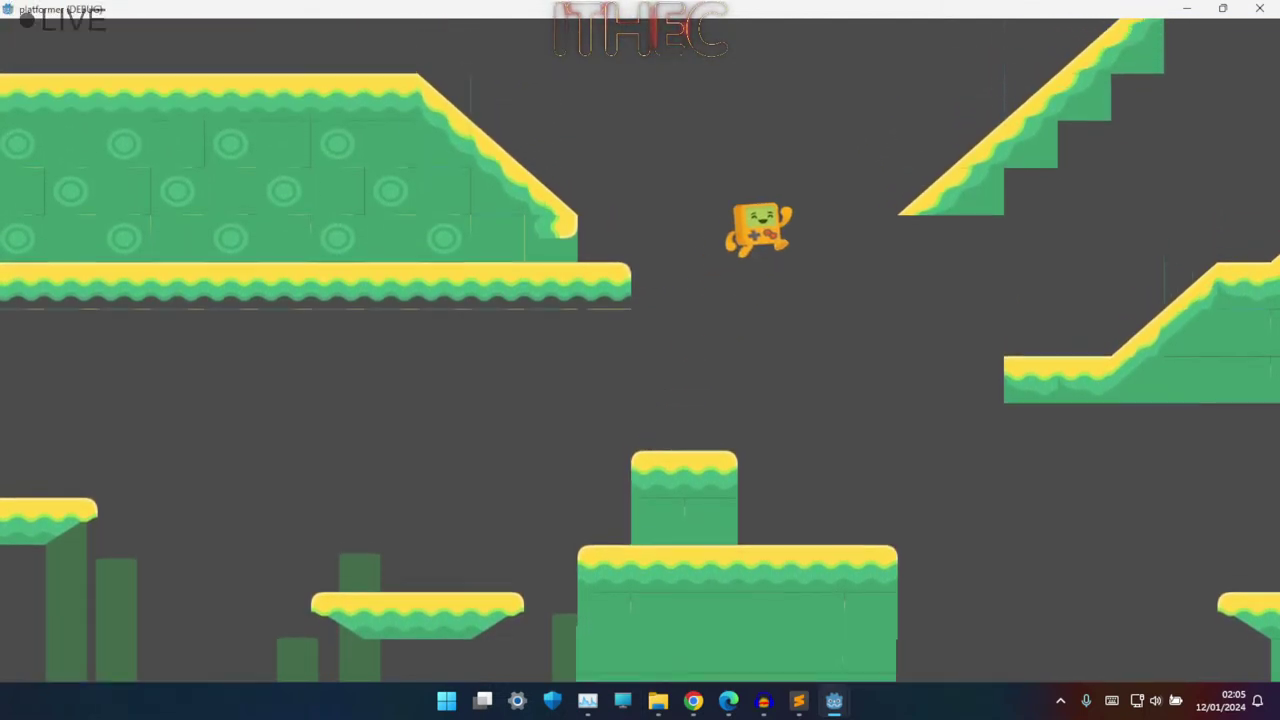
pyautogui.press('Right')
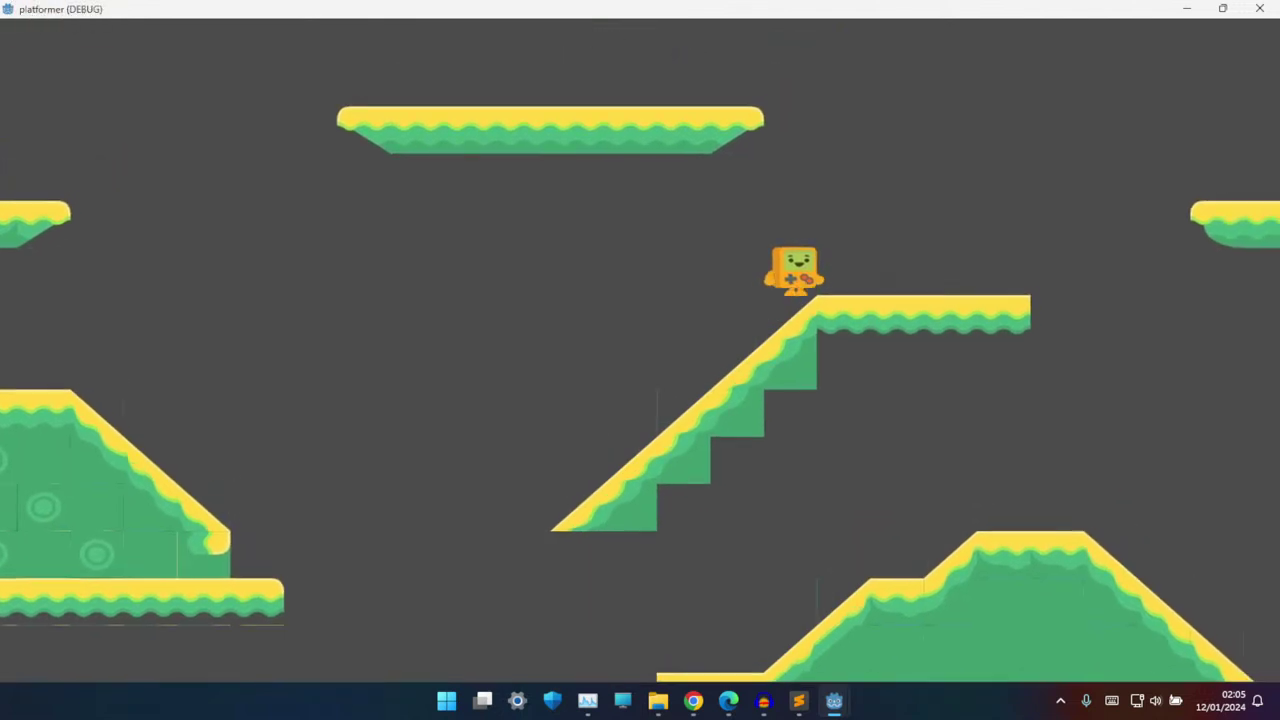
pyautogui.press('Up')
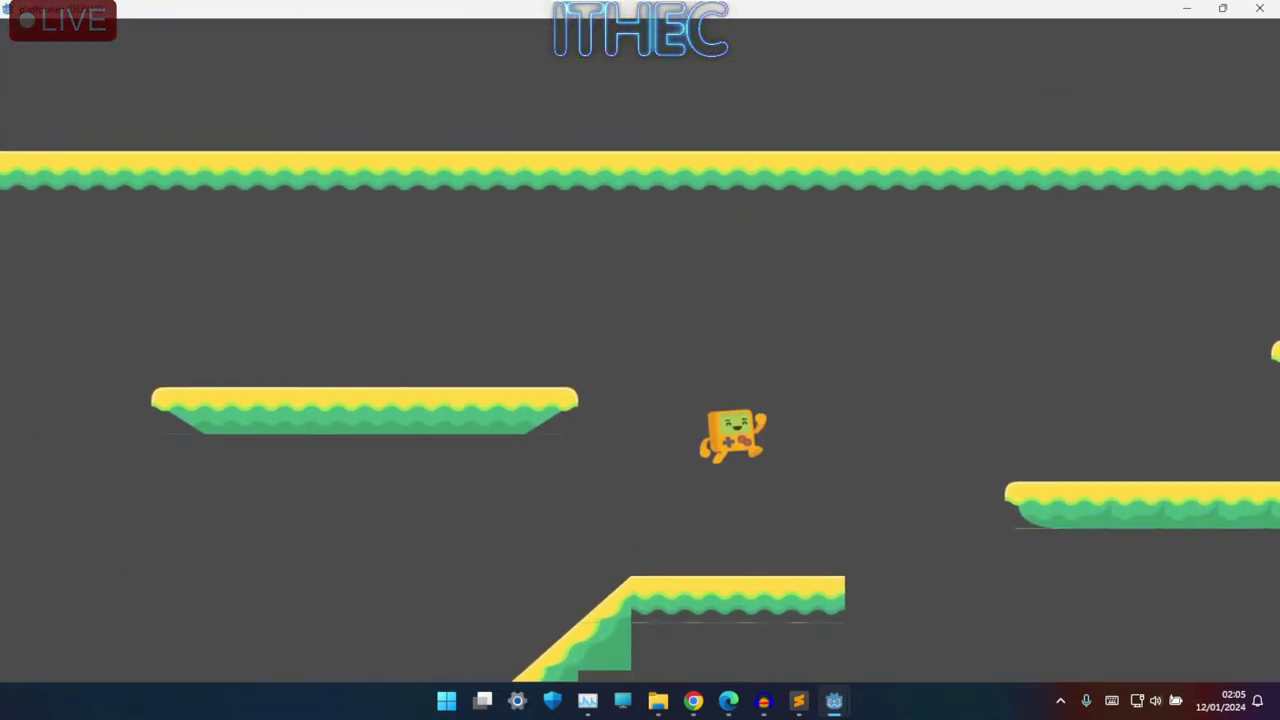
pyautogui.press('Right')
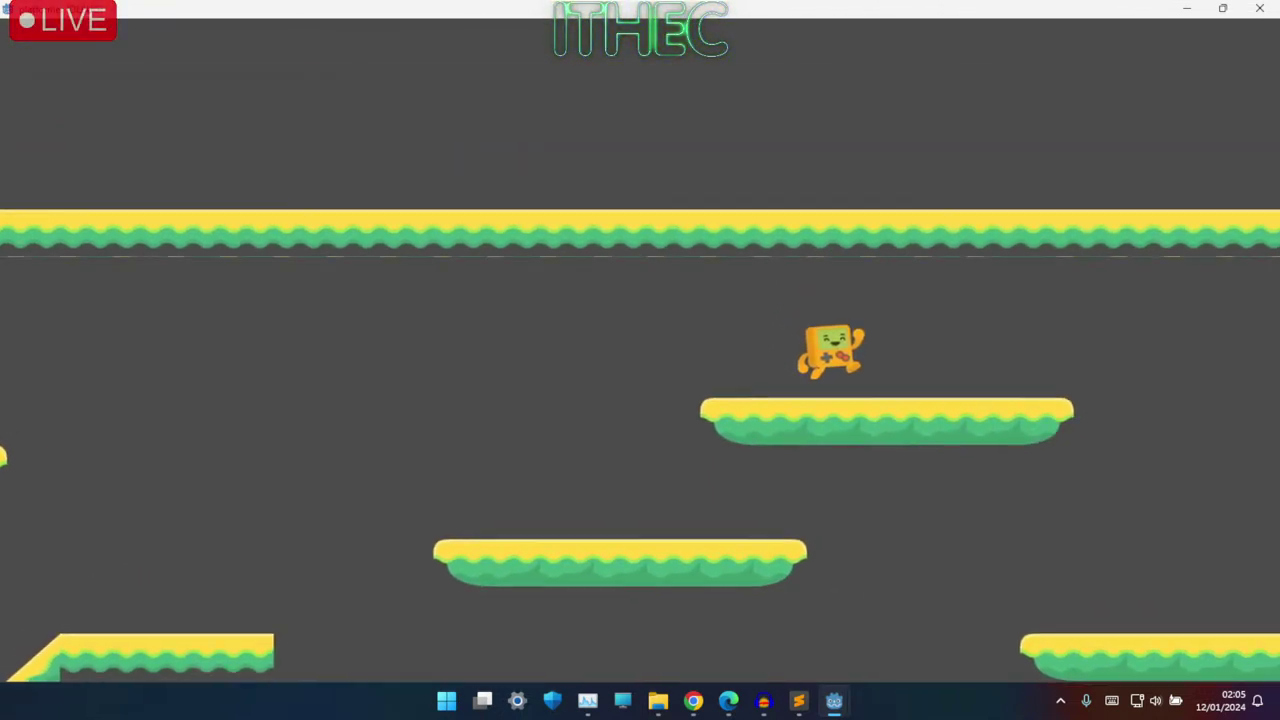
pyautogui.press('Up')
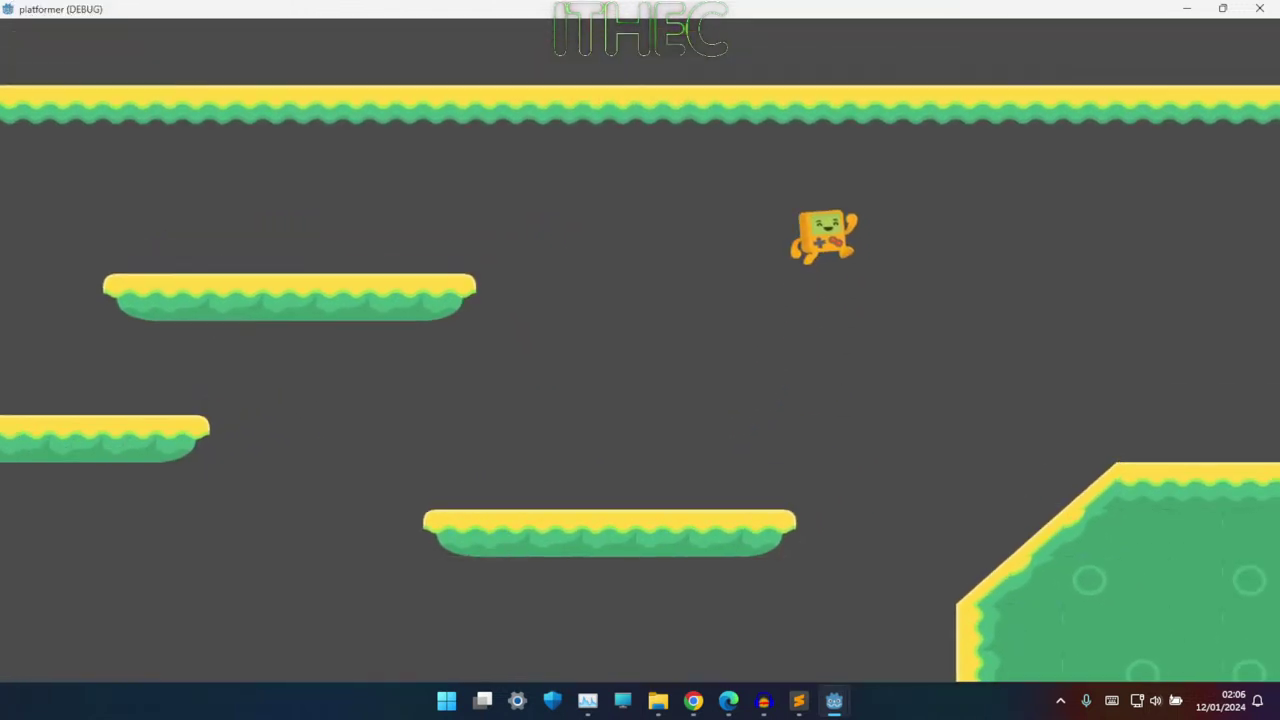
pyautogui.press('Right')
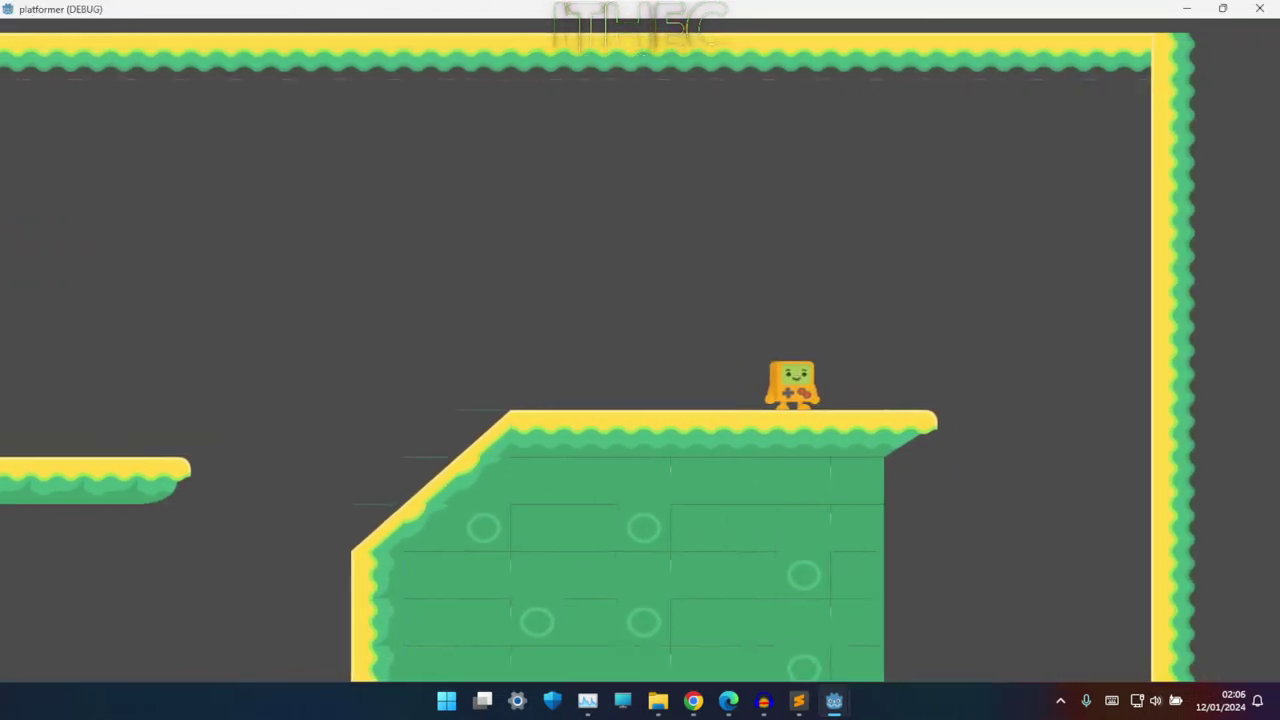
# - Test wall-push jumps against the right wall, then drop back left onto lower platforms
pyautogui.press('Up')
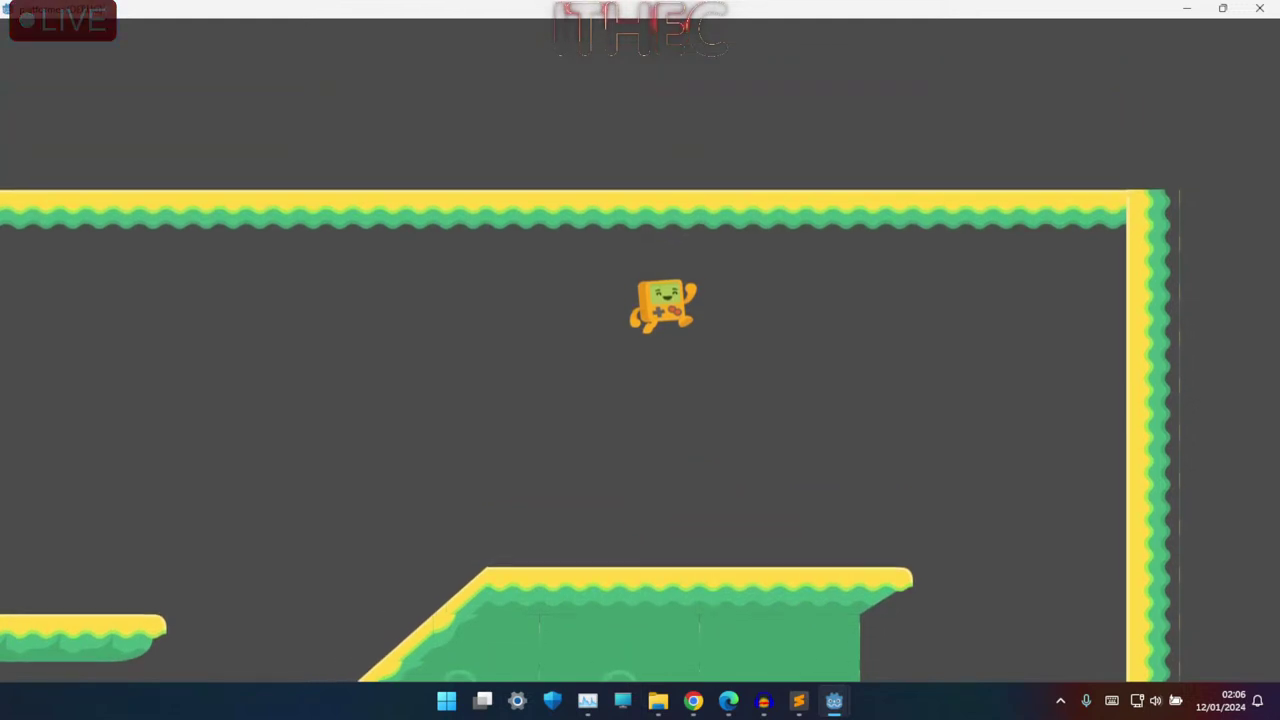
pyautogui.press('Right')
pyautogui.press('Left')
pyautogui.press('Up')
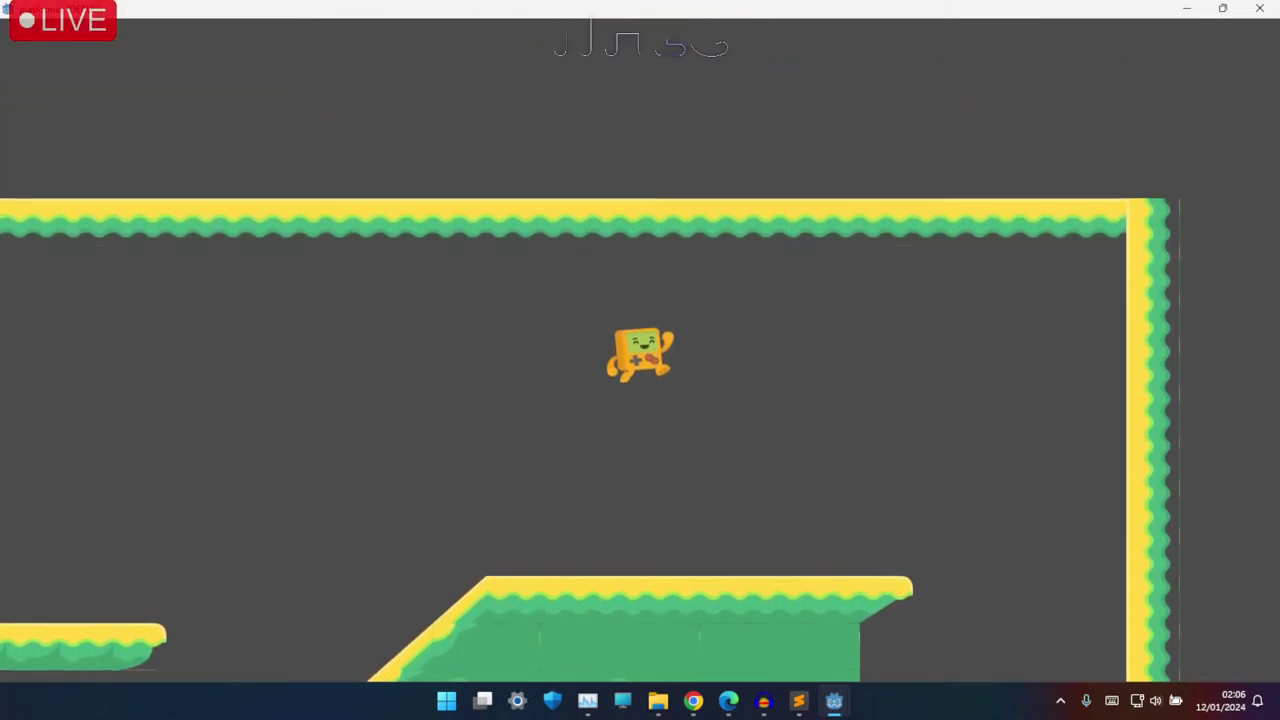
pyautogui.press('Right')
pyautogui.press('Up')
pyautogui.press('Left')
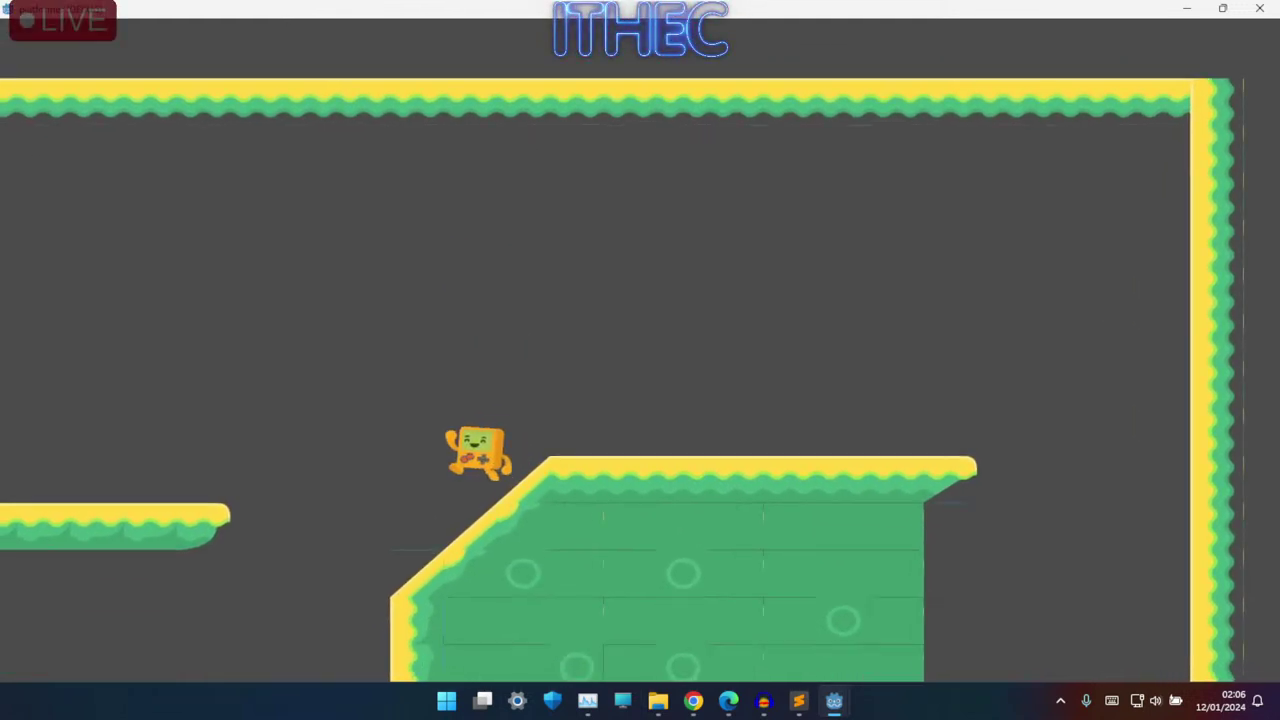
pyautogui.press('Up')
pyautogui.press('Left')
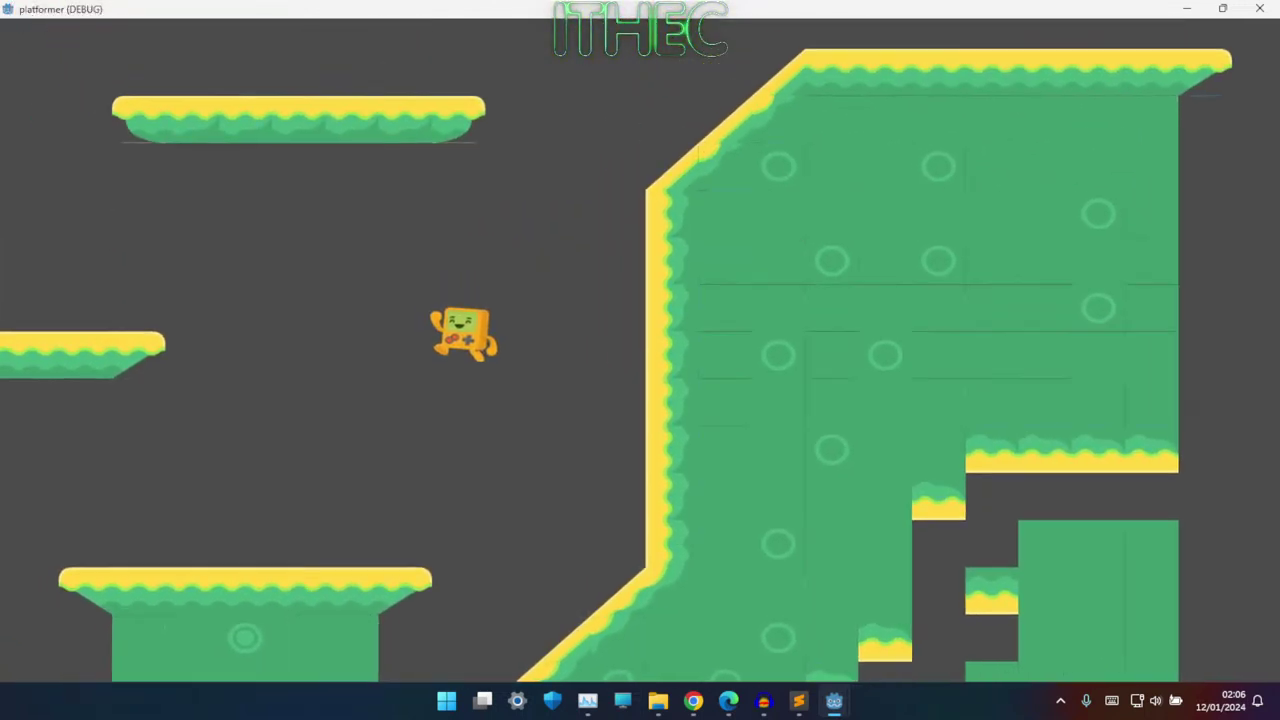
pyautogui.press('Left')
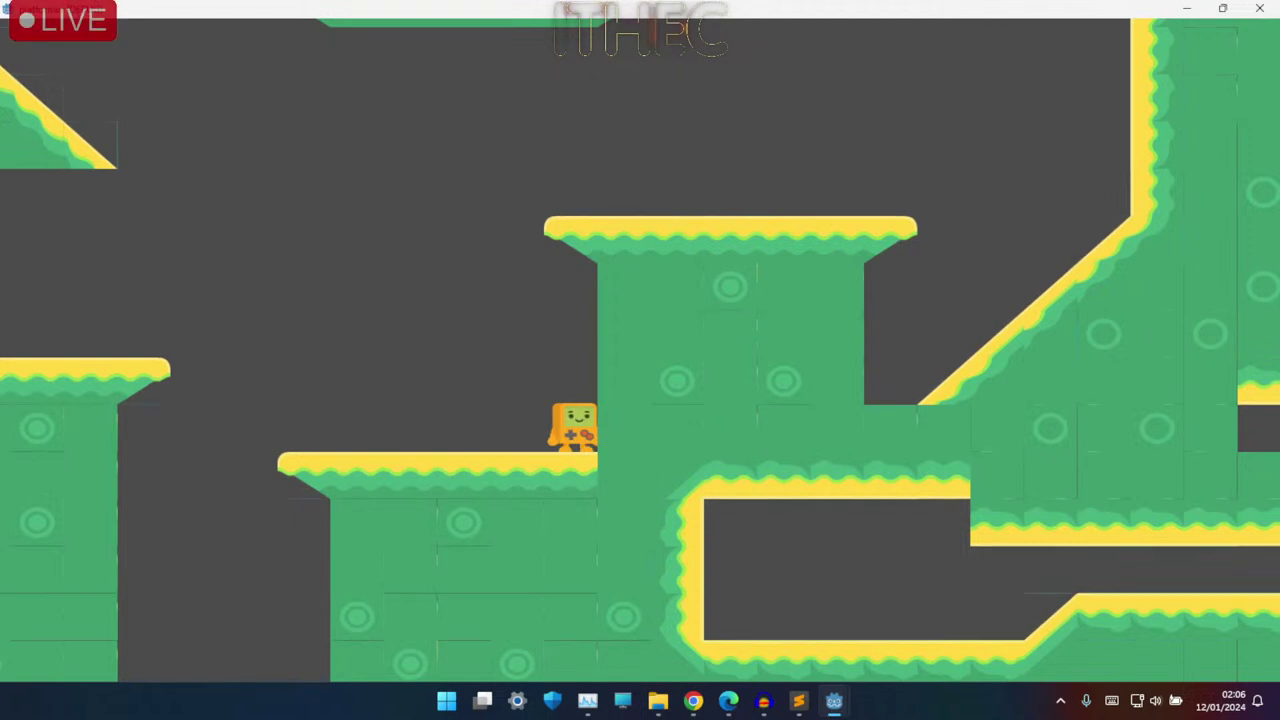
pyautogui.press('Left')
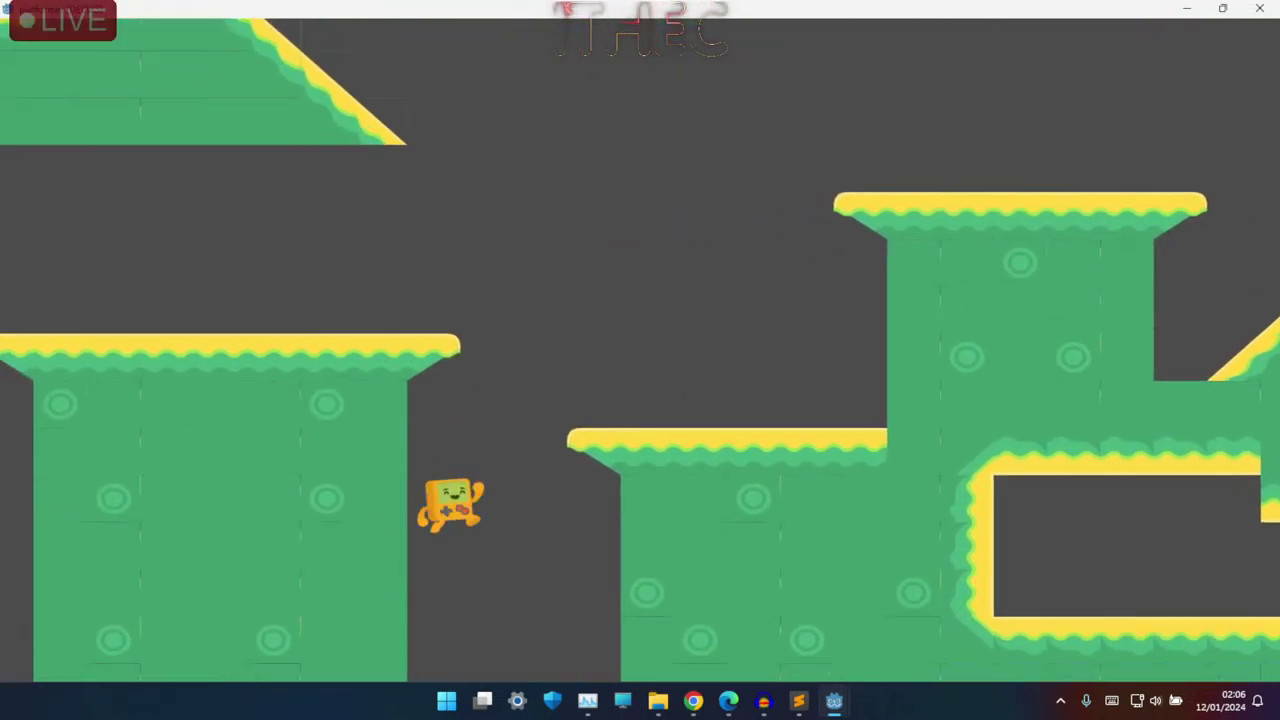
# - Push the character into the right-hand block, run back left, and stop the game with F8
pyautogui.press('Right')
pyautogui.press('space')
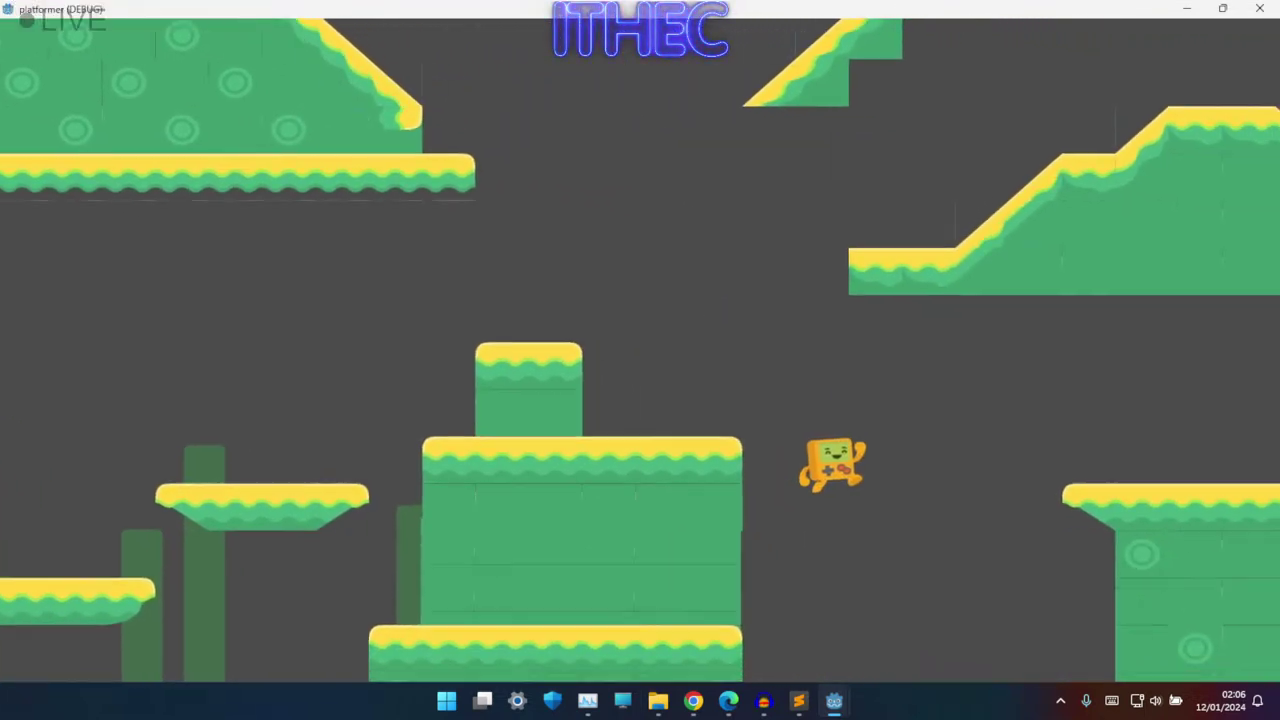
pyautogui.press('Left')
pyautogui.press('Right')
pyautogui.press('space')
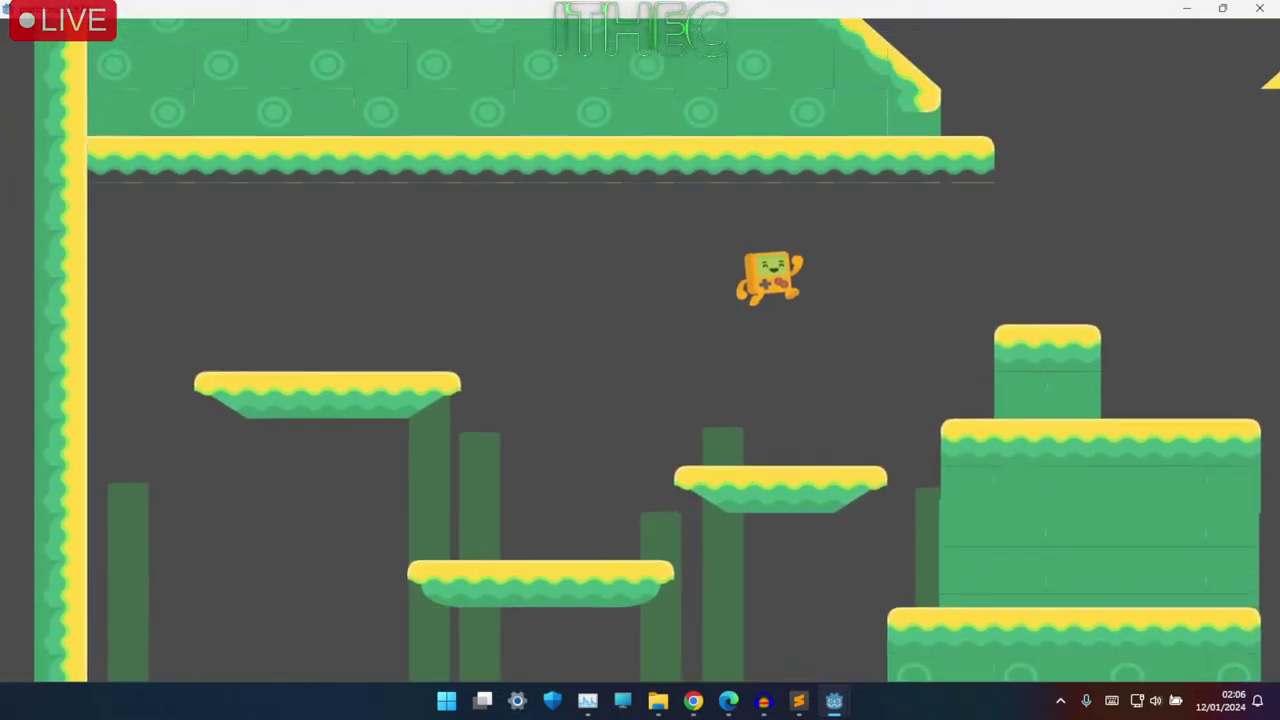
pyautogui.press('Right')
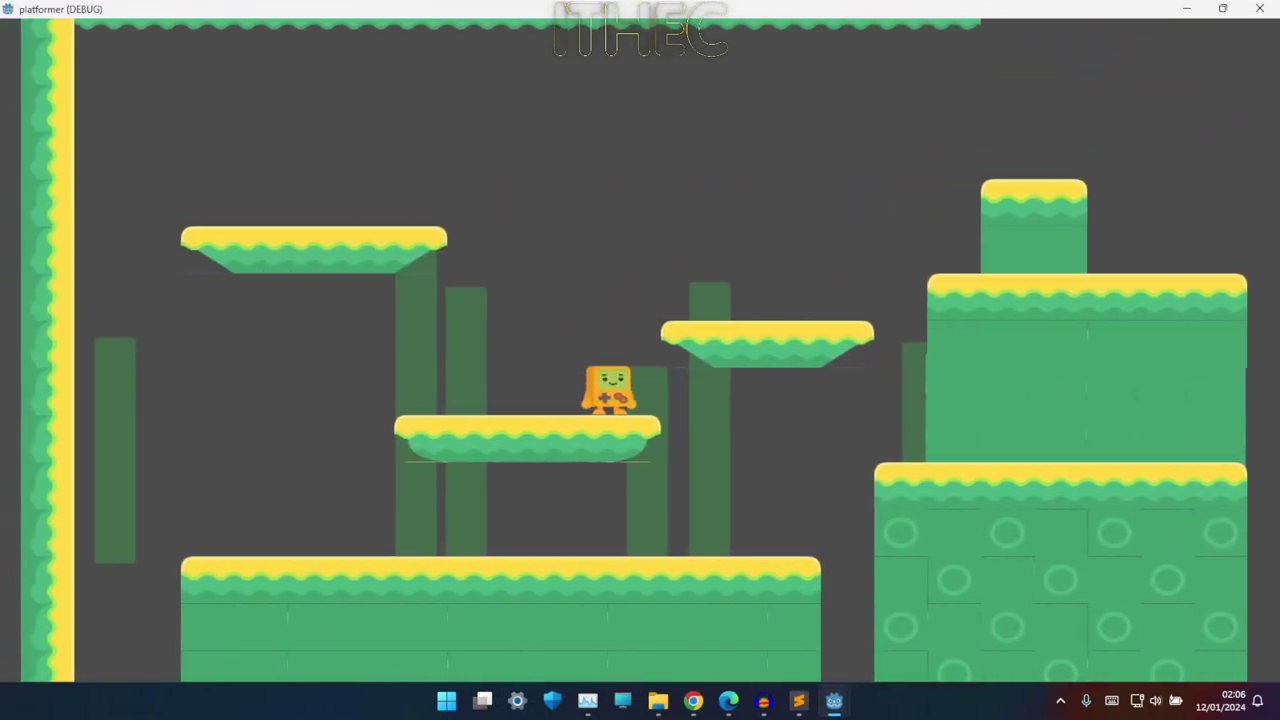
pyautogui.press('Left')
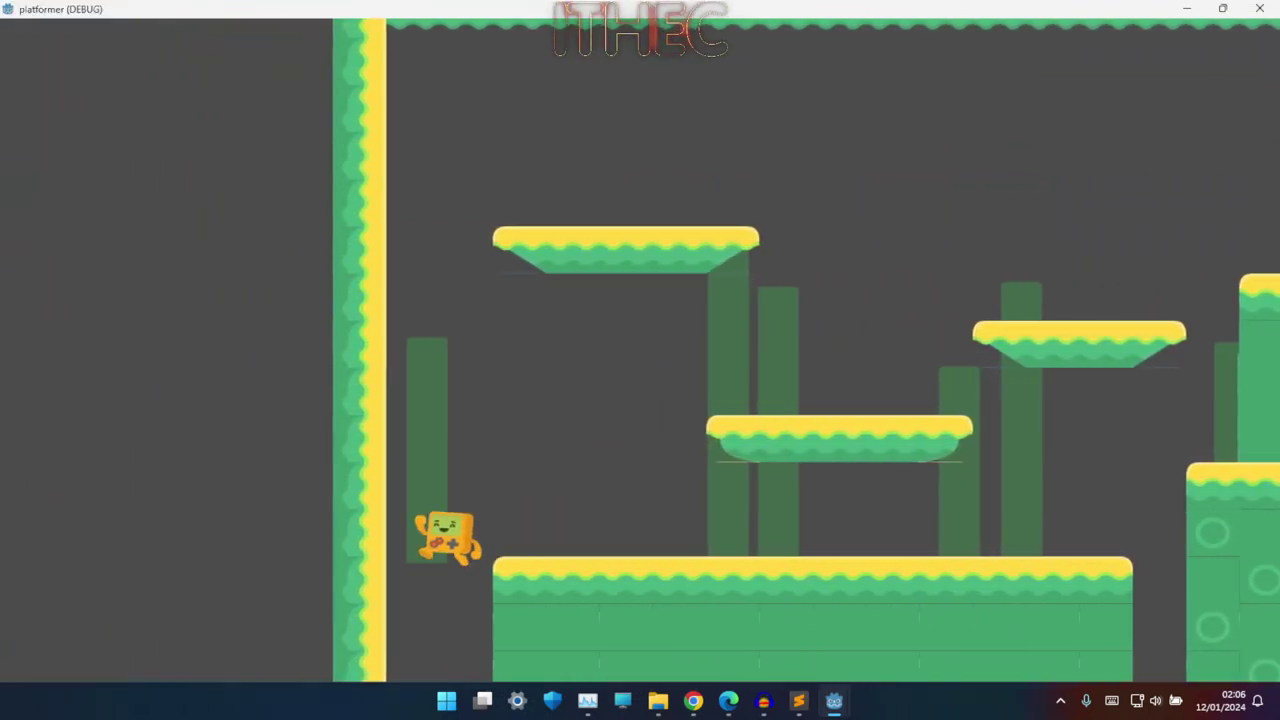
pyautogui.press('Right')
pyautogui.press('space')
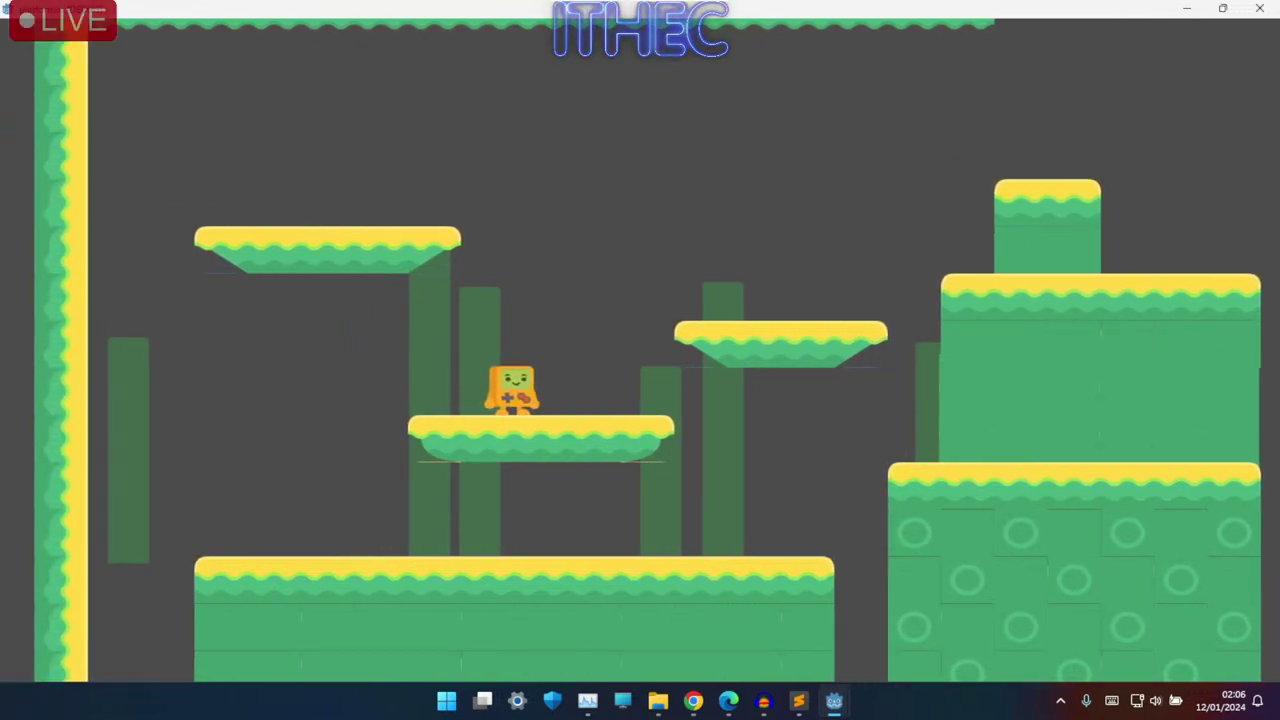
pyautogui.press('F8')
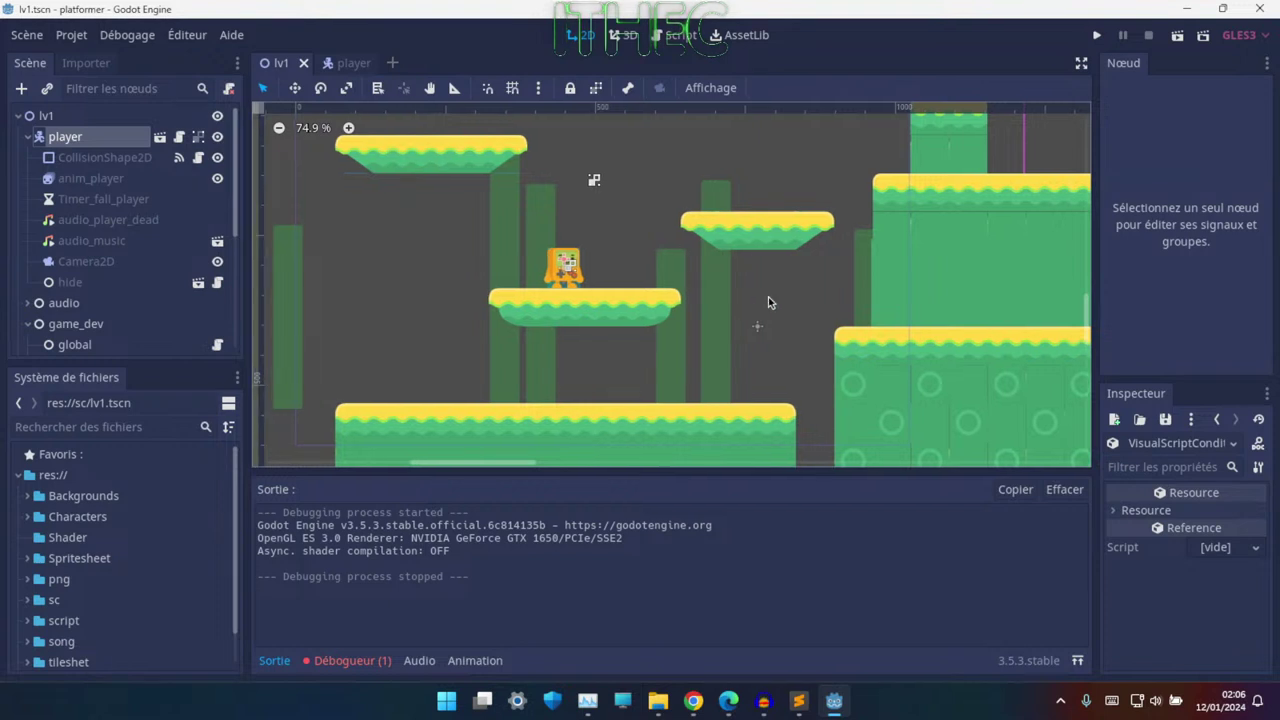
# - Save all open scenes from the Scène menu and quit the Godot editor
pyautogui.scroll(-2, 118, 295)
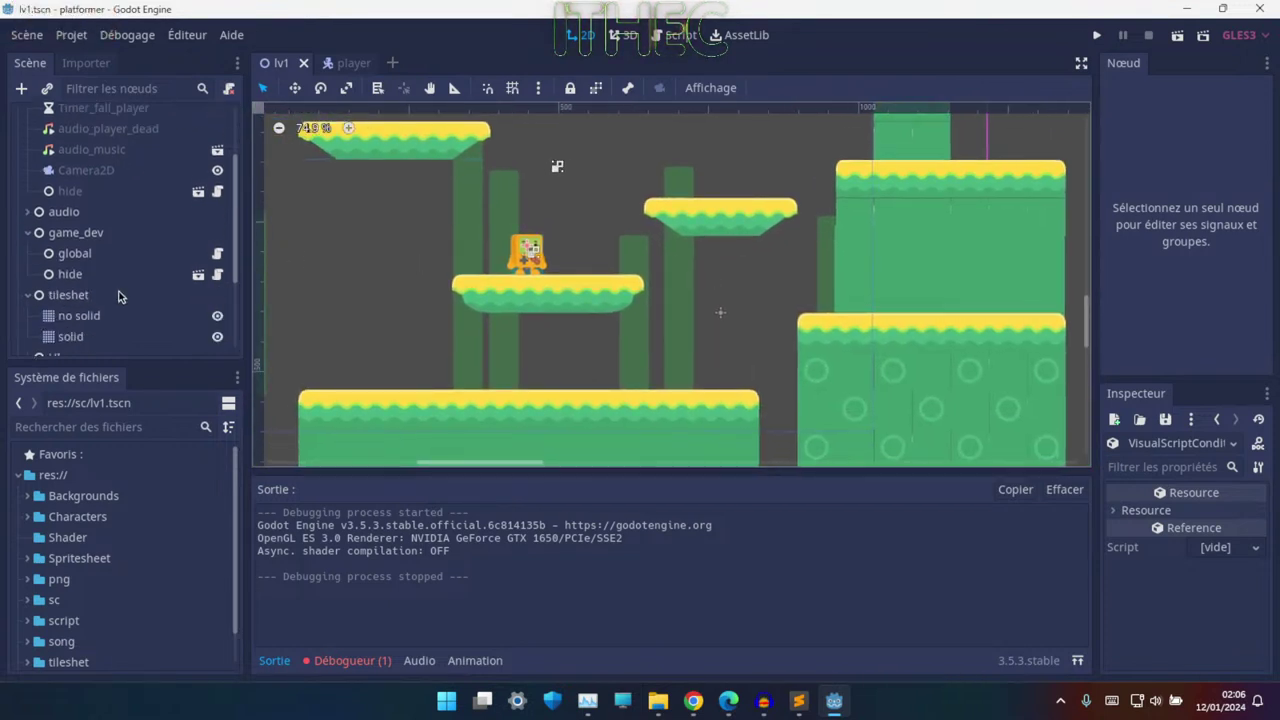
pyautogui.scroll(-2, 118, 295)
pyautogui.scroll(-1, 104, 275)
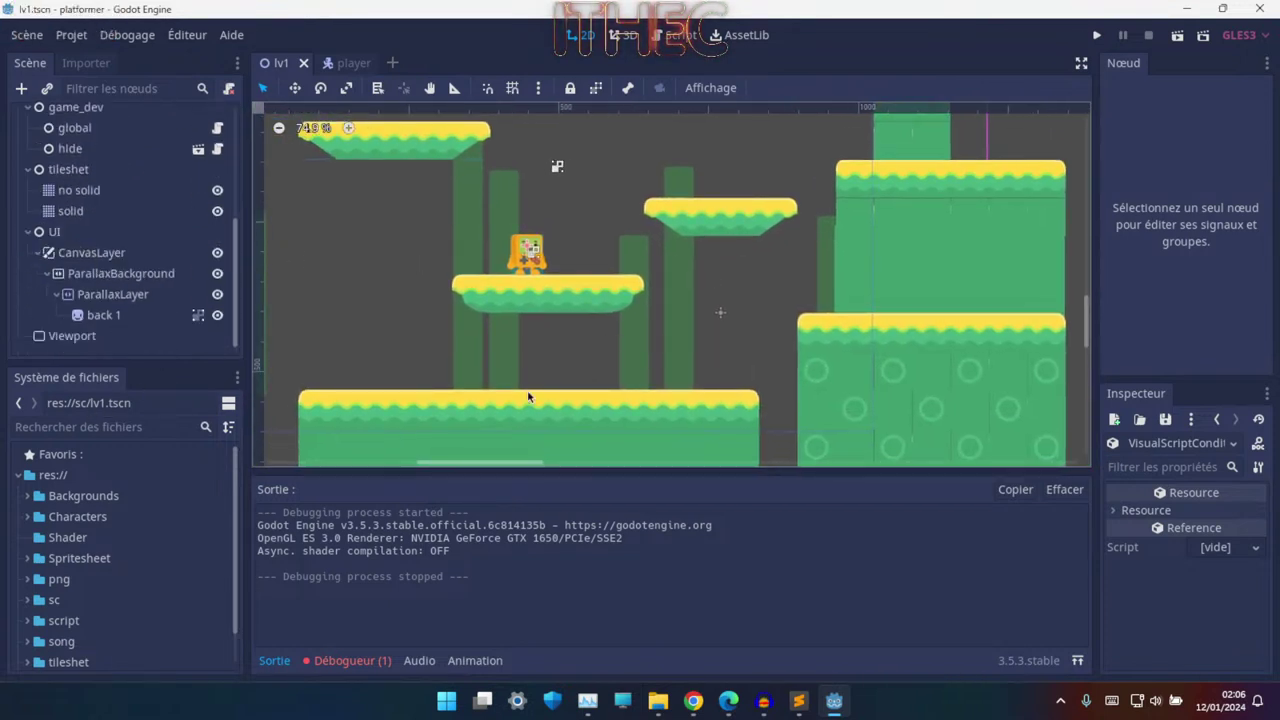
pyautogui.click(14, 34)
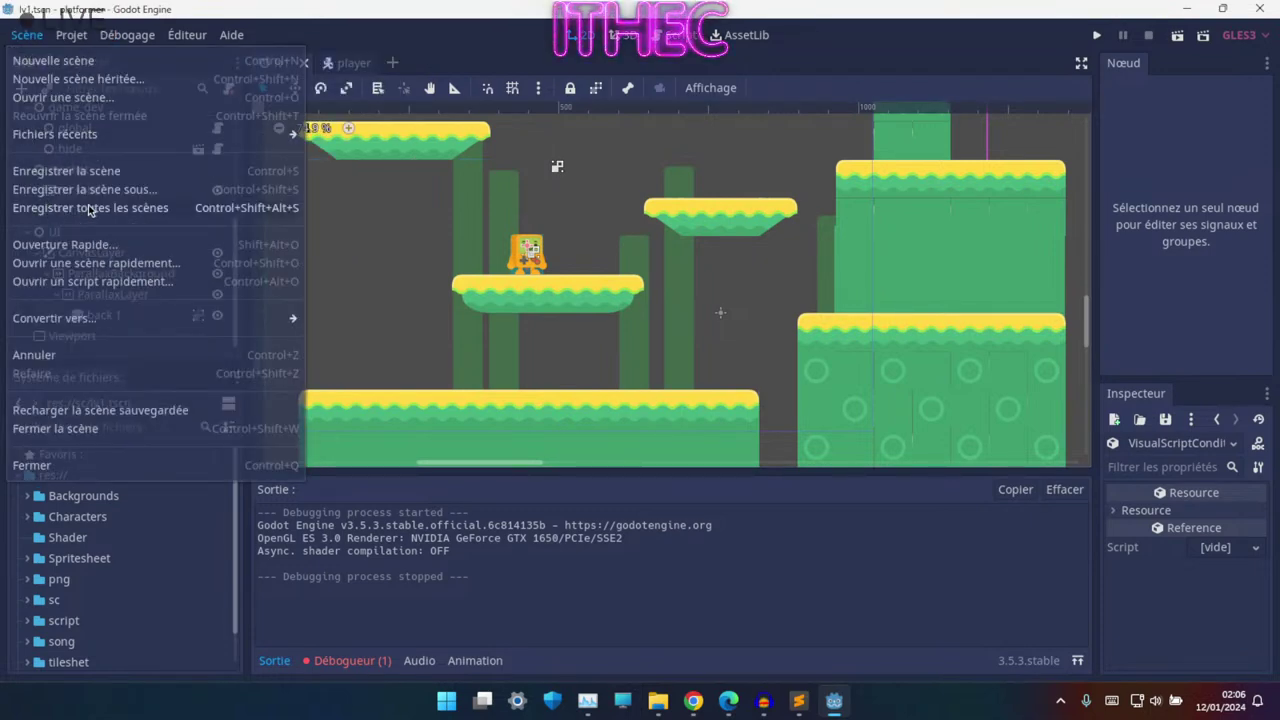
pyautogui.click(154, 208)
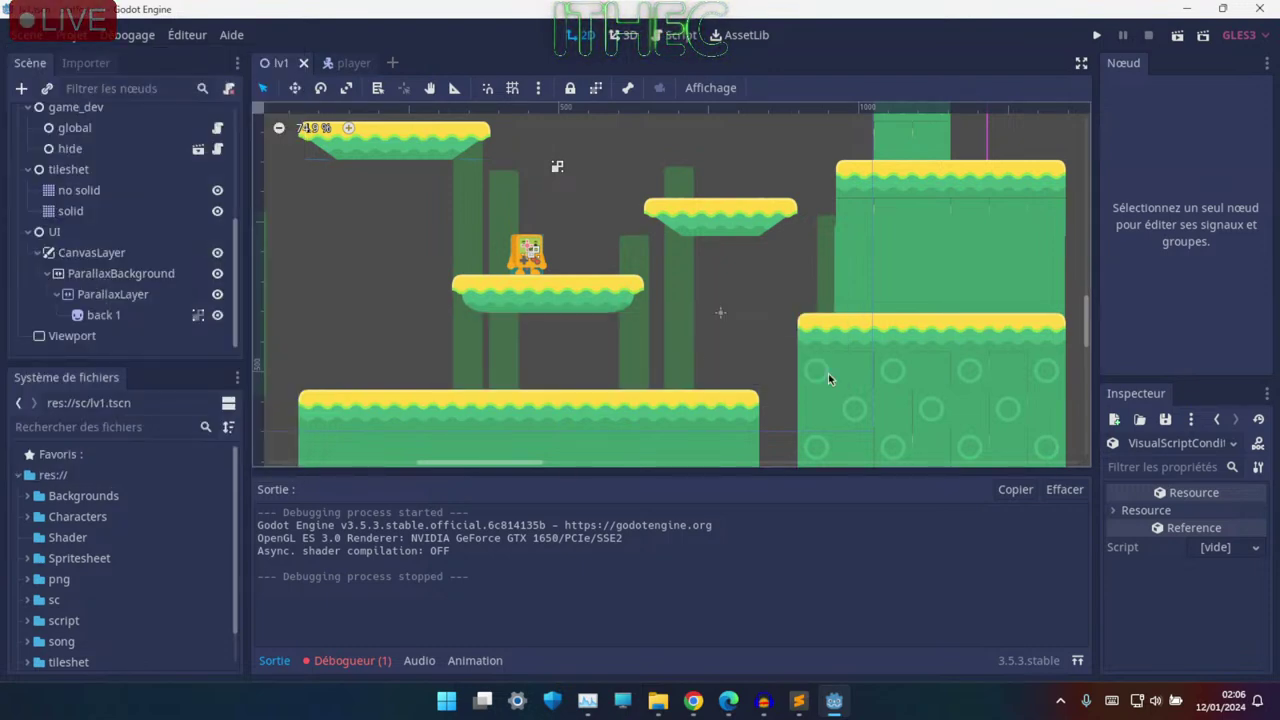
pyautogui.click(1262, 9)
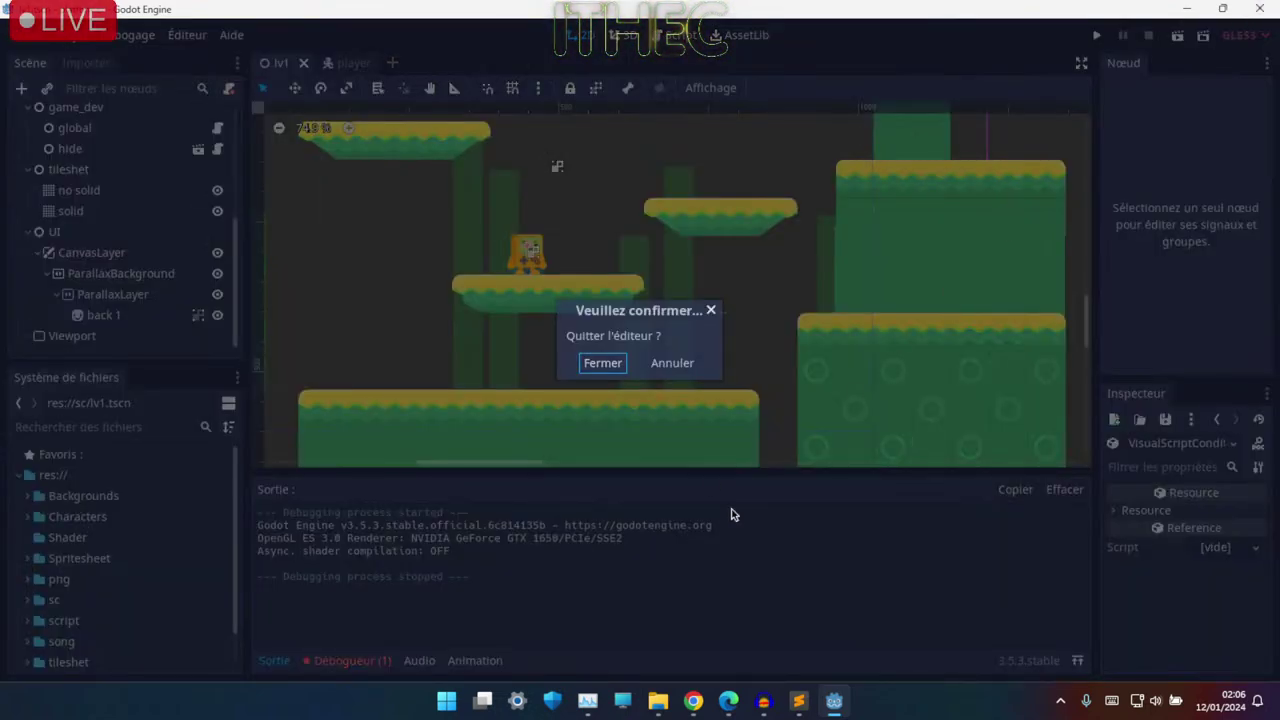
pyautogui.click(604, 362)
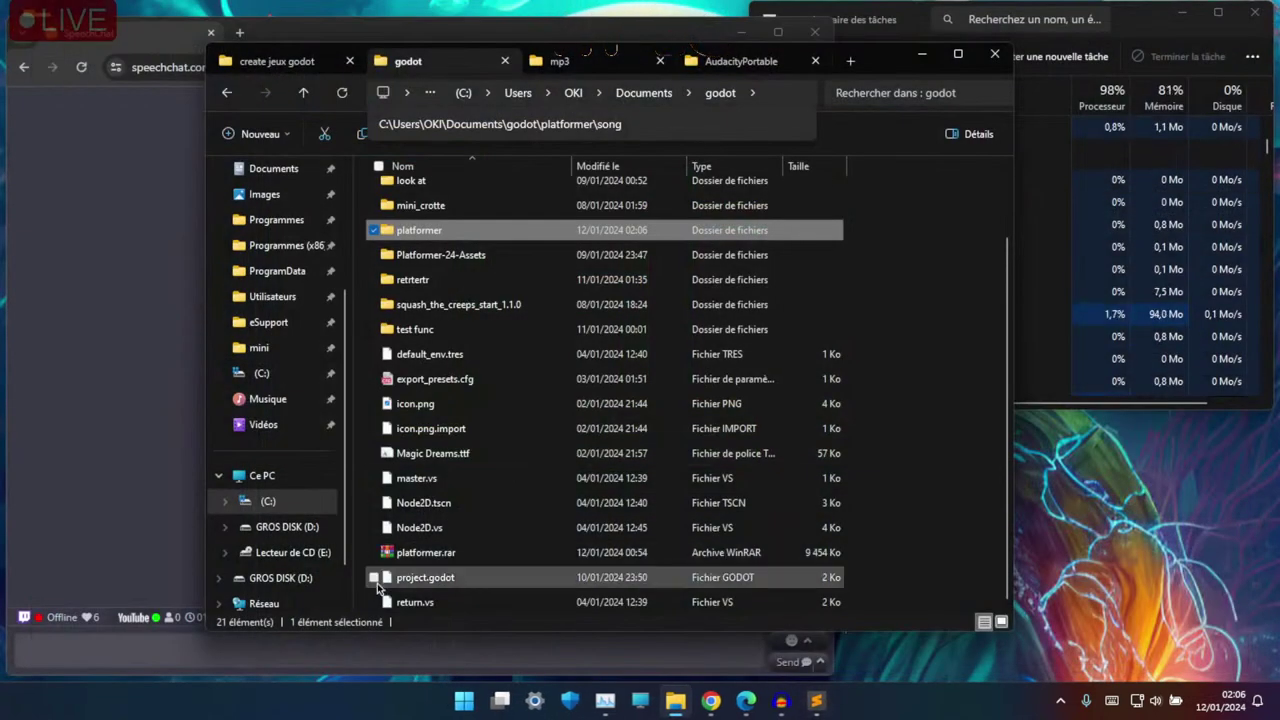
# - End the live broadcast from the YouTube Studio tab in the browser
pyautogui.click(478, 710)
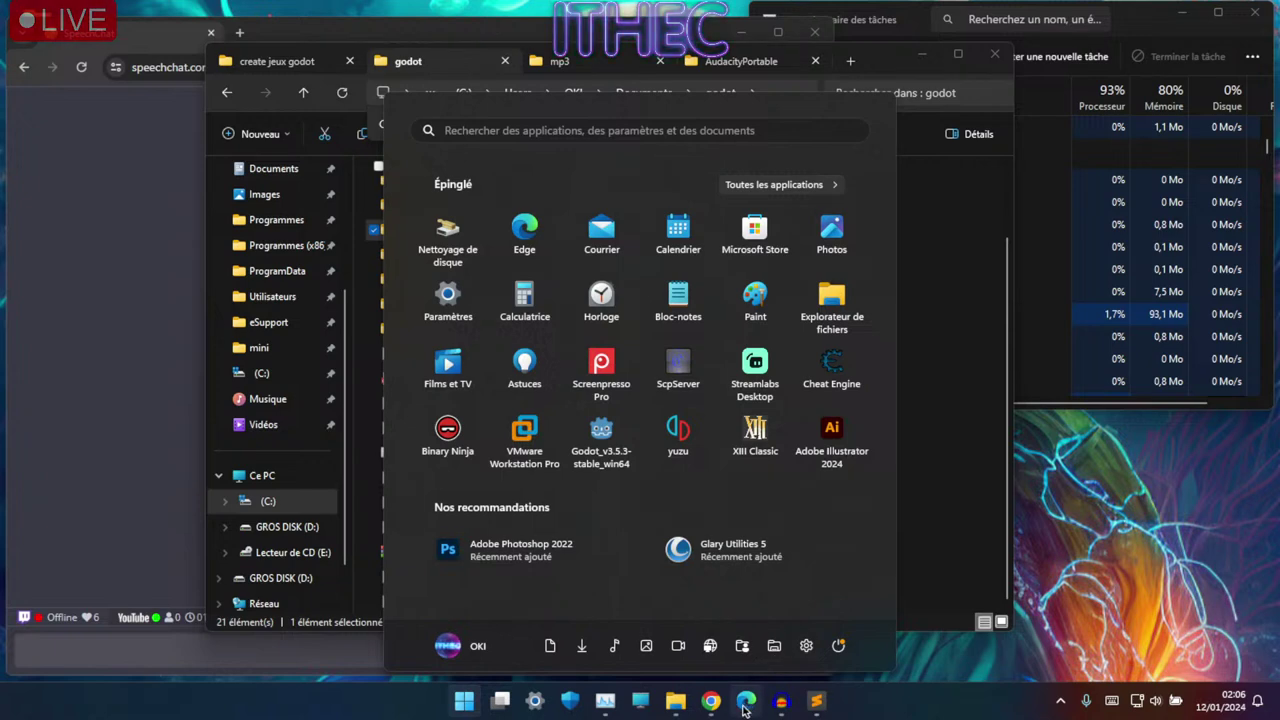
pyautogui.click(745, 703)
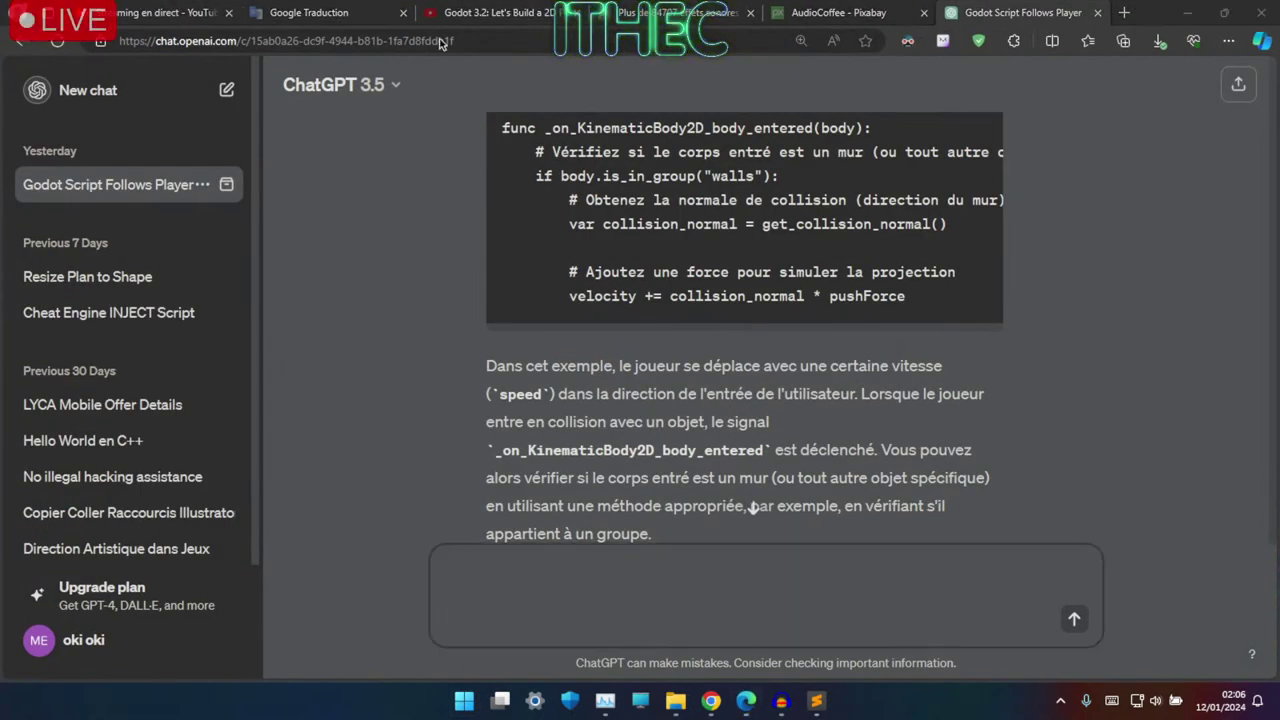
pyautogui.click(162, 18)
pyautogui.click(1108, 89)
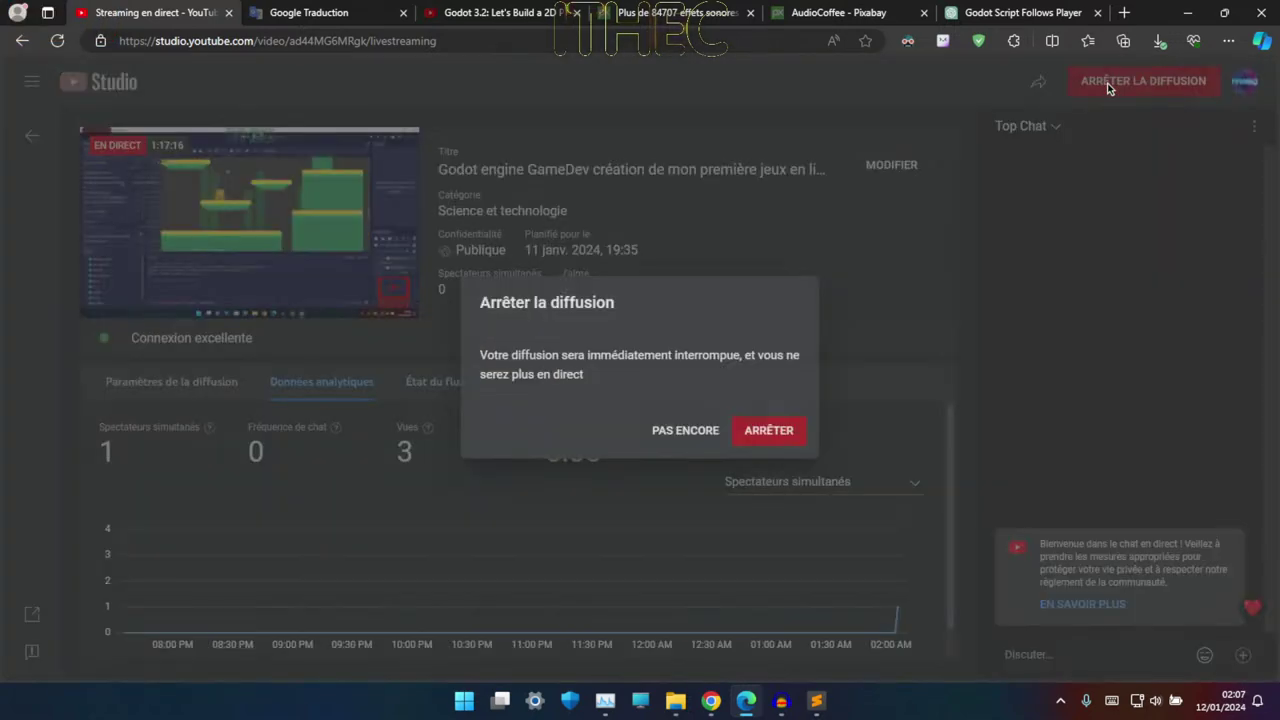
pyautogui.click(782, 430)
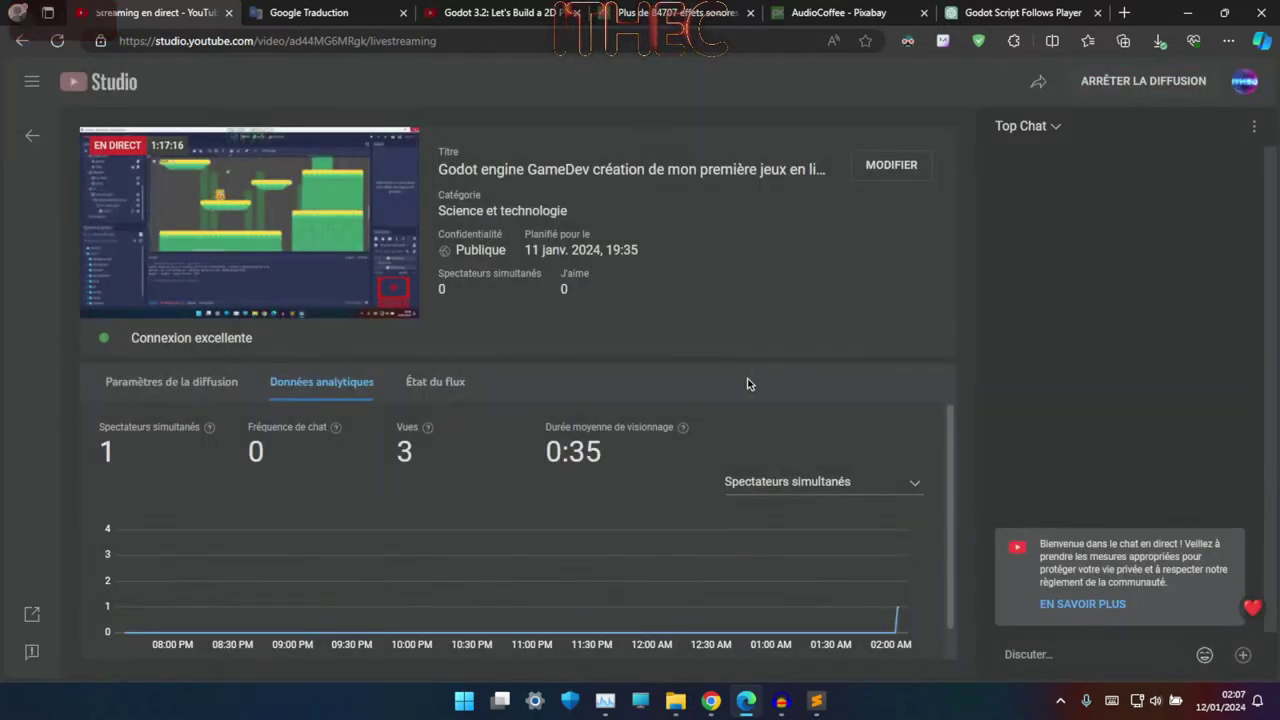